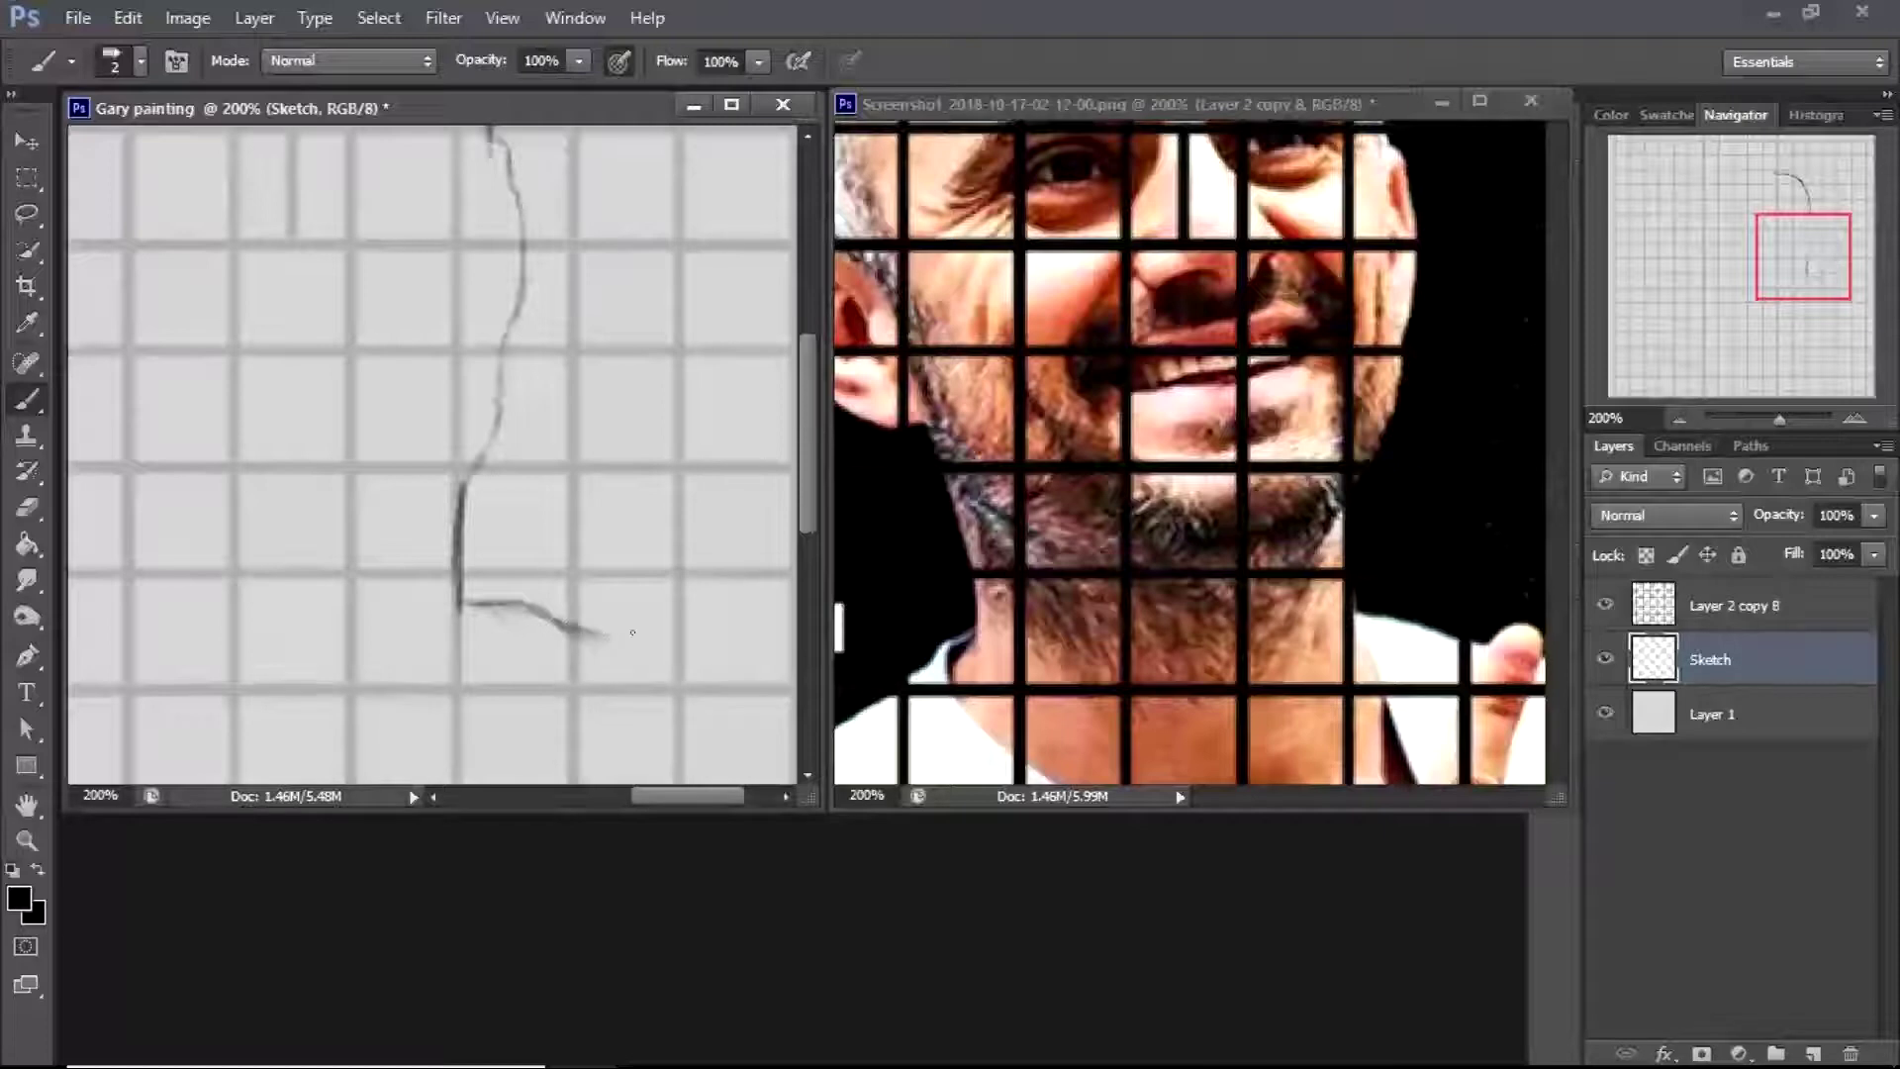
Extend the shoulder outline rightward from the neck on the Sketch layer, following the gridded reference photo
left_click_drag(800, 485, 800, 574)
left_click_drag(1556, 415, 1552, 499)
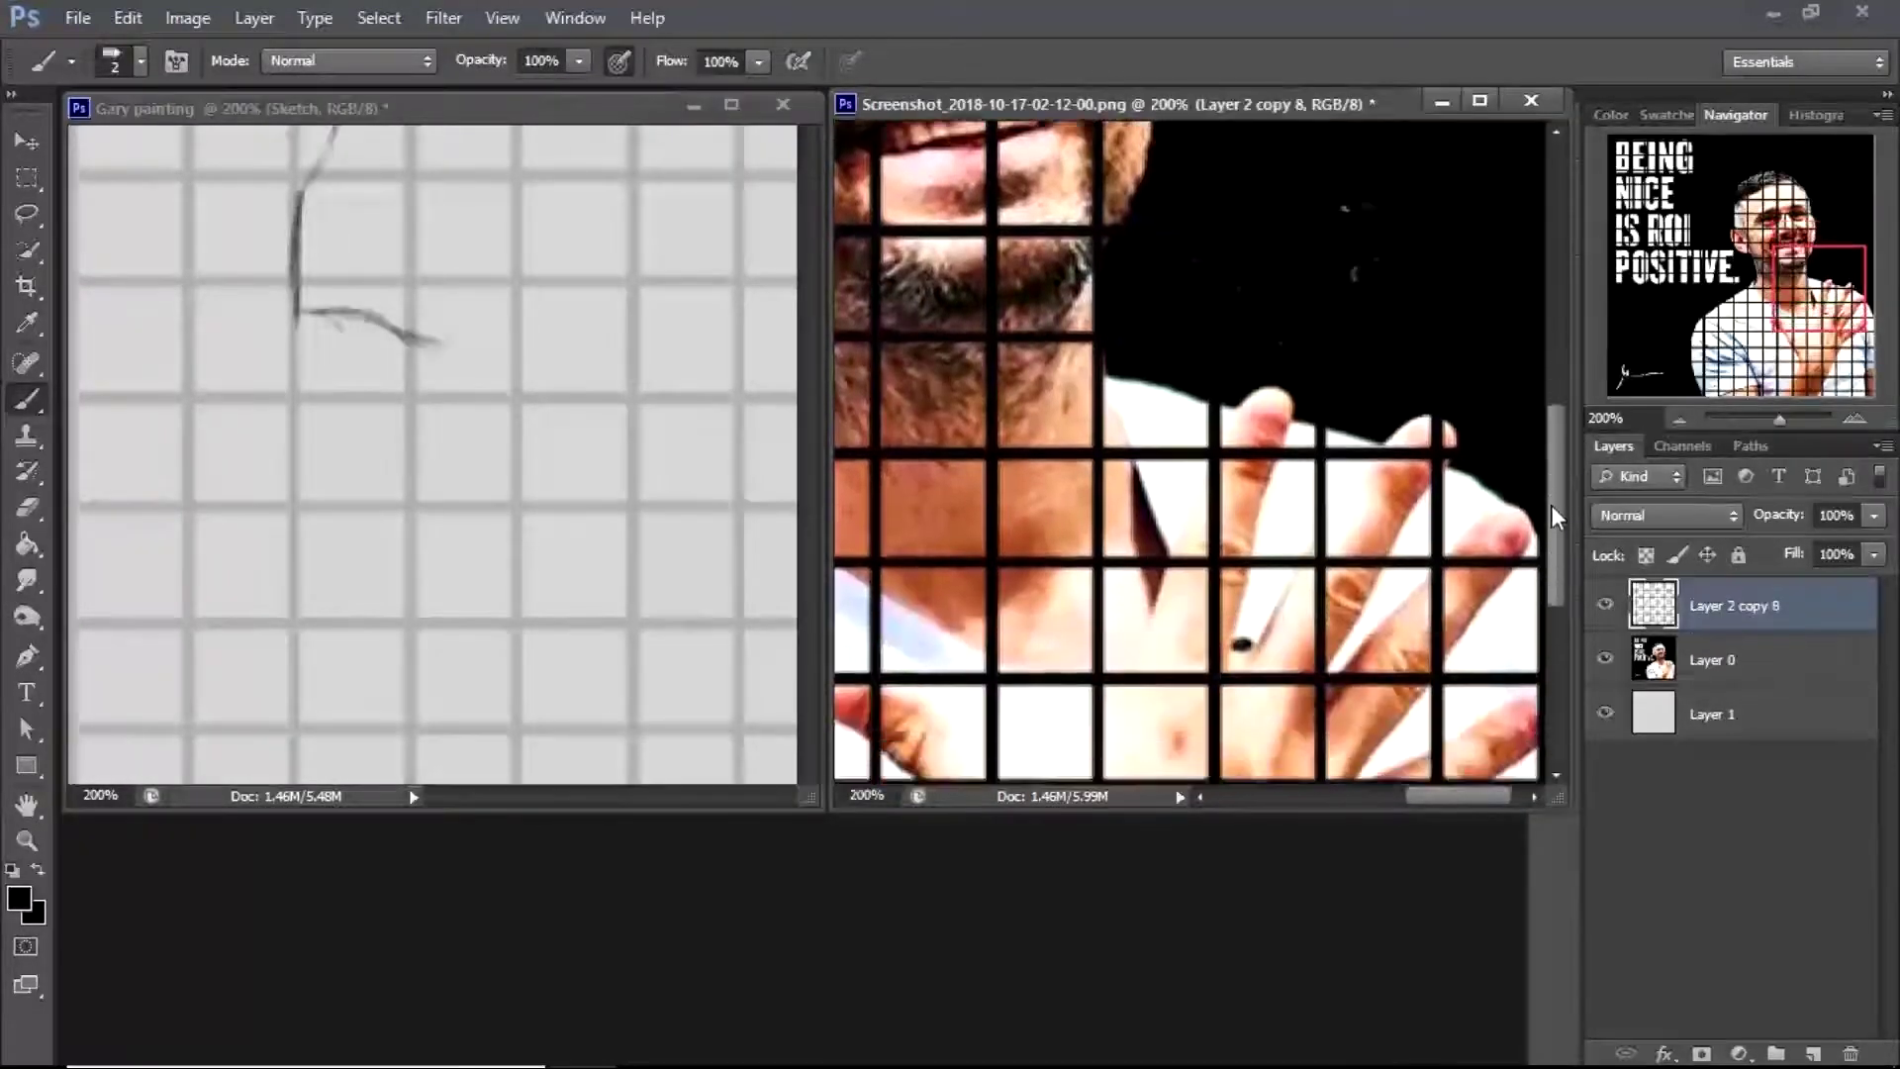
left_click(428, 342)
left_click_drag(485, 326, 495, 342)
scroll(977, 578, "down", 3)
left_click(978, 578)
Continue the hair outline across the top of the head and down toward the left temple
left_click_drag(799, 535, 799, 297)
scroll(1188, 445, "up", 10)
left_click_drag(733, 796, 633, 798)
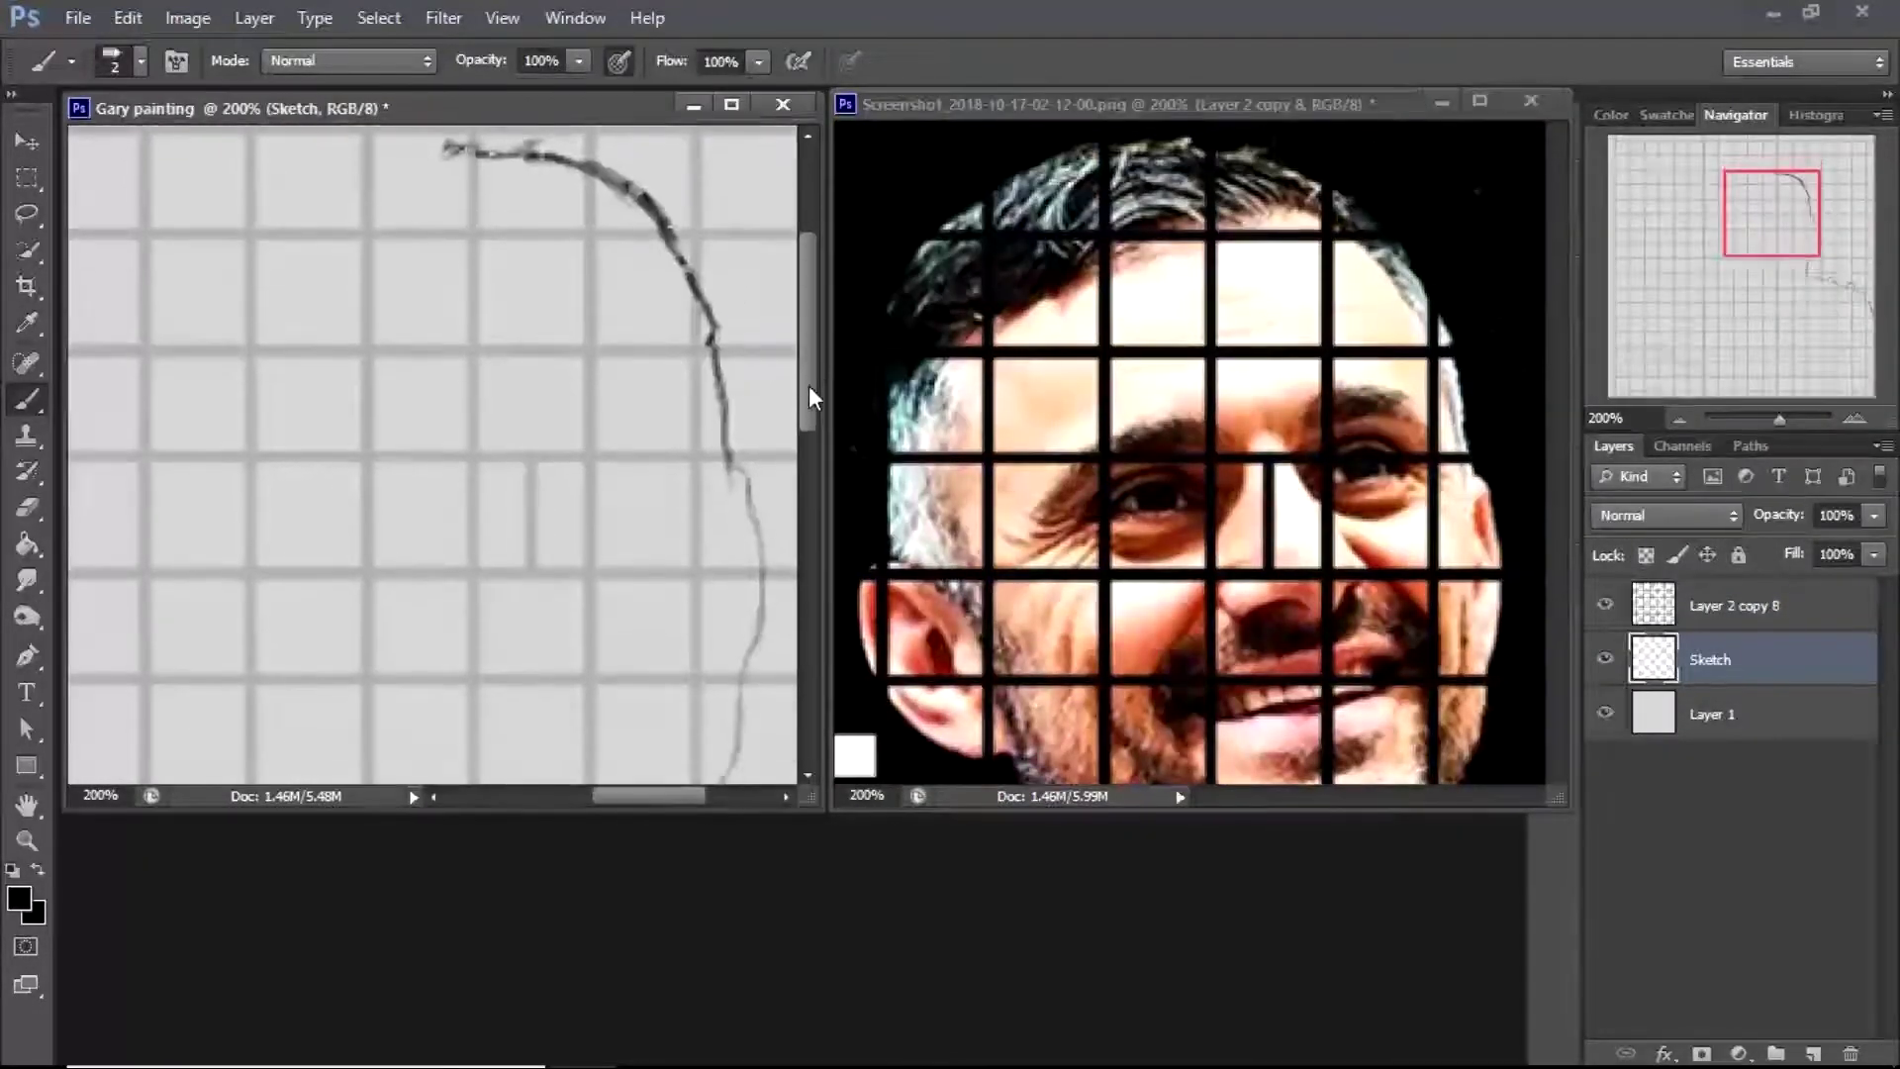
left_click_drag(809, 396, 810, 341)
left_click_drag(1564, 358, 1563, 302)
left_click_drag(446, 313, 370, 310)
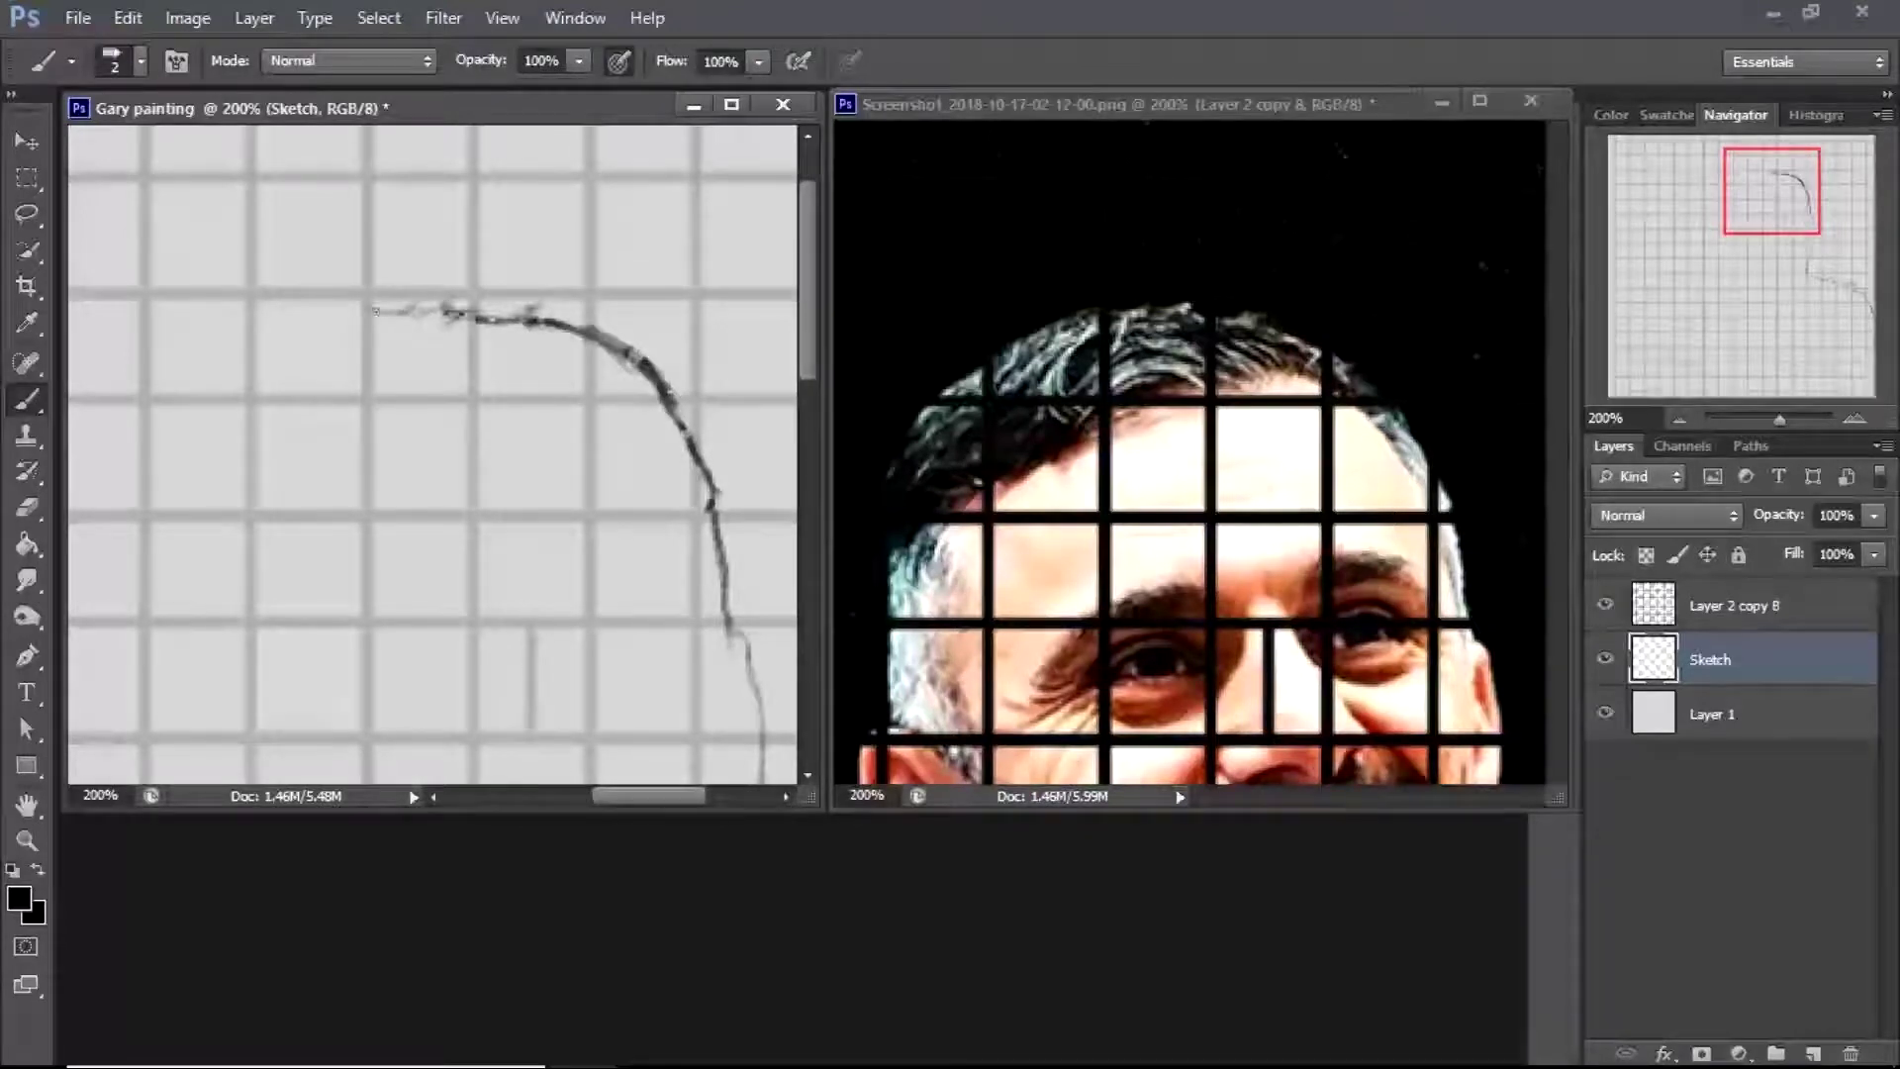
mouse_move(248, 358)
left_mouse_down()
mouse_move(355, 320)
mouse_move(217, 382)
mouse_move(149, 457)
left_mouse_up()
Sketch the left side of the head from the hair down past the temple toward the ear
left_click_drag(669, 796, 644, 798)
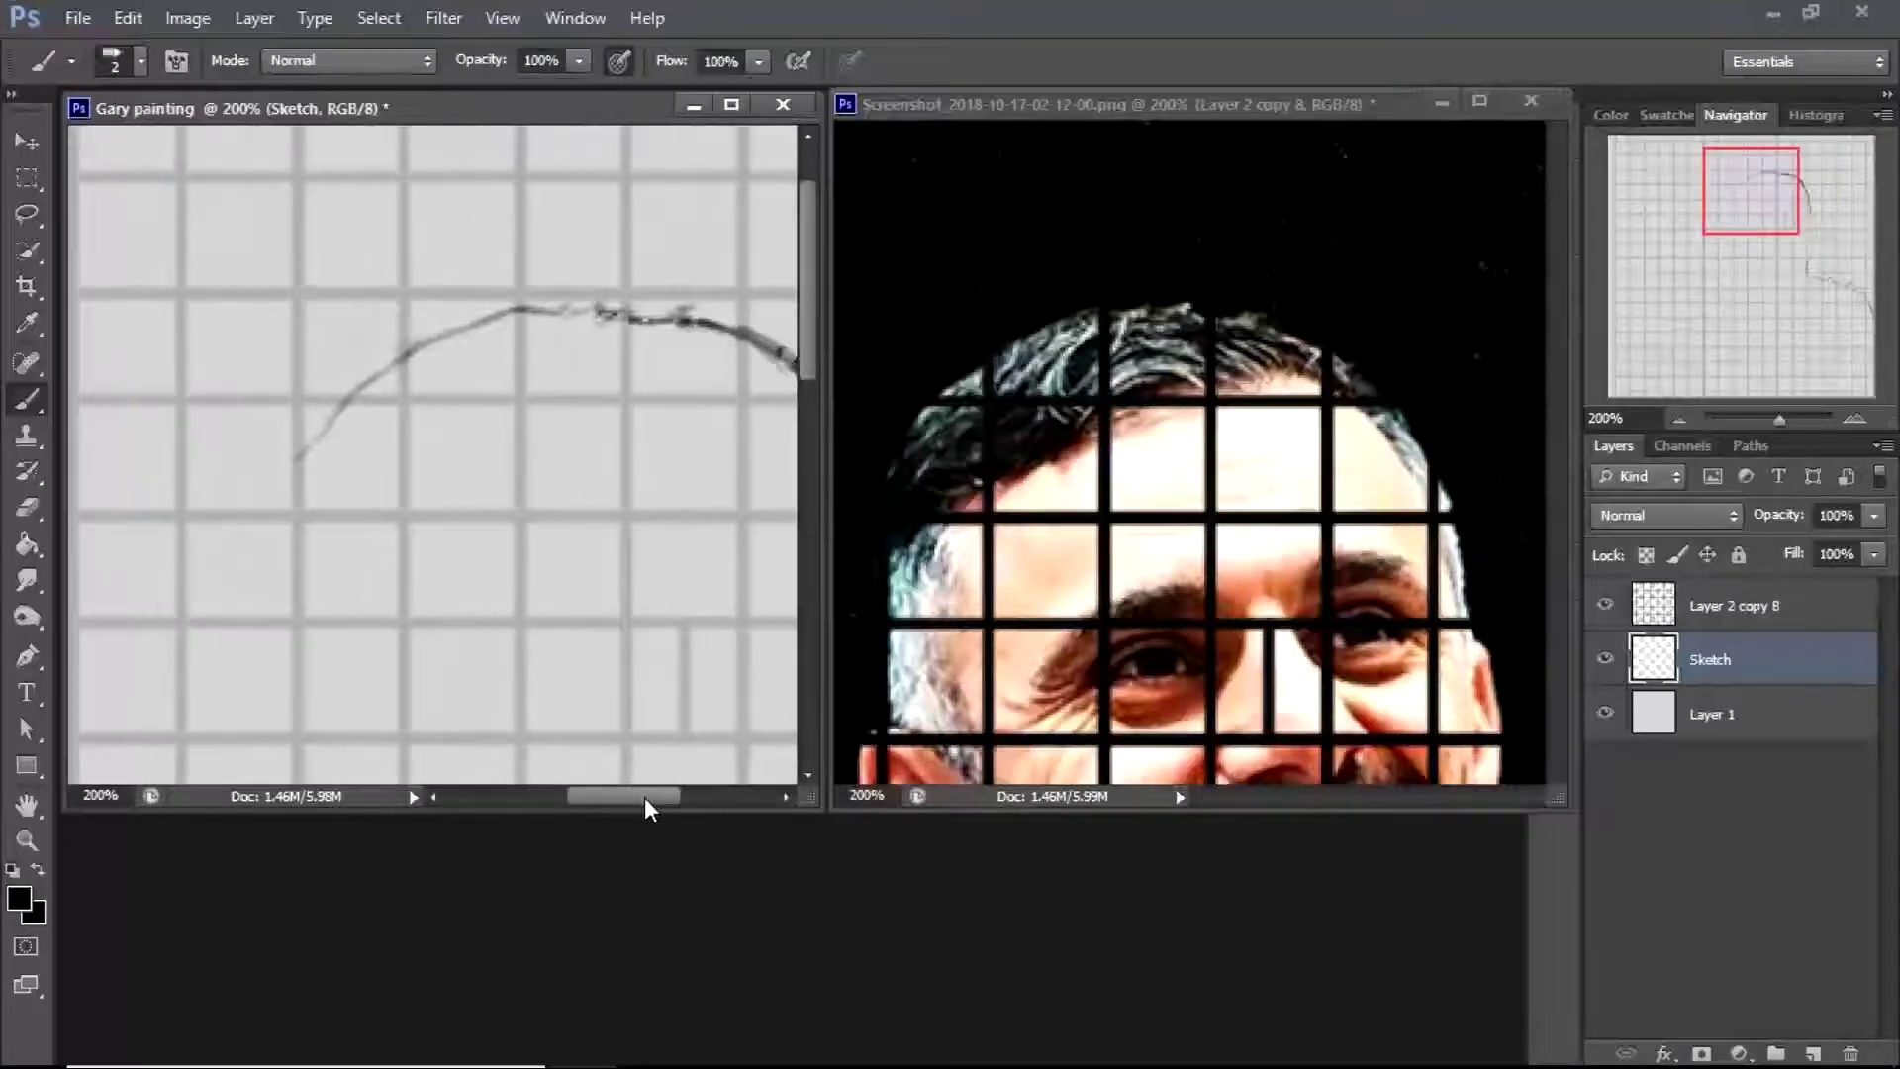
left_click_drag(1391, 797, 1366, 802)
left_click(332, 471)
left_click_drag(299, 458, 284, 477)
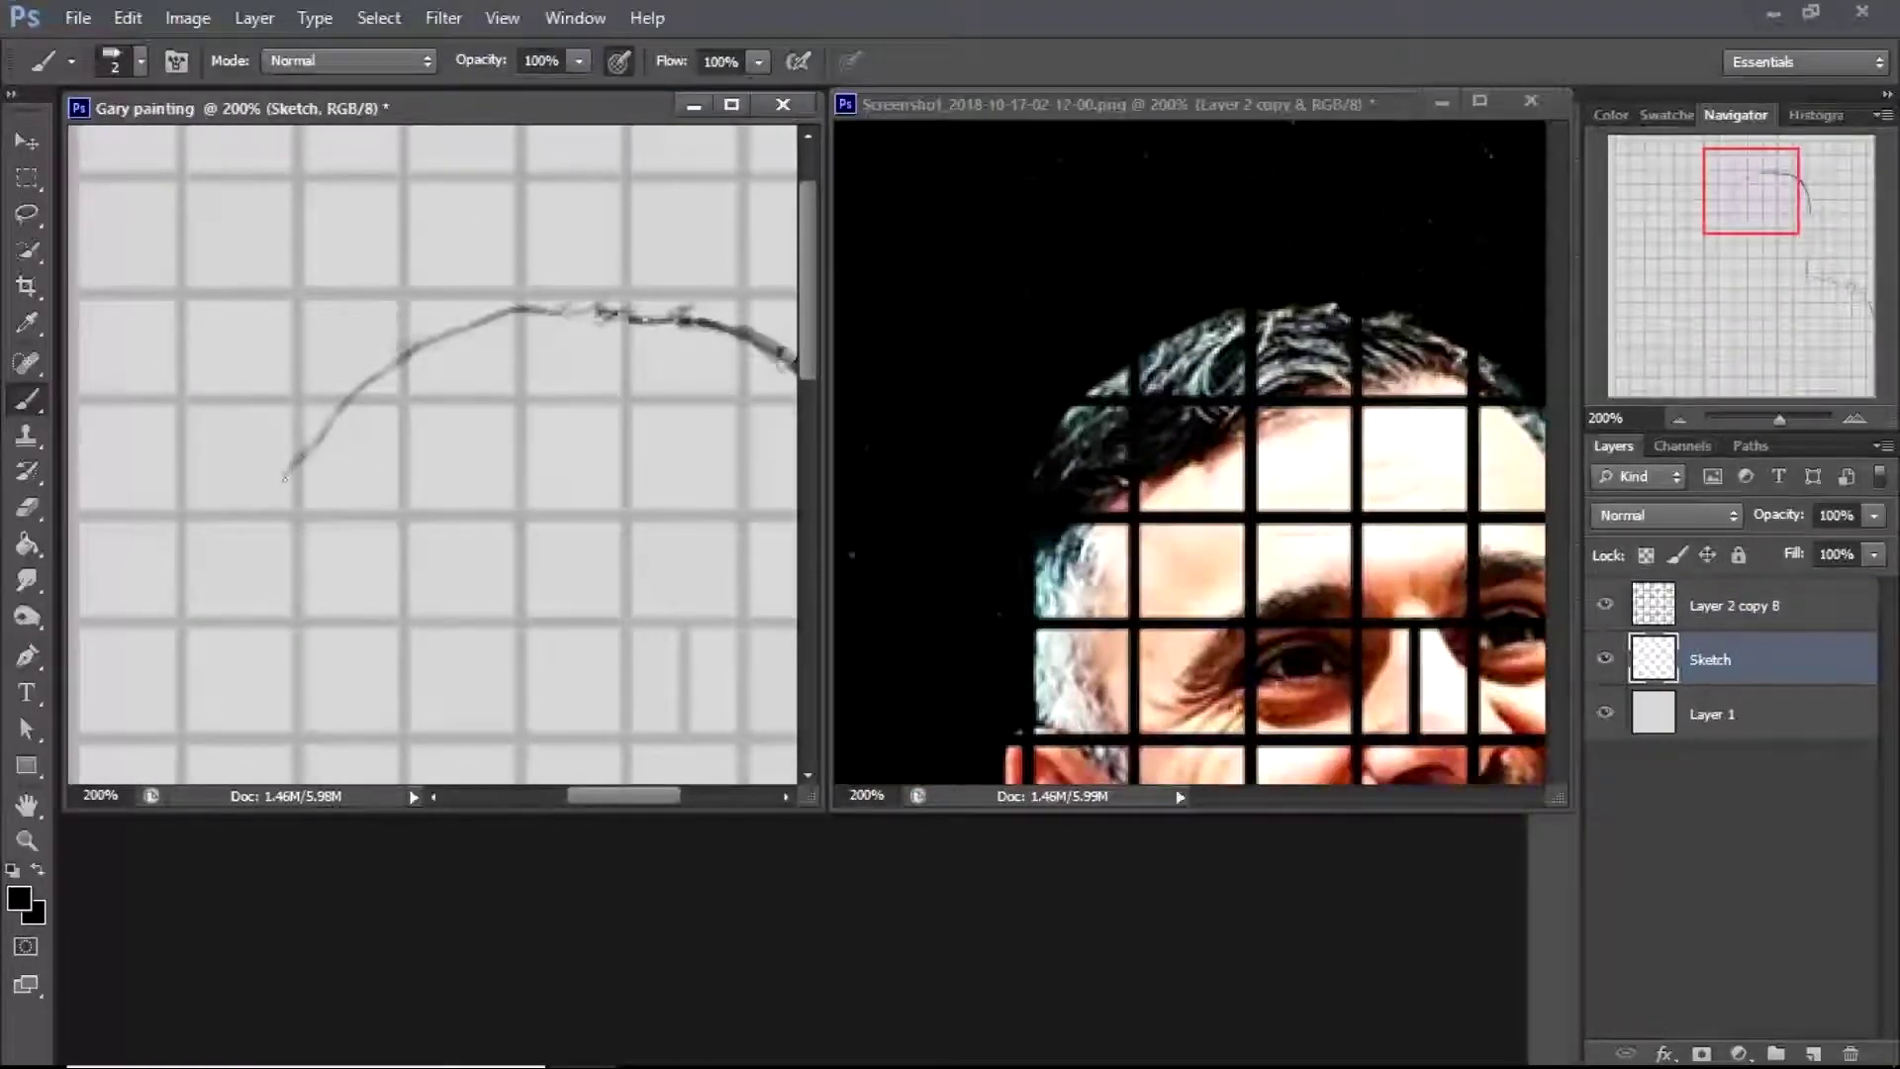
left_click(810, 422)
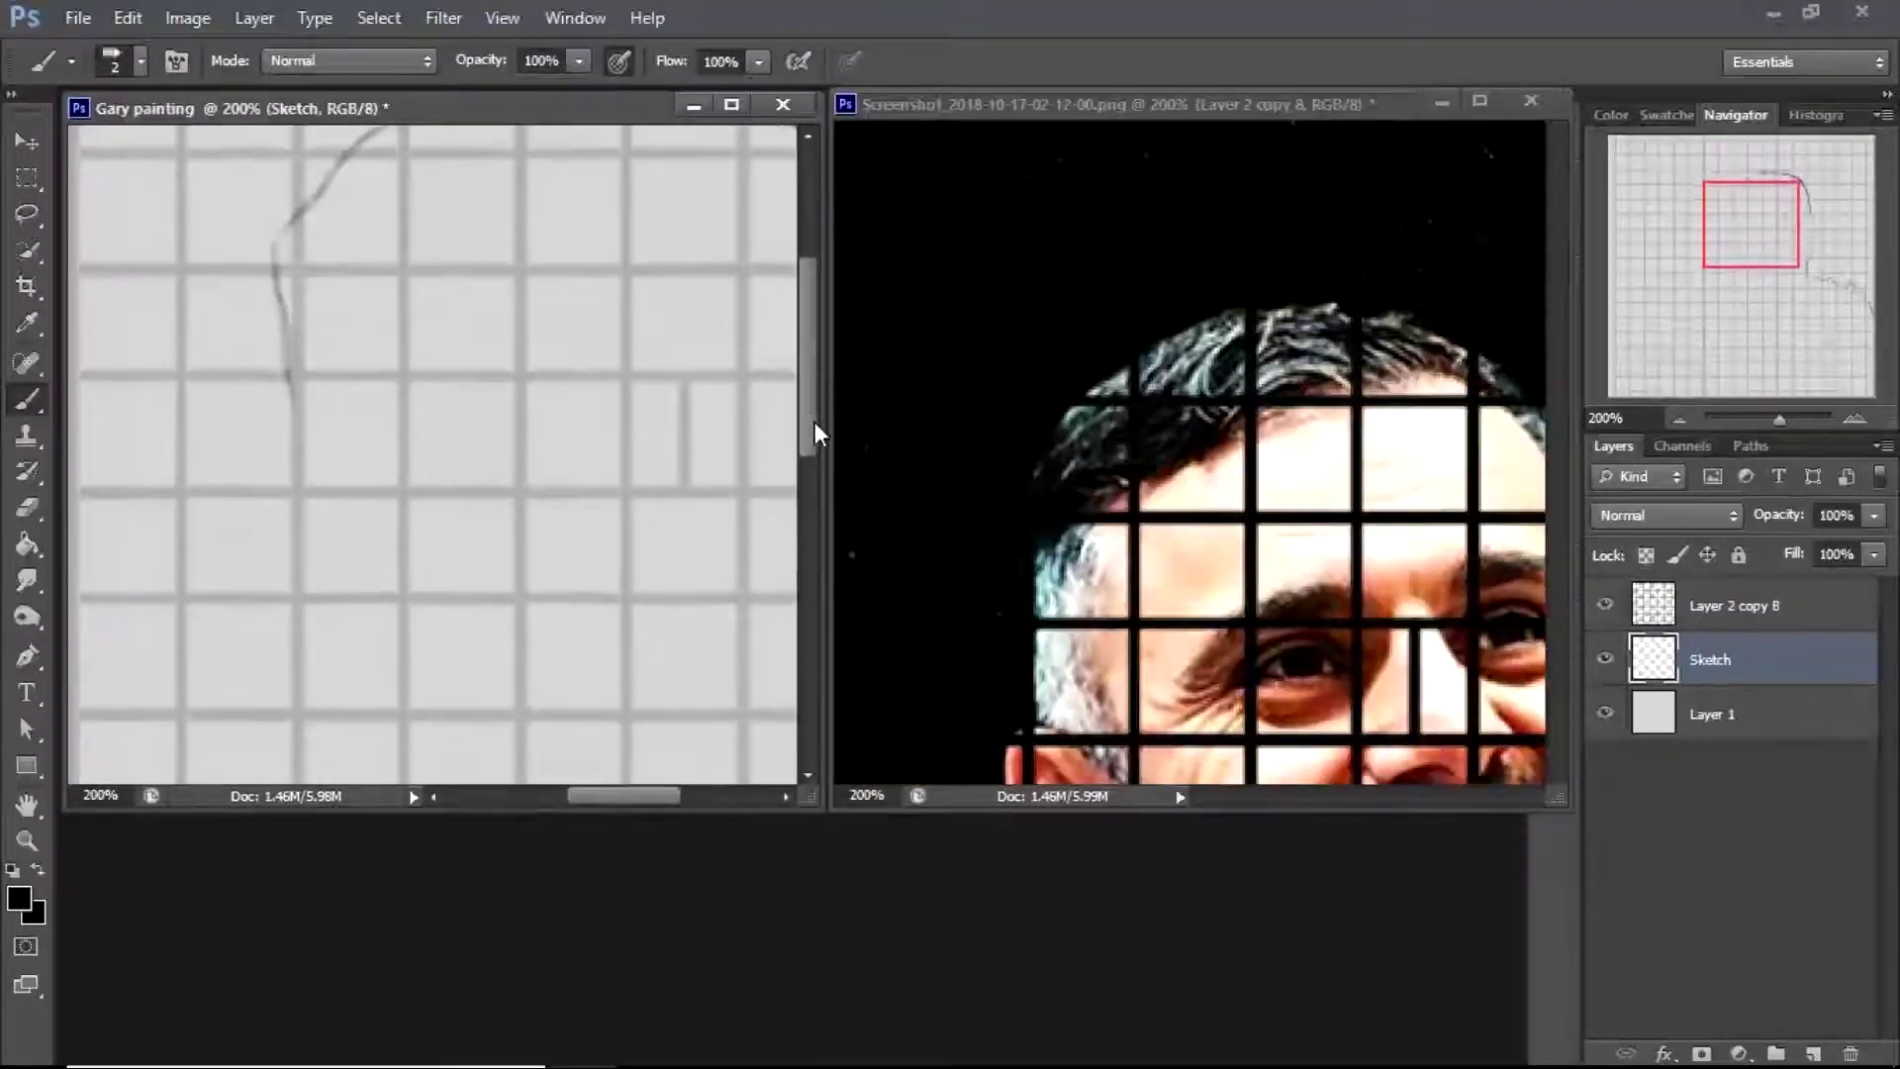
left_click(1558, 412)
left_click(812, 425)
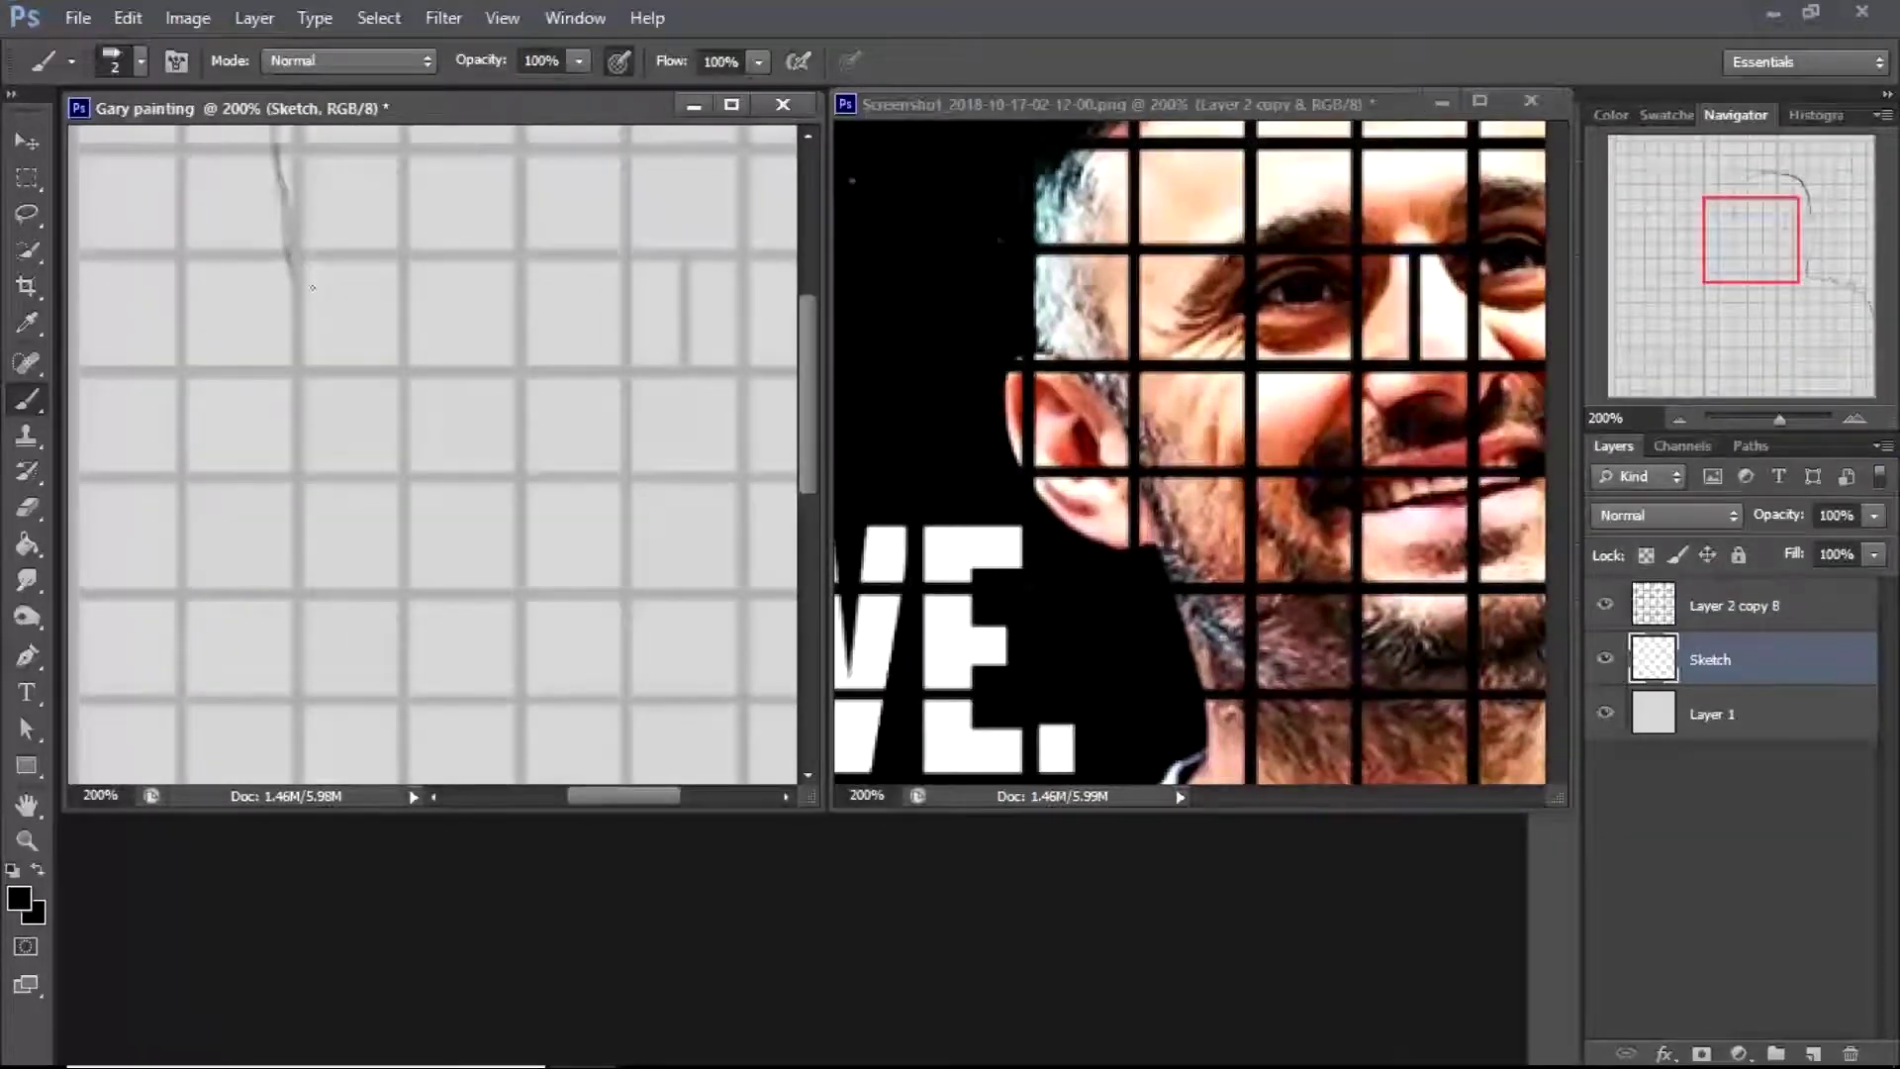
Outline the ear at the left of the face, then the jaw edge running down to the neck
mouse_move(287, 248)
left_mouse_down()
mouse_move(293, 368)
mouse_move(265, 429)
left_mouse_up()
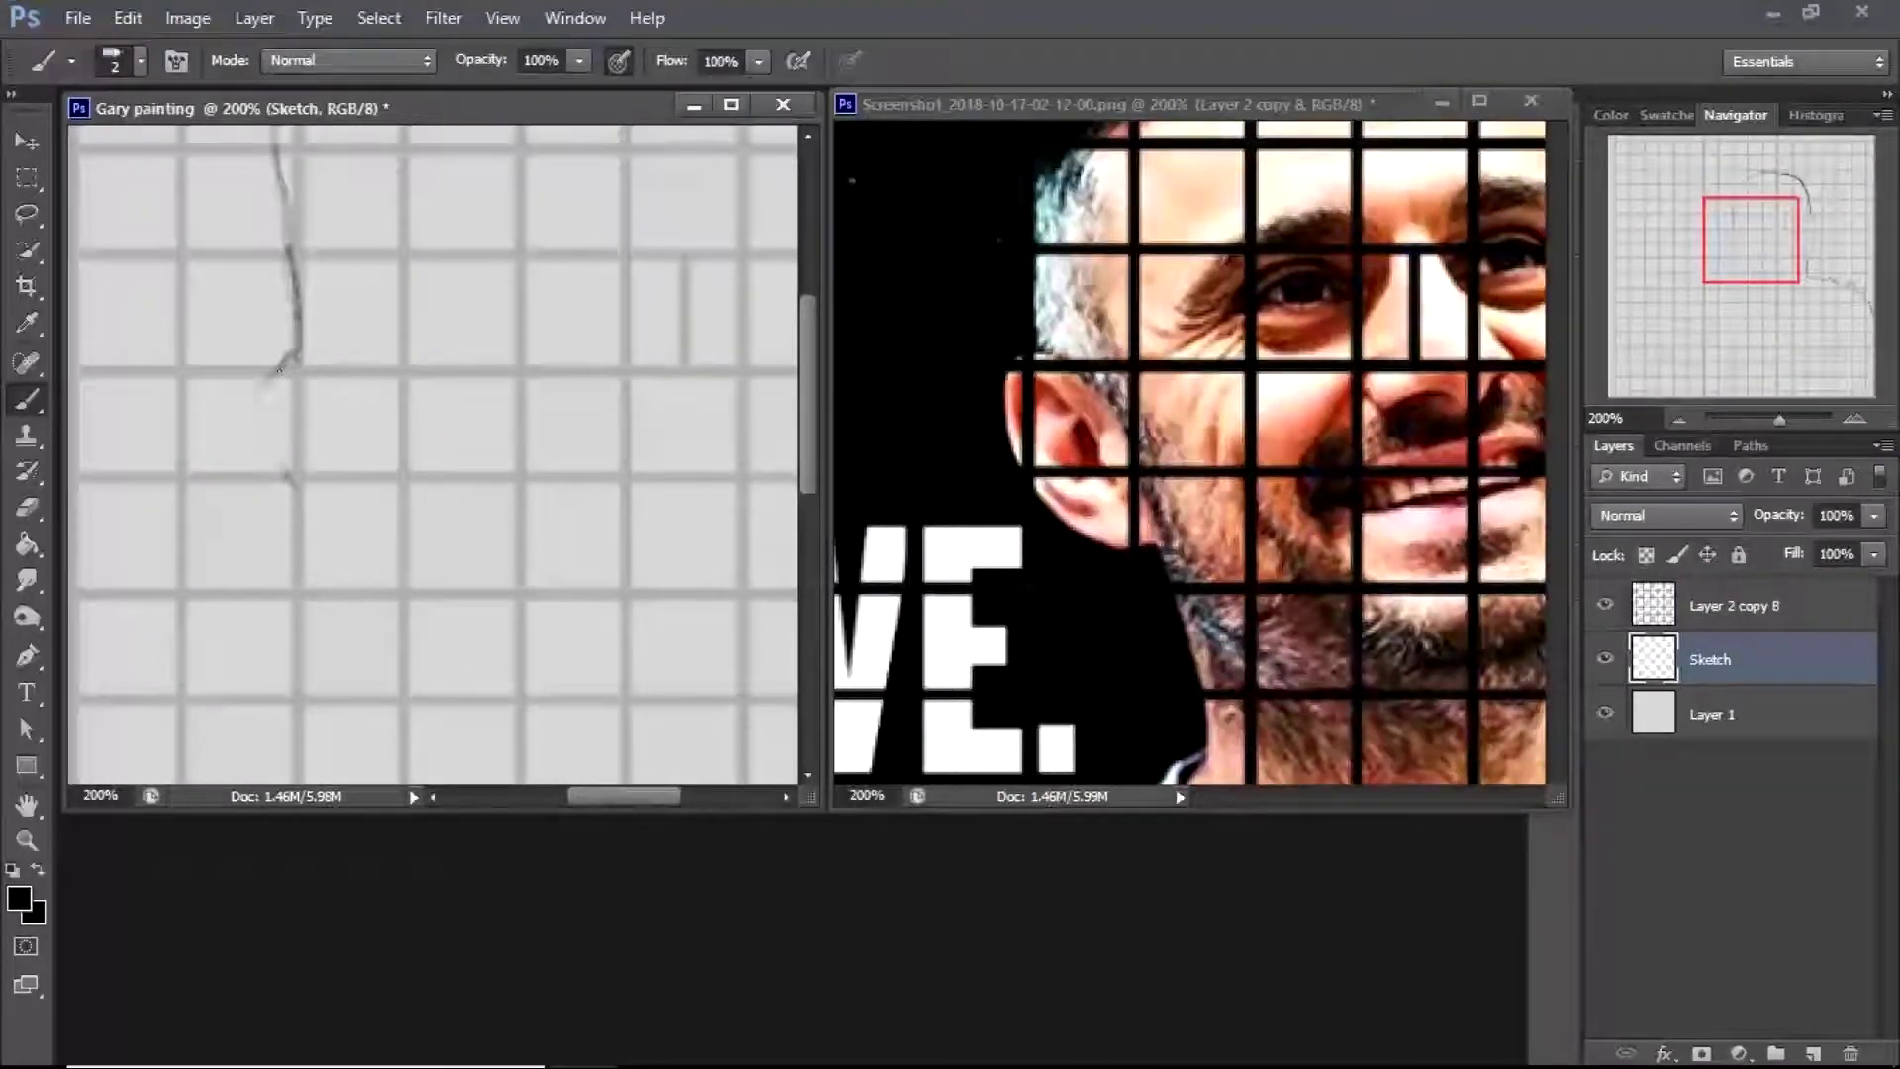
left_click_drag(290, 362, 274, 377)
left_click_drag(266, 410, 298, 489)
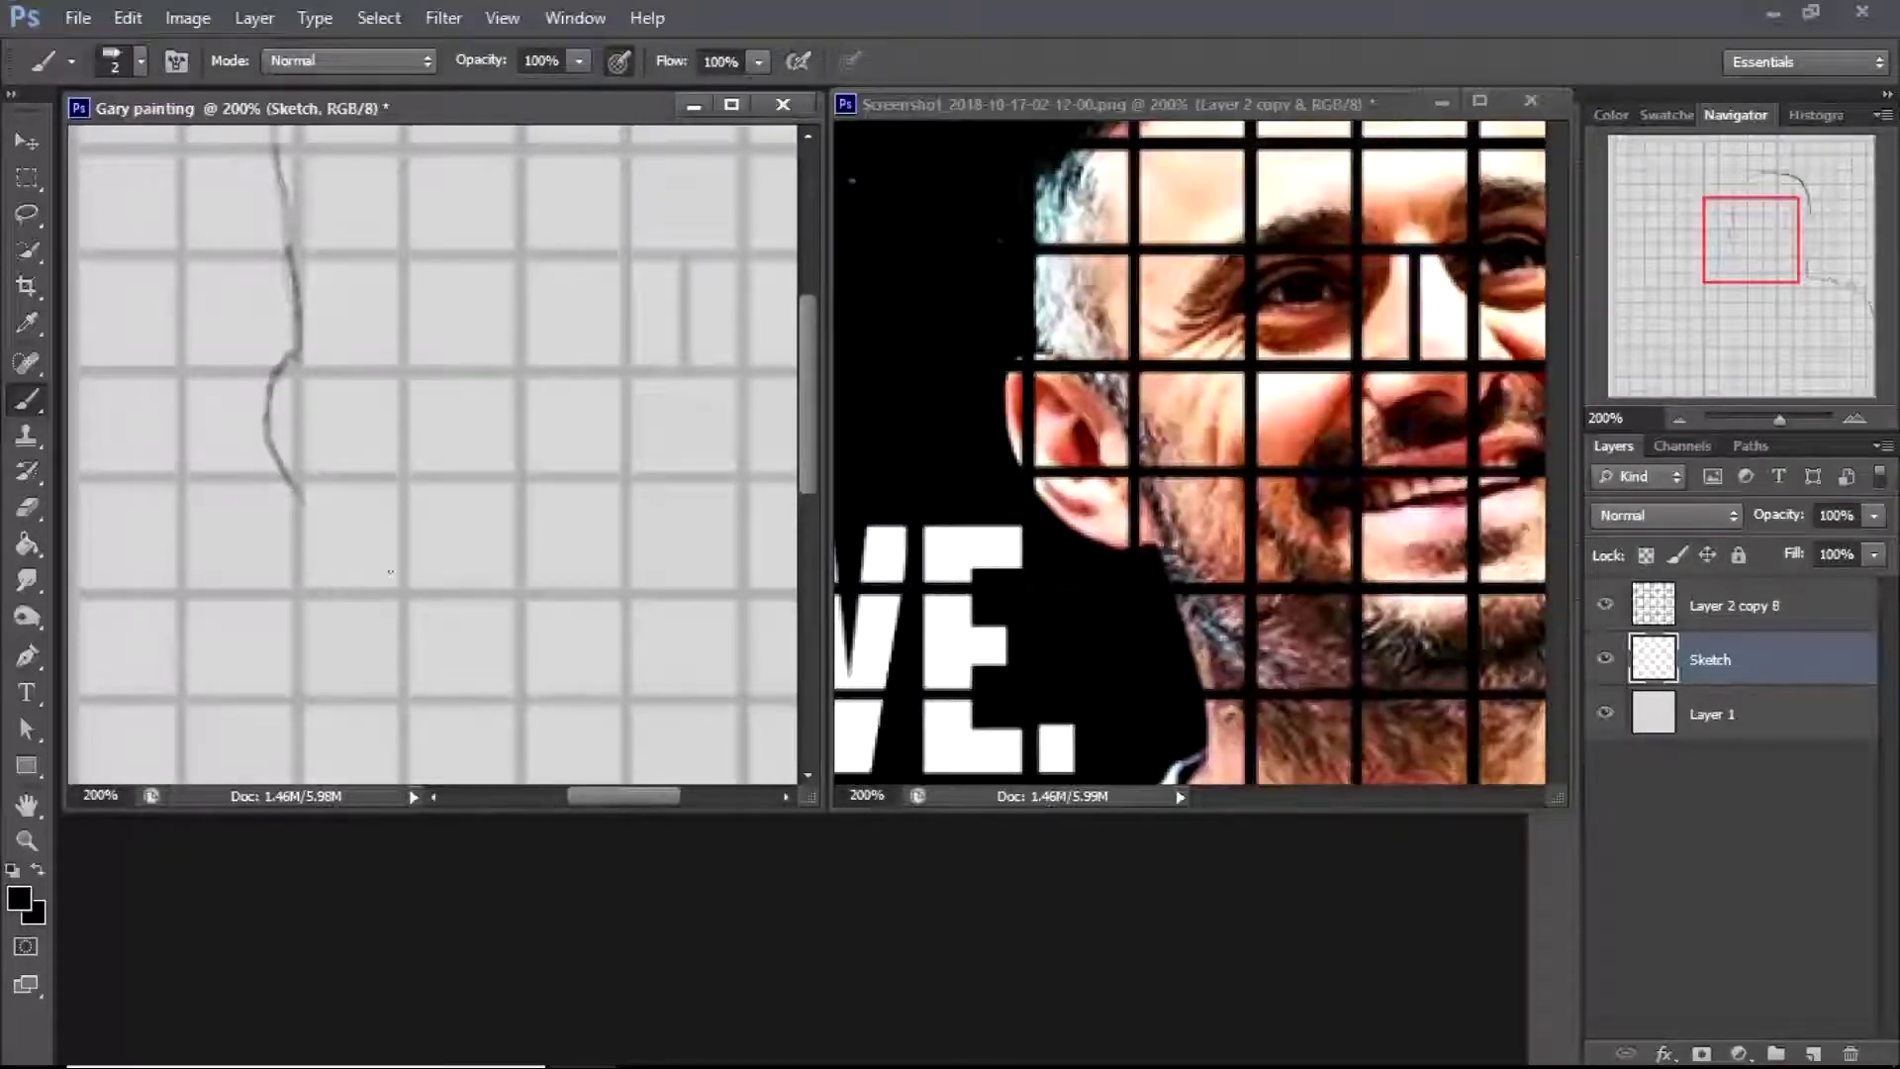
left_click_drag(302, 499, 405, 559)
left_click_drag(428, 561, 475, 706)
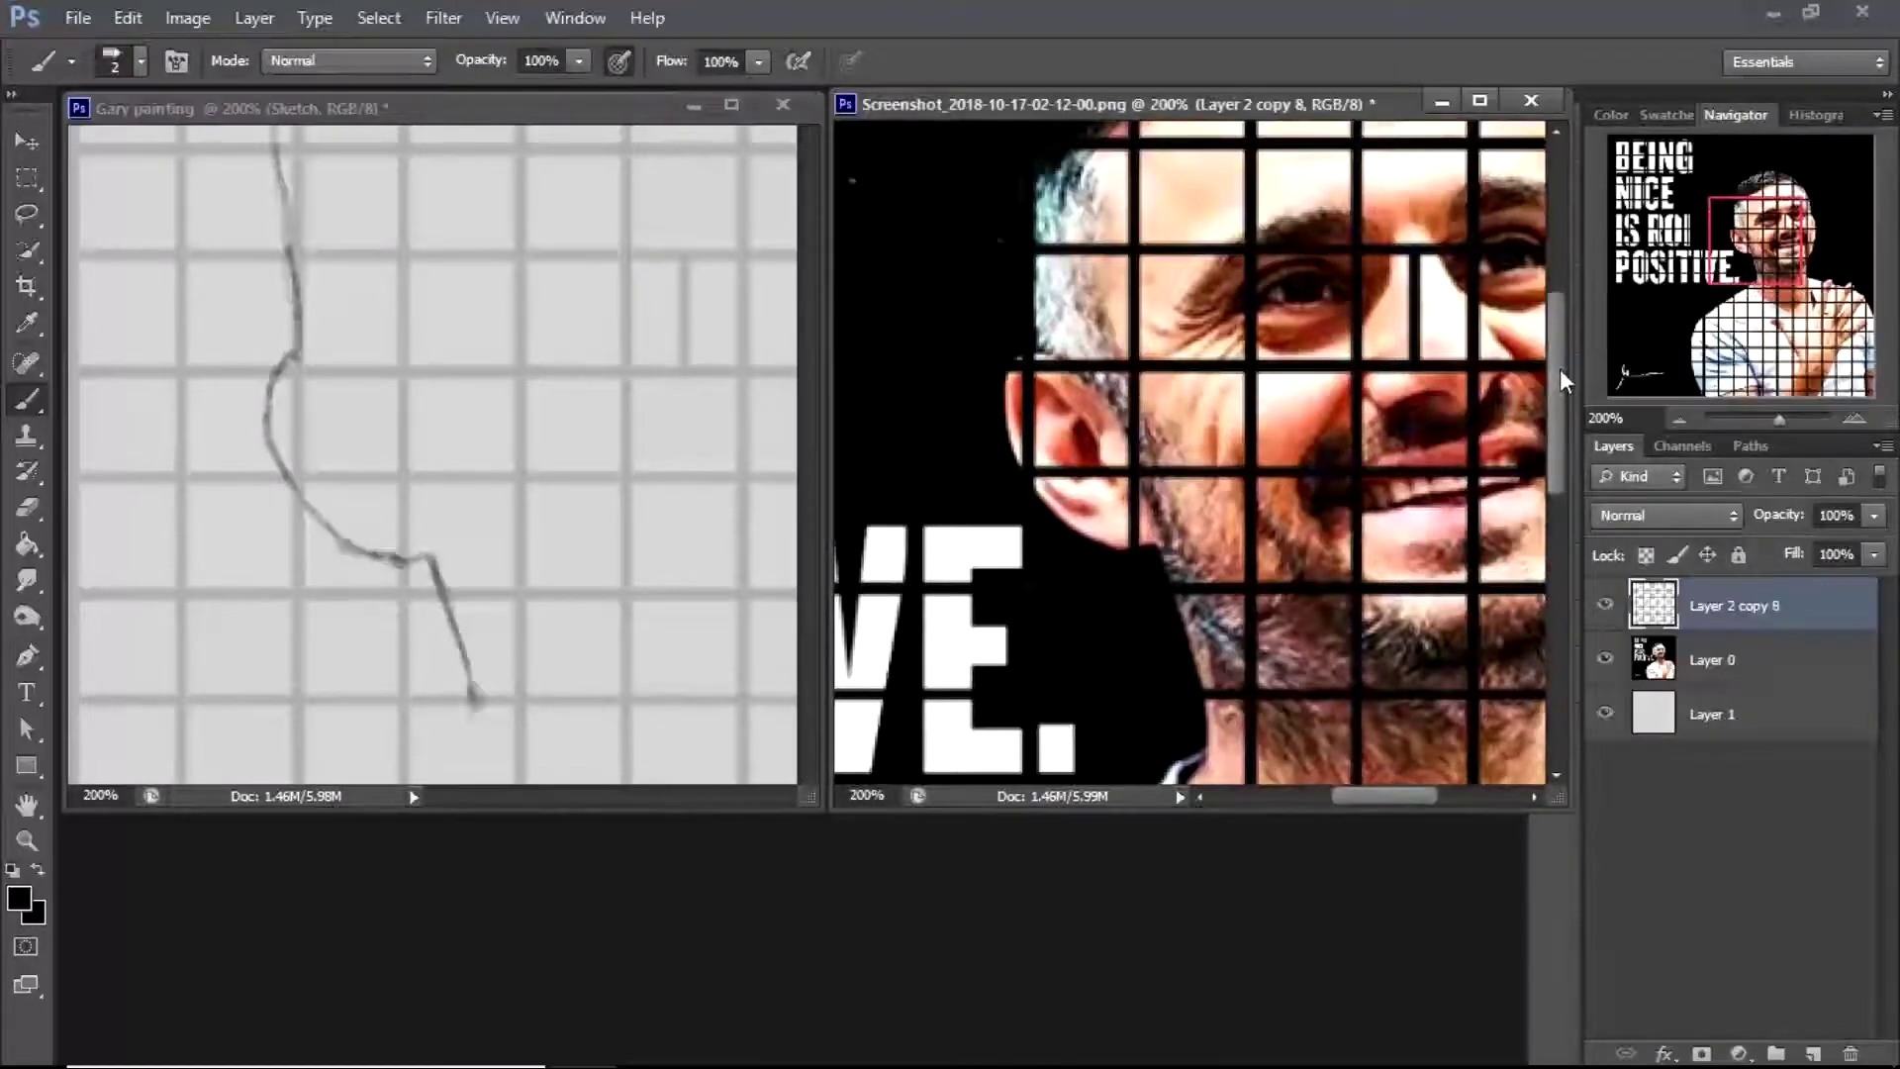
Finish the left neck edge and start the shirt collar angling out from its base
scroll(811, 428, "down", 3)
left_click_drag(474, 579, 482, 653)
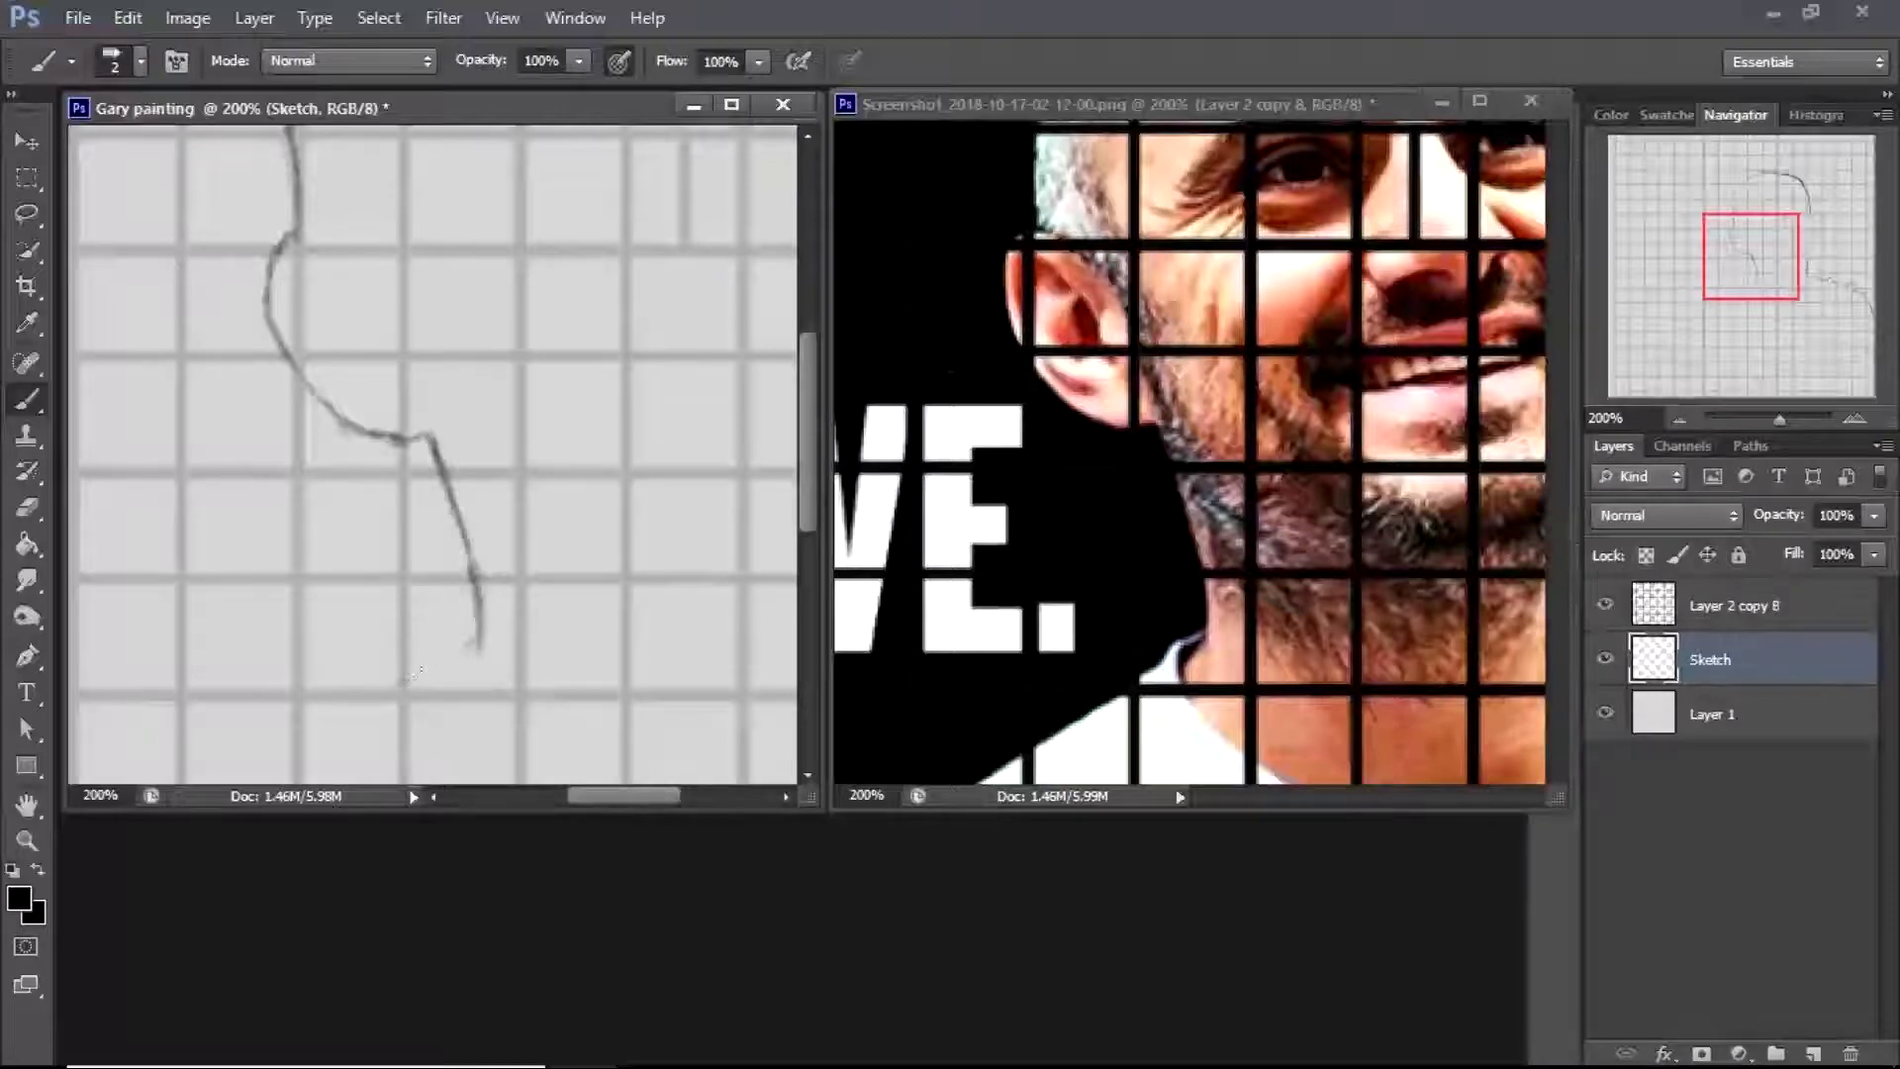
left_click_drag(481, 636, 440, 659)
Sketch the left shoulder slope as a diagonal line from the collar outward, following the reference grid
left_click_drag(804, 505, 804, 604)
left_click_drag(1563, 415, 1564, 594)
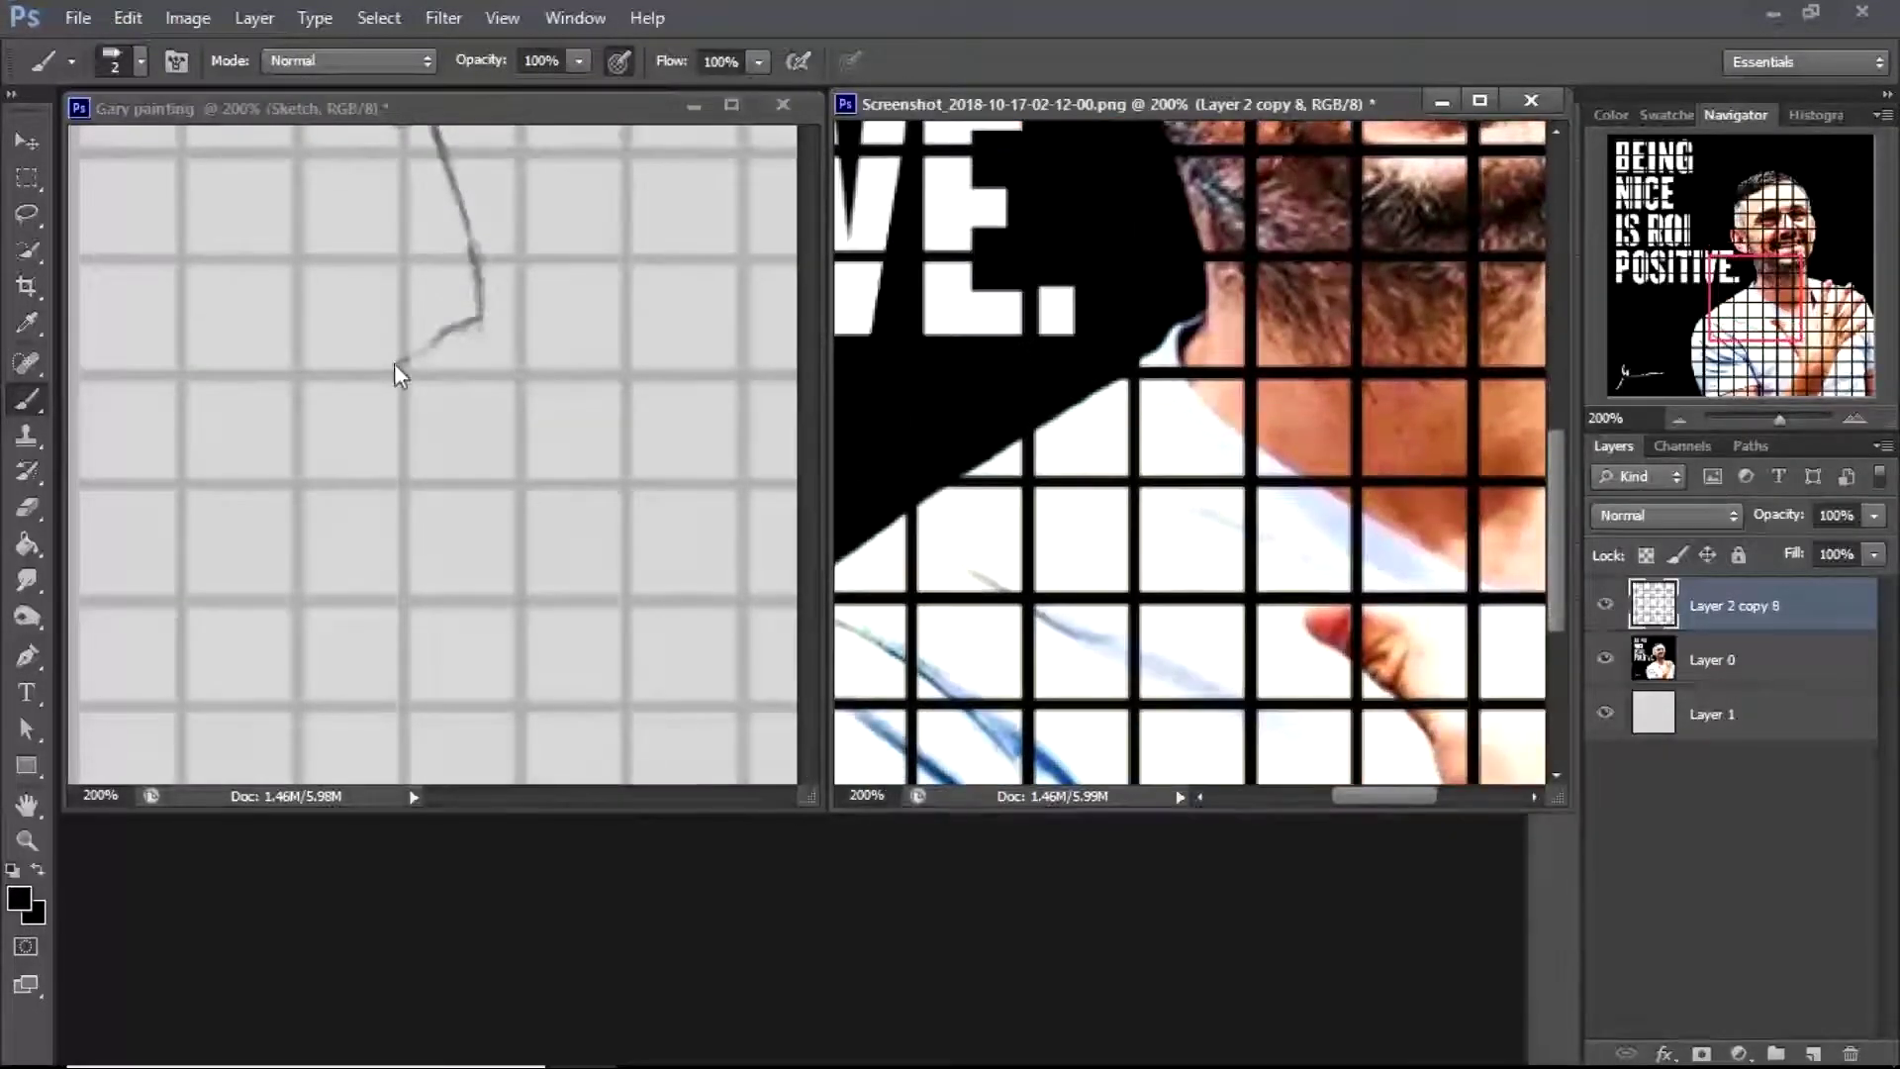
left_click(401, 400)
mouse_move(401, 368)
left_mouse_down()
mouse_move(296, 424)
mouse_move(355, 420)
left_mouse_up()
key("e")
key("b")
mouse_move(808, 473)
left_mouse_down()
mouse_move(806, 443)
mouse_move(805, 485)
left_mouse_up()
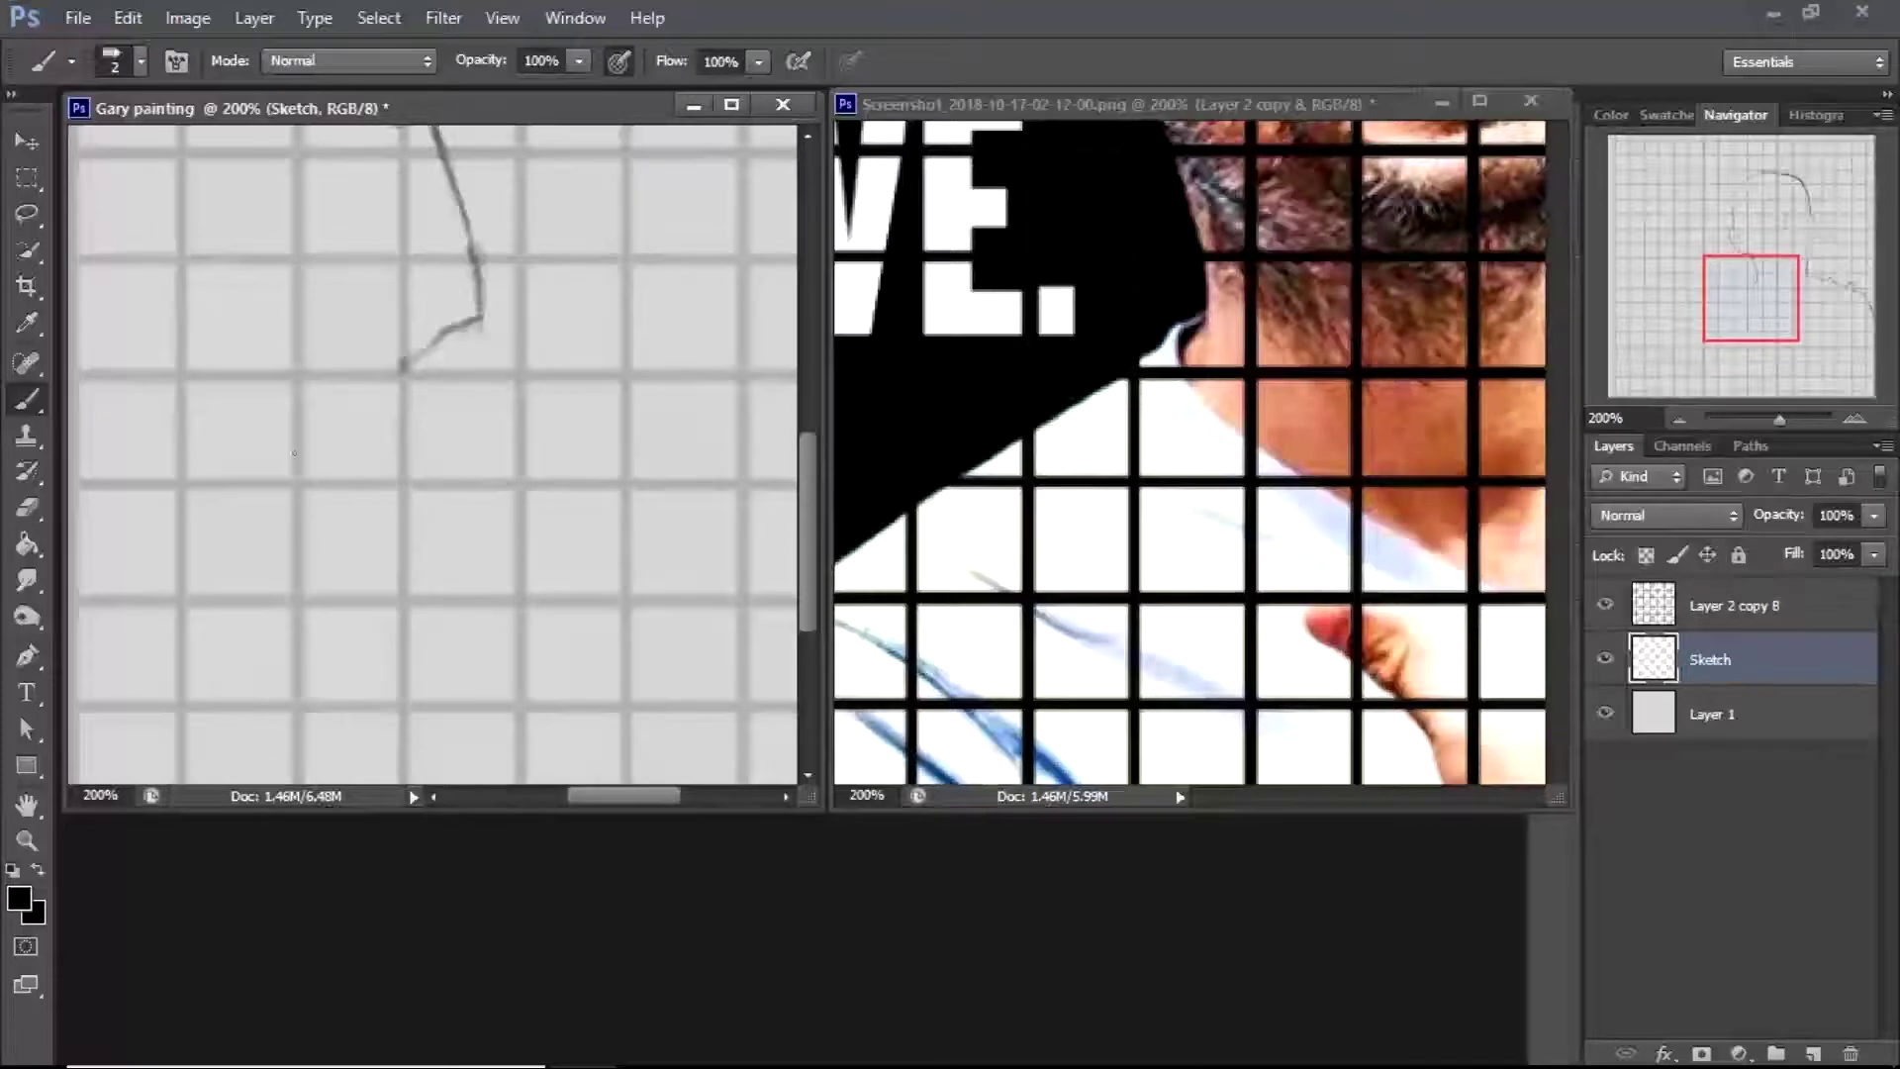
left_click_drag(401, 368, 158, 525)
Round off the left shoulder and draw the upper part of the sleeve's outer edge
left_click_drag(607, 795, 566, 792)
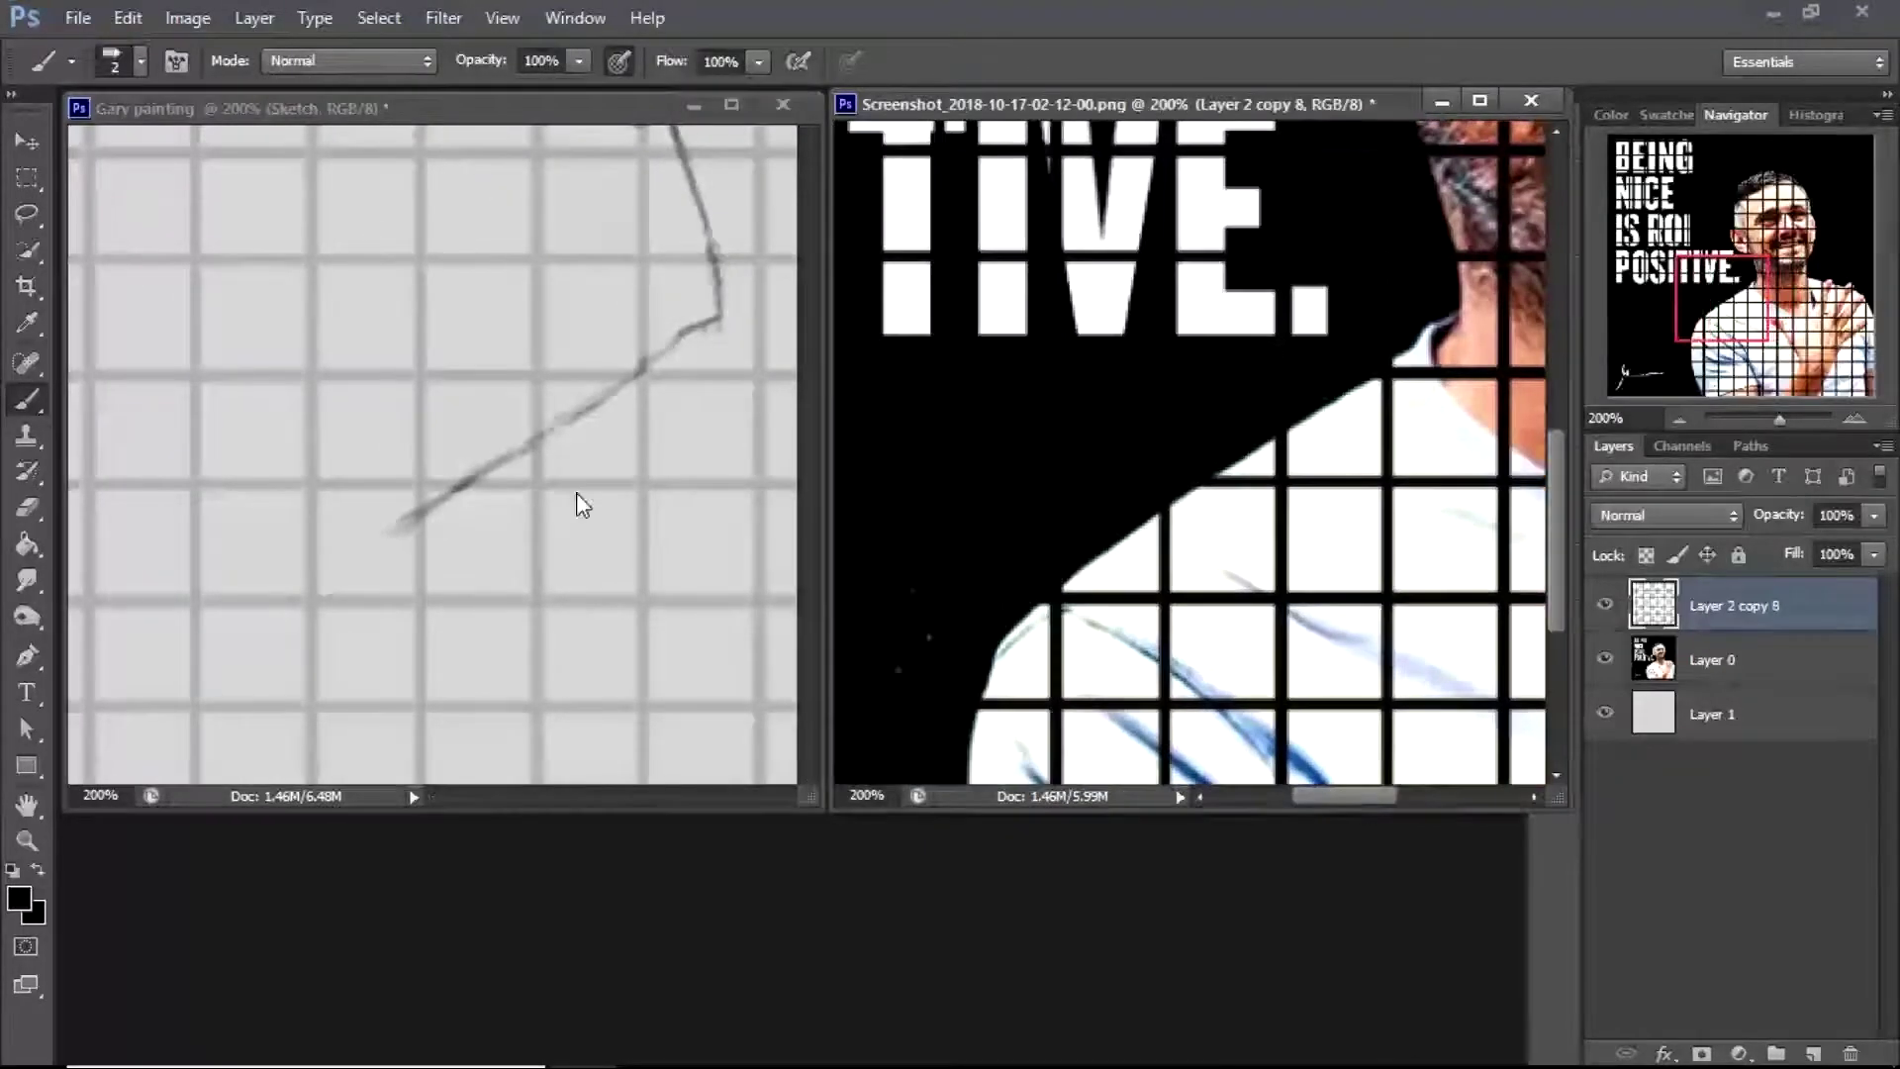
mouse_move(401, 519)
left_mouse_down()
mouse_move(246, 653)
mouse_move(283, 605)
left_mouse_up()
left_click_drag(806, 495, 805, 560)
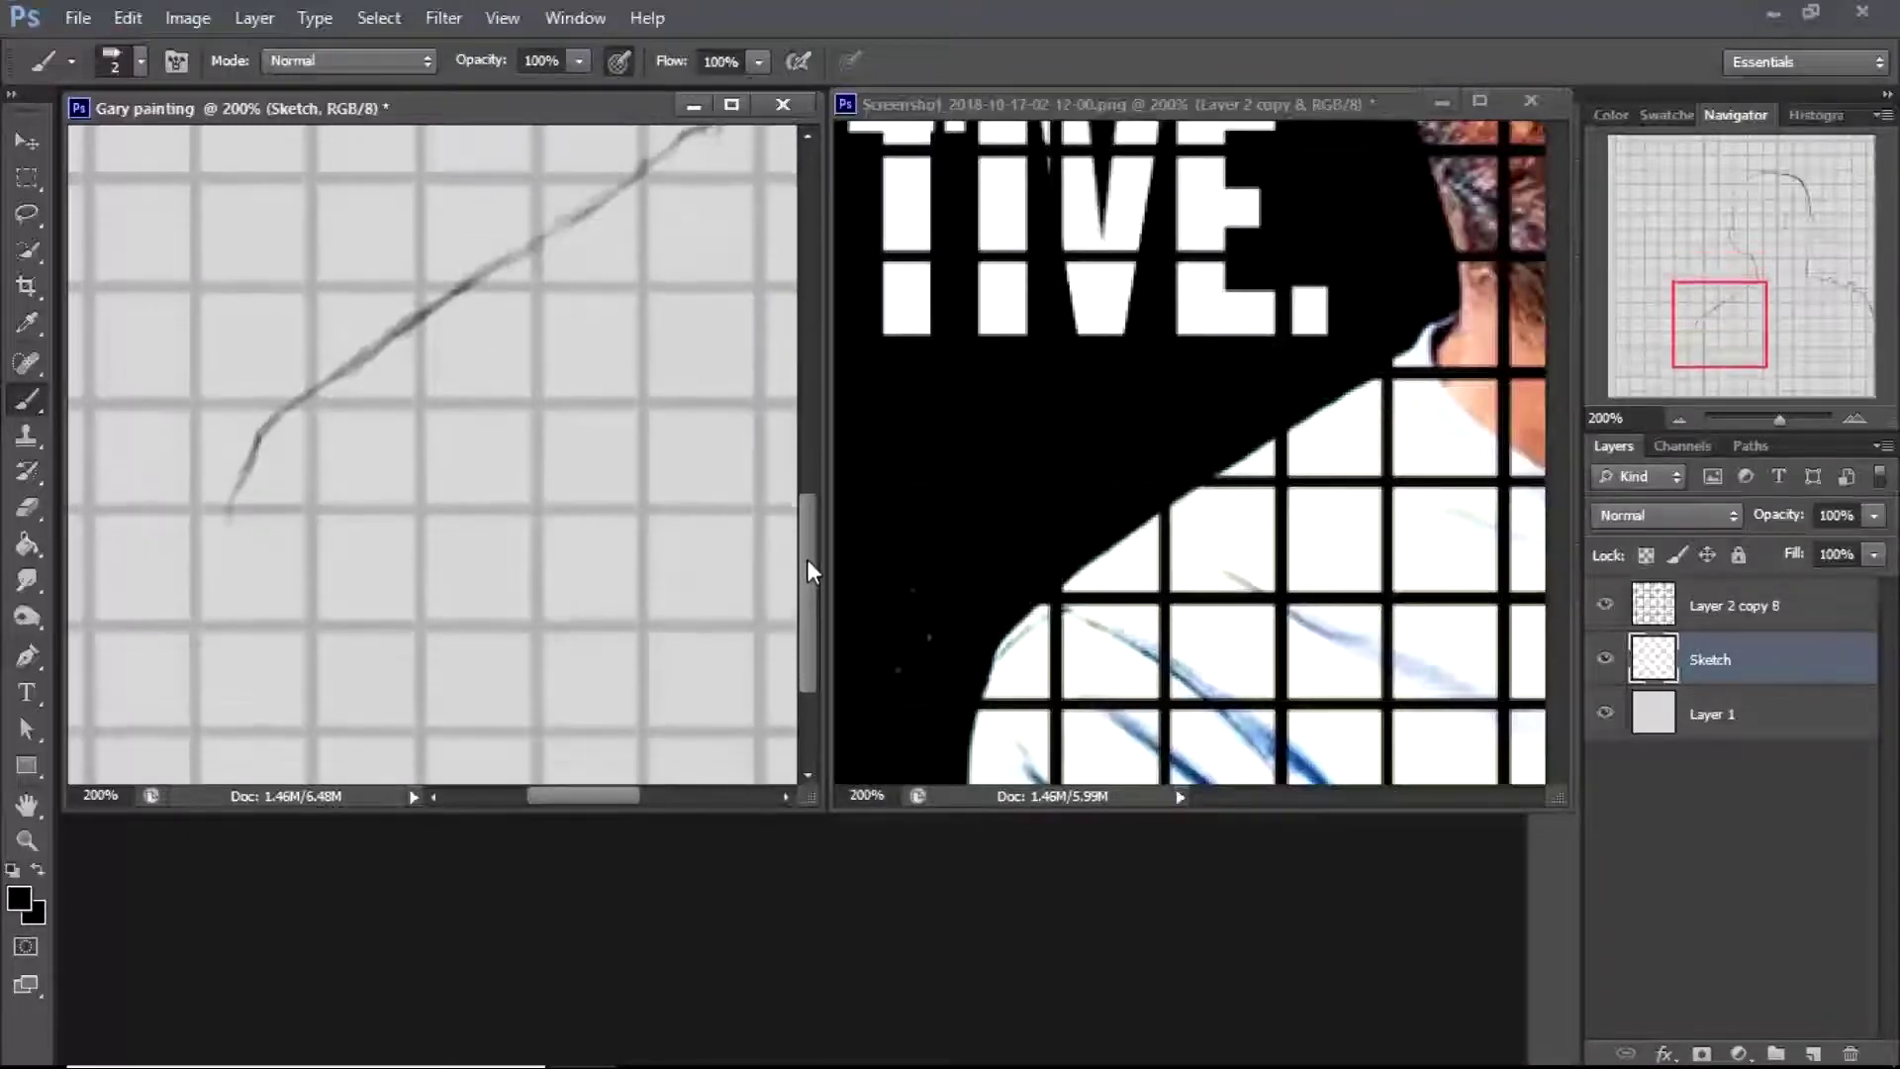
left_click(1524, 492)
scroll(1524, 492, "down", 3)
left_click(236, 692)
left_click_drag(225, 629, 230, 493)
Extend the left sleeve's outer edge down to the bottom of the canvas, curving inward, and clean up the line
left_click_drag(807, 599, 808, 683)
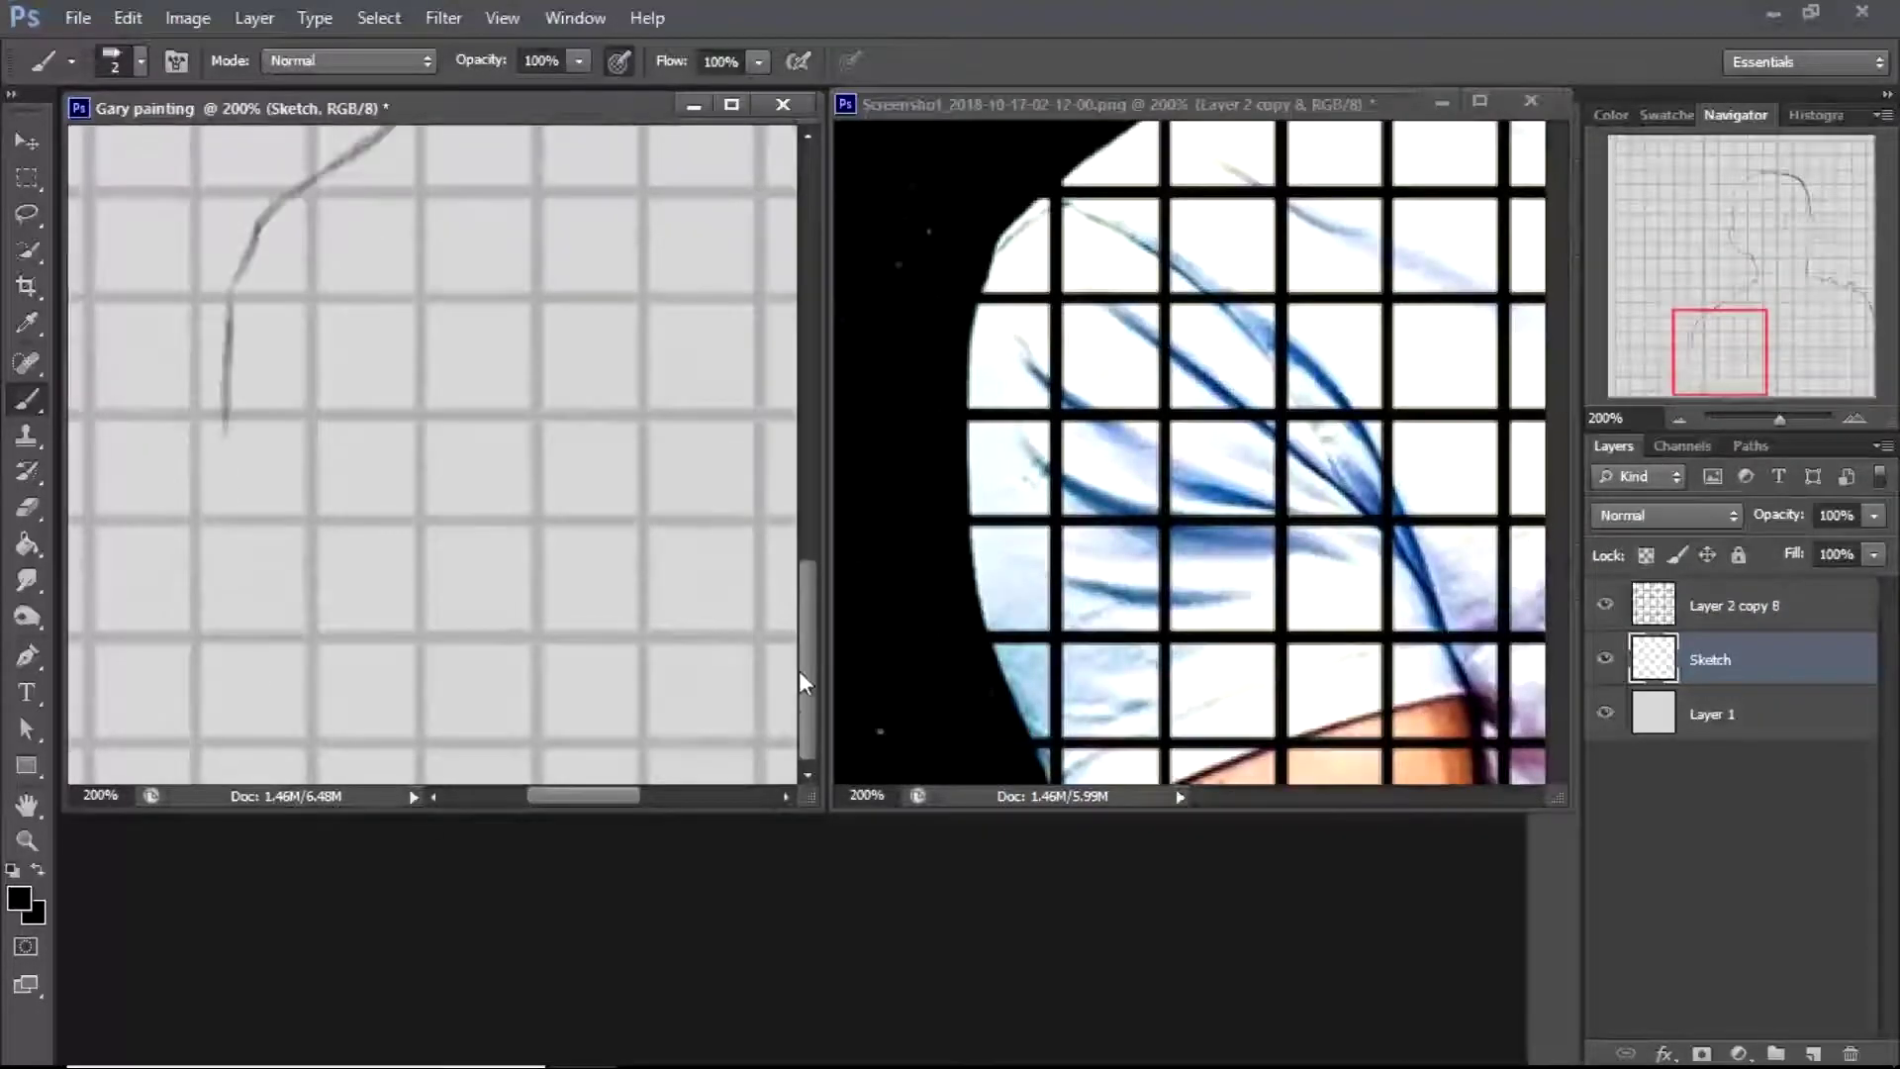
left_click_drag(225, 415, 216, 642)
key("e")
left_click_drag(224, 554, 251, 681)
key("b")
mouse_move(223, 598)
left_mouse_down()
mouse_move(222, 565)
mouse_move(302, 782)
left_mouse_up()
key("e")
key("b")
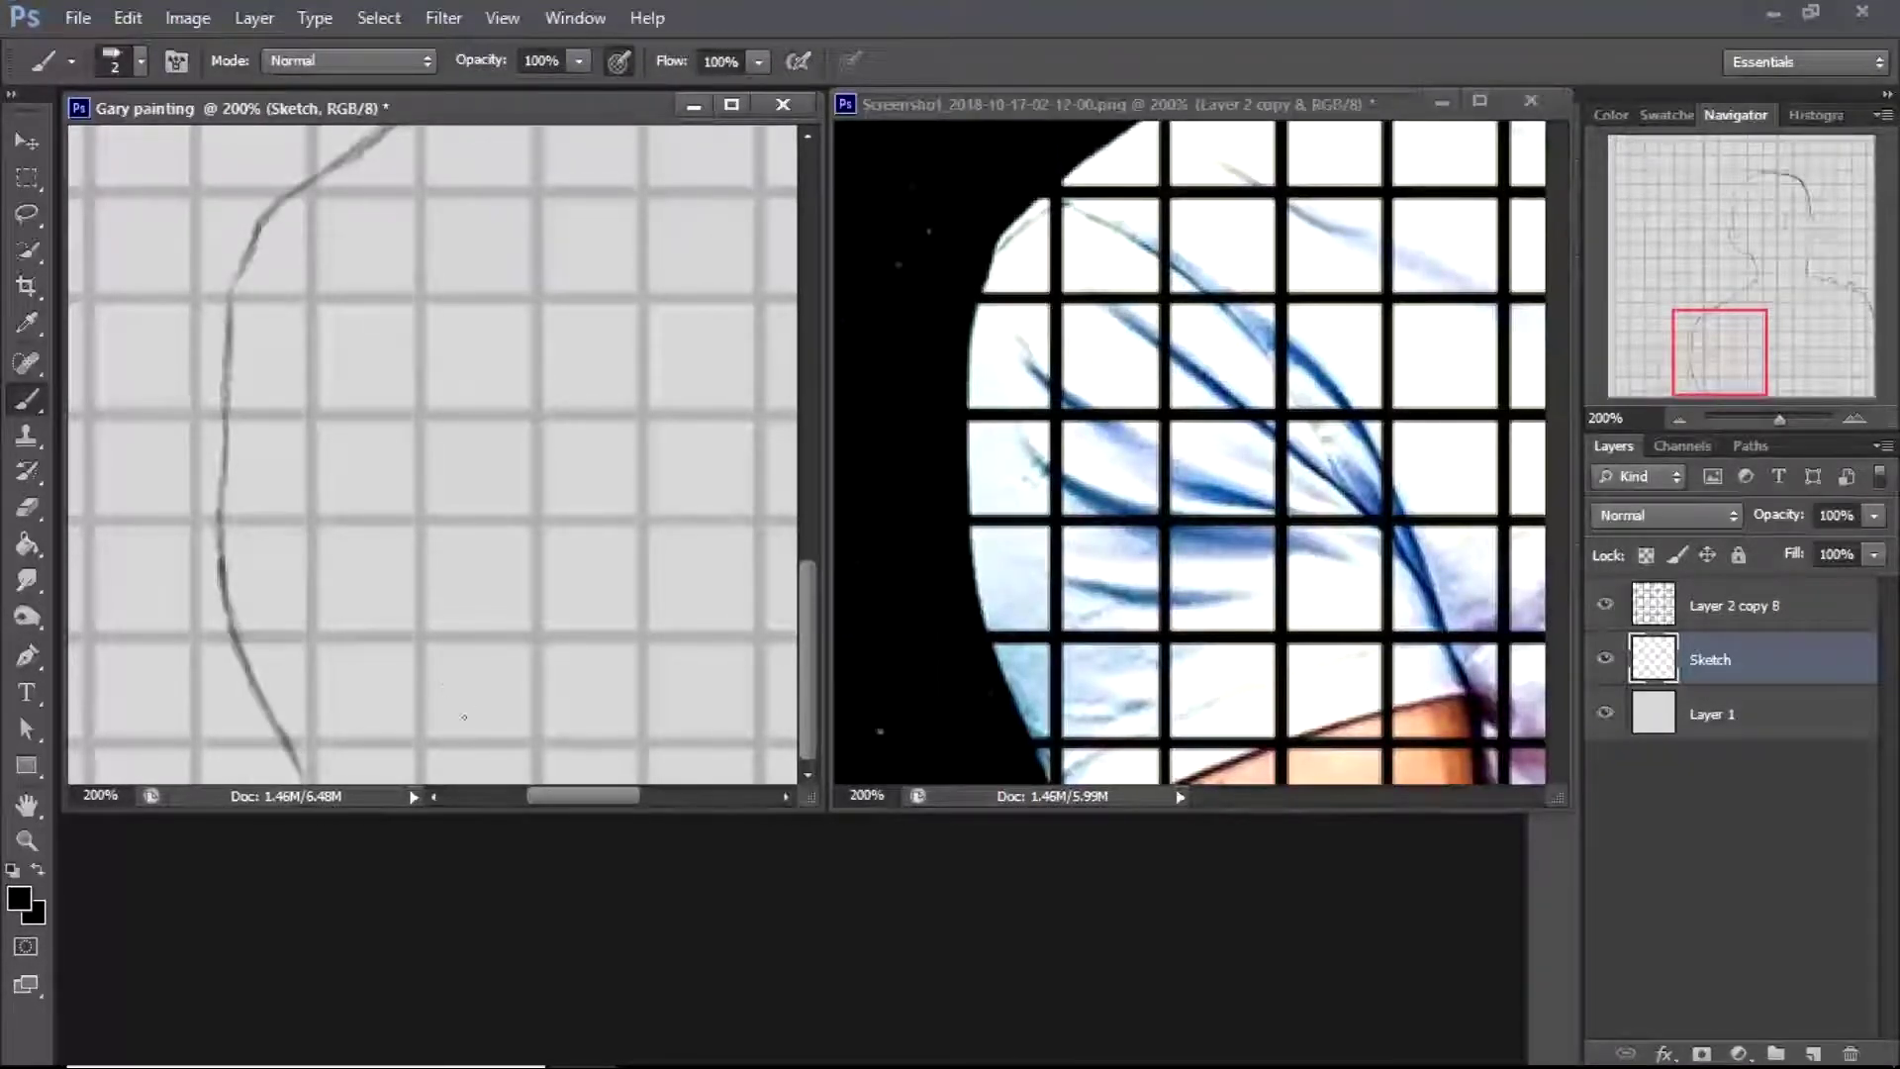
Draw the left sleeve's slanted hem and the short edge dropping from its inner corner to the canvas bottom
mouse_move(475, 772)
left_mouse_down()
mouse_move(696, 814)
mouse_move(535, 783)
mouse_move(541, 762)
mouse_move(706, 704)
left_mouse_up()
left_click_drag(607, 792, 638, 796)
key("ctrl+Tab")
left_click_drag(1336, 446, 1187, 446)
key("ctrl+Tab")
left_click_drag(597, 709, 692, 687)
mouse_move(699, 773)
left_mouse_down()
mouse_move(698, 744)
mouse_move(694, 780)
left_mouse_up()
left_click_drag(683, 691, 692, 777)
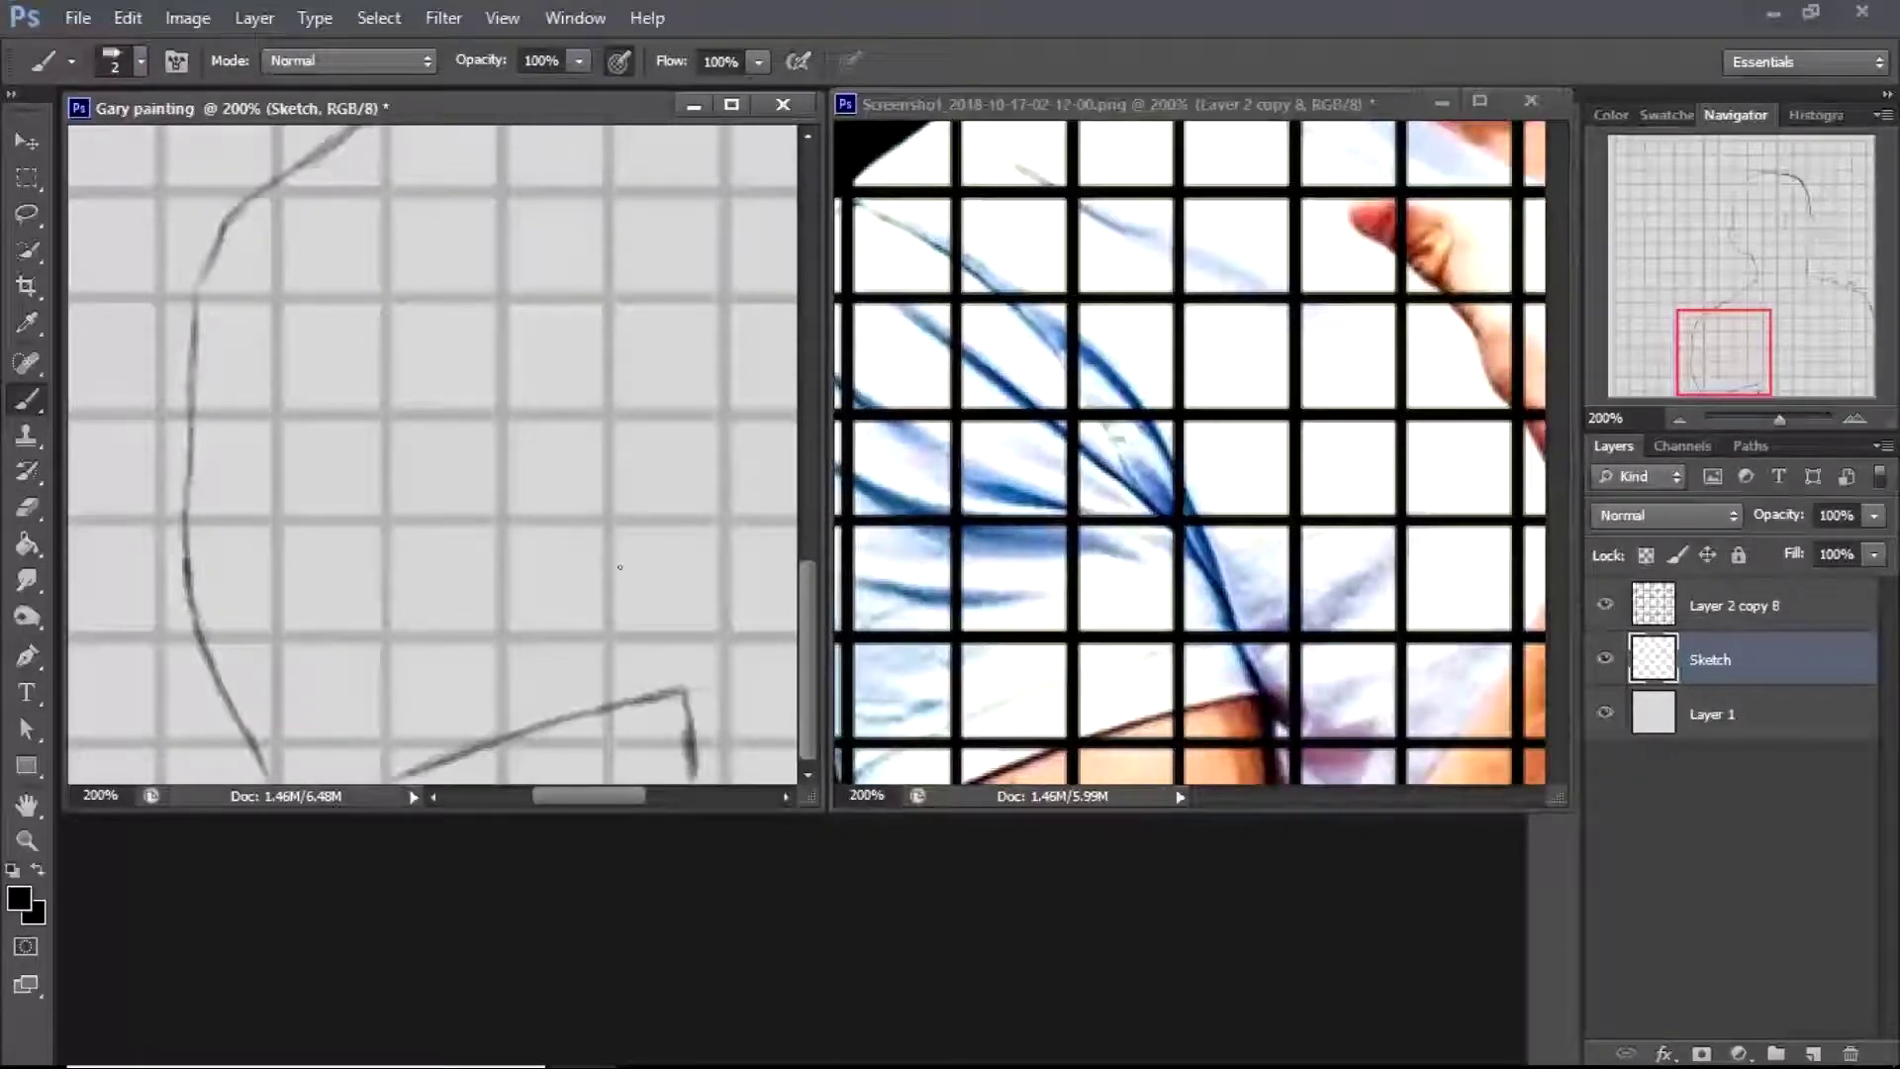
Sketch the thumb-side edge of the raised forearm from the canvas bottom up past the wrist
left_click_drag(683, 713, 505, 712)
left_click_drag(1336, 445, 1030, 445)
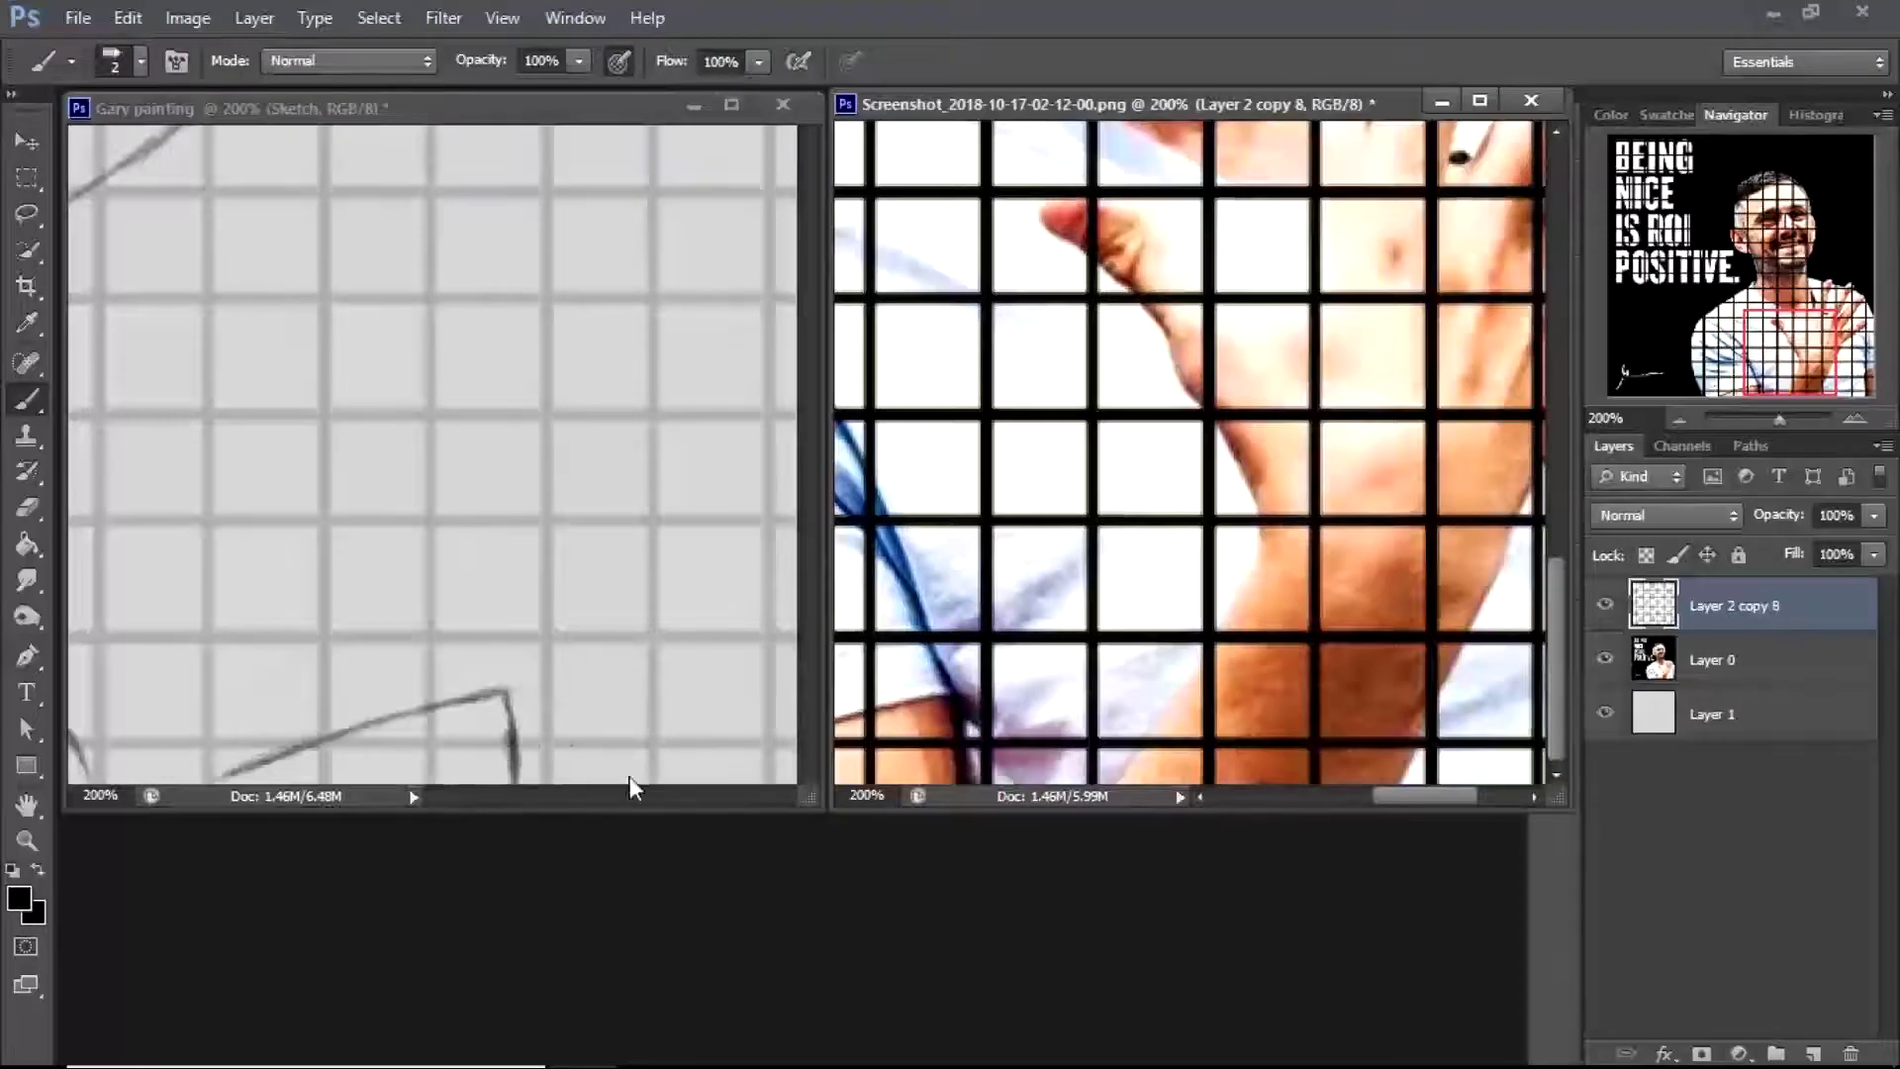
left_click_drag(559, 742, 396, 744)
left_click_drag(512, 767, 610, 650)
left_click_drag(667, 504, 594, 673)
left_click_drag(663, 583, 676, 507)
mouse_move(631, 424)
left_mouse_down()
mouse_move(601, 399)
mouse_move(678, 520)
mouse_move(618, 415)
left_mouse_up()
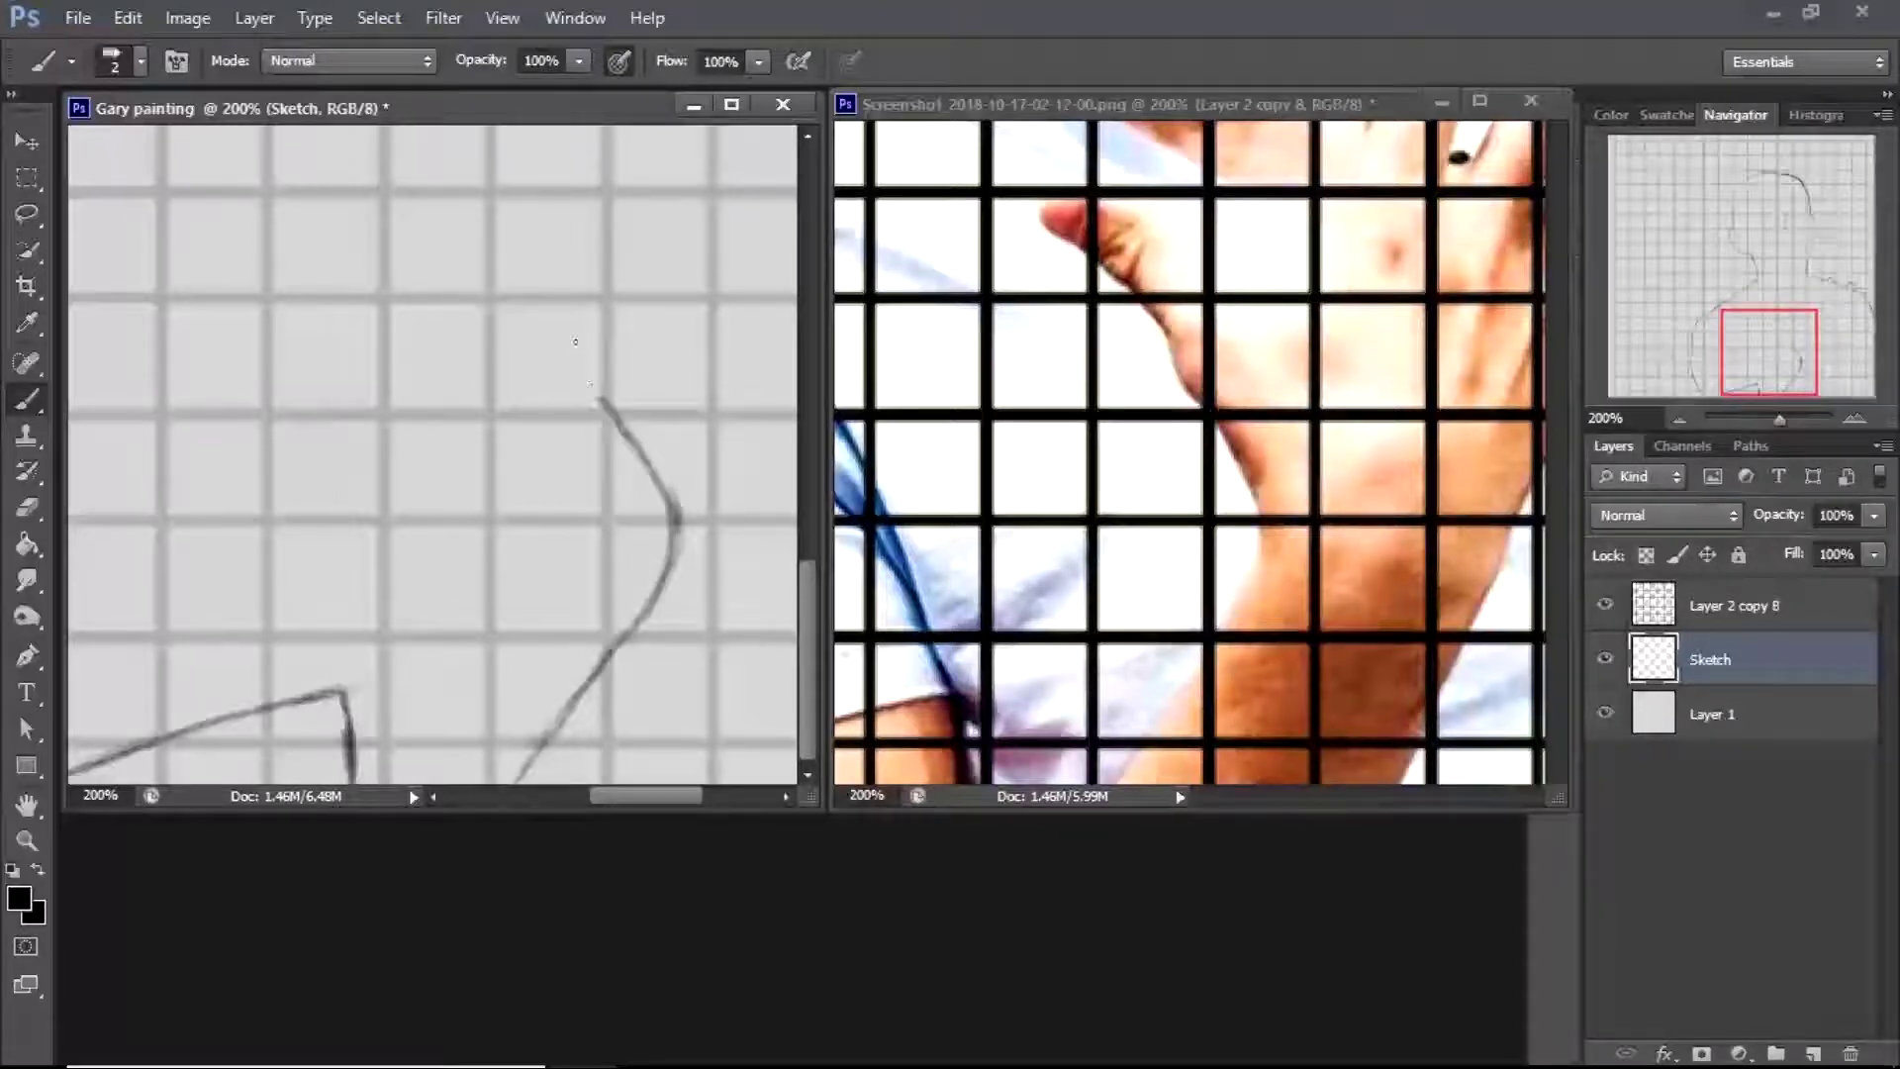
Outline the thumb above the wrist, redoing the first stroke and refining its knuckle and rounded tip
mouse_move(594, 398)
left_mouse_down()
mouse_move(528, 268)
mouse_move(542, 313)
mouse_move(473, 247)
mouse_move(513, 284)
left_mouse_up()
key("ctrl+z")
mouse_move(475, 189)
left_mouse_down()
mouse_move(432, 208)
mouse_move(456, 233)
left_mouse_up()
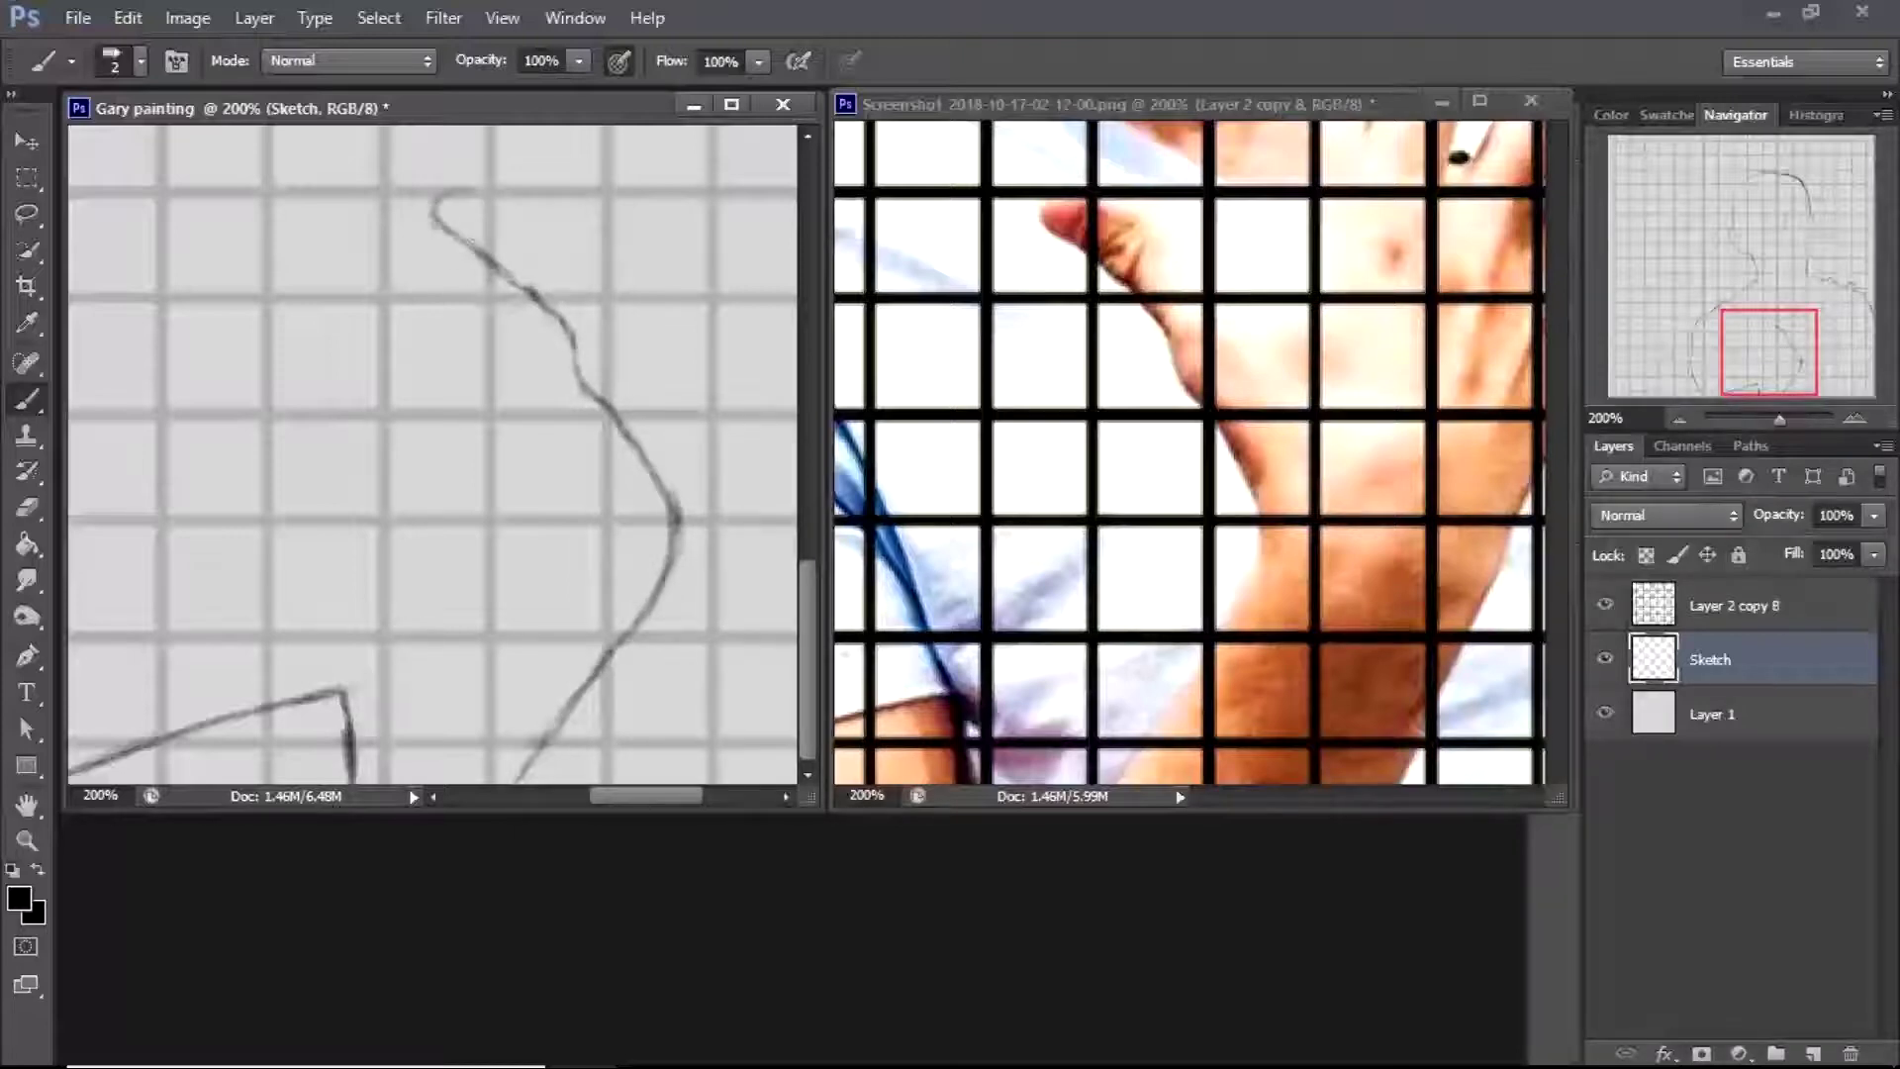
key("e")
key("b")
left_click_drag(530, 287, 534, 288)
left_click_drag(460, 188, 514, 195)
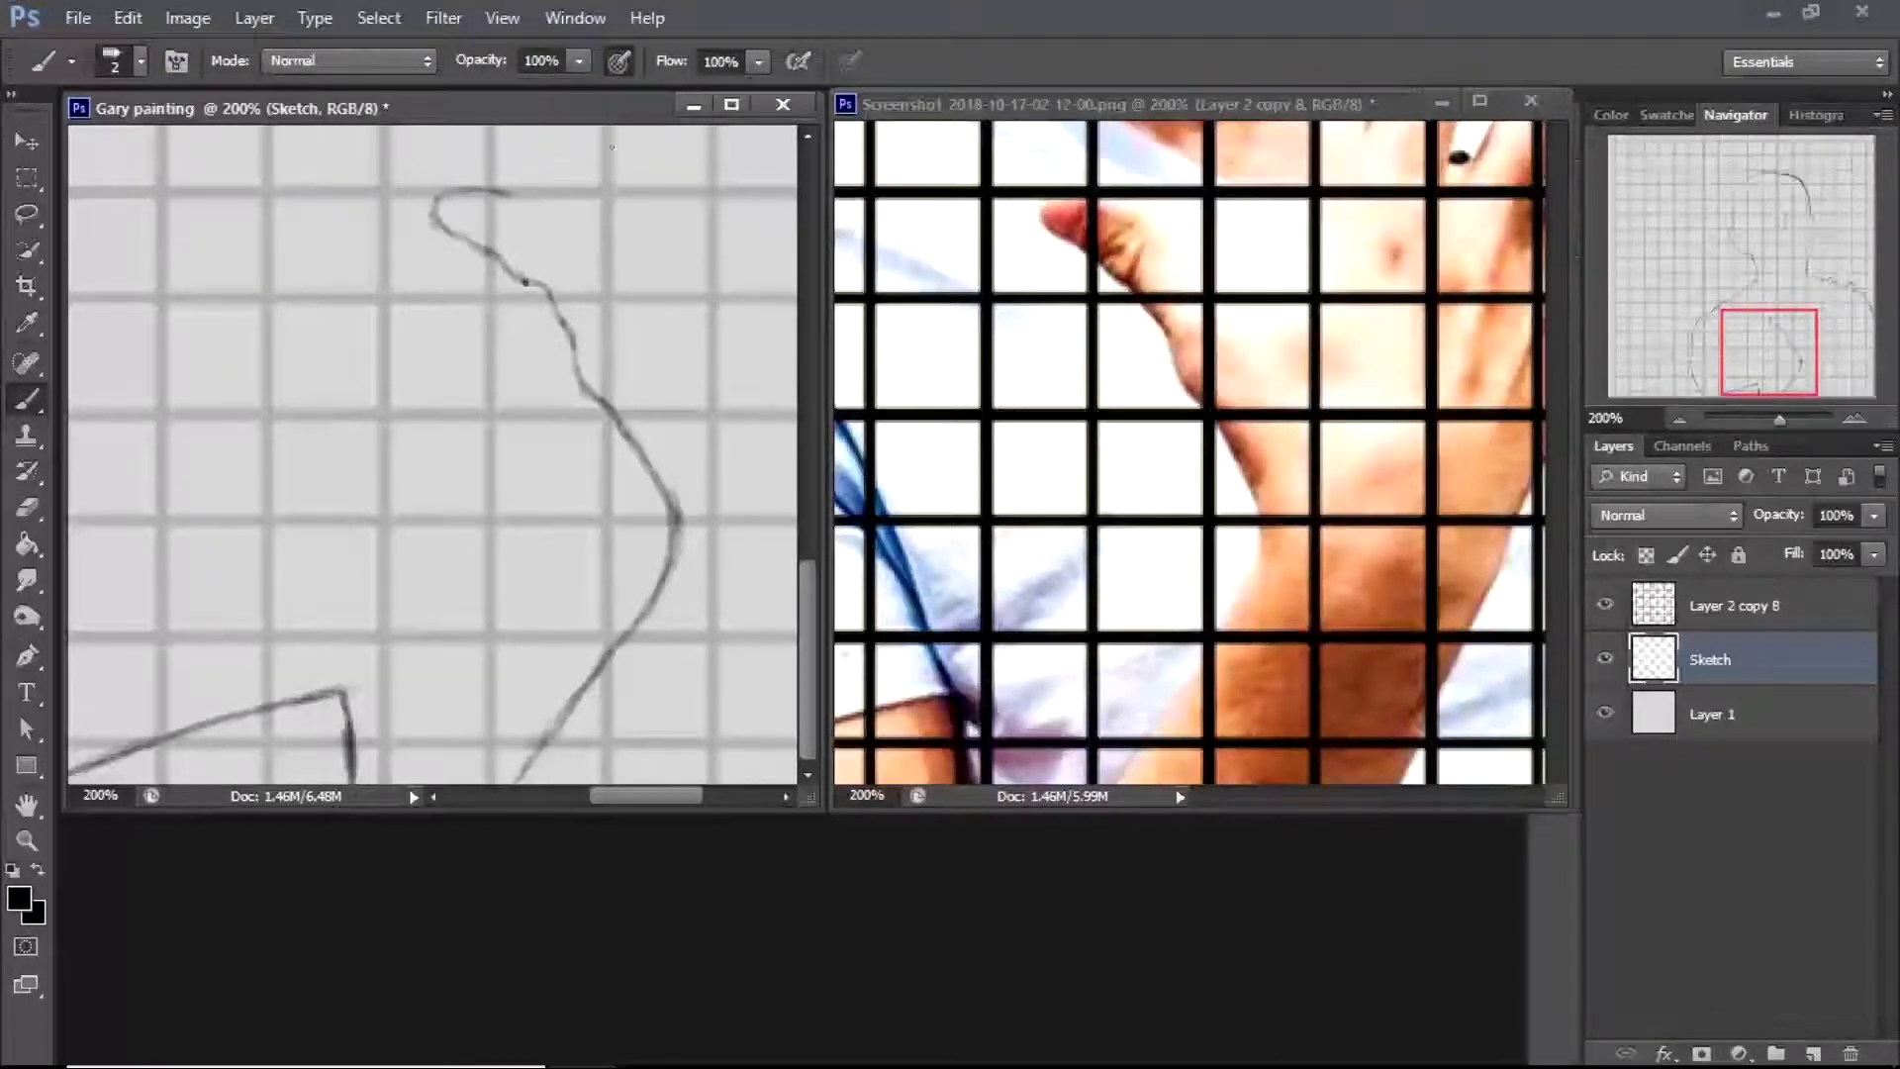
Start the opposite edge of the raised forearm with a short line rising from the canvas bottom
scroll(810, 604, "up", 5)
scroll(964, 584, "right", 3)
left_click(847, 577)
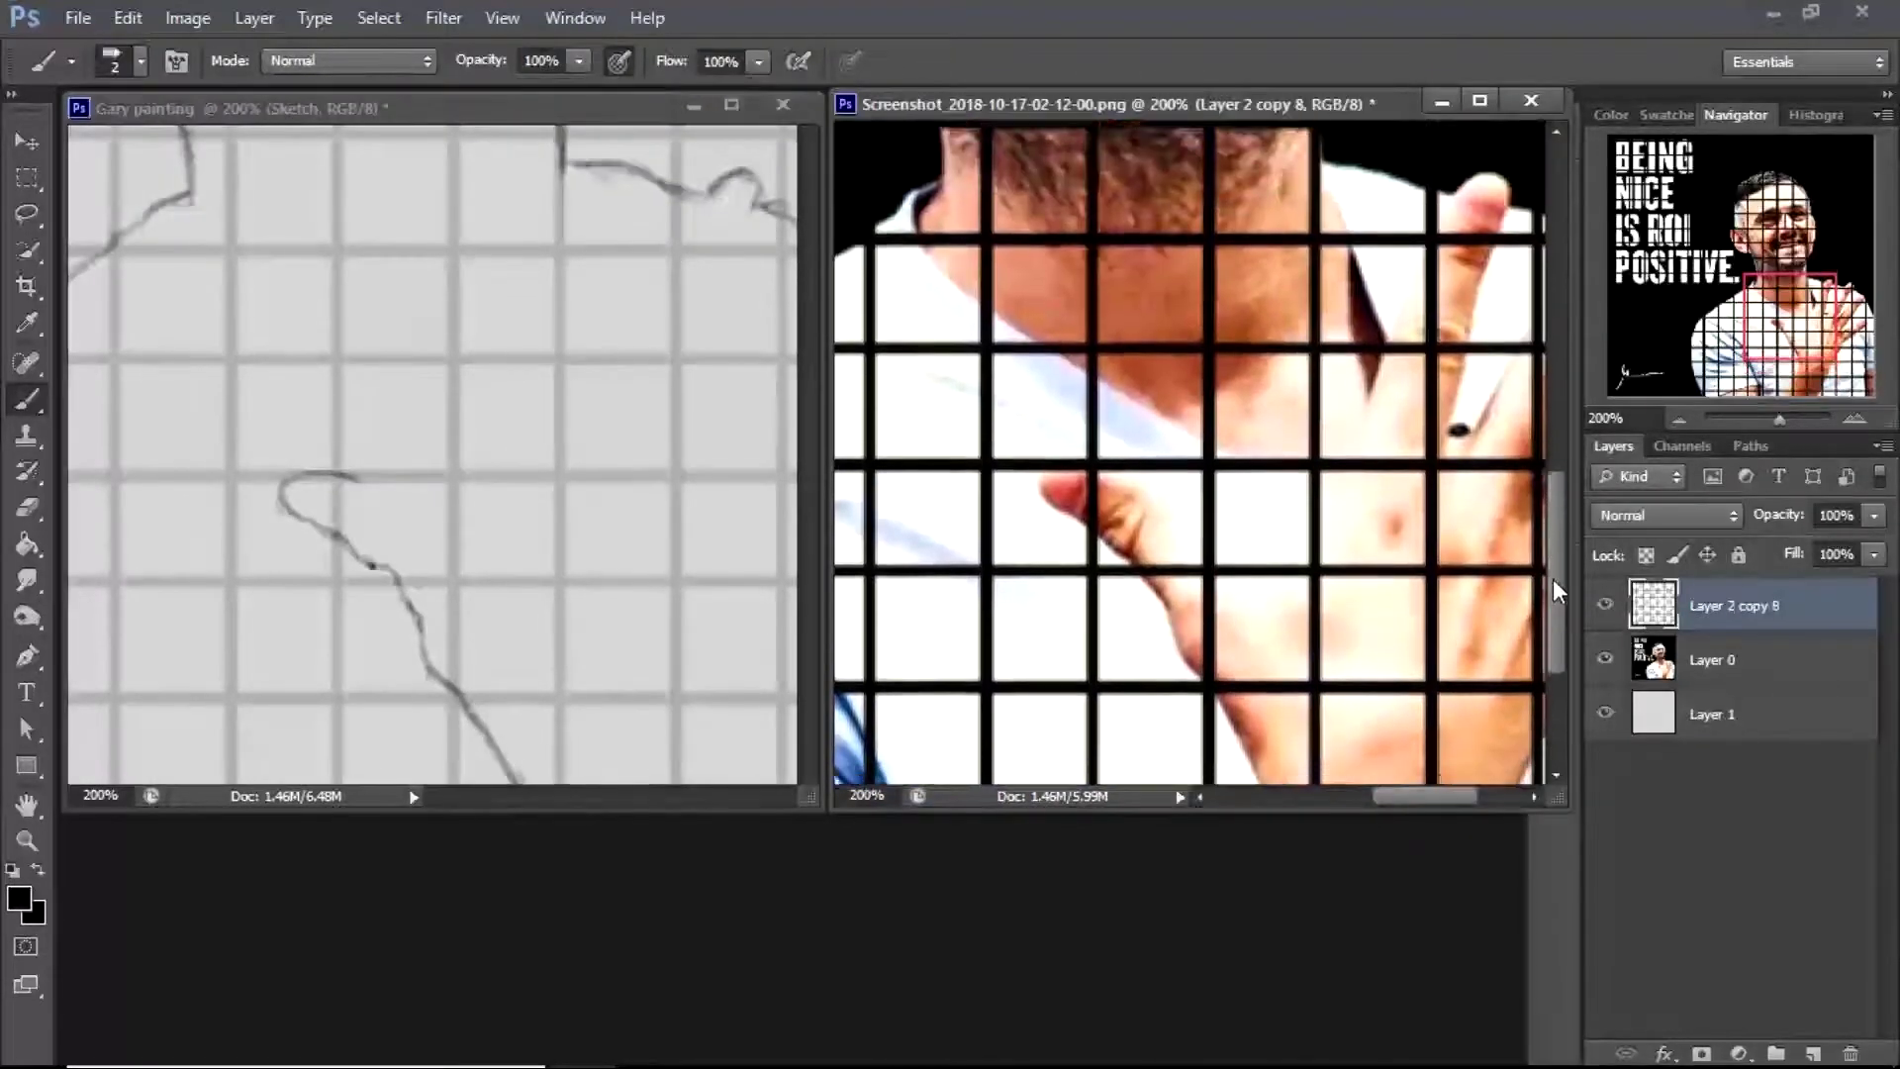
left_click(535, 605)
scroll(534, 606, "down", 5)
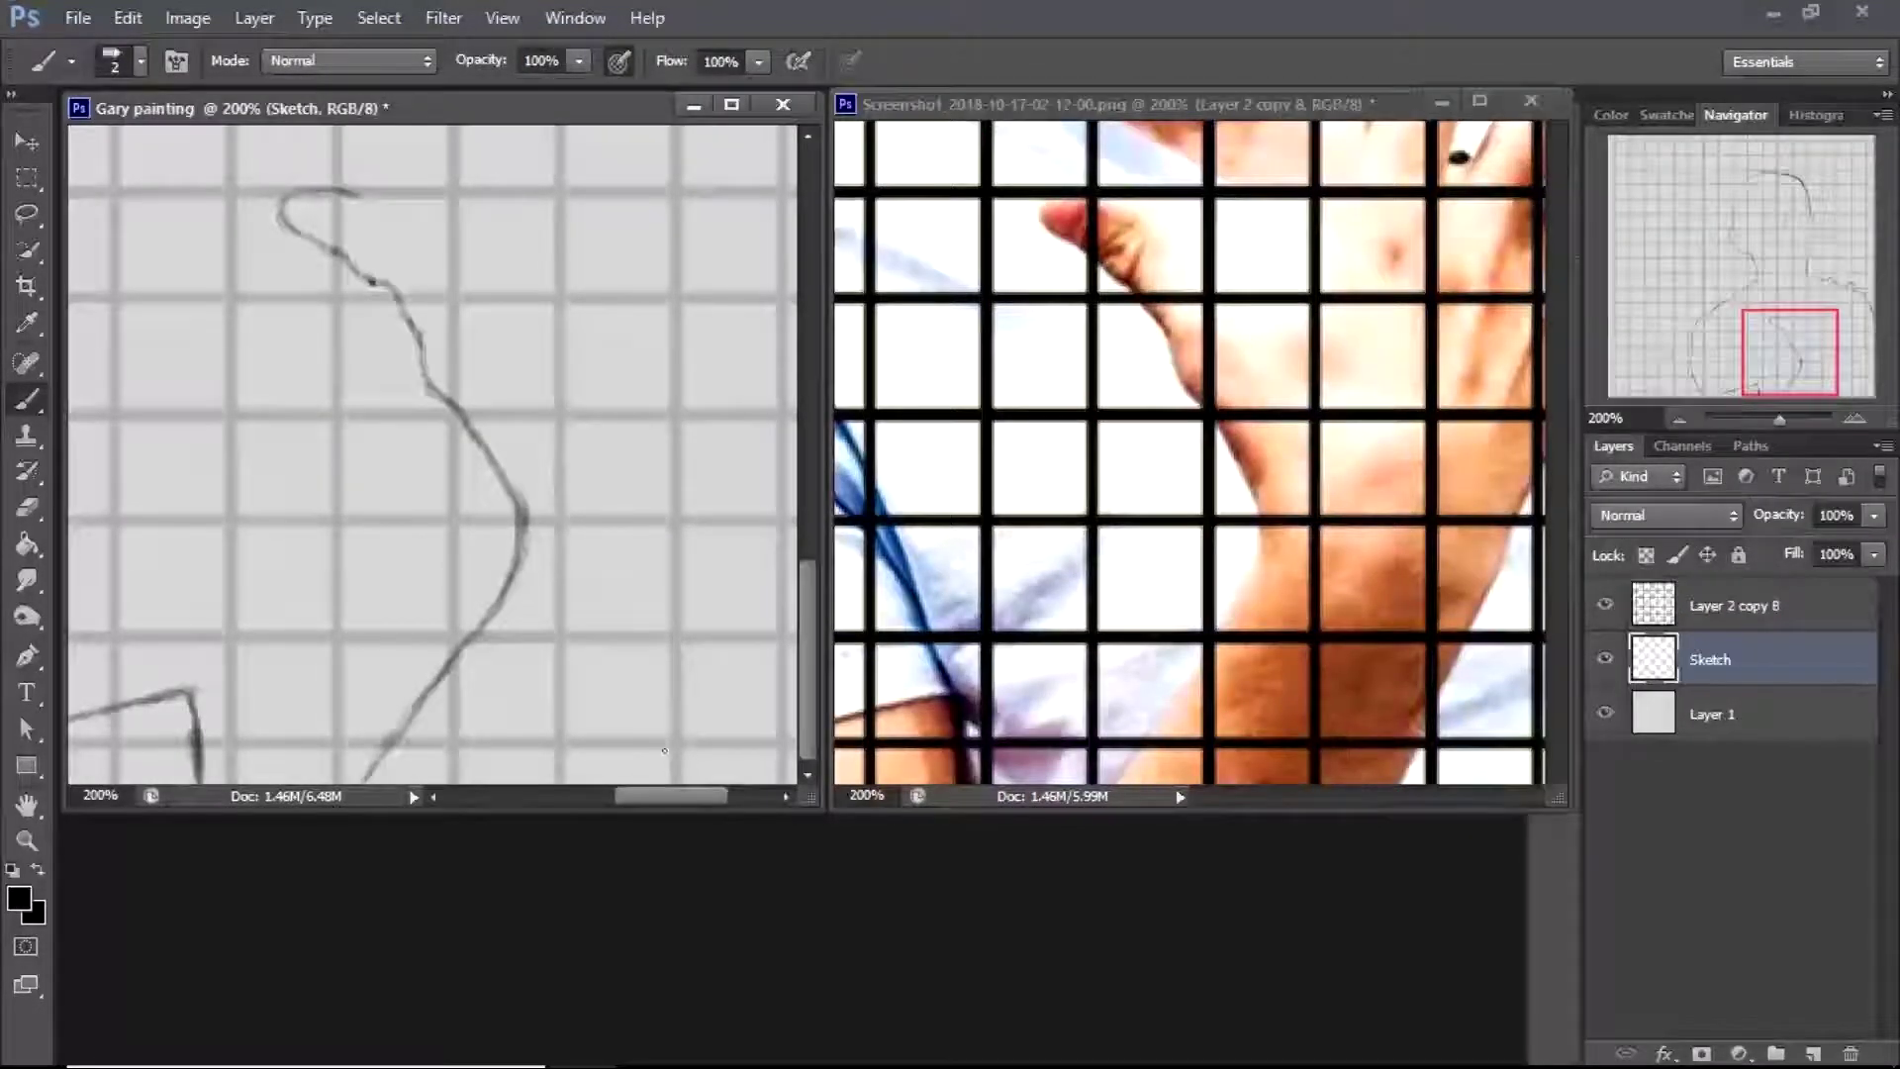
mouse_move(666, 743)
left_mouse_down()
mouse_move(650, 771)
mouse_move(707, 641)
mouse_move(677, 707)
left_mouse_up()
left_click_drag(665, 797, 683, 796)
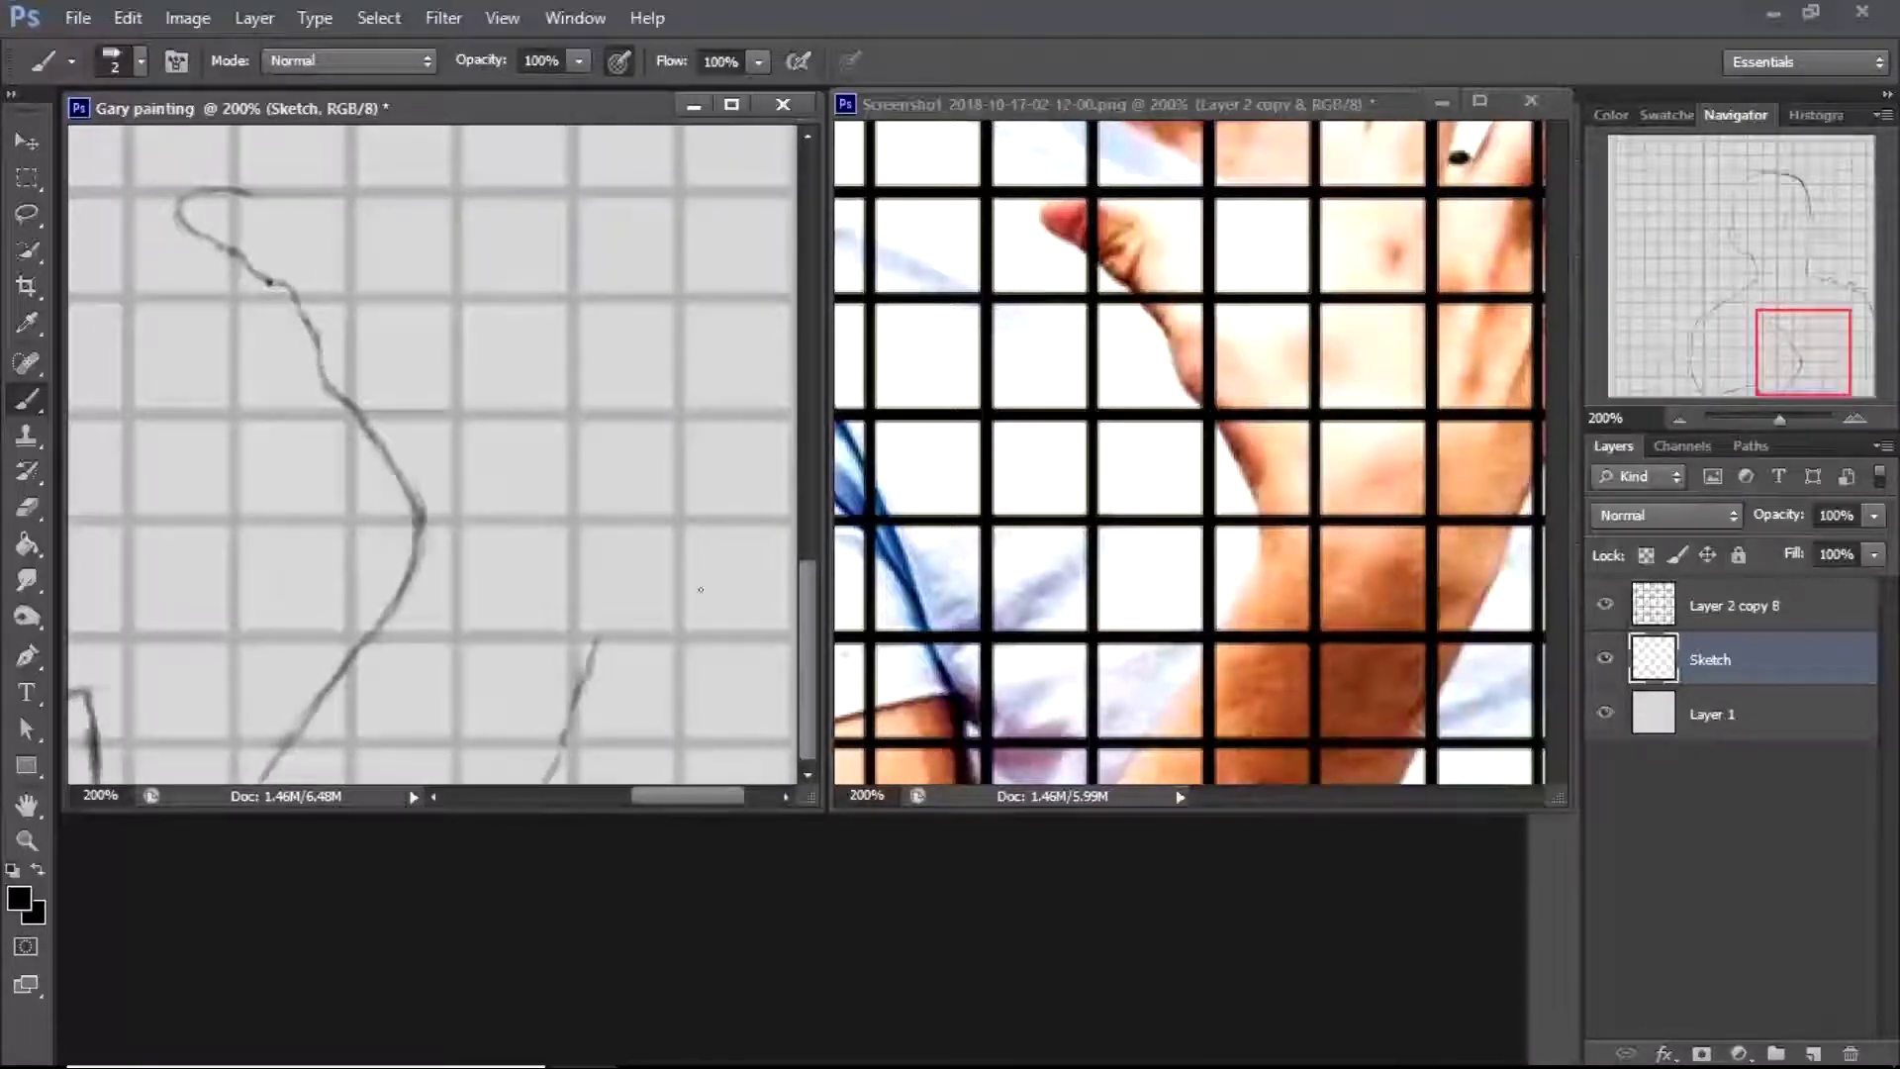
Extend the little-finger side of the forearm up toward the wrist, erasing and correcting the line
key("e")
mouse_move(603, 629)
left_mouse_down()
mouse_move(544, 782)
mouse_move(665, 514)
left_mouse_up()
key("b")
key("e")
key("b")
key("e")
mouse_move(638, 599)
left_mouse_down()
mouse_move(614, 634)
mouse_move(468, 617)
left_mouse_up()
key("b")
Draw the outer edge of the hand from the wrist up to the little finger's rounded tip, correcting it as needed
left_click_drag(1287, 445, 1014, 446)
left_click(528, 557)
mouse_move(500, 515)
left_mouse_down()
mouse_move(516, 479)
mouse_move(489, 614)
mouse_move(480, 569)
mouse_move(451, 632)
mouse_move(679, 290)
mouse_move(768, 210)
mouse_move(732, 249)
mouse_move(705, 209)
mouse_move(741, 246)
left_mouse_up()
key("e")
key("b")
key("e")
key("b")
mouse_move(756, 231)
left_mouse_down()
mouse_move(733, 251)
mouse_move(750, 248)
left_mouse_up()
key("e")
key("b")
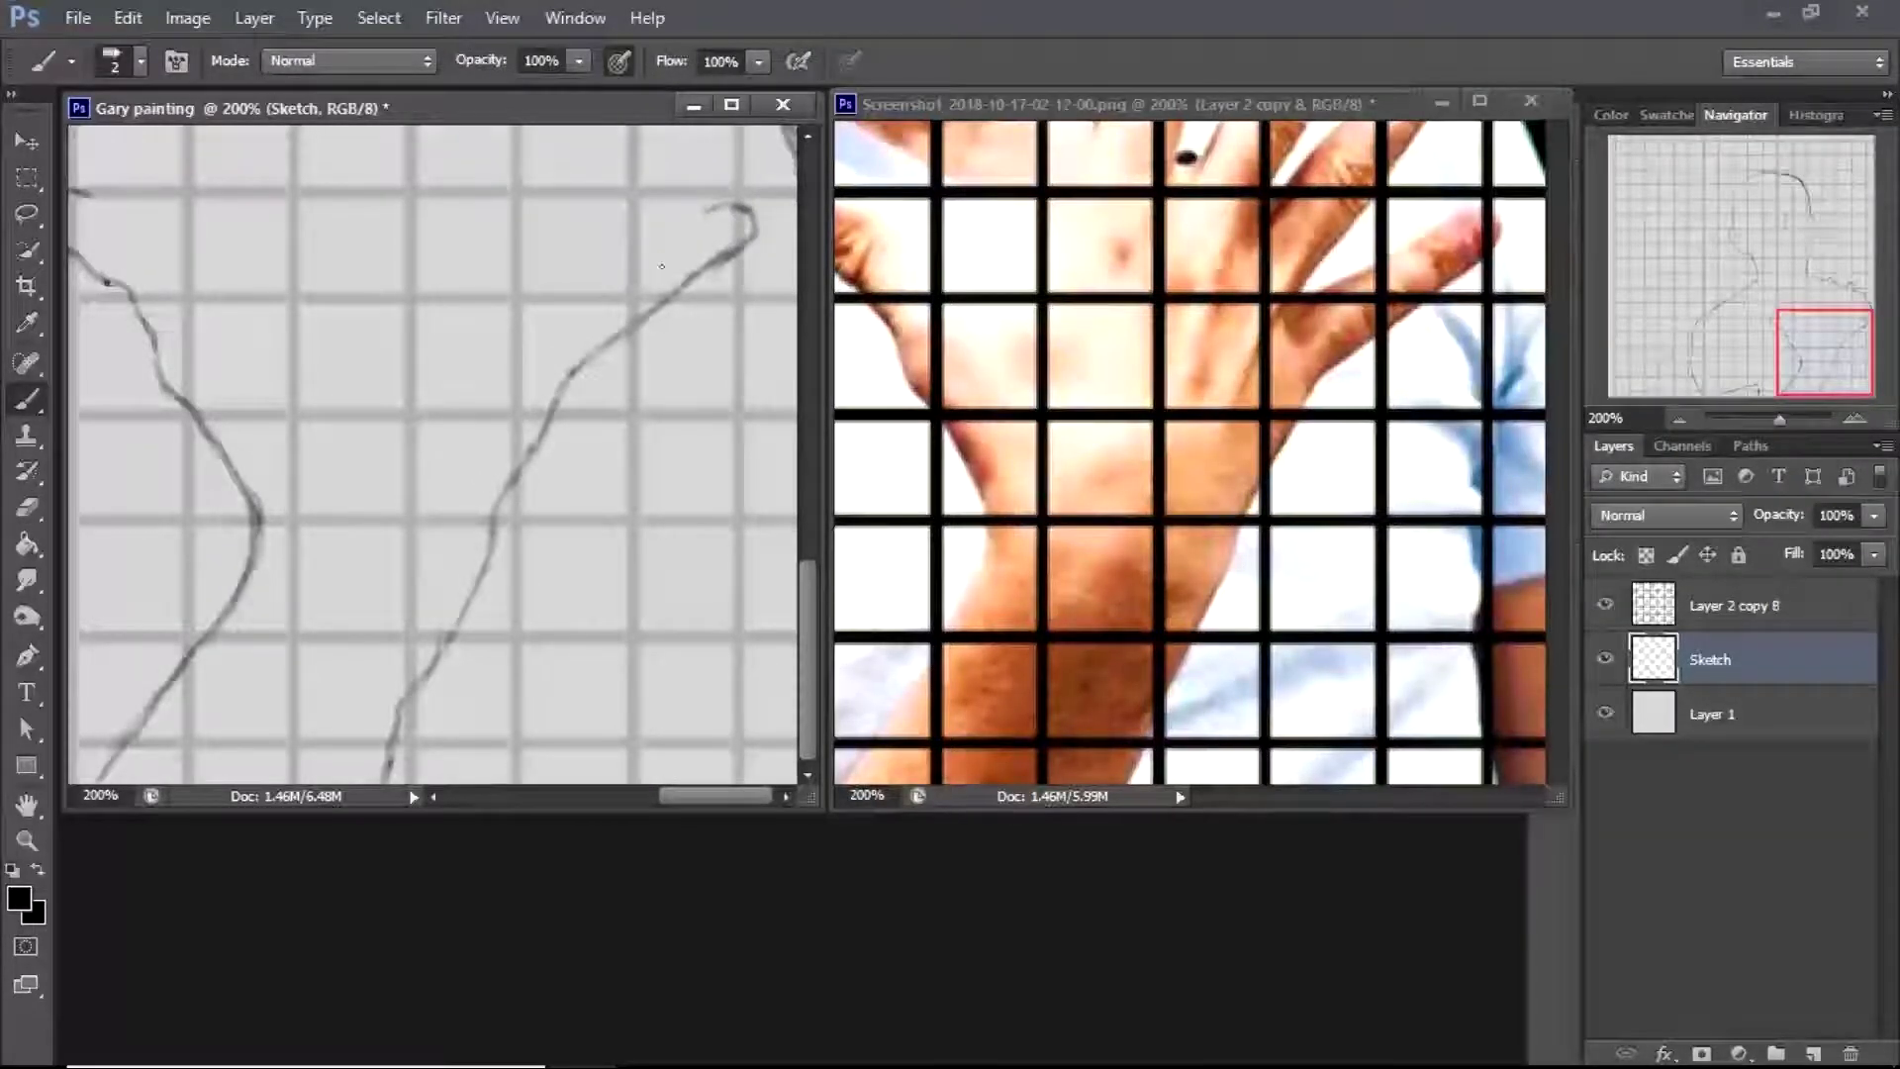
Draw the little finger's upper edge and the ring finger's lower edge up from the gap between them
left_click_drag(633, 261, 737, 206)
mouse_move(556, 301)
left_mouse_down()
mouse_move(633, 260)
mouse_move(542, 301)
left_mouse_up()
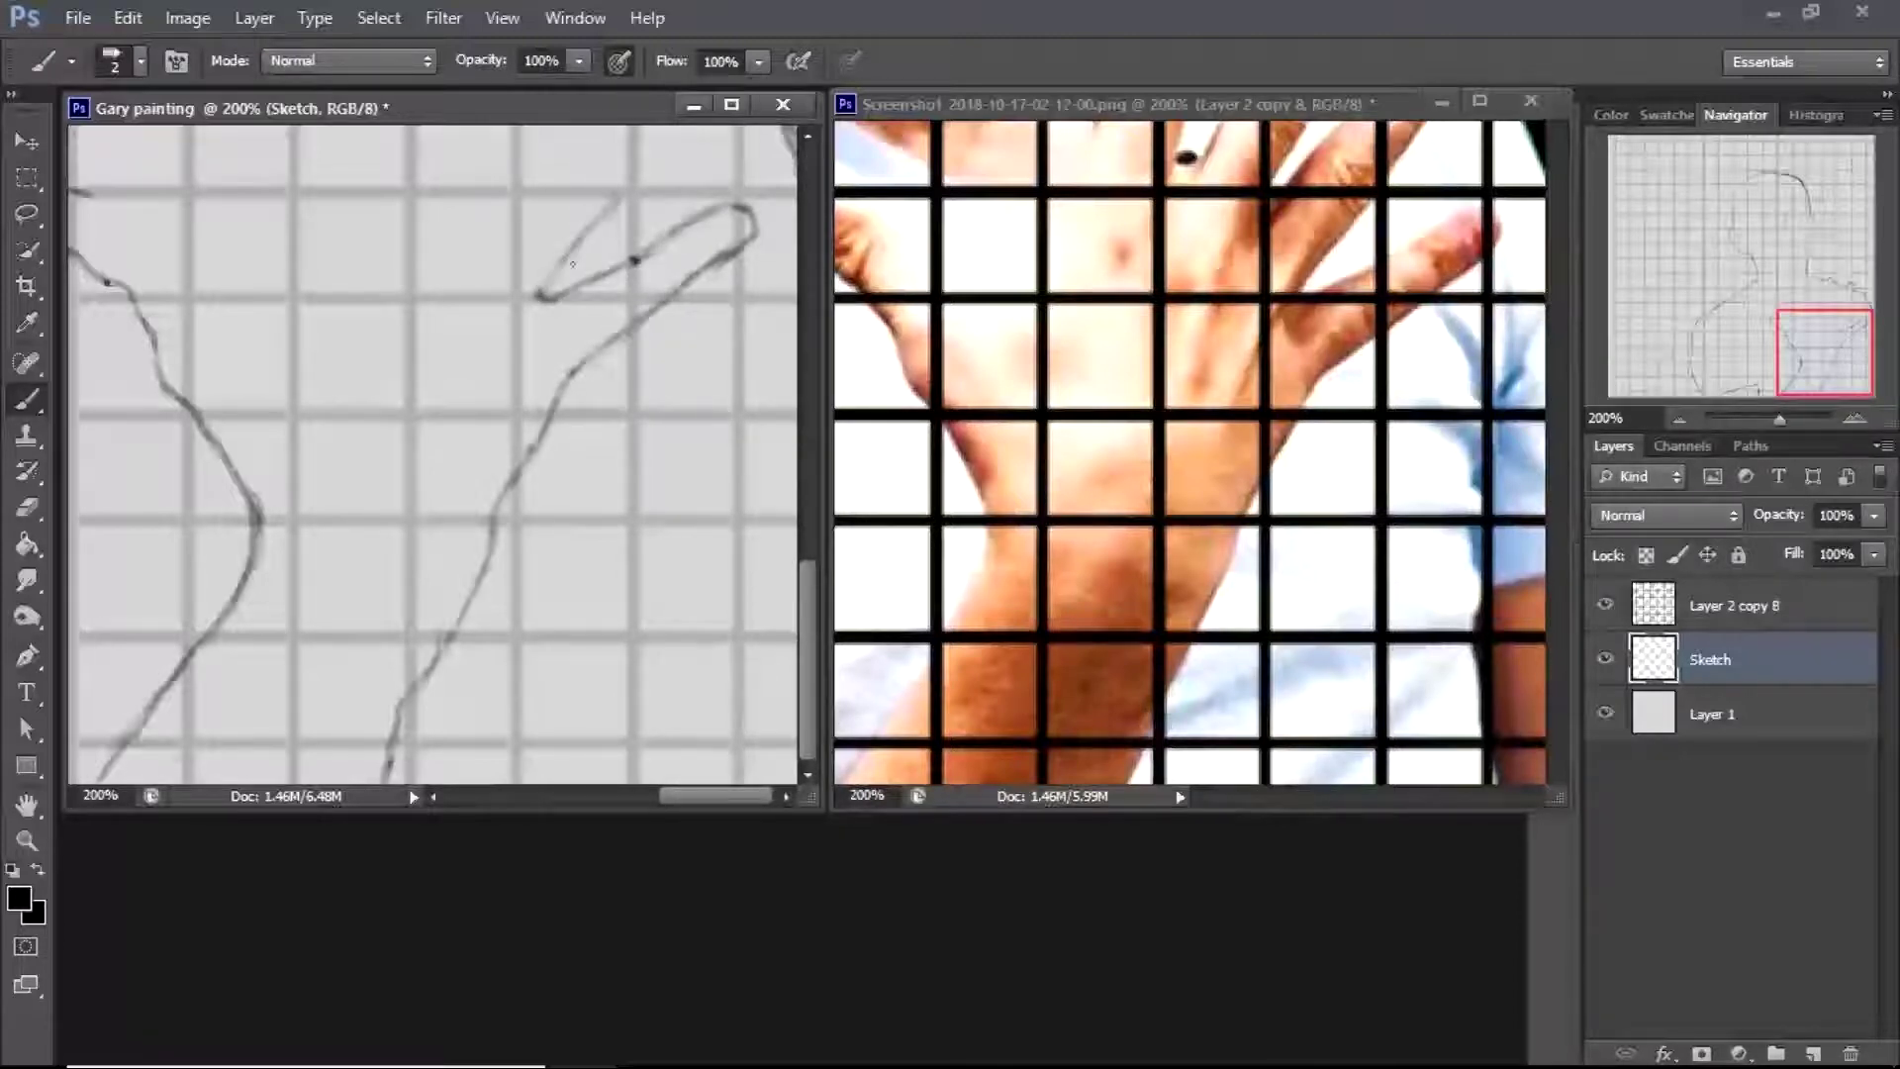
scroll(811, 578, "up", 5)
scroll(1559, 519, "up", 5)
mouse_move(595, 450)
left_mouse_down()
mouse_move(704, 339)
mouse_move(706, 253)
mouse_move(648, 309)
left_mouse_up()
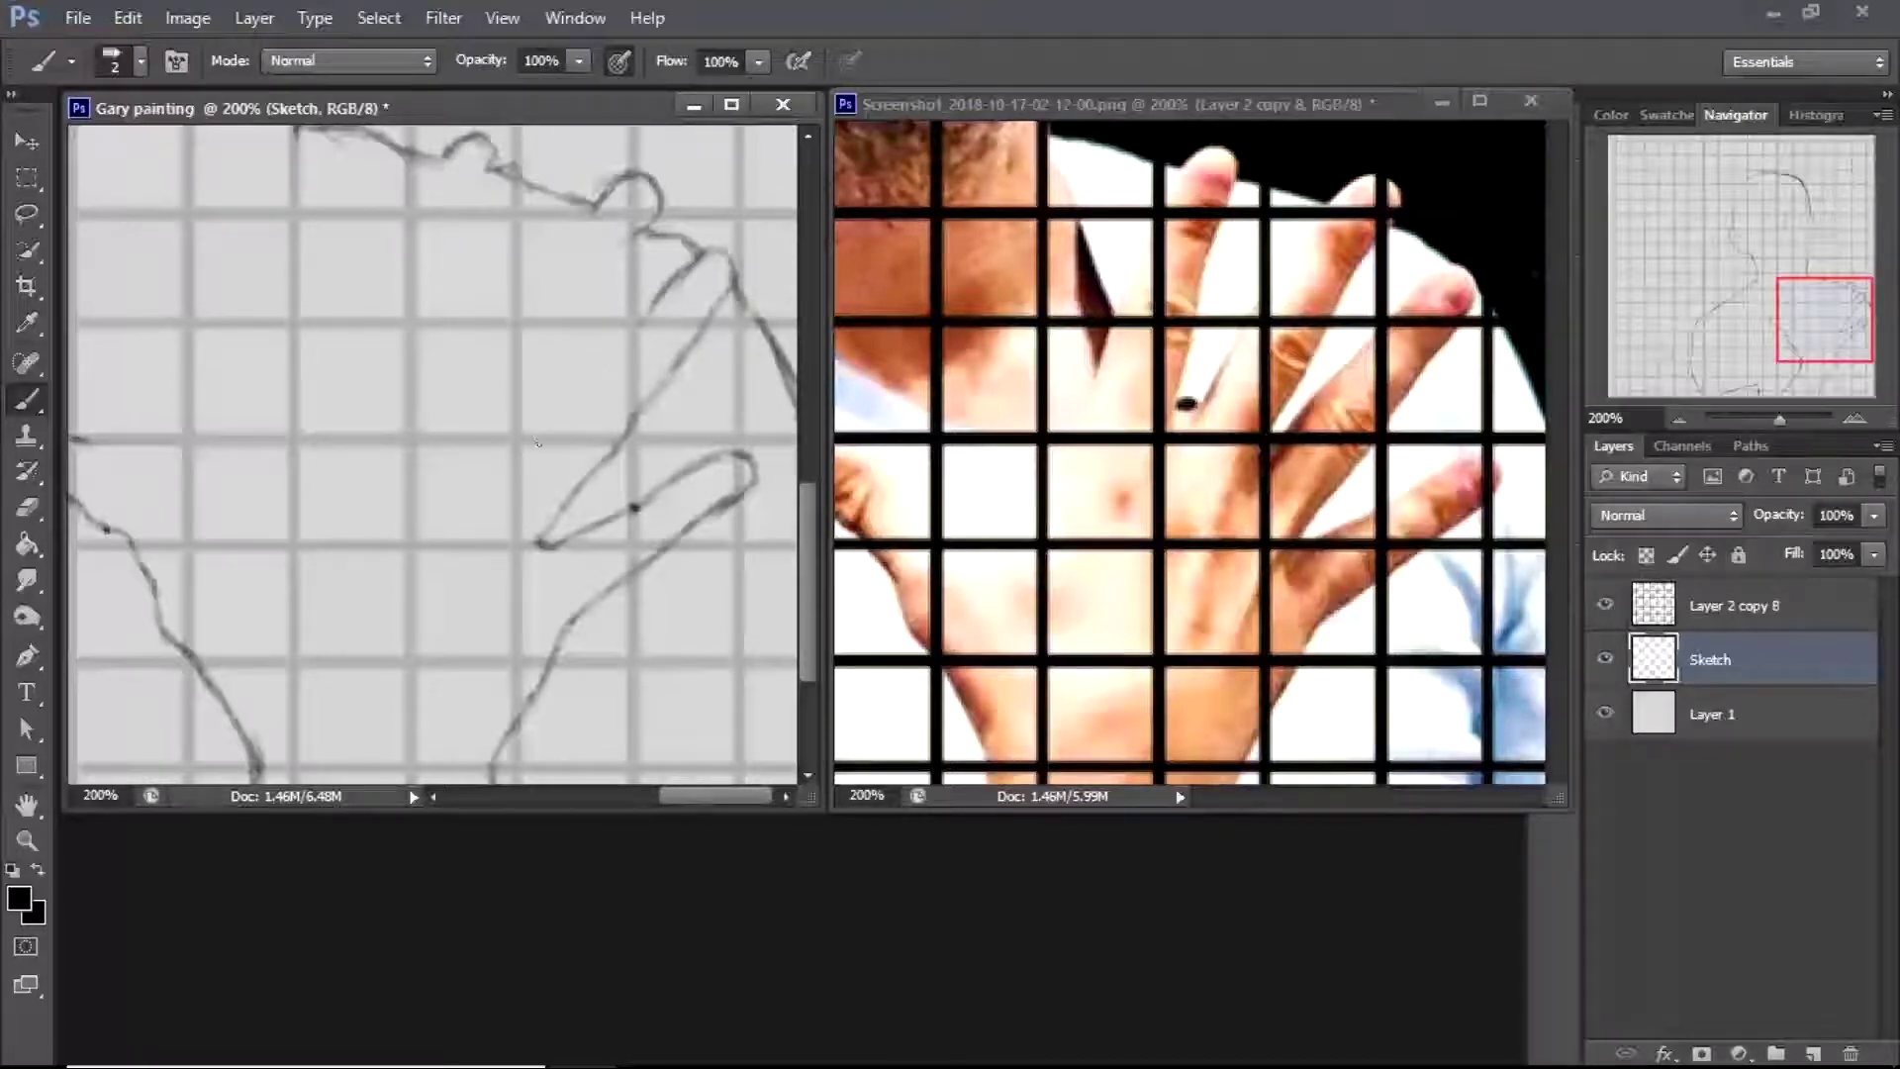
Complete the ring finger's upper edge and sketch the middle finger's lower edge beside it
mouse_move(553, 424)
left_mouse_down()
mouse_move(653, 314)
mouse_move(537, 441)
left_mouse_up()
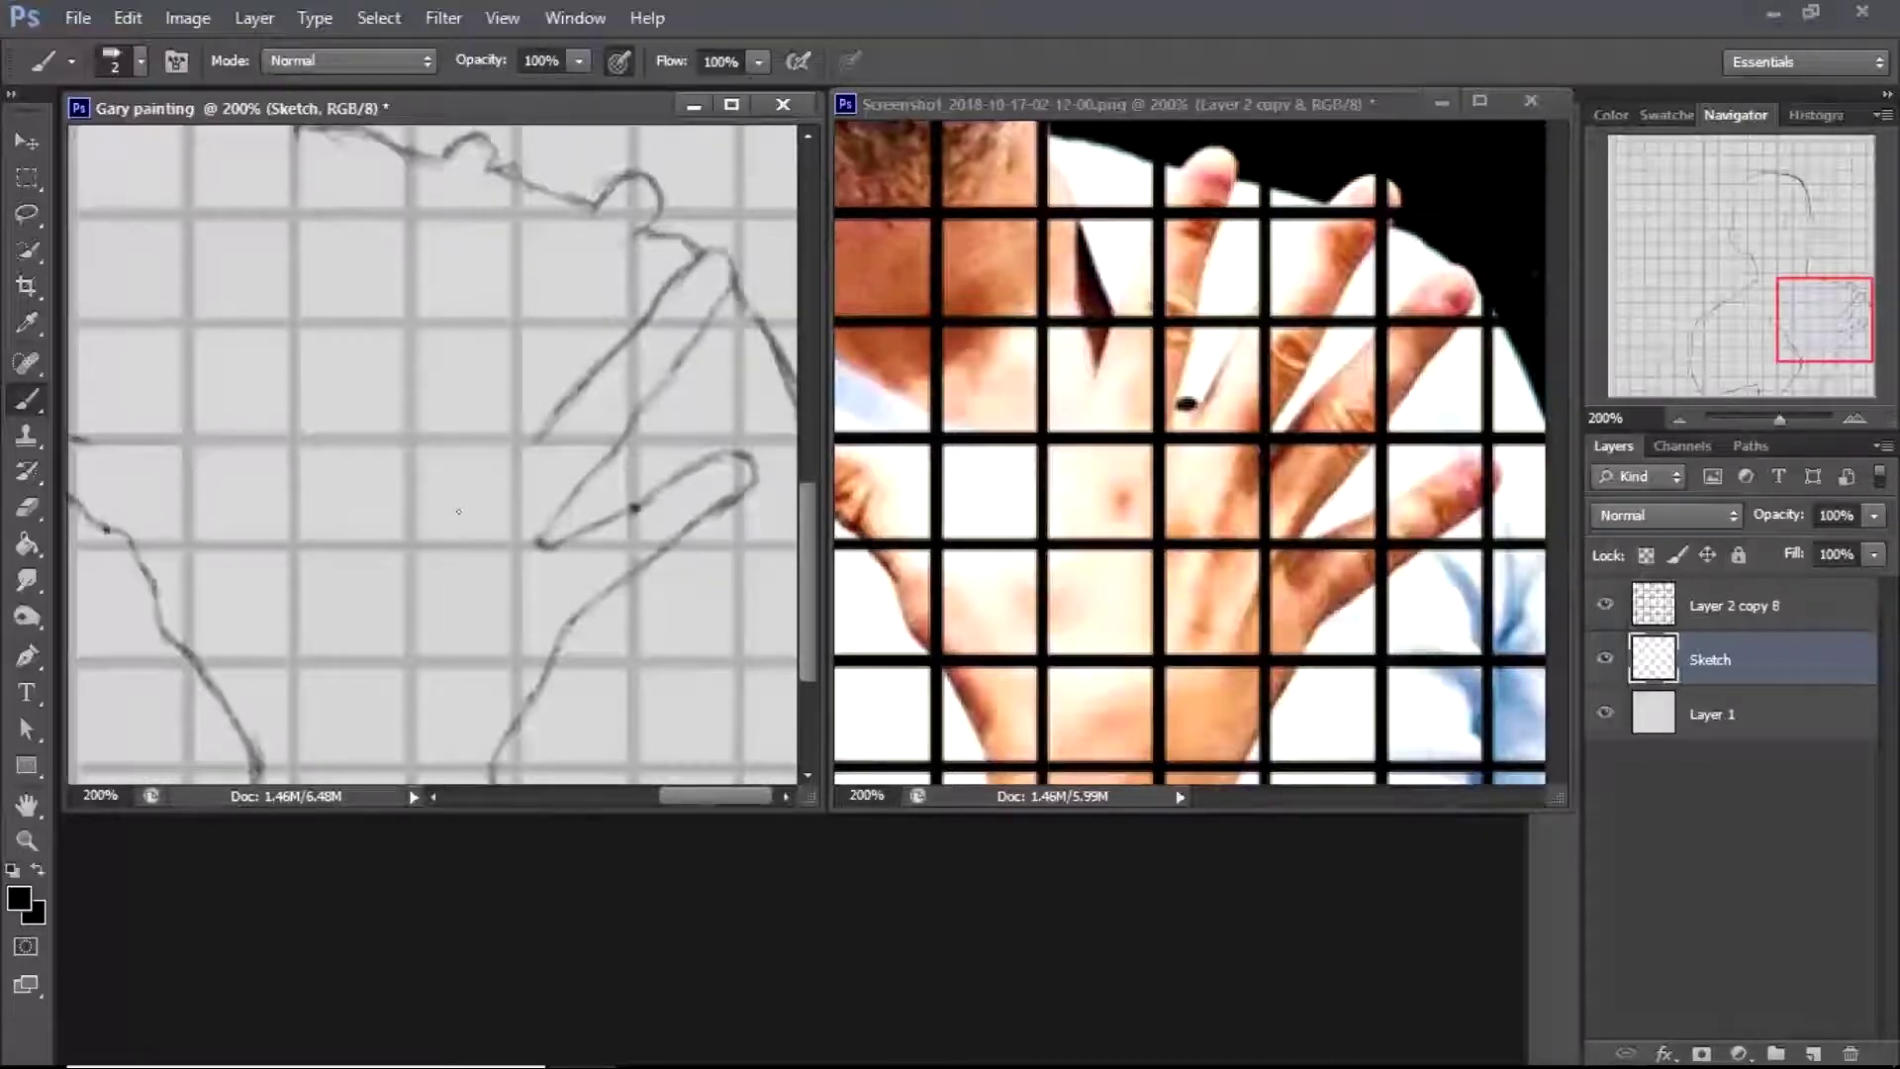
left_click_drag(679, 271, 728, 265)
left_click_drag(573, 318, 511, 431)
mouse_move(571, 318)
left_mouse_down()
mouse_move(512, 426)
mouse_move(573, 331)
left_mouse_up()
key("e")
key("b")
mouse_move(642, 234)
left_mouse_down()
mouse_move(572, 322)
mouse_move(594, 287)
mouse_move(523, 437)
left_mouse_up()
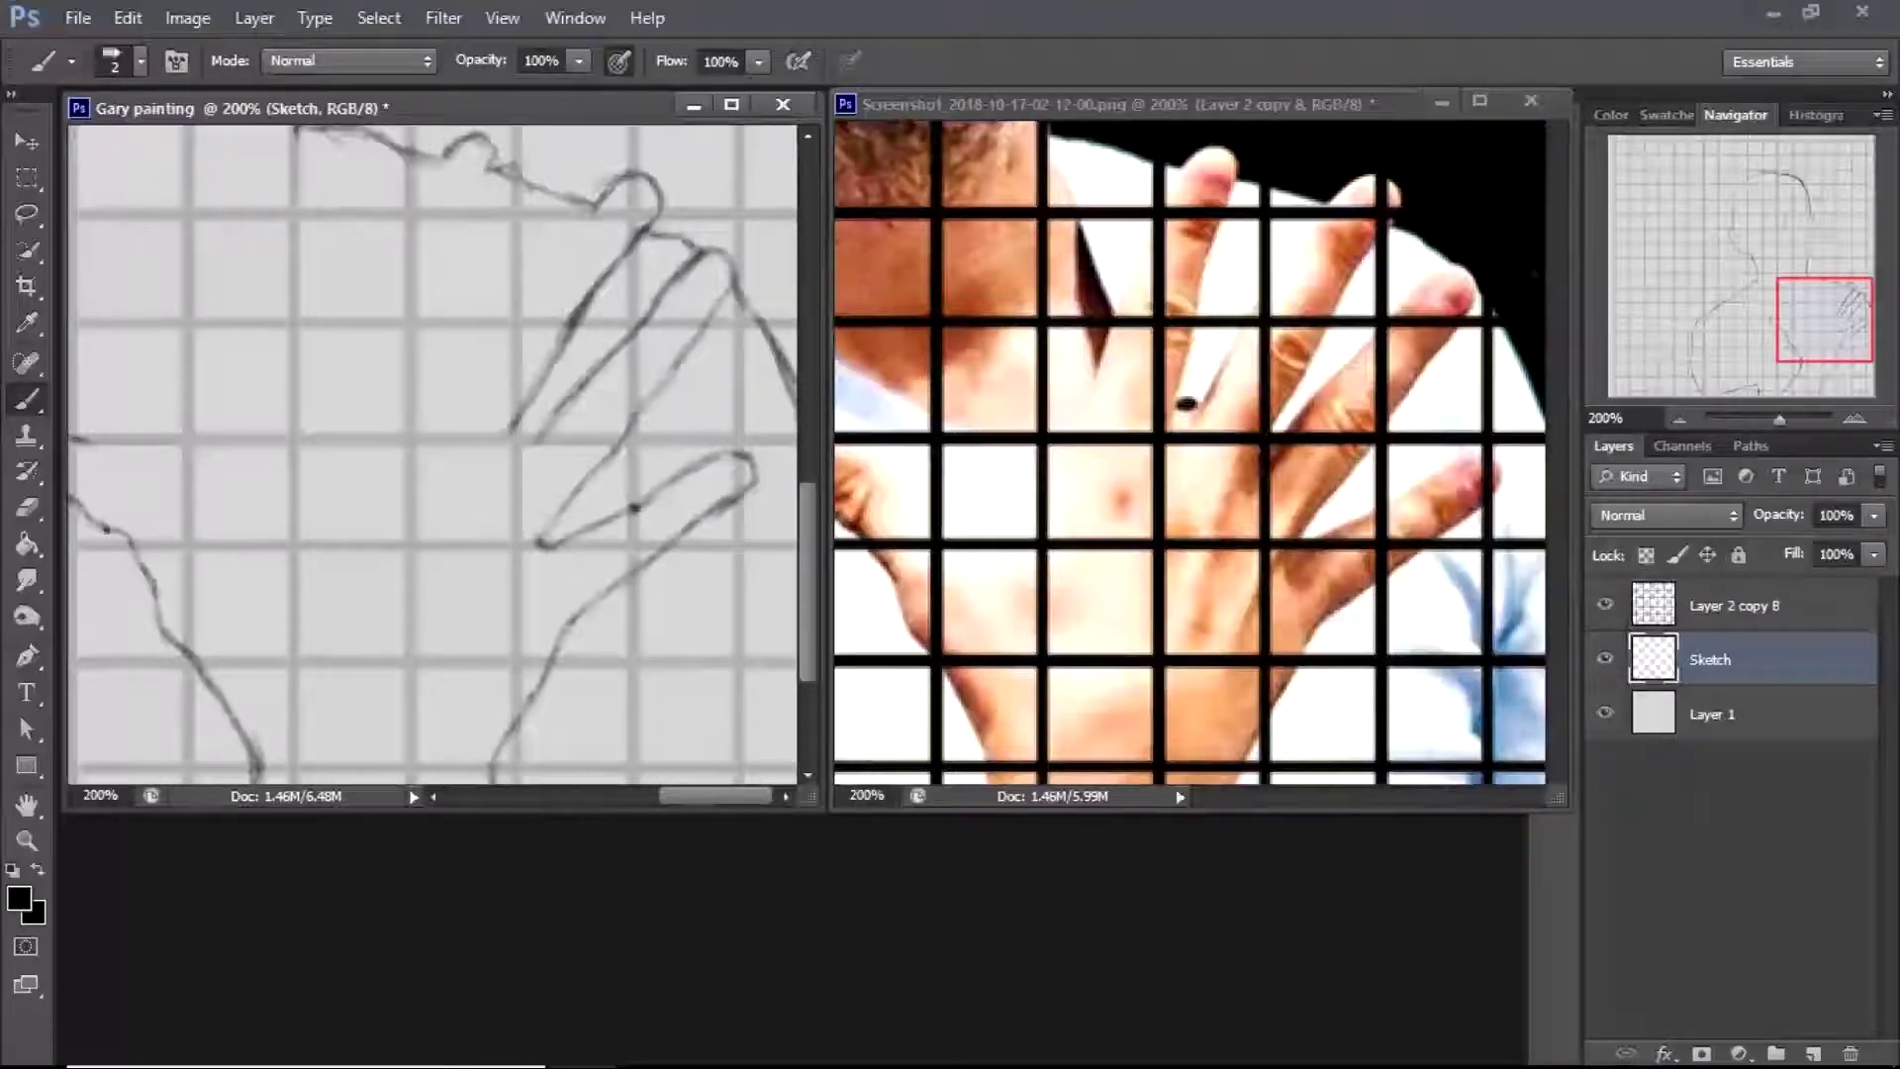
Draw the middle finger's upper edge and both sides of the index finger down to the palm
mouse_move(499, 317)
left_mouse_down()
mouse_move(605, 196)
mouse_move(483, 326)
left_mouse_up()
left_click_drag(427, 413, 519, 299)
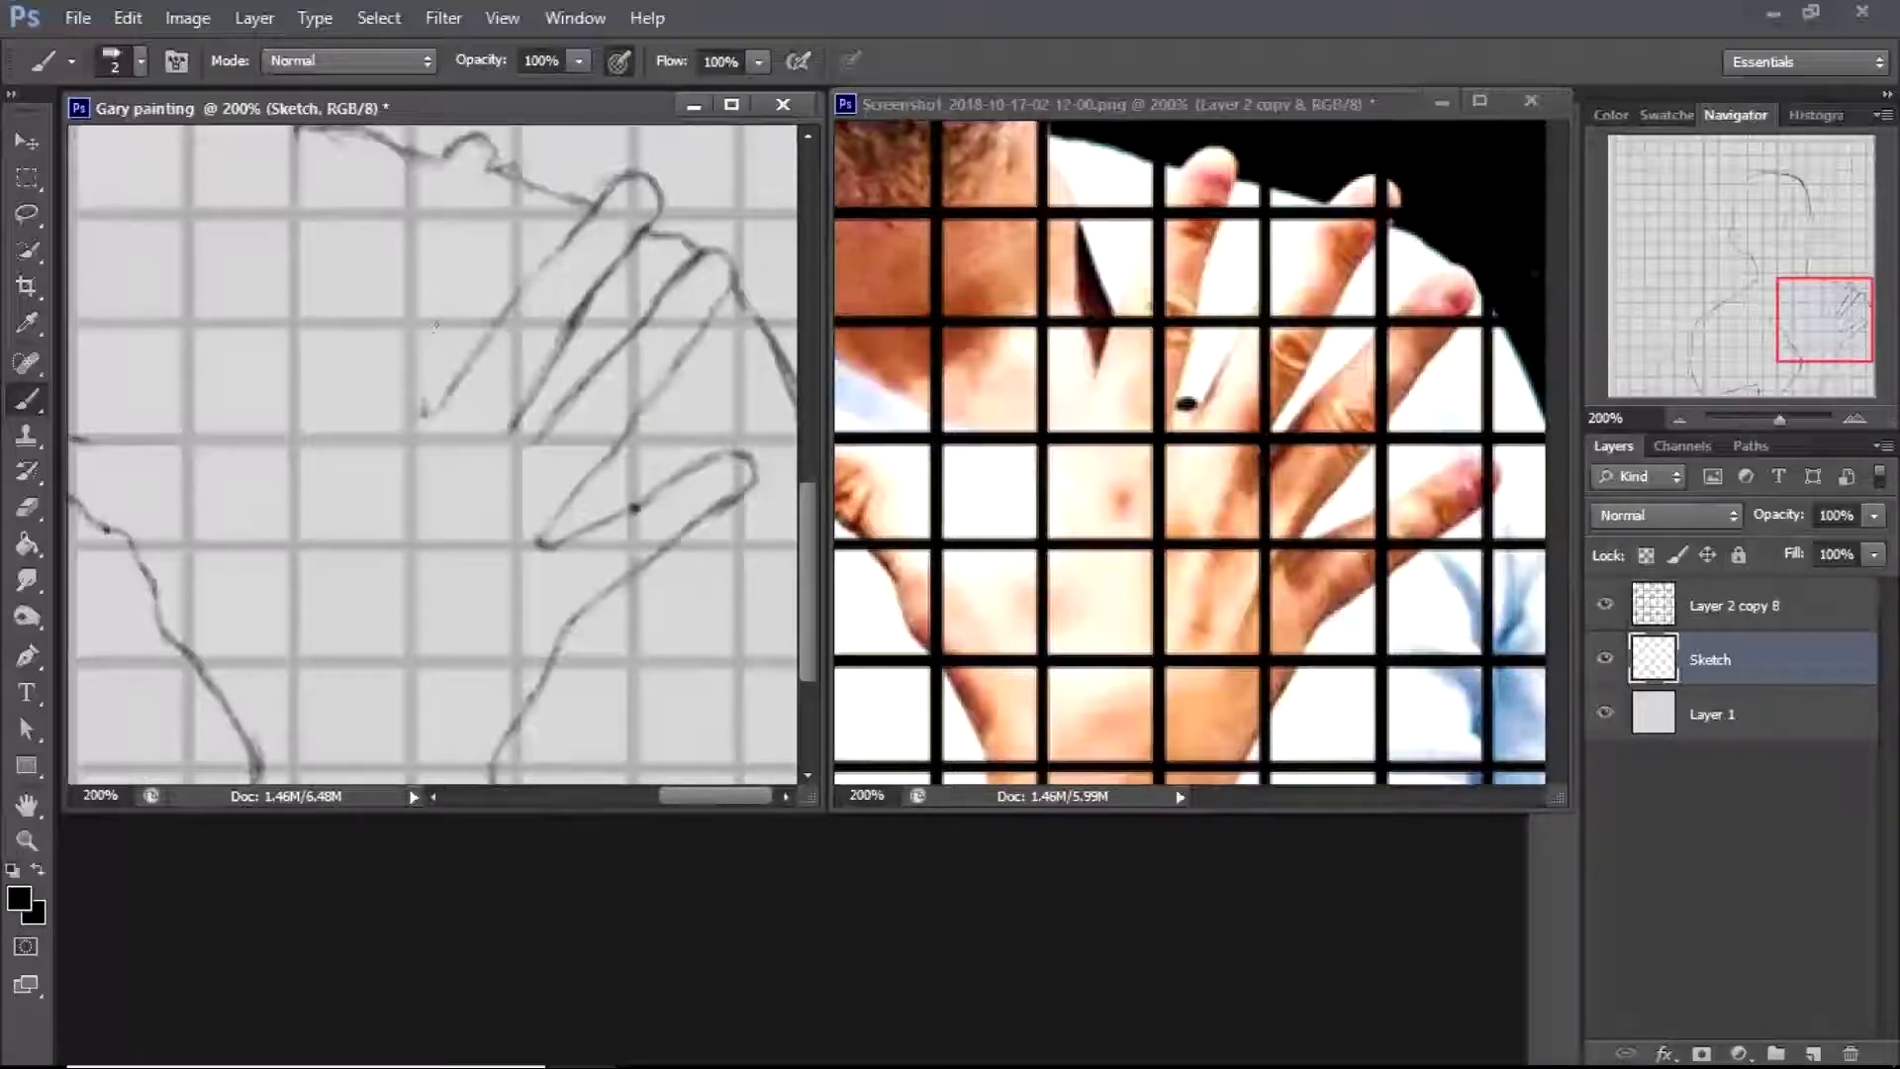
mouse_move(424, 406)
left_mouse_down()
mouse_move(490, 166)
mouse_move(401, 241)
mouse_move(481, 138)
mouse_move(503, 149)
left_mouse_up()
left_click_drag(380, 306, 361, 344)
left_click_drag(394, 255, 315, 445)
left_click_drag(380, 294, 336, 436)
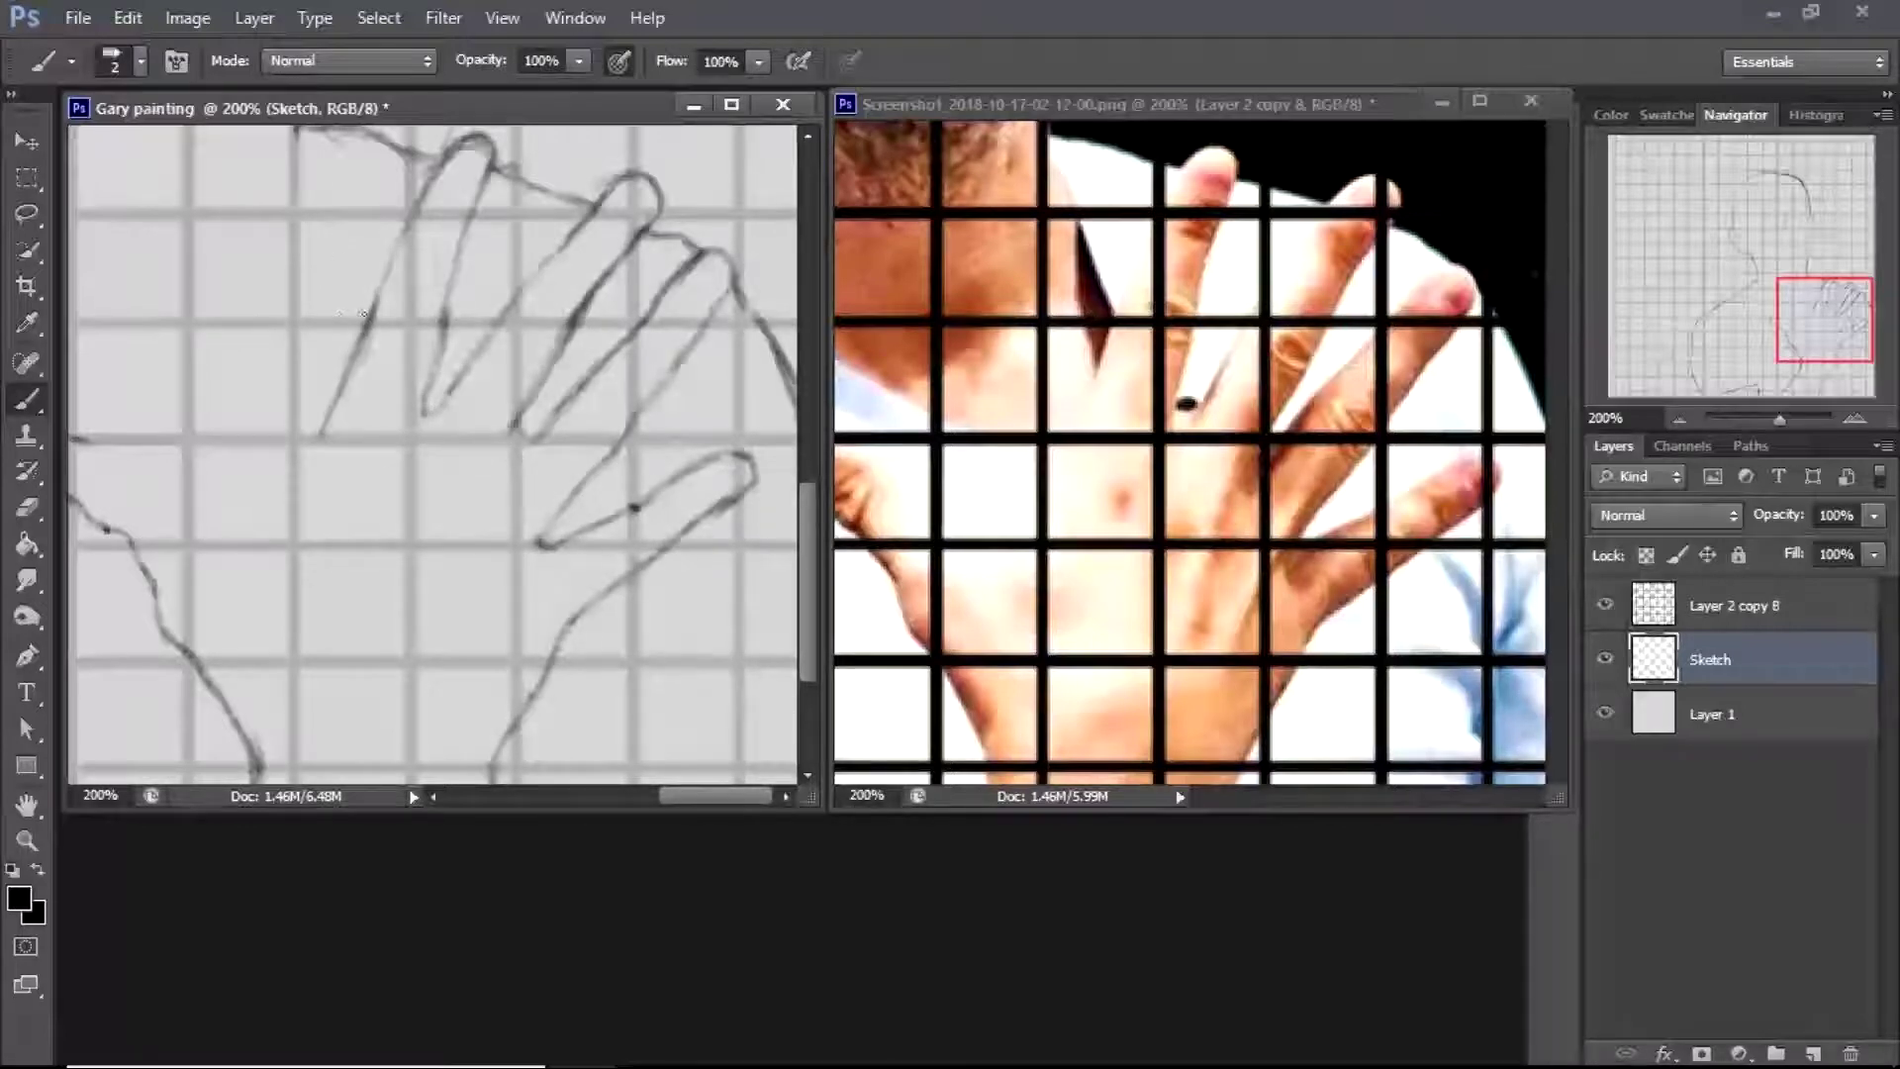
Sketch the shirt collar edge from the base of the neck down to the index finger
left_click_drag(327, 223, 368, 318)
left_click_drag(297, 142, 330, 223)
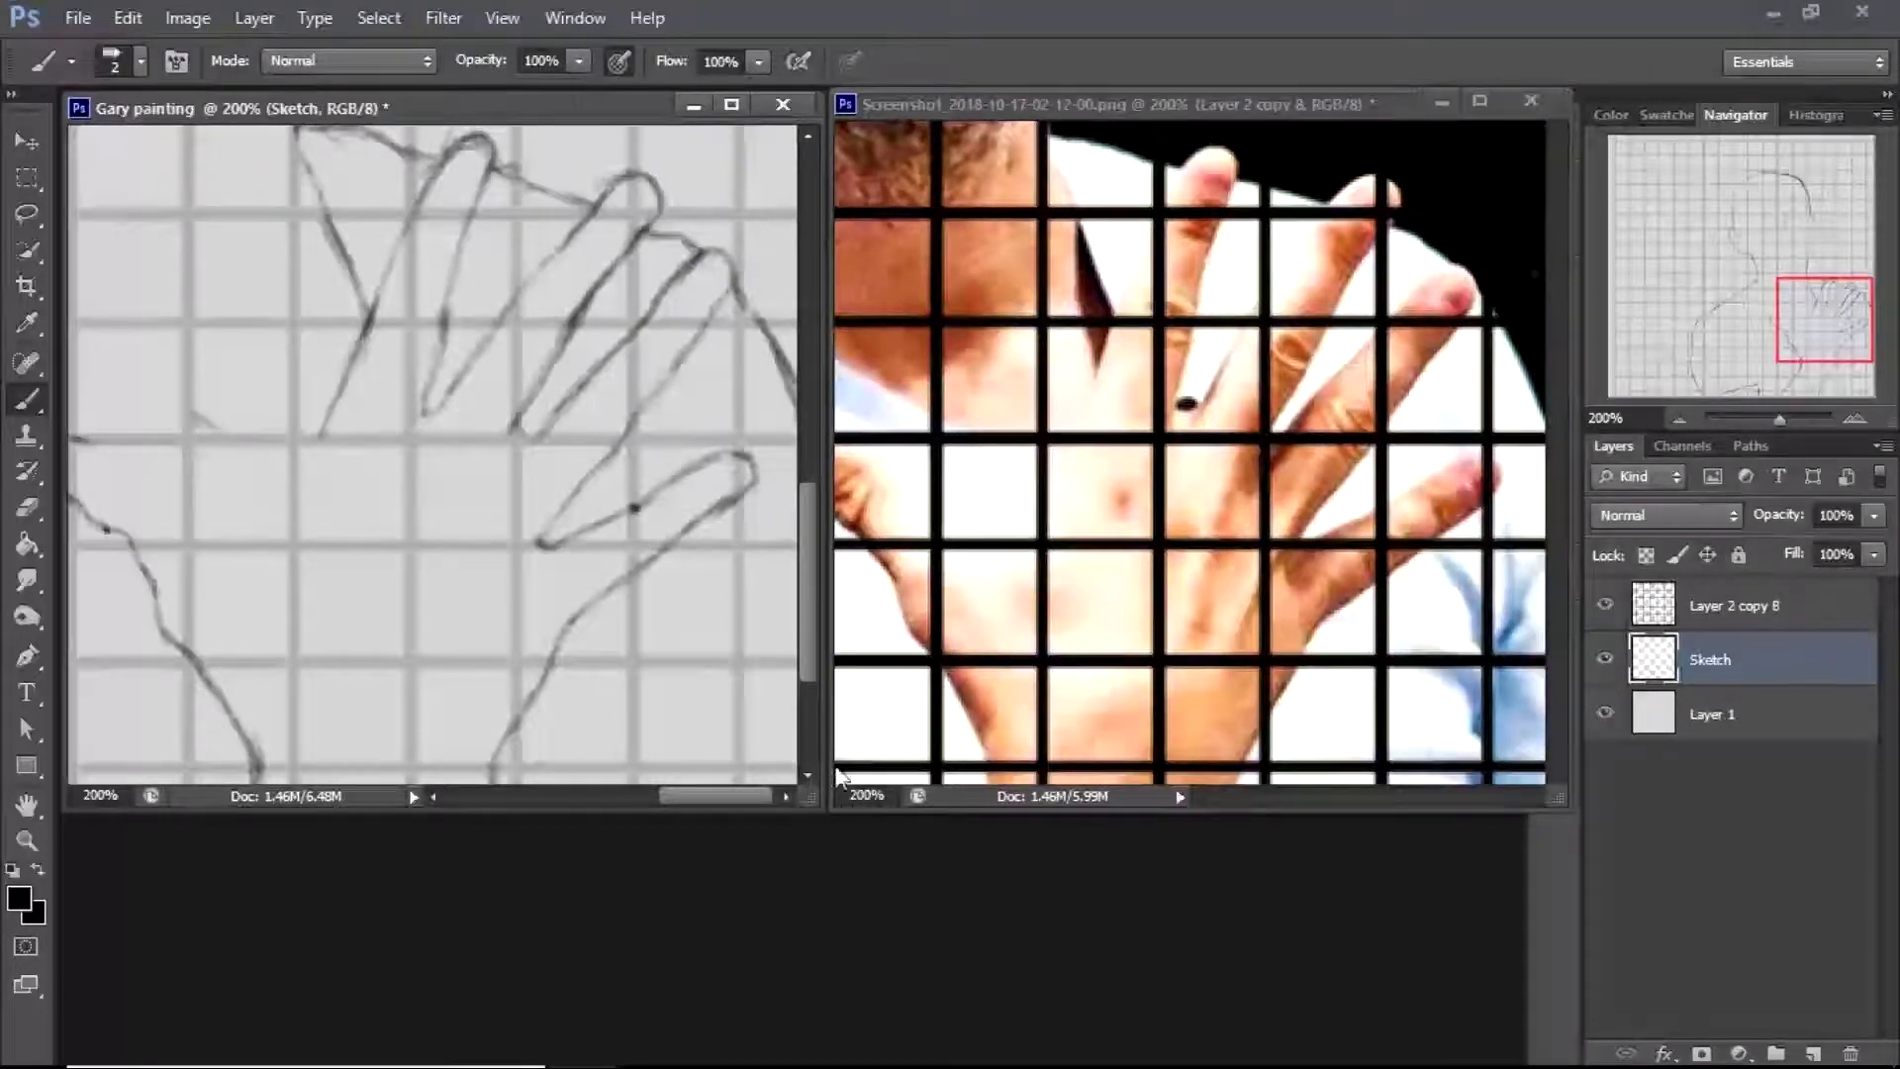
left_click_drag(214, 423, 454, 351)
Darken the underside of the nose and draw the smile fold curving from the nostril down beside the mouth
scroll(453, 351, "up", 5)
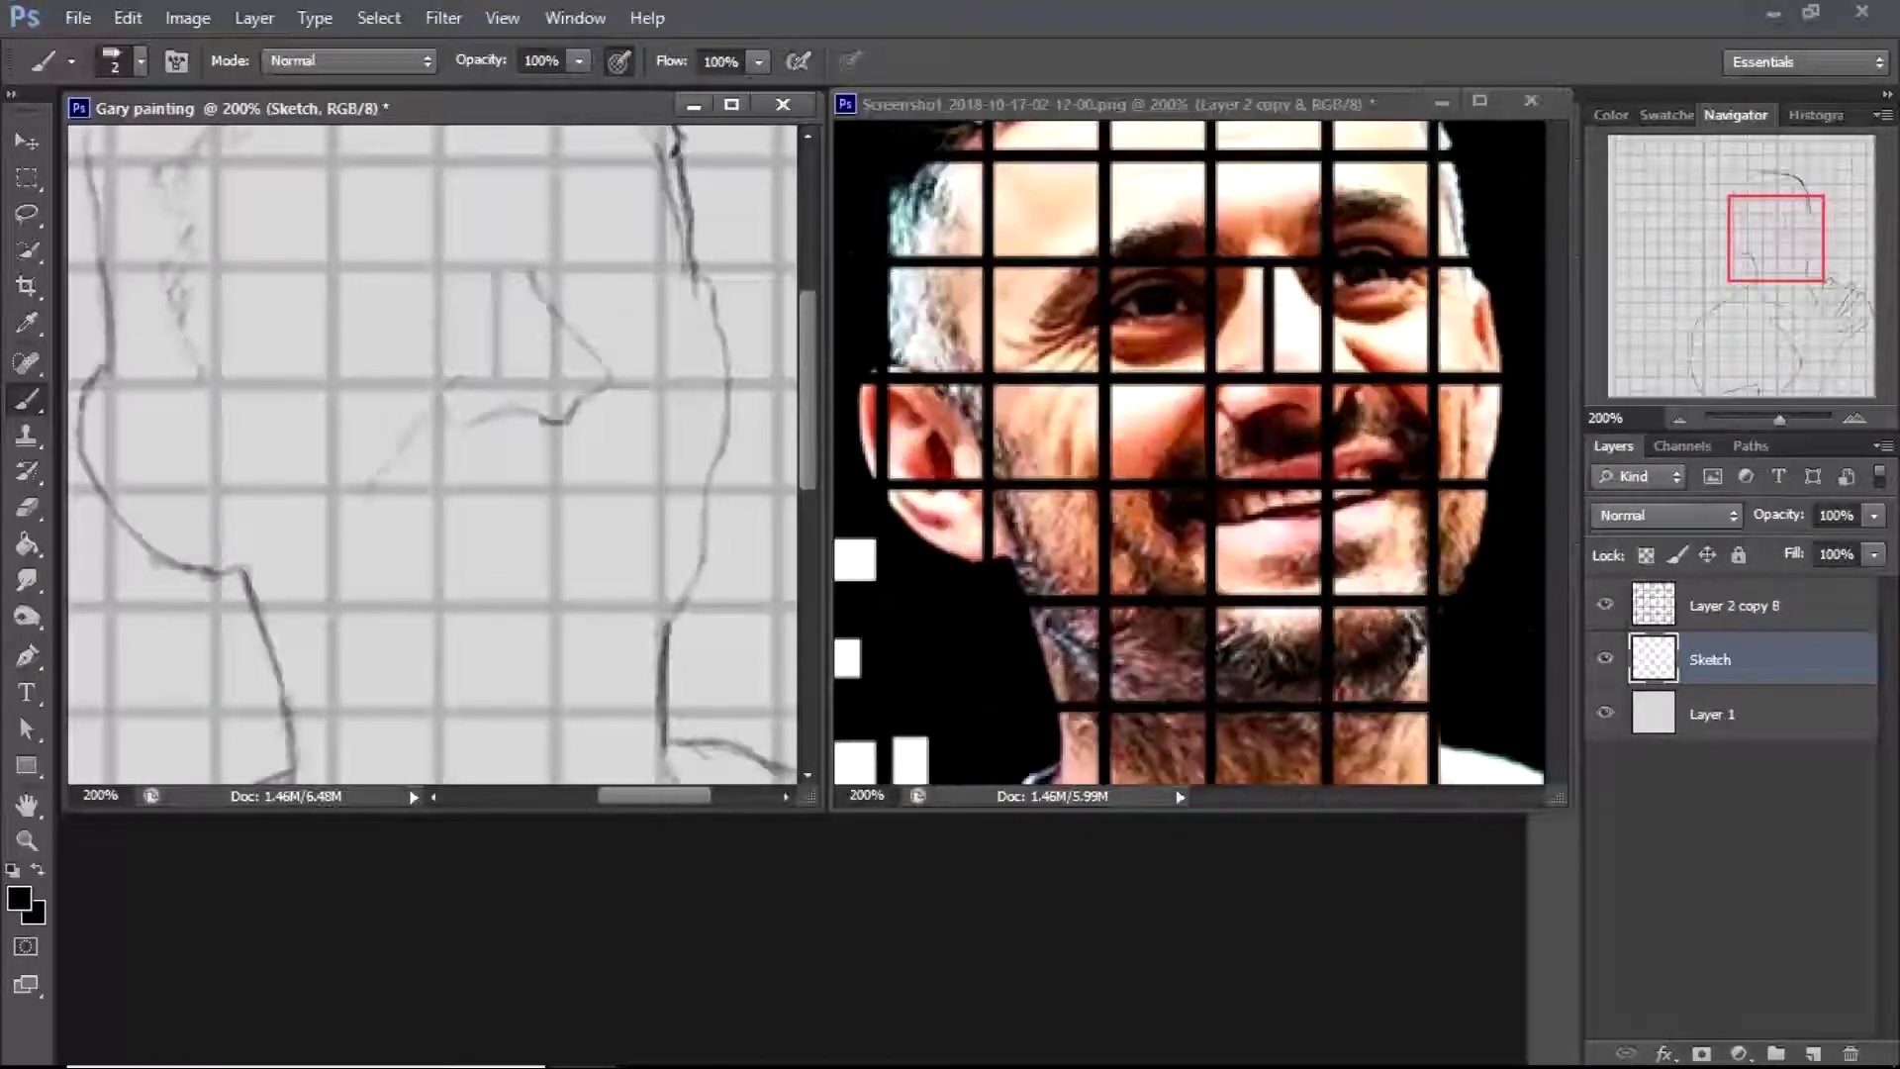
mouse_move(373, 495)
left_mouse_down()
mouse_move(392, 550)
mouse_move(432, 408)
mouse_move(463, 431)
mouse_move(612, 388)
left_mouse_up()
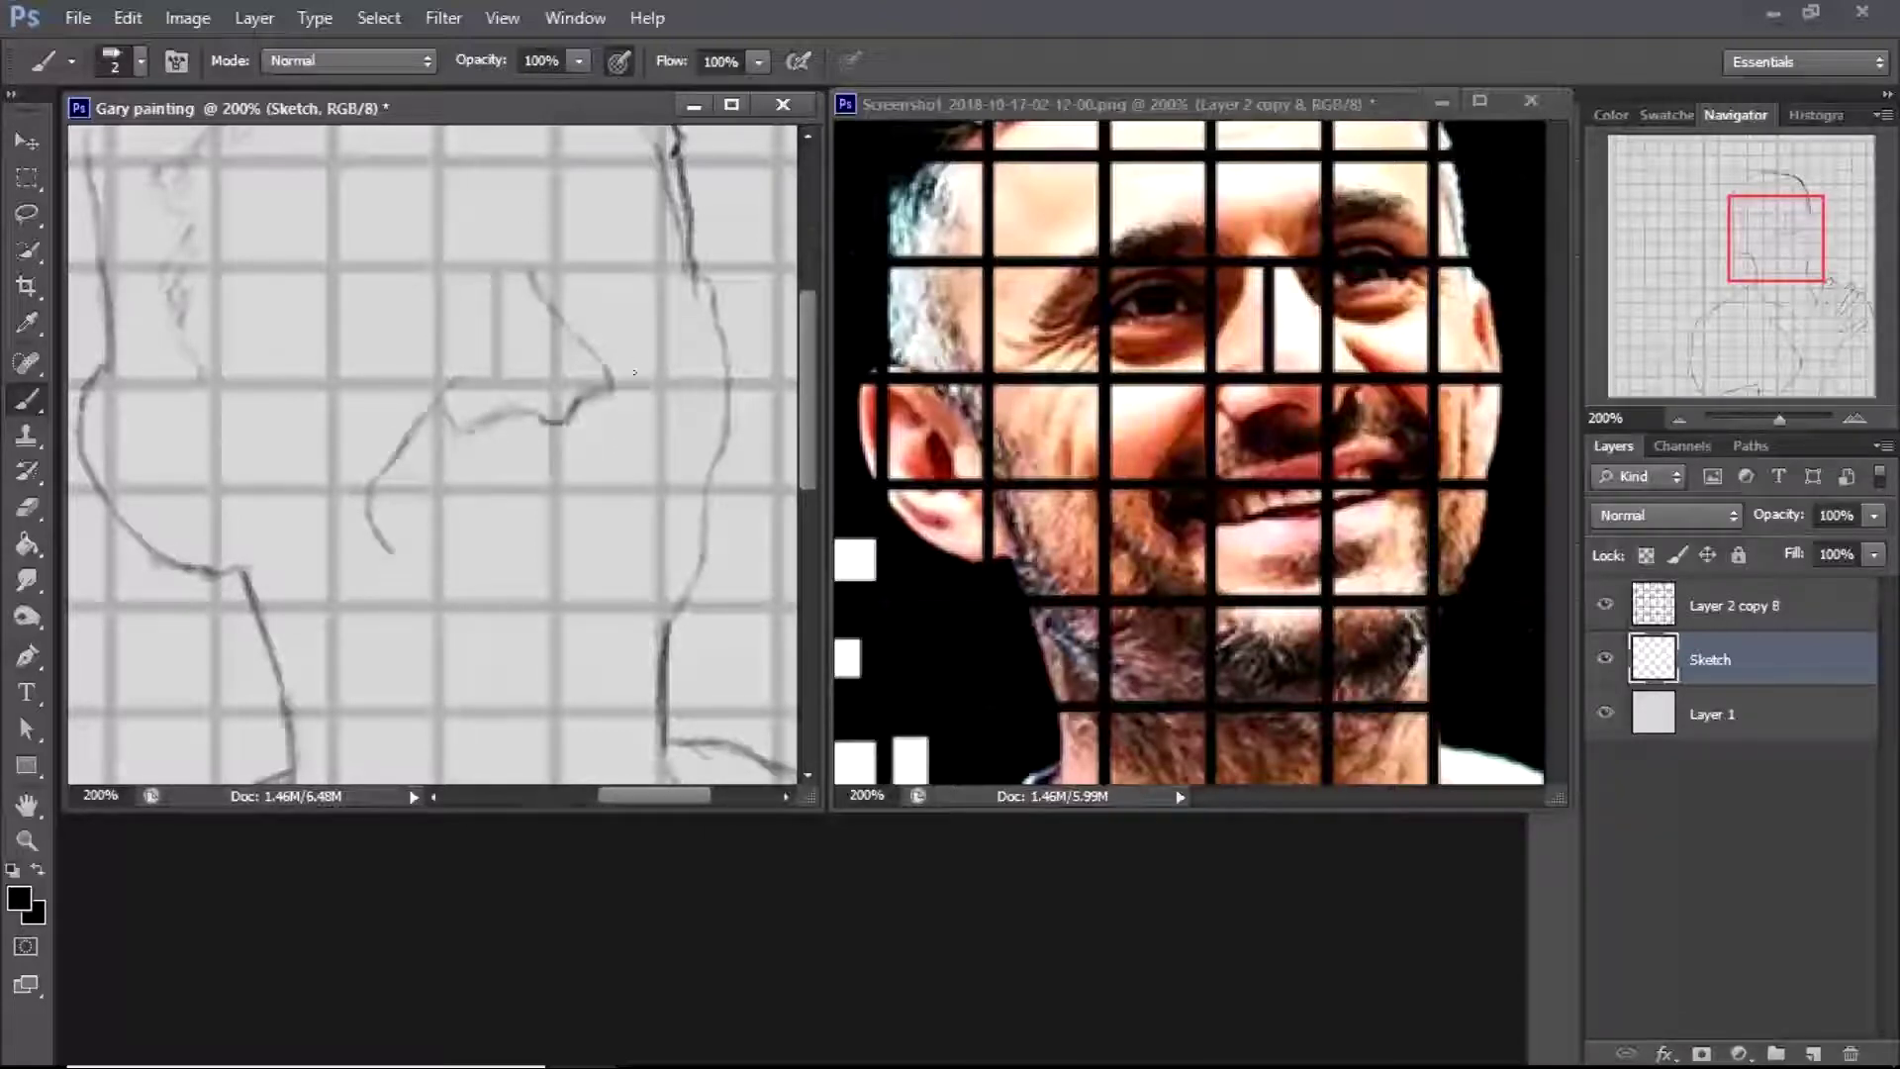
Draw the smile fold running down from the right nostril and outline the mouth from the upper lip to beneath the lower lip
left_click_drag(592, 345, 669, 443)
left_click_drag(523, 429, 578, 416)
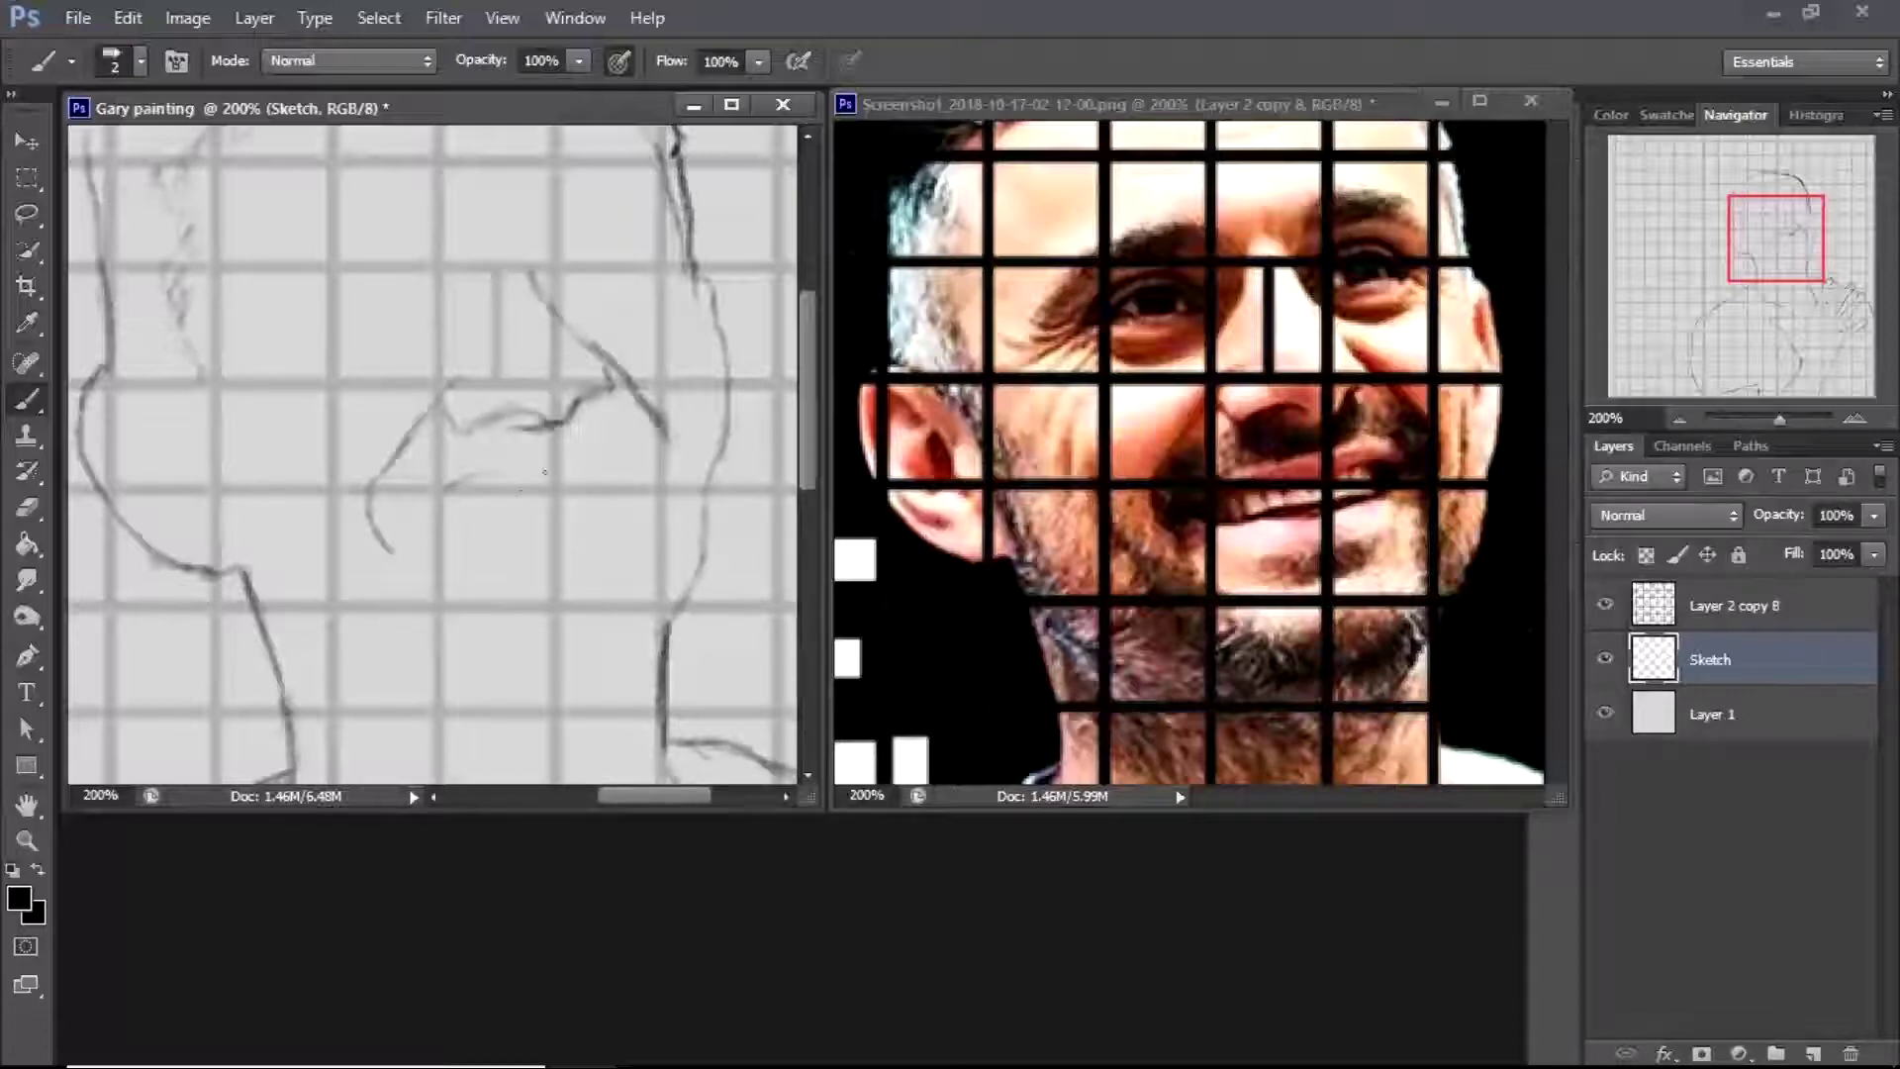
left_click_drag(477, 473, 638, 469)
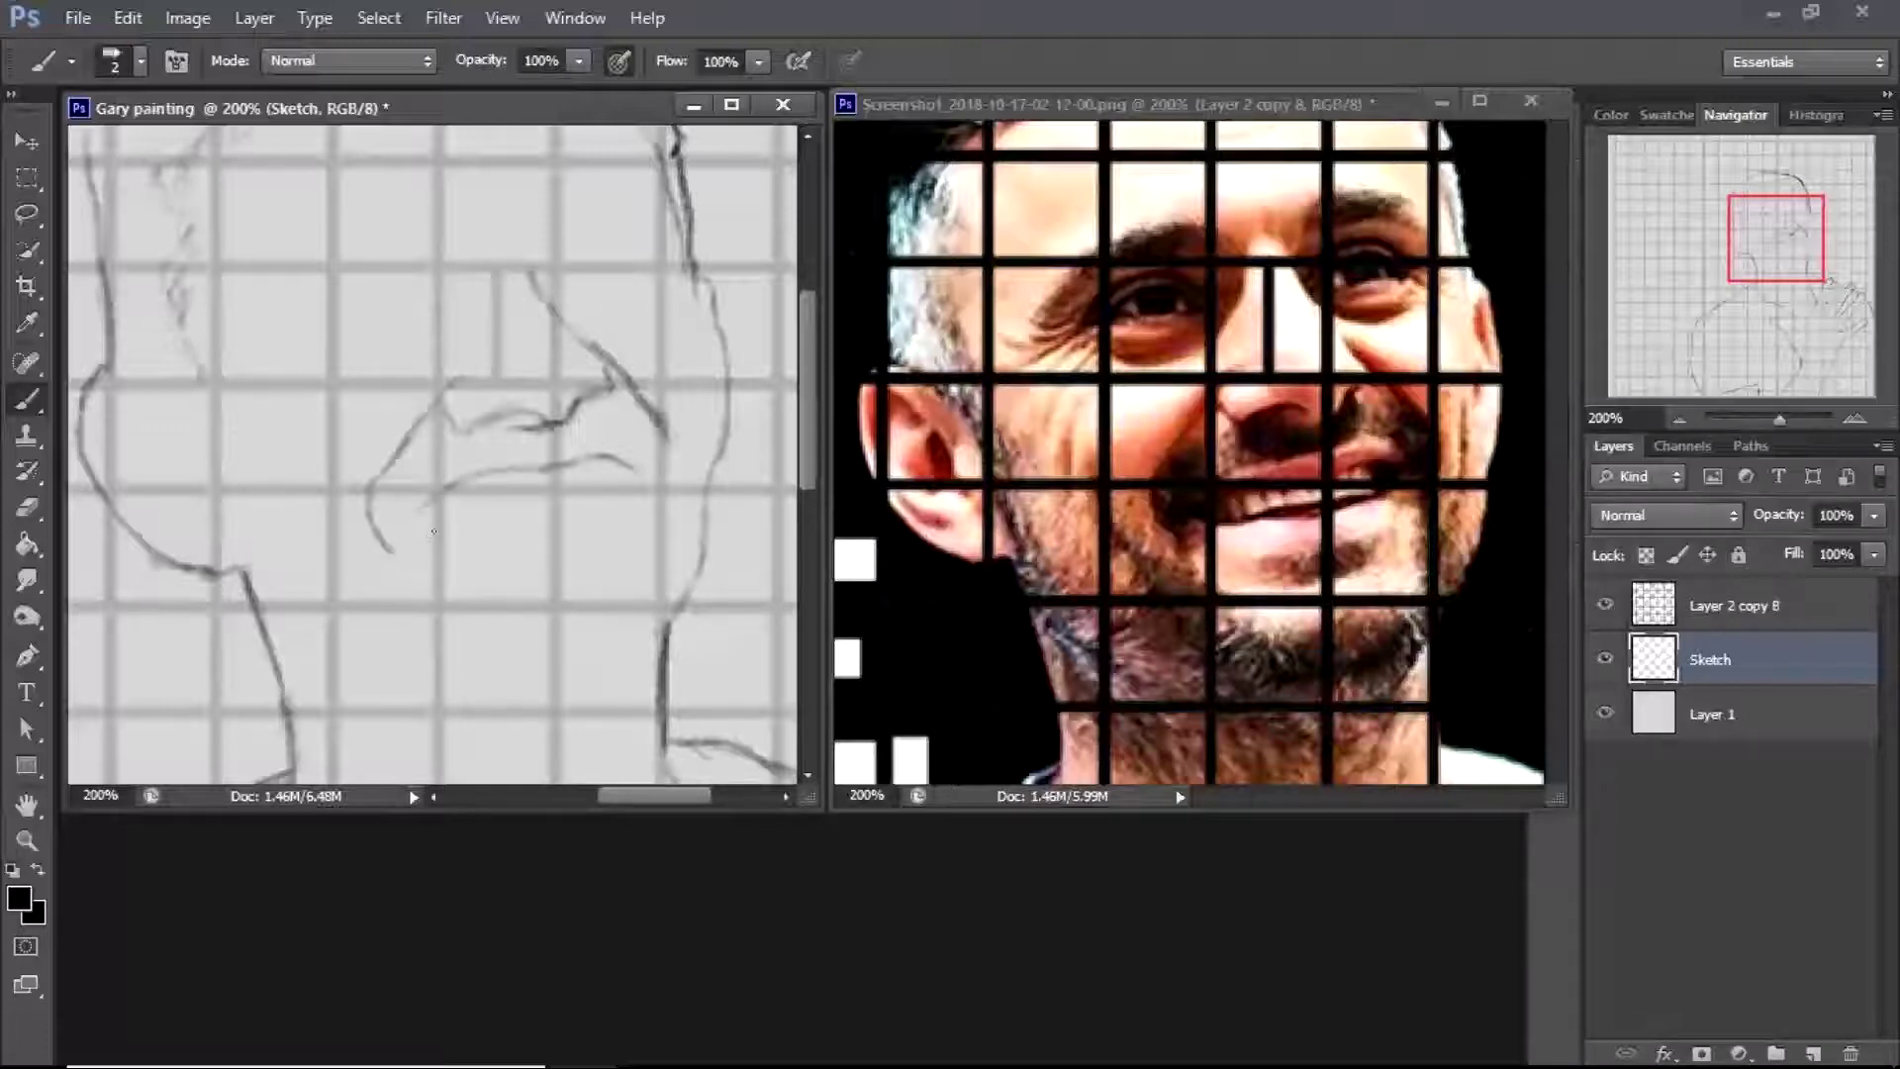
left_click_drag(399, 517, 441, 529)
left_click_drag(475, 521, 643, 508)
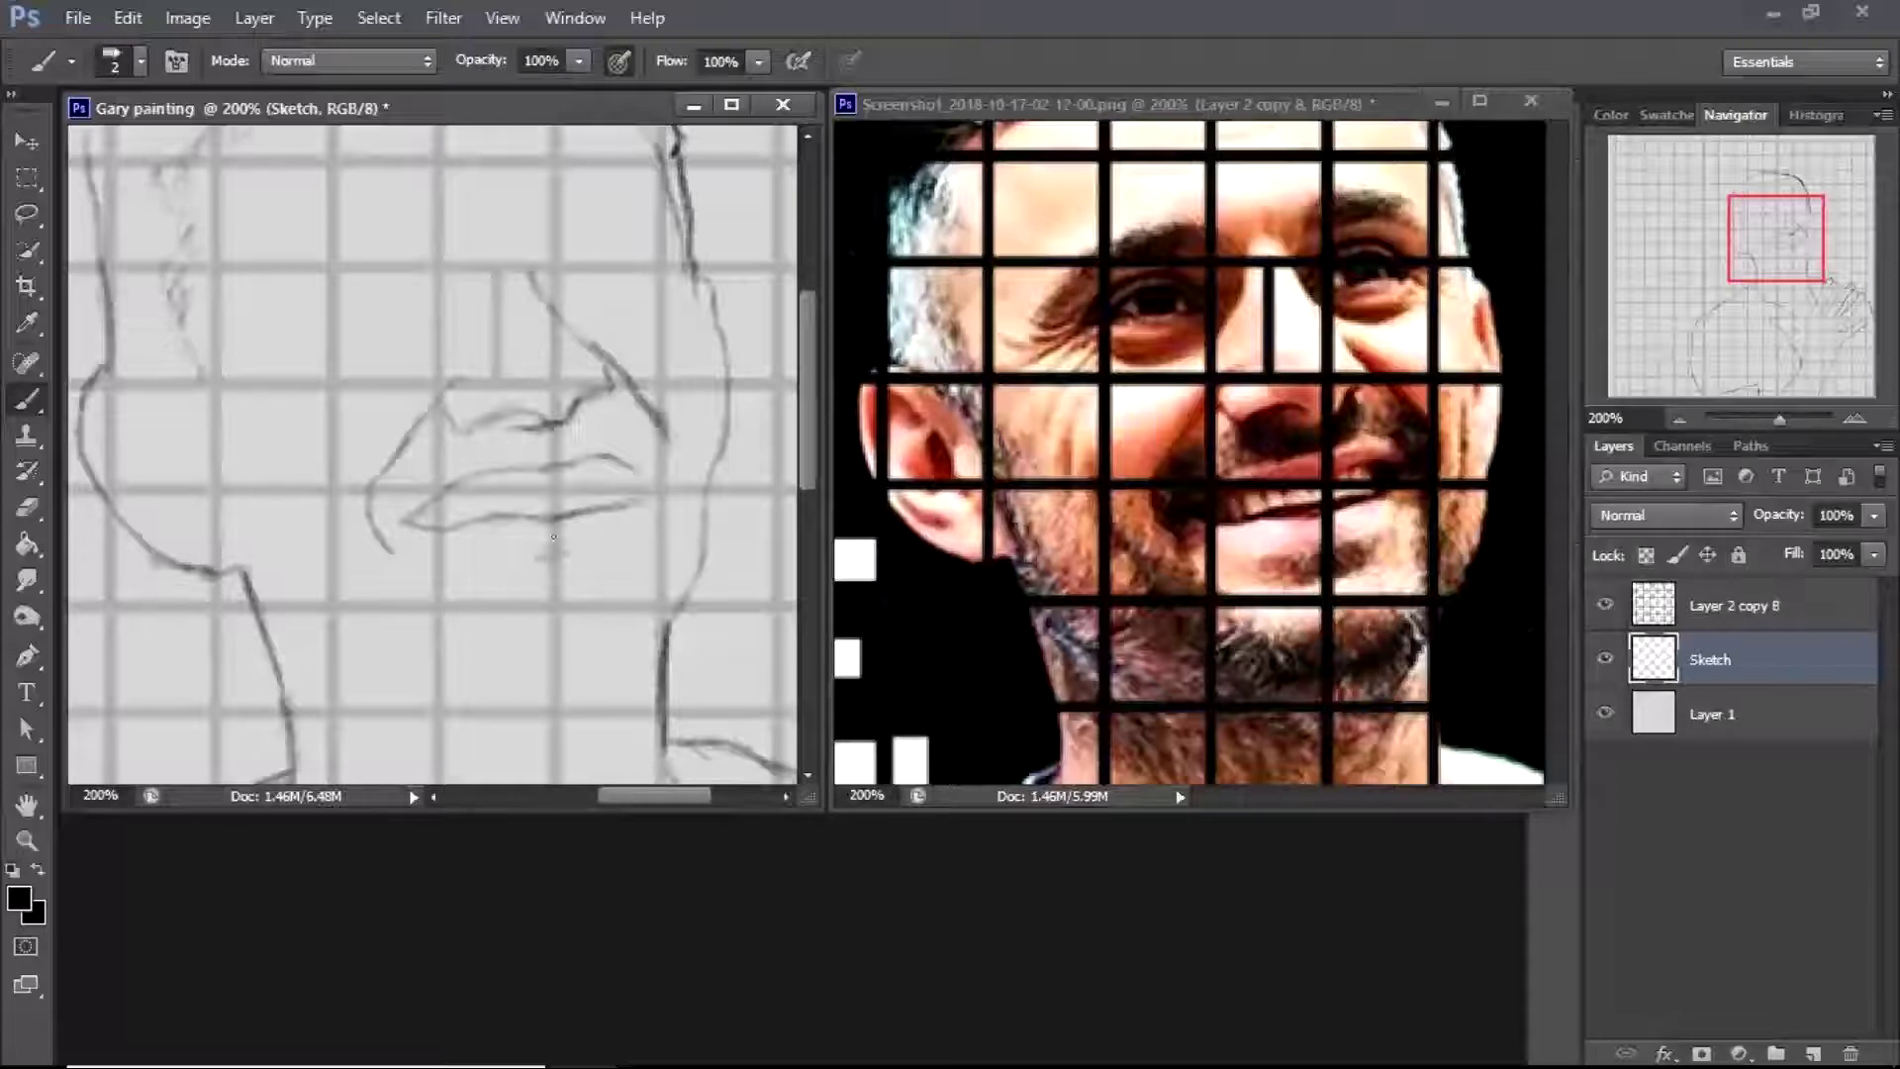
left_click_drag(629, 532, 481, 560)
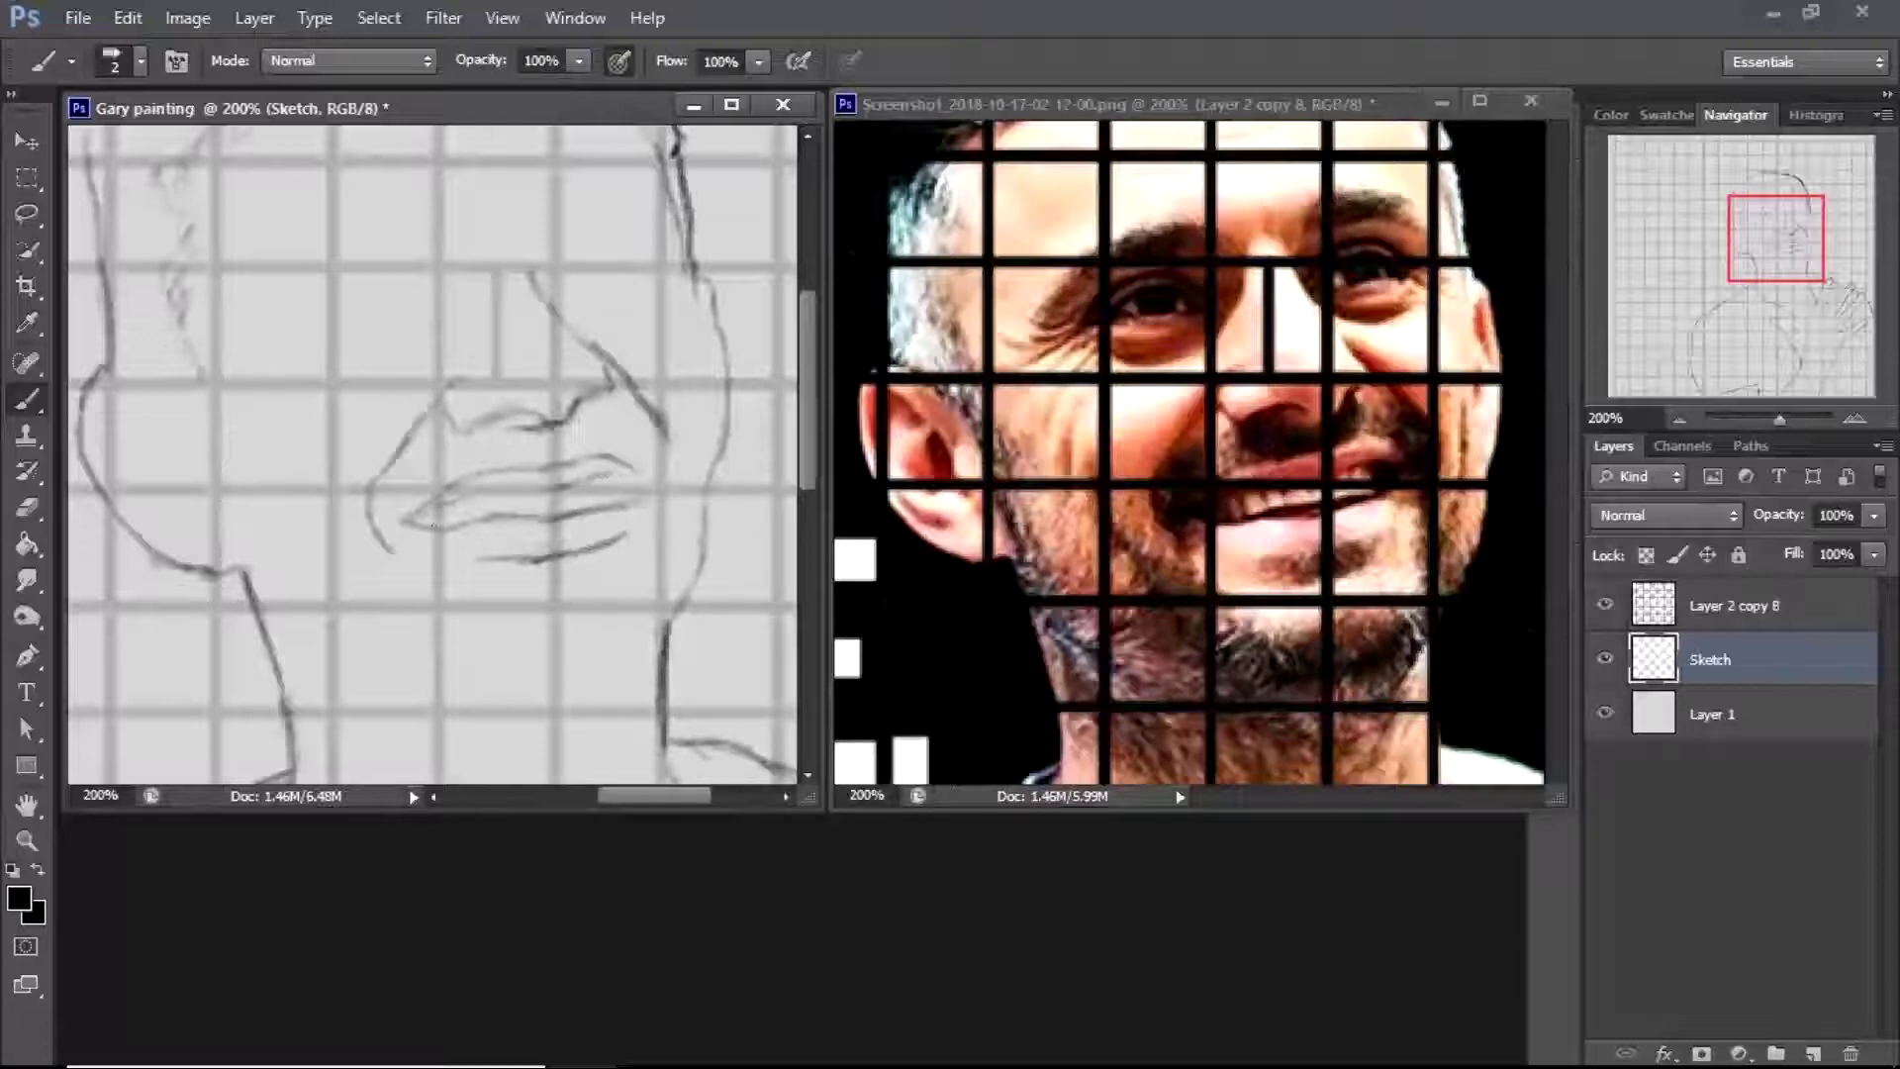
Check the photo's mouth without its grid and darken the sketch's line between the lips
left_click(1221, 534)
key("Delete")
left_click(541, 485)
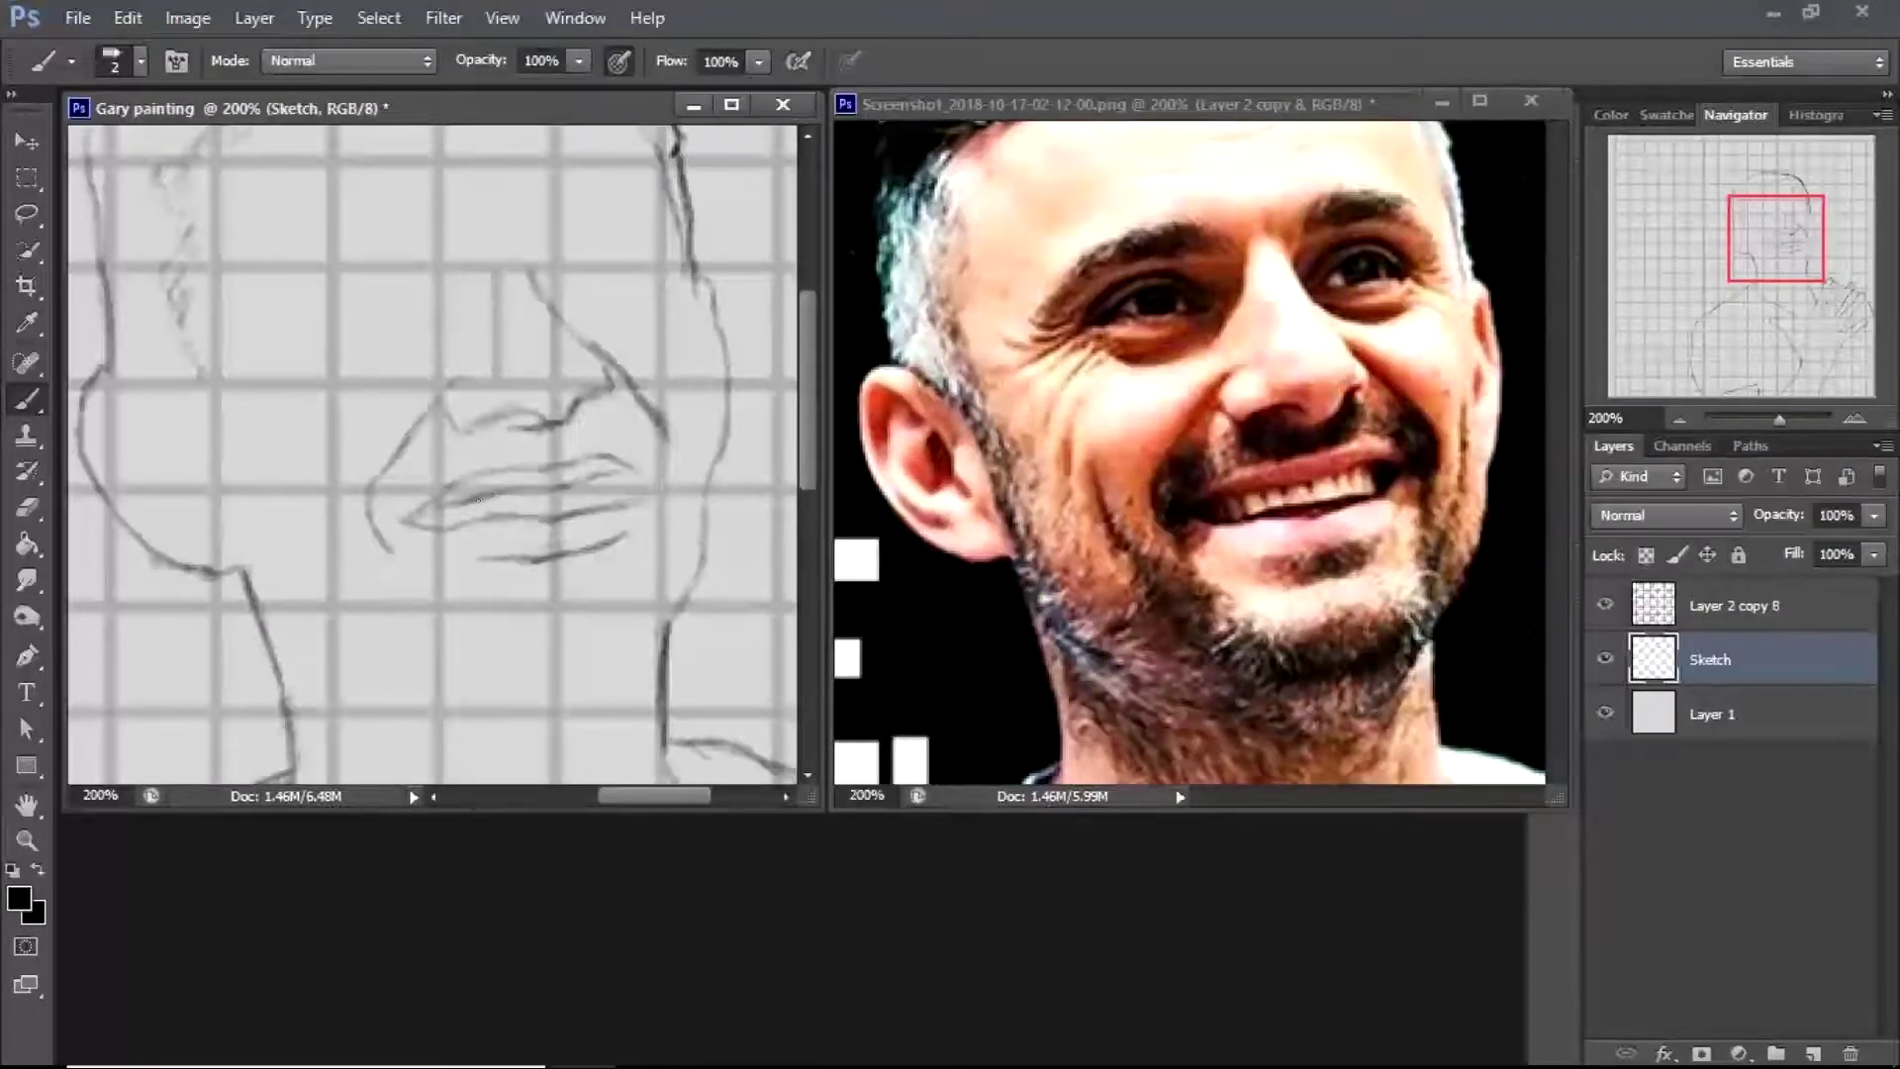
left_click_drag(540, 485, 469, 501)
left_click_drag(632, 492, 549, 508)
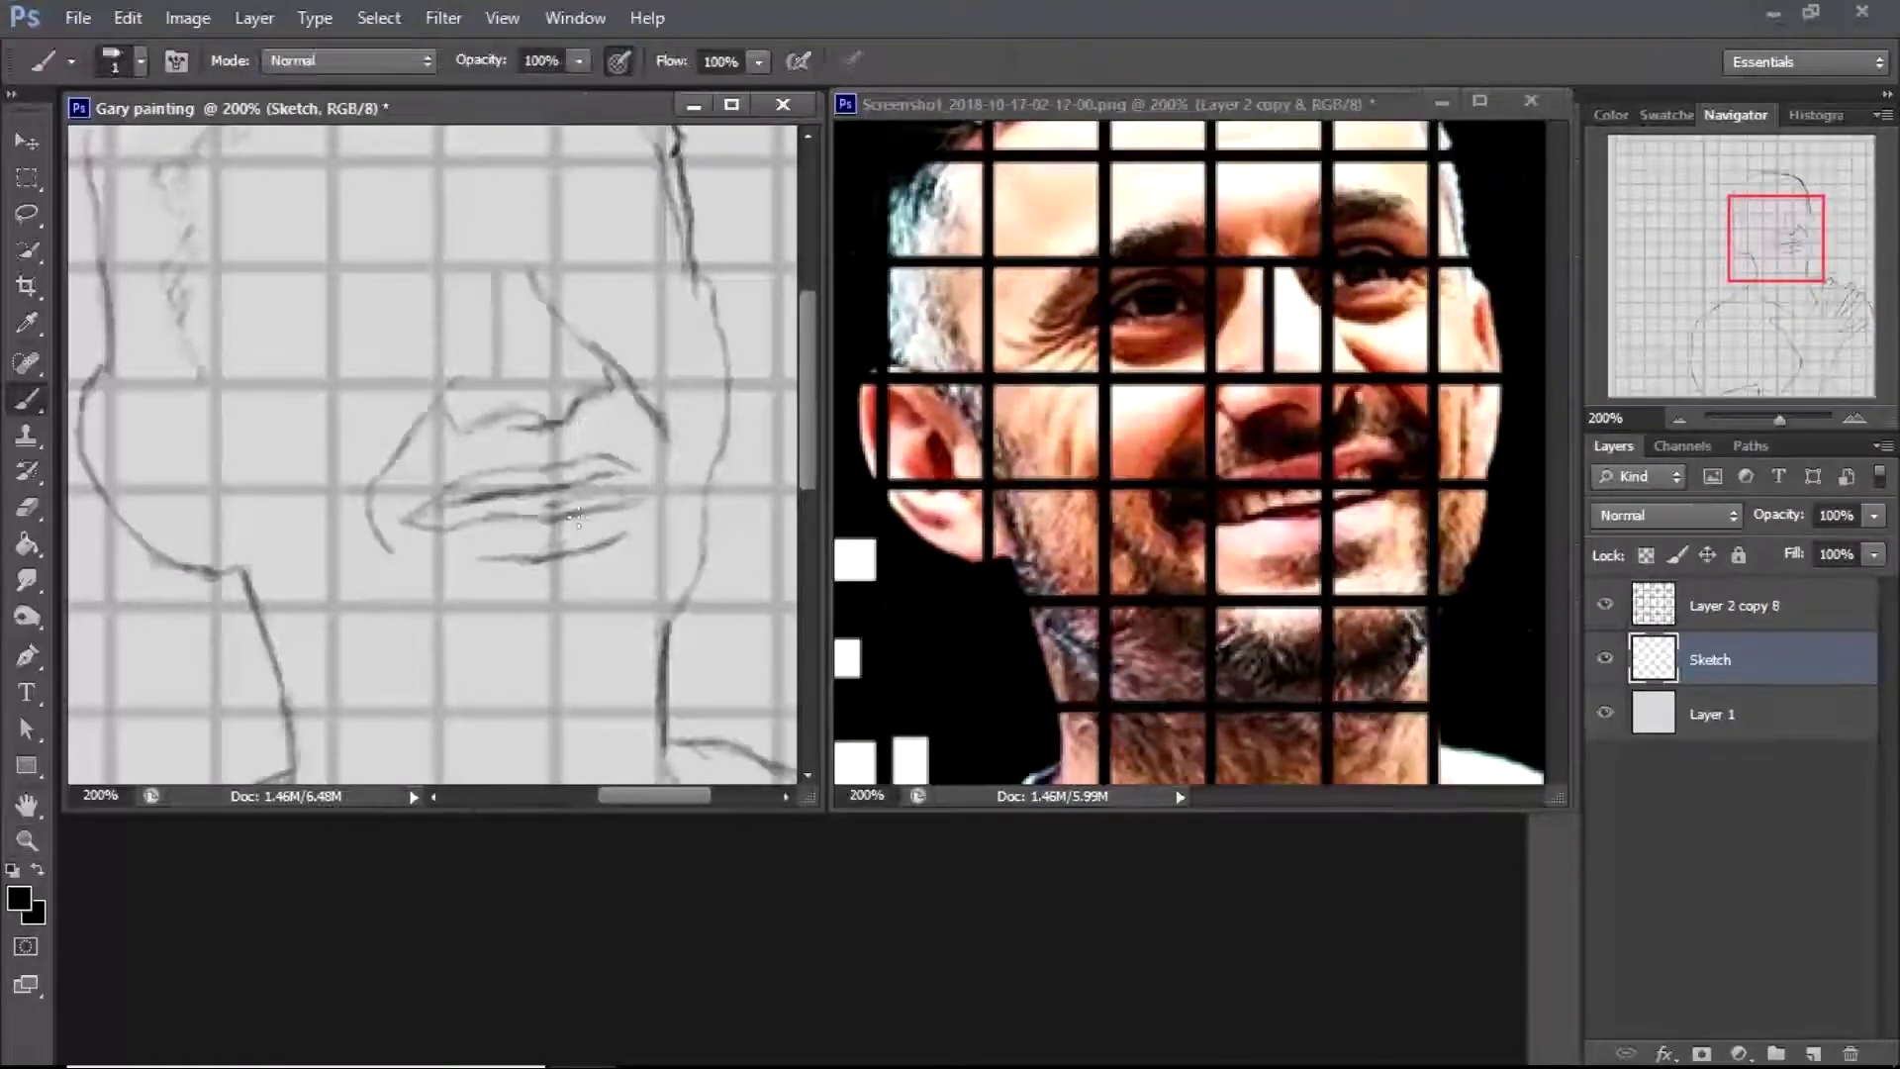
scroll(577, 515, "up", 2)
left_click_drag(582, 435, 523, 437)
left_click_drag(324, 450, 414, 446)
left_click_drag(289, 467, 374, 460)
Draw the right-hand eye beside the nose bridge, with its upper eyelid crease and shaded iris
key("z")
left_click(636, 465, "alt")
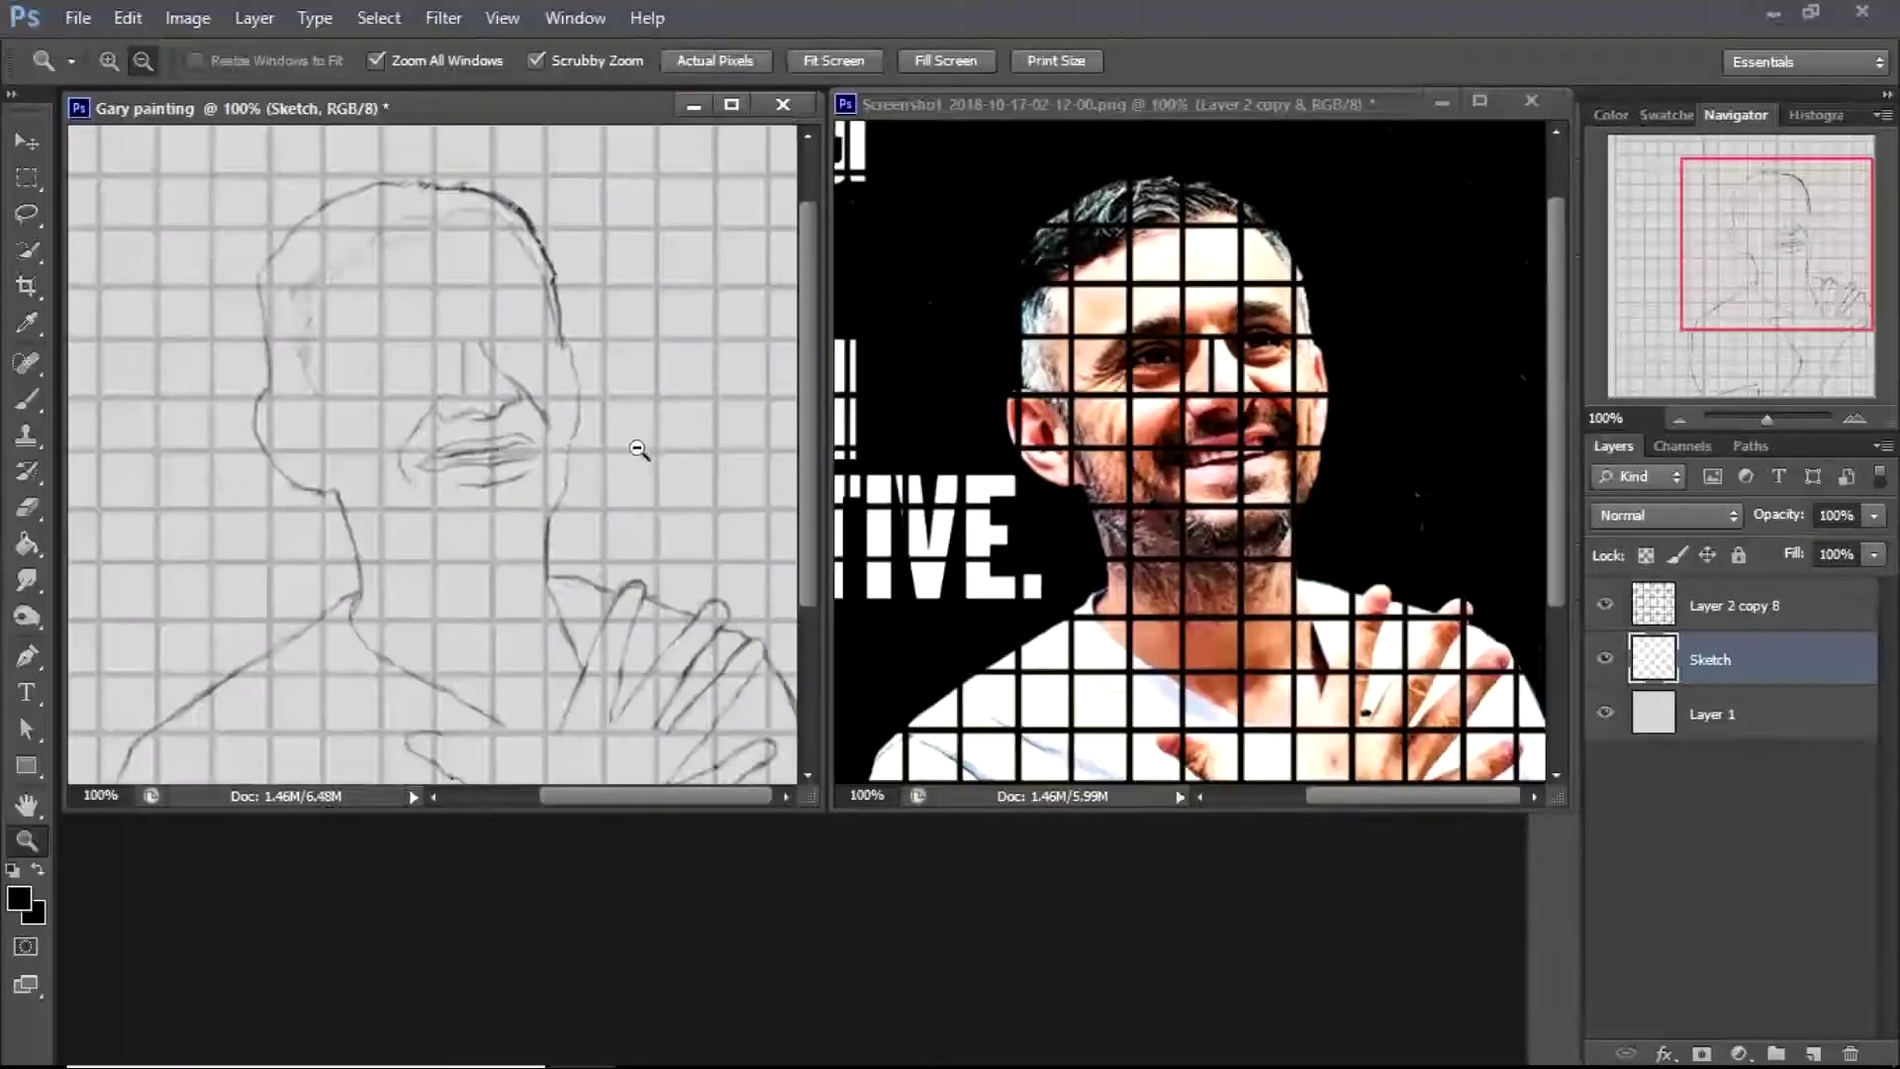
left_click(382, 363)
left_click(247, 389, "alt")
key("b")
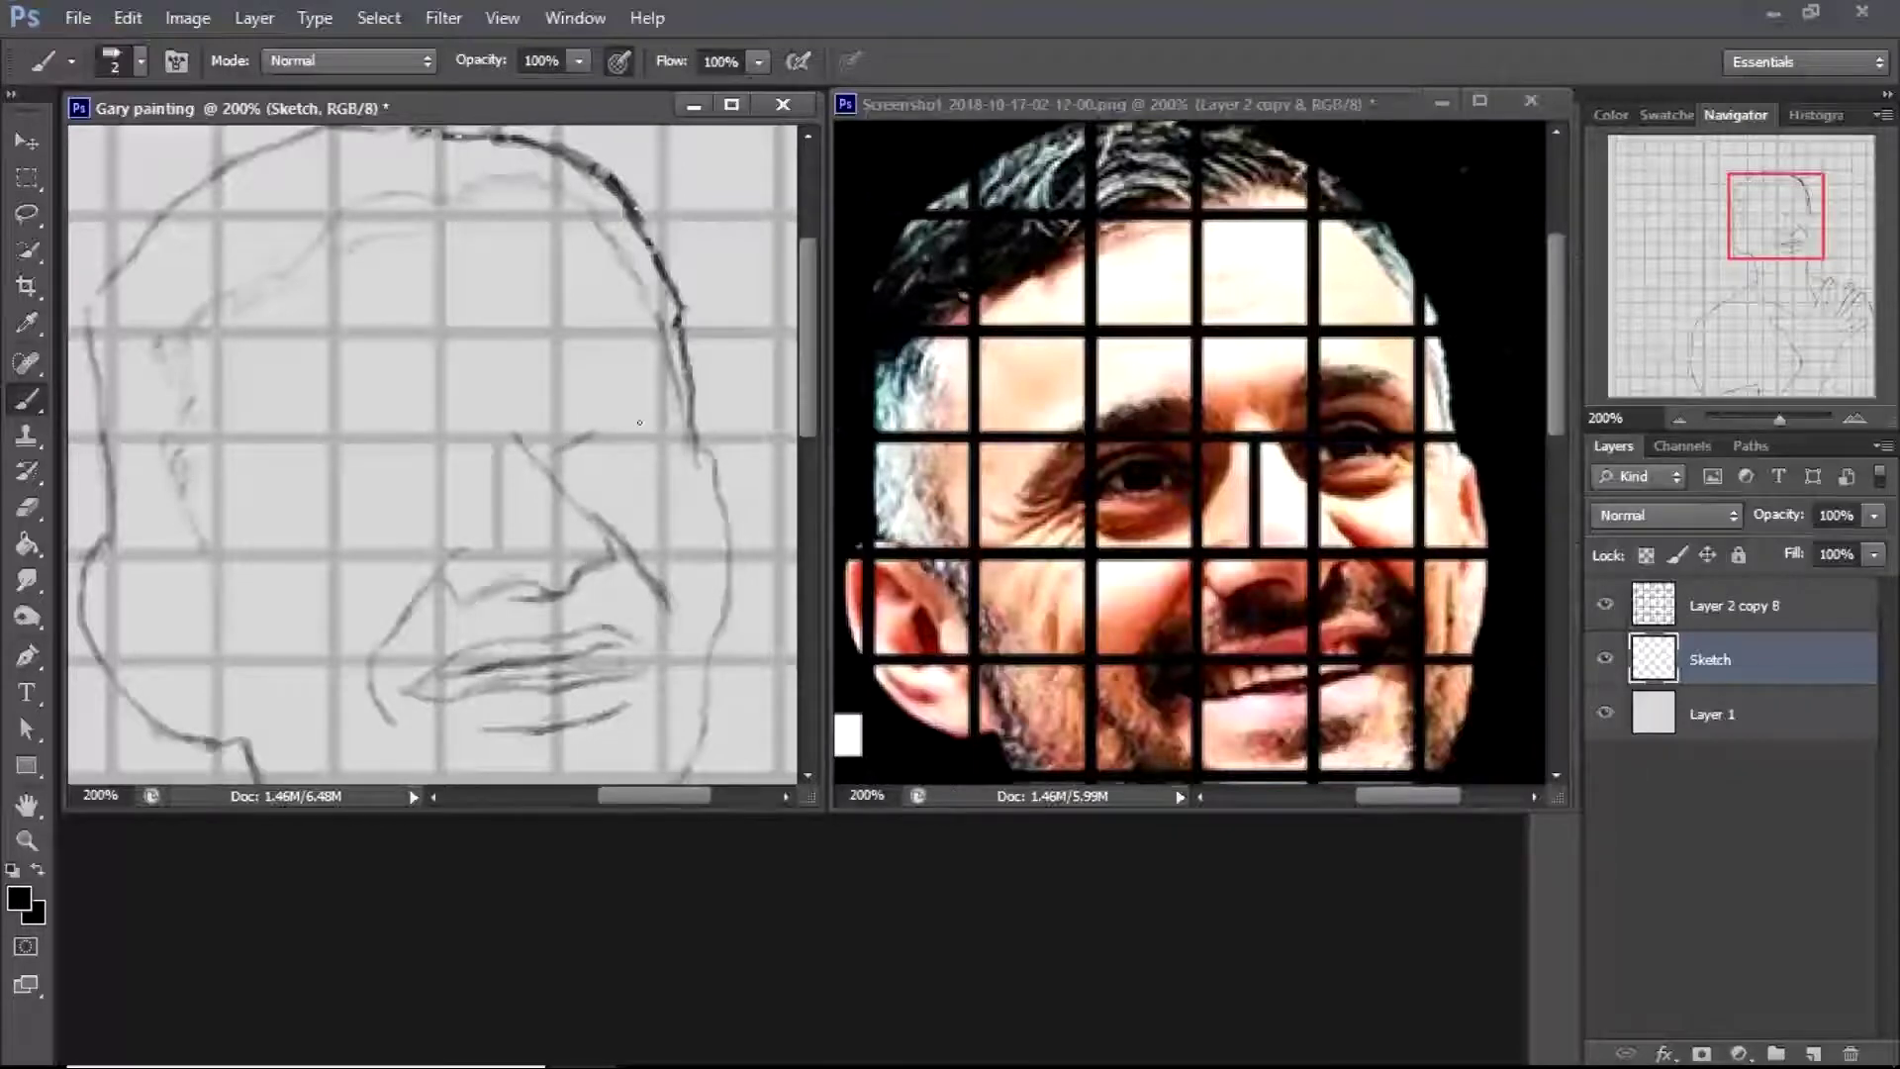
mouse_move(577, 442)
left_mouse_down()
mouse_move(643, 433)
mouse_move(616, 456)
mouse_move(638, 457)
left_mouse_up()
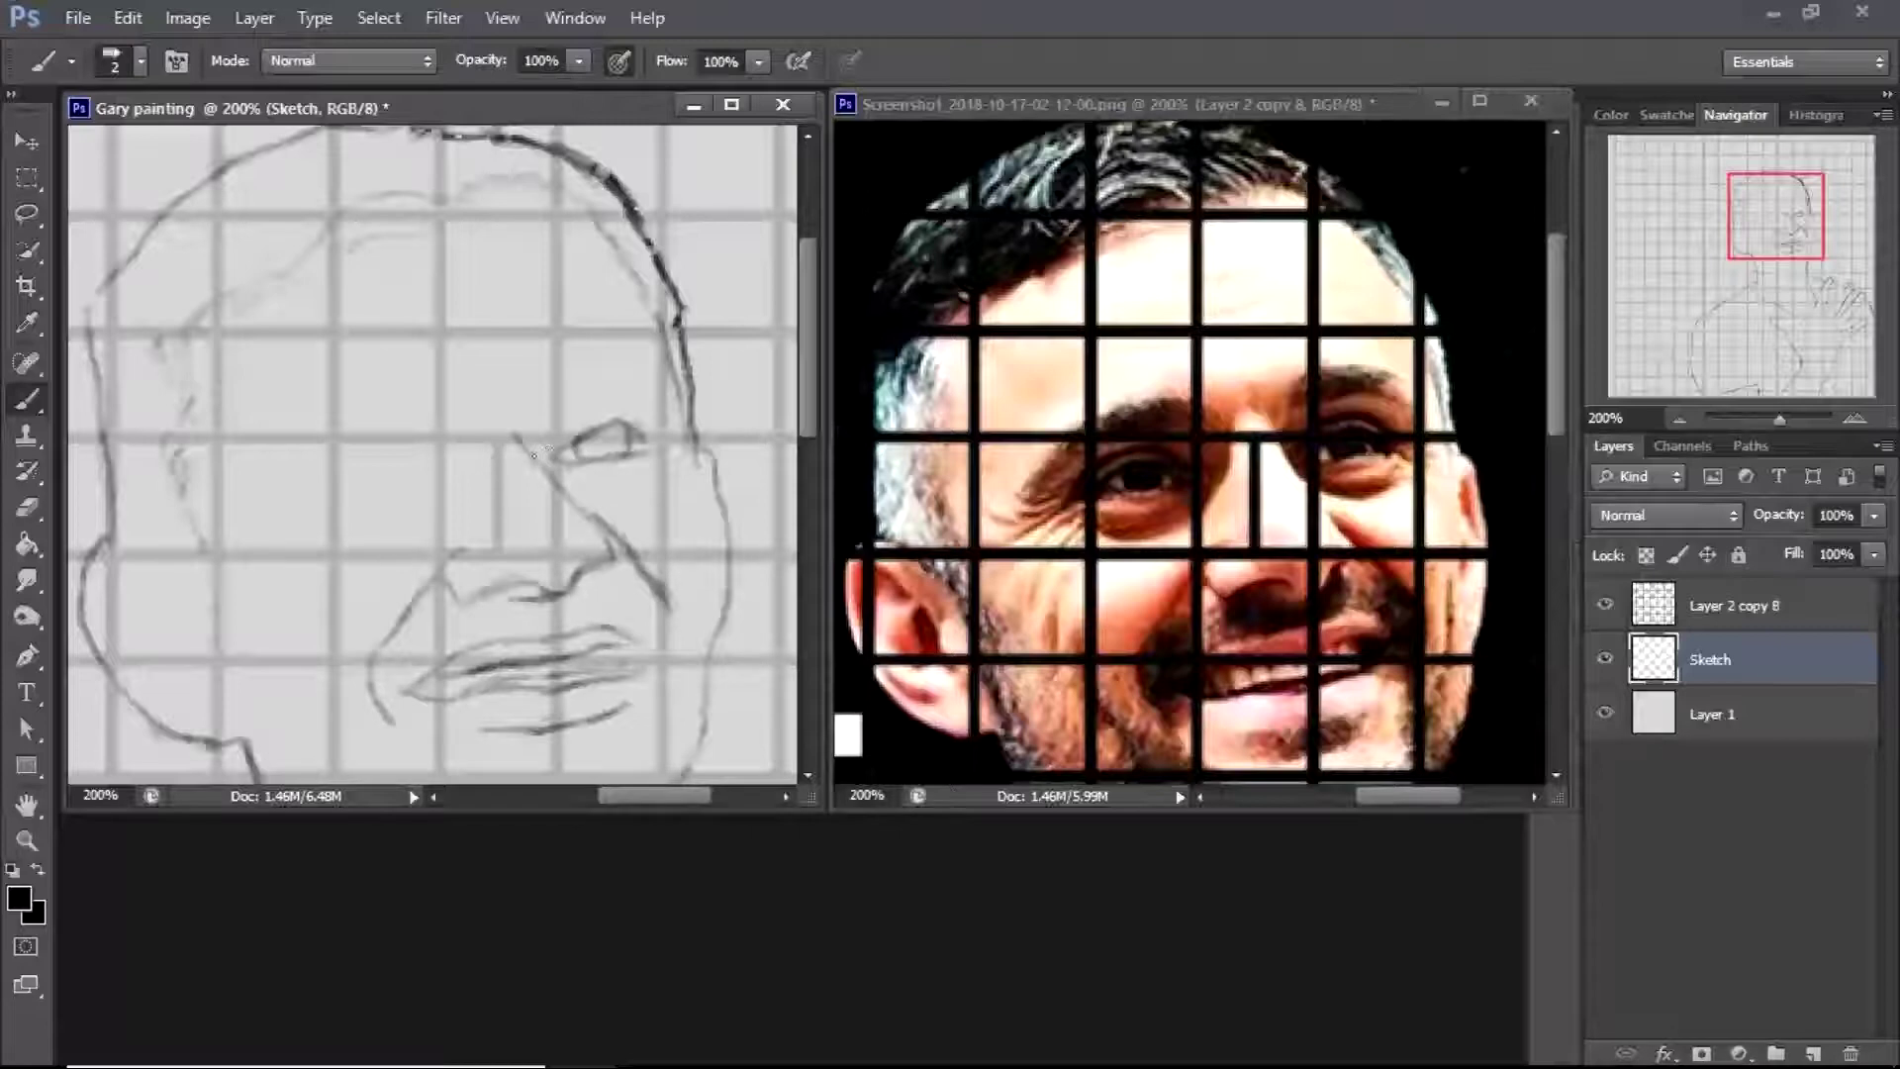
mouse_move(553, 440)
left_mouse_down()
mouse_move(633, 410)
mouse_move(626, 428)
left_mouse_up()
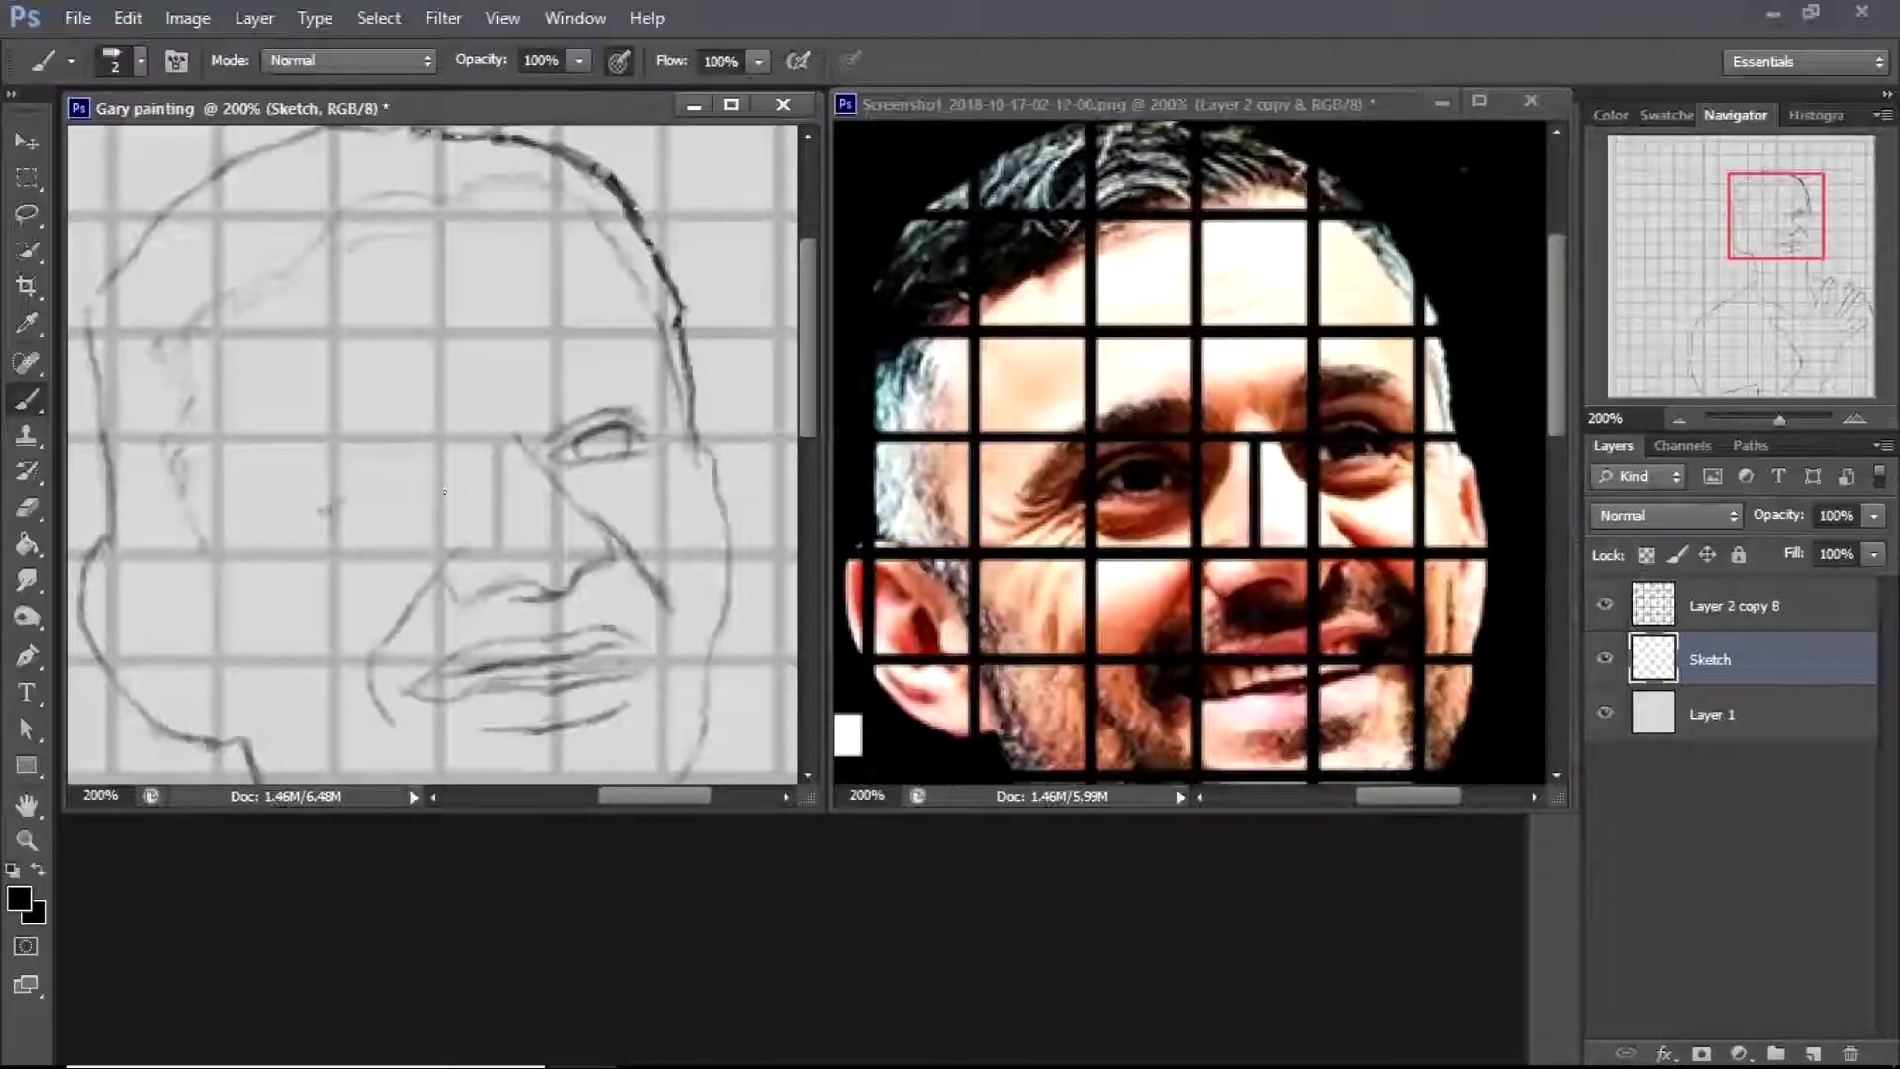
left_click_drag(594, 442, 623, 435)
Outline the left-hand eye within its grid square and start its upper eyelid line
left_click_drag(334, 509, 441, 485)
mouse_move(335, 508)
left_mouse_down()
mouse_move(409, 515)
mouse_move(435, 492)
left_mouse_up()
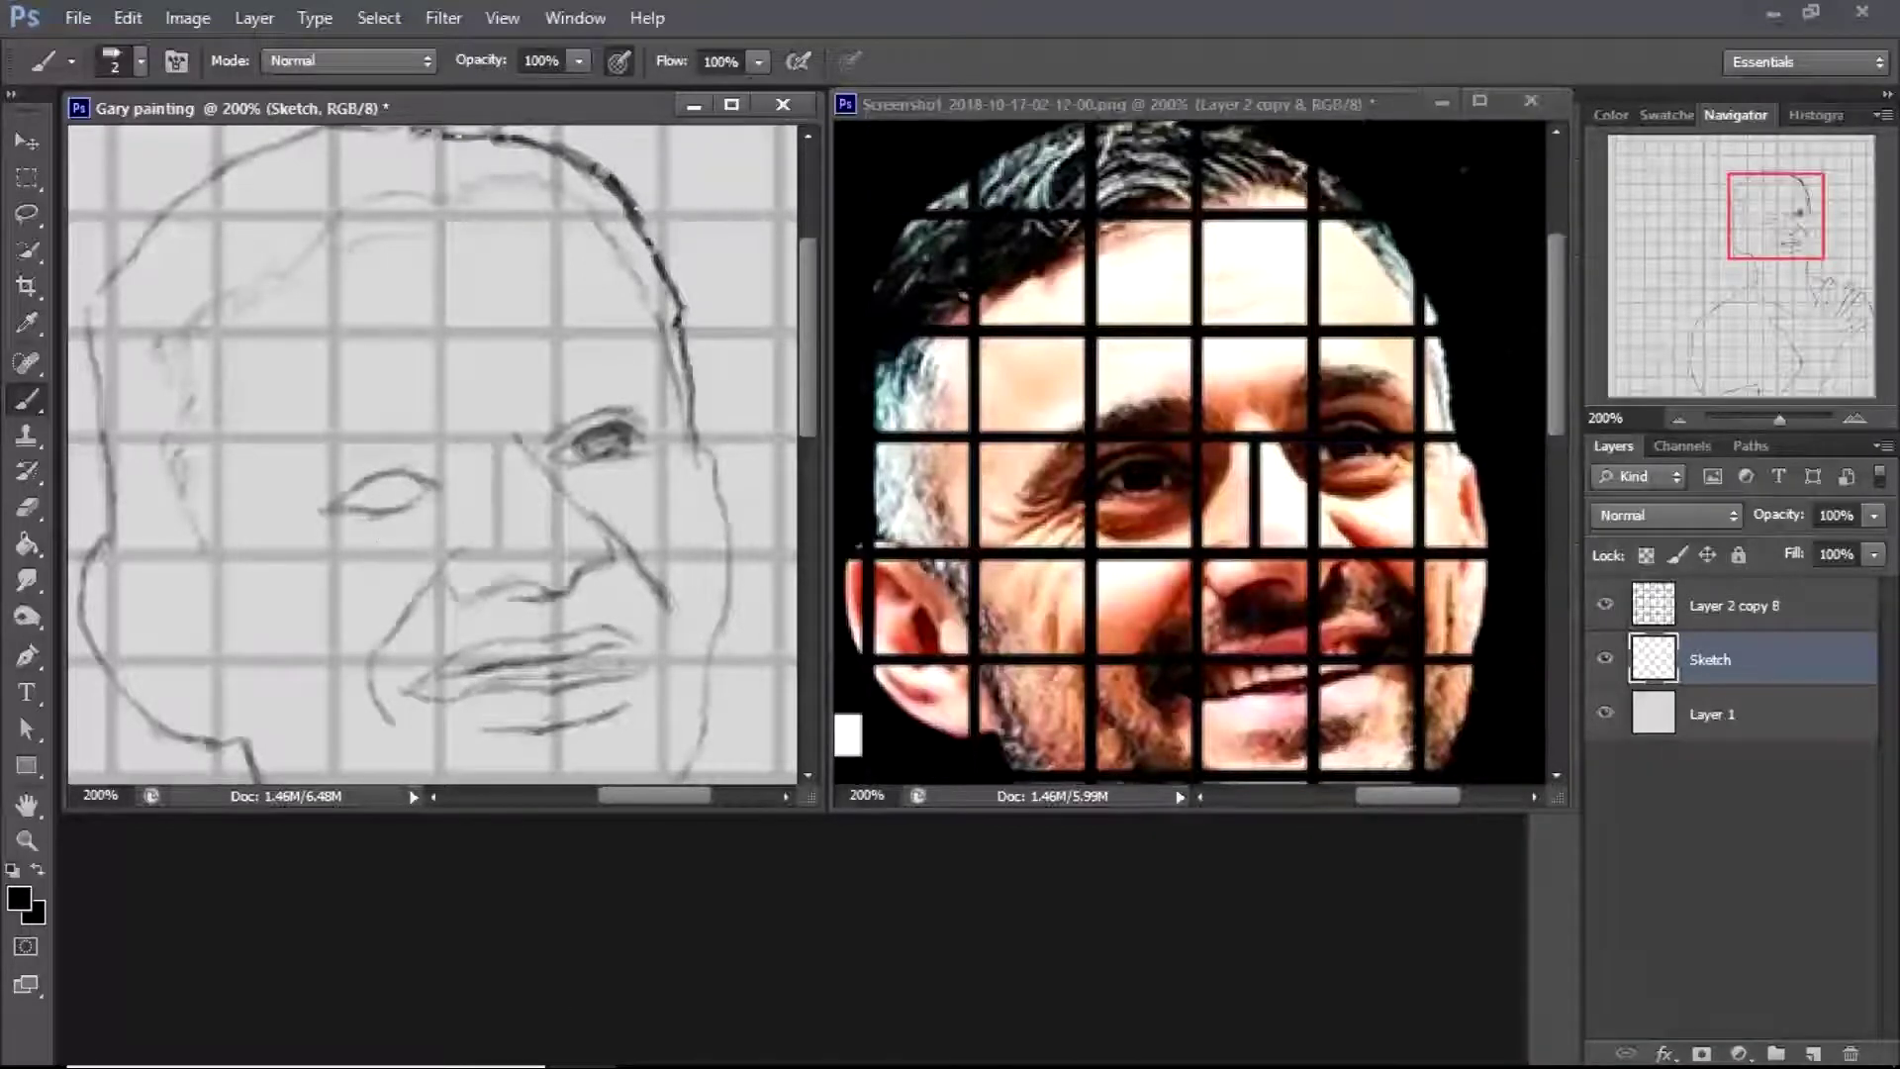
mouse_move(345, 473)
left_mouse_down()
mouse_move(424, 464)
mouse_move(333, 460)
mouse_move(375, 477)
mouse_move(389, 458)
mouse_move(358, 488)
mouse_move(387, 480)
mouse_move(417, 537)
mouse_move(597, 514)
mouse_move(342, 478)
mouse_move(388, 486)
left_mouse_up()
Lasso the left-hand eye and shift it slightly up and outward to match the photo's grid square
key("l")
key("v")
key("ctrl+d")
left_click(438, 523)
left_click(376, 466)
key("l")
key("v")
key("ctrl+d")
key("b")
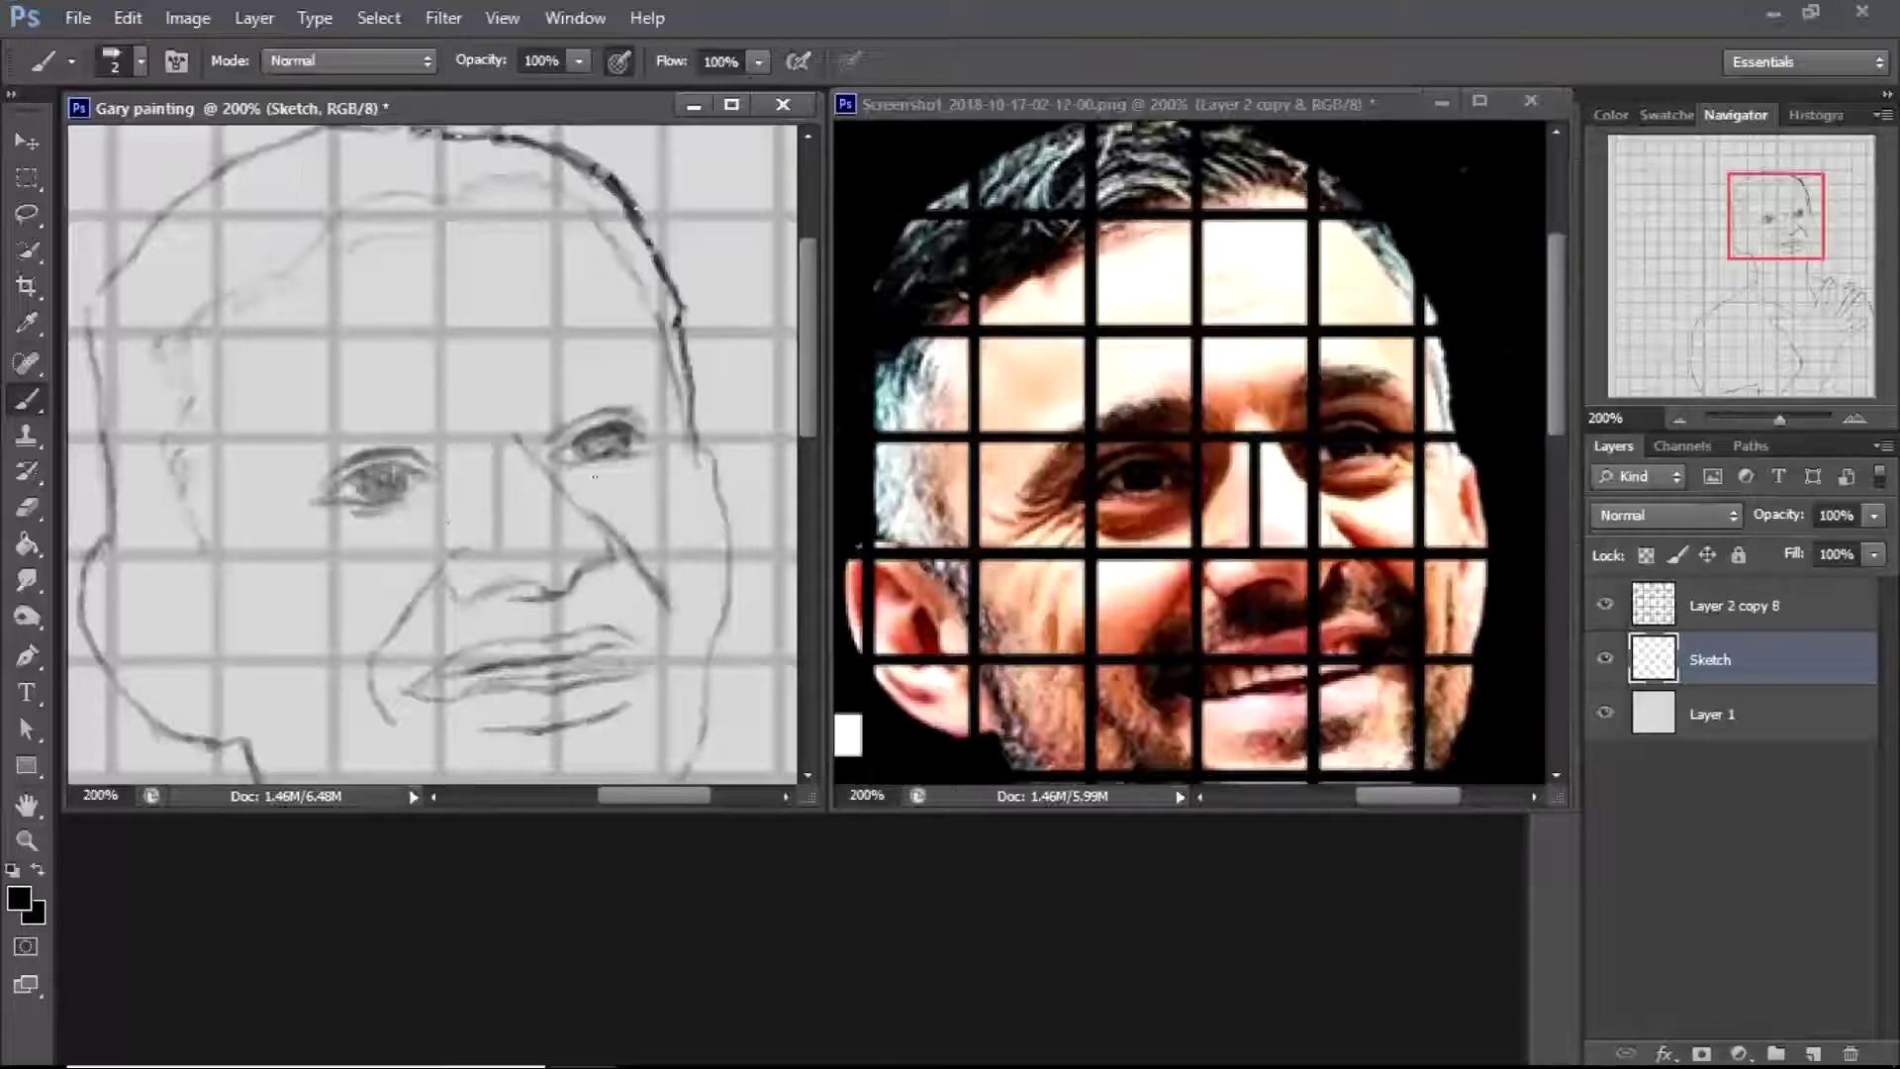
Add the creases under both eyes and sketch in both eyebrows
left_click_drag(569, 483, 629, 485)
left_click_drag(392, 558, 335, 564)
mouse_move(368, 415)
left_mouse_down()
mouse_move(257, 442)
mouse_move(242, 450)
mouse_move(323, 435)
mouse_move(211, 481)
mouse_move(243, 551)
left_mouse_up()
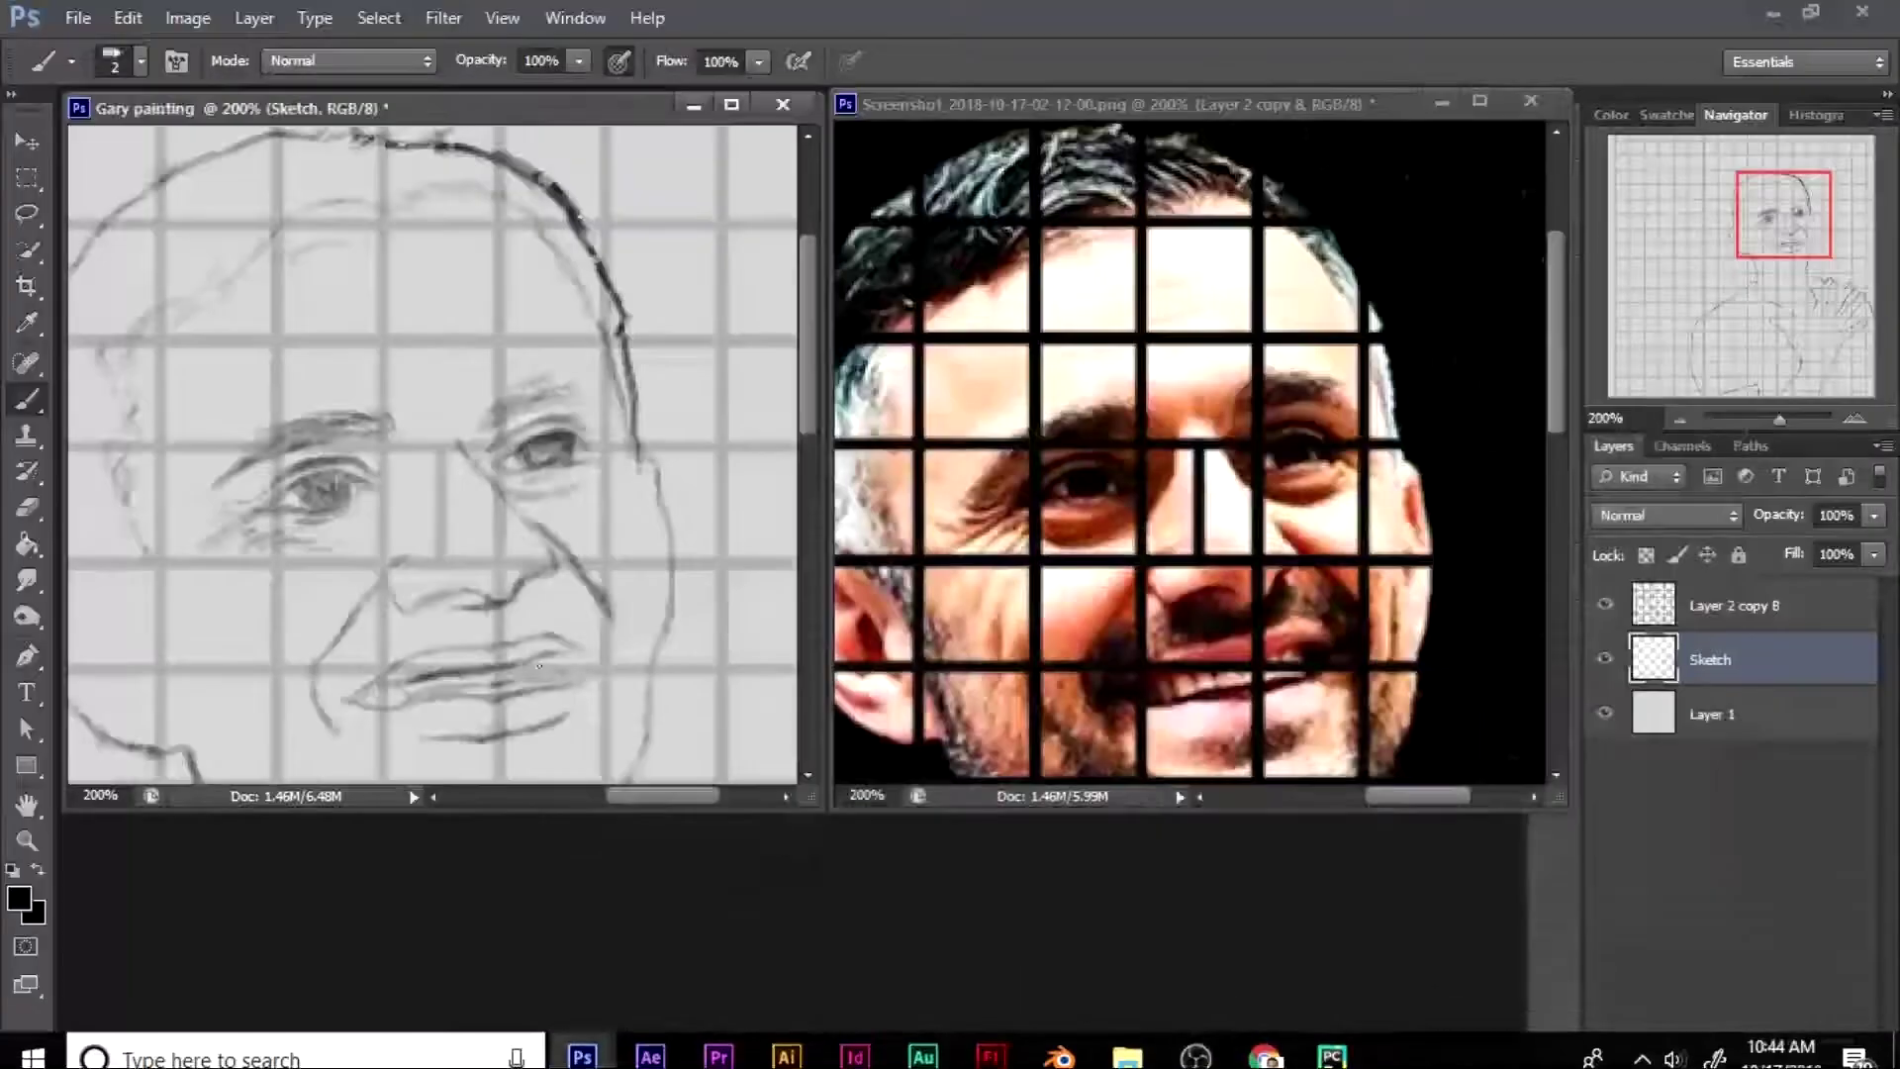
Draw the left-hand ear's inner edge down to the lobe and add the folds inside the ear
left_click_drag(543, 696, 504, 522)
left_click_drag(582, 797, 770, 798)
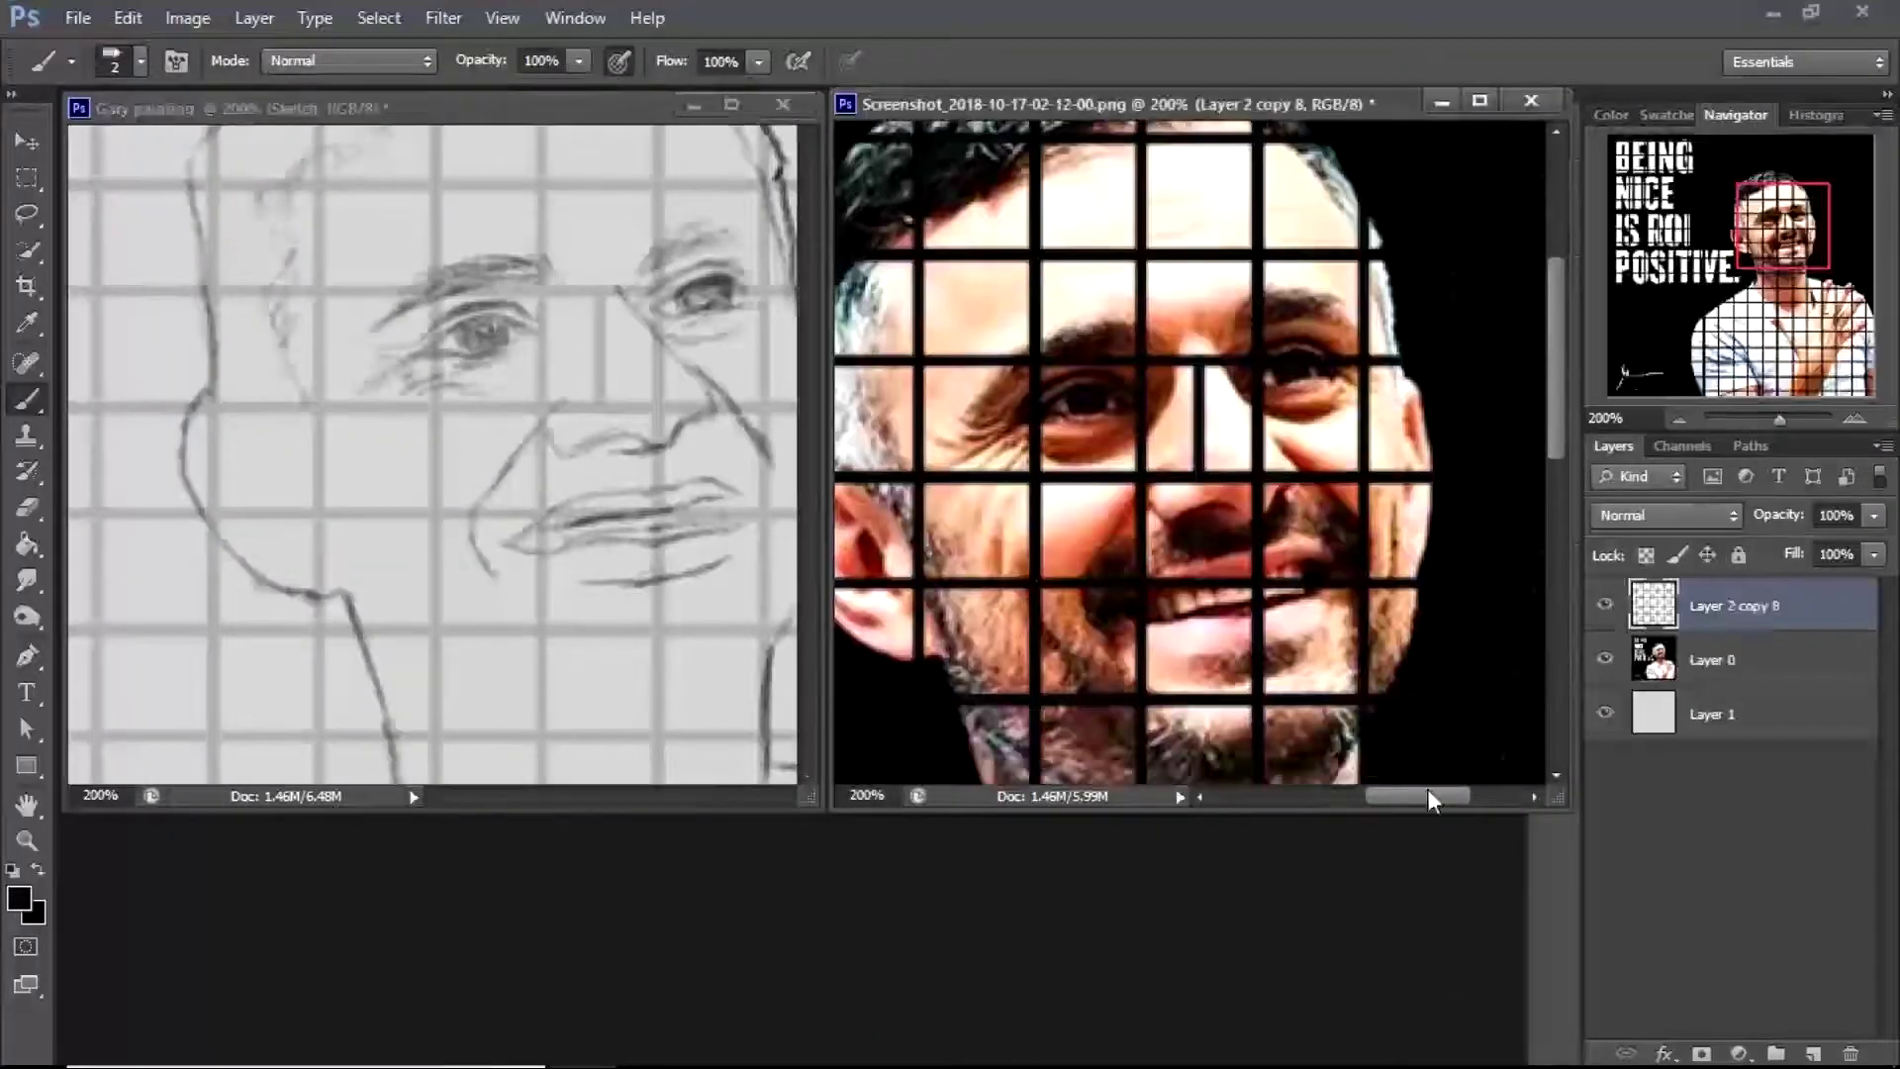
mouse_move(204, 394)
left_mouse_down()
mouse_move(257, 409)
mouse_move(375, 585)
mouse_move(339, 549)
mouse_move(364, 606)
left_mouse_up()
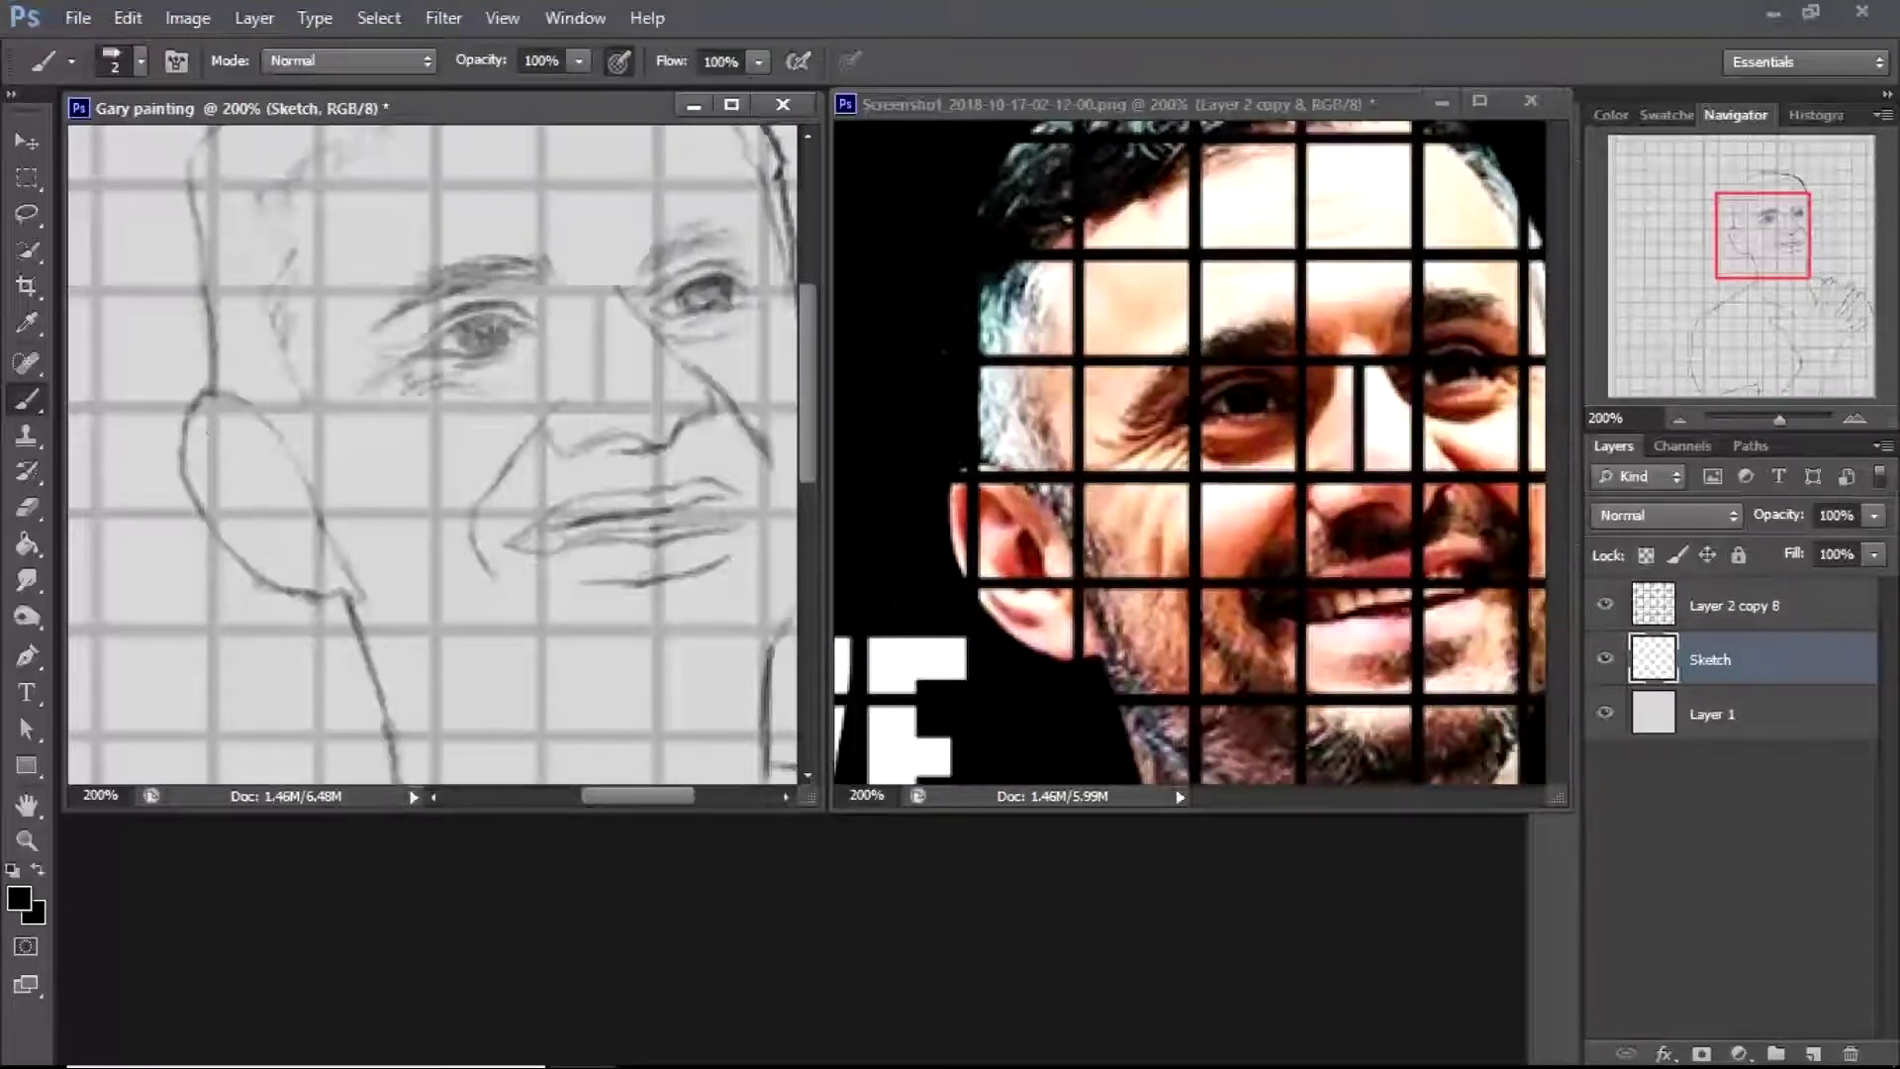
left_click_drag(229, 429, 286, 516)
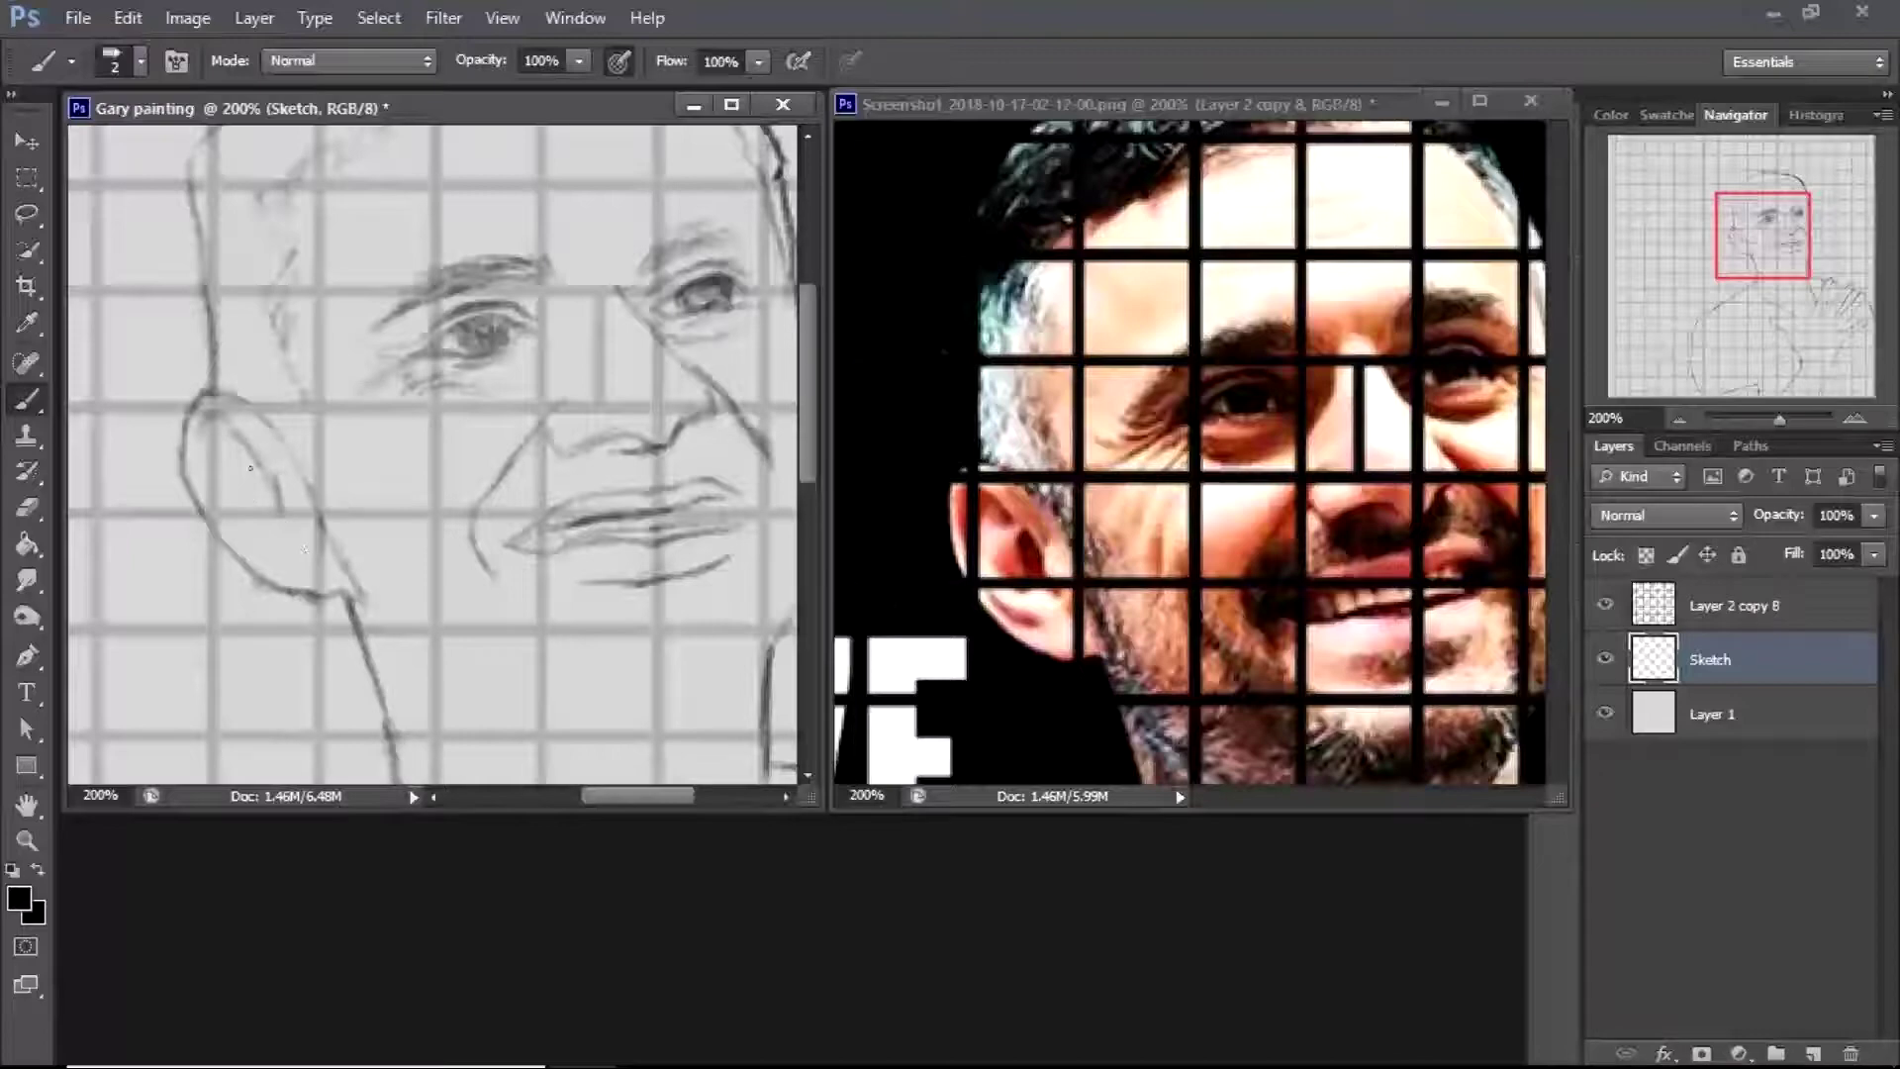
left_click_drag(241, 536, 282, 564)
Sketch the jawline on both sides below the mouth, following the beard edge in the photo
scroll(801, 470, "down", 3)
scroll(801, 469, "right", 3)
left_click(1391, 810)
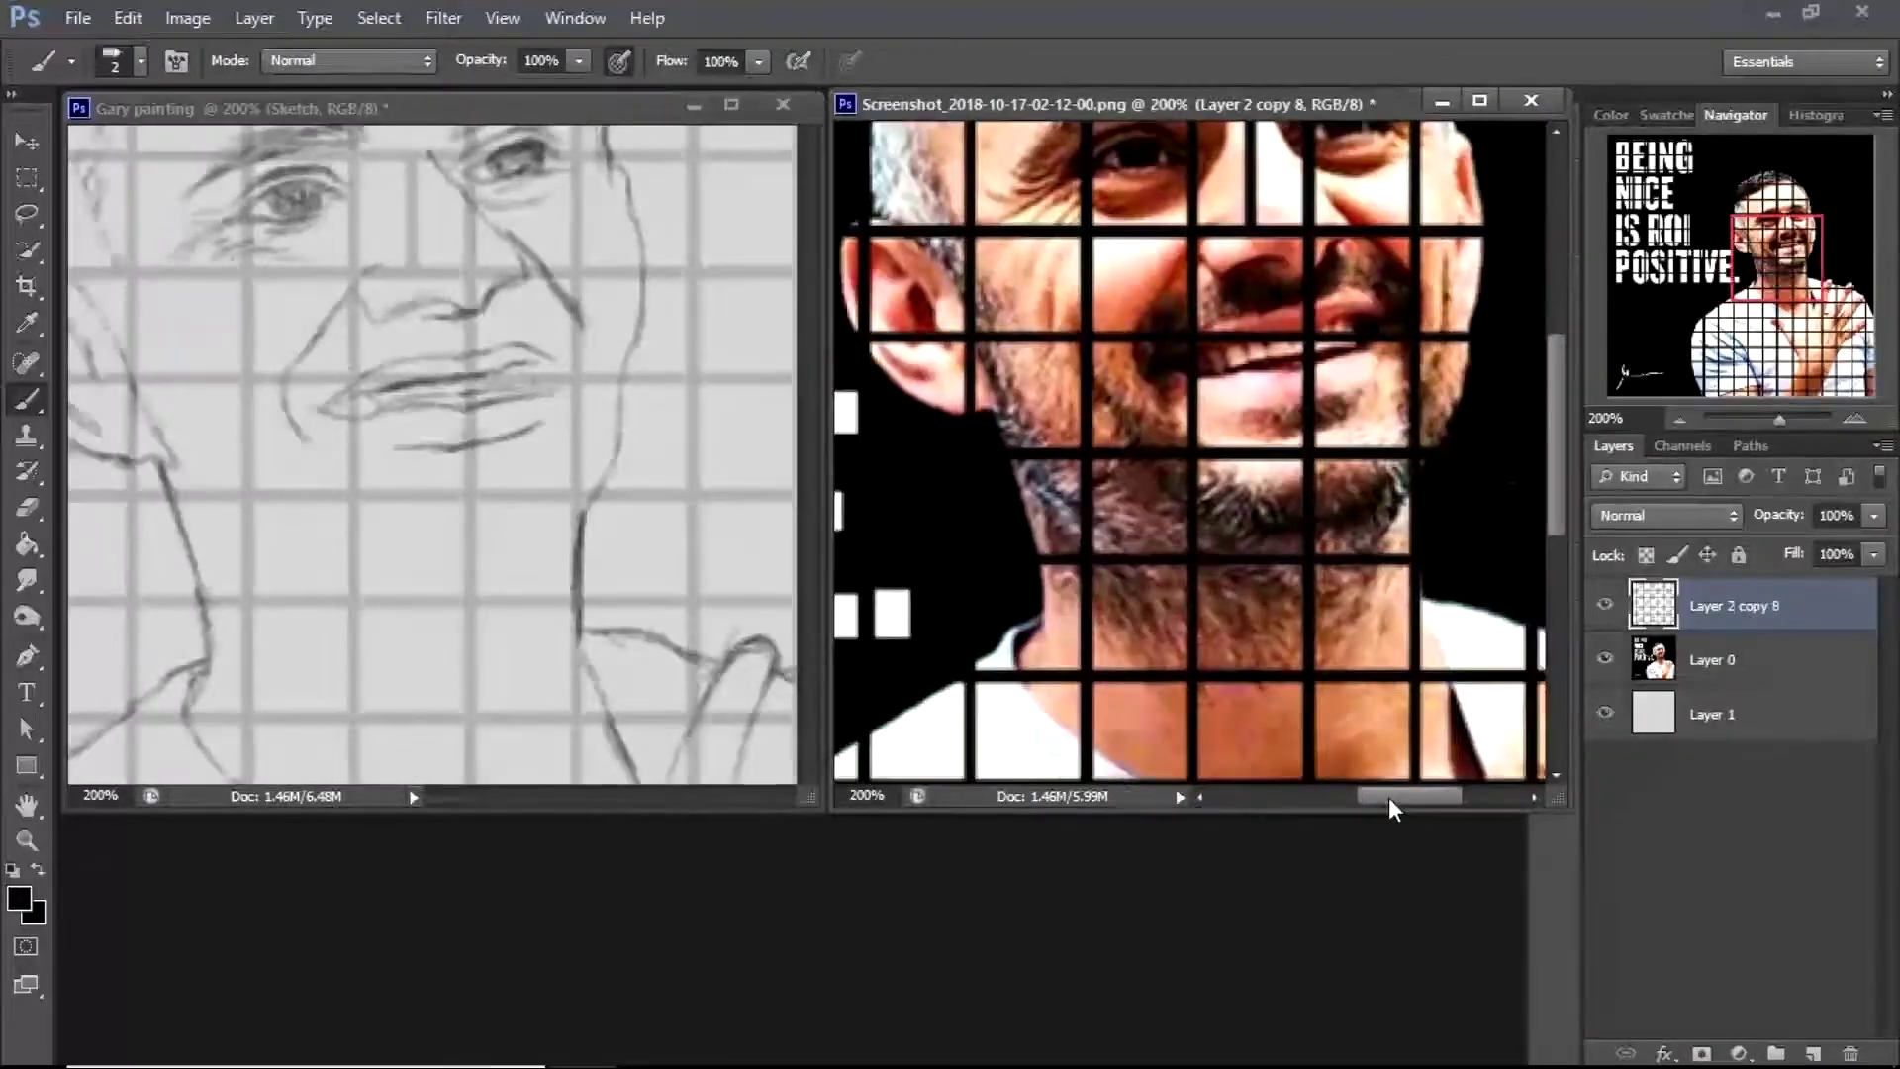
left_click(446, 108)
key("z")
left_click(488, 530)
left_click(532, 516, "alt")
left_click(532, 516, "alt")
left_click(532, 516, "alt")
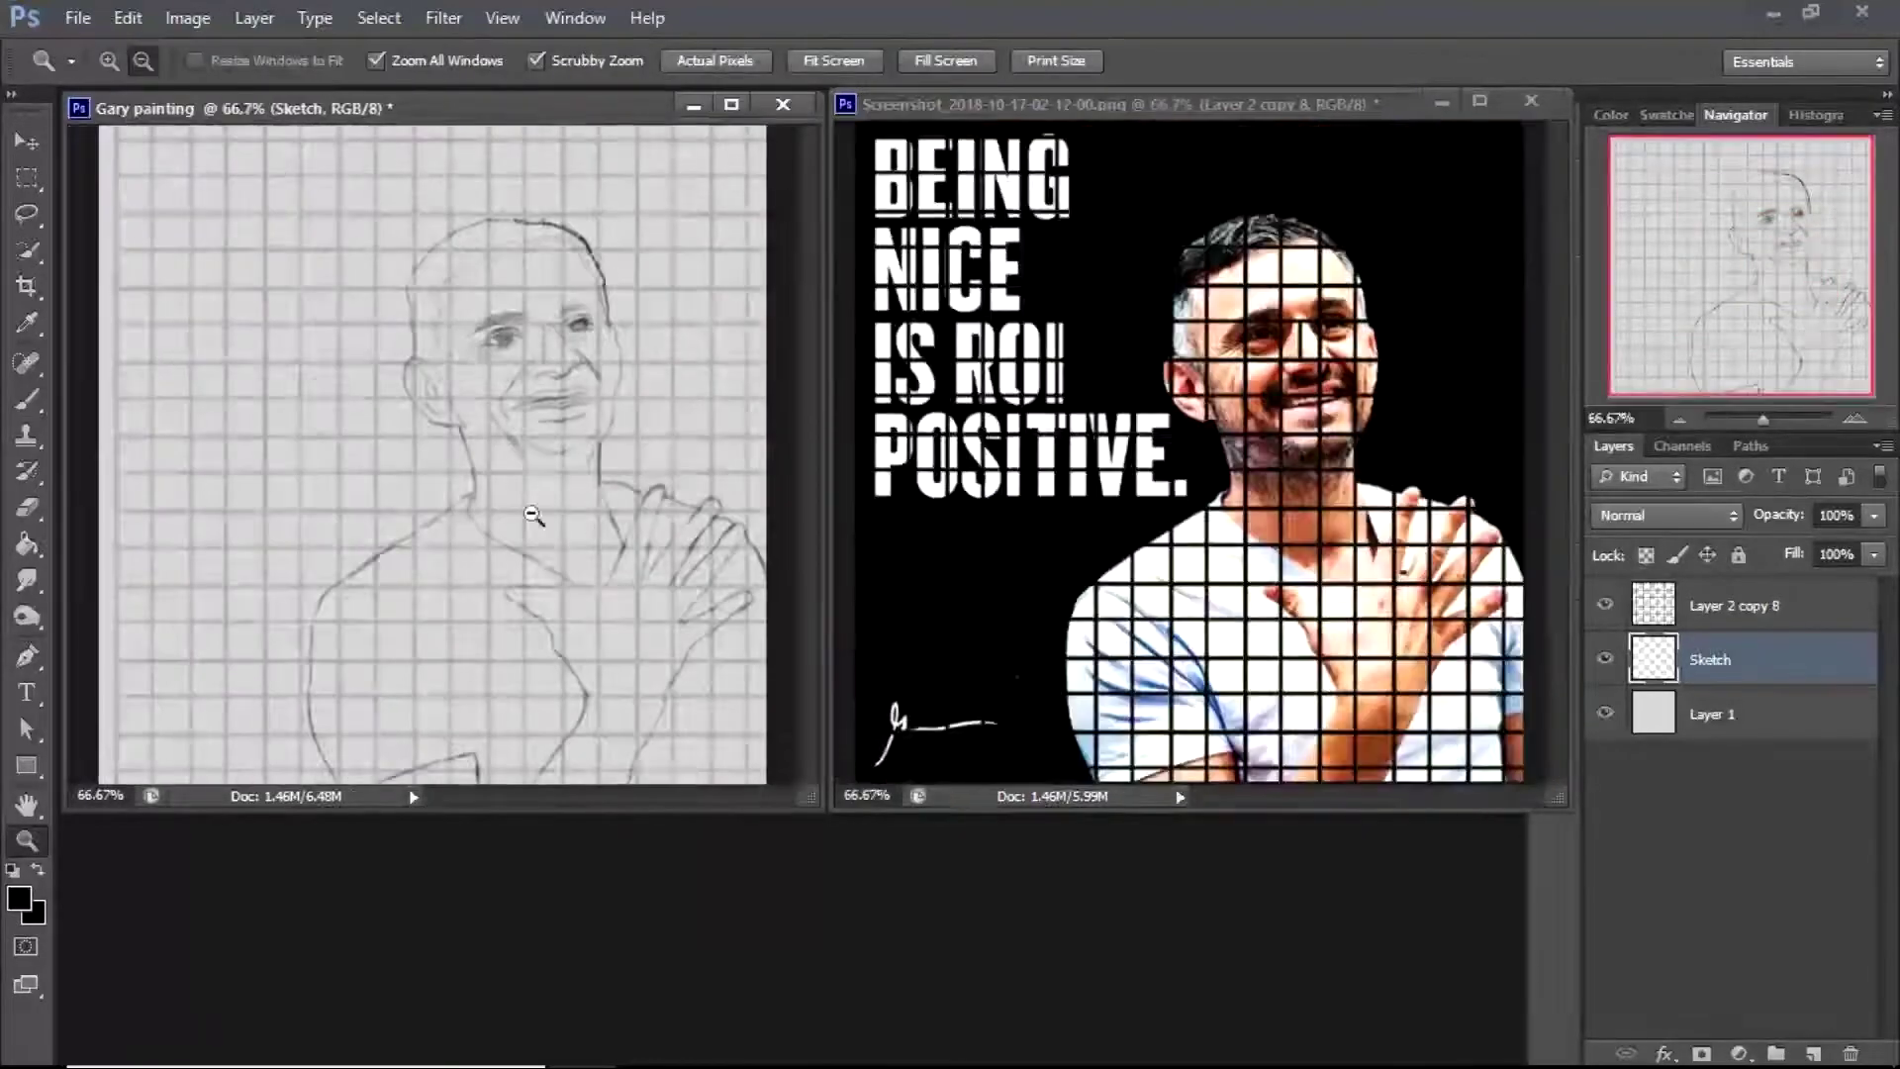
Hide the grid layer to review the whole sketch, and show the grid again
key("e")
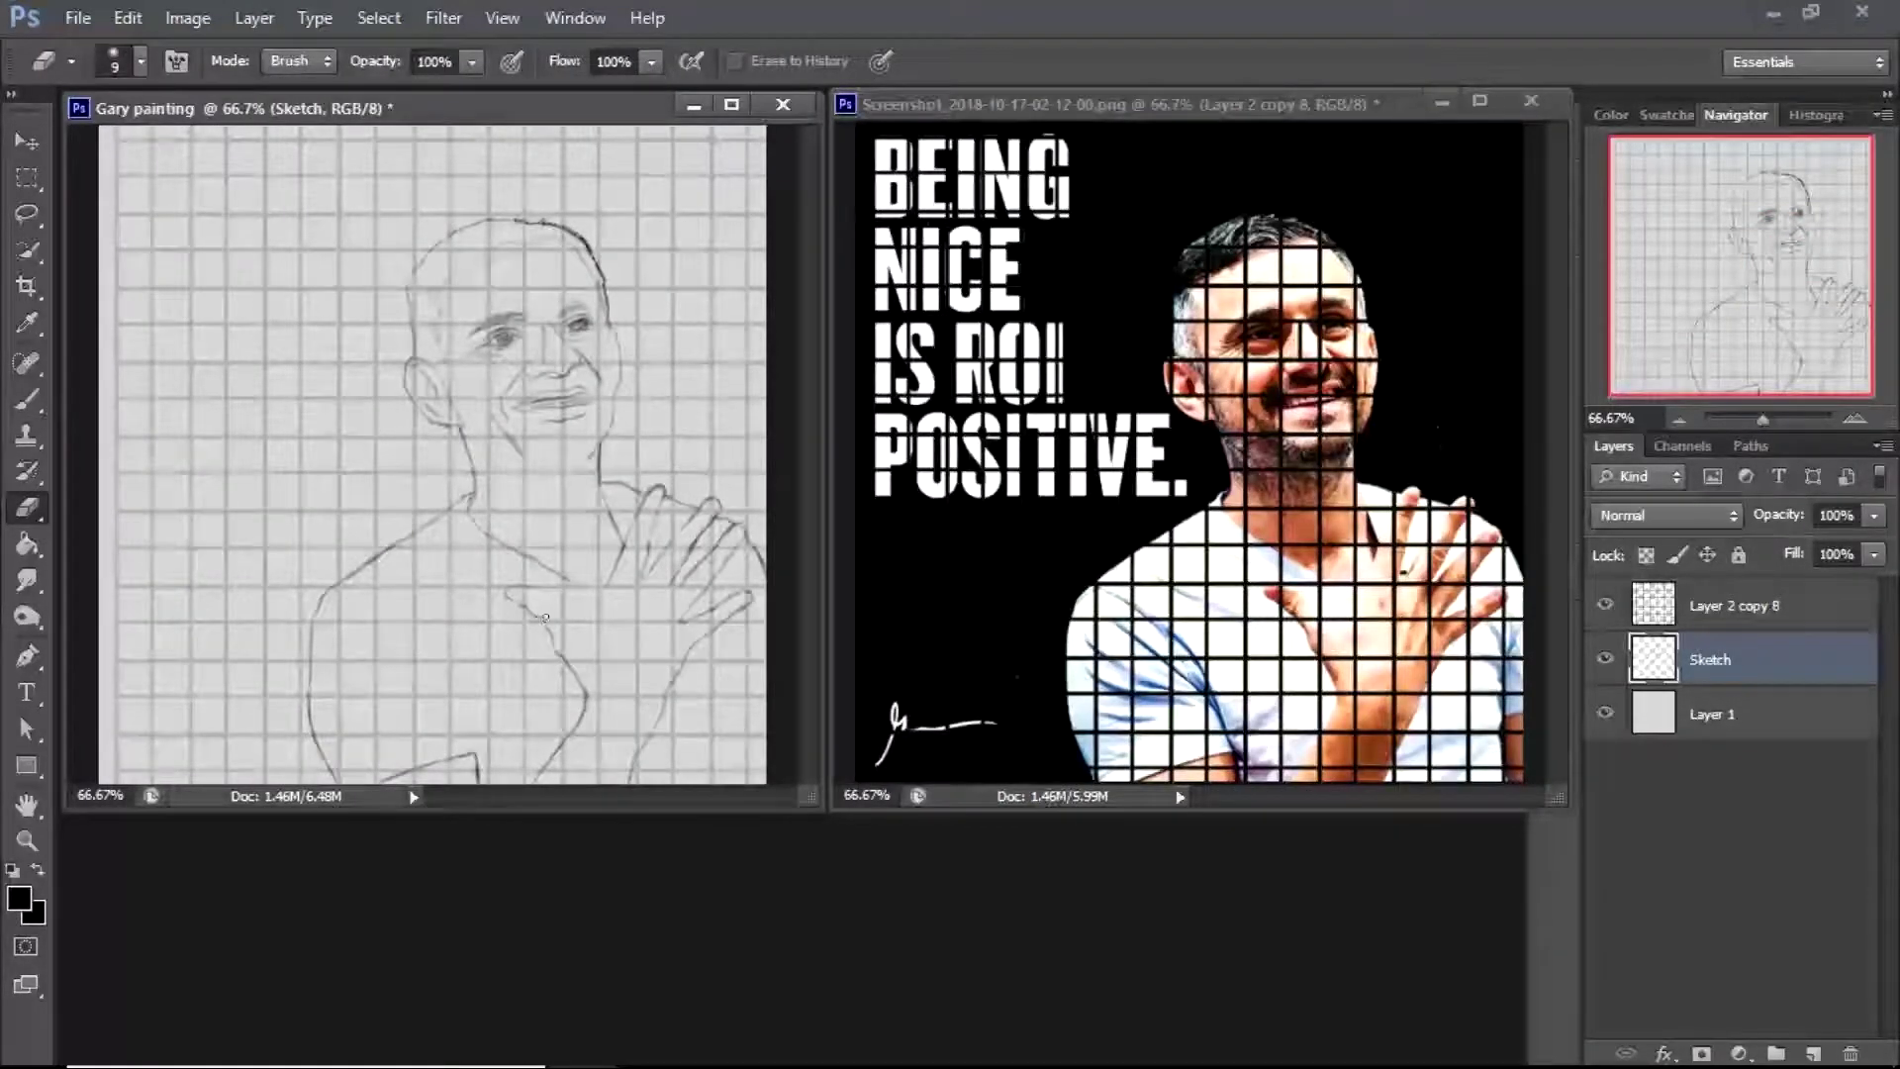
key("z")
left_click(634, 613, "alt")
left_click(647, 631)
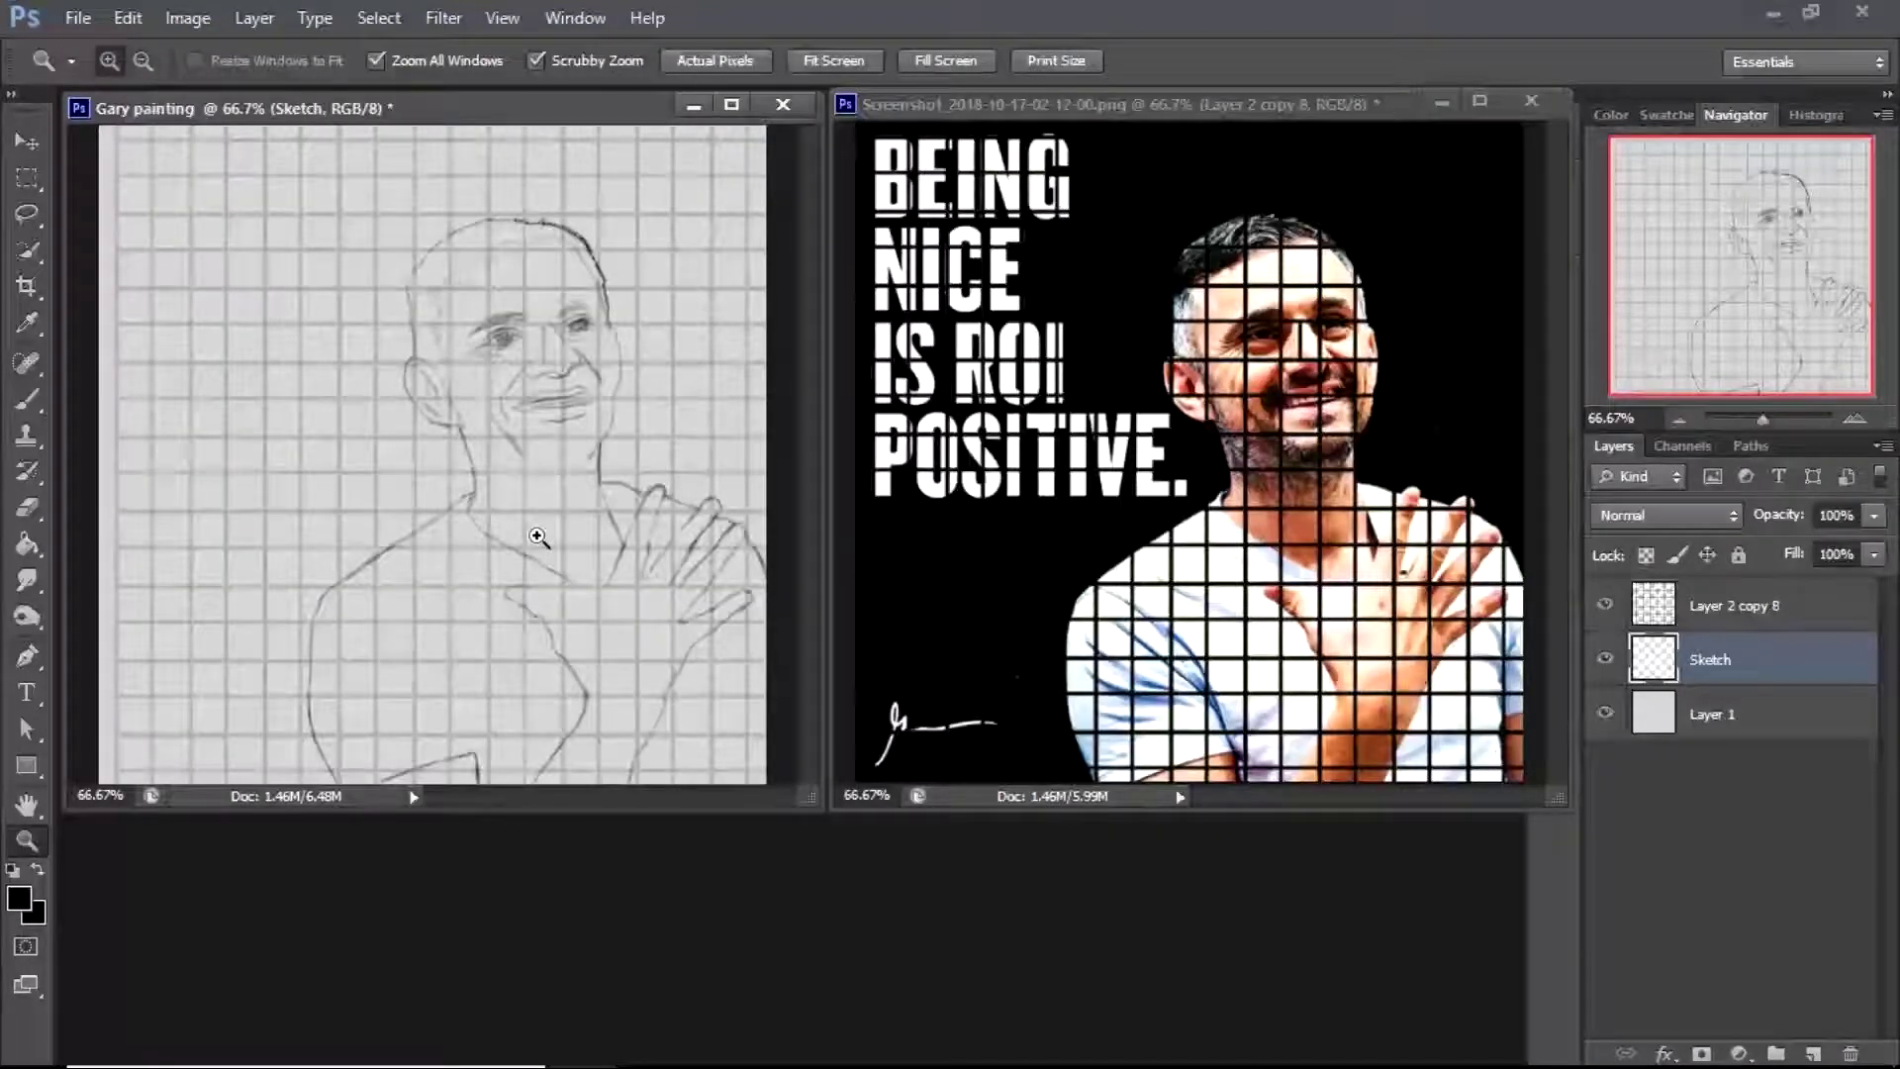
left_click(1606, 605)
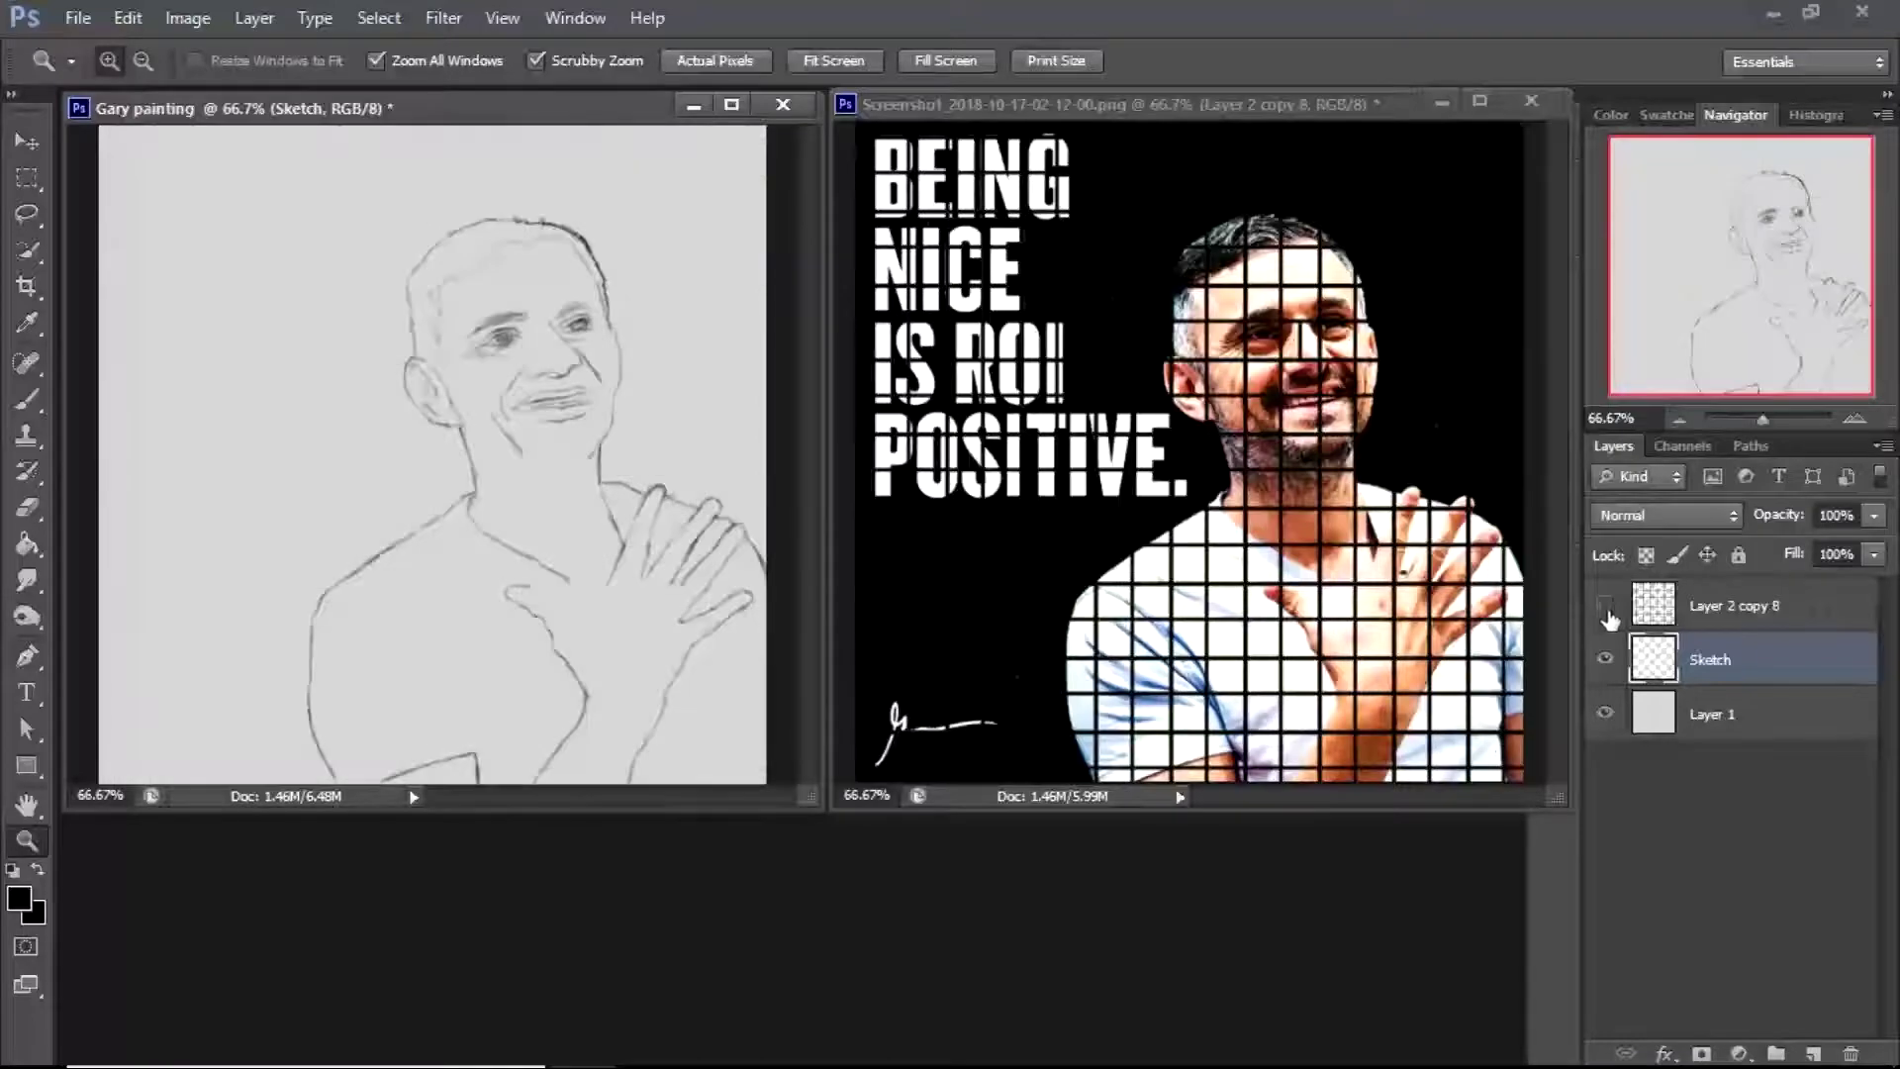
left_click(1606, 606)
Draw the right-hand ear's inner detail and the cheek edge running down inside the face outline
left_click(496, 522)
left_click(495, 521)
key("b")
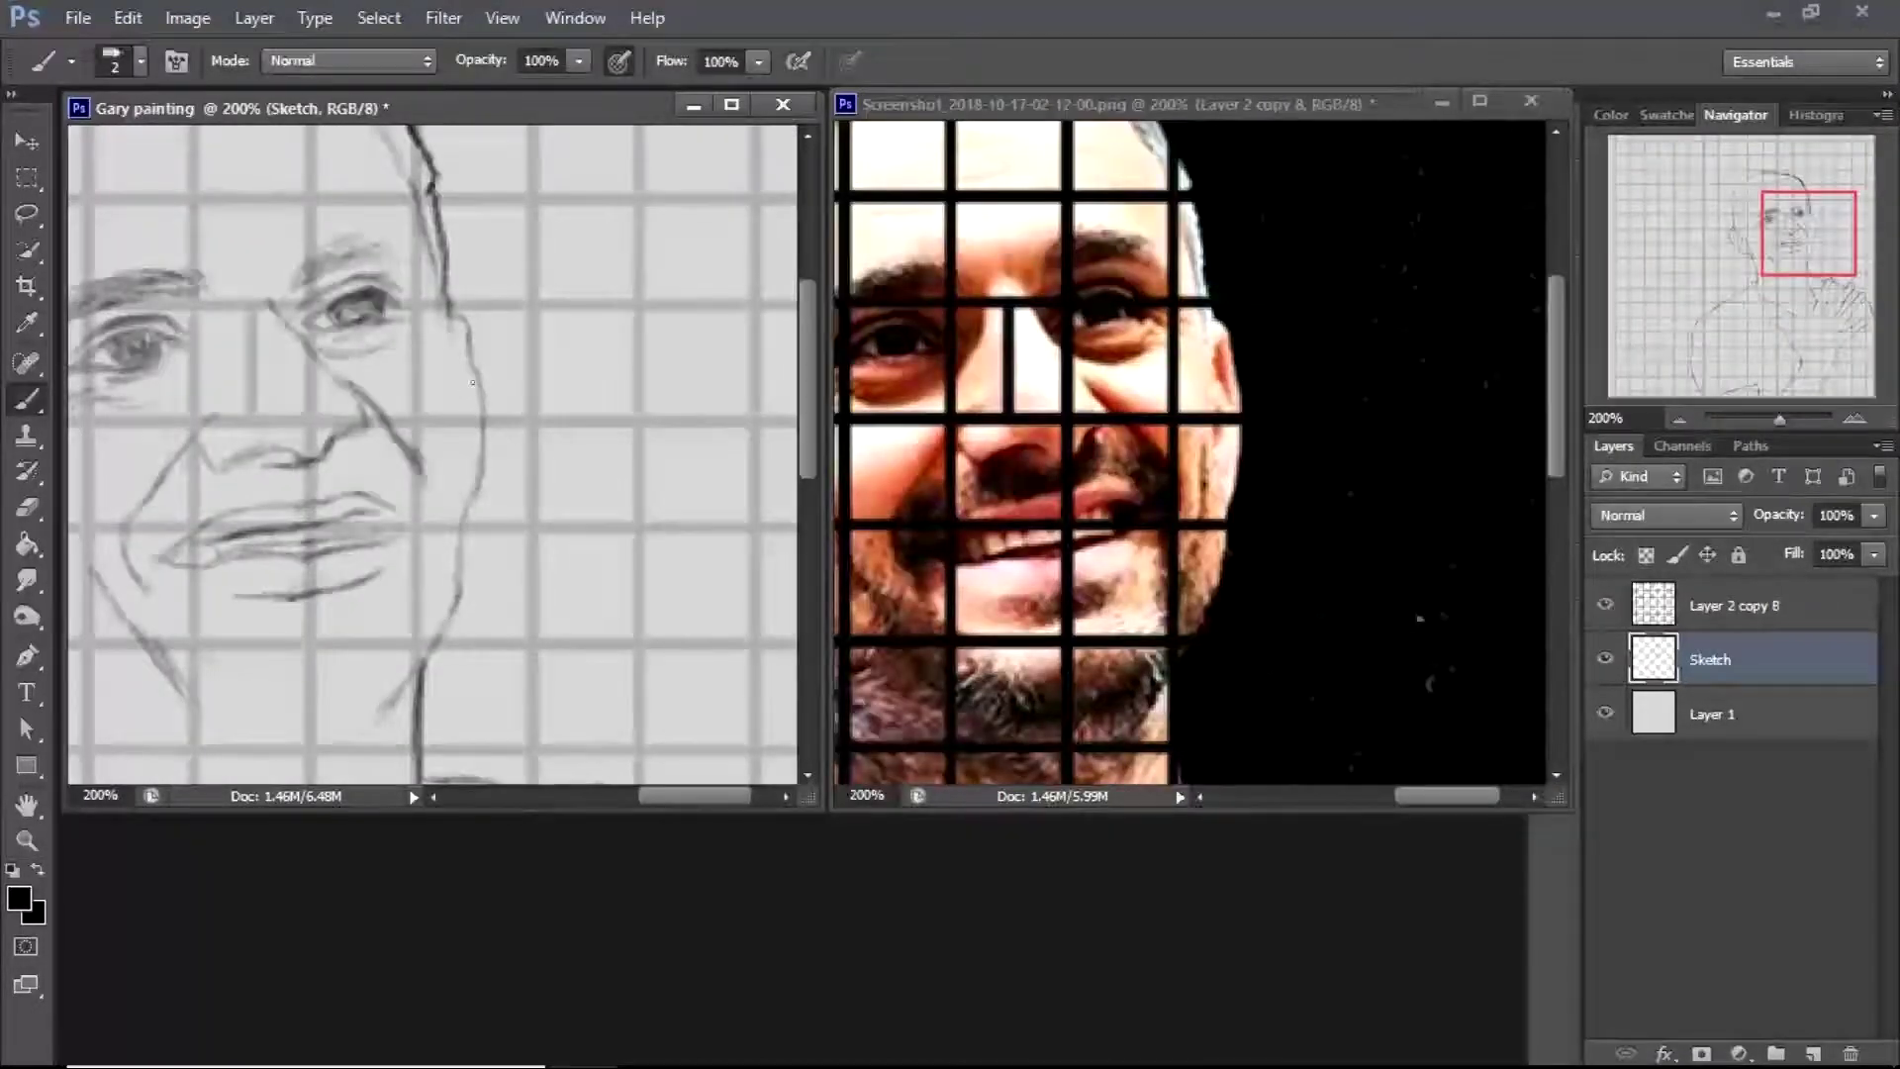
mouse_move(458, 357)
left_mouse_down()
mouse_move(474, 428)
mouse_move(450, 440)
mouse_move(430, 594)
left_mouse_up()
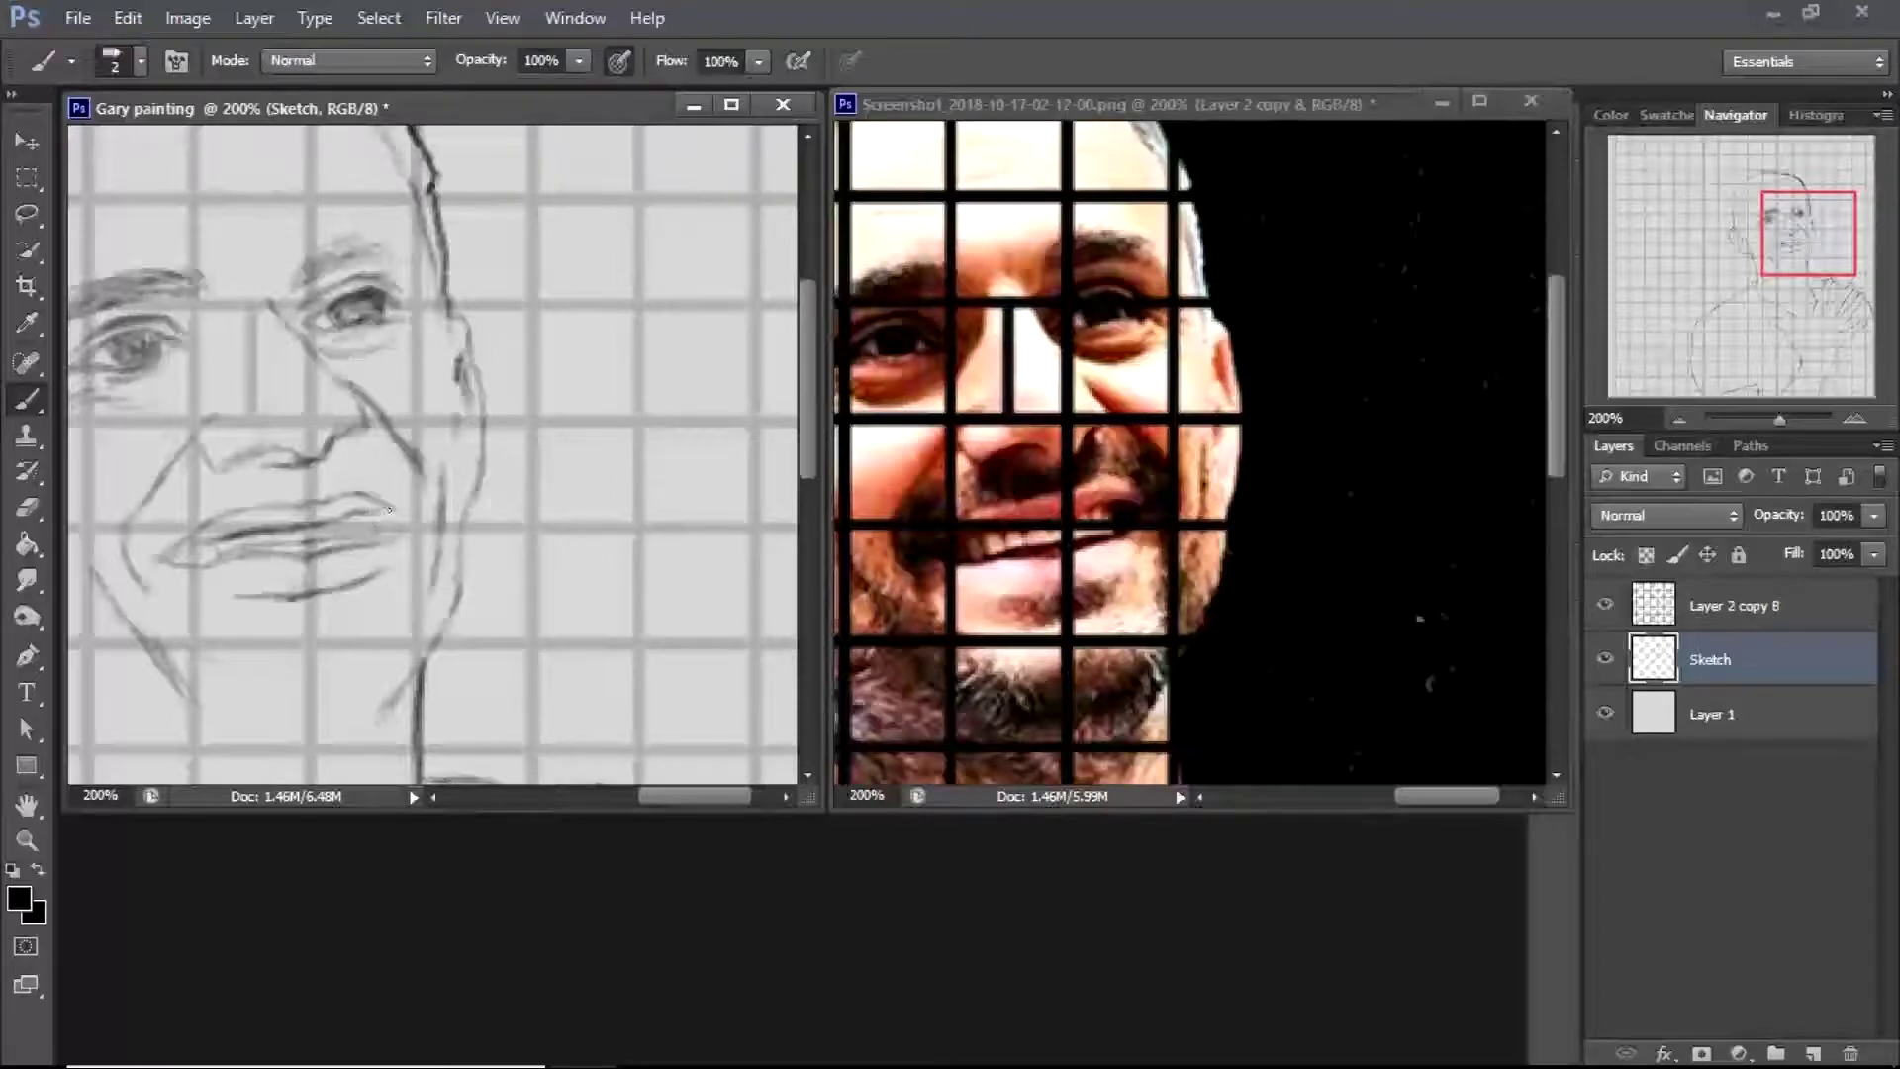
Review the full portrait with the grid layer hidden, and turn the grid back on
key("z")
left_click(379, 513, "alt")
left_click(379, 513, "alt")
left_click(1606, 606)
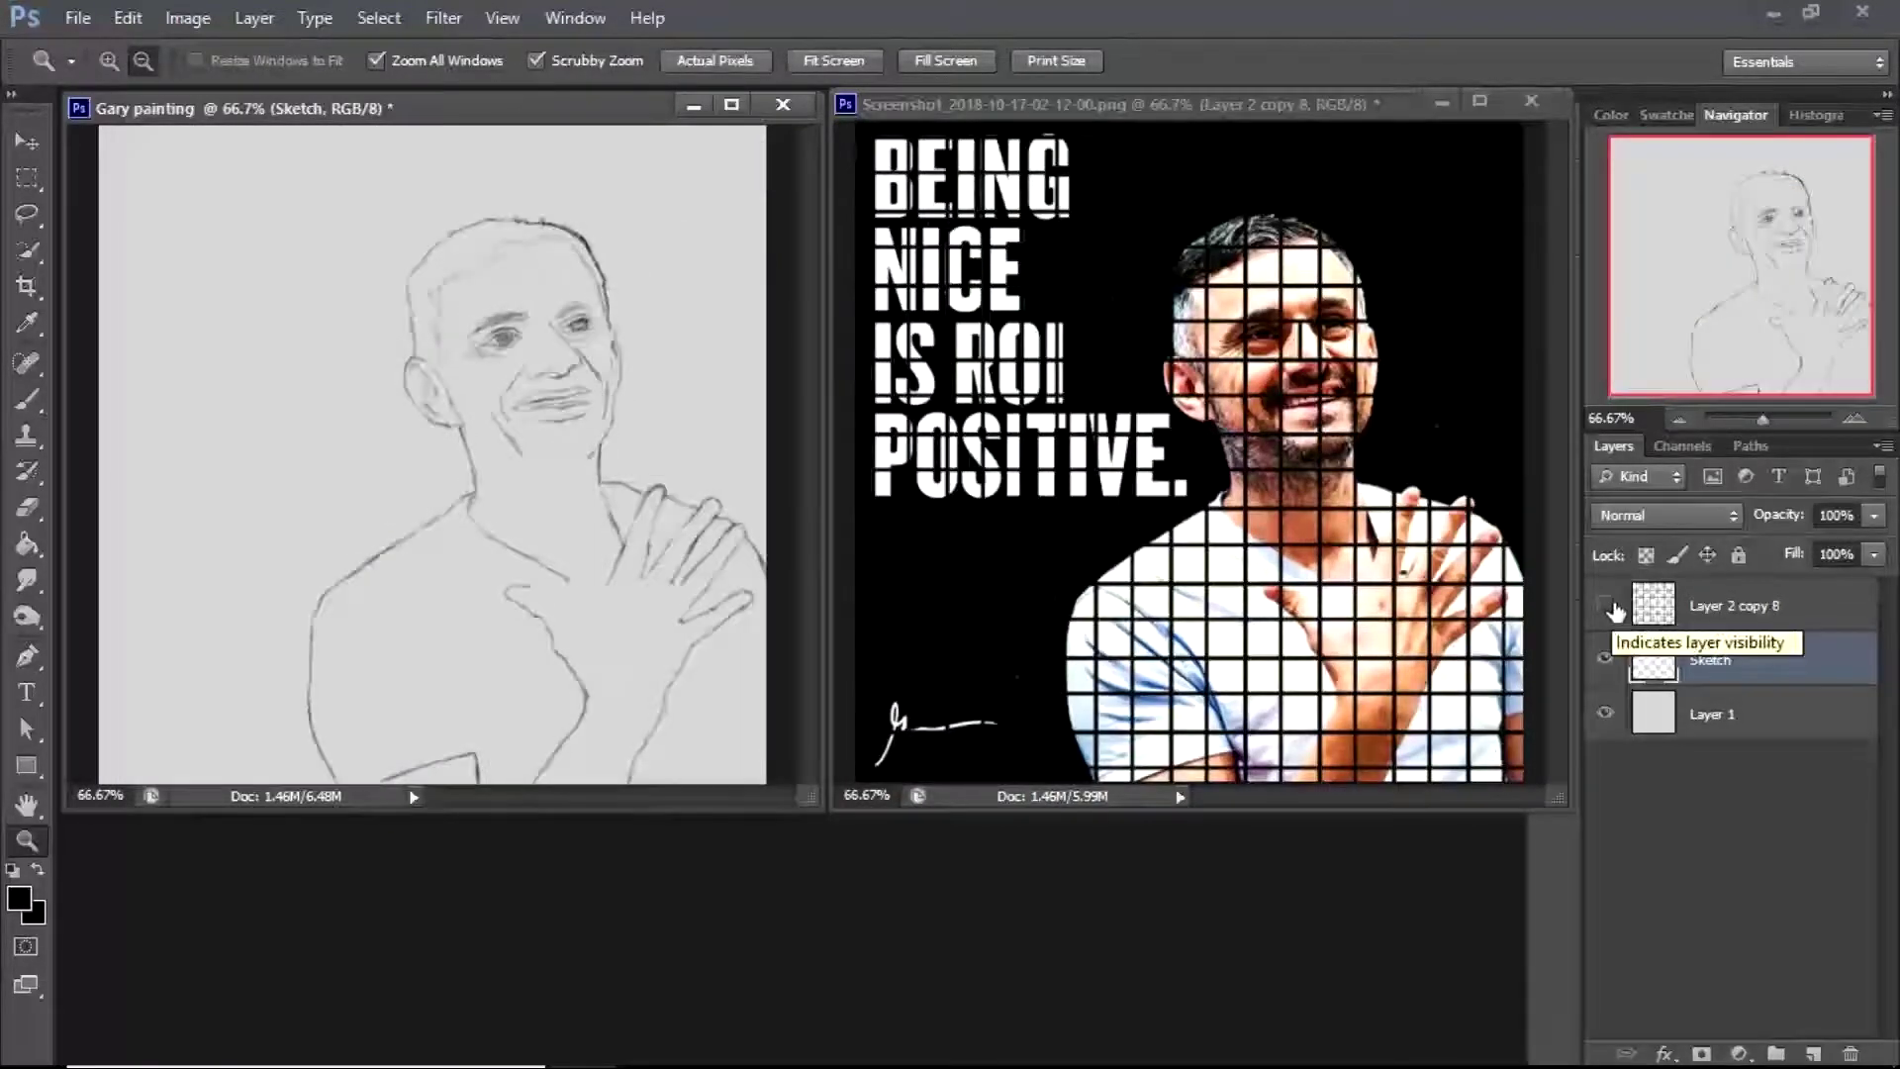
left_click(1605, 606)
Erase the mouth lines completely with a 25 px eraser, keeping the nose and smile folds
left_click(539, 401)
left_click(540, 400)
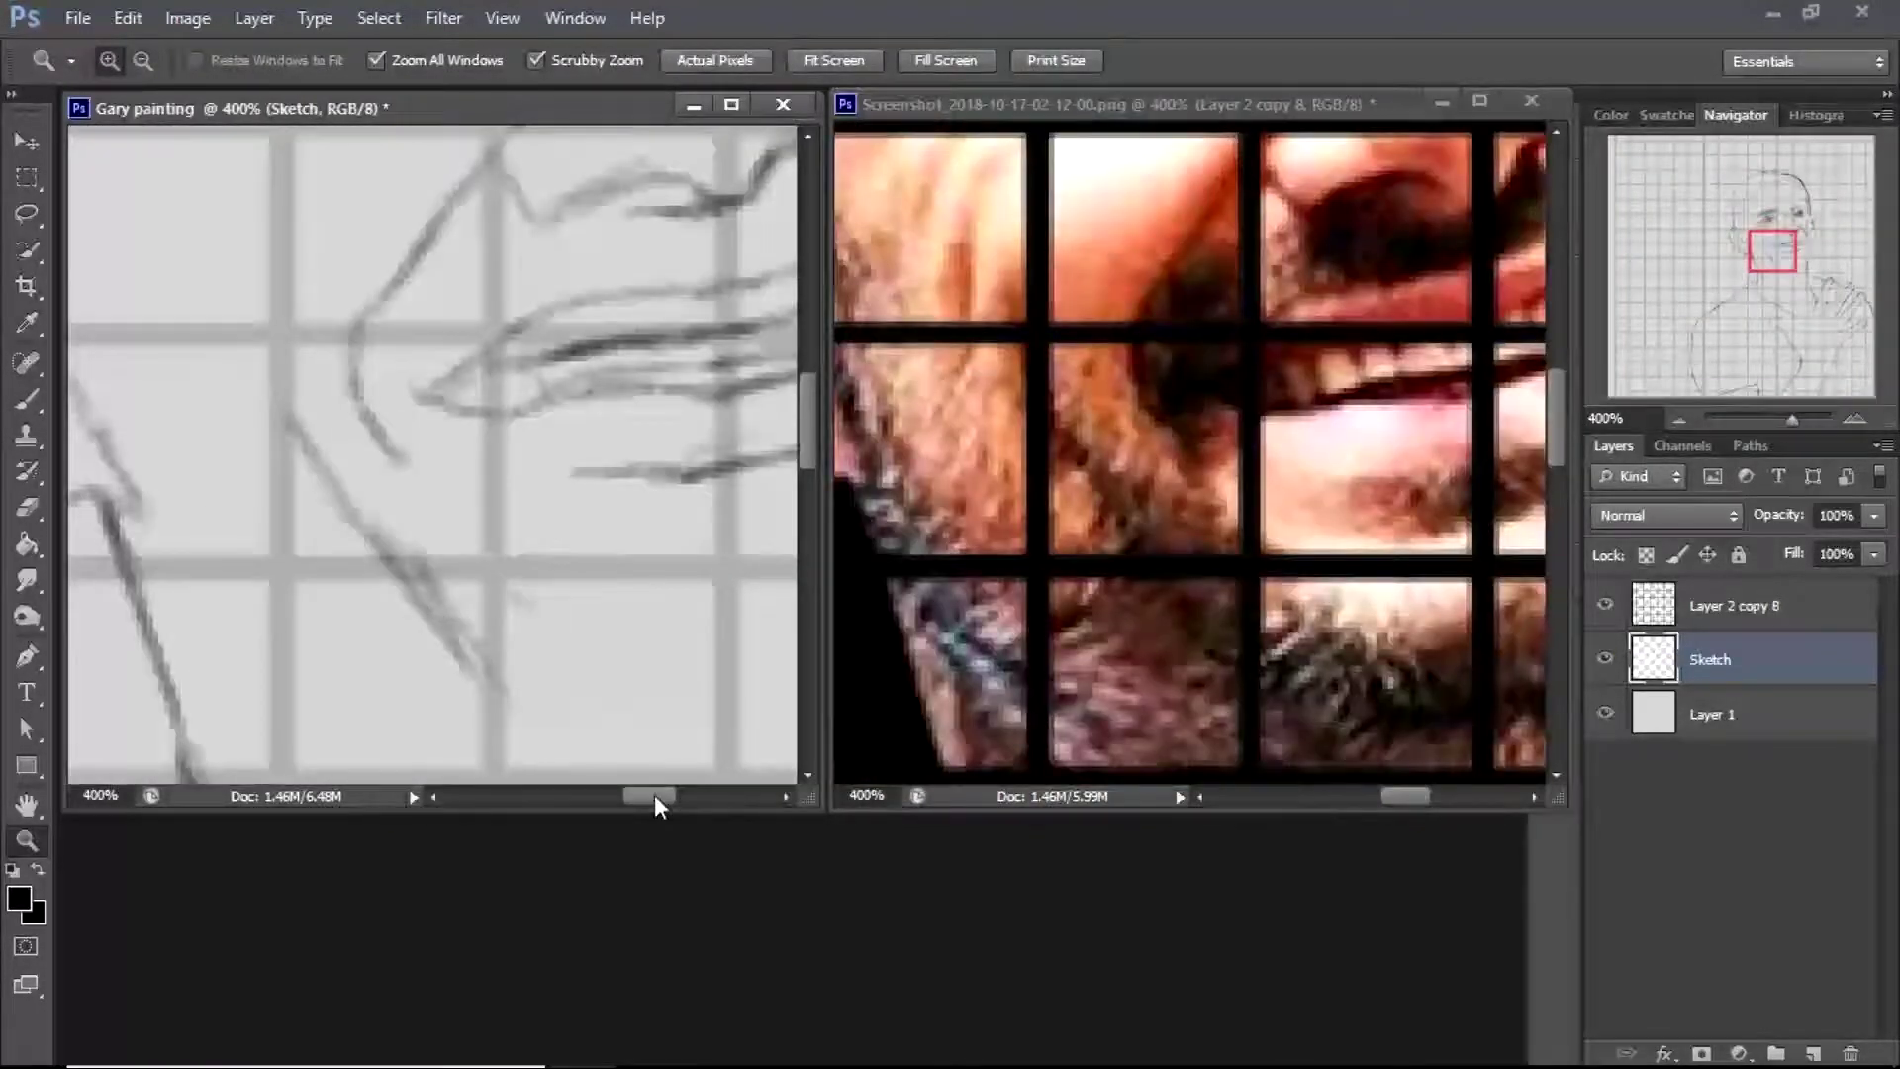
left_click_drag(674, 804, 694, 804)
key("b")
key("e")
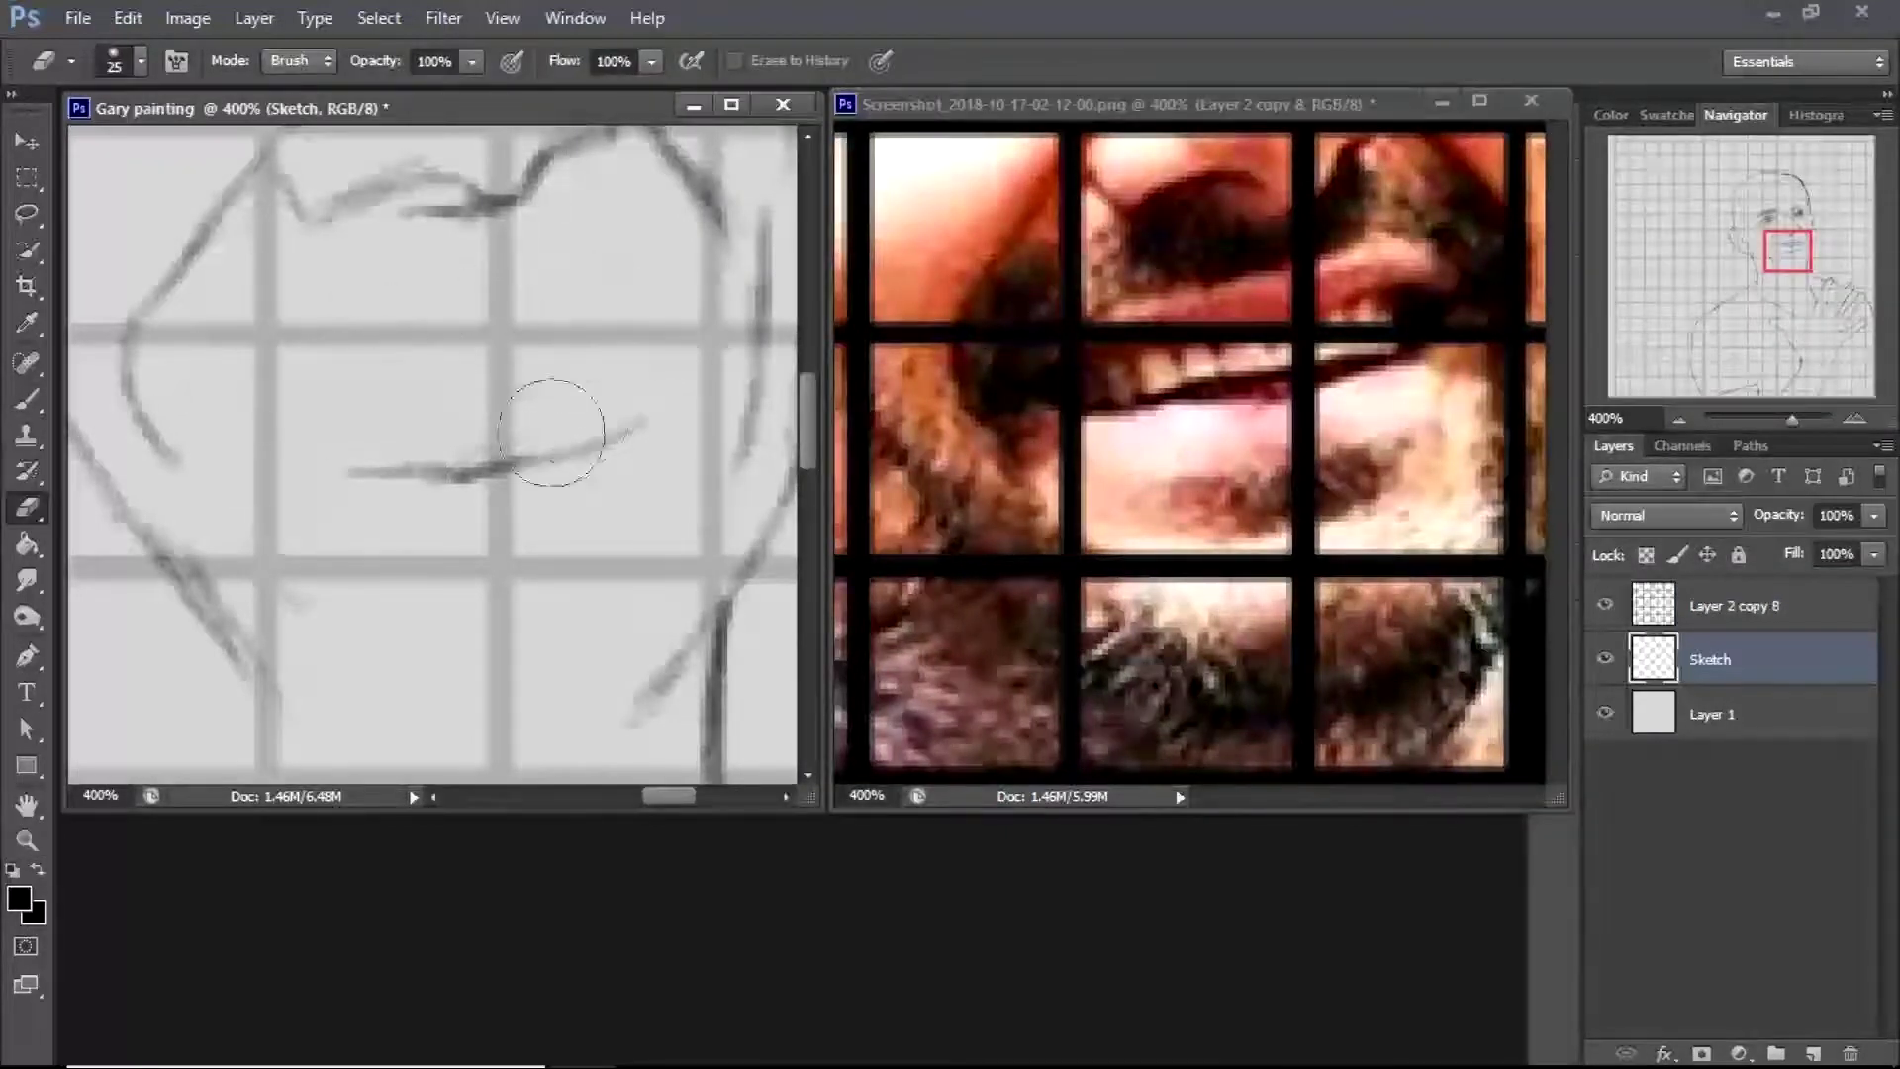
key("ctrl+z")
key("b")
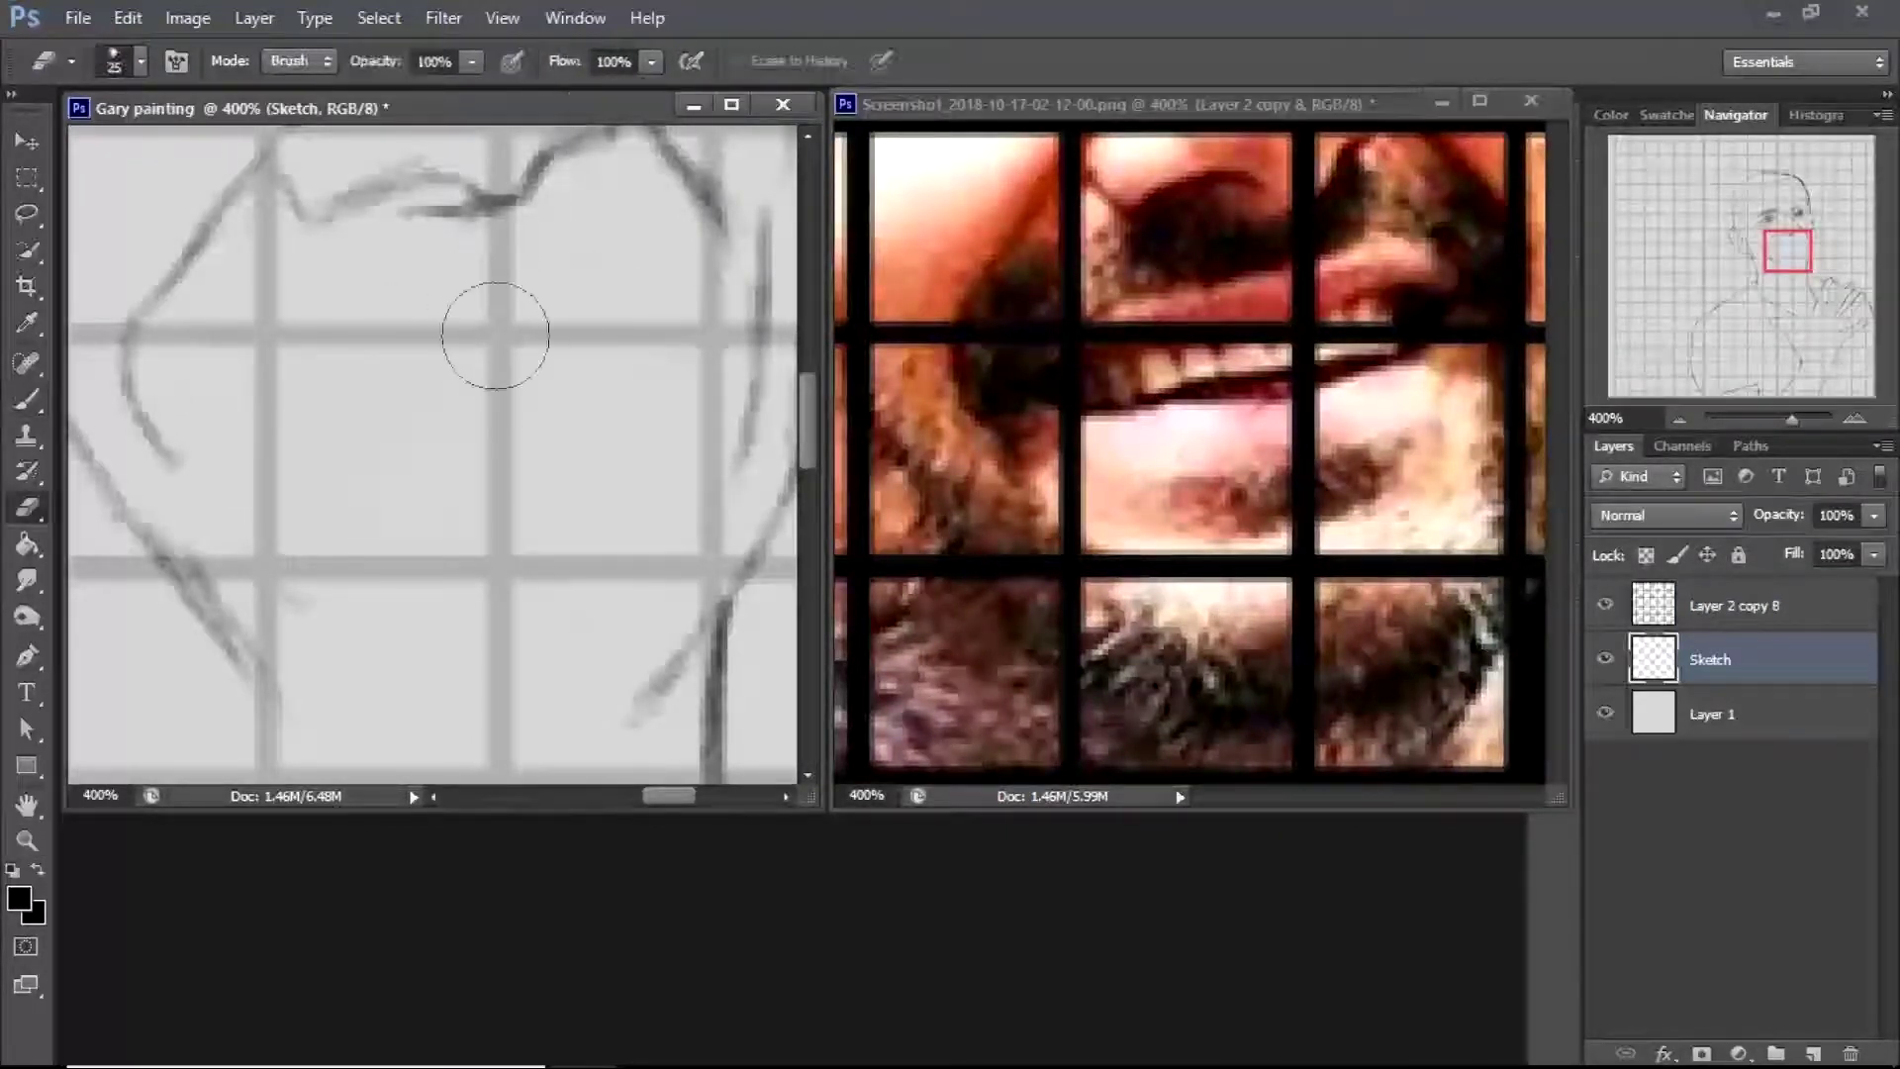
Choose a different brush preset and set the Brush tool to a 1 px tip
left_click(141, 60)
double_click(58, 275)
left_click(141, 61)
double_click(366, 318)
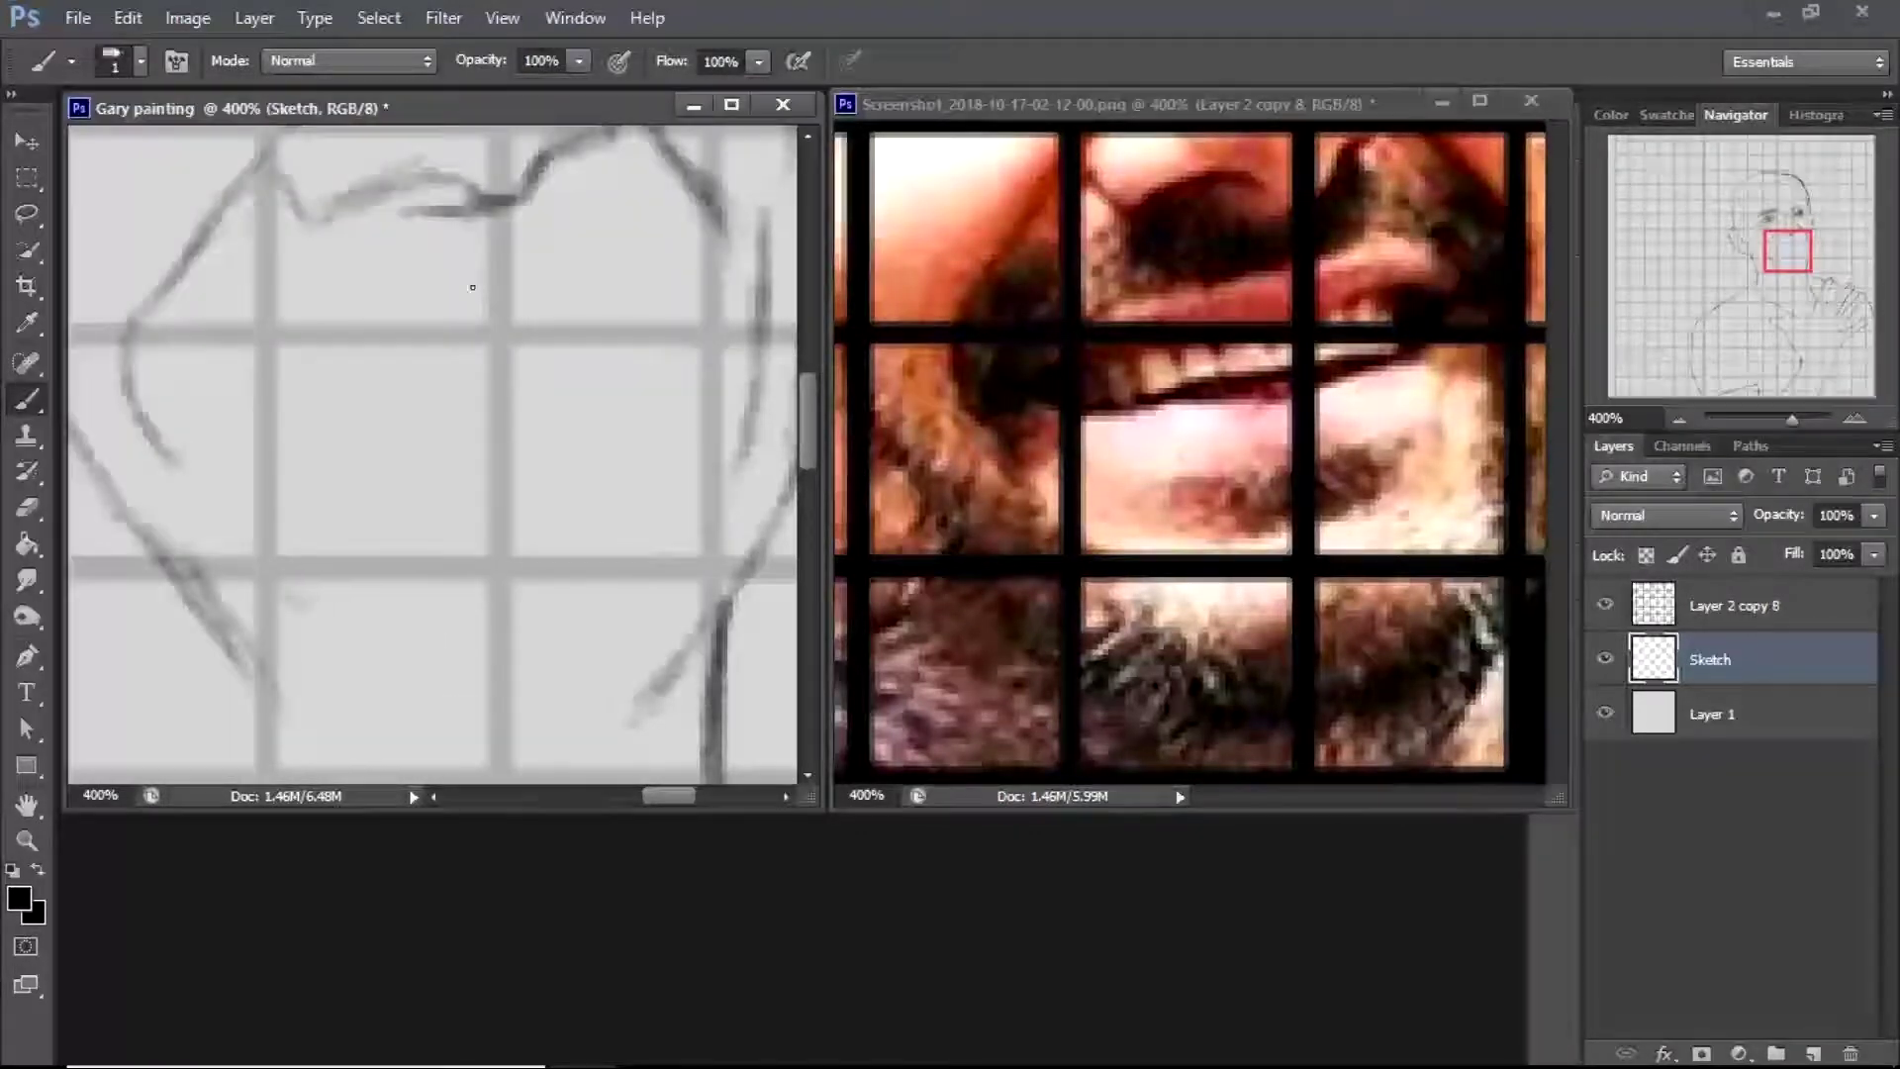
Switch the Eraser to a fine 2 px tip
key("e")
right_click(436, 306)
key("Escape")
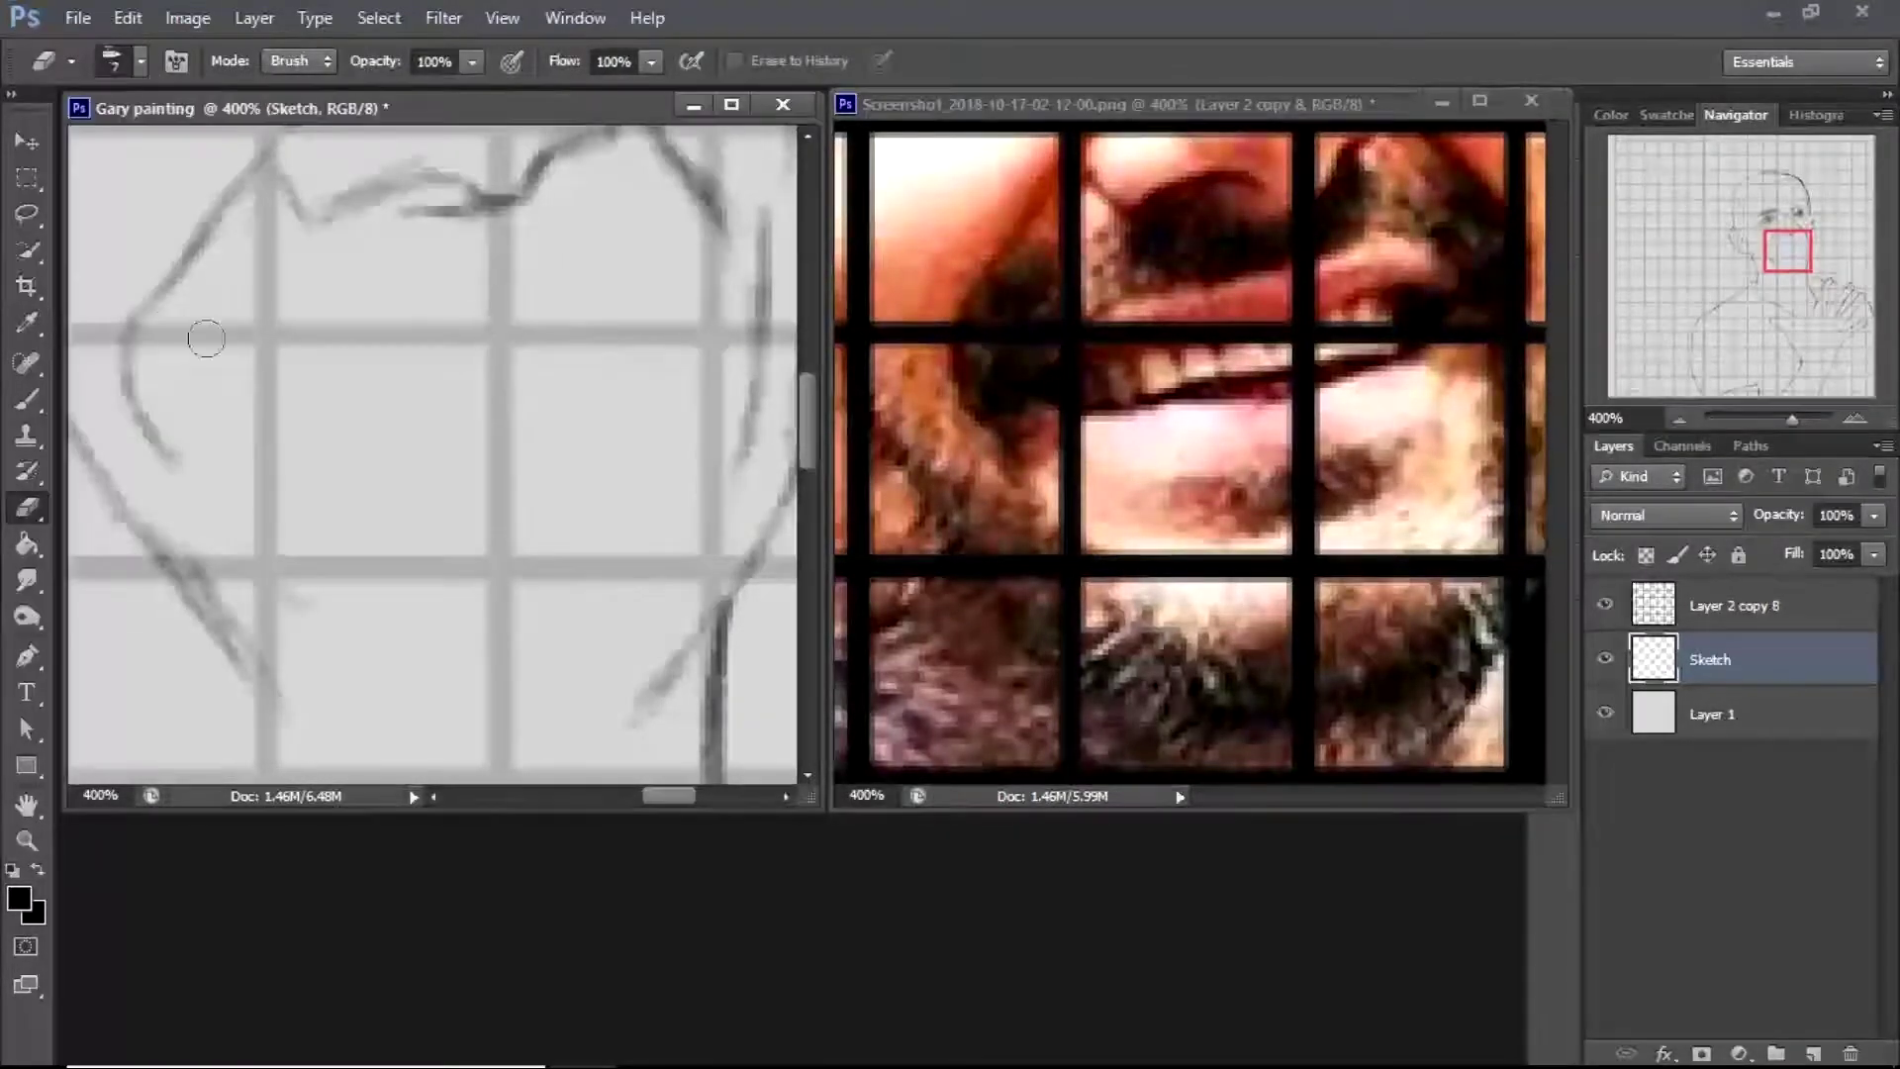
right_click(538, 335)
key("Escape")
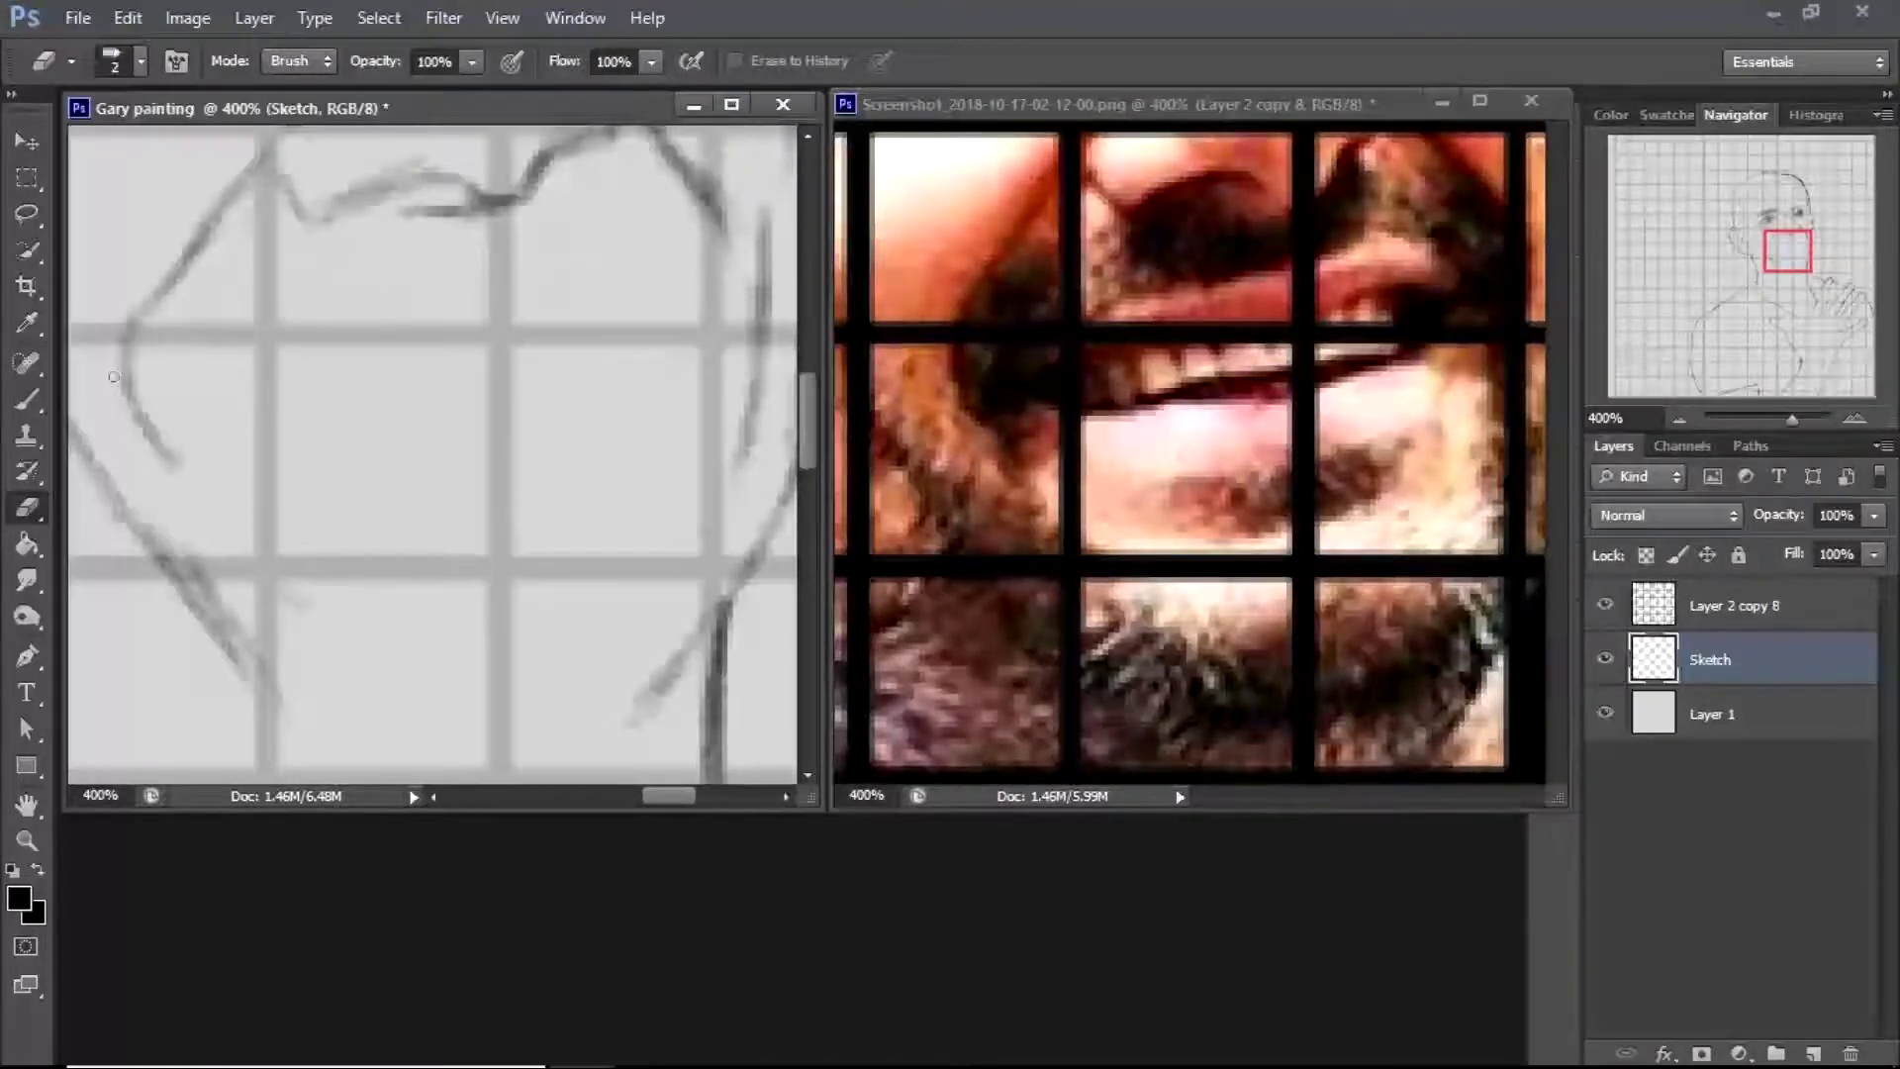
Go through the tip presets of the Brush and Eraser and set the Eraser to 3 px
key("b")
right_click(512, 305)
key("Escape")
key("e")
left_click(141, 62)
key("Escape")
left_click(142, 62)
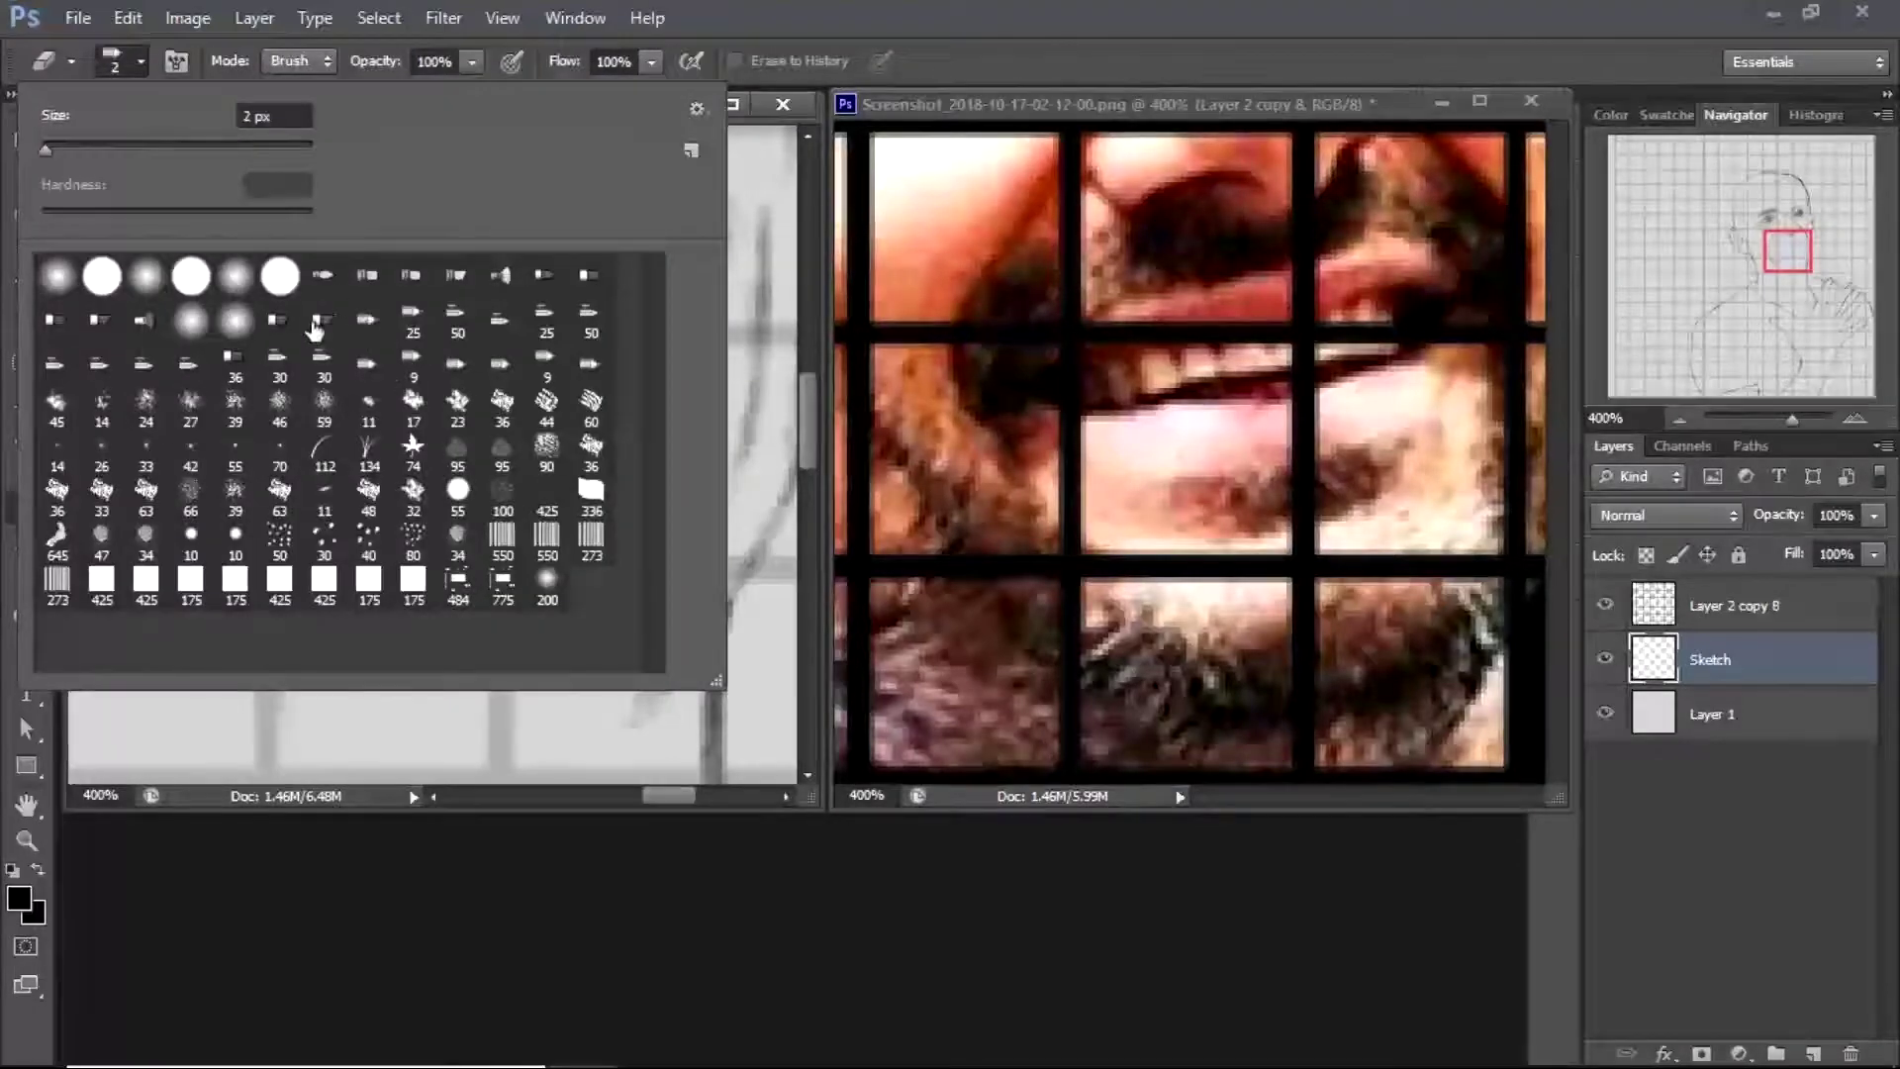
key("Escape")
left_click(141, 62)
key("Return")
left_click(141, 62)
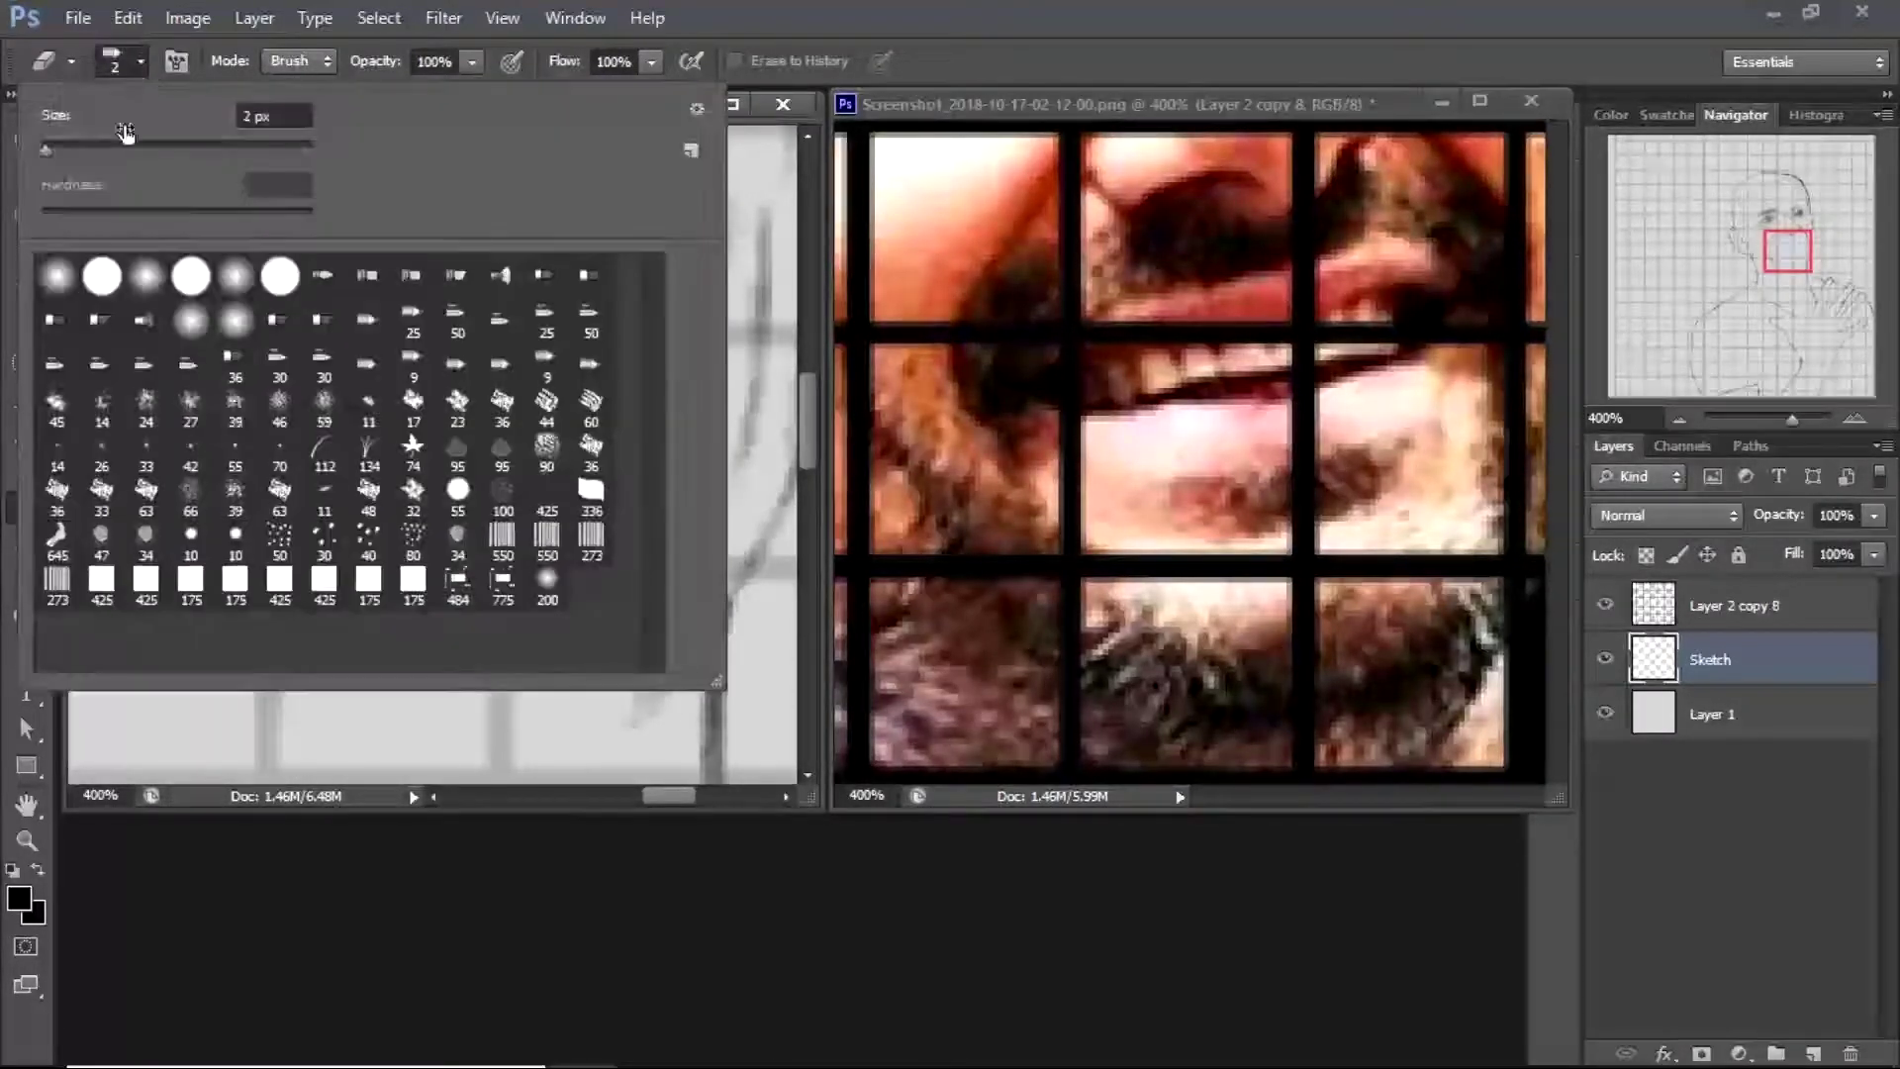
key("b")
key("Escape")
key("e")
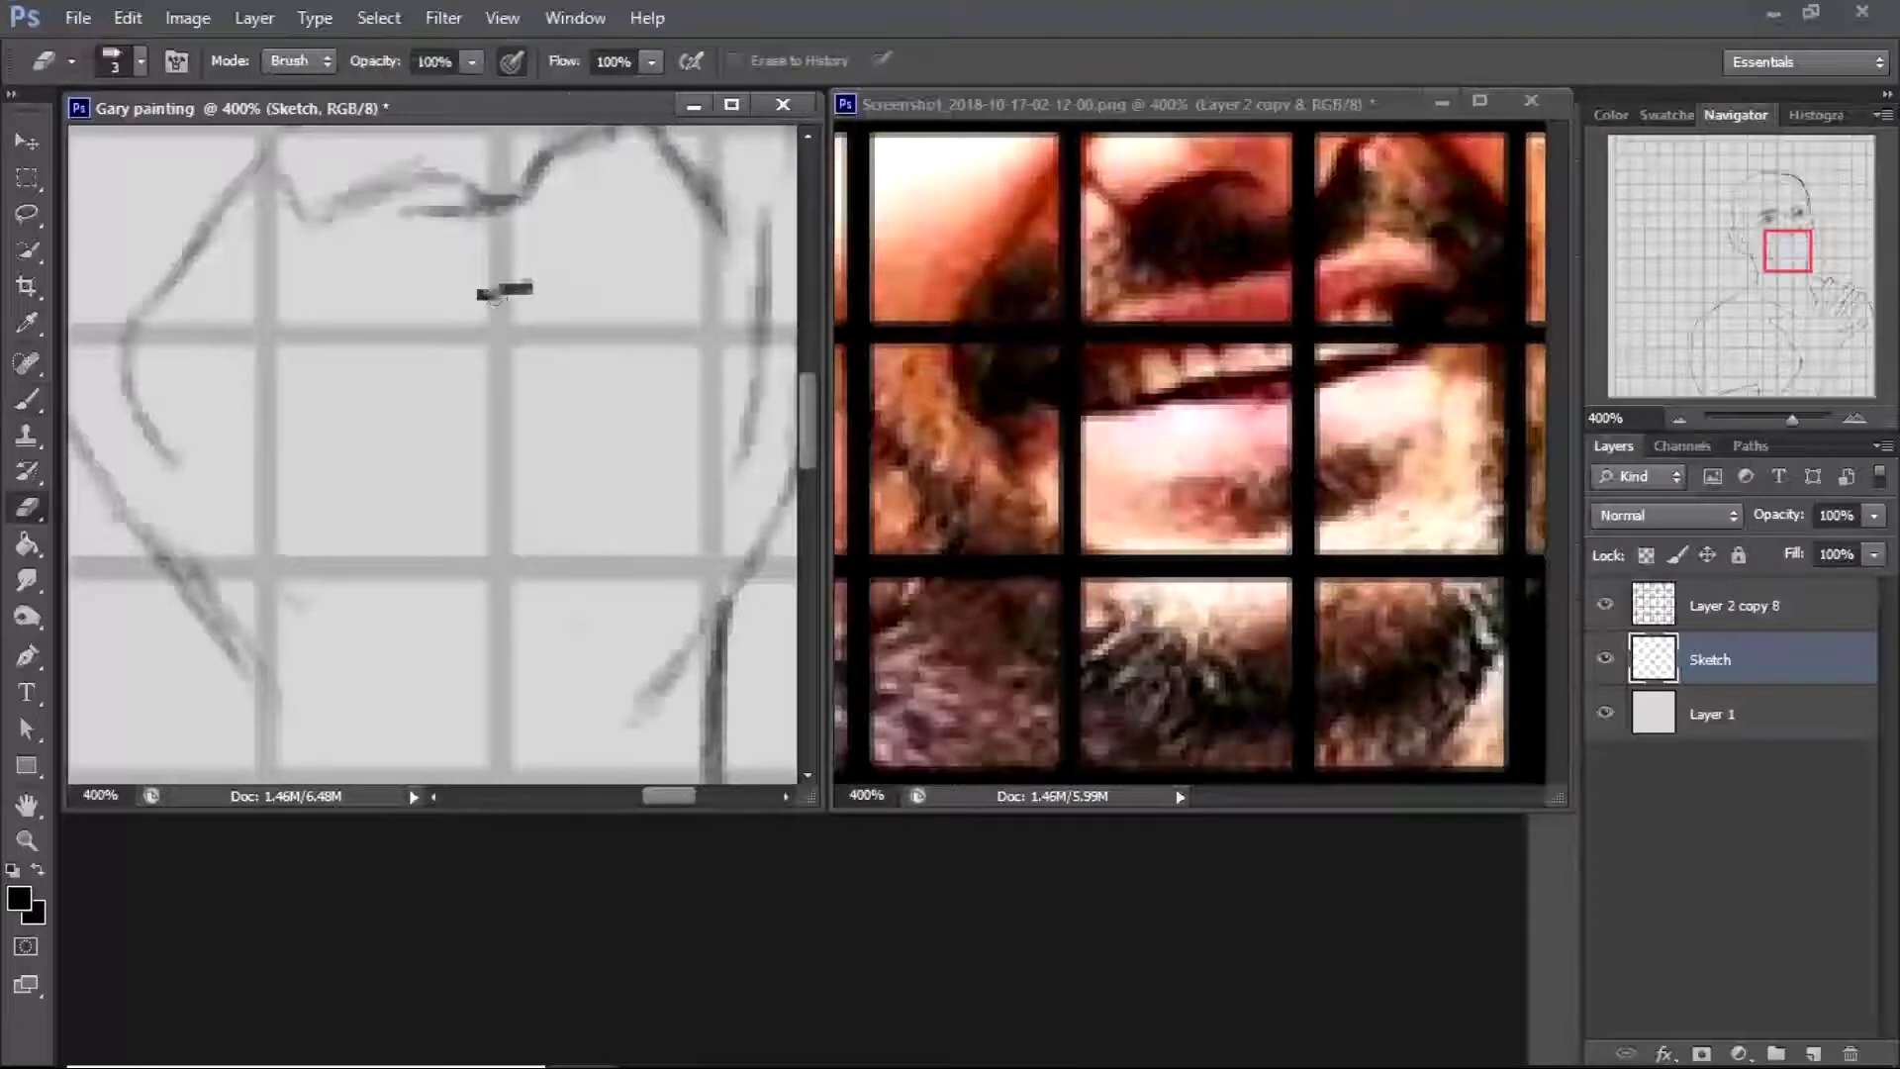
key("b")
left_click(142, 61)
key("Escape")
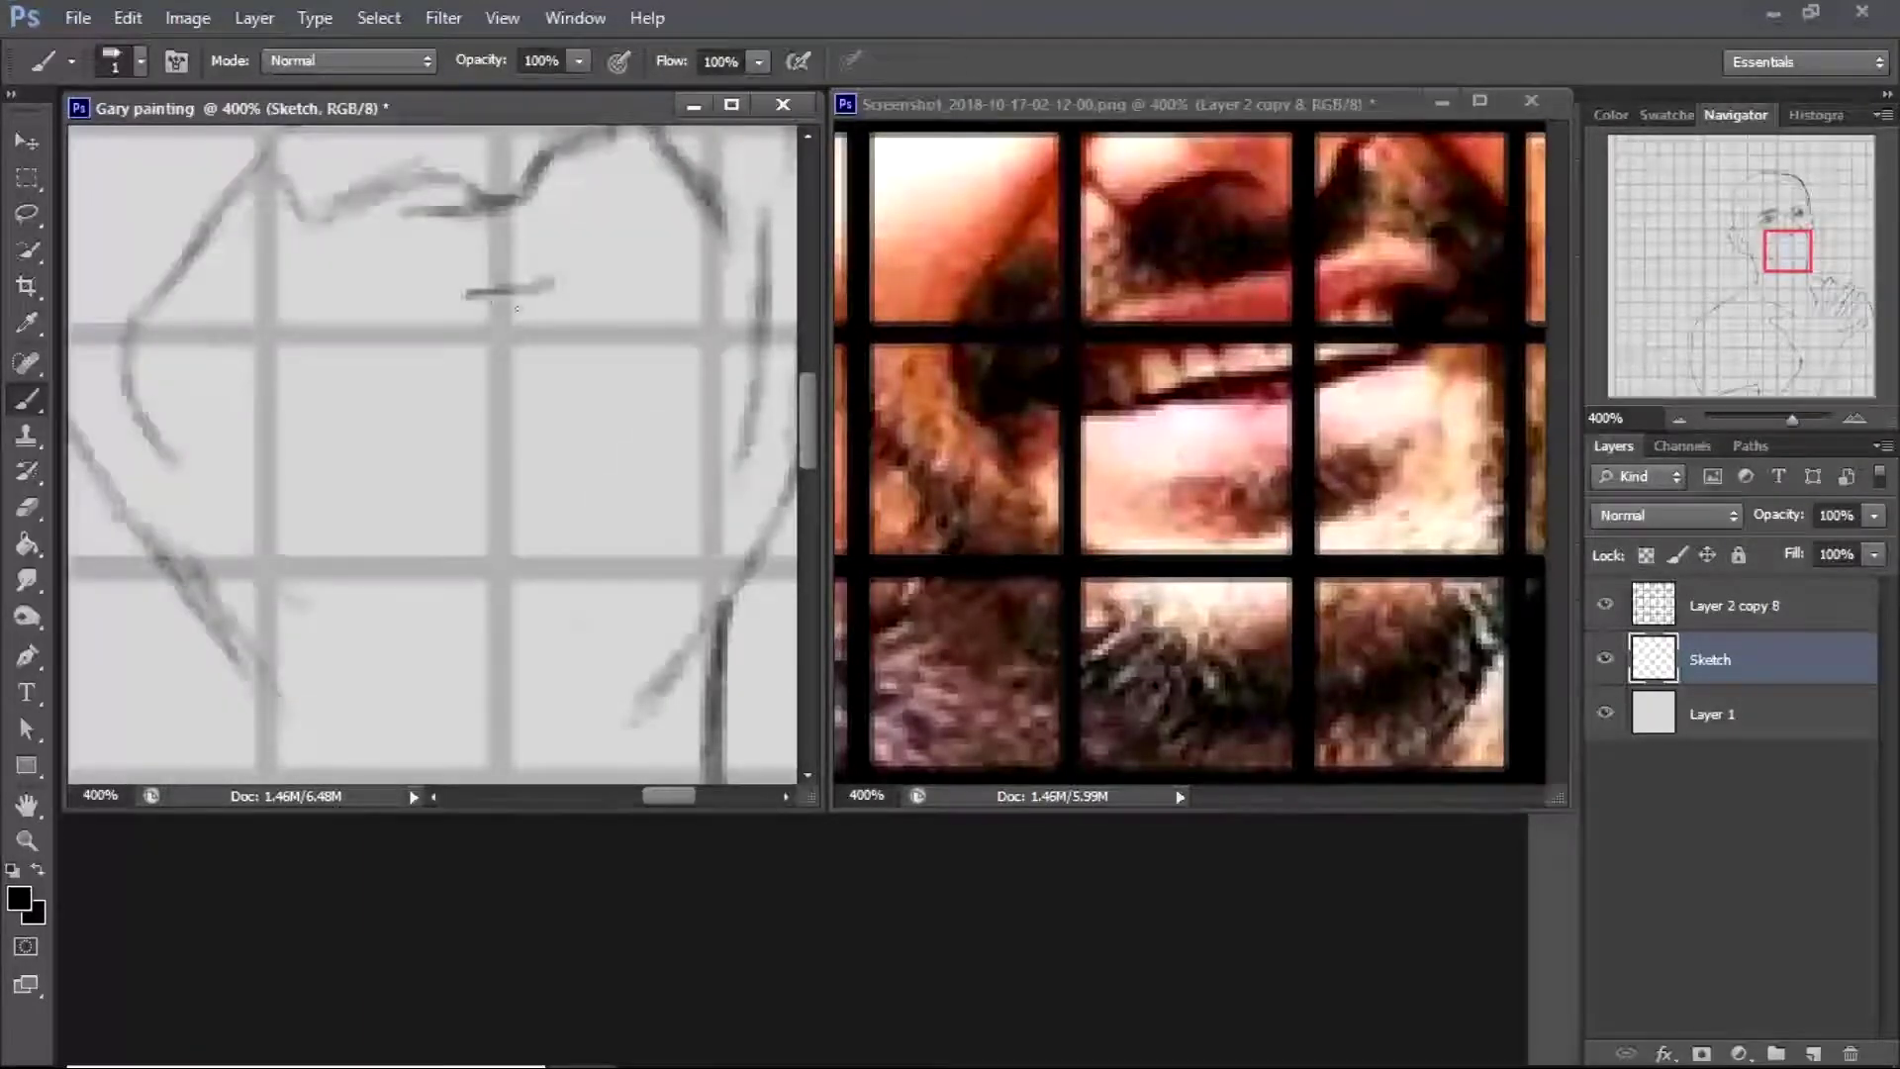
key("e")
key("F5")
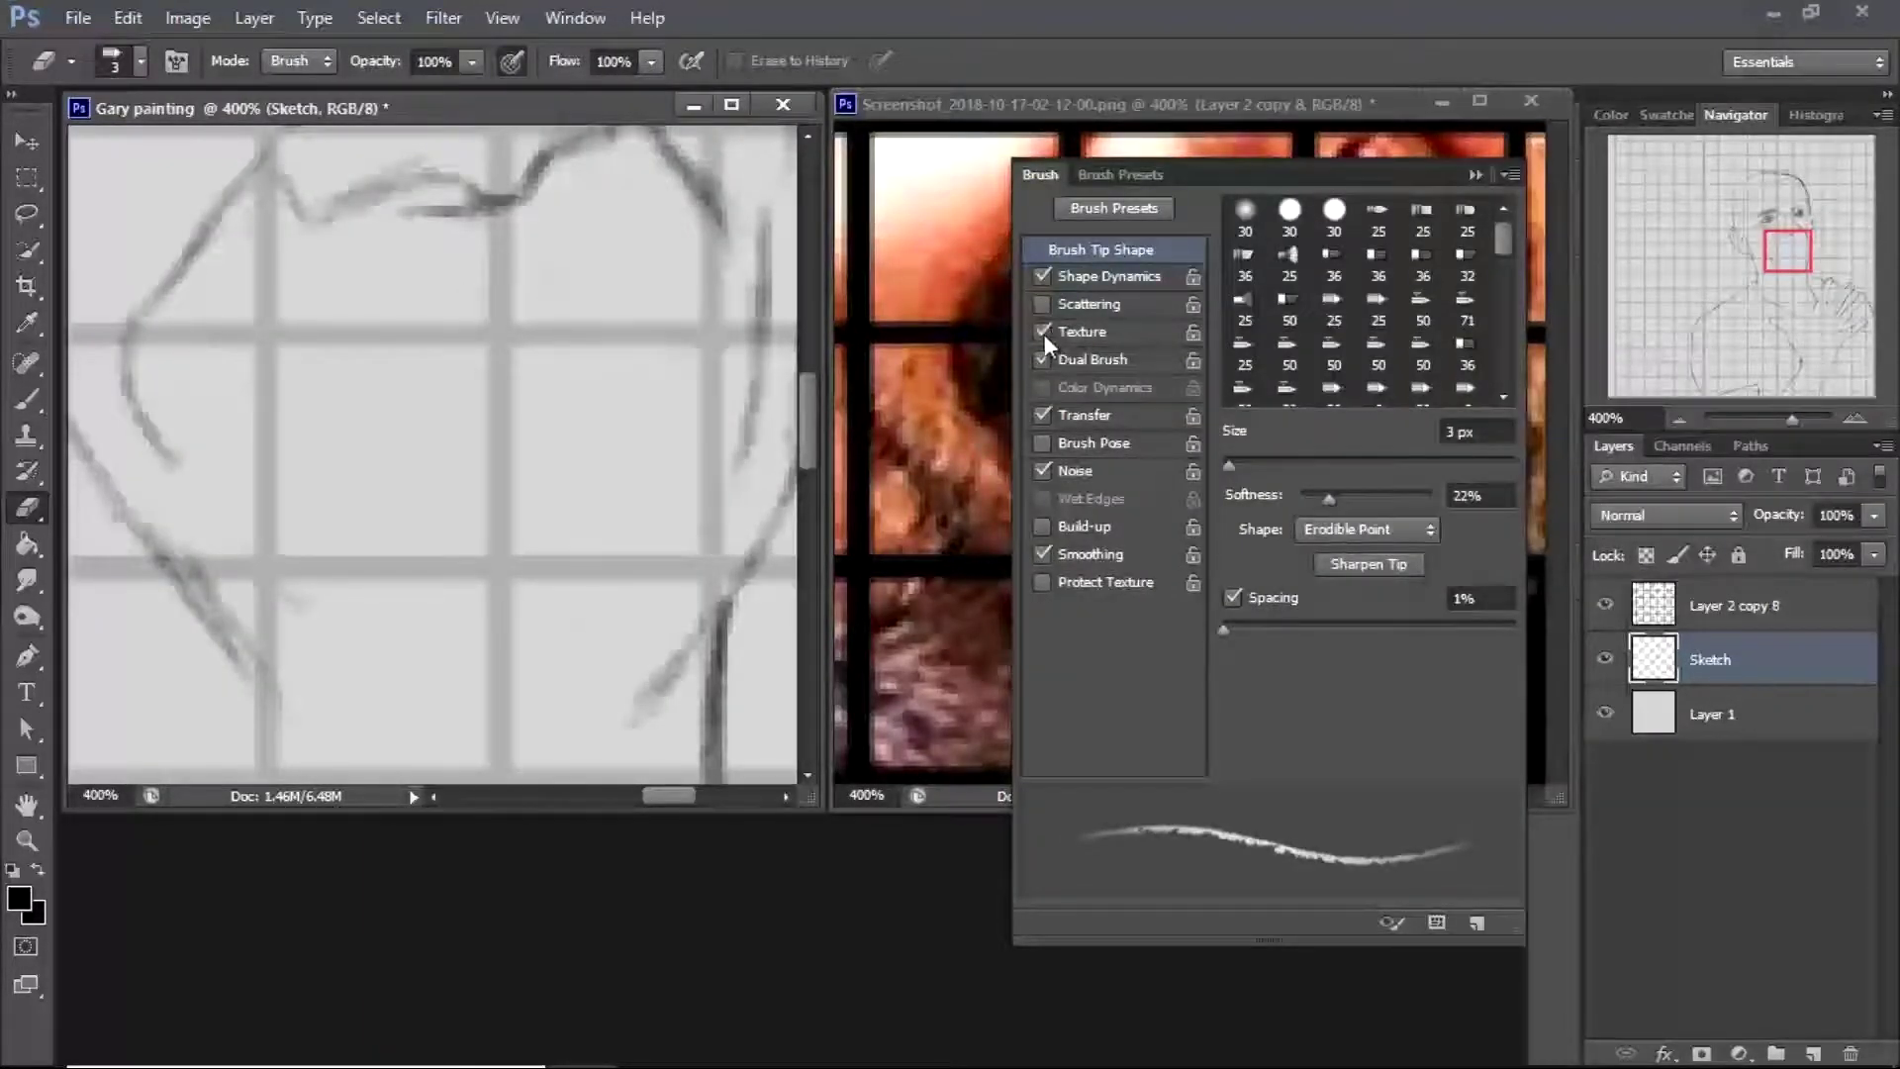
key("F5")
Sketch the upper lip's contour, the mouth corner and the lower mouth line across the grid squares with the 1 px brush
key("b")
left_click_drag(662, 239, 417, 276)
mouse_move(297, 312)
left_mouse_down()
mouse_move(440, 270)
mouse_move(647, 247)
left_mouse_up()
left_click_drag(194, 384, 282, 326)
mouse_move(195, 383)
left_mouse_down()
mouse_move(317, 412)
mouse_move(346, 388)
mouse_move(312, 405)
mouse_move(512, 405)
mouse_move(667, 315)
left_mouse_up()
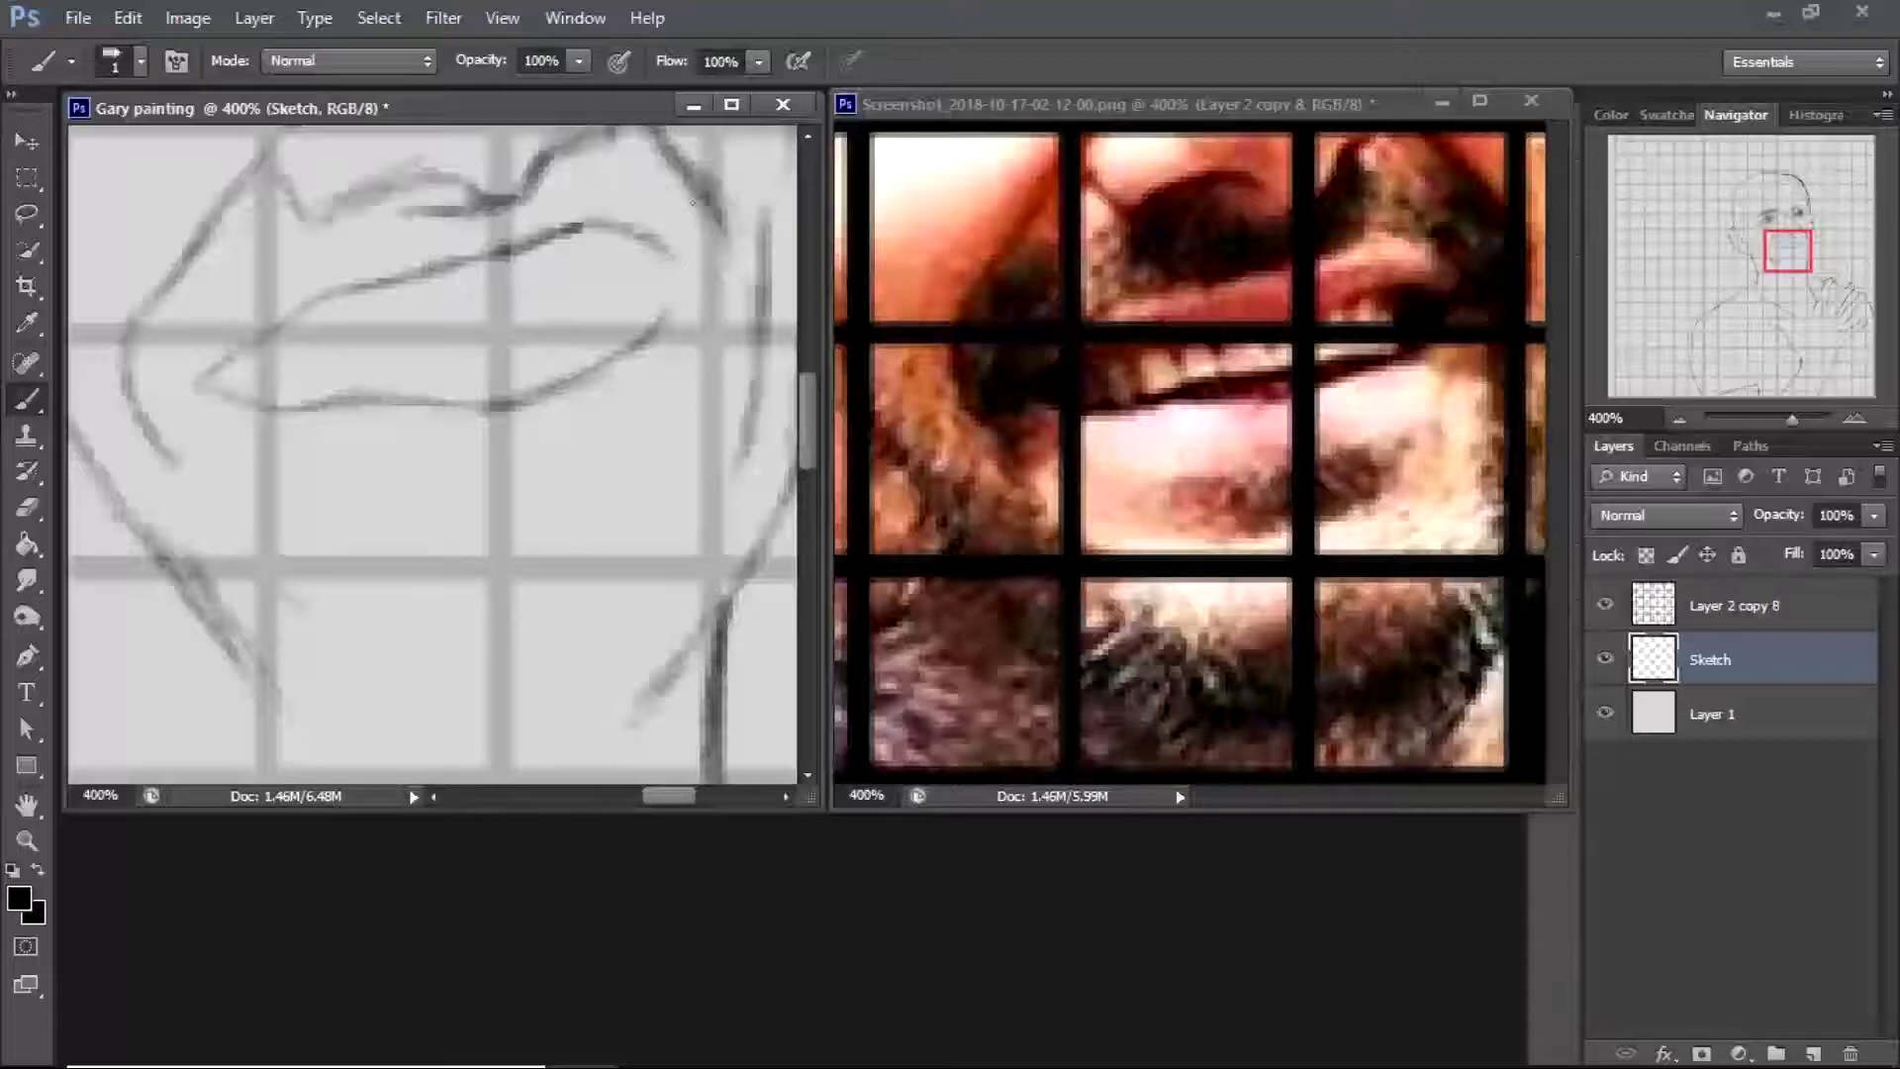
Sketch the lower lip's bottom edge and the lower line of the teeth inside the mouth
mouse_move(357, 466)
left_mouse_down()
mouse_move(471, 473)
mouse_move(640, 406)
left_mouse_up()
key("e")
key("b")
left_click_drag(427, 473, 597, 422)
mouse_move(471, 367)
left_mouse_down()
mouse_move(560, 359)
mouse_move(304, 396)
left_mouse_up()
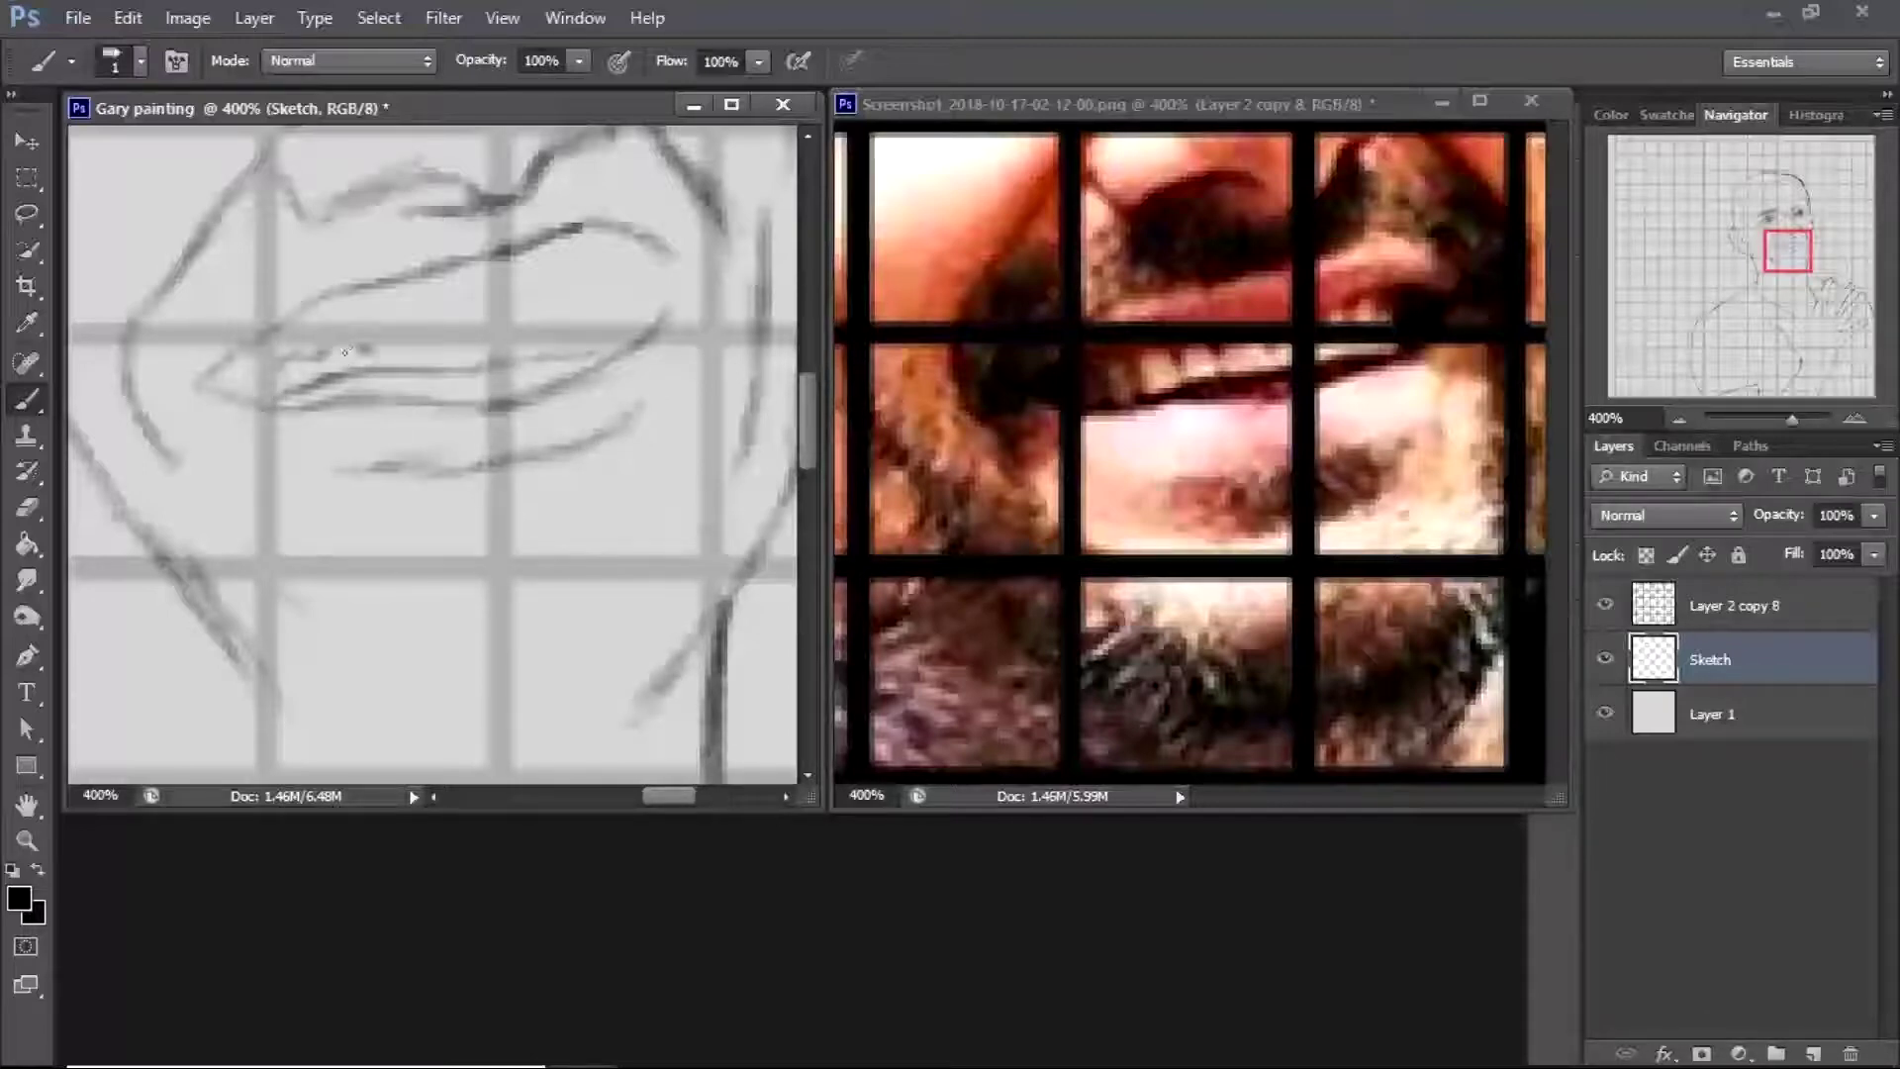
Draw the upper edge of the teeth, divide the individual teeth and shade the gap near the far mouth corner
mouse_move(392, 344)
left_mouse_down()
mouse_move(482, 347)
mouse_move(576, 289)
mouse_move(659, 278)
mouse_move(669, 322)
mouse_move(690, 253)
left_mouse_up()
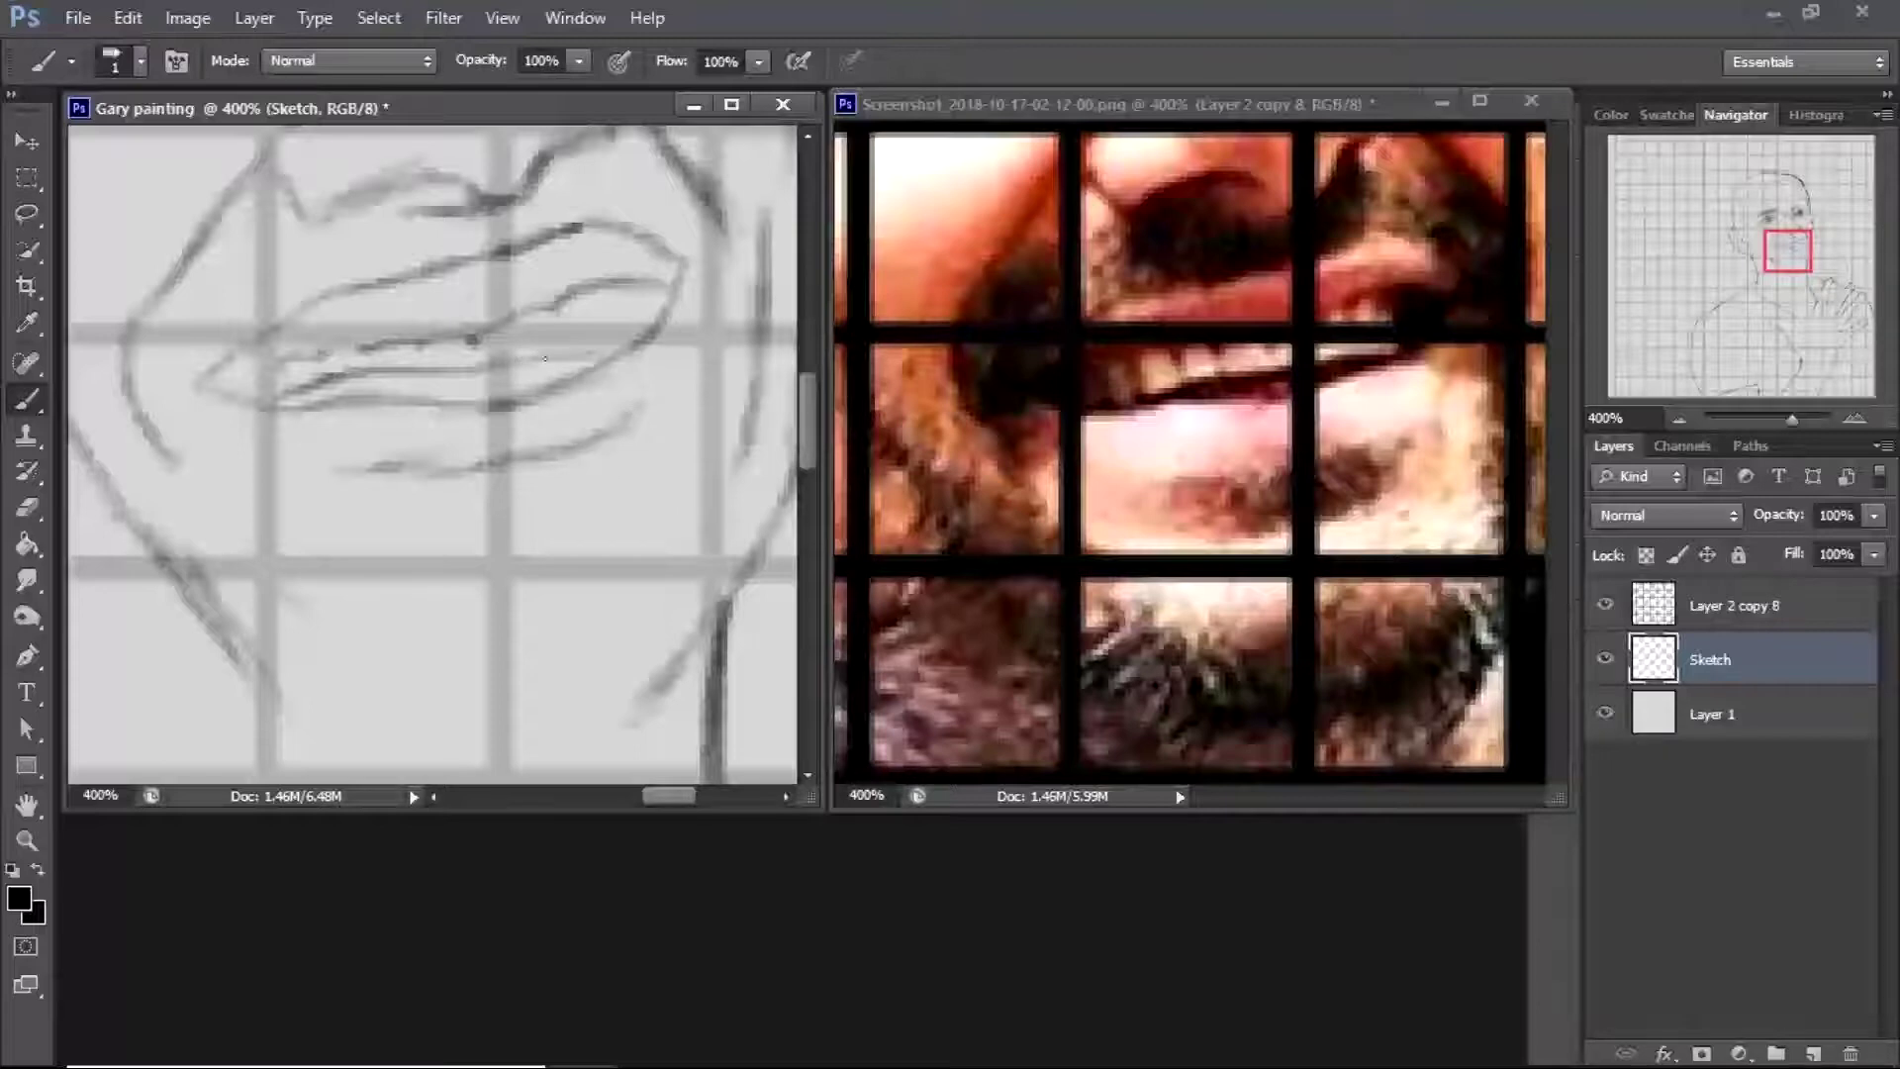
mouse_move(577, 315)
left_mouse_down()
mouse_move(611, 330)
mouse_move(619, 307)
mouse_move(470, 364)
mouse_move(607, 353)
mouse_move(275, 403)
mouse_move(473, 342)
left_mouse_up()
mouse_move(687, 297)
left_mouse_down()
mouse_move(644, 318)
mouse_move(628, 292)
left_mouse_up()
left_click_drag(332, 392, 600, 372)
left_click_drag(377, 322, 478, 296)
key("z")
left_click(333, 704, "alt")
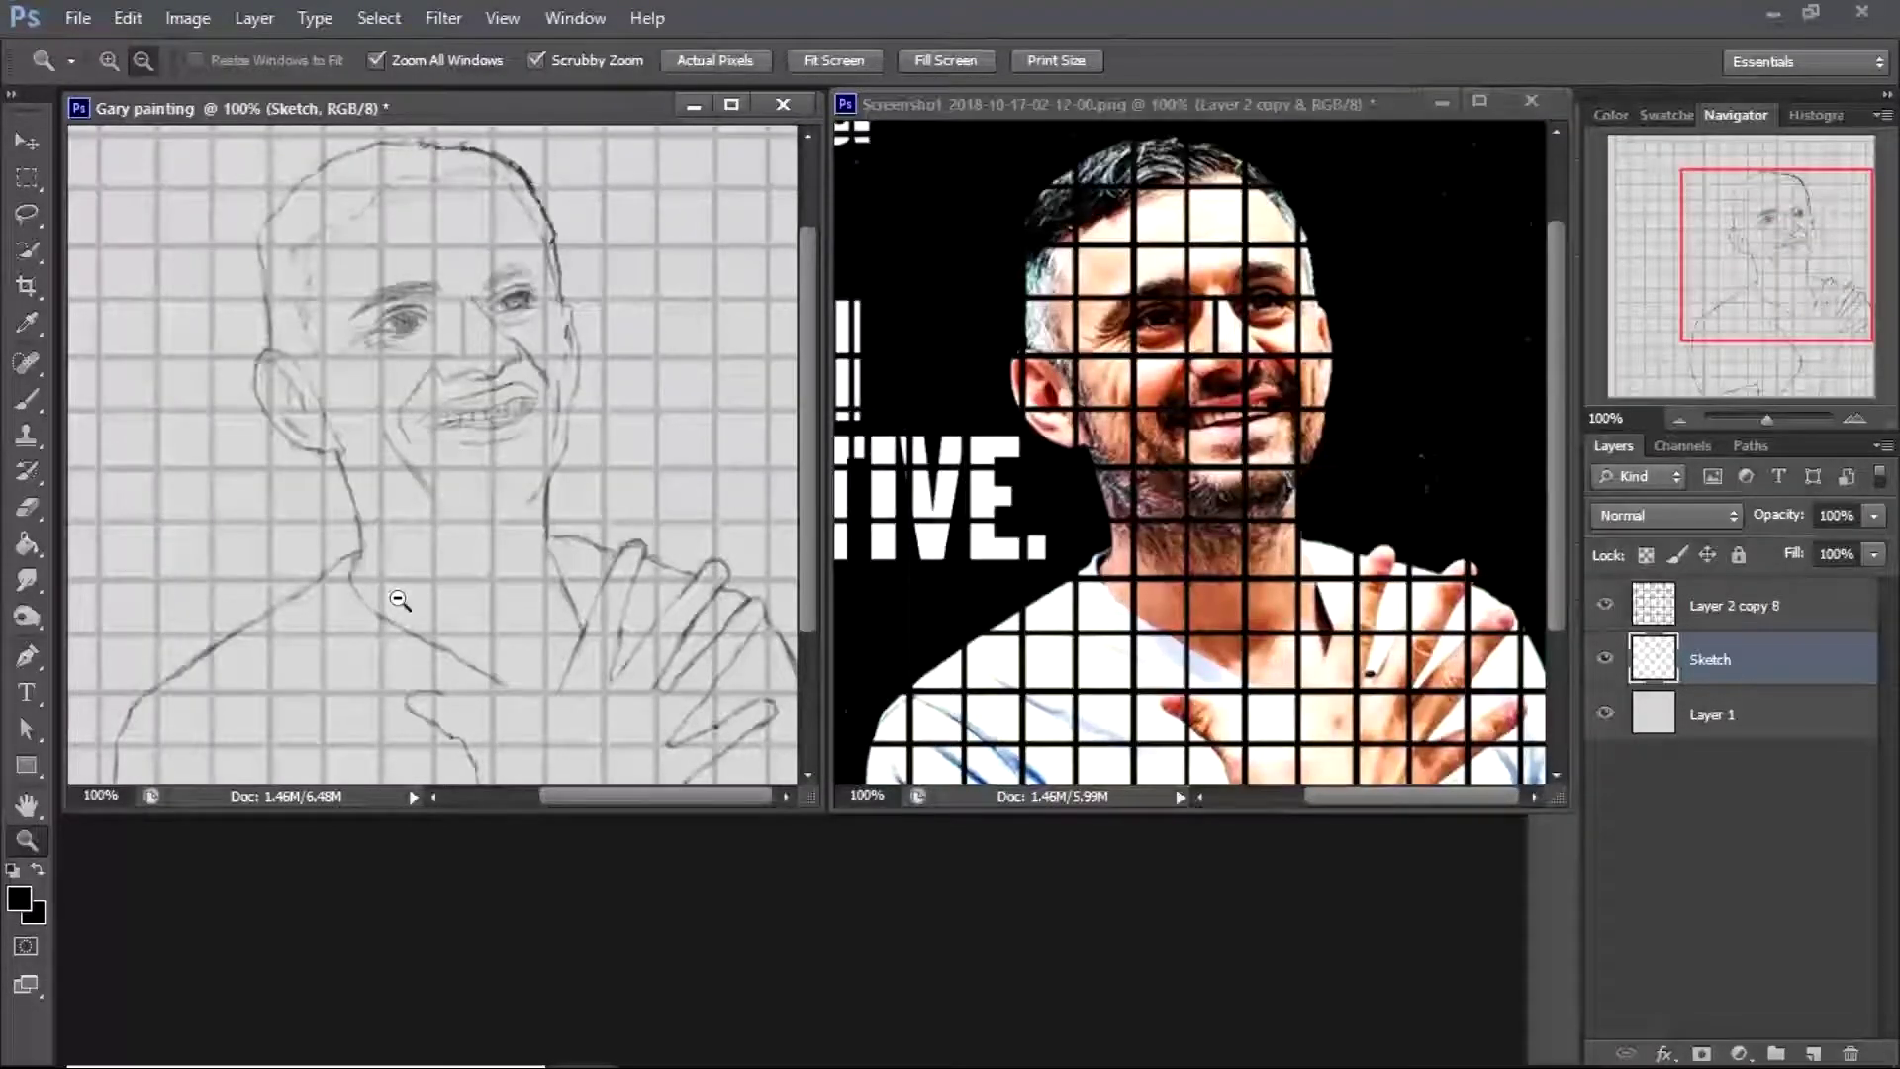
left_click(509, 386)
left_click(509, 386)
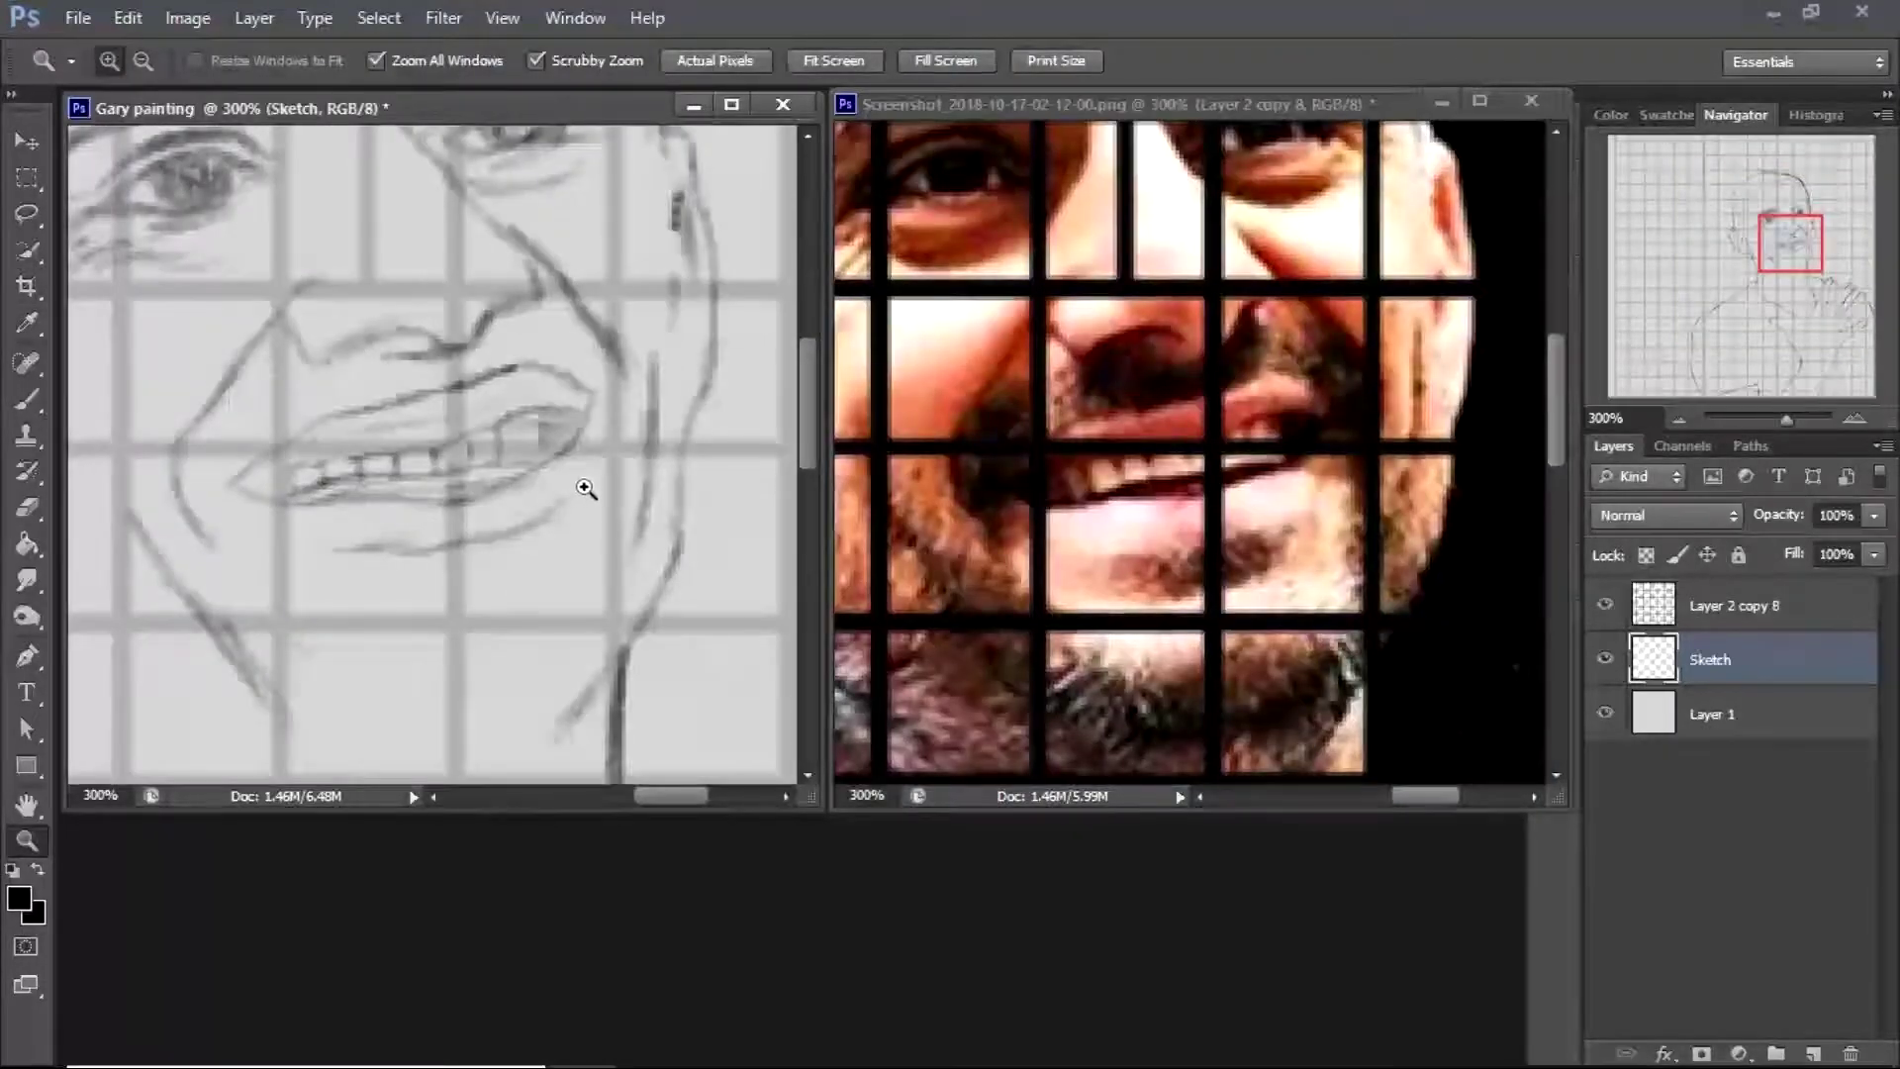
Raise the opacity of the grid layer, Layer 2 copy 8, to 100%
left_click(1712, 605)
left_click(1873, 515)
left_click_drag(1776, 544, 1887, 544)
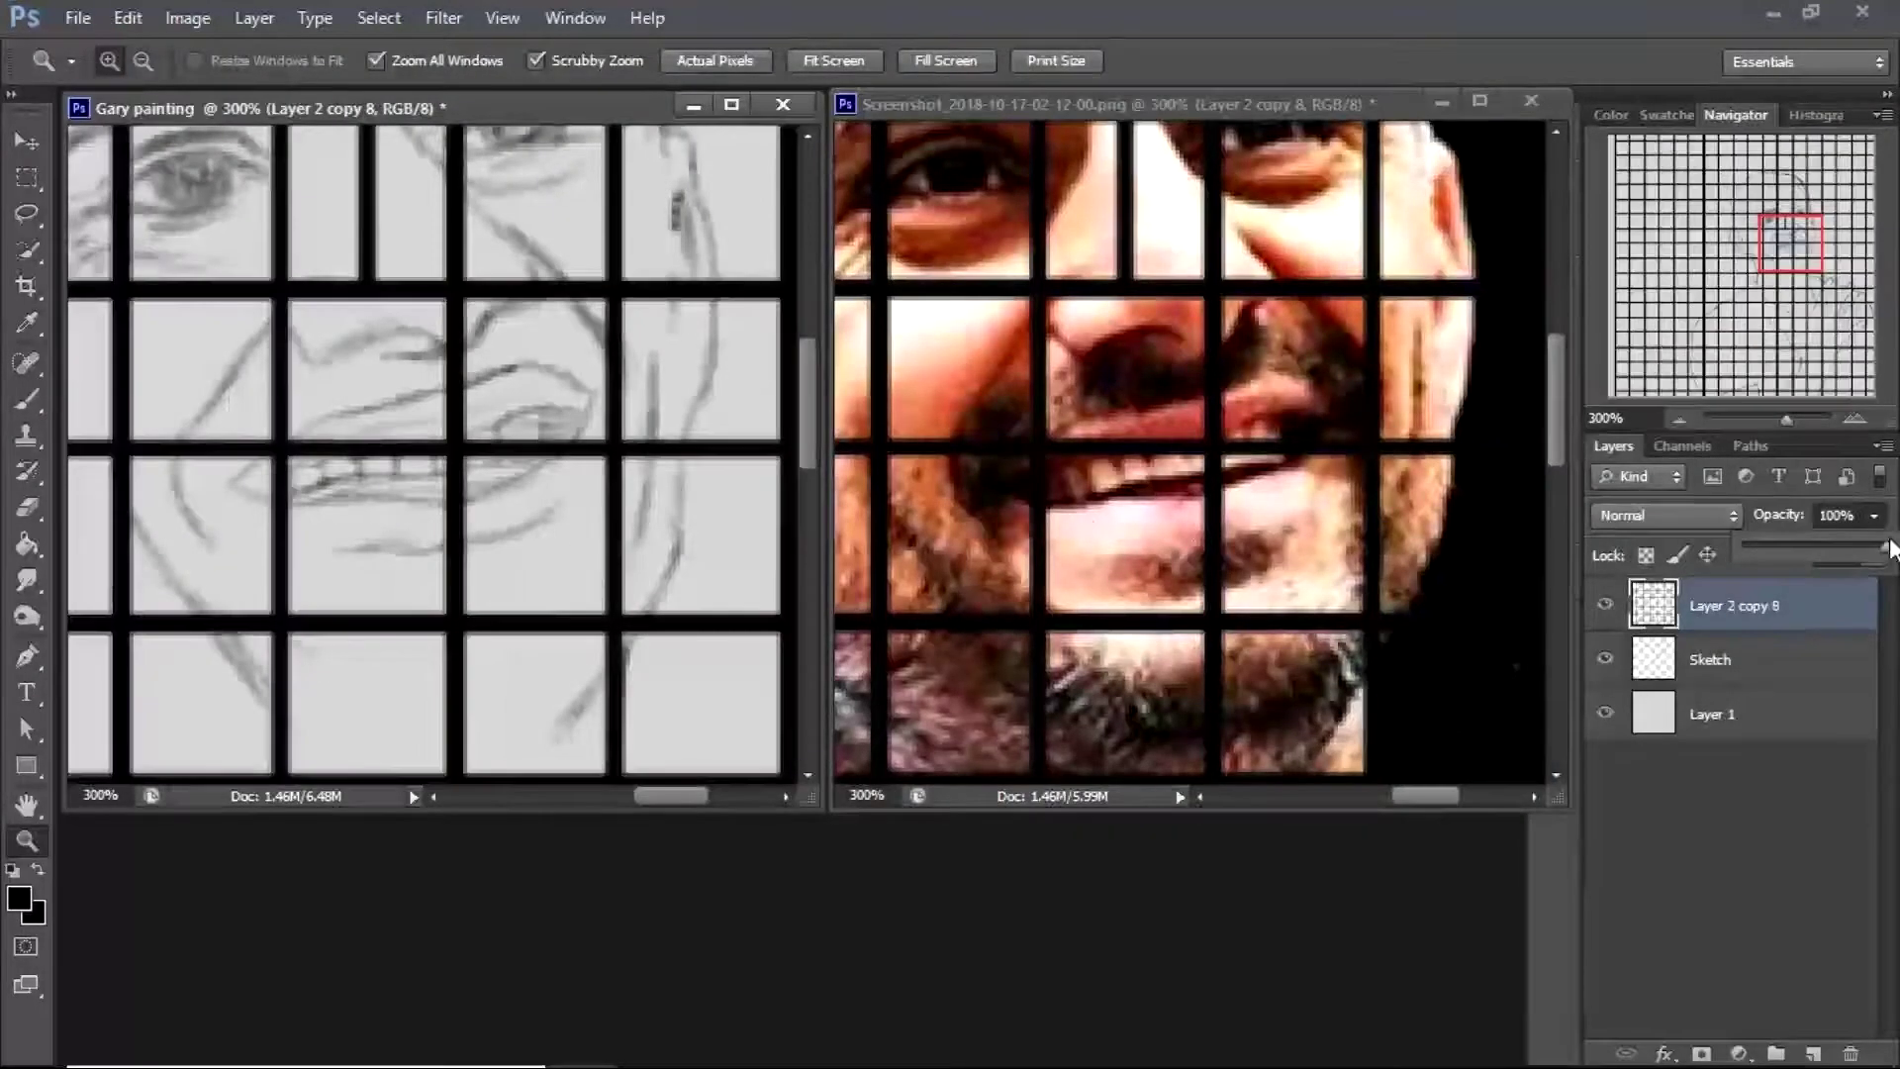
key("b")
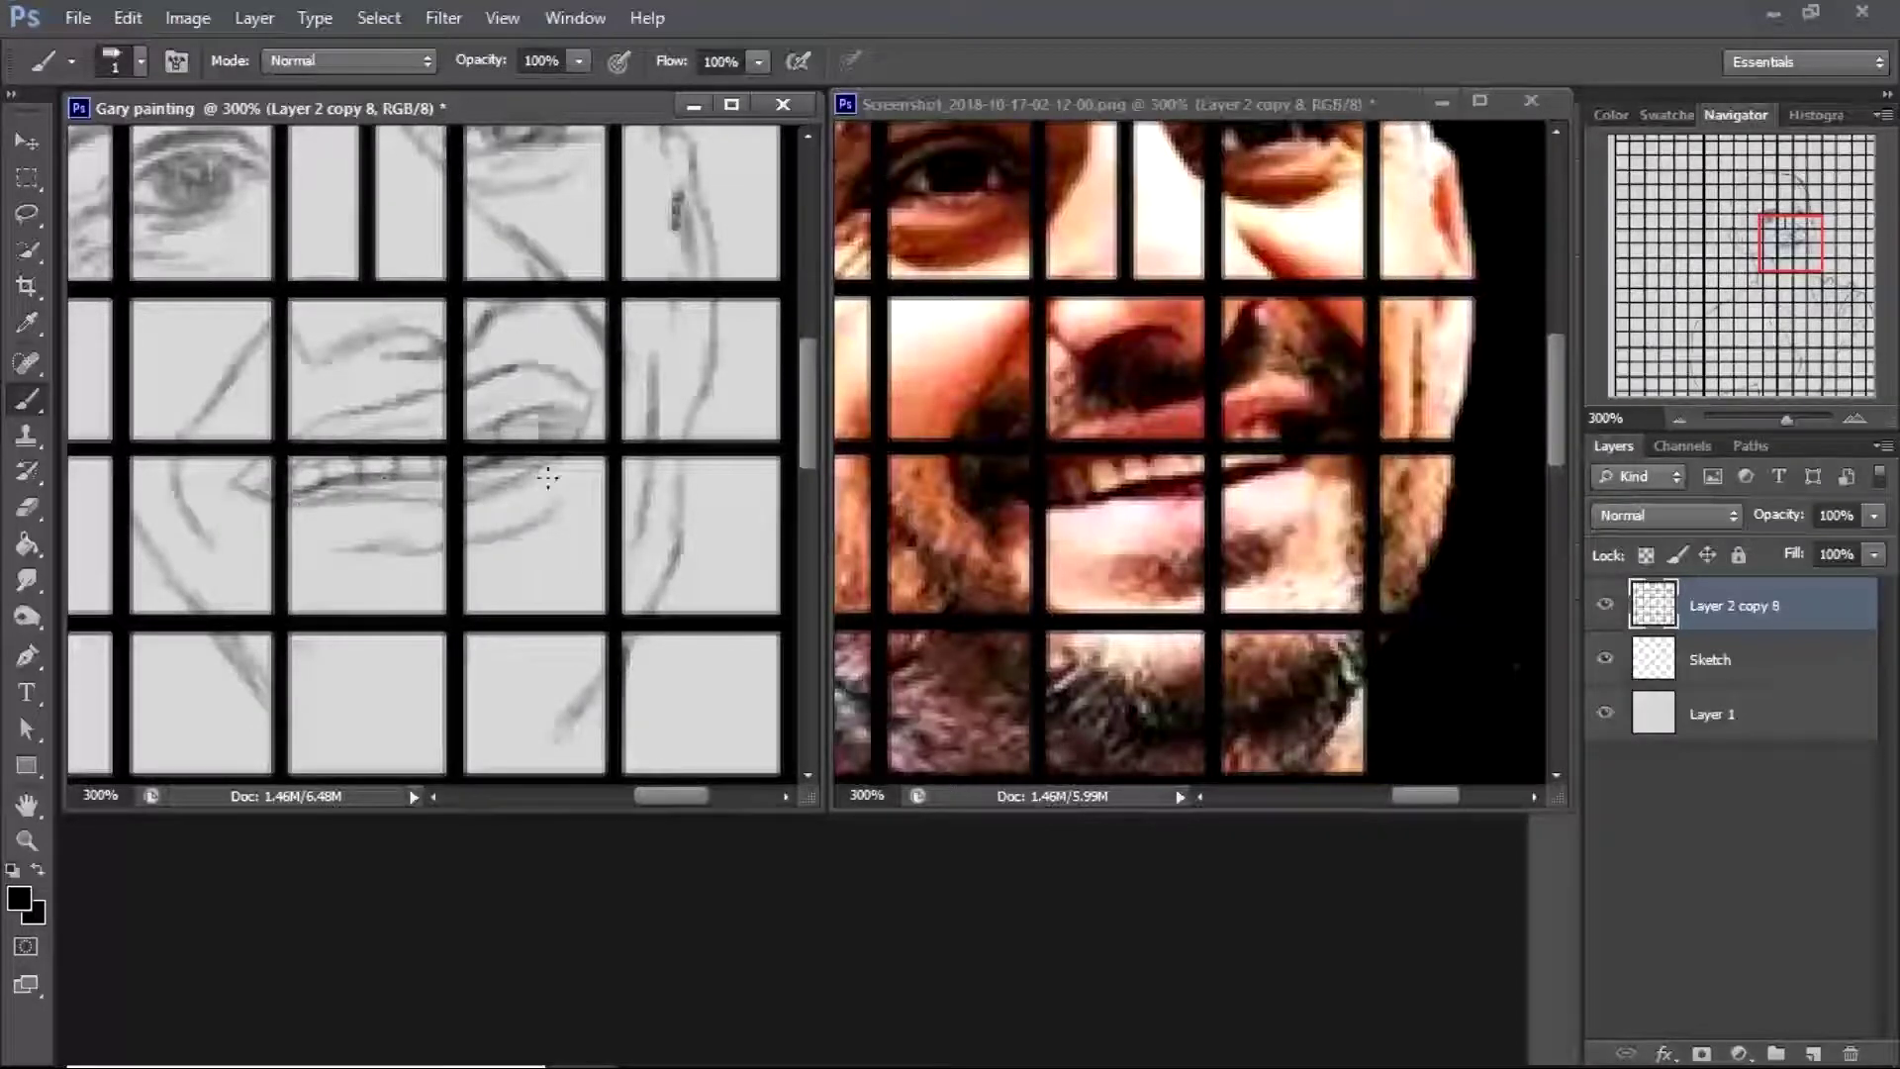
key("z")
left_click_drag(552, 479, 408, 522)
Lower the grid layer's opacity to 7%
left_click(1874, 515)
key("alt+bracketleft")
key("alt+bracketright")
left_click_drag(1874, 557, 1742, 556)
left_click(499, 451)
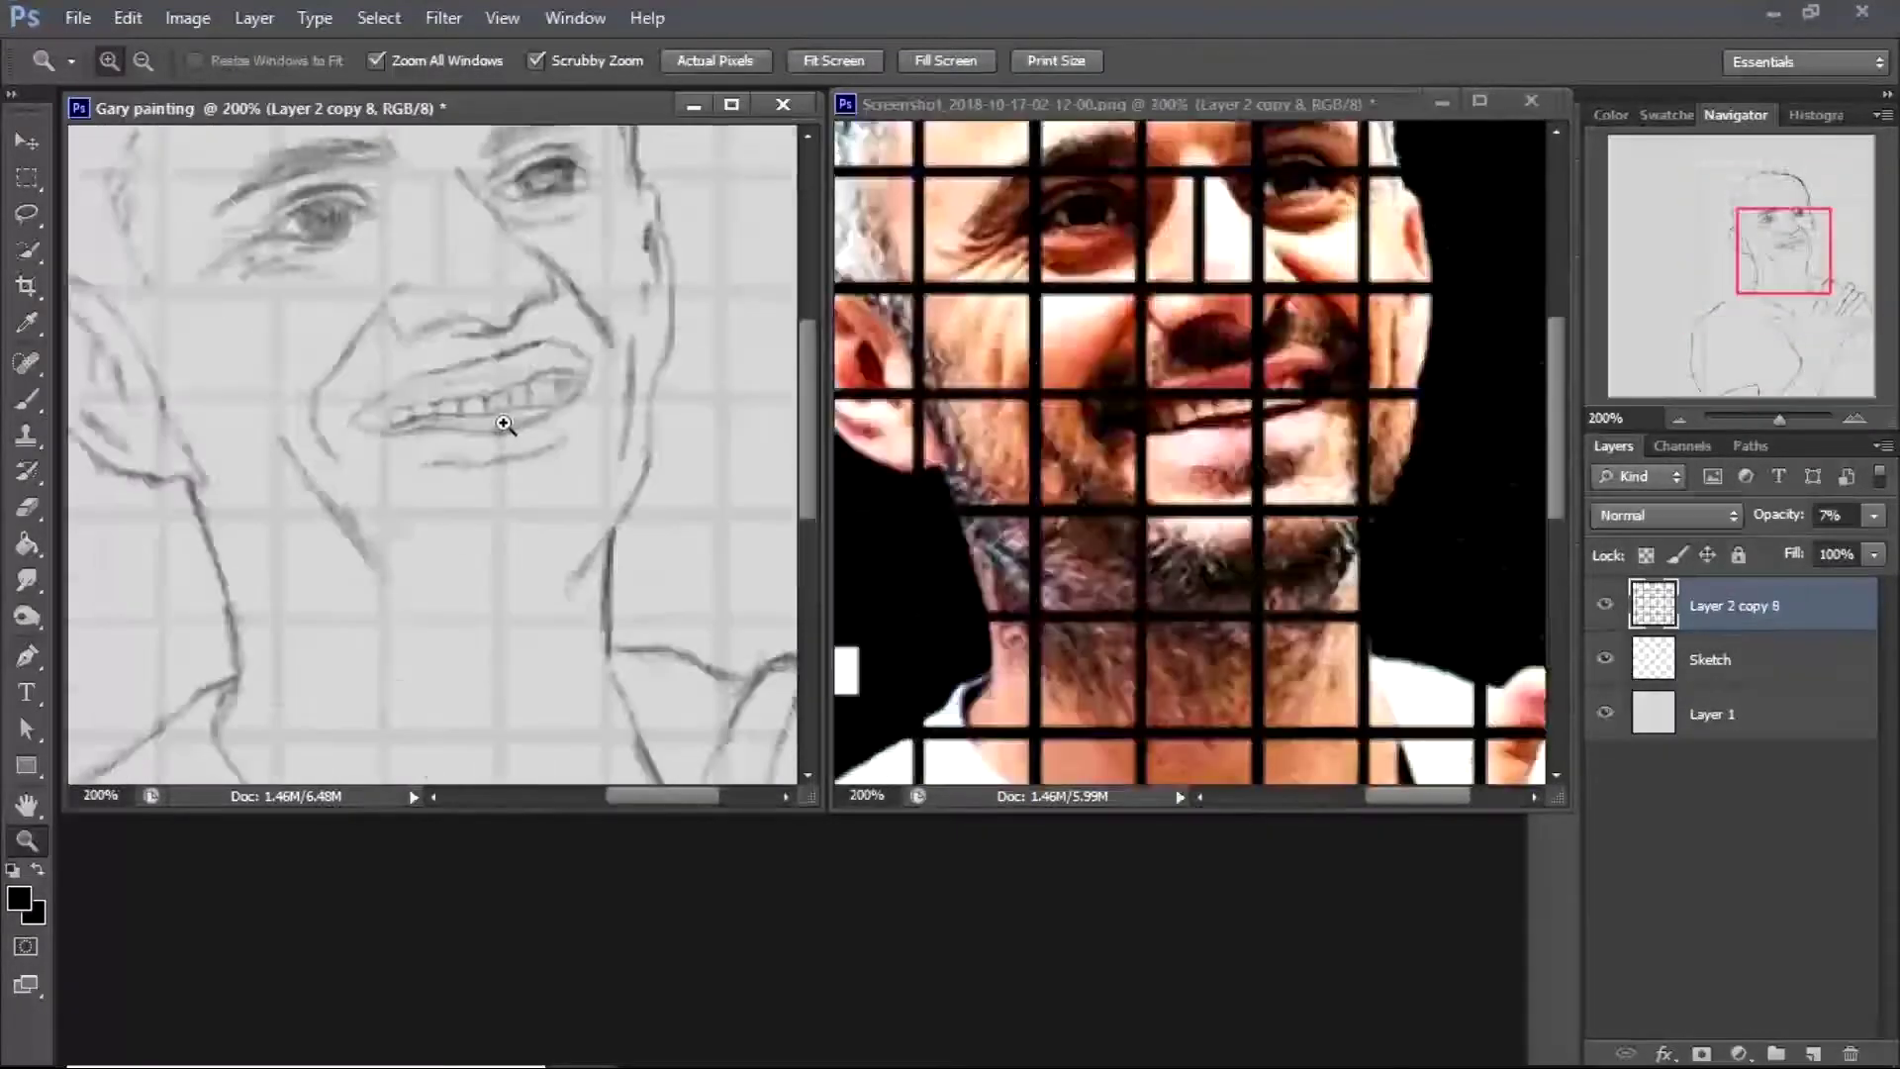
left_click(511, 487)
key("b")
Raise the grid layer's opacity to a medium grey and darken the mouth's inner corner on the Sketch layer with a 1 px brush
left_click(1874, 514)
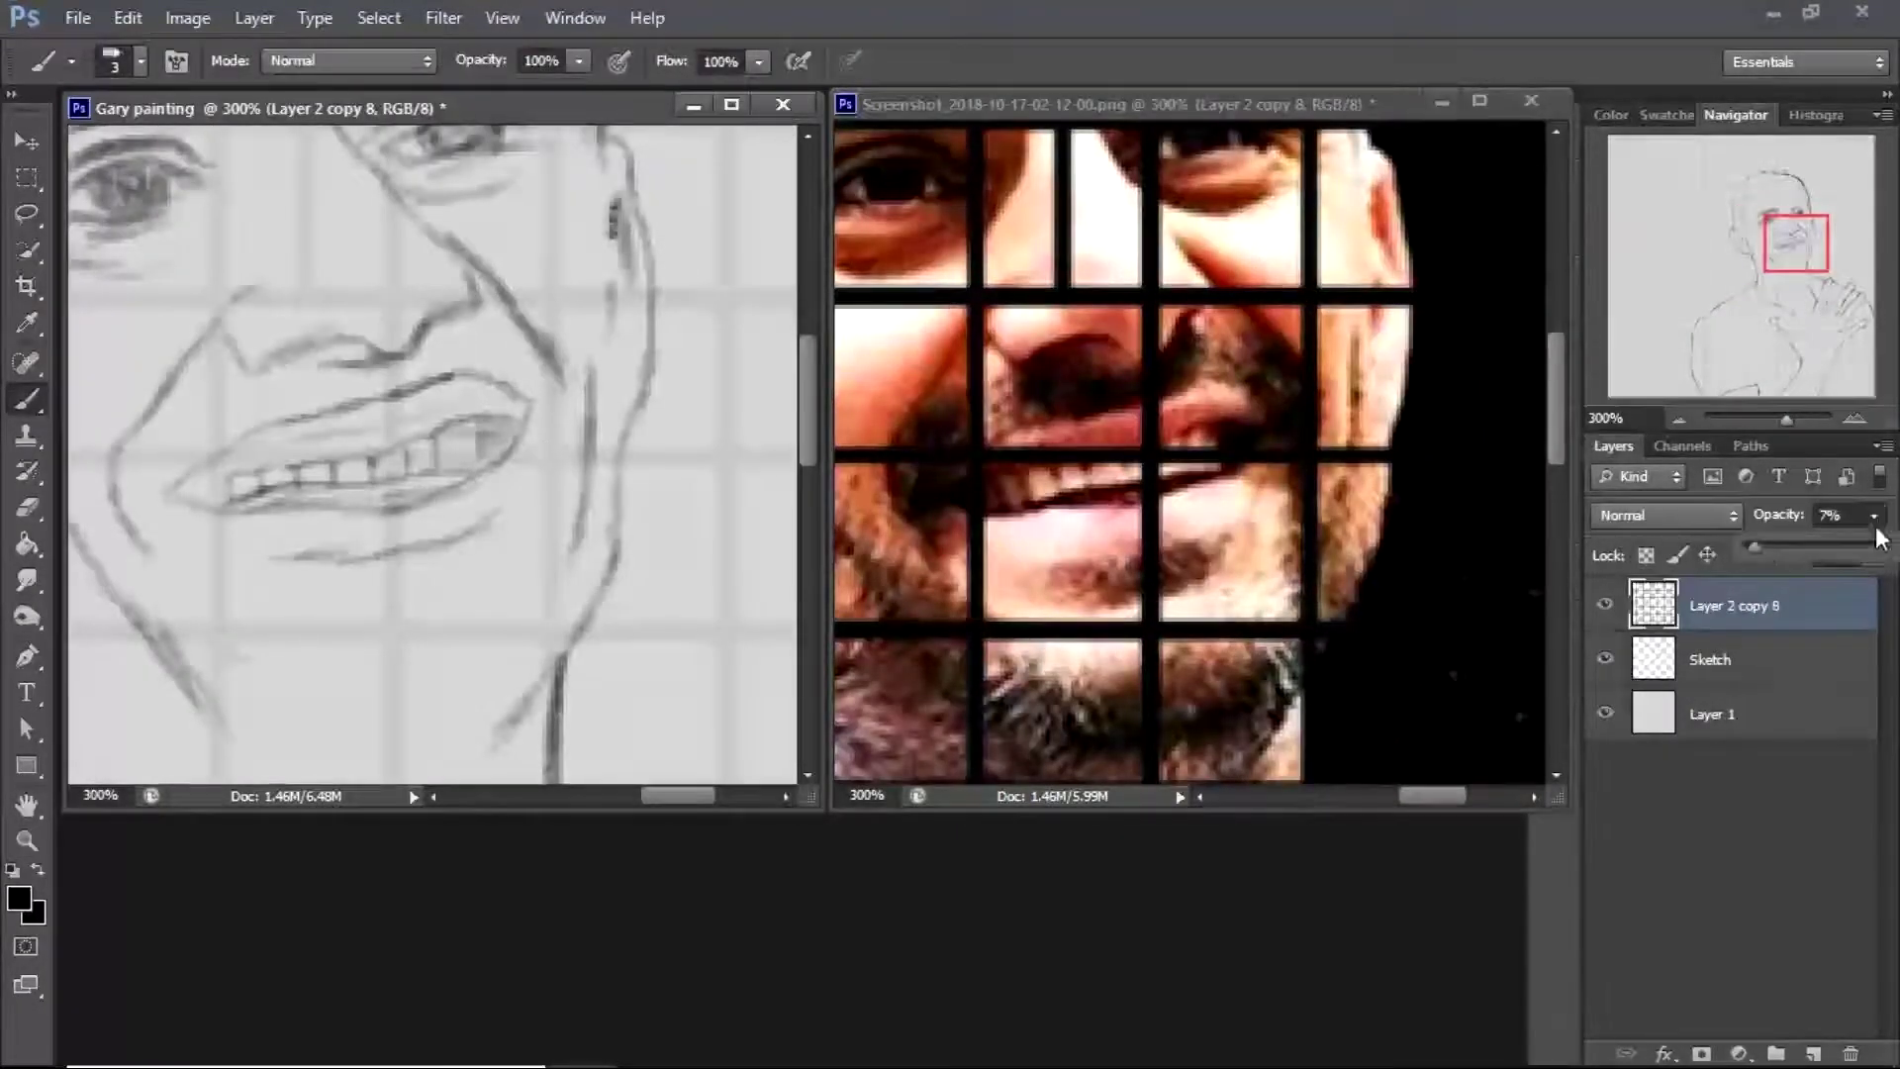
left_click_drag(1742, 556, 1792, 556)
key("alt+bracketleft")
key("bracketleft")
key("bracketleft")
mouse_move(485, 426)
left_mouse_down()
mouse_move(440, 437)
mouse_move(505, 428)
left_mouse_up()
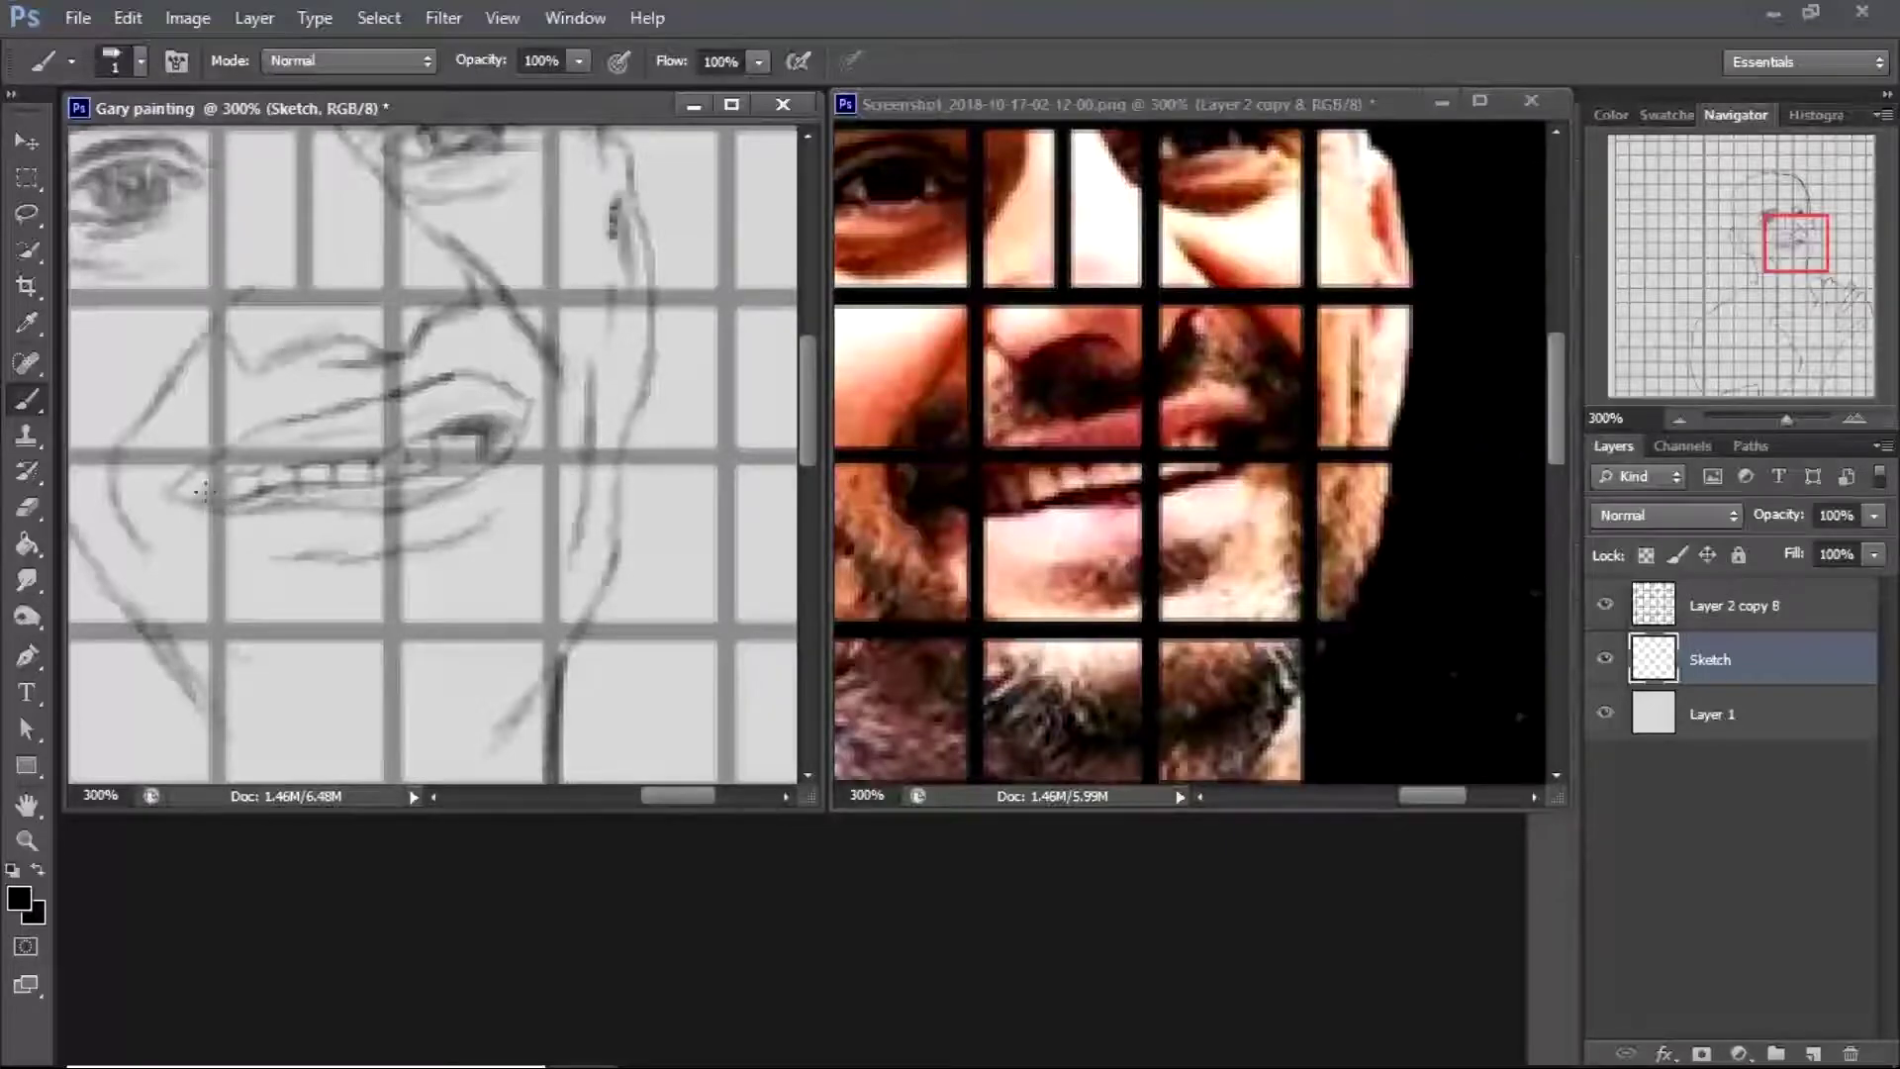
Hide the grid layer in both the reference photo and the painting, and return to the painting's mouth
double_click(27, 840)
left_click(1605, 604)
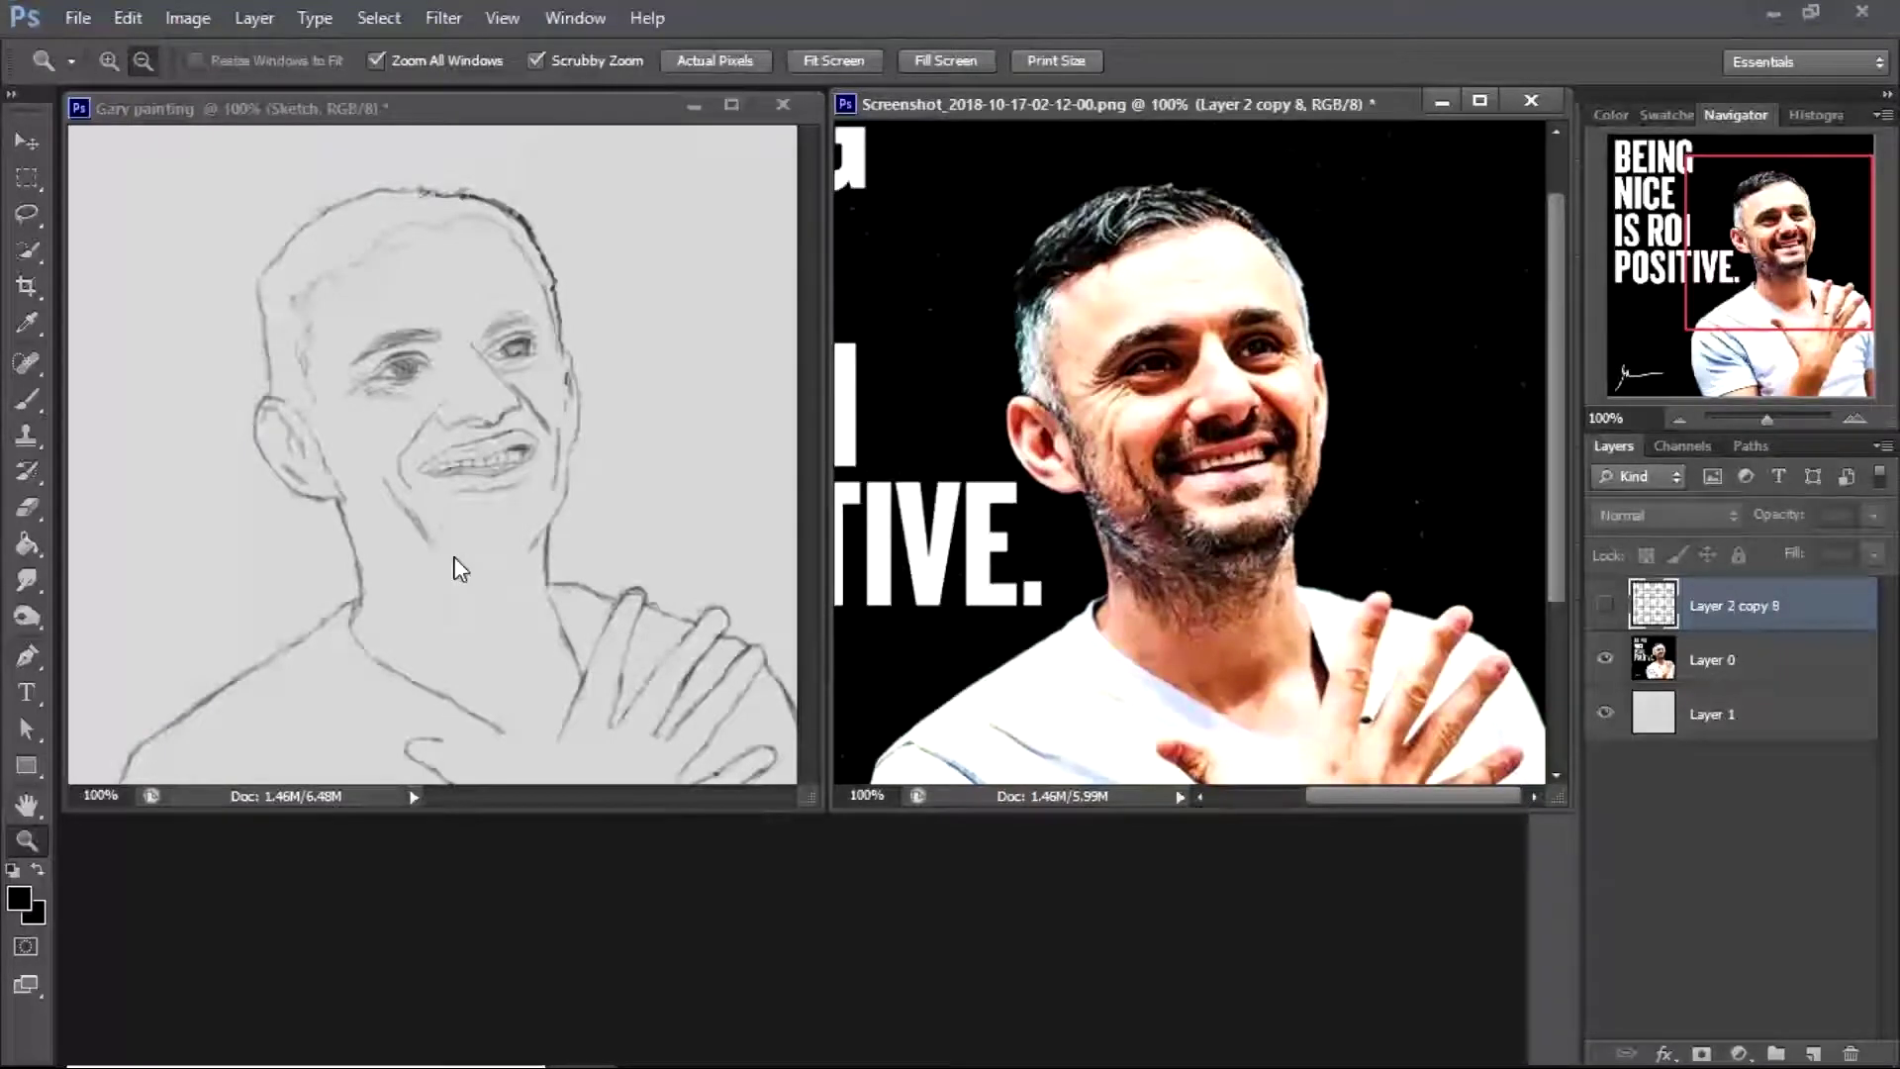
left_click(151, 103)
left_click_drag(451, 475, 508, 560)
Darken the teeth outlines, the lower mouth line and the lower lip's bottom edge with a 2 px brush
key("b")
mouse_move(434, 459)
left_mouse_down()
mouse_move(545, 436)
mouse_move(631, 453)
left_mouse_up()
mouse_move(404, 491)
left_mouse_down()
mouse_move(649, 465)
mouse_move(446, 505)
mouse_move(554, 535)
mouse_move(658, 493)
mouse_move(640, 495)
left_mouse_up()
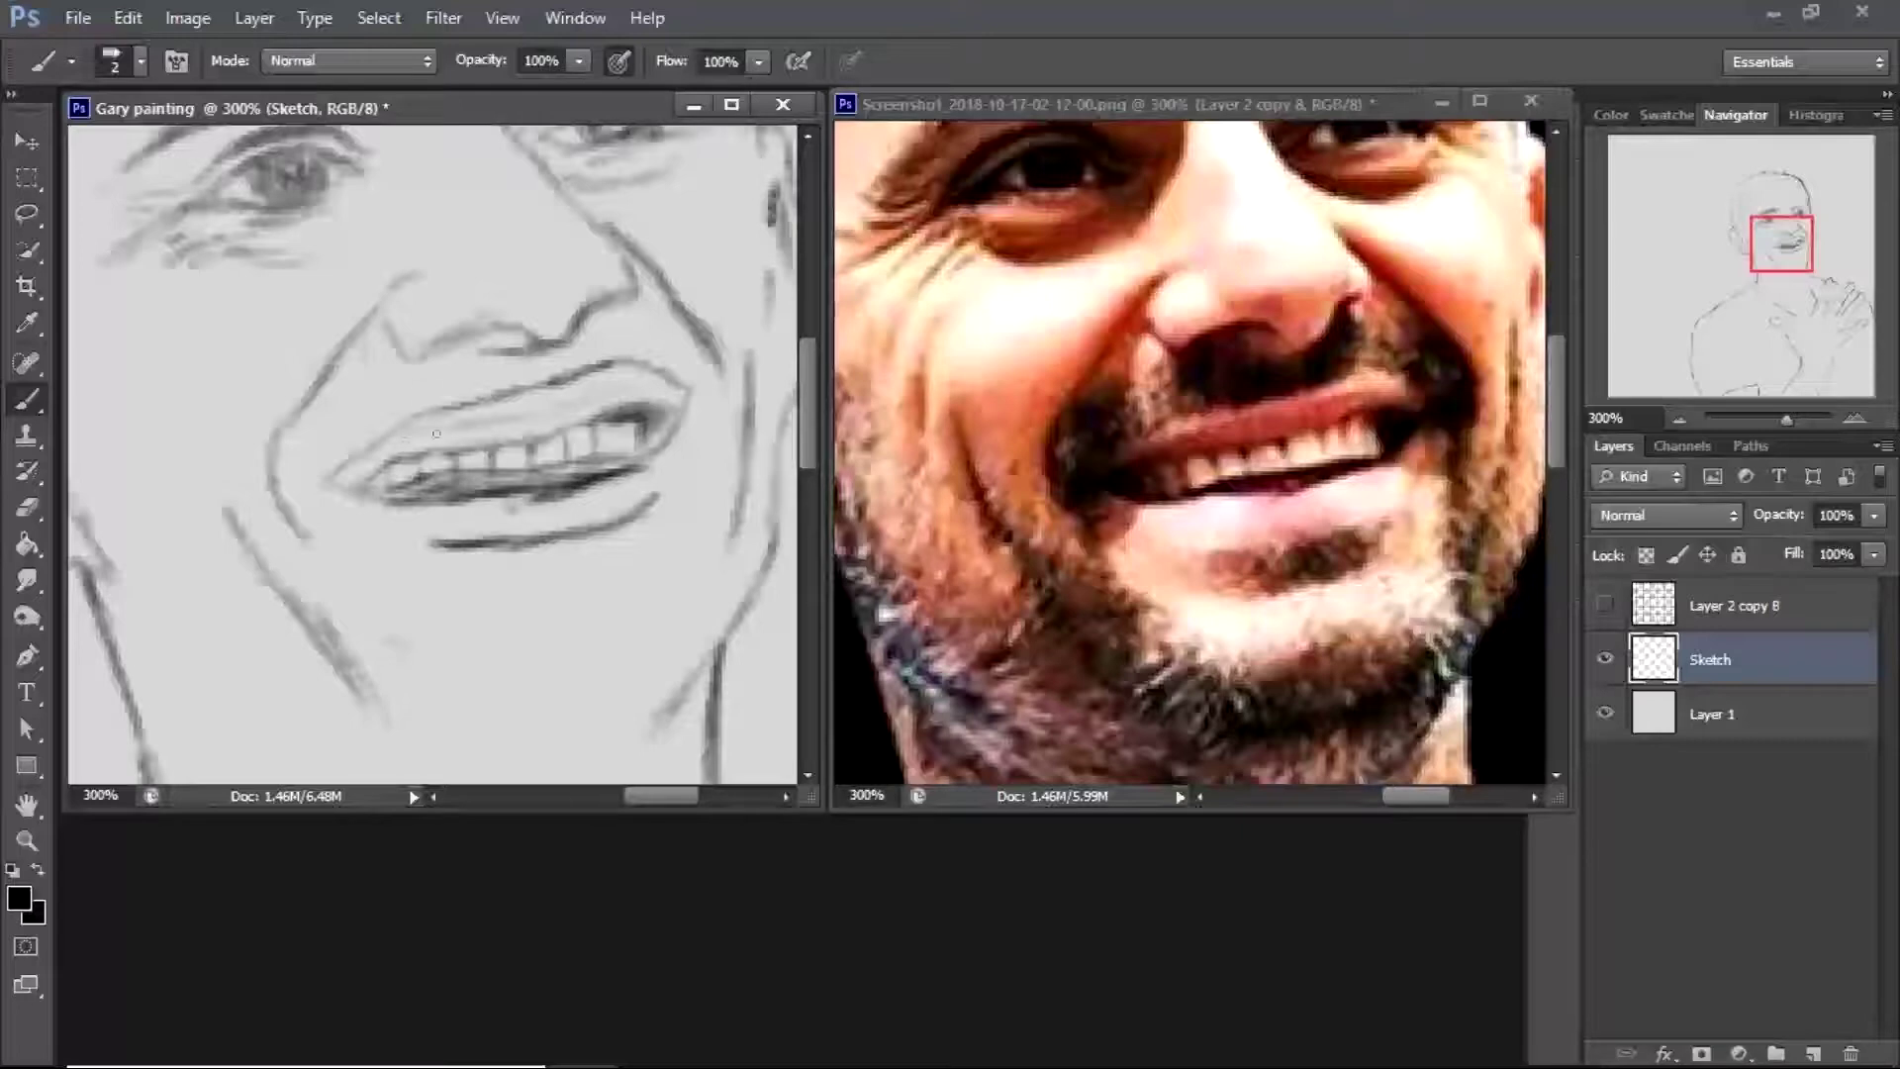
Erase the inner and upper contour lines of the upper lip with the 3 px Eraser
key("e")
key("b")
key("e")
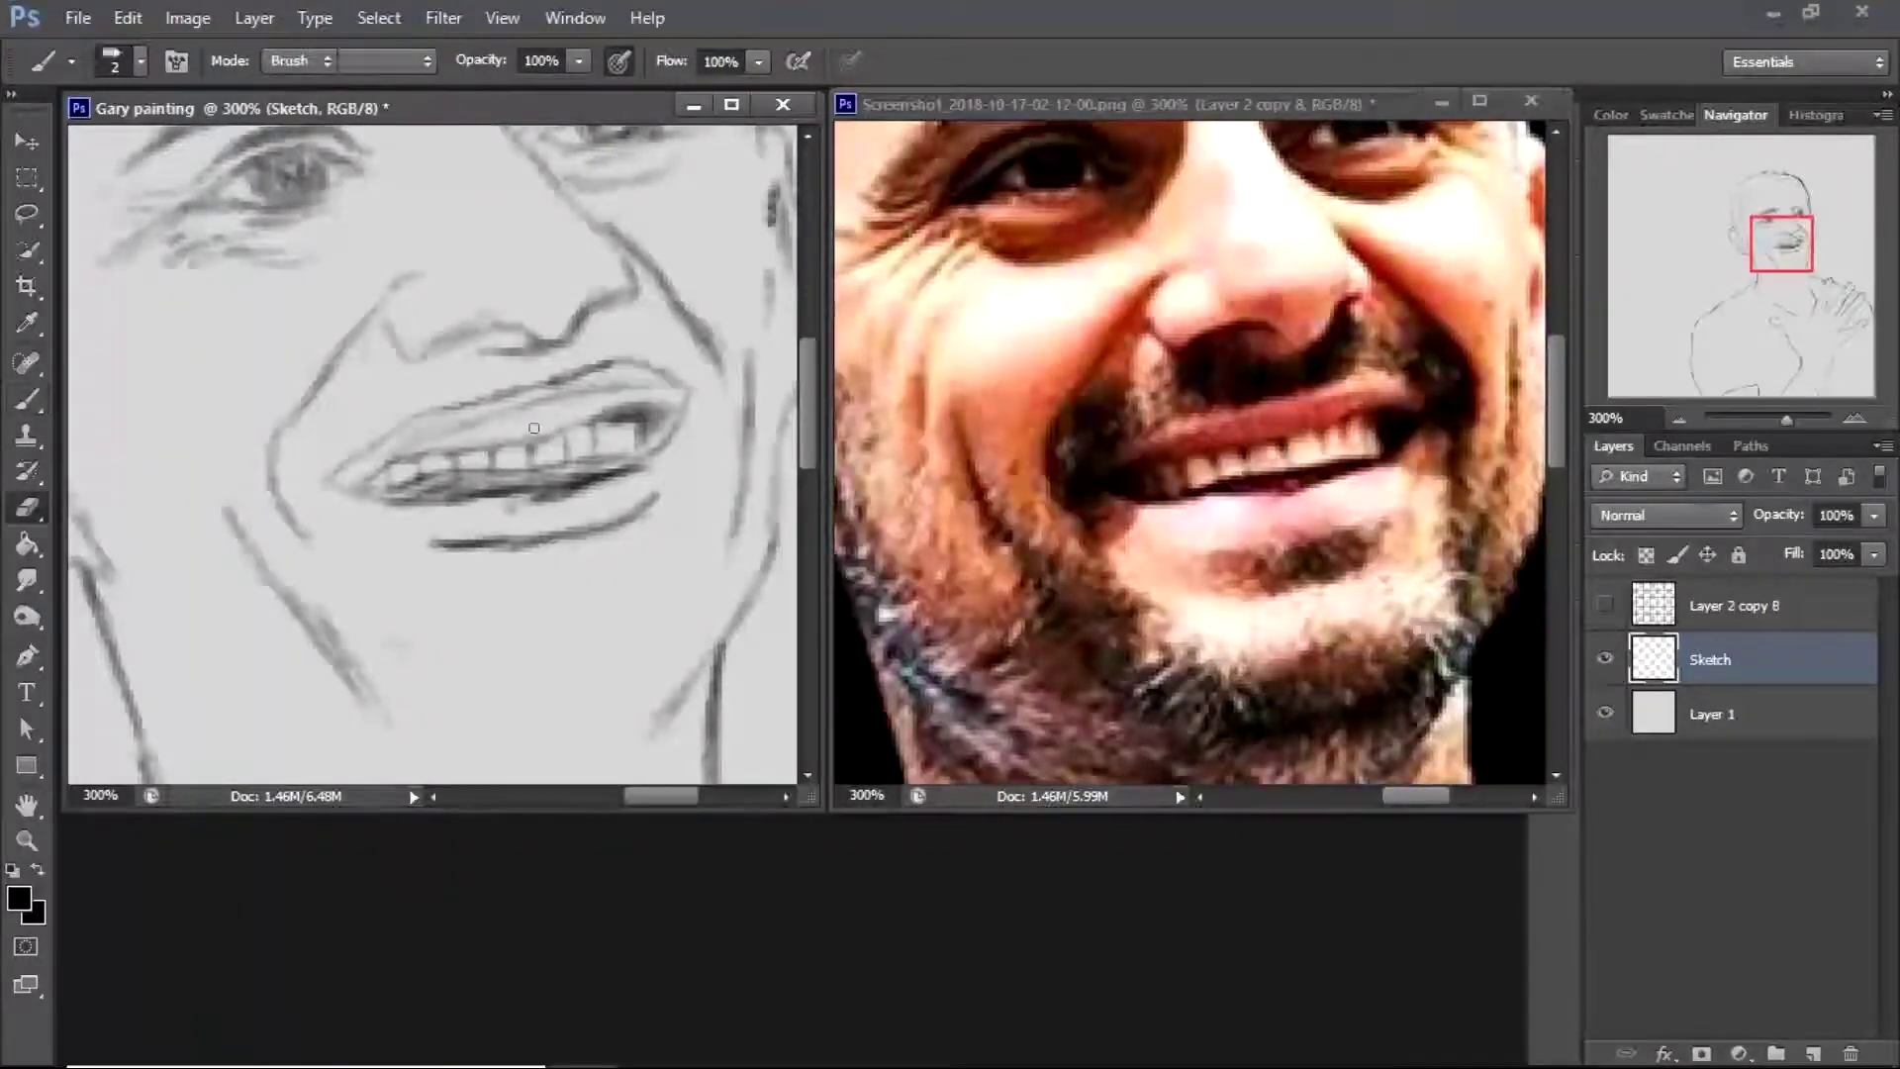
left_click_drag(534, 427, 612, 388)
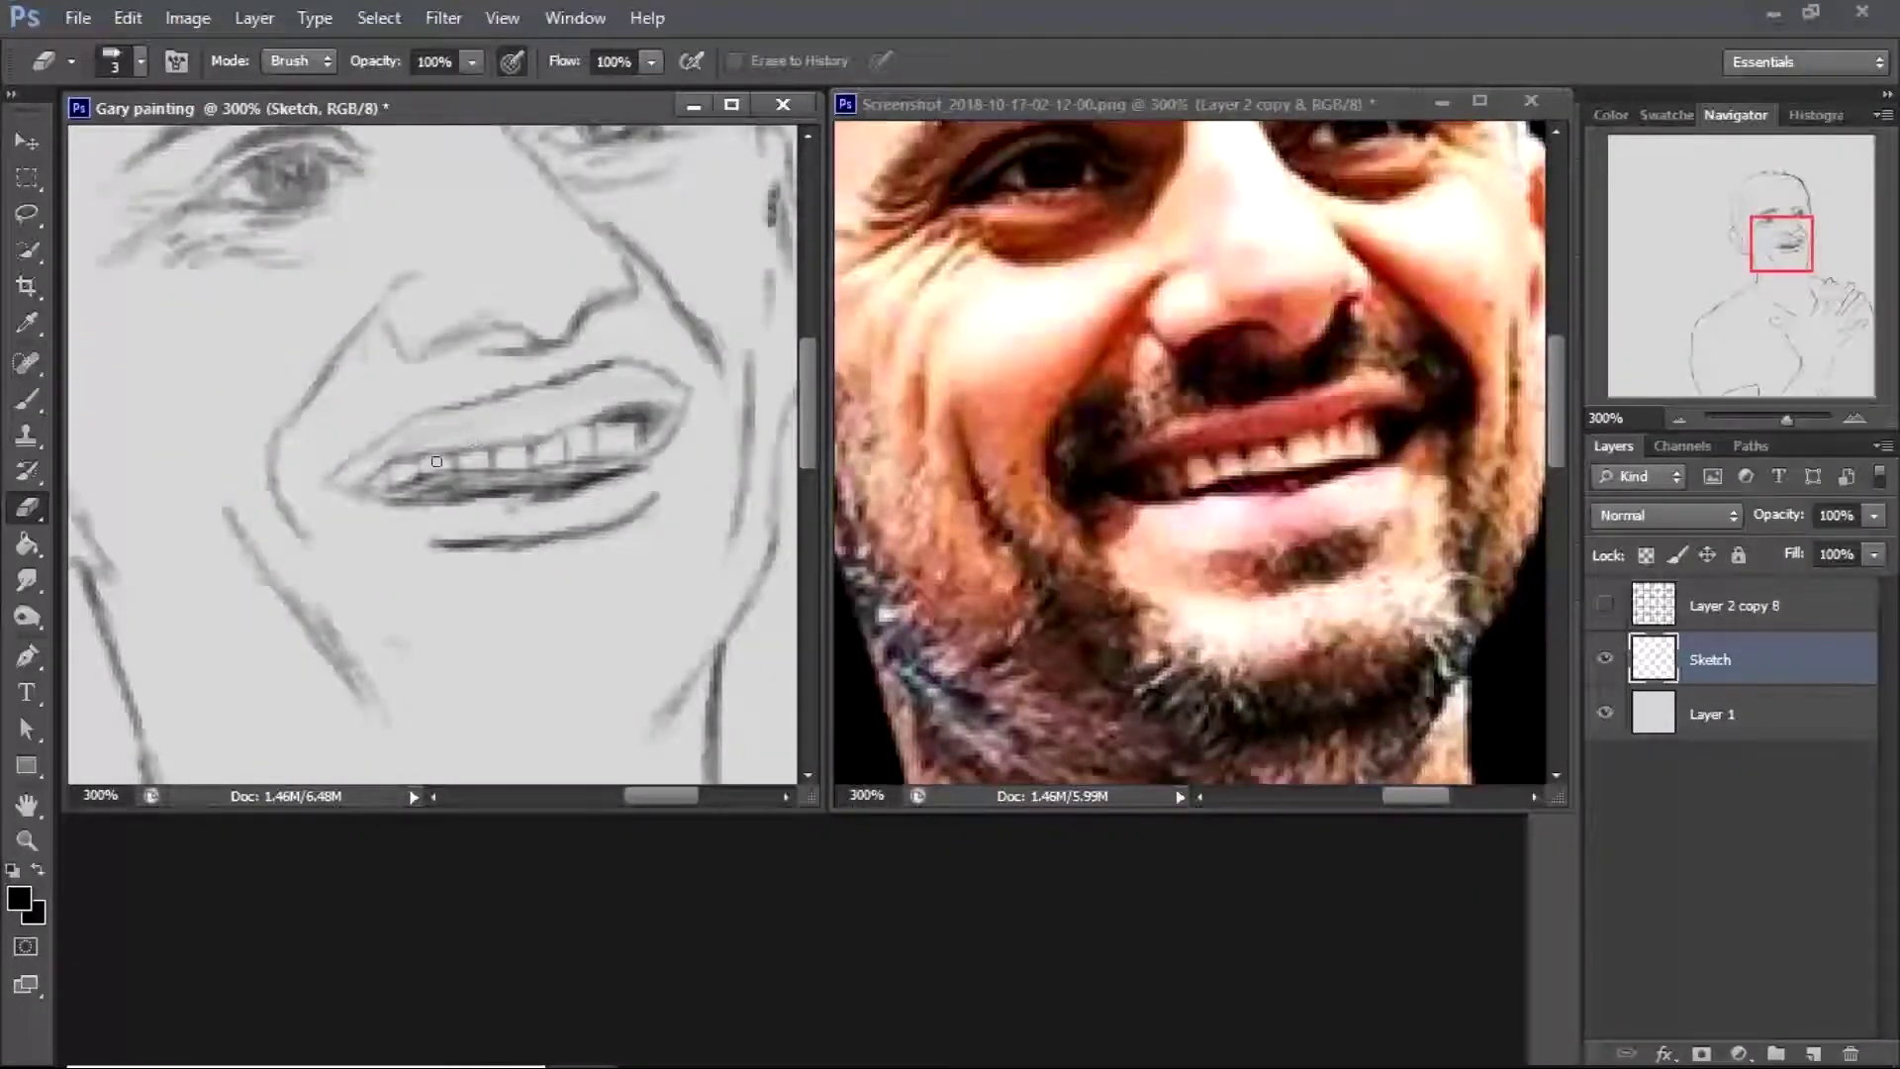
key("b")
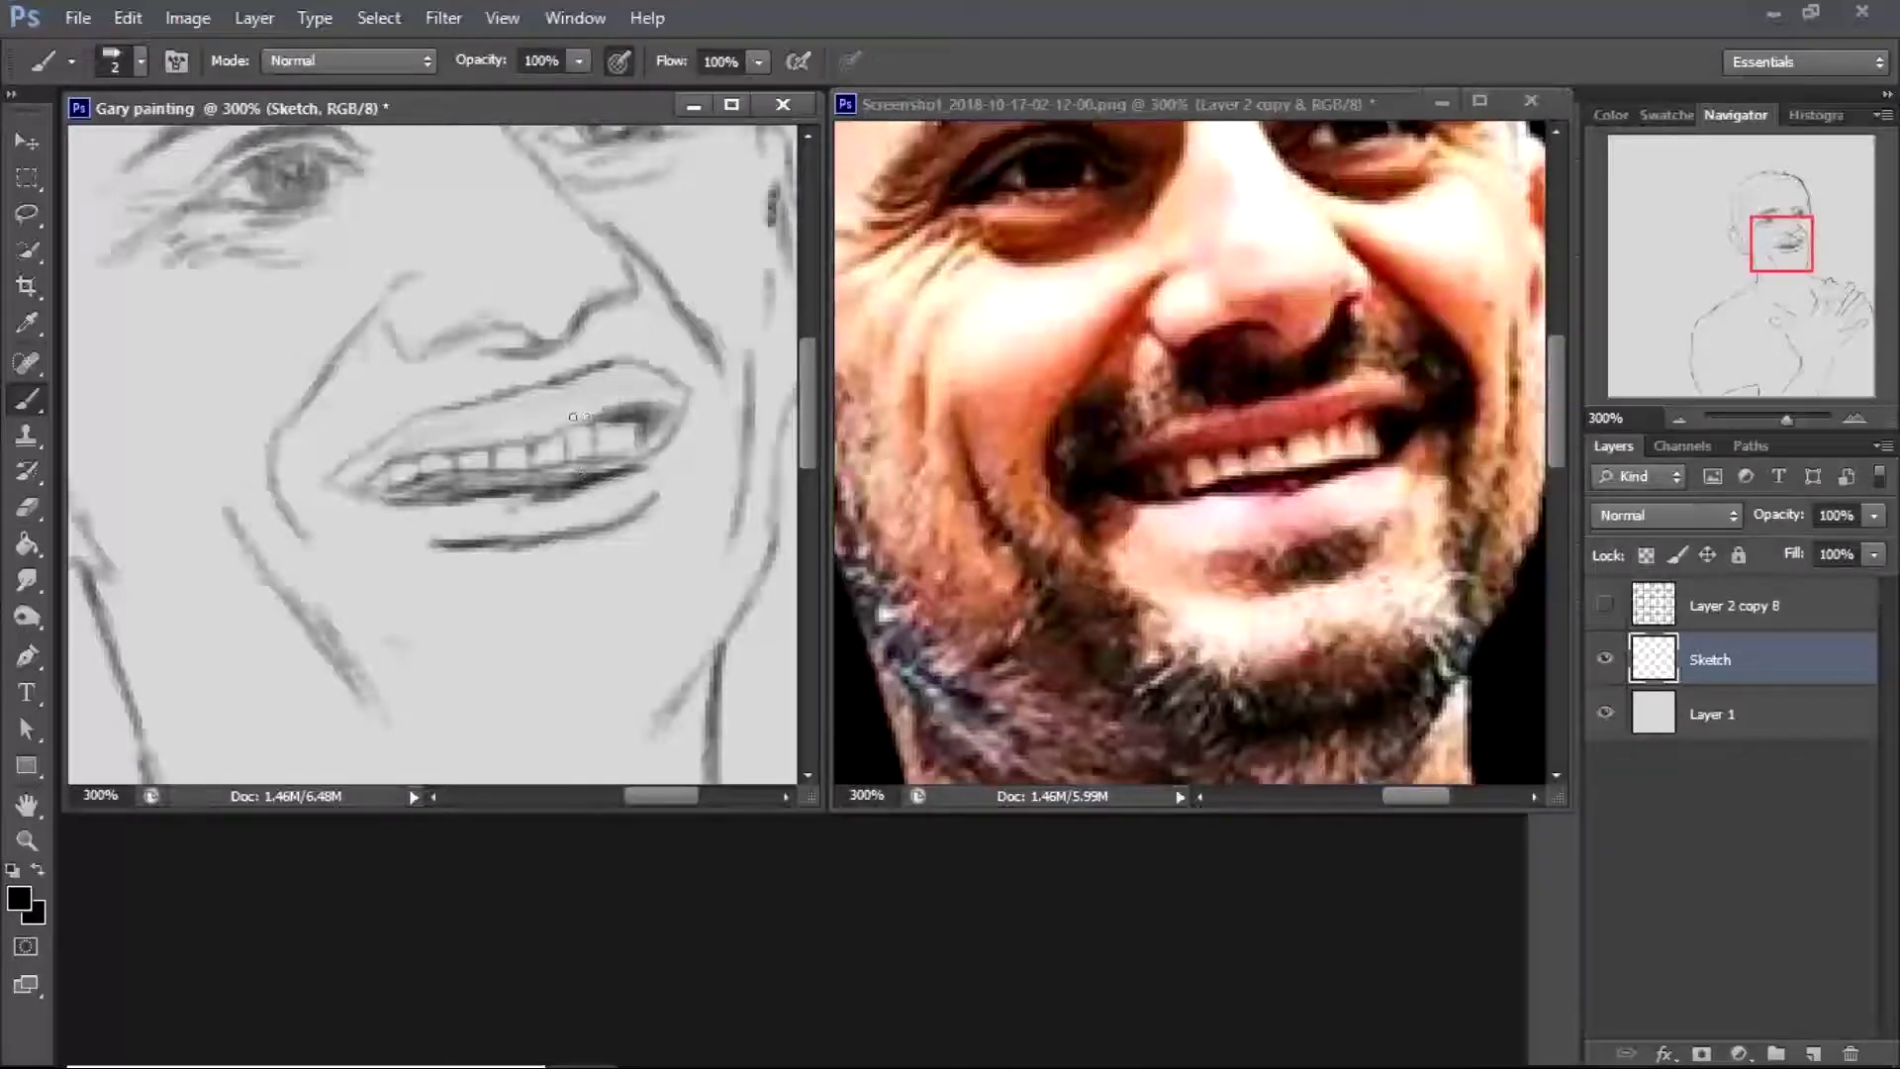
key("e")
left_click_drag(445, 413, 562, 379)
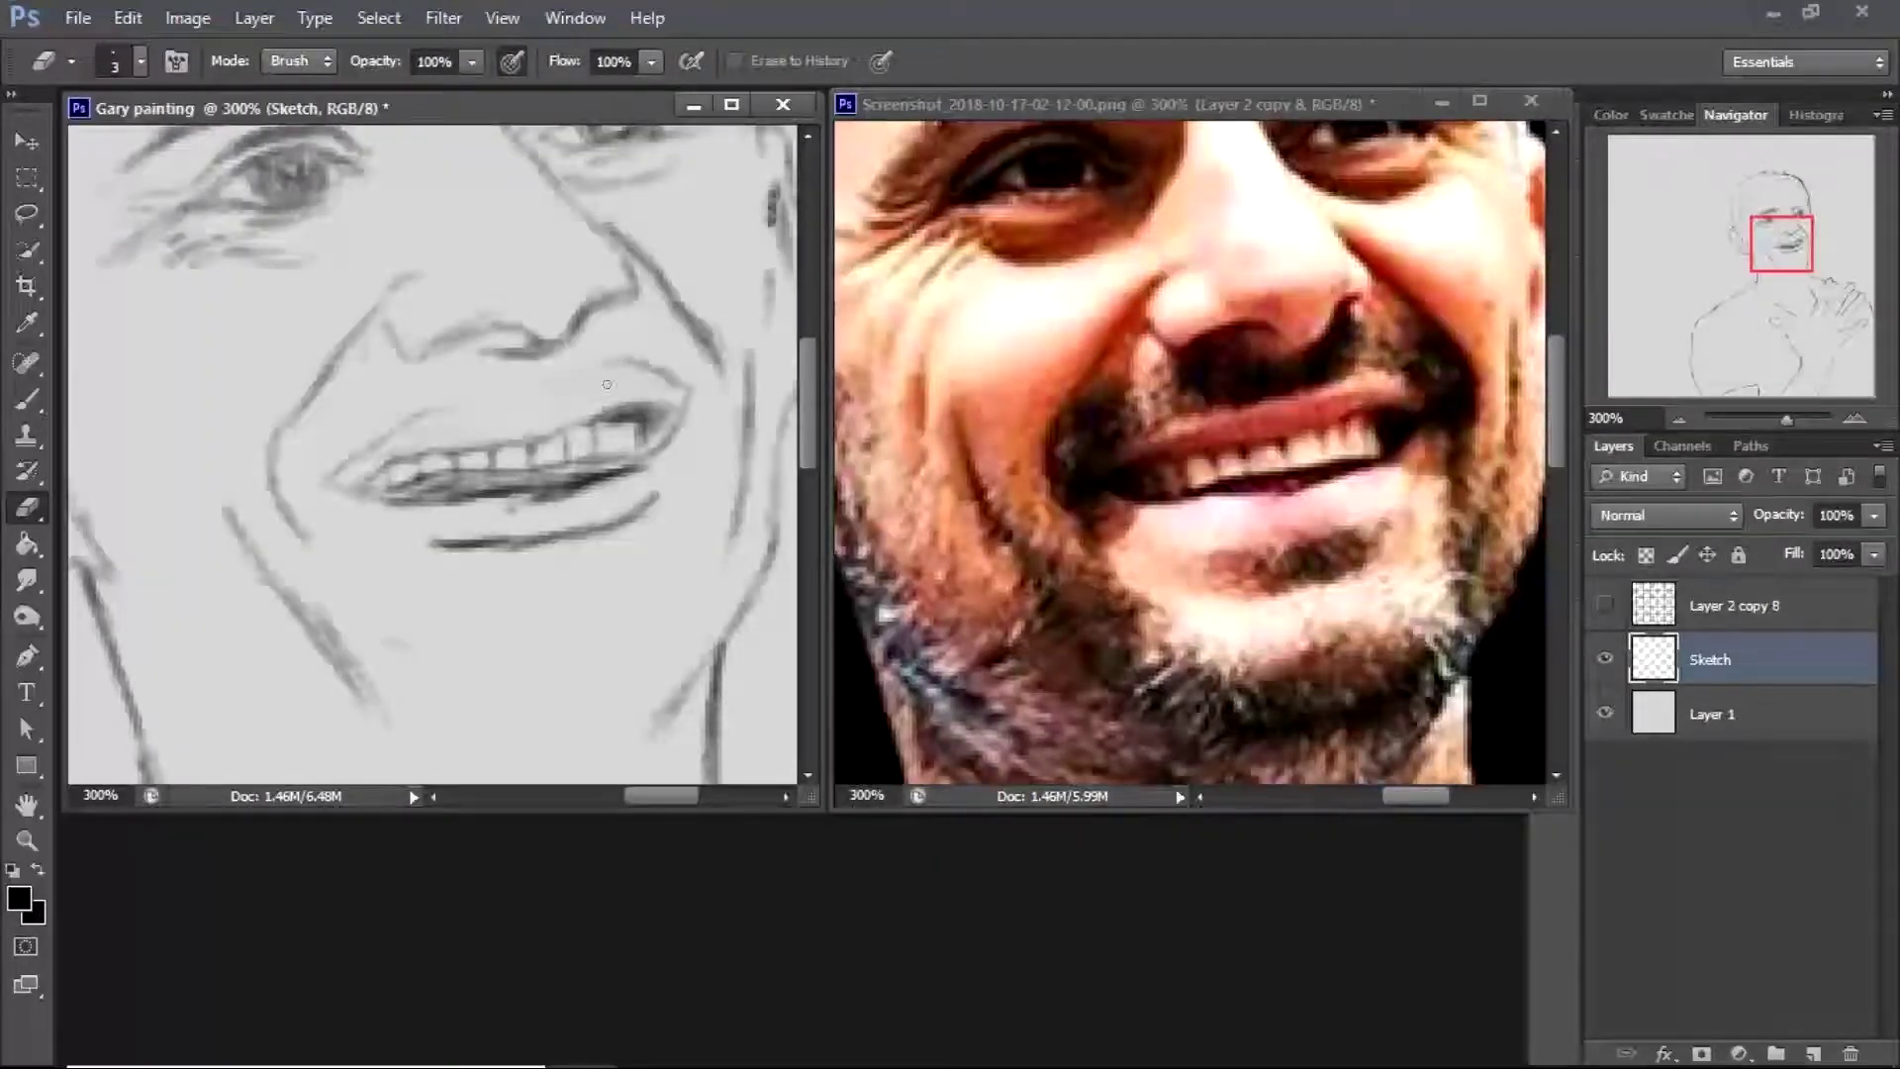
Redraw the upper lip's contour above the teeth with the 2 px brush
key("b")
left_click_drag(430, 417, 663, 363)
left_click_drag(550, 391, 633, 364)
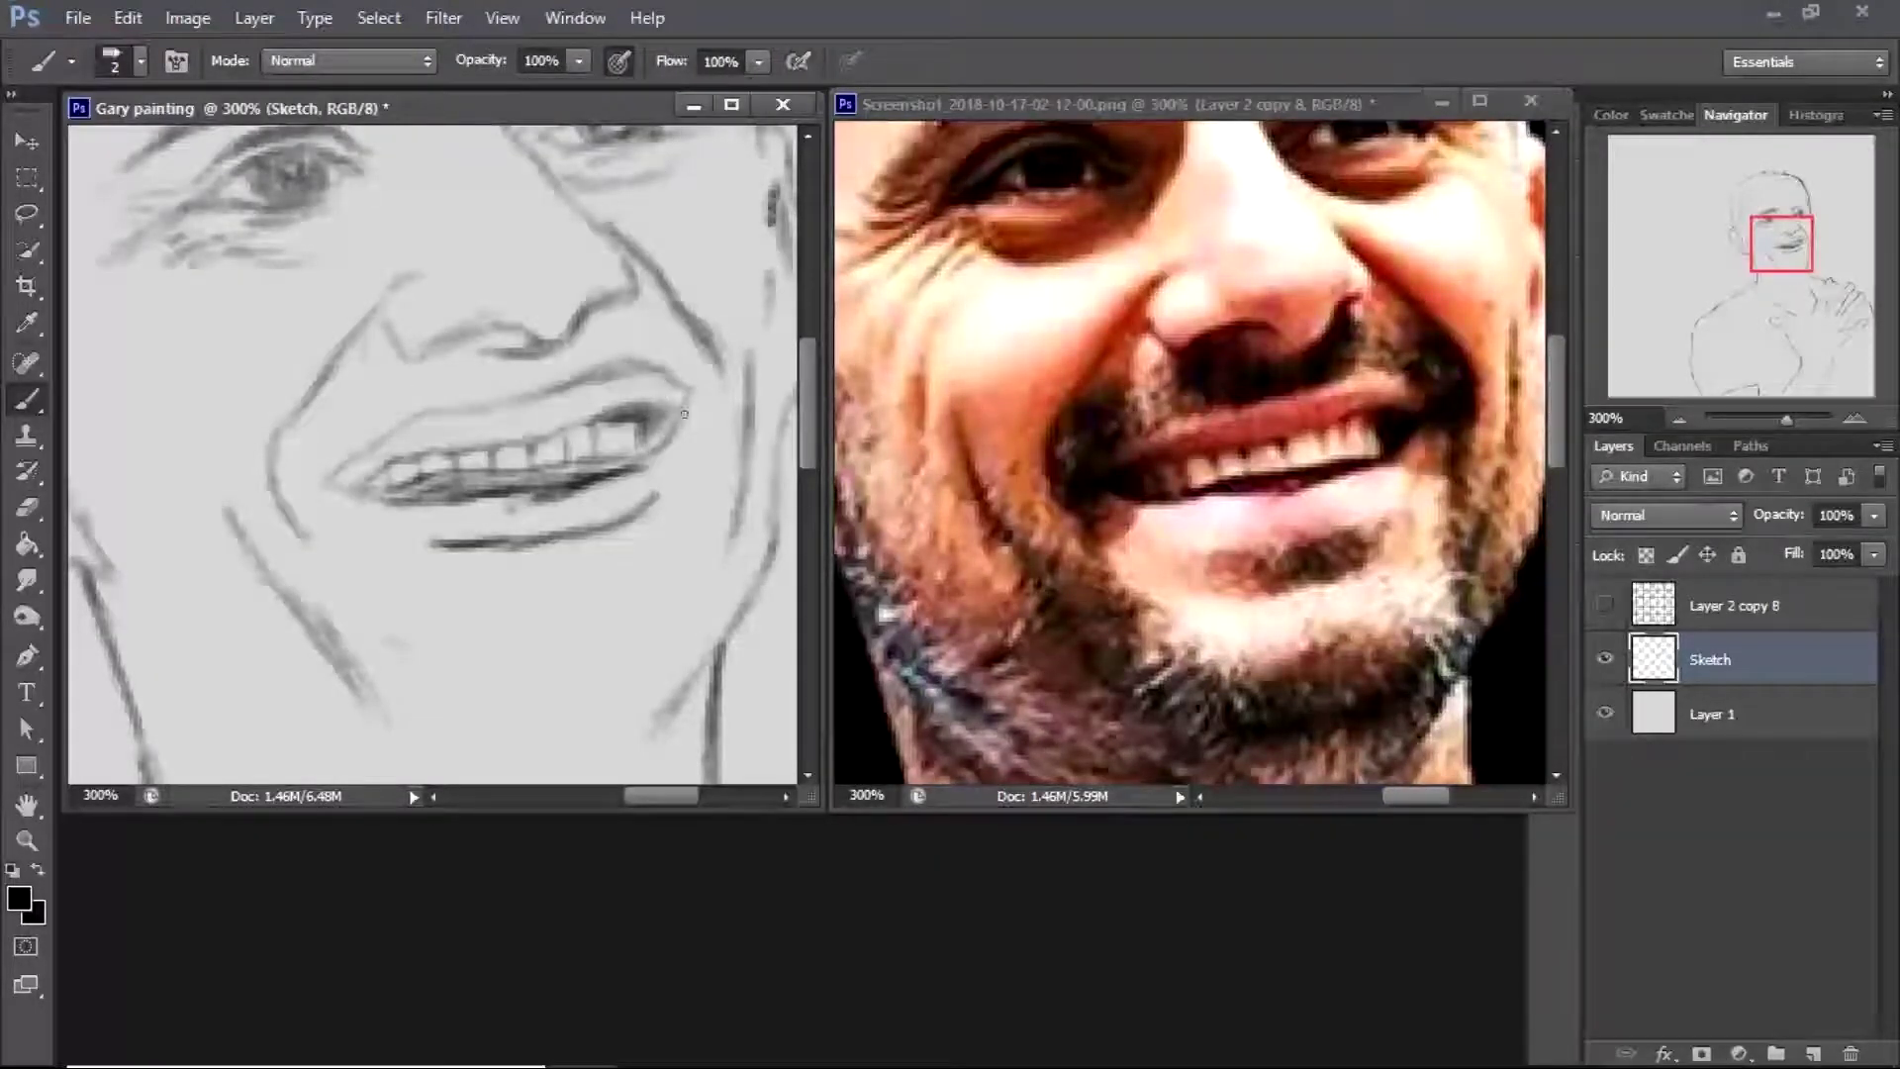
key("e")
key("b")
mouse_move(505, 402)
left_mouse_down()
mouse_move(455, 414)
mouse_move(690, 362)
left_mouse_up()
key("e")
key("b")
mouse_move(572, 390)
left_mouse_down()
mouse_move(675, 369)
mouse_move(401, 435)
left_mouse_up()
Wipe out the upper lip's contour with a 7 px Eraser and redraw it against the visible grid with the 2 px brush
key("e")
left_click(1605, 605)
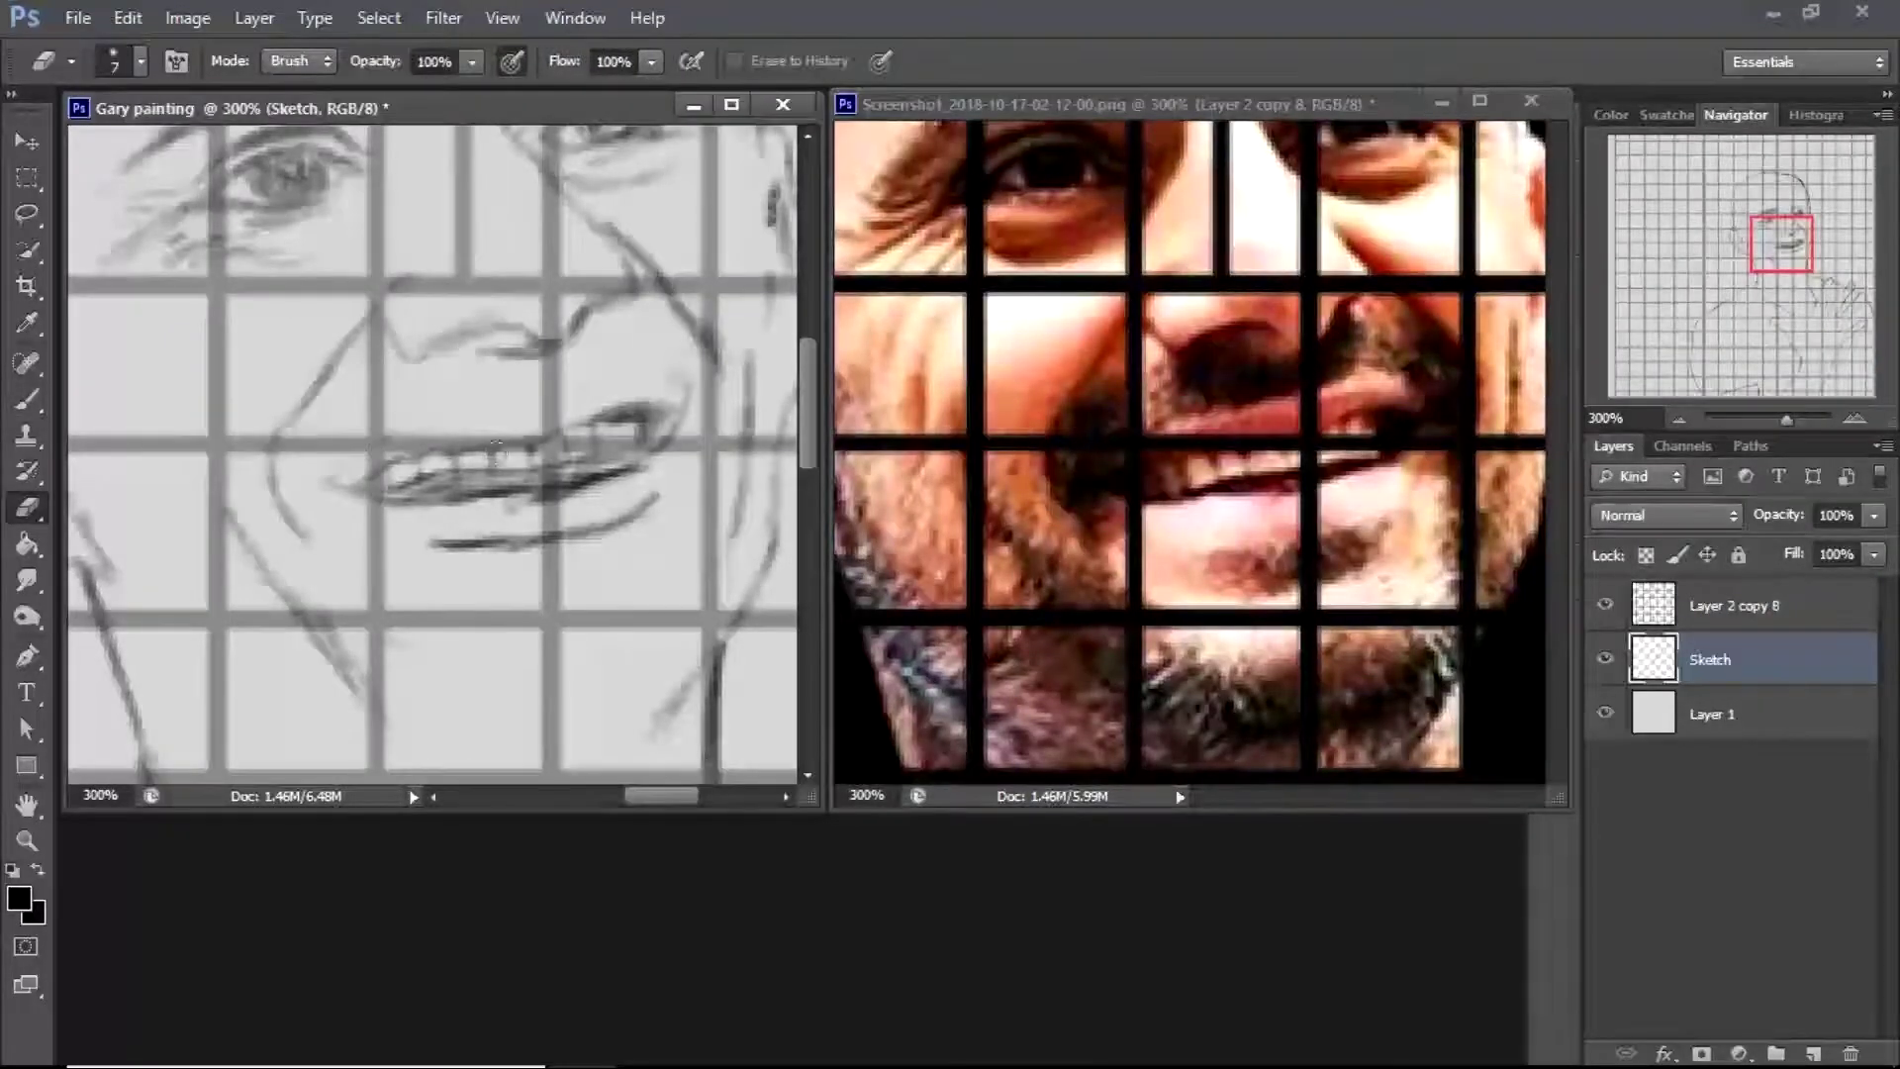
key("b")
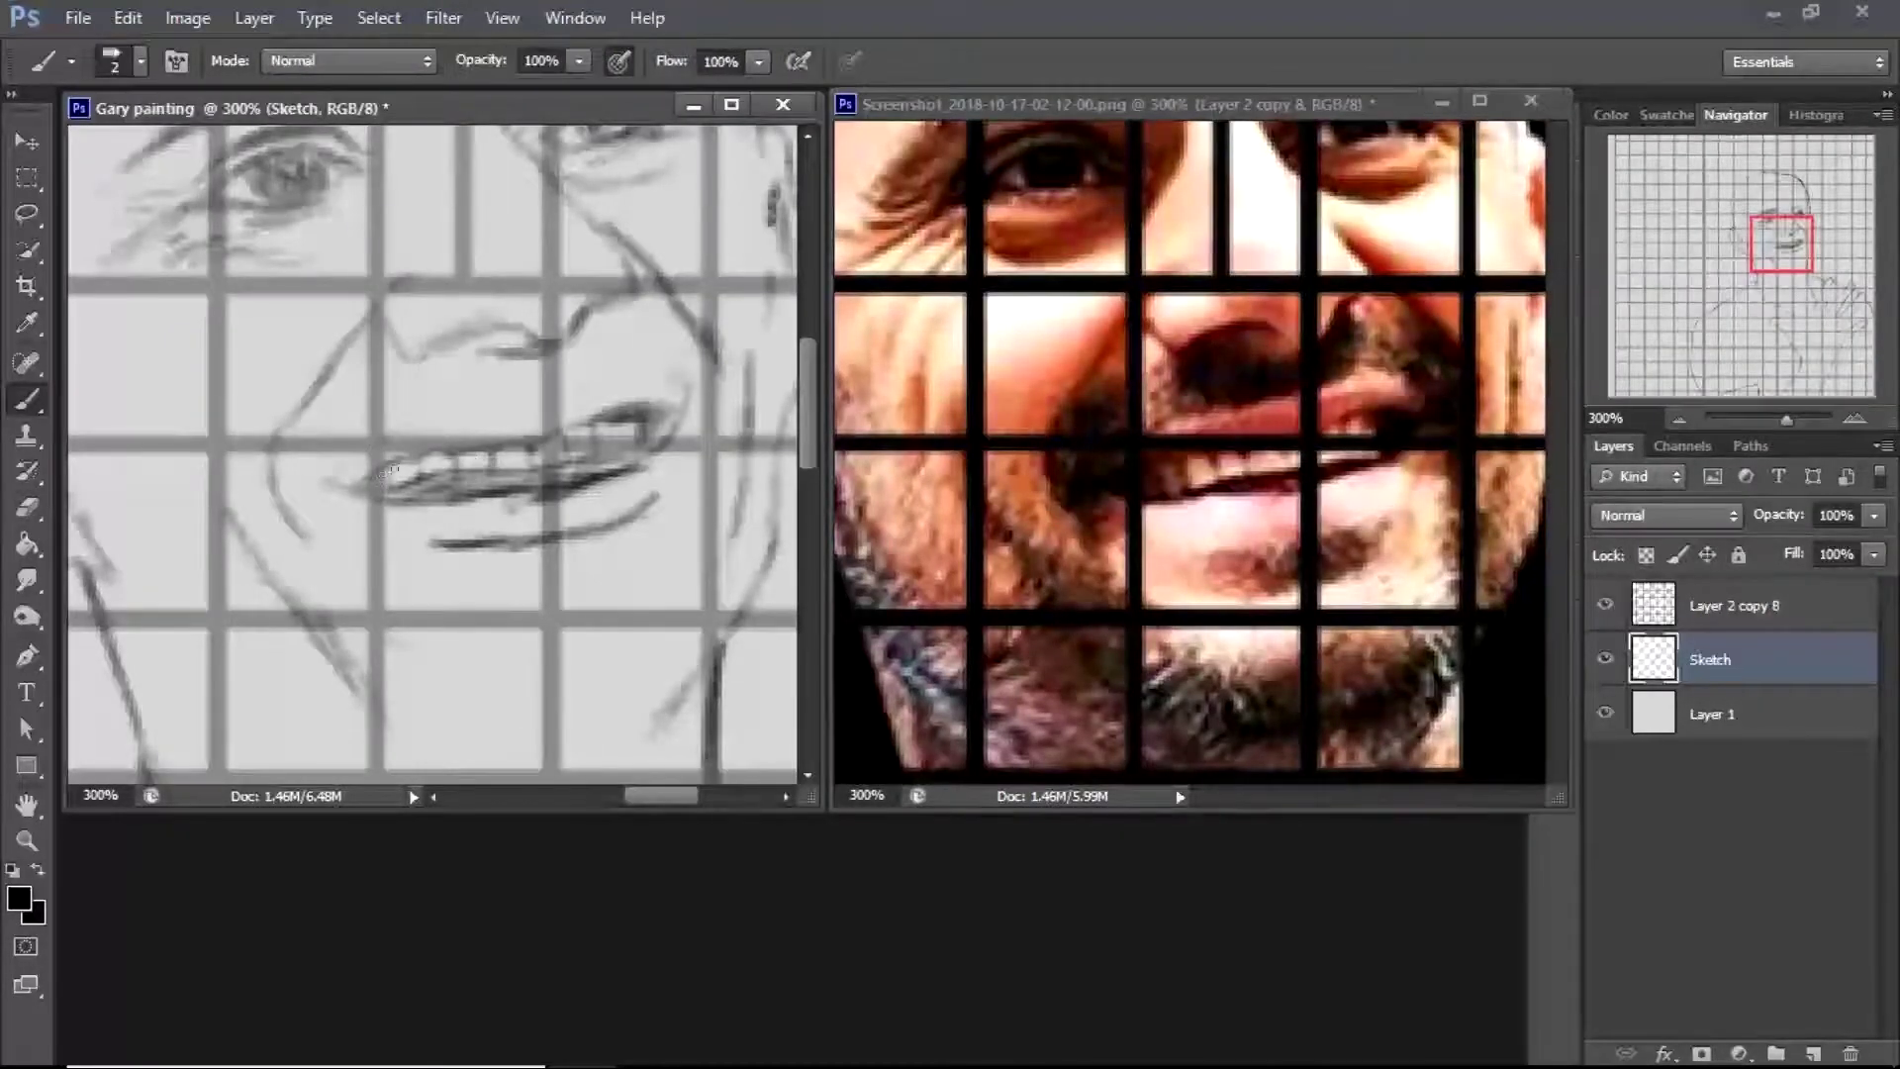
left_click_drag(377, 450, 465, 418)
left_click_drag(615, 370, 701, 398)
mouse_move(436, 417)
left_mouse_down()
mouse_move(559, 404)
mouse_move(379, 443)
left_mouse_up()
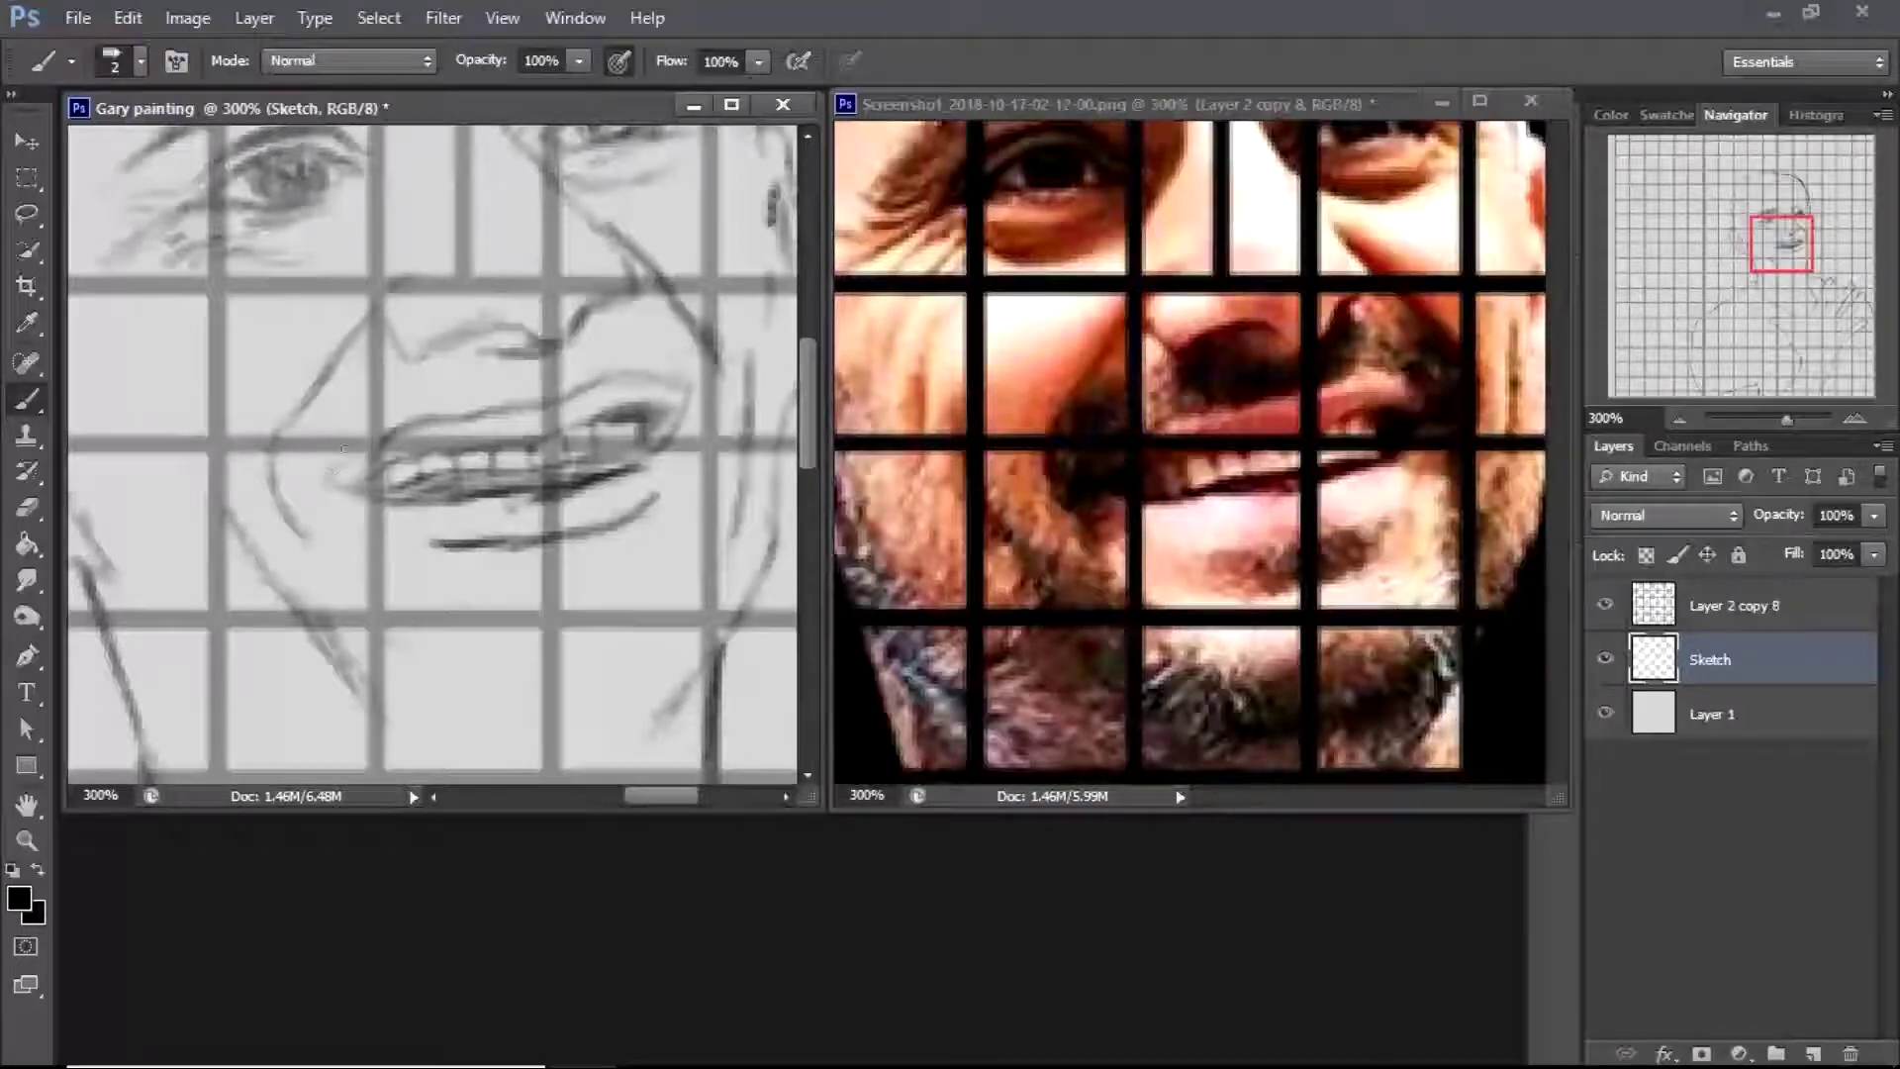
Round off the upper lip's far corner and strengthen the near mouth corner with the 2 px brush
key("e")
key("z")
key("ctrl+1")
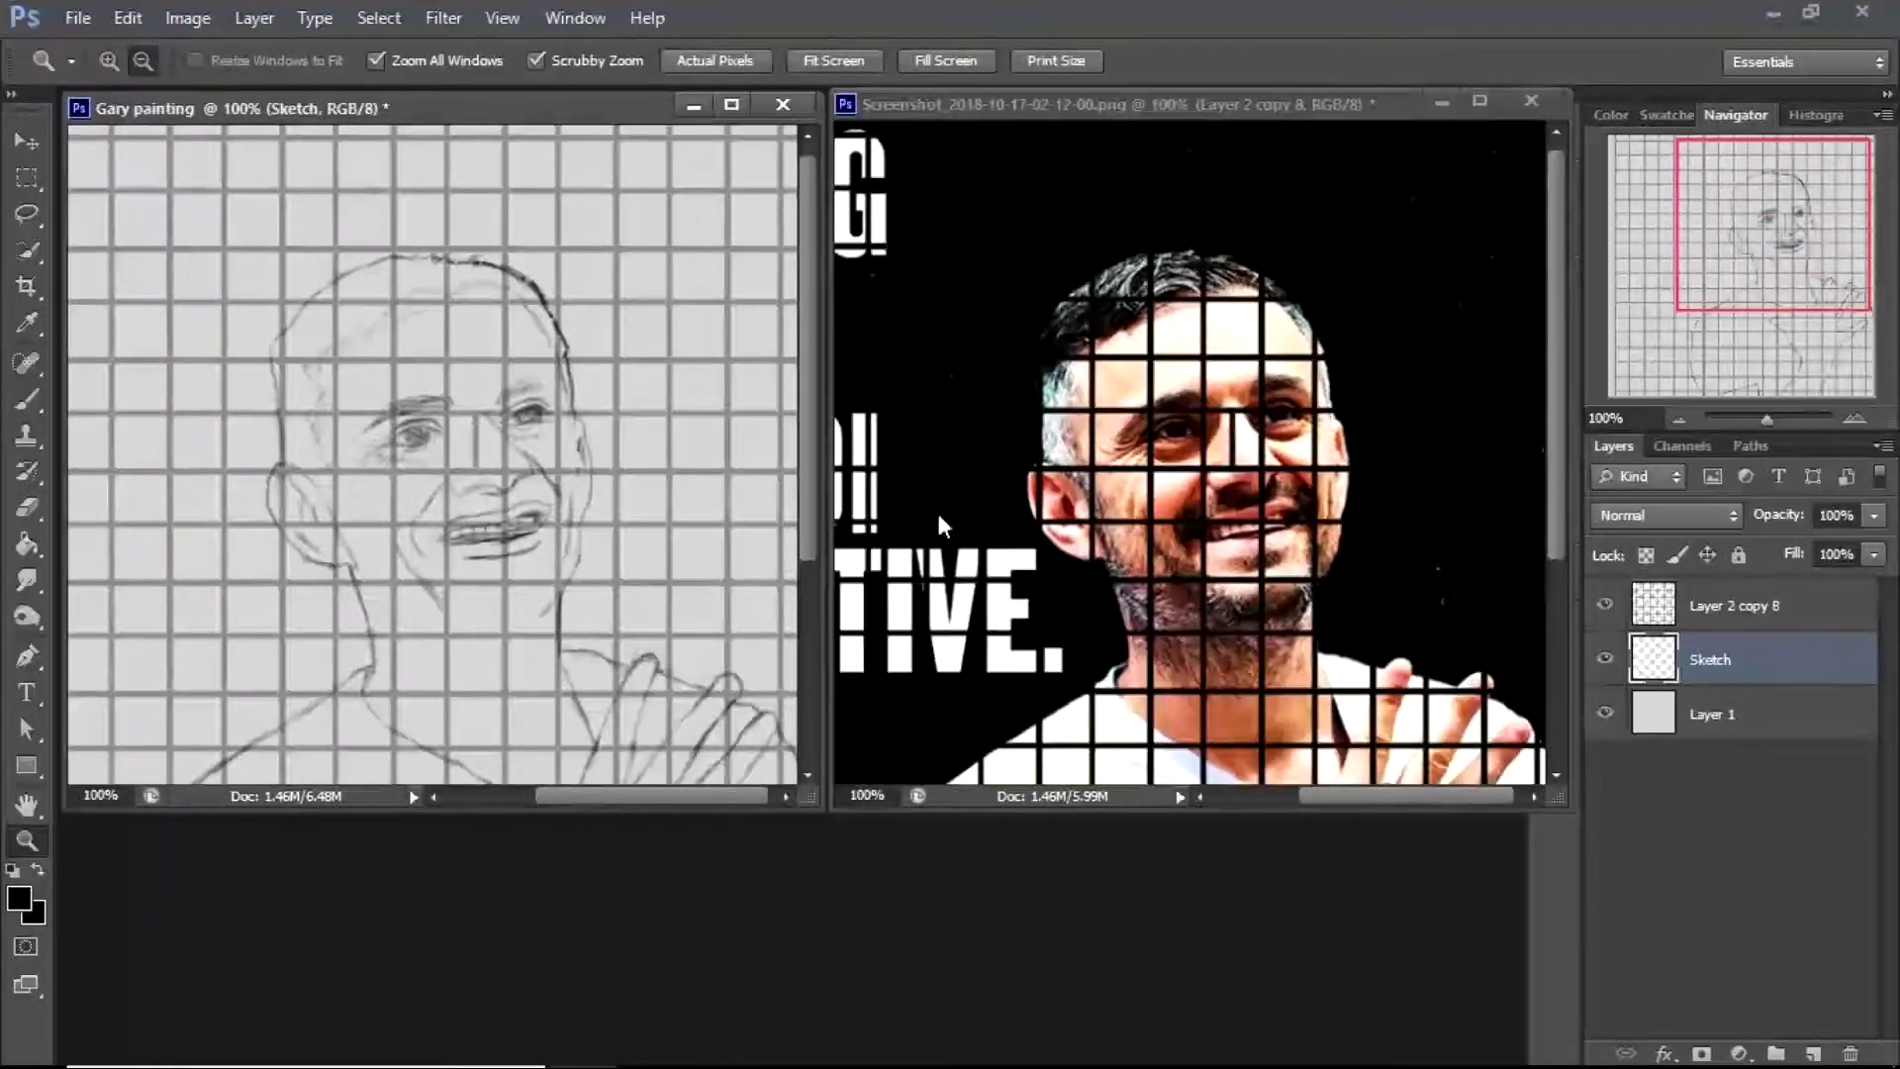
left_click(516, 632)
key("e")
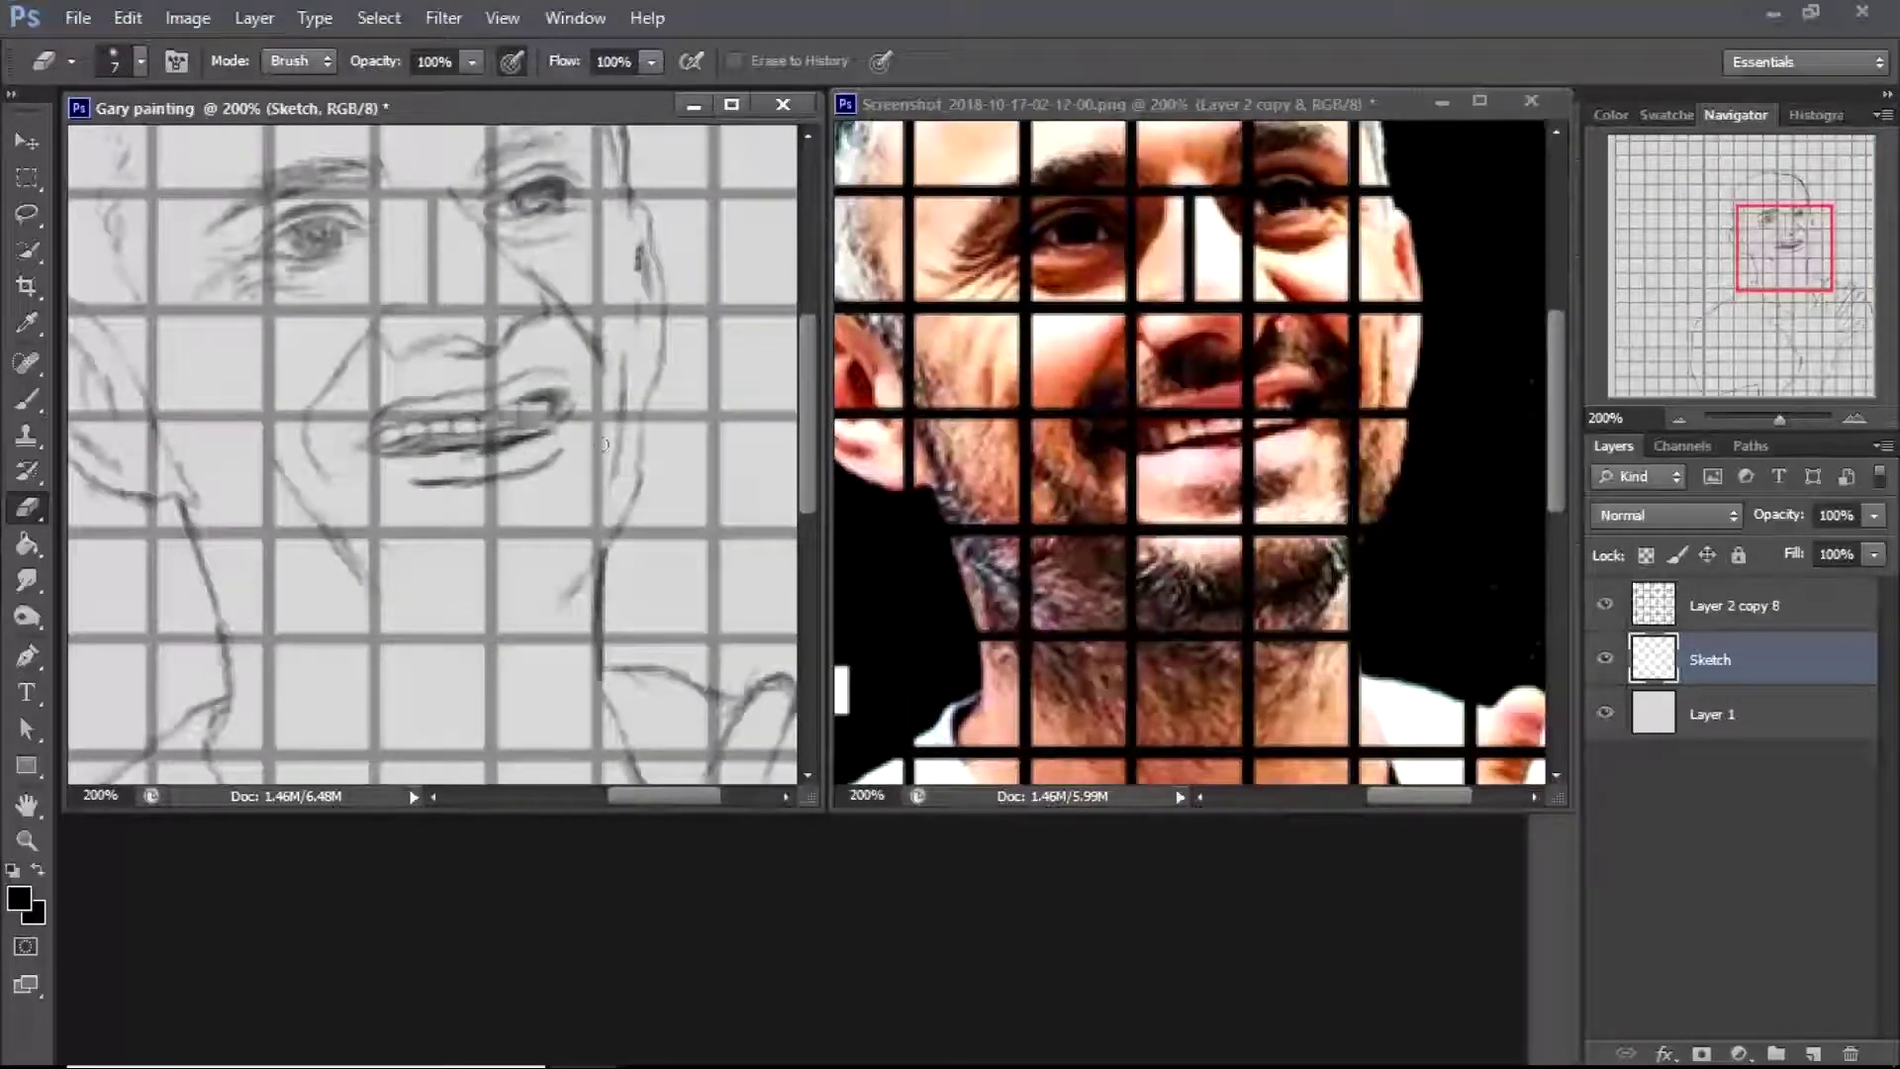
key("b")
mouse_move(559, 373)
left_mouse_down()
mouse_move(557, 398)
mouse_move(536, 376)
left_mouse_up()
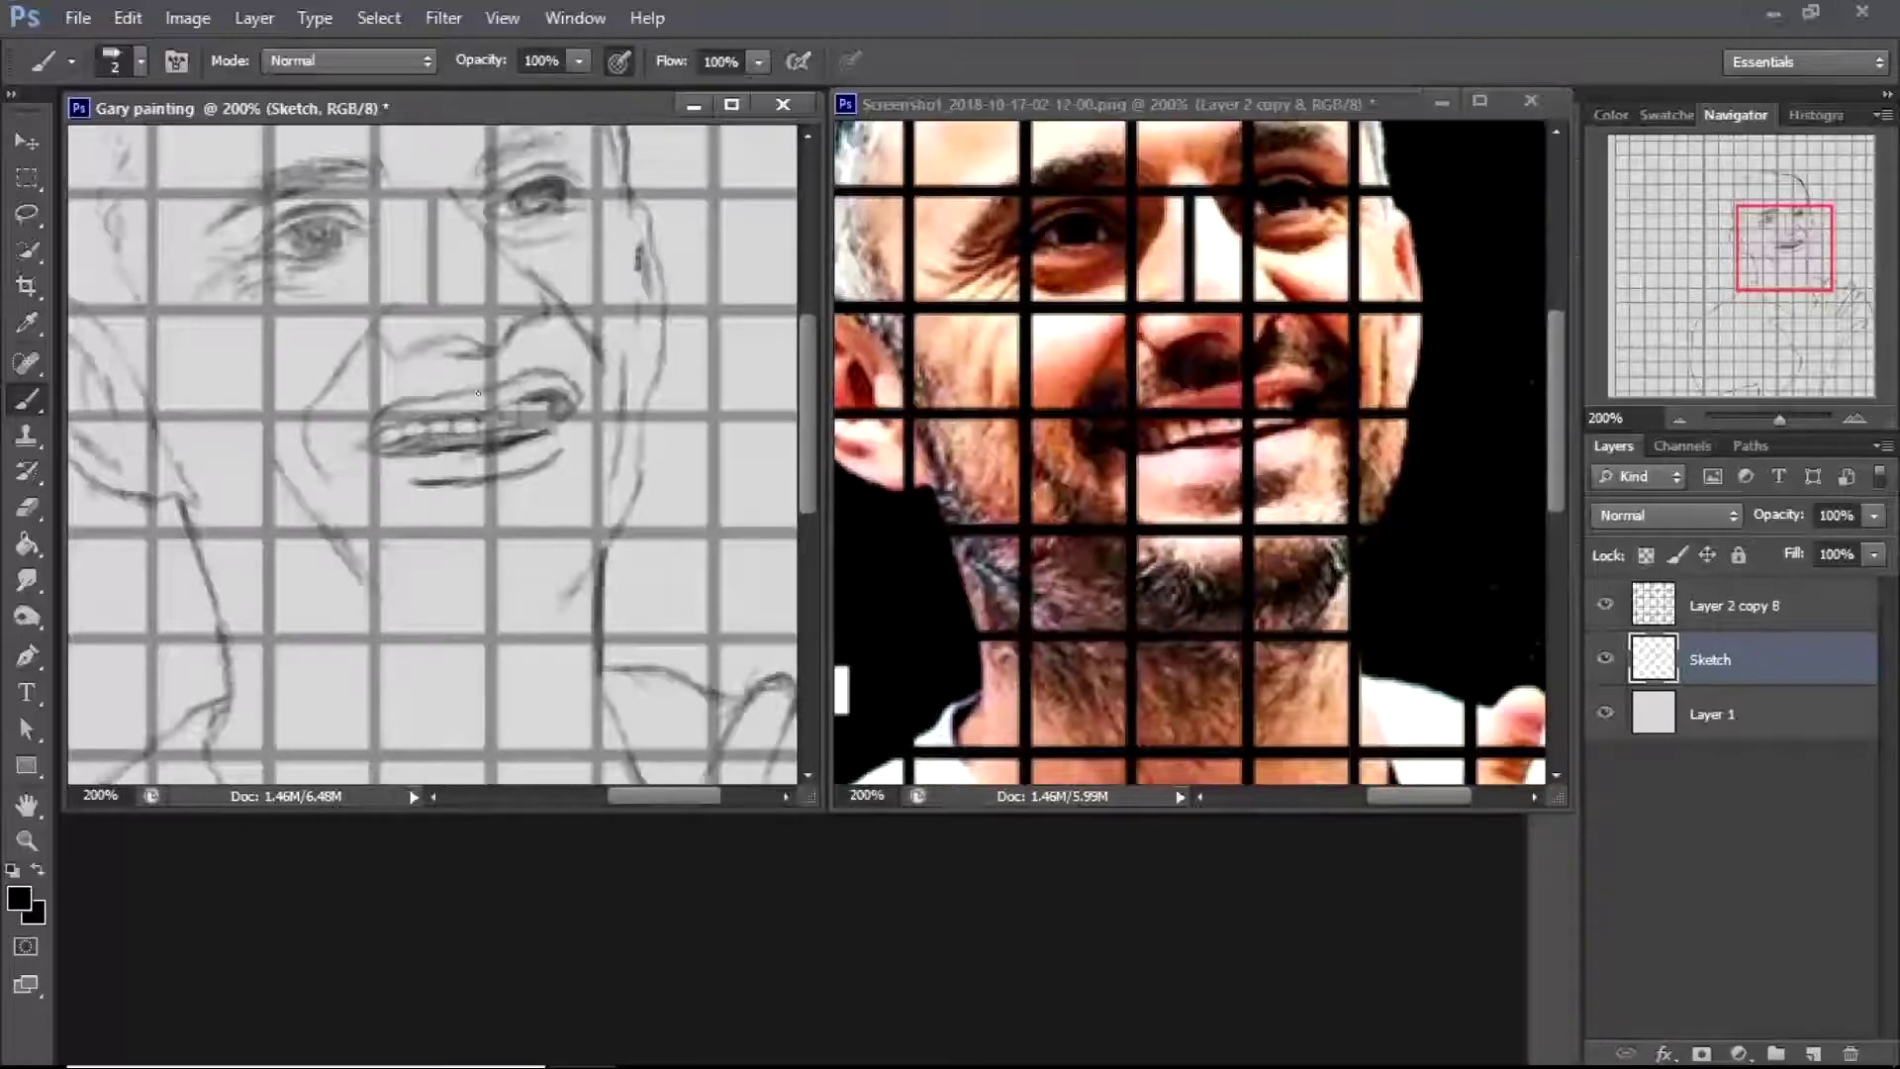
mouse_move(375, 430)
left_mouse_down()
mouse_move(510, 401)
mouse_move(470, 416)
left_mouse_up()
Erase the heavy line below the lower lip and redraw its edge more lightly
key("e")
mouse_move(421, 483)
left_mouse_down()
mouse_move(558, 455)
mouse_move(476, 485)
mouse_move(492, 499)
mouse_move(438, 485)
mouse_move(406, 512)
mouse_move(465, 483)
left_mouse_up()
key("b")
left_click_drag(564, 444, 520, 477)
Set the grid layer to 100% opacity and darken the mouth opening on the Sketch layer with the 2 px brush
key("e")
key("b")
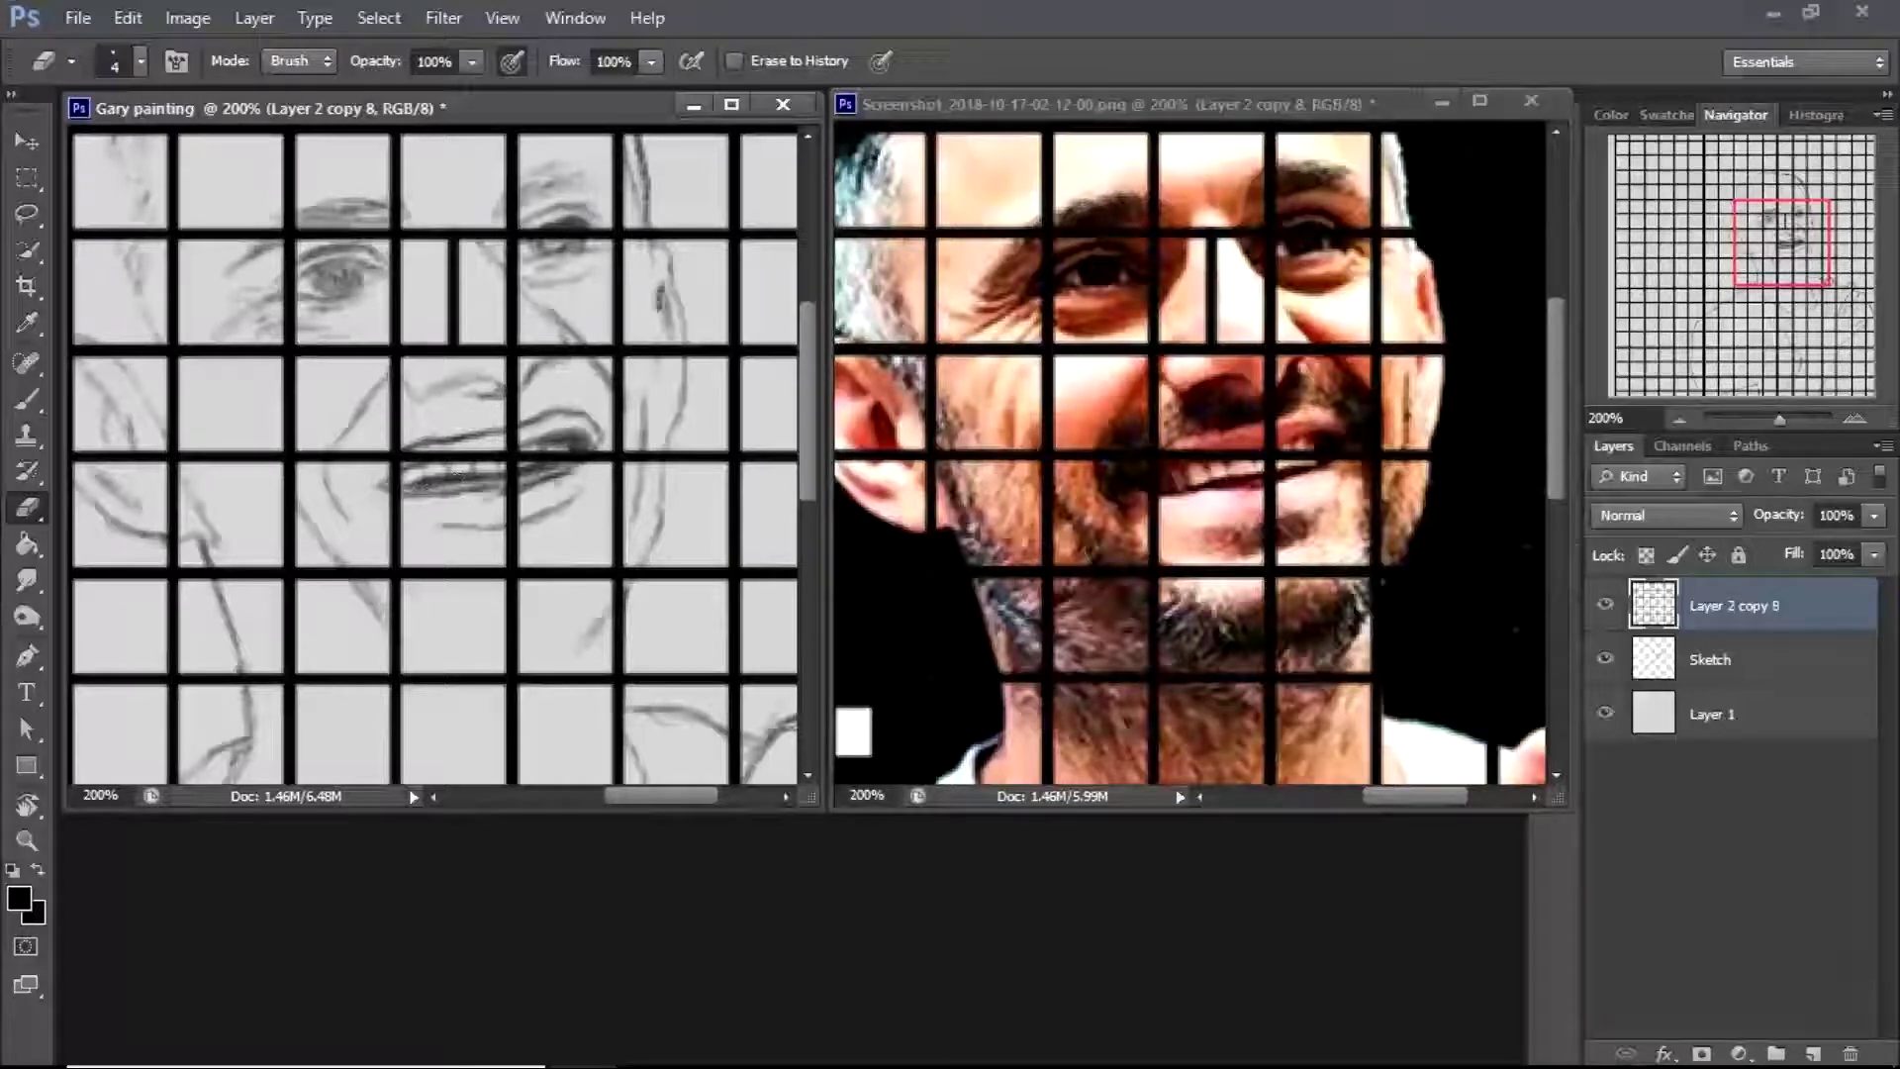
key("alt+bracketleft")
key("b")
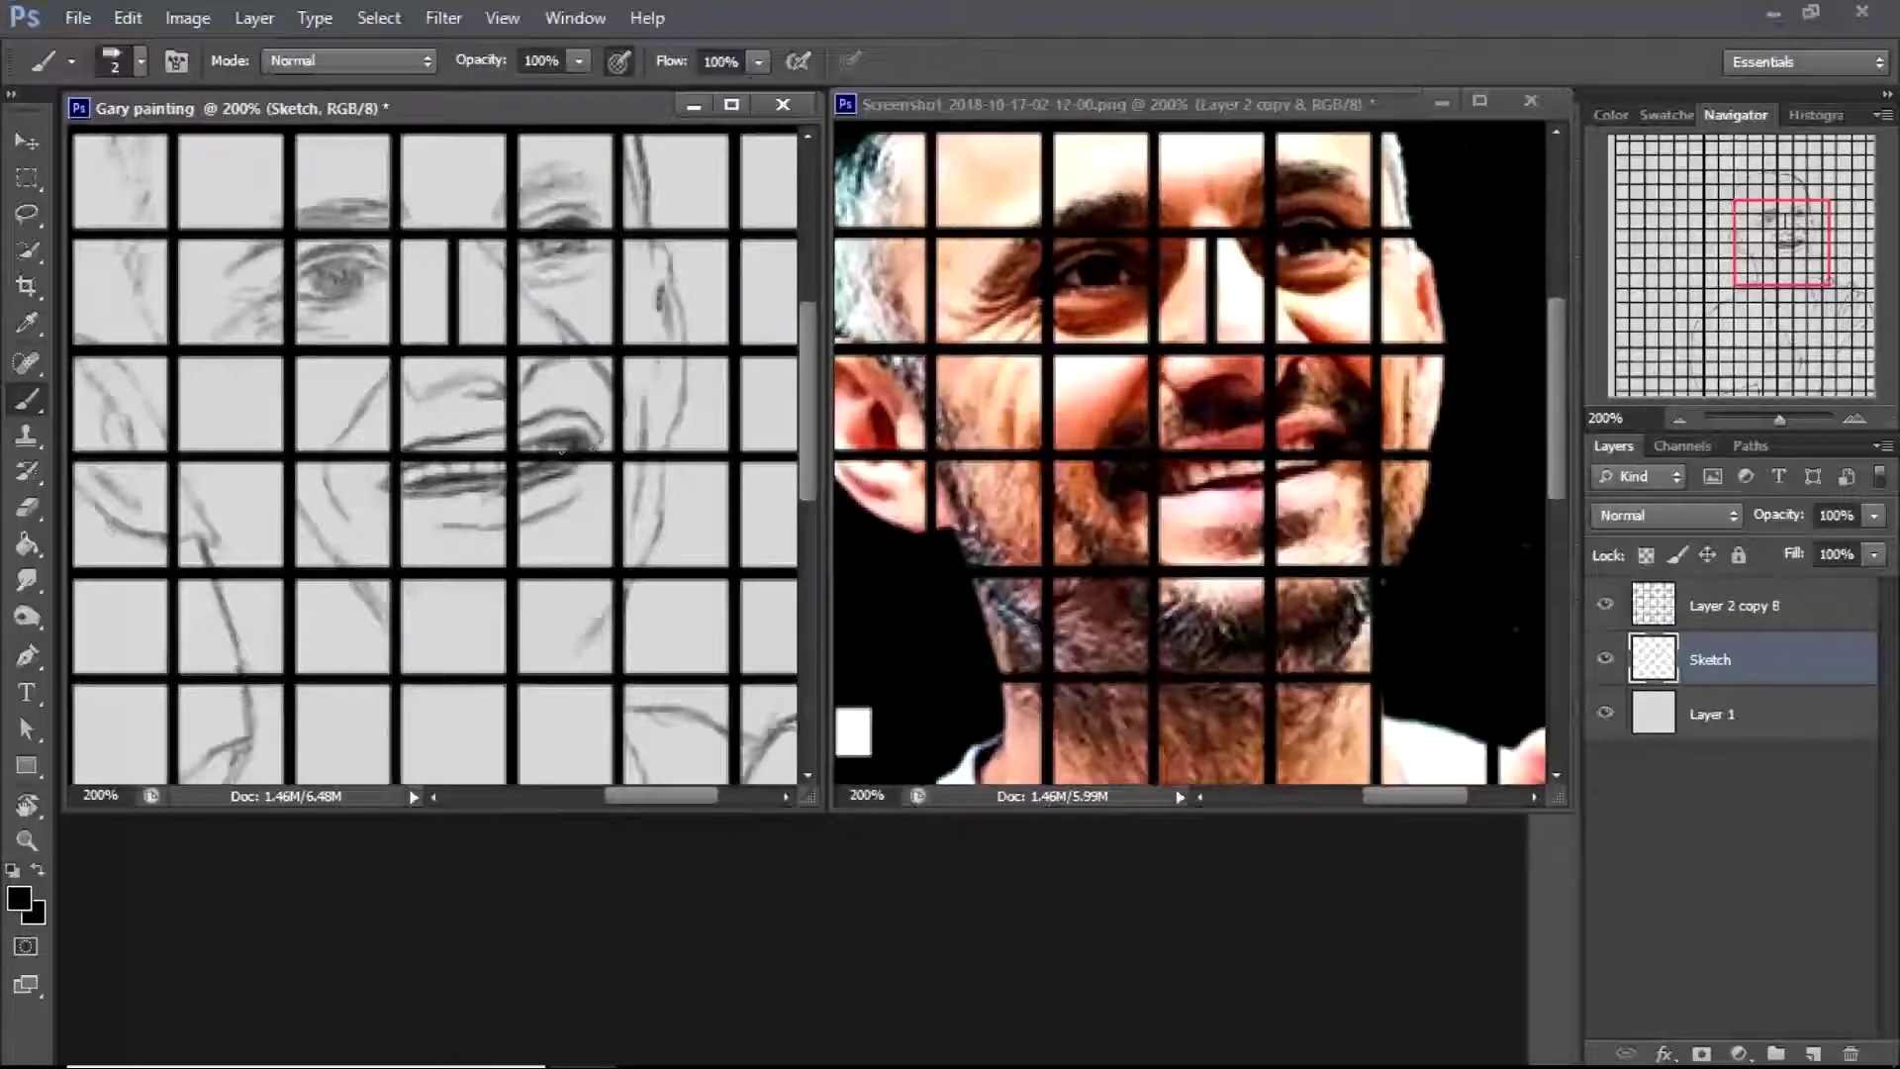
mouse_move(553, 433)
left_mouse_down()
mouse_move(515, 457)
mouse_move(562, 477)
left_mouse_up()
mouse_move(584, 431)
left_mouse_down()
mouse_move(547, 444)
mouse_move(562, 434)
left_mouse_up()
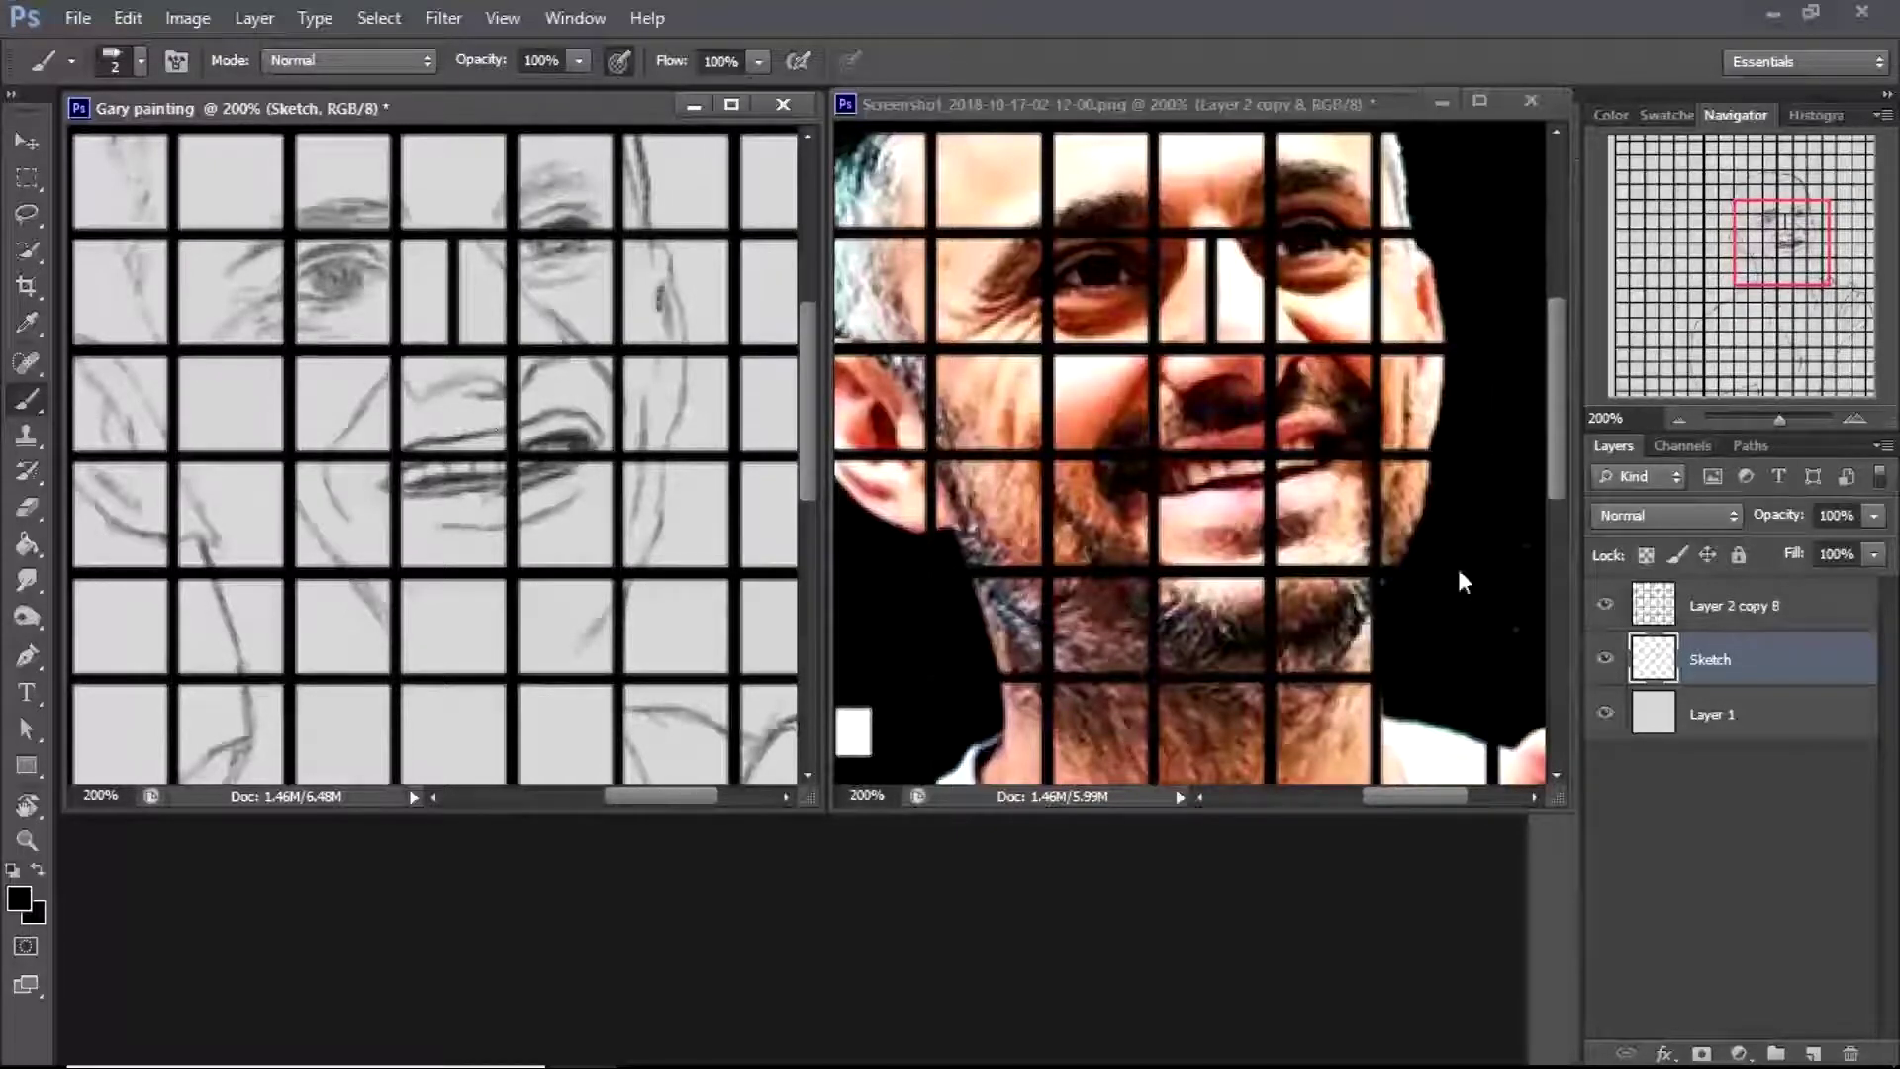
Hide the grid layers to compare the whole sketch with the photo, and return to the painting document
key("z")
left_click(860, 500, "alt")
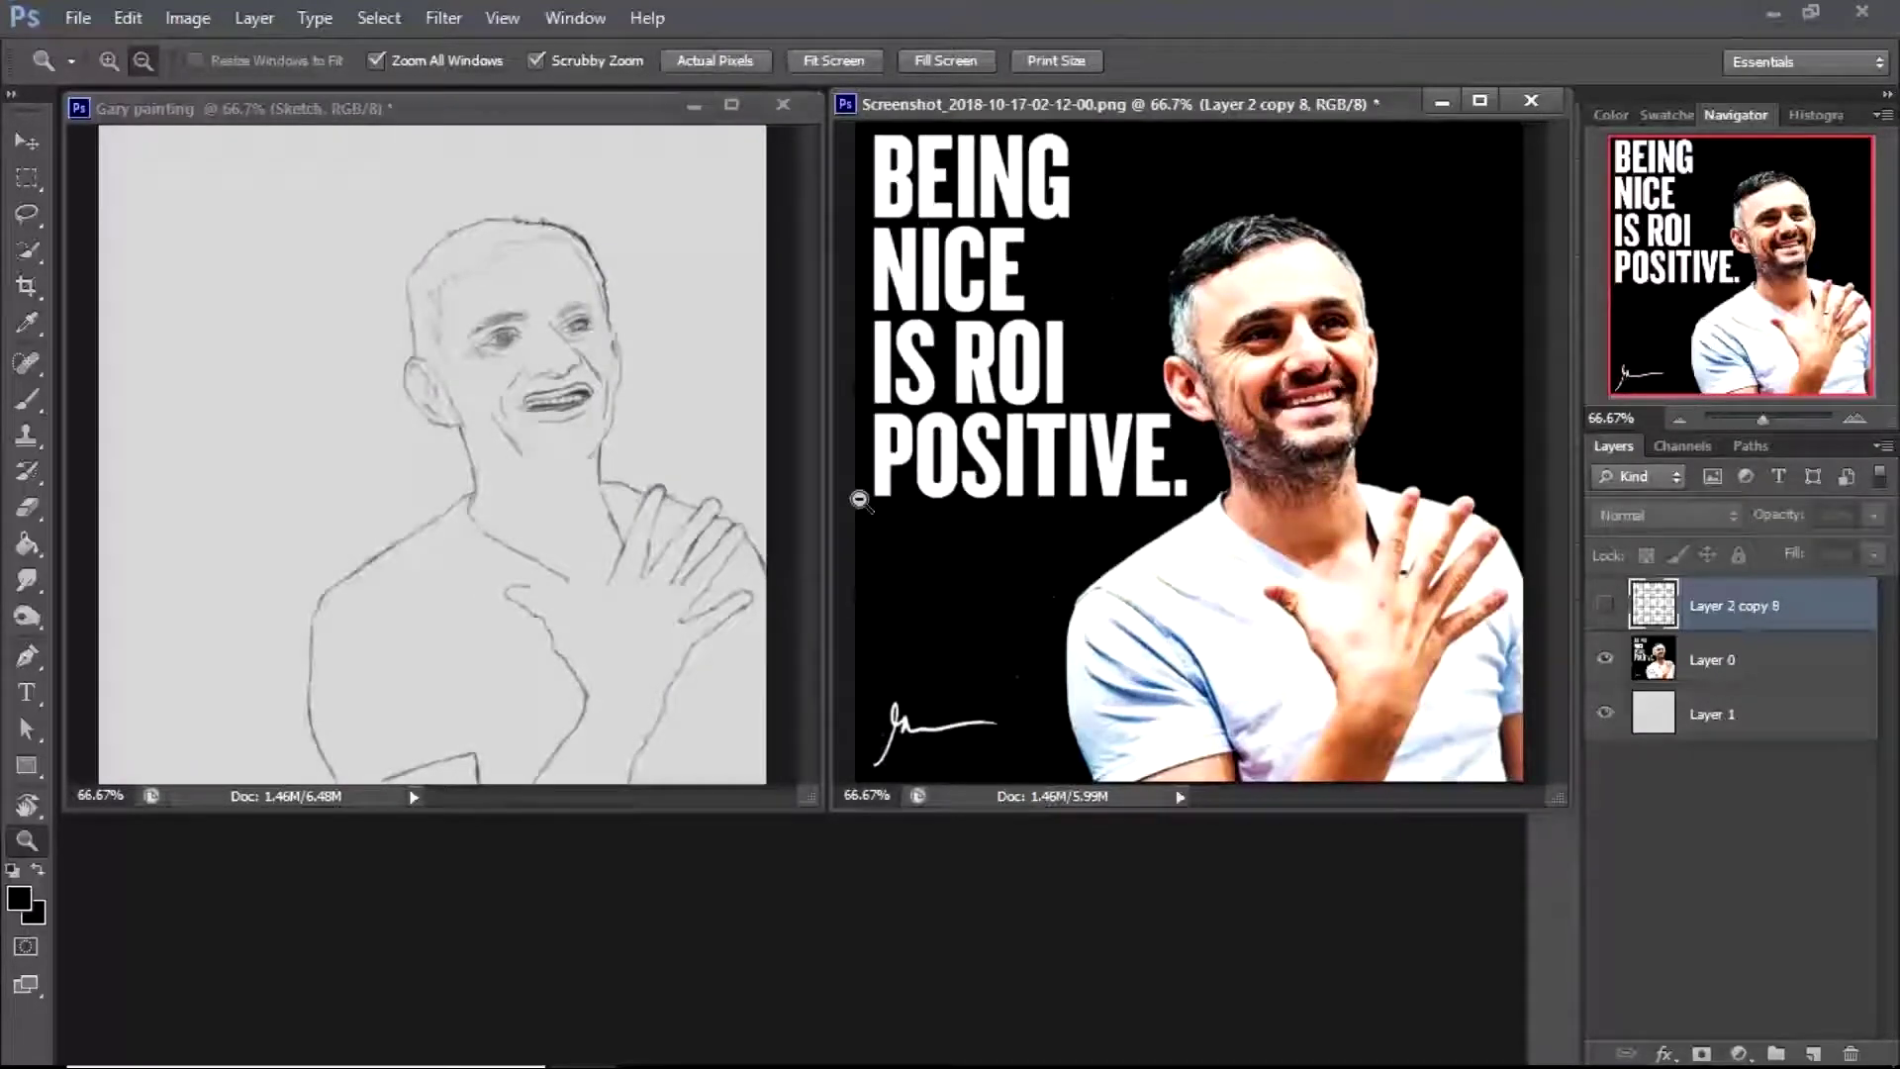
key("ctrl+Tab")
Try to darken the outer edge of the raised forearm with a thicker brush, and undo the stroke
key("b")
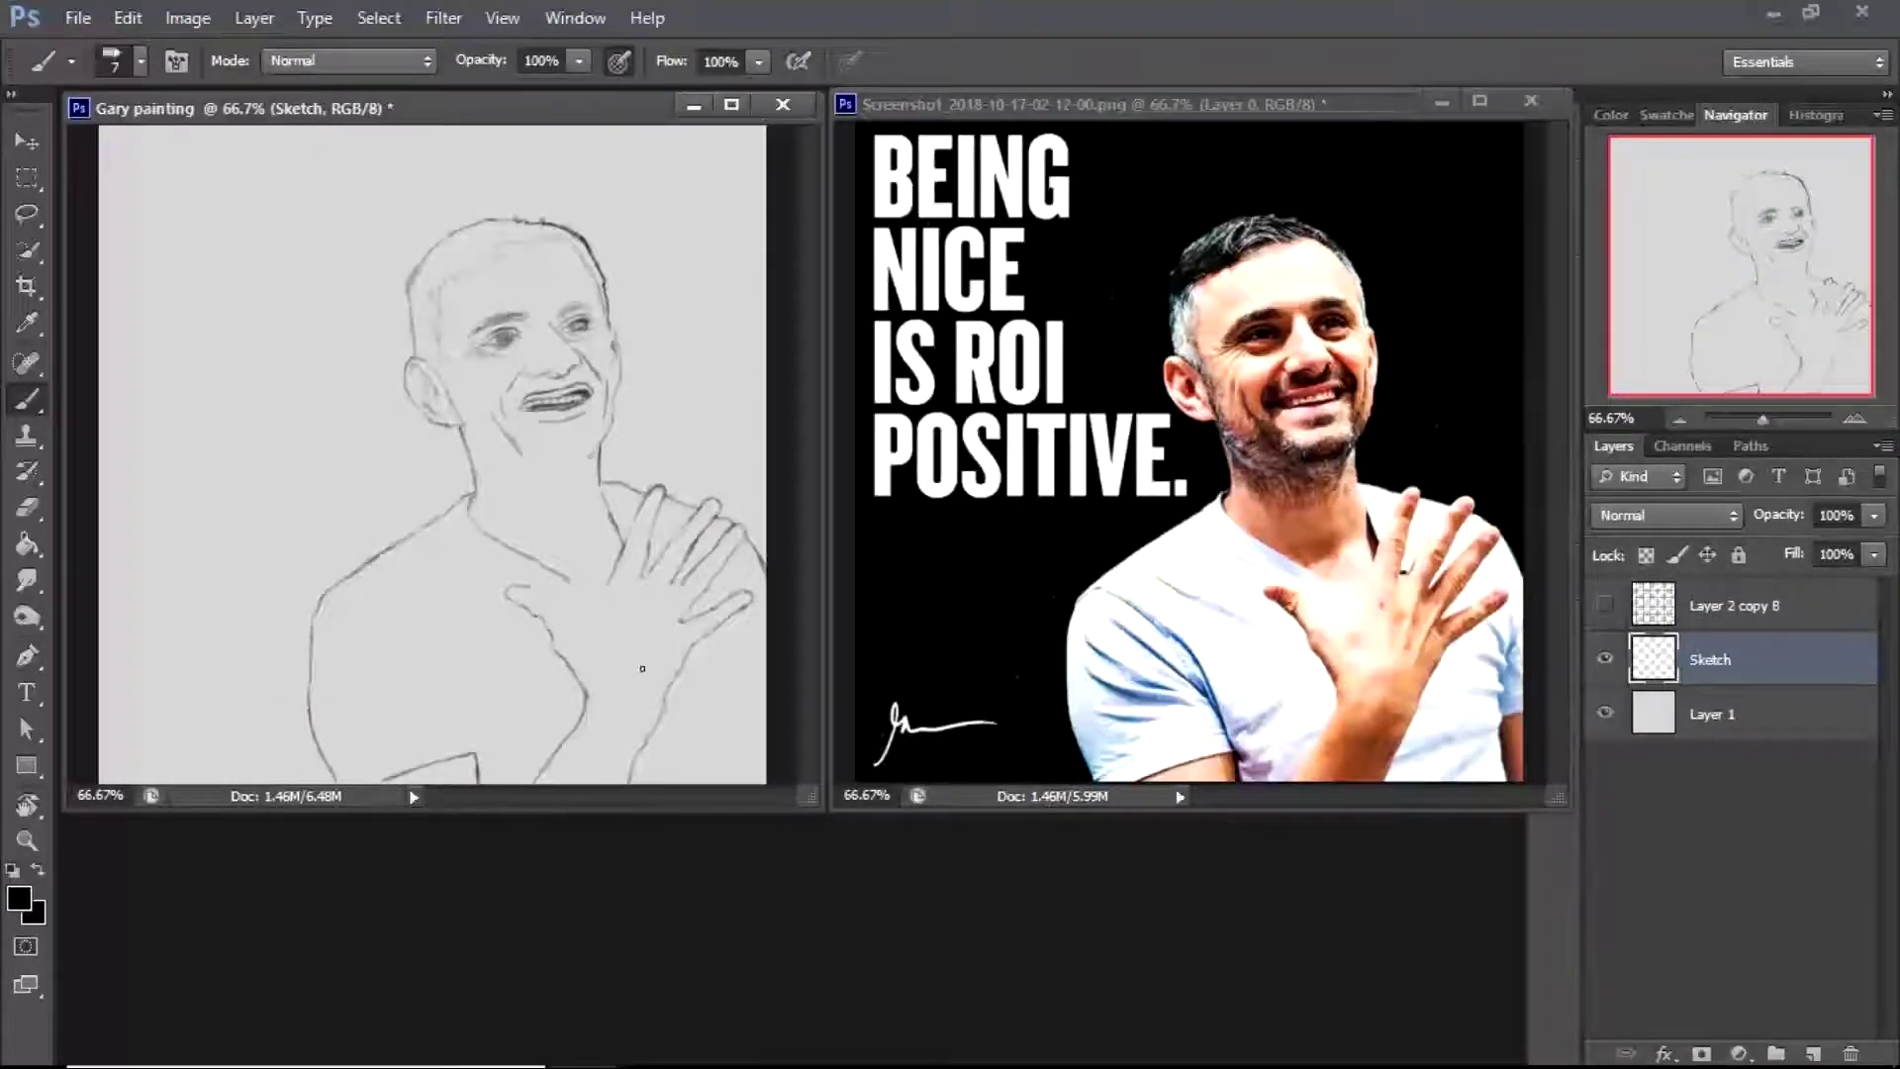
left_click_drag(640, 750, 596, 836)
key("z")
left_click(644, 751)
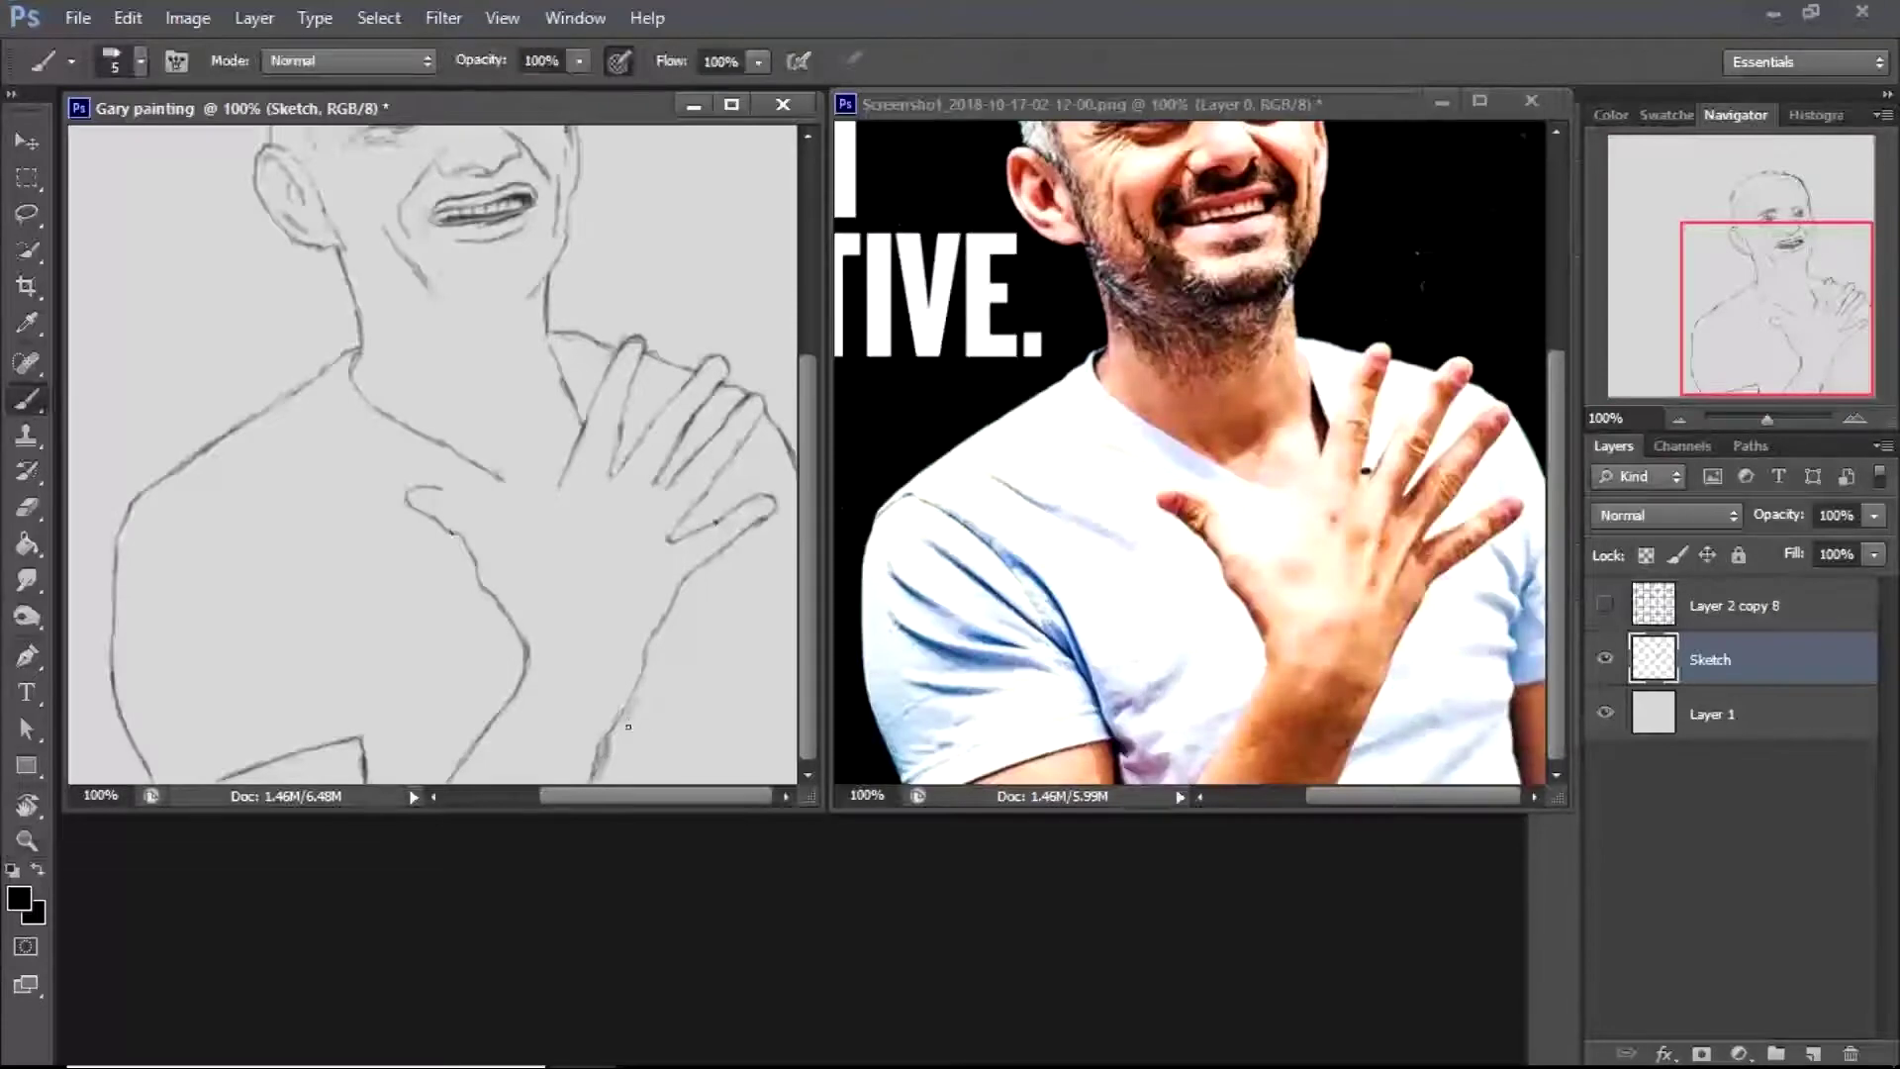
key("ctrl+z")
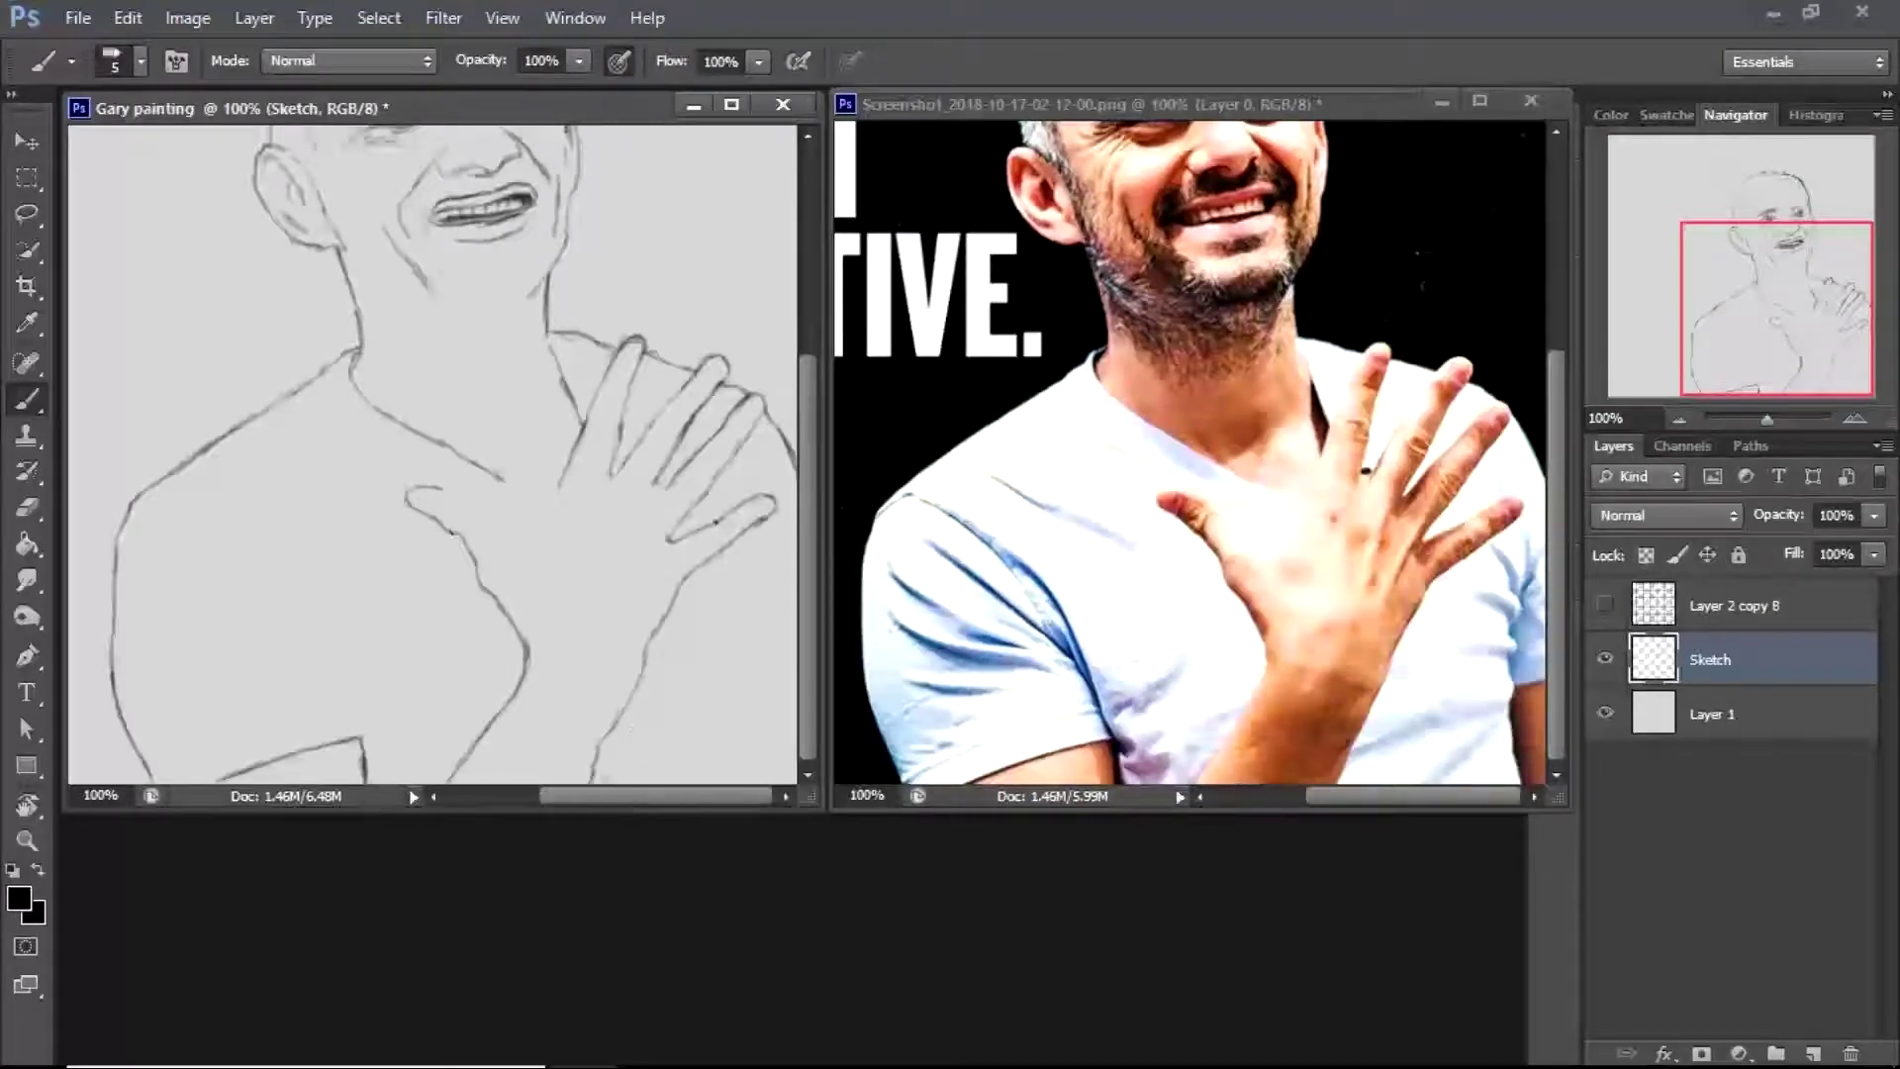
Darken the outer edge of the raised forearm up to the wrist with a 4 px brush
right_click(606, 740)
left_click(587, 849)
left_click_drag(649, 661, 696, 572)
Show the grid layer again and reduce its opacity to a medium grey
left_click(1605, 604)
left_click(1742, 604)
left_click_drag(1874, 515, 1777, 560)
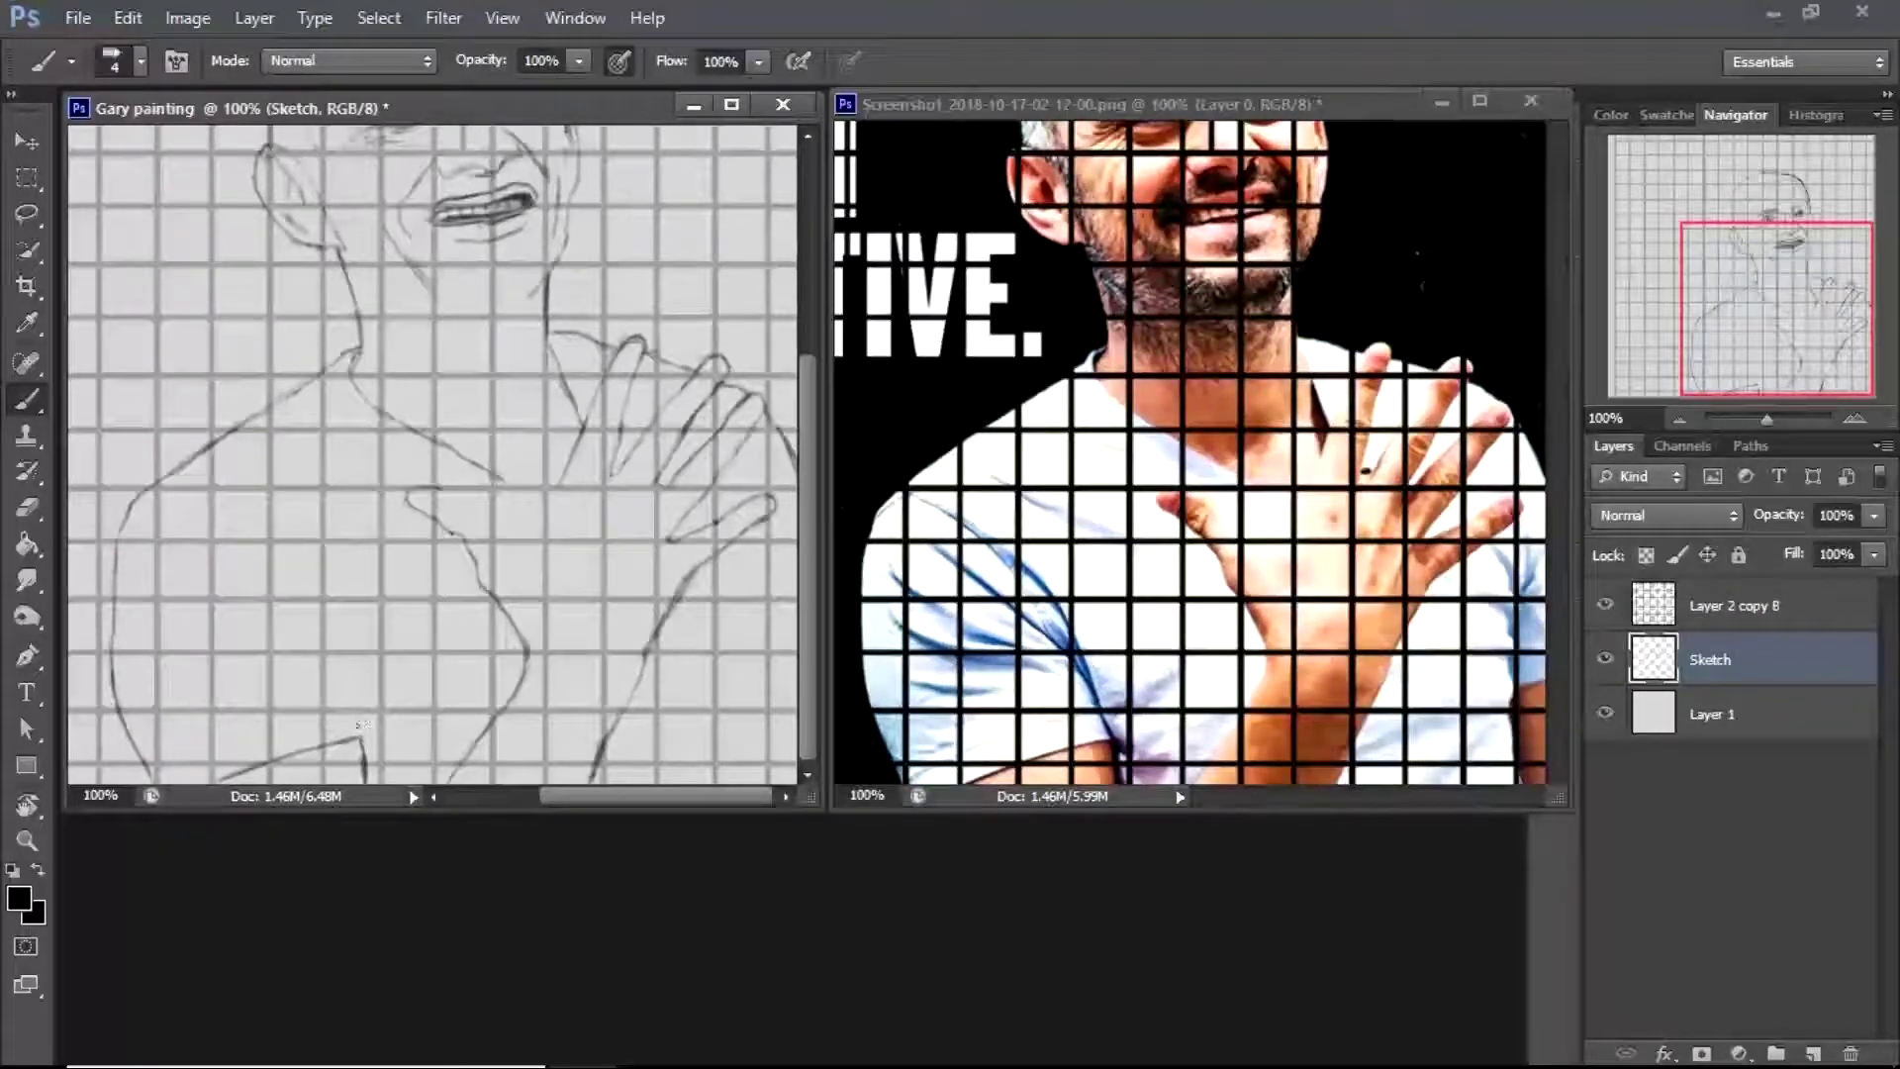
Sketch the sleeve seam and the fabric folds on the shirt's shoulder and sleeve with the 4 px brush
left_click_drag(324, 631, 353, 711)
left_click_drag(253, 545, 305, 590)
mouse_move(164, 499)
left_mouse_down()
mouse_move(219, 536)
mouse_move(135, 523)
mouse_move(170, 493)
mouse_move(287, 635)
mouse_move(317, 511)
left_mouse_up()
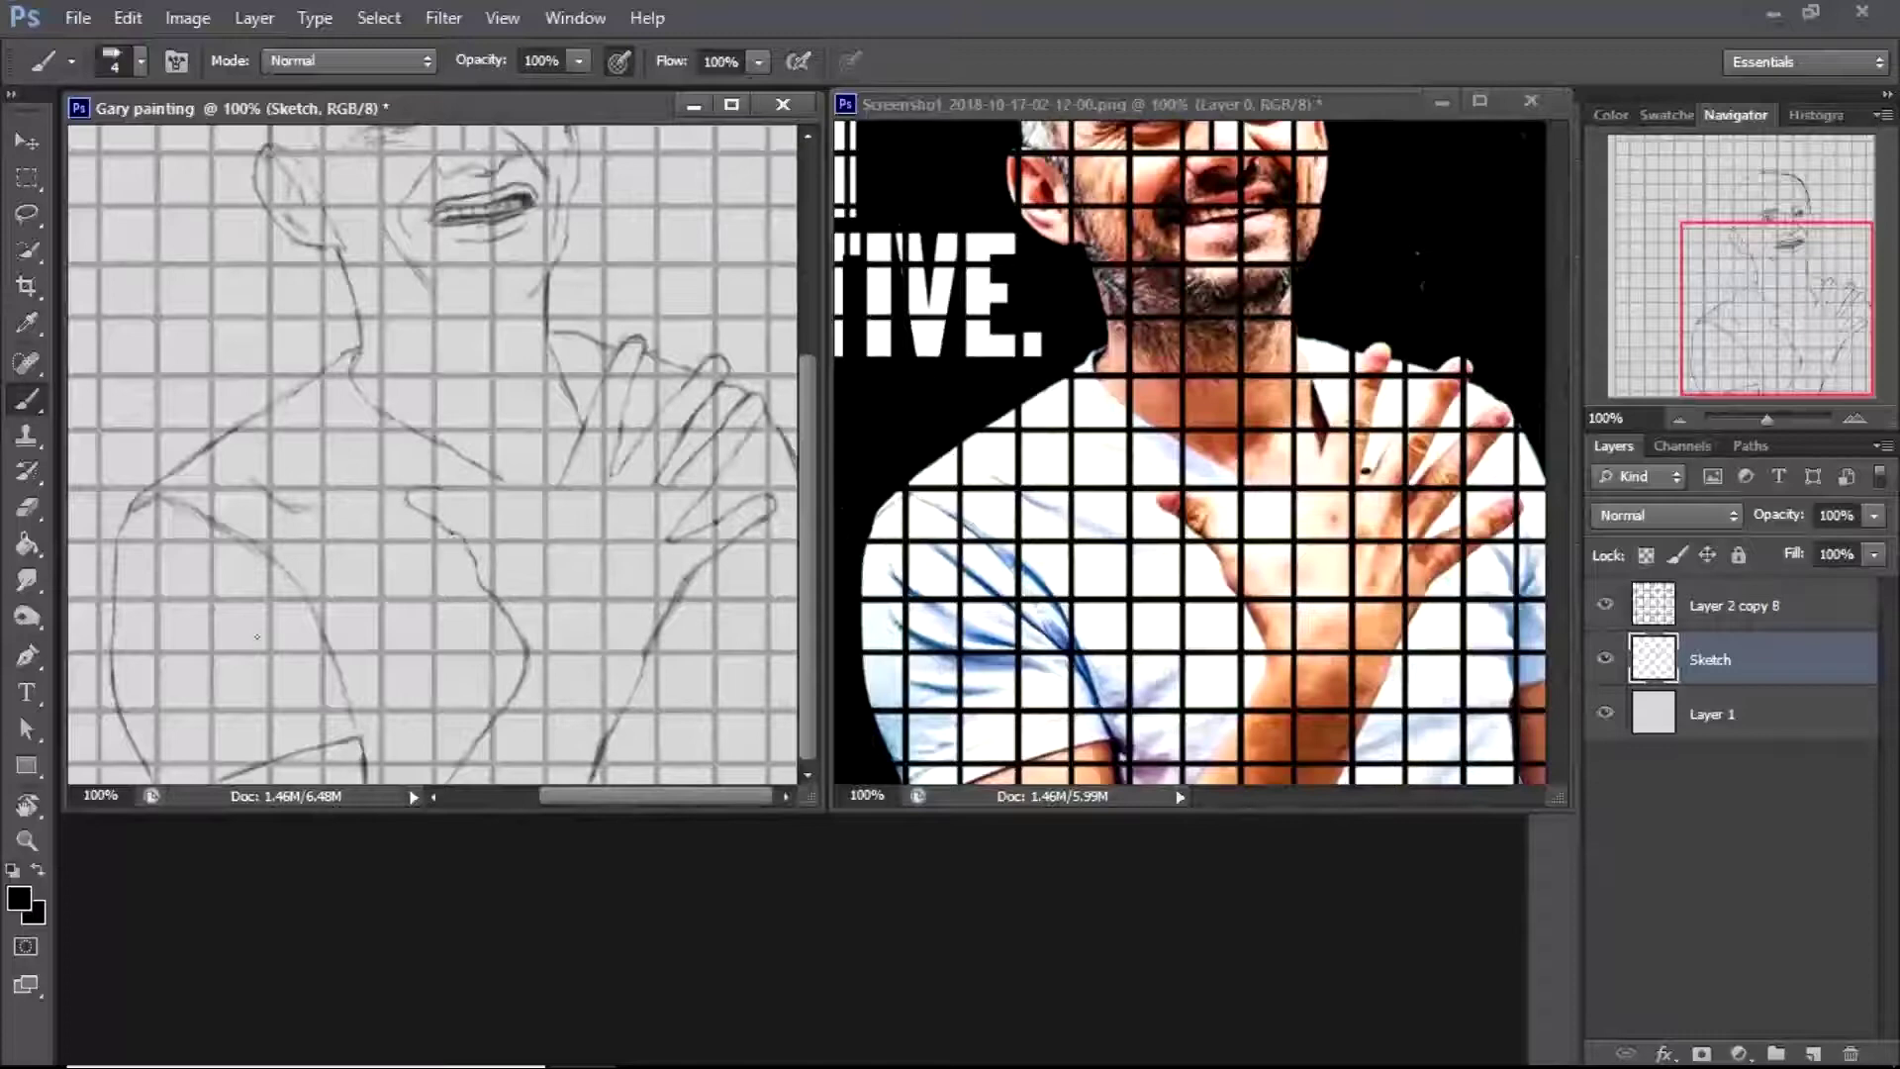
left_click_drag(196, 549, 339, 693)
mouse_move(146, 575)
left_mouse_down()
mouse_move(201, 618)
mouse_move(203, 653)
mouse_move(253, 670)
mouse_move(259, 643)
left_mouse_up()
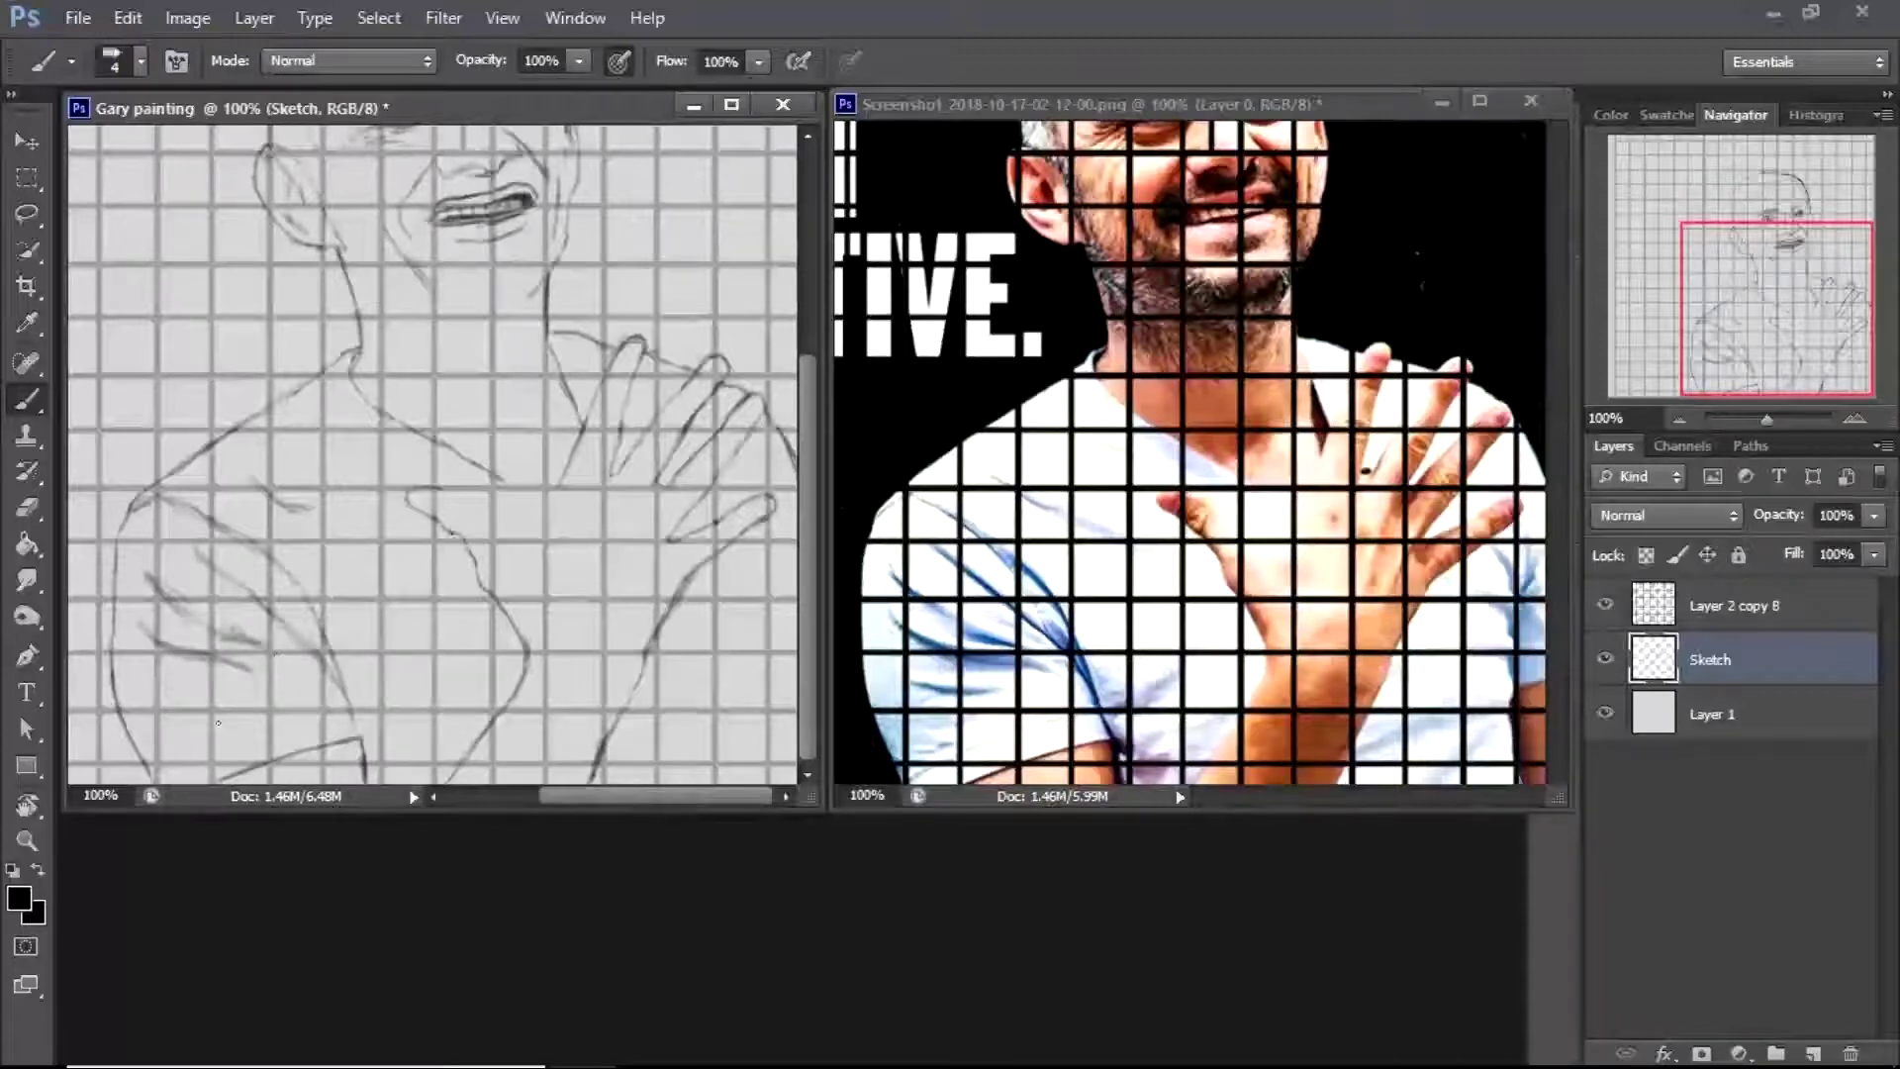
Sketch the lower fabric folds on the shirt sleeve and check the whole drawing with the grid layer temporarily hidden
left_click_drag(170, 693, 253, 683)
left_click_drag(168, 755, 204, 744)
key("z")
key("ctrl+minus")
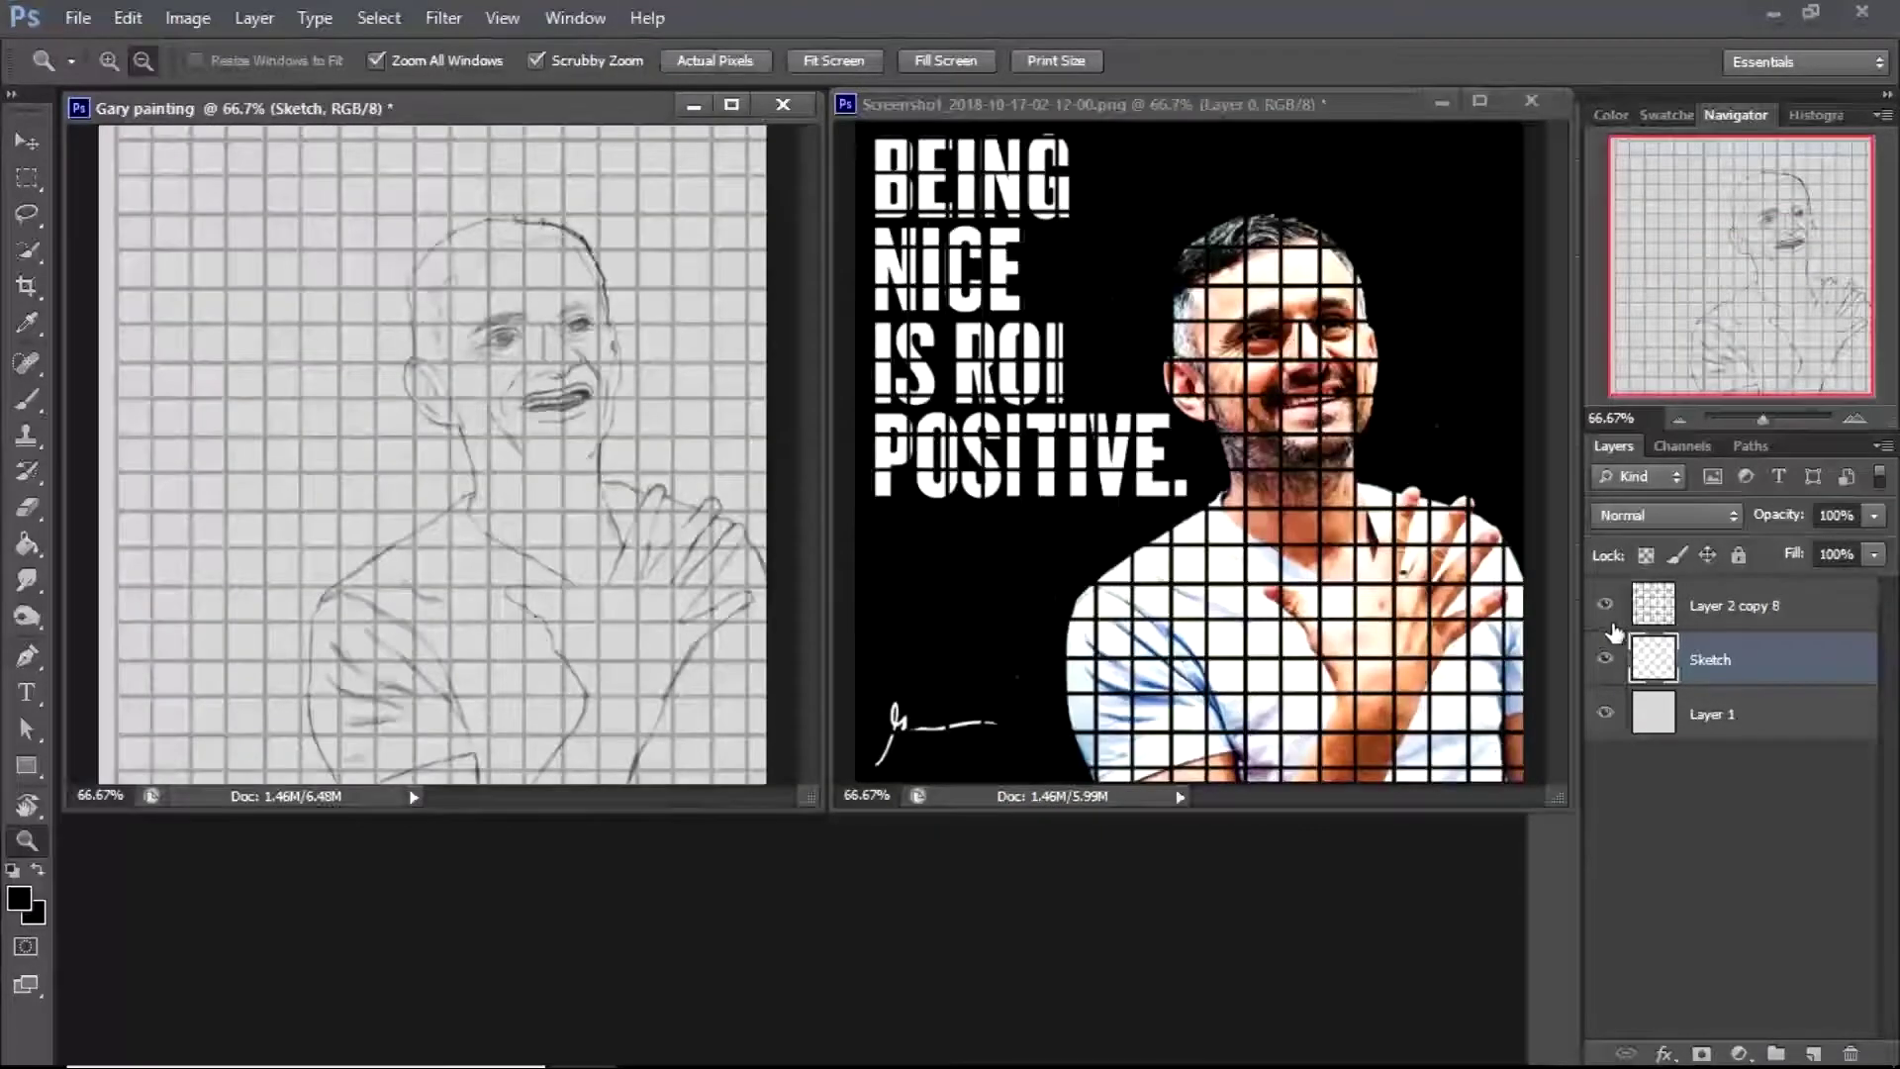
left_click(1605, 605)
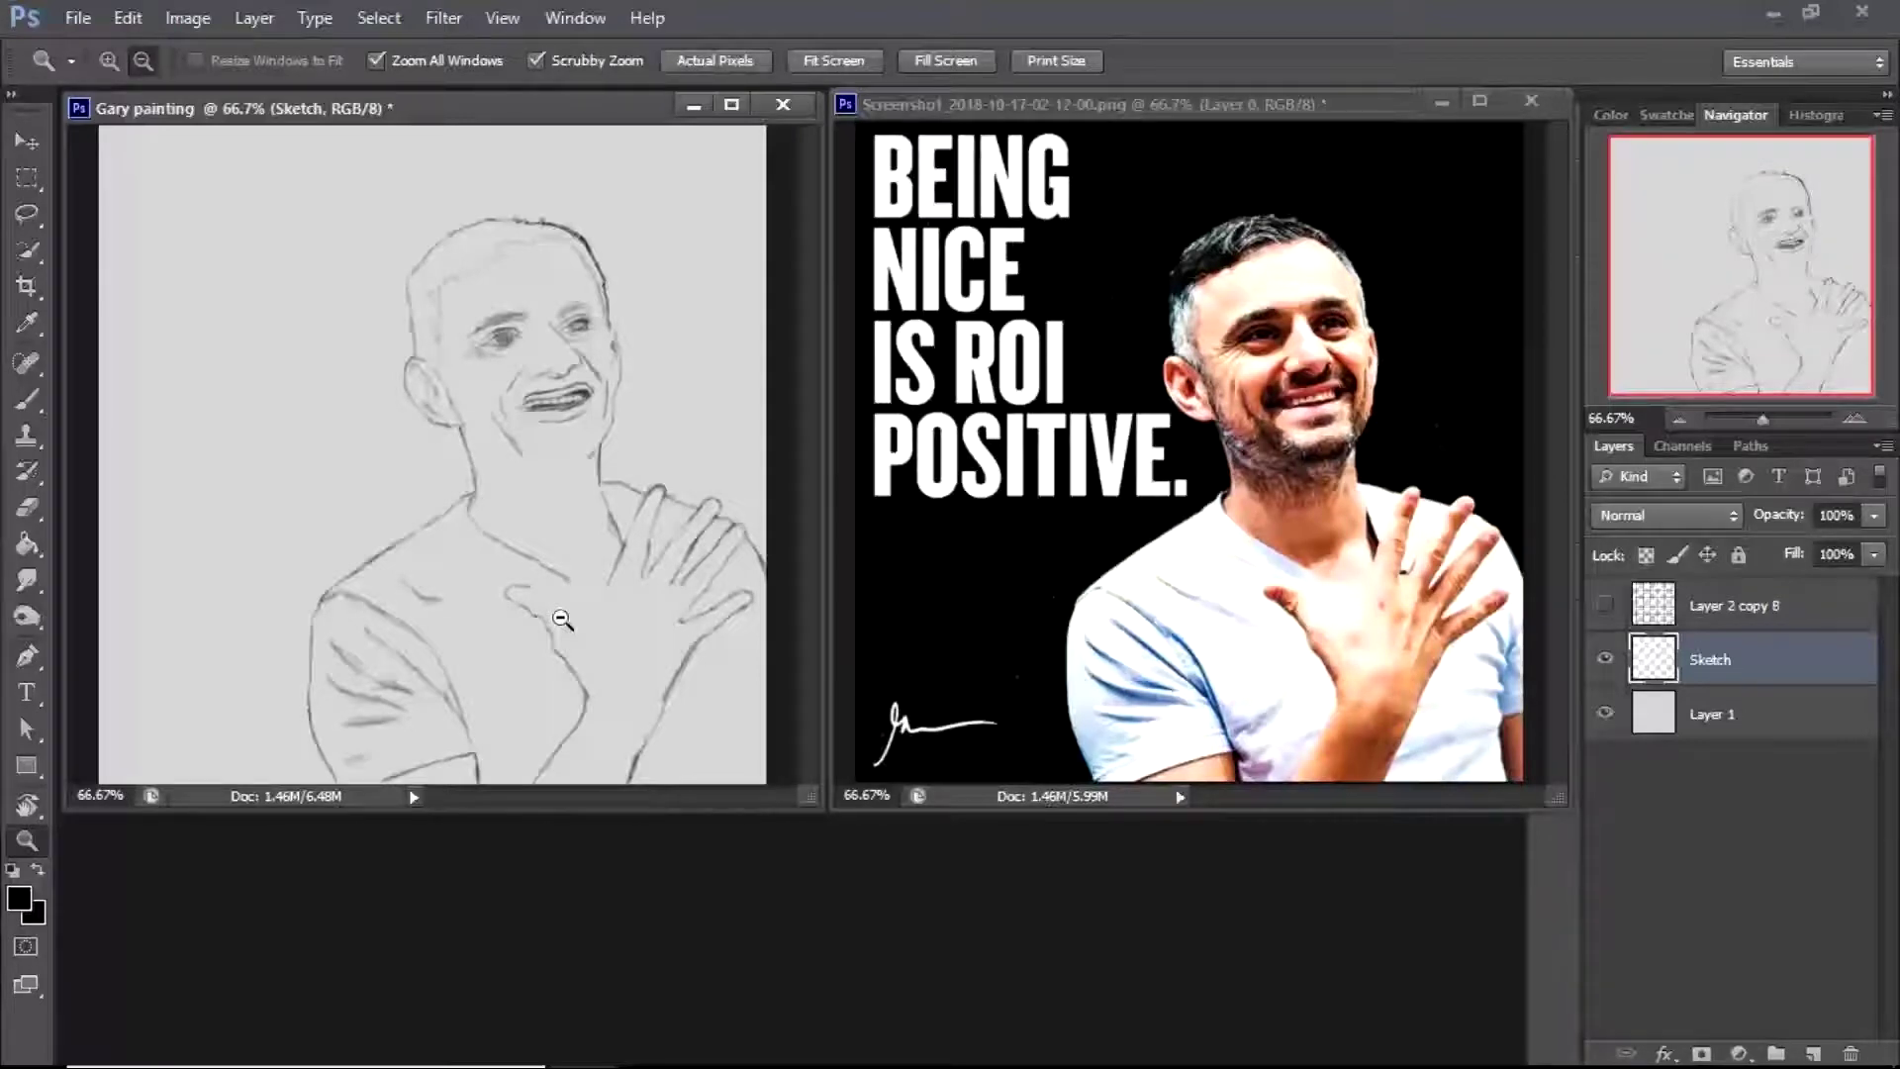
left_click(1605, 605)
Sketch short shading strokes on the neck below the ear and jaw with the 2 px brush
key("ctrl+plus")
key("ctrl+plus")
key("b")
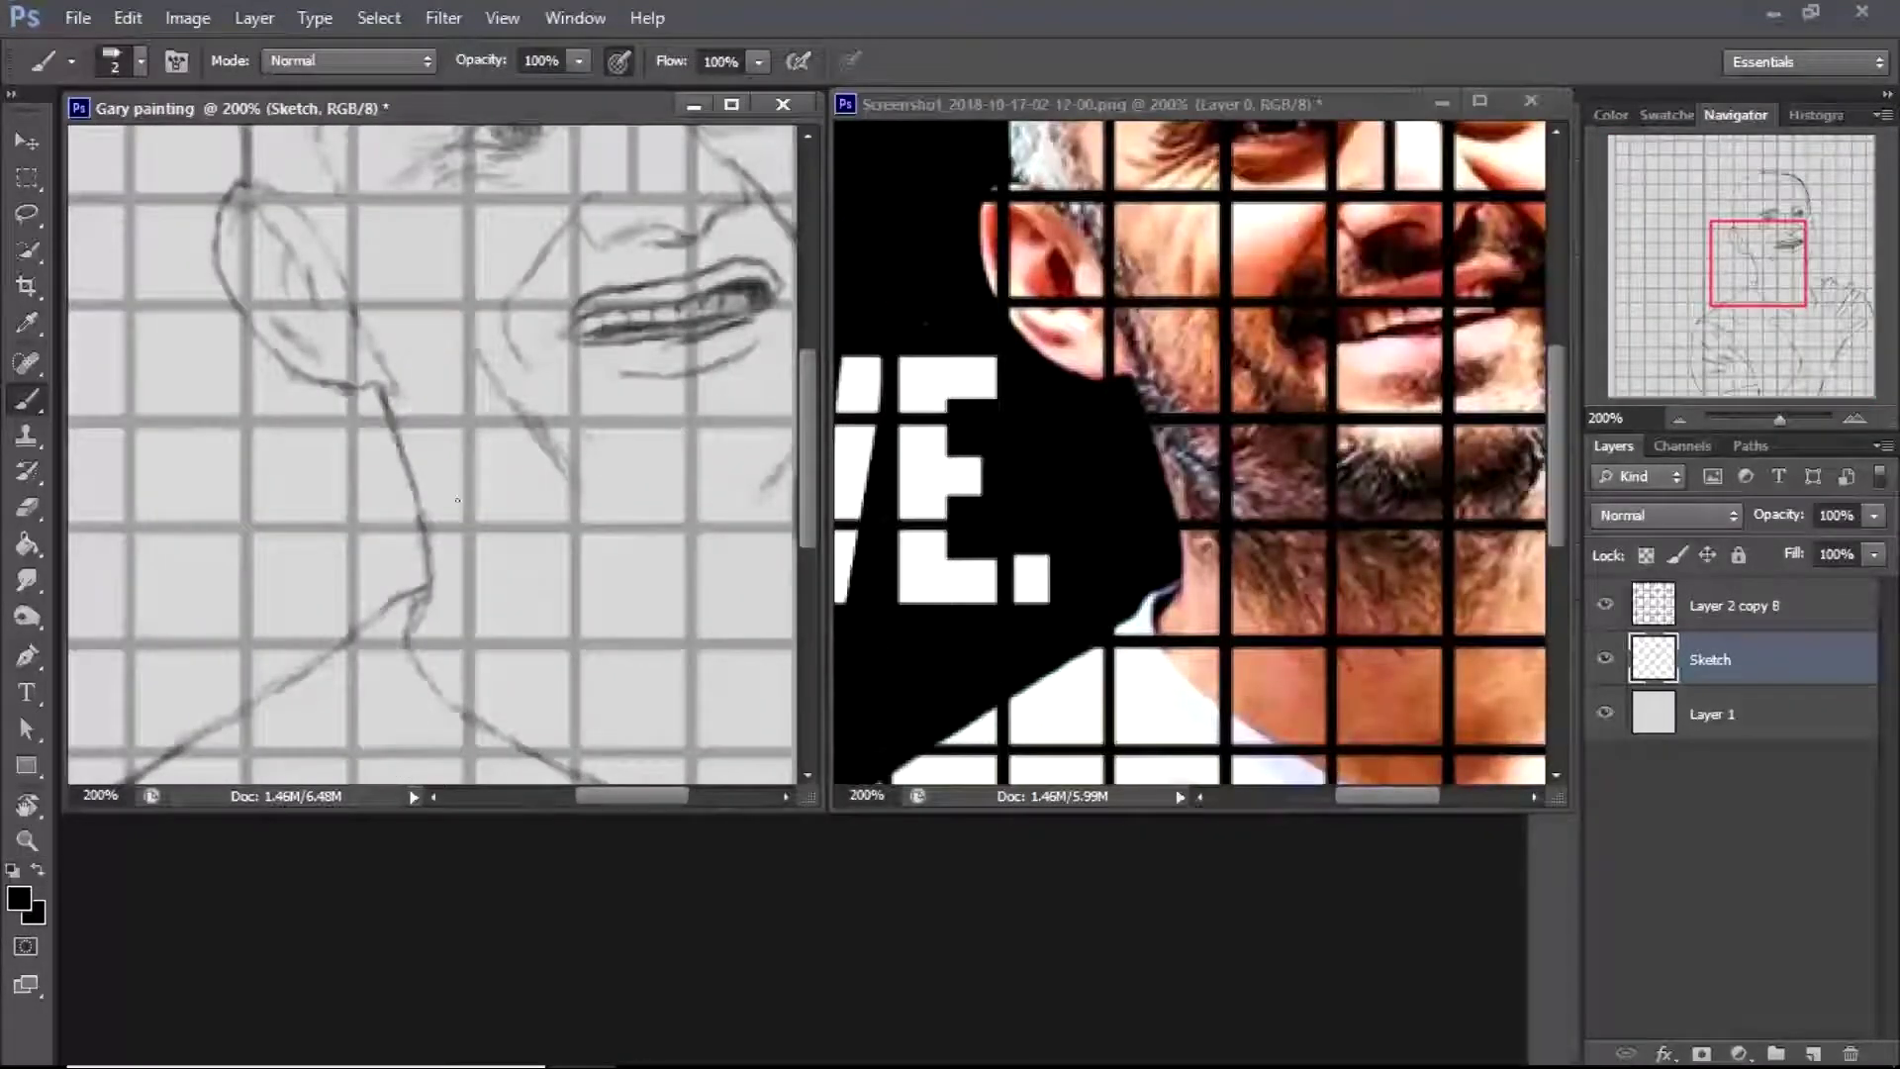
key("e")
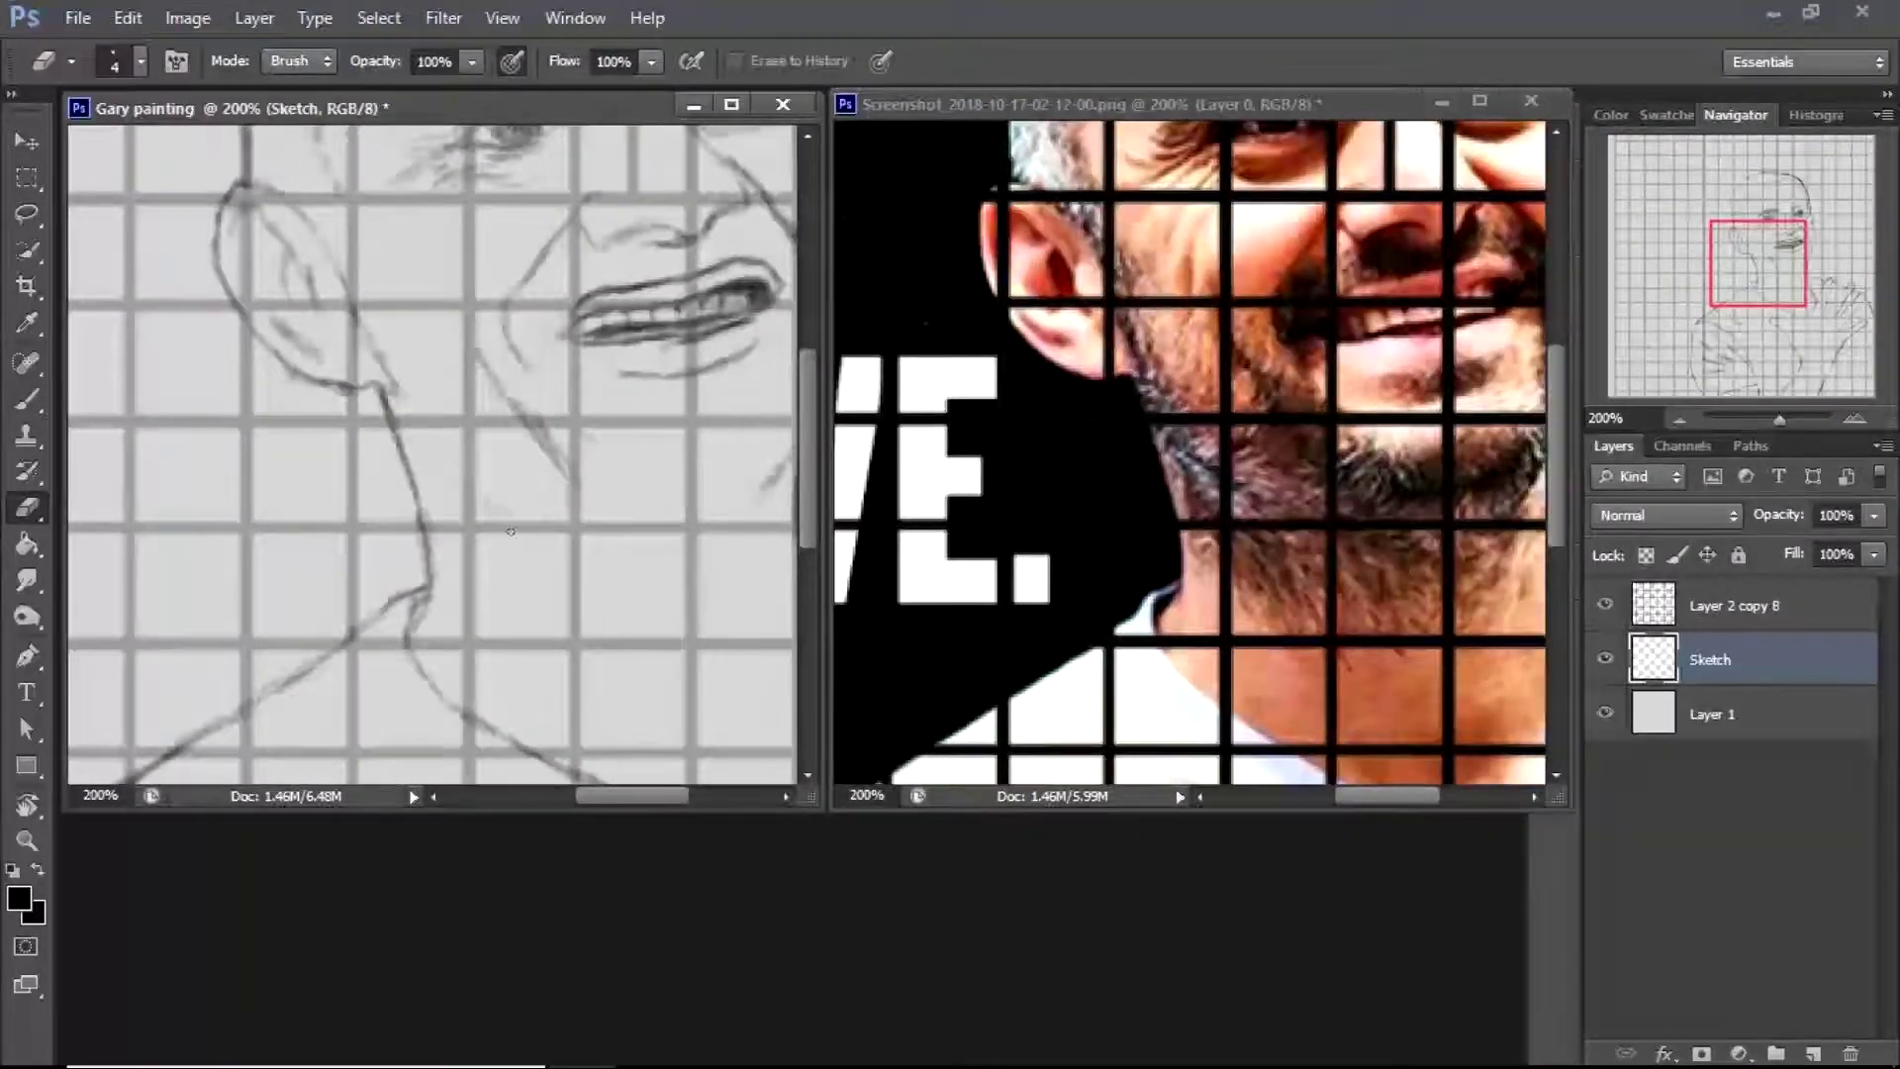
key("b")
mouse_move(433, 450)
left_mouse_down()
mouse_move(497, 507)
mouse_move(473, 536)
left_mouse_up()
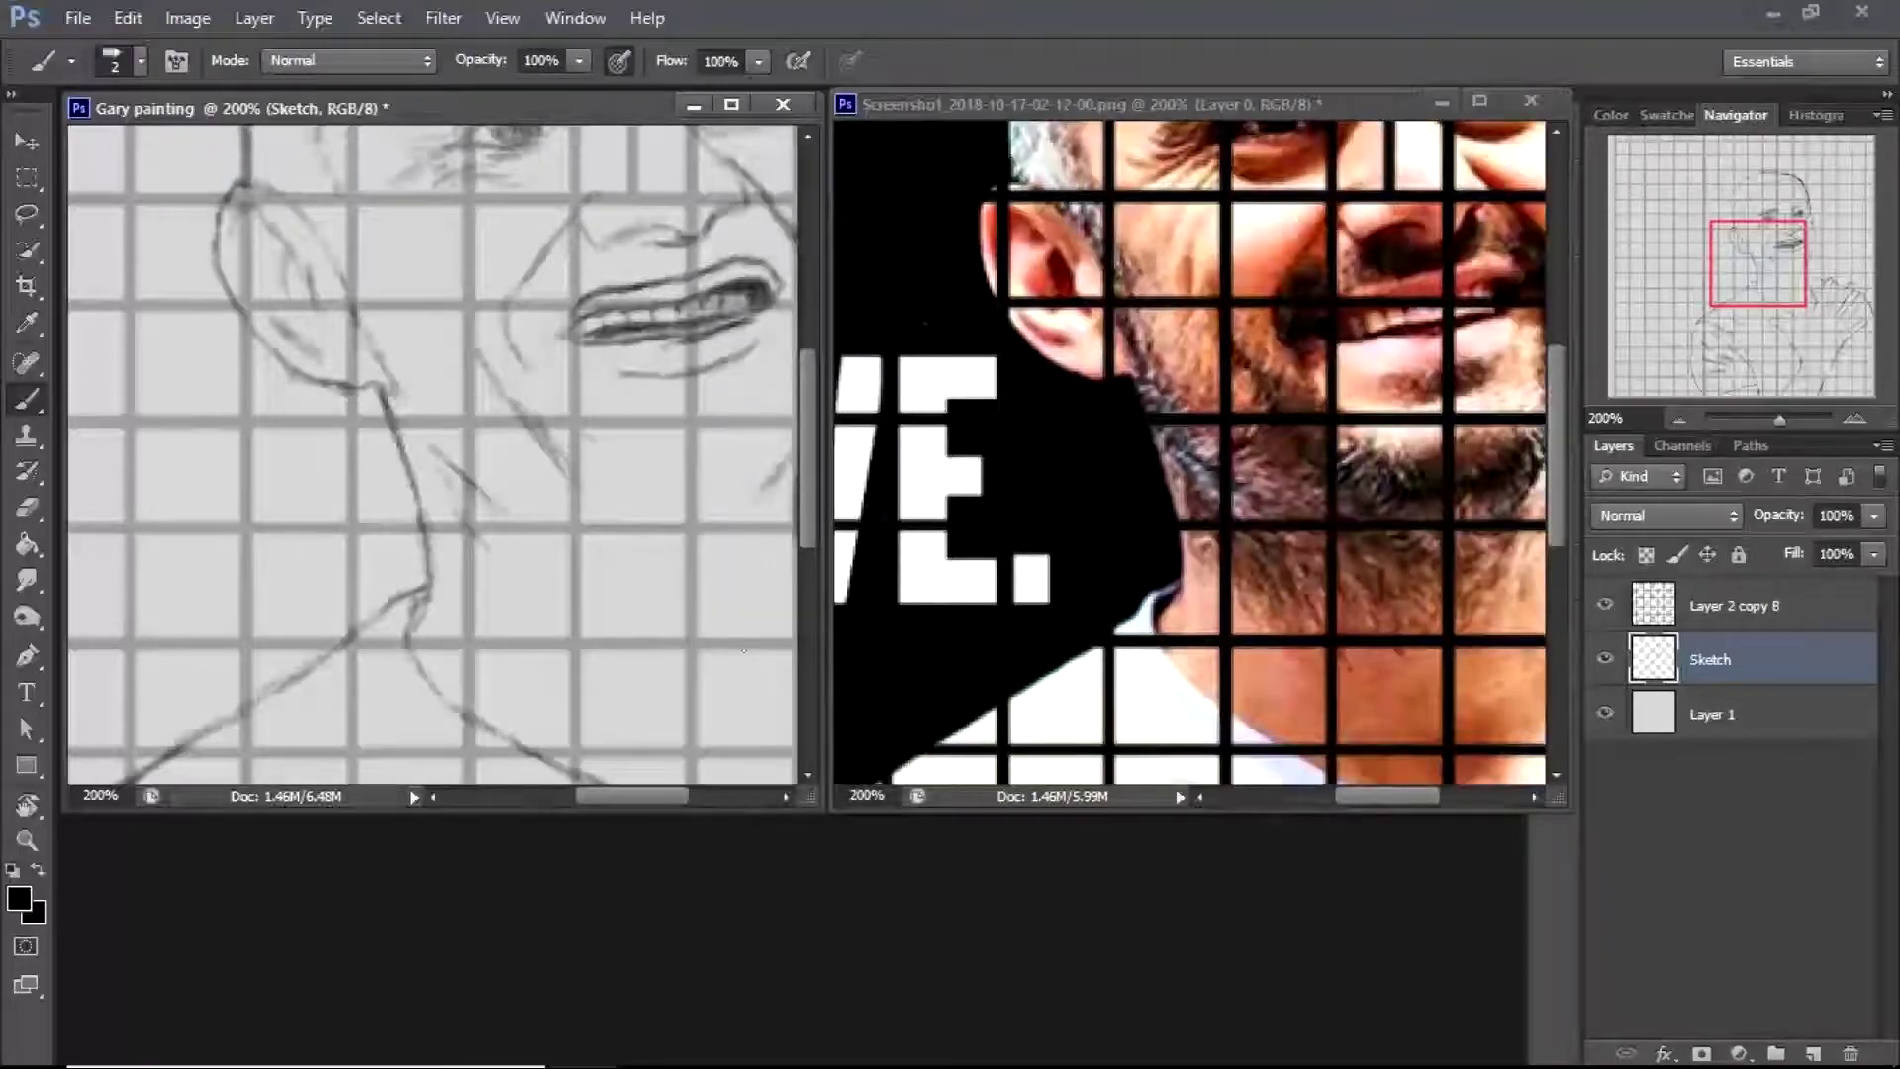
key("z")
left_click(1078, 211, "alt")
left_click(1079, 211, "alt")
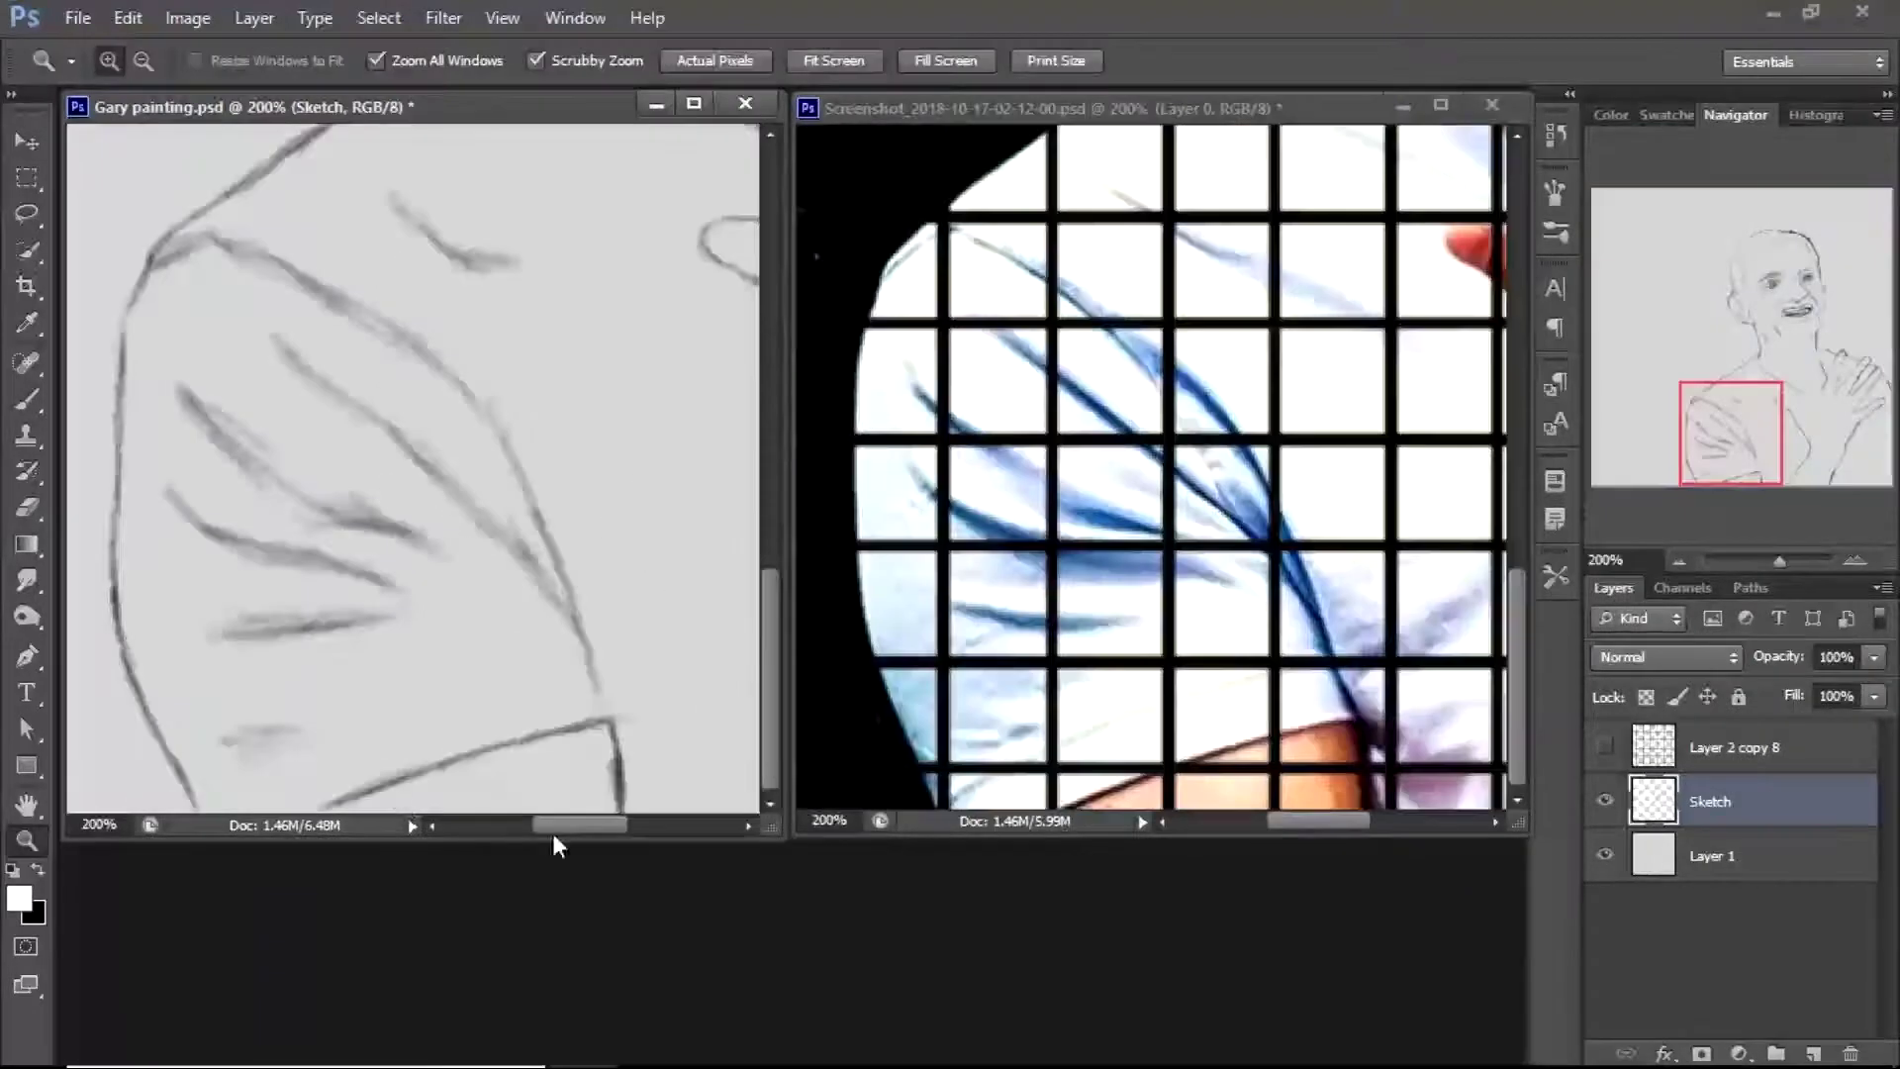
Start a Pen path at the lower outer edge of the shirt sleeve
left_click(26, 655)
left_click(191, 797)
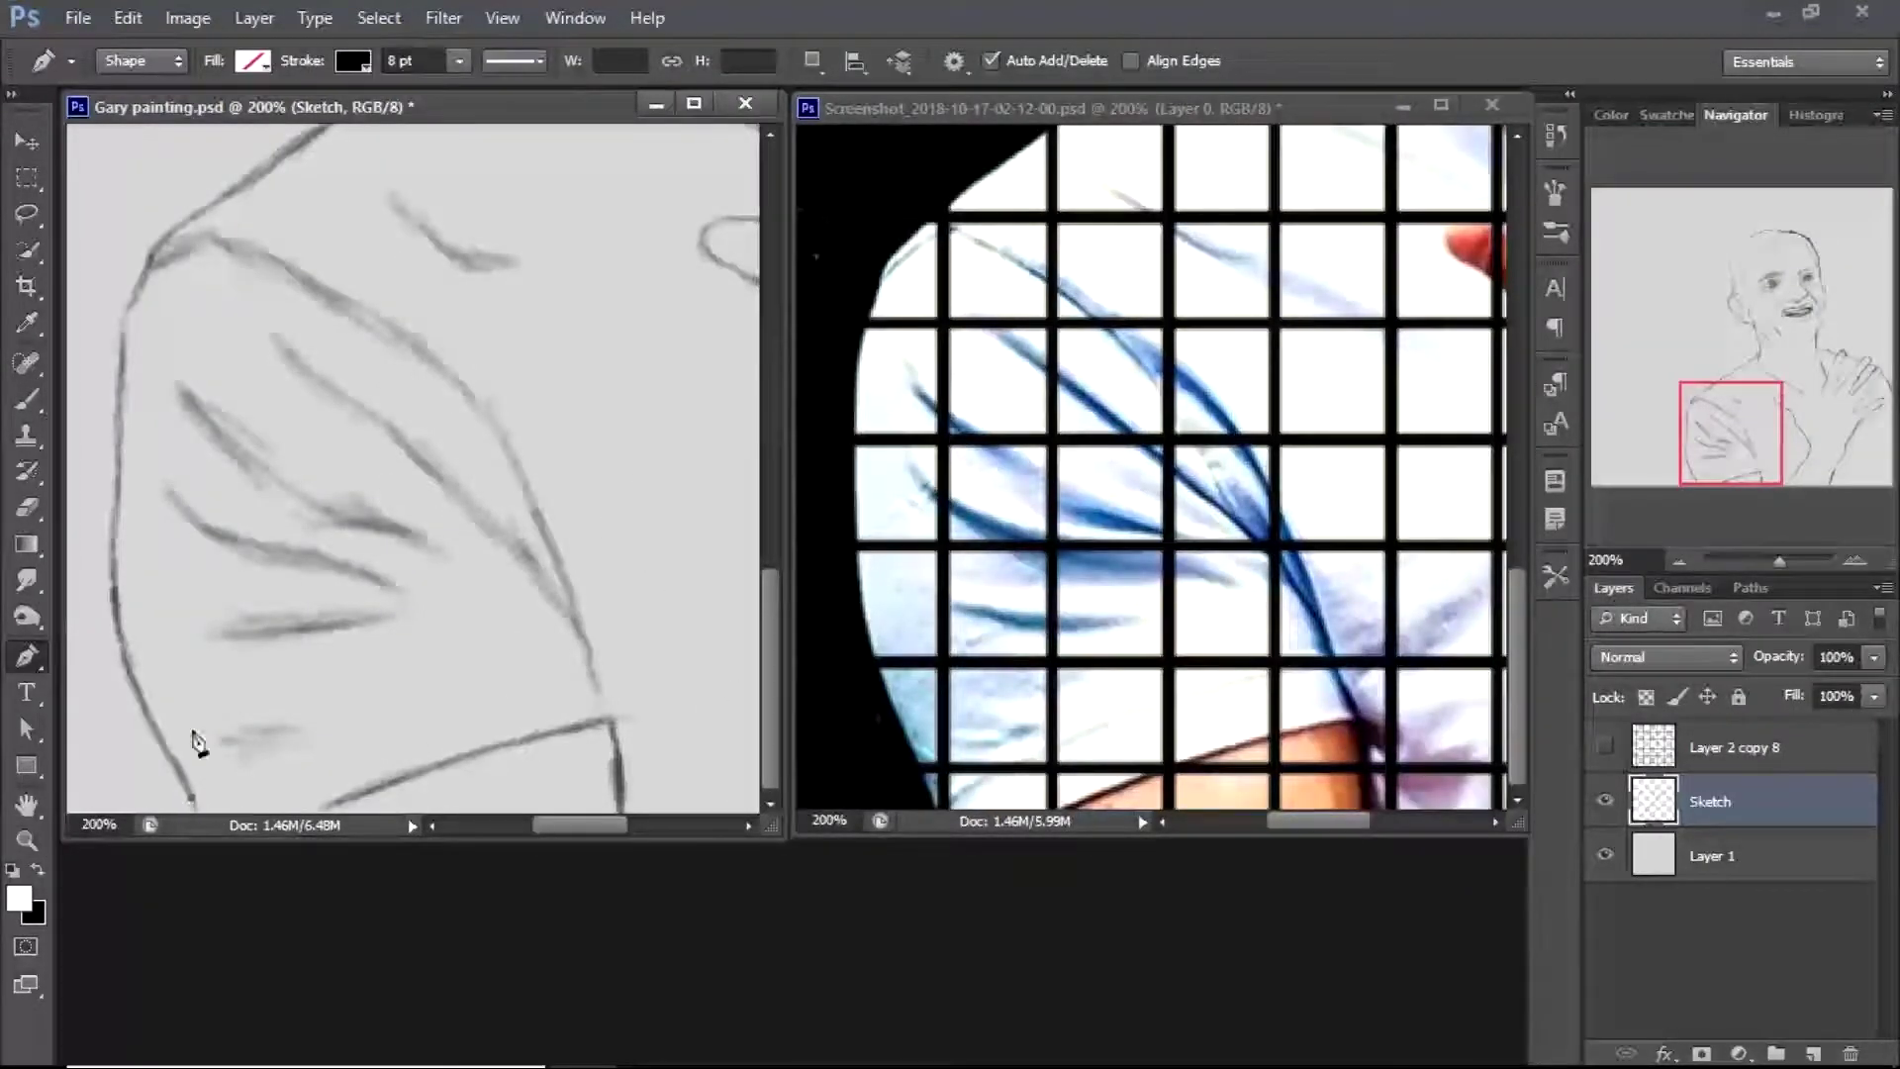
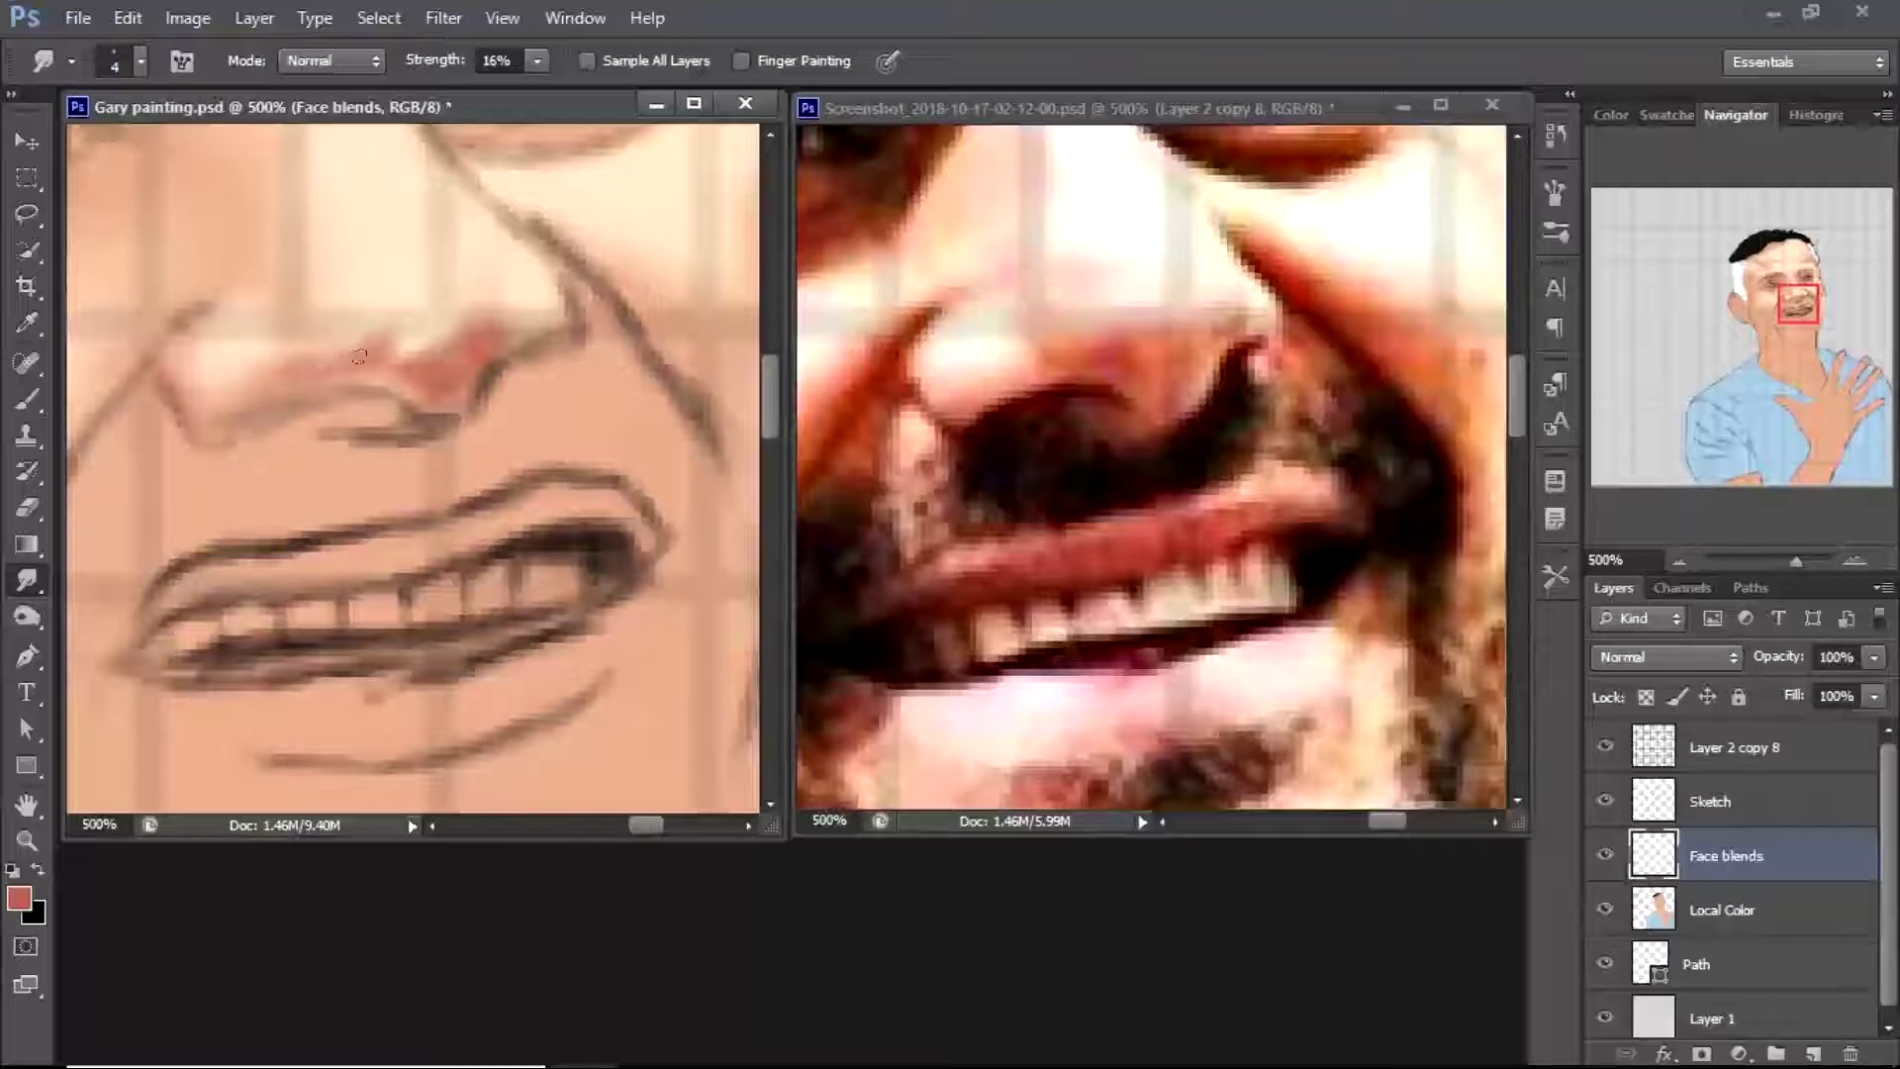
Smudge the red shading under the nose and paint both nostrils dark red-brown with a 3 px brush on Face blends
mouse_move(440, 350)
left_mouse_down()
mouse_move(450, 336)
mouse_move(440, 353)
left_mouse_up()
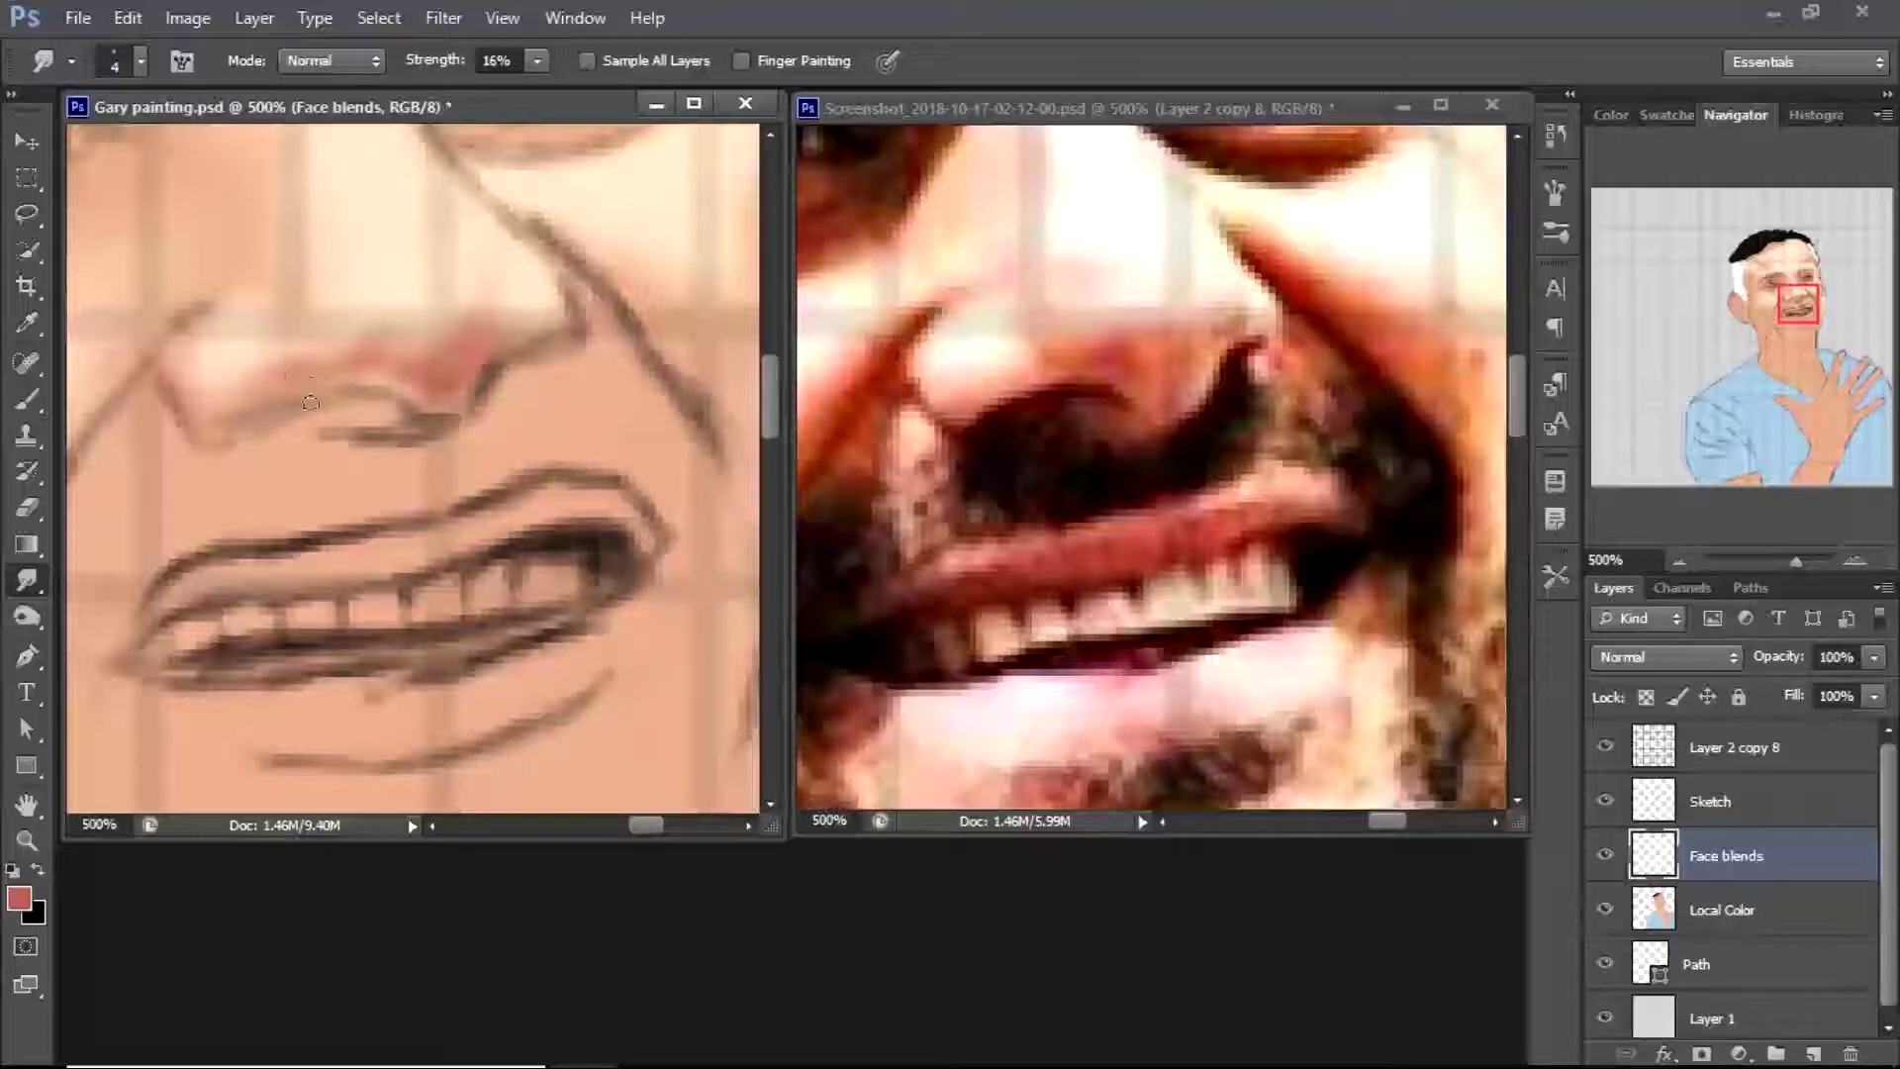
key("i")
left_click(19, 898)
key("Return")
key("b")
mouse_move(284, 431)
left_mouse_down()
mouse_move(347, 398)
mouse_move(305, 390)
mouse_move(255, 427)
mouse_move(343, 380)
left_mouse_up()
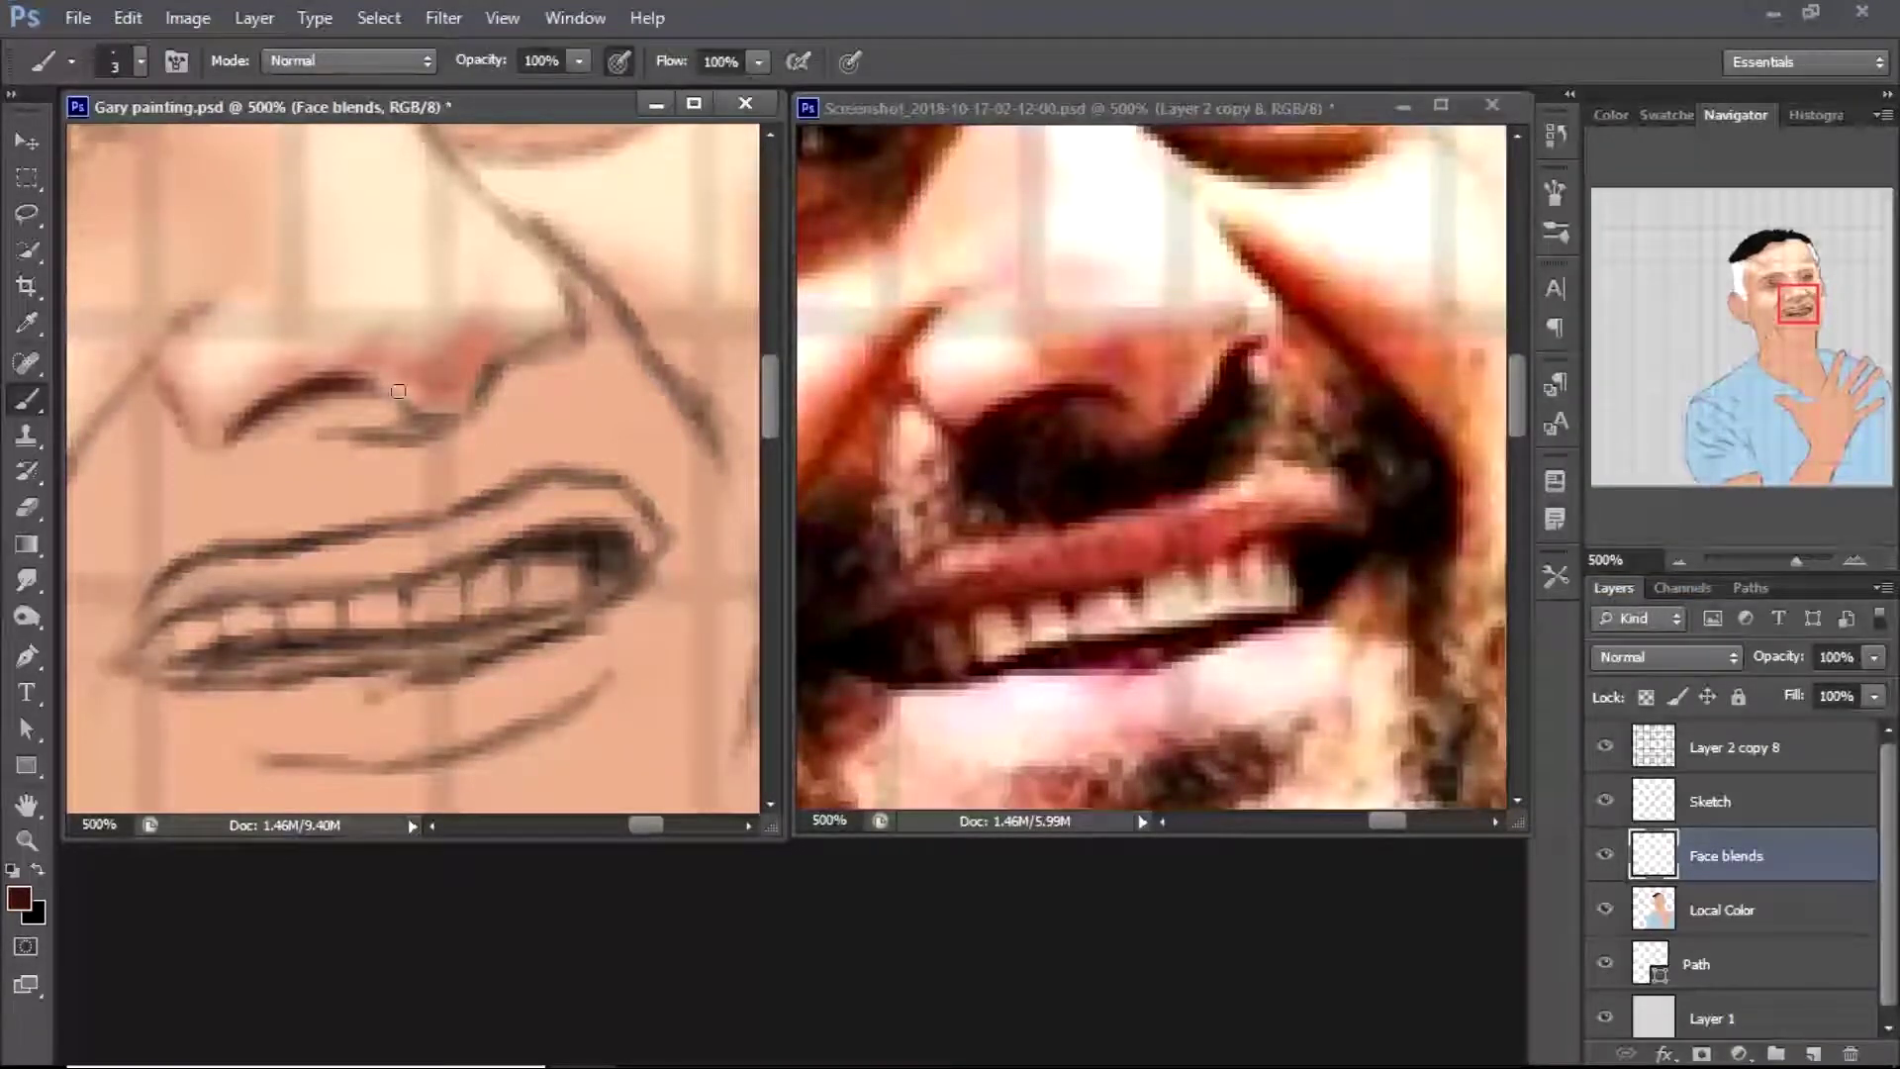
mouse_move(511, 355)
left_mouse_down()
mouse_move(549, 340)
mouse_move(490, 374)
left_mouse_up()
Paint the underside of the nose tip salmon red, smudge it into the skin, and hide the Sketch layer
left_click(365, 356, "alt")
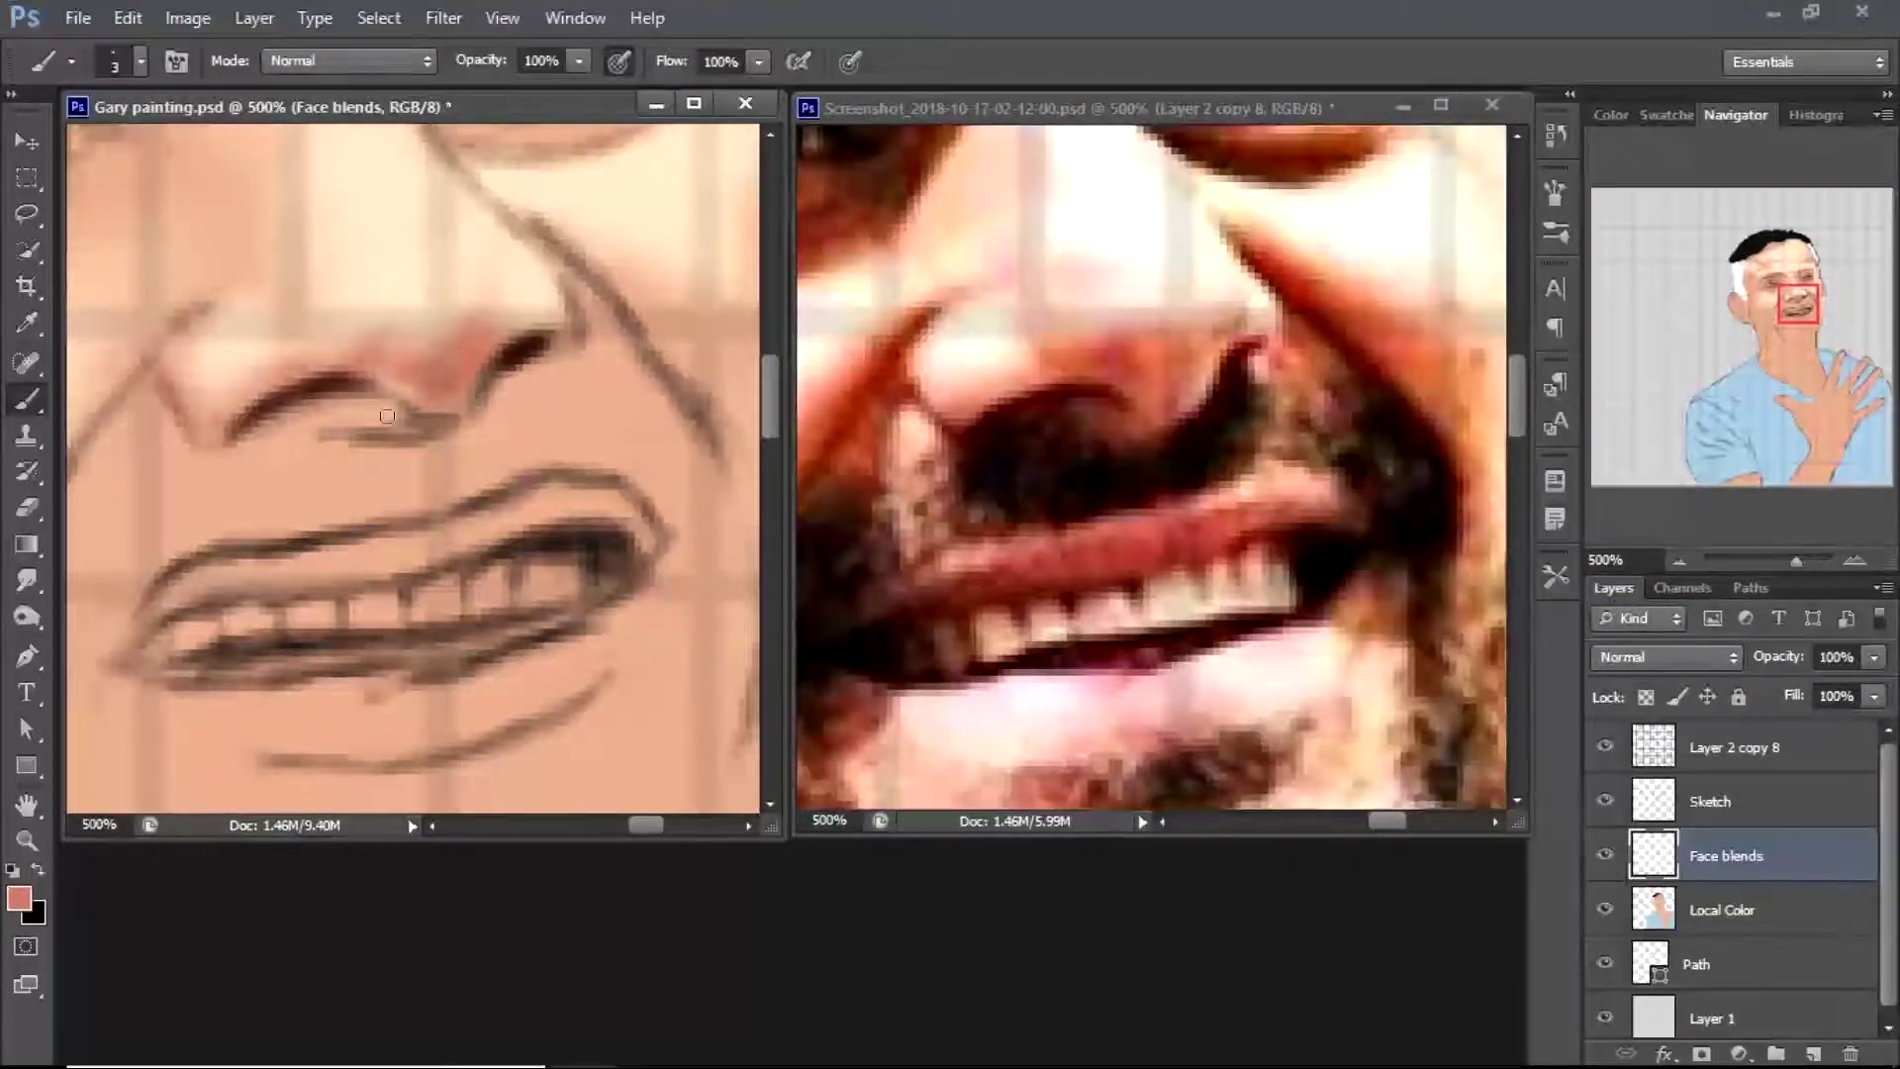
left_click_drag(404, 426, 425, 428)
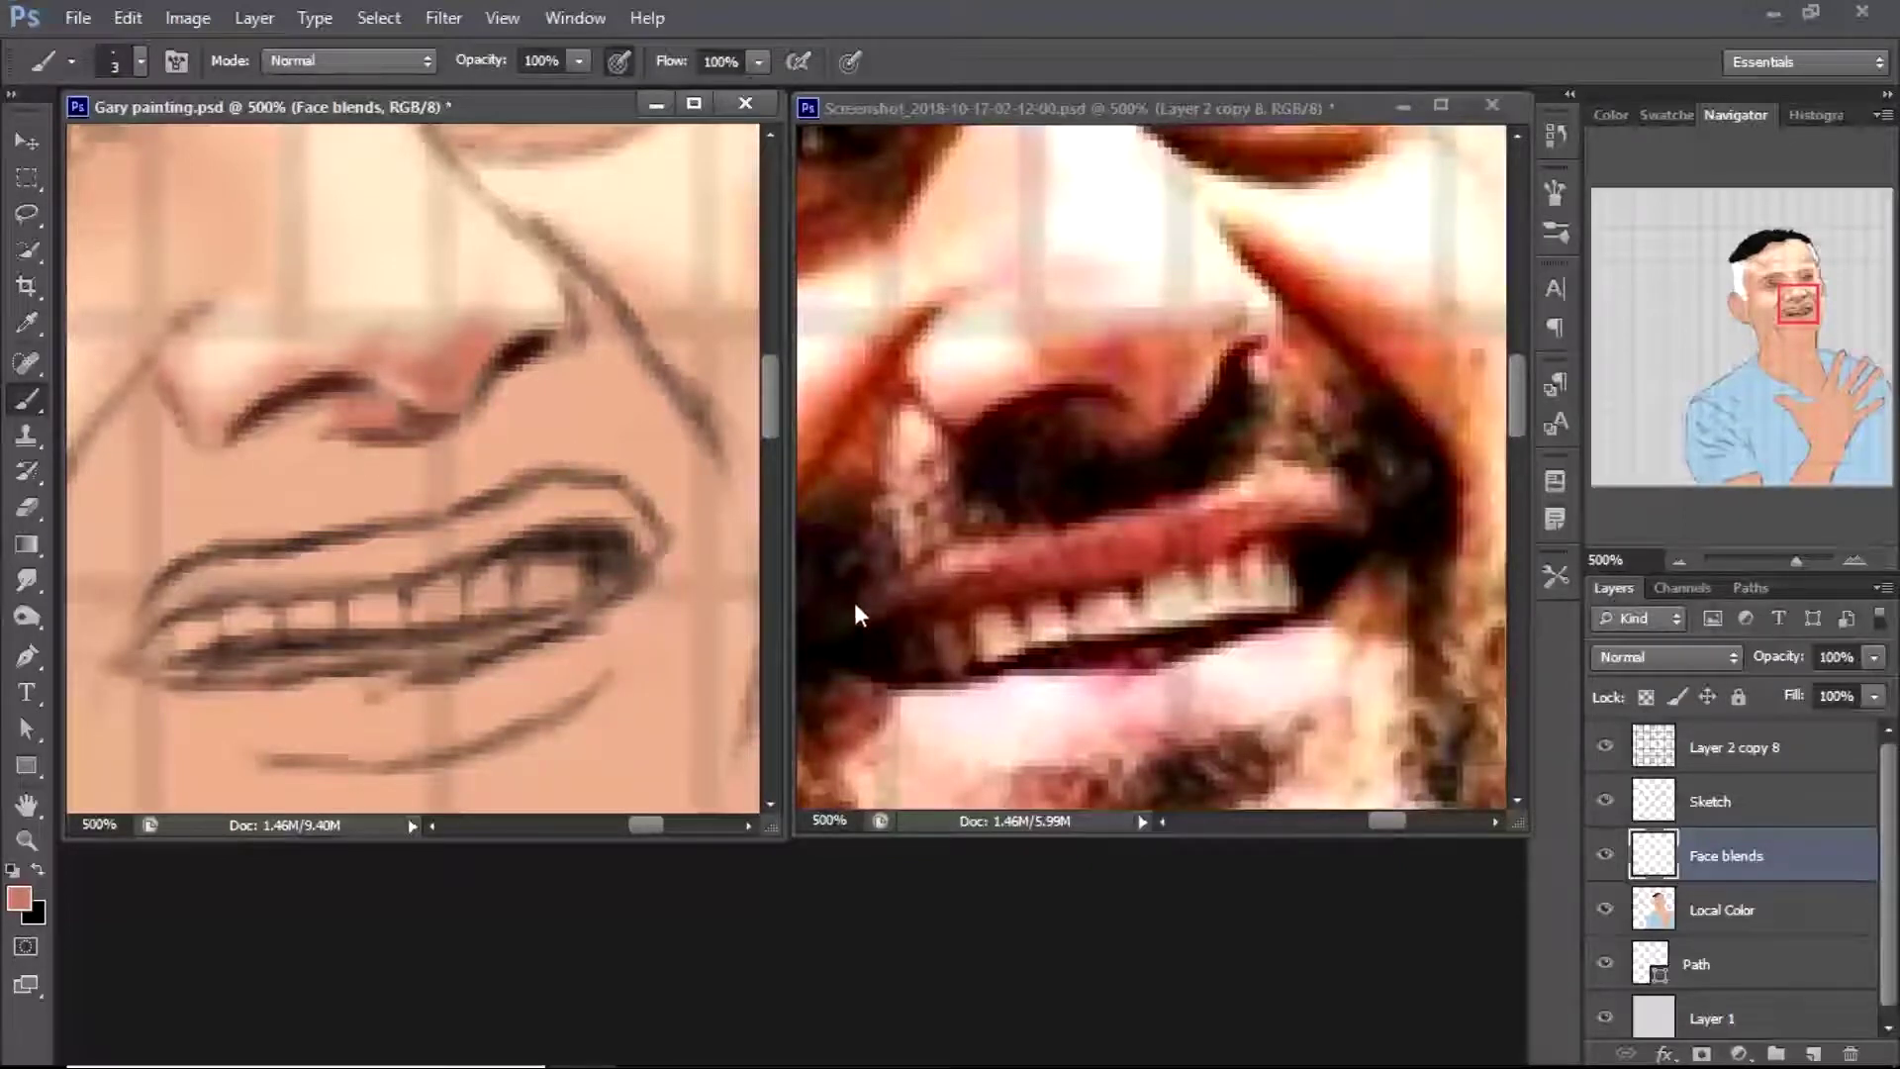
left_click(26, 578)
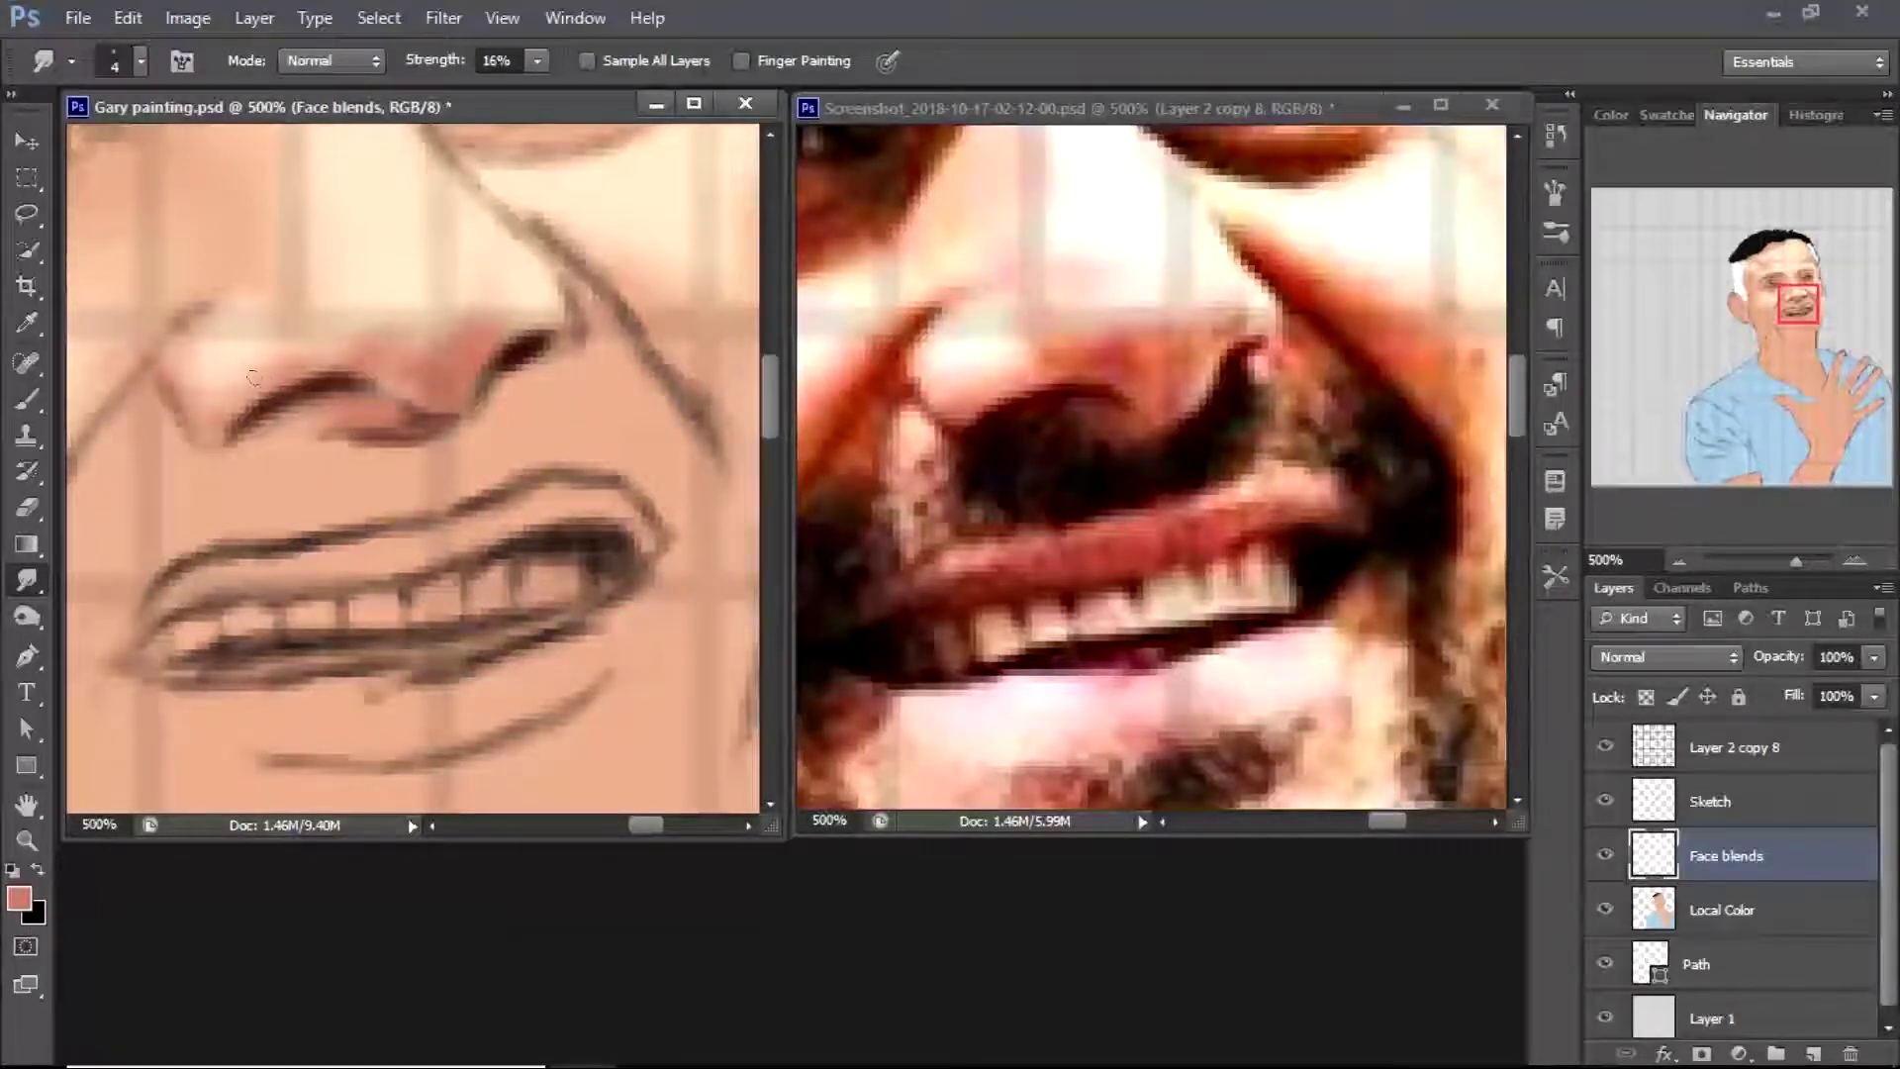
left_click(1605, 801)
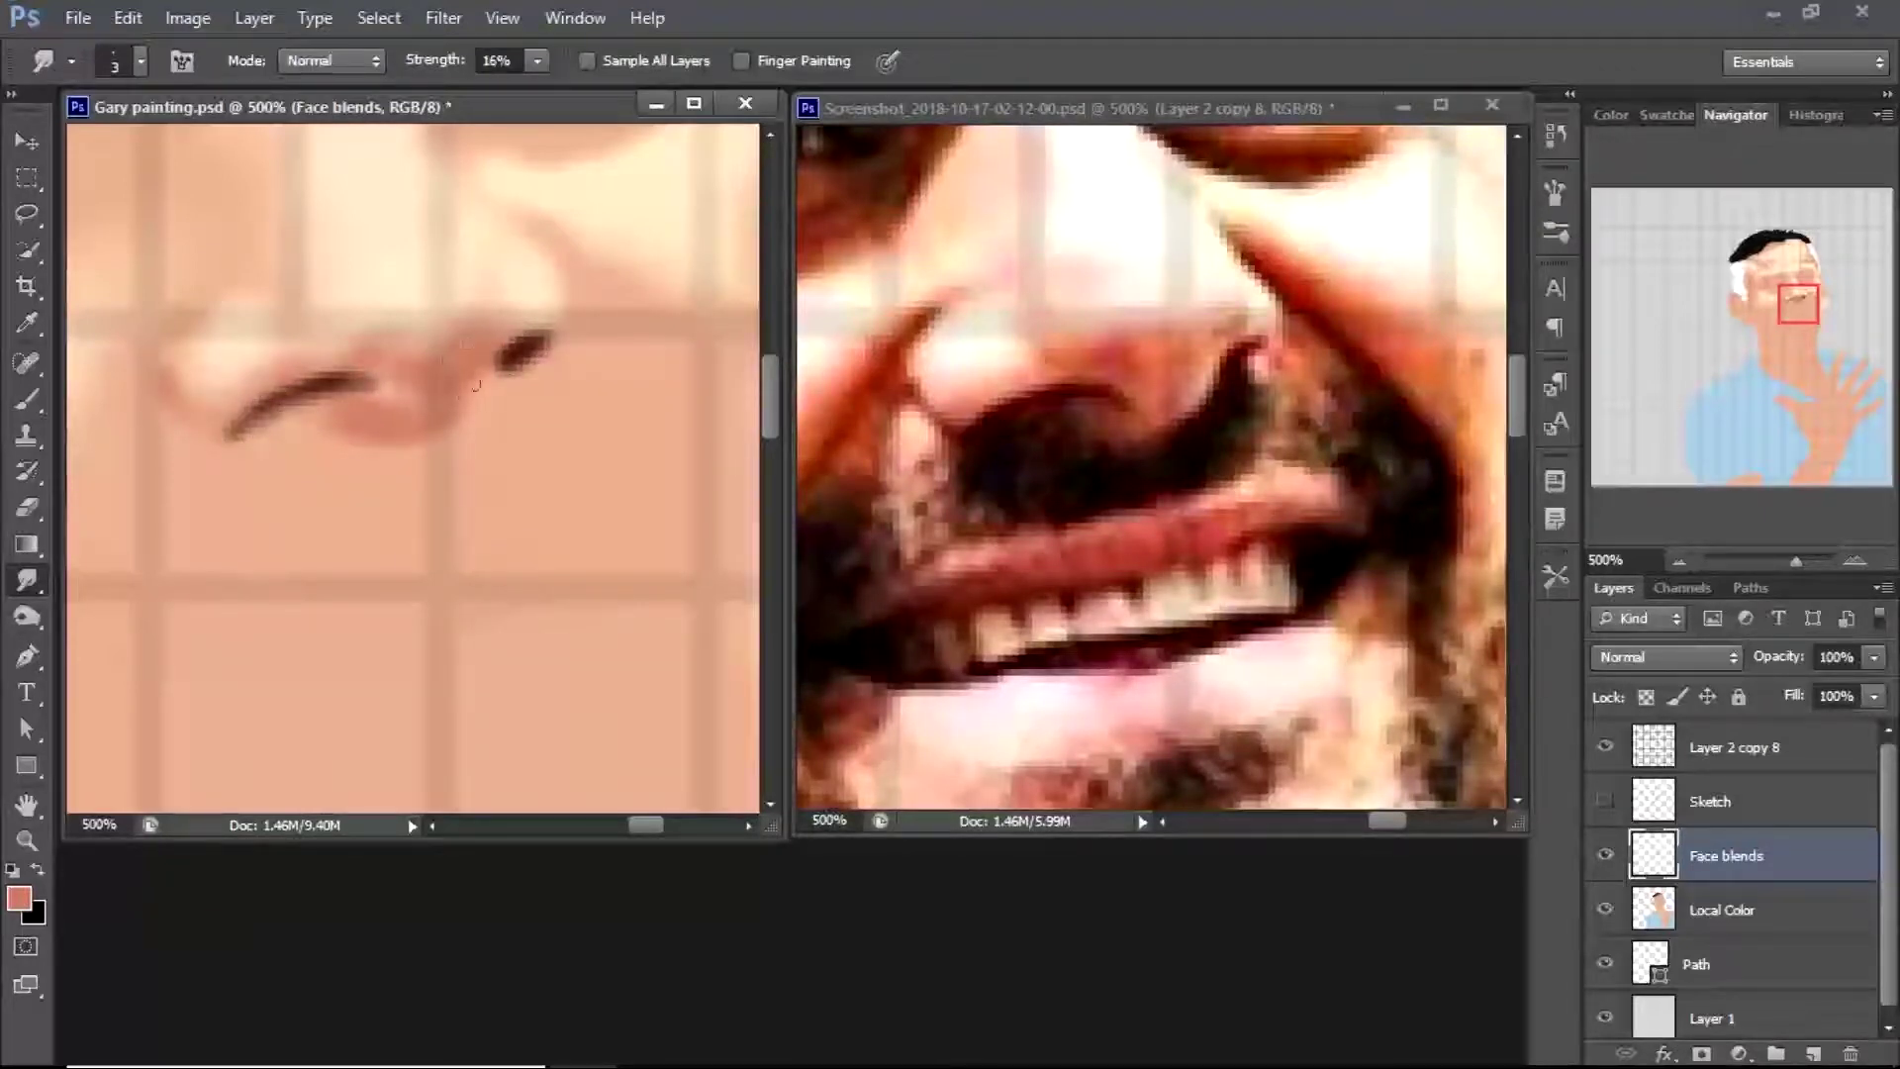
Add a light cream highlight beside the nostril nearer the far cheek with a 1 px brush and smudge it in
key("b")
left_click(419, 310, "alt")
left_click_drag(485, 354, 469, 398)
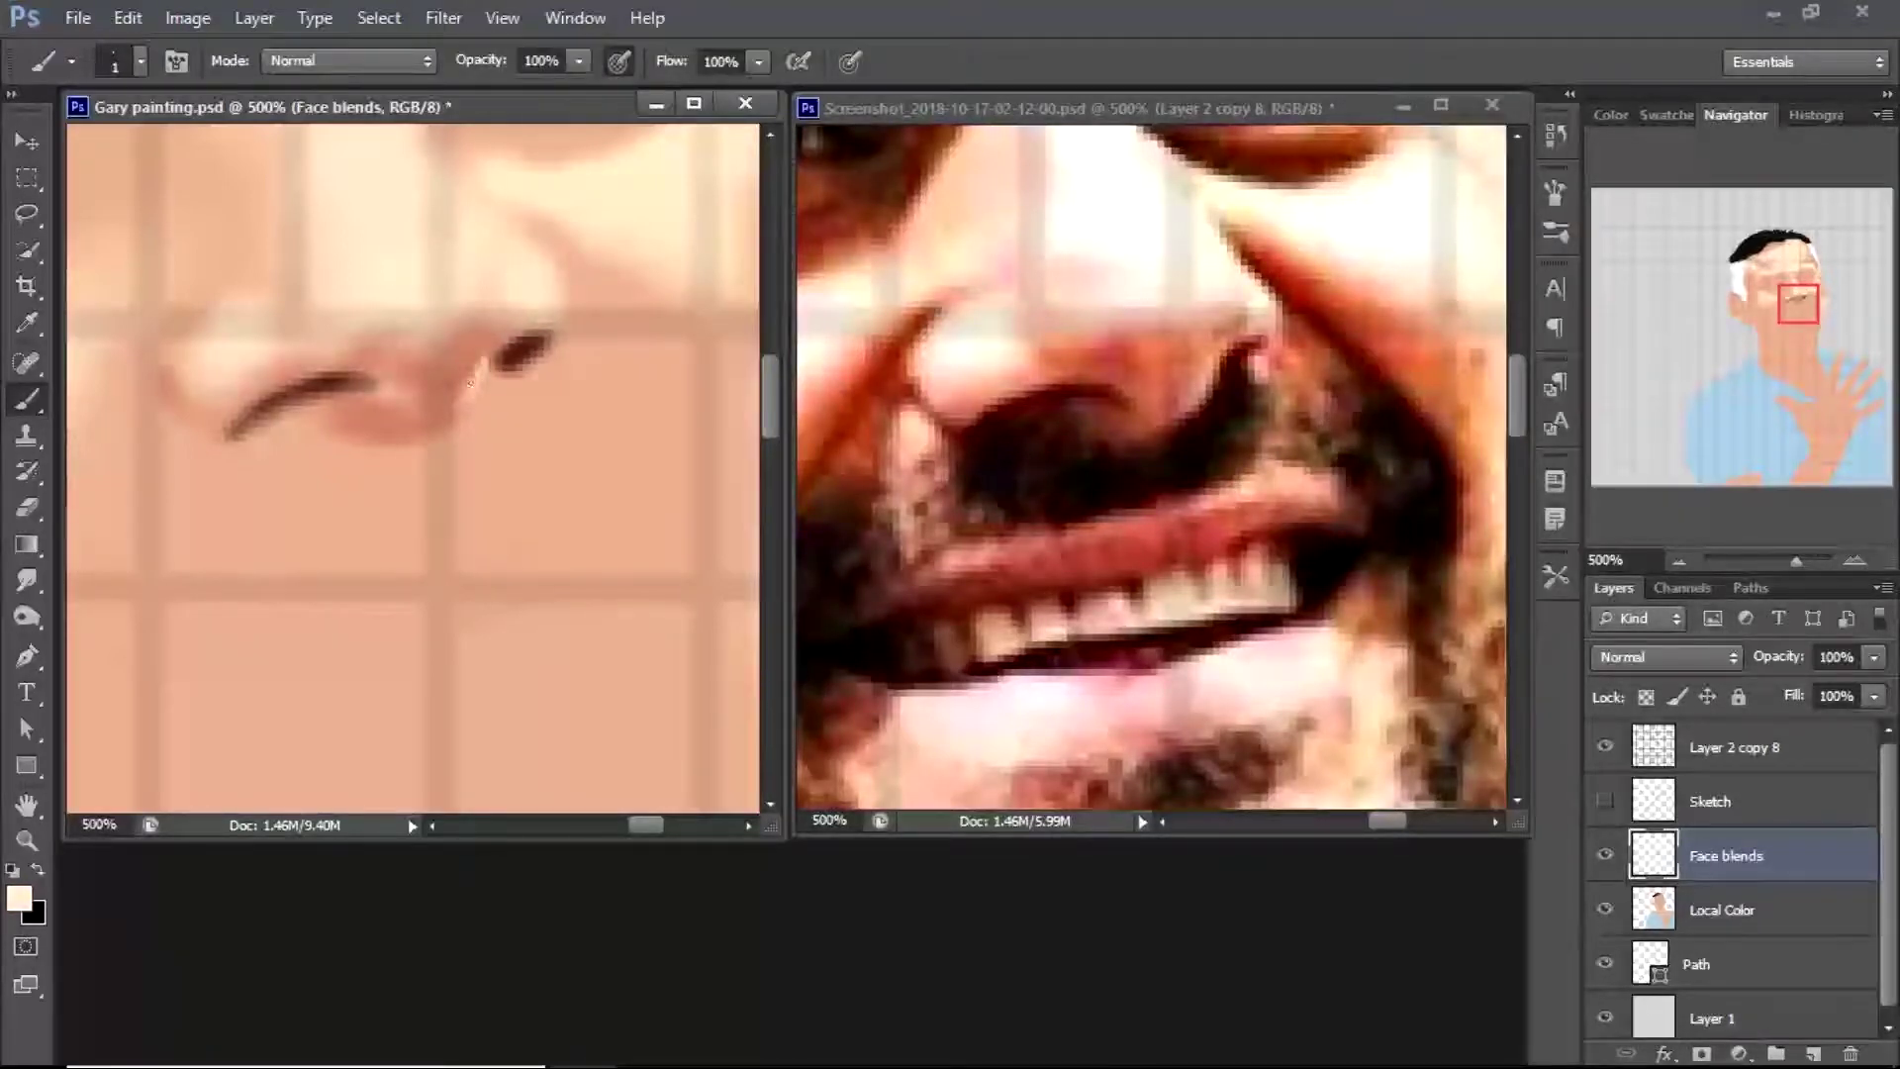
key("r")
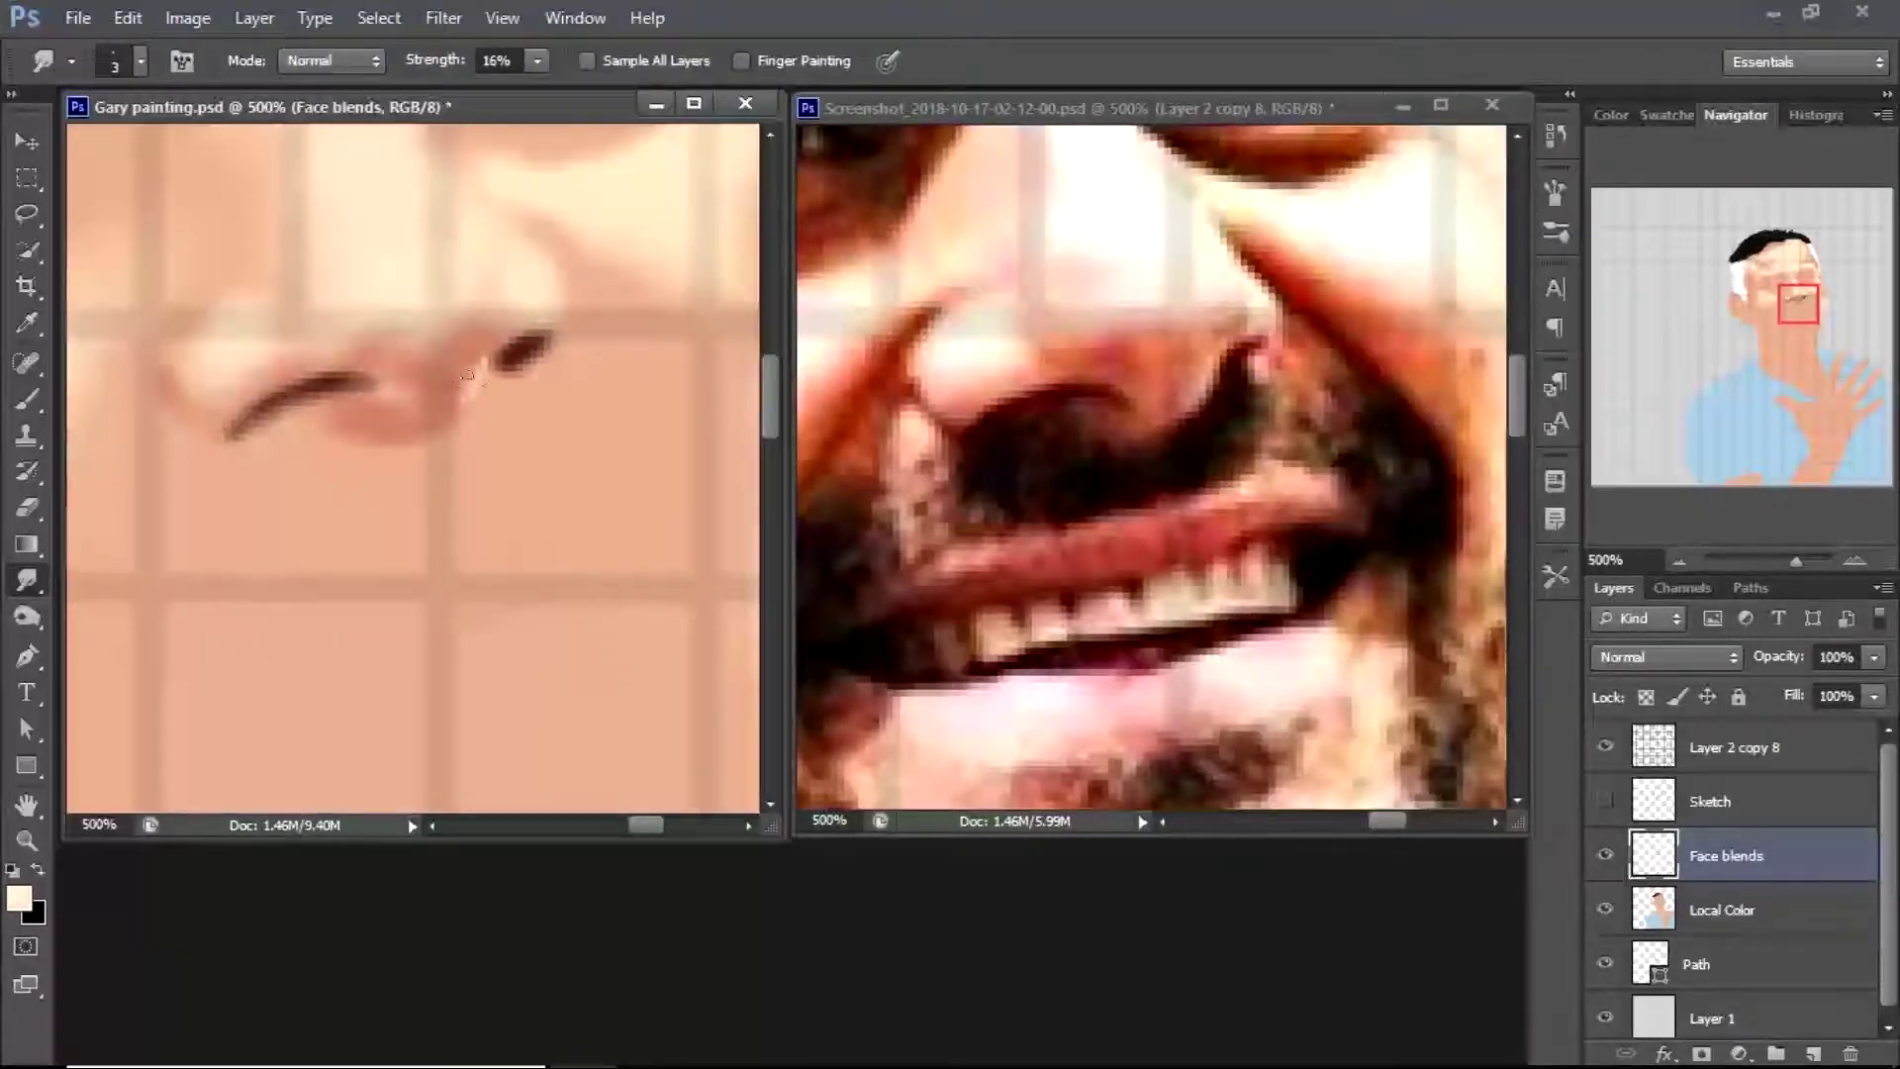
Paint an orange tone across the underside of the nose with a 3 px brush and smudge it at 16% strength
key("i")
left_click(430, 430)
left_click(19, 898)
mouse_move(1116, 246)
left_mouse_down()
mouse_move(1177, 233)
mouse_move(1138, 268)
left_mouse_up()
left_click(1596, 161)
key("b")
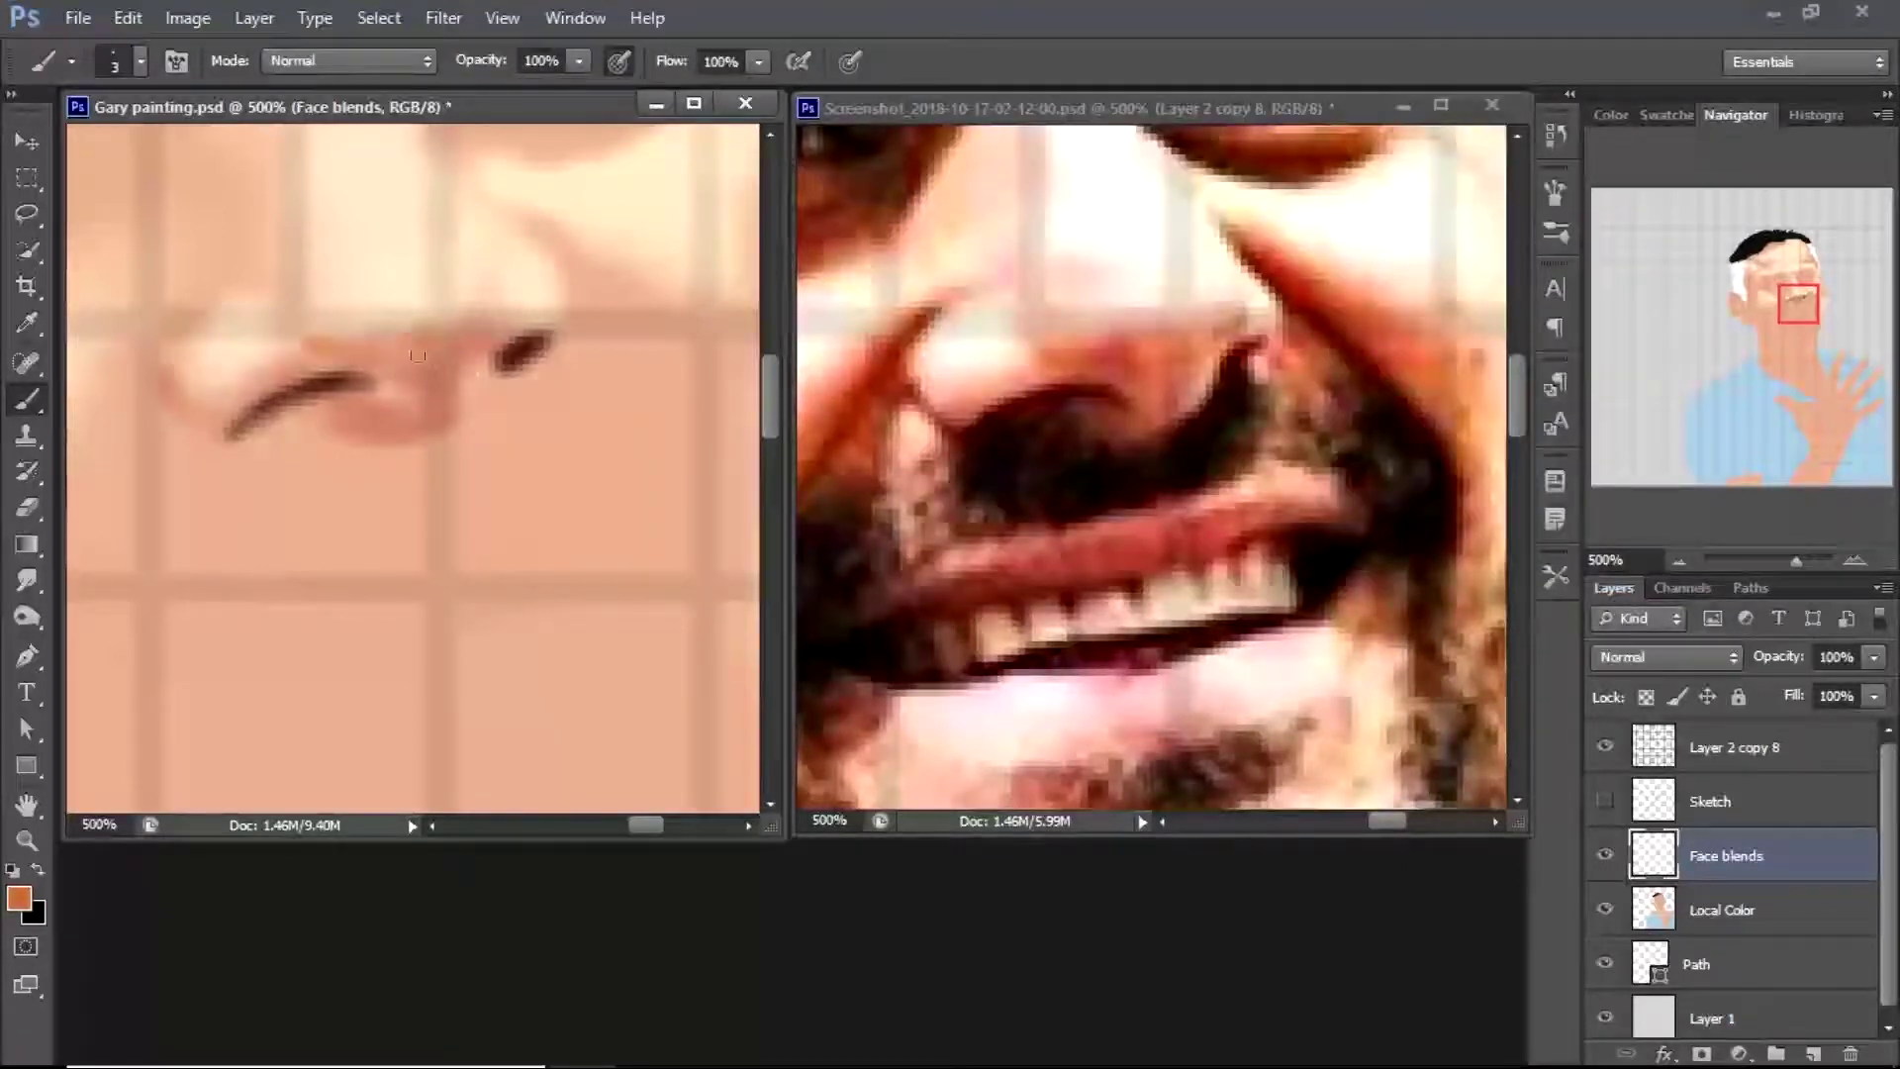
key("r")
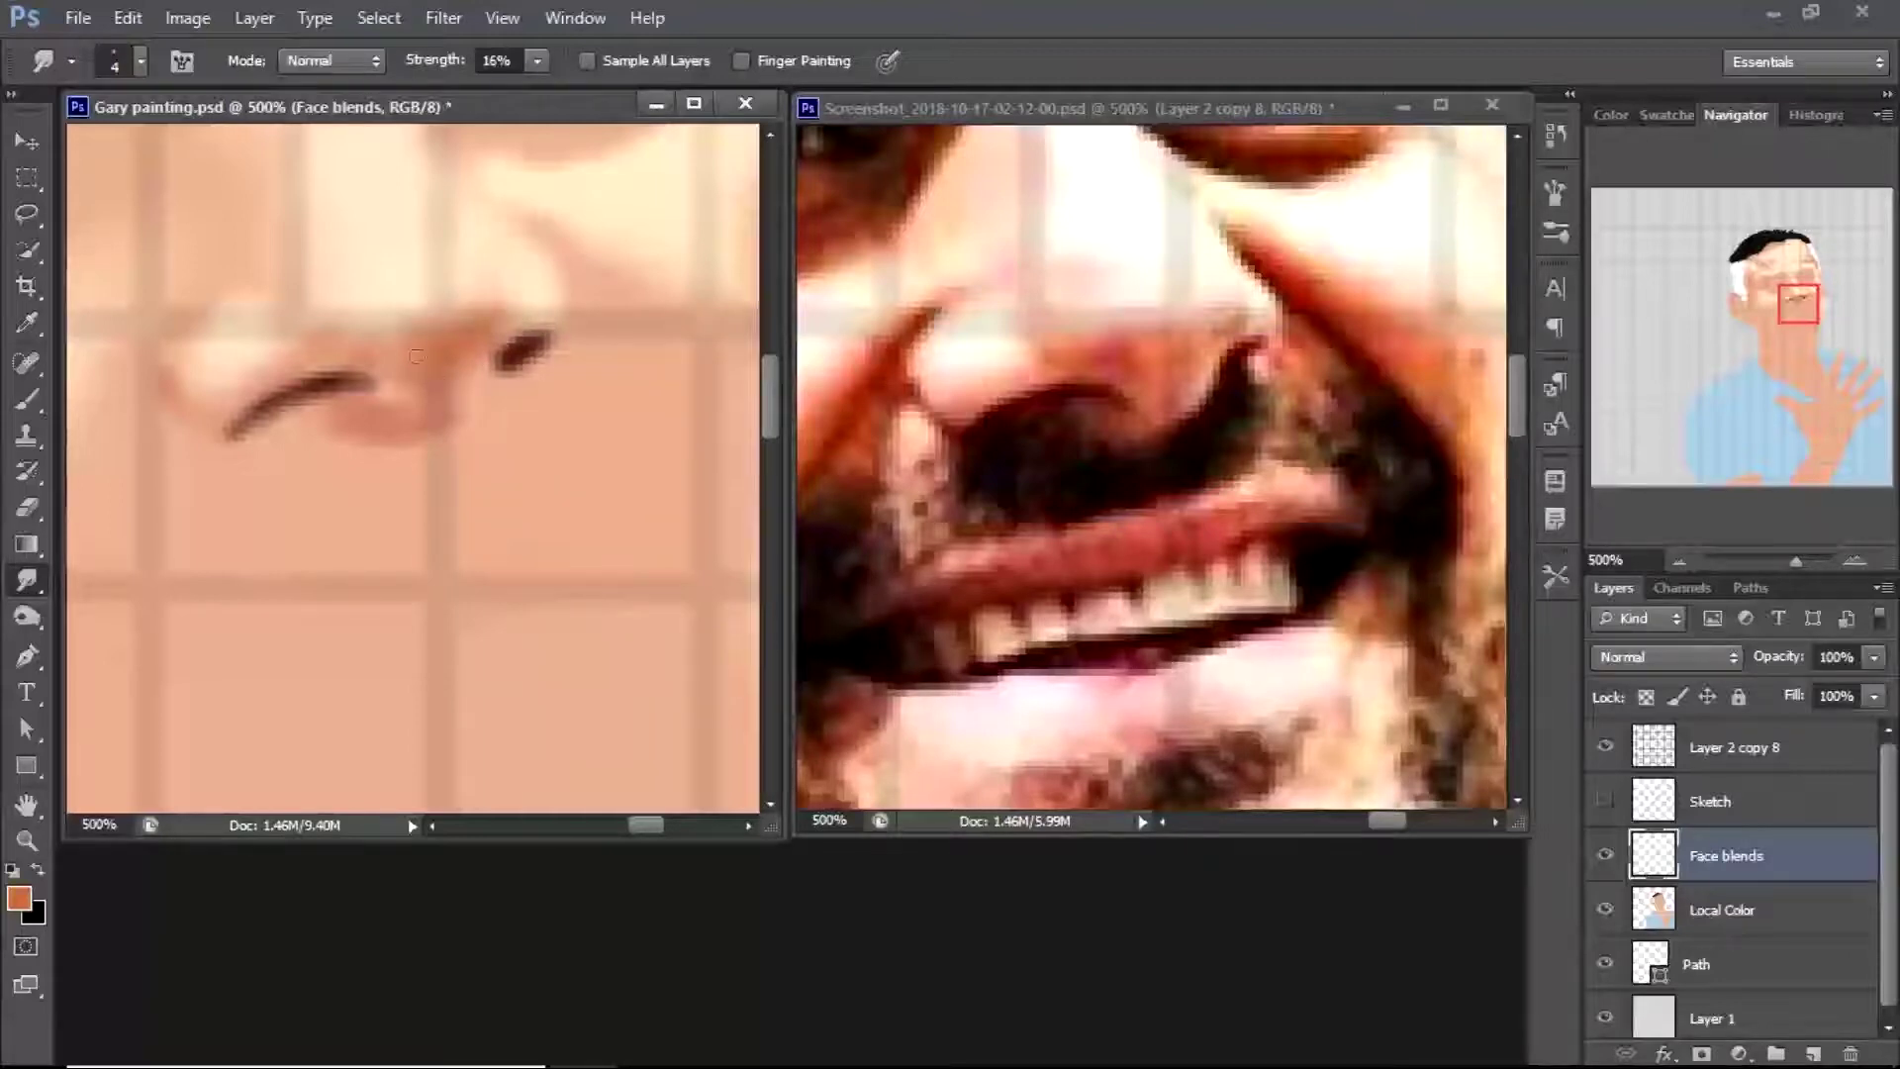
Extend the near nostril's dark curve toward the nose tip in sampled reddish brown and smudge its edge
key("b")
left_click(391, 397, "alt")
left_click(337, 380, "alt")
left_click_drag(349, 376, 404, 400)
key("r")
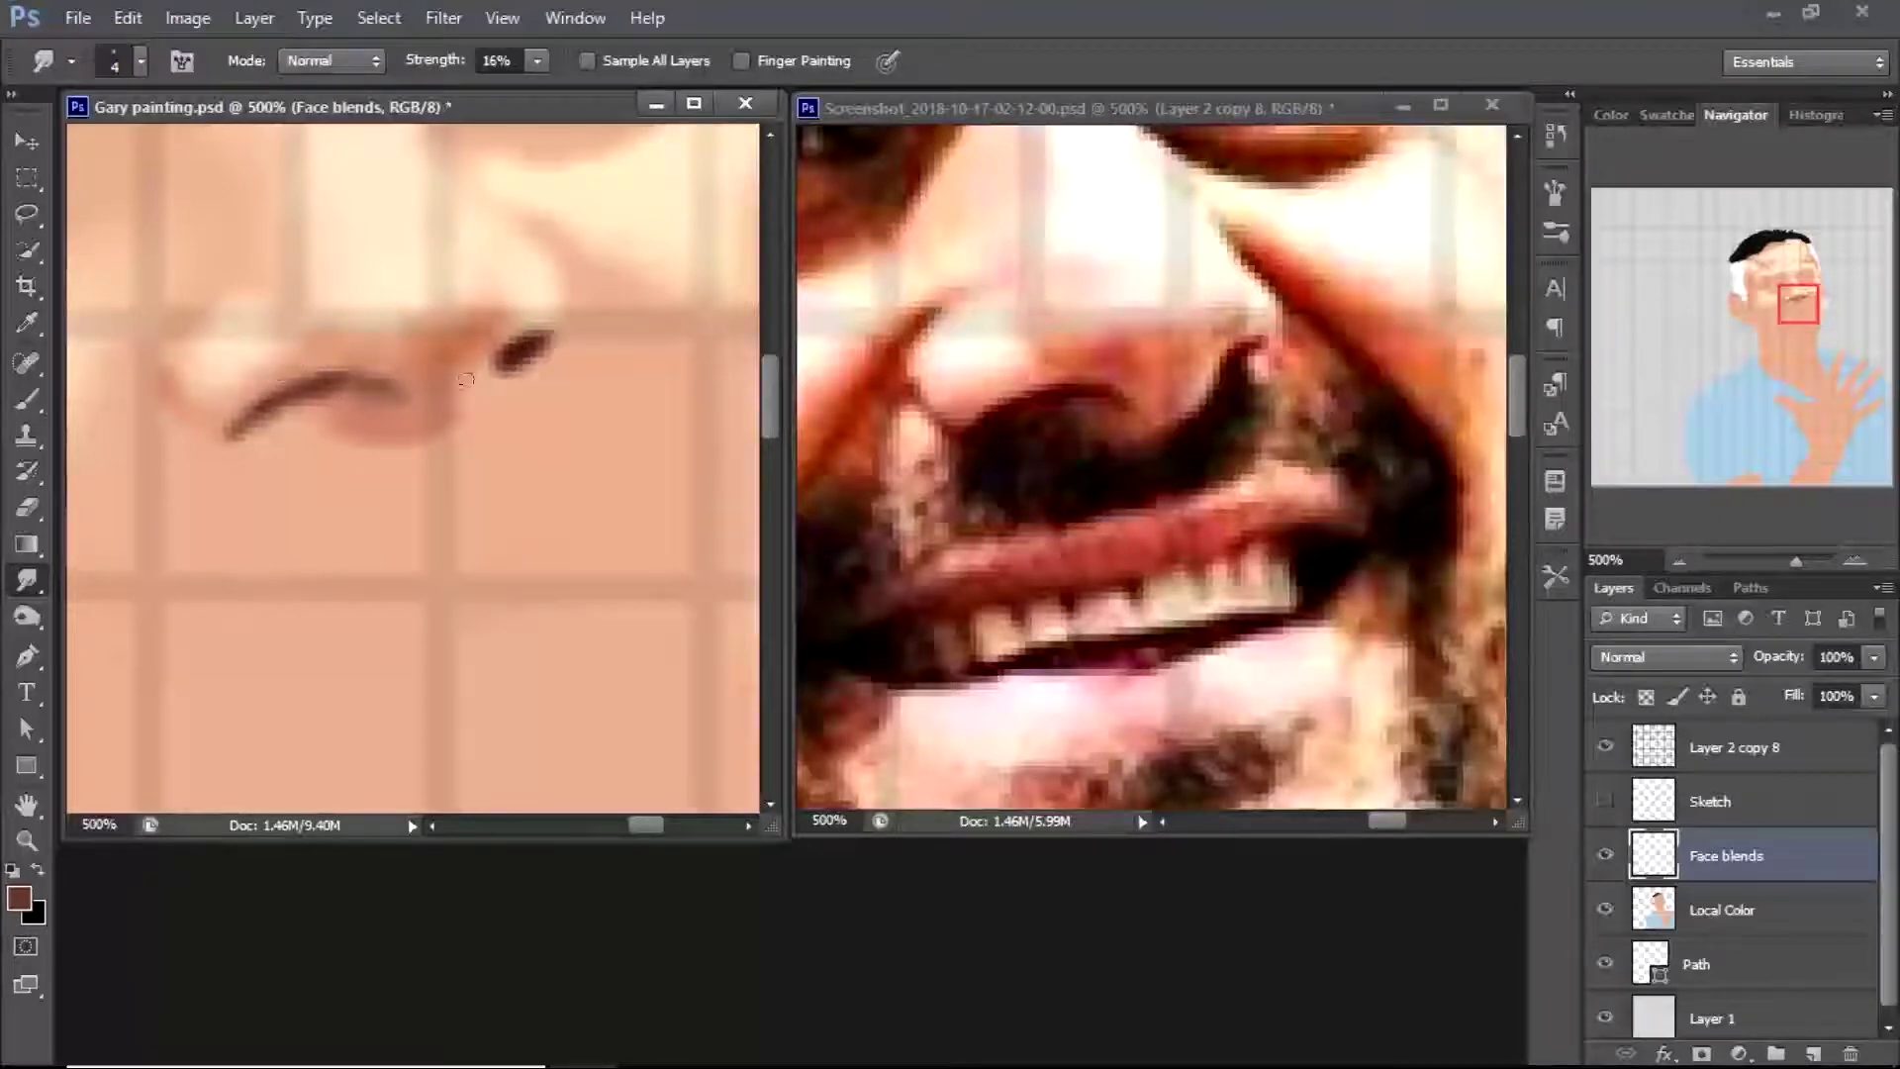
Smudge the dark edges of both nostrils into the surrounding skin with the 4 px Smudge tool at 16% strength
key("z")
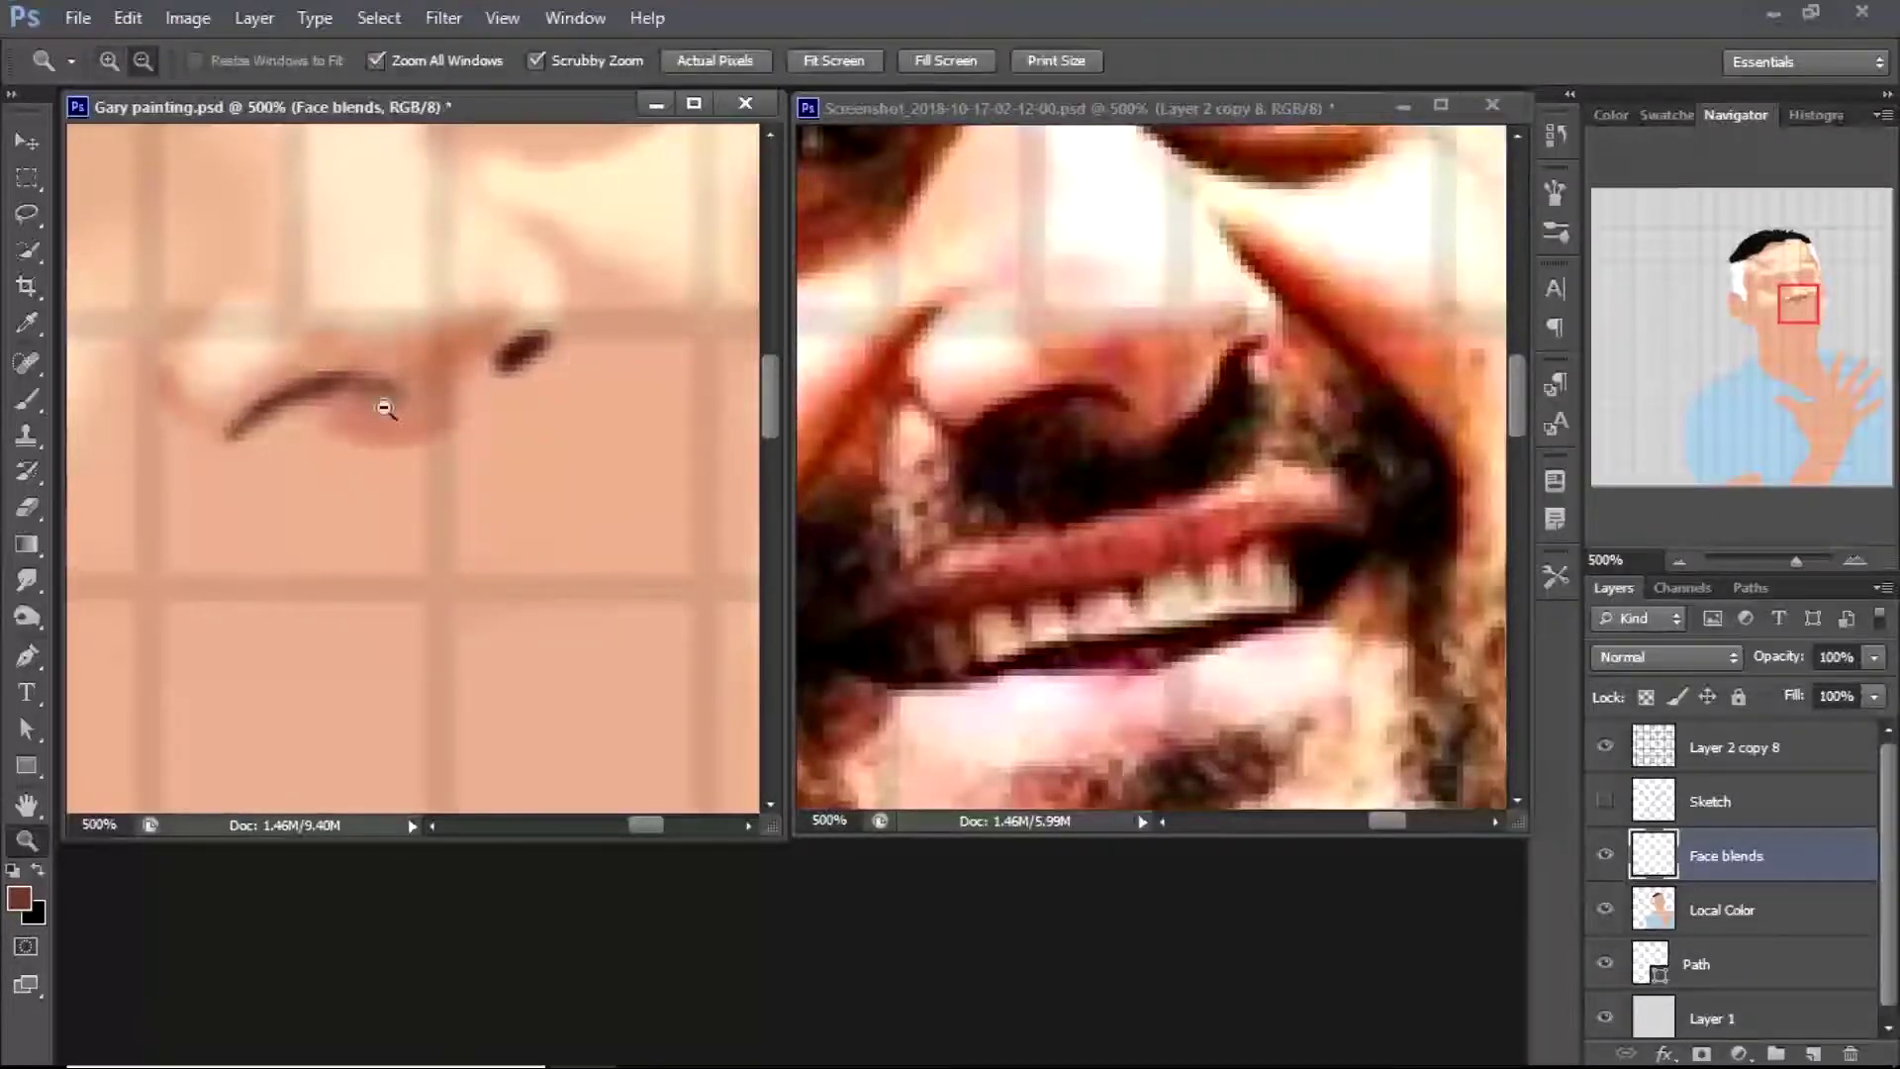
left_click(348, 572, "alt")
left_click(347, 572, "alt")
left_click(347, 572, "alt")
left_click(433, 502)
left_click(466, 491)
key("r")
left_click_drag(424, 438, 382, 506)
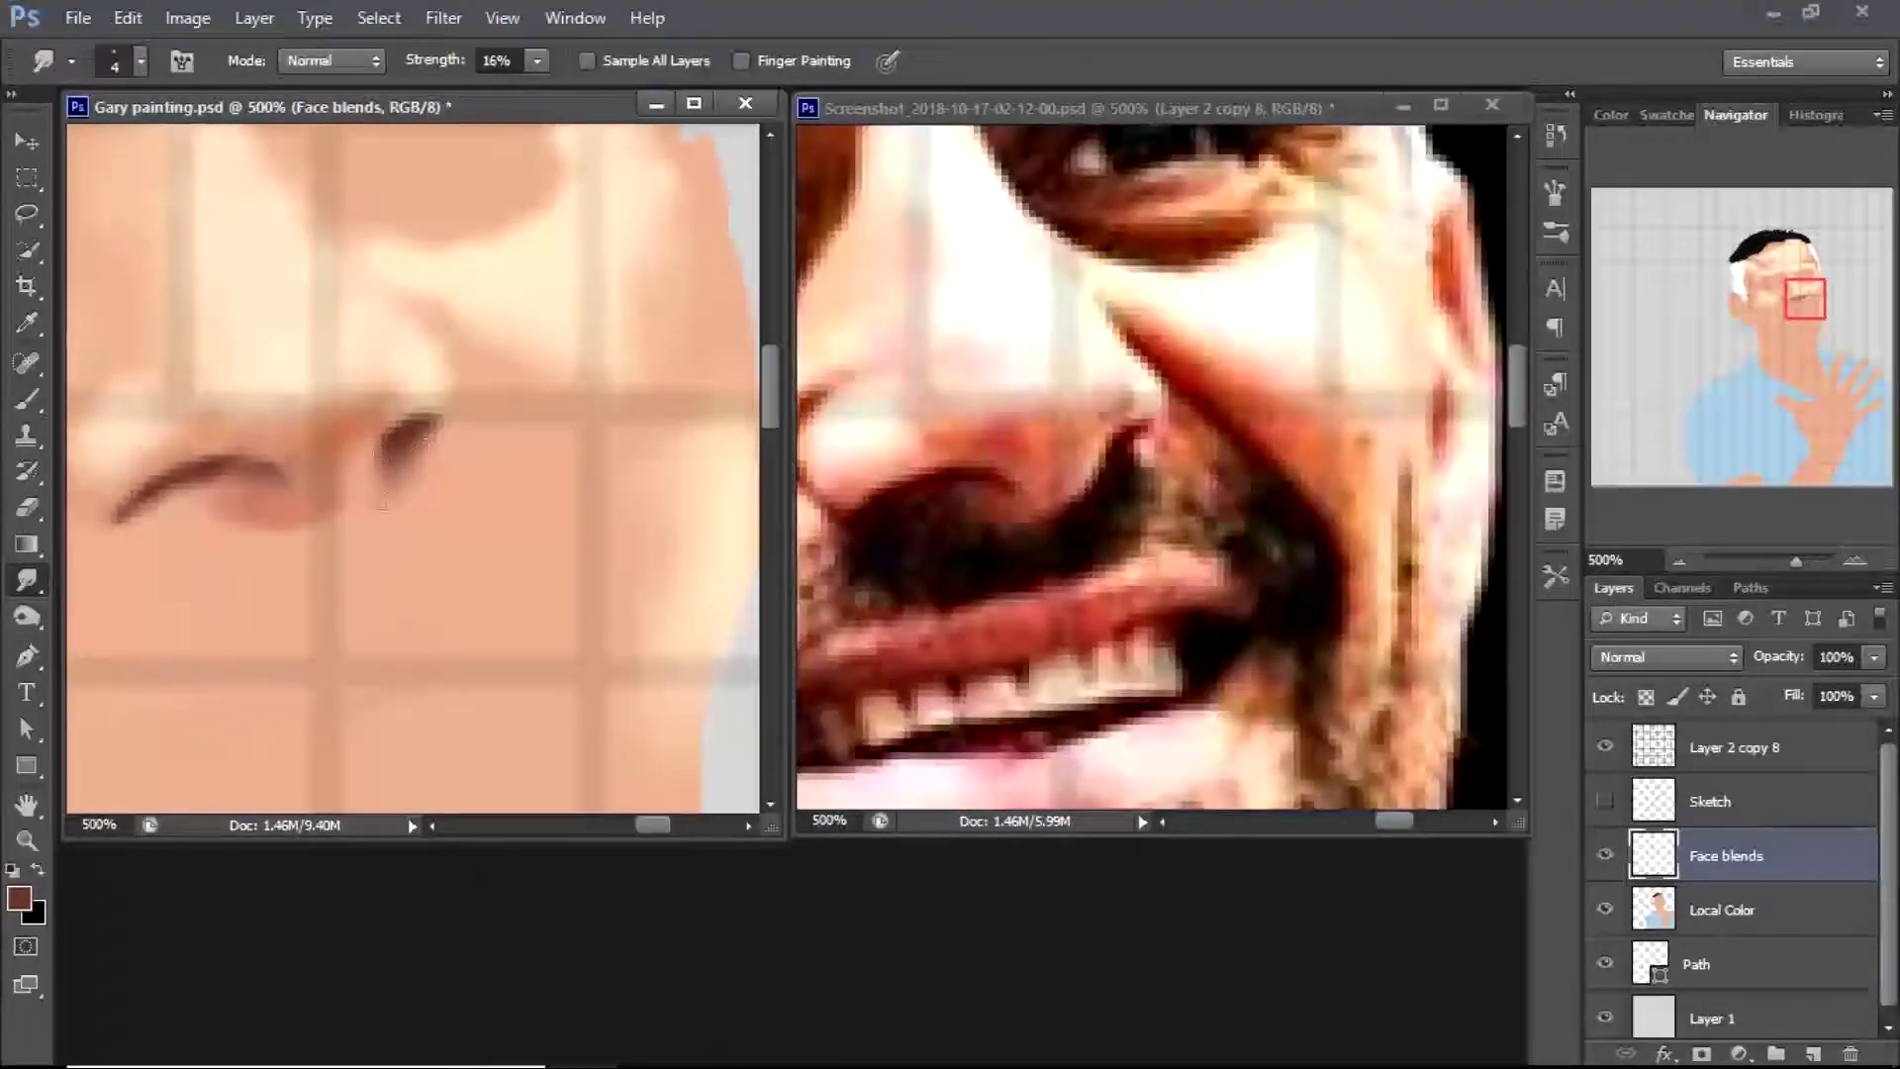
left_click_drag(415, 441, 381, 496)
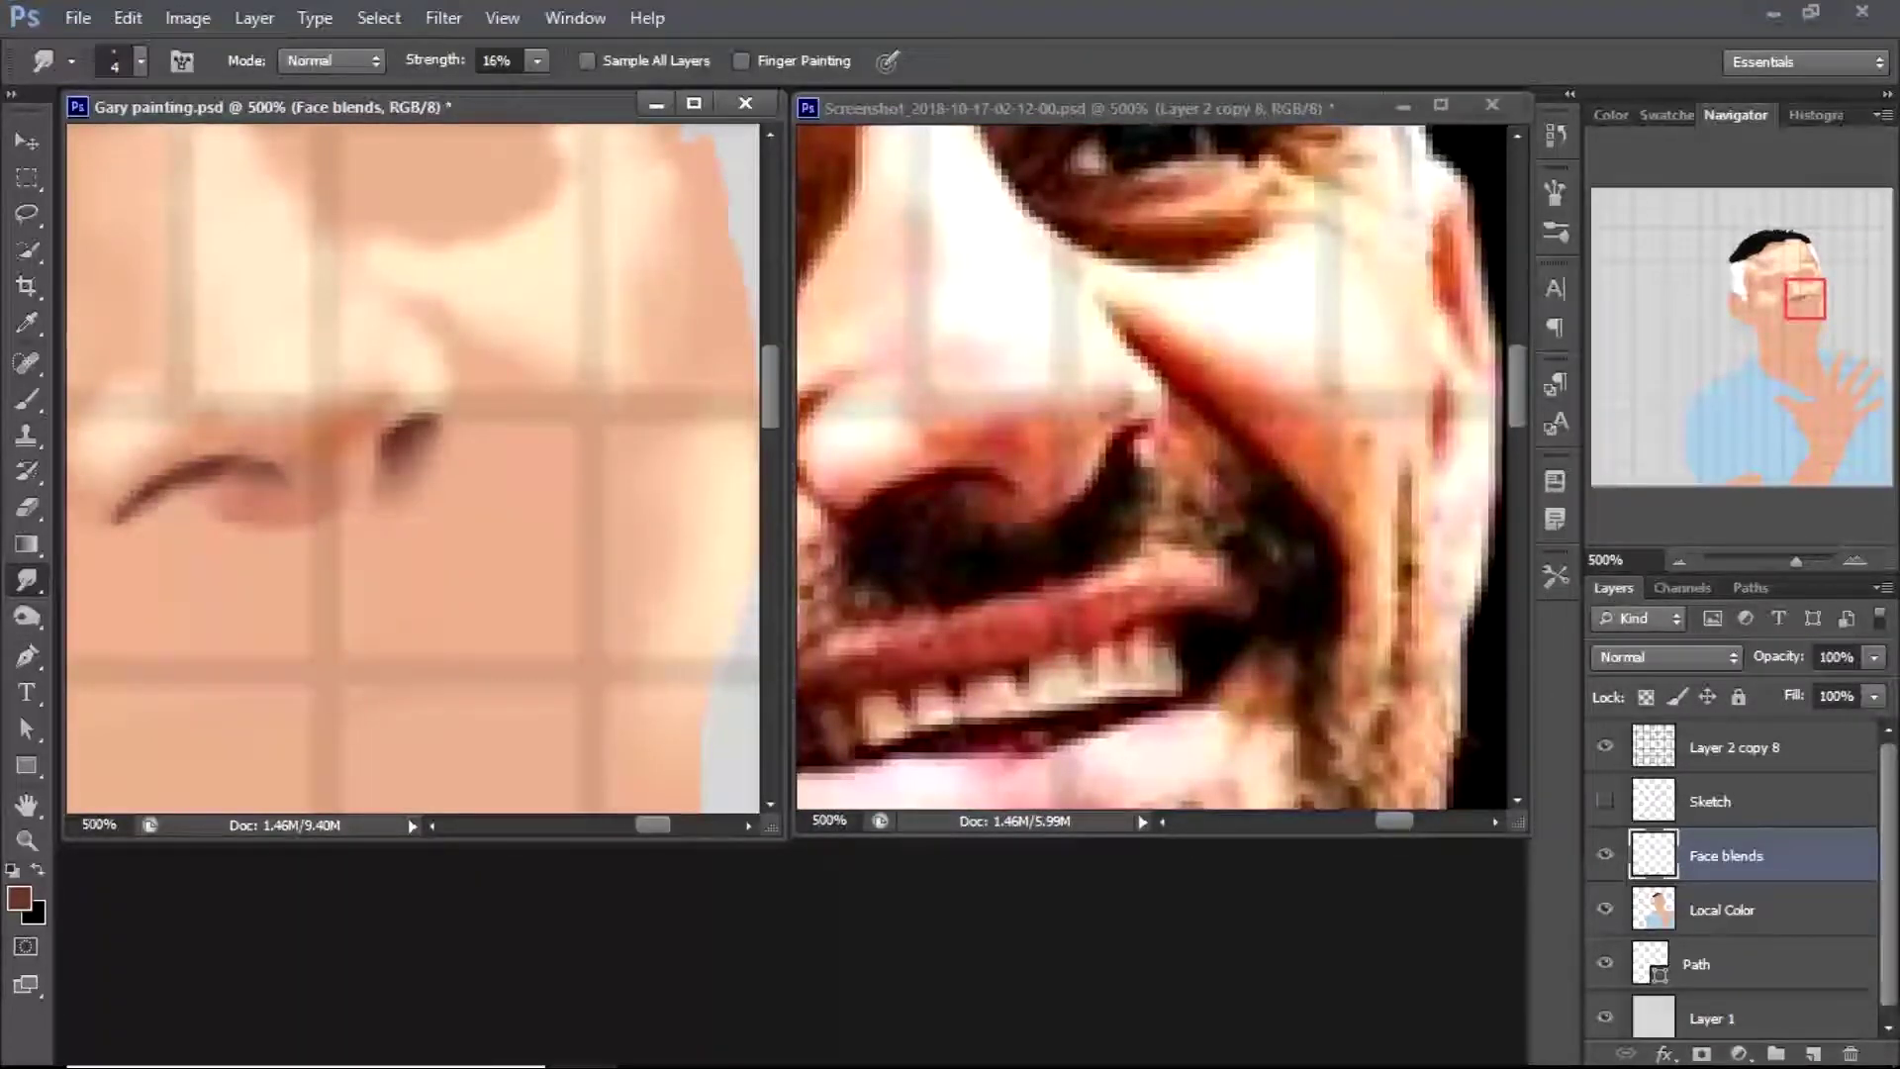
mouse_move(173, 507)
left_mouse_down()
mouse_move(133, 535)
mouse_move(188, 498)
left_mouse_up()
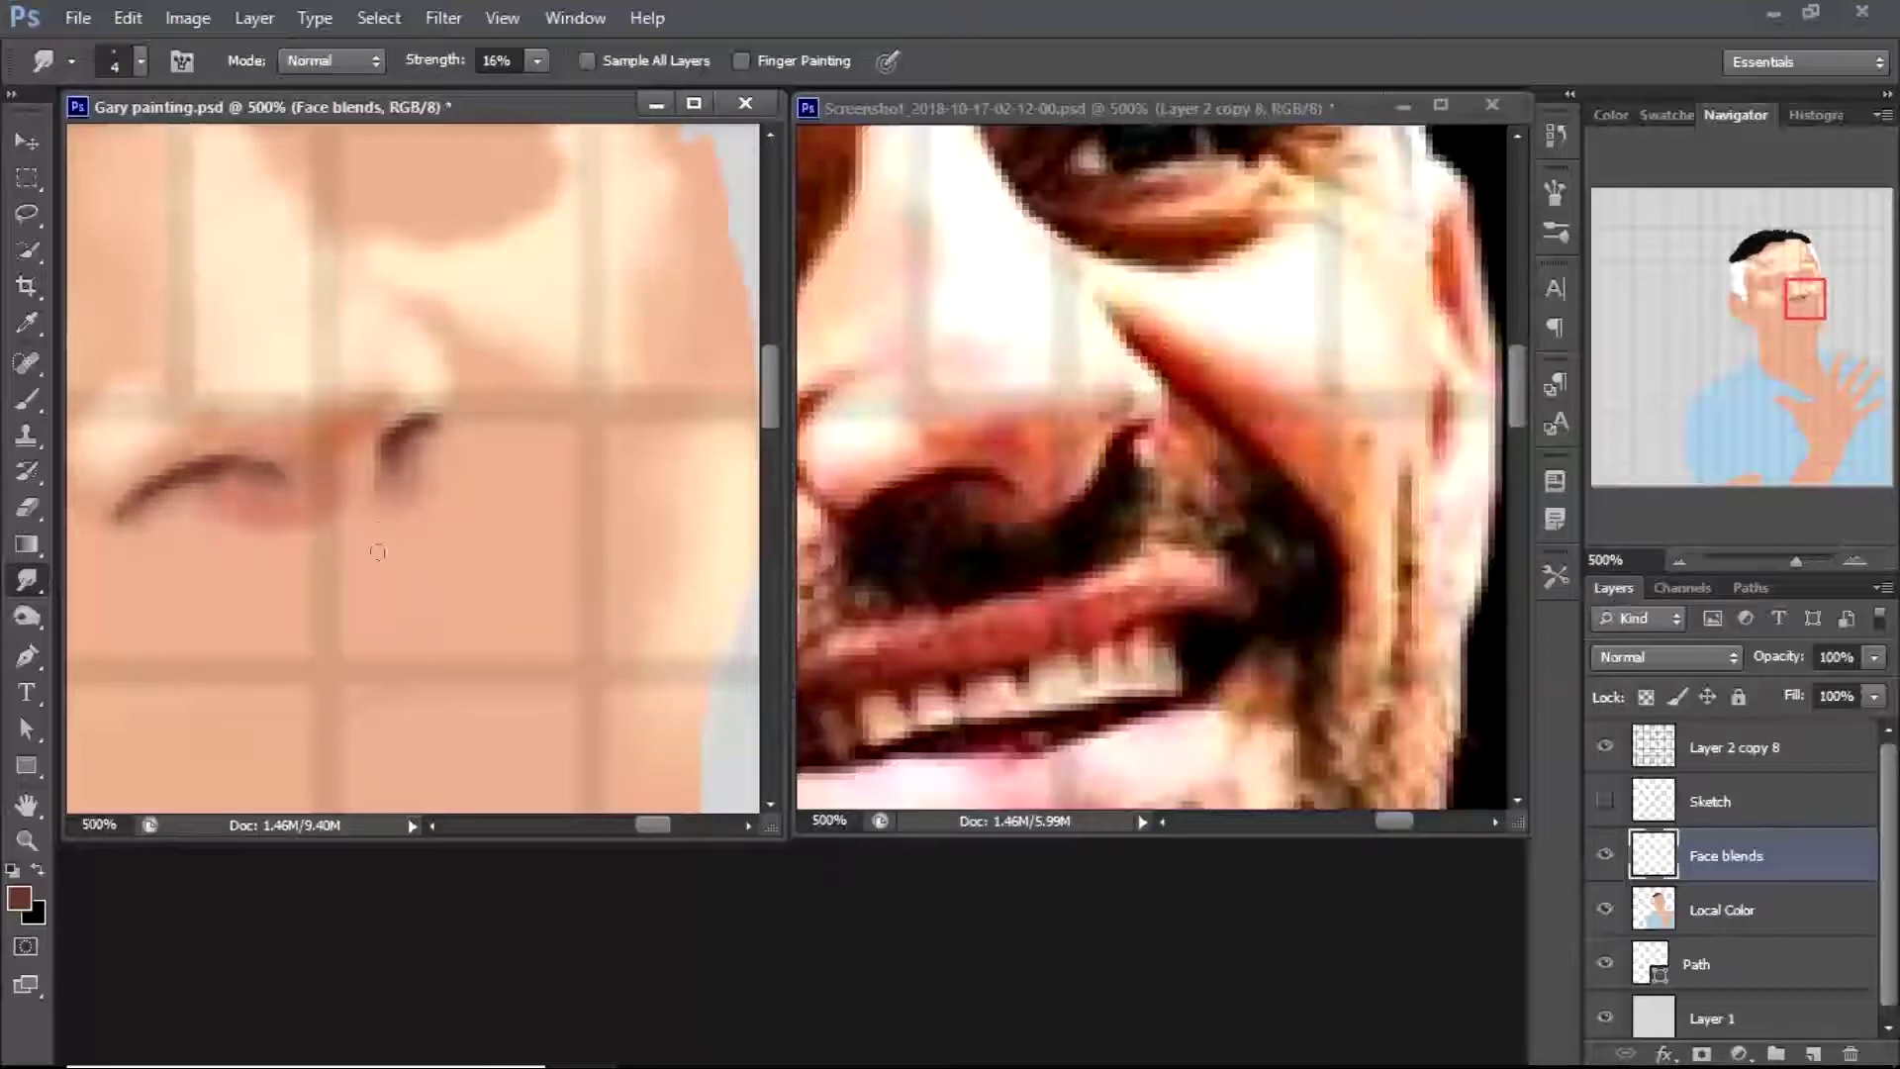
Paint the white of the far eye with a 5 px brush in an off-white sampled from the reference photo
key("z")
left_click(425, 509, "alt")
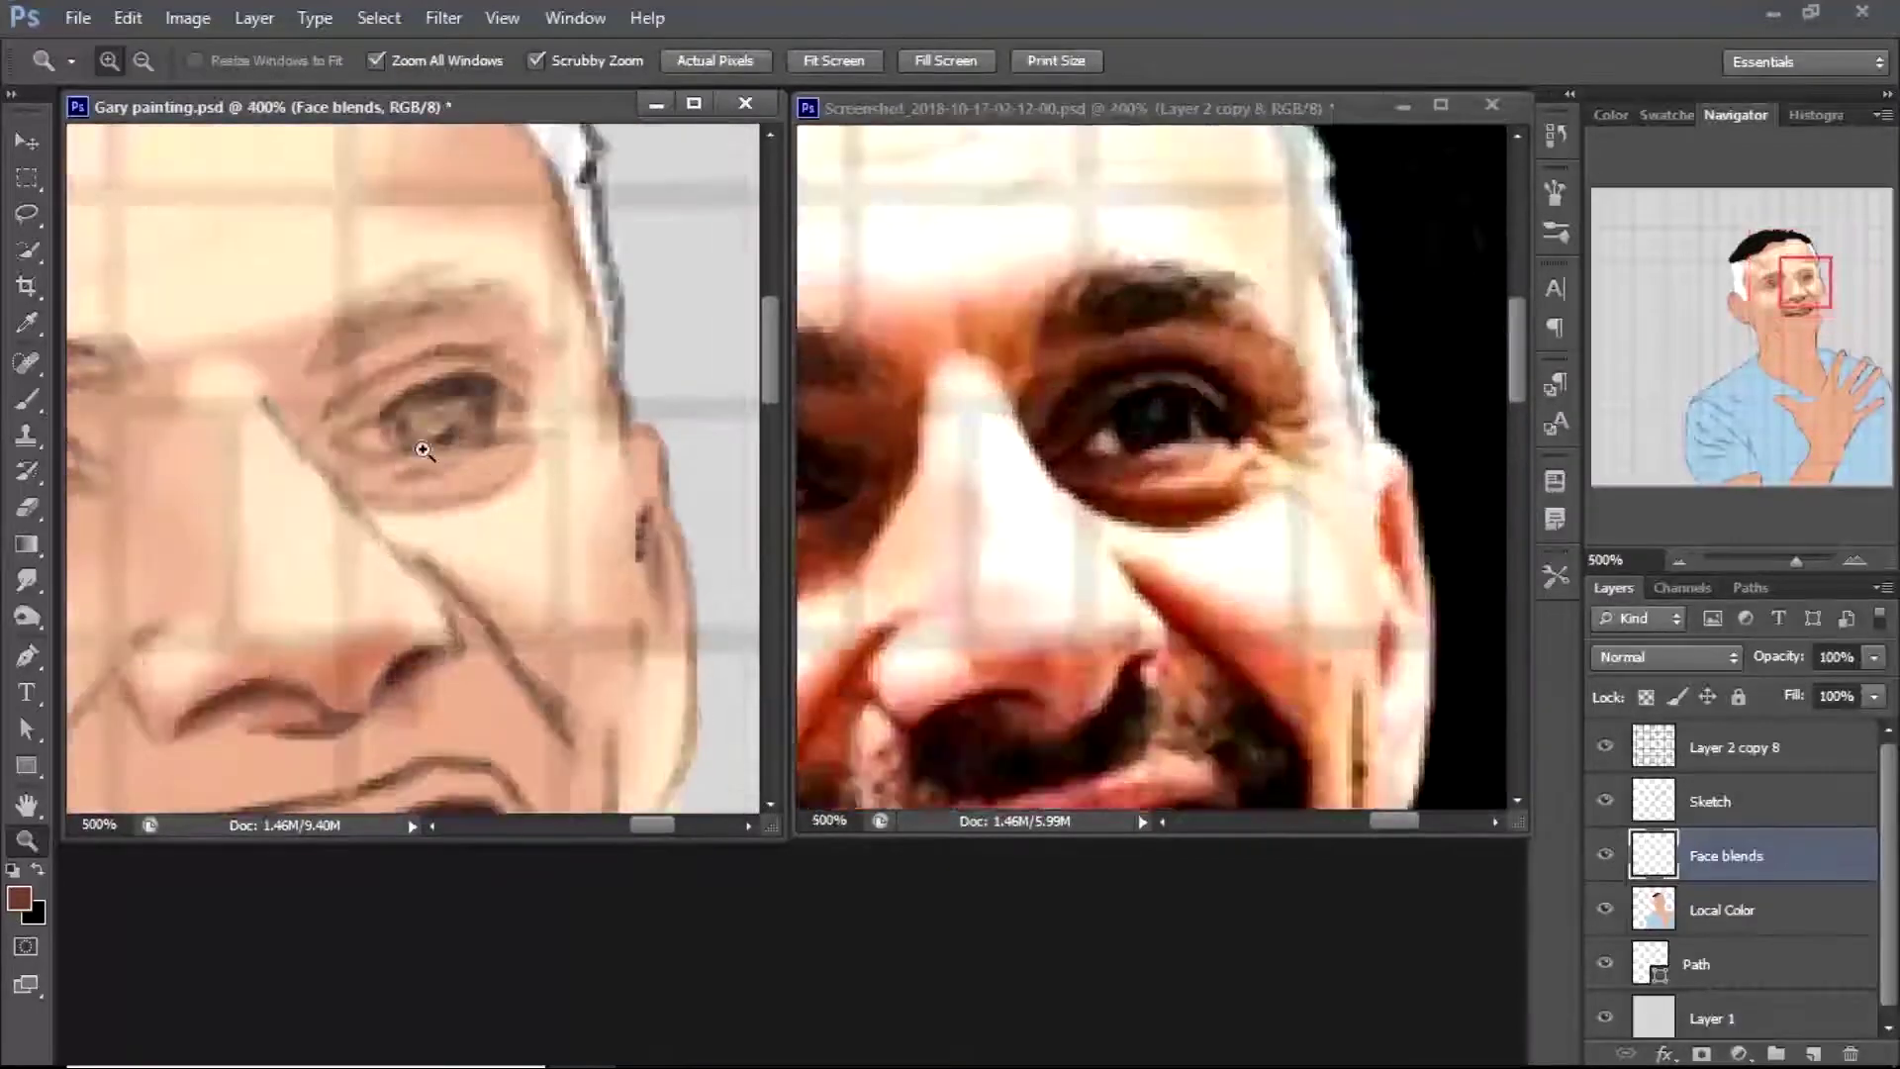
left_click(423, 450)
key("b")
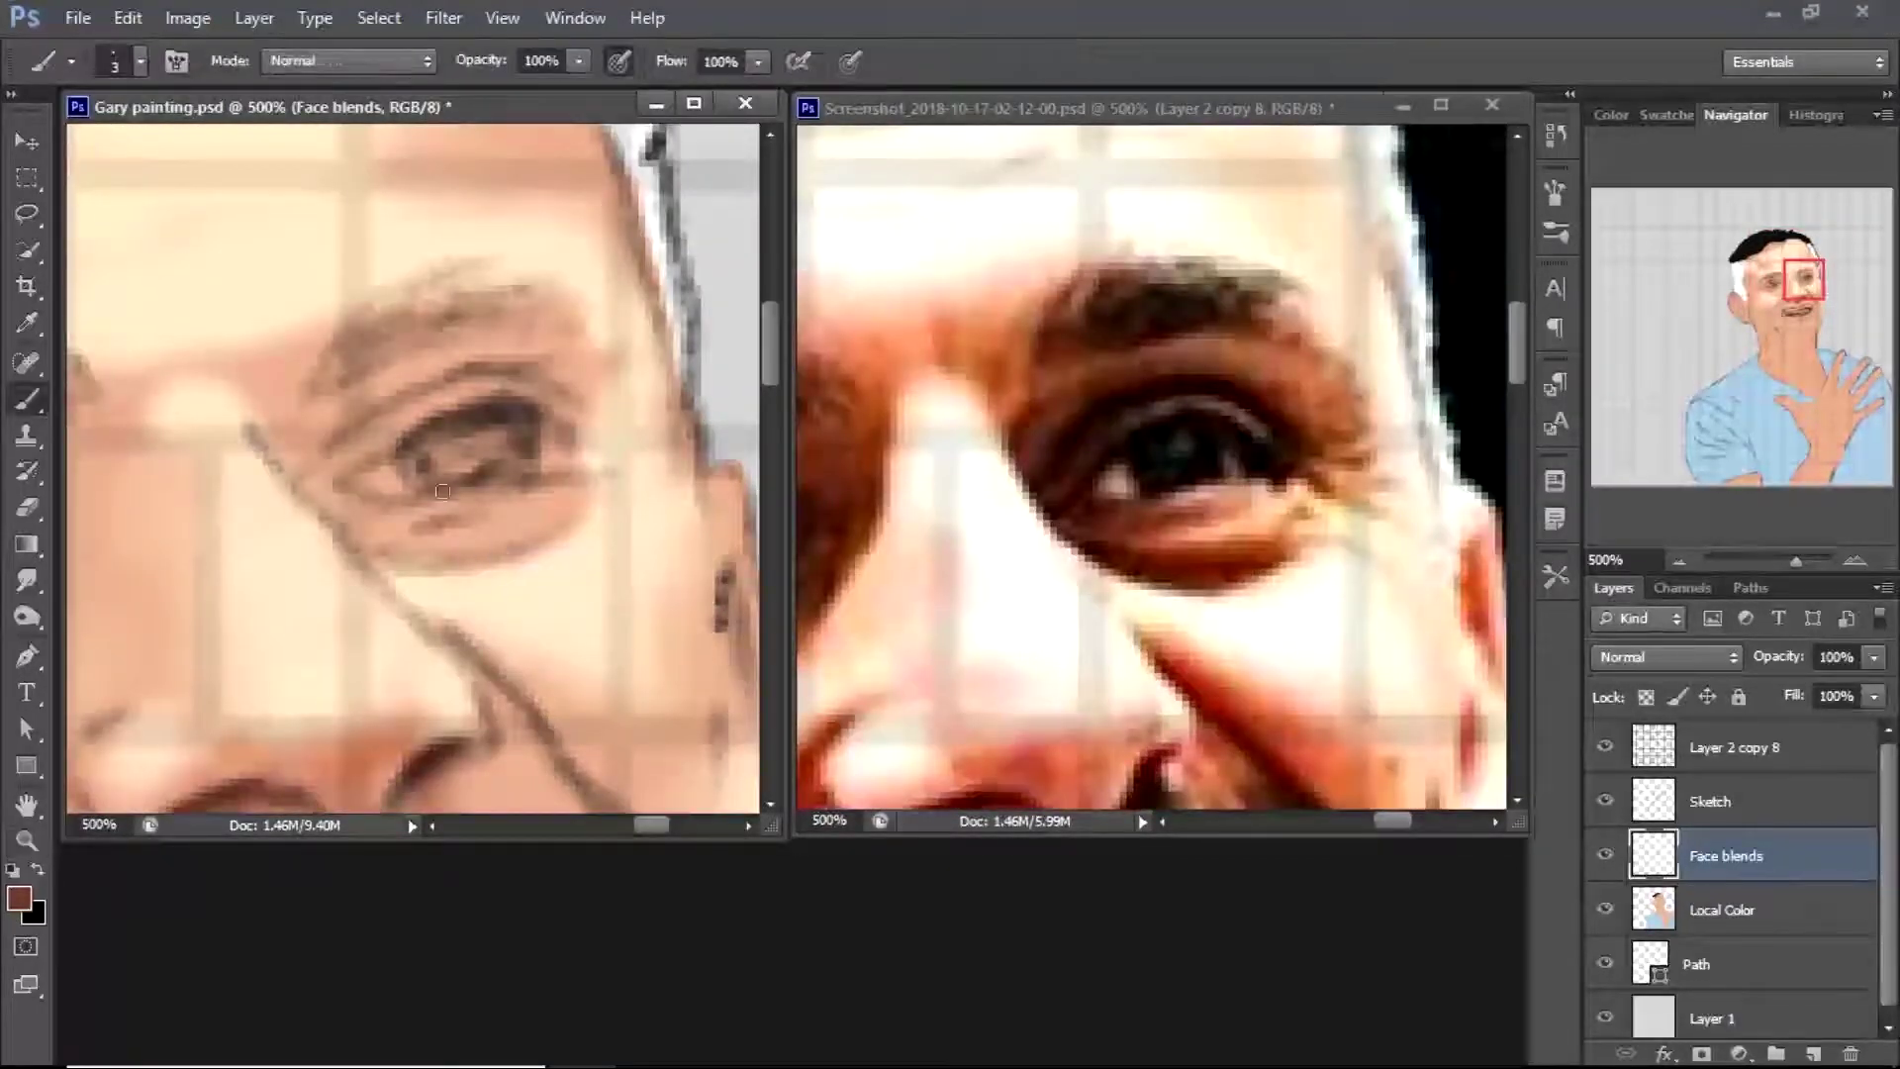
left_click(1131, 475, "alt")
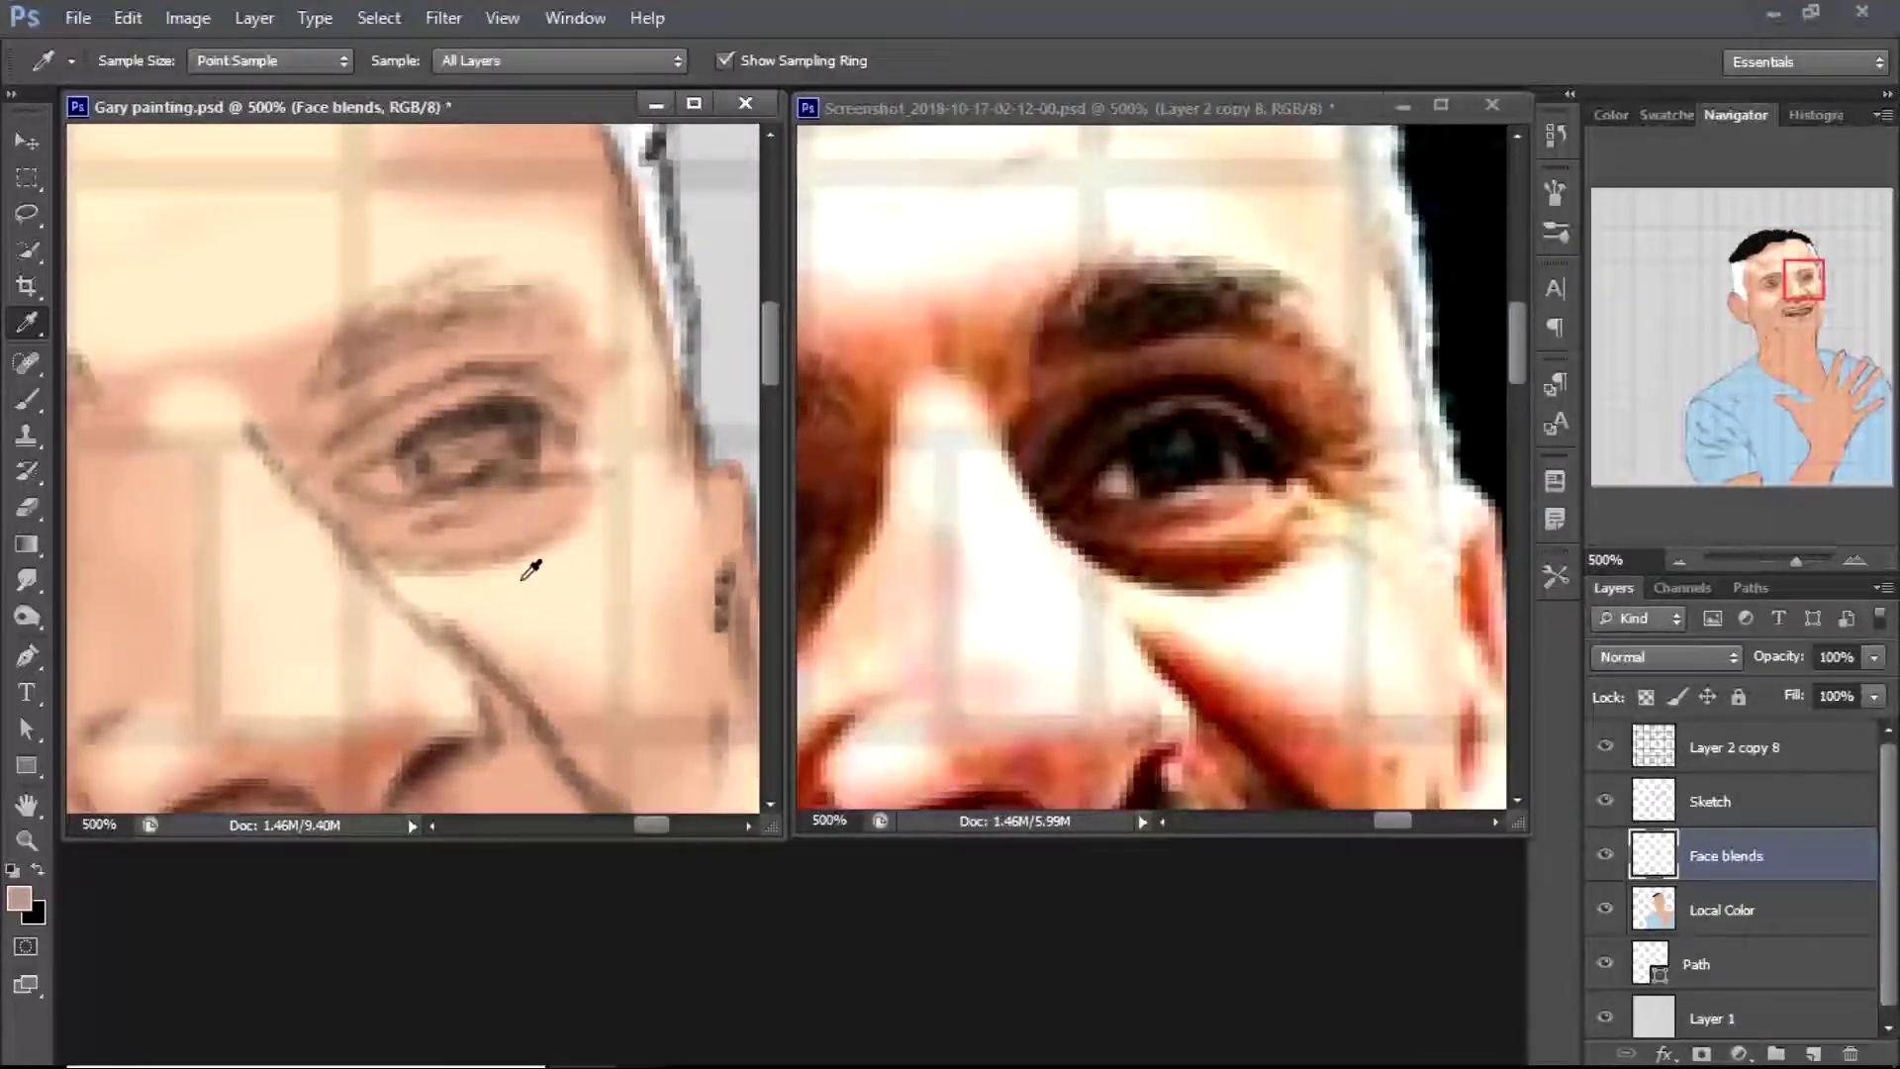
key("bracketright")
key("bracketright")
left_click(1116, 482, "alt")
mouse_move(368, 487)
left_mouse_down()
mouse_move(525, 441)
mouse_move(559, 465)
mouse_move(500, 430)
left_mouse_up()
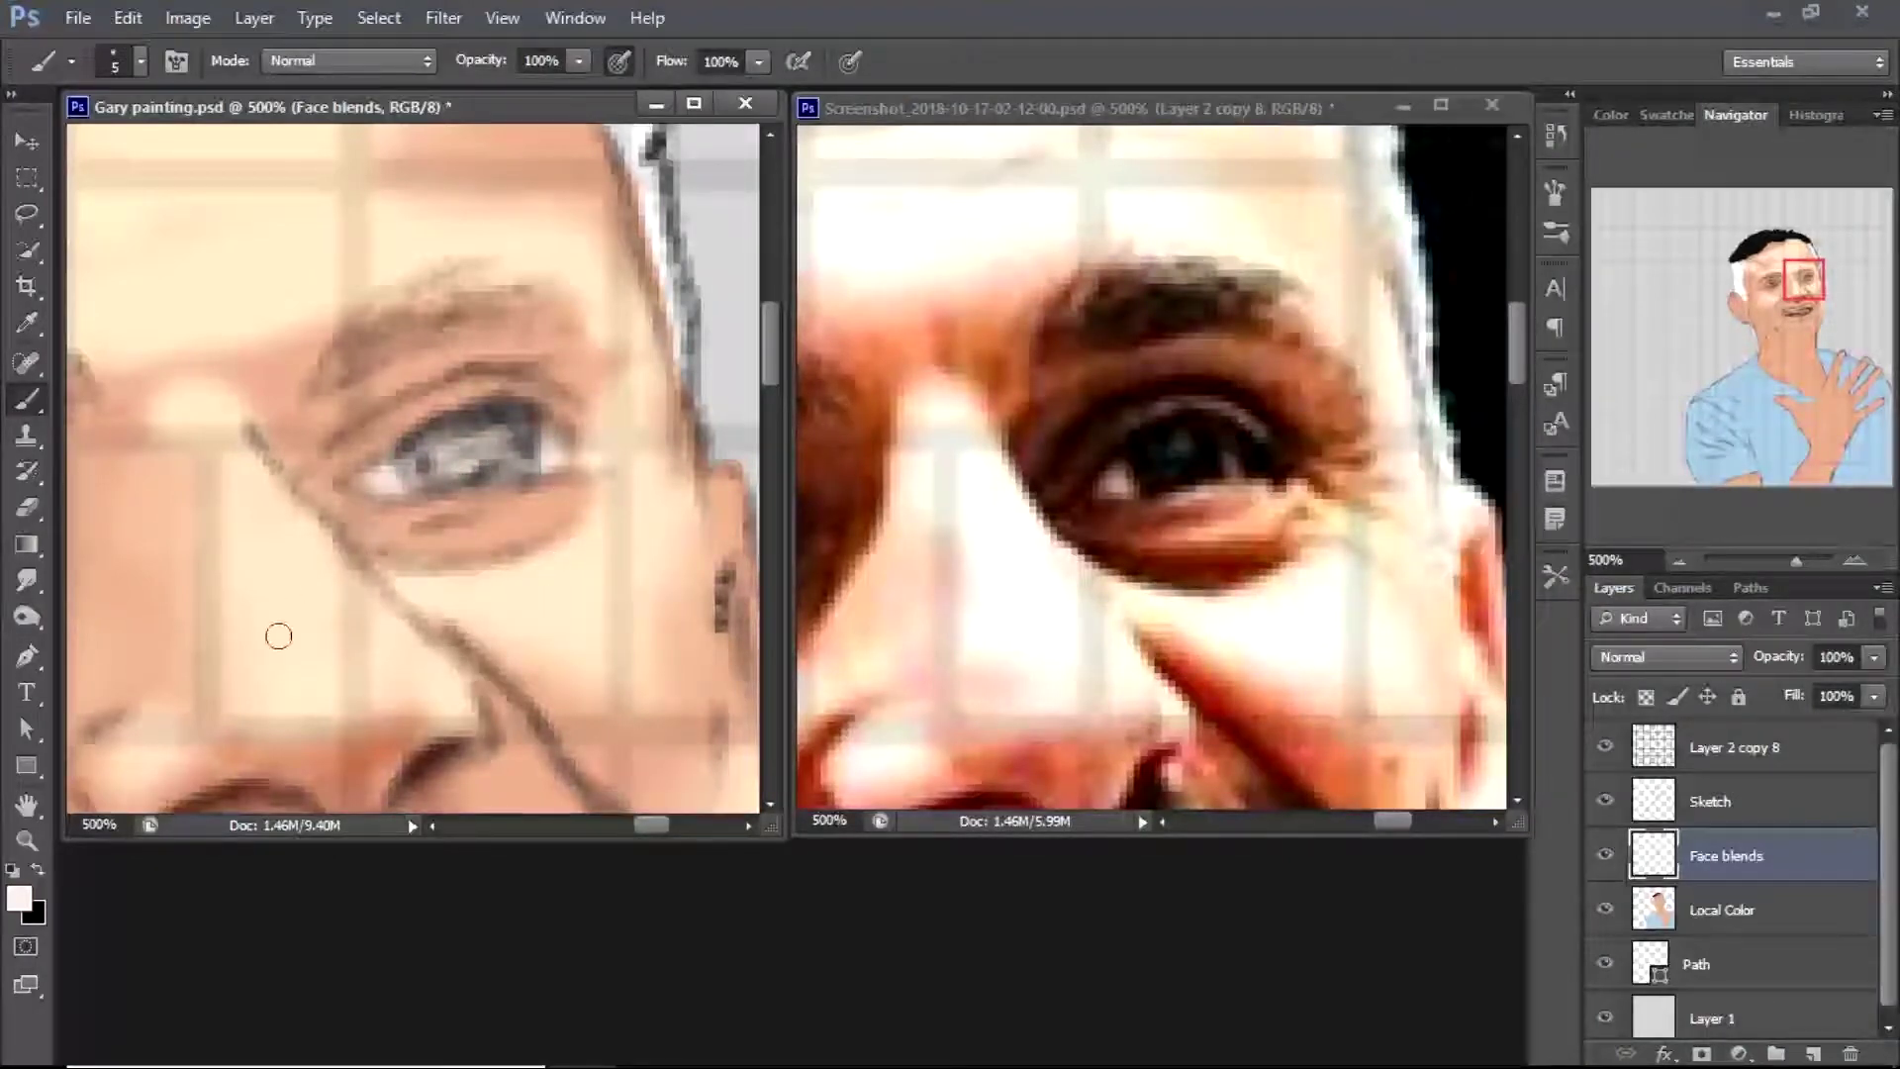
Fill the iris and pupil of the far eye with a near-black colour
left_click(19, 897)
left_click(941, 492)
left_click(1629, 157)
mouse_move(406, 475)
left_mouse_down()
mouse_move(519, 459)
mouse_move(465, 483)
mouse_move(470, 443)
mouse_move(450, 460)
mouse_move(535, 463)
left_mouse_up()
Add faint light reflections inside the dark iris with a 1 px brush in a sampled pale tone
left_click(565, 446, "alt")
left_click(140, 61)
left_click(697, 109)
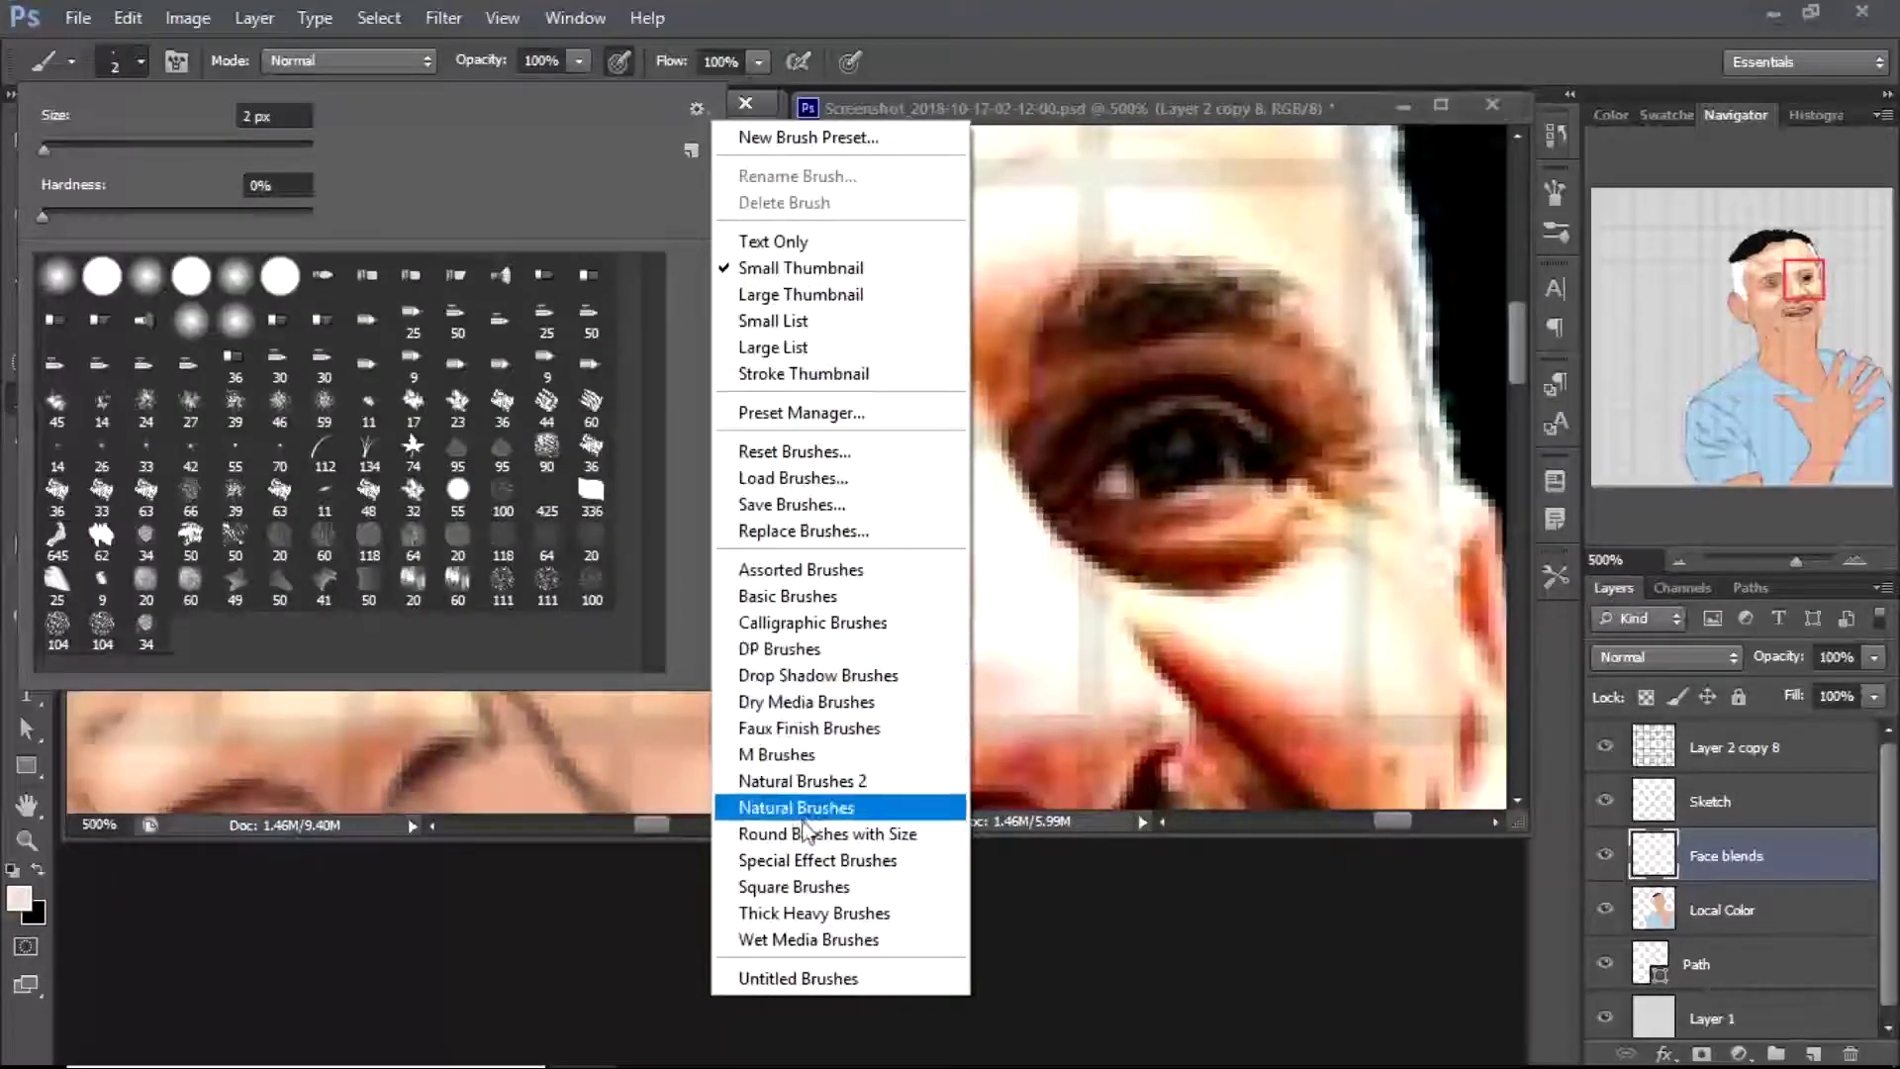
key("Escape")
key("bracketleft")
key("Return")
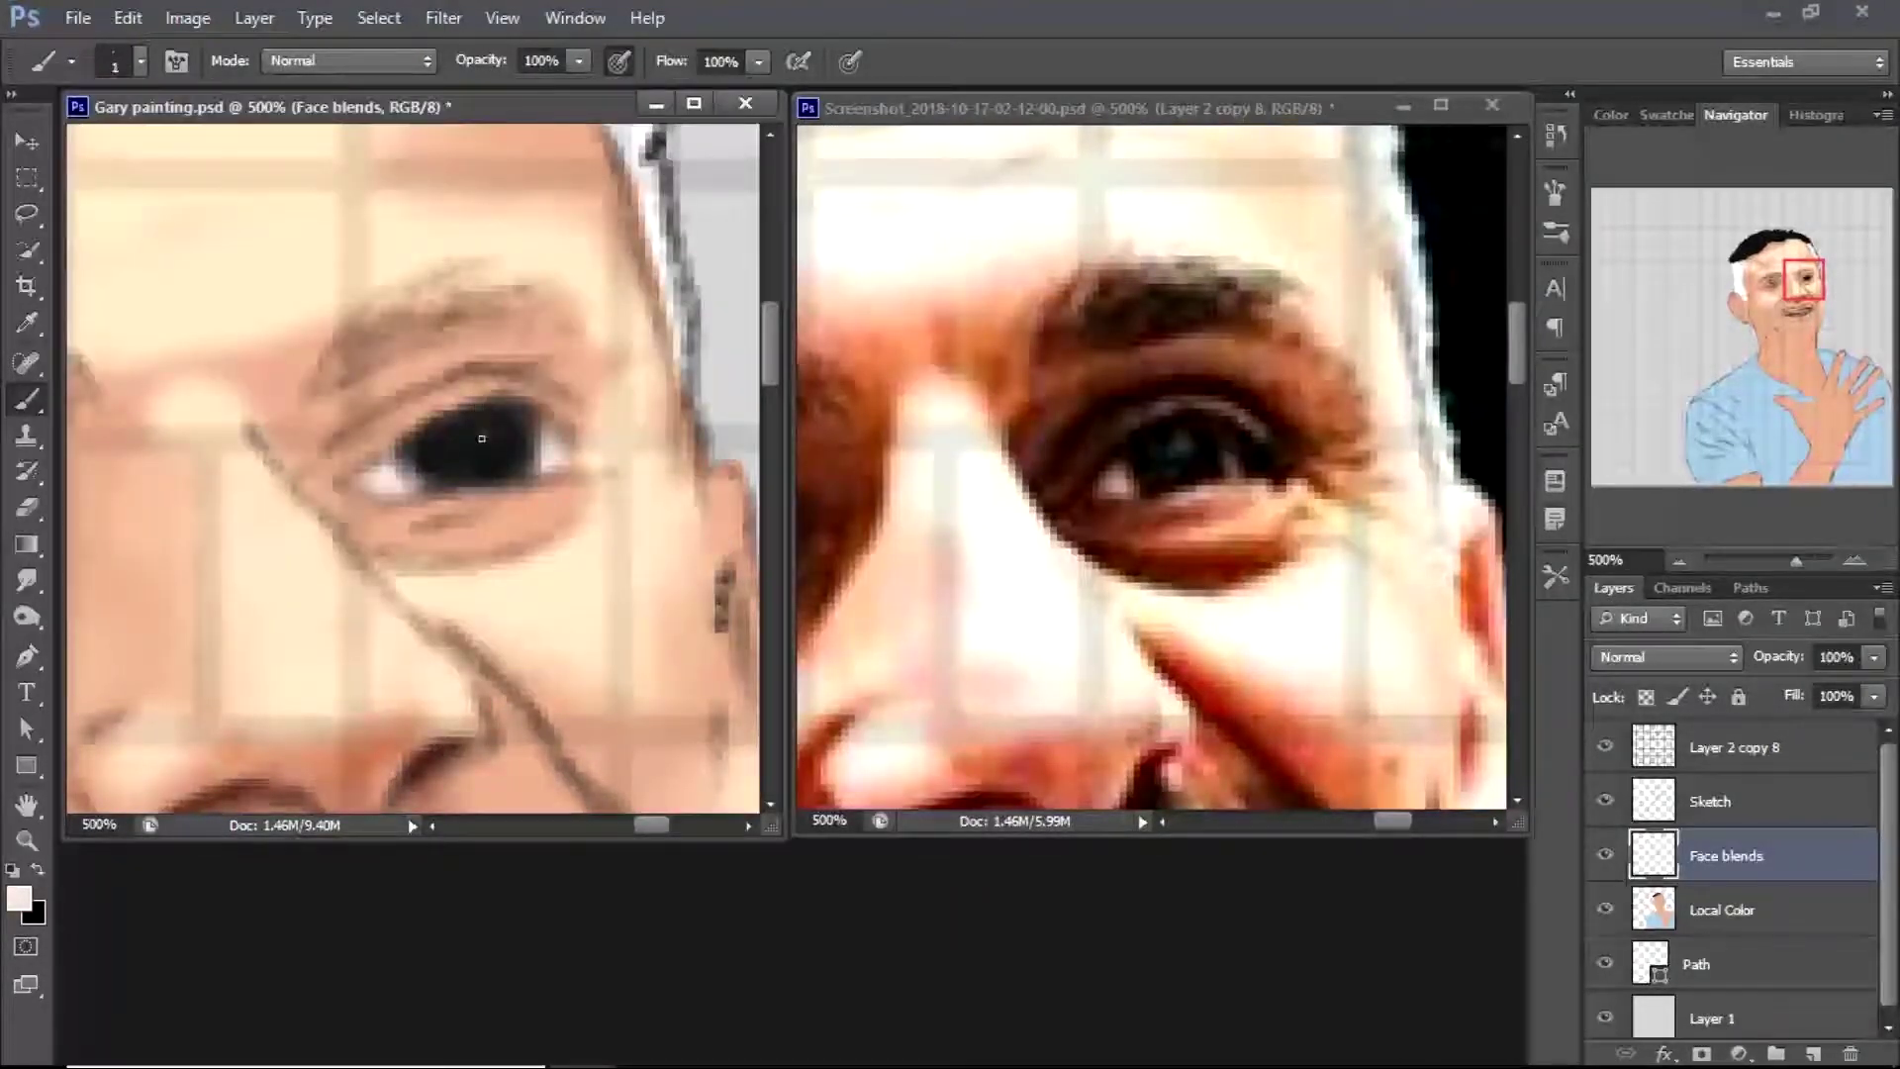
left_click(1606, 800)
left_click(1605, 799)
right_click(440, 466)
key("Escape")
Outline the lid edges around the white of the far eye in black with a 1 px brush
key("i")
key("x")
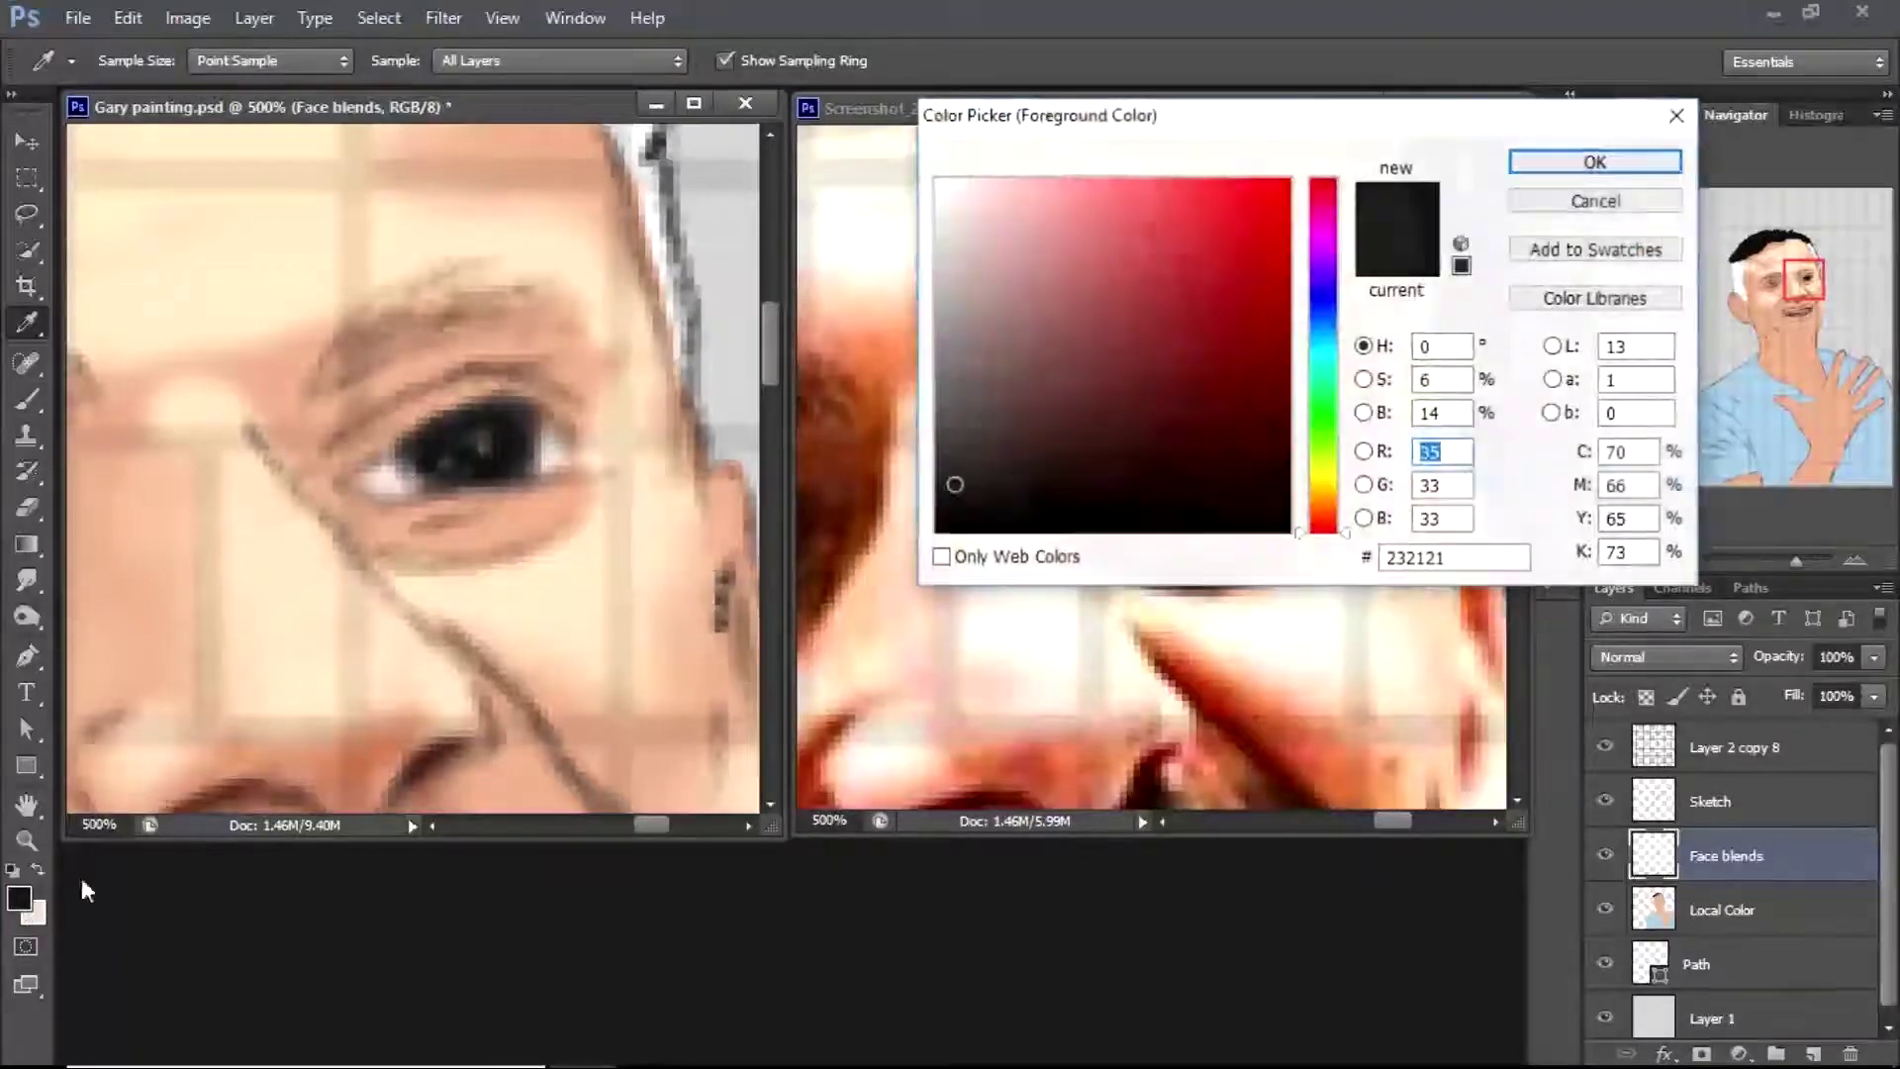
key("b")
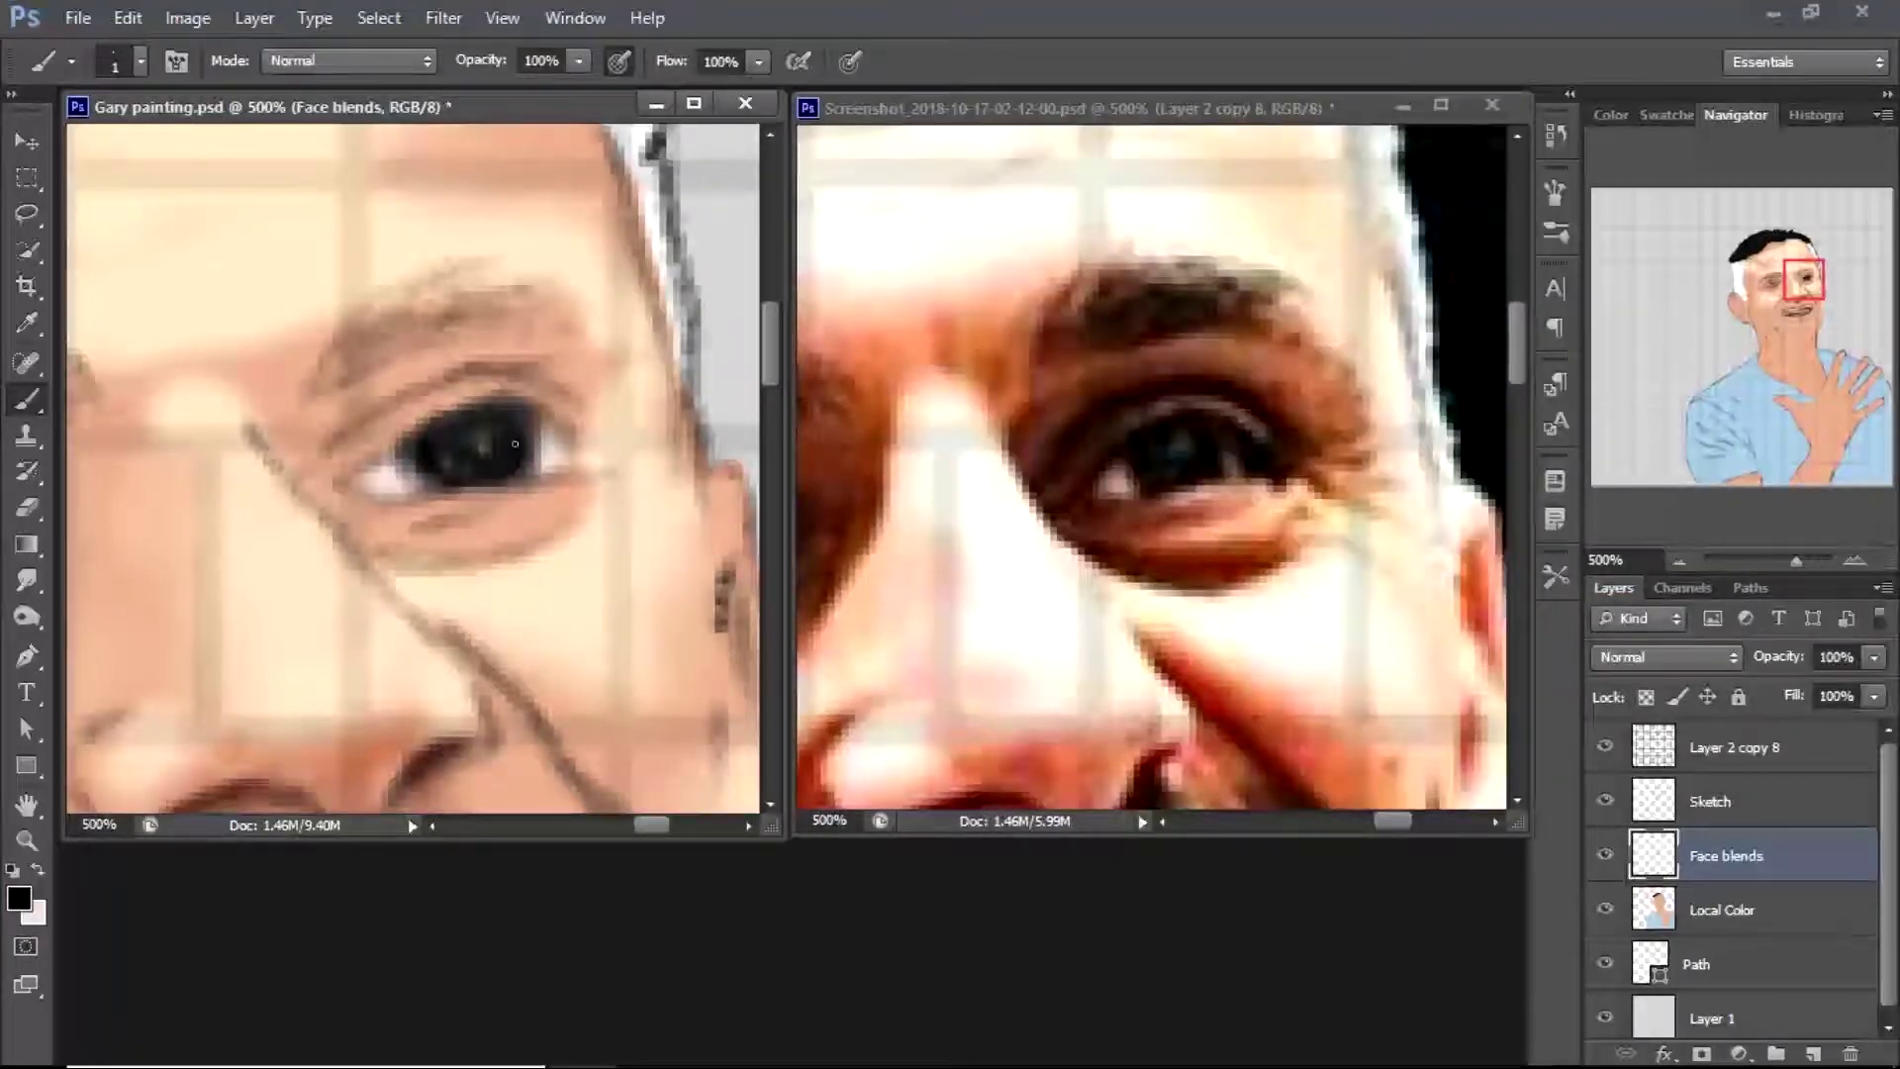
left_click_drag(349, 473, 569, 465)
Paint the outer corner, upper eyelid crease and inner lid of the far eye in very dark brown
left_click(19, 897)
left_click(525, 425)
key("Return")
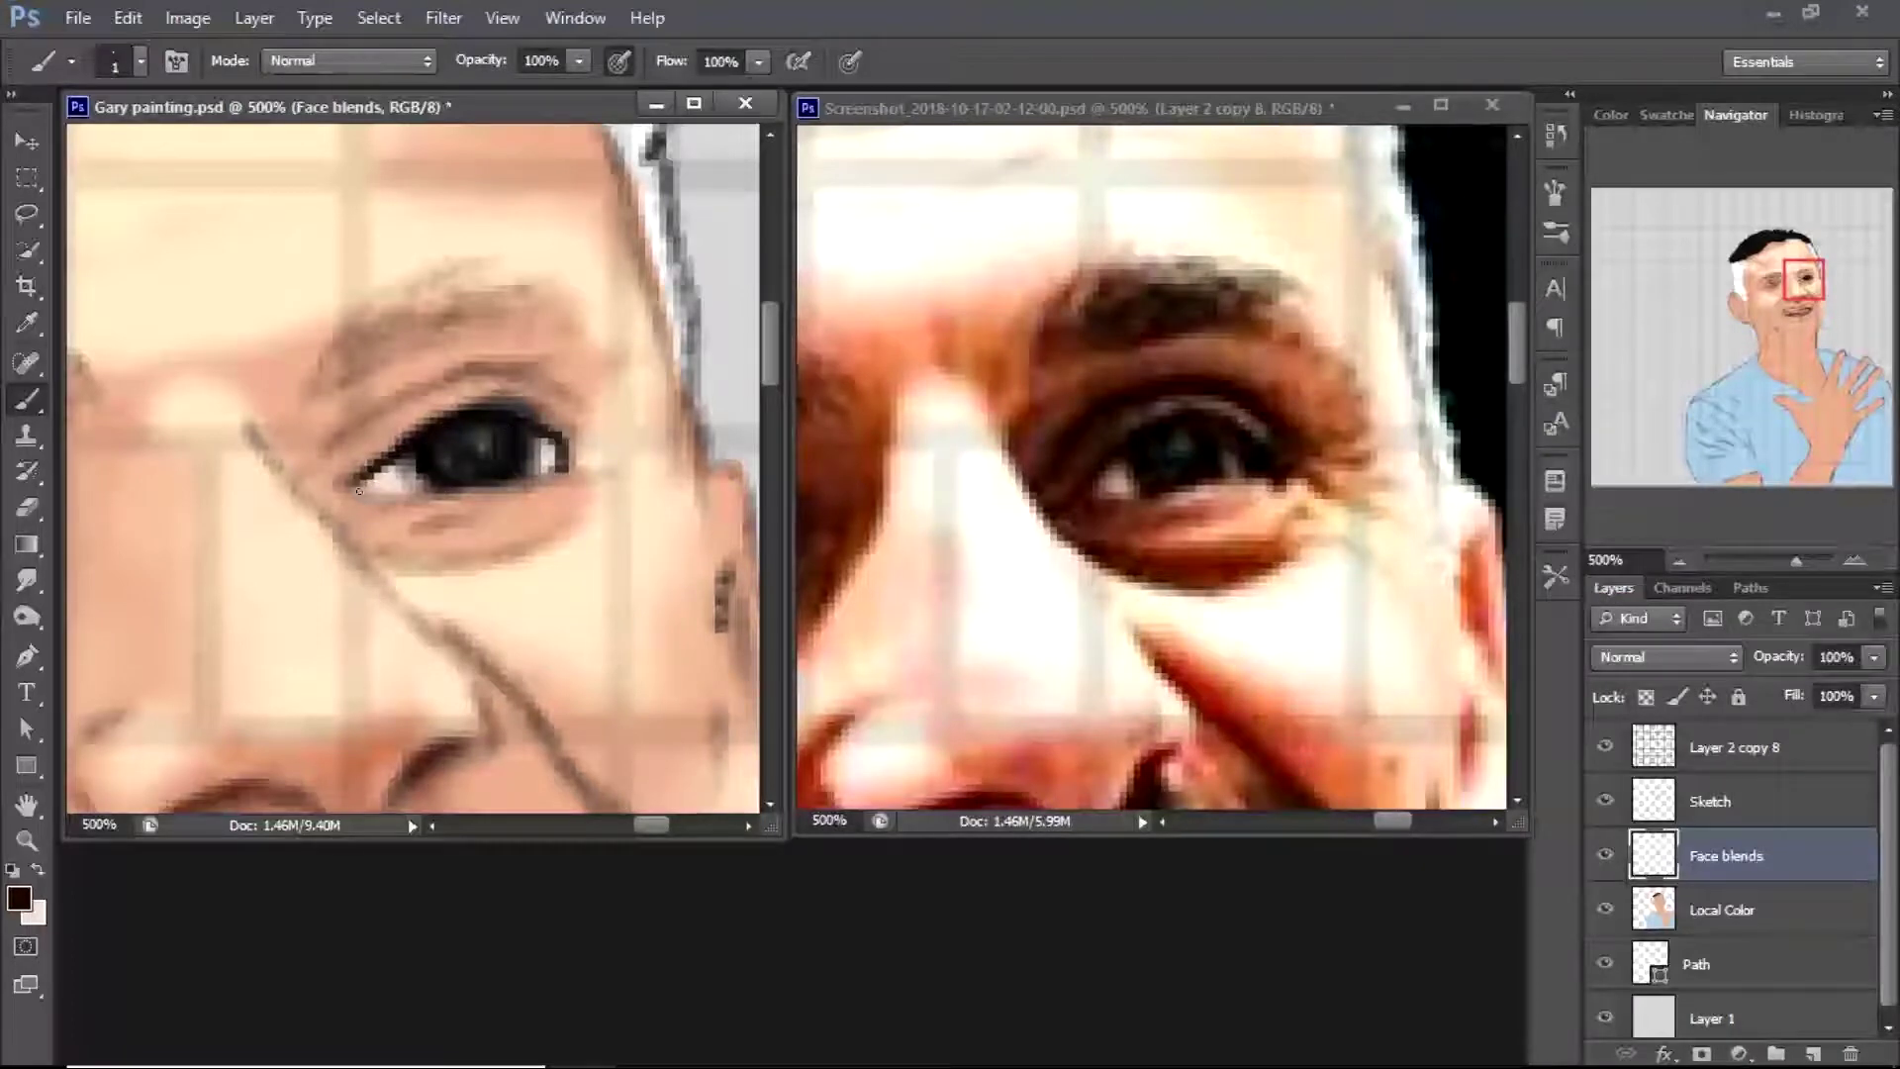
left_click_drag(556, 465, 578, 471)
mouse_move(314, 455)
left_mouse_down()
mouse_move(401, 392)
mouse_move(389, 416)
mouse_move(512, 371)
mouse_move(570, 396)
left_mouse_up()
mouse_move(405, 401)
left_mouse_down()
mouse_move(494, 368)
mouse_move(341, 431)
left_mouse_up()
Adjust the dark brown paint colour, enlarge the brush, and shade below the inner corner of the far eye
key("bracketright")
left_click(395, 433, "alt")
left_click(19, 898)
left_click(1644, 159)
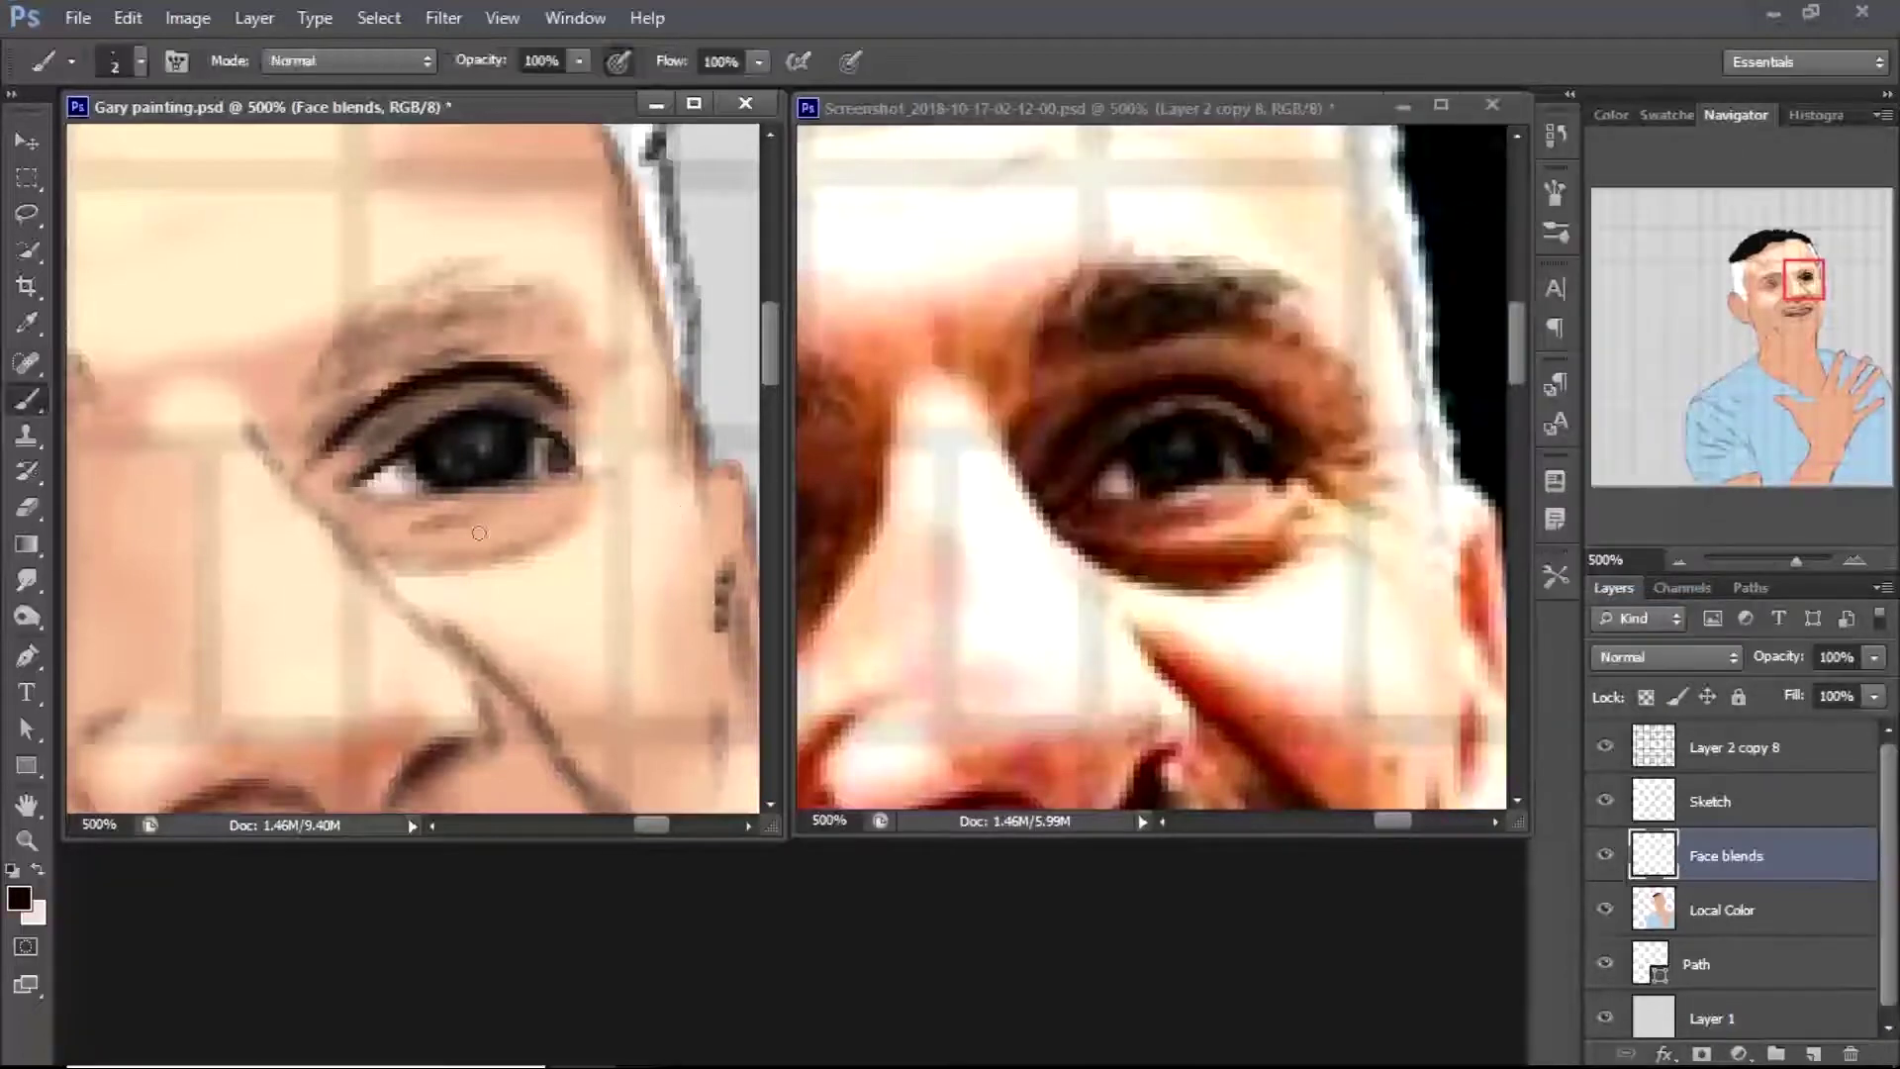
key("bracketright")
mouse_move(358, 507)
left_mouse_down()
mouse_move(457, 535)
mouse_move(306, 465)
left_mouse_up()
Paint the fold under the far eye and the wrinkles at its outer corner in brown, undoing one stray stroke
key("bracketleft")
left_click(19, 898)
left_click(1647, 159)
mouse_move(579, 525)
left_mouse_down()
mouse_move(436, 571)
mouse_move(386, 566)
mouse_move(545, 579)
mouse_move(599, 535)
left_mouse_up()
key("ctrl+z")
mouse_move(391, 572)
left_mouse_down()
mouse_move(555, 579)
mouse_move(604, 524)
mouse_move(461, 582)
mouse_move(356, 563)
mouse_move(525, 540)
mouse_move(619, 487)
mouse_move(576, 435)
mouse_move(653, 450)
left_mouse_up()
Set the paint colour to dark red-brown, reduce the brush to 1 px, and review the far eye against the whole face
left_click(19, 898)
left_click(1261, 401)
left_click(1590, 161)
key("bracketleft")
key("bracketleft")
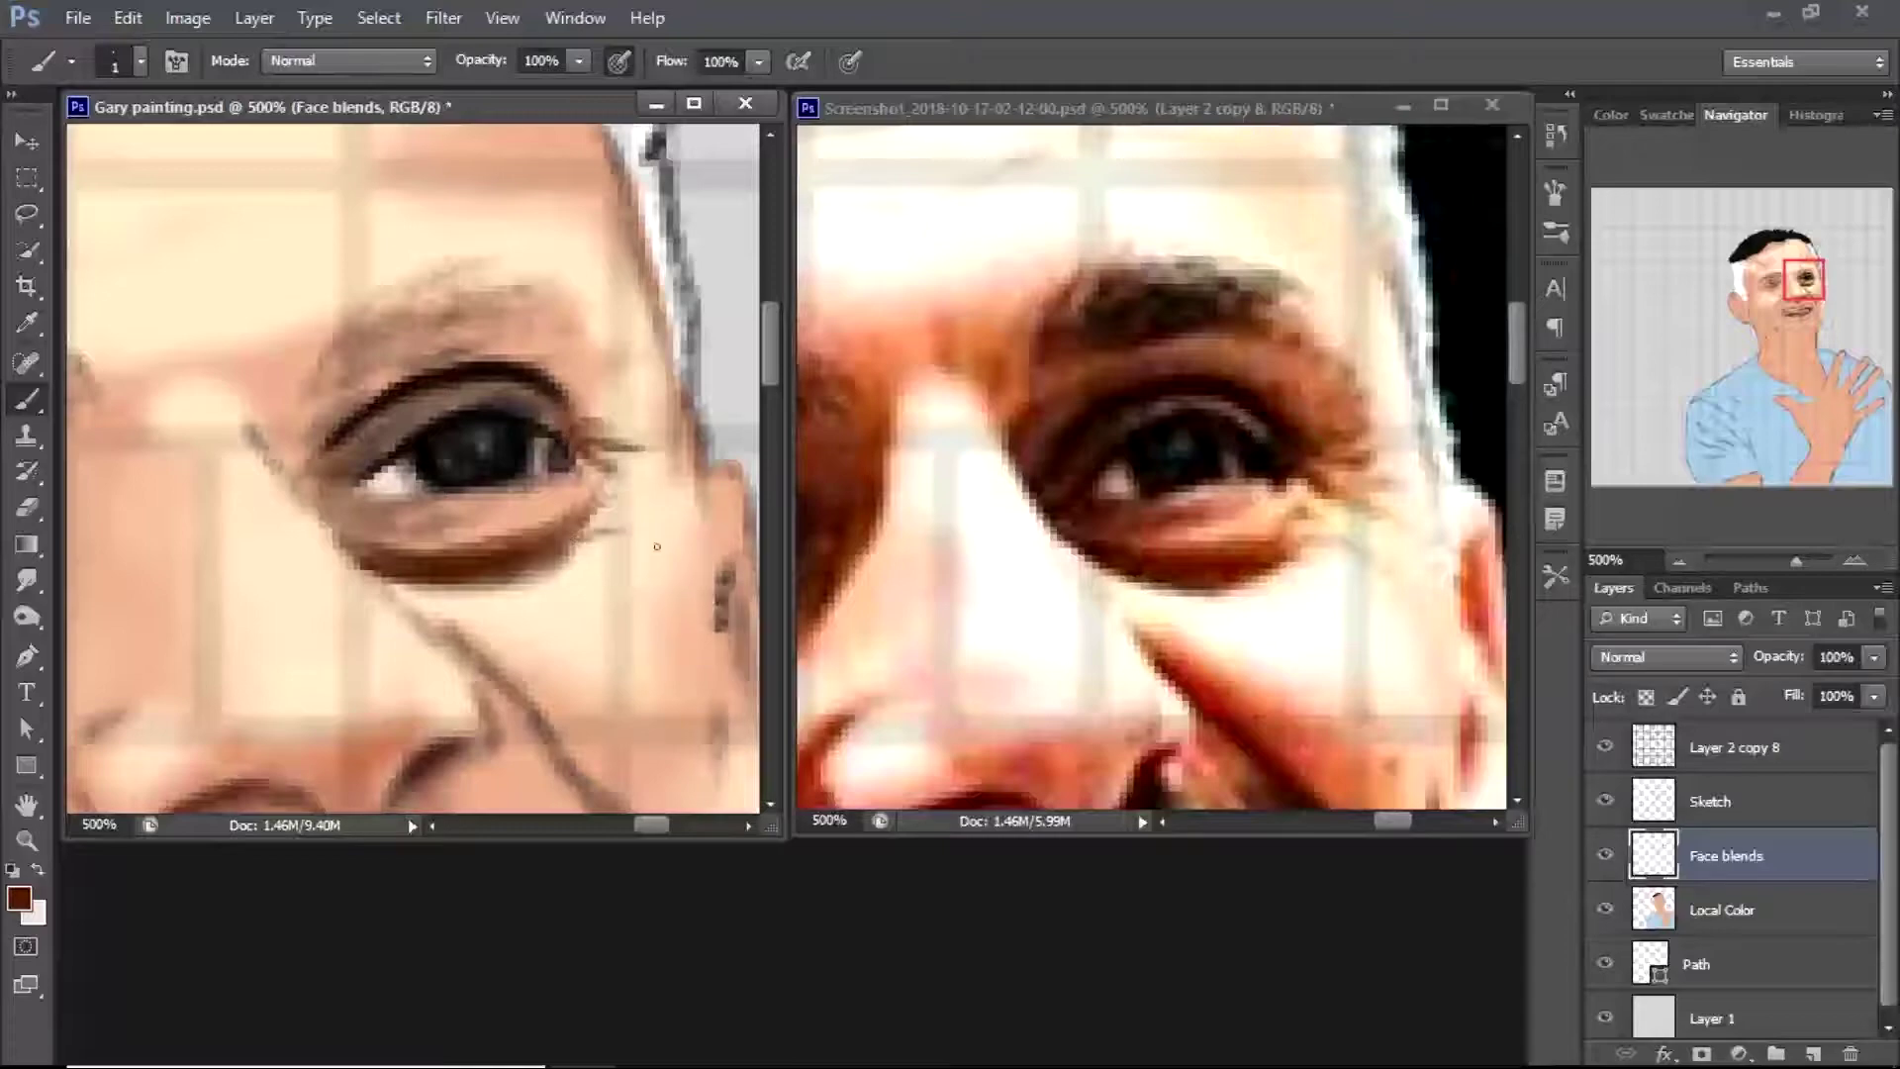
key("z")
left_click(453, 452, "alt")
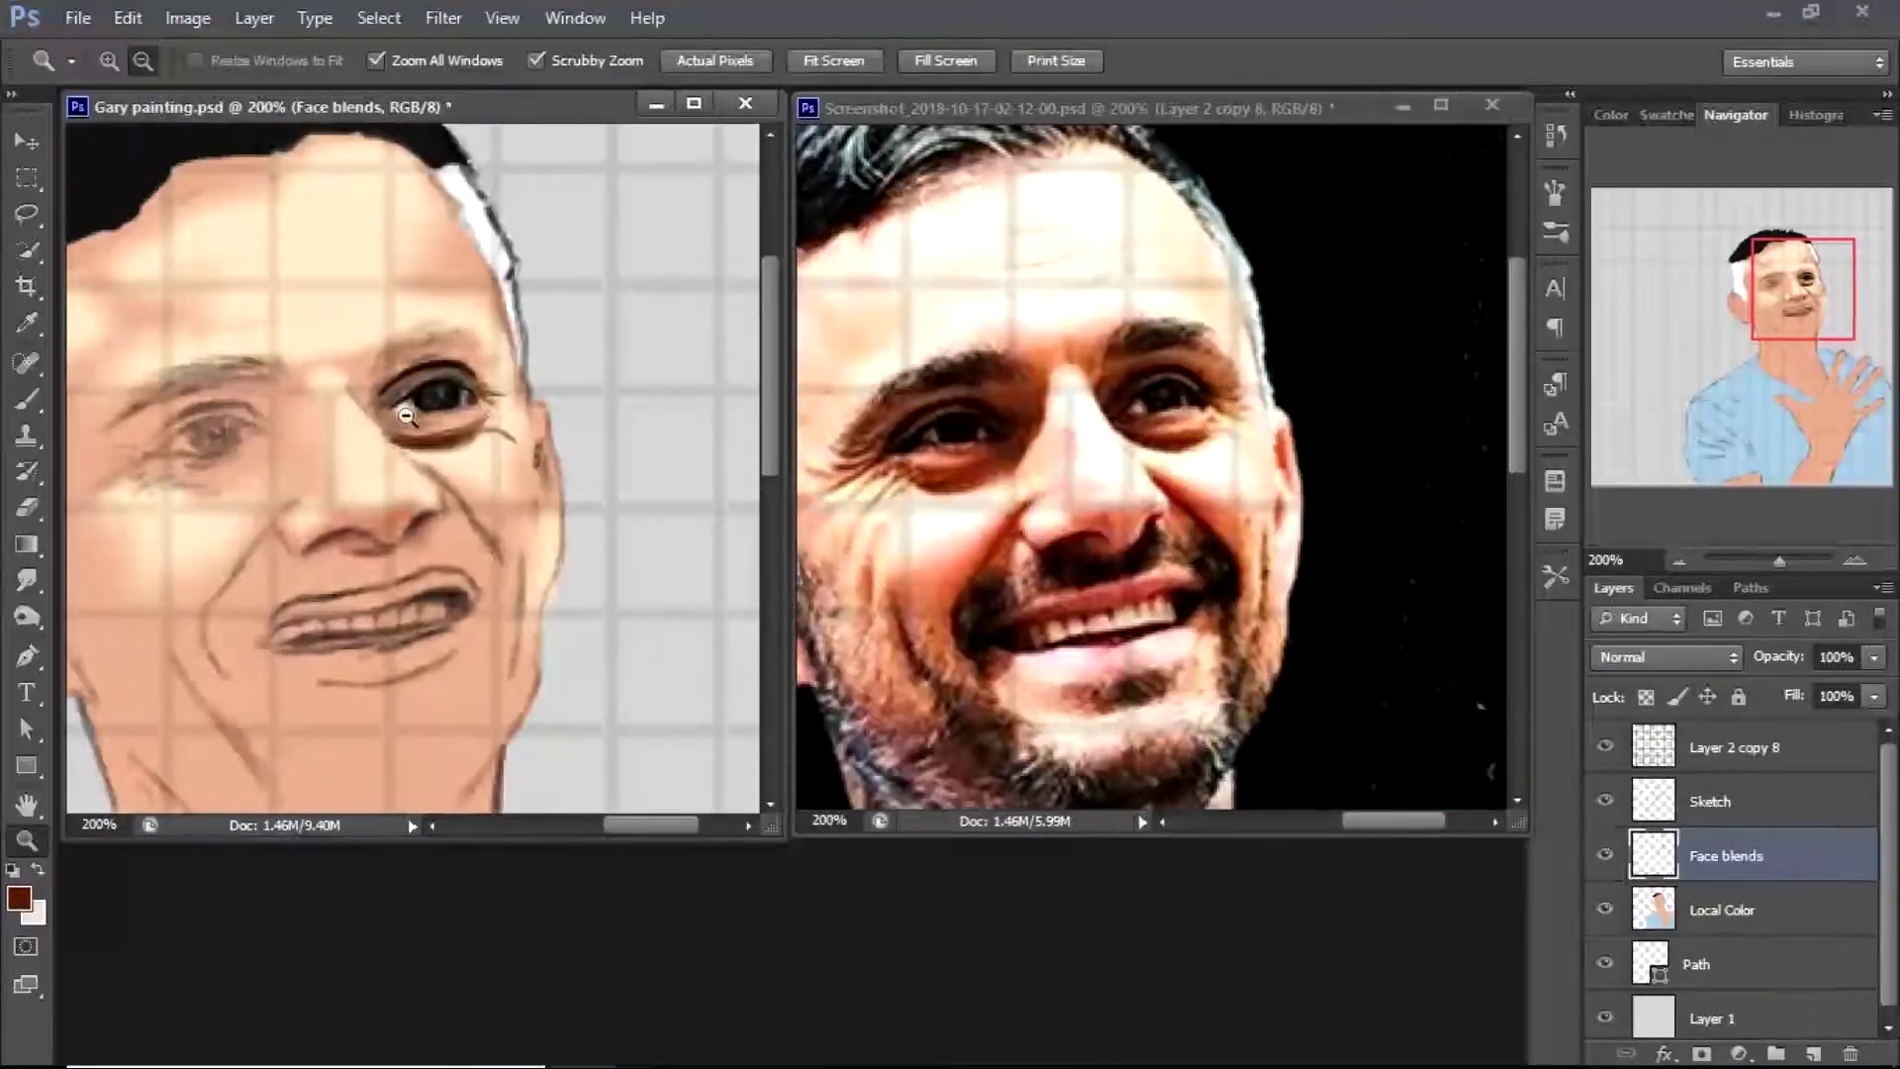
Paint brown strokes along the far eye's lower lid and outer corner, adding a light cream highlight sampled from the cheek
left_click(452, 451)
left_click(340, 361)
key("b")
key("i")
left_click(19, 898)
left_click(1019, 408)
key("Return")
key("b")
mouse_move(403, 524)
left_mouse_down()
mouse_move(519, 520)
mouse_move(485, 500)
mouse_move(599, 483)
left_mouse_up()
left_click(475, 584, "alt")
left_click_drag(450, 513, 488, 522)
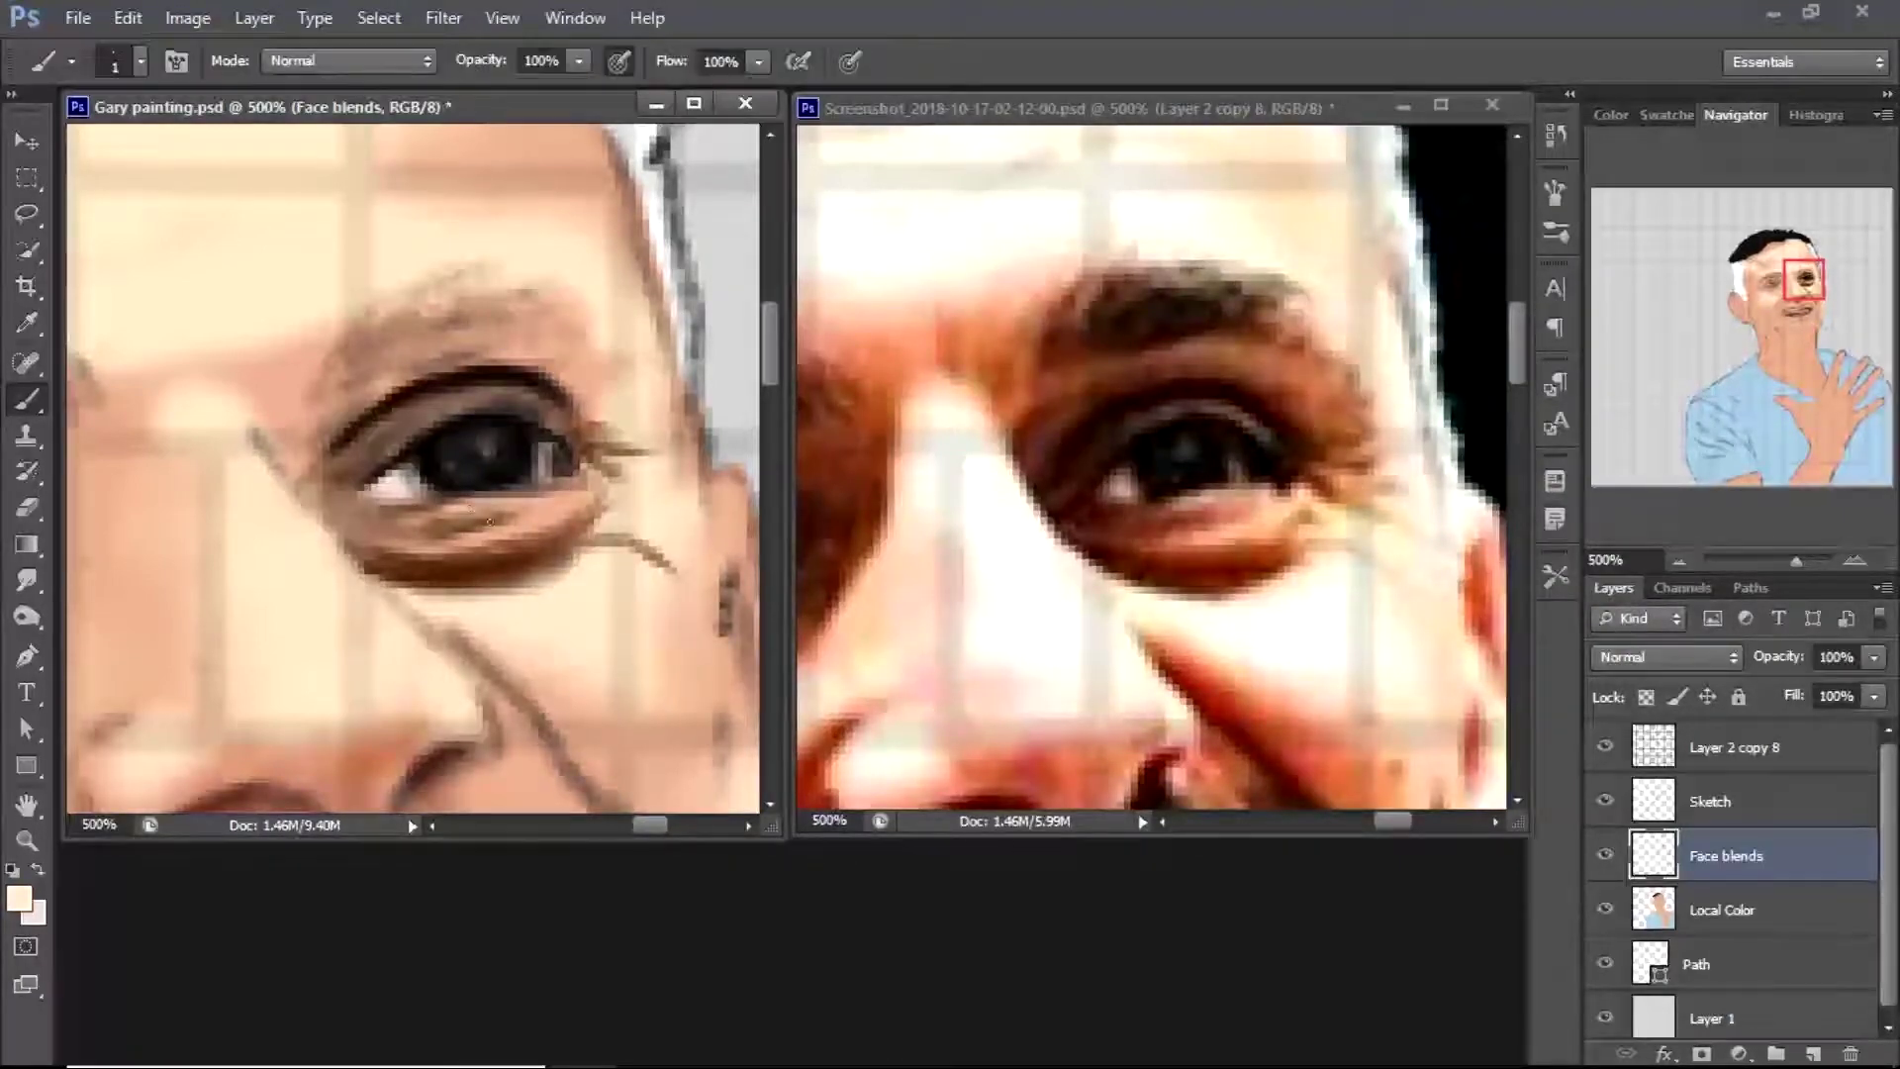
Hide the Sketch layer and check the painted far eye against the reference photo
key("z")
left_click(487, 466, "alt")
left_click(487, 465, "alt")
left_click(1605, 801)
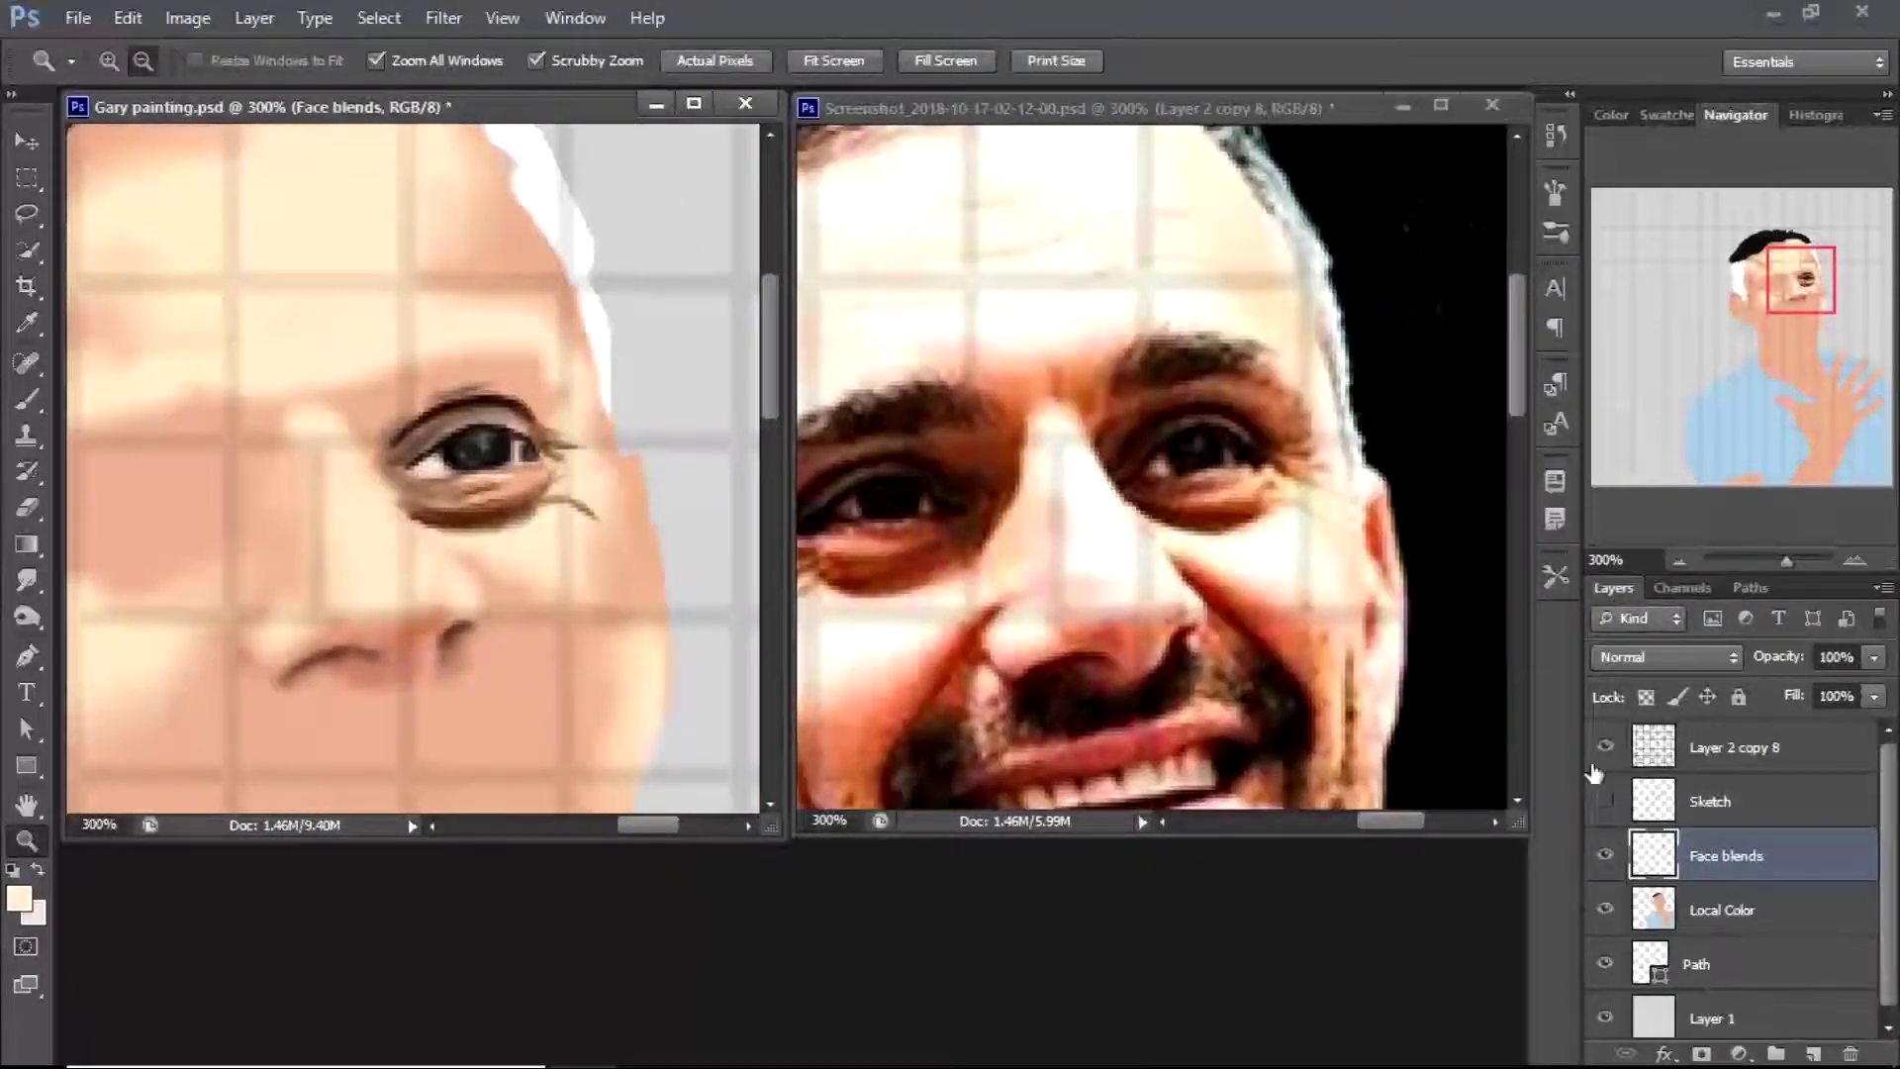
key("ctrl+0")
scroll(525, 489, "up", 5)
key("b")
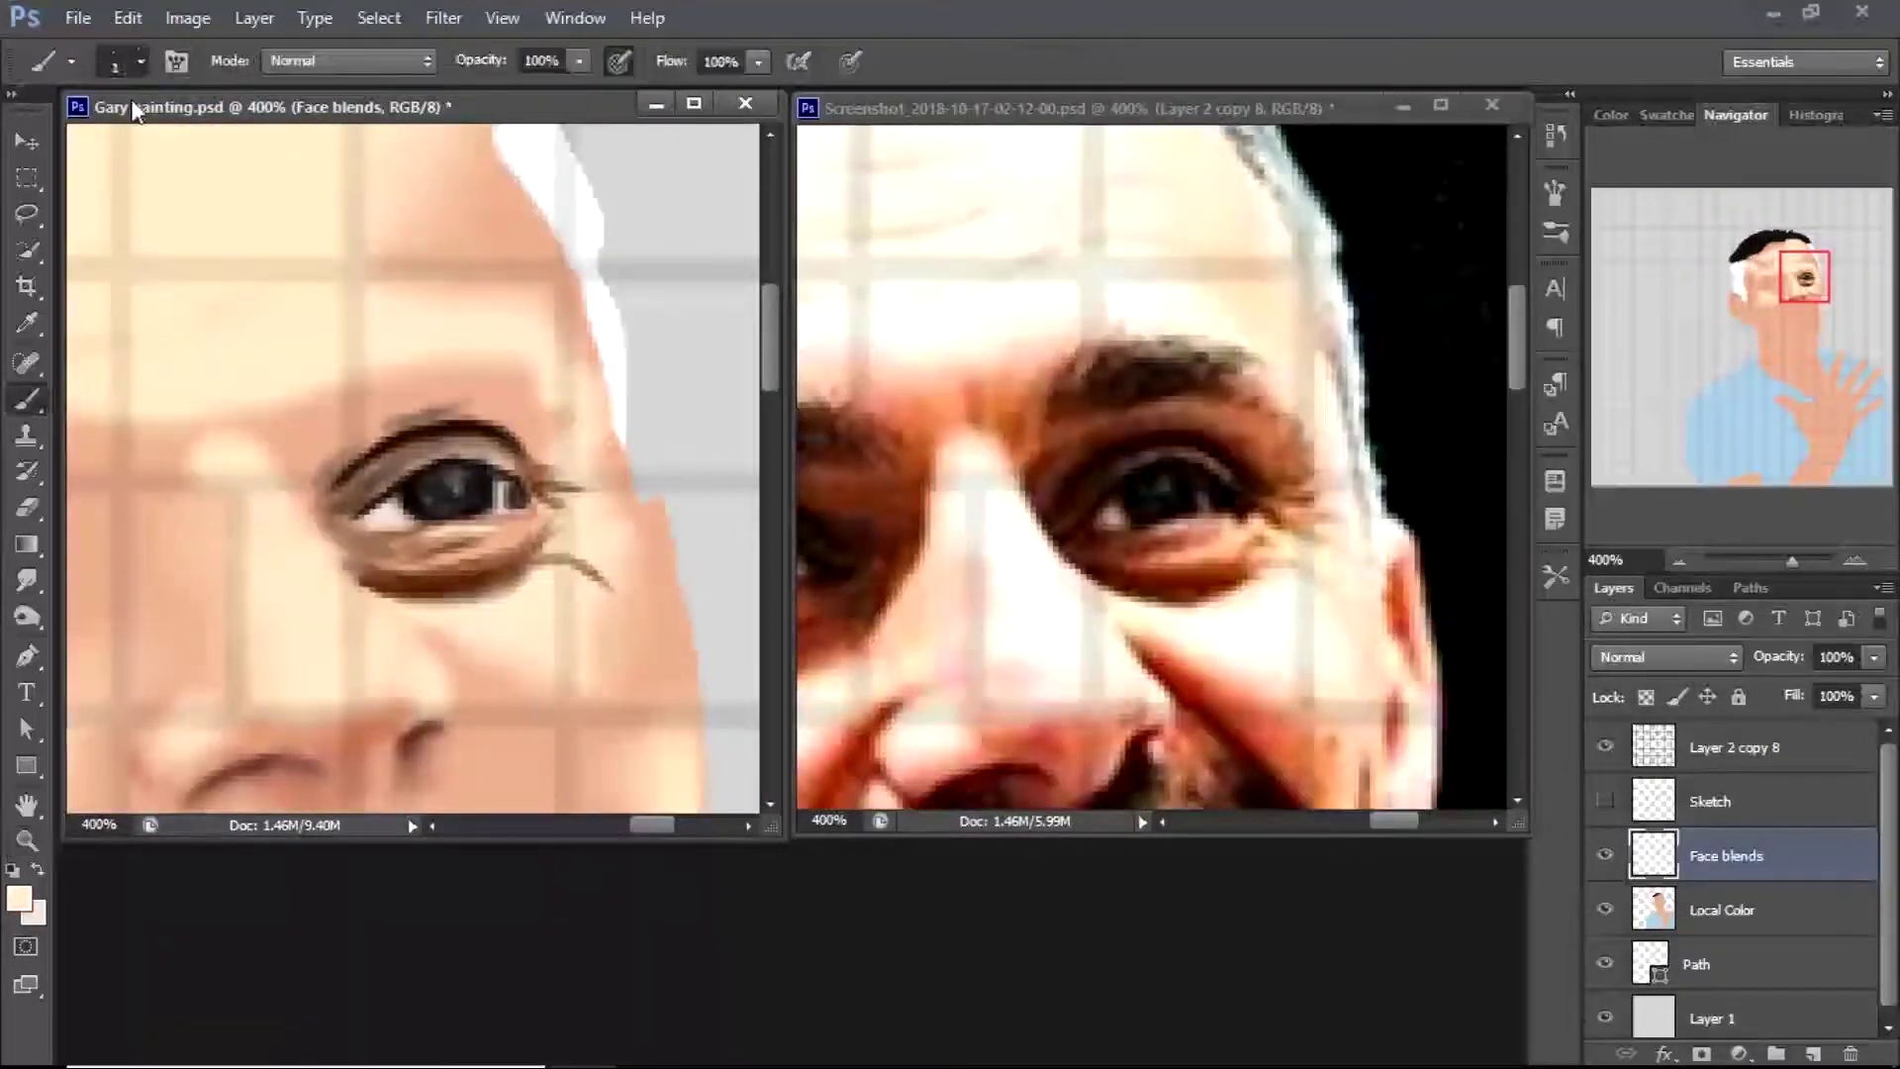
Smudge the far eye's lid creases, lower fold and outer wrinkles with a 4 px brush at 16% strength
key("r")
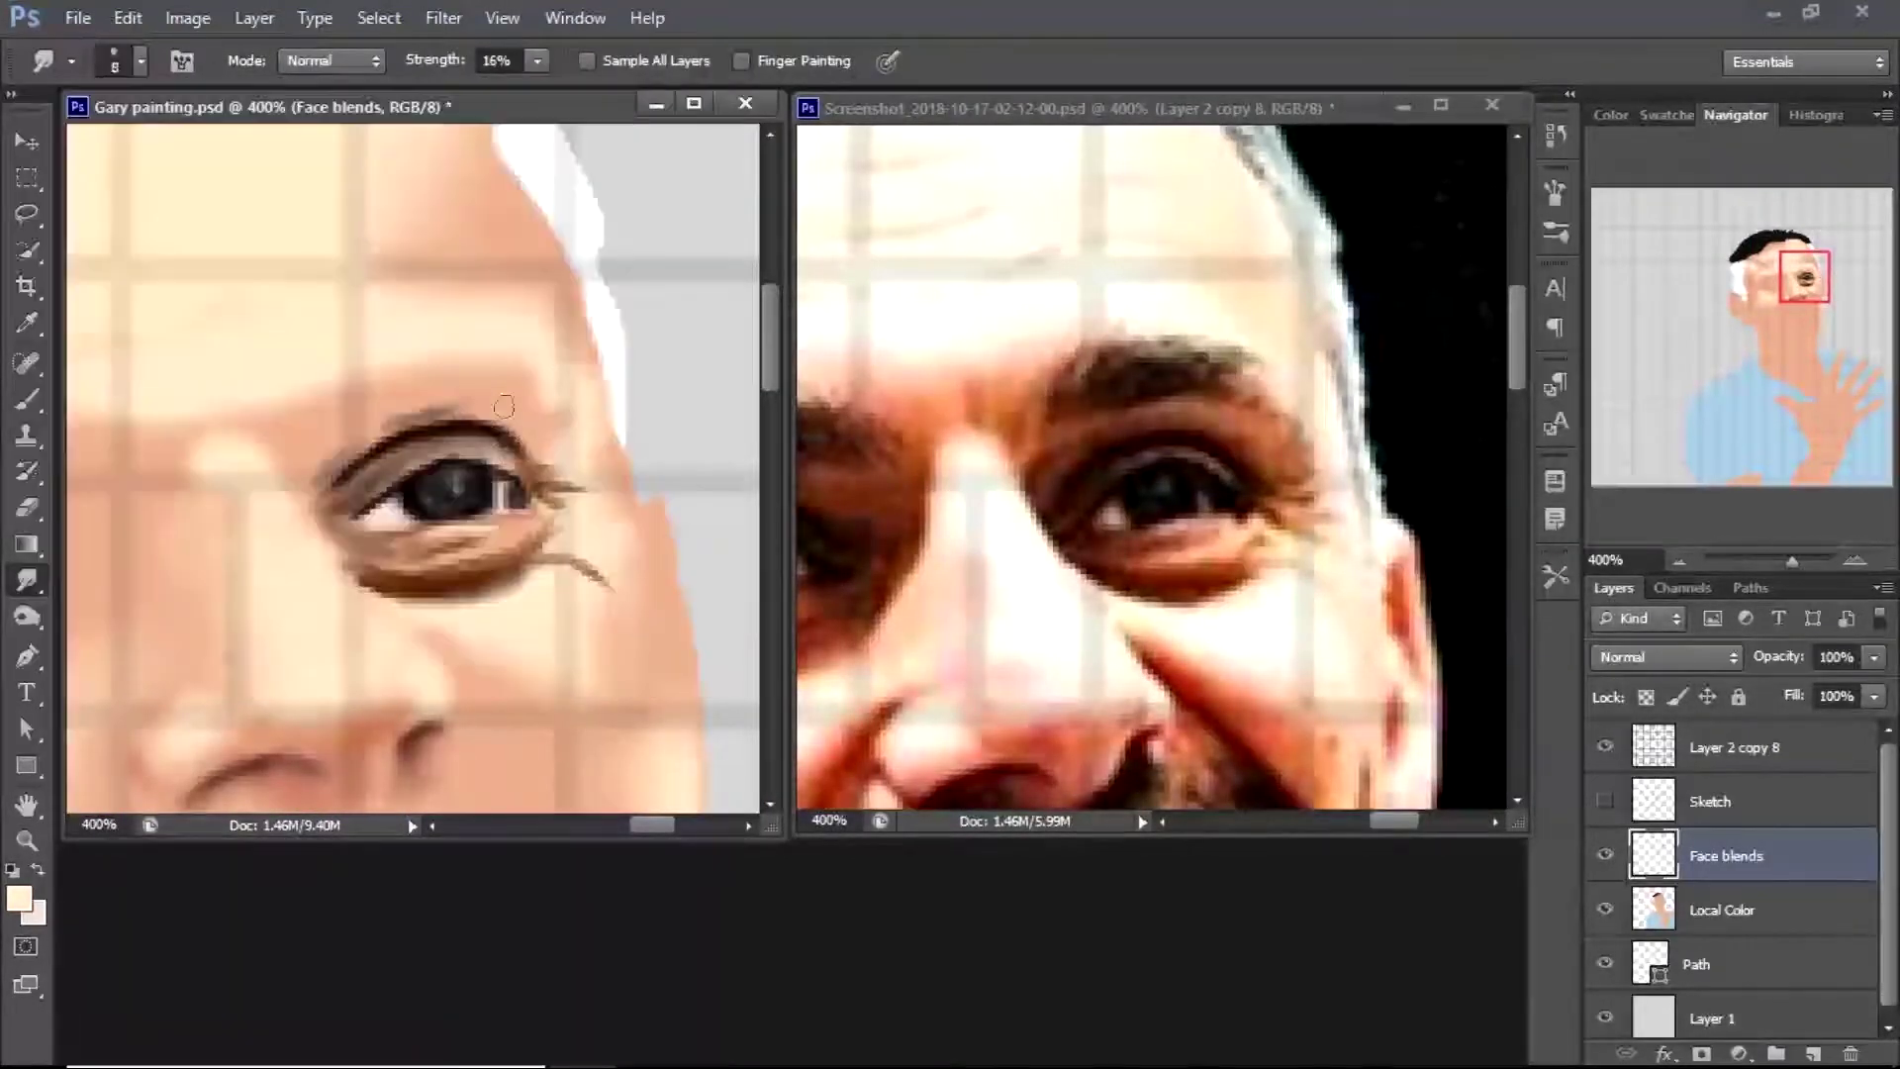
key("z")
left_click(228, 138, "alt")
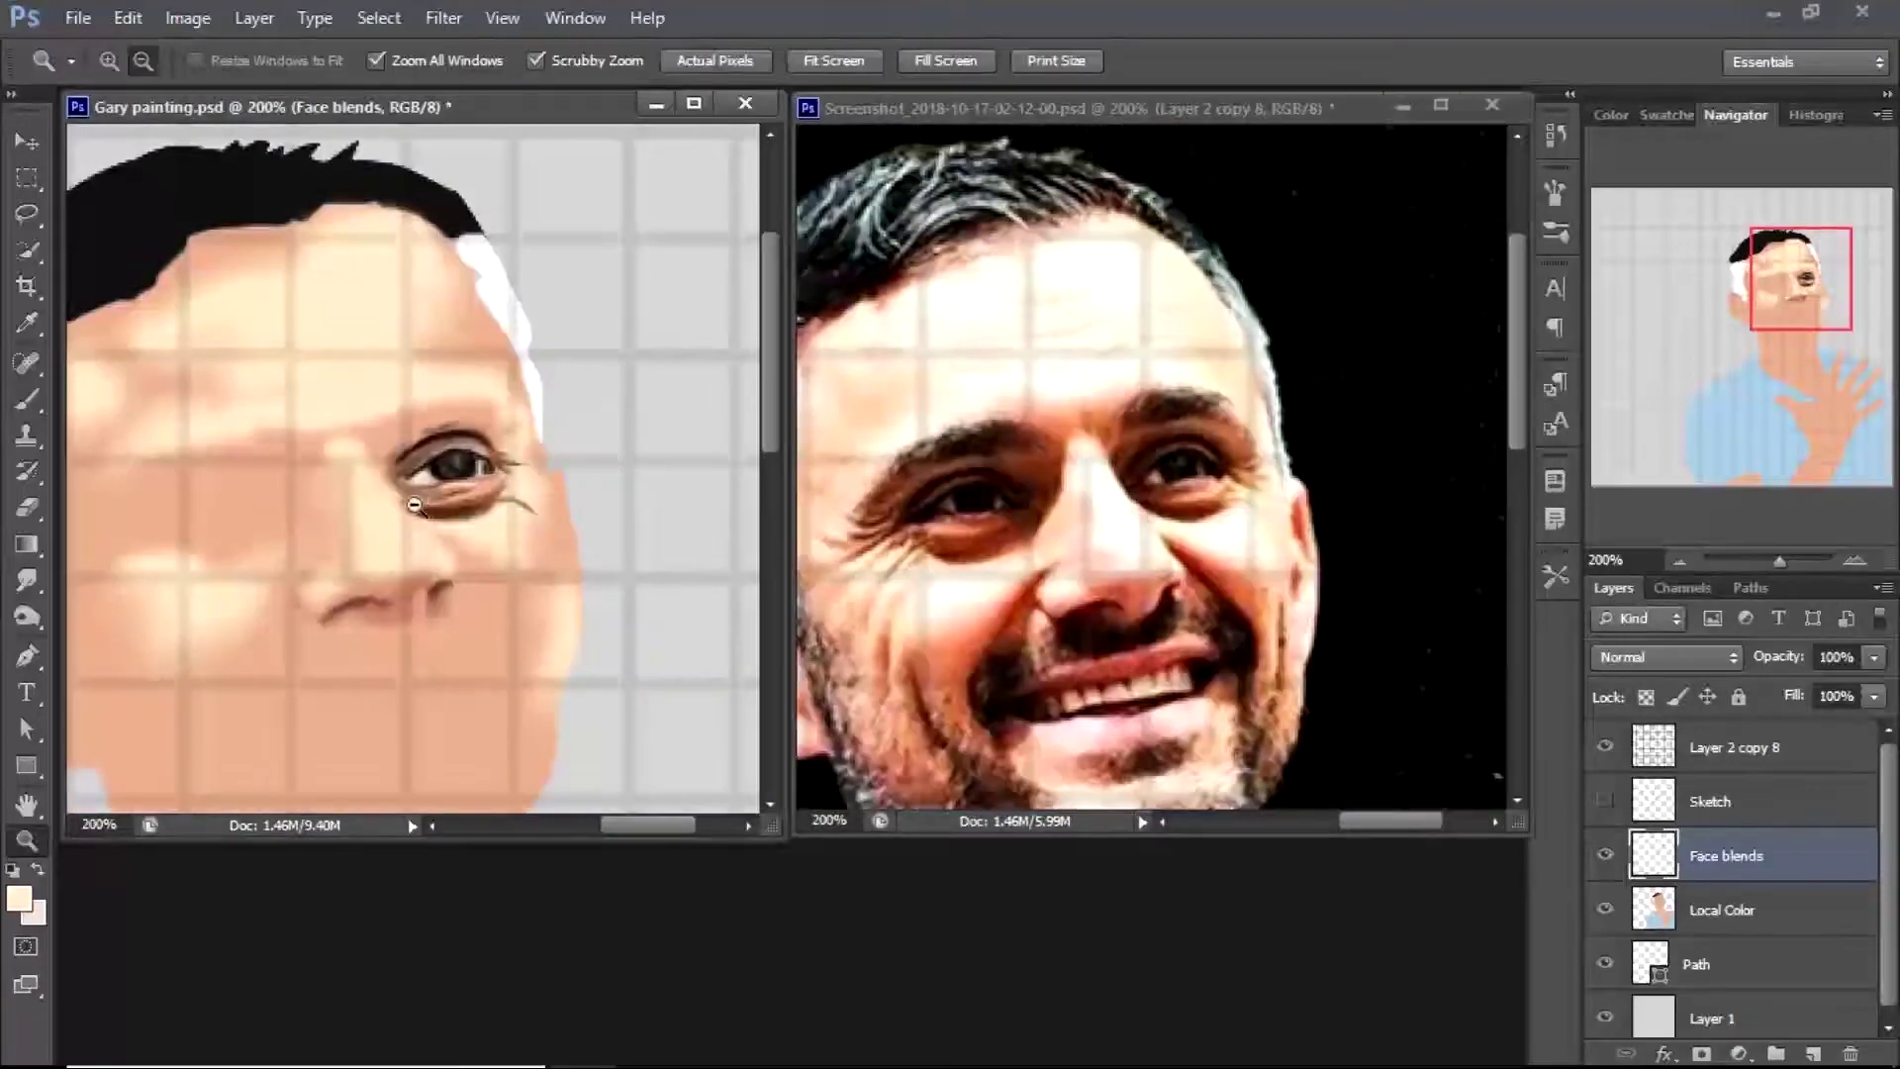
key("r")
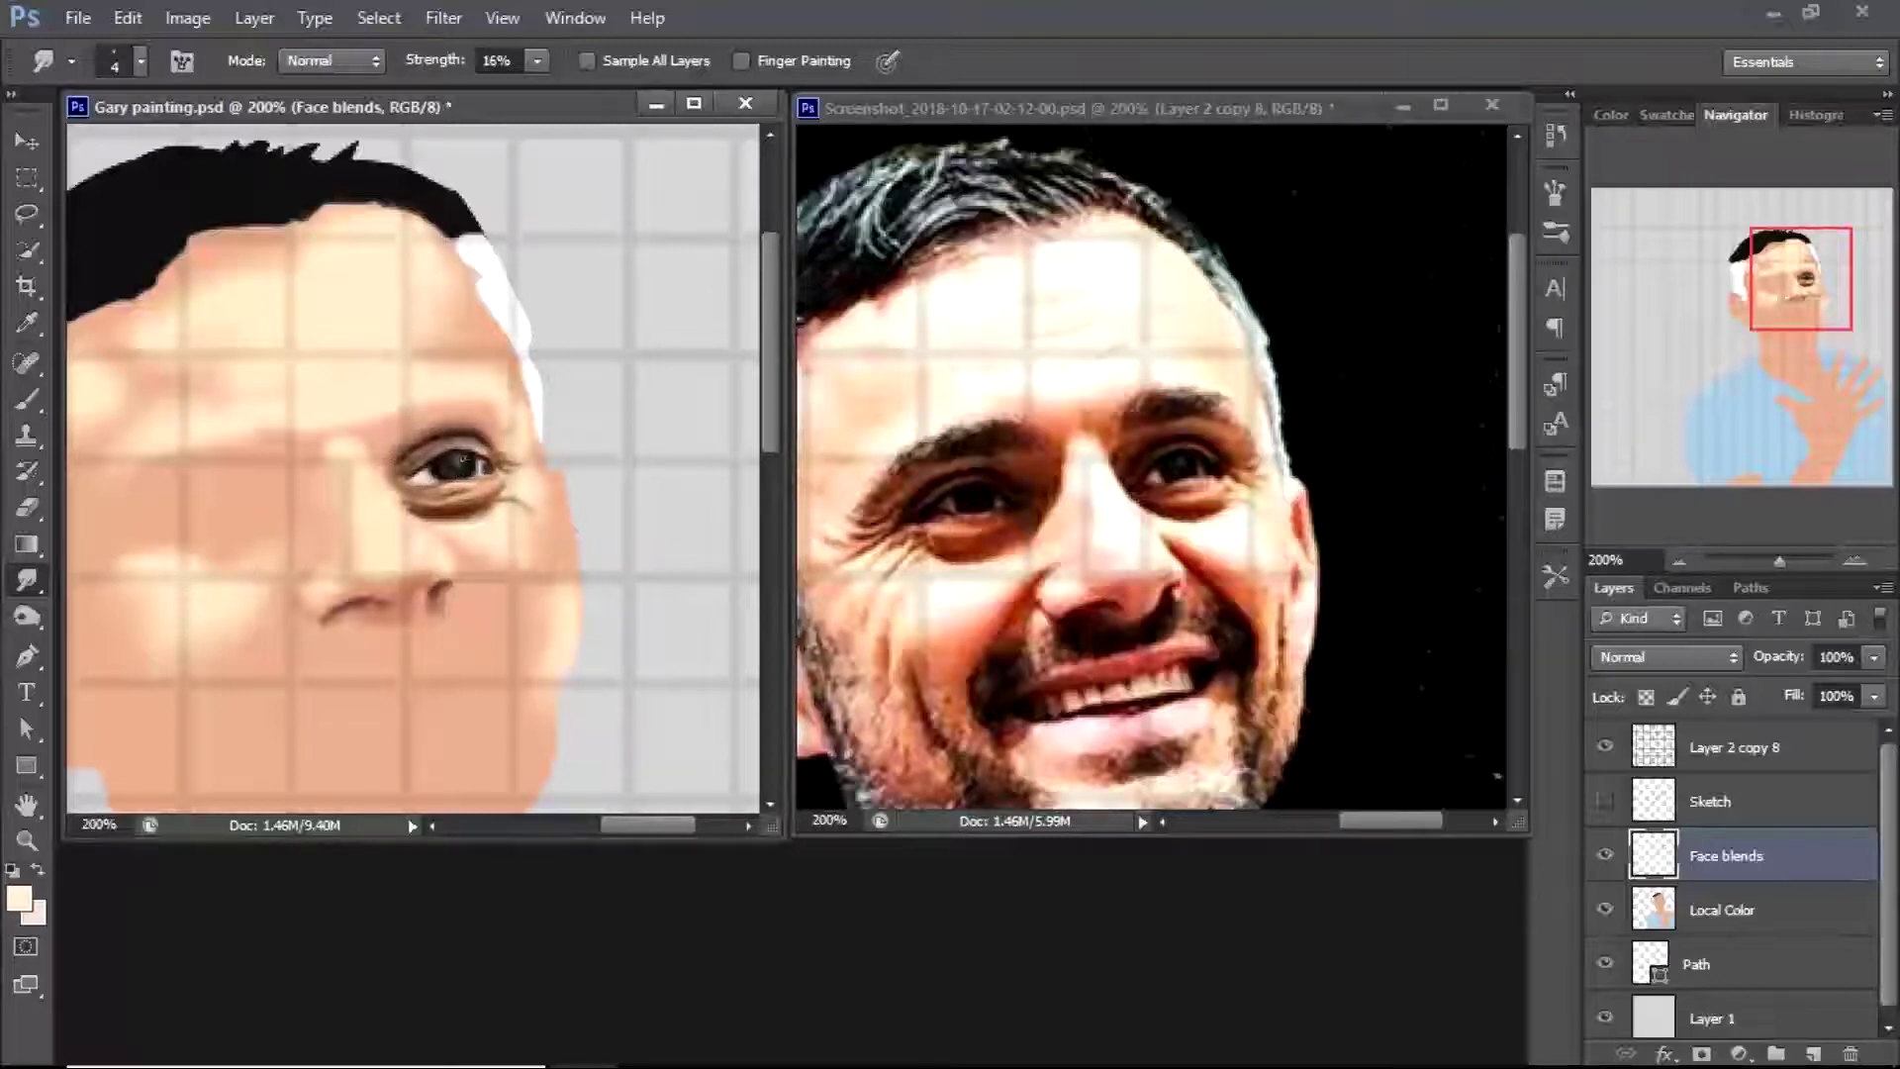
key("h")
left_click_drag(484, 531, 554, 495)
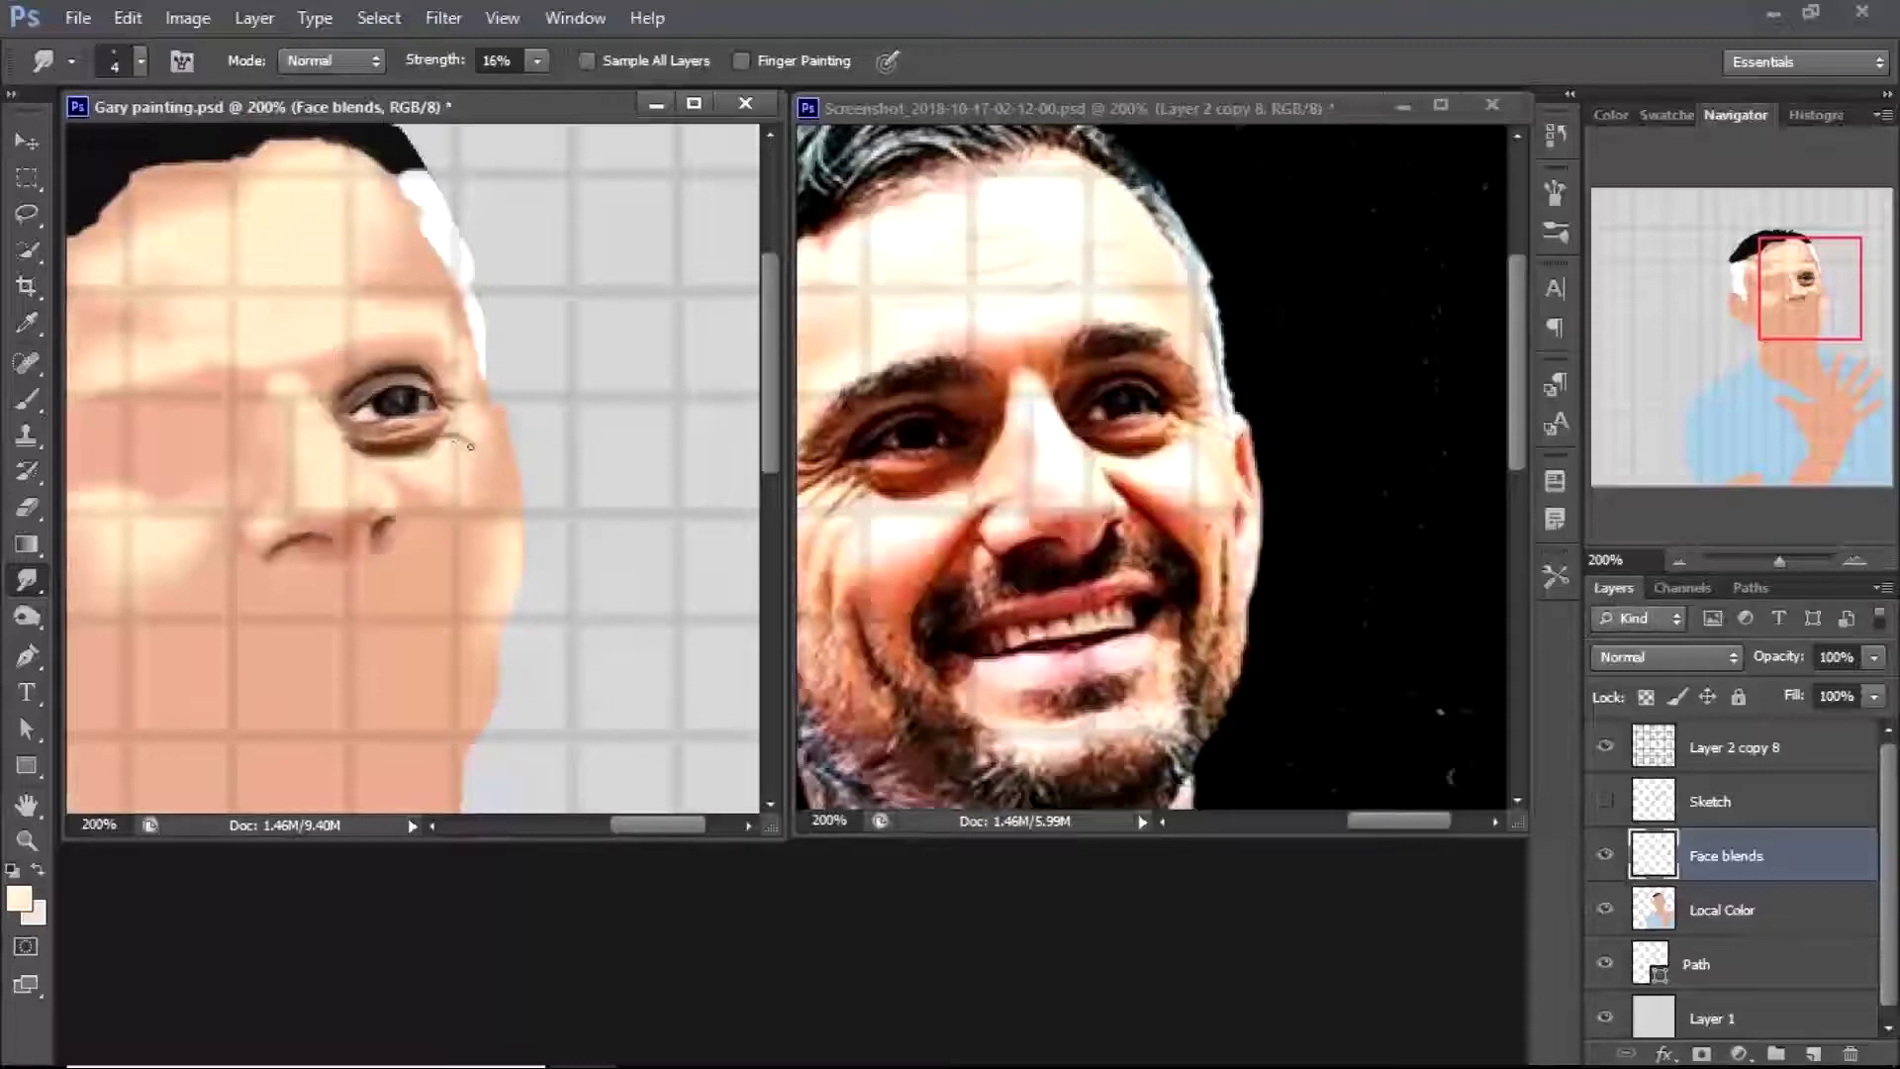
key("z")
left_click_drag(326, 485, 437, 500)
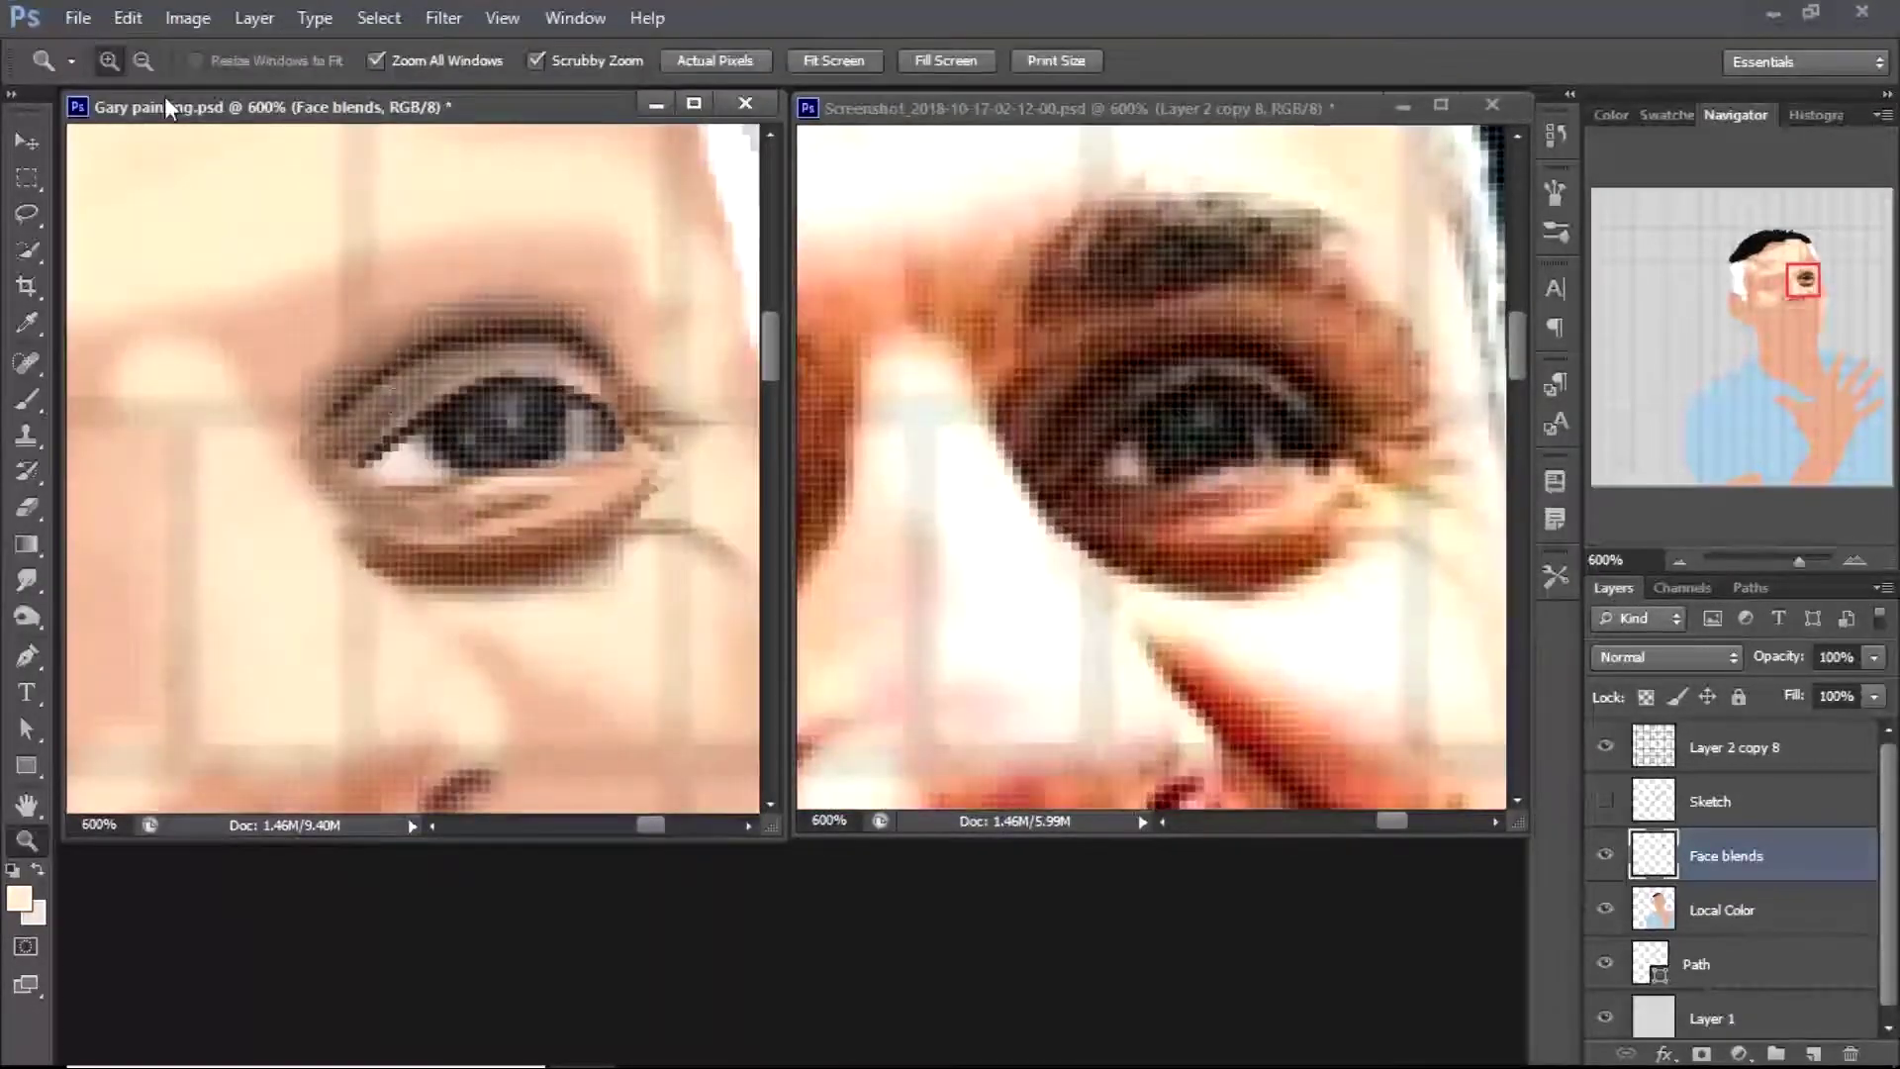
Set the paint colour to very dark red-brown and touch up the far eye with a 2 px brush
key("ctrl+minus")
key("i")
left_click(475, 534)
left_click(18, 898)
key("Return")
key("b")
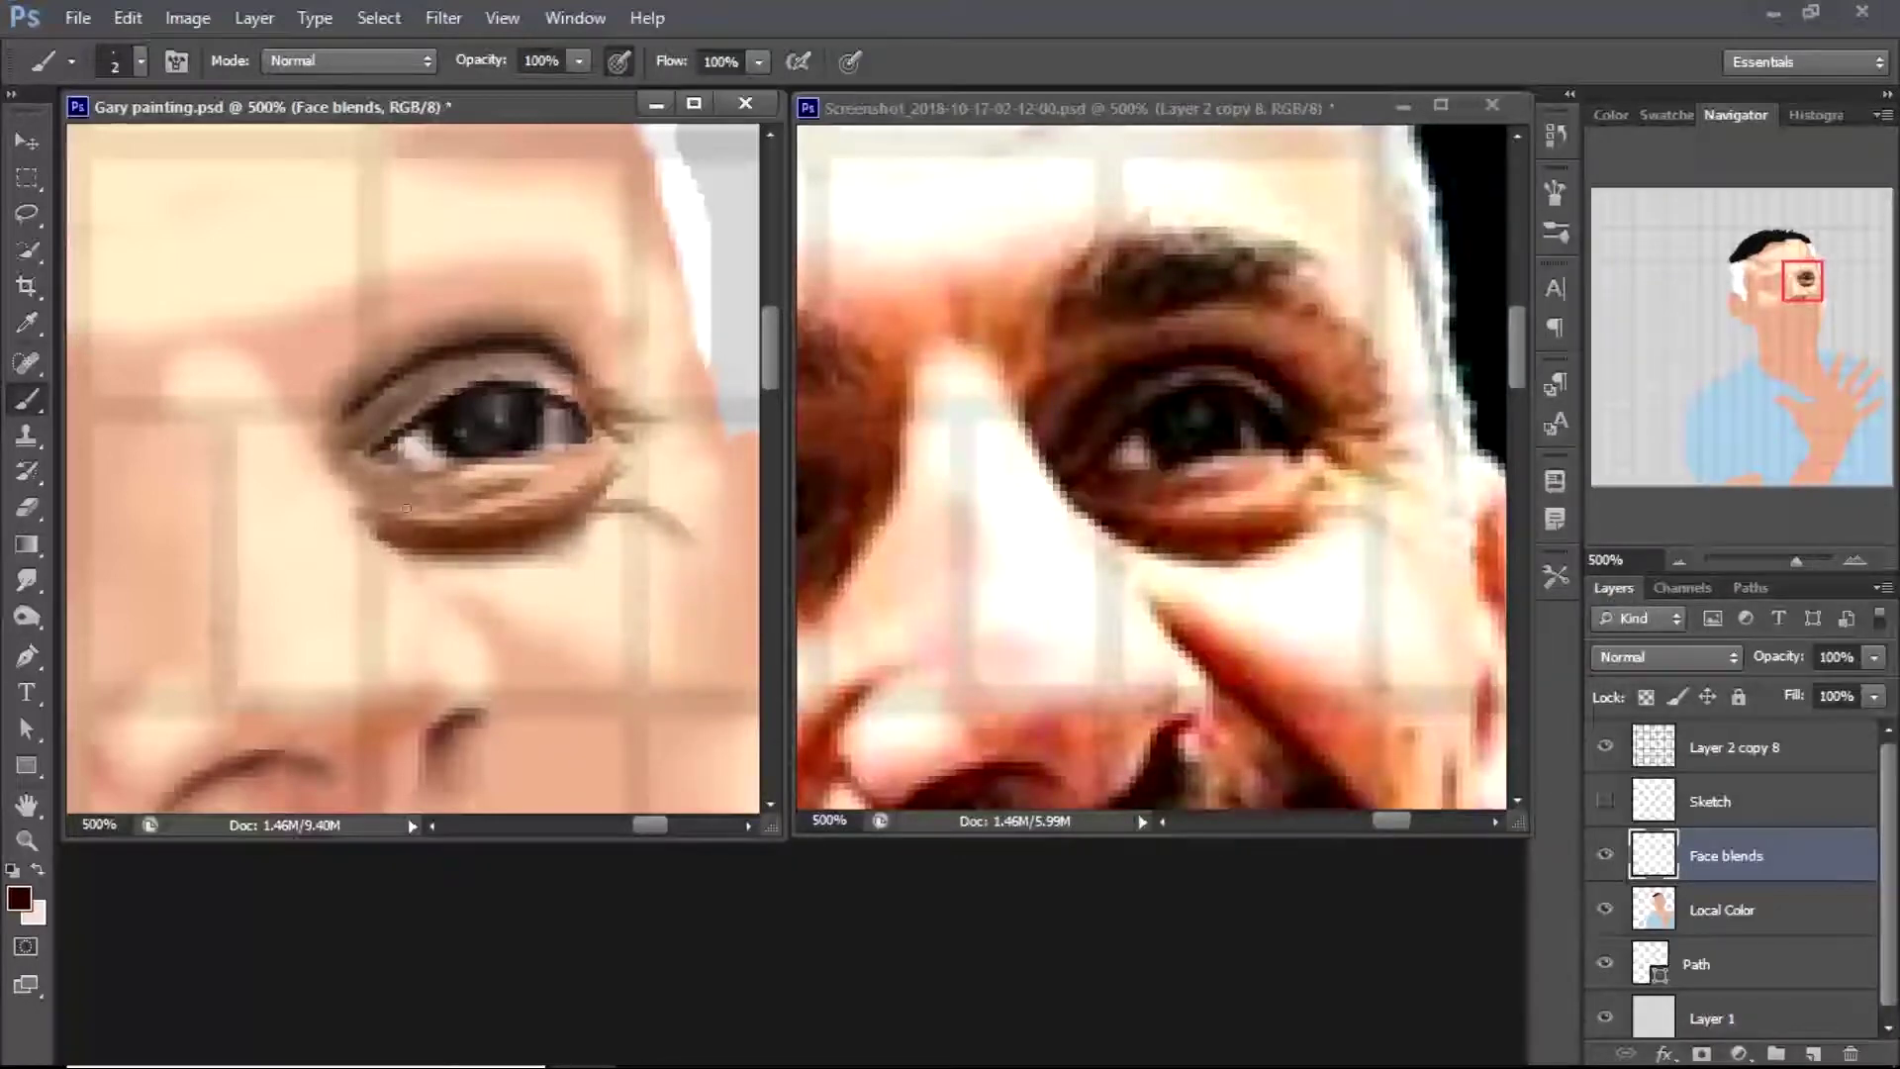
Blend the wrinkles at the far eye's outer corner with a 4 px smudge brush at 16% strength
key("z")
key("ctrl+minus")
key("ctrl+minus")
key("ctrl+minus")
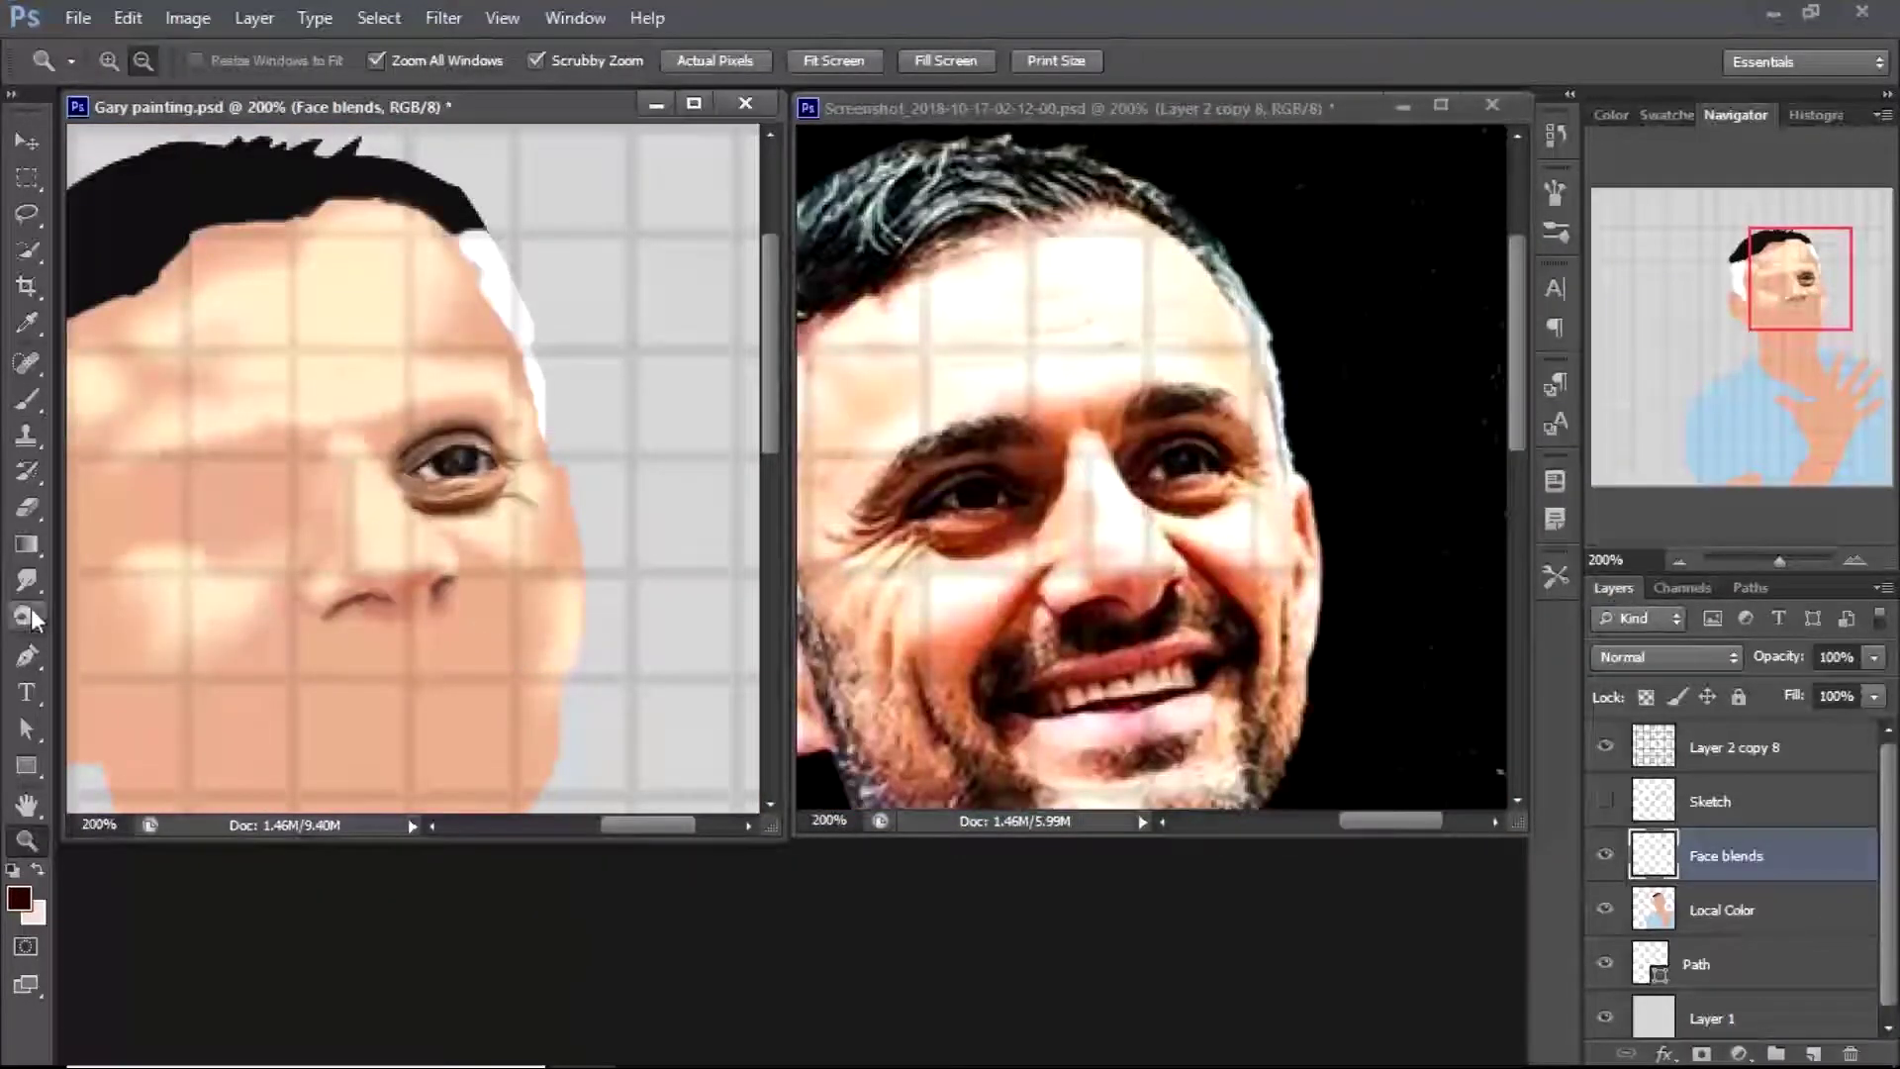
key("r")
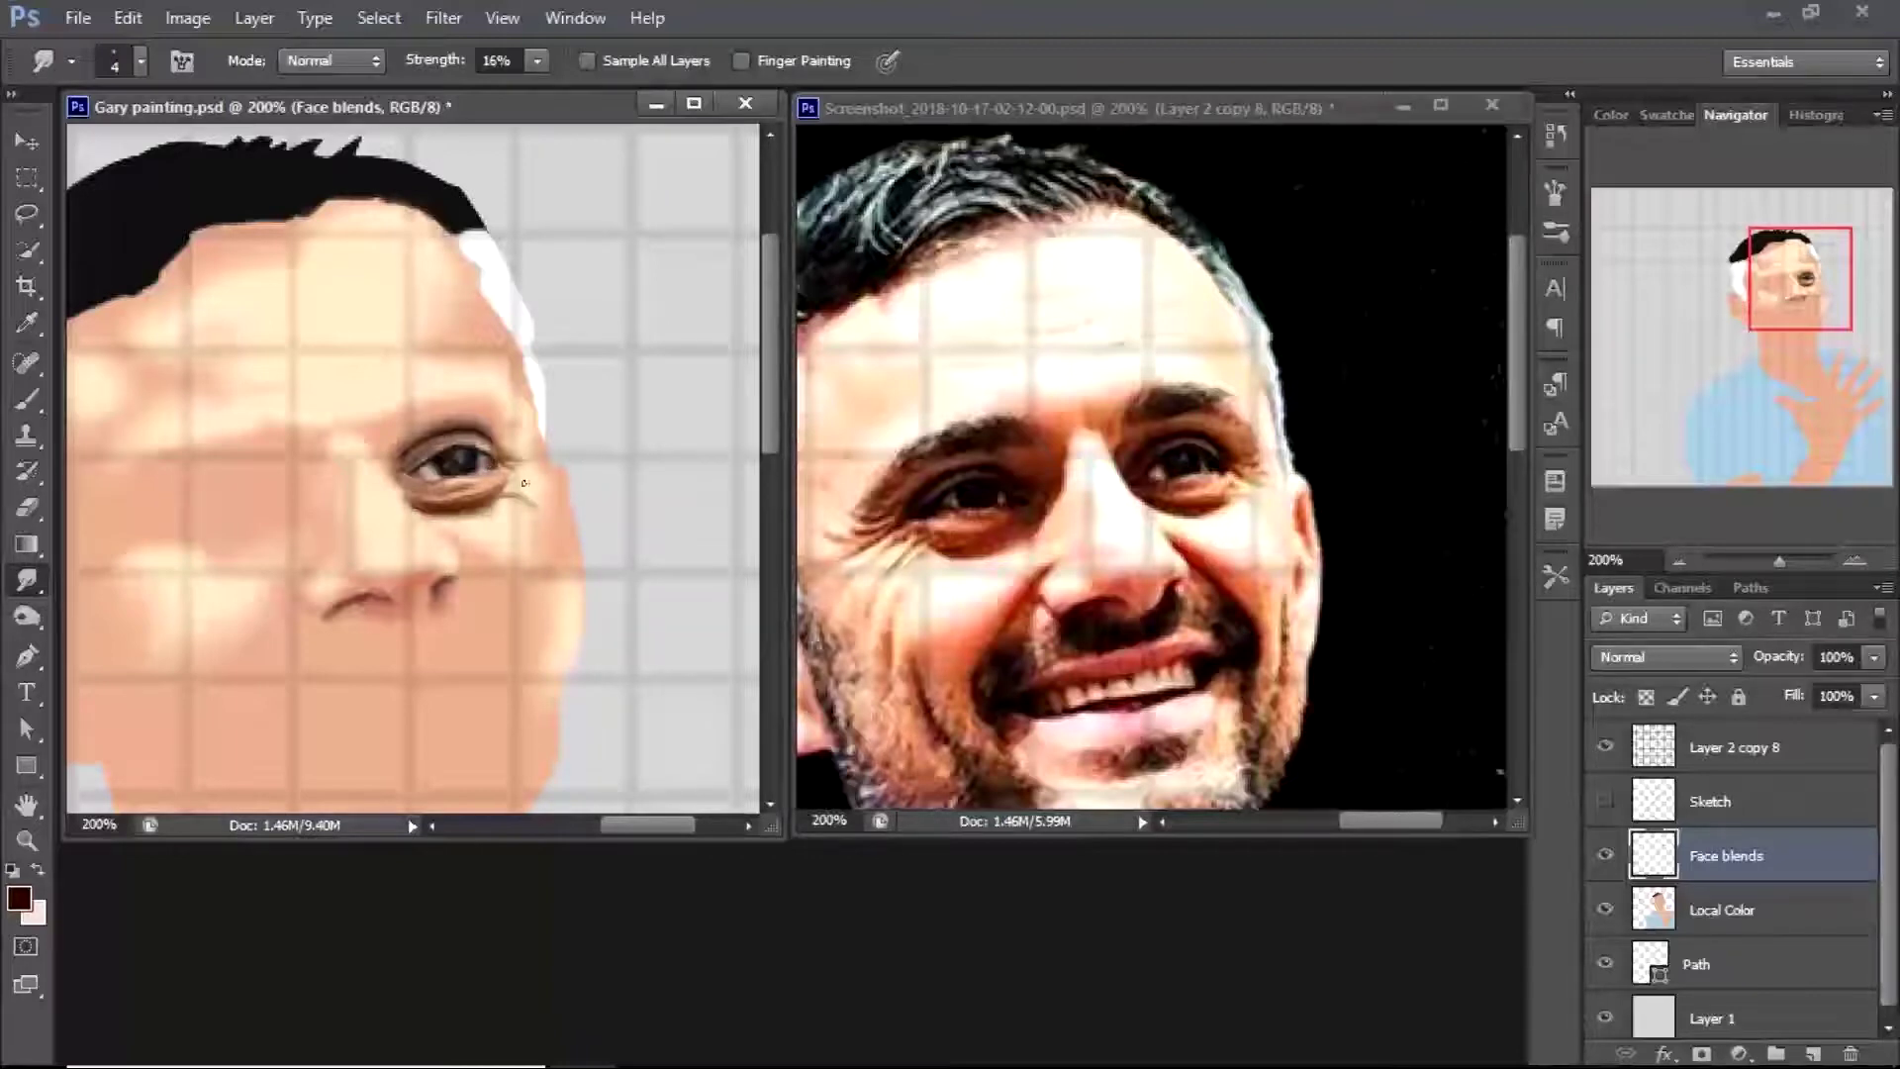
Paint the dark eyebrow over the far eye and shade the skin around it in muted red-brown
key("i")
left_click(20, 897)
key("Return")
key("b")
right_click(649, 499)
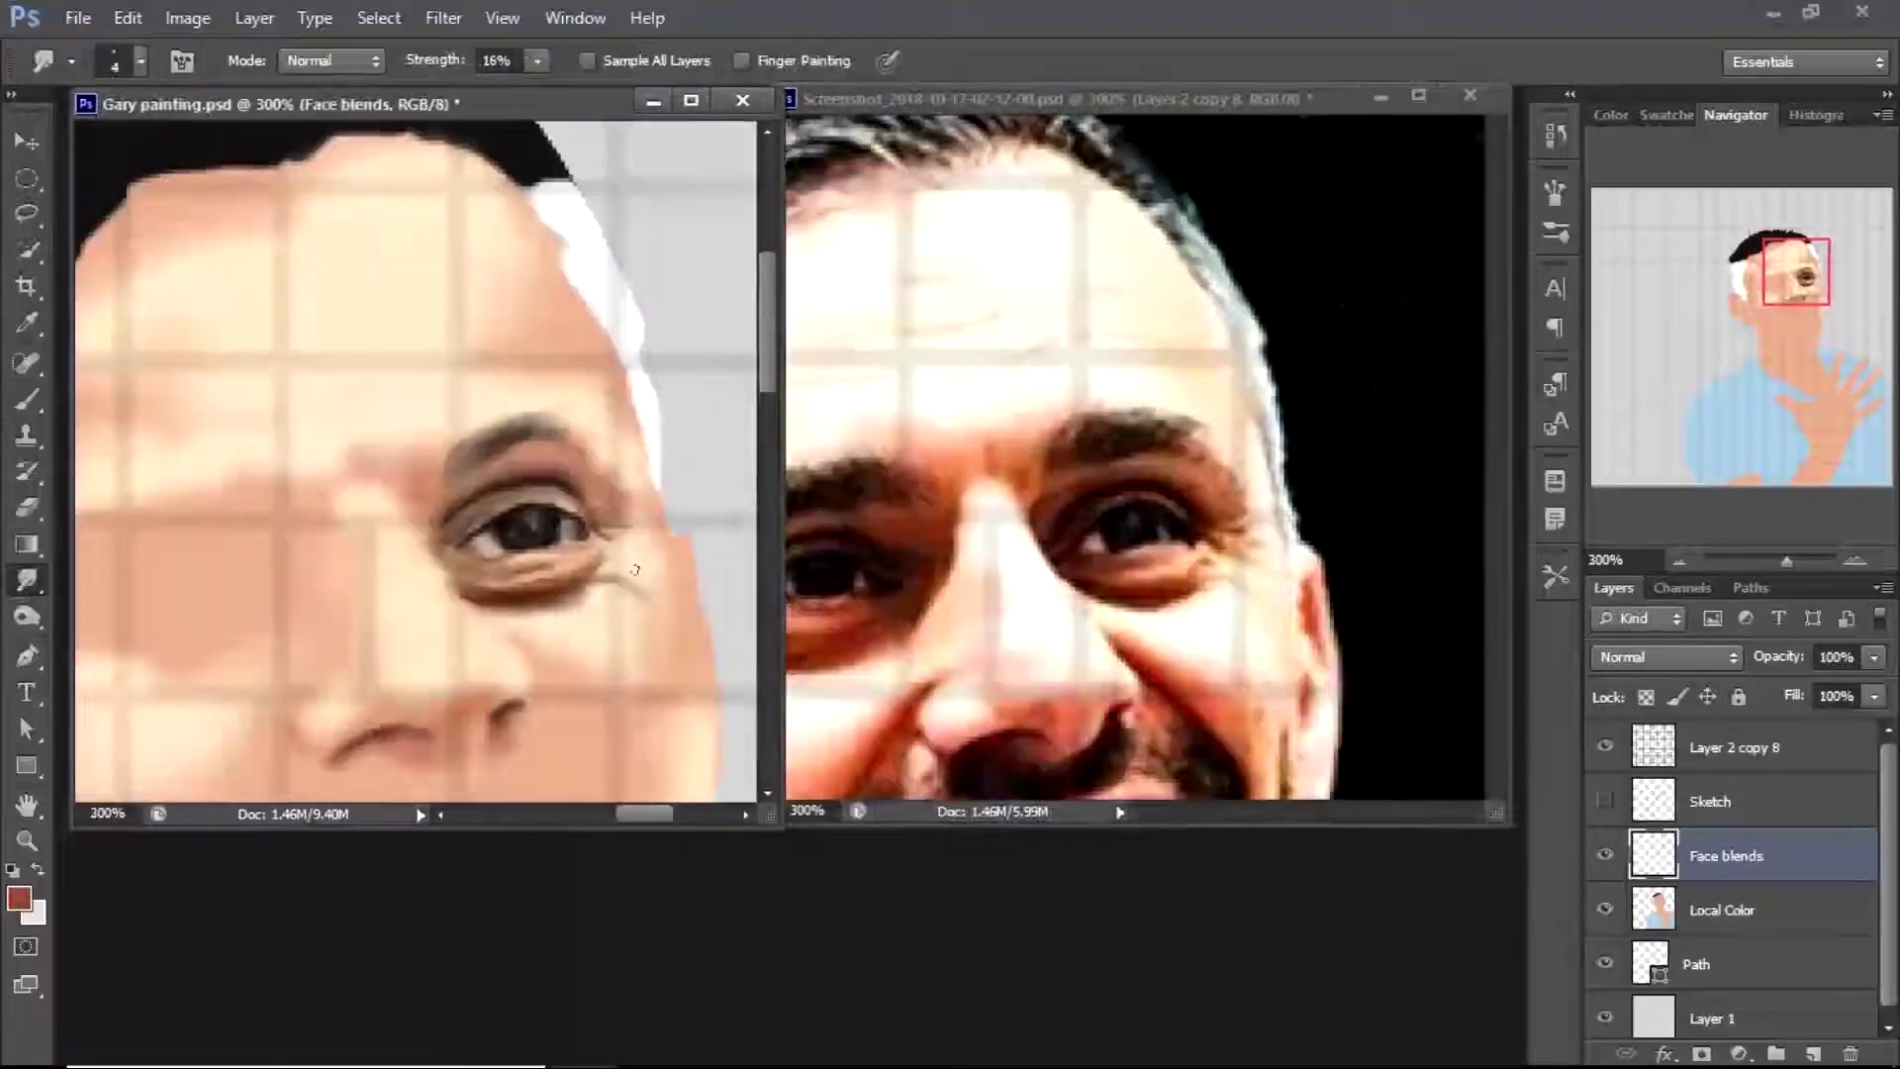
Reset the paint colour to black and reduce the smudge brush to 1 px
right_click(492, 594)
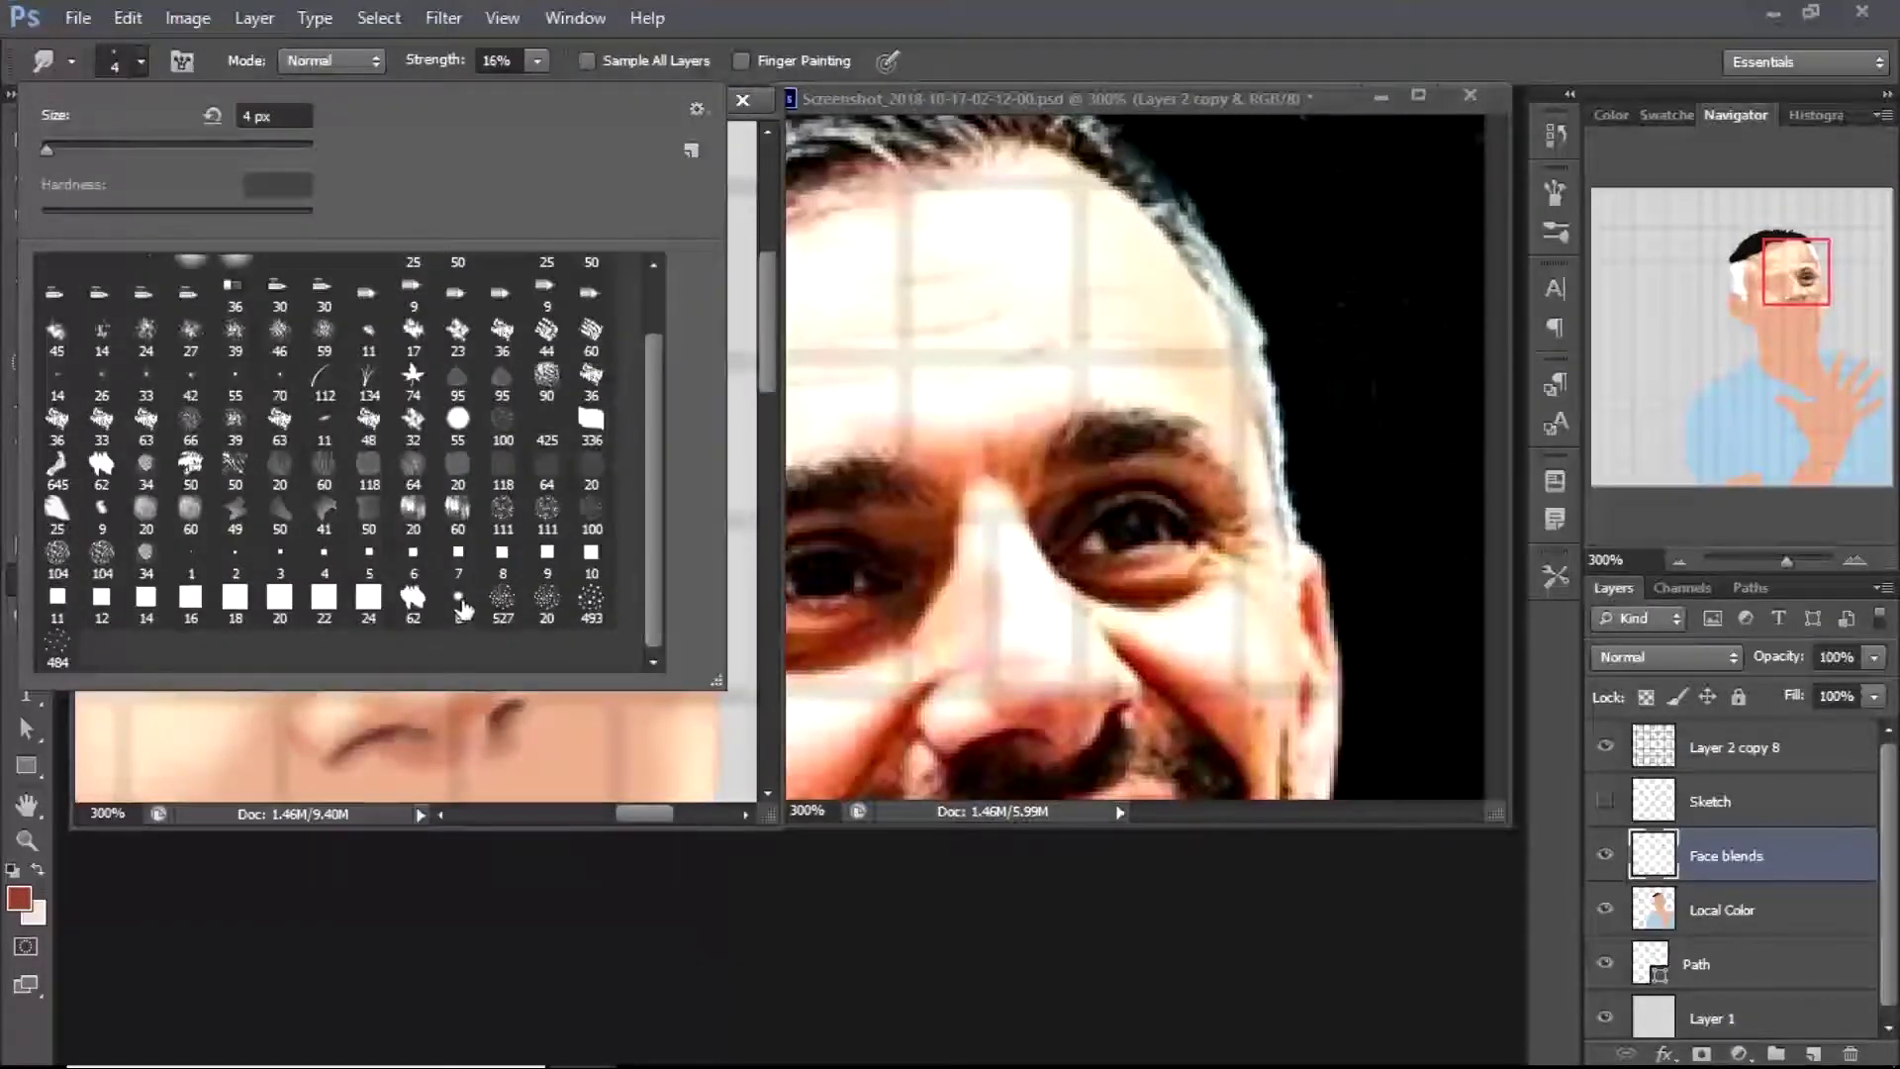
key("Escape")
key("d")
key("bracketleft")
key("bracketleft")
key("bracketleft")
key("bracketleft")
key("bracketleft")
key("bracketleft")
key("bracketleft")
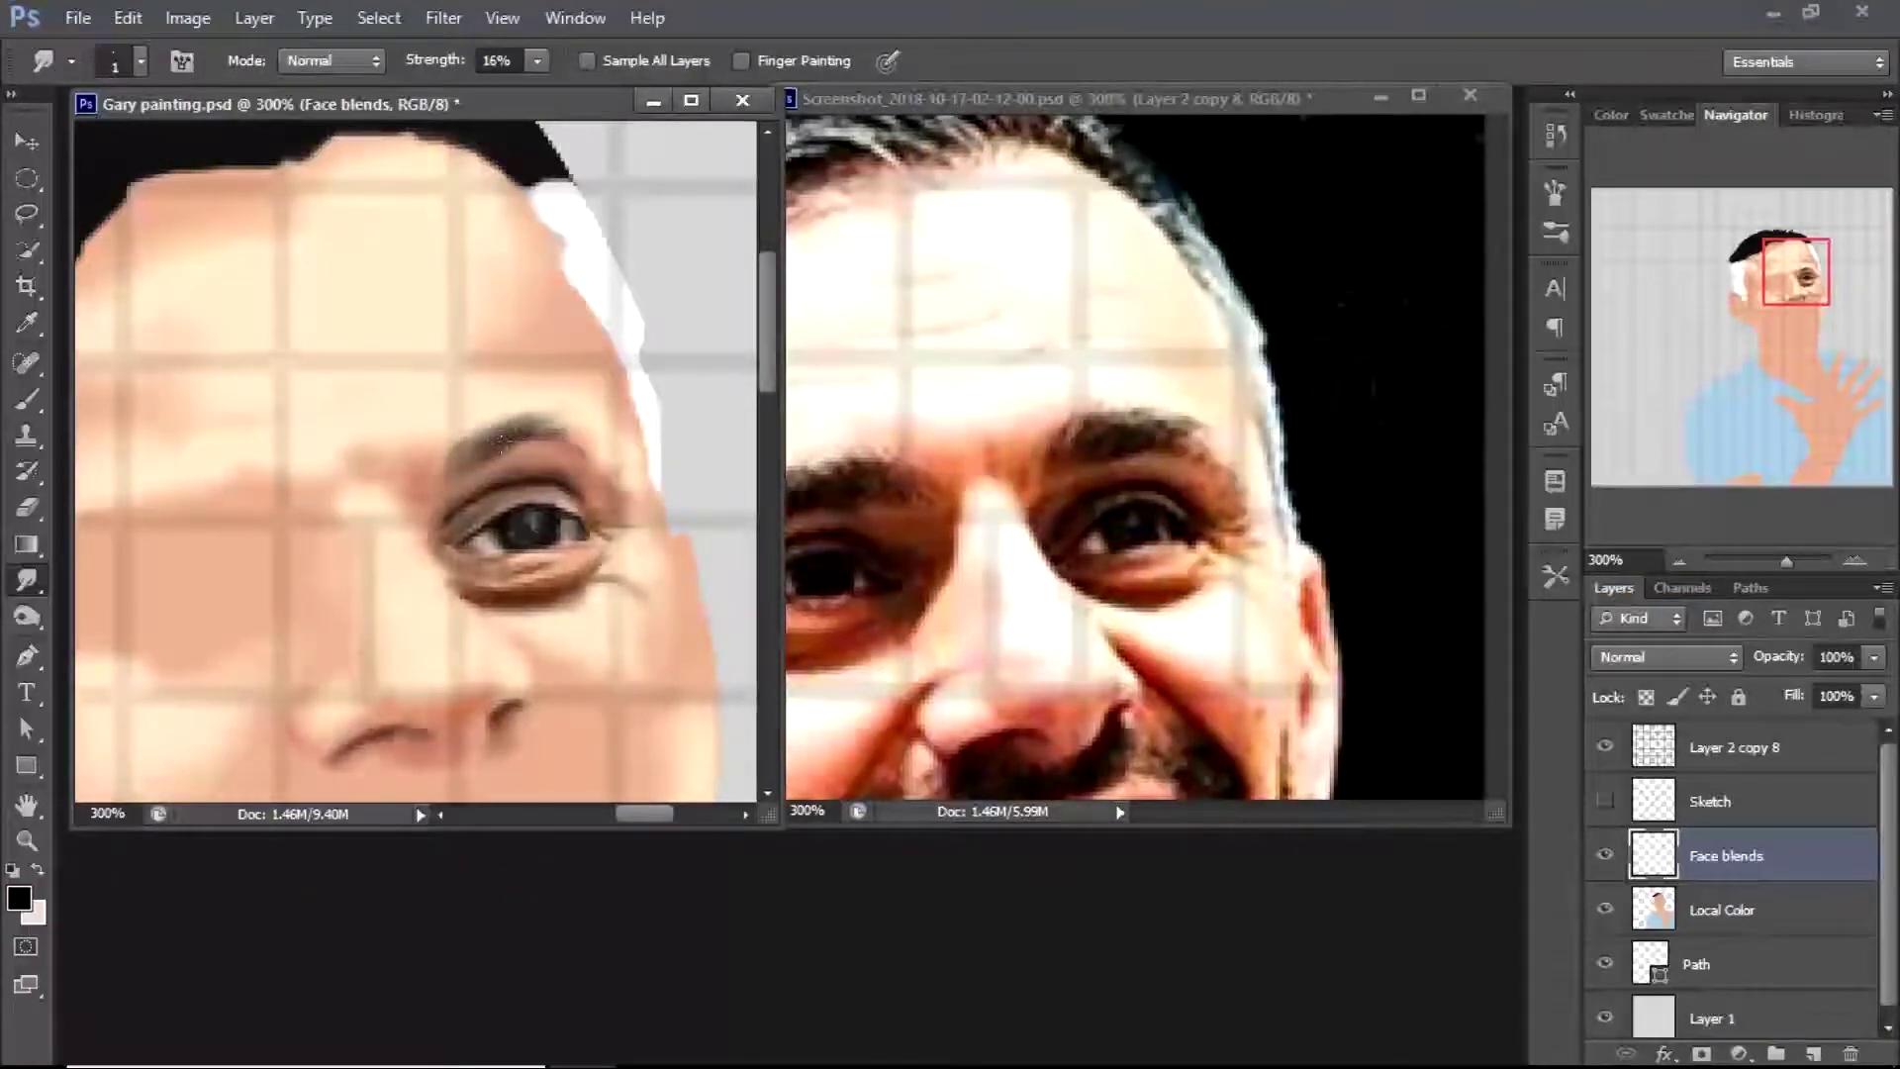
Set the 1 px brush to Darker Color mode and paint a black accent at the far eye's outer corner
key("b")
left_click(141, 61)
key("Escape")
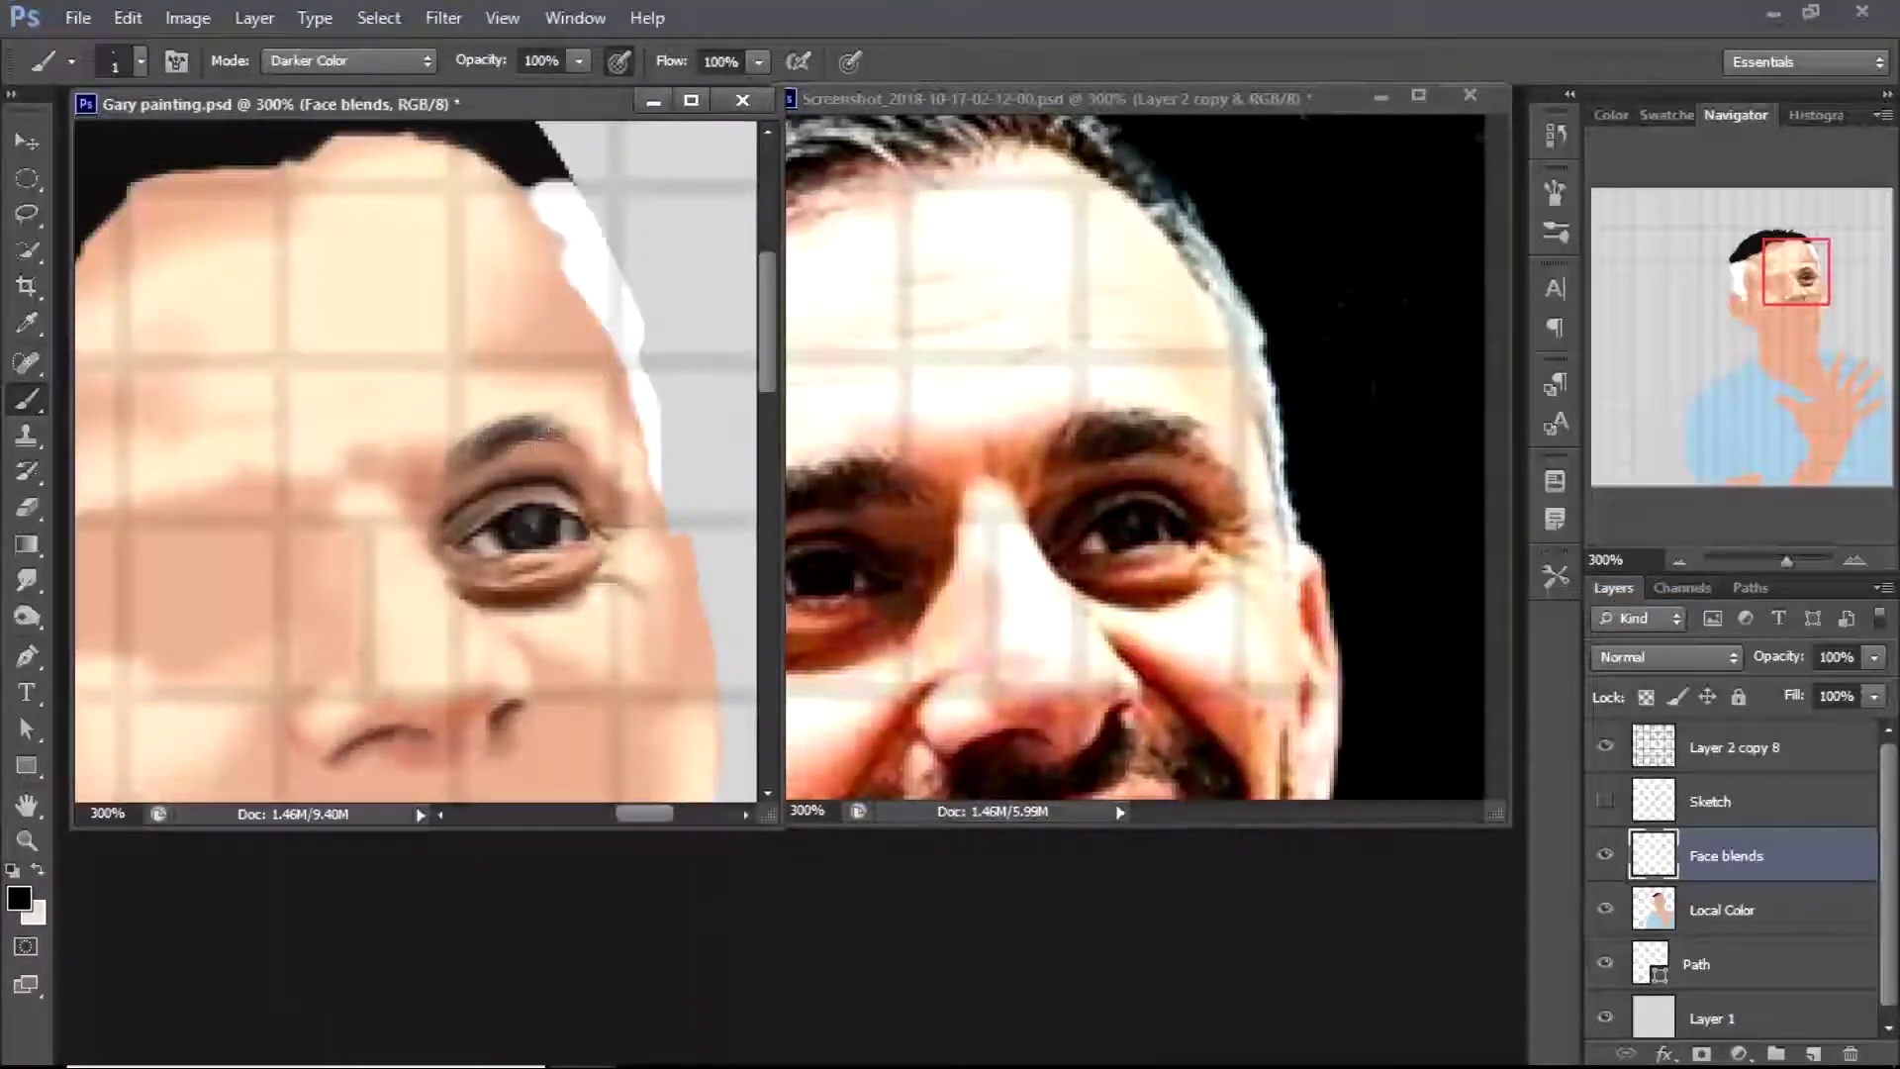
left_click_drag(569, 555, 591, 560)
Set the paint colour to a muted brown based on the far eye and refine its outer corner in Darker Color mode
left_click(425, 453, "ctrl")
left_click(425, 453, "ctrl")
key("i")
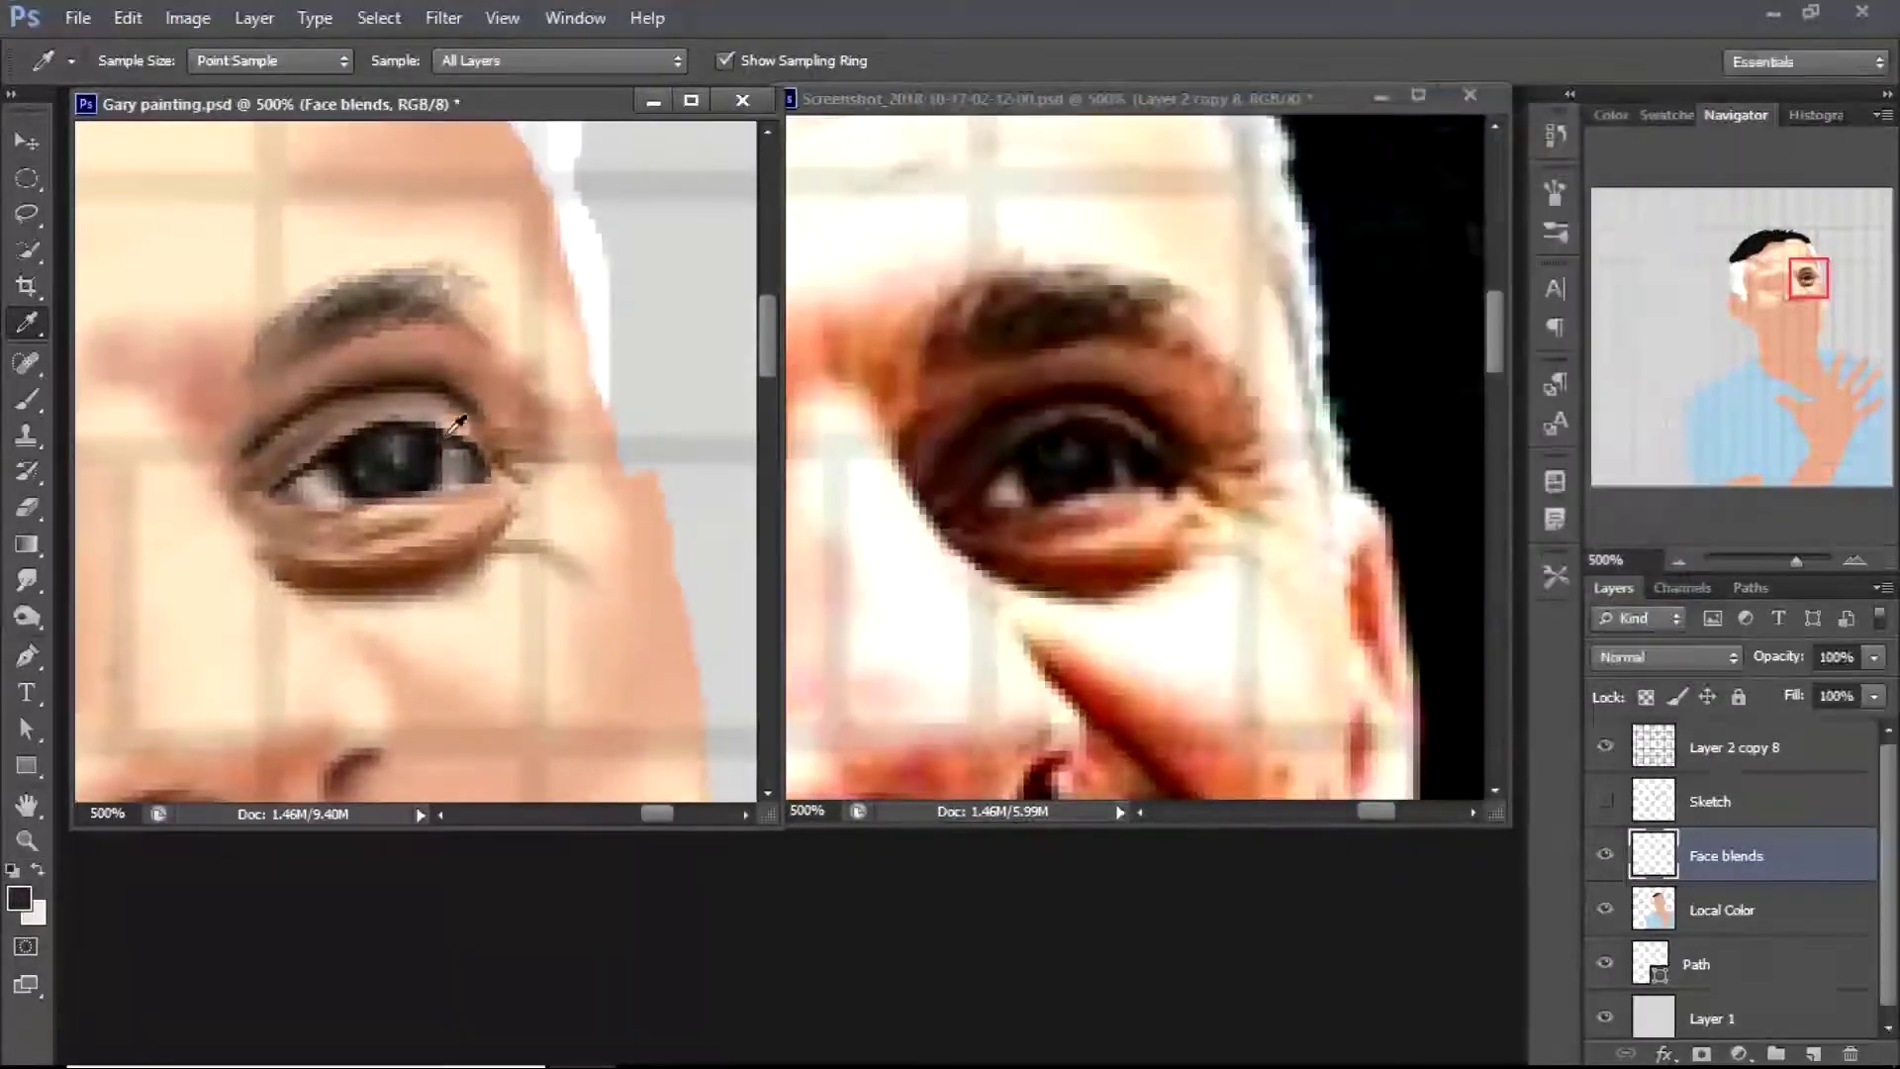
key("b")
left_click(18, 898)
left_click(1600, 158)
left_click(71, 62)
key("Escape")
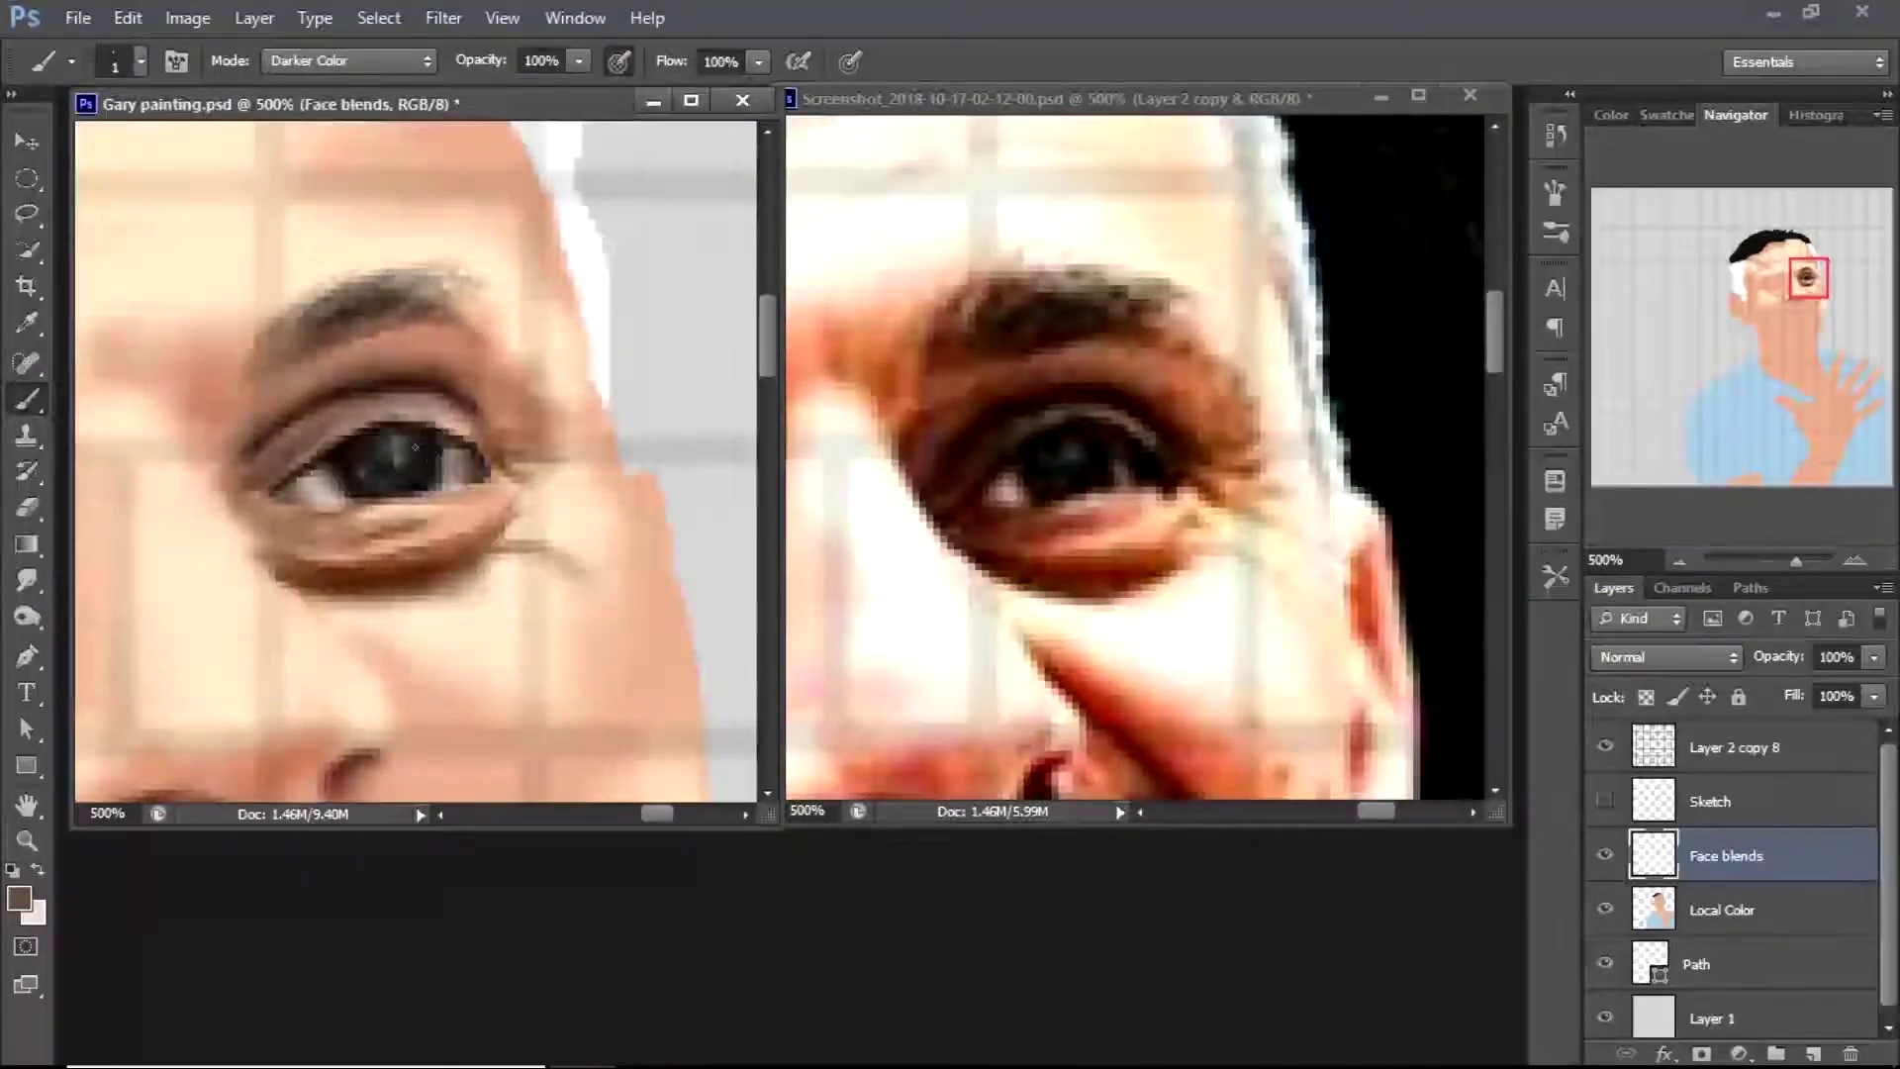
Set the paint colour to light tan and return the brush mode to Normal
left_click(18, 897)
left_click(1629, 157)
left_click(18, 898)
left_click(450, 255)
key("Return")
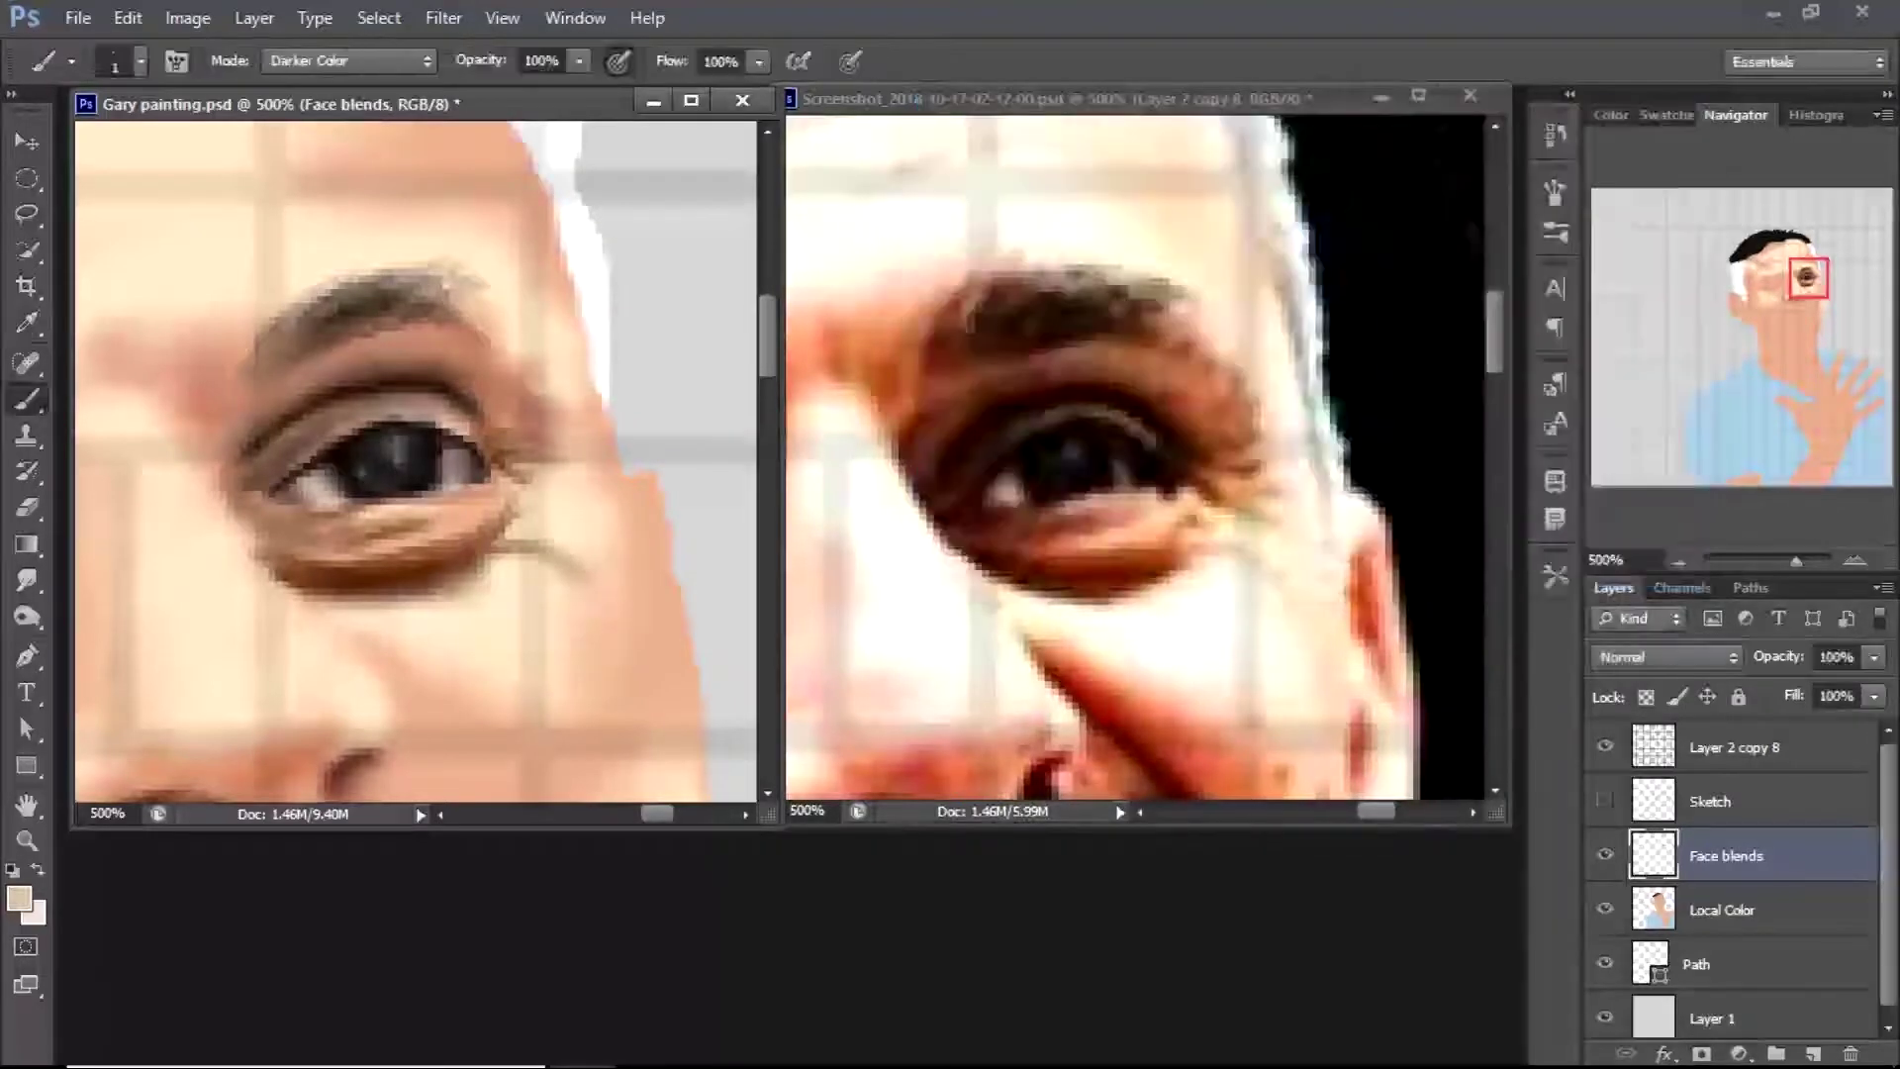
key("shift+alt+n")
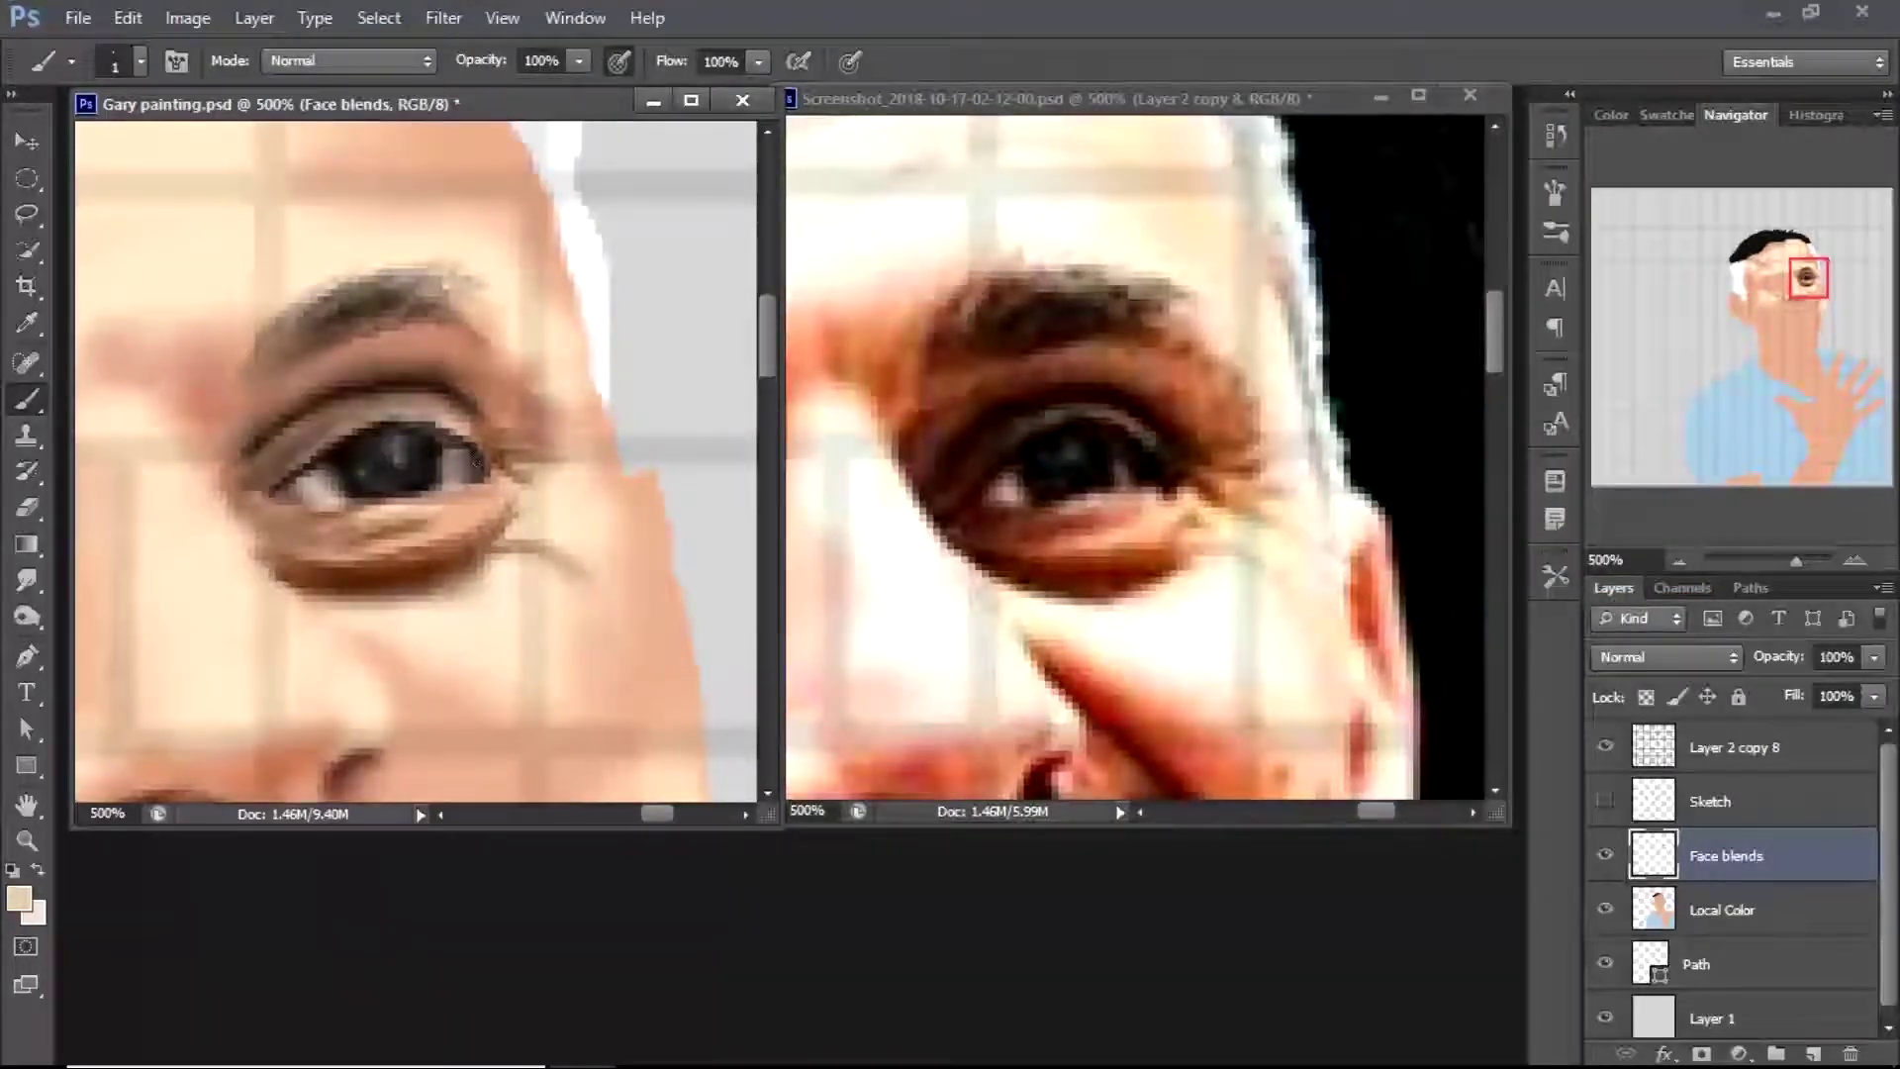
Set the paint colour to black and blend the far eye's details with a 2 px smudge brush at 16% strength
left_click(18, 897)
left_click(396, 455)
key("Return")
key("r")
right_click(474, 480)
key("Escape")
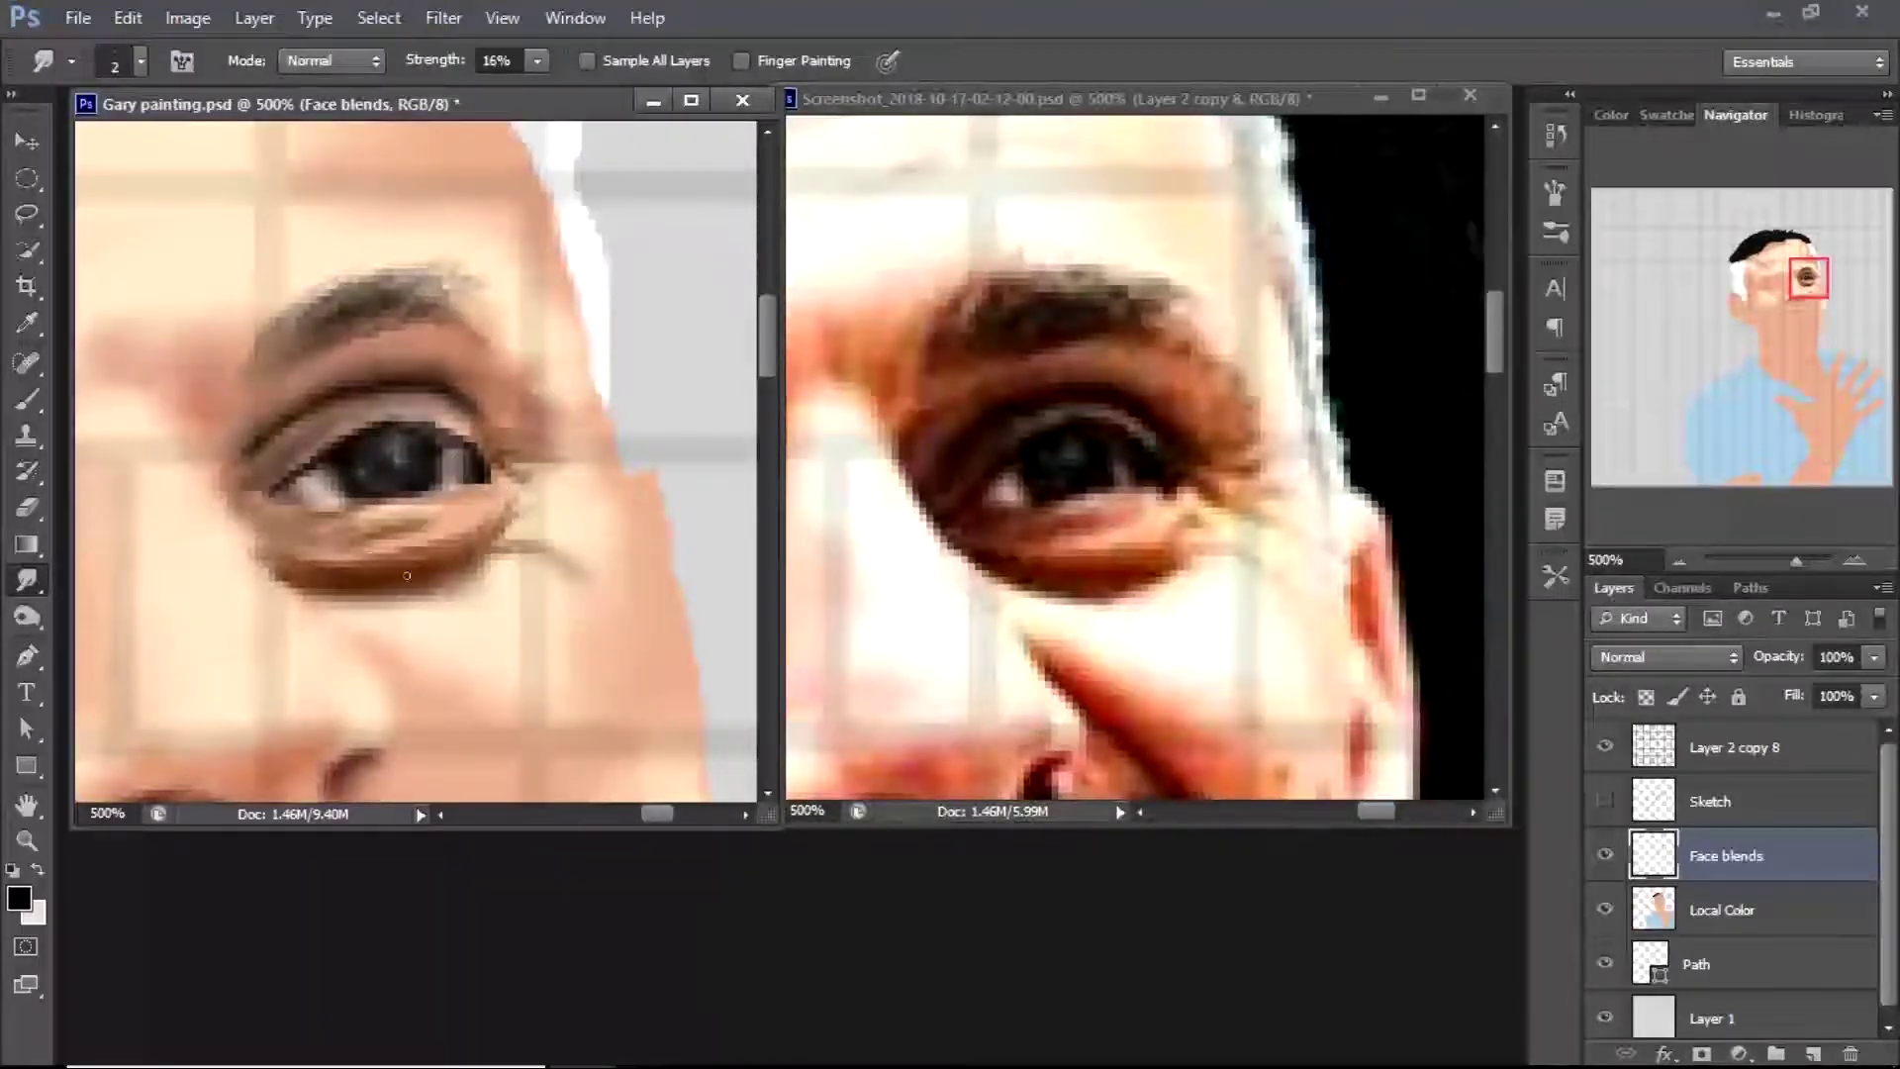
key("z")
mouse_move(475, 475)
left_mouse_down()
mouse_move(403, 496)
mouse_move(339, 374)
mouse_move(362, 482)
left_mouse_up()
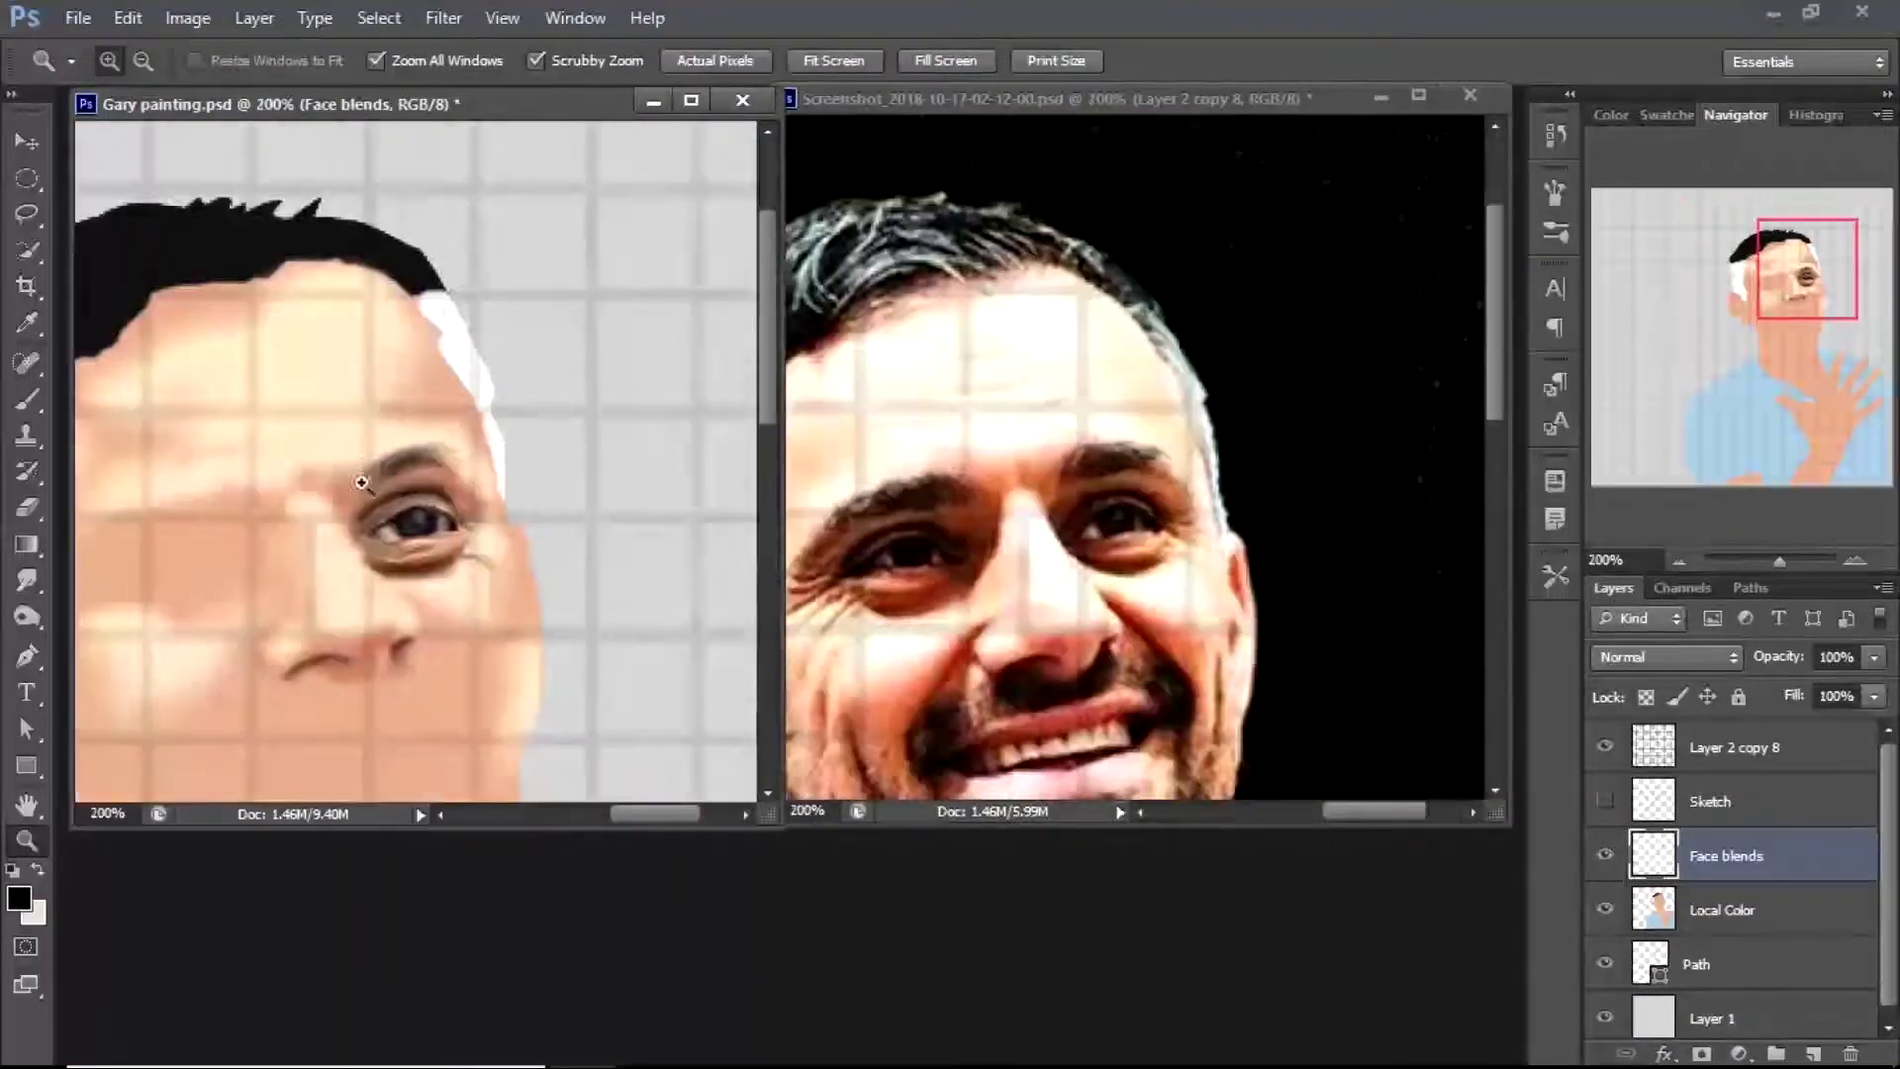
Paint sampled light skin tone around the far eye and nose bridge, blending it with an 8 px smudge brush at 16% strength
key("b")
left_click(500, 470, "alt")
right_click(203, 259)
key("Escape")
key("bracketright")
key("bracketright")
key("bracketright")
key("r")
right_click(251, 478)
key("Escape")
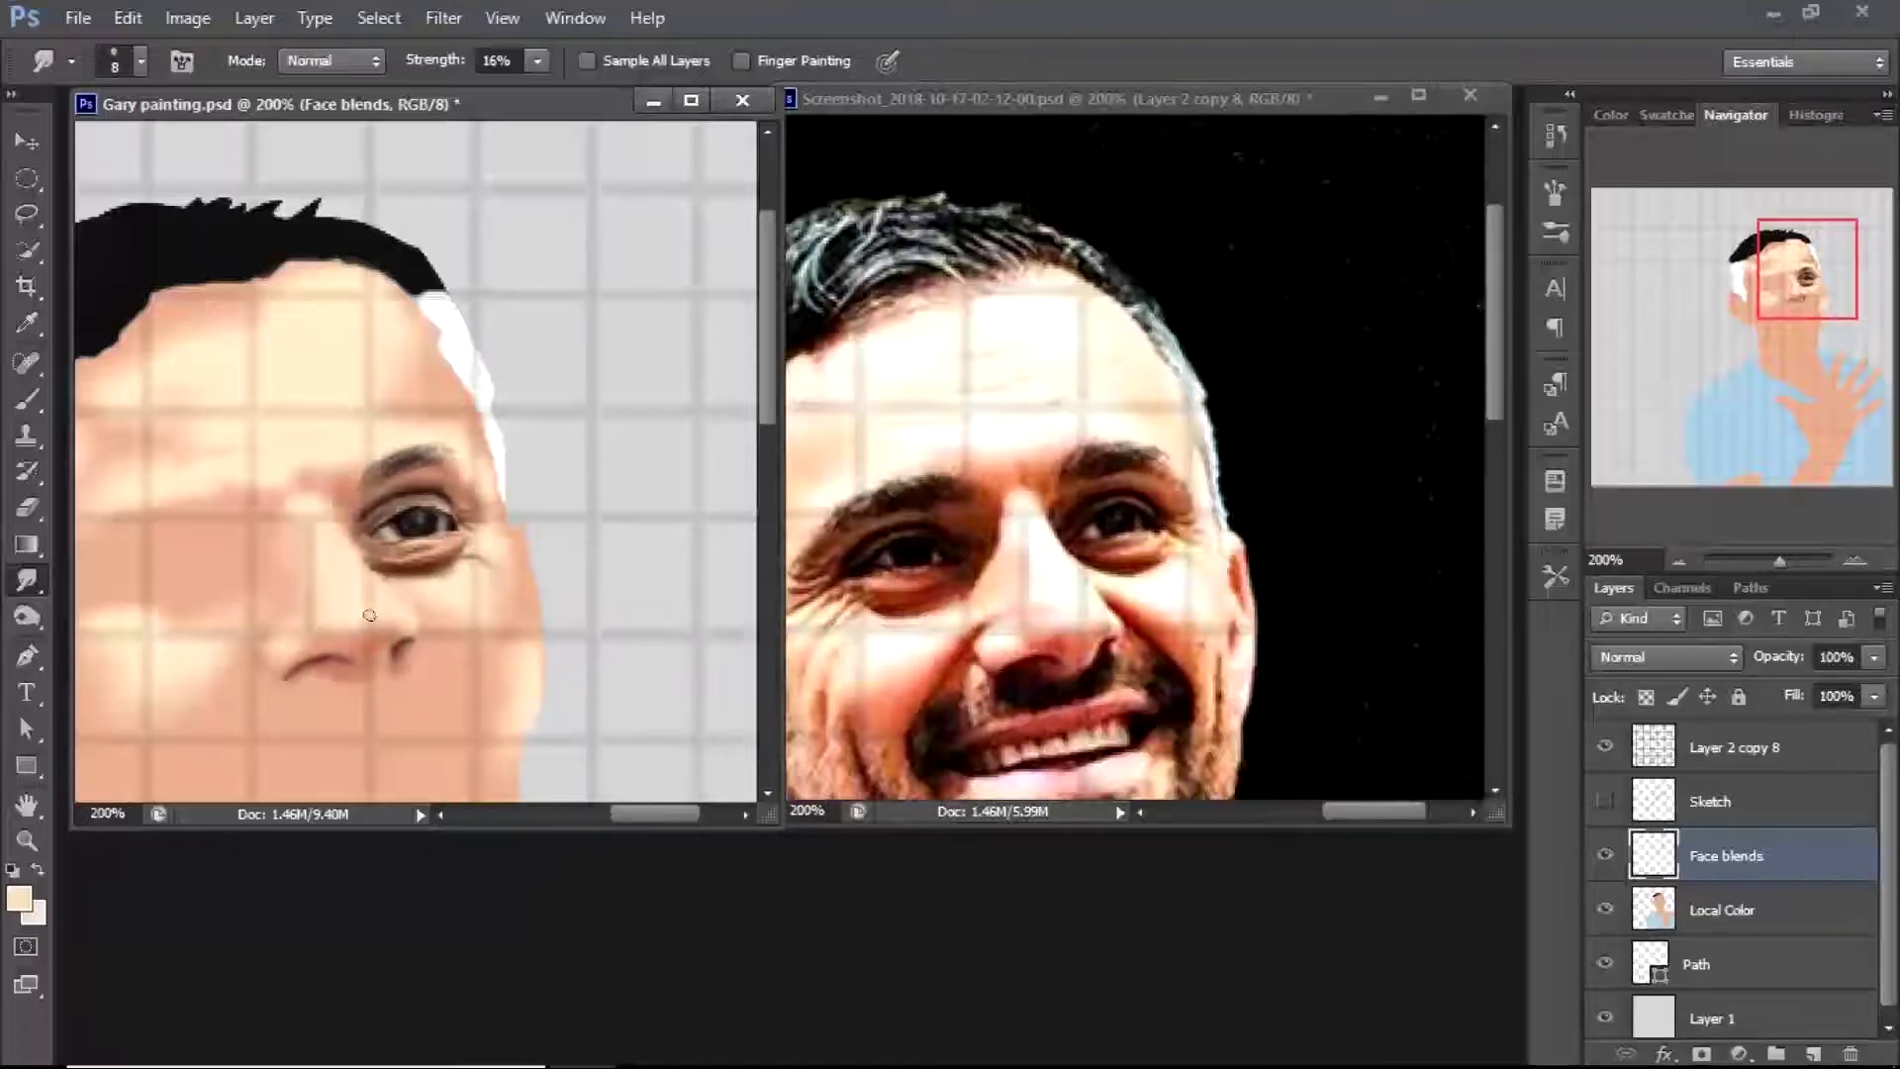
Show the Sketch layer again and sample a greyish brown from the near eyebrow as the paint colour
key("b")
key("ctrl+plus")
left_click(71, 62)
left_click(347, 62)
left_click(425, 327)
key("z")
left_click(458, 552)
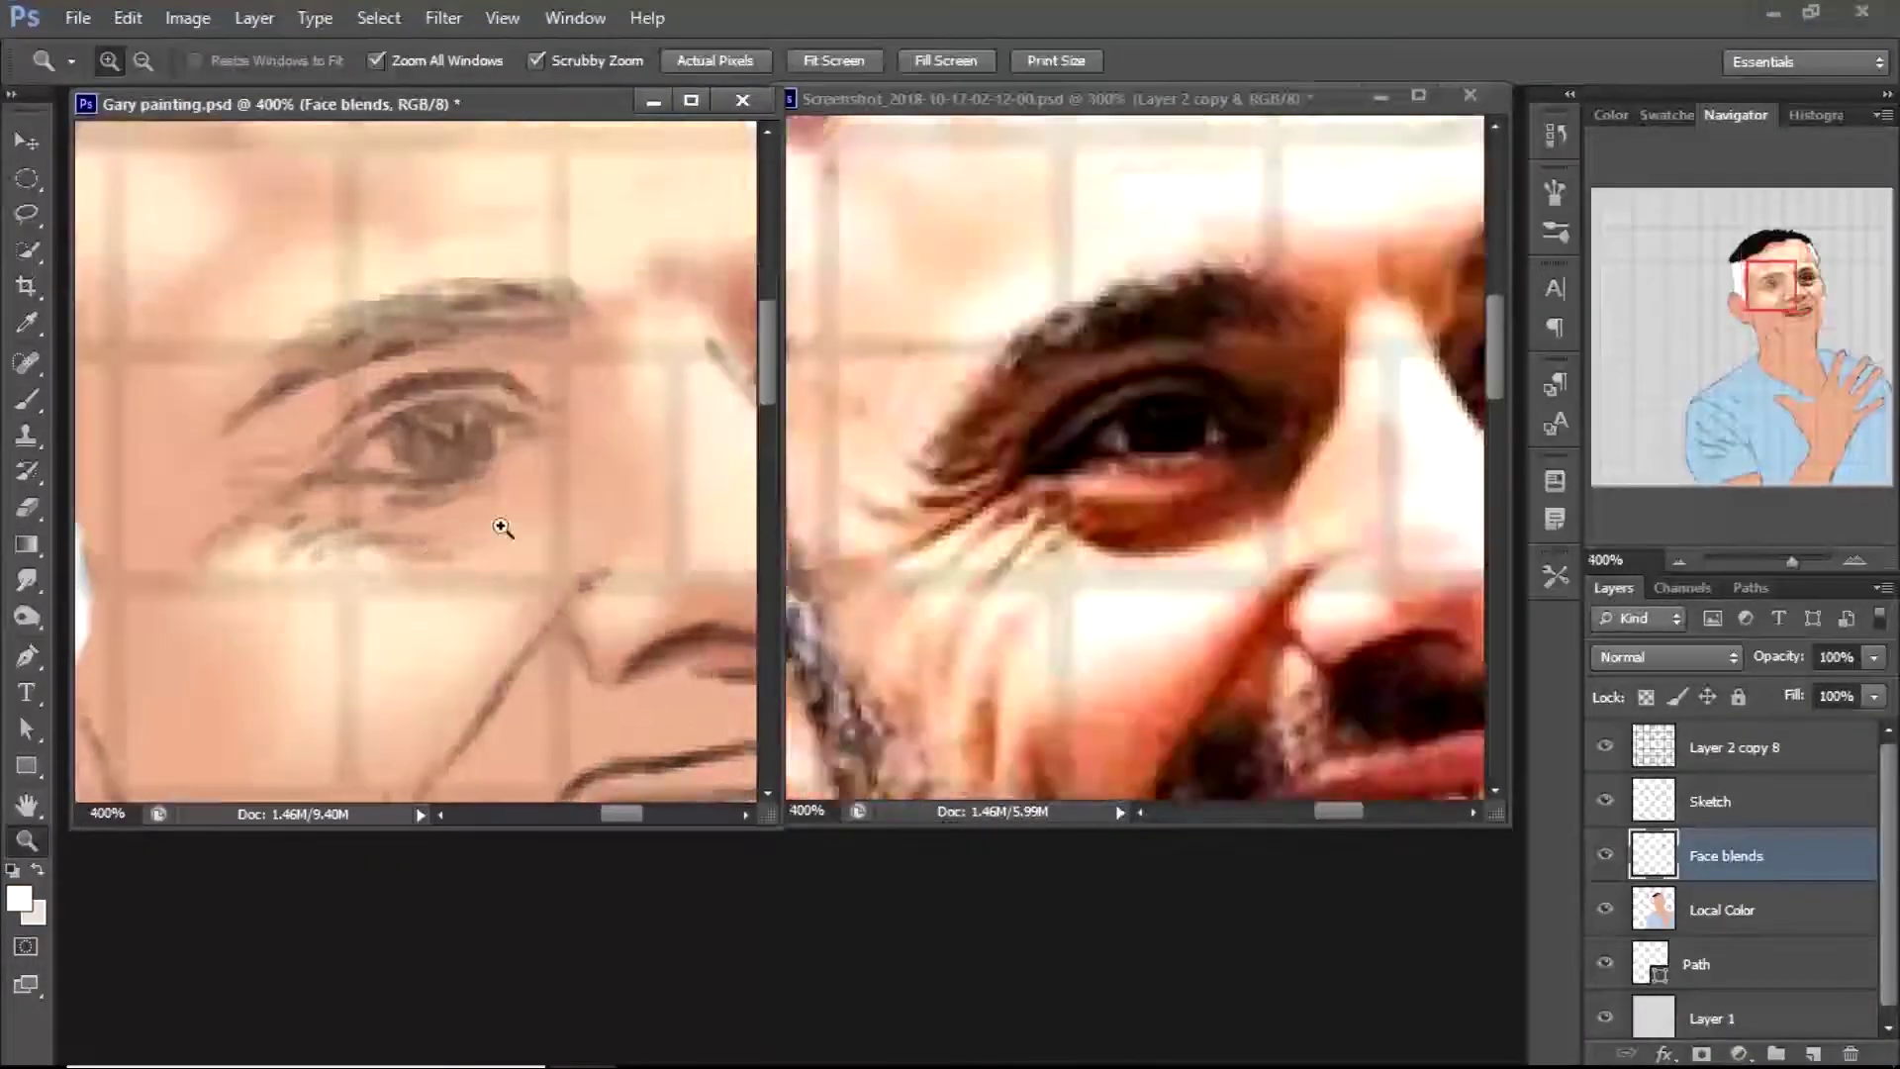
left_click(318, 425)
key("i")
left_click(501, 297)
left_click_drag(645, 813, 620, 814)
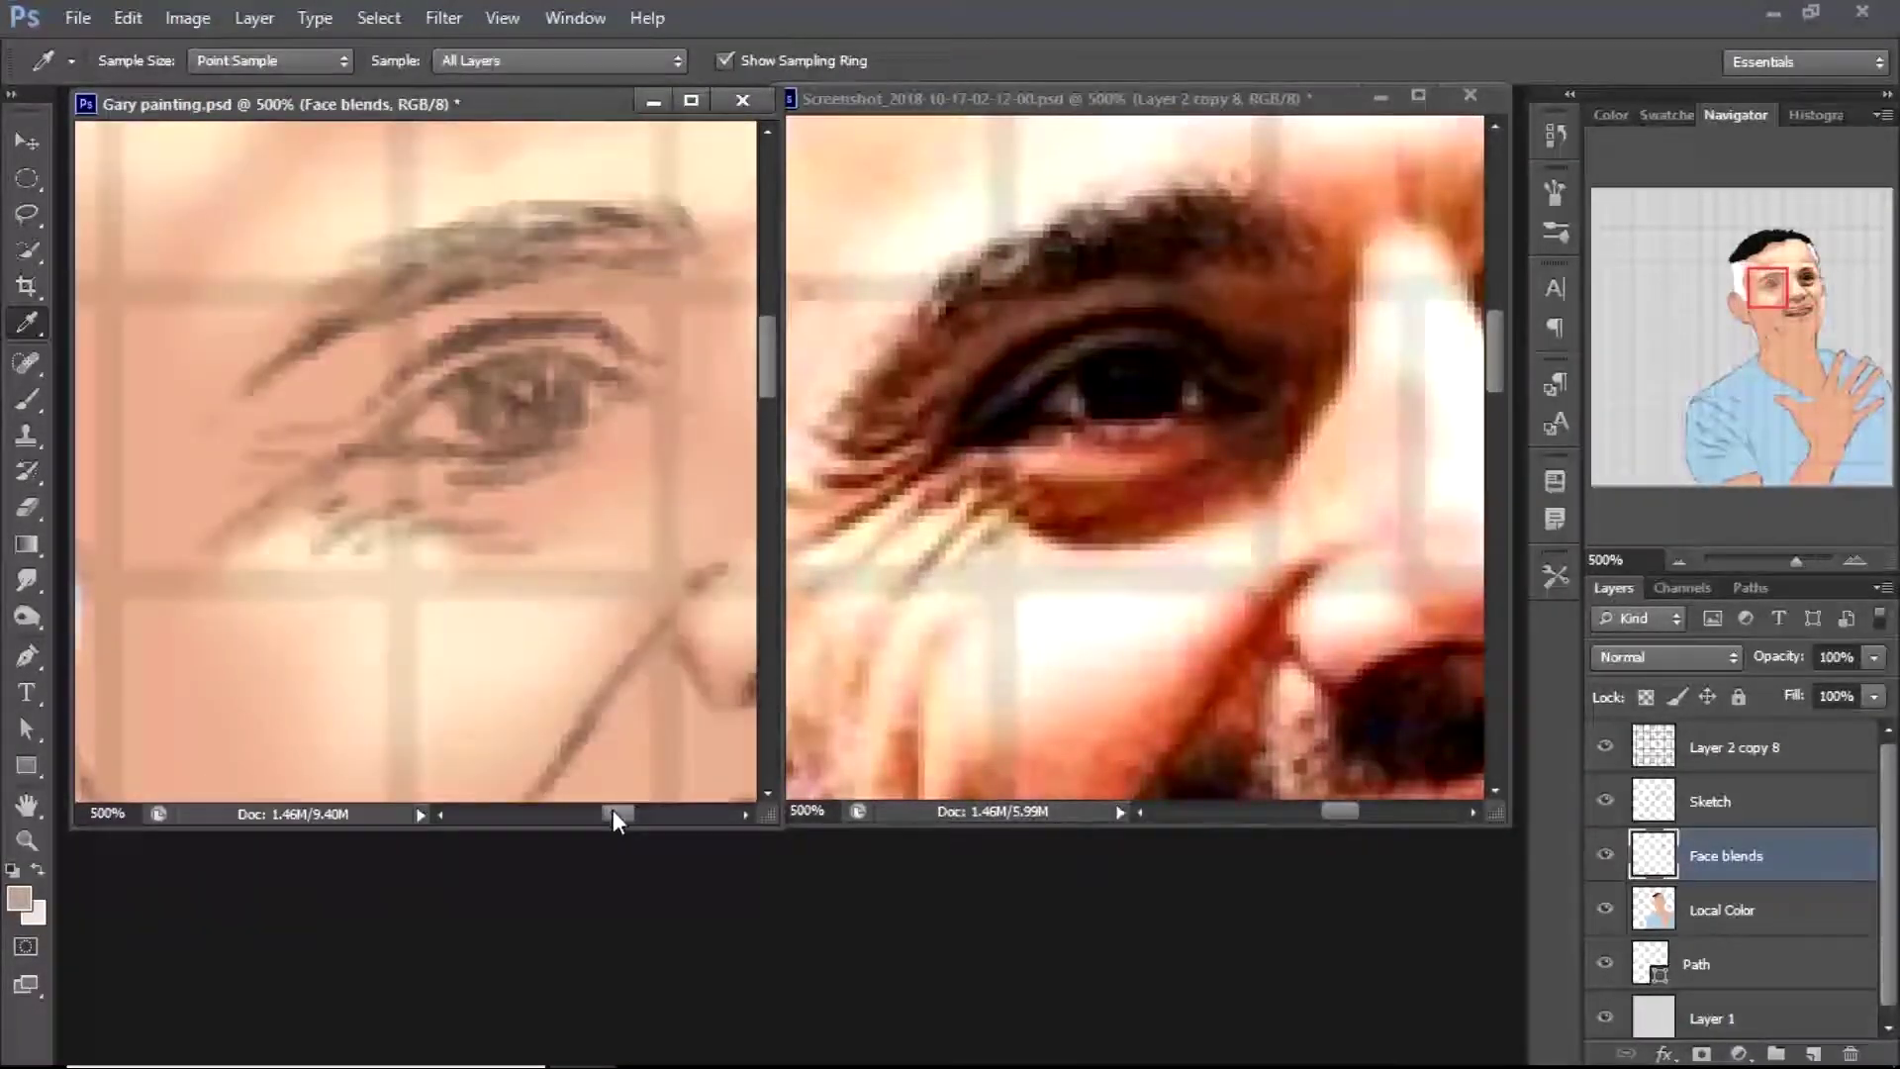
Set the paint colour to light grey and start painting the white of the near eye
key("b")
left_click(115, 61)
key("Return")
left_click(18, 896)
left_click(951, 259)
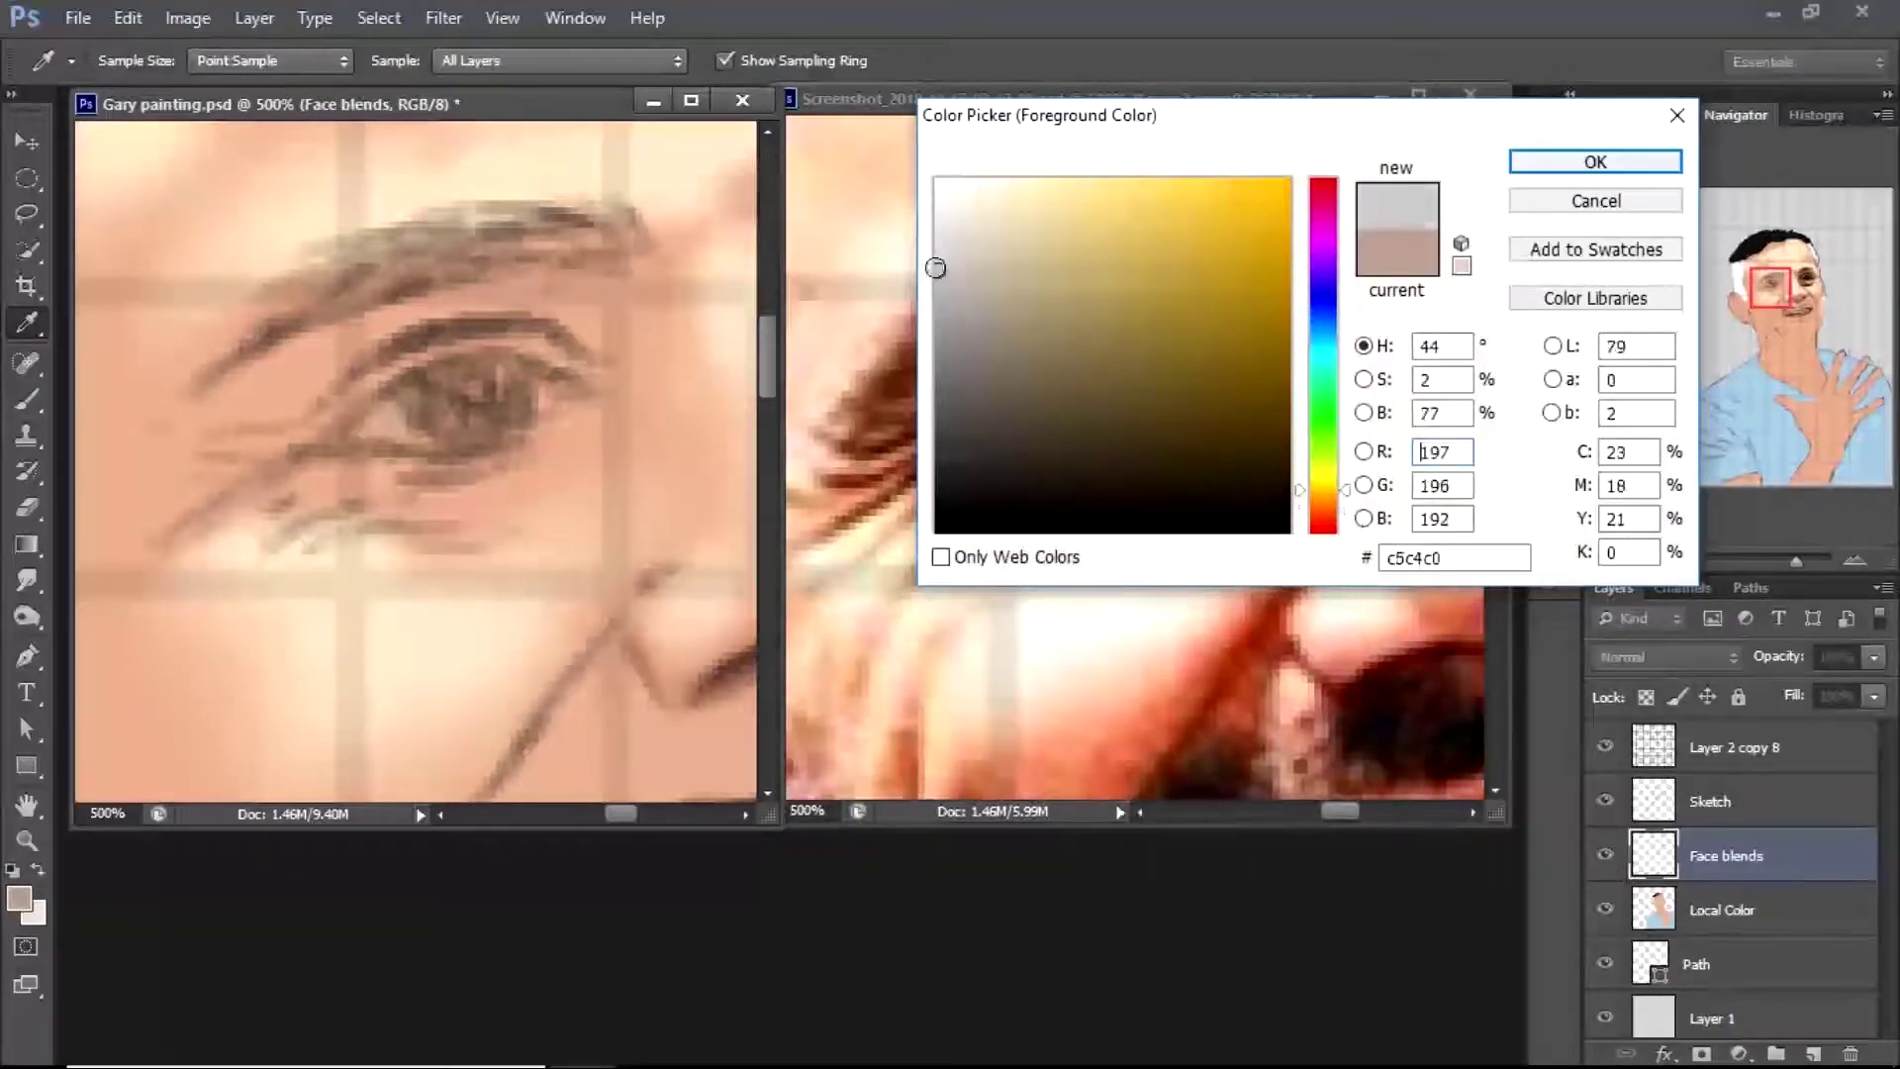
left_click(1600, 157)
left_click(389, 420)
Paint the near eye's whites in light cream sampled from the skin below it, using a 4 px brush
key("i")
left_click(373, 538)
key("b")
key("bracketleft")
key("bracketleft")
mouse_move(371, 431)
left_mouse_down()
mouse_move(485, 376)
mouse_move(534, 379)
left_mouse_up()
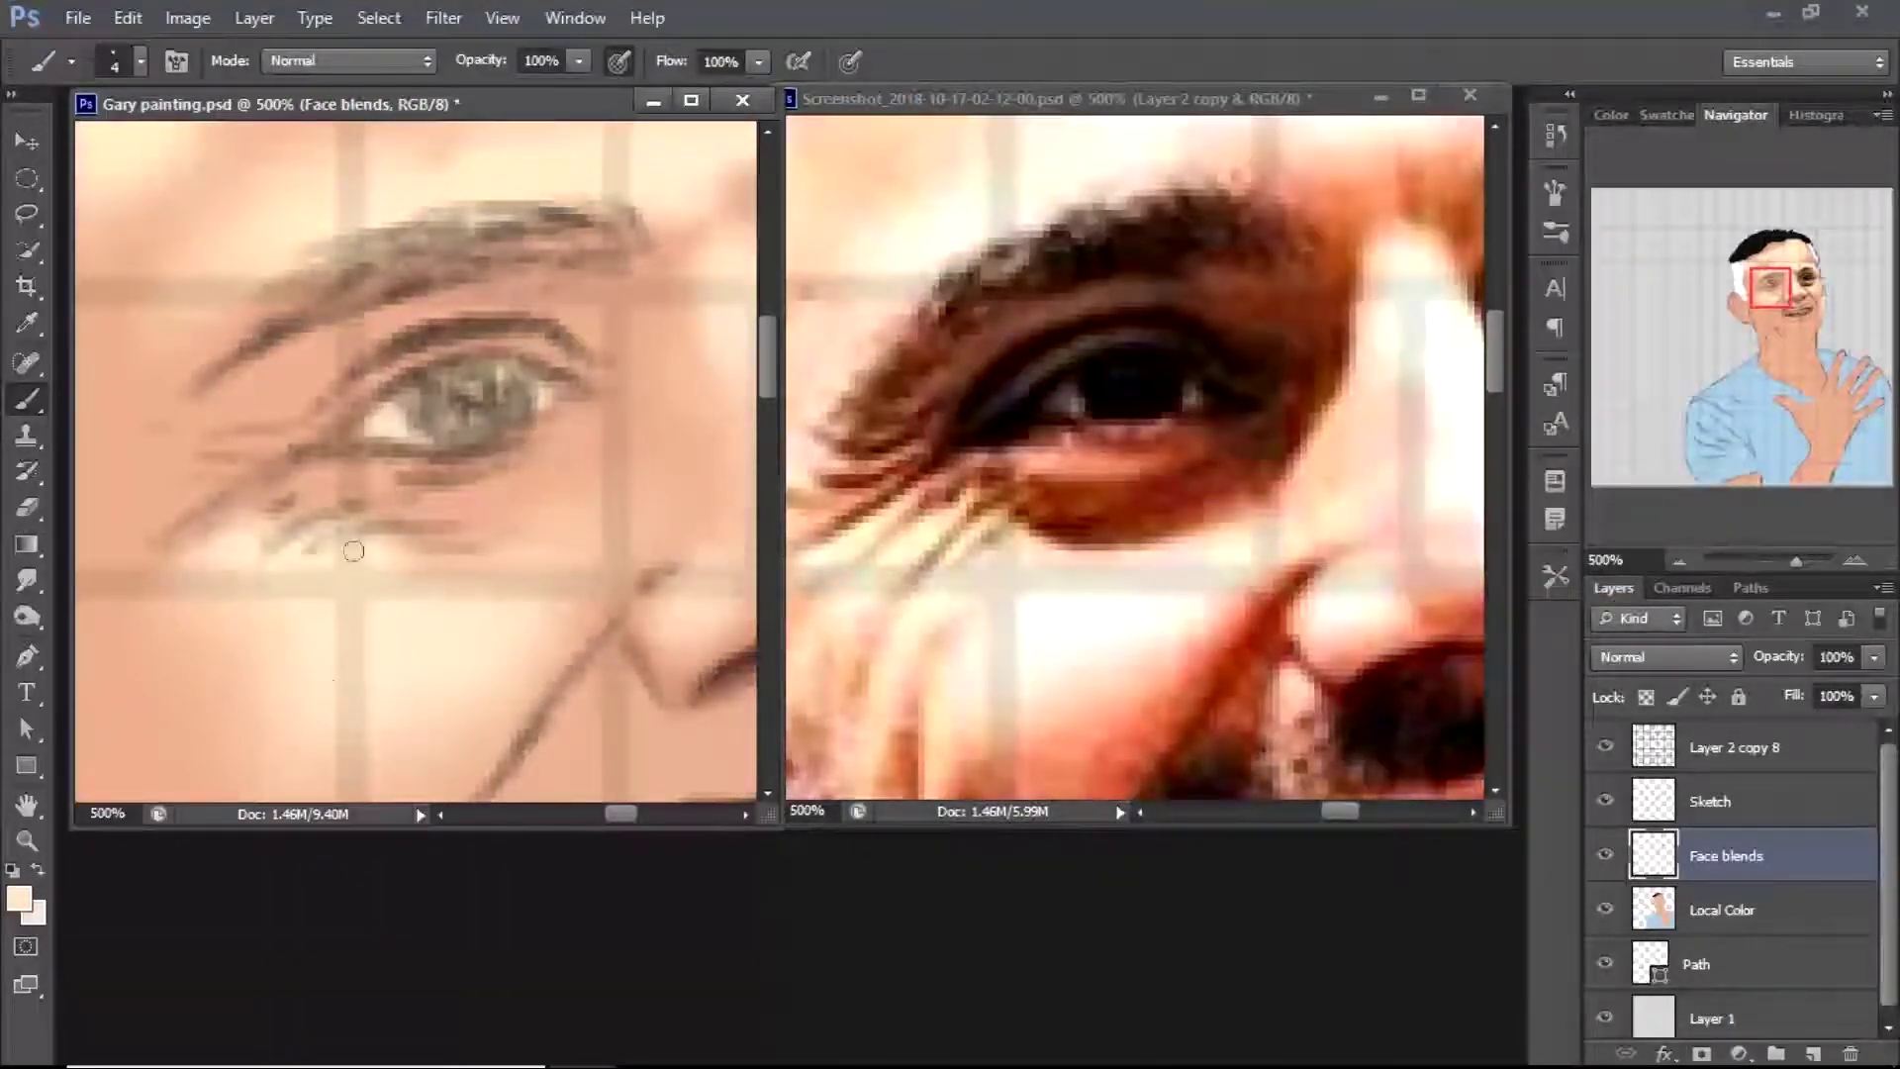
Set the paint colour to near-black and fill the near eye's iris with the 4 px brush
left_click(18, 897)
left_click_drag(938, 546, 838, 401)
key("Return")
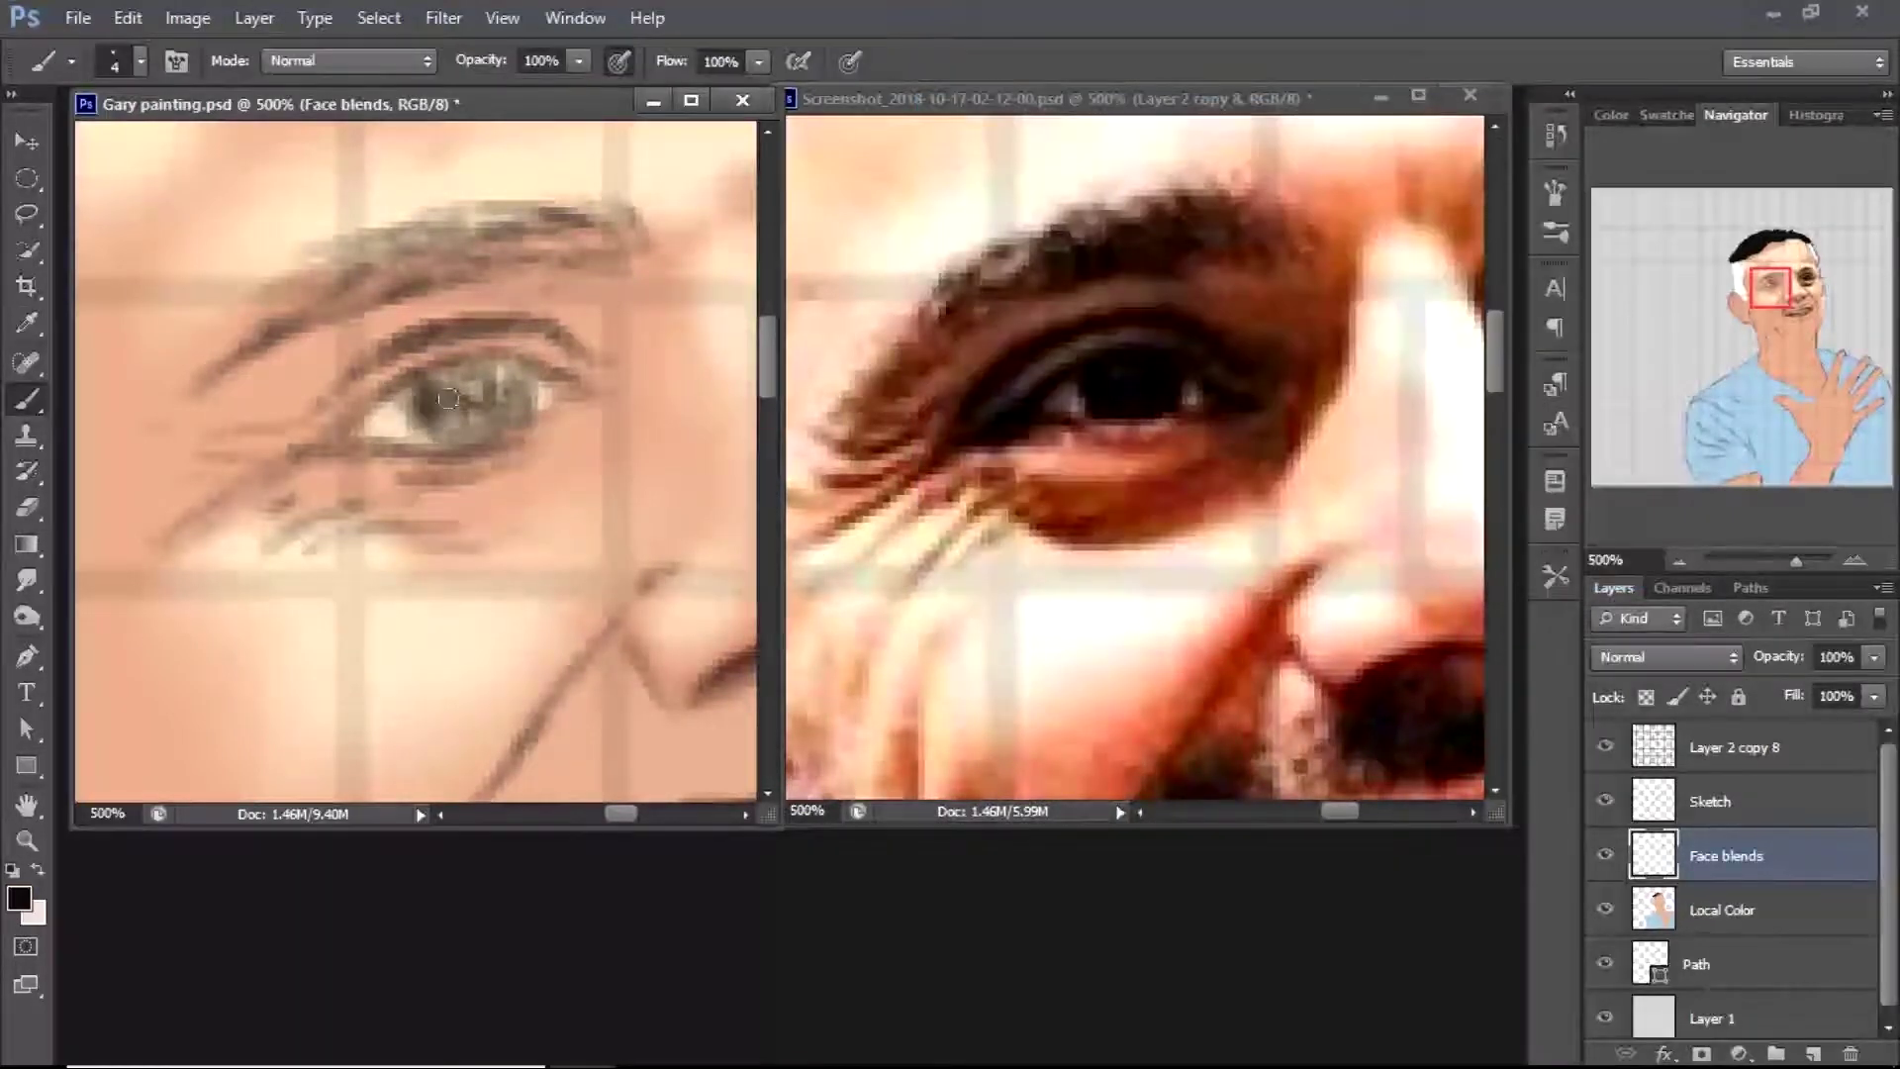
mouse_move(442, 387)
left_mouse_down()
mouse_move(506, 387)
mouse_move(456, 431)
mouse_move(475, 426)
mouse_move(460, 370)
mouse_move(544, 411)
left_mouse_up()
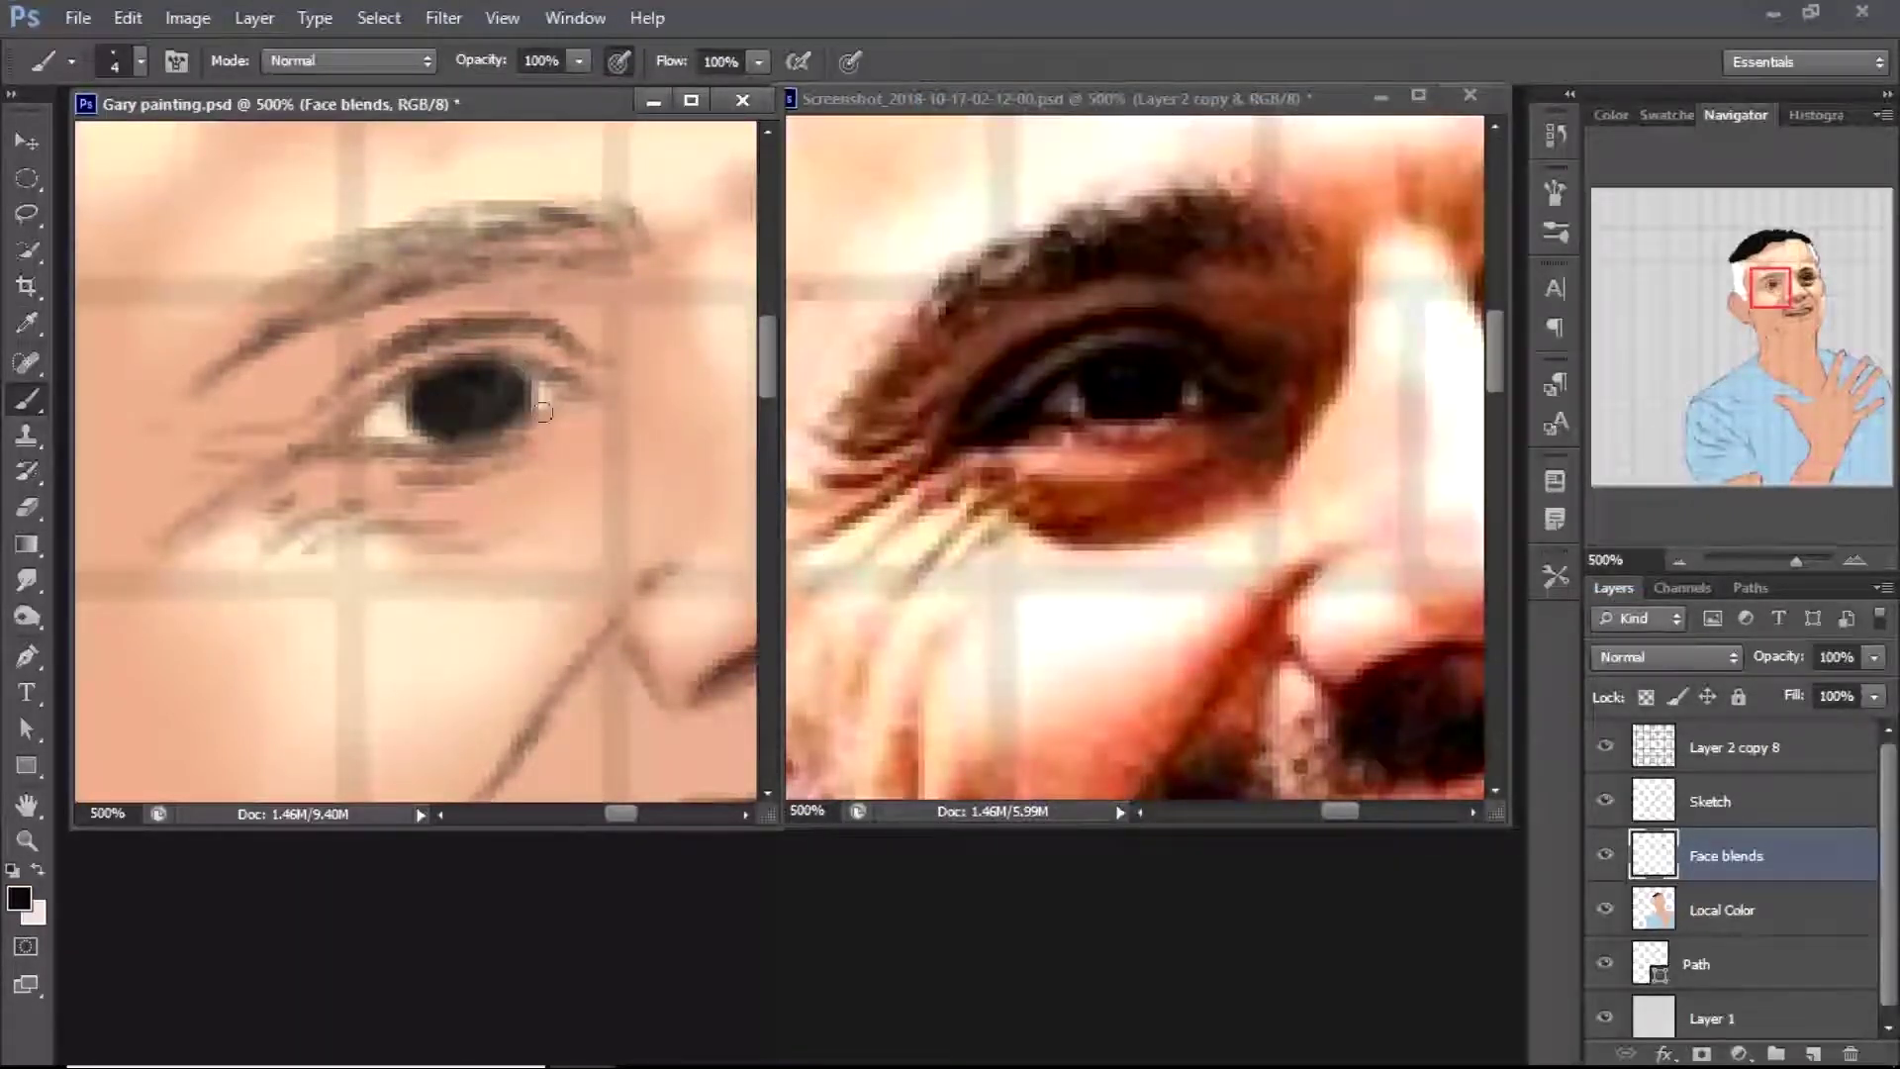
Darken the near iris in black with a 2 px brush and soften it with a 3 px smudge brush
key("bracketleft")
key("bracketleft")
left_click(18, 897)
key("Return")
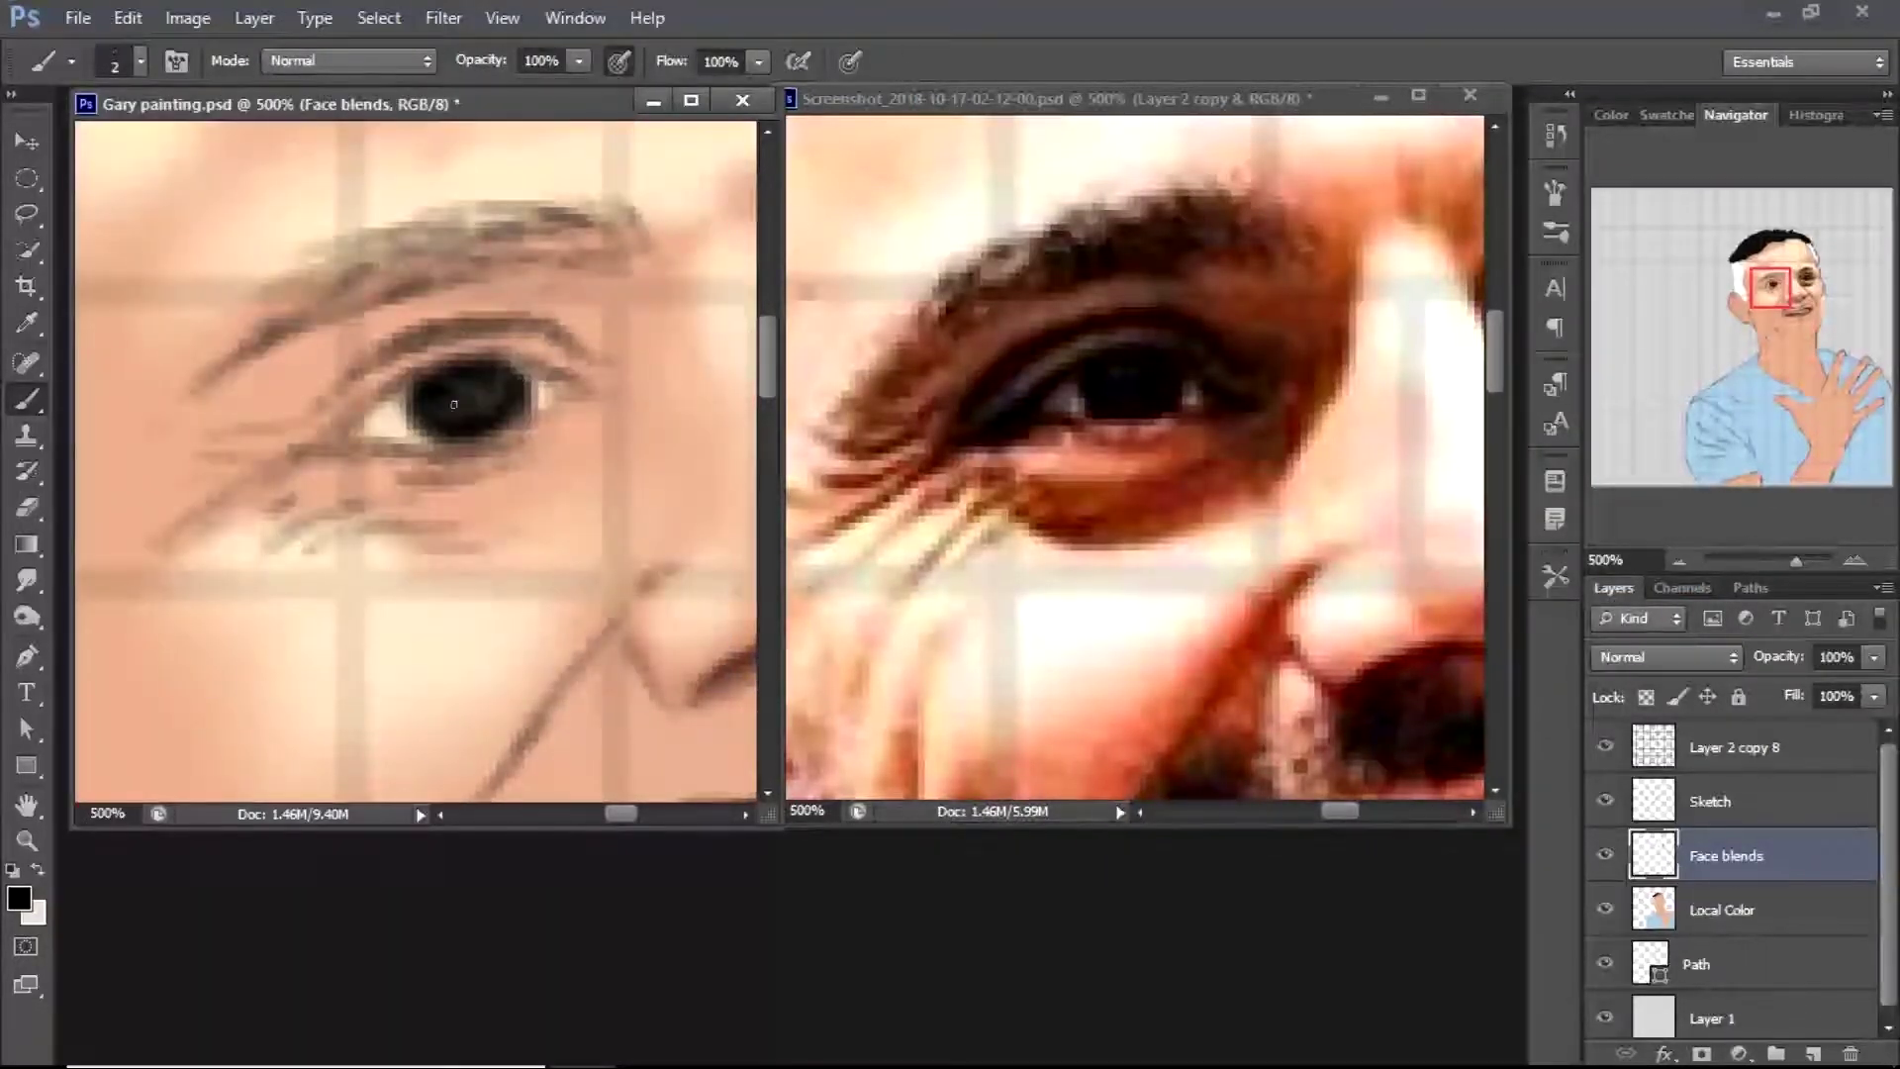
key("r")
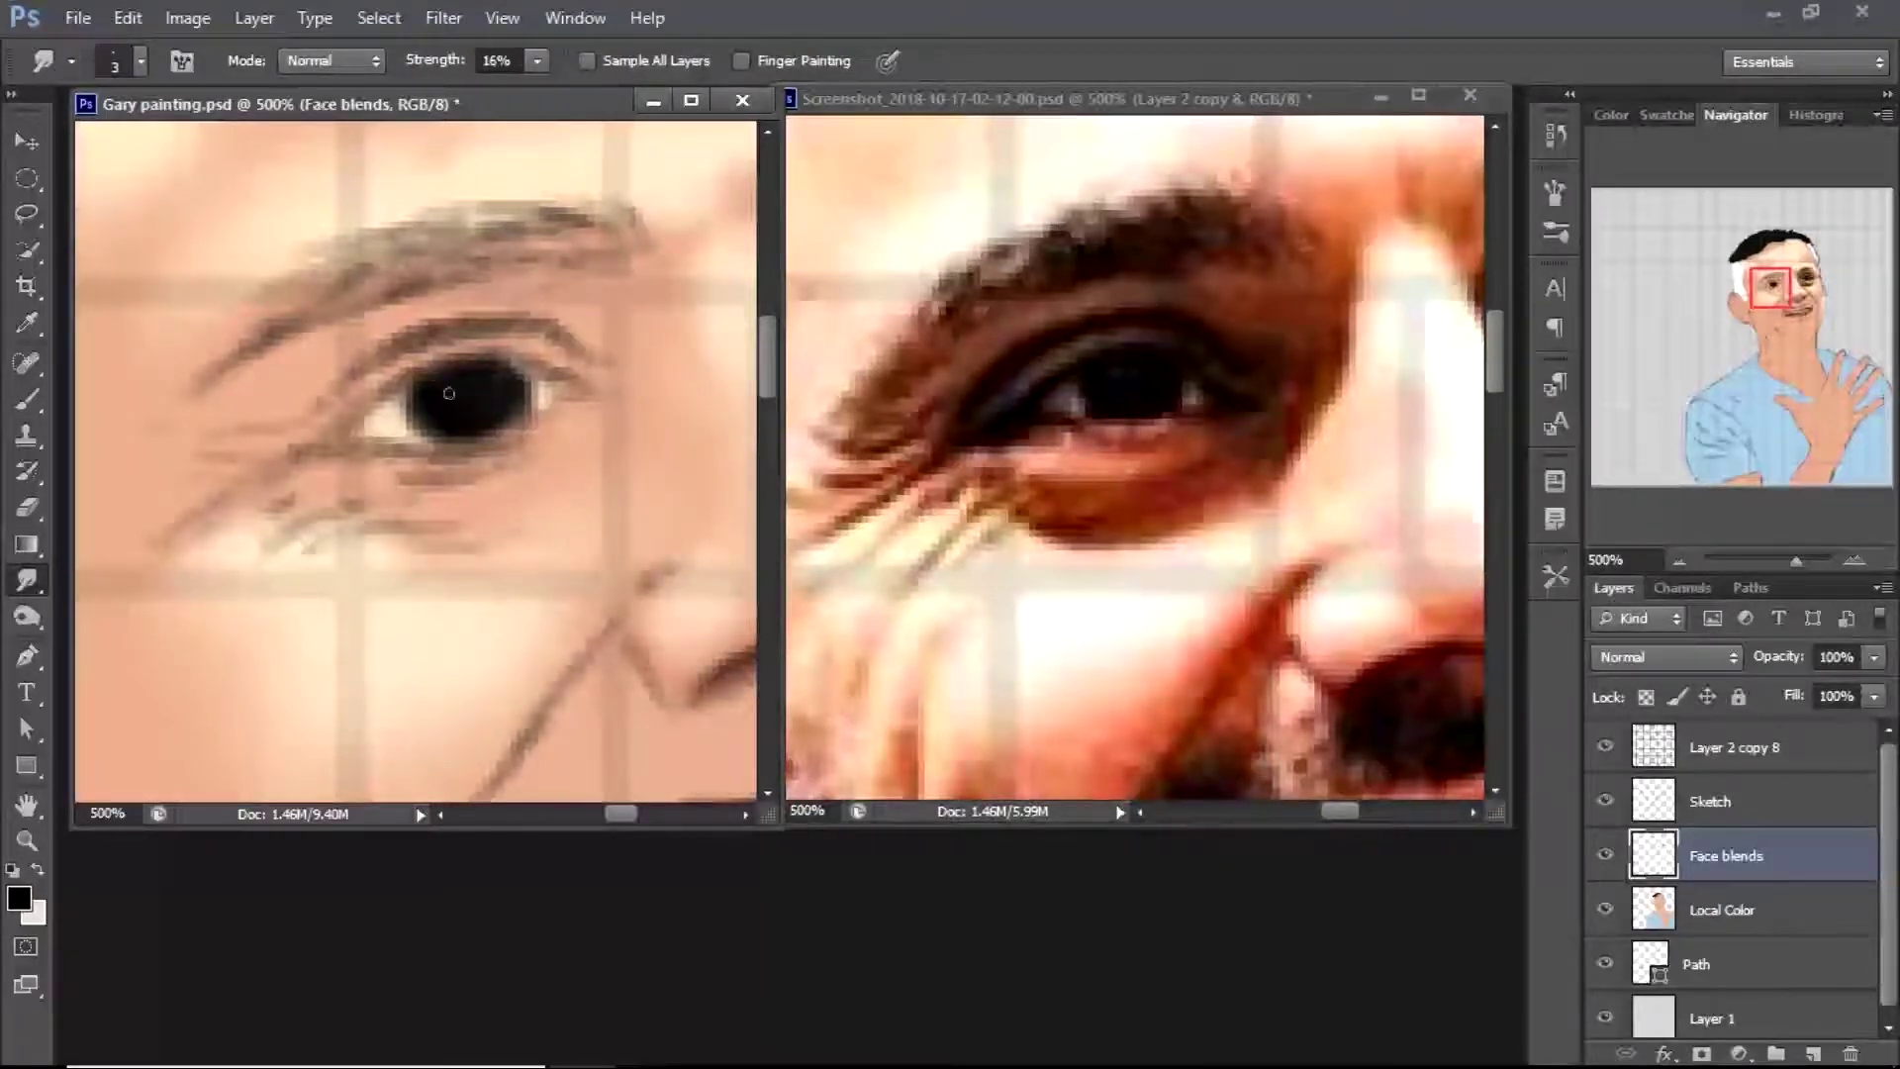
key("b")
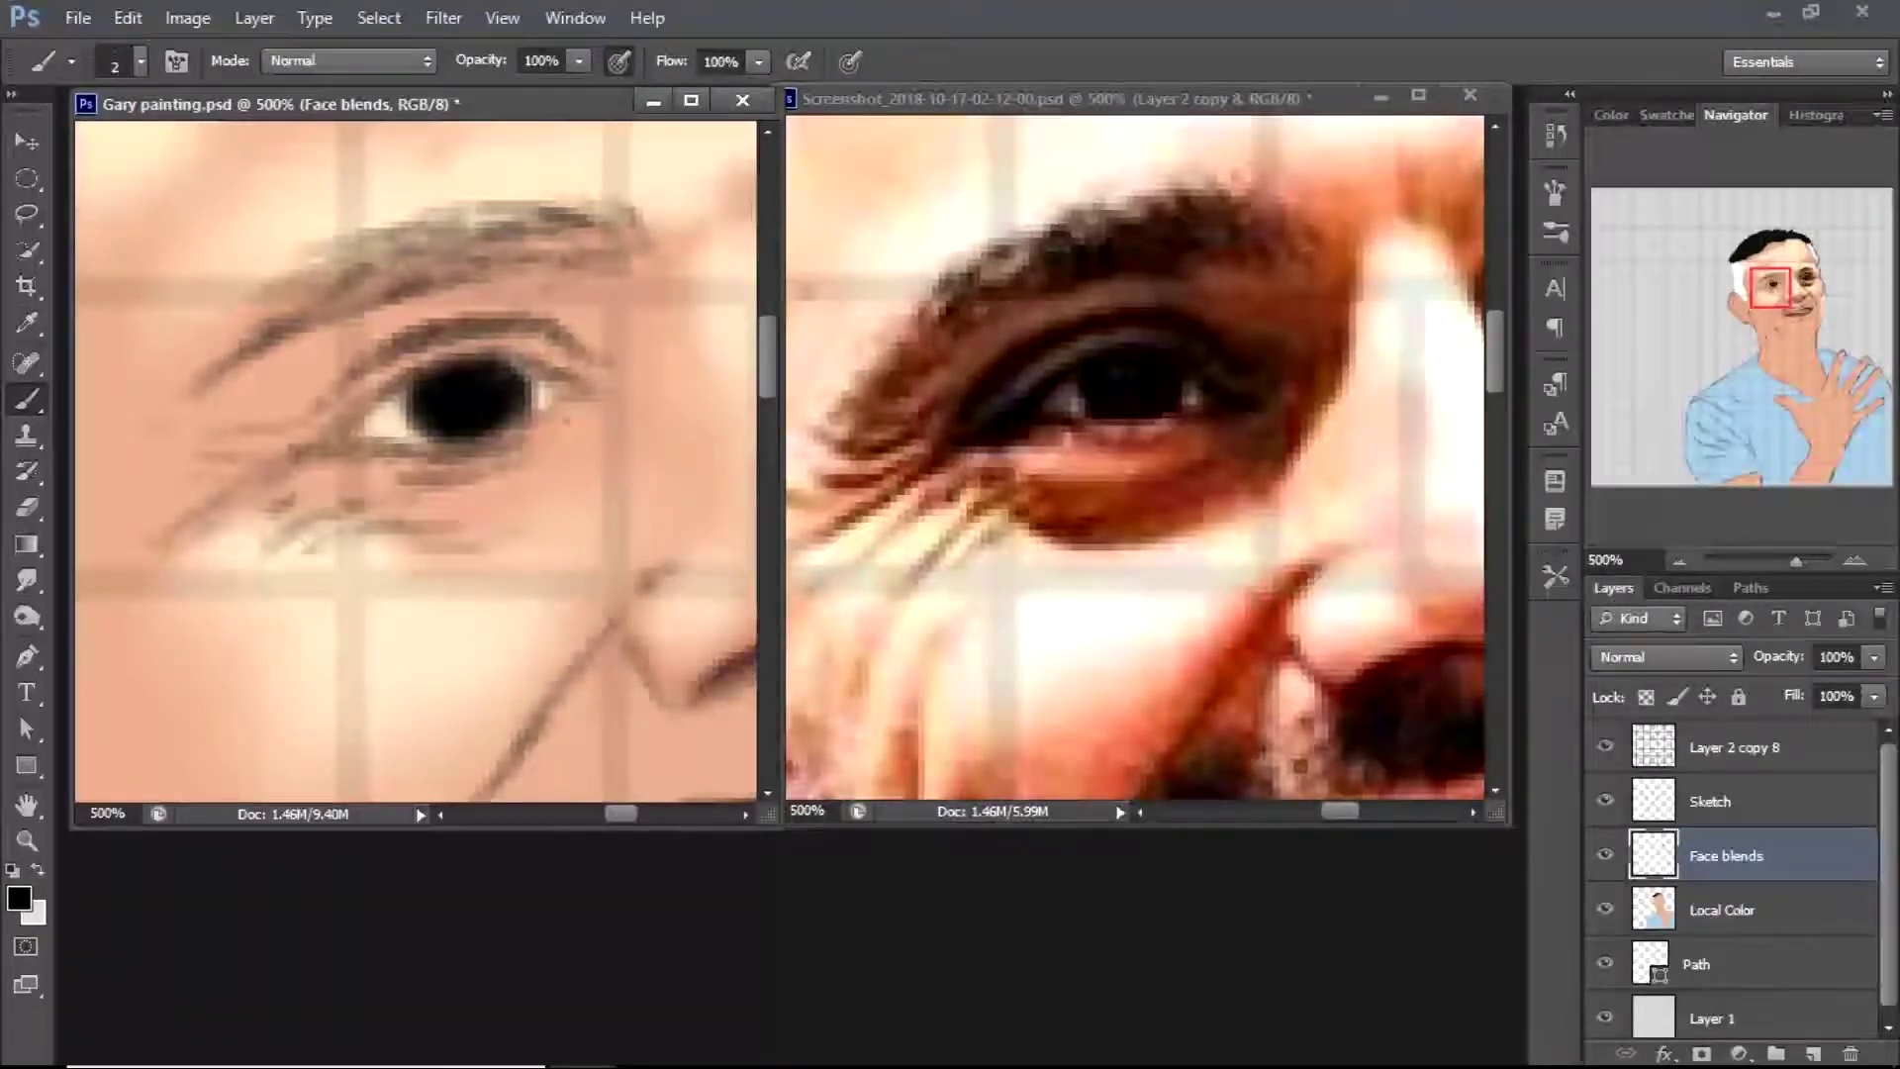
Choose another brush tip, sample light cream from the near eye's white, and smudge the iris at 3 px
left_click(142, 61)
double_click(191, 624)
left_click(388, 427, "alt")
key("r")
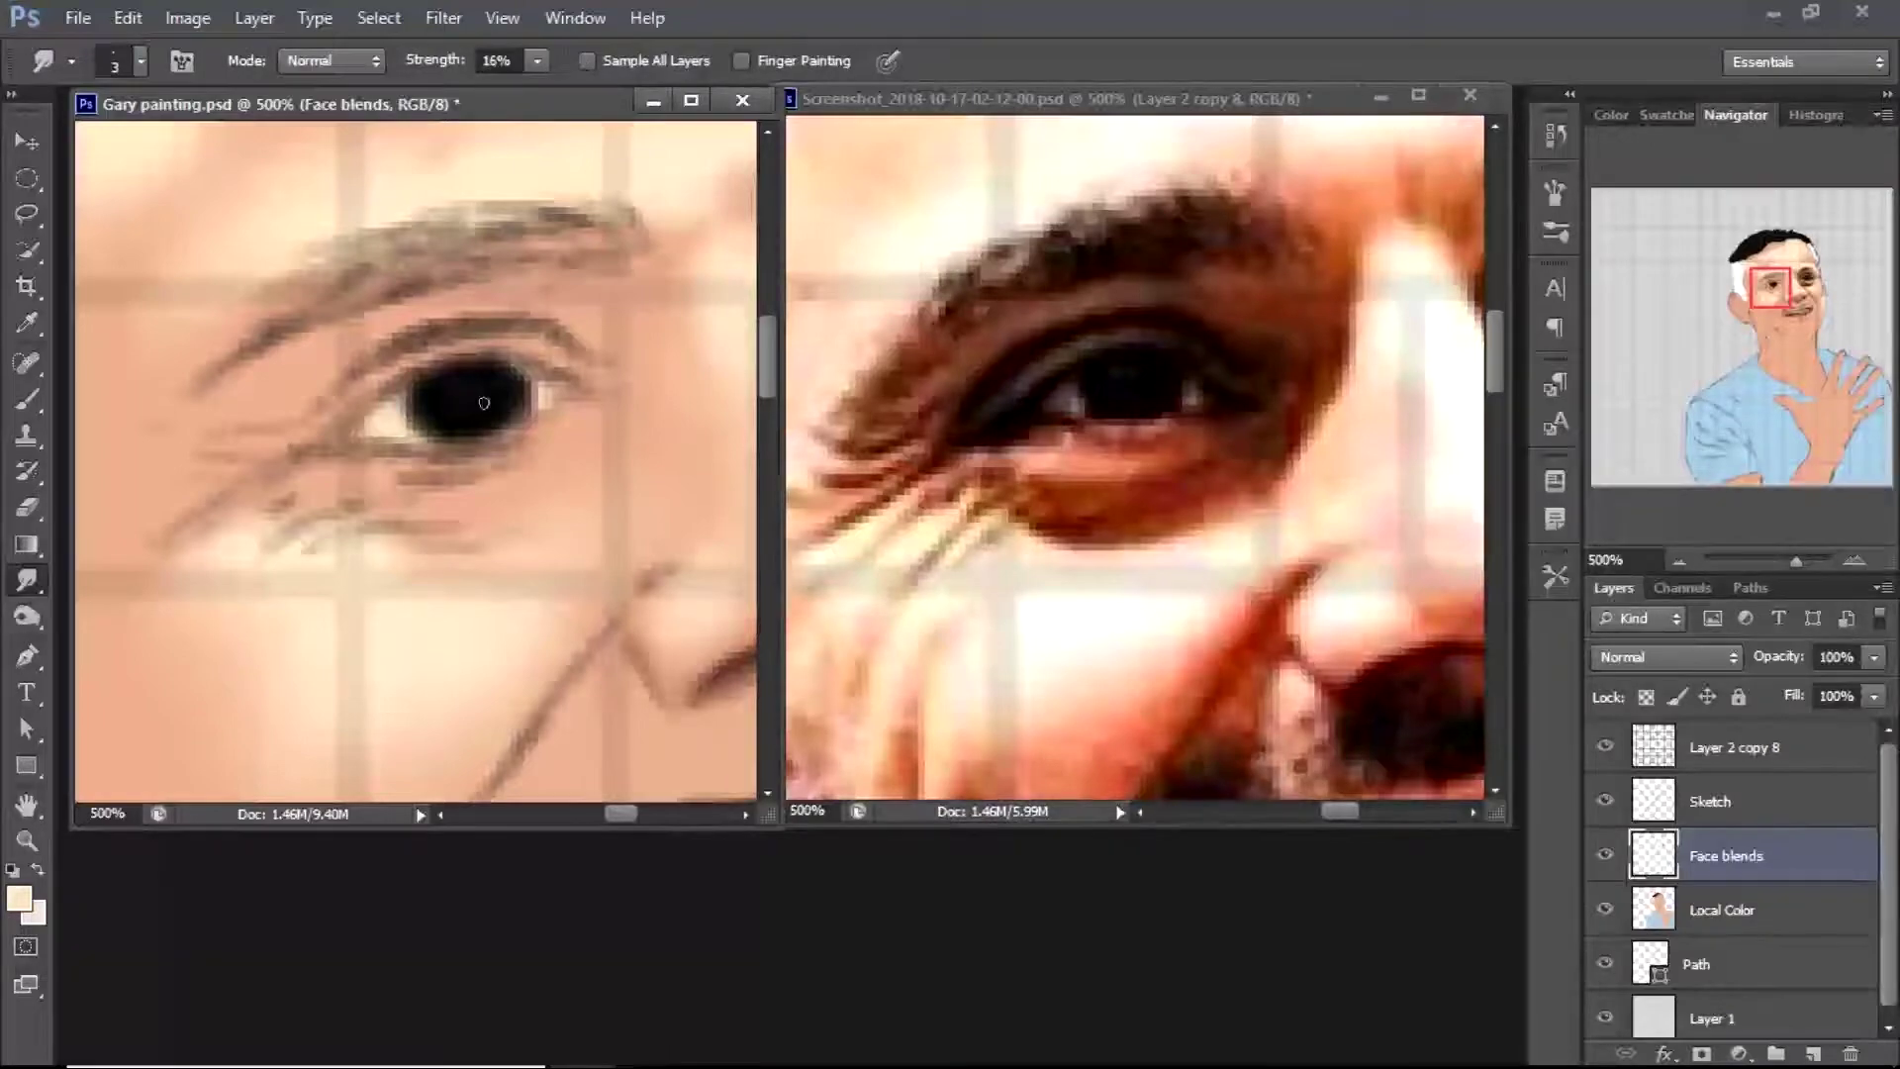
Compare both eyes with the reference photo and sample near-black from the far eye as the paint colour
key("z")
left_click(526, 501, "alt")
left_click(454, 594, "alt")
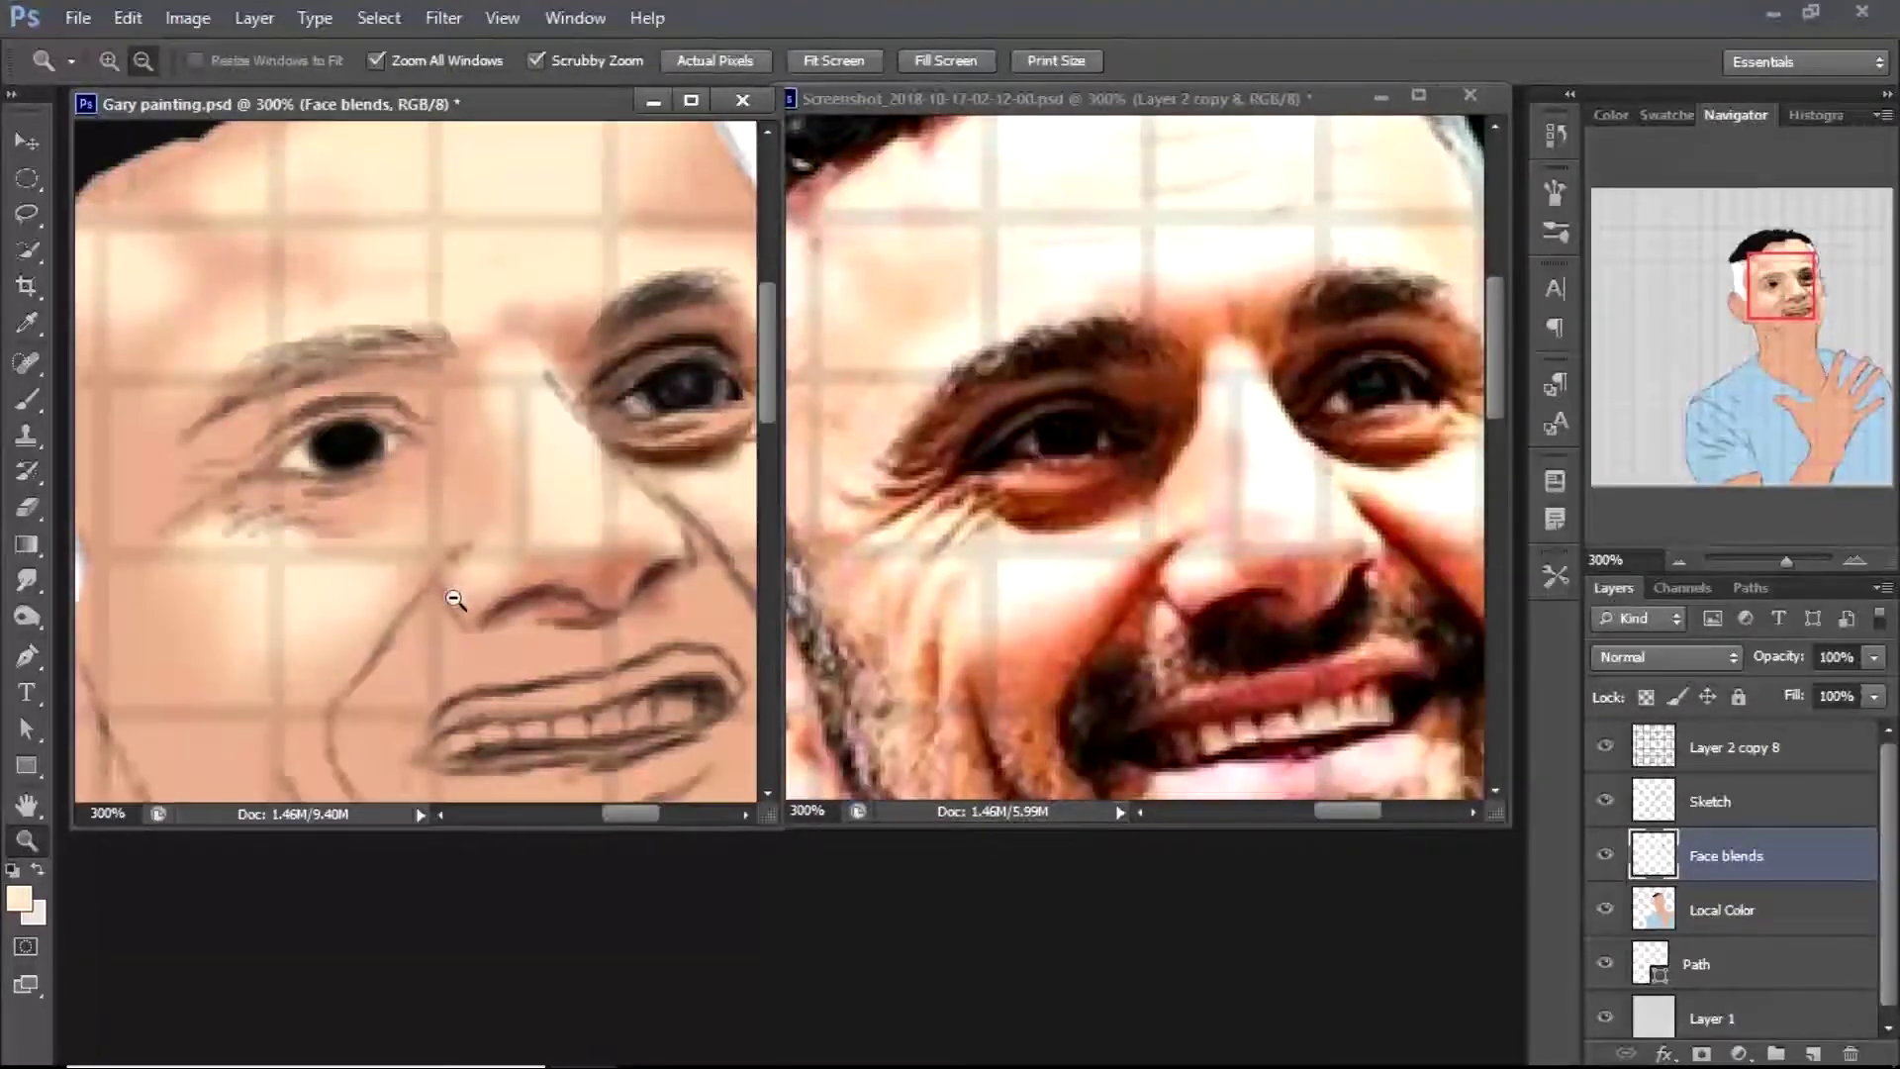
key("h")
left_click_drag(268, 310, 389, 337)
key("i")
left_click(716, 378)
key("z")
left_click(327, 425)
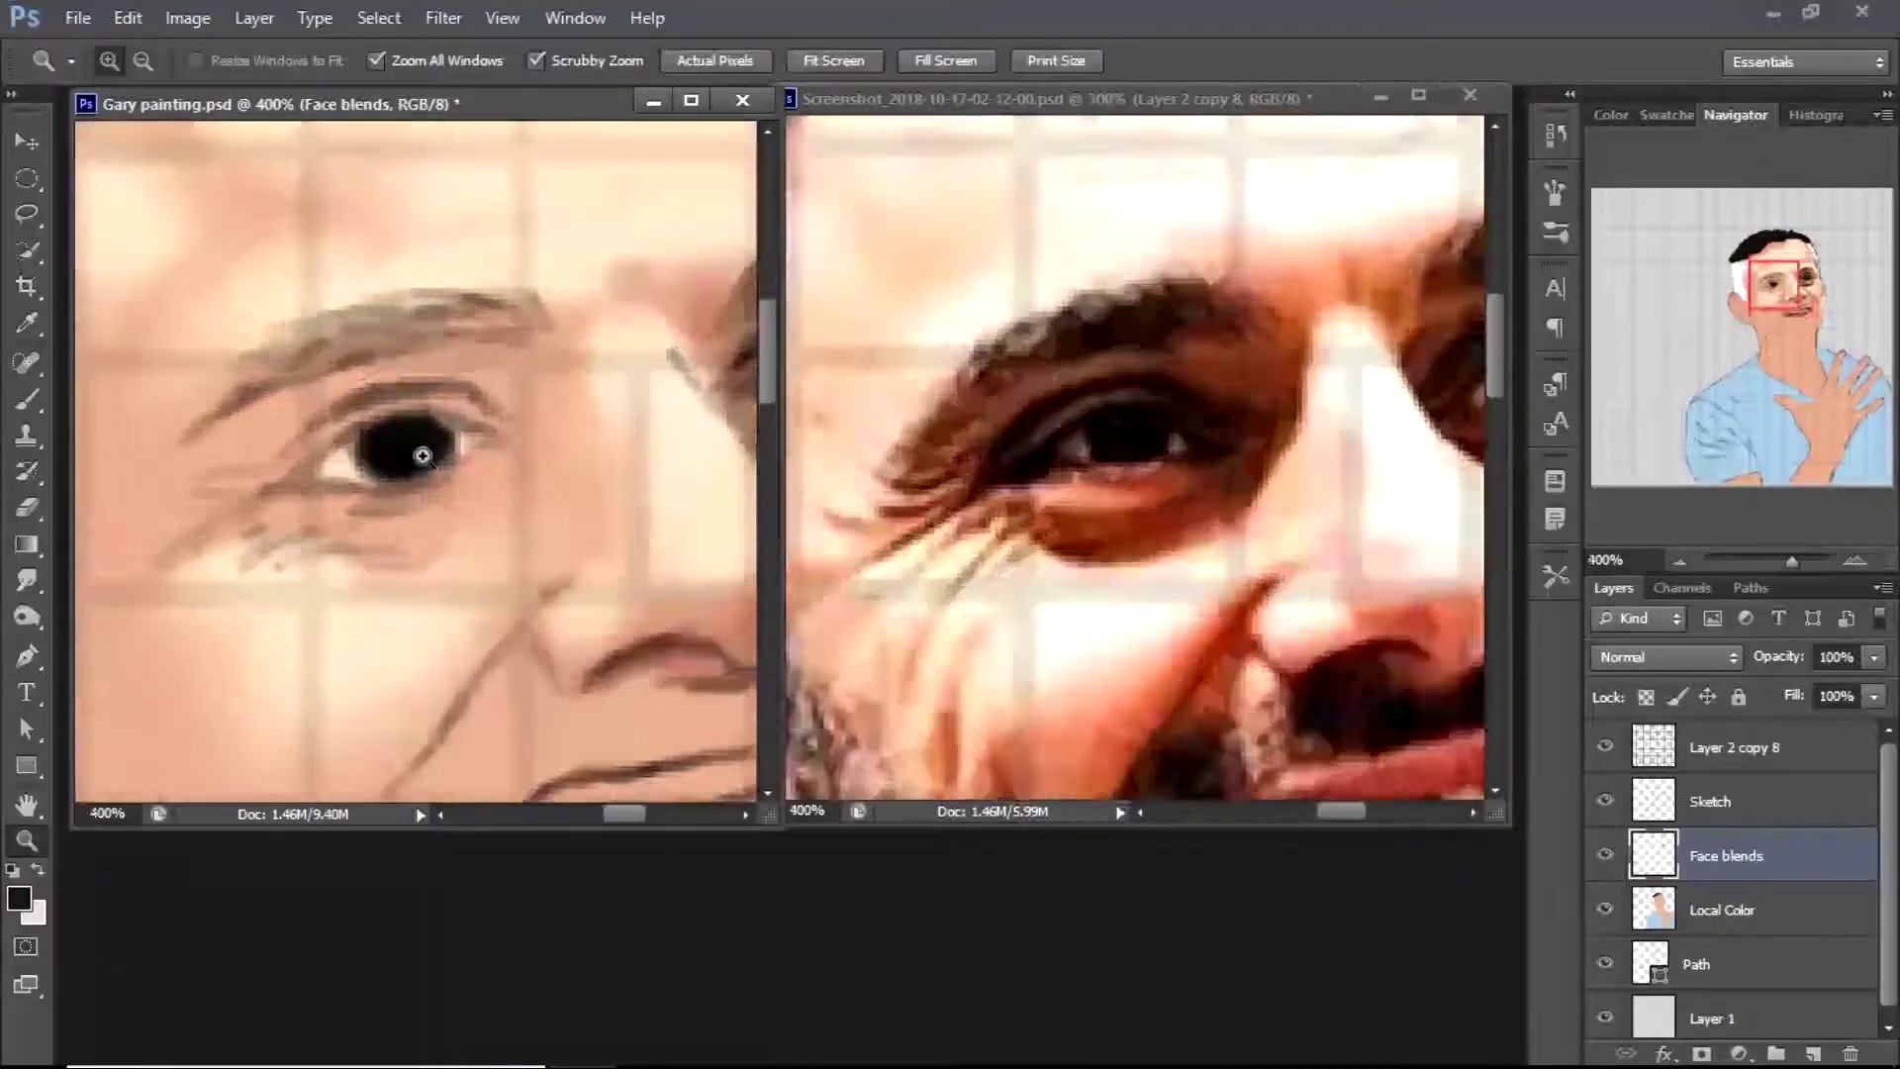
left_click(356, 435)
Fill out the near eye's iris in near-black and retouch the eye white with sampled light cream at 1 px
key("b")
key("bracketright")
key("bracketright")
key("bracketright")
key("bracketright")
key("bracketright")
right_click(413, 498)
left_click(387, 432, "alt")
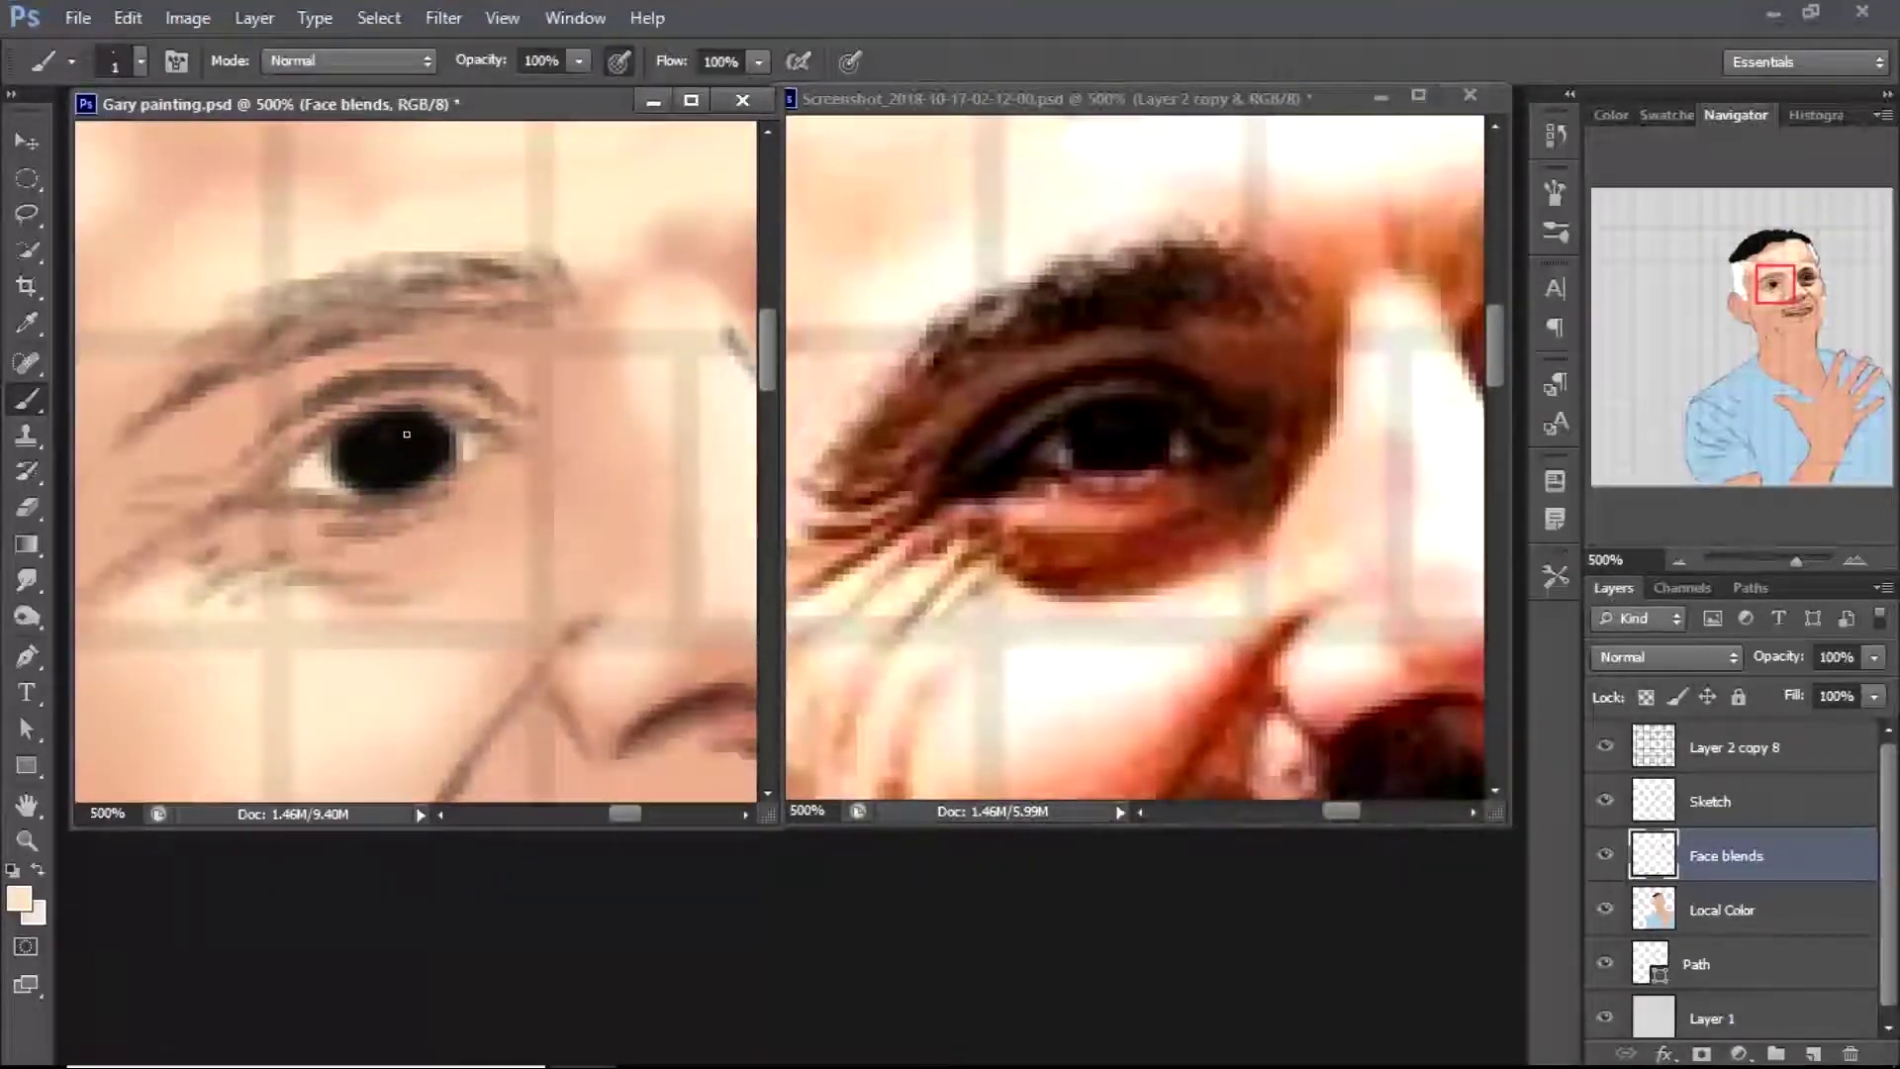
key("2")
key("2")
left_click(351, 455, "alt")
key("bracketright")
Set the paint colour to black and line the near eye's lower lid and both corners with the 1 px brush
left_click(16, 901)
key("Escape")
key("z")
left_click(526, 493)
left_click(526, 493, "alt")
key("b")
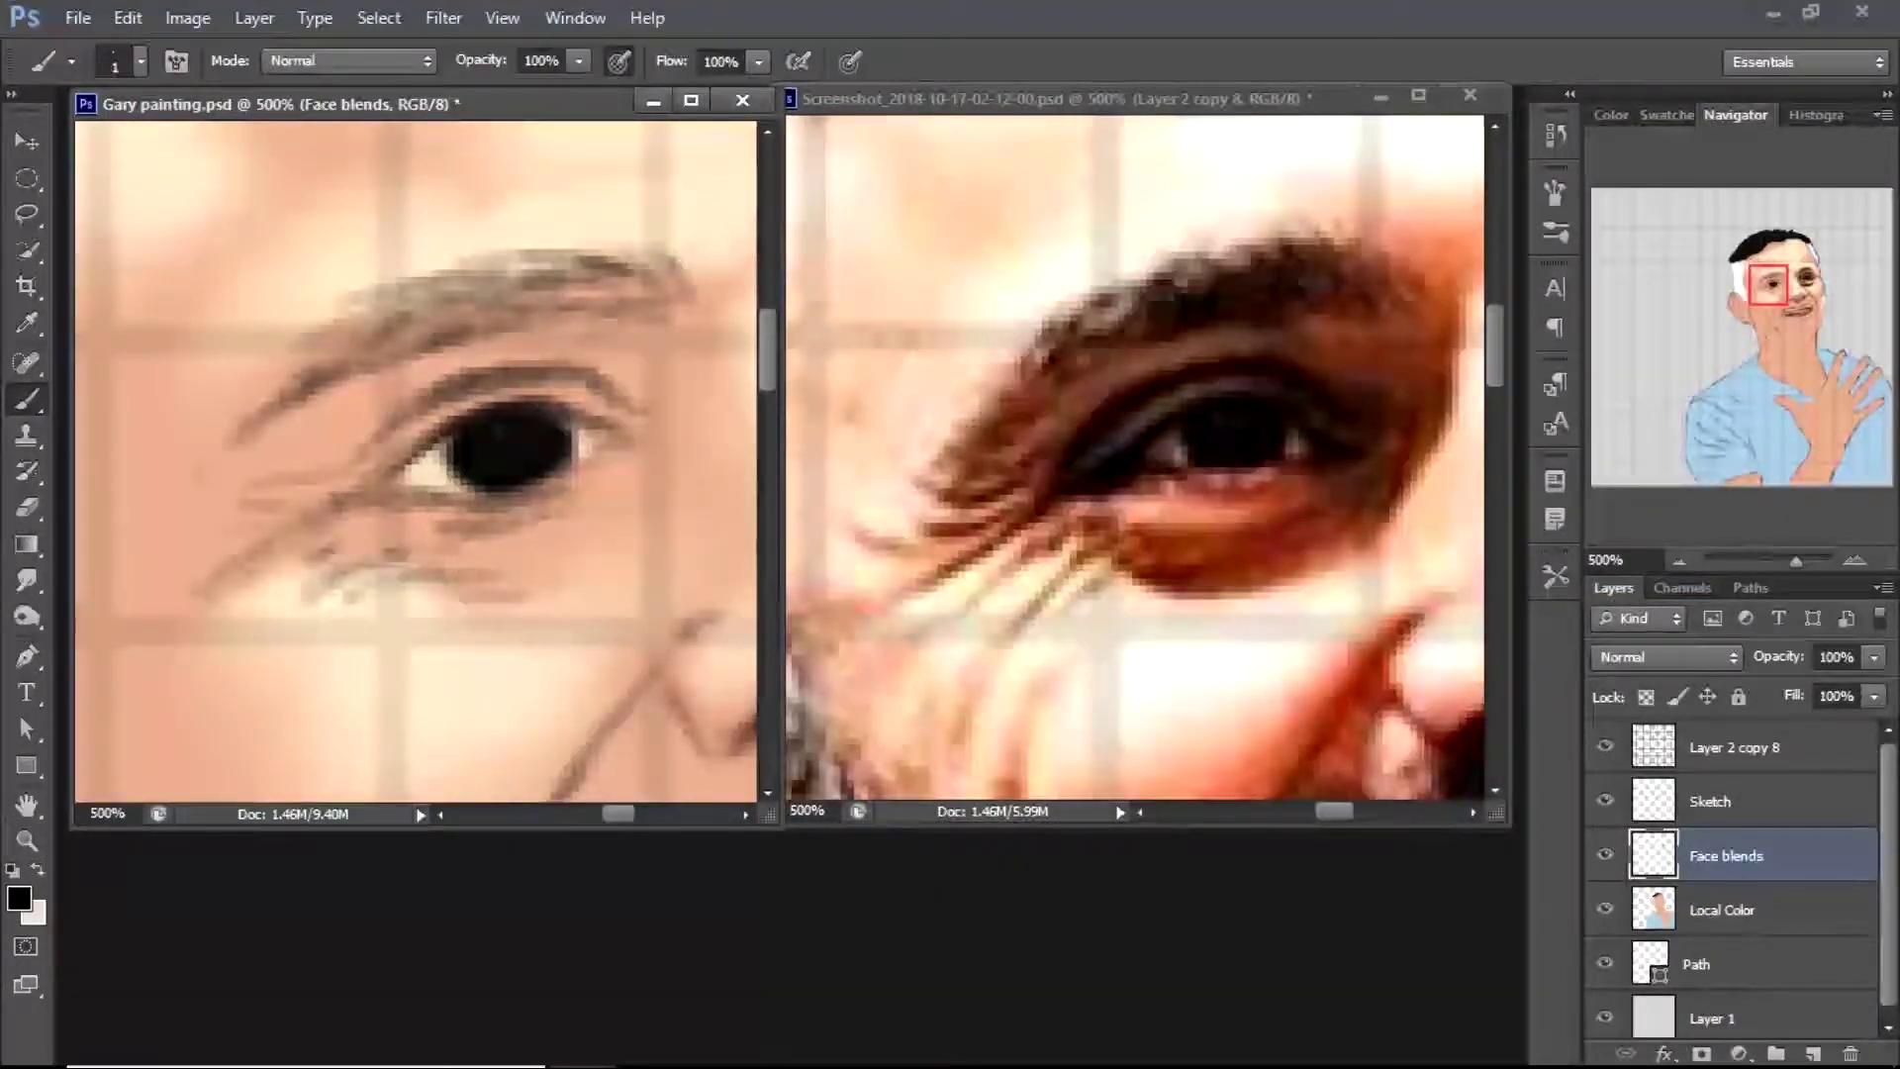
left_click_drag(499, 494, 606, 452)
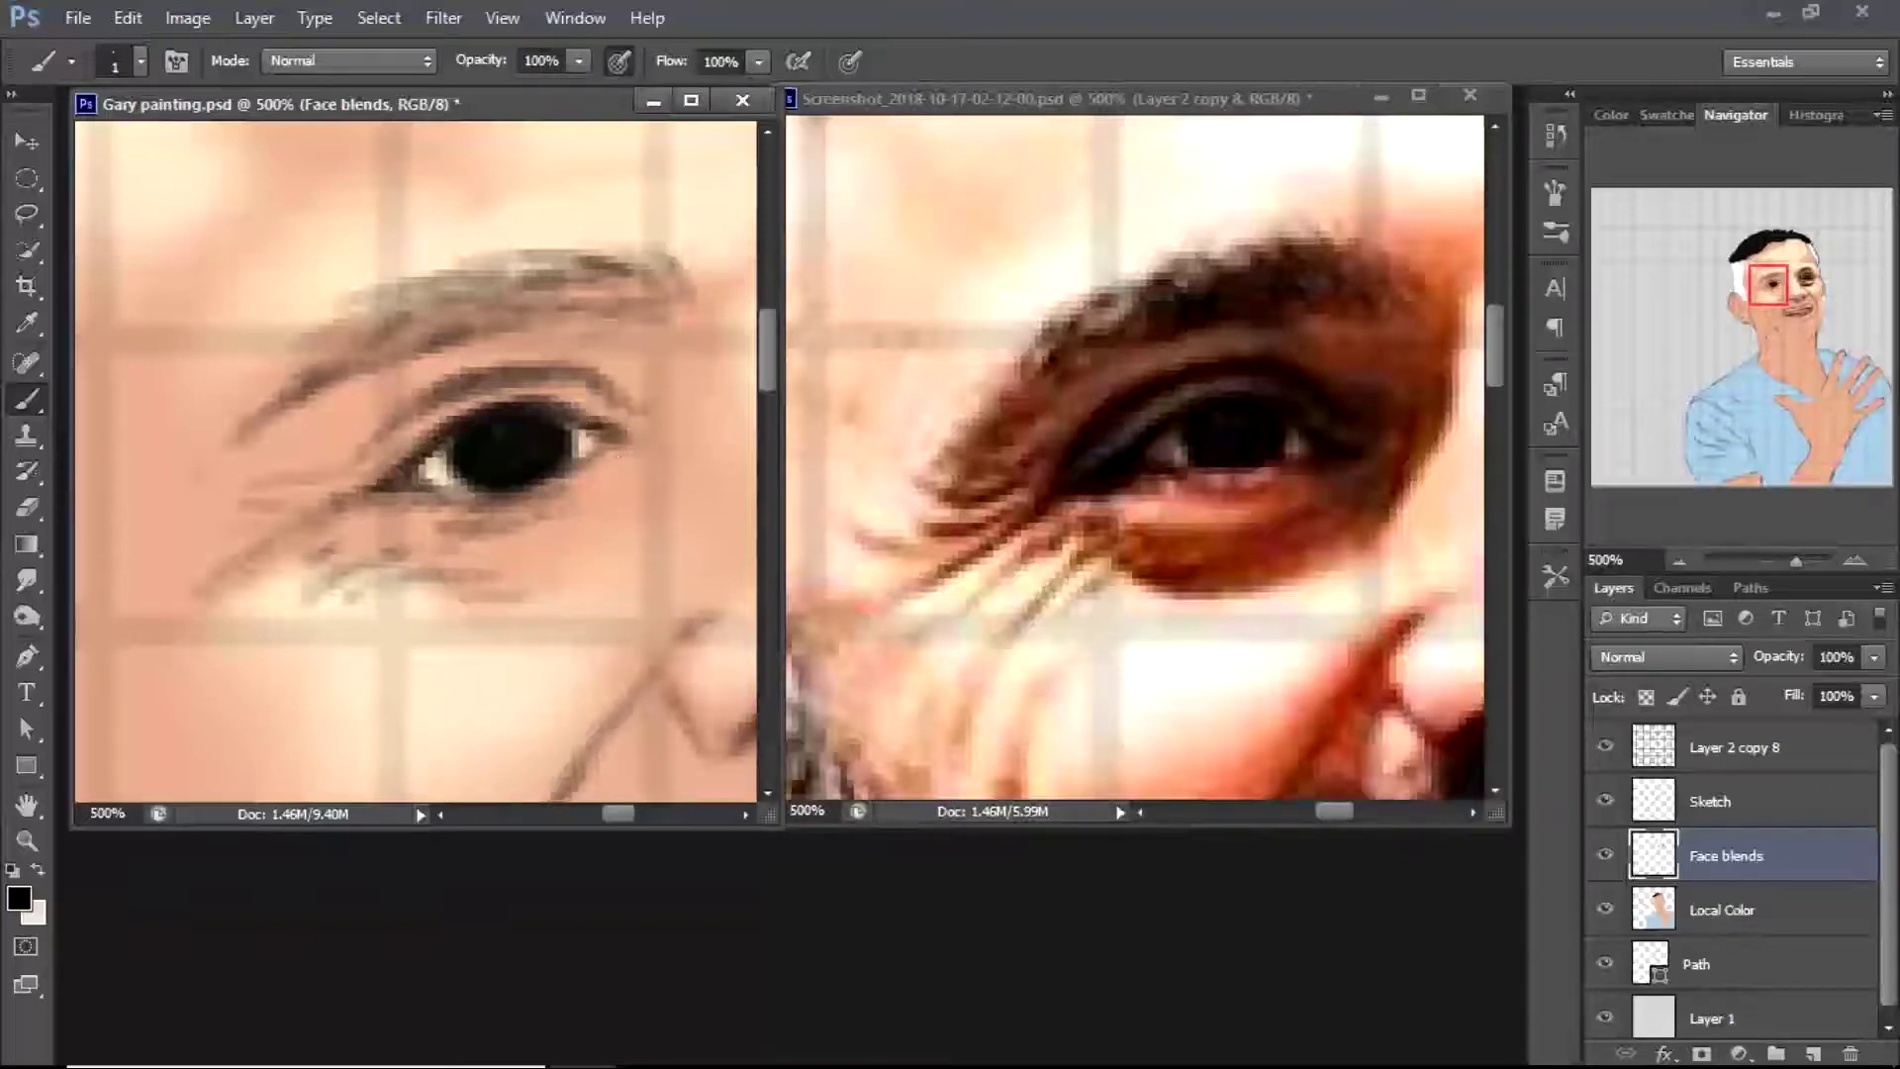
Set the brush to 2 px and trace the near eye's upper lid line and inner corner in near-black
left_click(141, 62)
type("2")
key("Return")
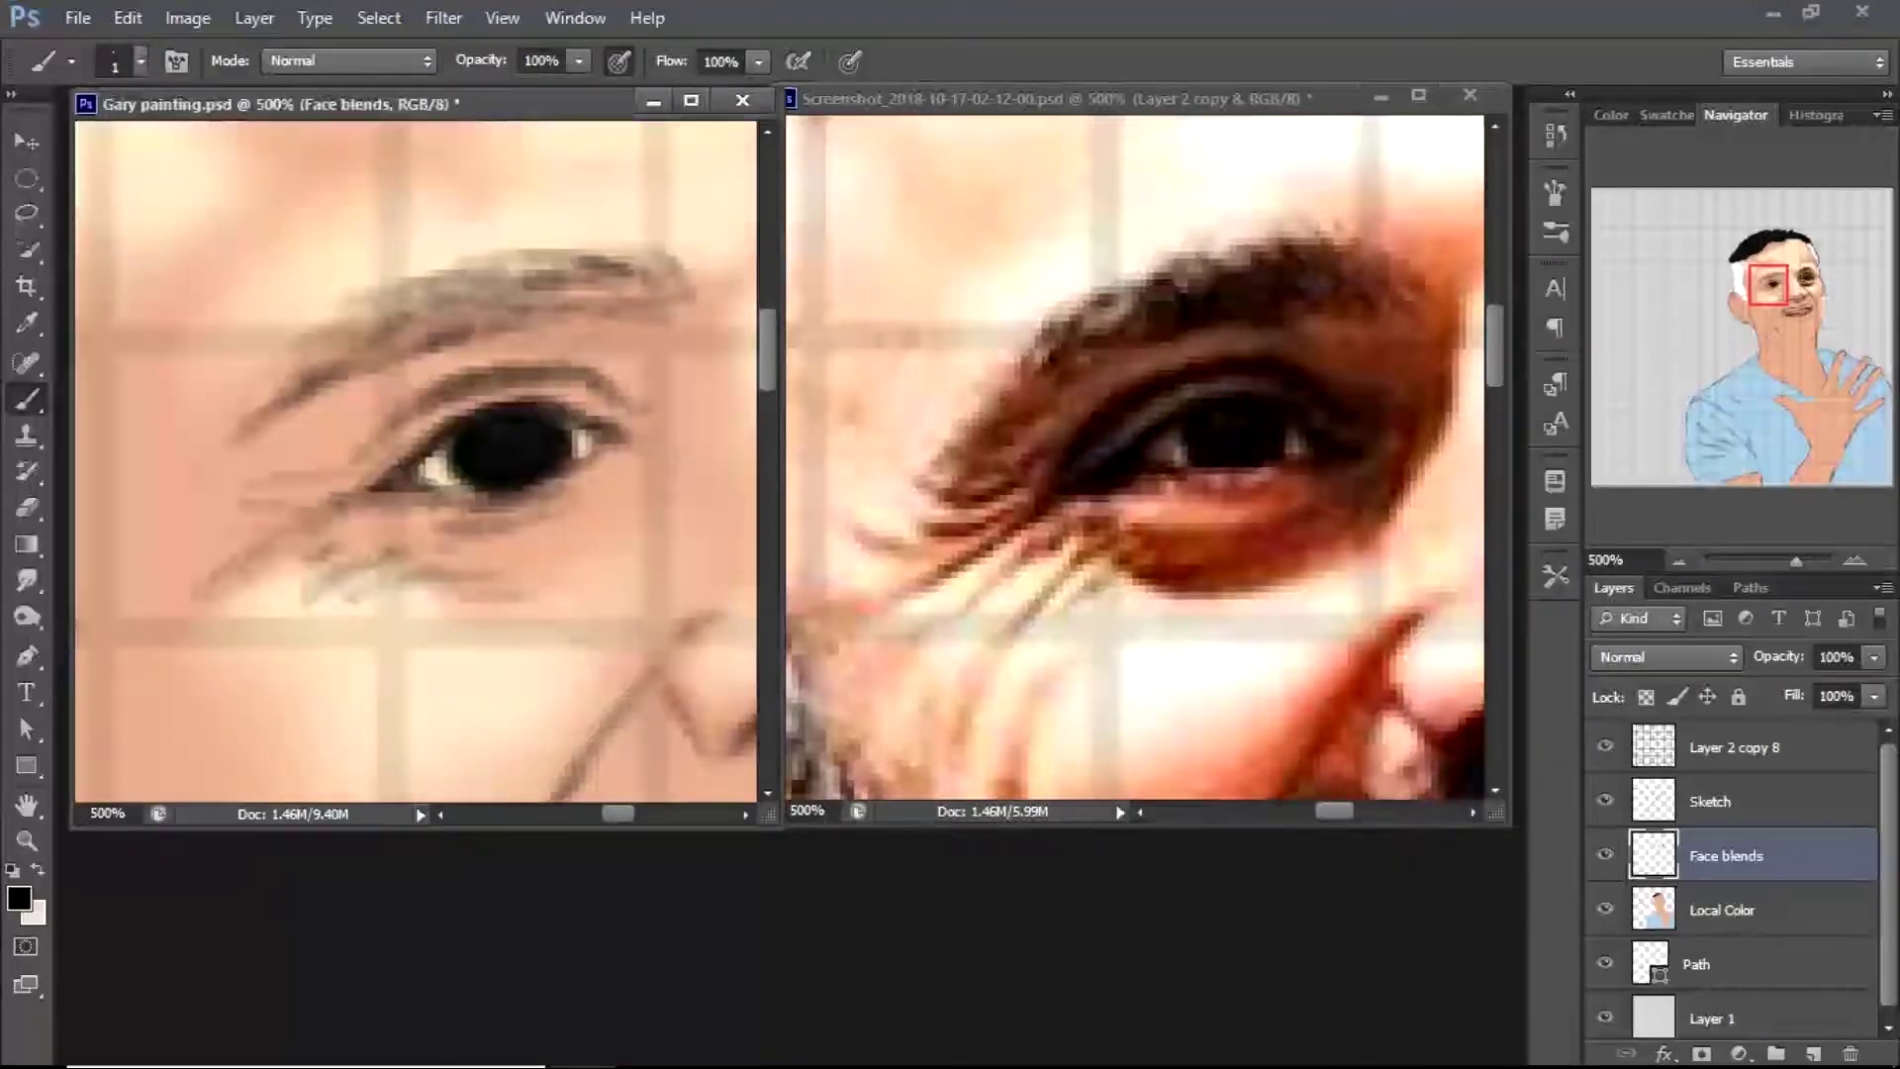
mouse_move(367, 450)
left_mouse_down()
mouse_move(485, 410)
mouse_move(438, 393)
mouse_move(645, 414)
left_mouse_up()
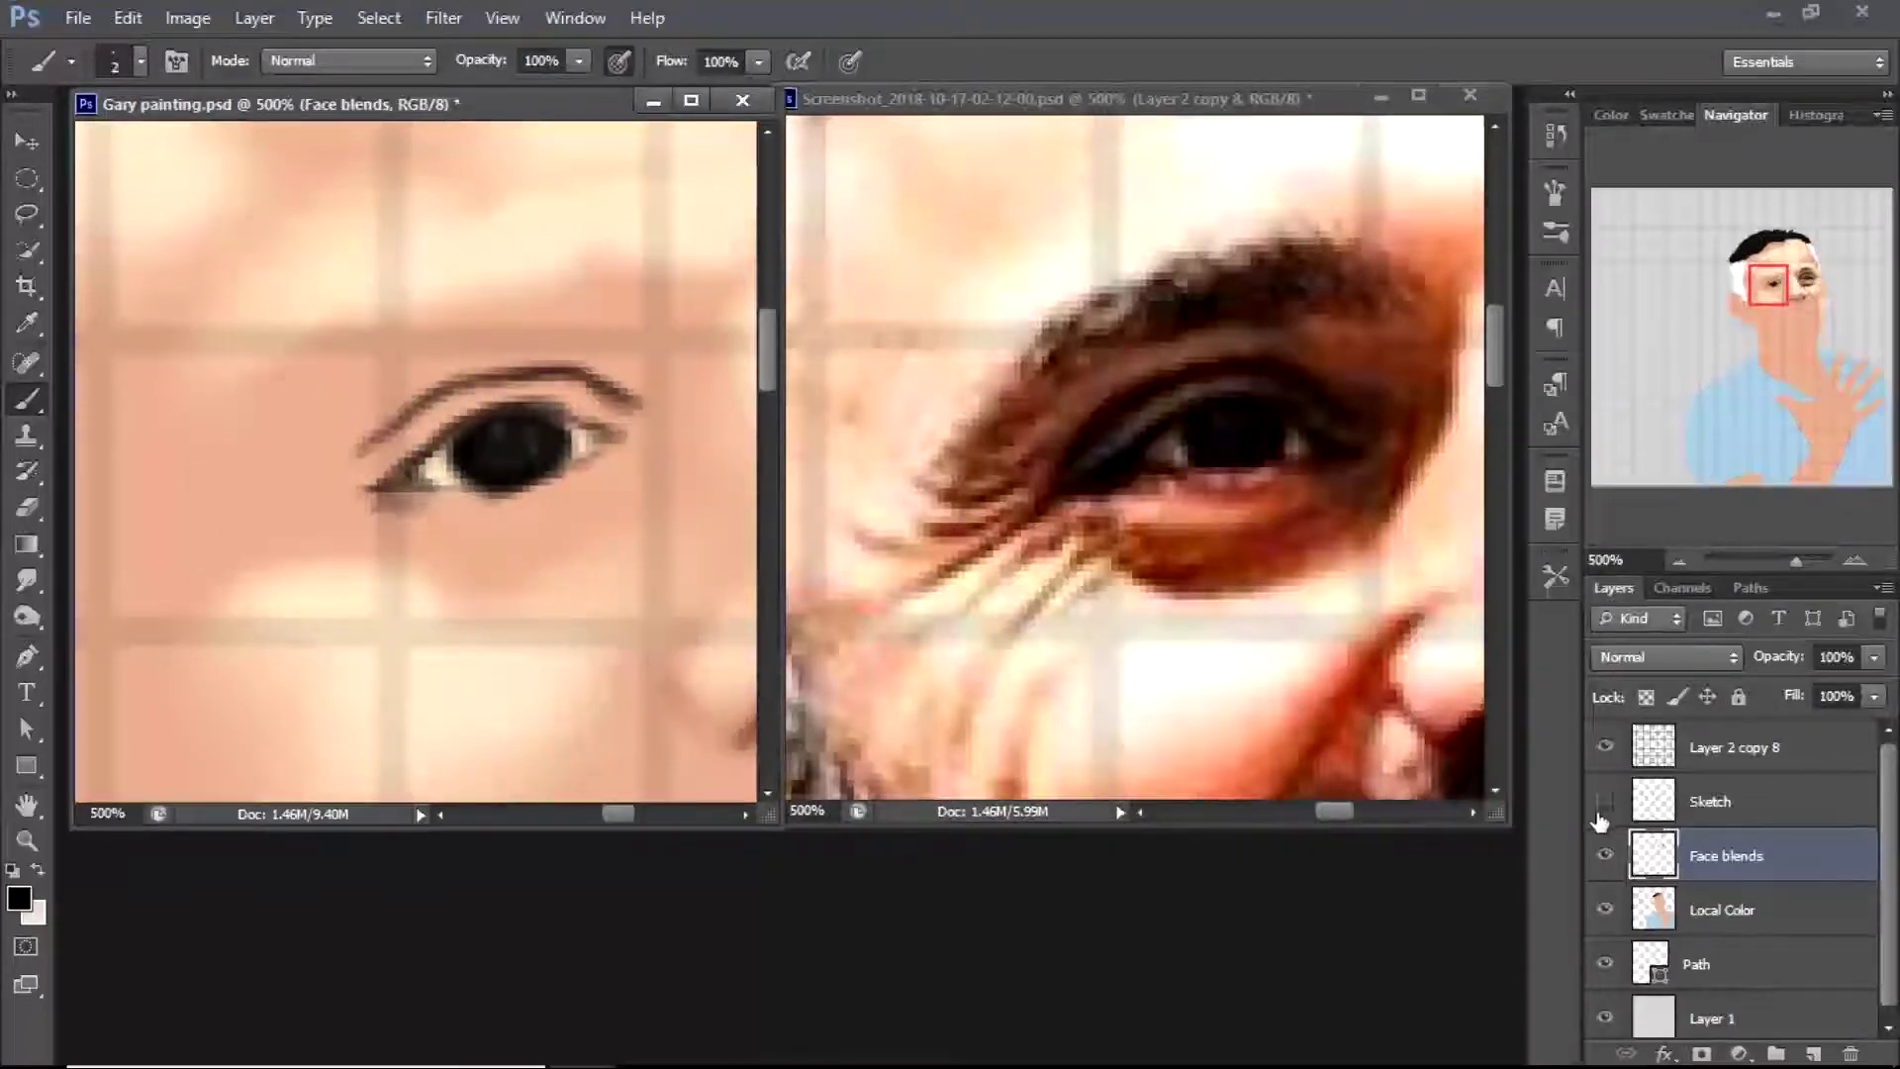
left_click_drag(620, 813, 626, 810)
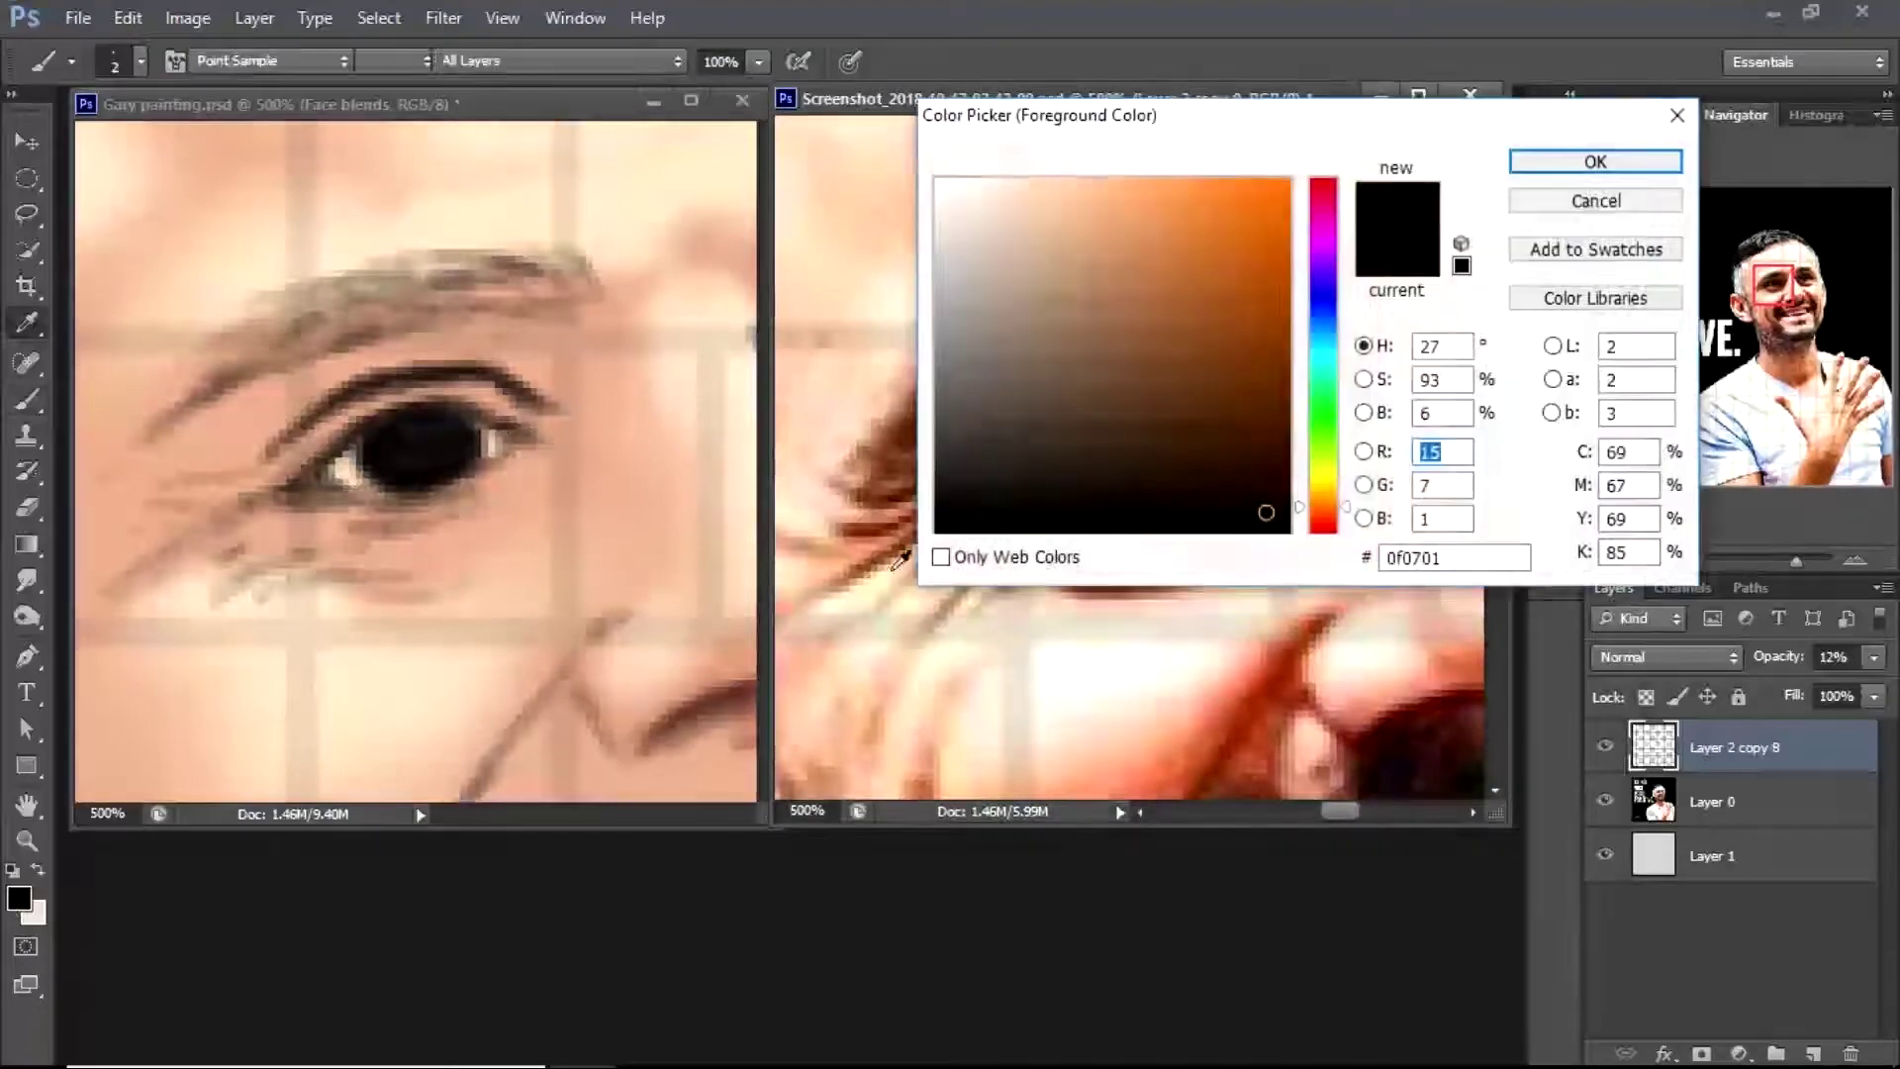
mouse_move(273, 454)
left_mouse_down()
mouse_move(473, 378)
mouse_move(535, 388)
left_mouse_up()
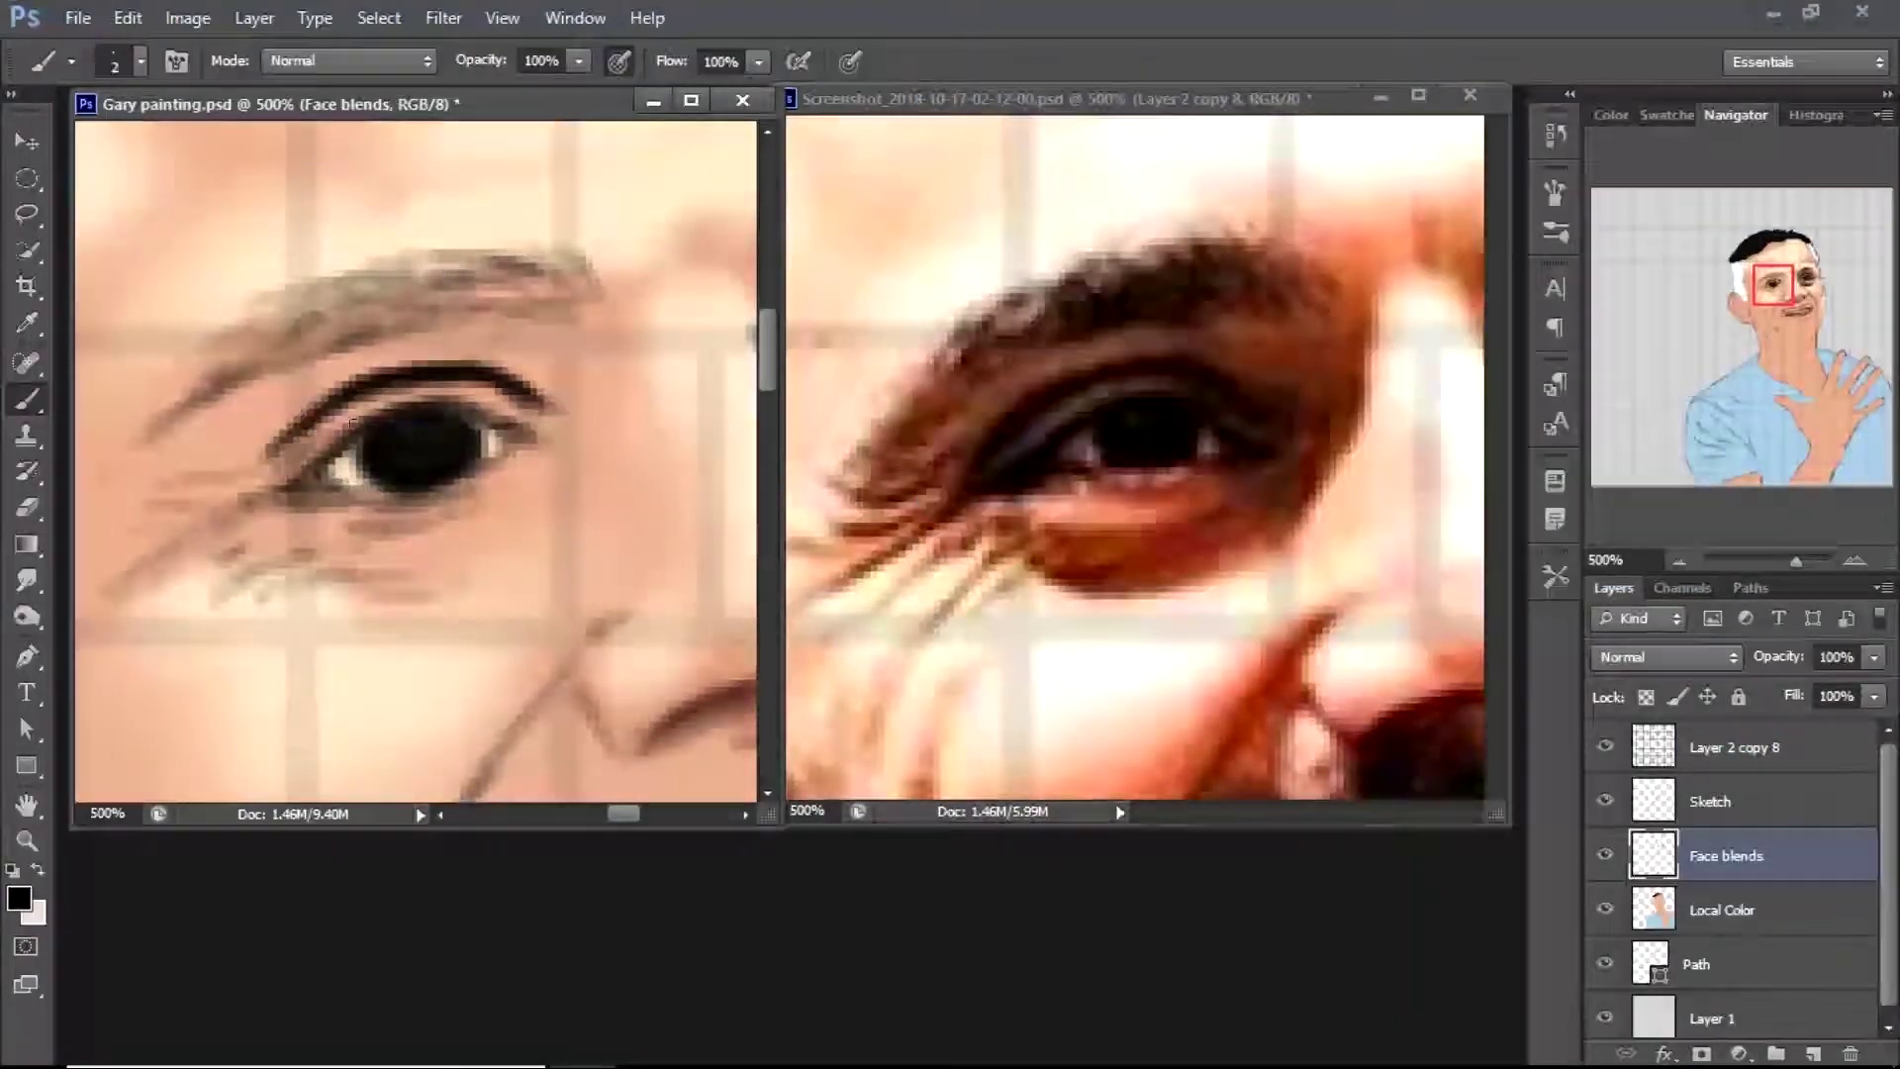
mouse_move(297, 450)
left_mouse_down()
mouse_move(541, 377)
mouse_move(570, 436)
left_mouse_up()
Sample the skin tone, change it to dark brown, and shade the eye socket beside the nose with a 3 px brush
left_click(549, 475, "alt")
key("bracketright")
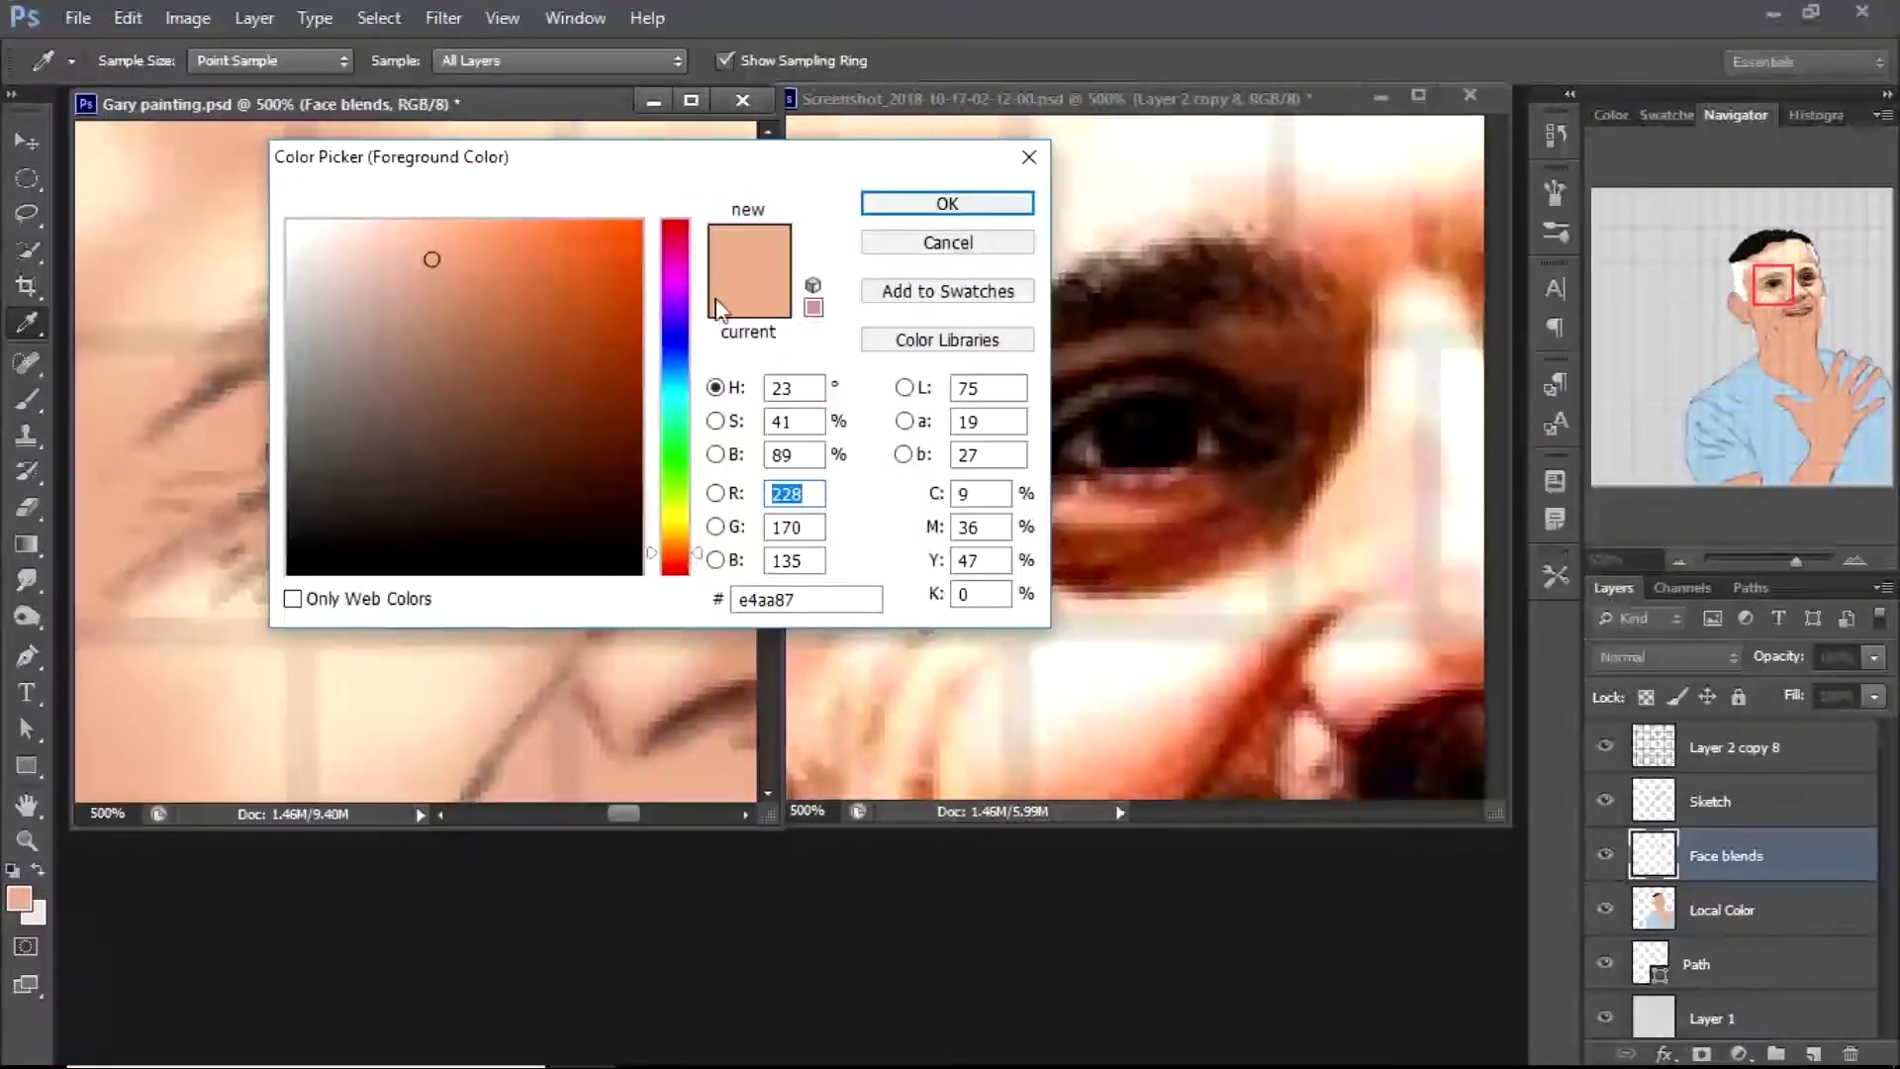
left_click(551, 412)
left_click(916, 211)
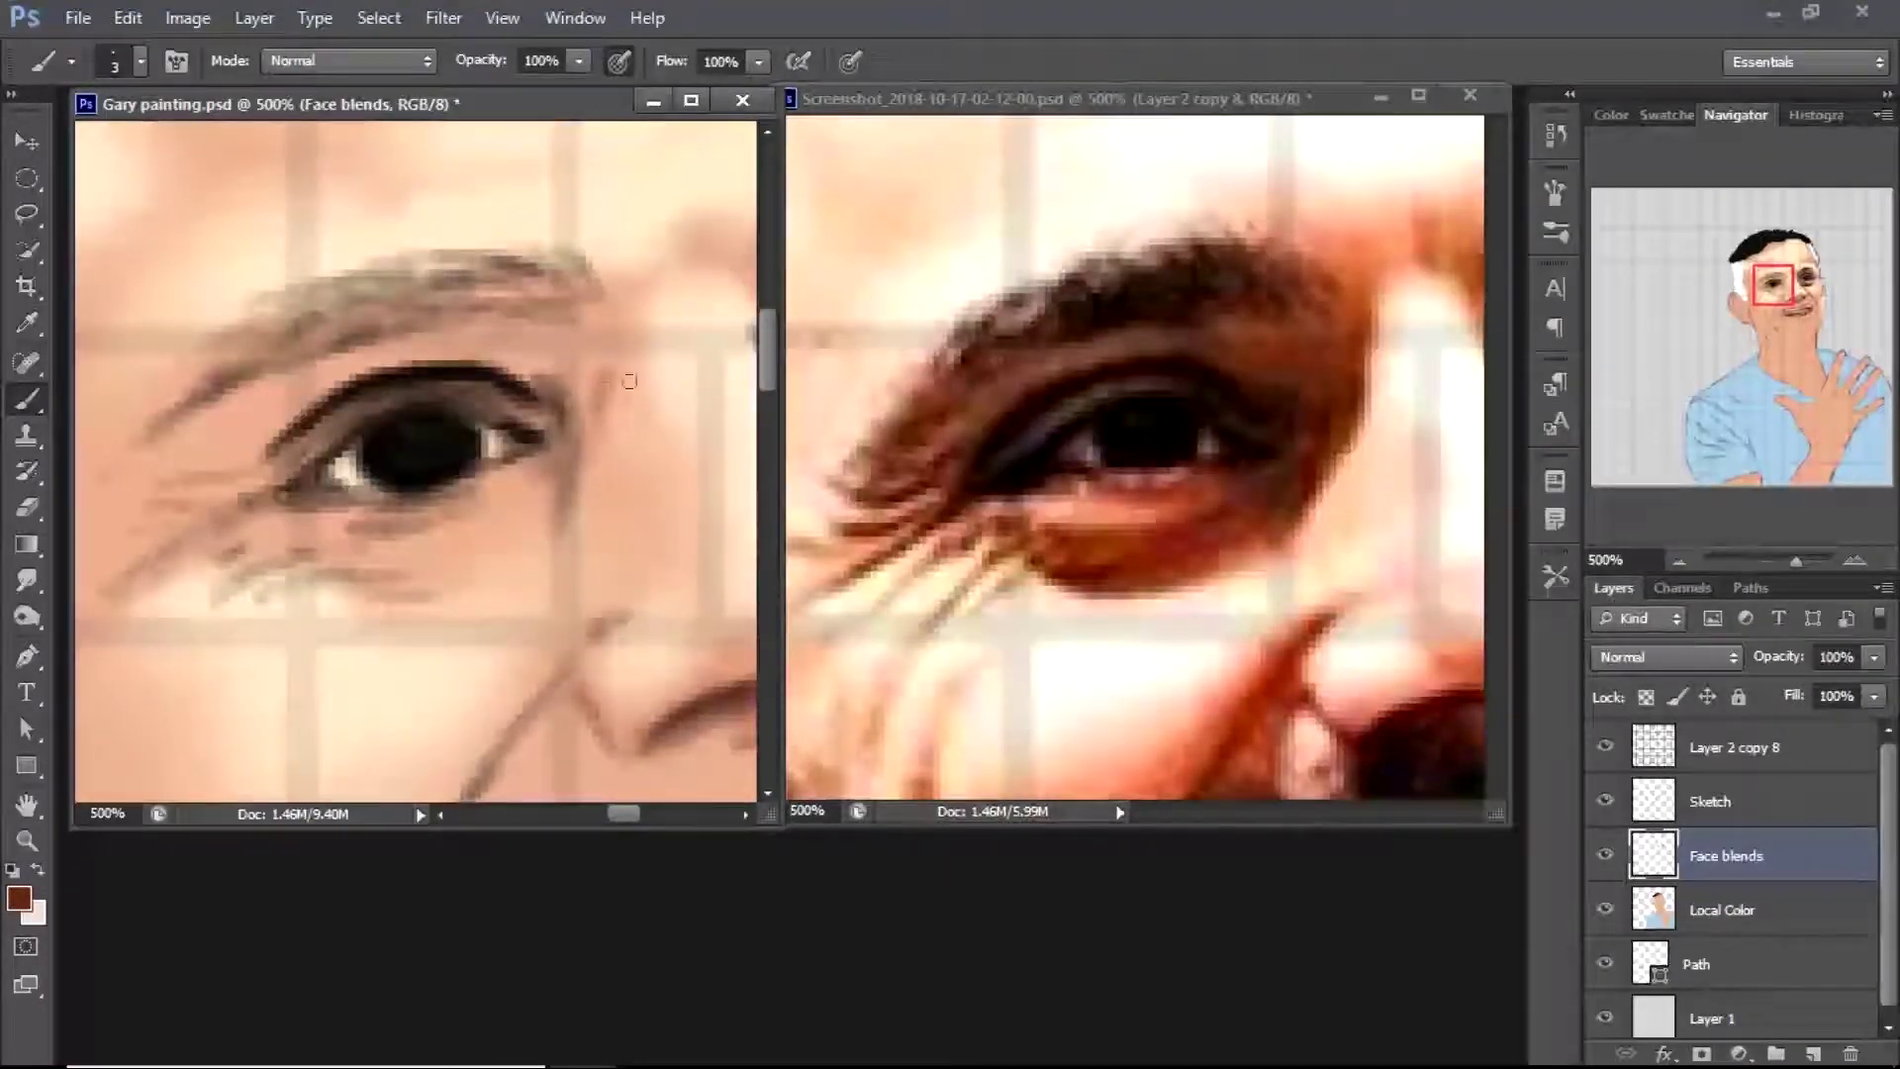
left_click_drag(614, 361, 594, 504)
left_click_drag(624, 421, 574, 530)
left_click_drag(634, 341, 609, 436)
Extend the dark brown shading beneath the near eye and up to the inner eyebrow with a 5 px brush
key("bracketright")
key("bracketright")
mouse_move(425, 581)
left_mouse_down()
mouse_move(553, 528)
mouse_move(598, 485)
left_mouse_up()
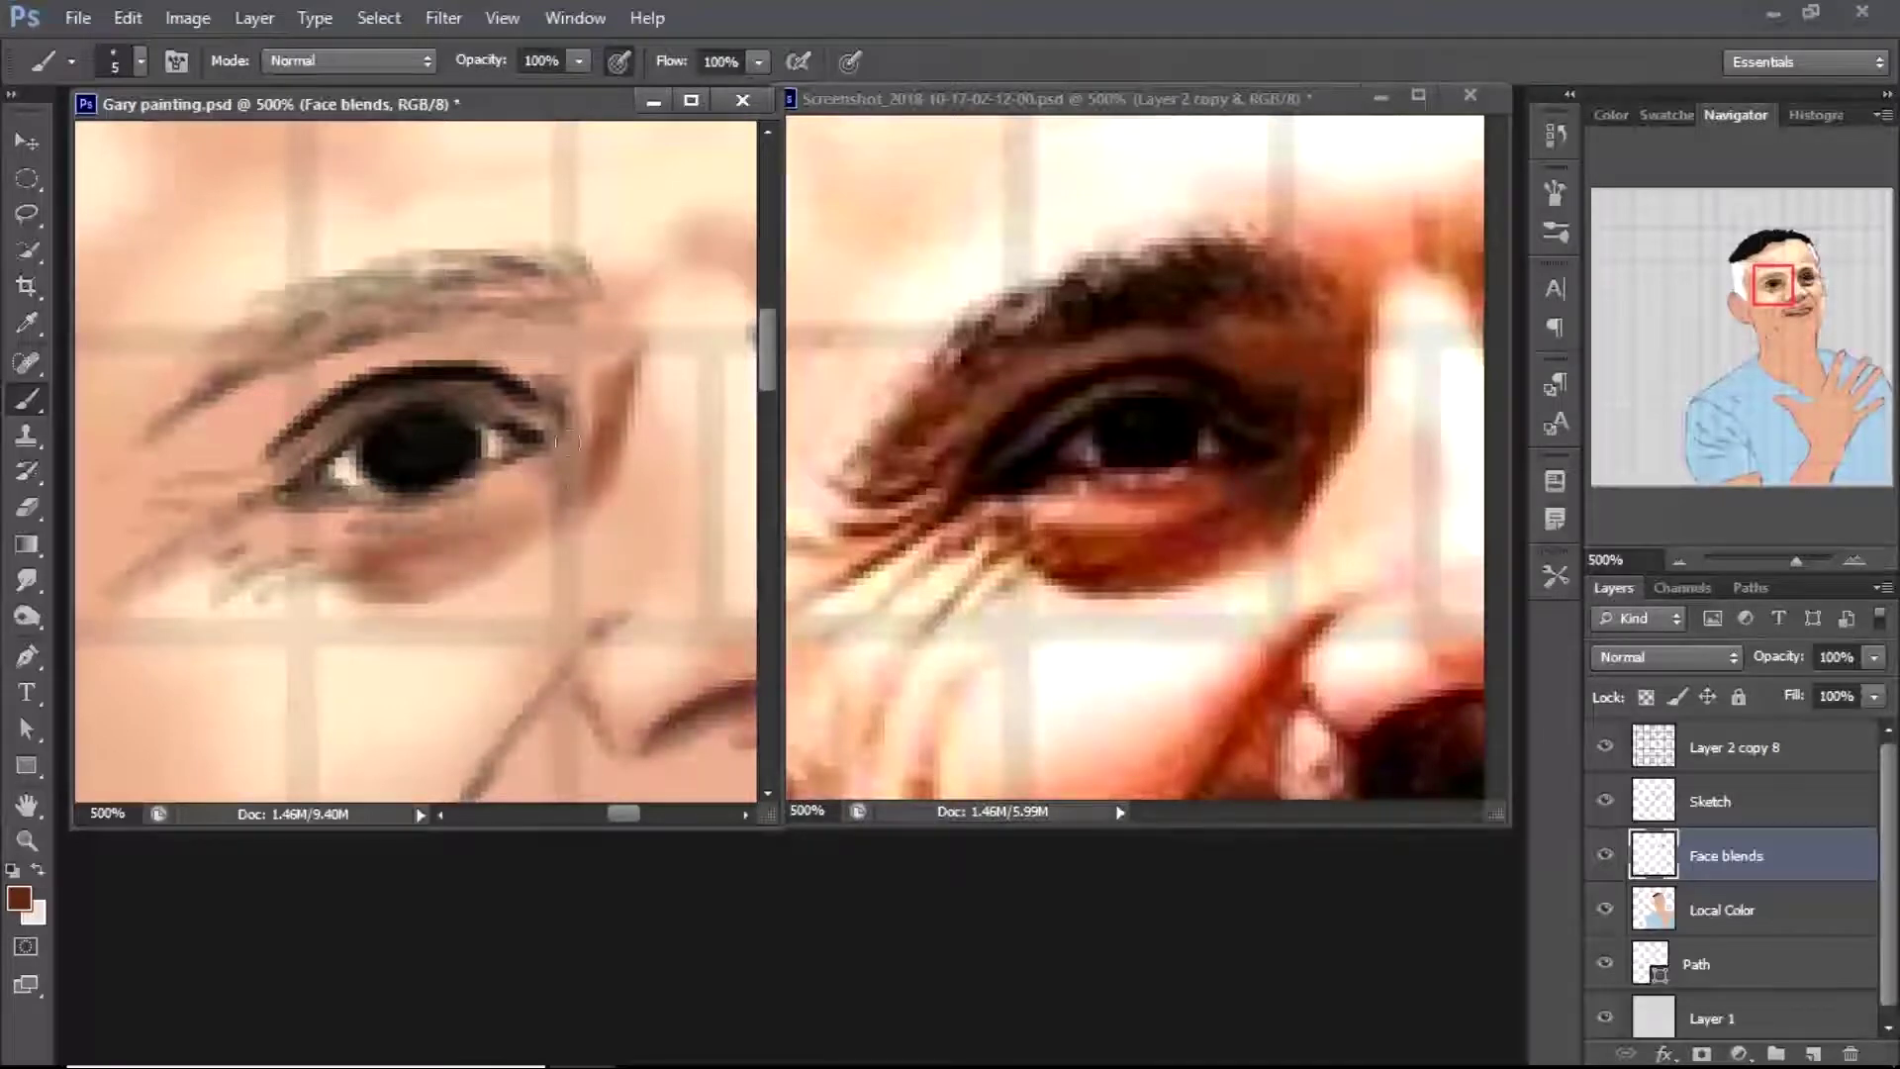
left_click_drag(598, 421, 606, 255)
left_click_drag(606, 254, 633, 316)
mouse_move(584, 475)
left_mouse_down()
mouse_move(514, 554)
mouse_move(483, 531)
left_mouse_up()
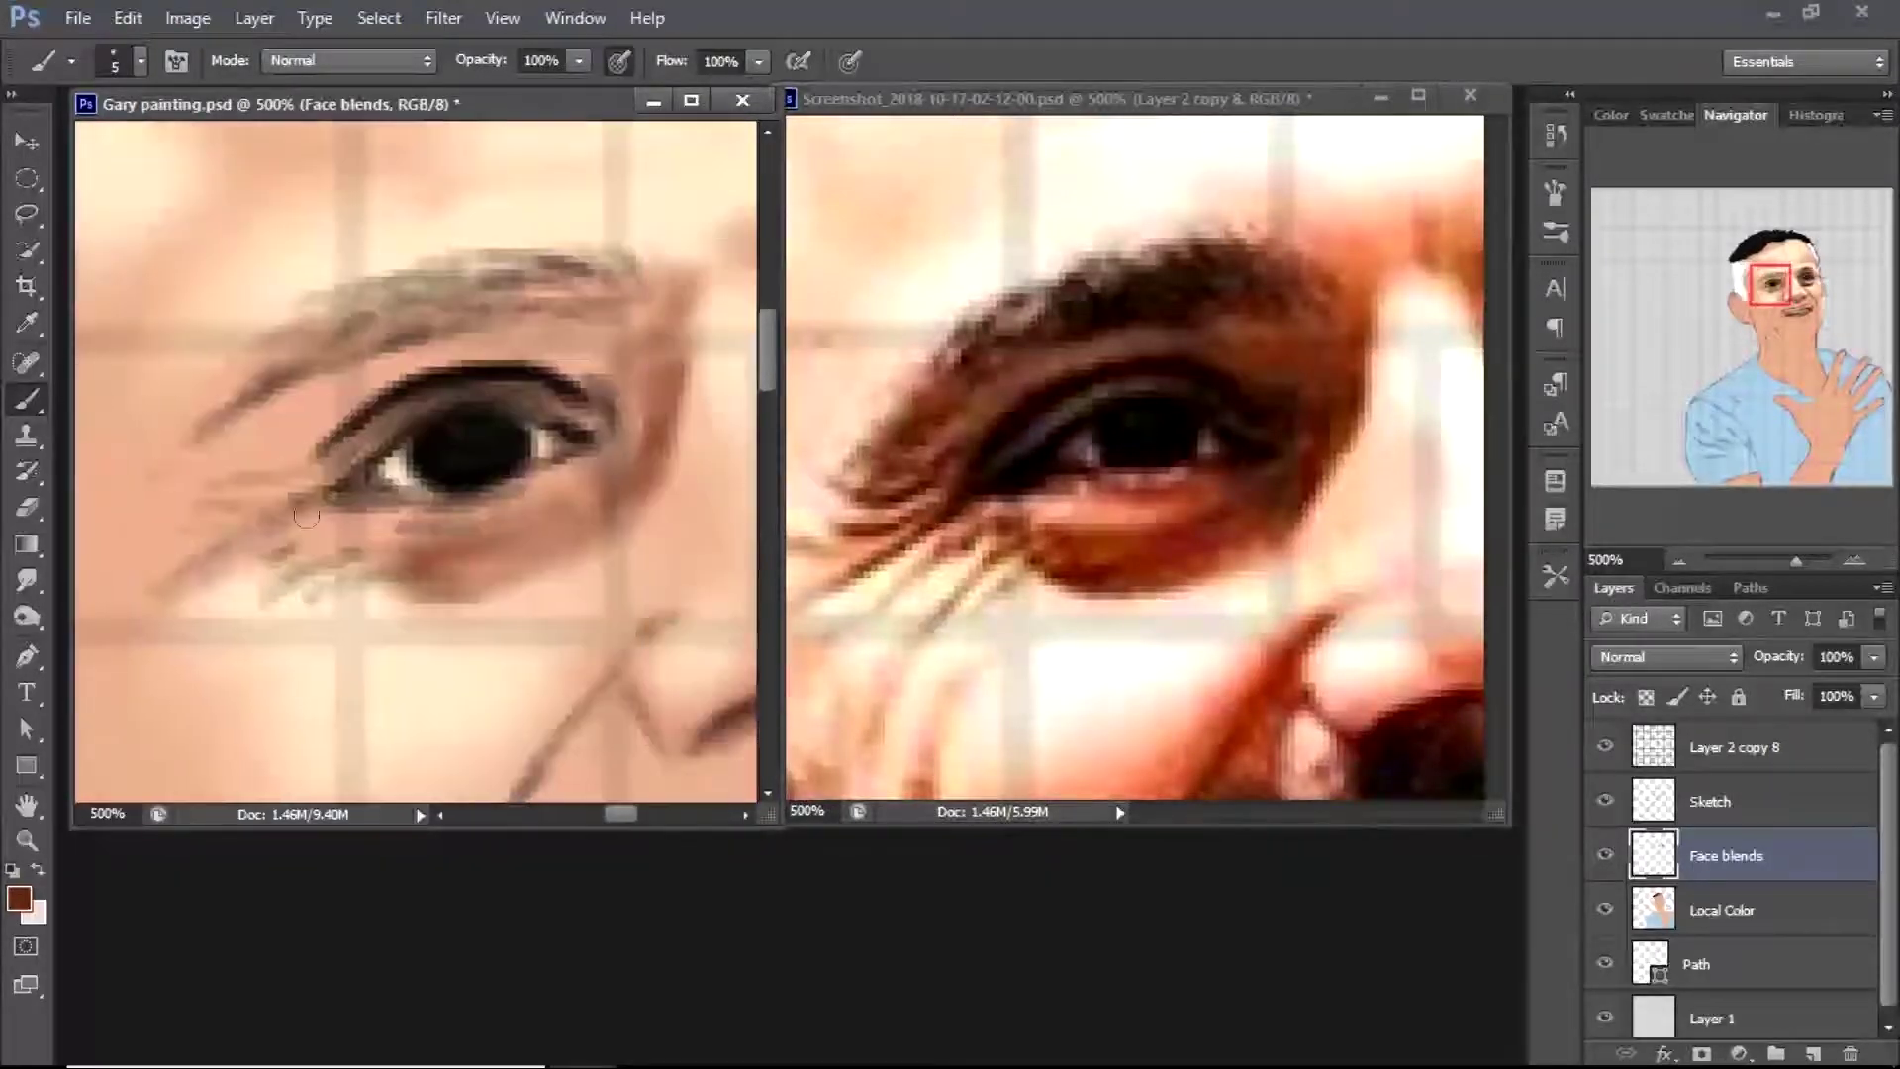
Shade the near eye's outer socket in reddish brown and detail the crow's-feet in a duller brown at 2 px
mouse_move(258, 396)
left_mouse_down()
mouse_move(169, 488)
mouse_move(297, 411)
mouse_move(231, 490)
mouse_move(475, 327)
mouse_move(603, 297)
mouse_move(258, 455)
mouse_move(297, 464)
mouse_move(248, 554)
mouse_move(396, 603)
mouse_move(237, 624)
mouse_move(138, 594)
mouse_move(158, 534)
mouse_move(231, 478)
mouse_move(198, 455)
mouse_move(247, 426)
left_mouse_up()
key("bracketleft")
key("bracketleft")
key("bracketleft")
key("i")
left_click(318, 446)
left_click(19, 898)
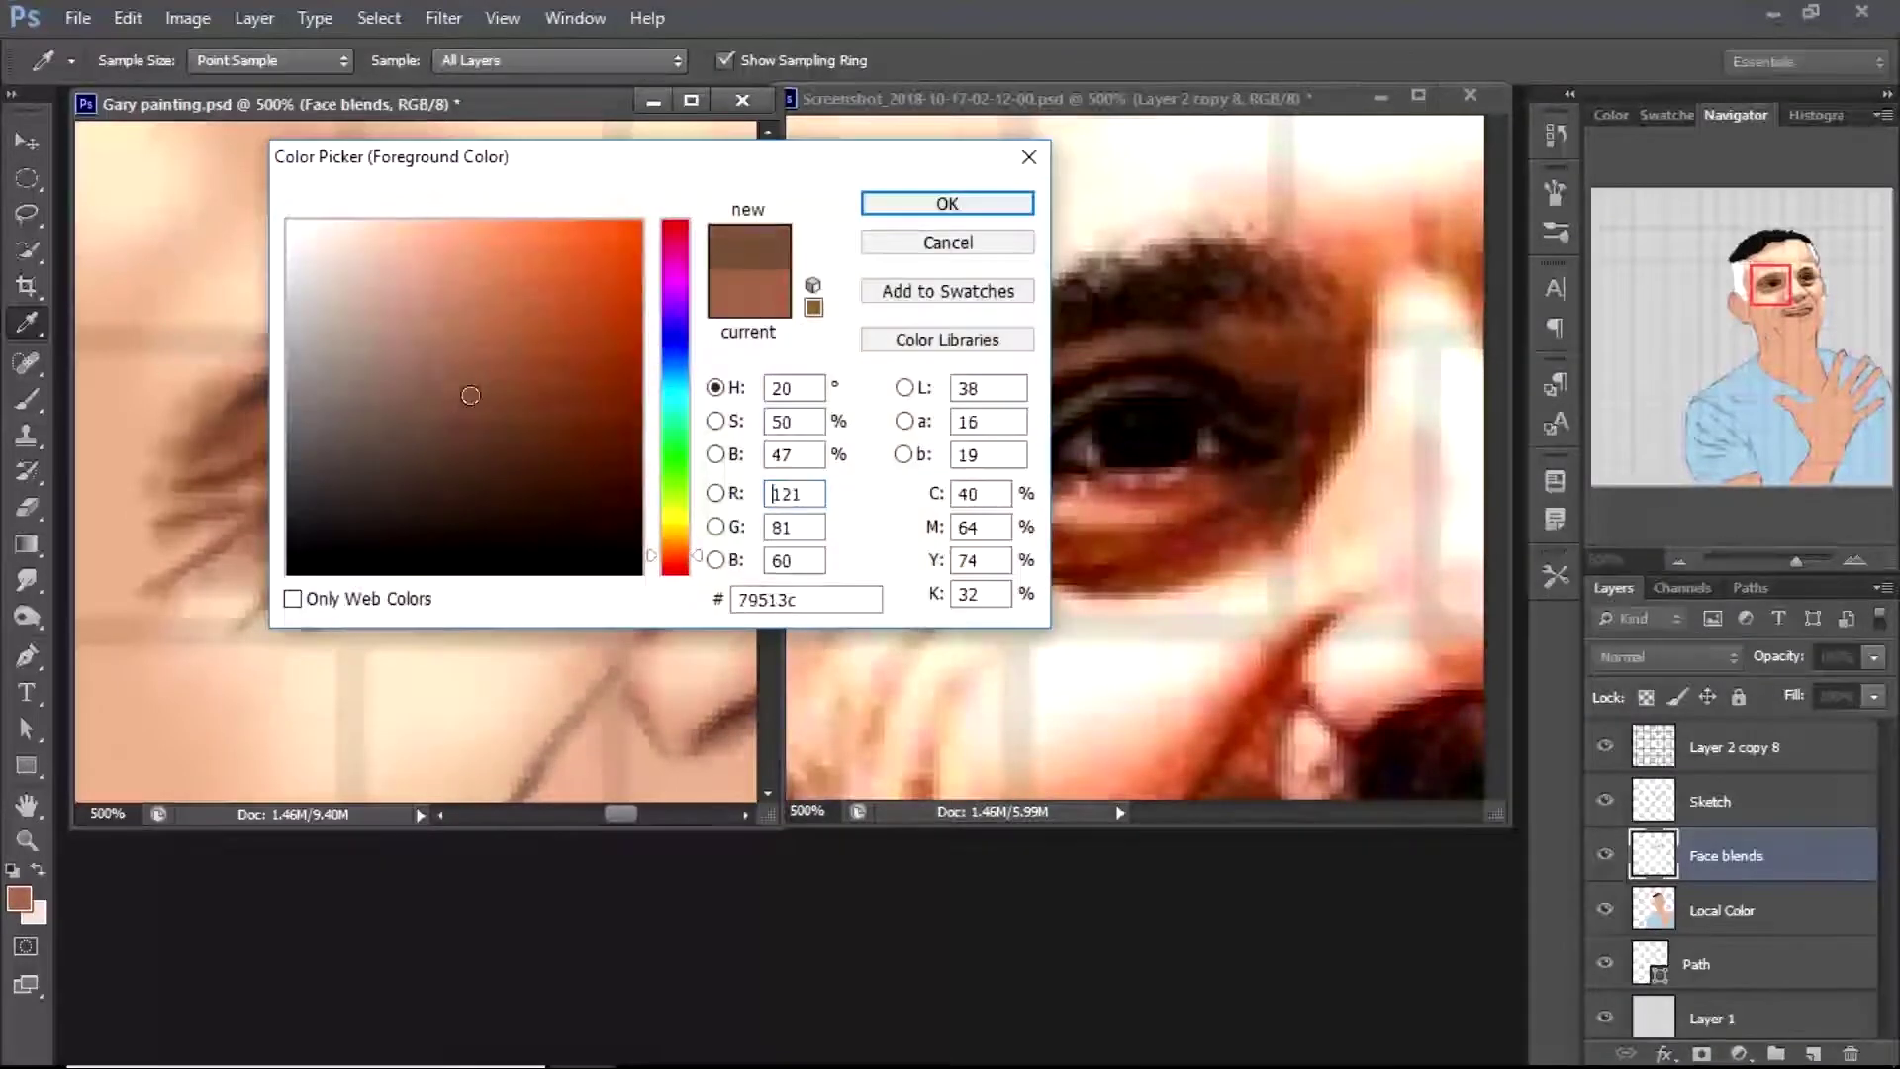
key("Return")
key("b")
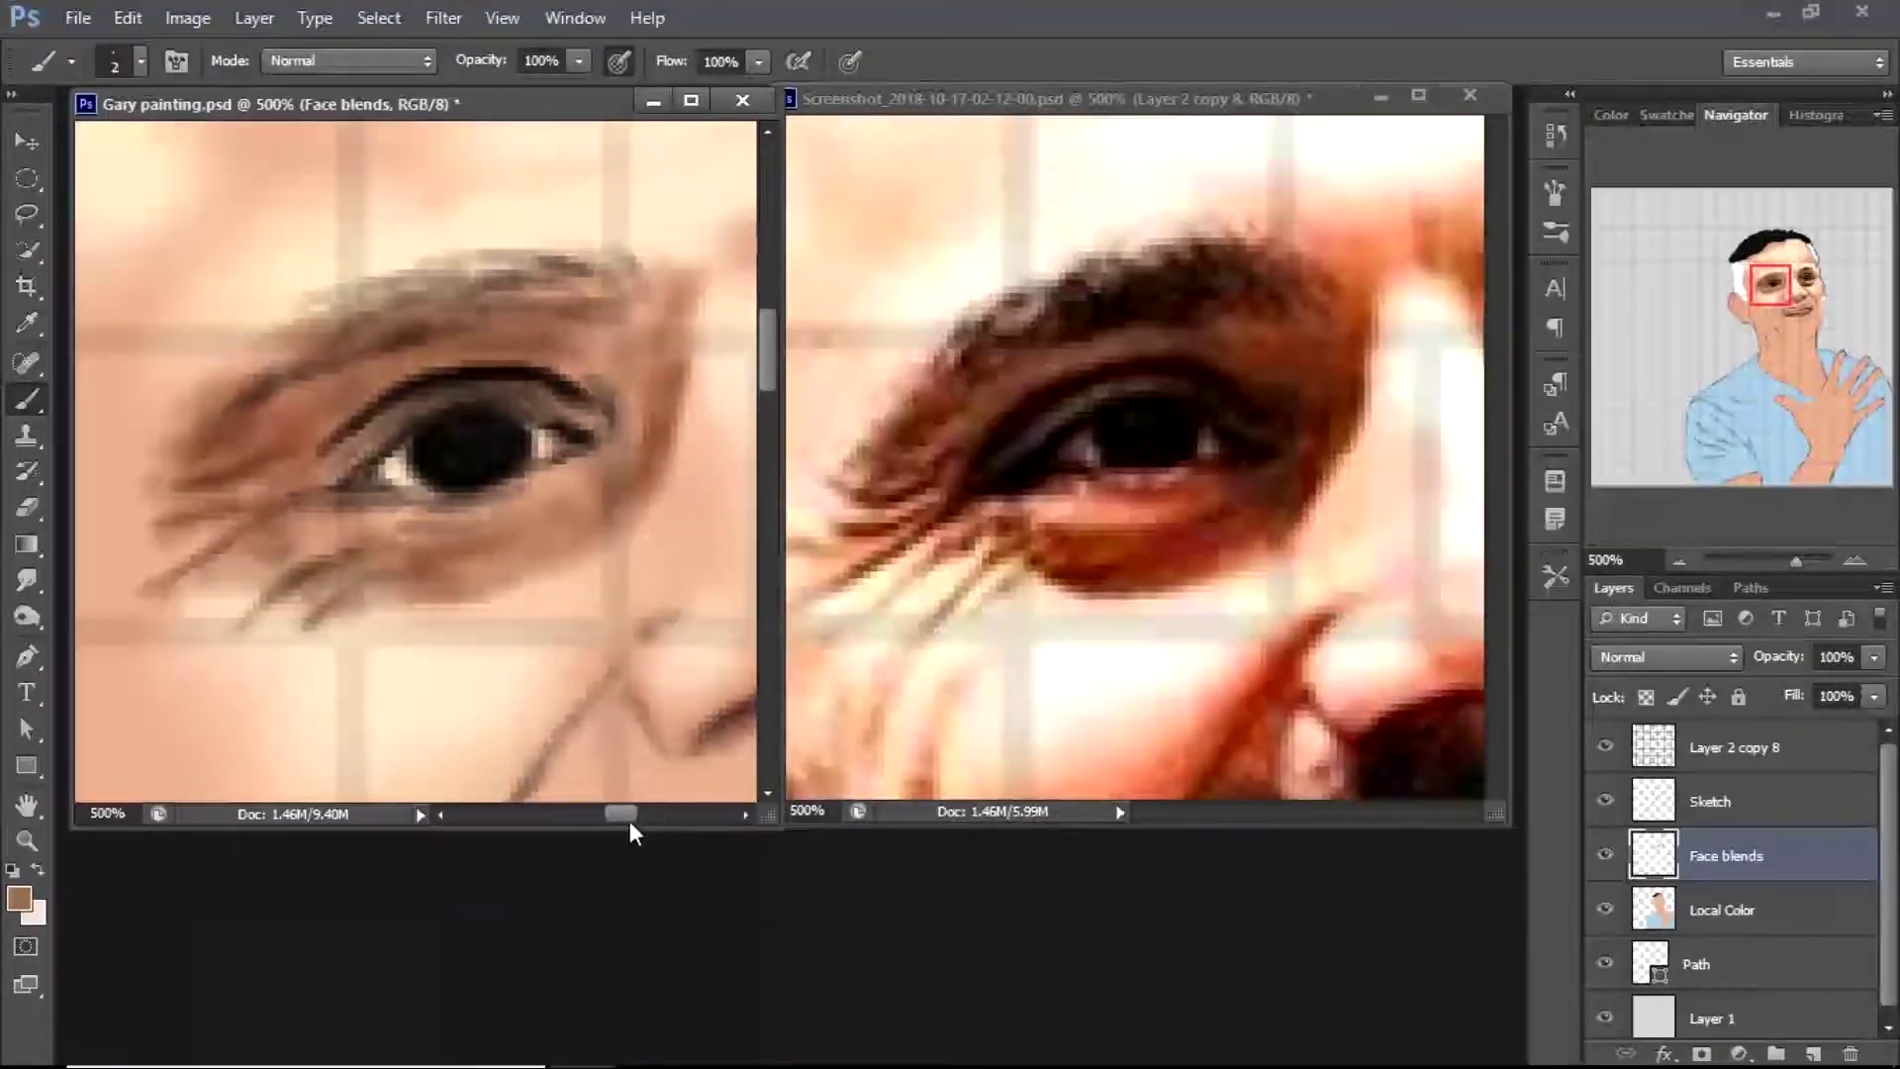
Highlight the near eye's upper lid in light cream at 2 px and its lower rim in white with a finer brush
left_click_drag(629, 821, 634, 821)
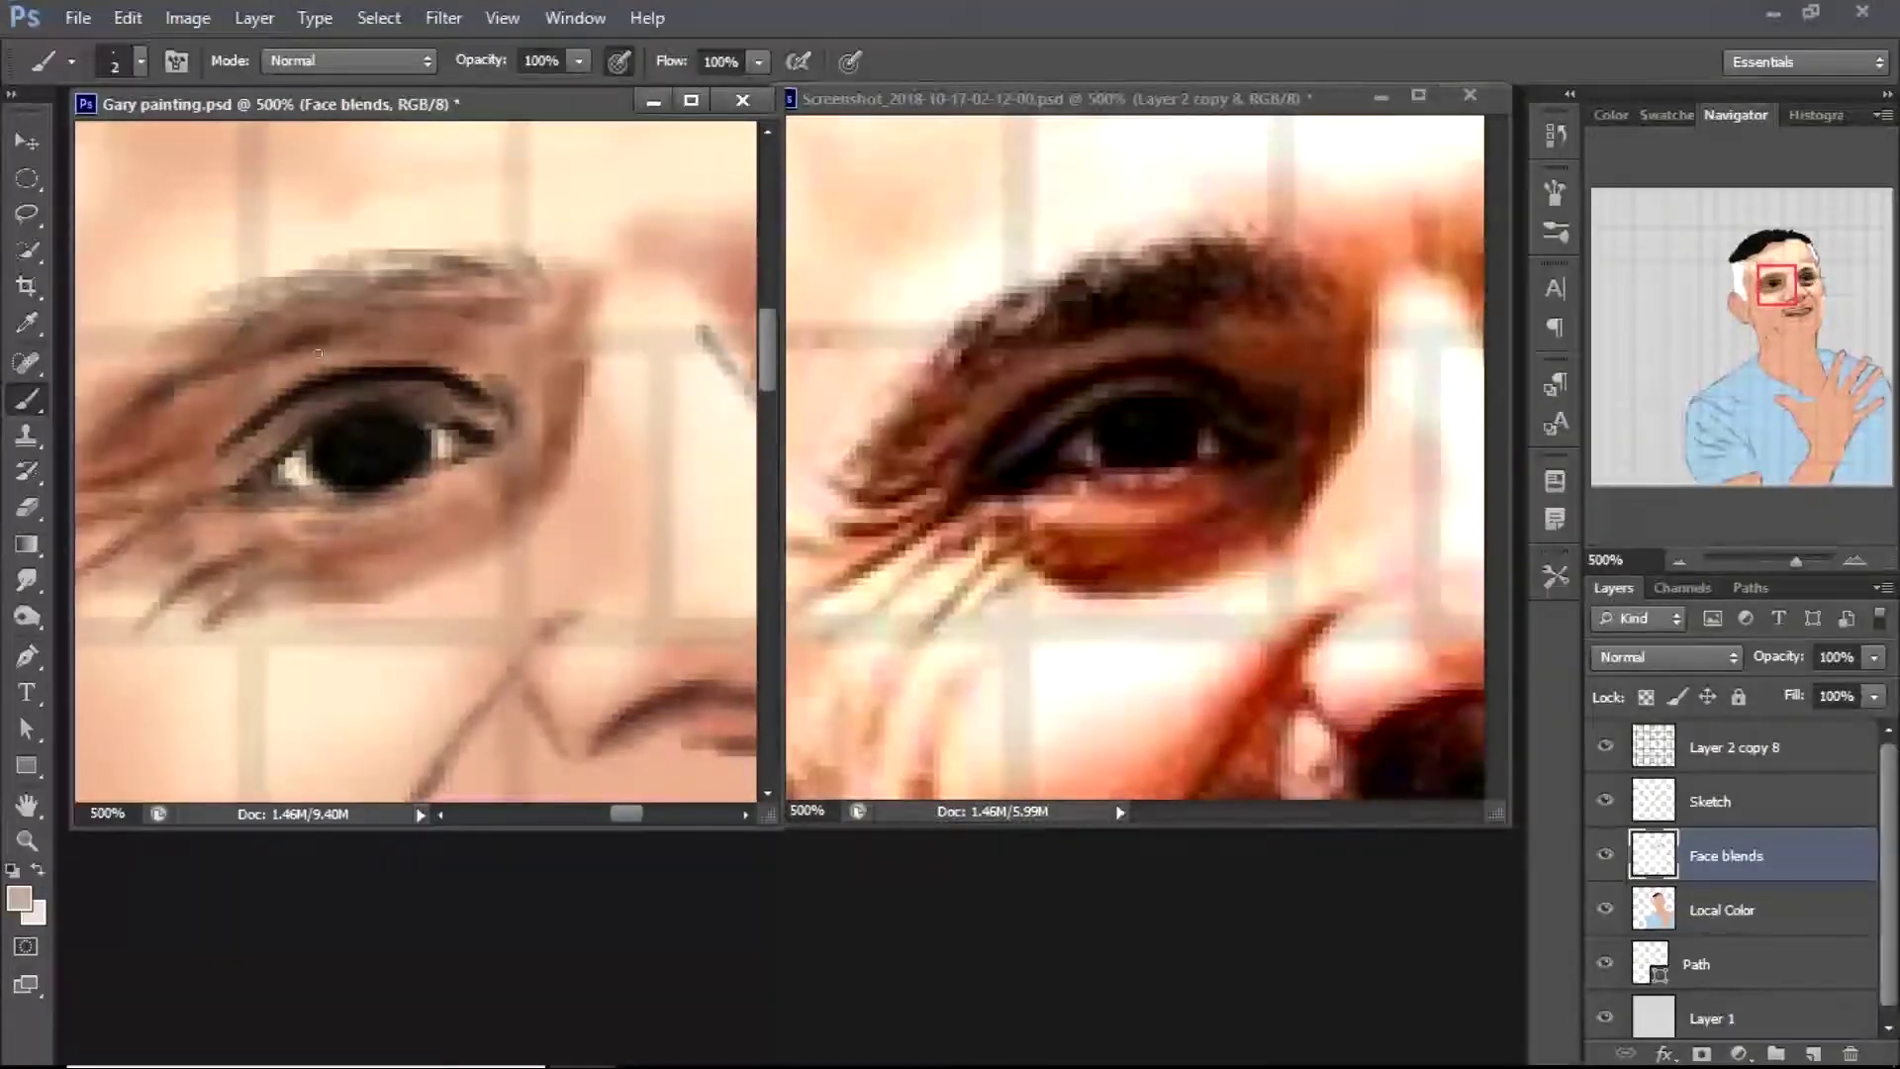
left_click(336, 740, "alt")
mouse_move(287, 368)
left_mouse_down()
mouse_move(406, 346)
mouse_move(347, 354)
left_mouse_up()
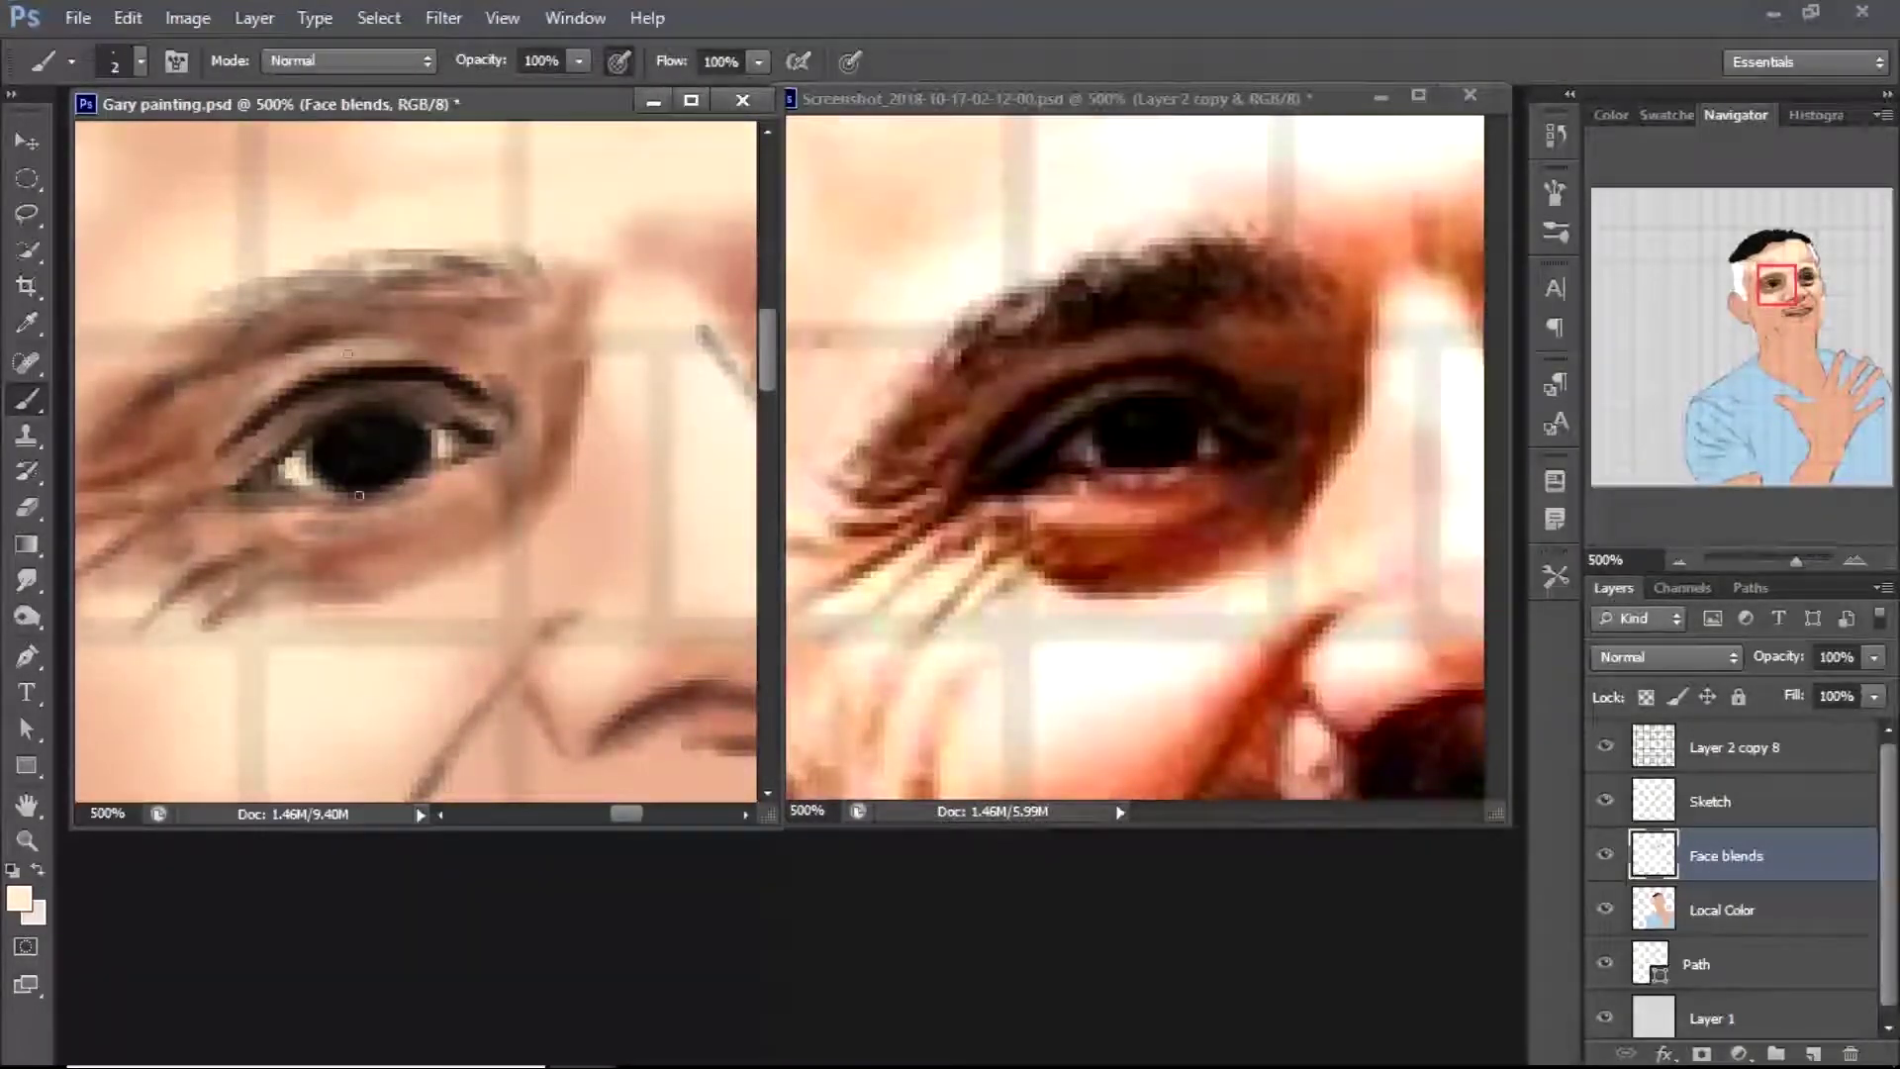
key("Return")
key("bracketleft")
left_click_drag(253, 520, 346, 522)
Enlarge the brush to 4 px and lighten the skin beneath the near eye and around the crow's-feet in white
key("bracketright")
key("bracketright")
key("bracketright")
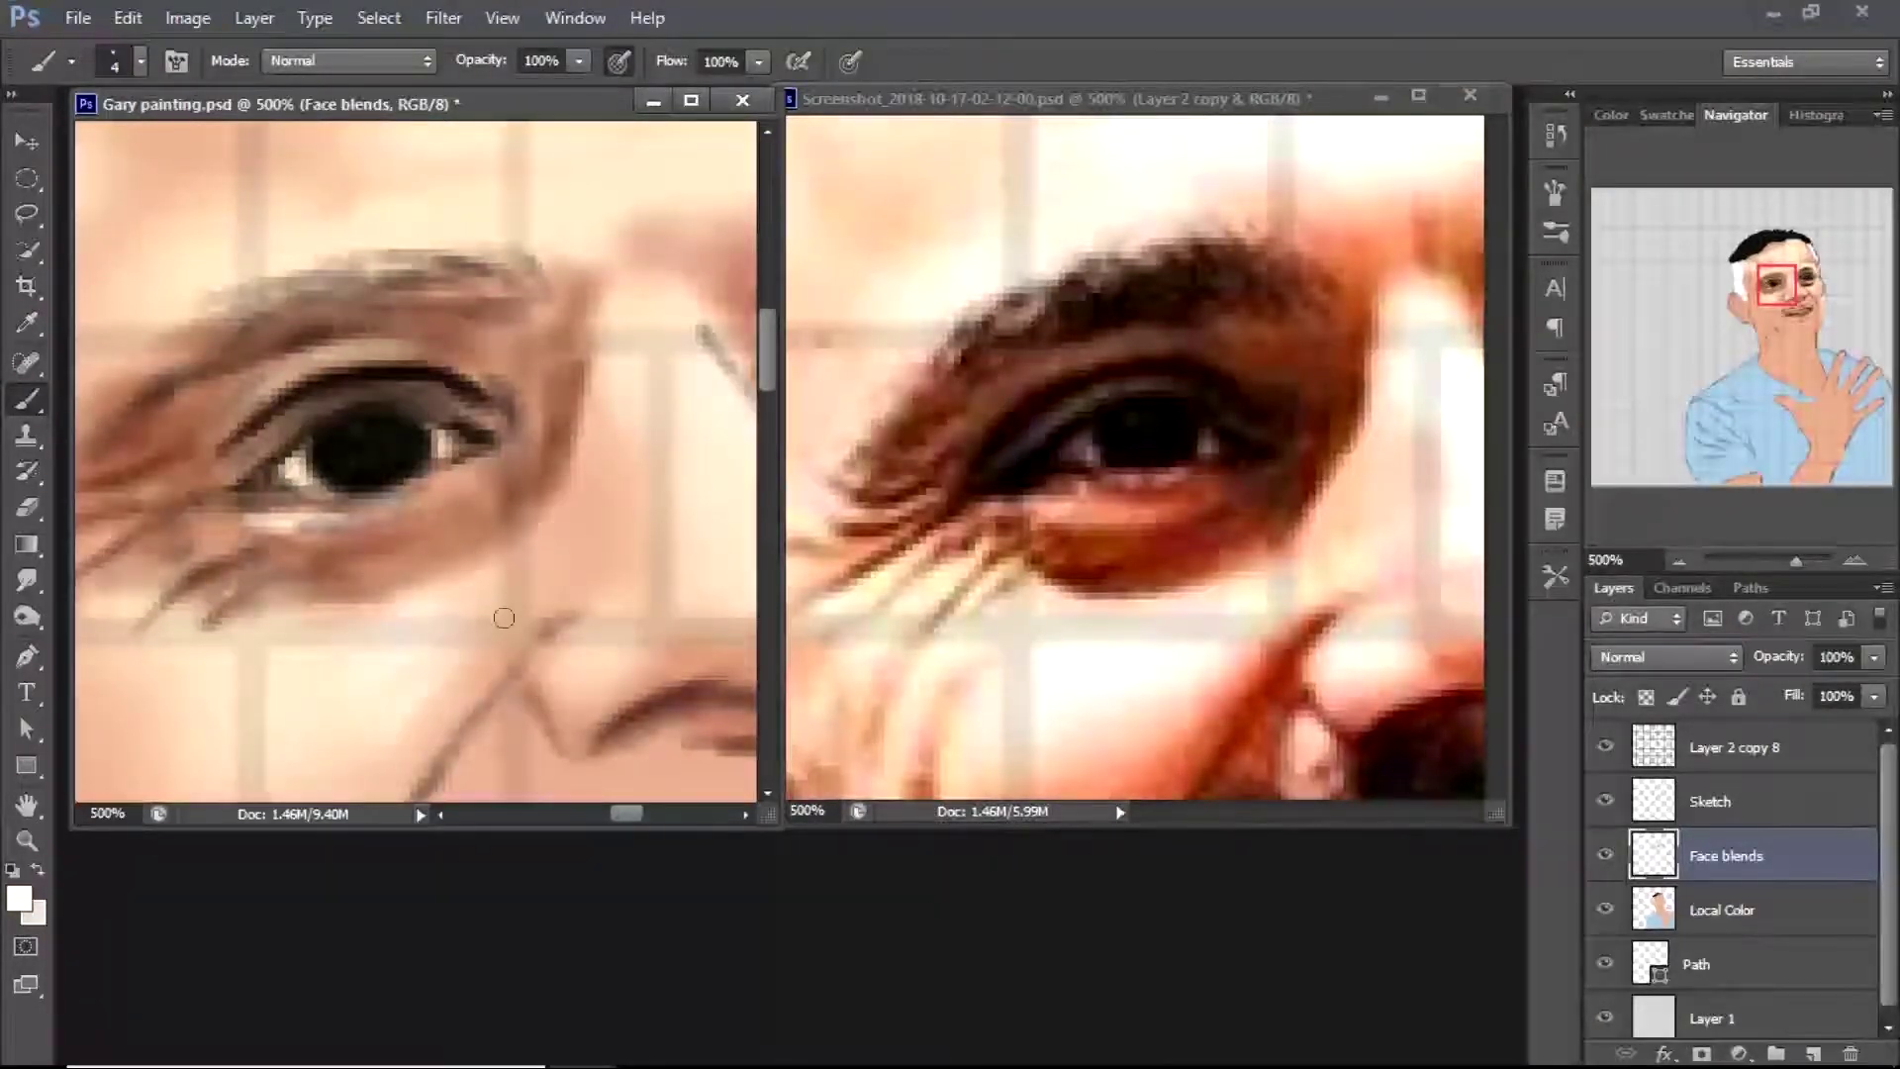
left_click_drag(428, 692, 449, 466)
left_click_drag(231, 429, 244, 379)
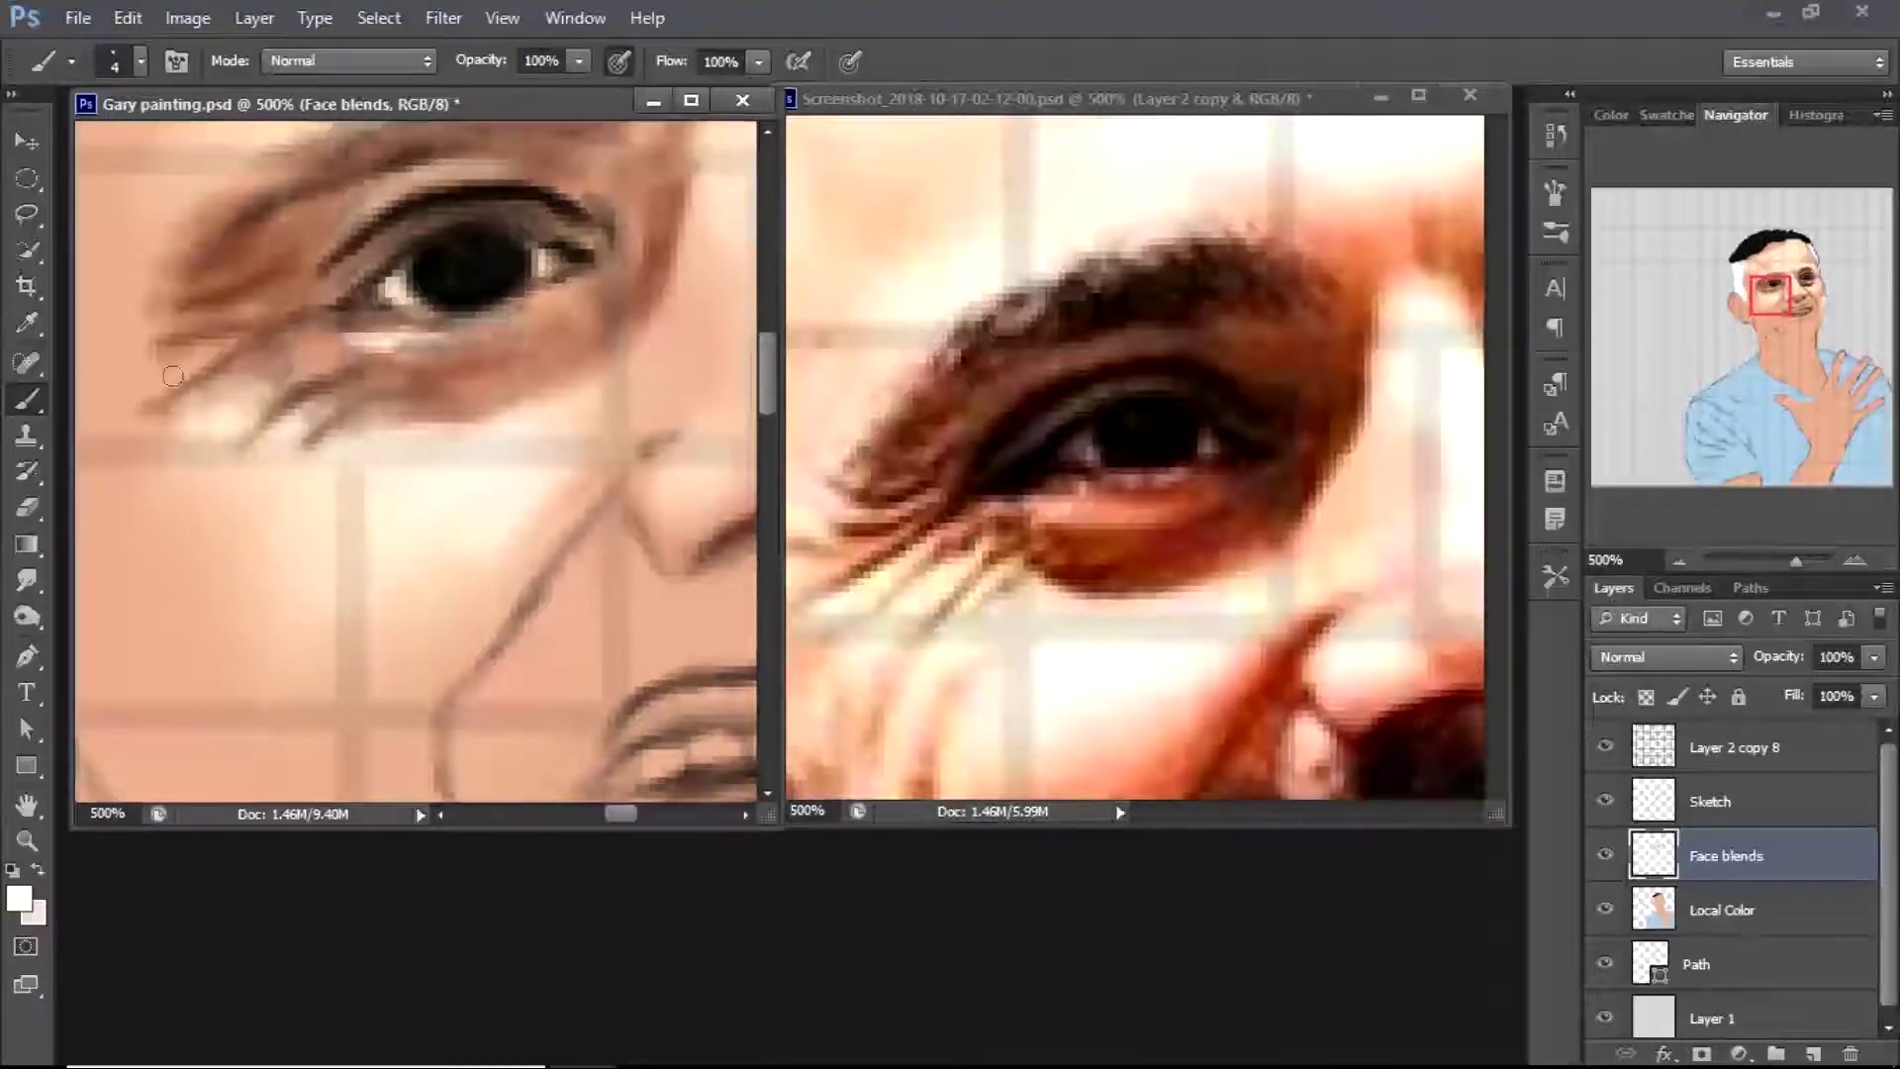
scroll(1431, 554, "up", 3)
scroll(657, 694, "up", 5)
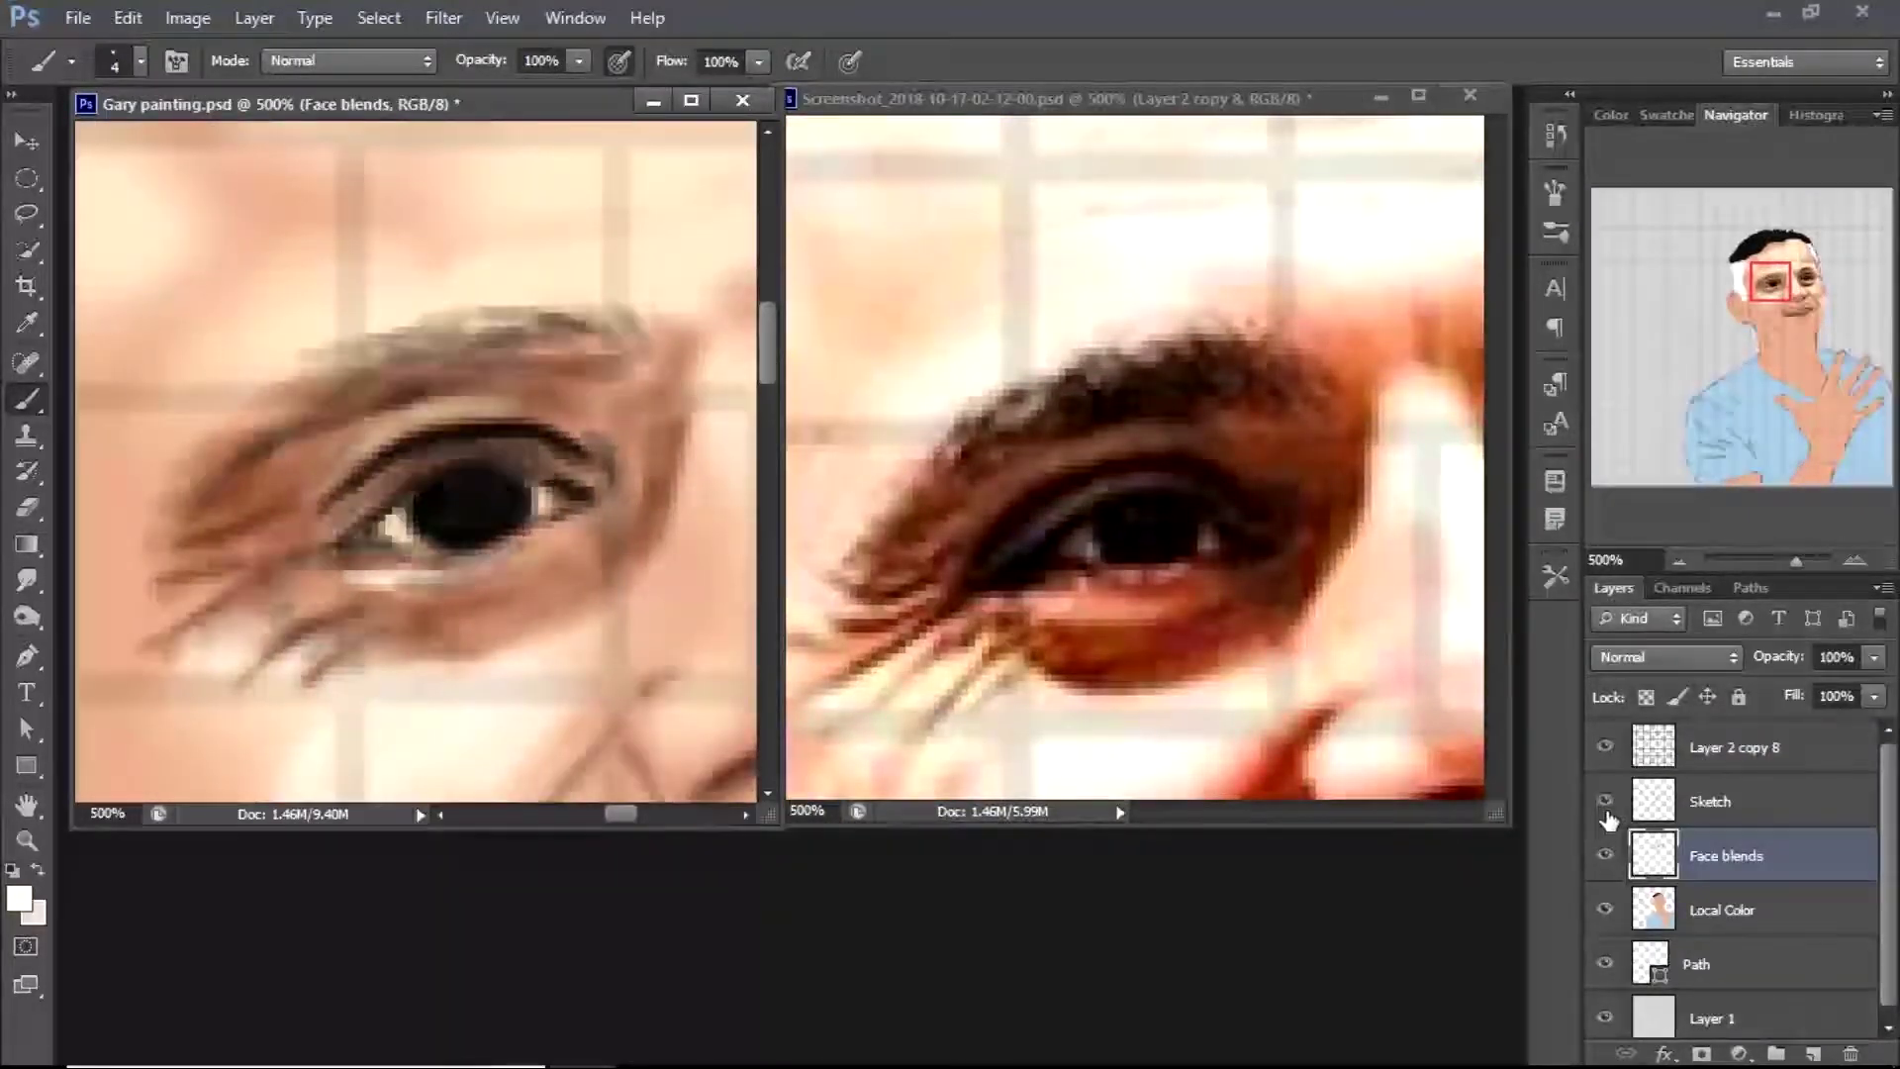
Set the paint colour to black and darken the near eye's outer corner and crow's-feet
left_click(141, 60)
left_click(18, 898)
left_click(297, 579)
left_click(878, 195)
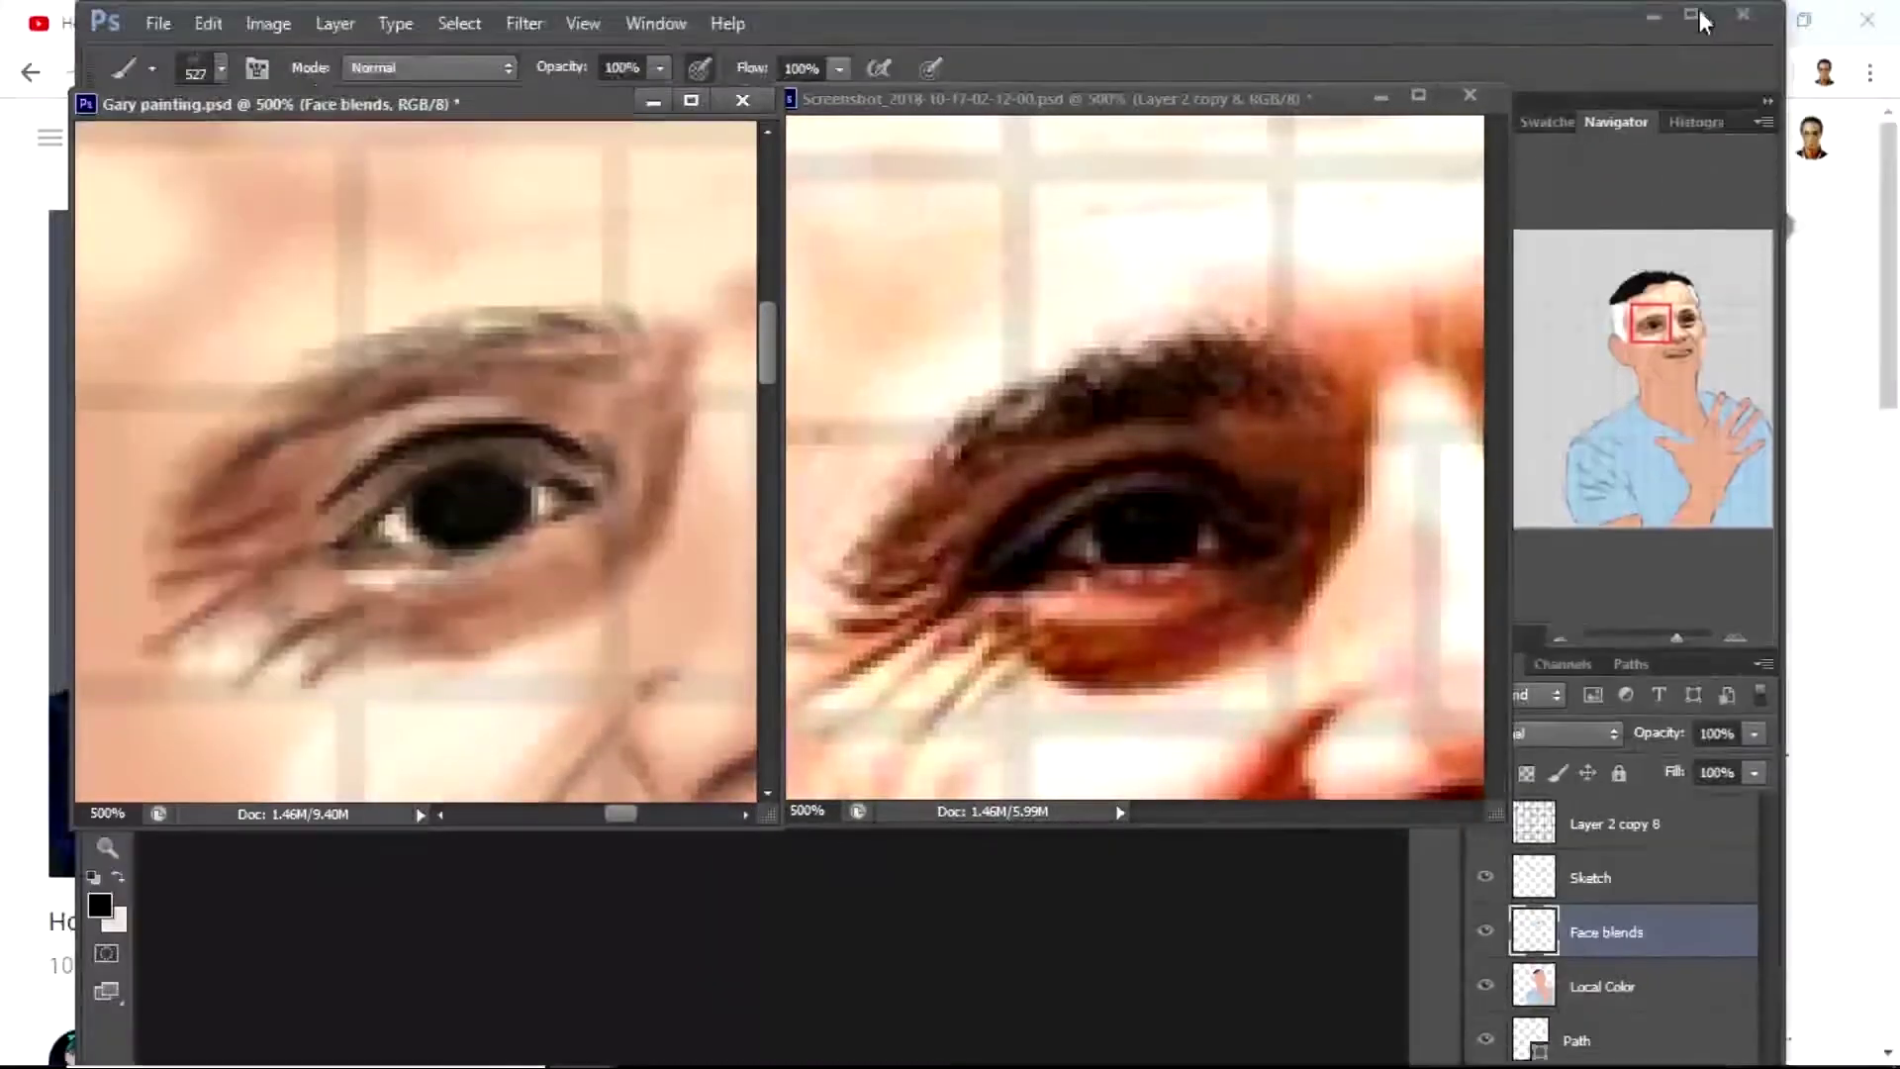
key("z")
left_click(339, 423, "alt")
key("b")
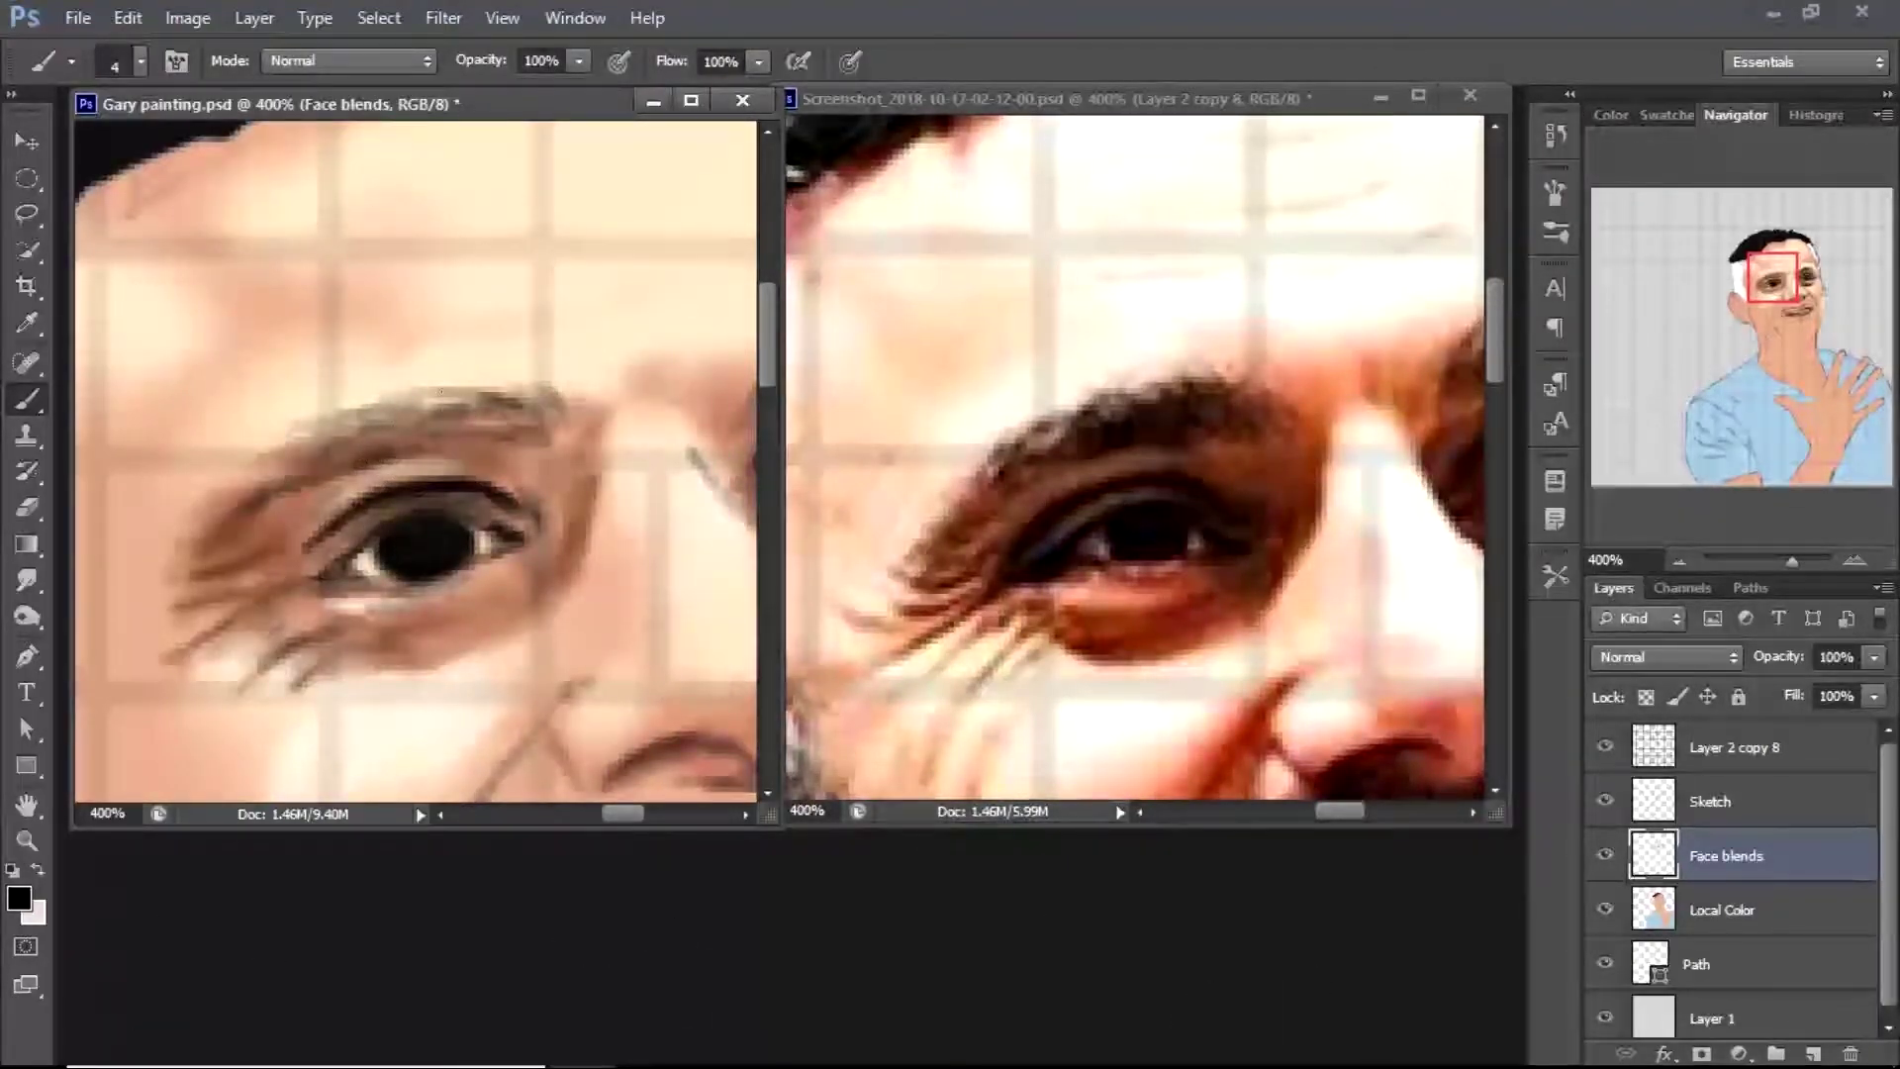
Hide the Sketch layer, then darken and soften the near eyebrow on Face blends
key("r")
mouse_move(497, 379)
left_mouse_down()
mouse_move(515, 416)
mouse_move(529, 373)
mouse_move(499, 382)
left_mouse_up()
key("r")
left_click(1605, 800)
key("r")
mouse_move(515, 269)
left_mouse_down()
mouse_move(627, 506)
mouse_move(514, 270)
left_mouse_up()
key("b")
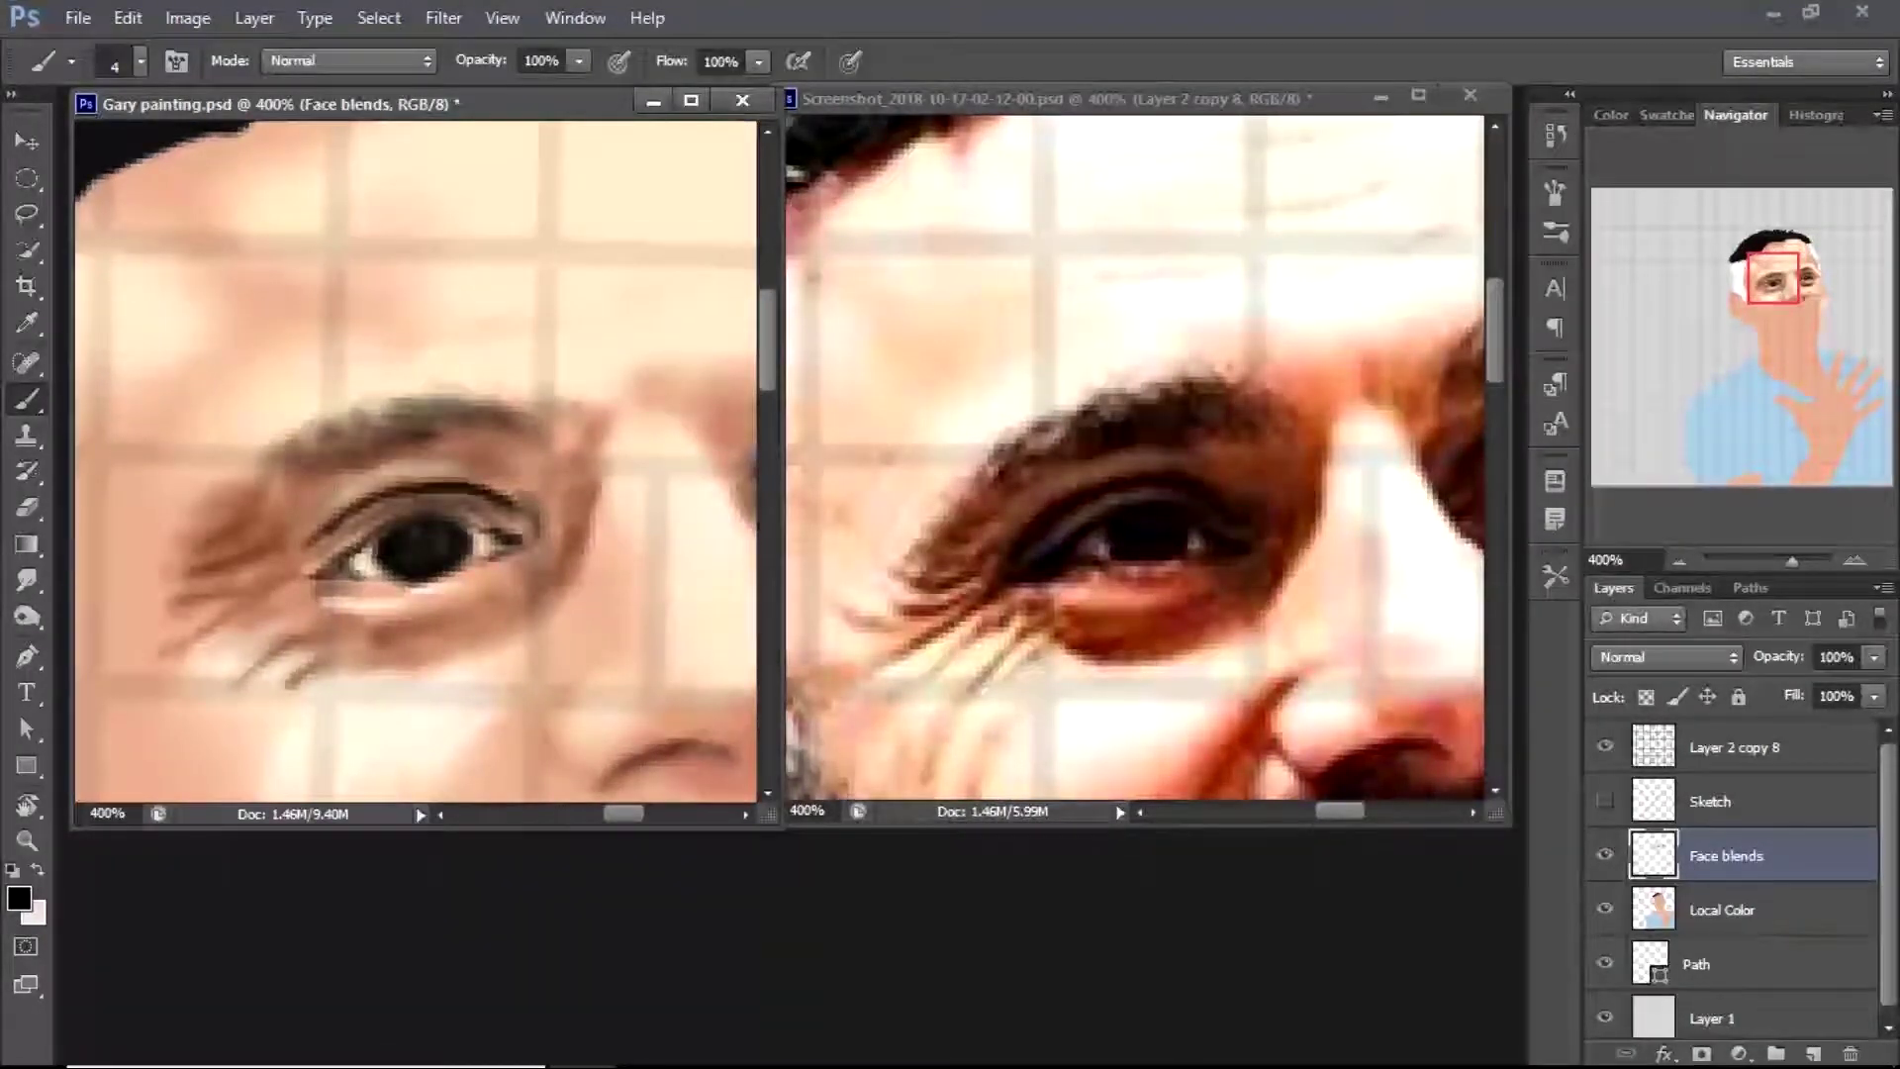
Choose another paint colour and brush blending mode, and paint strokes between the near eye's crow's-feet
left_click(18, 897)
left_click(980, 199)
left_click(71, 61)
left_click(347, 61)
left_click(302, 424)
key("bracketleft")
mouse_move(307, 643)
left_mouse_down()
mouse_move(272, 678)
mouse_move(196, 673)
left_mouse_up()
left_click_drag(223, 635, 180, 669)
Return the brush to Normal mode, sample the outer eye shading, and draw fine dark crow's-feet lines
left_click(347, 60)
left_click(341, 121)
key("i")
left_click(235, 550)
key("b")
key("bracketleft")
key("bracketleft")
mouse_move(297, 586)
left_mouse_down()
mouse_move(159, 660)
mouse_move(222, 651)
left_mouse_up()
Mix a dark reddish brown and deepen the shadows beneath the near eye and beside the nose with a 6 px brush
left_click(19, 897)
left_click_drag(666, 553, 666, 543)
left_click(488, 331)
left_click(956, 199)
key("bracketright")
key("i")
left_click(18, 898)
left_click(950, 199)
key("b")
key("bracketright")
key("bracketright")
key("bracketright")
key("bracketright")
mouse_move(341, 624)
left_mouse_down()
mouse_move(457, 653)
mouse_move(535, 593)
mouse_move(496, 643)
left_mouse_up()
mouse_move(584, 426)
left_mouse_down()
mouse_move(524, 490)
mouse_move(559, 490)
left_mouse_up()
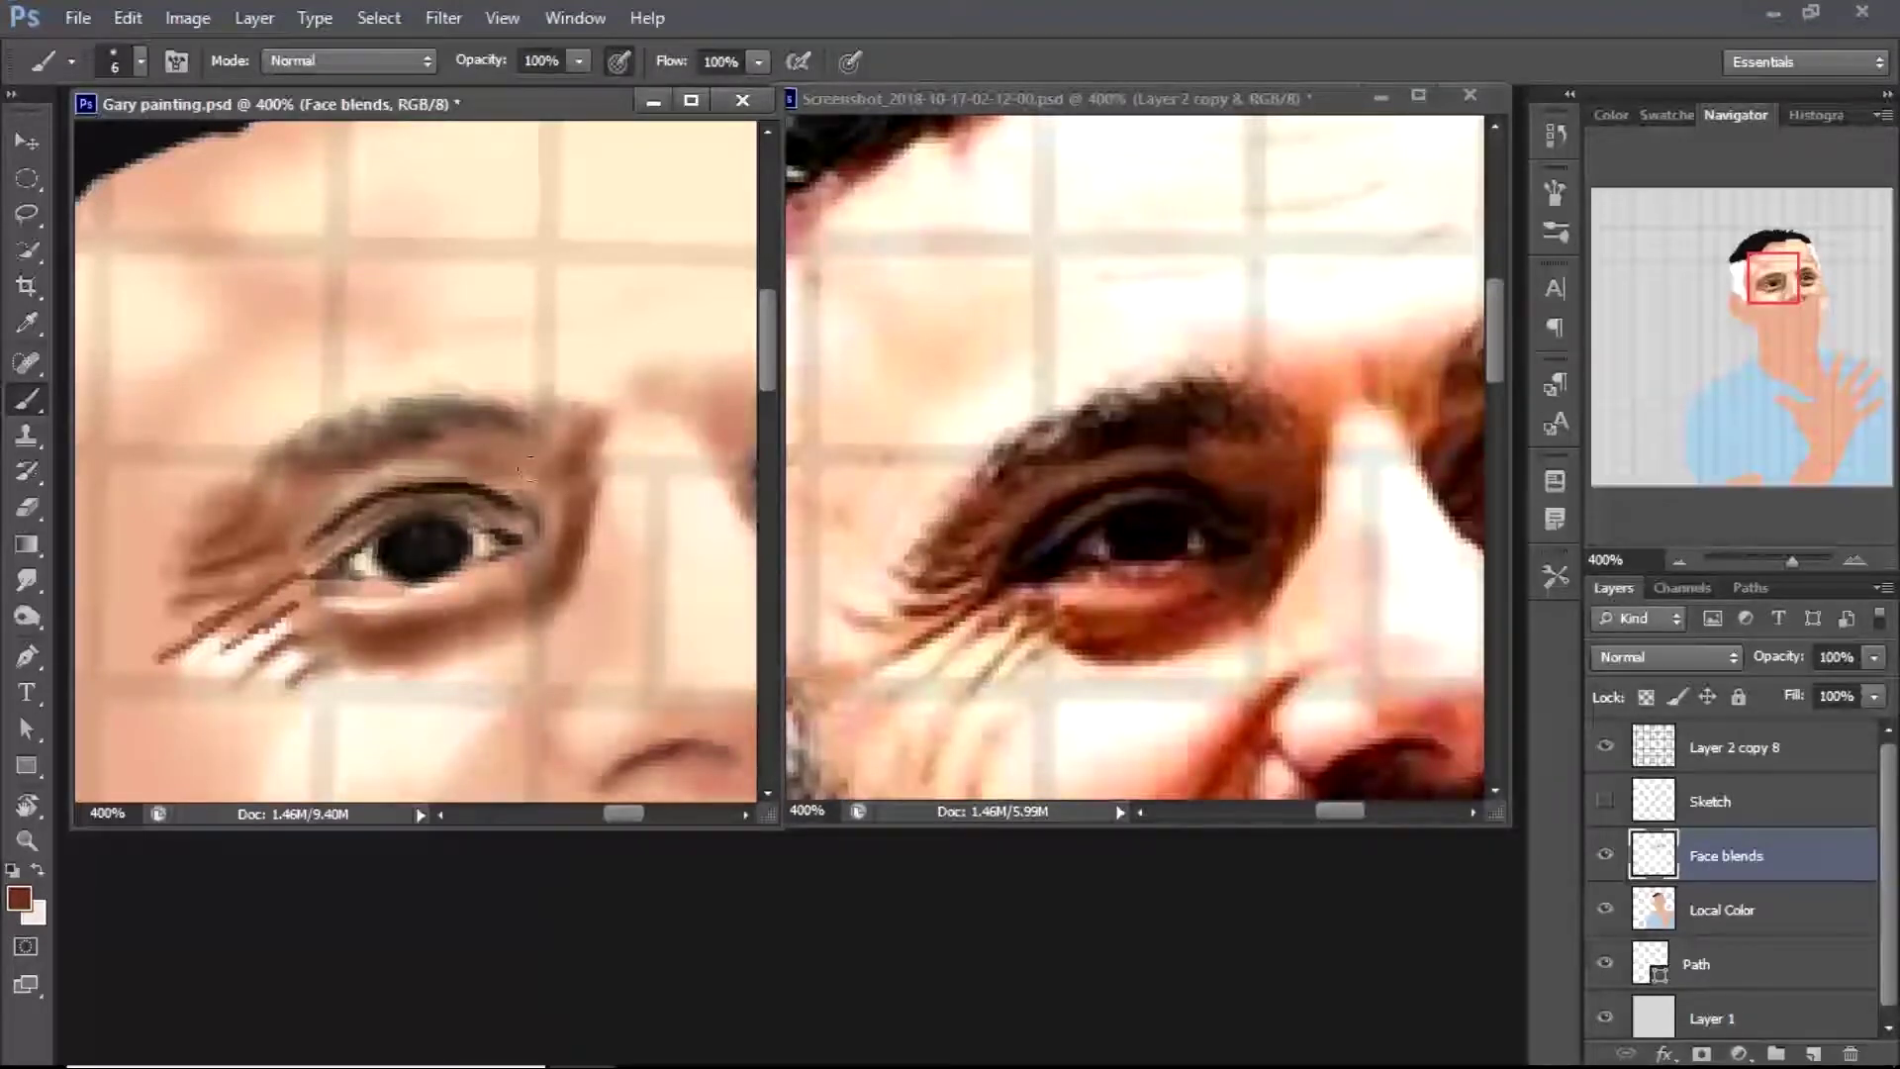
Set the paint colour to near-black and darken the near eye's inner corner with the 6 px brush
left_click(19, 897)
left_click(585, 557)
key("Return")
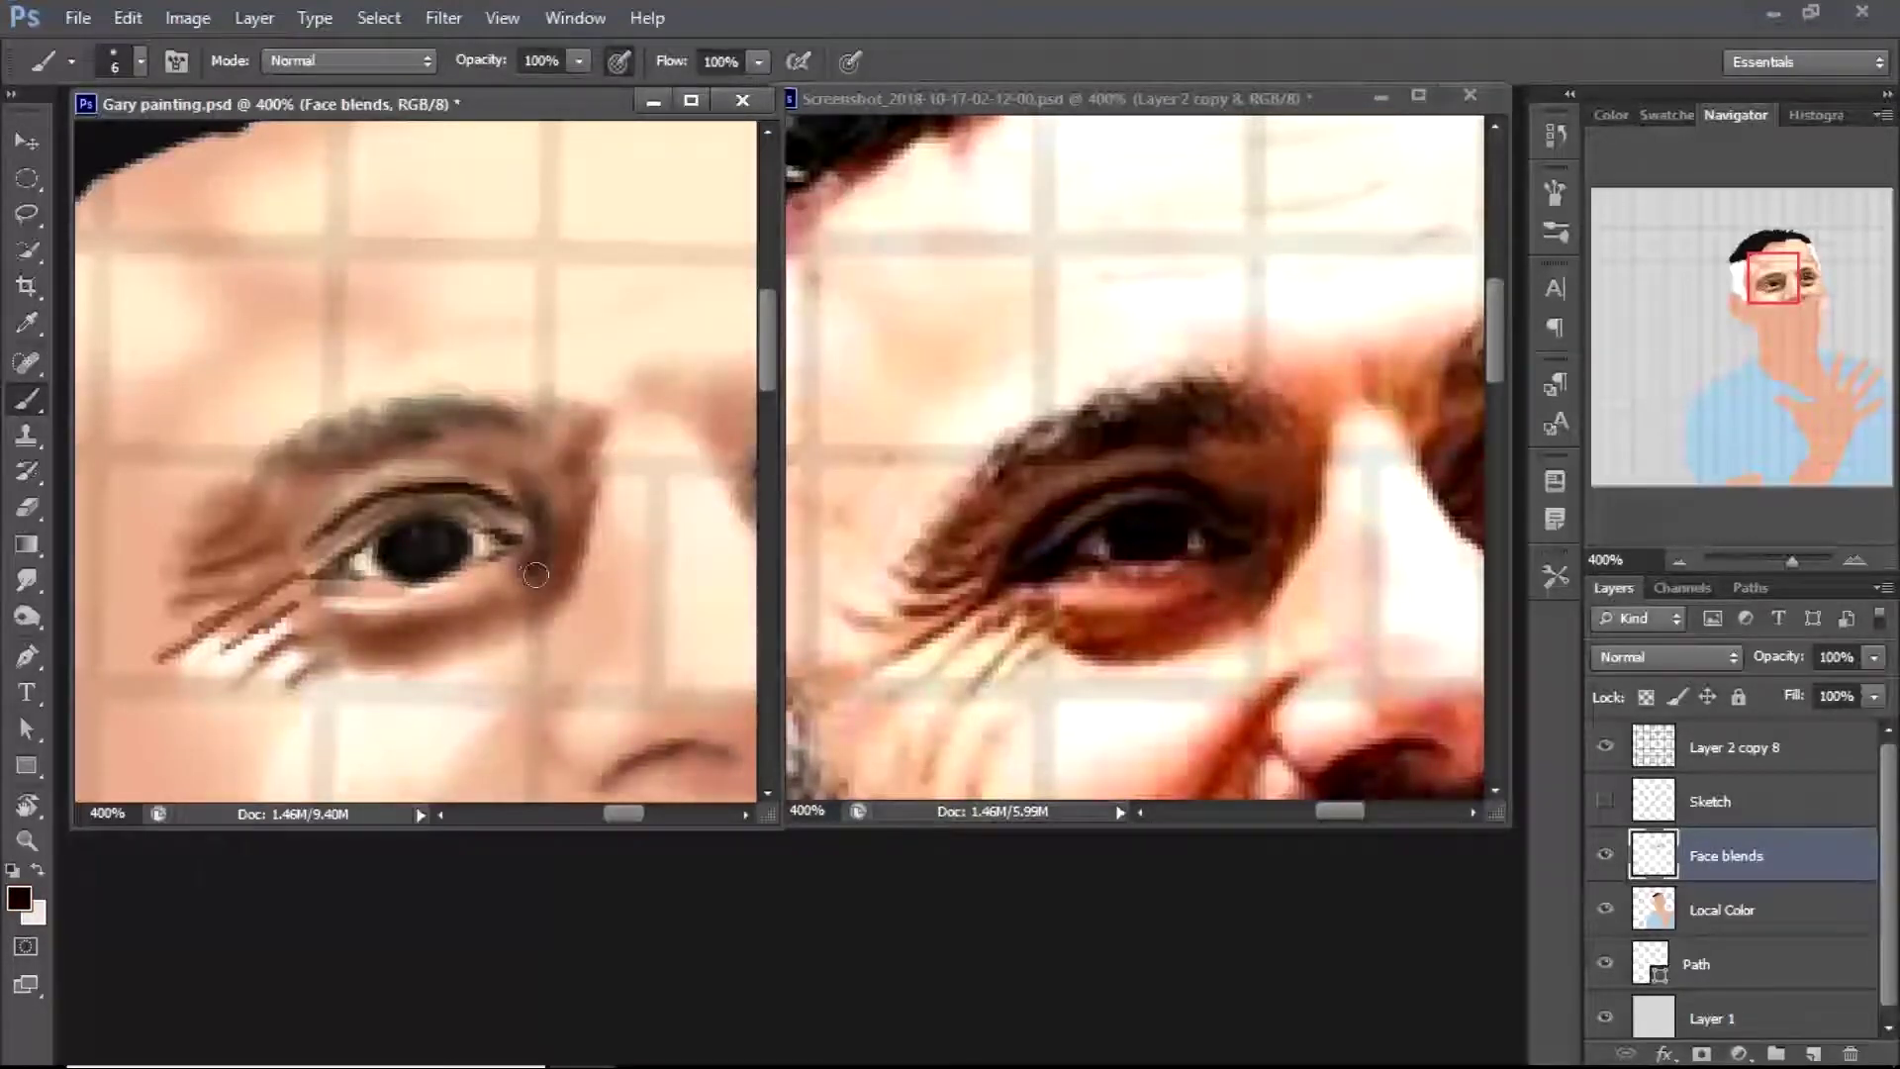
Sample skin tones around the near eye and blend its inner corner and under-eye shadow with 6 px and 3 px smudging
key("i")
left_click(519, 566)
left_click(518, 566)
key("b")
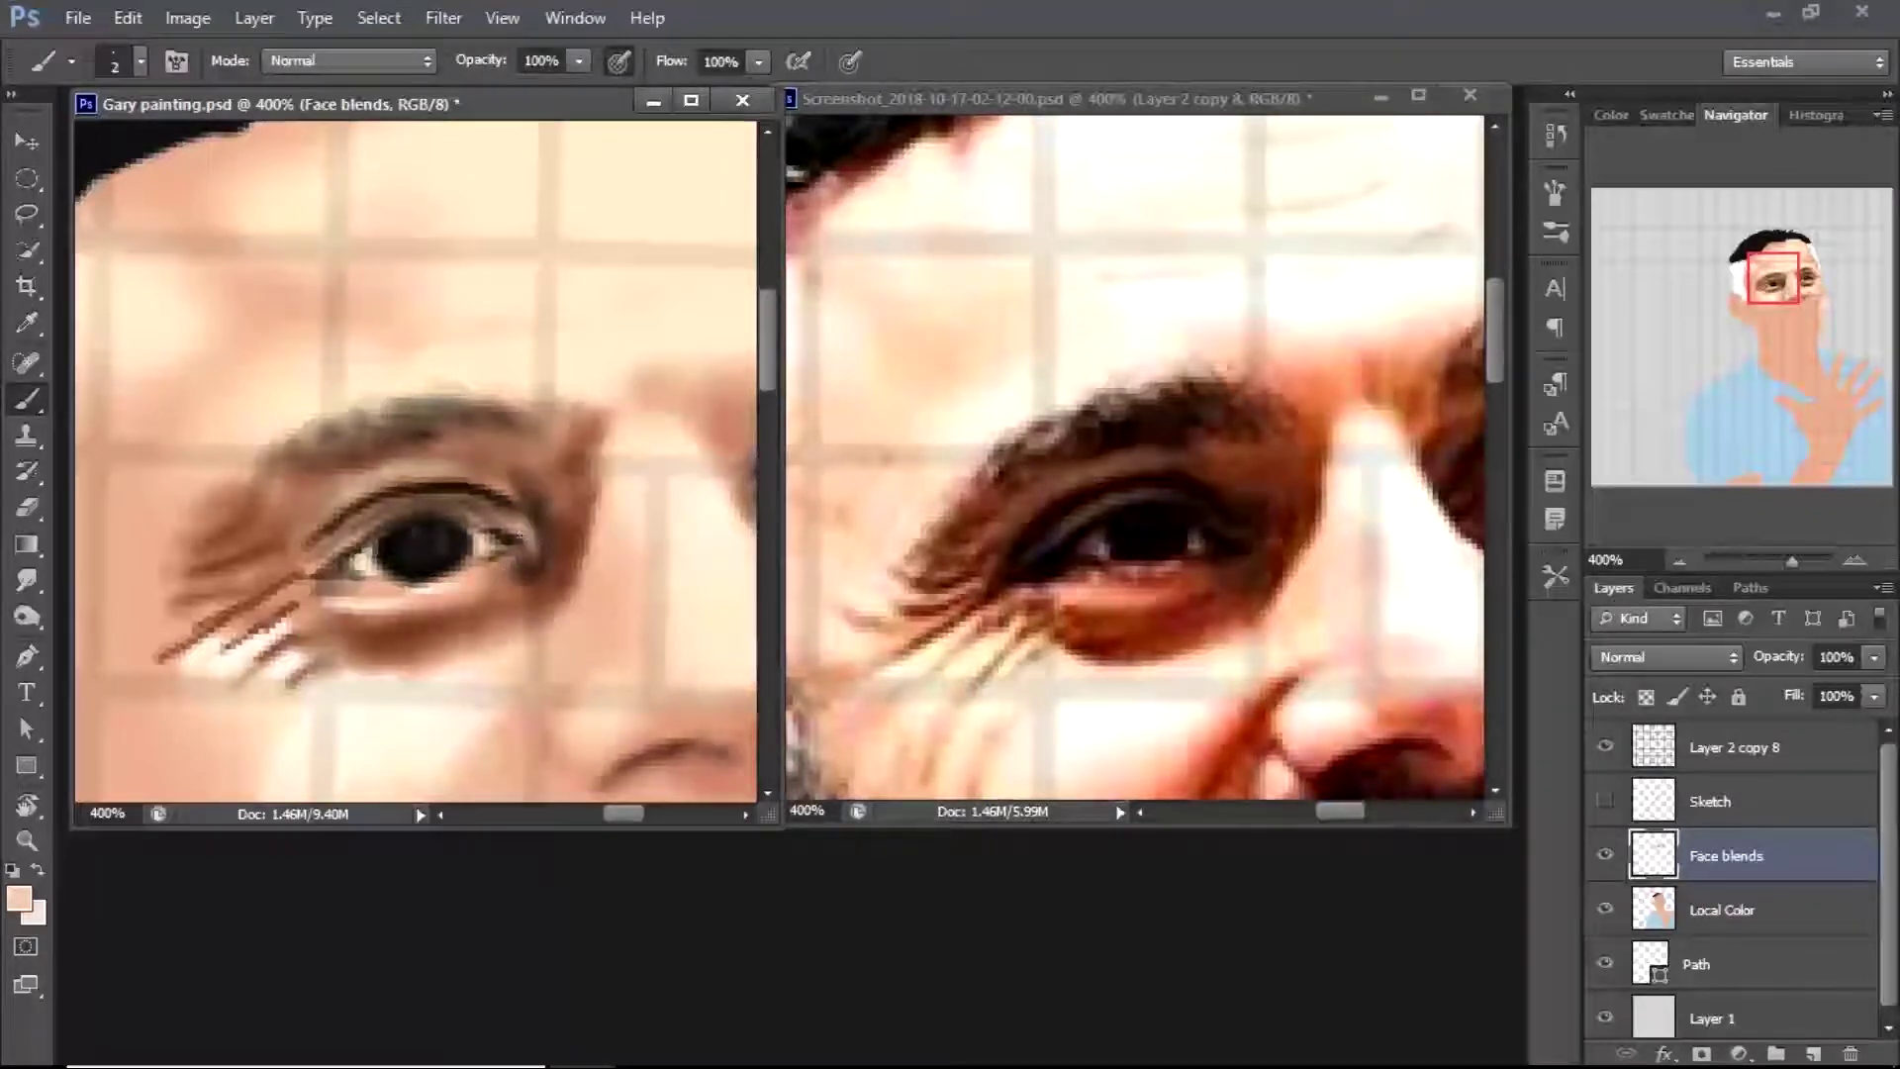
key("r")
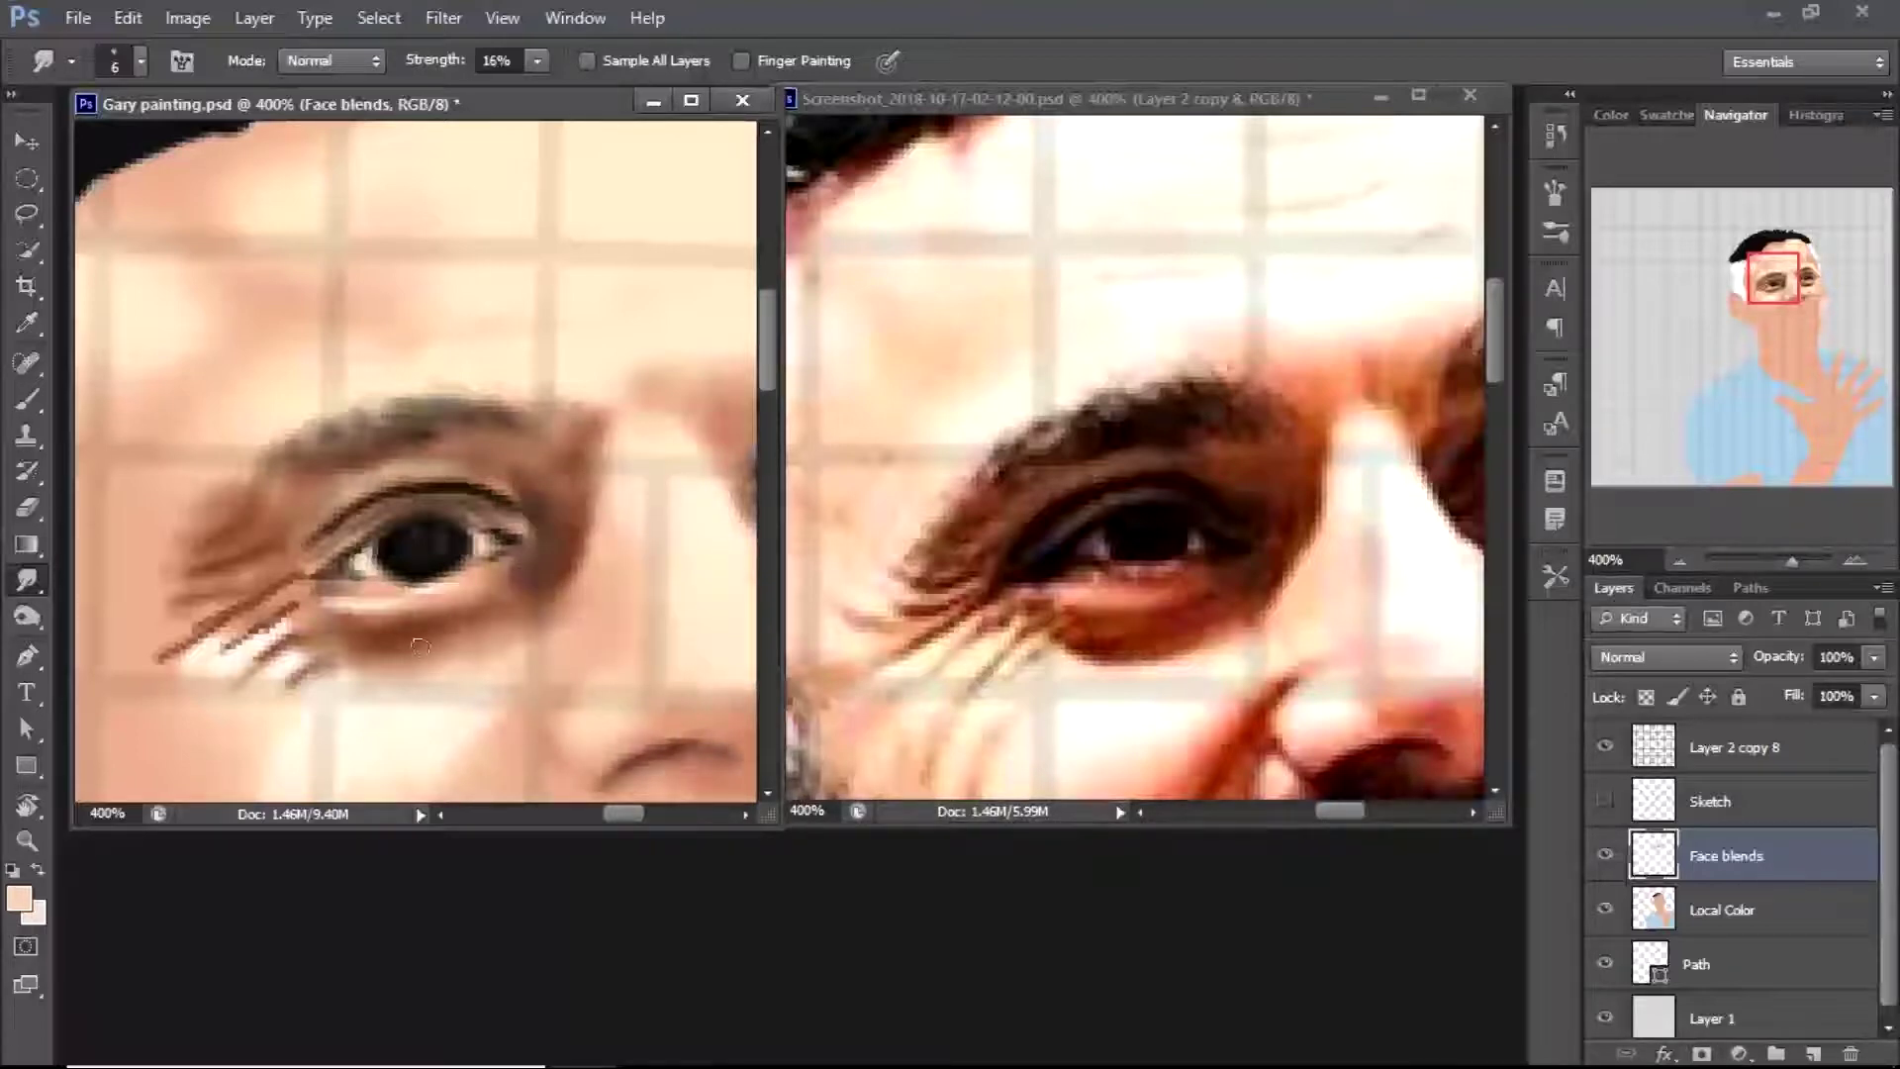
key("b")
left_click(456, 599, "alt")
key("r")
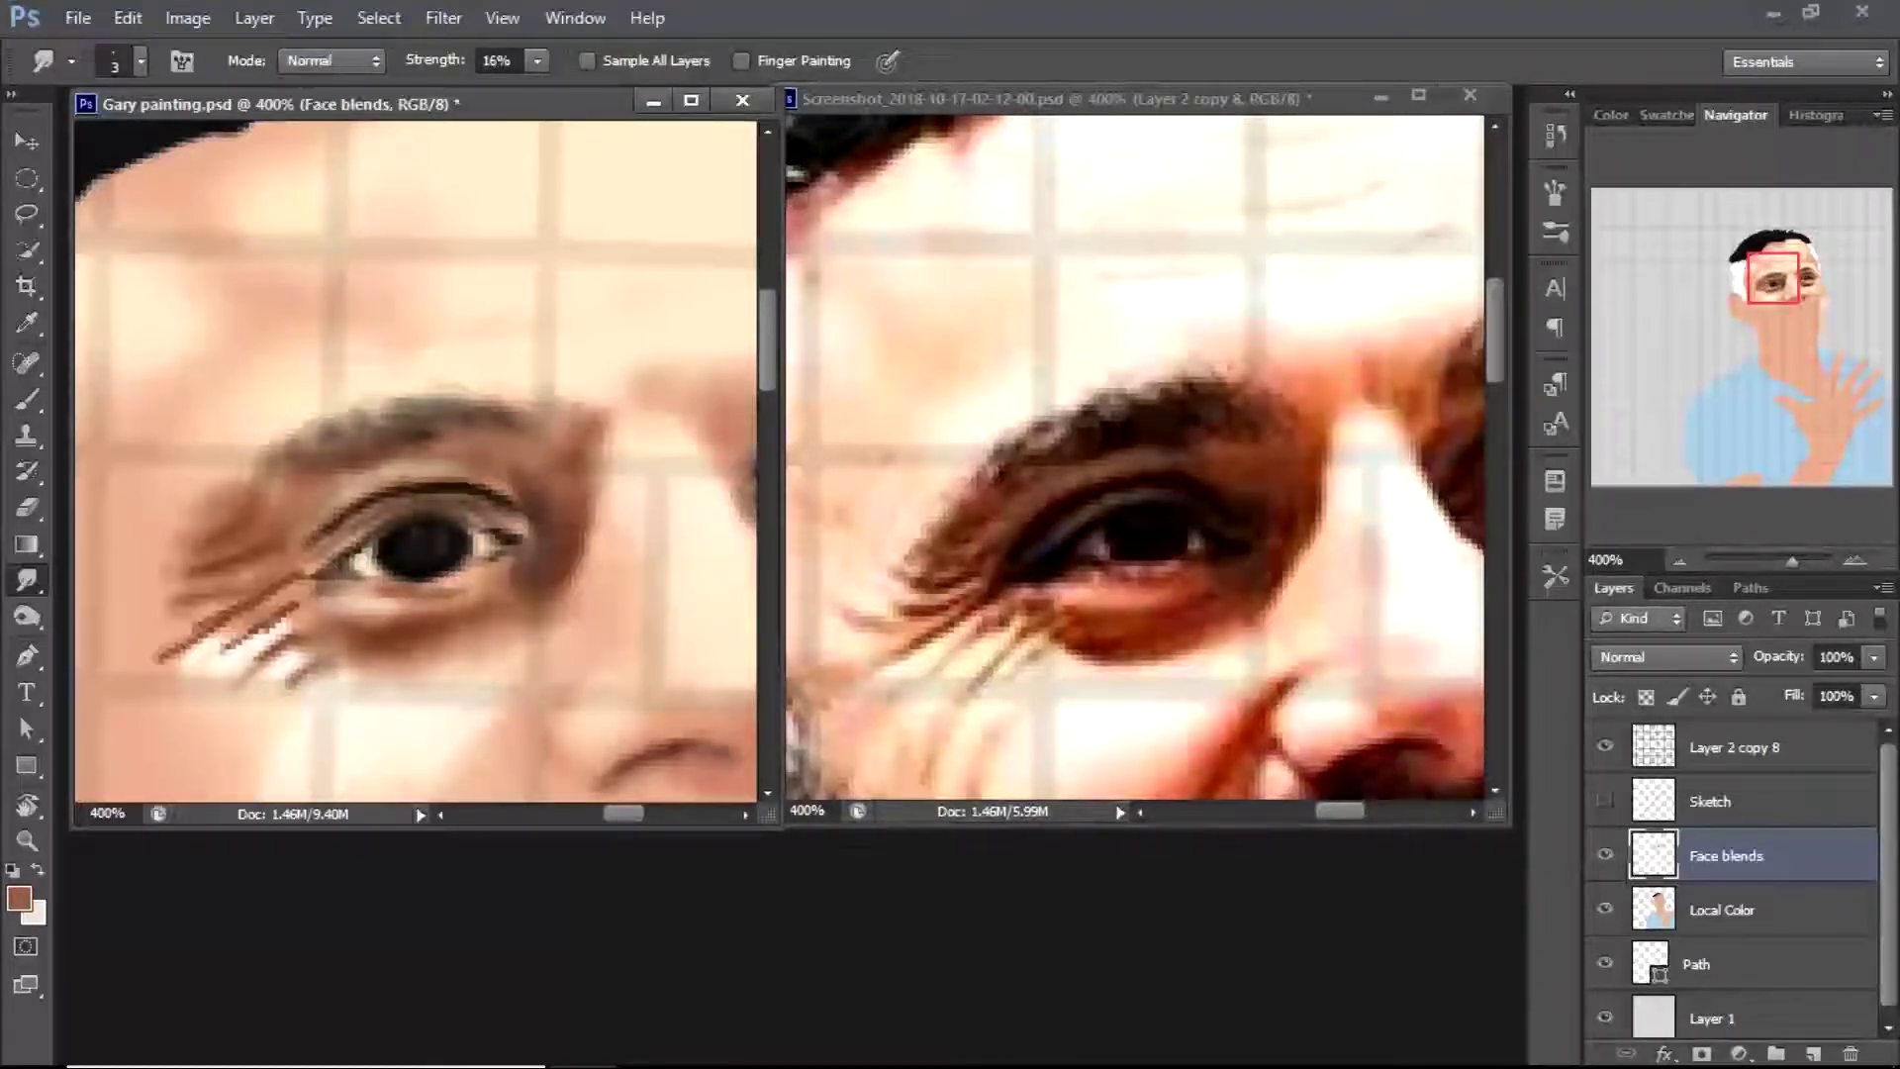
Set the paint colour to near-black and line the near eye's lower outer corner with the 2 px brush
key("b")
left_click(19, 897)
left_click(946, 199)
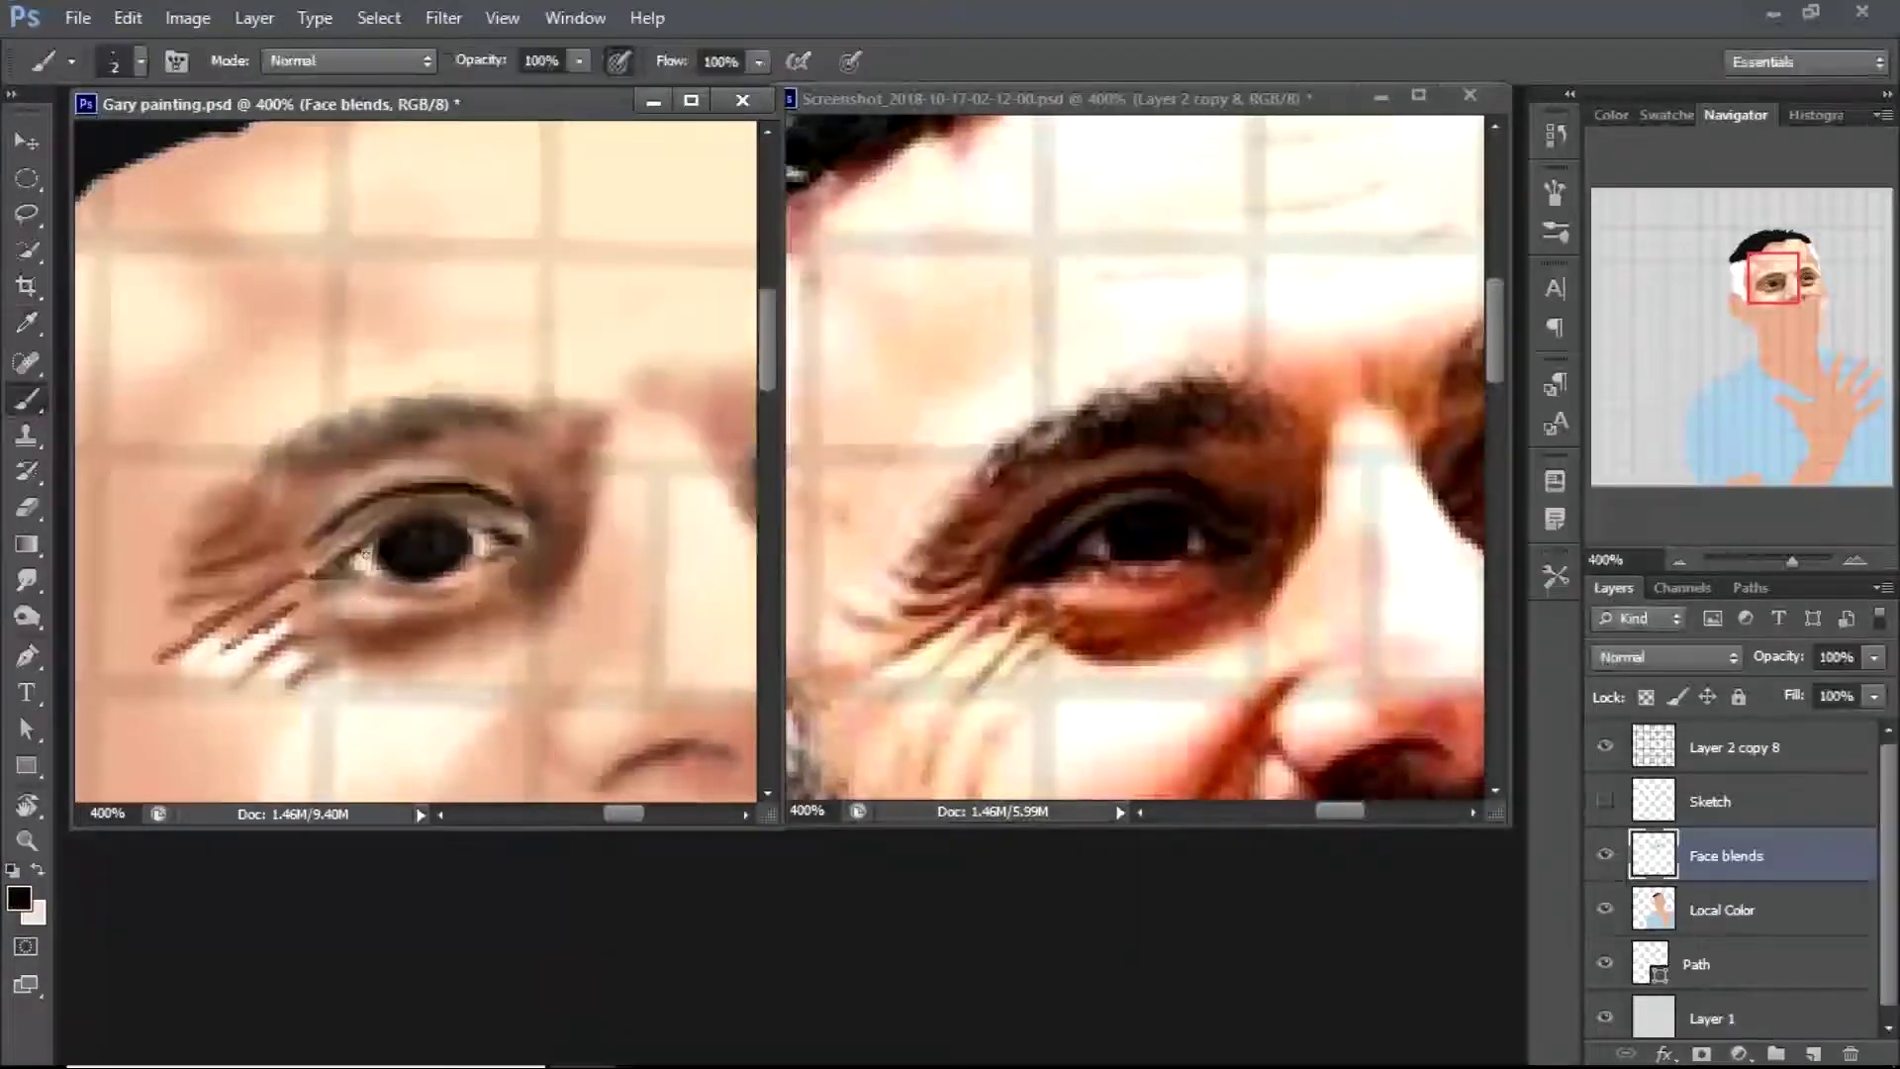
left_click_drag(380, 566, 319, 592)
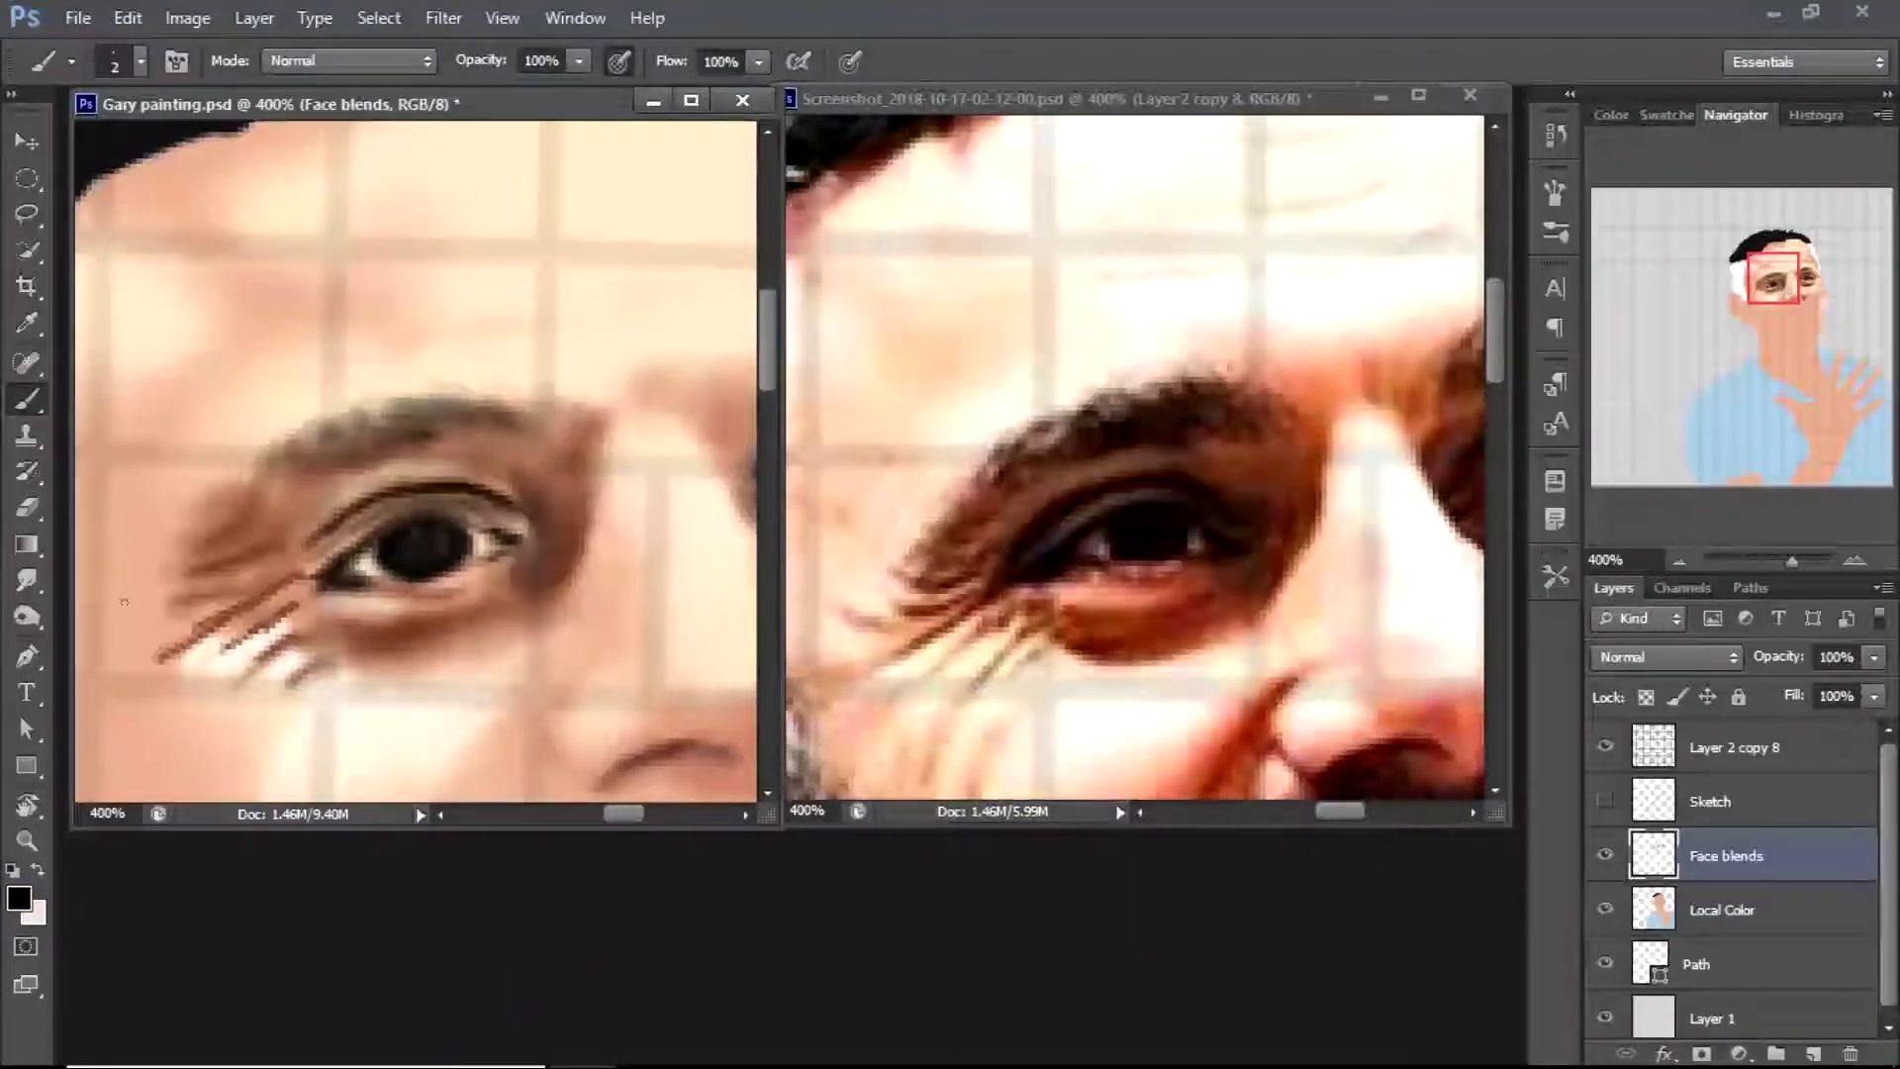
Sample light peach, soften the lower lid's outer end with it, and smudge the stroke at 3 px
left_click(336, 594, "alt")
left_click_drag(292, 579, 351, 608)
key("r")
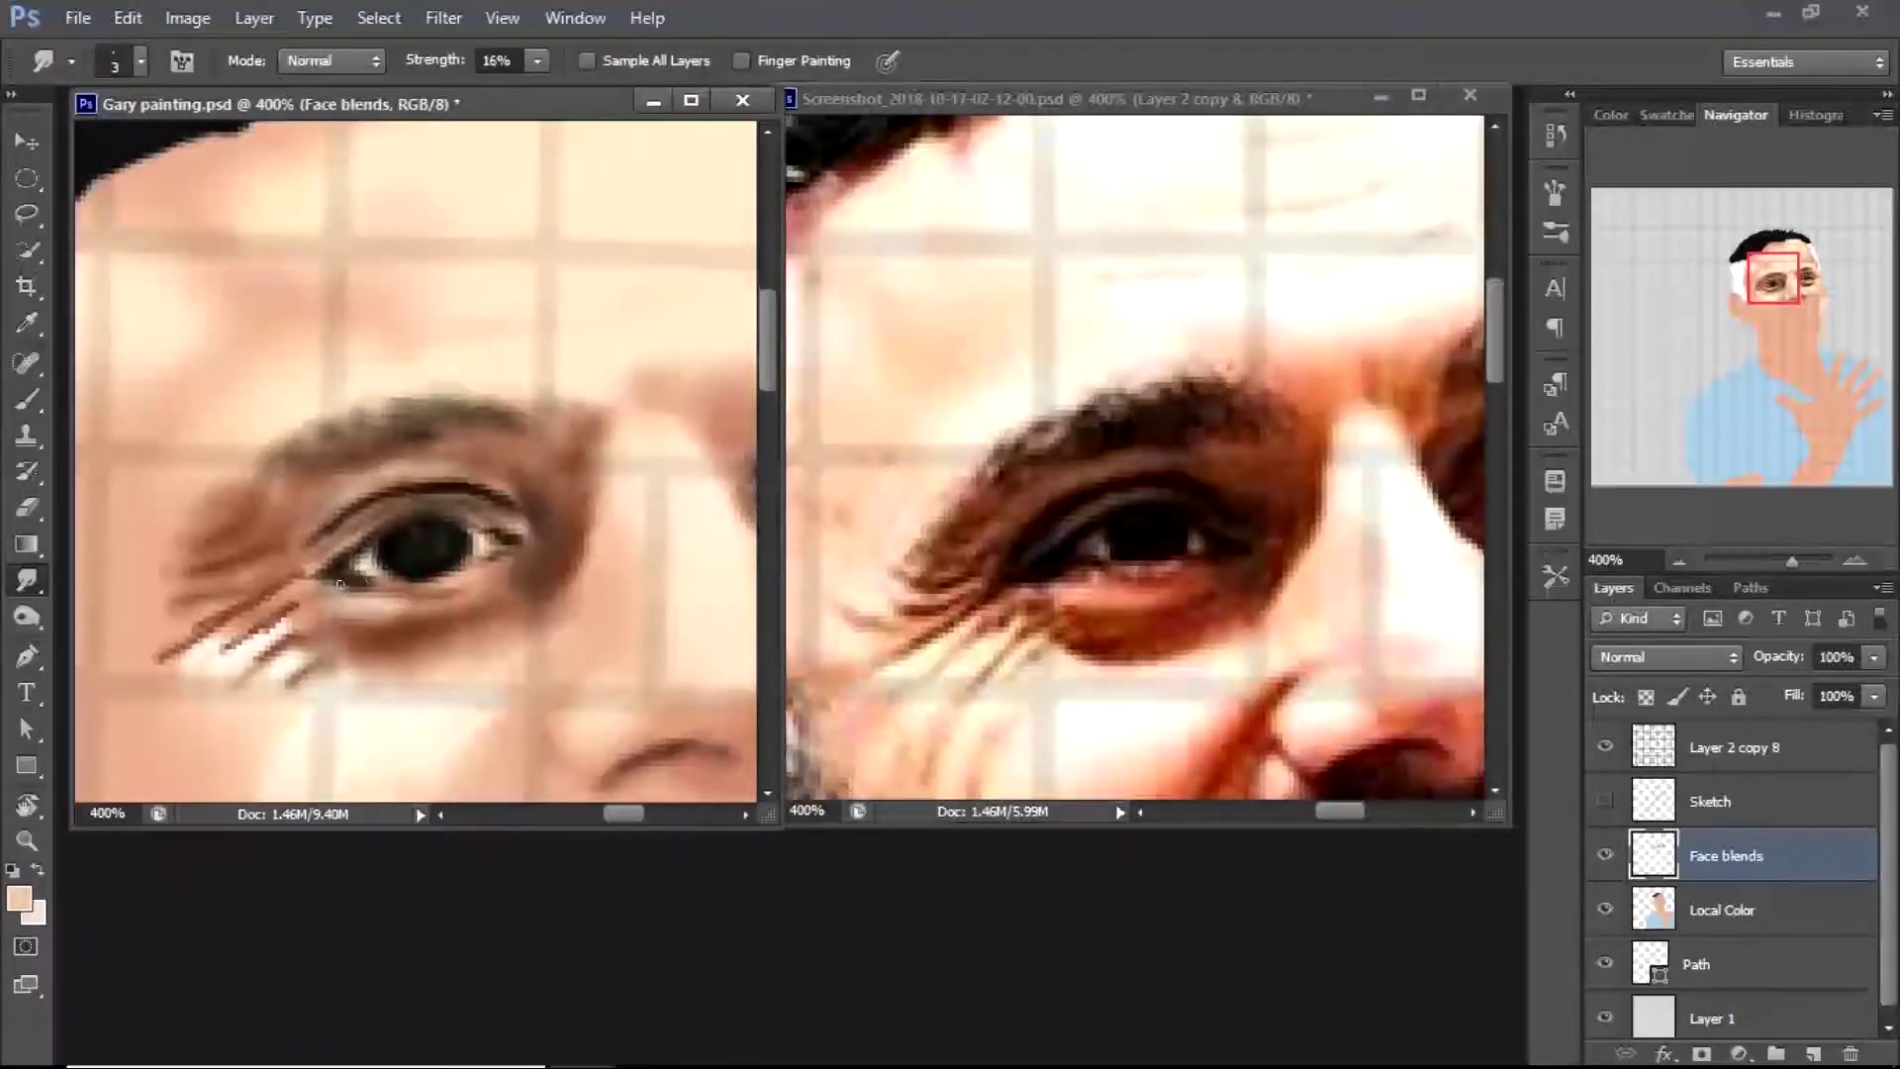
Sample dark brown from the near eye's upper lid, shade the lid's outer end at 2 px, and smudge it at 3 px
key("b")
left_click(354, 512, "alt")
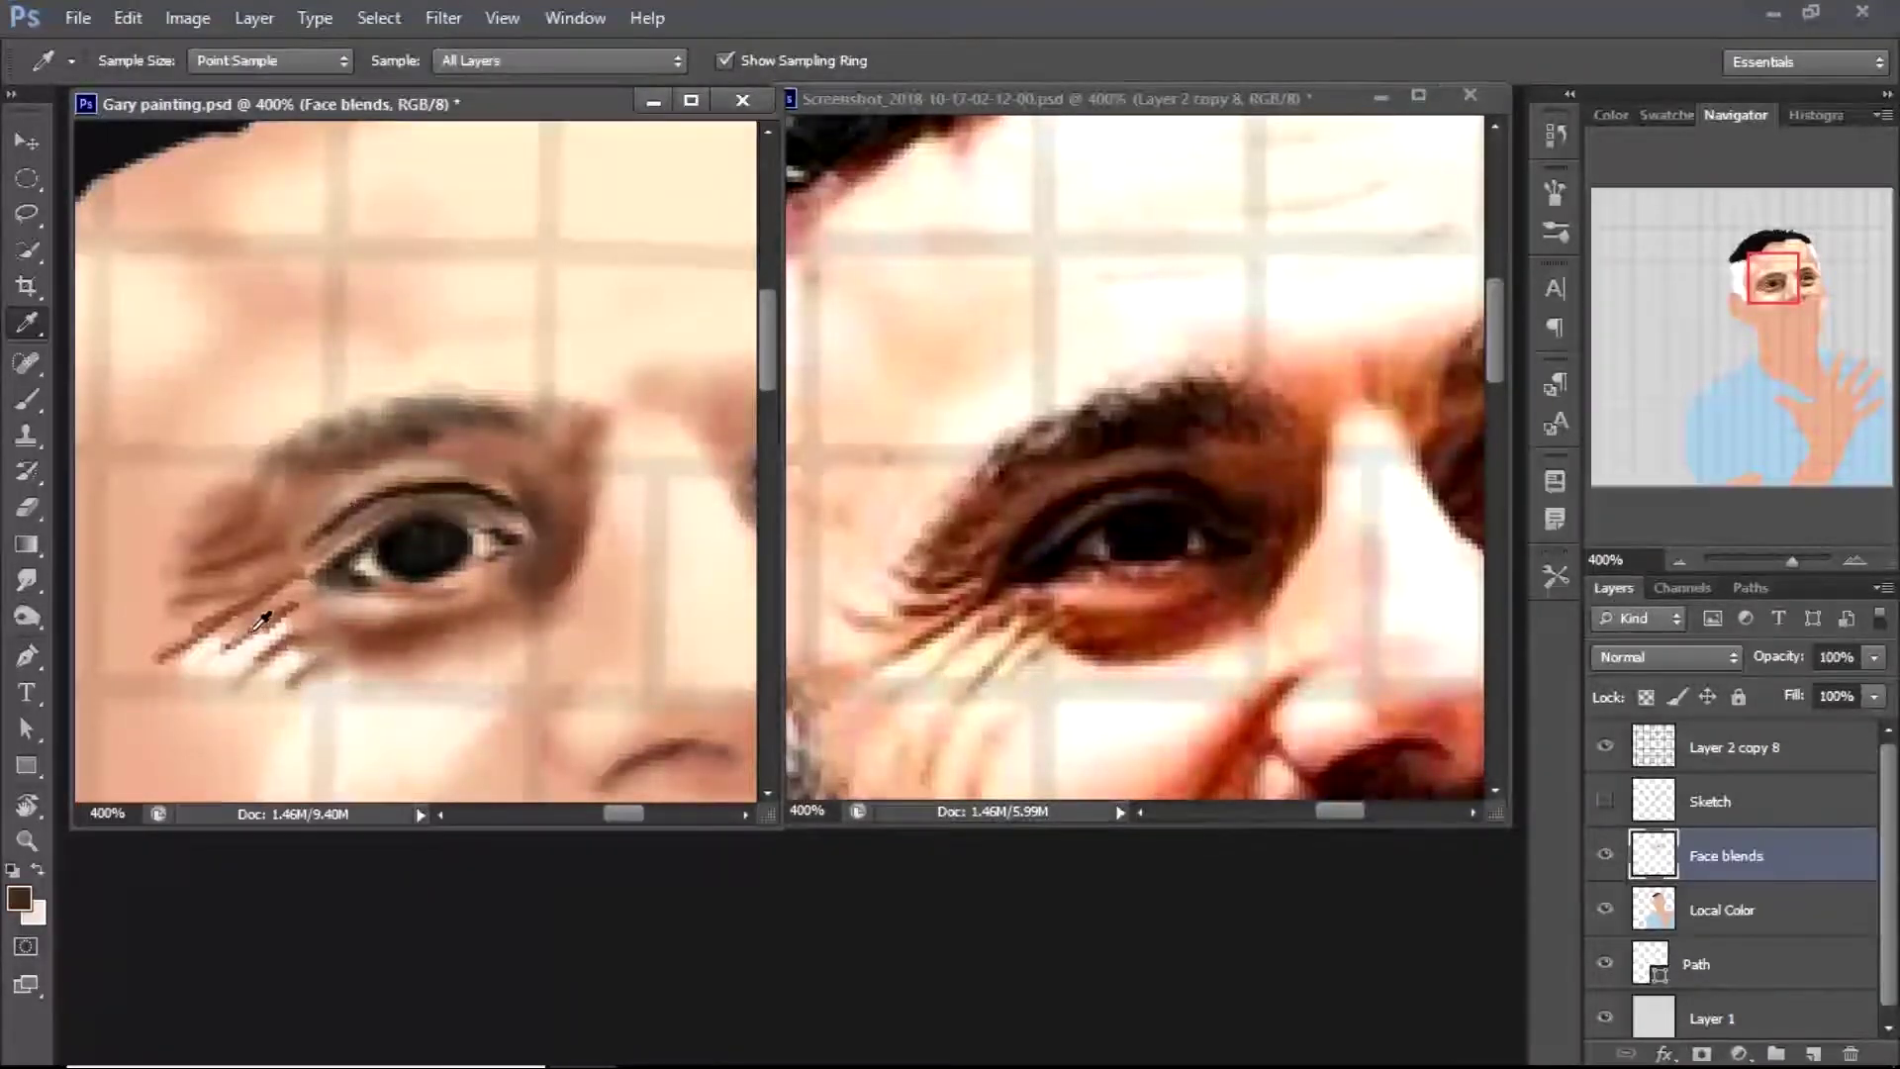
mouse_move(342, 515)
left_mouse_down()
mouse_move(305, 569)
mouse_move(328, 542)
left_mouse_up()
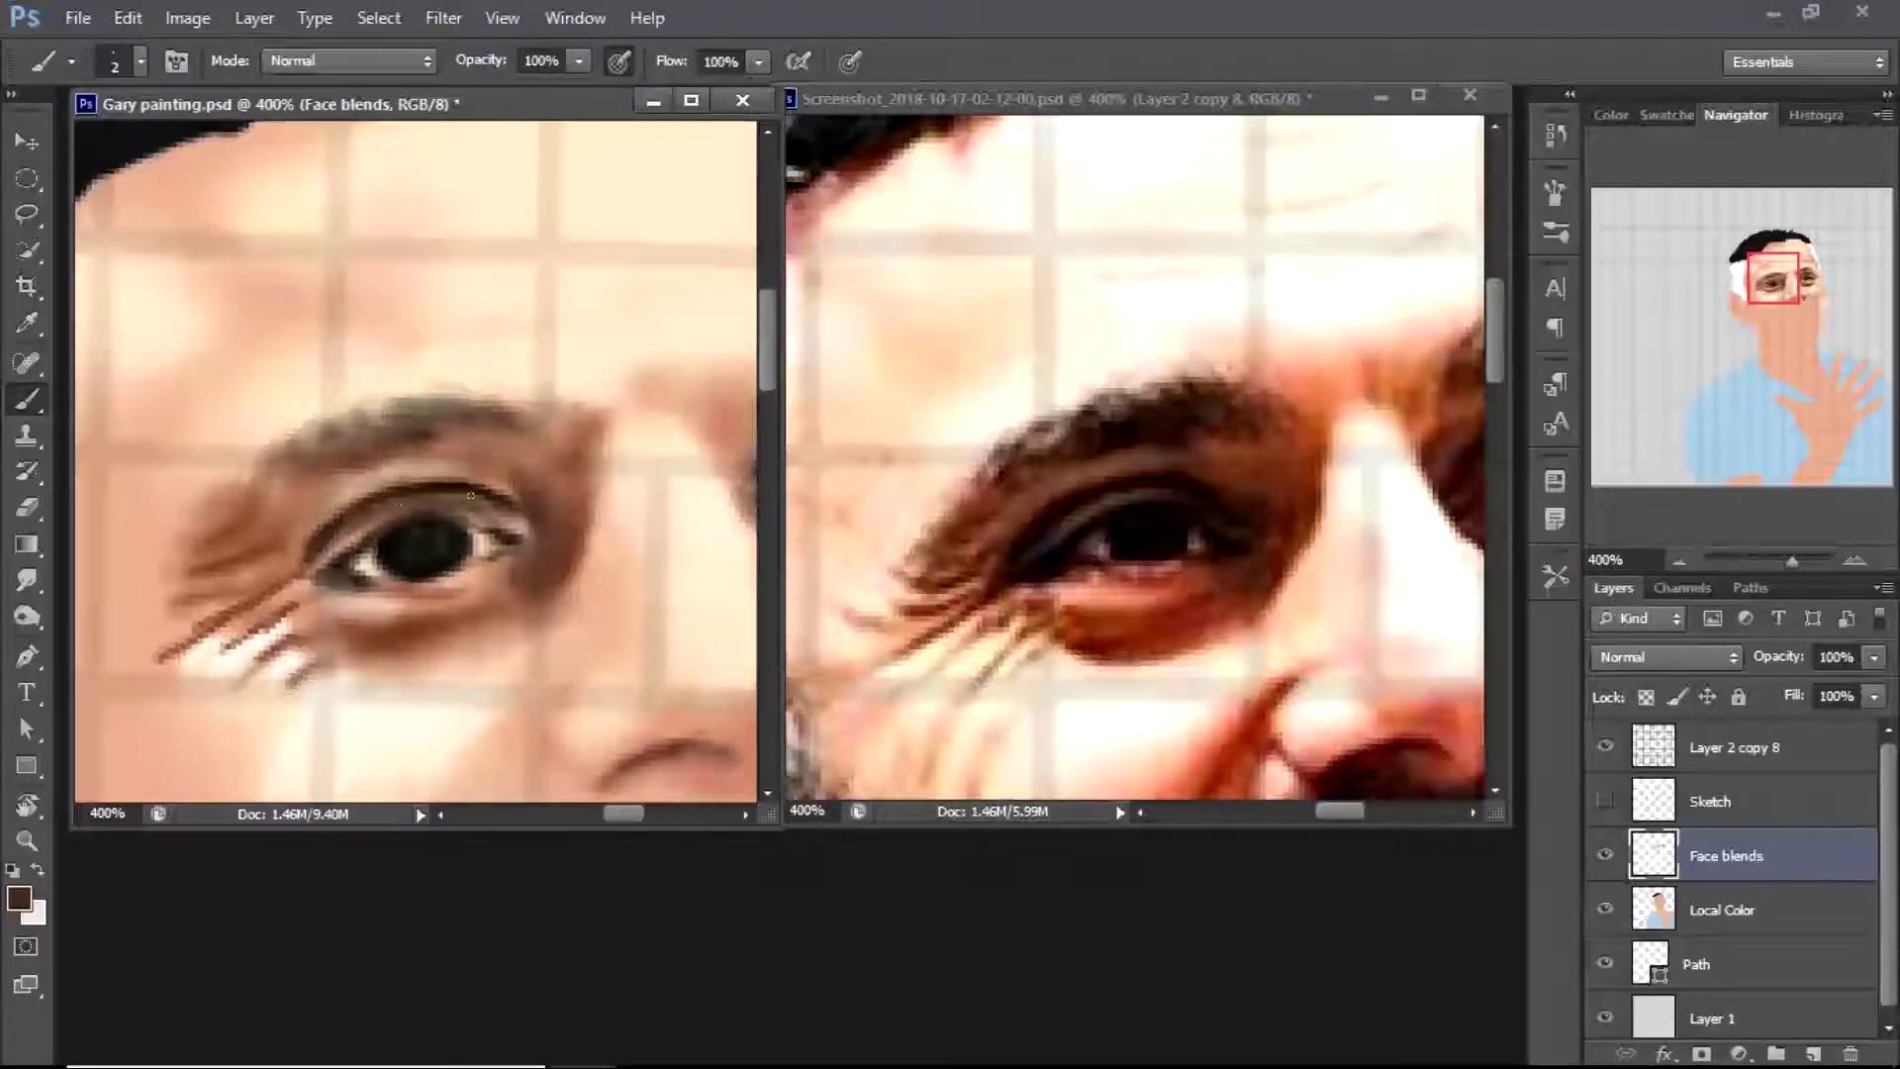
key("r")
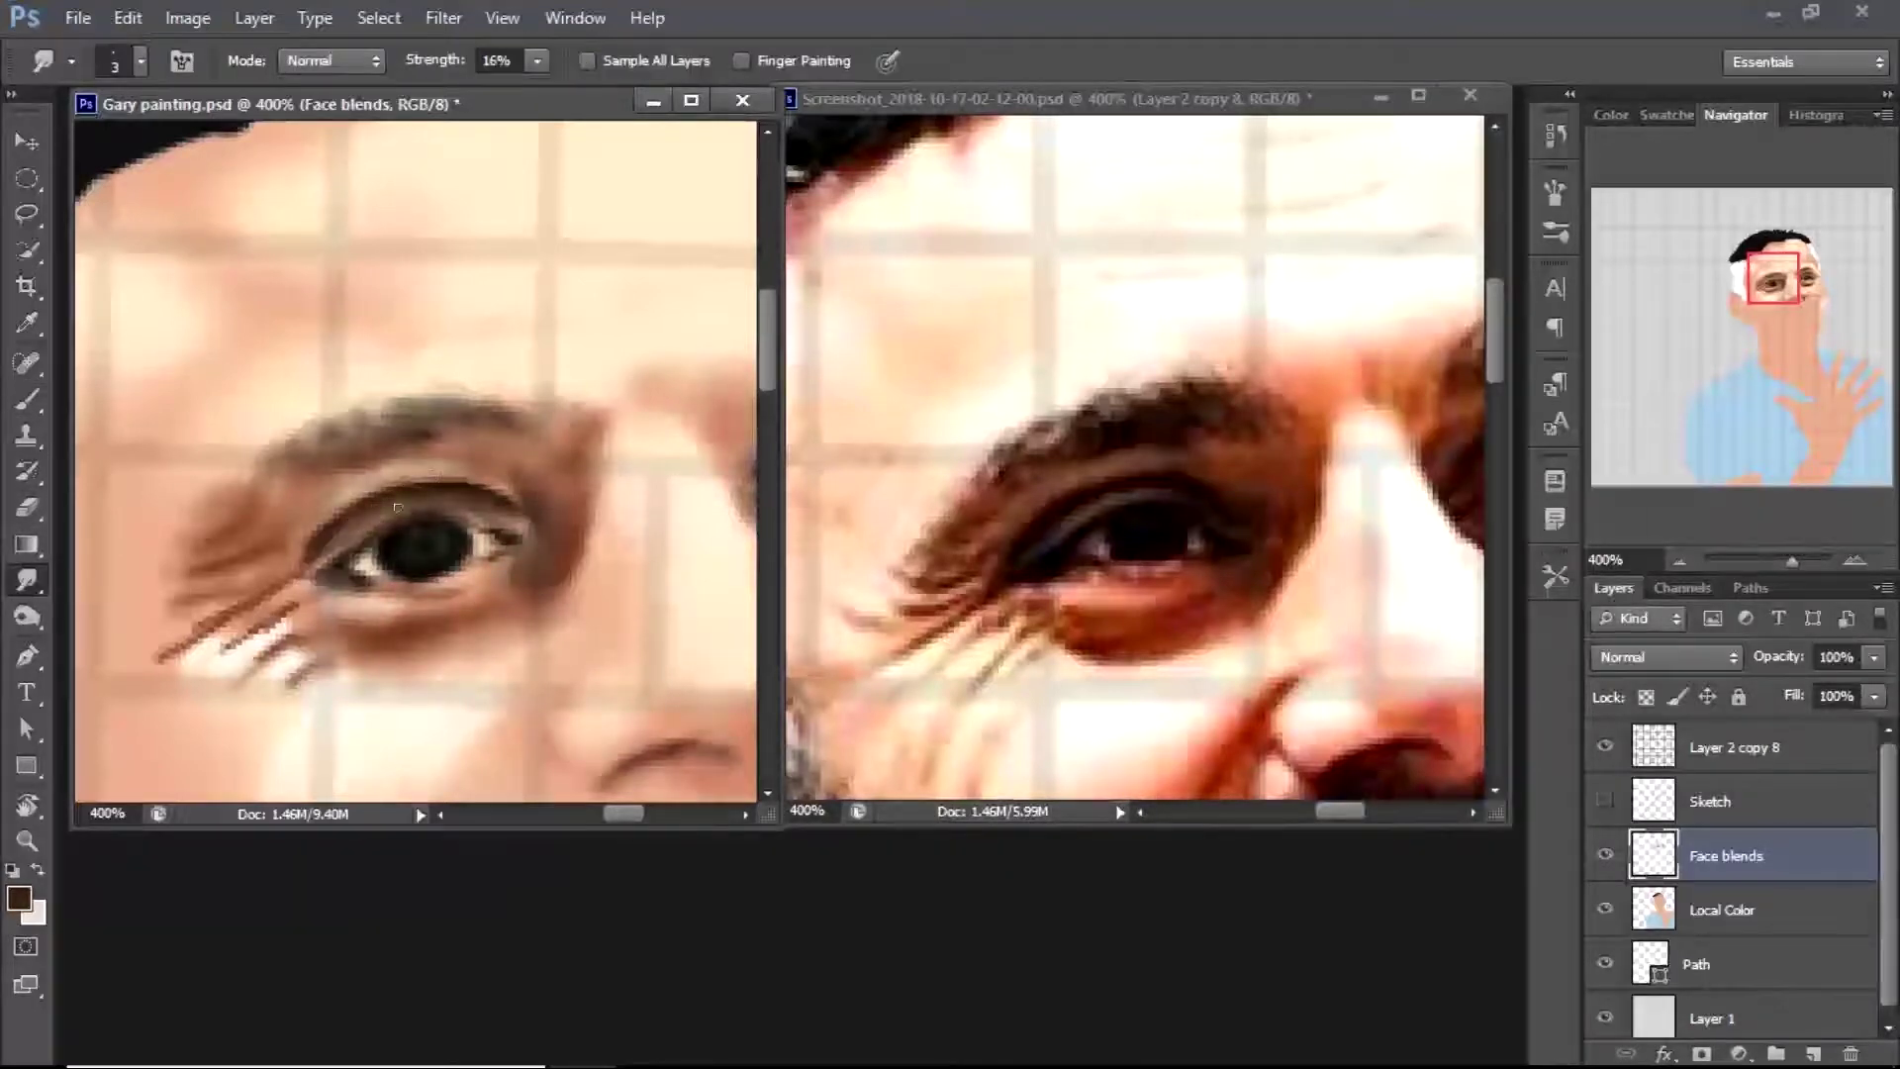
Smudge the shading around the near eye and nose at up to 10 px, and soften the crow's-feet highlights at 4 px
left_click(482, 452, "ctrl+alt")
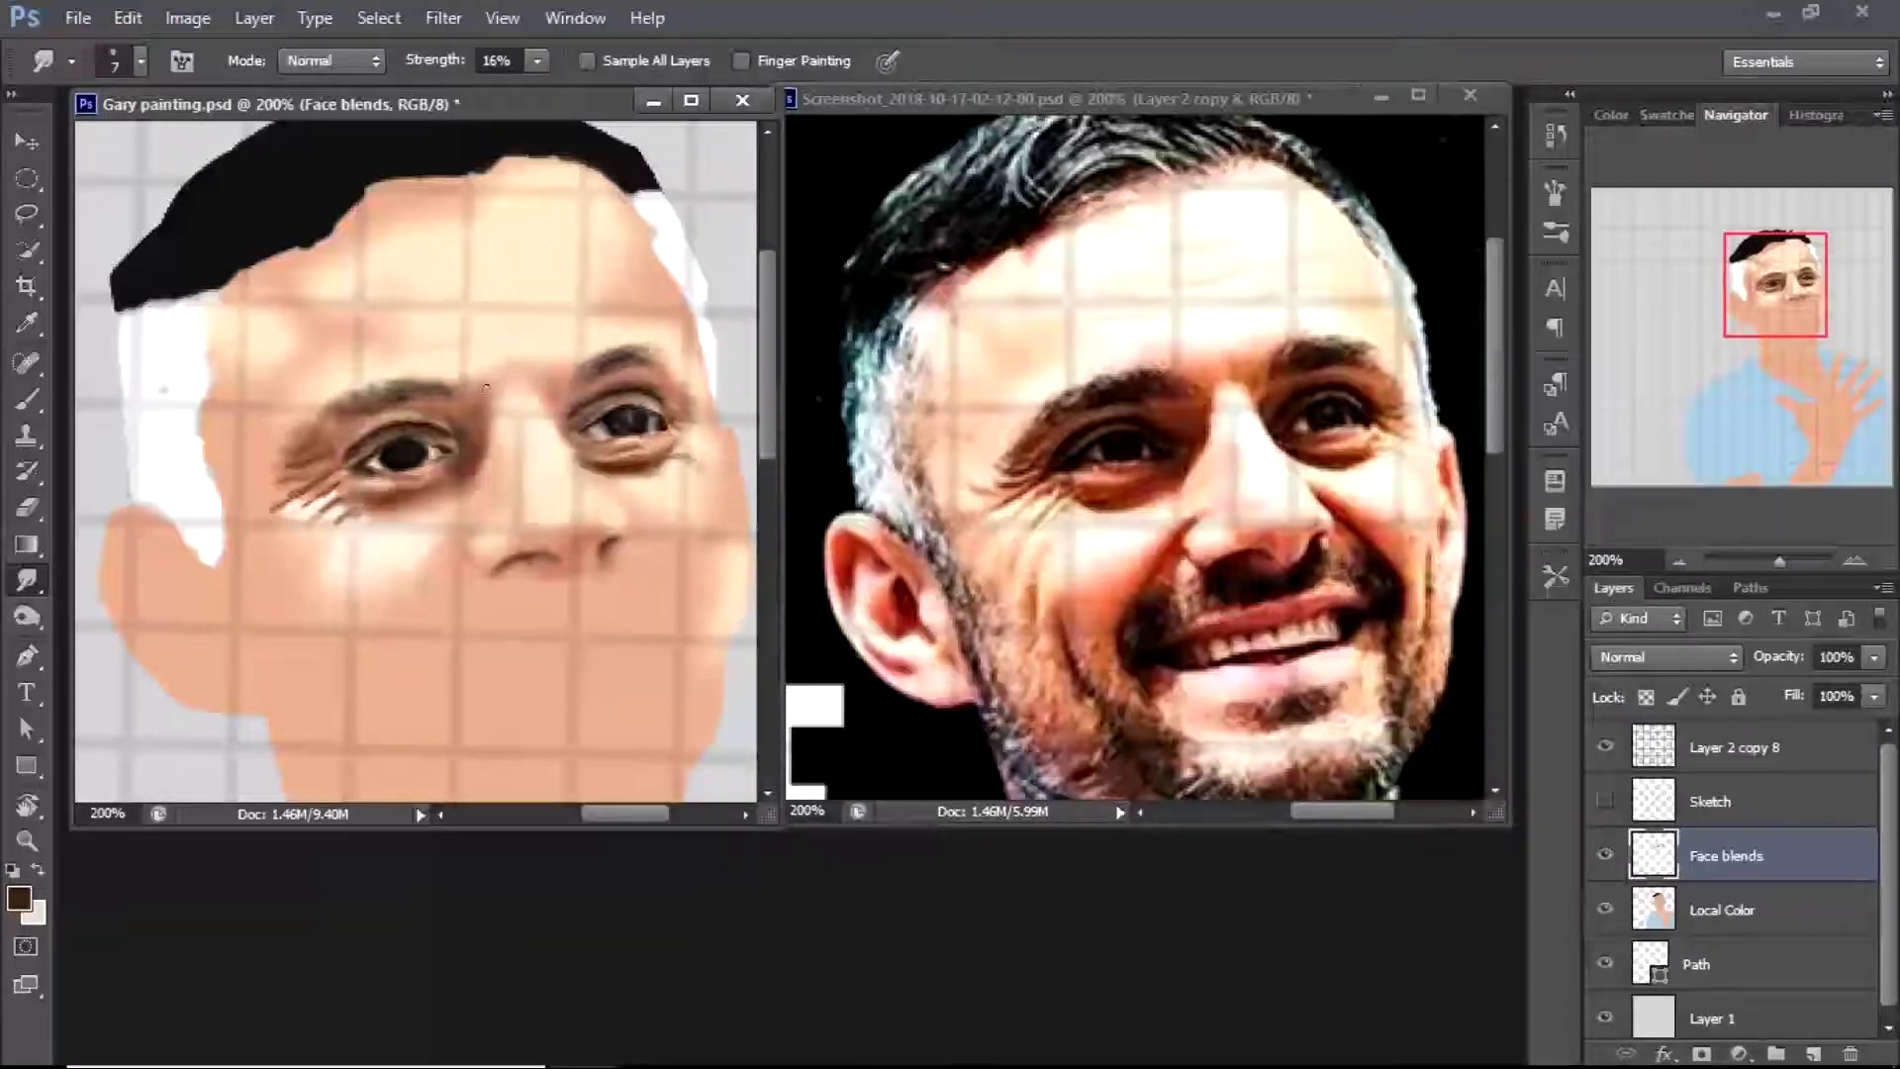
key("bracketright")
key("bracketright")
key("bracketright")
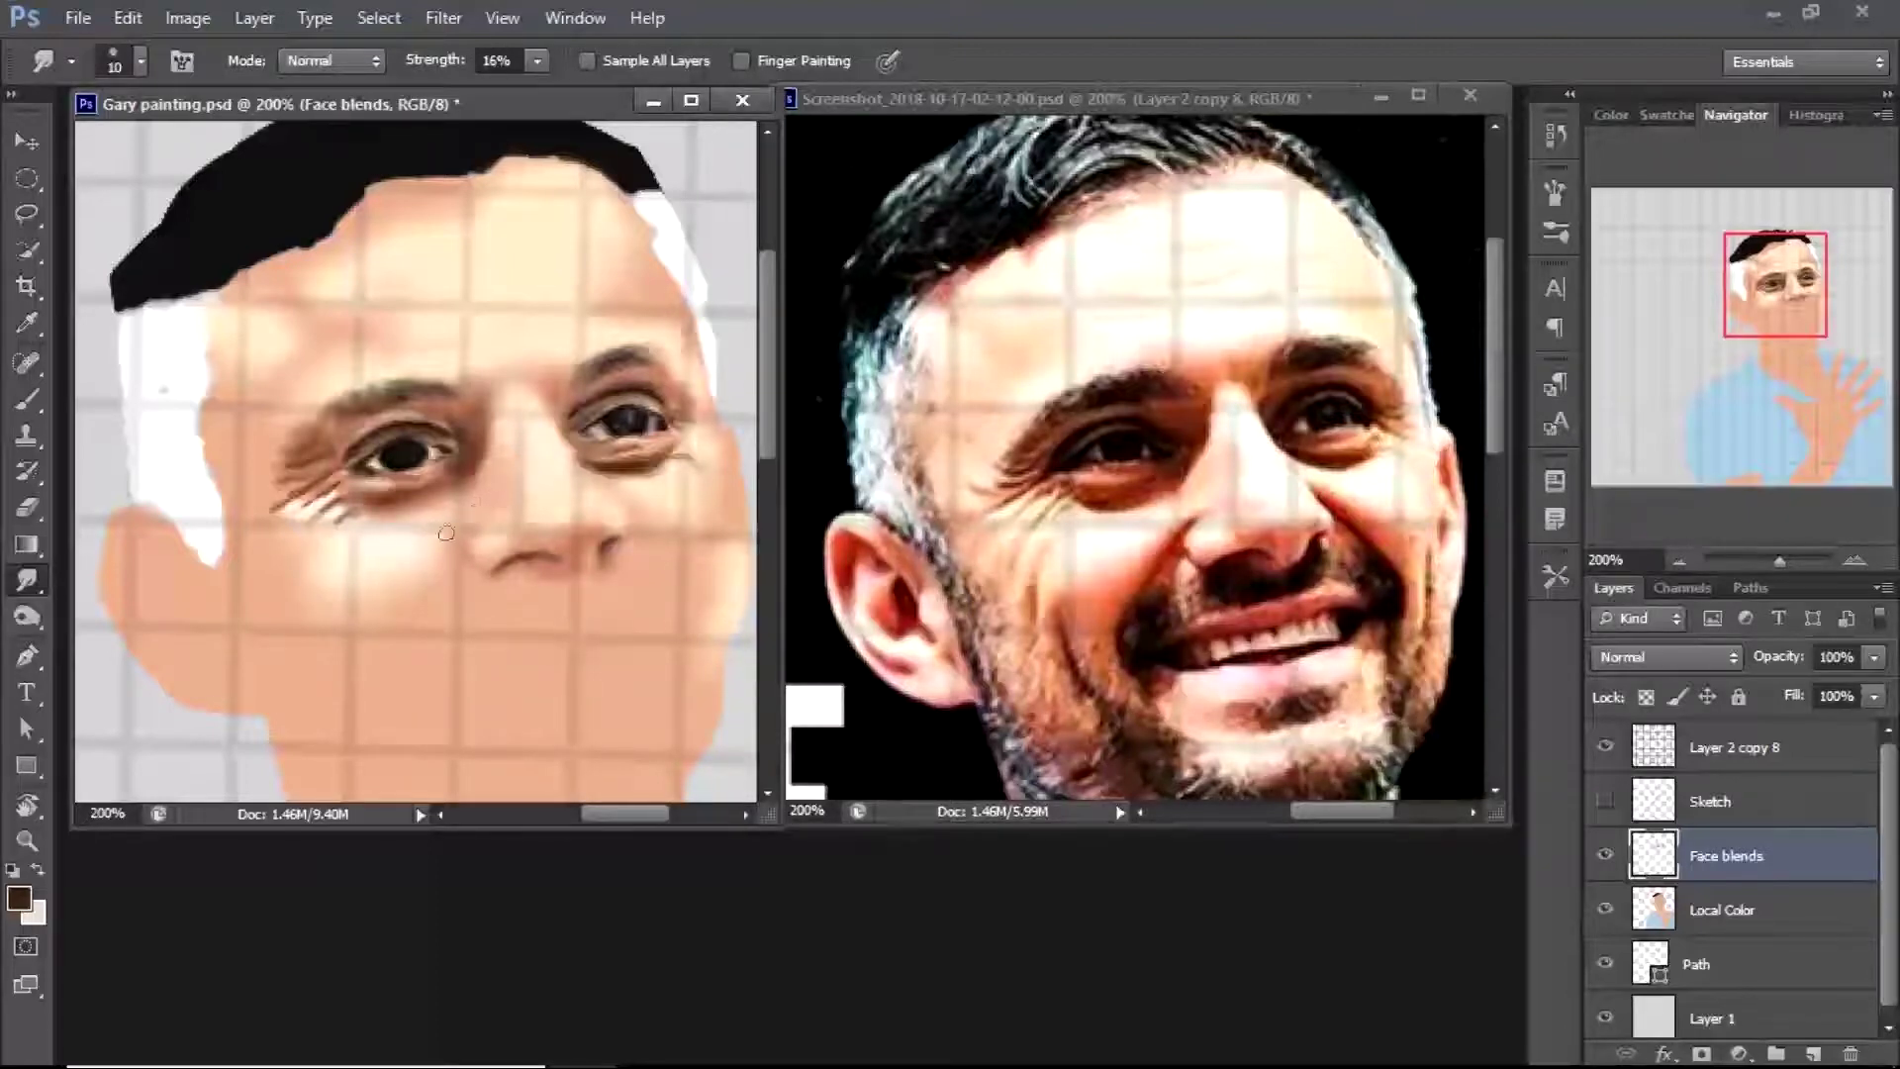
key("bracketleft")
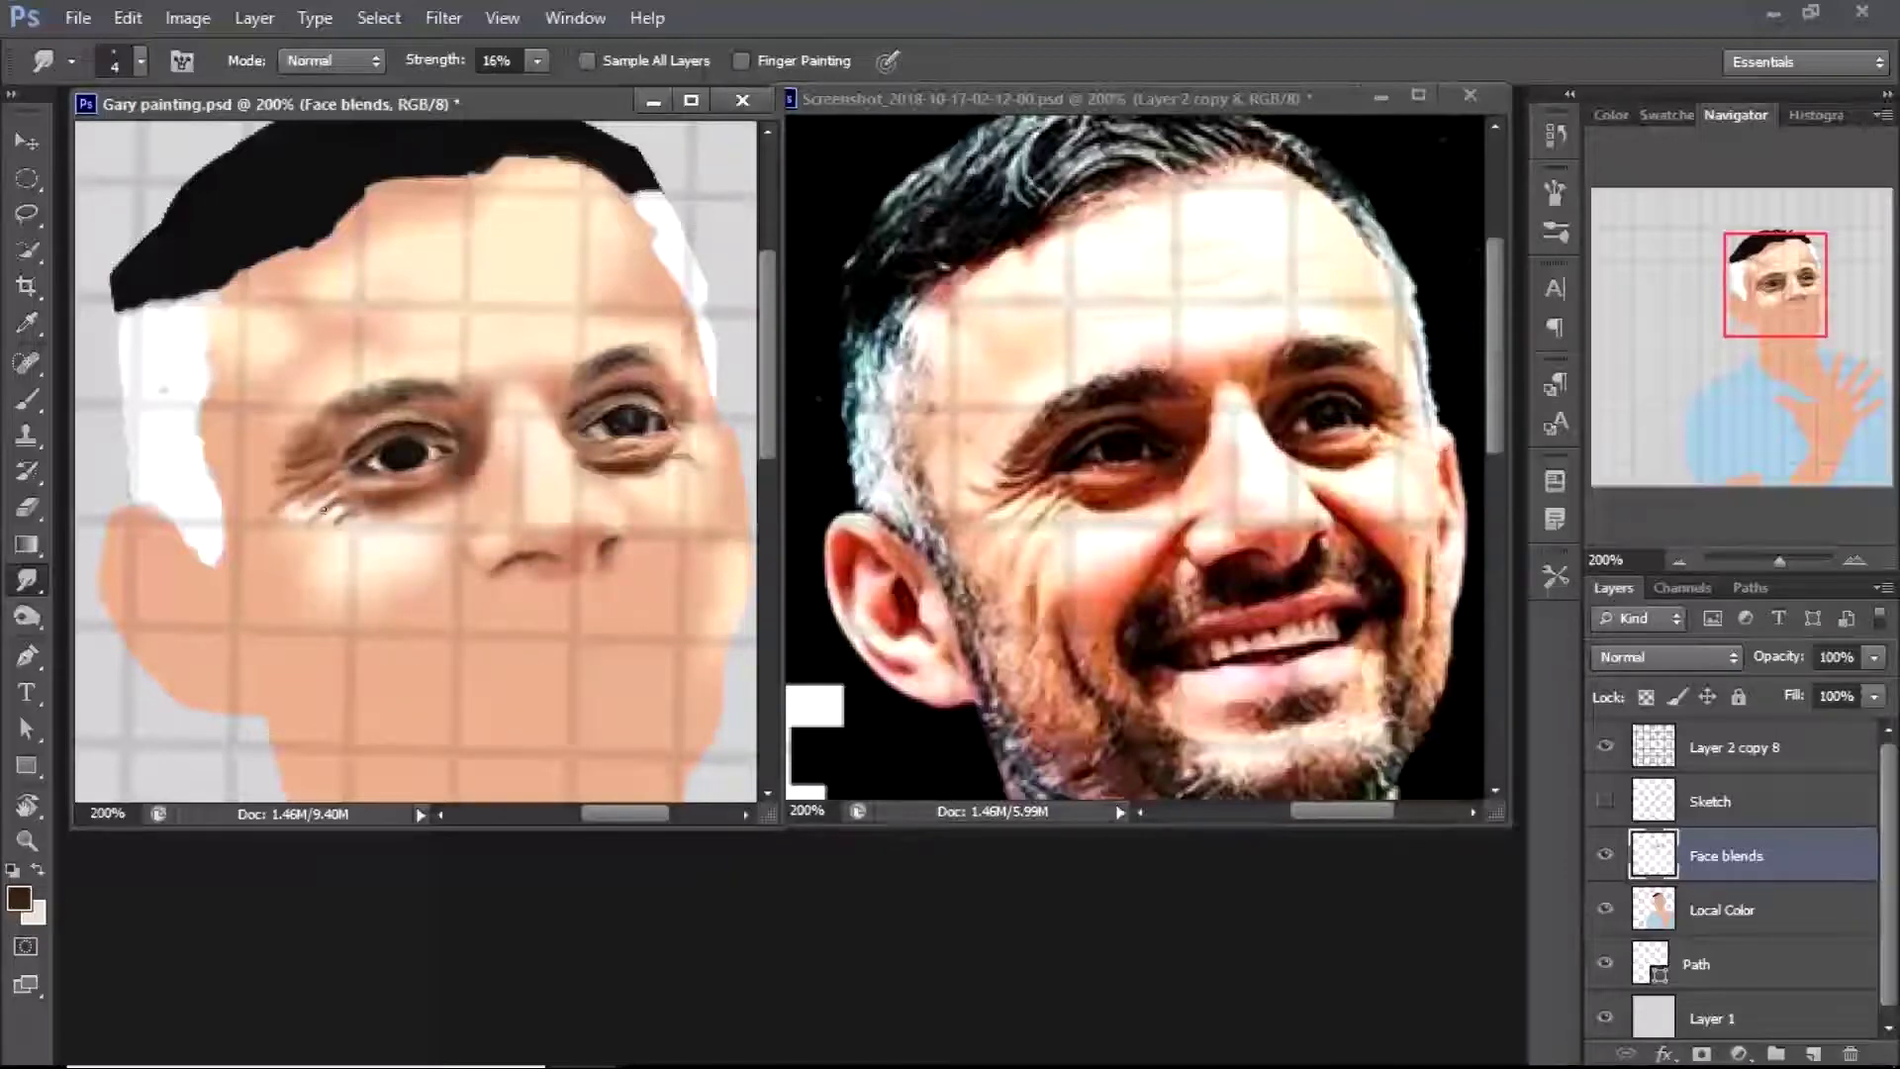
Enlarge the Smudge brush to 8 px and blend the shadow beneath the near eye into the cheek
left_click(323, 510, "ctrl")
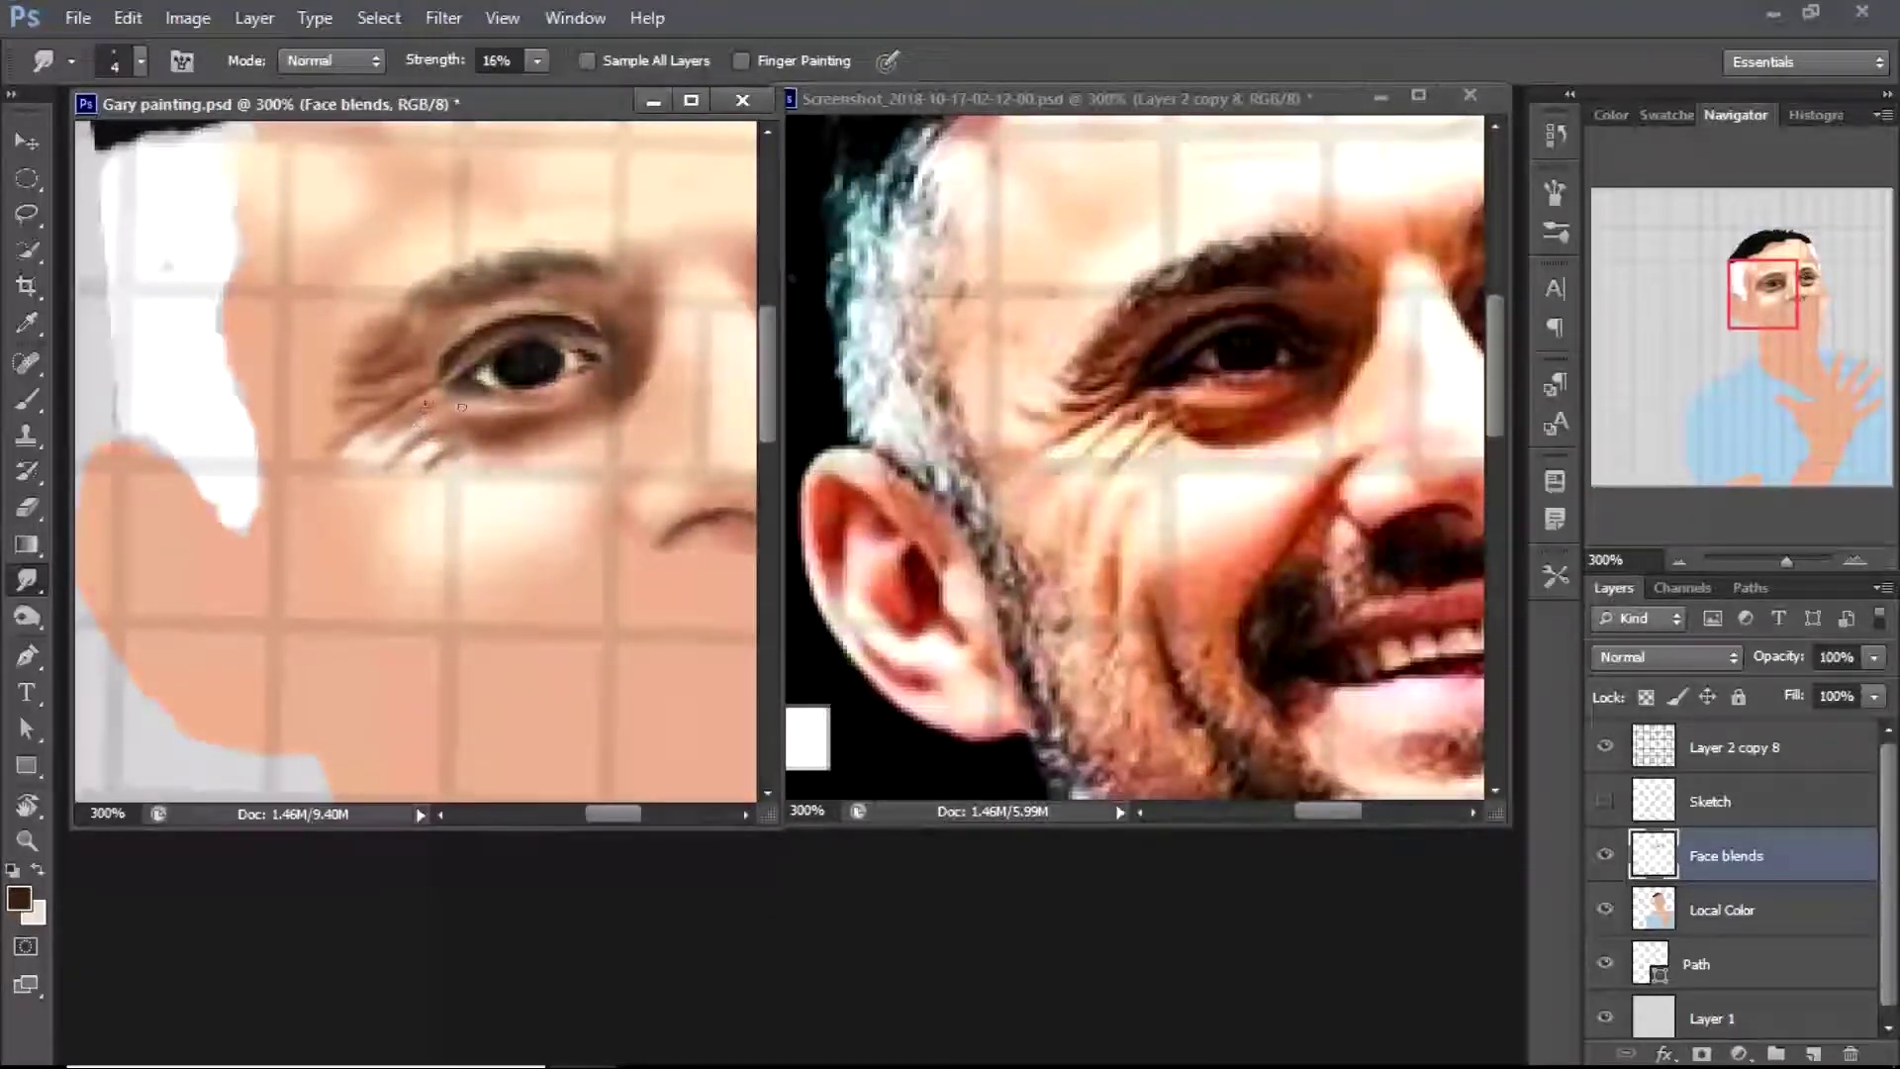
key("bracketright")
key("bracketright")
key("bracketright")
key("bracketright")
mouse_move(549, 427)
left_mouse_down()
mouse_move(438, 498)
mouse_move(558, 484)
left_mouse_up()
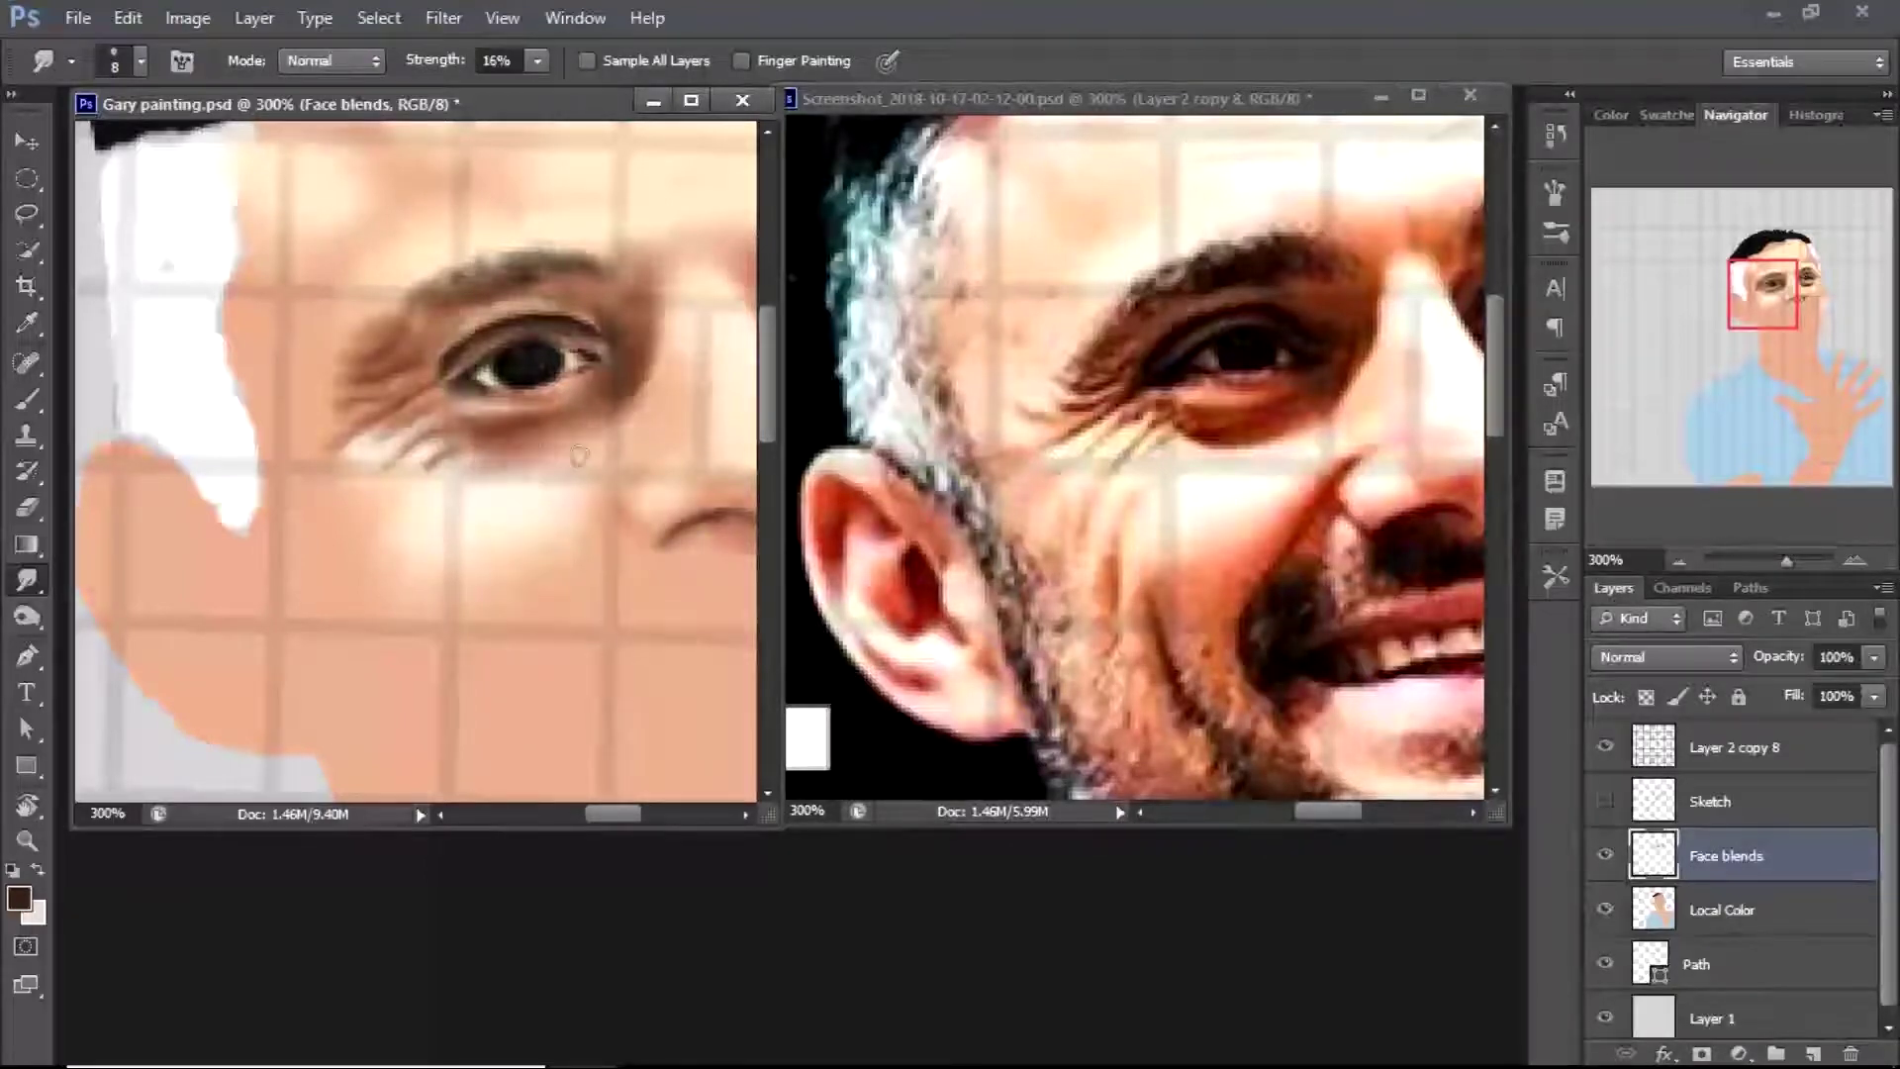
Sample black from the near eye's pupil, darken the upper lid line with the 2 px brush, and smudge it at 5 px
key("z")
left_click(401, 524, "alt")
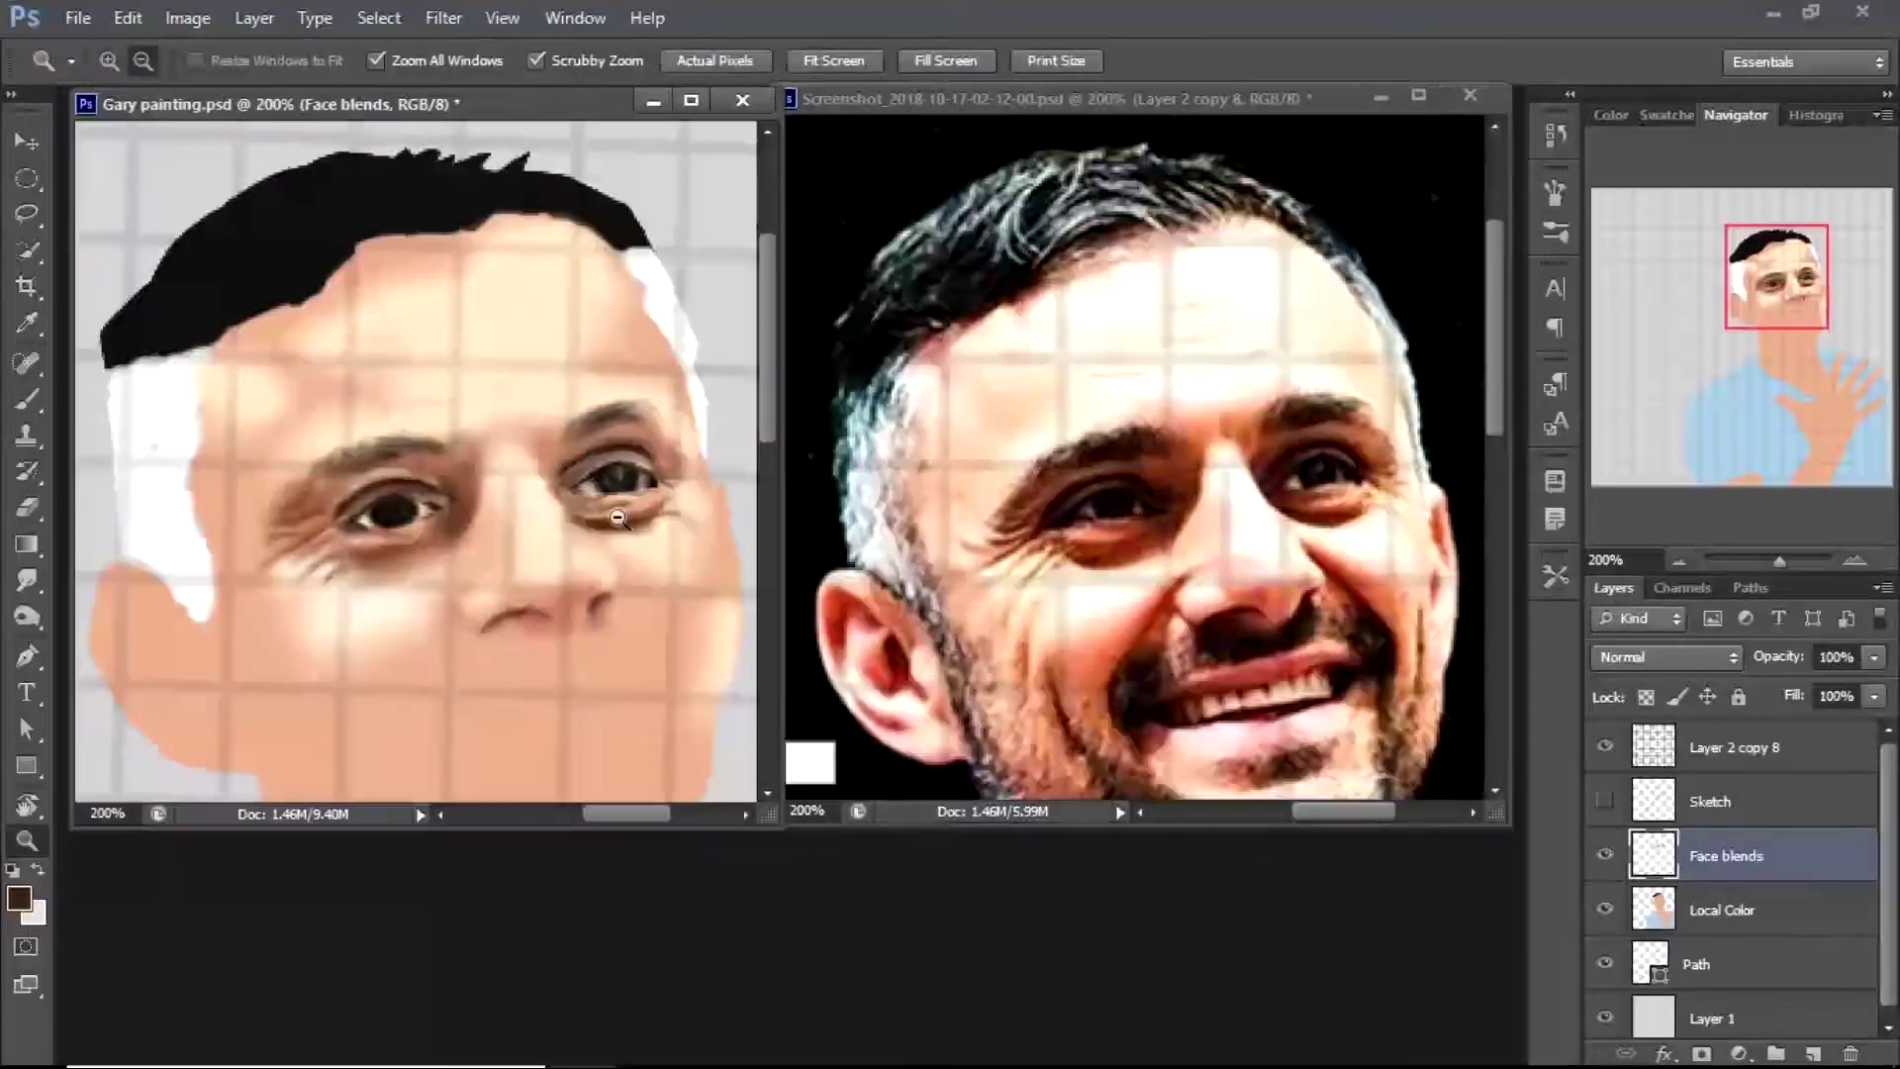
left_click(320, 464)
key("i")
left_click(459, 428)
key("b")
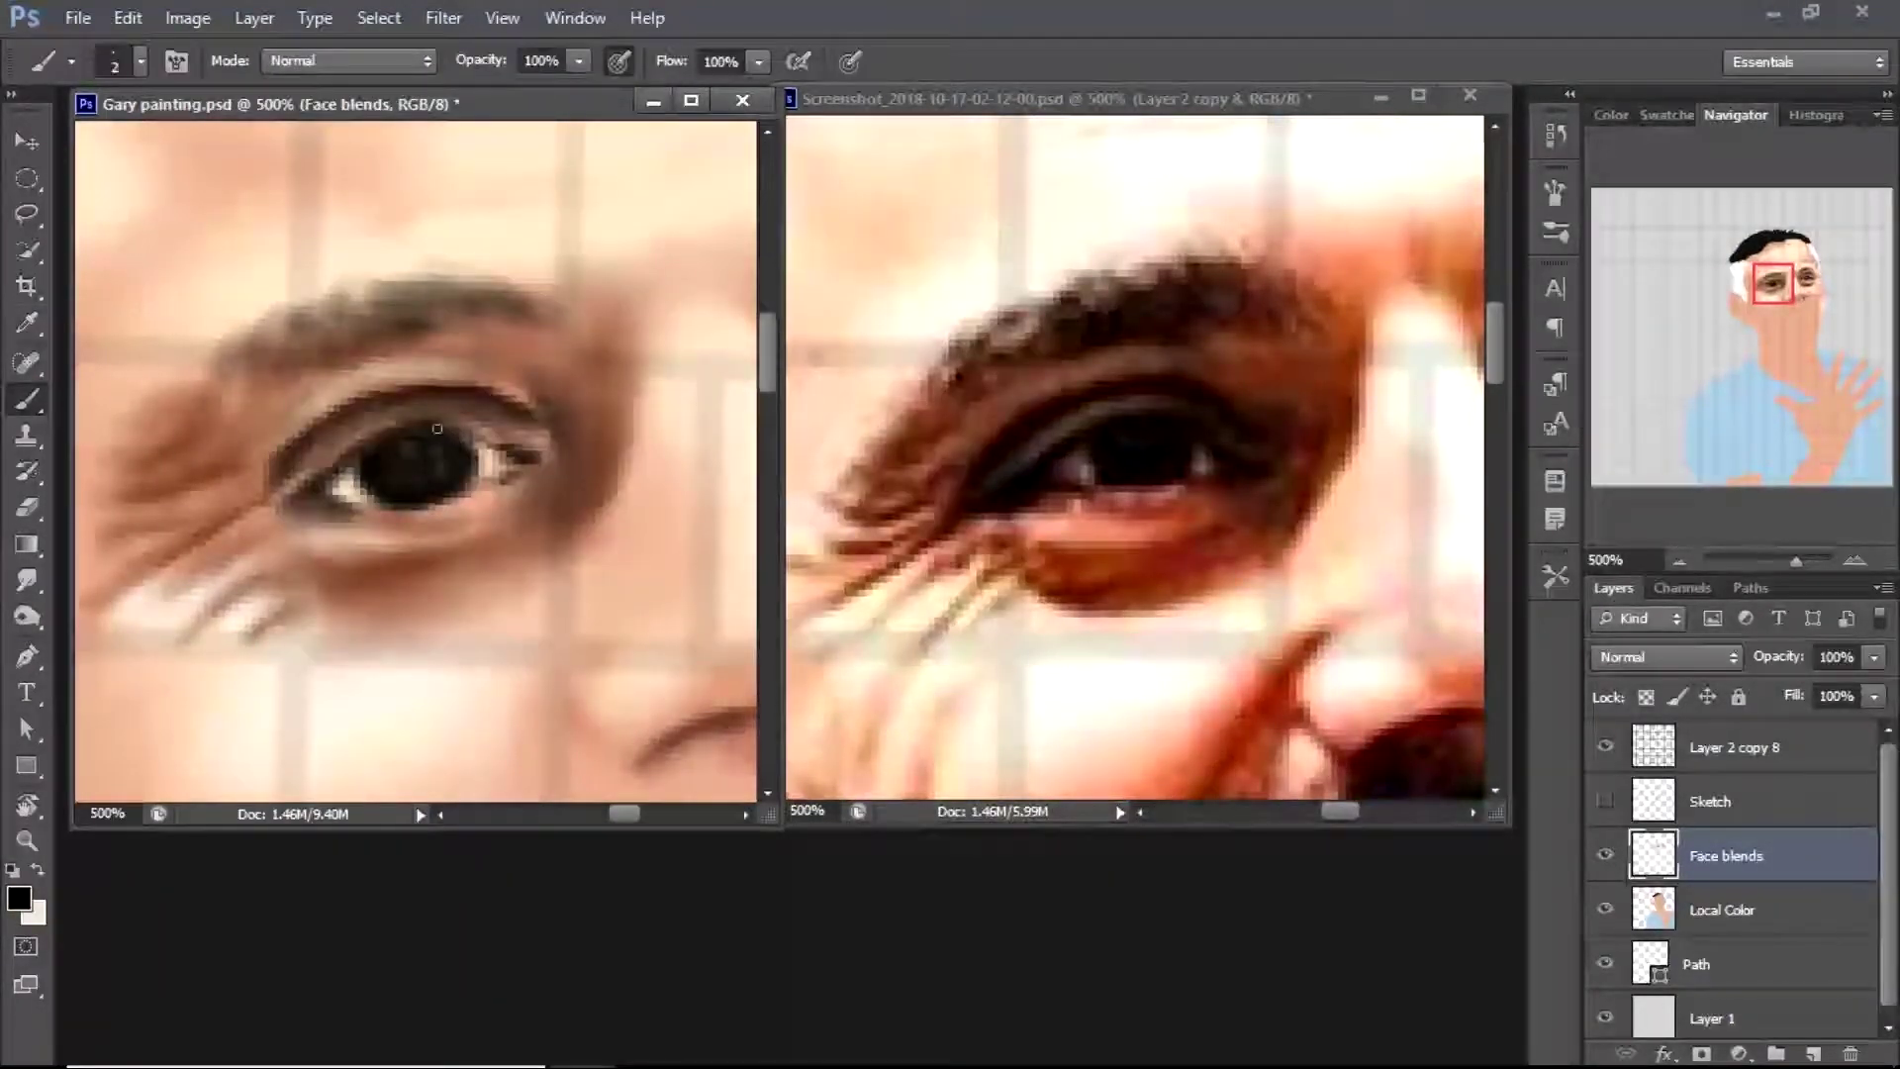
left_click_drag(462, 433, 279, 496)
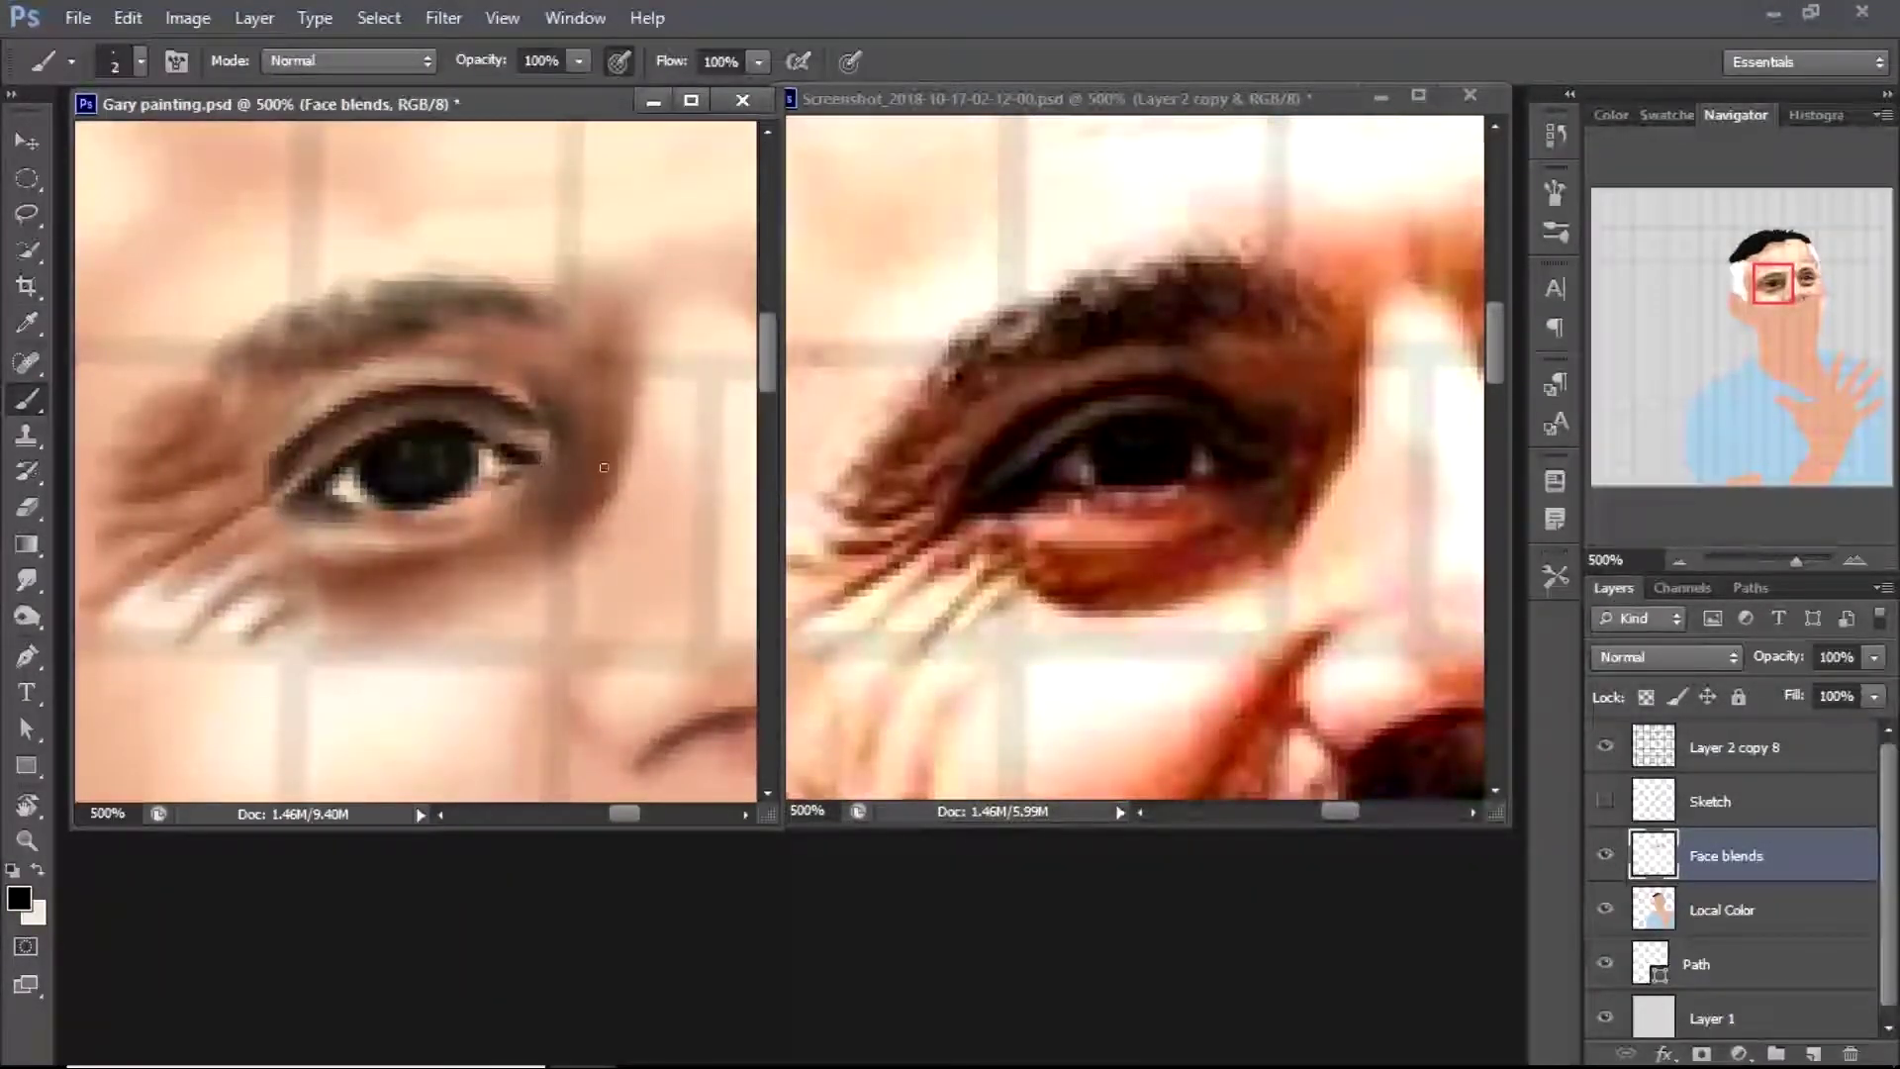
key("r")
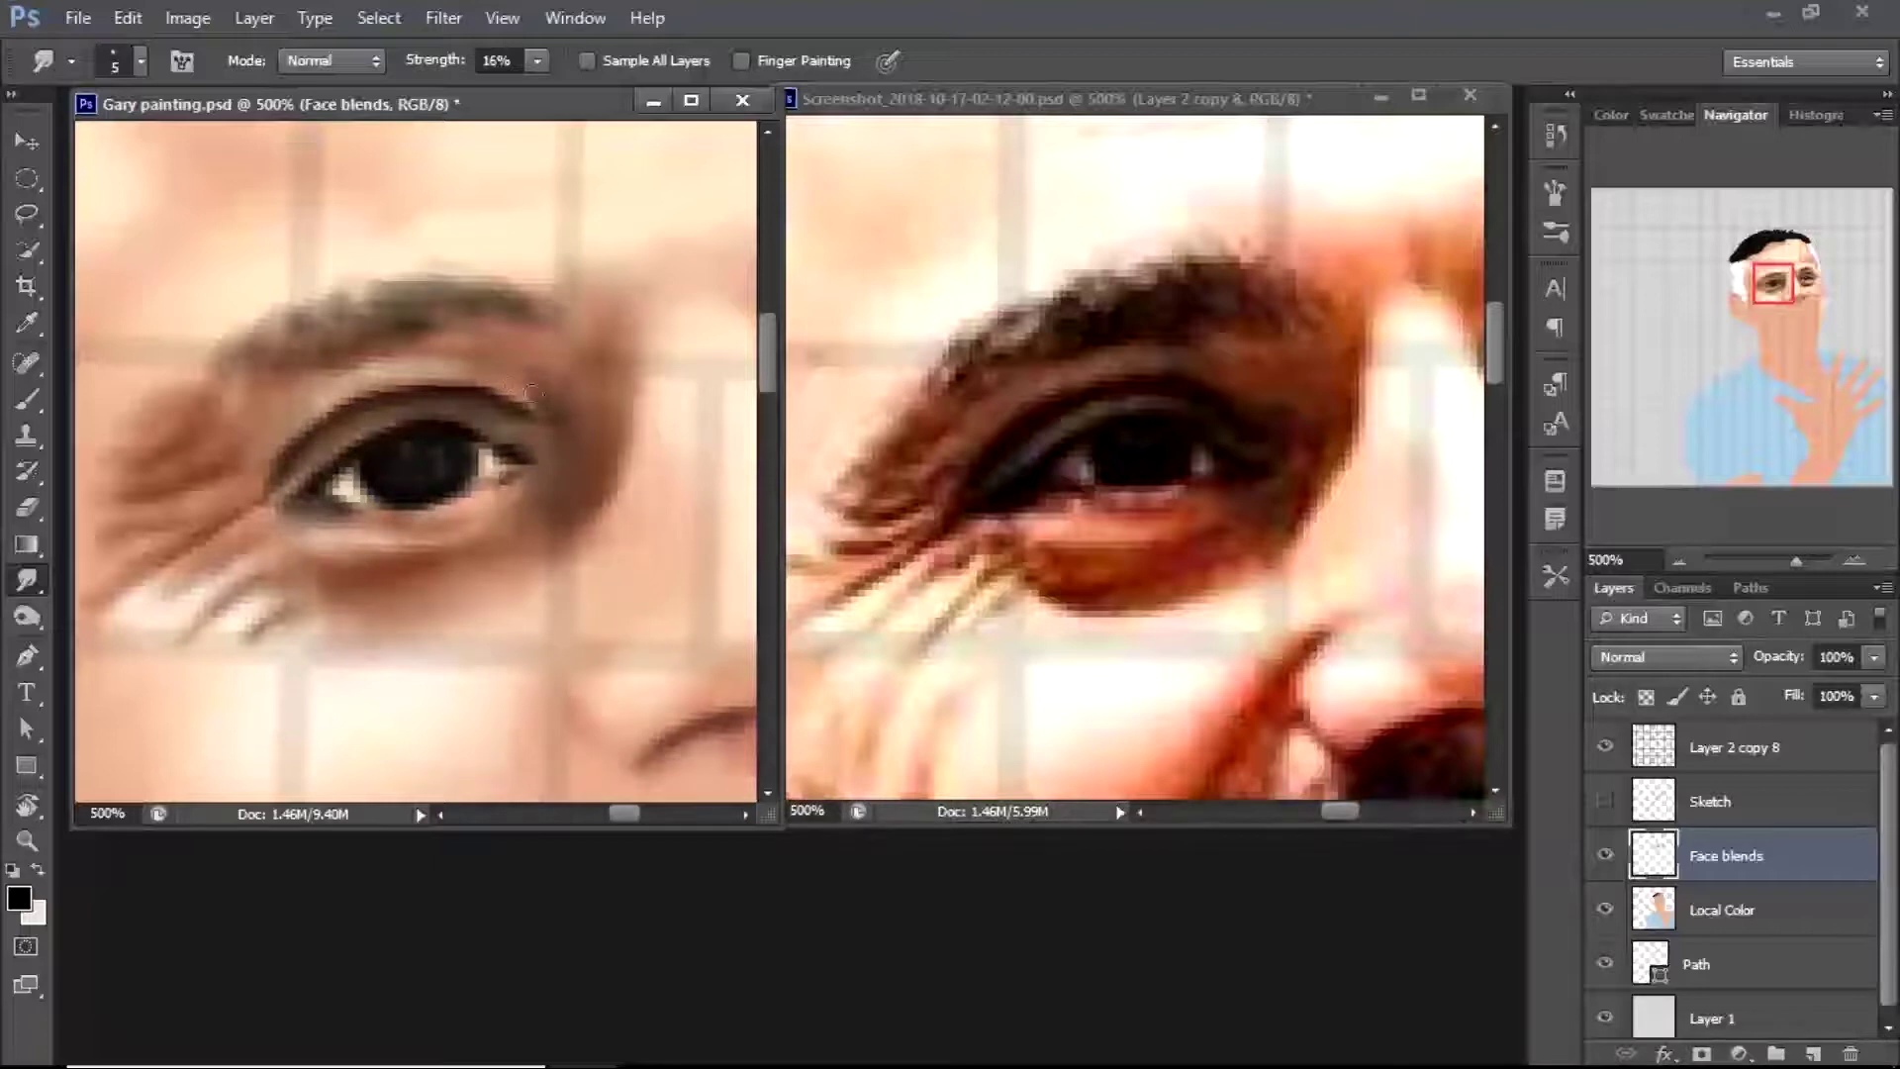
Set the paint colour to light peach, lighten the skin around the near eye in Lighter Color mode, and smudge it at 5 px
left_click_drag(623, 812, 637, 809)
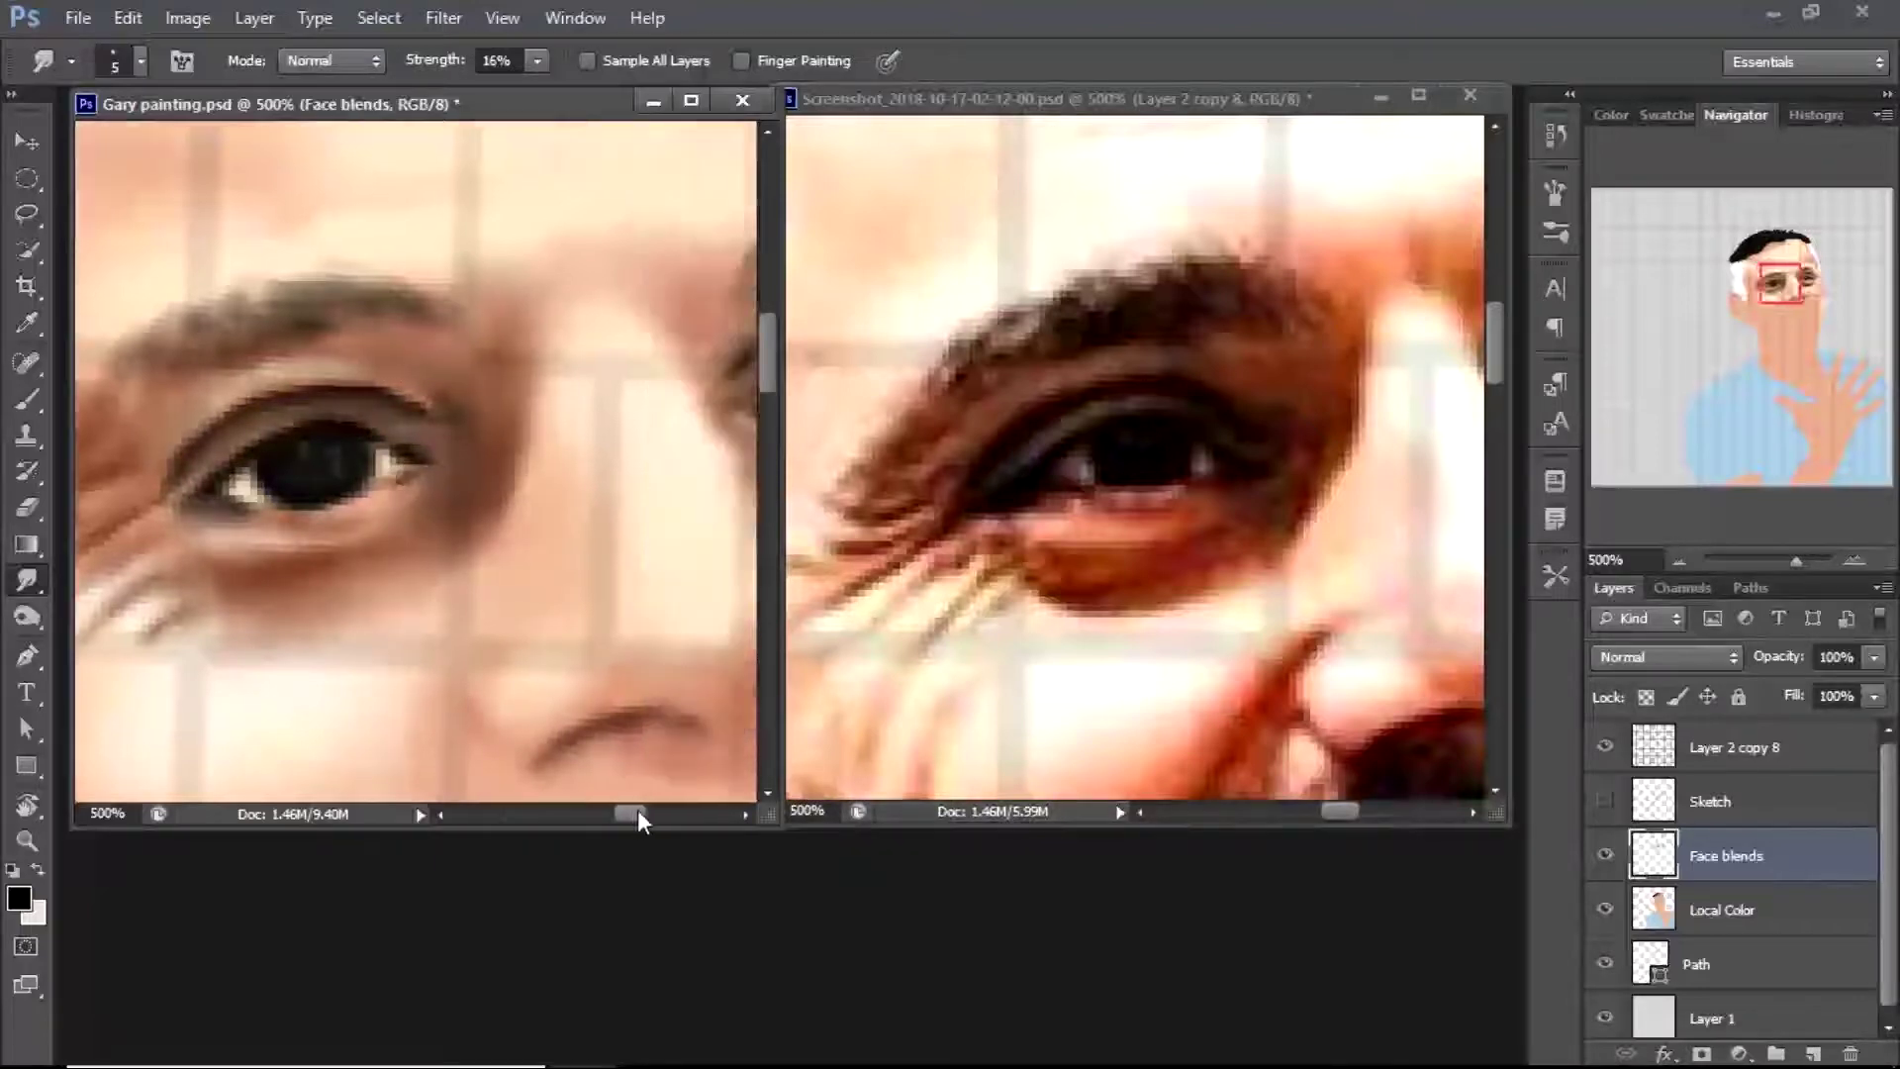
key("i")
left_click(19, 898)
key("Return")
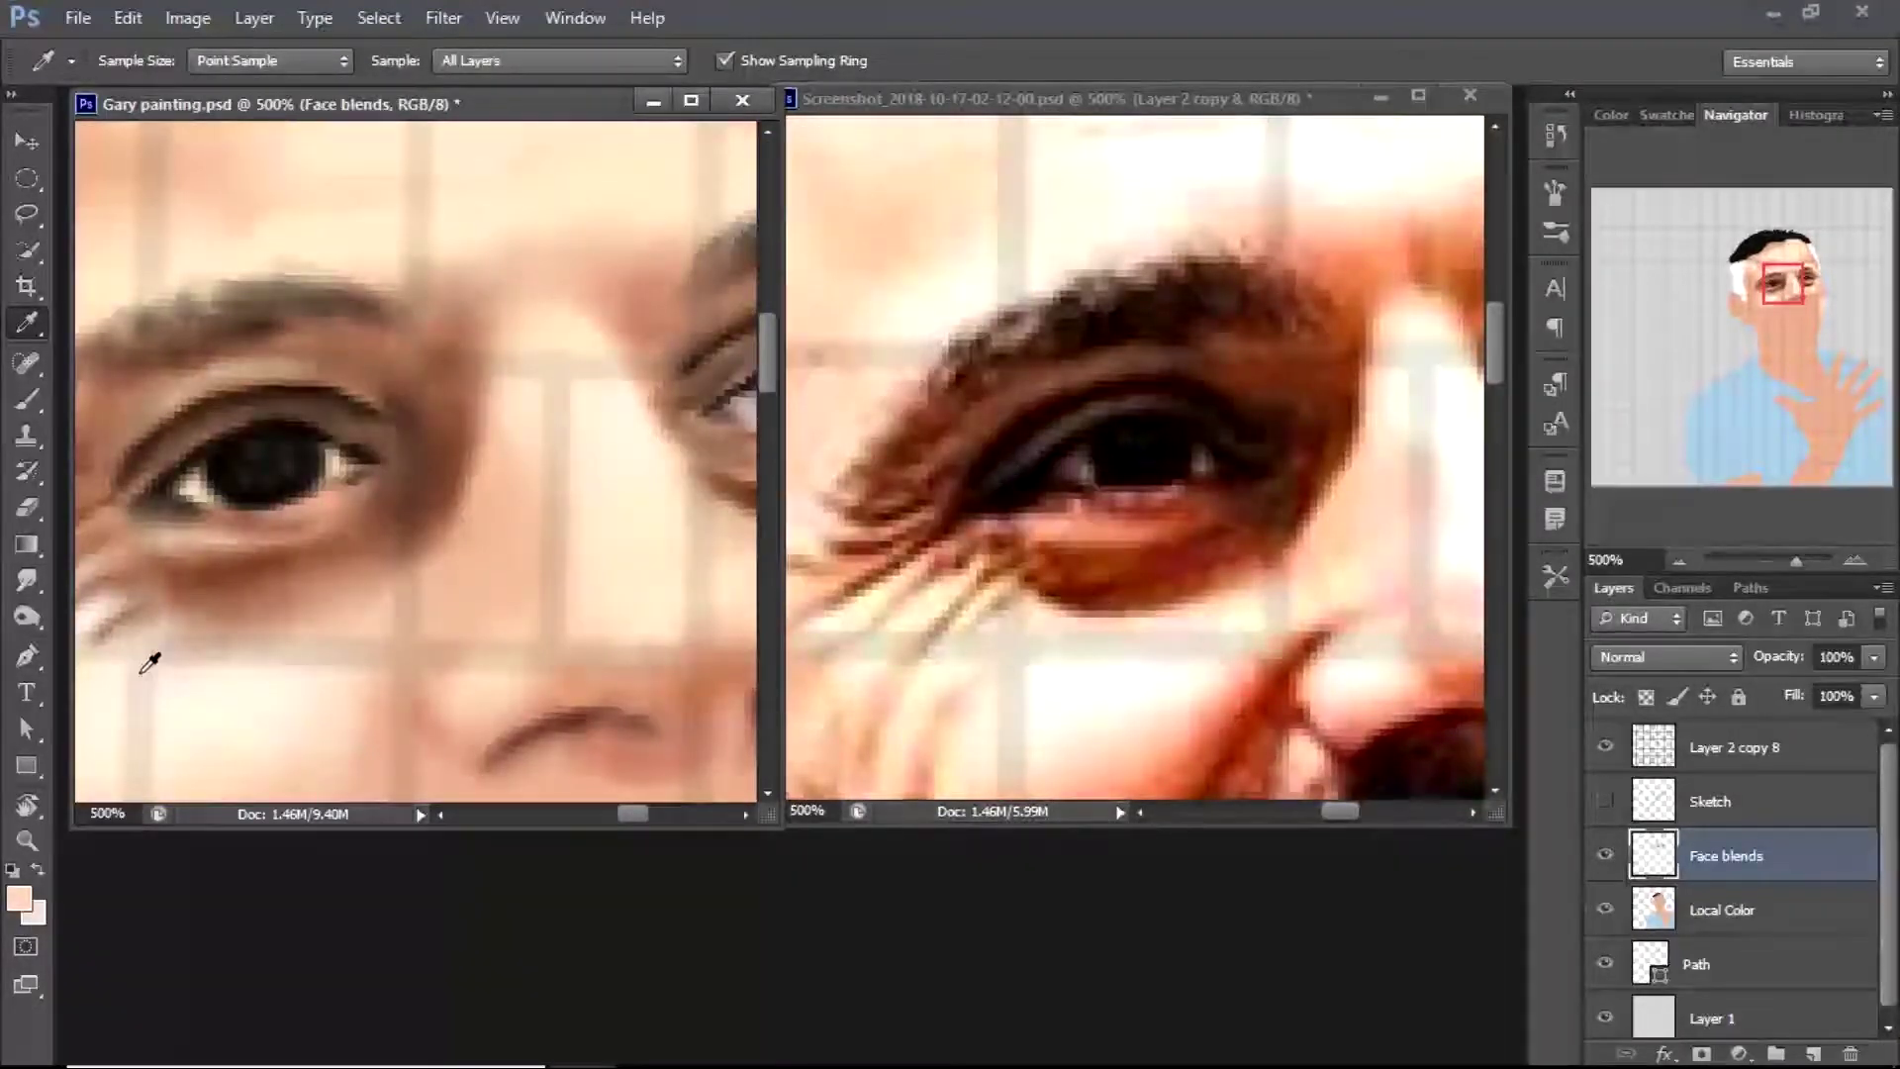
key("b")
left_click(142, 61)
left_click(346, 61)
left_click(296, 423)
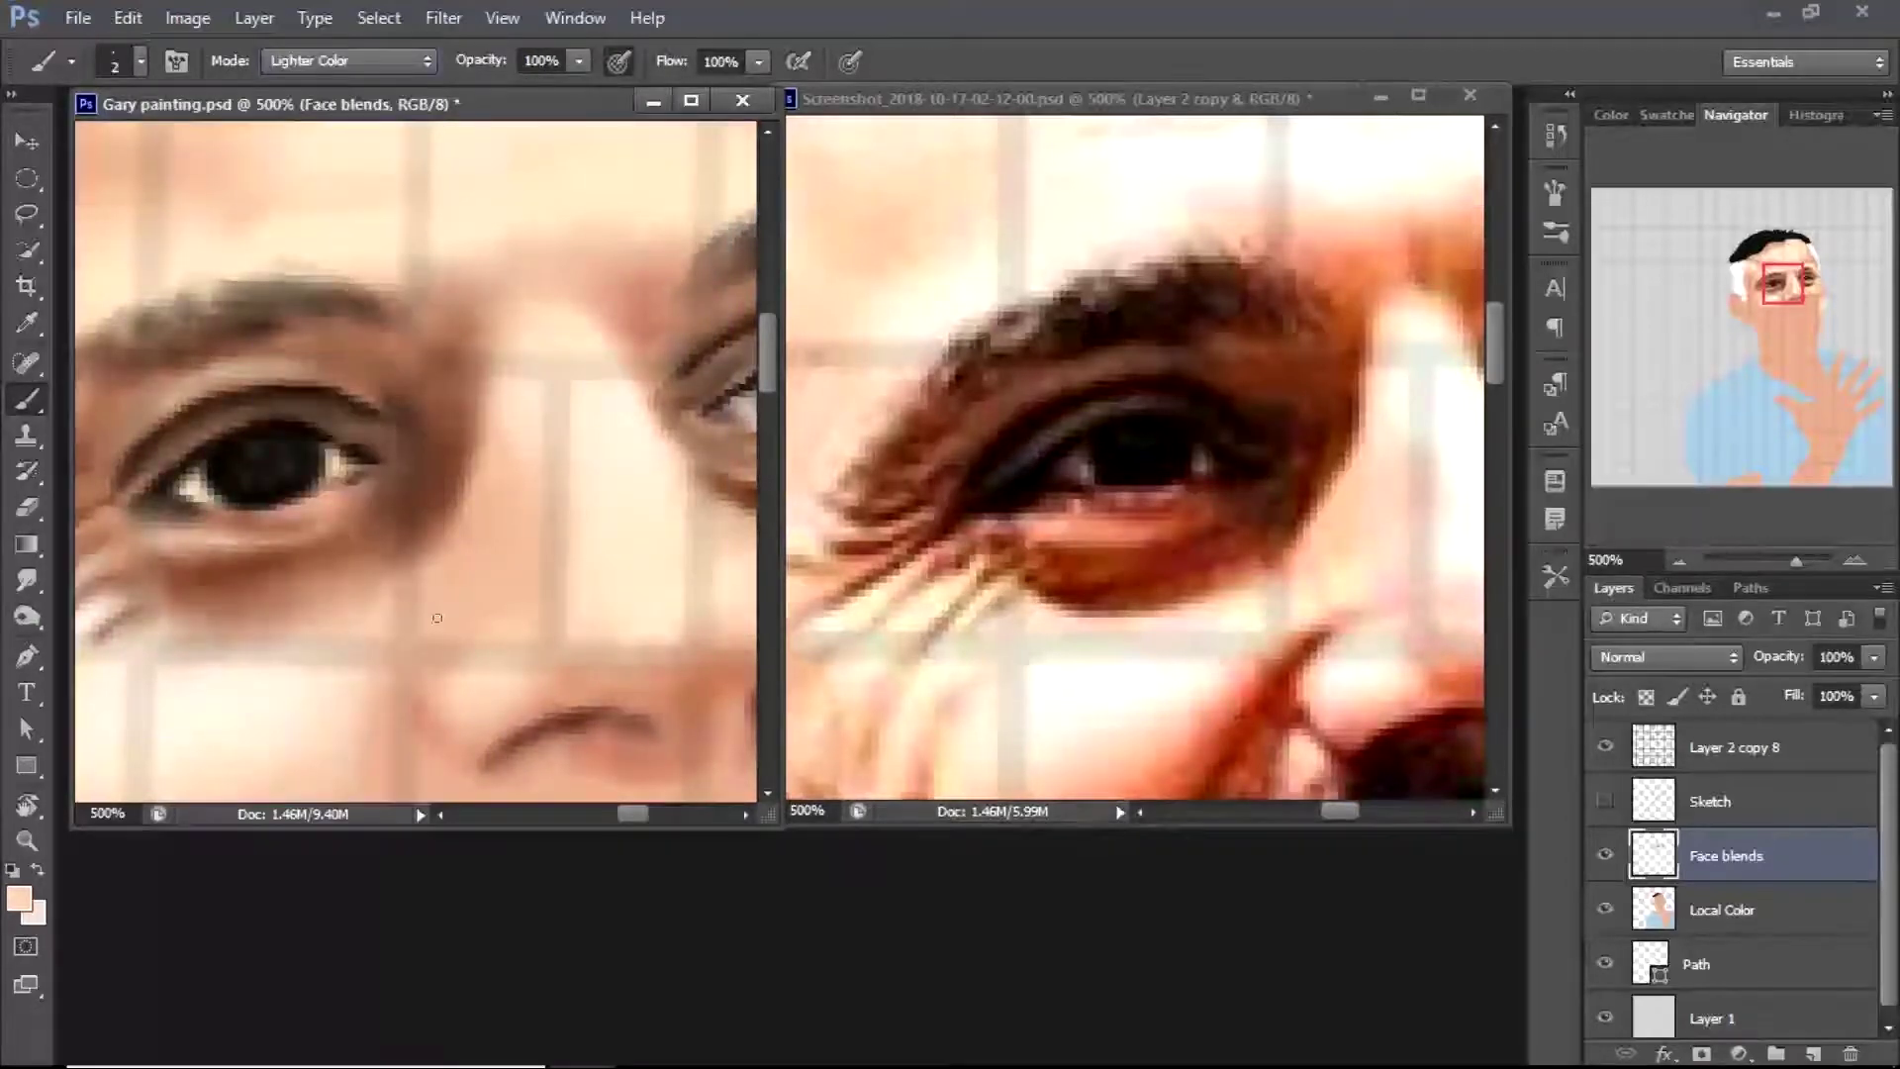
key("bracketright")
key("bracketright")
key("r")
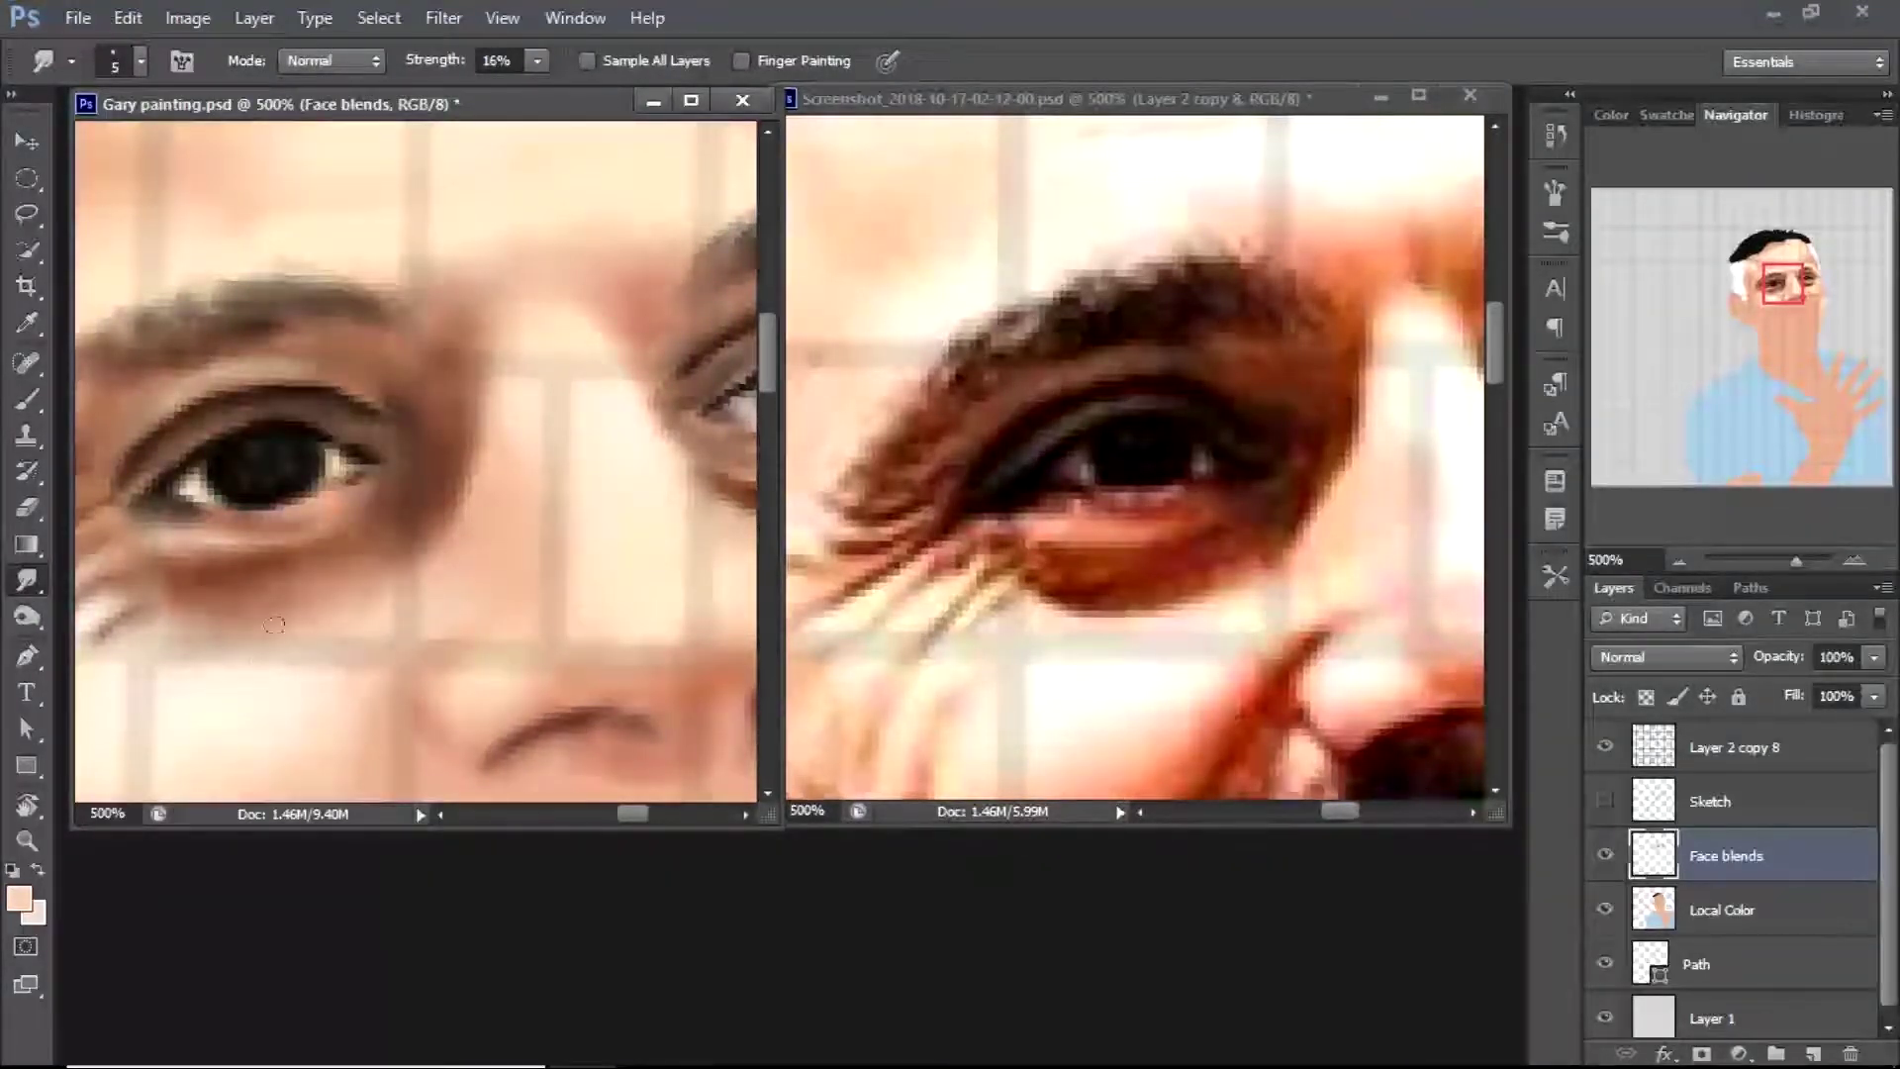
Paint thin forehead wrinkles in tan and reddish brown with the 2 px brush in Normal mode
key("z")
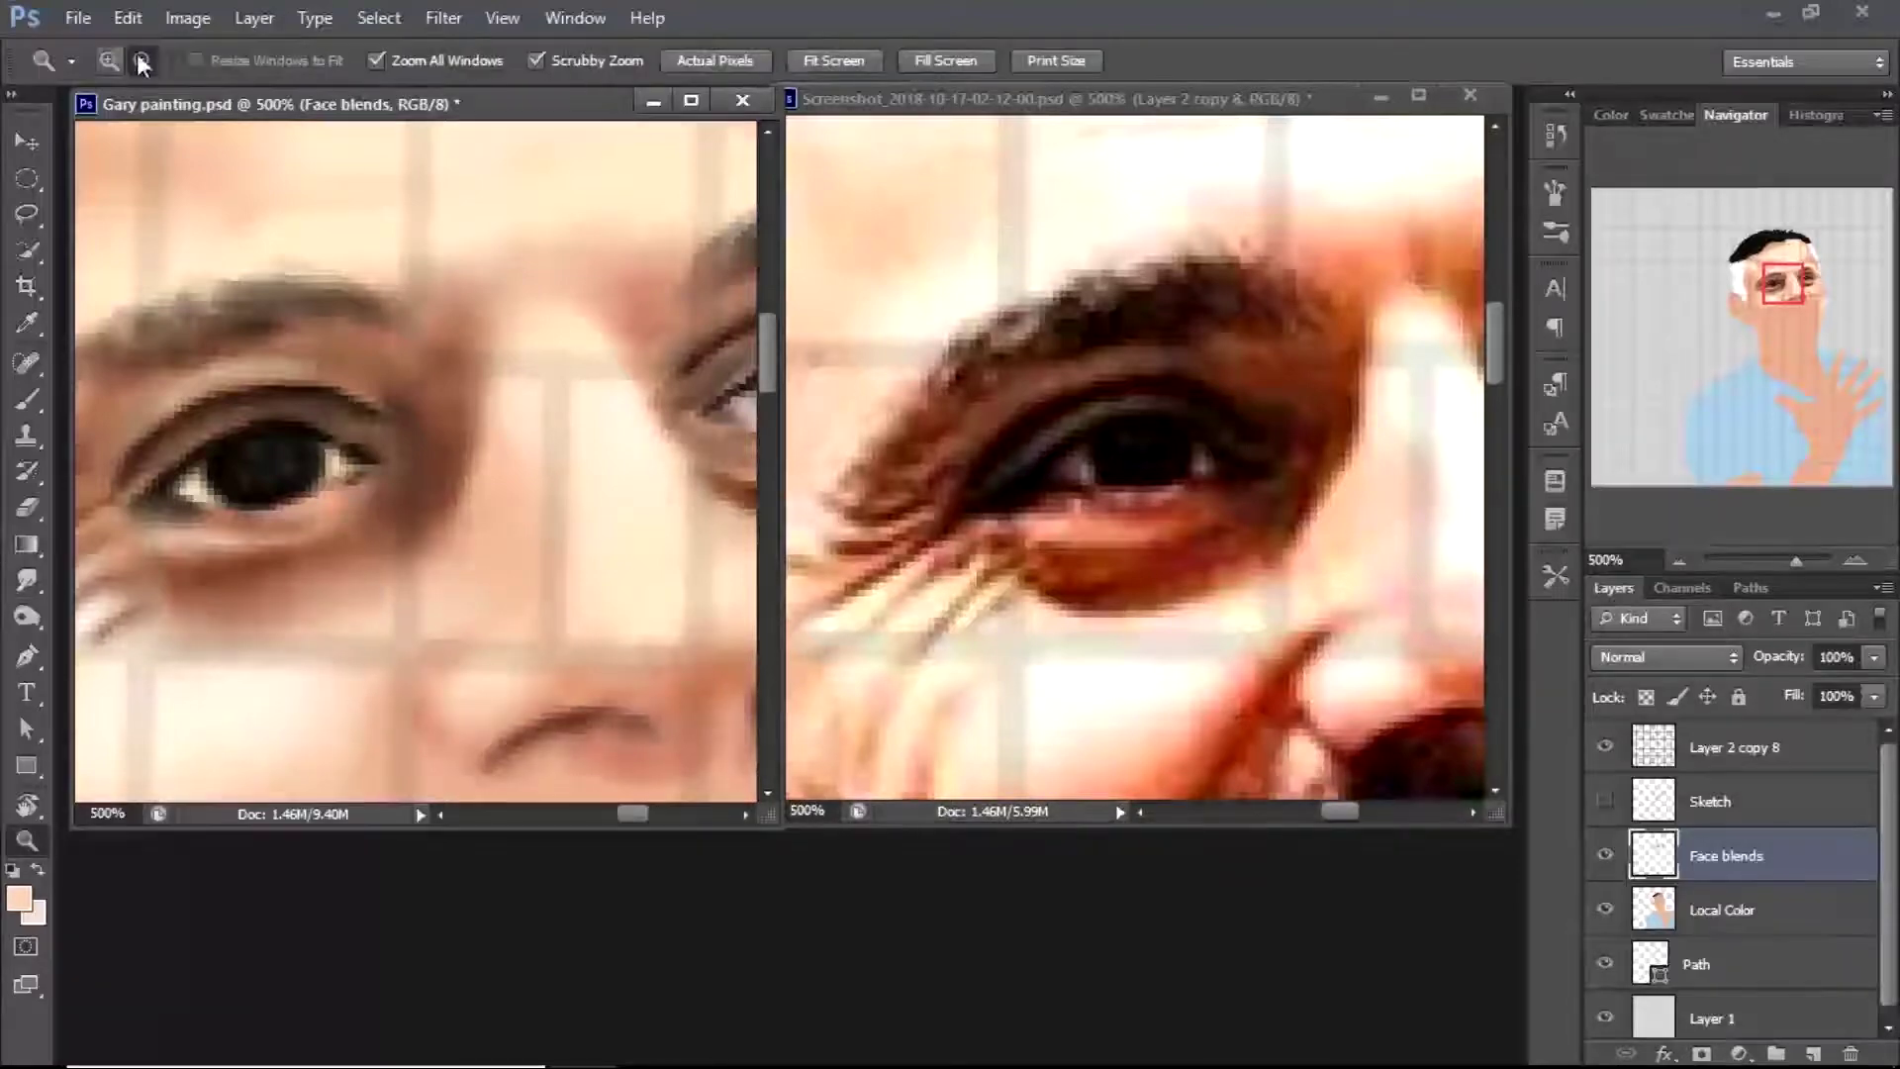
key("ctrl+0")
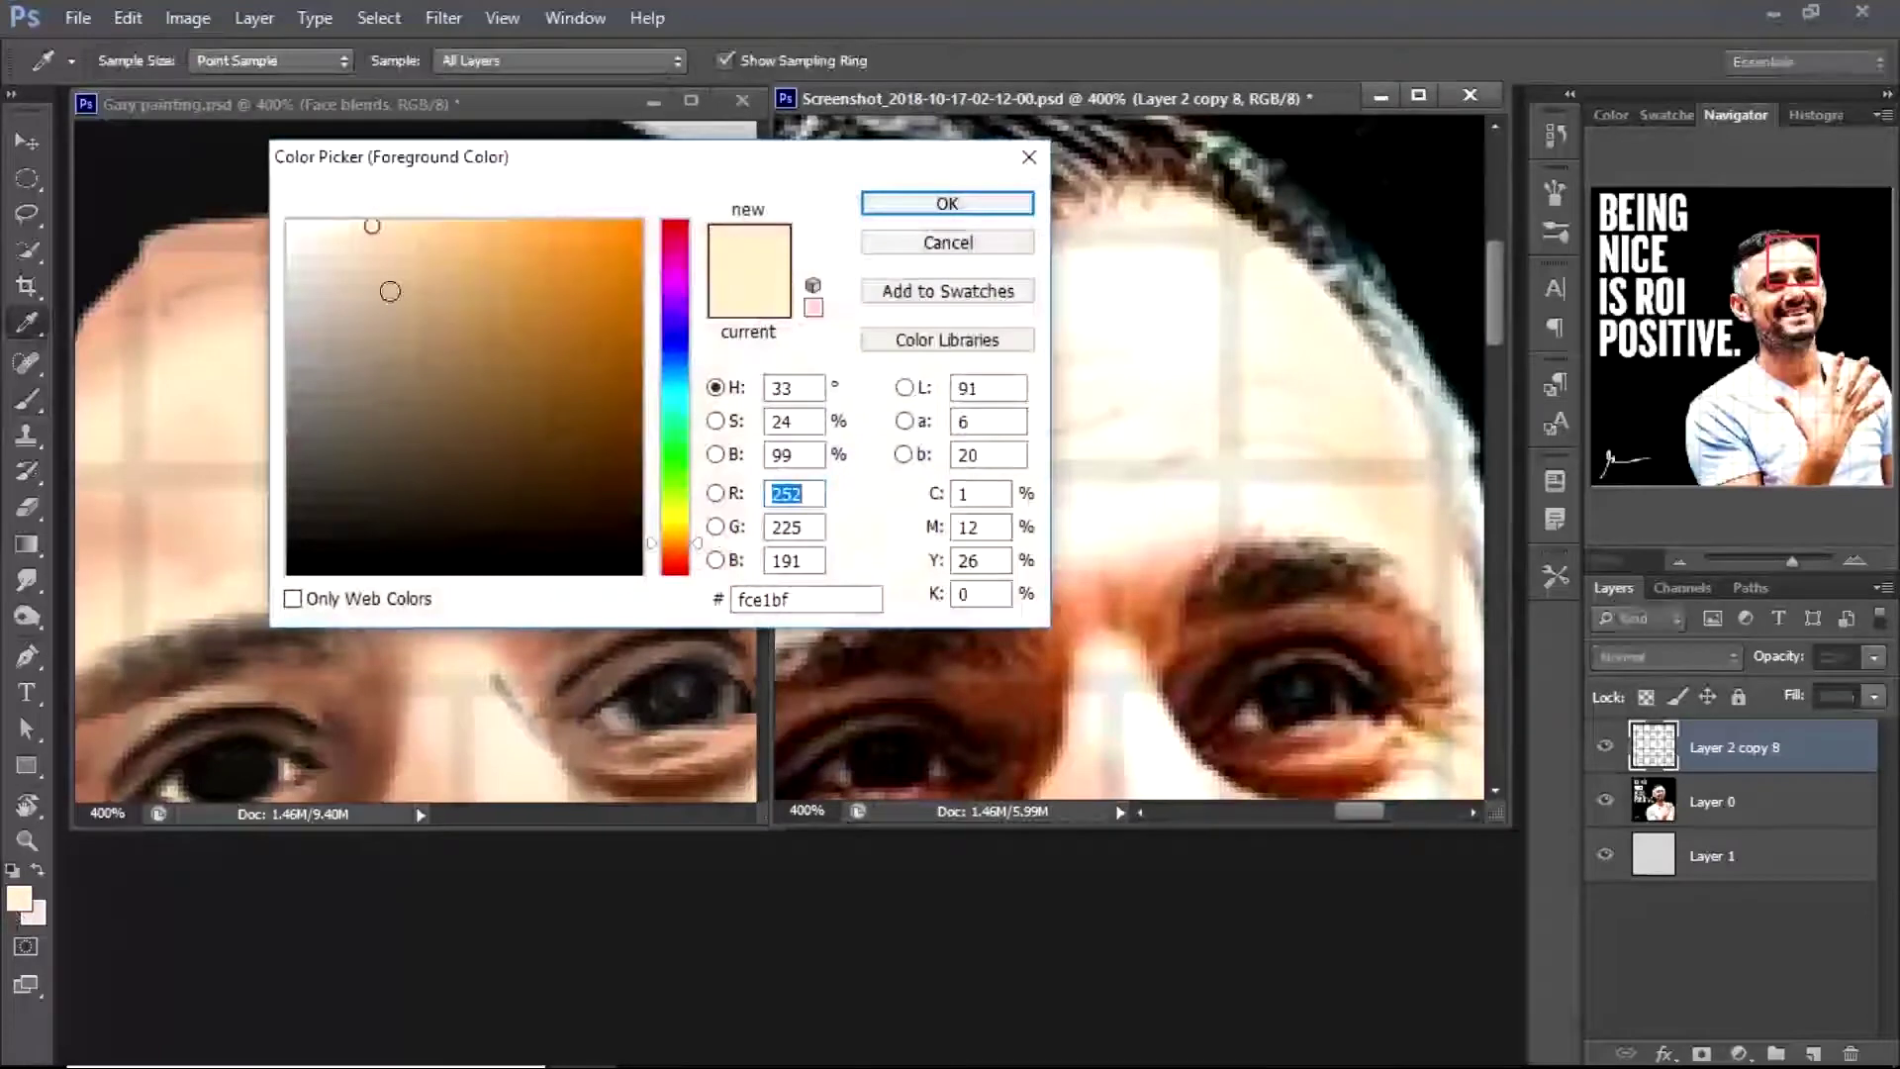
key("i")
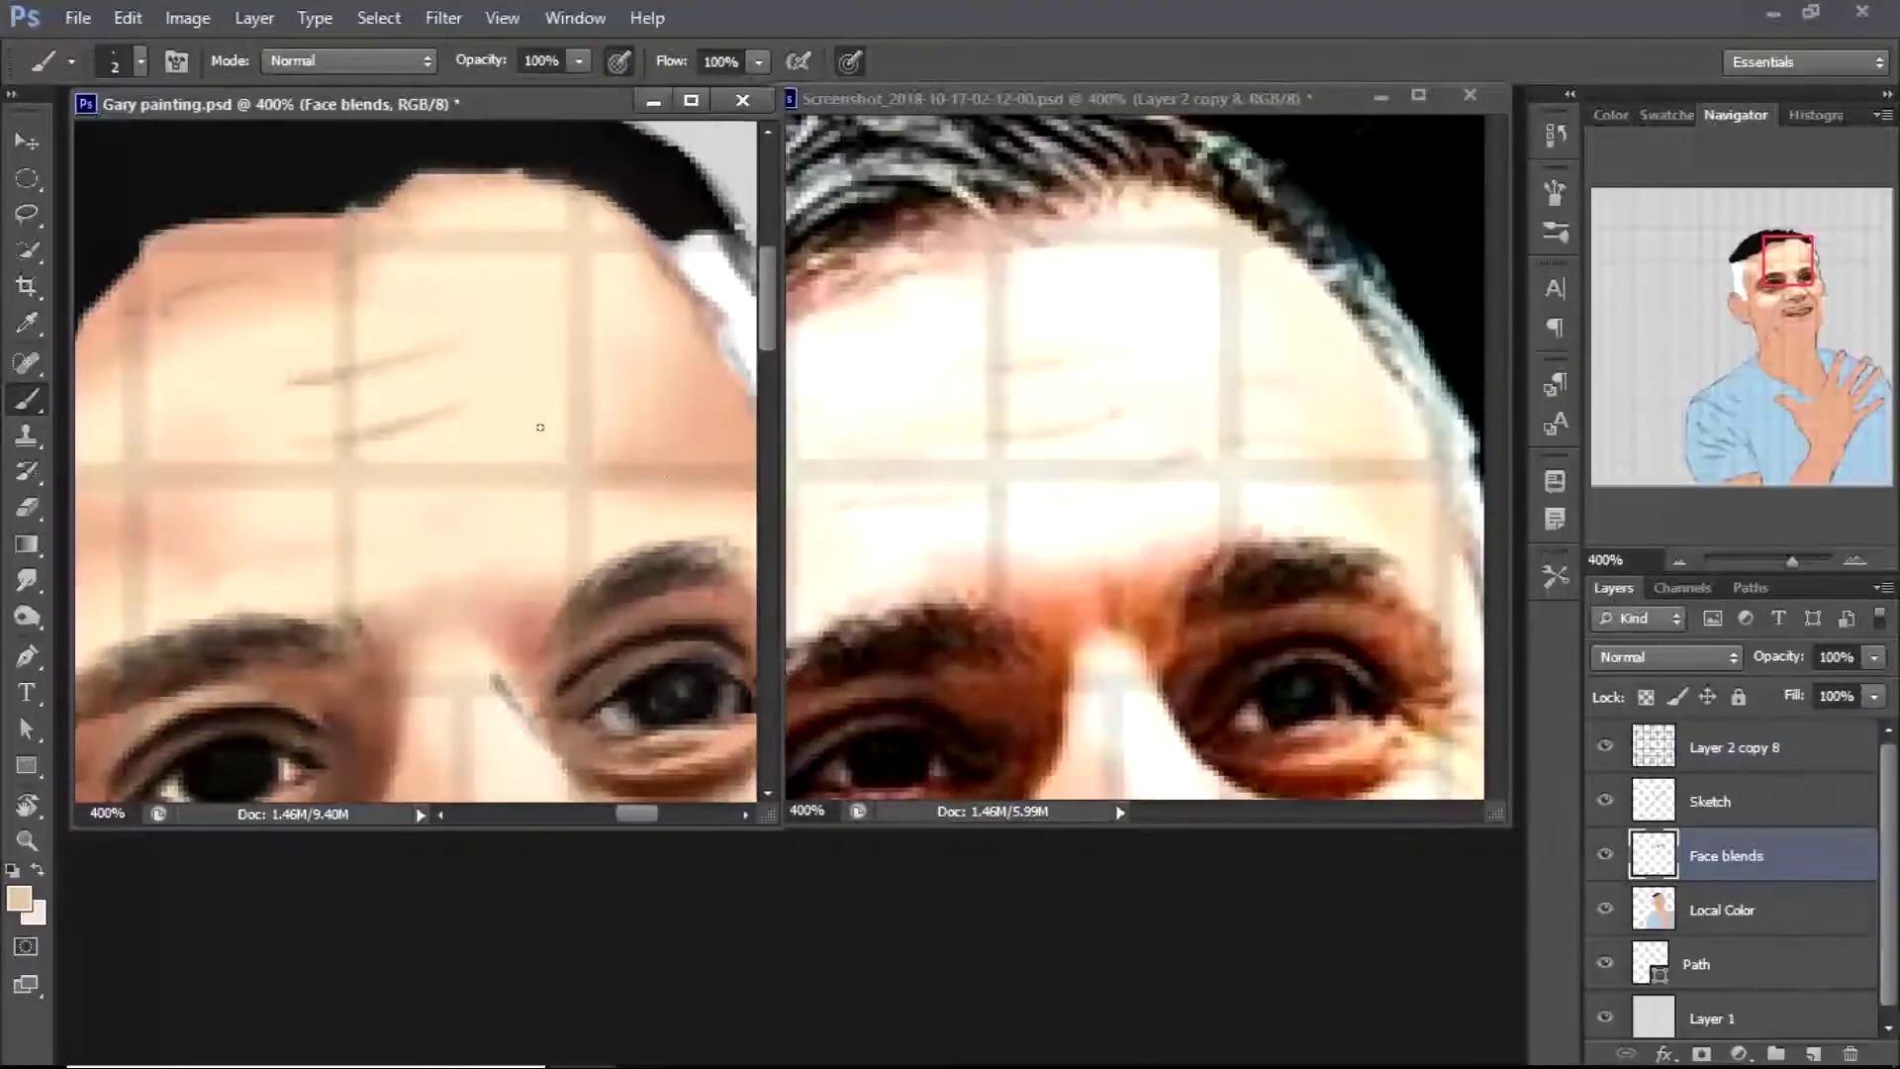
left_click(594, 455, "alt")
mouse_move(534, 465)
left_mouse_down()
mouse_move(680, 435)
mouse_move(613, 448)
left_mouse_up()
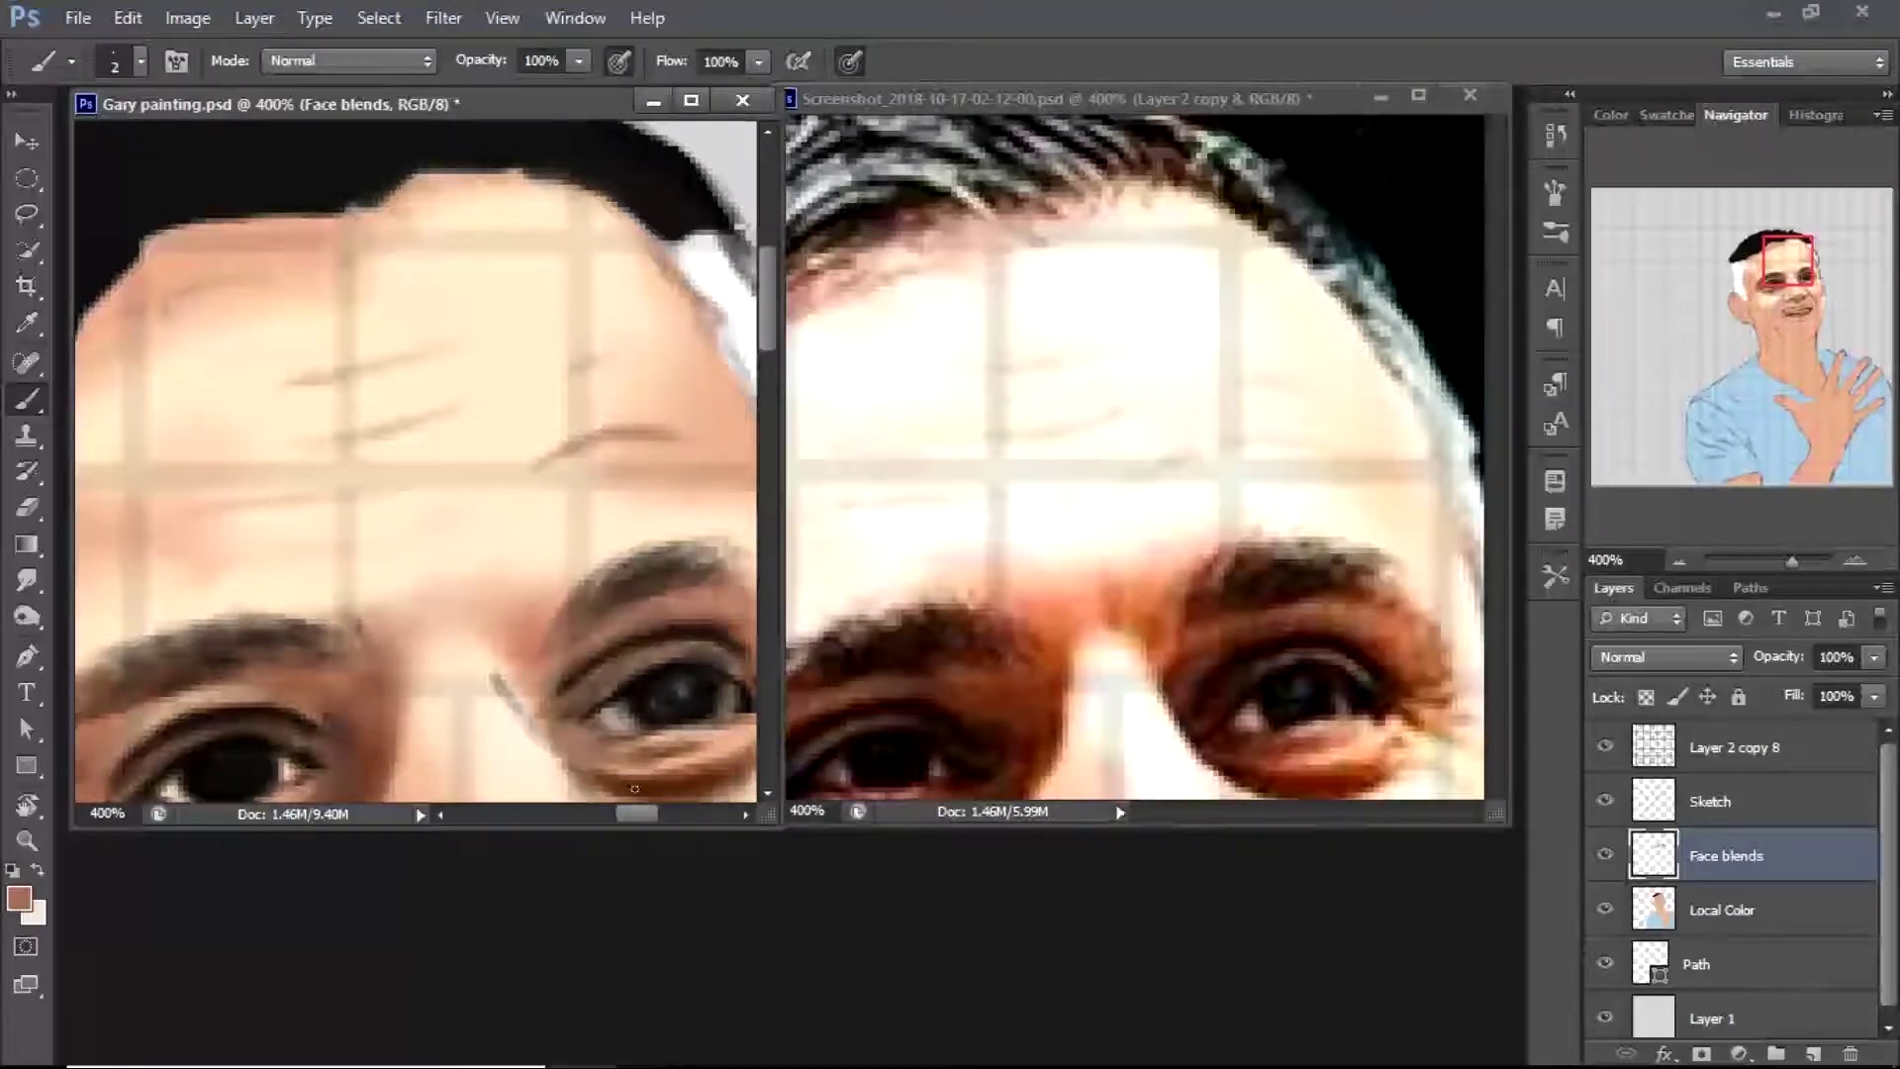
Soften the forehead wrinkles into the skin with the Smudge tool at 4 px
key("z")
left_click(607, 453, "alt")
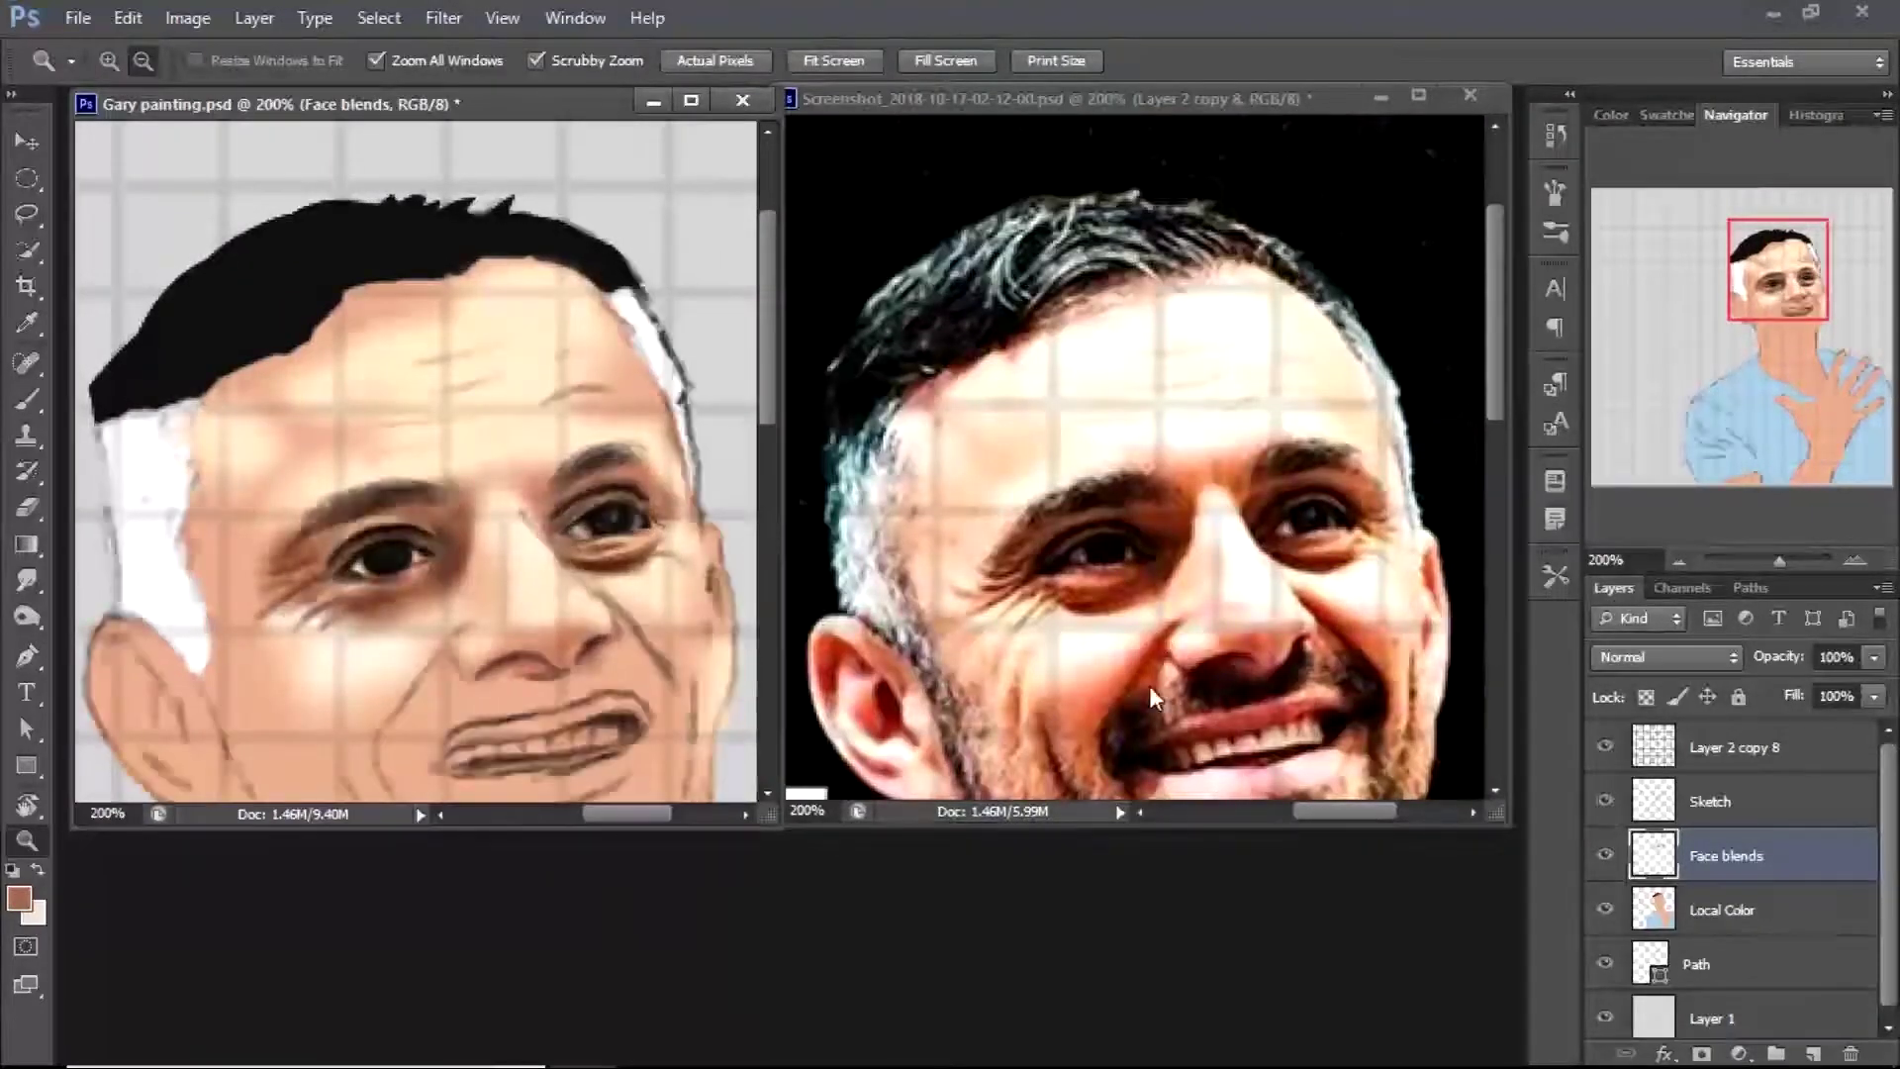
left_click(465, 495)
key("r")
left_click(143, 62)
key("Return")
key("bracketleft")
key("bracketleft")
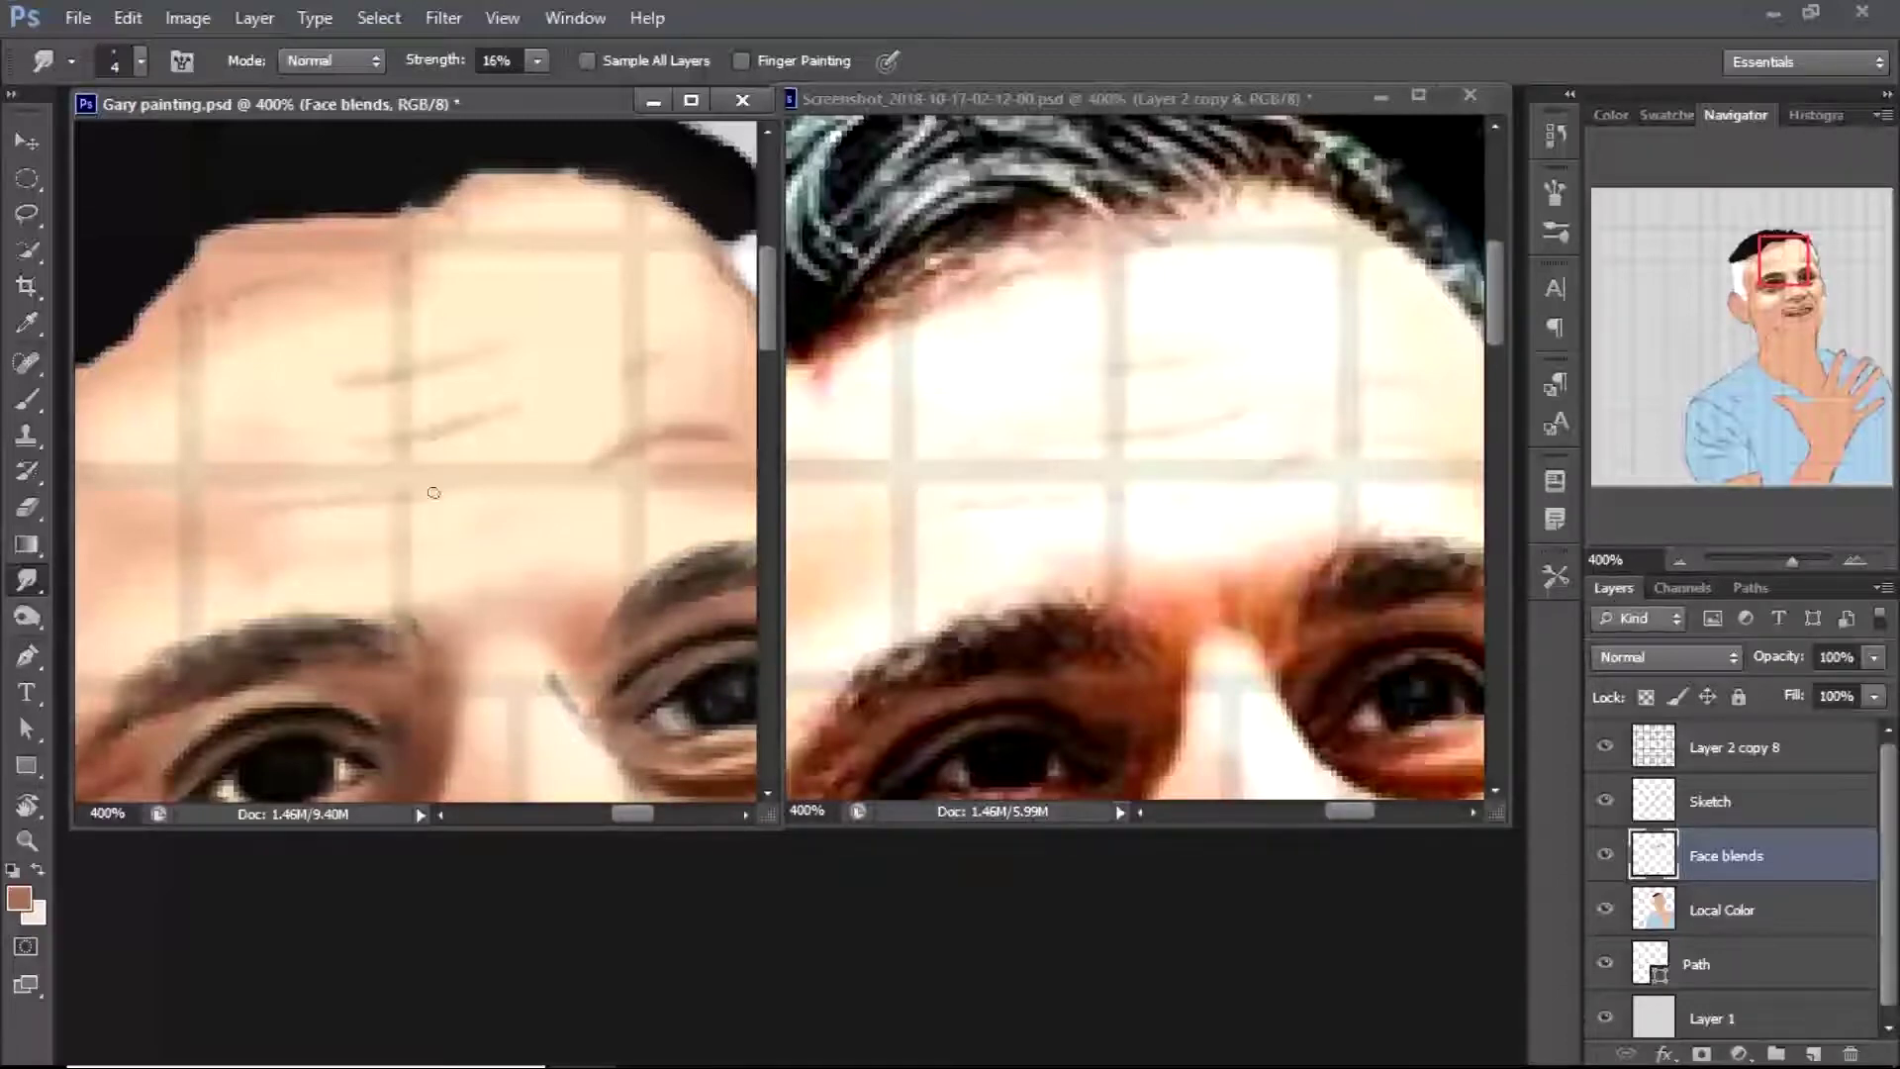
Set the paint colour to near-white and highlight the forehead between the wrinkles with a 5 px brush in Lighter Color mode
left_click(18, 898)
left_click(339, 225)
key("Return")
key("b")
left_click(347, 60)
left_click(437, 409)
mouse_move(437, 408)
left_mouse_down()
mouse_move(390, 421)
mouse_move(370, 348)
mouse_move(595, 353)
mouse_move(540, 293)
mouse_move(637, 298)
mouse_move(665, 434)
mouse_move(646, 523)
mouse_move(689, 485)
mouse_move(634, 490)
mouse_move(481, 565)
mouse_move(331, 544)
mouse_move(314, 485)
mouse_move(415, 478)
mouse_move(342, 429)
mouse_move(340, 323)
mouse_move(363, 345)
mouse_move(445, 314)
mouse_move(434, 270)
mouse_move(334, 417)
left_mouse_up()
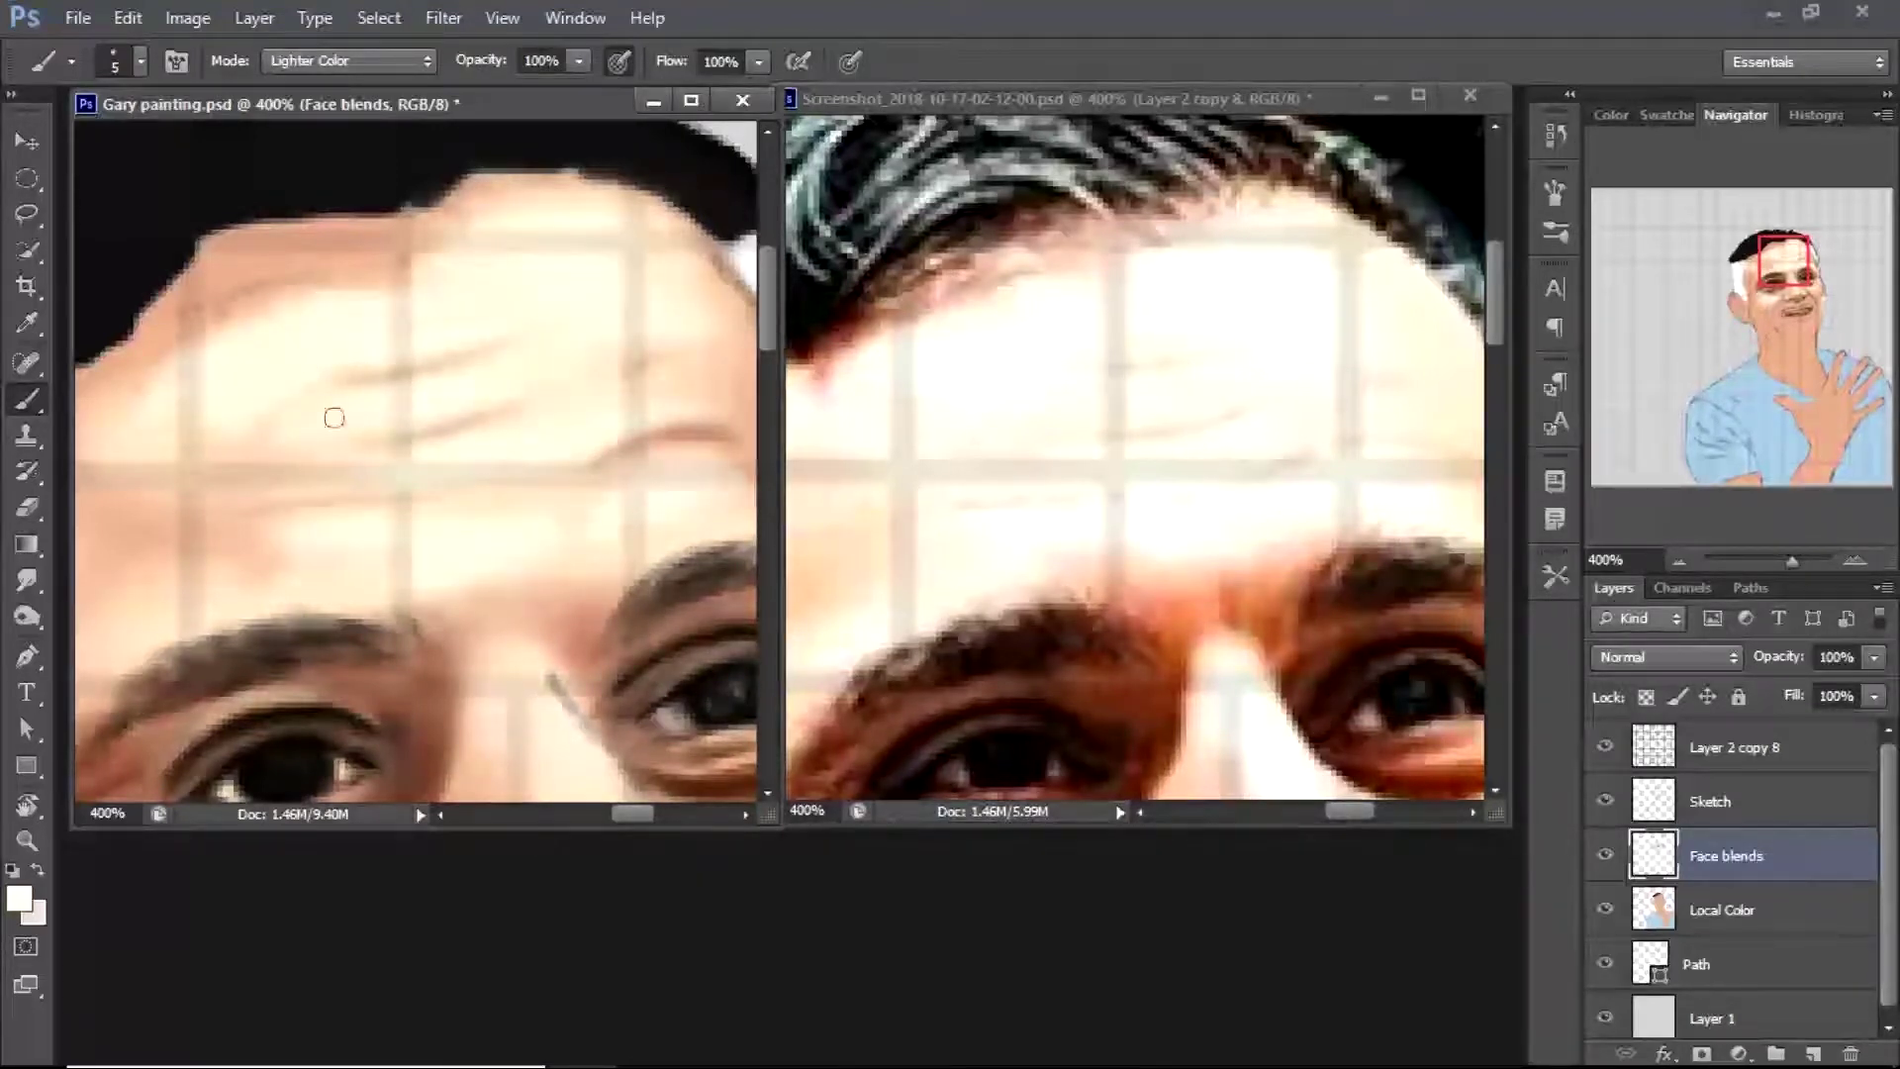
mouse_move(496, 407)
left_mouse_down()
mouse_move(241, 403)
mouse_move(288, 522)
left_mouse_up()
Smudge the forehead highlights into the surrounding skin with the Smudge brush at 5 to 9 px
key("r")
right_click(288, 522)
key("Escape")
key("bracketleft")
key("bracketleft")
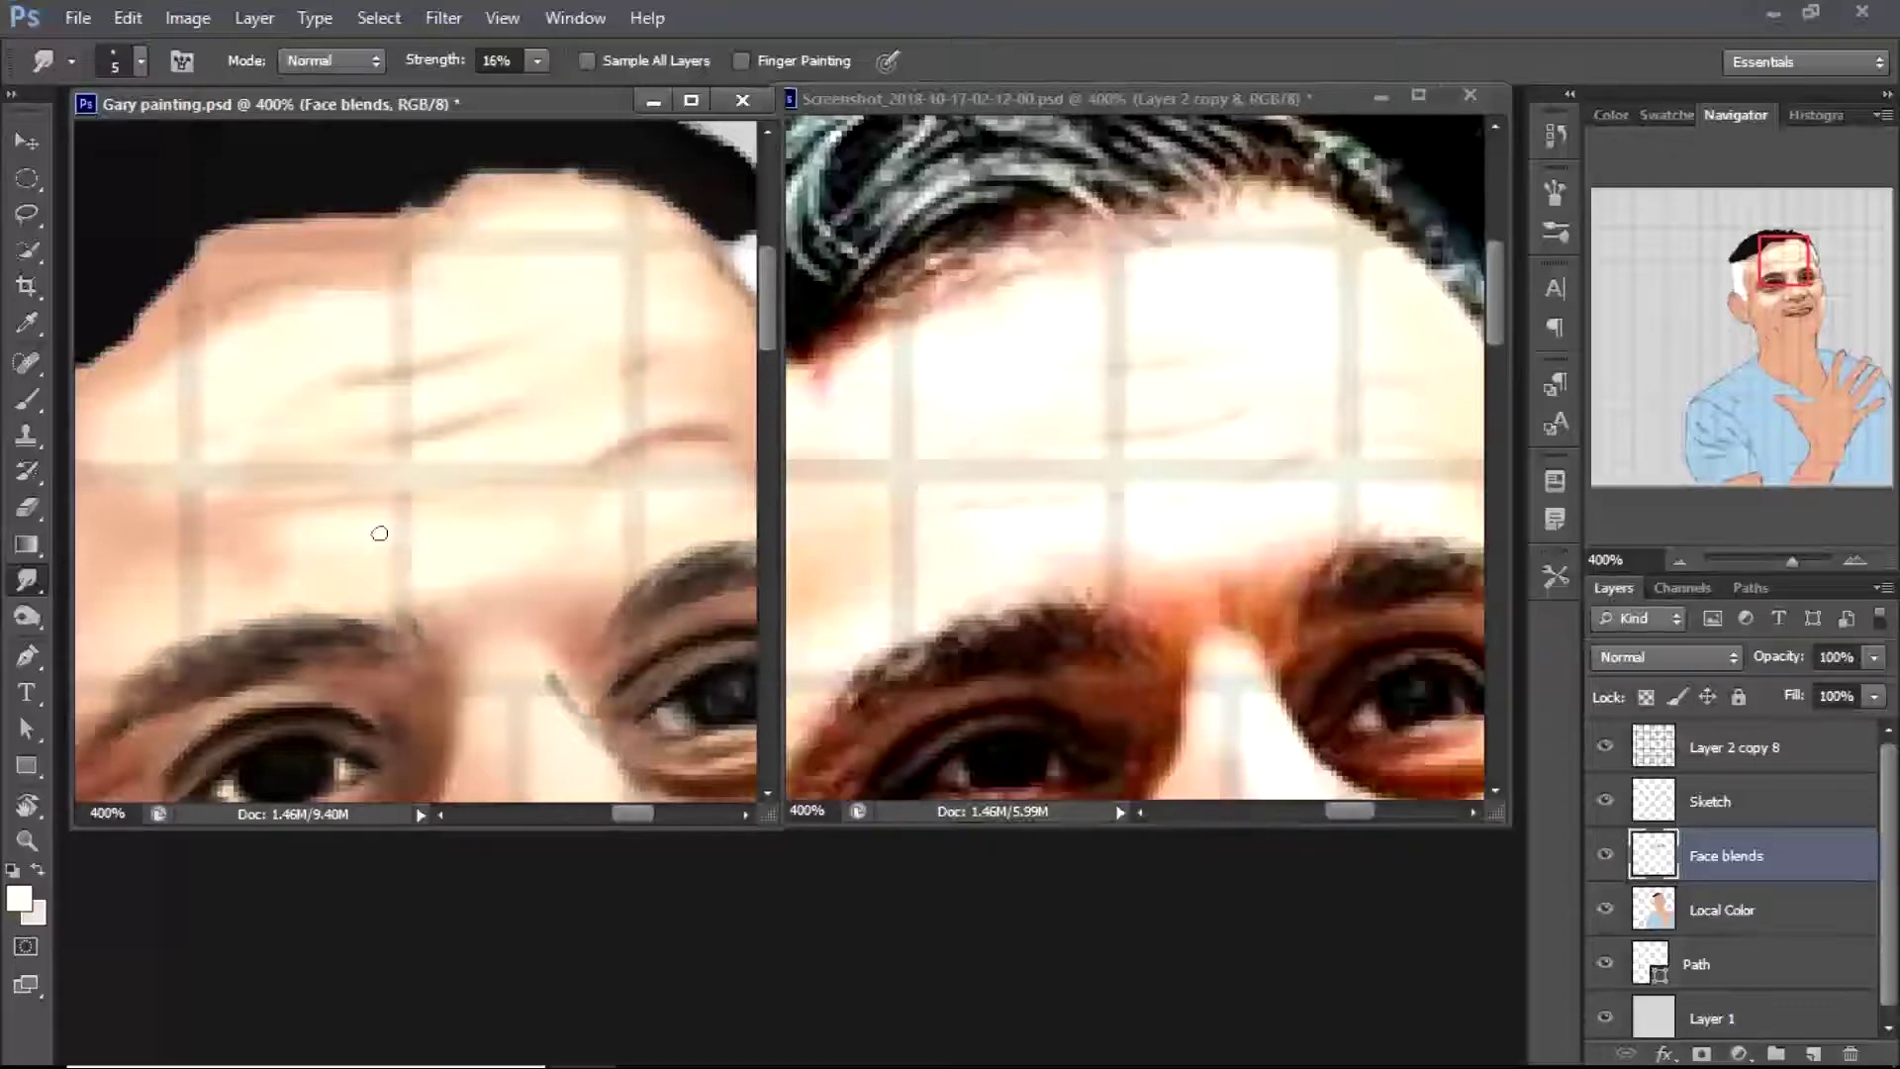
key("bracketright")
key("bracketright")
key("bracketright")
key("bracketright")
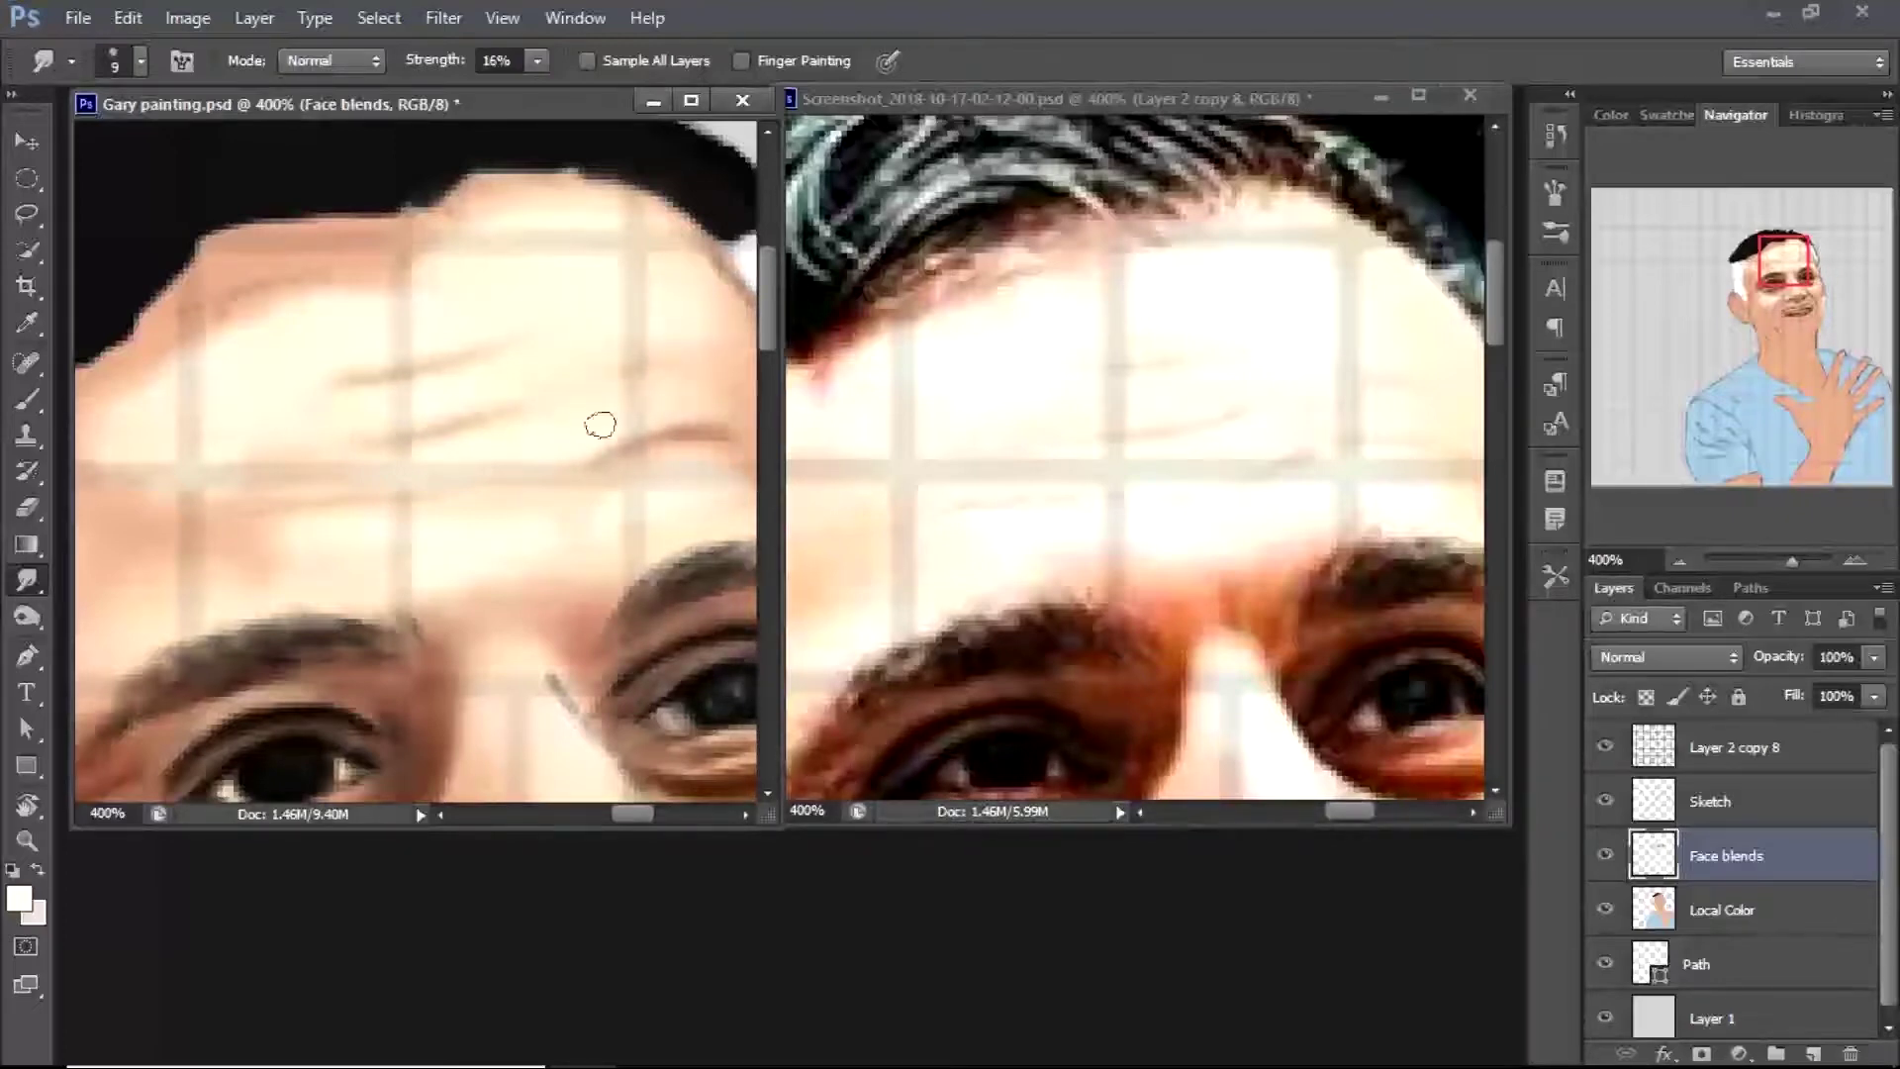
Smudge the far forehead and temple at 15 px, and blend the forehead above the brows at 8 px
left_click_drag(638, 813, 646, 815)
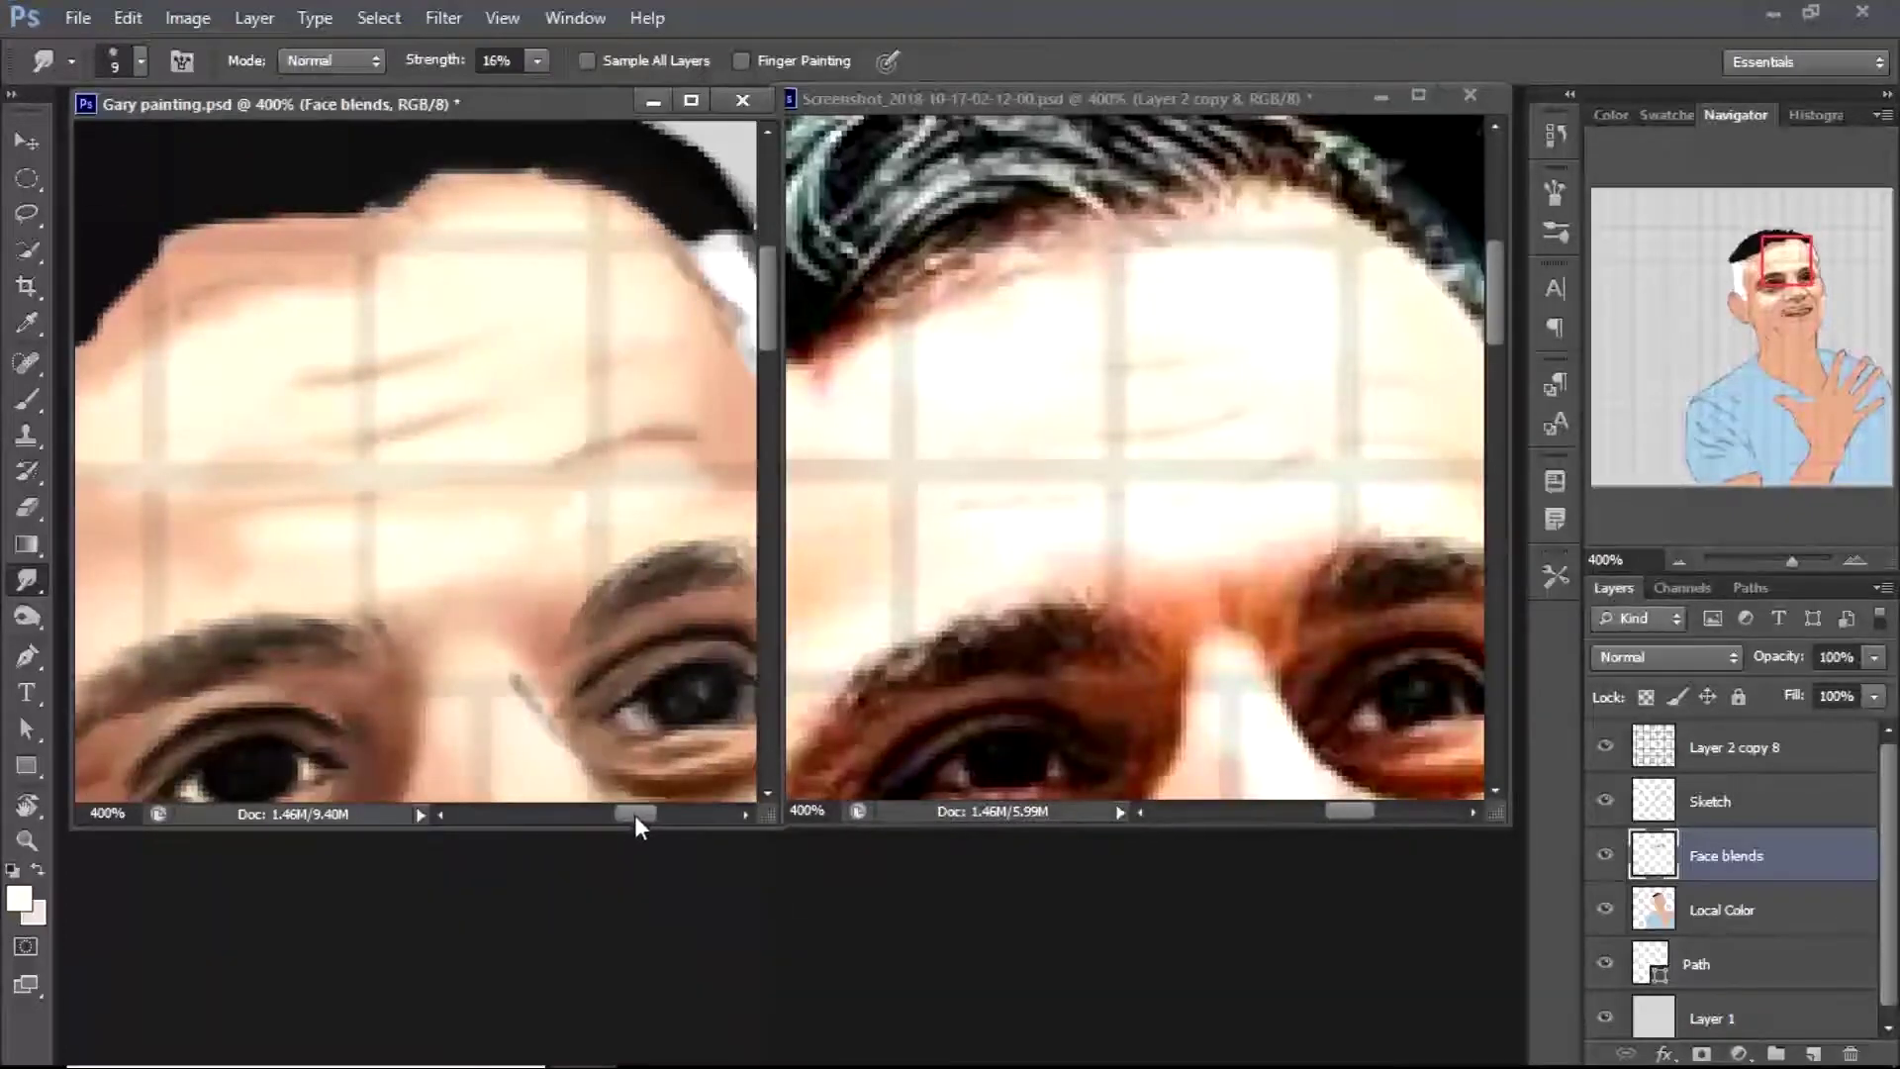
key("bracketright")
key("bracketright")
key("bracketright")
key("bracketright")
key("bracketright")
key("bracketright")
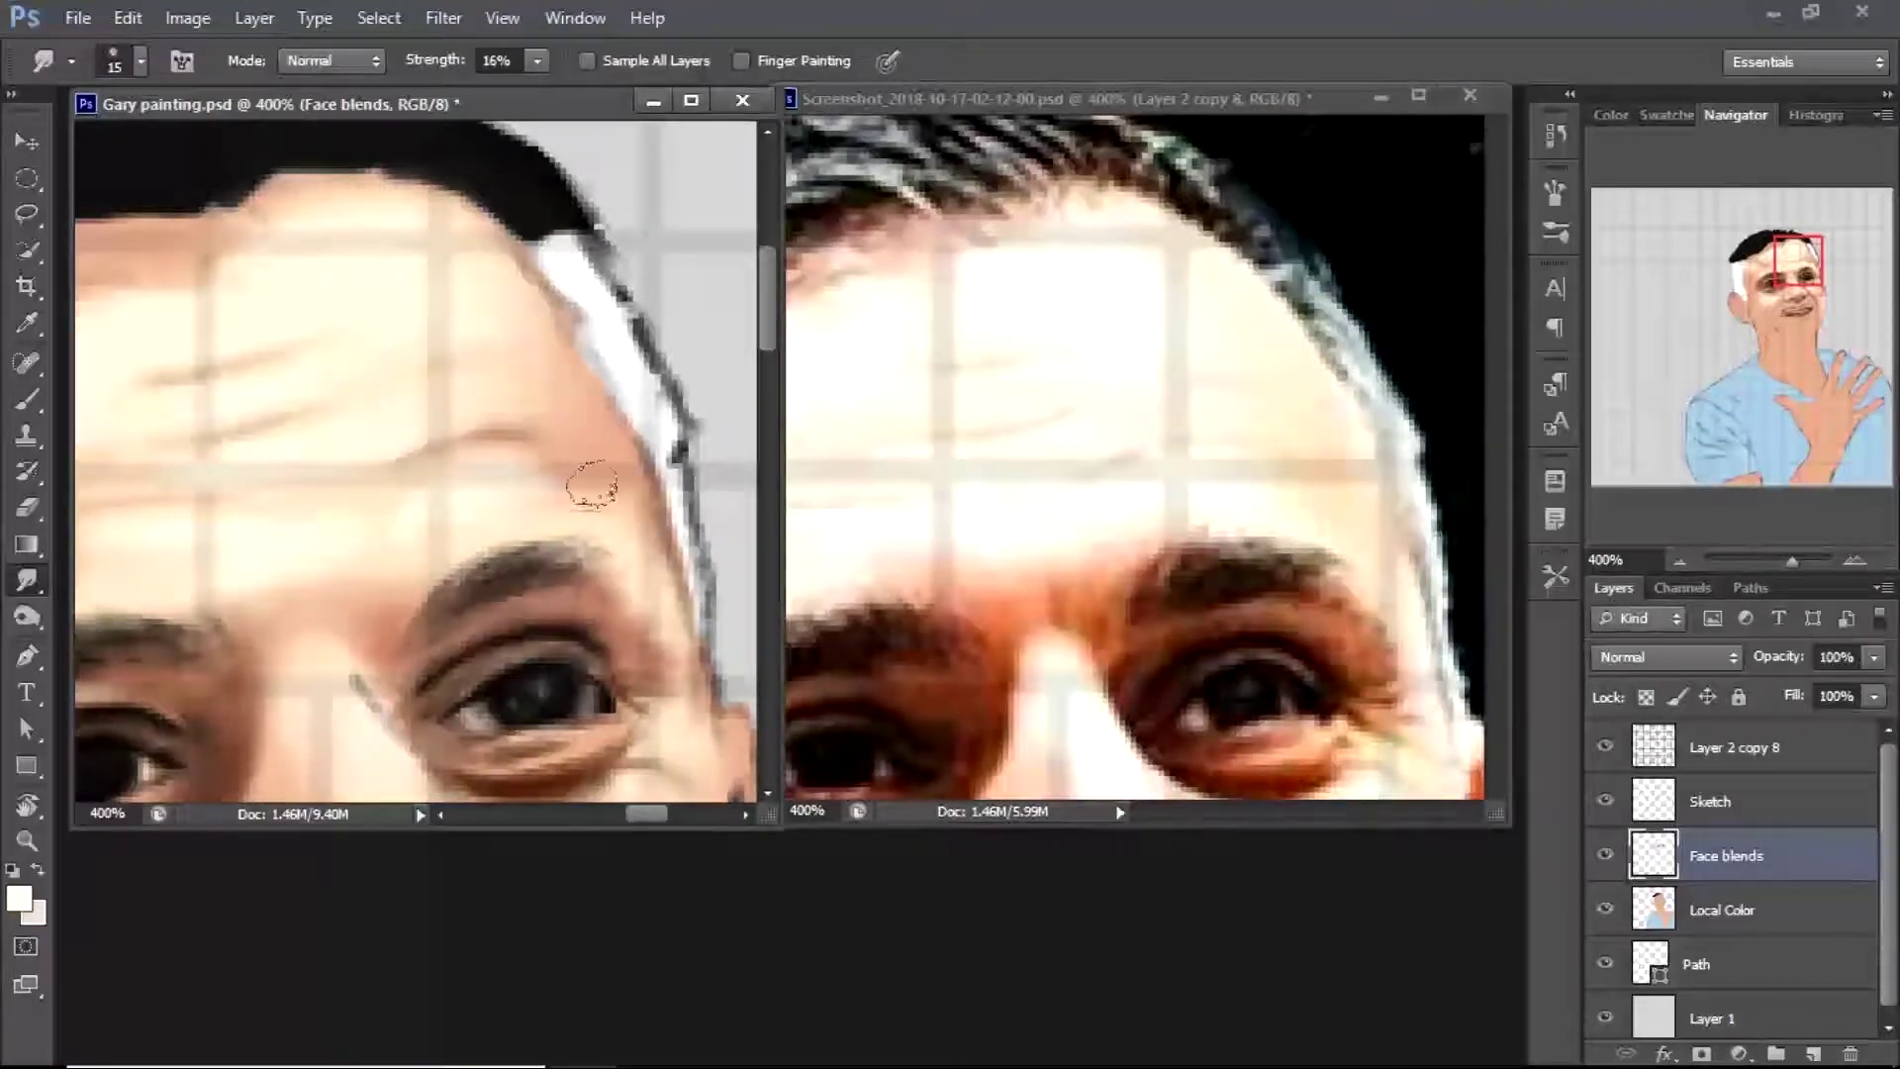
key("bracketleft")
key("bracketleft")
key("bracketleft")
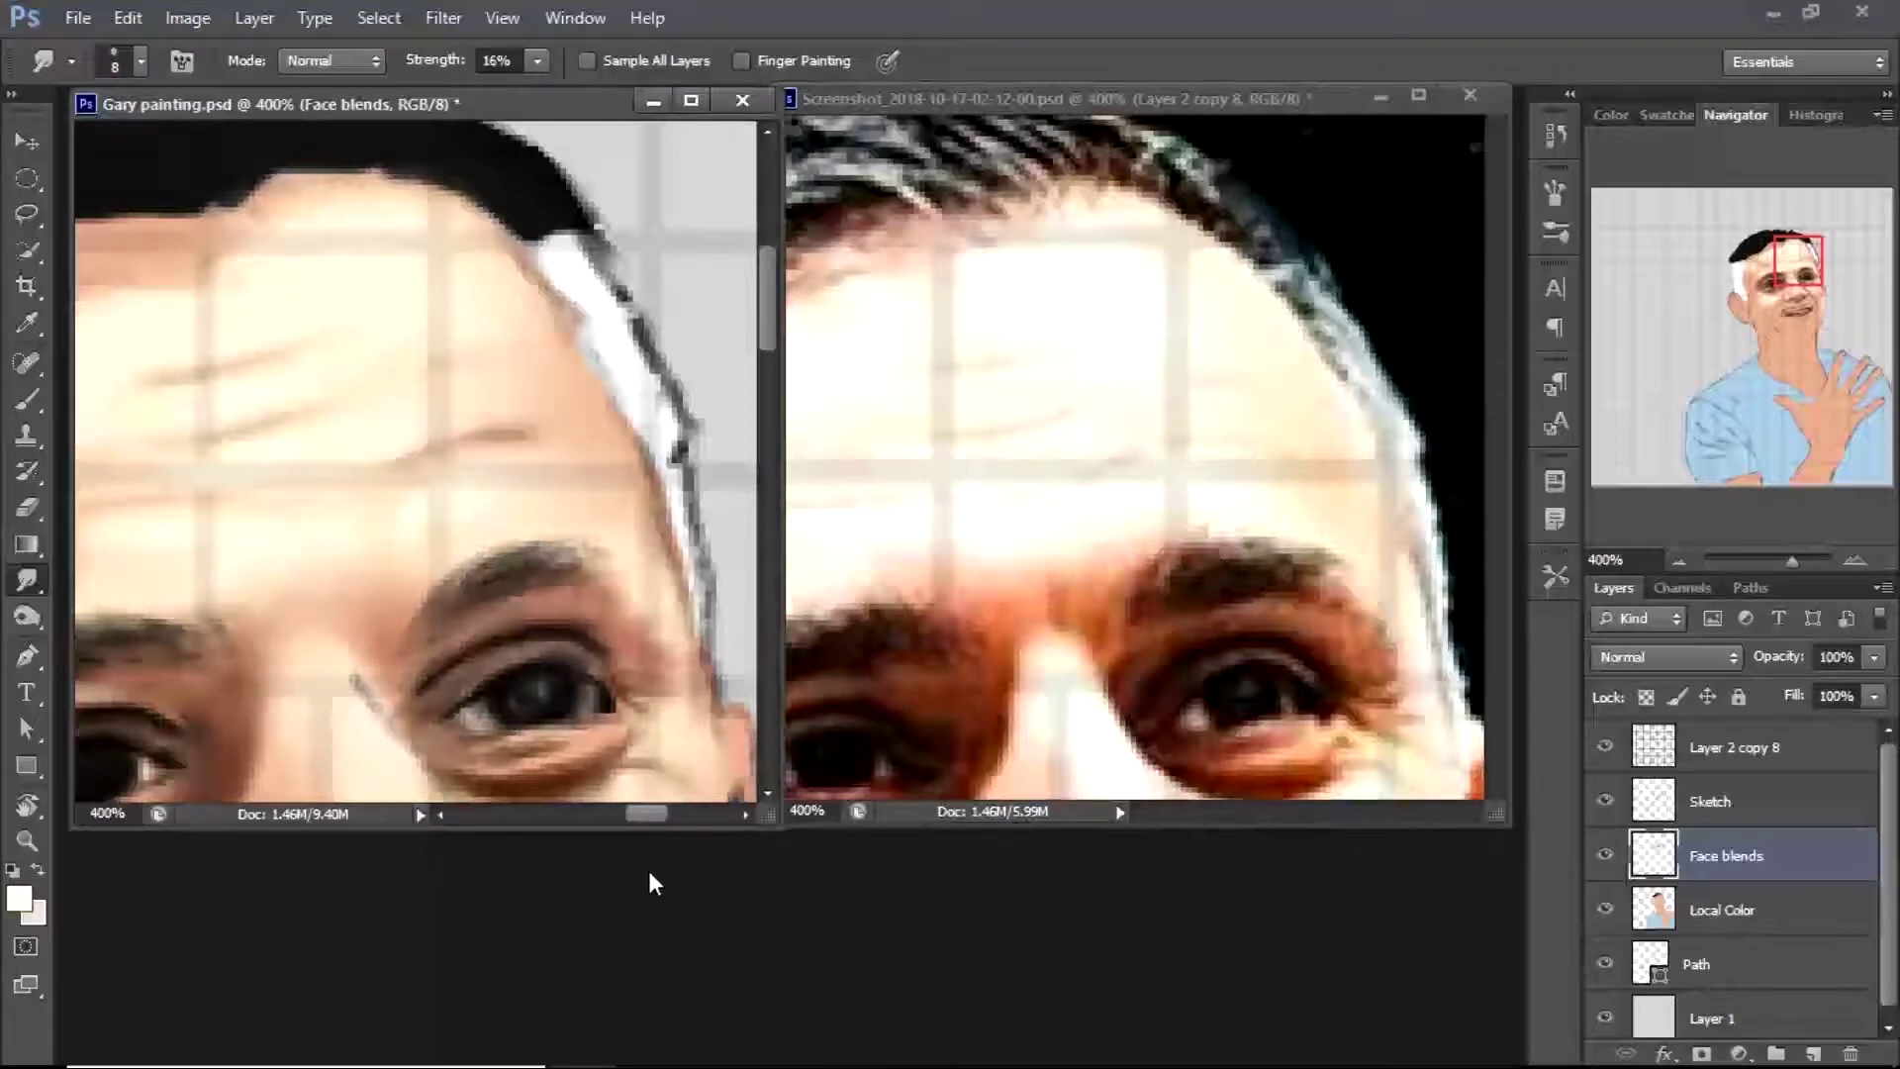
scroll(539, 515, "left", 3)
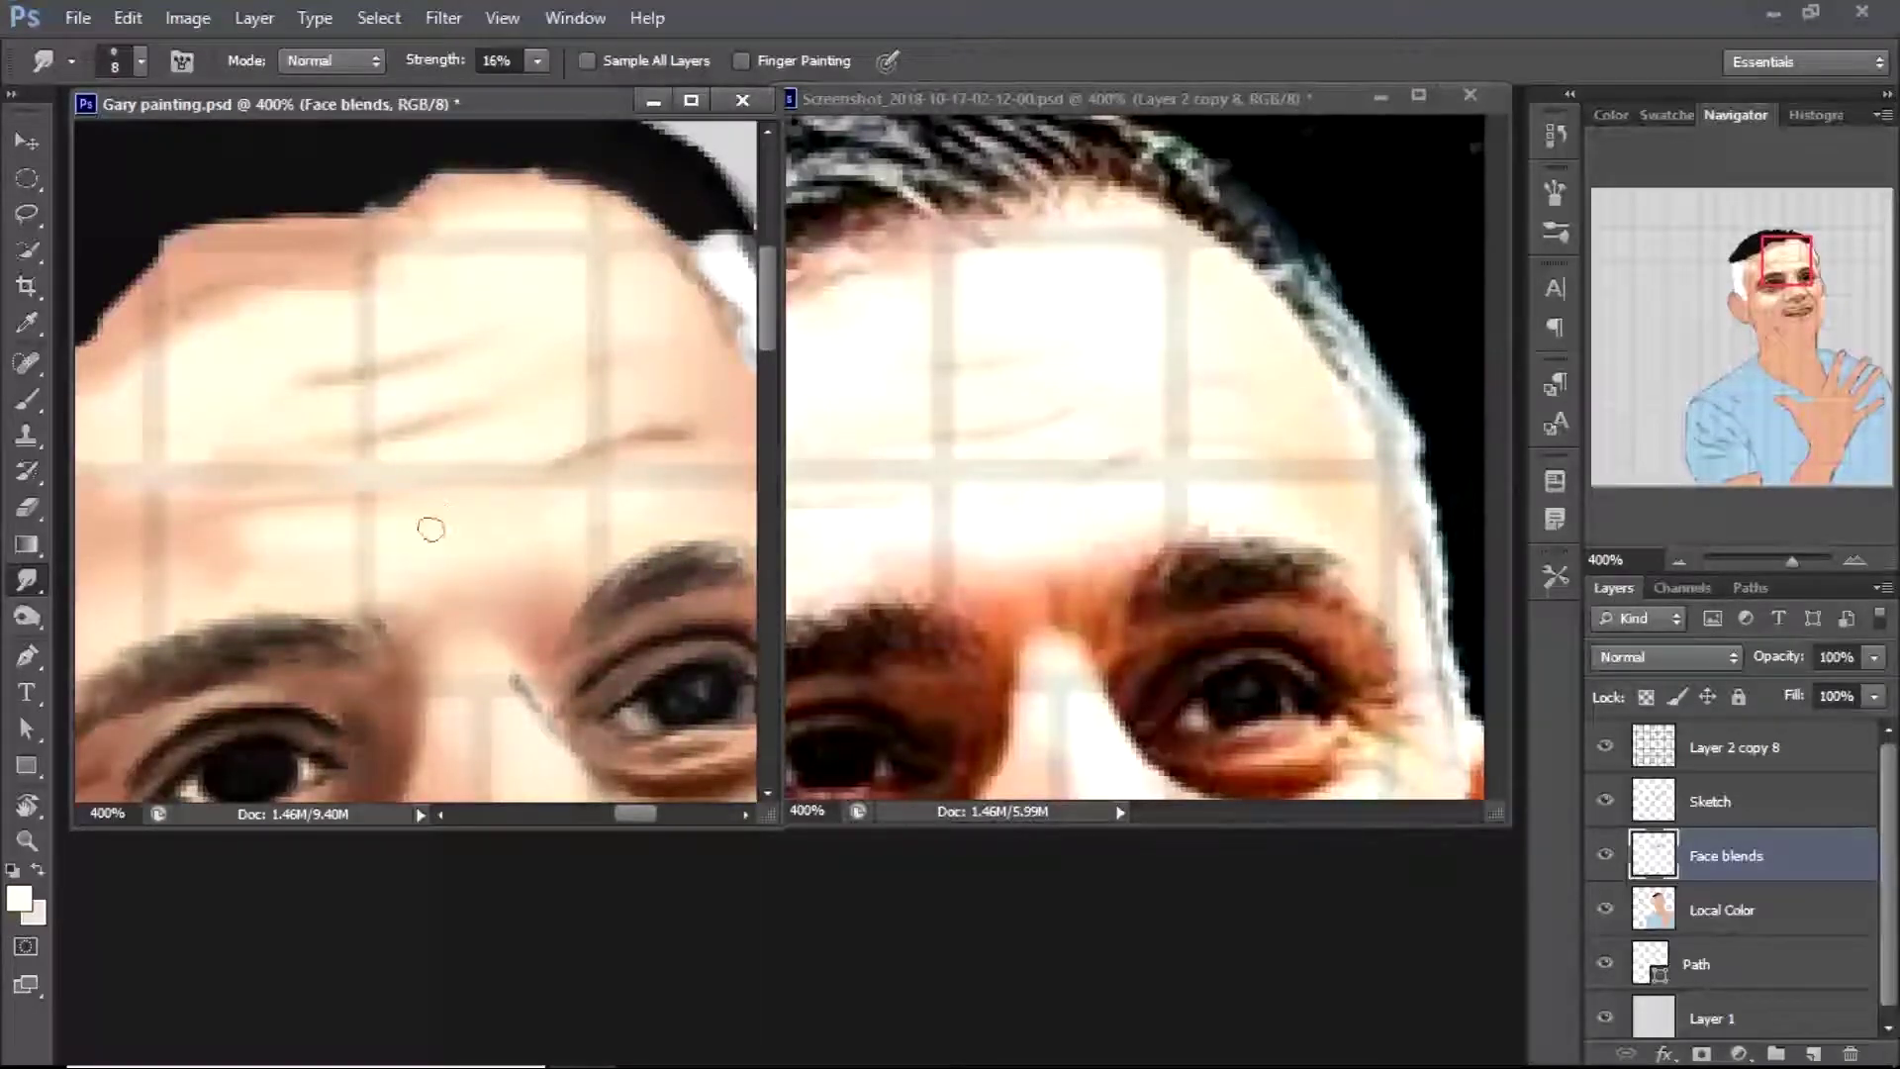
scroll(152, 626, "left", 3)
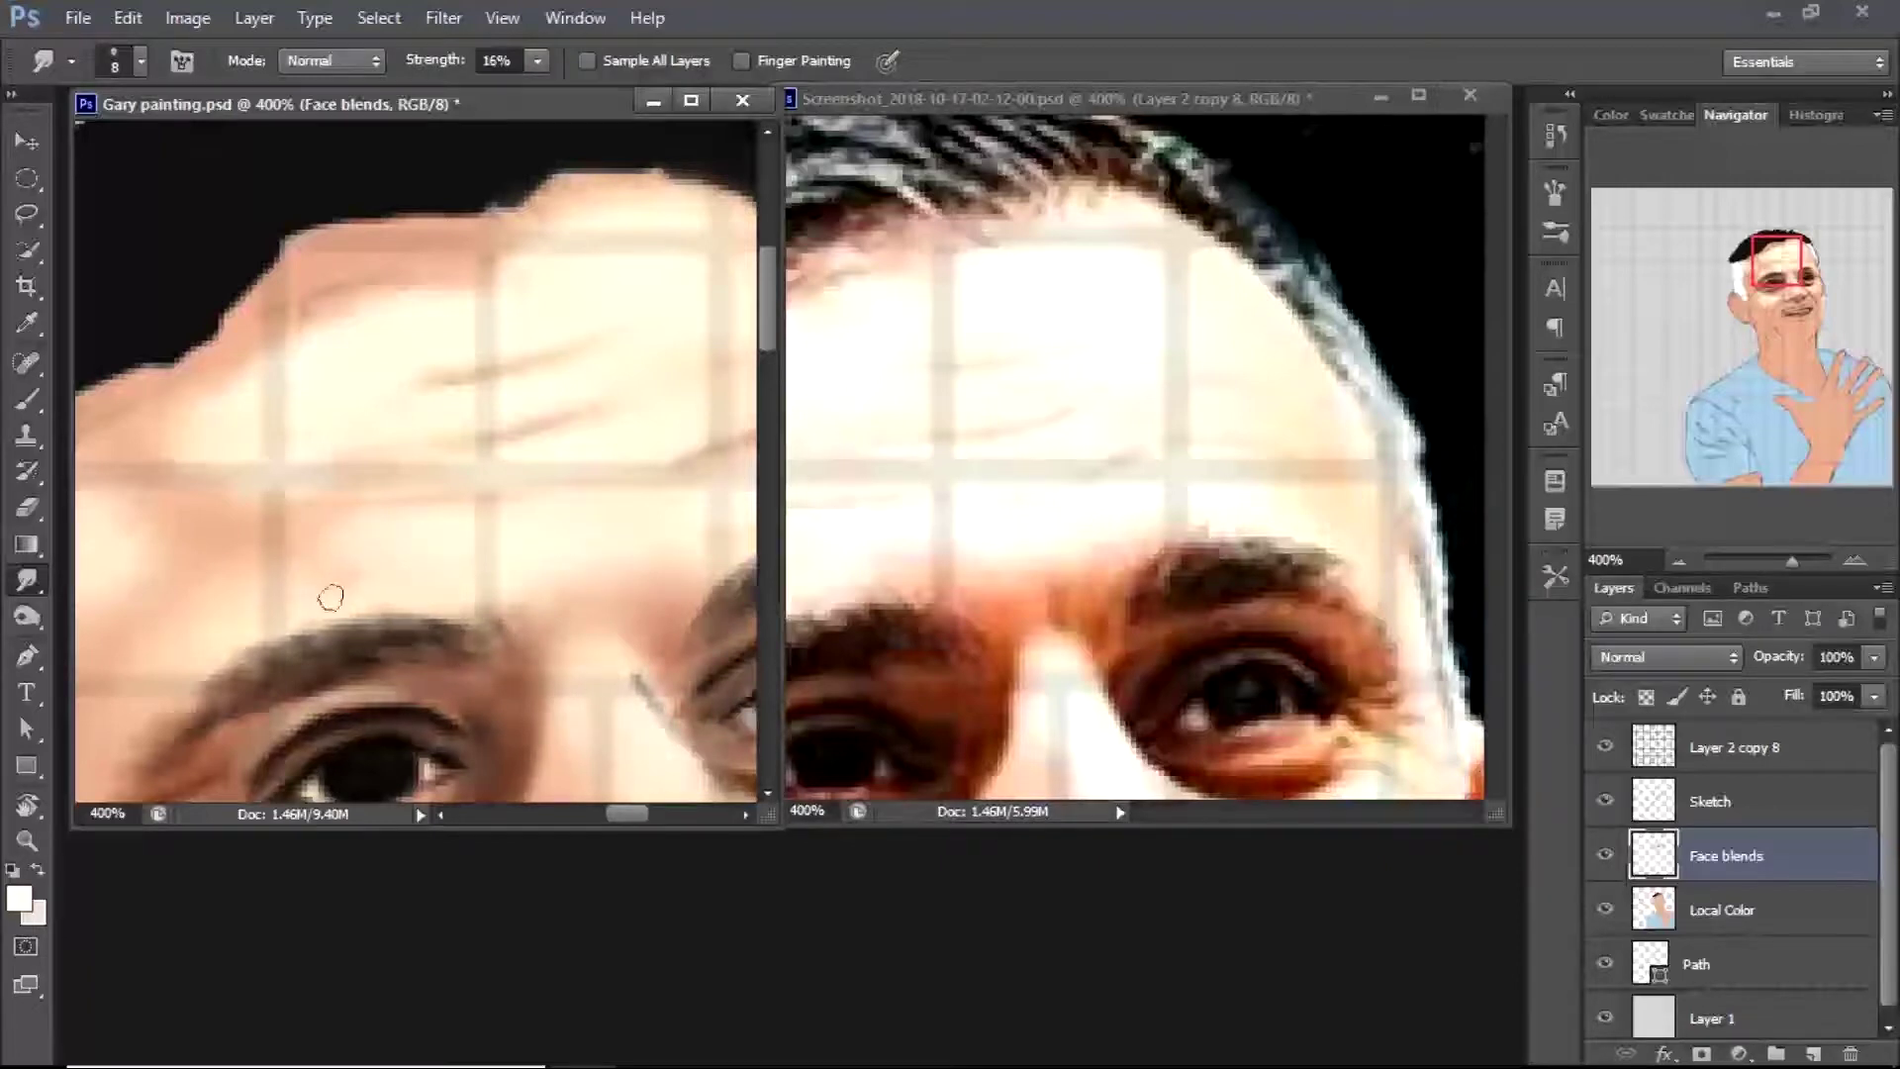
Sample a pale cream and brighten the near side of the forehead with the 8 px brush in Lighter Color mode
left_click(1350, 812)
key("i")
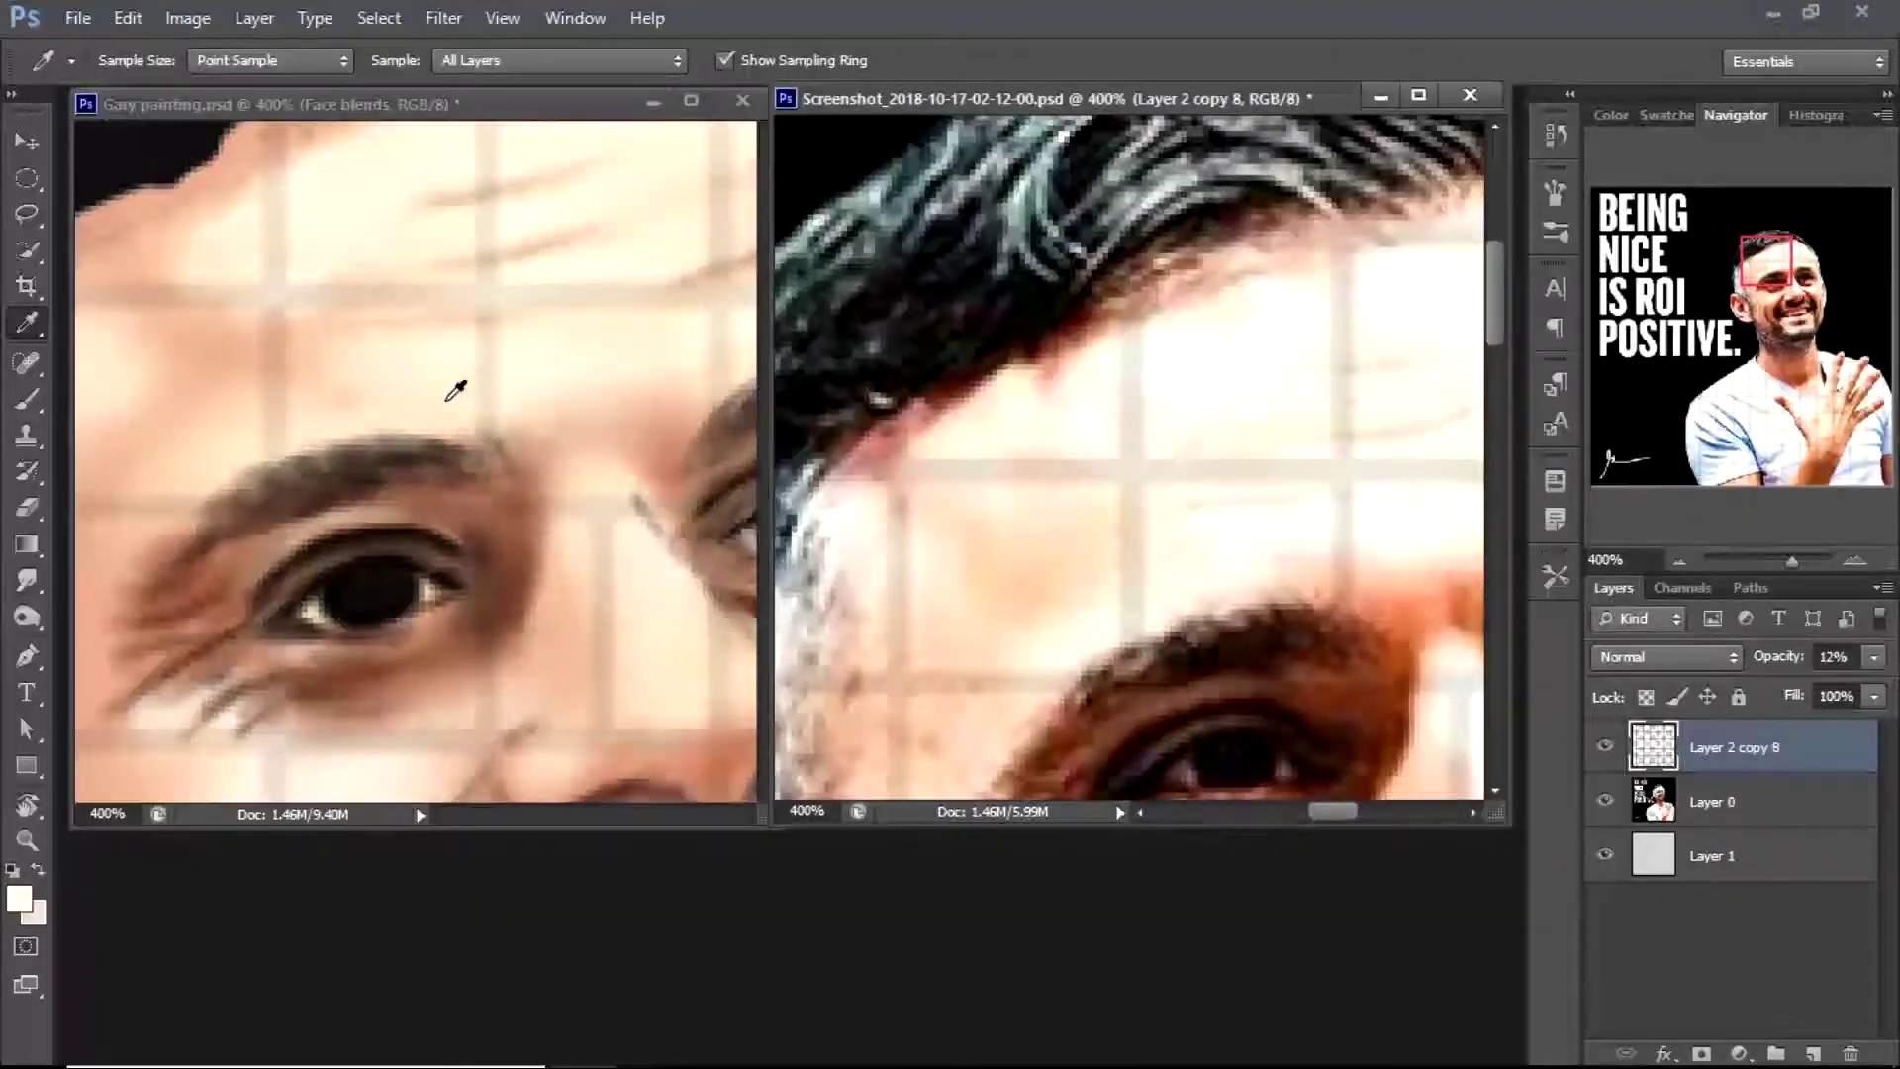
left_click(455, 390)
key("b")
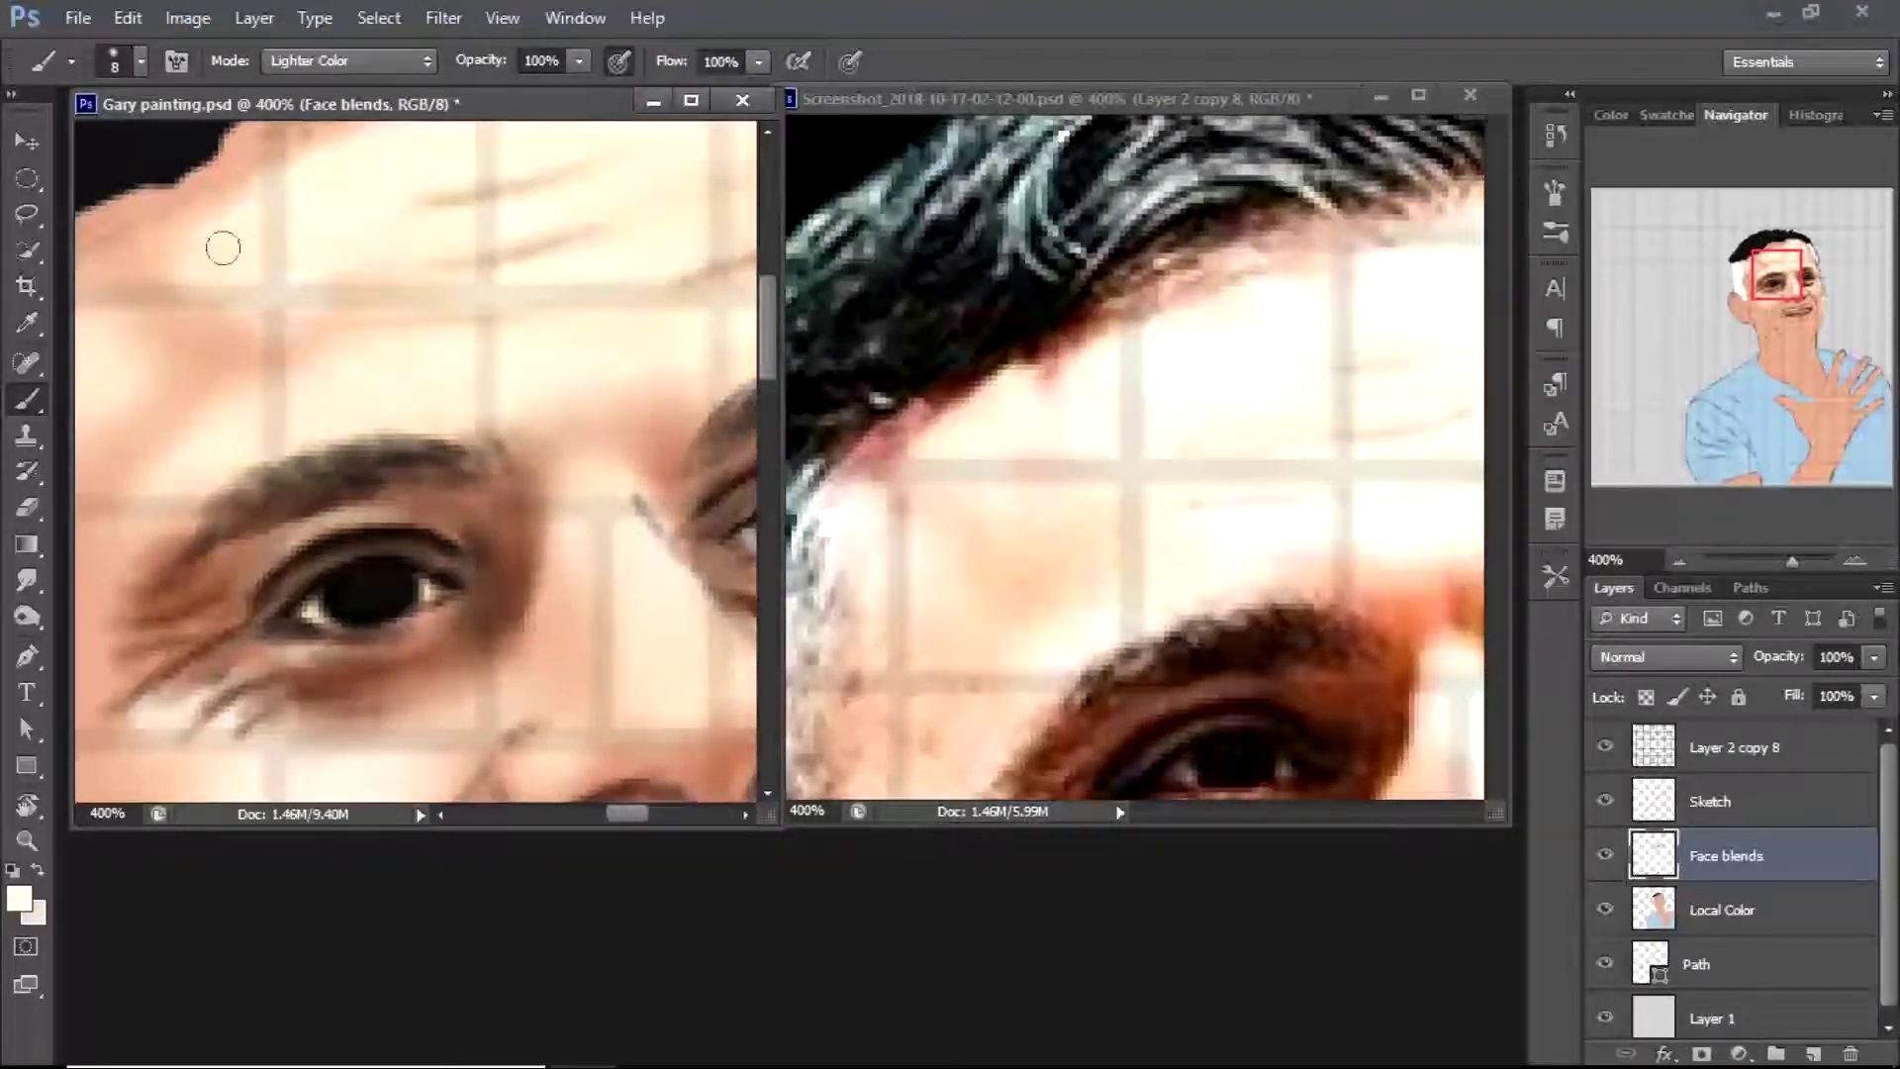
Hide the Sketch layer and blend the forehead and near temple with the Smudge tool at 20 px
left_click_drag(636, 814, 625, 813)
key("ctrl+minus")
key("z")
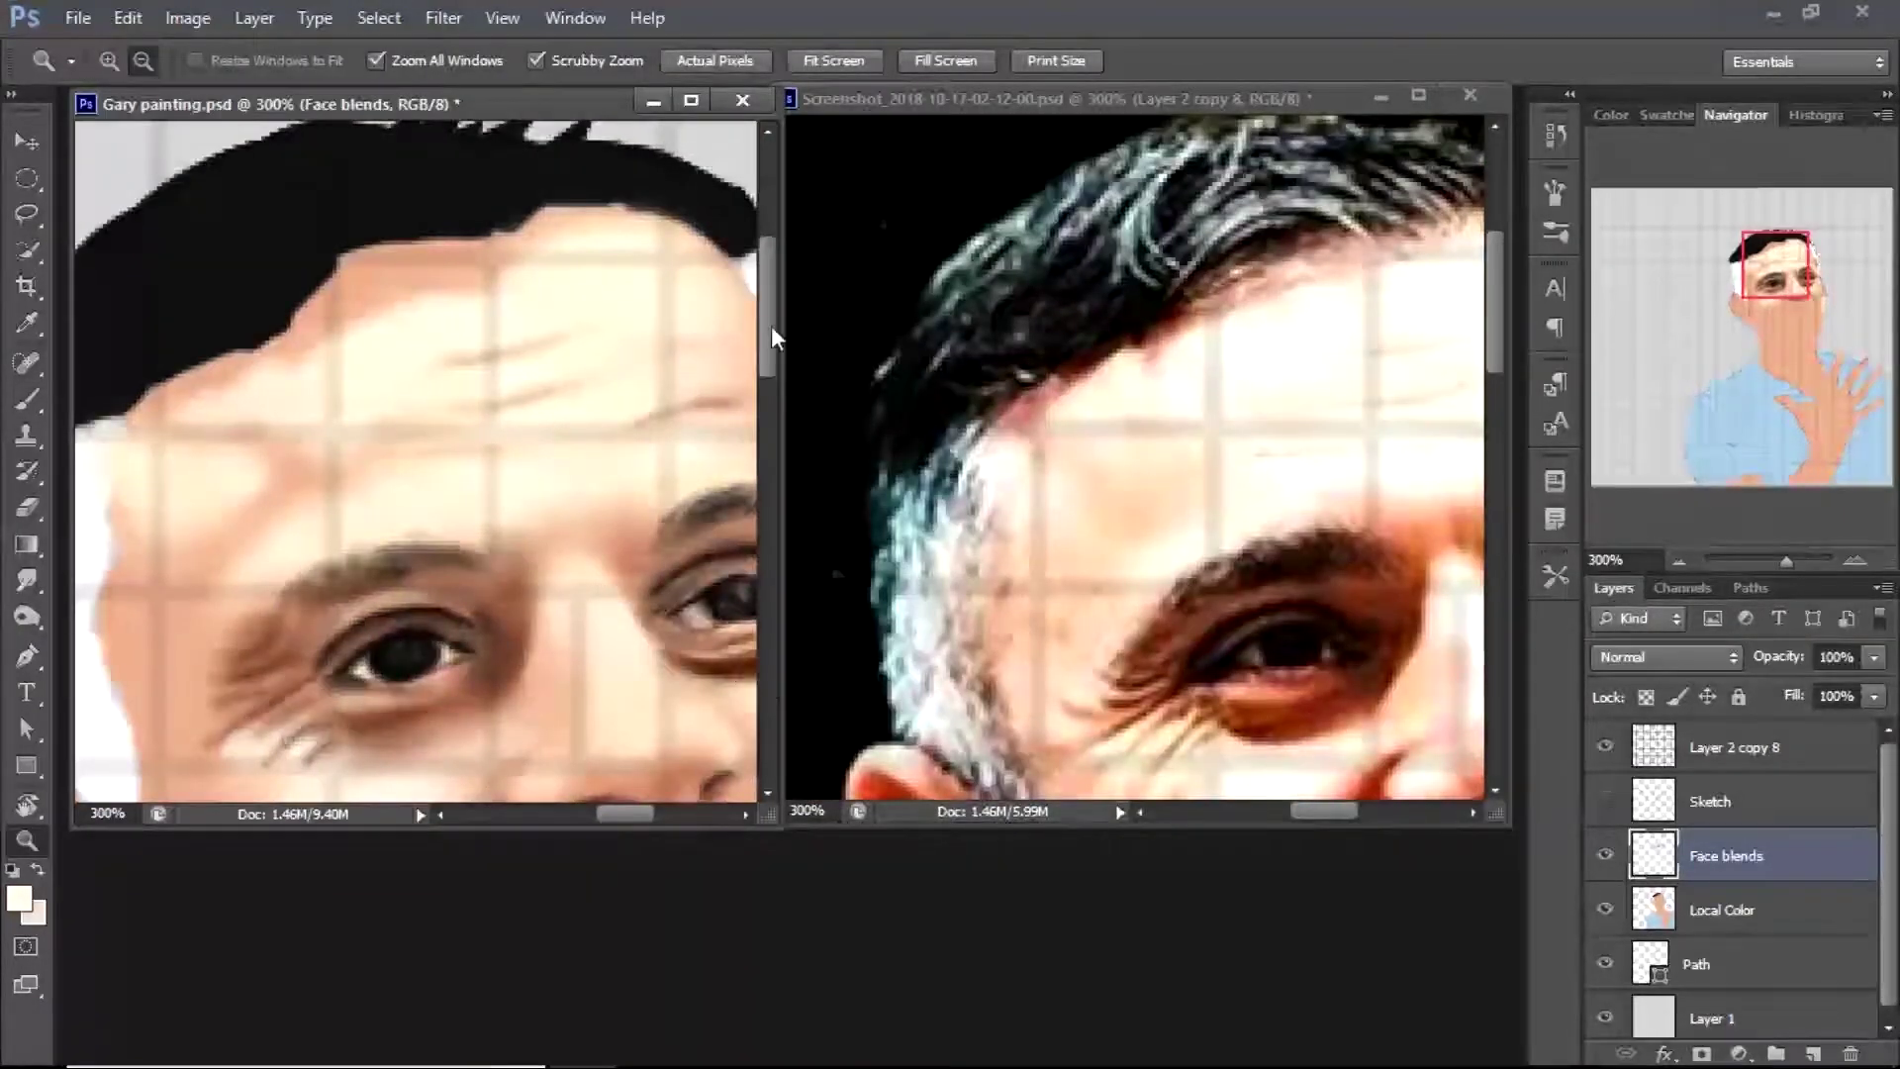
left_click_drag(770, 337, 770, 351)
key("r")
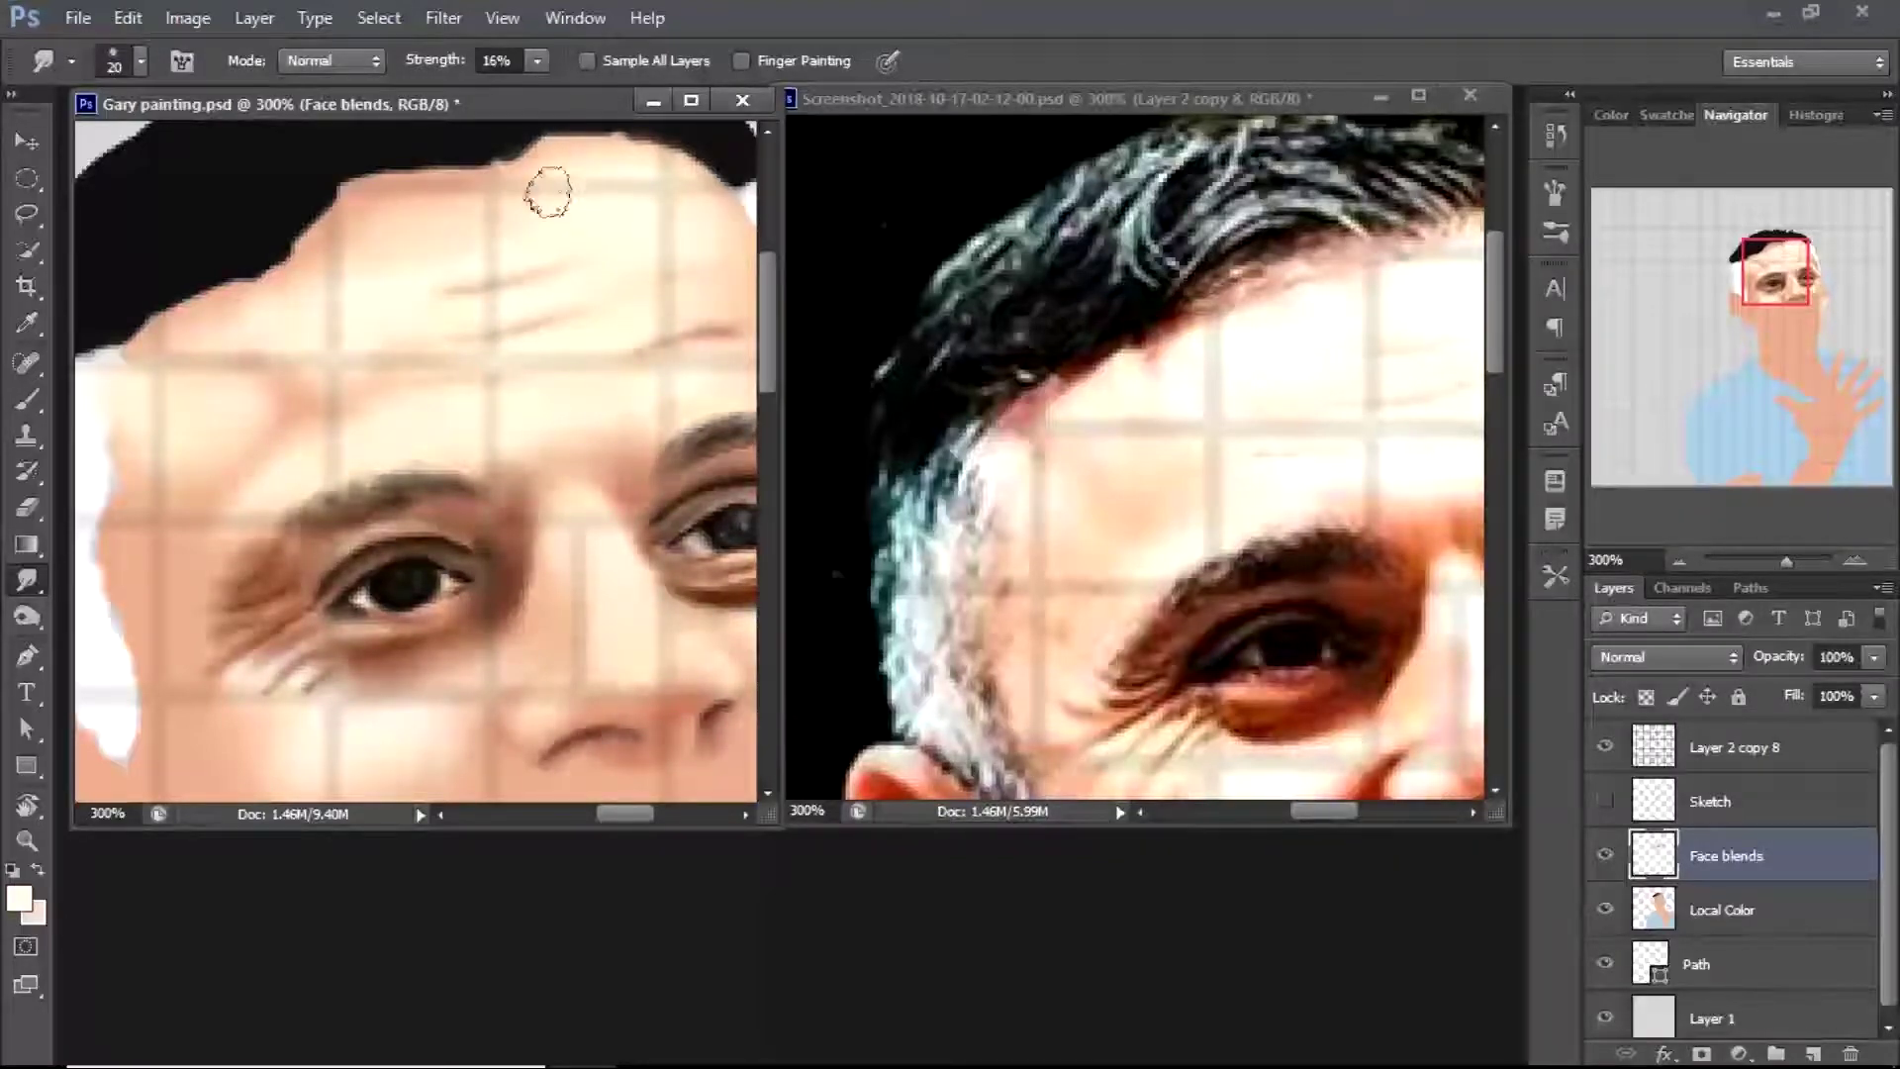
Hide the grid layer Layer 2 copy 8 and smudge the cheek below the near eye at 10 px
key("z")
left_click(252, 155, "alt")
left_click(515, 367)
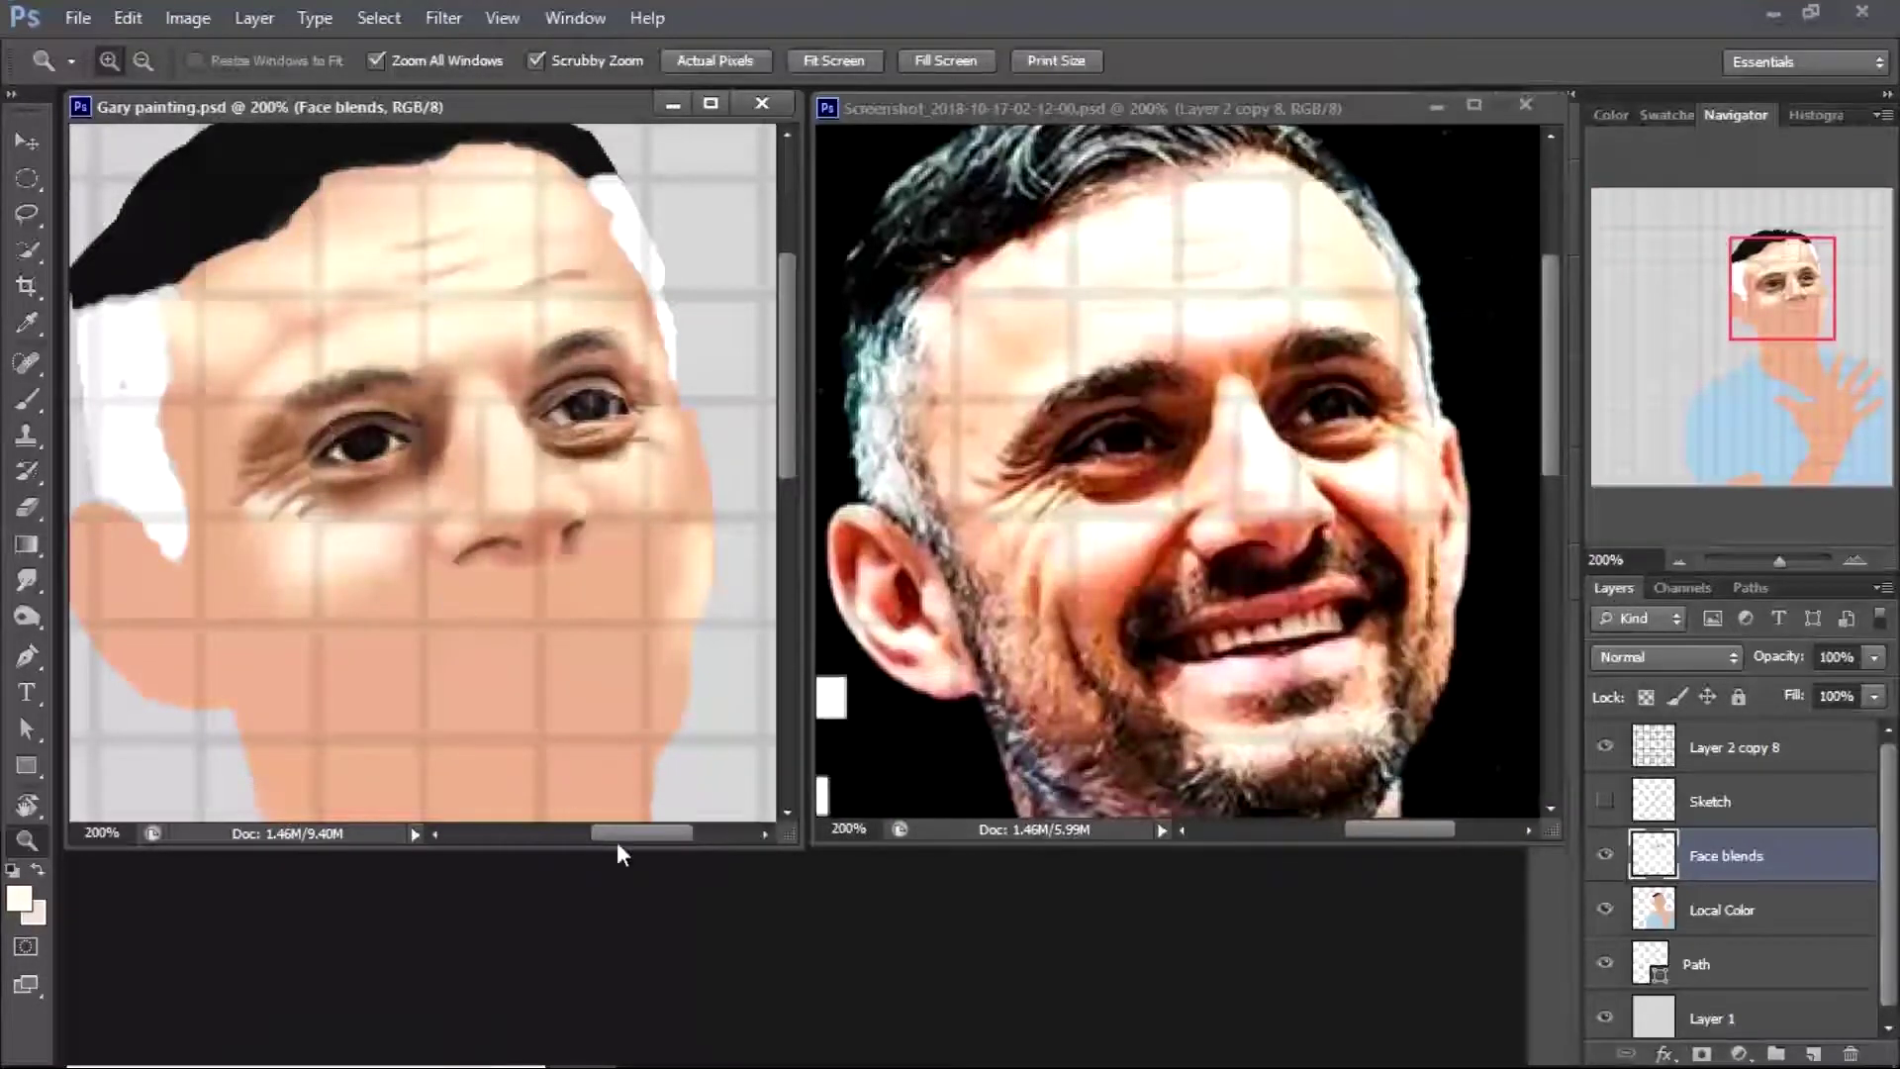
left_click_drag(551, 792, 613, 815)
key("r")
key("bracketleft")
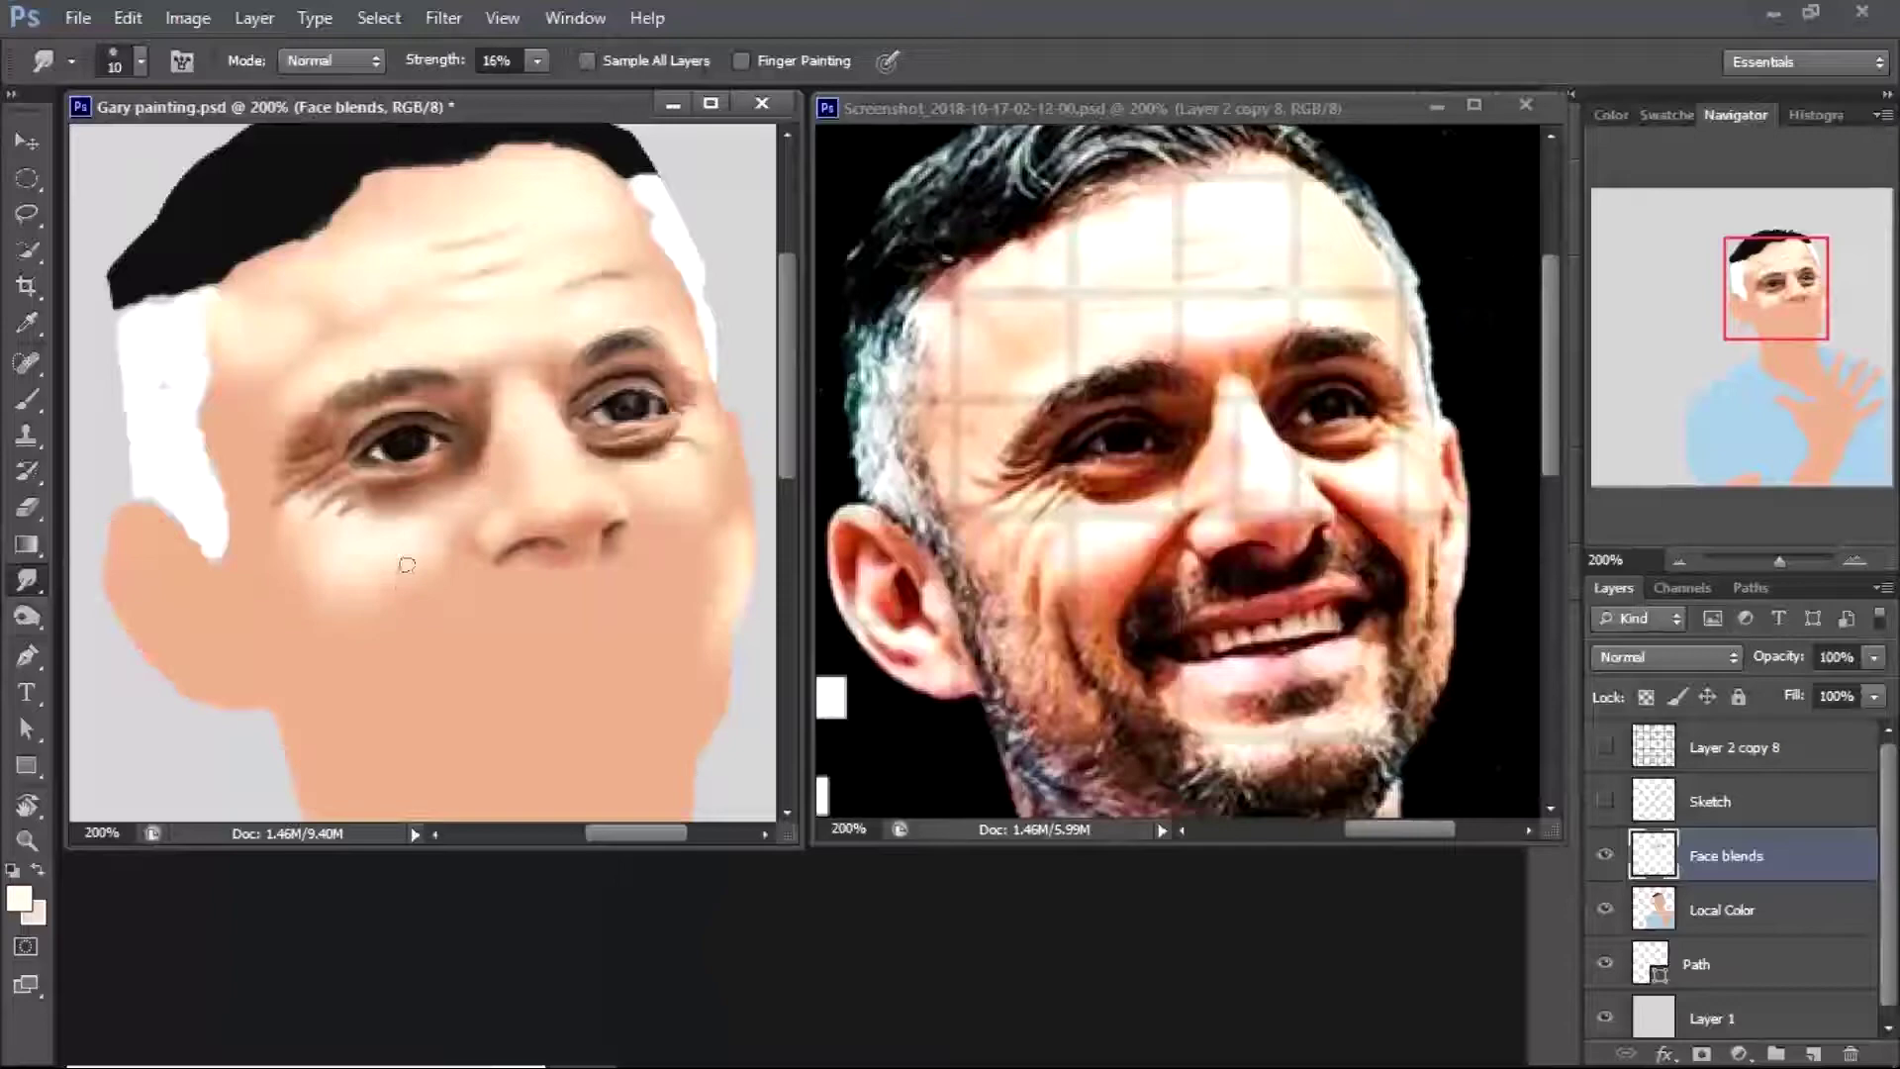
Show the Sketch and grid layers again and bring the mouth area of the painting and the reference into matching view
left_click(466, 518)
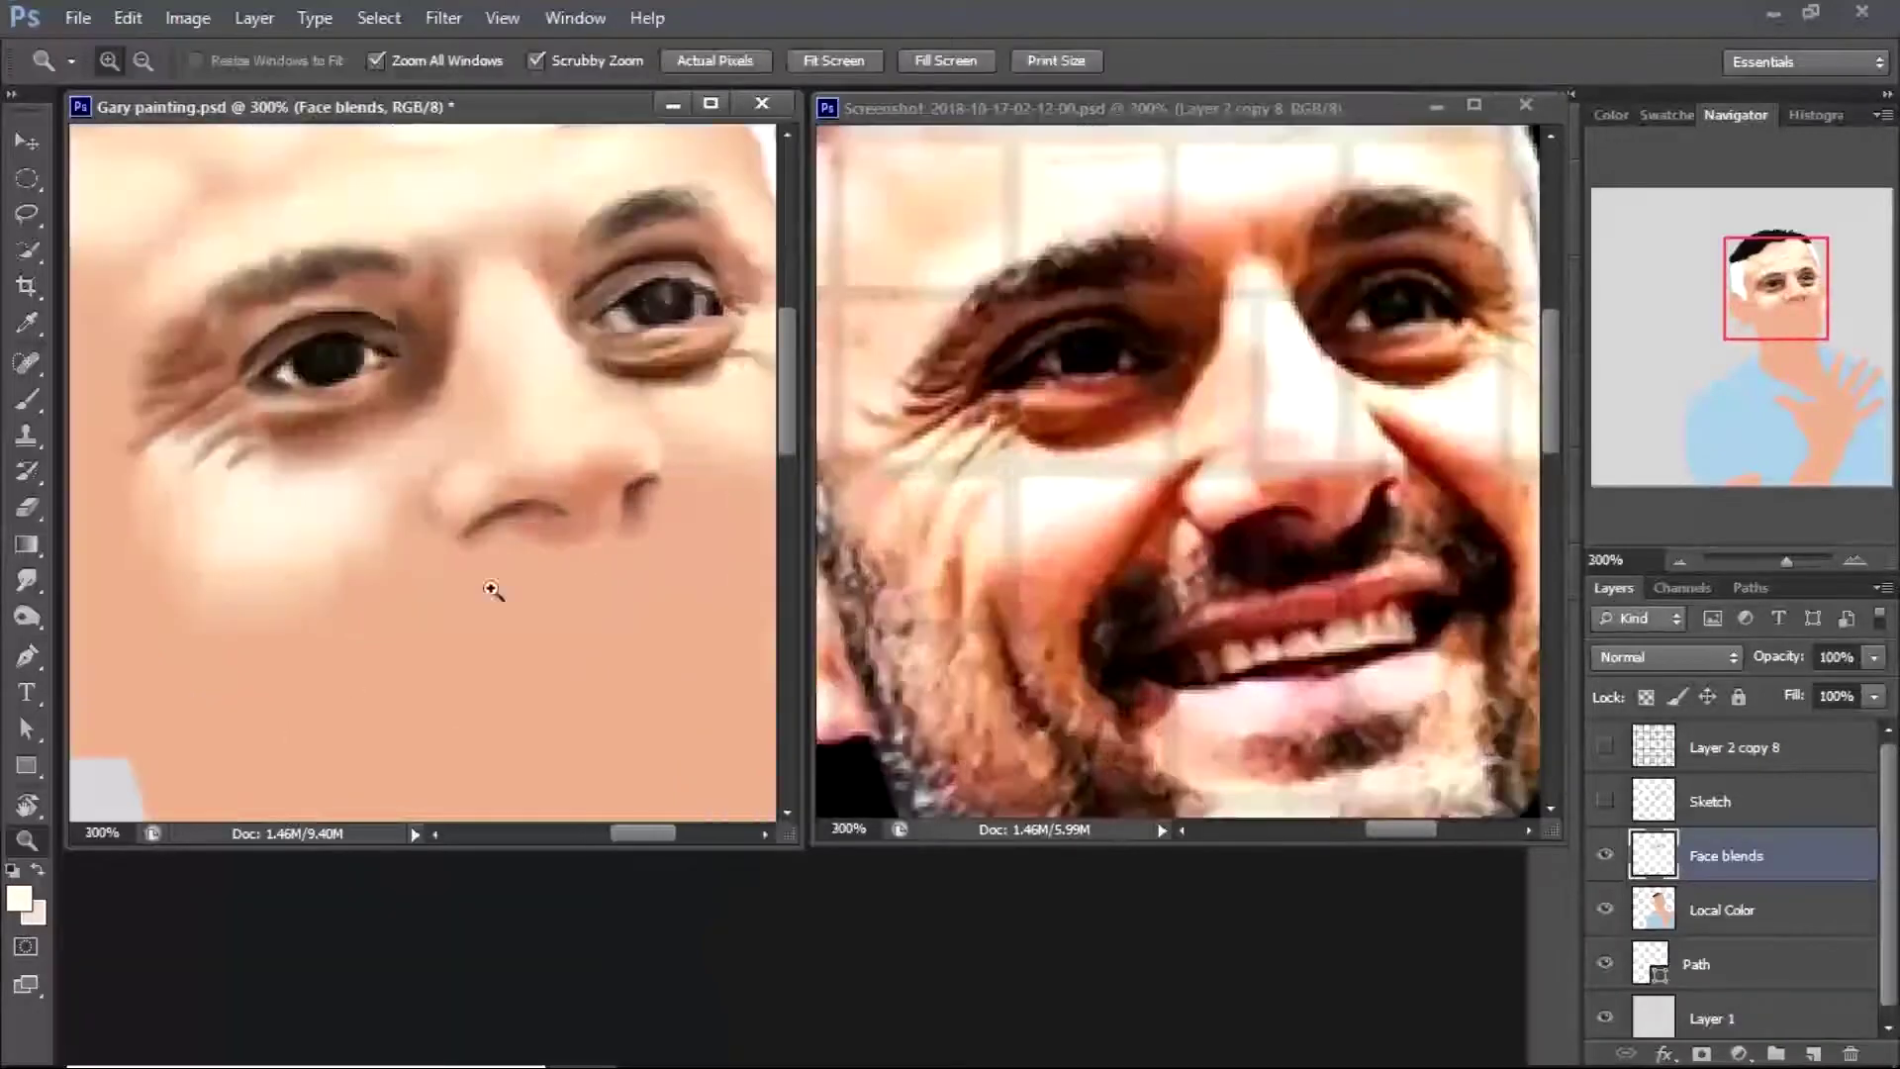
scroll(788, 396, "down", 2)
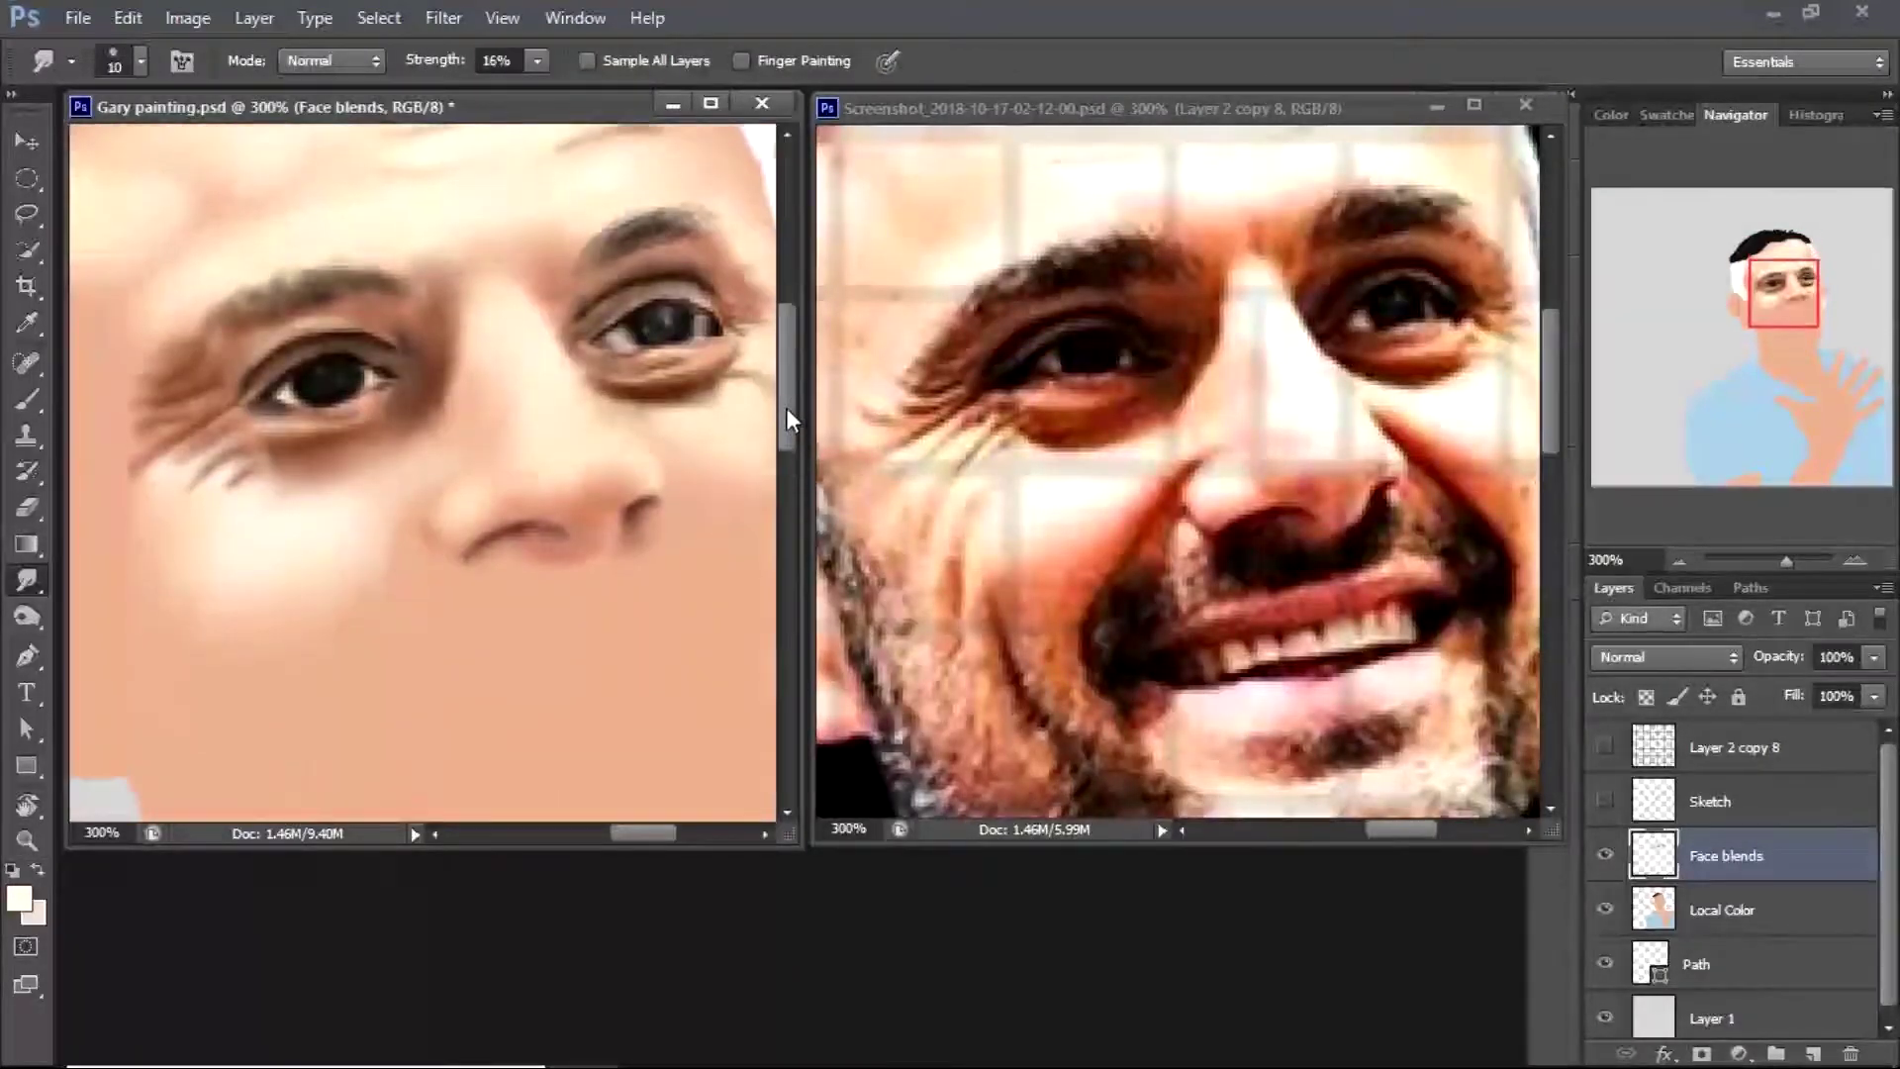
left_click(1606, 800)
left_click(1605, 748)
scroll(1554, 448, "down", 3)
scroll(189, 497, "down", 2)
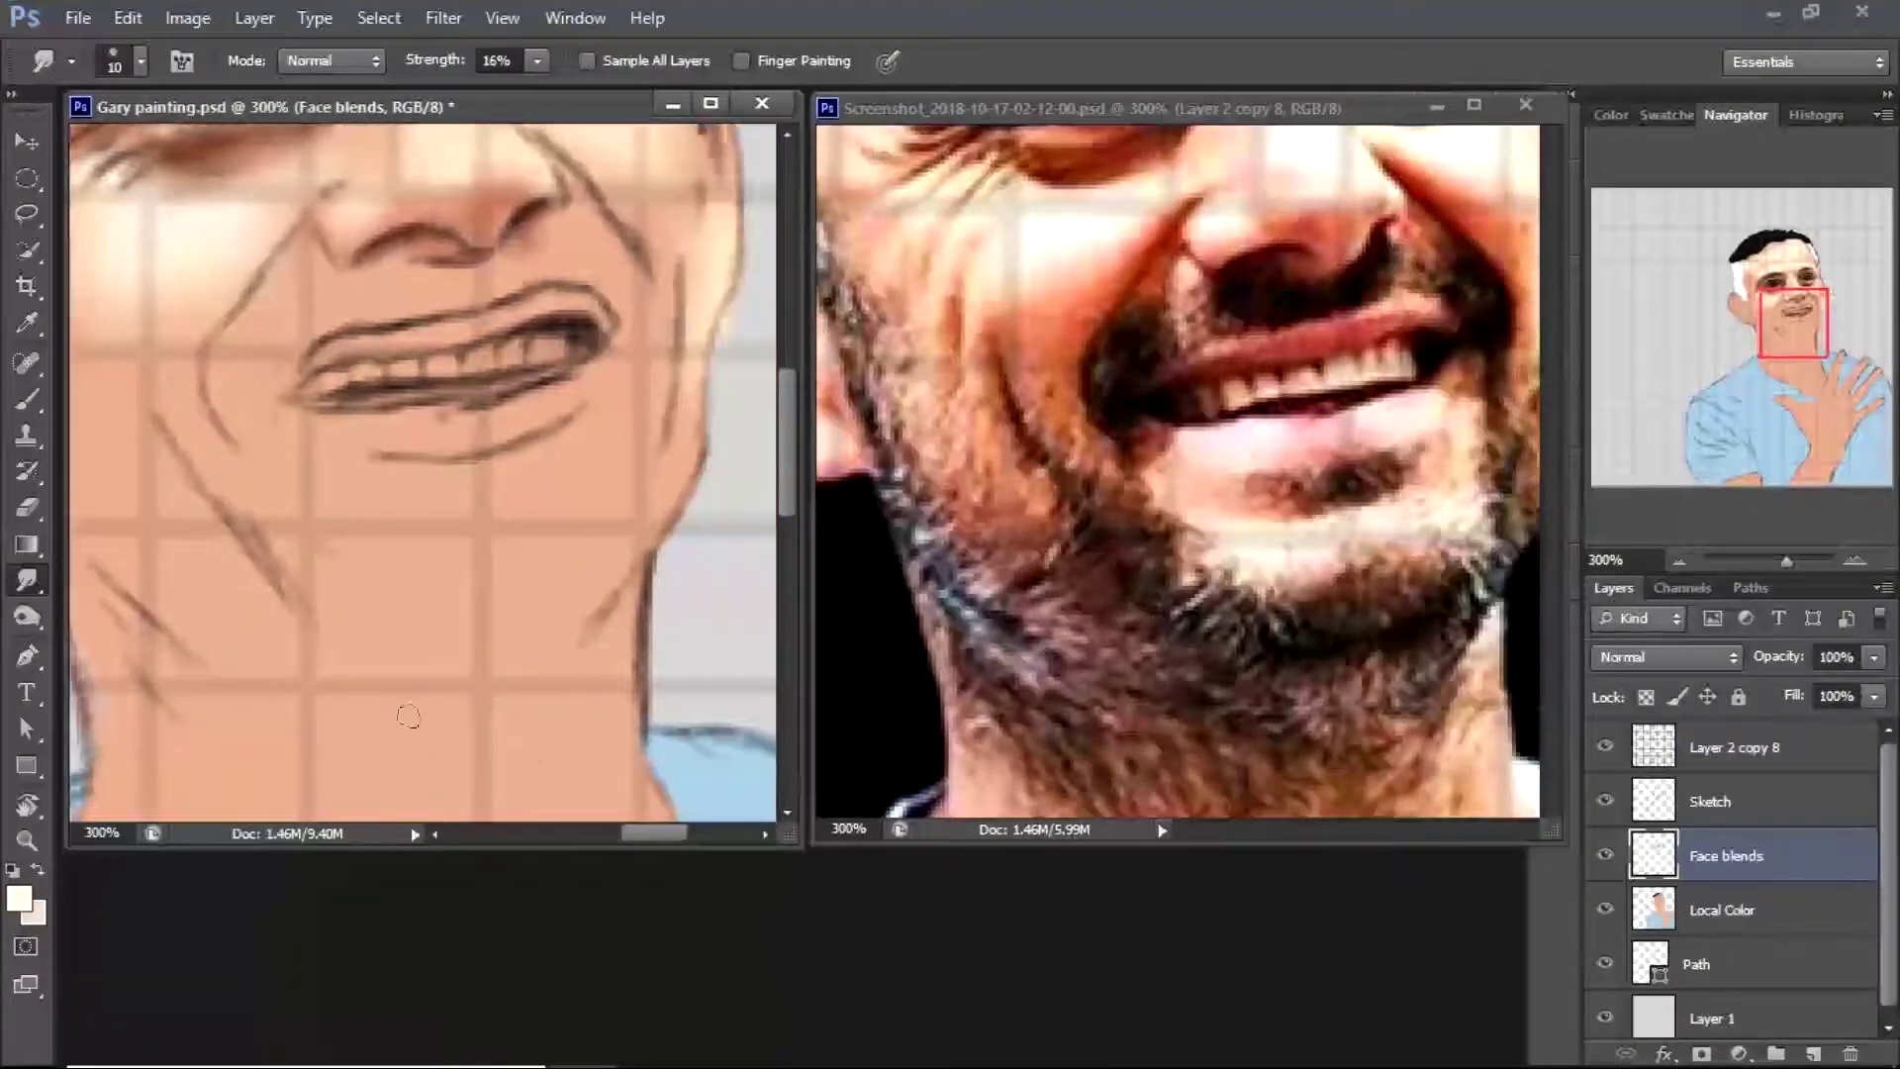
scroll(787, 408, "up", 3)
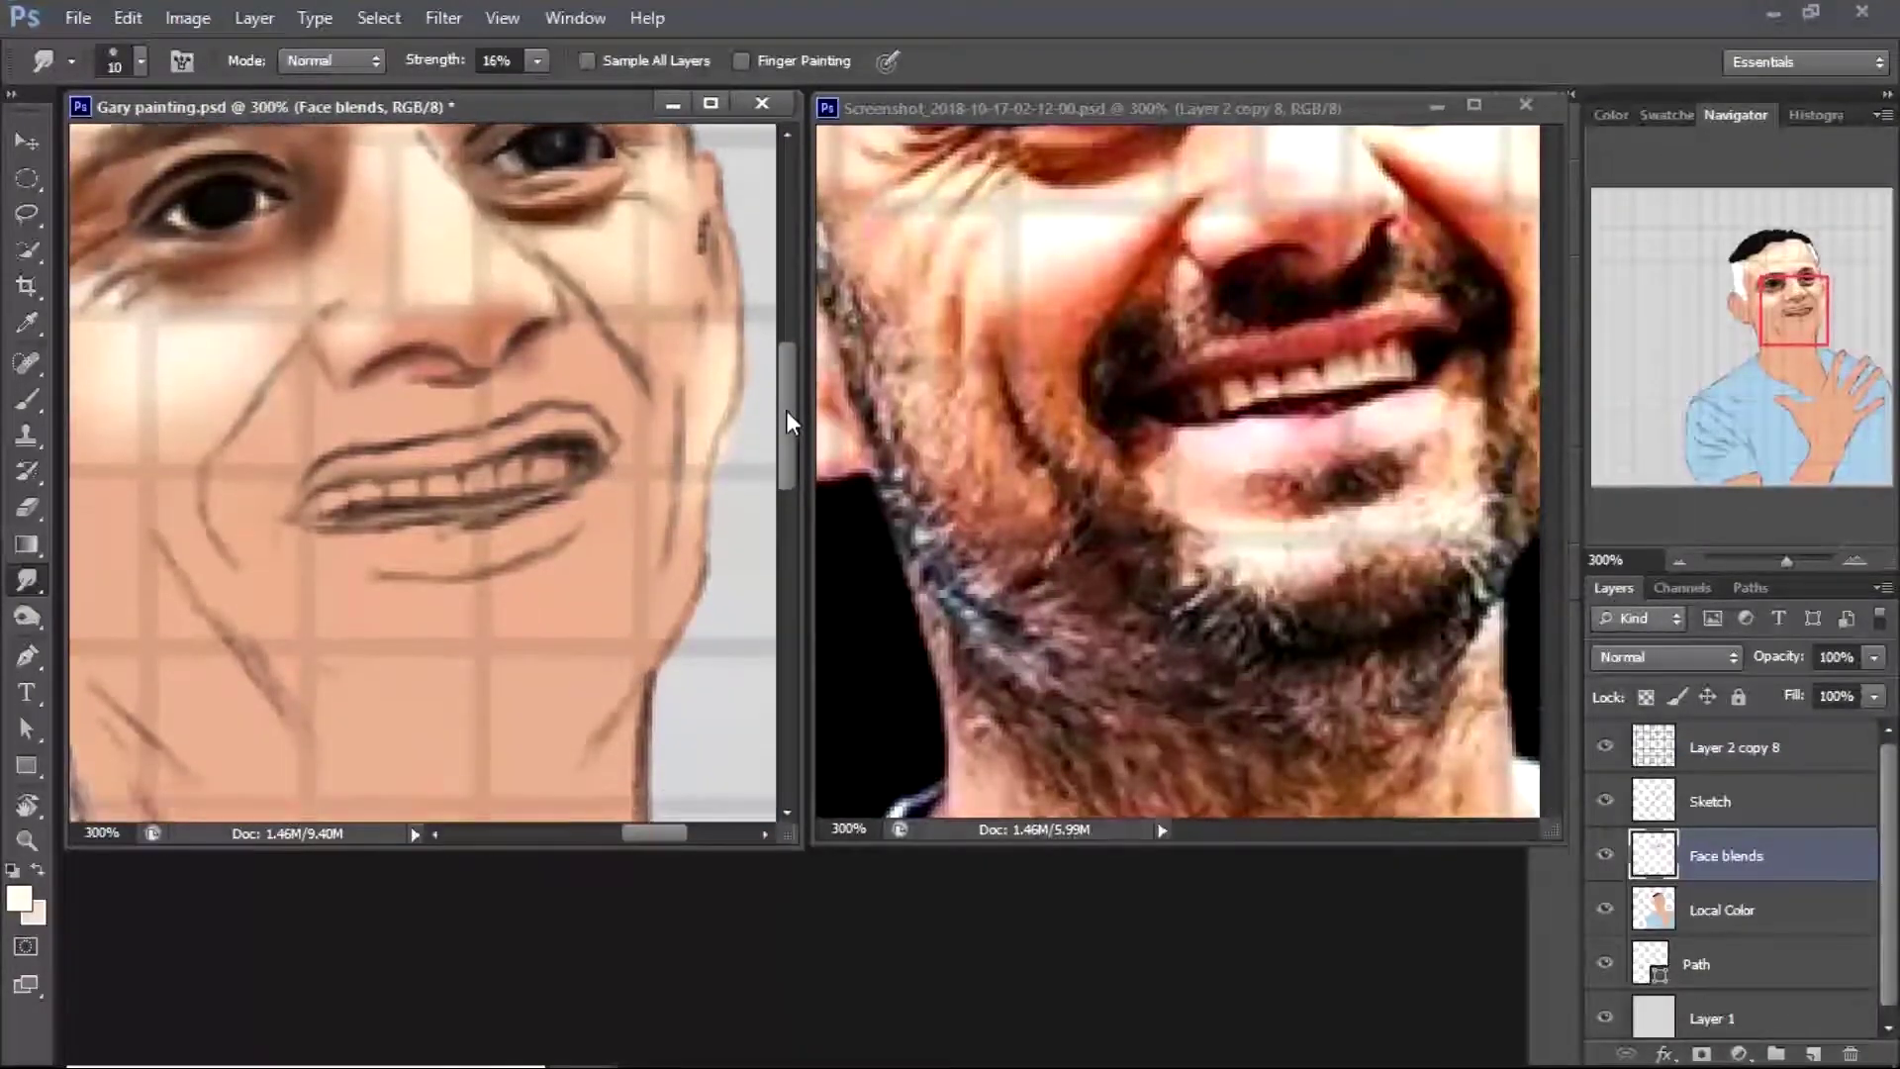
left_click_drag(1551, 421, 1552, 396)
scroll(1552, 396, "down", 1)
left_click(729, 490)
scroll(730, 490, "down", 2)
Mix a reddish brown and fill the upper lip on Face blends with a 4 px brush in Lighter Color mode
key("b")
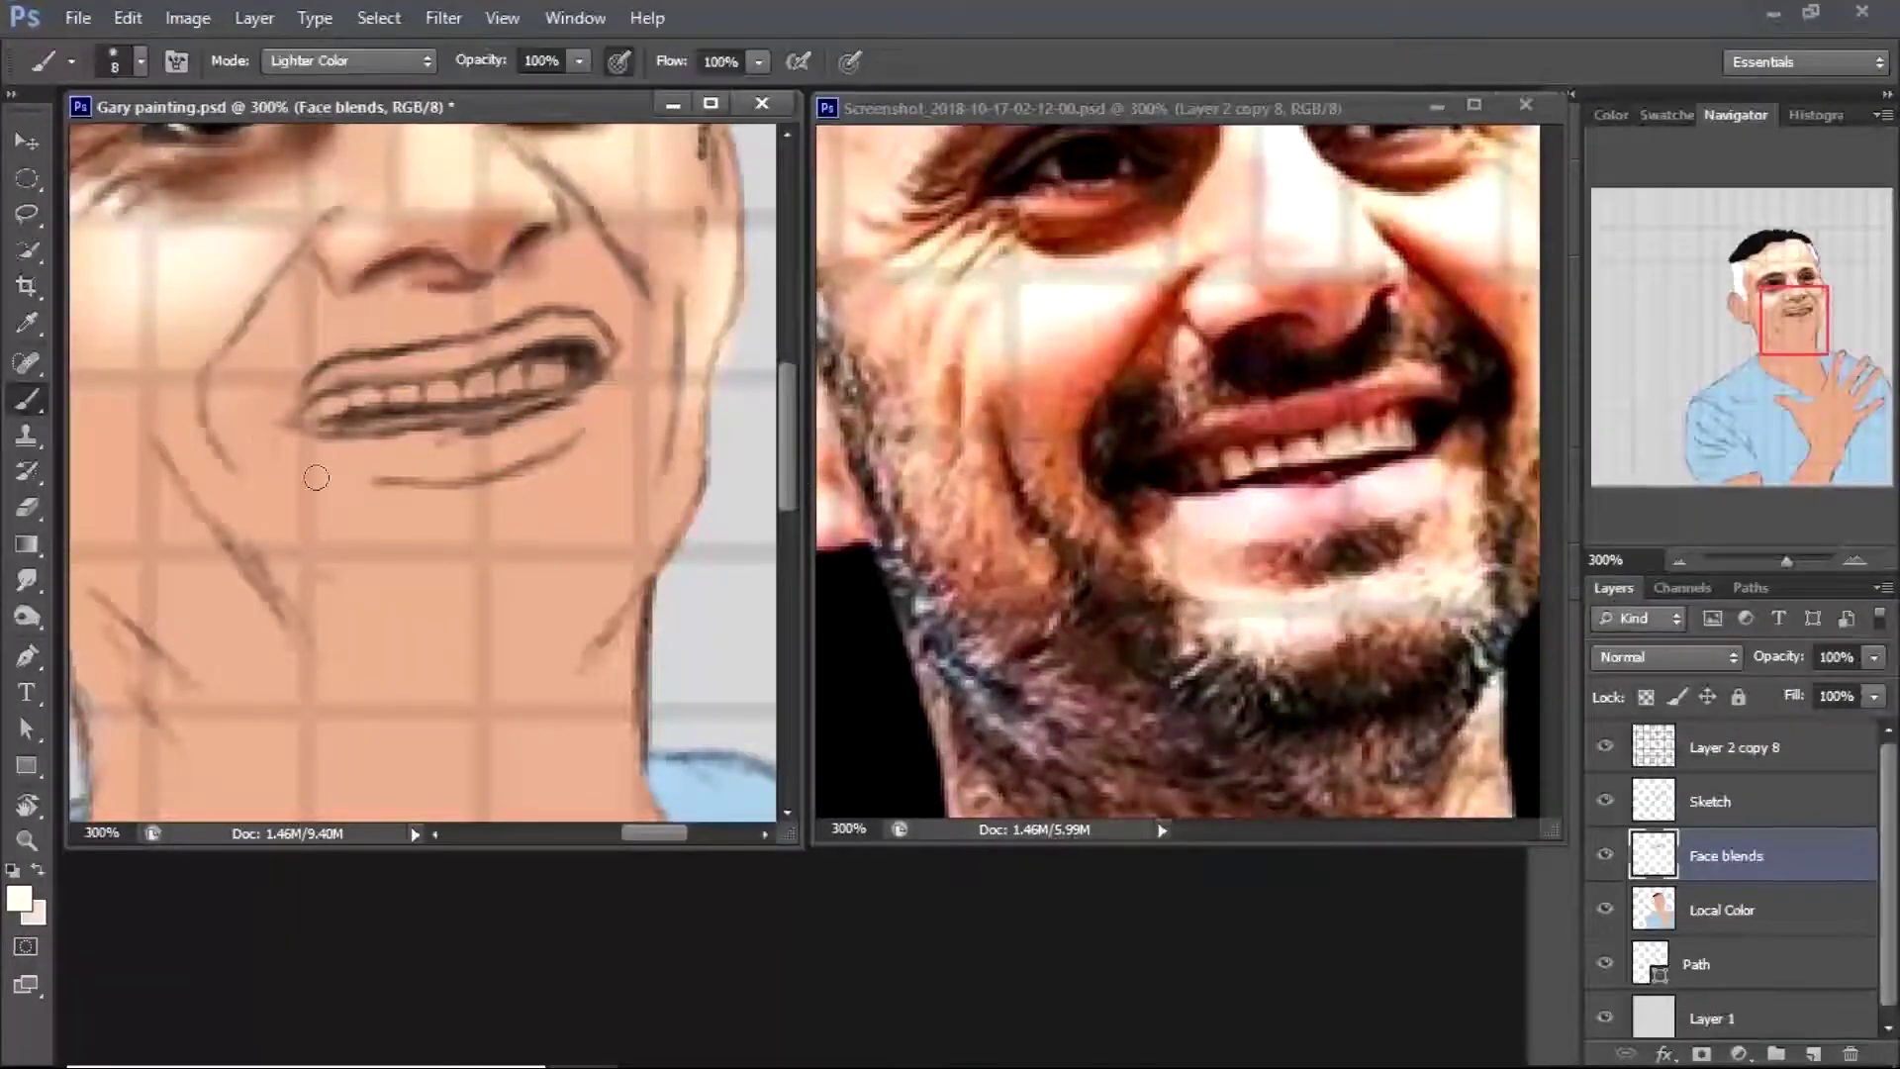
left_click(260, 475, "alt")
key("i")
left_click(18, 897)
left_click(530, 402)
left_click(445, 269)
left_click(488, 318)
key("Return")
key("b")
scroll(331, 330, "up", 2)
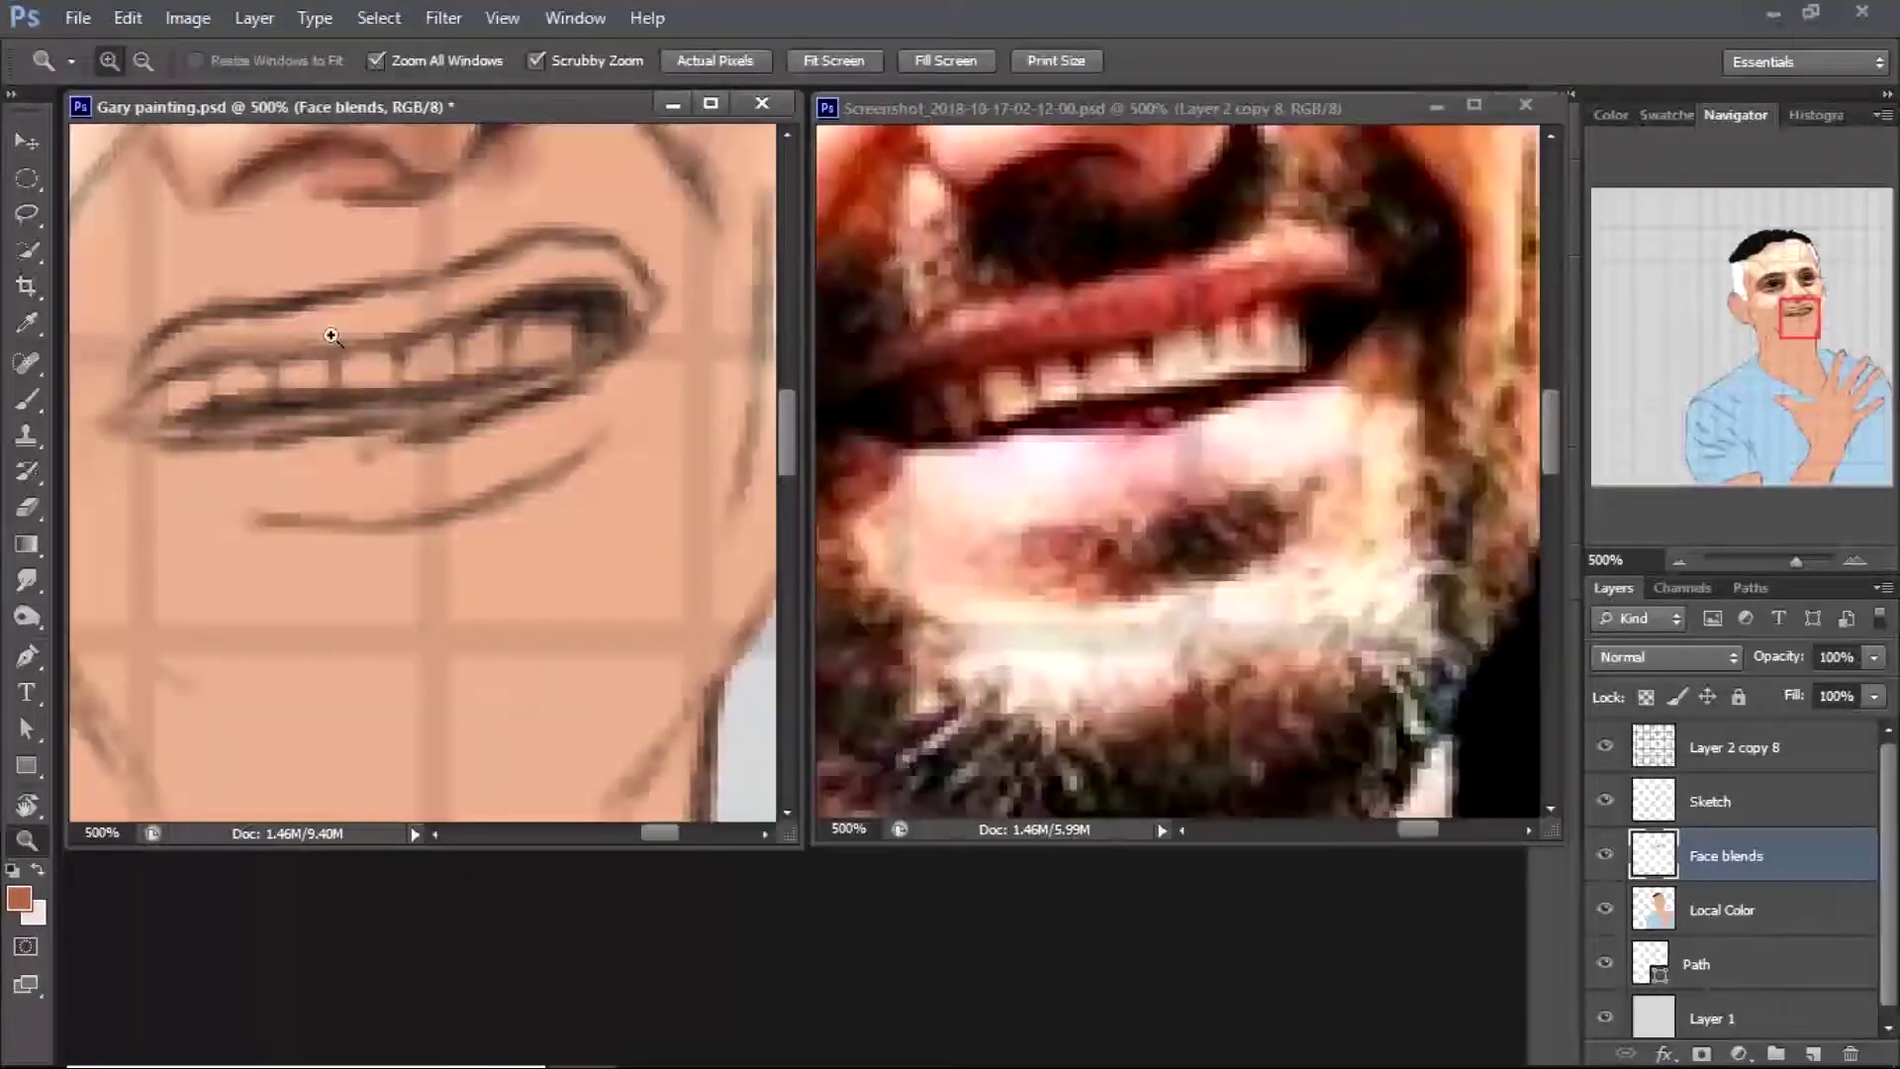
mouse_move(139, 381)
left_mouse_down()
mouse_move(238, 326)
mouse_move(421, 297)
mouse_move(391, 323)
mouse_move(648, 247)
mouse_move(317, 341)
mouse_move(166, 335)
left_mouse_up()
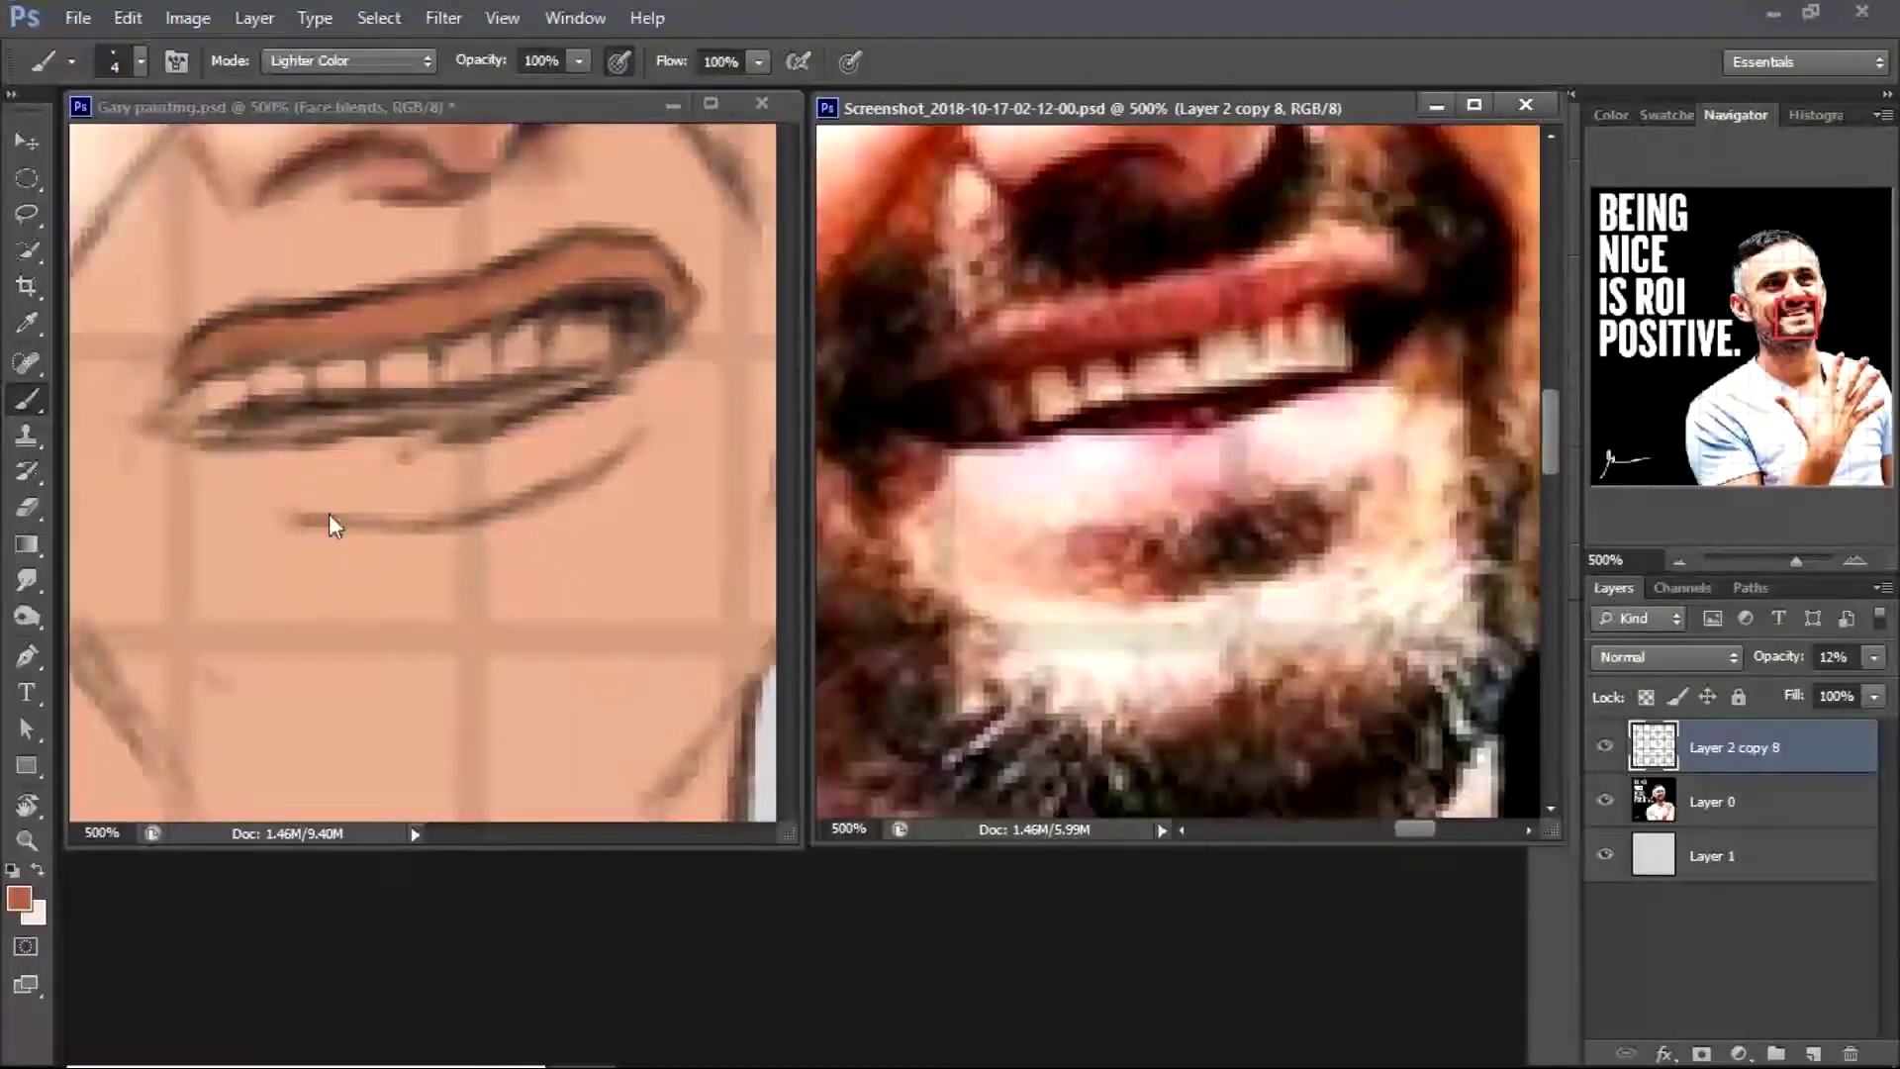
Sample a pale peach and highlight the upper lip's edge with a 2 px brush and the skin around the mouth at 4 px
left_click(289, 327, "alt")
key("bracketleft")
key("bracketleft")
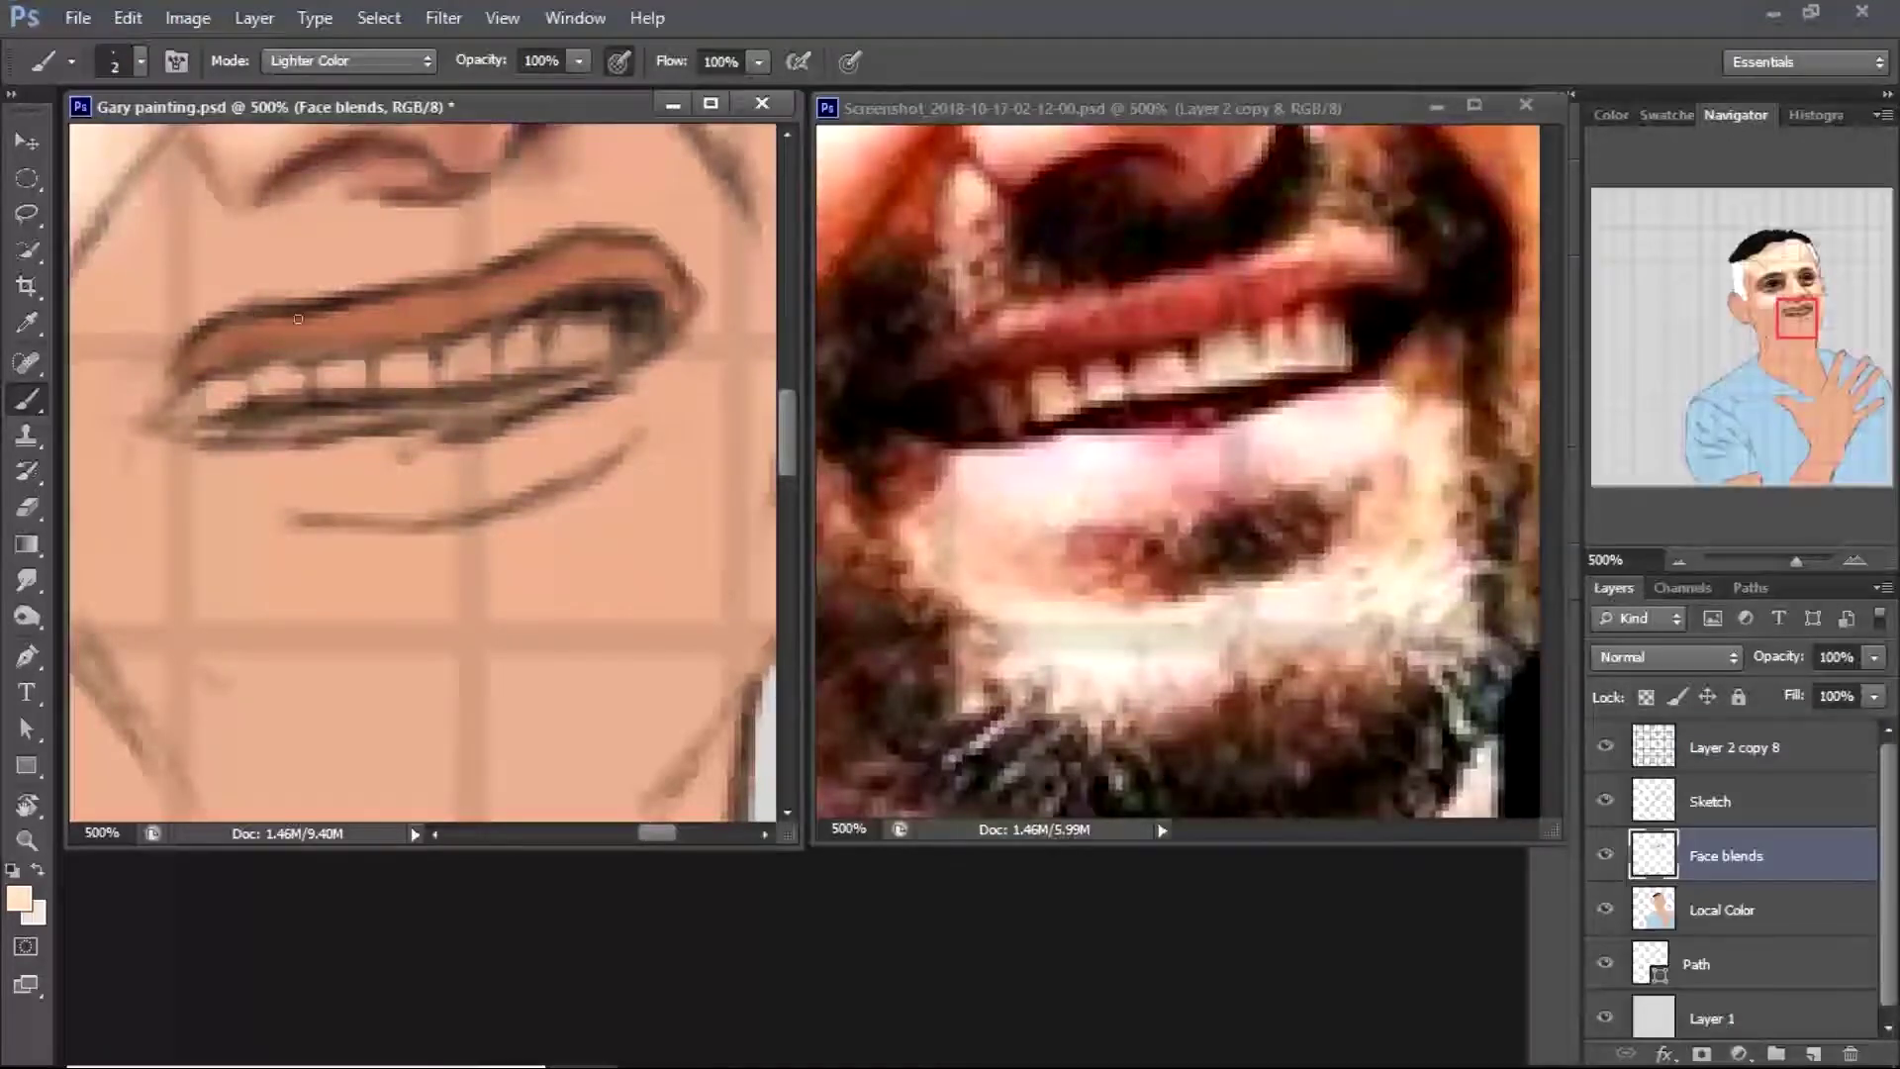
left_click_drag(549, 270, 690, 263)
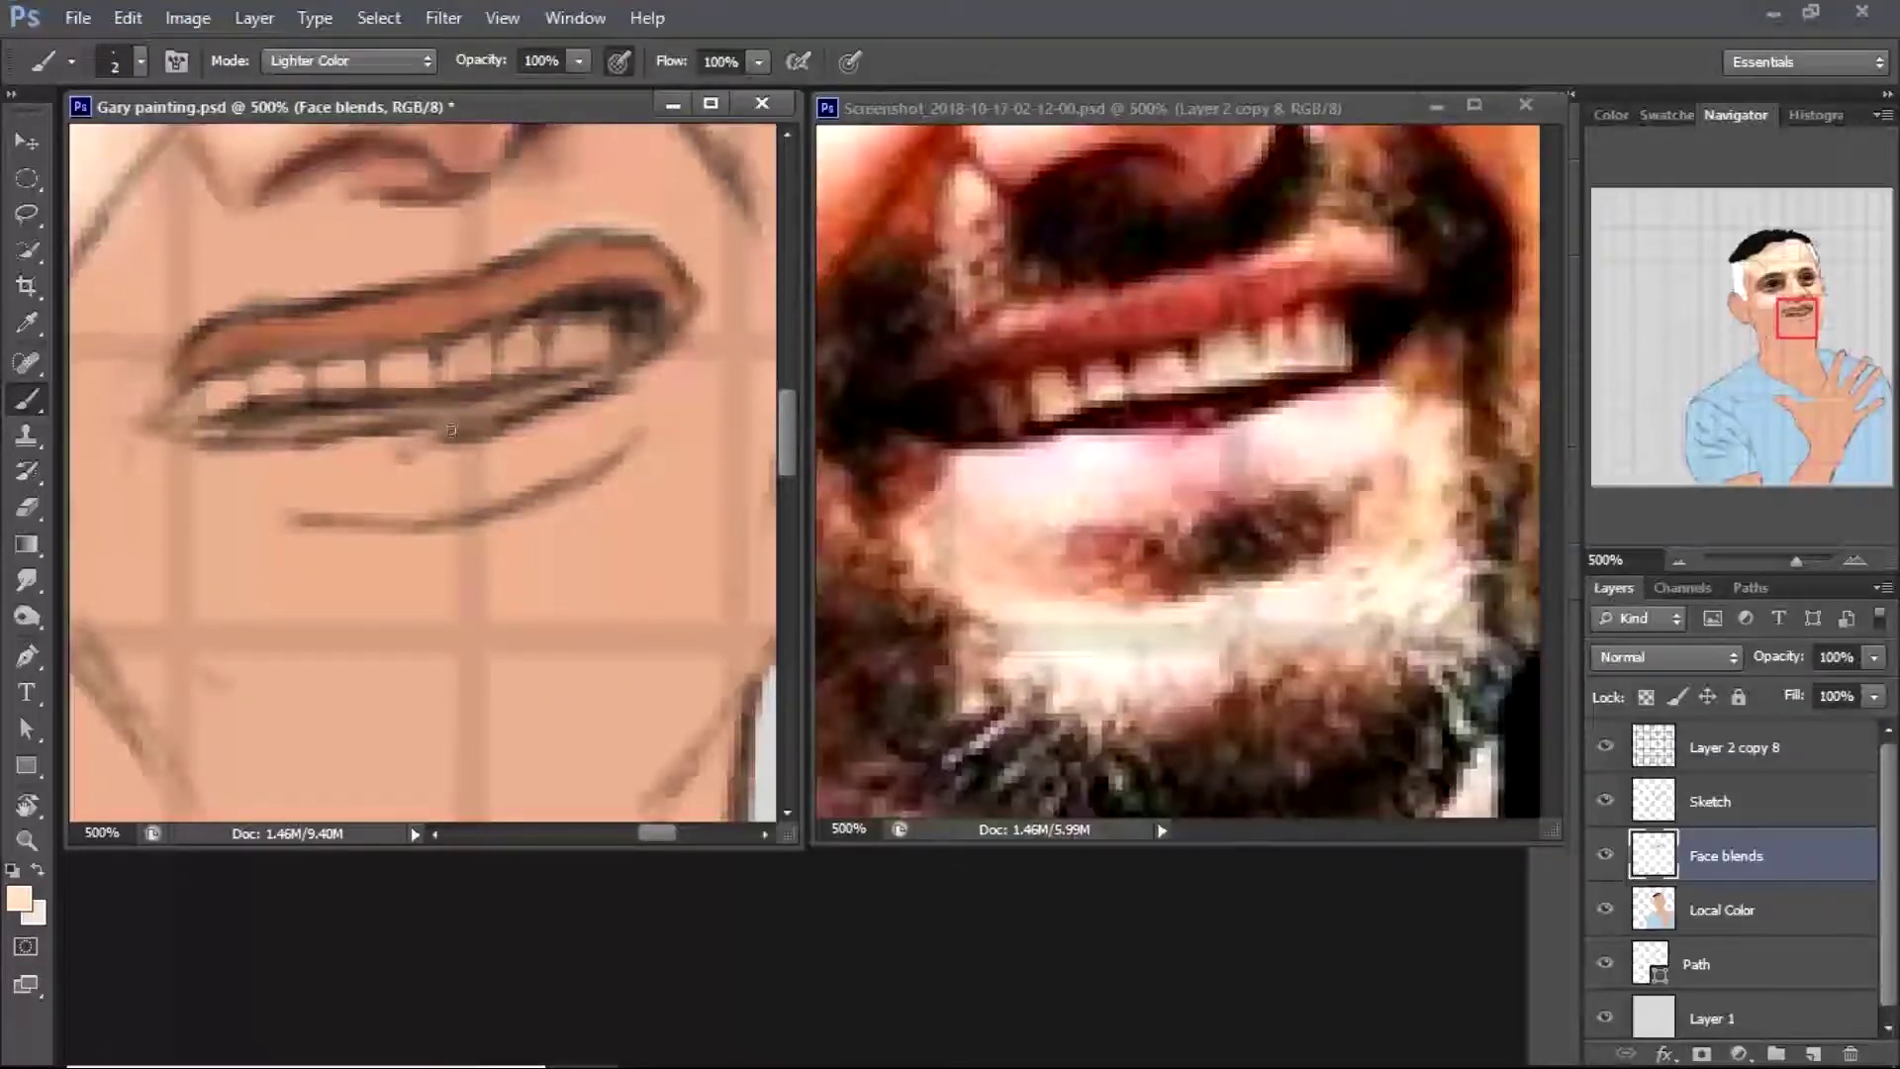
scroll(312, 492, "up", 3)
scroll(312, 492, "down", 2)
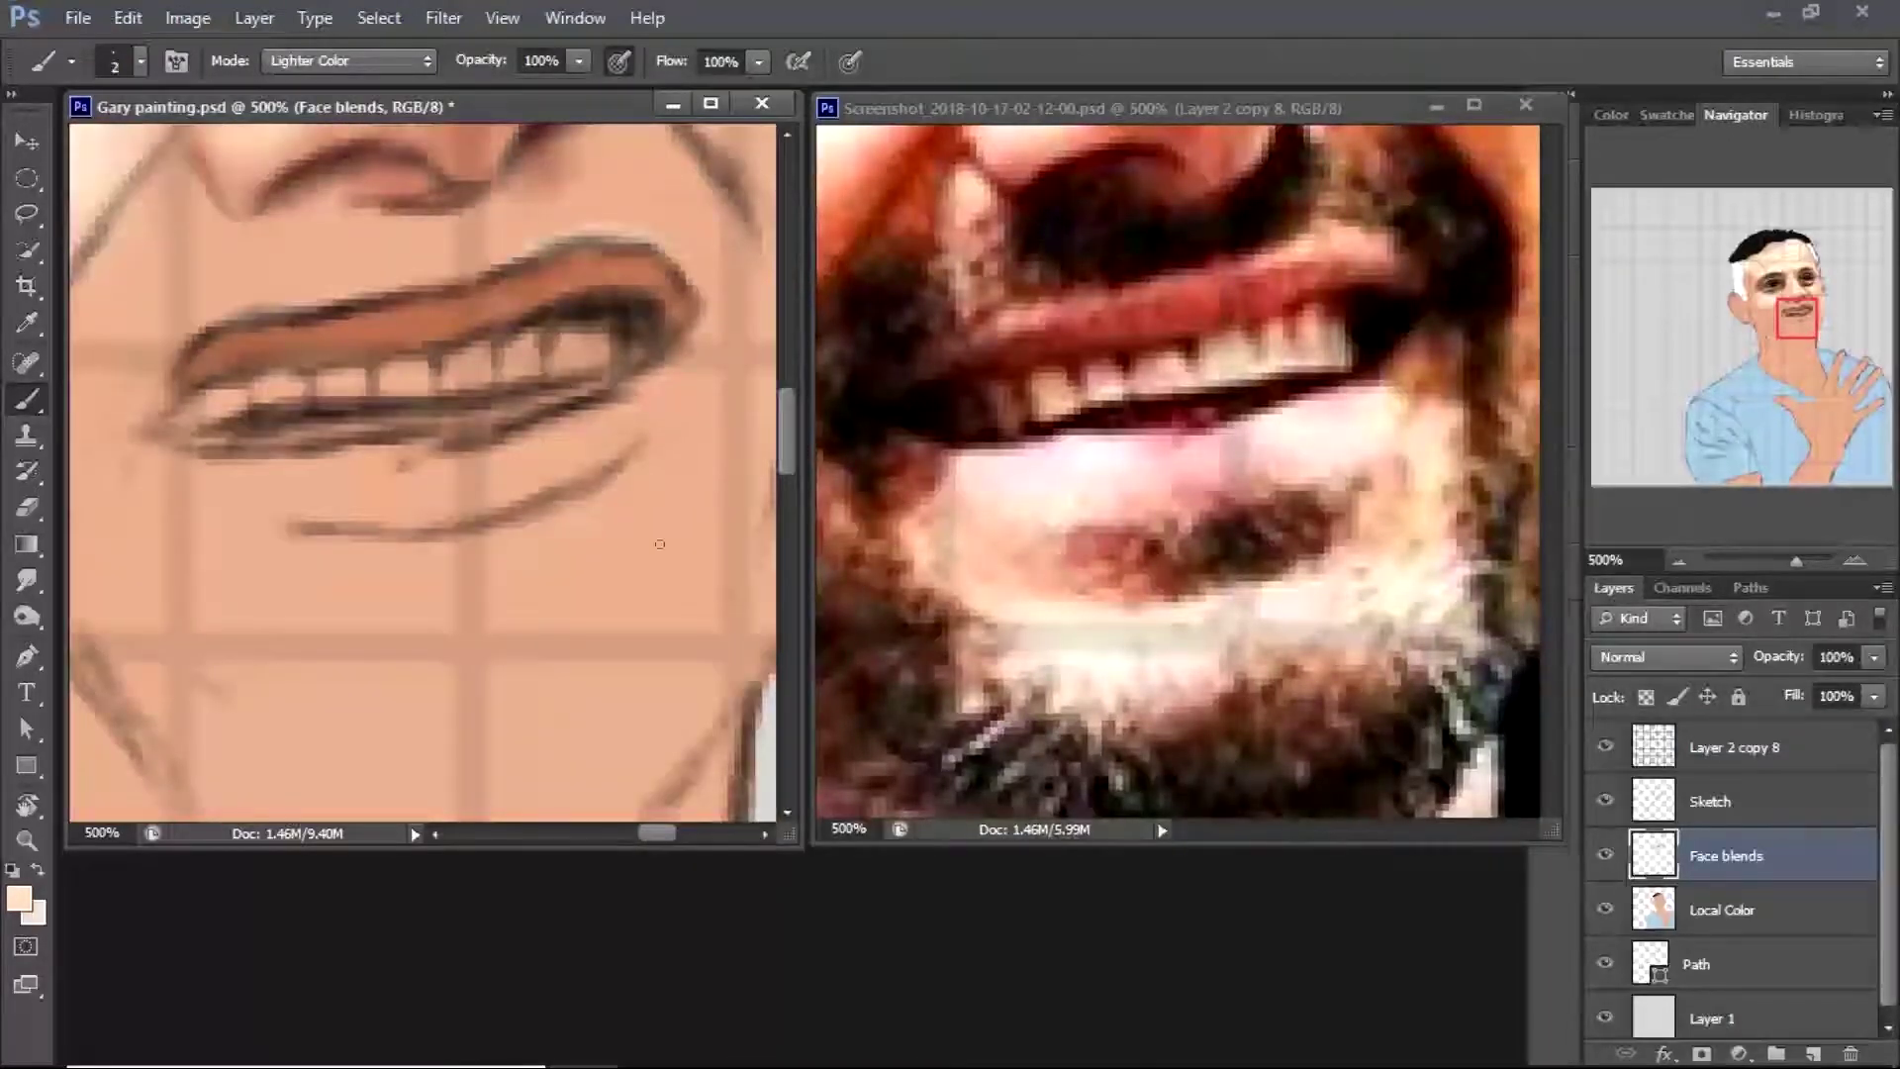
scroll(175, 313, "up", 1)
key("bracketright")
key("bracketright")
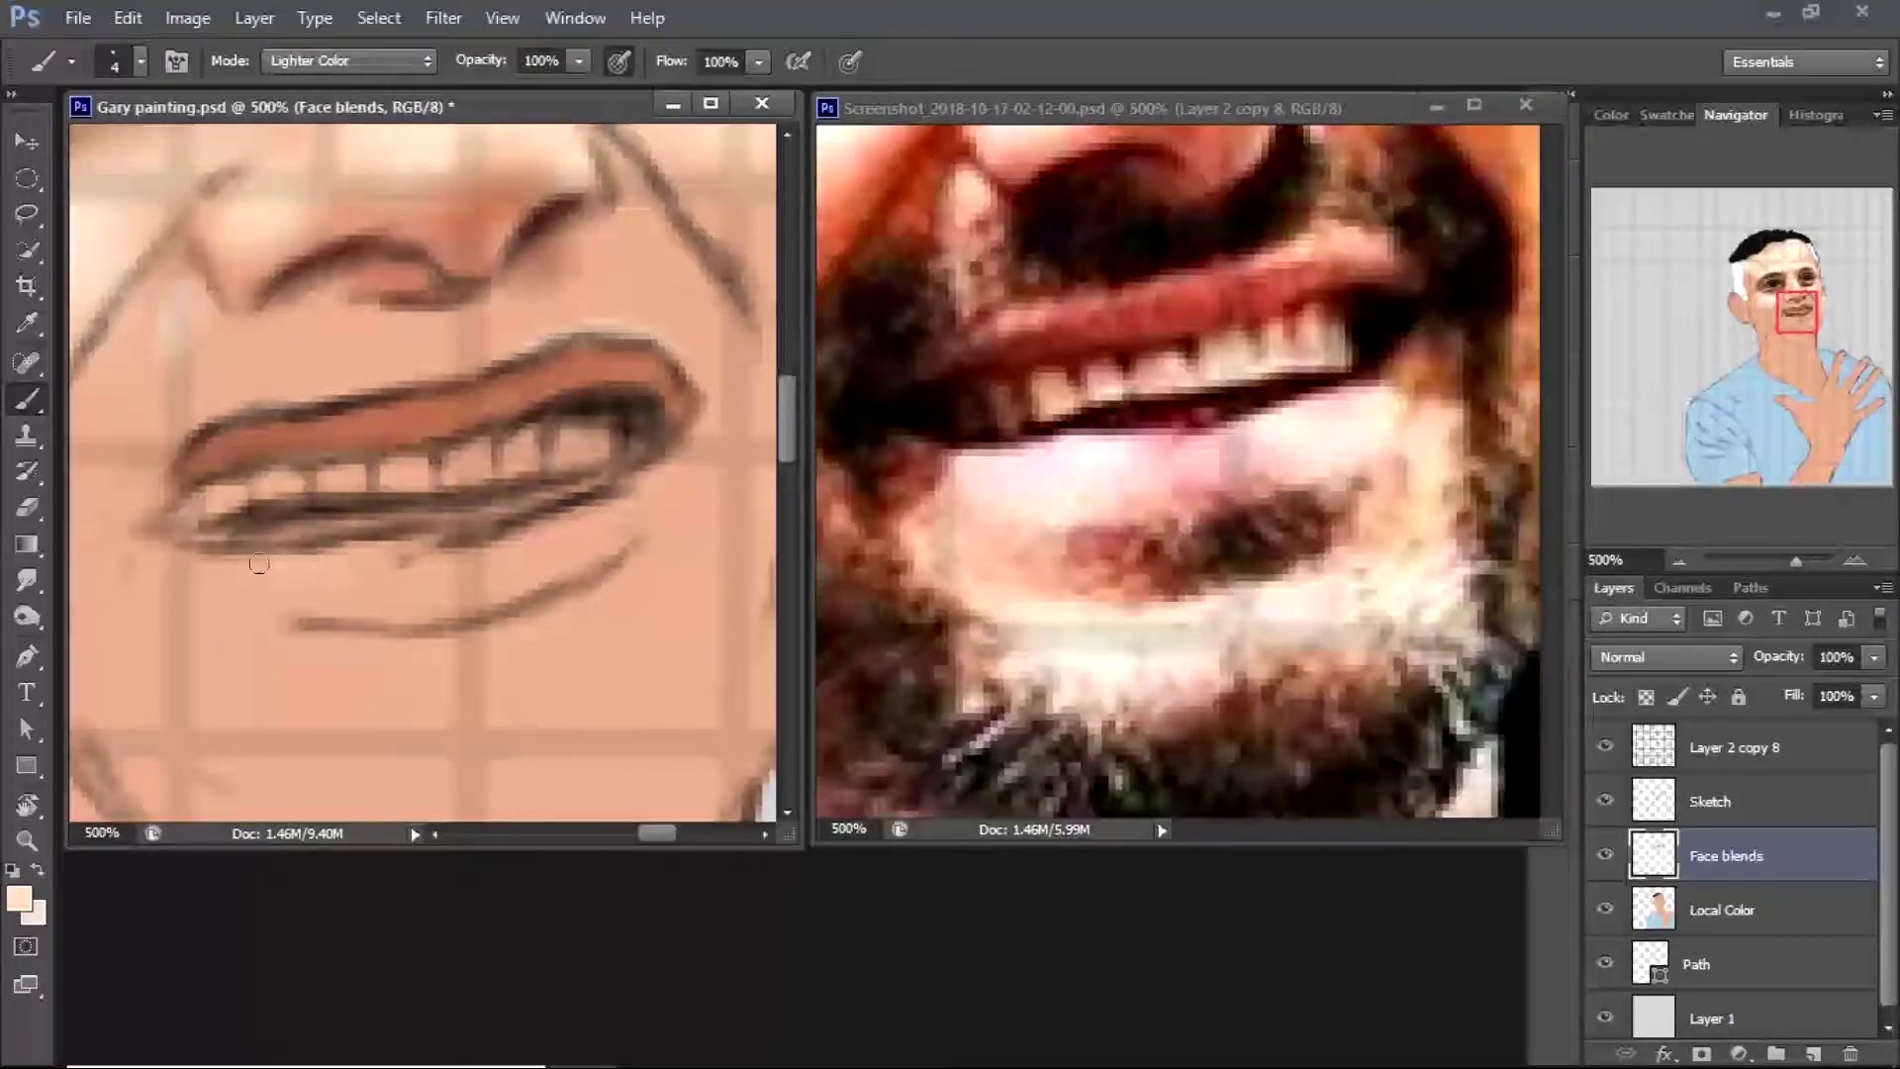
Hide the Sketch layer and blend the lips and surrounding skin with the Smudge tool at 4 px
key("r")
key("ctrl+comma")
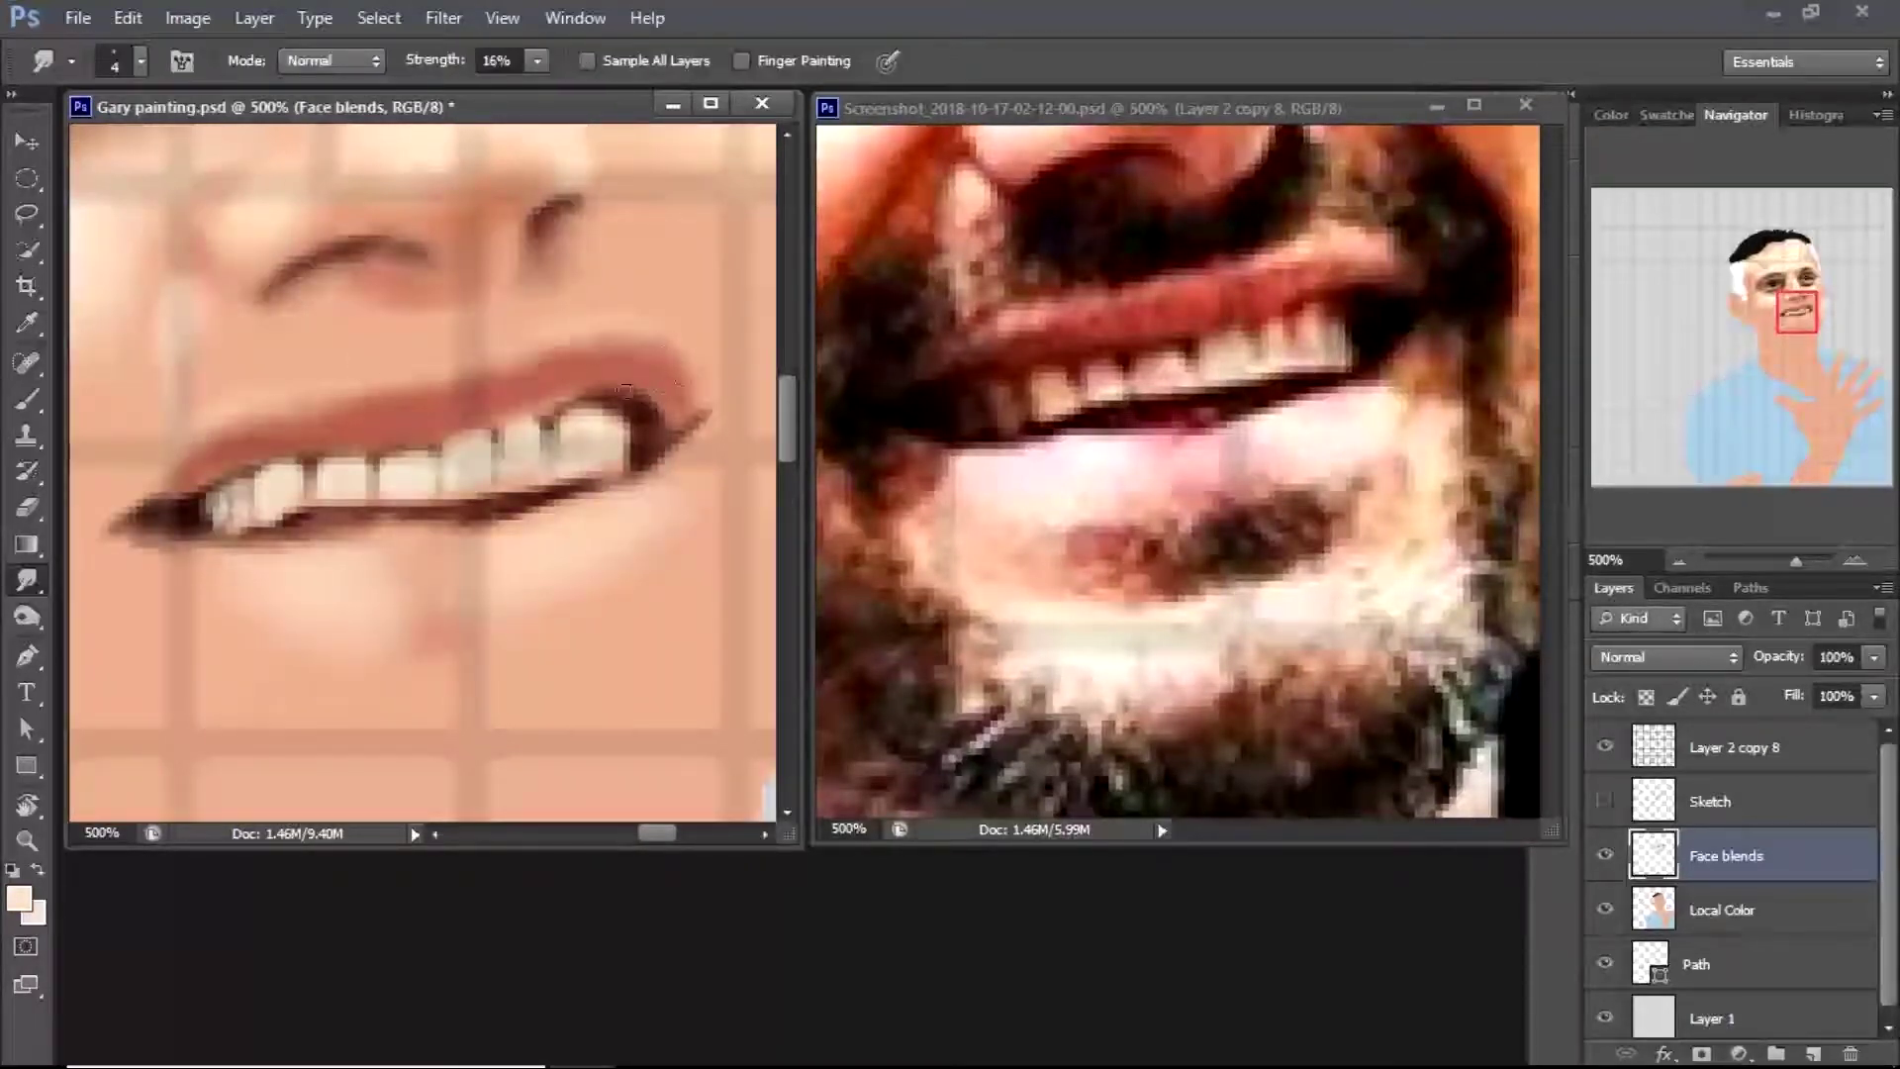
scroll(611, 631, "up", 2)
Pick a dark reddish brown and shade the smile folds on the far cheek with a 6 px brush
key("z")
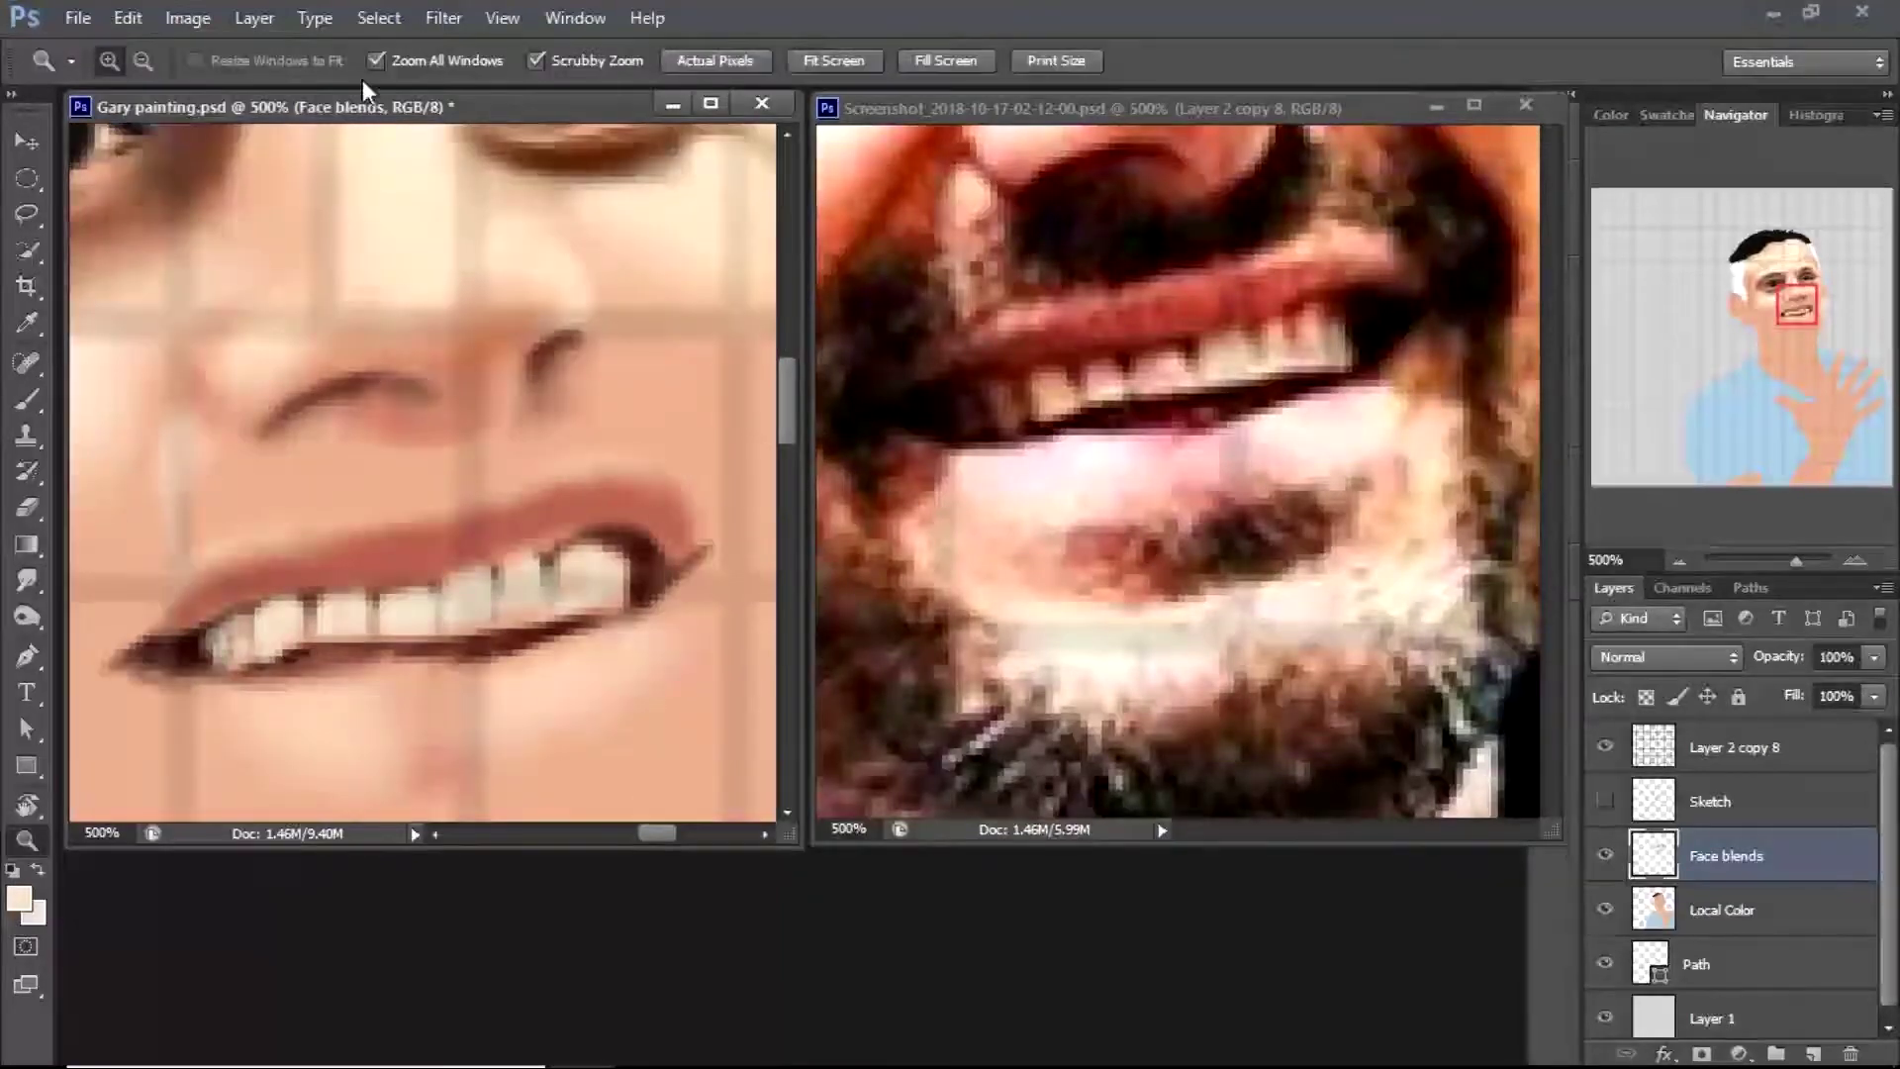
left_click(564, 546, "alt")
left_click(563, 545, "alt")
left_click(347, 560, "alt")
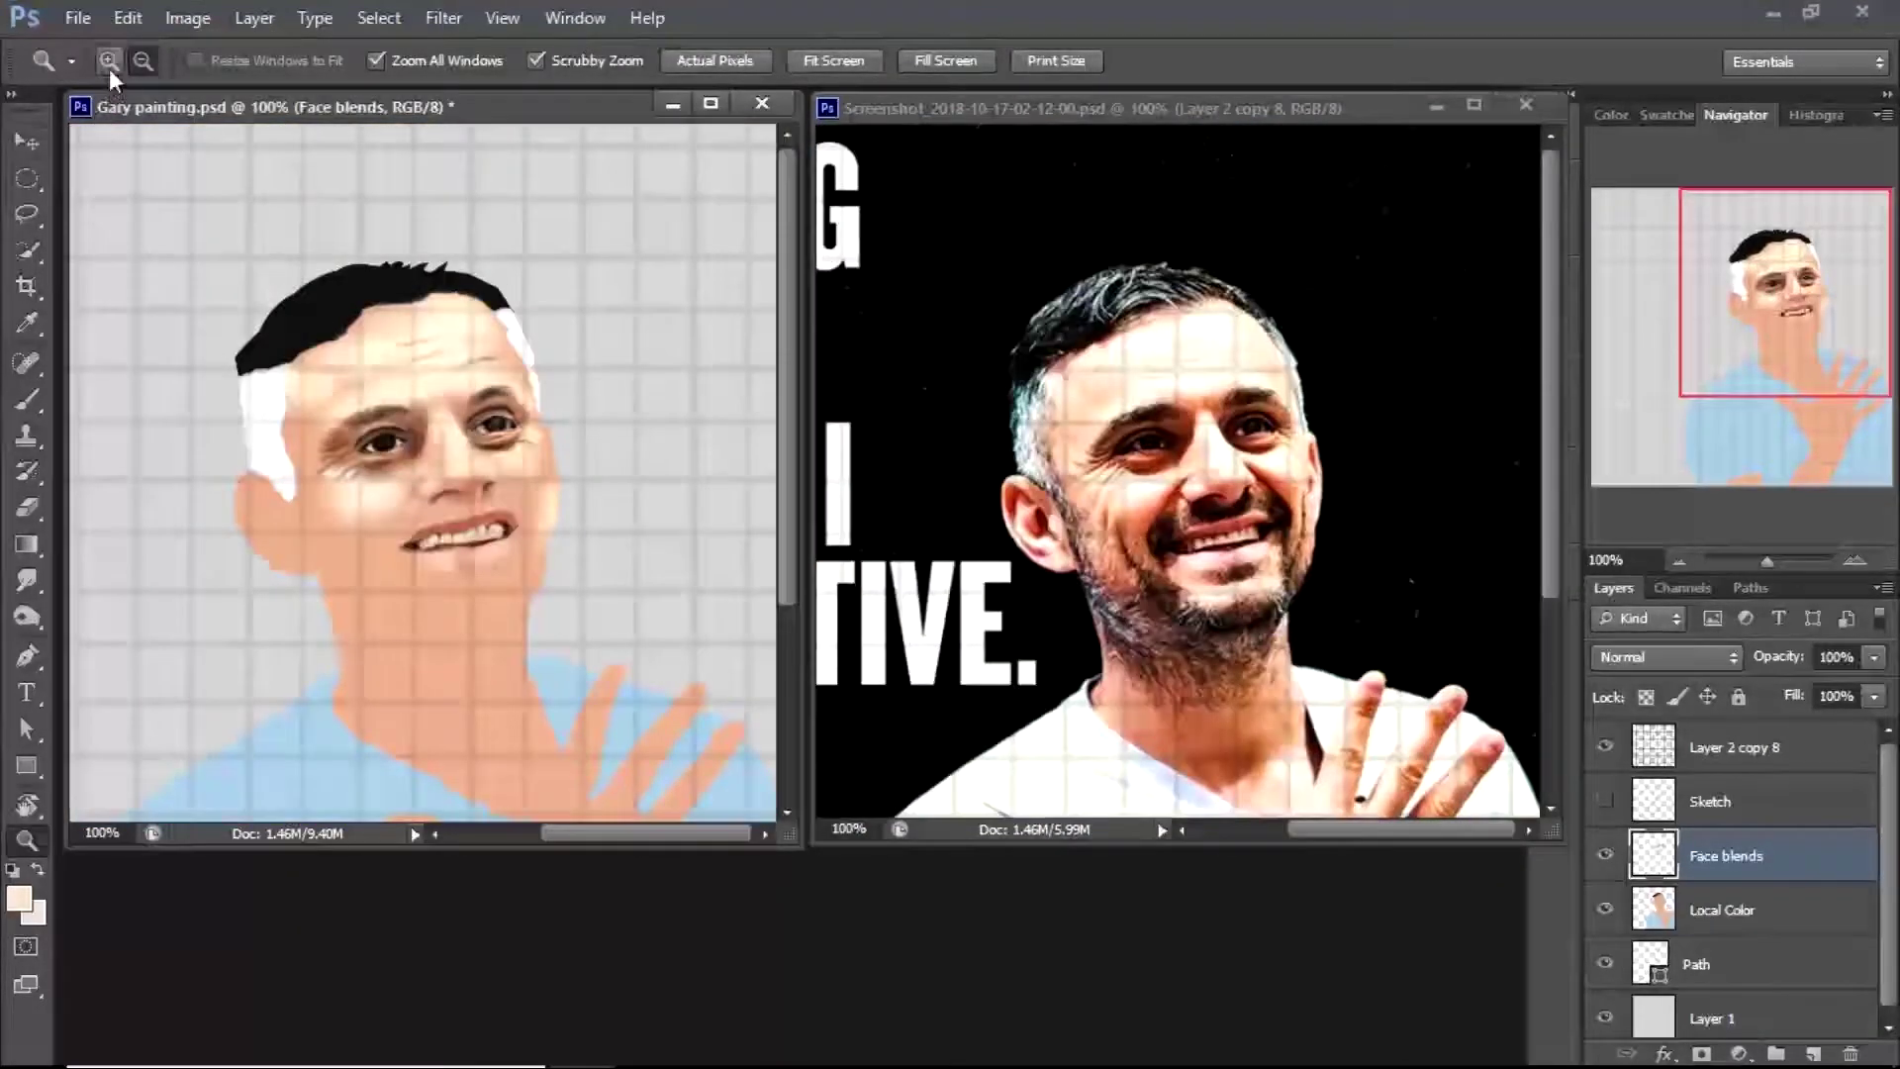
left_click(530, 508)
key("i")
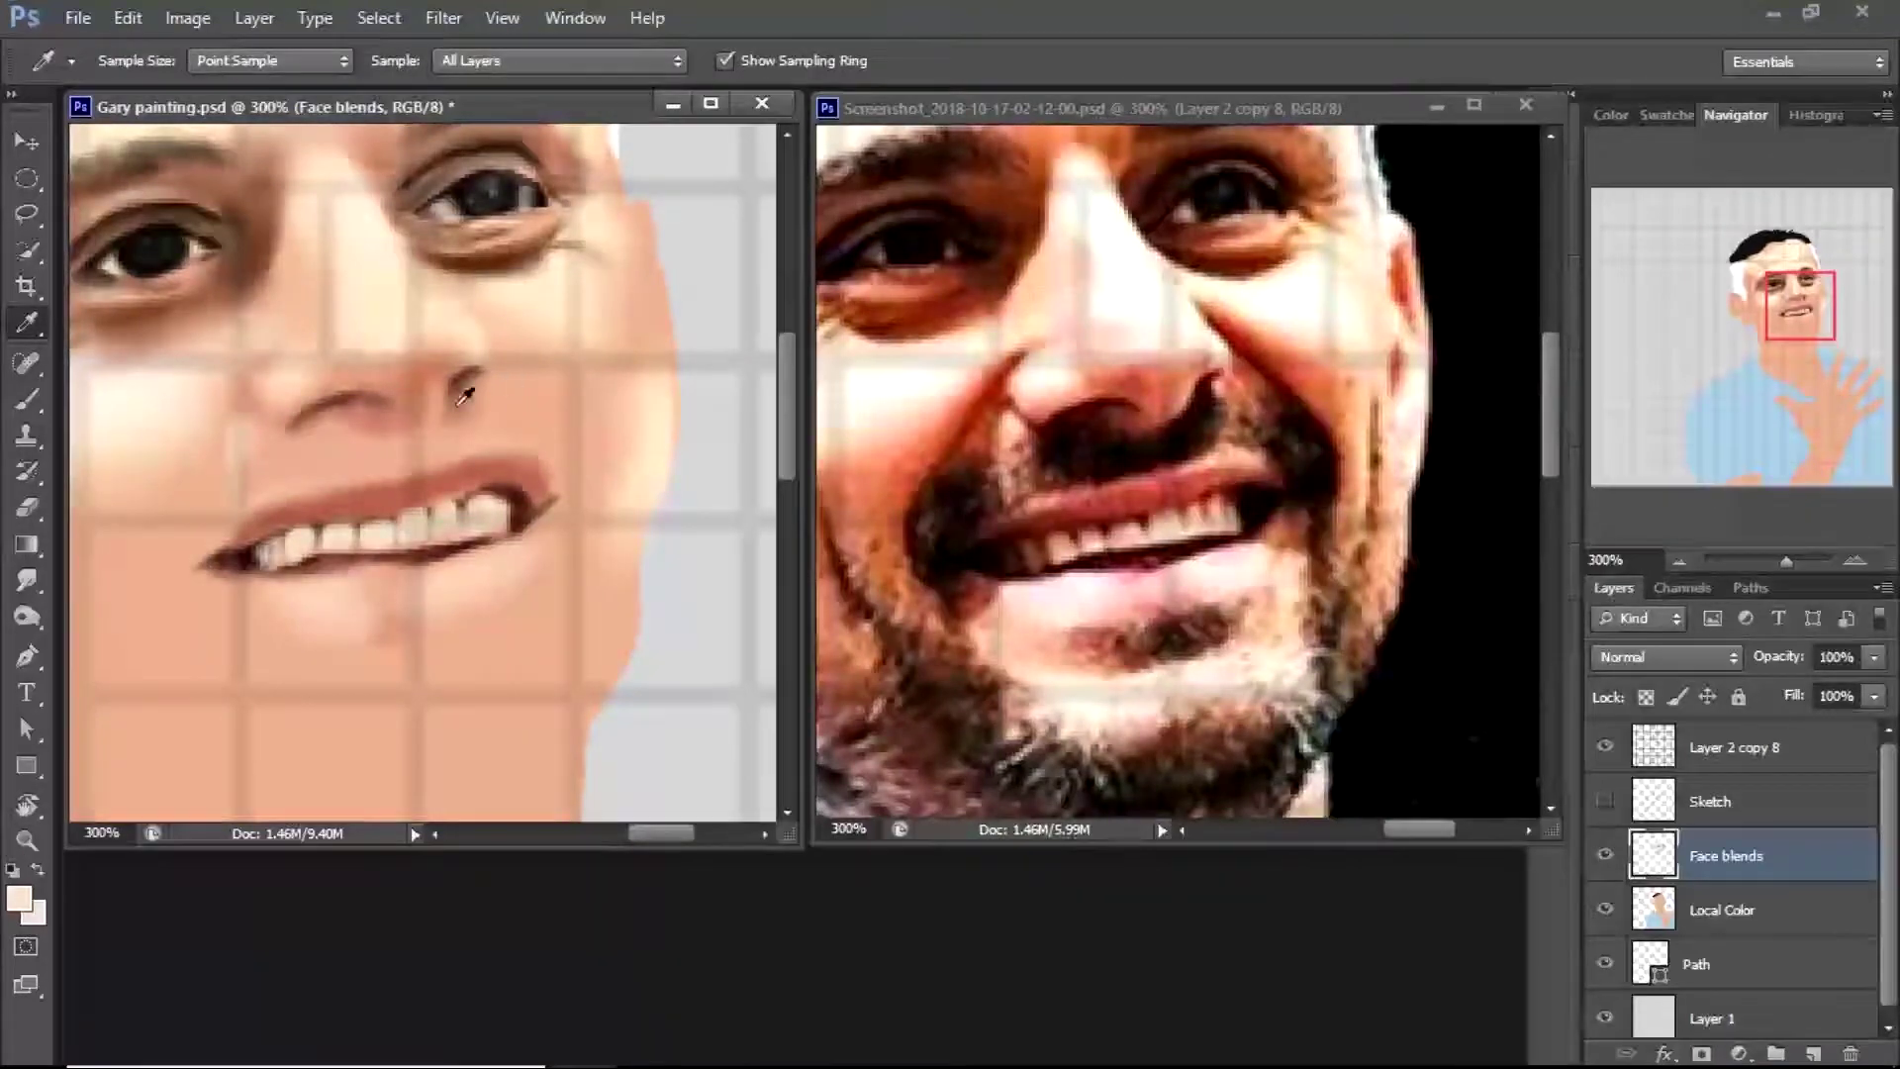
left_click(627, 540)
left_click(17, 897)
left_click(548, 400)
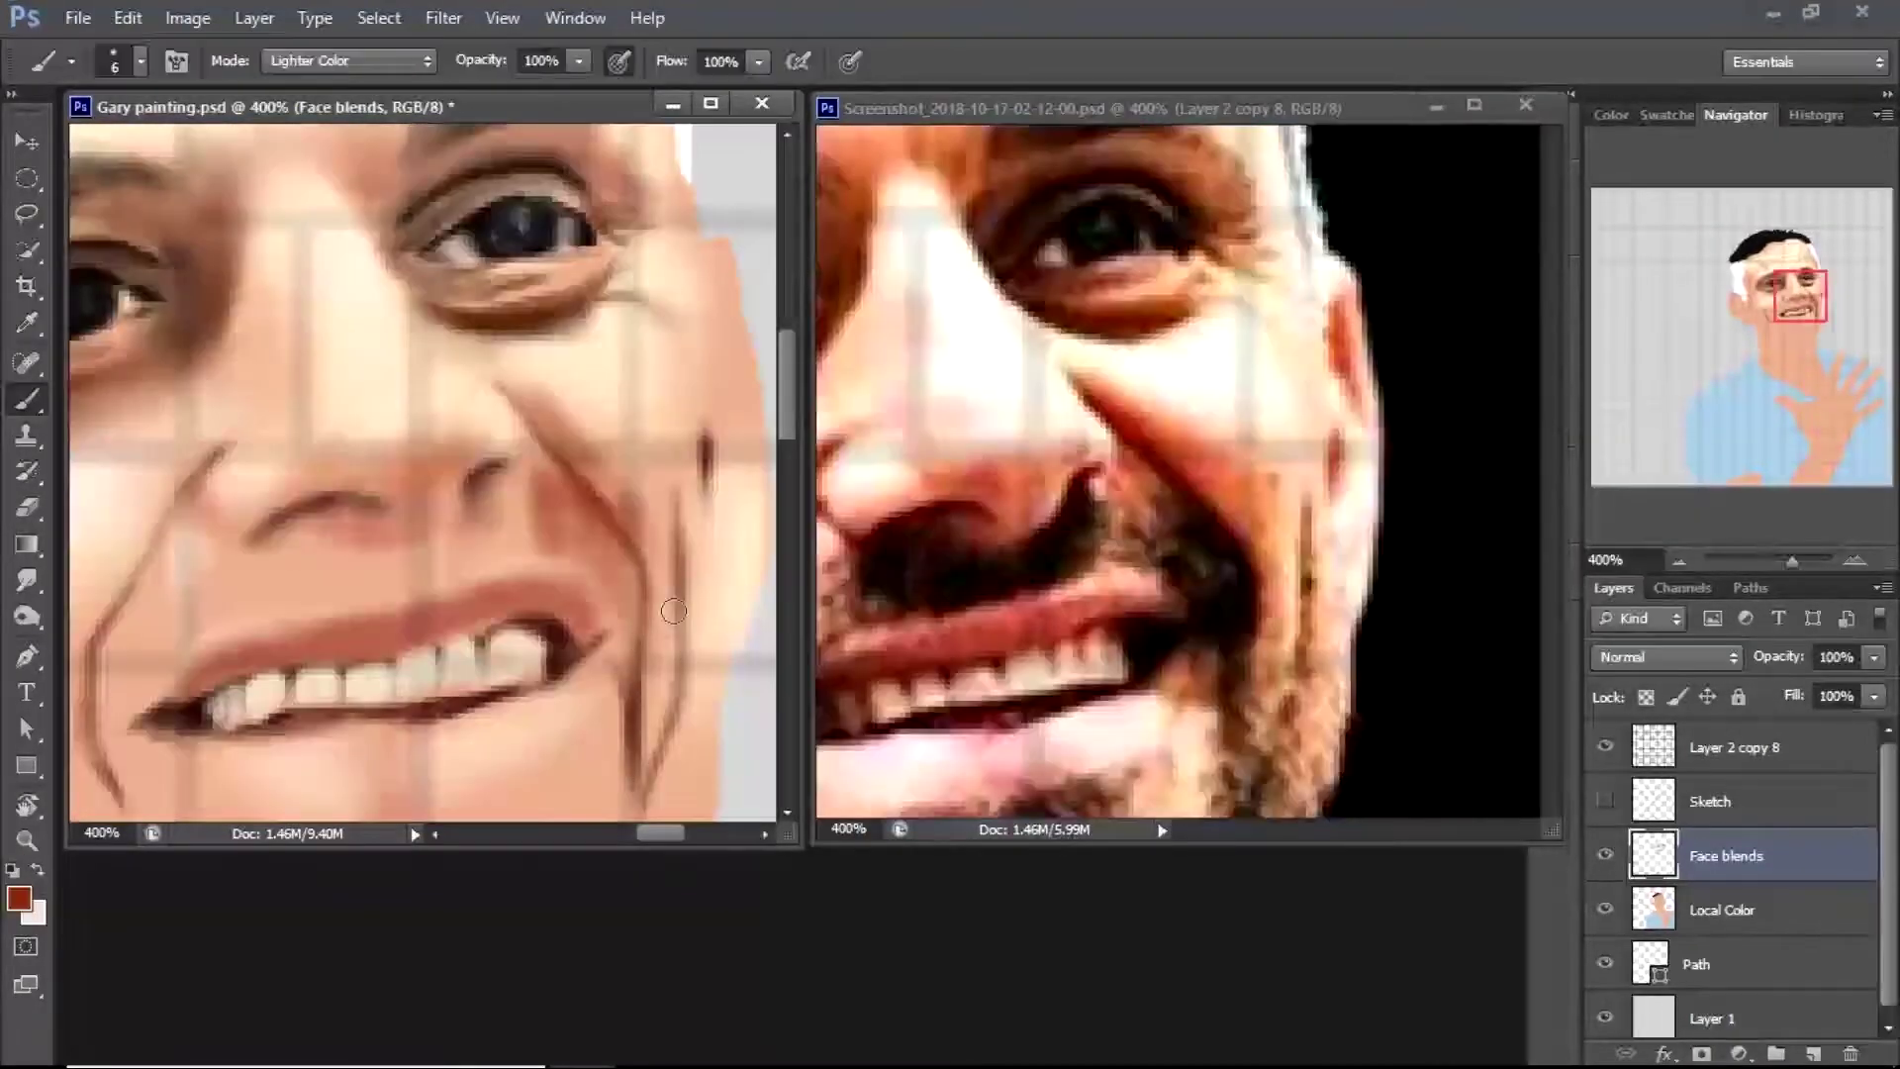
mouse_move(668, 465)
left_mouse_down()
mouse_move(623, 682)
mouse_move(579, 727)
left_mouse_up()
left_click_drag(606, 510, 564, 579)
Shade the near cheek's smile fold beside the mouth in the same reddish brown at 6 px
scroll(725, 760, "down", 2)
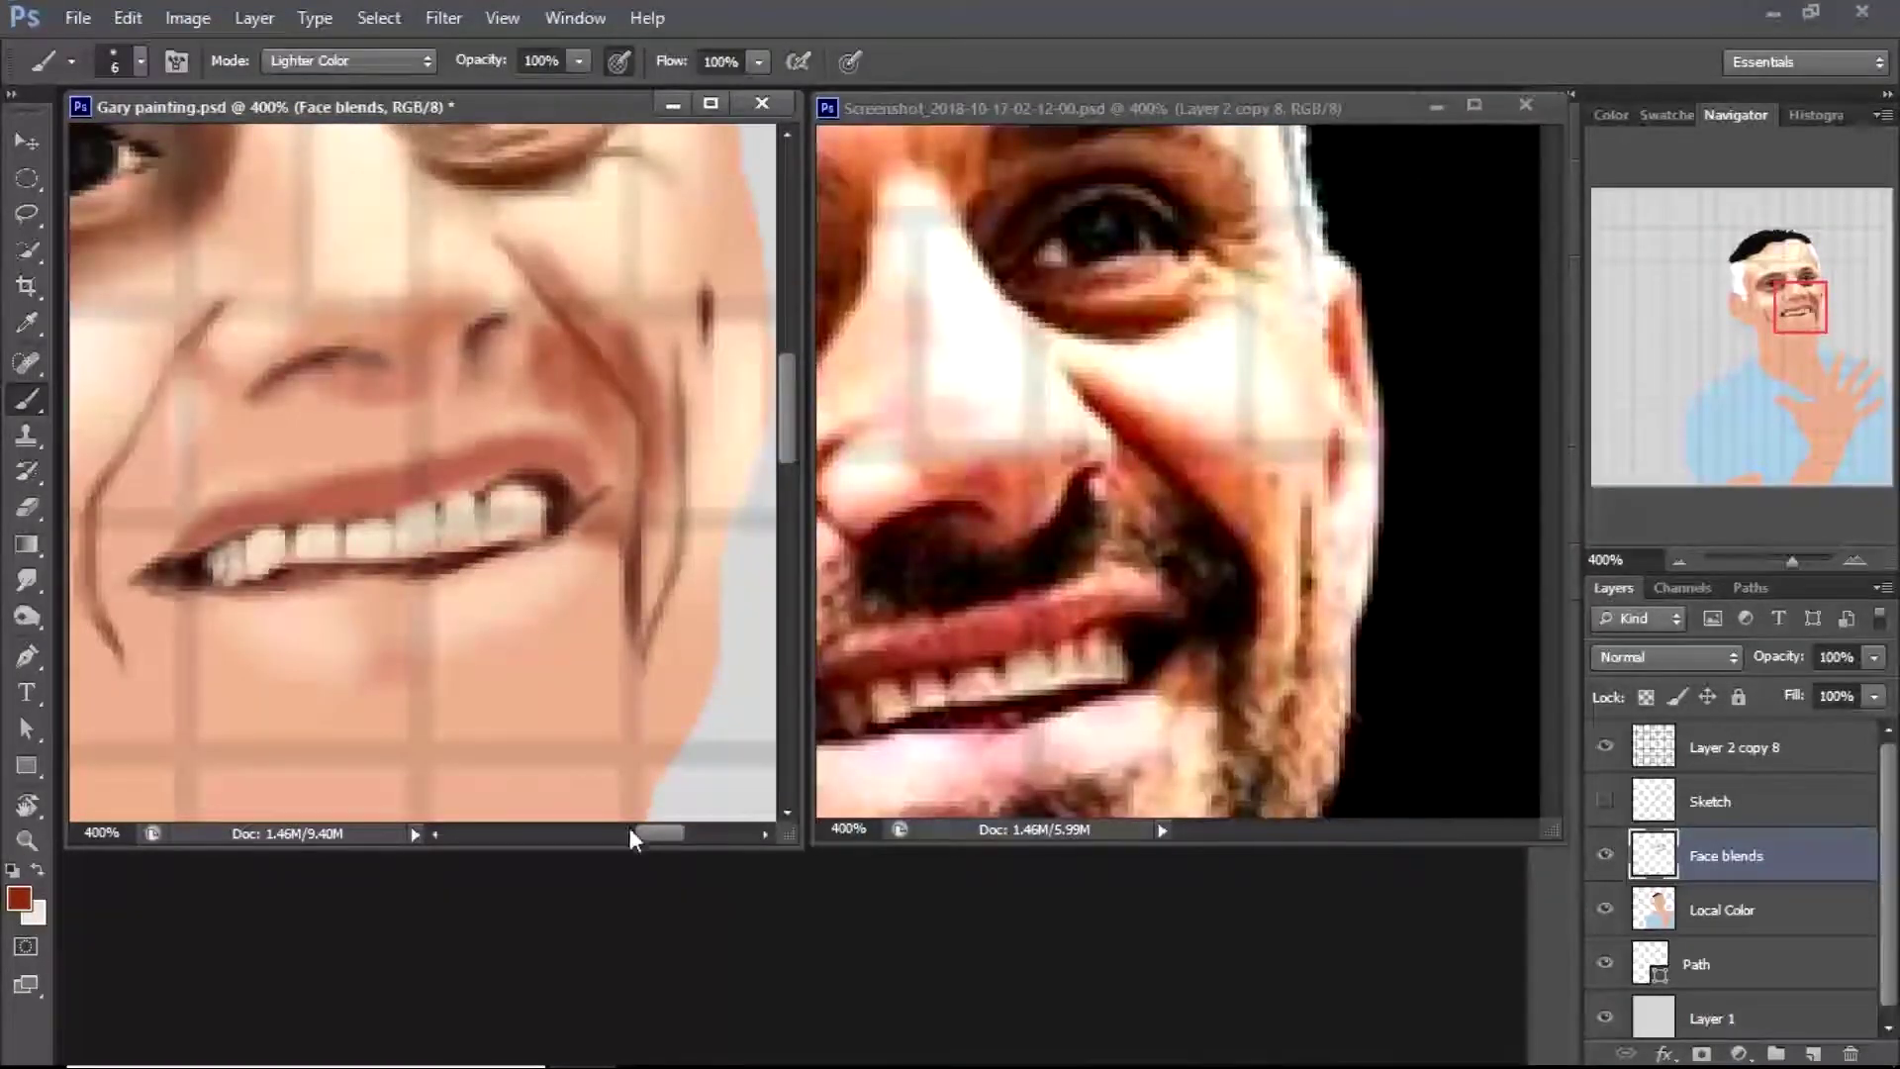
scroll(598, 341, "left", 3)
mouse_move(350, 496)
left_mouse_down()
mouse_move(343, 640)
mouse_move(420, 468)
mouse_move(403, 473)
mouse_move(429, 518)
mouse_move(373, 596)
mouse_move(451, 660)
mouse_move(426, 612)
mouse_move(438, 473)
mouse_move(403, 518)
mouse_move(282, 534)
mouse_move(327, 692)
left_mouse_up()
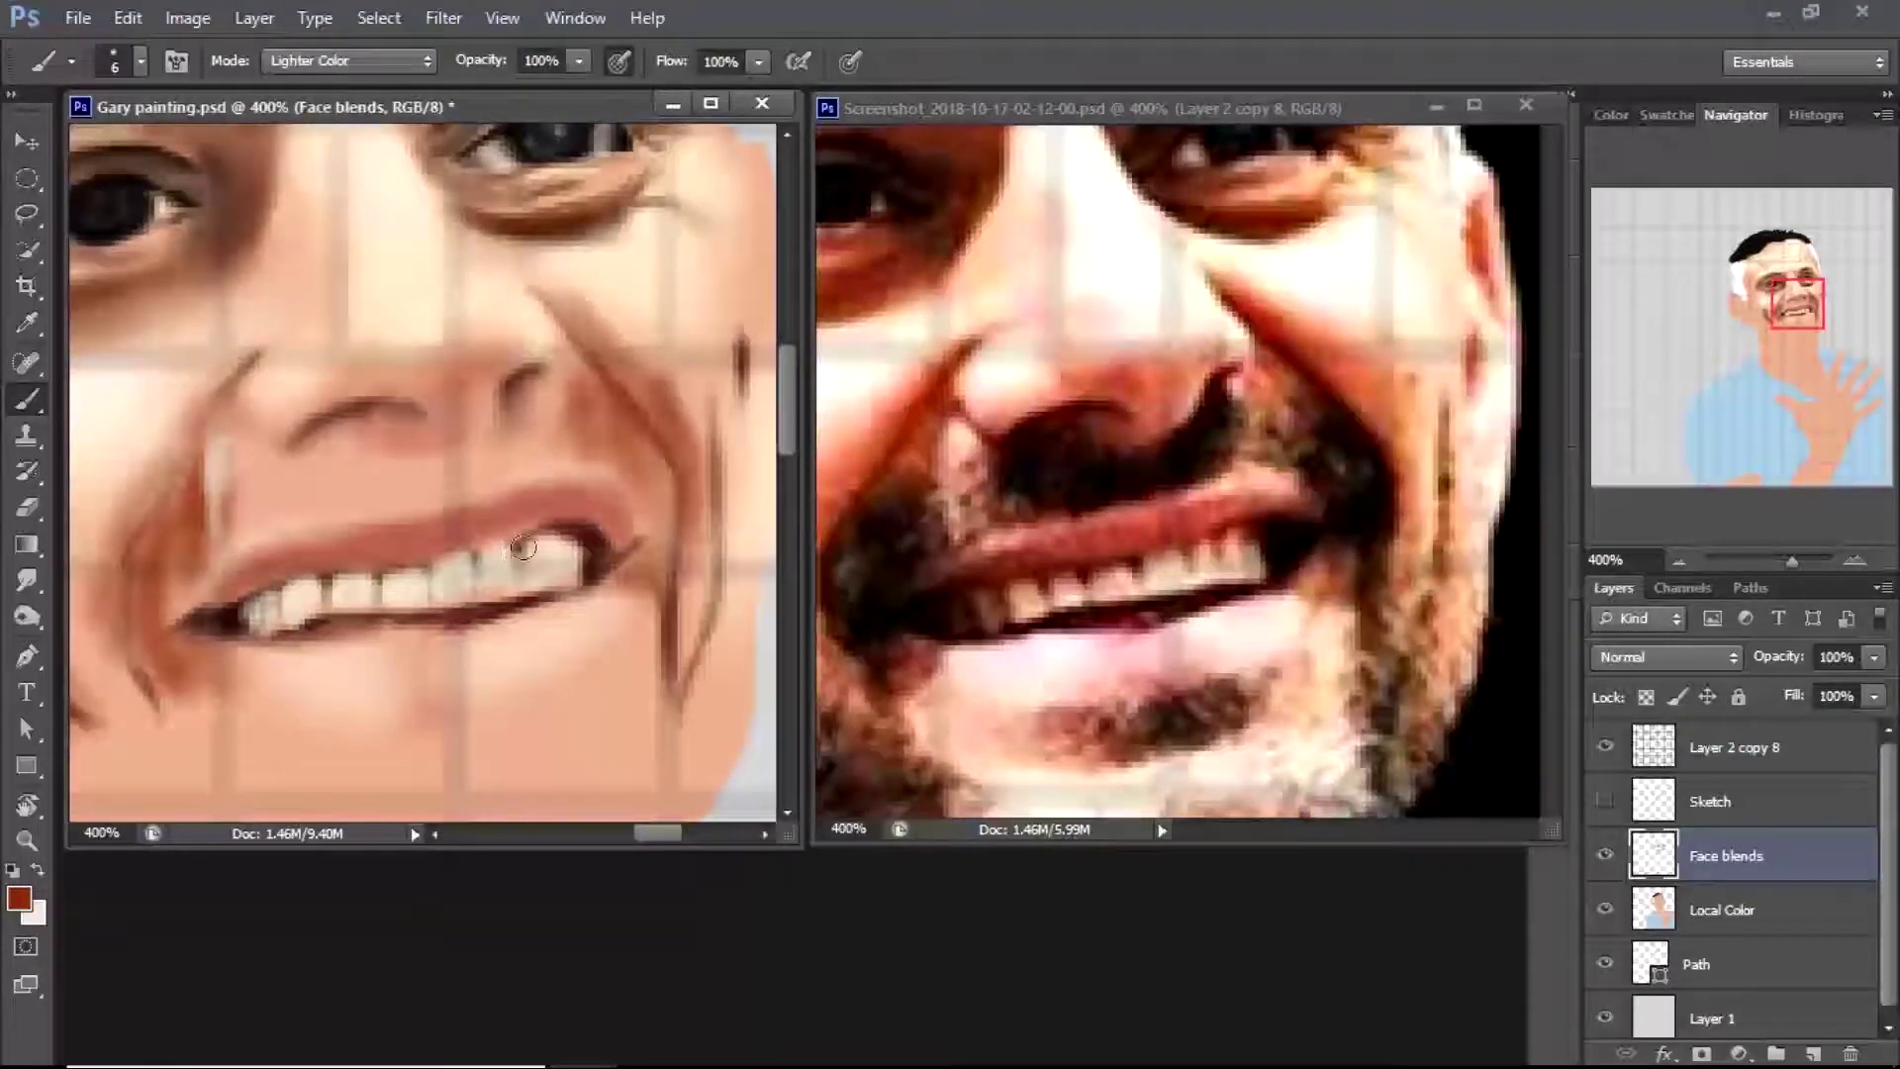
Pick a dark maroon and shade the moustache area below the nose and the fold beside the near mouth corner
left_click(18, 897)
left_click(585, 530)
key("Return")
mouse_move(387, 483)
left_mouse_down()
mouse_move(327, 473)
mouse_move(500, 463)
mouse_move(453, 469)
left_mouse_up()
mouse_move(188, 560)
left_mouse_down()
mouse_move(134, 633)
mouse_move(233, 706)
left_mouse_up()
left_click_drag(164, 643, 203, 564)
Reduce the brush to 3 px and darken the far corner of the mouth
key("bracketleft")
key("bracketleft")
key("bracketleft")
left_click_drag(620, 561, 645, 536)
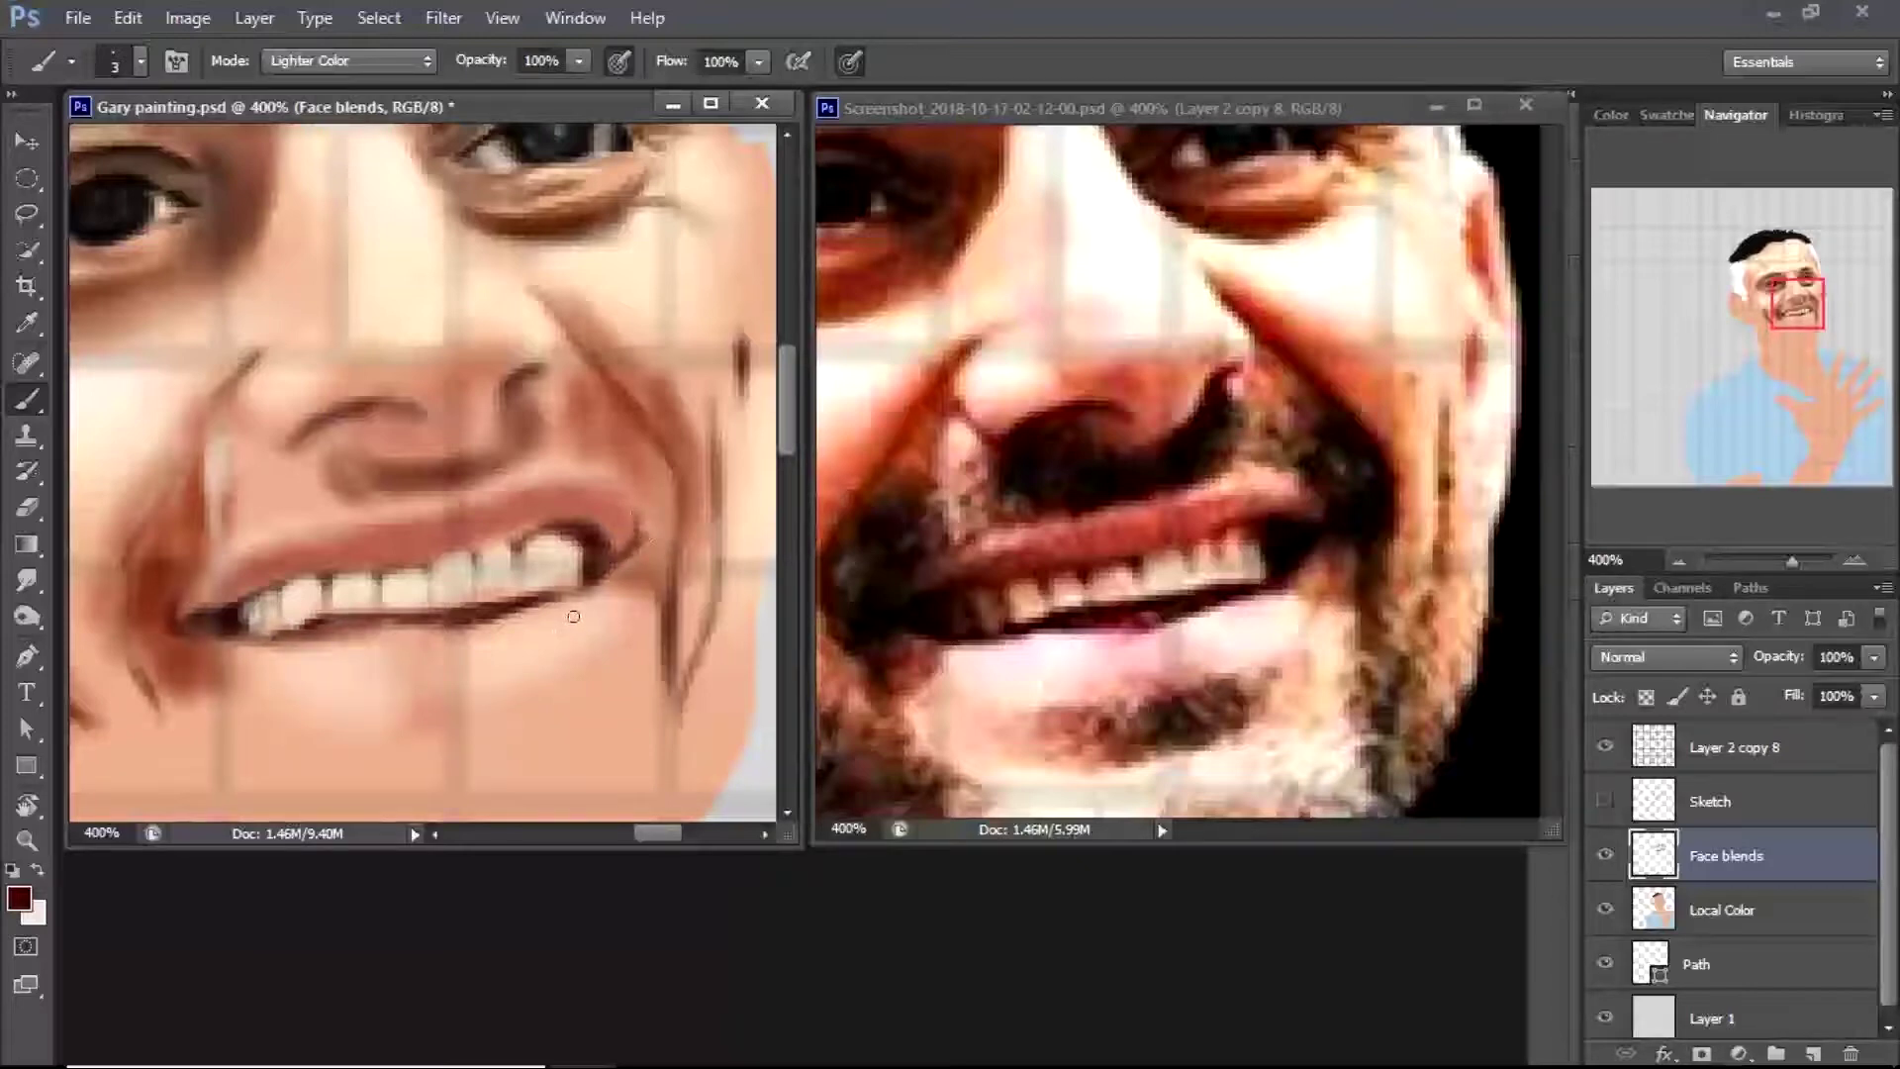
Soften the smile folds on the far cheek with the Smudge tool at 6 px and 16% strength
key("r")
left_click_drag(645, 832, 651, 832)
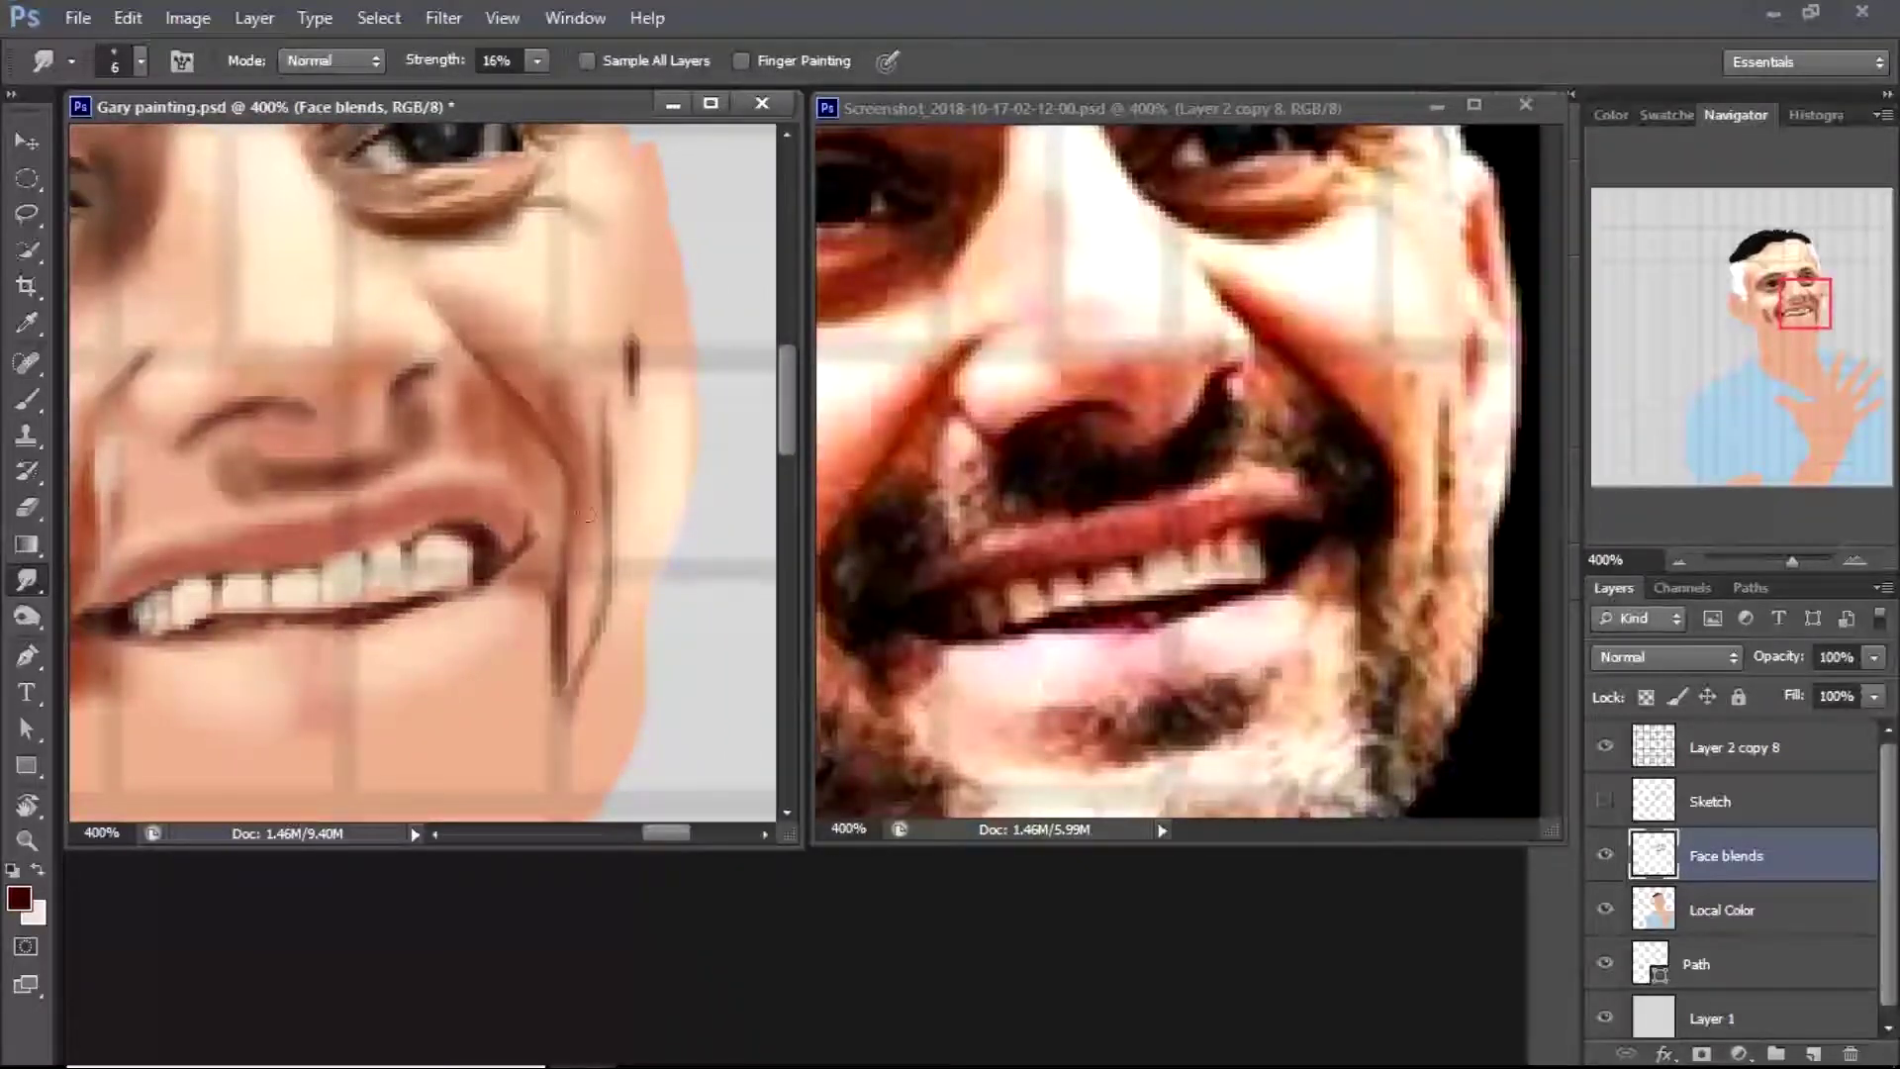
left_click_drag(579, 342, 561, 398)
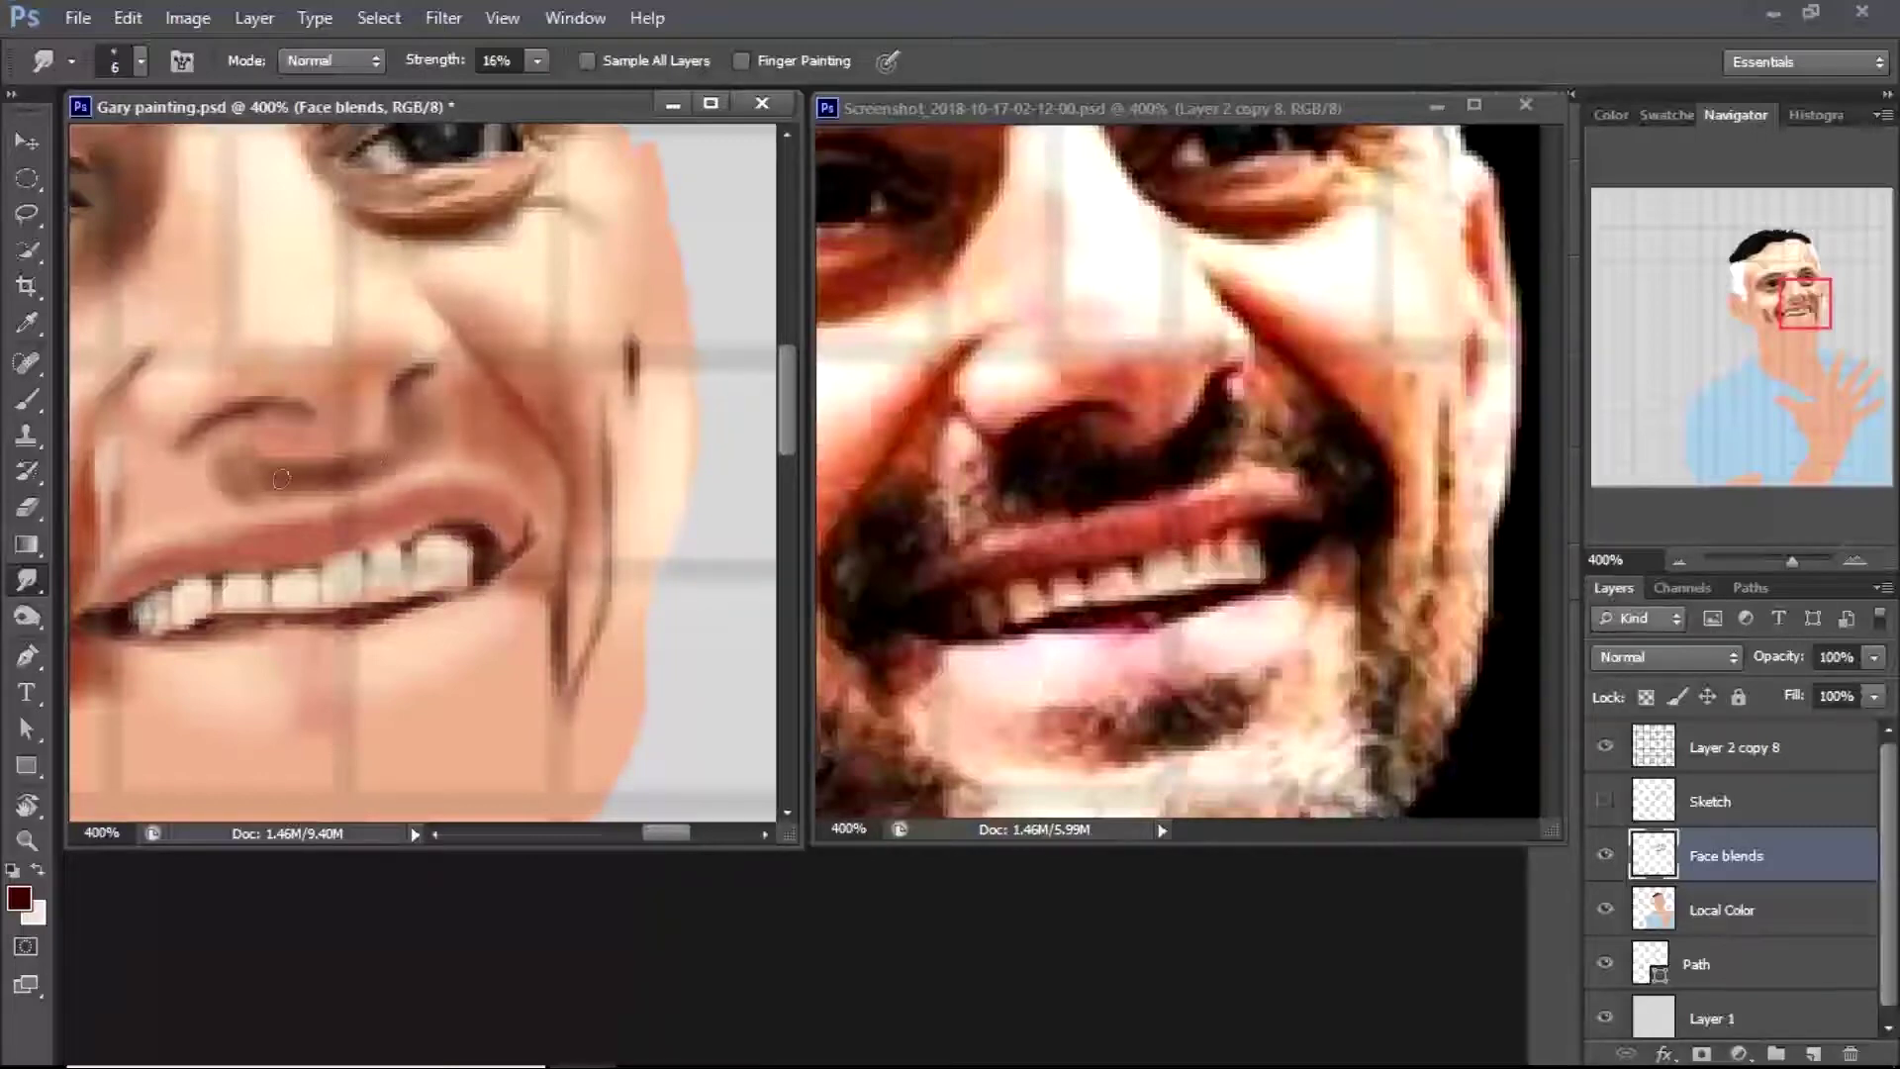
Sample a brown from the nose area, shade the skin above the near side of the upper lip, and blend it
key("b")
left_click(382, 332, "alt")
mouse_move(227, 436)
left_mouse_down()
mouse_move(226, 486)
mouse_move(176, 492)
left_mouse_up()
key("r")
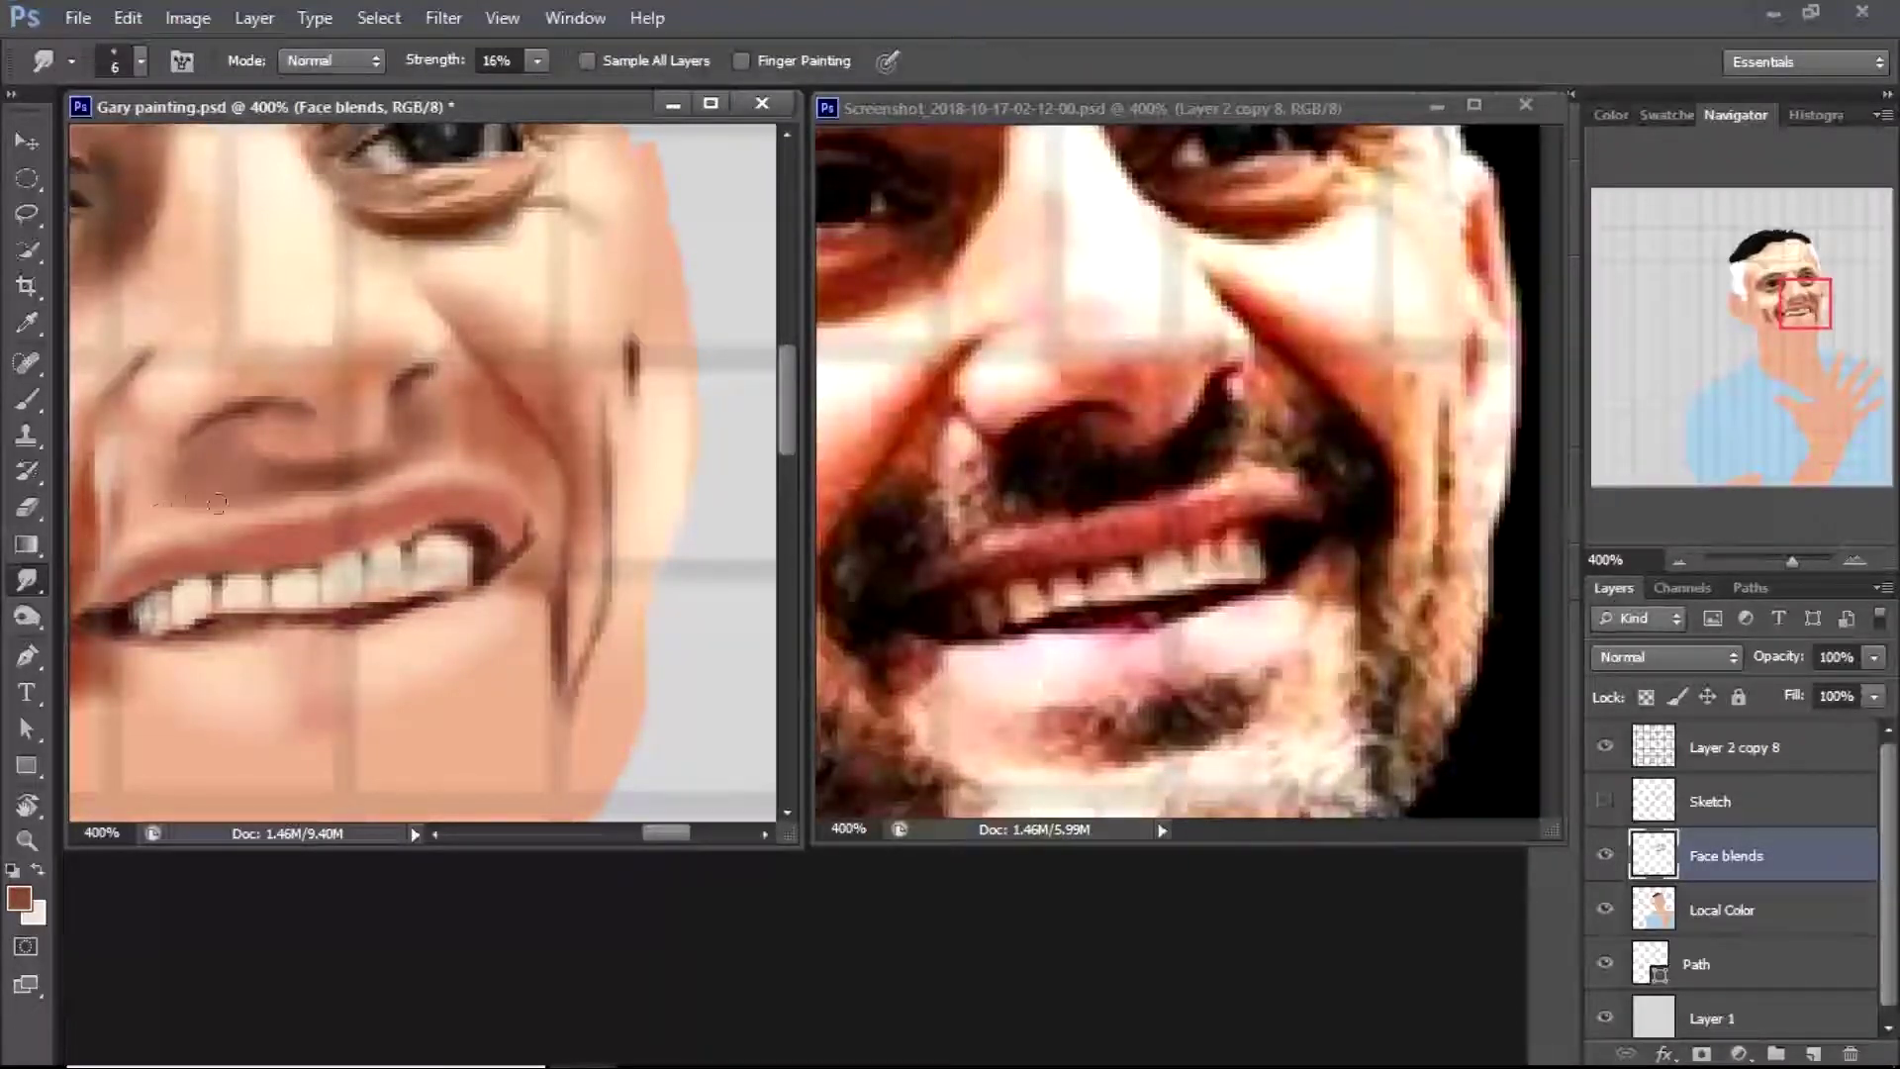
Load the Path layer's outline as a selection and smudge the shading around the near mouth corner at 7 px
key("z")
left_click(343, 445, "alt")
left_click(344, 445, "alt")
left_click(425, 616)
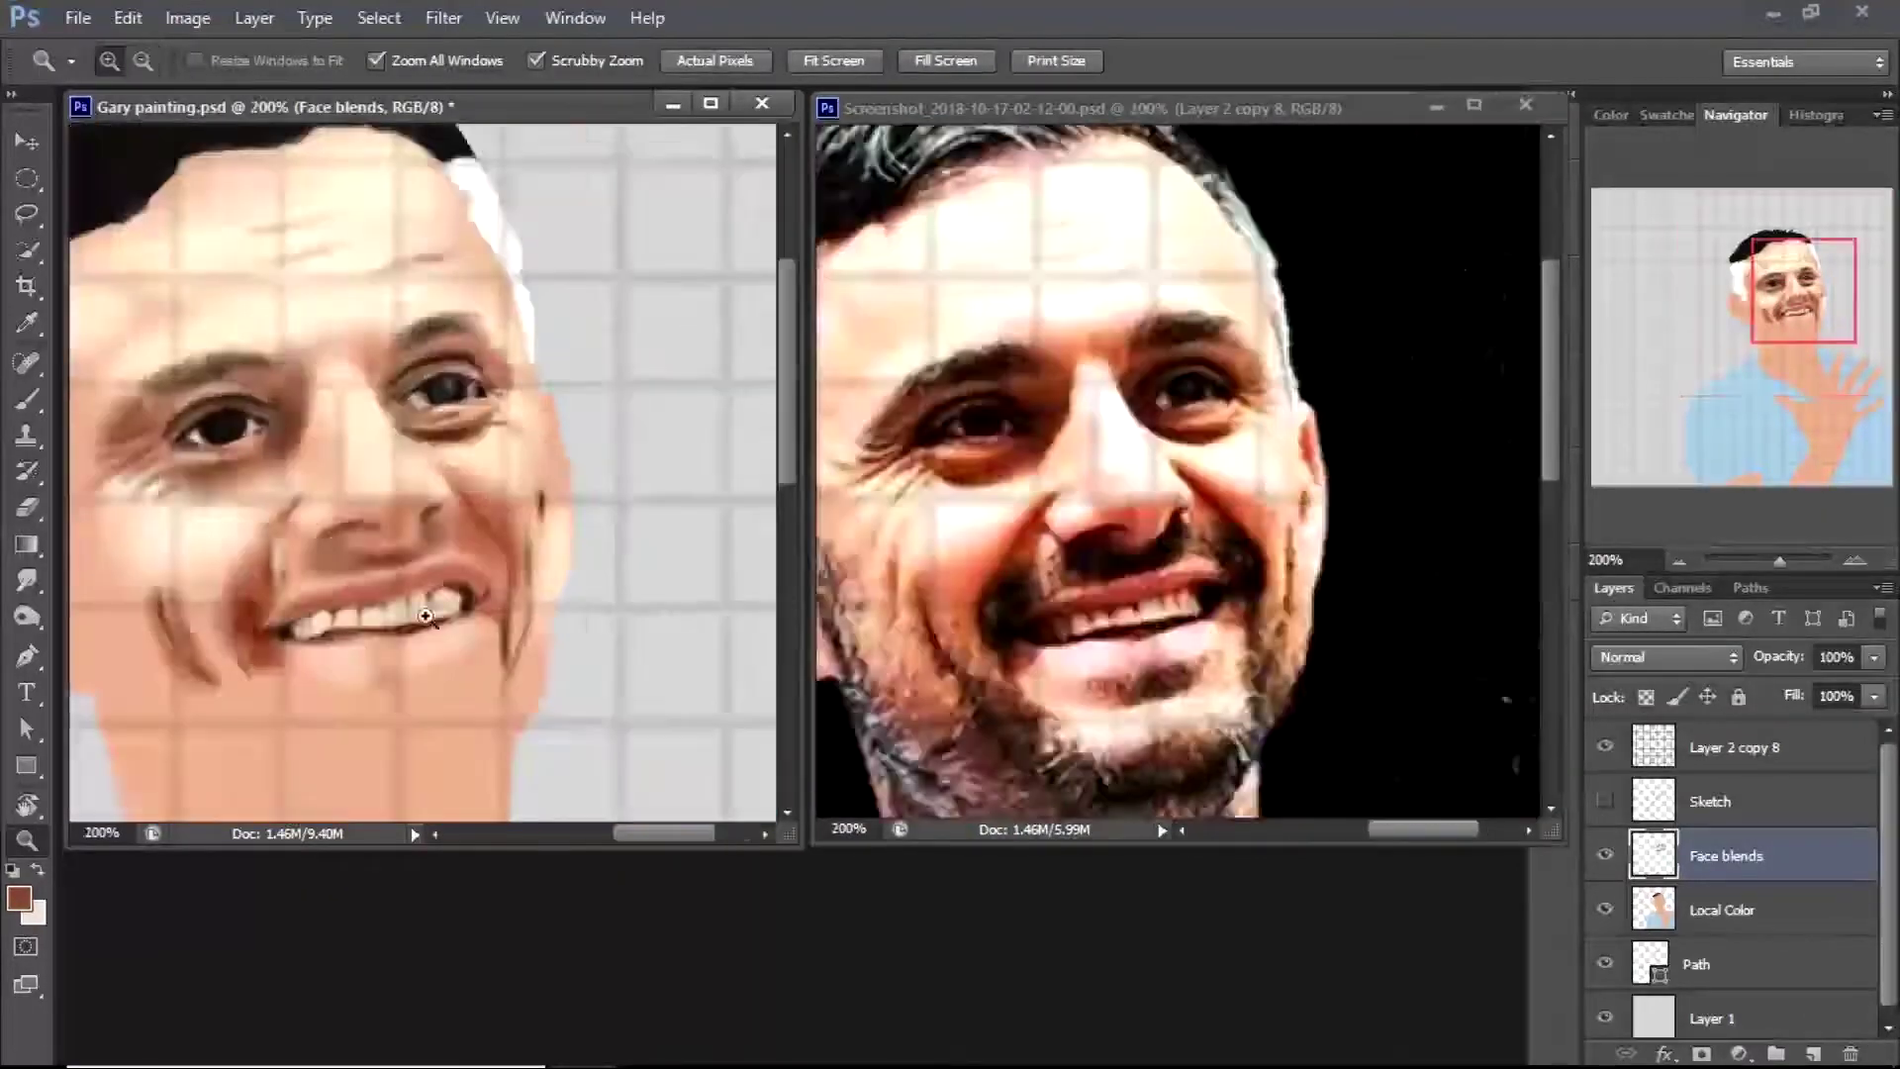
left_click(426, 616)
key("r")
left_click(1651, 965, "ctrl")
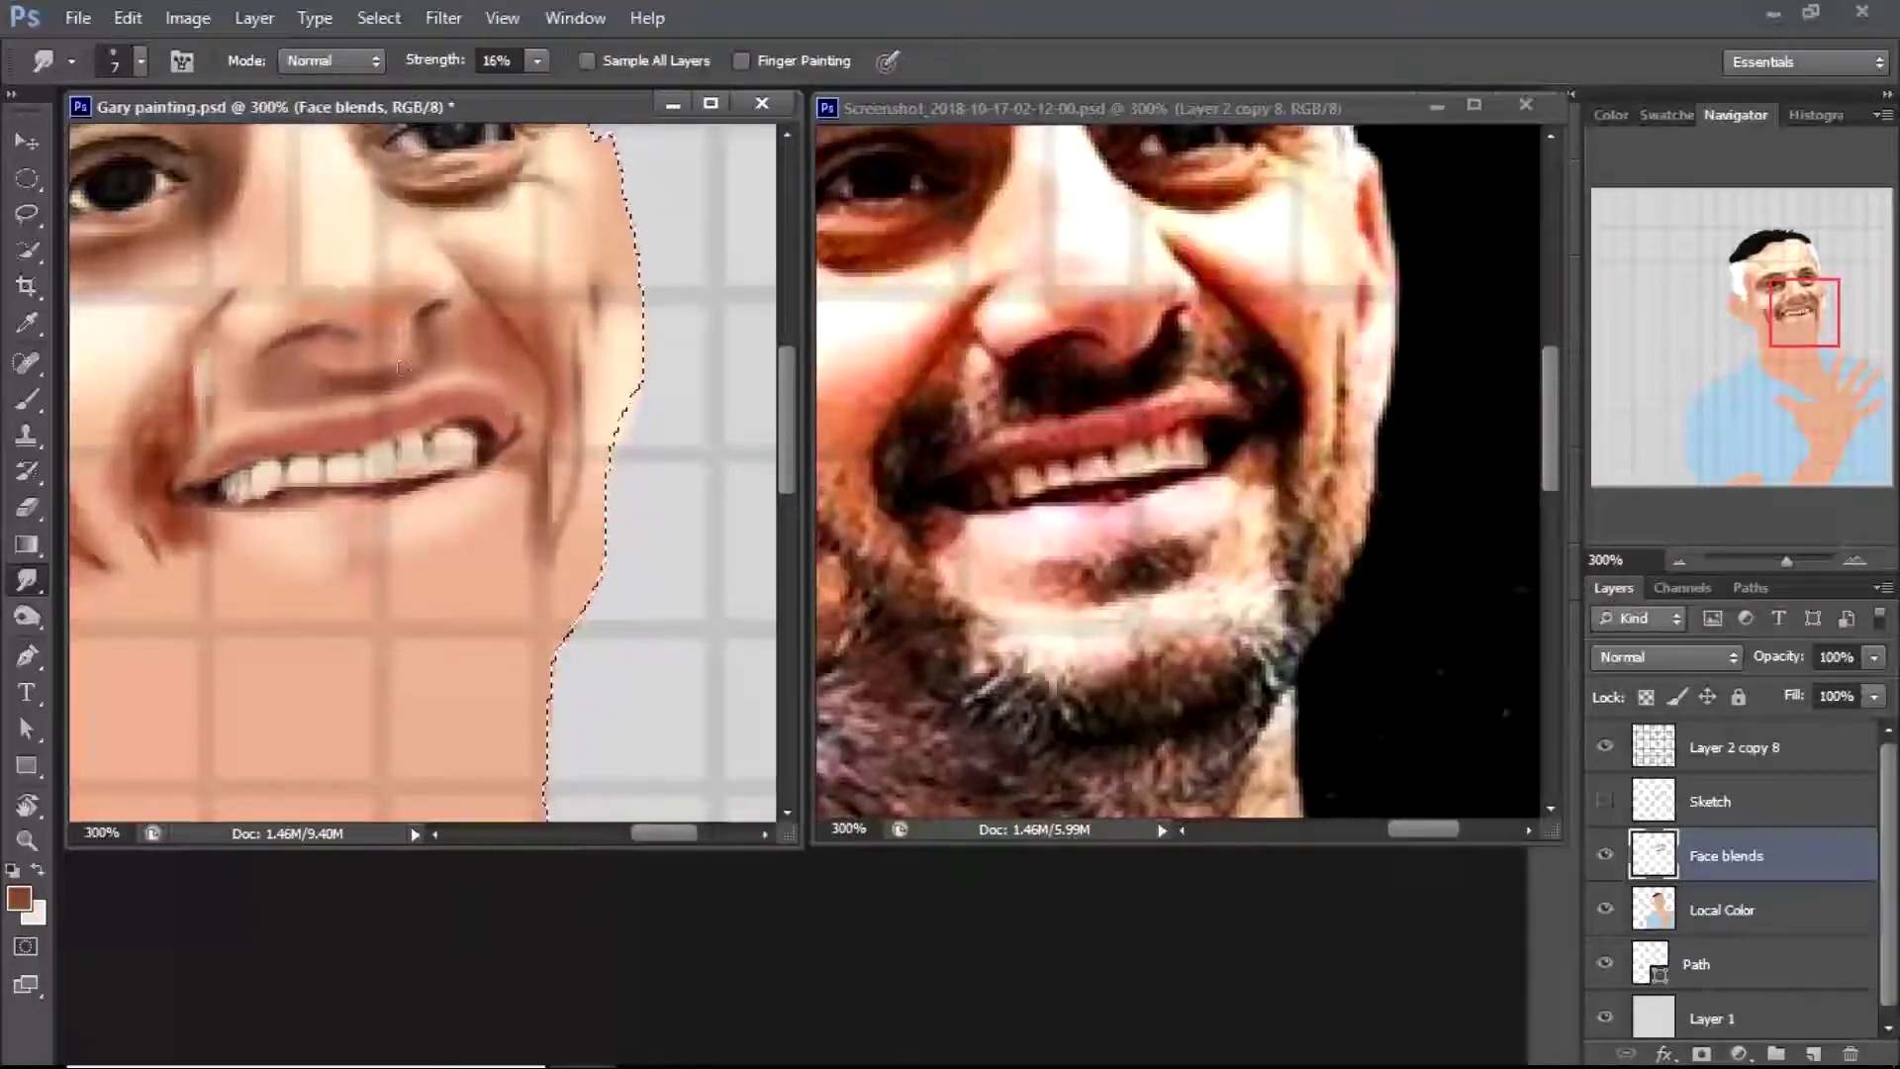
left_click_drag(202, 423, 189, 384)
mouse_move(155, 453)
left_mouse_down()
mouse_move(191, 545)
mouse_move(154, 513)
mouse_move(144, 529)
mouse_move(93, 512)
mouse_move(110, 421)
left_mouse_up()
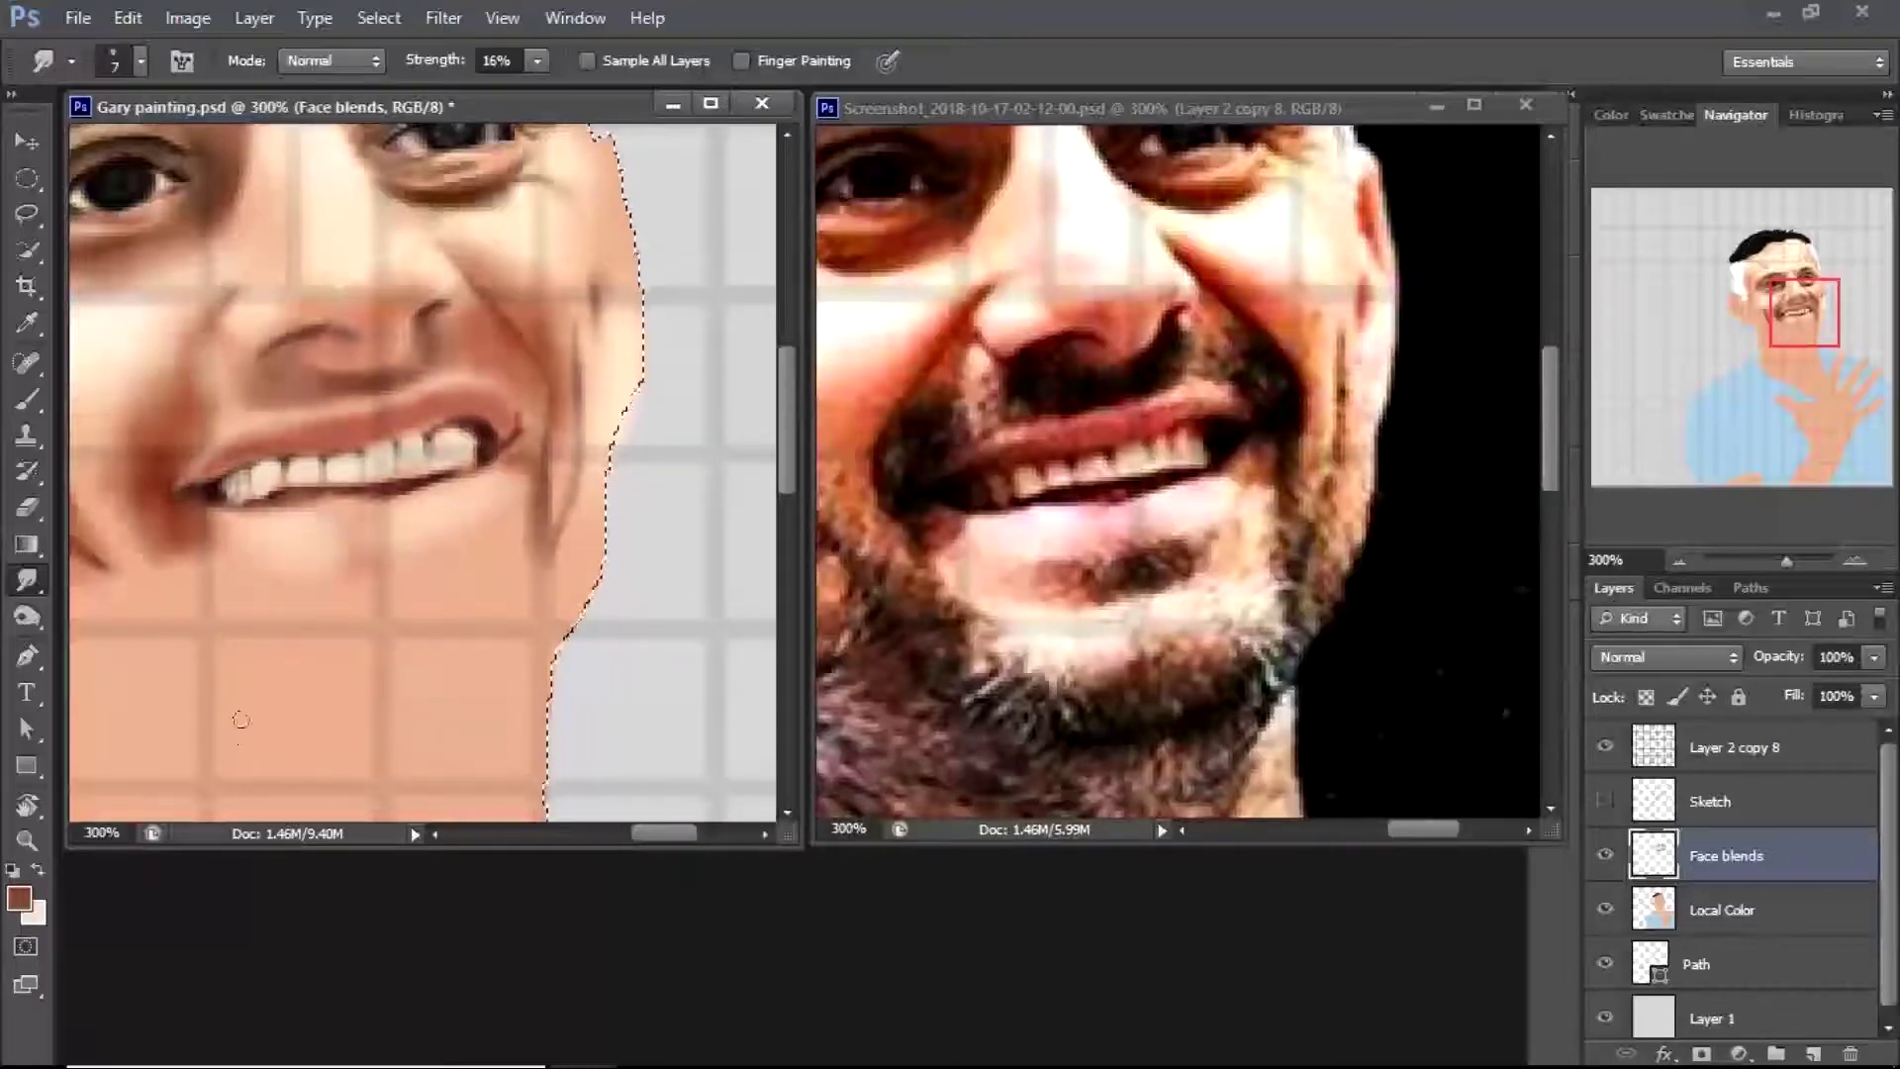
Smudge the outer fold on the near cheek, first at 7 px and finally at 3 px
scroll(241, 720, "left", 5)
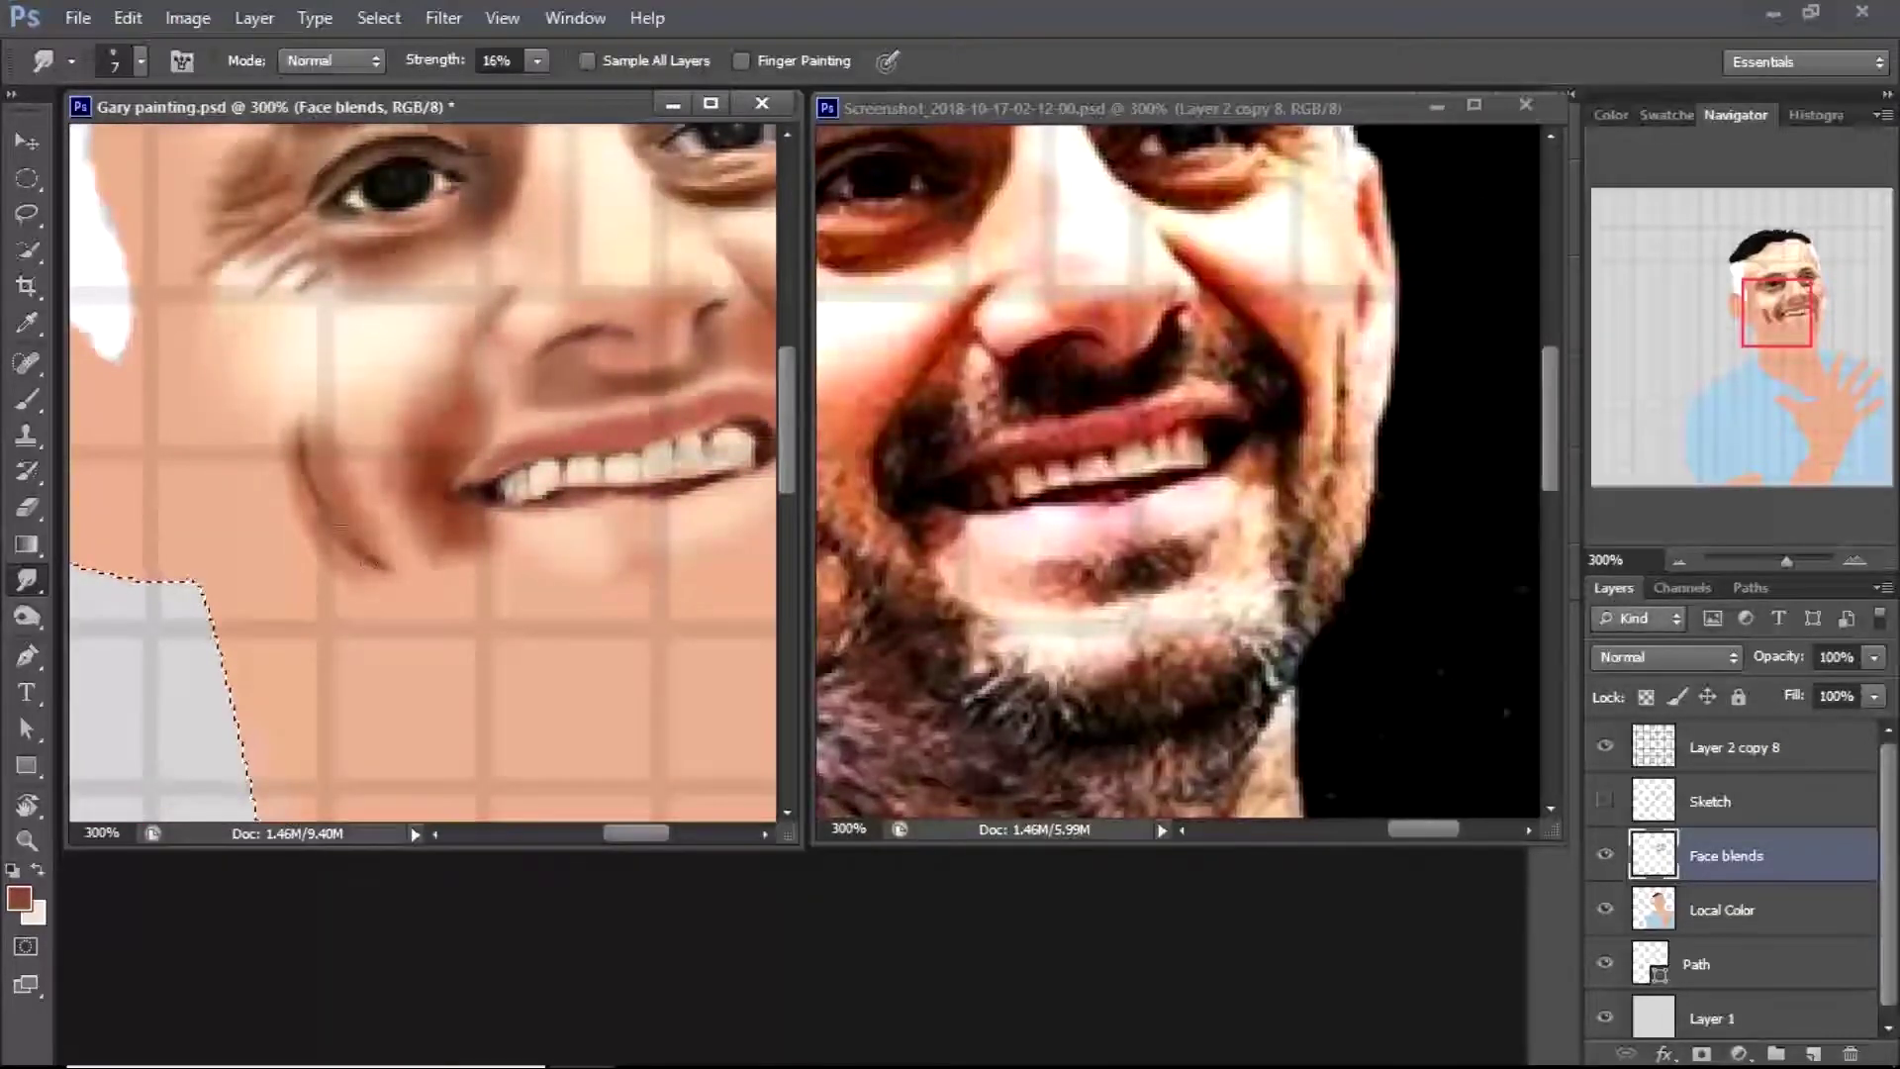
left_click_drag(306, 509, 412, 581)
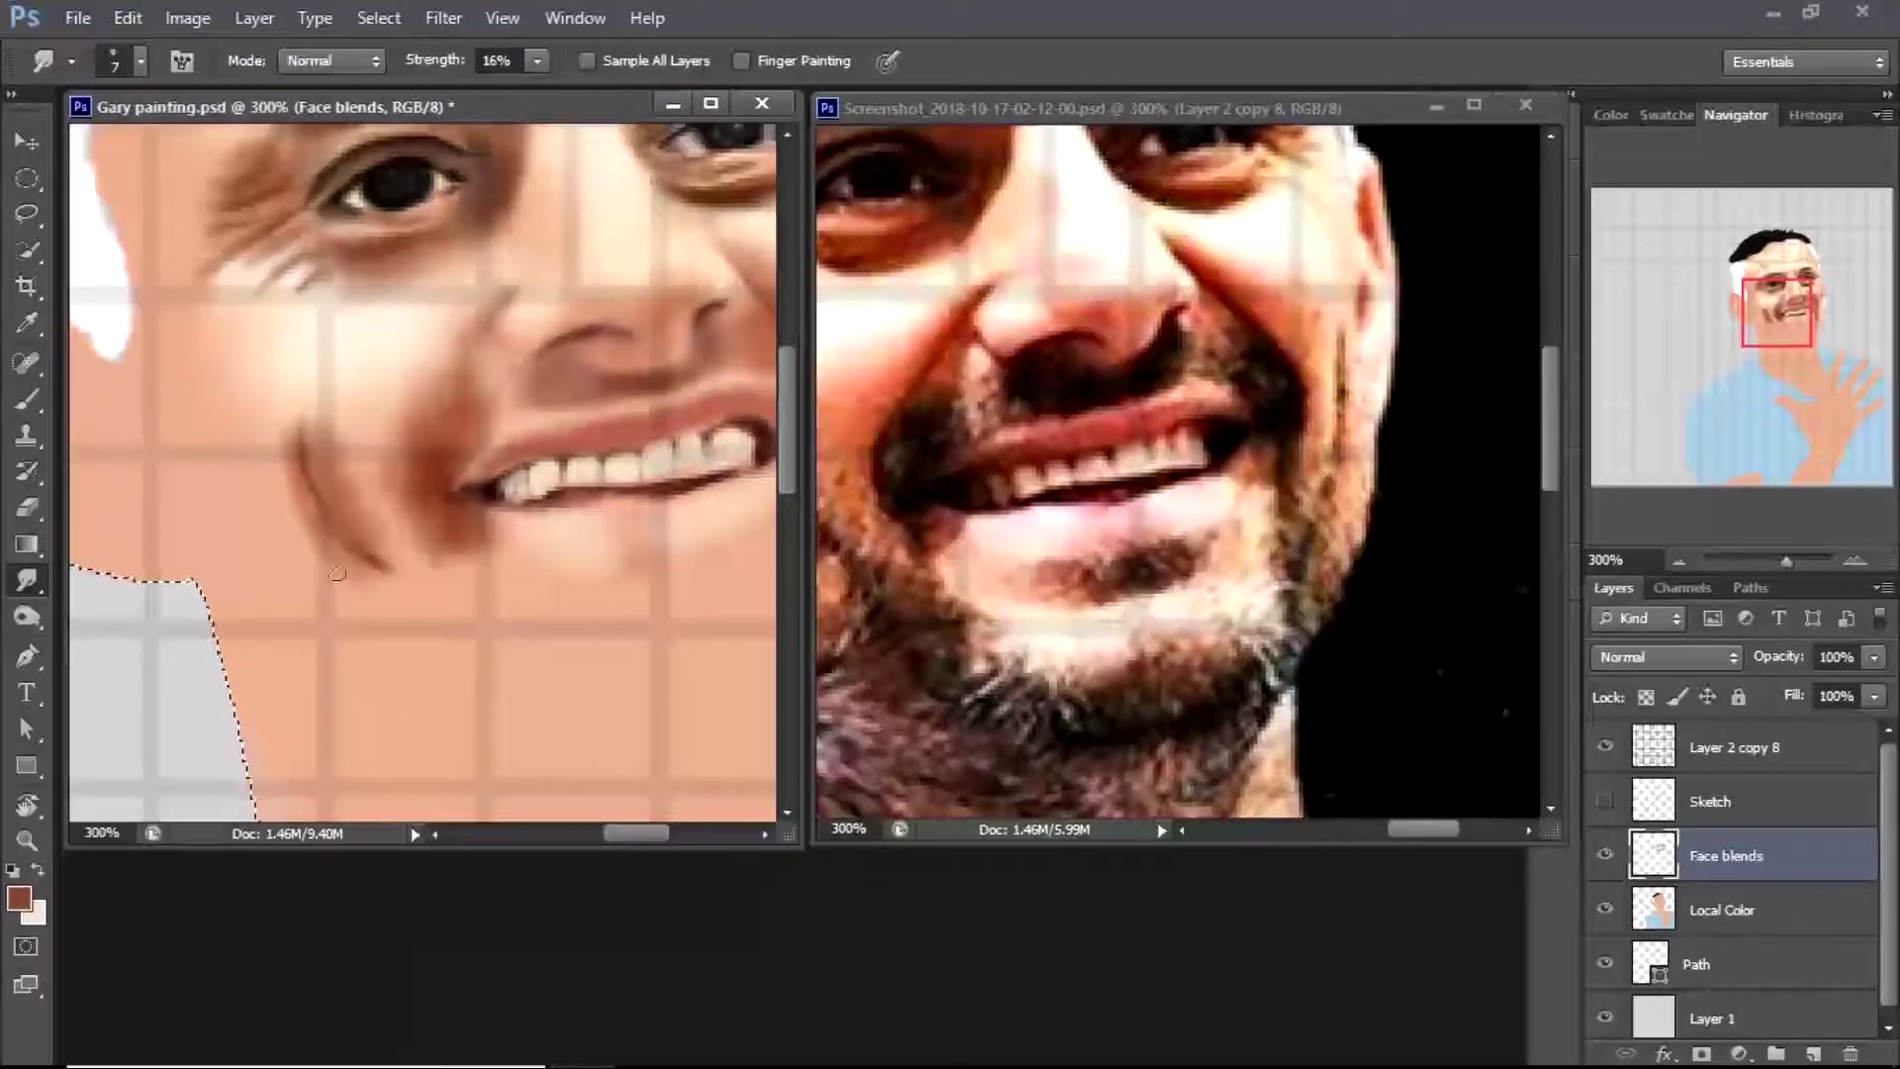
key("bracketright")
key("bracketright")
key("bracketleft")
key("bracketleft")
key("bracketleft")
key("bracketleft")
key("bracketleft")
key("bracketleft")
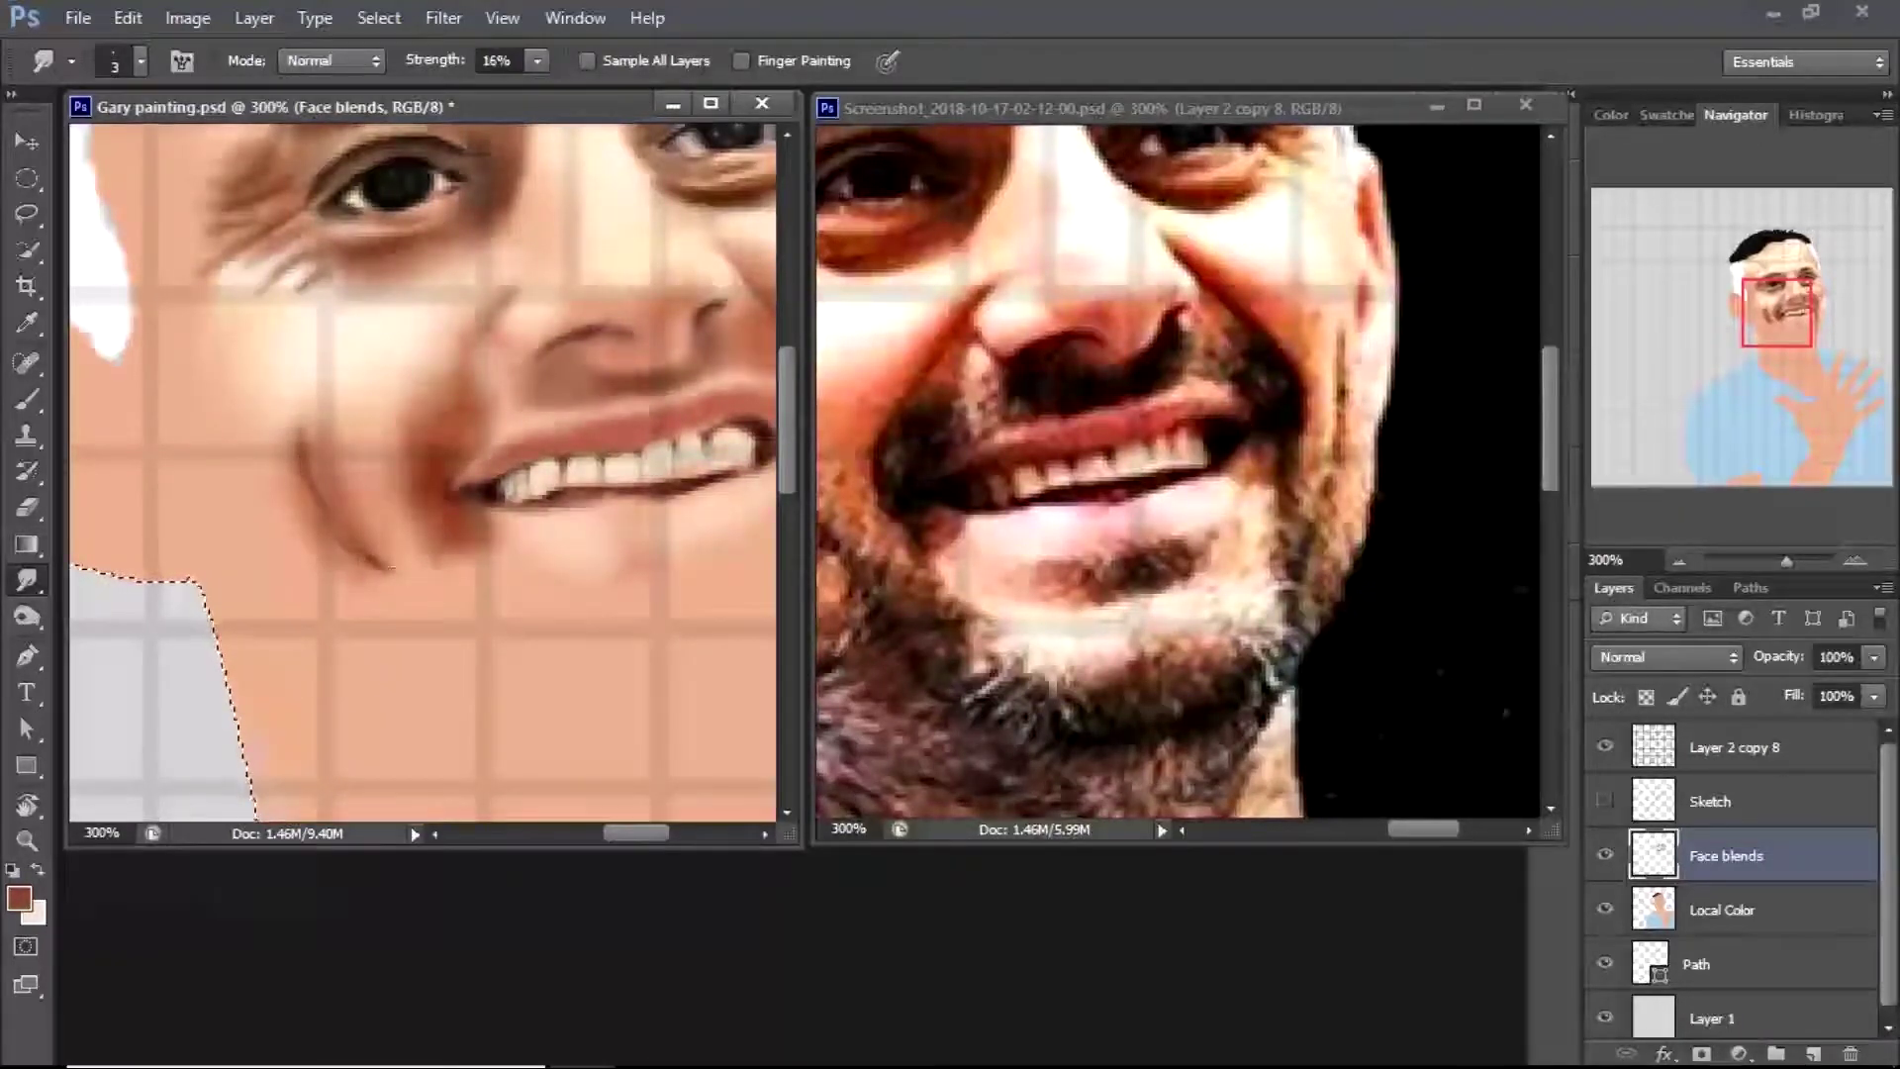
left_click_drag(391, 567, 247, 567)
Add a layer named Facial Hair above Face blends and choose a small brush tip for the hair
left_click_drag(1089, 445, 1138, 524)
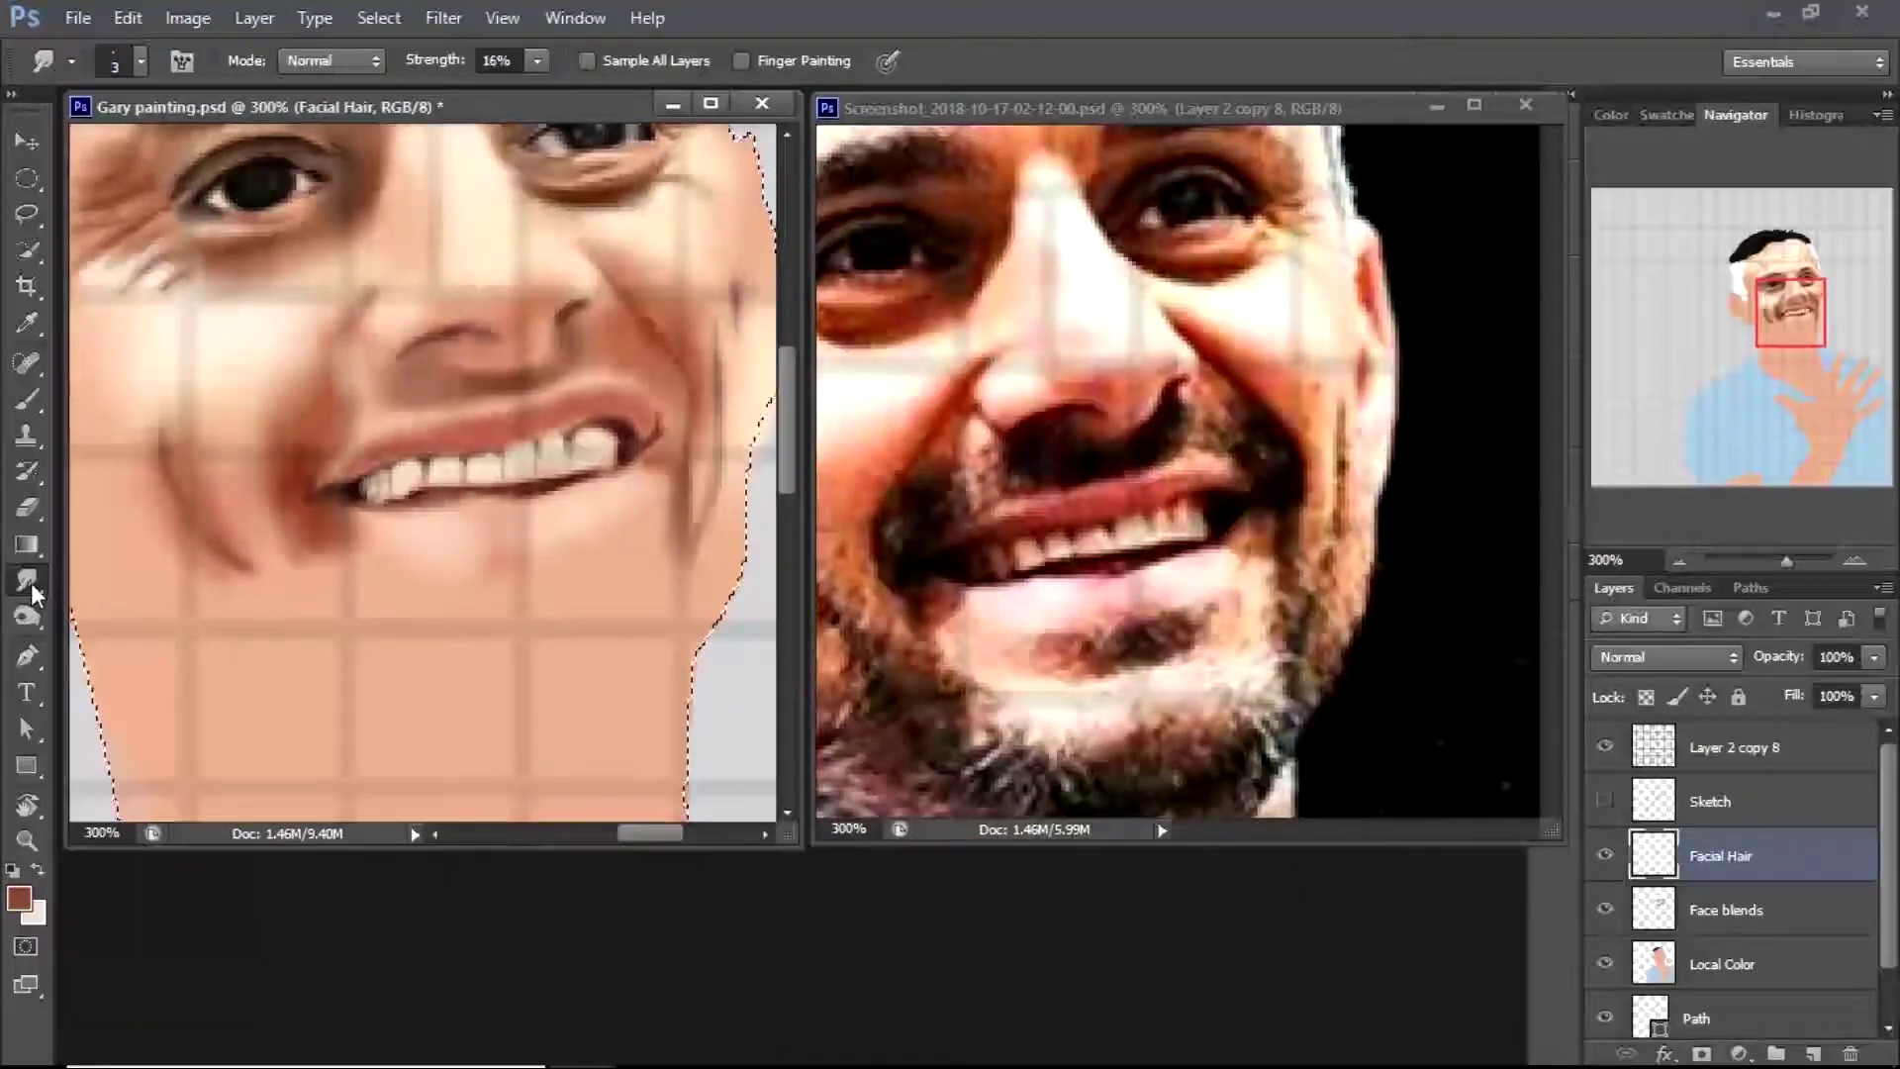
key("b")
left_click(71, 61)
double_click(198, 415)
key("bracketleft")
key("bracketleft")
key("bracketleft")
key("bracketleft")
key("bracketleft")
key("bracketleft")
key("bracketleft")
key("bracketleft")
Pick black and paint the moustache above the upper lip and around both mouth corners with a 5 px brush
left_click(19, 897)
left_click_drag(310, 509, 297, 535)
key("Return")
key("bracketleft")
left_click_drag(665, 426, 683, 525)
mouse_move(614, 331)
left_mouse_down()
mouse_move(649, 384)
mouse_move(678, 384)
left_mouse_up()
mouse_move(574, 335)
left_mouse_down()
mouse_move(530, 384)
mouse_move(371, 401)
mouse_move(312, 445)
mouse_move(344, 566)
left_mouse_up()
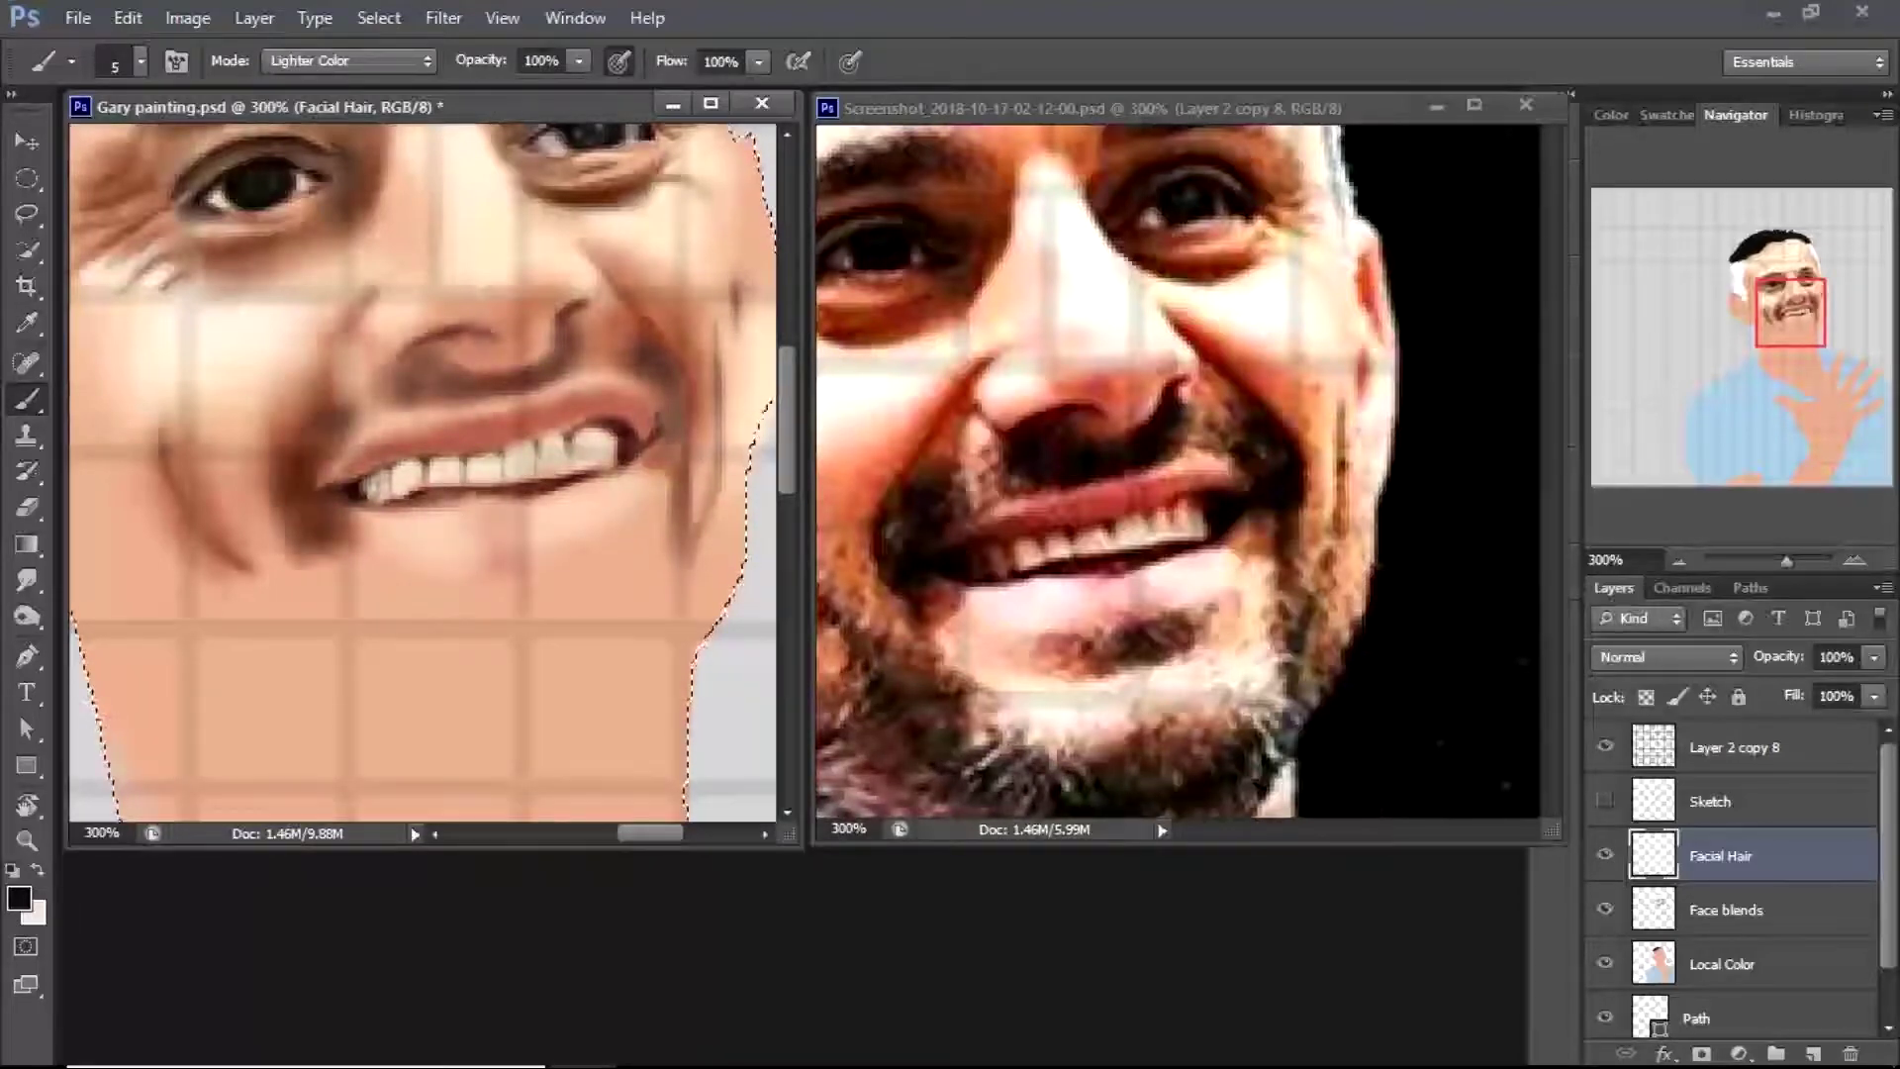
Smudge the far end of the moustache and lay in the soul patch below the lower lip
scroll(423, 470, "down", 2)
scroll(1178, 470, "down", 5)
key("r")
mouse_move(683, 476)
left_mouse_down()
mouse_move(163, 475)
mouse_move(425, 218)
mouse_move(678, 537)
left_mouse_up()
key("Escape")
key("b")
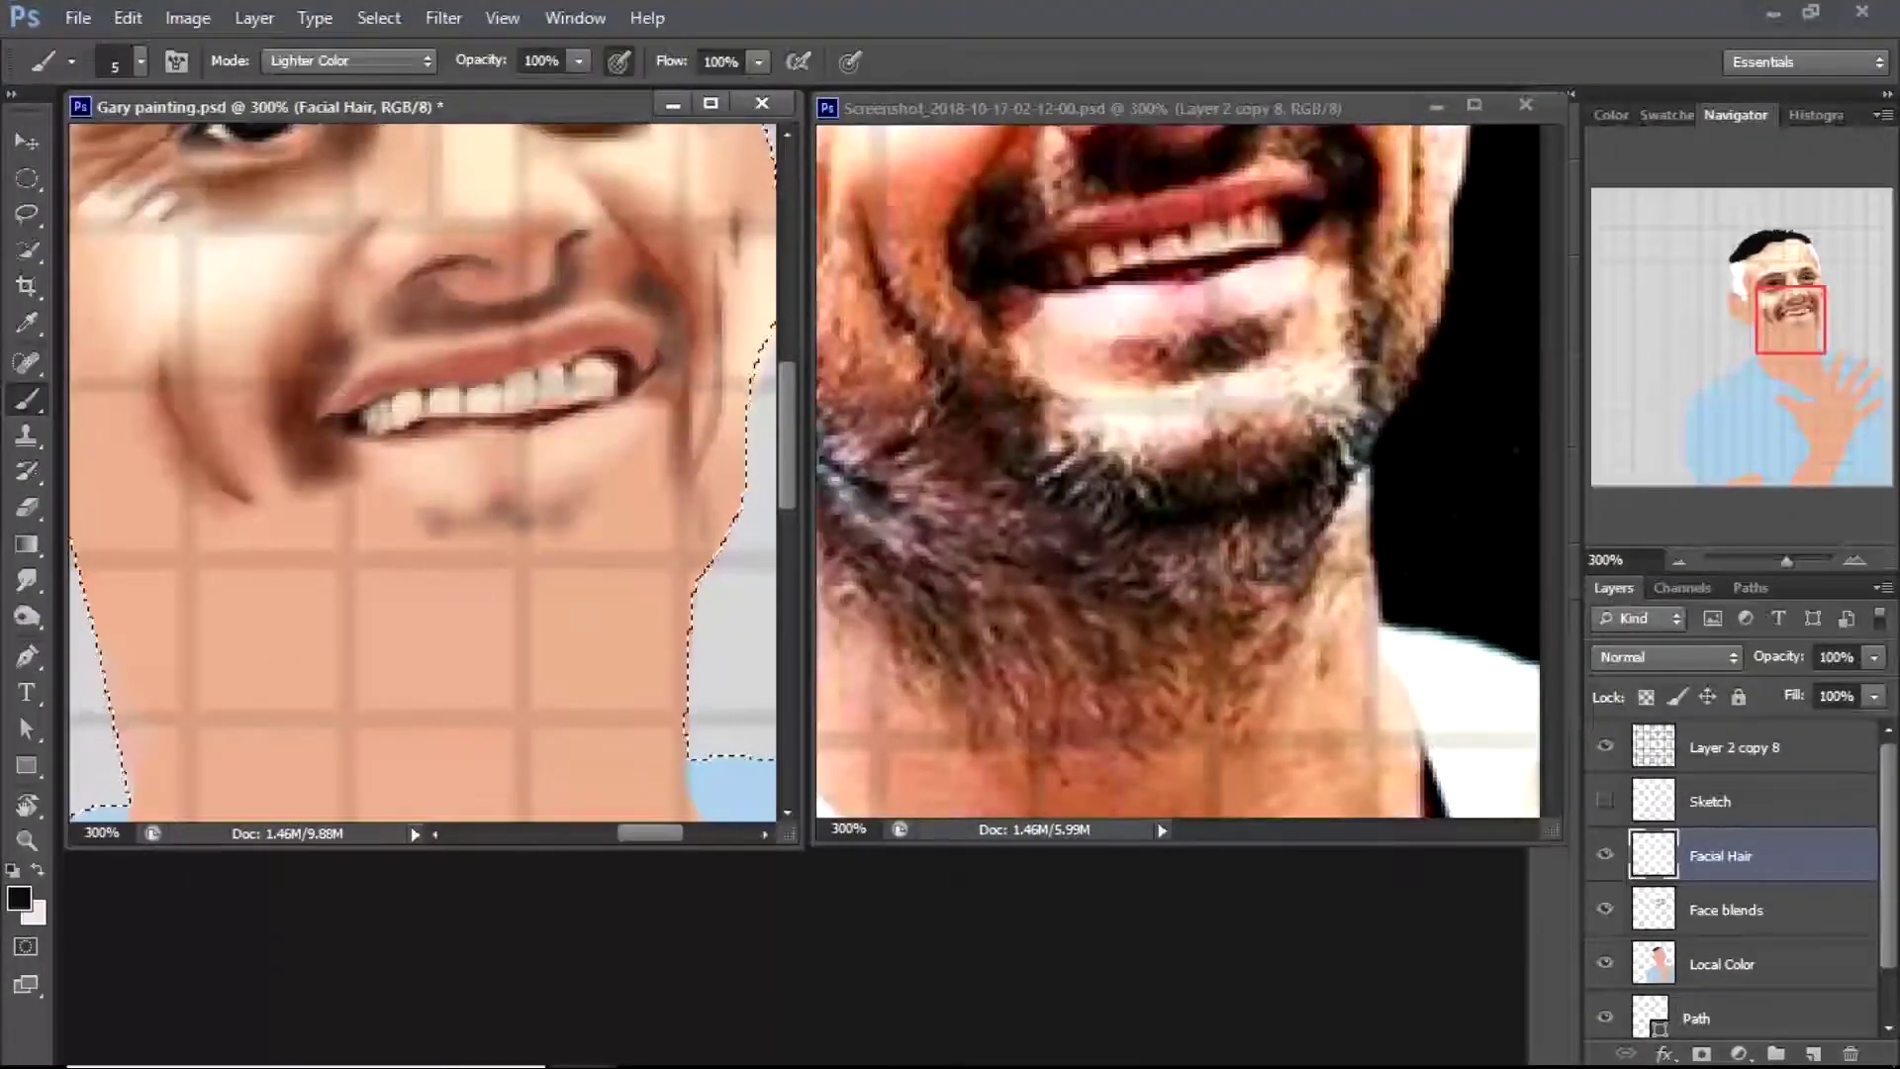
Paint the beard edge along the jaw and chin at 5 px and add hair strokes to the soul patch at 4 px
mouse_move(245, 500)
left_mouse_down()
mouse_move(341, 619)
mouse_move(510, 646)
left_mouse_up()
mouse_move(371, 619)
left_mouse_down()
mouse_move(504, 643)
mouse_move(582, 619)
left_mouse_up()
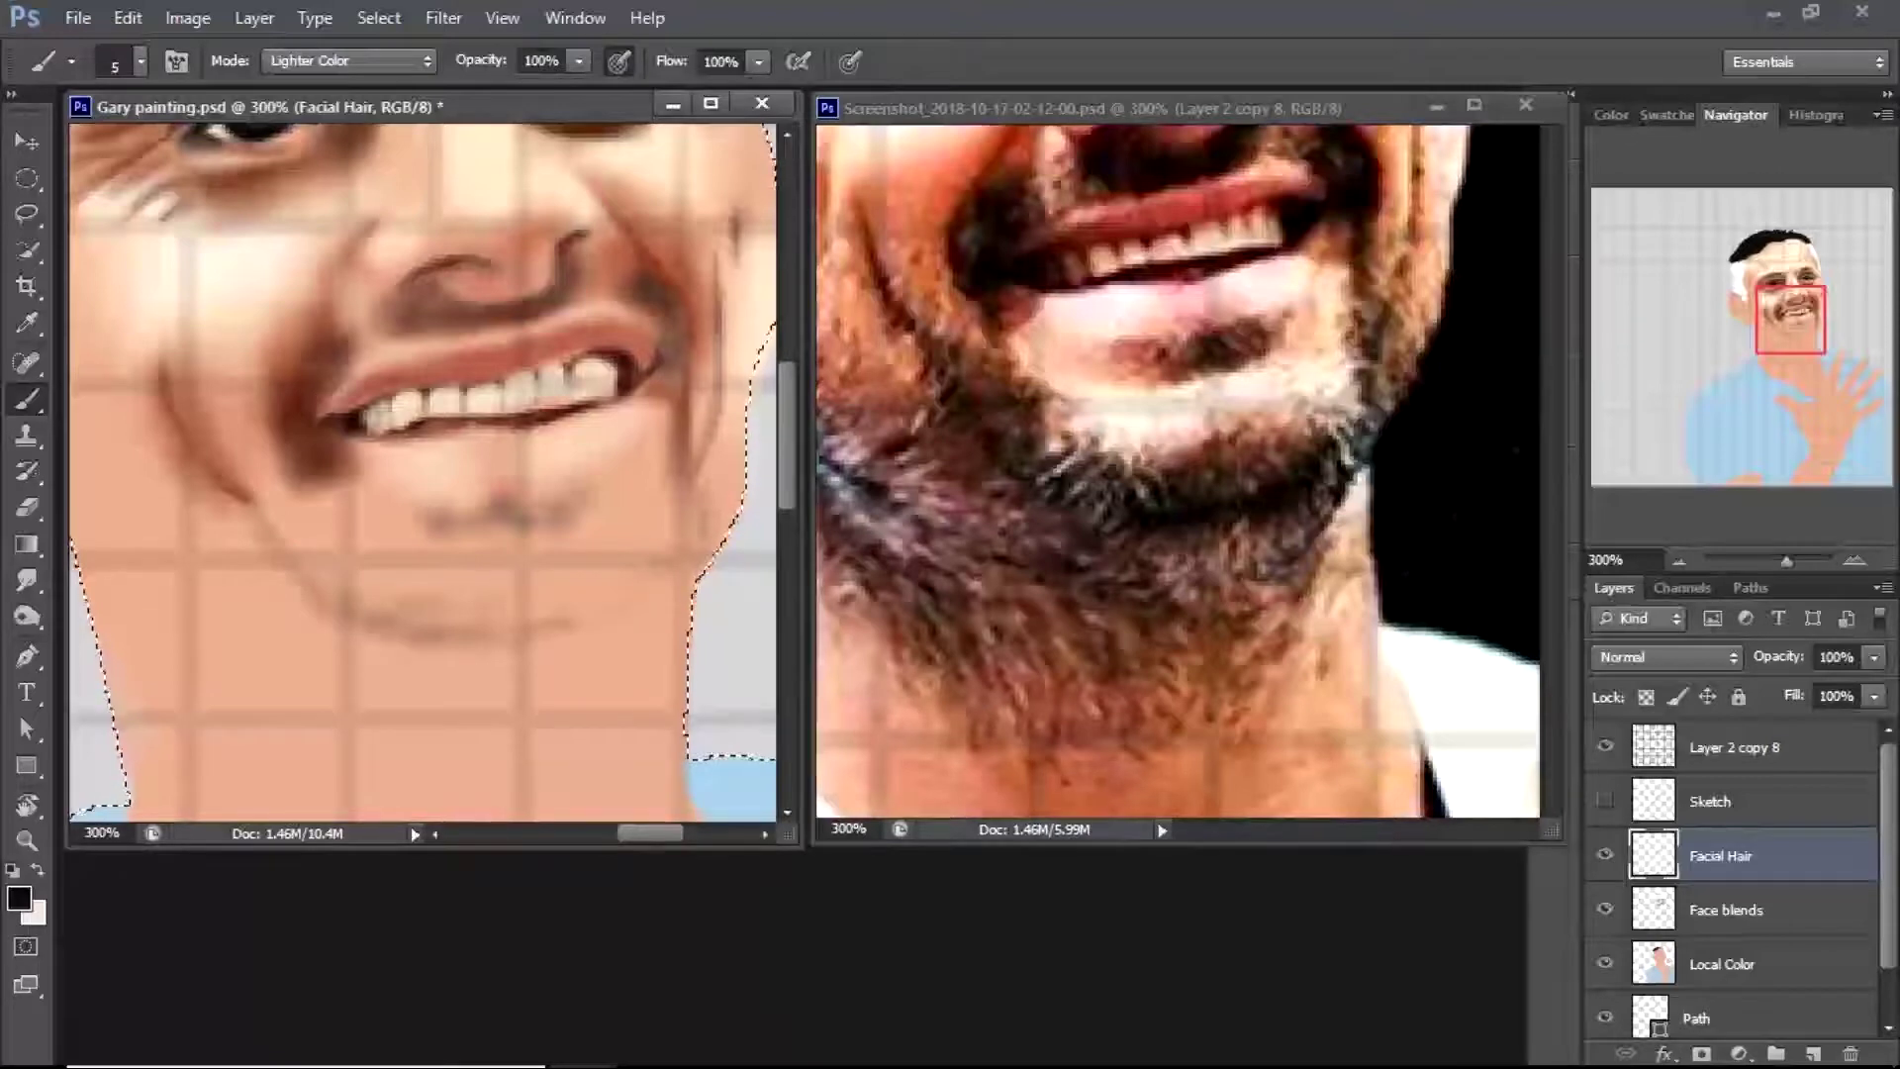
key("[")
left_click_drag(457, 517, 485, 526)
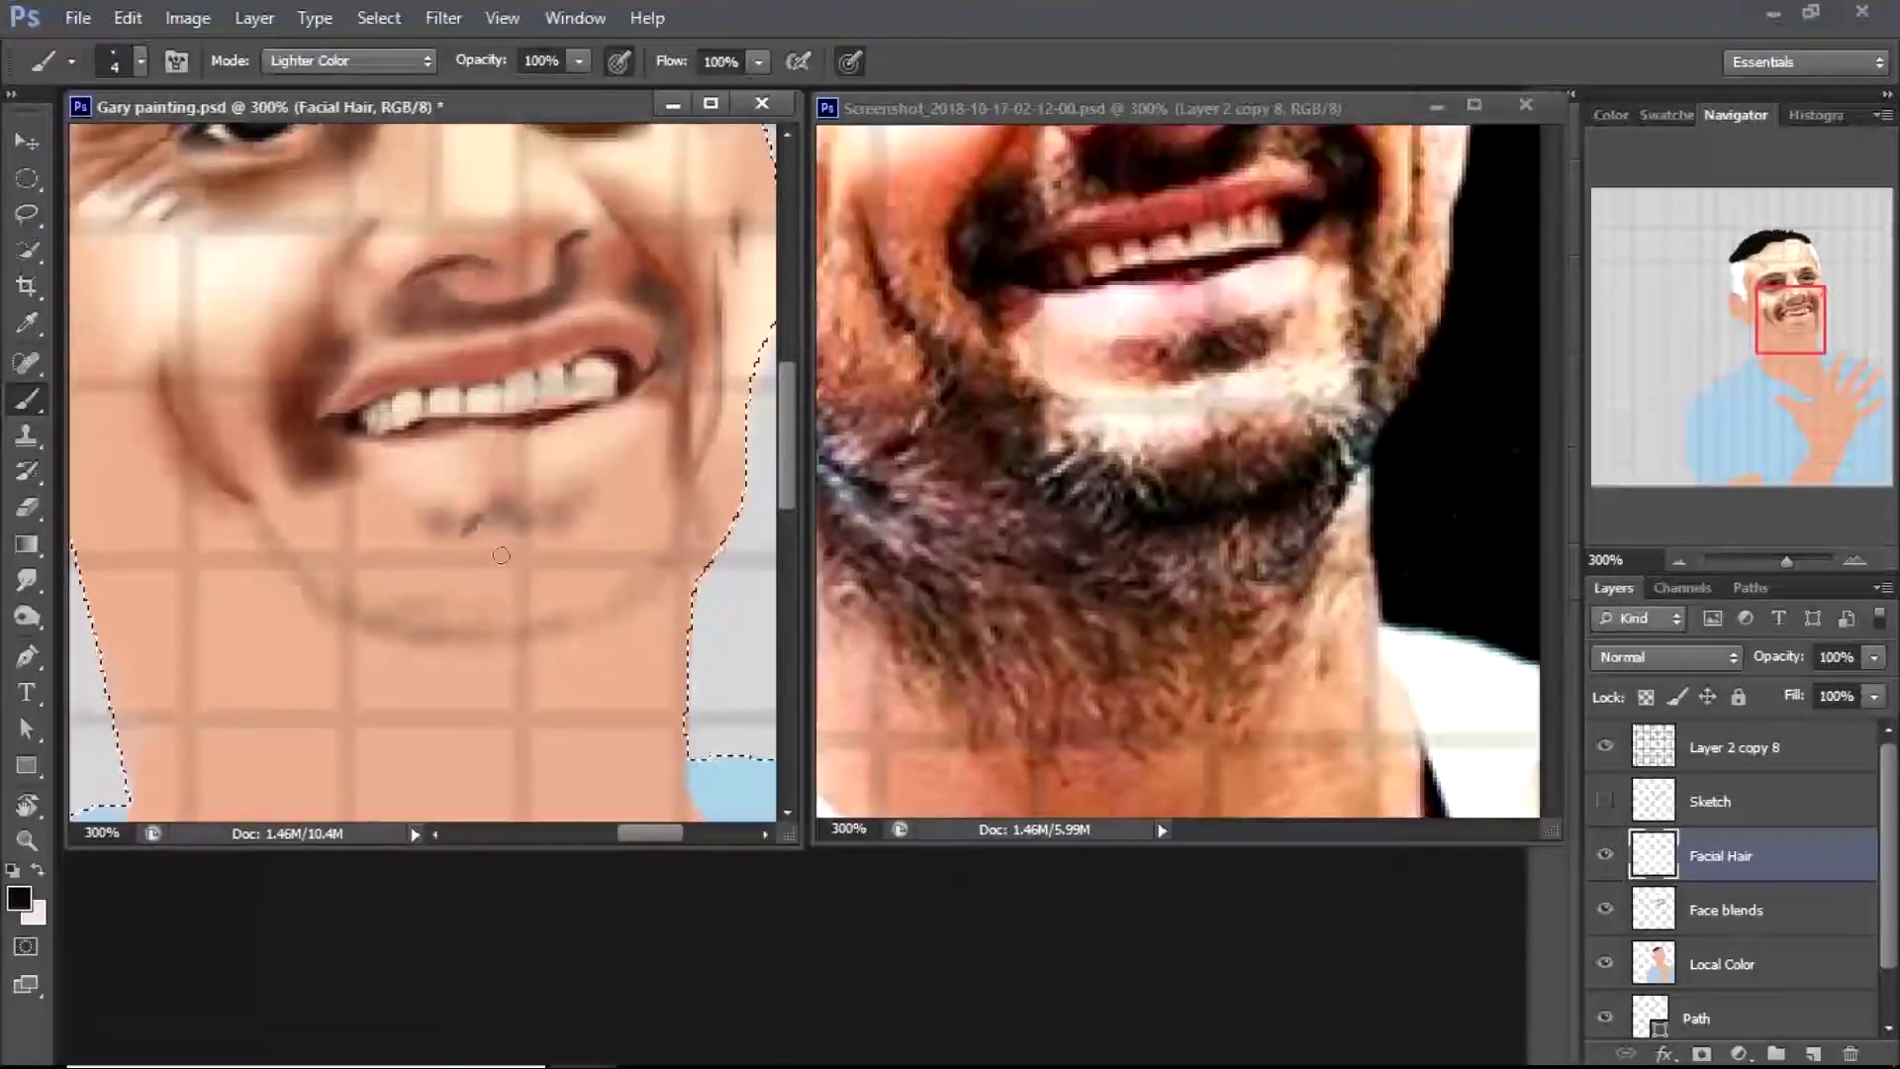
Choose a hair-textured brush at 25 px in Normal mode and lay in the first stubble along the jaw, chin and upper neck
left_click_drag(1383, 95, 1377, 93)
left_click(71, 61)
left_click(427, 516)
key("[")
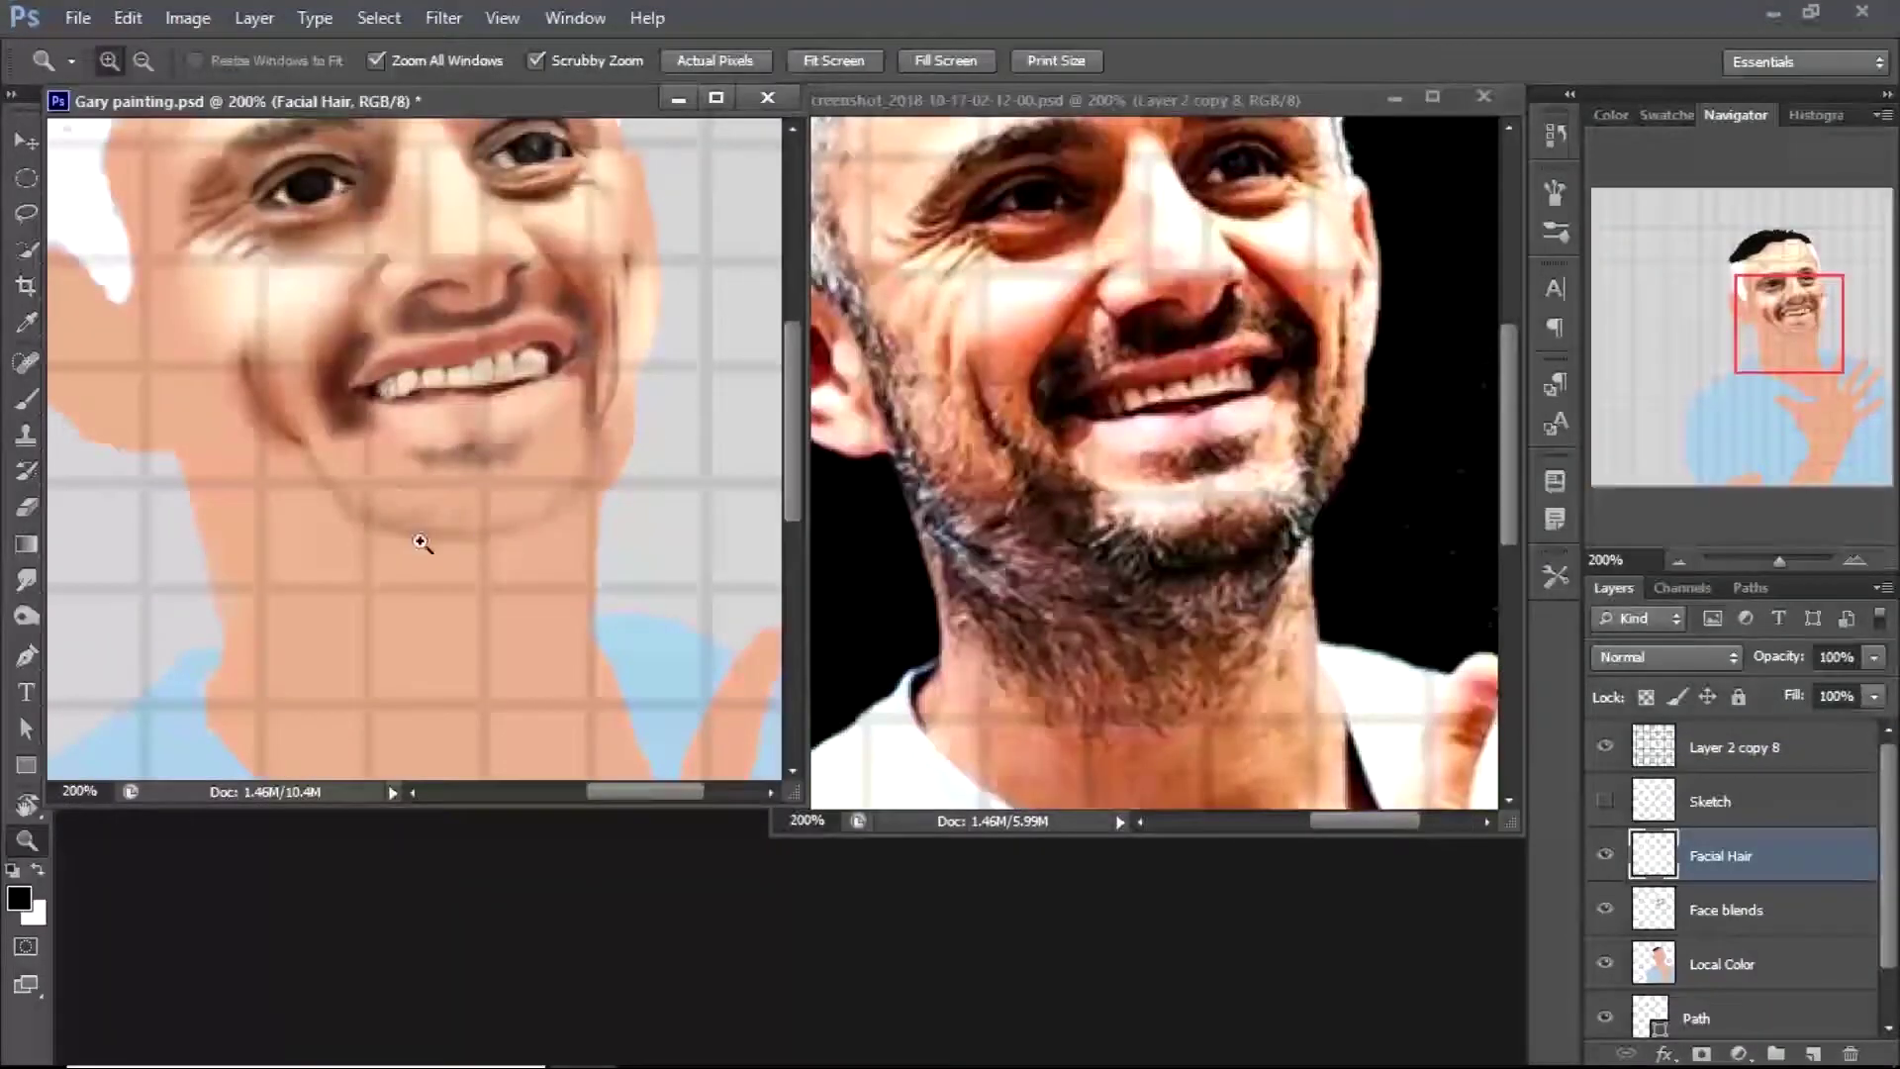
key("b")
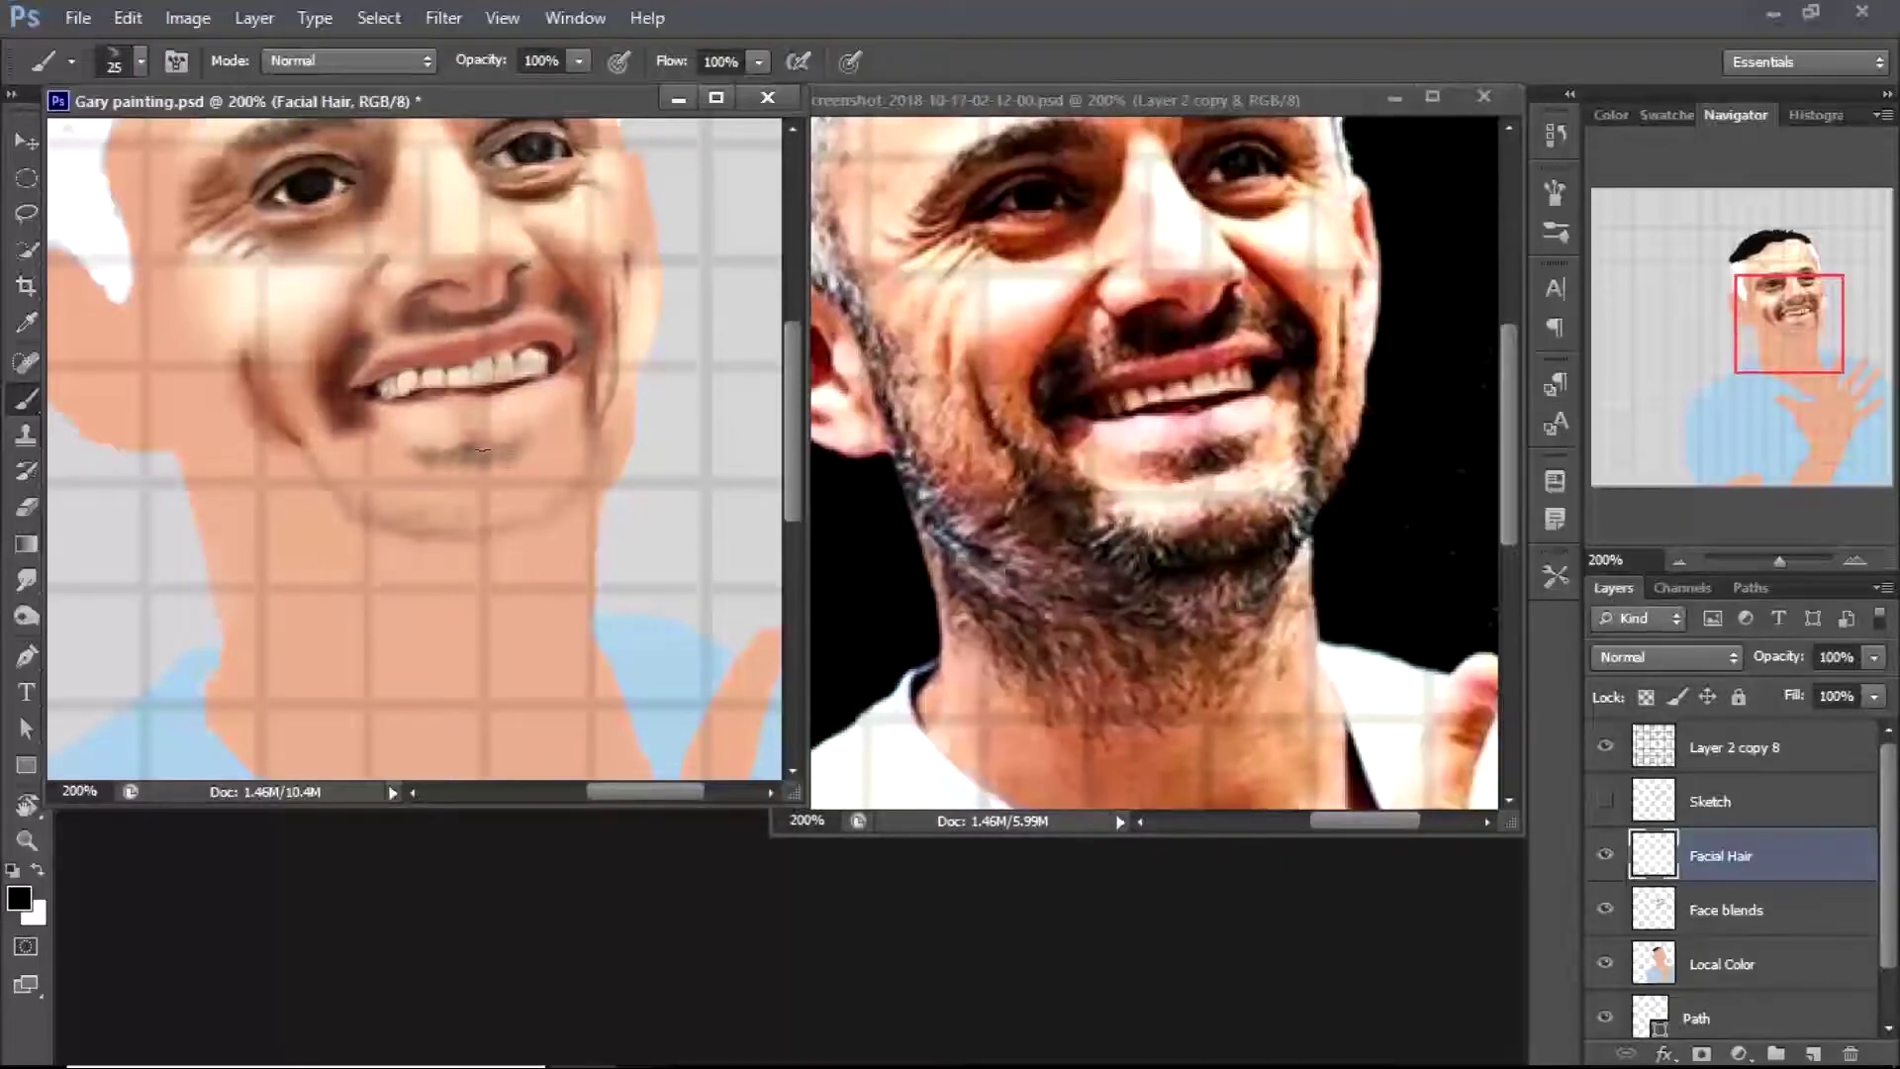
left_click_drag(445, 545, 467, 548)
left_click_drag(287, 564, 322, 631)
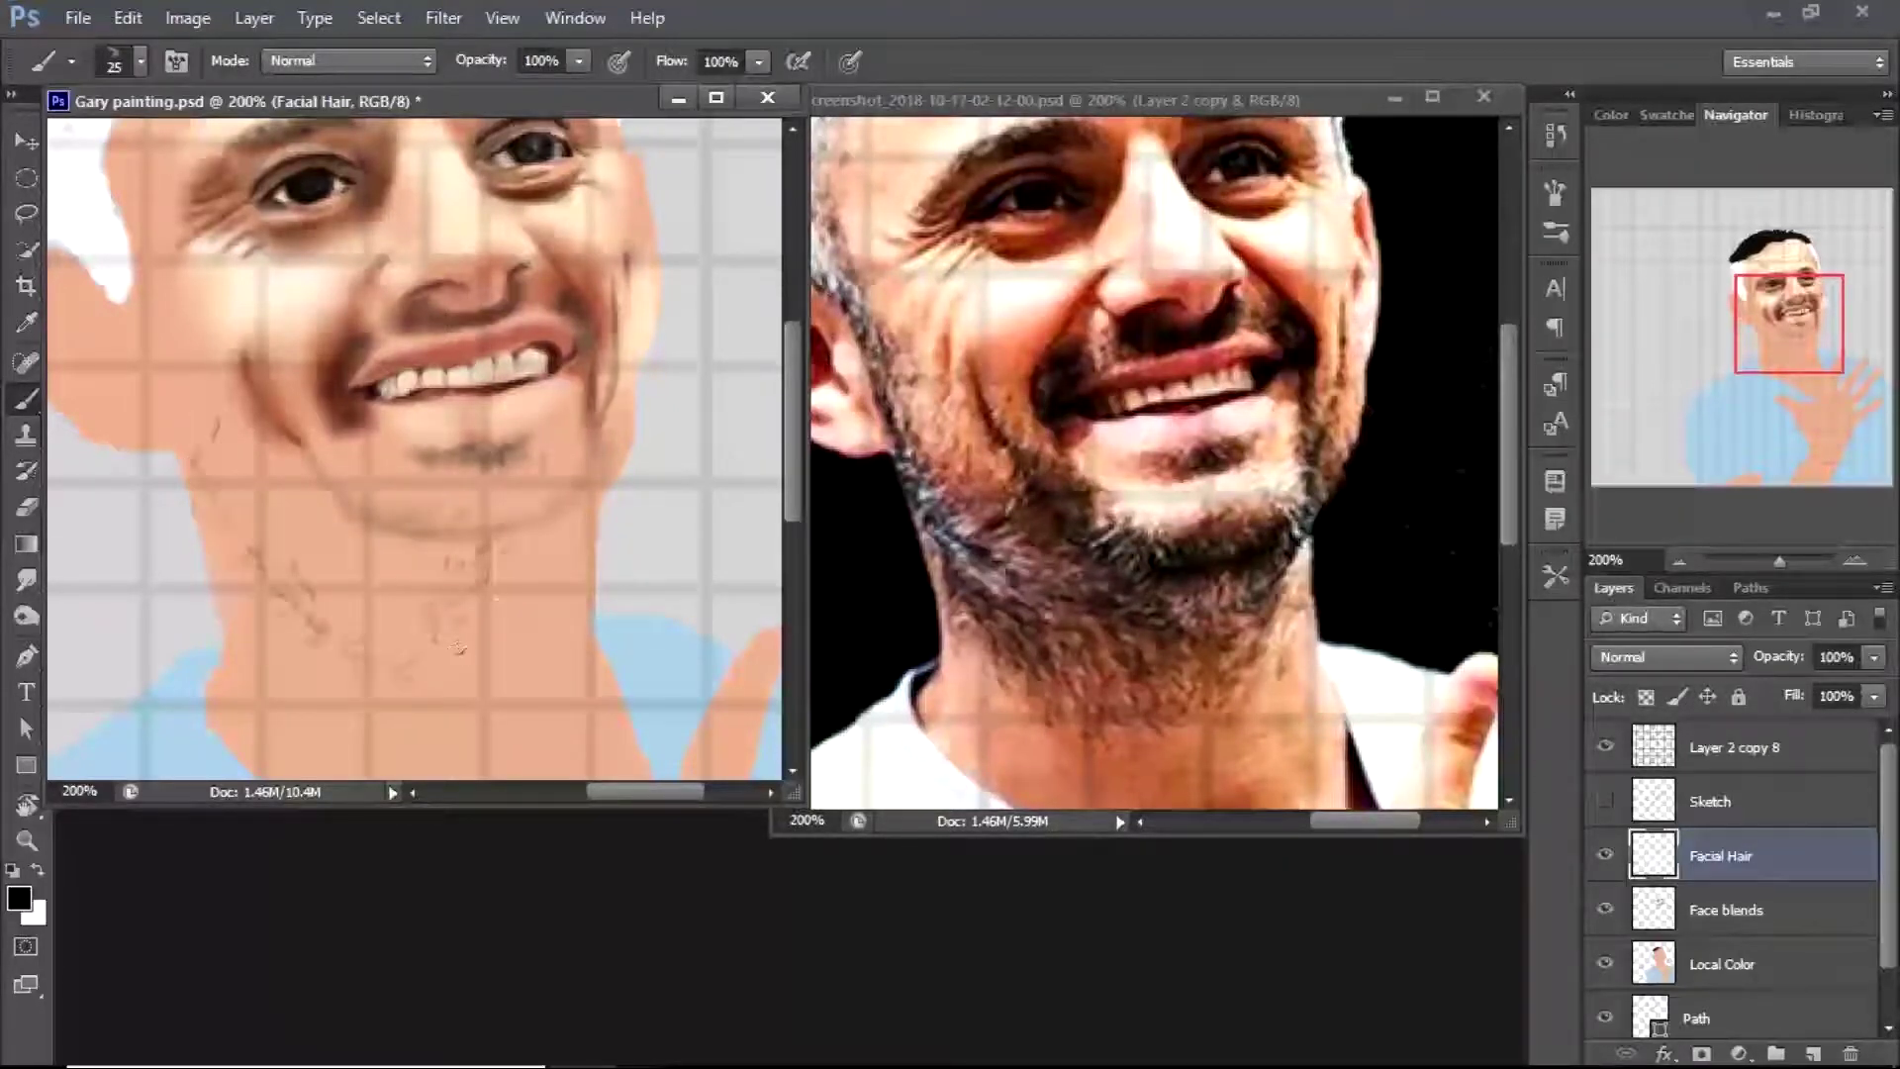
left_click_drag(535, 564, 500, 613)
left_click_drag(554, 485, 519, 594)
left_click_drag(371, 524, 401, 559)
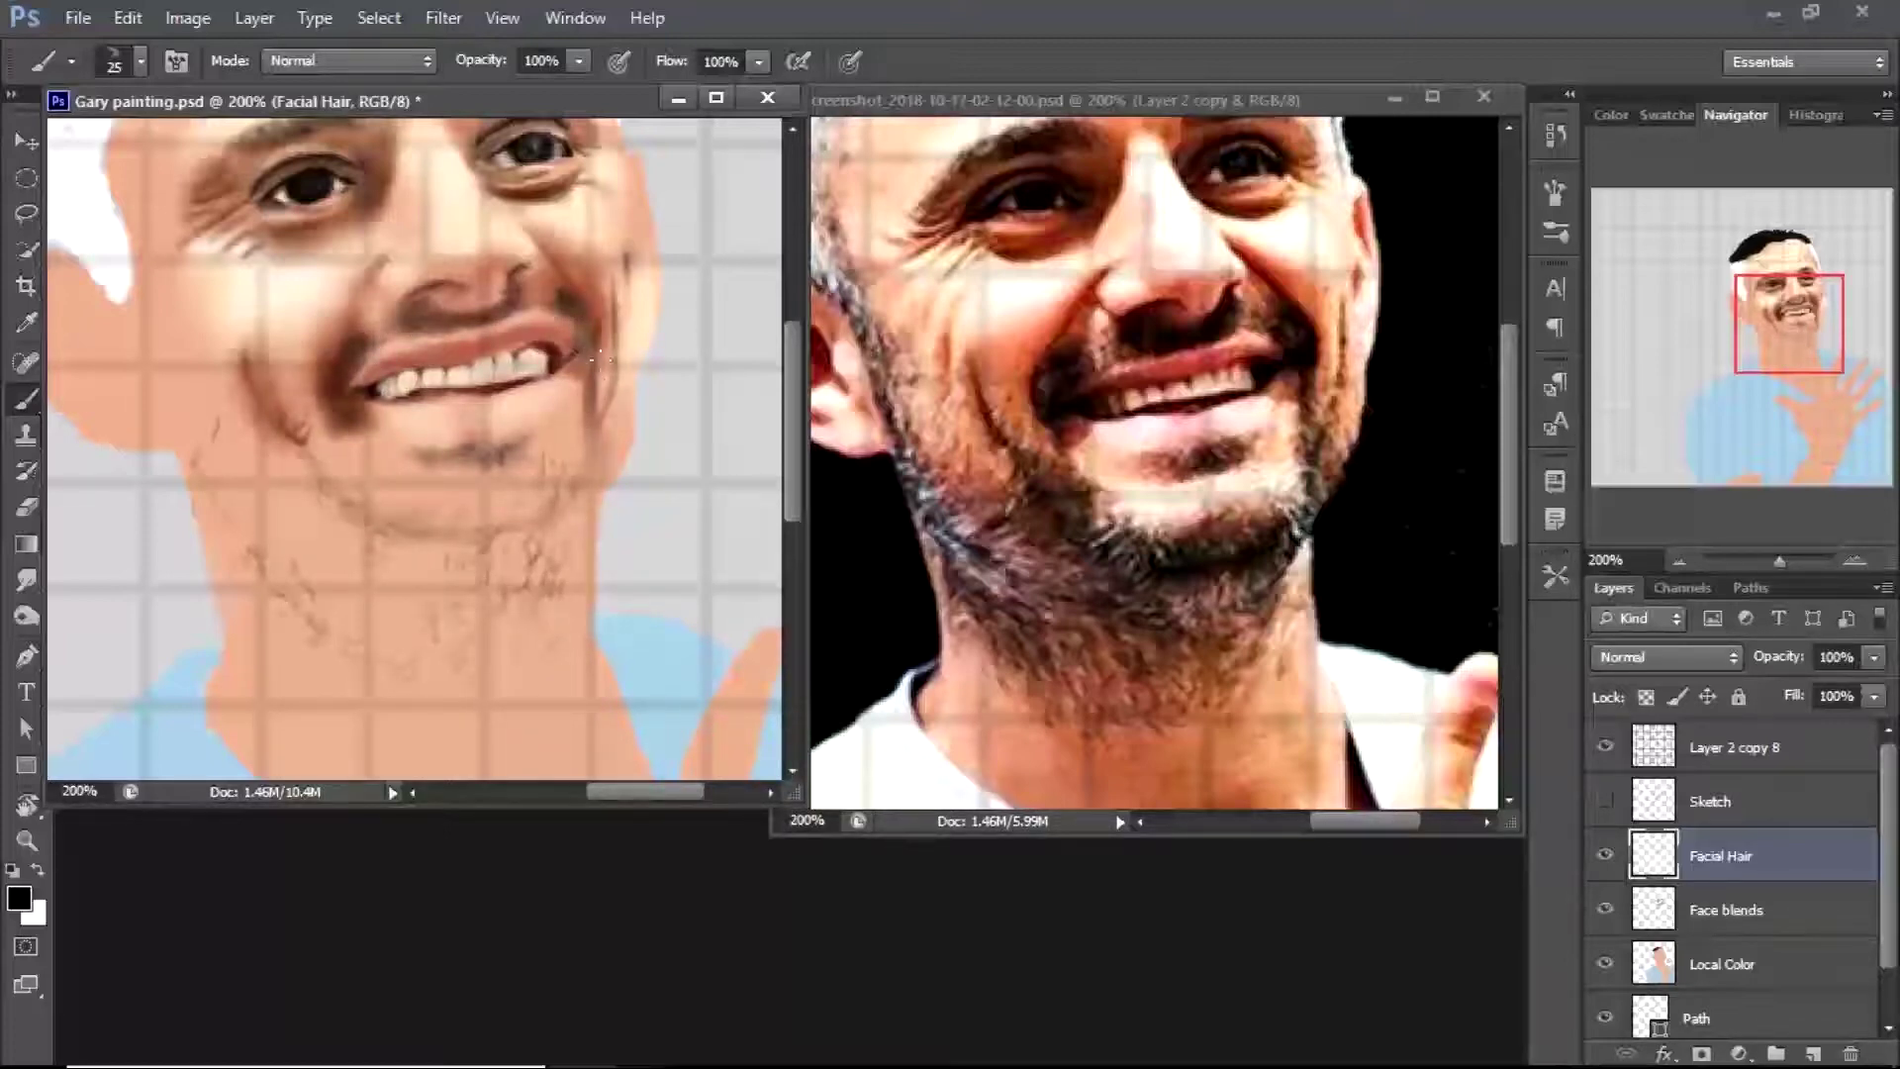
Turn on Scattering for the hair brush, with 42% spacing and a size of 19 px
key("F5")
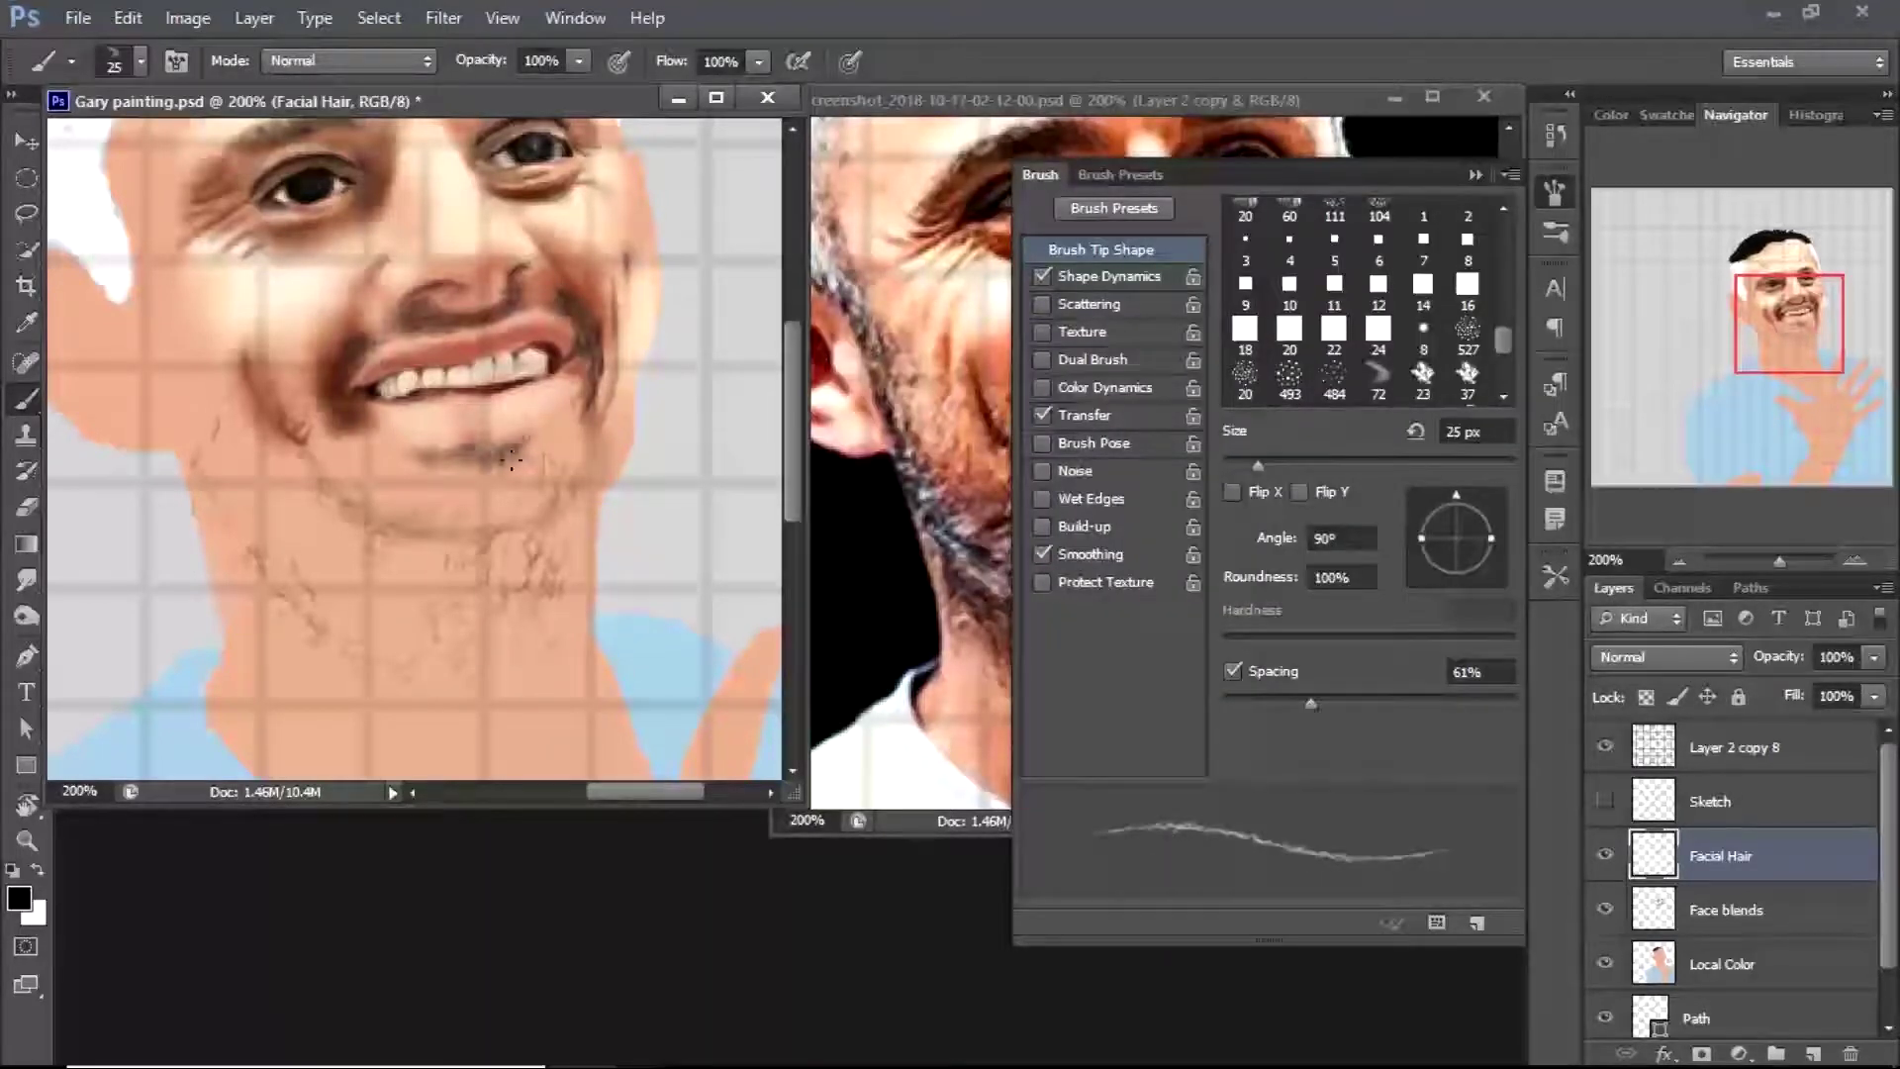
left_click(1042, 304)
left_click_drag(1312, 704, 1282, 705)
left_click_drag(1258, 465, 1247, 471)
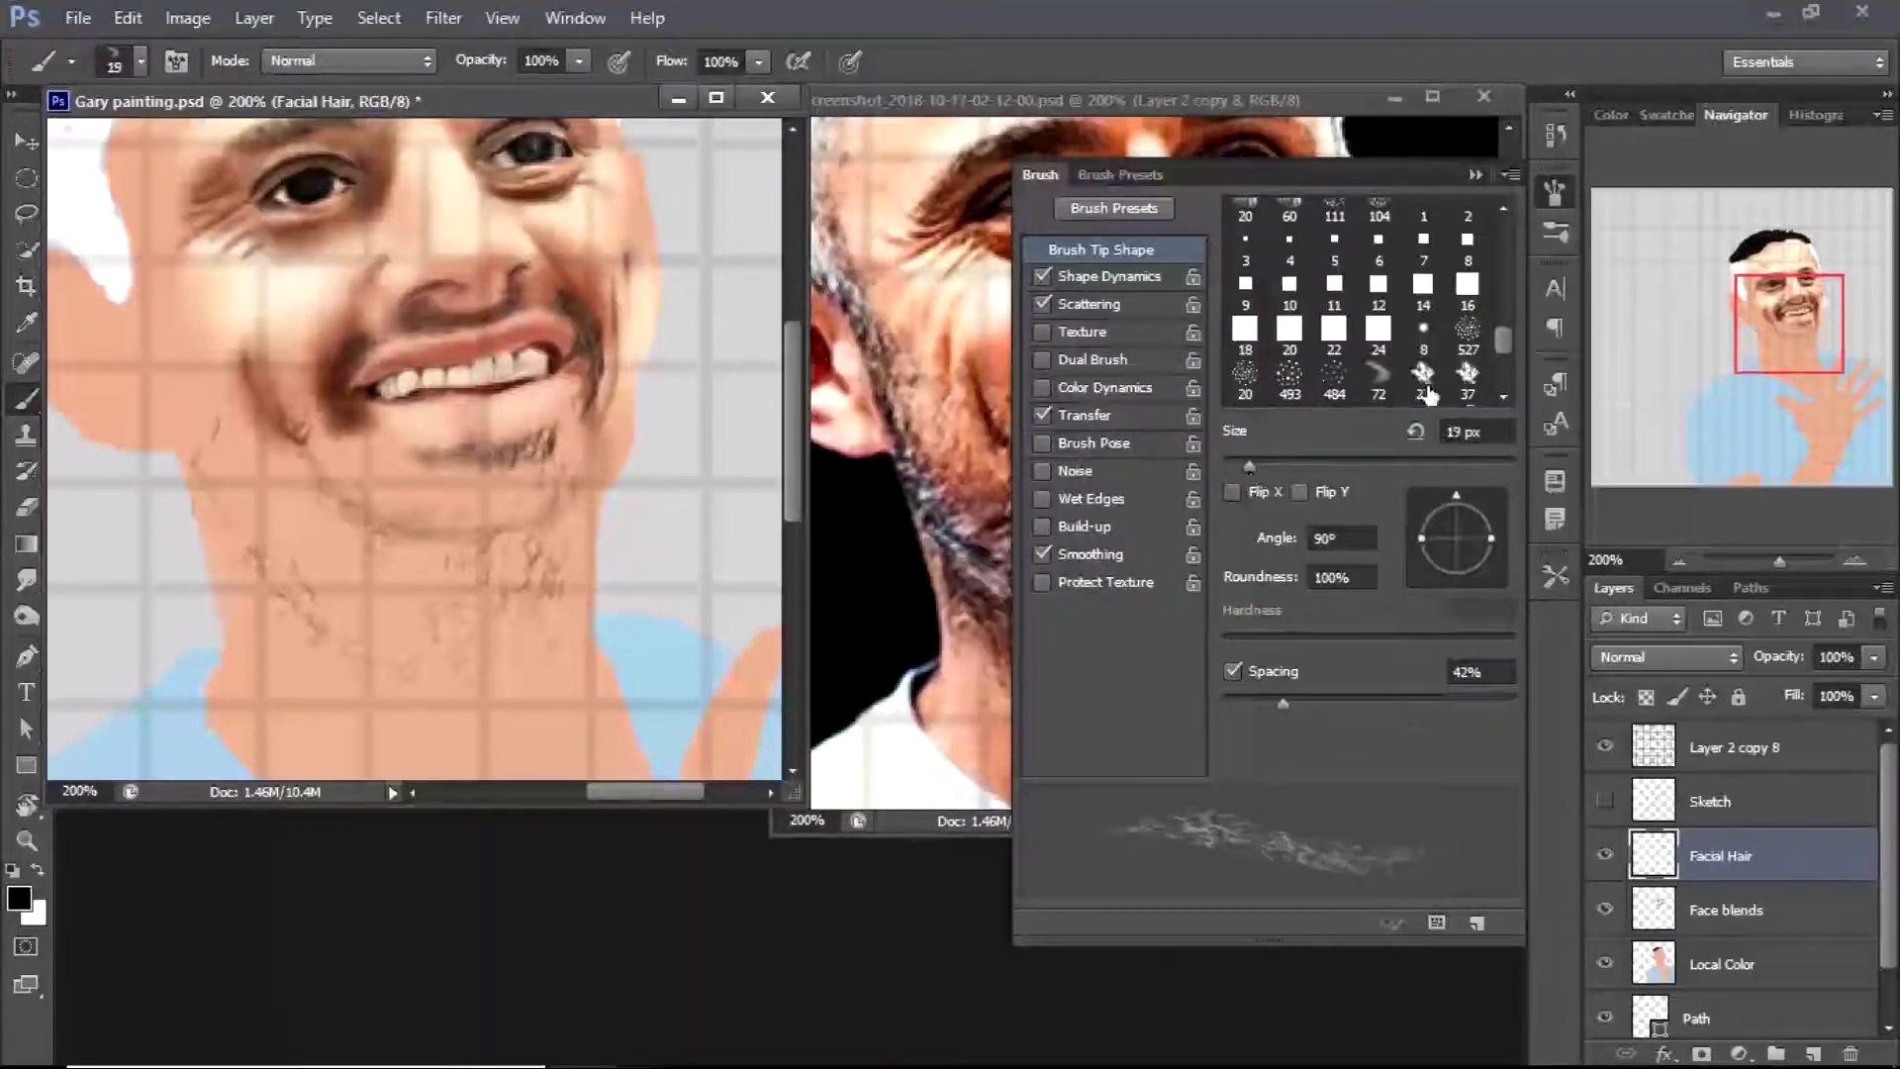
key("F5")
Paint scattered black stubble across the chin, both sides of the jaw and the upper neck
mouse_move(495, 514)
left_mouse_down()
mouse_move(555, 552)
mouse_move(391, 529)
left_mouse_up()
mouse_move(396, 485)
left_mouse_down()
mouse_move(337, 497)
mouse_move(325, 570)
mouse_move(473, 579)
left_mouse_up()
left_click_drag(579, 495, 539, 584)
mouse_move(579, 525)
left_mouse_down()
mouse_move(512, 572)
mouse_move(515, 594)
left_mouse_up()
mouse_move(134, 322)
left_mouse_down()
mouse_move(249, 542)
mouse_move(425, 653)
left_mouse_up()
left_click_drag(473, 592, 436, 619)
left_click_drag(346, 594, 248, 495)
left_click_drag(441, 559, 386, 593)
left_click_drag(584, 485, 534, 529)
Set the brush to Multiply and build up darker hair along the jaw, chin, soul patch and far mouth corner
left_click(347, 60)
left_click(297, 183)
left_click_drag(168, 346, 248, 495)
left_click_drag(227, 475, 356, 589)
left_click_drag(333, 488, 500, 550)
left_click_drag(539, 440, 503, 484)
left_click_drag(582, 308, 597, 381)
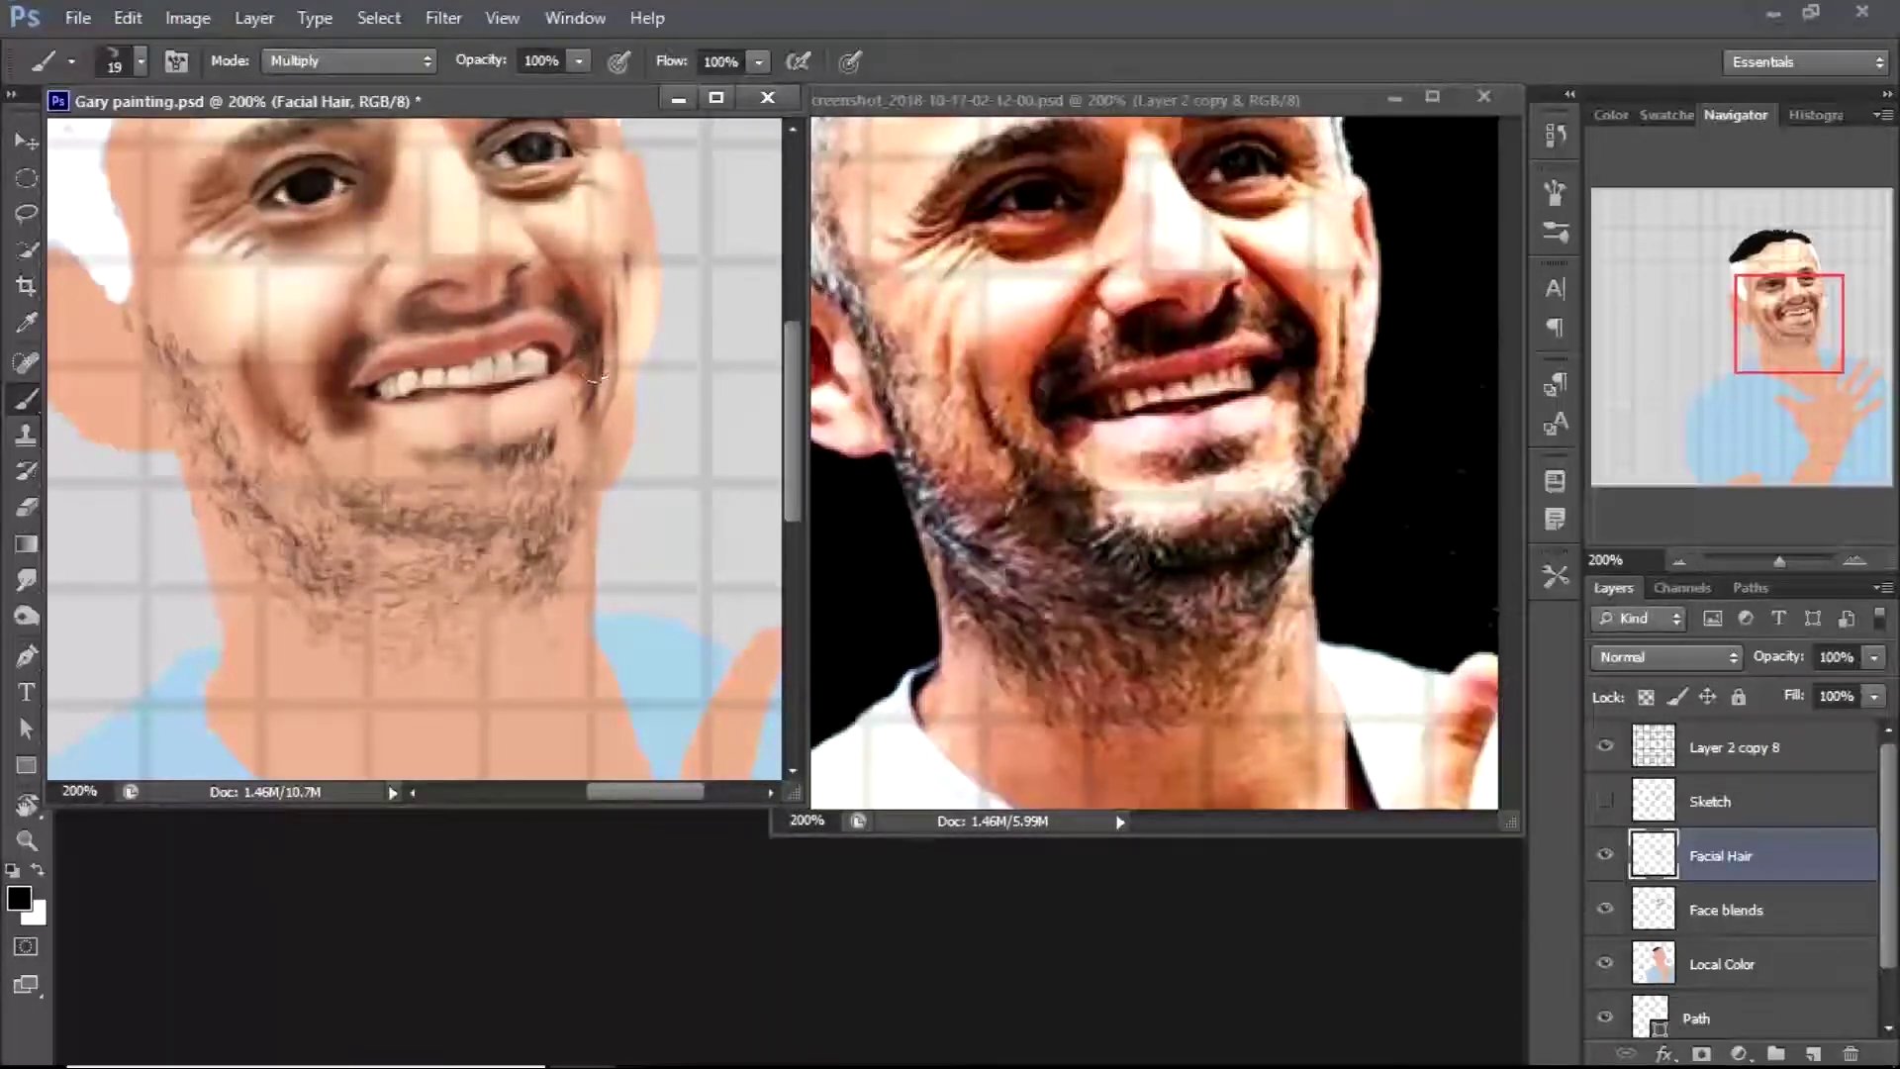
Darken the moustache and both mouth corners with the hair brush at 10 px
key("z")
left_click(515, 317)
key("b")
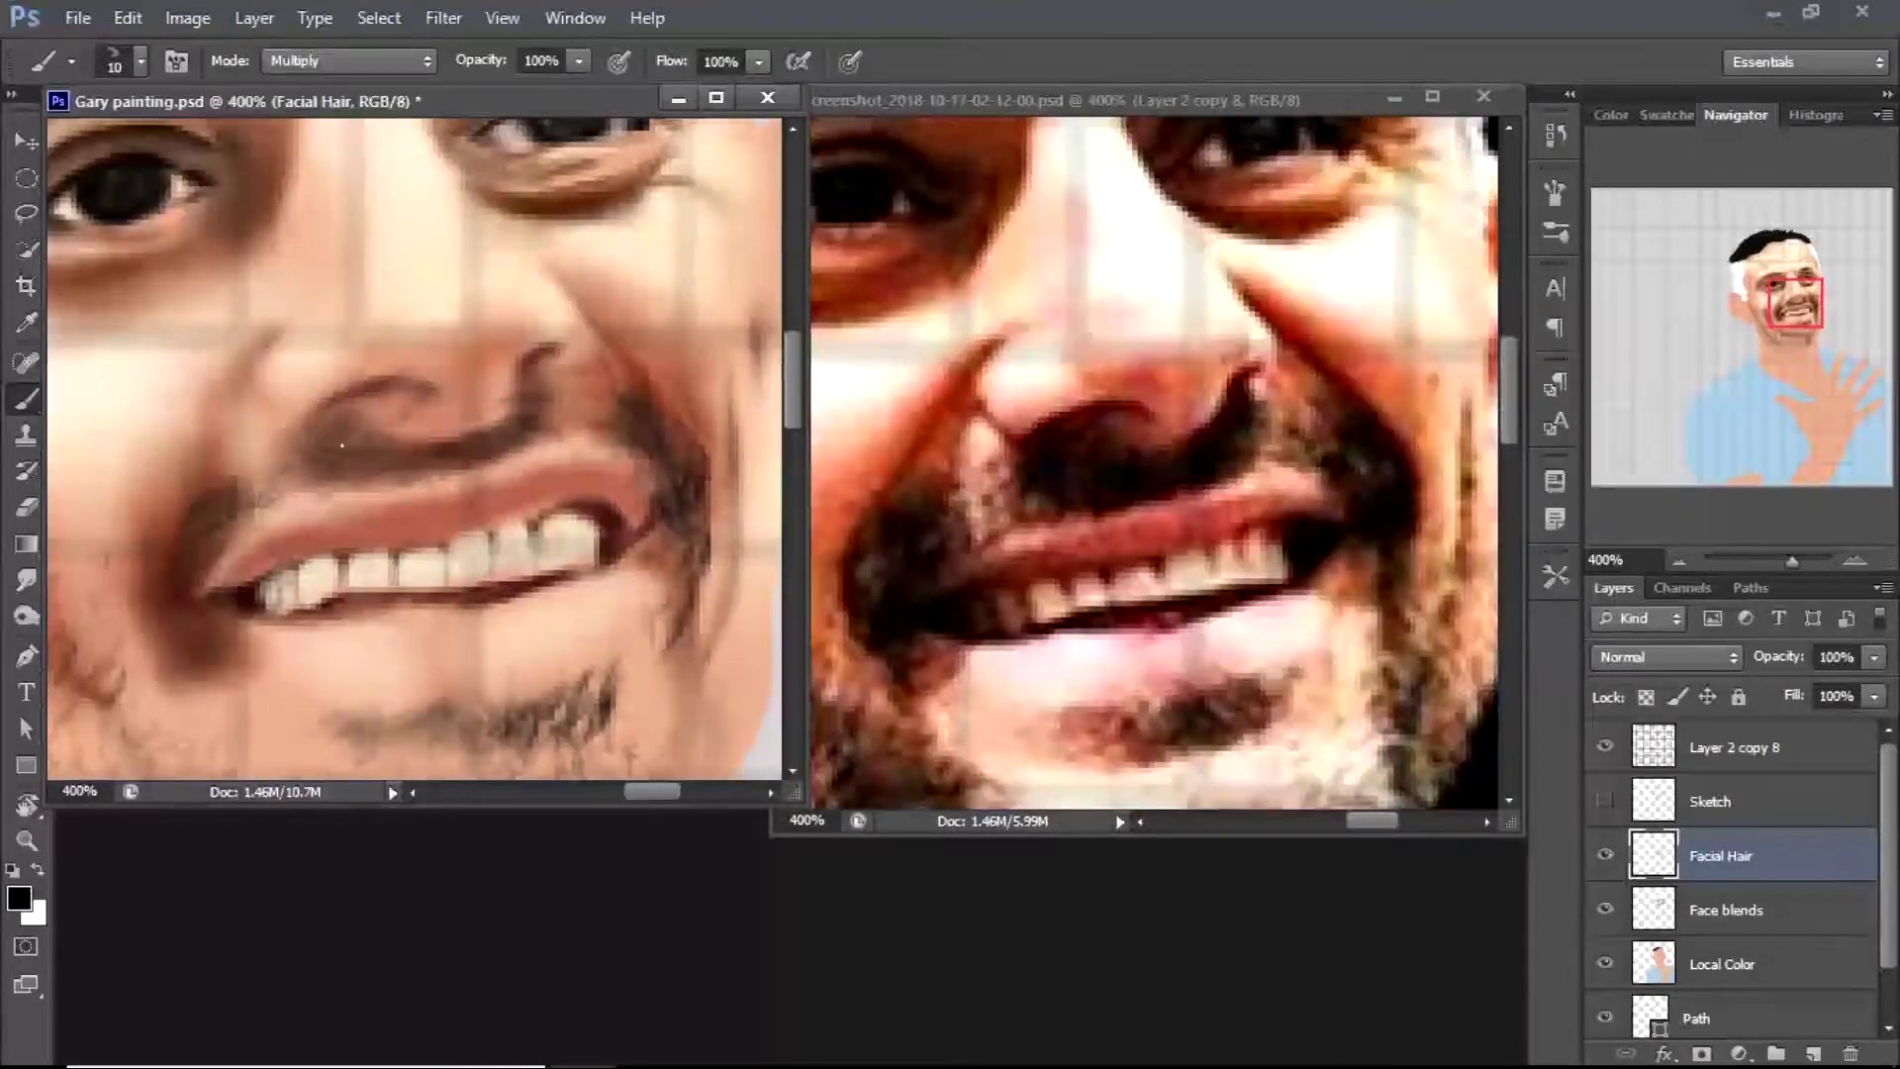
mouse_move(234, 606)
left_mouse_down()
mouse_move(174, 658)
mouse_move(213, 633)
left_mouse_up()
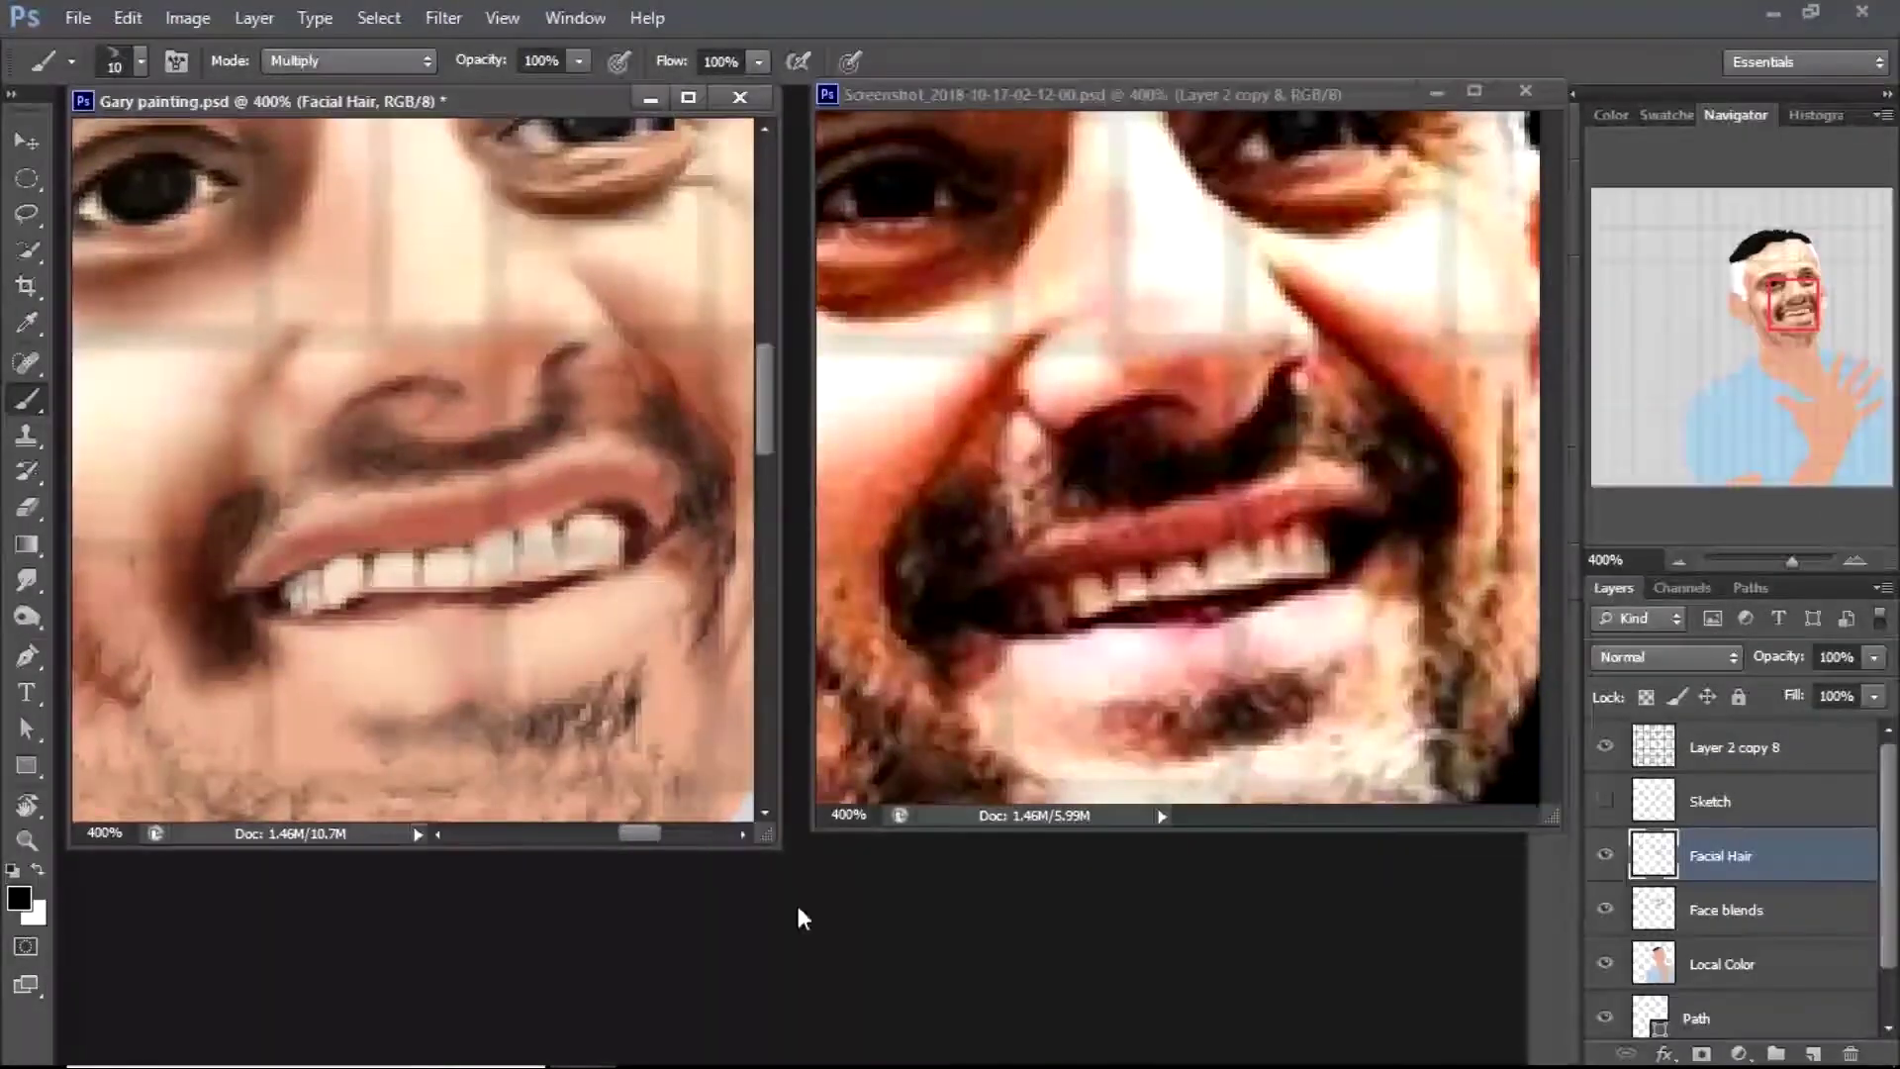
Enlarge the hair brush to 25 px and add stubble to the far cheek, the near cheek crease and the chin edge
key("z")
left_click(459, 604)
scroll(459, 604, "down", 6)
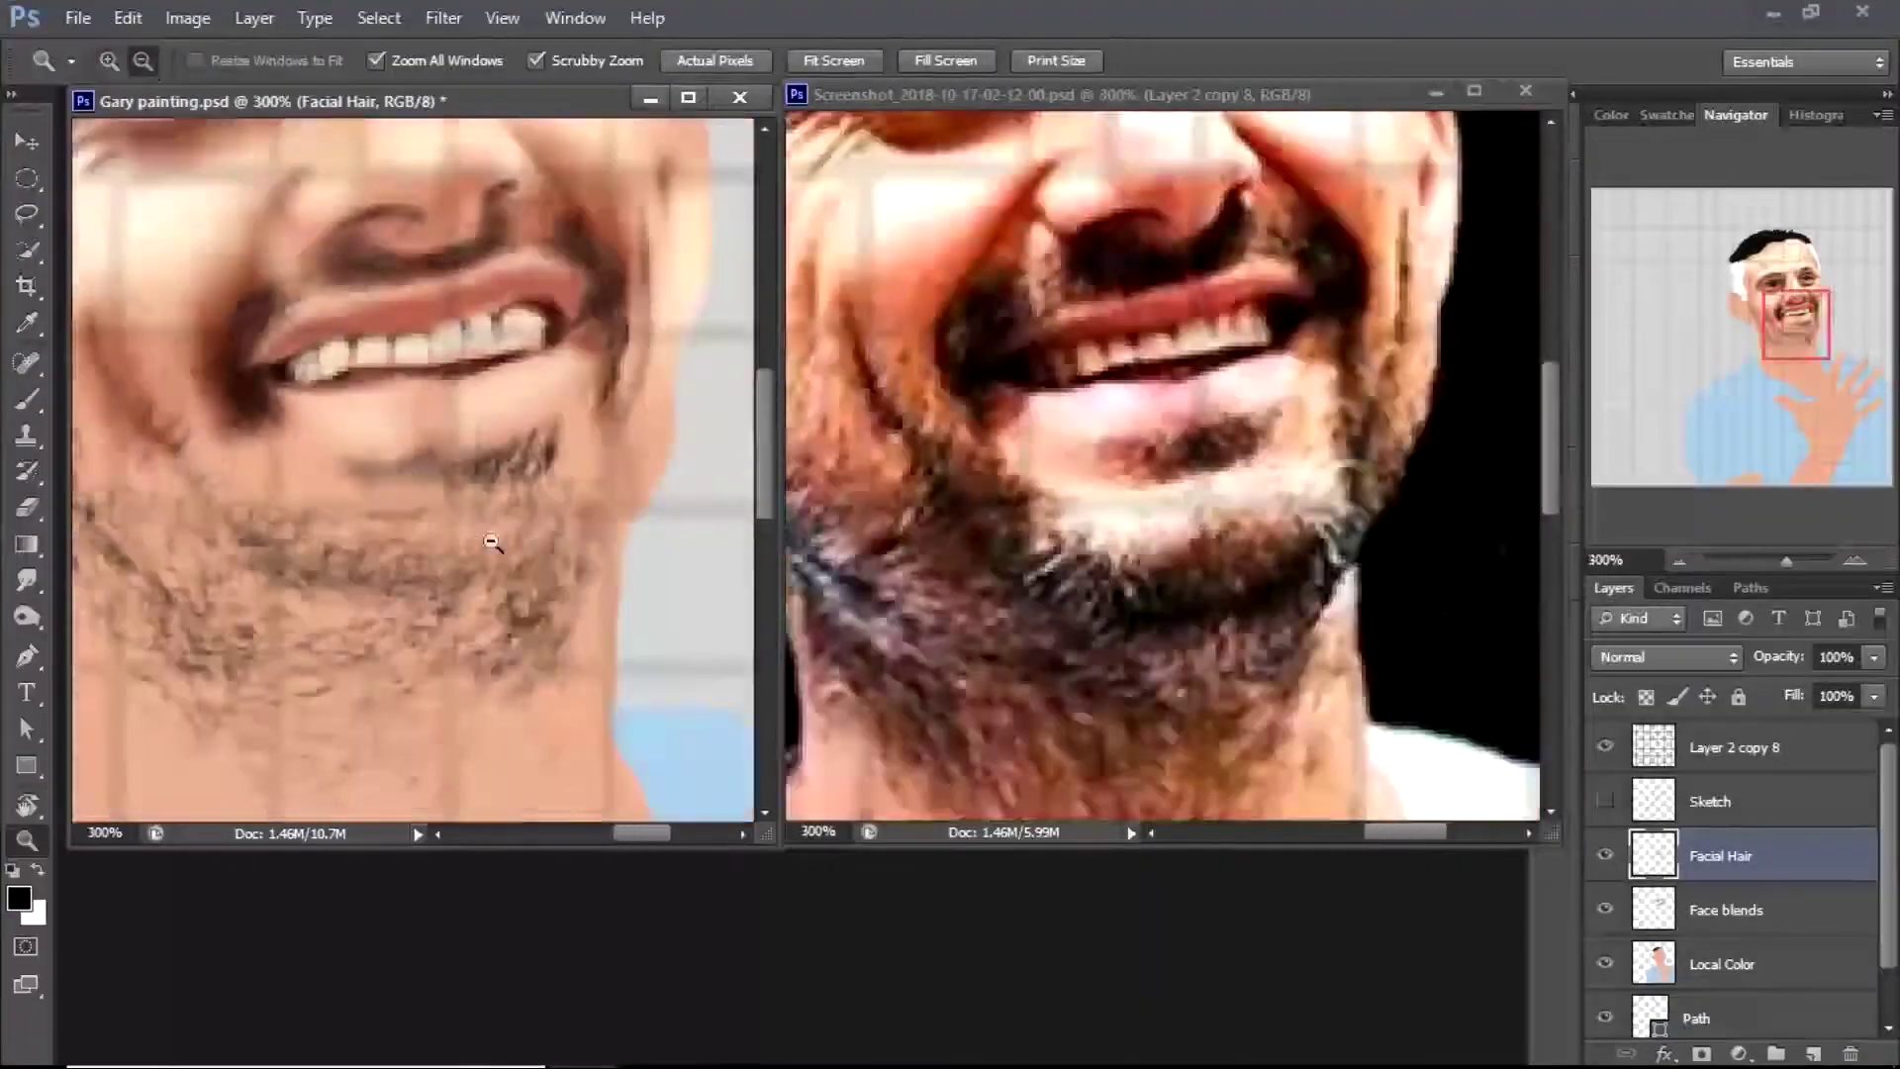
scroll(500, 515, "up", 4)
key("b")
key("bracketright")
key("bracketright")
key("bracketright")
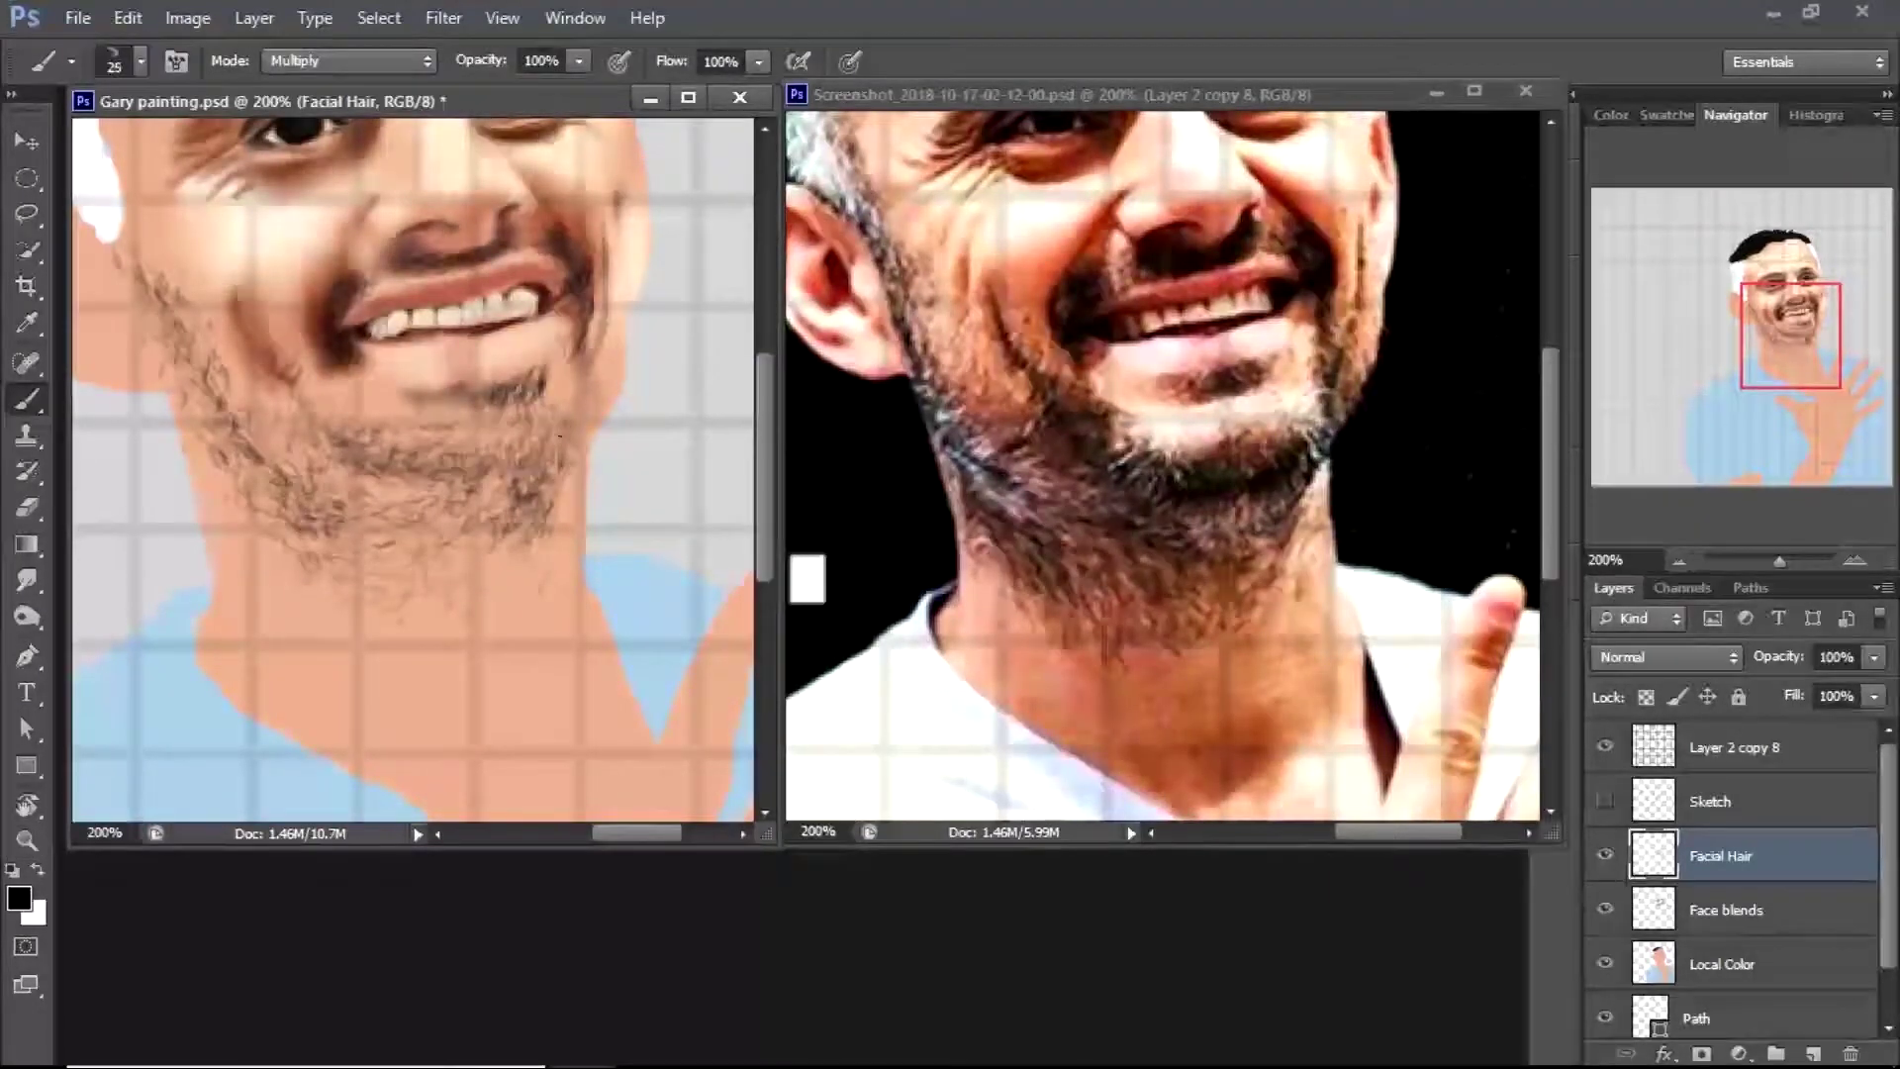
mouse_move(593, 410)
left_mouse_down()
mouse_move(599, 366)
mouse_move(609, 287)
left_mouse_up()
mouse_move(422, 456)
left_mouse_down()
mouse_move(473, 484)
mouse_move(299, 399)
mouse_move(324, 410)
mouse_move(213, 432)
mouse_move(279, 368)
mouse_move(255, 352)
mouse_move(280, 429)
left_mouse_up()
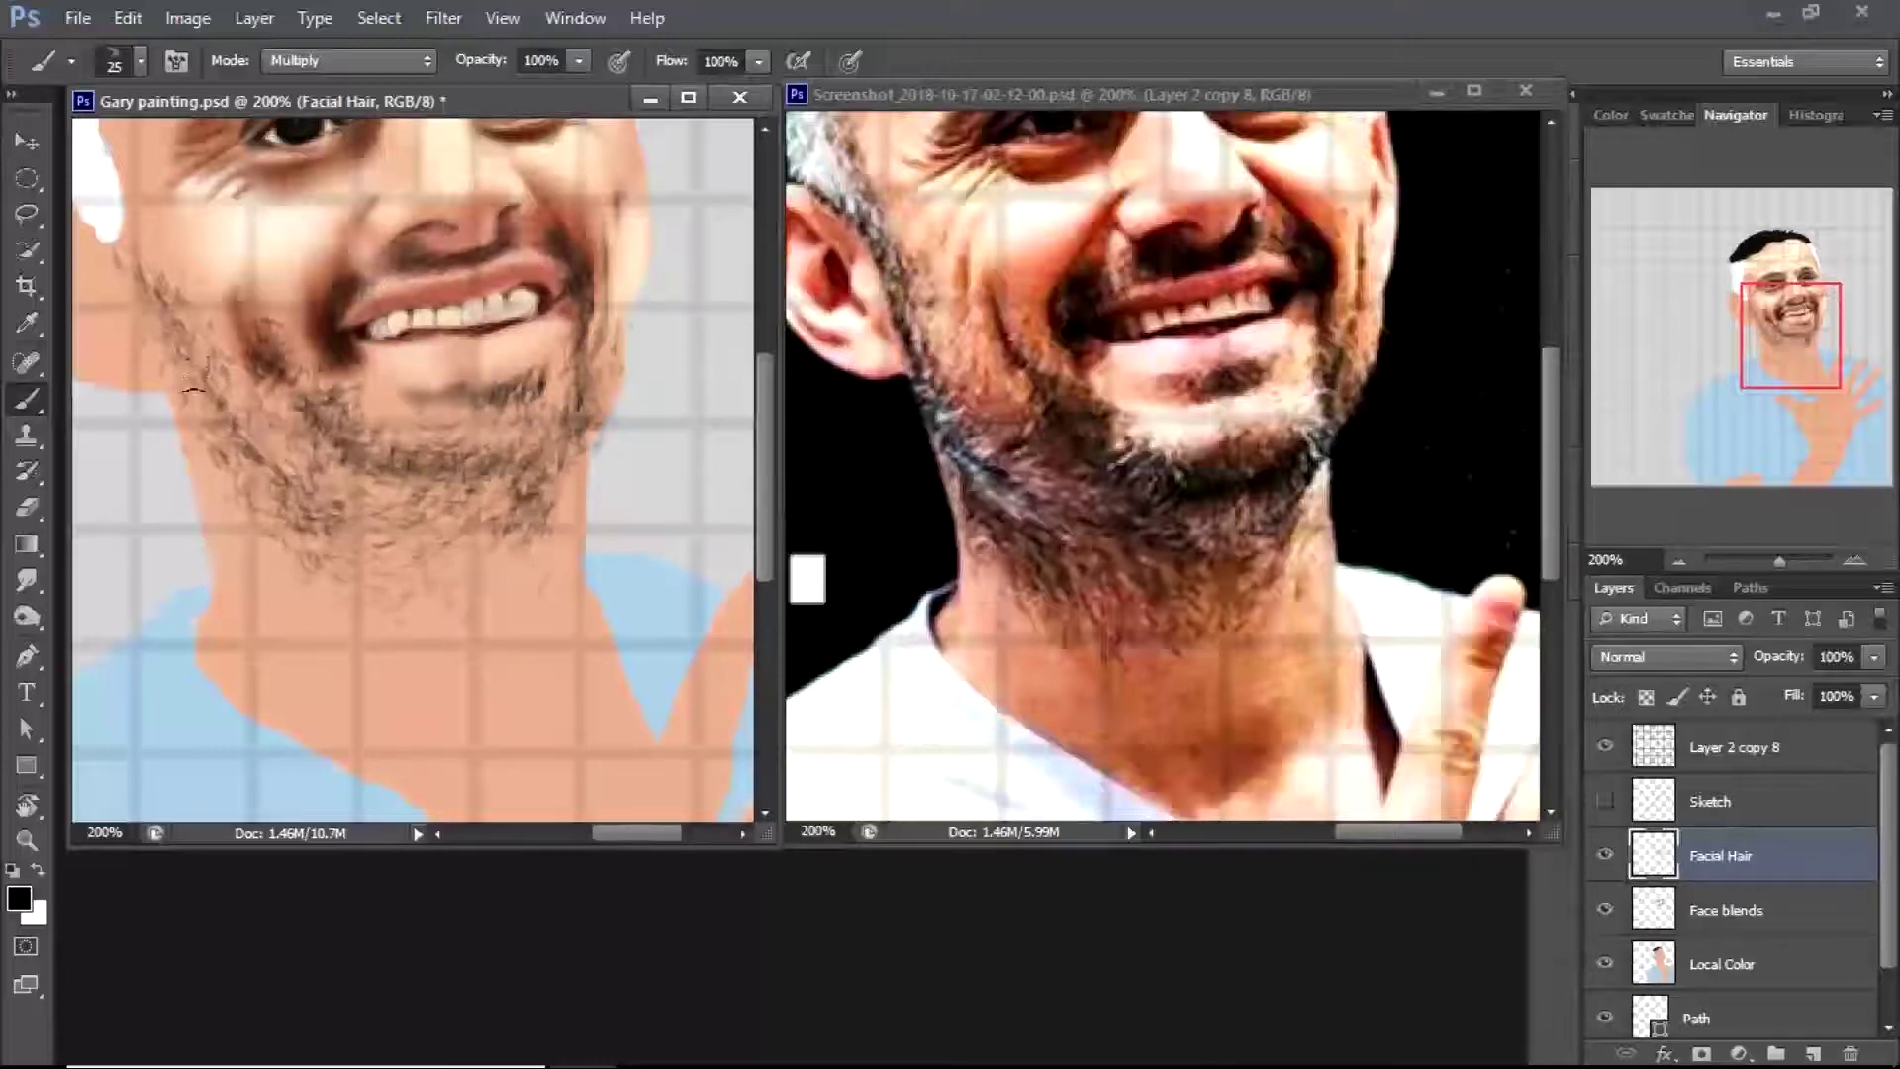
Thicken the stubble along the near jawline and across the chin with the 25 px hair brush
key("F5")
left_click(1281, 479)
key("F5")
mouse_move(198, 383)
left_mouse_down()
mouse_move(158, 342)
mouse_move(222, 470)
left_mouse_up()
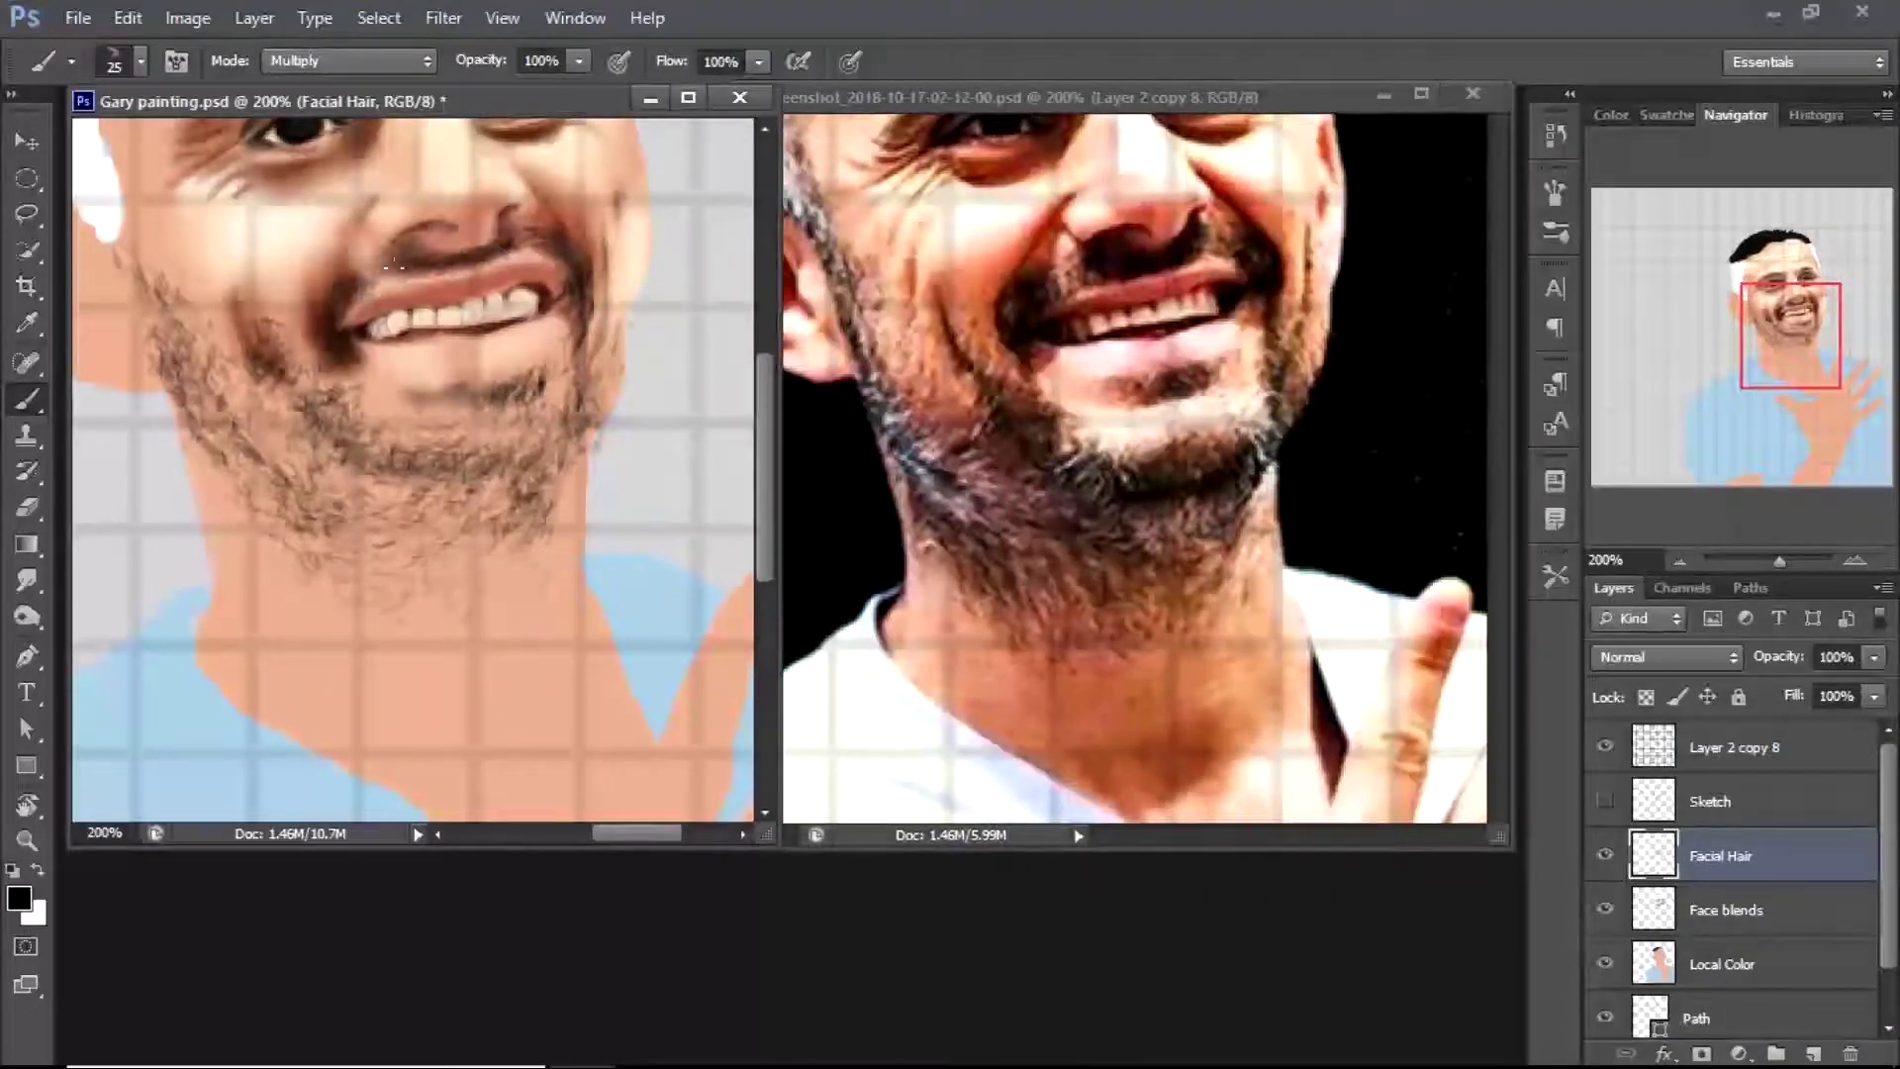
mouse_move(400, 440)
left_mouse_down()
mouse_move(475, 465)
mouse_move(505, 436)
mouse_move(550, 450)
left_mouse_up()
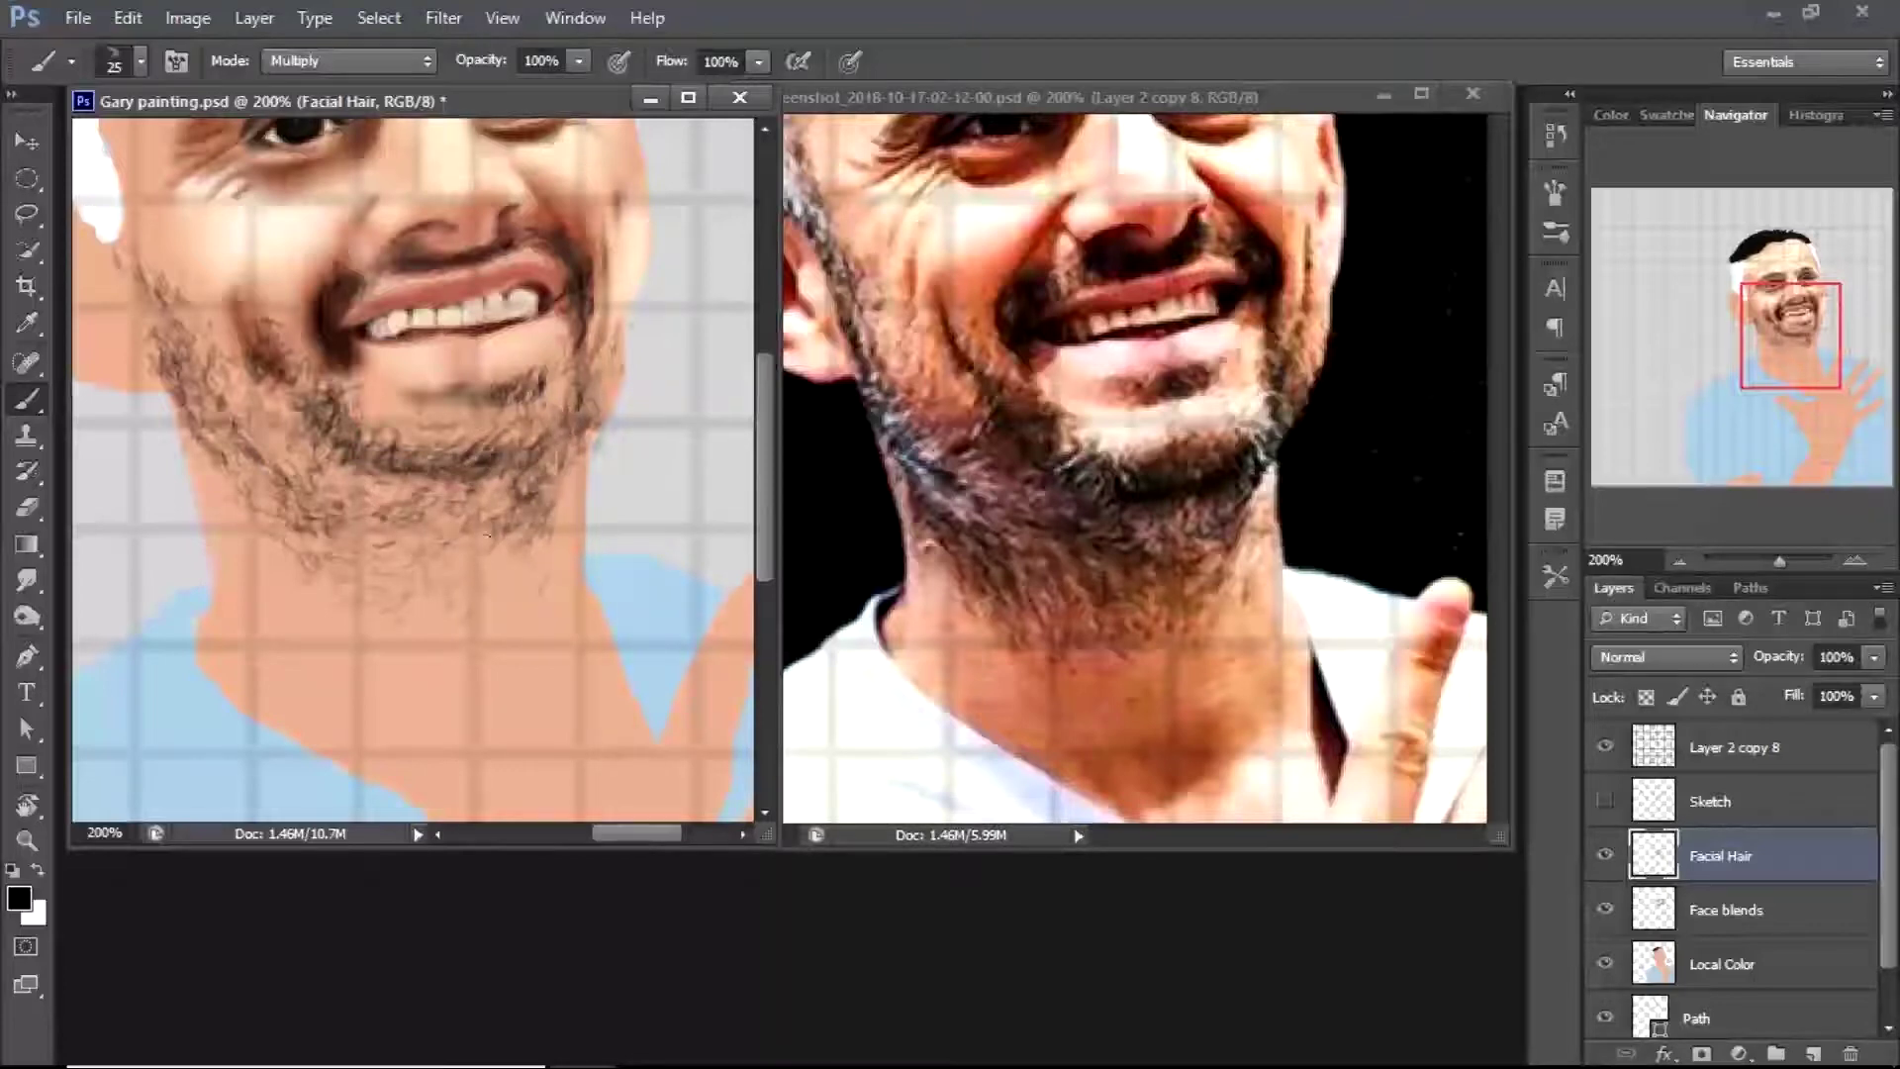
Reduce the hair brush to 14 px and paint a denser beard band along the jaw, chin and far cheek
key("F5")
key("F5")
mouse_move(269, 453)
left_mouse_down()
mouse_move(297, 480)
mouse_move(257, 465)
mouse_move(366, 515)
mouse_move(302, 516)
mouse_move(505, 495)
mouse_move(292, 425)
mouse_move(480, 495)
mouse_move(564, 455)
mouse_move(611, 277)
left_mouse_up()
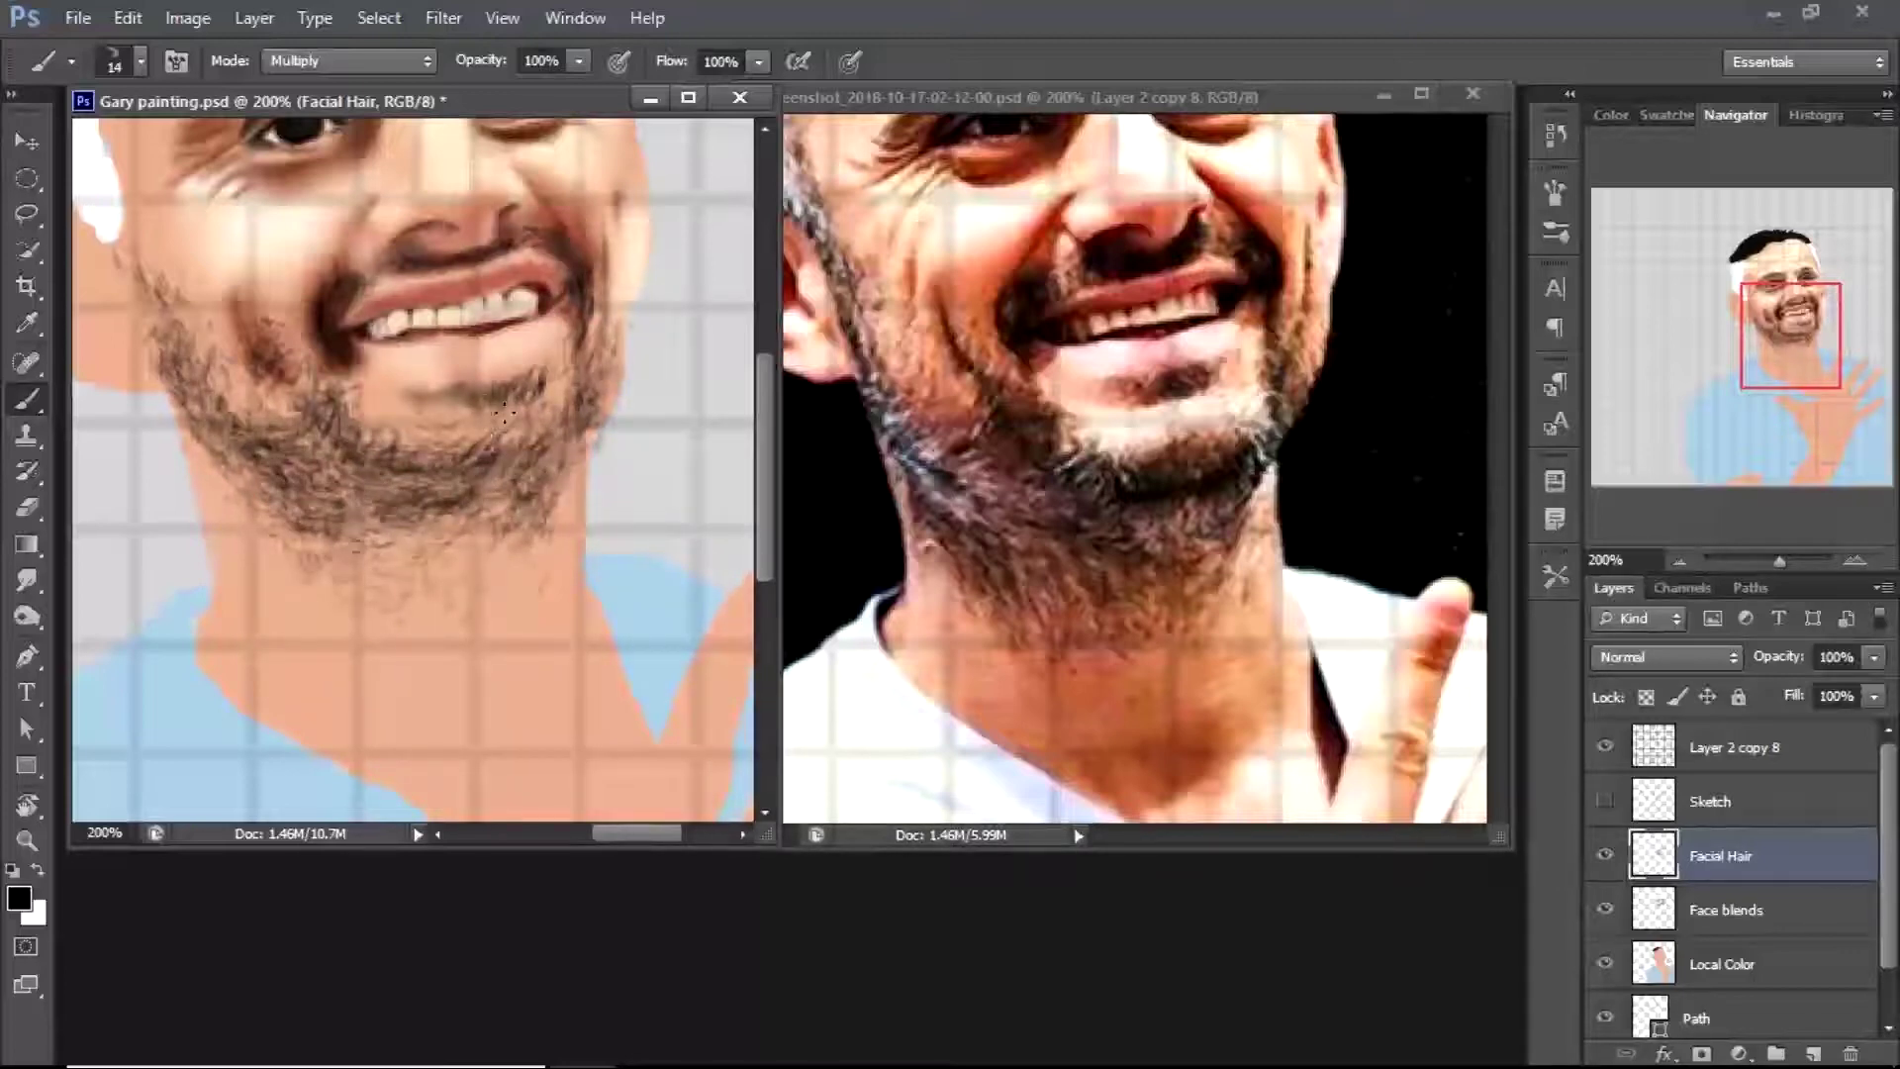
Set the hair brush to 22 px and extend the beard with loose hairs down the neck
key("F5")
left_click_drag(1249, 475, 1263, 475)
key("F5")
mouse_move(297, 554)
left_mouse_down()
mouse_move(287, 586)
mouse_move(371, 658)
mouse_move(514, 576)
mouse_move(470, 586)
left_mouse_up()
left_click_drag(534, 549, 454, 592)
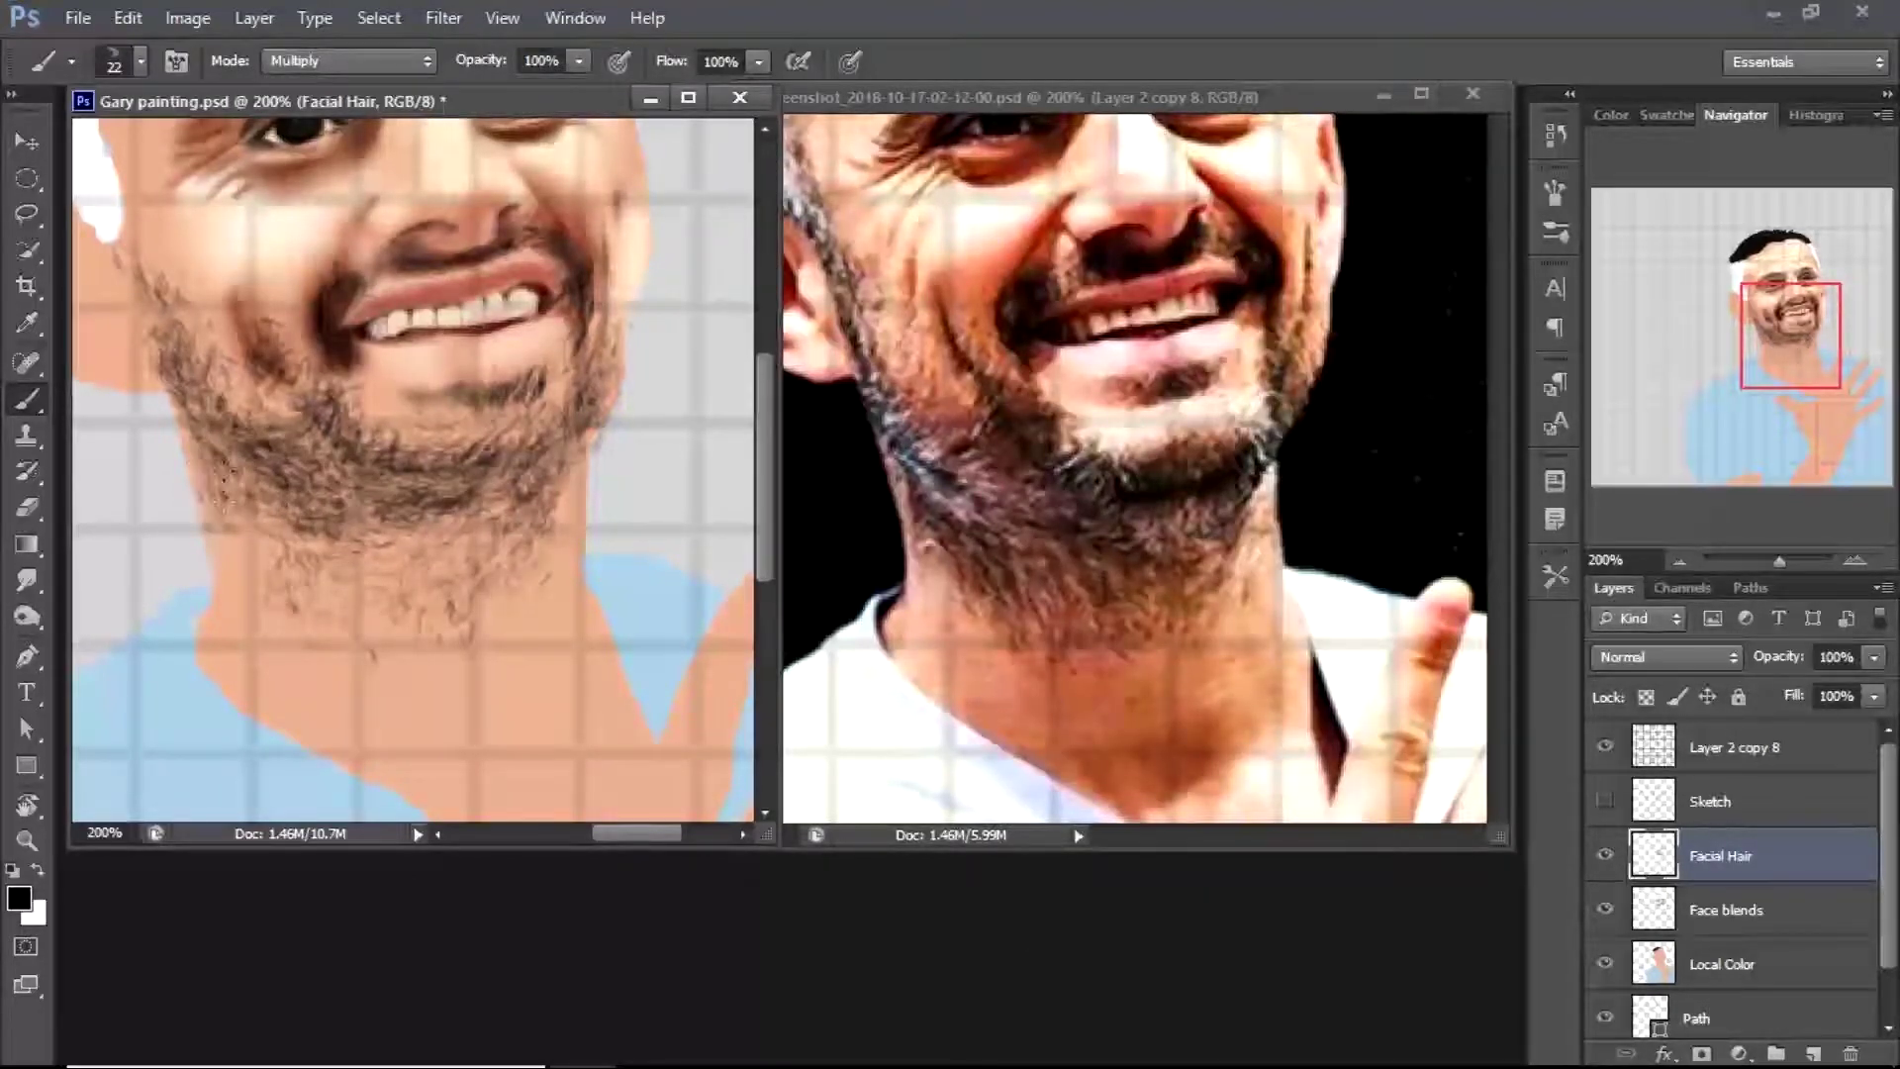
Switch the brush to Normal mode and fill in the lower jaw, upper neck and sideburn with dark hairs
key("shift+alt+n")
left_click_drag(515, 465, 228, 594)
left_click_drag(134, 268, 149, 285)
left_click_drag(113, 232, 158, 296)
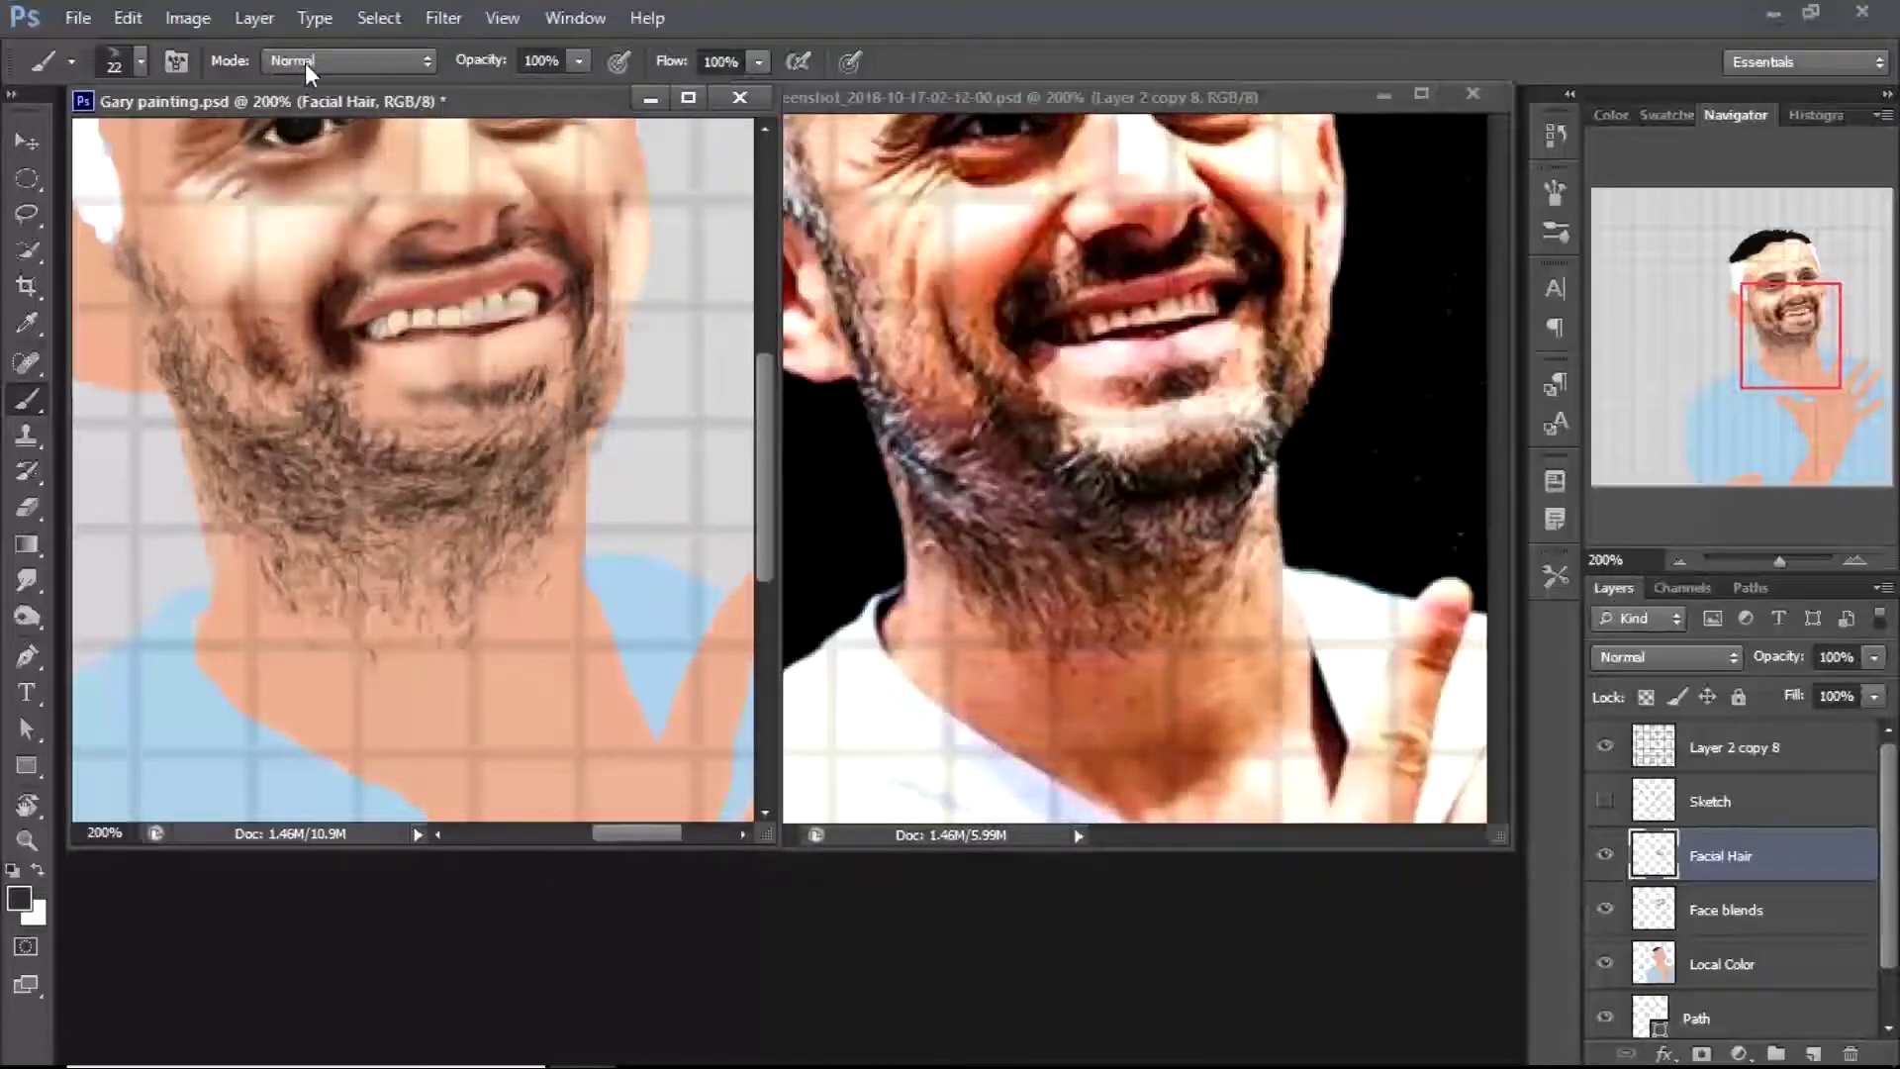
Pick an off-white colour and paint light hairs into the beard along the near jaw
left_click(18, 898)
left_click(683, 549)
left_click(335, 254)
left_click(941, 199)
left_click_drag(272, 494, 406, 489)
left_click_drag(238, 455, 218, 393)
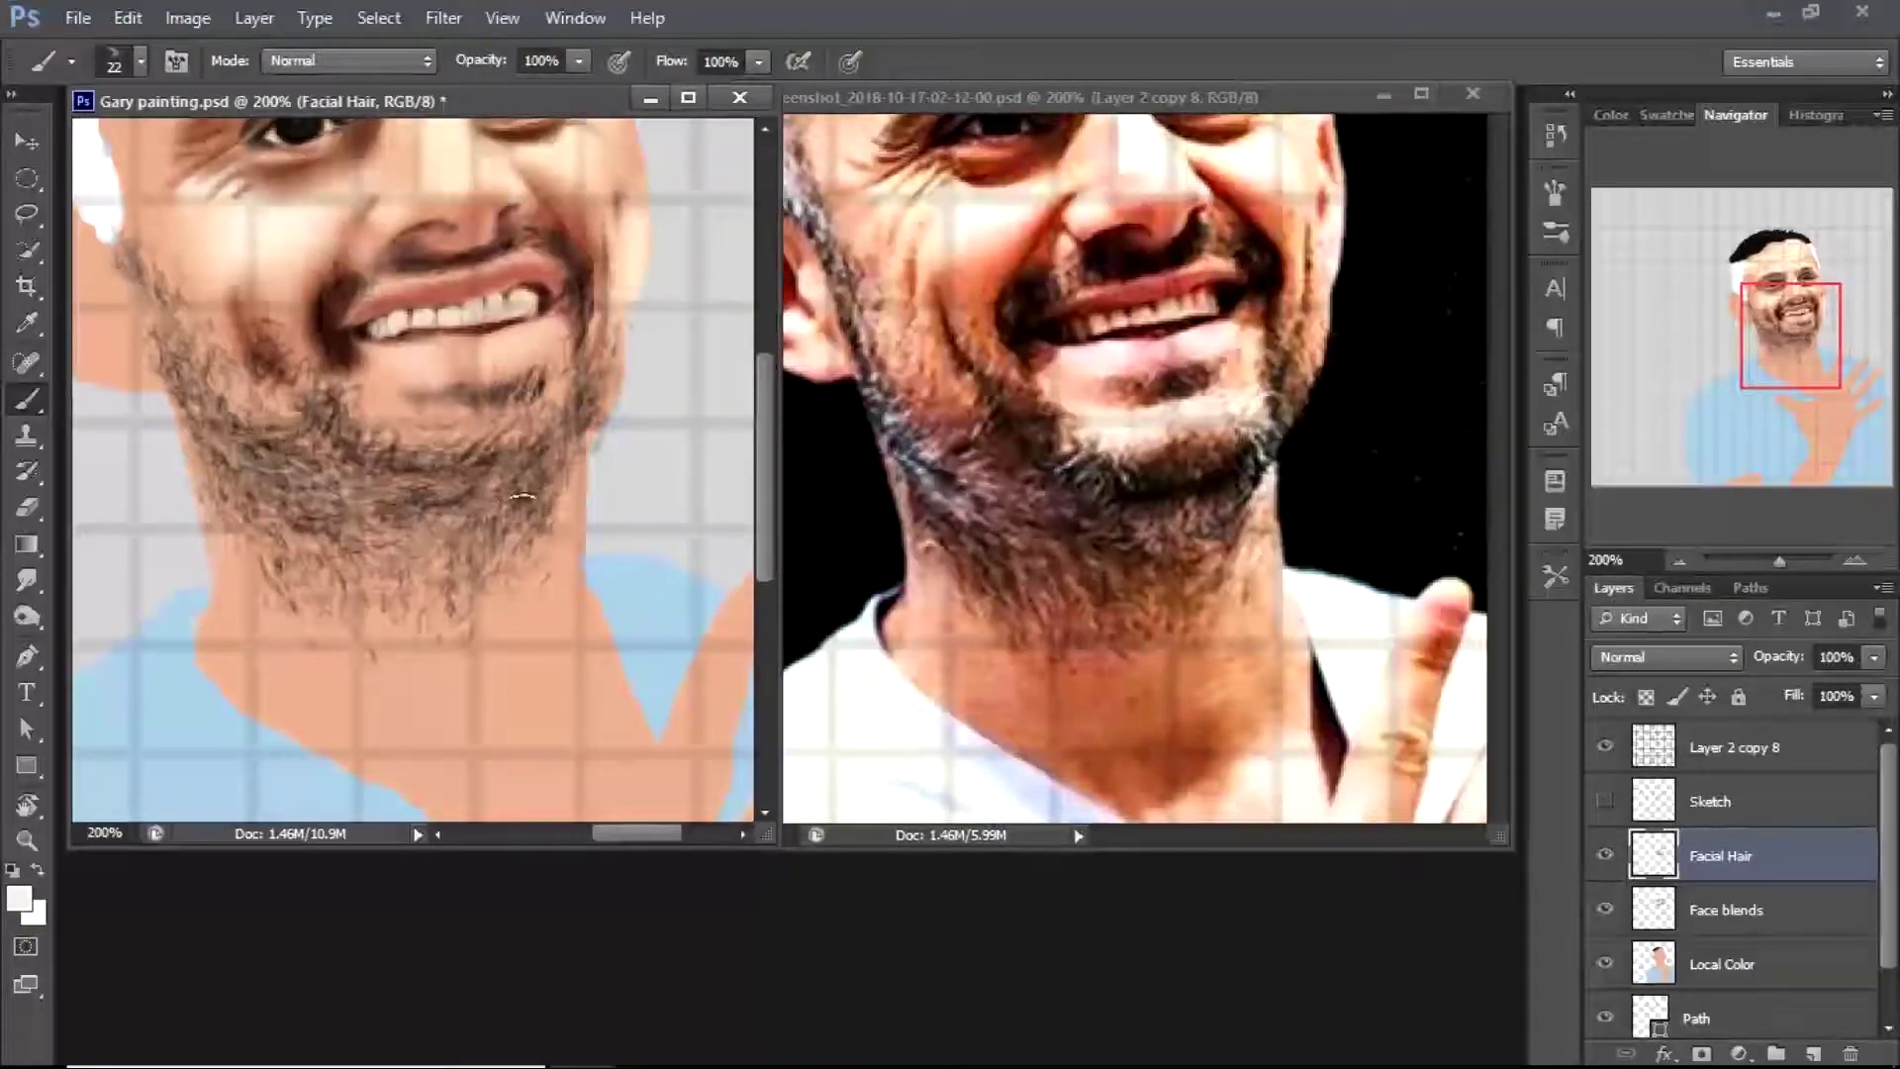
Return the foreground colour to black and size the hair brush to 10 px for the chin hair
key("z")
left_click(486, 597, "alt")
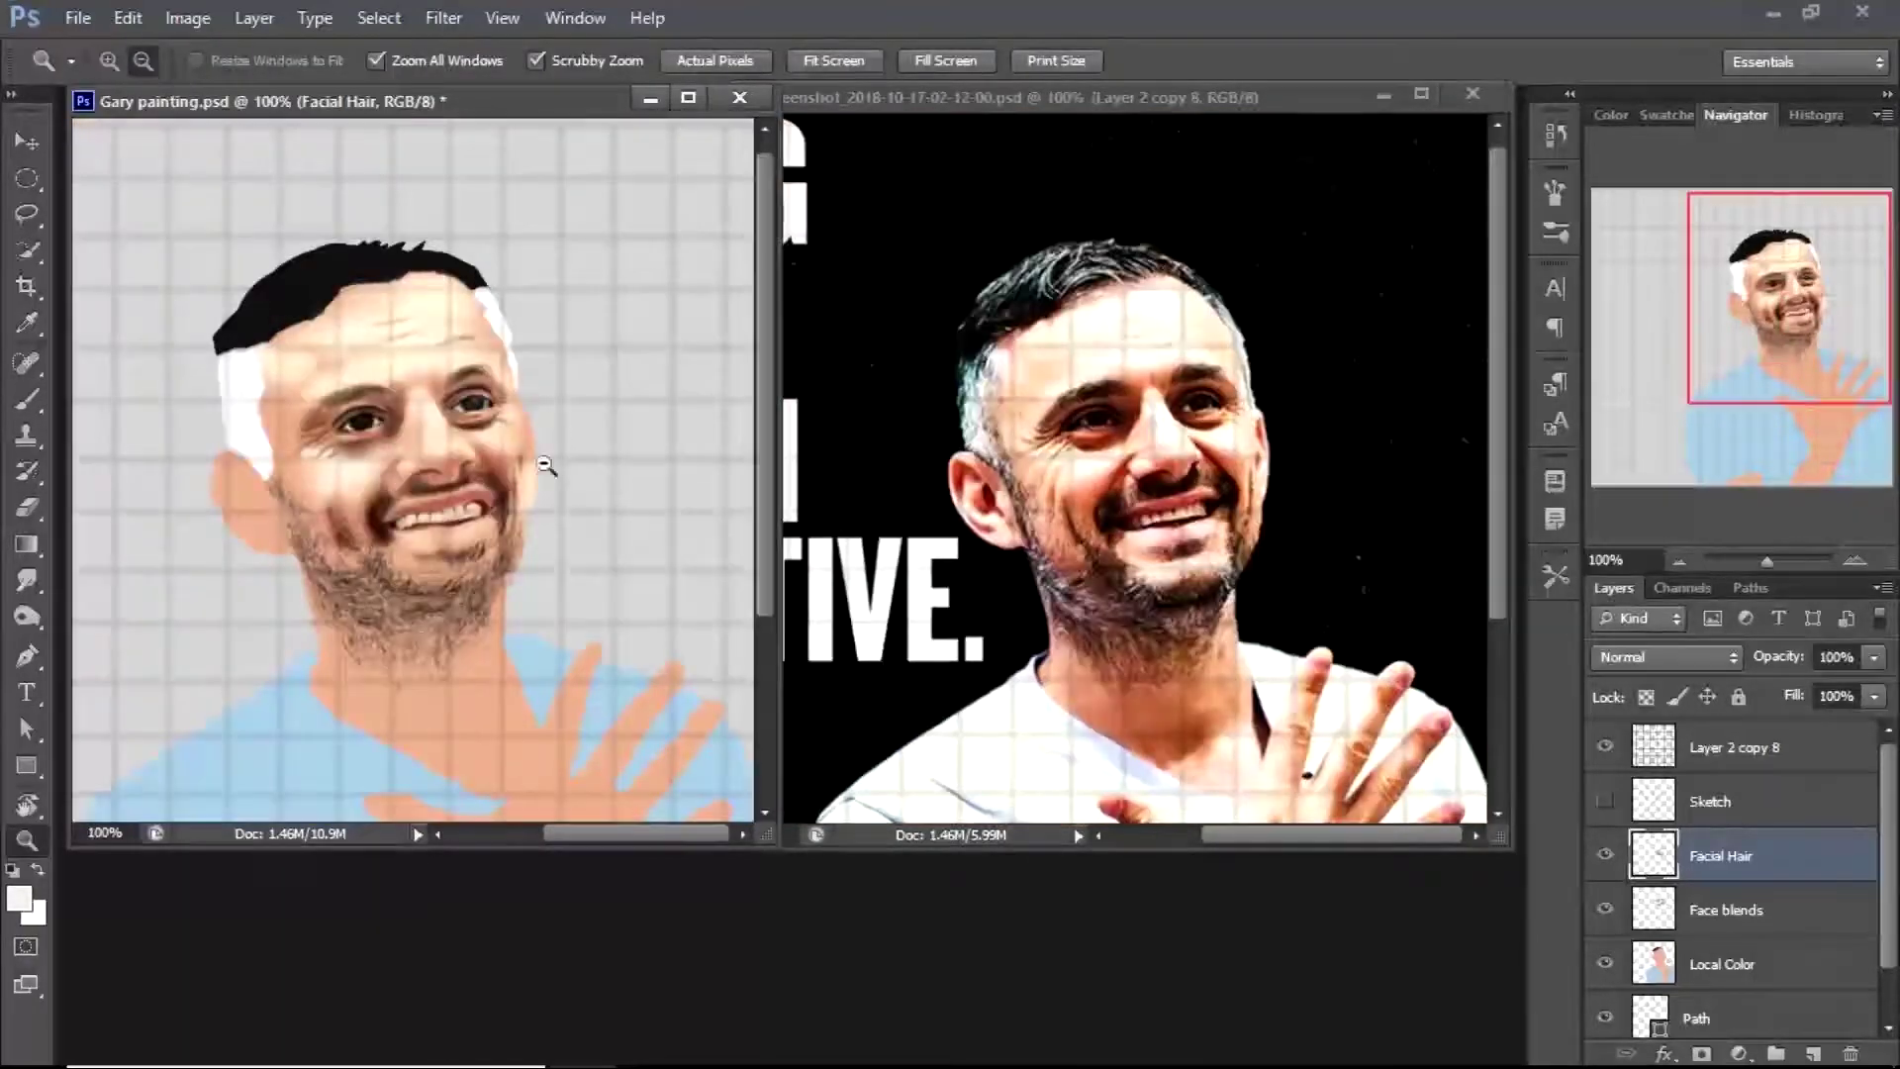
left_click(521, 520)
key("e")
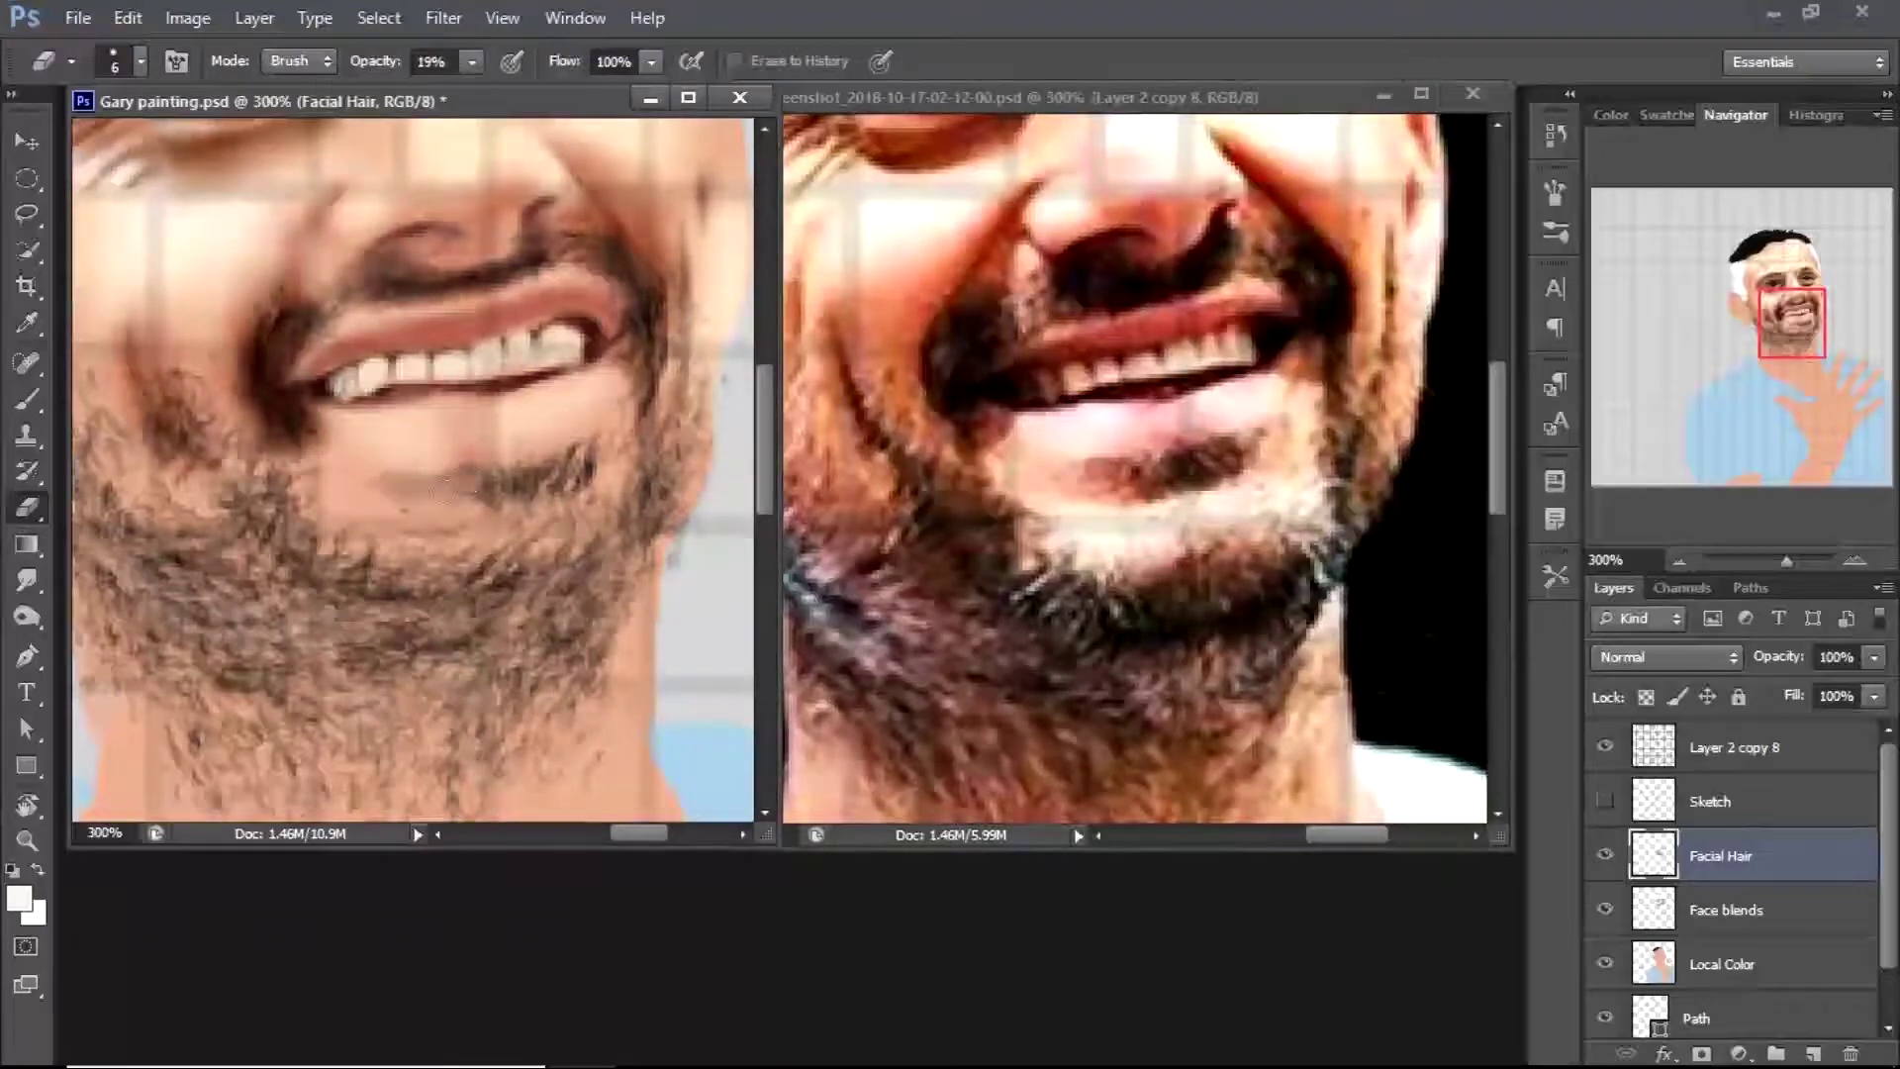
key("b")
left_click(18, 899)
type("0")
key("Return")
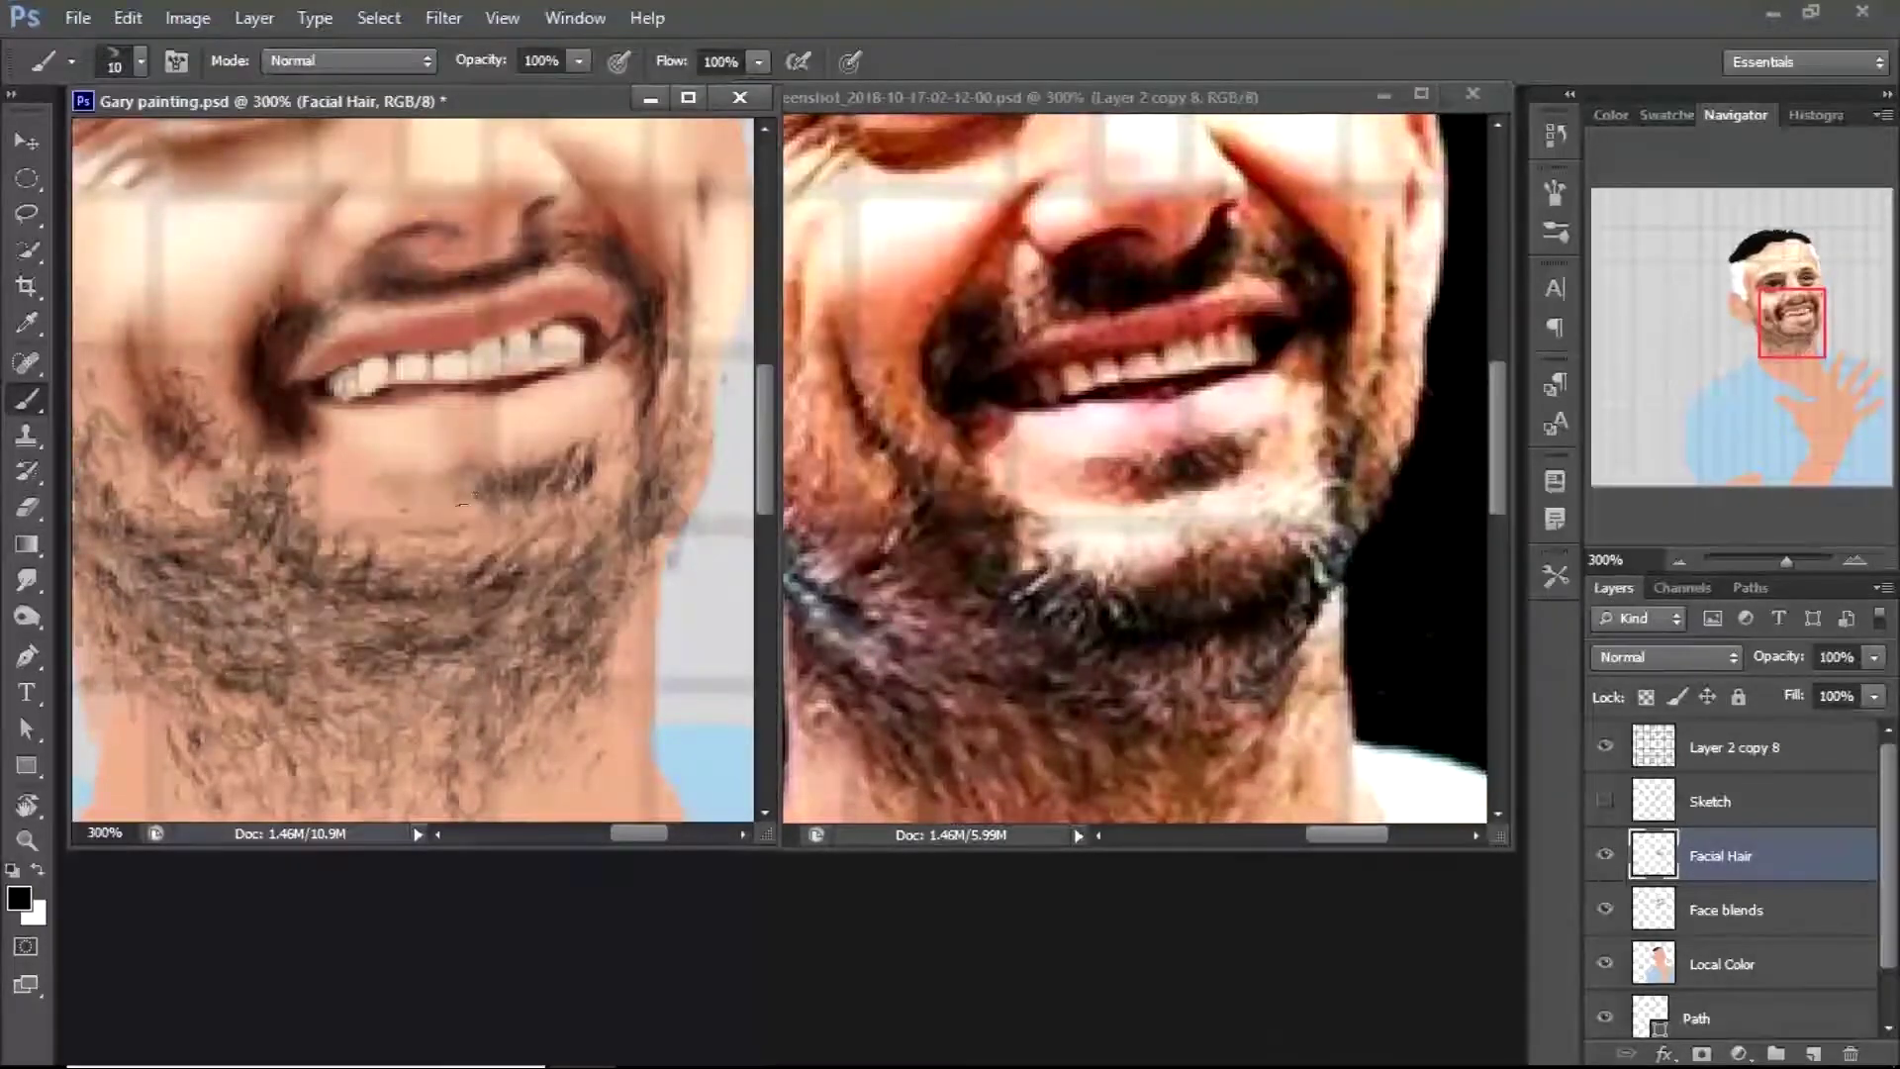
key("z")
left_click(598, 529, "alt")
left_click(598, 530, "alt")
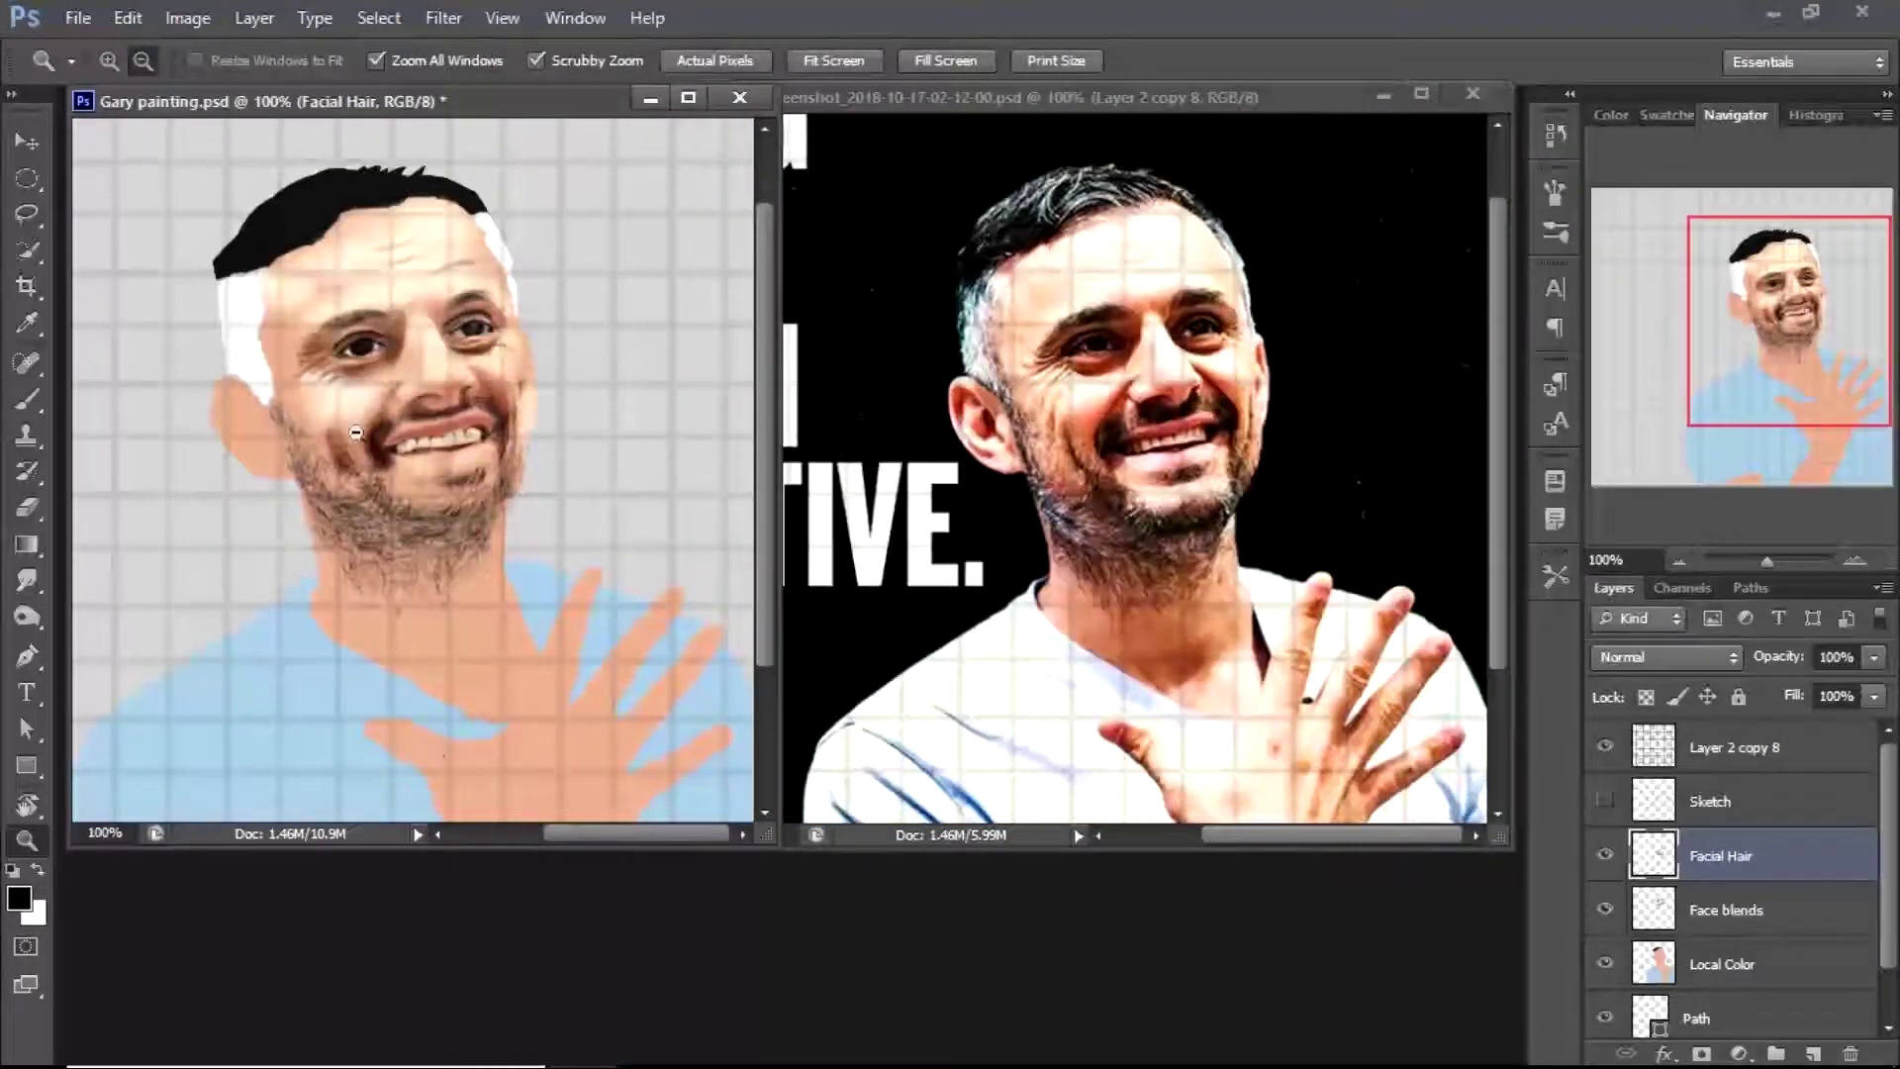
Select Local Color and sample brown and cream tones around the near eye with a 2 px brush
left_click(338, 309)
scroll(1682, 890, "down", 1)
left_click(1662, 906)
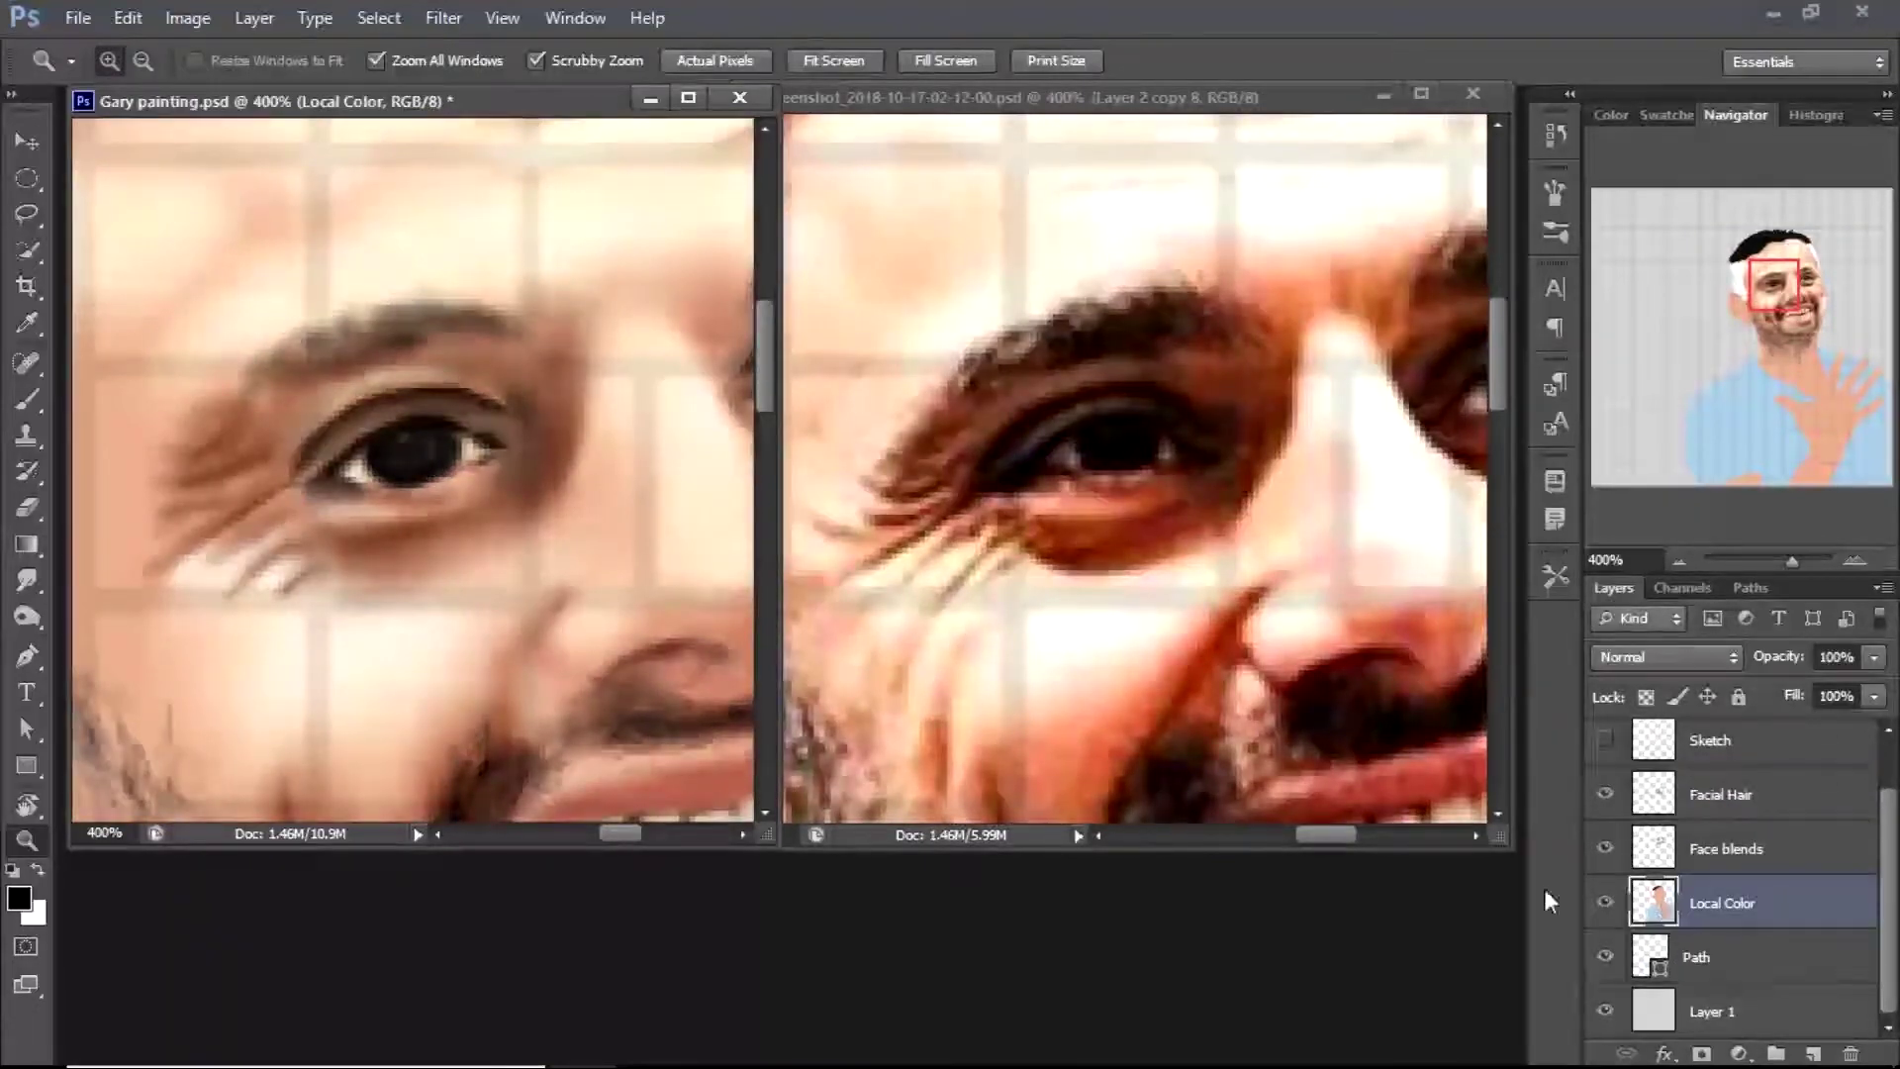
key("b")
right_click(658, 307)
key("Escape")
key("i")
left_click(696, 400)
key("b")
left_click(421, 492, "alt")
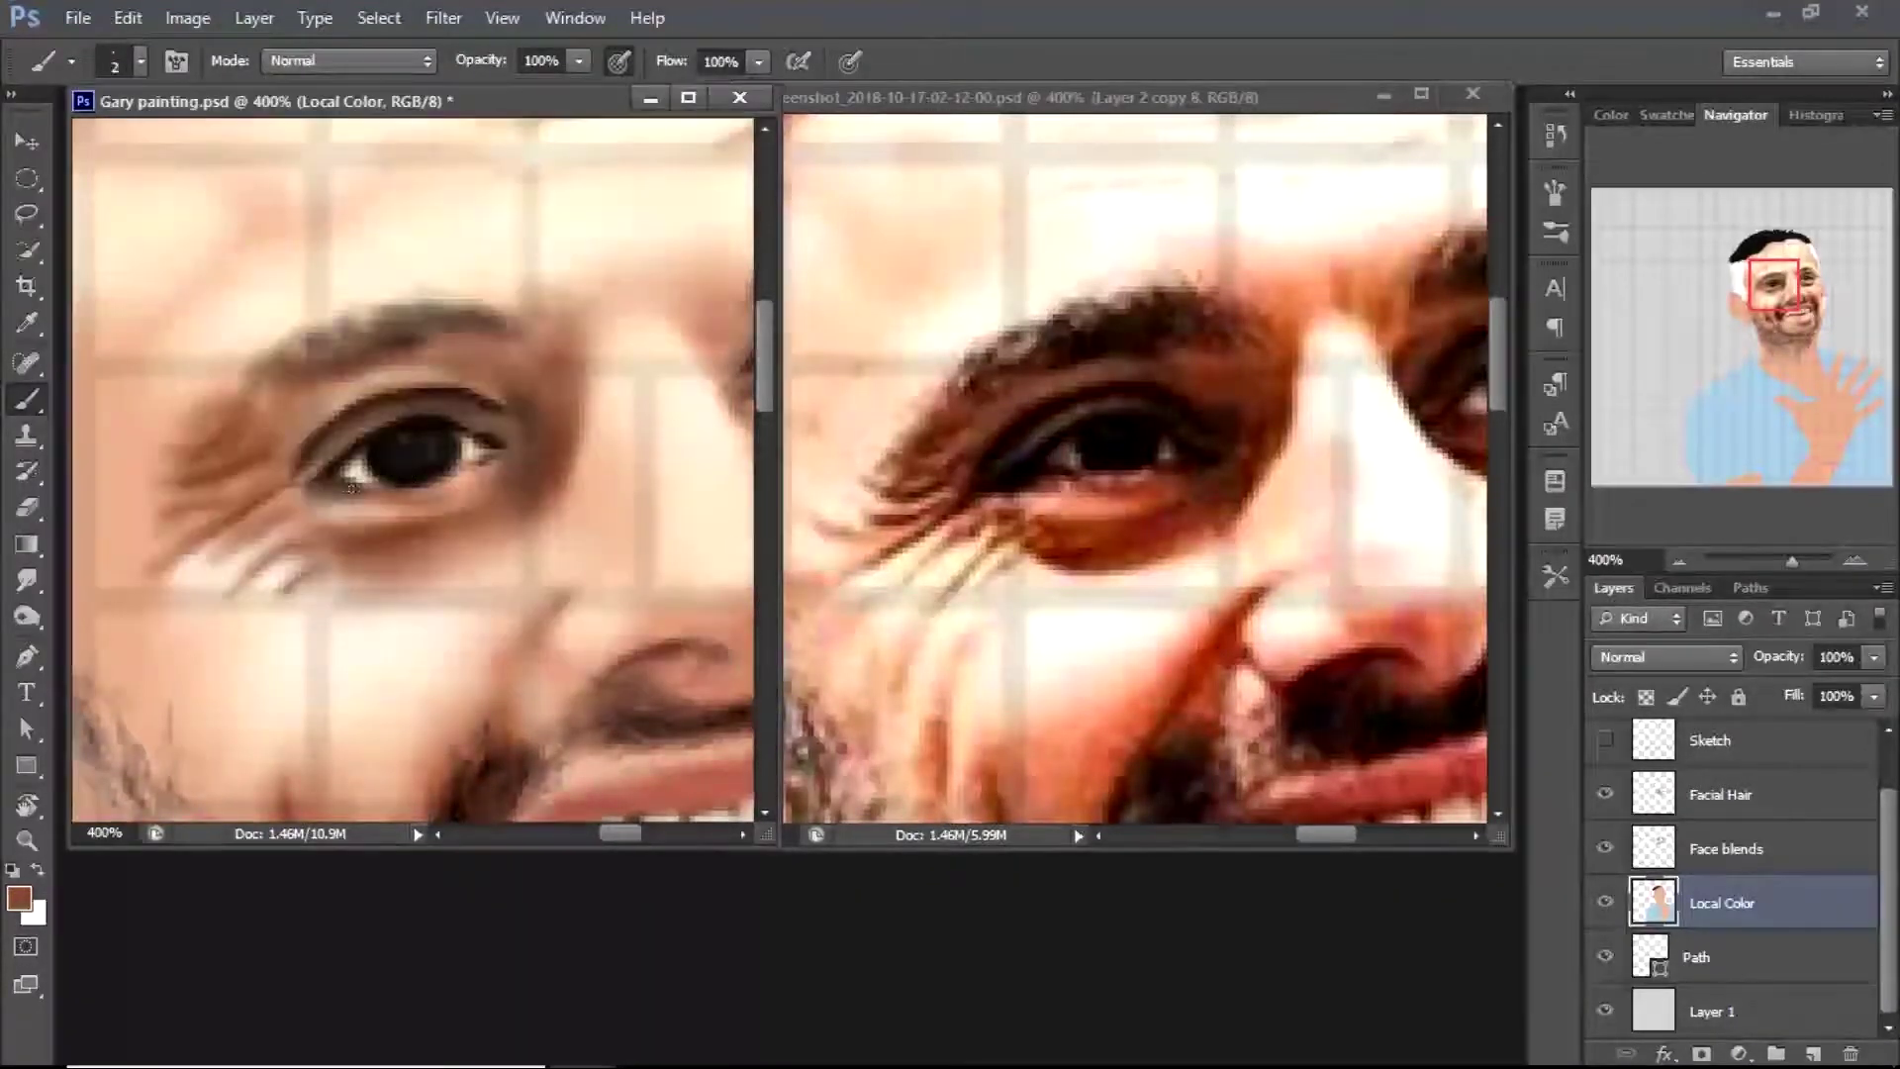
left_click(368, 469, "alt")
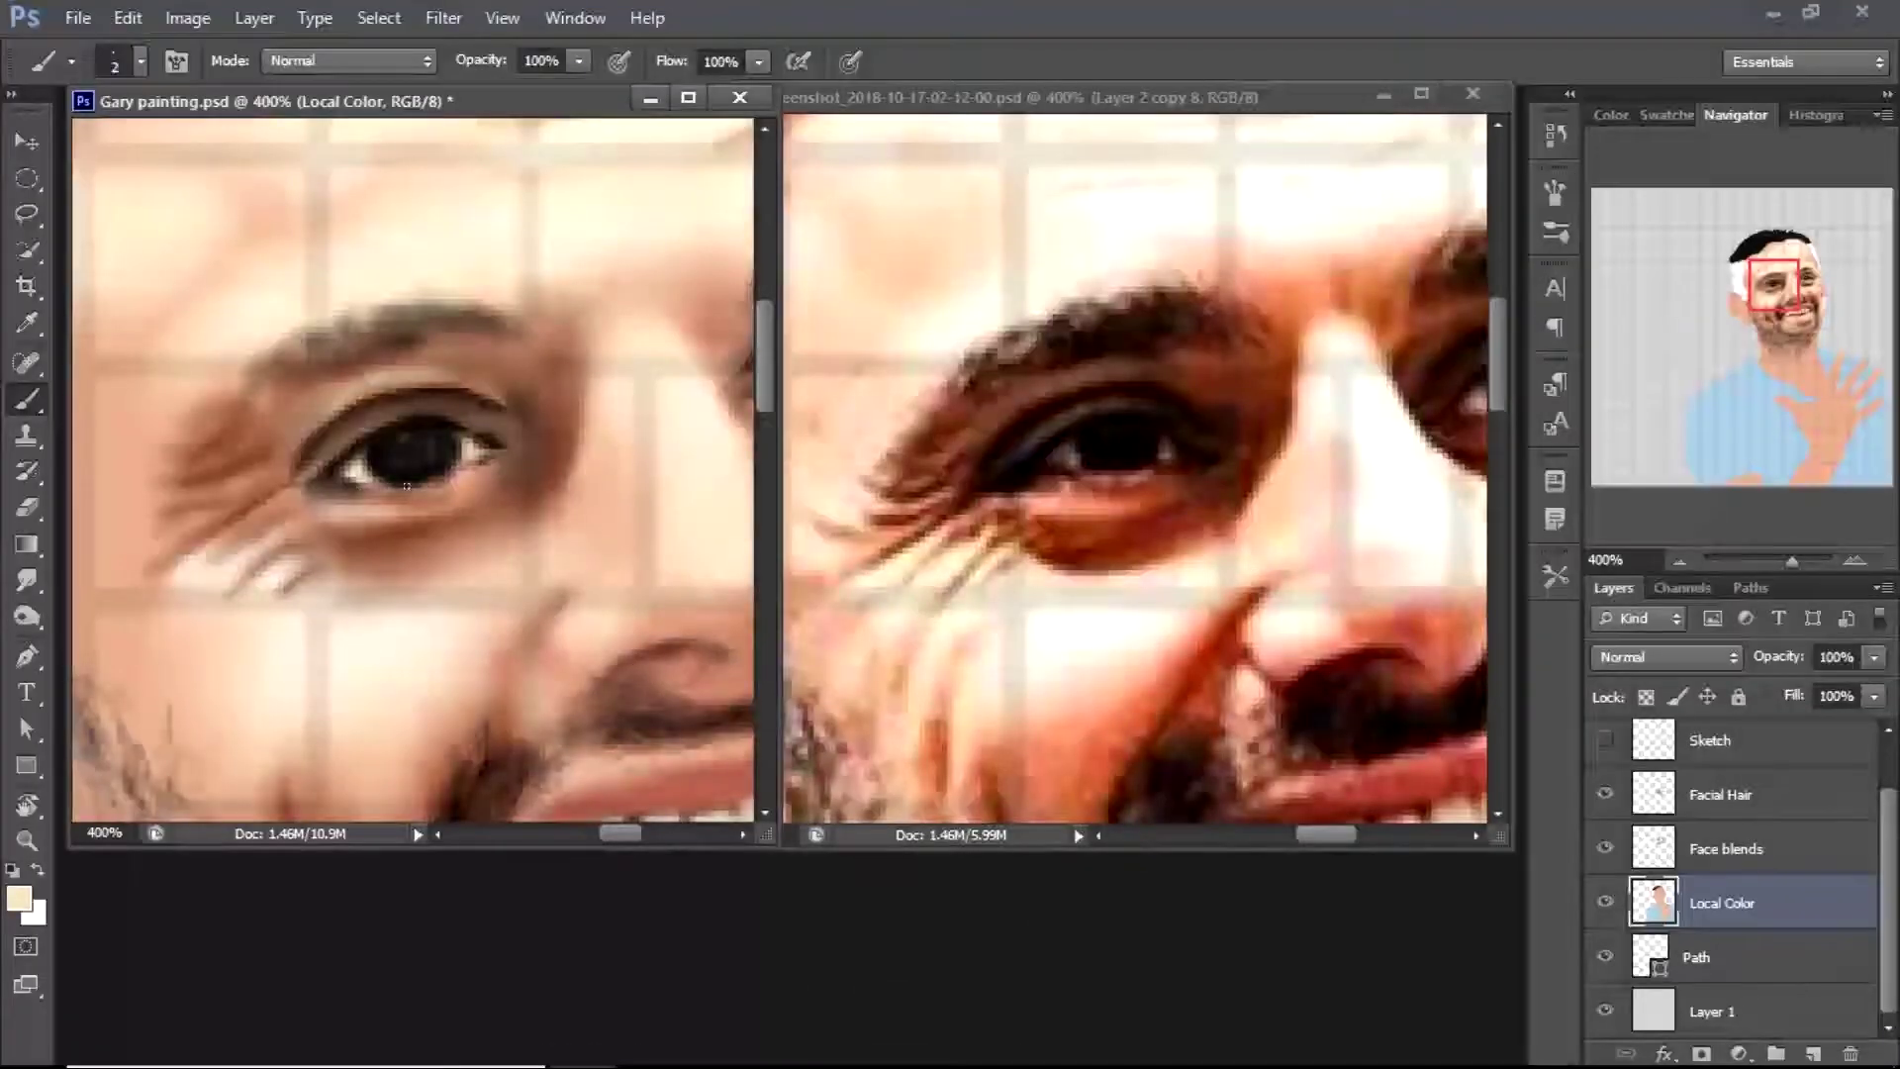
On Face blends, refine the near eye's rim and inner corner in near-black at 2 px and blend with Smudge at 16%
left_click(1727, 849)
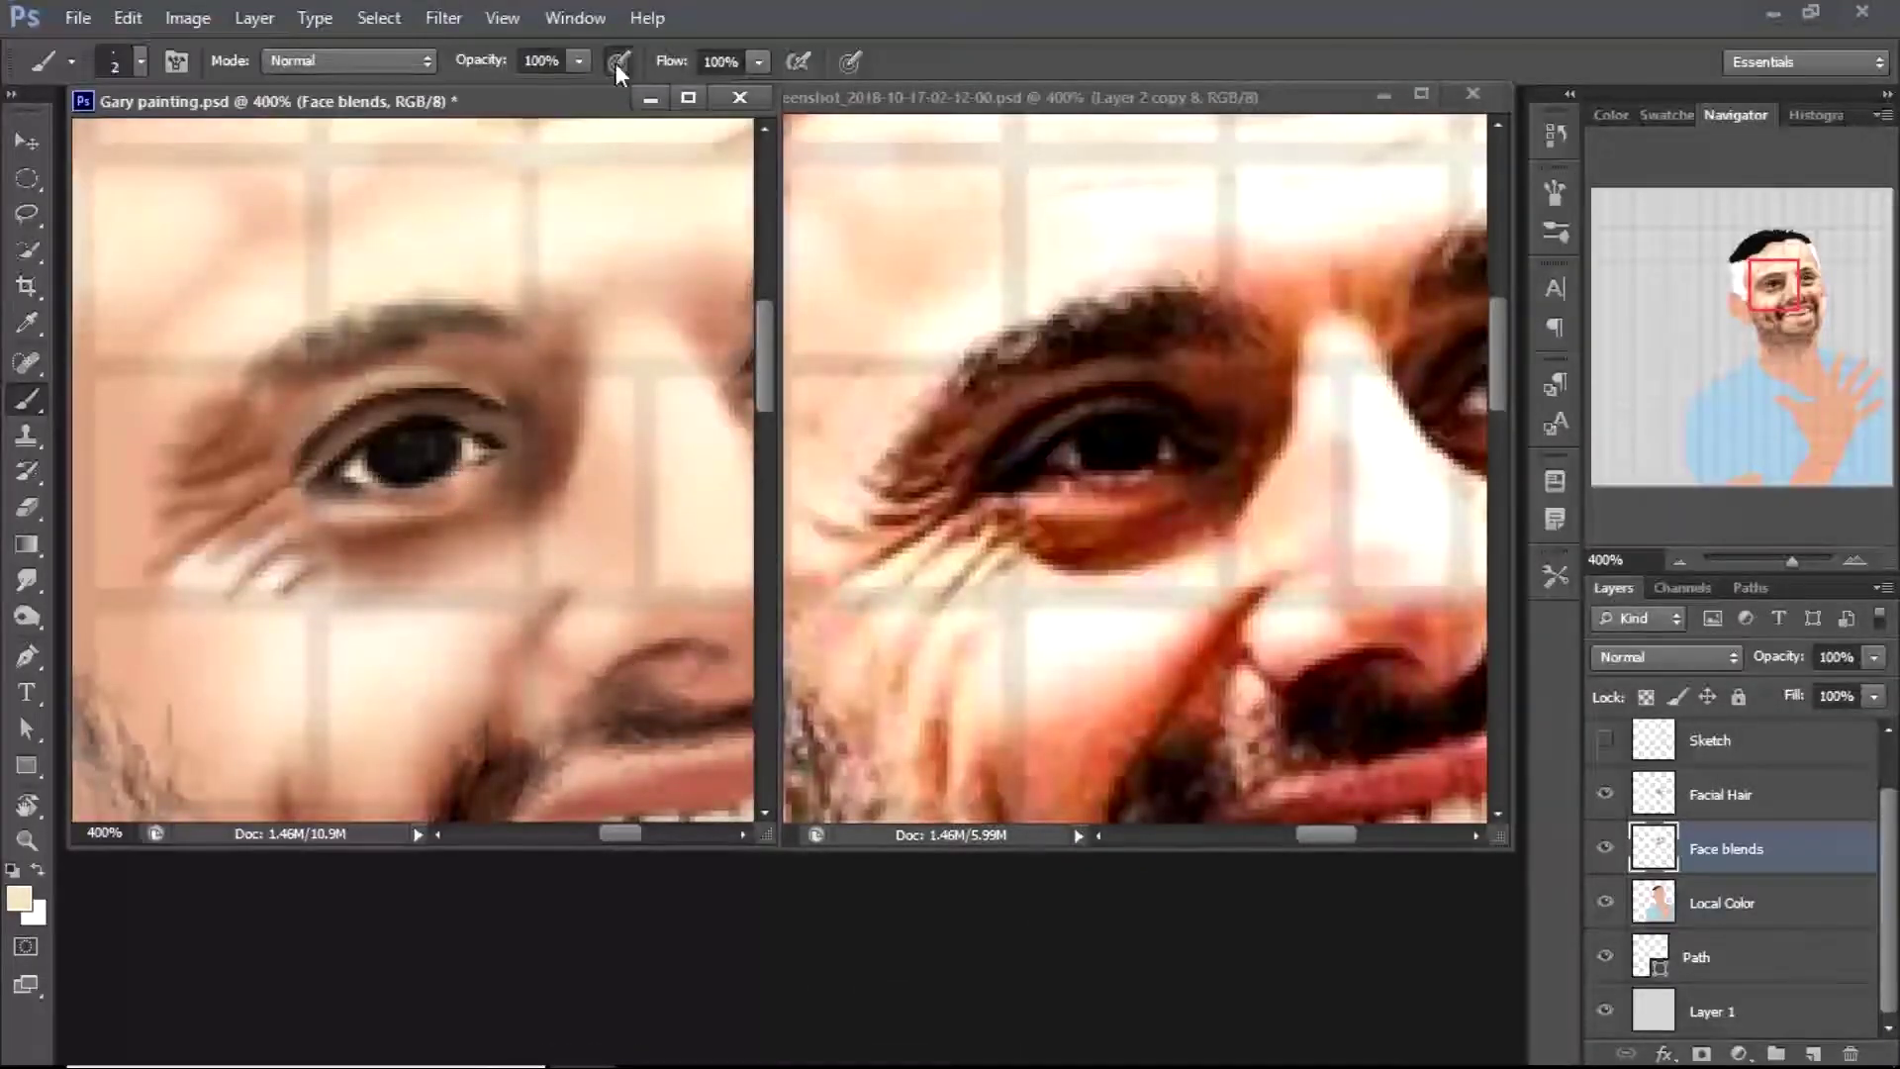
left_click(411, 488, "alt")
left_click(411, 457, "alt")
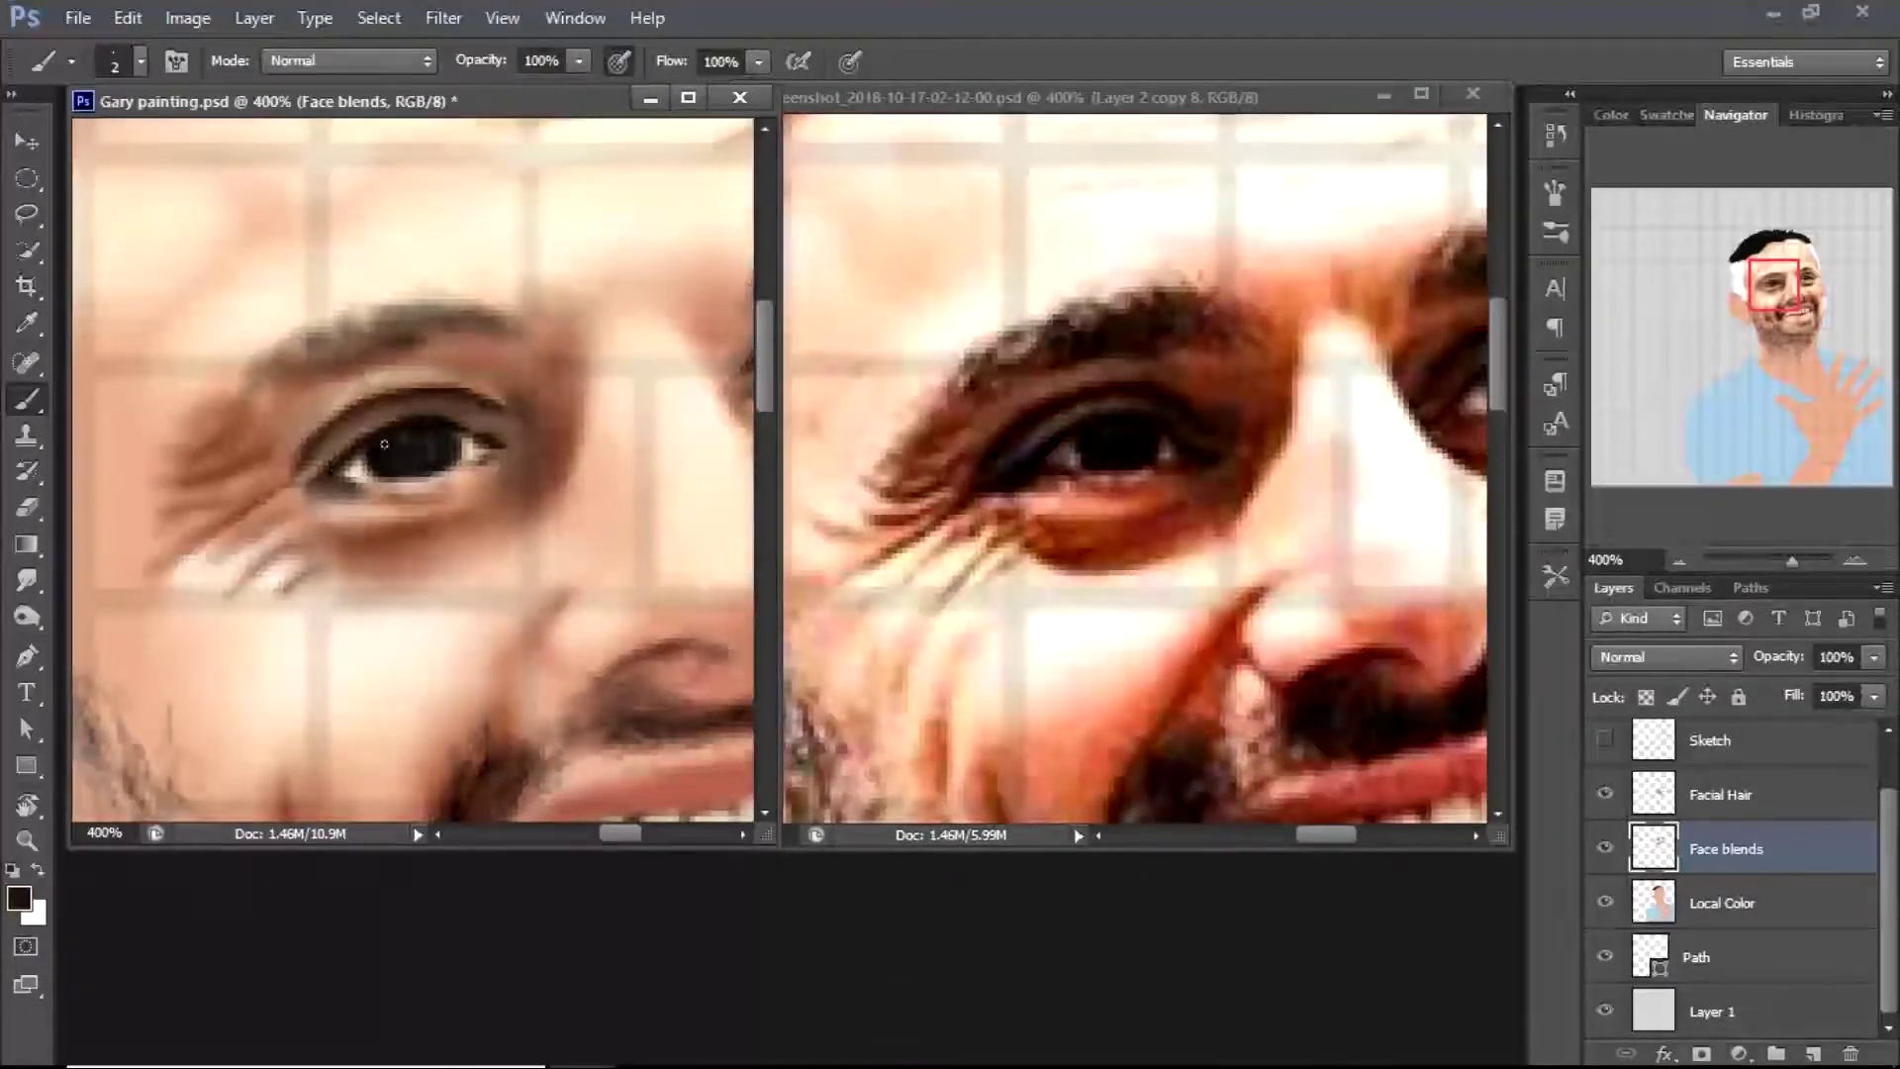
left_click(455, 463, "alt")
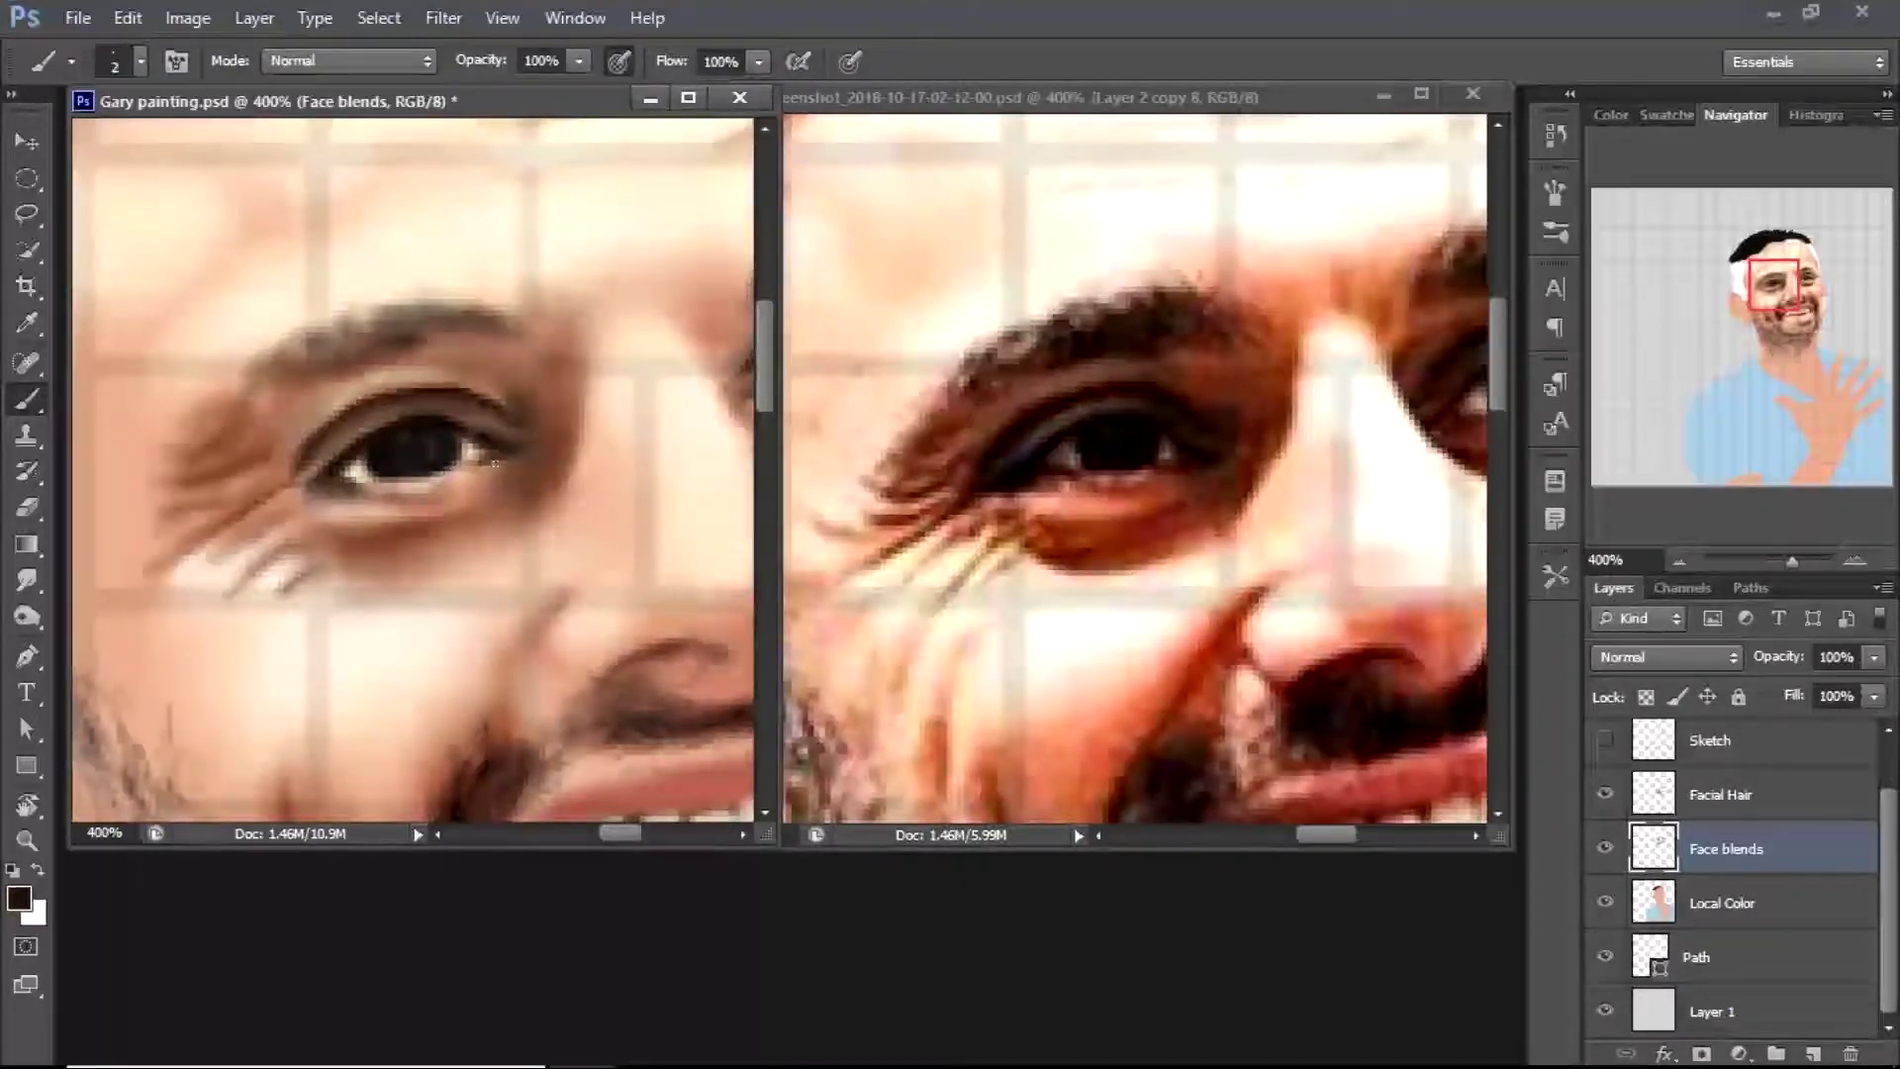
key("r")
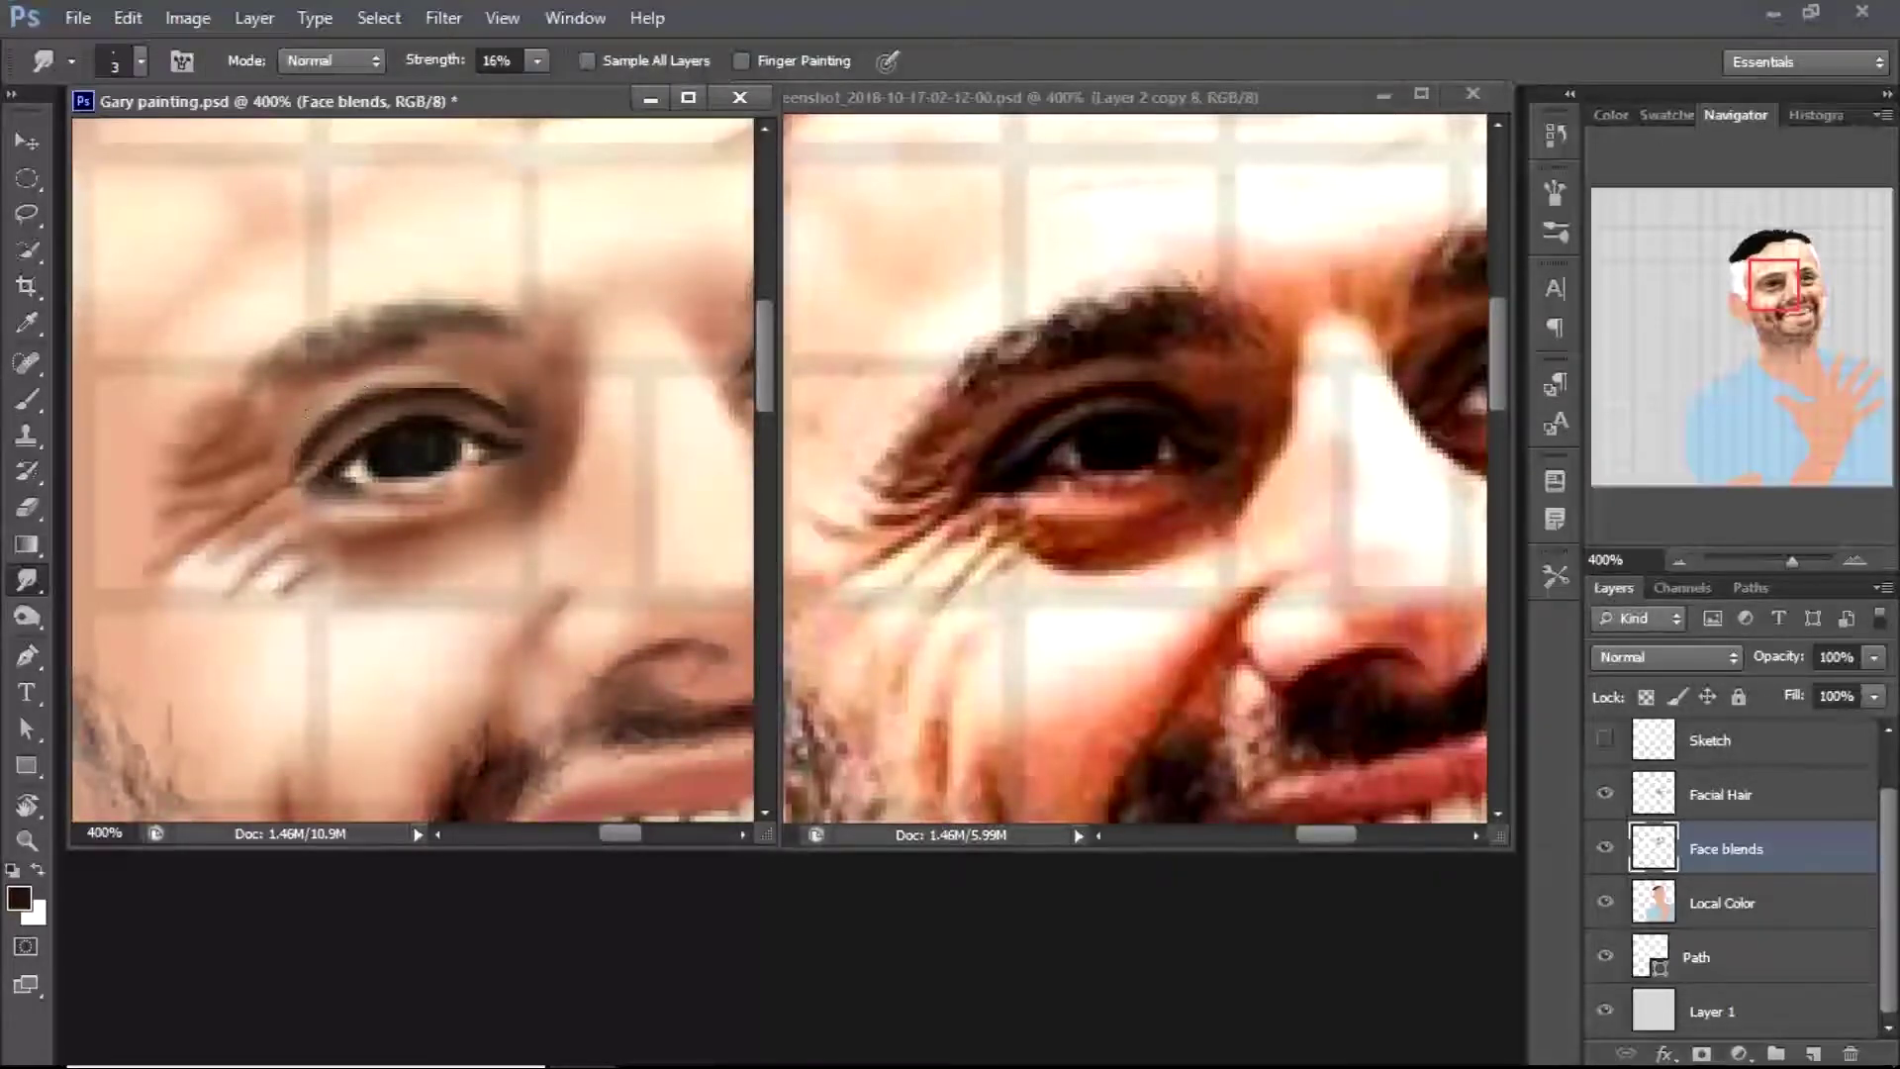
Mix a new skin tone for the near eye area, touch up around the eye and reduce the brush to 1 px
key("z")
left_click(454, 505, "alt")
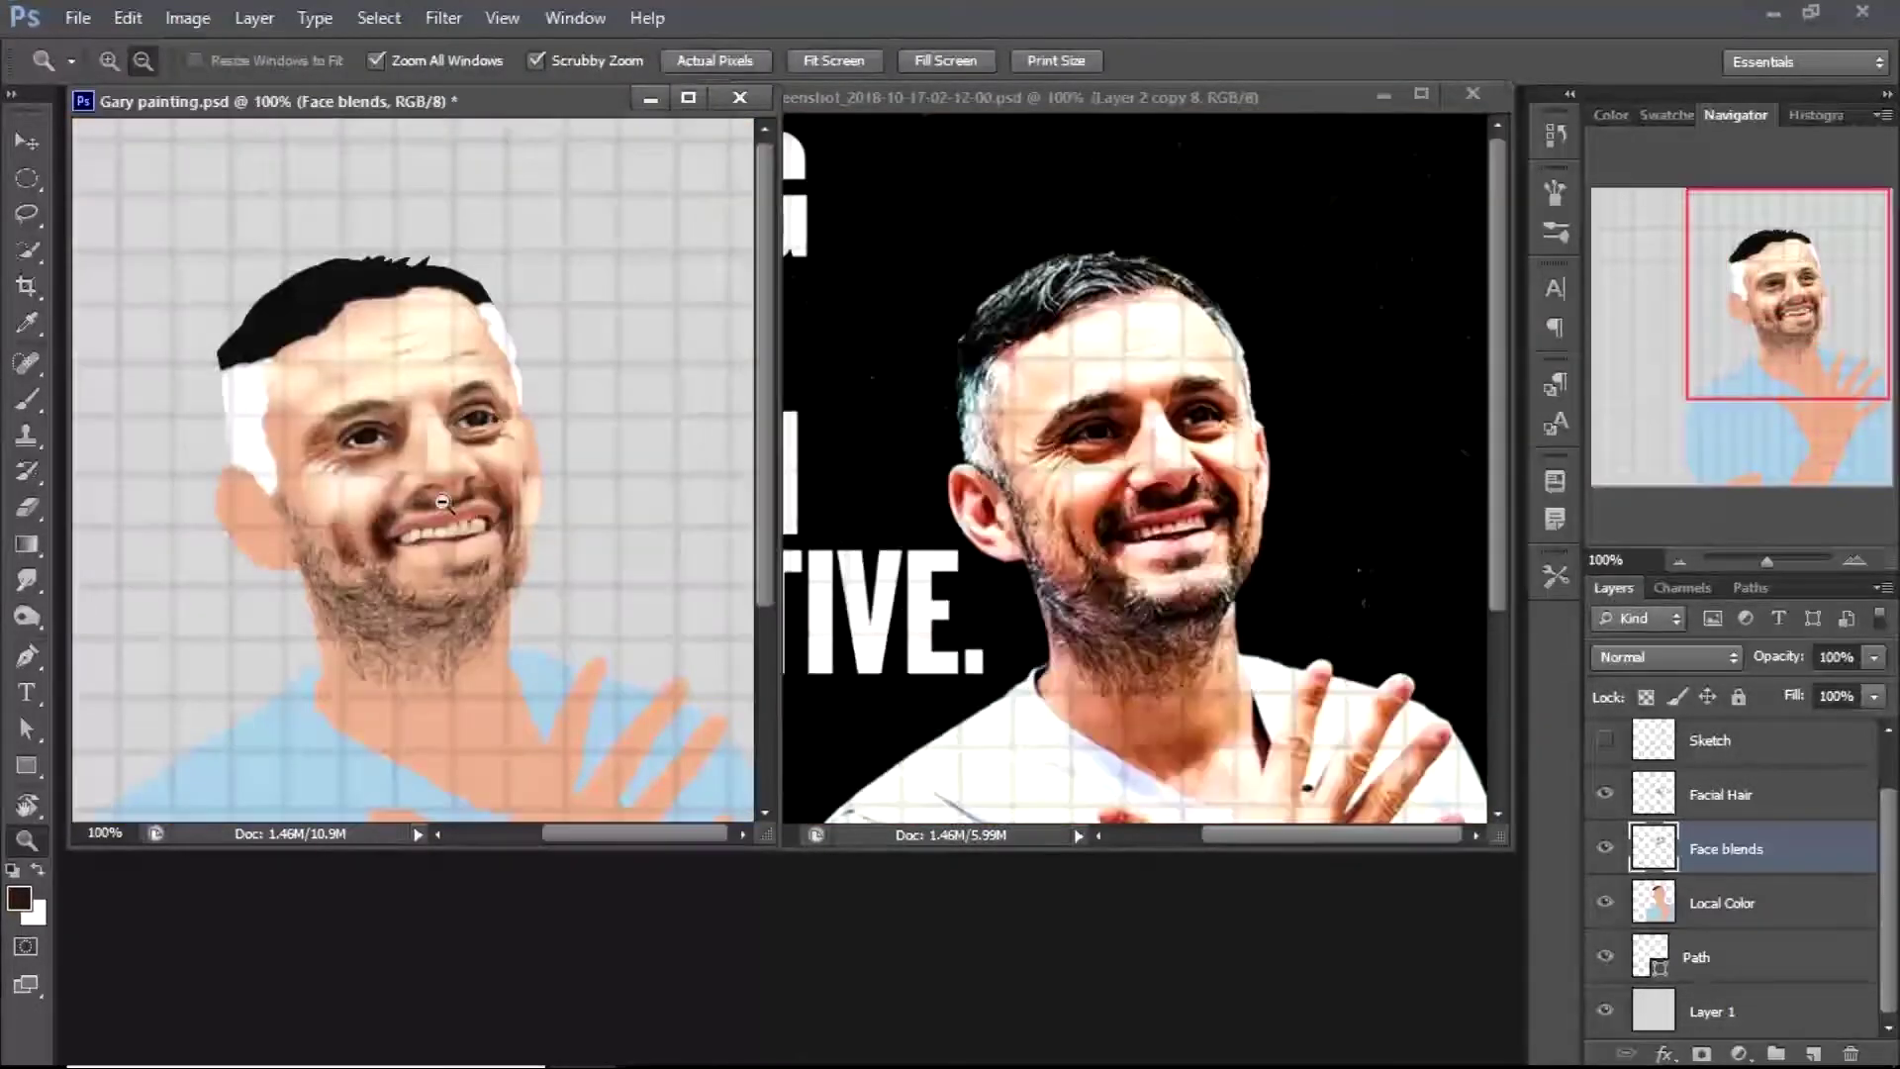
mouse_move(470, 475)
left_mouse_down()
mouse_move(390, 525)
mouse_move(458, 514)
left_mouse_up()
key("b")
left_click(442, 459, "alt")
left_click(18, 908)
left_click(565, 475)
left_click(950, 199)
mouse_move(356, 451)
left_mouse_down()
mouse_move(485, 420)
mouse_move(459, 450)
left_mouse_up()
key("bracketleft")
key("bracketleft")
key("bracketleft")
key("bracketleft")
left_click(369, 465, "alt")
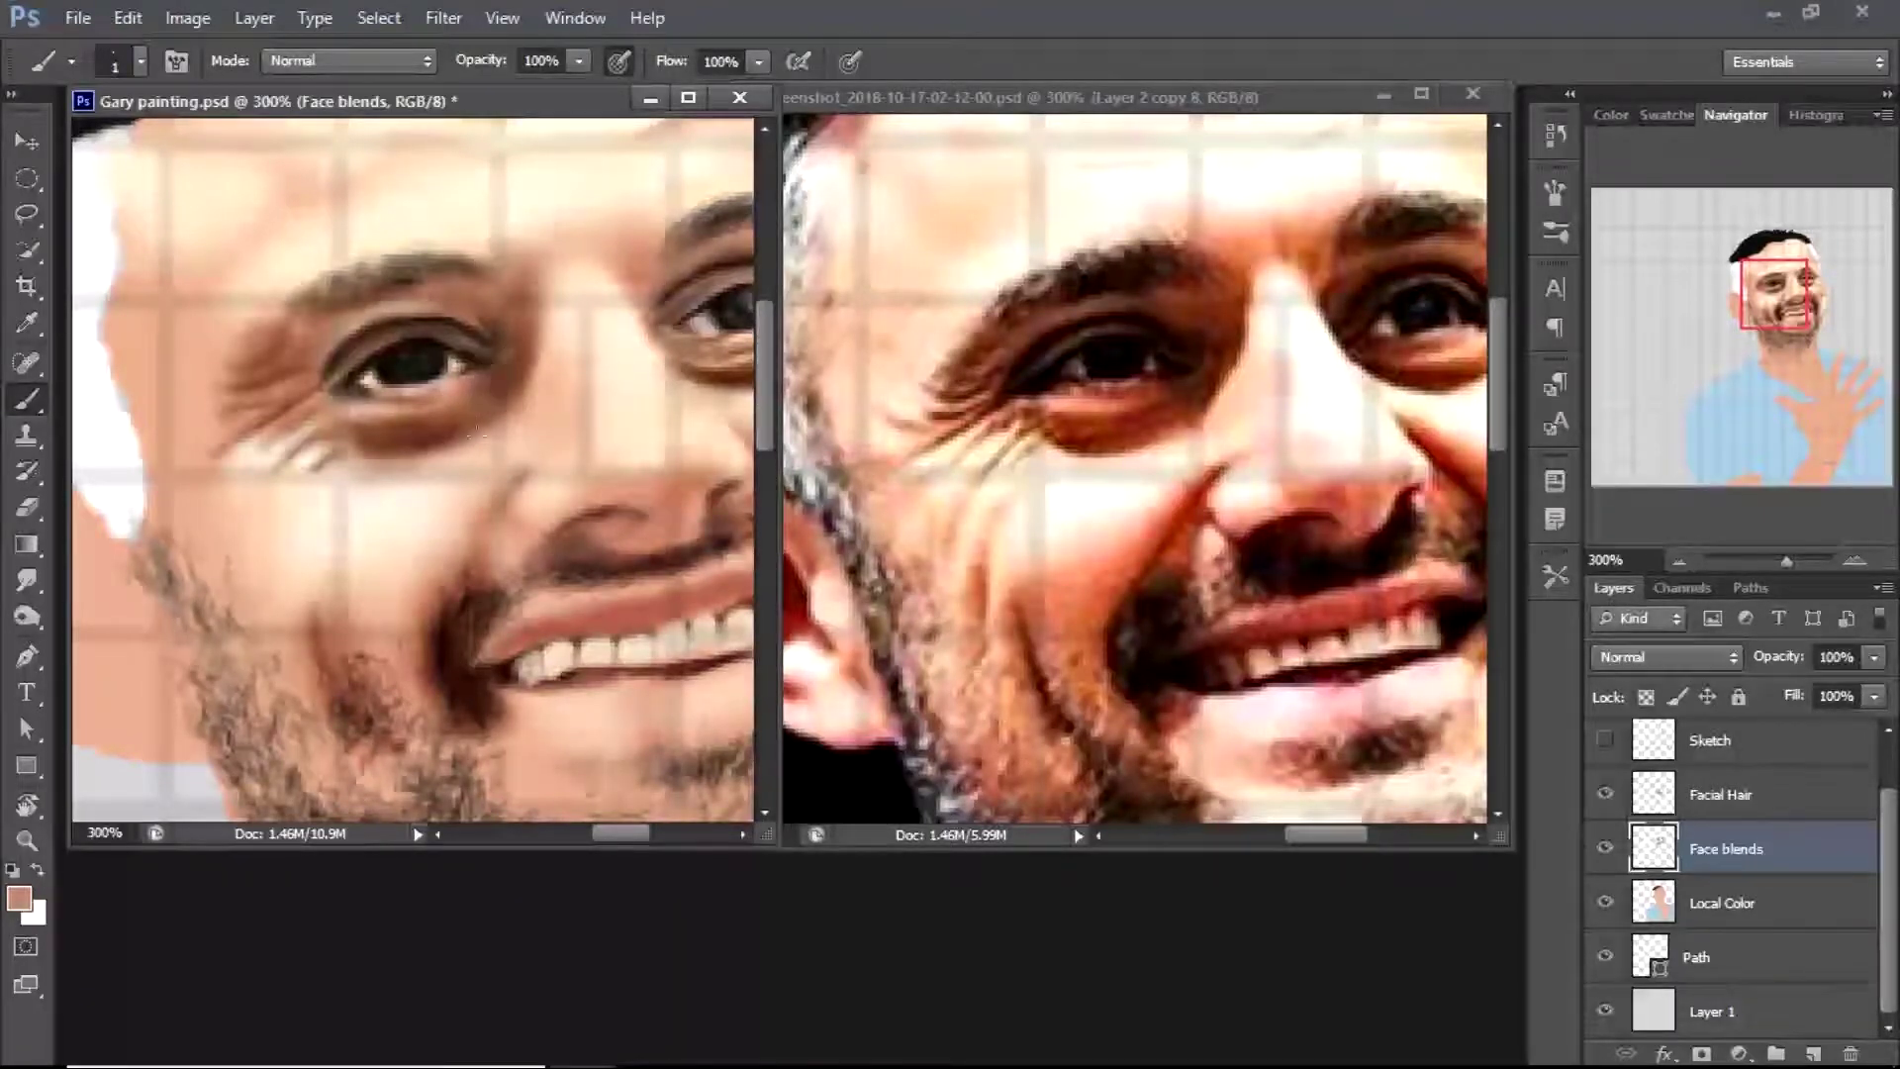
Pick a brown, set the brush to Multiply and darken the near eye's corners and the wrinkle beneath its outer edge
left_click(17, 899)
left_click(1000, 198)
left_click(347, 60)
left_click(327, 210)
key("bracketright")
key("bracketright")
key("bracketright")
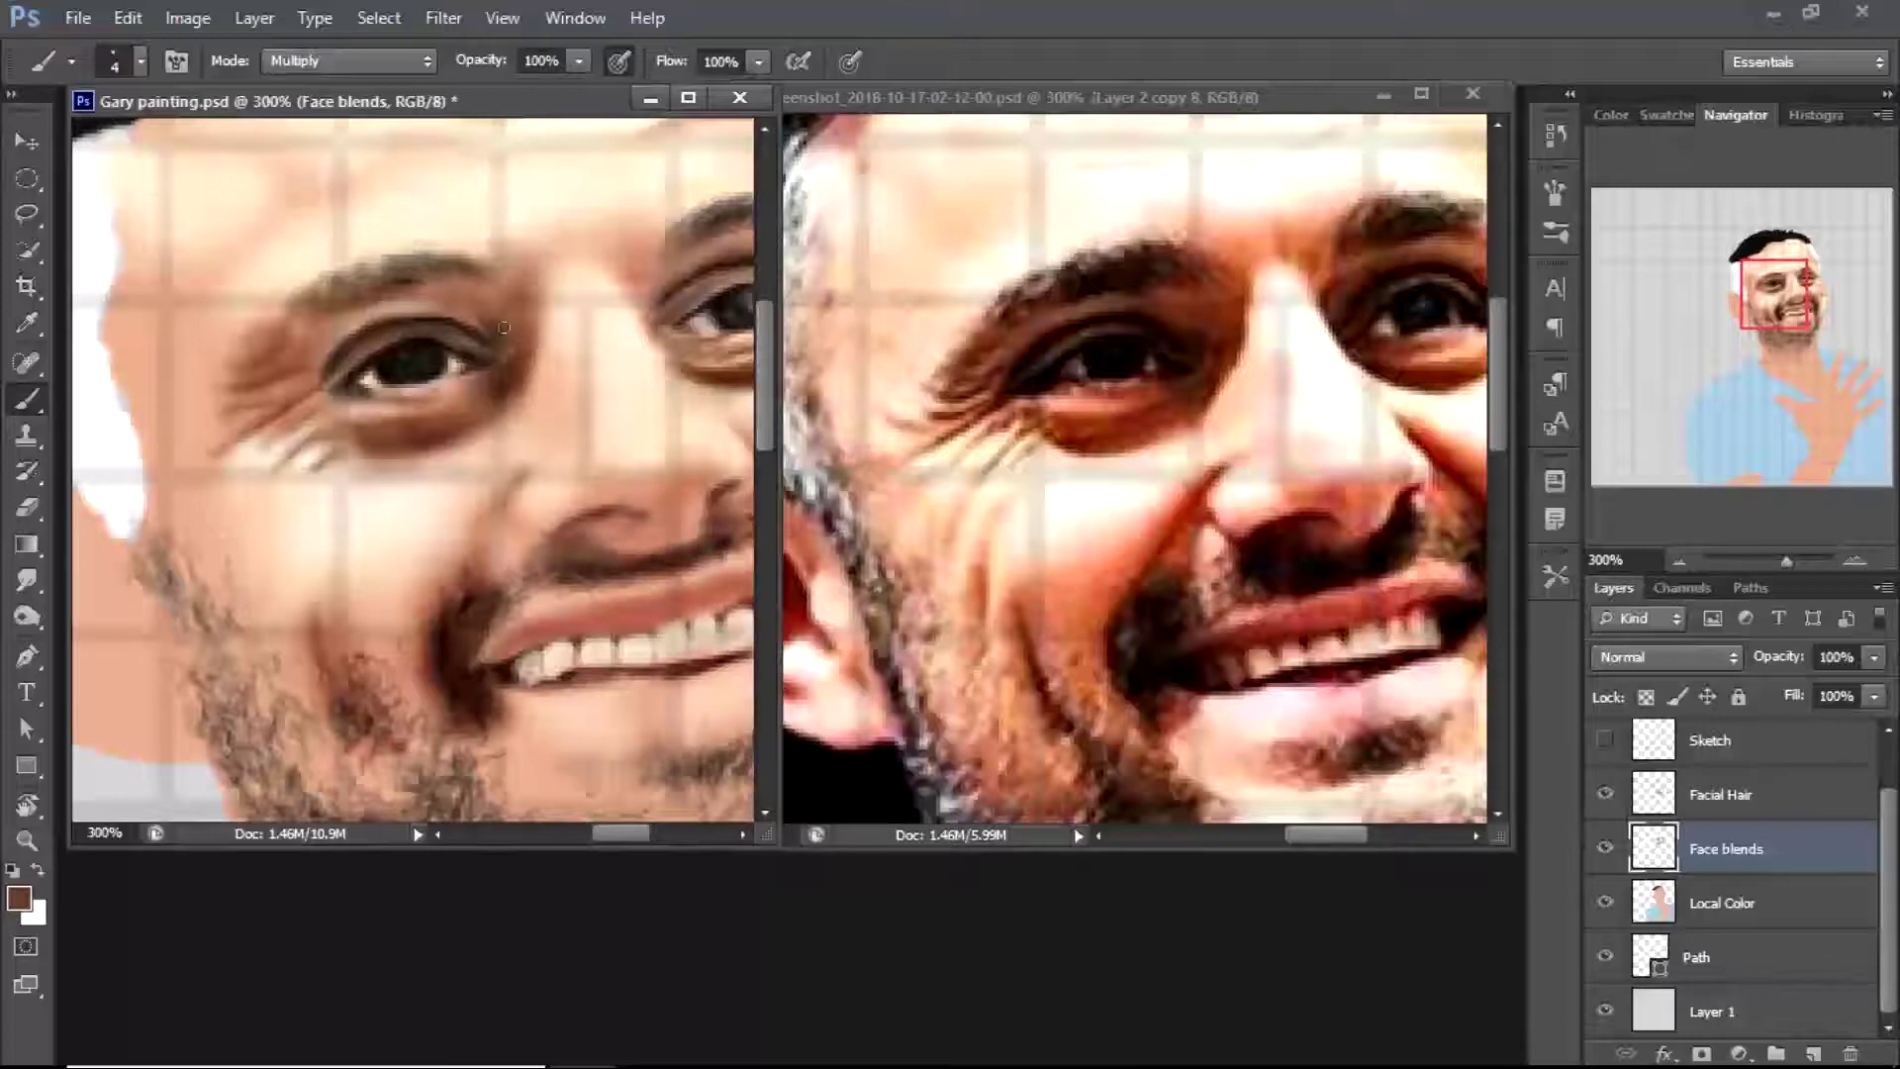
left_click_drag(331, 395, 348, 407)
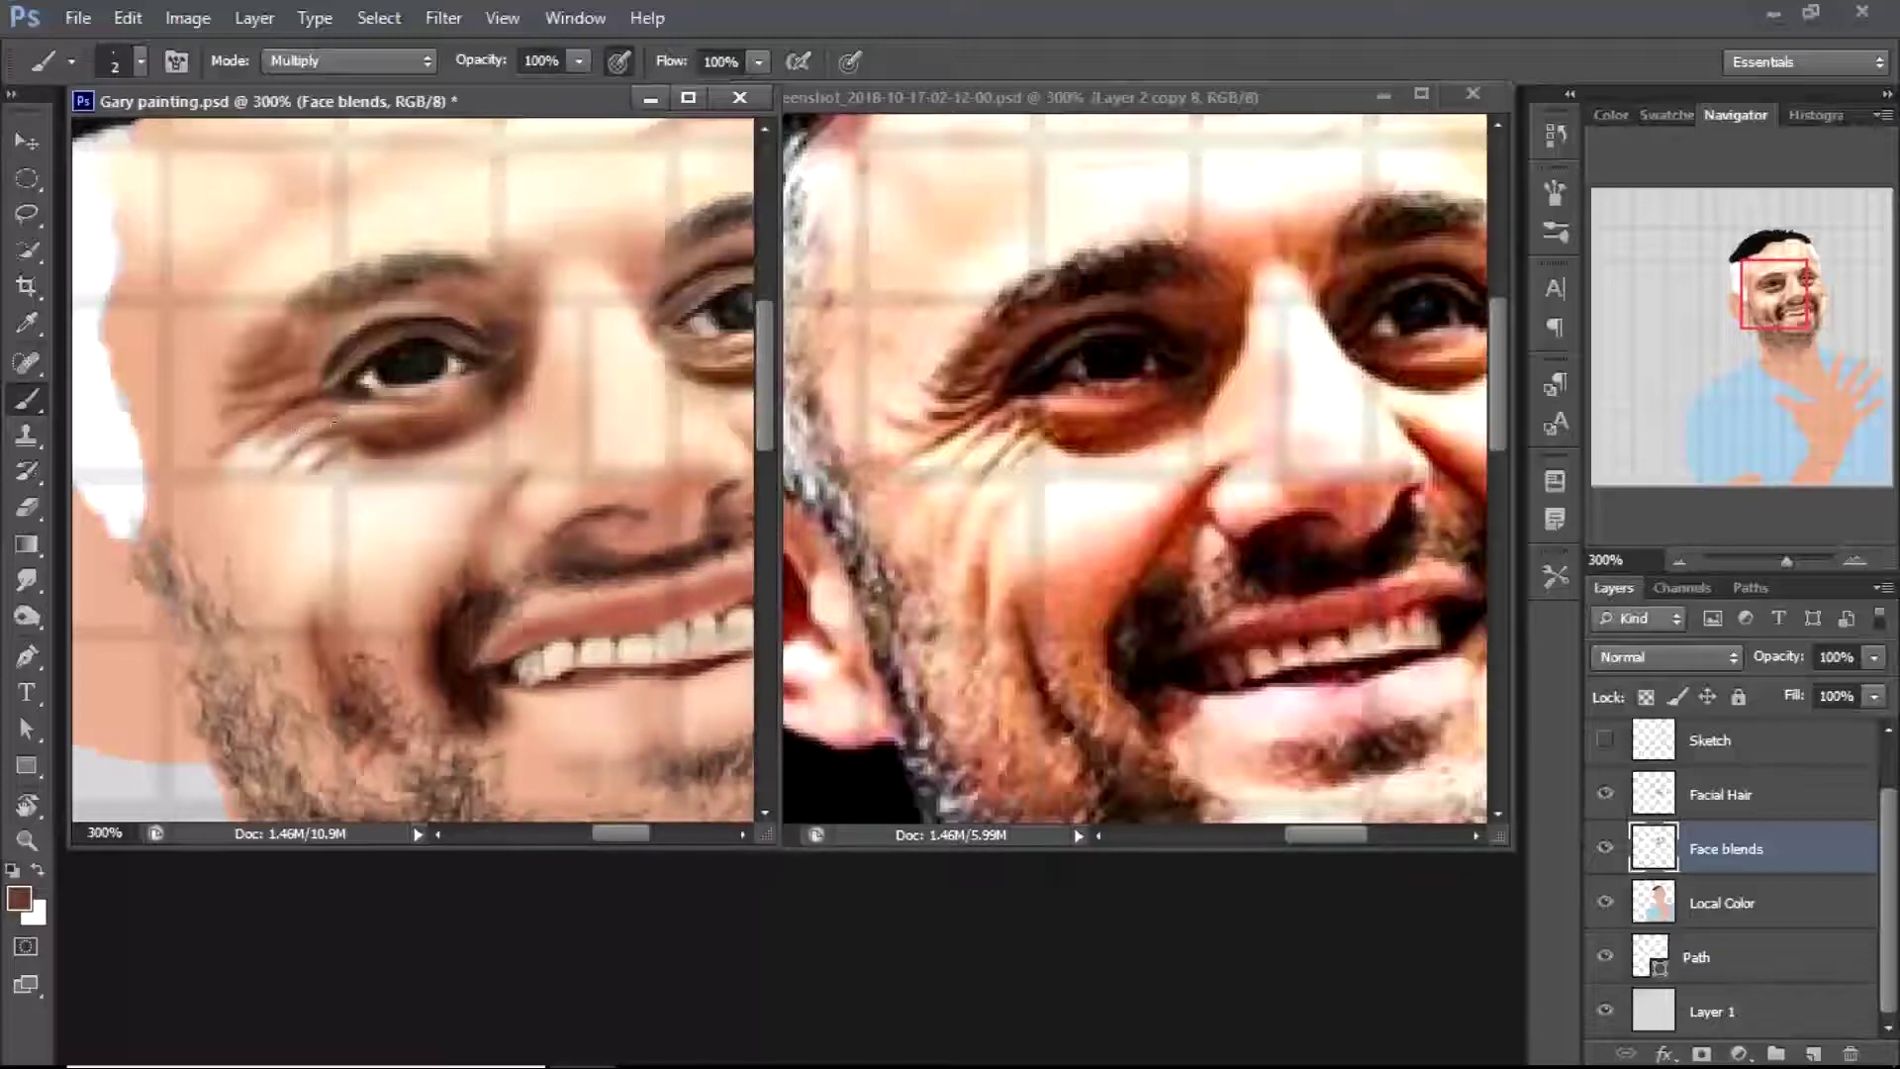
On Face blends, paint curved brown cheek creases below the near eye with a 4 px Multiply brush and soften with Smudge at 16%
key("bracketright")
key("bracketright")
left_click_drag(295, 526, 286, 614)
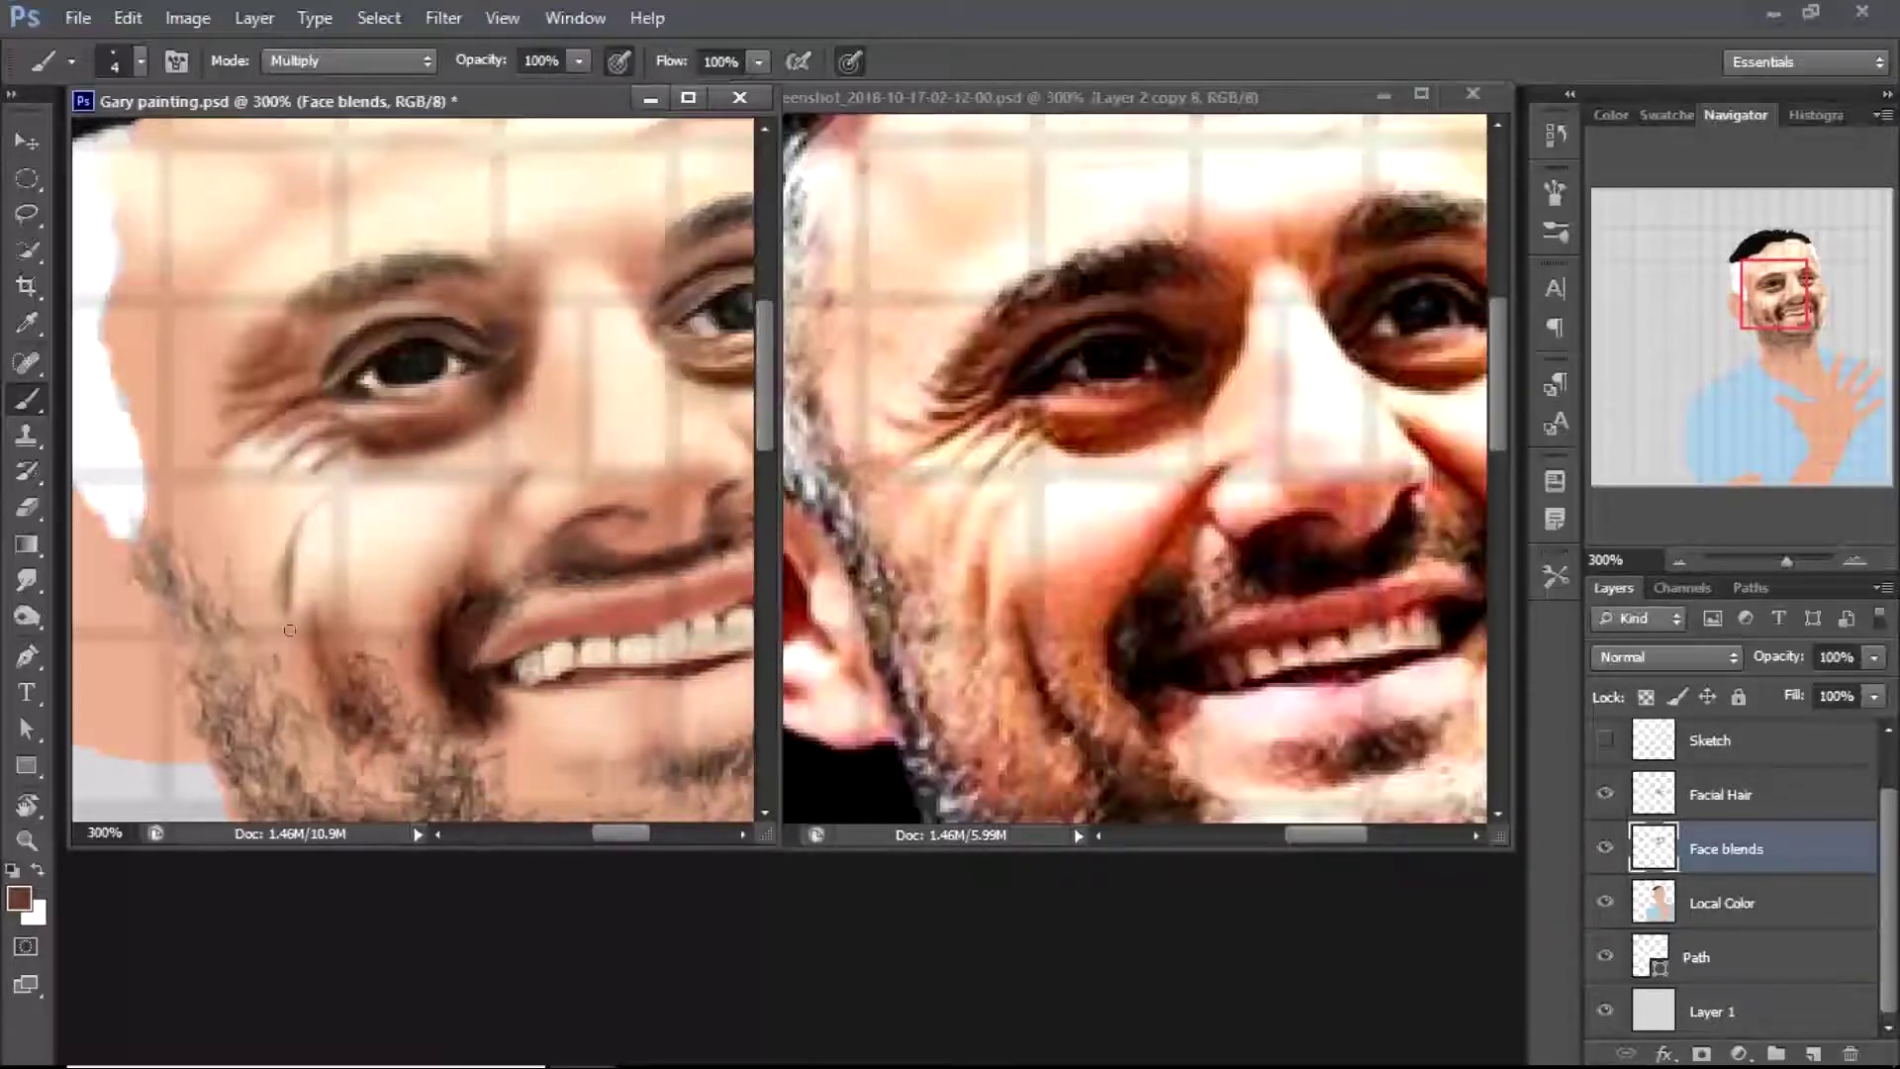
key("r")
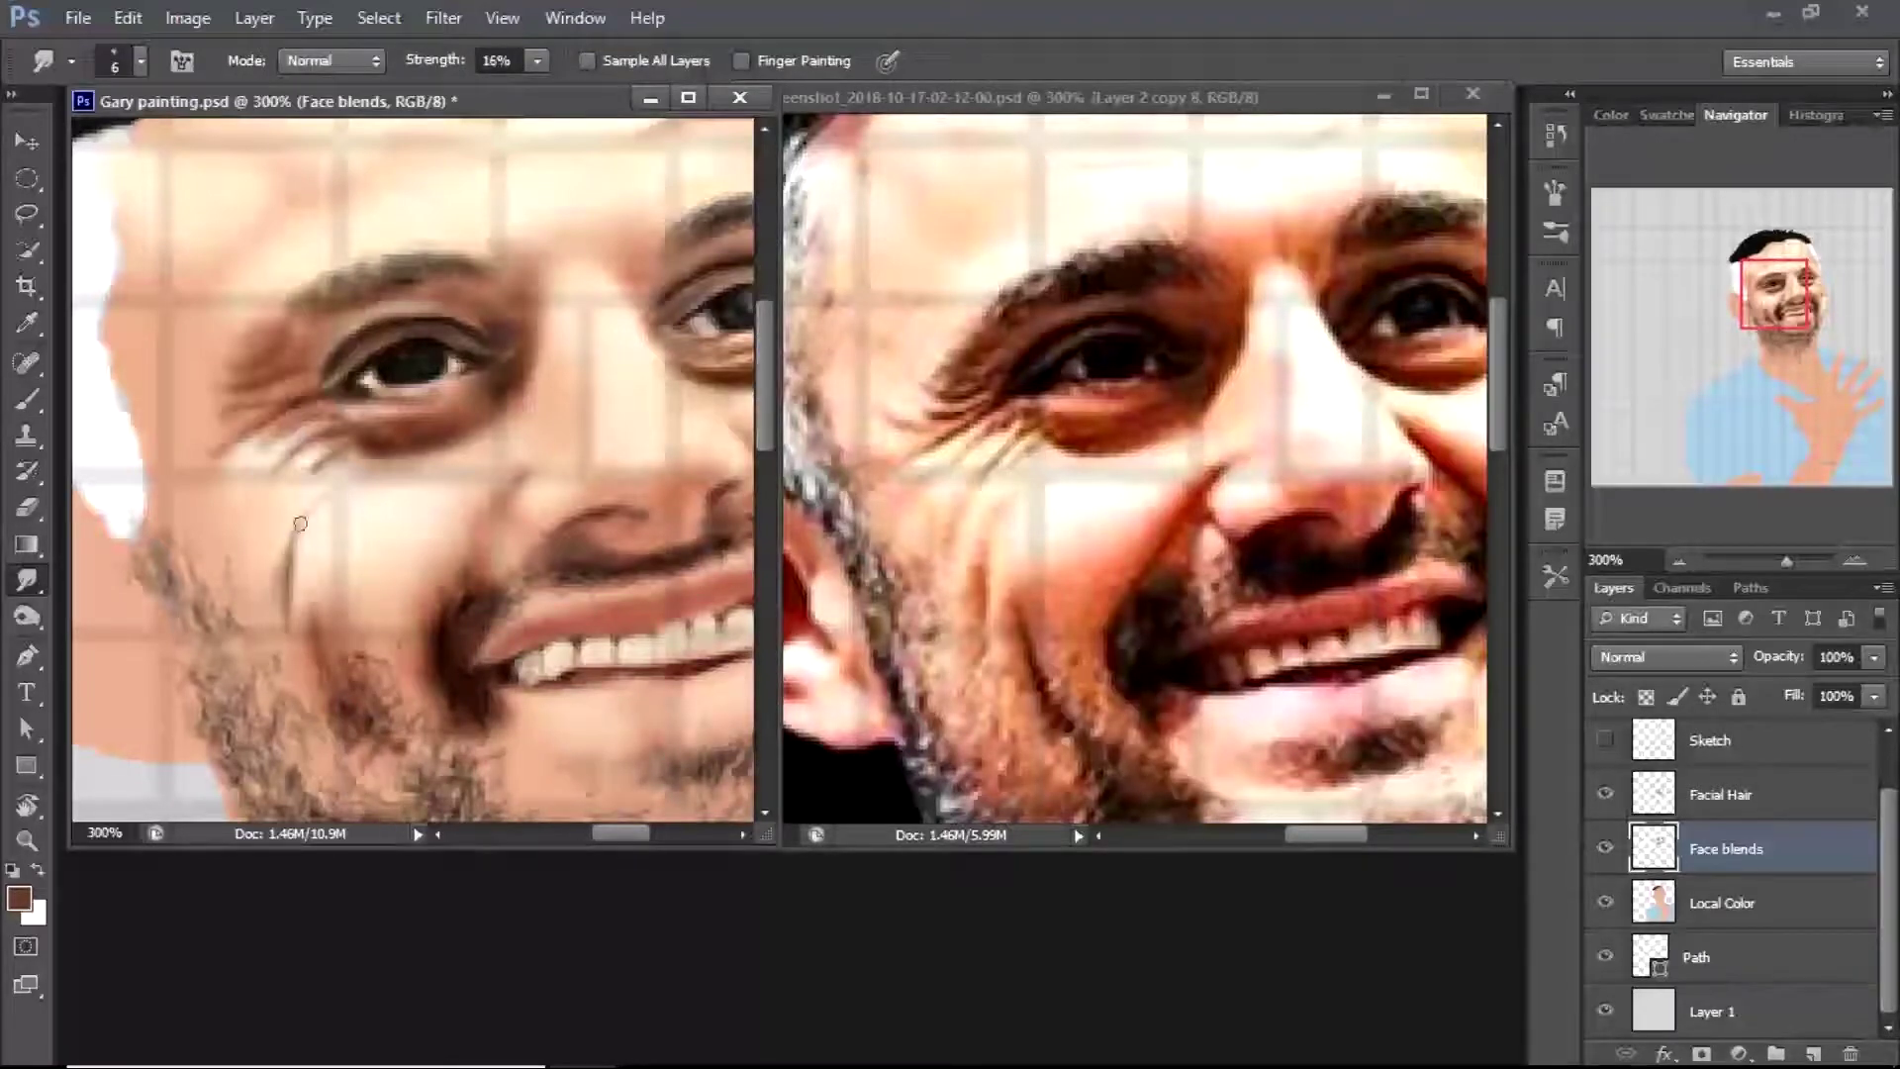
scroll(307, 607, "down", 2)
scroll(395, 554, "up", 1)
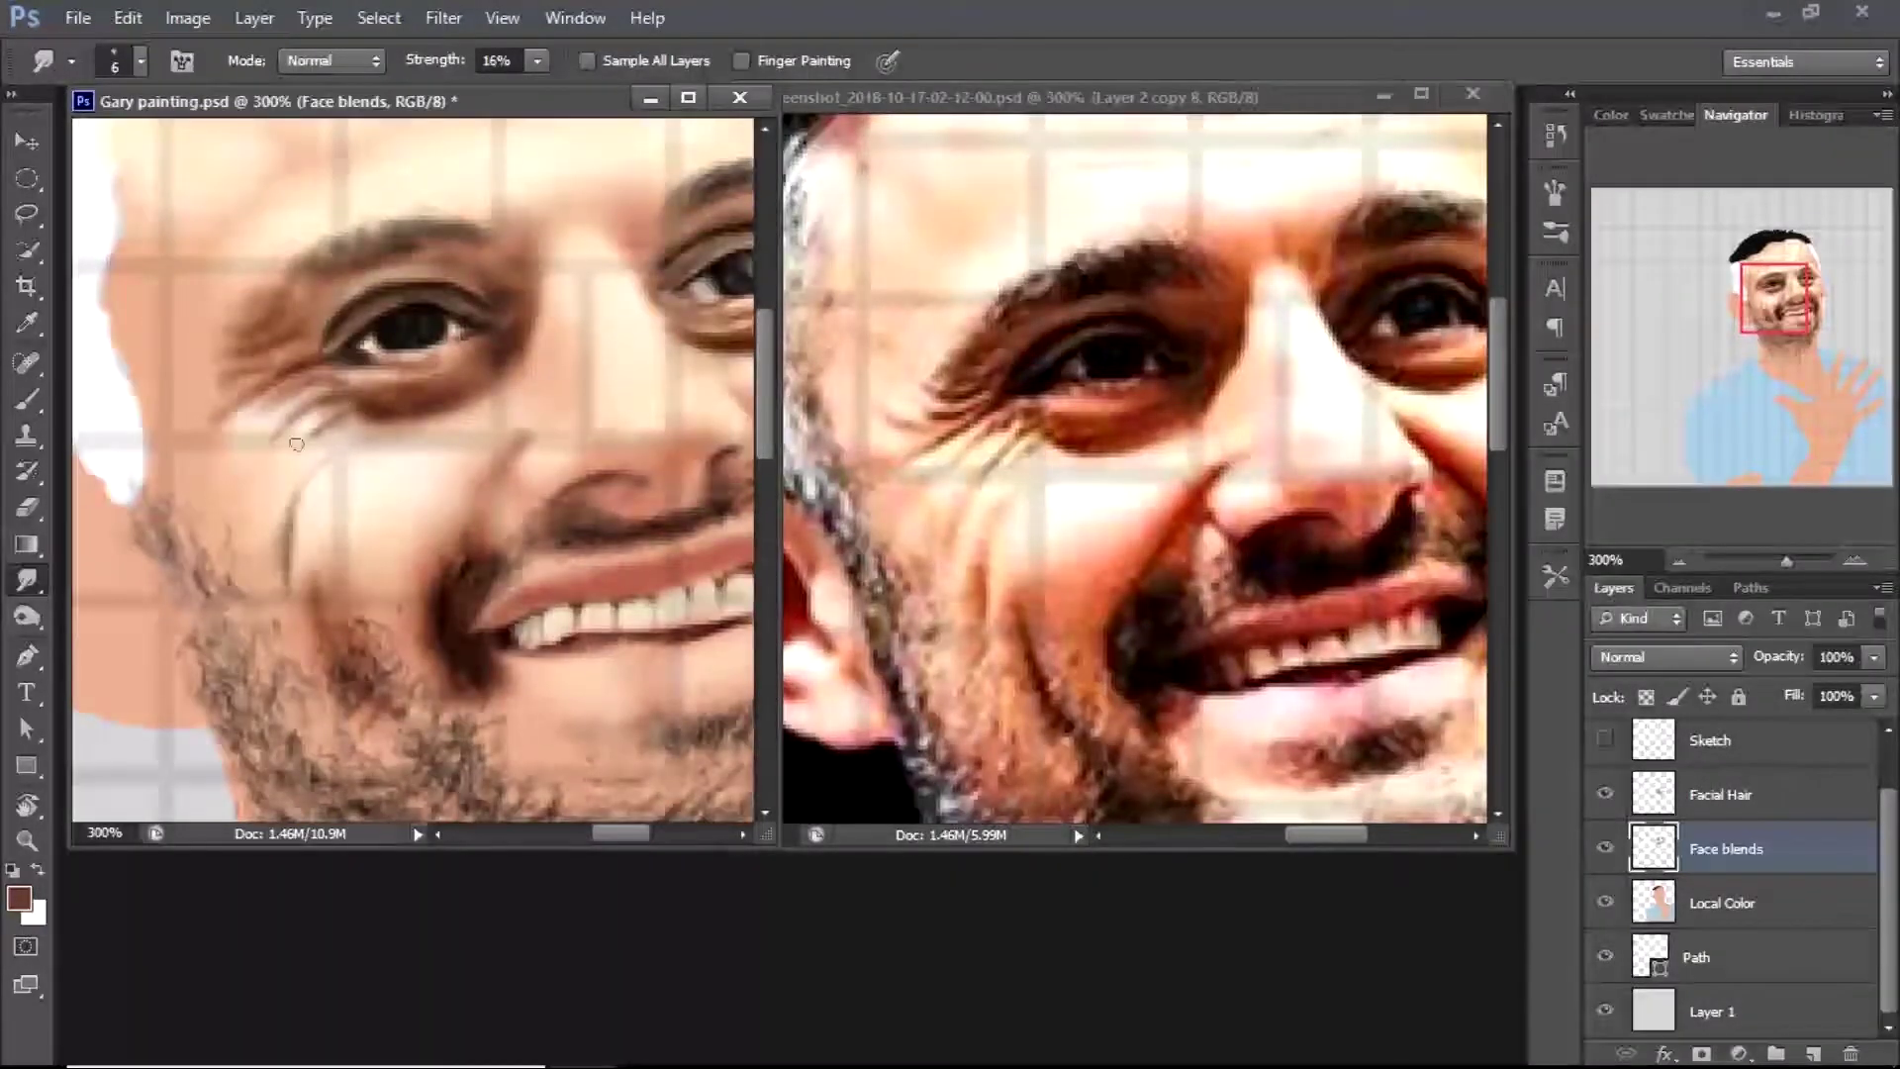
key("b")
left_click_drag(304, 441, 259, 507)
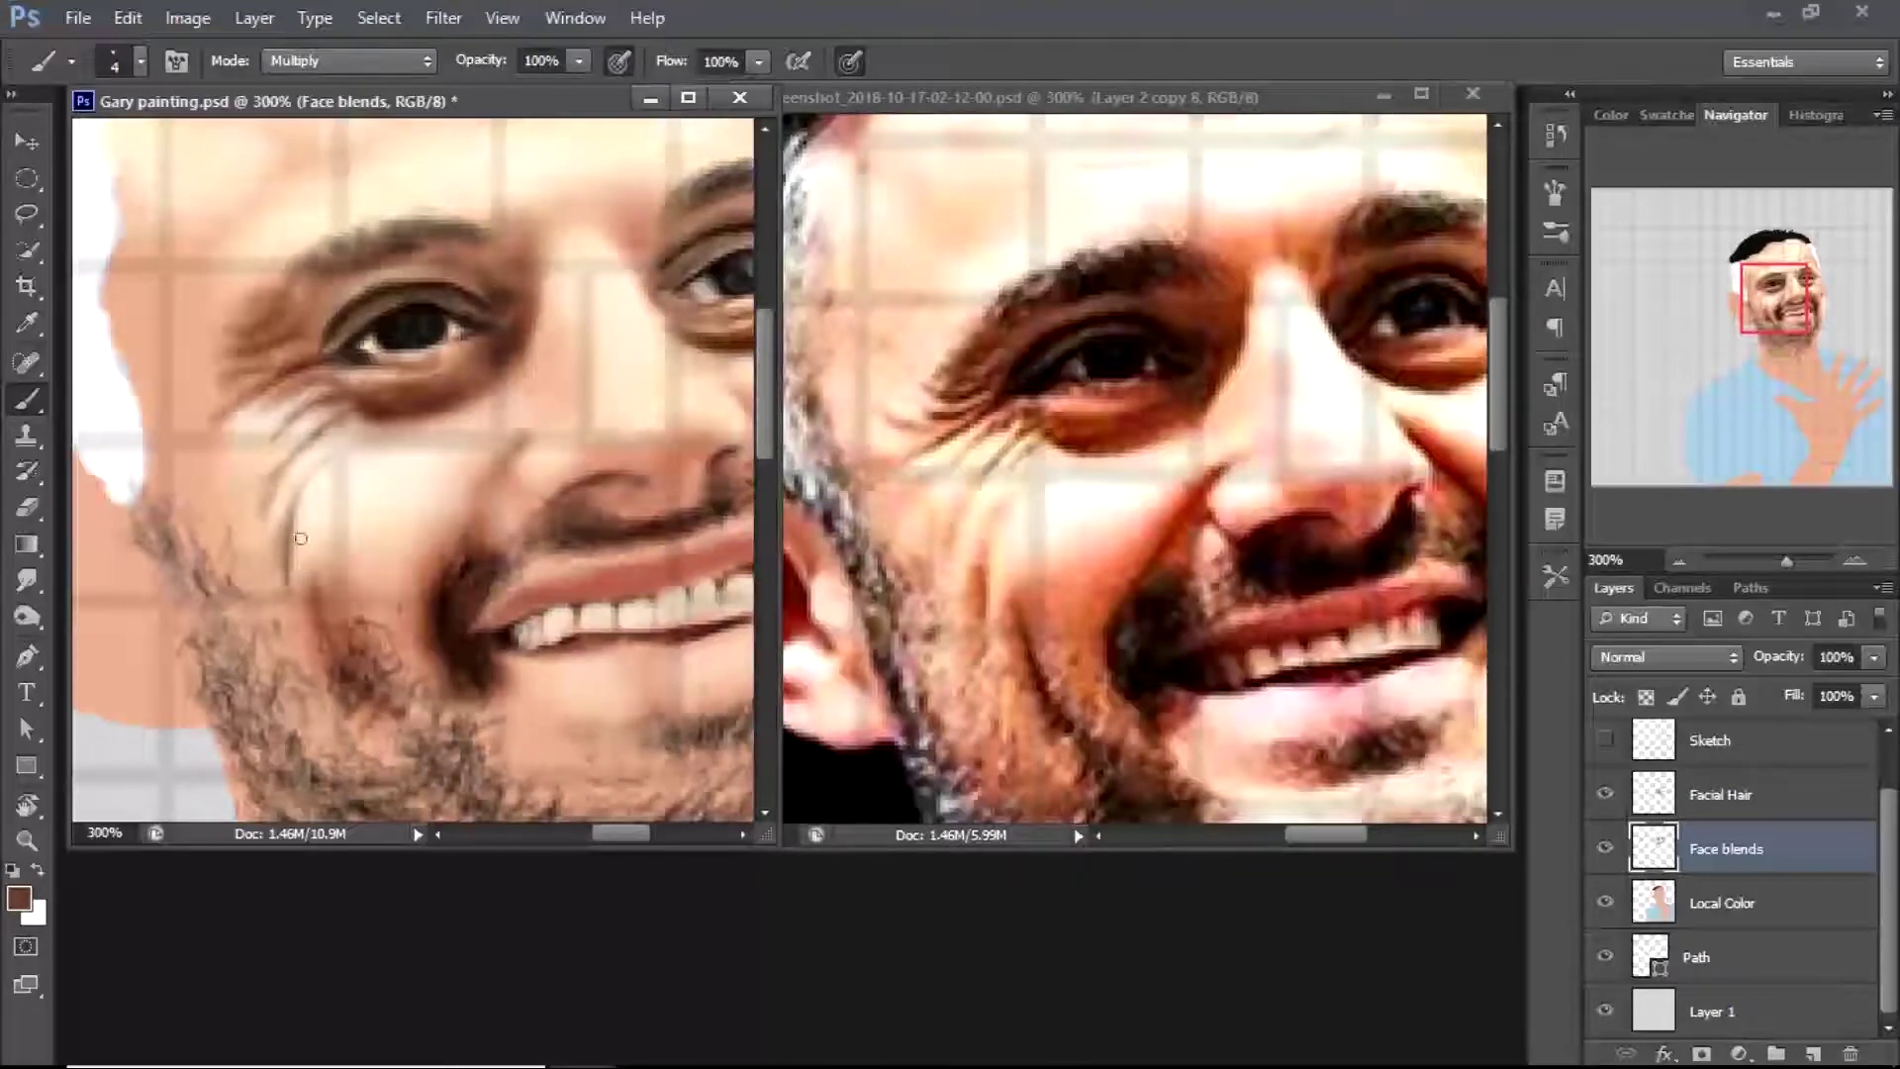
key("r")
key("b")
Mix a very dark brown and deepen the shadow beneath the near eye's inner corner
key("z")
left_click(618, 476, "alt")
left_click(619, 476, "alt")
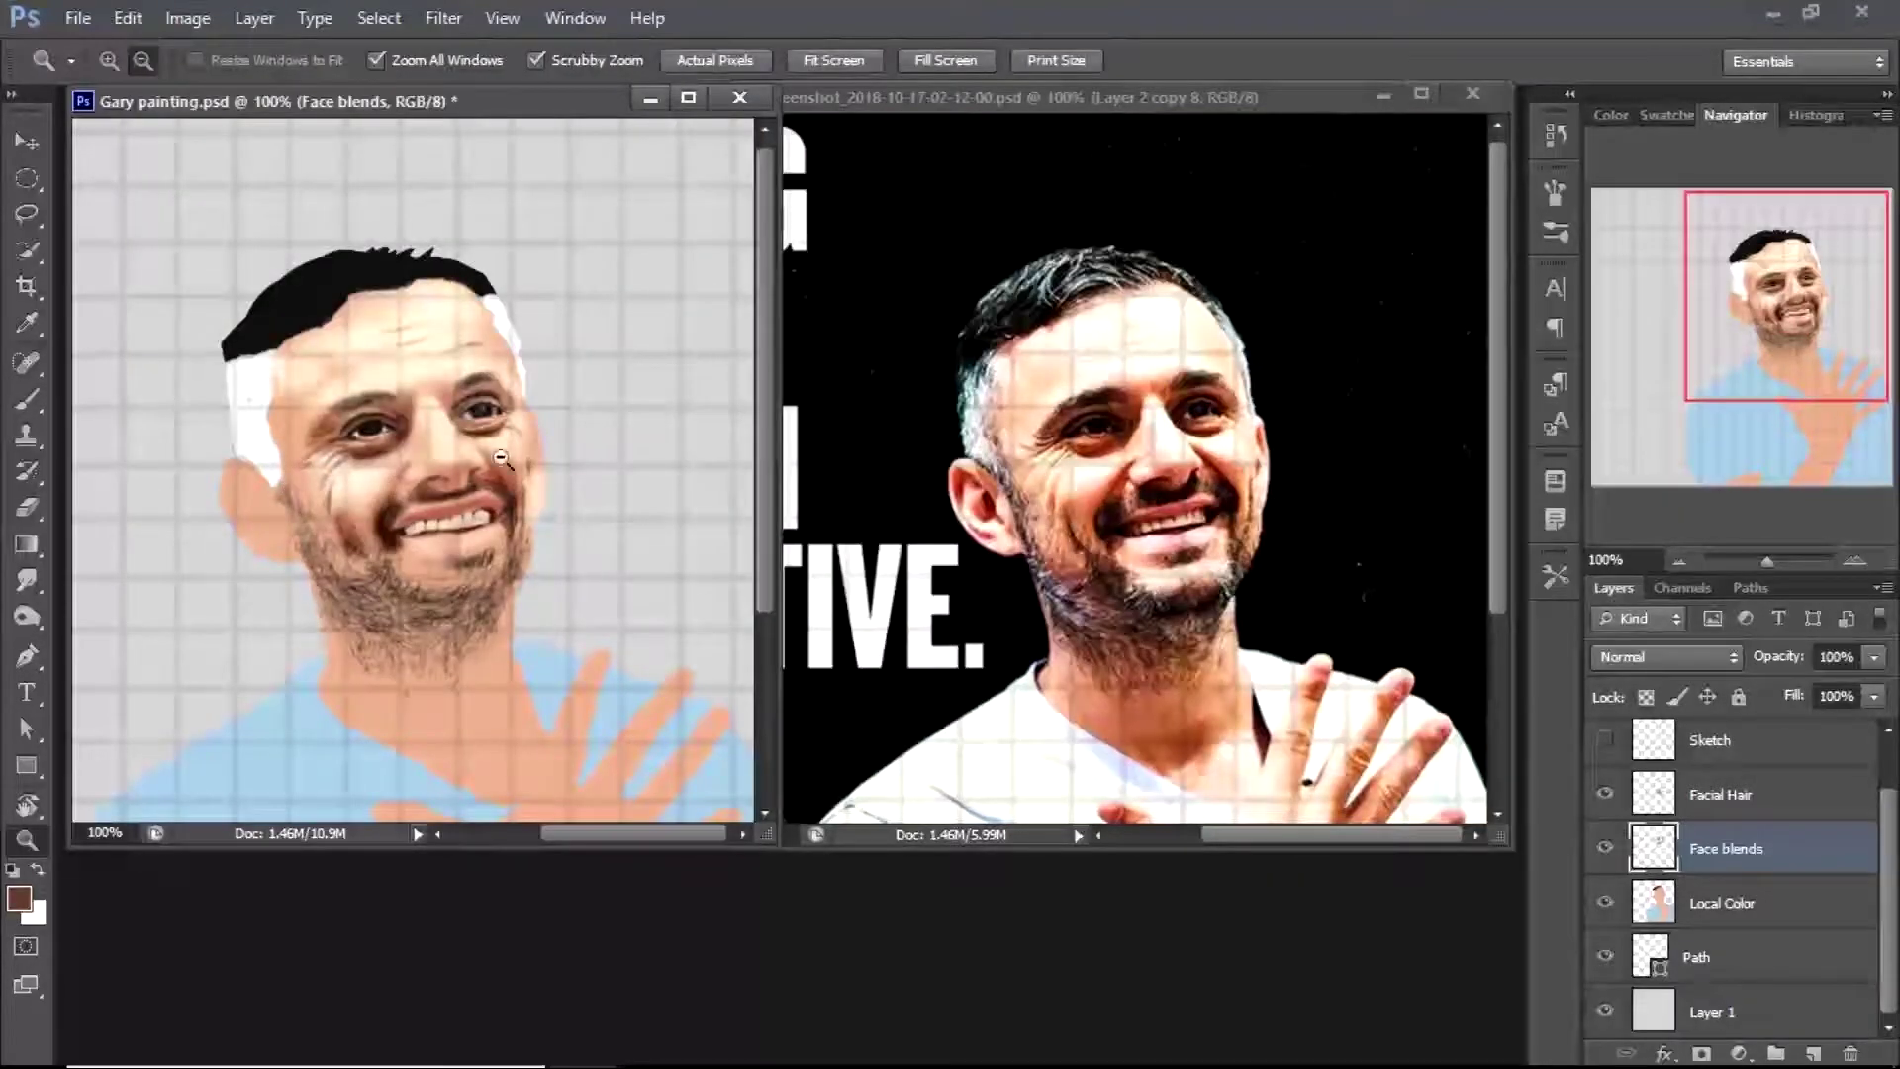
left_click(433, 530)
left_click(433, 529)
key("b")
left_click(19, 898)
key("Return")
left_click_drag(408, 451, 439, 438)
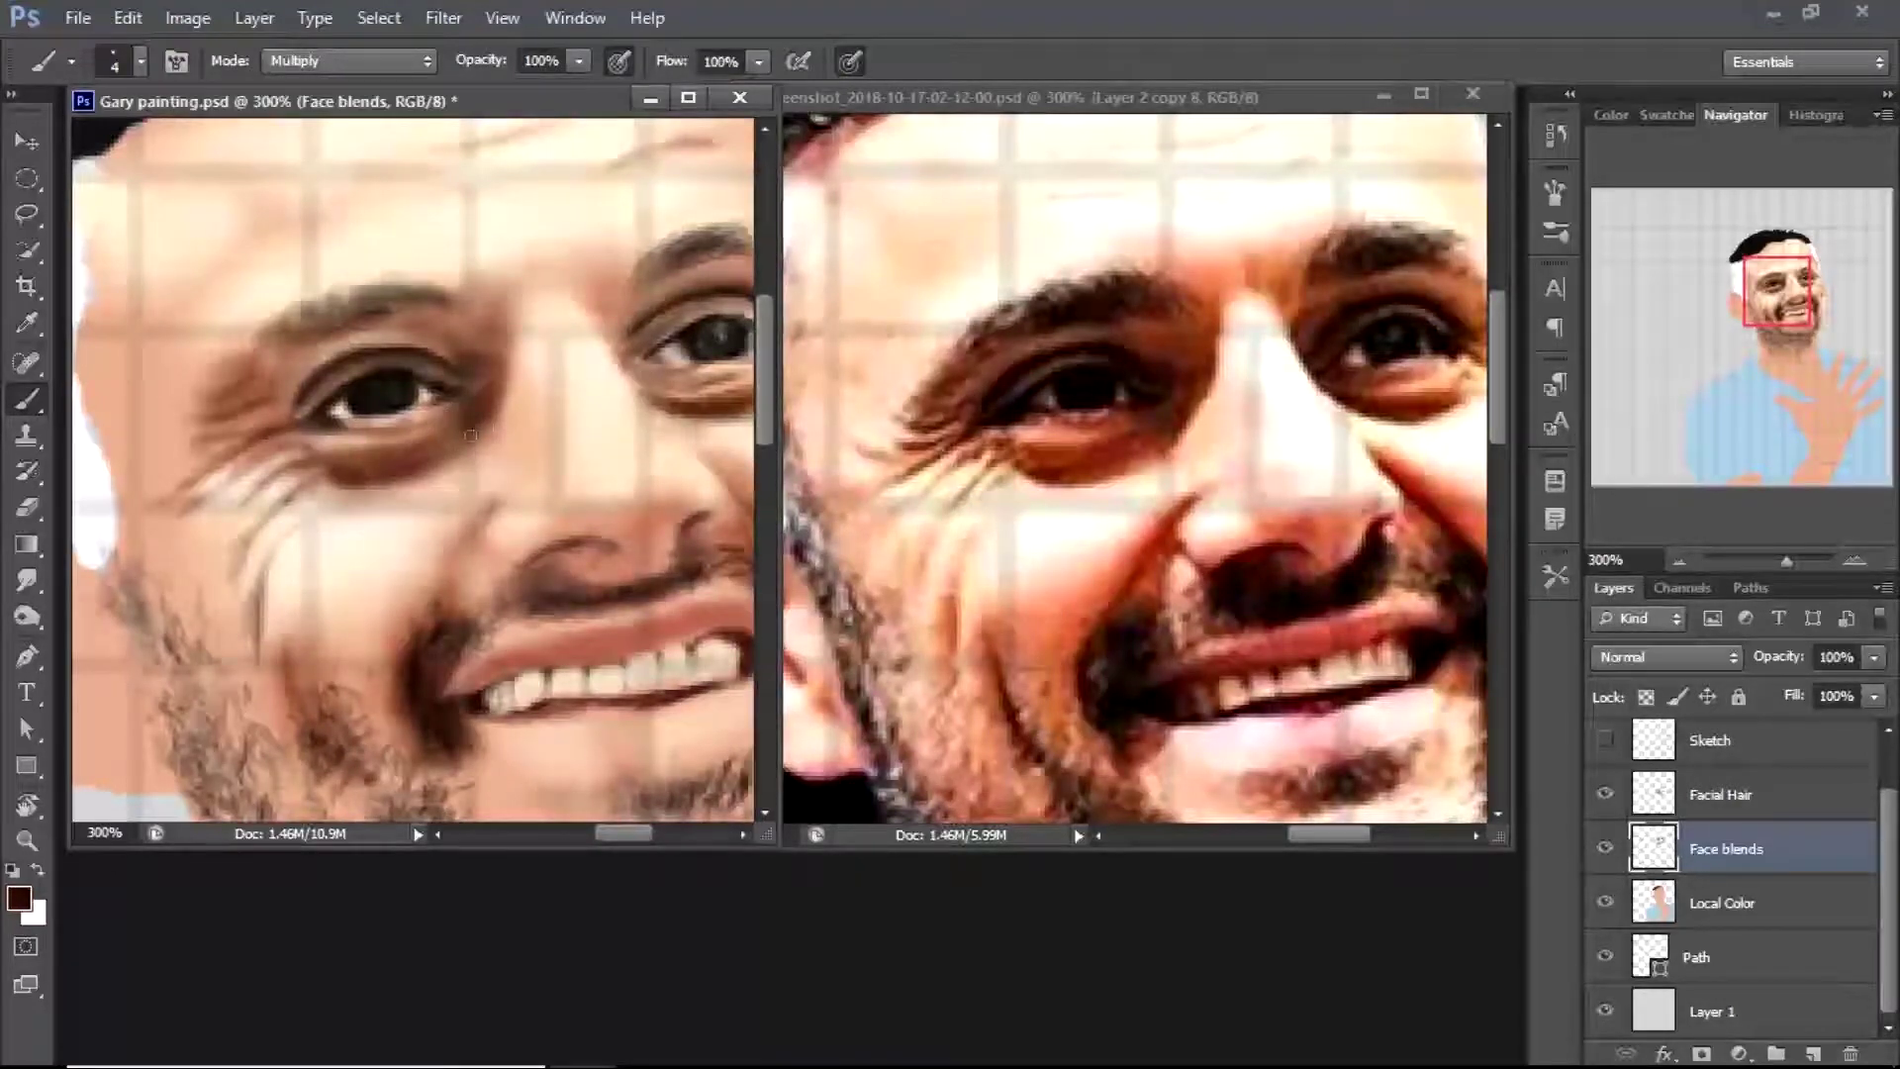
Darken the far eye's outer corner, the wrinkles beside it and the crease beneath its lower lid
left_click_drag(623, 833, 654, 835)
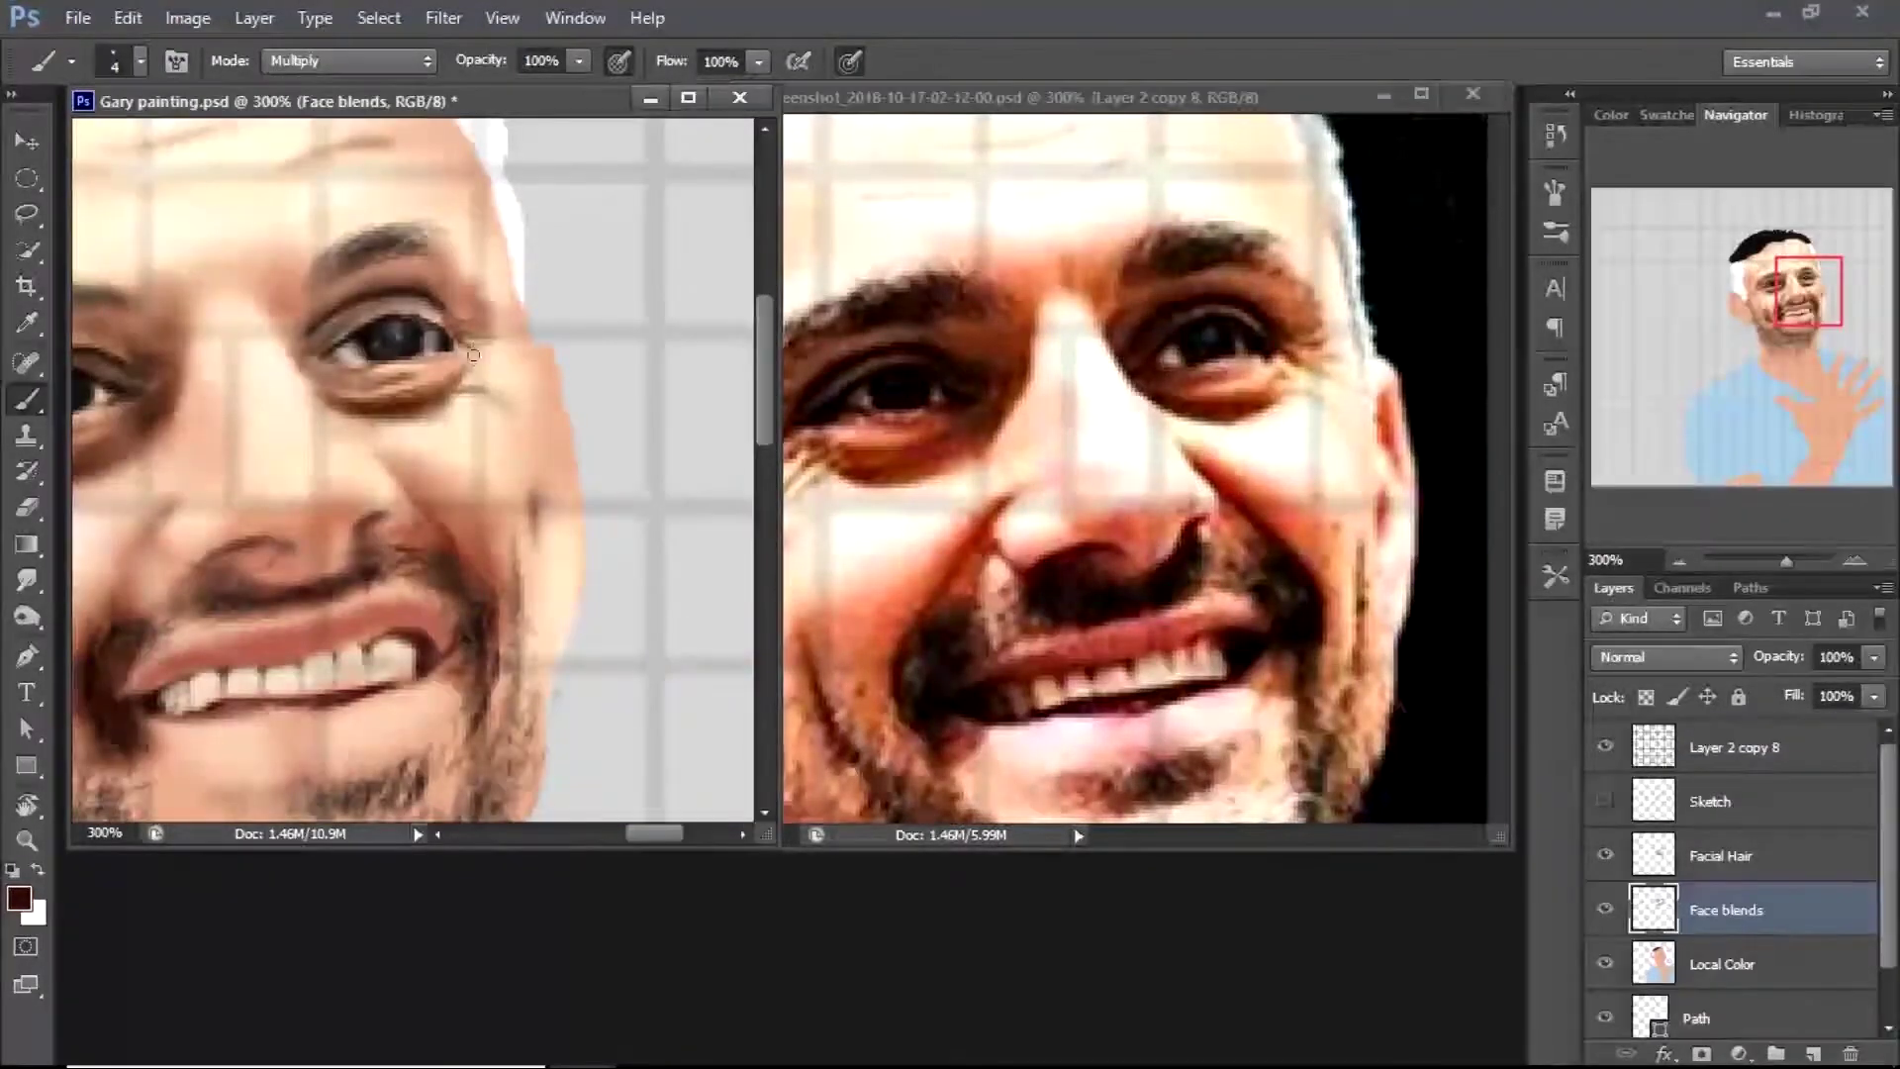
left_click_drag(500, 348, 463, 335)
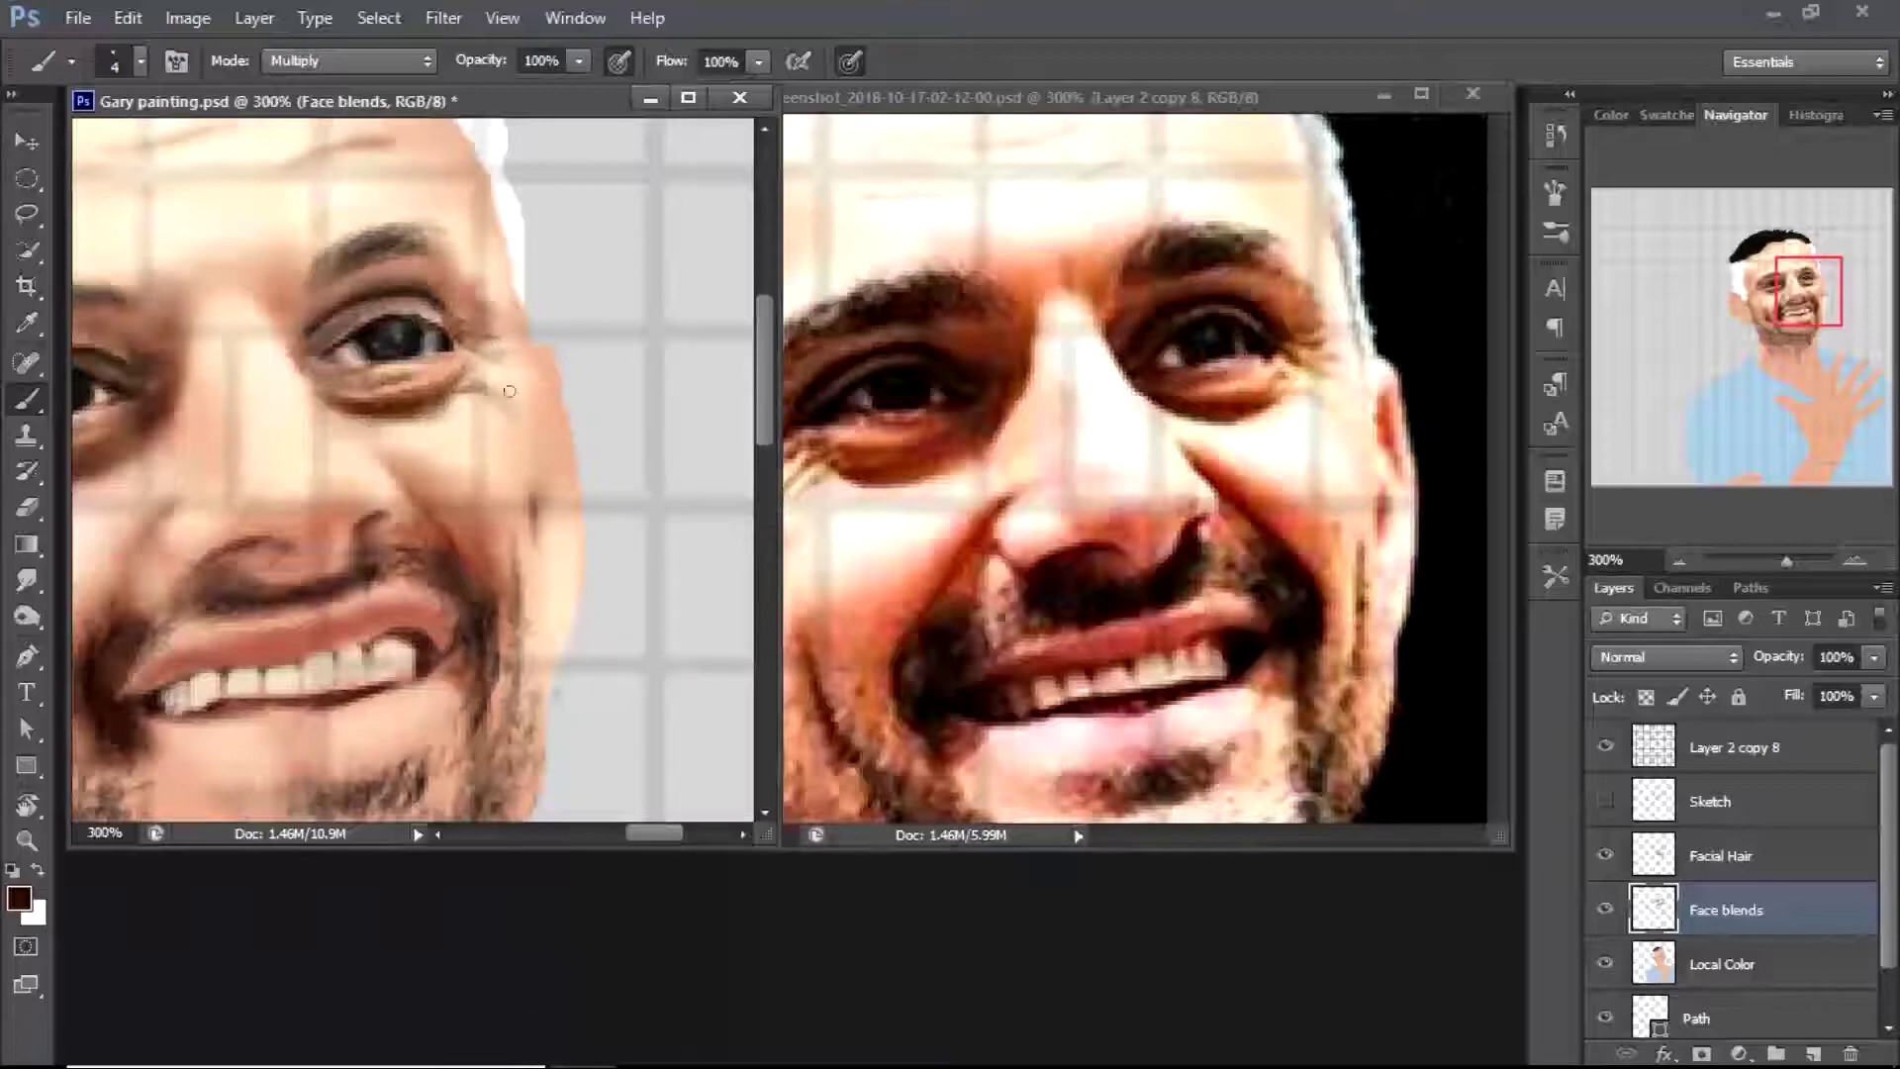
left_click_drag(334, 406, 419, 426)
Set the brush to Lighter Color, mix white and highlight the cheek below the far eye beside the nose, blending with Smudge at 16%
left_click(220, 459, "alt")
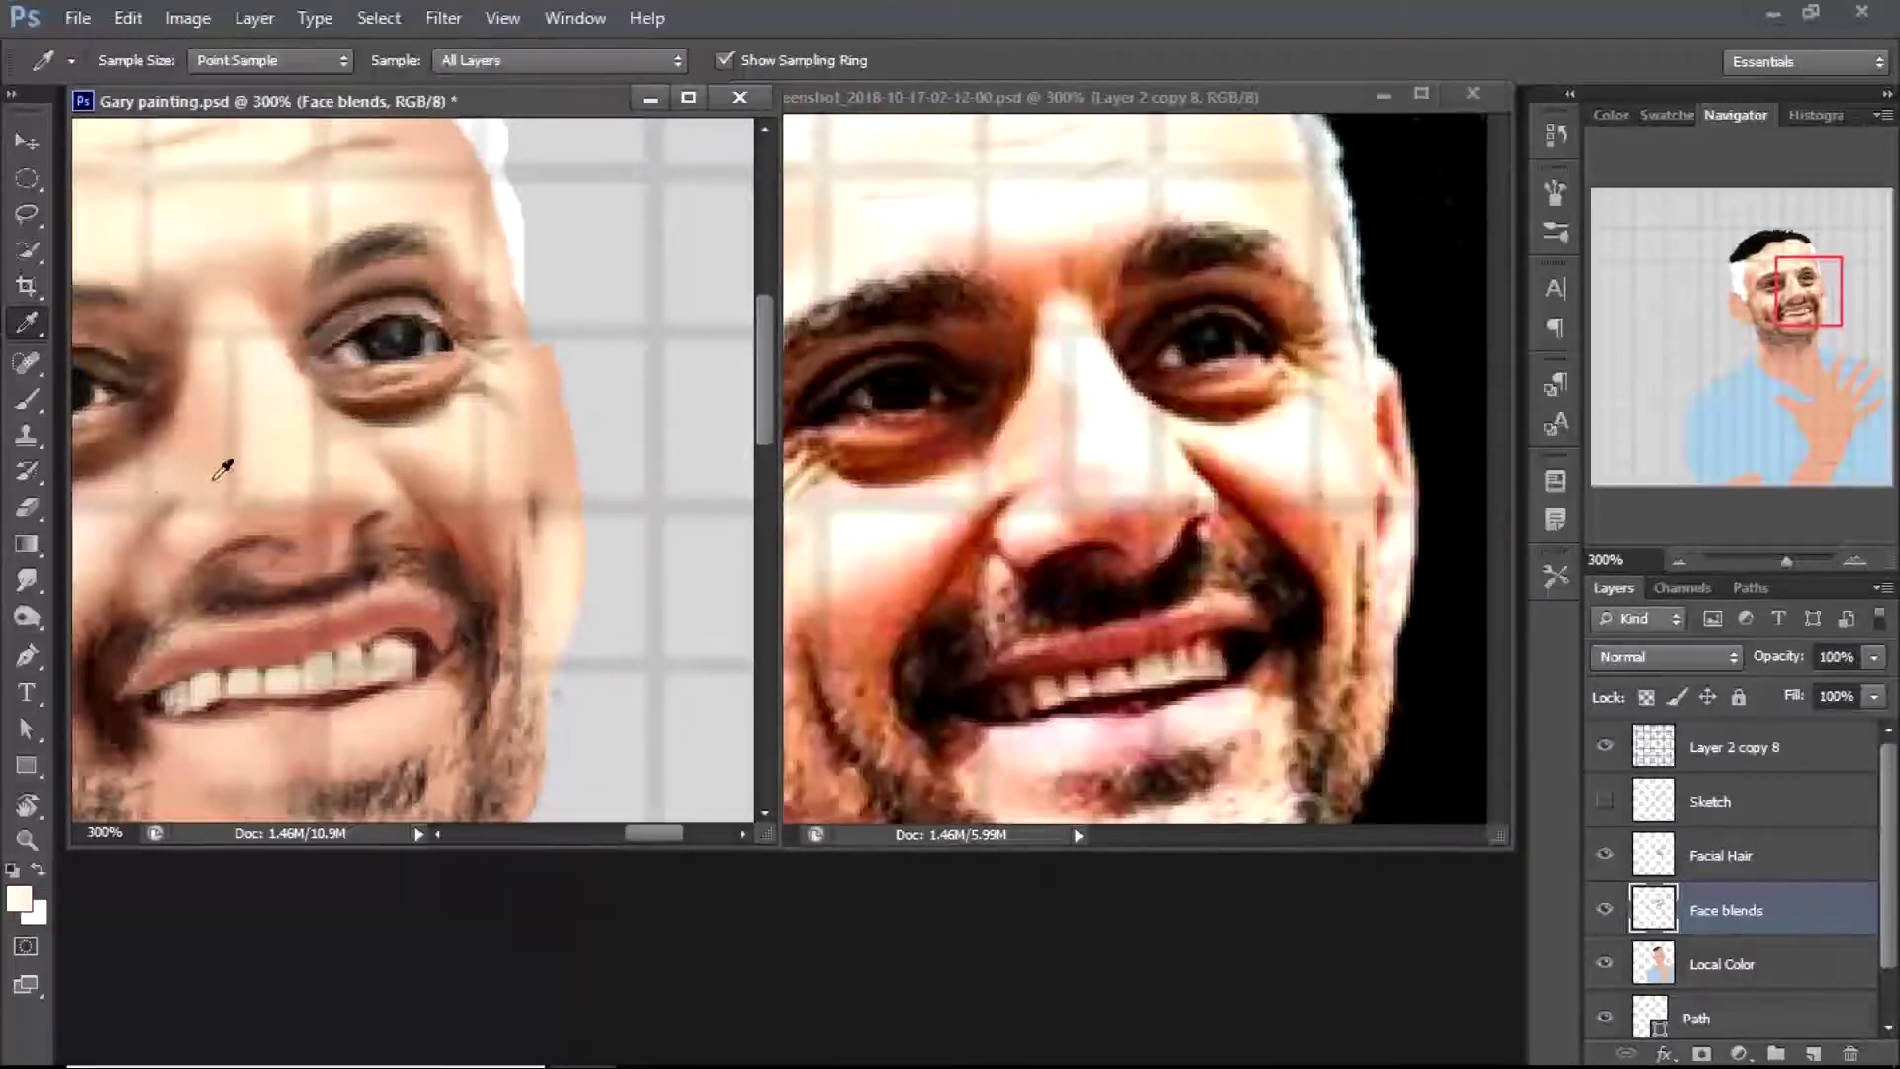
key("Return")
left_click(346, 60)
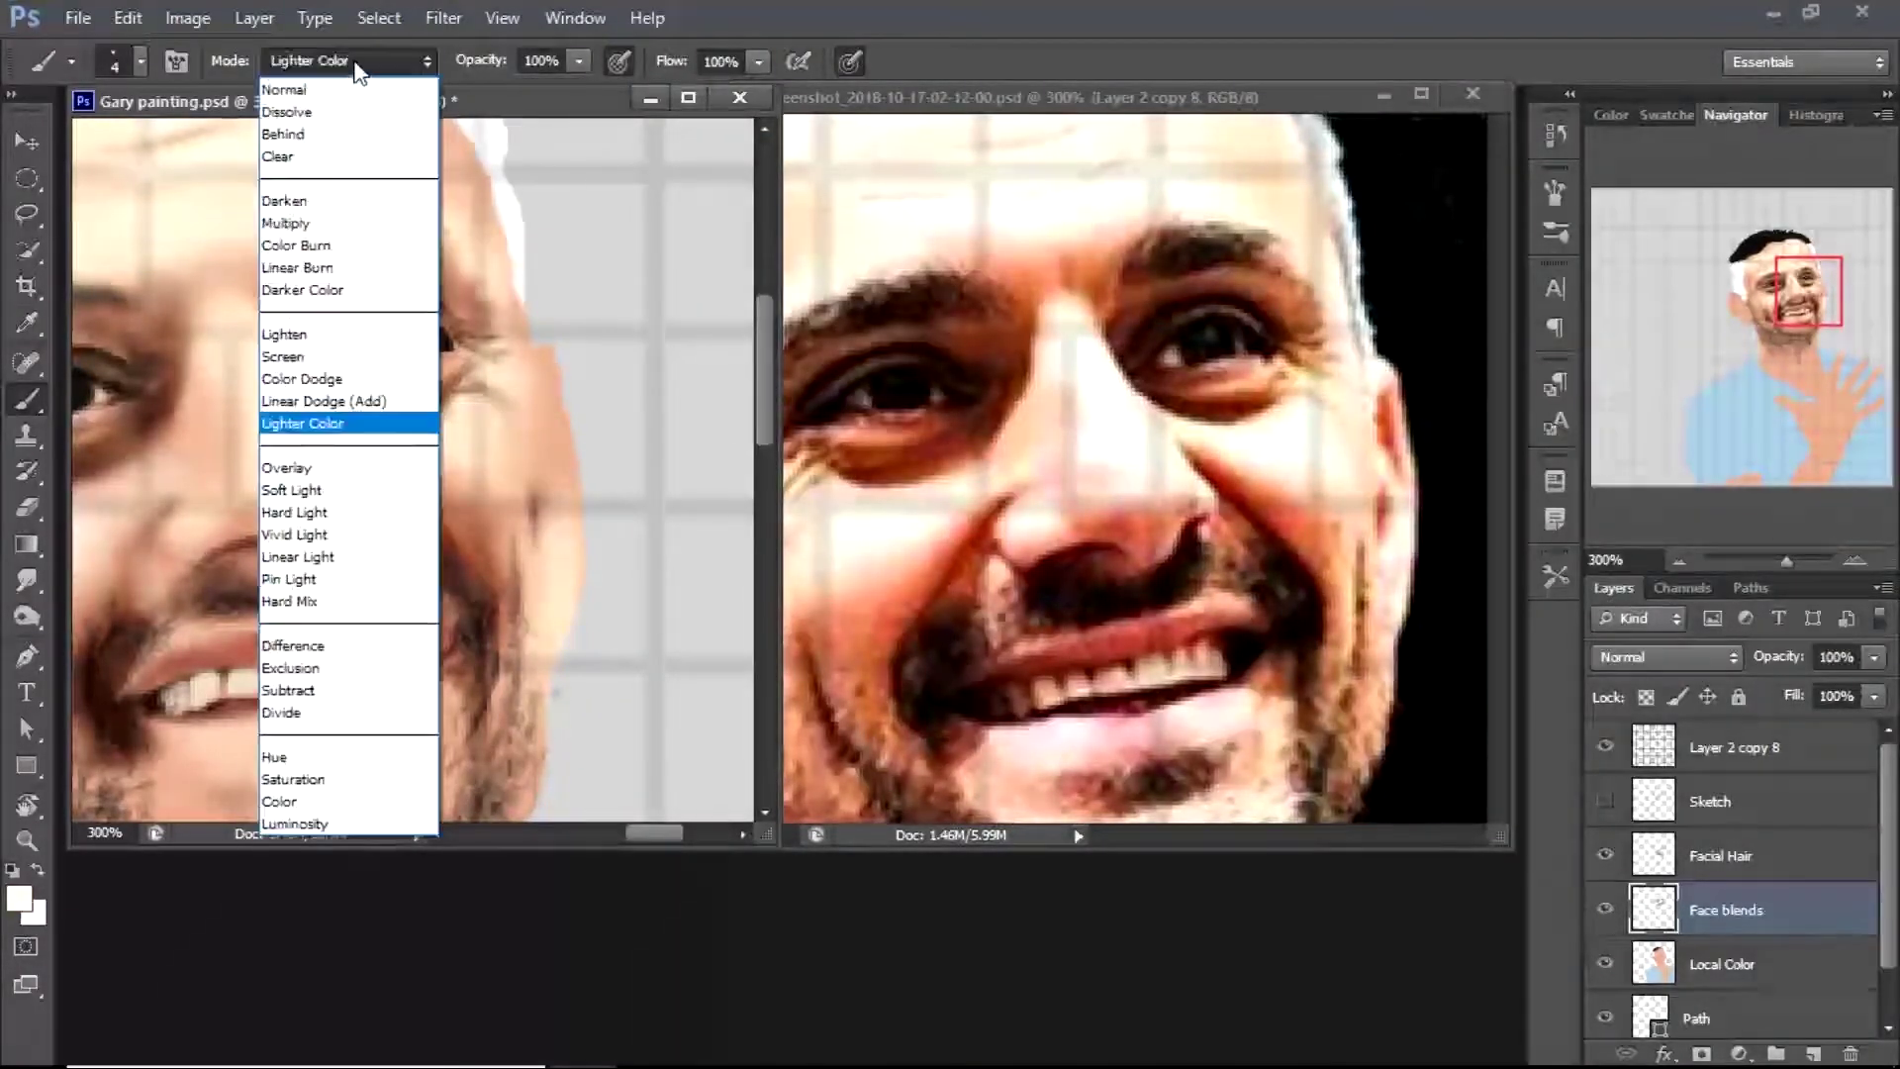
left_click(381, 424)
left_click(18, 898)
key("Return")
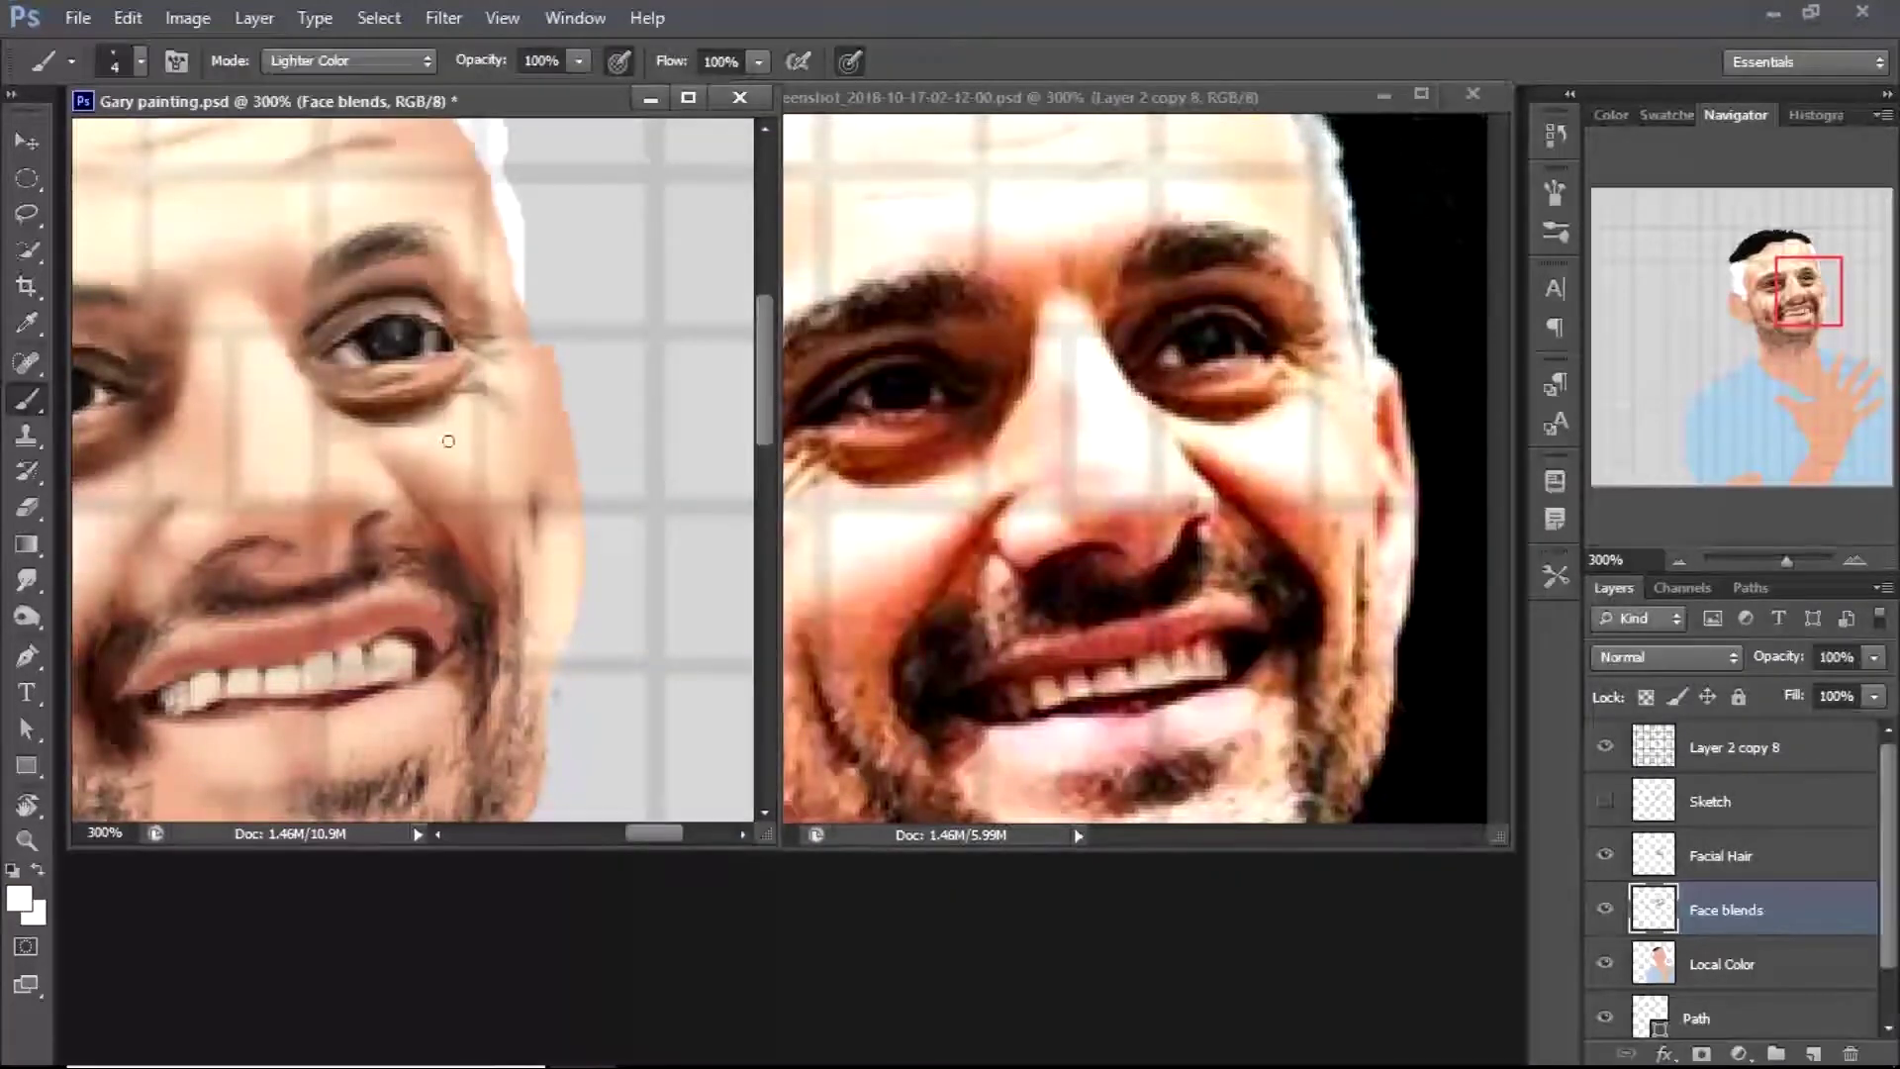
left_click_drag(380, 436, 327, 415)
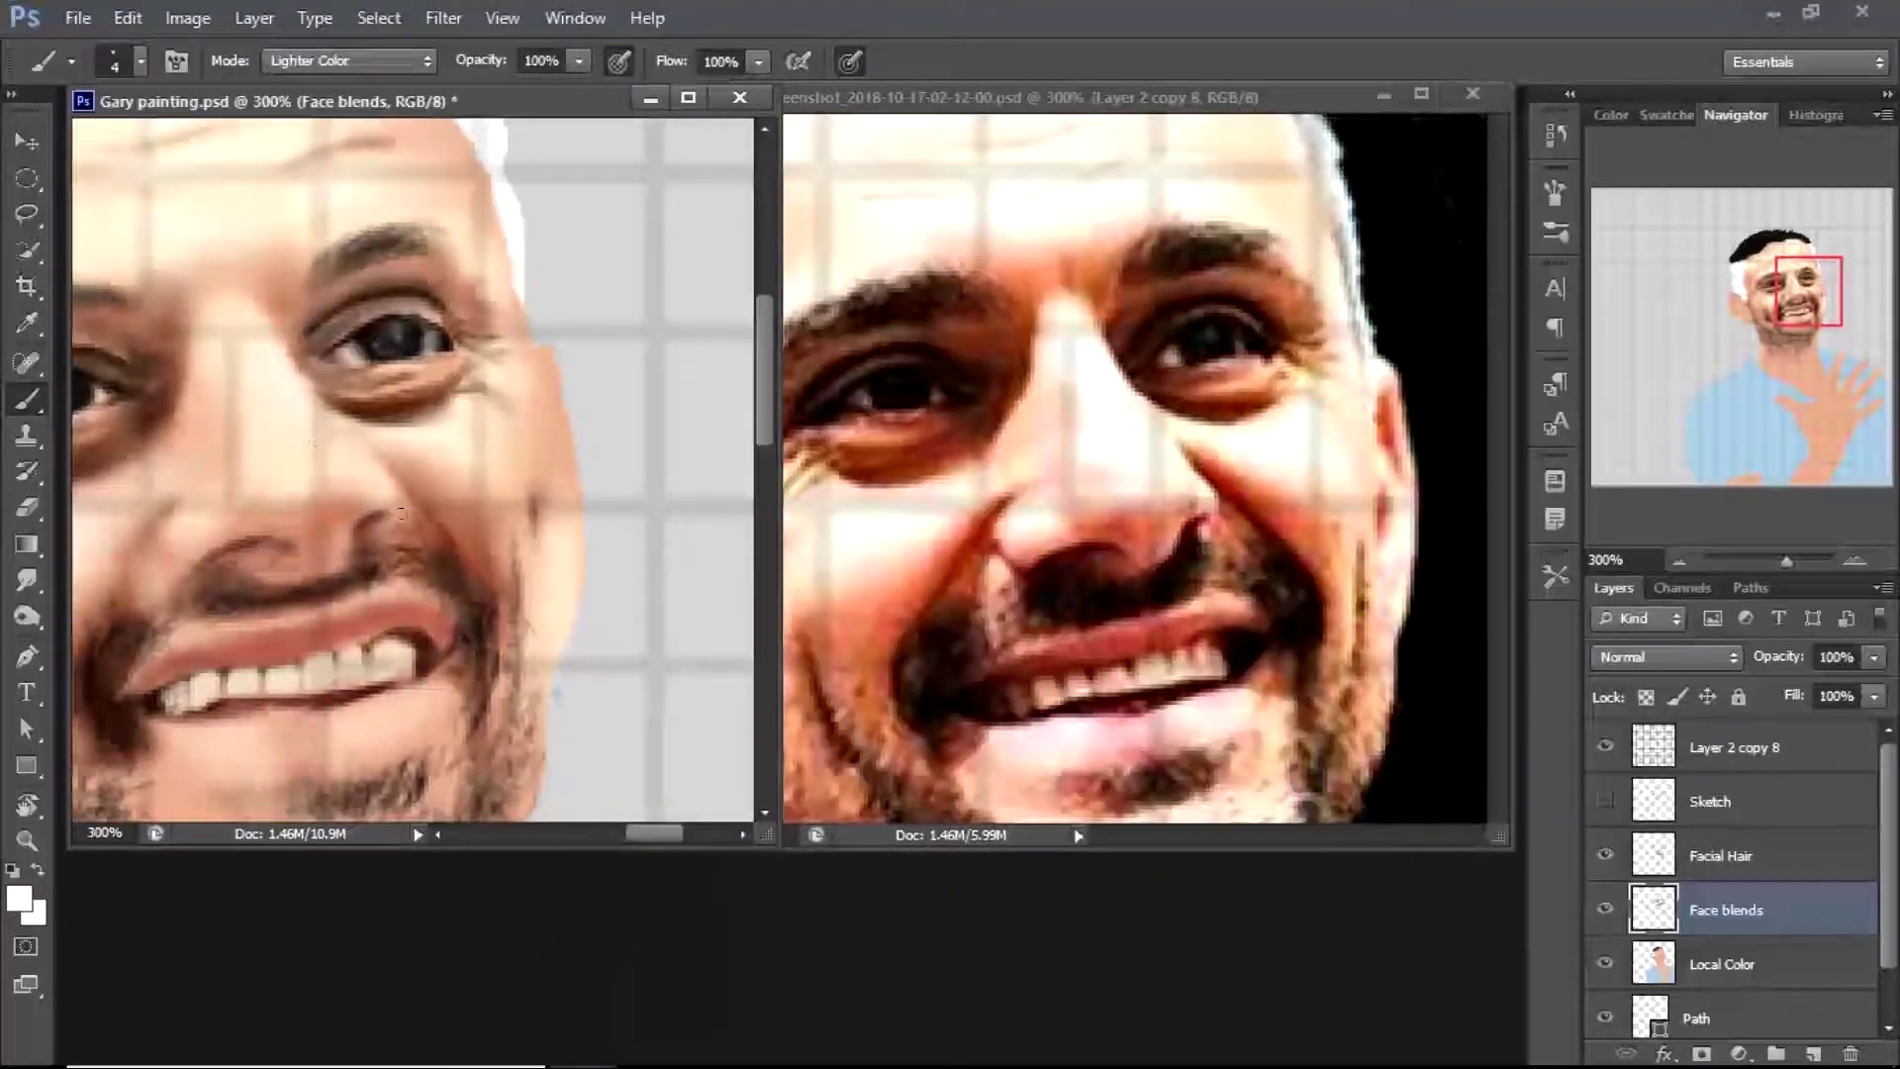
key("r")
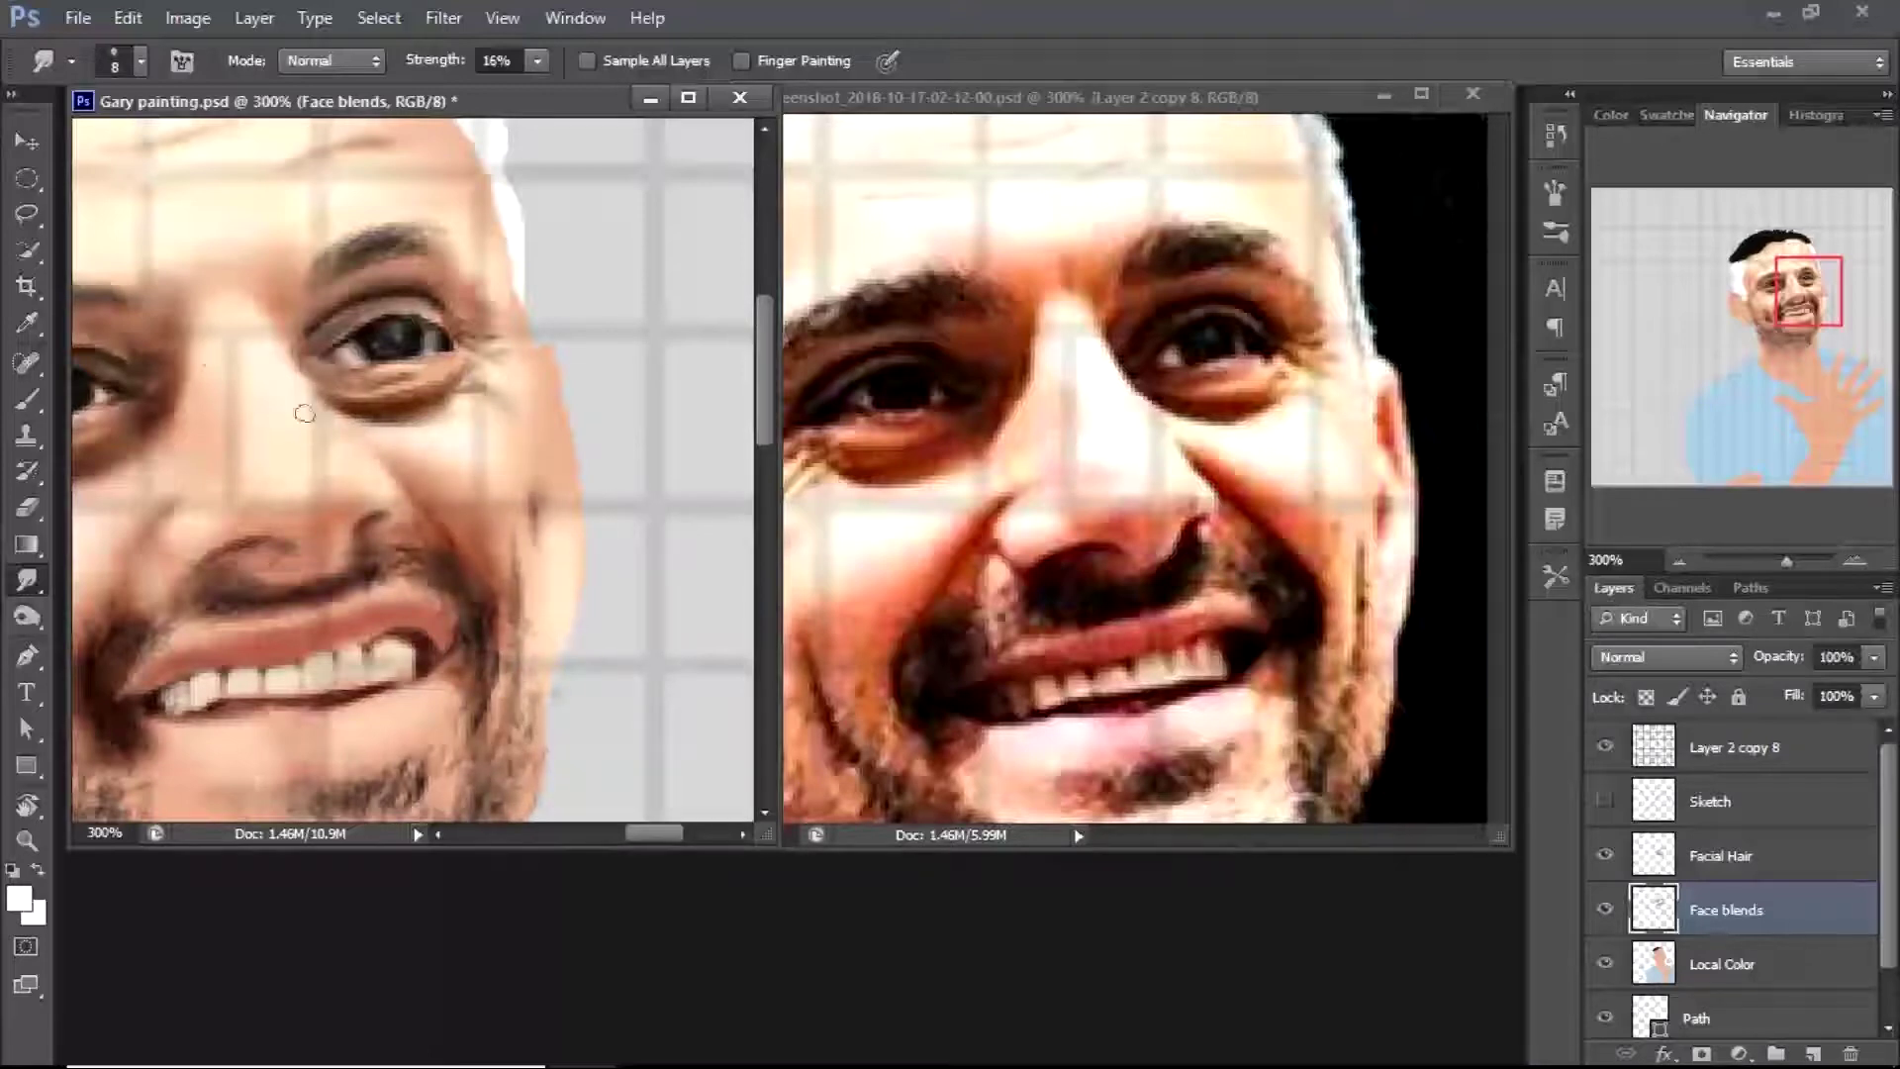
key("b")
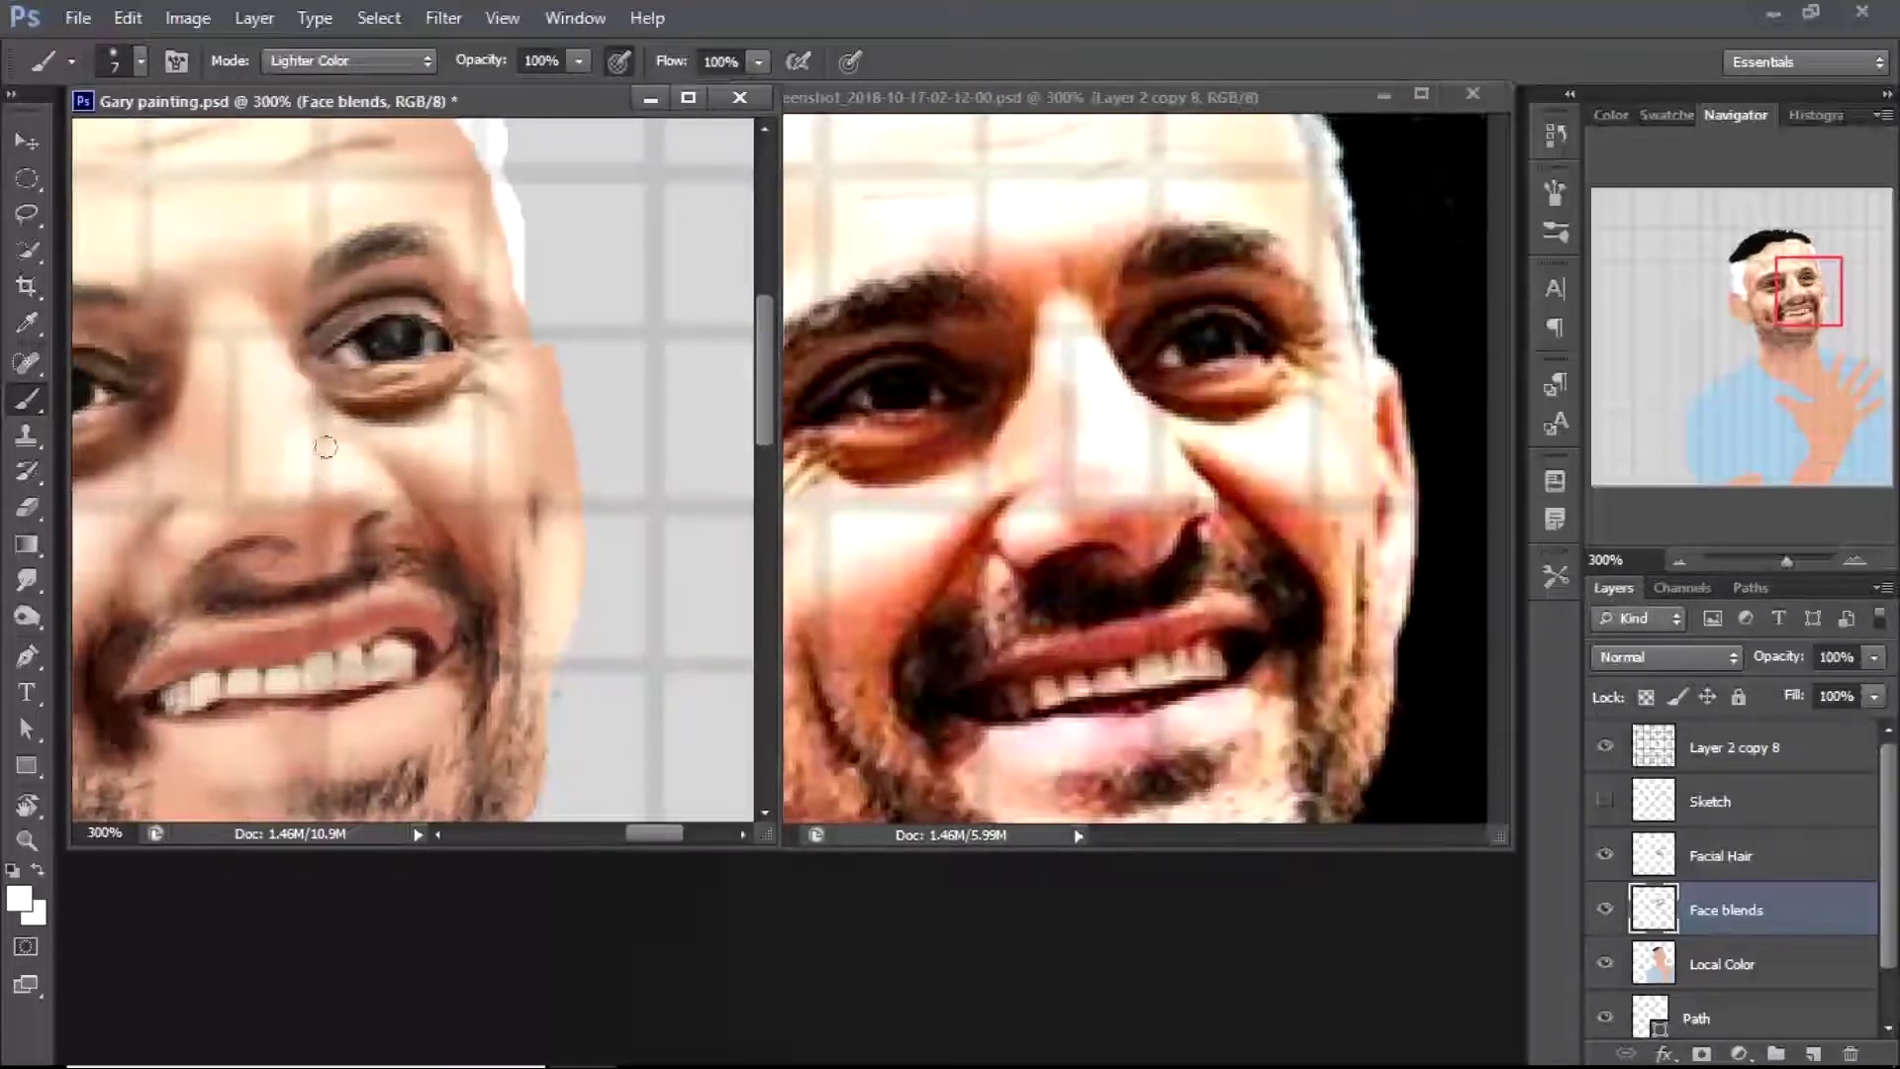
scroll(297, 475, "left", 3)
key("r")
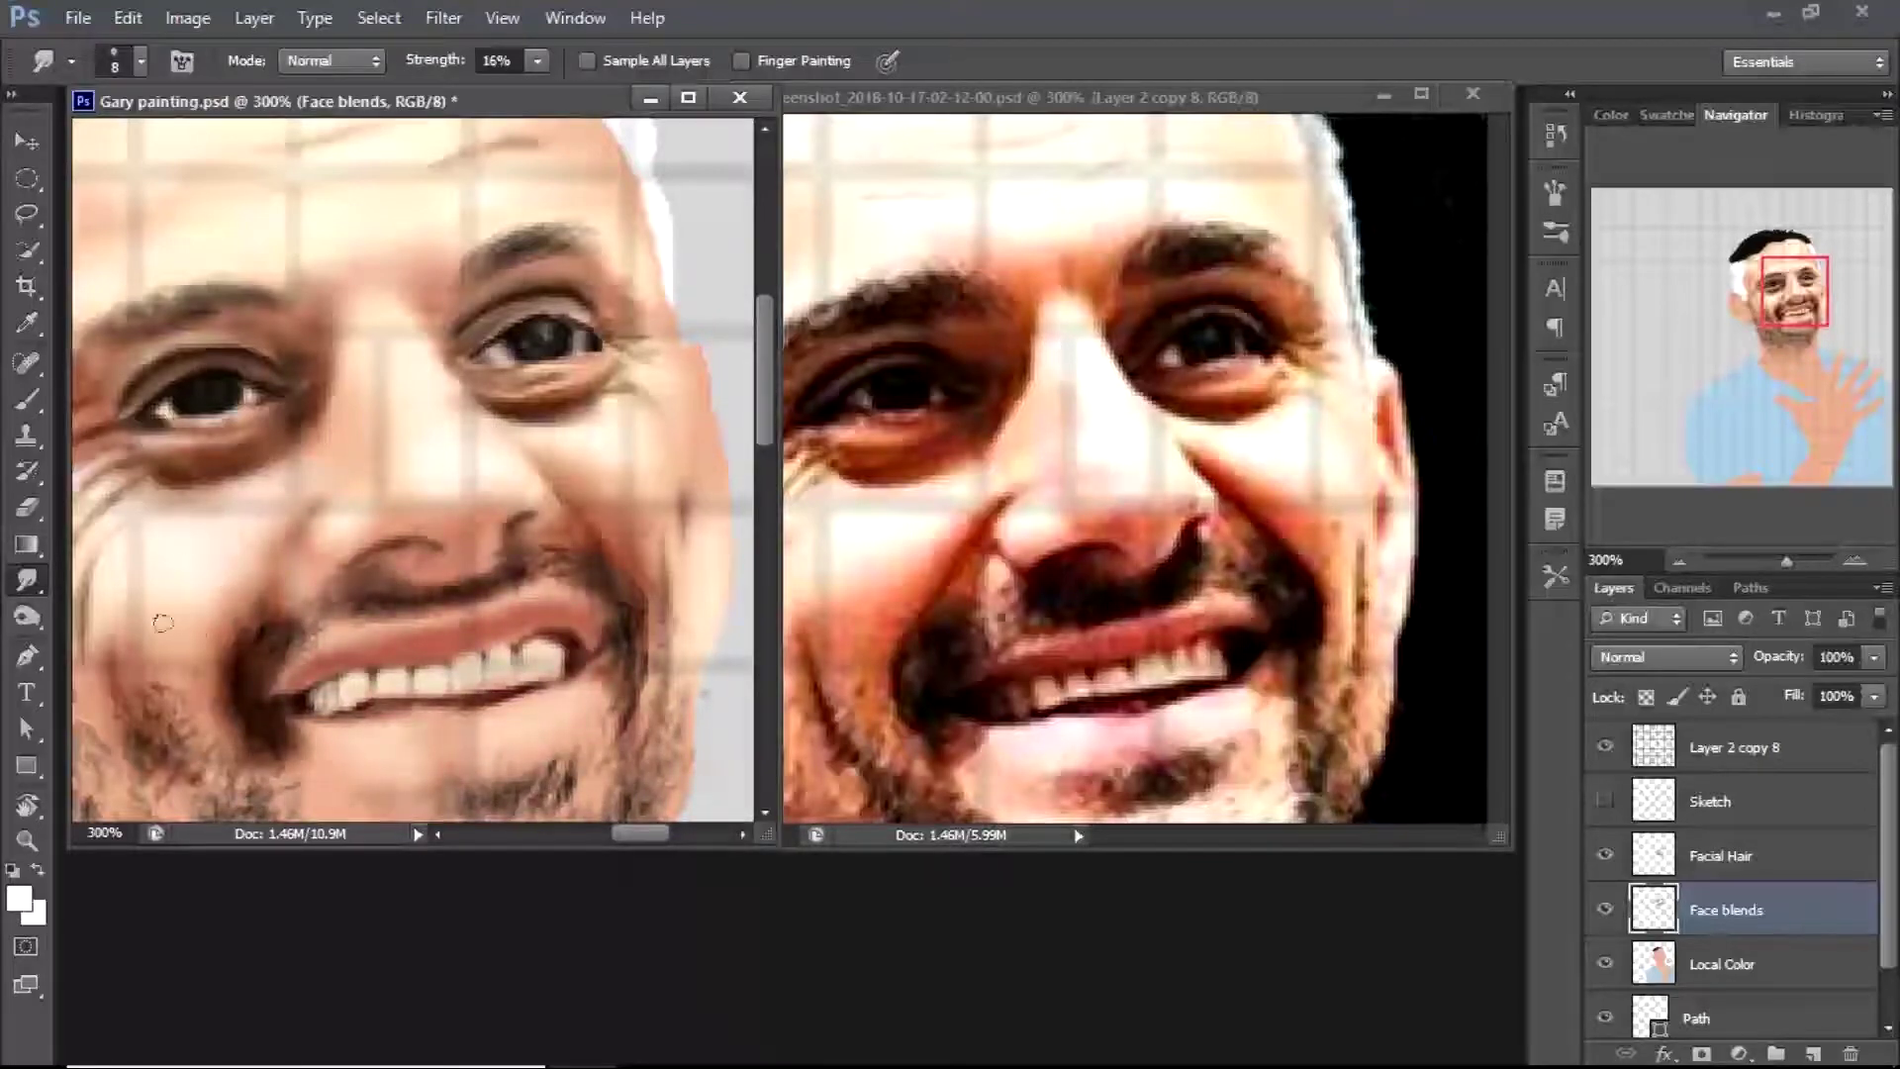
Try the 72 px brush tip over the chin beard and adjust its Shape Dynamics and Scattering settings
scroll(396, 465, "down", 5)
scroll(1138, 465, "down", 5)
left_click(1605, 854)
left_click(1605, 855)
key("b")
left_click(141, 61)
key("Return")
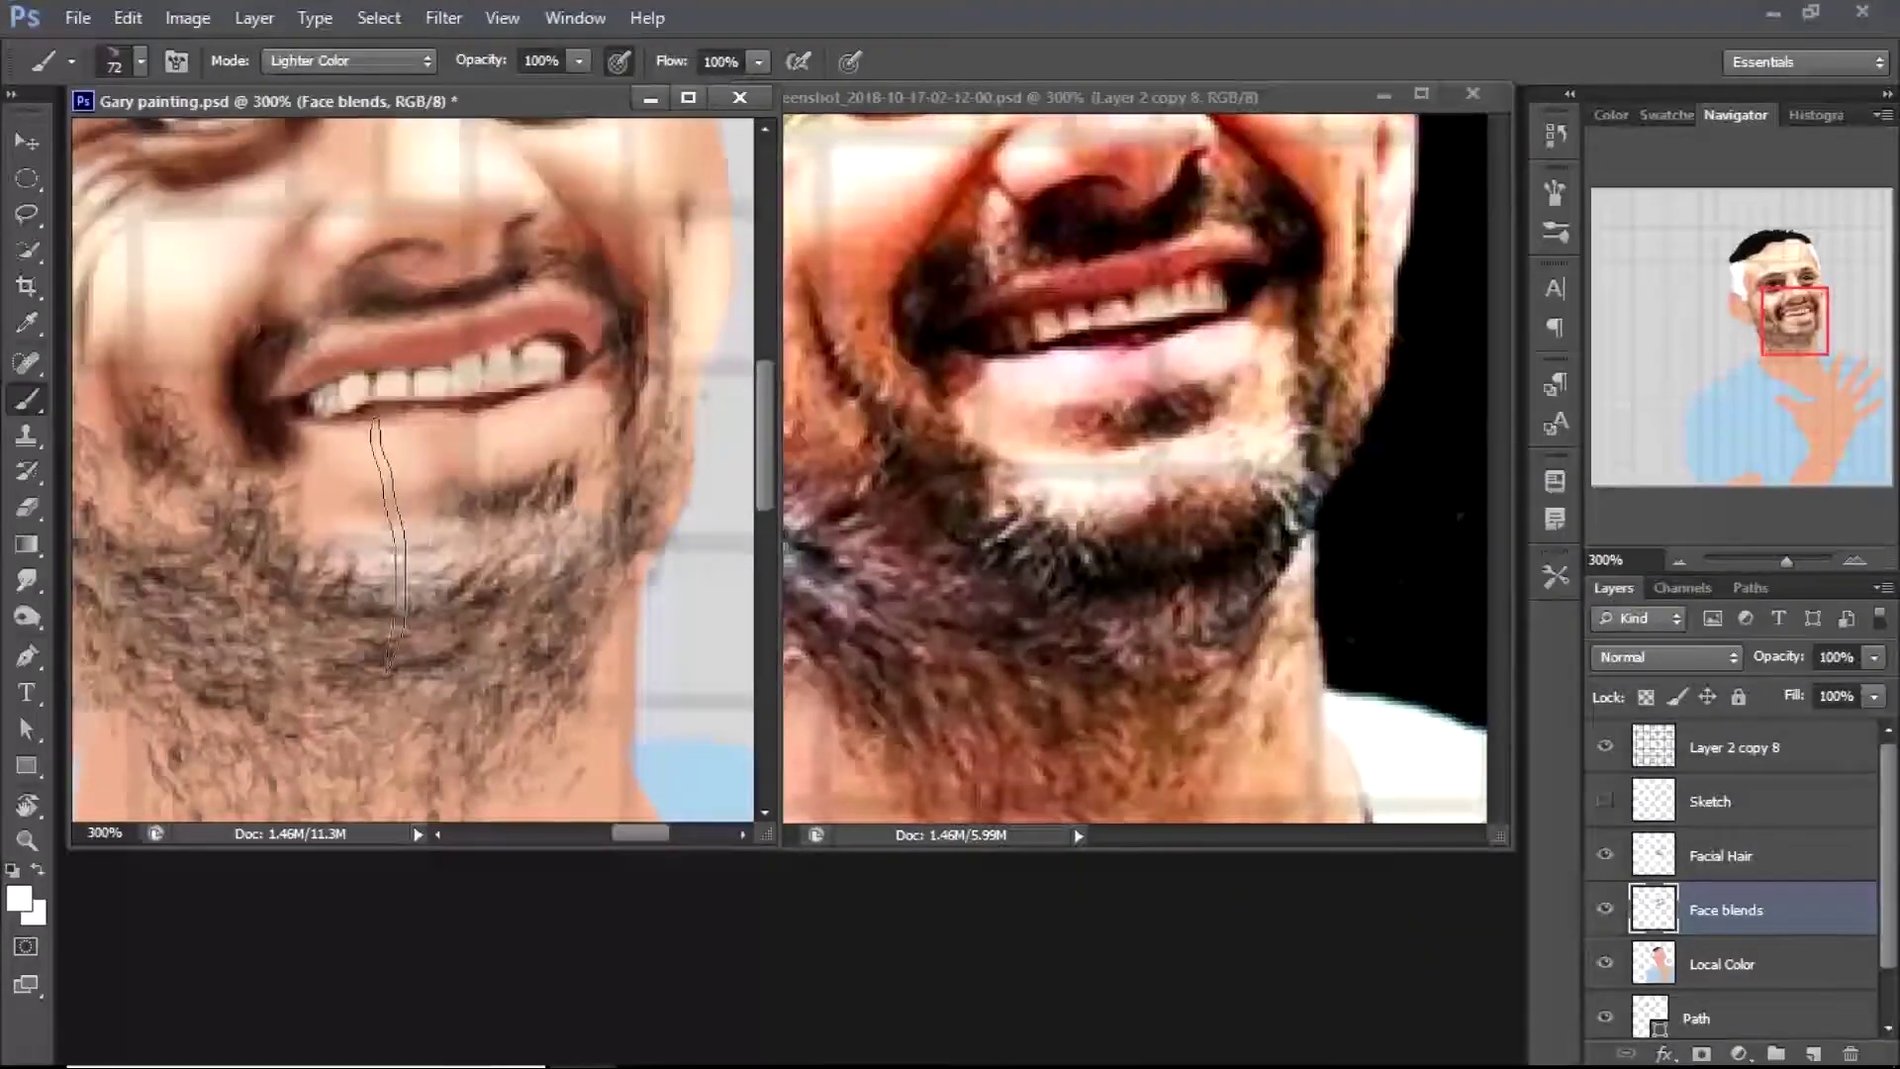
left_click(1556, 190)
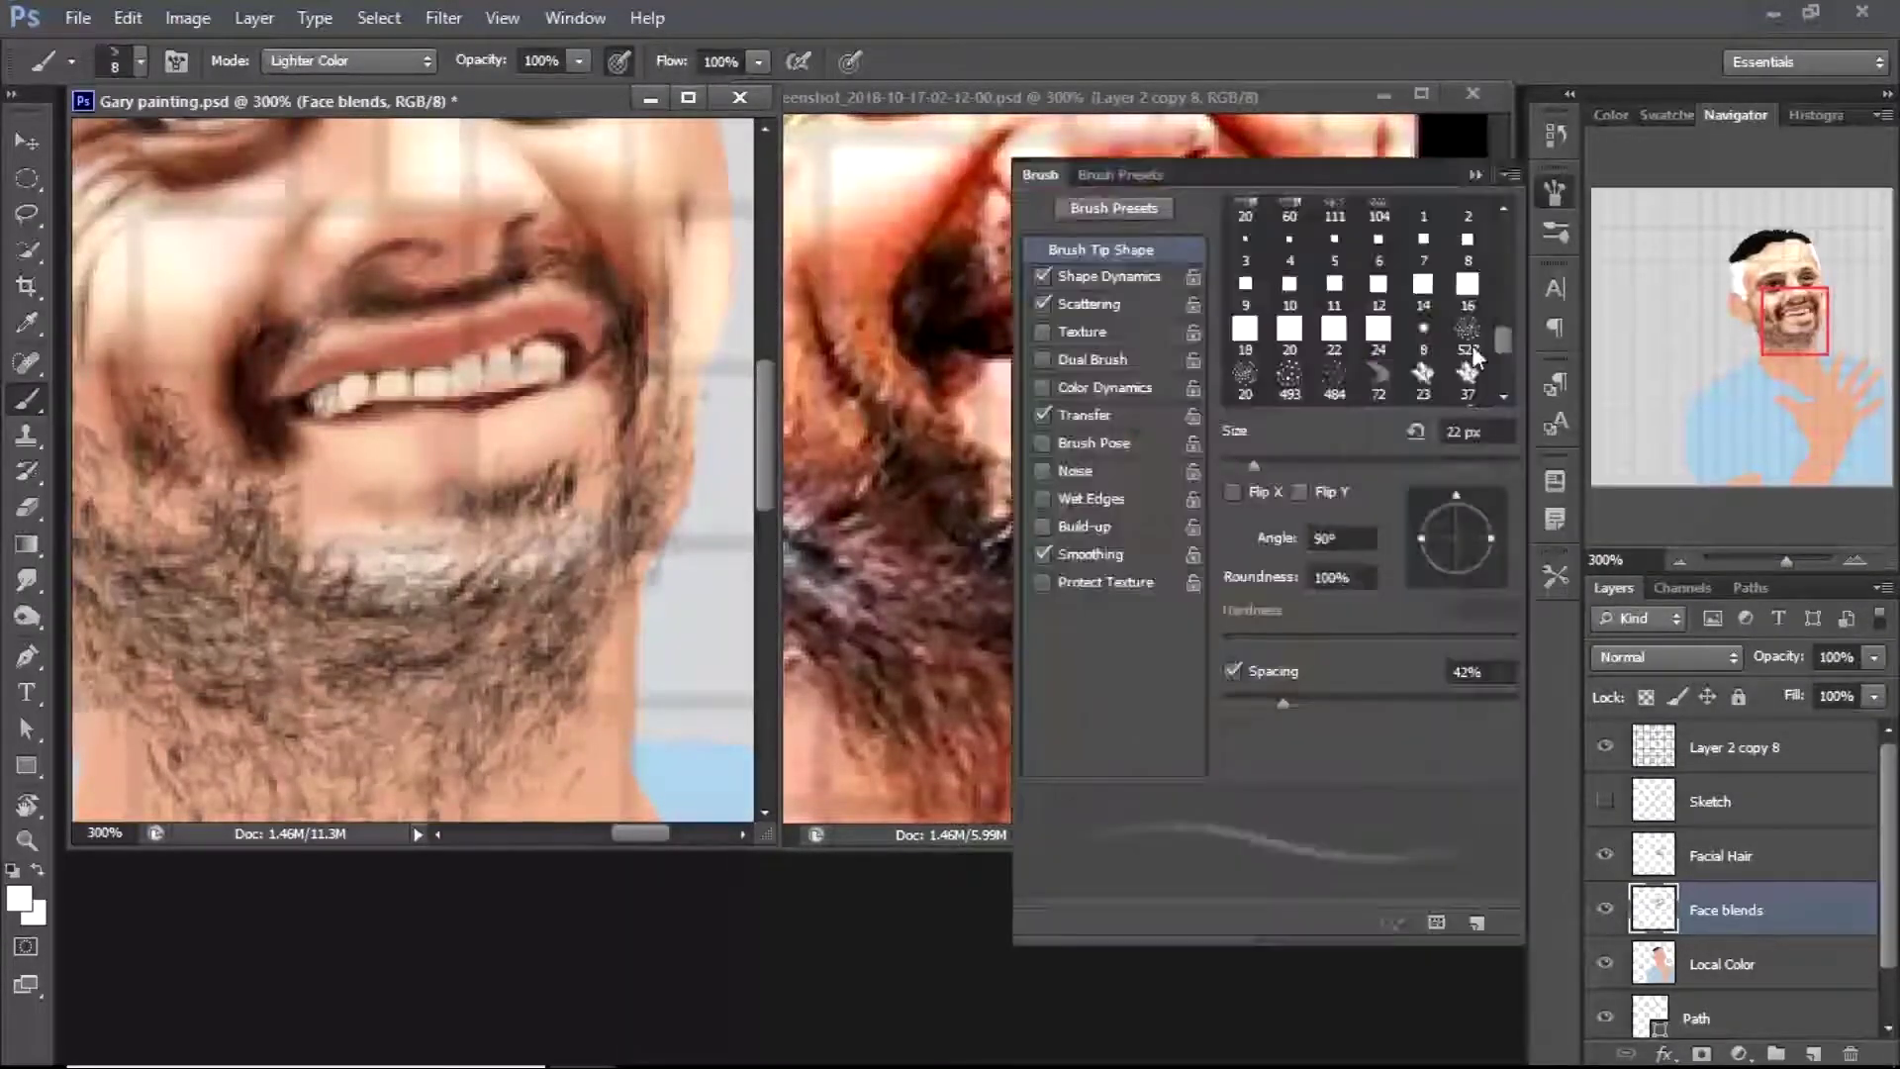
left_click(1107, 276)
left_click(1083, 304)
key("F5")
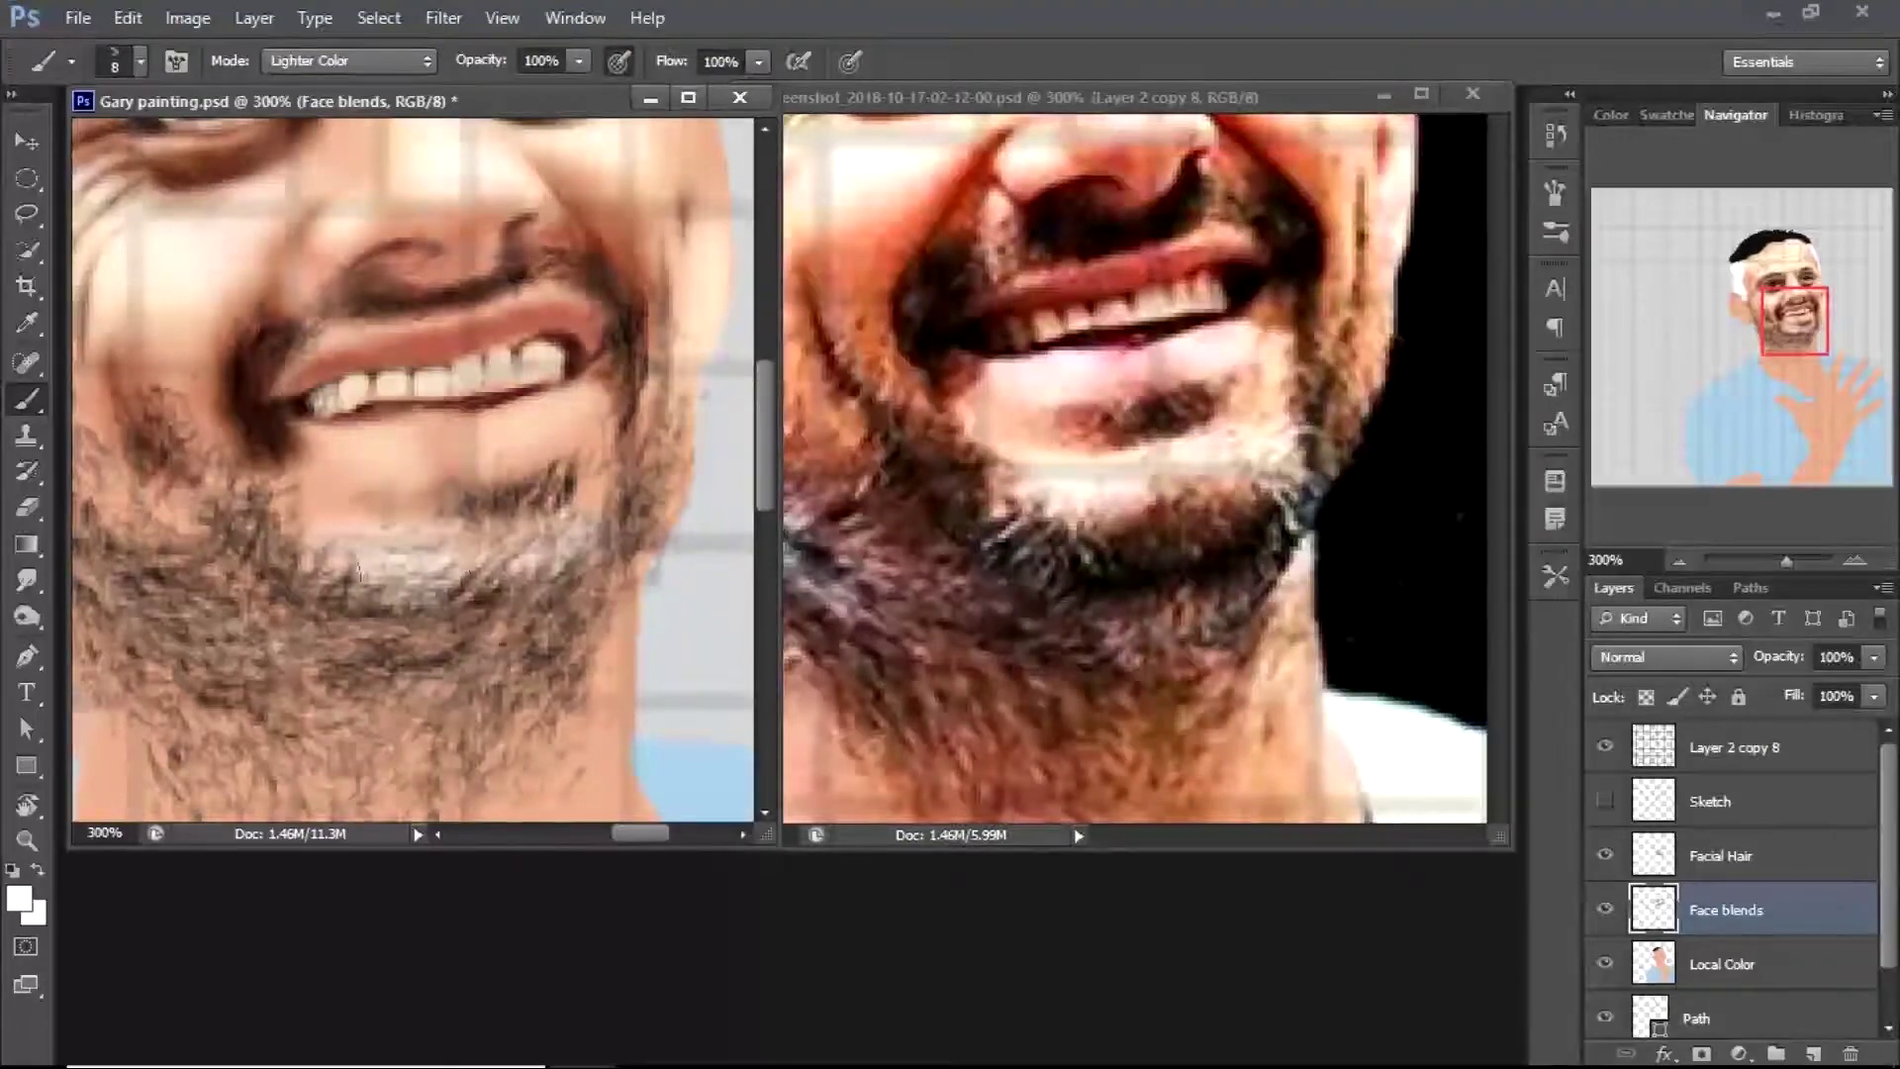
Hide Facial Hair, sample a reddish brown from the cheek and choose a soft round 20 px brush for Face blends
left_click(1605, 854)
left_click(1722, 855)
key("z")
key("ctrl+1")
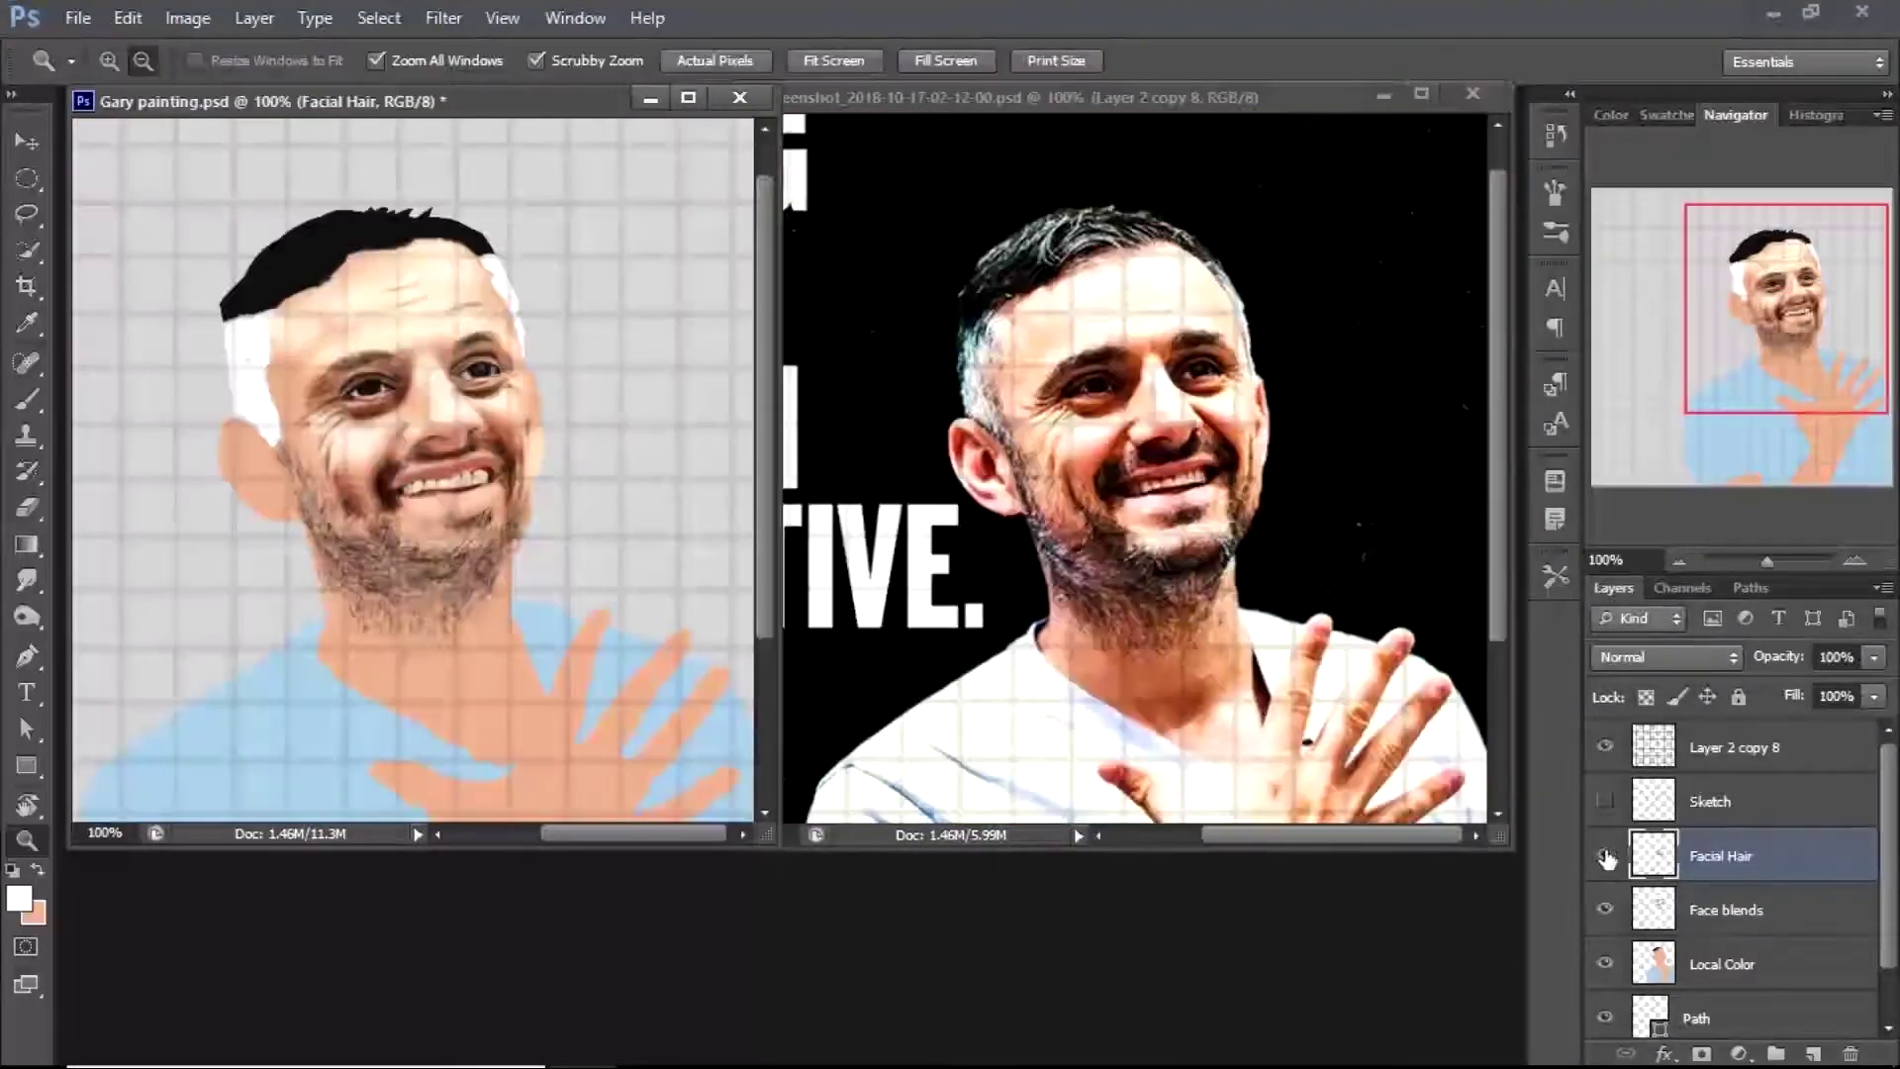
left_click(513, 424)
key("b")
left_click(327, 492, "alt")
key("alt+bracketleft")
left_click(128, 61)
scroll(347, 446, "up", 5)
double_click(144, 272)
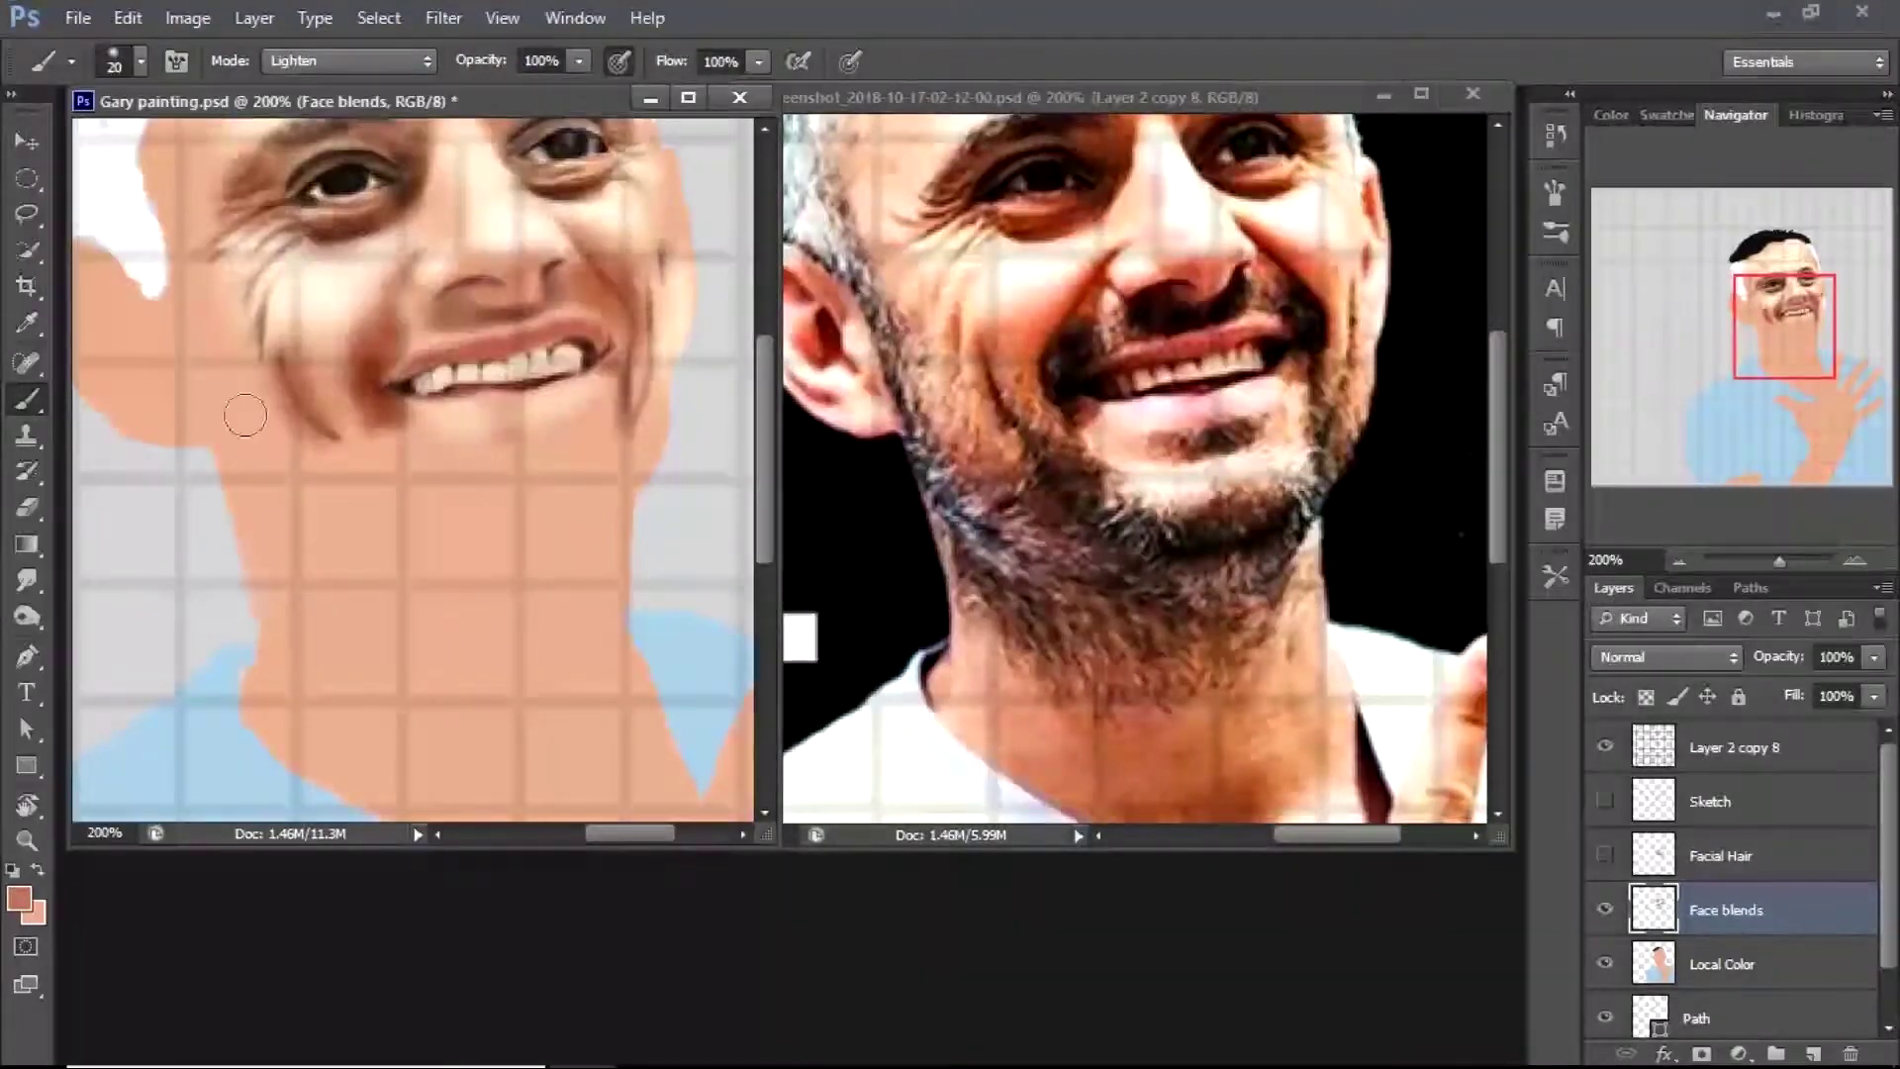
Set the brush to Normal and shade the jaw, underside of the chin and upper neck in reddish brown, enlarging it to 25 px
left_click(1606, 854)
left_click(1605, 854)
key("shift+alt+n")
left_click_drag(326, 475, 500, 614)
left_click_drag(356, 594, 505, 643)
mouse_move(342, 445)
left_mouse_down()
mouse_move(456, 554)
mouse_move(560, 535)
mouse_move(515, 577)
mouse_move(564, 623)
mouse_move(515, 673)
left_mouse_up()
key("bracketright")
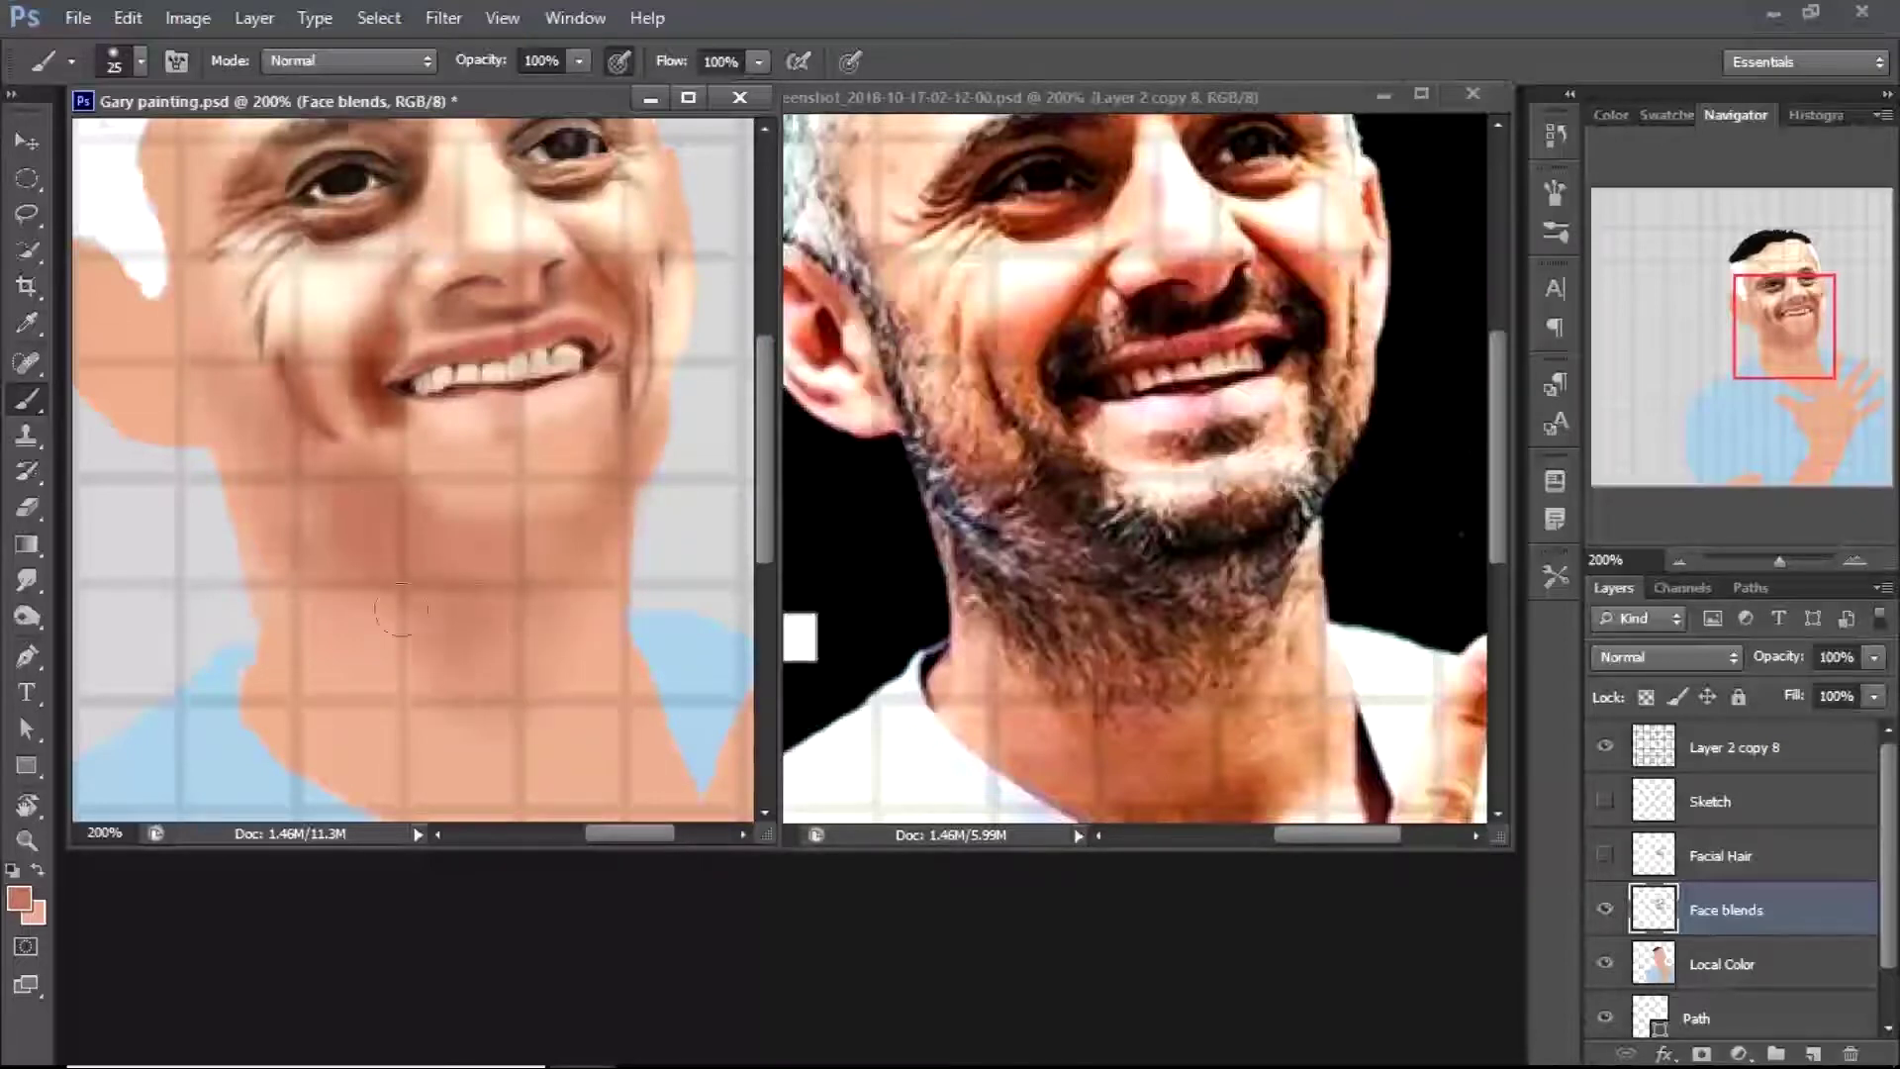
Sample a light peach, brighten the chin with a 15 px brush and resample the reddish brown from the jaw
scroll(396, 643, "down", 2)
left_click(210, 688, "alt")
key("b")
left_click(442, 159, "alt")
left_click_drag(405, 416, 490, 444)
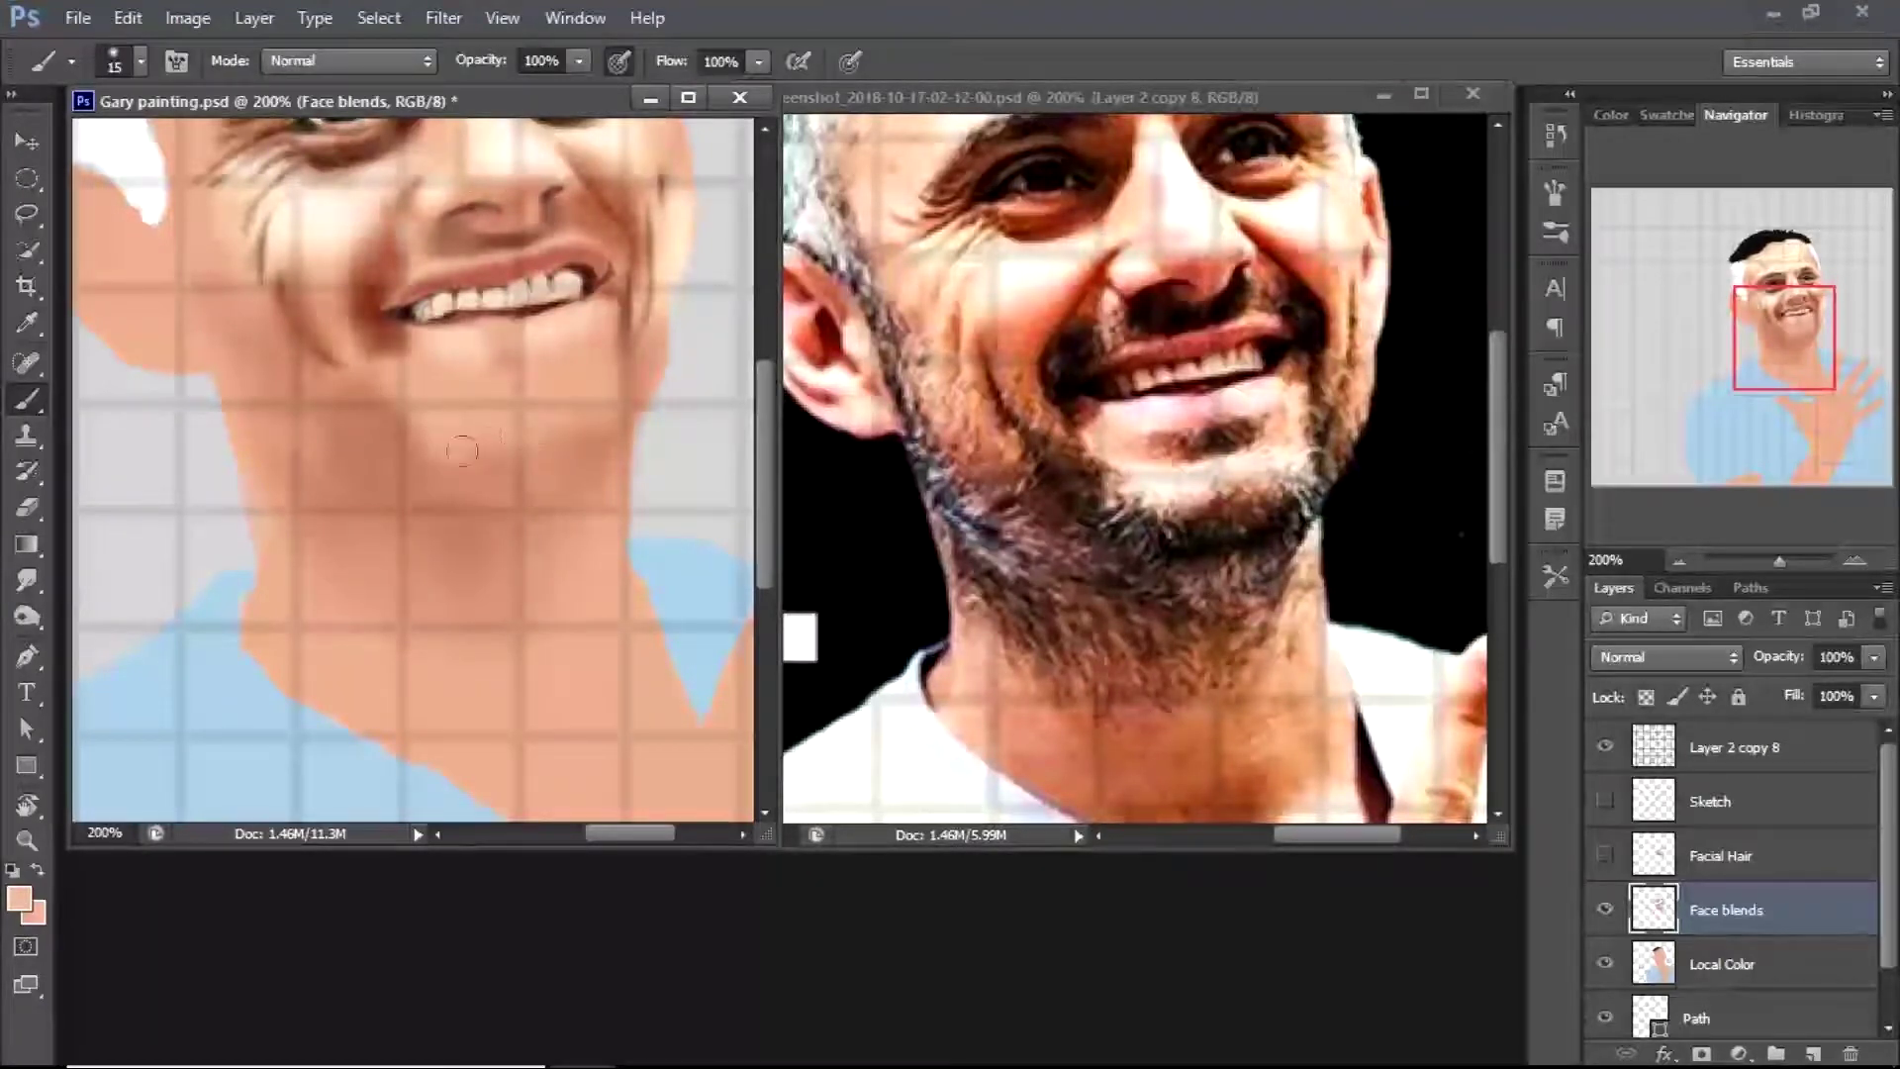
left_click(361, 432, "alt")
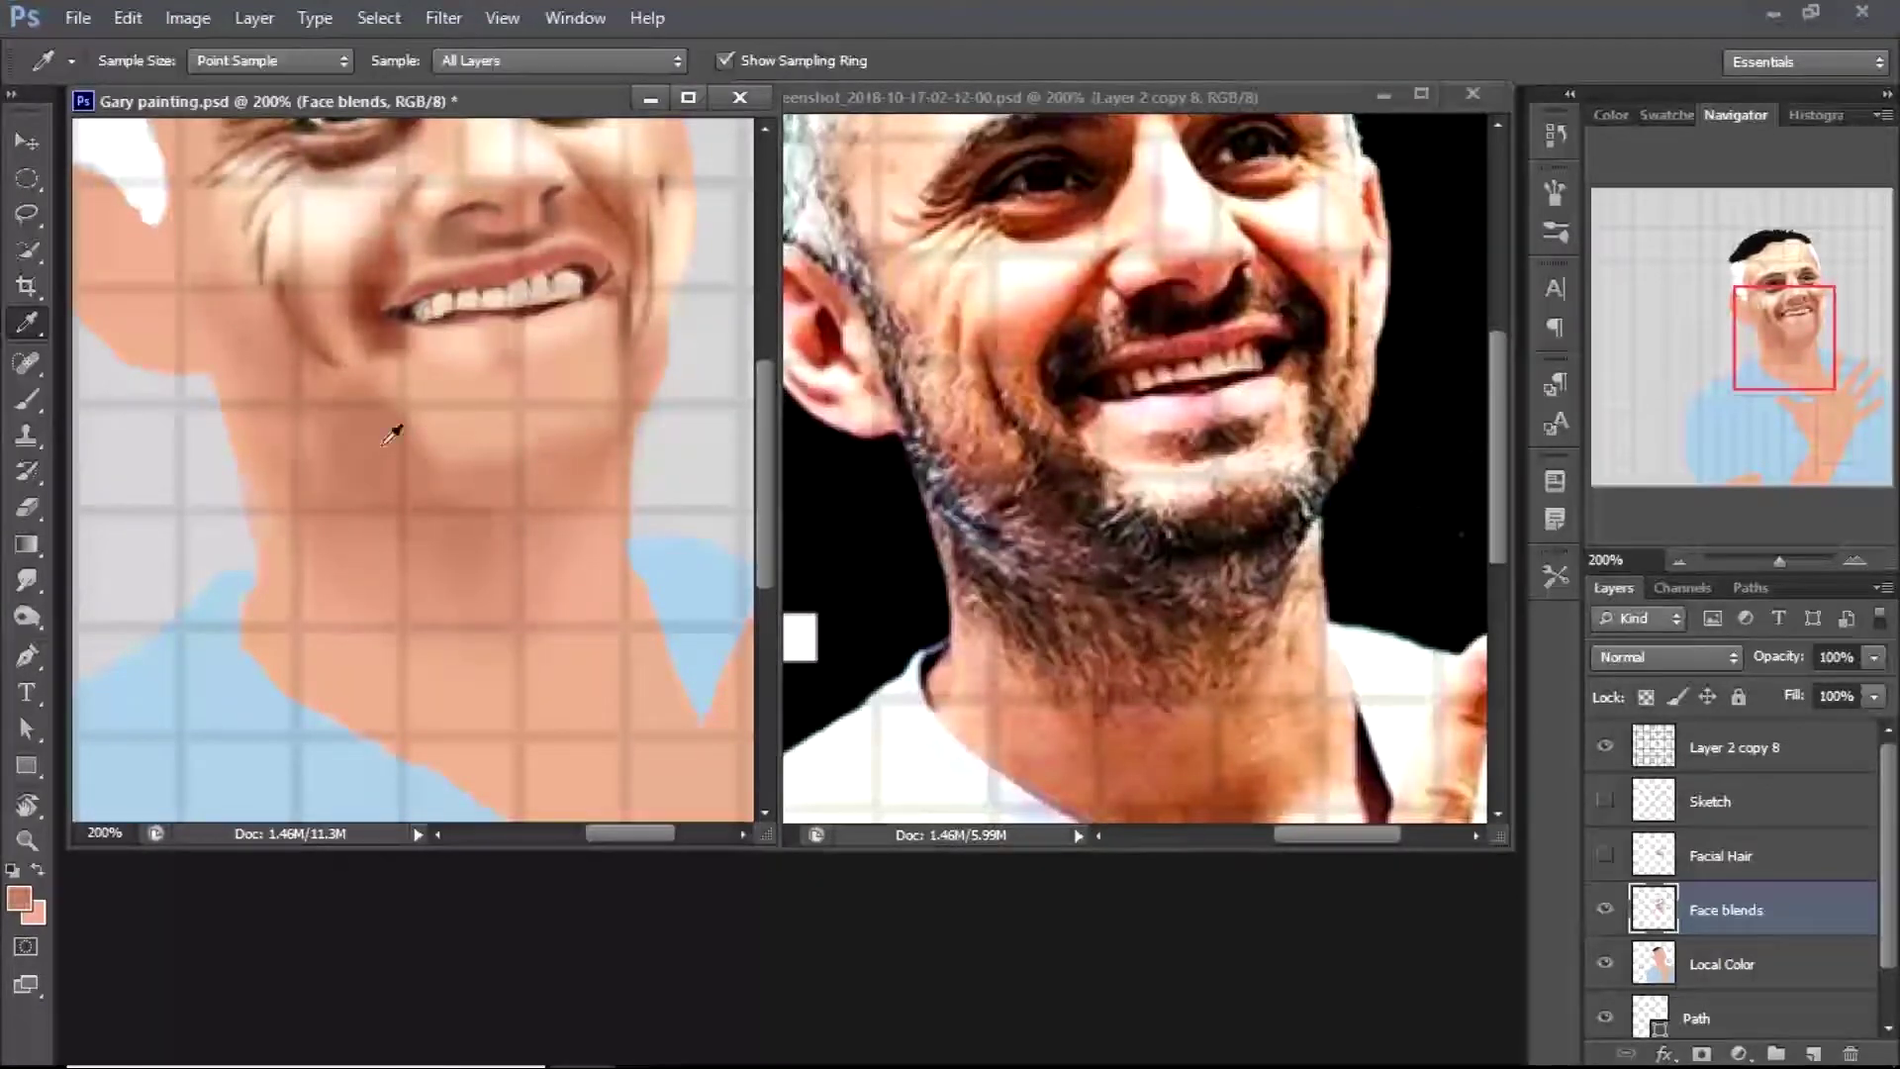
scroll(763, 391, "up", 3)
scroll(763, 391, "down", 1)
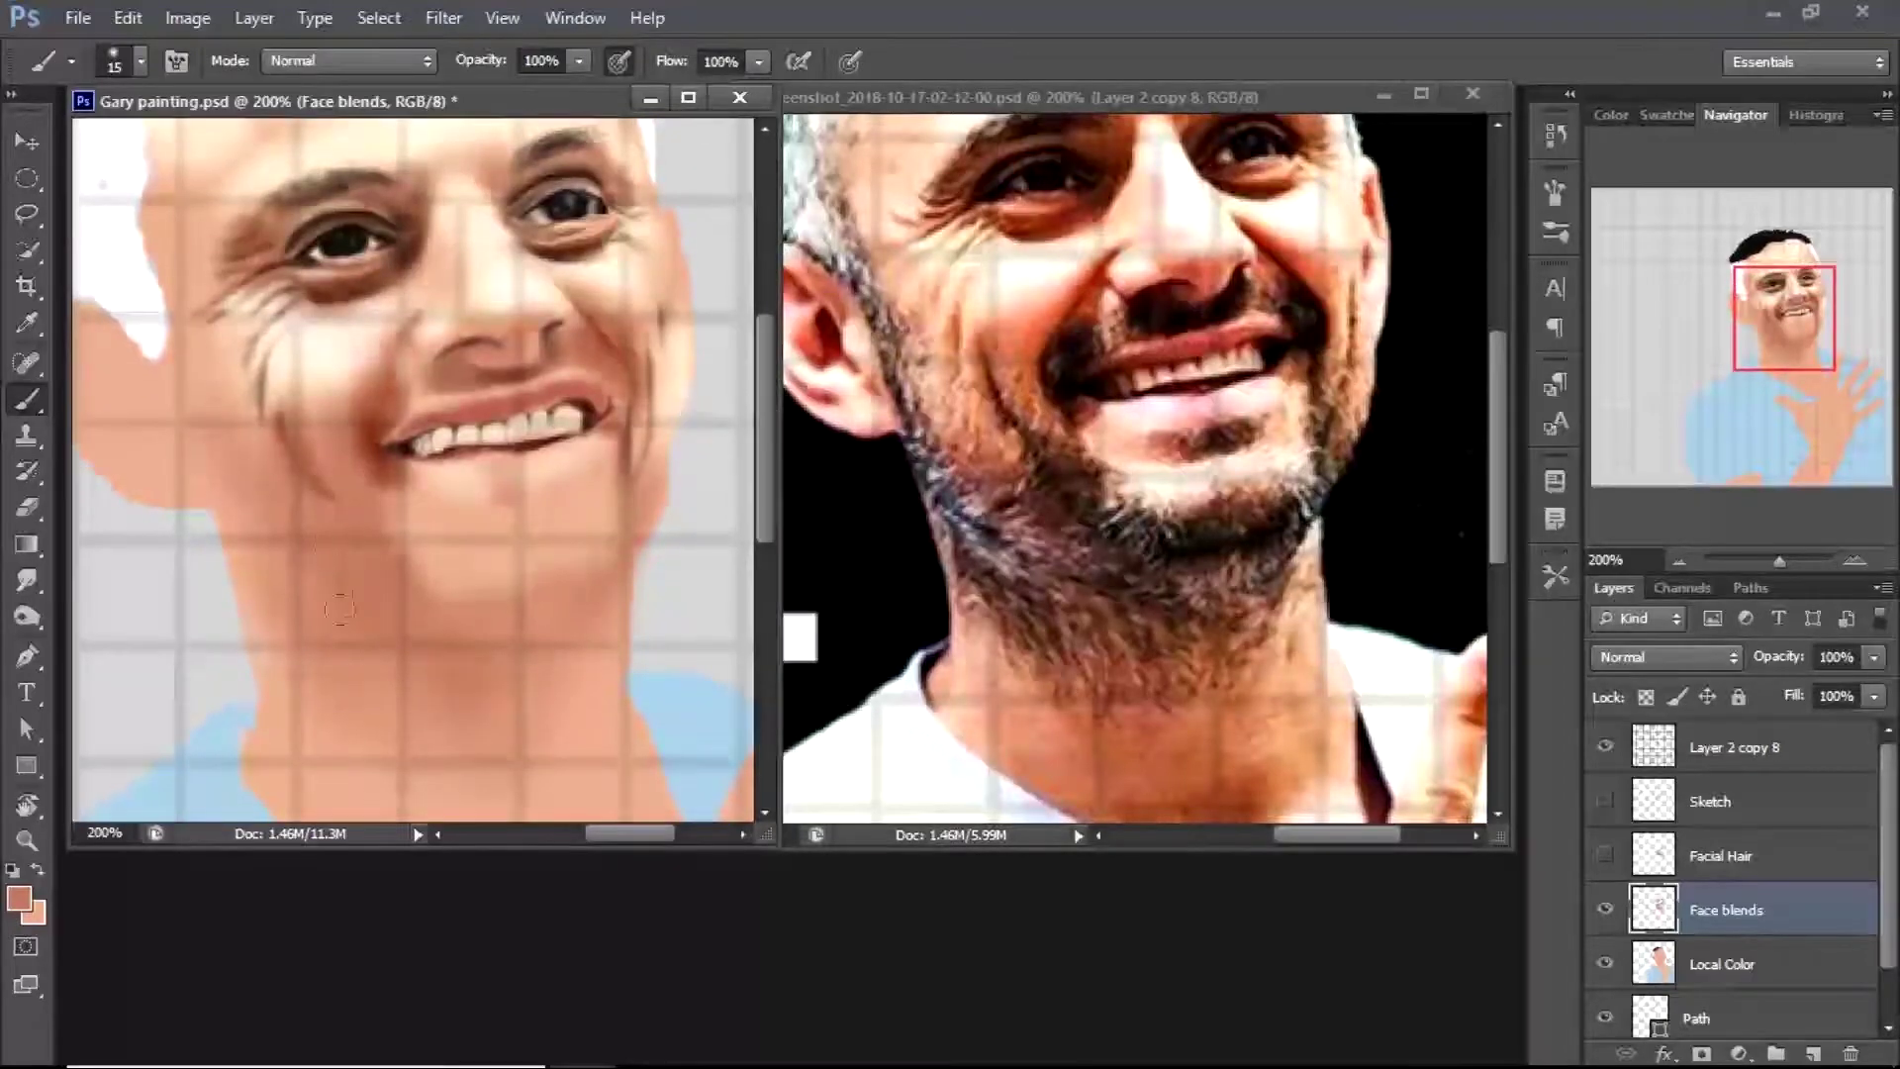
Mix a dark red-brown and paint the smile crease down the near jaw and the shadow line under the chin at 7 px
left_click(19, 897)
left_click(471, 352)
left_click(941, 199)
mouse_move(585, 592)
left_mouse_down()
mouse_move(632, 565)
mouse_move(576, 607)
mouse_move(629, 514)
mouse_move(591, 590)
left_mouse_up()
mouse_move(452, 634)
left_mouse_down()
mouse_move(425, 661)
mouse_move(494, 651)
left_mouse_up()
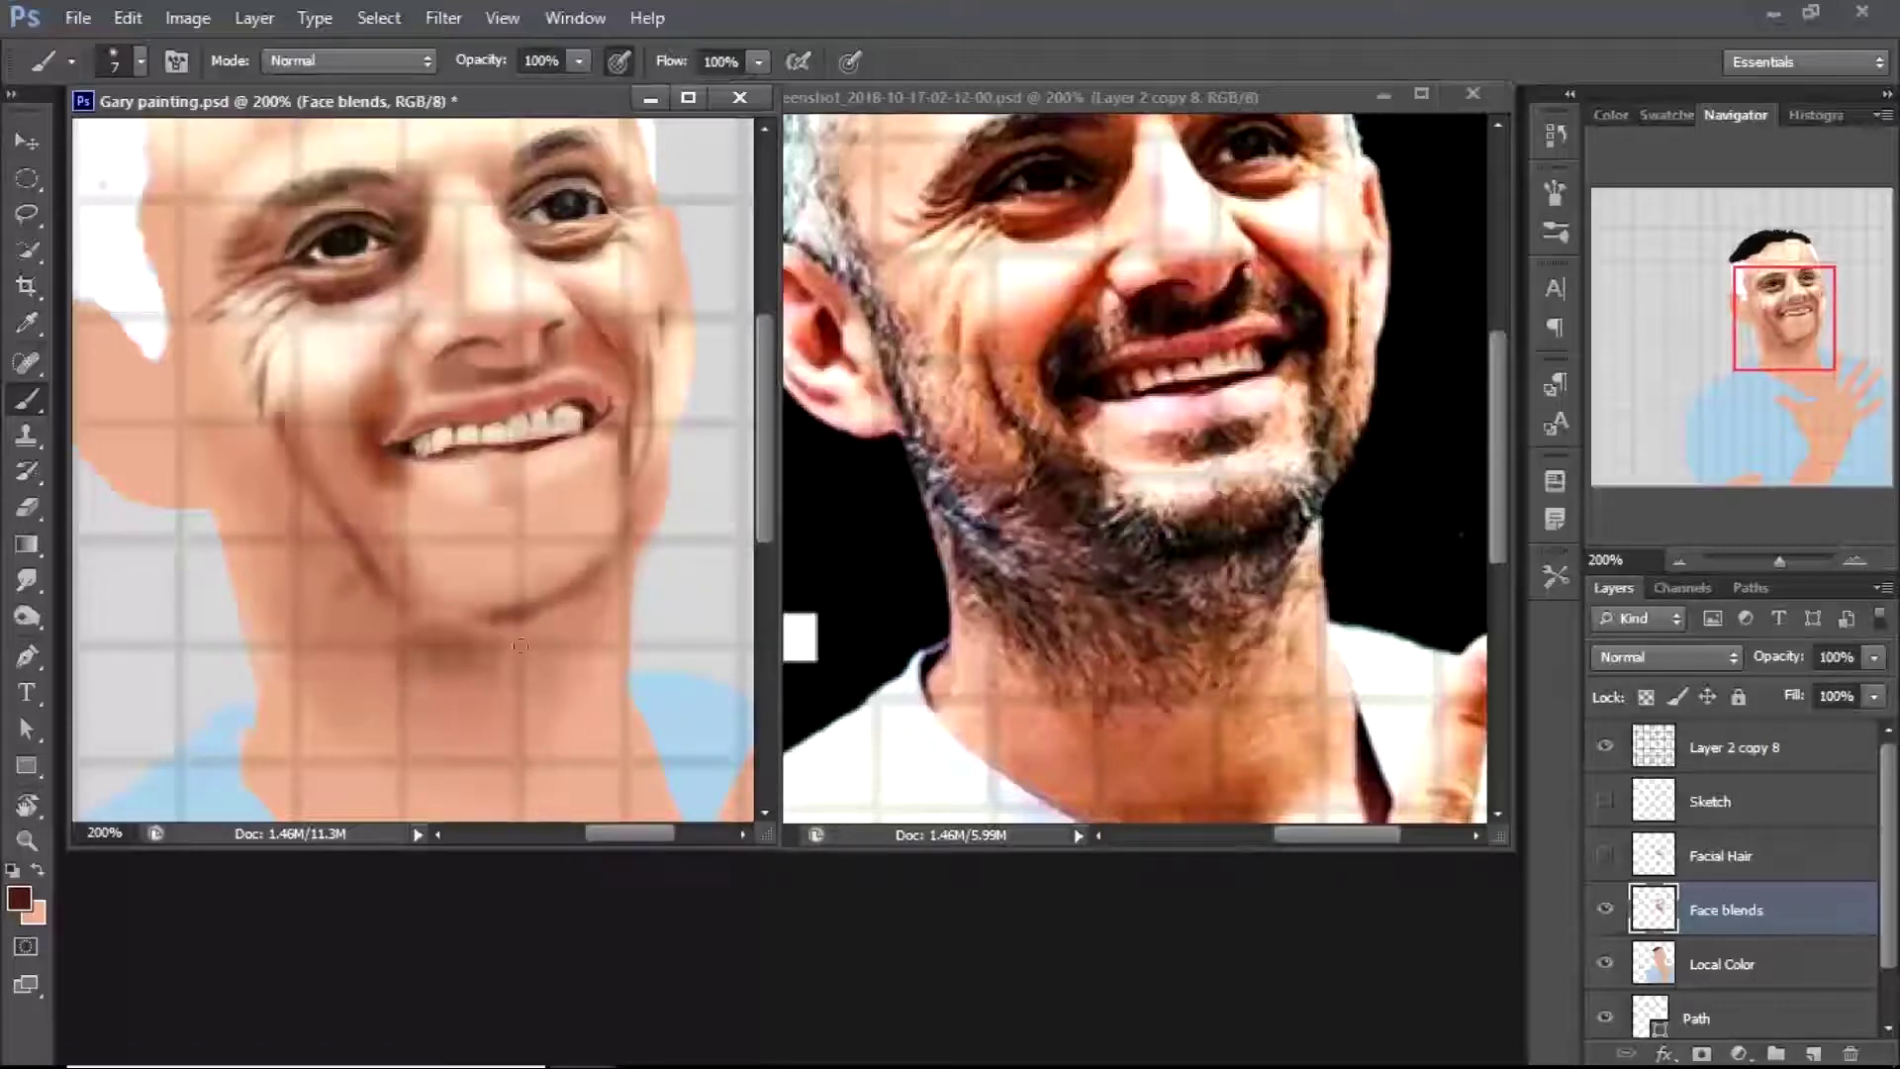
mouse_move(435, 576)
left_mouse_down()
mouse_move(546, 604)
mouse_move(564, 584)
mouse_move(582, 618)
mouse_move(634, 530)
mouse_move(569, 614)
left_mouse_up()
Sample a light peach, highlight the near edge of the neck and the chin, and blend with Smudge at 15 px
left_click(590, 509, "alt")
key("ctrl+Tab")
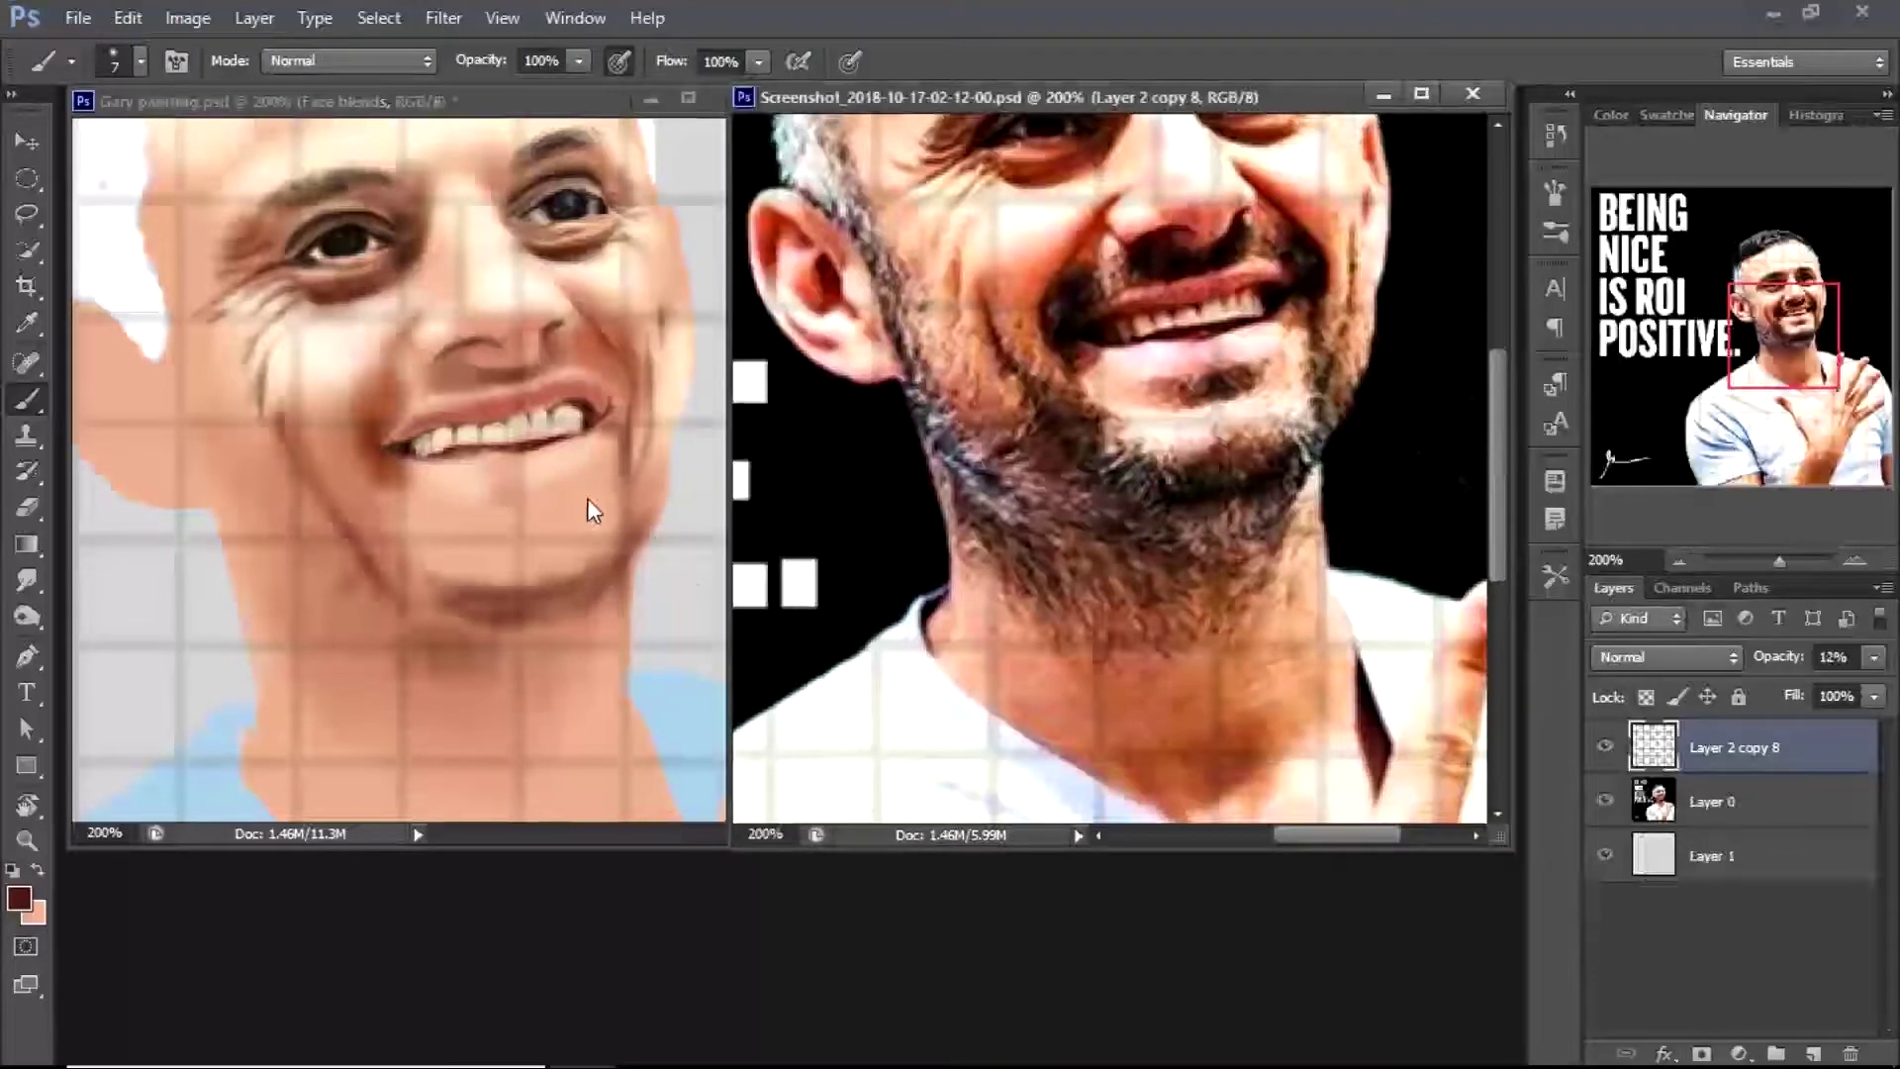
key("ctrl+Tab")
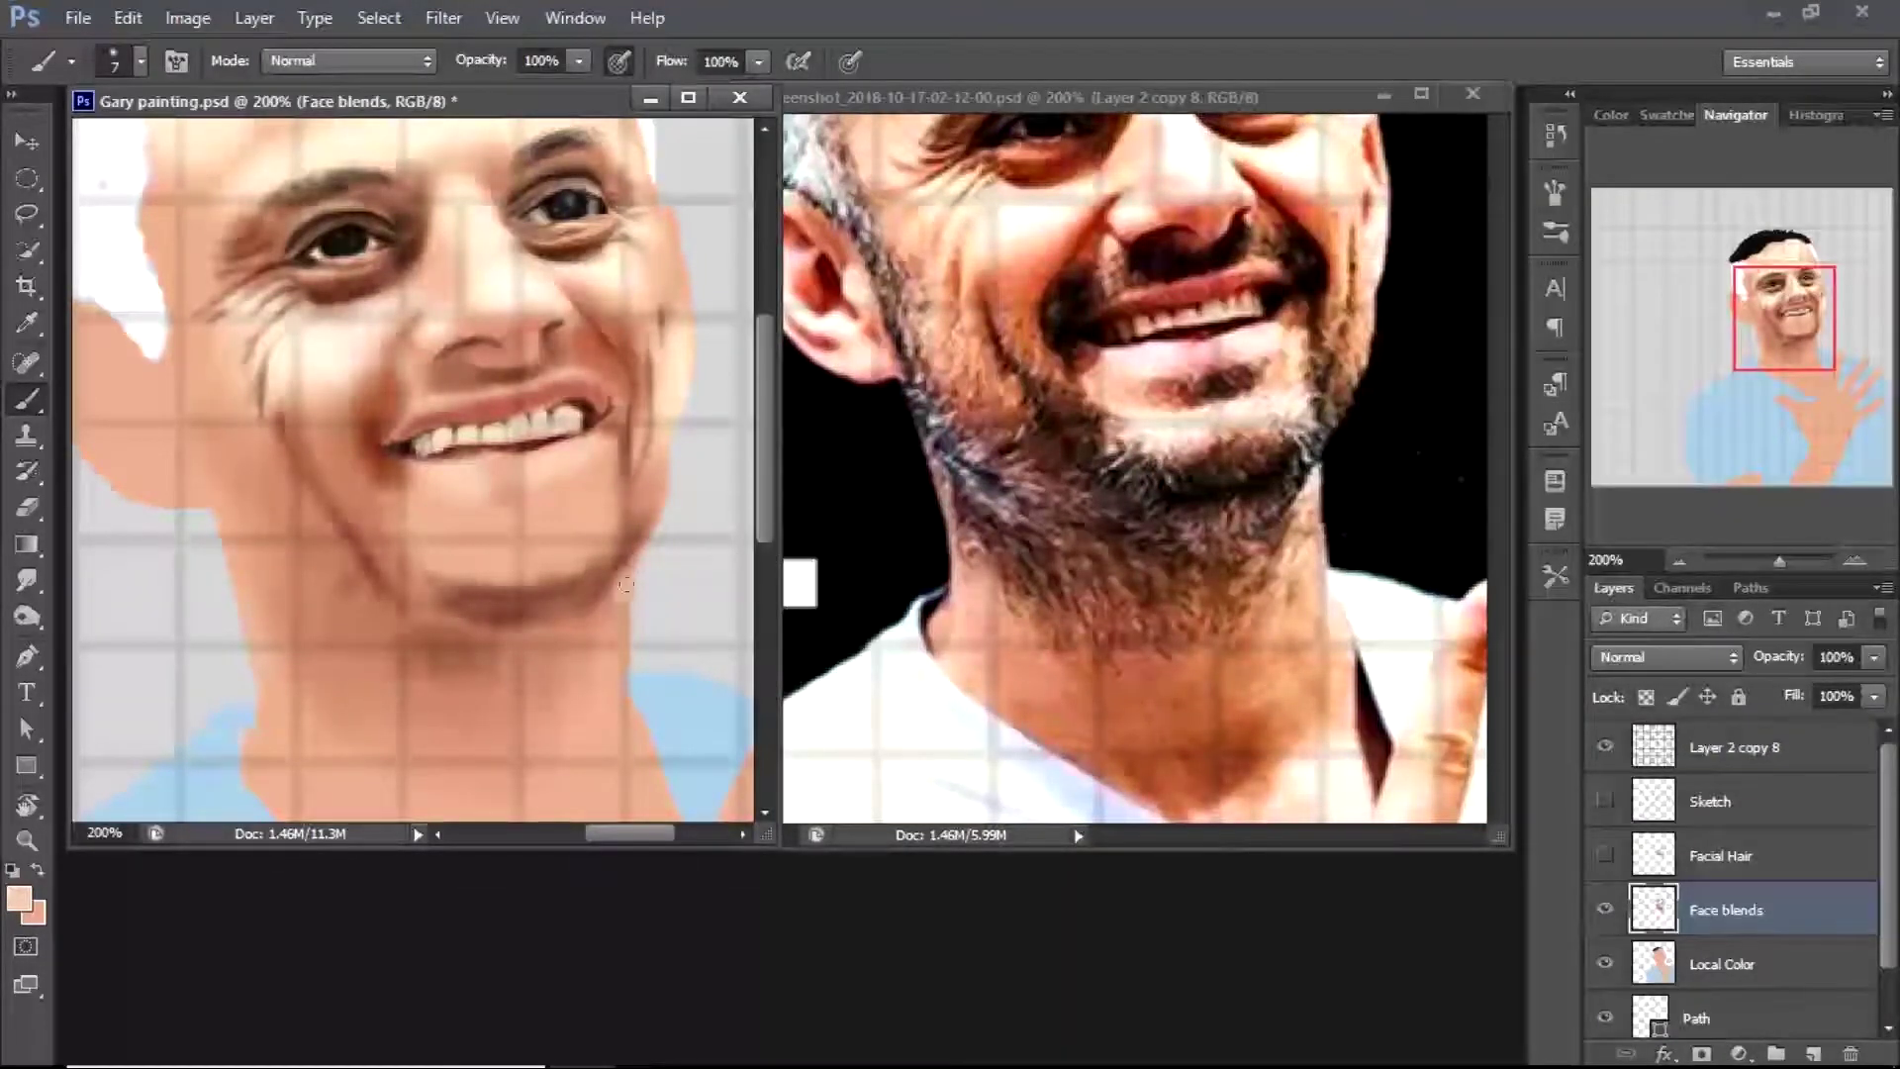
mouse_move(278, 701)
left_mouse_down()
mouse_move(252, 594)
mouse_move(275, 623)
left_mouse_up()
mouse_move(507, 562)
left_mouse_down()
mouse_move(579, 554)
mouse_move(604, 523)
mouse_move(503, 546)
mouse_move(554, 616)
mouse_move(674, 438)
mouse_move(673, 604)
mouse_move(400, 541)
mouse_move(485, 597)
mouse_move(466, 583)
mouse_move(554, 577)
mouse_move(429, 565)
left_mouse_up()
key("r")
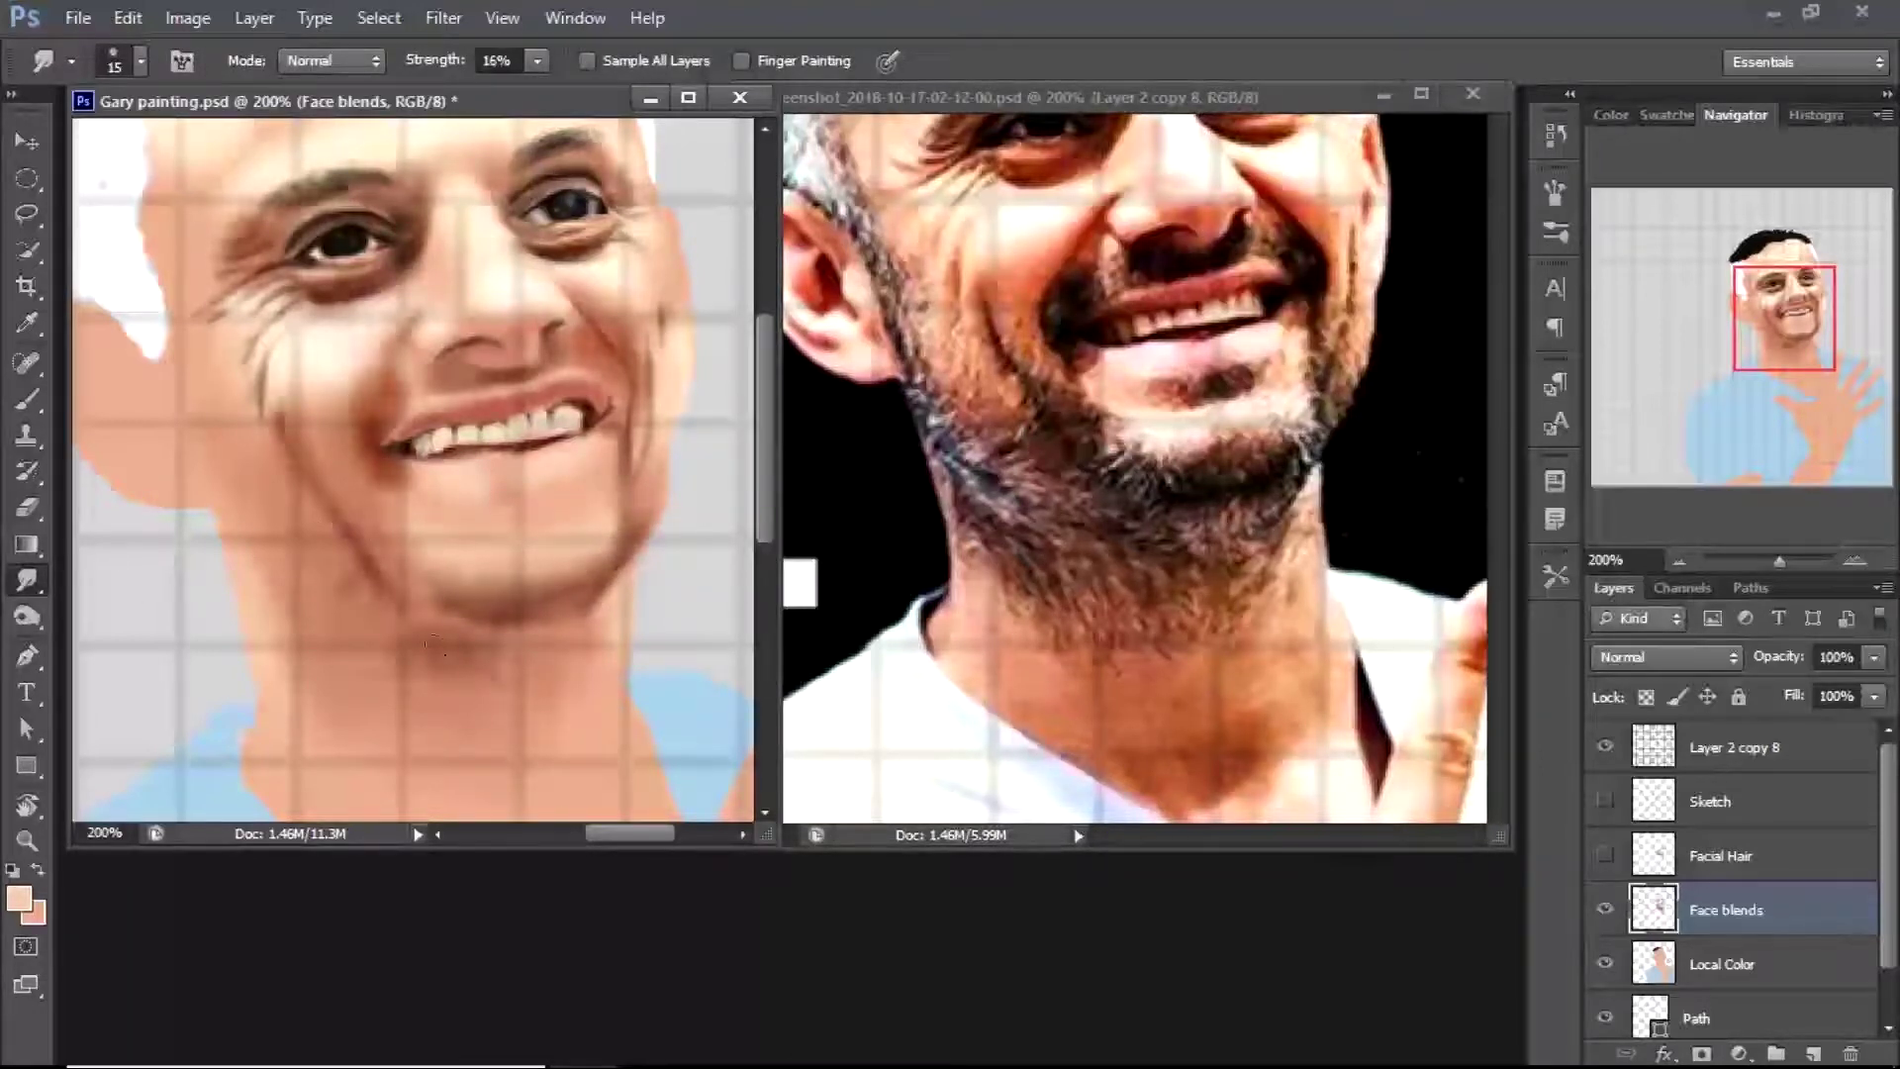
Compare the face and neck shading with and without Facial Hair while the Layer 2 copy 8 grid is hidden
left_click(1605, 855)
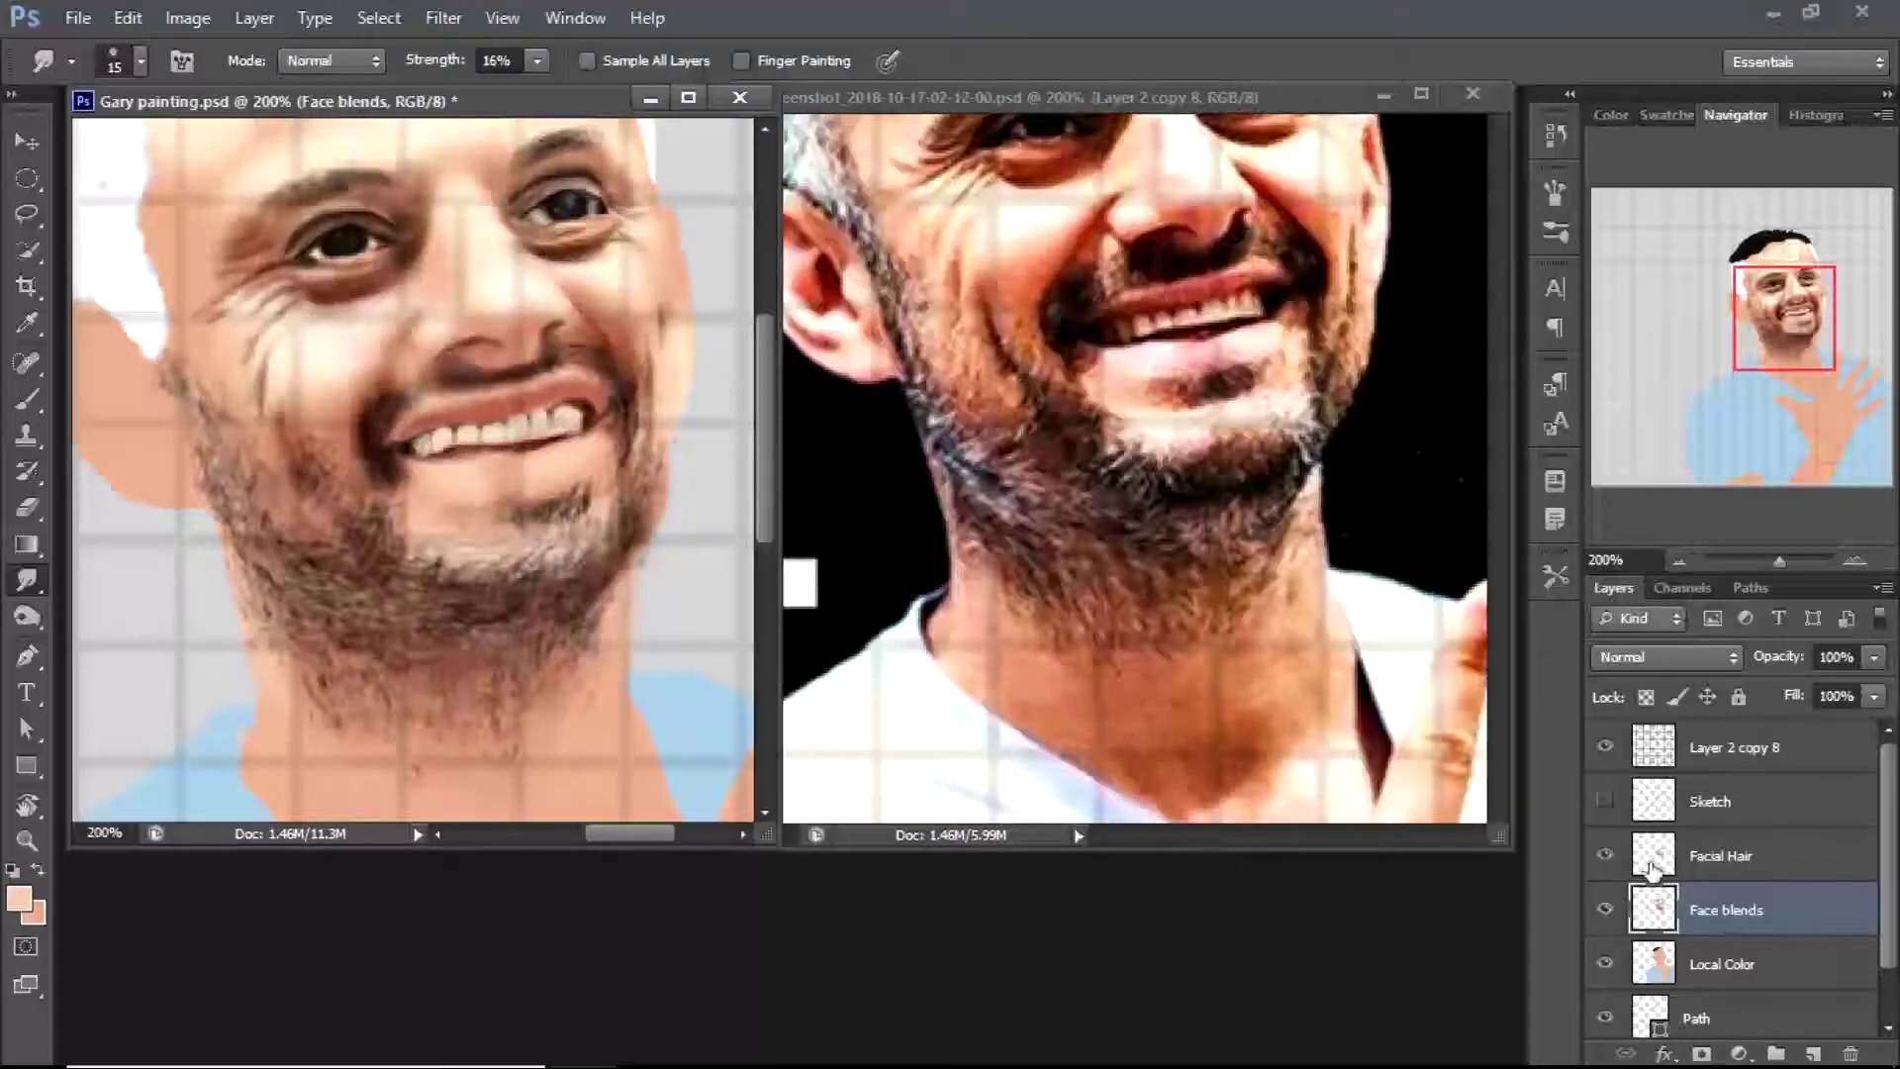
left_click(1605, 855)
left_click(1606, 746)
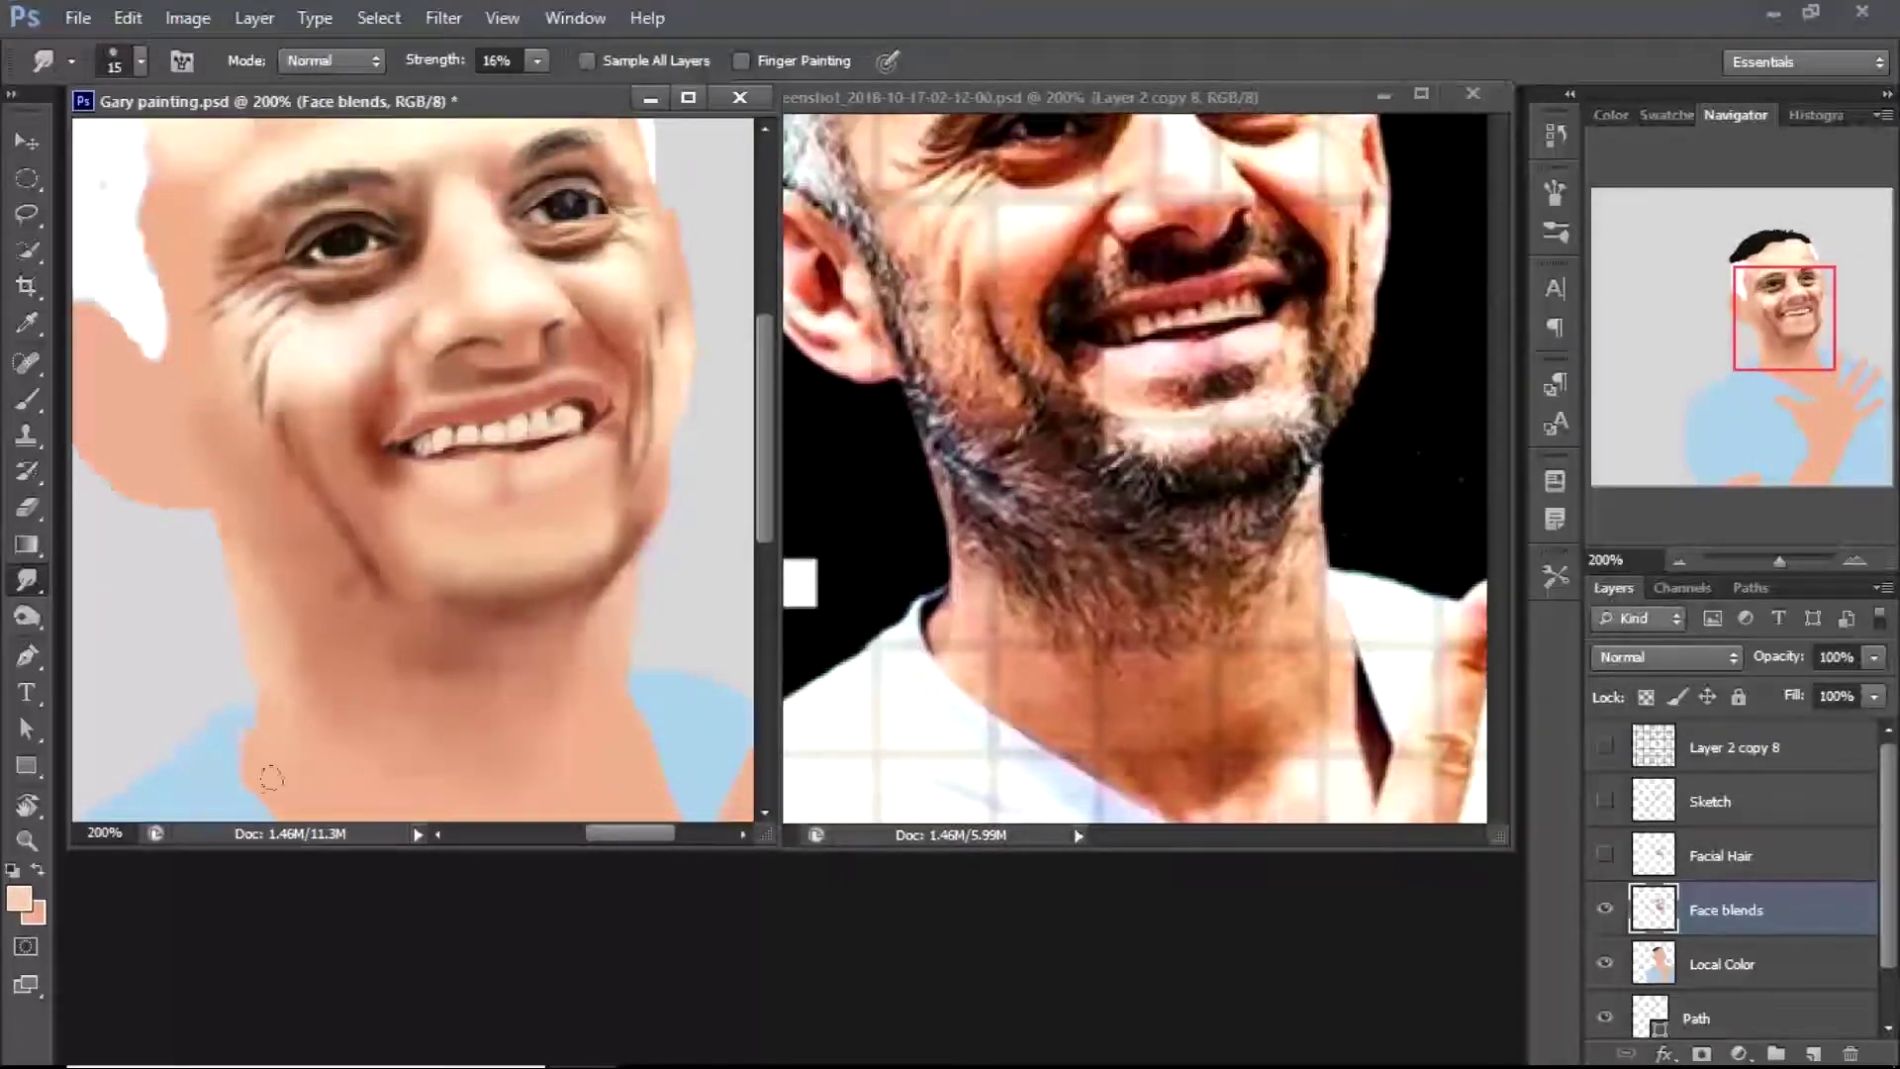
left_click(1606, 855)
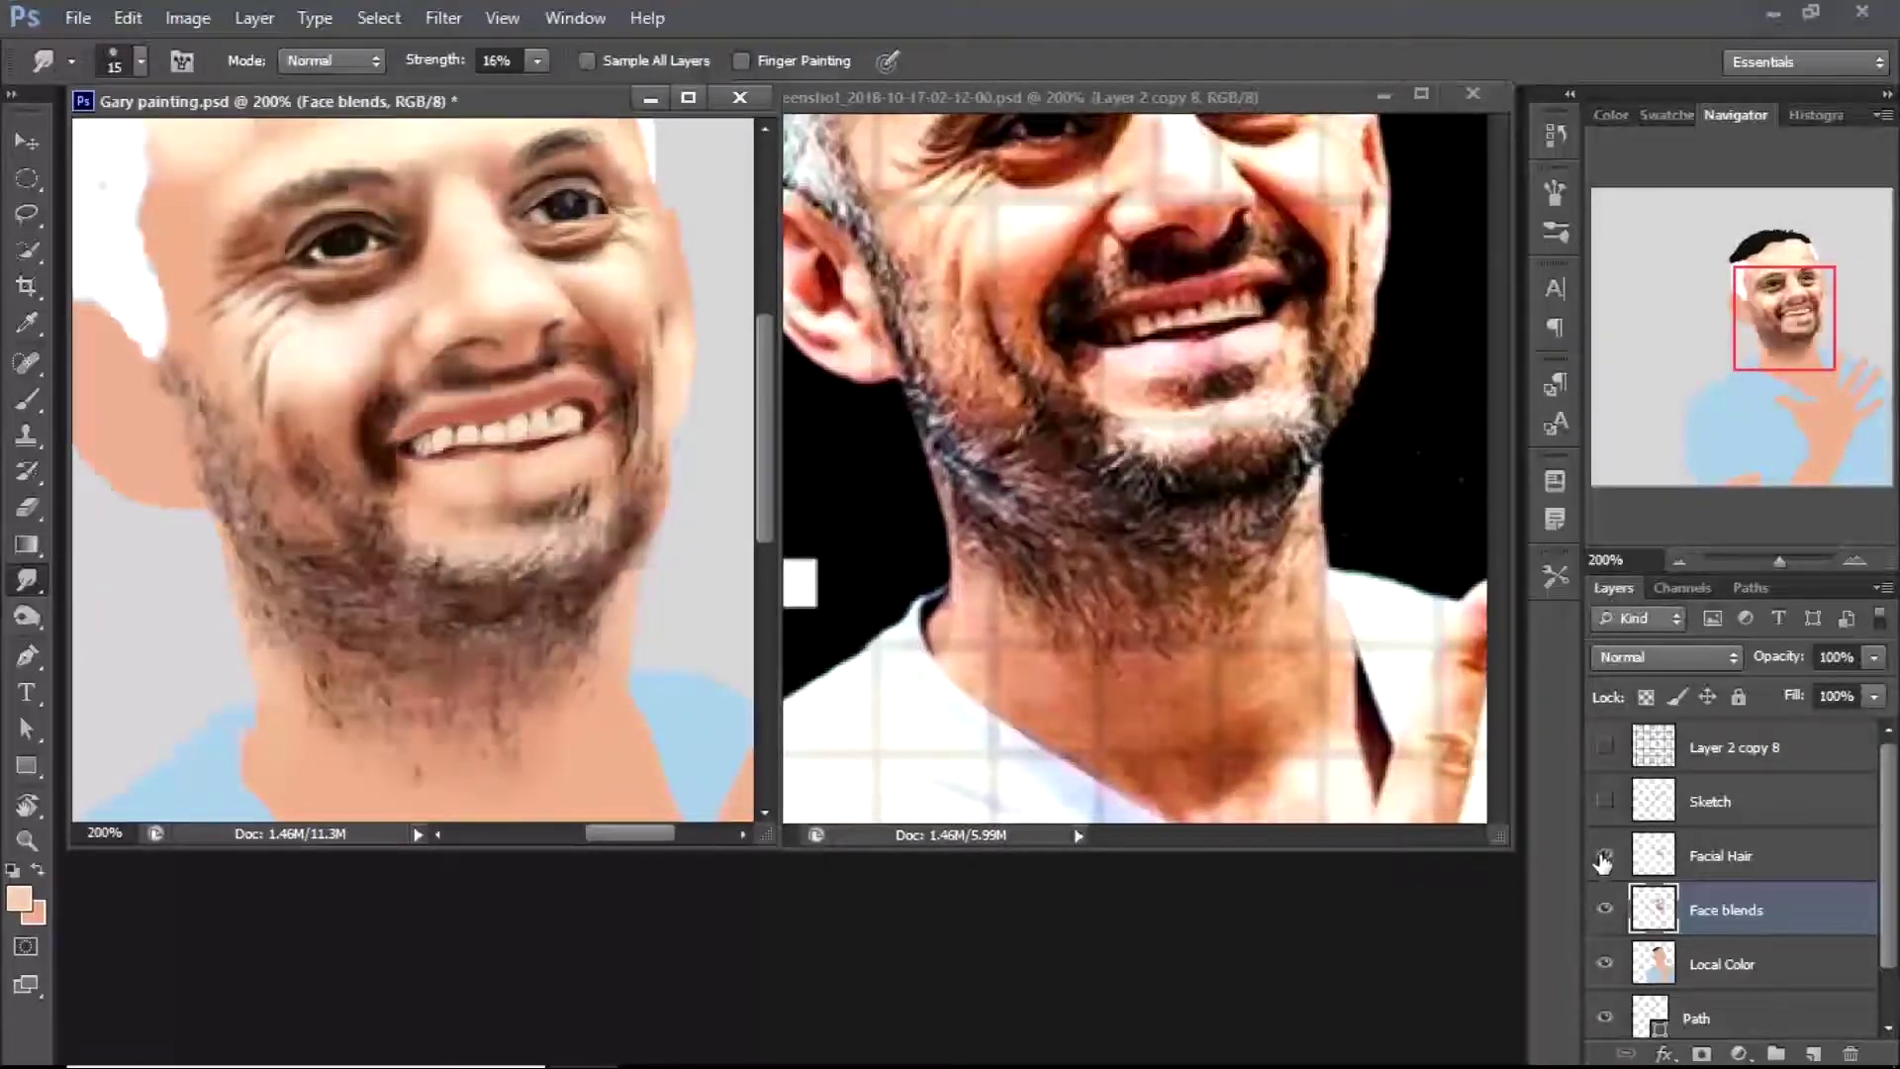
scroll(977, 474, "down", 3)
left_click(978, 474)
left_click(554, 445)
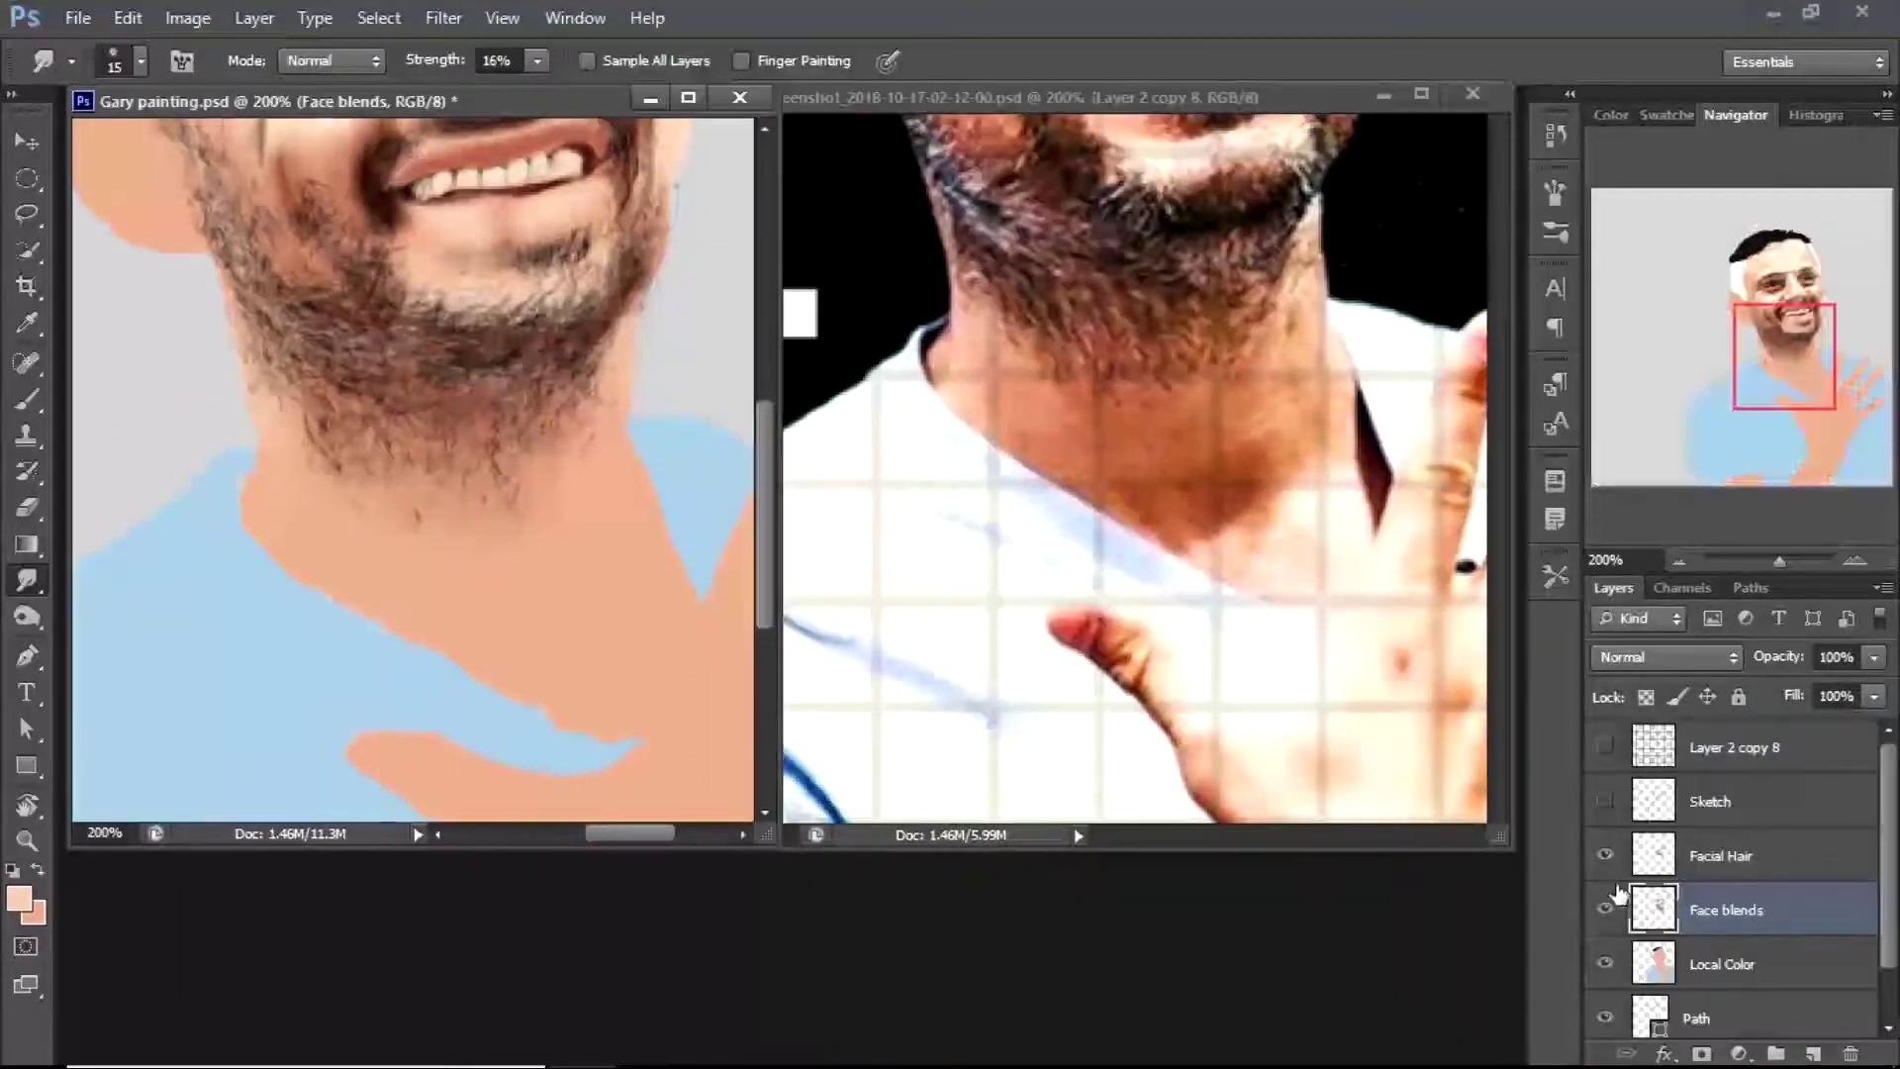
left_click(1605, 855)
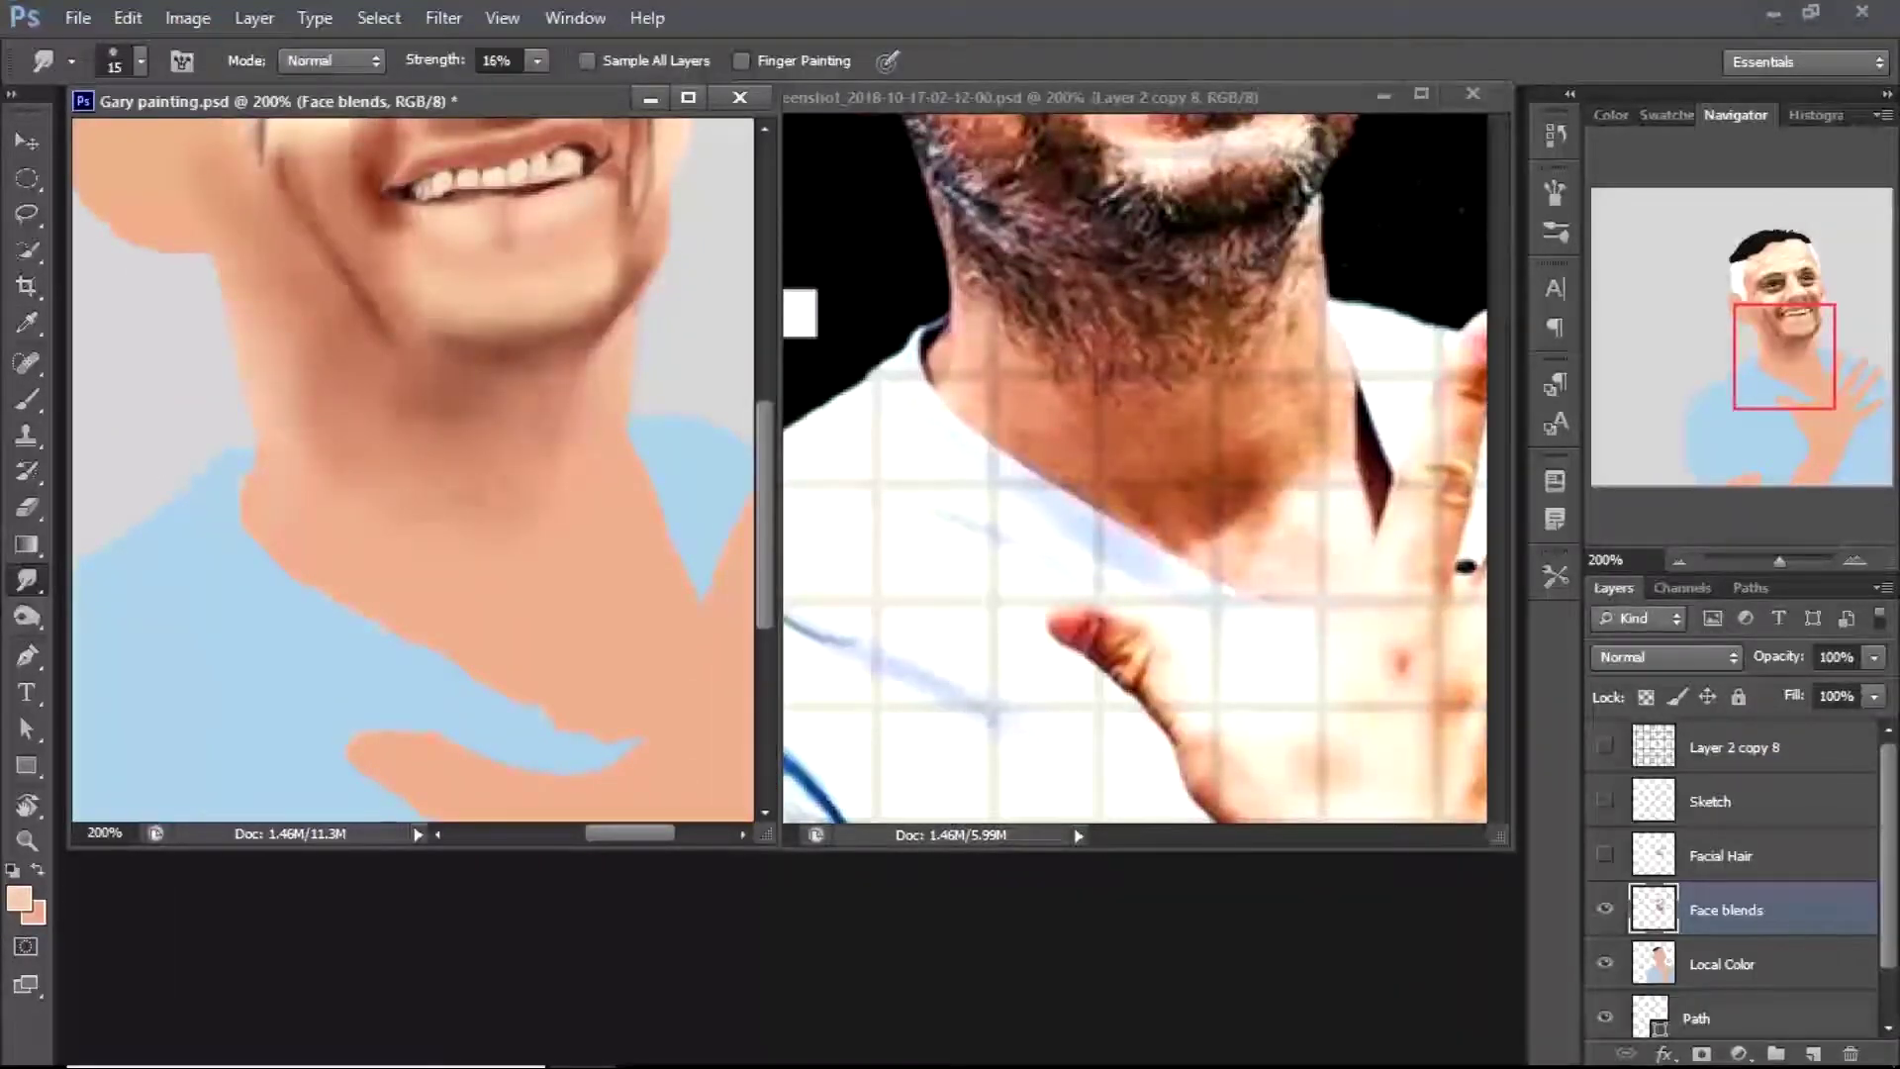
Sample the neck shadow, mix a dark reddish brown for the brush and show the Layer 2 copy 8 grid
key("i")
left_click(465, 409)
left_click(18, 899)
left_click(555, 438)
key("Return")
key("b")
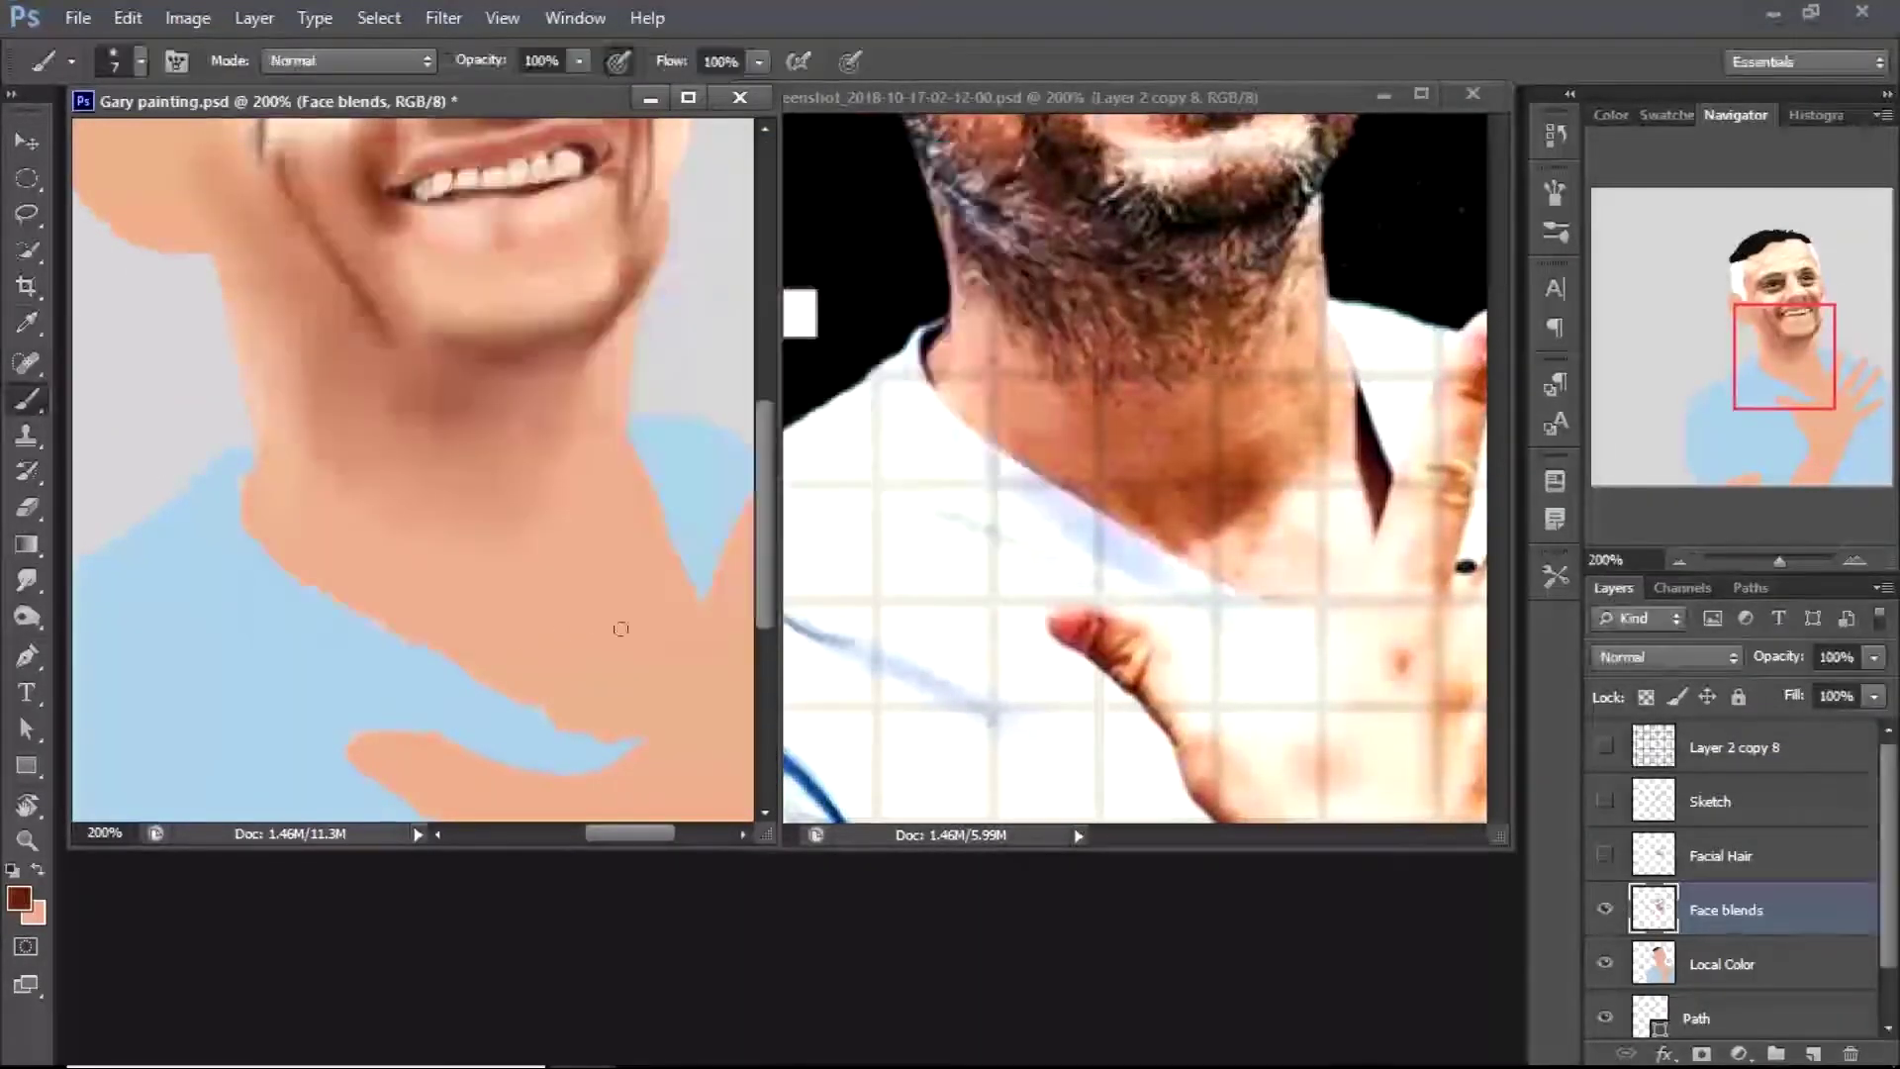
left_click(1605, 746)
Enlarge the brush and shade the front and sides of the lower neck down toward the collar
scroll(515, 574, "down", 1)
key("bracketright")
key("bracketright")
key("bracketright")
key("bracketright")
left_click_drag(432, 570, 530, 518)
left_click(530, 517, "alt")
mouse_move(445, 574)
left_mouse_down()
mouse_move(501, 554)
mouse_move(609, 441)
mouse_move(567, 471)
mouse_move(594, 396)
left_mouse_up()
mouse_move(327, 564)
left_mouse_down()
mouse_move(356, 515)
mouse_move(391, 554)
mouse_move(391, 455)
left_mouse_up()
Mix a dark red and darken the two hollows at the base of the neck
left_click(20, 898)
left_click(518, 407)
key("Return")
mouse_move(481, 541)
left_mouse_down()
mouse_move(529, 537)
mouse_move(552, 500)
left_mouse_up()
mouse_move(398, 574)
left_mouse_down()
mouse_move(391, 592)
mouse_move(386, 540)
left_mouse_up()
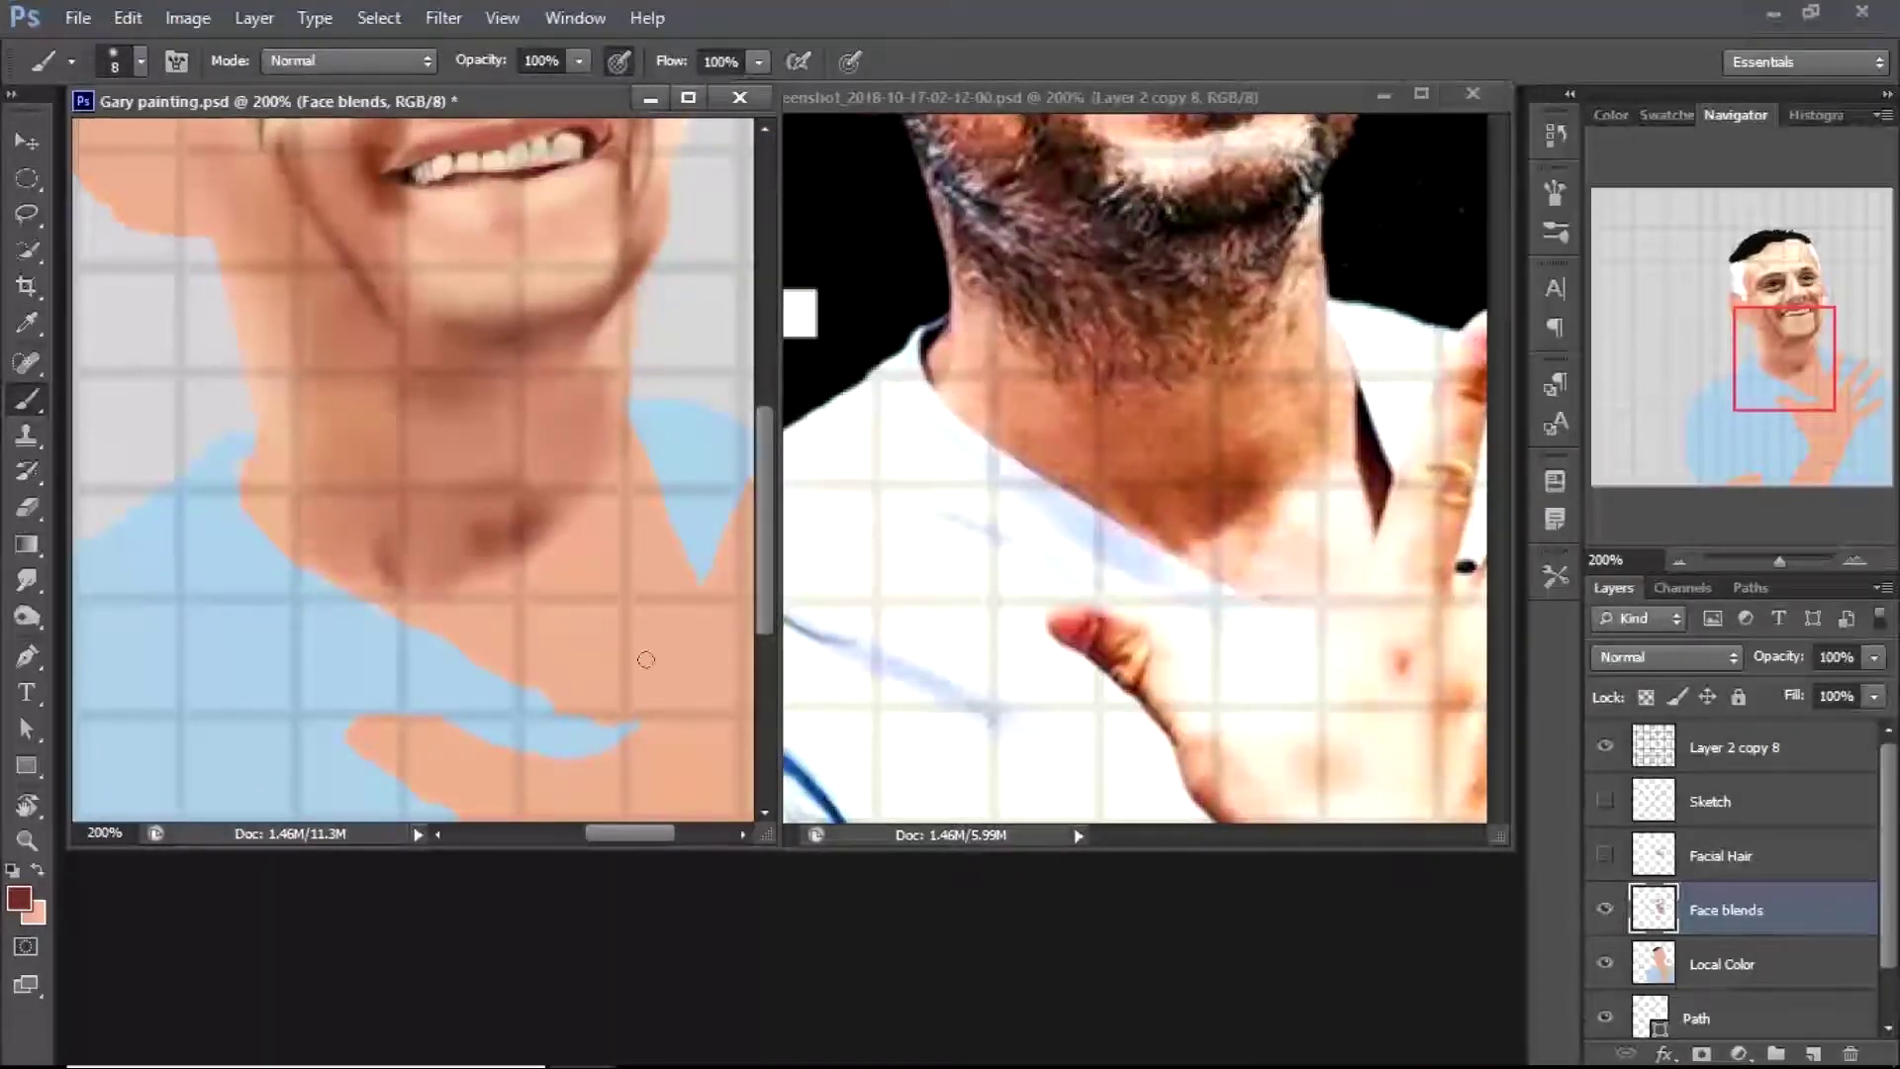
Shade and soften the lower neck around the dark hollows with sampled neck tones, enlarging the brush for the broader strokes
left_click_drag(760, 509, 763, 550)
mouse_move(517, 509)
left_mouse_down()
mouse_move(534, 495)
mouse_move(551, 512)
mouse_move(579, 455)
left_mouse_up()
left_click(534, 416, "alt")
mouse_move(534, 396)
left_mouse_down()
mouse_move(490, 426)
mouse_move(465, 416)
left_mouse_up()
left_click(540, 500, "alt")
key("bracketright")
key("bracketright")
key("bracketright")
mouse_move(584, 416)
left_mouse_down()
mouse_move(504, 495)
mouse_move(366, 470)
left_mouse_up()
Mix a pale cream skin colour and paint the lit patch of chest between the neck shadow and the raised hand
left_click(18, 898)
left_click(347, 254)
left_click(955, 199)
mouse_move(634, 502)
left_mouse_down()
mouse_move(665, 533)
mouse_move(639, 528)
mouse_move(575, 589)
left_mouse_up()
left_click_drag(650, 437, 658, 457)
Mix a very dark brown and paint the narrow shadow wedge between the chest and the shirt collar with a 7 px brush
left_click(594, 492, "alt")
left_click(18, 897)
left_click(1006, 199)
key("bracketleft")
left_click_drag(669, 386, 665, 462)
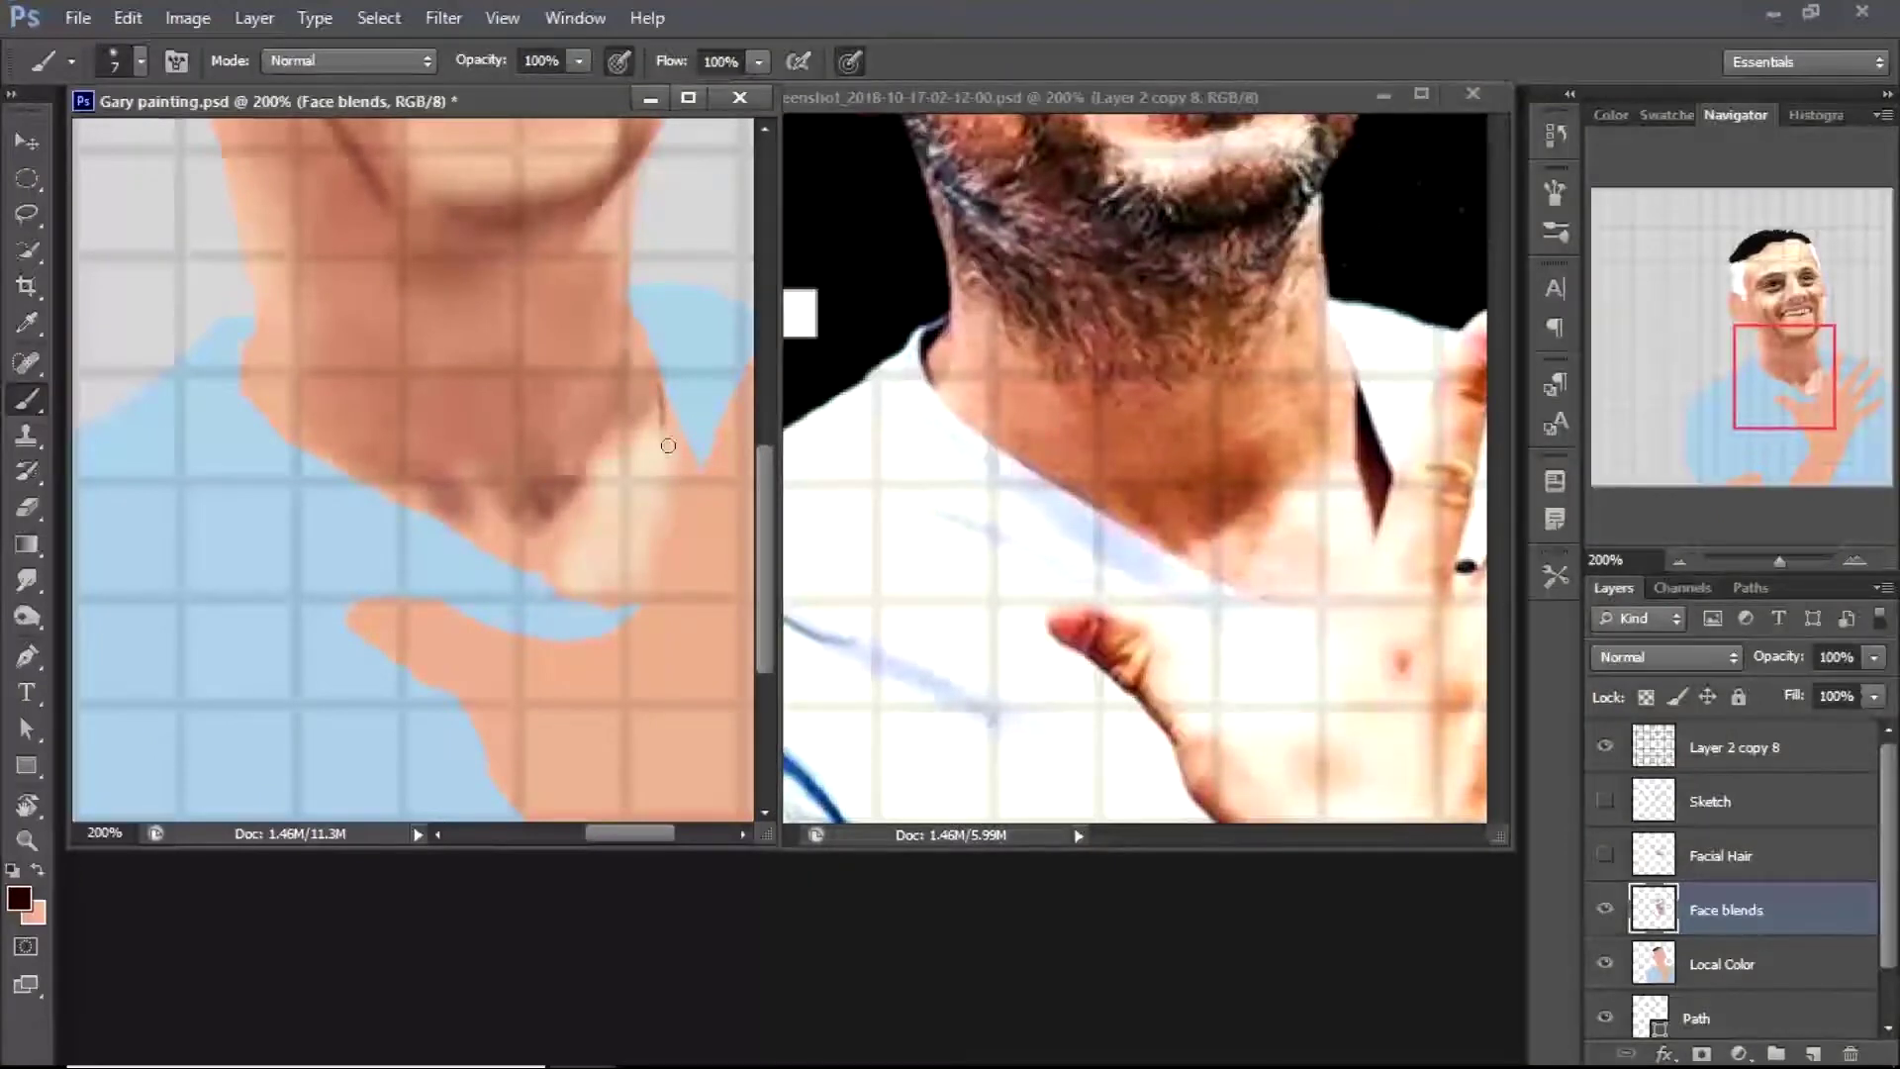
mouse_move(684, 435)
left_mouse_down()
mouse_move(669, 406)
mouse_move(693, 495)
mouse_move(682, 463)
left_mouse_up()
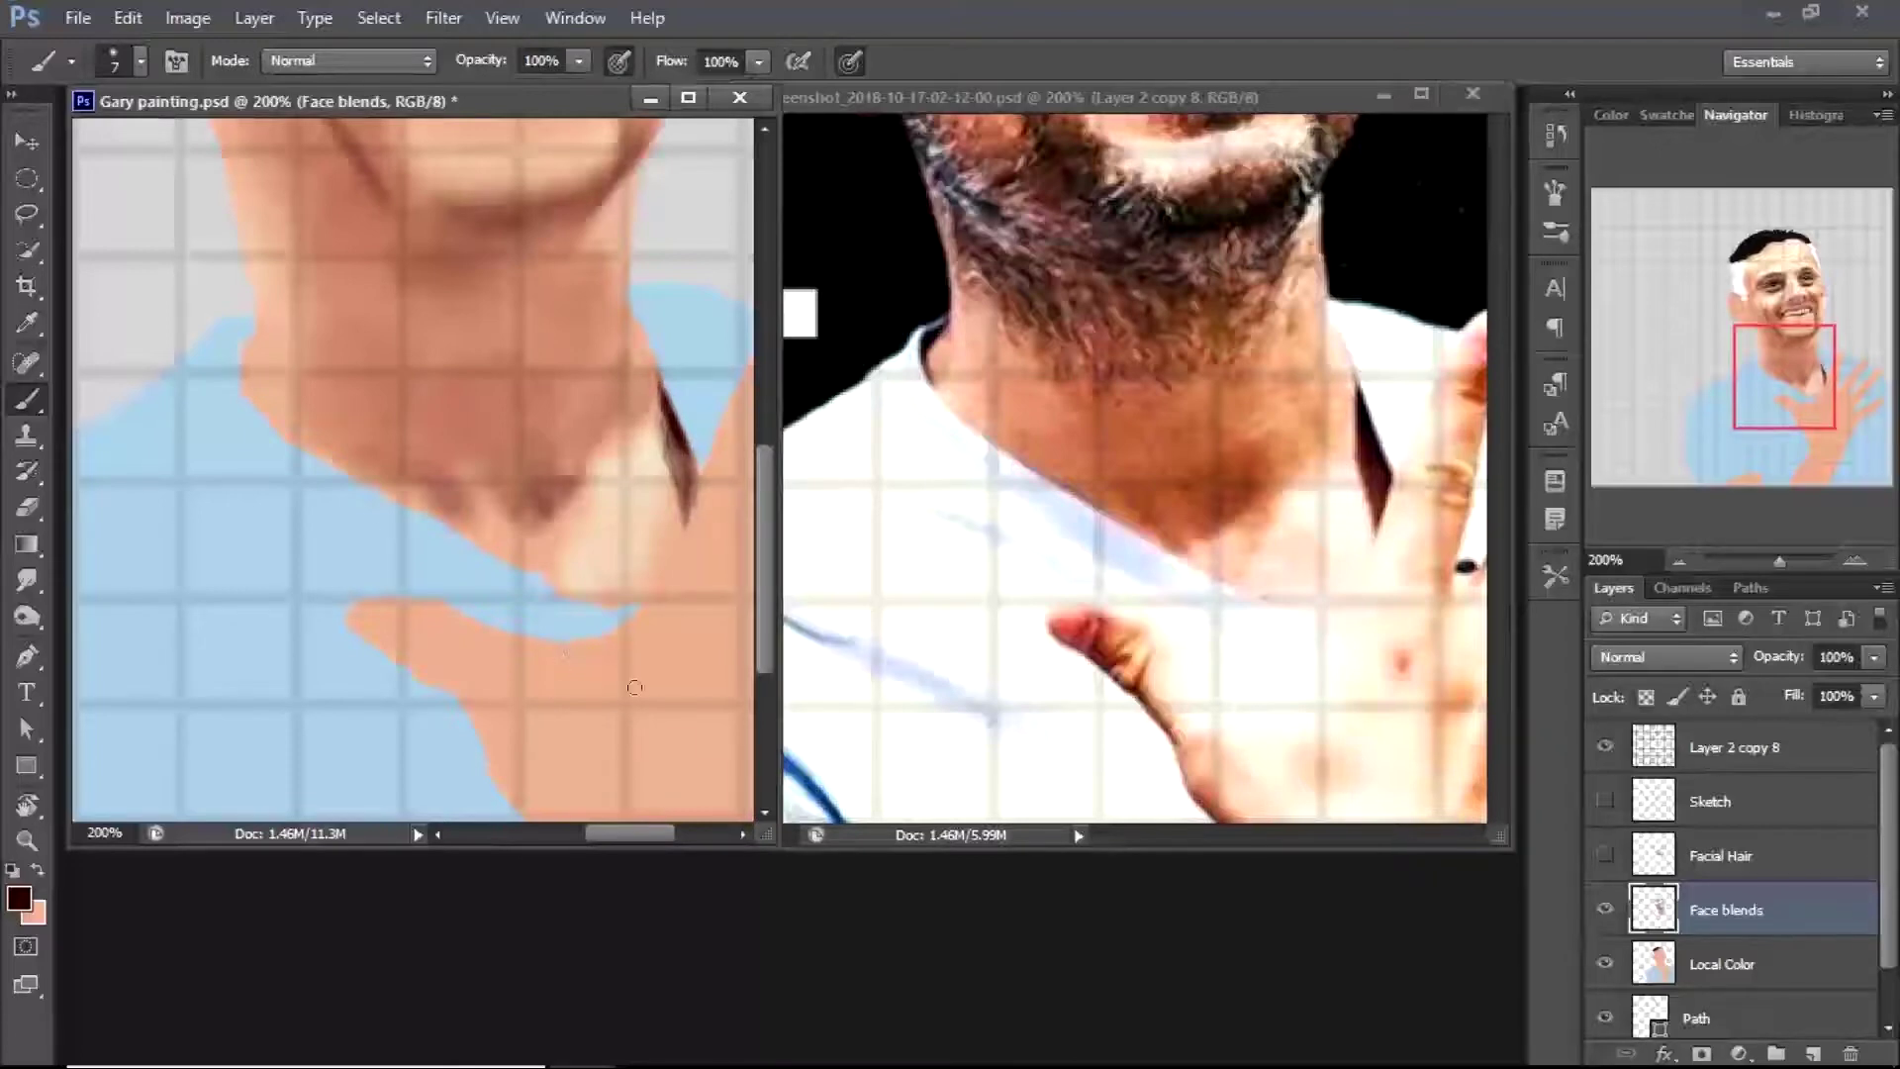
Smudge the neck hollows and the edge of the chest highlight at 16% strength, reducing the tip from 15 to 8 px
key("r")
left_click_drag(540, 508, 448, 481)
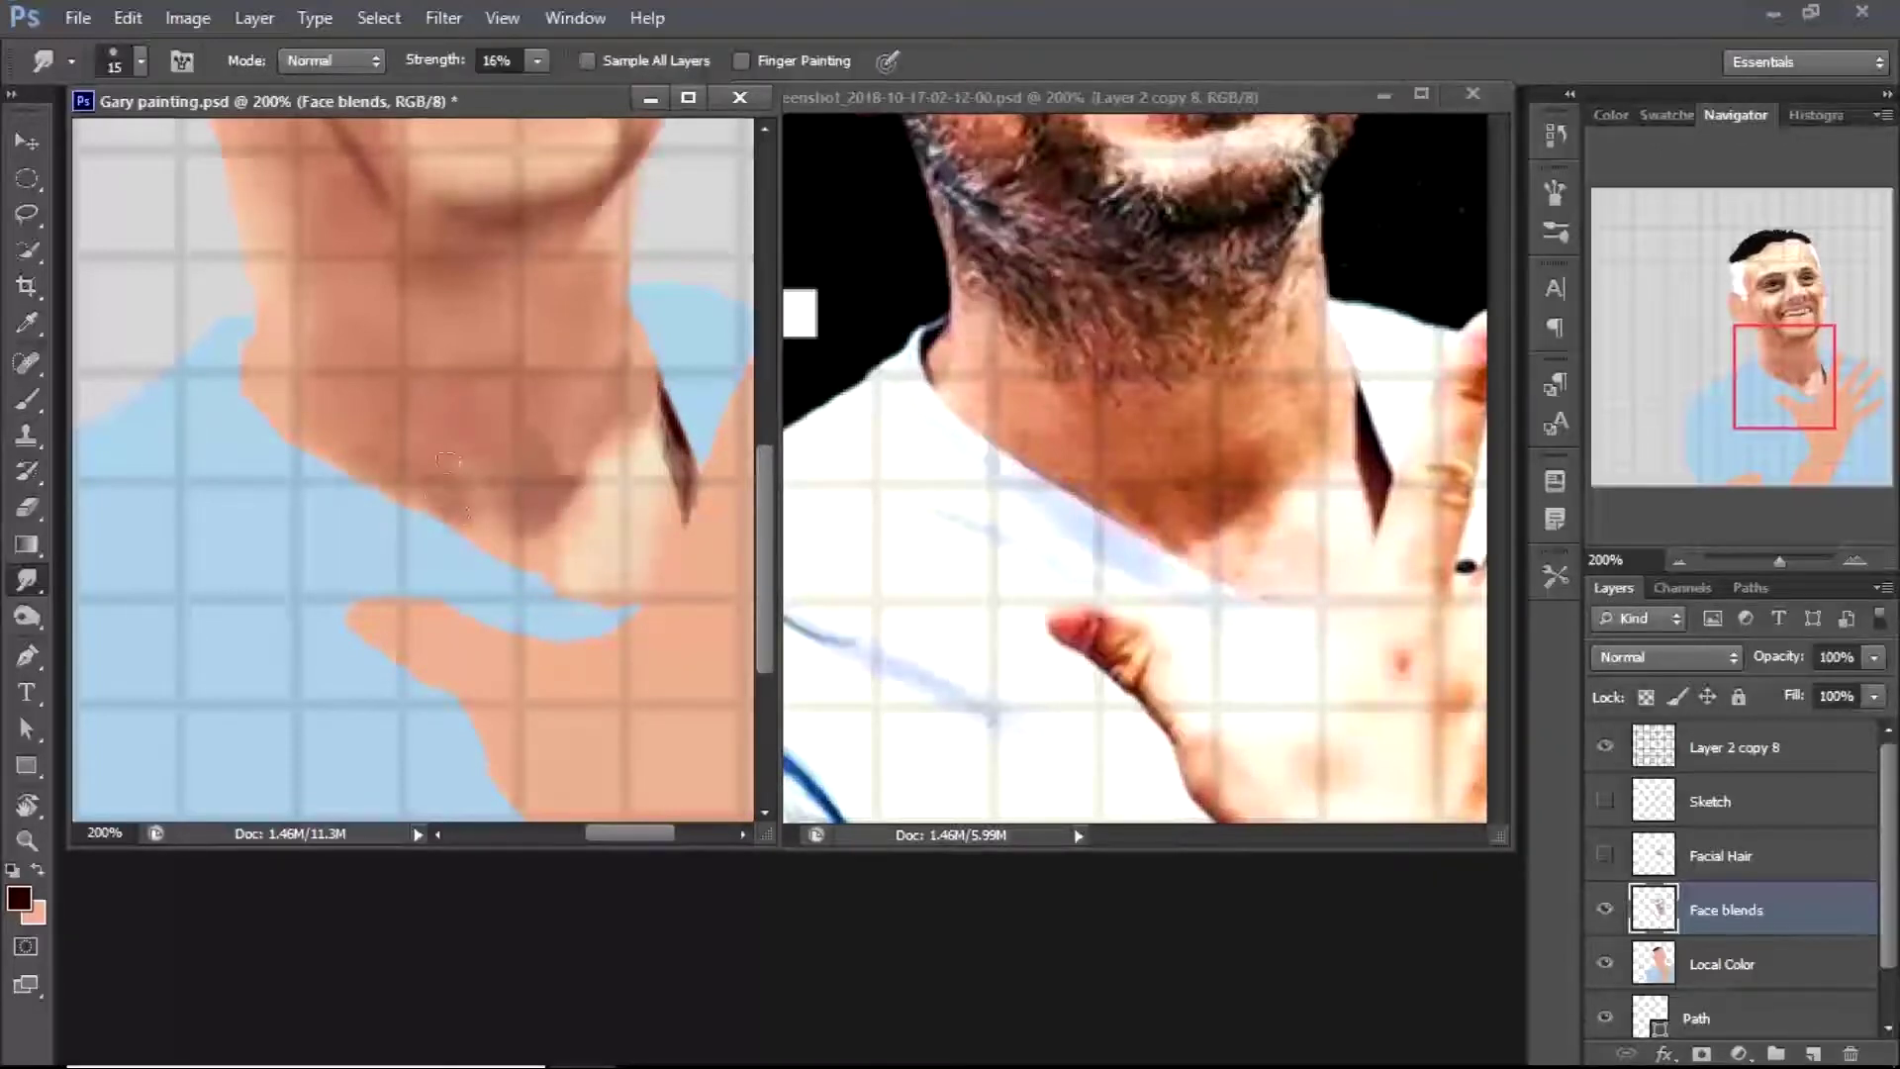
left_click_drag(595, 500, 601, 516)
key("bracketleft")
key("bracketleft")
key("bracketleft")
key("bracketleft")
key("bracketleft")
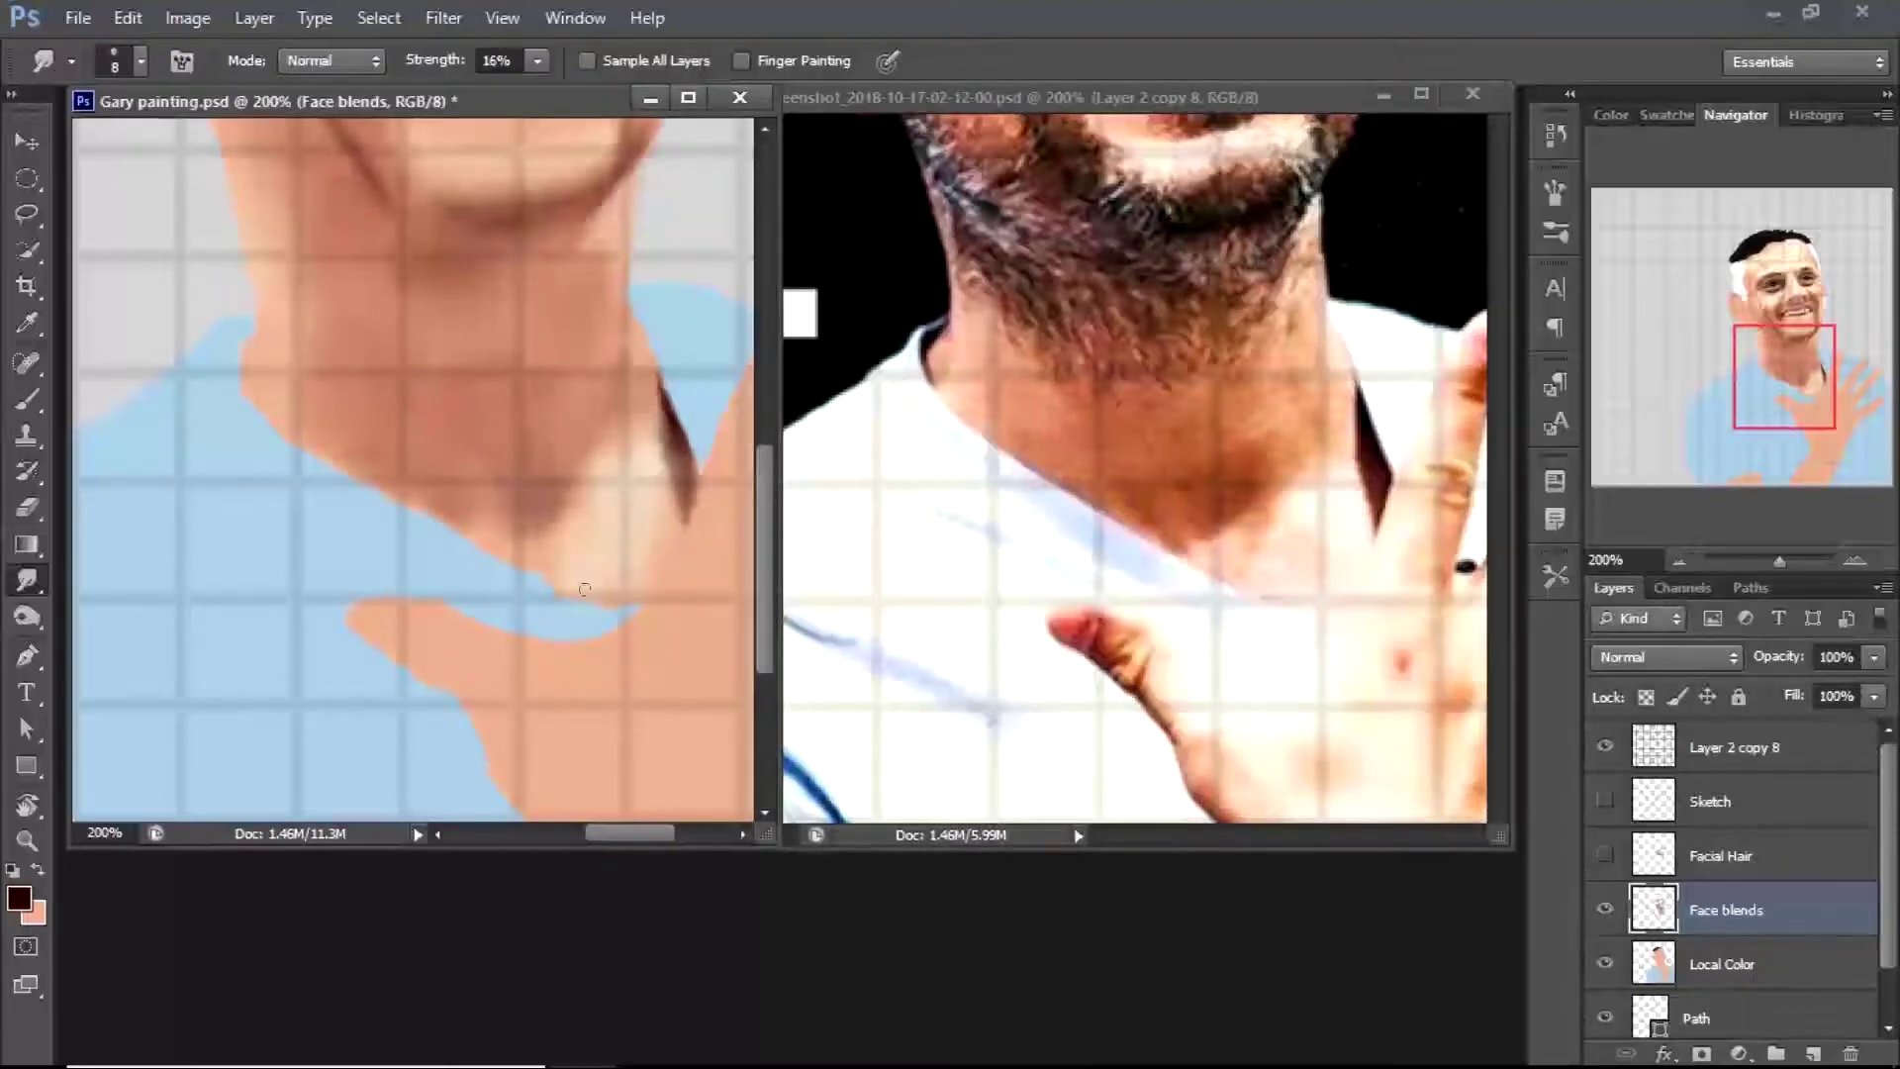
Compare the painted neck and chest with the reference at several zoom levels with Facial Hair shown
key("z")
left_click(453, 512)
left_click(394, 411, "alt")
left_click(394, 412, "alt")
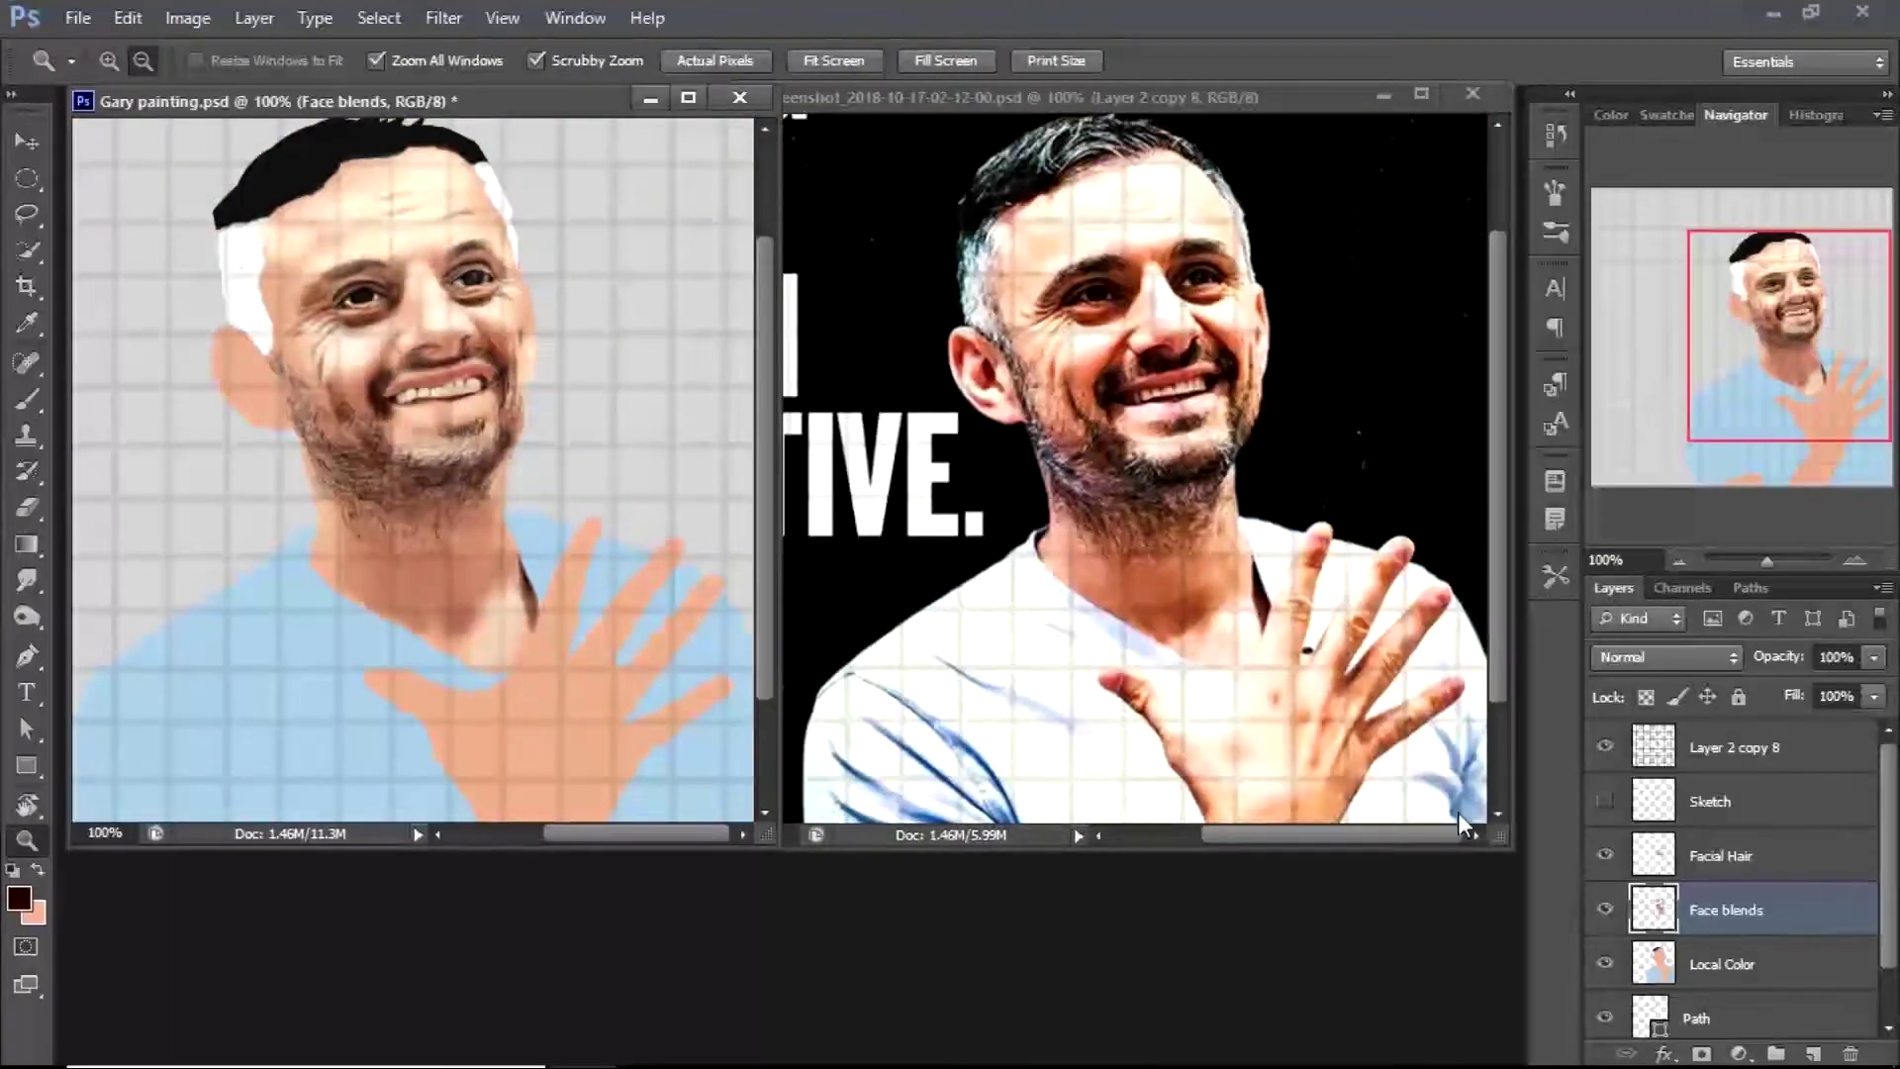
key("i")
left_click(435, 555, "ctrl+space")
key("r")
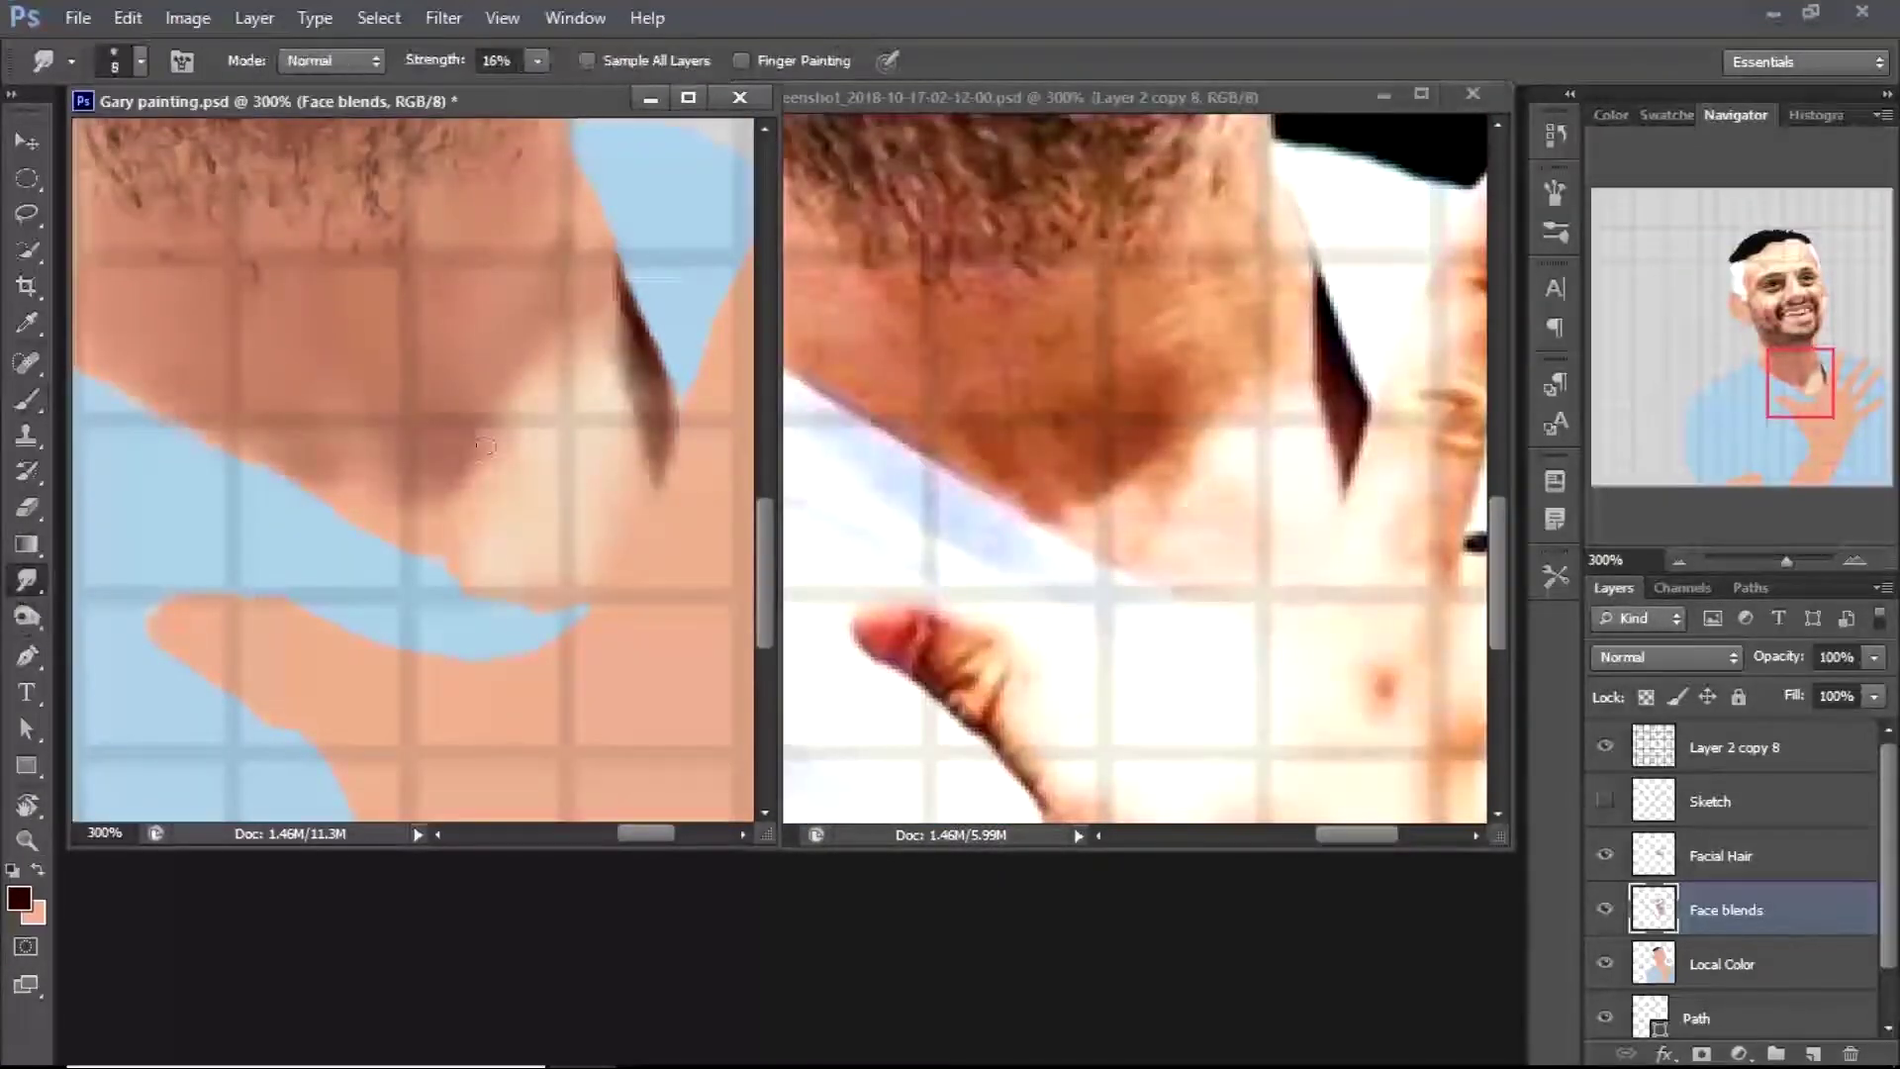
key("z")
left_click(435, 433, "alt")
left_click(686, 576, "alt")
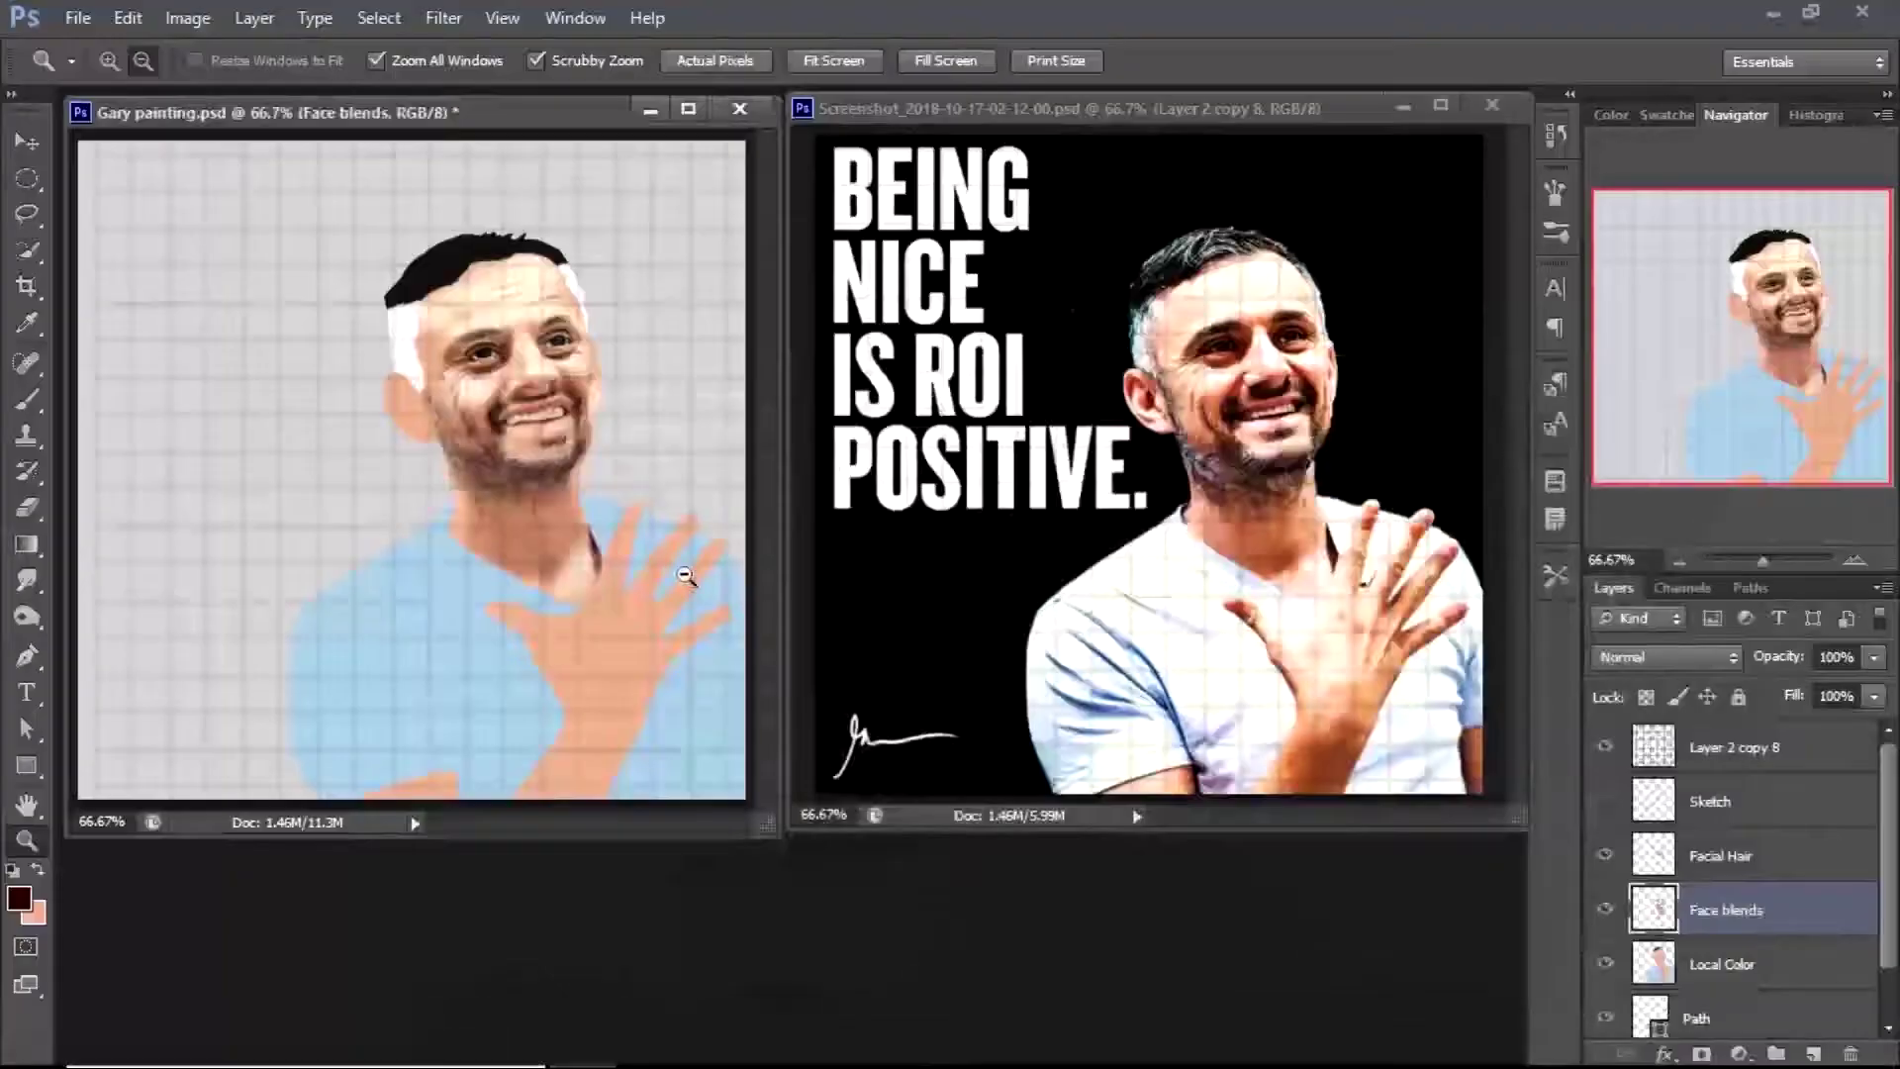
Hide Facial Hair, mix a dark red and deepen the smile folds running from both sides of the nose past the mouth
left_click(367, 482)
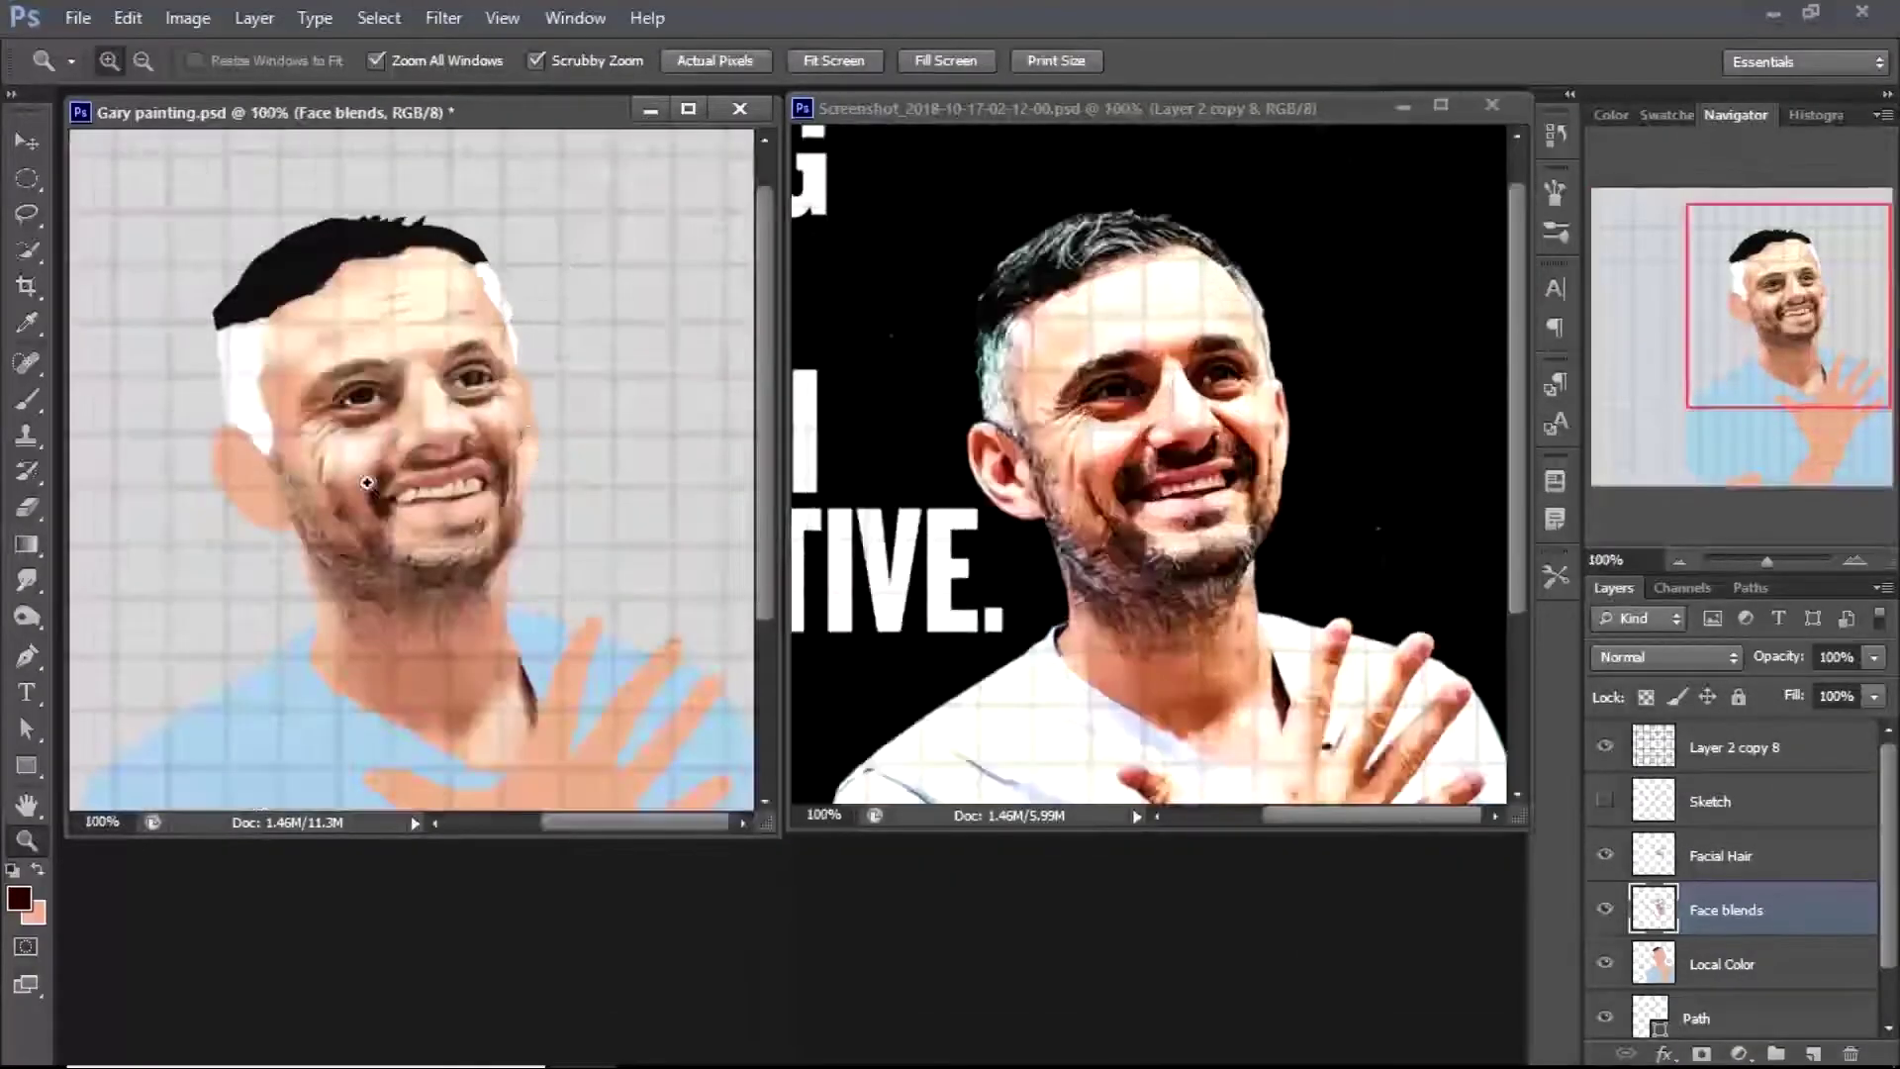
left_click(368, 482)
left_click(367, 482)
key("b")
left_click(1605, 855)
left_click(18, 897)
left_click(624, 412)
left_click(1005, 199)
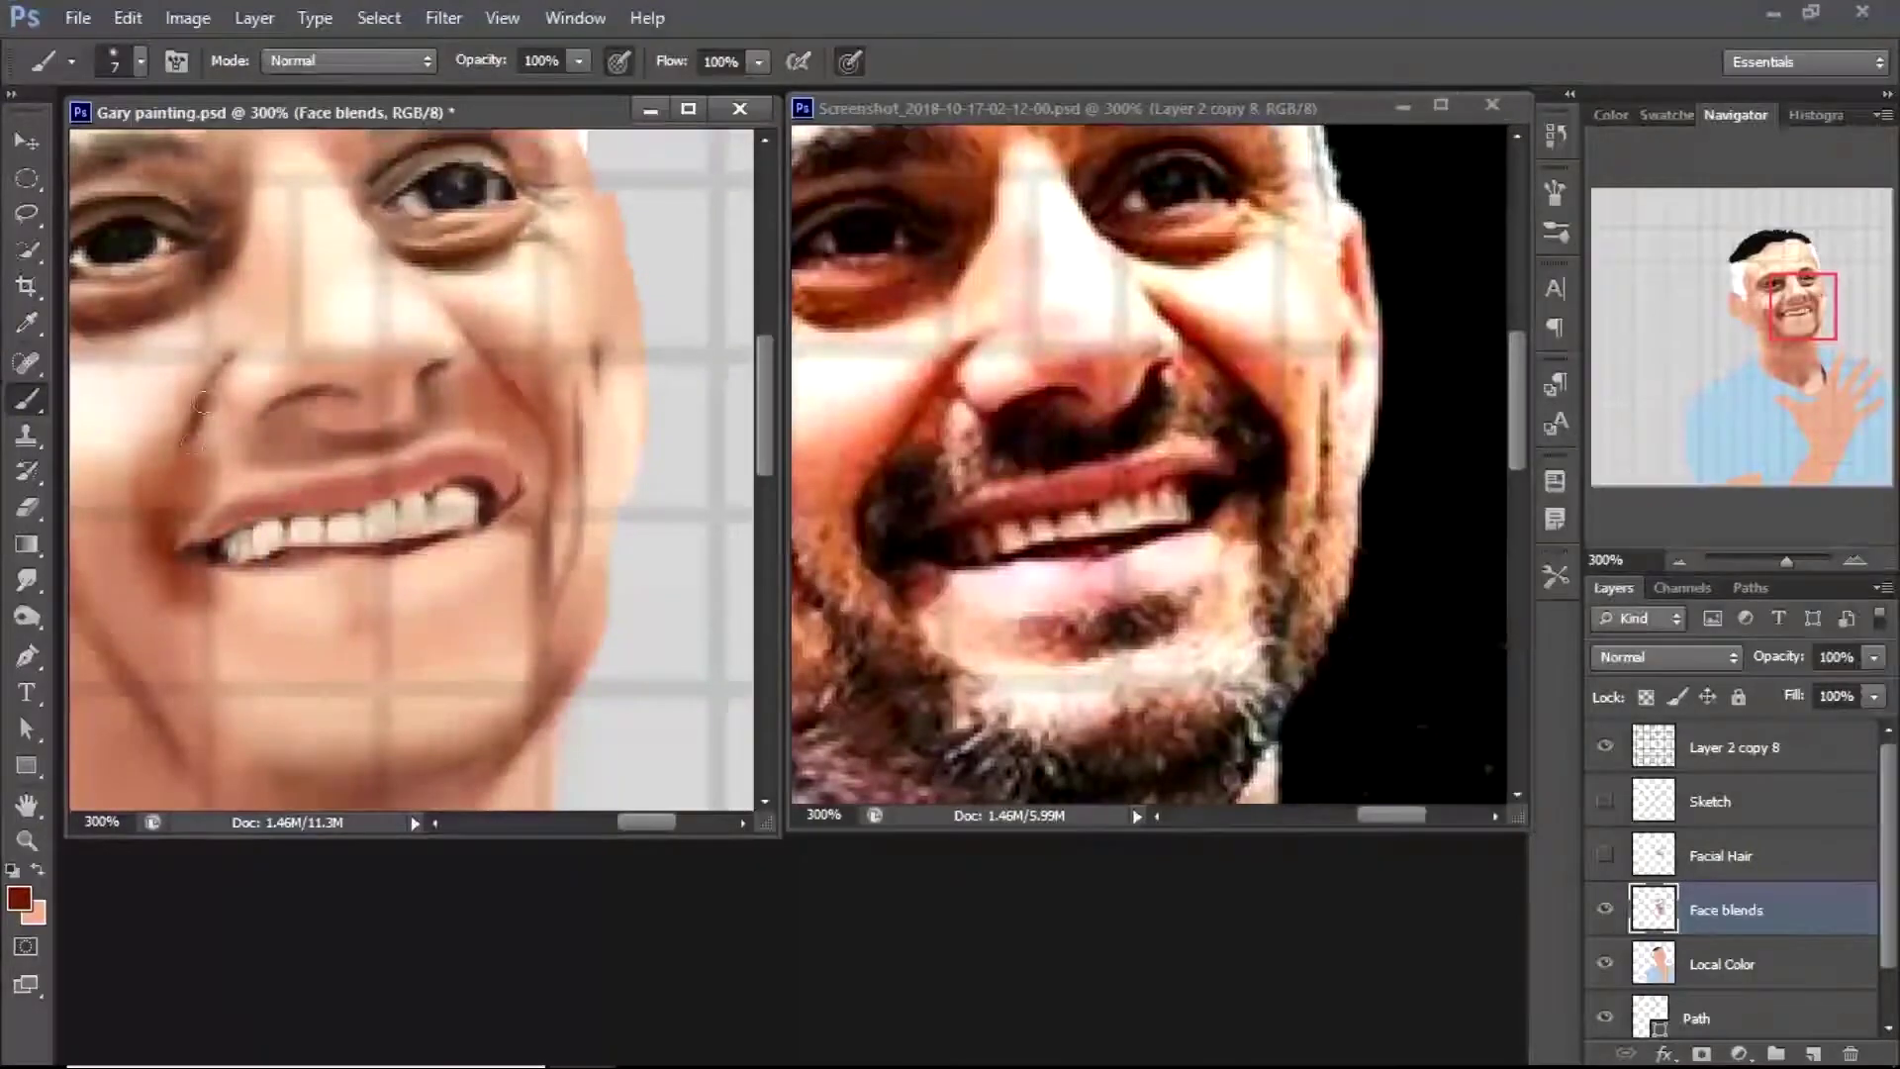
left_click_drag(227, 358, 190, 425)
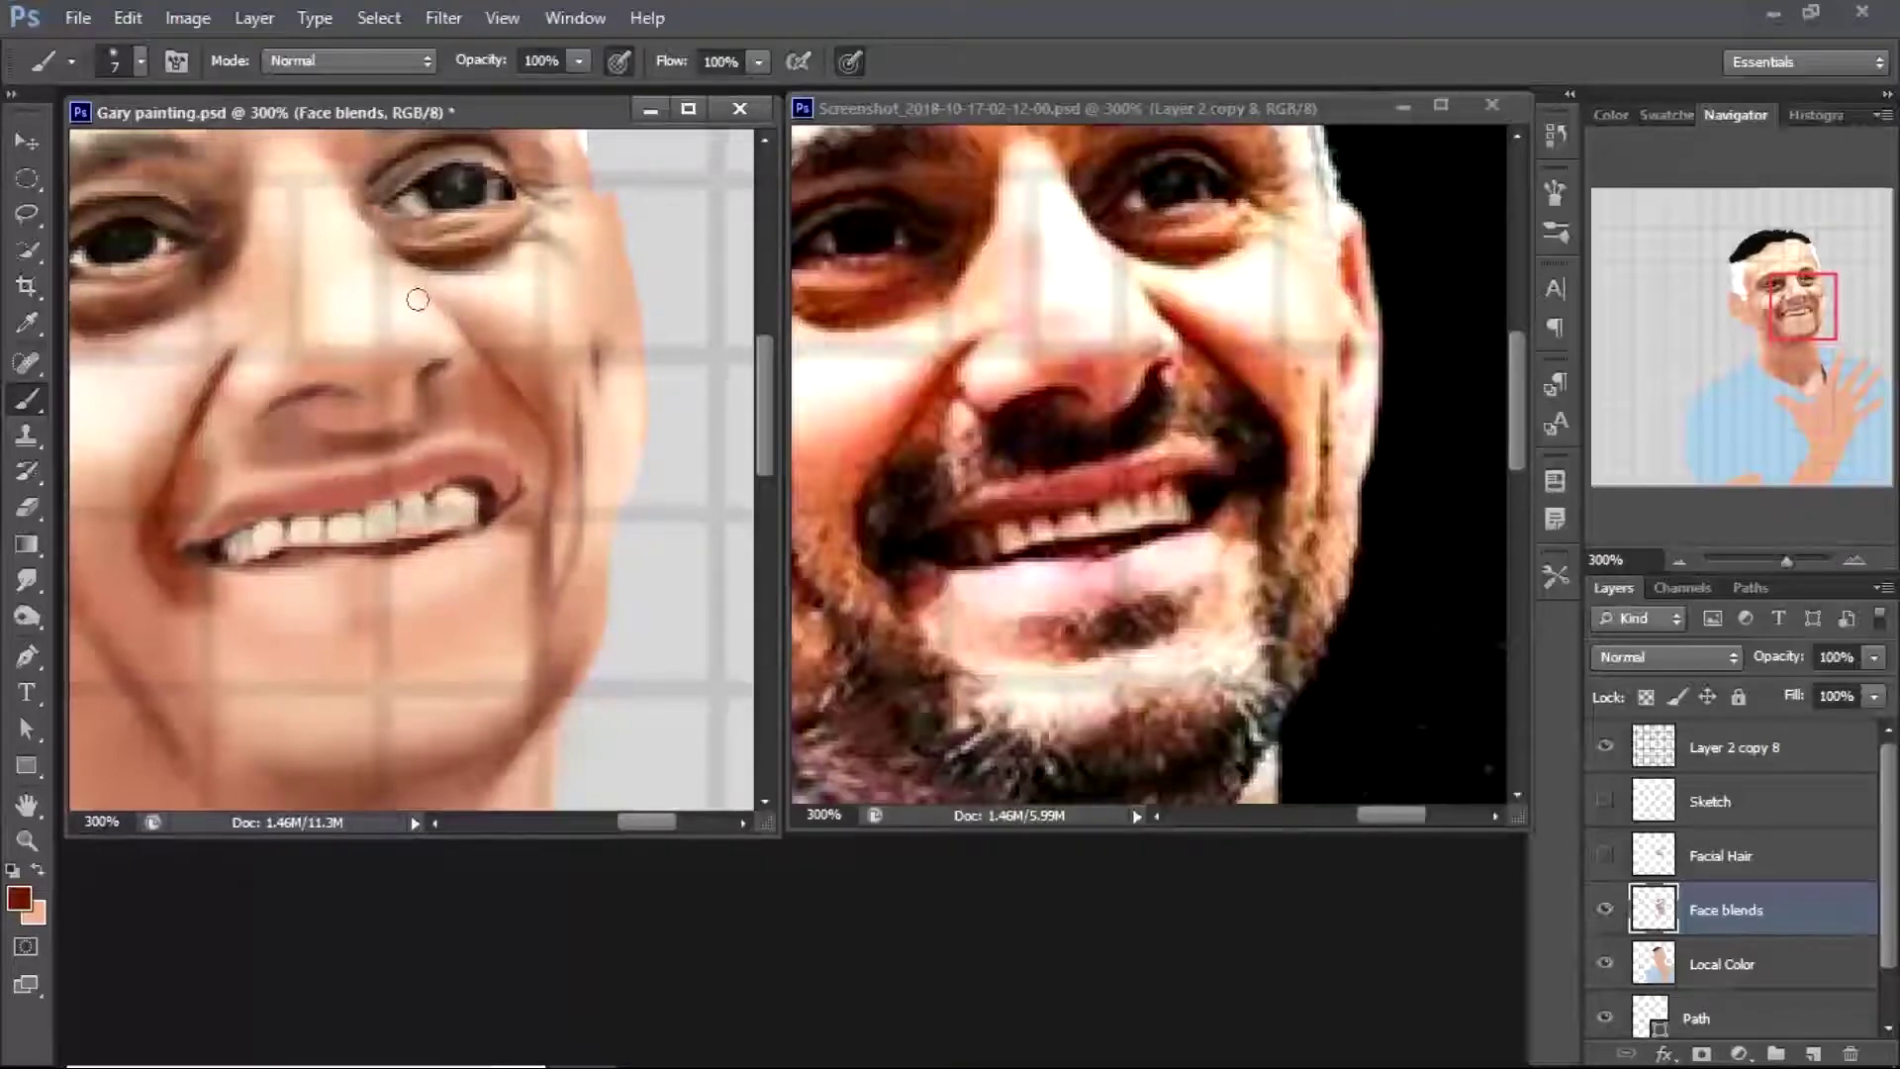
mouse_move(409, 294)
left_mouse_down()
mouse_move(507, 361)
mouse_move(478, 338)
mouse_move(548, 426)
mouse_move(521, 402)
mouse_move(573, 530)
left_mouse_up()
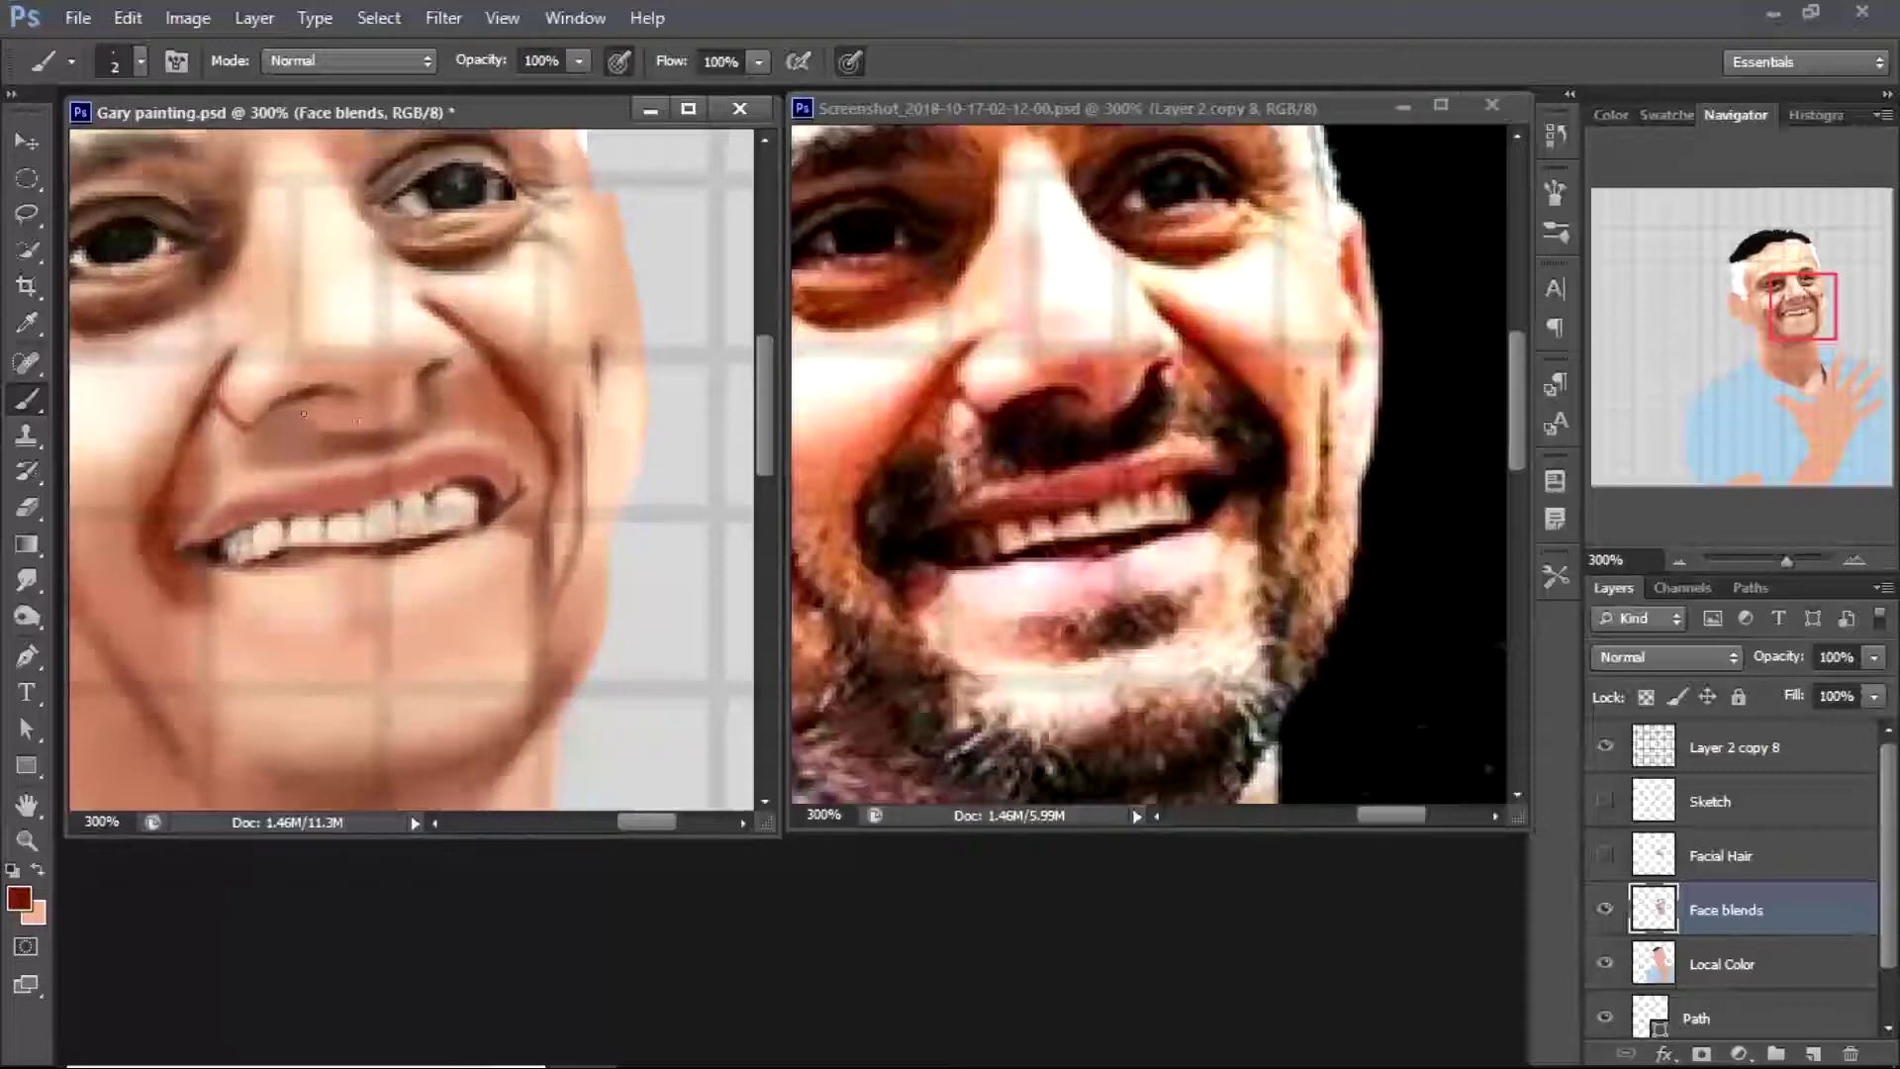
Blend the smile folds at 16% smudge strength and clean up the nostril edge with a sampled light skin tone
key("r")
key("b")
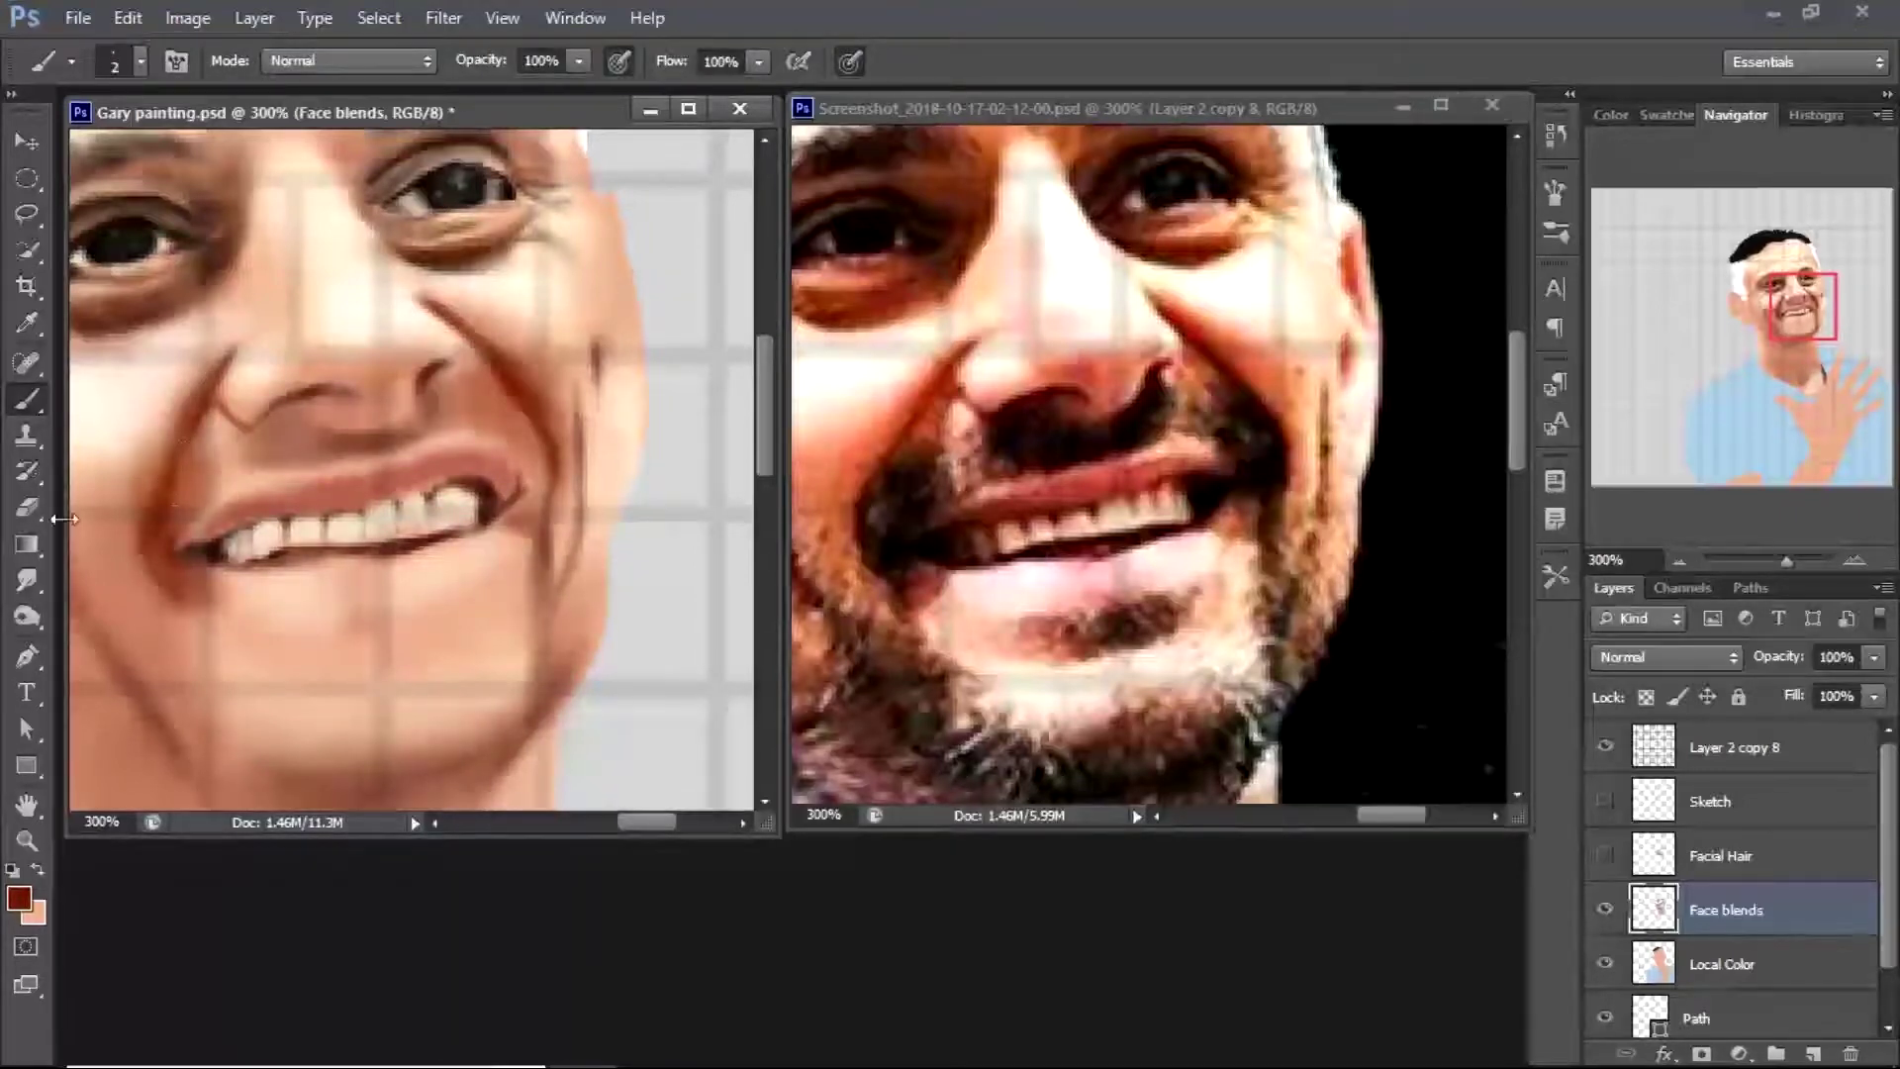
key("r")
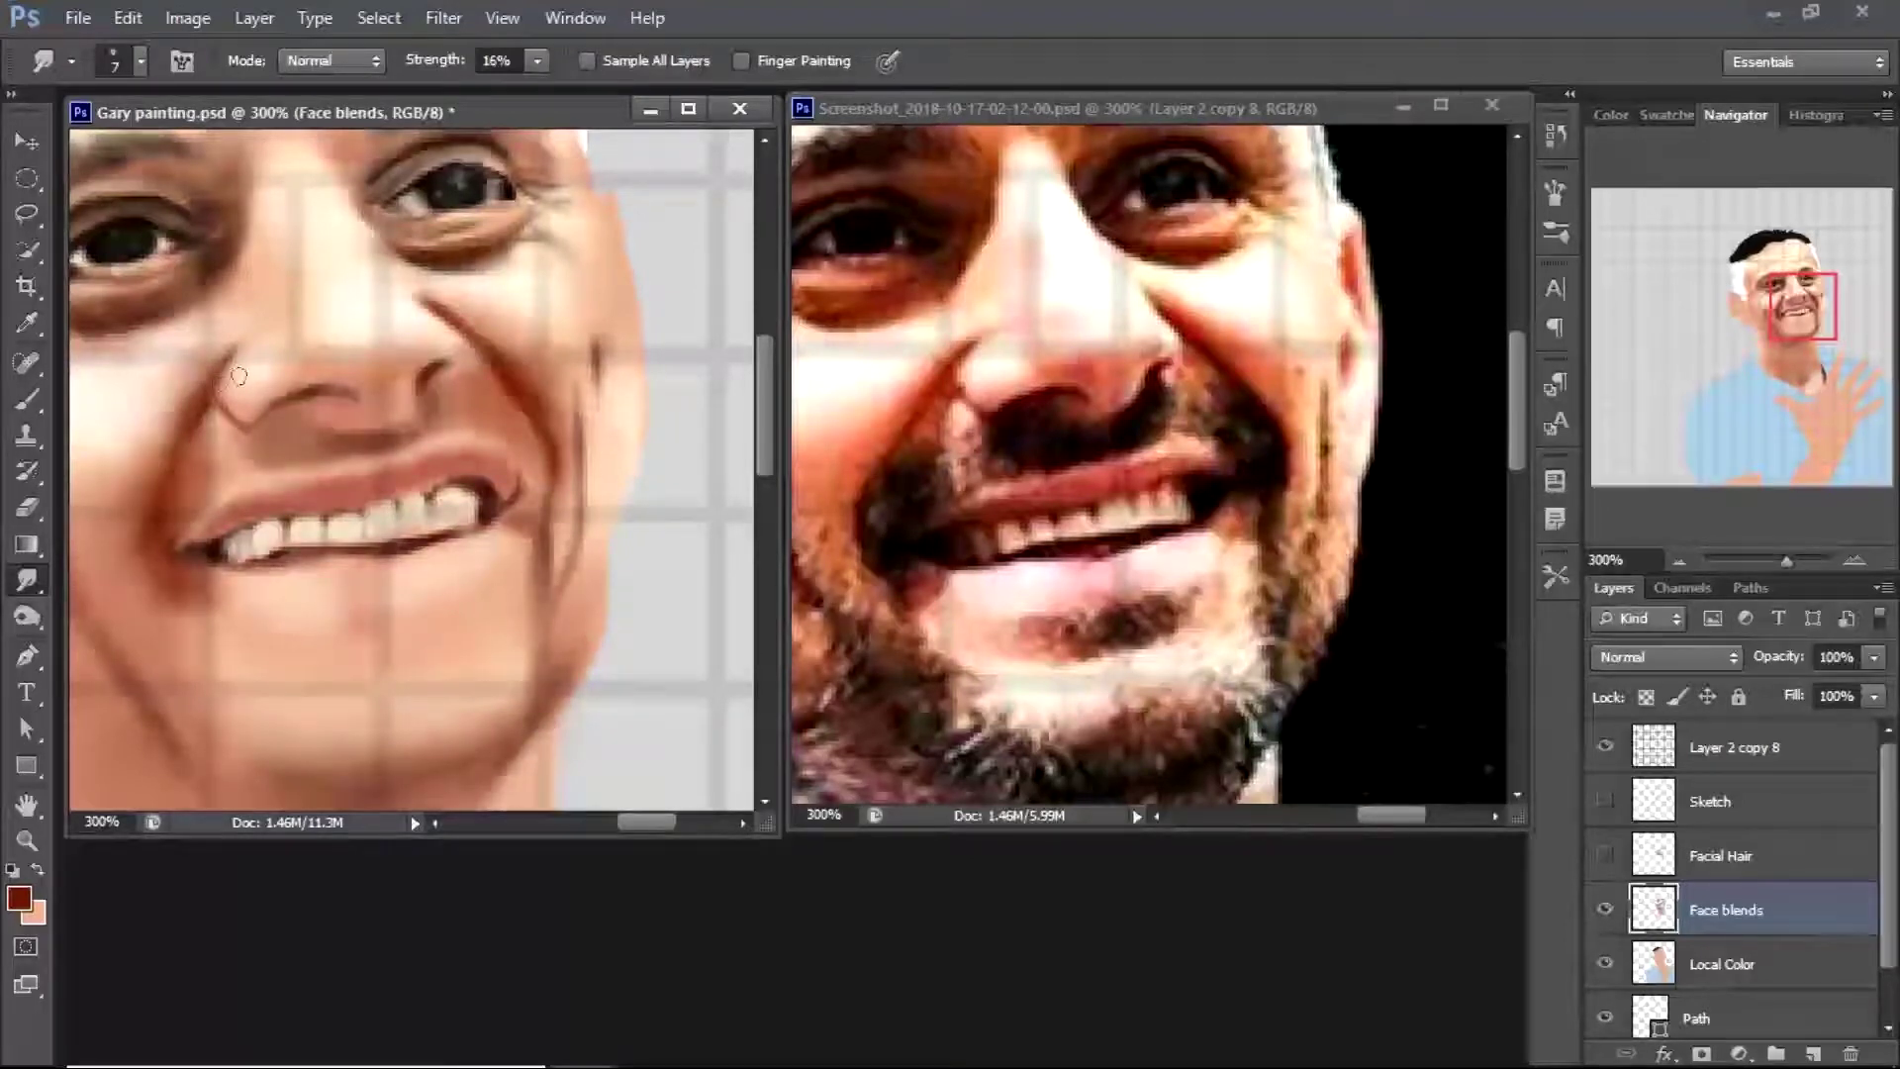
mouse_move(505, 352)
left_mouse_down()
mouse_move(461, 302)
mouse_move(555, 416)
left_mouse_up()
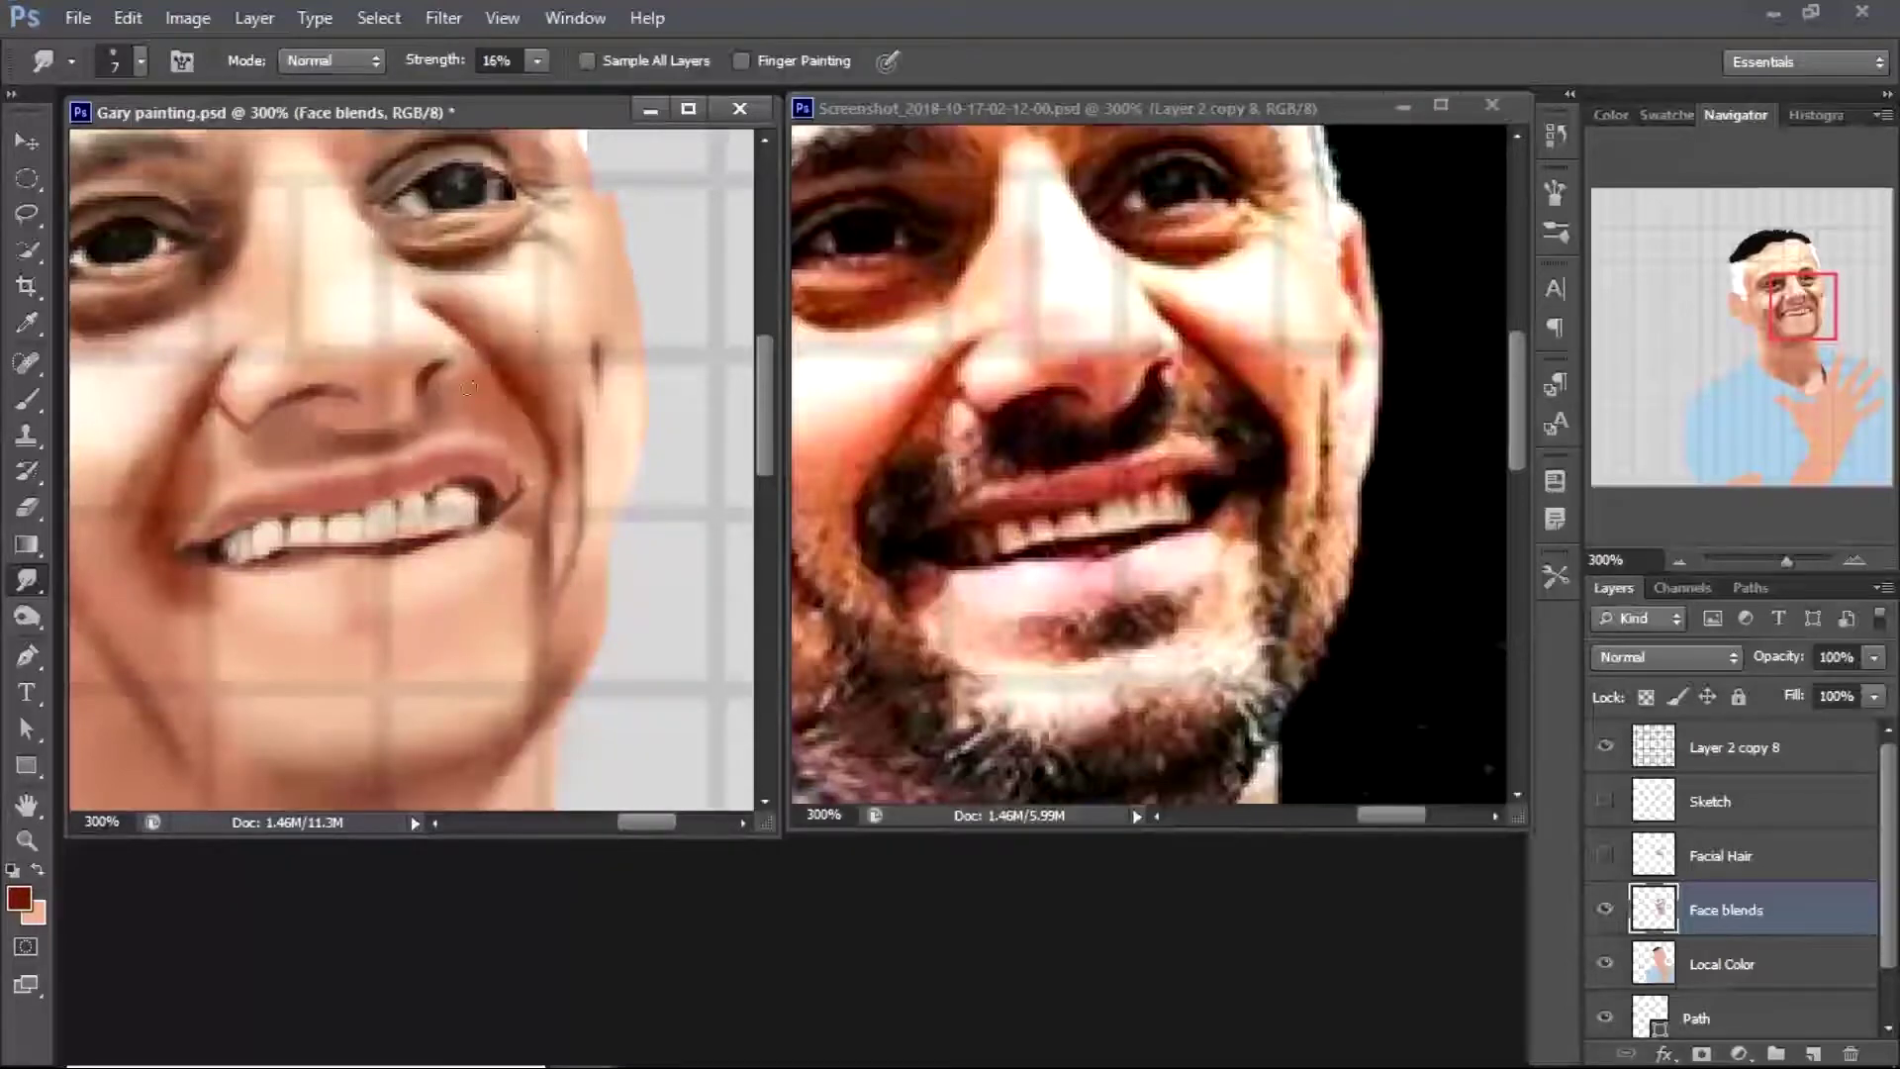
key("b")
left_click(441, 358, "alt")
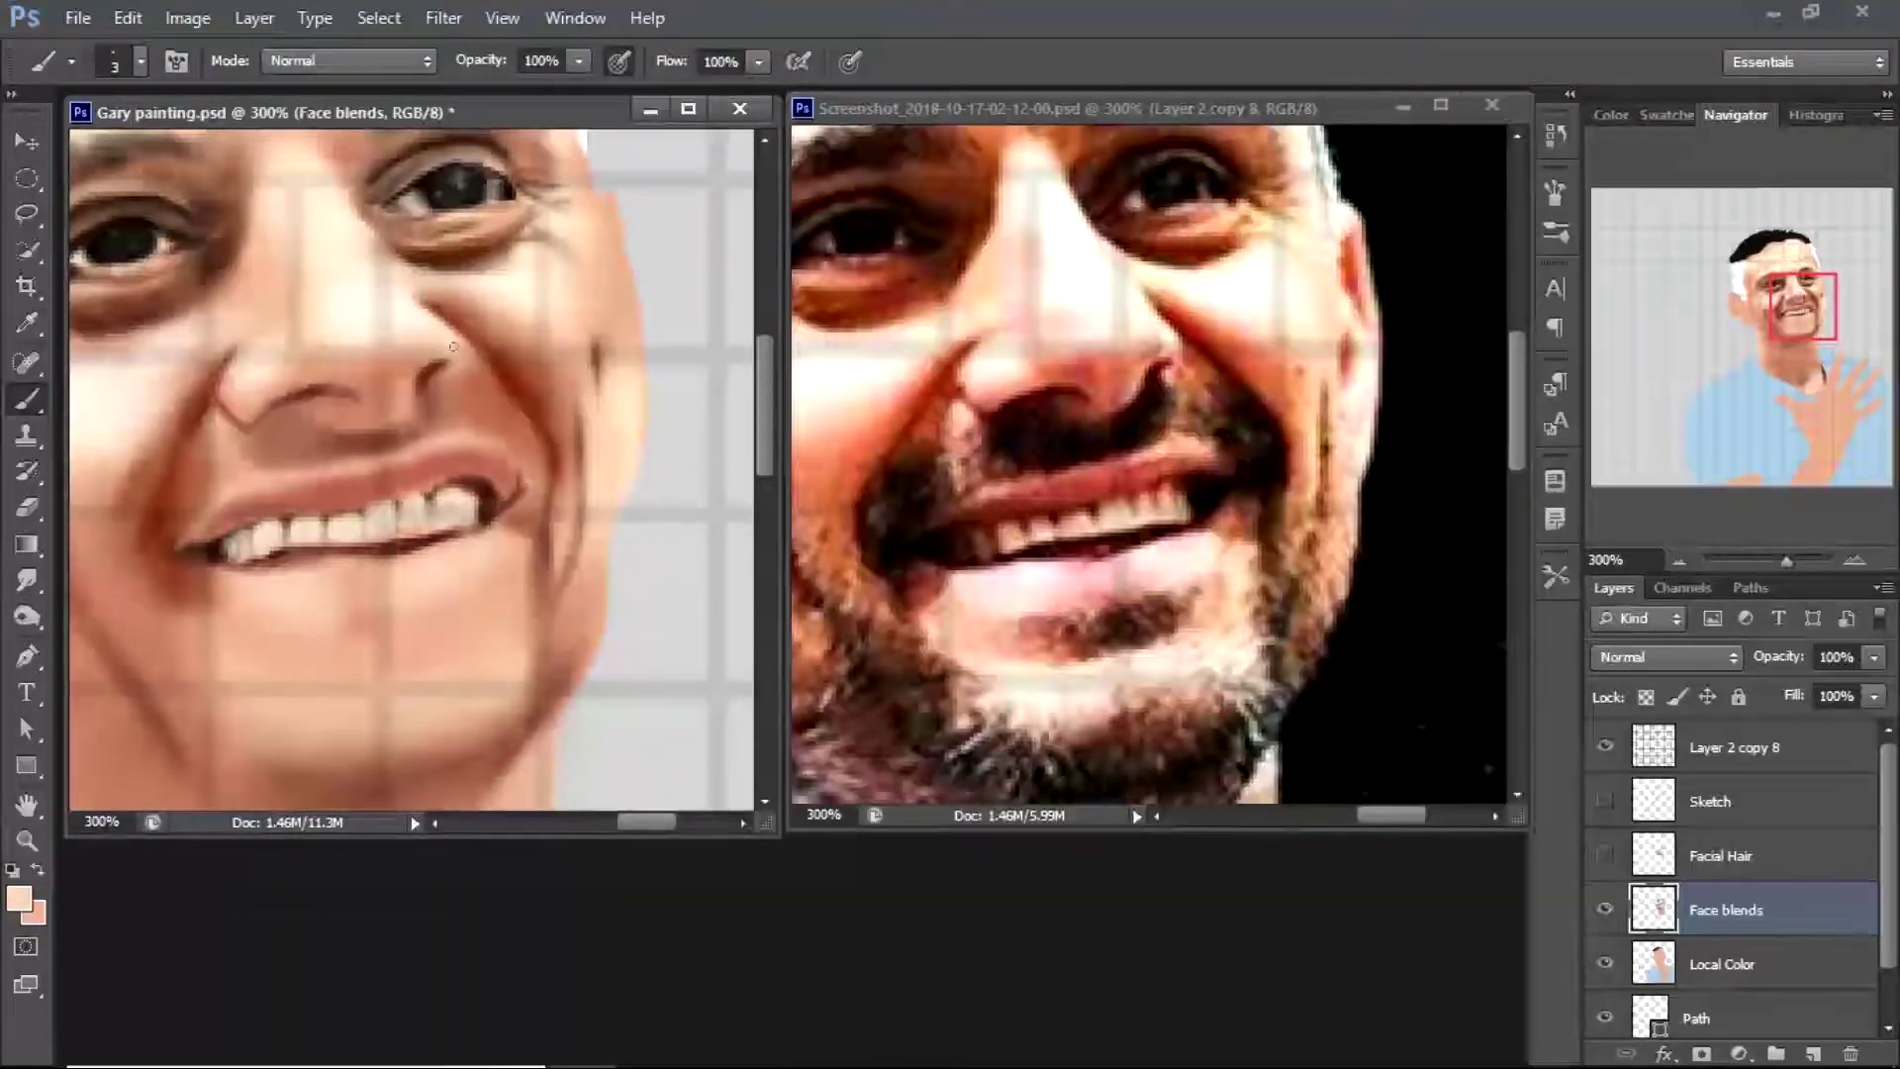
key("r")
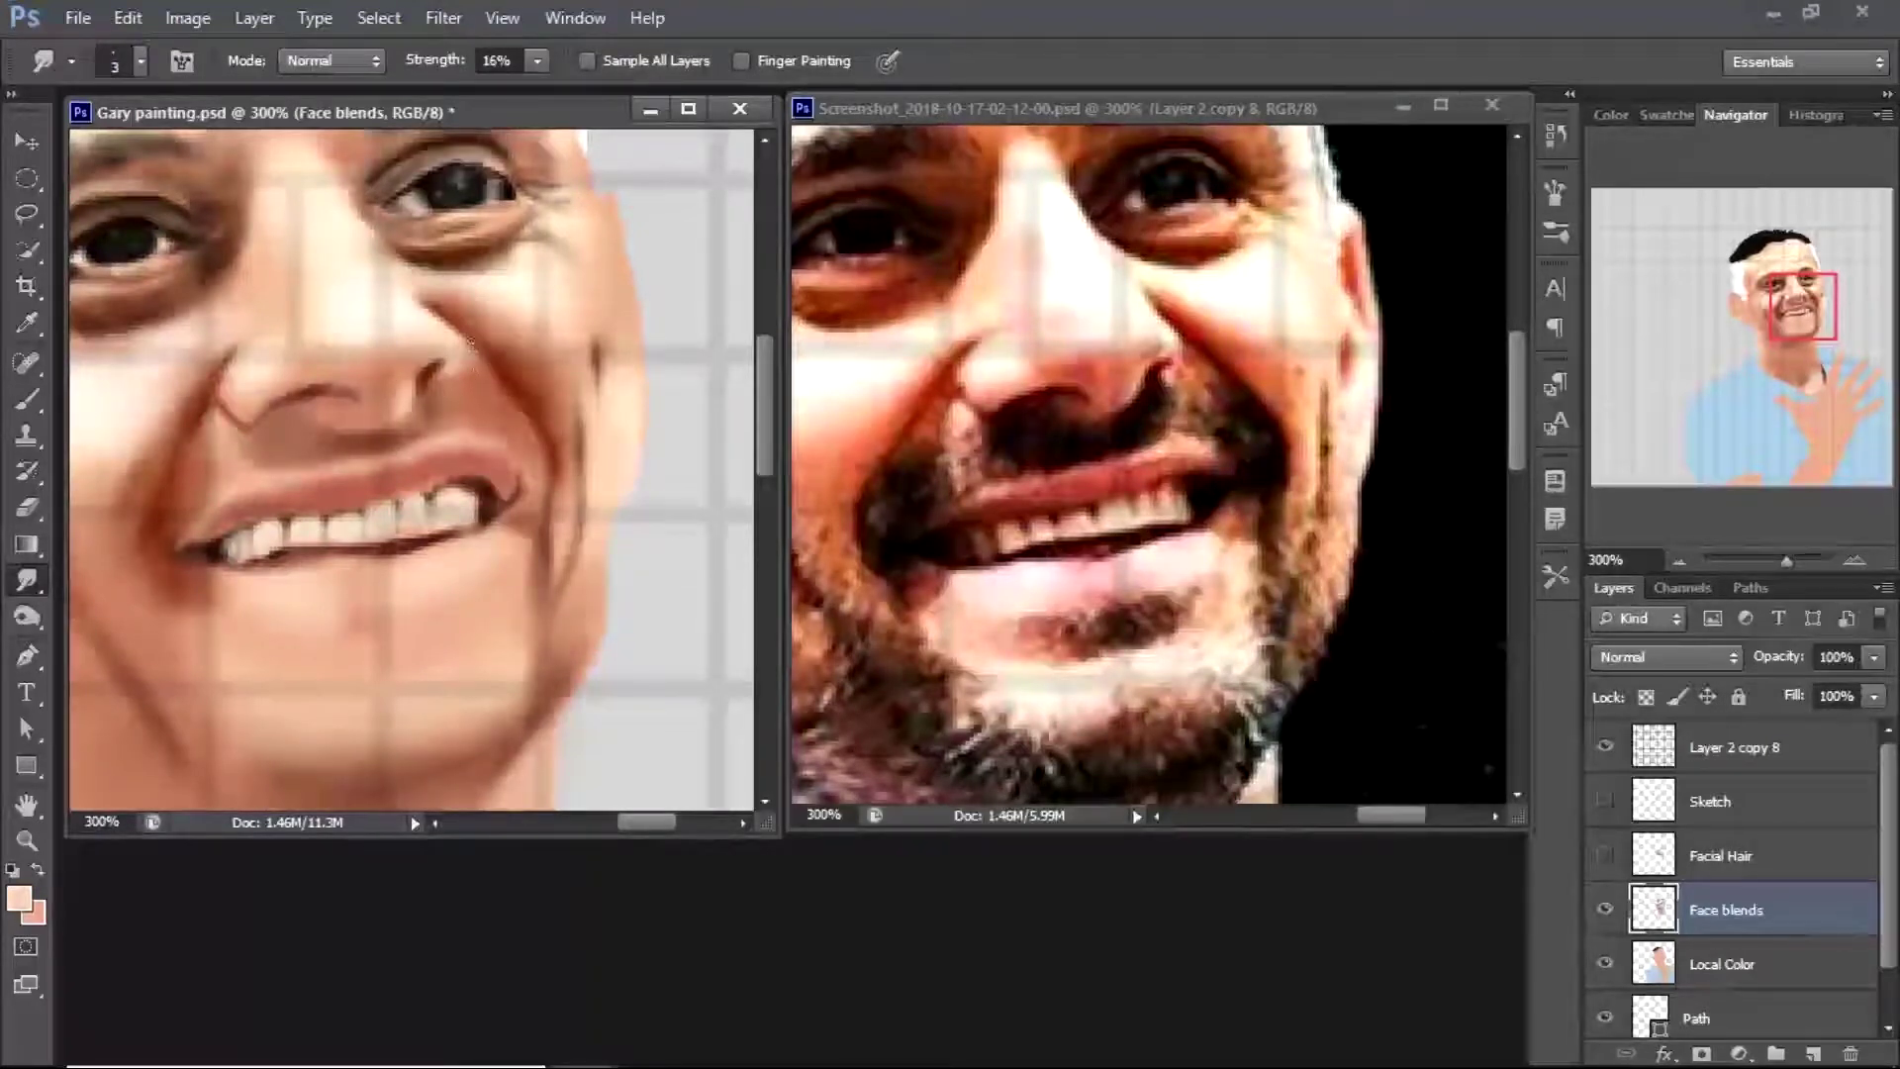
Show Facial Hair, then brighten the cheek and nose bridge with a near-white 5 px brush in Overlay mode and smudge the highlights
left_click(1605, 855)
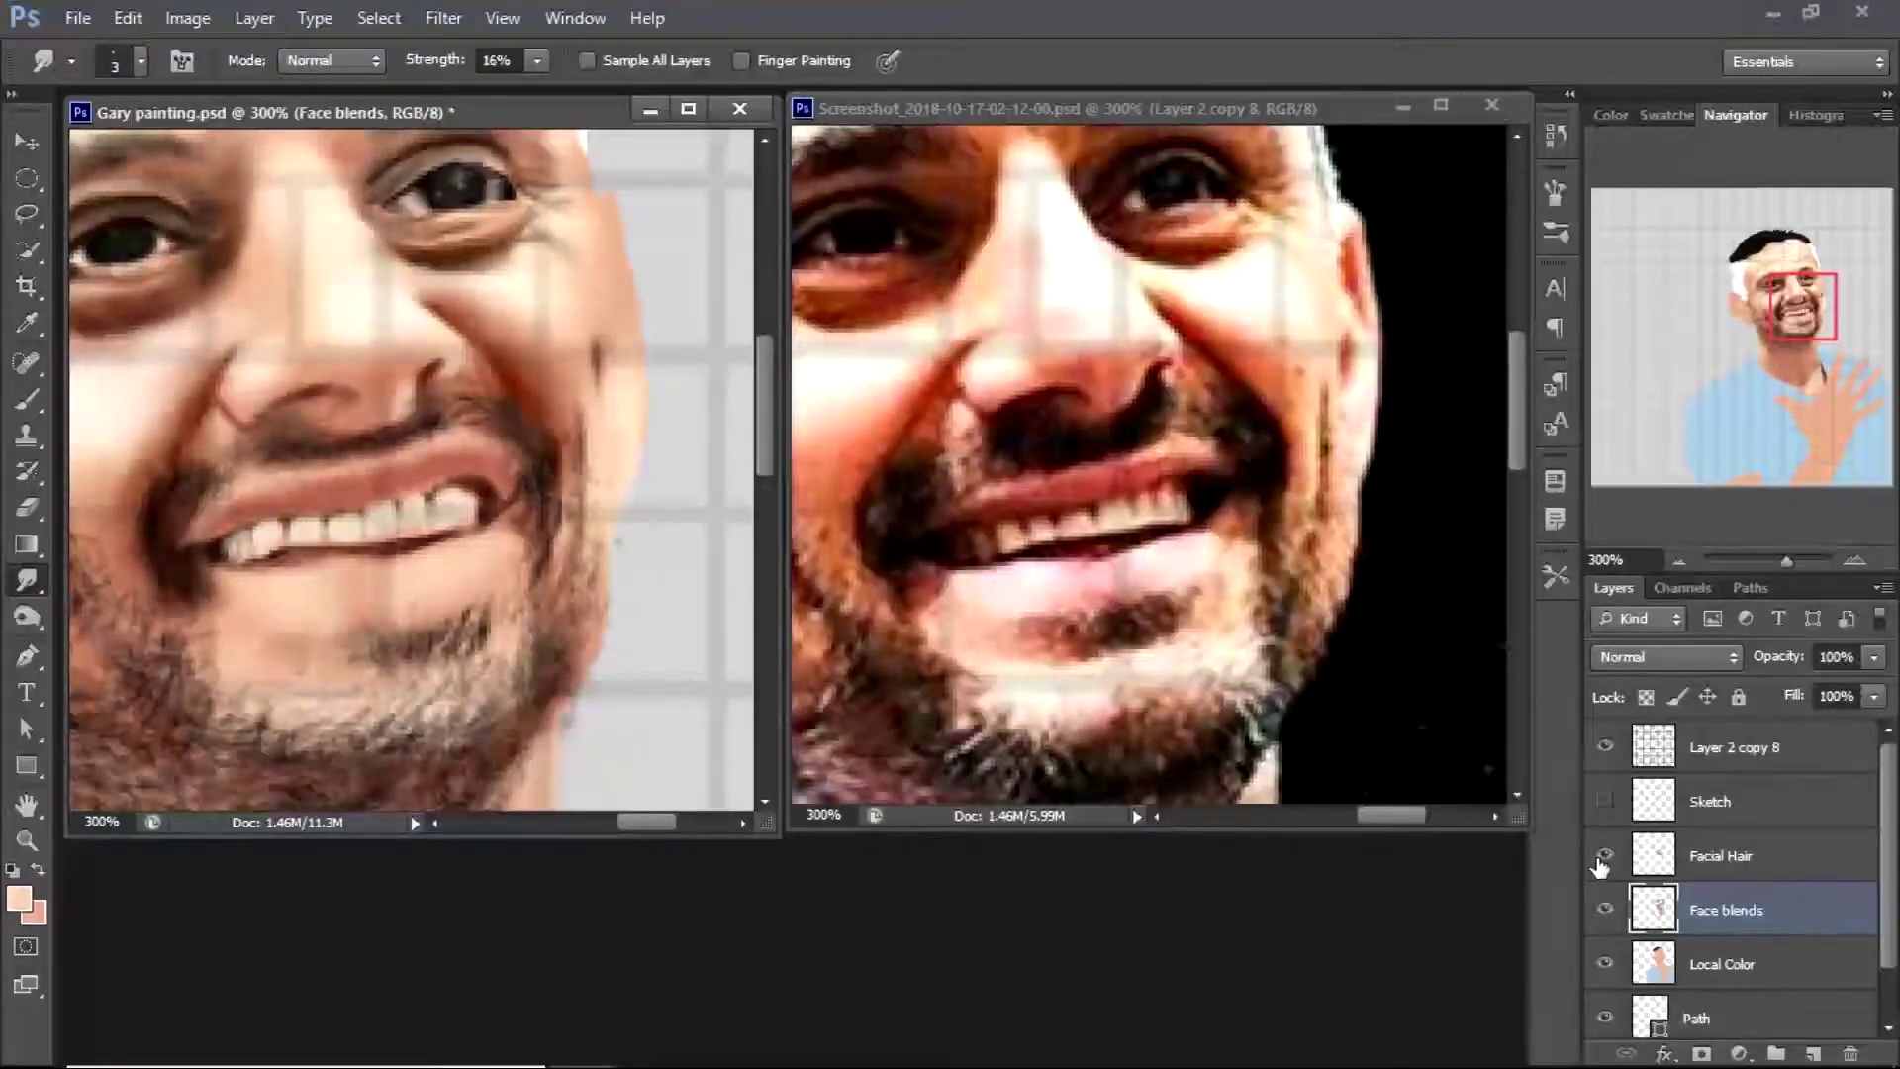
key("b")
key("bracketright")
key("bracketright")
left_click(18, 898)
left_click(390, 241)
key("Return")
key("shift+alt+o")
left_click_drag(473, 291, 582, 341)
left_click_drag(353, 221, 333, 224)
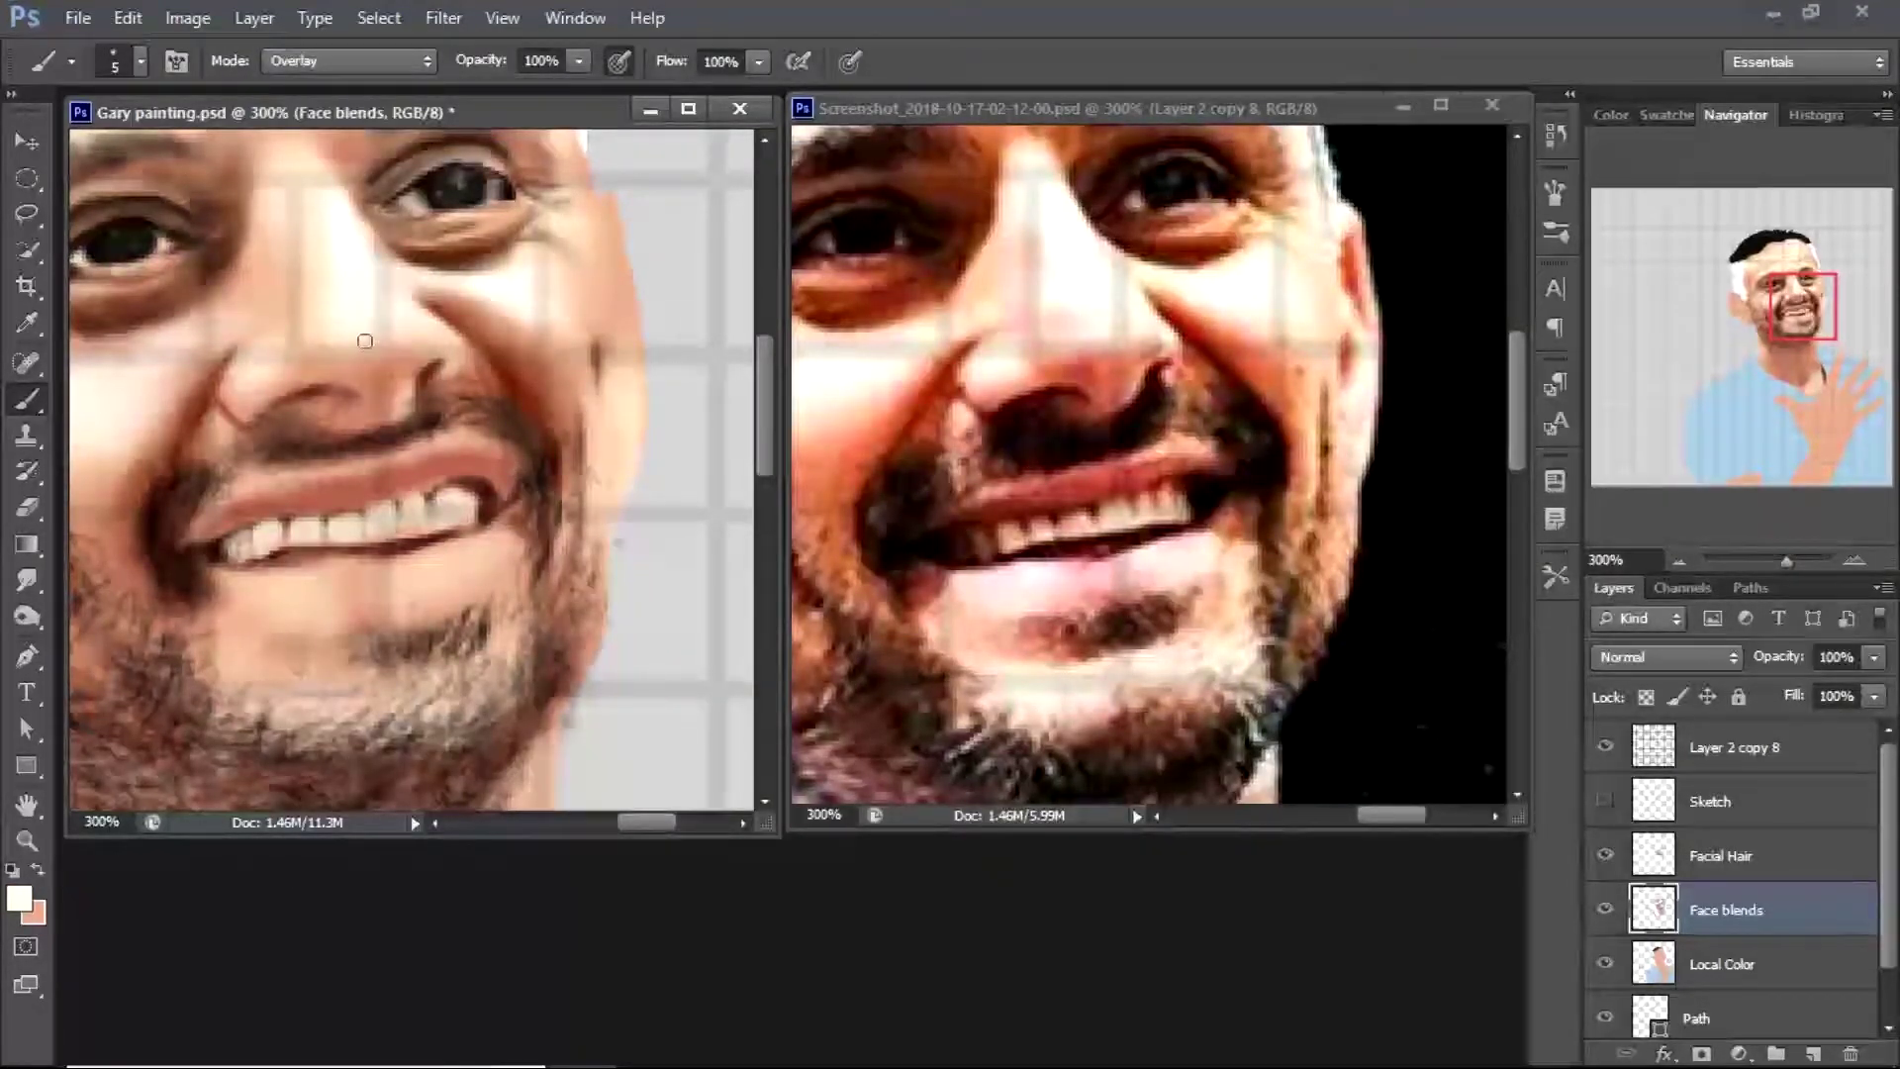
key("r")
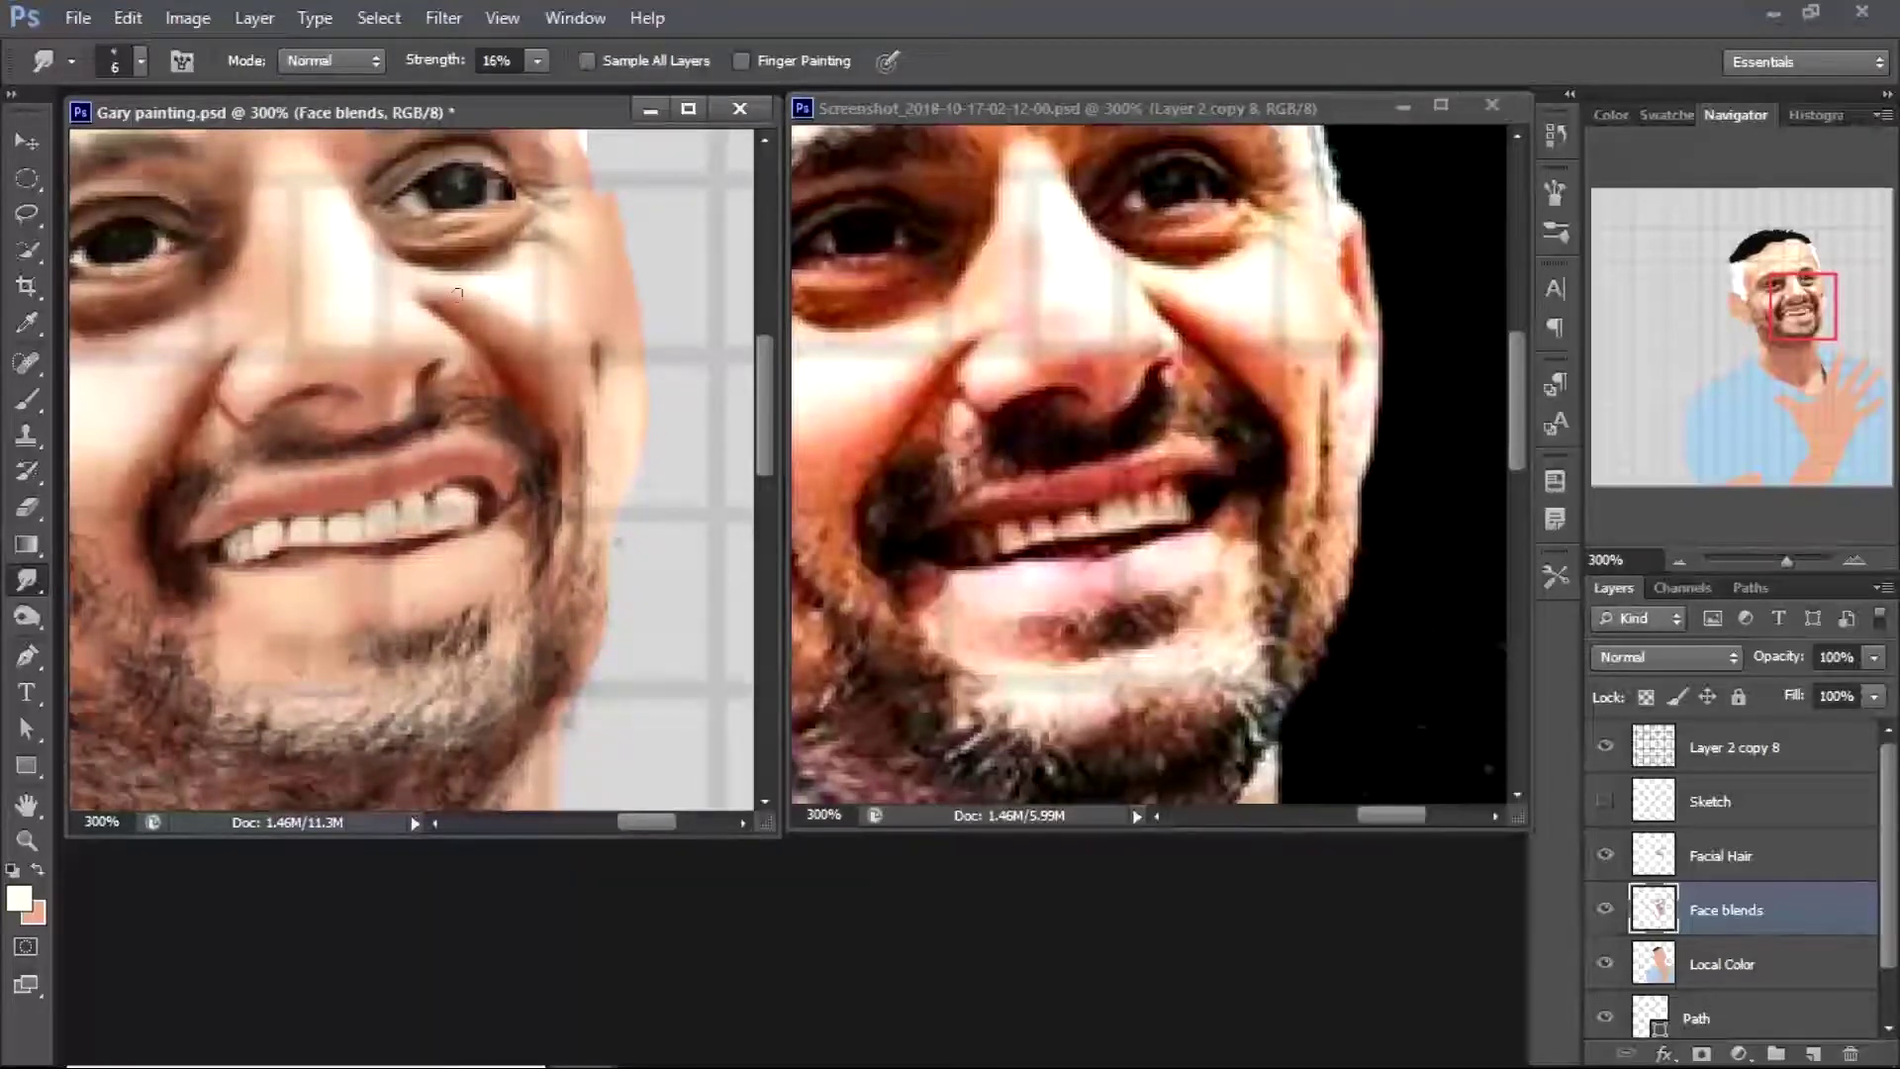
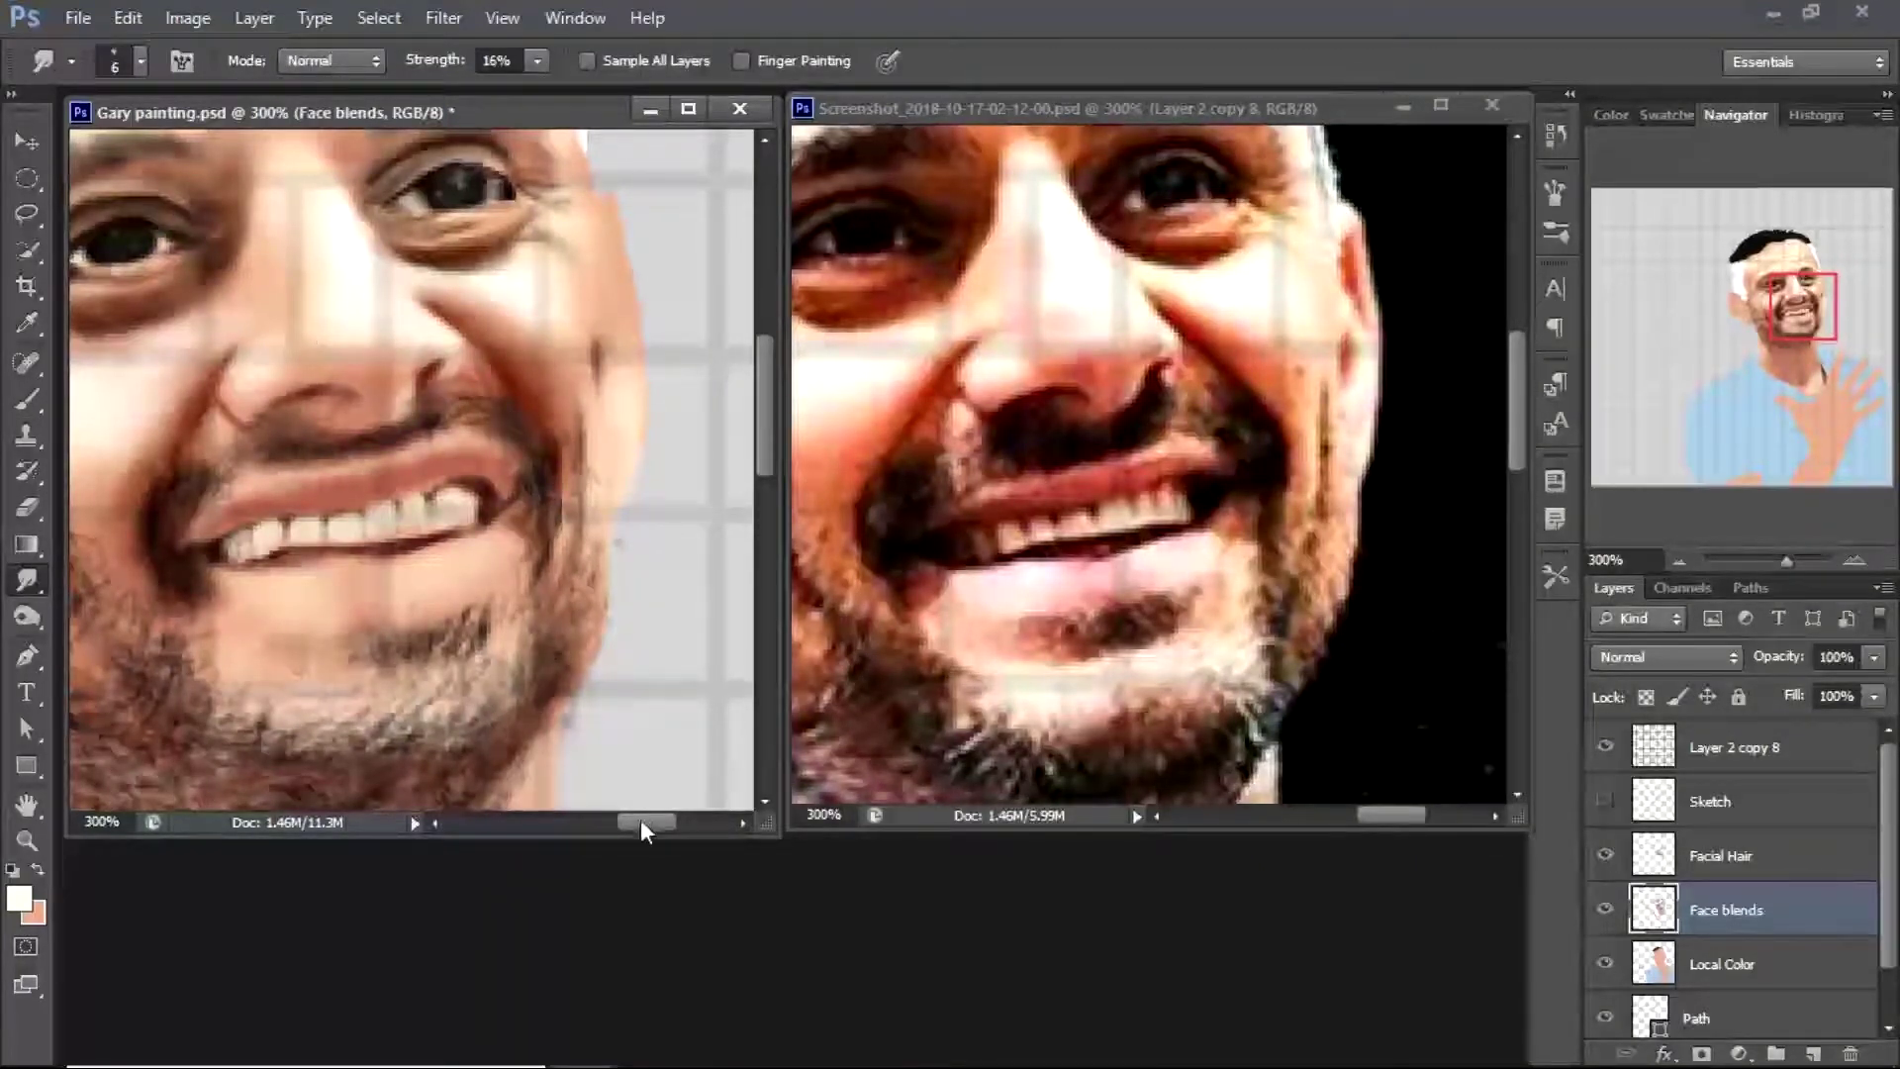
Hide Facial Hair, align both views on the nose and cheek, and refine the nose wing with a Normal-mode brush and the Smudge tool
left_click_drag(639, 819, 630, 819)
left_click(1605, 855)
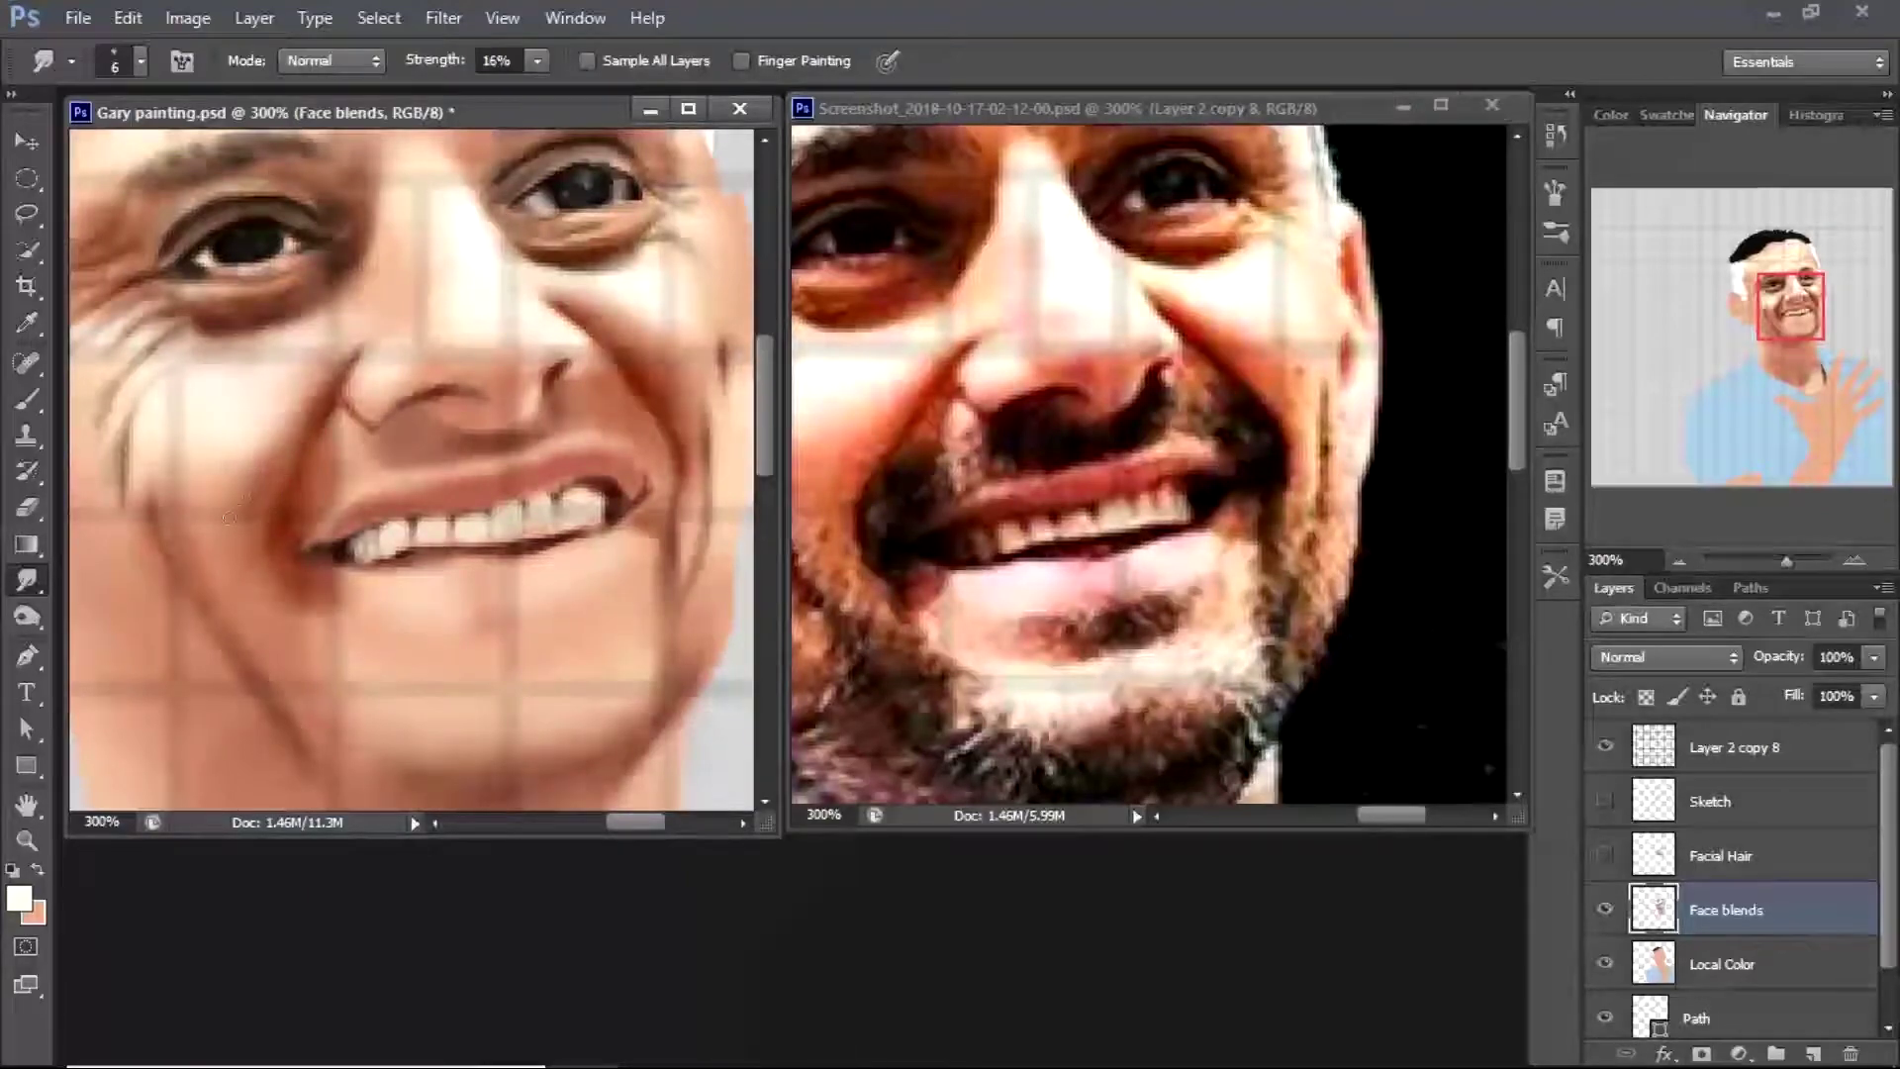
left_click_drag(1390, 814, 1375, 808)
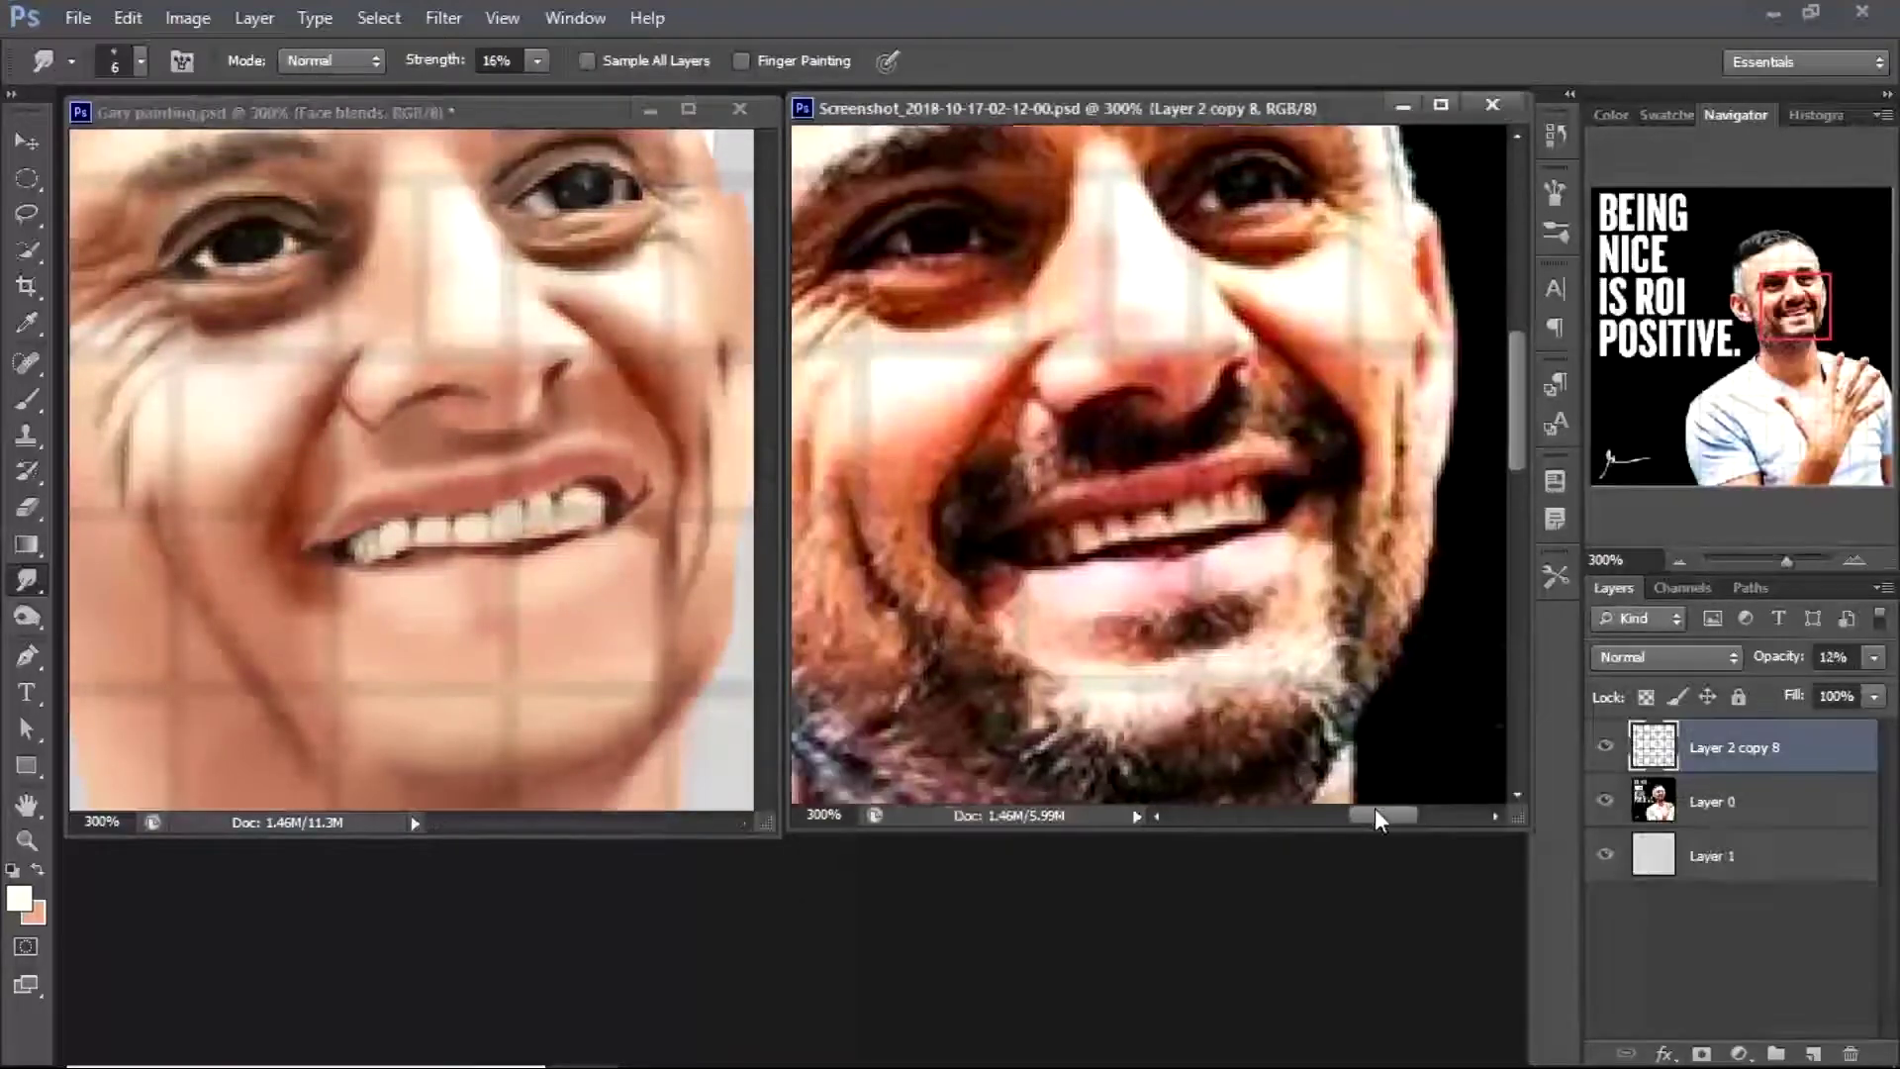
left_click(306, 496)
key("b")
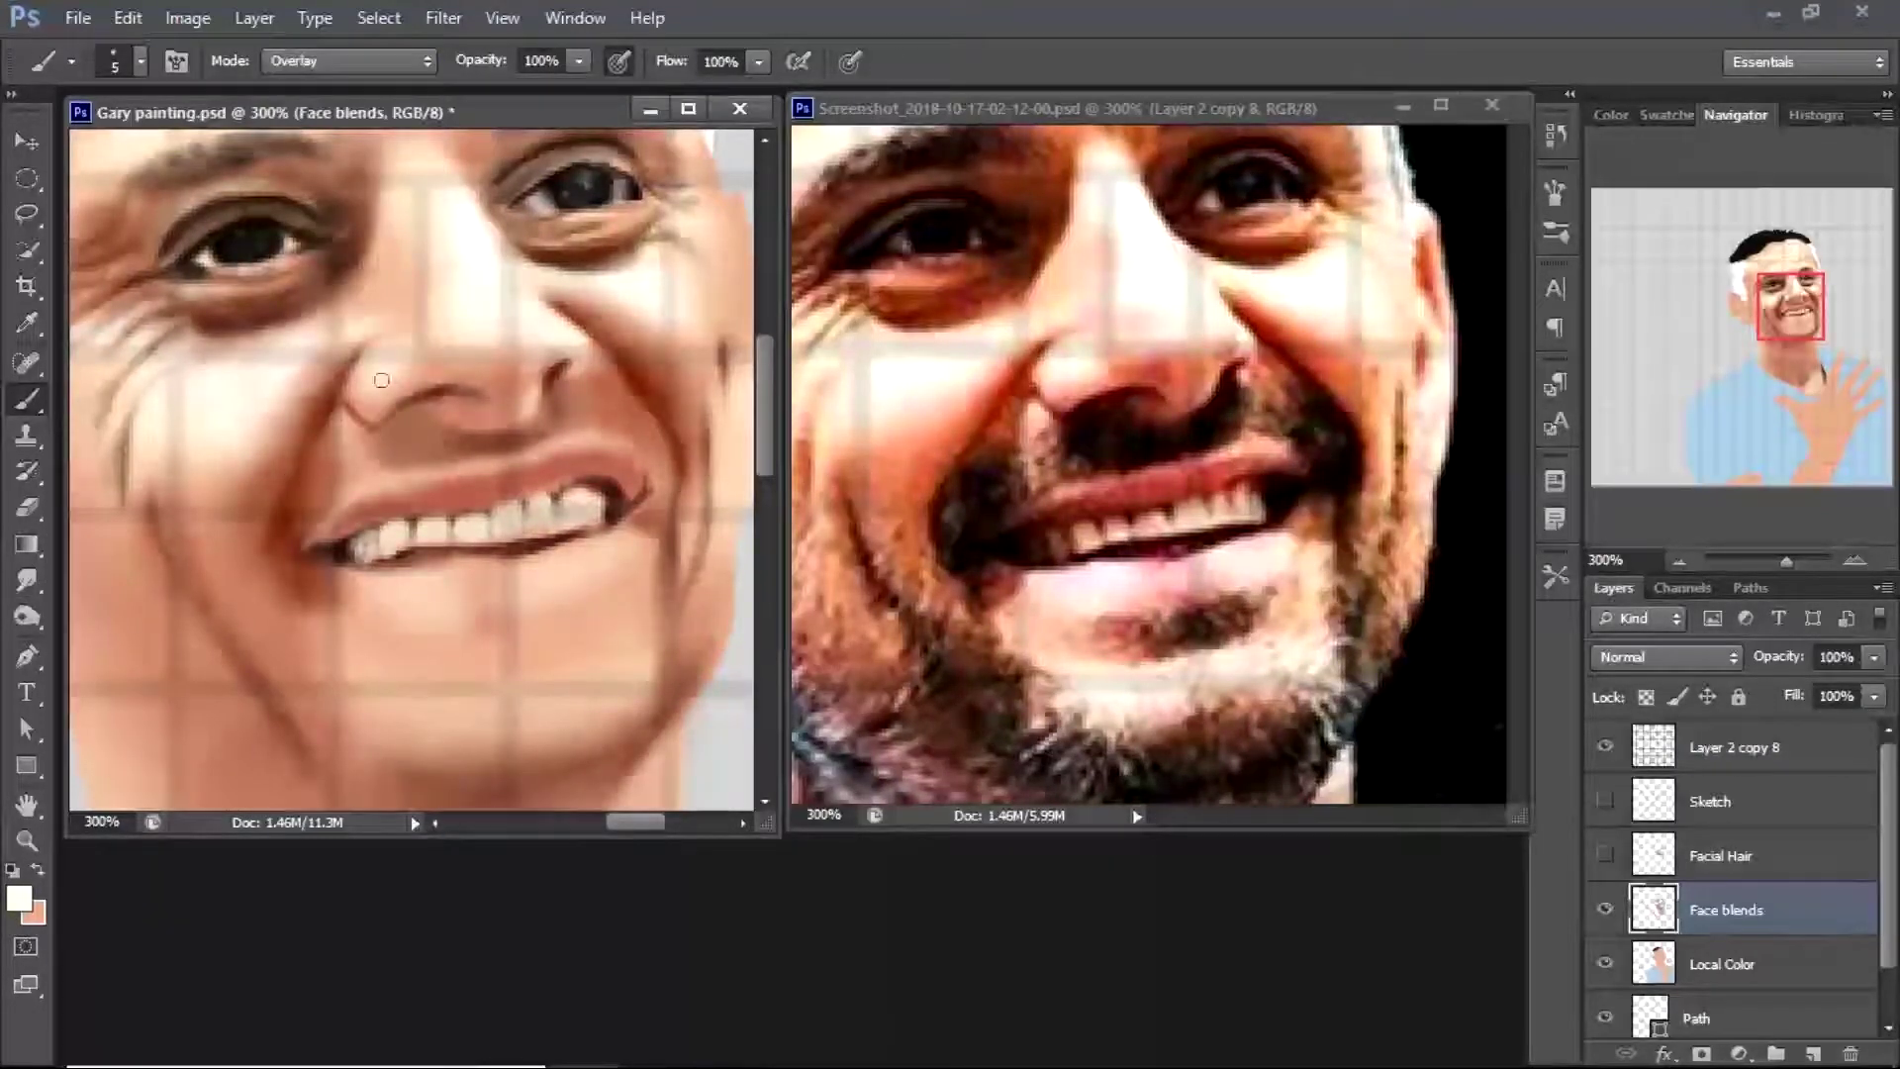
key("shift+alt+n")
key("r")
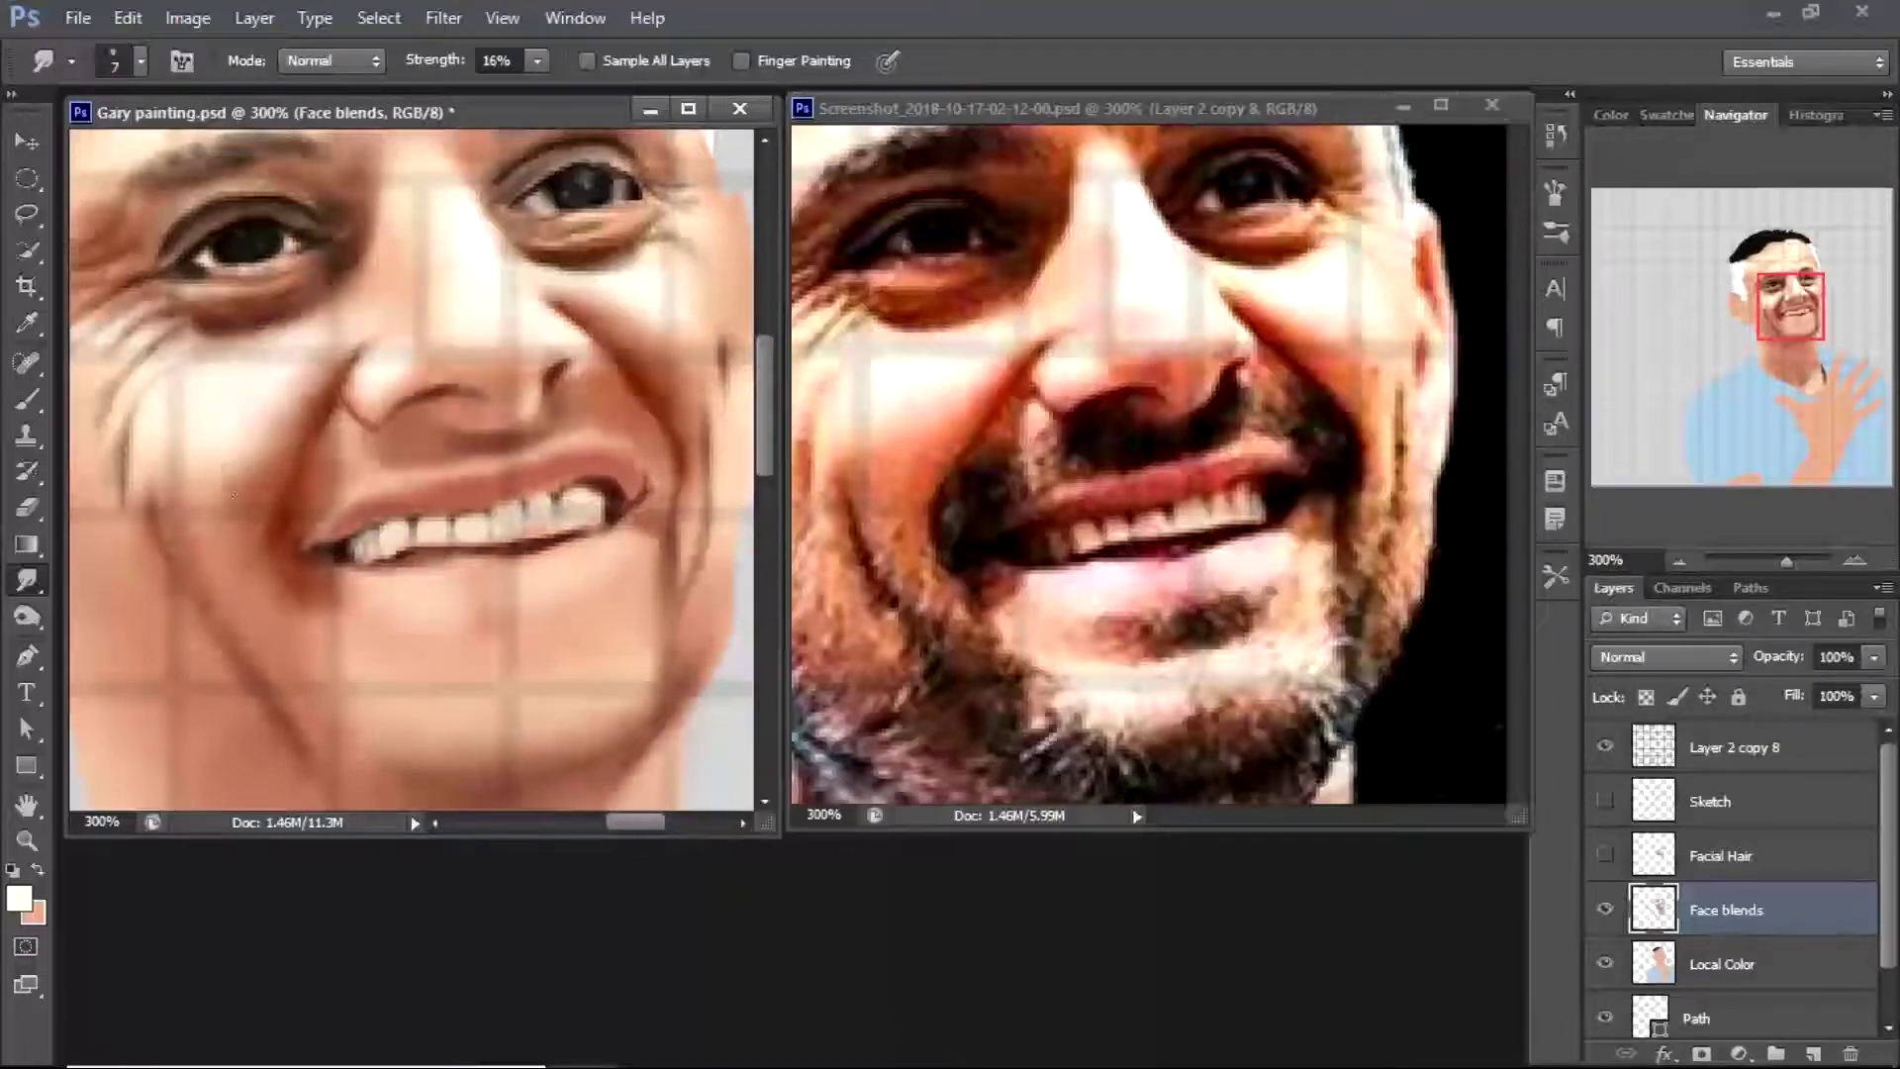
Sample the reddish brown of the long cheek crease and strengthen the crease down toward the jaw
key("i")
left_click(161, 513)
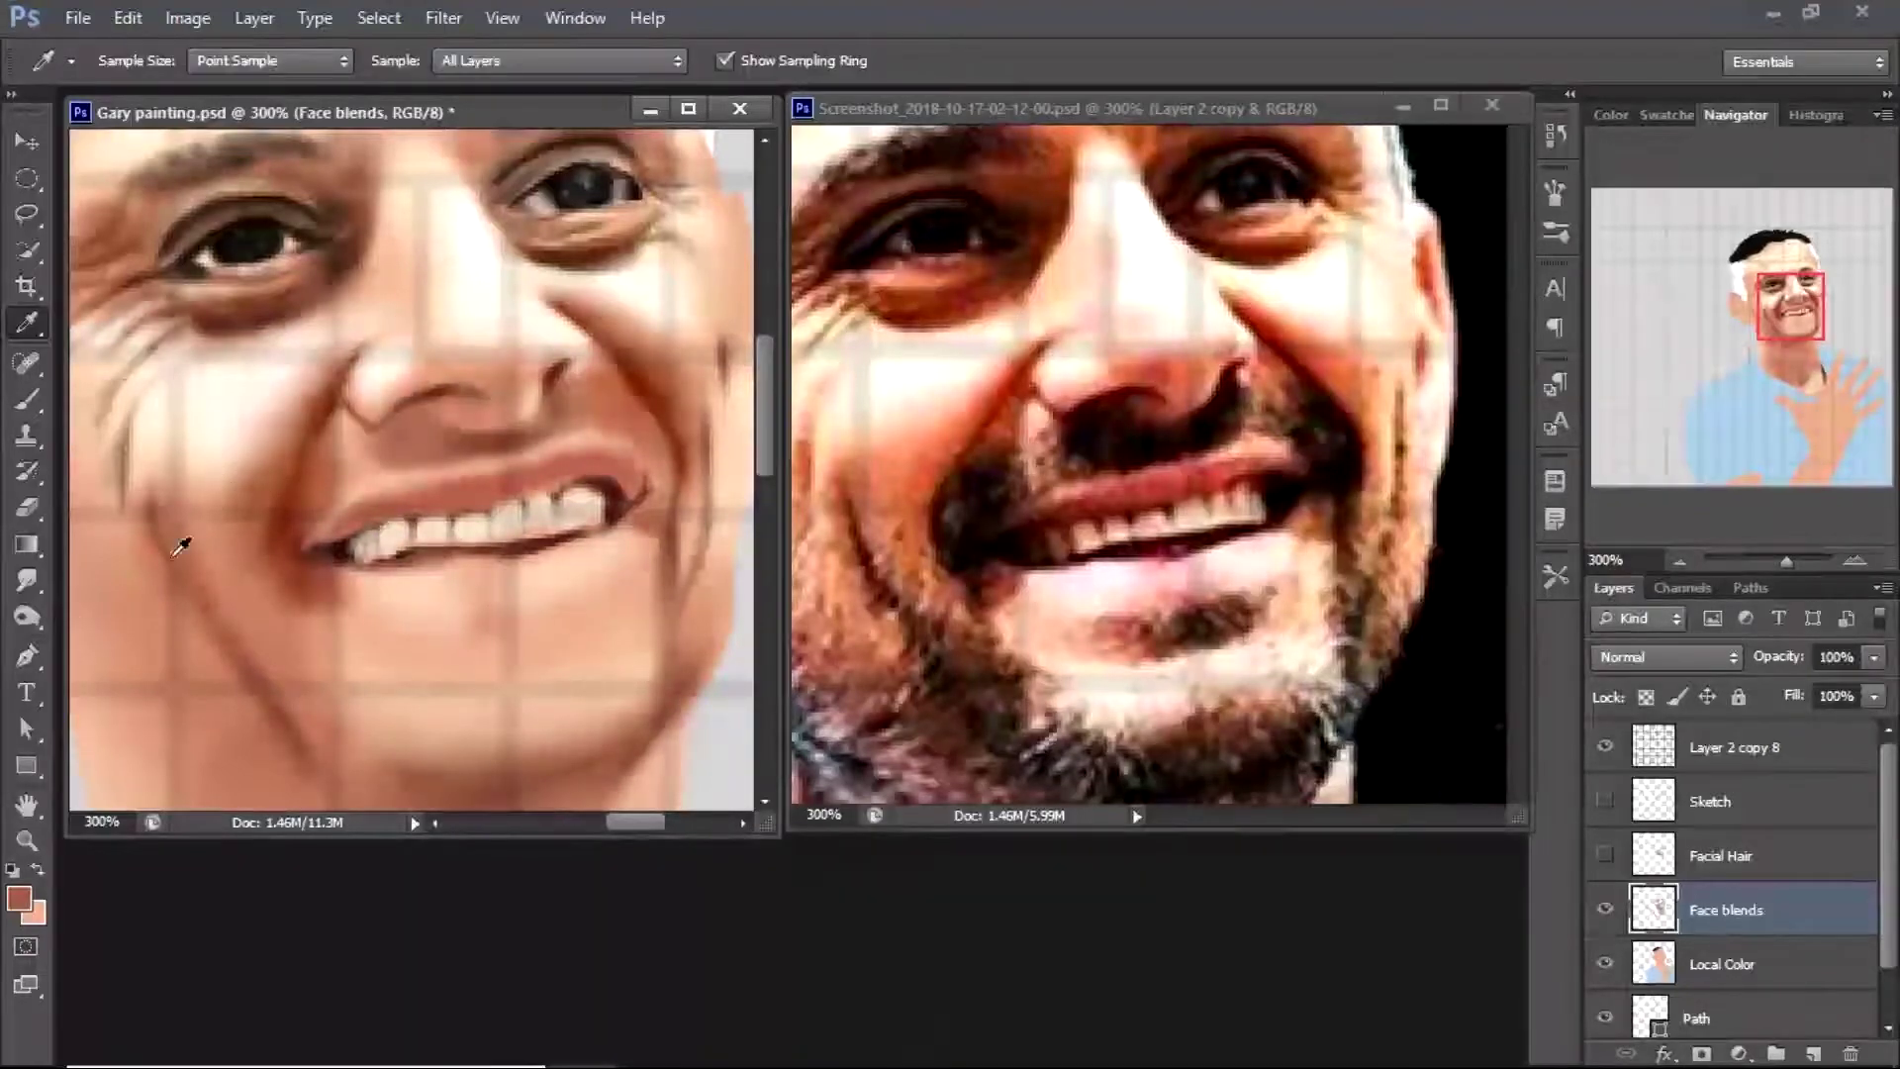
key("b")
left_click_drag(154, 547, 238, 641)
Smudge the shadow below the lower lip, hide Sketch, and darken the skin under the mouth corner with a 3 px Multiply brush
left_click(27, 579)
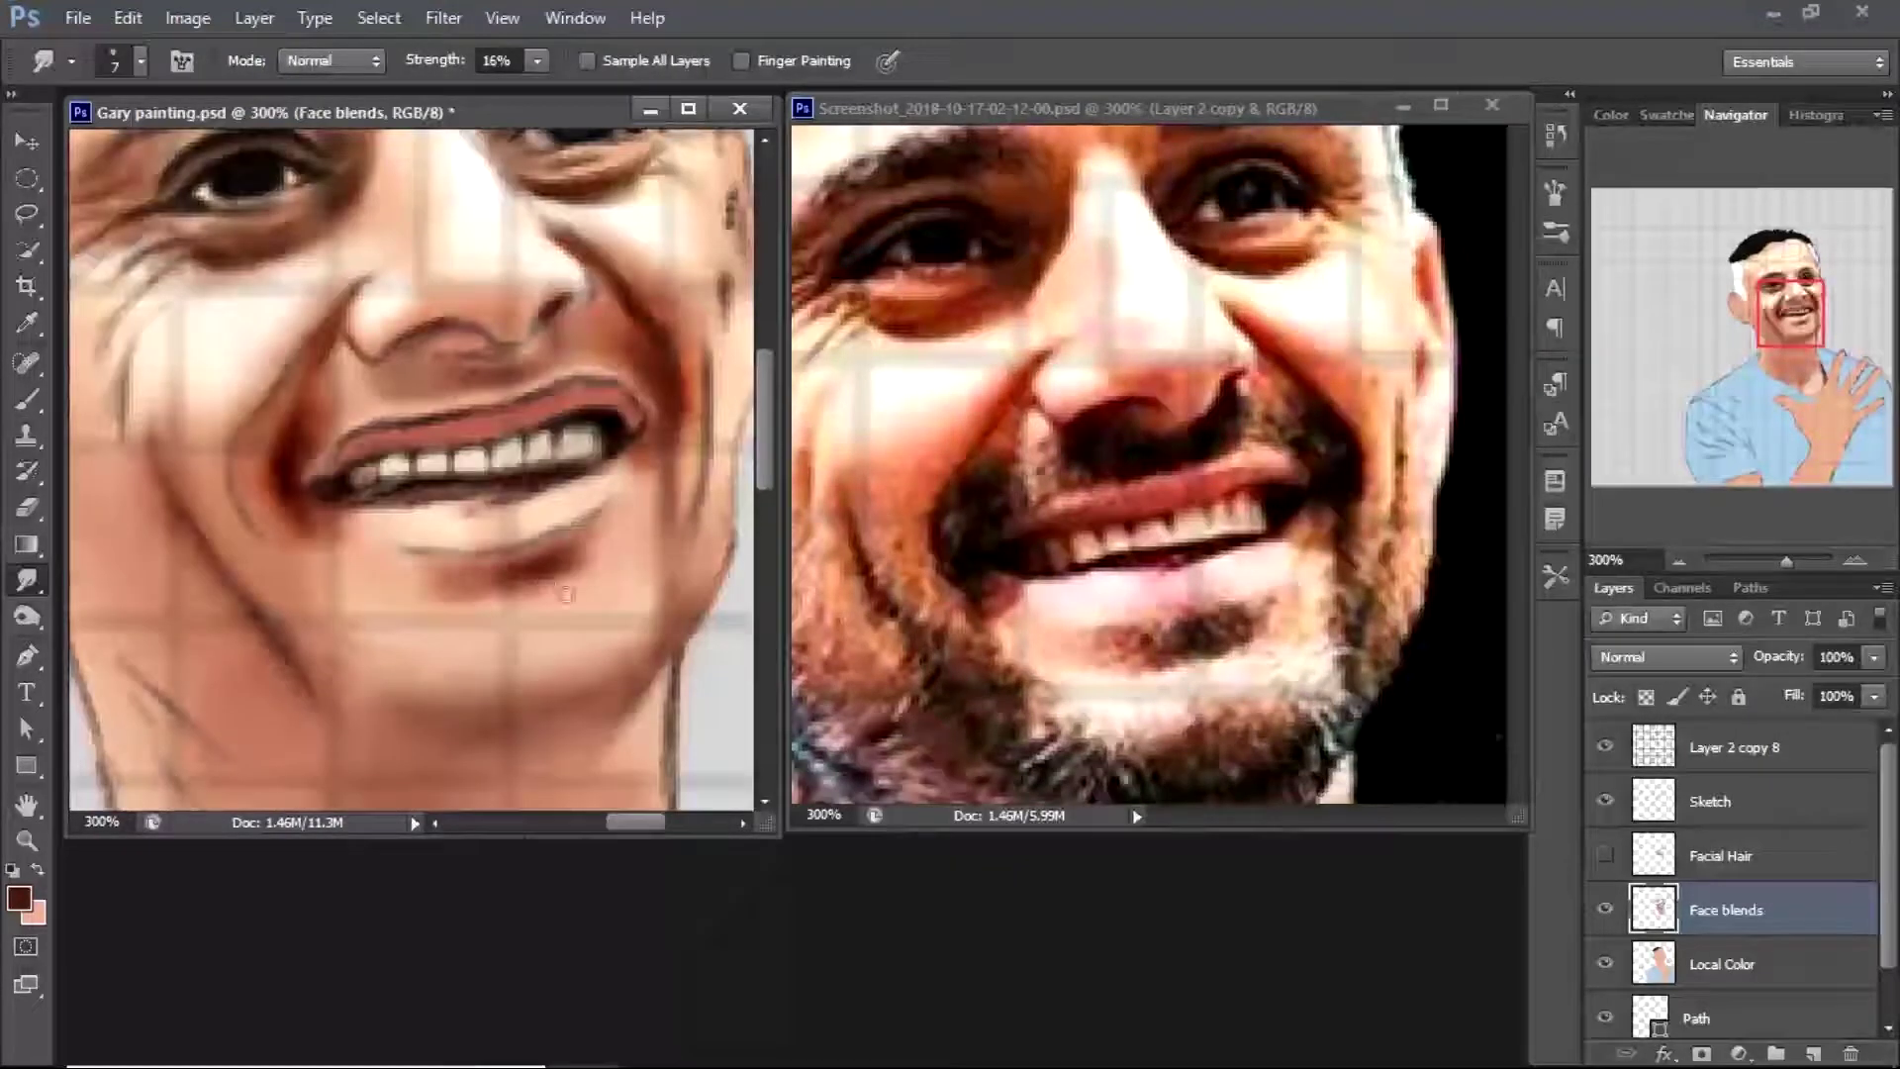
left_click_drag(554, 593, 584, 553)
left_click(1605, 801)
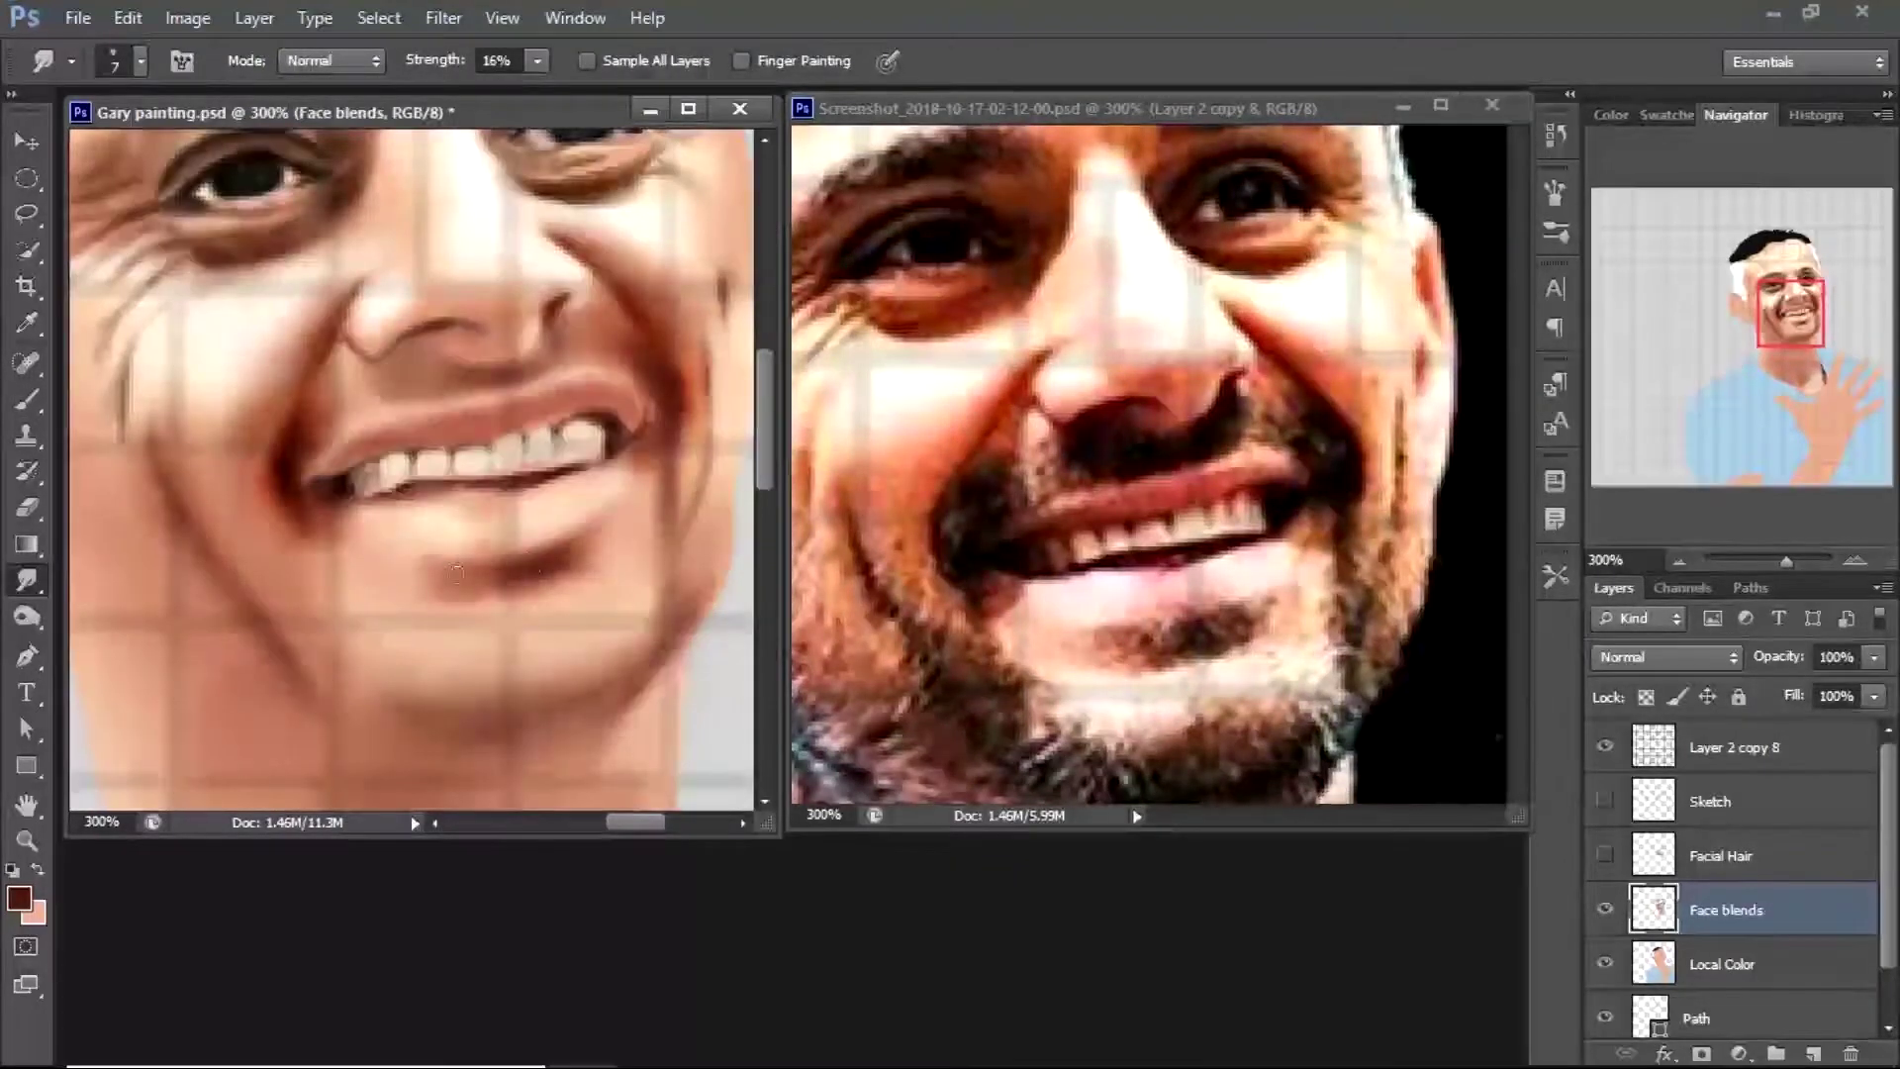
key("b")
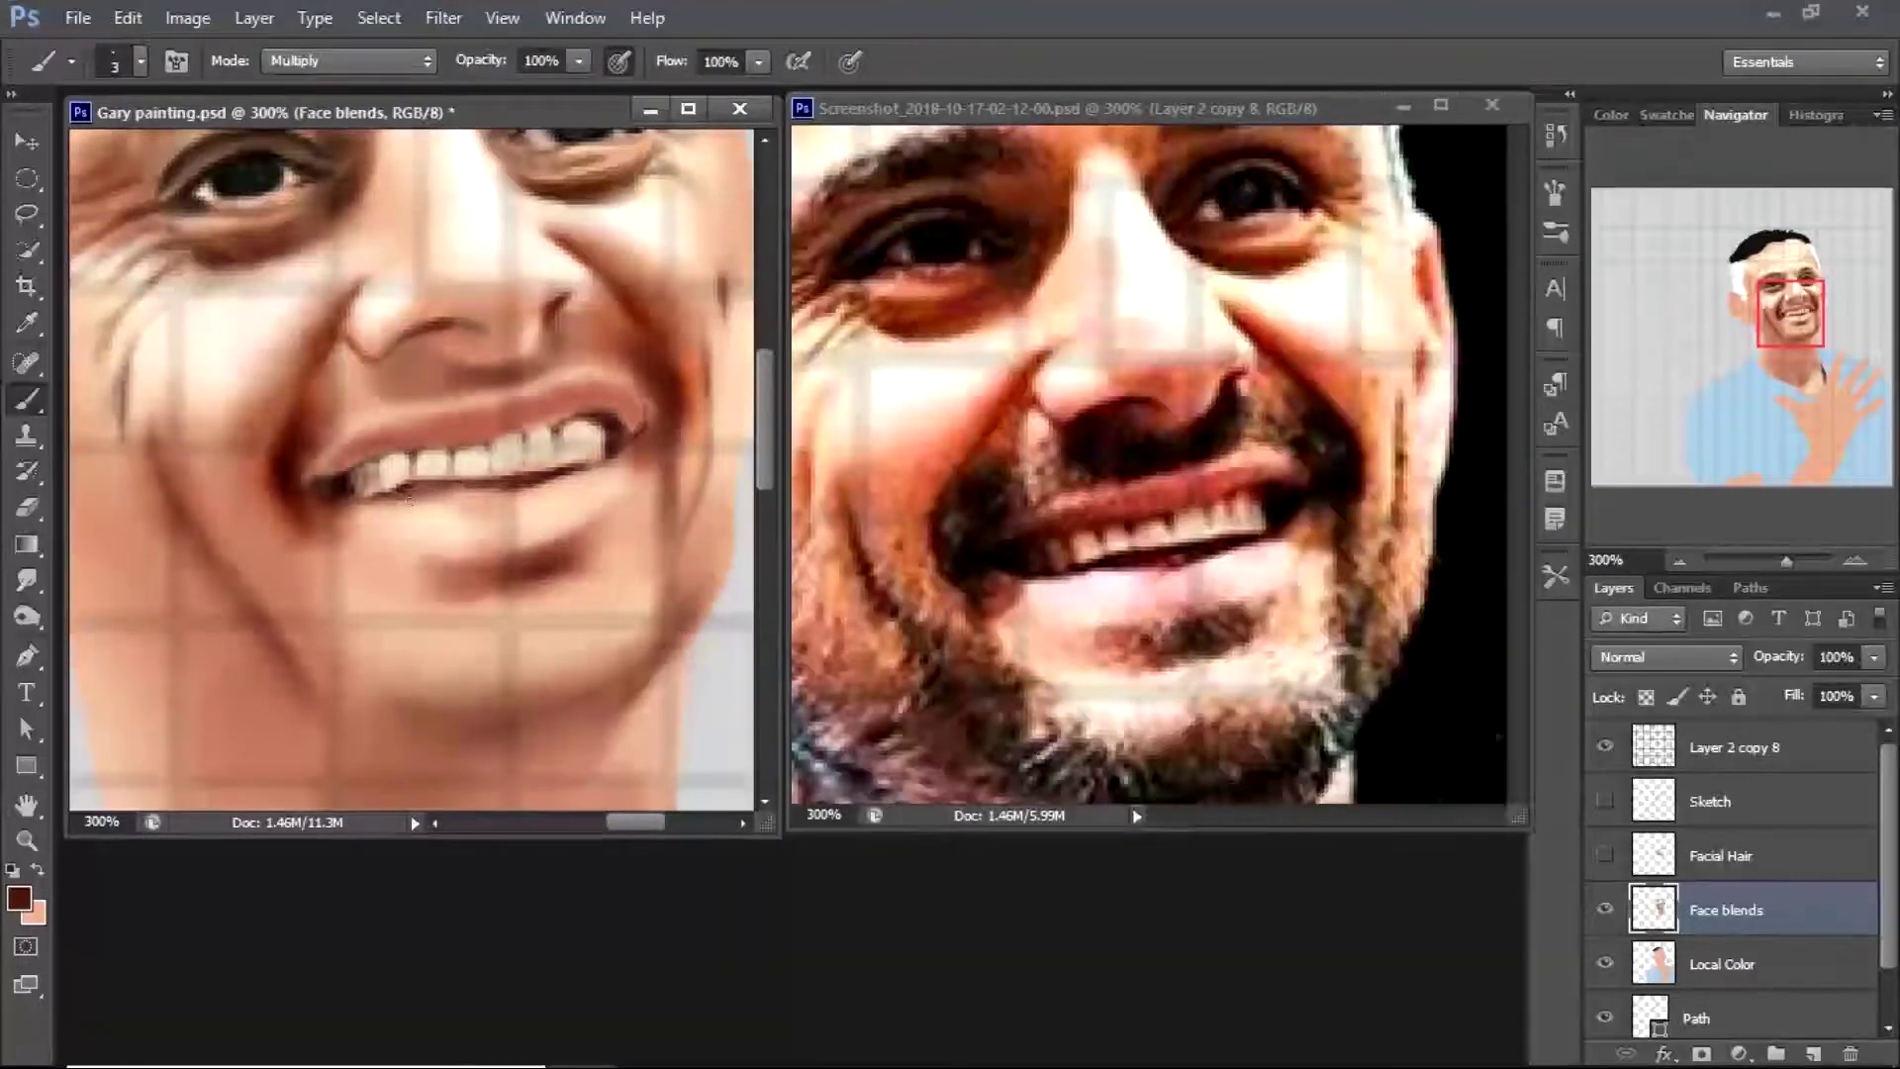
left_click_drag(337, 549, 370, 523)
key("r")
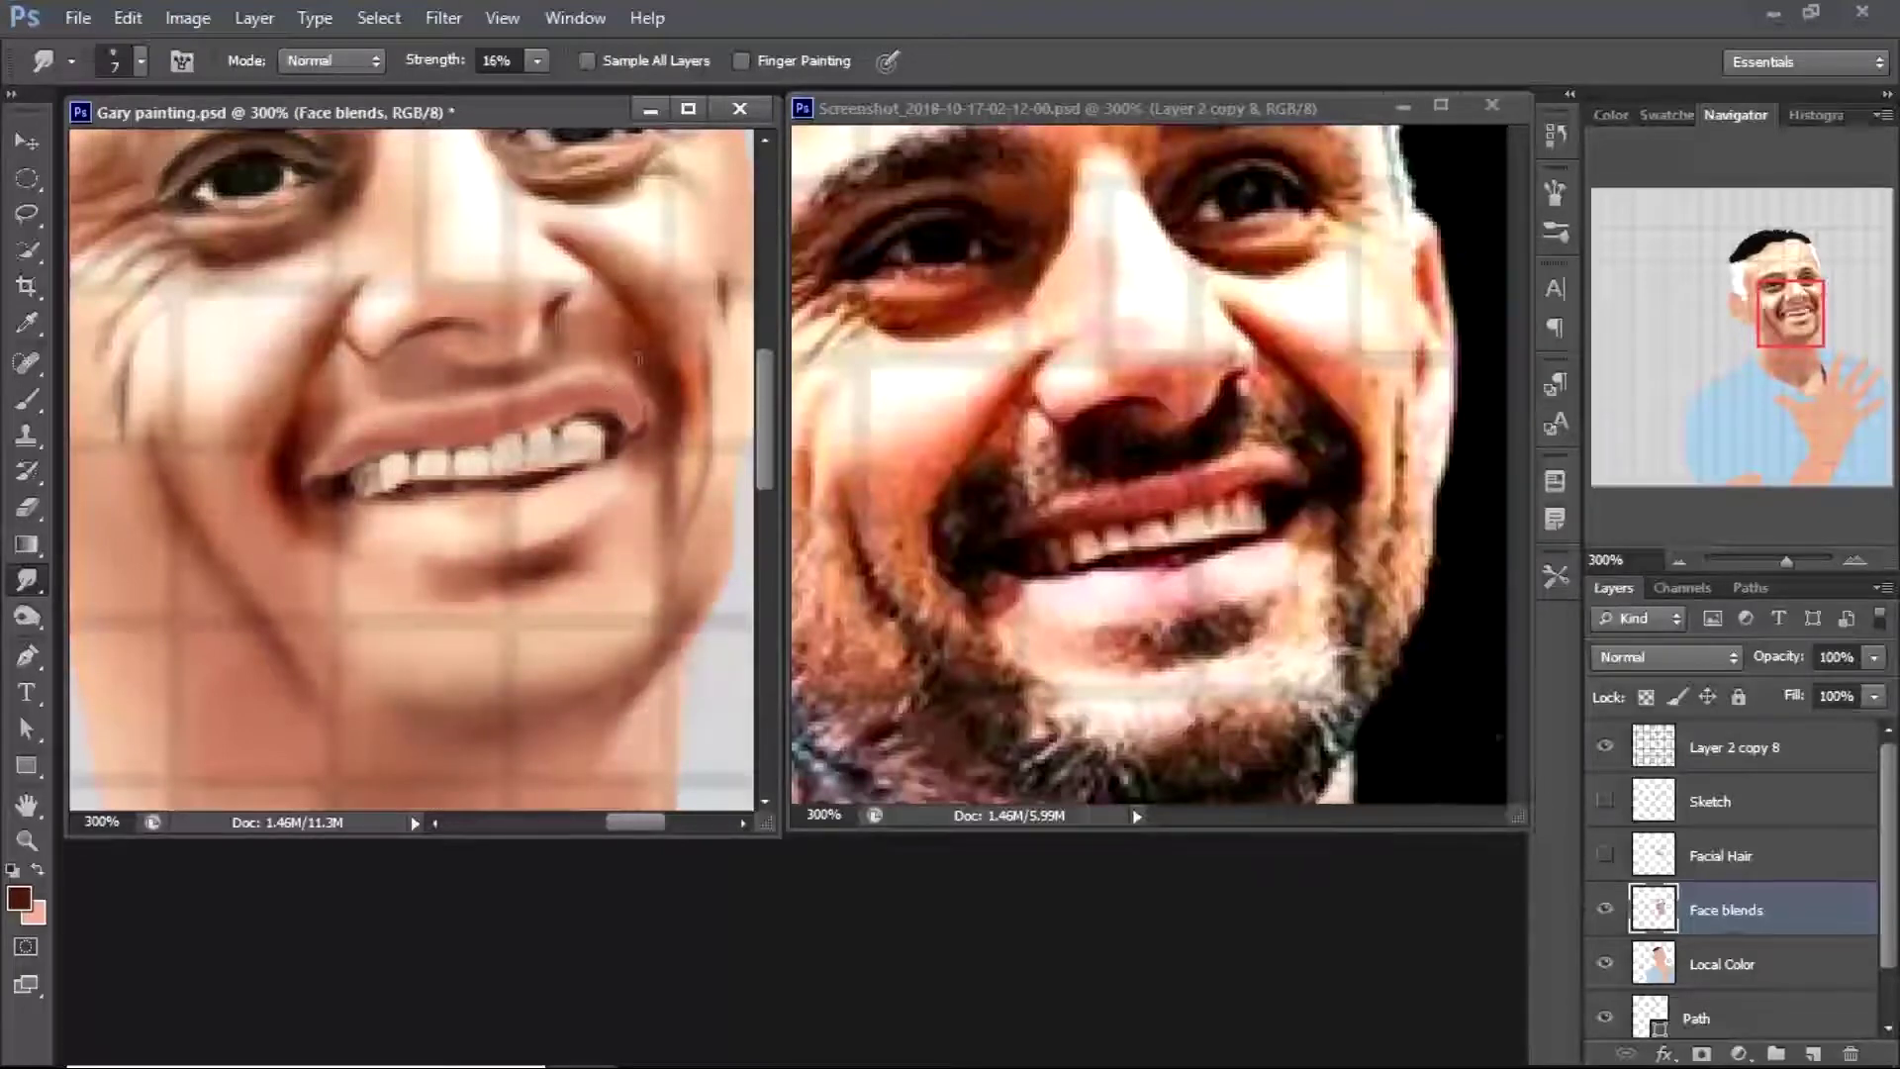
Show Facial Hair with the Layer 2 copy 8 grid hidden and touch up the lower lip with a sampled light skin tone
left_click(1605, 855)
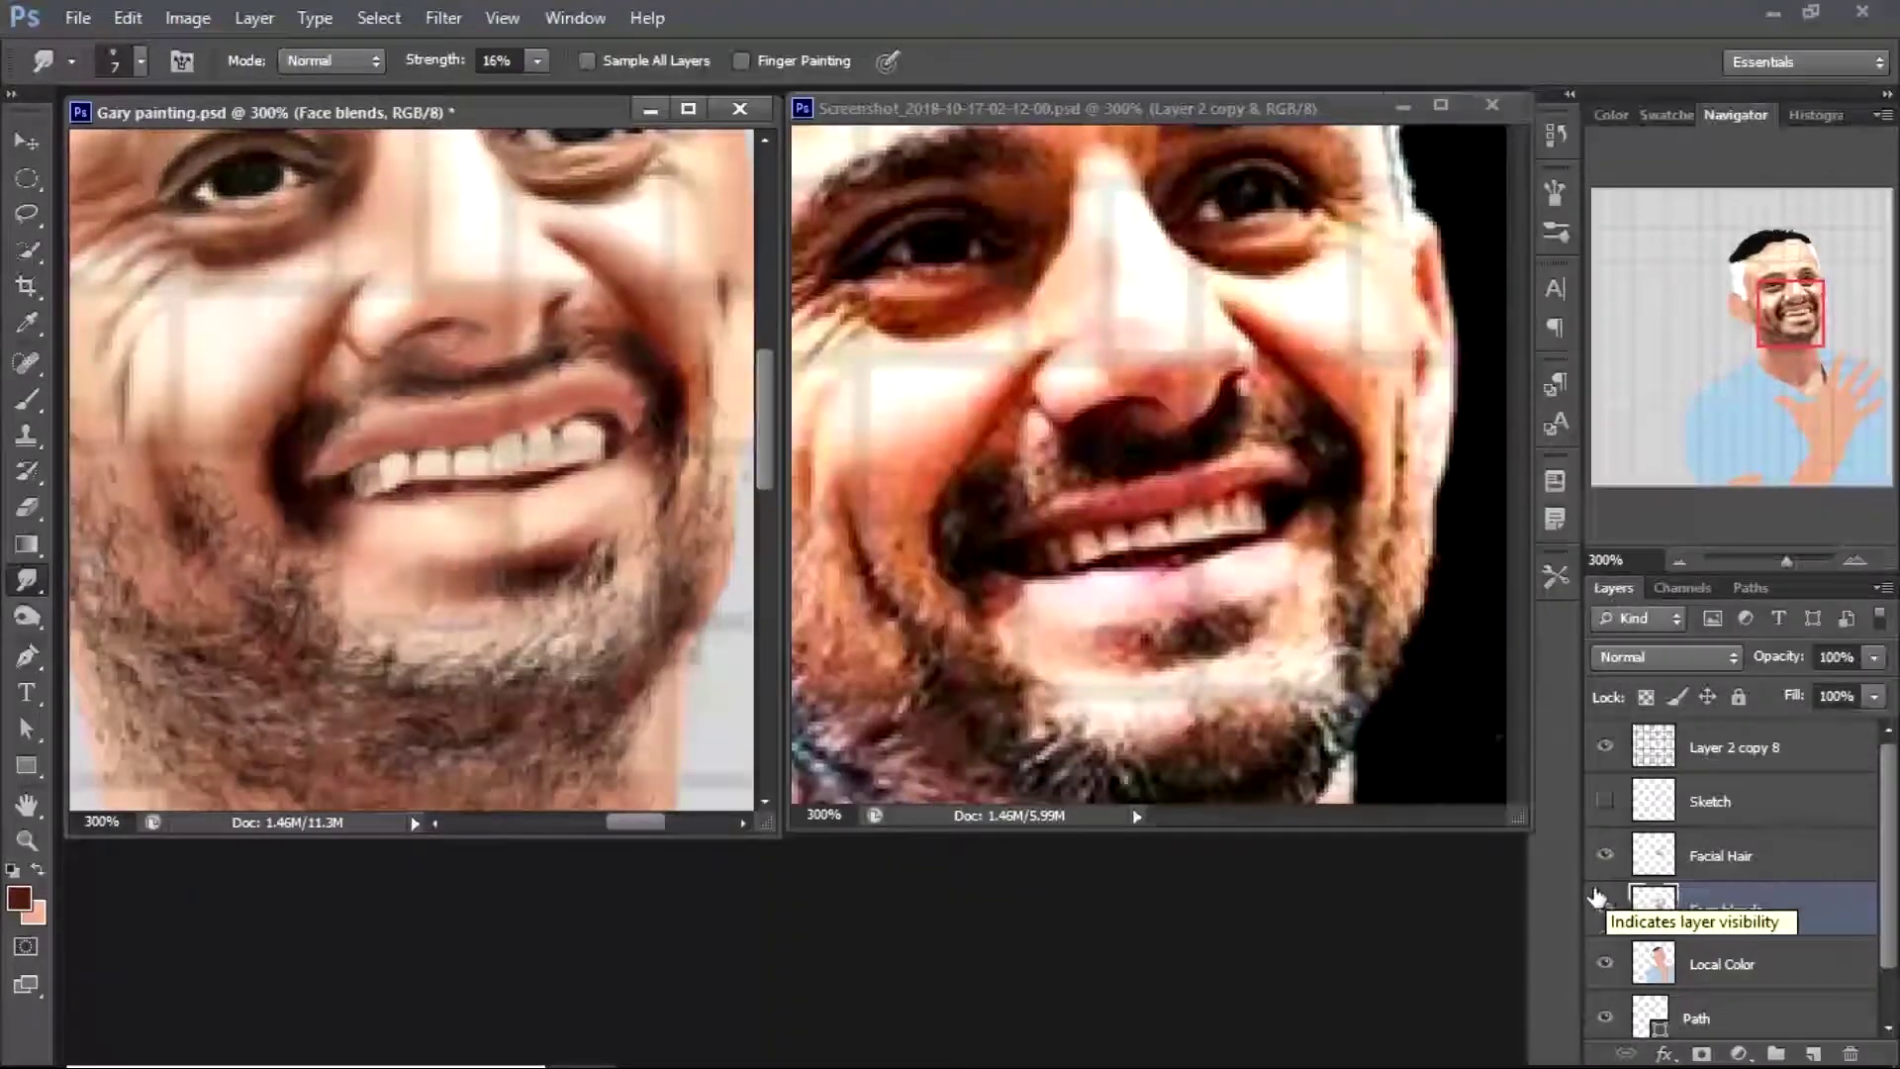
key("z")
mouse_move(866, 619)
left_mouse_down()
mouse_move(436, 414)
mouse_move(521, 552)
left_mouse_up()
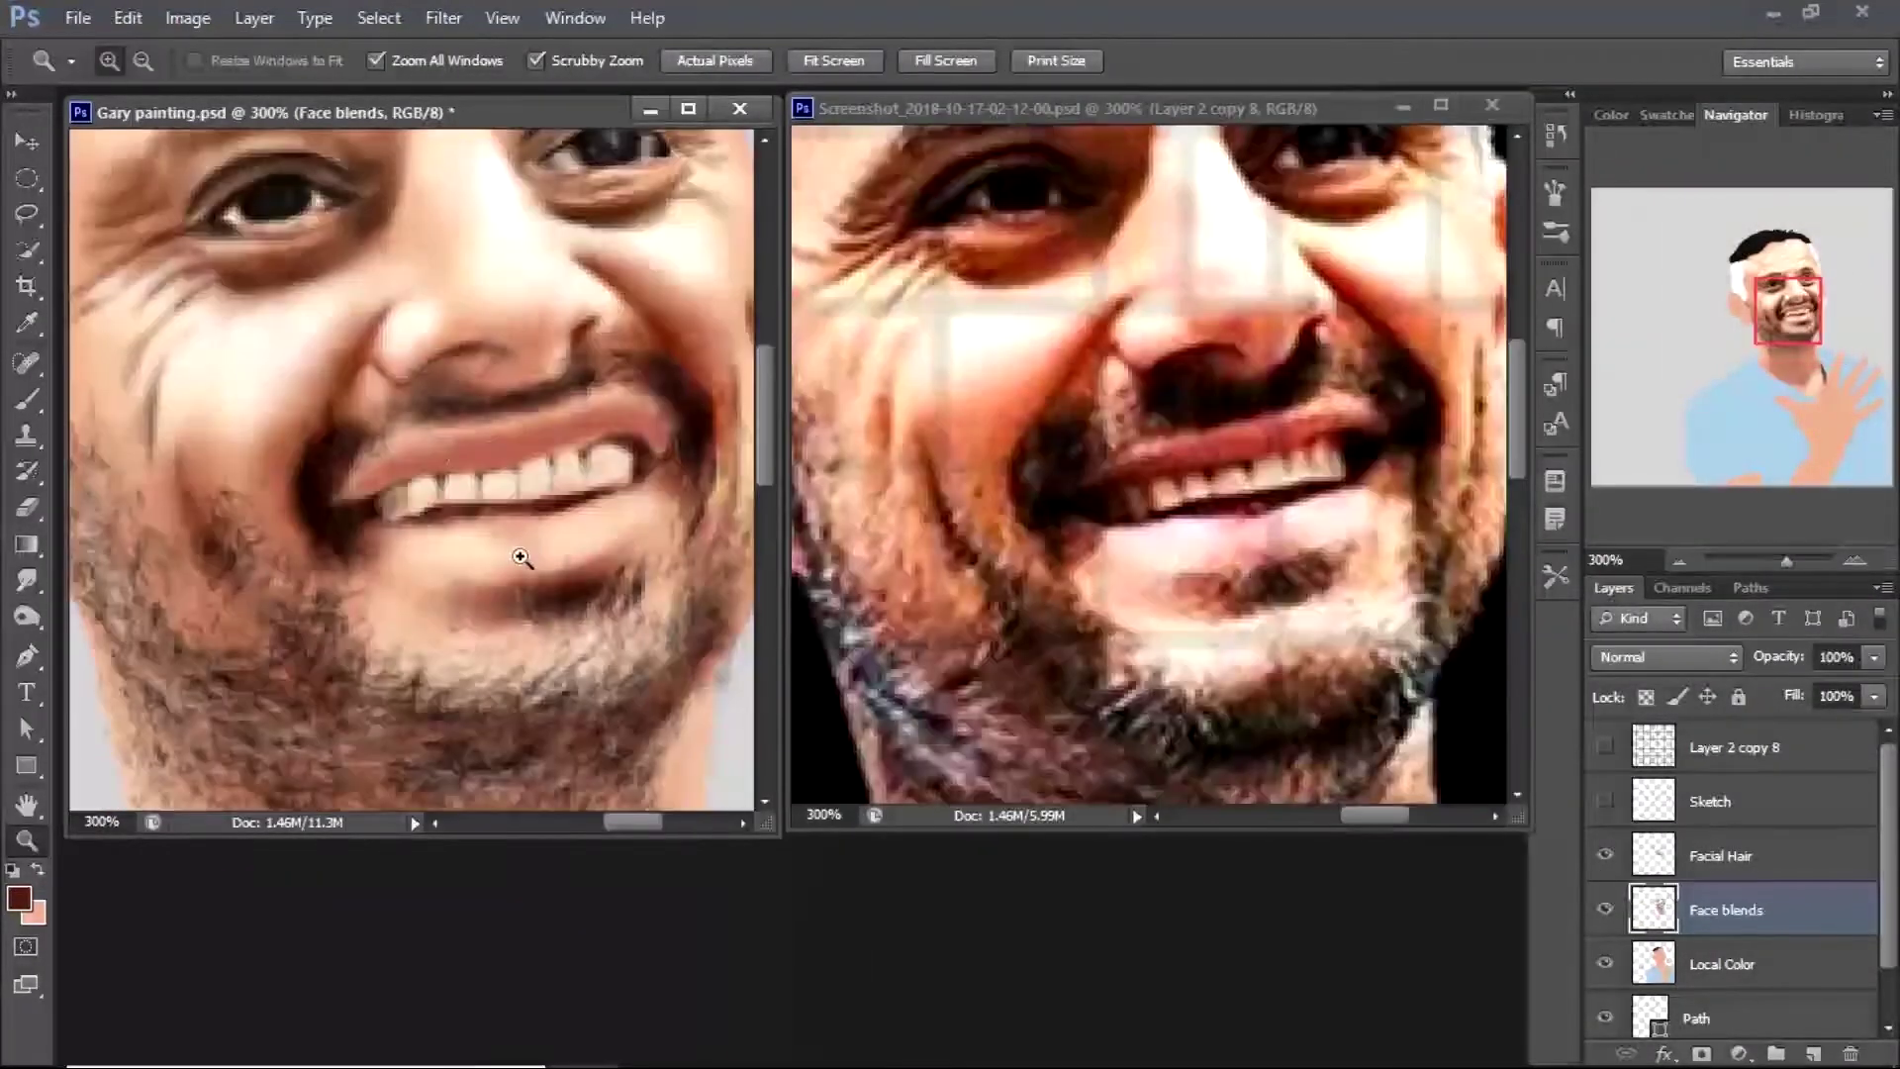
key("i")
left_click(458, 550)
key("b")
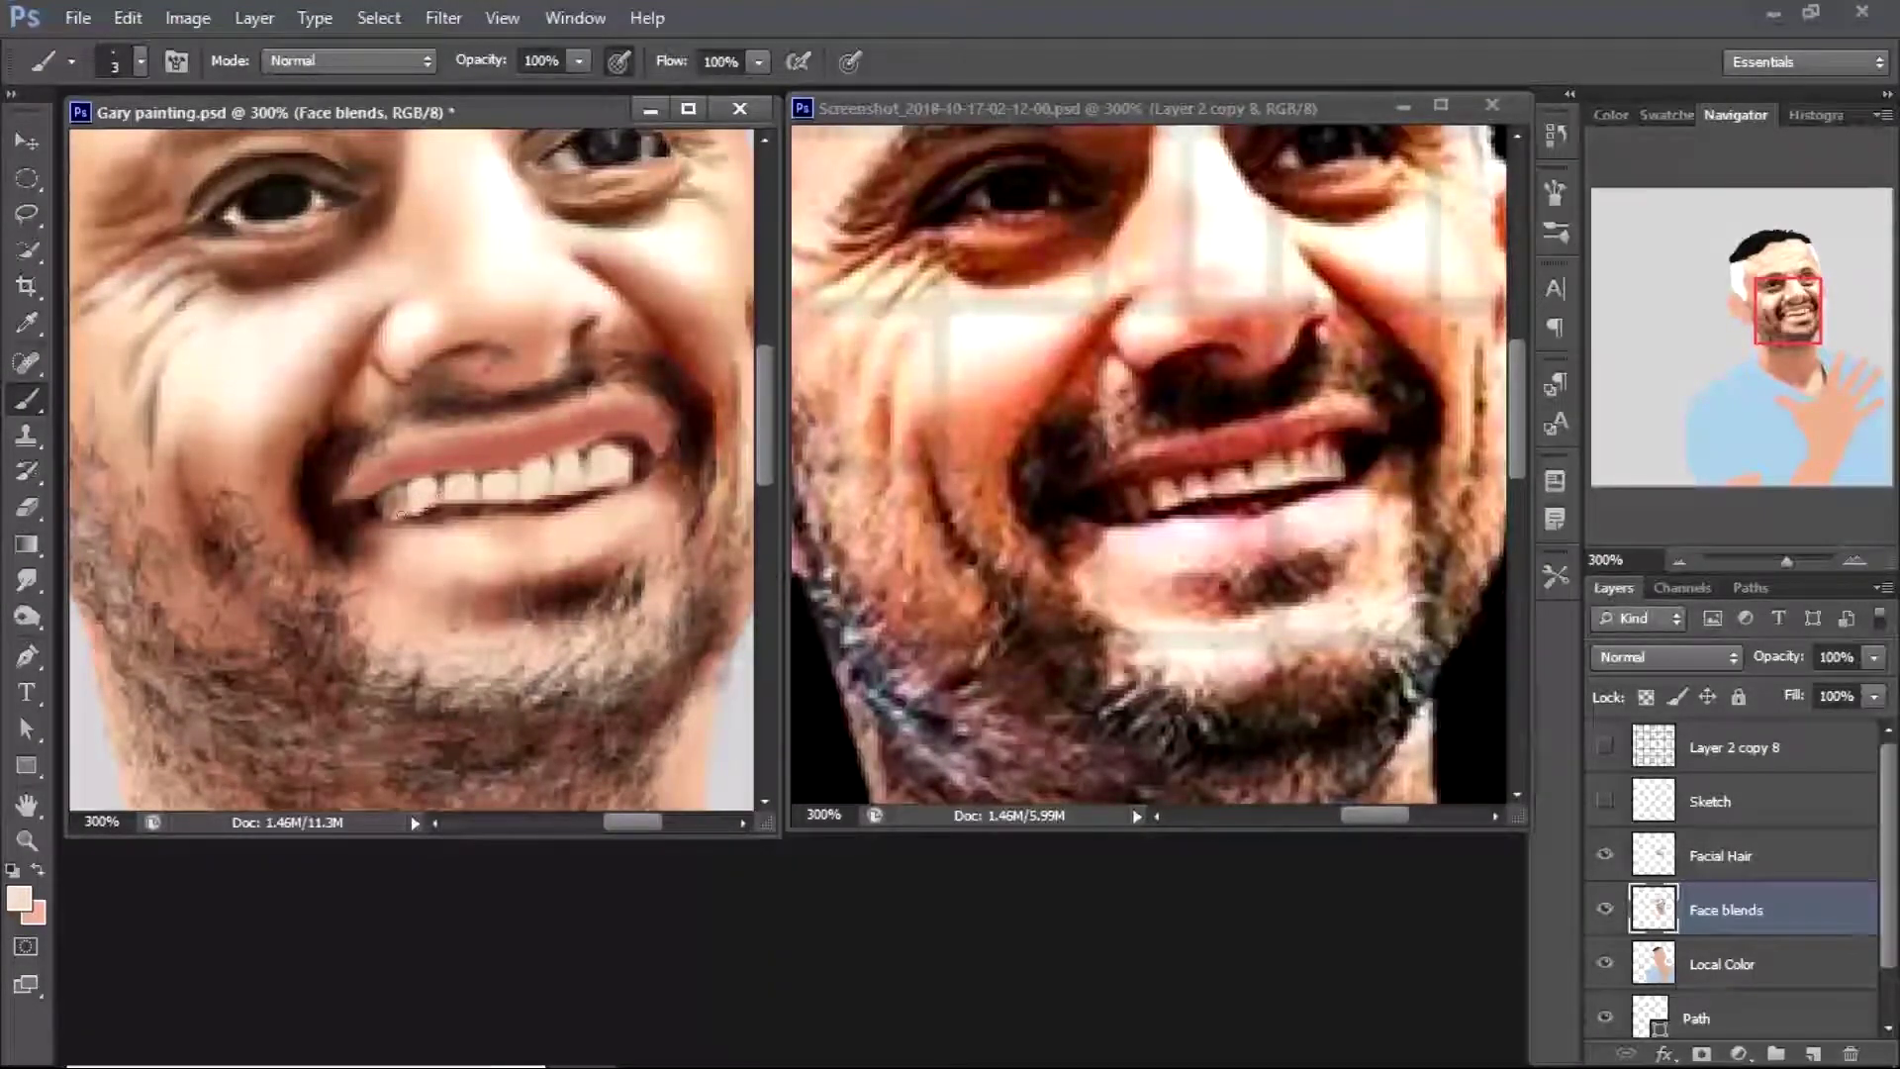
Darken the mouth corners and the gap beneath the teeth with a black Multiply brush, and hide Facial Hair
key("i")
left_click(17, 898)
left_click(941, 199)
key("b")
key("alt+shift+m")
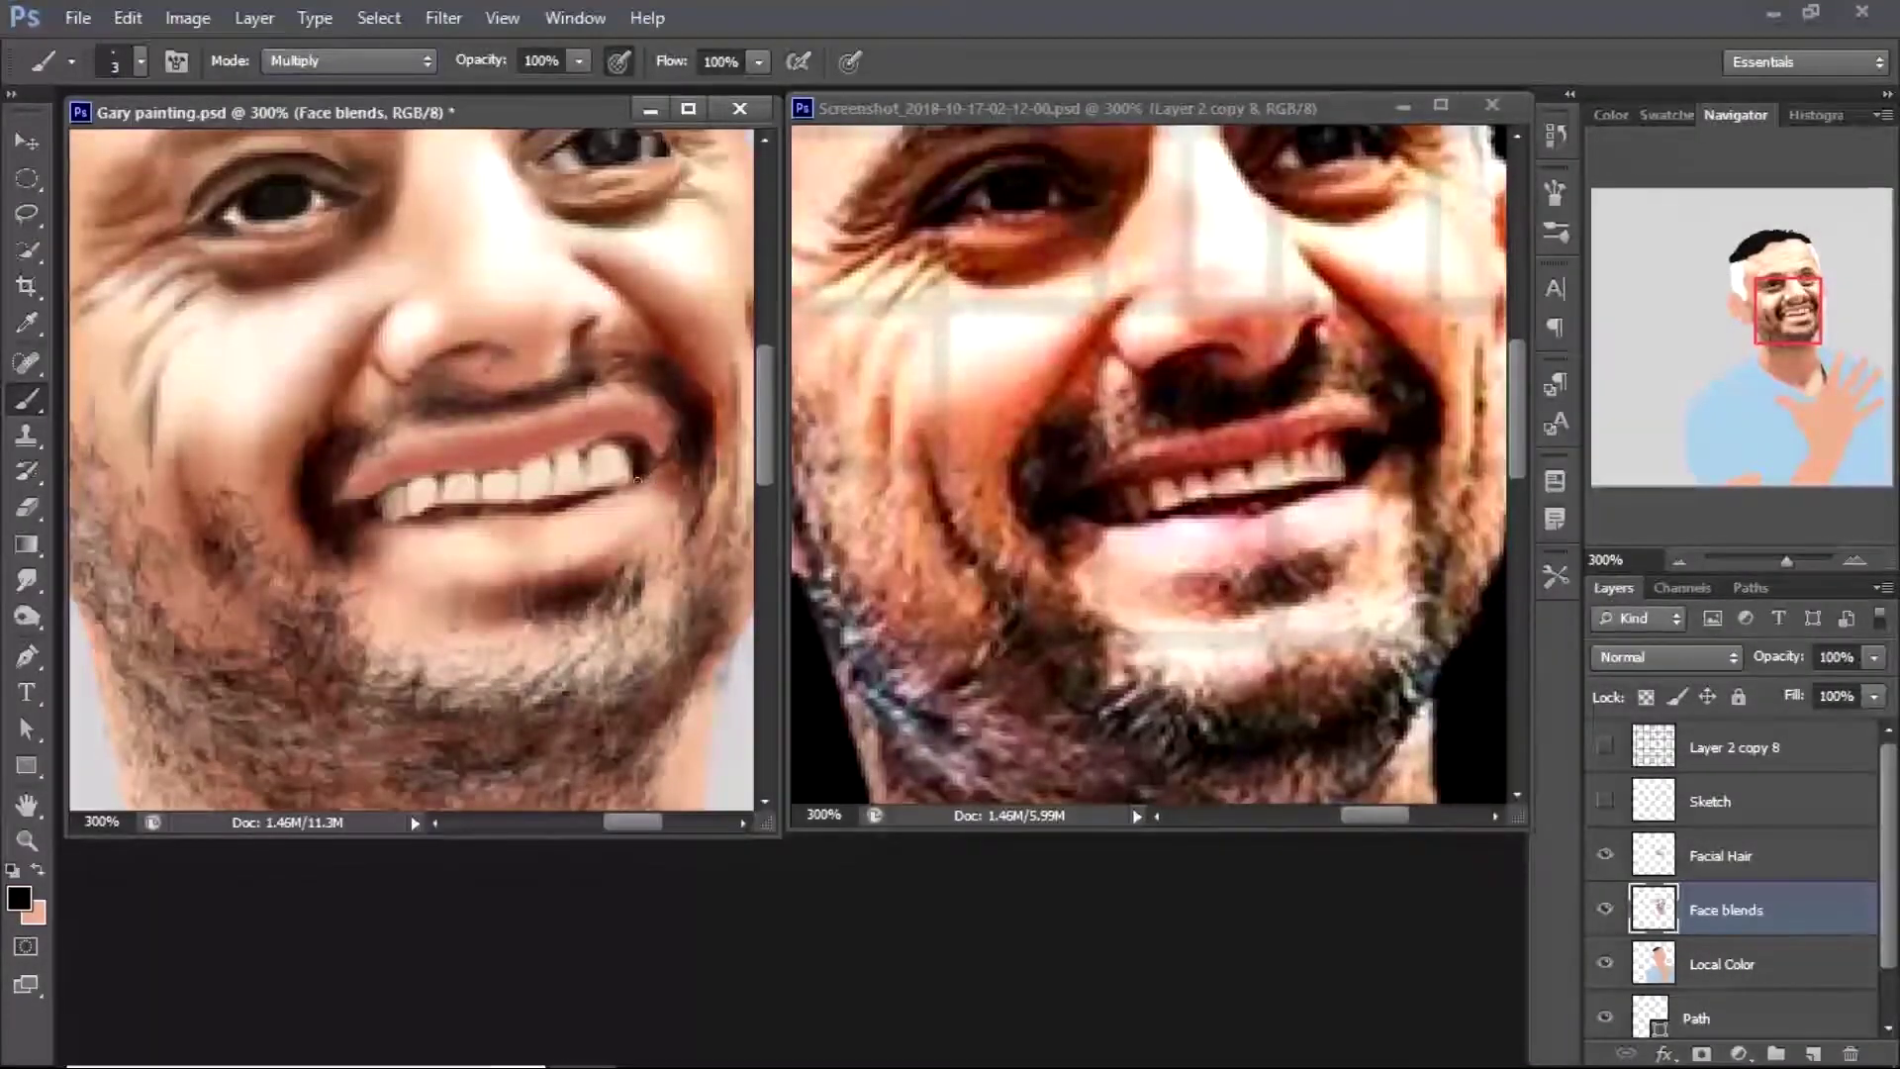
key("ctrl+comma")
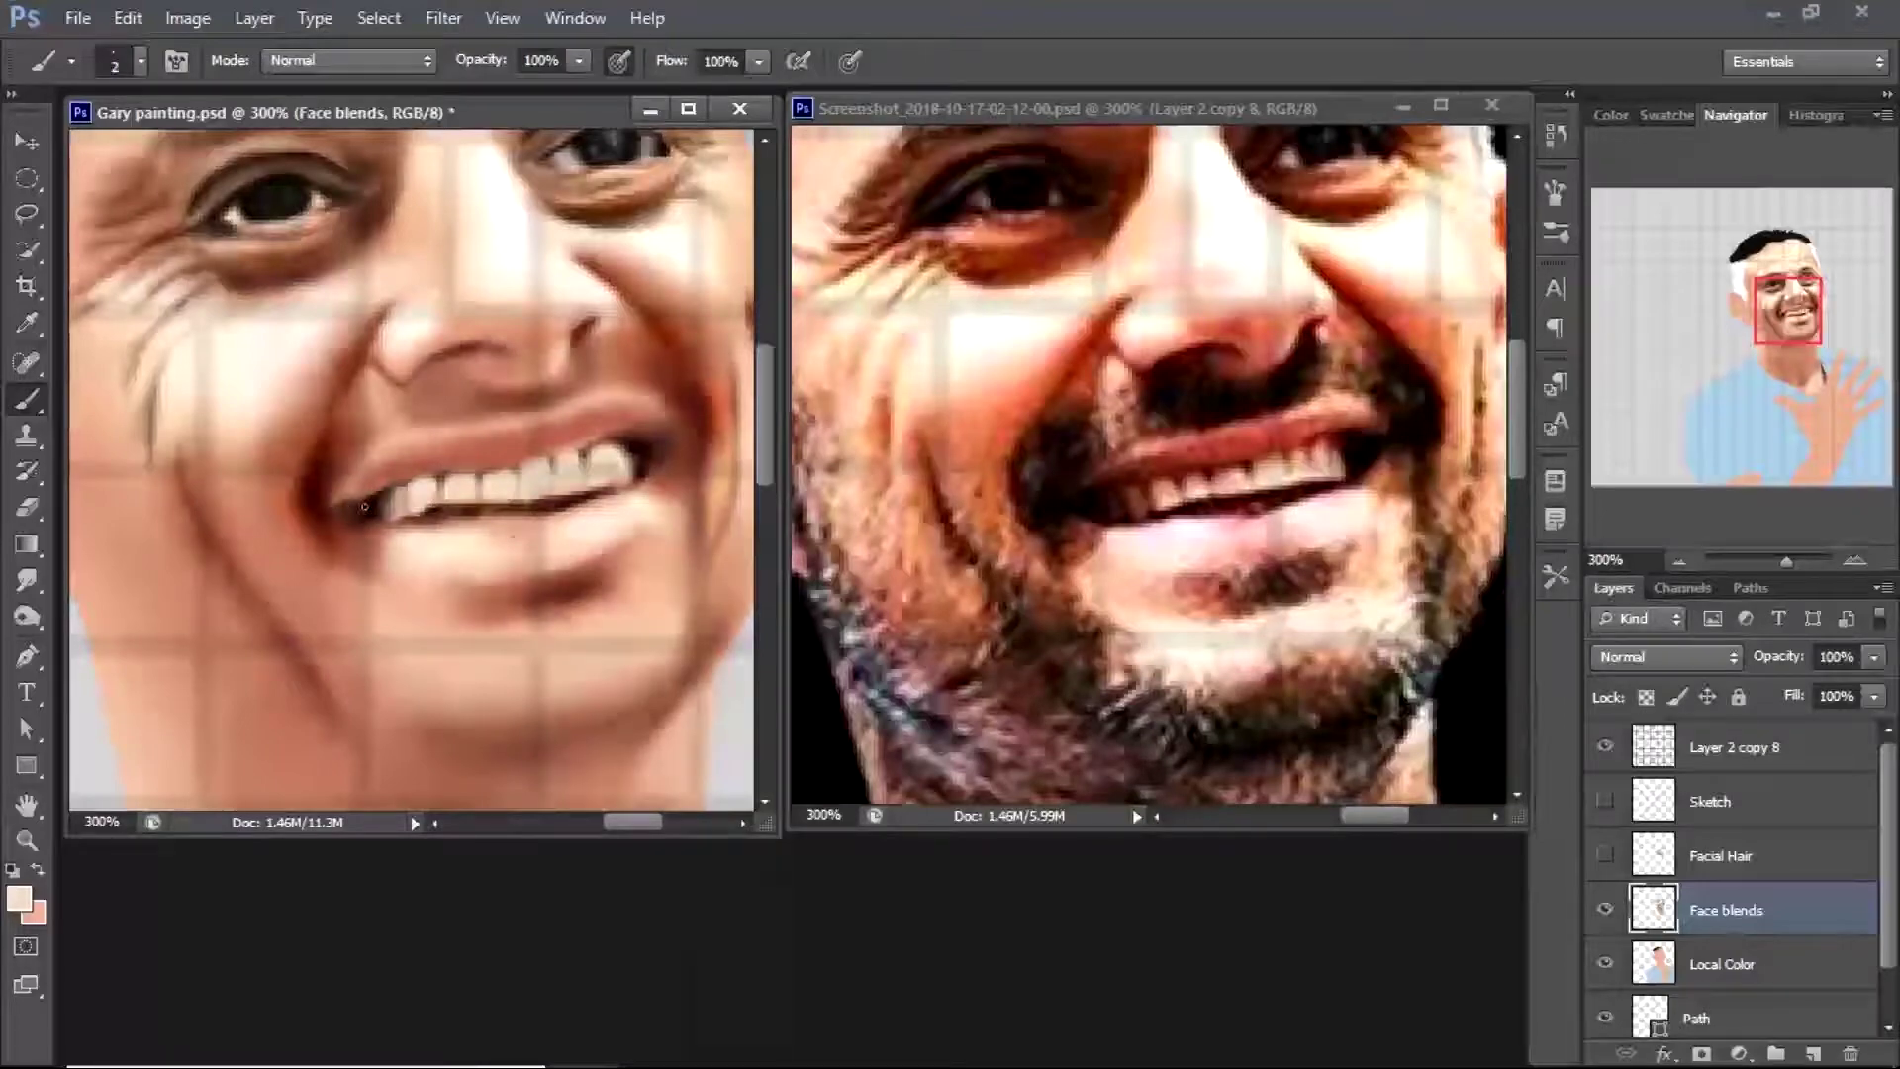
Paint the mouth's left corner and upper lip edge with a sampled dark red at 43% opacity, brush size 5, and smudge it smooth
left_click(373, 448, "alt")
key("4")
key("3")
key("bracketright")
key("bracketright")
key("bracketright")
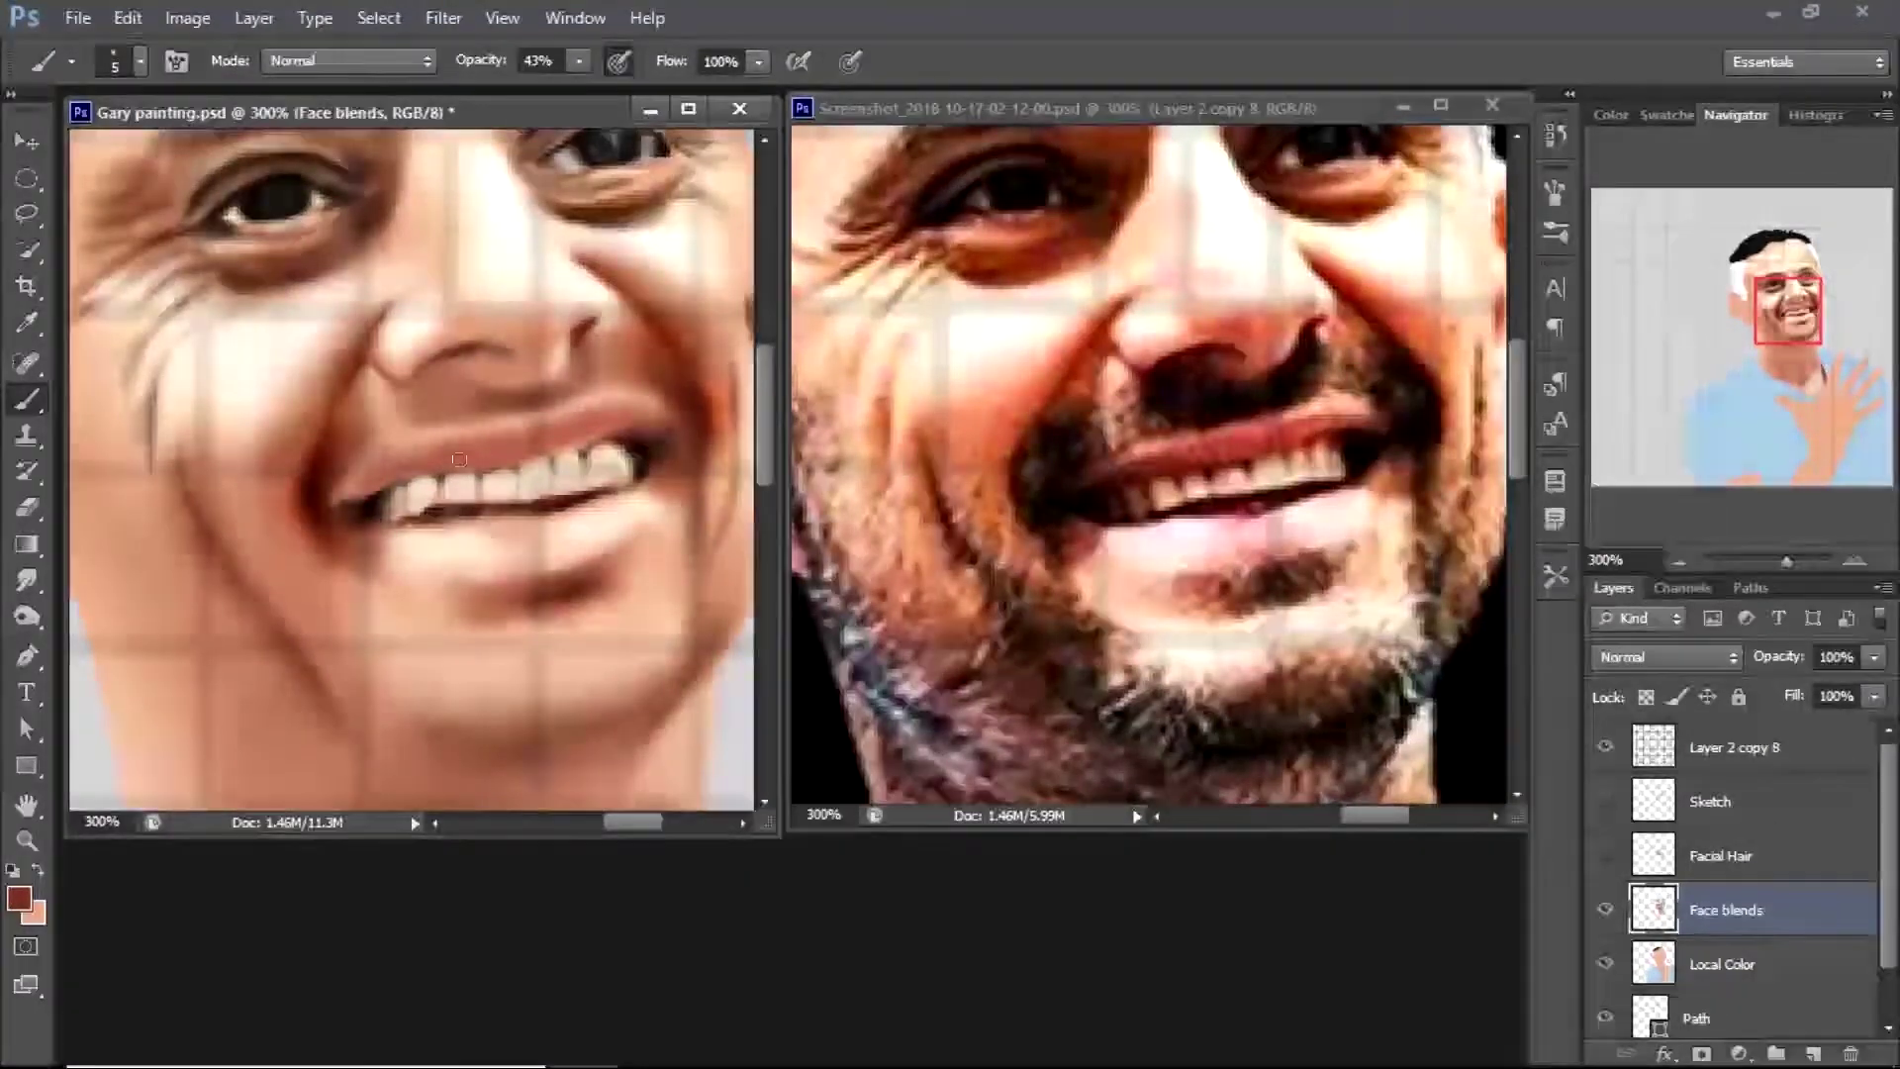
key("r")
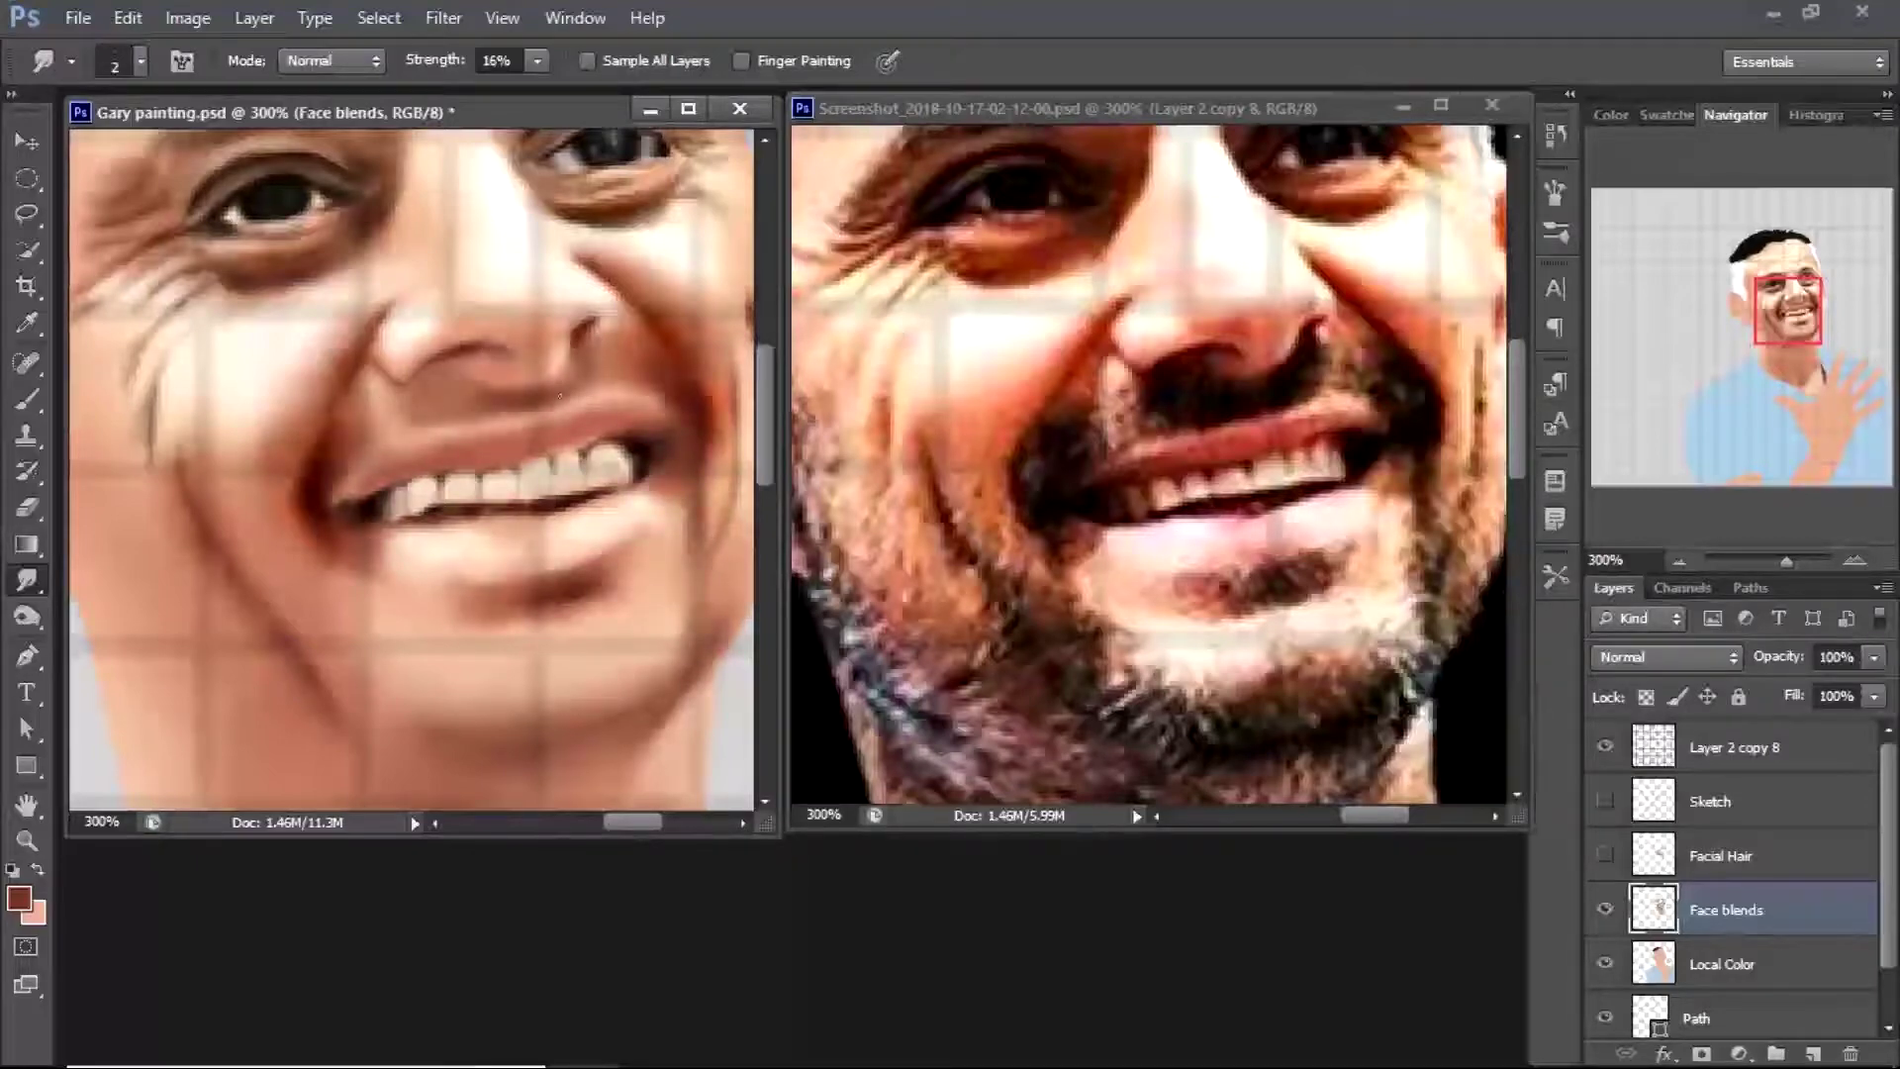
Show the Facial Hair layer and compare the painted face with the reference photo at full-figure and close-up zoom
left_click(1605, 855)
key("z")
left_click(331, 482, "alt")
left_click(332, 482, "alt")
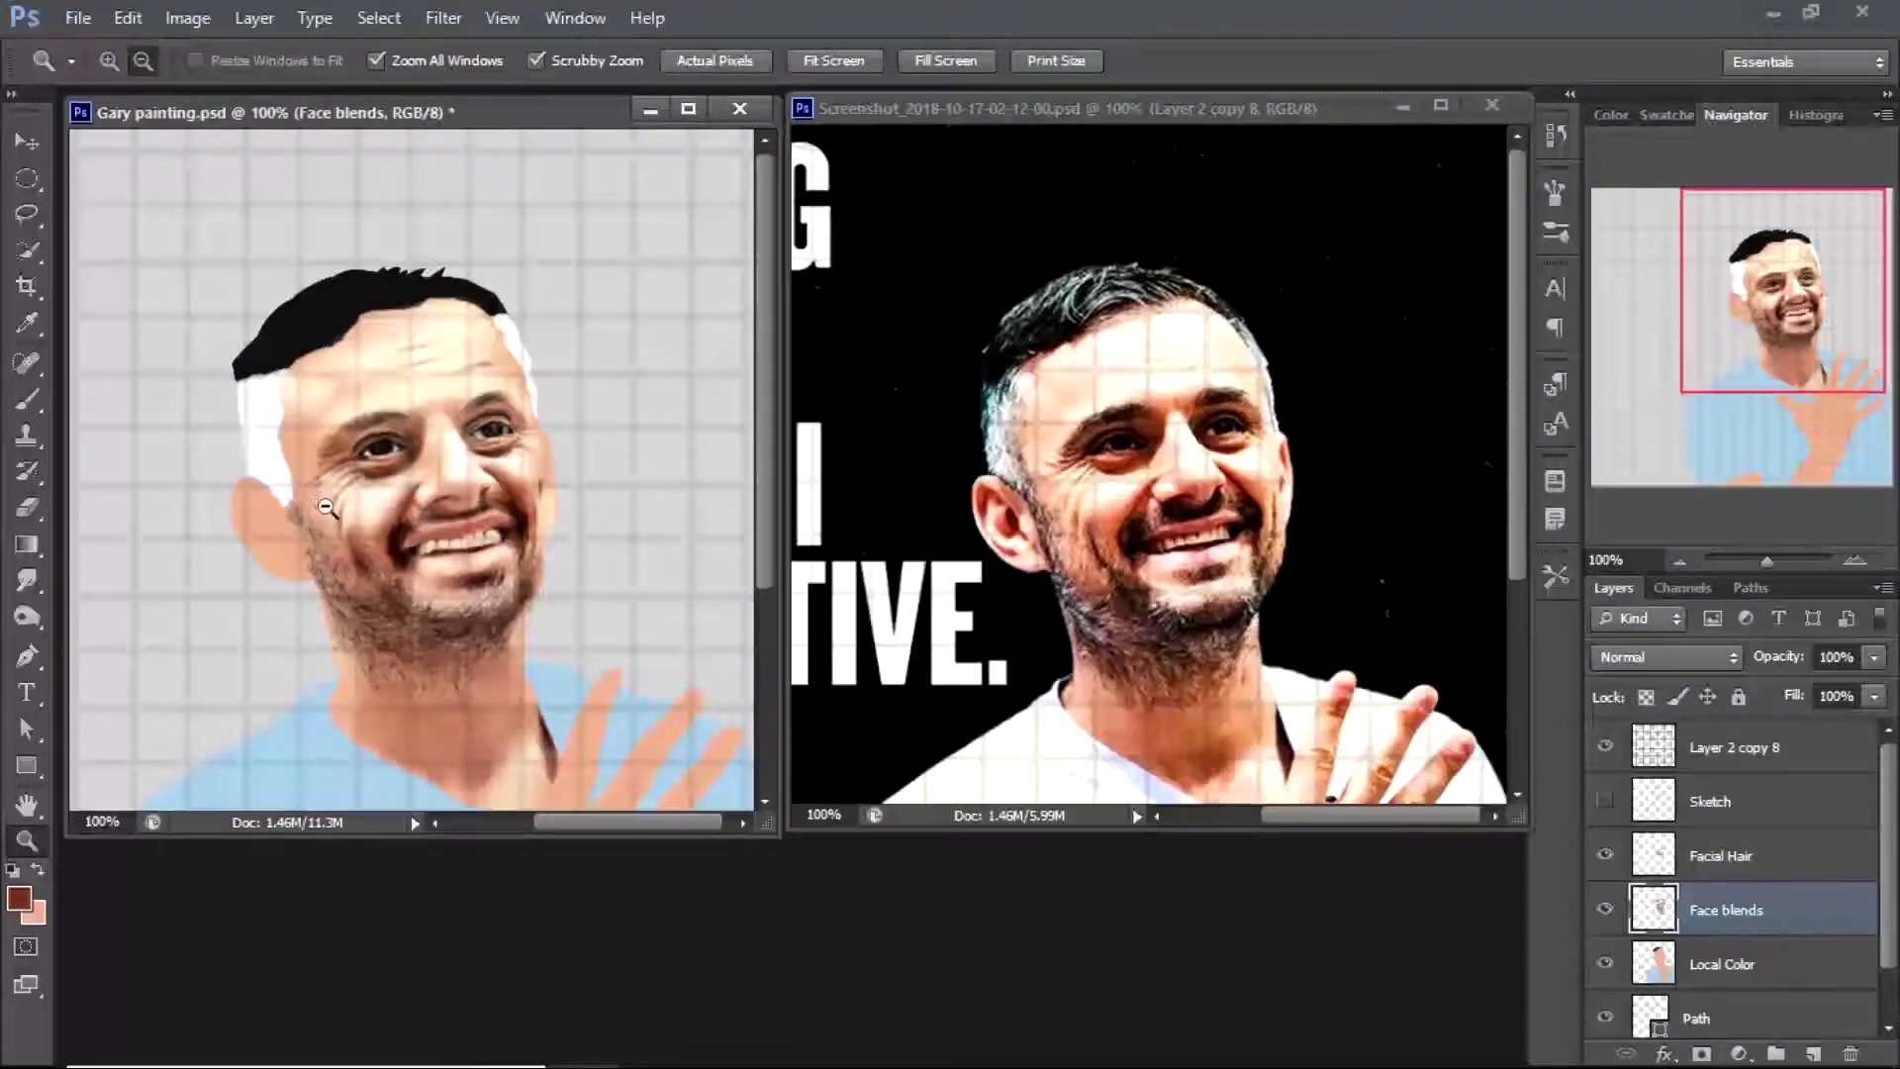
left_click(301, 505, "alt")
left_click(424, 390)
left_click(425, 390)
left_click(496, 454)
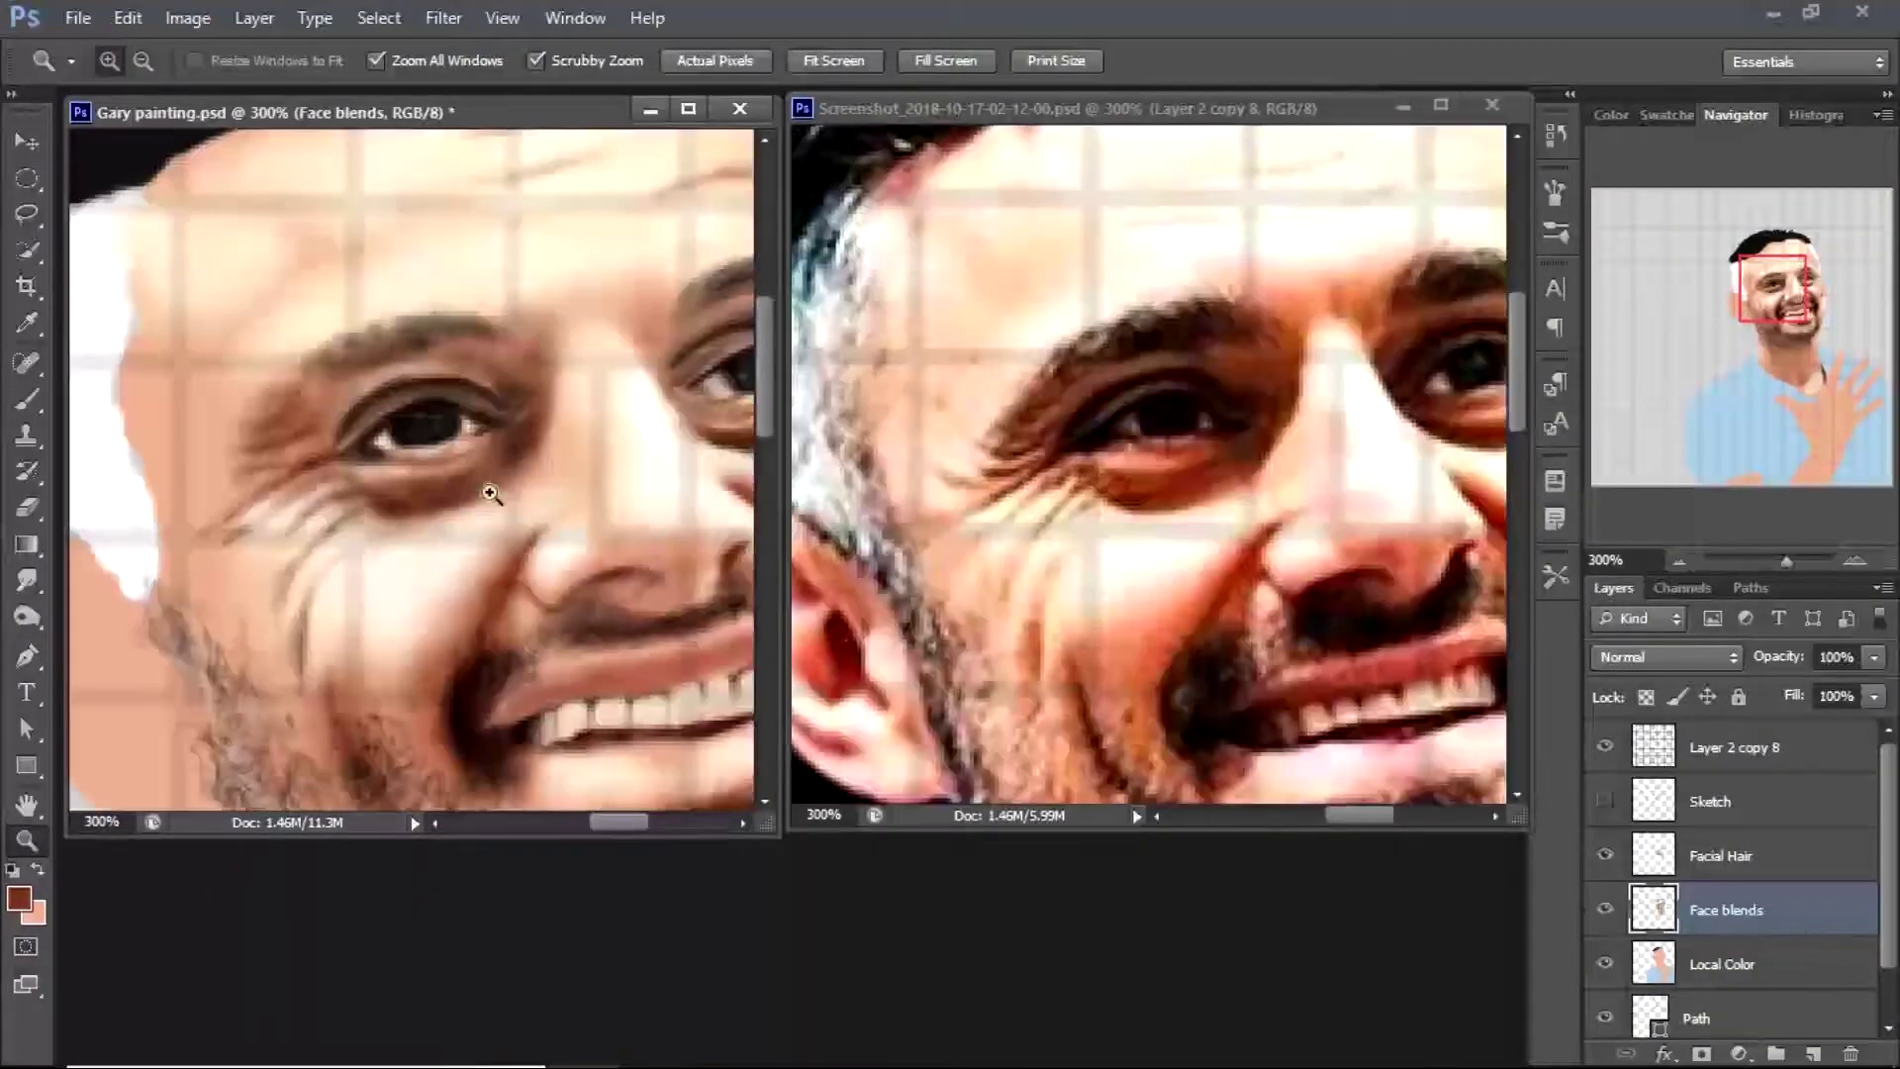
left_click(293, 495, "alt")
left_click(324, 602, "alt")
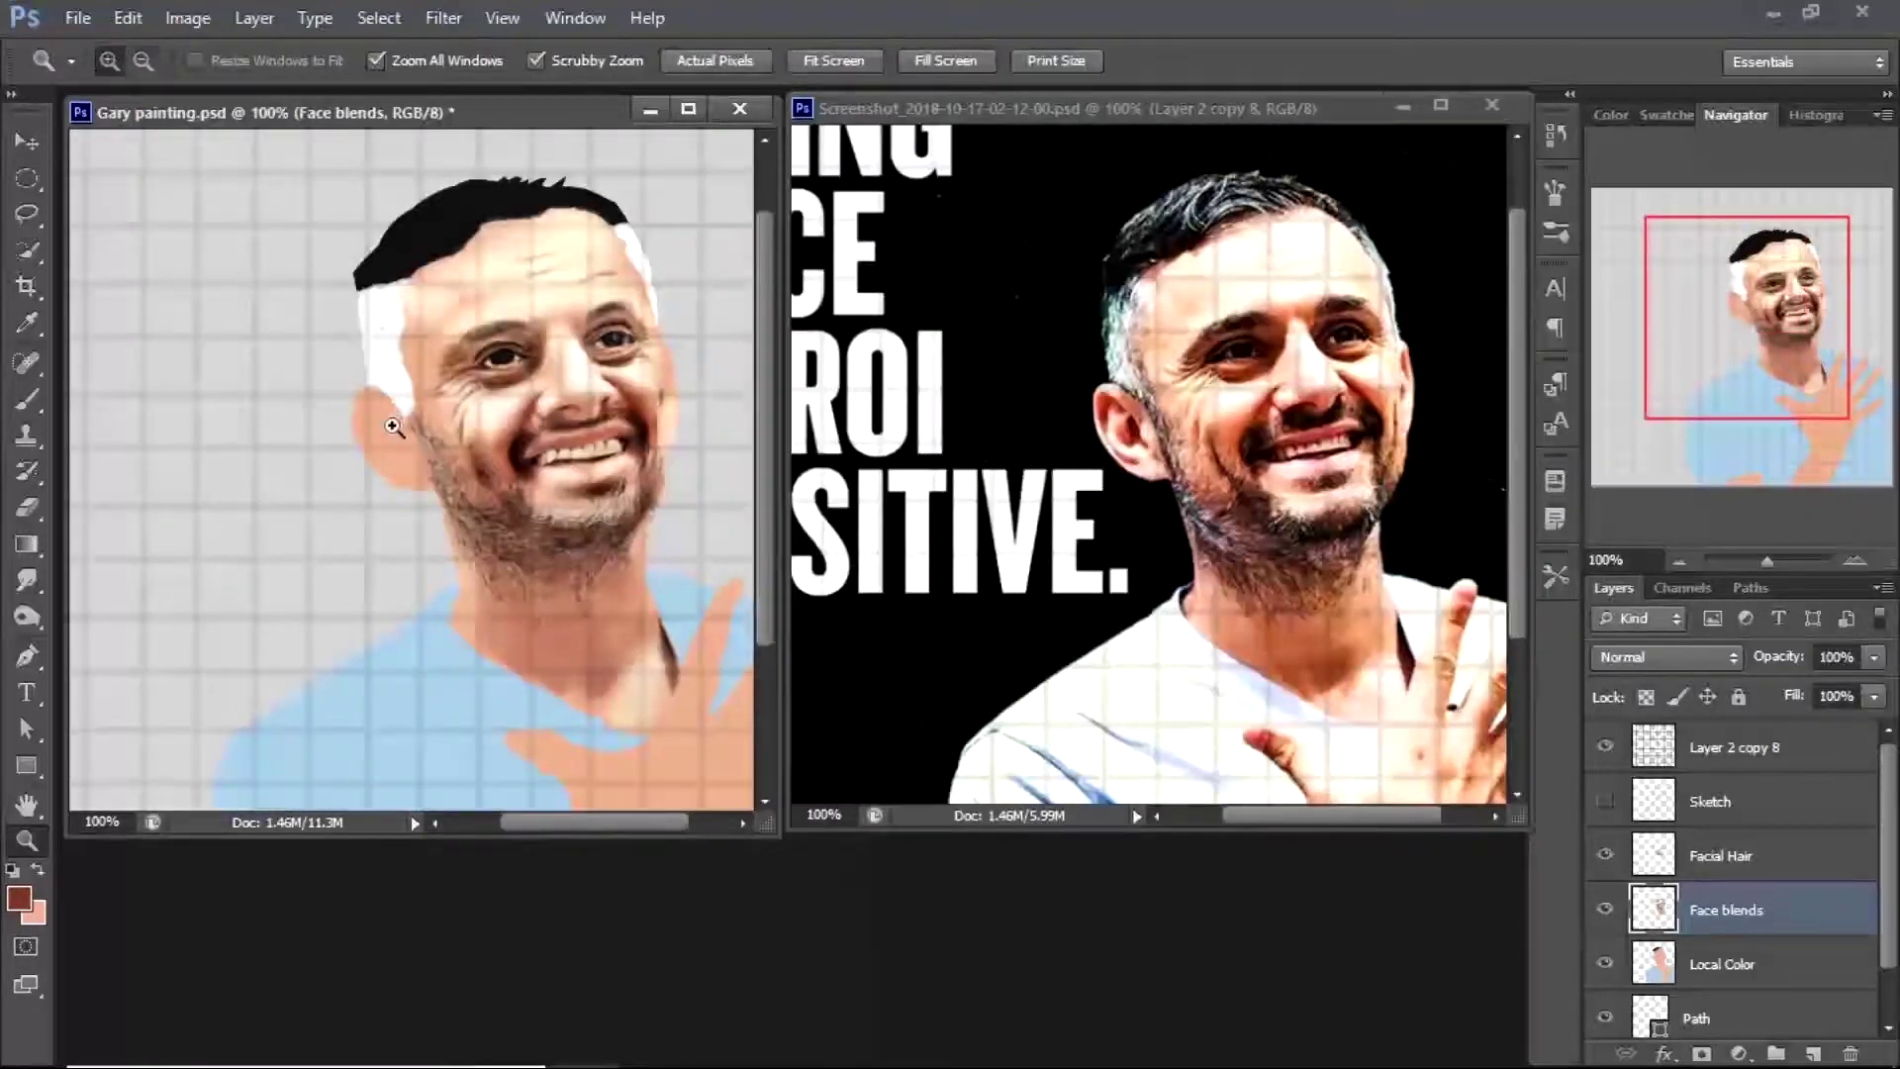
Show the Sketch layer and shade the left-hand ear's outer rim on Face blends with a sampled reddish tone in Multiply mode
left_click(385, 460)
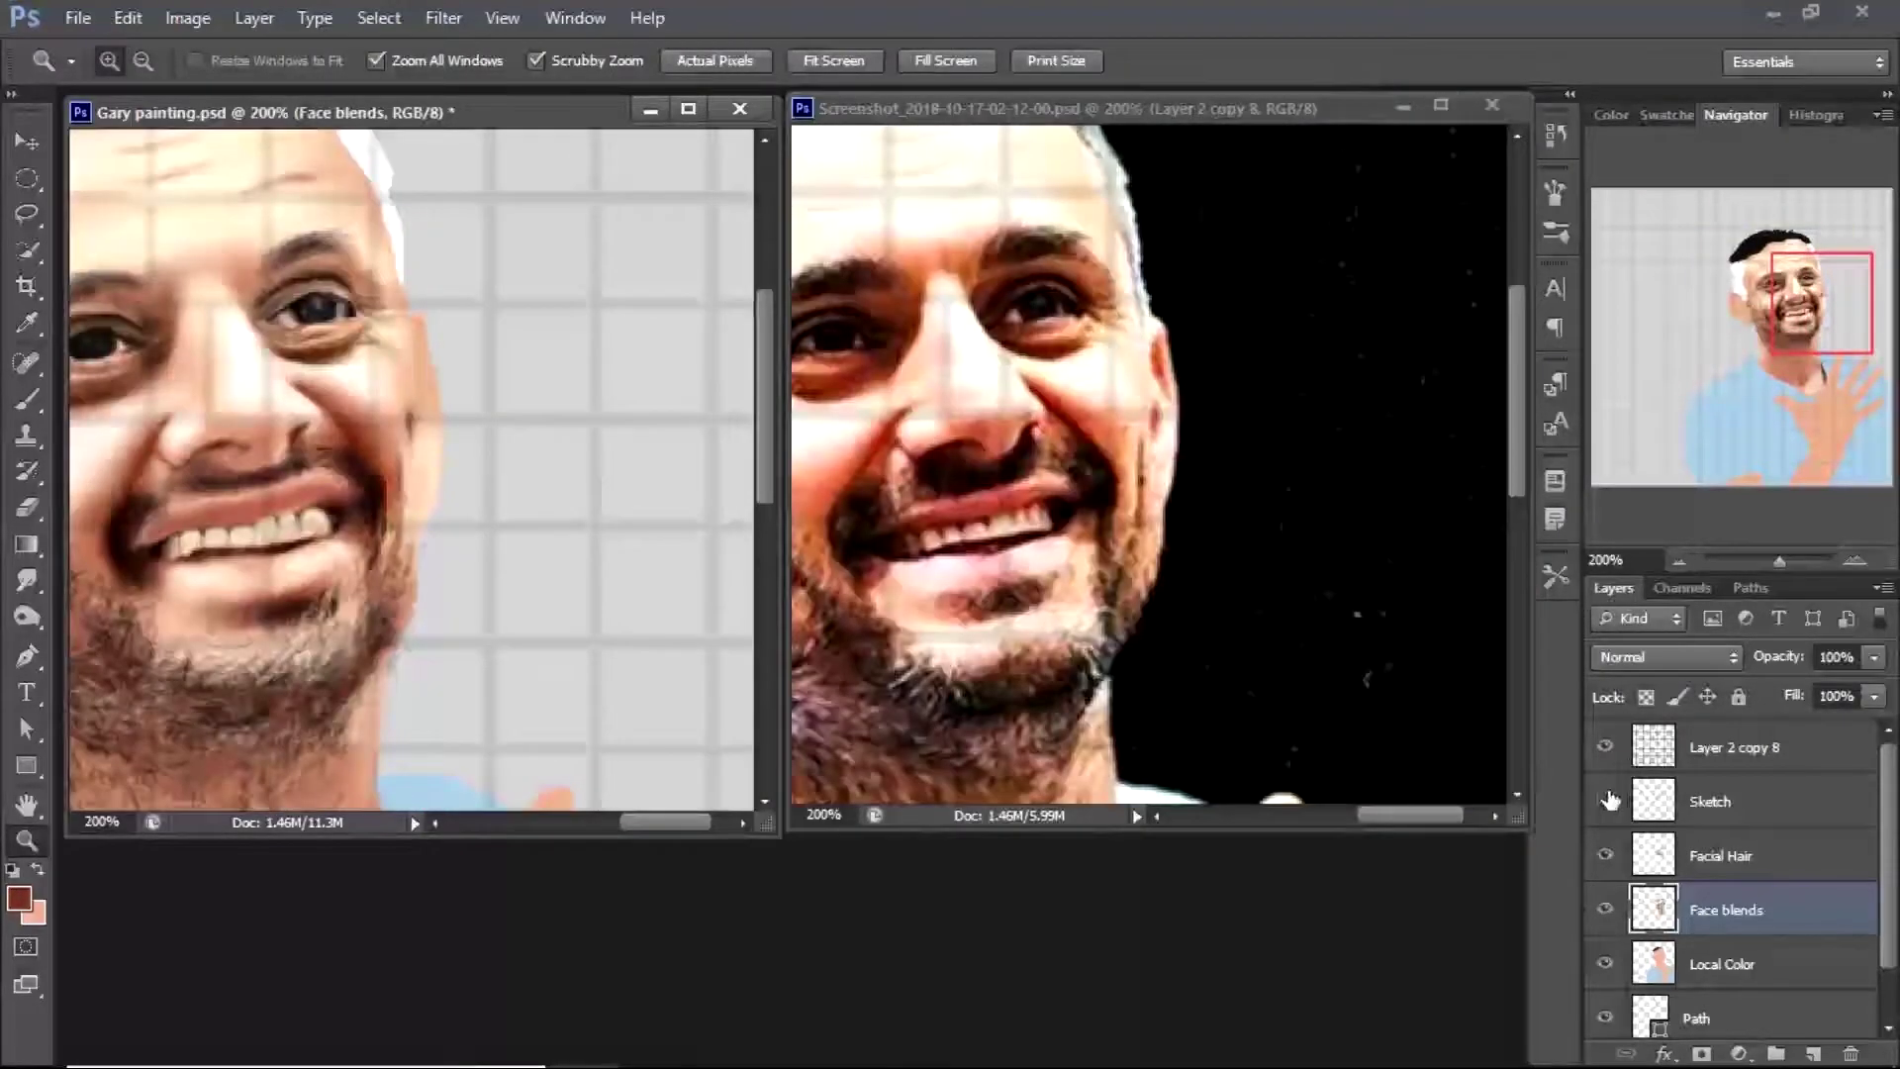
left_click_drag(665, 822, 627, 827)
left_click_drag(1405, 815, 1324, 824)
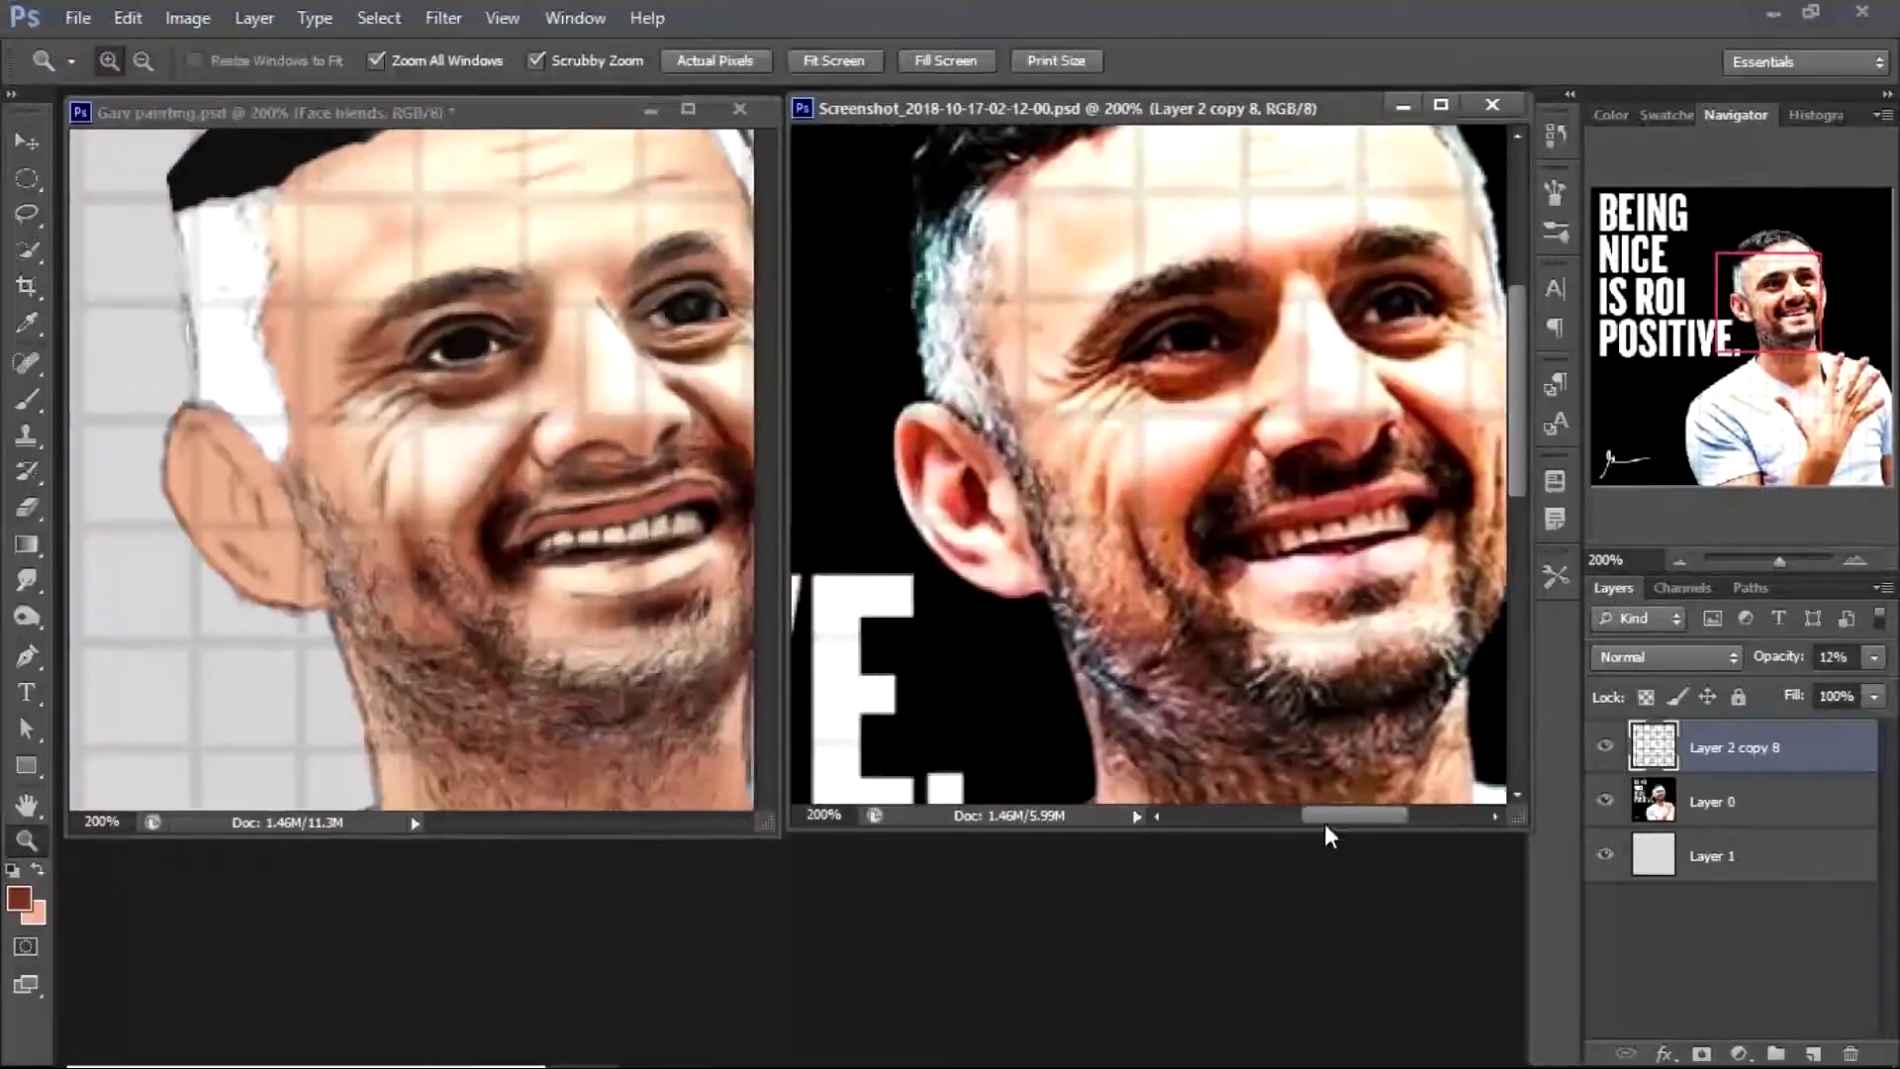
left_click(305, 369)
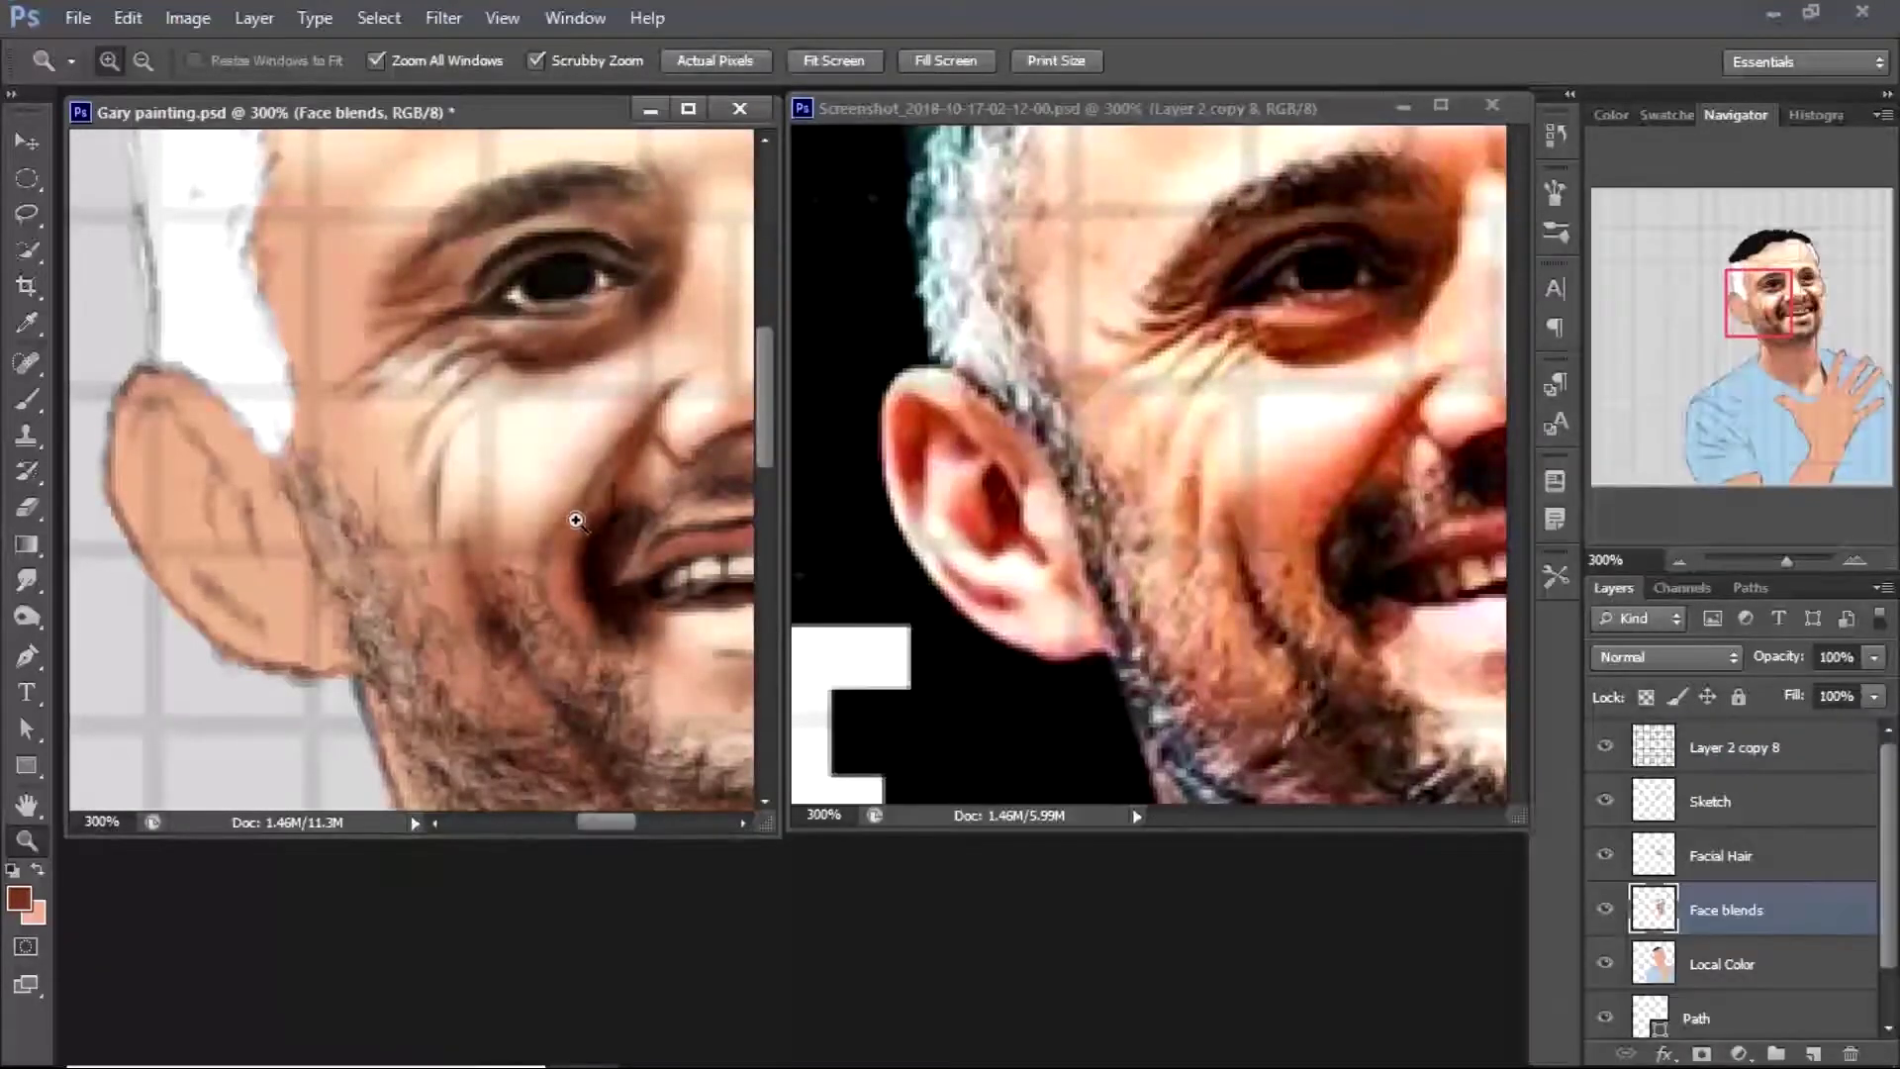
key("b")
left_click(143, 431, "alt")
left_click(346, 60)
left_click(297, 219)
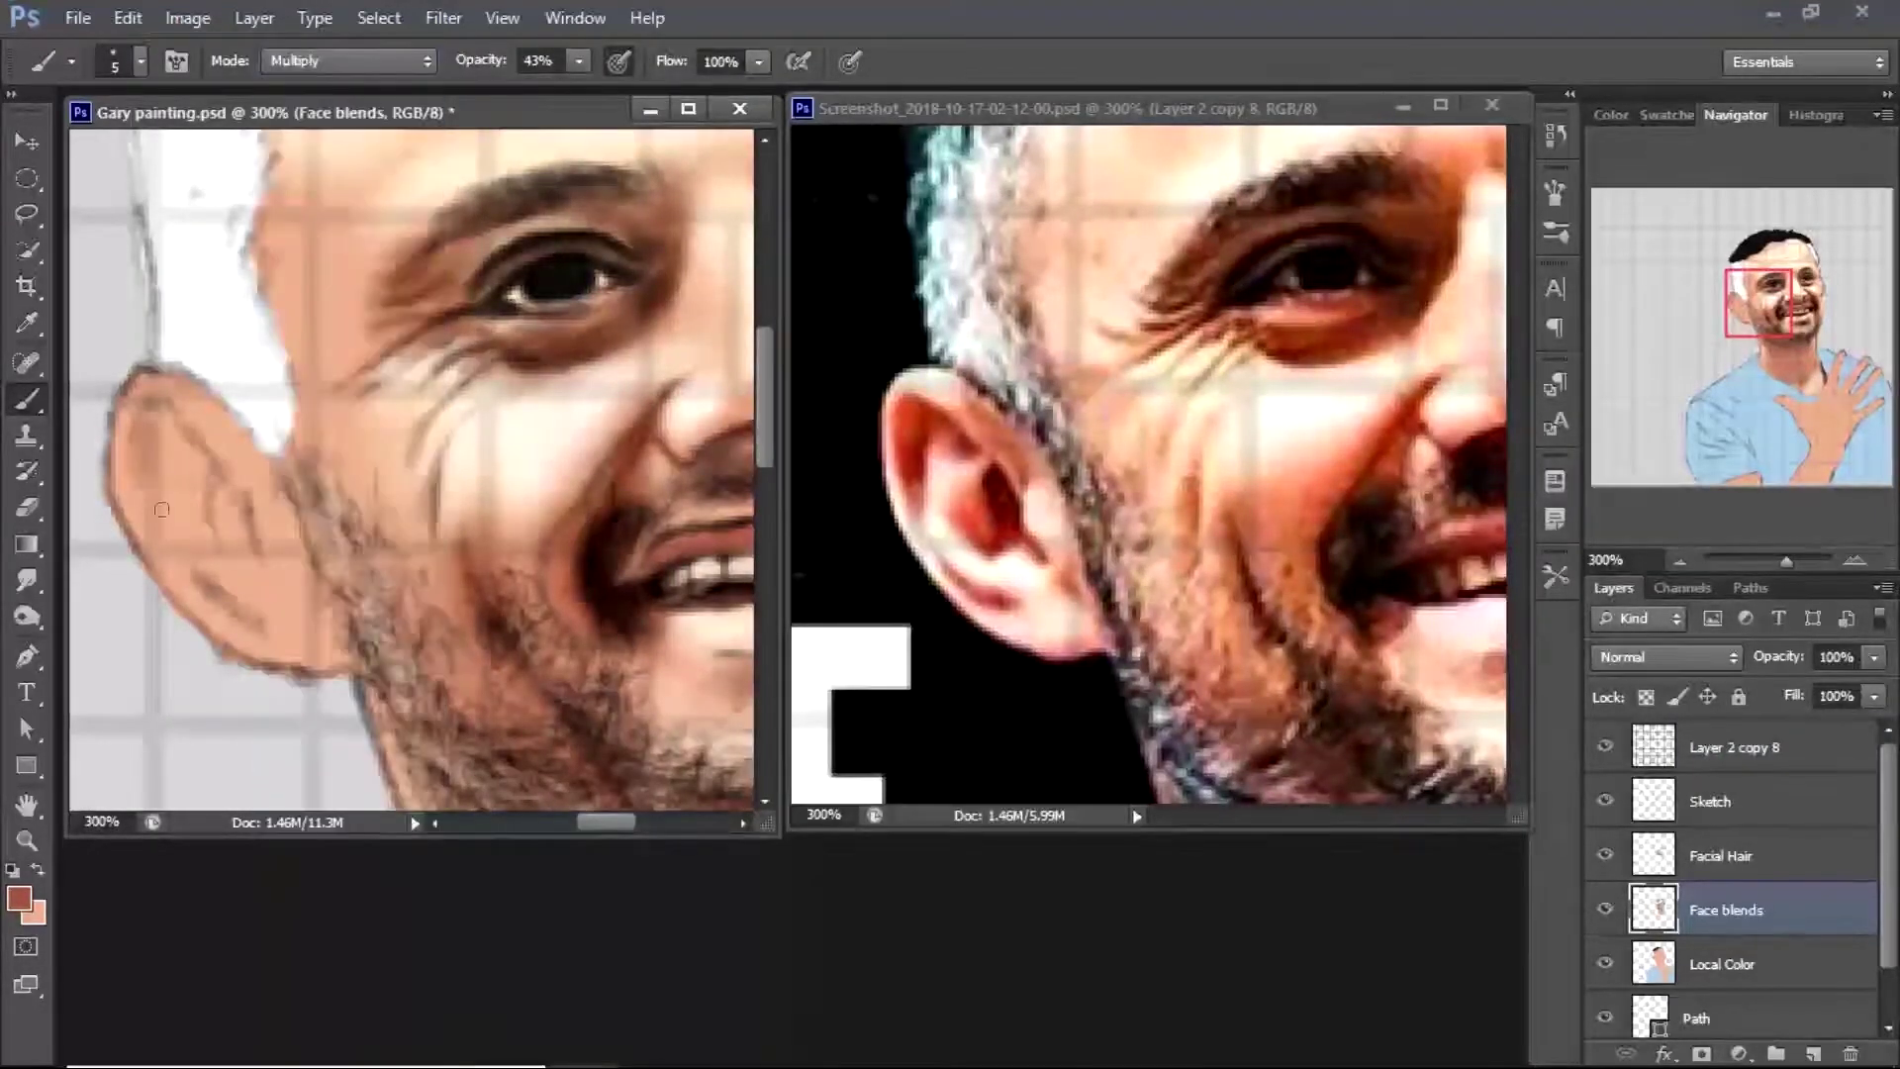
mouse_move(143, 421)
left_mouse_down()
mouse_move(151, 504)
mouse_move(188, 548)
mouse_move(222, 508)
mouse_move(207, 562)
mouse_move(245, 570)
mouse_move(200, 574)
mouse_move(248, 564)
mouse_move(286, 612)
mouse_move(217, 635)
mouse_move(203, 603)
mouse_move(282, 658)
left_mouse_up()
Choose a very dark reddish brown and deepen the shadows in the left-hand ear's canal and inner folds
left_click(19, 898)
left_click(539, 429)
left_click(951, 203)
left_click_drag(219, 492, 244, 524)
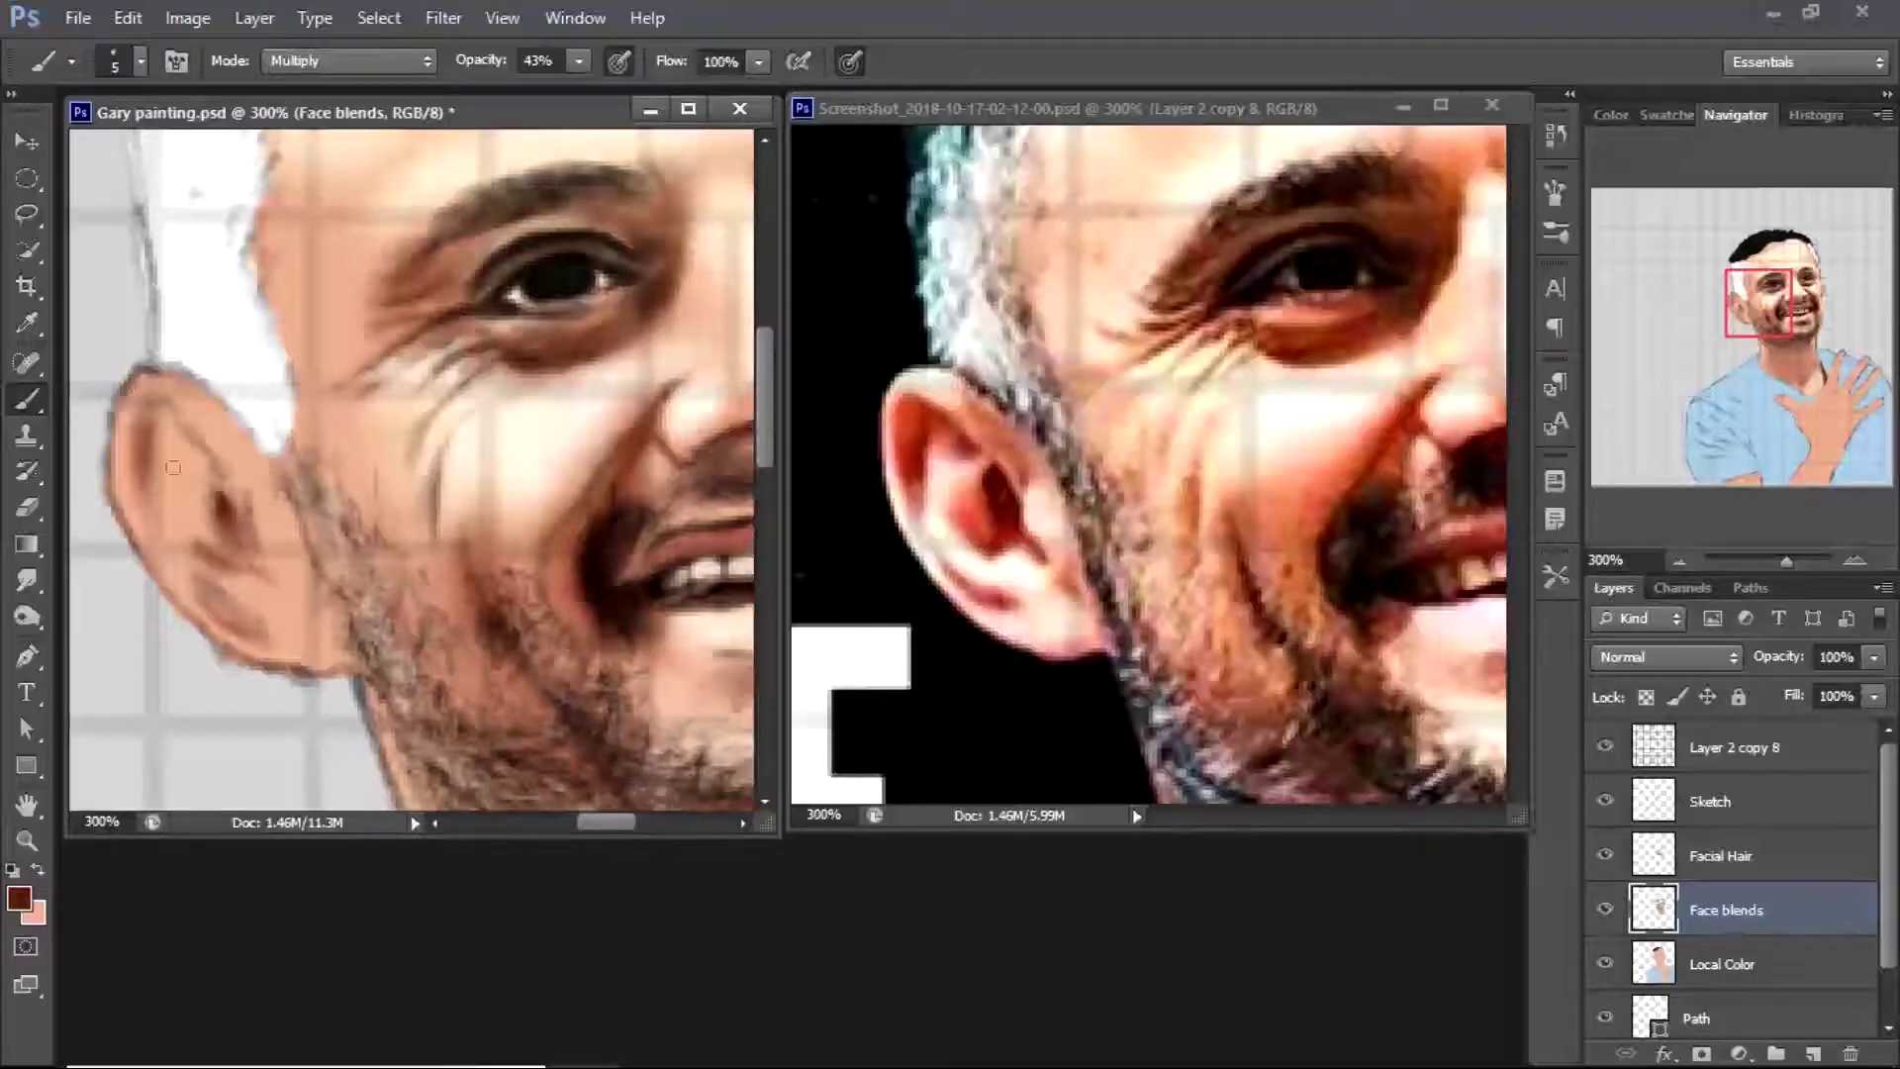
mouse_move(158, 408)
left_mouse_down()
mouse_move(198, 445)
mouse_move(184, 478)
mouse_move(211, 484)
mouse_move(144, 441)
mouse_move(157, 515)
mouse_move(137, 511)
mouse_move(164, 548)
left_mouse_up()
Paint pale pink highlights on the left-hand ear's folds and rim in Overlay mode at 100% opacity
left_click(590, 411, "alt")
left_click(347, 61)
left_click(337, 421)
left_click(18, 899)
left_click(297, 234)
left_click(1000, 199)
key("0")
mouse_move(260, 495)
left_mouse_down()
mouse_move(295, 570)
mouse_move(285, 611)
mouse_move(190, 578)
mouse_move(227, 587)
mouse_move(156, 510)
left_mouse_up()
mouse_move(139, 407)
left_mouse_down()
mouse_move(178, 502)
mouse_move(218, 486)
mouse_move(190, 586)
mouse_move(117, 499)
mouse_move(181, 599)
mouse_move(216, 645)
mouse_move(329, 670)
mouse_move(298, 649)
mouse_move(181, 395)
mouse_move(208, 500)
left_mouse_up()
Hide the Sketch layer and refine the left-hand ear's rim, lobe and front edge with light and reddish tones sampled from the painting
left_click(1605, 801)
left_click_drag(131, 396, 178, 374)
mouse_move(206, 547)
left_mouse_down()
mouse_move(315, 599)
mouse_move(312, 569)
mouse_move(257, 634)
left_mouse_up()
left_click(238, 513, "alt")
left_click(157, 539, "alt")
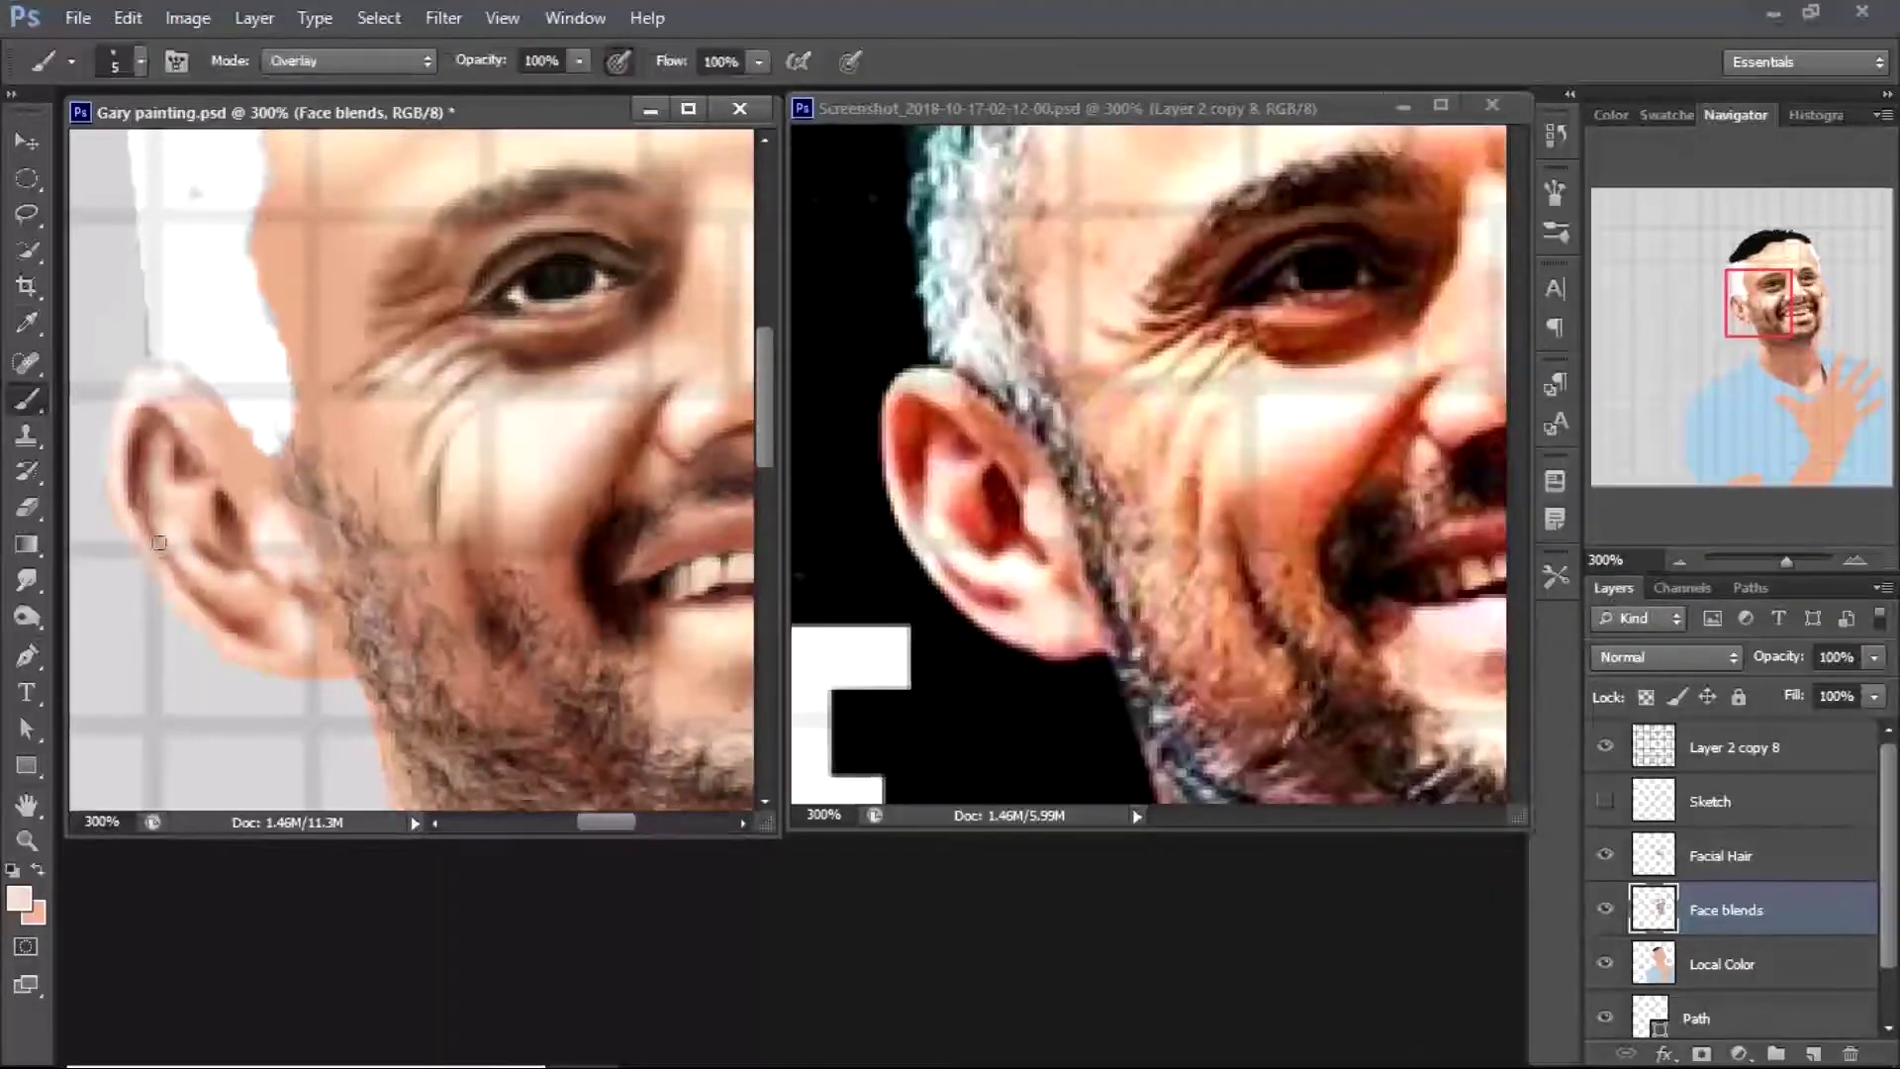
left_click(265, 609, "alt")
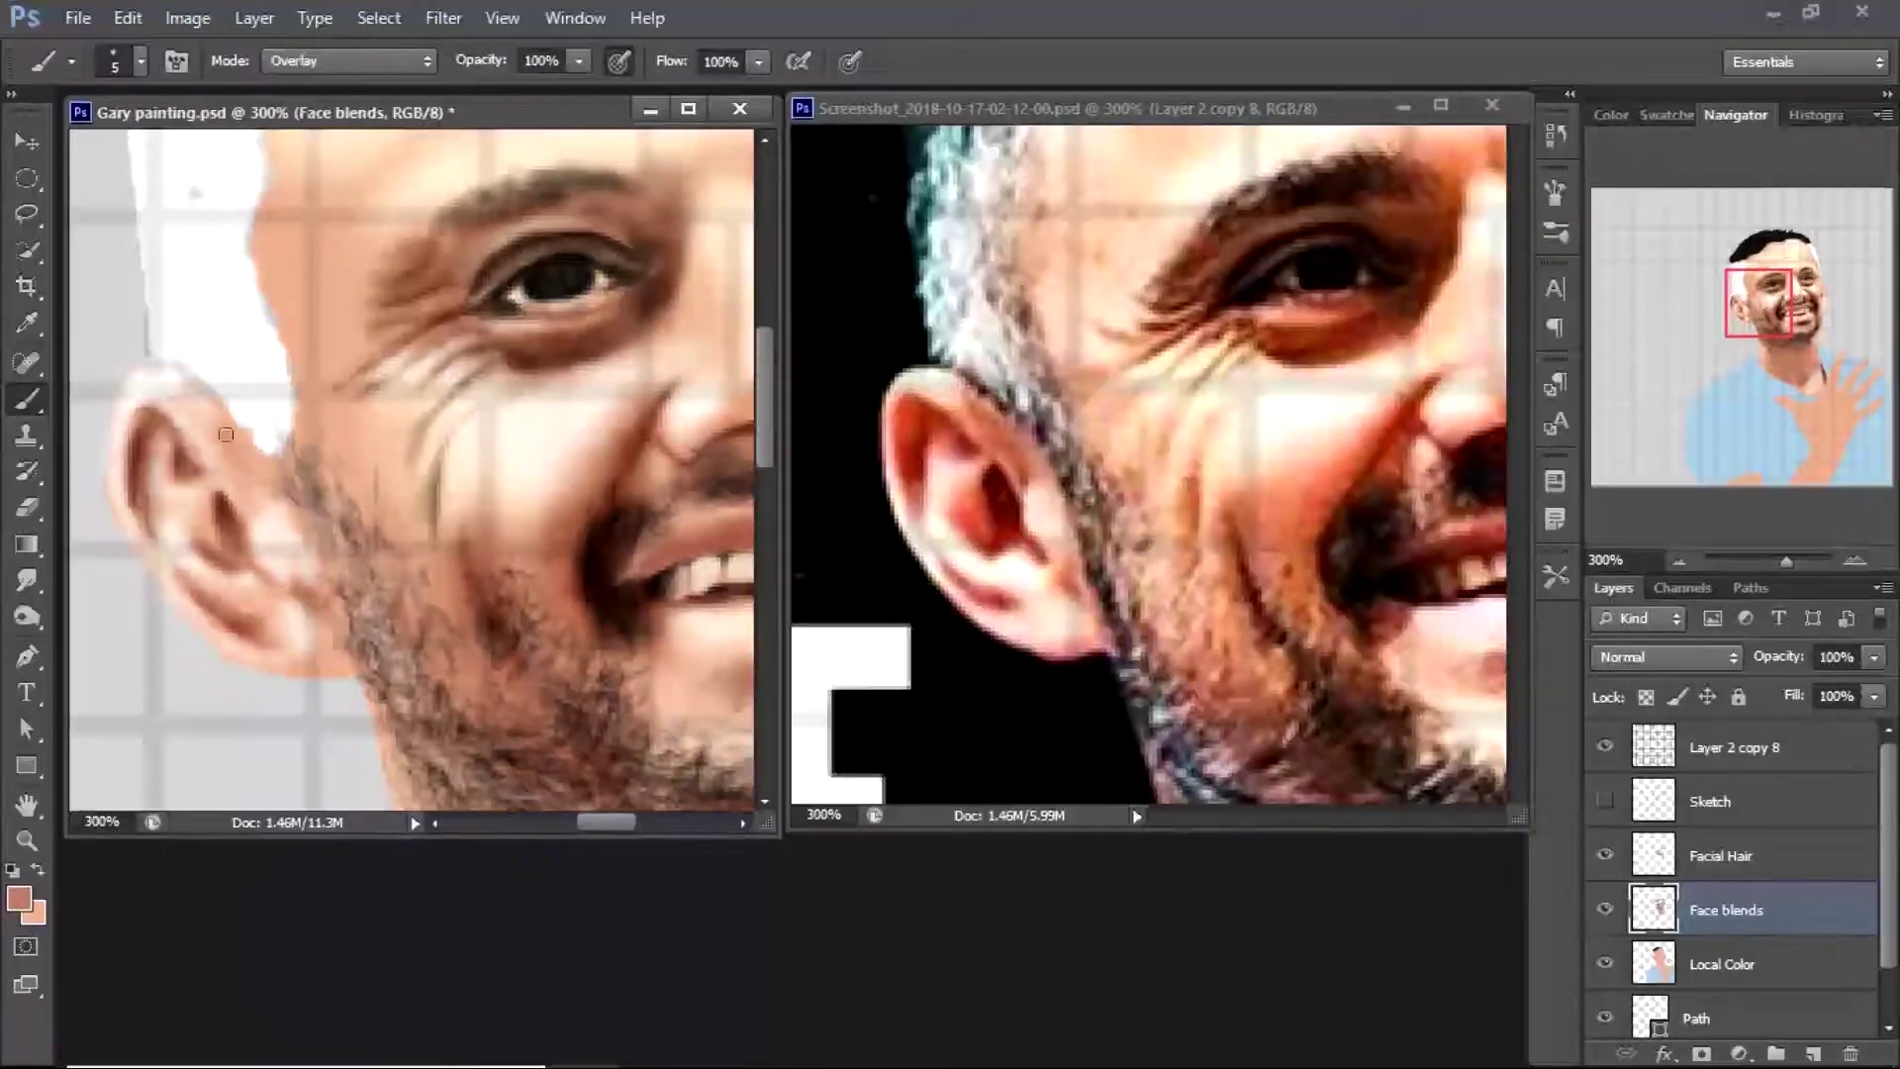
left_click_drag(238, 445, 262, 539)
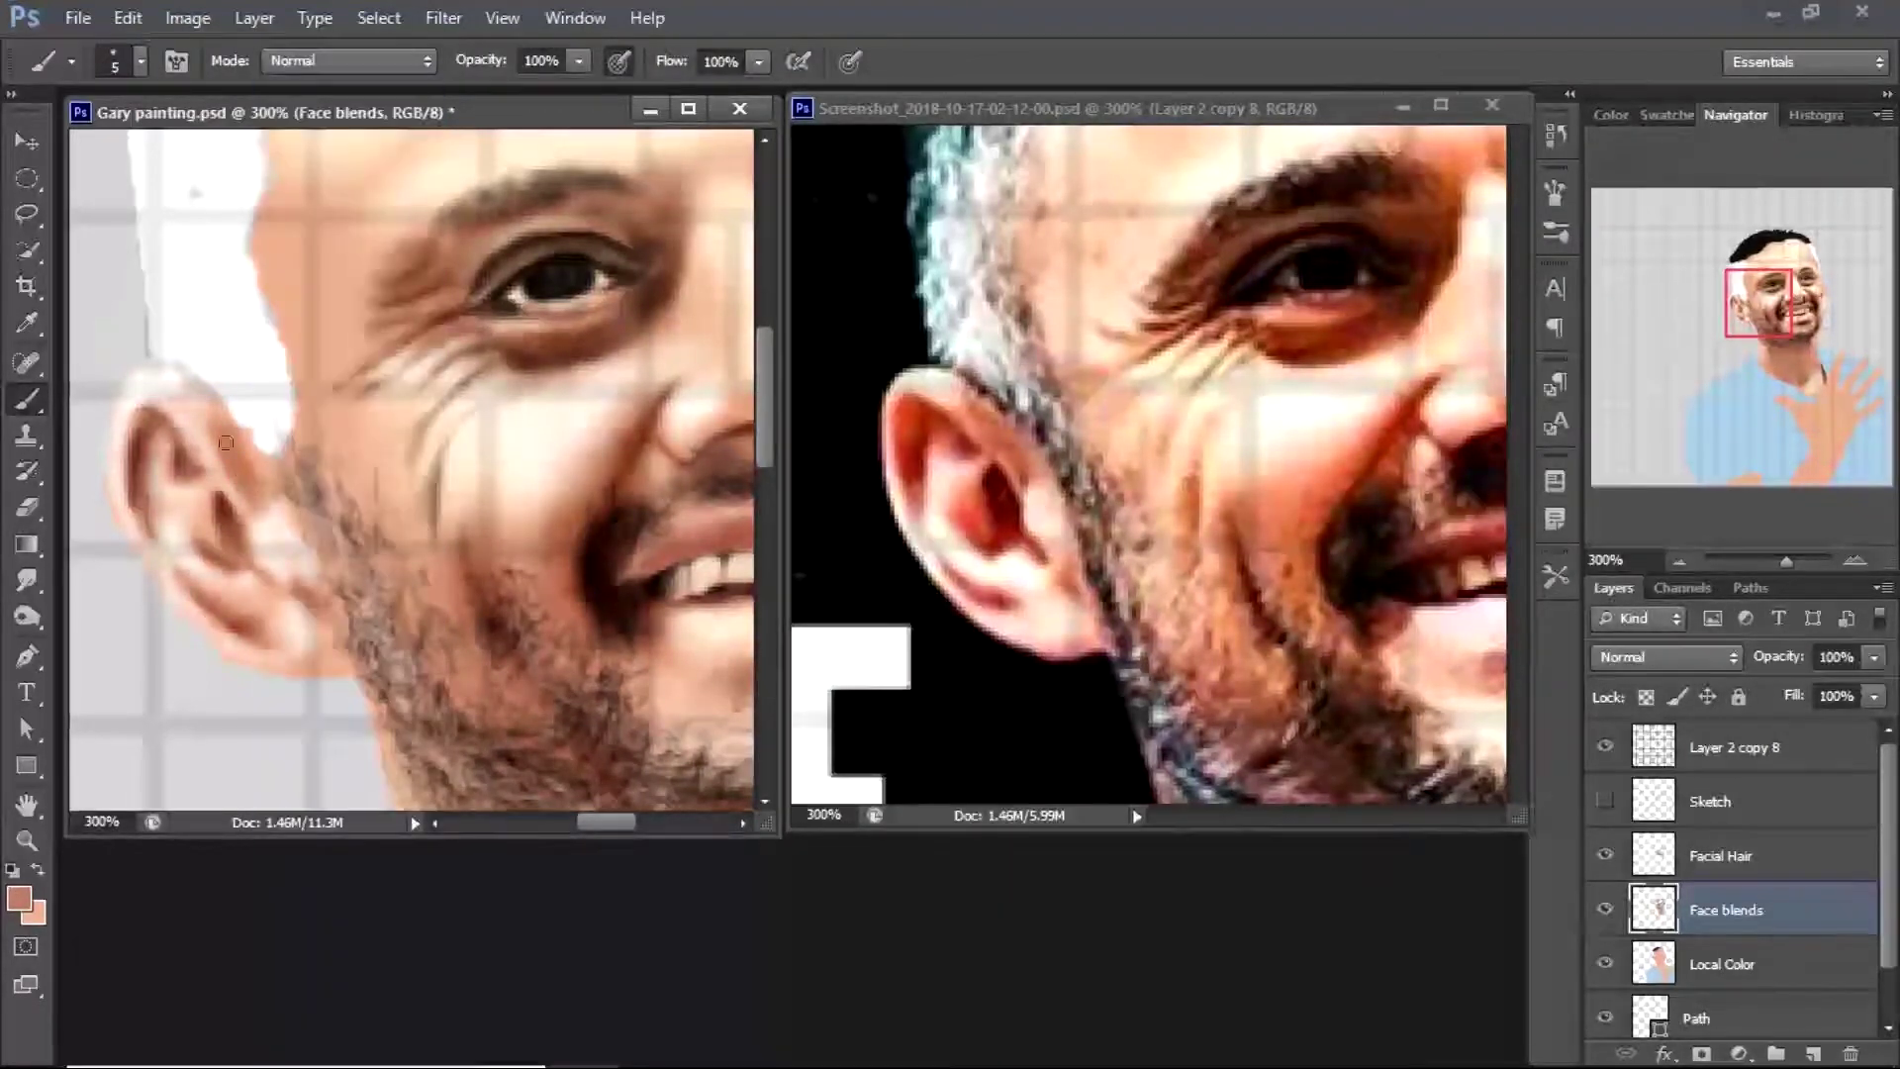
Hide the Facial Hair layer and blend the left-hand ear's tones with the Smudge tool at 16% strength, varying the brush size
key("r")
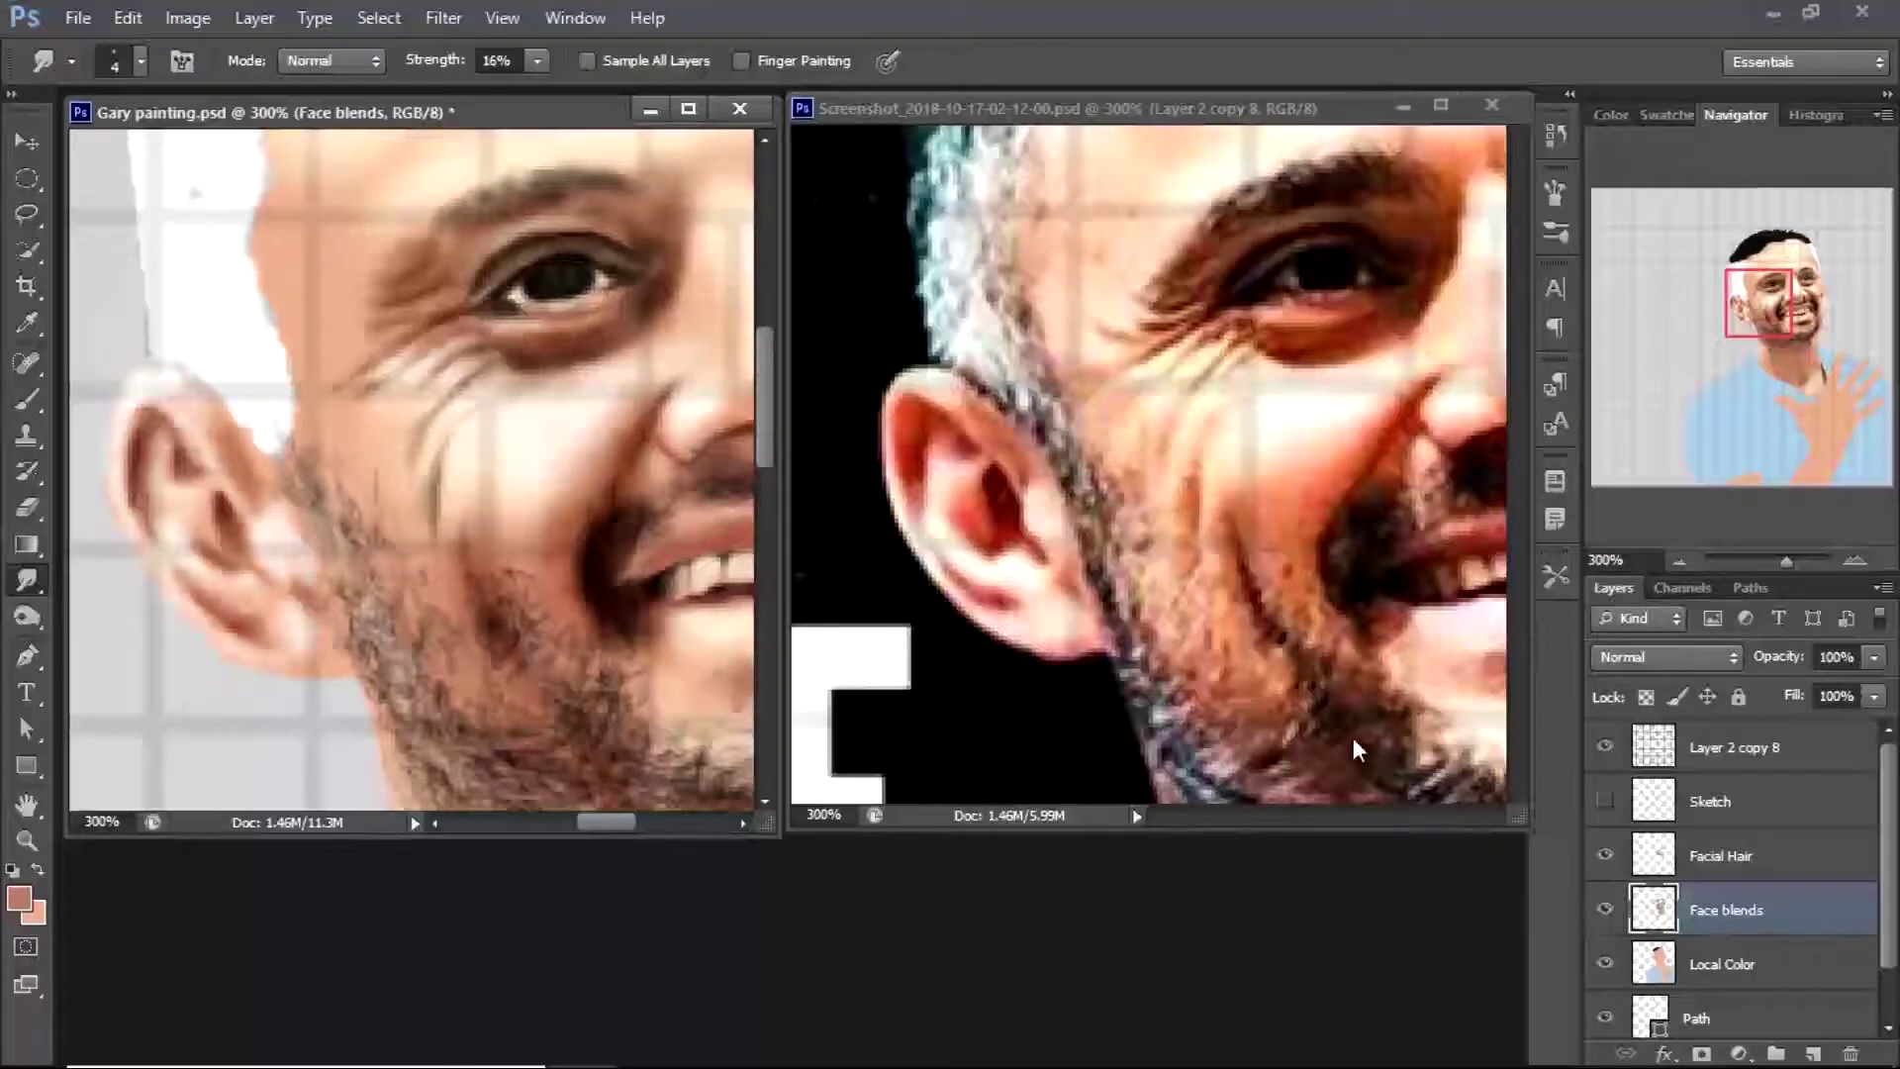
left_click(1606, 855)
key("bracketright")
key("bracketright")
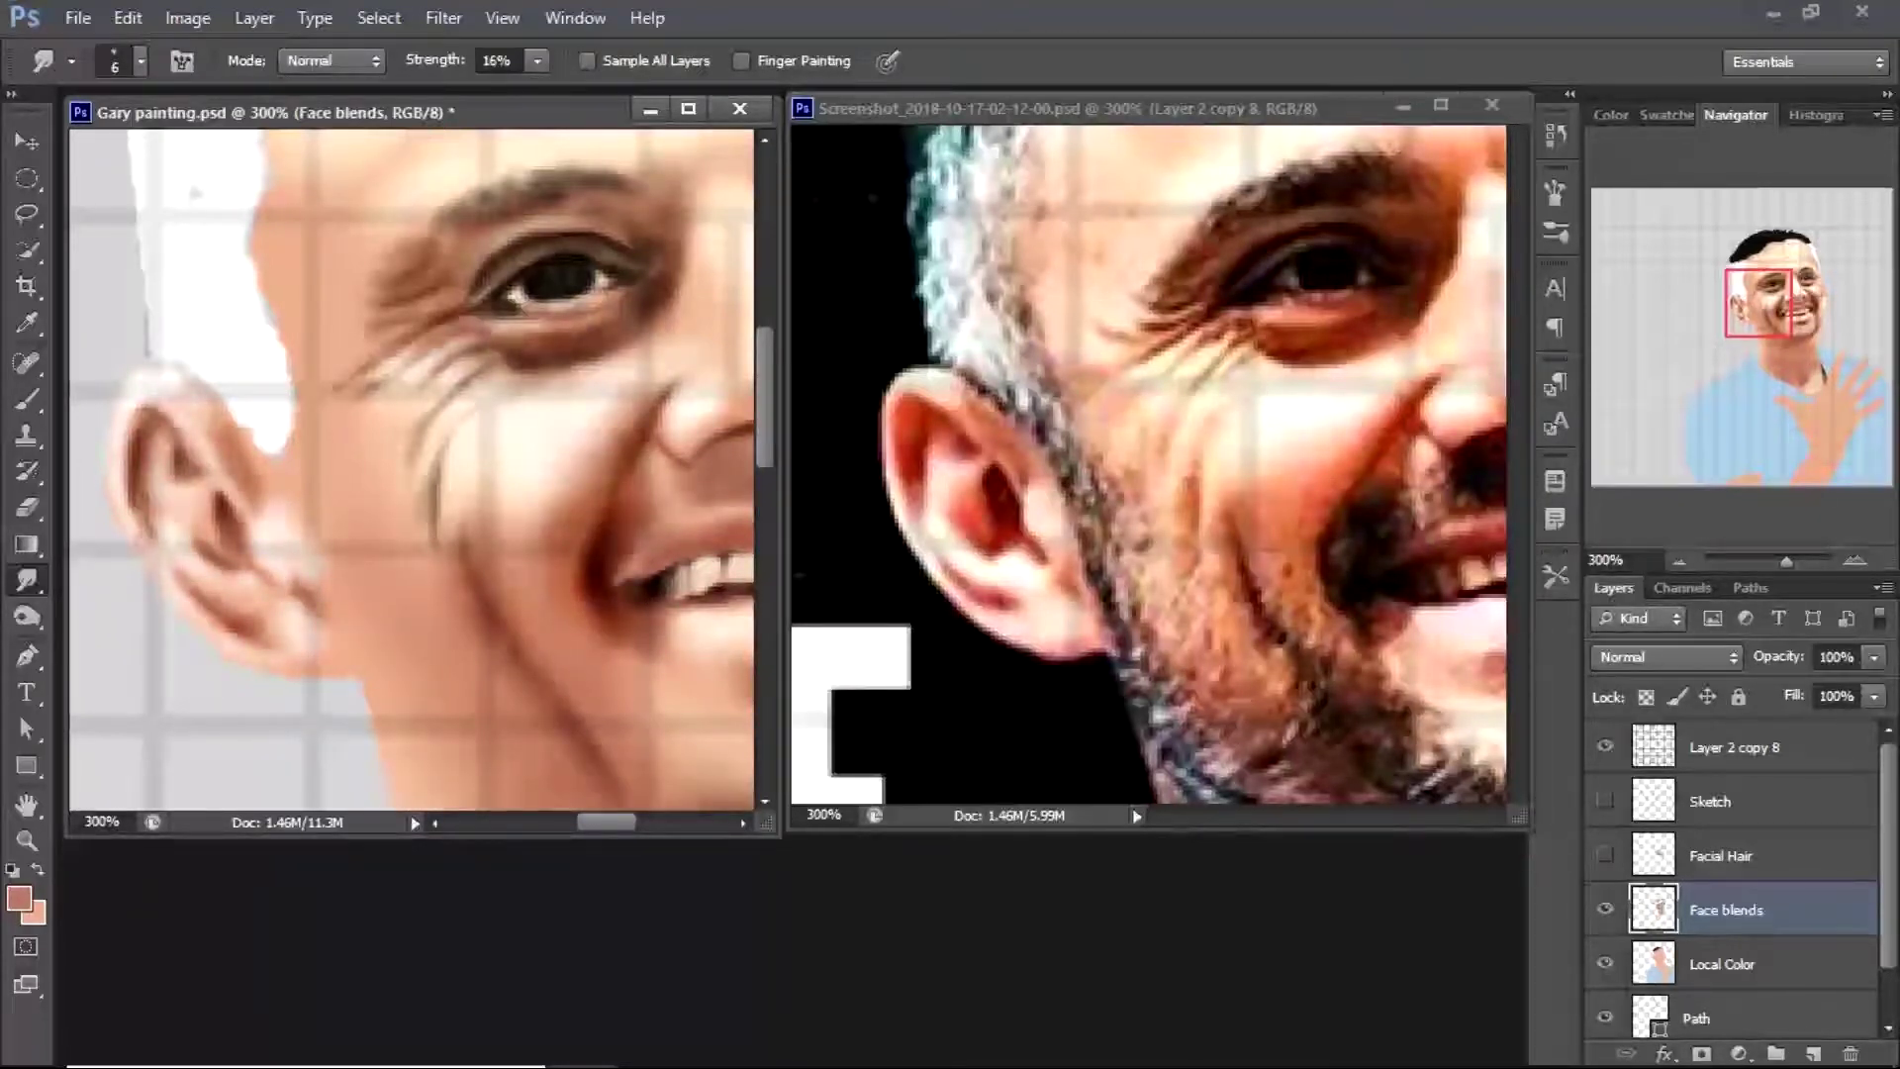
key("bracketright")
key("bracketright")
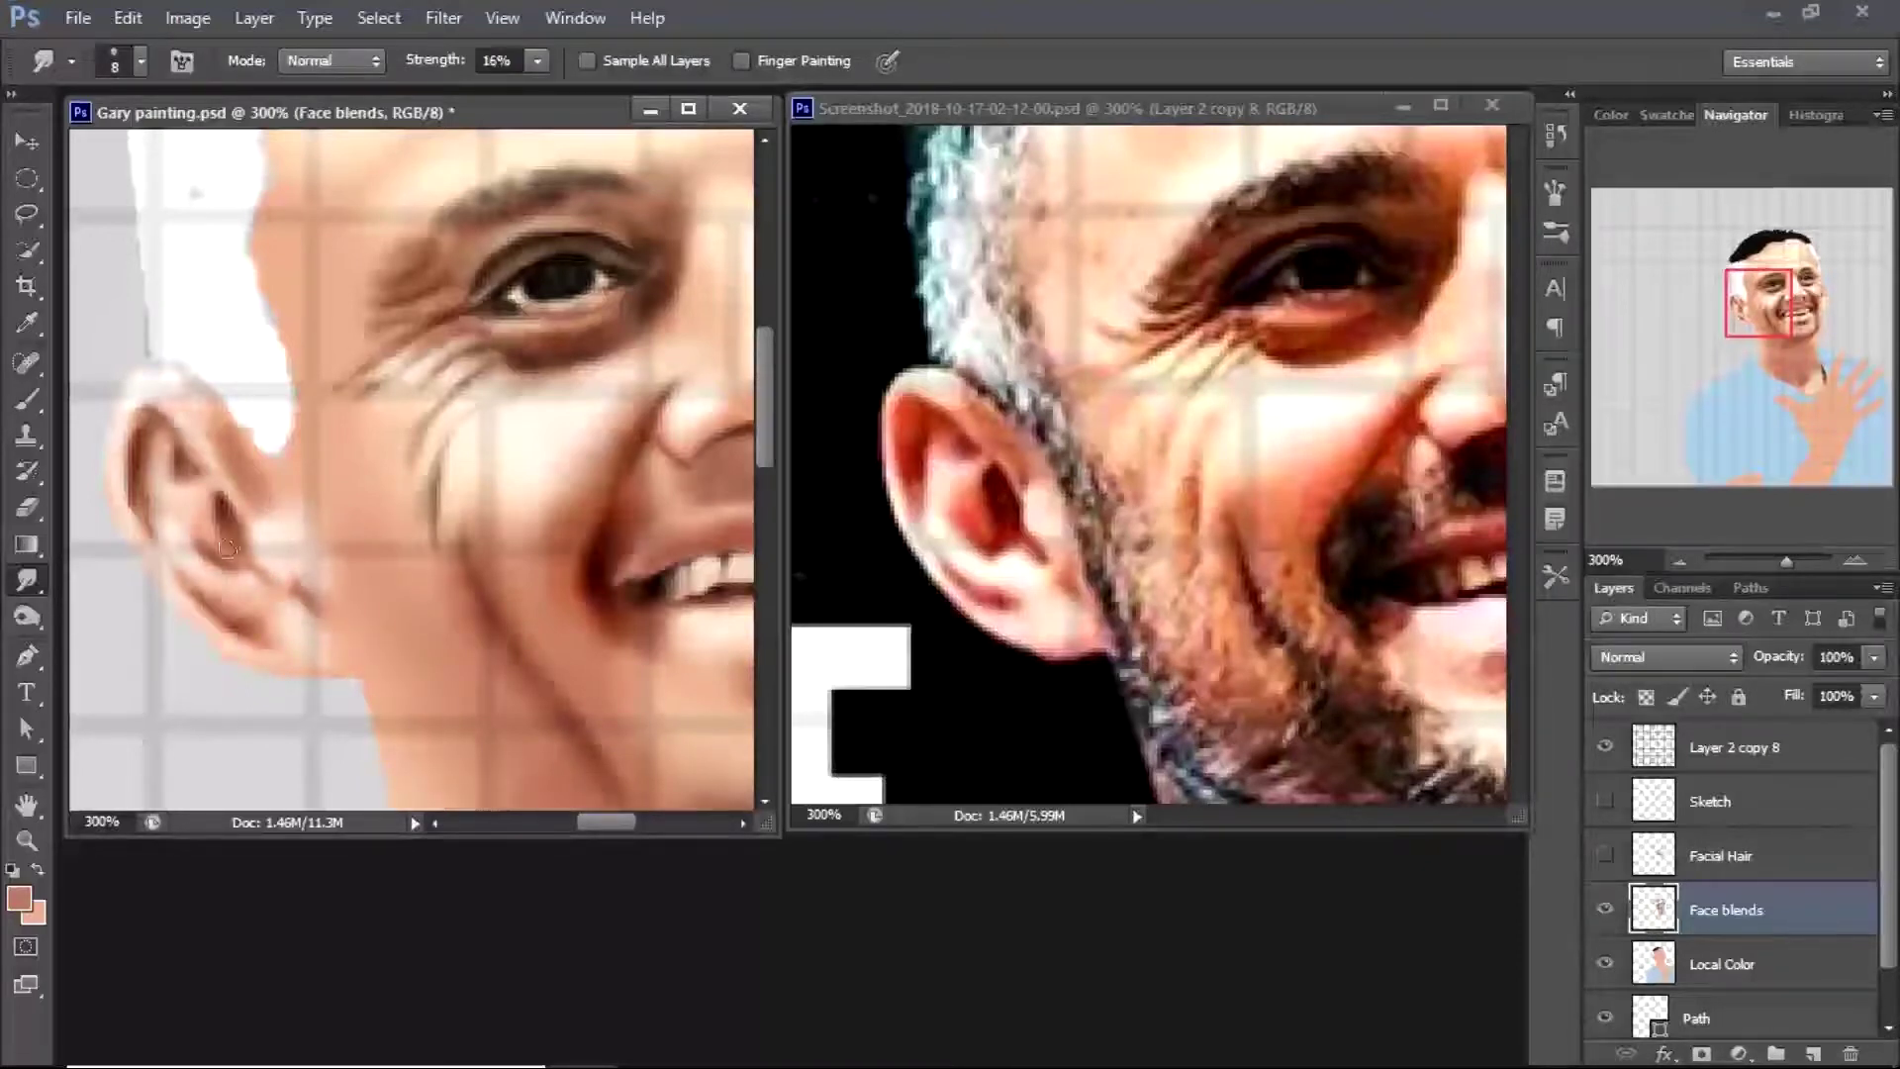
key("bracketright")
key("bracketright")
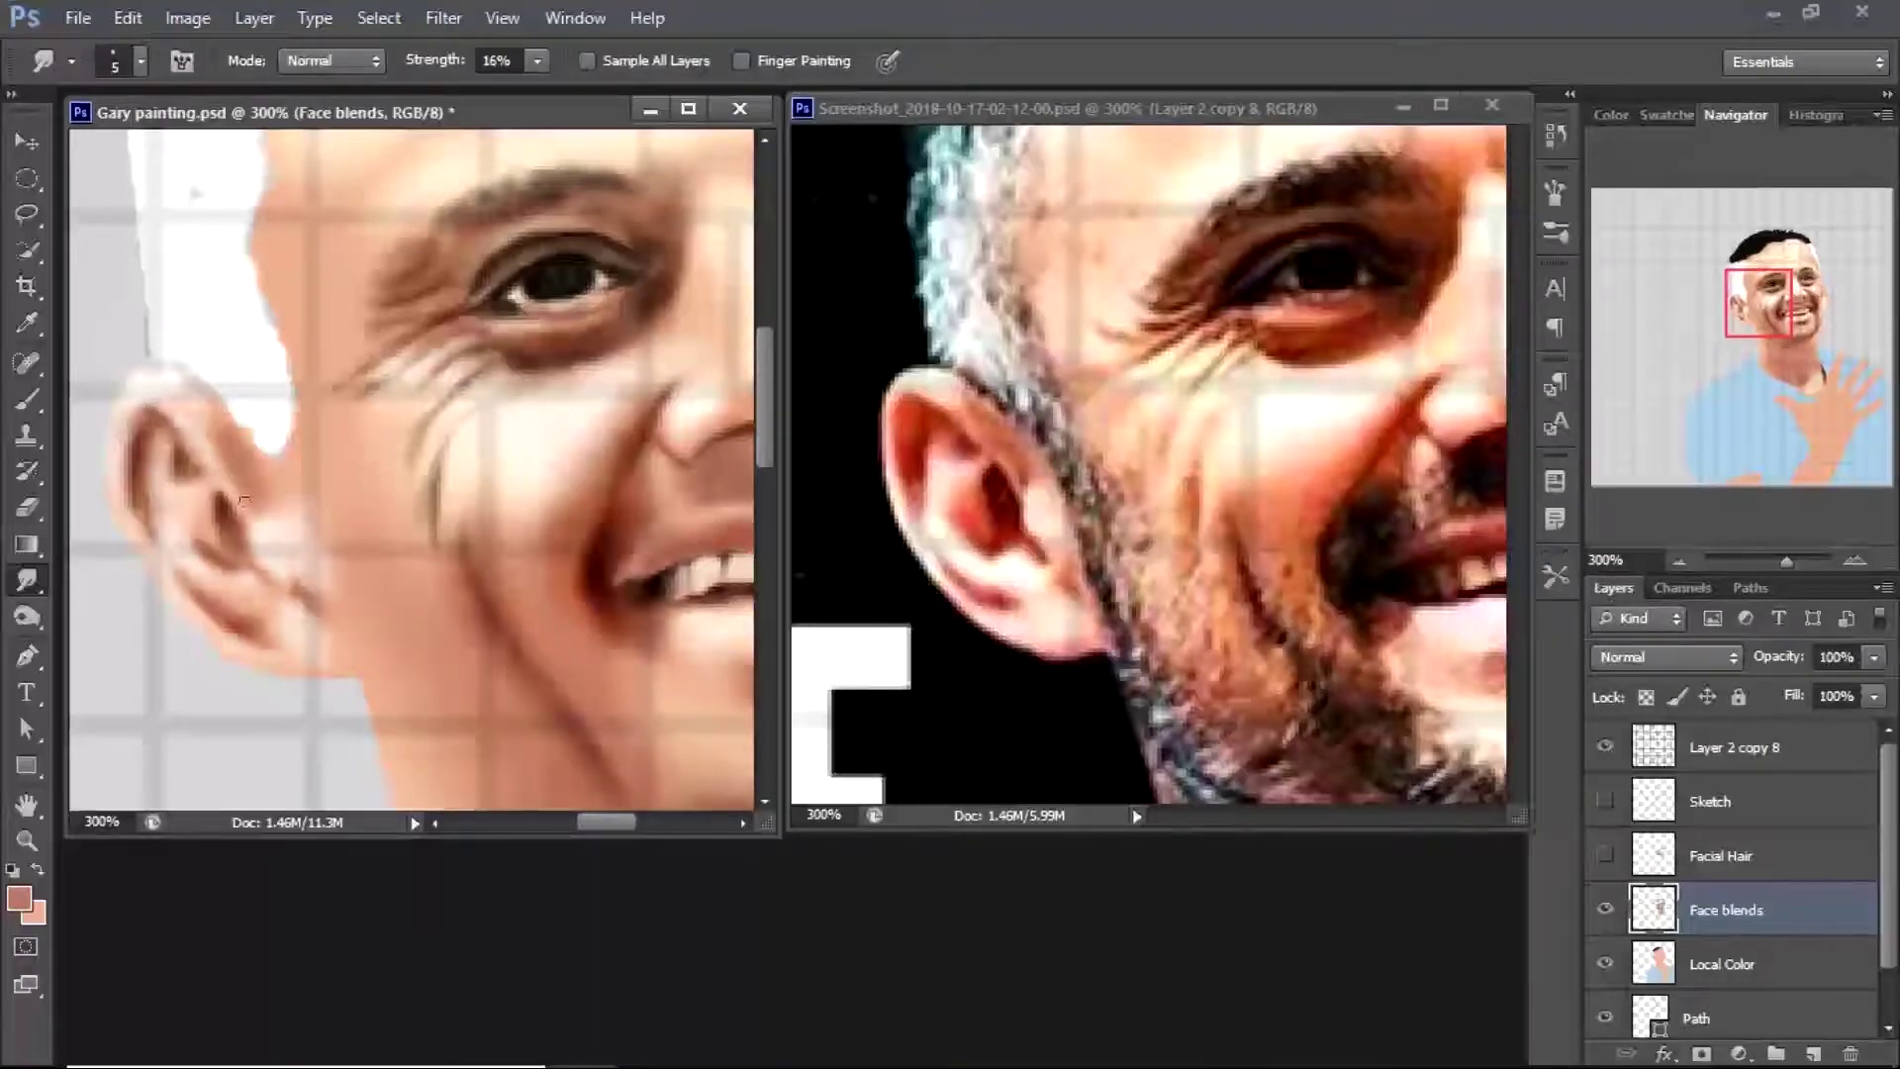
With the Sketch and Facial Hair layers hidden, paint the right-hand ear's inner shadow with a Multiply brush at 100% opacity
key("z")
key("ctrl+1")
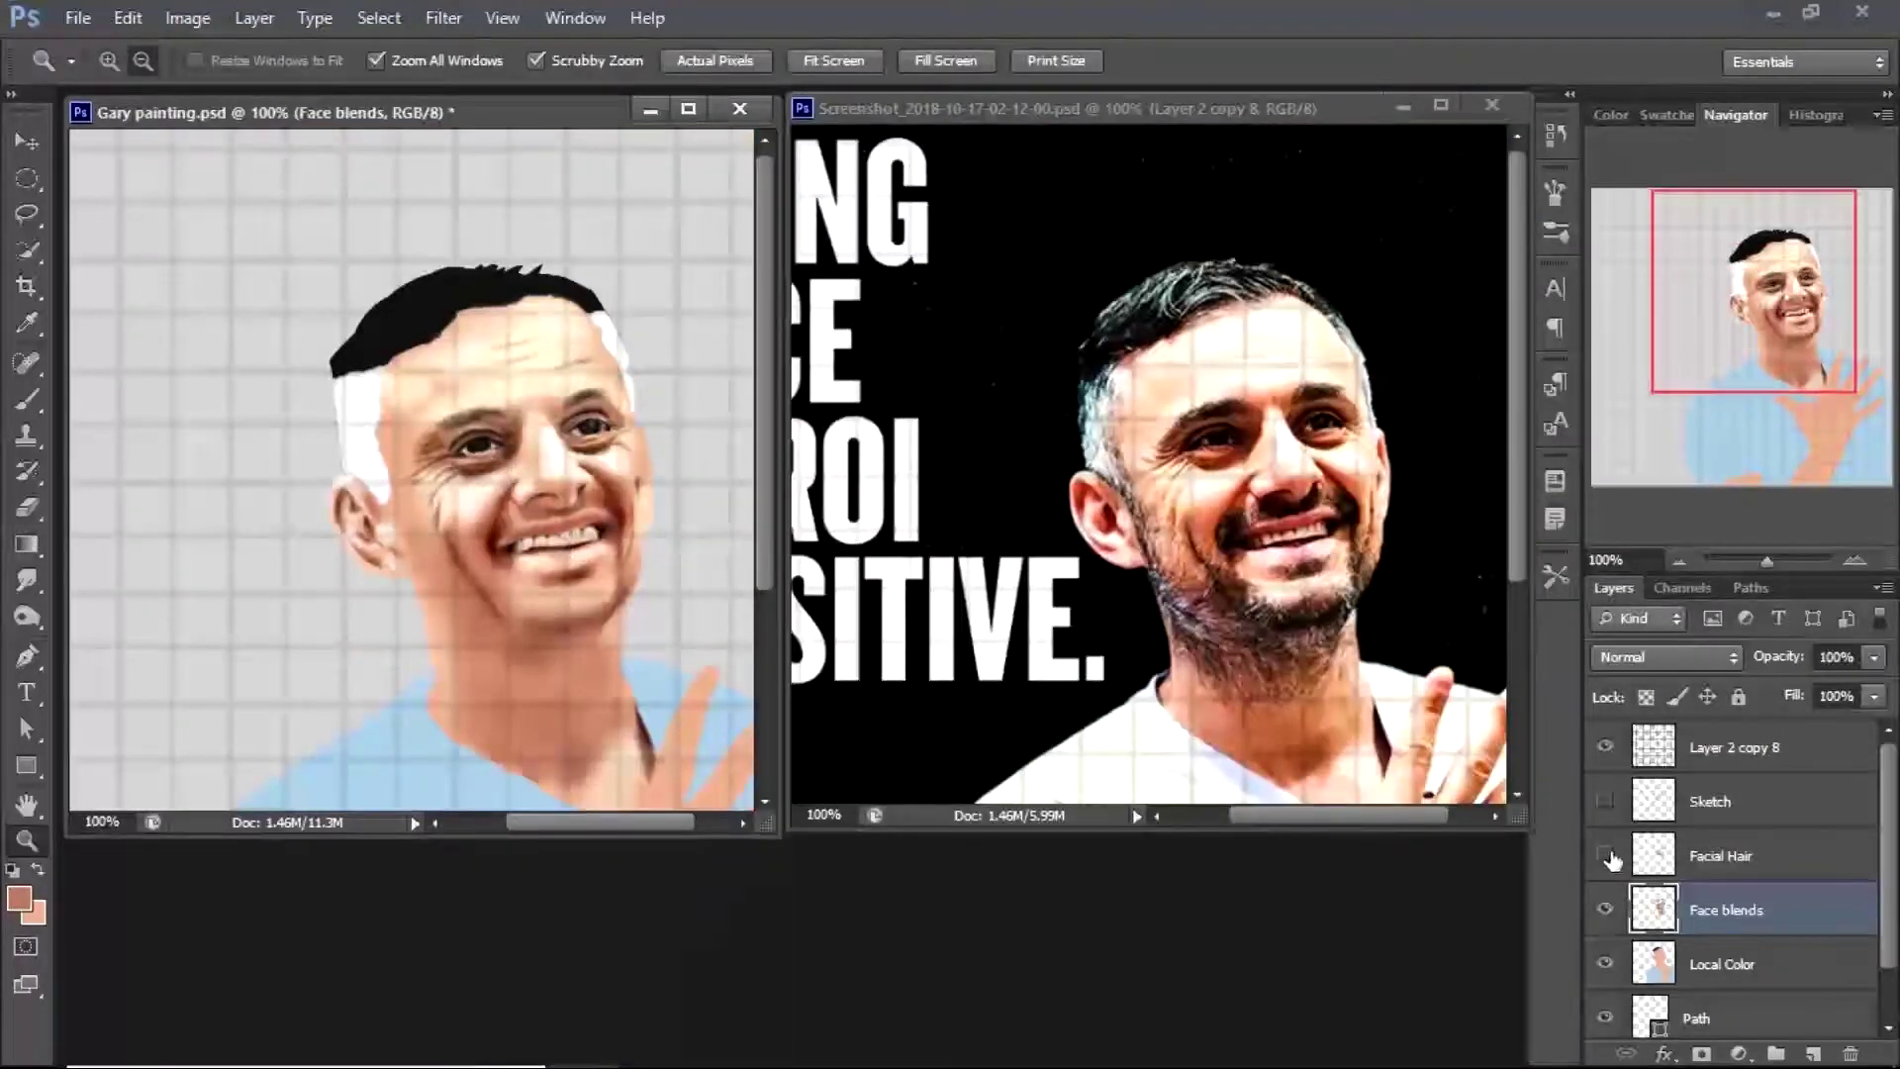
key("ctrl+0")
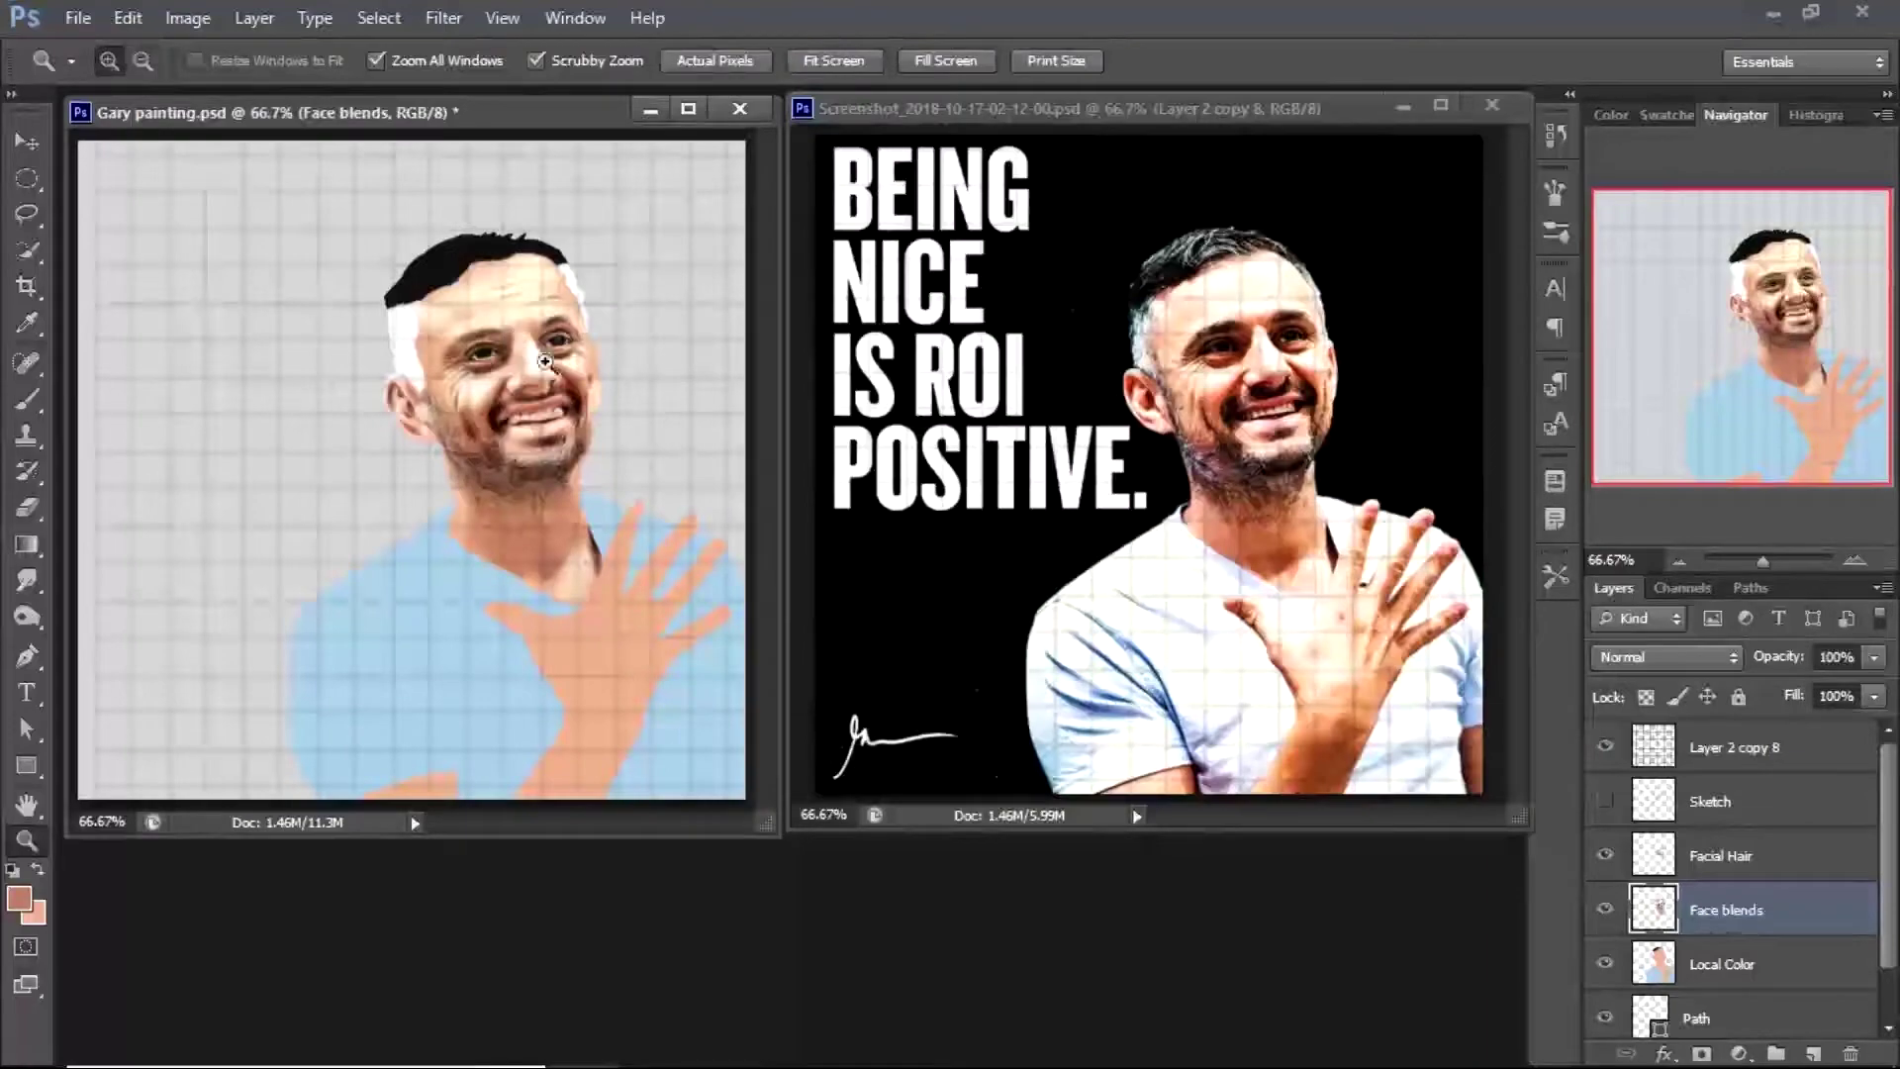
left_click_drag(1022, 665, 1433, 728)
key("b")
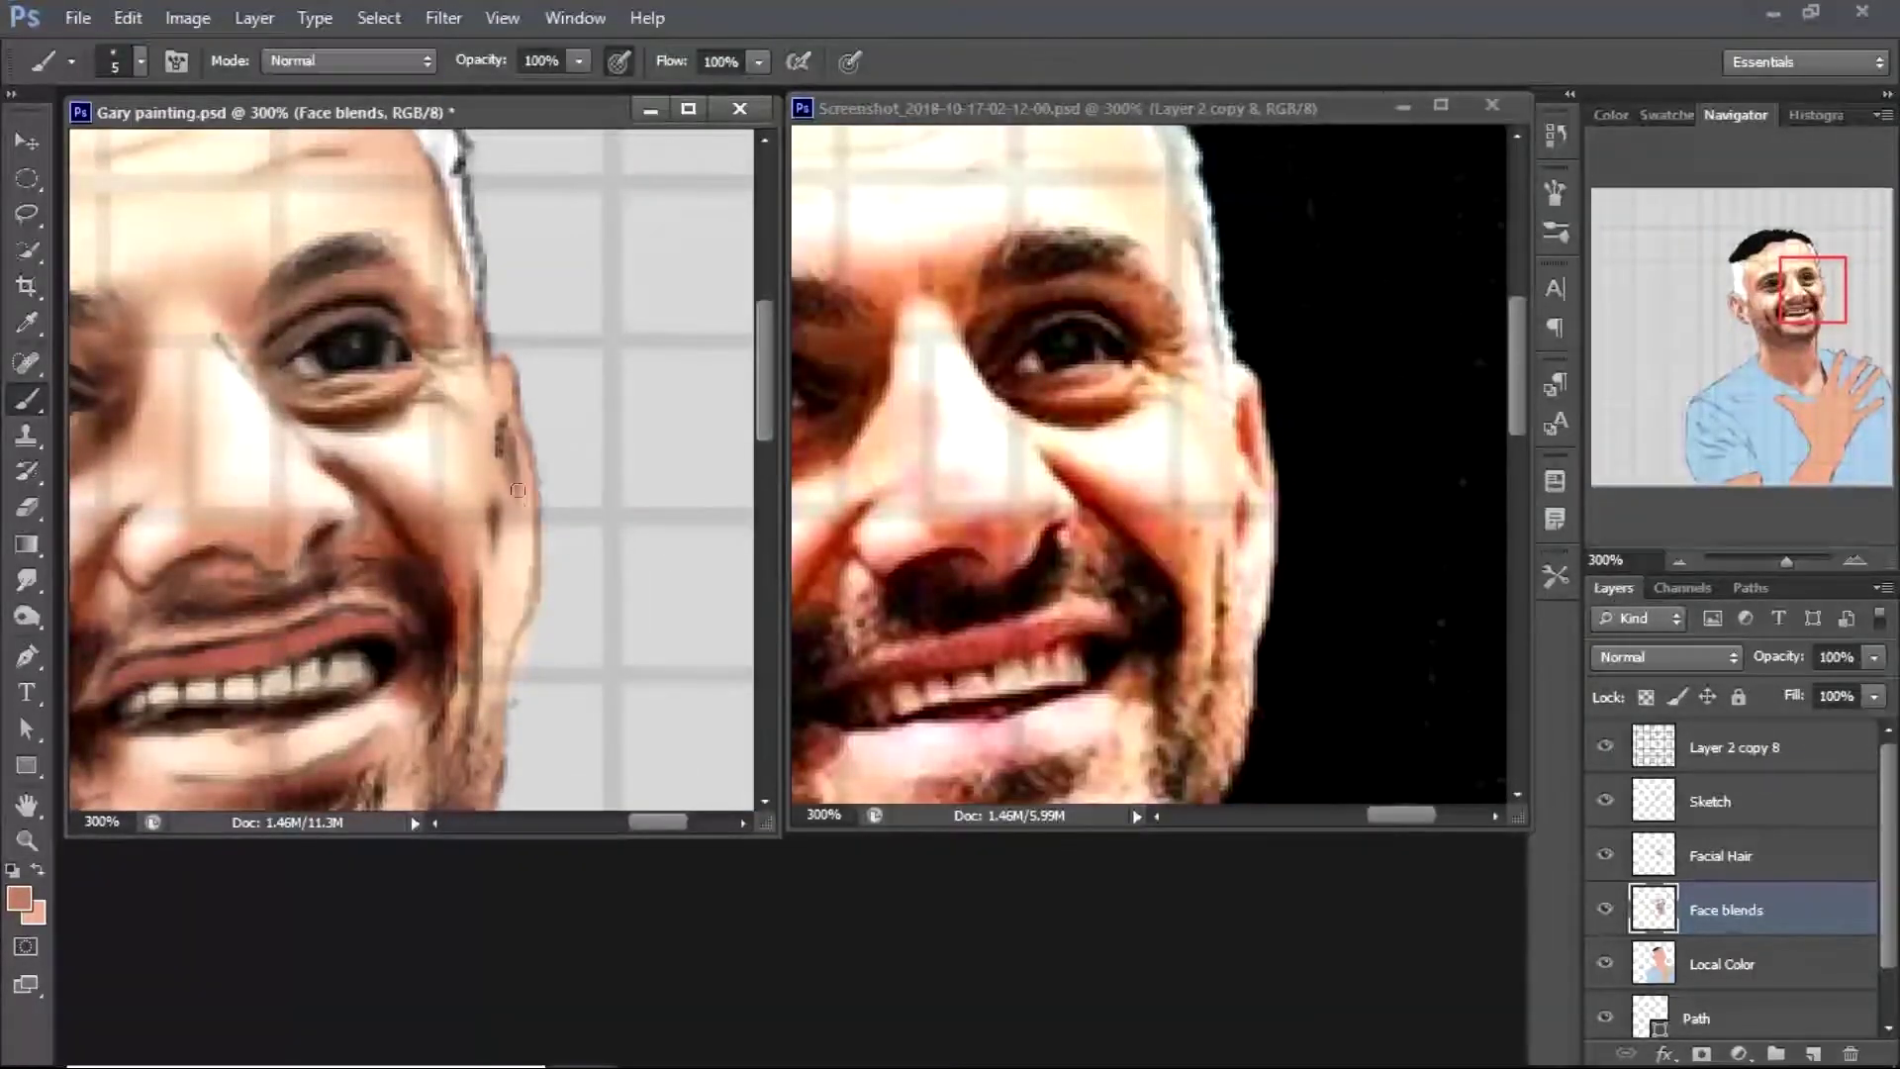
left_click_drag(1605, 800, 1606, 855)
left_click(346, 60)
left_click(327, 220)
left_click_drag(512, 412, 515, 515)
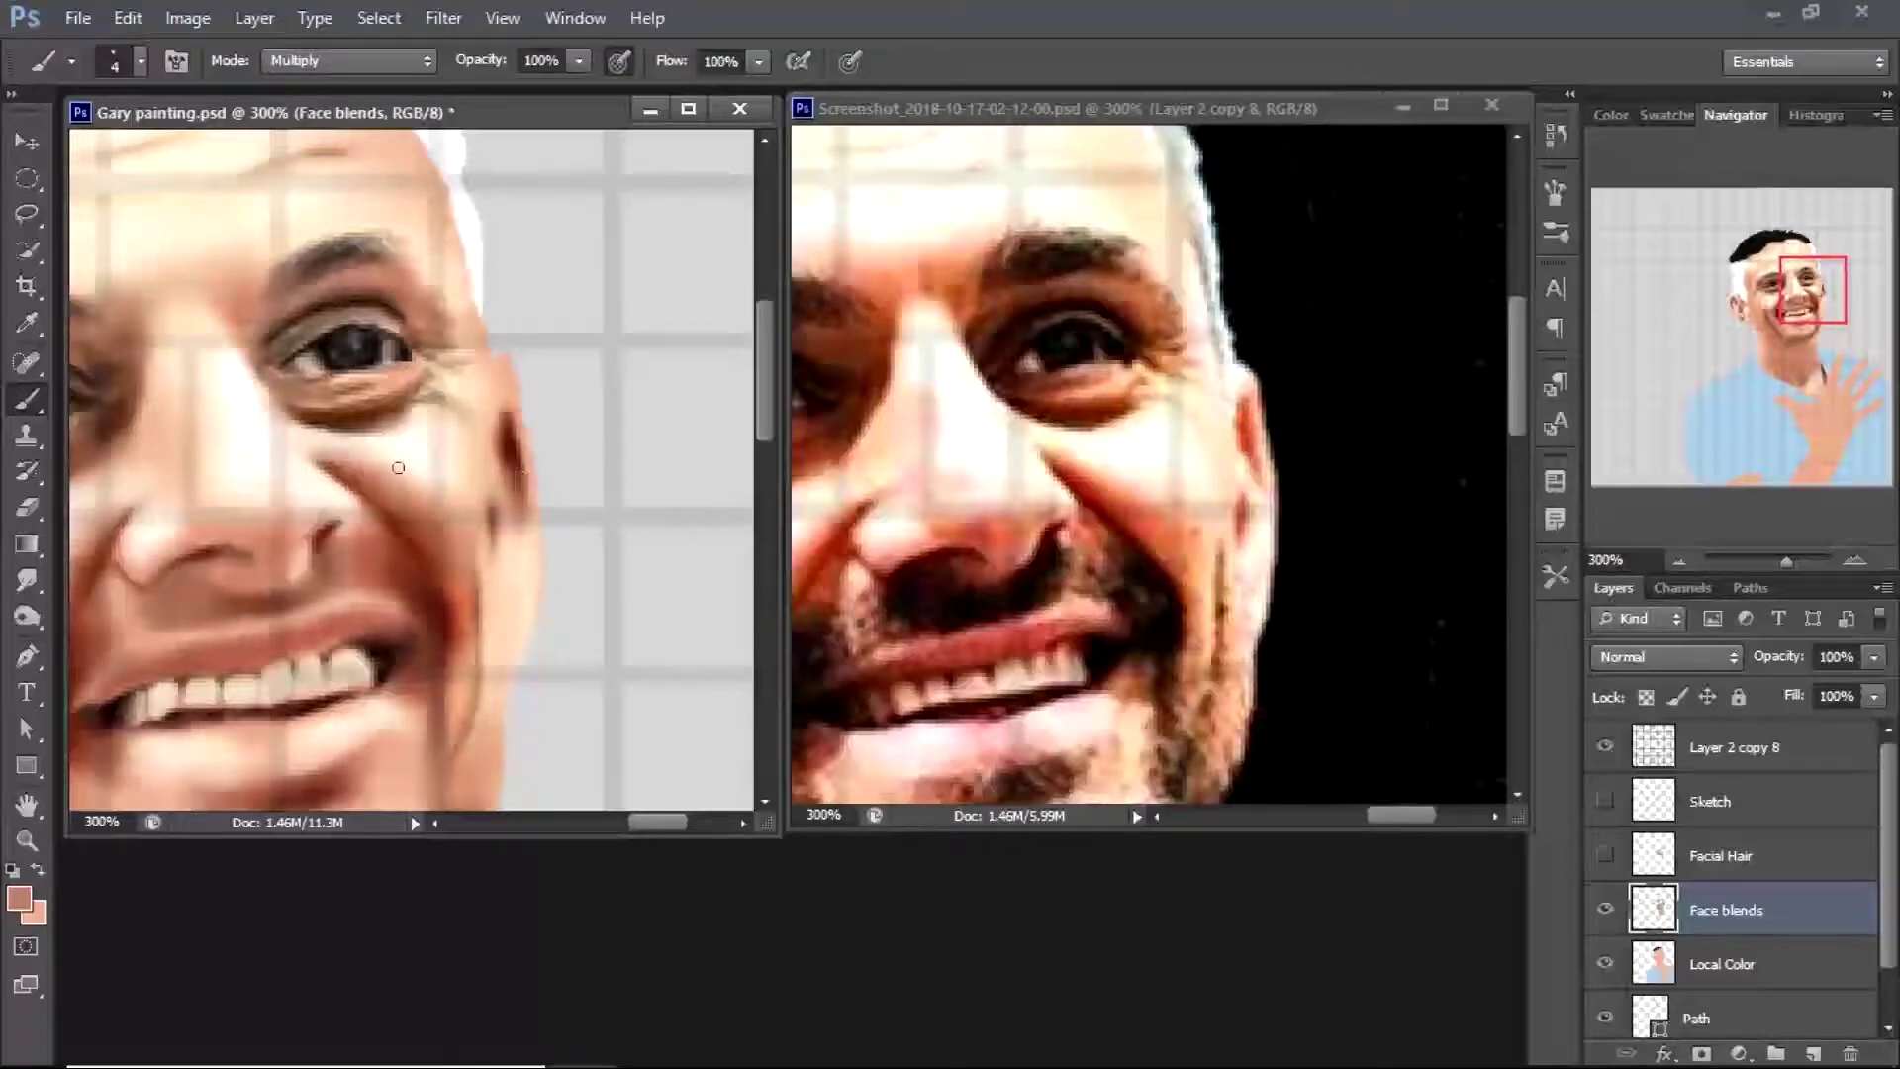
Highlight the right-hand ear's edge and lobe with white in Overlay mode and smudge the strokes into the skin
left_click(19, 898)
key("Return")
left_click(346, 60)
left_click(327, 432)
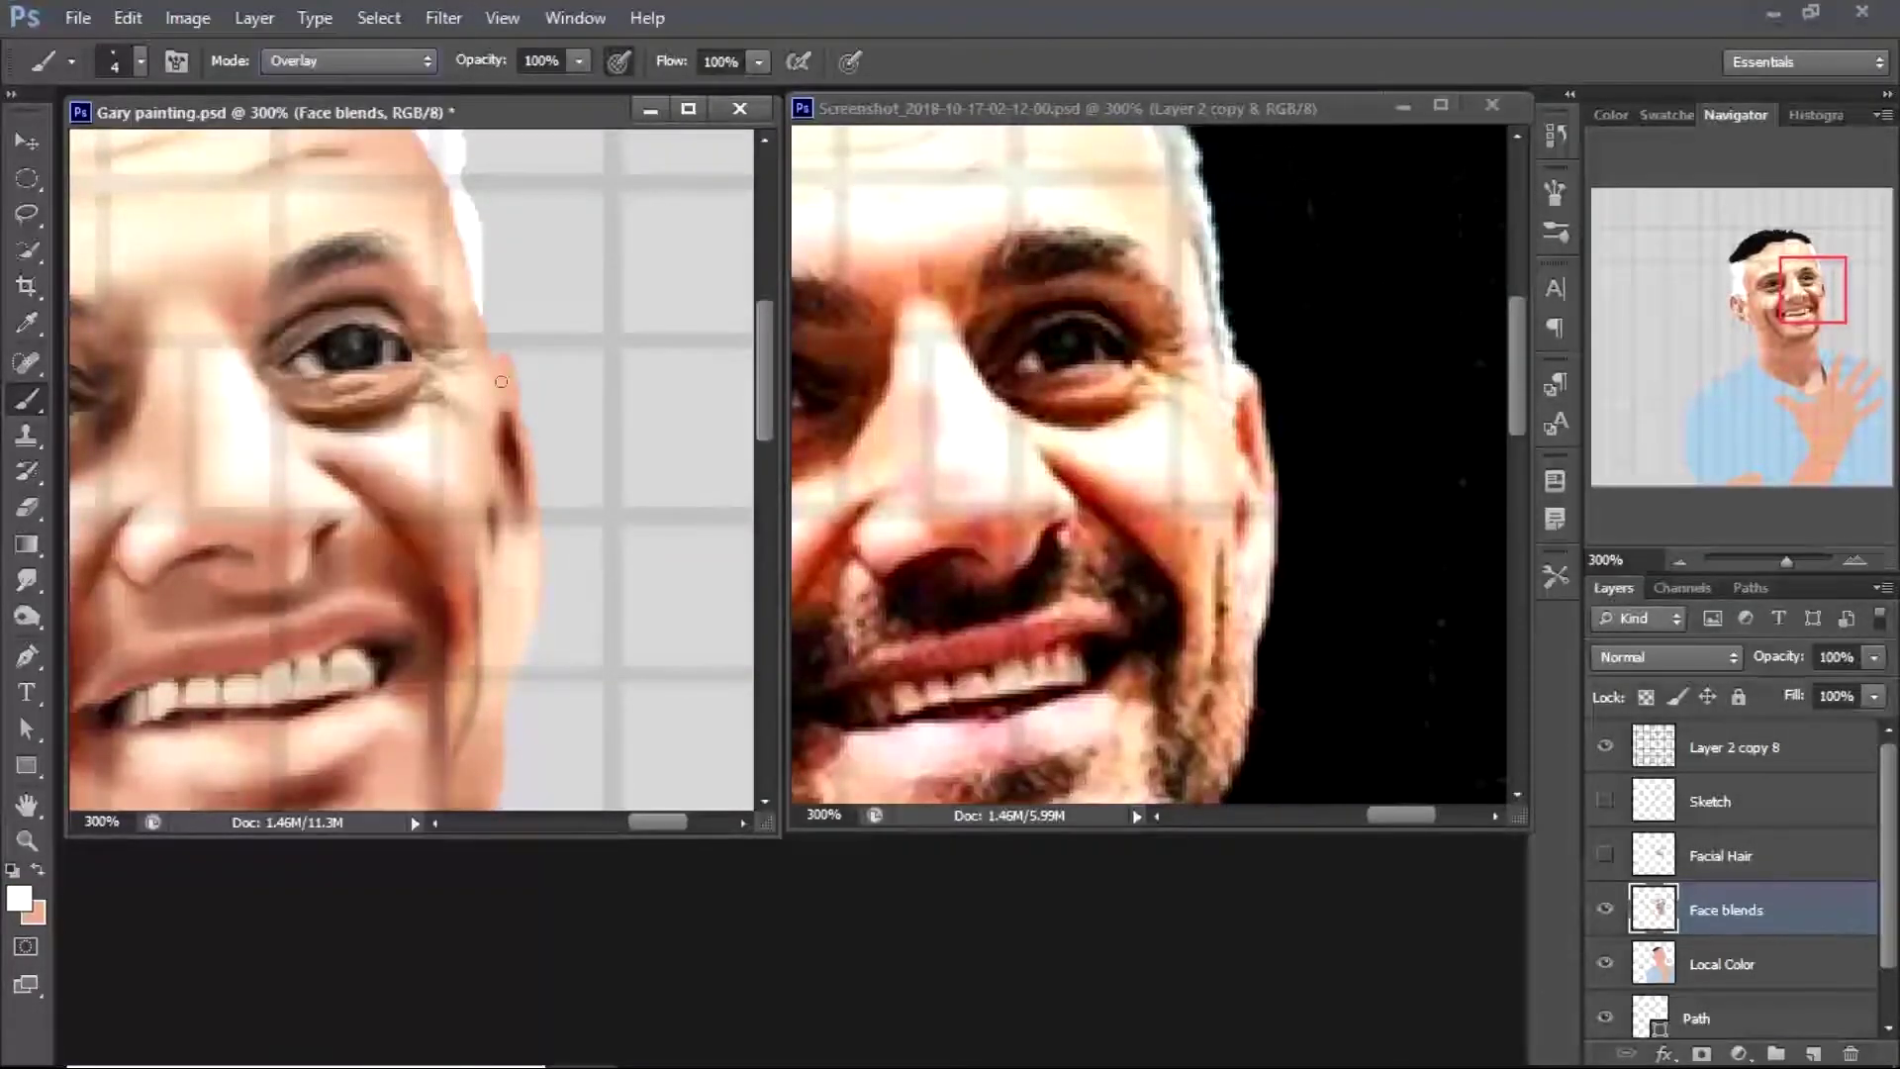
mouse_move(508, 412)
left_mouse_down()
mouse_move(511, 544)
mouse_move(536, 522)
mouse_move(495, 662)
left_mouse_up()
key("r")
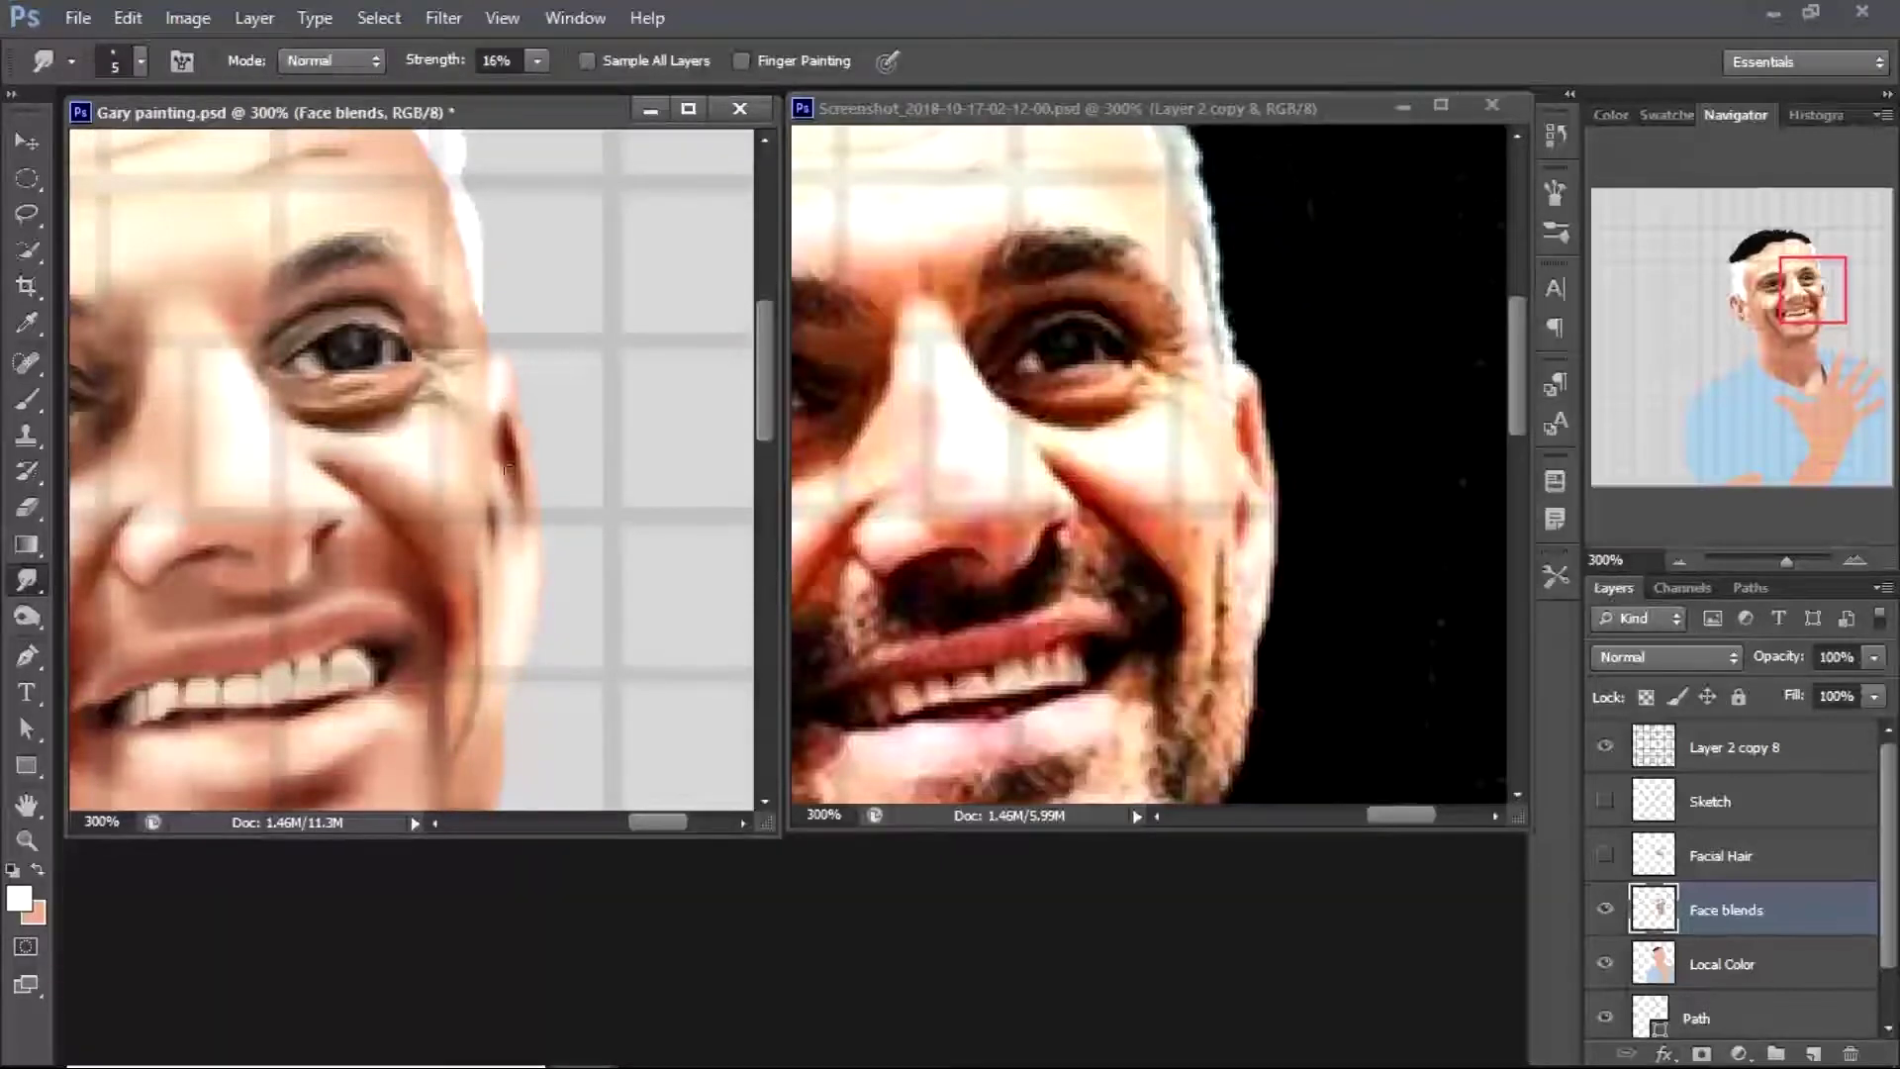
Show the Facial Hair layer and touch up the area below the right-hand ear with a sampled skin tone in Multiply mode, then smudge it
scroll(600, 658, "down", 3)
scroll(1088, 495, "down", 3)
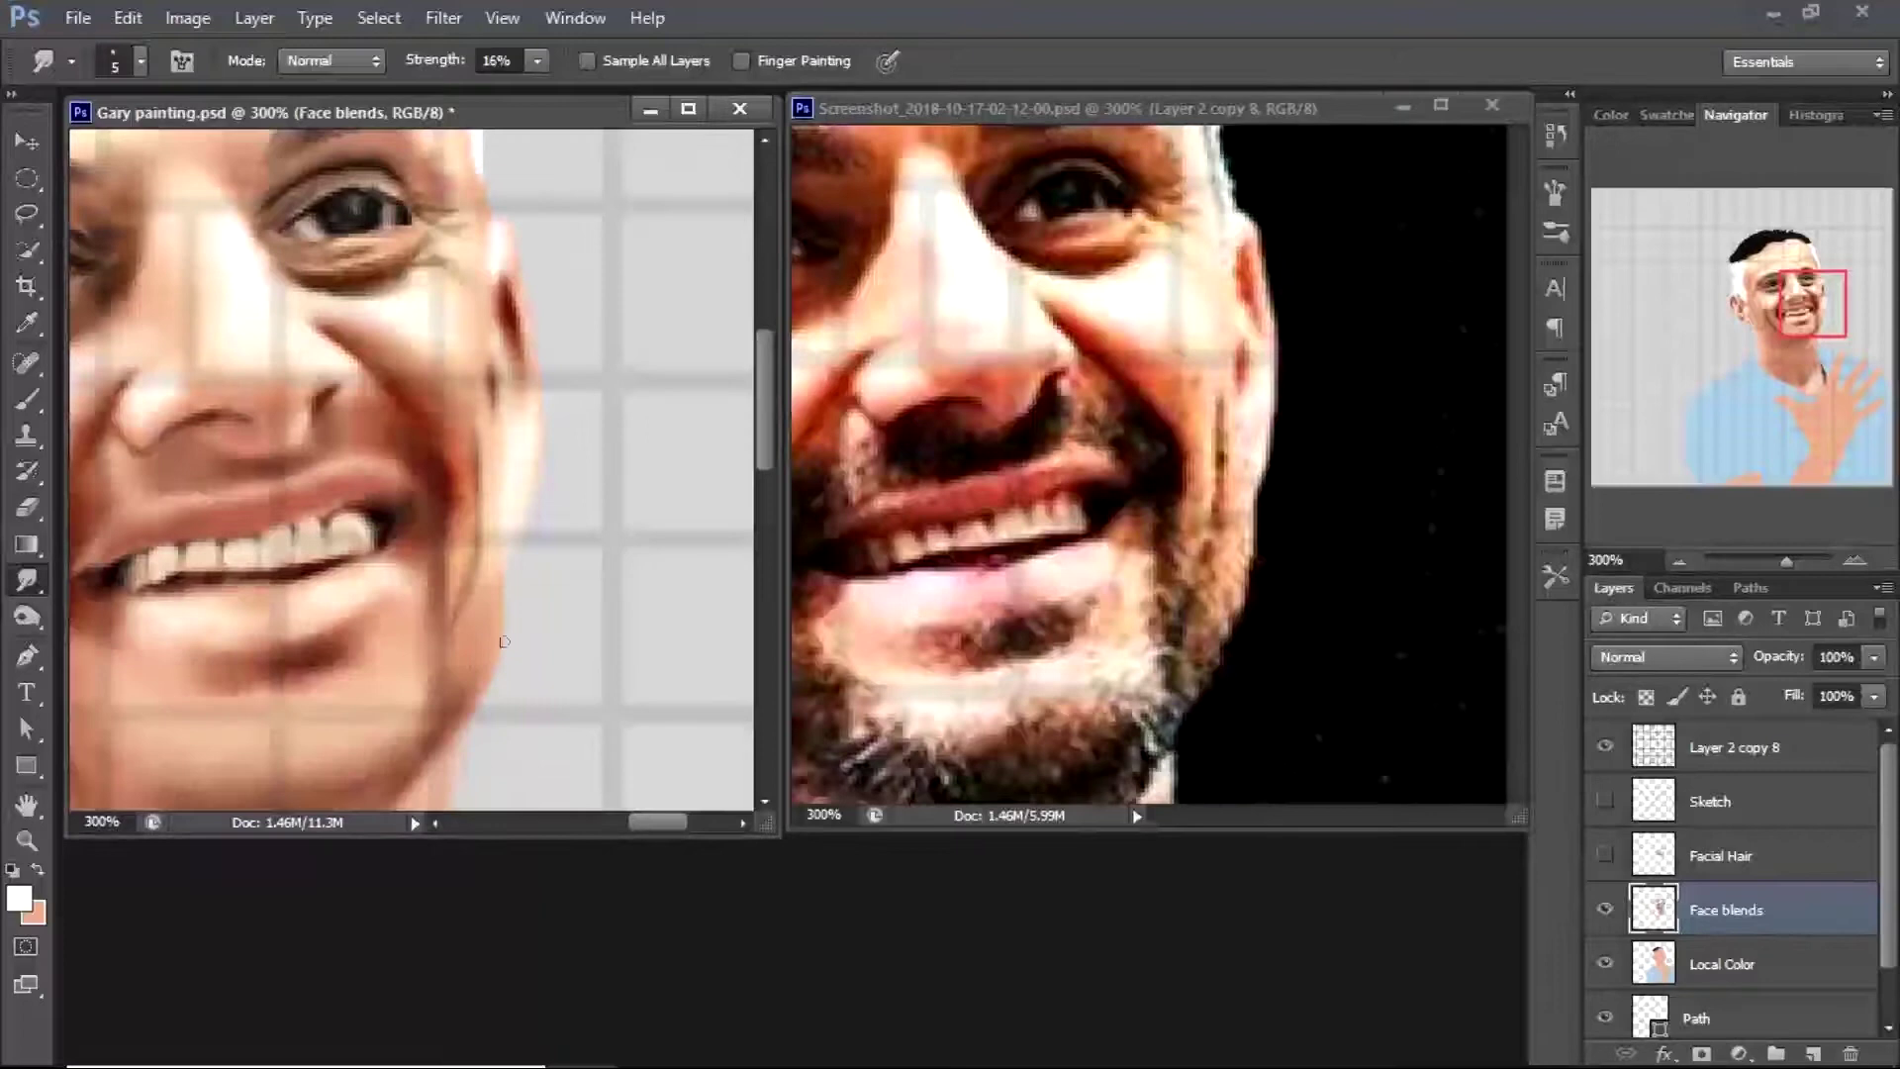
left_click(1605, 854)
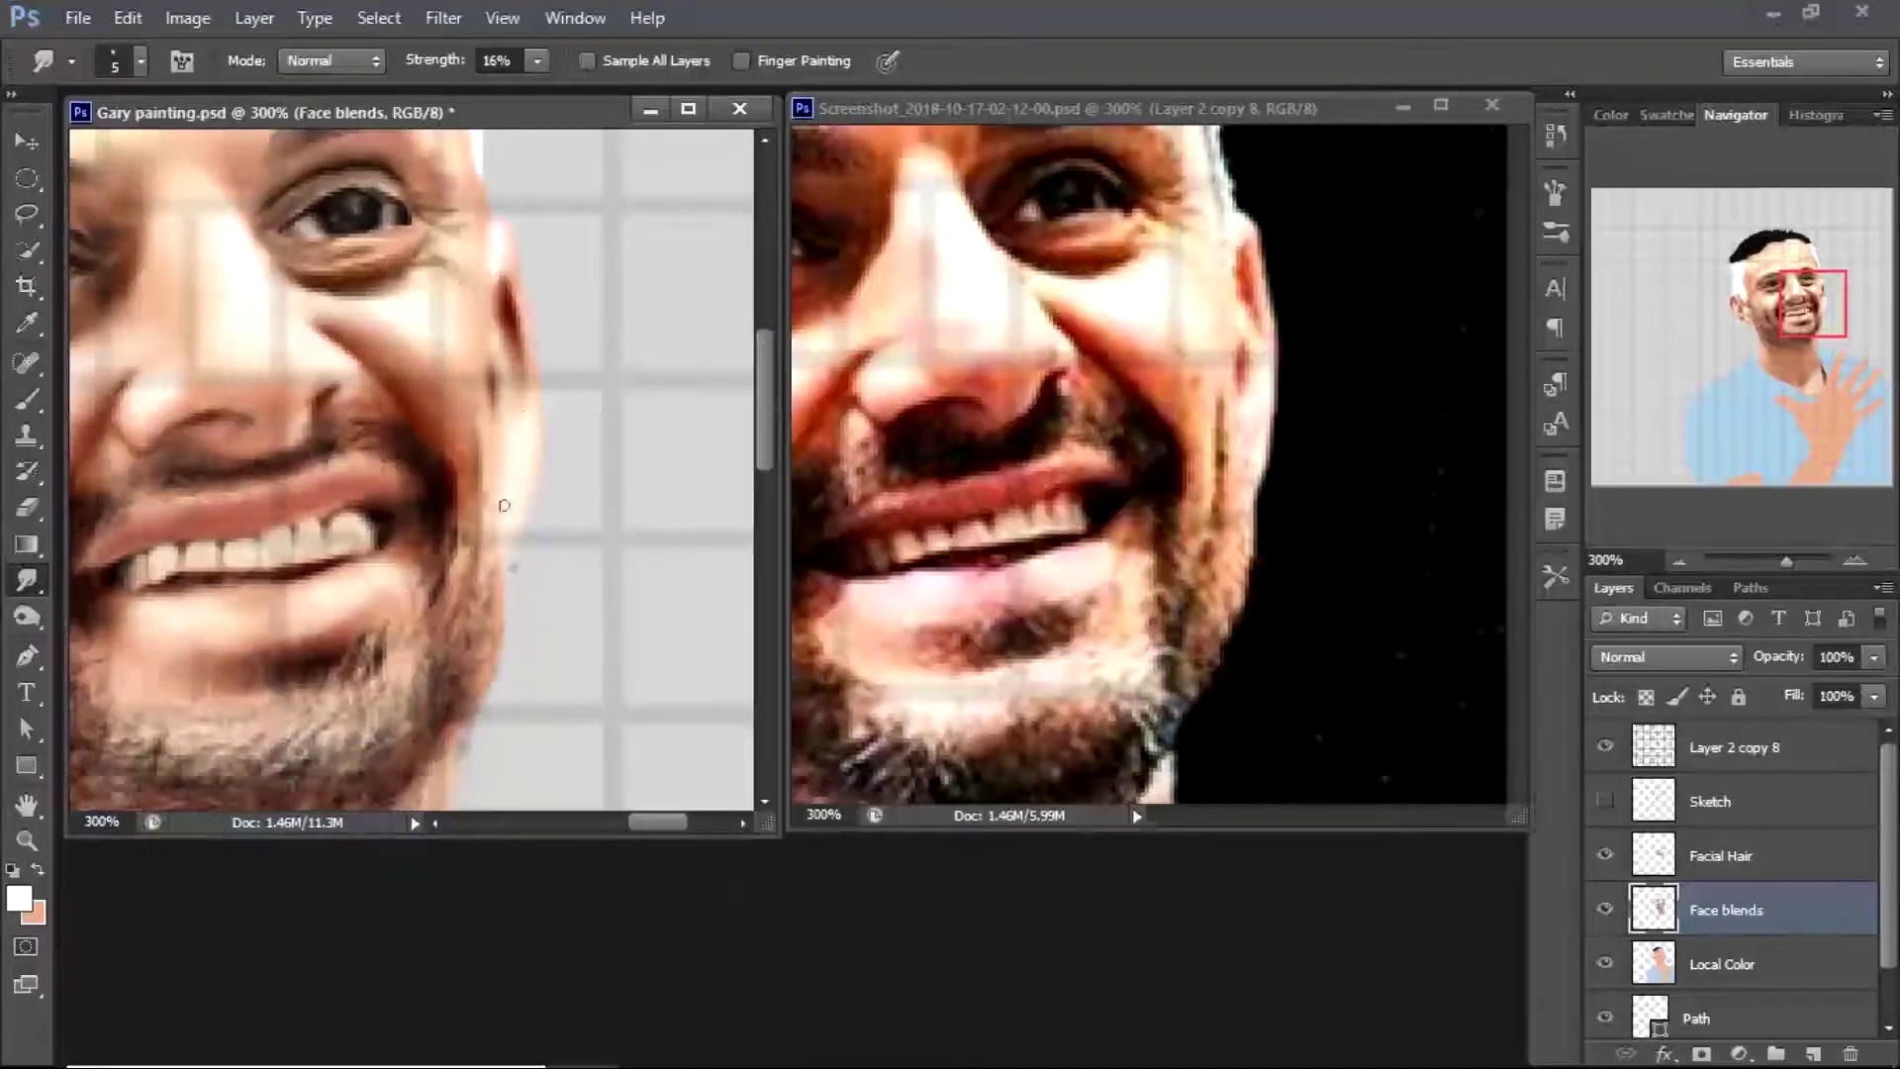
key("b")
left_click(512, 567, "alt")
left_click(348, 60)
left_click(297, 342)
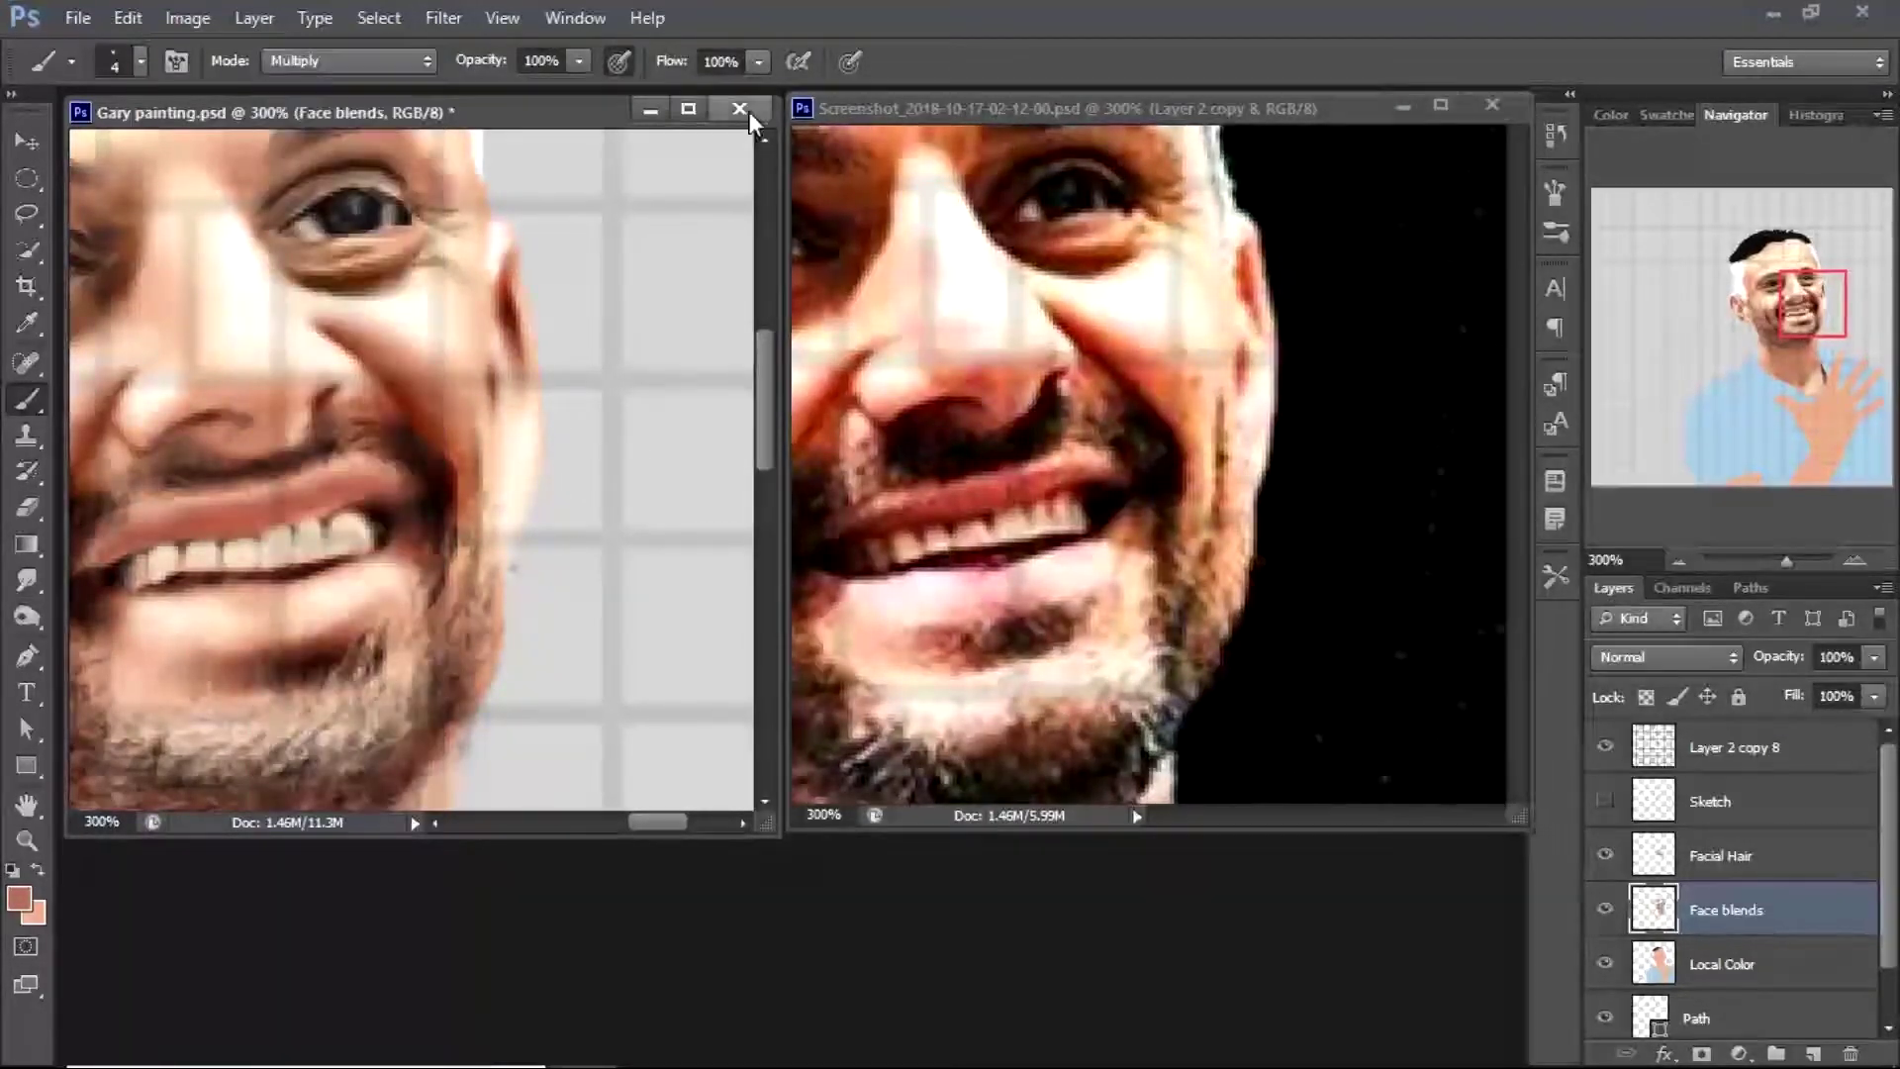
key("r")
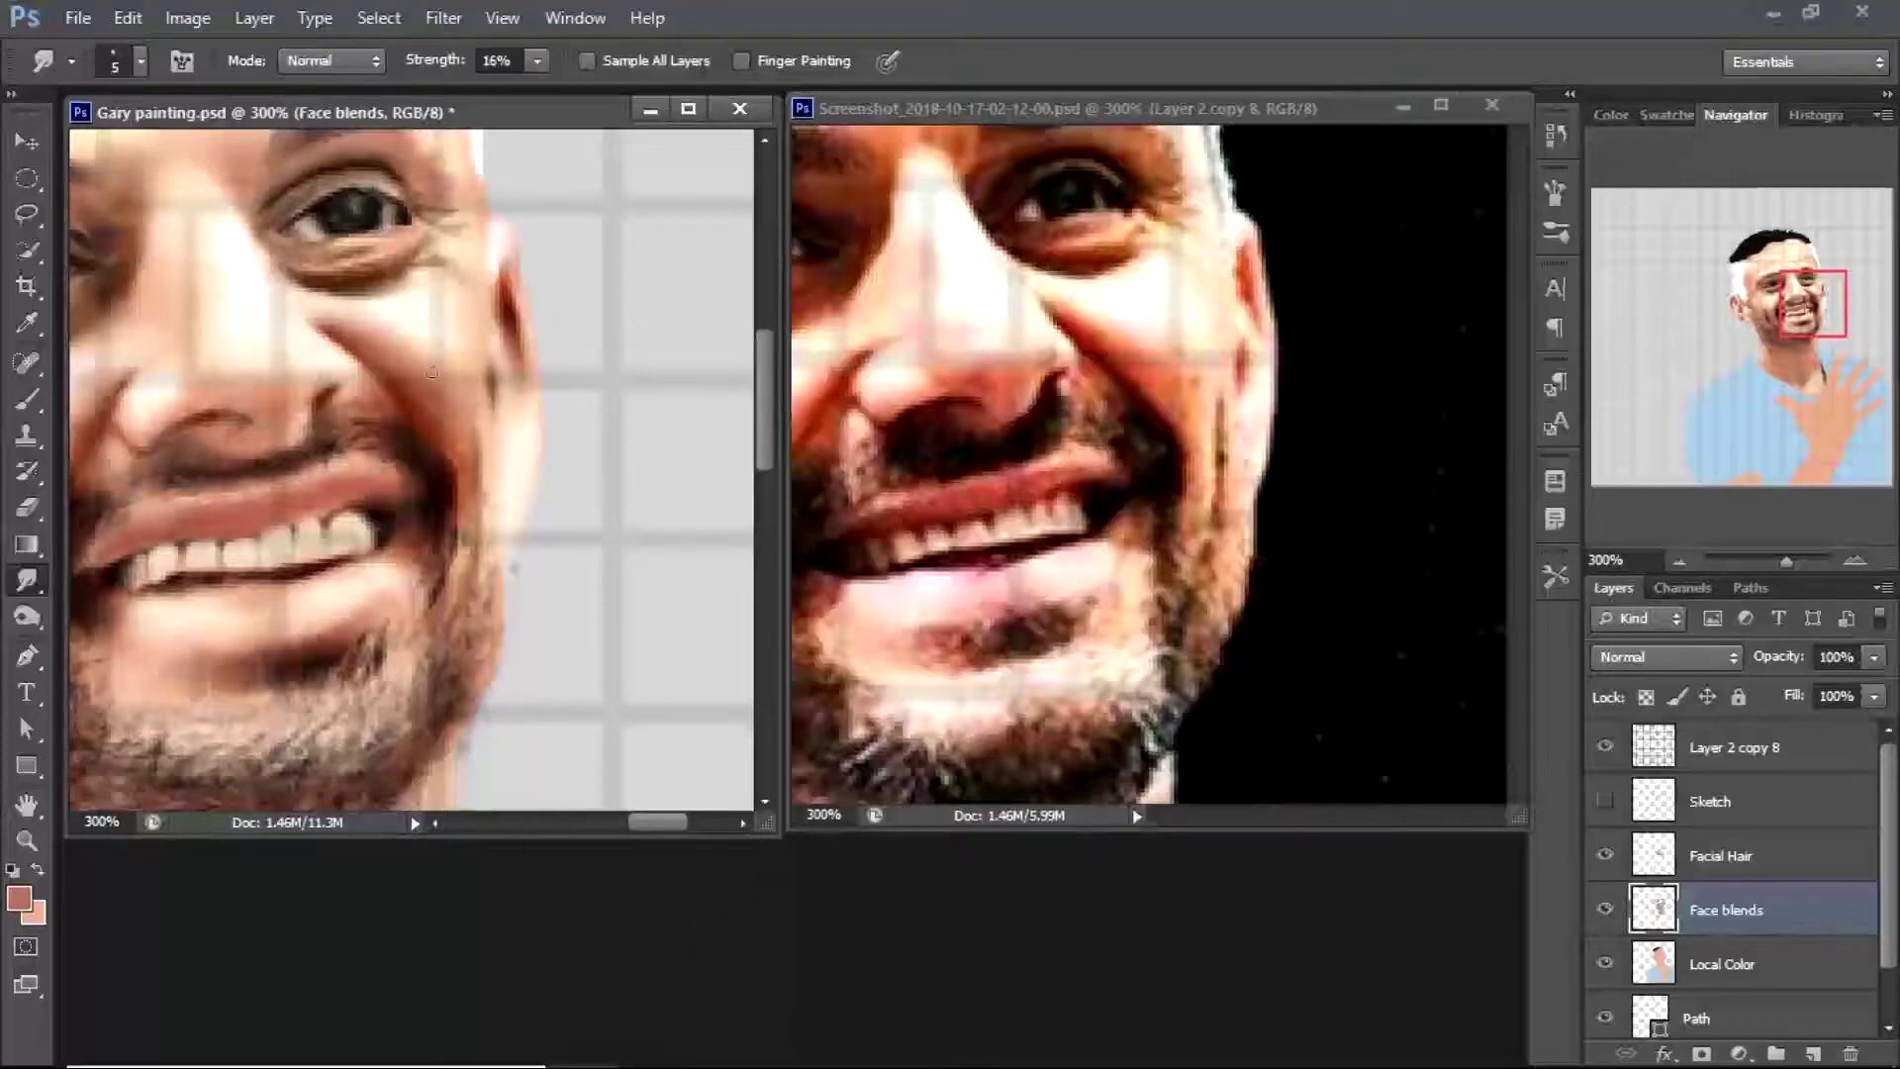
Hide the painting's grid layer, Layer 2 copy 8, and review the portrait at 100% zoom
scroll(432, 373, "left", 5)
key("z")
key("ctrl+1")
left_click(1605, 746)
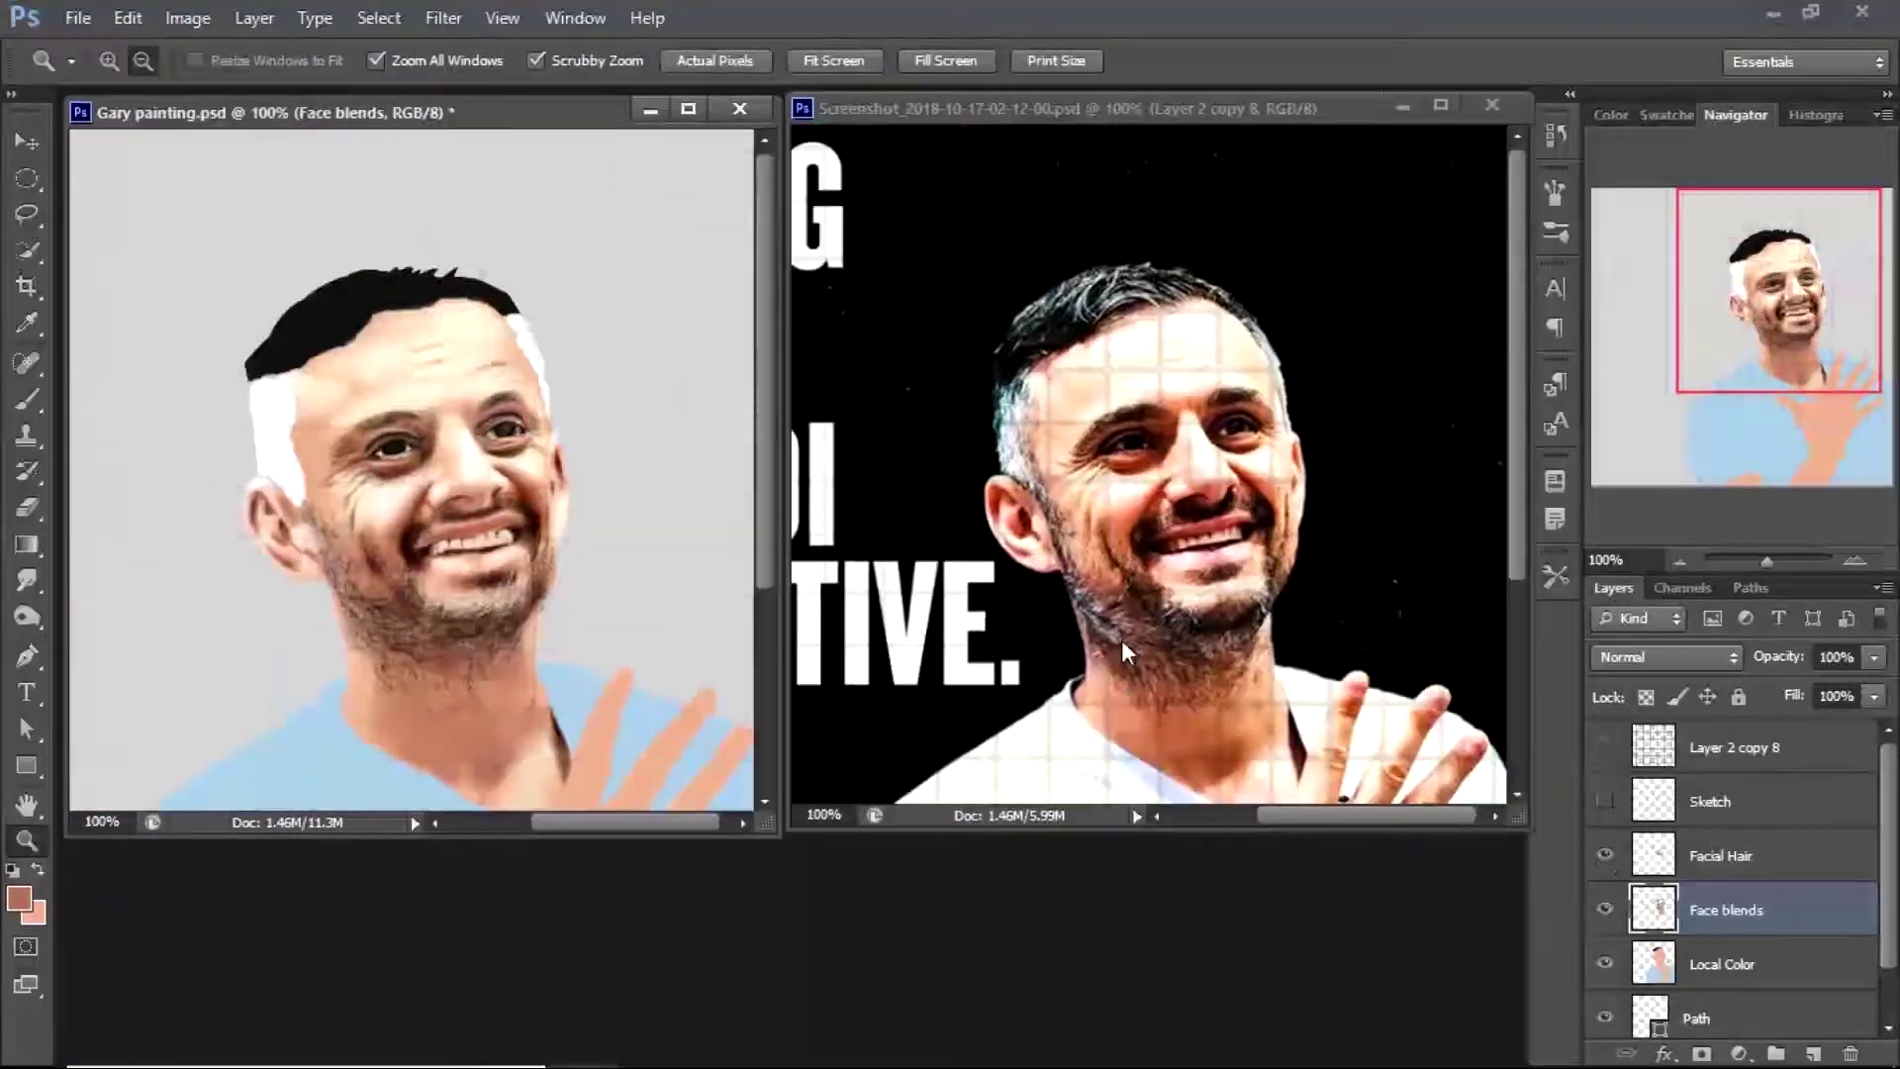
Brighten the right-hand ear's lobe and front edge with an off-white Overlay brush, smudge the strokes smooth, and check the whole head
left_click(448, 455)
left_click(560, 370)
key("b")
left_click(479, 585, "alt")
left_click(349, 60)
left_click(425, 457)
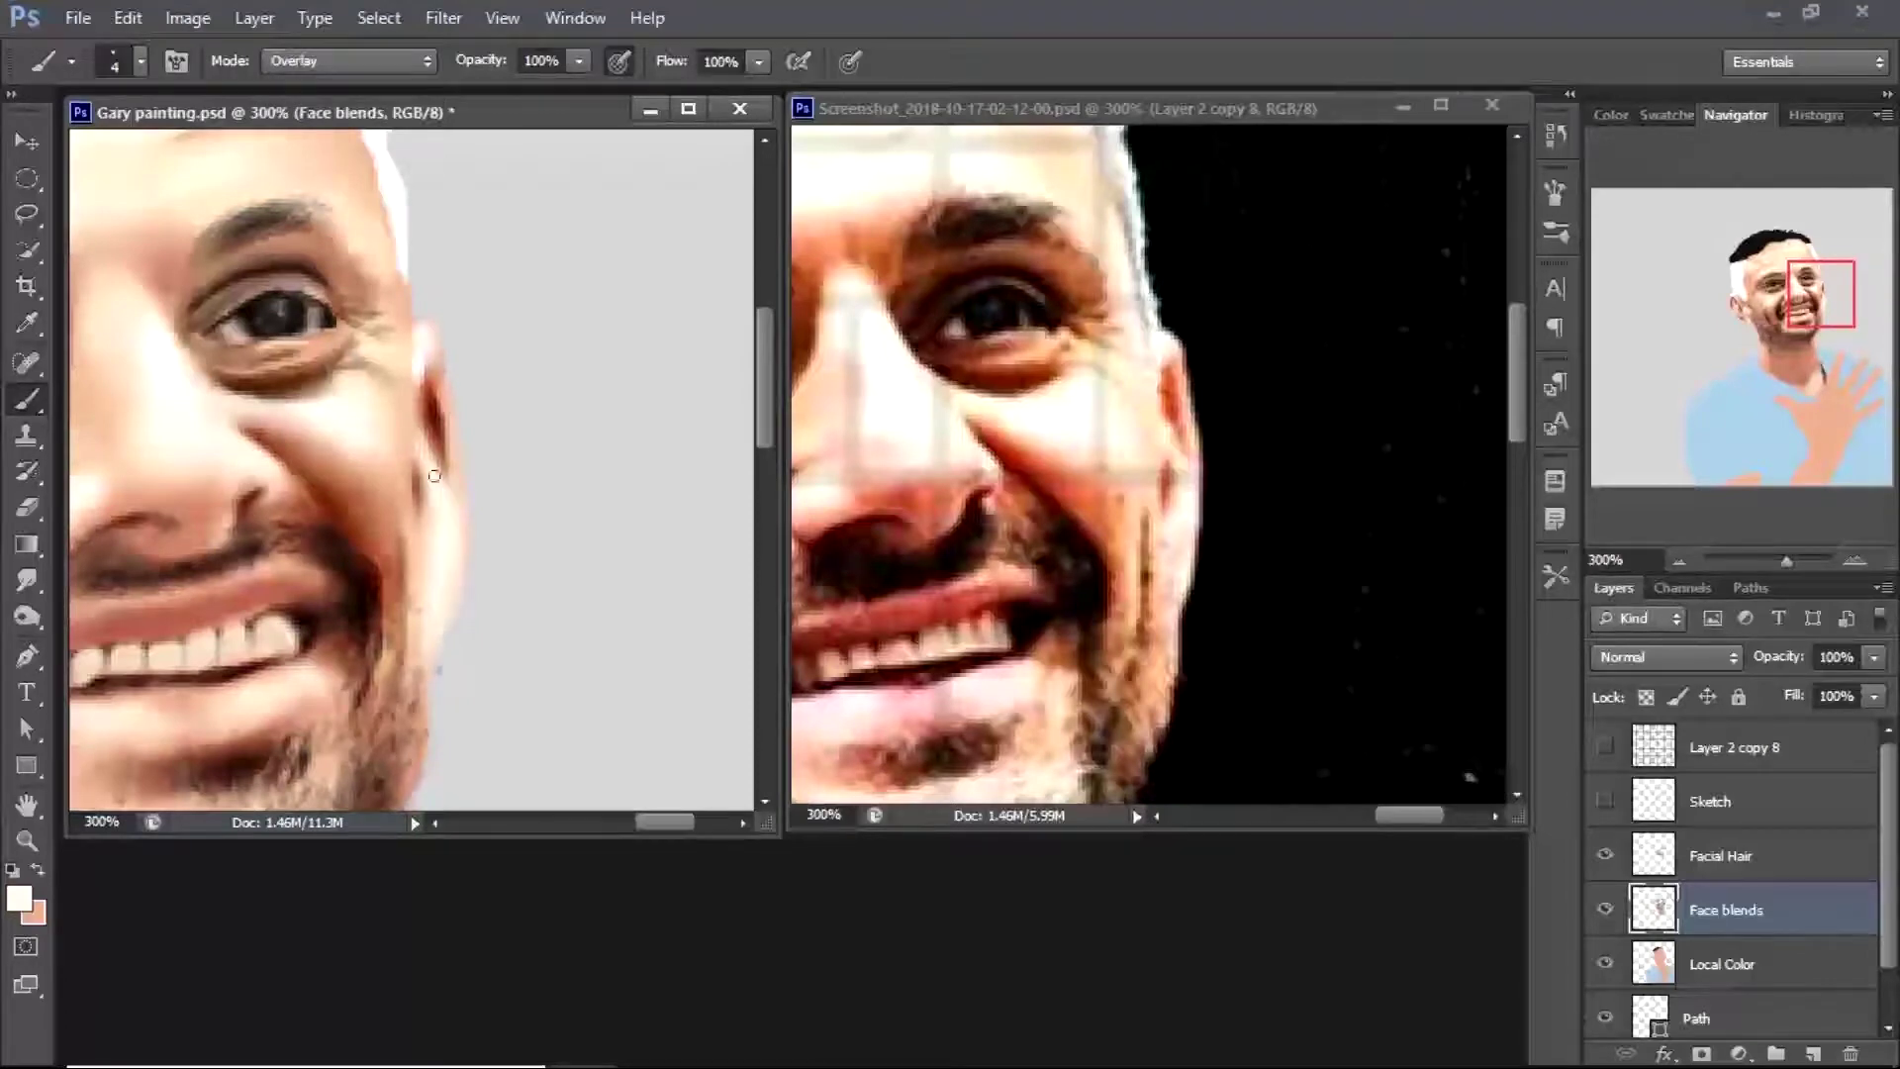
key("r")
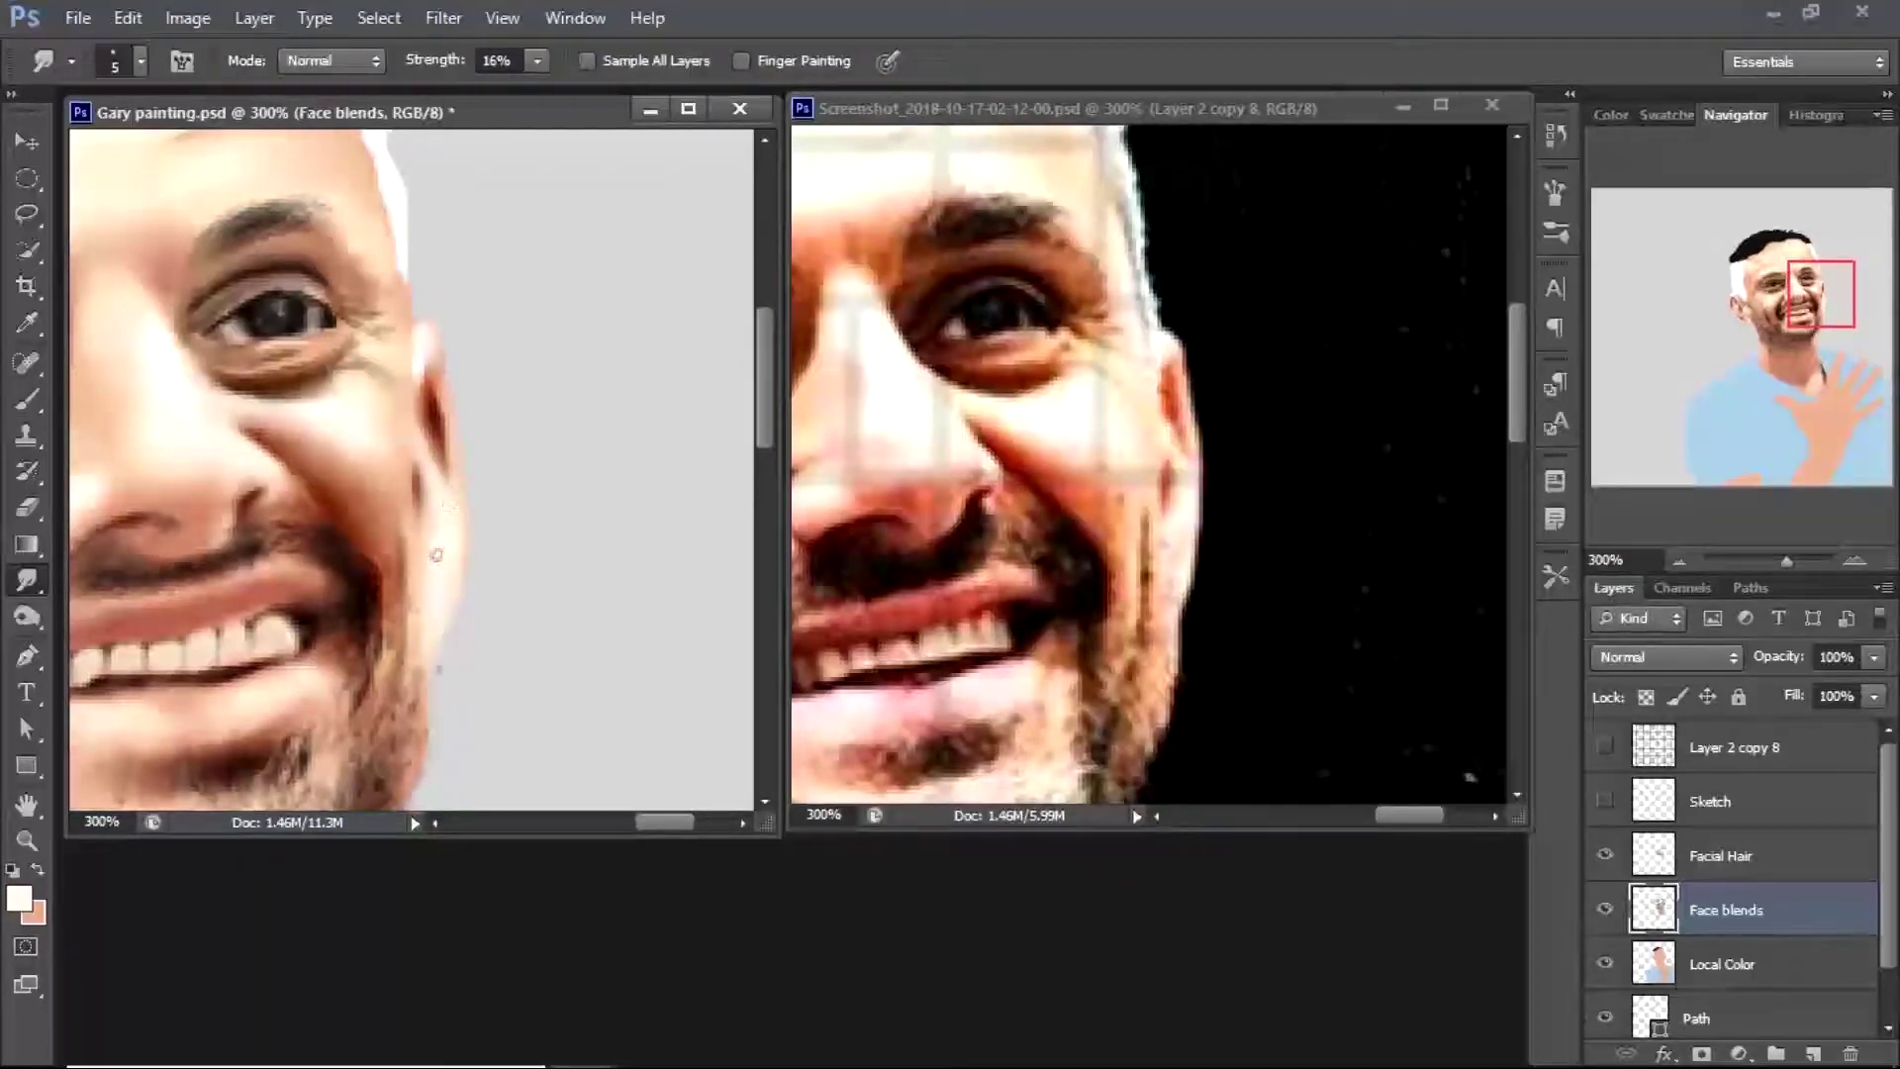
scroll(772, 426, "down", 3)
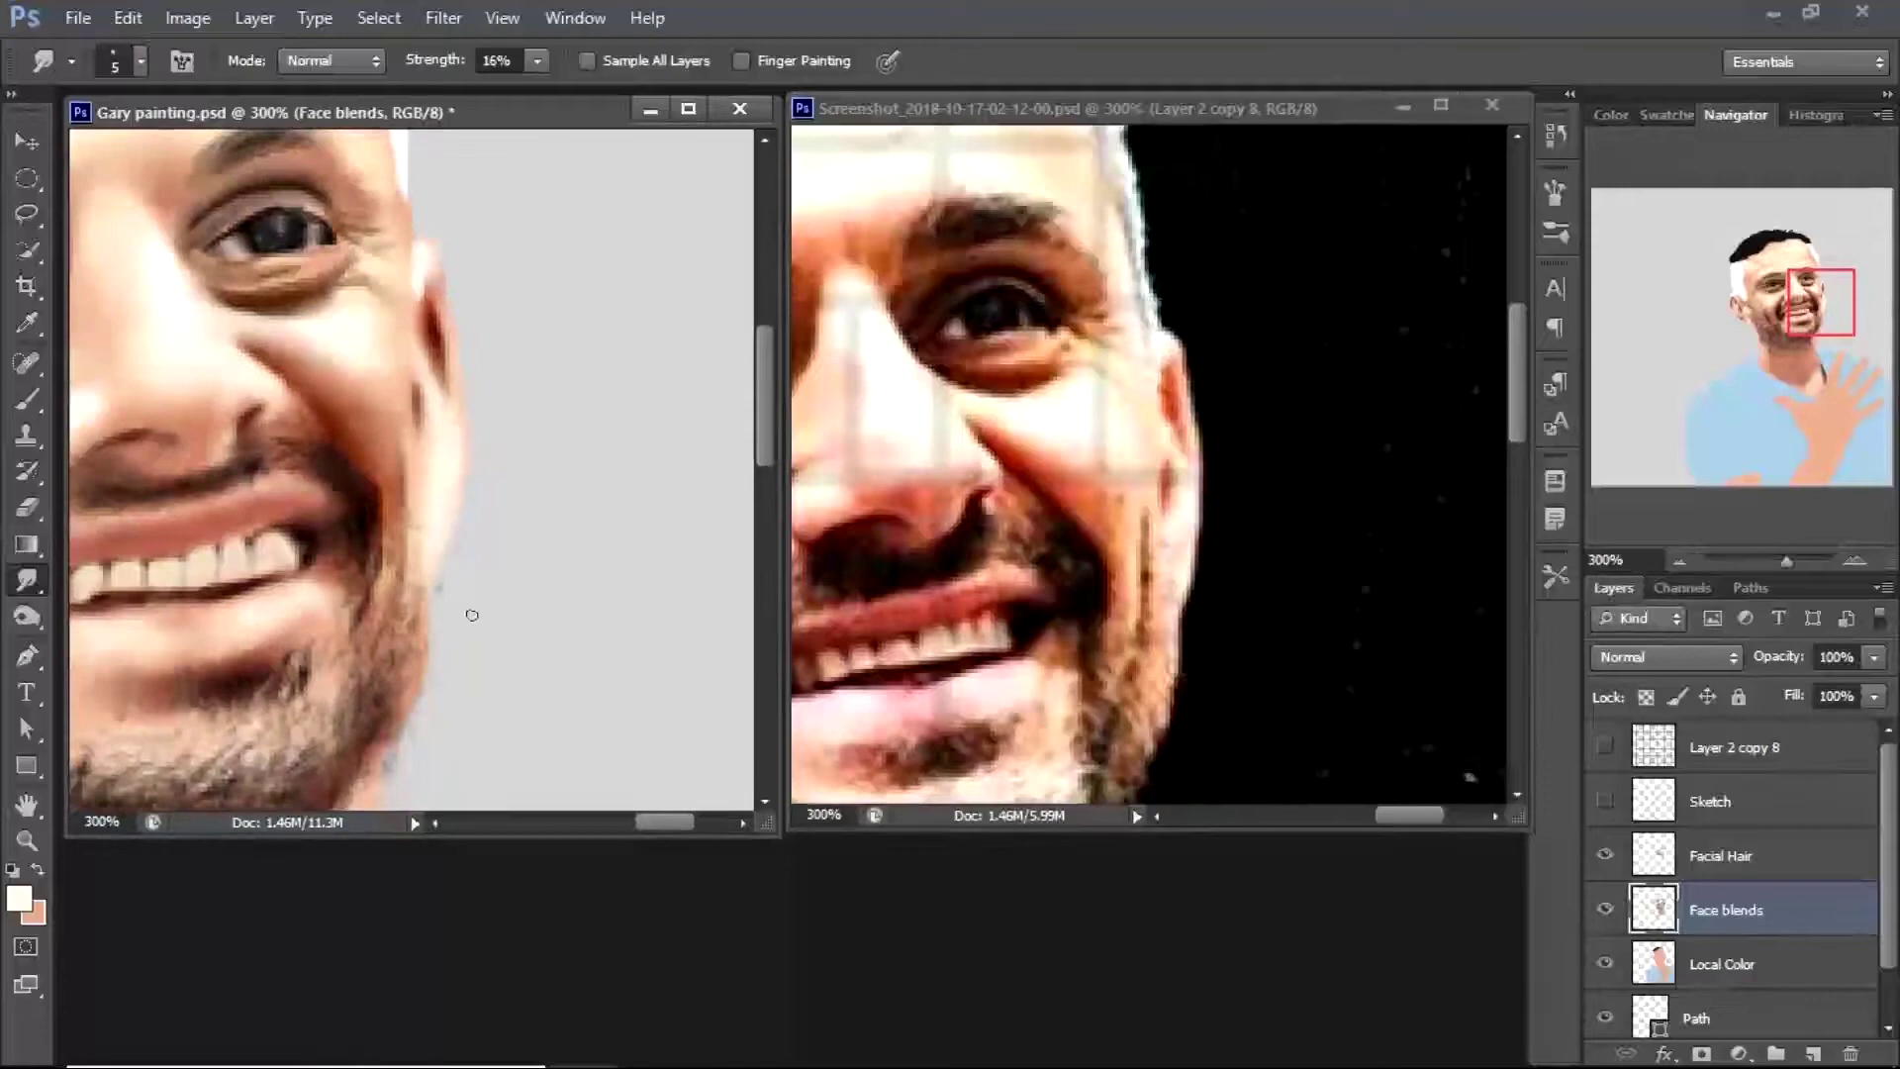
key("ctrl+minus")
key("z")
key("ctrl+1")
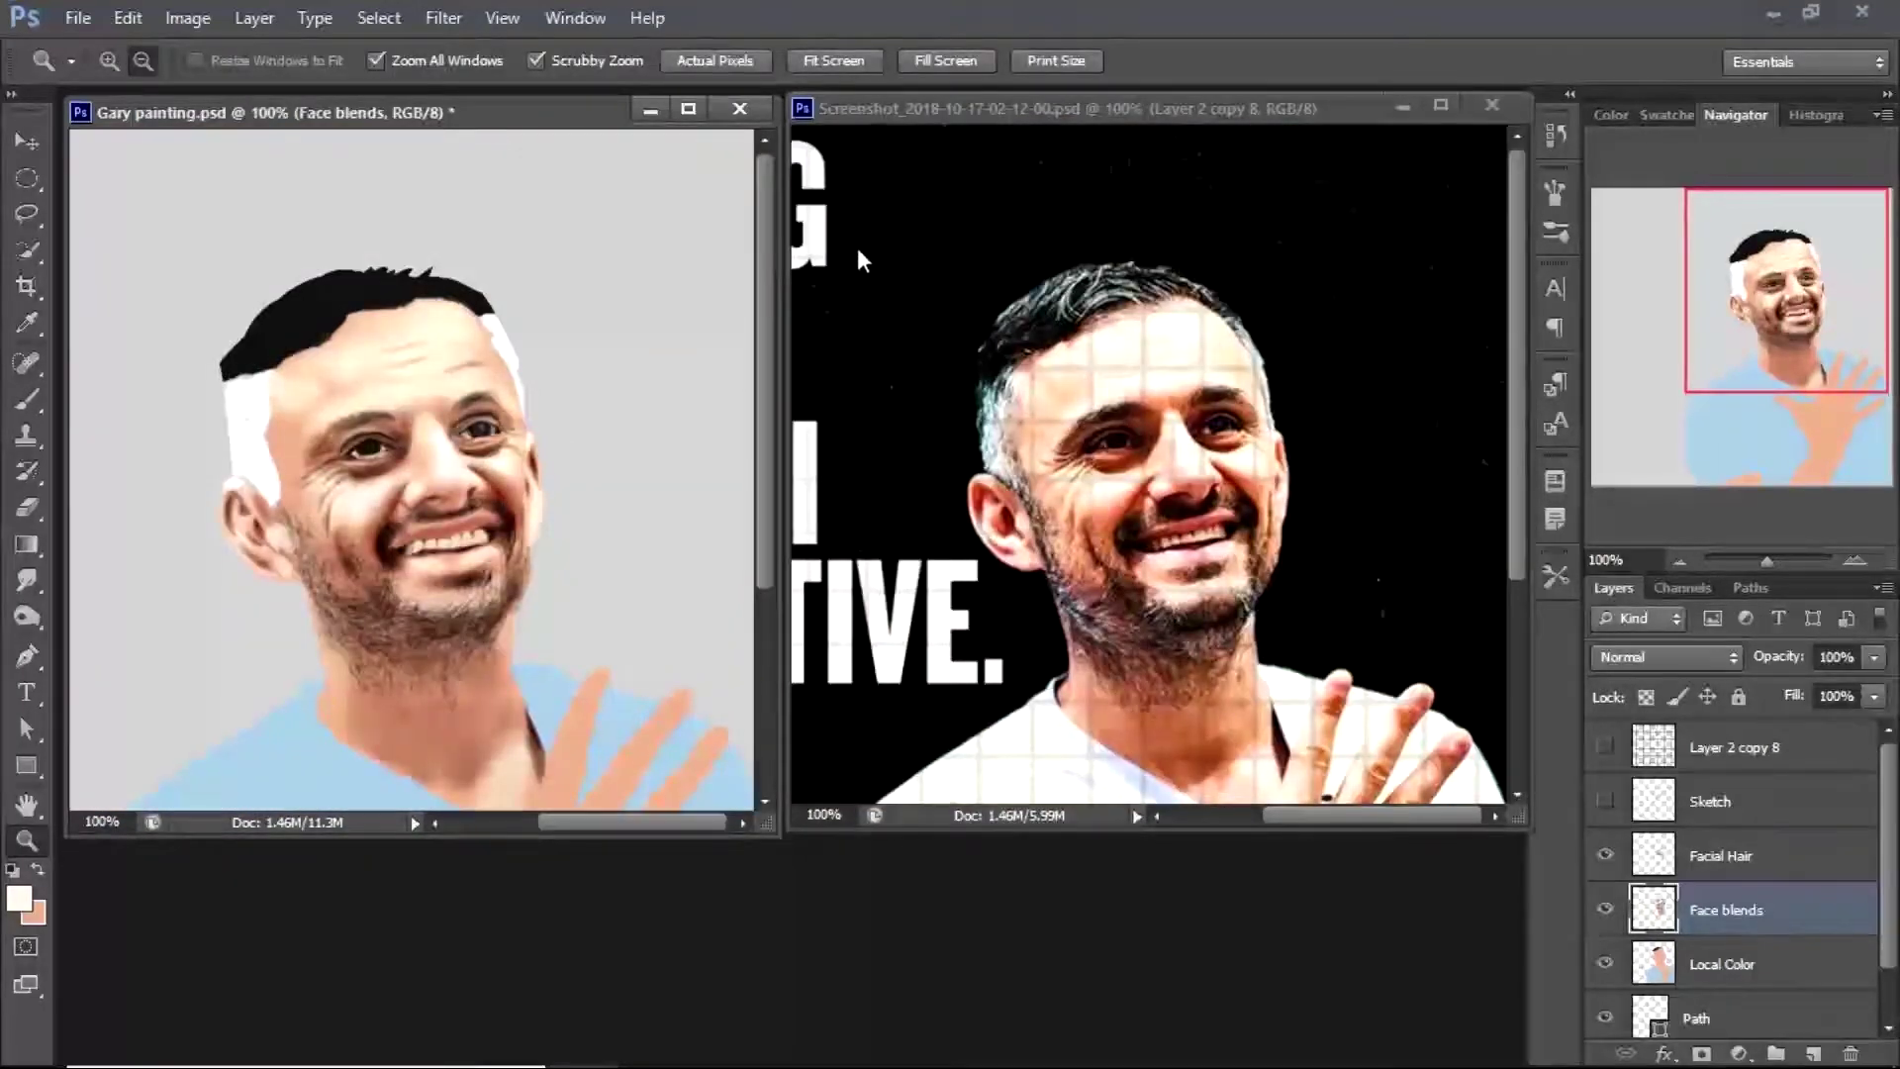
Add black stubble below the right-hand ear on the Facial Hair layer using a size 9 textured brush preset in Normal mode
left_click(467, 502)
key("b")
left_click(139, 60)
left_click(170, 747)
left_click(18, 899)
key("Return")
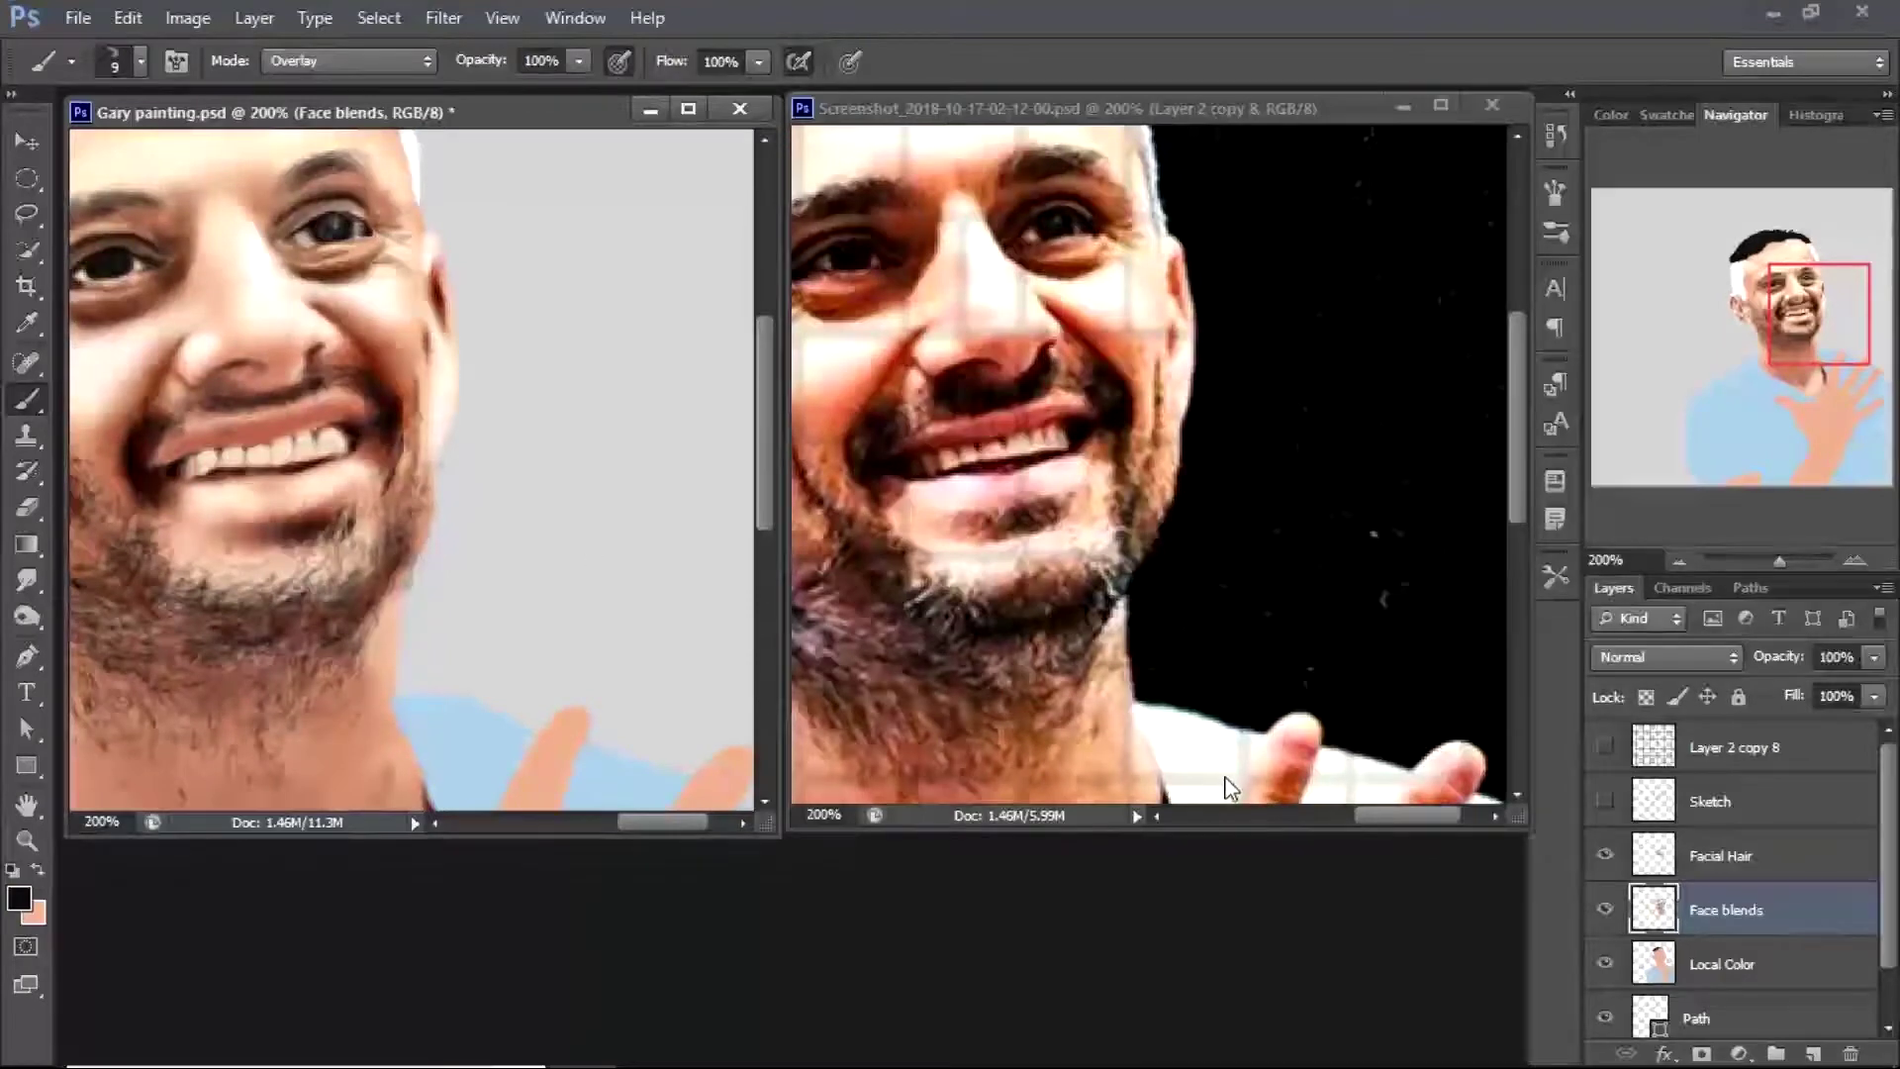
left_click(1722, 855)
key("shift+alt+n")
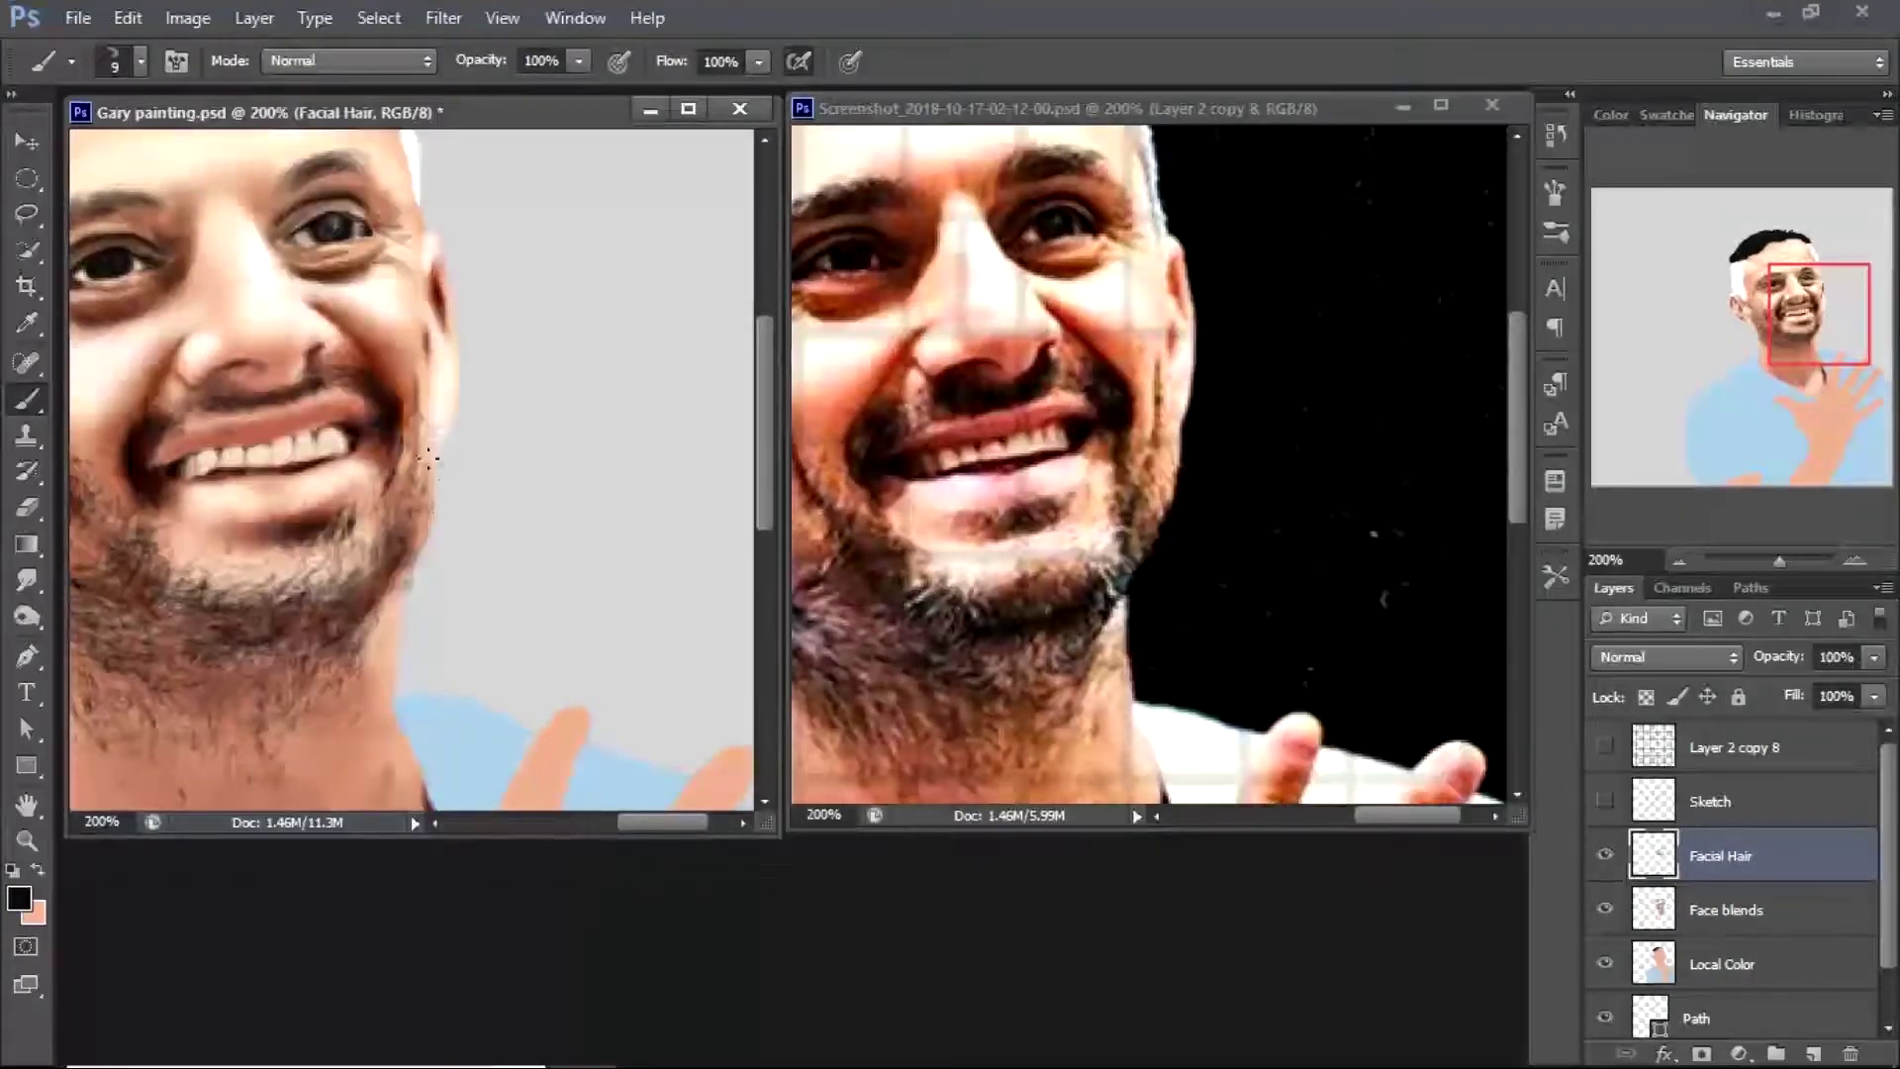
key("z")
left_click(407, 562, "alt")
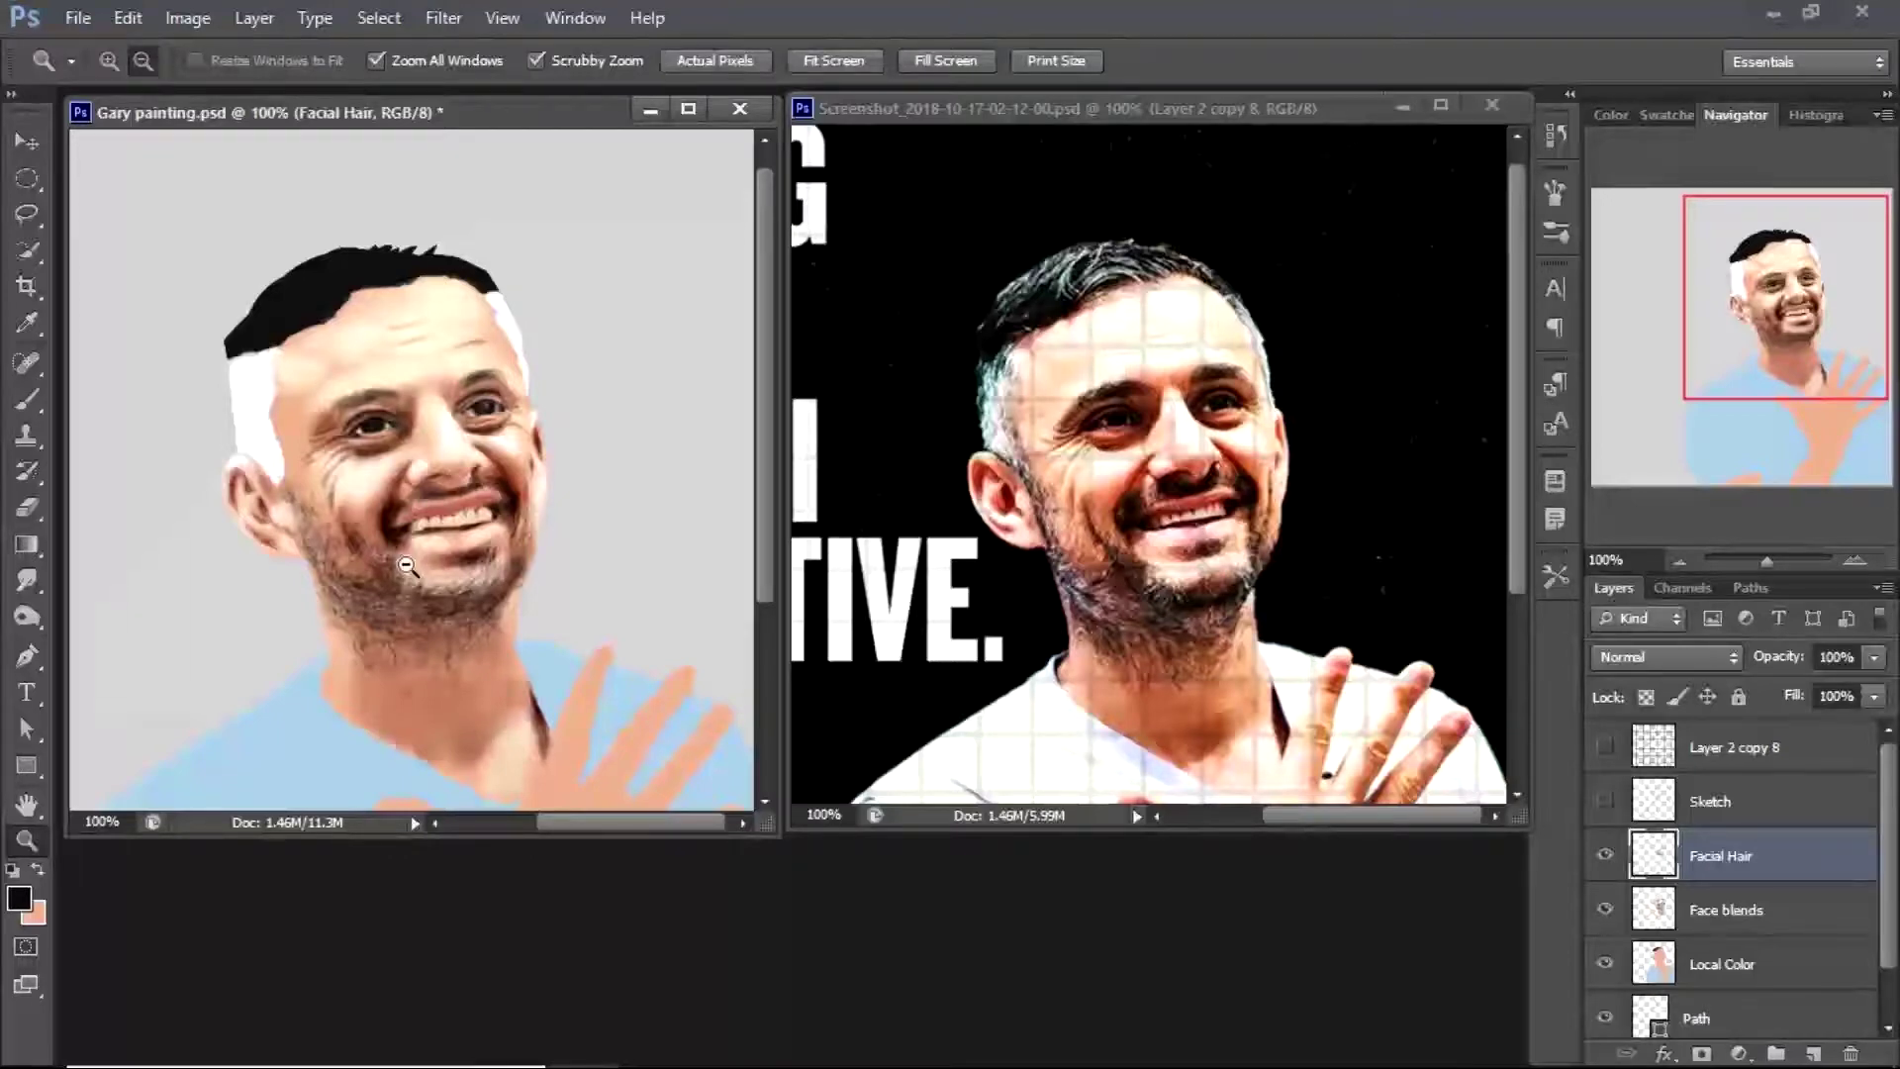
Tidy the outer edge of the hair above the left-hand ear on the Local Color layer with the Eraser
left_click(1651, 966)
key("e")
mouse_move(475, 242)
left_mouse_down()
mouse_move(491, 255)
mouse_move(416, 212)
mouse_move(496, 263)
mouse_move(451, 230)
mouse_move(199, 384)
mouse_move(195, 457)
left_mouse_up()
key("b")
key("z")
Extend the black stubble along the left-hand sideburn on the Facial Hair layer in Multiply mode and check the opposite jaw
left_click(267, 537)
left_click(267, 536)
key("b")
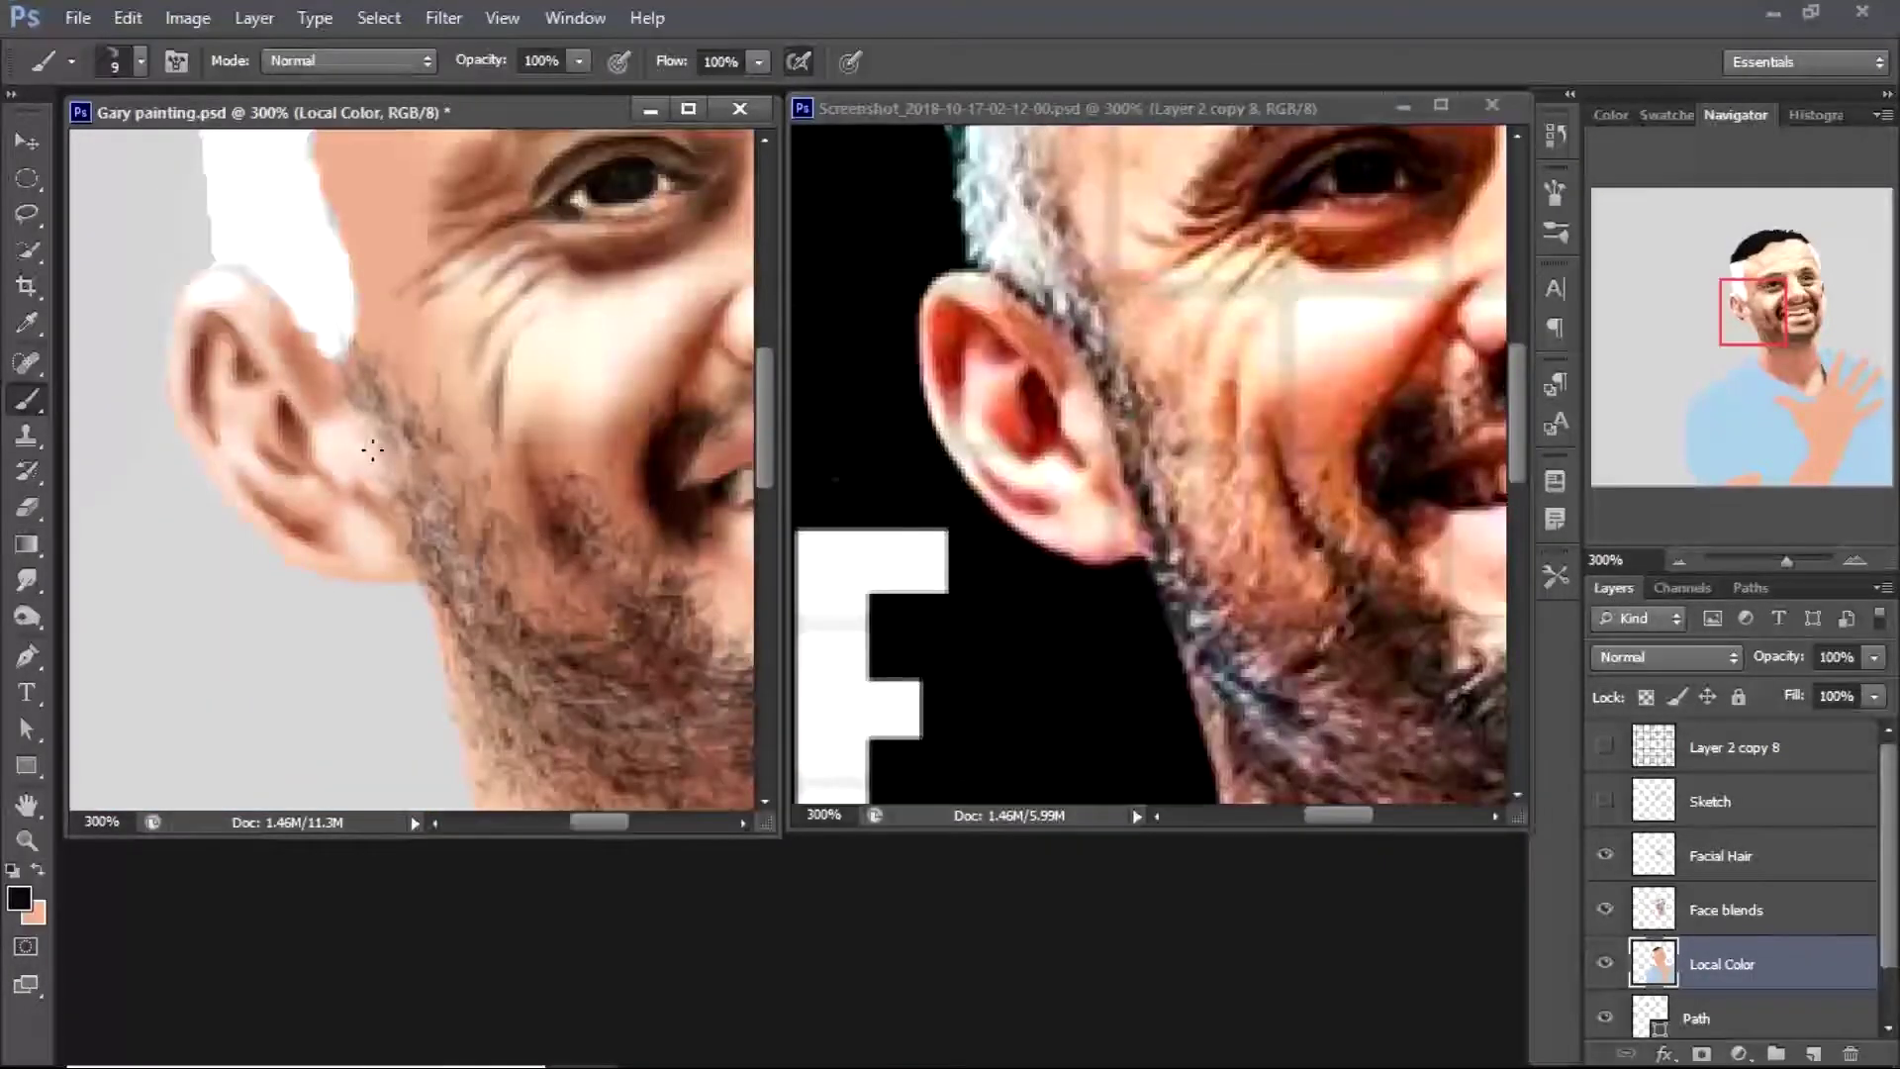
key("alt+bracketright")
key("alt+bracketright")
left_click(347, 60)
left_click(317, 196)
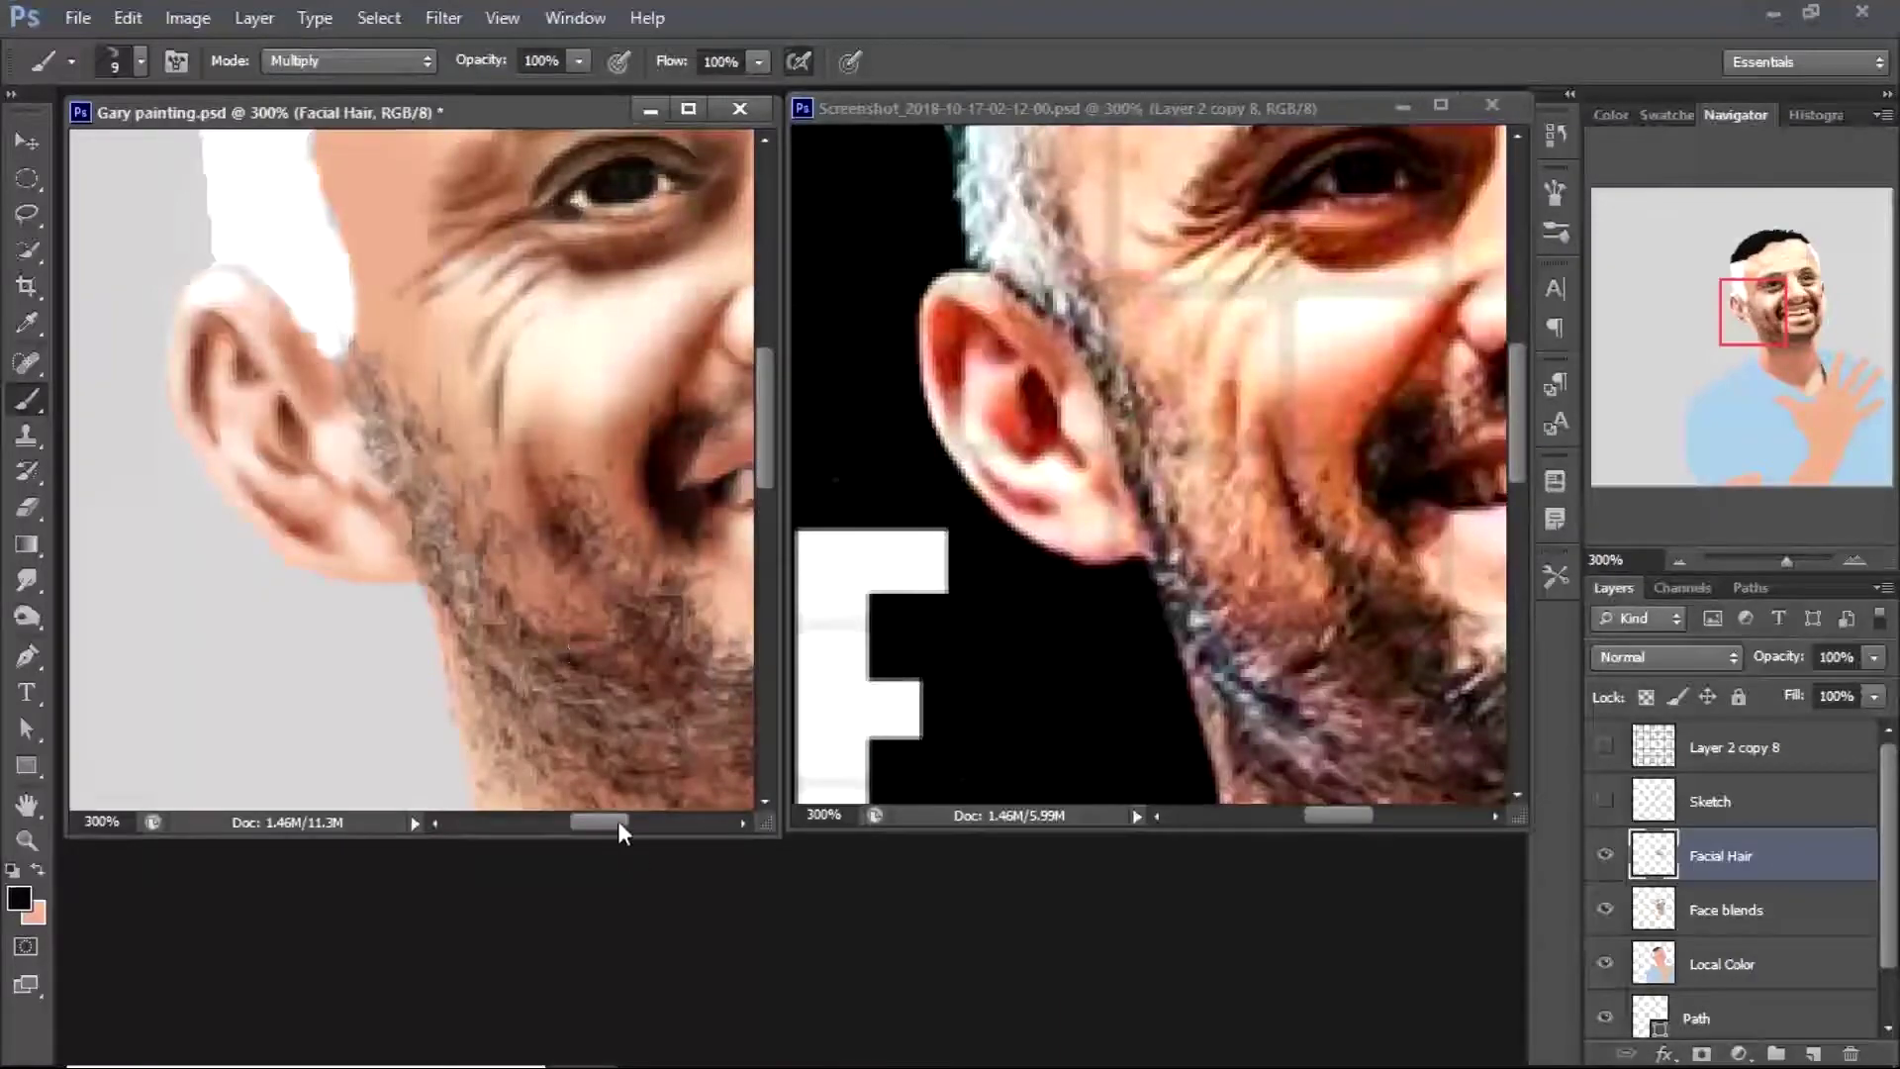
left_click_drag(621, 824, 684, 824)
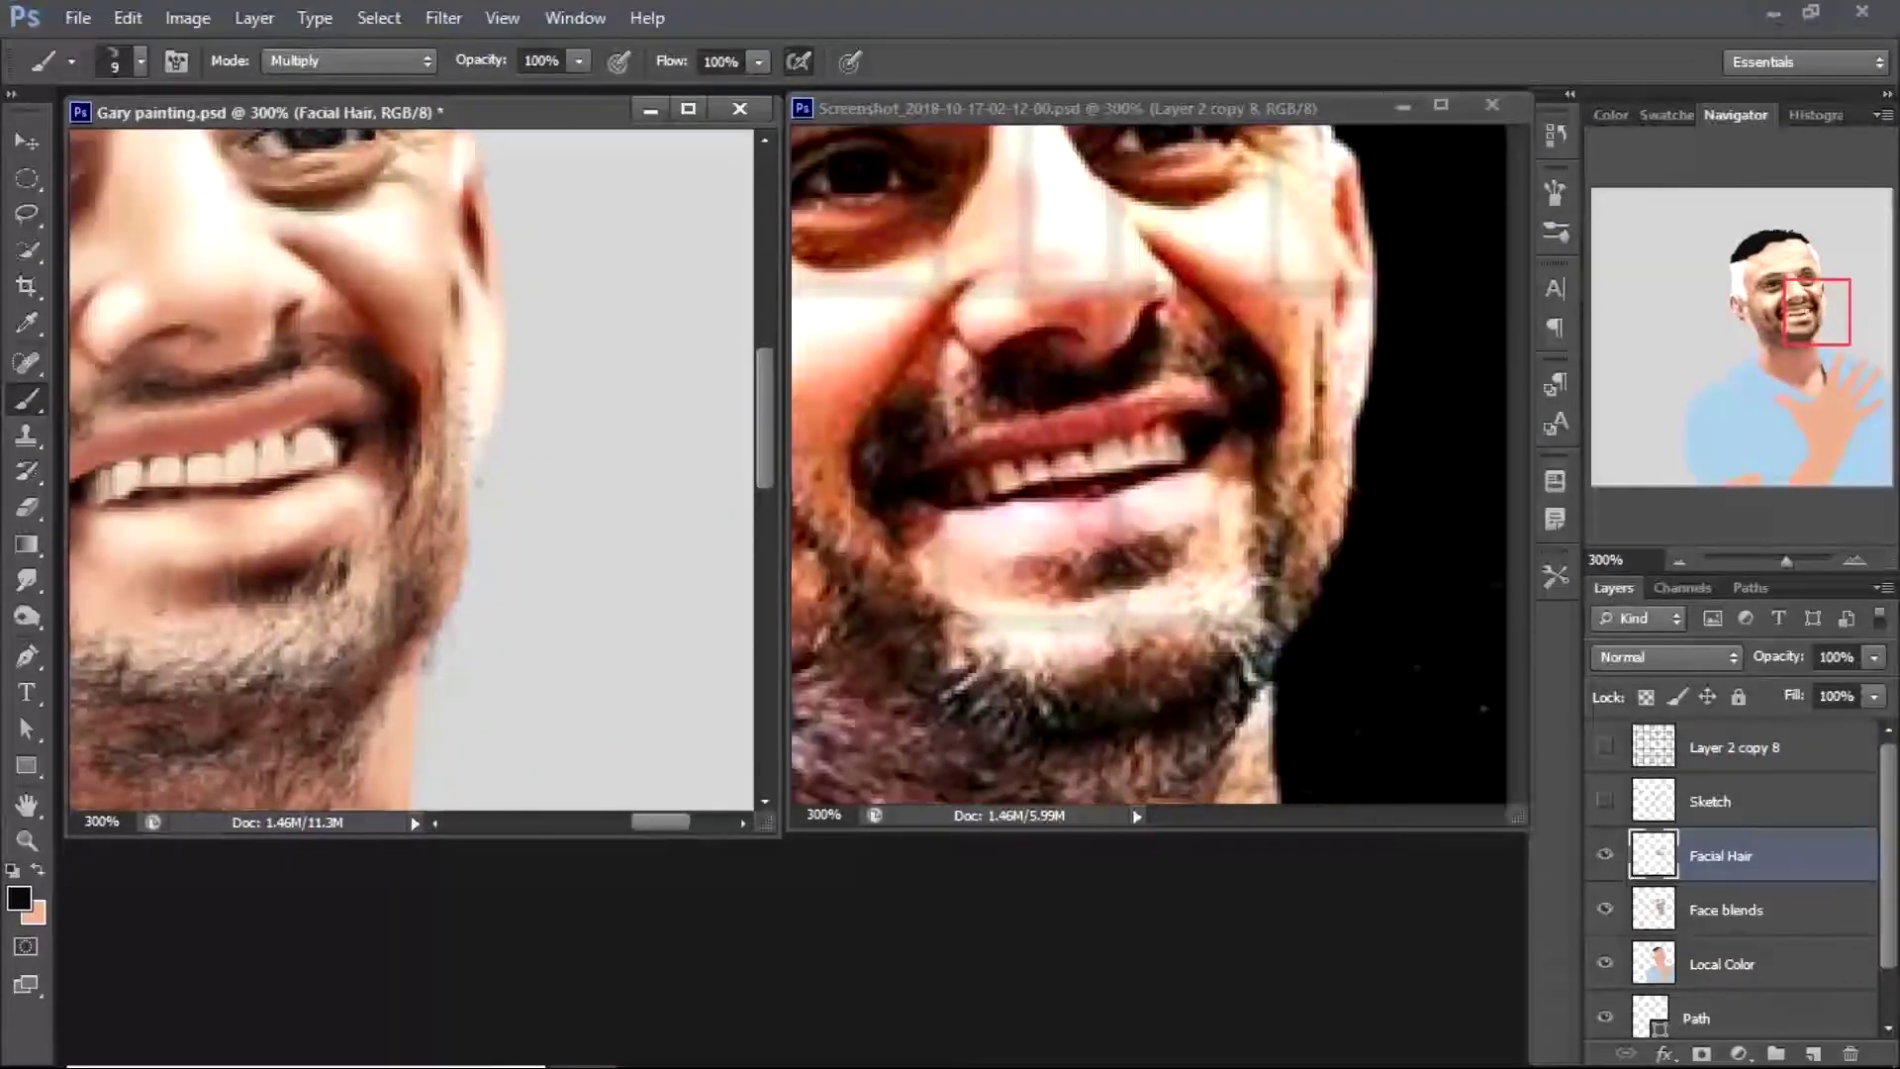
key("e")
key("z")
key("ctrl+0")
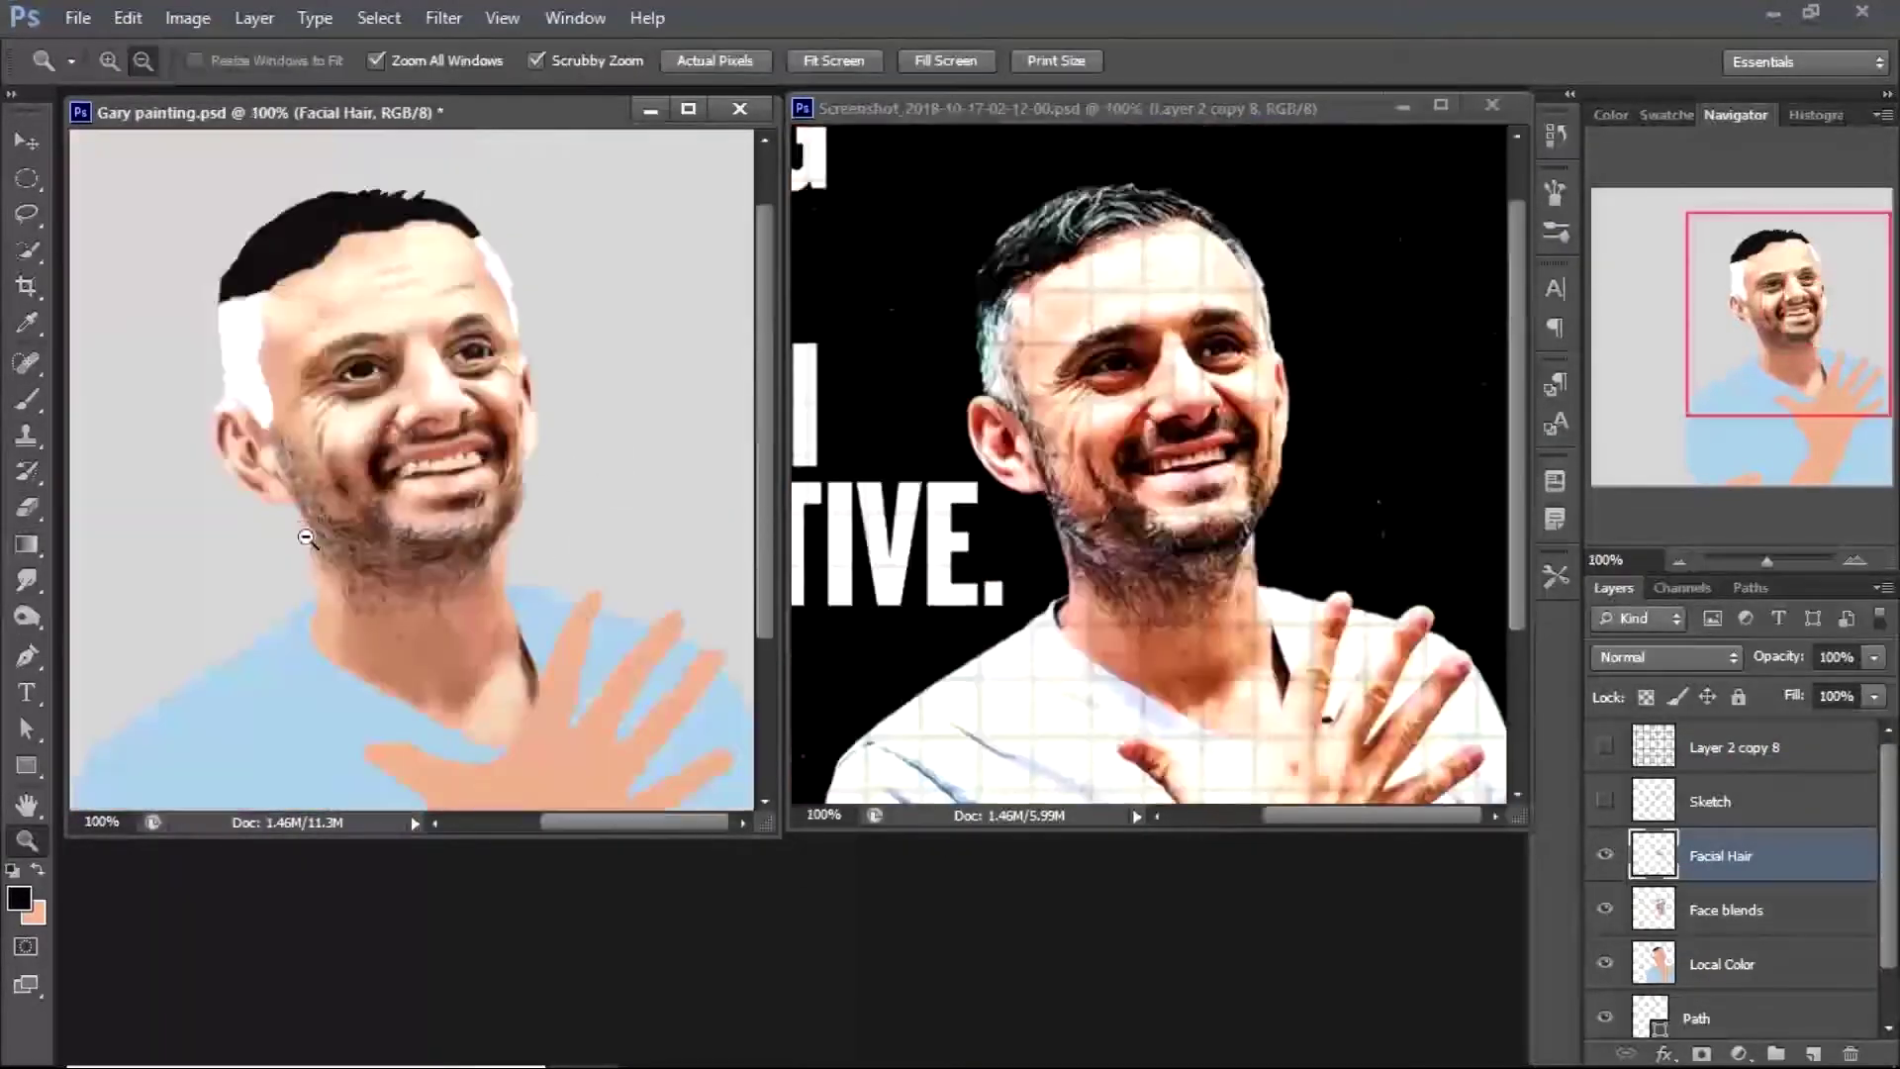
Hide the Facial Hair layer and touch up the right-hand ear's lobe on the Face blends layer with a sampled pale skin tone
left_click_drag(310, 538, 347, 505)
key("ctrl+comma")
key("i")
left_click(18, 897)
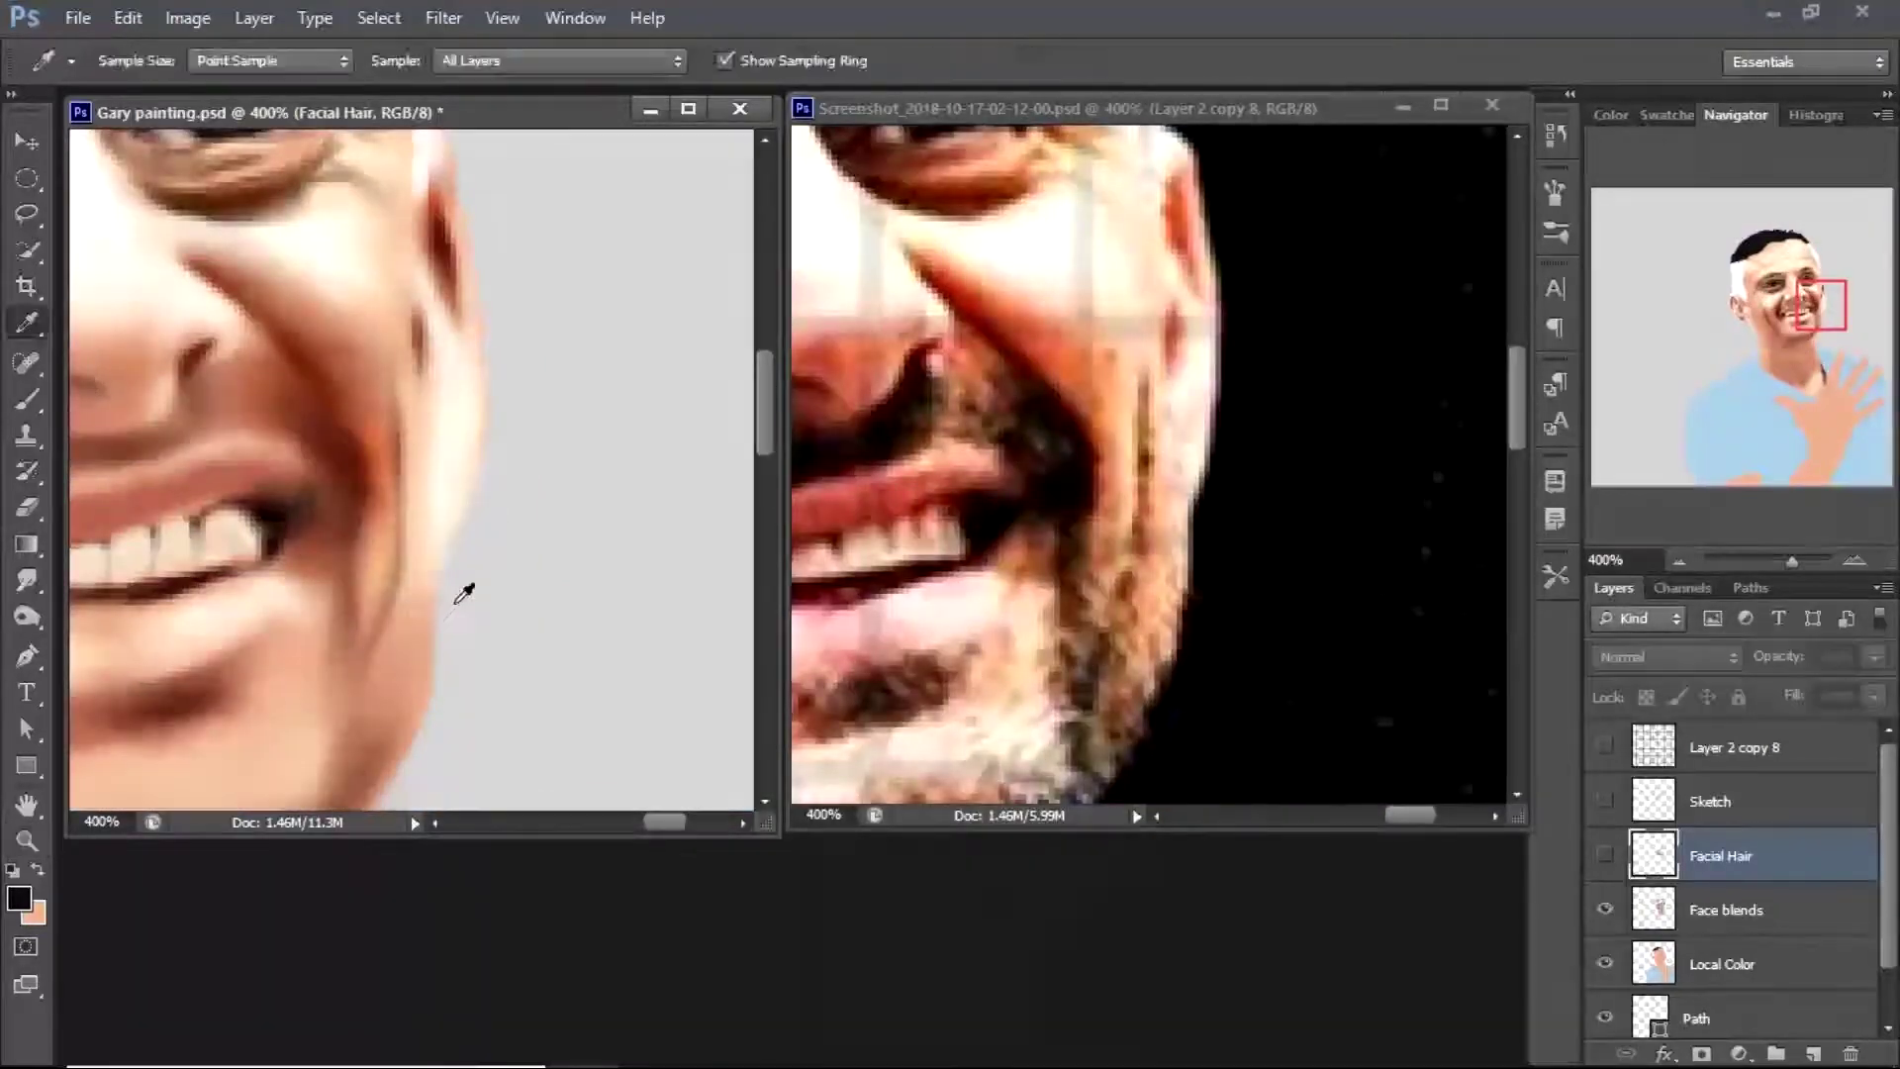
left_click(891, 198)
key("b")
left_click(142, 60)
double_click(217, 336)
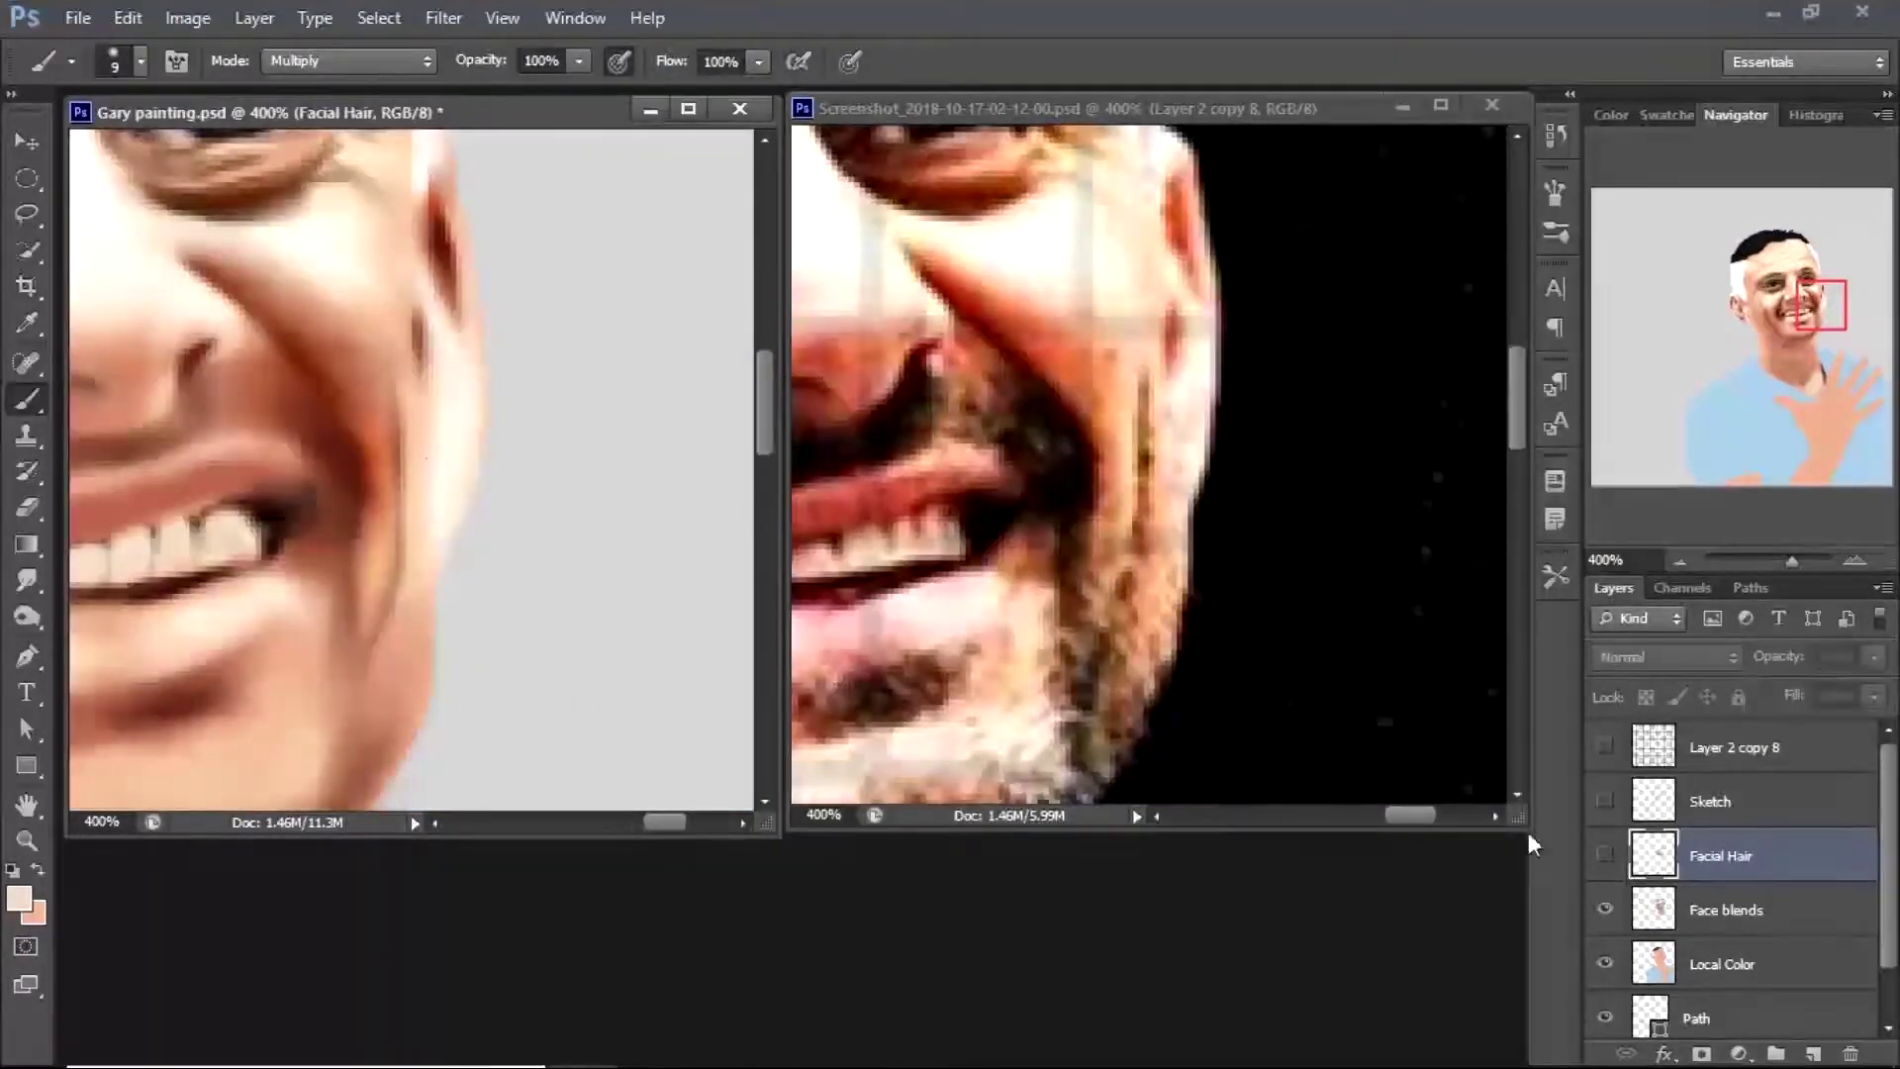
key("alt+bracketleft")
key("r")
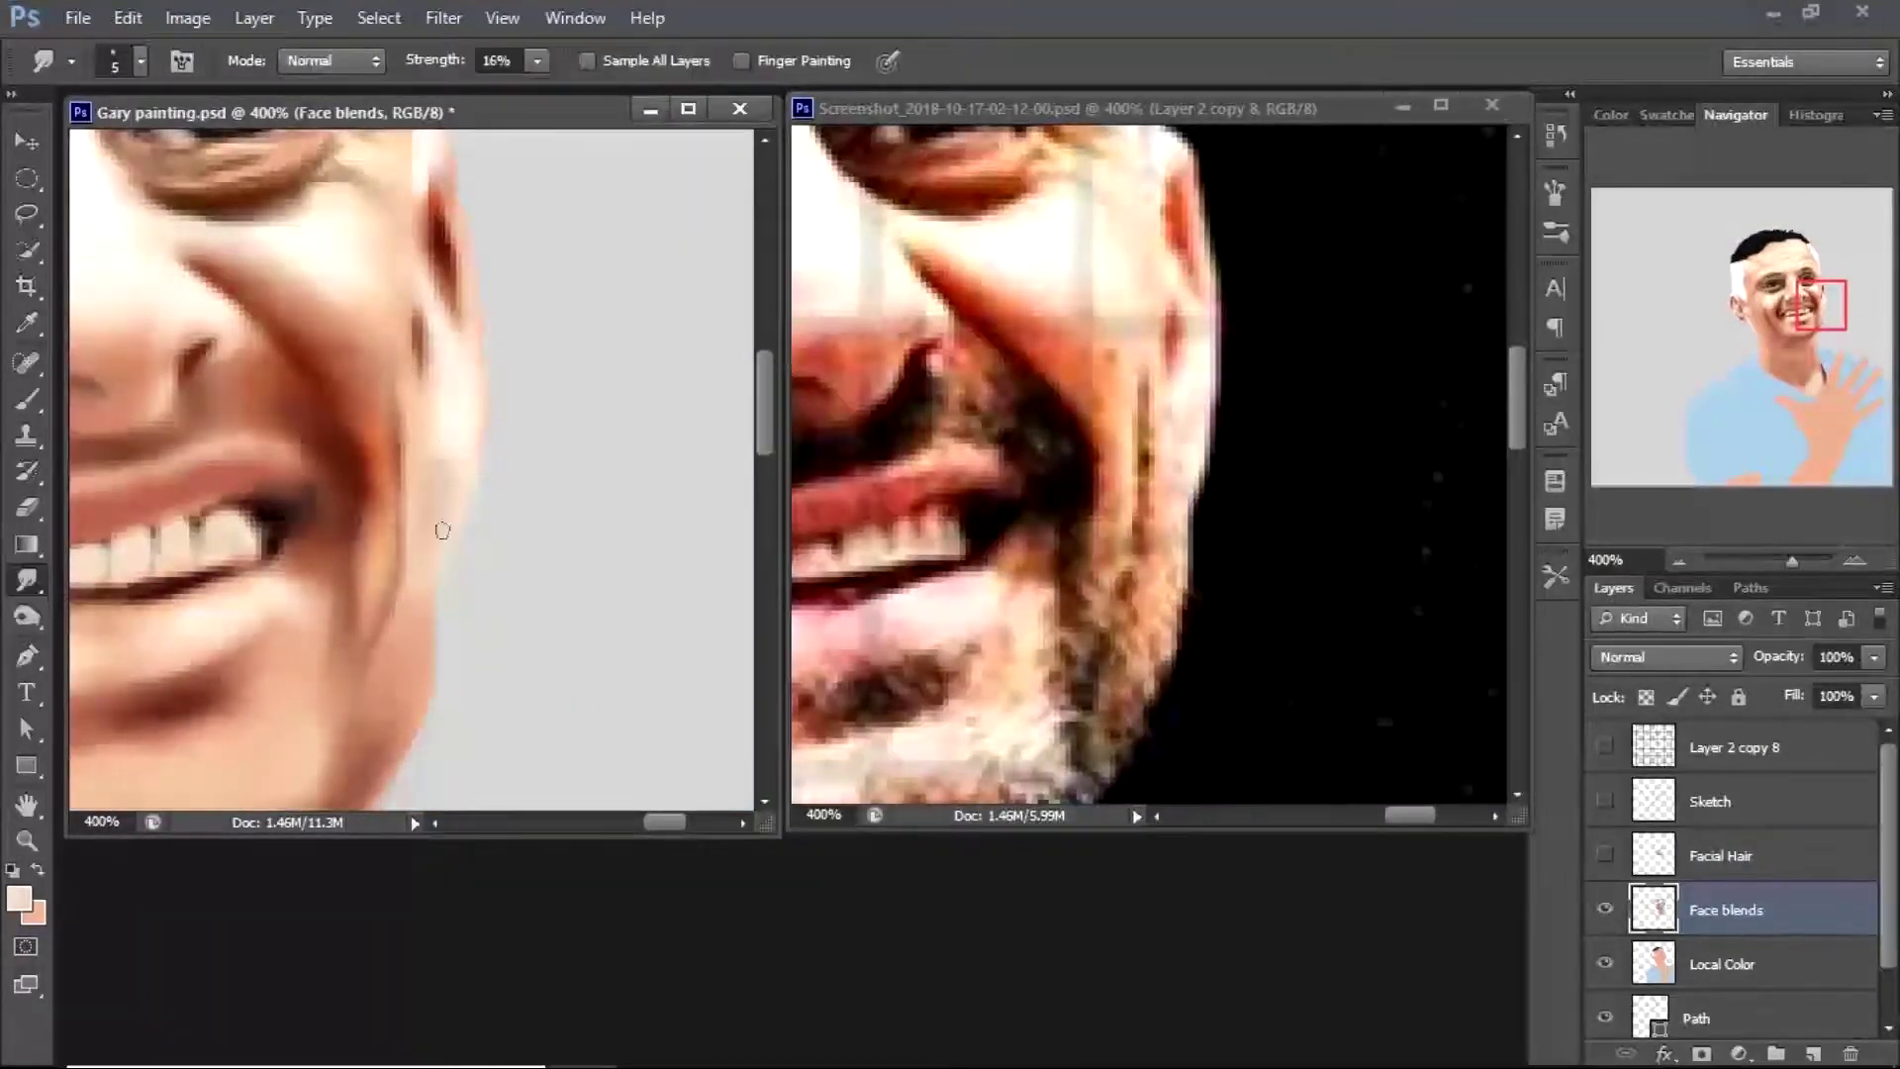
key("ctrl+z")
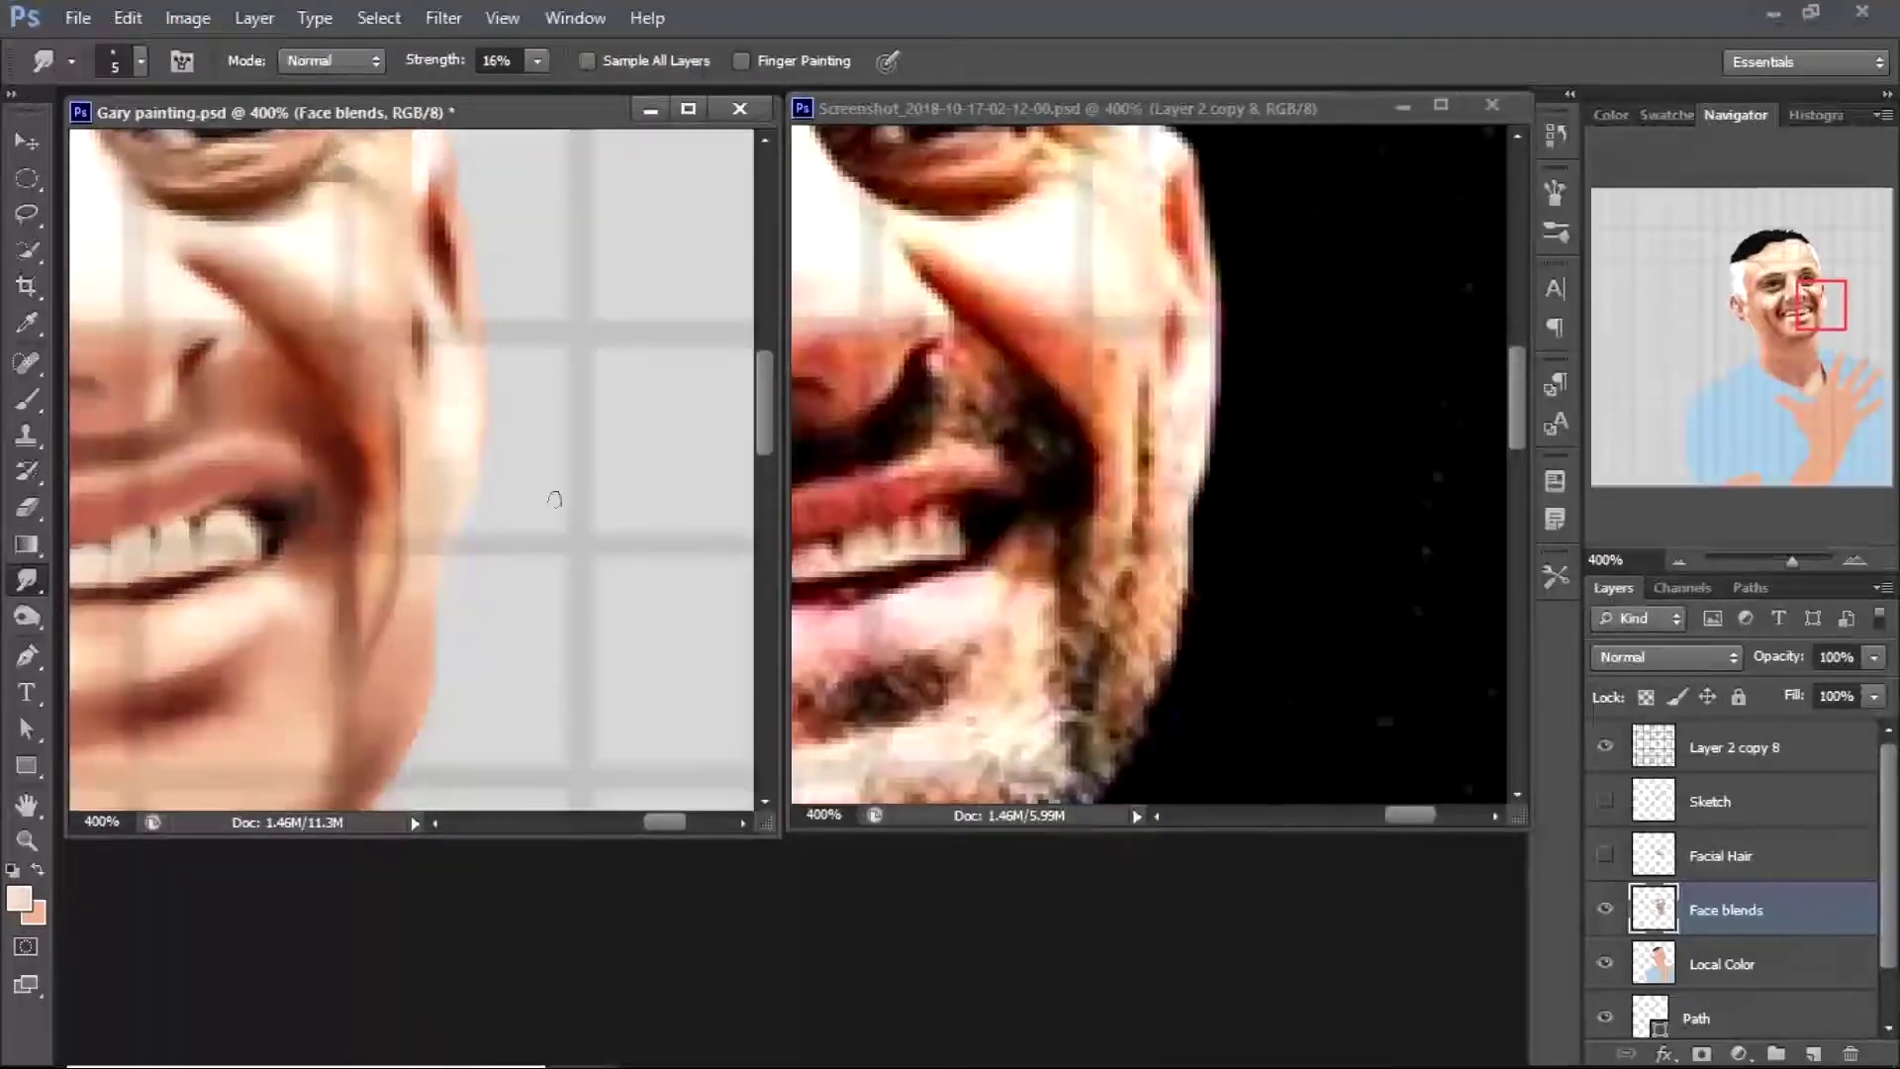
Paint a brown crease down the cheek beside the right-hand ear lobe using a sampled tone and size 3 Normal brush, and smudge it
key("b")
left_click(424, 441, "alt")
left_click_drag(423, 497, 386, 609)
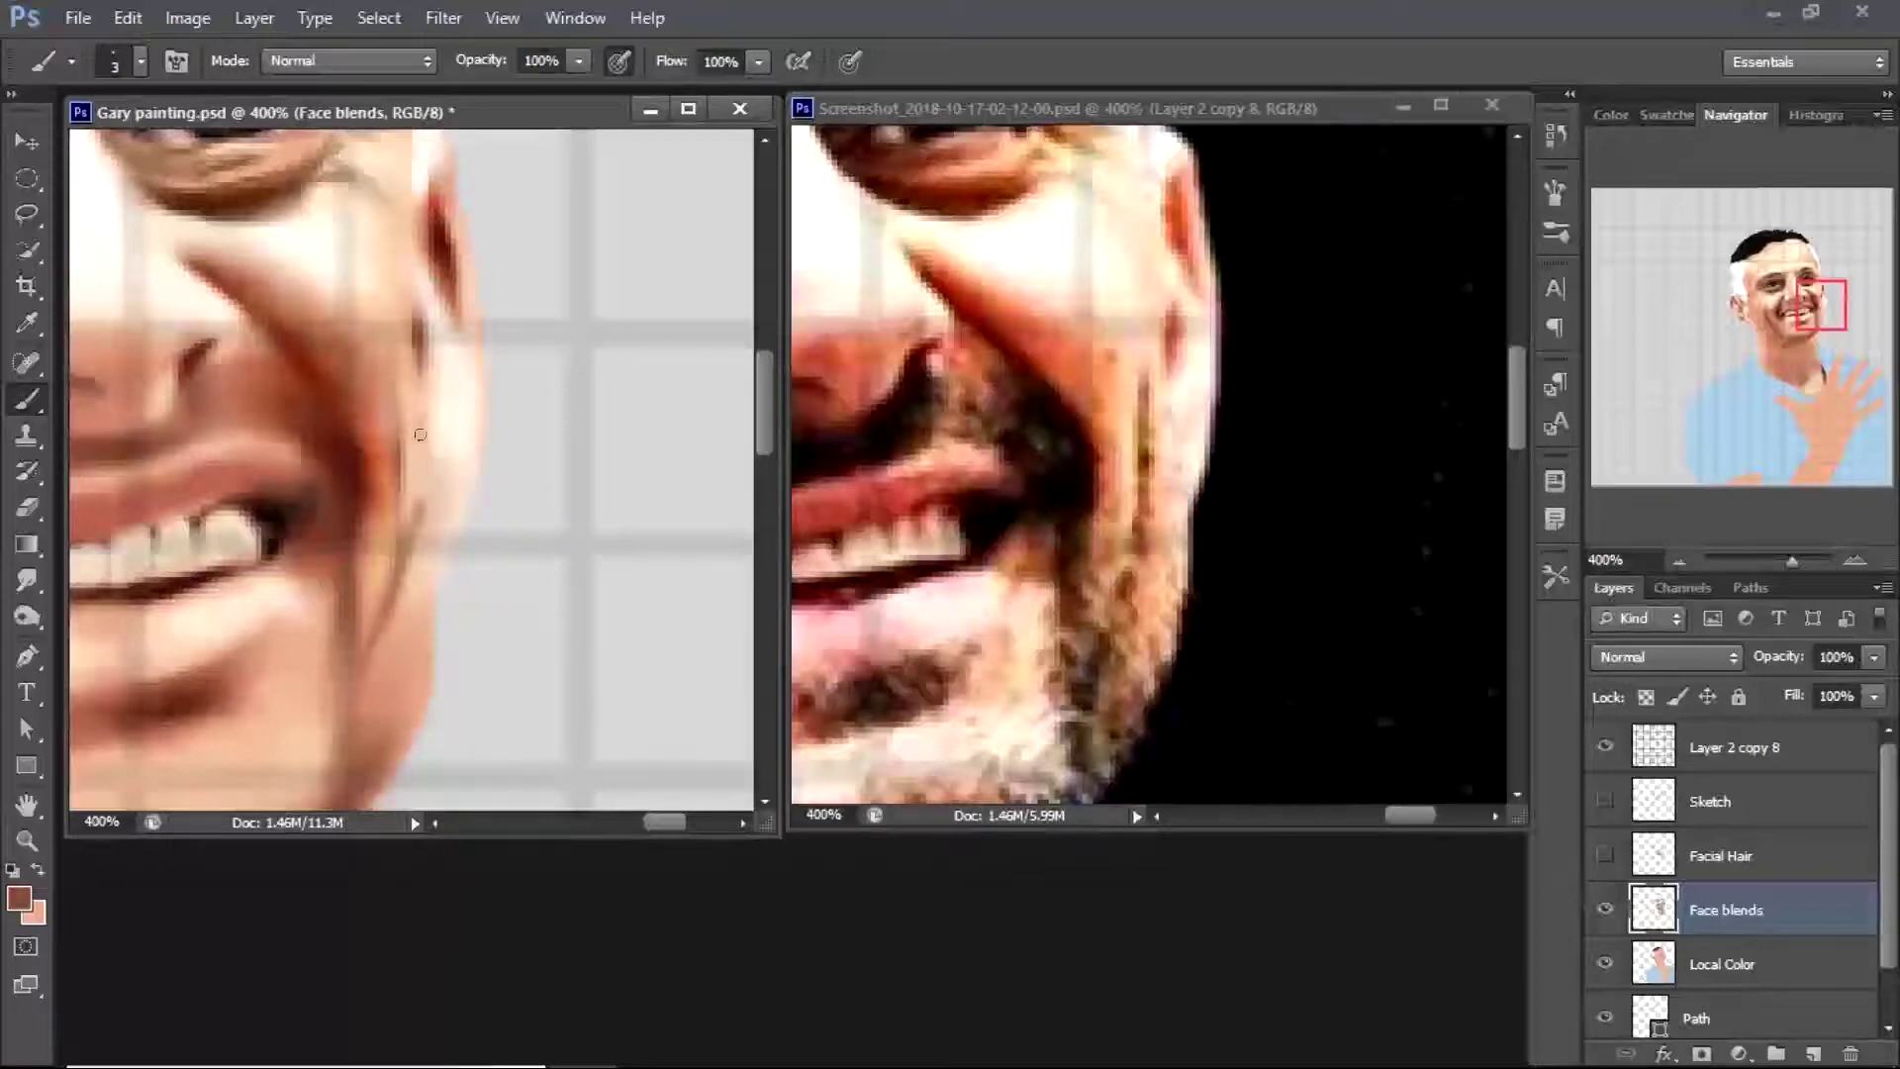
left_click_drag(435, 467, 415, 401)
mouse_move(440, 327)
left_mouse_down()
mouse_move(446, 381)
mouse_move(402, 399)
mouse_move(395, 551)
left_mouse_up()
left_click(411, 388, "alt")
key("r")
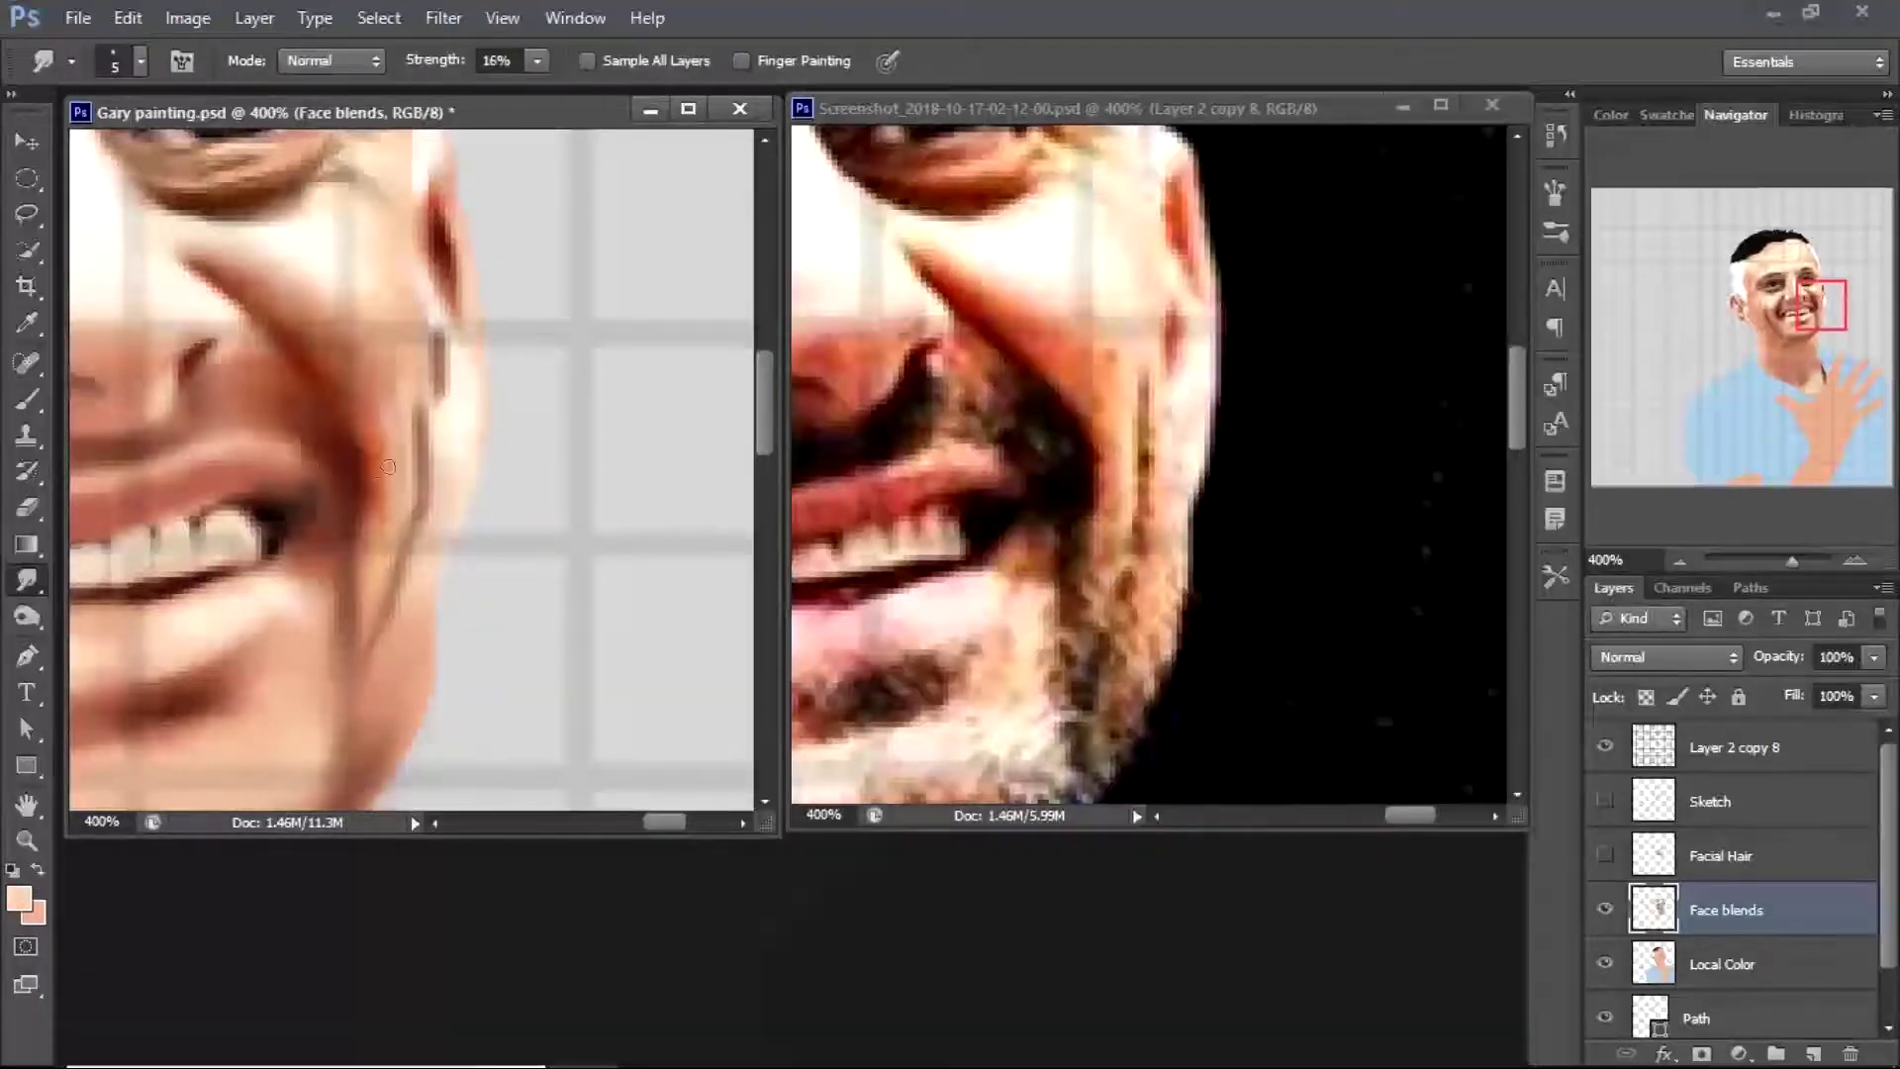
Refine the dark notch and pale highlight at the right-hand ear's base with sampled tones, smudge them, and show the Facial Hair layer
key("b")
left_click(443, 362, "alt")
mouse_move(443, 311)
left_mouse_down()
mouse_move(443, 360)
mouse_move(441, 337)
left_mouse_up()
left_click(455, 376, "alt")
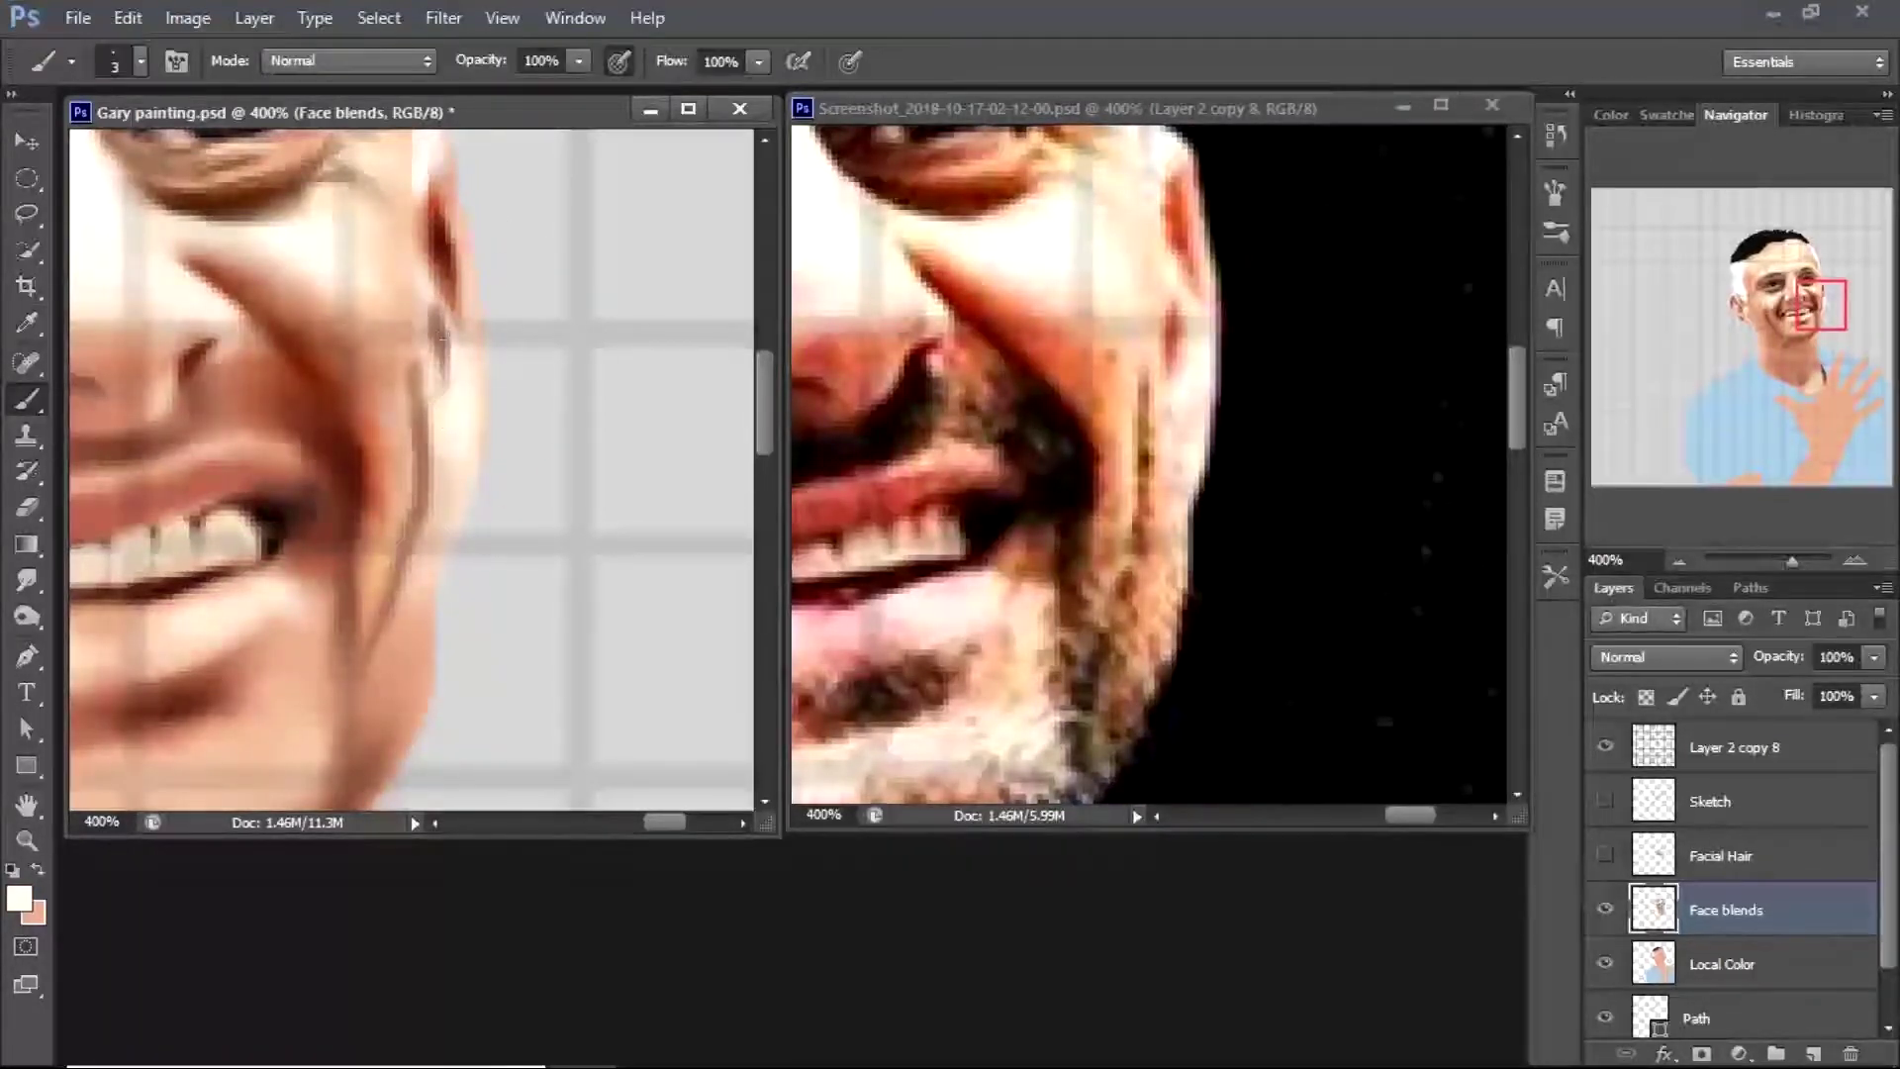
key("r")
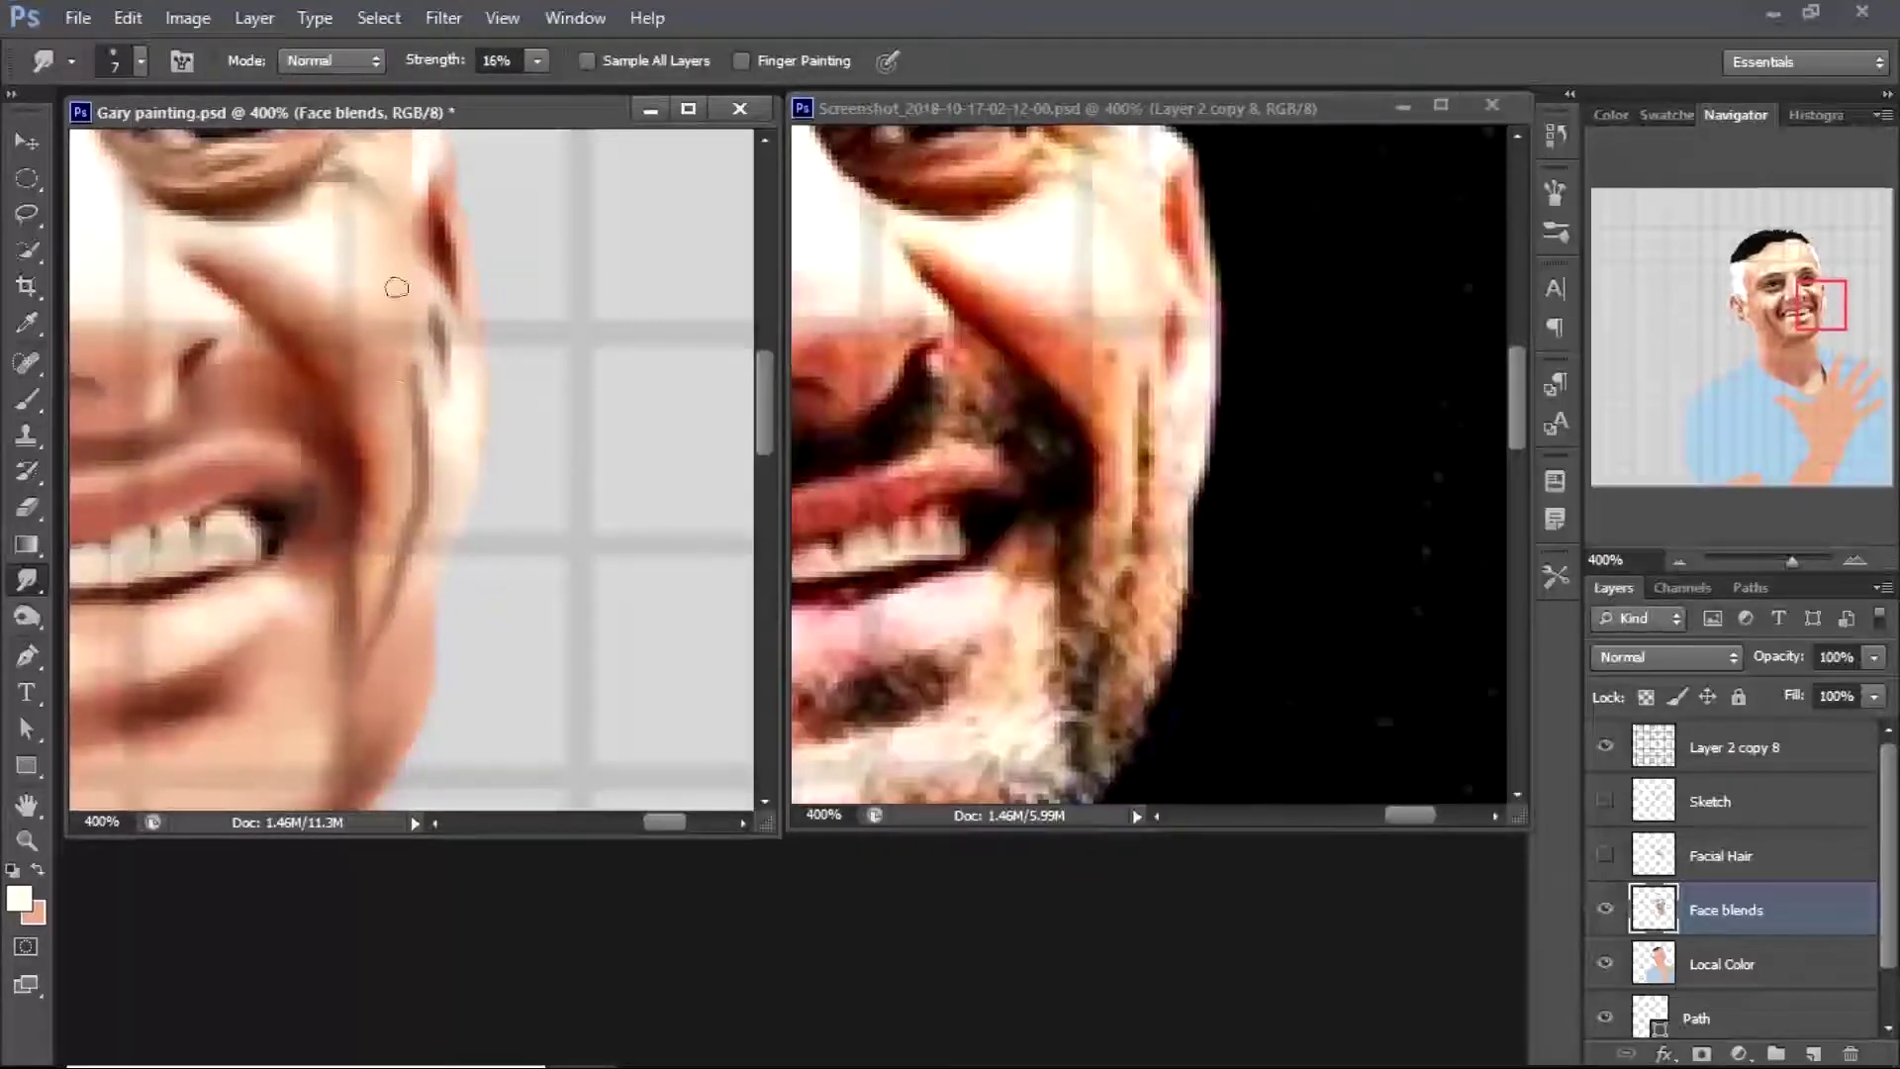
left_click(1605, 855)
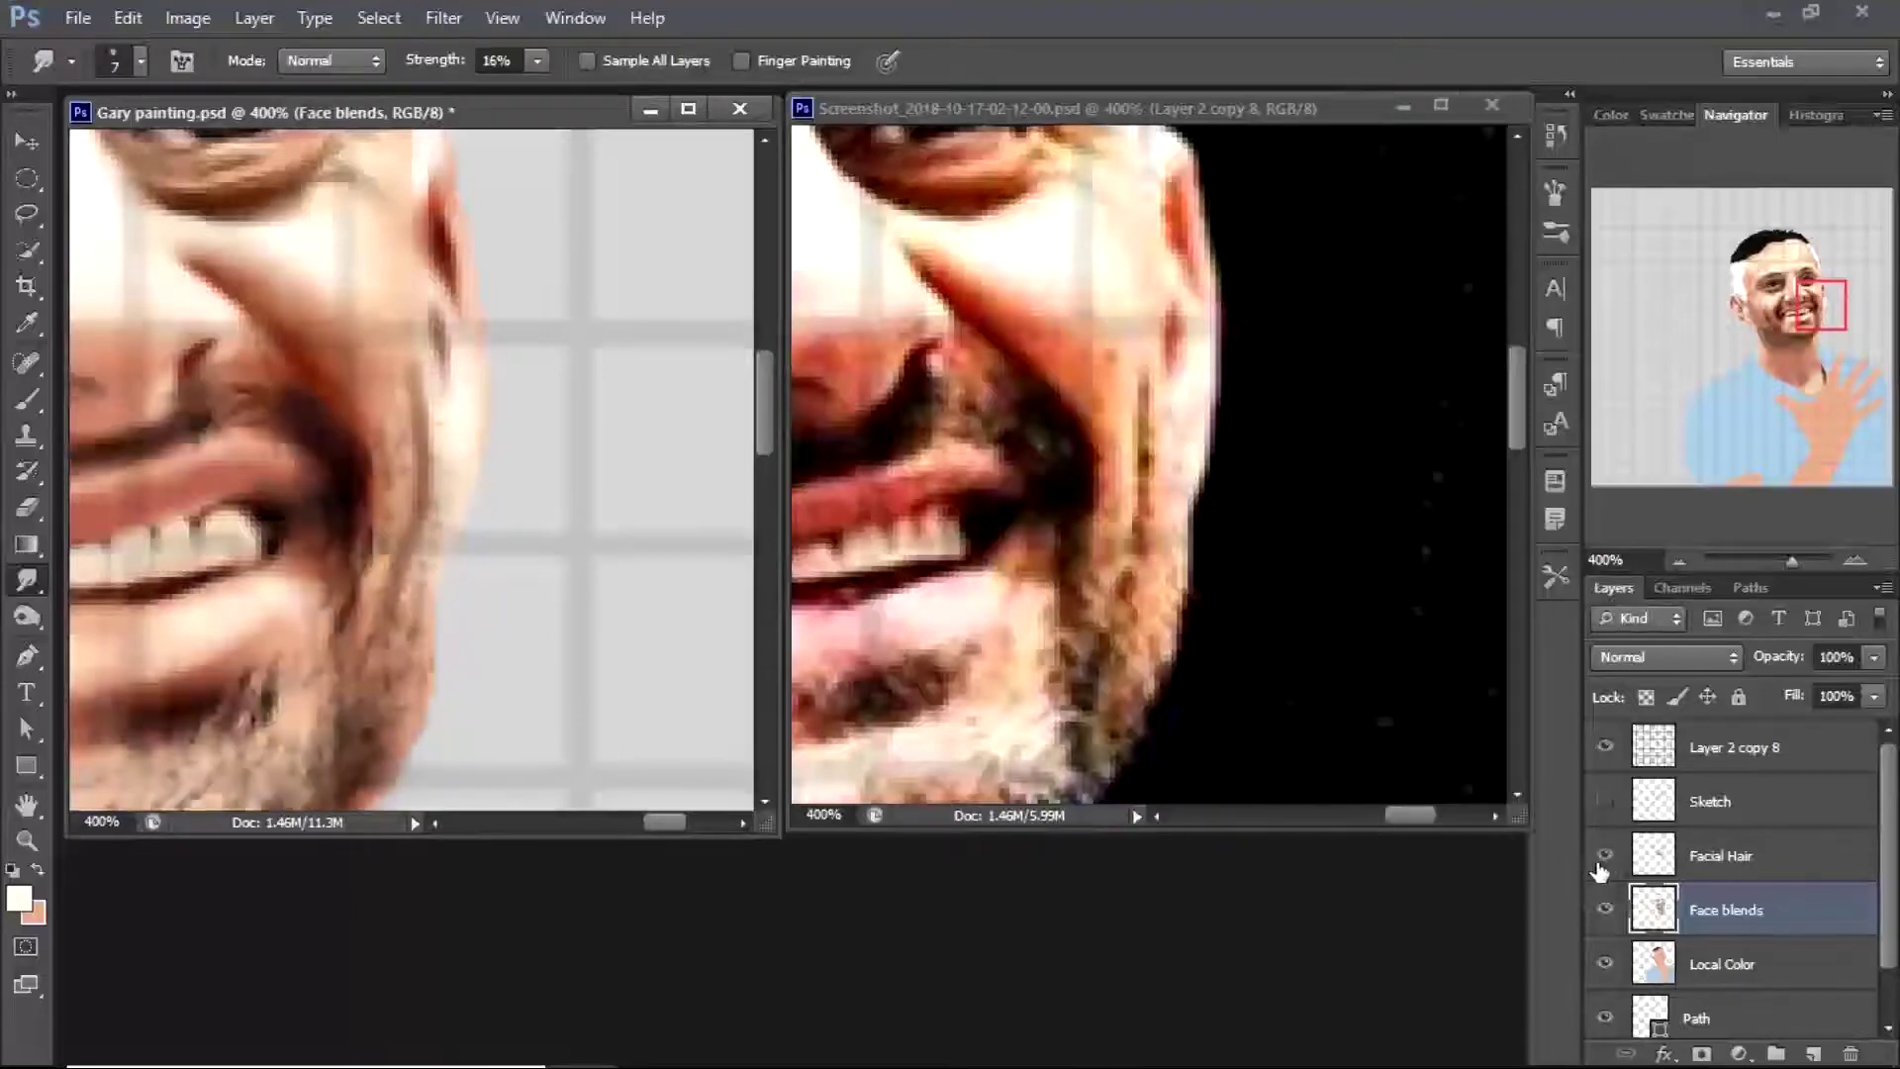
key("z")
left_click(373, 475, "alt")
left_click(373, 475, "alt")
left_click(373, 475, "alt")
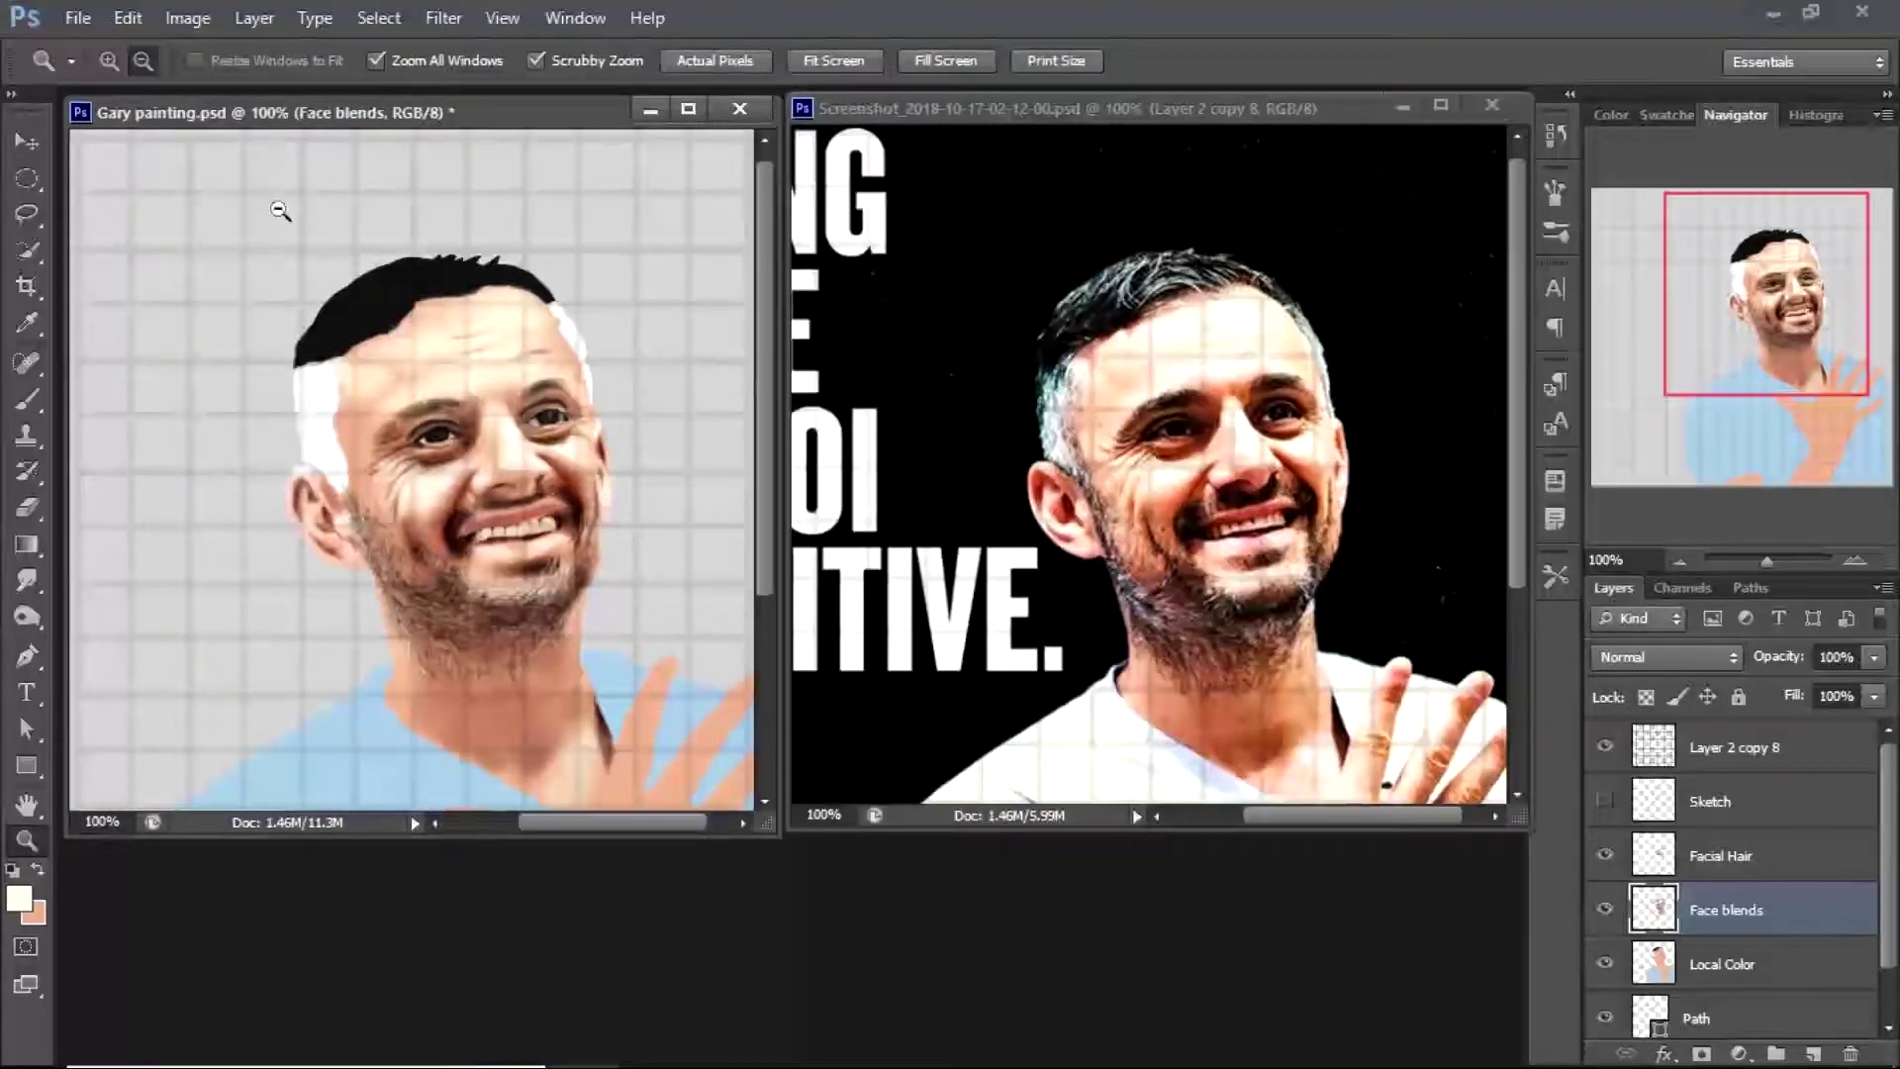
Darken the notch at the right-hand ear's base with a sampled brown and size 2 brush in Multiply mode, then smudge it
left_click(577, 503)
left_click(577, 502)
left_click(577, 503)
key("r")
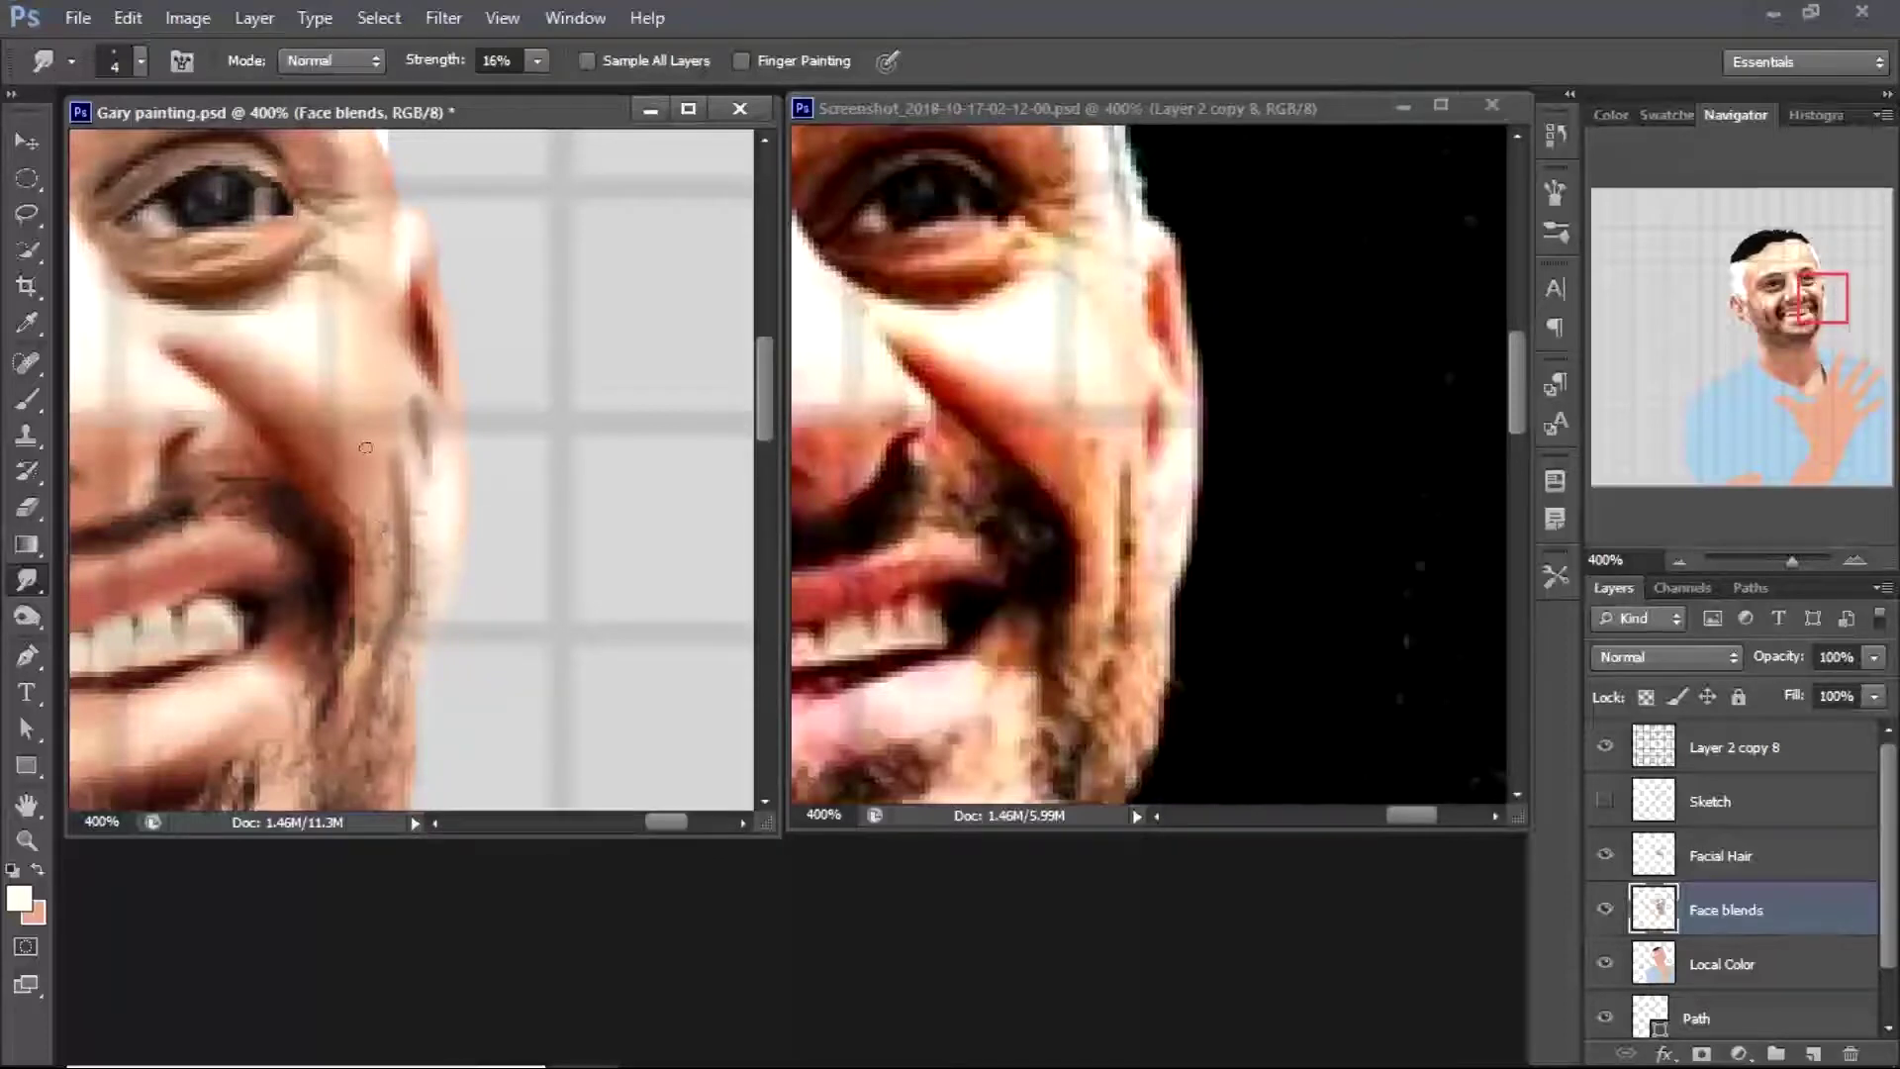
key("b")
left_click(347, 60)
left_click(317, 229)
left_click(417, 418, "alt")
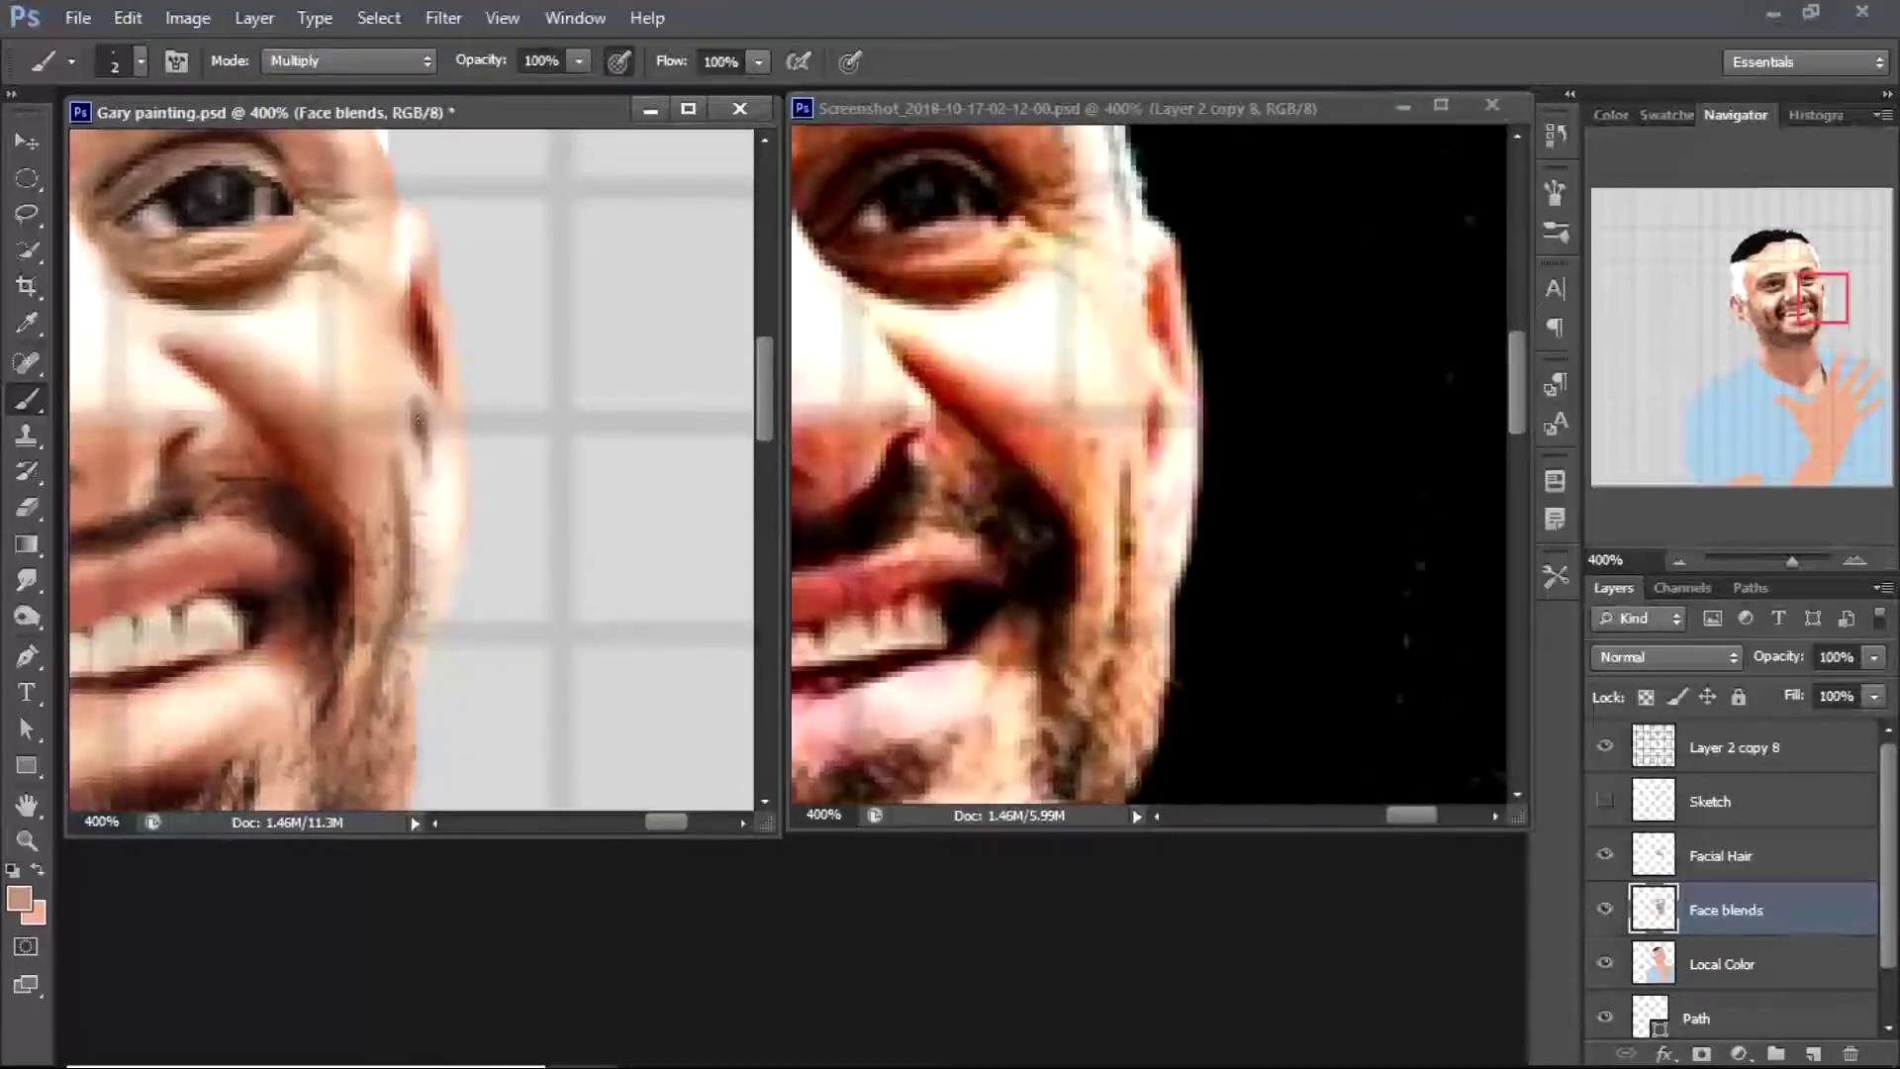
key("r")
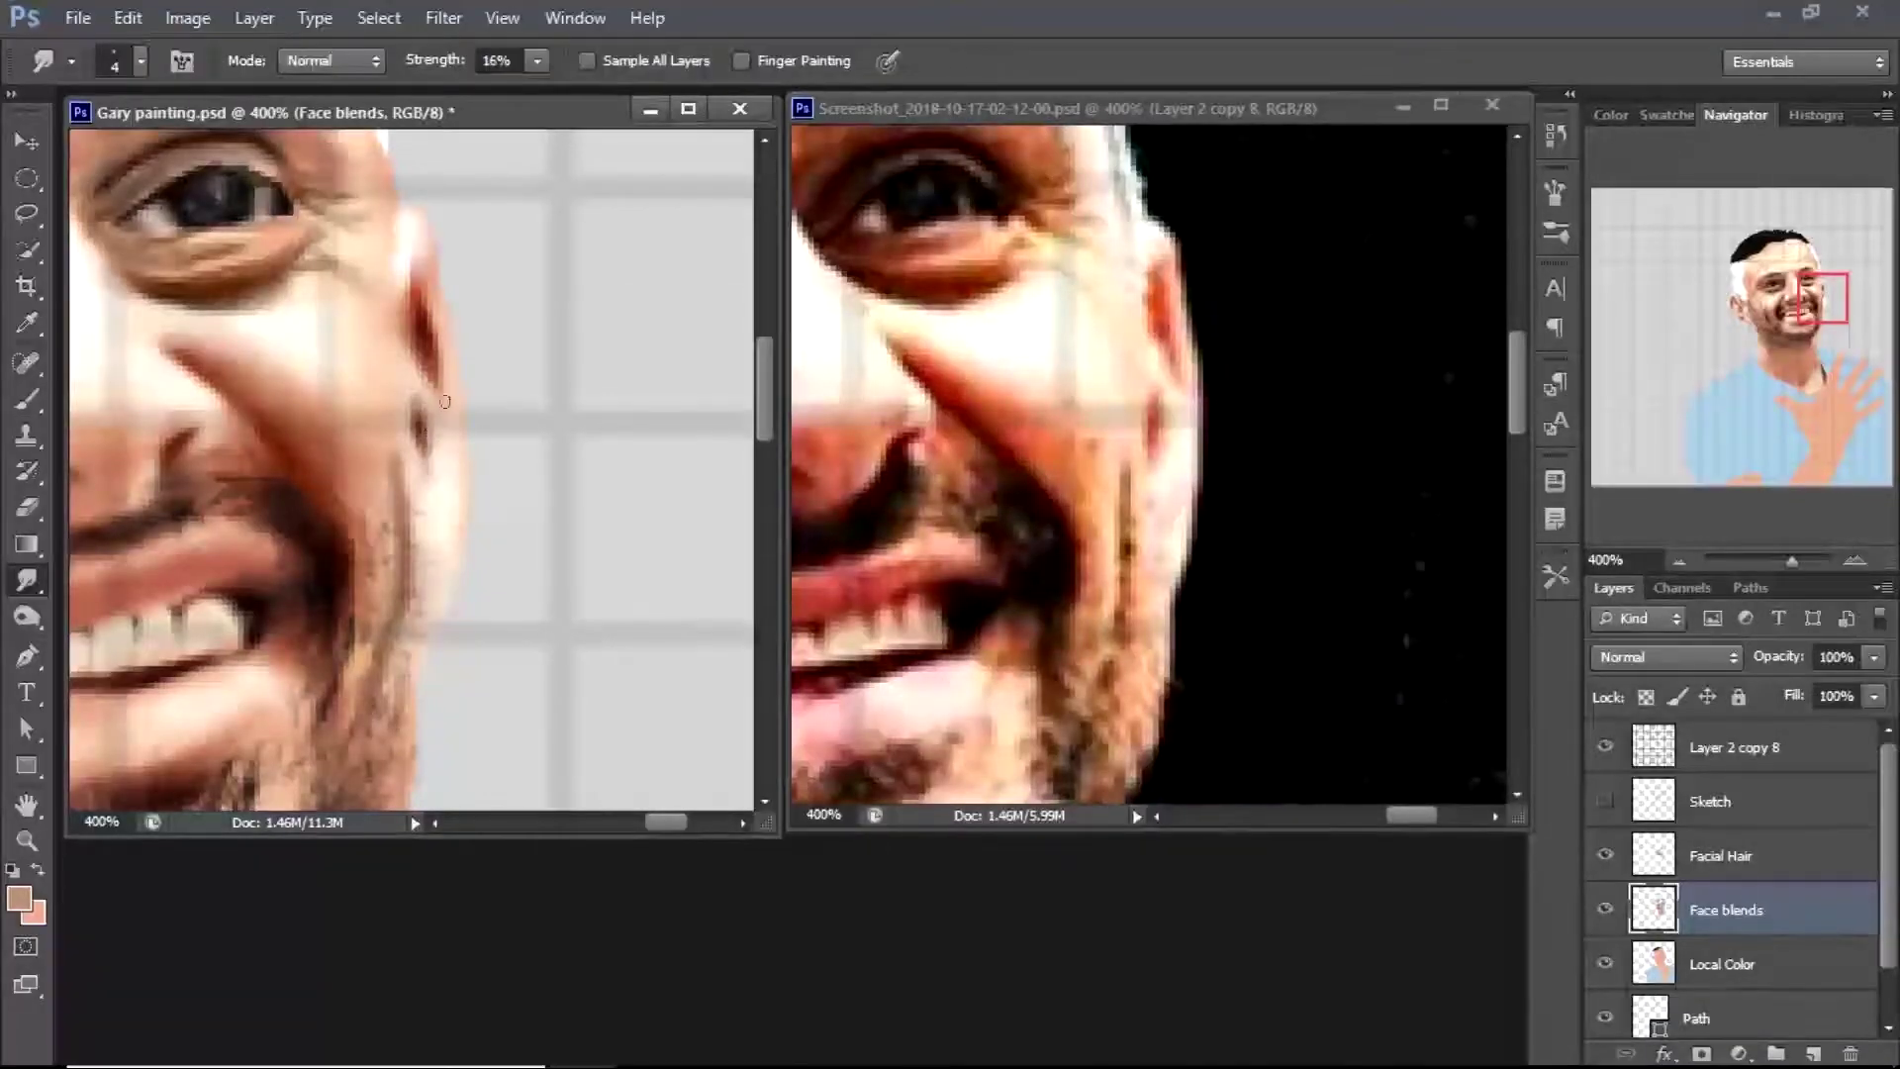
Compare the whole face with the reference and toggle the Sketch and Face blends layers to examine the face's right-hand edge
key("ctrl+minus")
key("ctrl+minus")
key("ctrl+minus")
key("ctrl+minus")
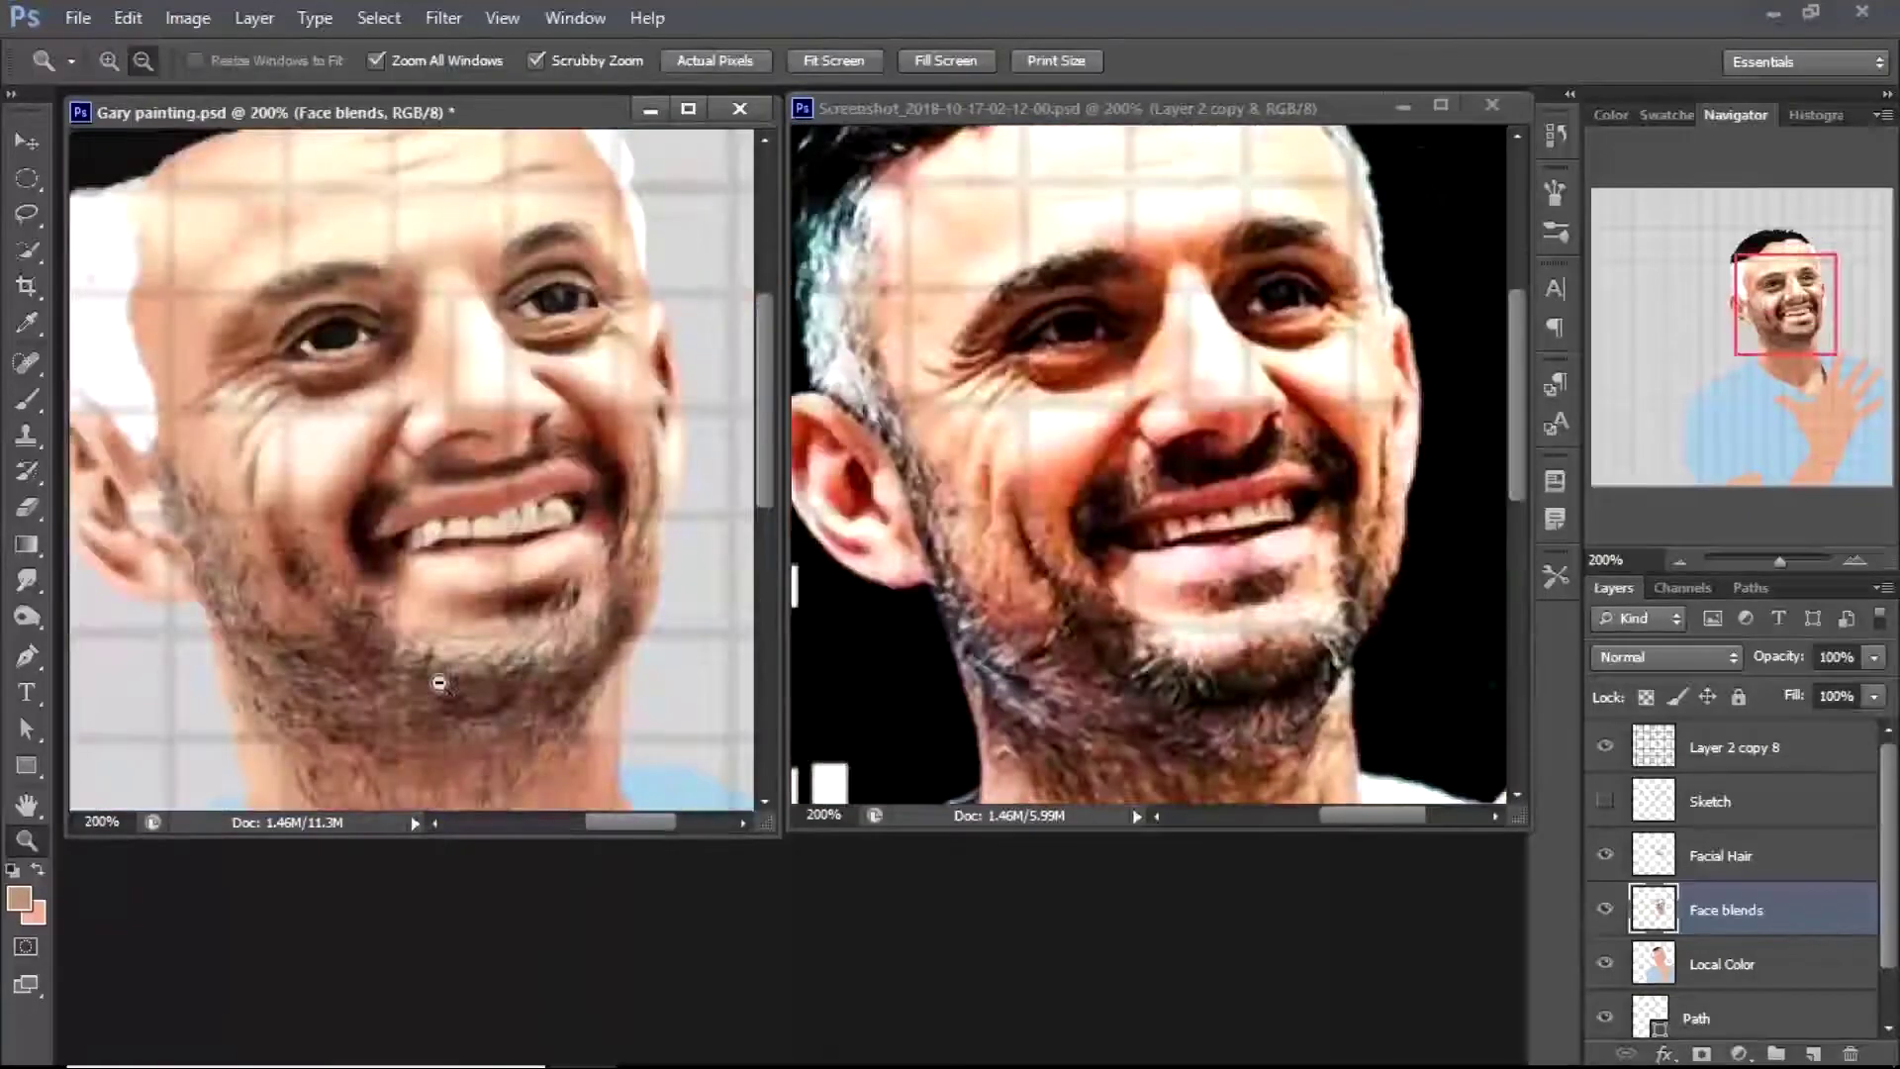
key("ctrl+plus")
key("ctrl+plus")
key("ctrl+plus")
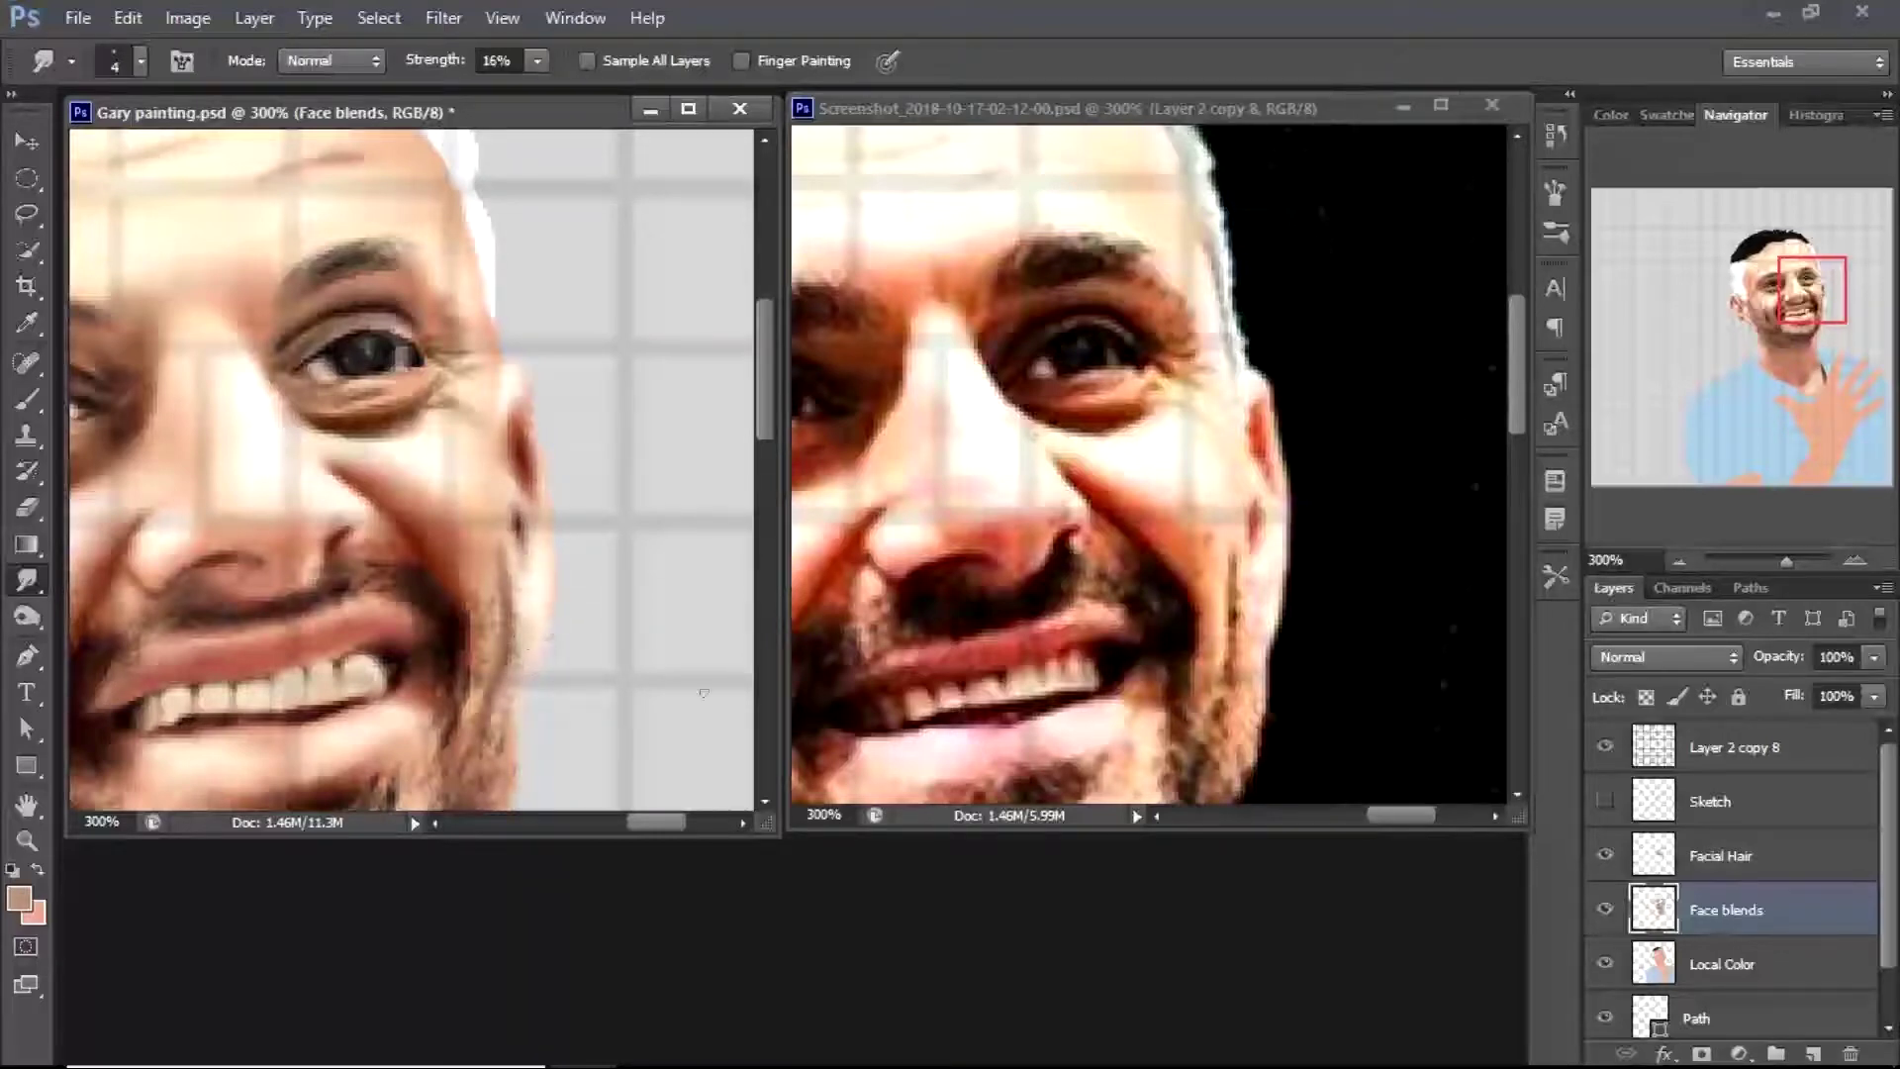
left_click(1605, 799)
left_click(1605, 908)
left_click(1604, 909)
left_click(1604, 799)
Trim the right-hand edge of the face on the Local Color layer with a size 10 Eraser while the Face blends layer is hidden
left_click(1653, 962)
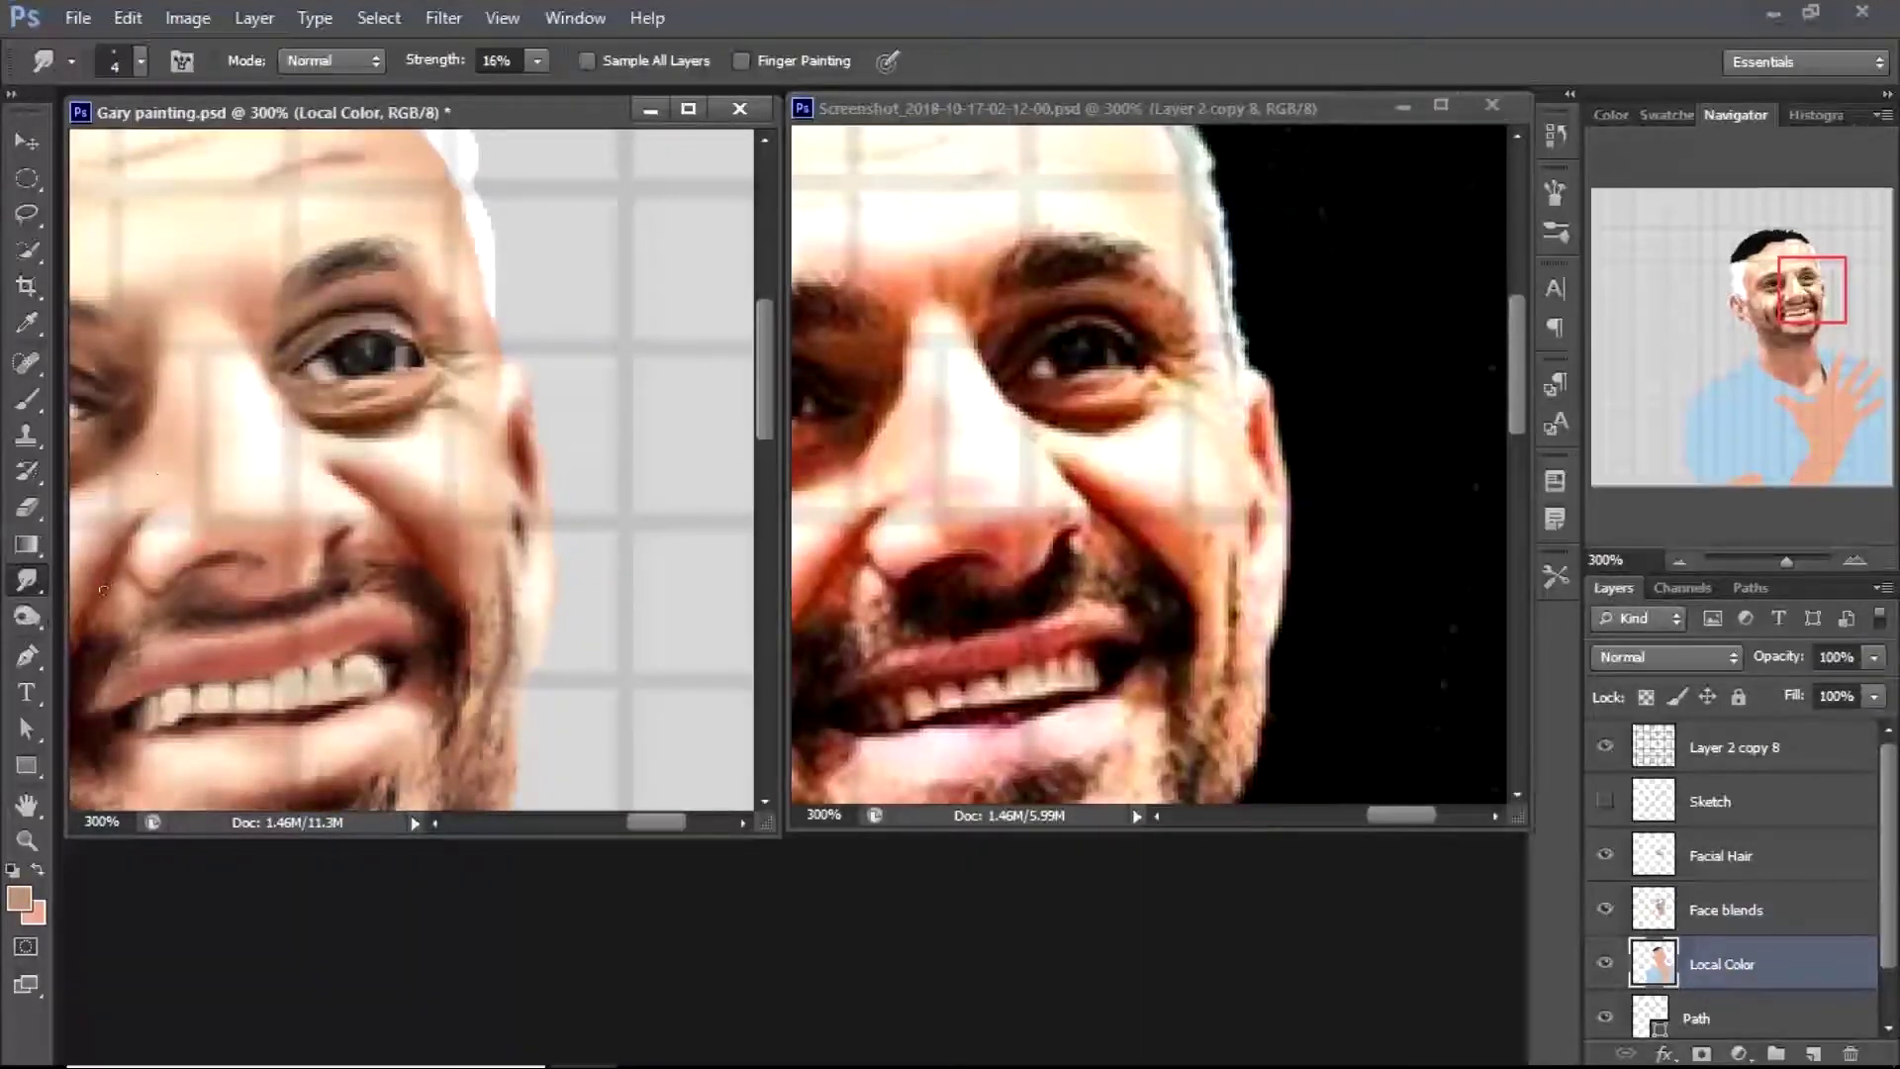
key("e")
left_click(1606, 911)
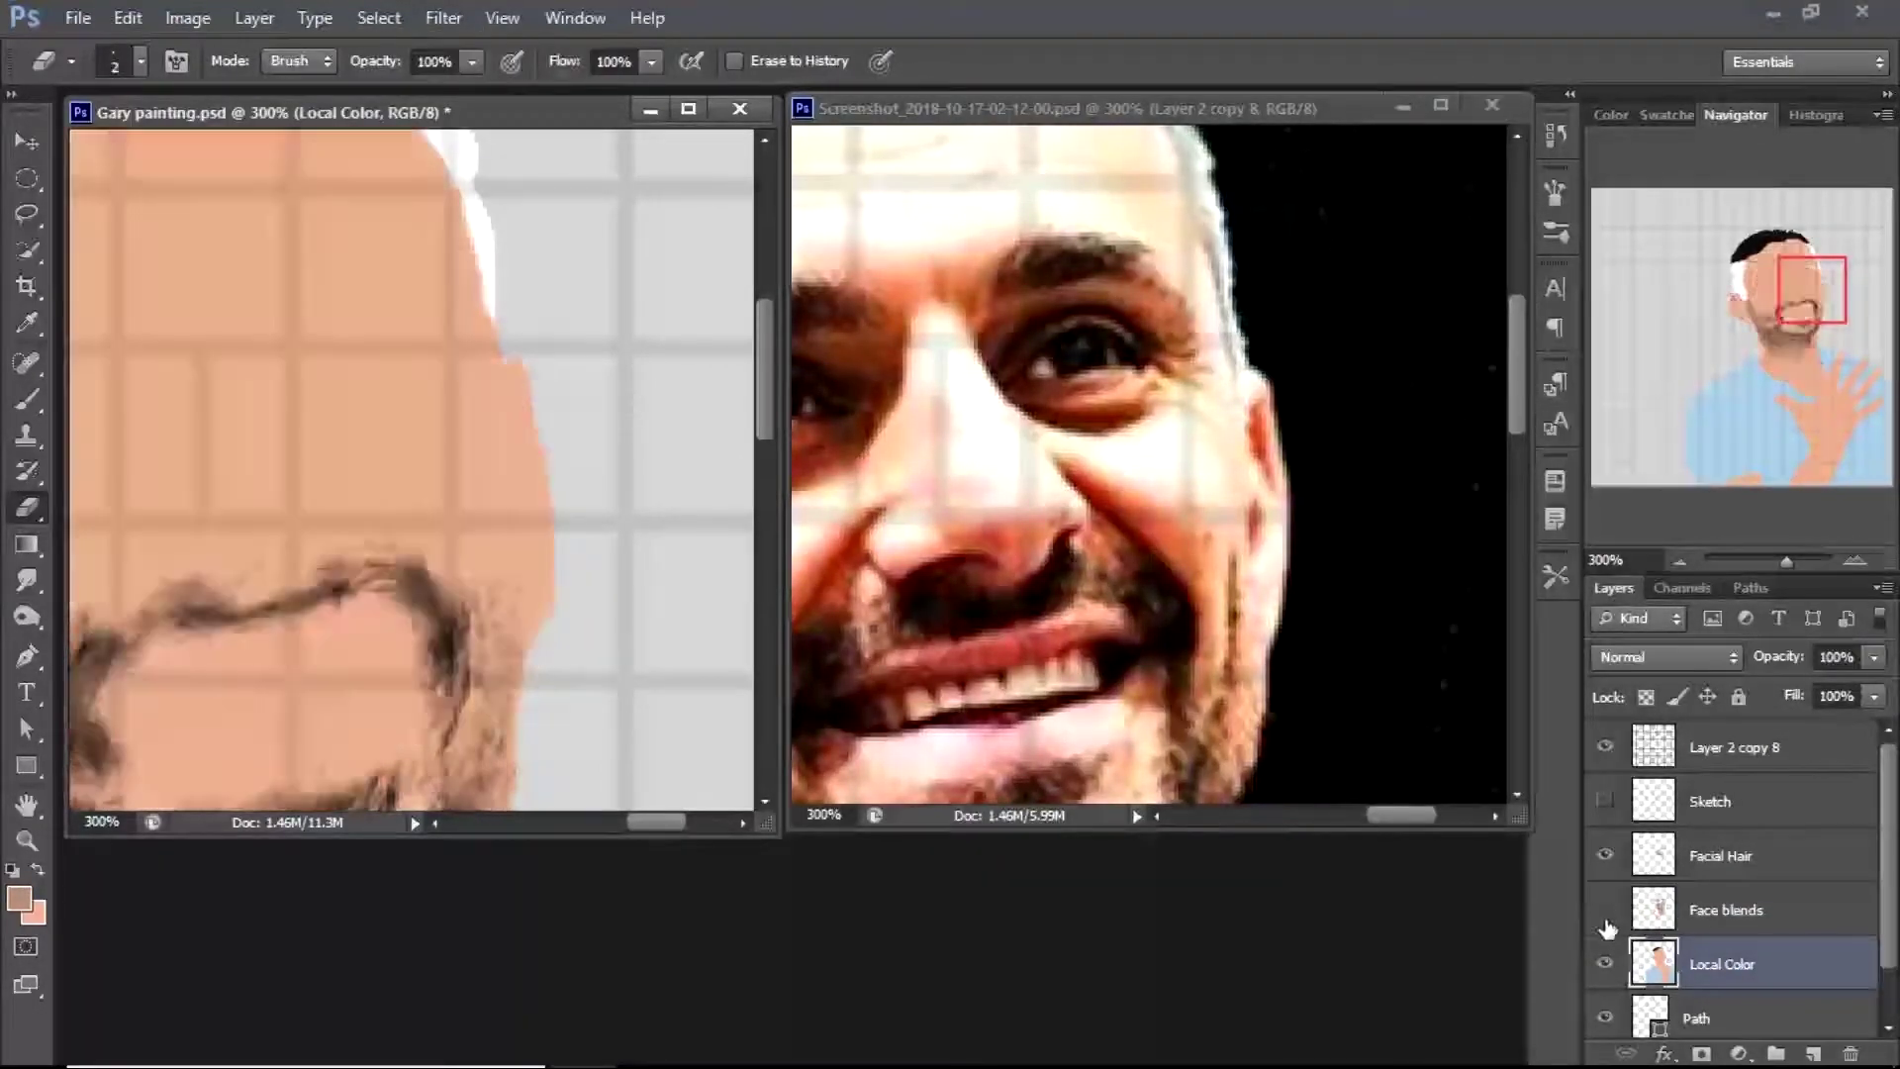
mouse_move(549, 452)
left_mouse_down()
mouse_move(537, 631)
mouse_move(560, 543)
mouse_move(585, 625)
left_mouse_up()
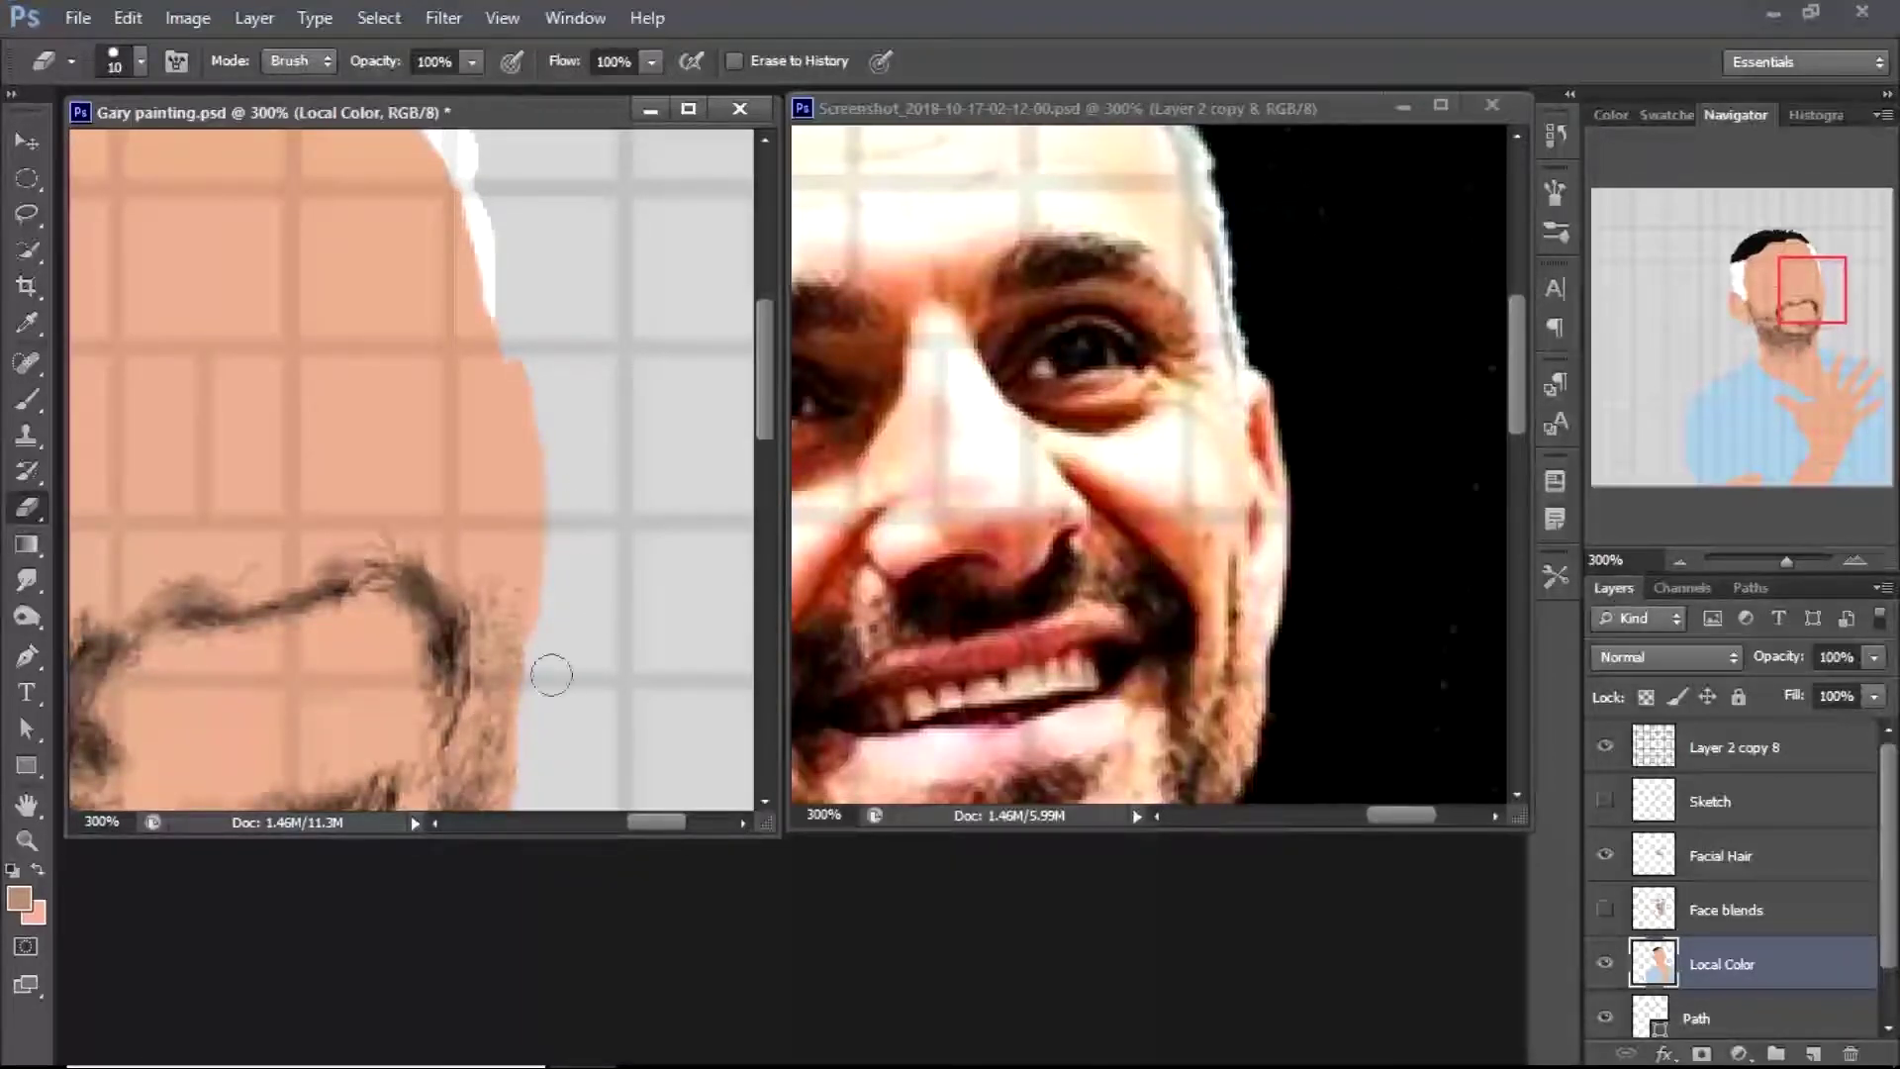
left_click(1605, 909)
left_click(1605, 909)
left_click(1605, 910)
left_click(1605, 963)
left_click(1605, 963)
Clean up the right-hand ear's outer edge on the Face blends layer by smudging it and painting off-white along the lobe
left_click(1732, 910)
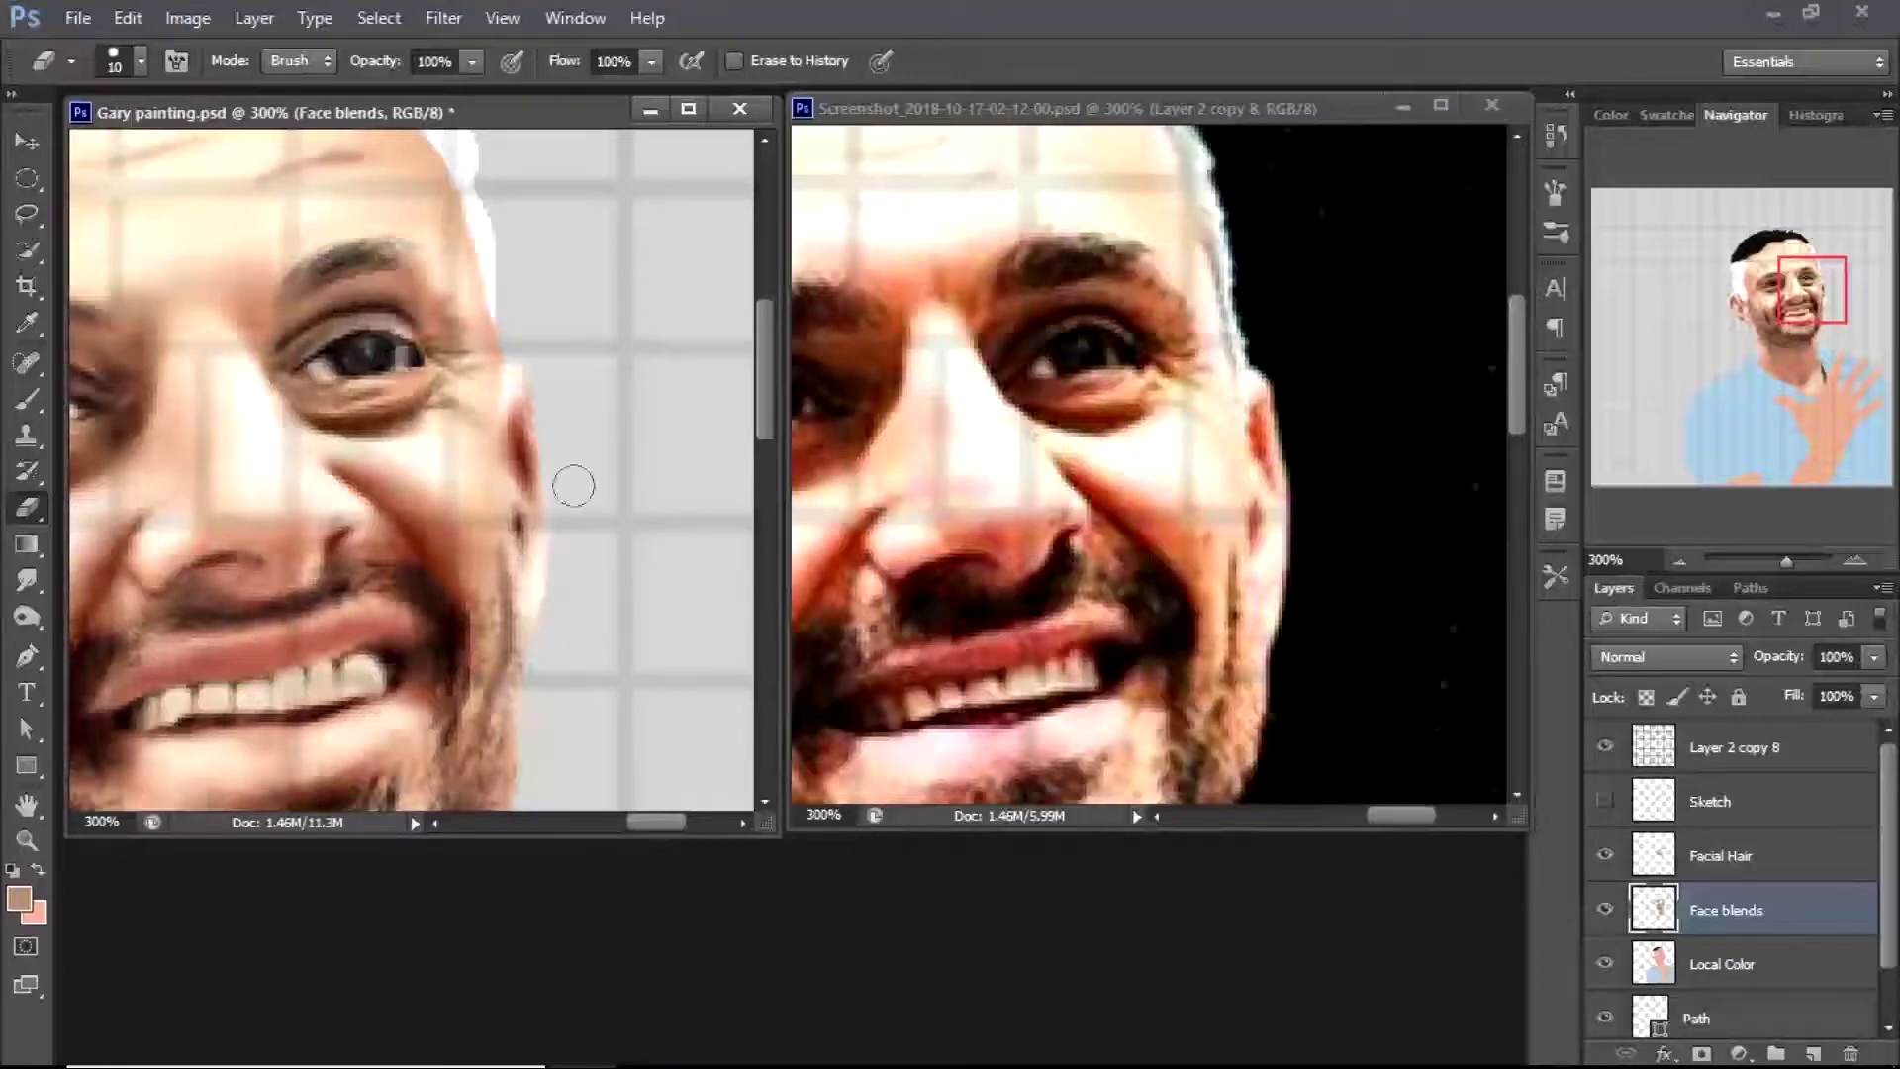
scroll(531, 594, "down", 2)
scroll(552, 539, "up", 1)
key("r")
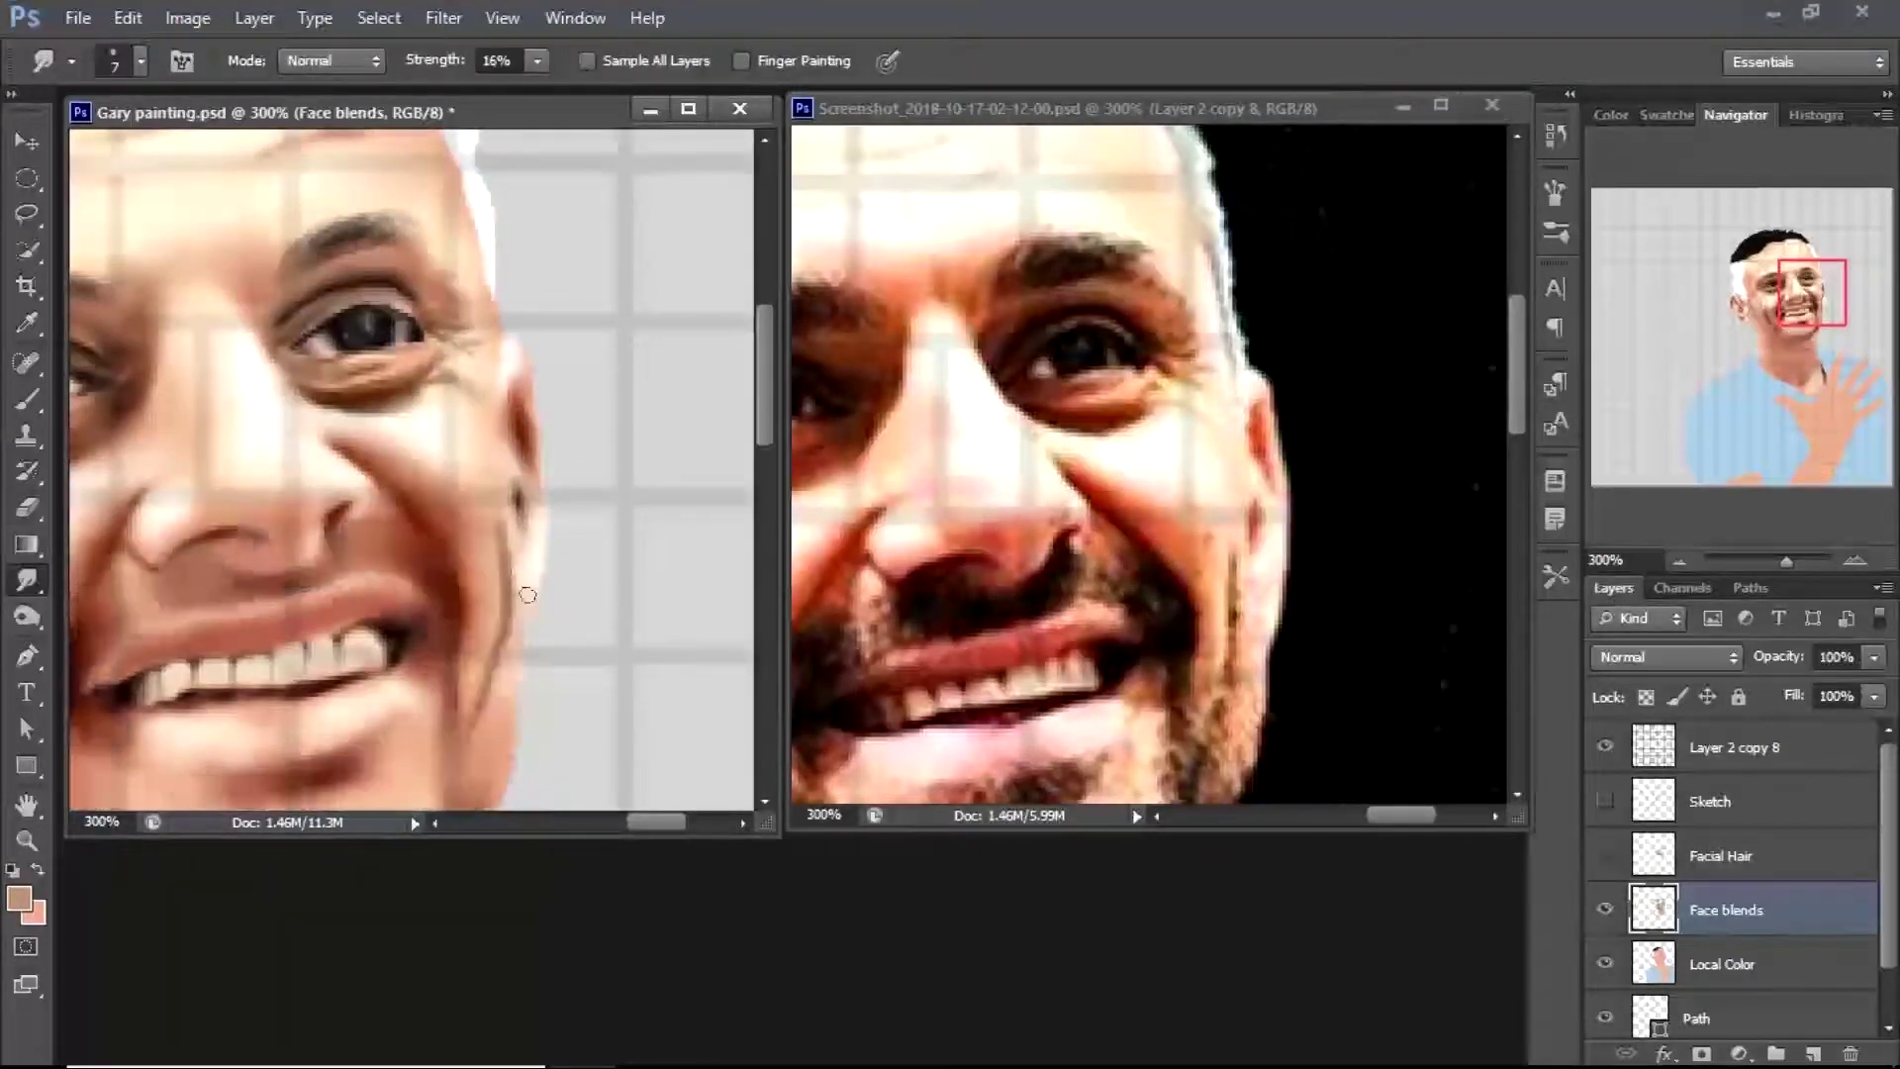
key("b")
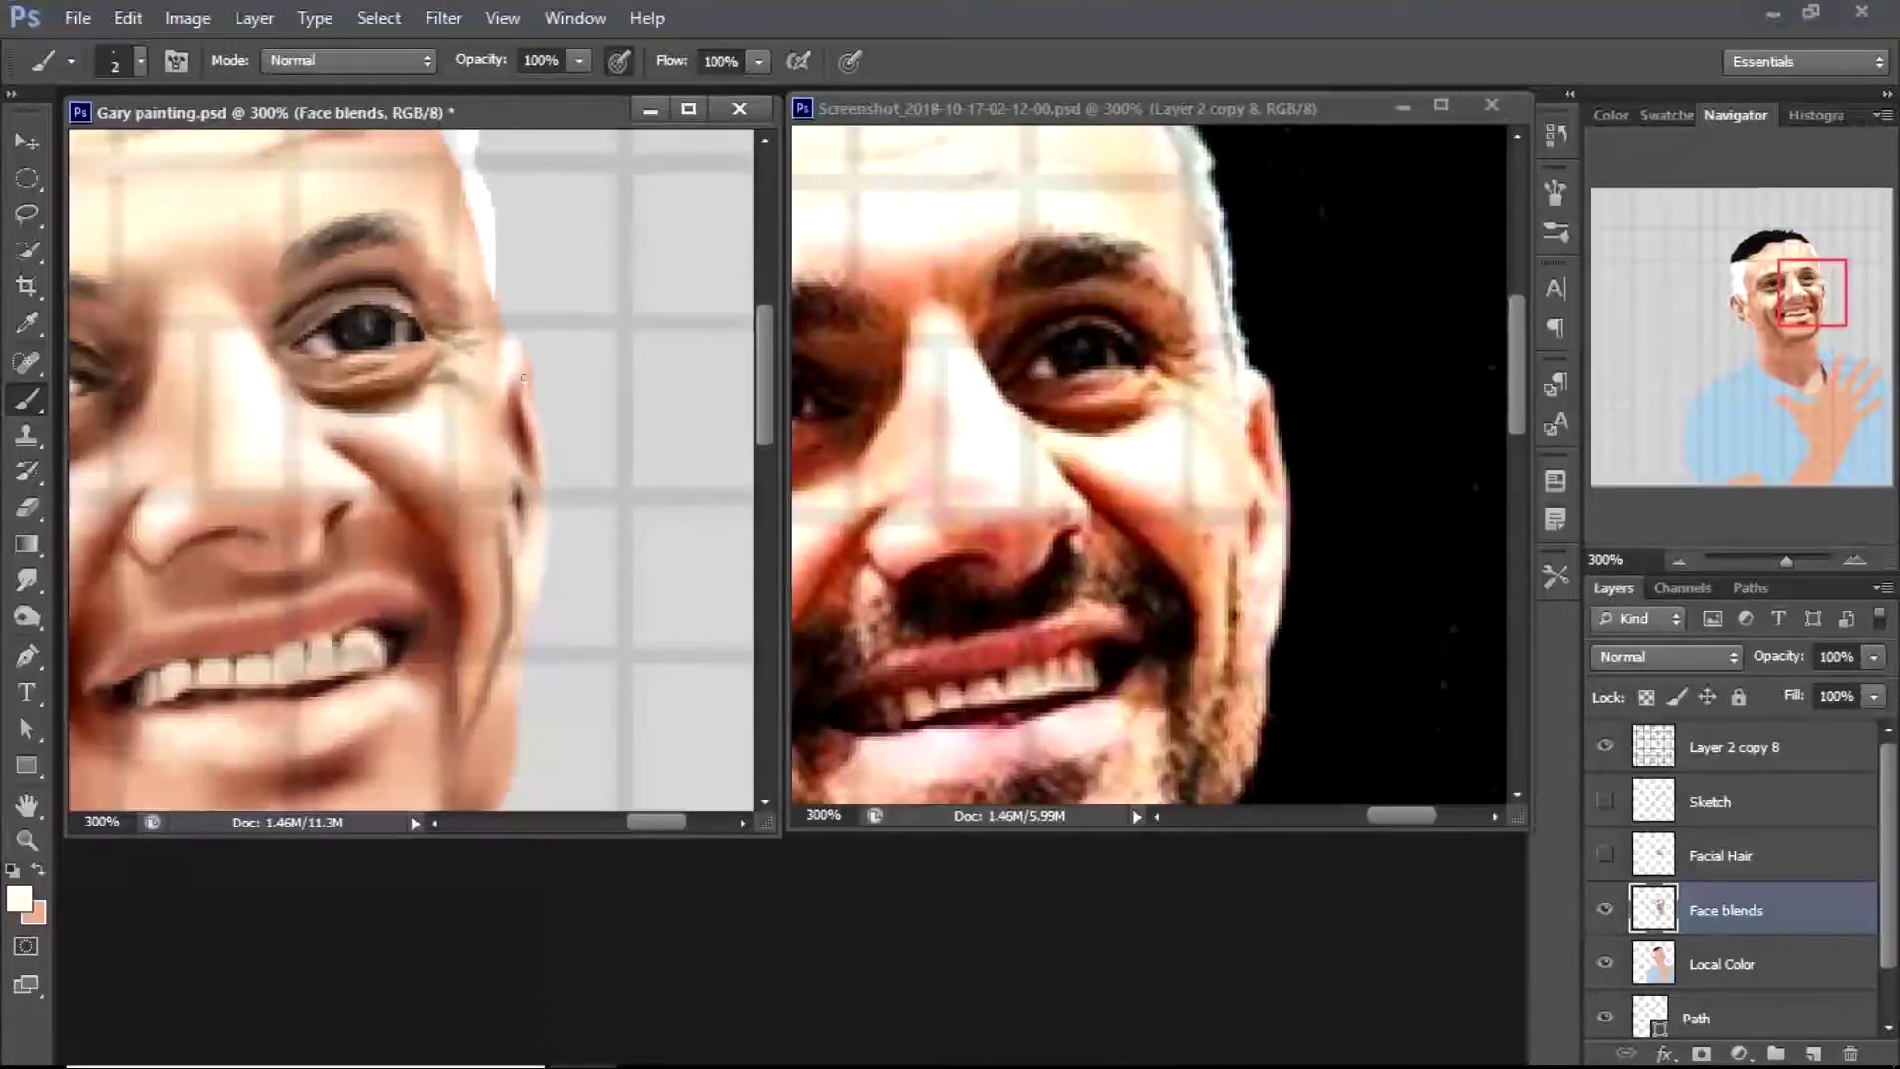
Erase the excess along the right-hand jawline on the Face blends and Local Color layers, and show the Facial Hair layer
scroll(535, 593, "down", 3)
key("ctrl+Tab")
scroll(515, 579, "down", 3)
key("e")
key("ctrl+Tab")
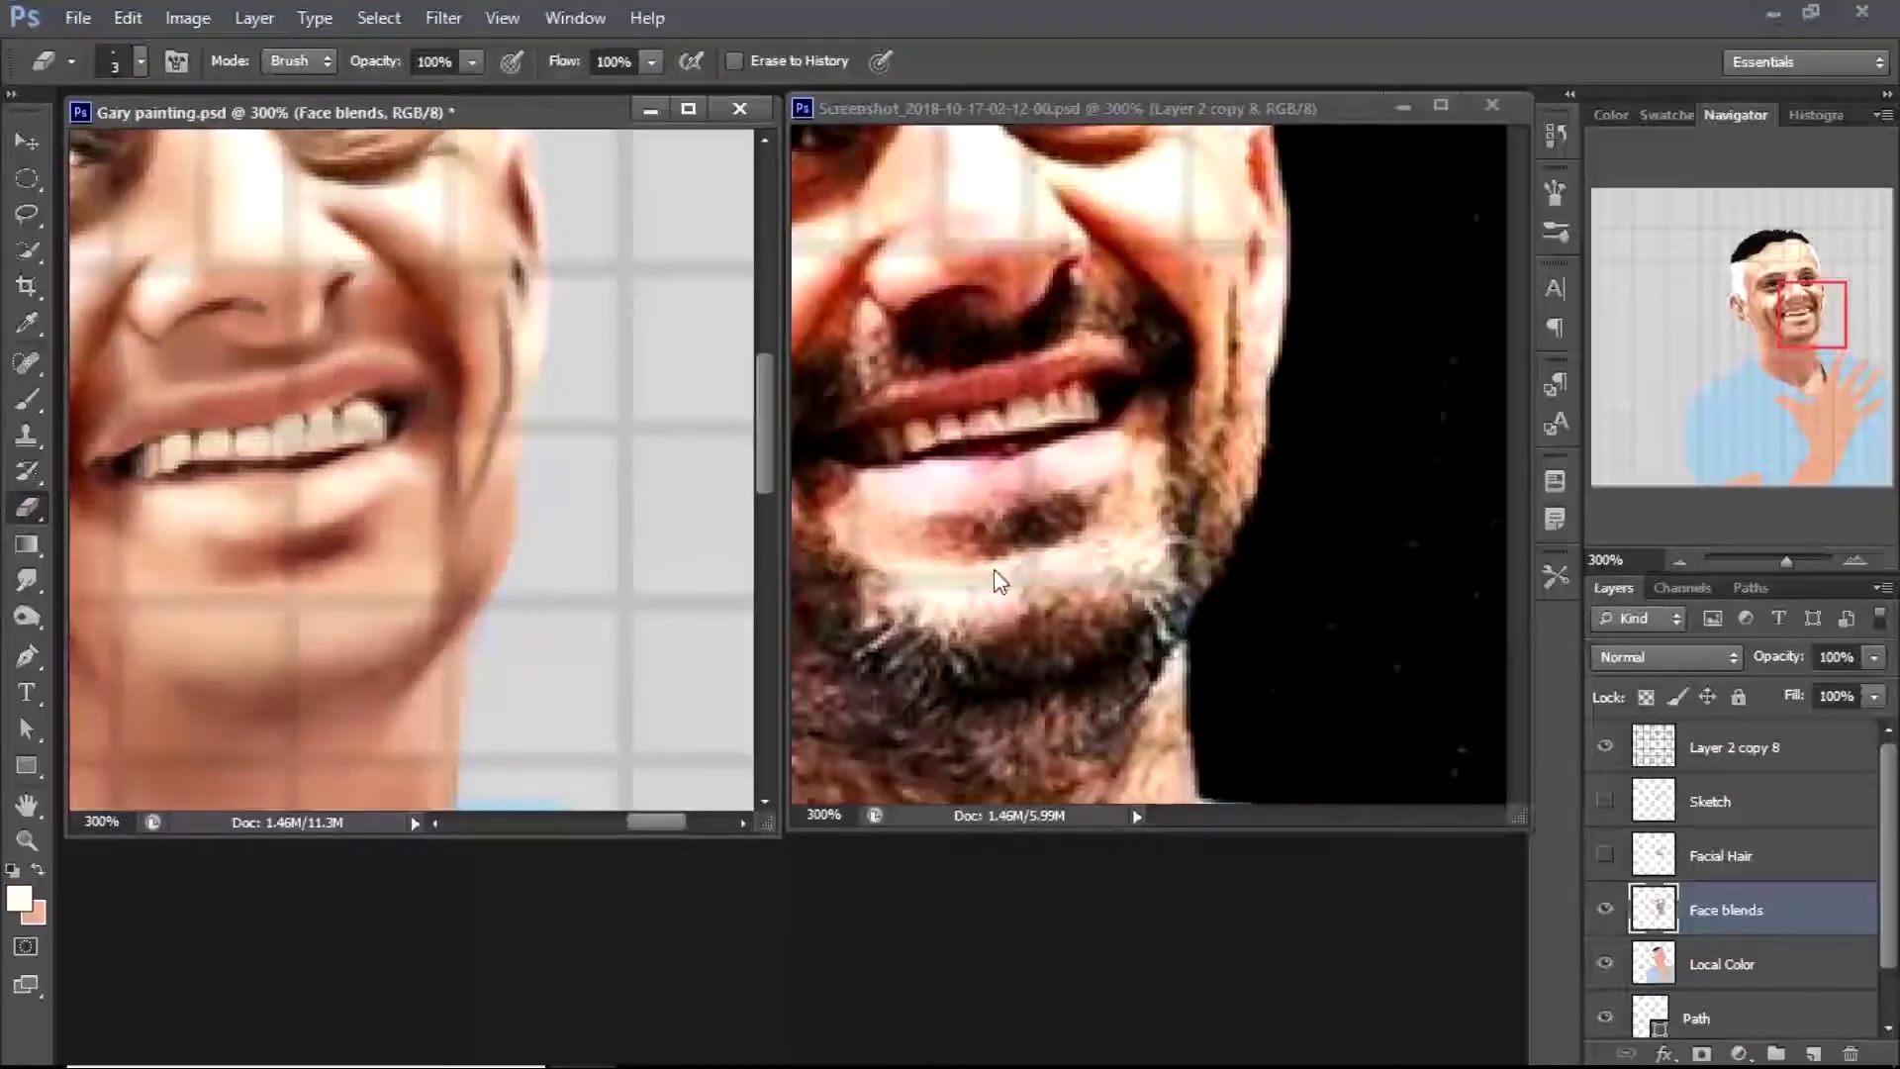
key("alt+bracketleft")
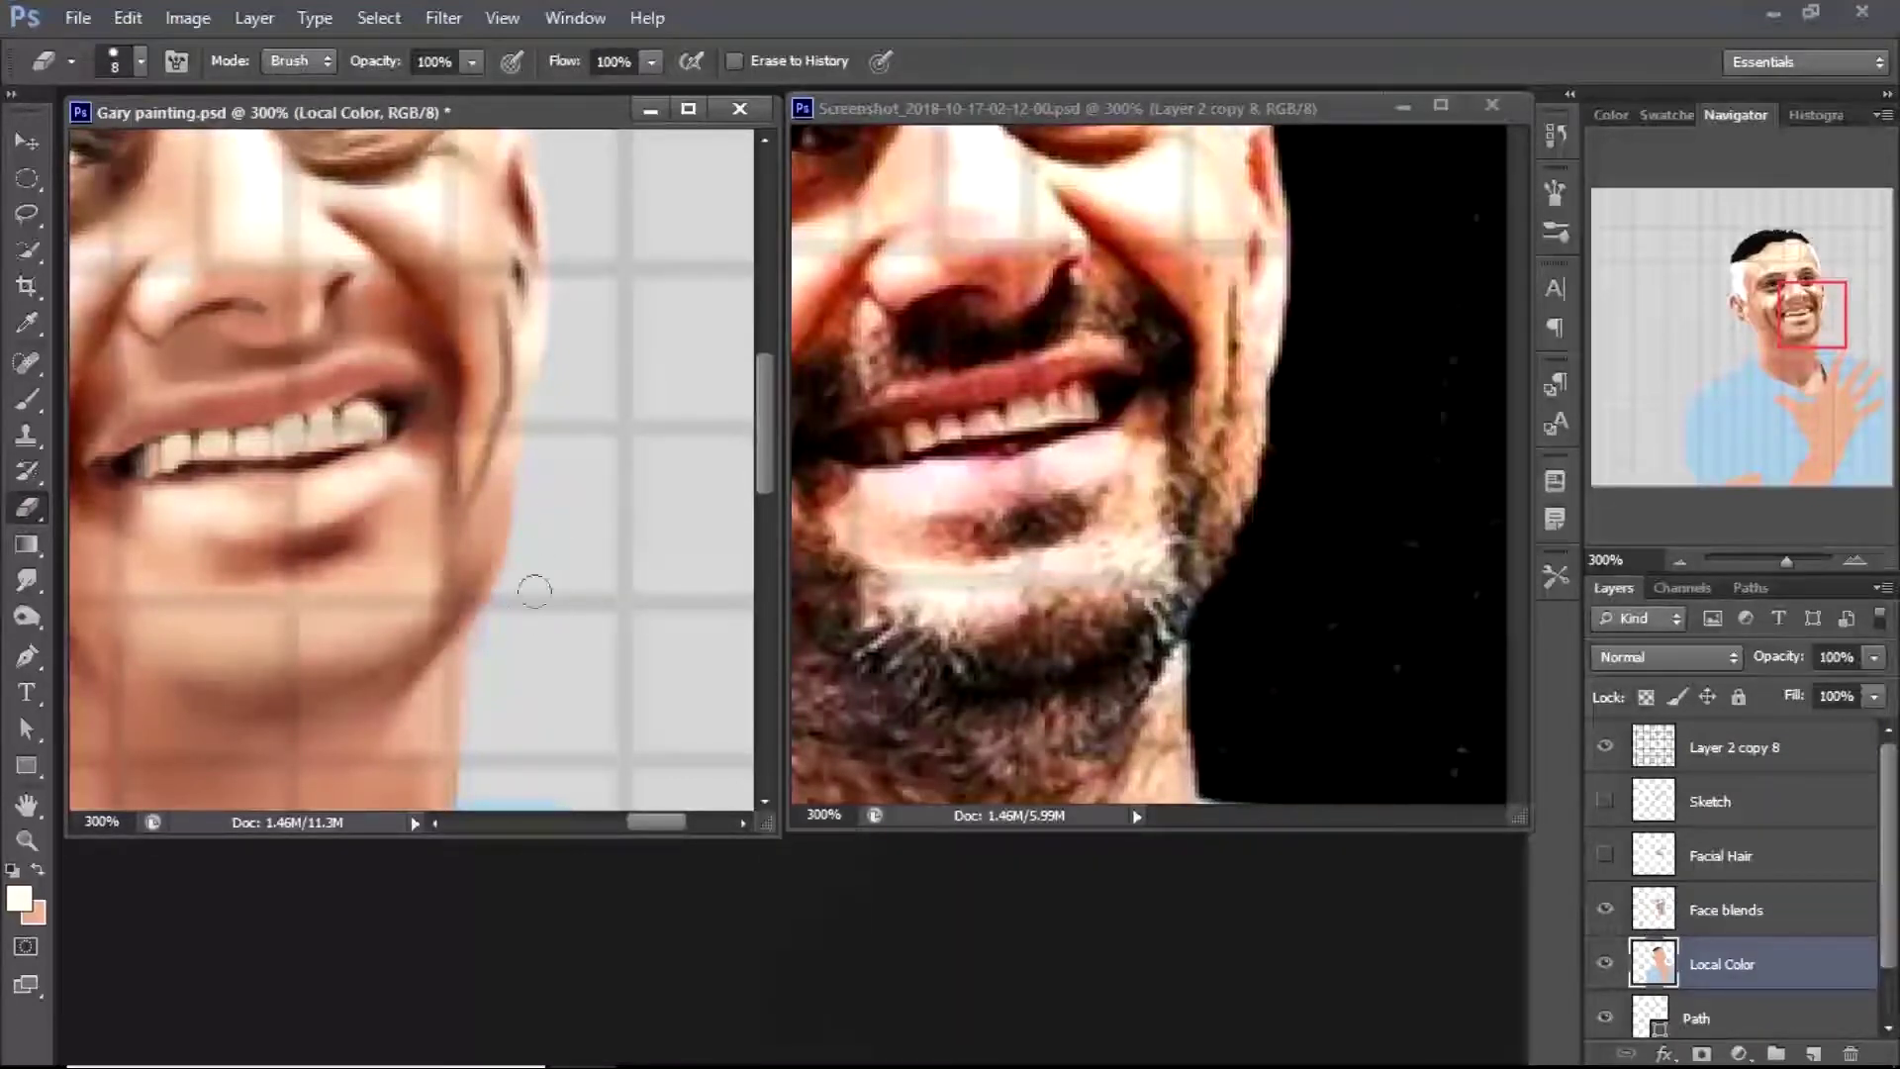
left_click(1605, 855)
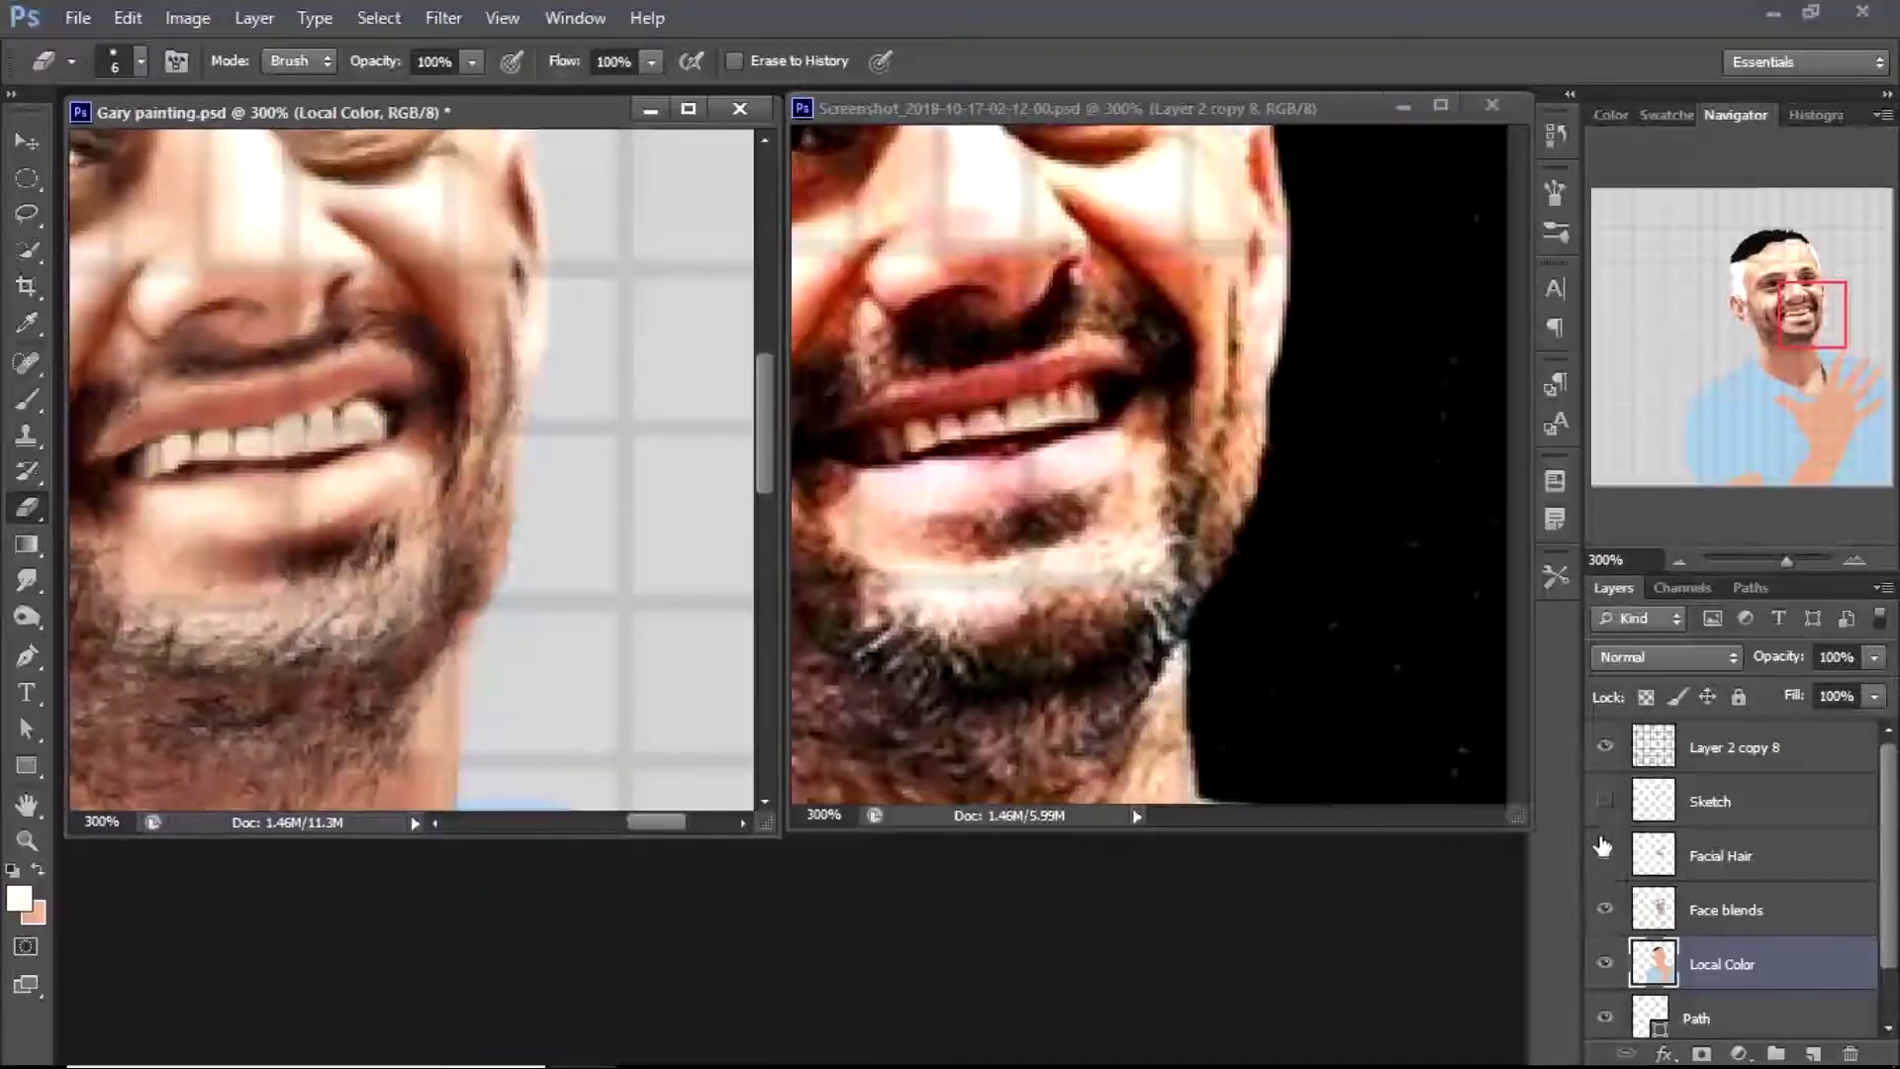
Smudge the skin around the left-hand temple and ear on the Face blends layer, reducing the Smudge tool to size 8
key("z")
left_click(477, 361, "alt")
left_click(467, 359)
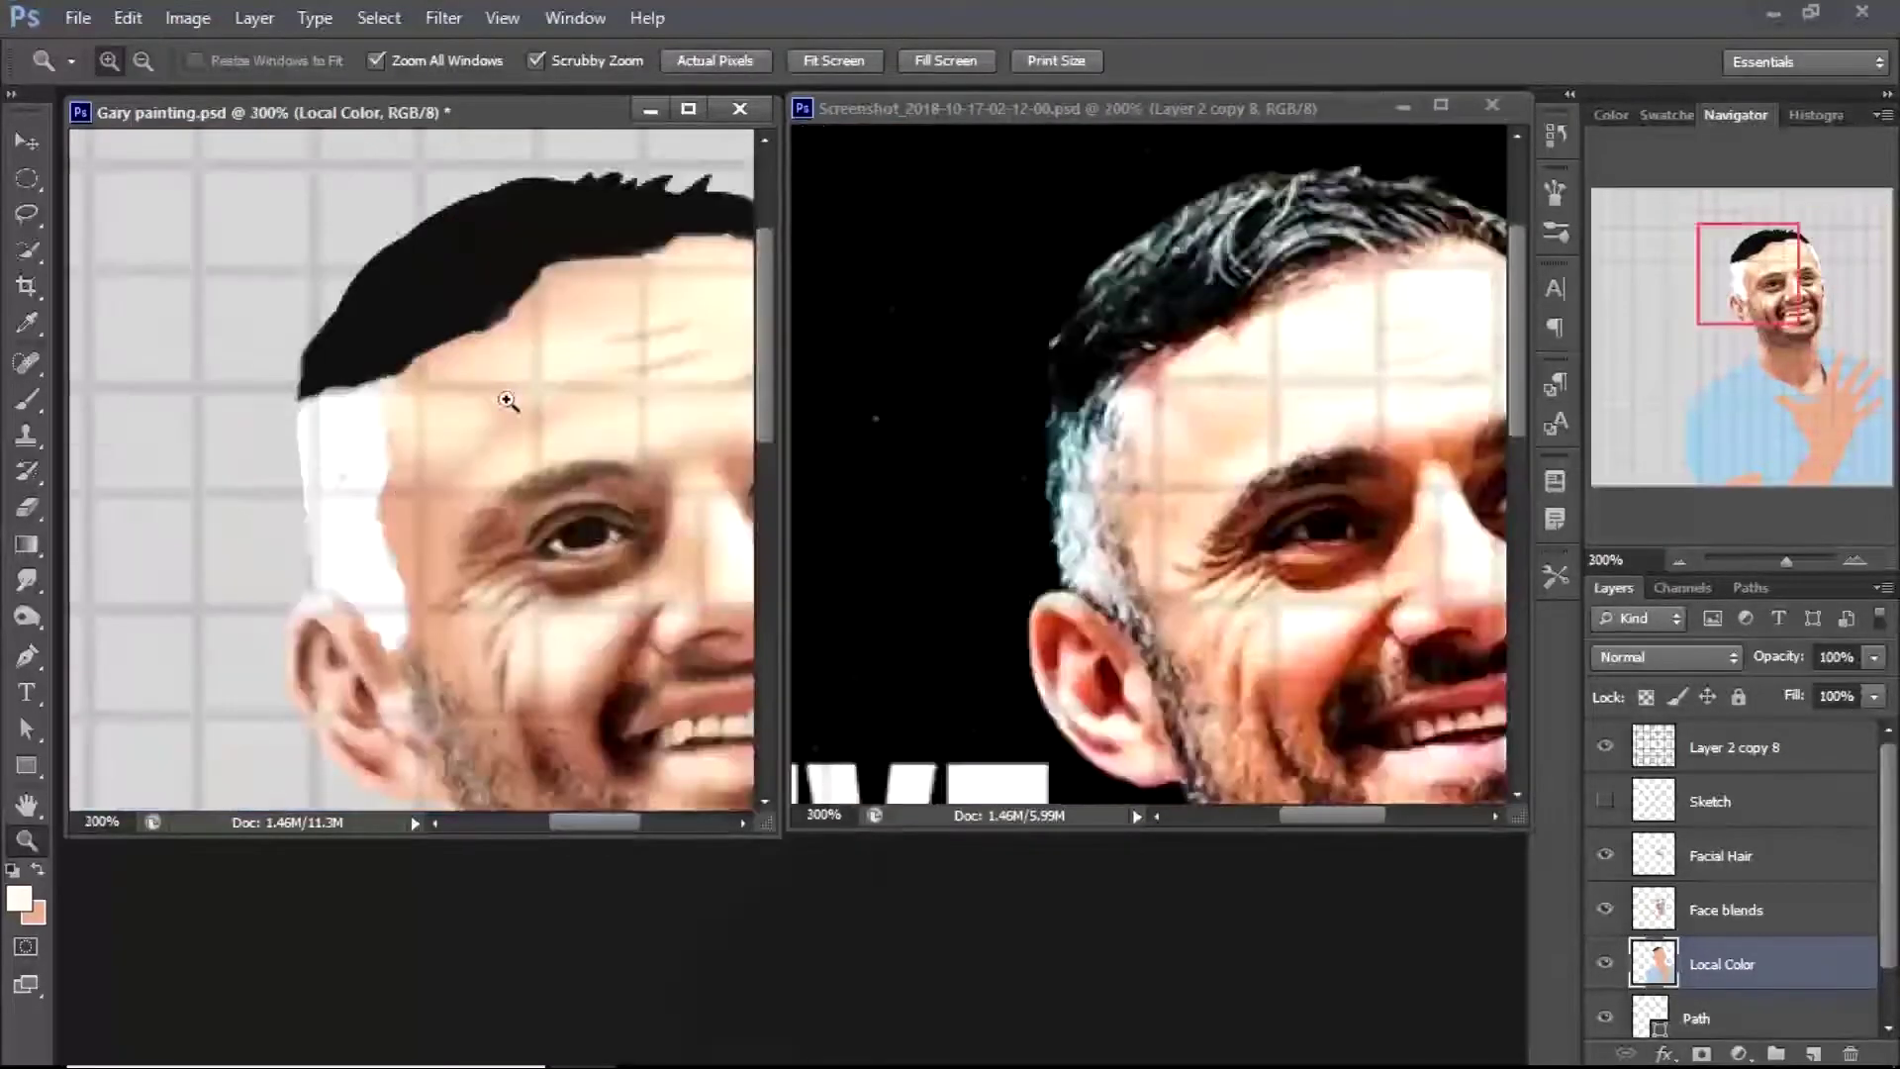
left_click(509, 403)
key("r")
left_click(1666, 885)
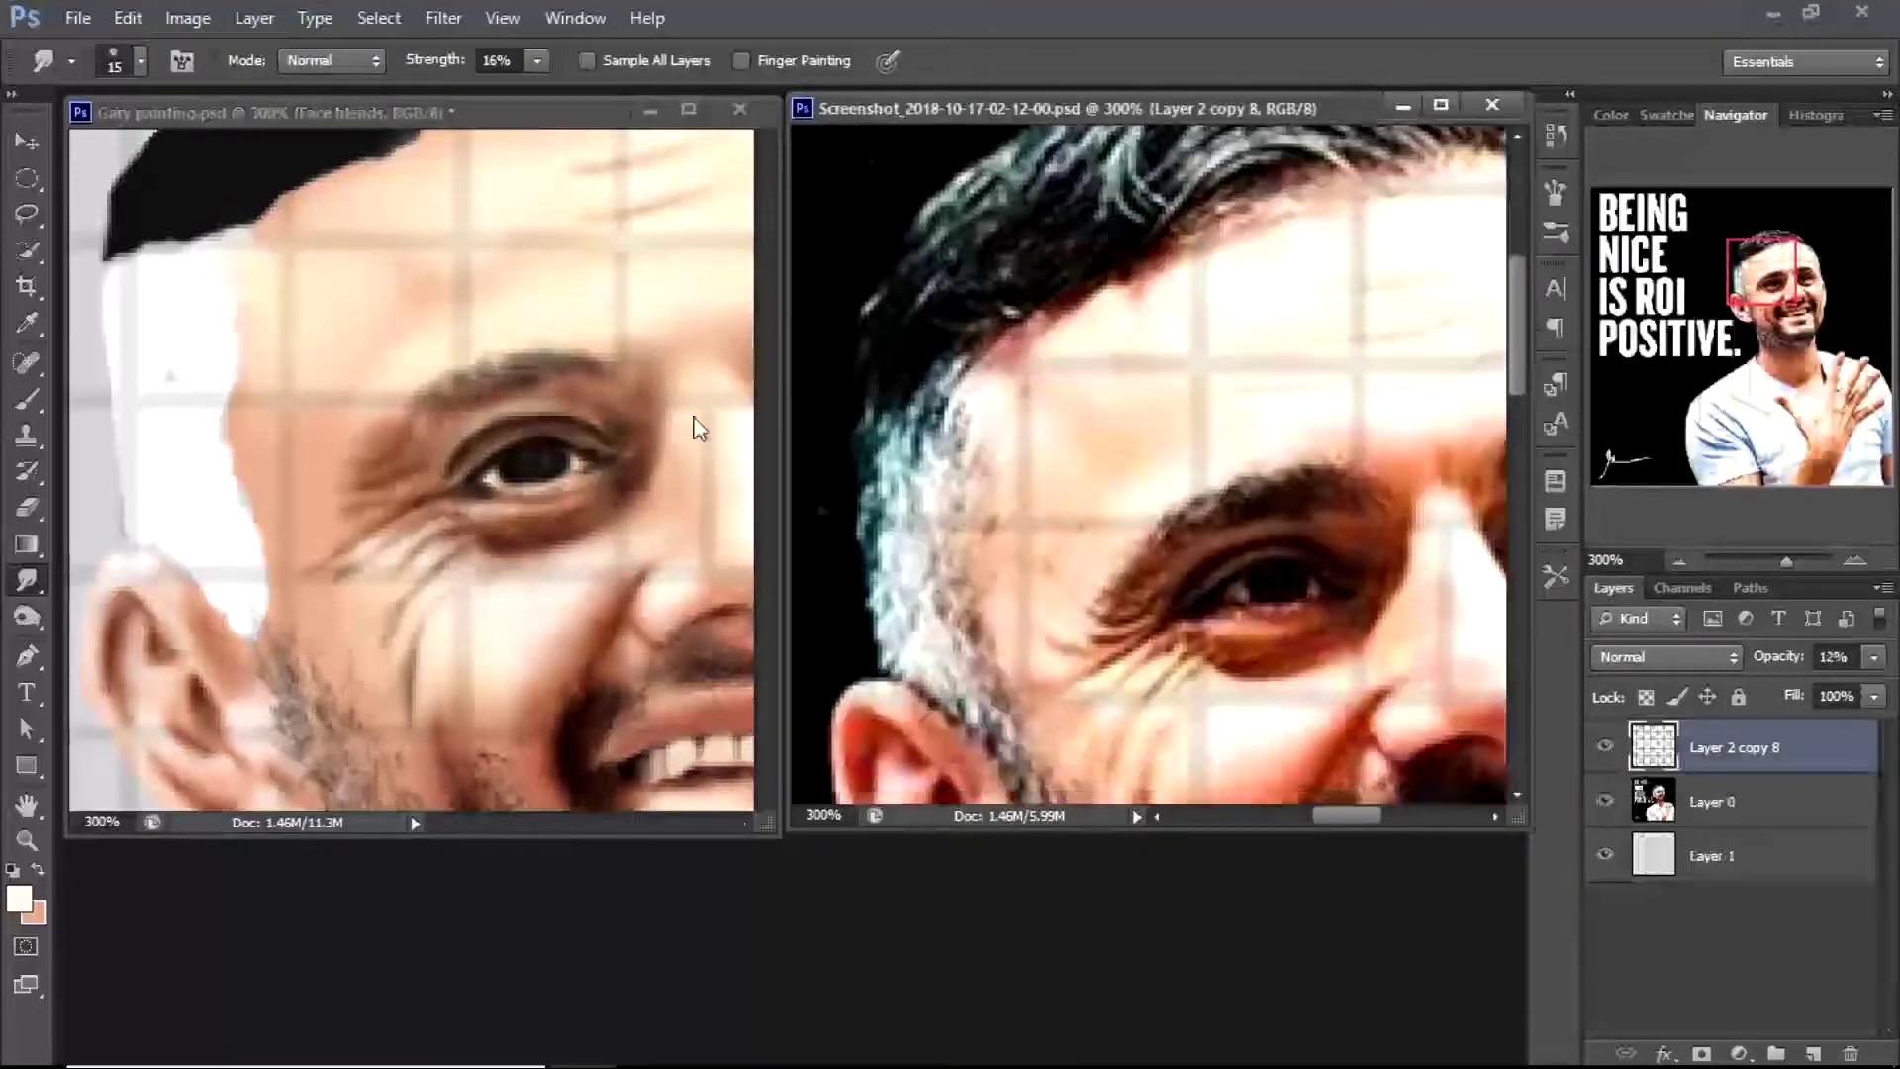
left_click_drag(1088, 584, 1089, 490)
left_click_drag(607, 821, 591, 823)
key("bracketleft")
key("bracketleft")
key("bracketleft")
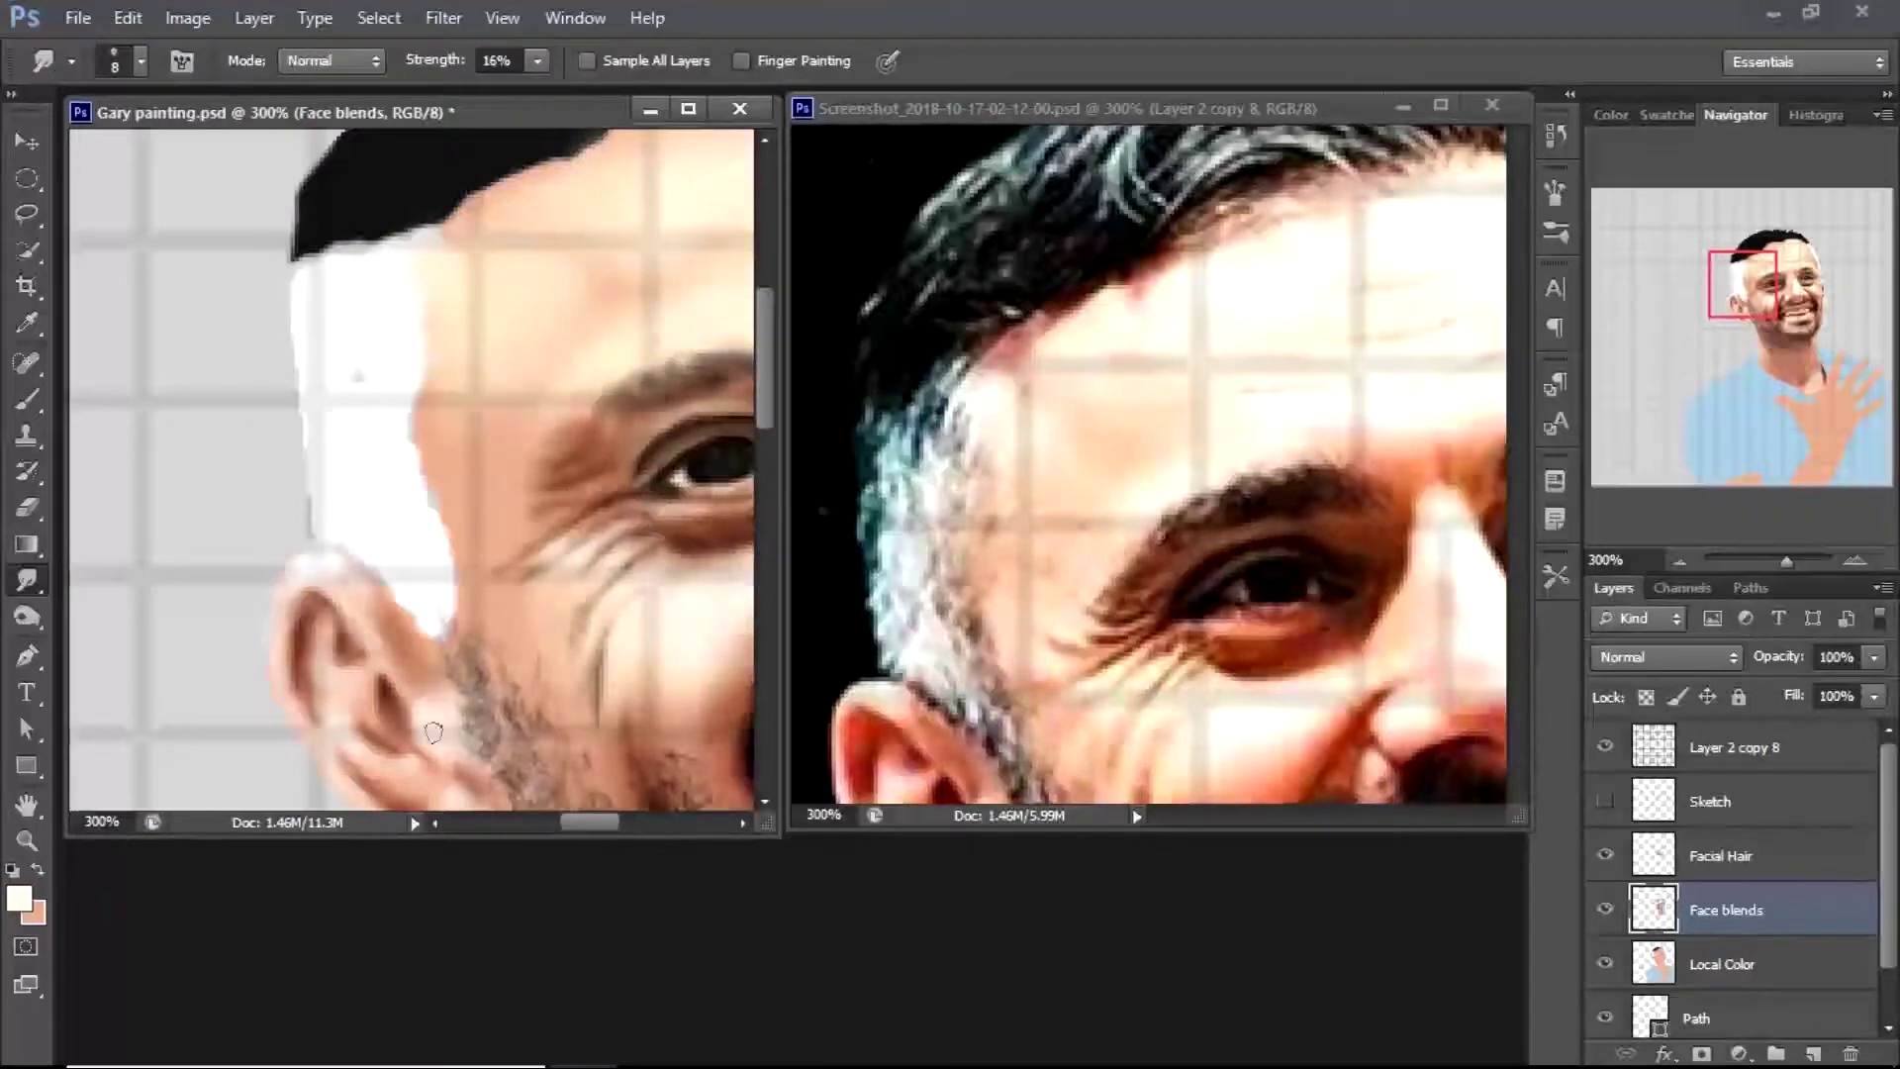
Paint over the white side hair above the left-hand ear on the Local Color layer with a sampled skin tone
key("b")
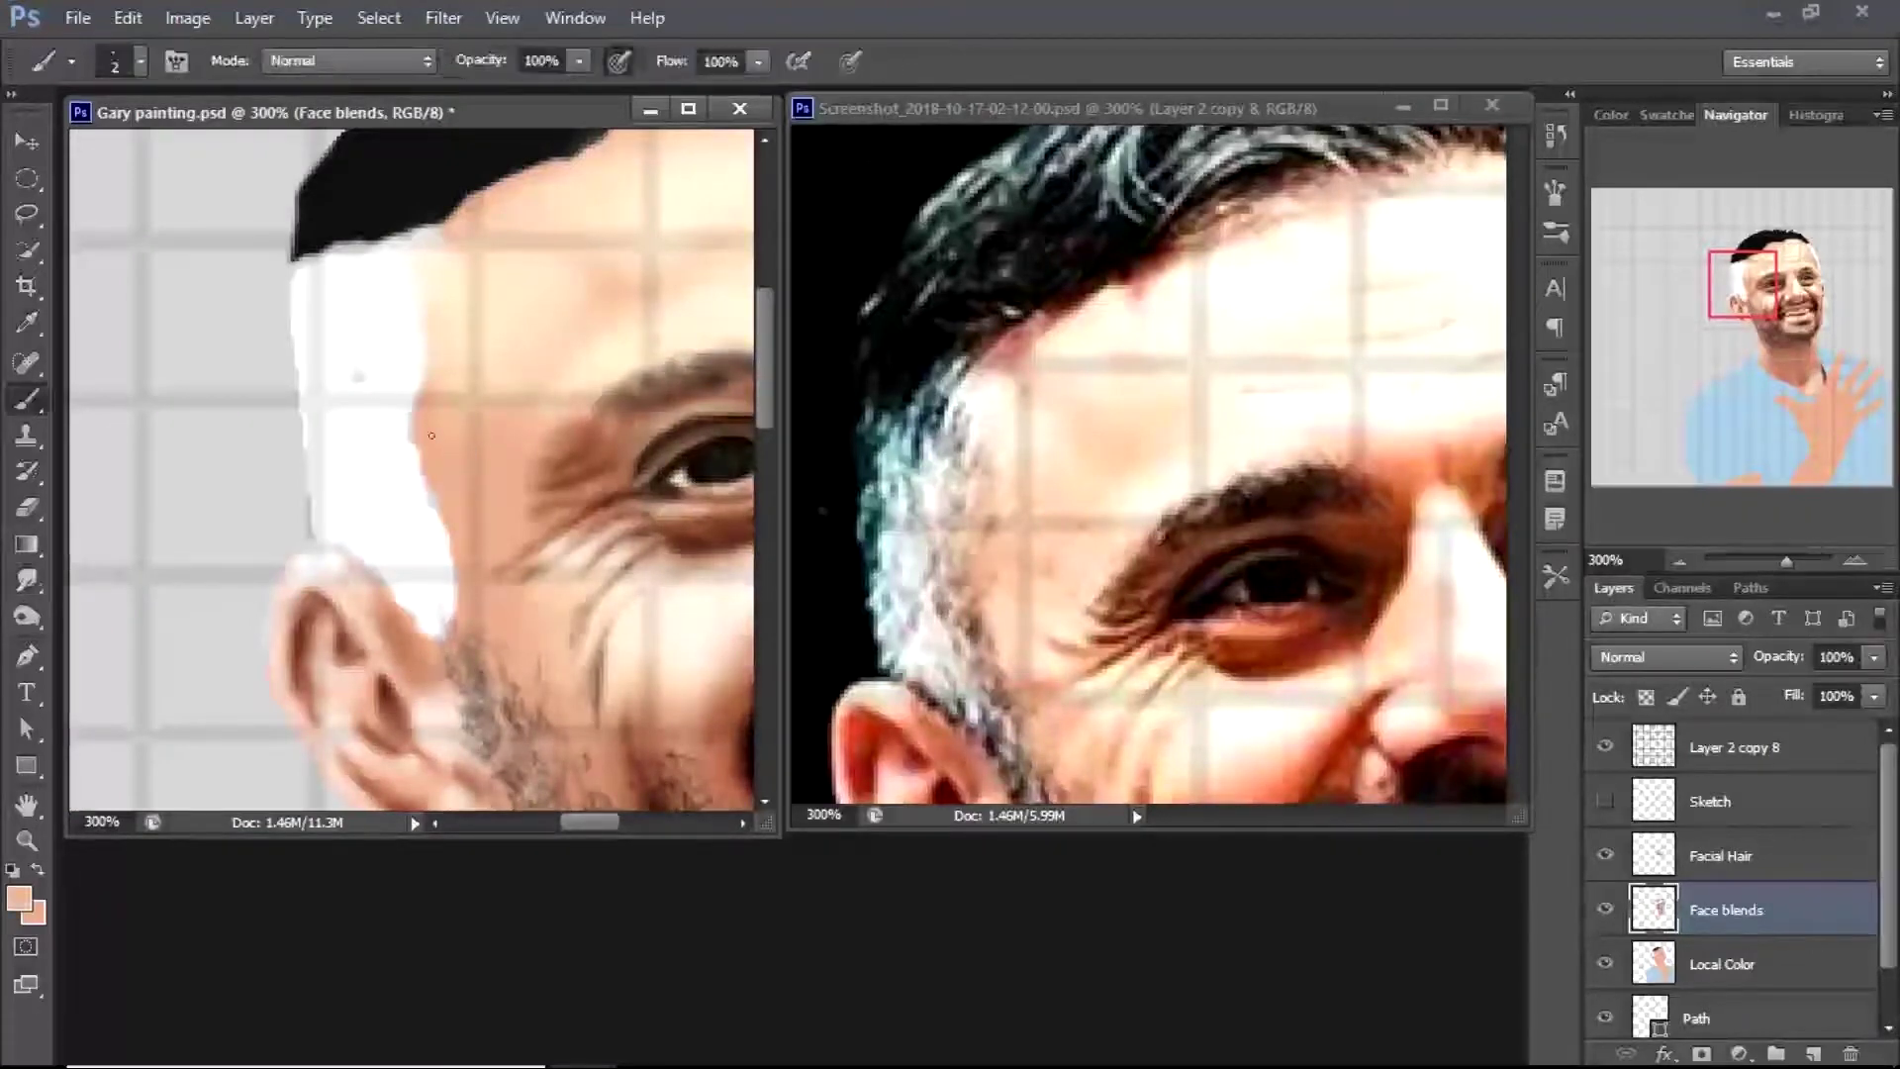
key("alt+bracketleft")
left_click(435, 416, "alt")
left_click_drag(416, 376, 441, 584)
left_click_drag(446, 515, 436, 634)
mouse_move(418, 218)
left_mouse_down()
mouse_move(470, 380)
mouse_move(415, 254)
mouse_move(366, 297)
mouse_move(317, 287)
mouse_move(340, 500)
mouse_move(415, 614)
mouse_move(426, 338)
mouse_move(347, 534)
mouse_move(381, 564)
left_mouse_up()
left_click(142, 61)
Blend the left-hand temple smoothly into the forehead with a size 45 Smudge tool on the Local Color and Face blends layers
key("r")
key("bracketright")
key("bracketright")
key("bracketright")
key("bracketright")
key("bracketright")
key("bracketright")
key("bracketright")
key("bracketright")
key("bracketright")
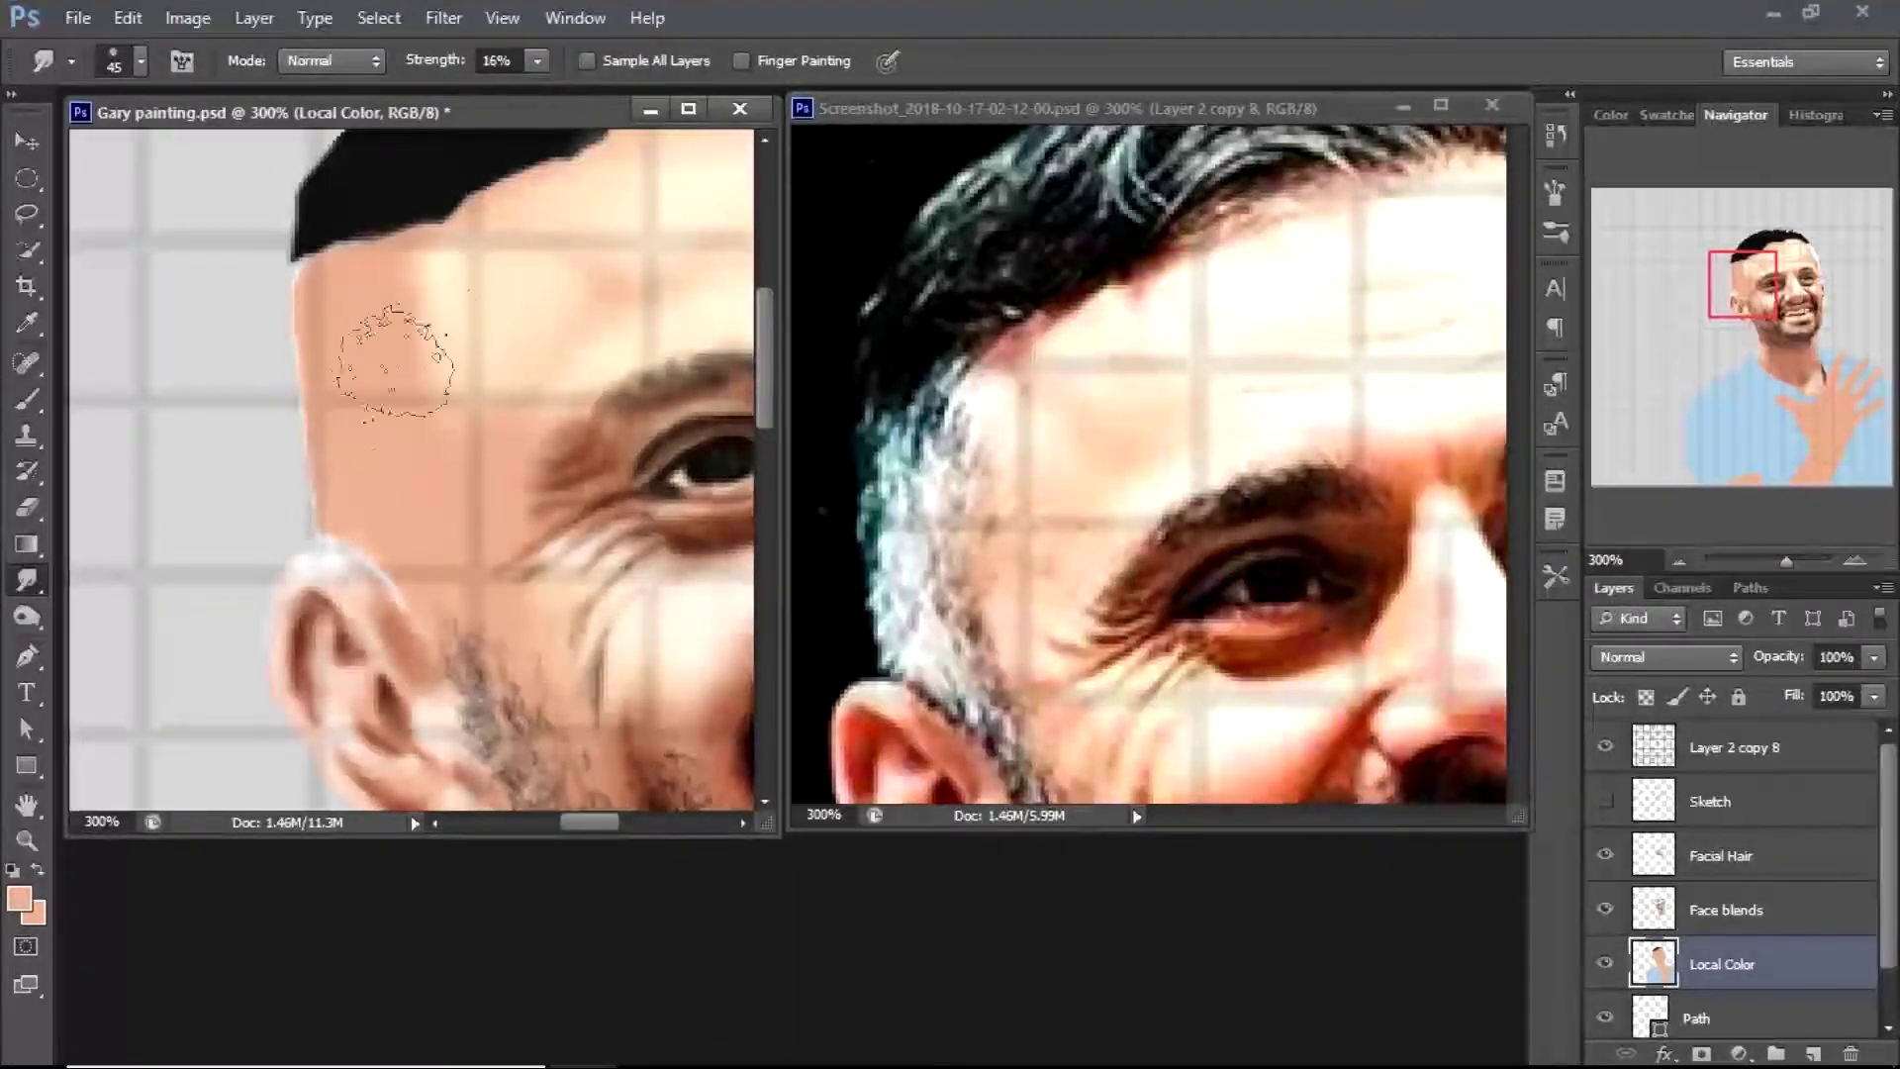
key("alt+bracketright")
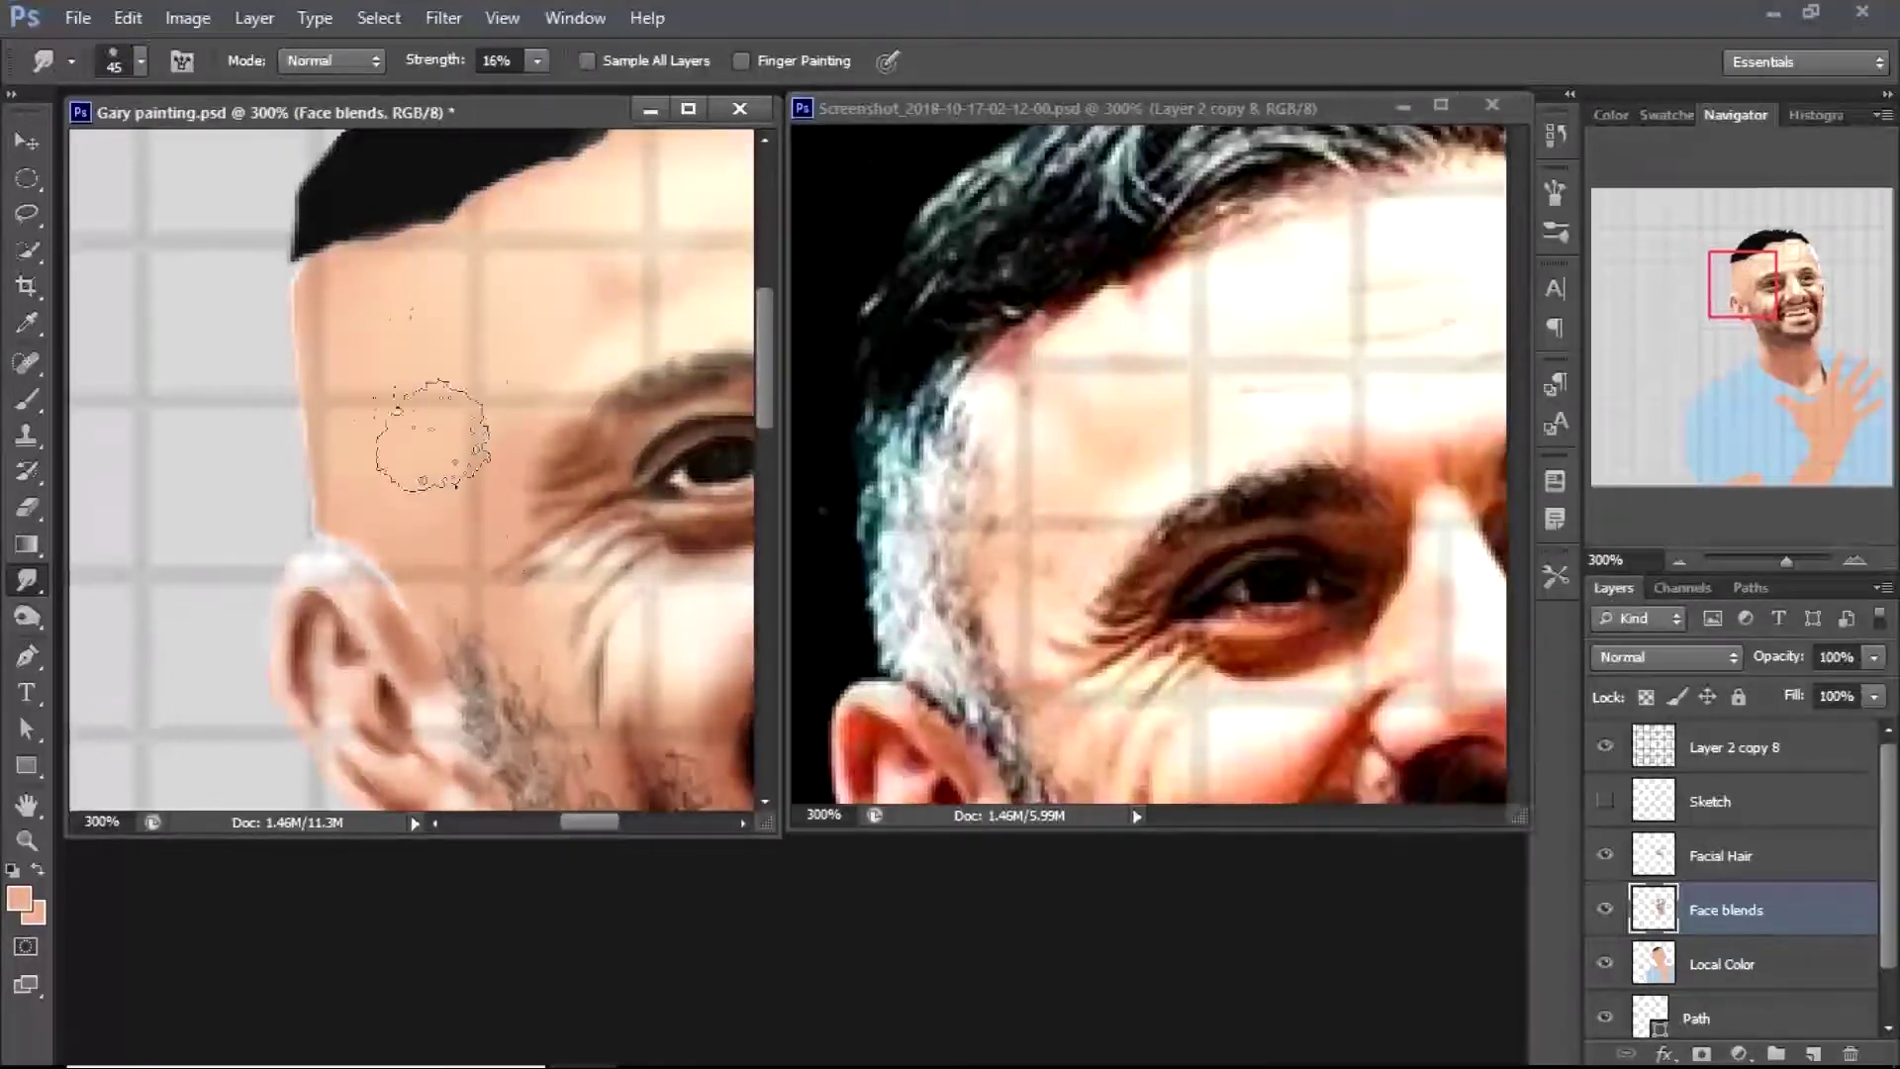
Choose the 72 px brush tip for the Brush tool and add a new layer named Side Hair above Facial Hair
scroll(391, 698, "down", 2)
key("b")
left_click(141, 61)
scroll(654, 358, "down", 1)
double_click(592, 551)
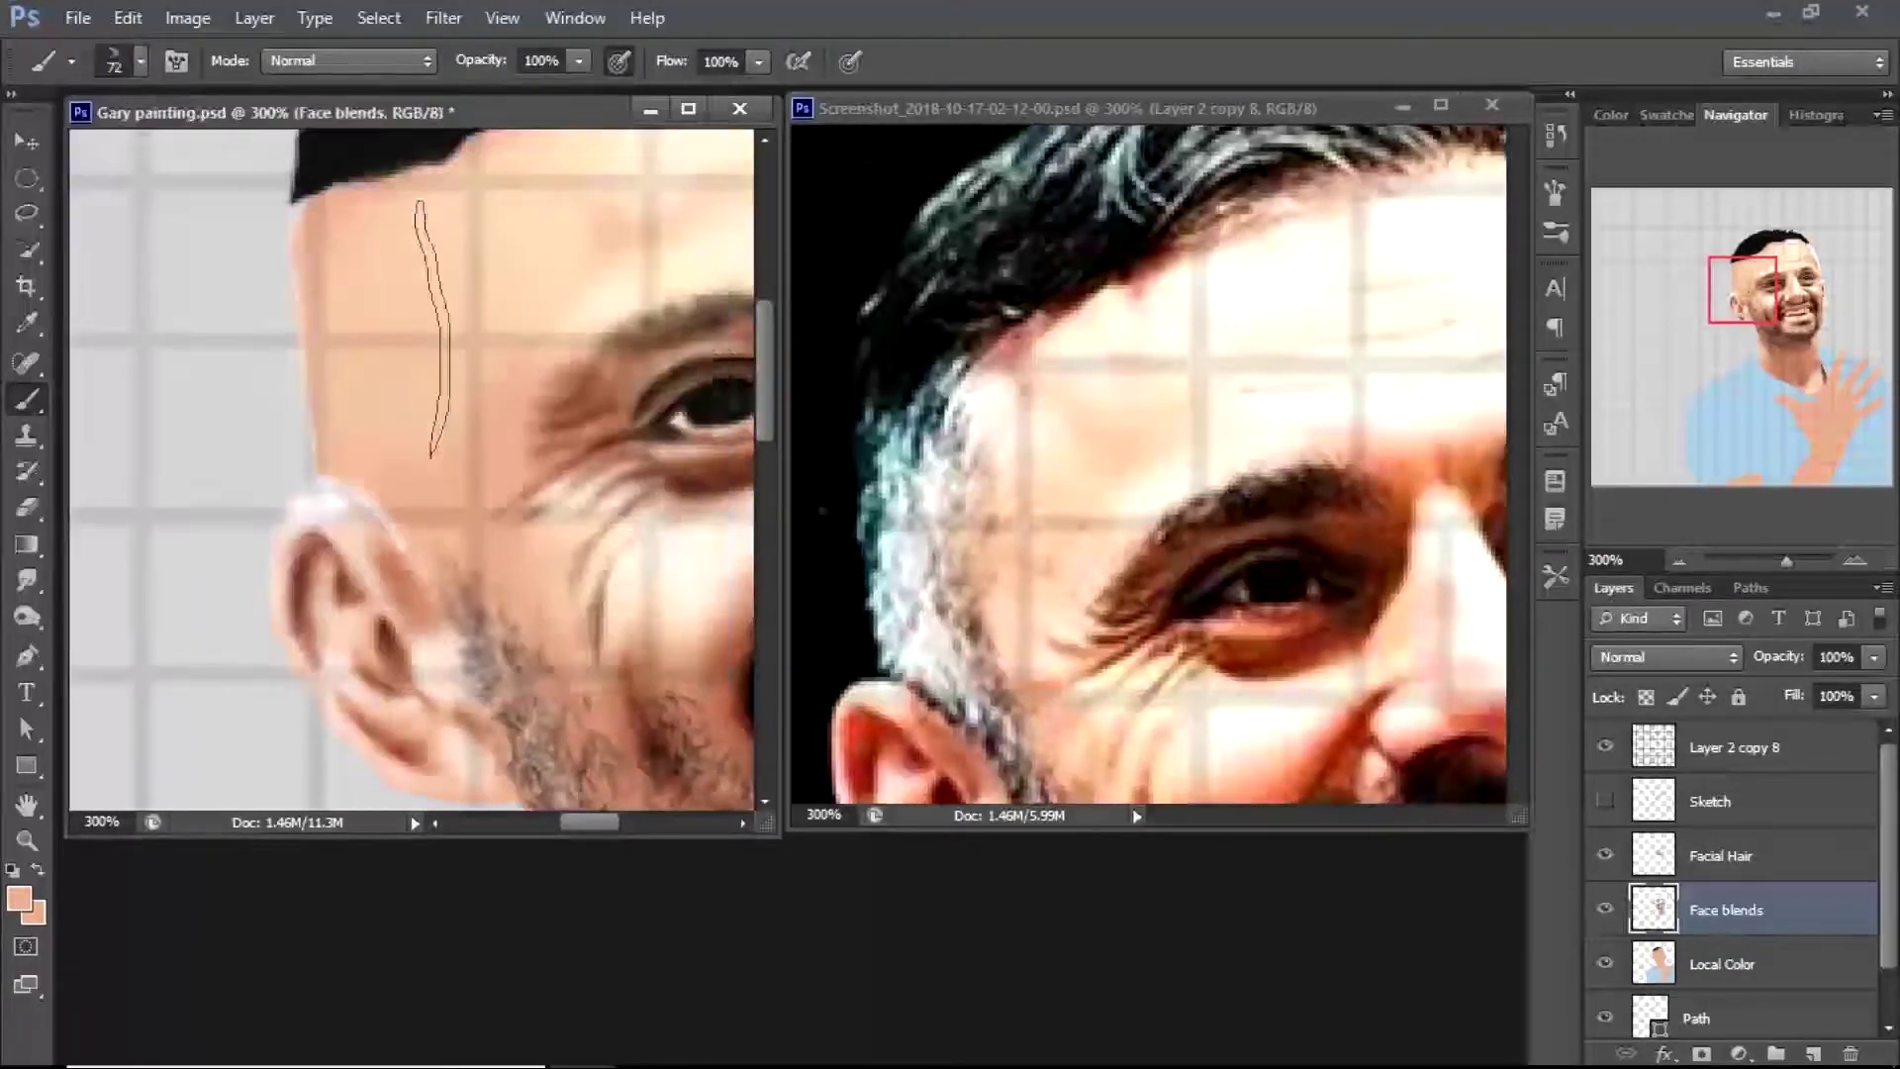
left_click(1813, 1053)
double_click(1690, 848)
type("Side Hair")
key("Return")
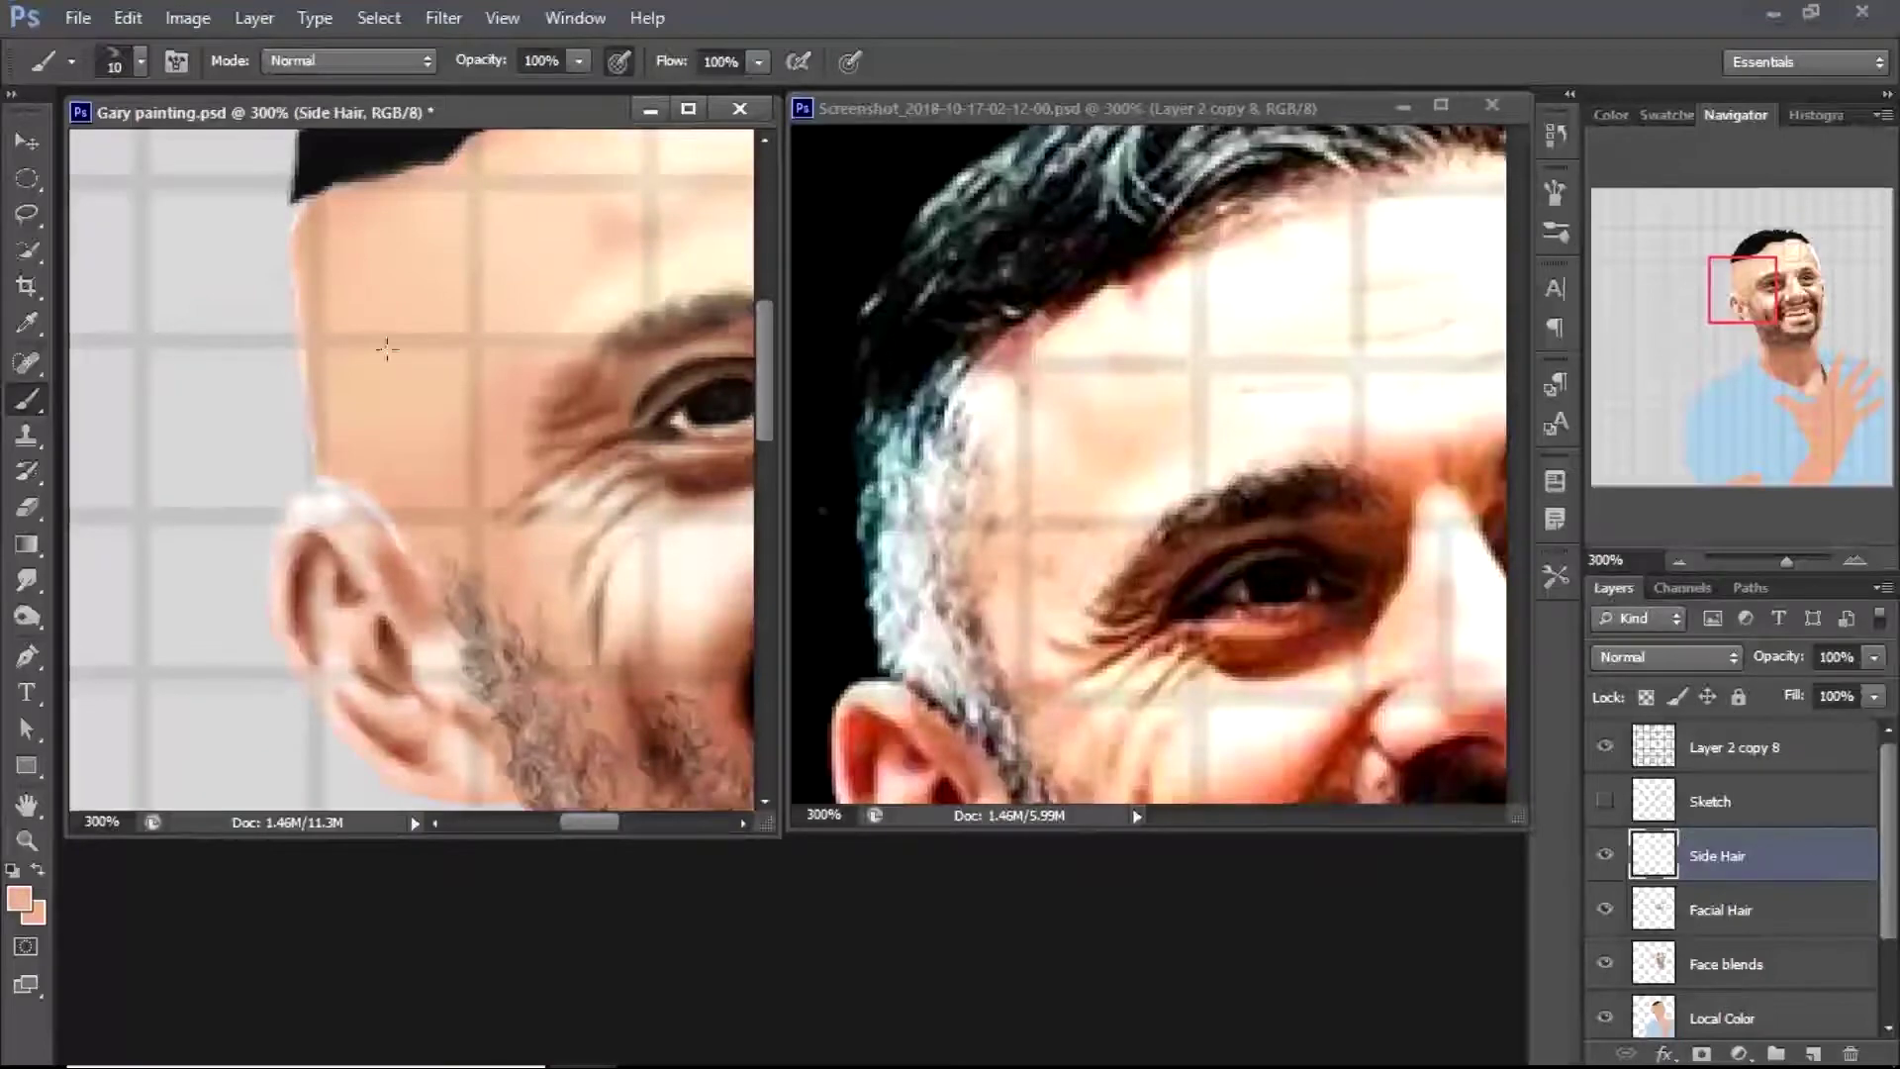
Set a near-black foreground colour and paint the first hair strokes above the left-hand ear on the Side Hair layer
left_click(18, 898)
left_click(382, 530)
left_click(950, 199)
key("bracketleft")
mouse_move(391, 246)
left_mouse_down()
mouse_move(382, 361)
mouse_move(347, 395)
mouse_move(334, 455)
left_mouse_up()
key("z")
left_click(579, 654, "alt")
left_click(579, 654, "alt")
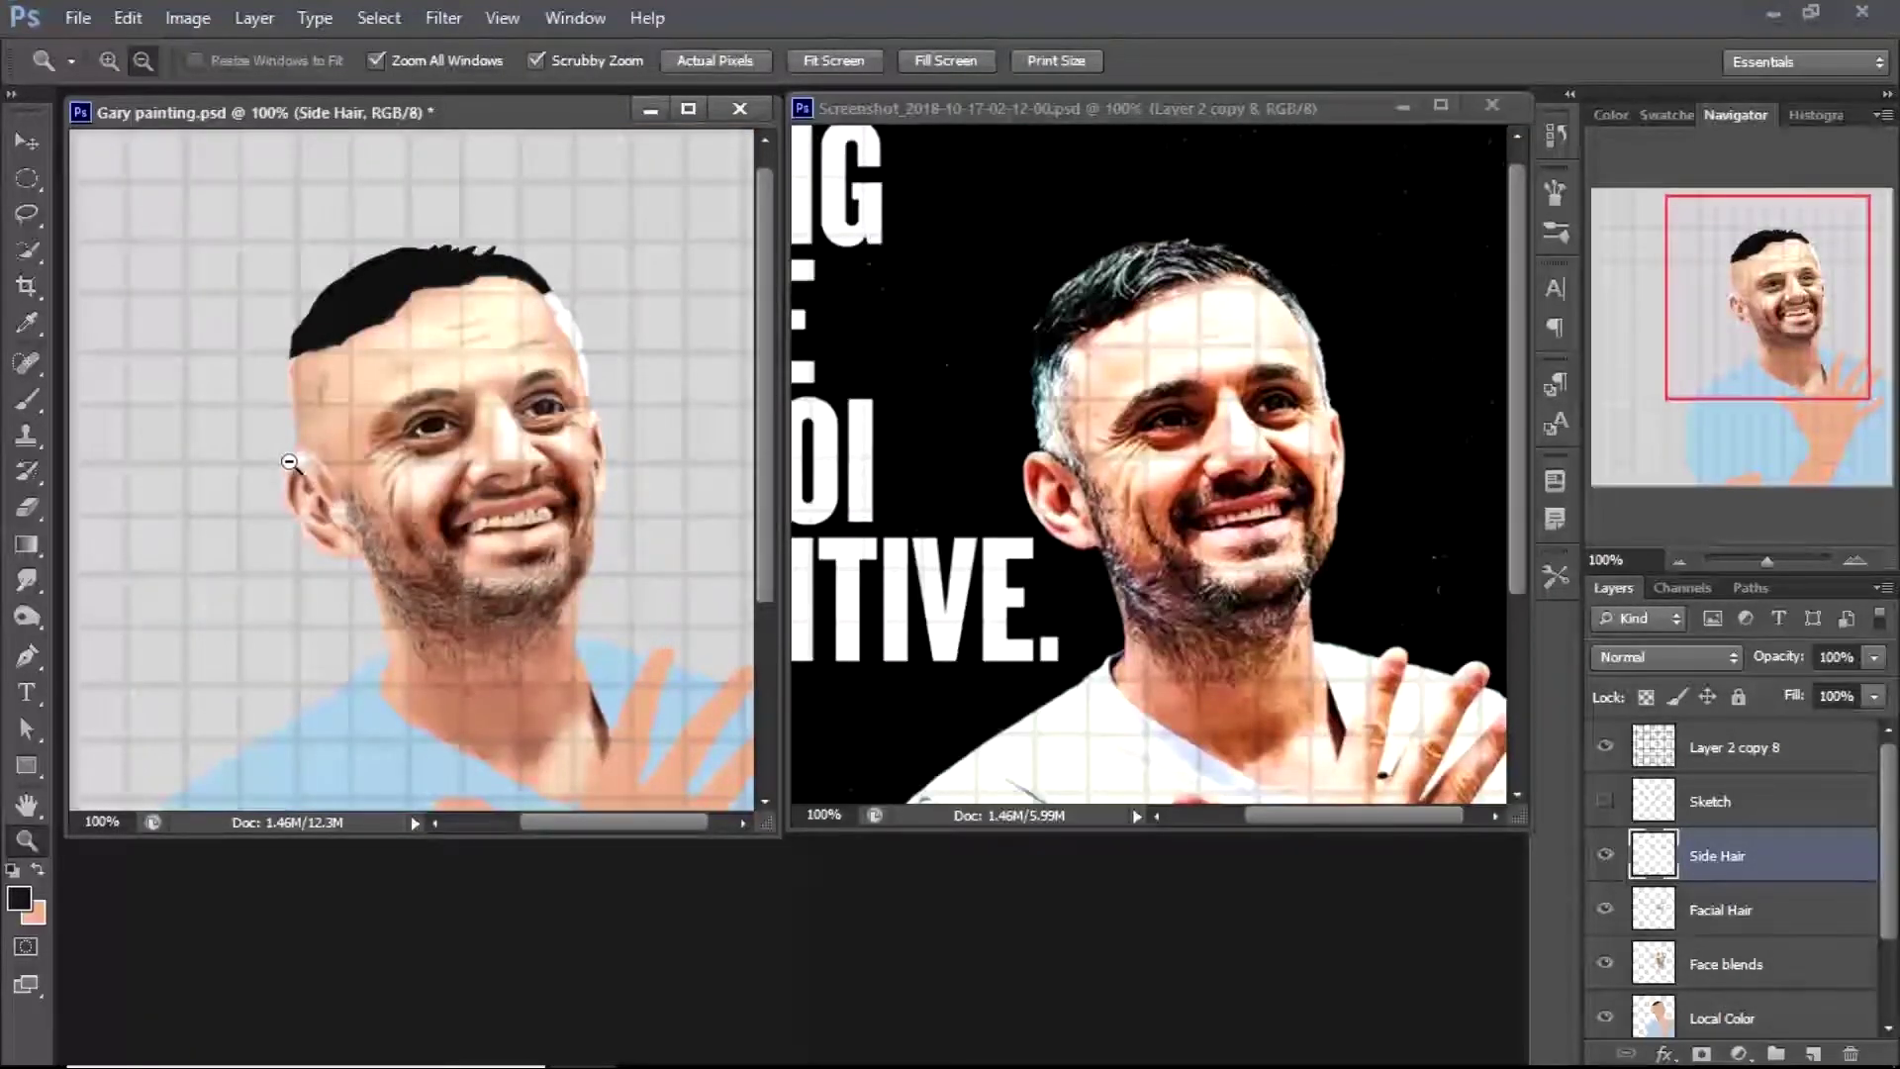
Darken the left-hand side hair and sideburn with black strokes, using a size 8 brush in Multiply mode
left_click(302, 282)
key("b")
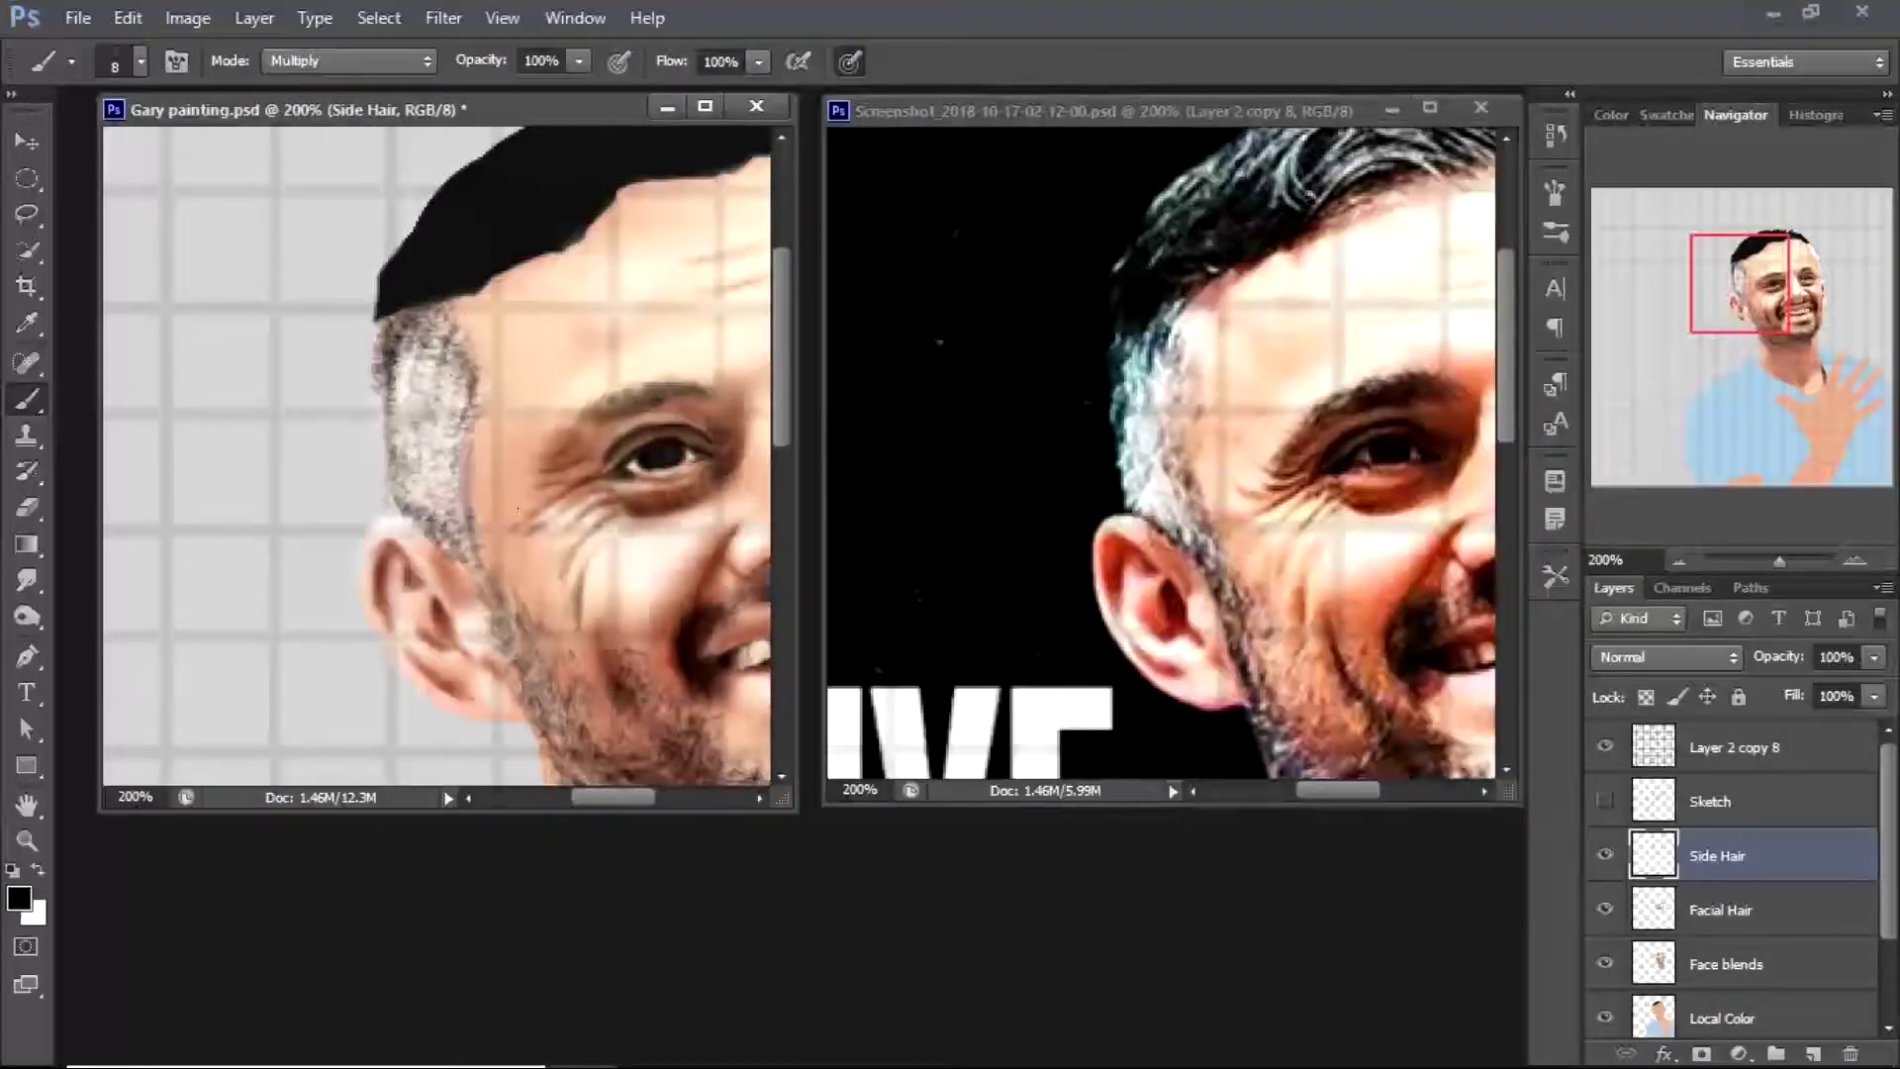
left_click_drag(396, 342, 450, 414)
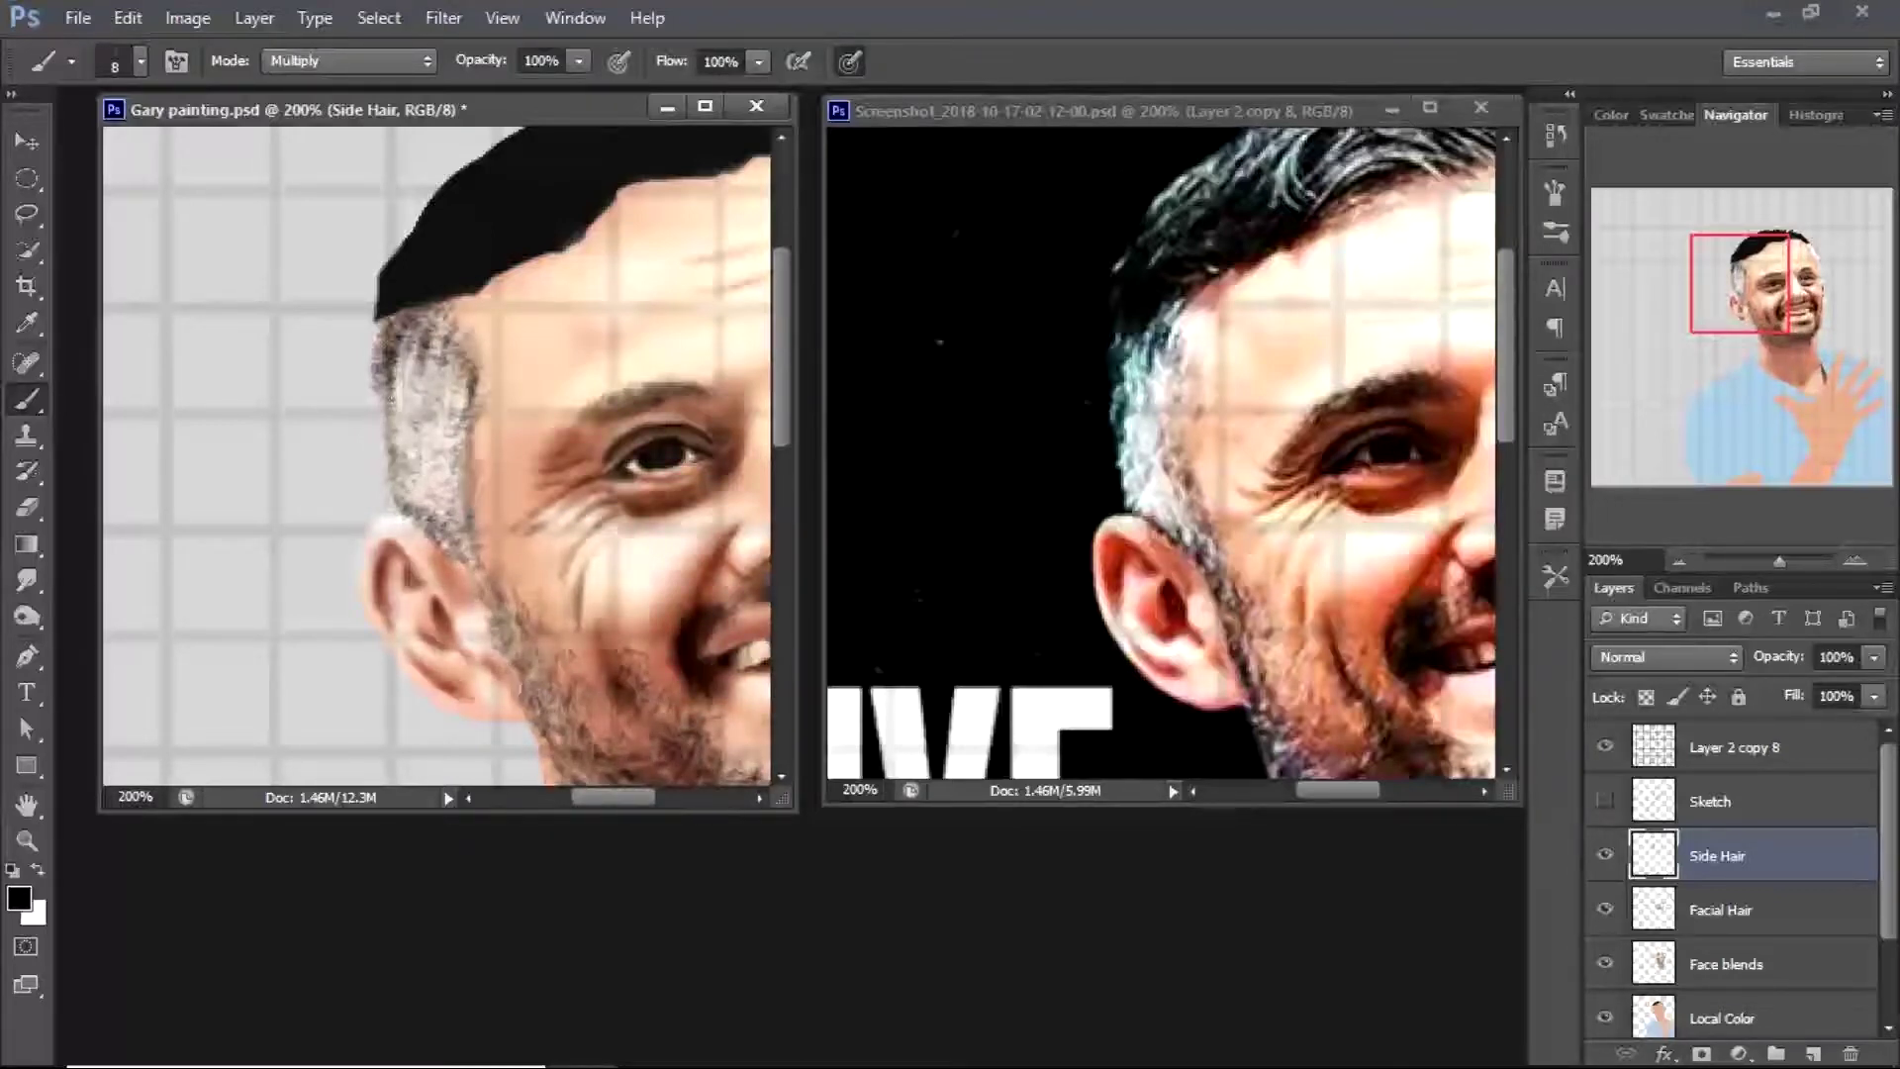
left_click_drag(462, 557, 534, 669)
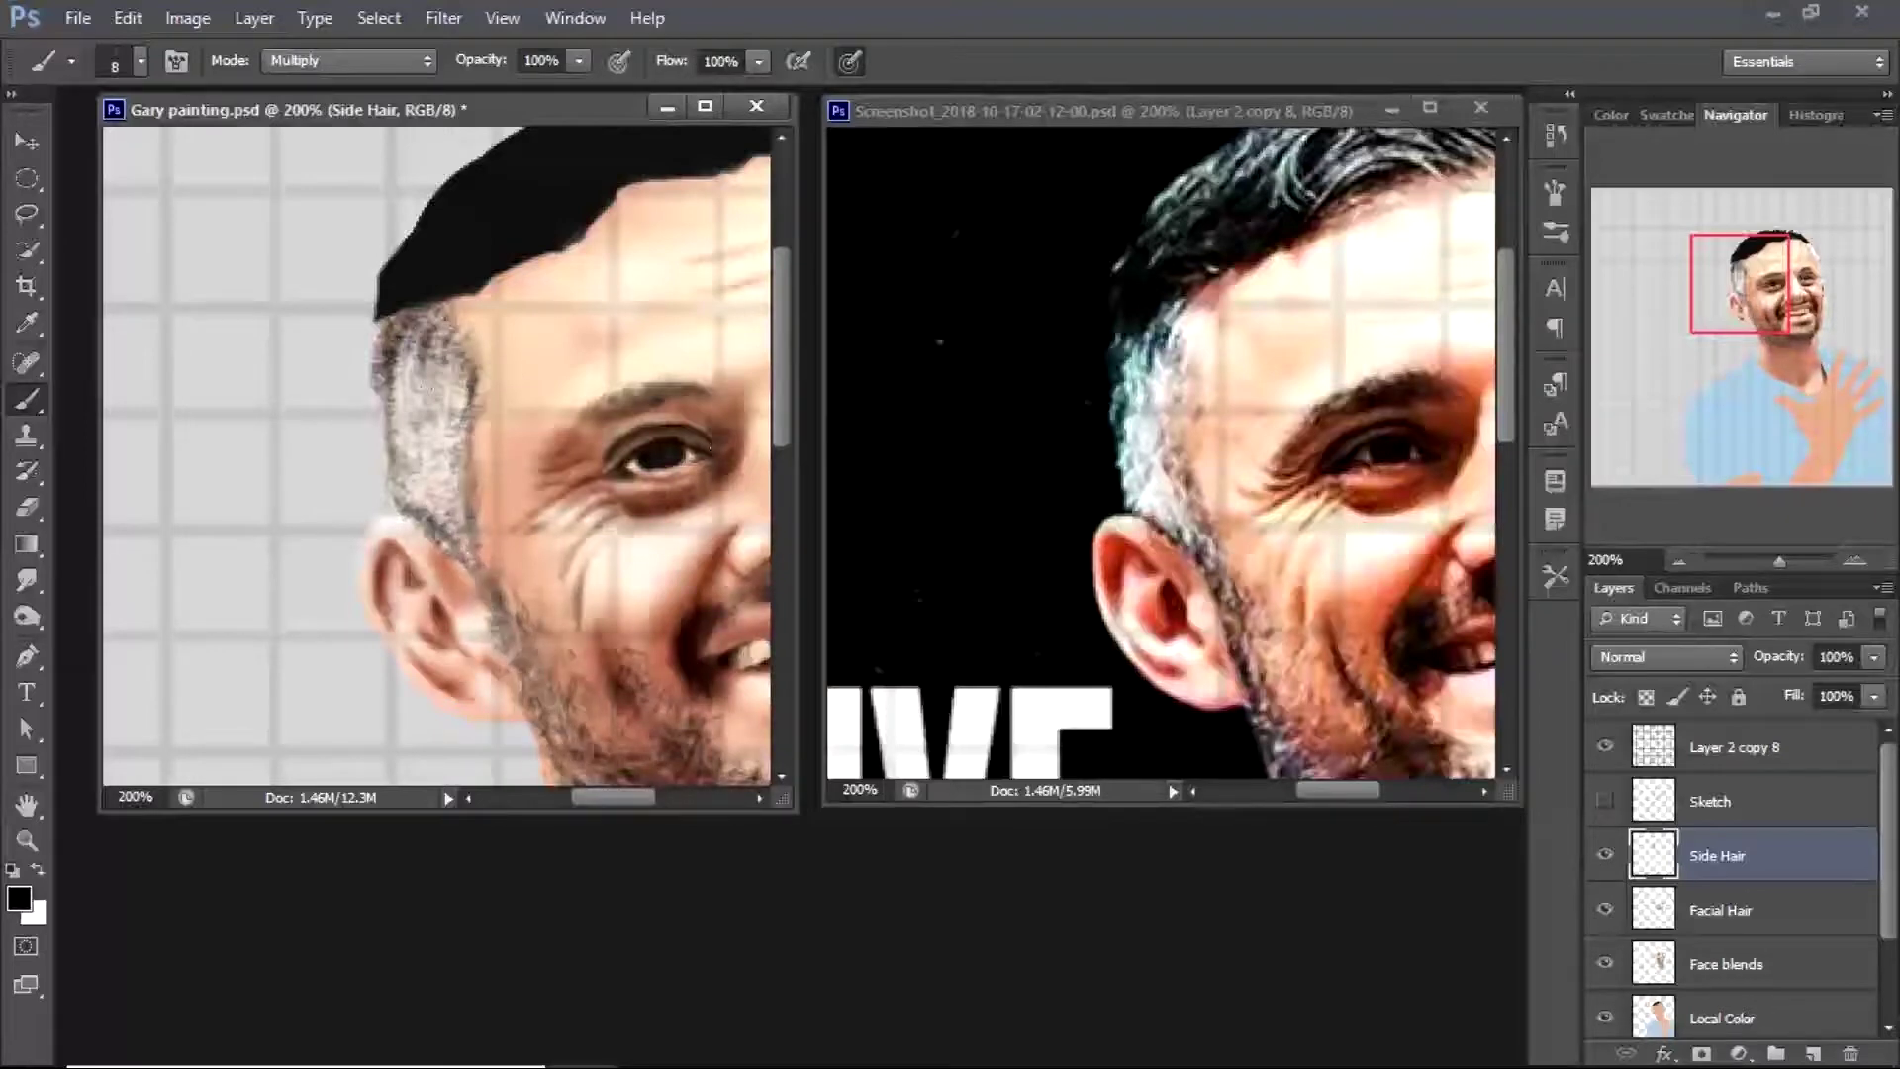
key("z")
left_click(1161, 547, "alt")
Hide the Side Hair layer and paint a pale cream highlight on the left-hand temple on Face blends with the brush in Normal mode
left_click(1606, 856)
left_click(1722, 910)
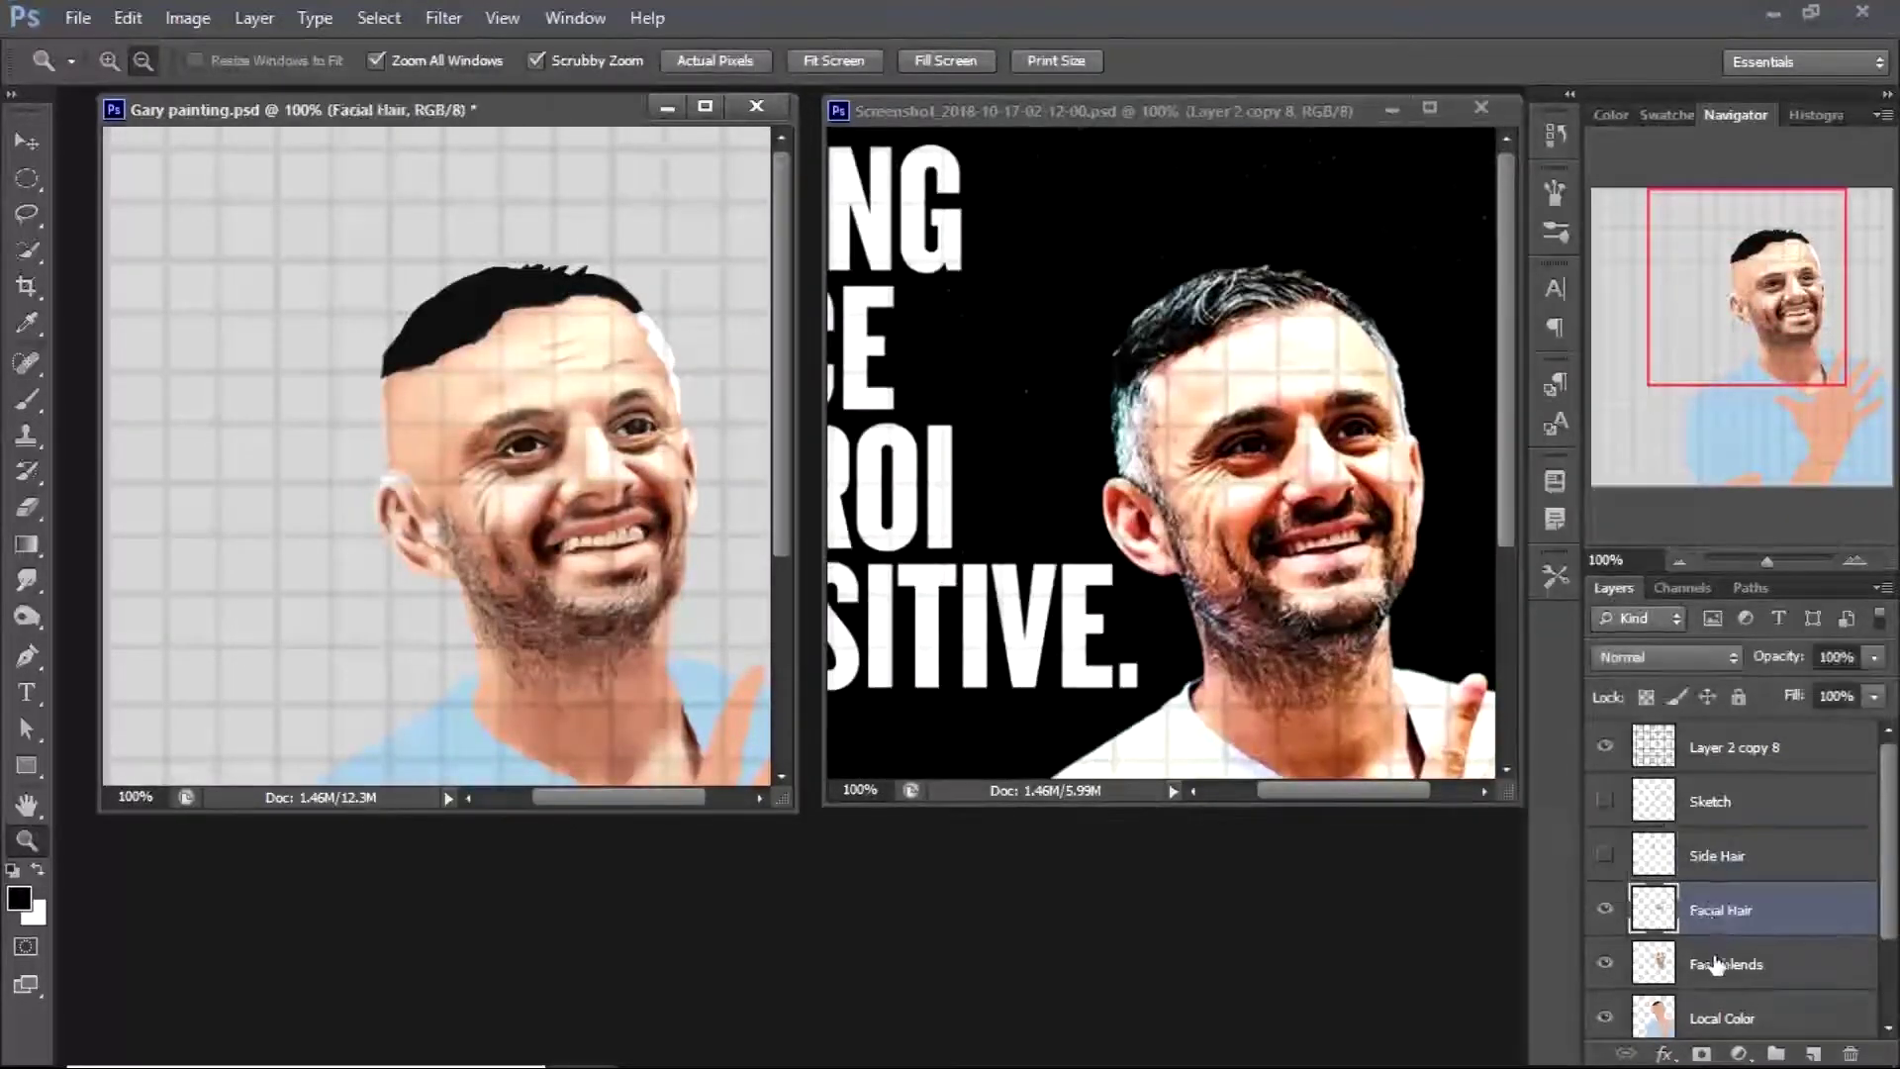
left_click(1717, 965)
left_click(470, 318)
key("i")
left_click(470, 318)
key("b")
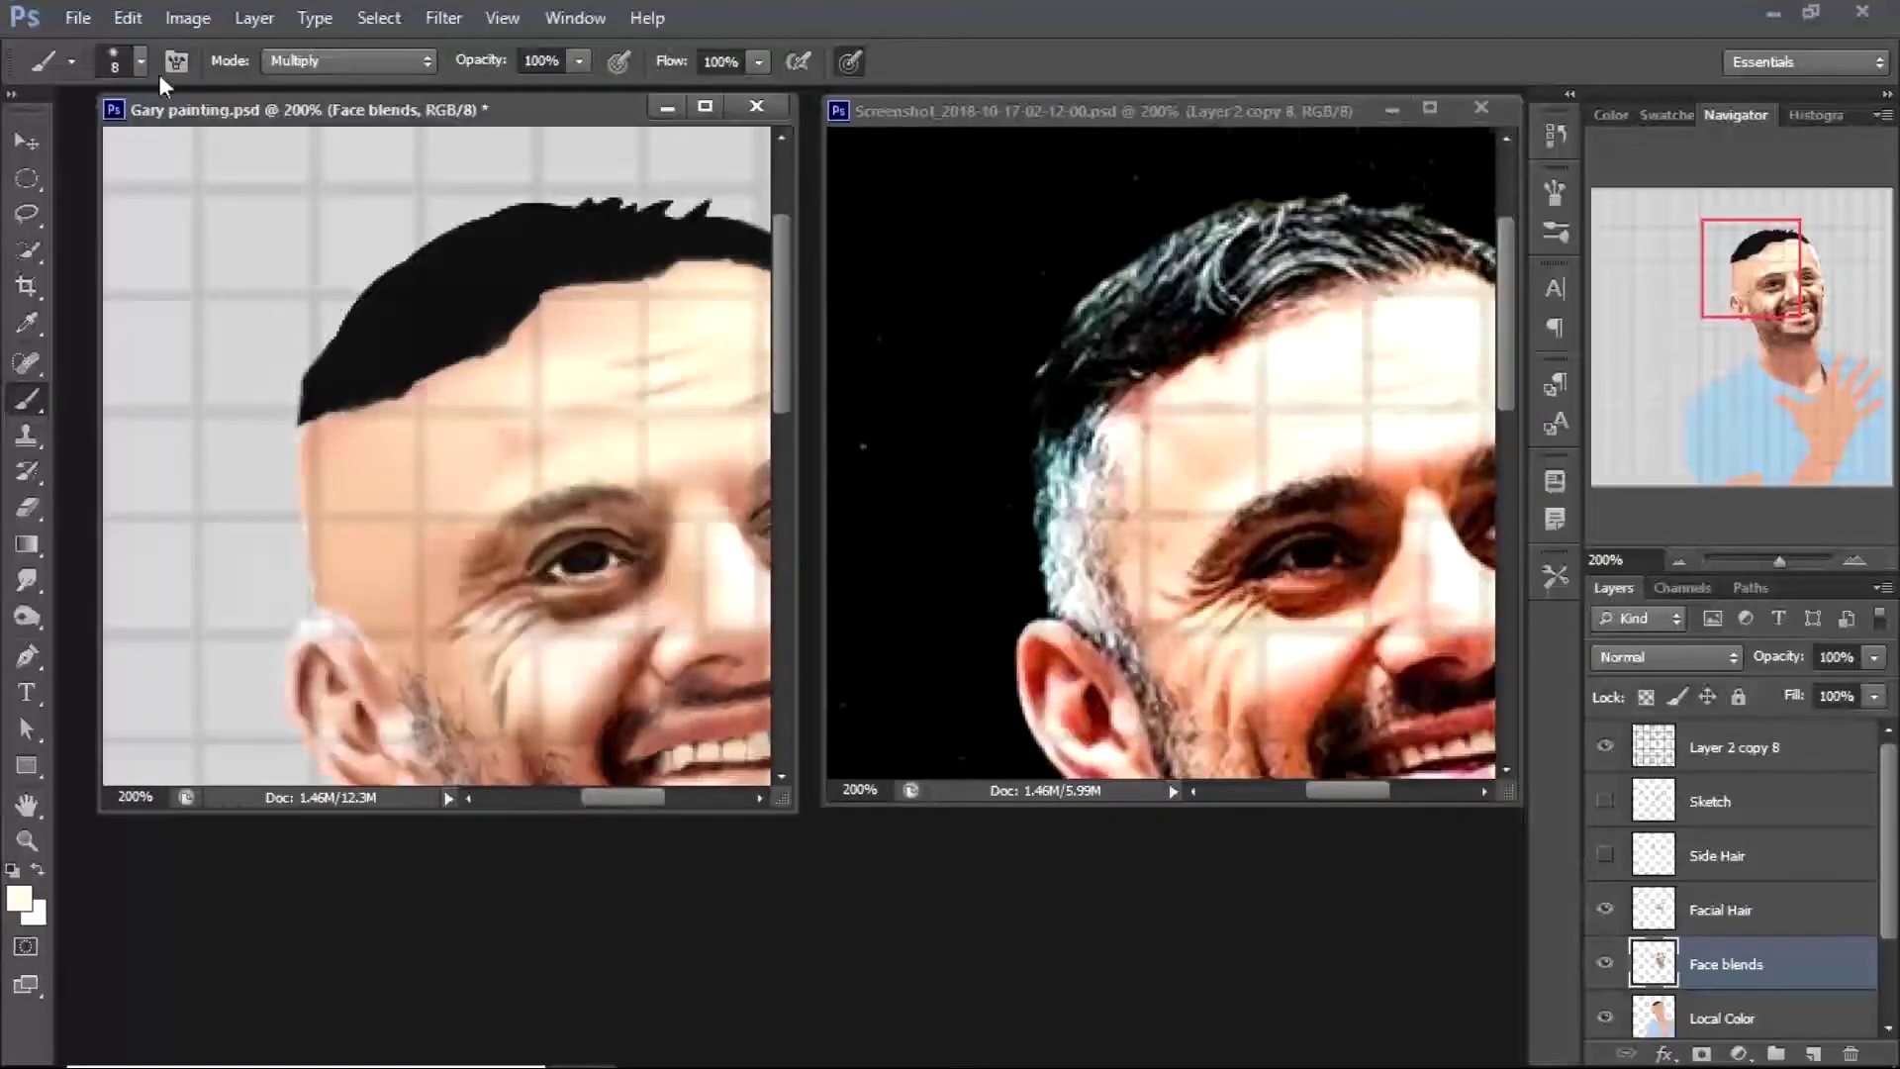
left_click(346, 60)
left_click(297, 88)
mouse_move(349, 447)
left_mouse_down()
mouse_move(336, 487)
mouse_move(376, 503)
mouse_move(357, 560)
left_mouse_up()
left_click(346, 60)
left_click(297, 88)
Blend the temple highlight with a size 35 Smudge tool at 16% strength and show the Side Hair layer
left_click(141, 60)
key("Escape")
key("r")
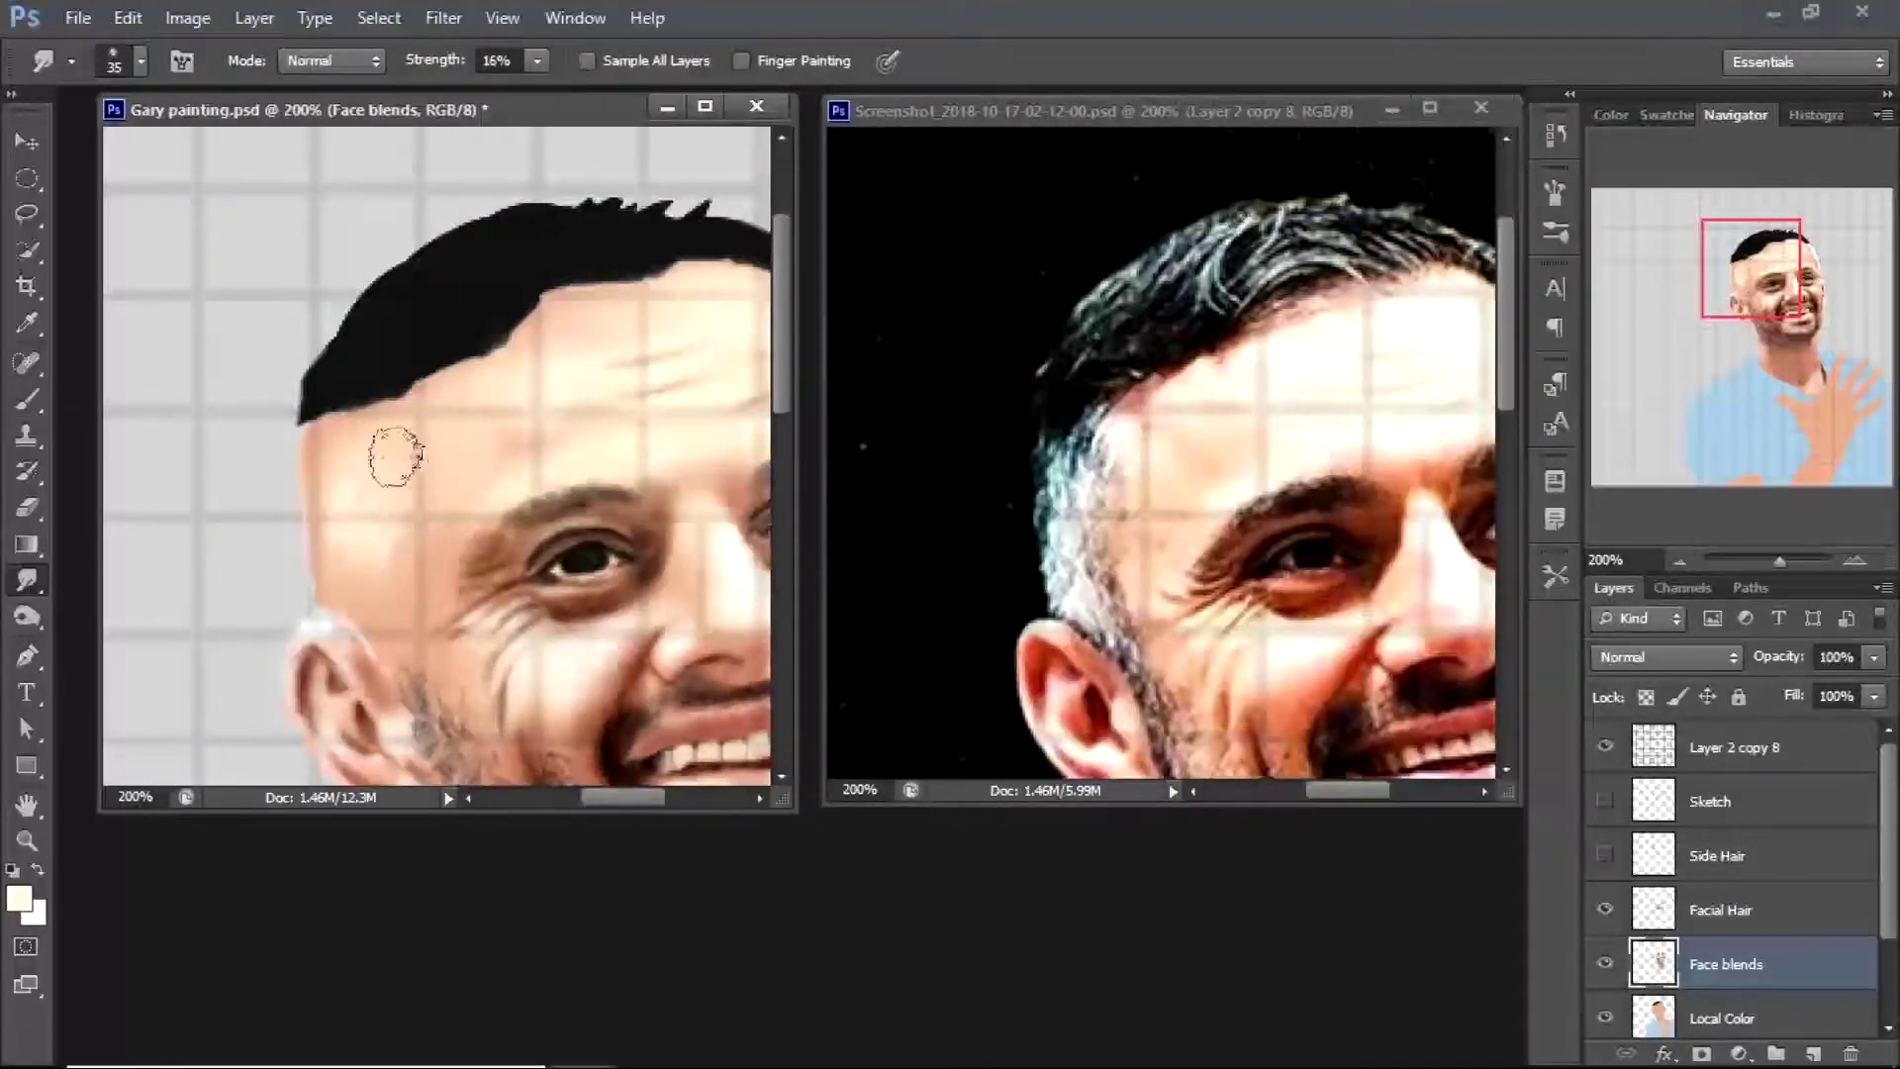
key("ctrl+z")
key("b")
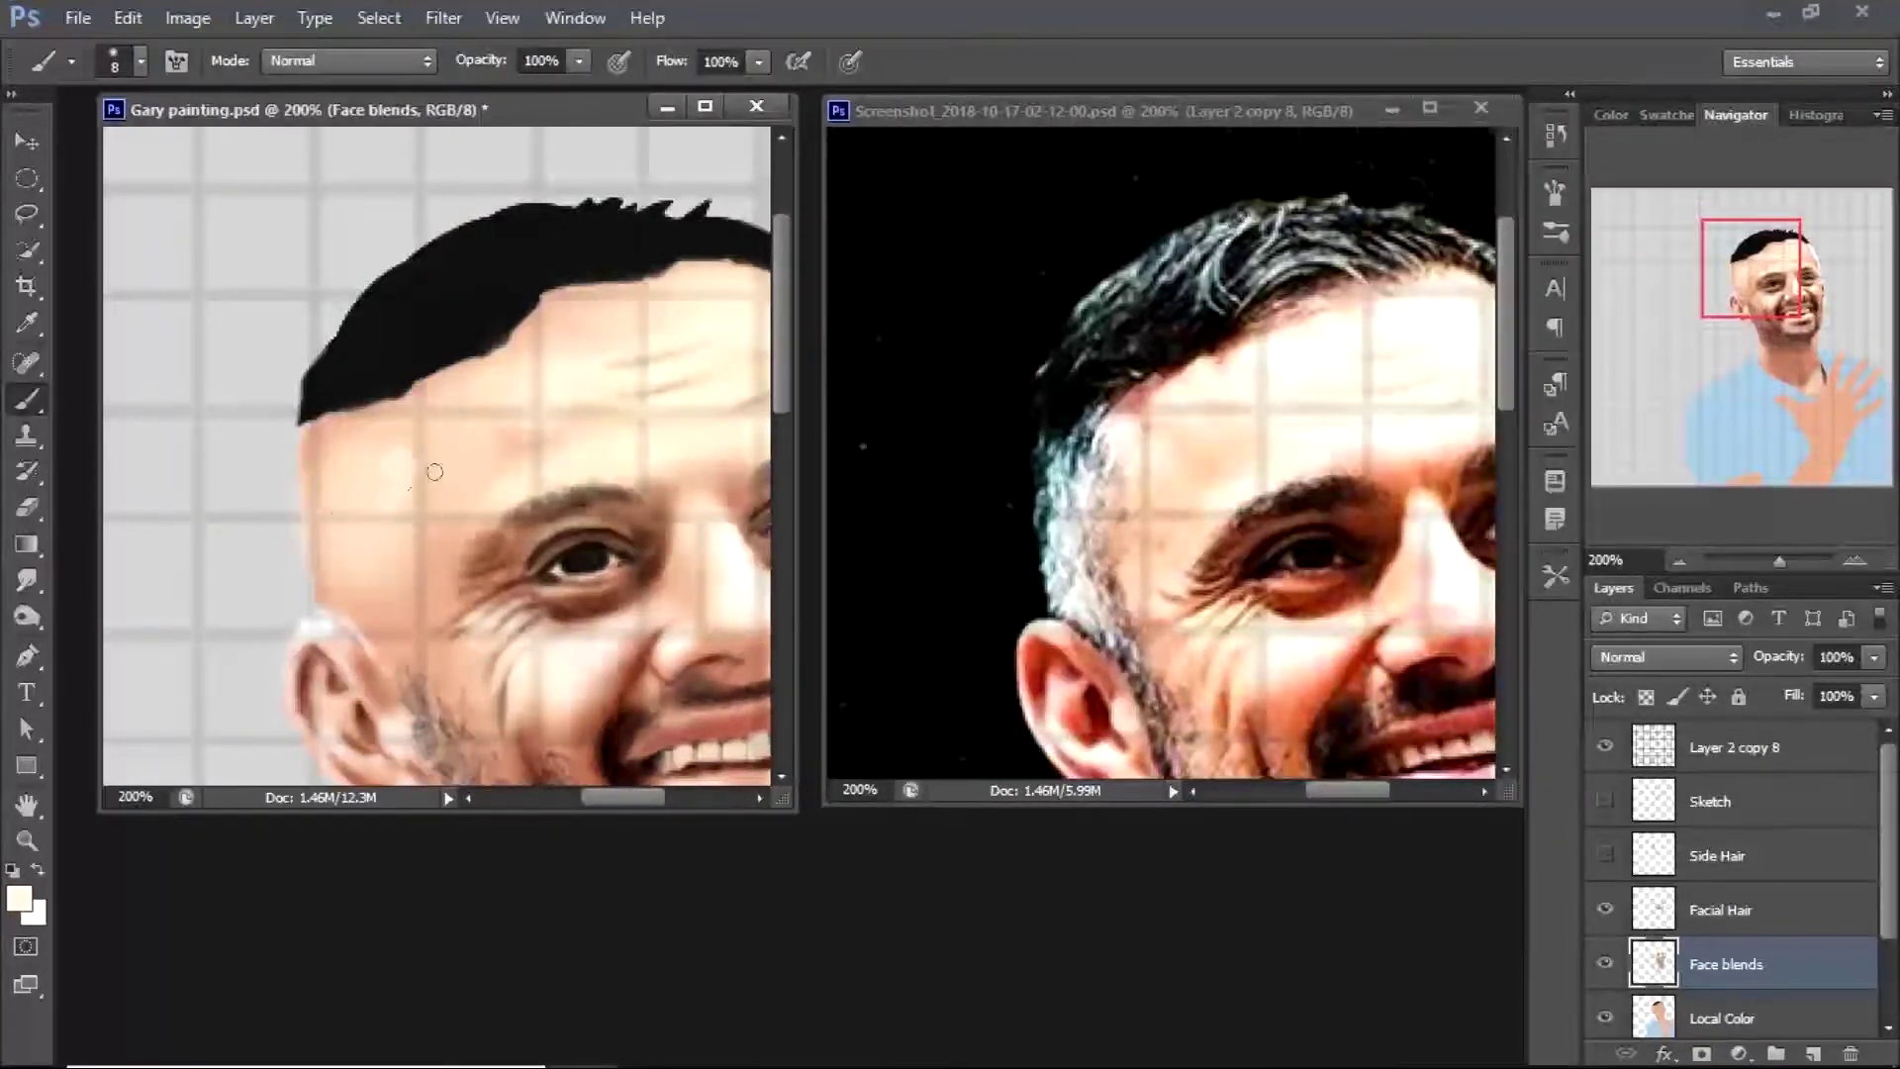
left_click(27, 580)
left_click(1605, 854)
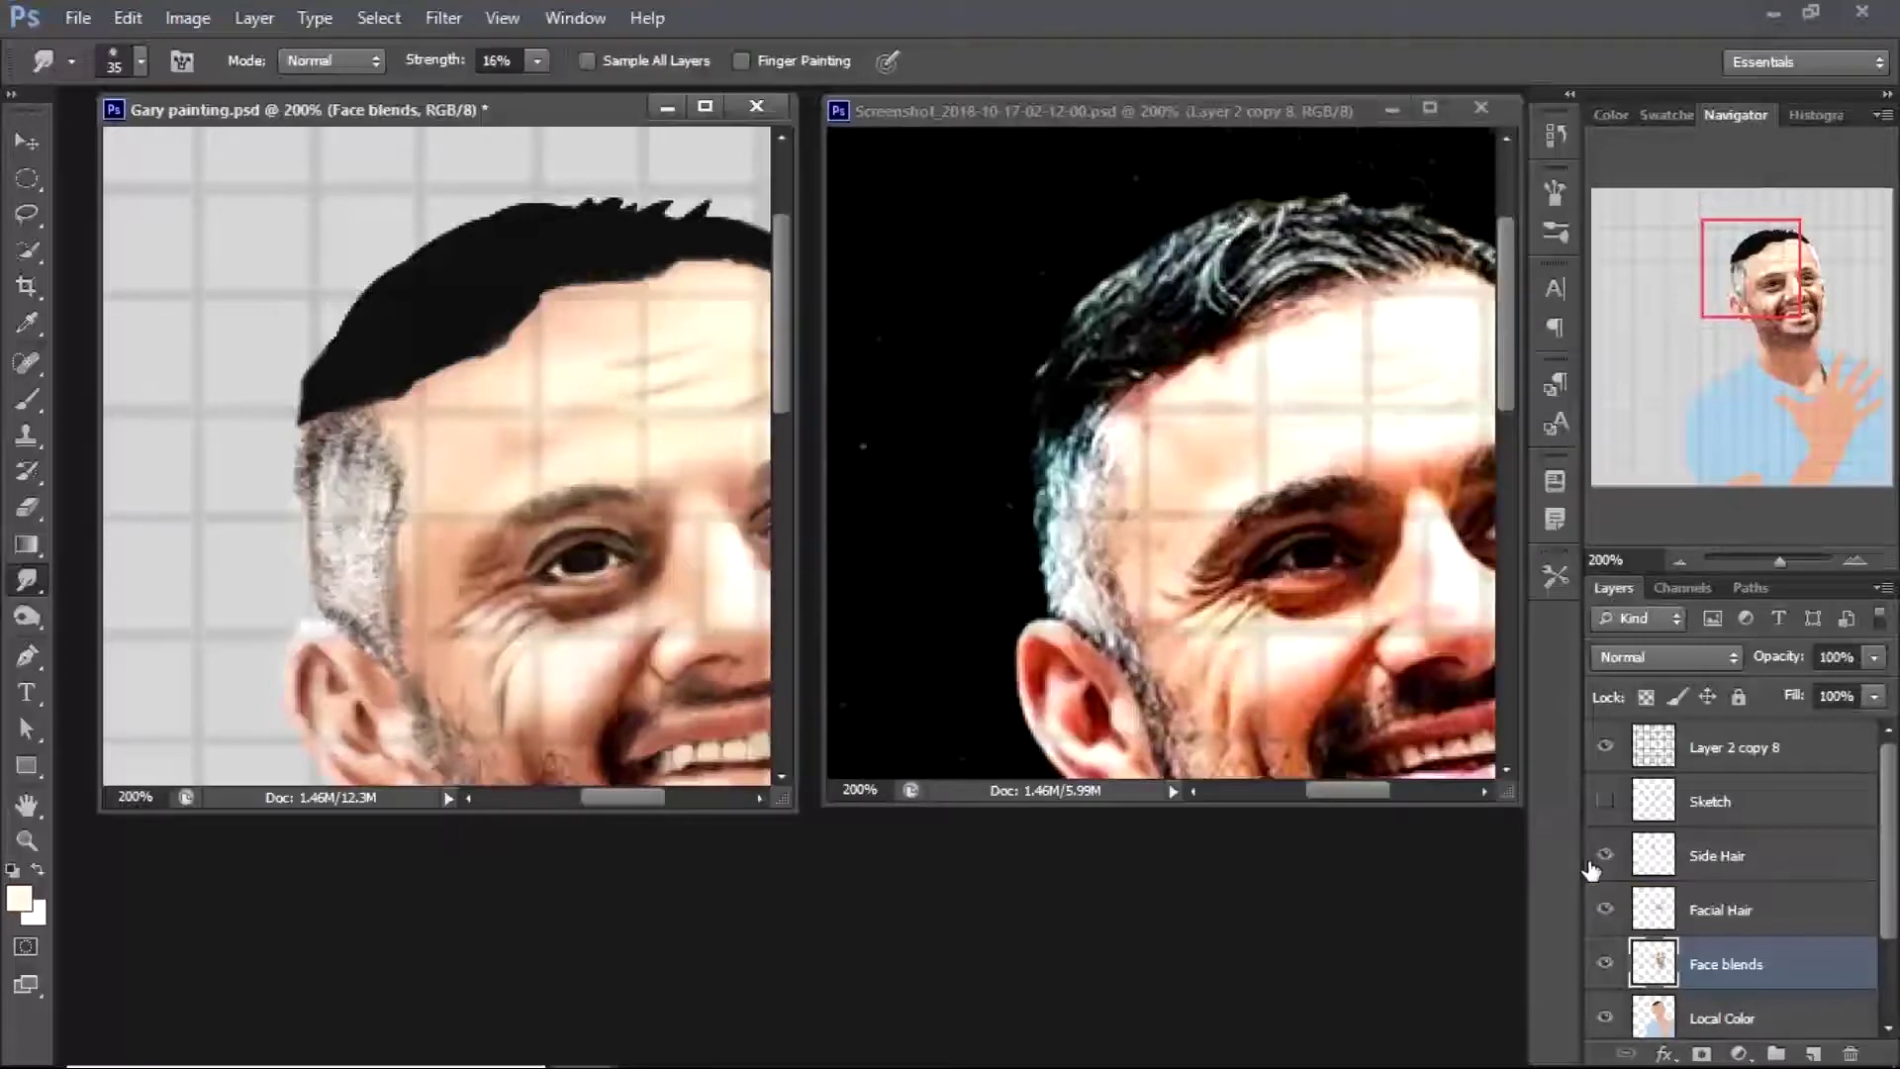
Soften the inner edge of the side hair with a size 6 Eraser at 33% opacity and pick a 20 px hair brush
left_click(1717, 857)
key("e")
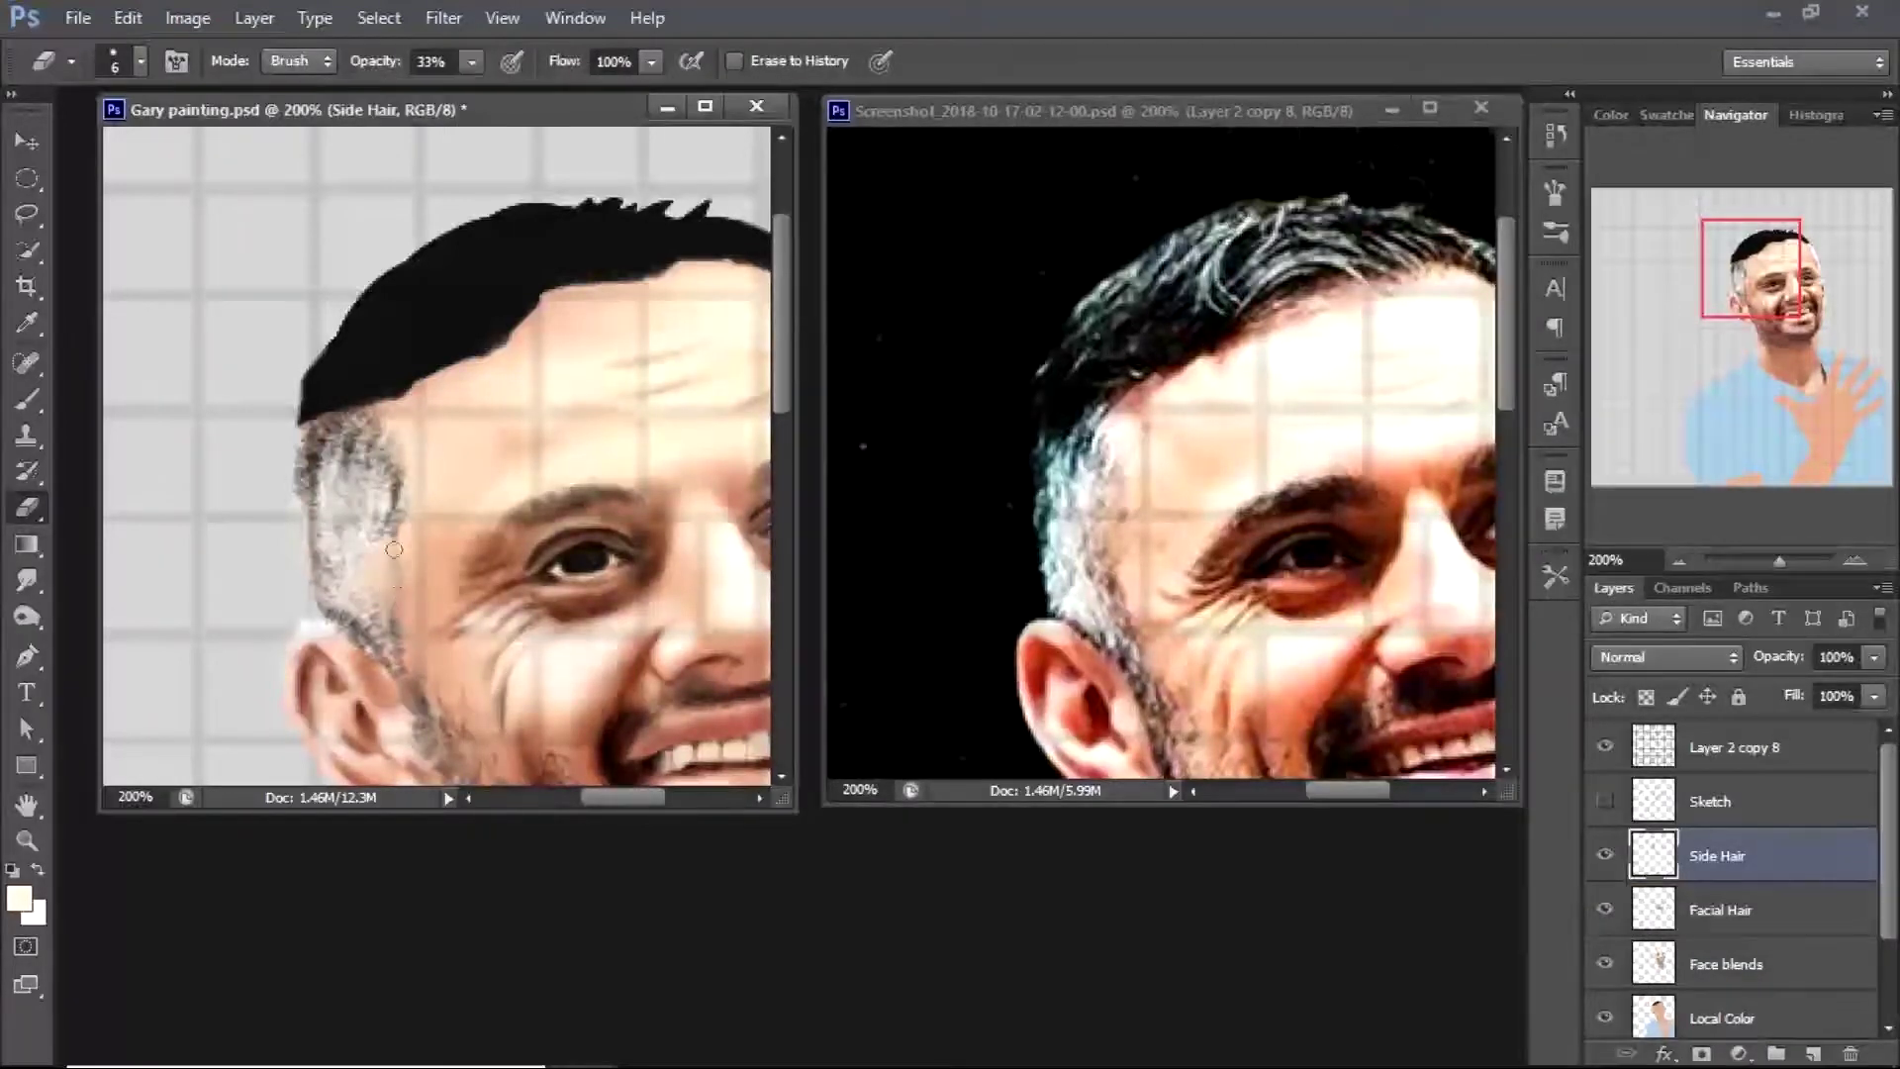
key("b")
right_click(143, 622)
double_click(374, 562)
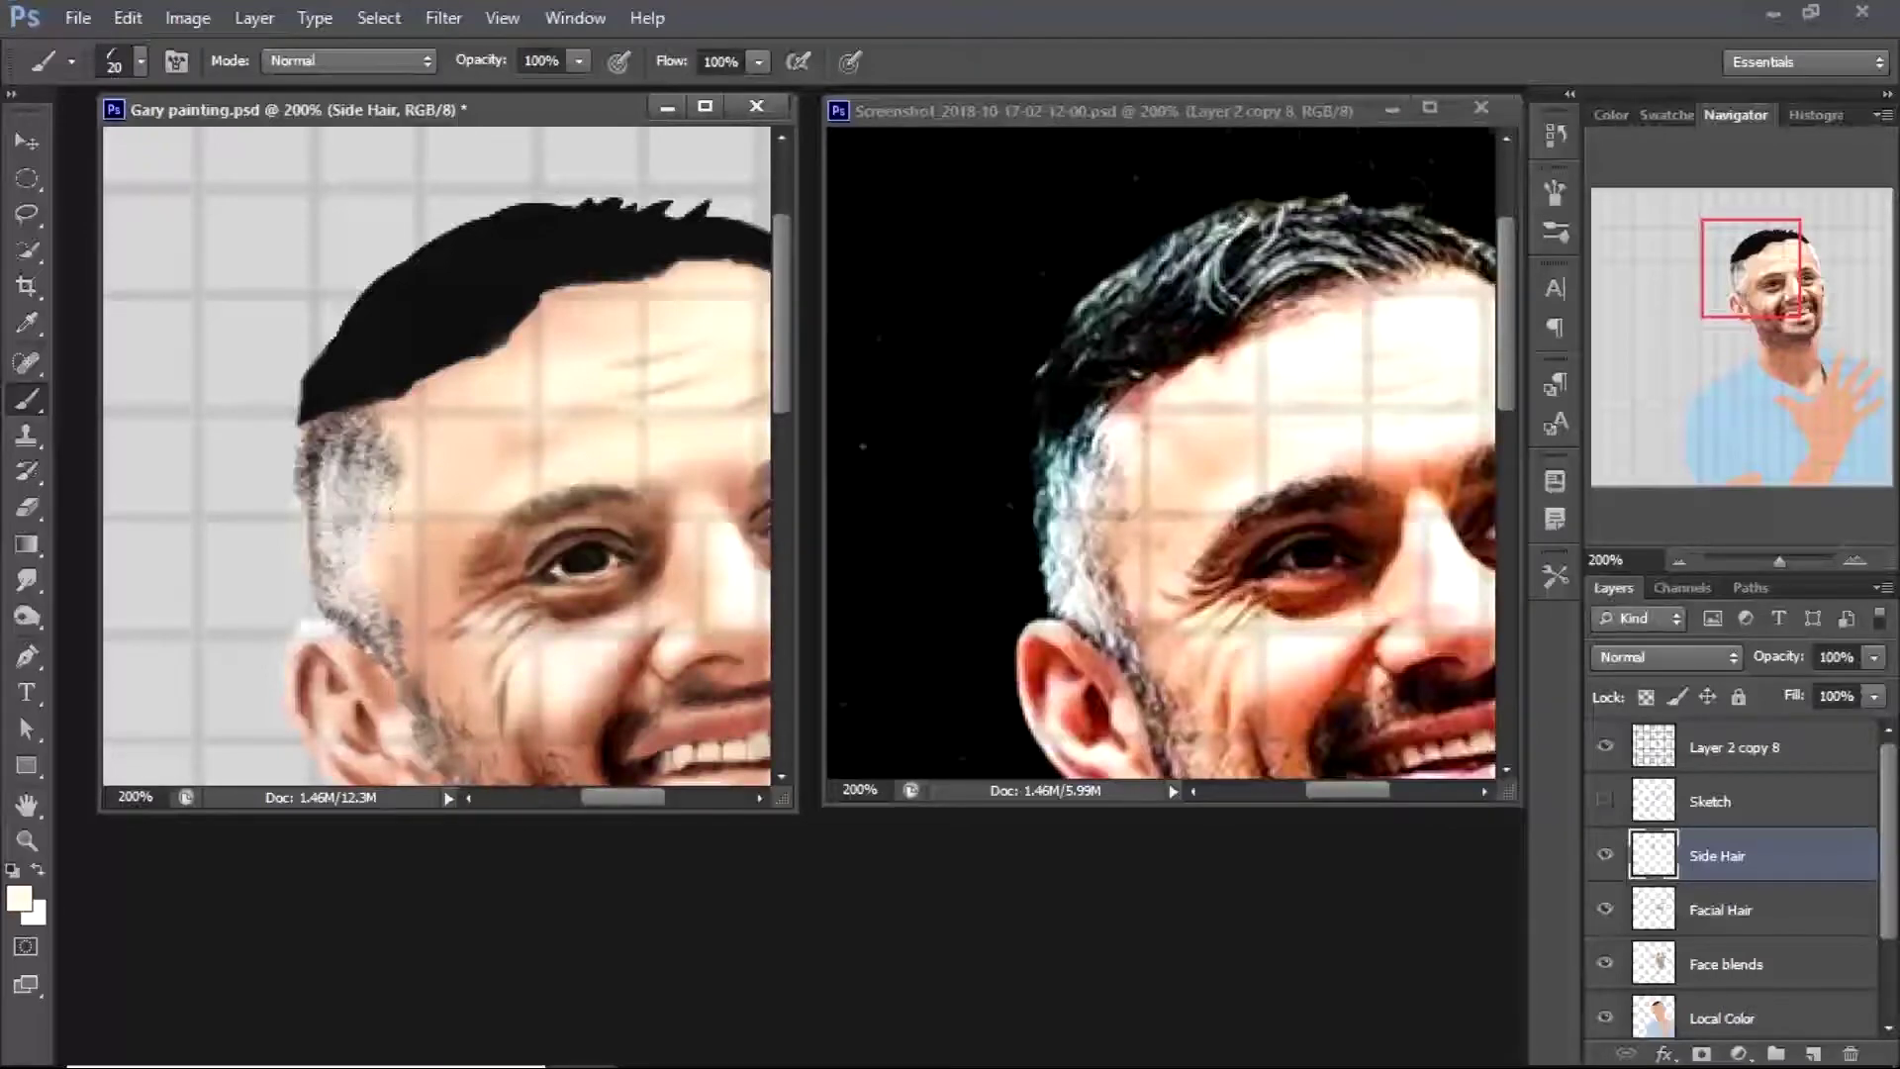
Paint light and dark hair strokes over the left-hand side hair, reducing the brush to size 7 and sampling a grey
left_click(19, 898)
left_click(386, 541)
key("Return")
right_click(377, 446)
key("bracketleft")
key("bracketleft")
key("bracketleft")
key("bracketleft")
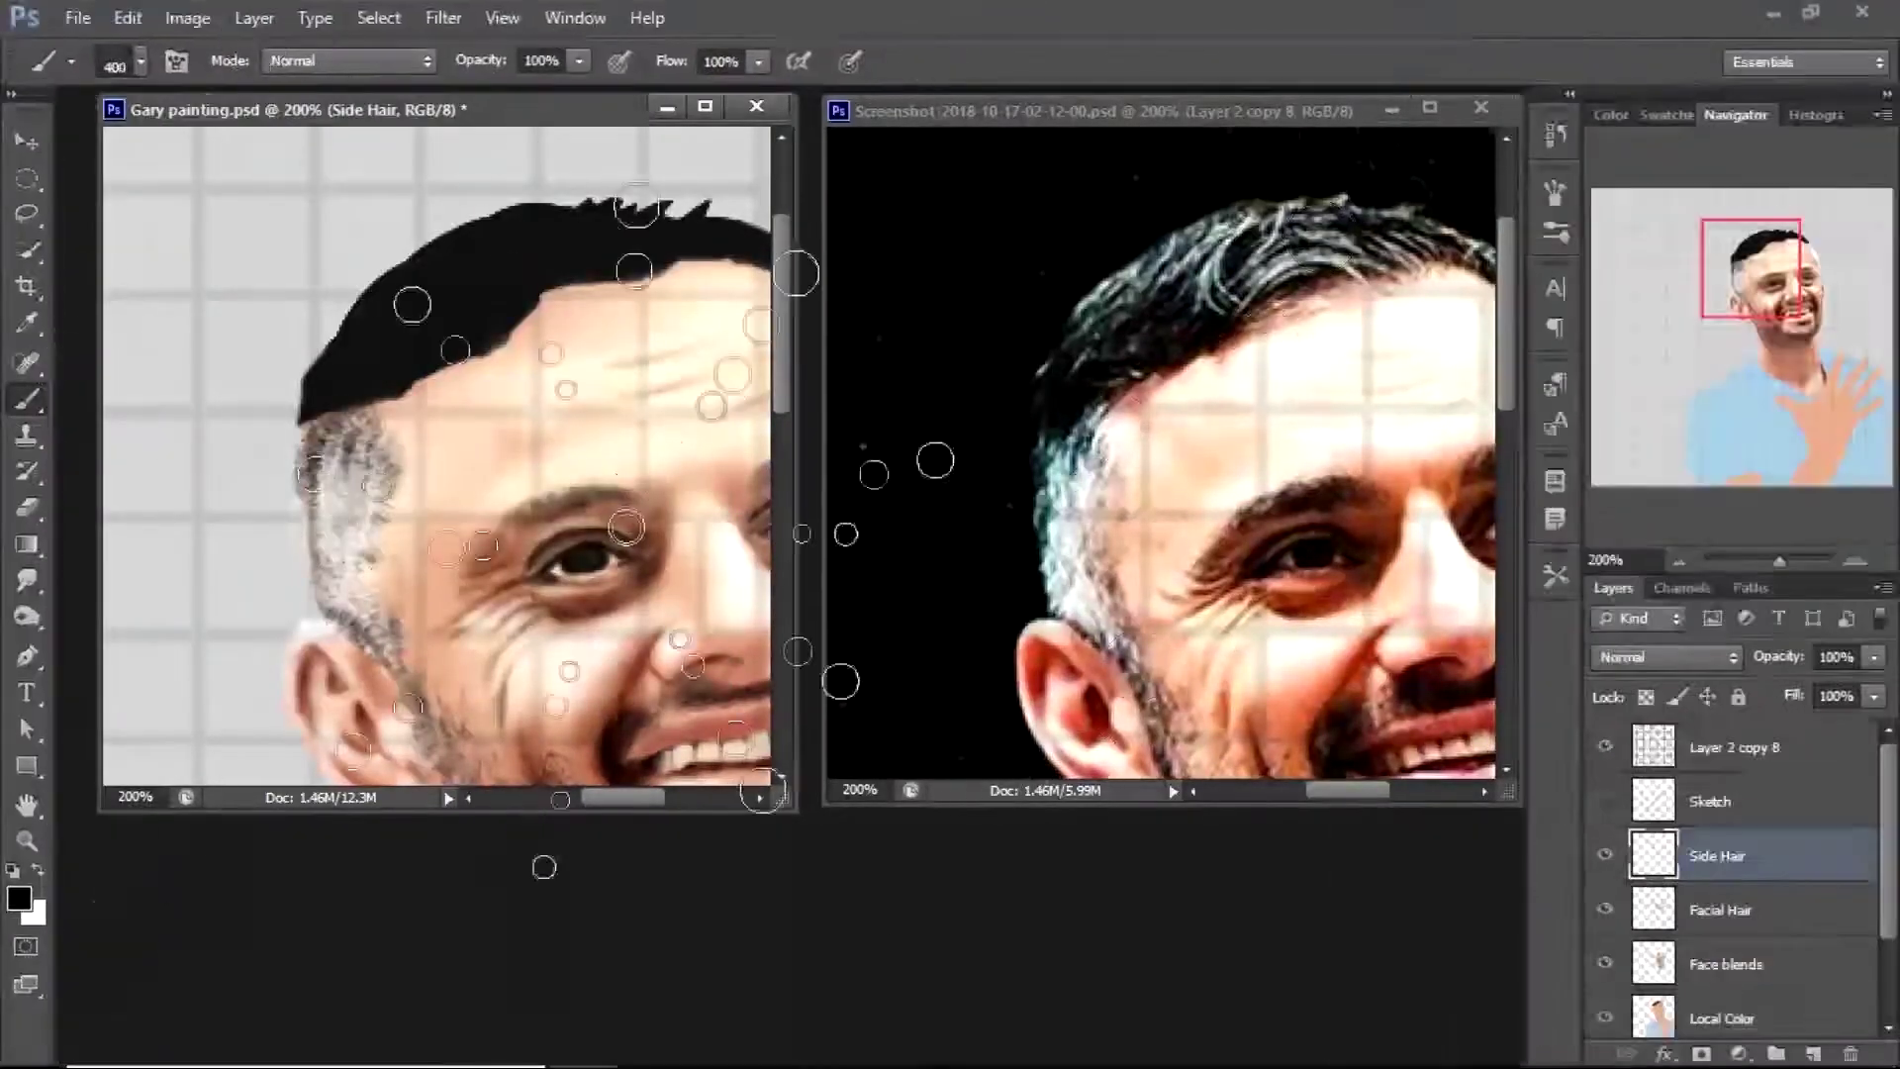
key("x")
mouse_move(374, 576)
left_mouse_down()
mouse_move(315, 481)
mouse_move(312, 434)
left_mouse_up()
left_click(357, 547, "alt")
left_click_drag(371, 503, 317, 441)
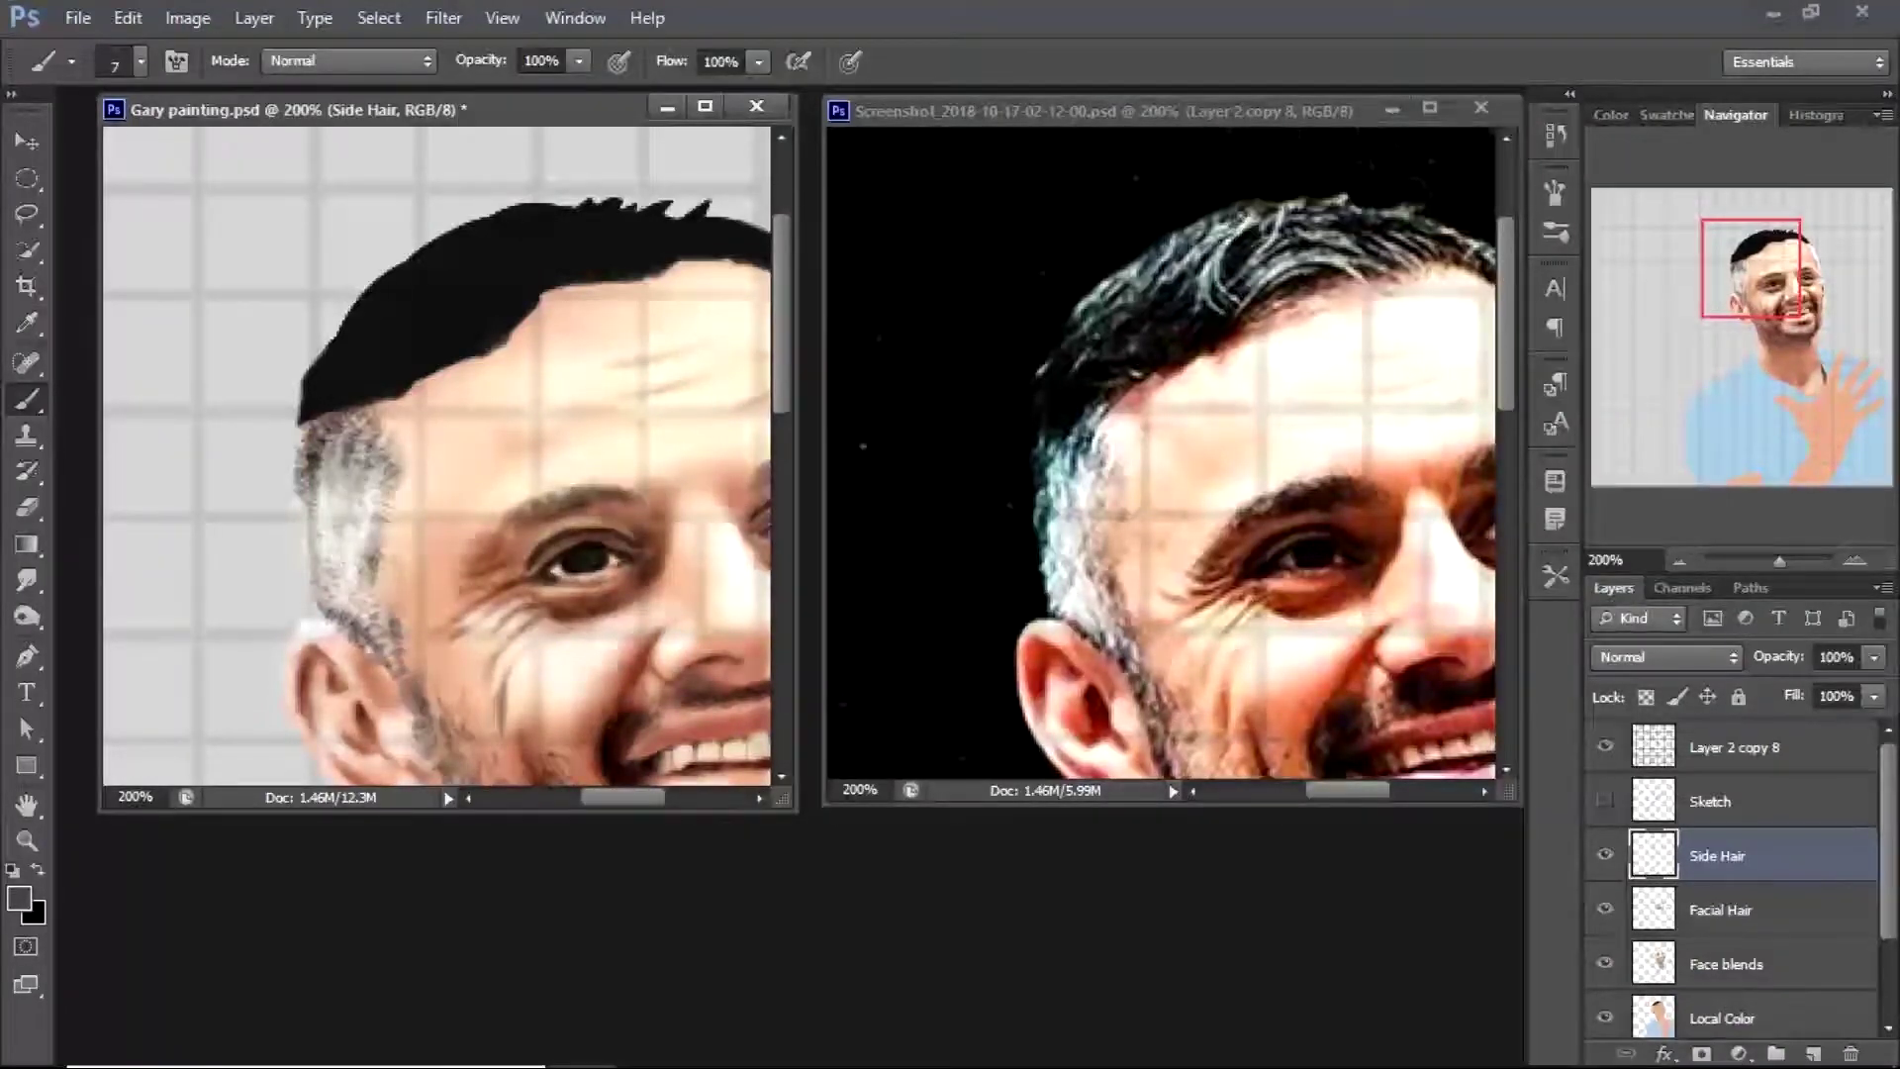
Switch to a 1 px brush for fine side hair strands and set the foreground colour to white
left_click(140, 61)
key("Return")
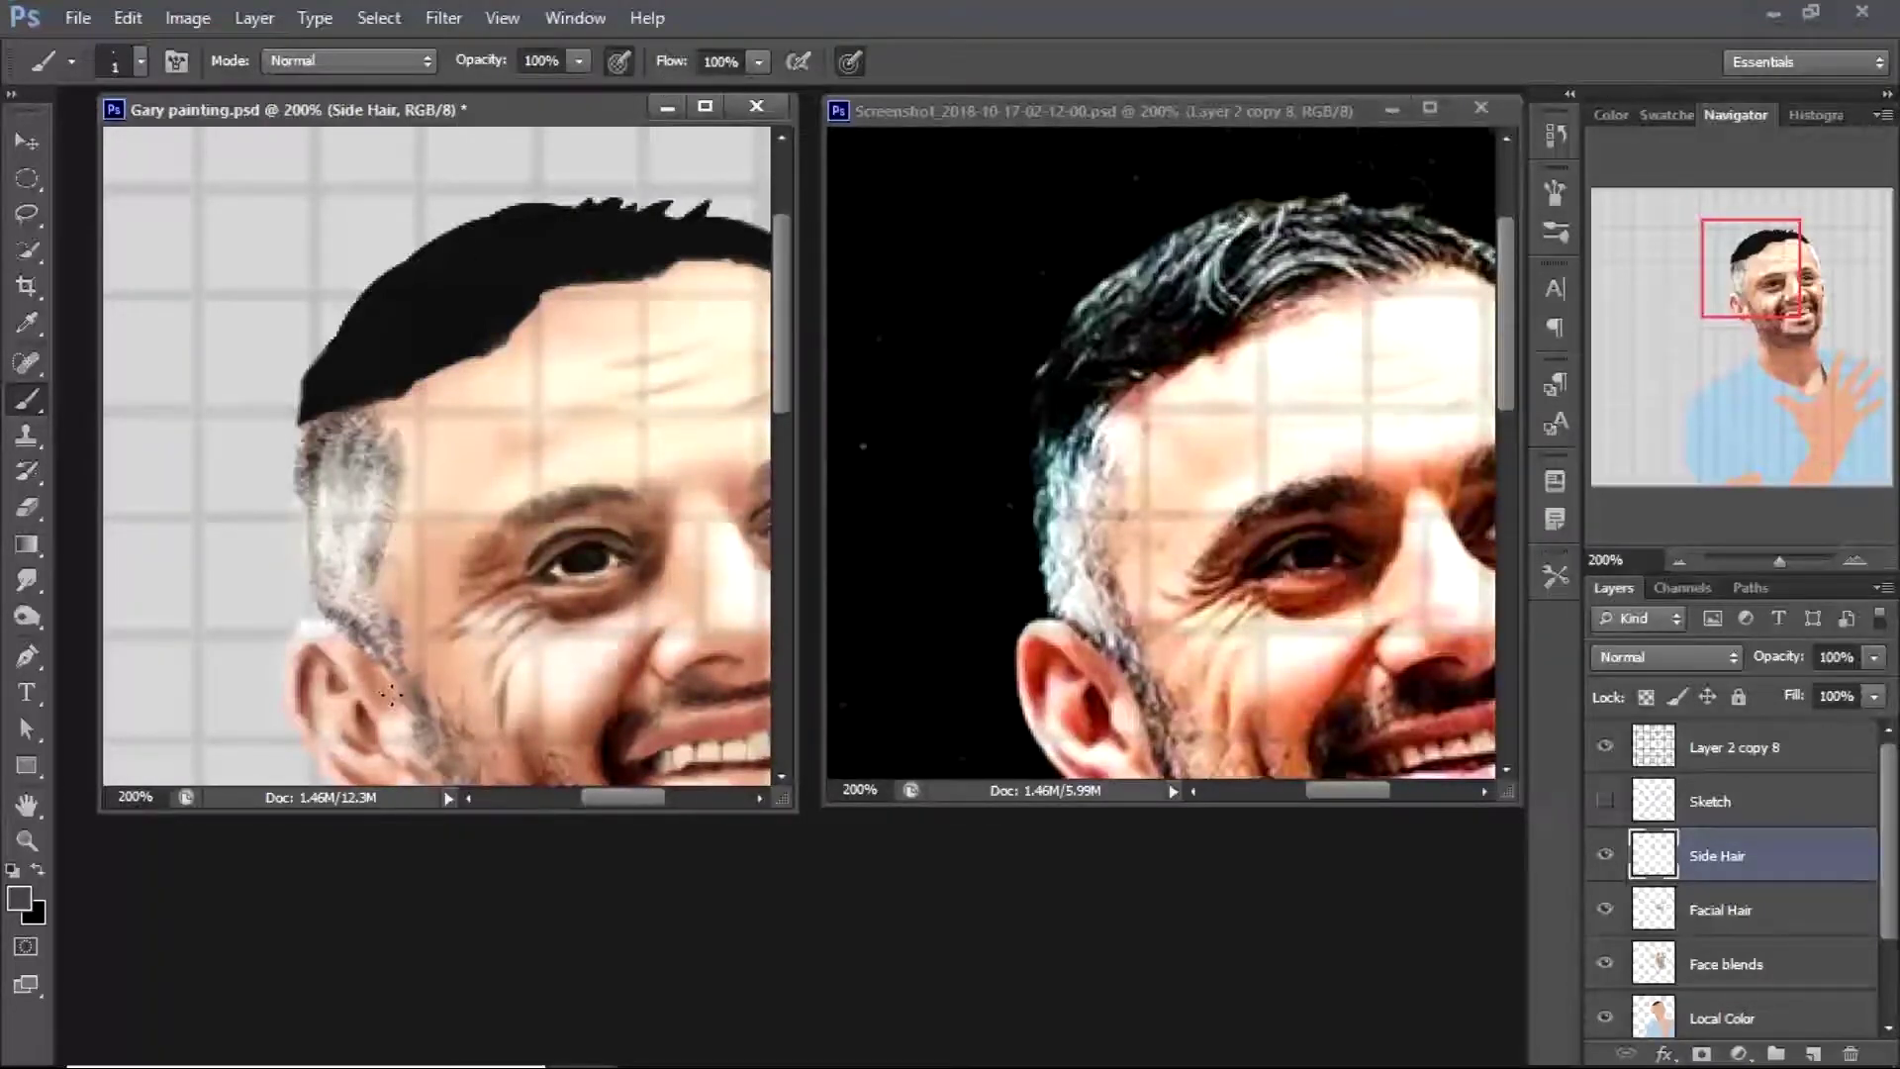
key("z")
left_click(510, 638, "alt")
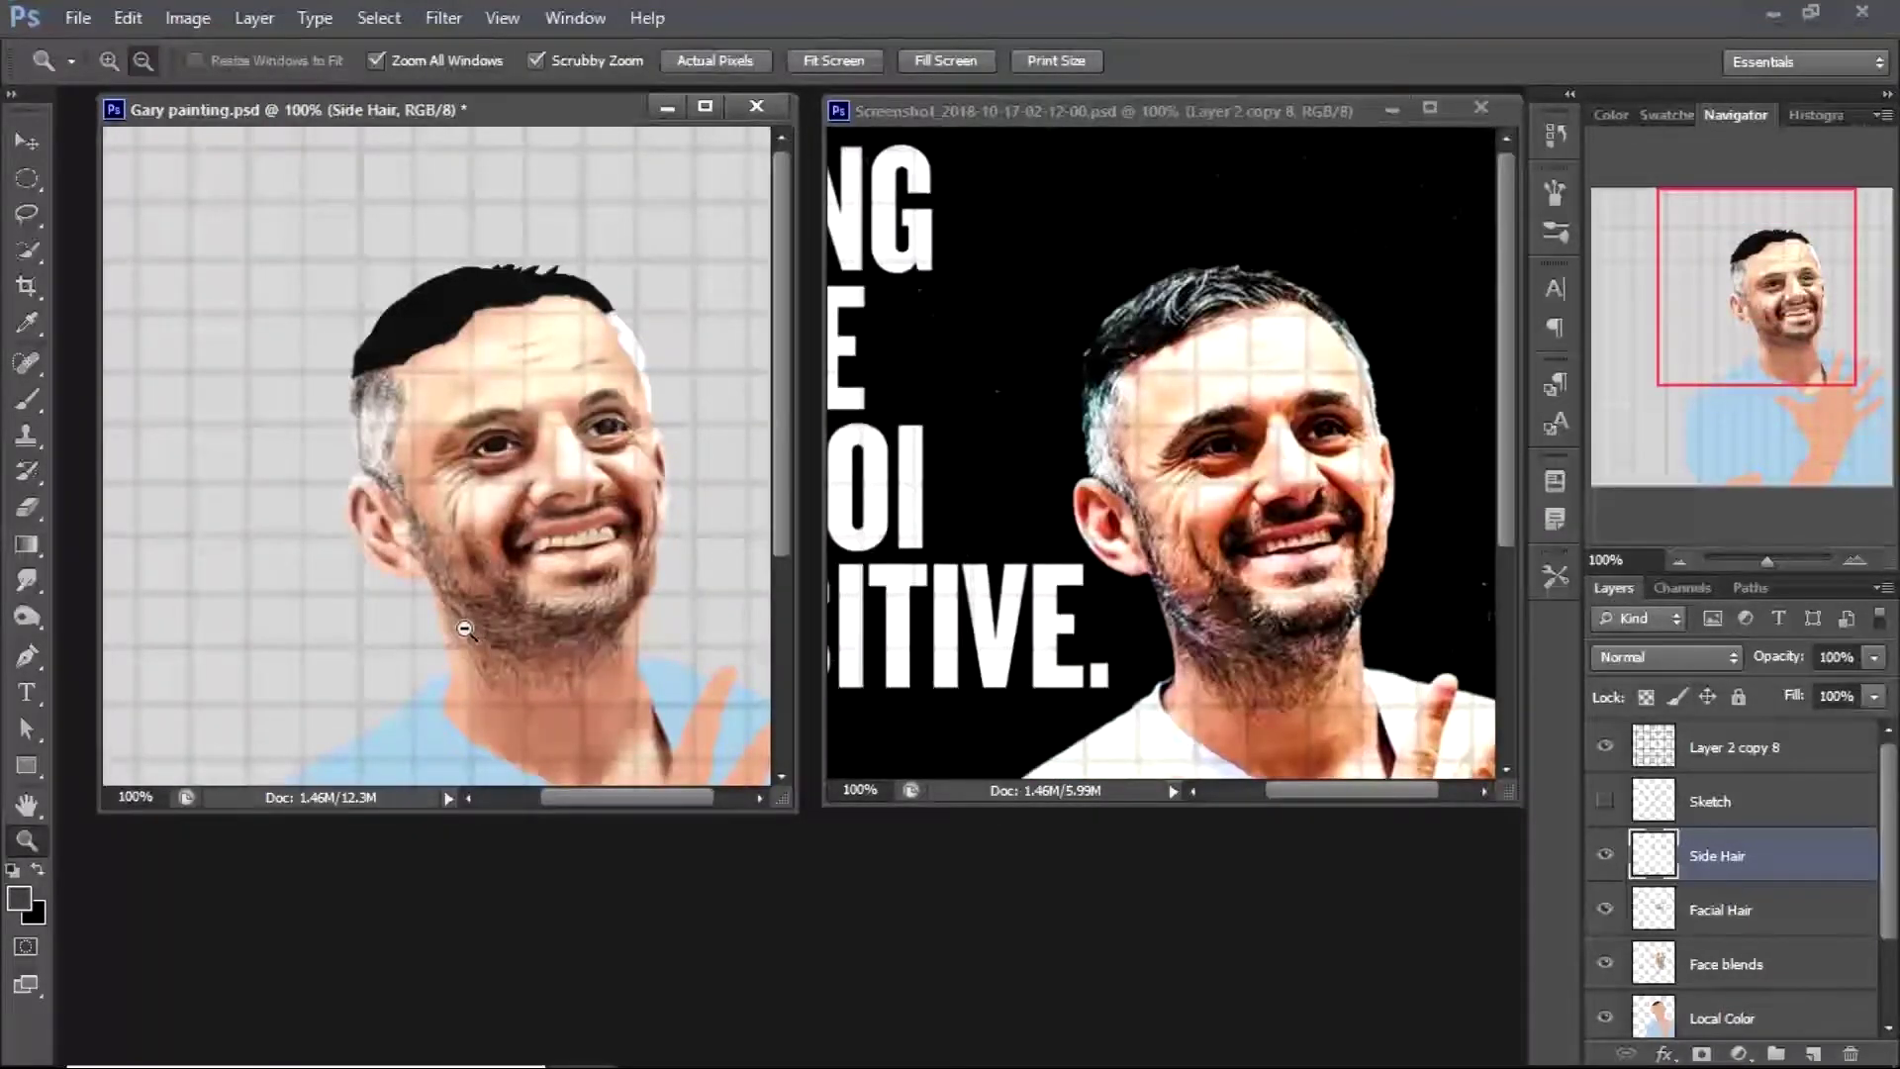
left_click(402, 368)
key("b")
left_click(19, 897)
left_click(292, 195)
key("Return")
Smudge the left-hand side hair on the Side Hair layer, enlarging the Smudge tool from size 8
key("r")
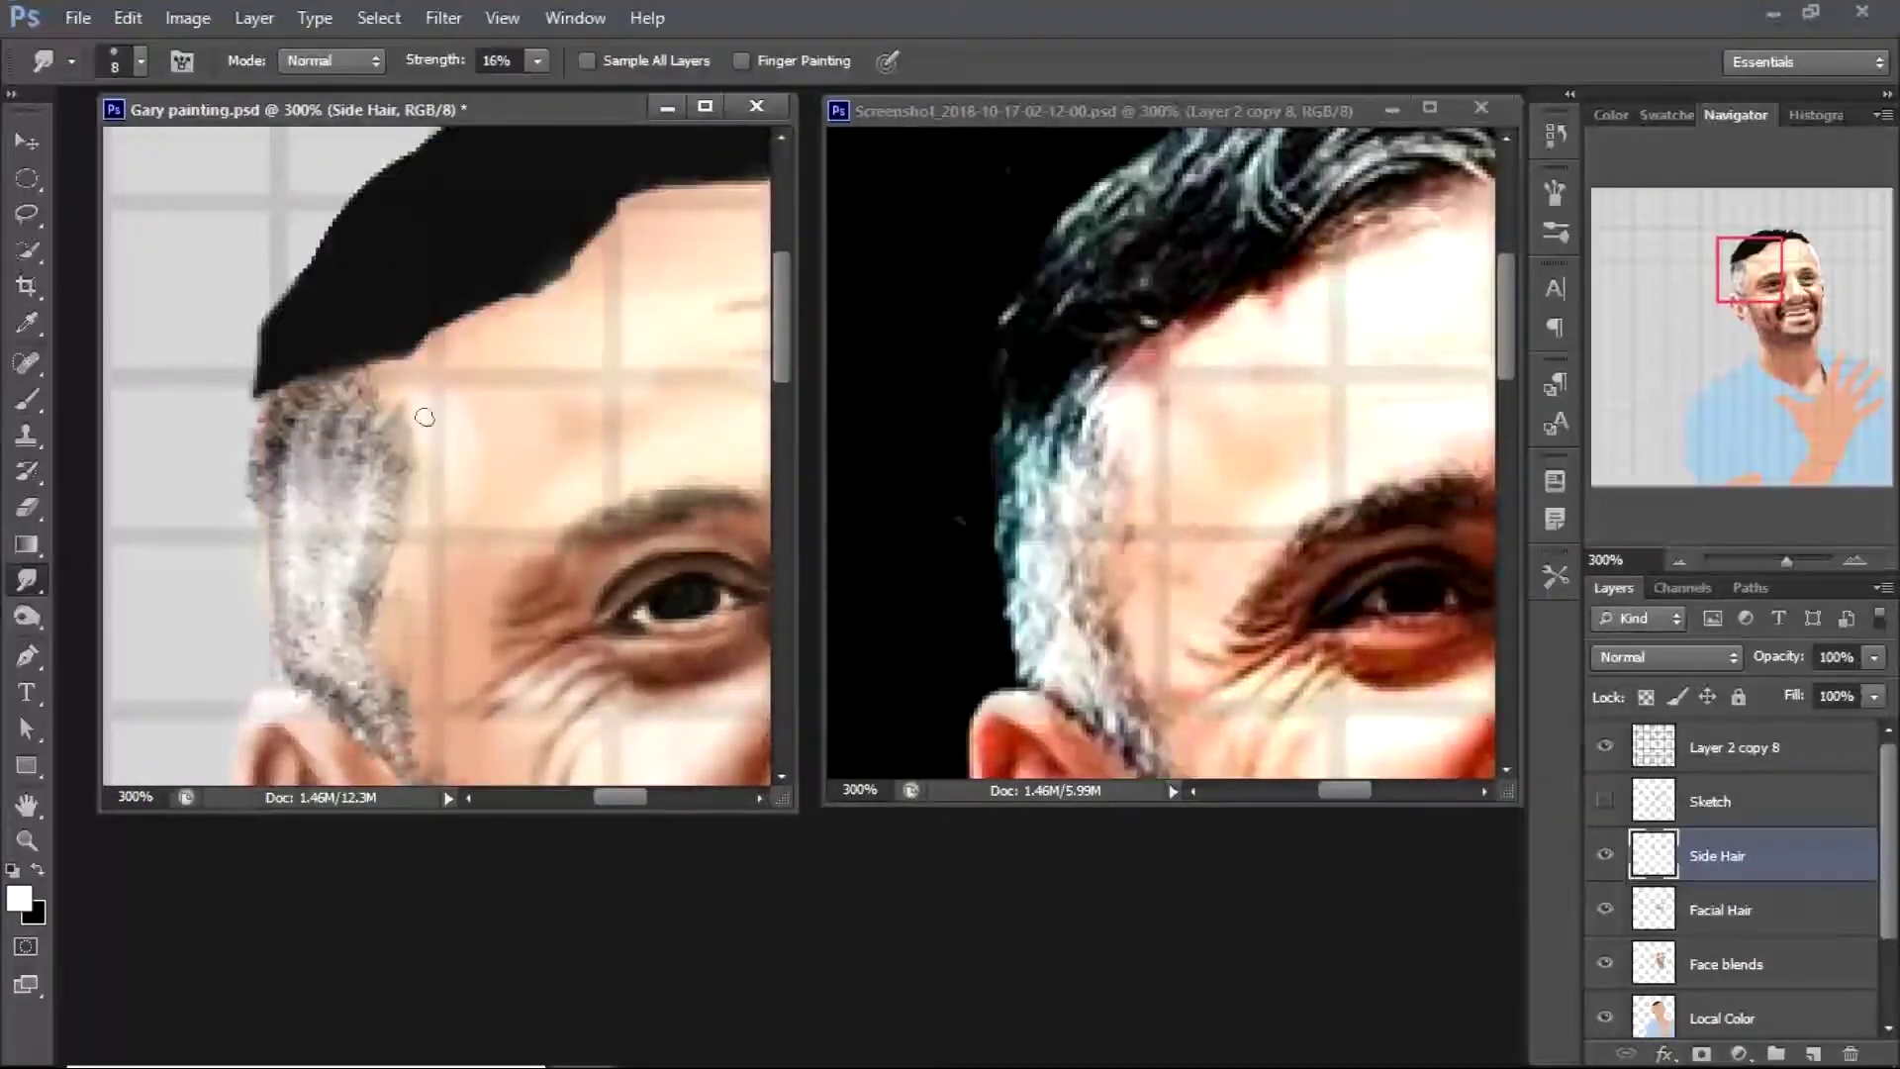
key("bracketright")
key("z")
left_click(237, 254, "alt")
left_click(501, 636, "alt")
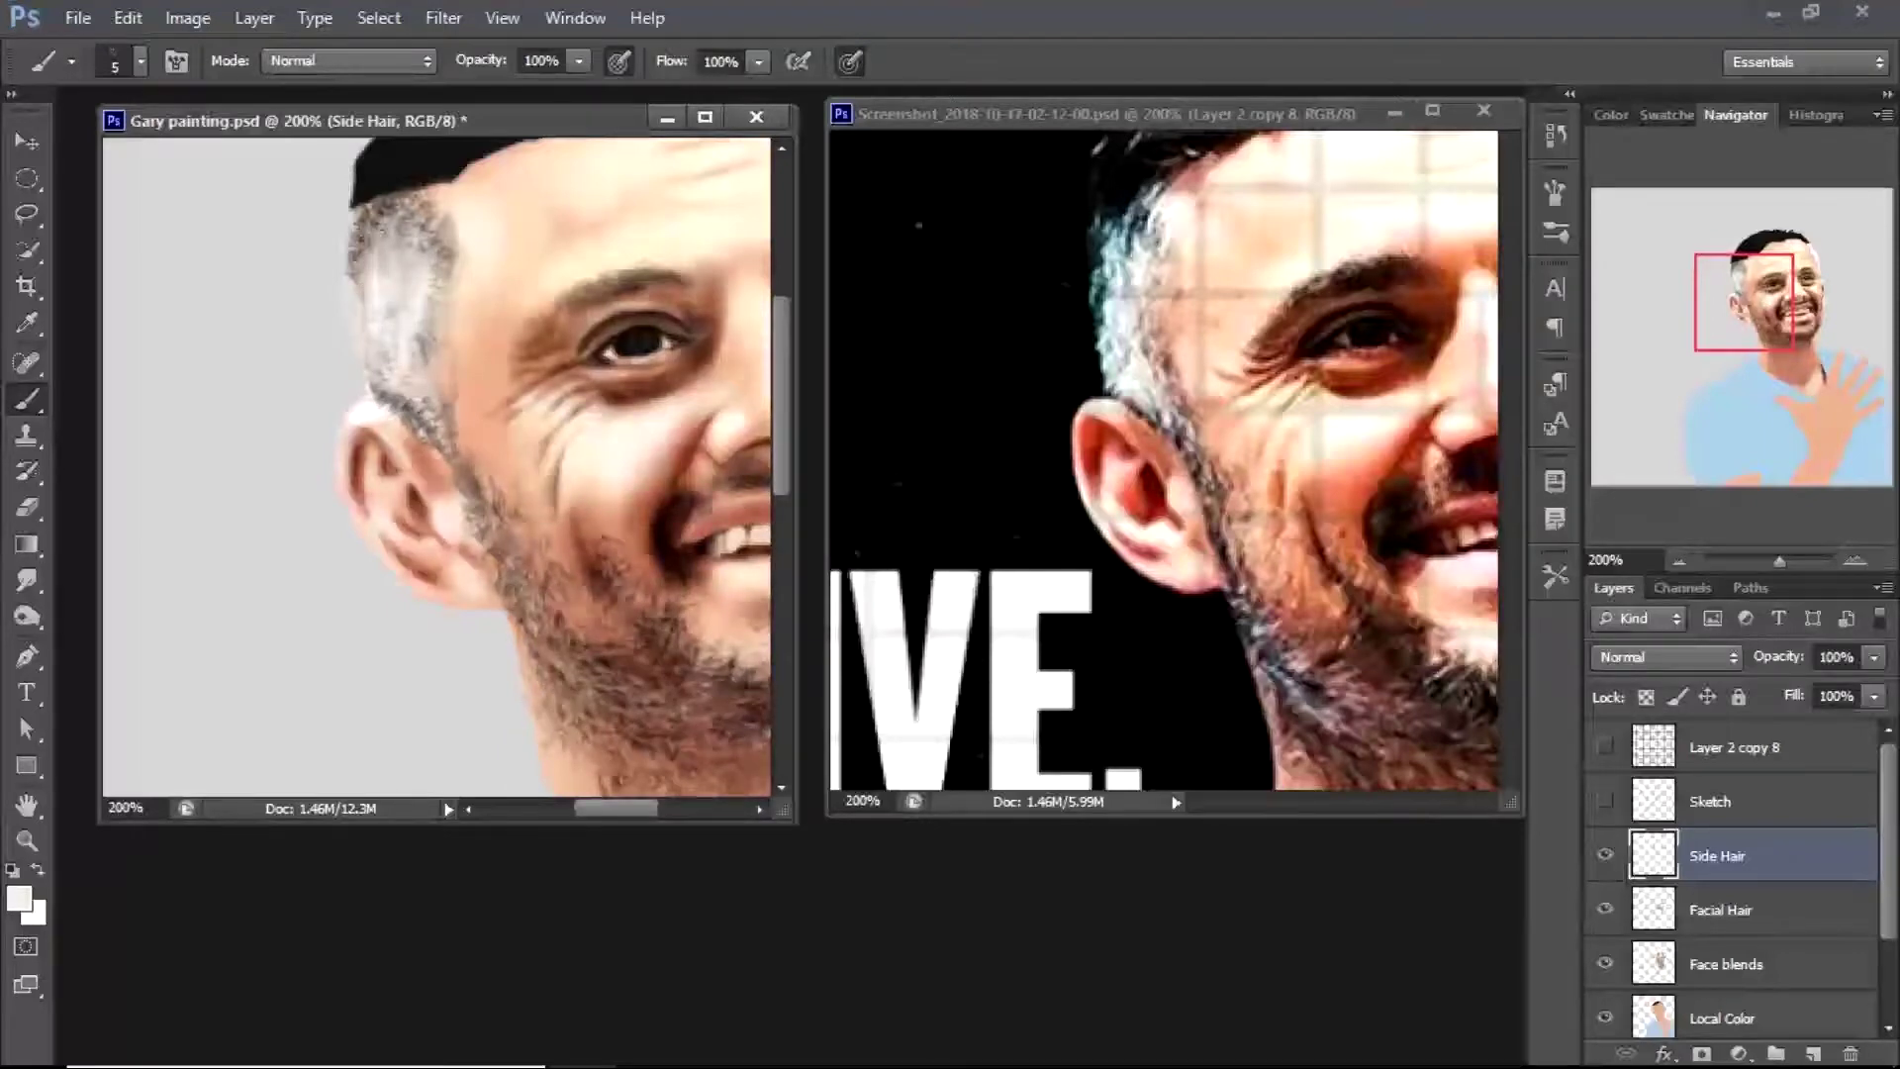
Set the foreground colour to white and brush soft white hair along the right-hand temple on the Side Hair layer
left_click(18, 898)
key("Return")
left_click(18, 898)
key("Return")
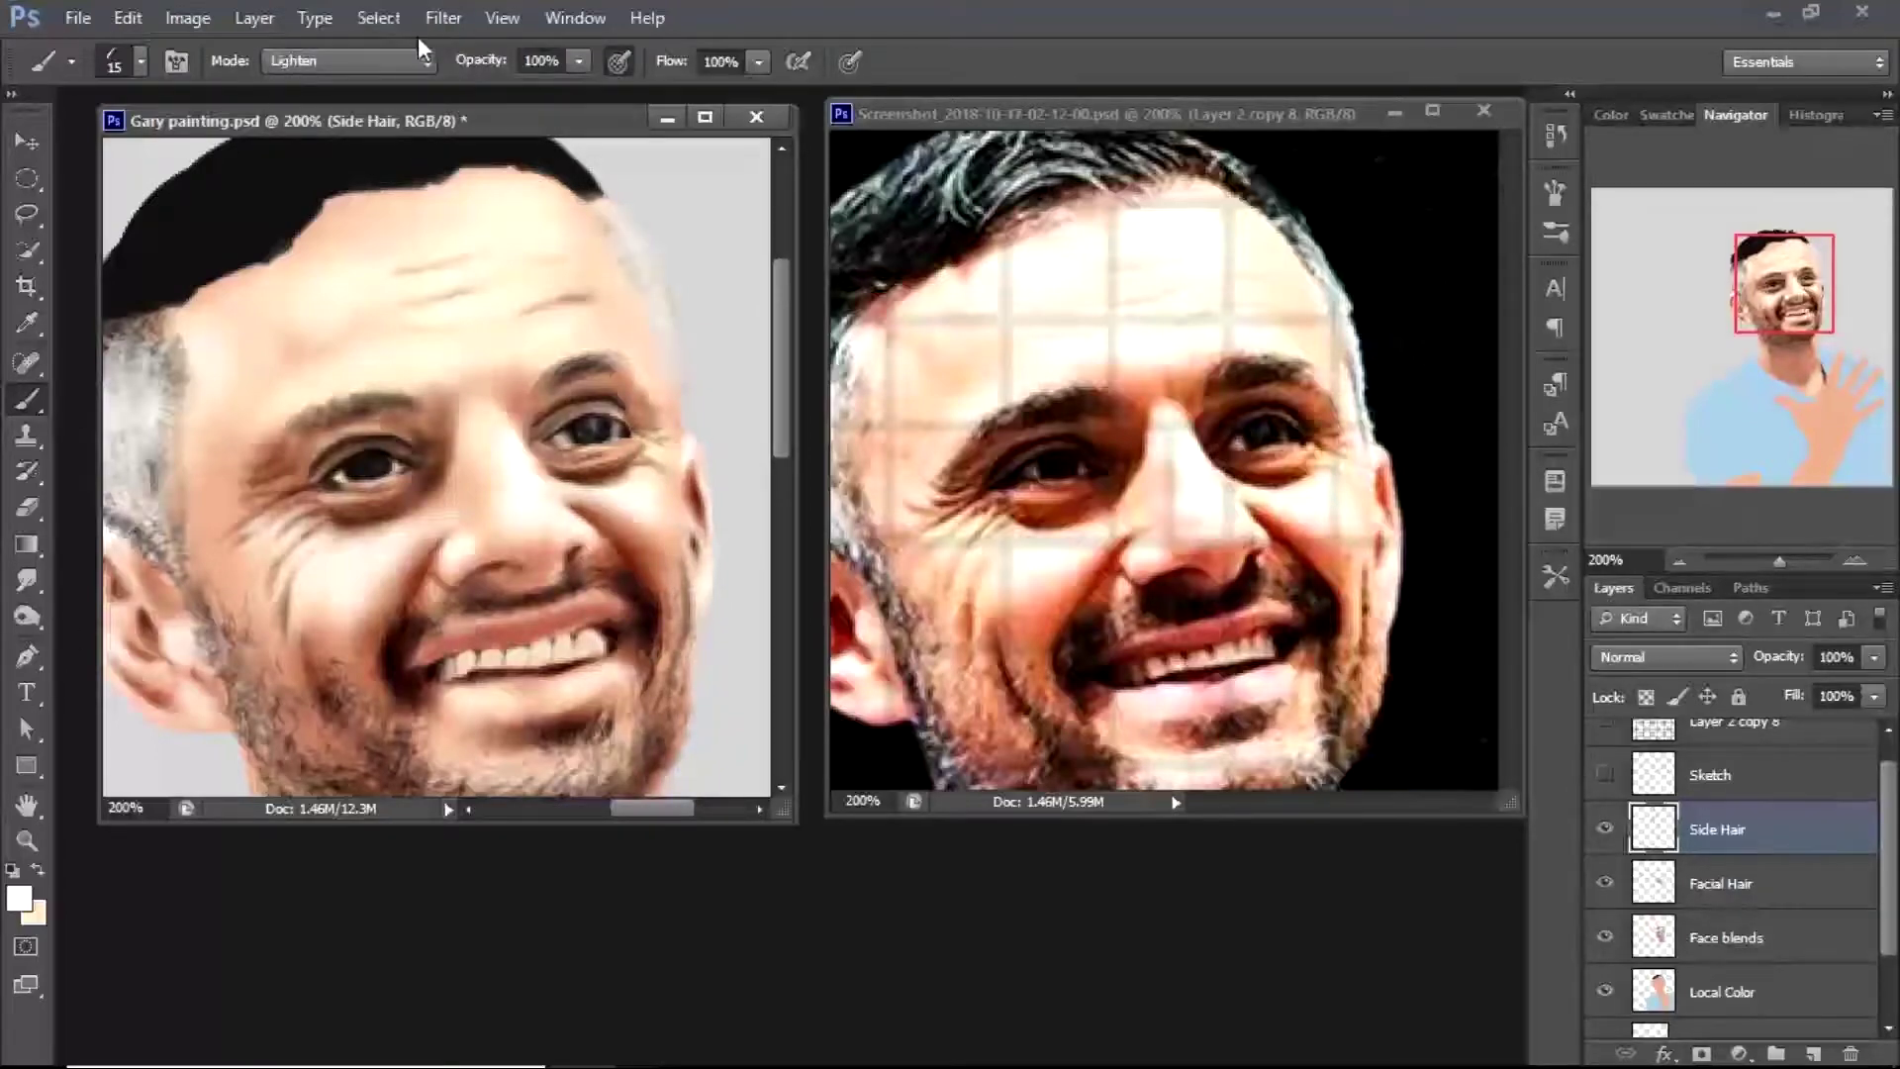
Paint fine light strands over the black top hair on the Side Hair layer in Lighten mode, with the brush reduced to size 2
left_click_drag(395, 396, 420, 500)
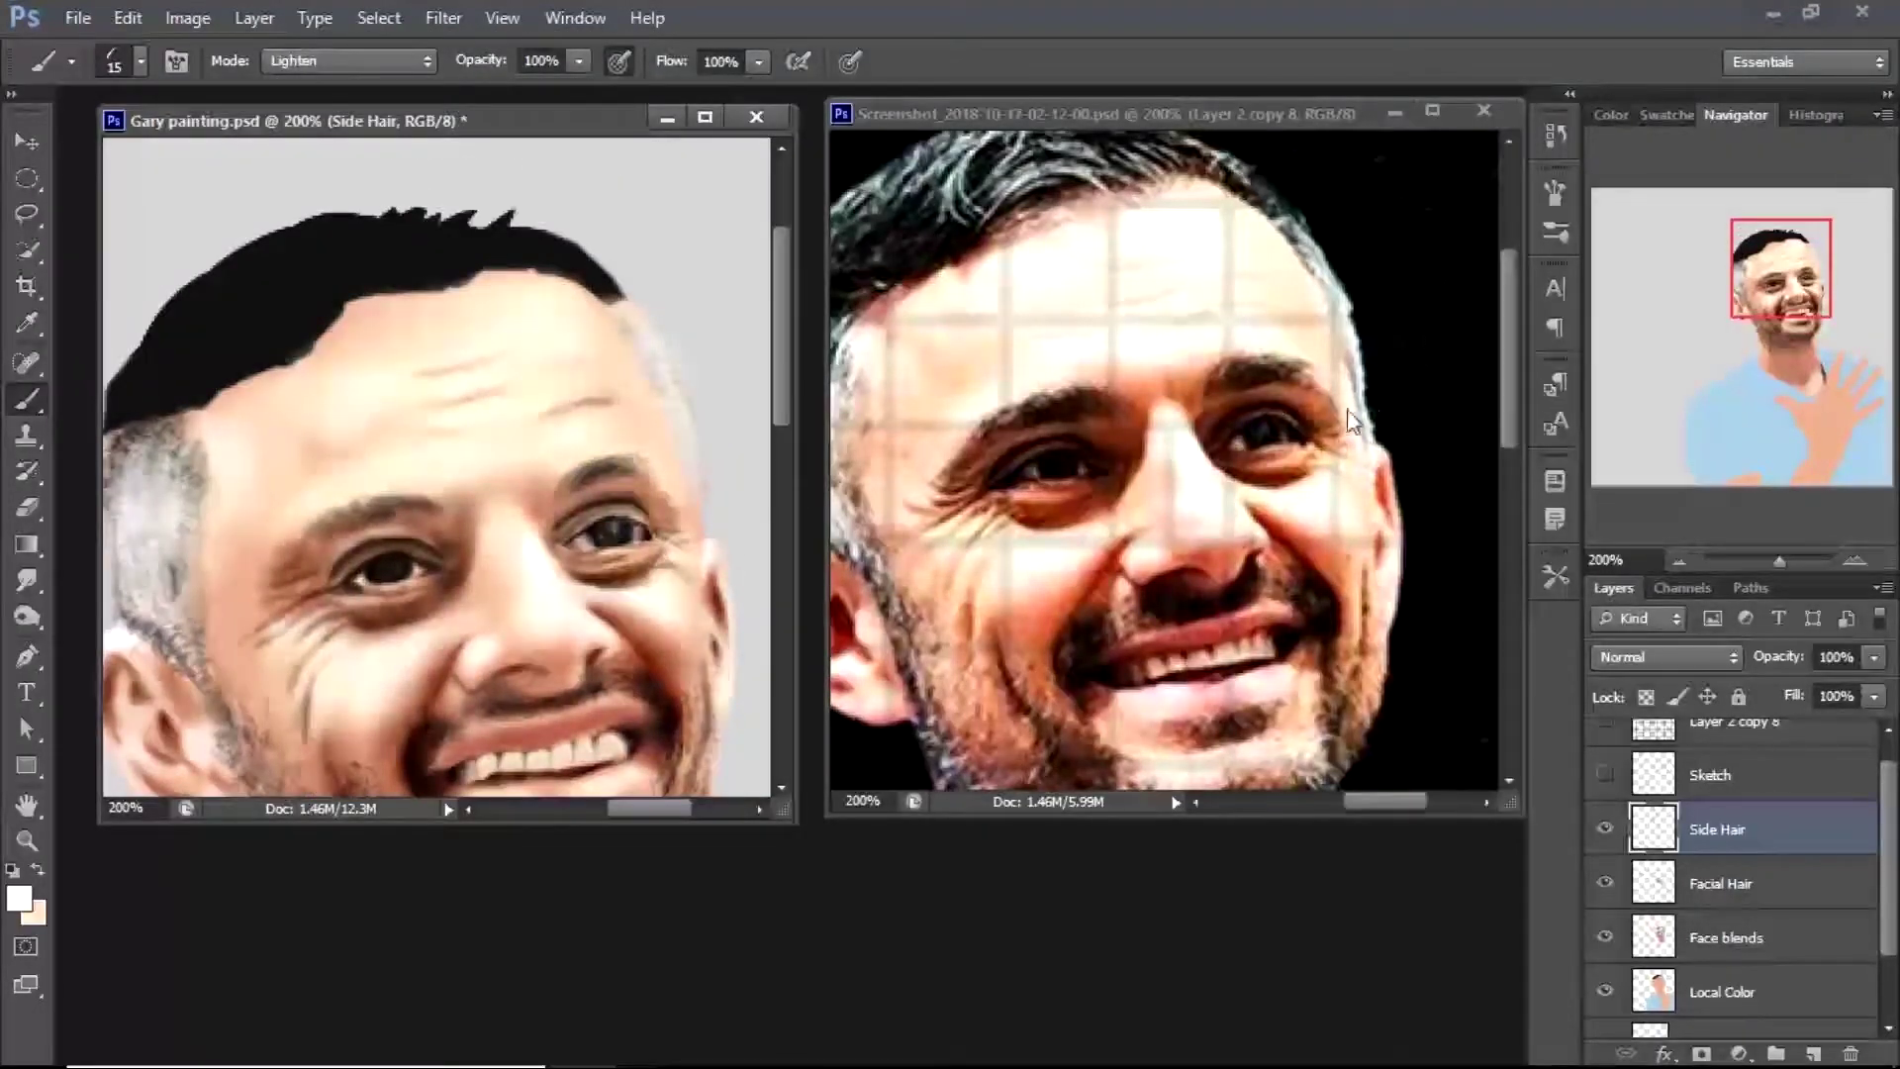
left_click_drag(1138, 446, 1237, 574)
left_click(198, 108)
left_click(140, 60)
double_click(392, 282)
key("bracketleft")
key("bracketleft")
left_click_drag(374, 278, 396, 280)
key("ctrl+z")
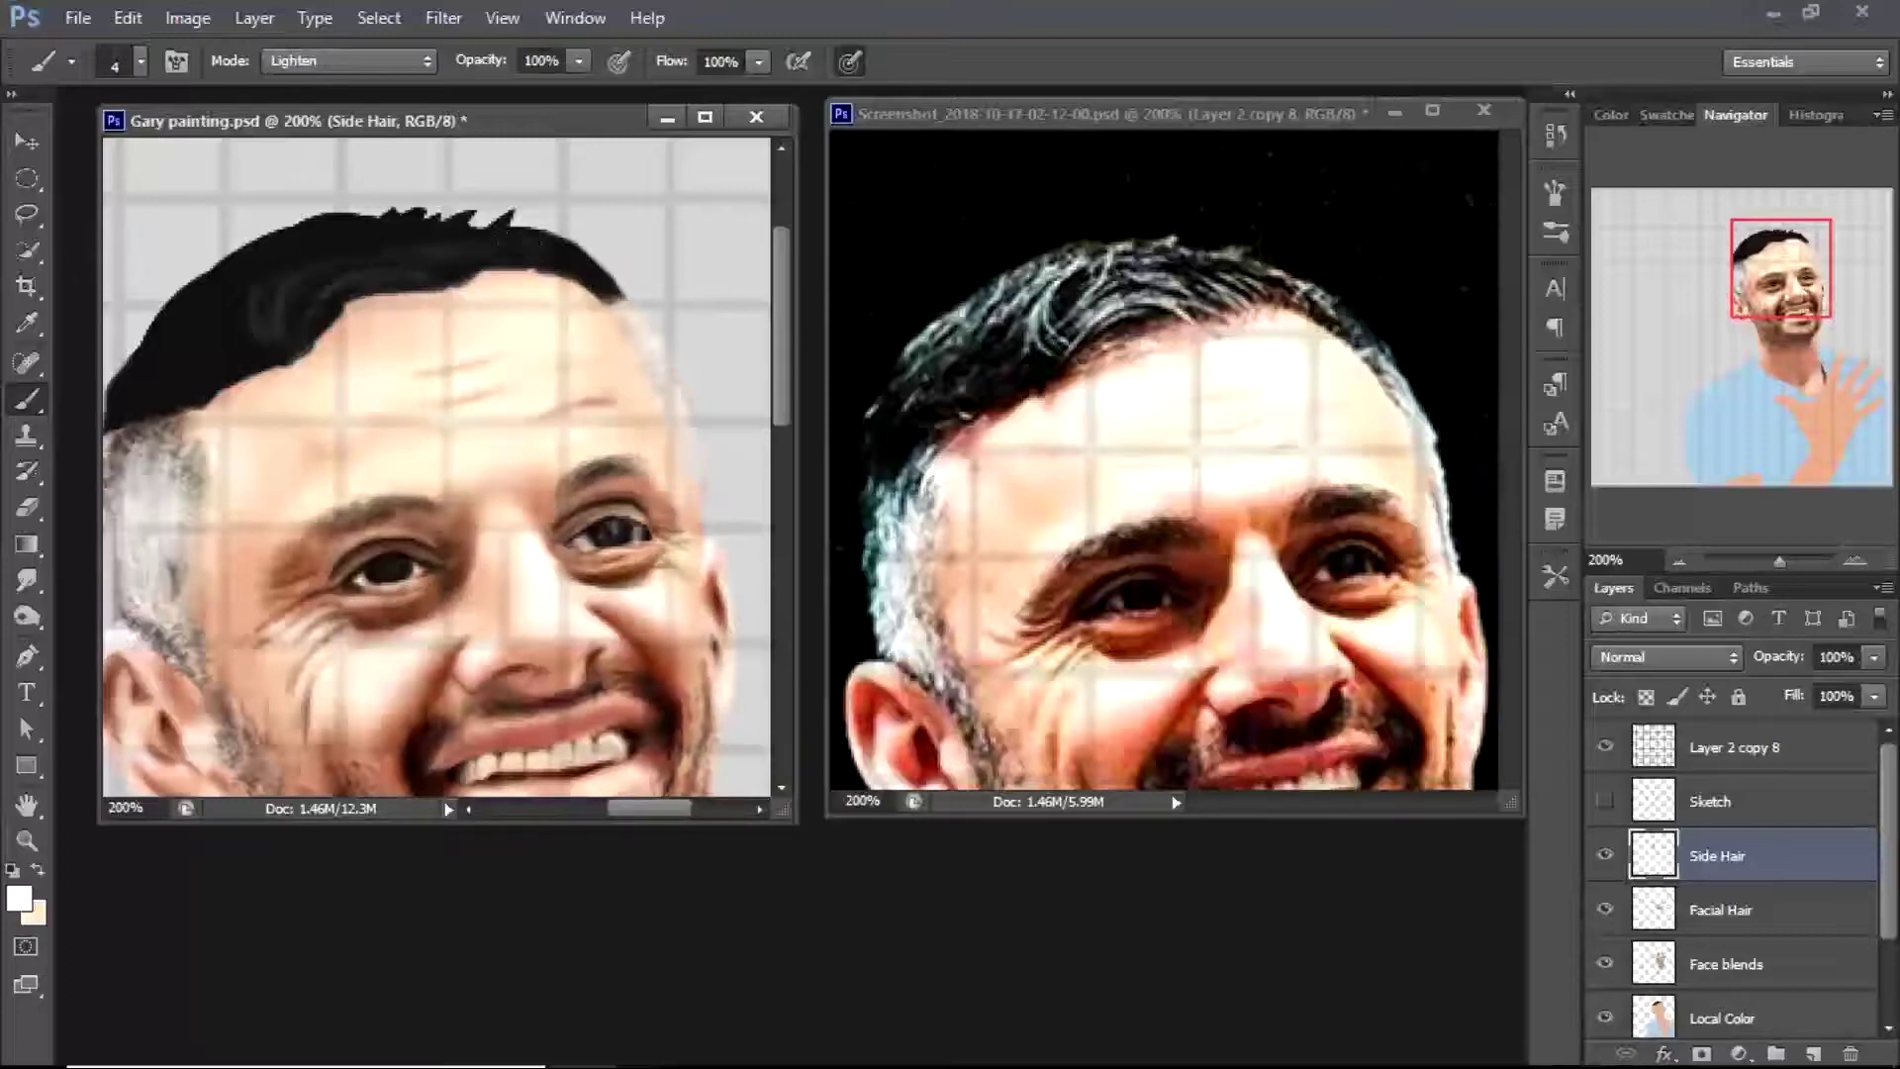
left_click_drag(650, 809, 644, 809)
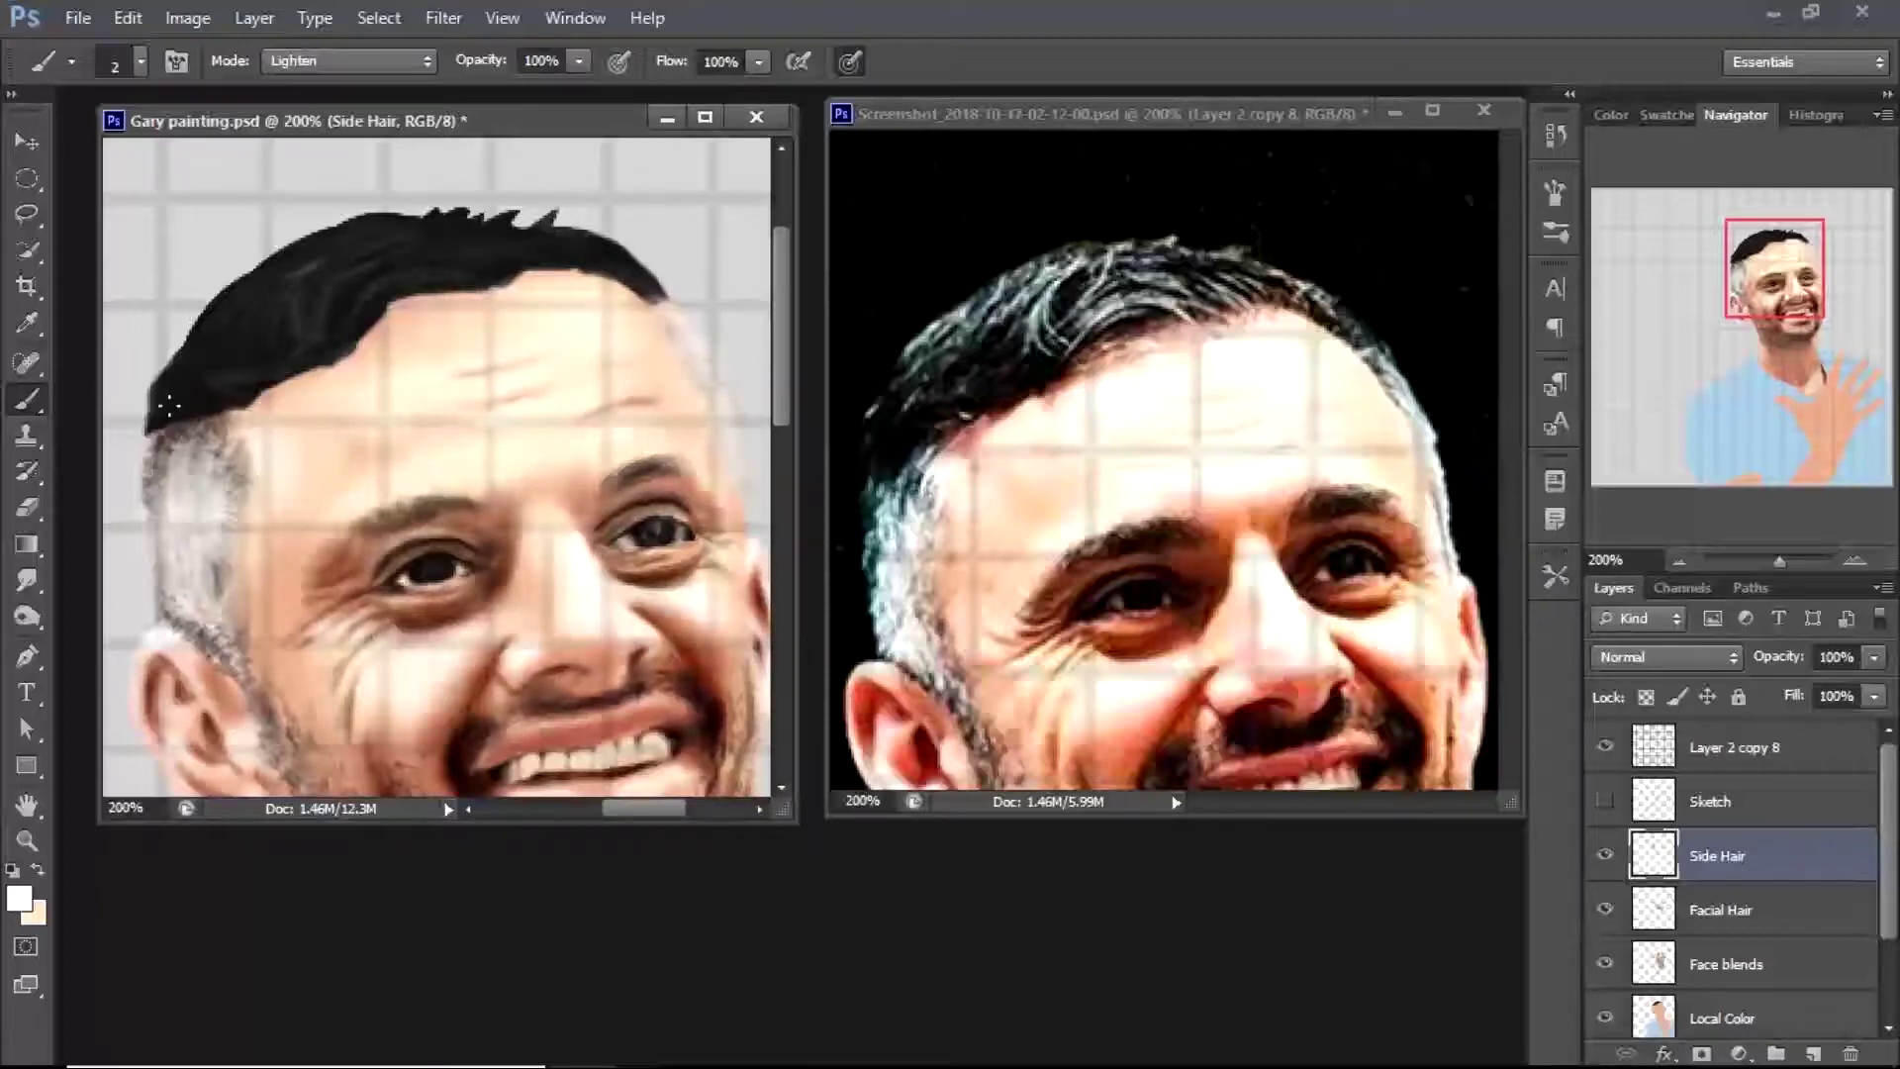
left_click_drag(191, 414, 186, 492)
Hide the Side Hair and Facial Hair layers, lasso the flat black hair on the Local Color layer and delete it
scroll(754, 446, "down", 1)
scroll(1732, 871, "down", 1)
left_click(1683, 948)
left_click(1606, 948)
left_click(1606, 948)
left_click(1605, 841)
left_click(1605, 785)
left_click(396, 404, "alt")
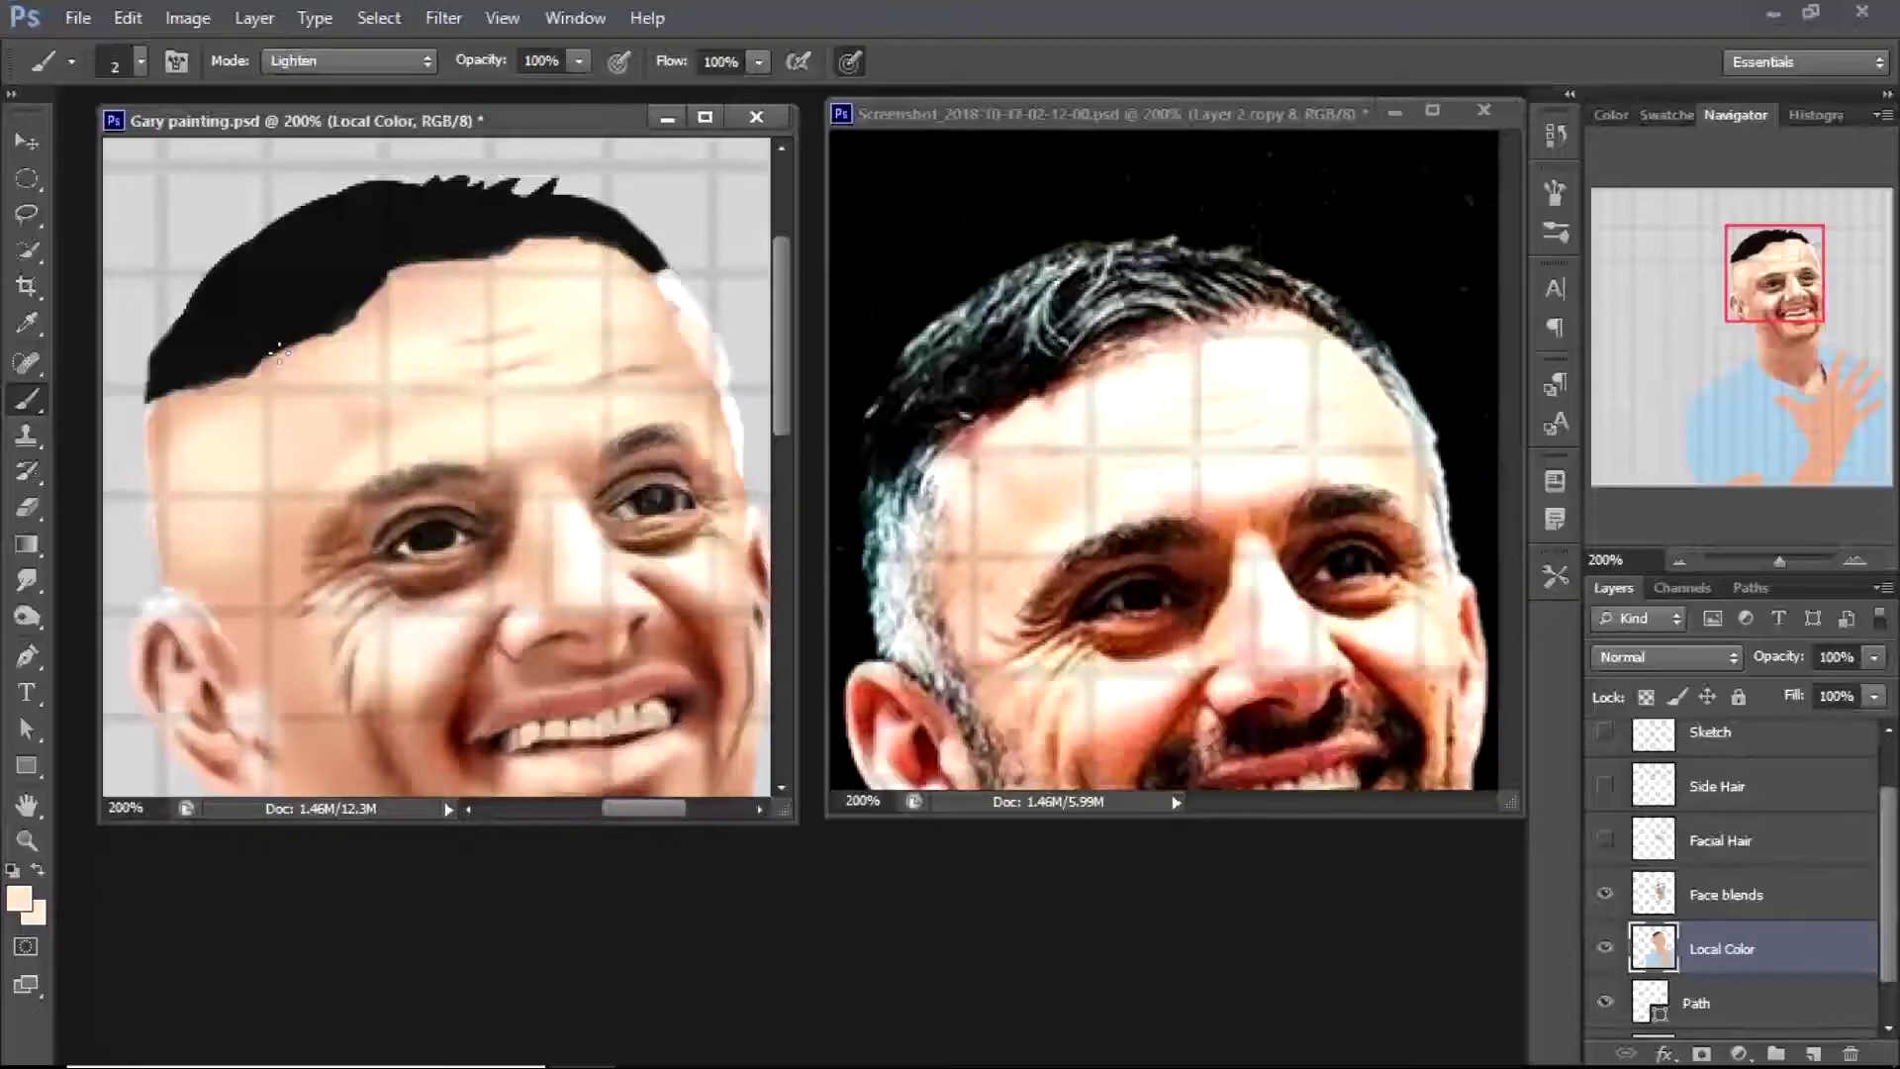
left_click(26, 213)
mouse_move(148, 401)
left_mouse_down()
mouse_move(389, 281)
mouse_move(524, 247)
mouse_move(651, 275)
mouse_move(747, 482)
mouse_move(682, 256)
mouse_move(146, 401)
left_mouse_up()
key("Delete")
Paint near-black size 2 strands along the left-hand side of the crown on Local Color, clearing the selection and setting Normal mode
key("b")
left_click(19, 897)
key("Return")
left_click_drag(168, 315, 160, 361)
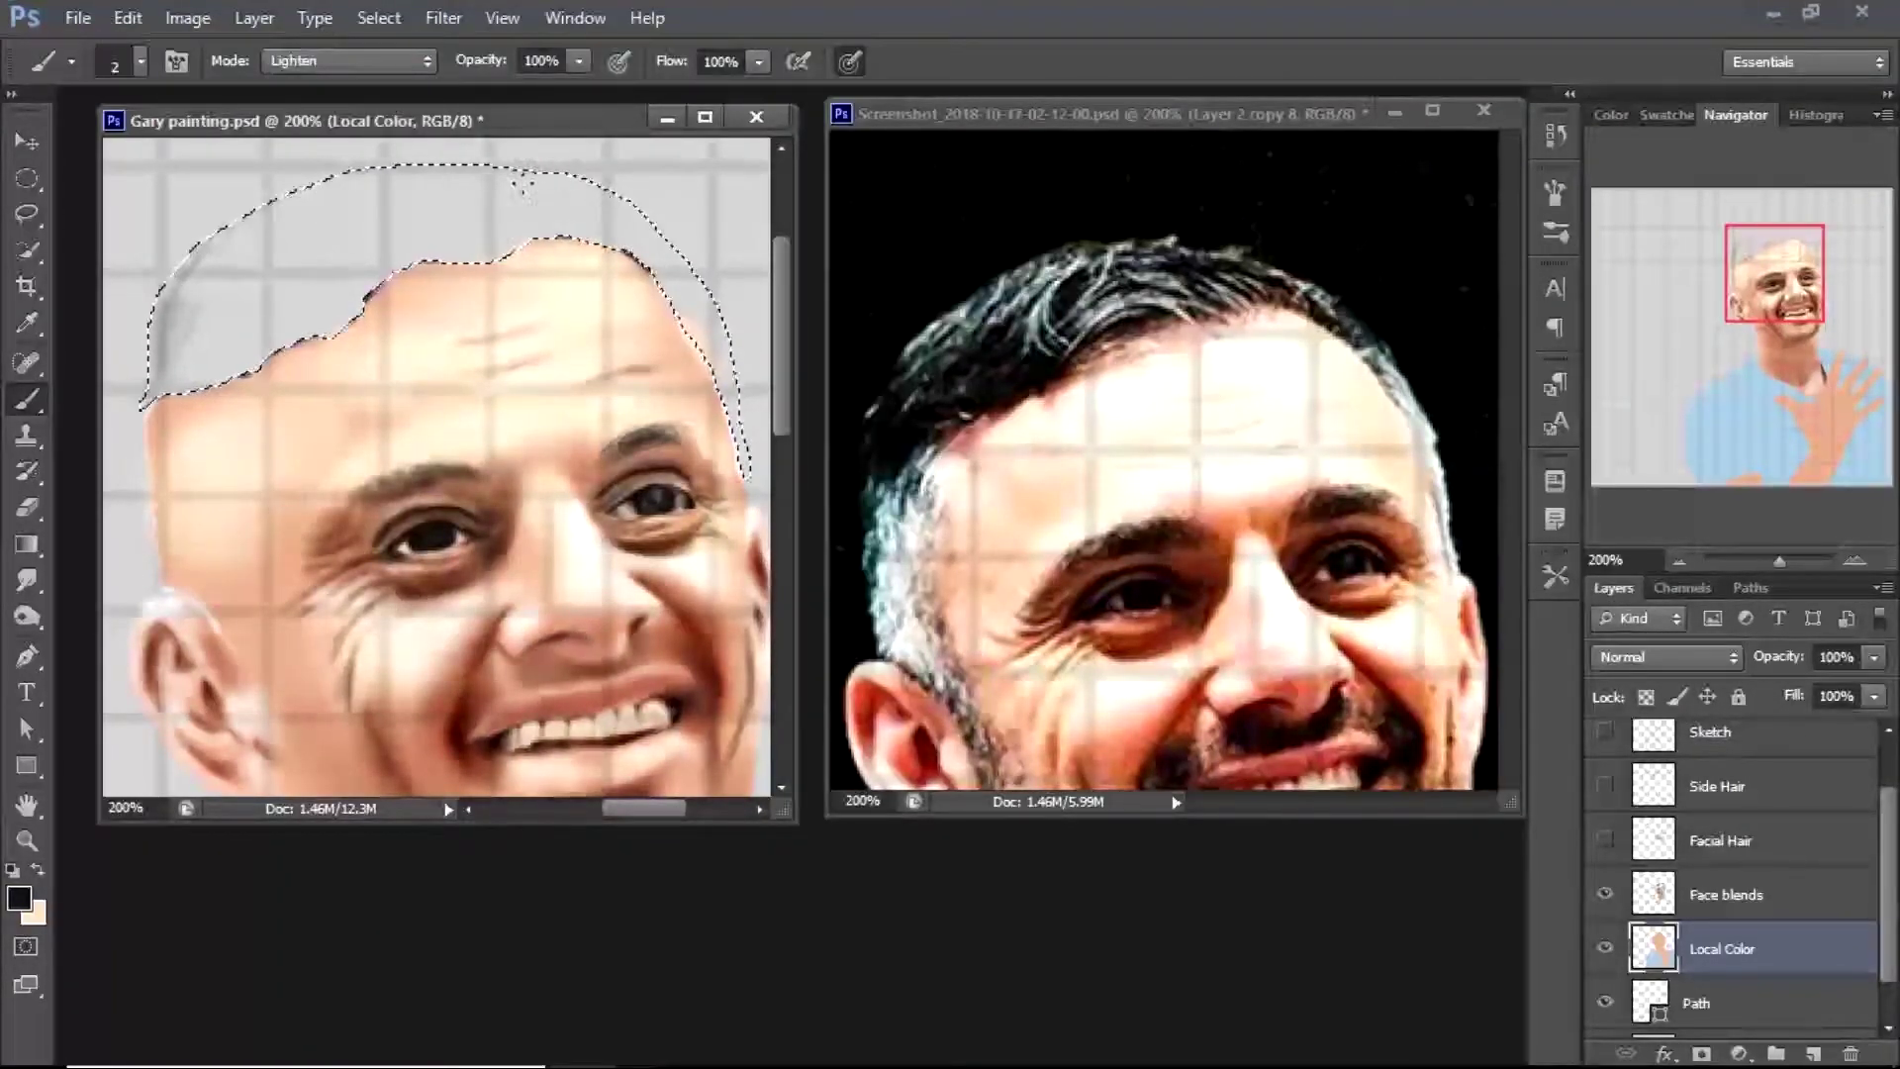
key("ctrl+d")
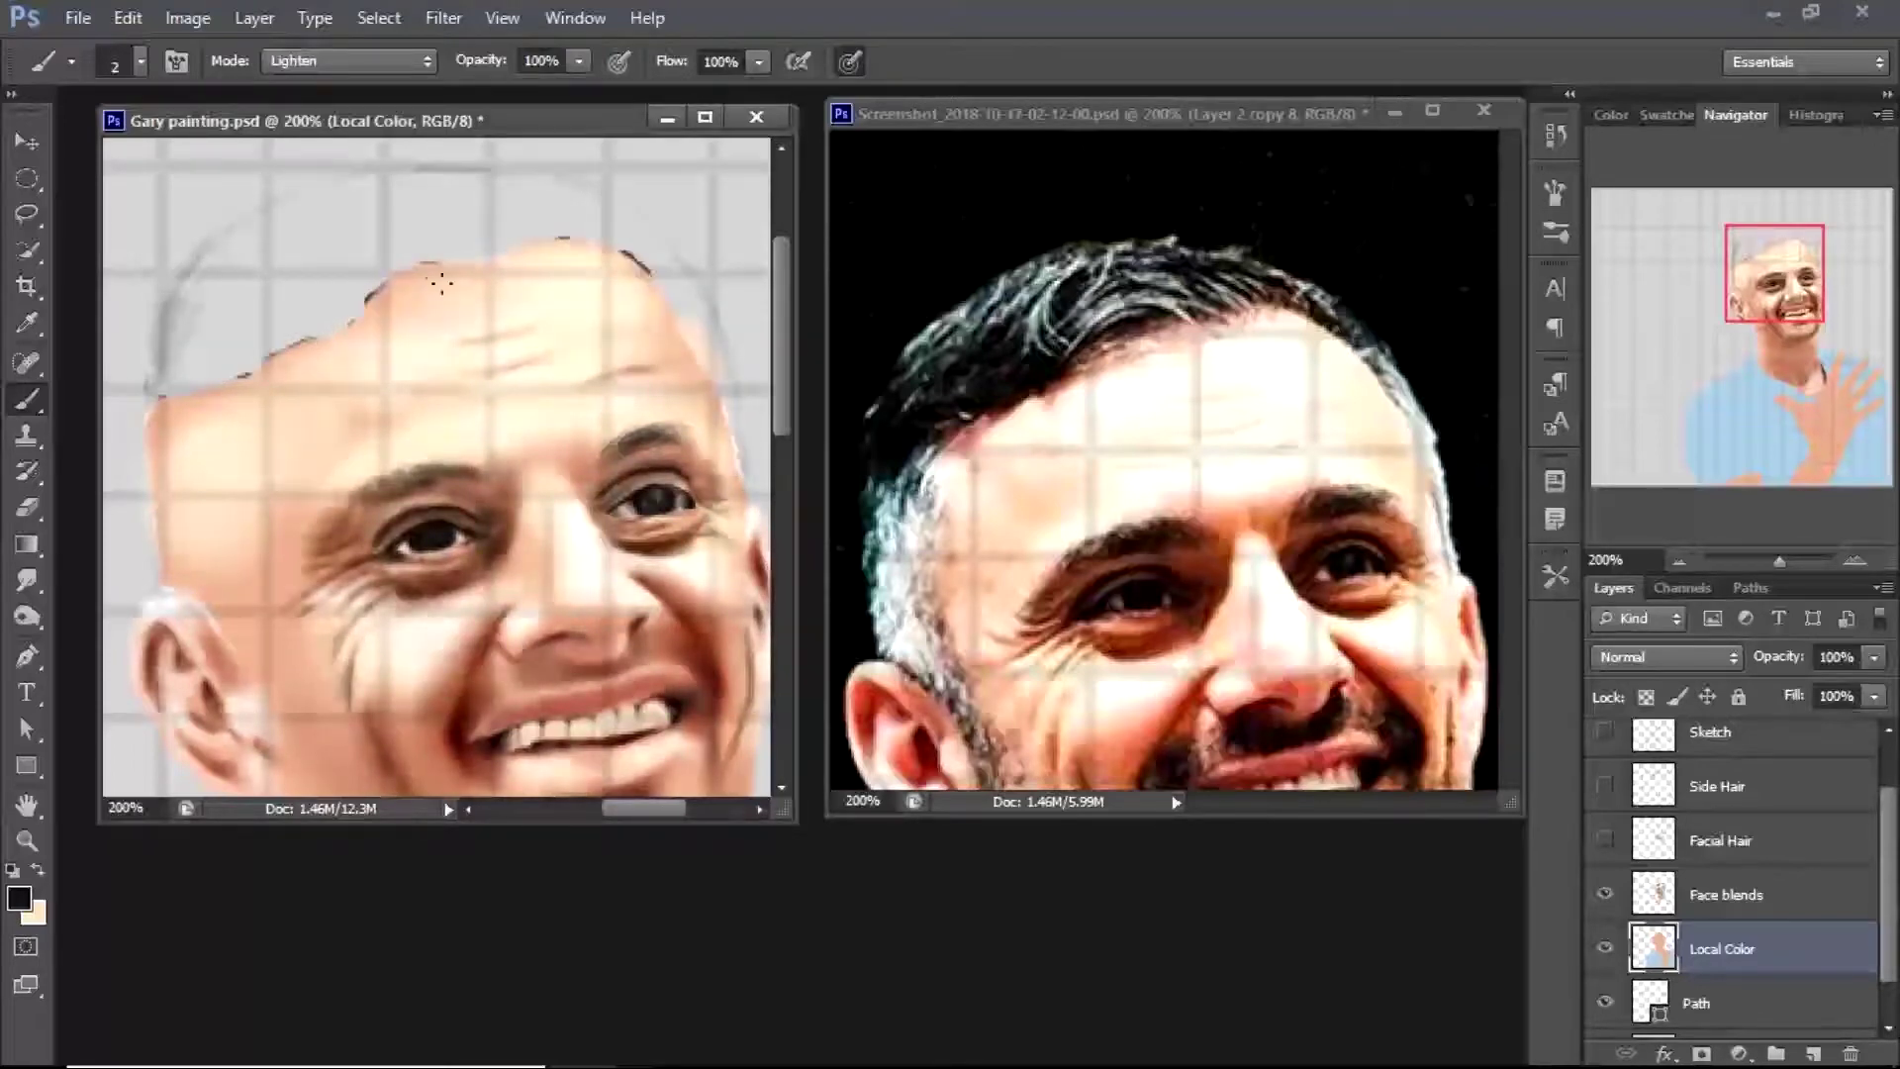
key("shift+alt+n")
left_click_drag(238, 381, 191, 384)
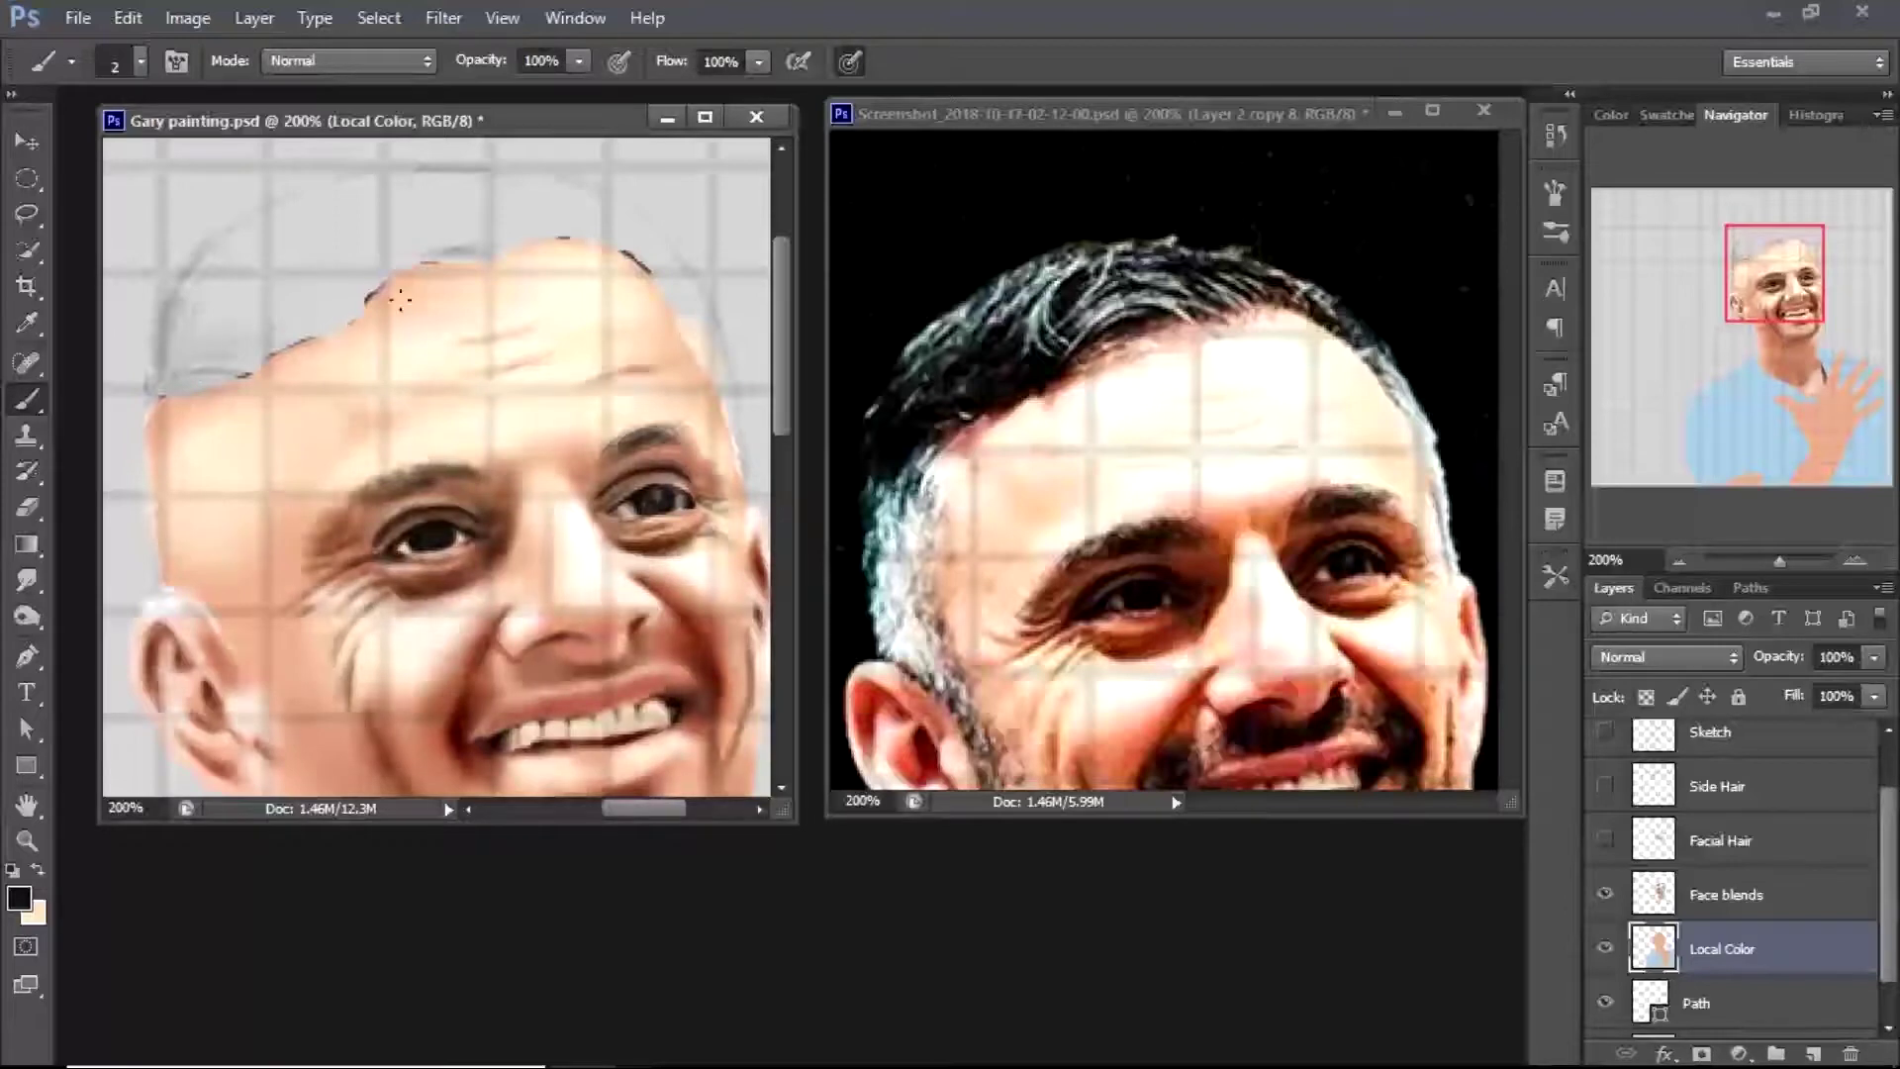
left_click_drag(166, 352, 177, 417)
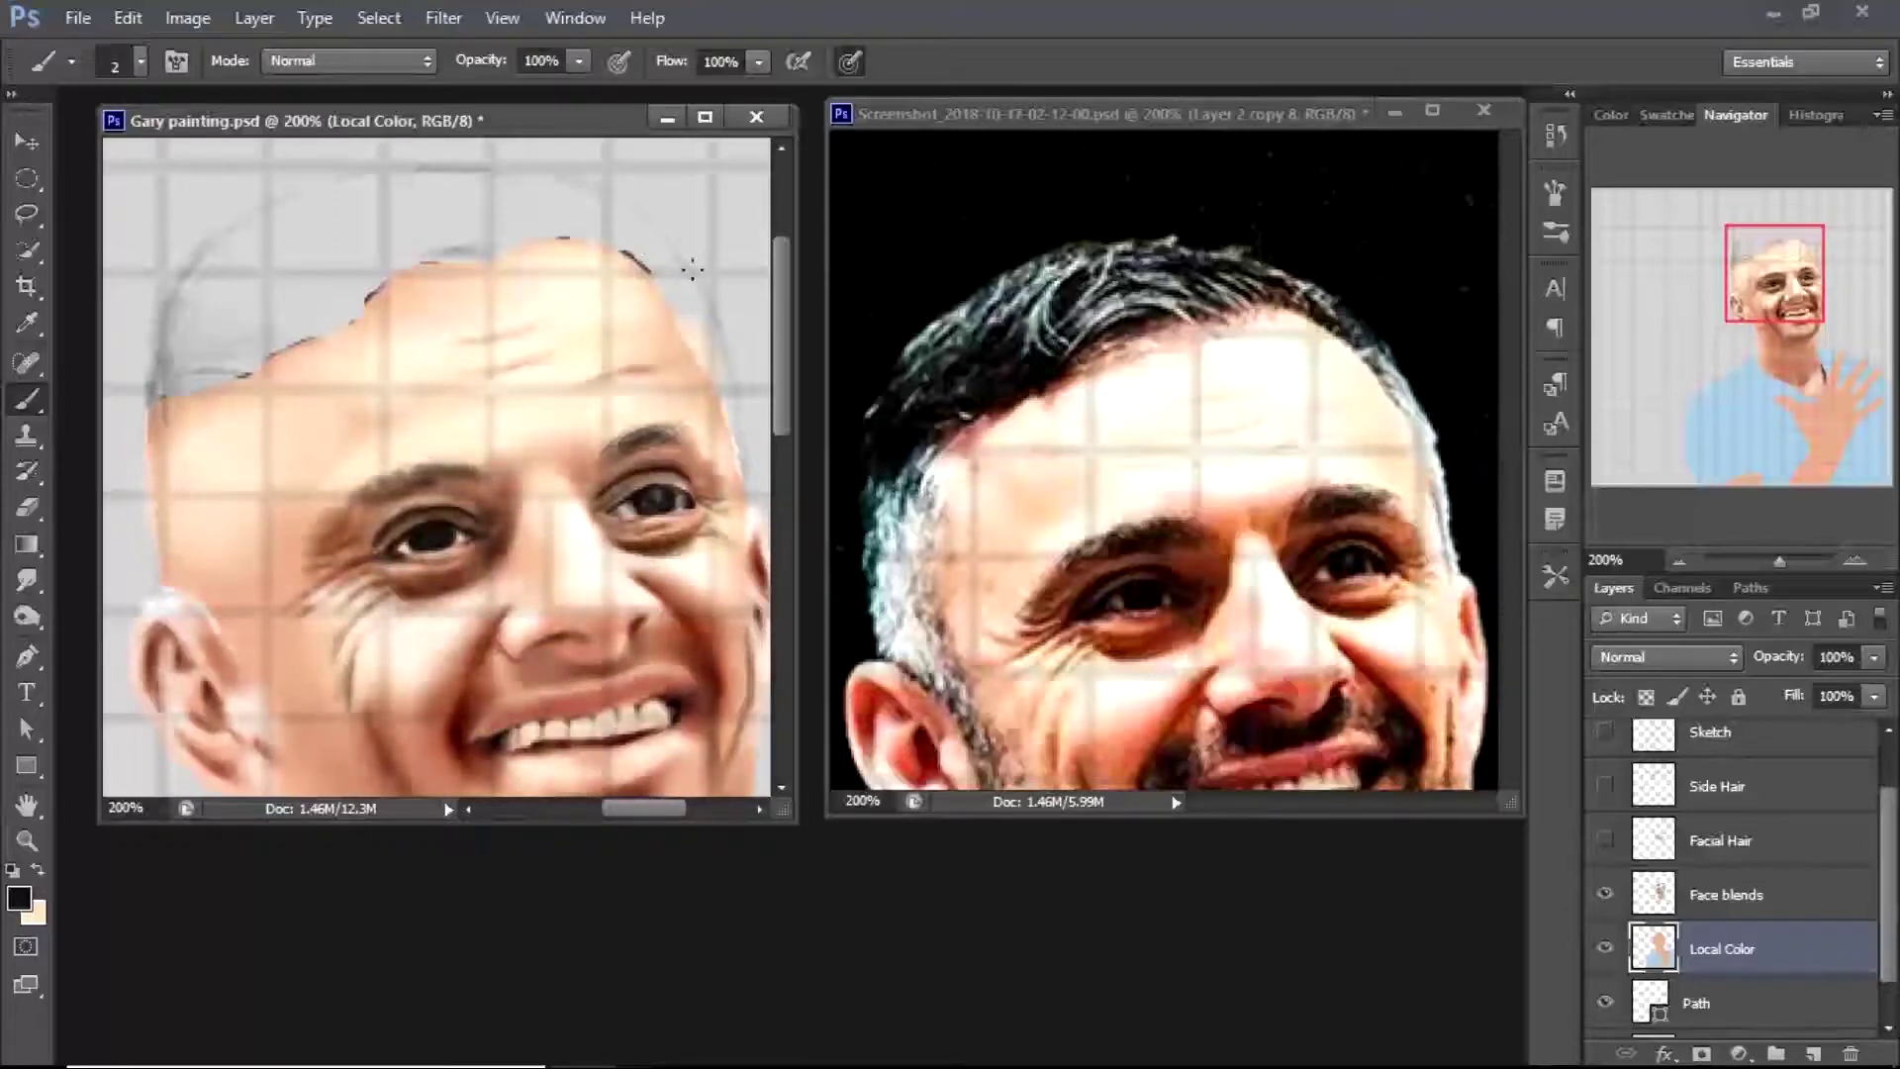
Paint fine near-black strands down the right-hand temple, along the front hairline and across the crown on Local Color
left_click(141, 62)
key("Escape")
left_click_drag(715, 309, 728, 416)
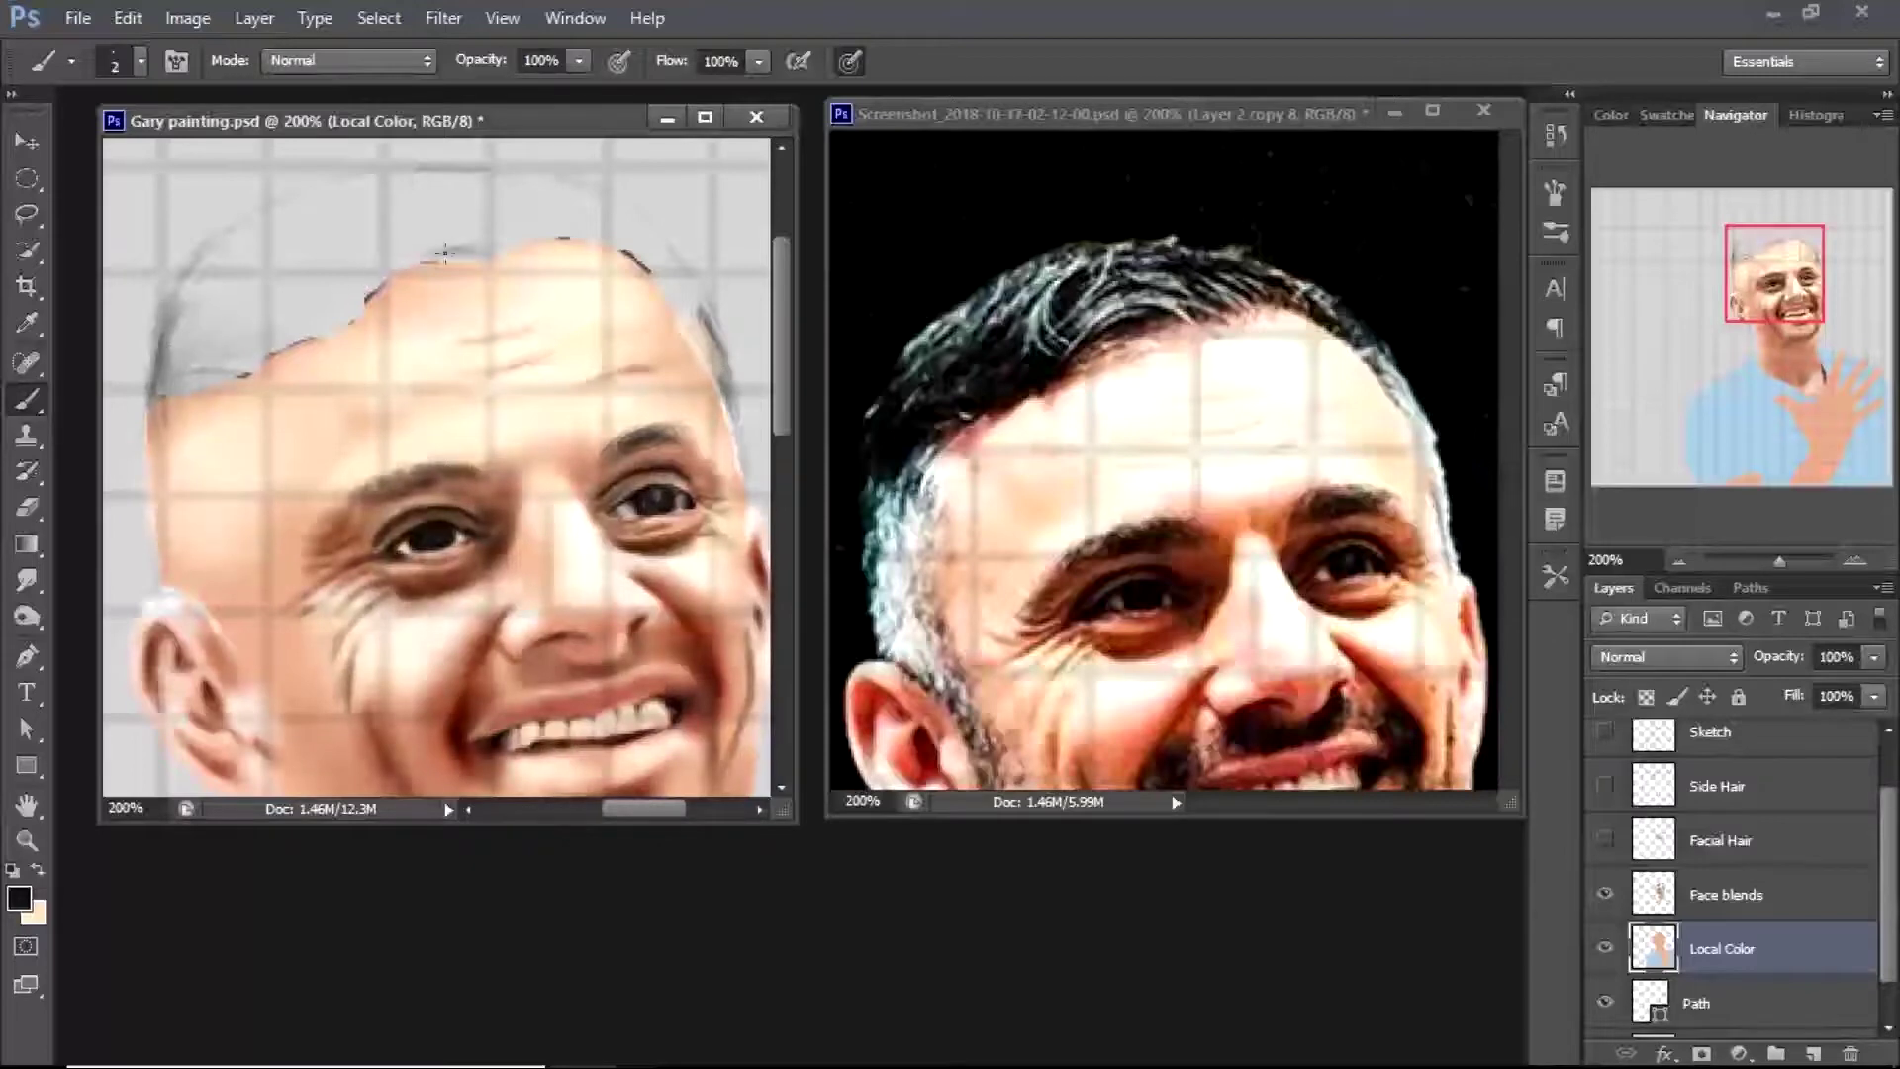
left_click_drag(562, 234, 489, 230)
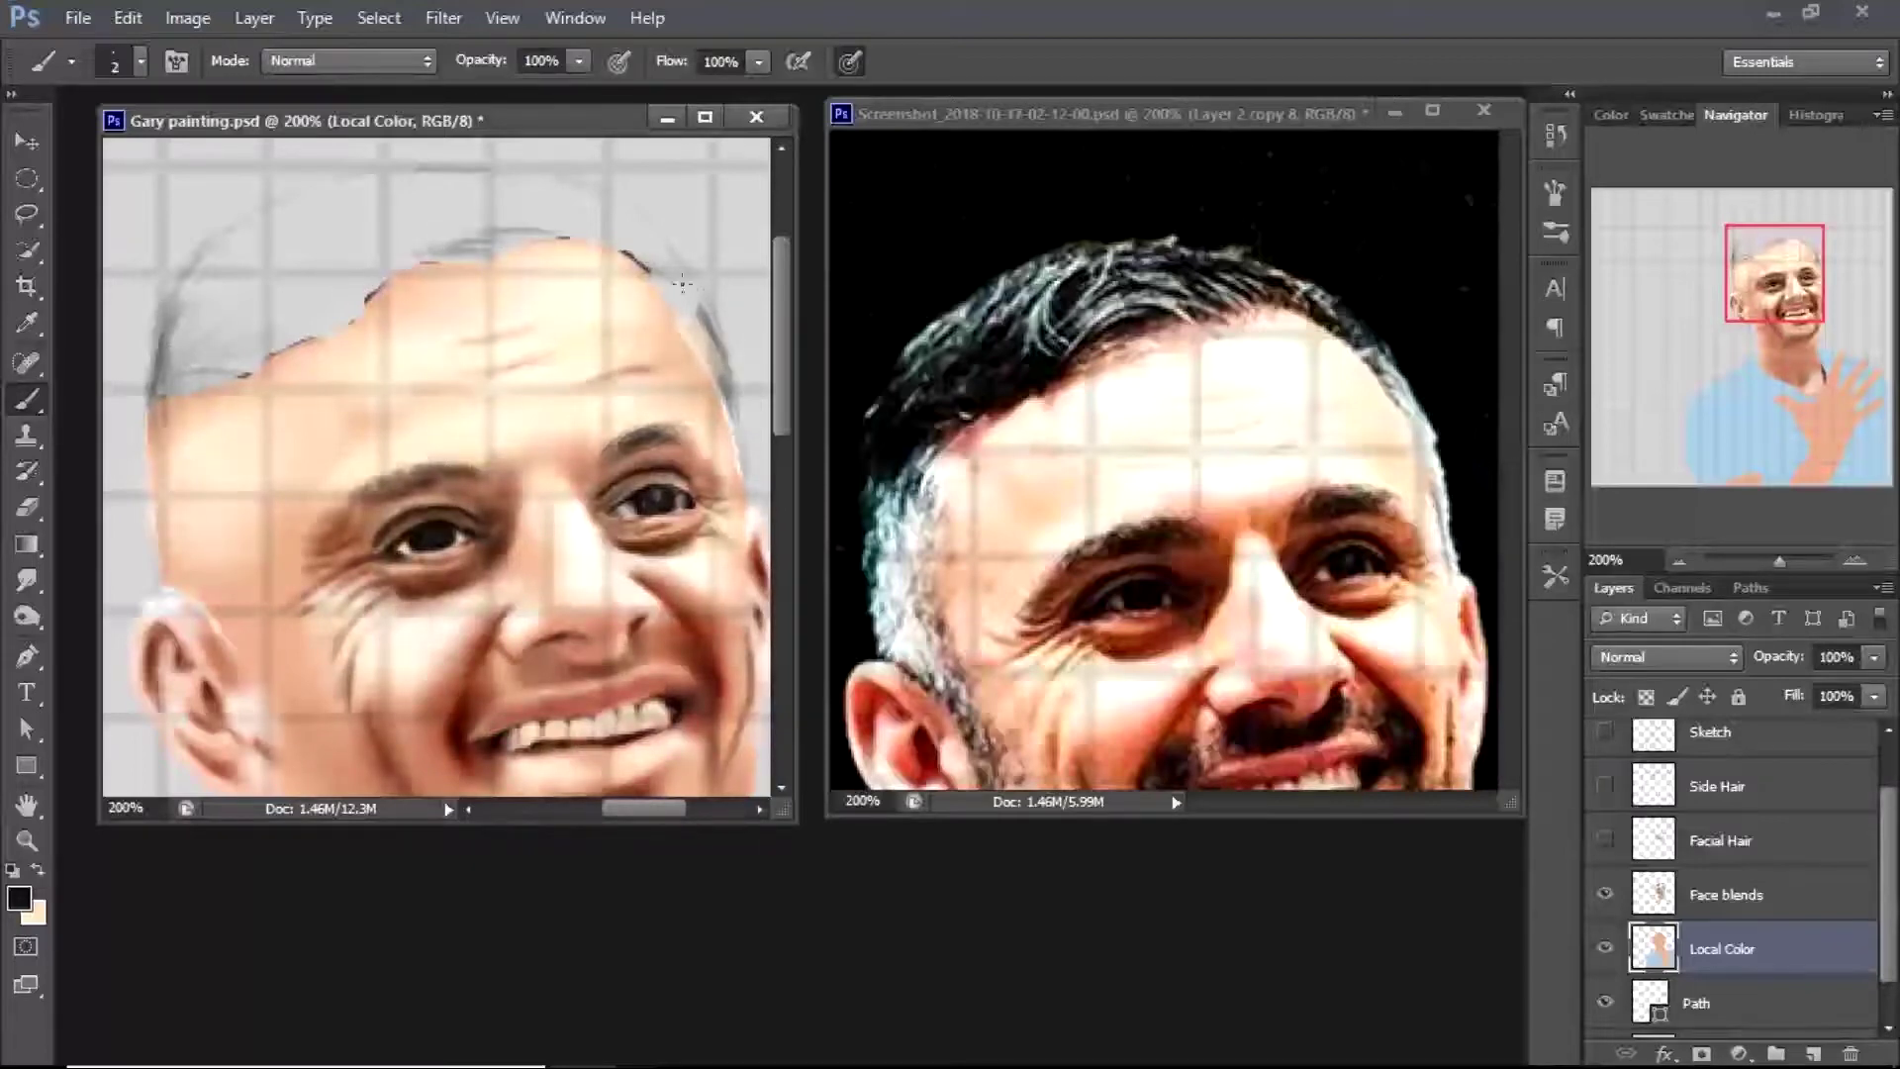
mouse_move(363, 165)
left_mouse_down()
mouse_move(218, 238)
mouse_move(393, 230)
mouse_move(217, 268)
mouse_move(312, 236)
mouse_move(267, 277)
left_mouse_up()
left_click_drag(404, 188, 570, 185)
mouse_move(449, 231)
left_mouse_down()
mouse_move(334, 254)
mouse_move(598, 206)
left_mouse_up()
Show the Side Hair and Facial Hair layers and thicken the top hair on Local Color with a size 9 pressure-opacity brush
left_click(1605, 786)
left_click(1606, 841)
key("bracketright")
key("bracketright")
key("bracketright")
key("bracketright")
key("bracketright")
key("bracketright")
key("bracketright")
mouse_move(168, 378)
left_mouse_down()
mouse_move(287, 327)
mouse_move(227, 358)
left_mouse_up()
left_click(619, 61)
mouse_move(683, 273)
left_mouse_down()
mouse_move(624, 260)
mouse_move(660, 263)
mouse_move(676, 237)
mouse_move(537, 186)
mouse_move(559, 258)
mouse_move(576, 224)
mouse_move(620, 250)
left_mouse_up()
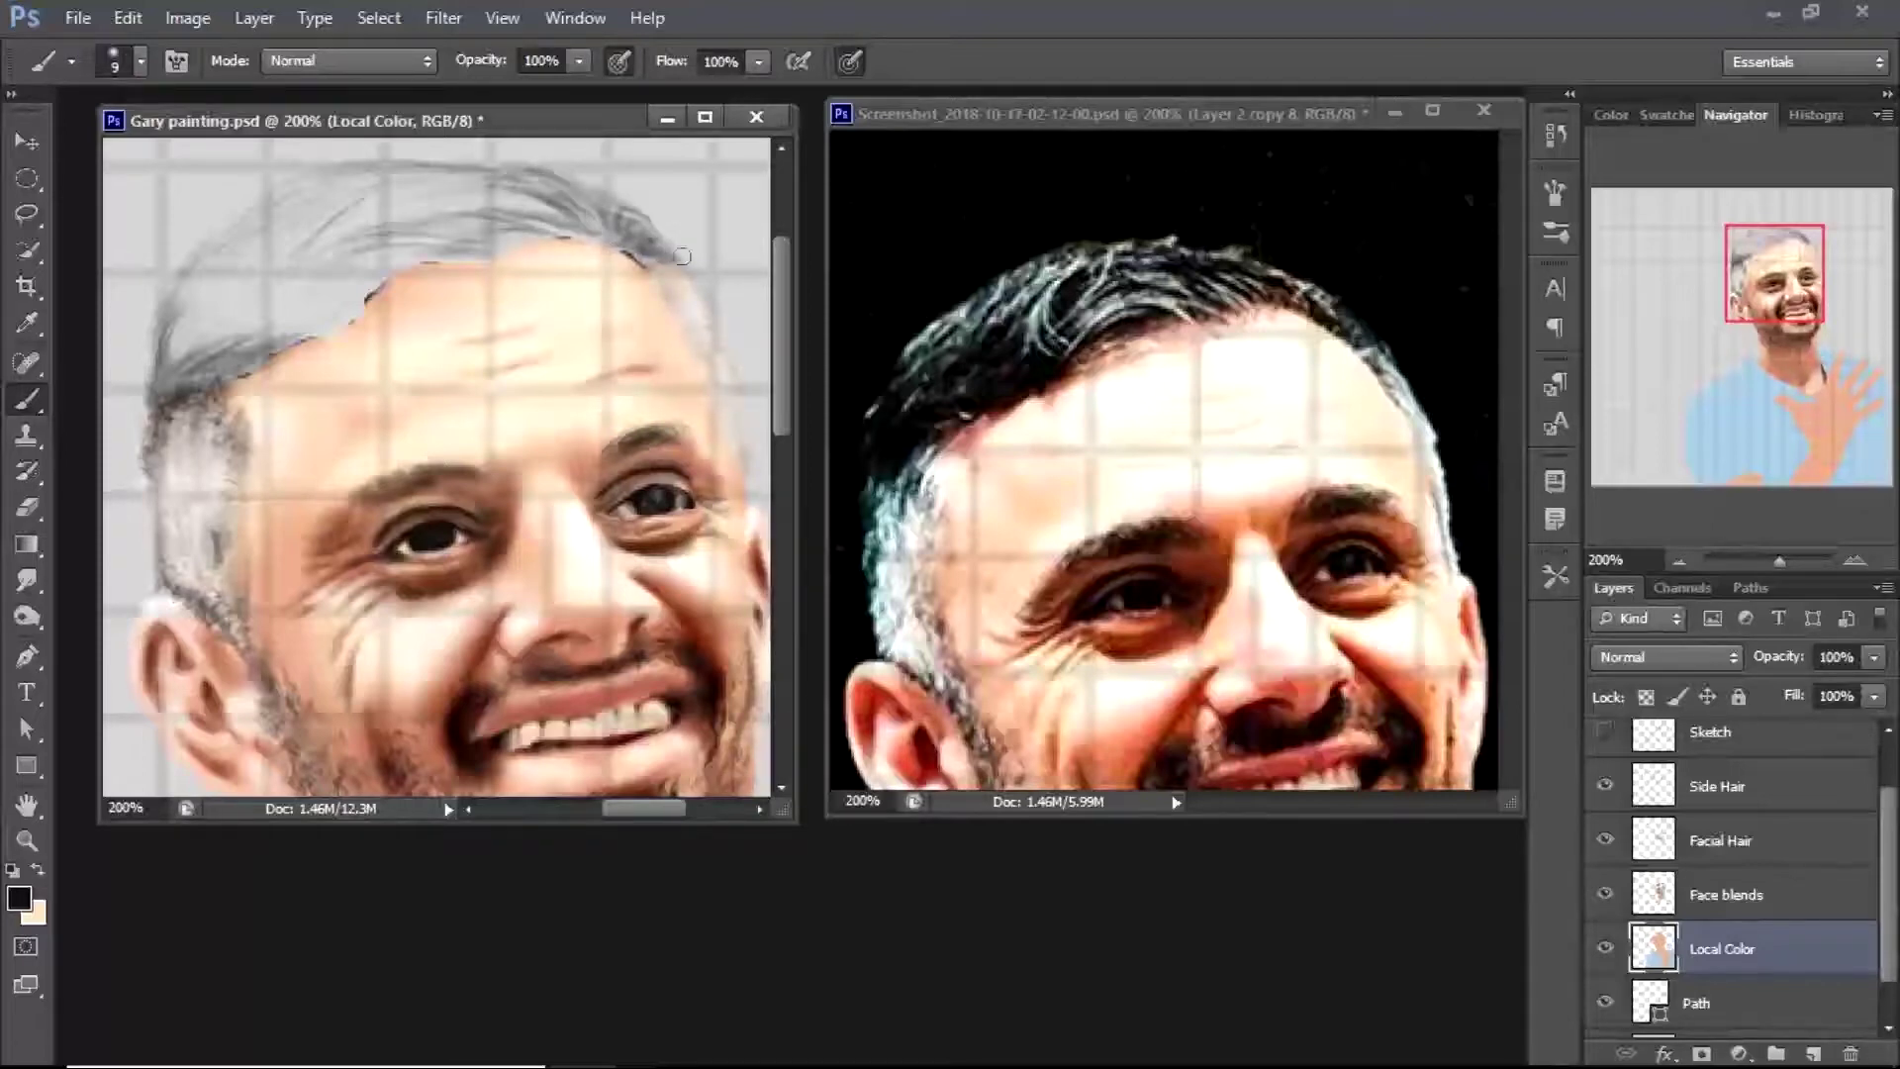
mouse_move(490, 160)
left_mouse_down()
mouse_move(208, 264)
mouse_move(294, 201)
mouse_move(395, 186)
mouse_move(387, 171)
mouse_move(253, 259)
mouse_move(501, 240)
mouse_move(359, 182)
mouse_move(504, 245)
left_mouse_up()
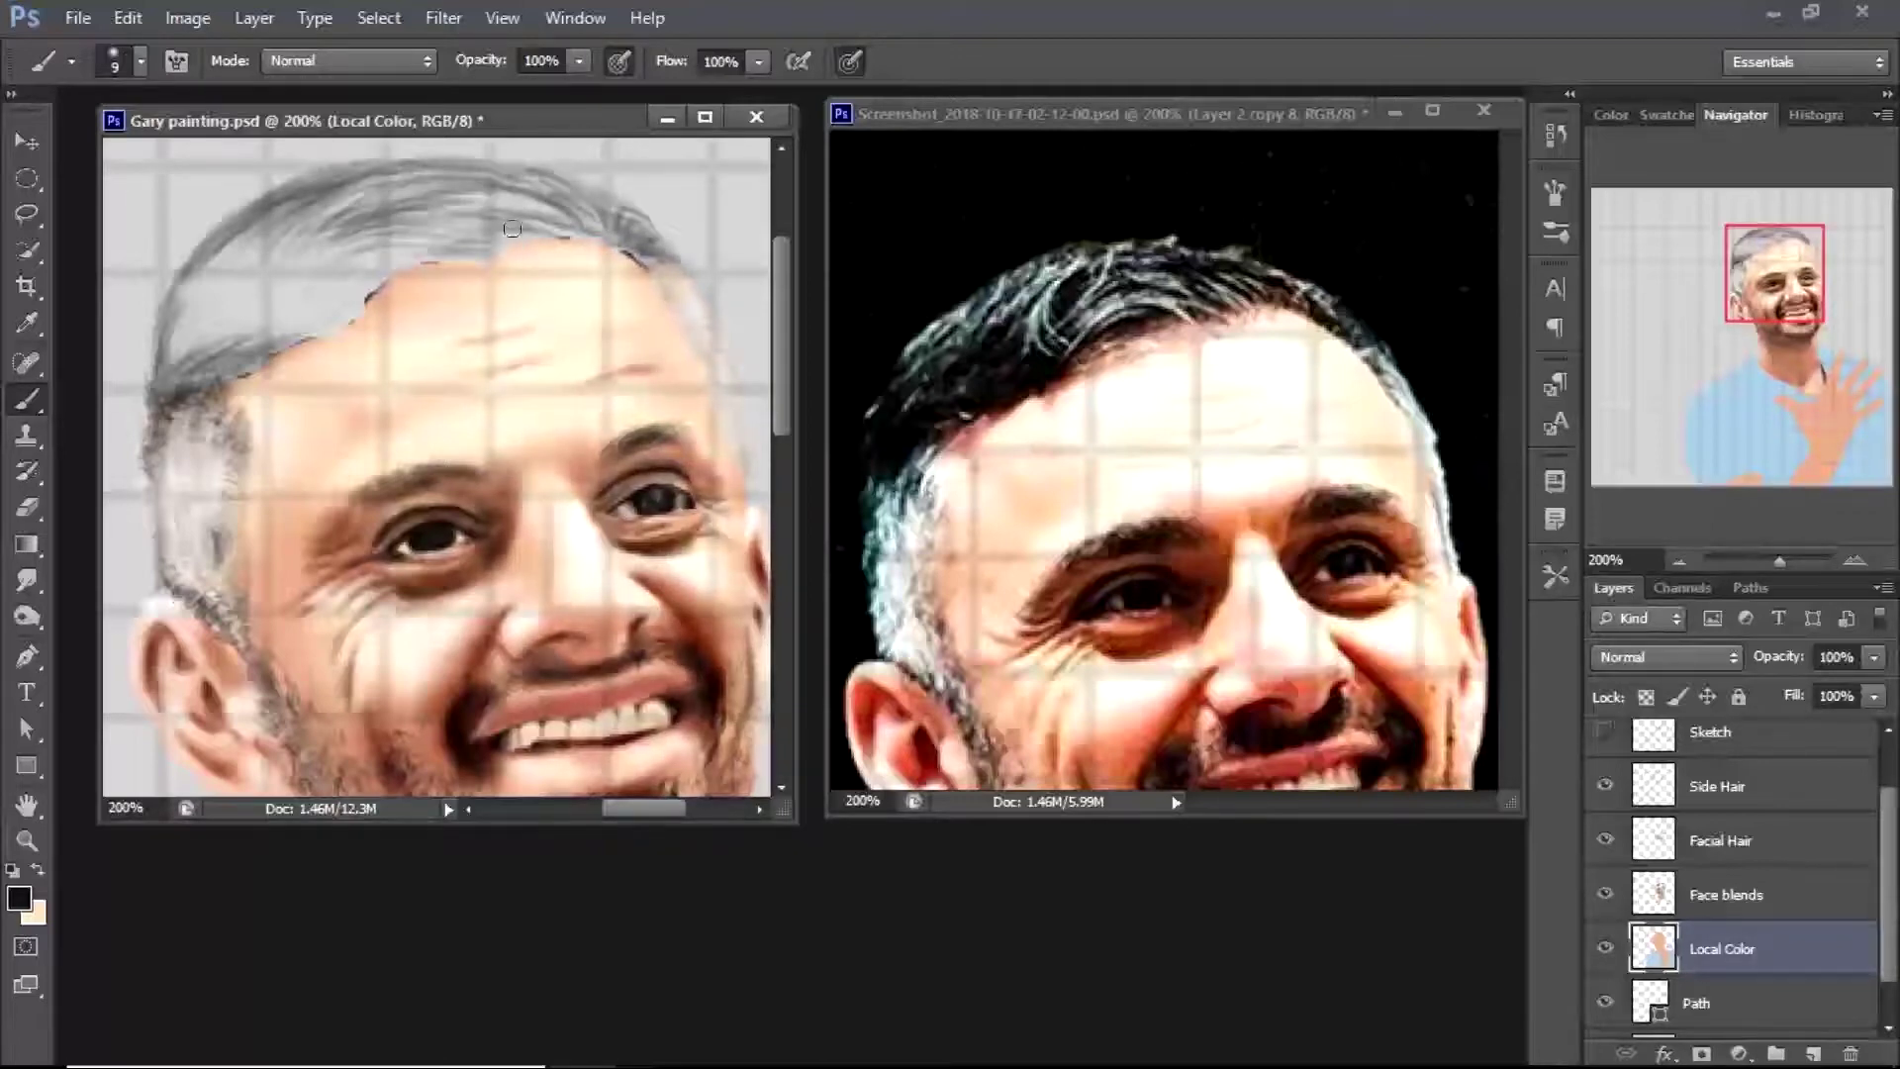
mouse_move(287, 356)
left_mouse_down()
mouse_move(436, 248)
mouse_move(240, 341)
mouse_move(208, 307)
mouse_move(228, 258)
mouse_move(197, 337)
mouse_move(228, 257)
mouse_move(248, 297)
mouse_move(325, 336)
mouse_move(574, 203)
mouse_move(604, 223)
left_mouse_up()
Switch to a textured brush reduced to size 10 and darken the left-hand part of the top hair on Local Color
left_click(140, 61)
key("Return")
key("bracketleft")
key("bracketleft")
key("bracketleft")
key("bracketleft")
key("bracketleft")
key("bracketleft")
key("bracketleft")
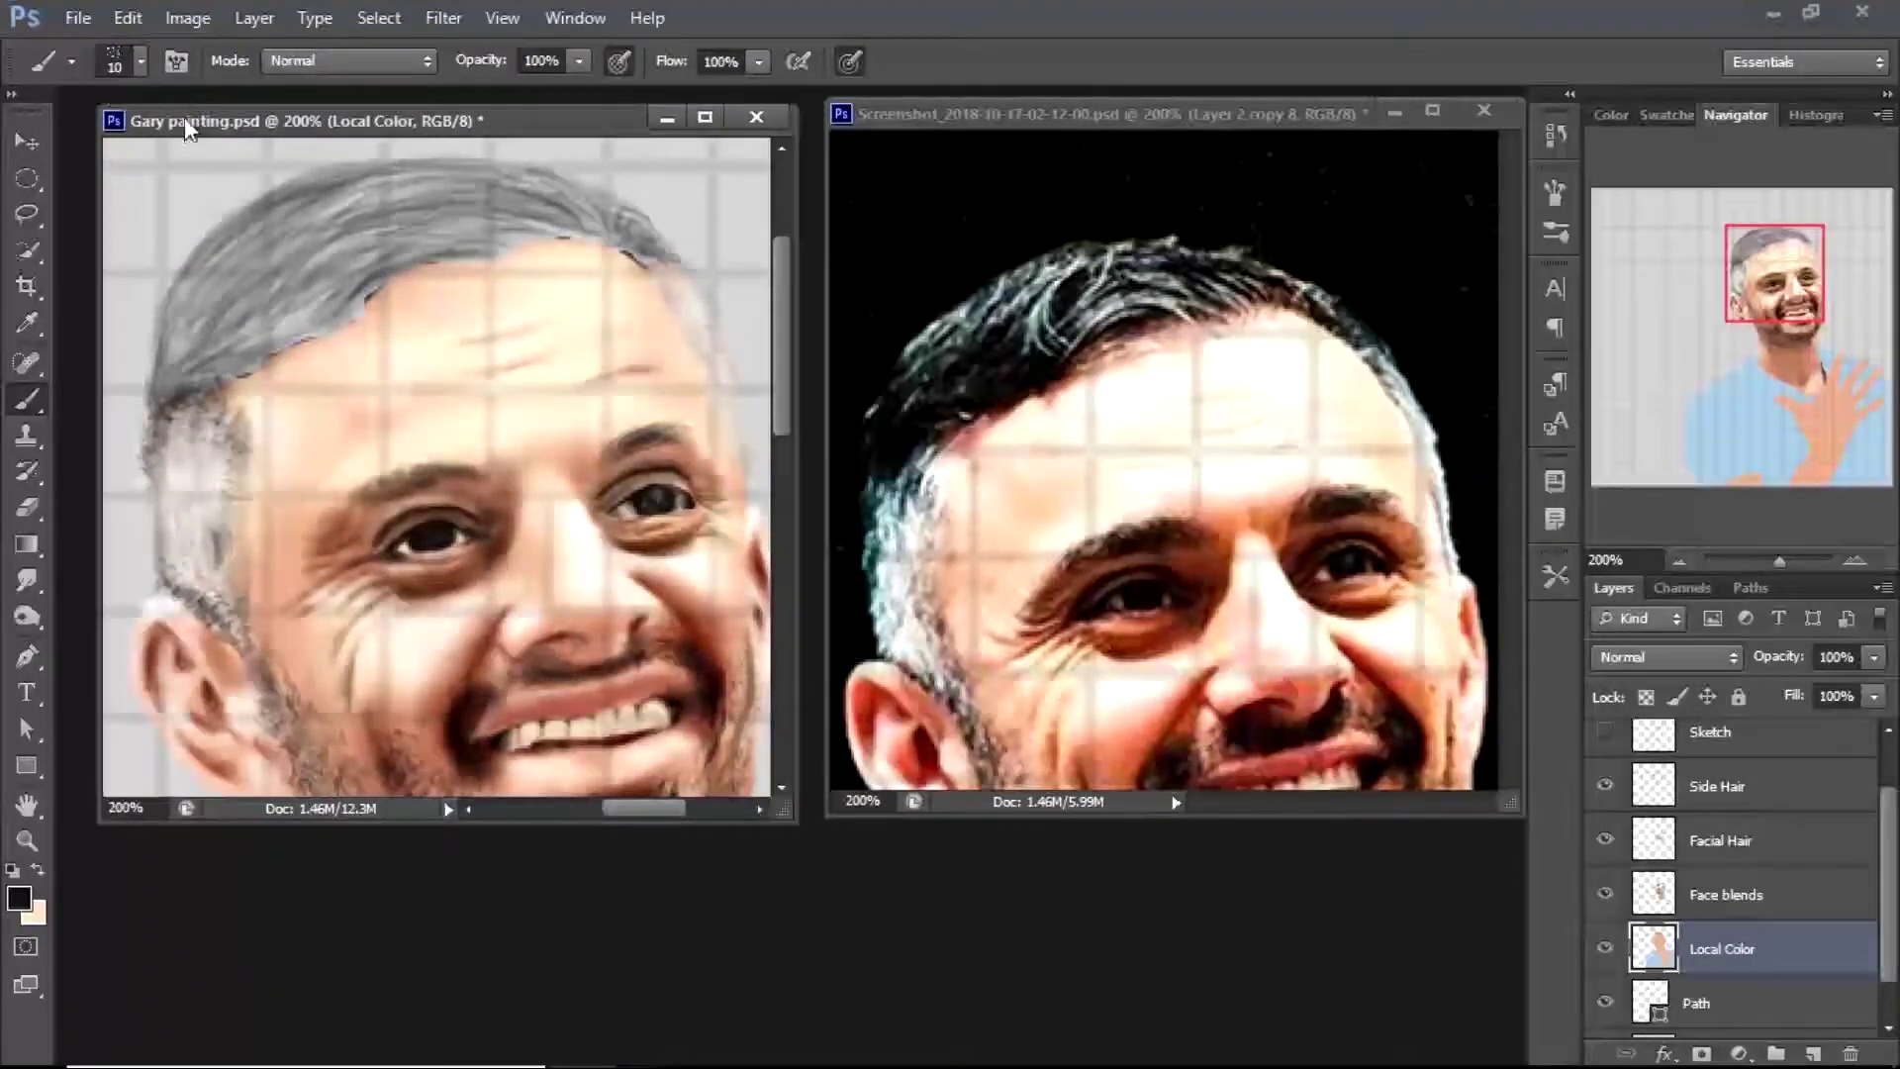
key("z")
left_click(514, 477, "alt")
left_click(513, 477, "alt")
left_click(528, 198)
left_click(529, 198)
key("b")
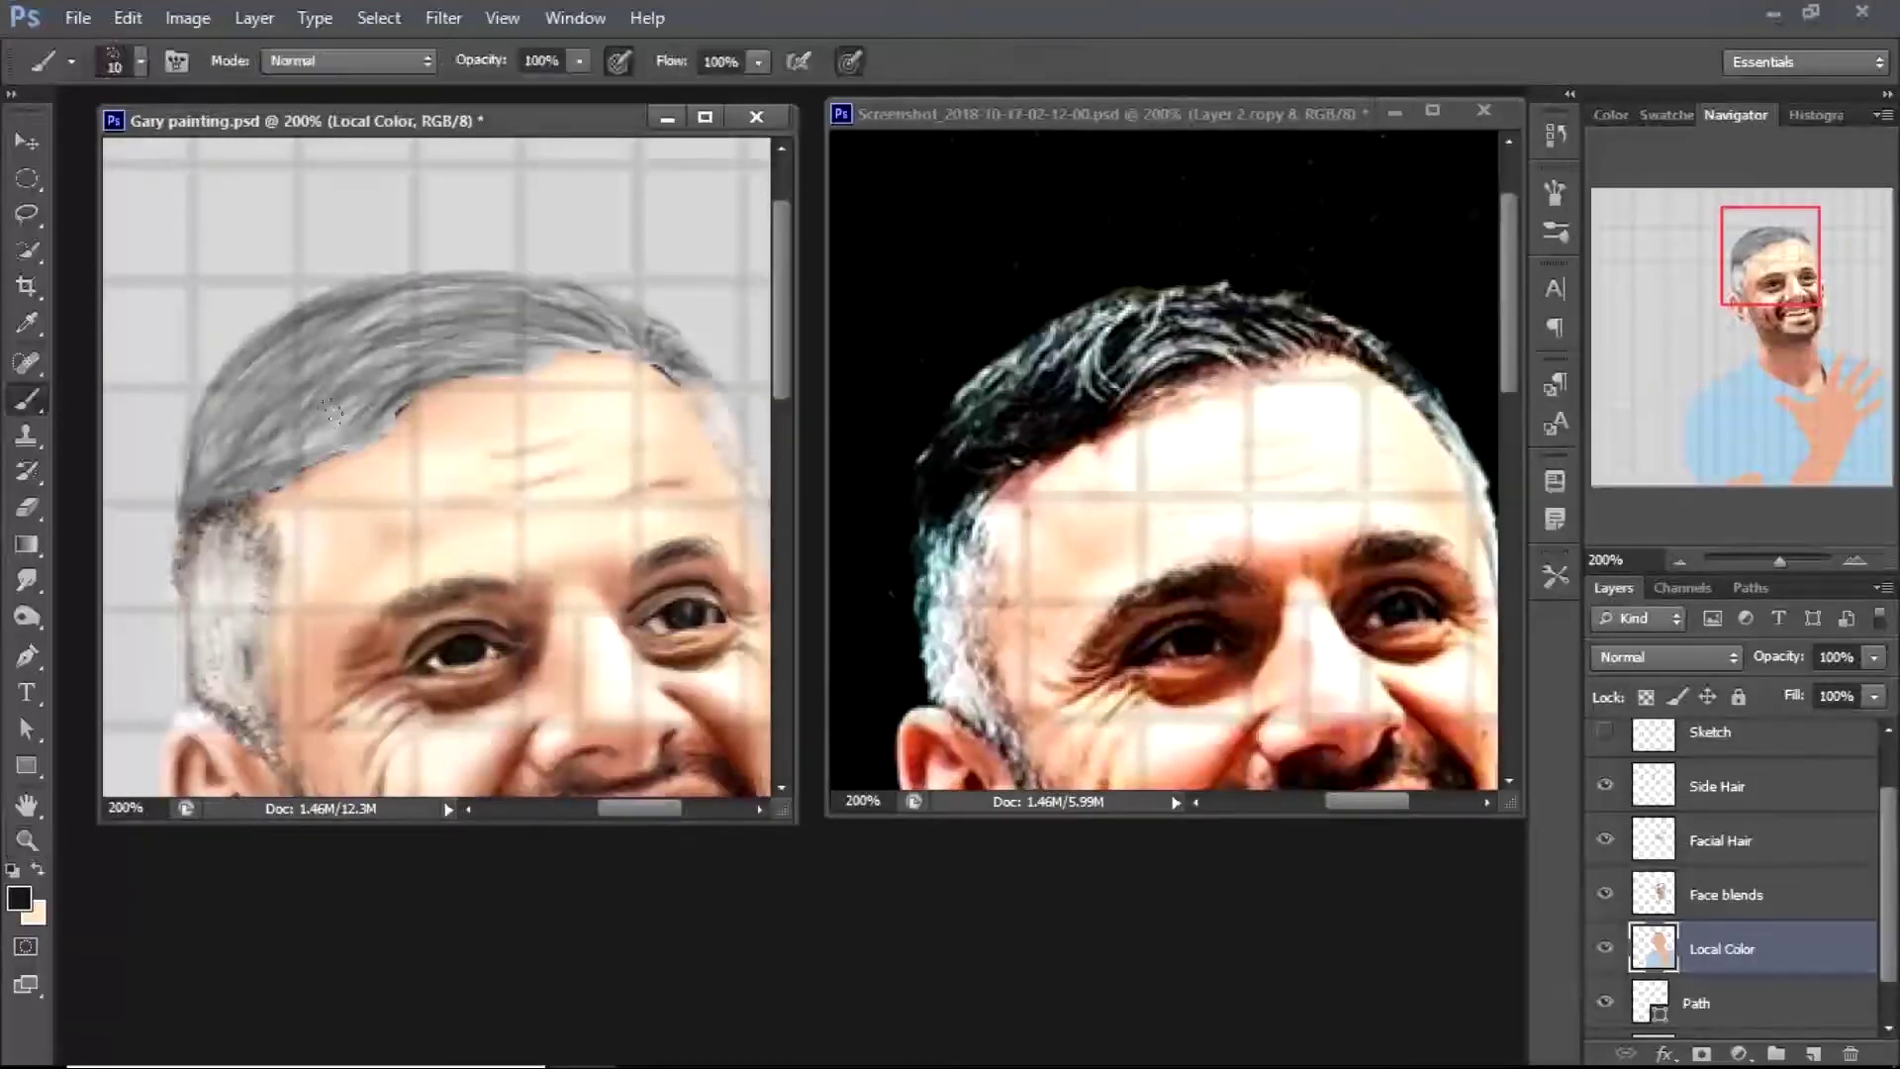
mouse_move(207, 485)
left_mouse_down()
mouse_move(227, 465)
mouse_move(277, 485)
mouse_move(218, 426)
mouse_move(241, 469)
mouse_move(376, 436)
mouse_move(357, 416)
mouse_move(417, 309)
mouse_move(297, 347)
mouse_move(346, 416)
left_mouse_up()
Toggle the Side Hair layer to compare, and darken the front hairline across to the right-hand temple on Local Color
left_click(1605, 785)
left_click(1605, 785)
left_click(1683, 786)
left_click(1722, 948)
mouse_move(435, 368)
left_mouse_down()
mouse_move(510, 357)
mouse_move(574, 292)
mouse_move(614, 373)
mouse_move(525, 376)
mouse_move(435, 347)
mouse_move(297, 376)
mouse_move(227, 436)
mouse_move(208, 515)
mouse_move(263, 480)
mouse_move(238, 445)
mouse_move(297, 376)
mouse_move(416, 297)
mouse_move(334, 385)
mouse_move(584, 316)
mouse_move(682, 378)
left_mouse_up()
Sample a skin tone beside the front hairline and soften the hair's lower edge on Local Color with a size 10 soft brush
left_click(403, 416, "alt")
left_click(141, 61)
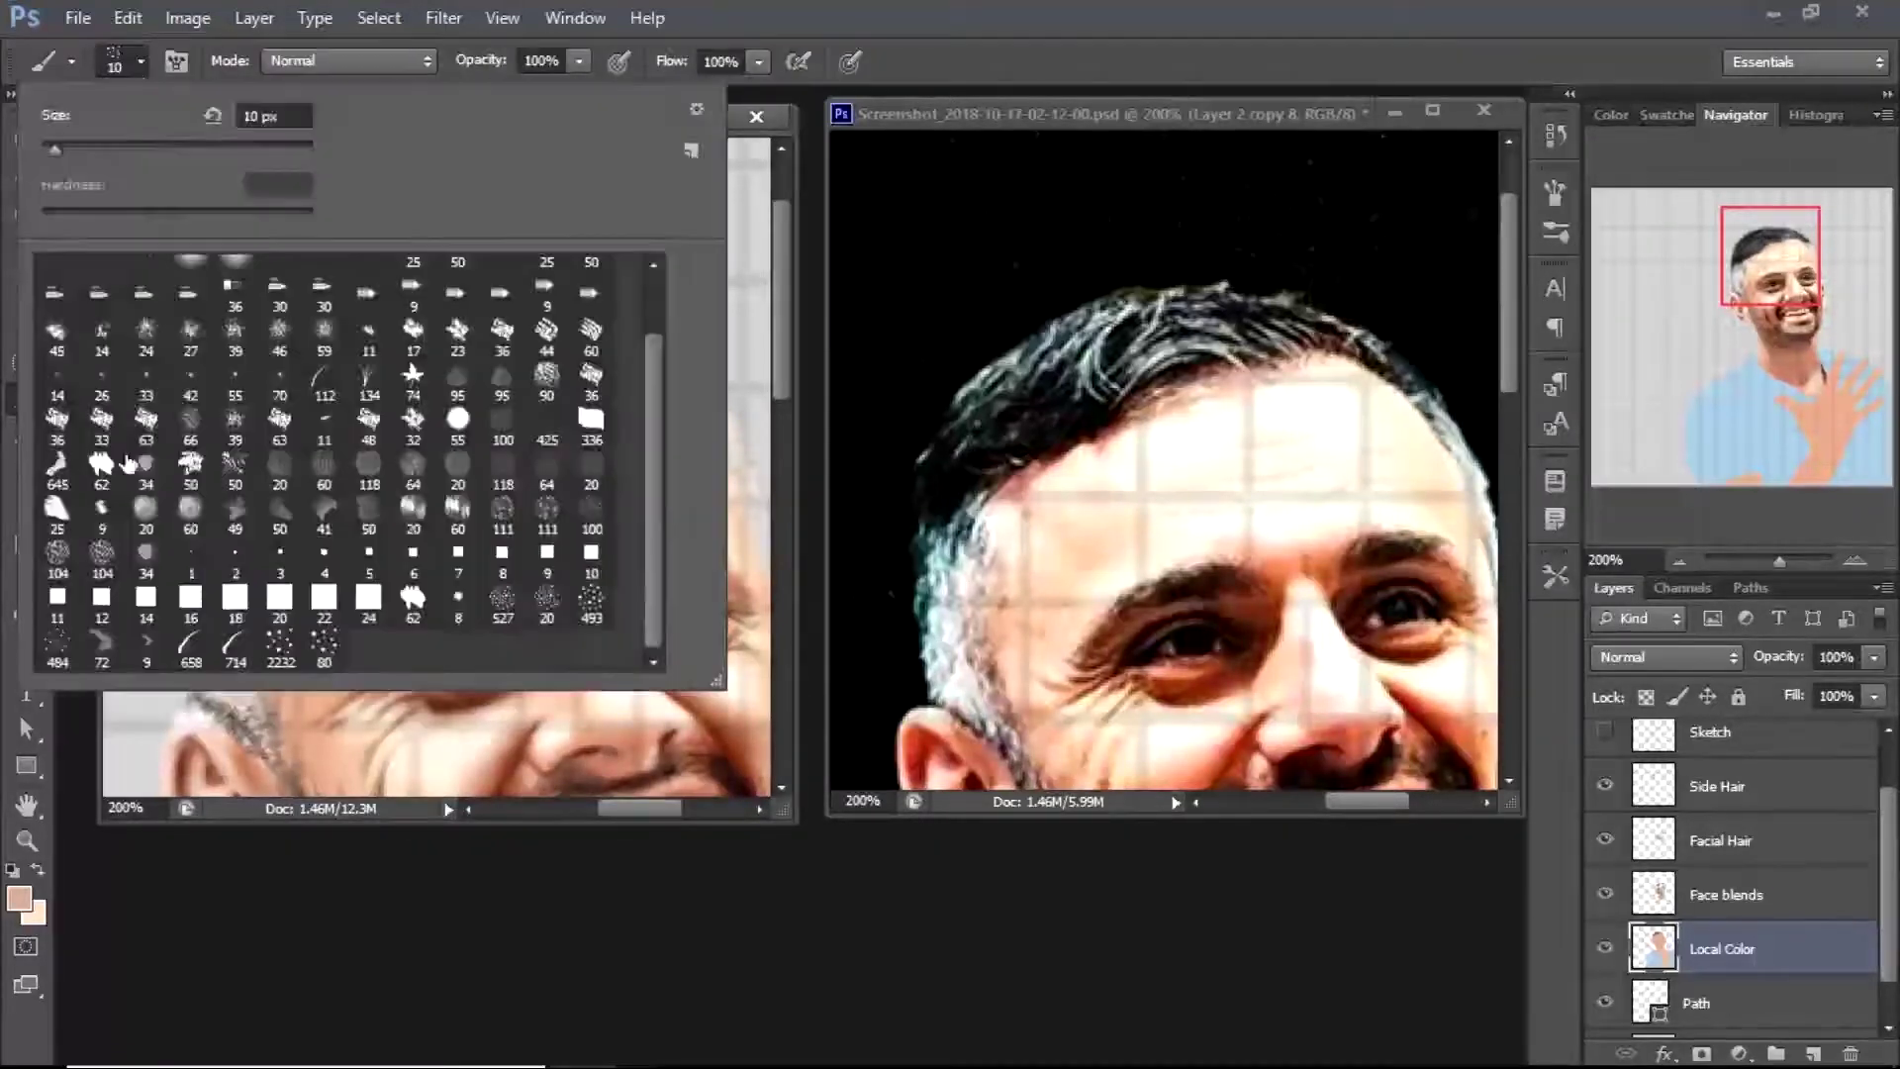
mouse_move(257, 495)
left_mouse_down()
mouse_move(416, 391)
mouse_move(693, 368)
left_mouse_up()
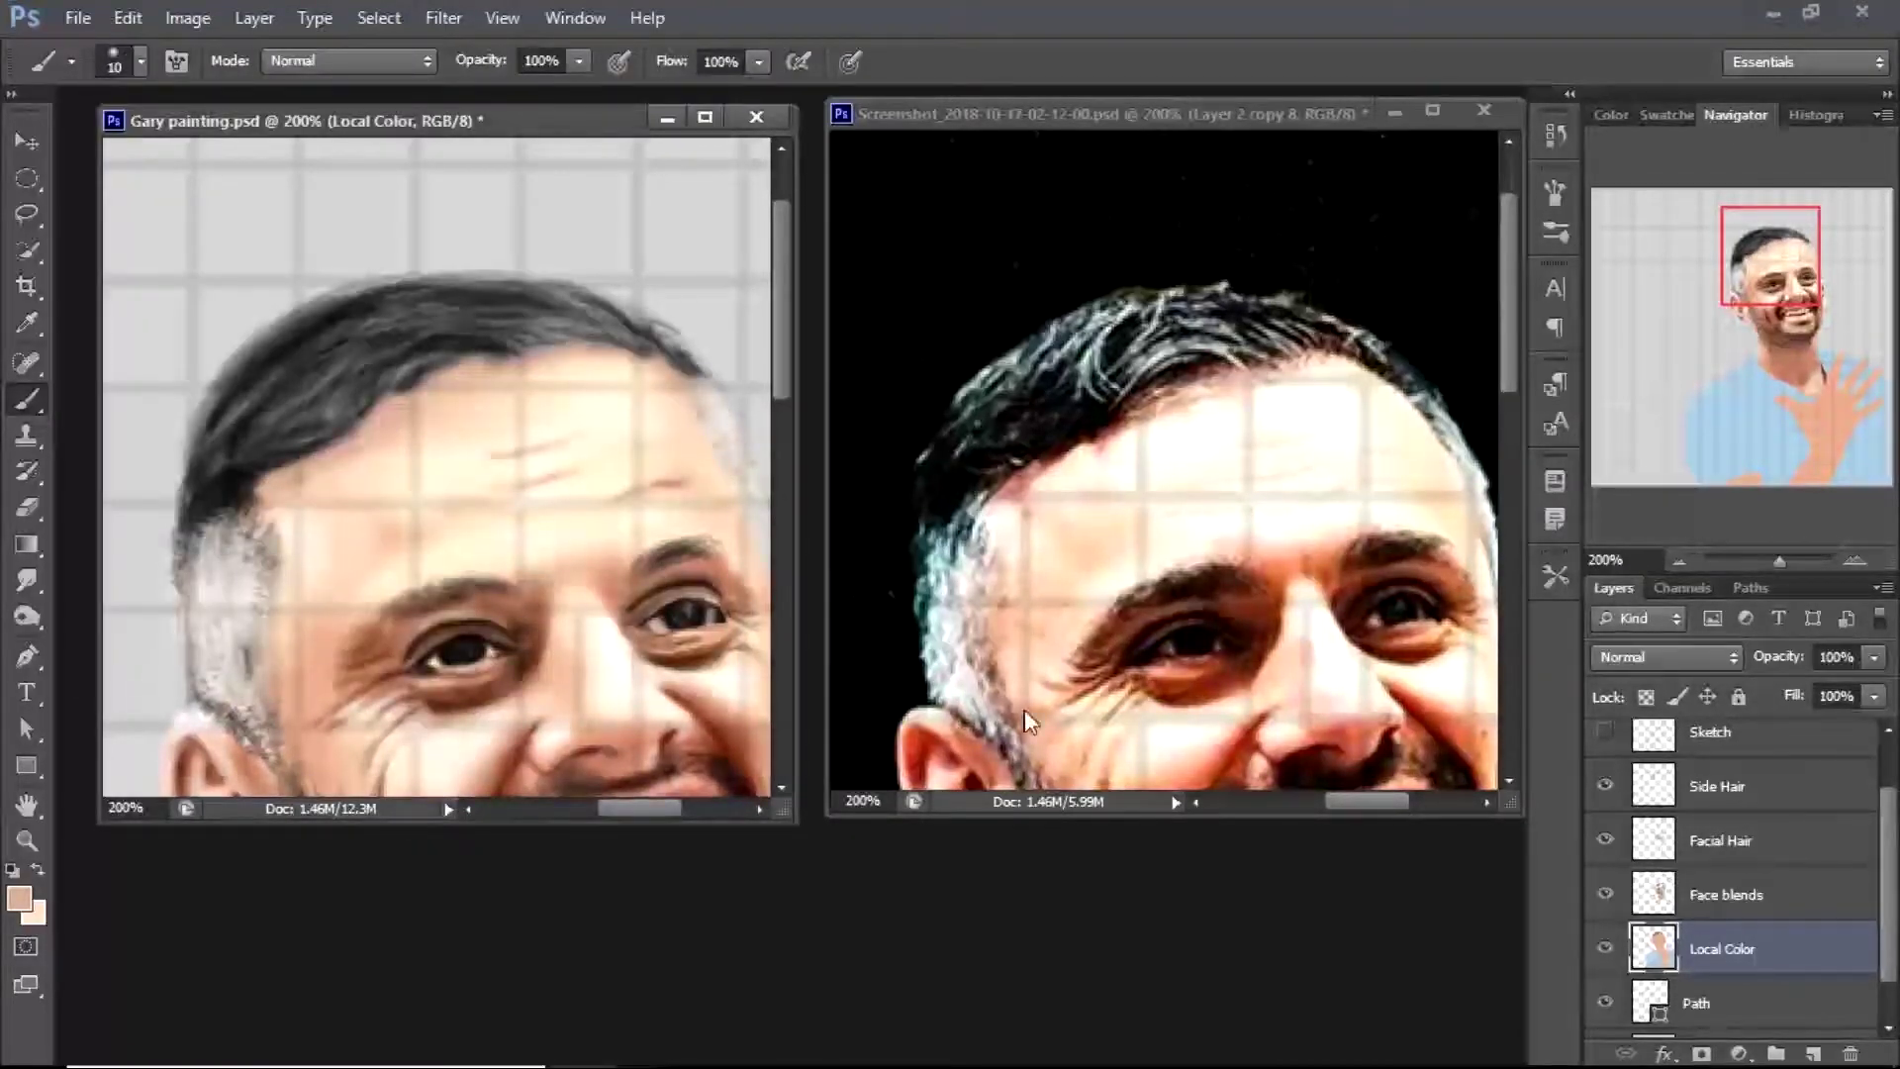
Choose a near-black colour and a different, much smaller brush, and paint strands across the top hair on Local Color
left_click(19, 897)
left_click(307, 550)
left_click(950, 200)
left_click(141, 61)
double_click(475, 555)
key("bracketleft")
key("bracketleft")
key("bracketleft")
key("bracketleft")
key("bracketleft")
key("bracketleft")
key("bracketleft")
key("bracketleft")
key("bracketleft")
key("bracketleft")
mouse_move(317, 416)
left_mouse_down()
mouse_move(465, 361)
mouse_move(623, 342)
mouse_move(687, 378)
left_mouse_up()
Set the colour to black and darken the left-hand edge, crown and front hairline of the top hair with a size 7 brush
left_click(176, 61)
left_click(19, 898)
left_click(946, 199)
left_click_drag(222, 425, 324, 394)
left_click_drag(461, 319, 380, 281)
left_click_drag(272, 334, 186, 456)
mouse_move(487, 333)
left_mouse_down()
mouse_move(614, 296)
mouse_move(683, 356)
left_mouse_up()
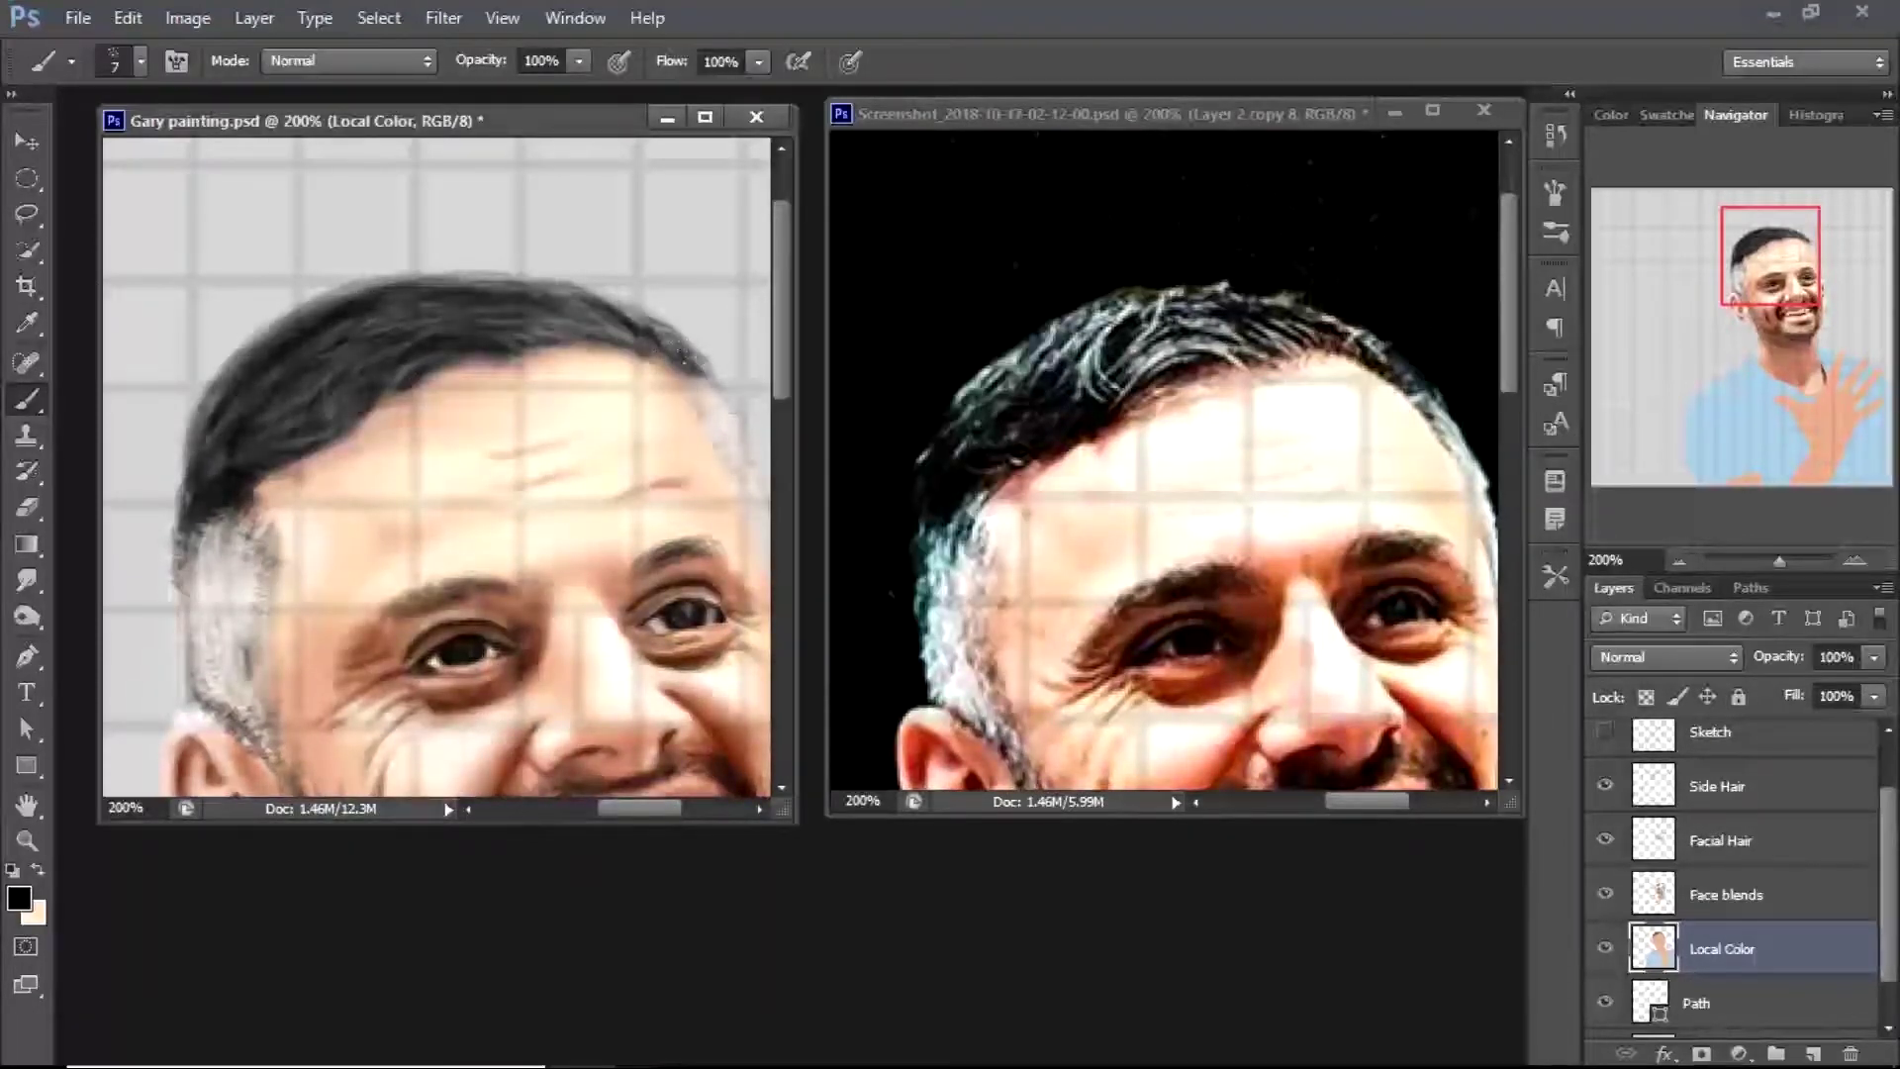
Add a fine black strand at the crown on Local Color with a size 3 brush, and enlarge the brush to size 9
key("r")
mouse_move(564, 297)
left_mouse_down()
mouse_move(584, 567)
mouse_move(585, 382)
mouse_move(495, 326)
left_mouse_up()
key("r")
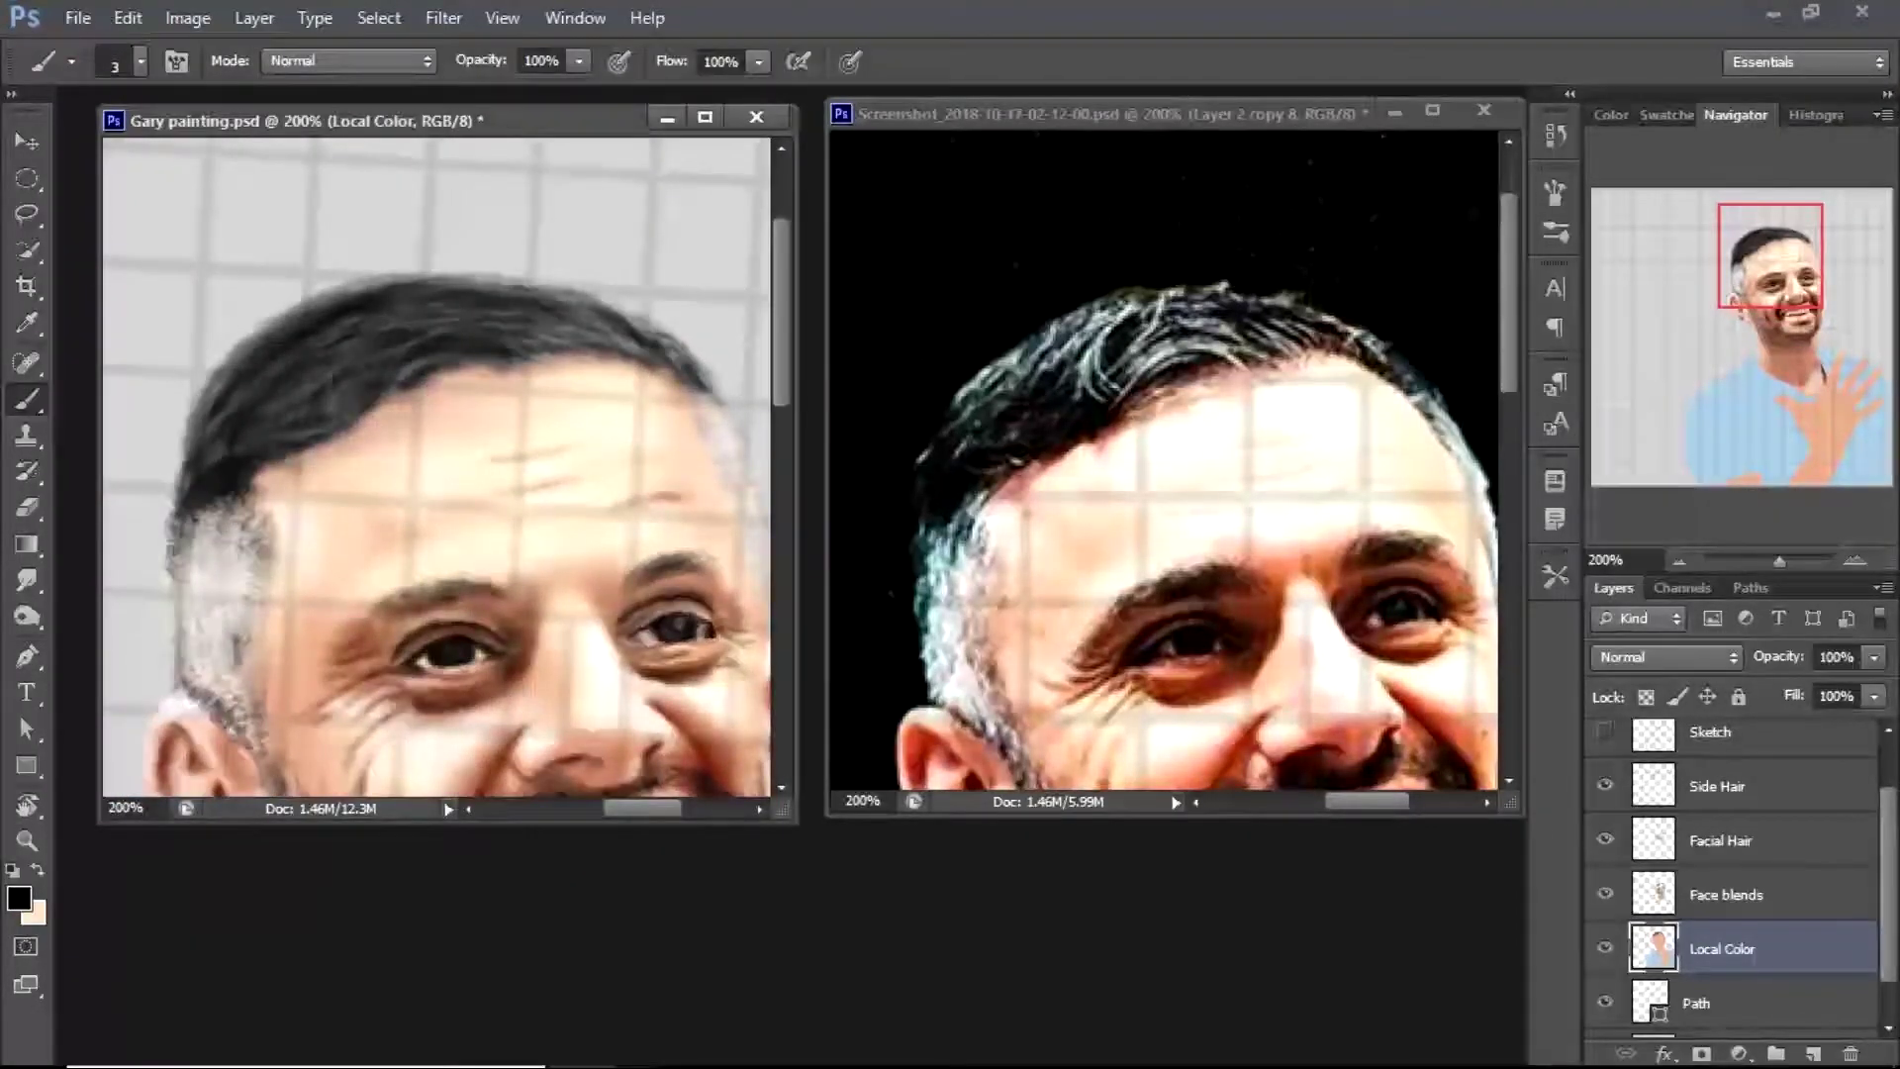
scroll(445, 470, "down", 2)
left_click_drag(366, 223, 342, 268)
key("bracketright")
key("bracketright")
key("bracketright")
key("bracketright")
key("bracketright")
key("bracketright")
key("r")
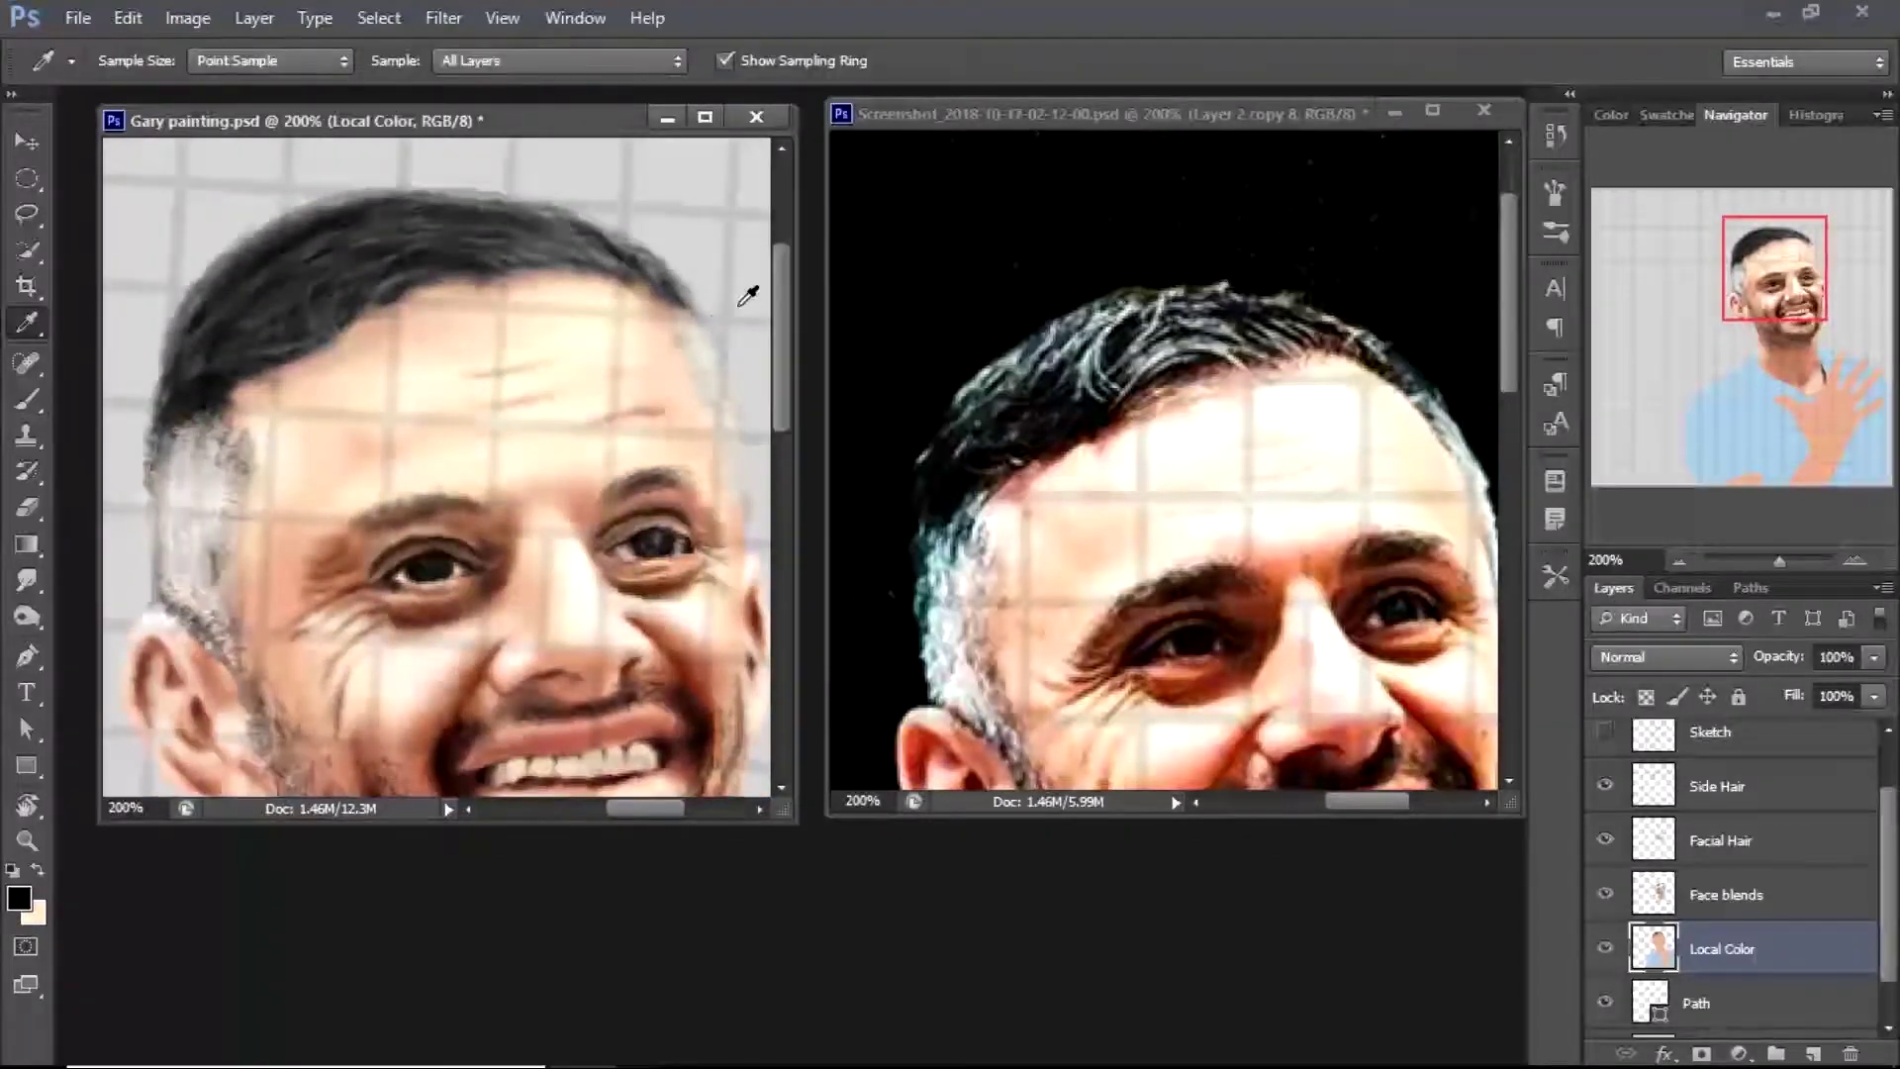
left_click_drag(749, 287, 745, 297)
Pick a dark red and a size 8 soft brush for the front hairline, and smudge the upper forehead at 16% strength
left_click(382, 382, "alt")
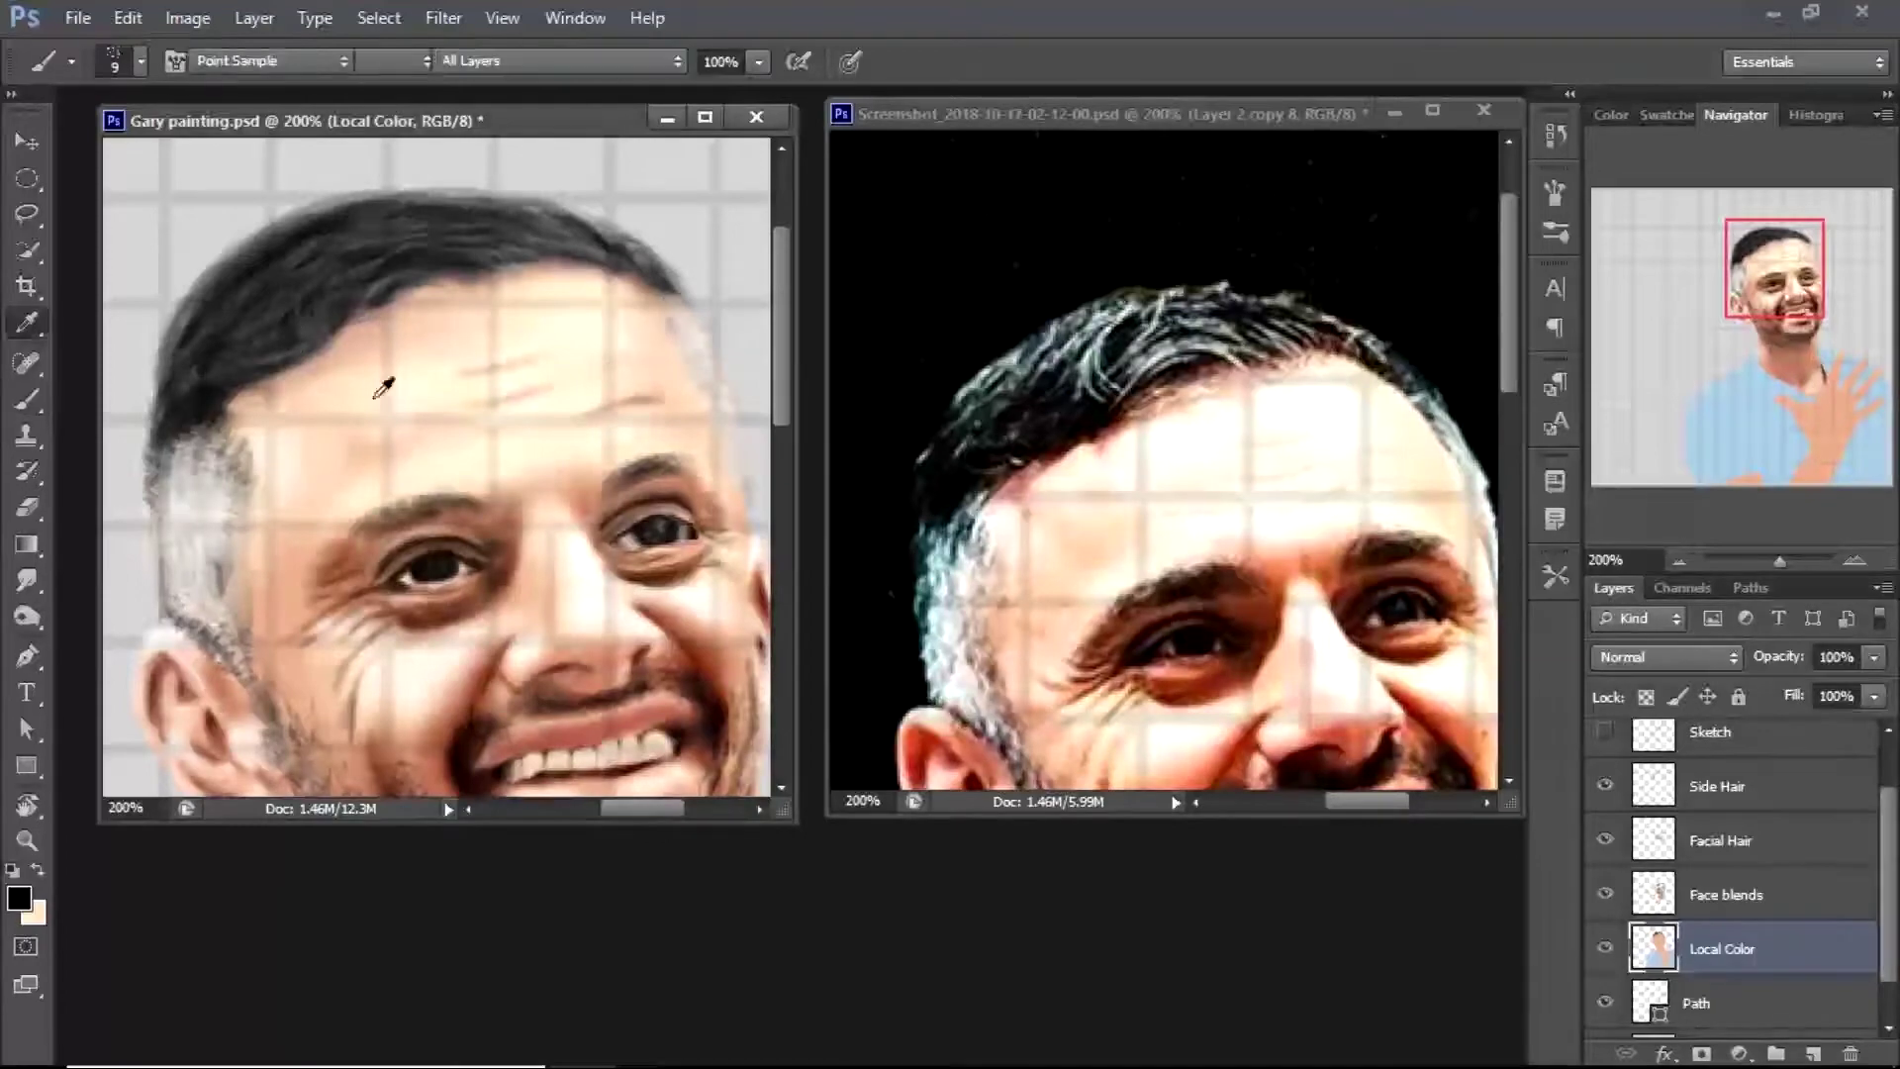
left_click(403, 284)
key("Return")
key("bracketleft")
left_click(141, 62)
left_click(278, 334)
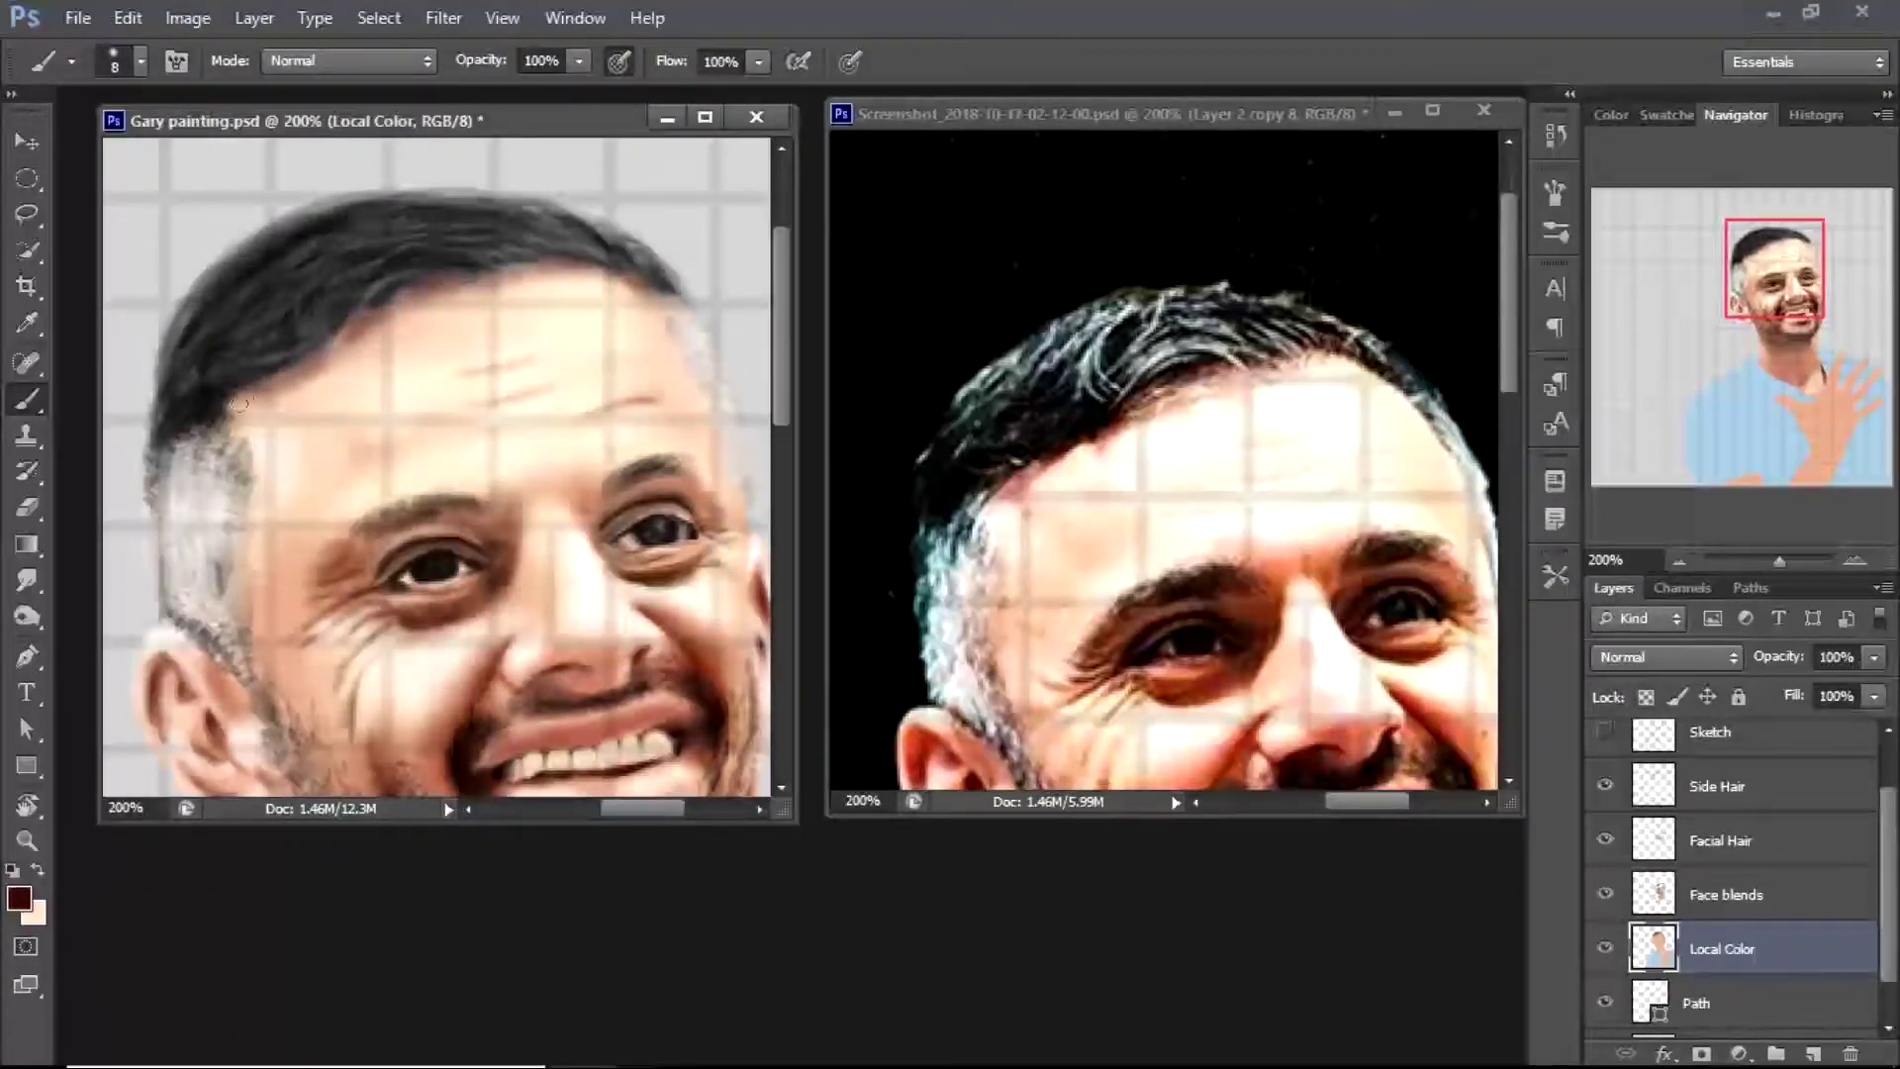
left_click(521, 310, "ctrl")
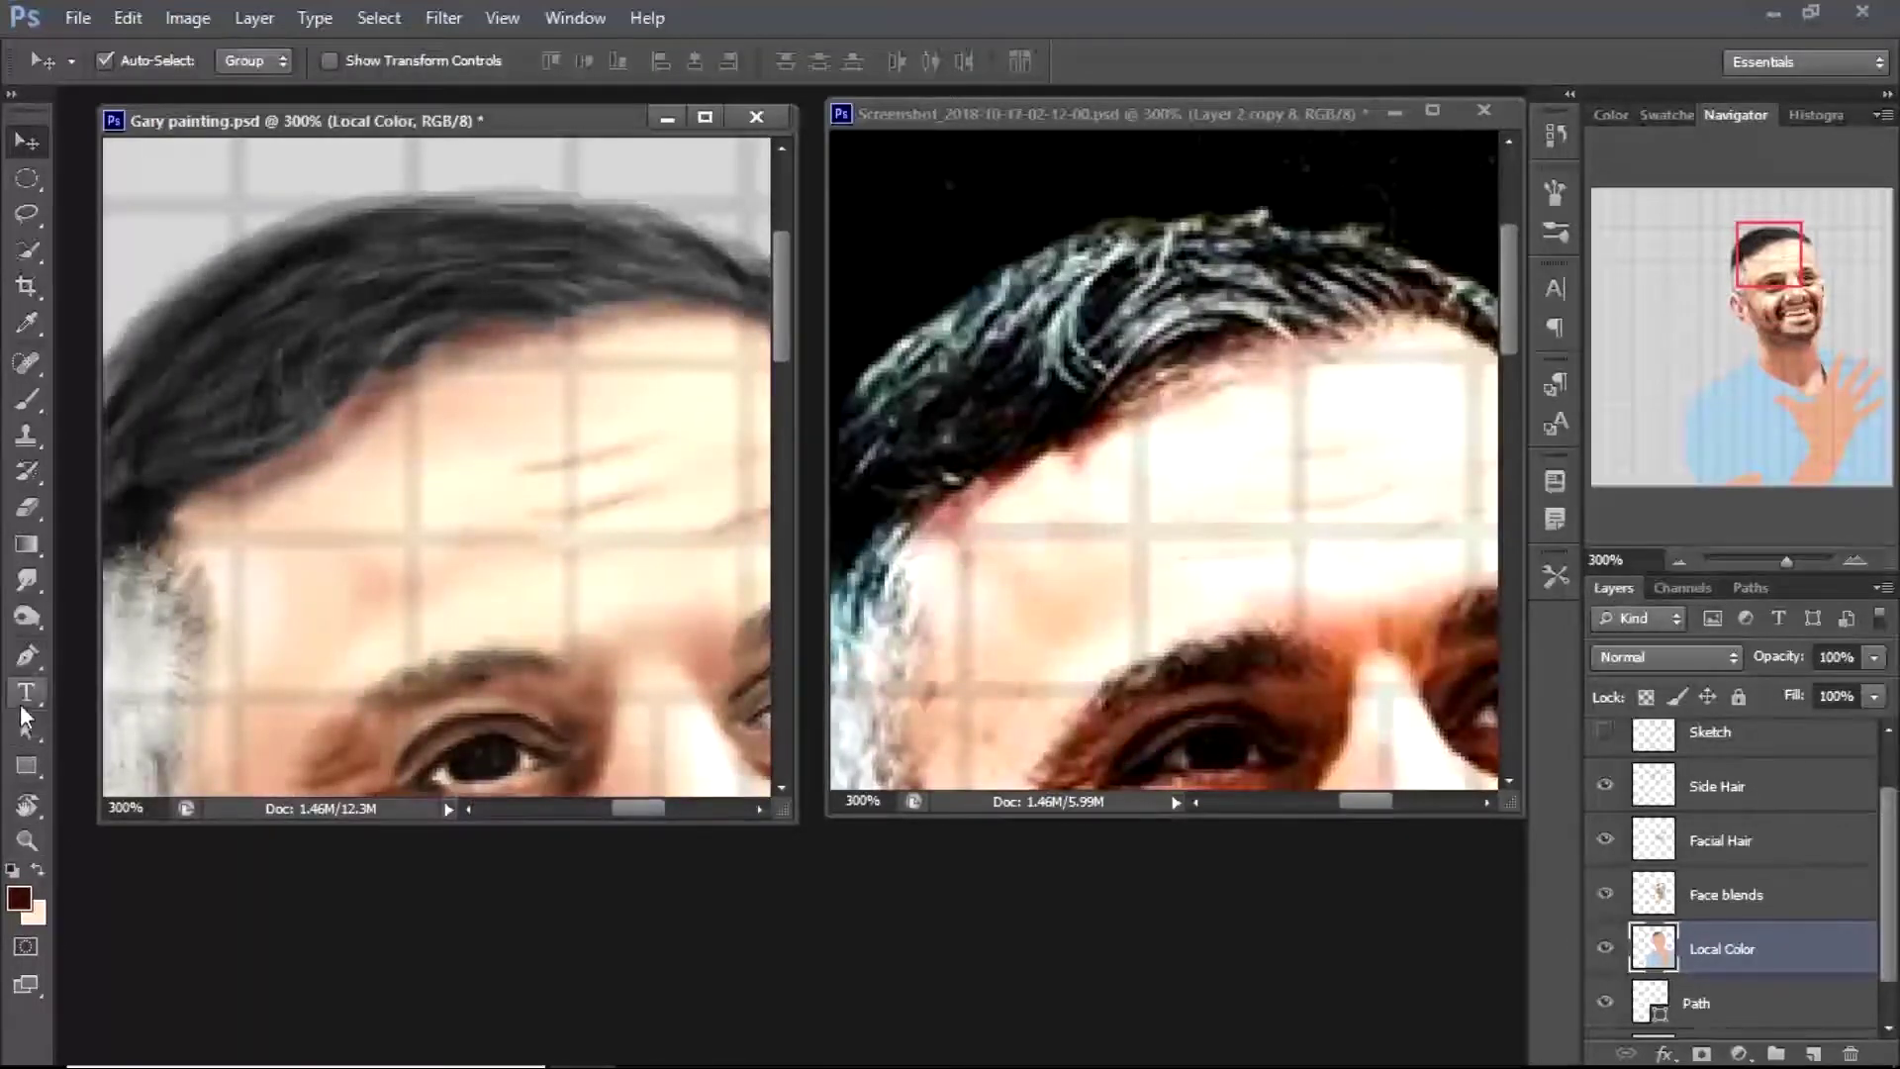
left_click(26, 581)
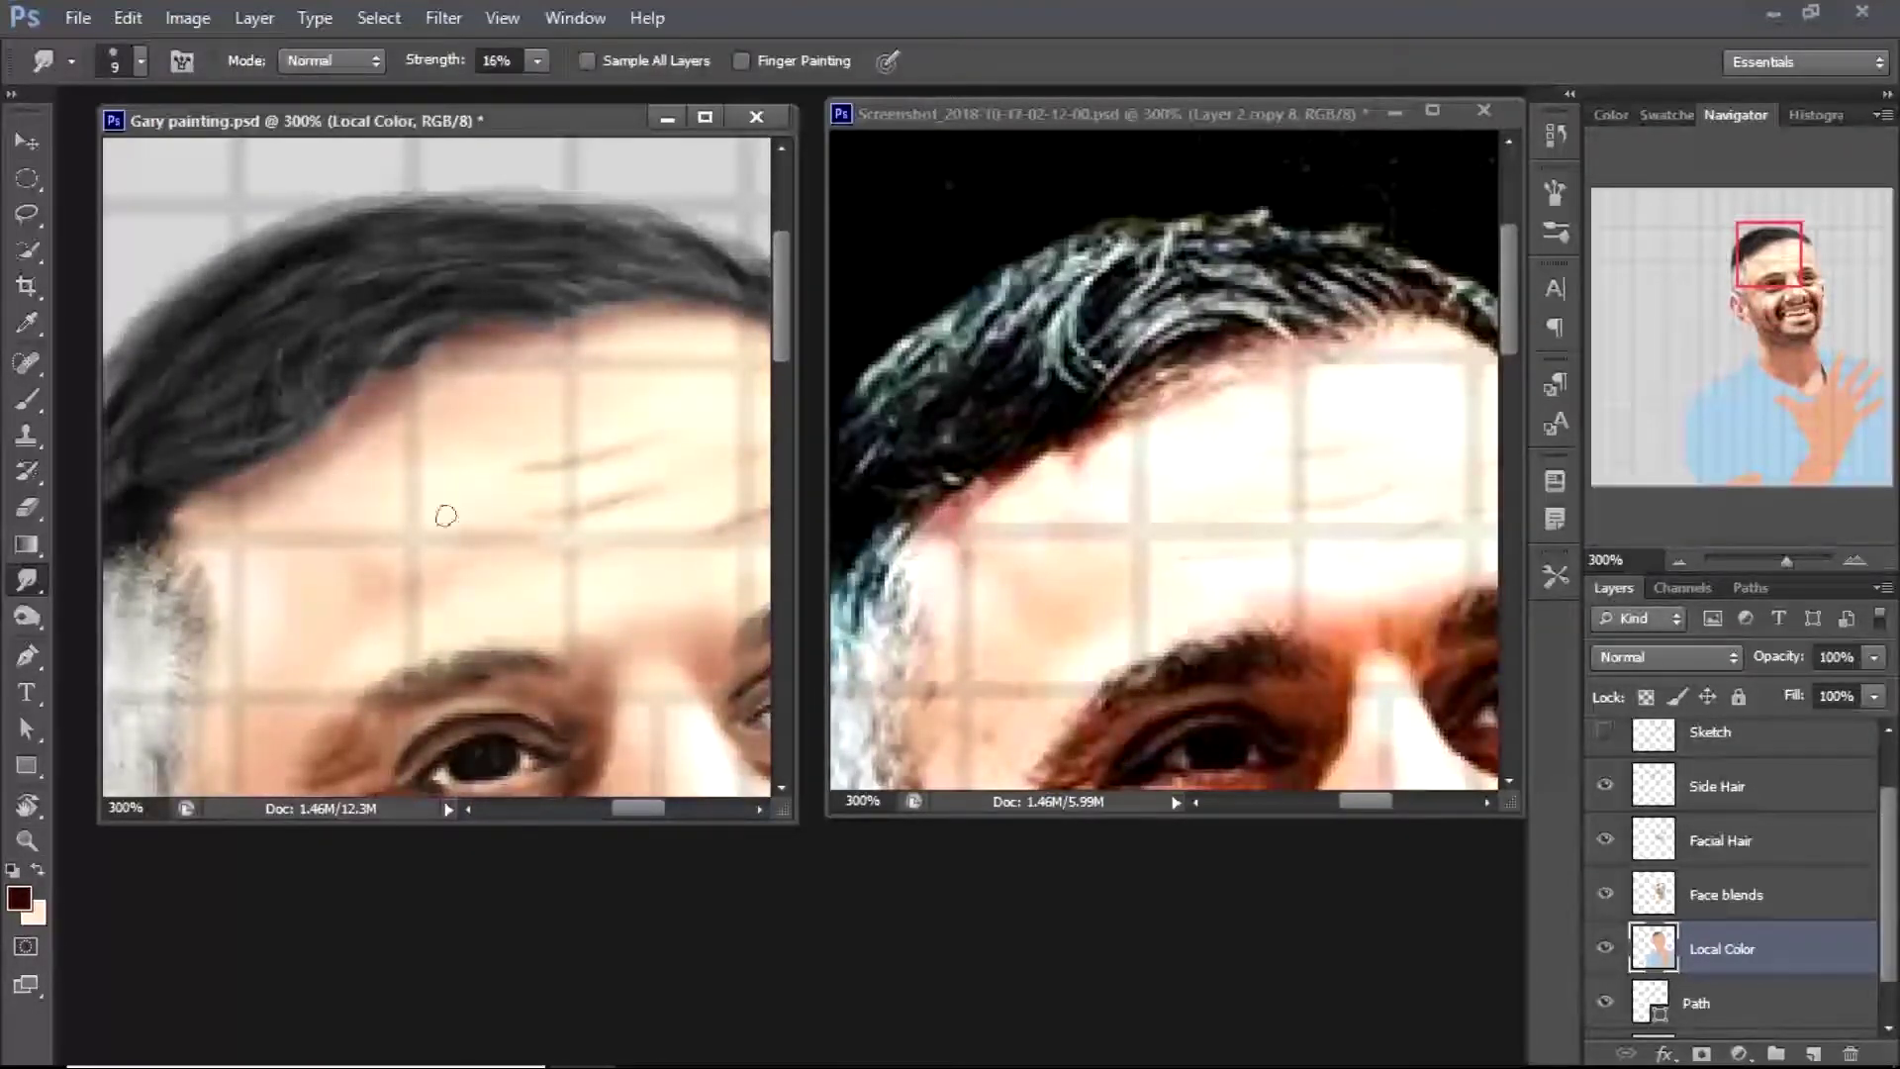
left_click_drag(538, 424, 419, 423)
Shade the front hairline from temple to temple in dark red with the brush in Multiply mode, and switch to the Smudge tool
key("b")
left_click(346, 60)
left_click(287, 229)
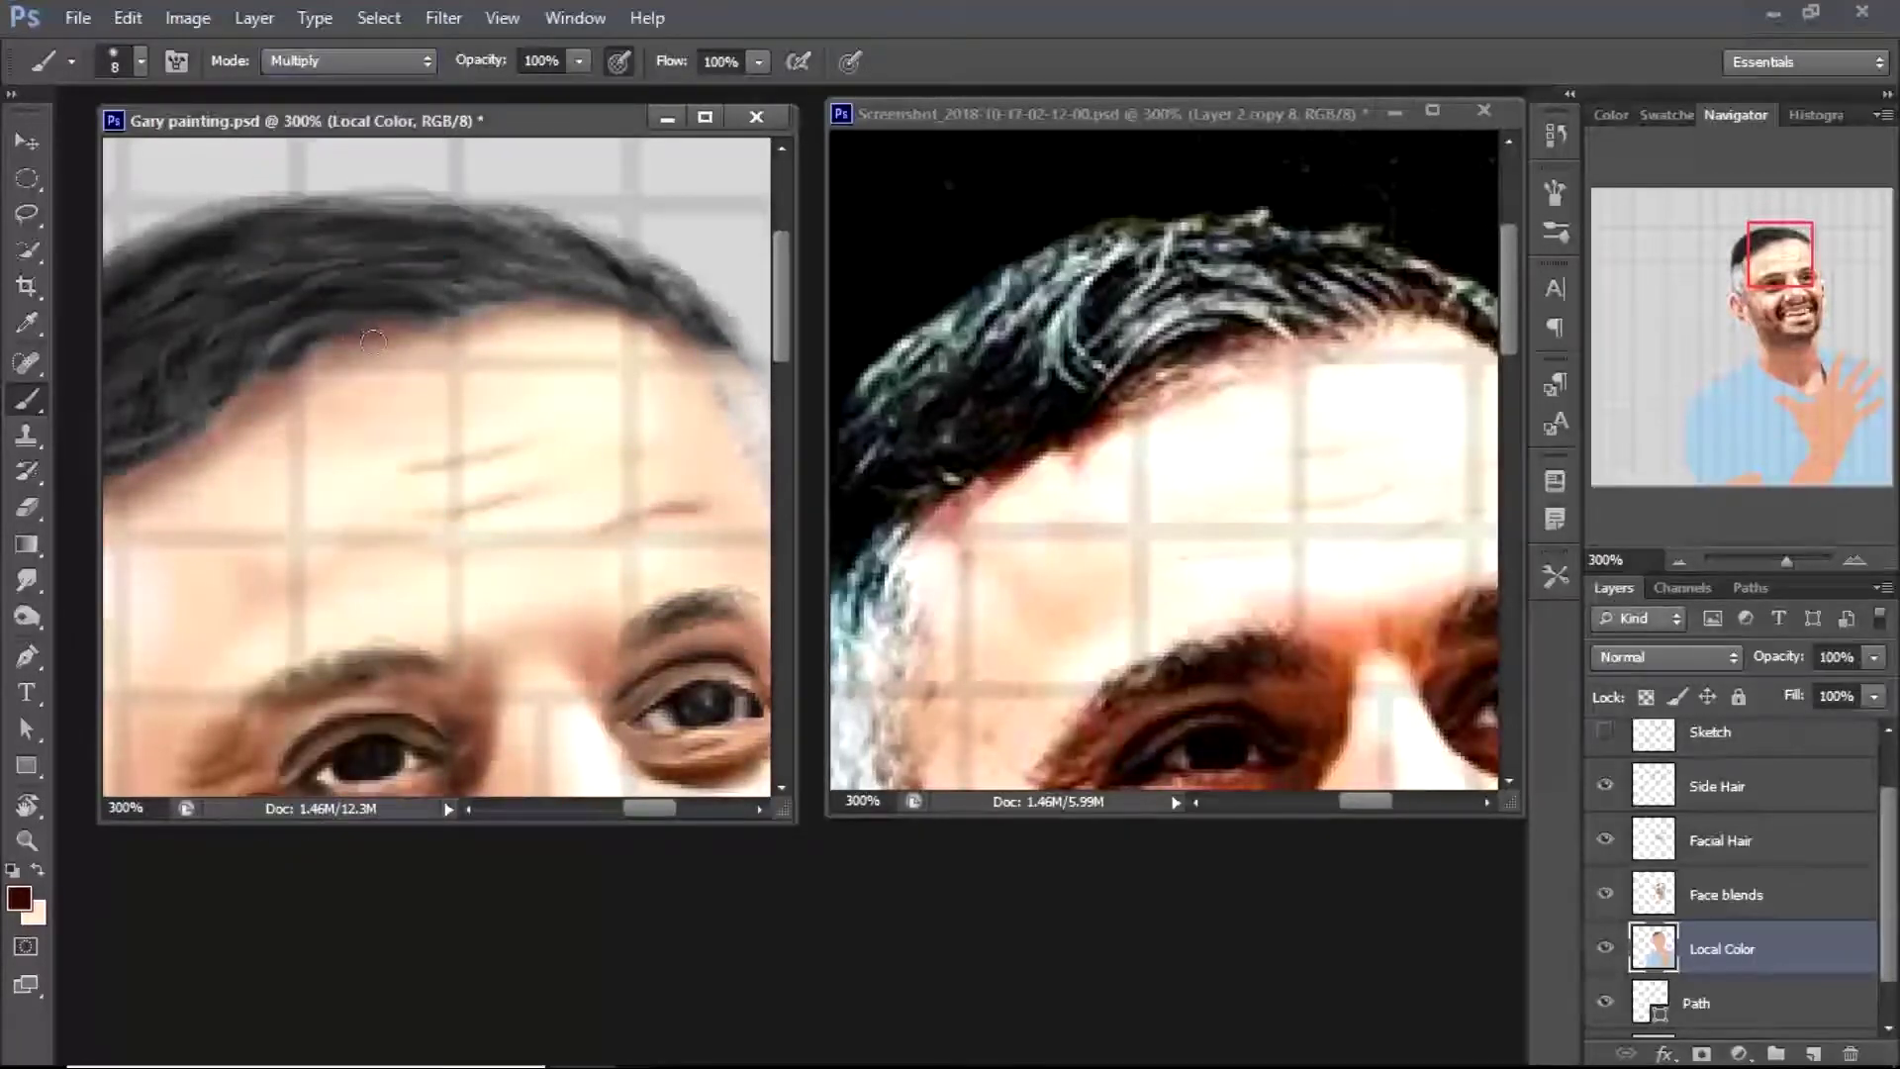
left_click_drag(419, 334, 334, 333)
left_click_drag(245, 396, 139, 470)
left_click_drag(697, 358, 641, 321)
left_click_drag(322, 332, 431, 353)
key("r")
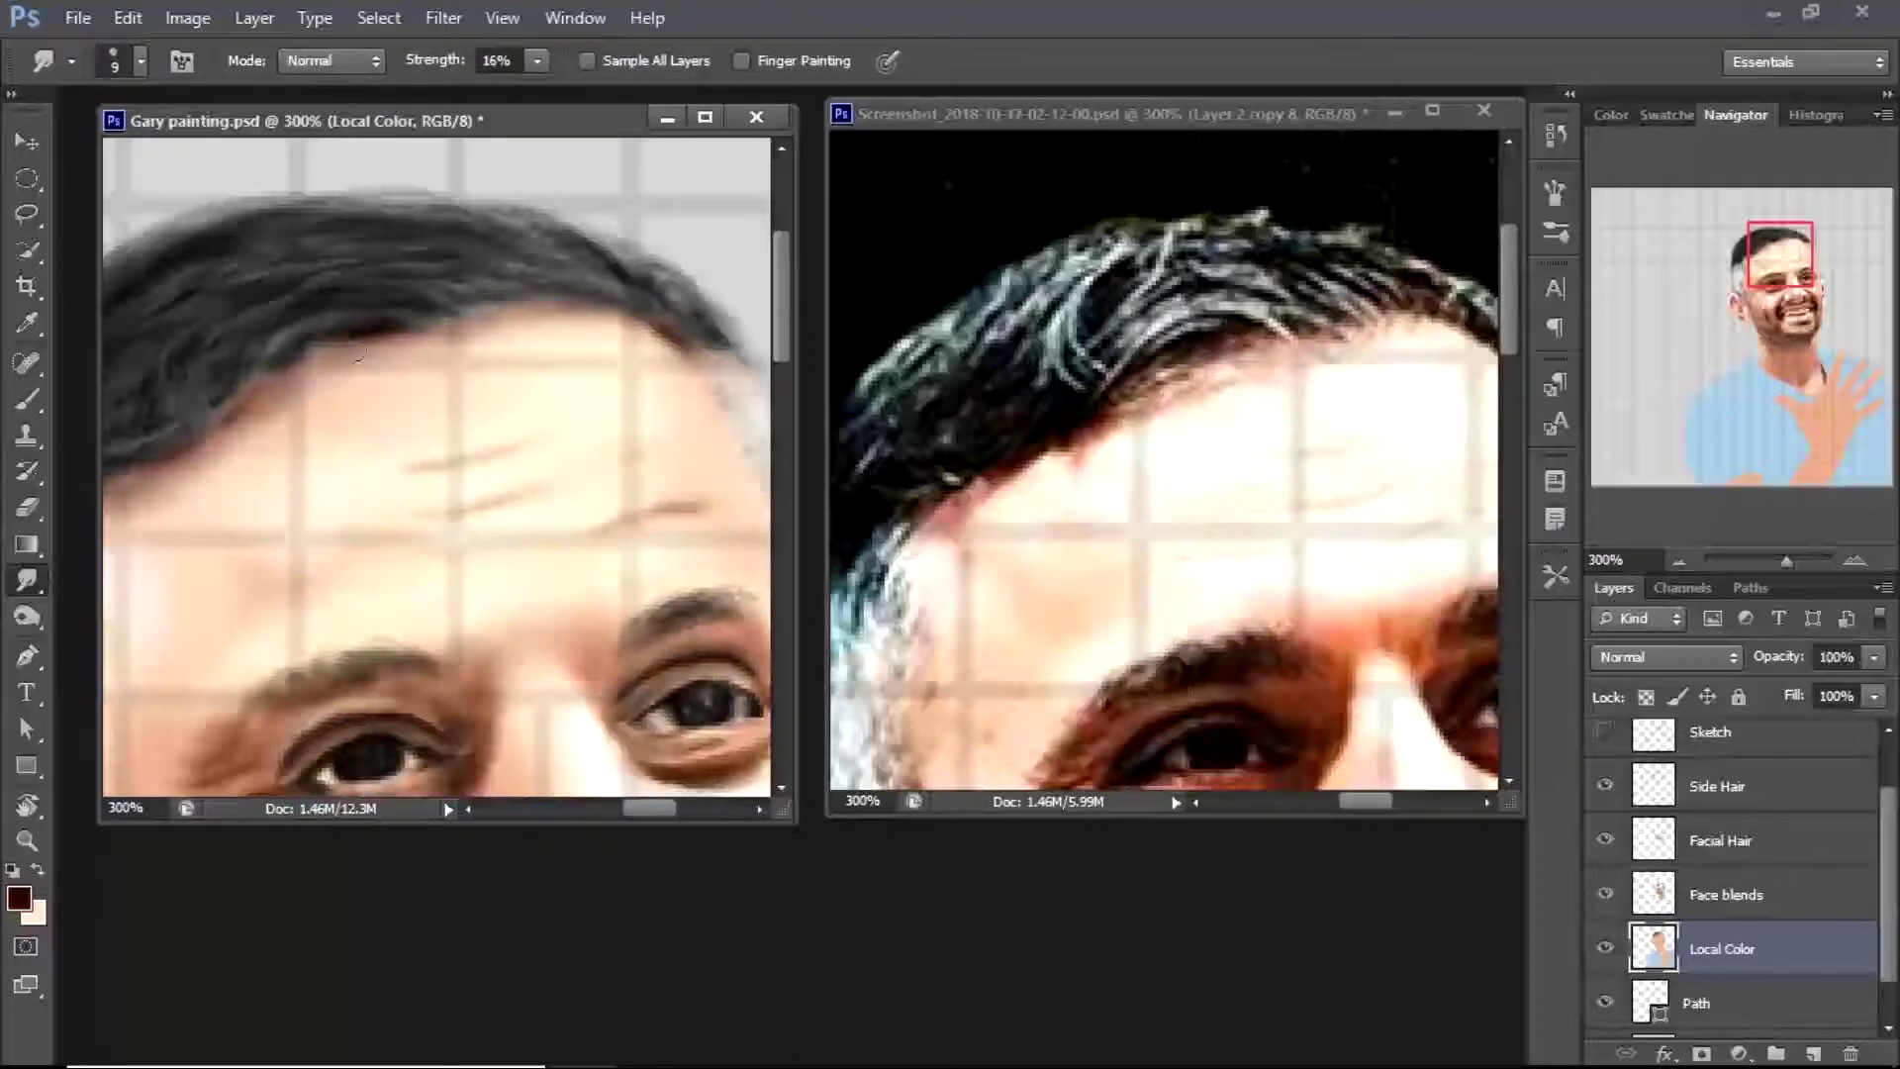
left_click_drag(649, 807, 635, 808)
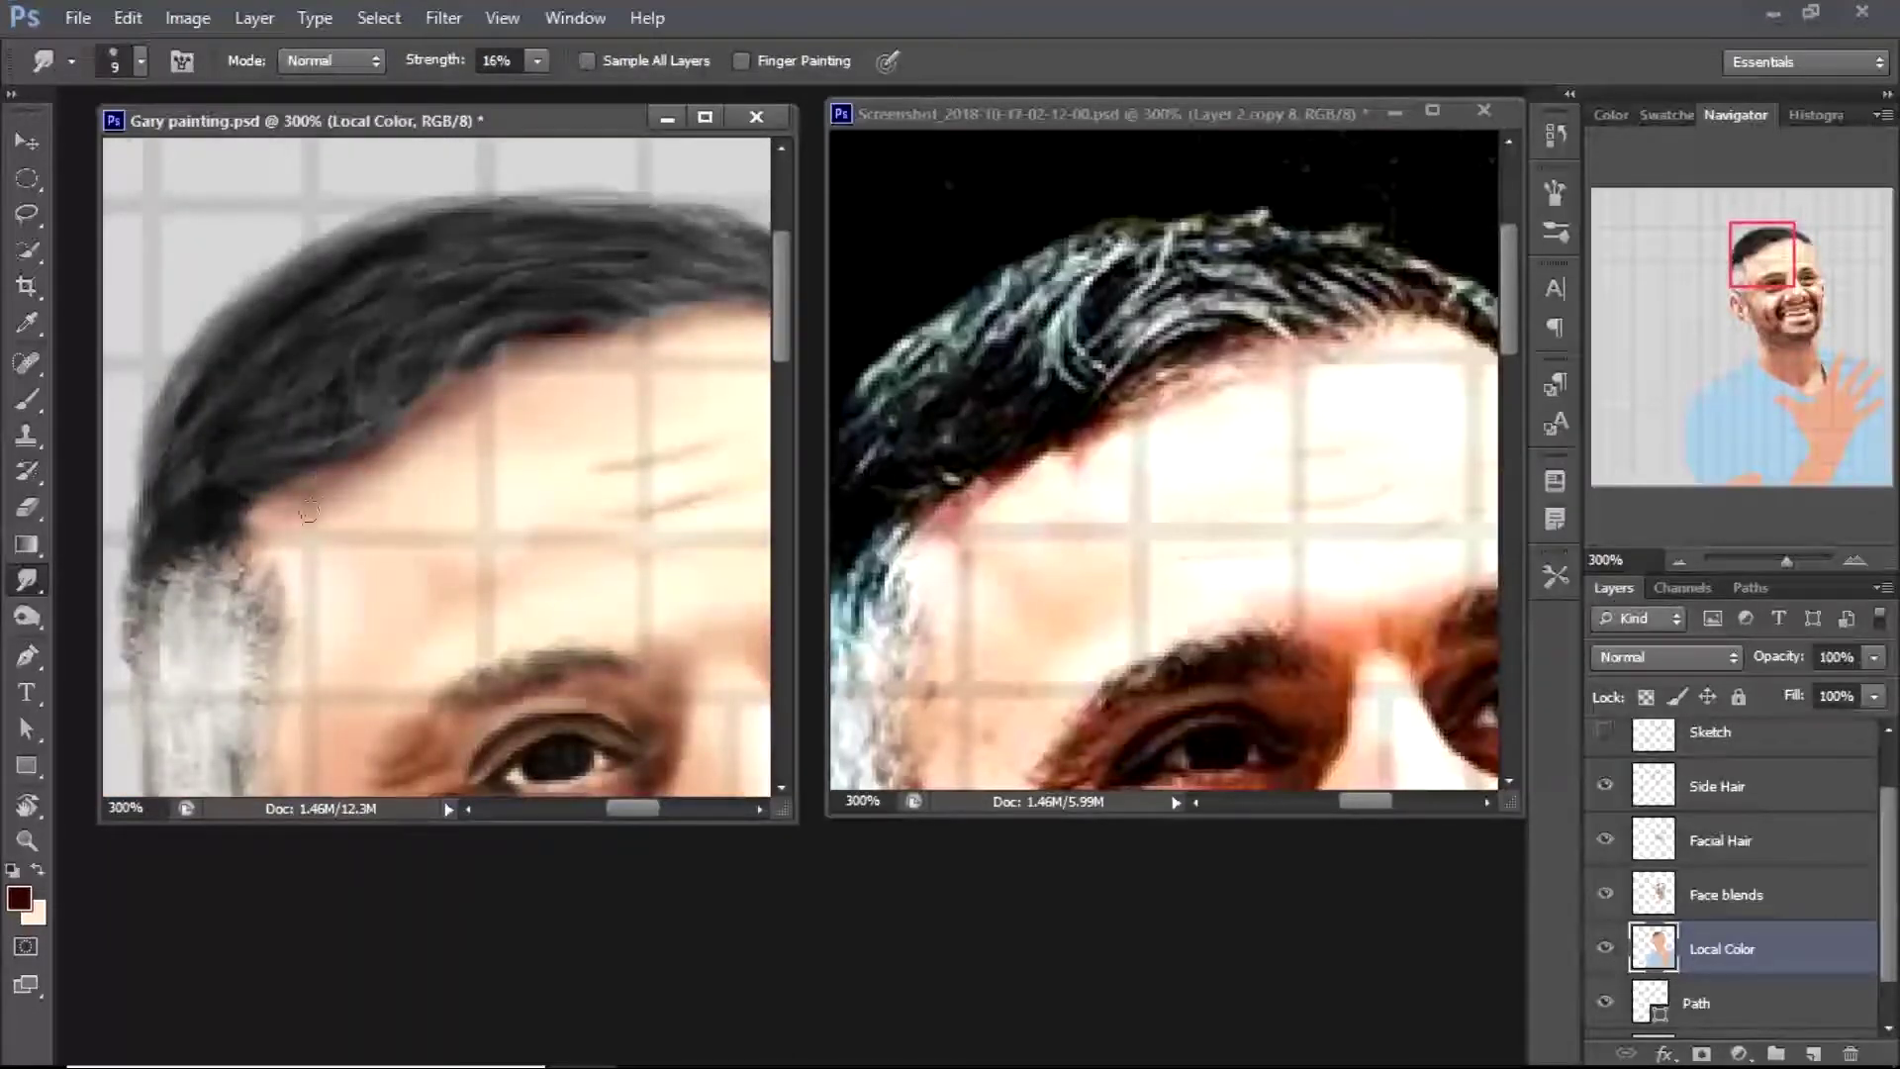
Compare the whole portrait with the reference, and prepare a white size 3 brush in Lighten mode on the Side Hair layer
key("z")
left_click(424, 749, "alt")
left_click(425, 749, "alt")
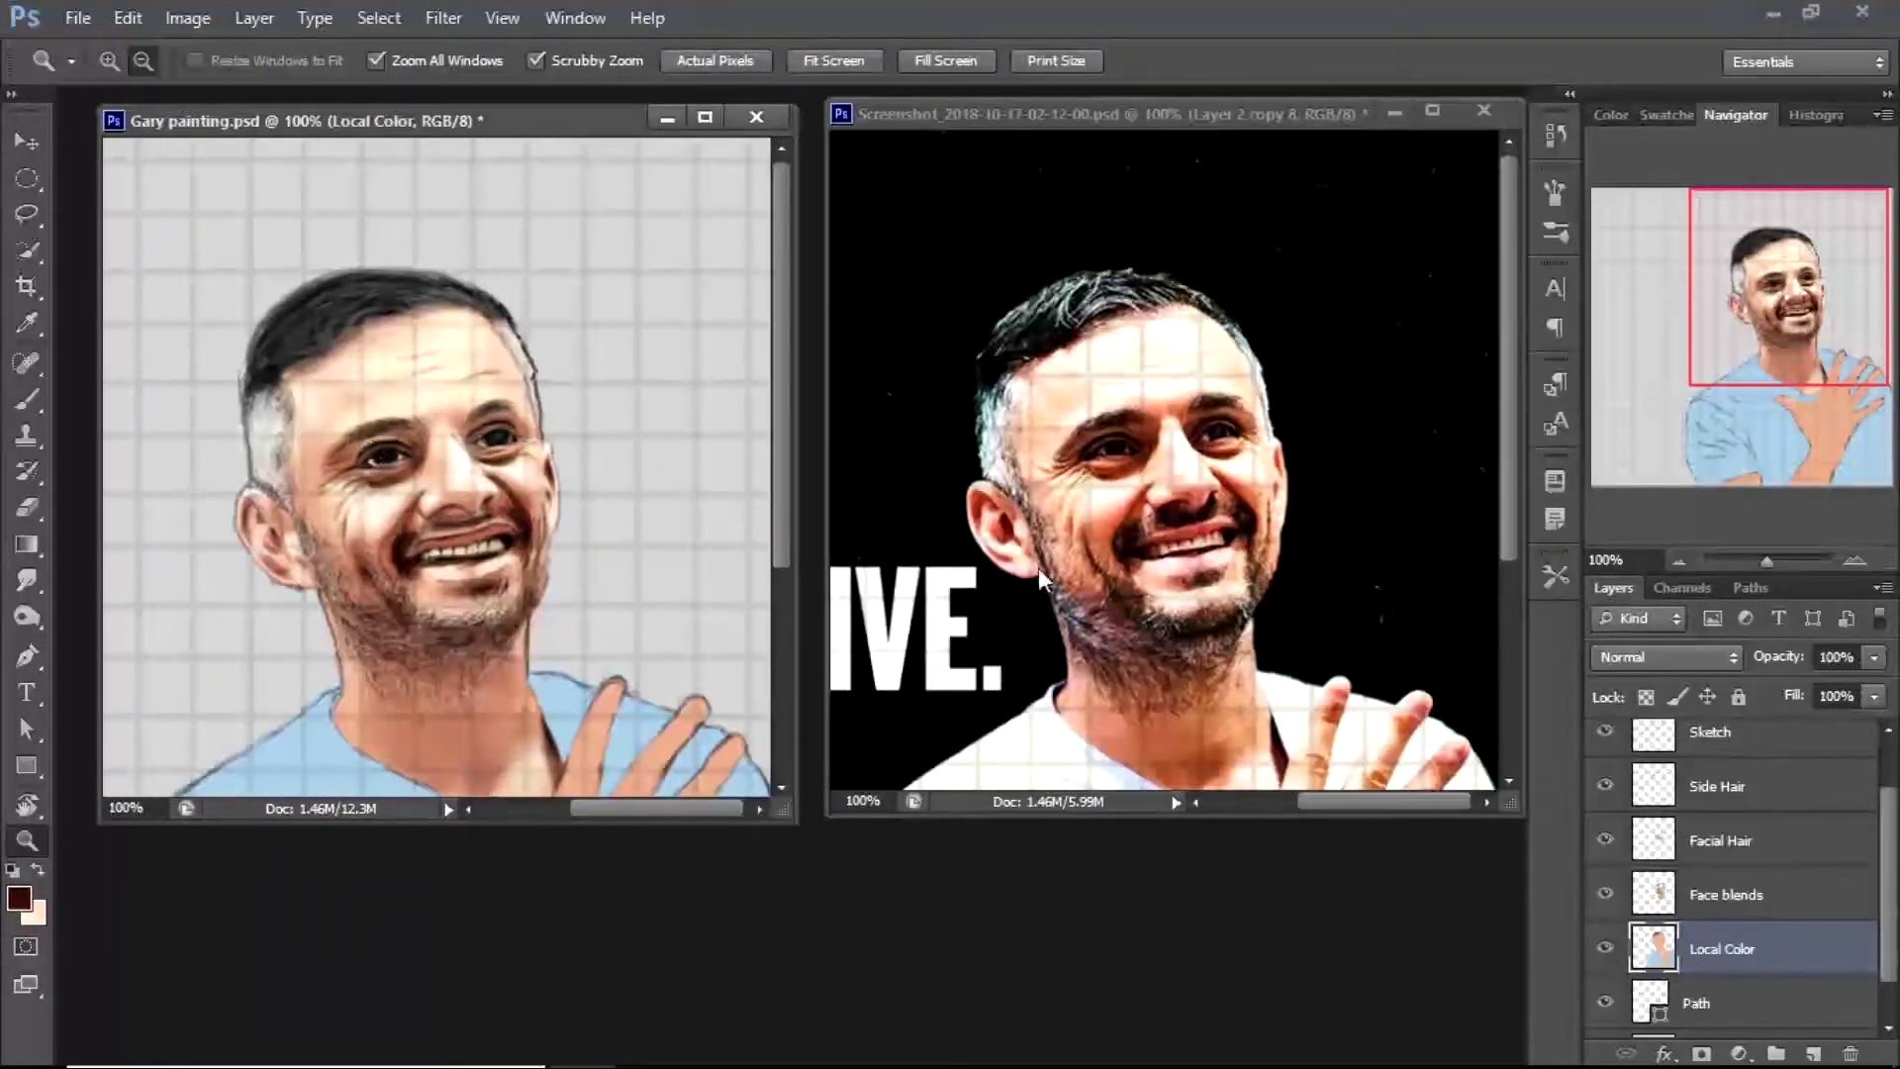
left_click(633, 675)
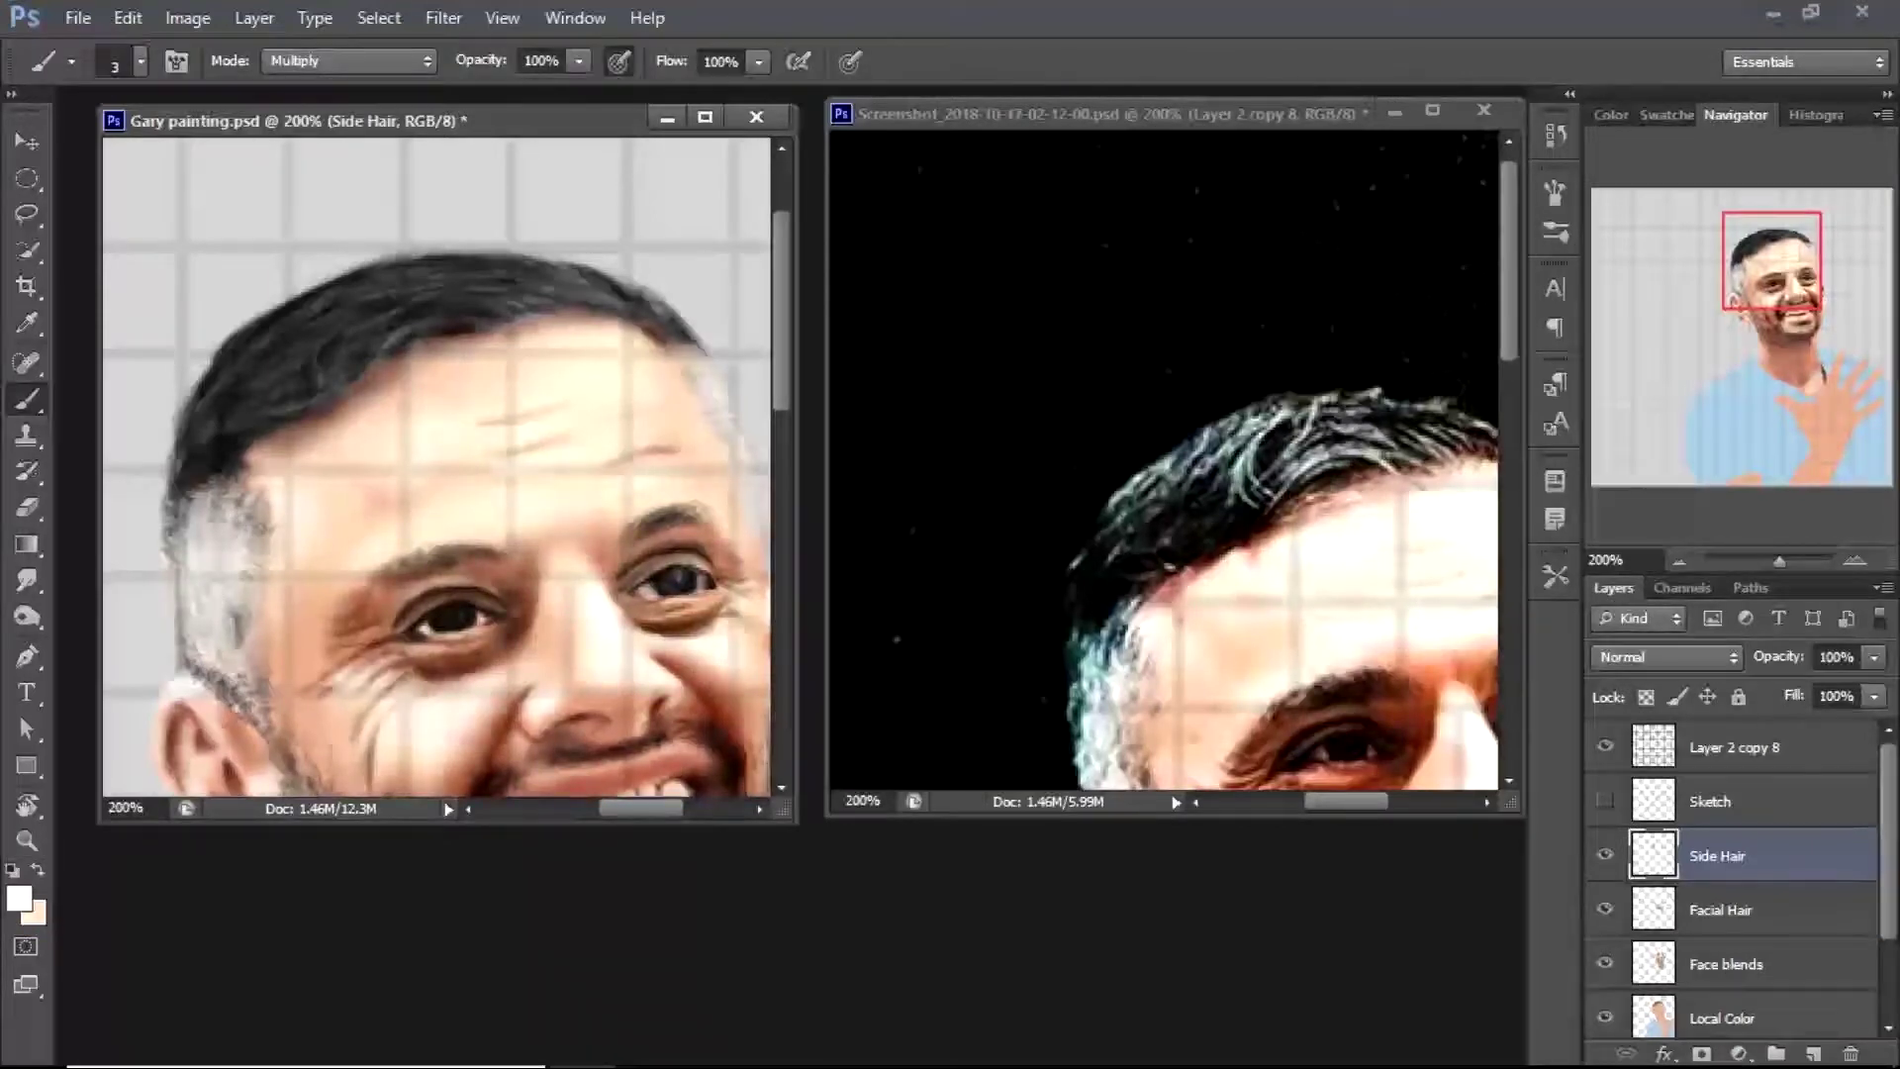
key("shift+alt+n")
left_click(347, 61)
left_click(296, 331)
left_click(19, 897)
left_click(984, 199)
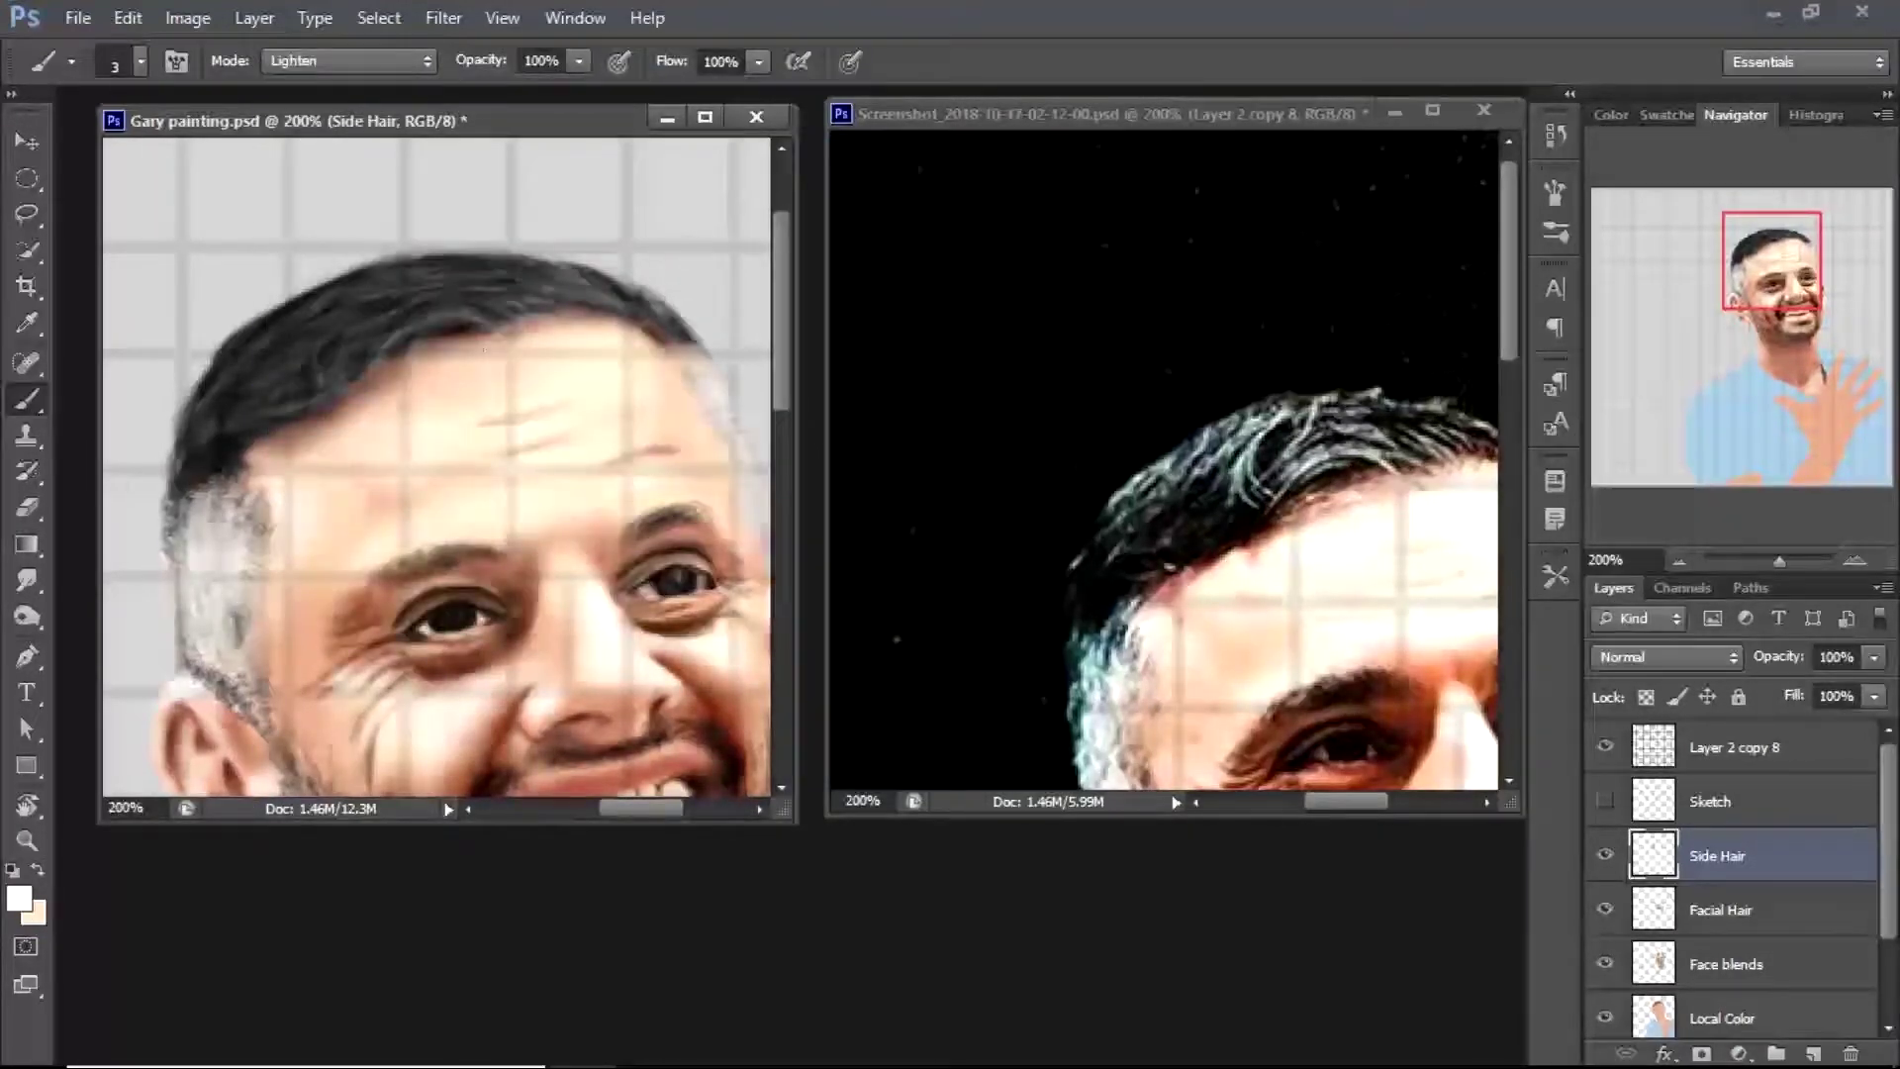
Paint white highlight strands through the left-hand part of the top hair on Side Hair with a size 3 Overlay brush
left_click(346, 60)
left_click(296, 452)
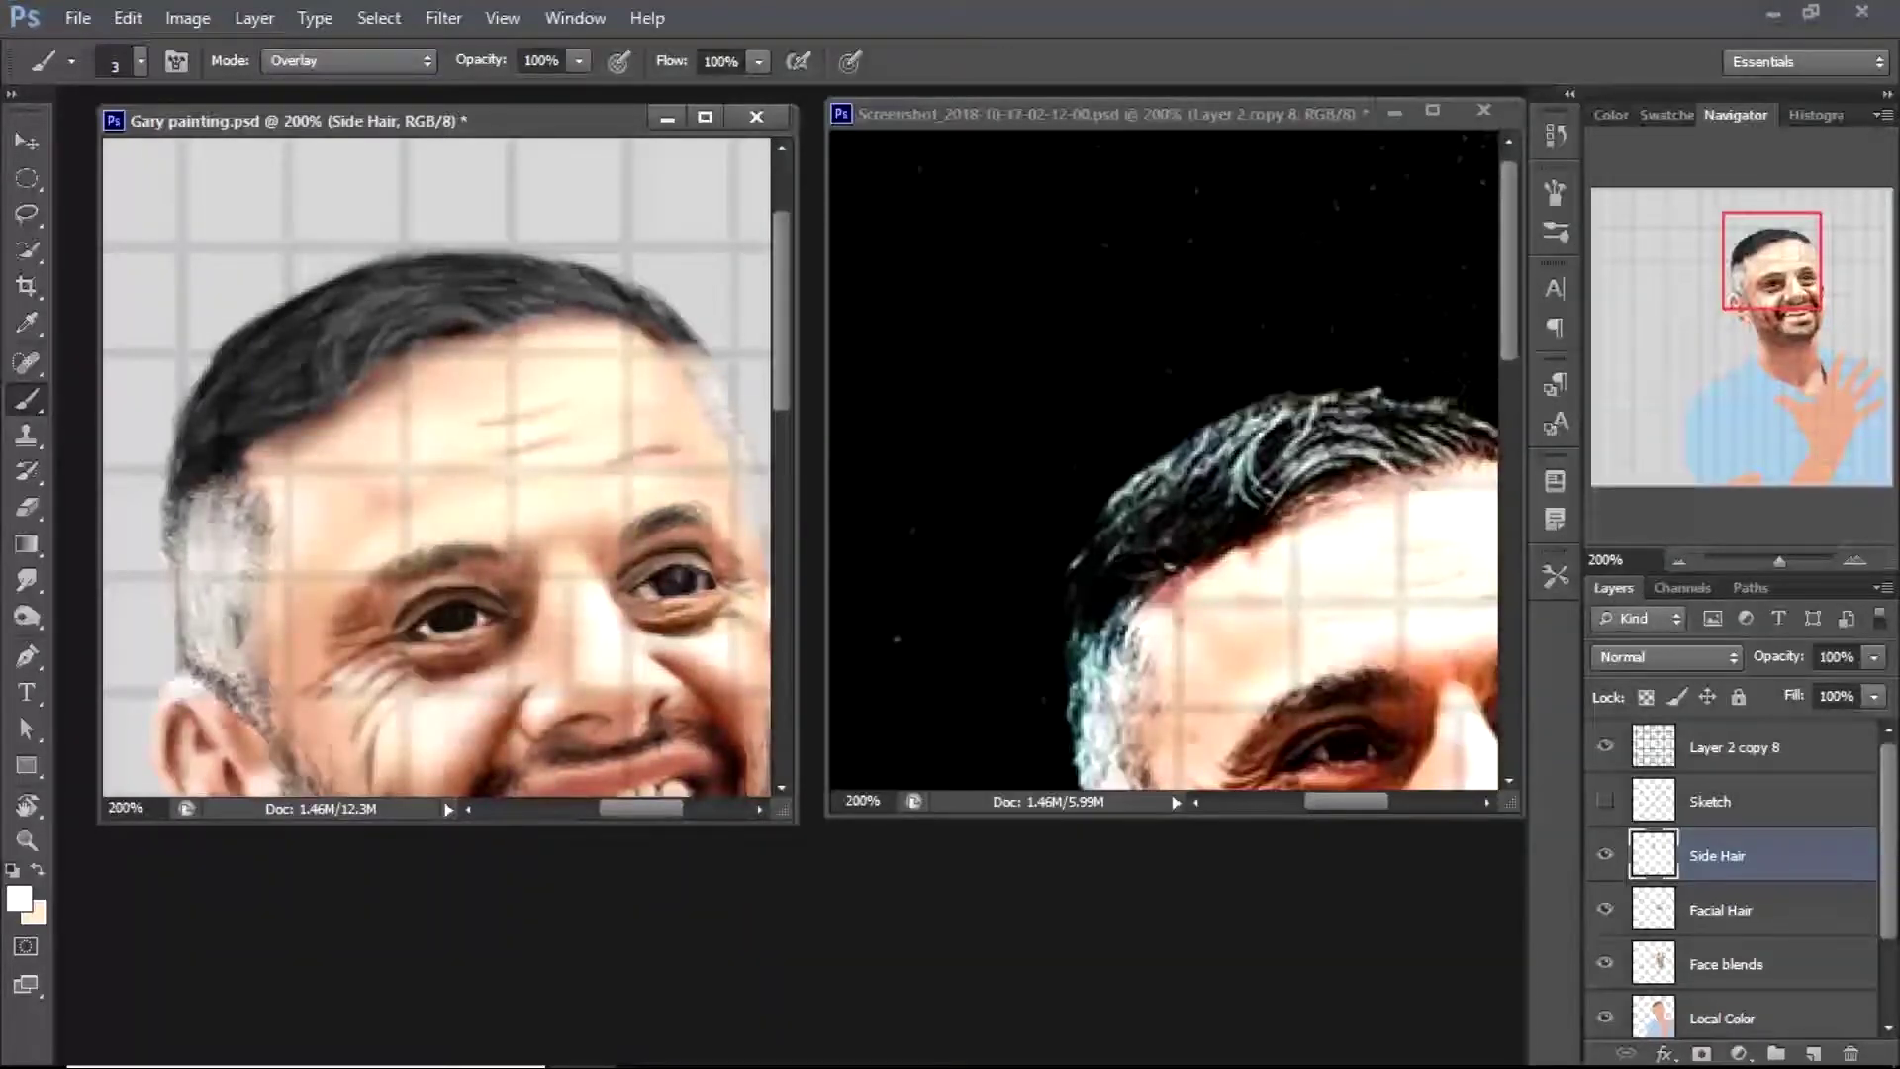
left_click(19, 898)
left_click(429, 225)
left_click(920, 199)
key("x")
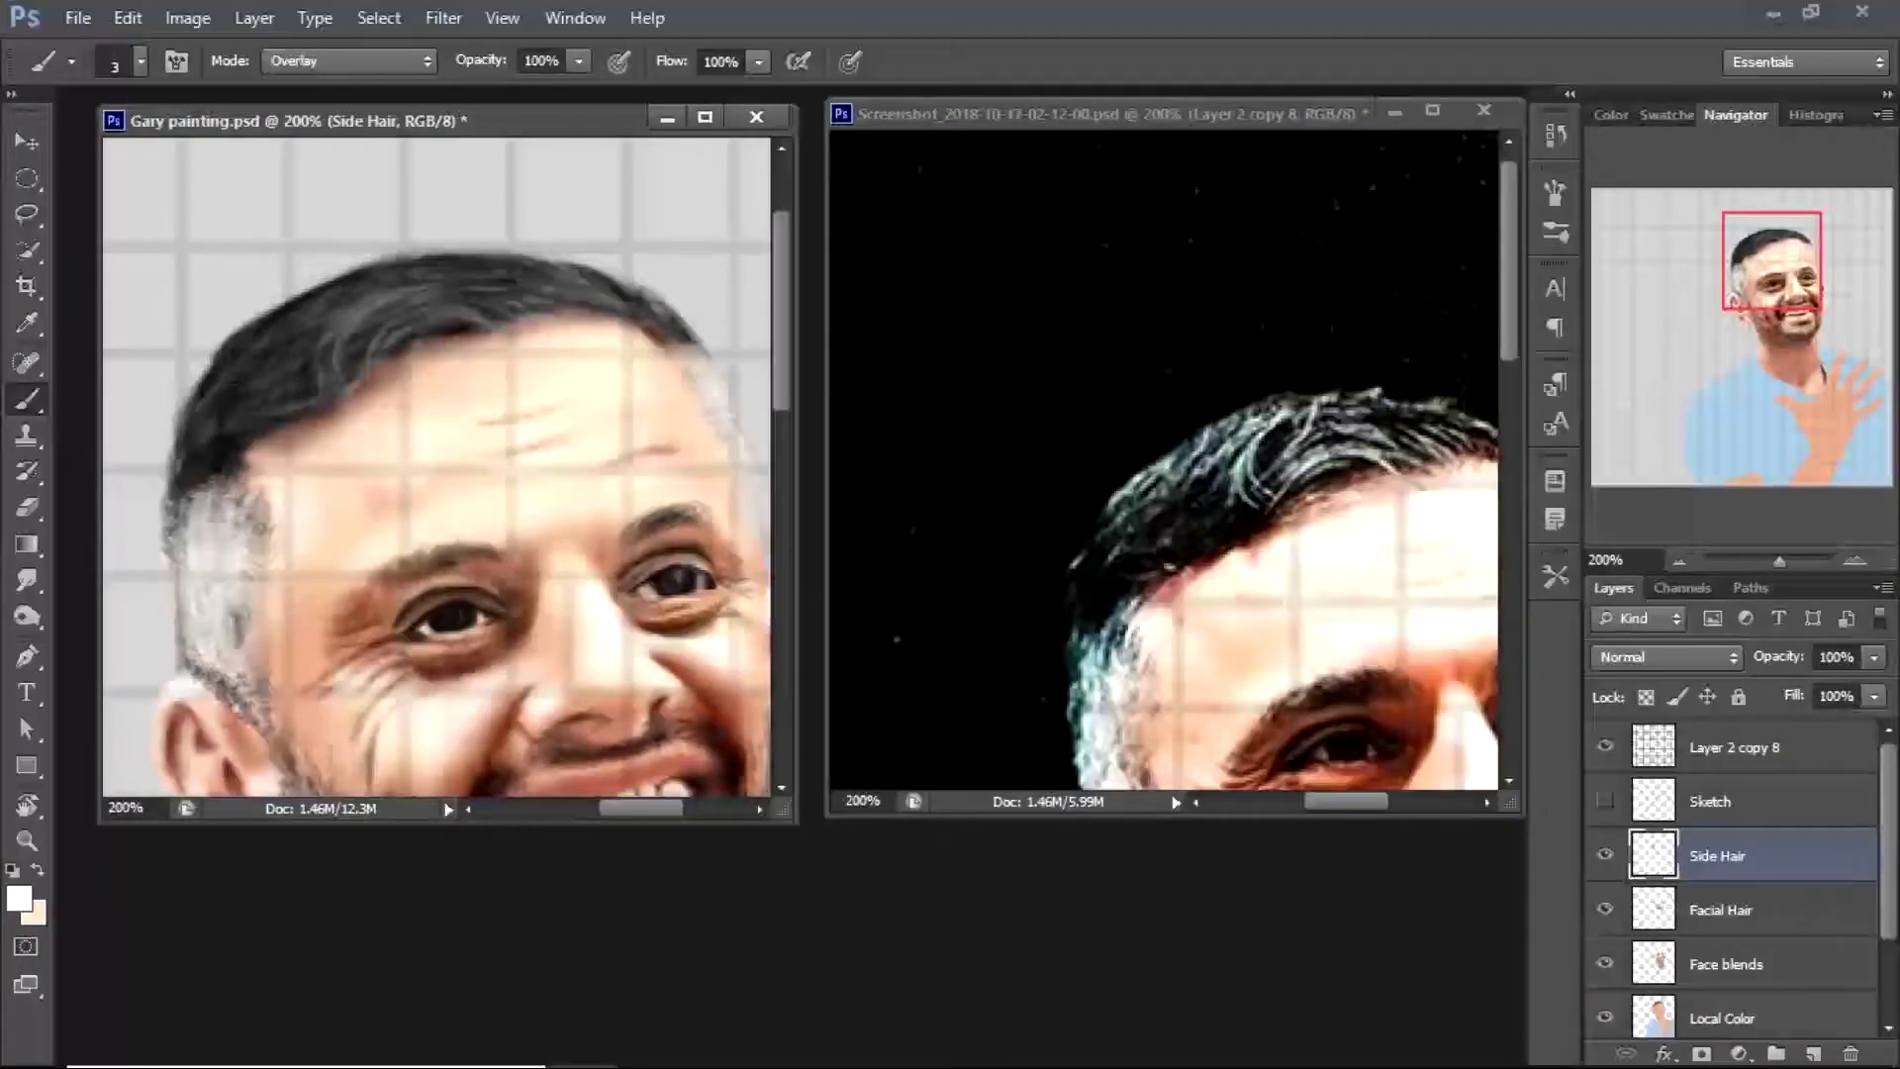
mouse_move(252, 391)
left_mouse_down()
mouse_move(374, 275)
mouse_move(455, 289)
left_mouse_up()
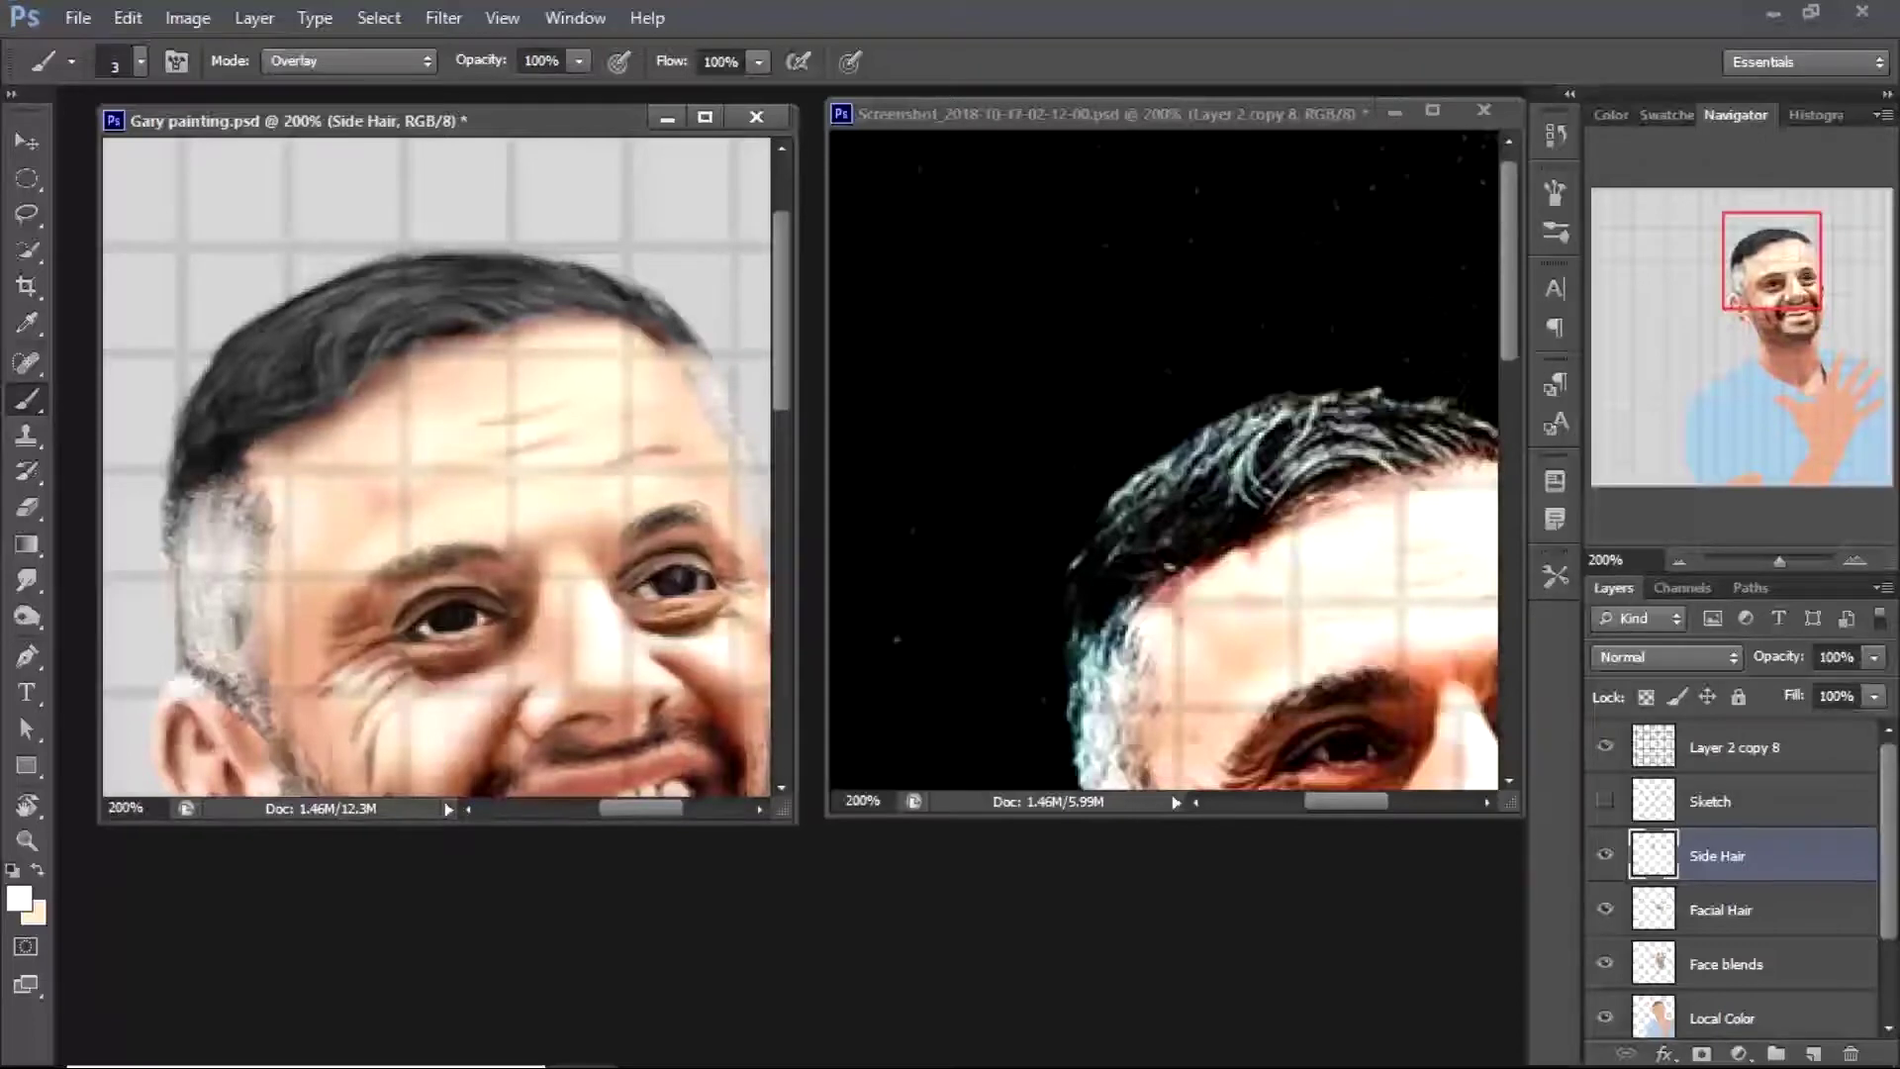
Paint black strands in the side hair and across the top hair on Side Hair with a size 3 pressure-size brush in Normal mode
left_click(19, 897)
key("Return")
key("b")
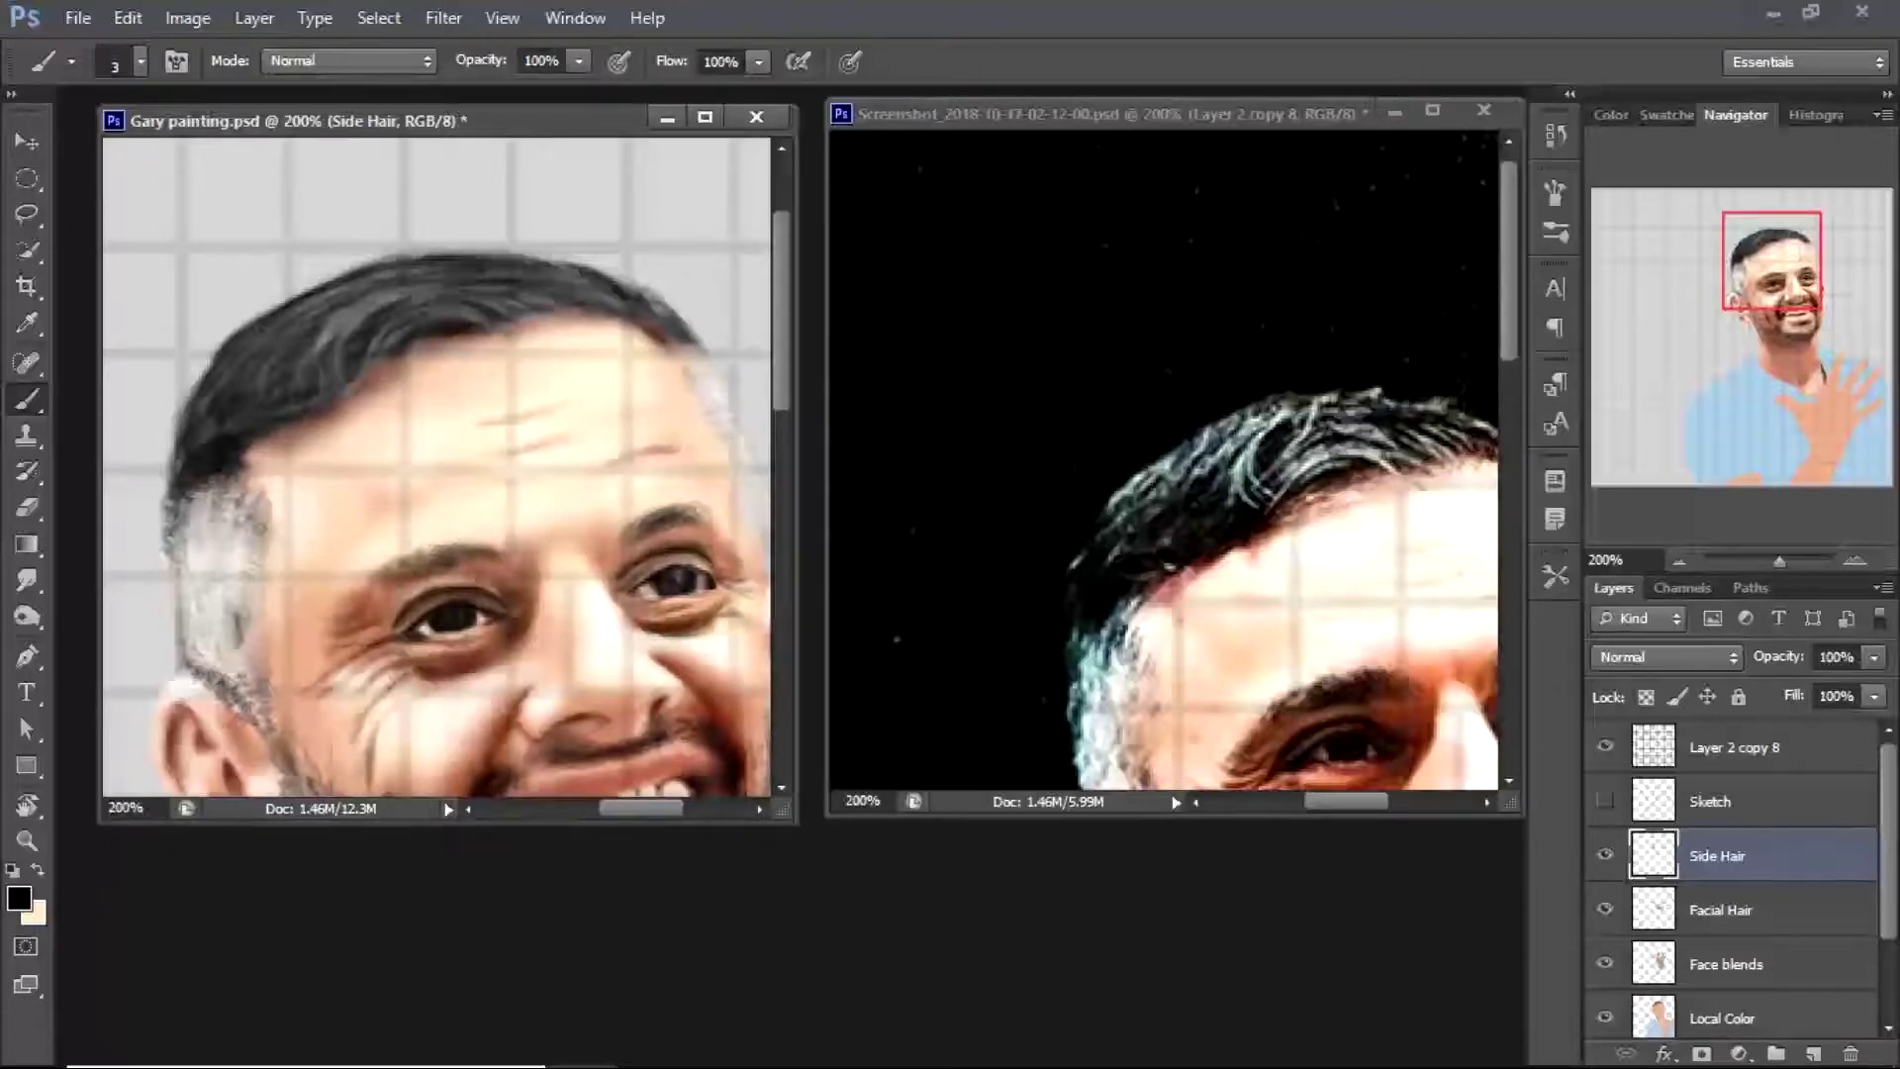
left_click(71, 62)
key("Return")
left_click_drag(257, 569, 254, 534)
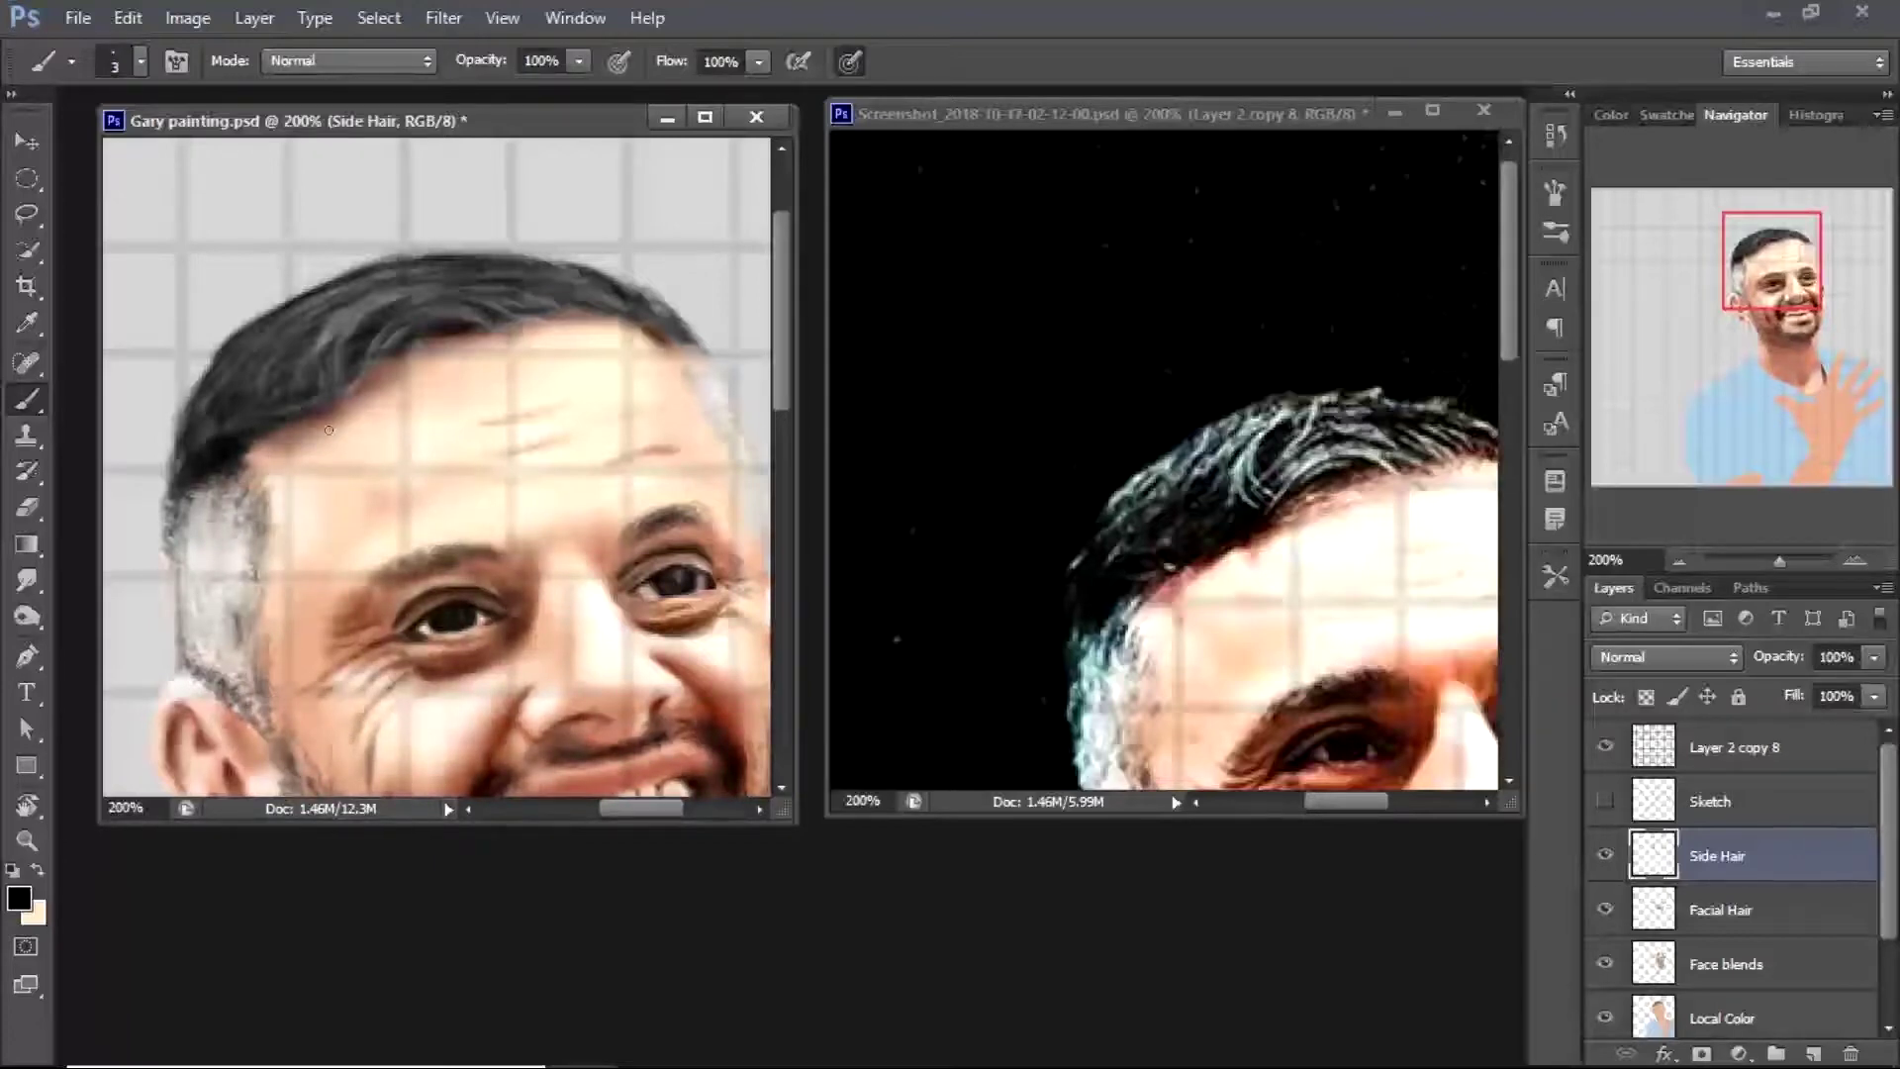
left_click_drag(339, 315, 284, 377)
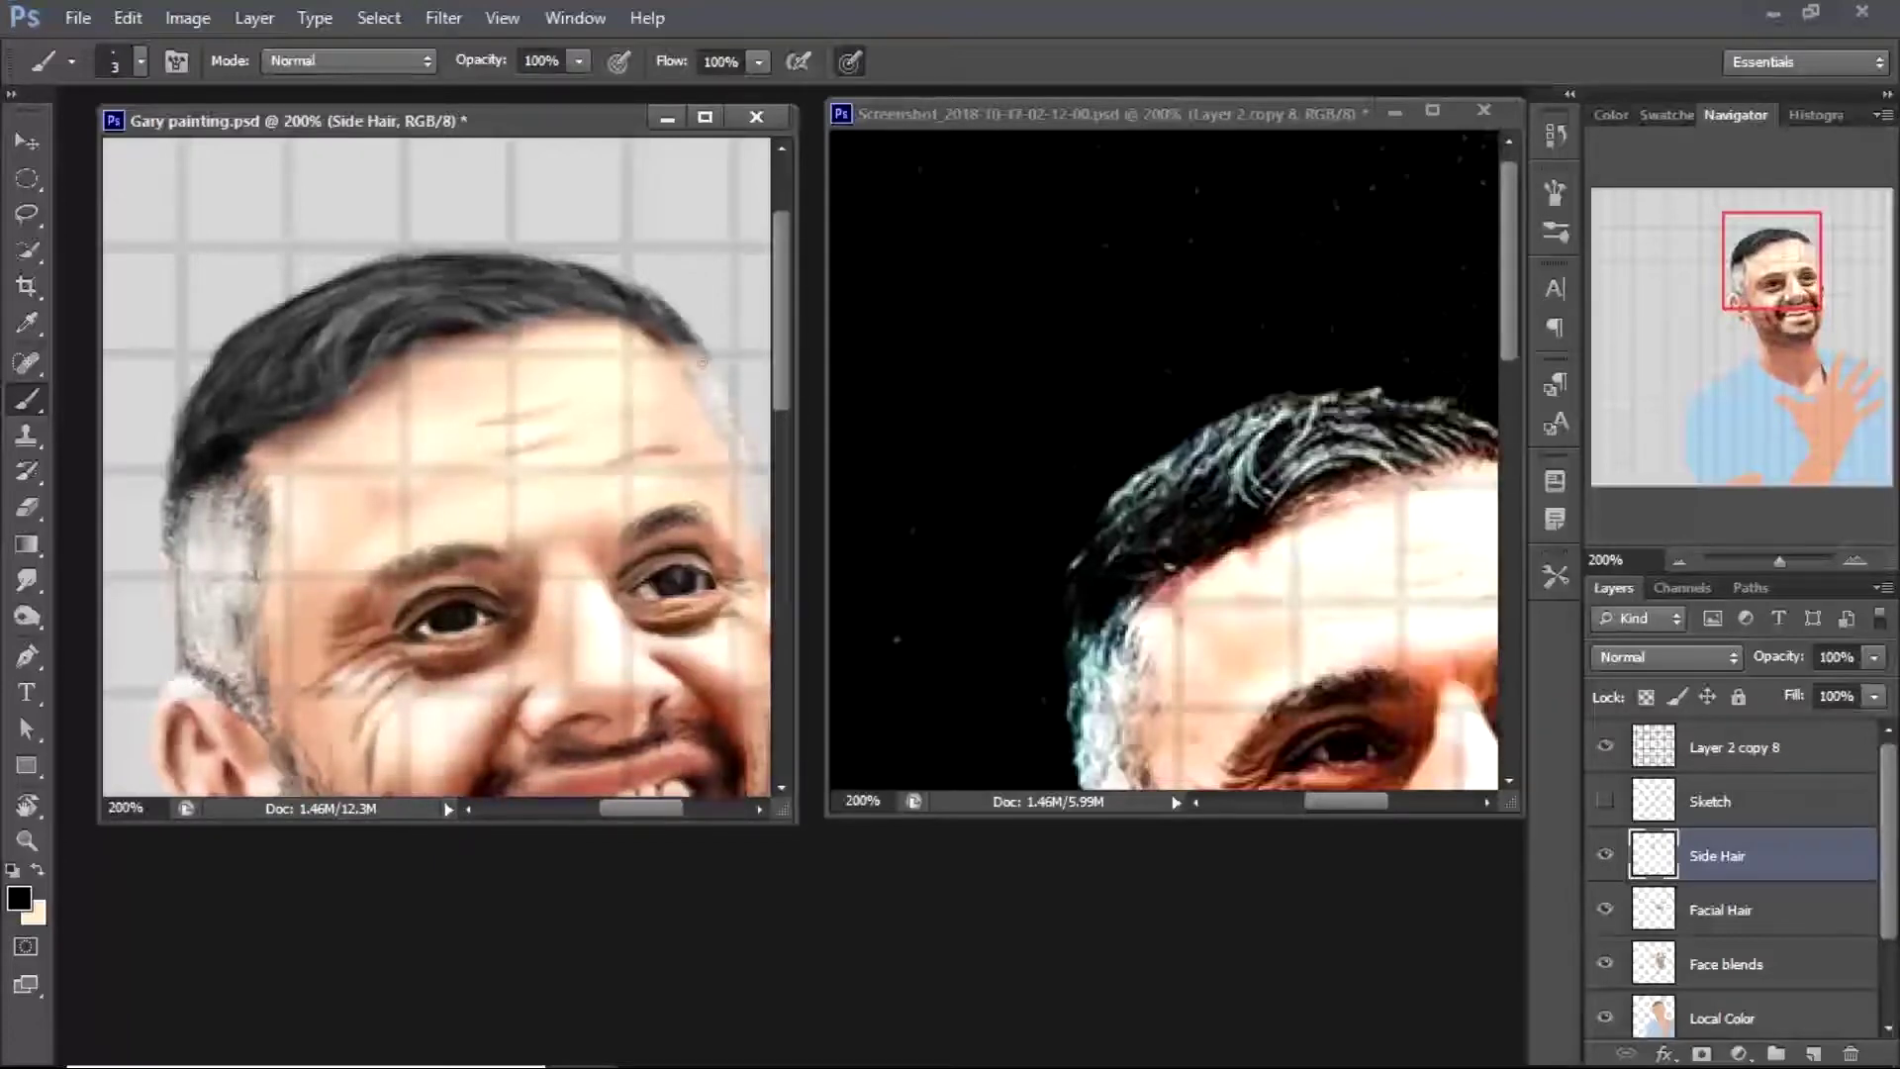
mouse_move(518, 301)
left_mouse_down()
mouse_move(451, 299)
mouse_move(612, 320)
left_mouse_up()
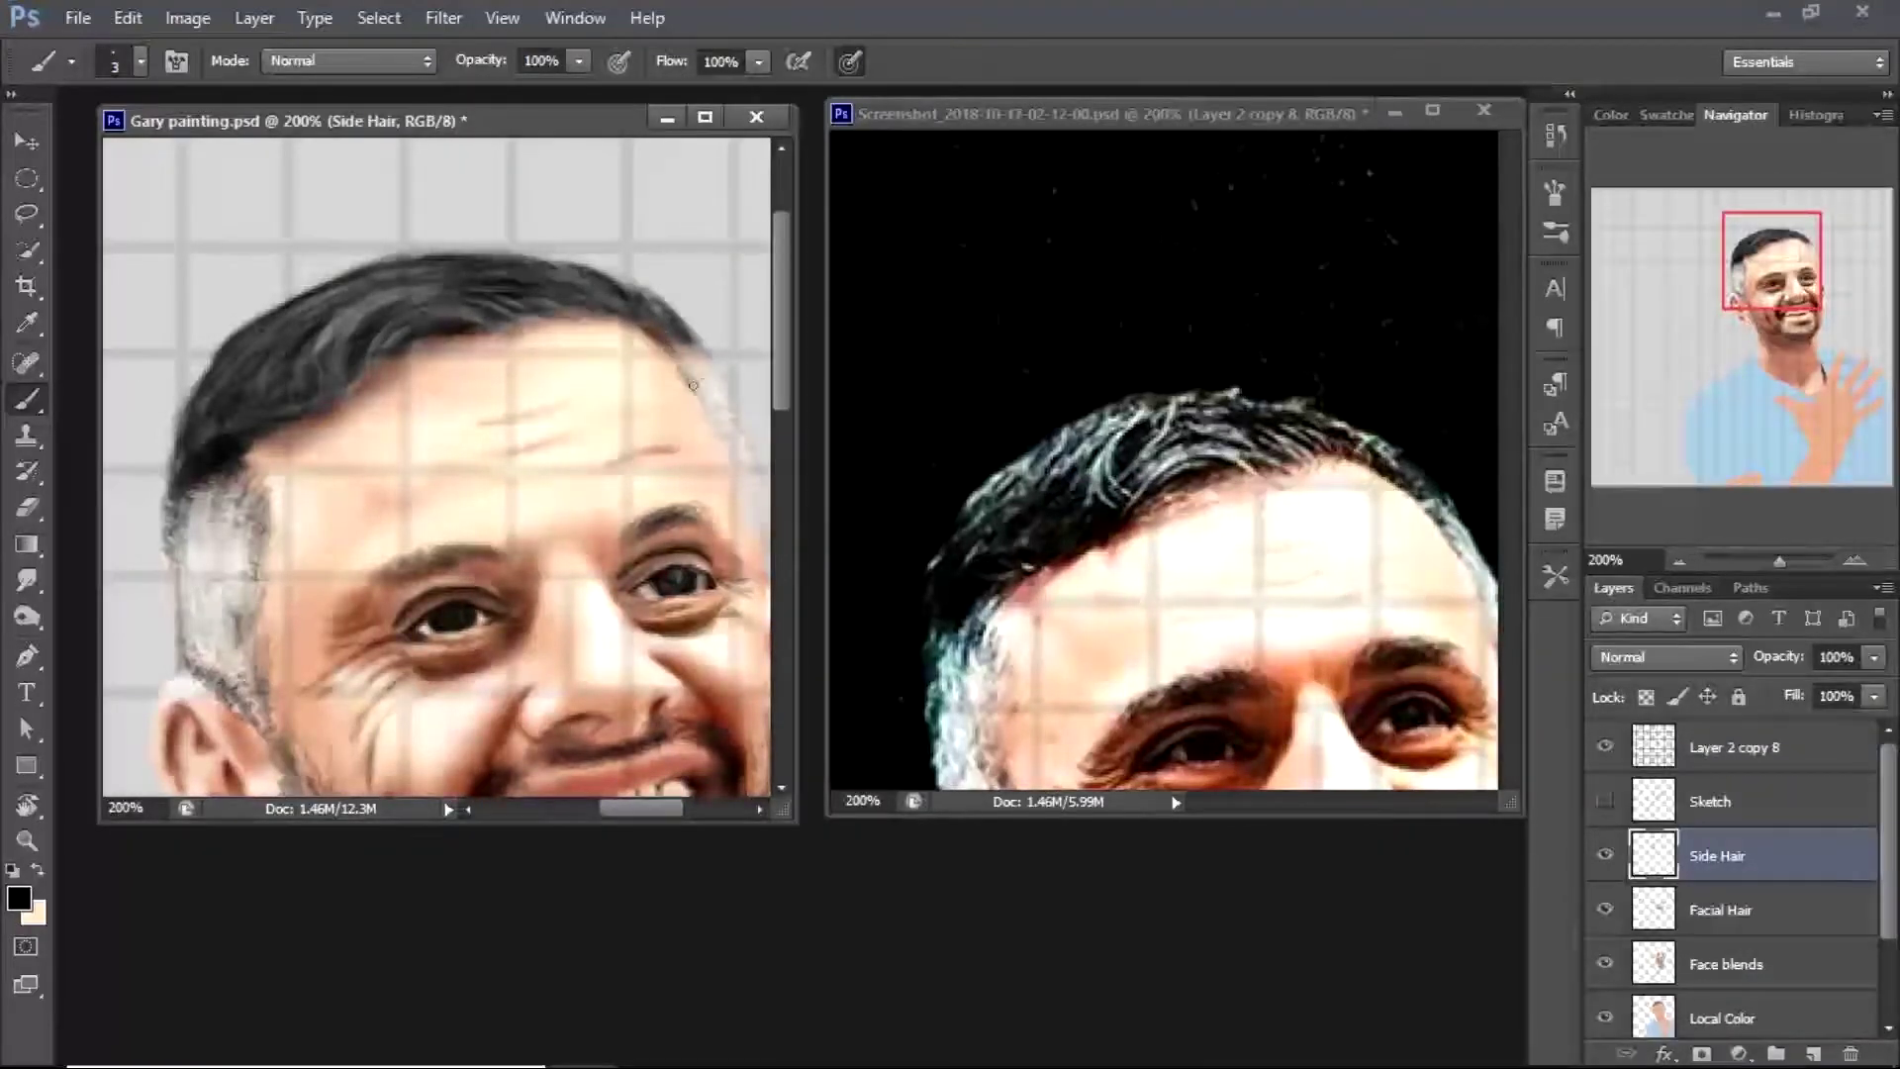
Add finer black strands to the left-hand top hair with a size 2 brush, and hide the Layer 2 copy 8 grid
left_click_drag(334, 325, 365, 309)
left_click_drag(489, 430, 334, 484)
left_click_drag(316, 366, 273, 435)
left_click_drag(297, 398, 268, 463)
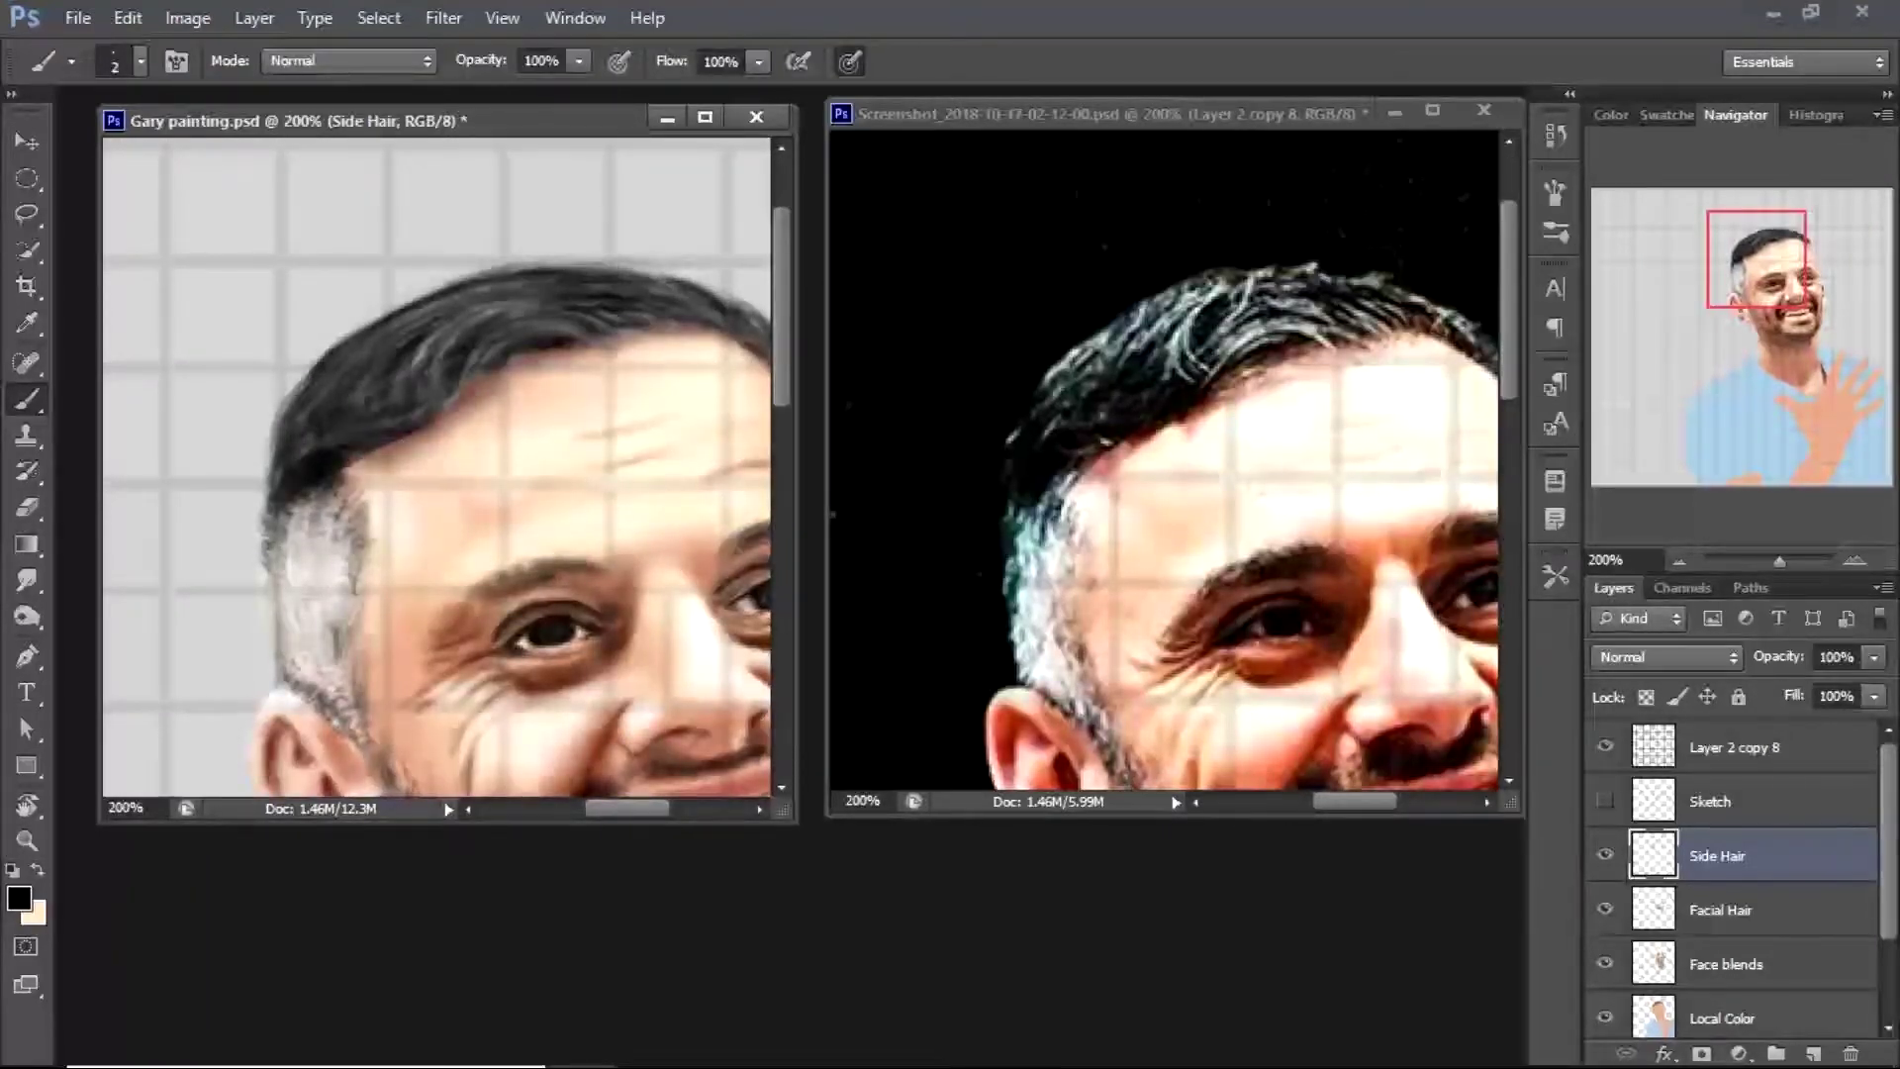
left_click_drag(496, 320, 347, 319)
left_click(1606, 748)
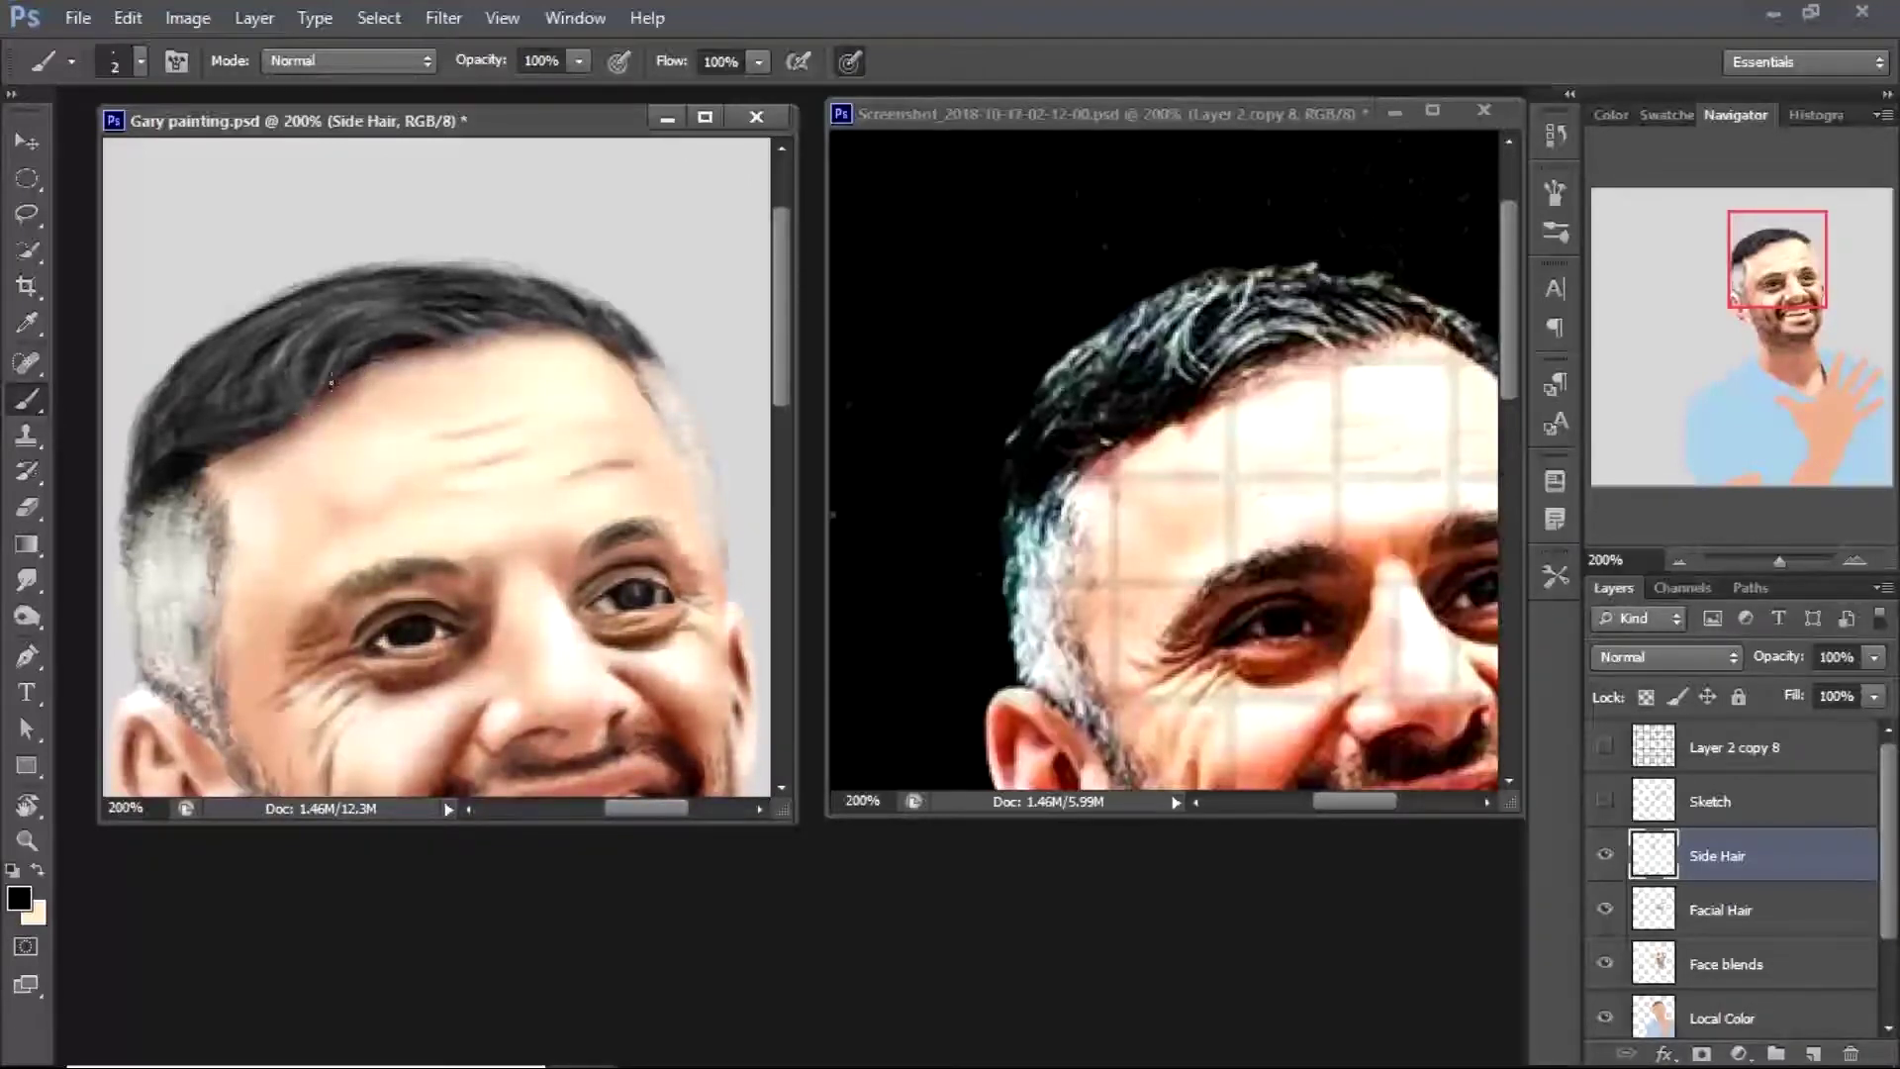
left_click_drag(265, 424, 250, 467)
Paint thin white highlight strands in the top hair on Side Hair with a size 2 brush, first in Normal and then Overlay mode
left_click(17, 898)
left_click(946, 199)
left_click_drag(381, 279, 240, 335)
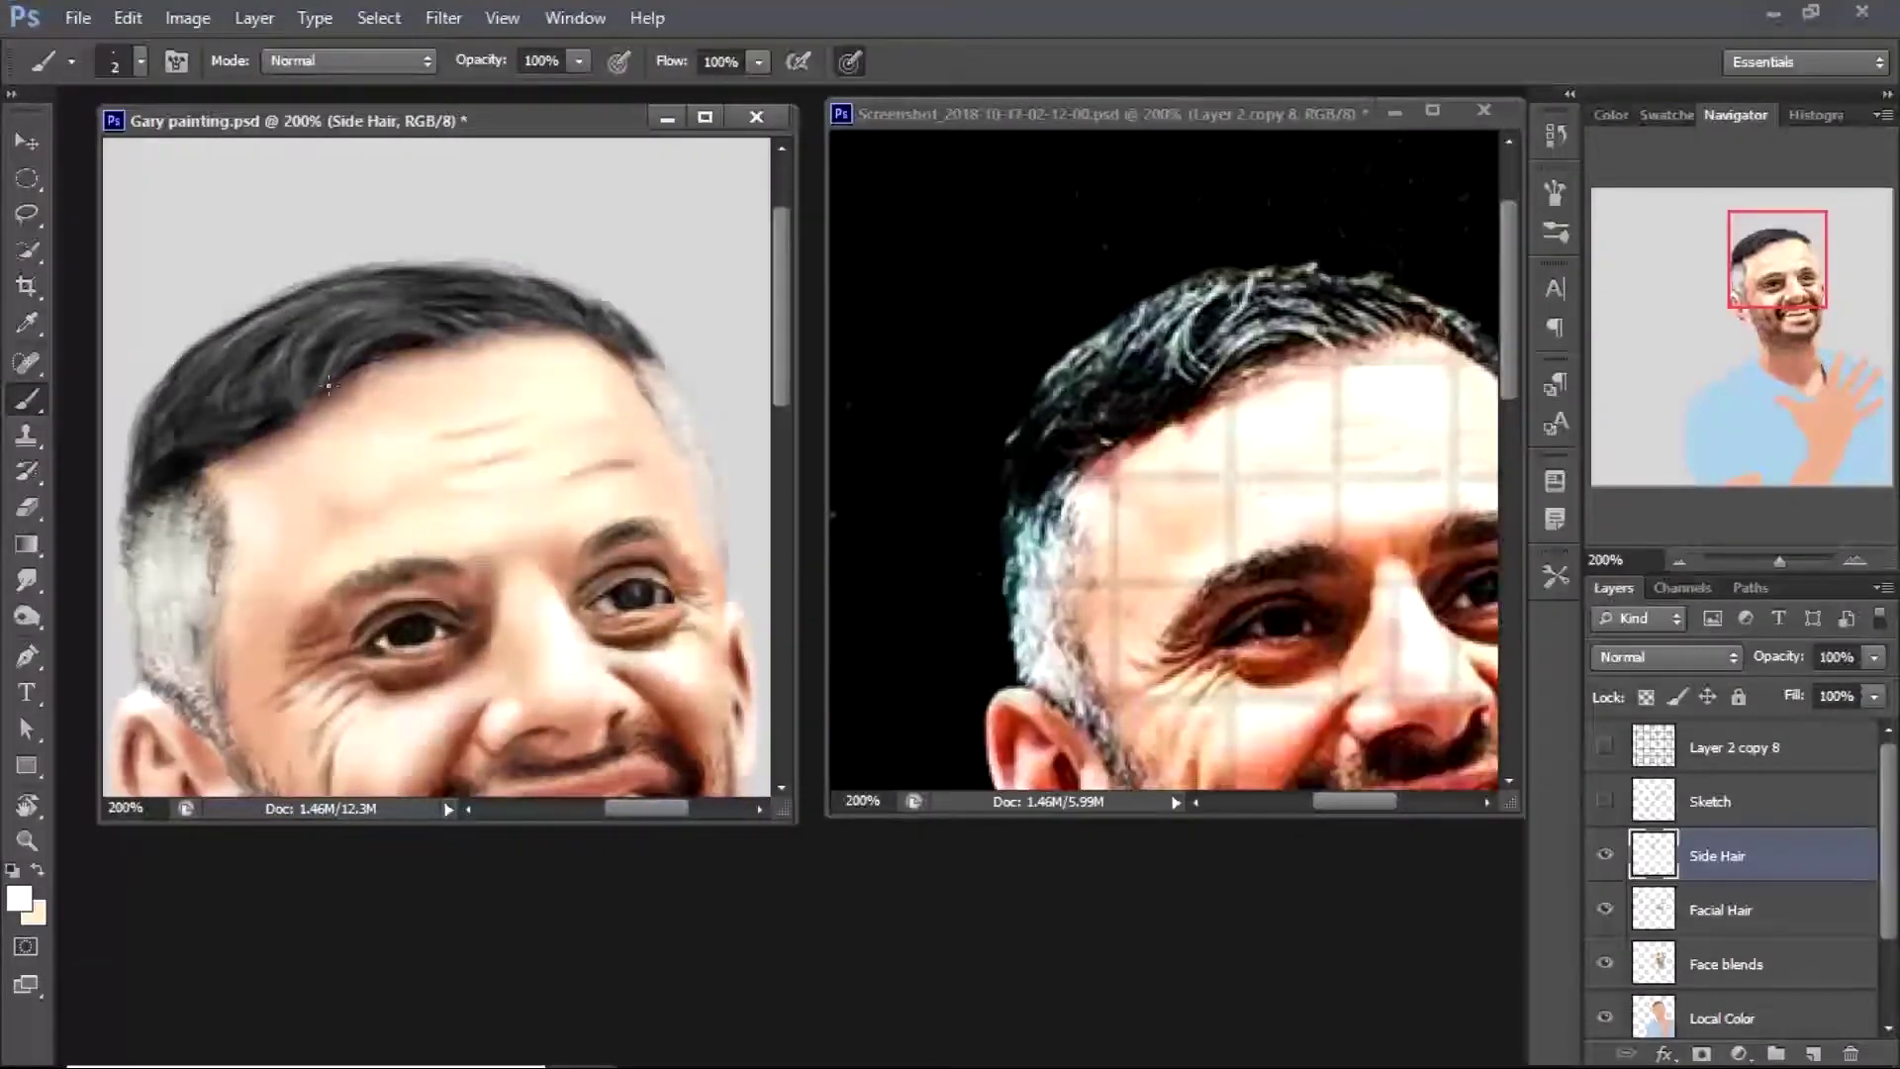
key("shift+alt+o")
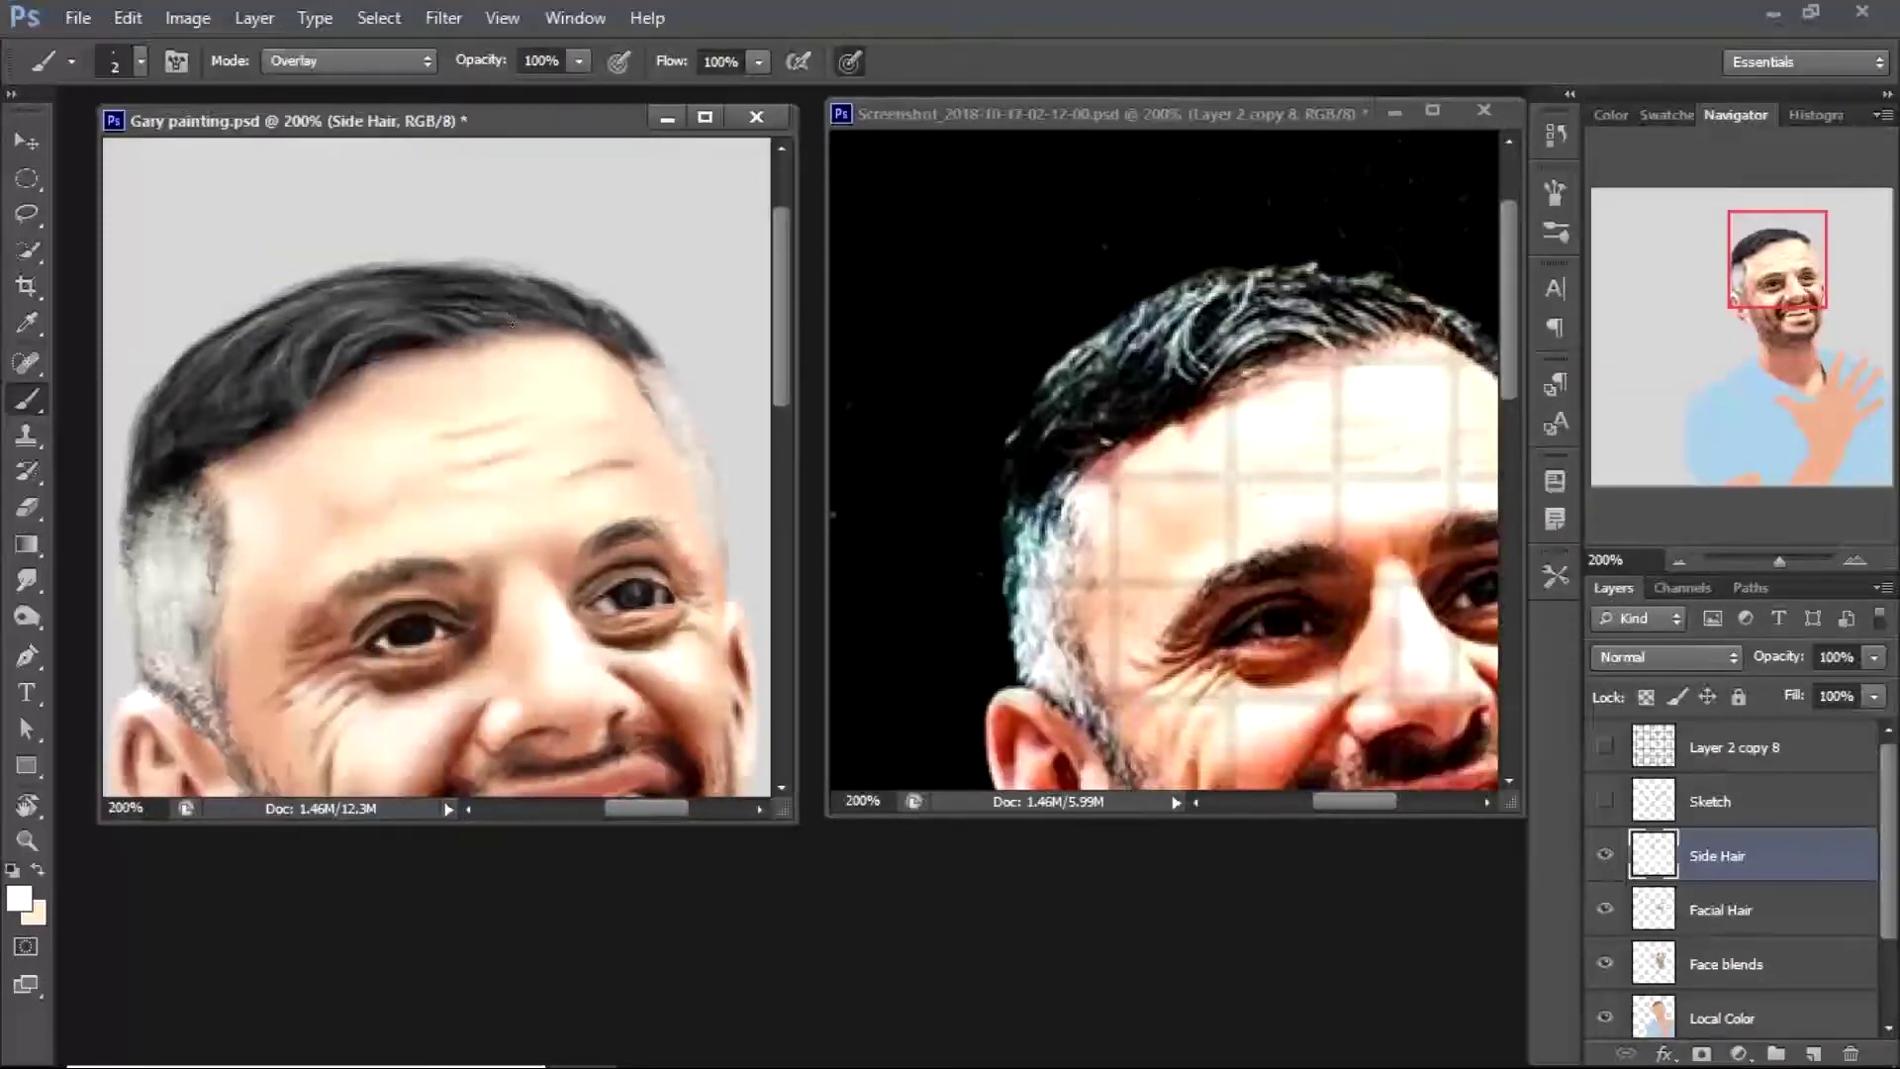
left_click_drag(322, 358, 259, 377)
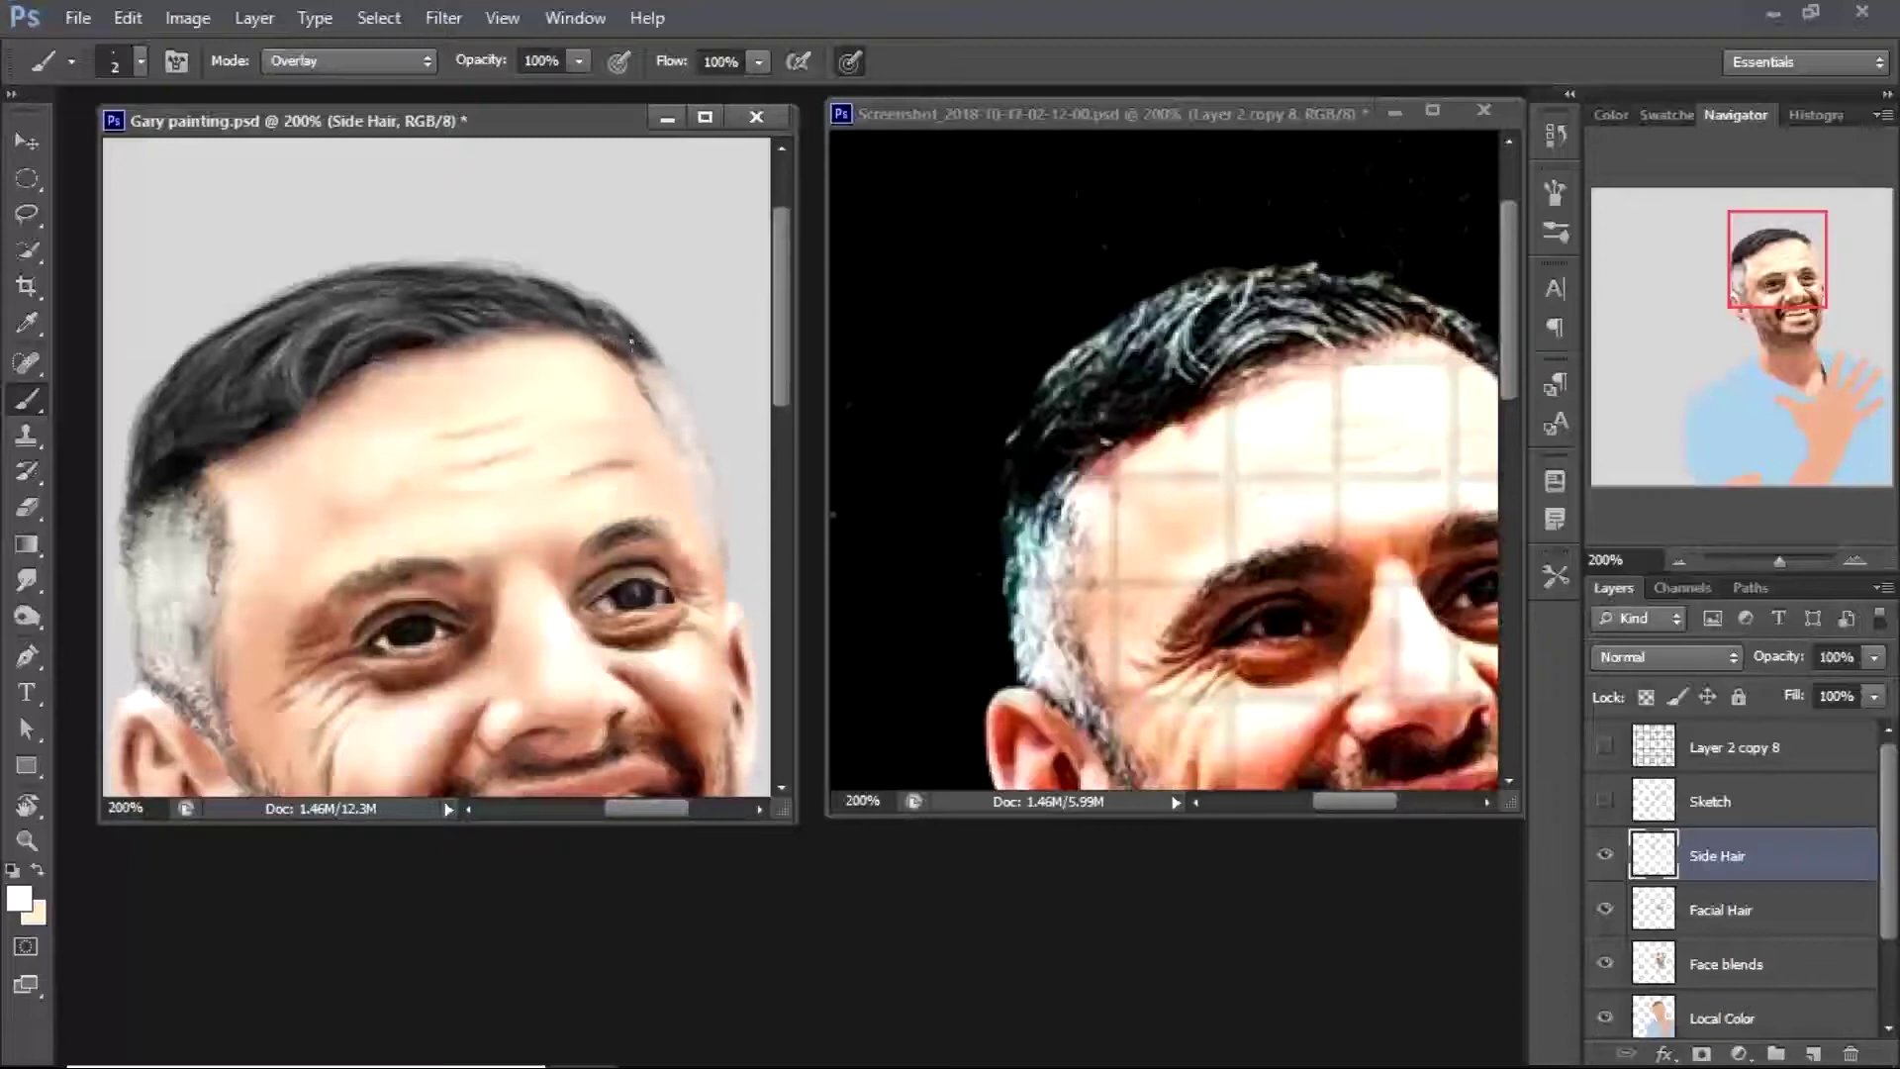
Paint near-white (#f6f3f2) highlights on the forehead below the hairline on Face blends with a size 10 soft brush in Normal mode
key("z")
left_click(401, 613, "alt")
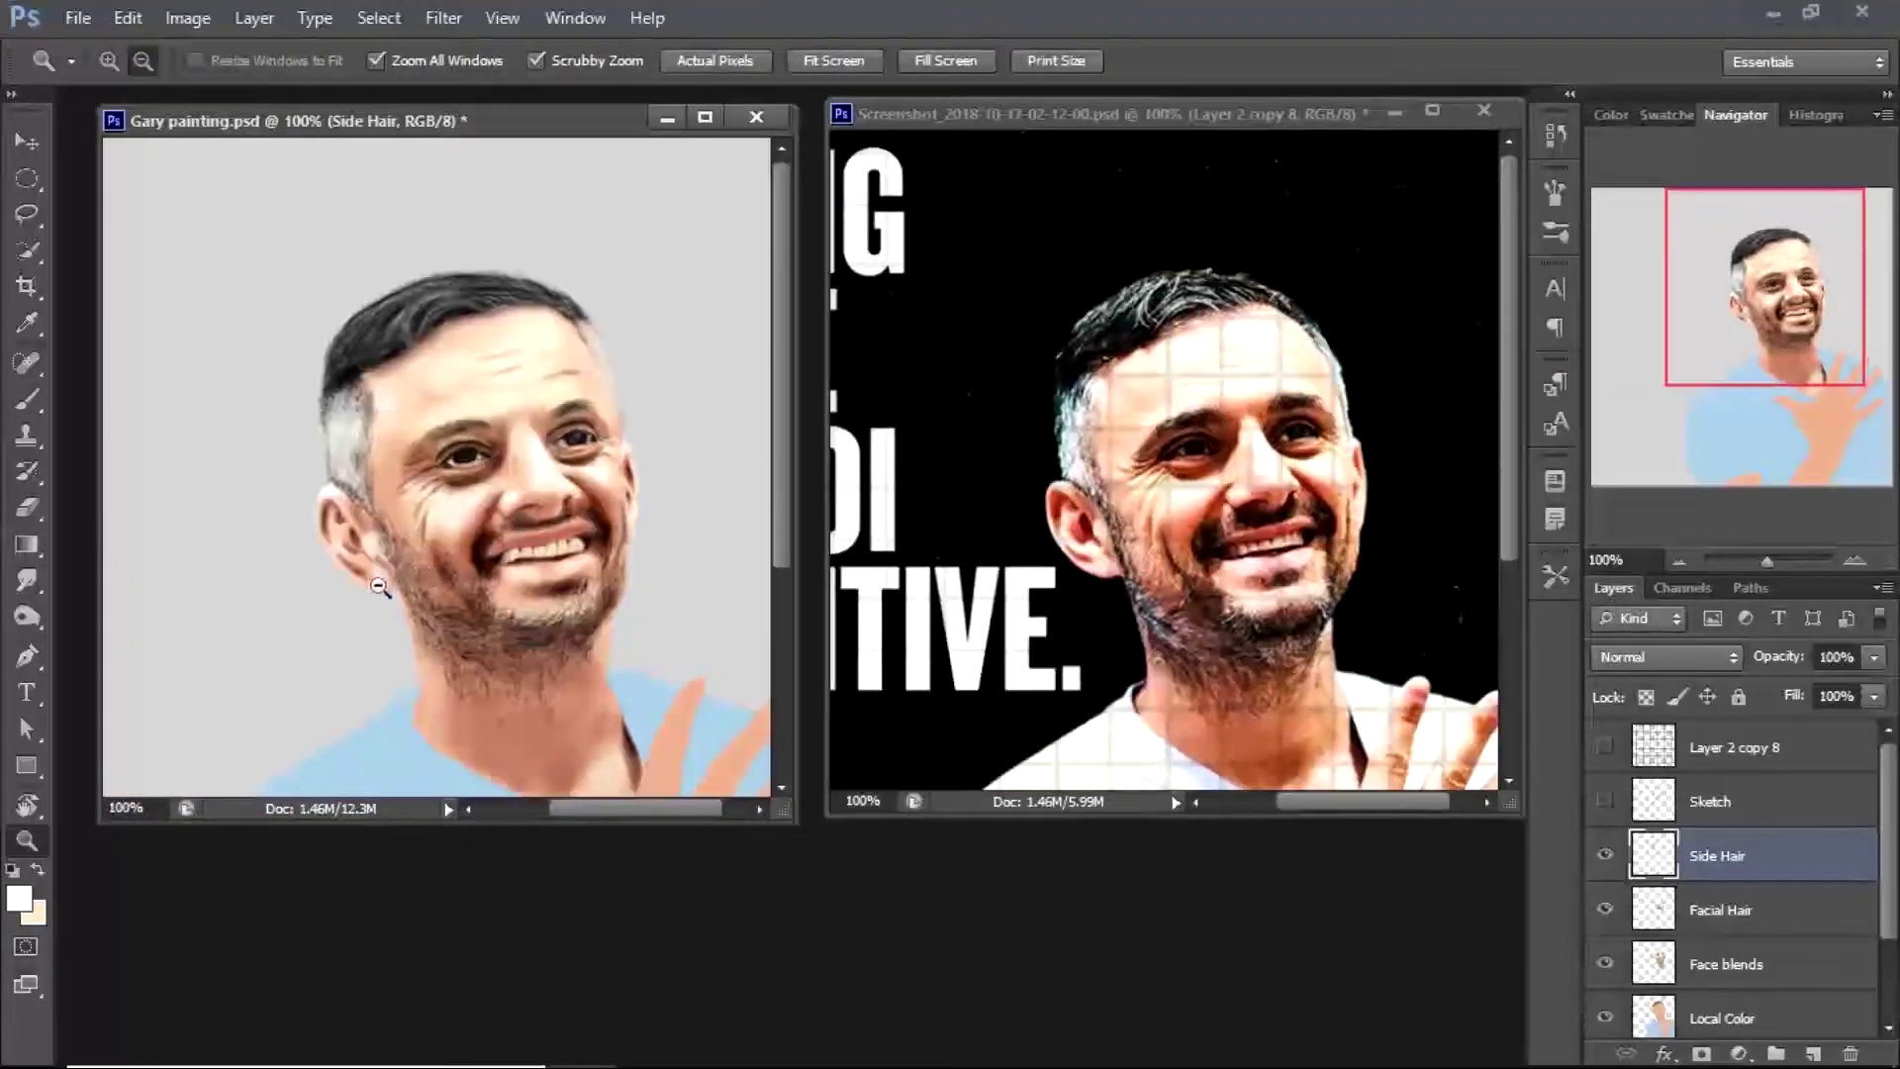
left_click(1727, 965)
left_click(386, 358)
key("b")
left_click(140, 62)
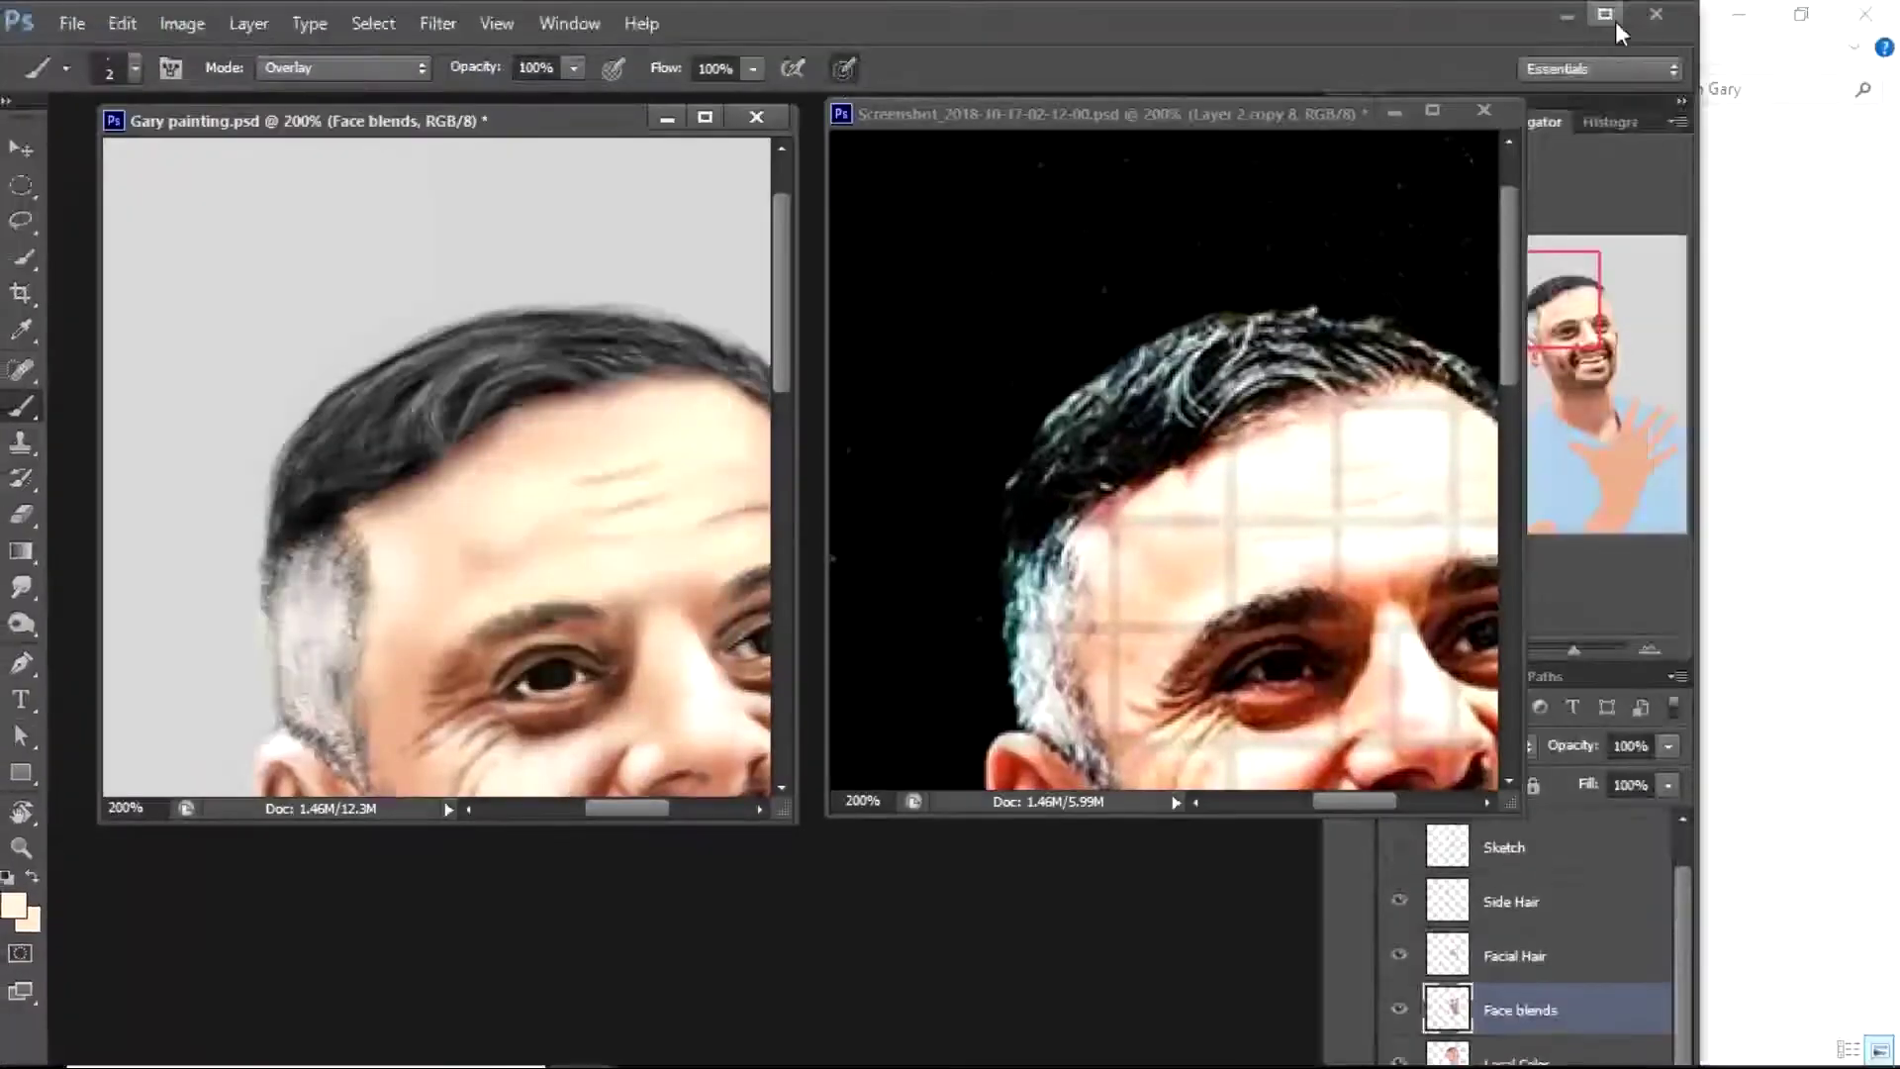
key("i")
left_click(19, 899)
left_click(1287, 465)
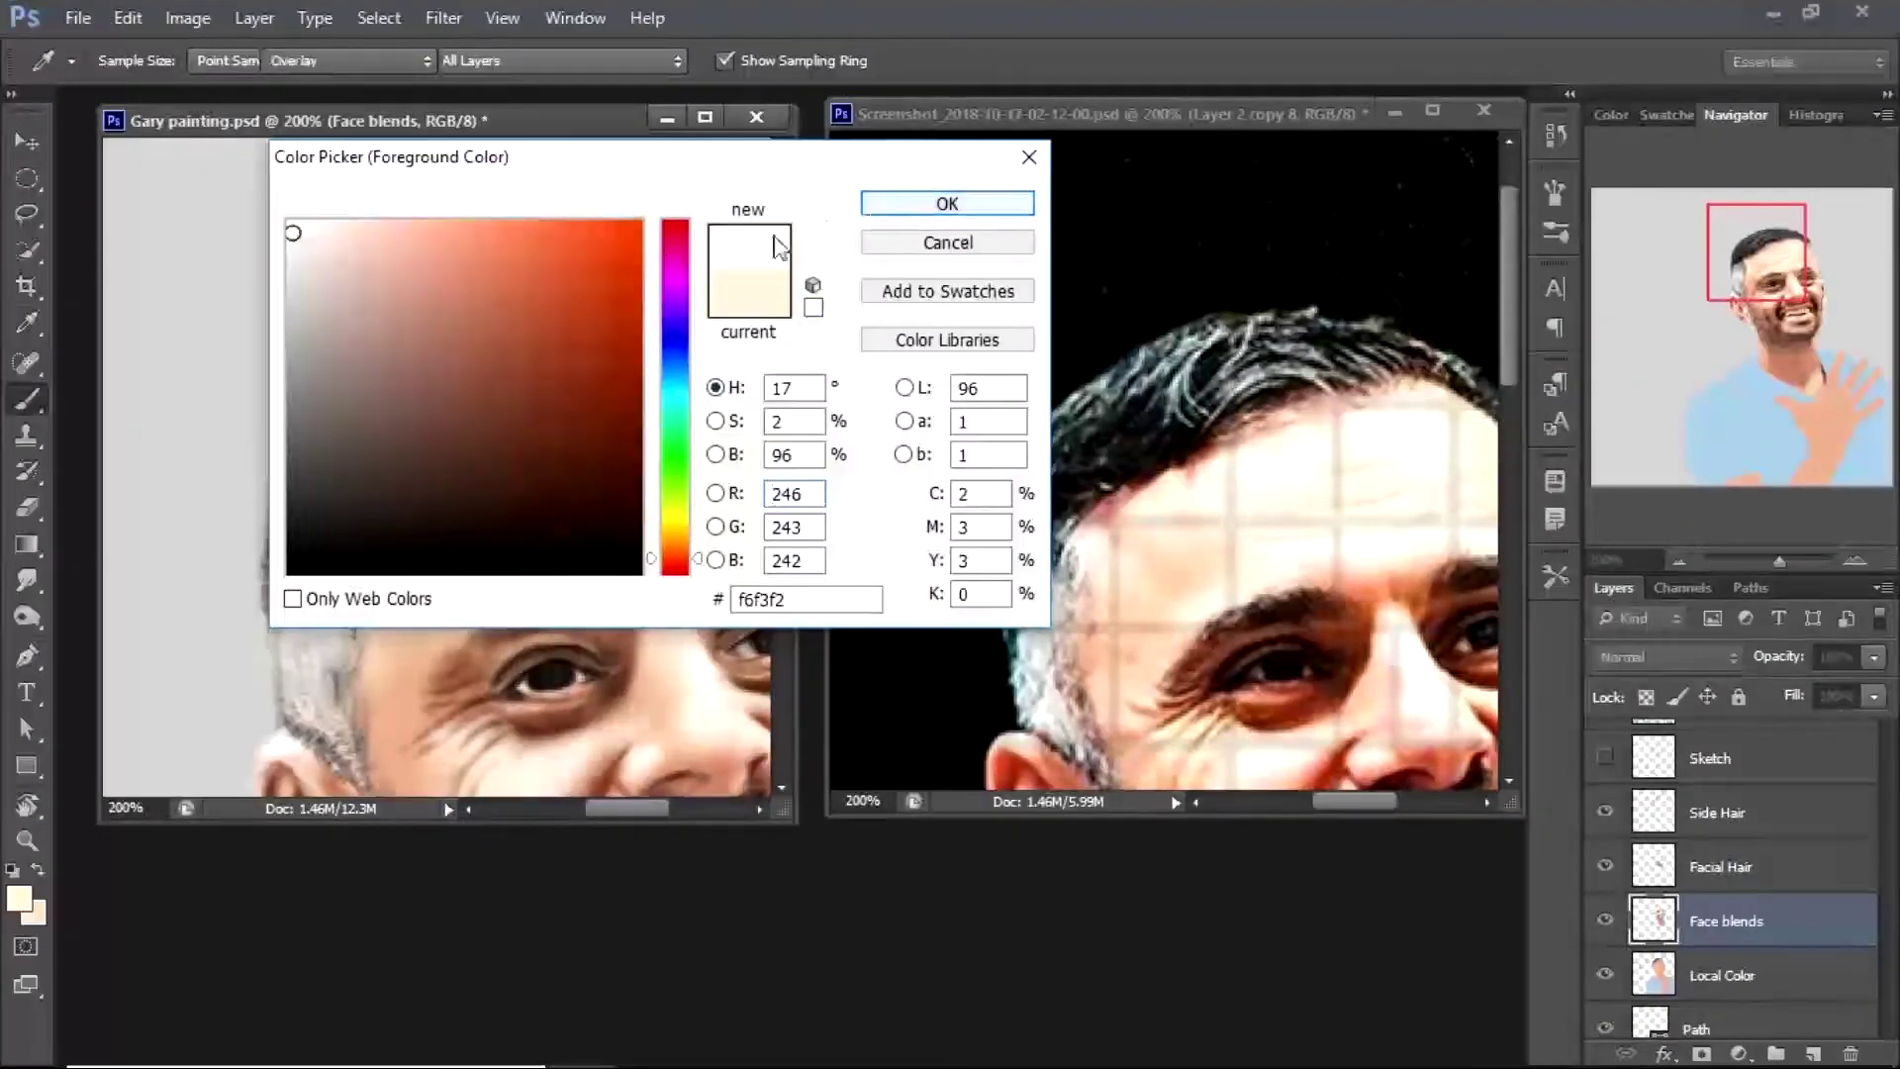
left_click(948, 203)
key("b")
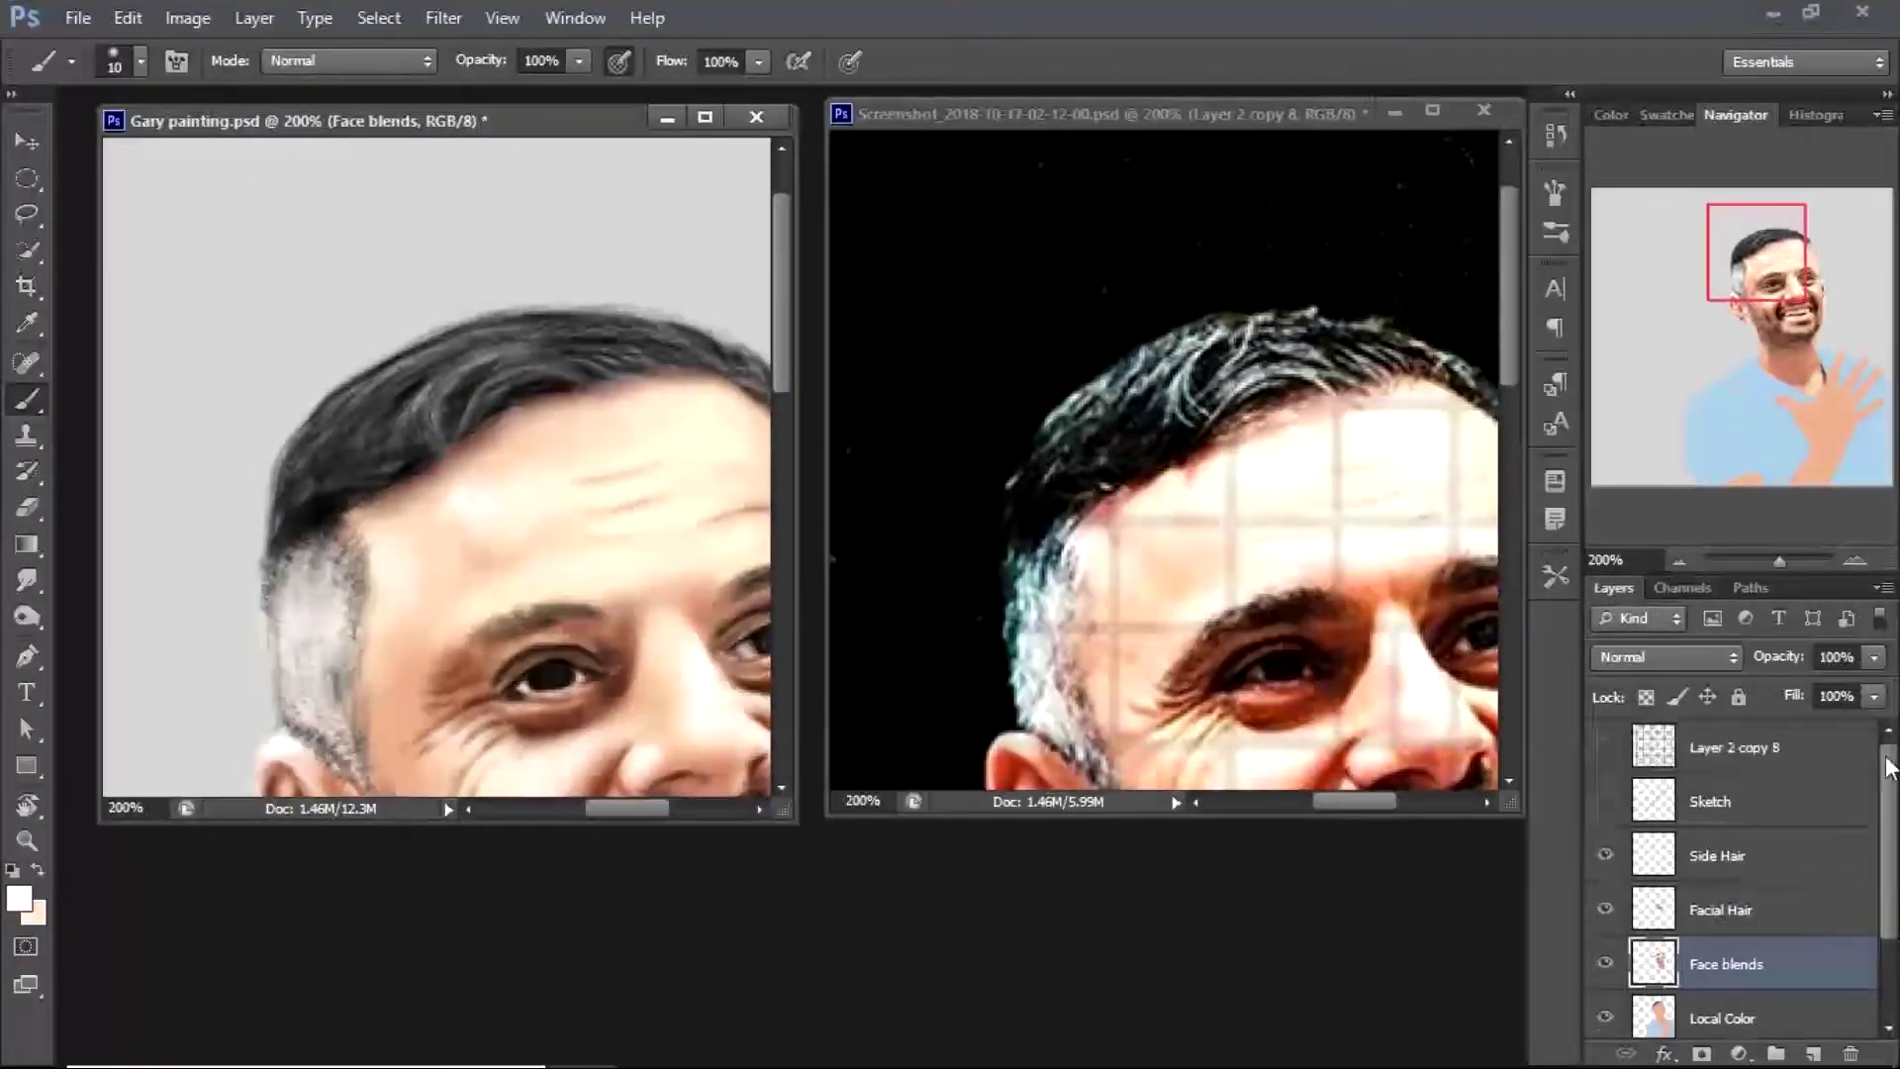
left_click_drag(520, 463, 544, 447)
mouse_move(500, 521)
left_mouse_down()
mouse_move(421, 533)
mouse_move(421, 574)
left_mouse_up()
Smudge the forehead below the hairline on Face blends at size 15 and 16% strength, and shade it with sampled brown in Multiply mode
key("r")
key("bracketright")
key("bracketright")
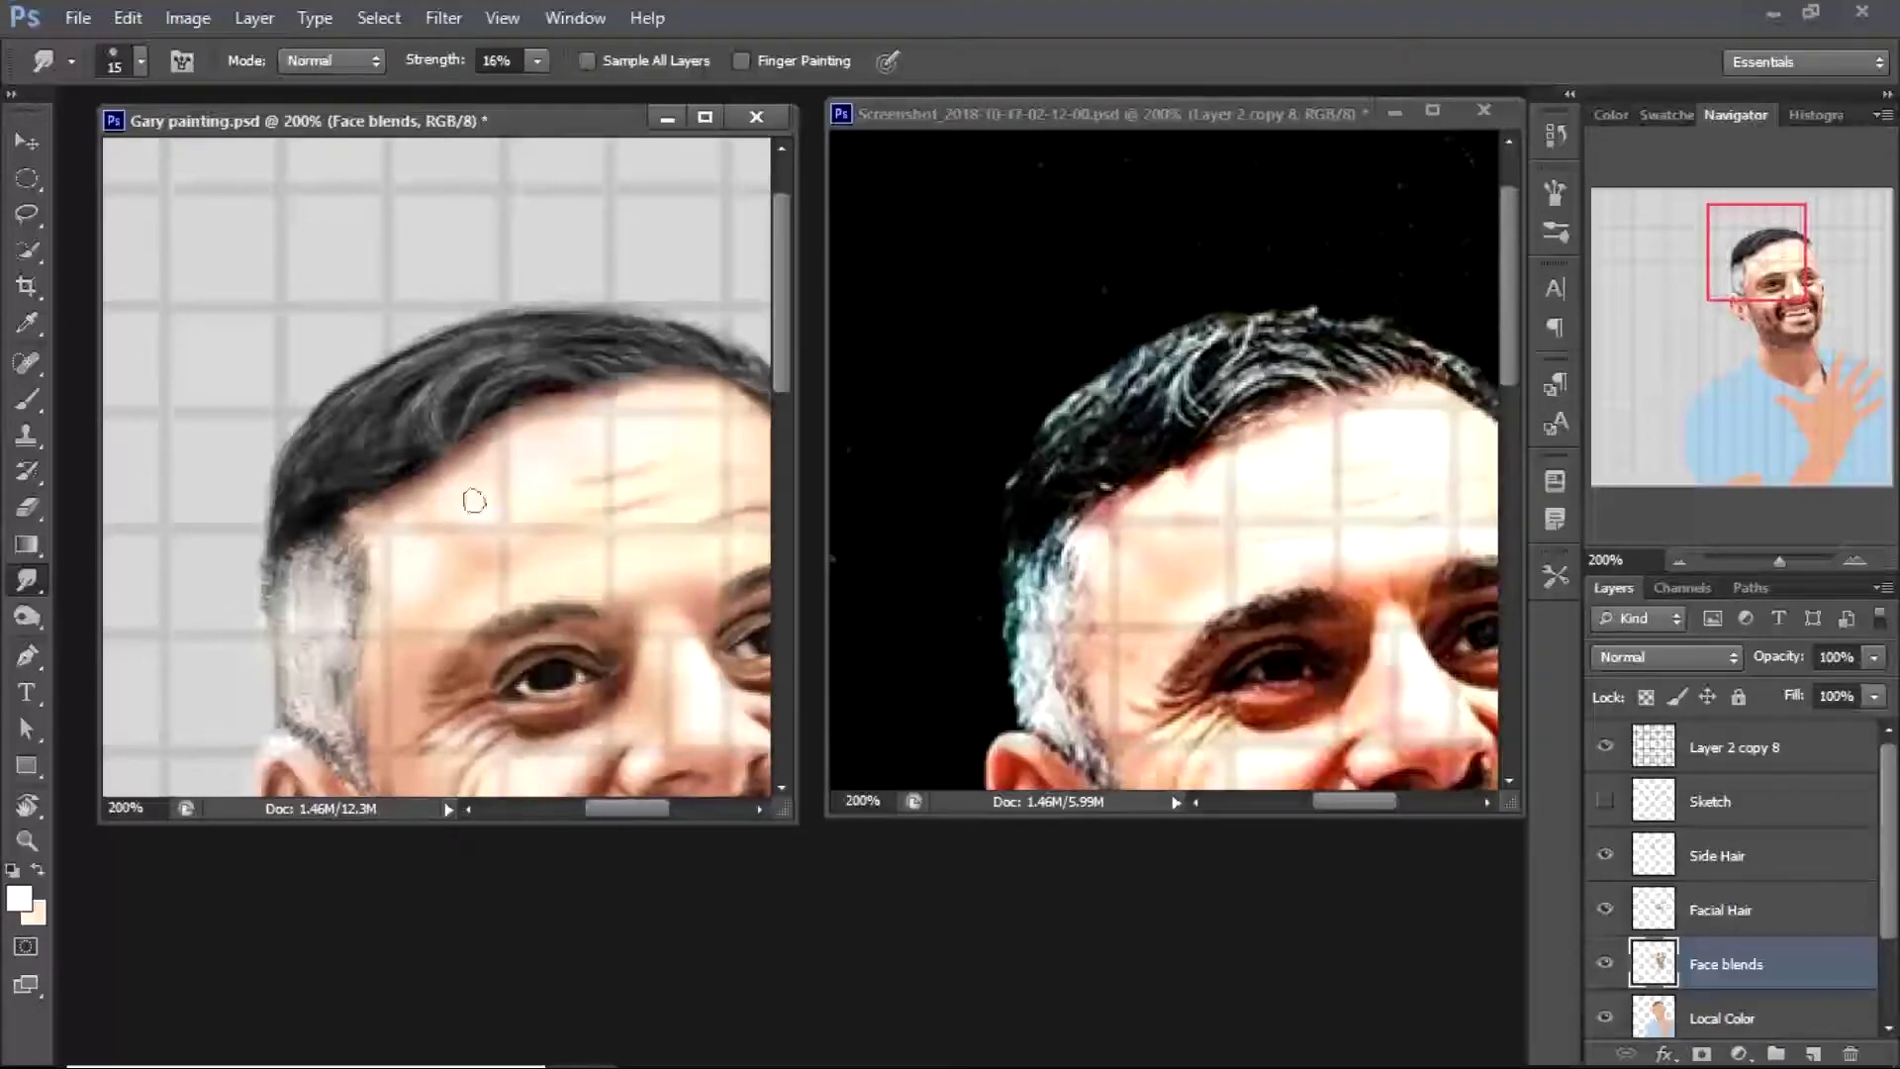
key("i")
left_click(485, 457)
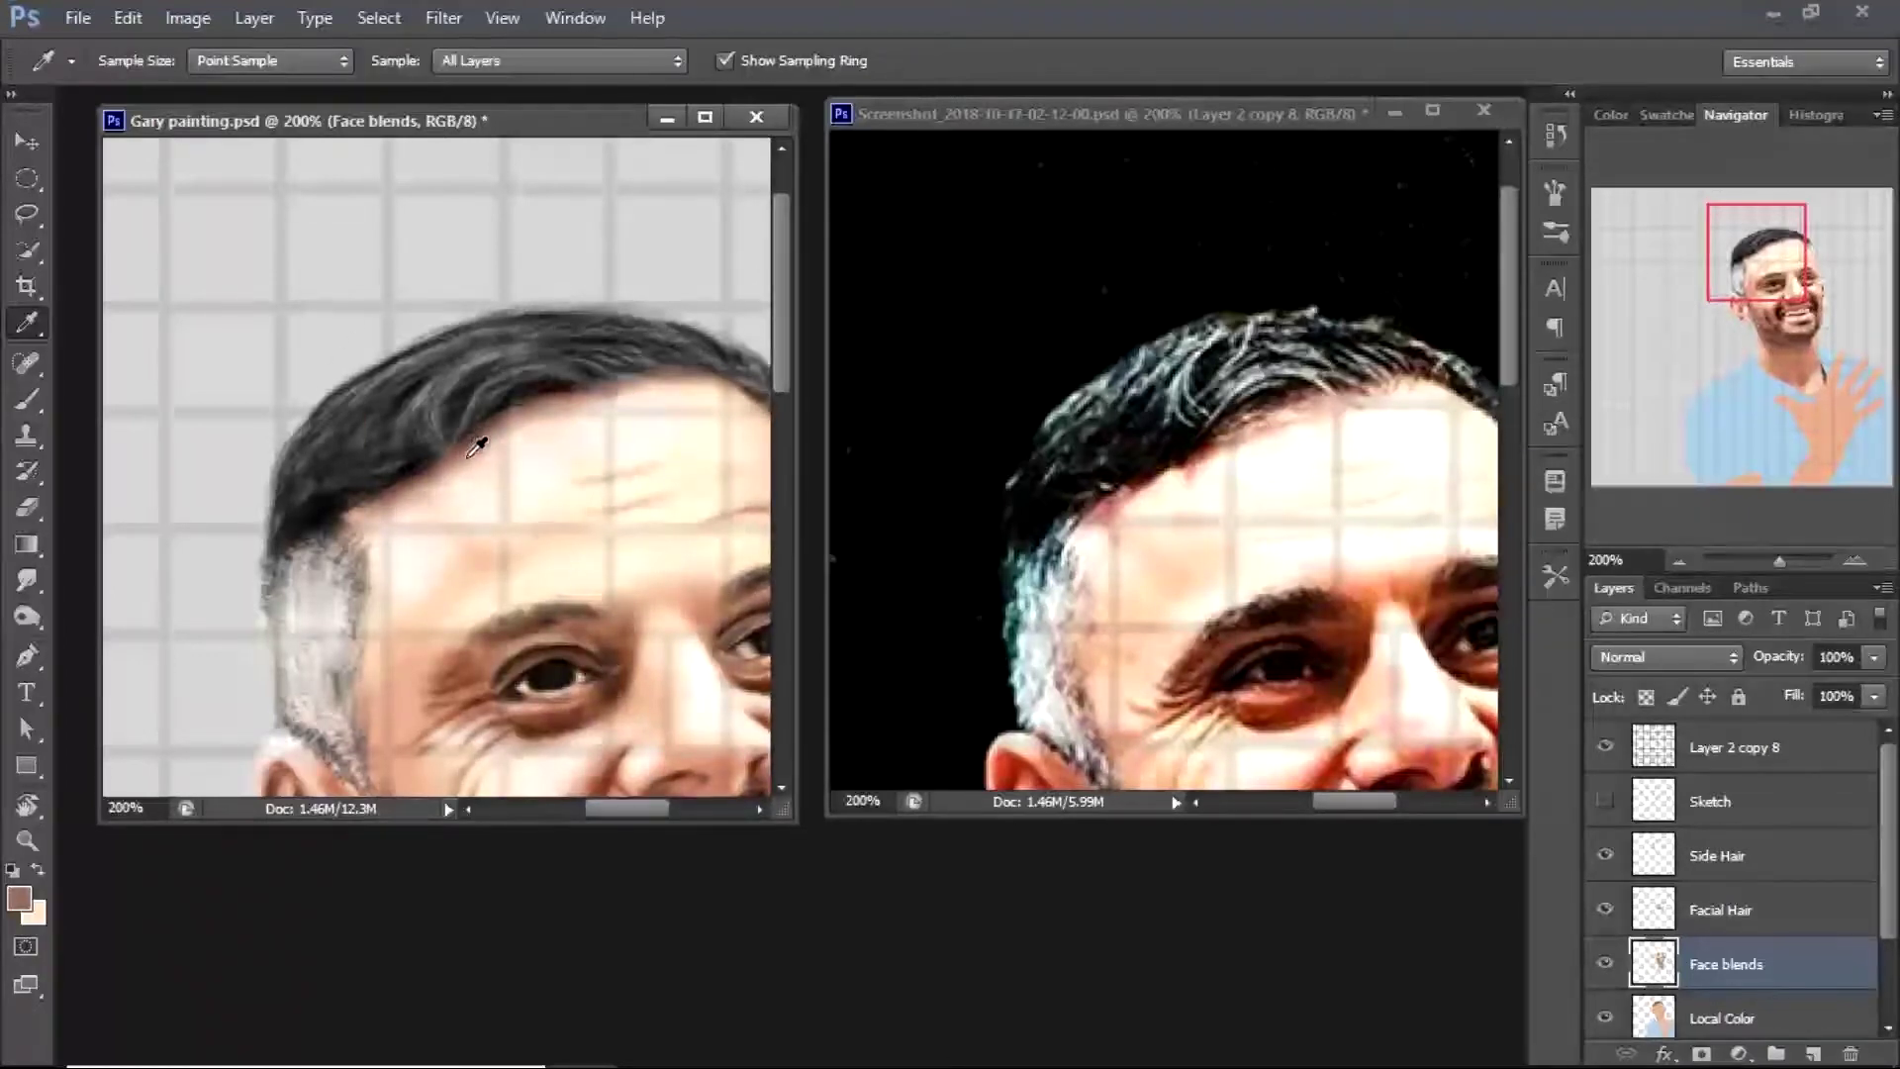
key("b")
key("shift+alt+m")
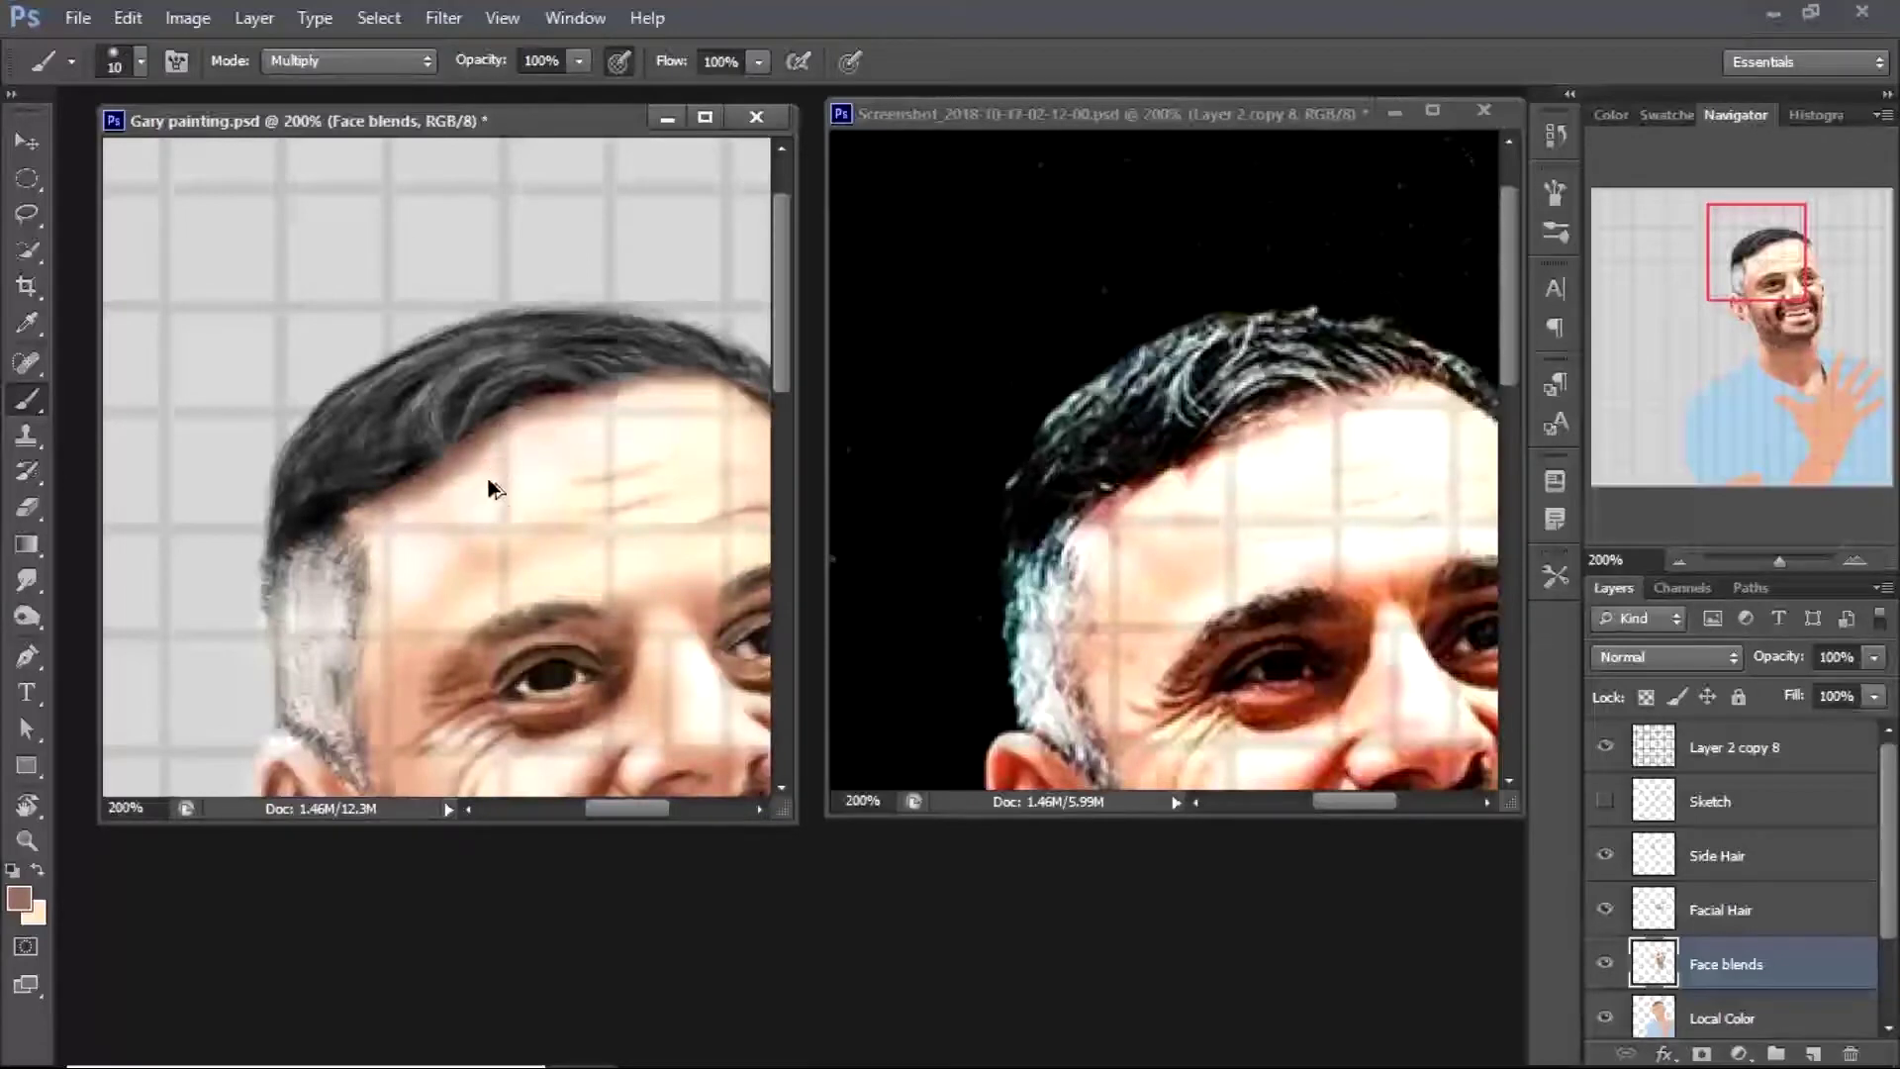
key("r")
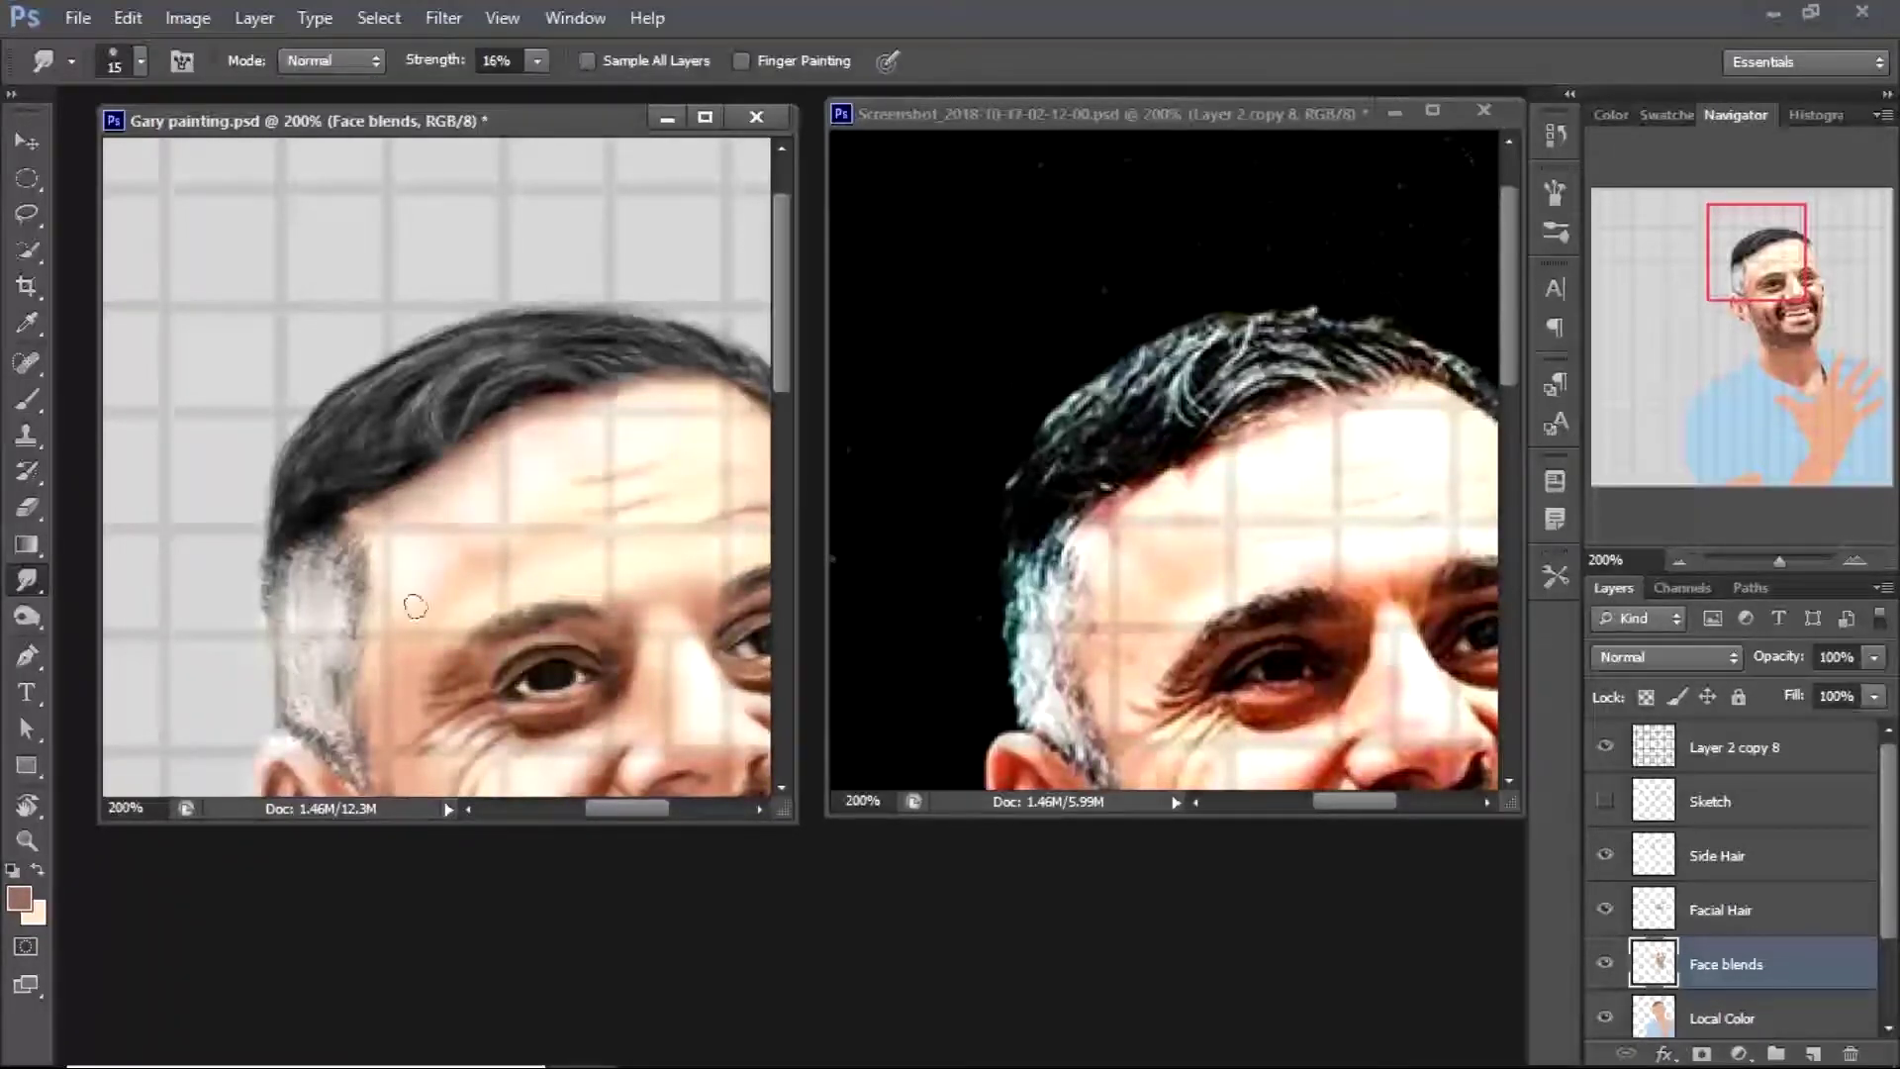
Paint fine black strands along the hairline over the forehead with a size 4 brush in Multiply mode
key("i")
left_click(297, 415)
key("b")
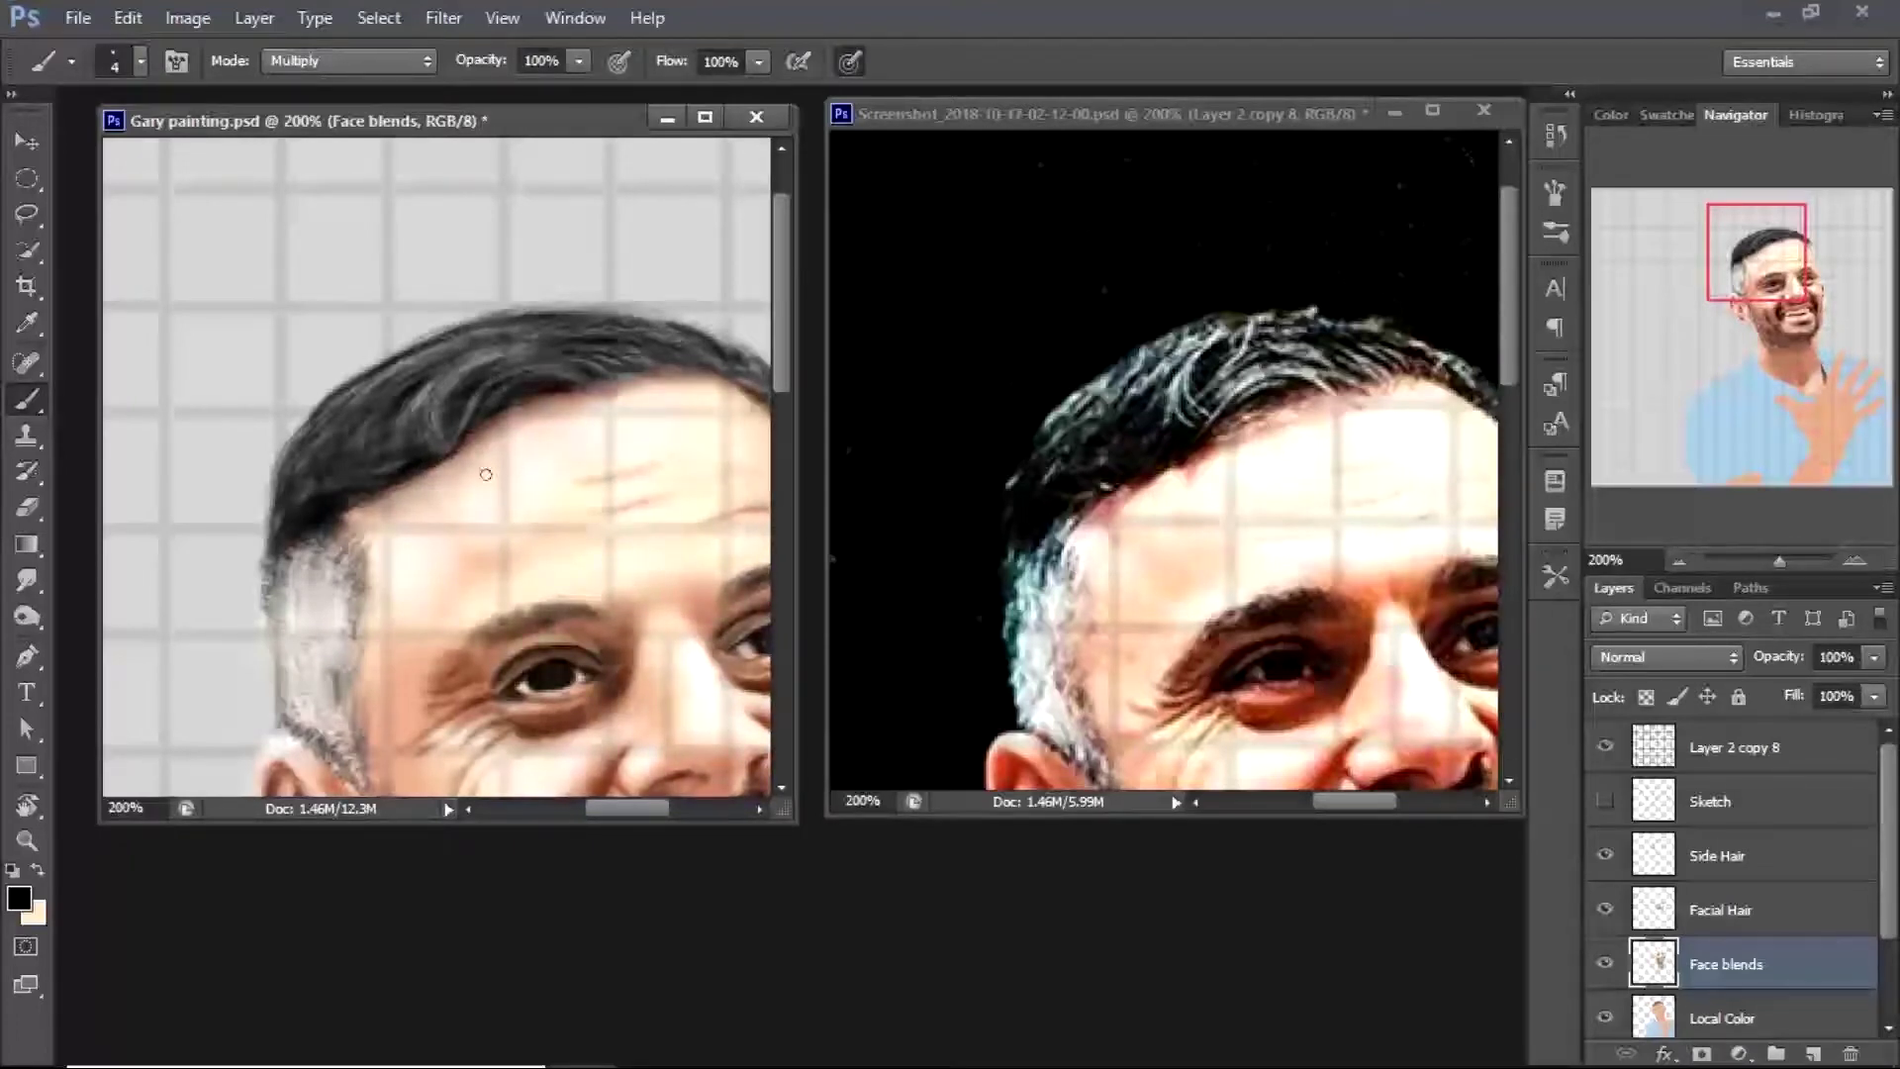
left_click_drag(688, 363, 725, 378)
mouse_move(605, 368)
left_mouse_down()
mouse_move(661, 393)
mouse_move(631, 410)
left_mouse_up()
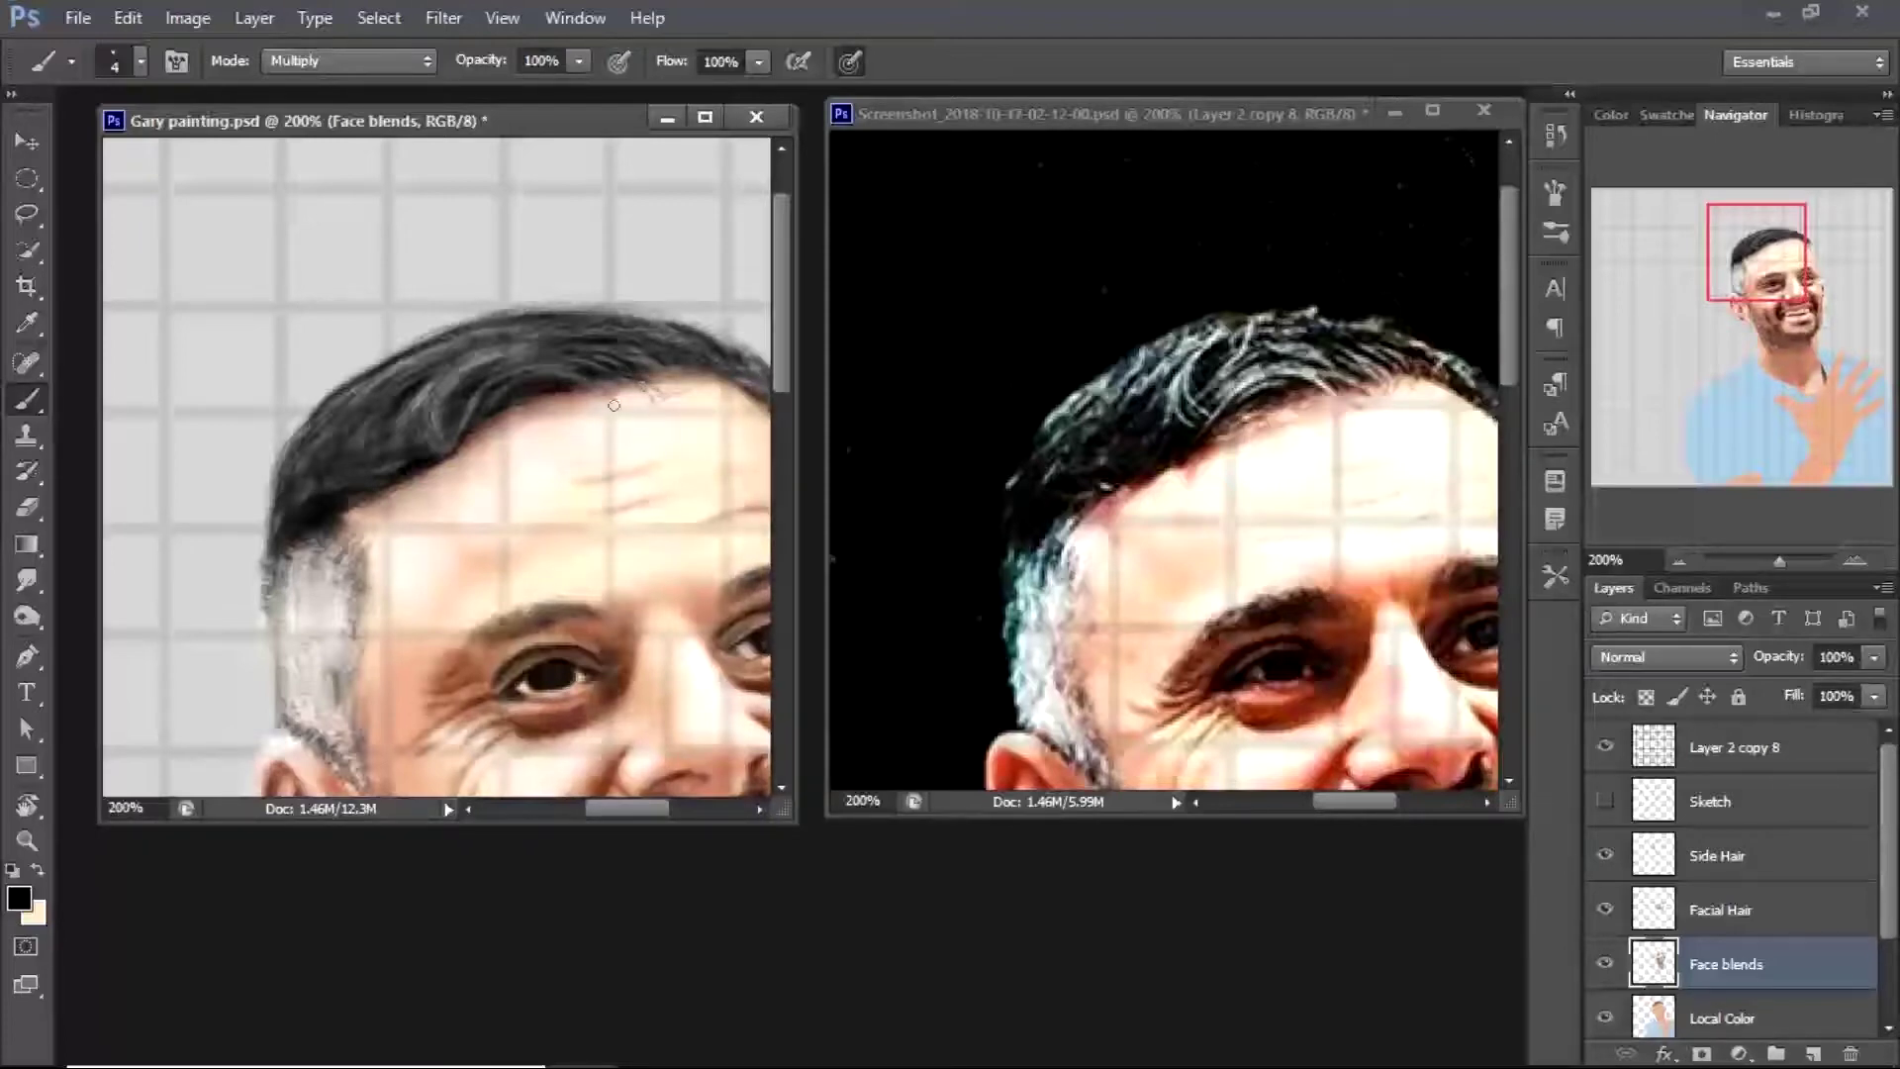
key("bracketright")
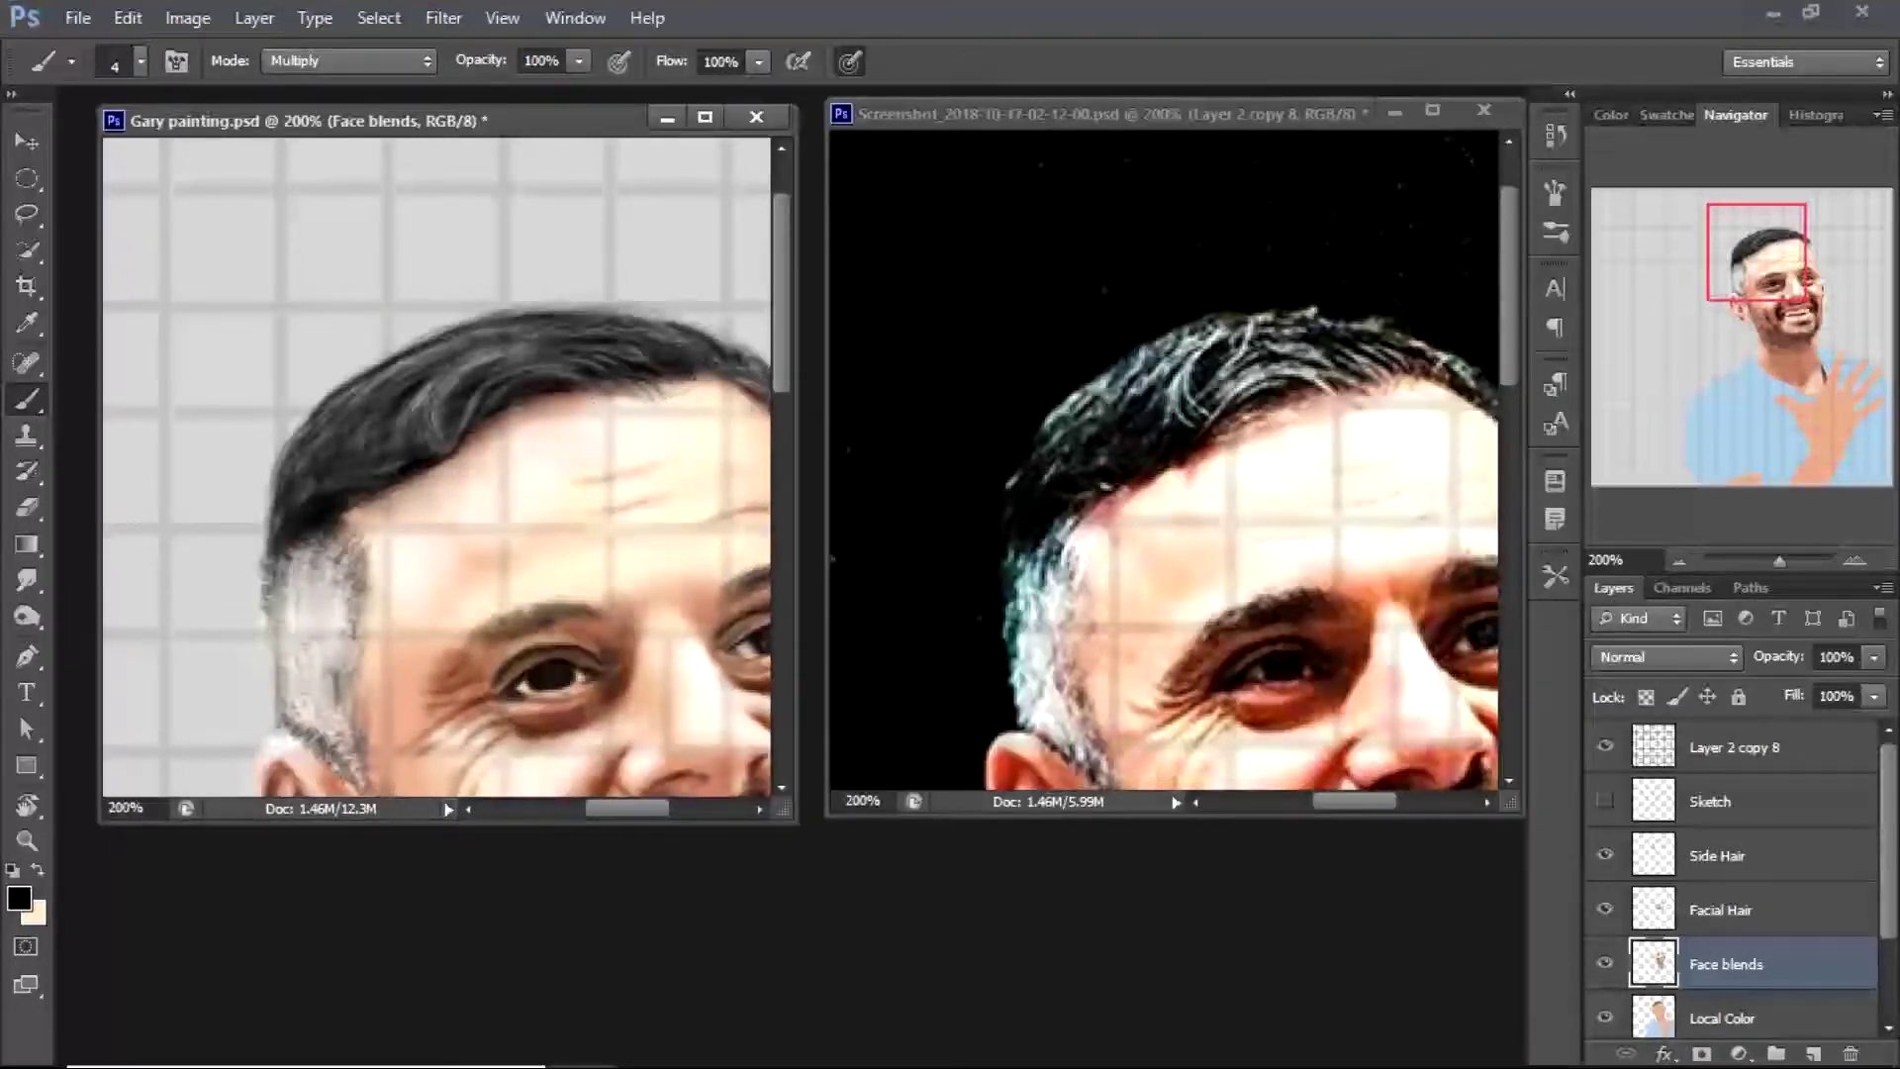
key("e")
key("b")
Refine the front hairline with sampled skin and dark hair colours using a size 4 brush in Normal mode
key("z")
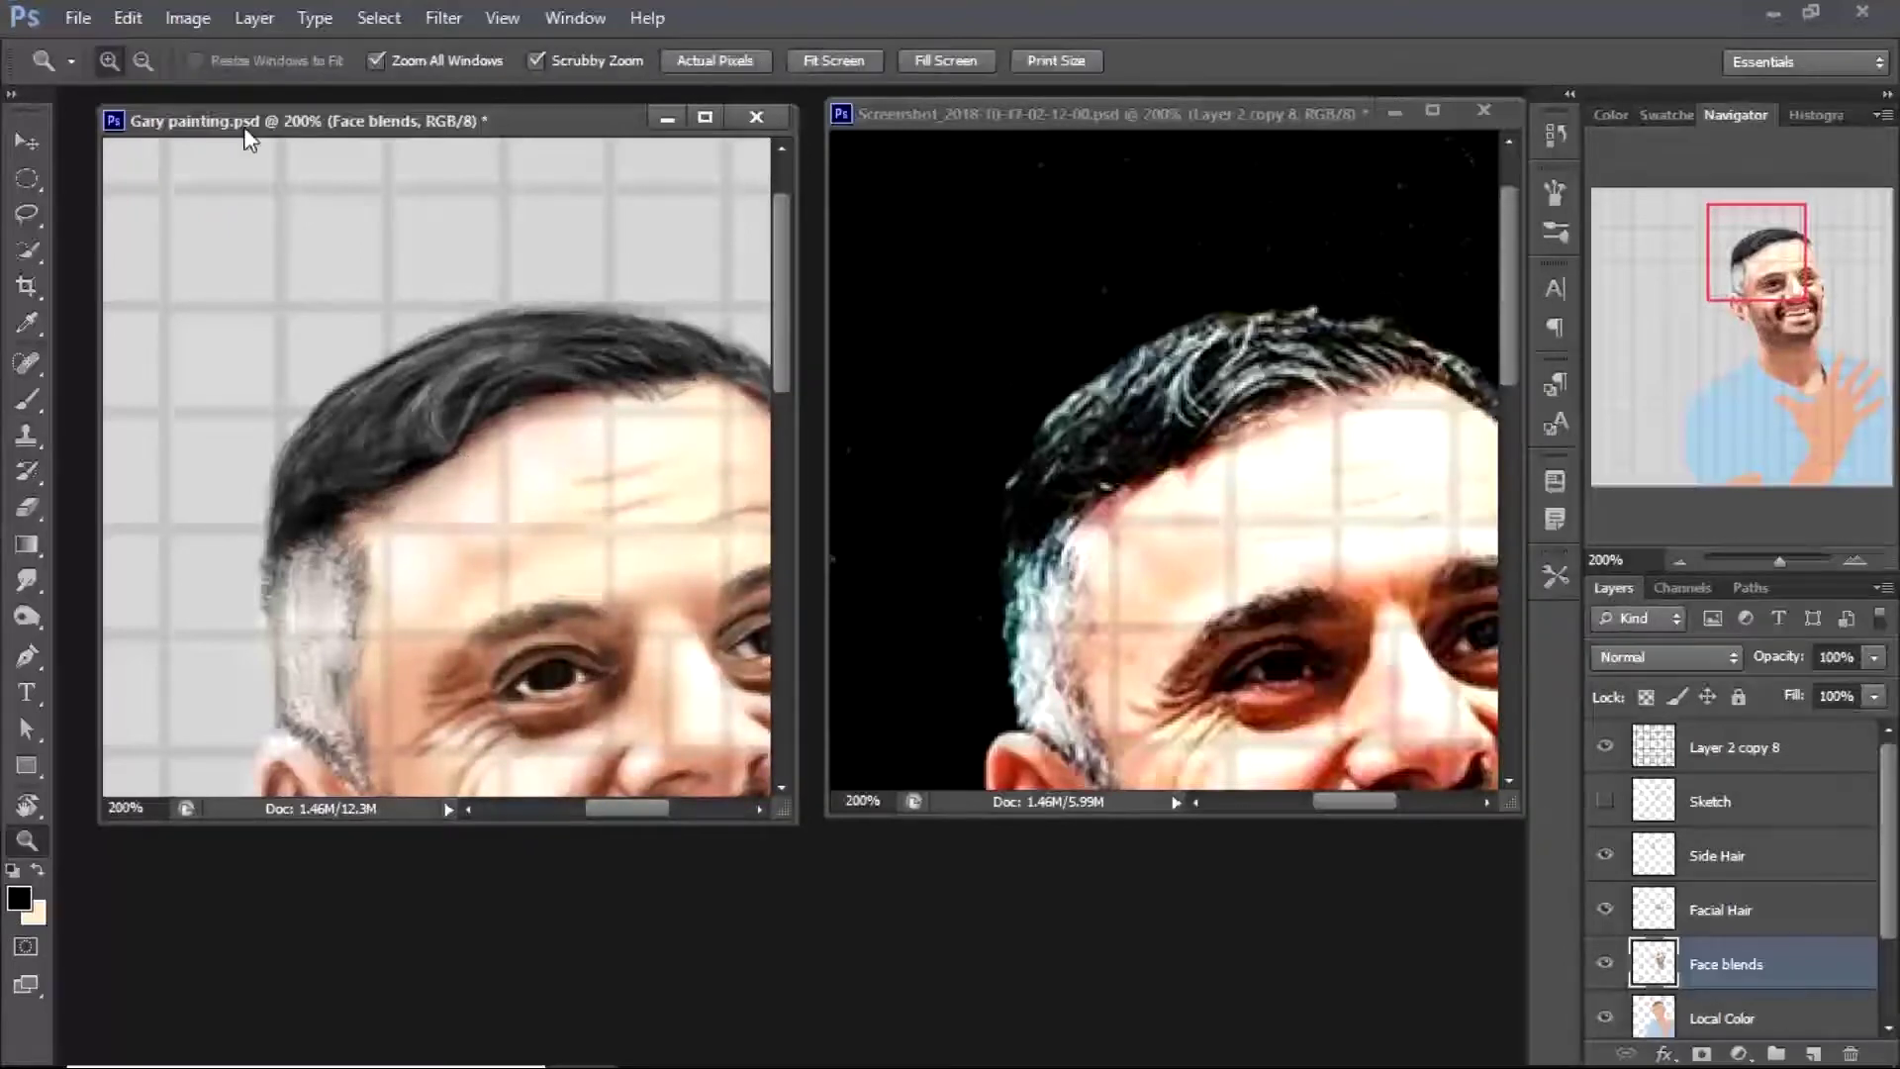
left_click(670, 348, "alt")
left_click(638, 300)
key("b")
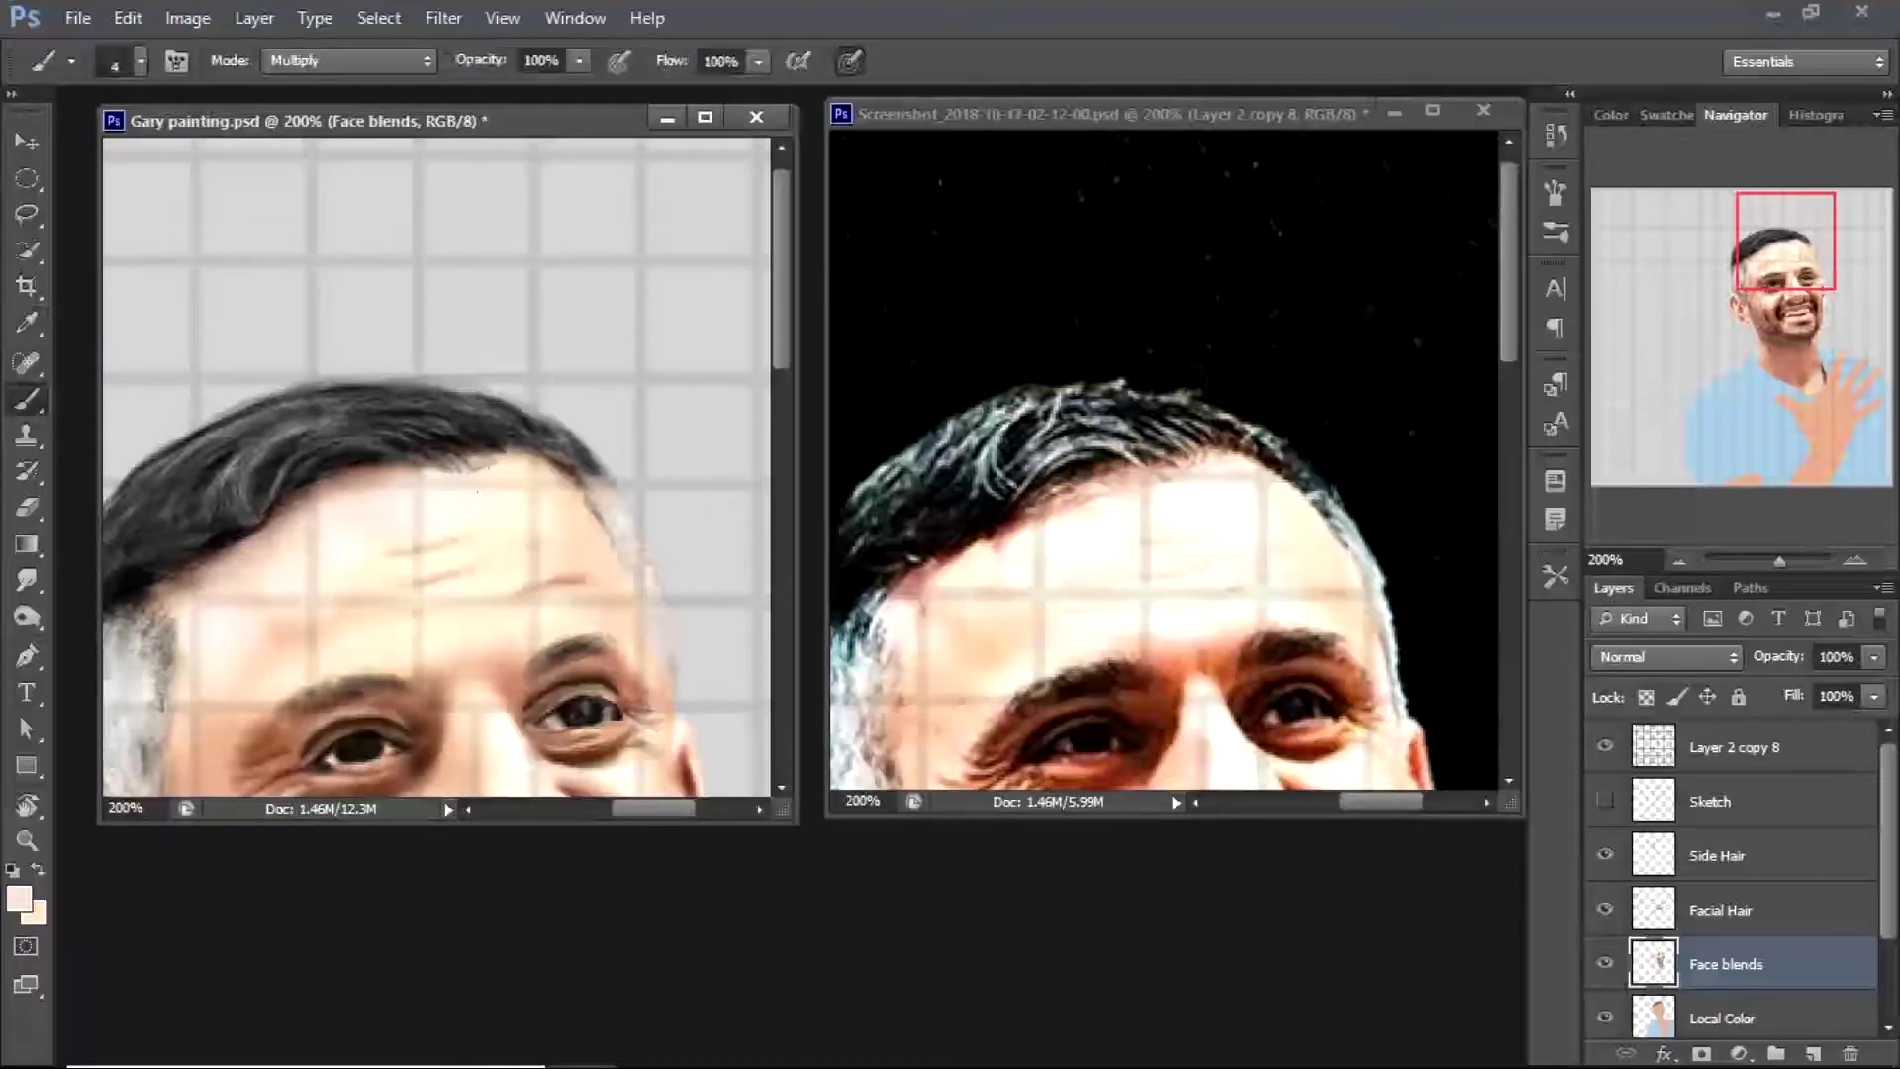
key("alt+shift+n")
left_click(471, 476, "alt")
left_click(477, 459, "alt")
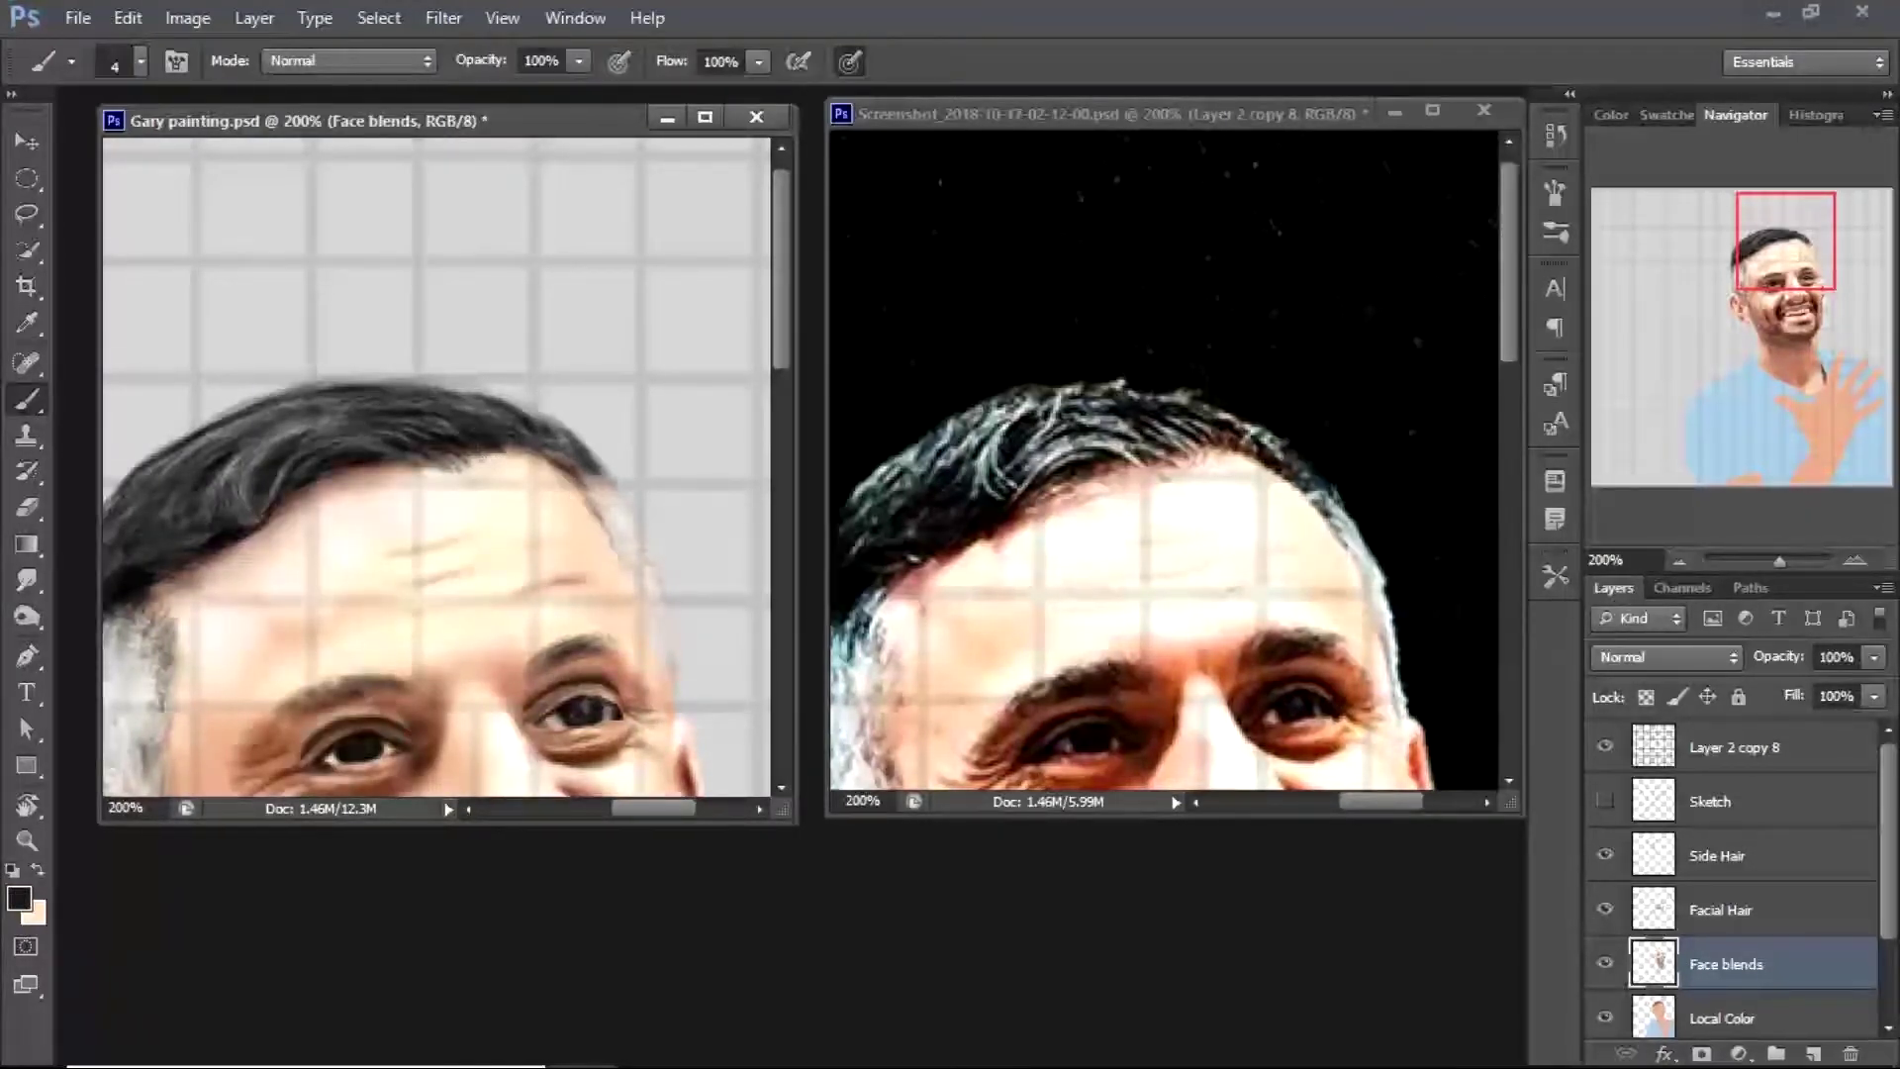
left_click_drag(375, 475, 413, 465)
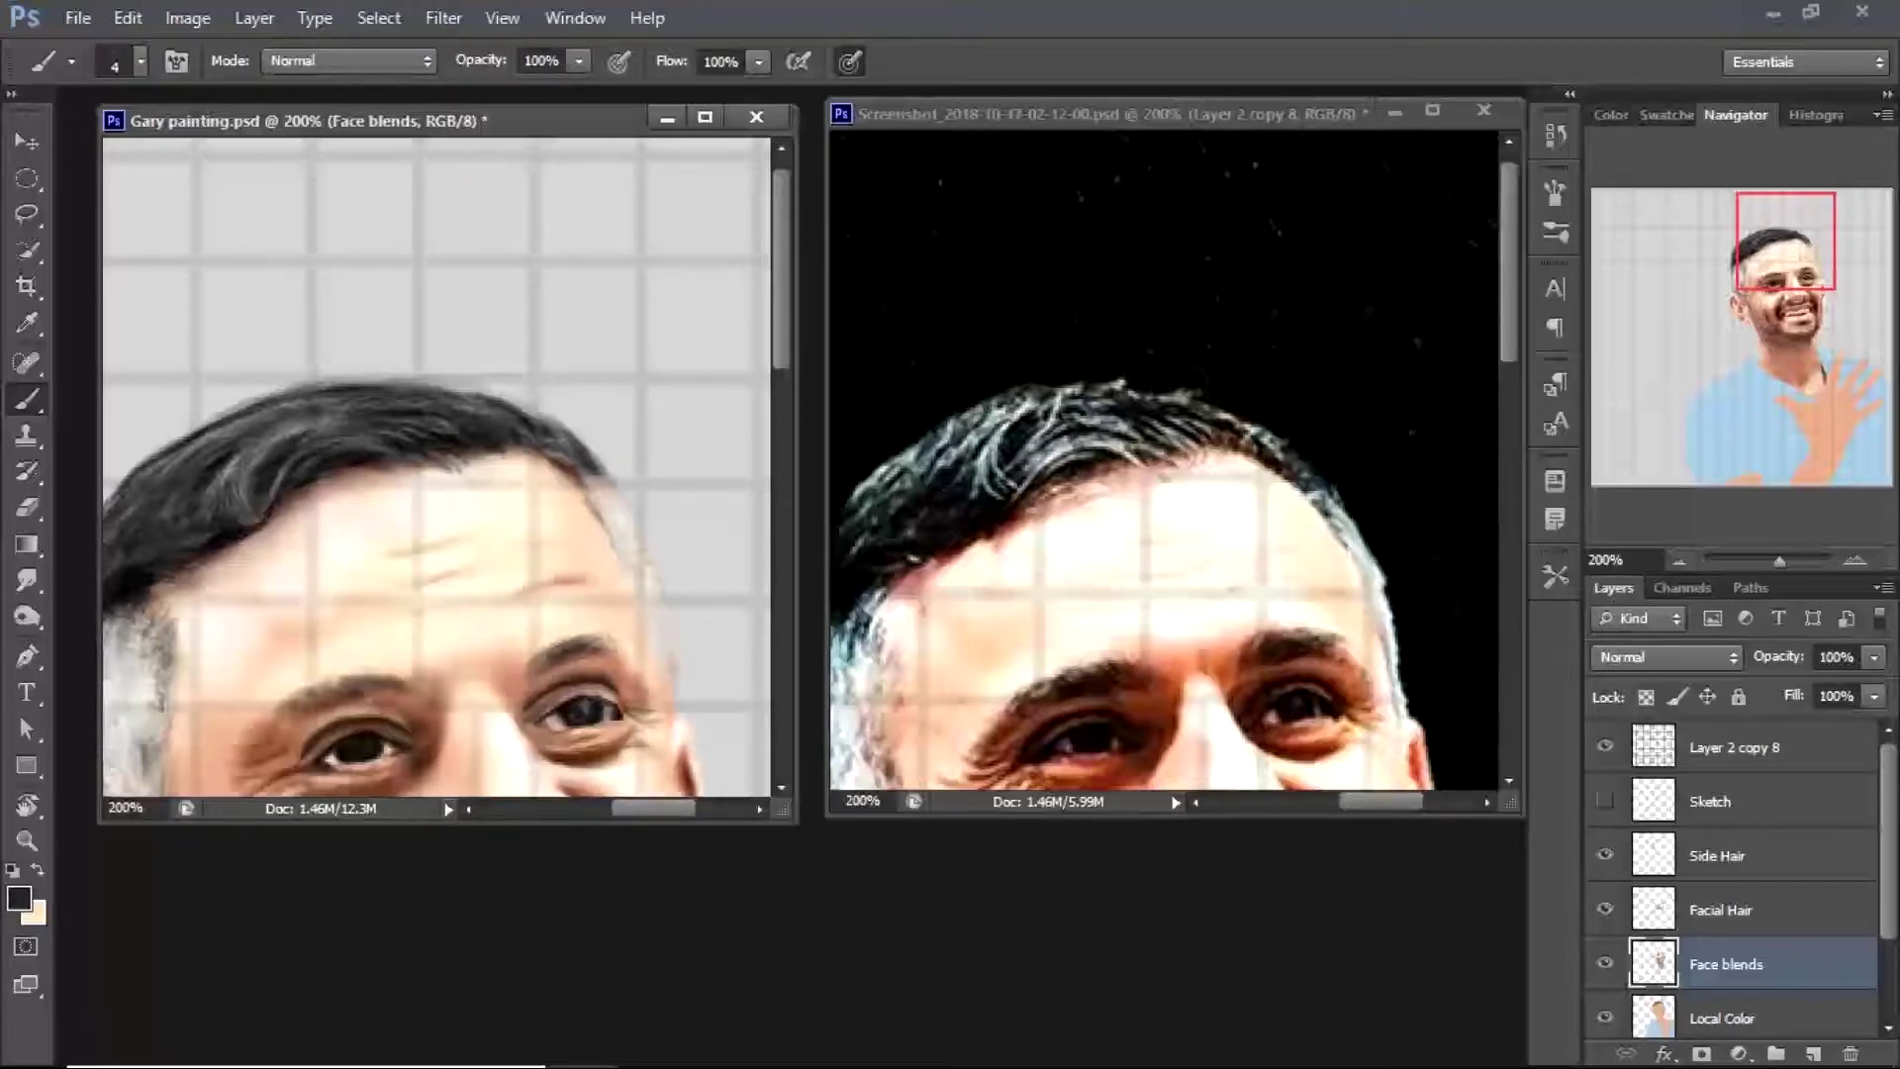
Paint white highlight strands through the top hair with a size 6 brush in Normal mode
left_click(18, 899)
left_click(288, 221)
left_click(950, 199)
left_click(71, 61)
key("Return")
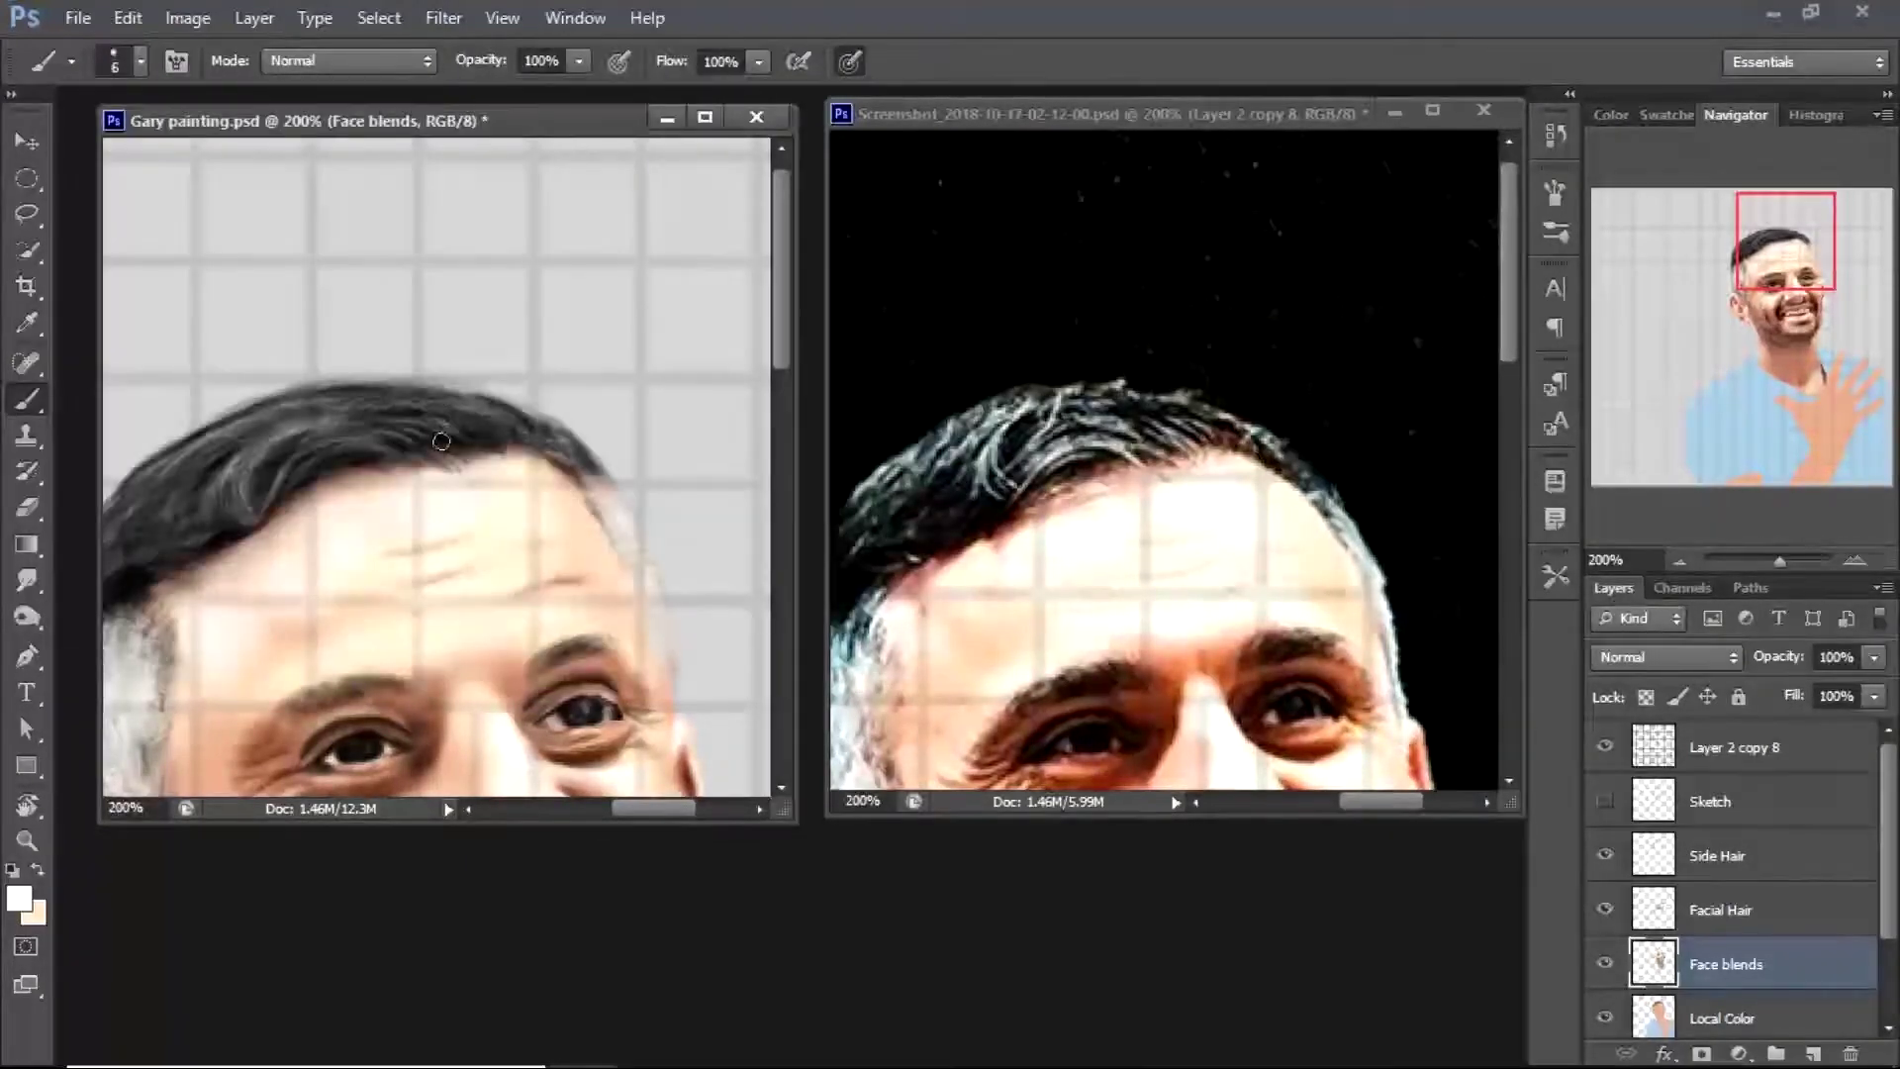
mouse_move(442, 444)
left_mouse_down()
mouse_move(166, 530)
mouse_move(297, 478)
left_mouse_up()
mouse_move(337, 398)
left_mouse_down()
mouse_move(366, 394)
mouse_move(307, 400)
left_mouse_up()
left_click_drag(337, 442, 243, 470)
mouse_move(401, 436)
left_mouse_down()
mouse_move(297, 465)
mouse_move(184, 463)
mouse_move(386, 396)
mouse_move(485, 398)
left_mouse_up()
scroll(436, 466, "left", 3)
mouse_move(302, 463)
left_mouse_down()
mouse_move(230, 523)
mouse_move(235, 580)
left_mouse_up()
Add black strokes to the lower edge of the top hair above the temple
left_click(18, 898)
left_click(1001, 199)
mouse_move(346, 550)
left_mouse_down()
mouse_move(282, 564)
mouse_move(317, 515)
mouse_move(304, 567)
left_mouse_up()
Make the Sketch layer visible, keep the Layer 2 copy 8 grid on, and frame the hand in both the painting and the reference
key("z")
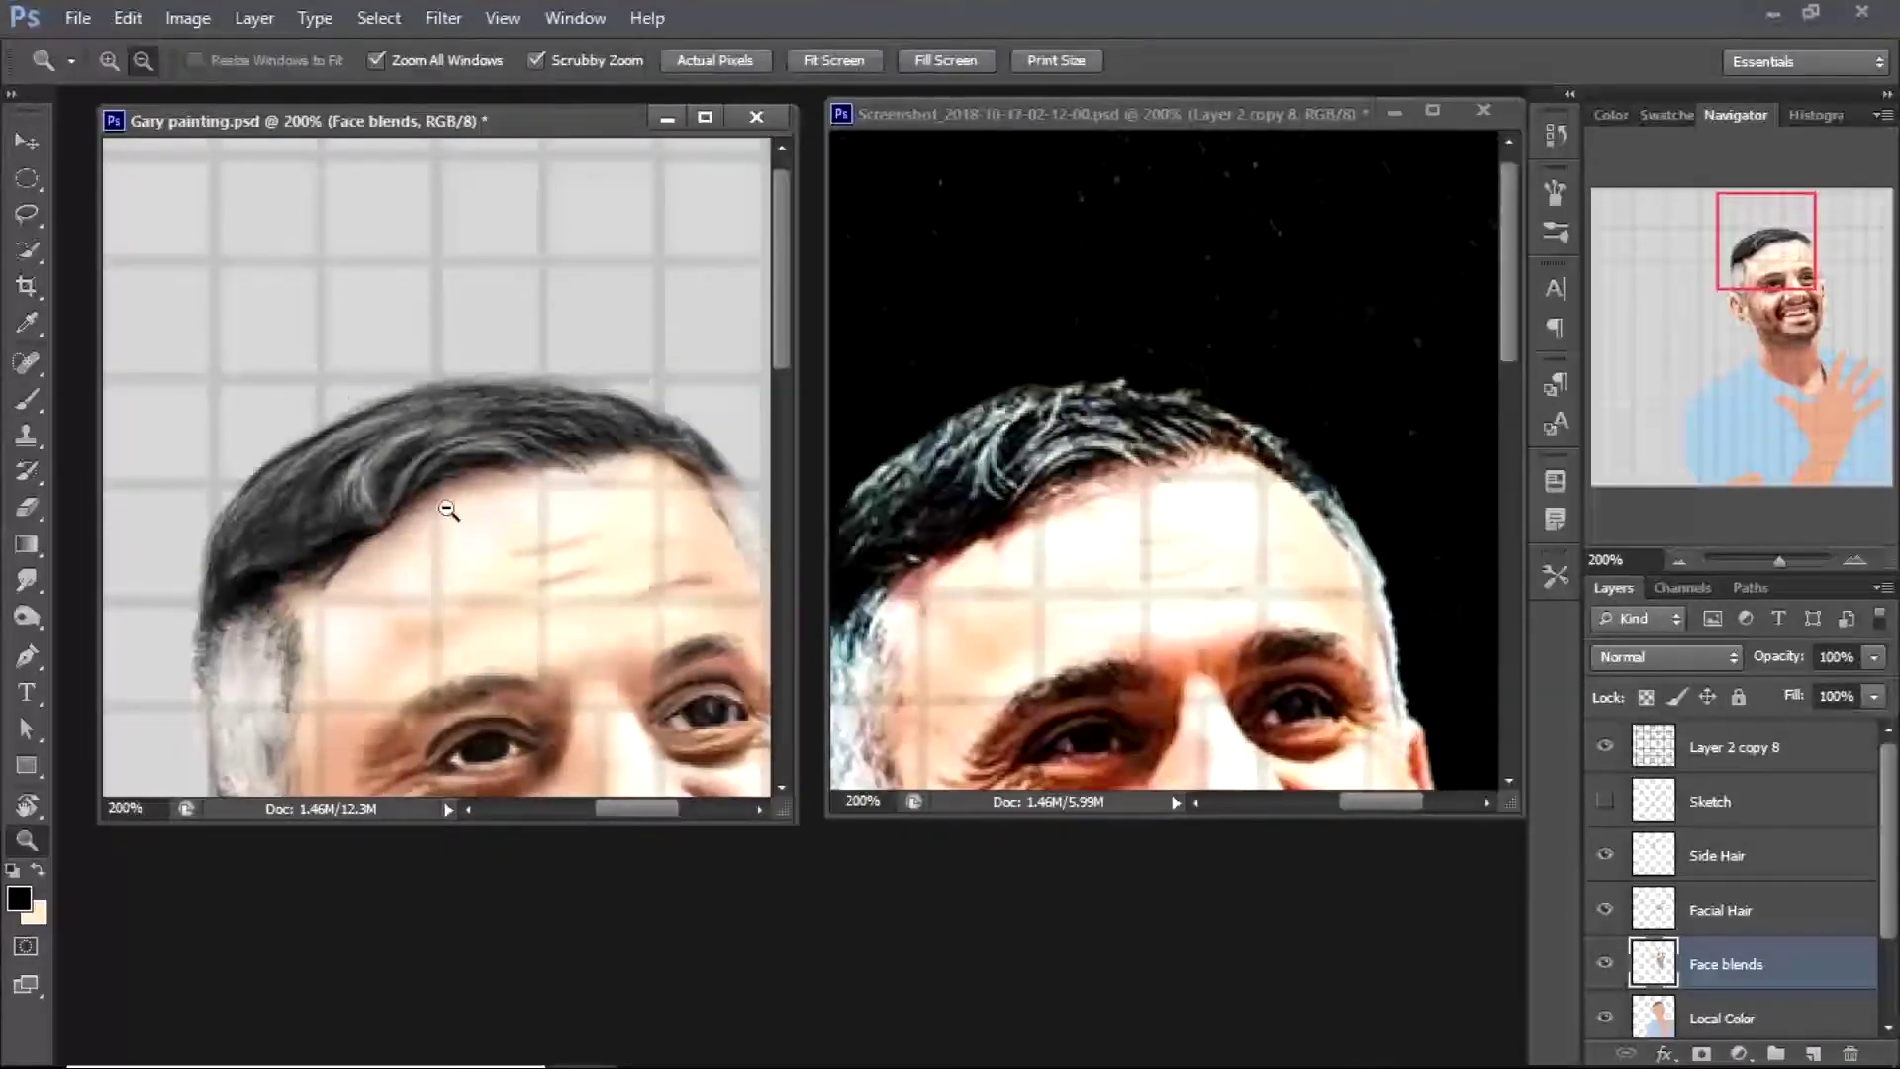
left_click(475, 534, "alt")
left_click(1605, 746)
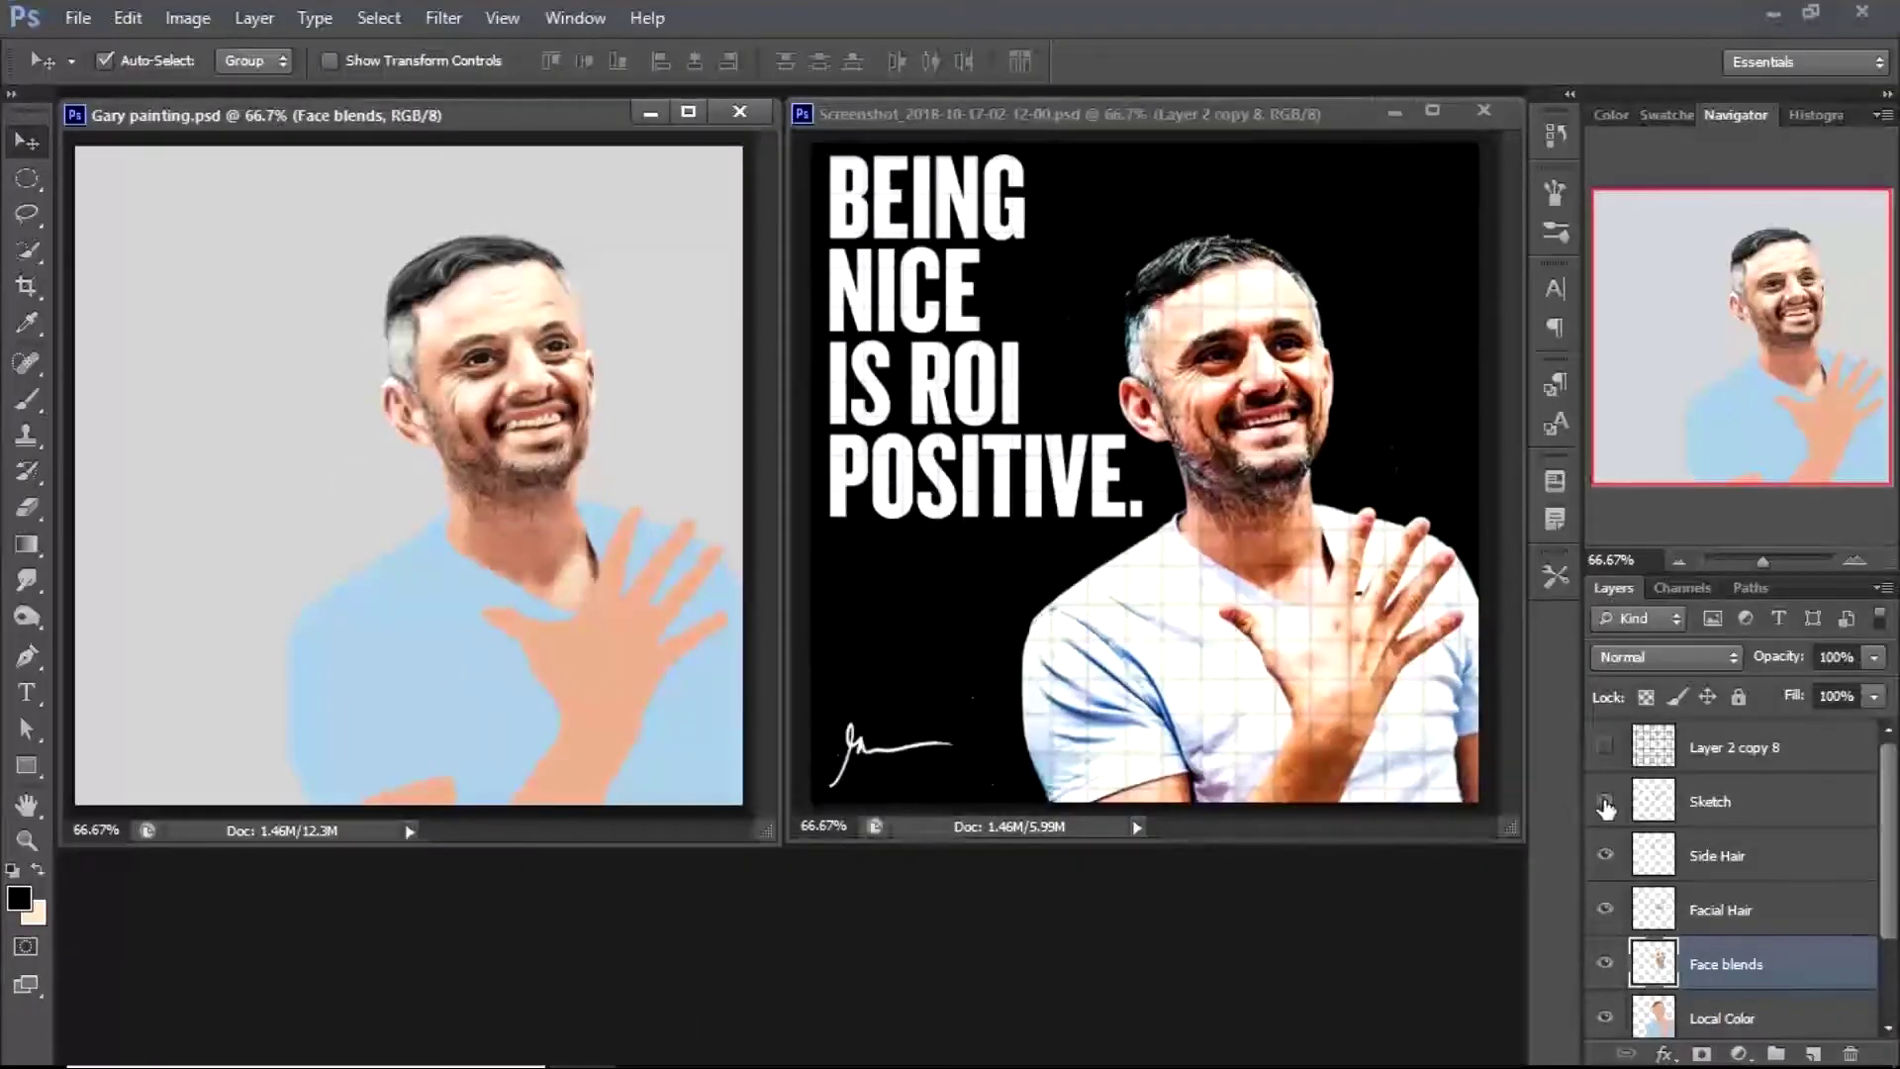
left_click(1605, 800)
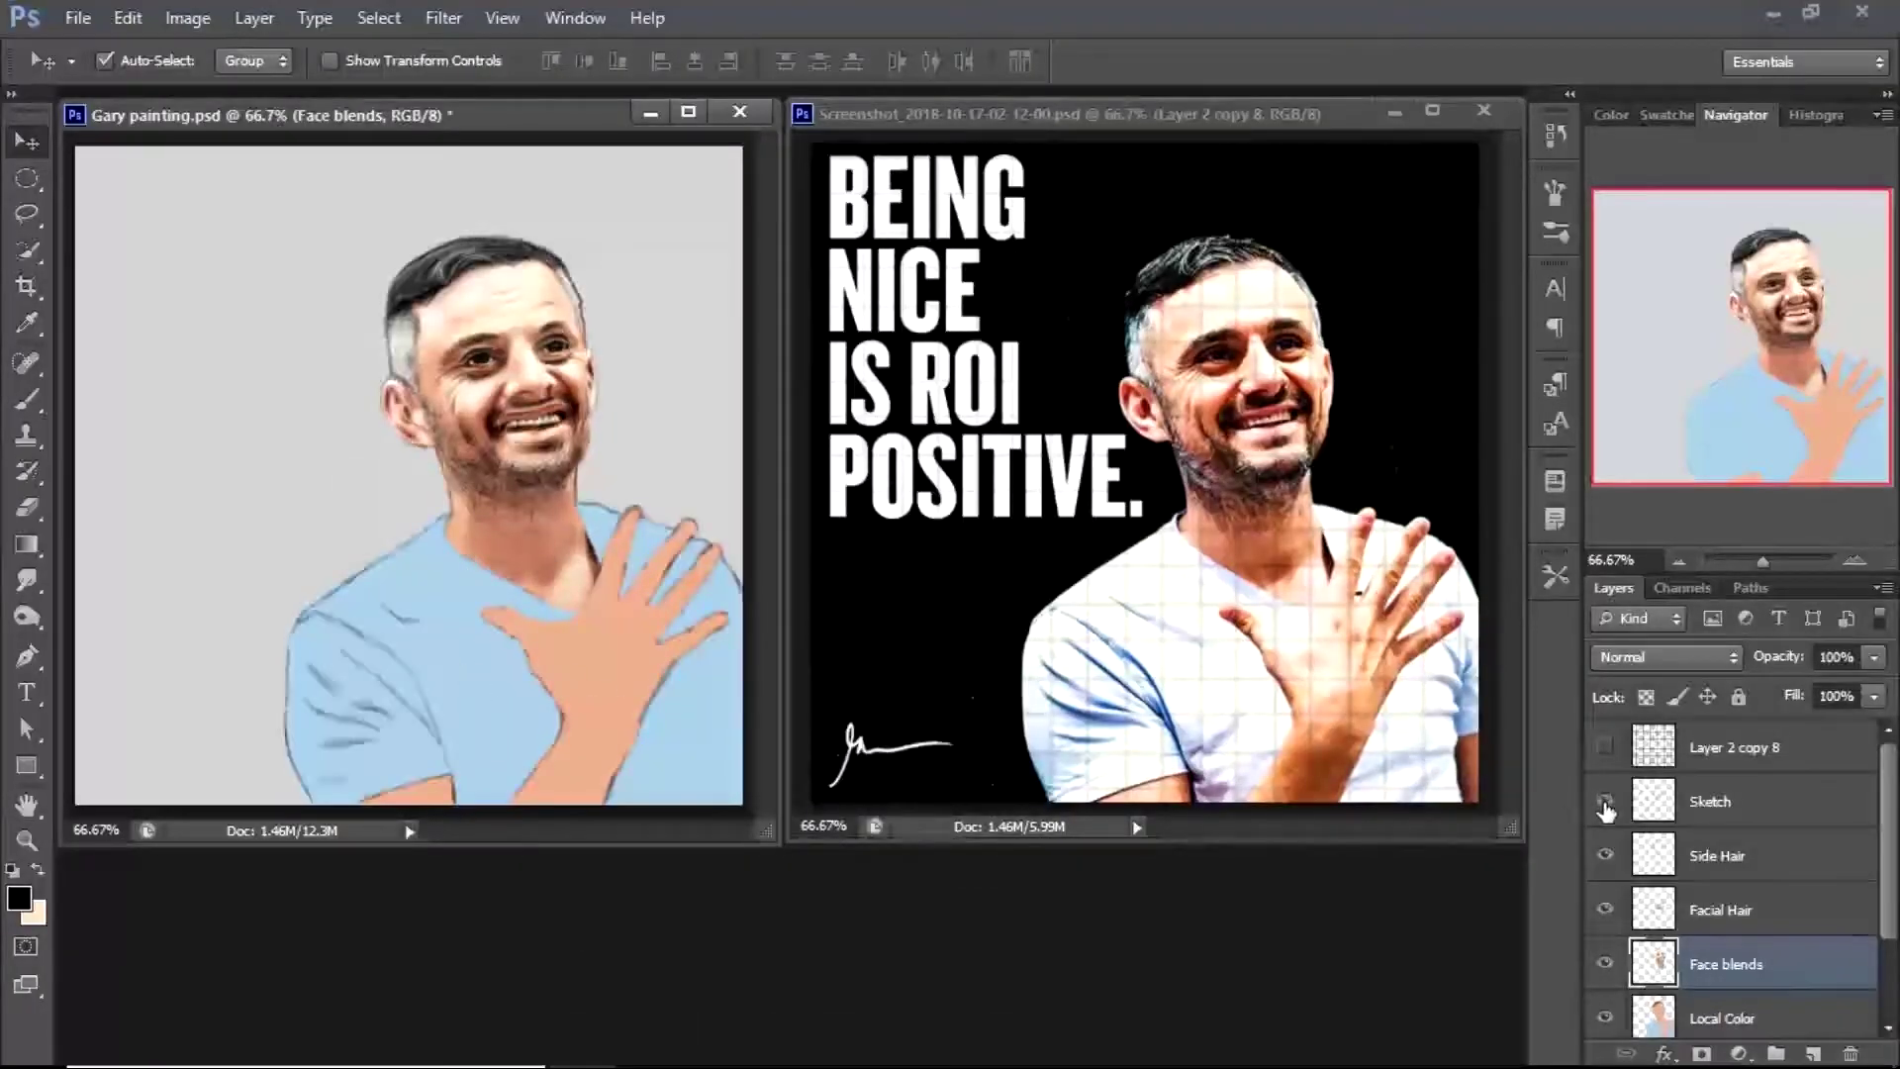
left_click(1606, 746)
key("z")
left_click(614, 693)
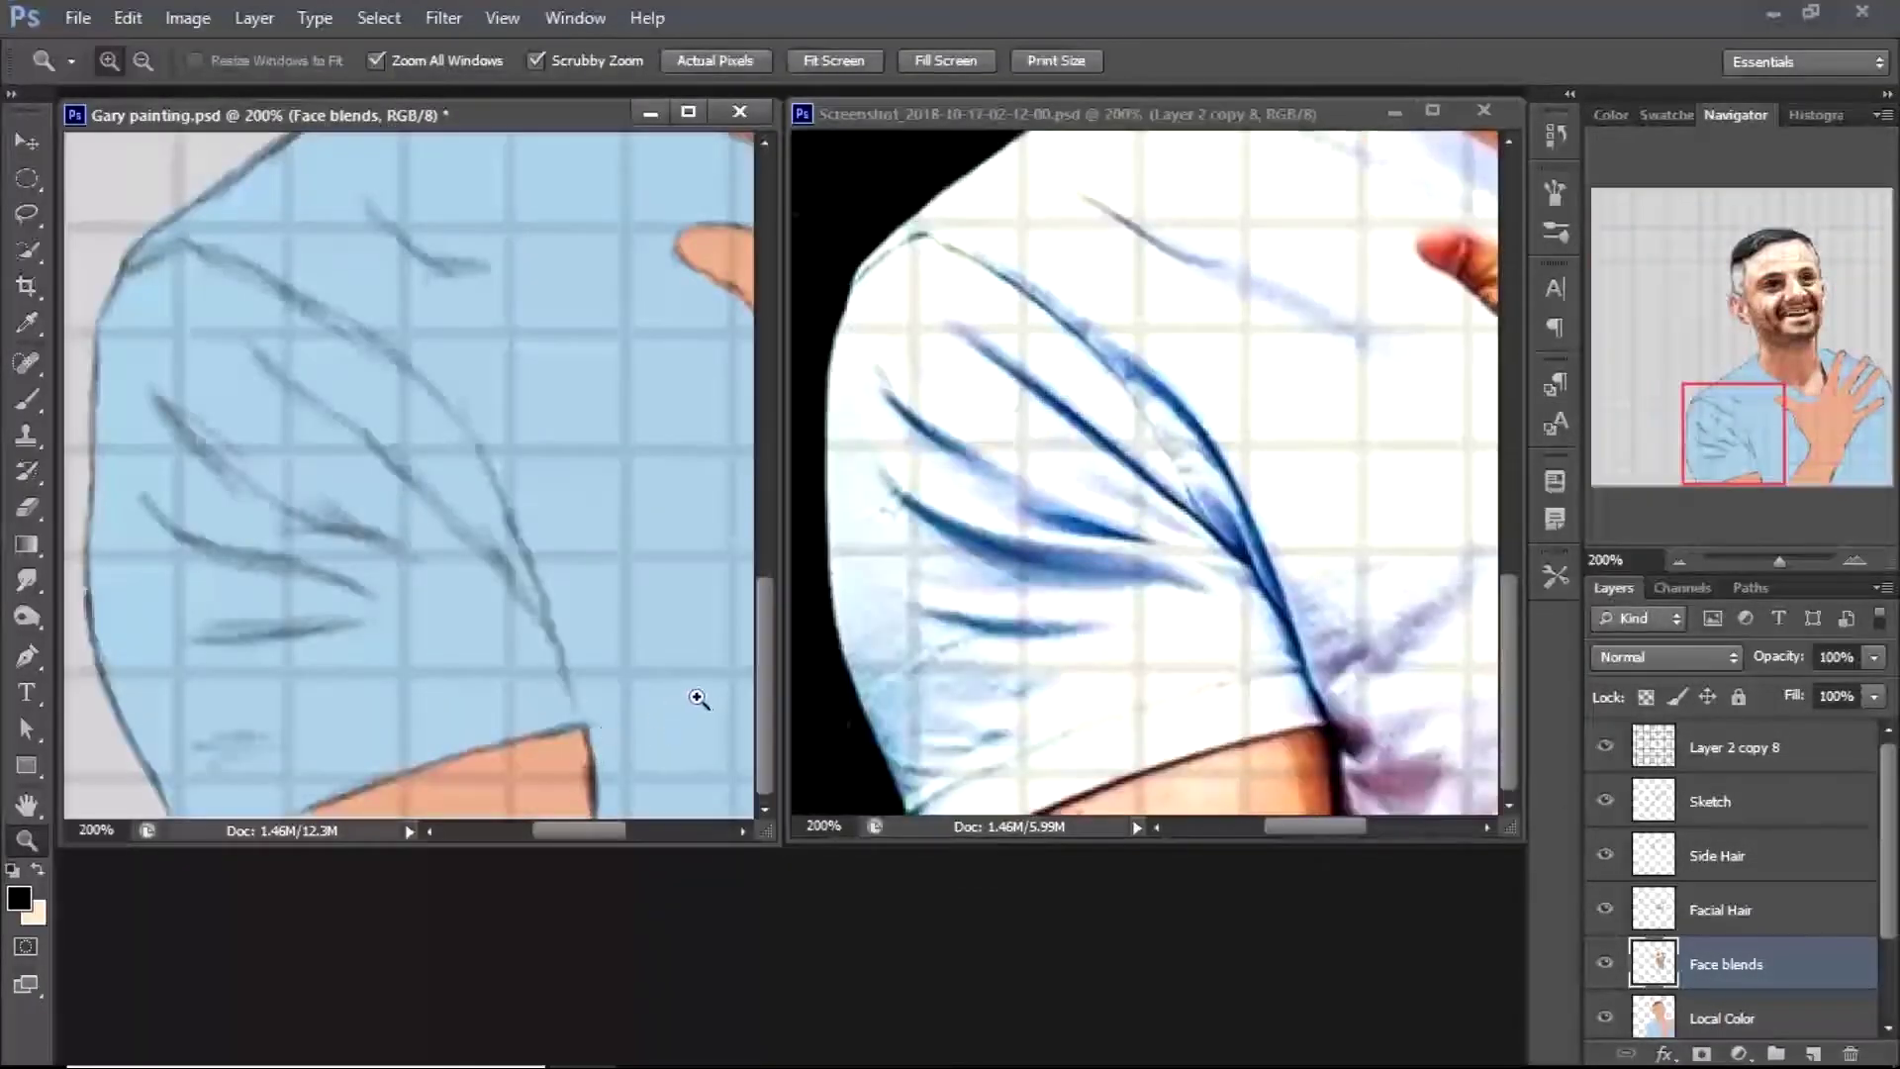
left_click_drag(579, 829, 627, 823)
left_click_drag(764, 683, 765, 645)
left_click_drag(1316, 826, 1425, 826)
left_click_drag(1508, 683, 1509, 594)
mouse_move(1196, 1039)
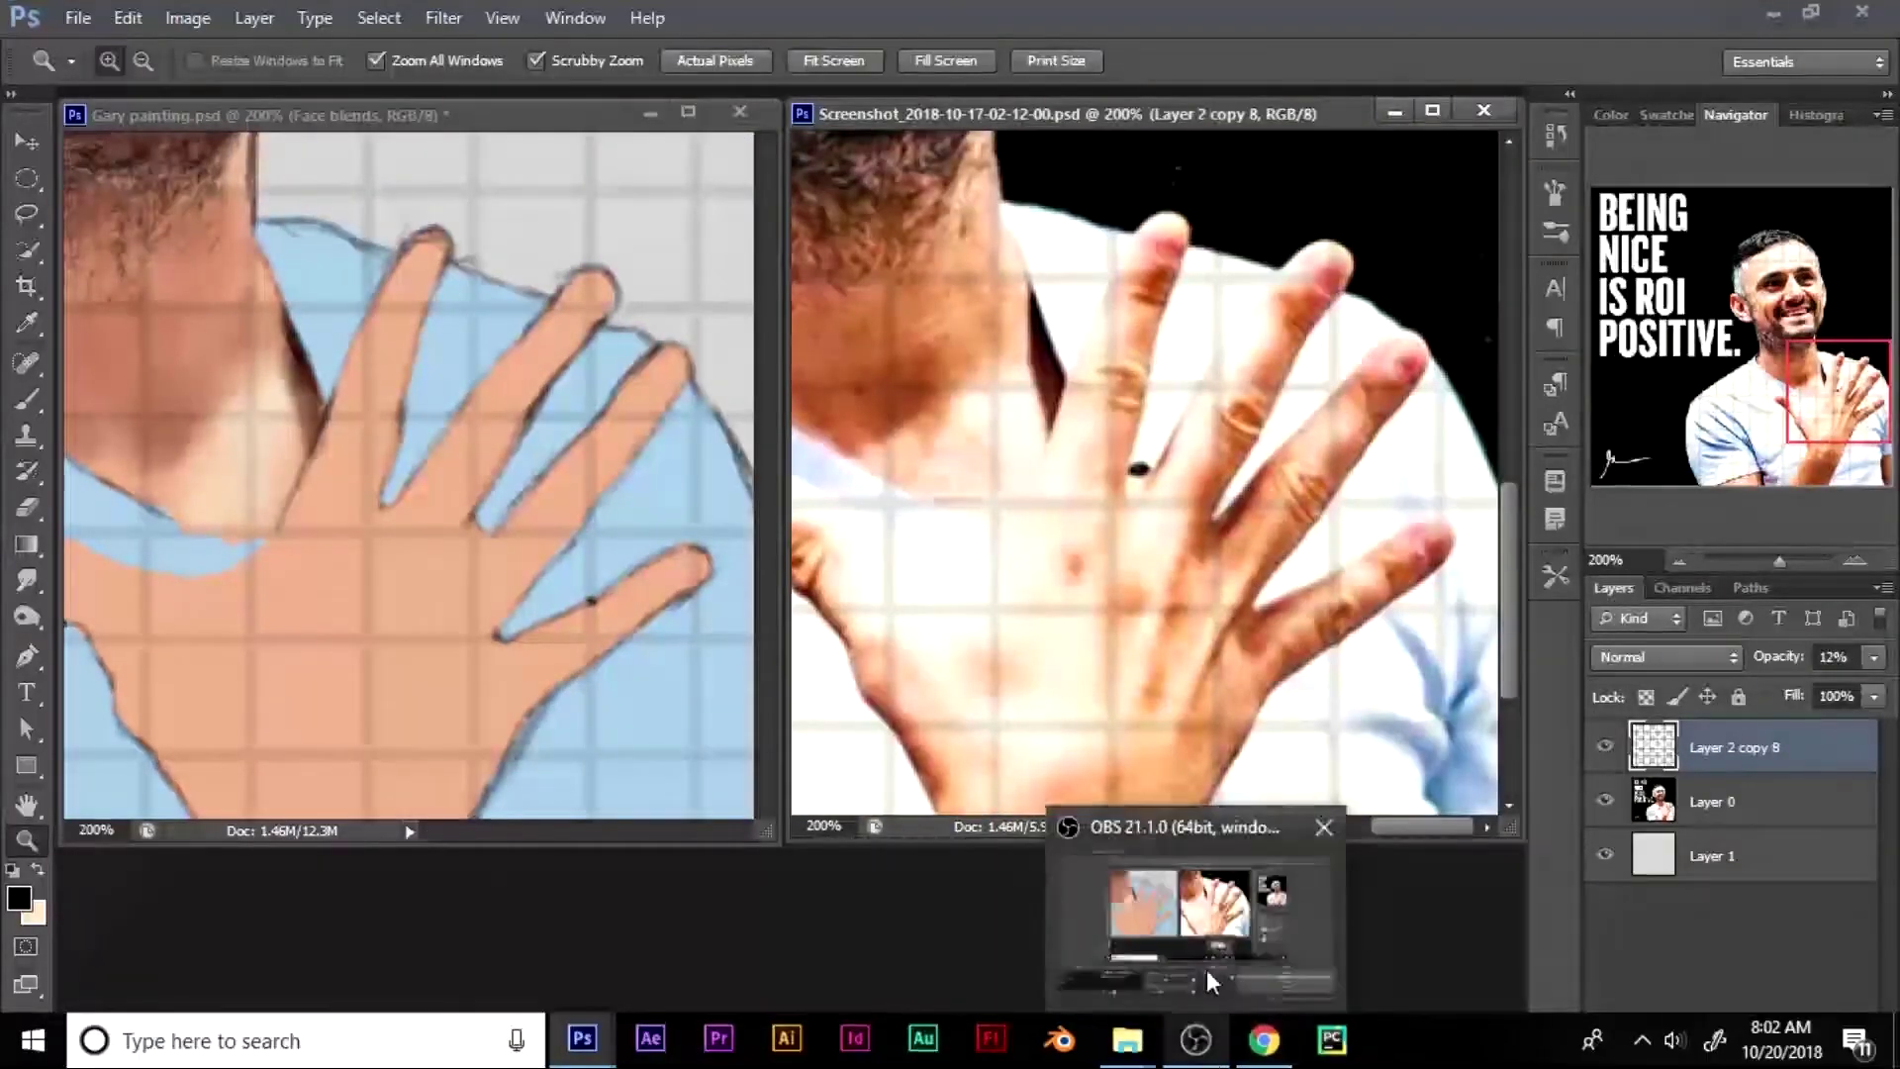
left_click(644, 626)
Paint dark reddish-brown knuckle creases on the index finger on Face blends with a size 6 brush in Normal mode
key("i")
left_click(165, 420)
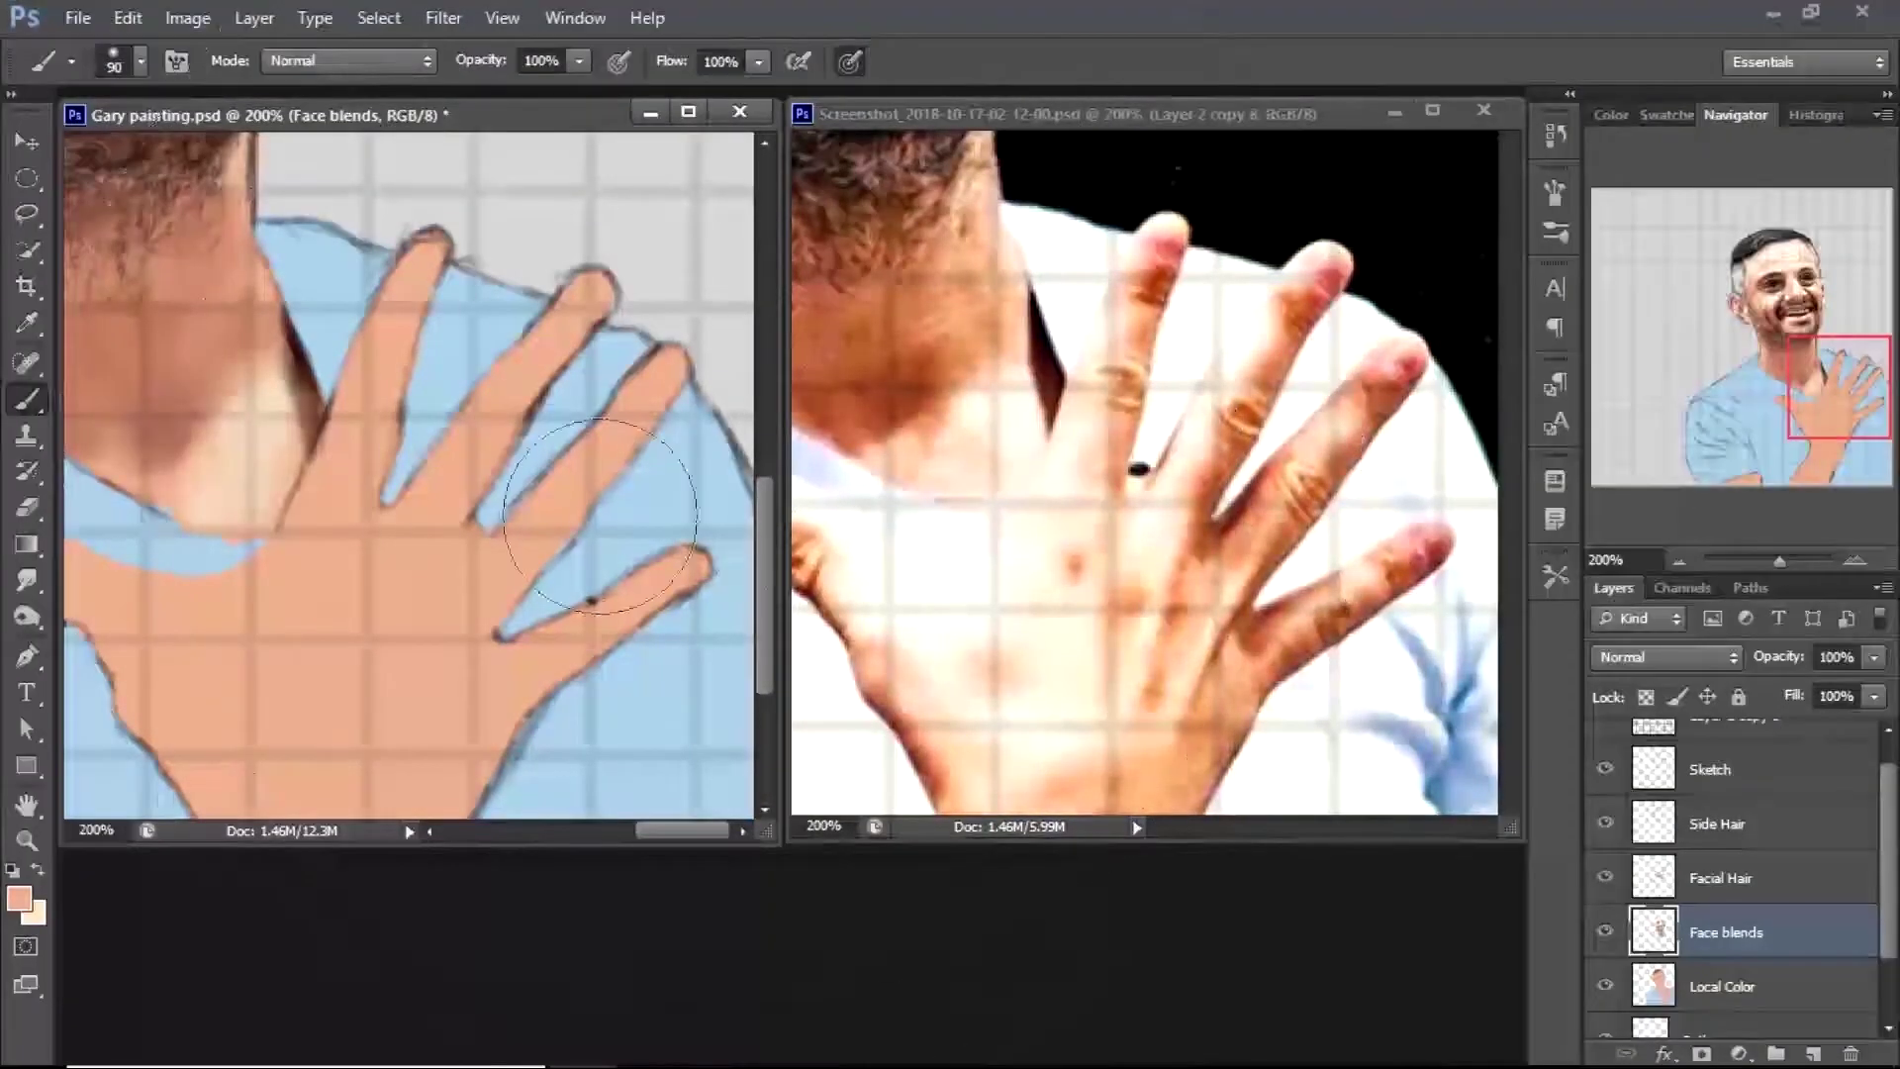
left_click(19, 897)
left_click(1174, 282)
key("Return")
key("b")
key("bracketleft")
key("bracketleft")
key("bracketleft")
key("bracketleft")
left_click_drag(396, 316, 421, 306)
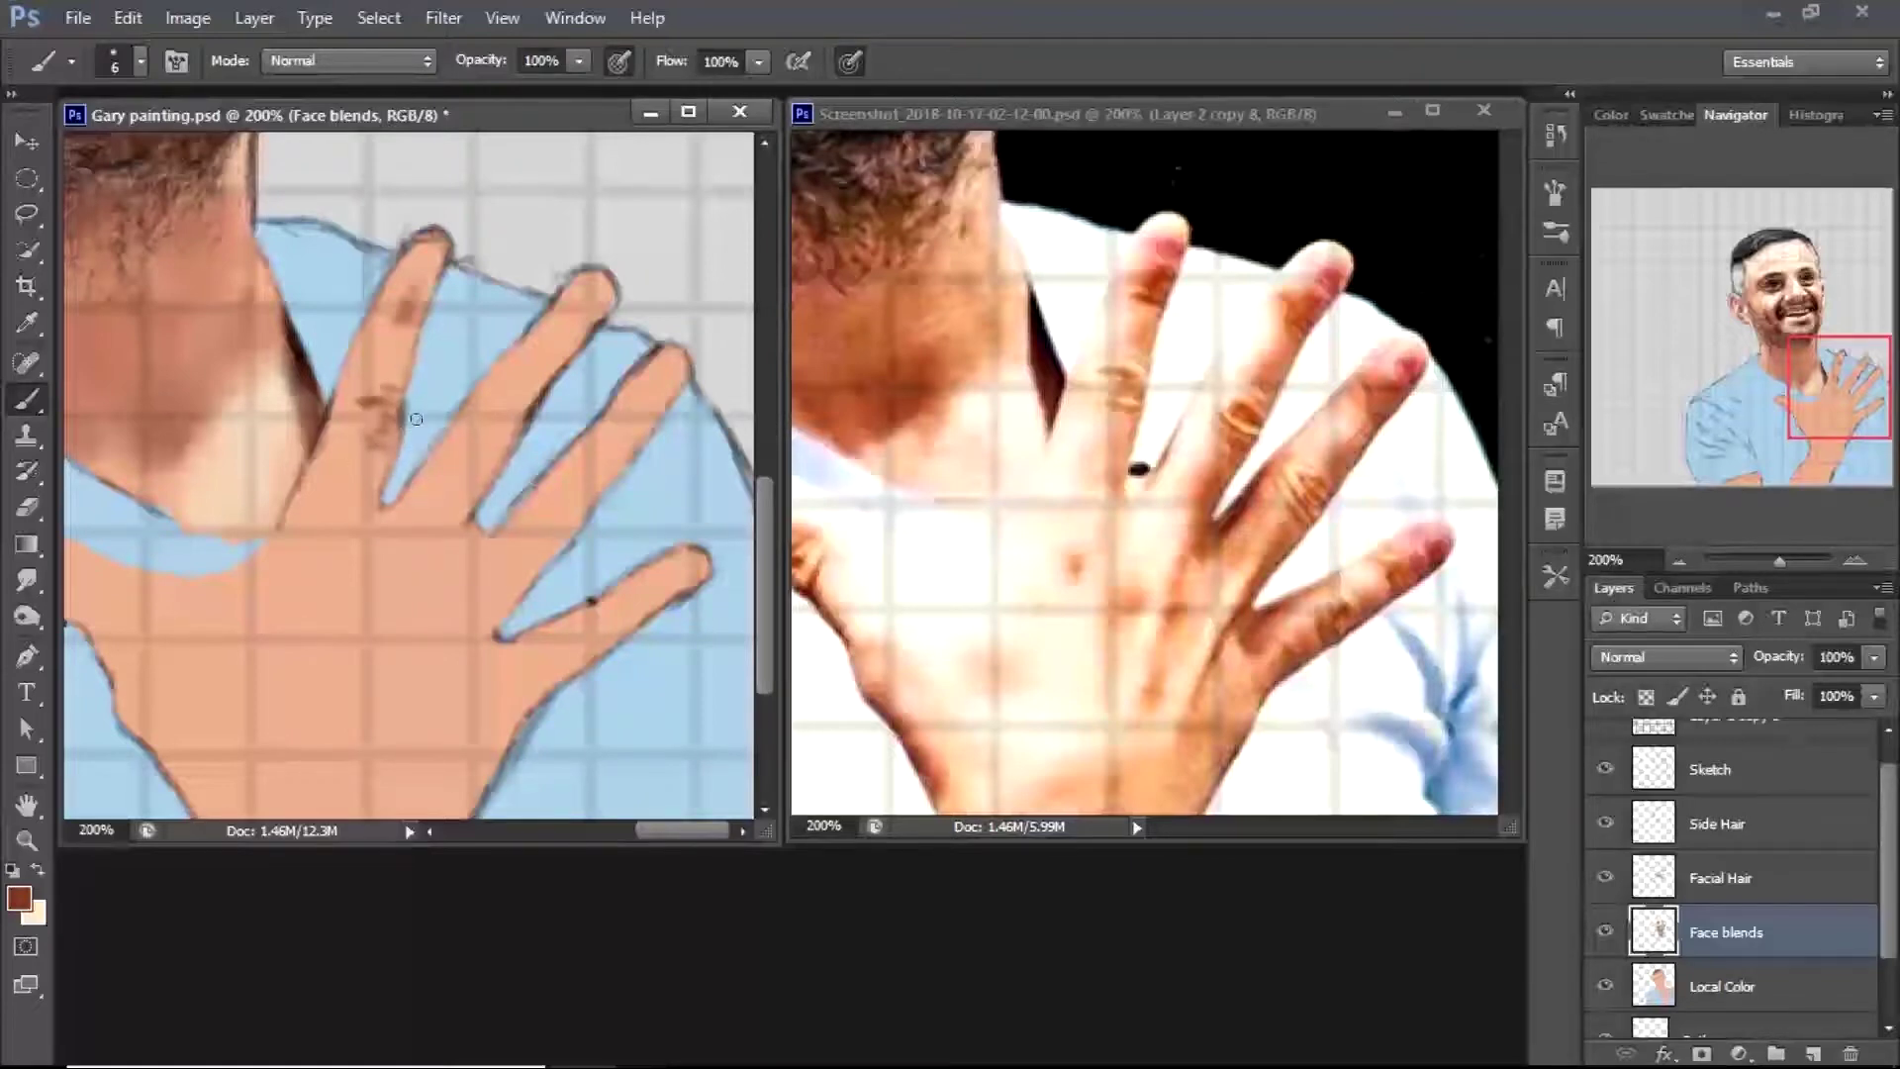
Shade the index and middle fingers and their knuckles in reddish brown with a size 9 brush
key("bracketright")
key("bracketright")
key("bracketright")
left_click_drag(406, 326, 366, 388)
mouse_move(436, 250)
left_mouse_down()
mouse_move(342, 405)
mouse_move(349, 517)
mouse_move(458, 528)
mouse_move(408, 503)
mouse_move(531, 342)
left_mouse_up()
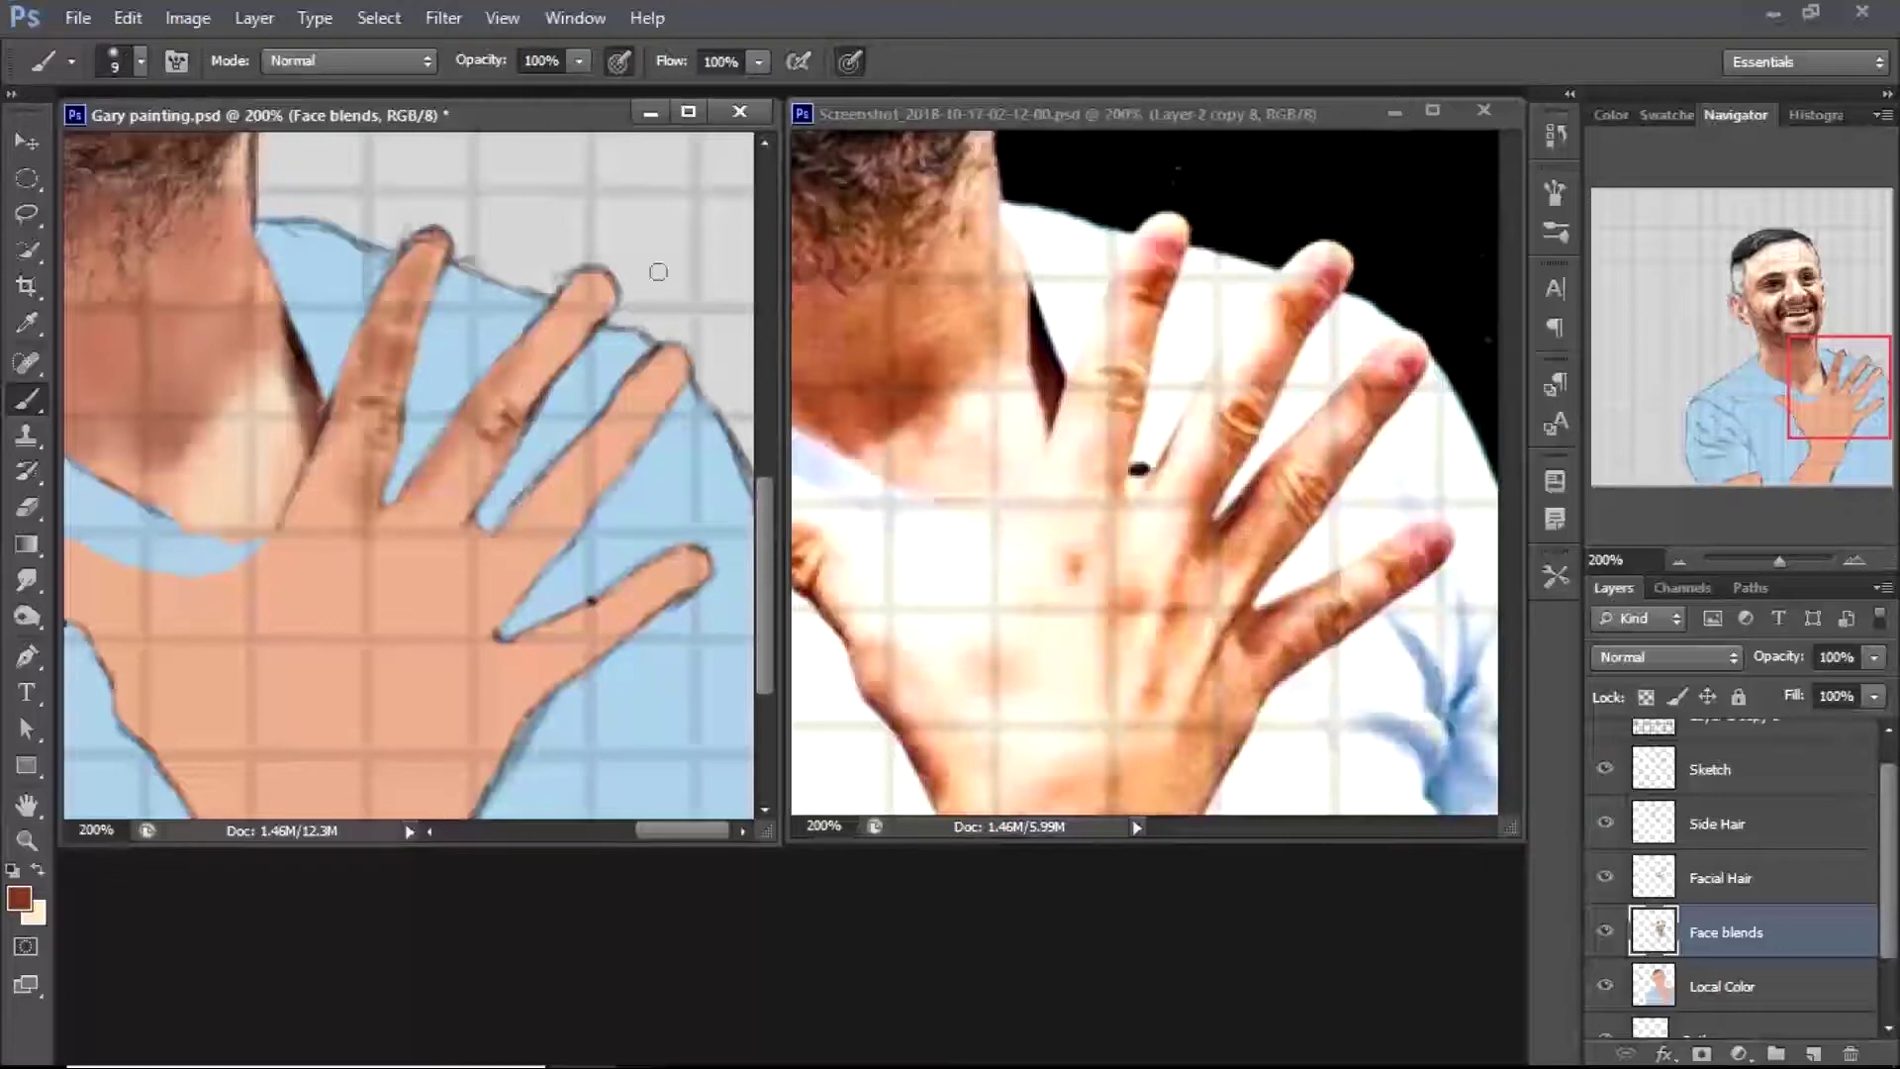
left_click_drag(565, 336, 547, 369)
Shade the bases, knuckles and edges of the ring and little fingers in reddish brown with brush sizes between 8 and 15
key("bracketright")
key("bracketright")
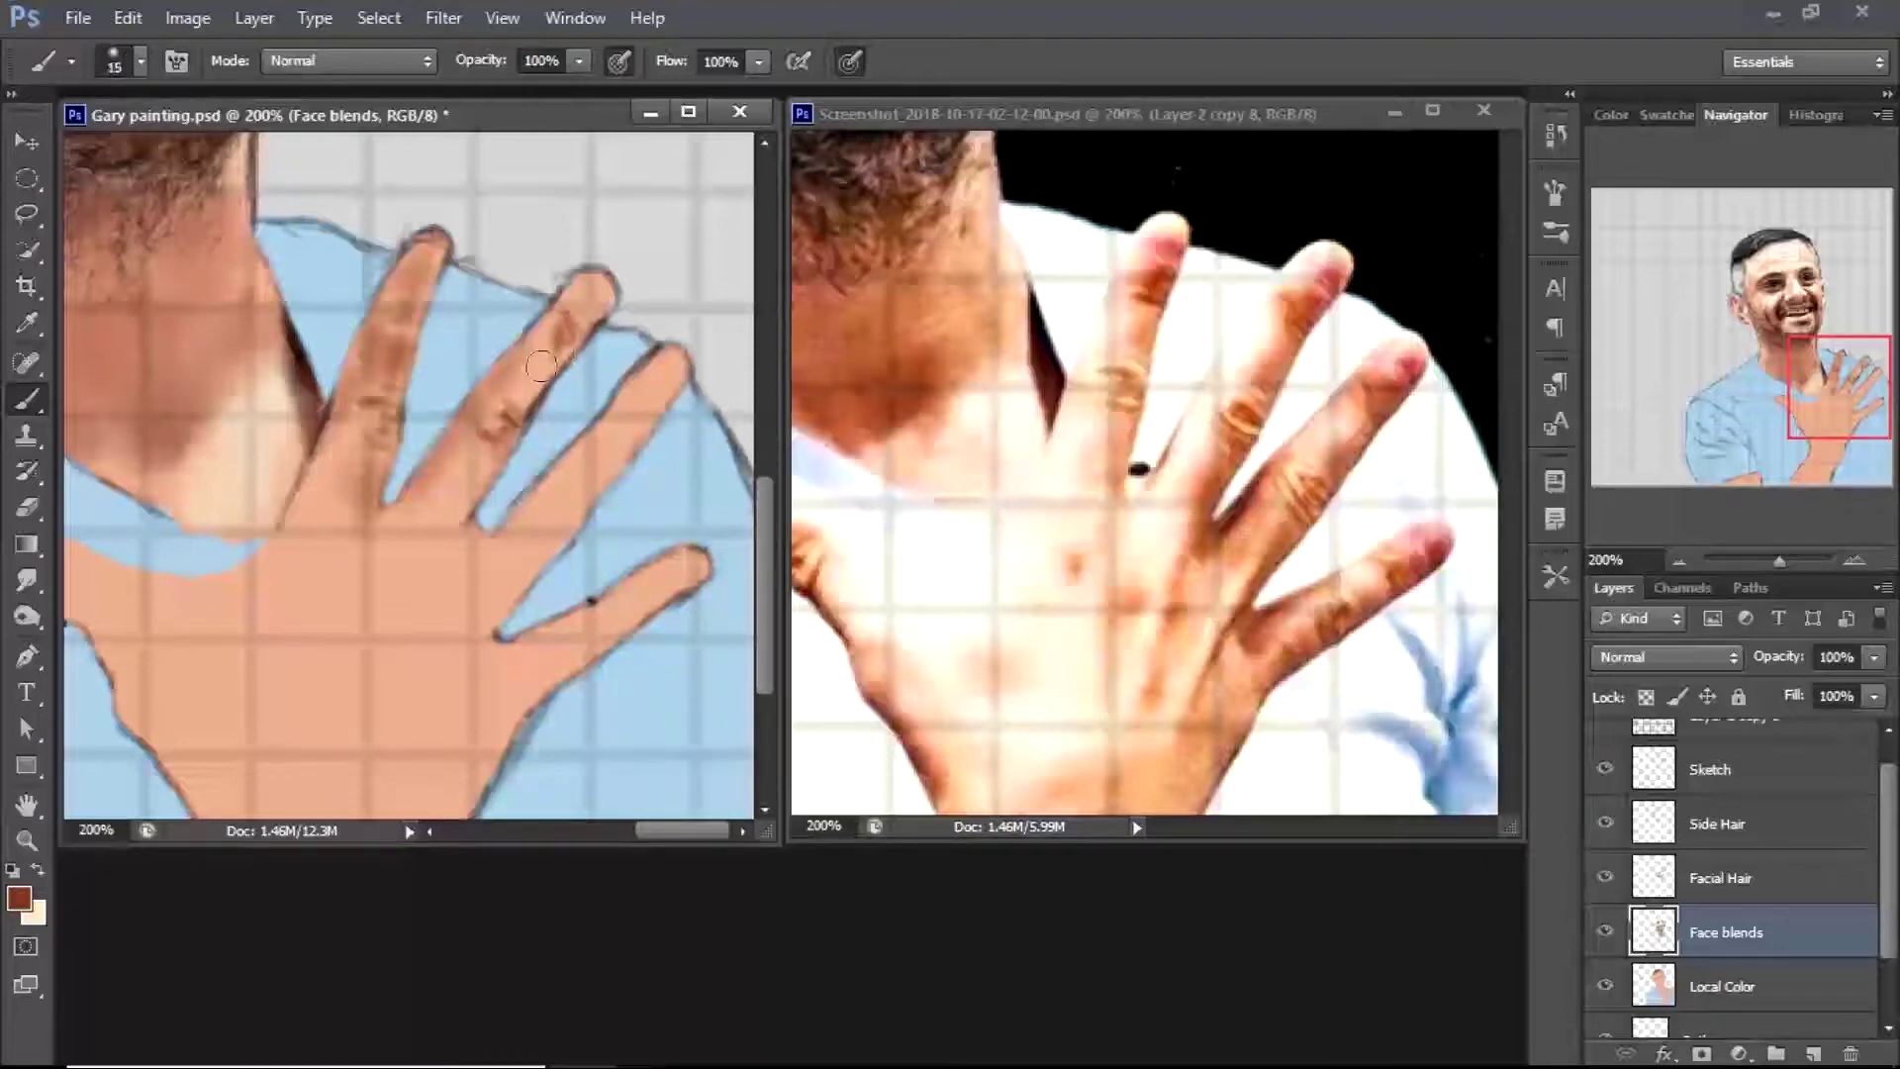
mouse_move(457, 507)
left_mouse_down()
mouse_move(464, 549)
mouse_move(568, 531)
mouse_move(572, 493)
left_mouse_up()
key("bracketleft")
key("bracketleft")
key("bracketleft")
mouse_move(651, 424)
left_mouse_down()
mouse_move(599, 482)
mouse_move(669, 378)
mouse_move(577, 449)
mouse_move(502, 591)
mouse_move(505, 653)
mouse_move(586, 646)
mouse_move(604, 624)
mouse_move(590, 667)
mouse_move(572, 635)
mouse_move(611, 663)
left_mouse_up()
key("bracketright")
key("bracketright")
key("bracketleft")
key("bracketleft")
left_click_drag(661, 598, 659, 587)
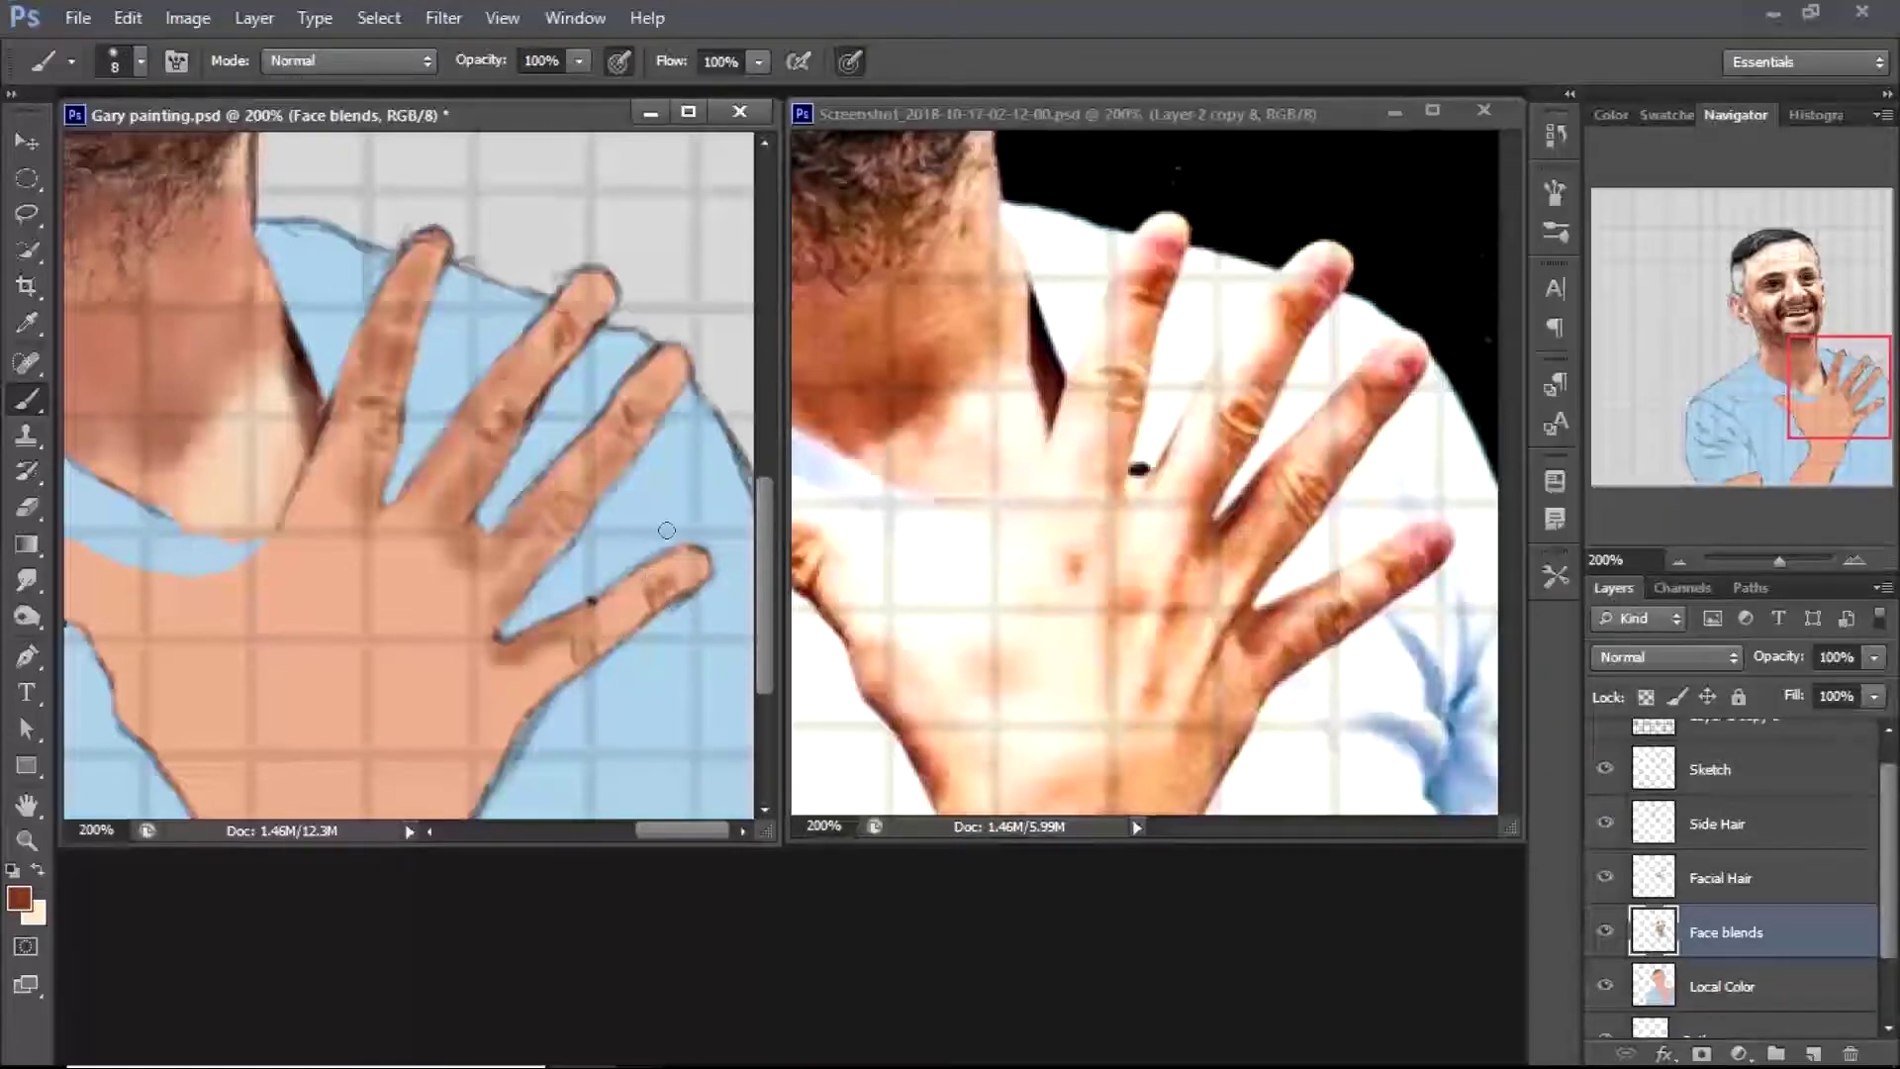
Paint pale cream (#f0d7af) highlights on the four fingertips with a size 8 brush
left_click(458, 594, "alt")
left_click(19, 898)
left_click(1043, 157)
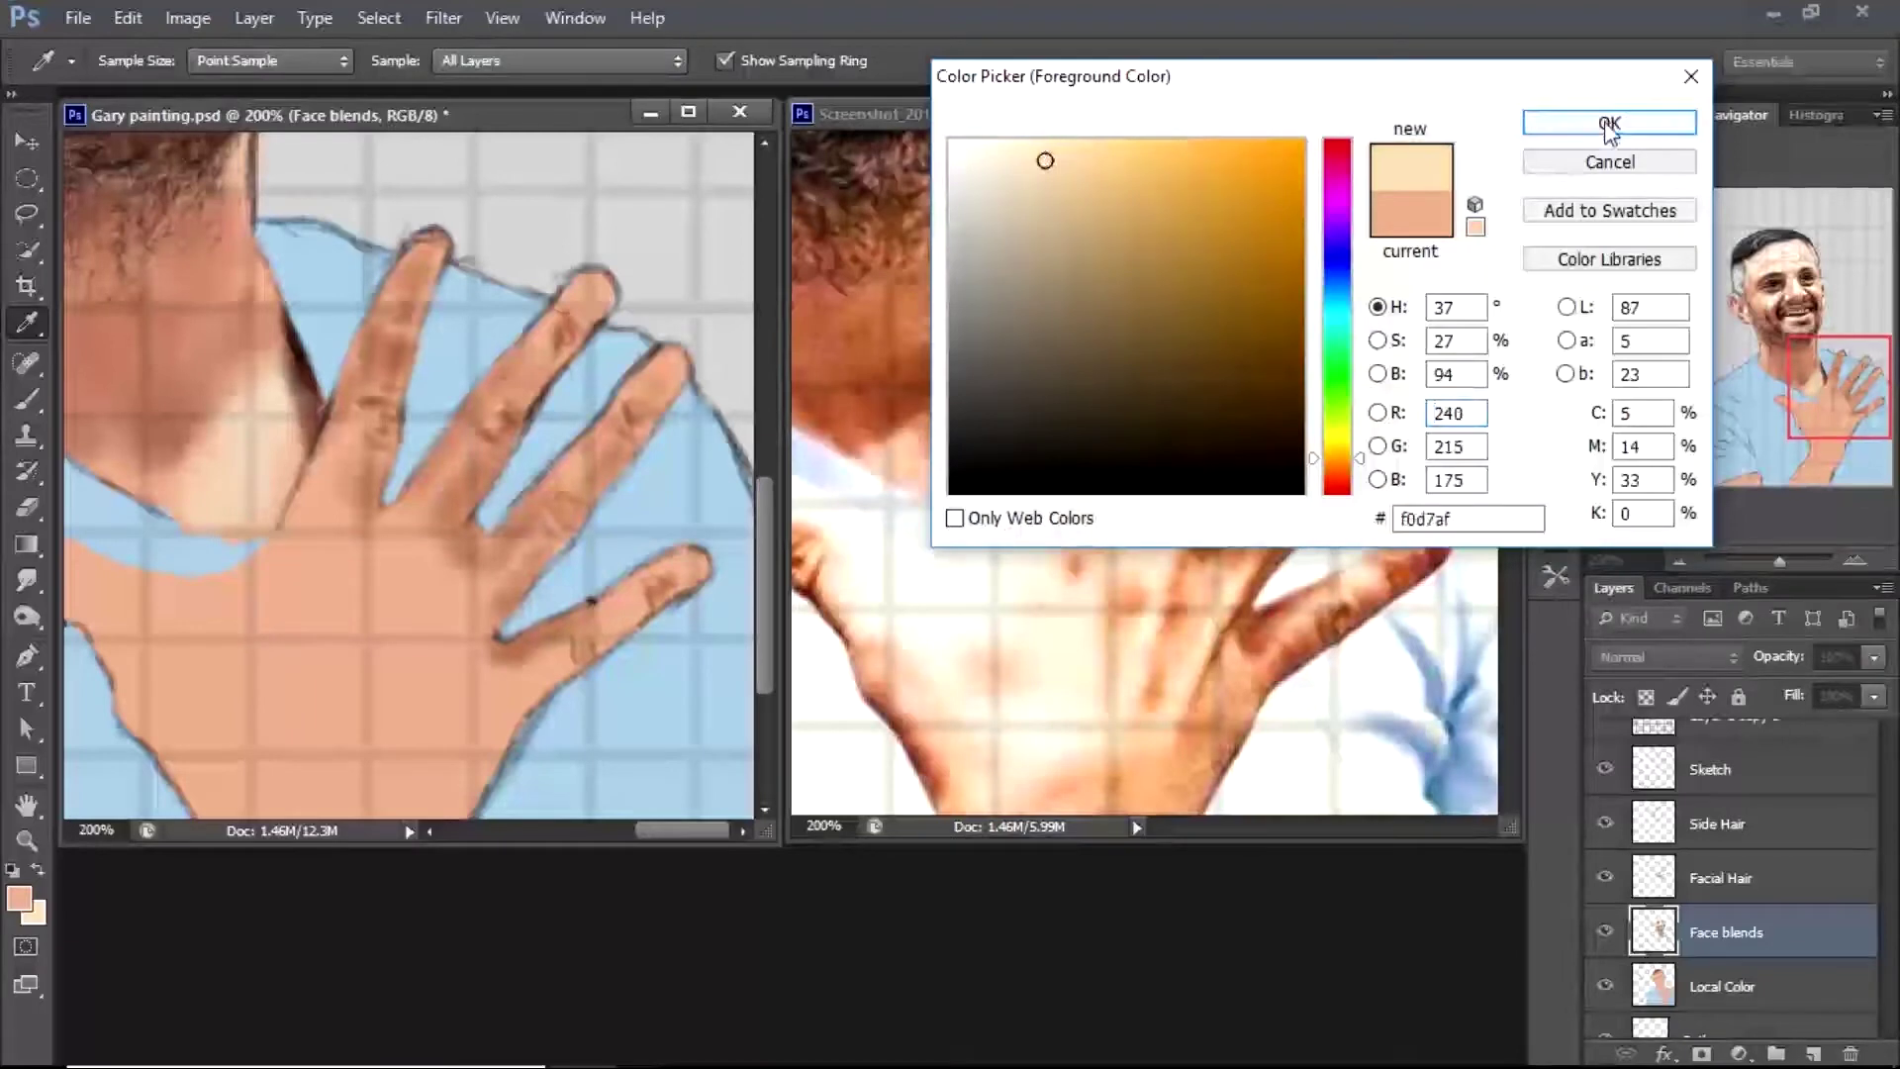
left_click(1608, 122)
left_click_drag(669, 366, 704, 397)
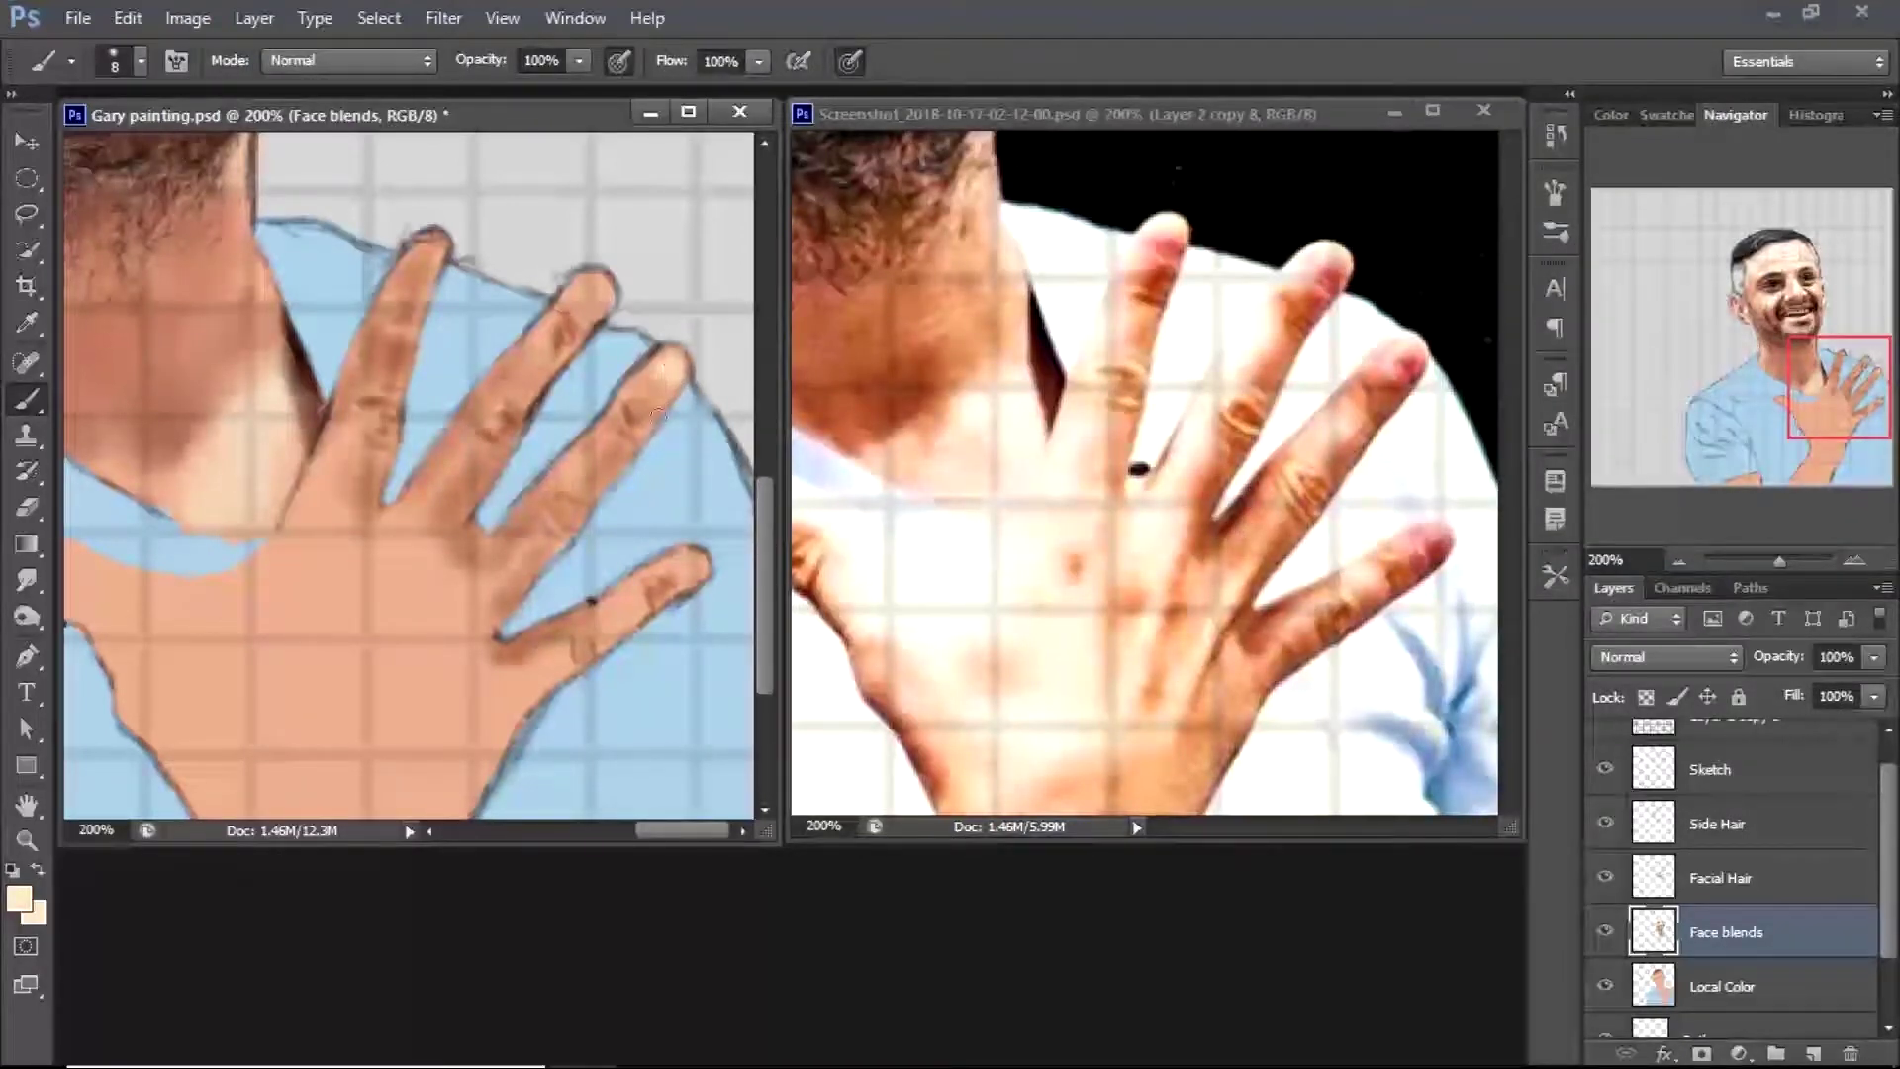
left_click_drag(592, 288, 590, 292)
left_click_drag(424, 255, 435, 260)
left_click_drag(692, 587, 687, 575)
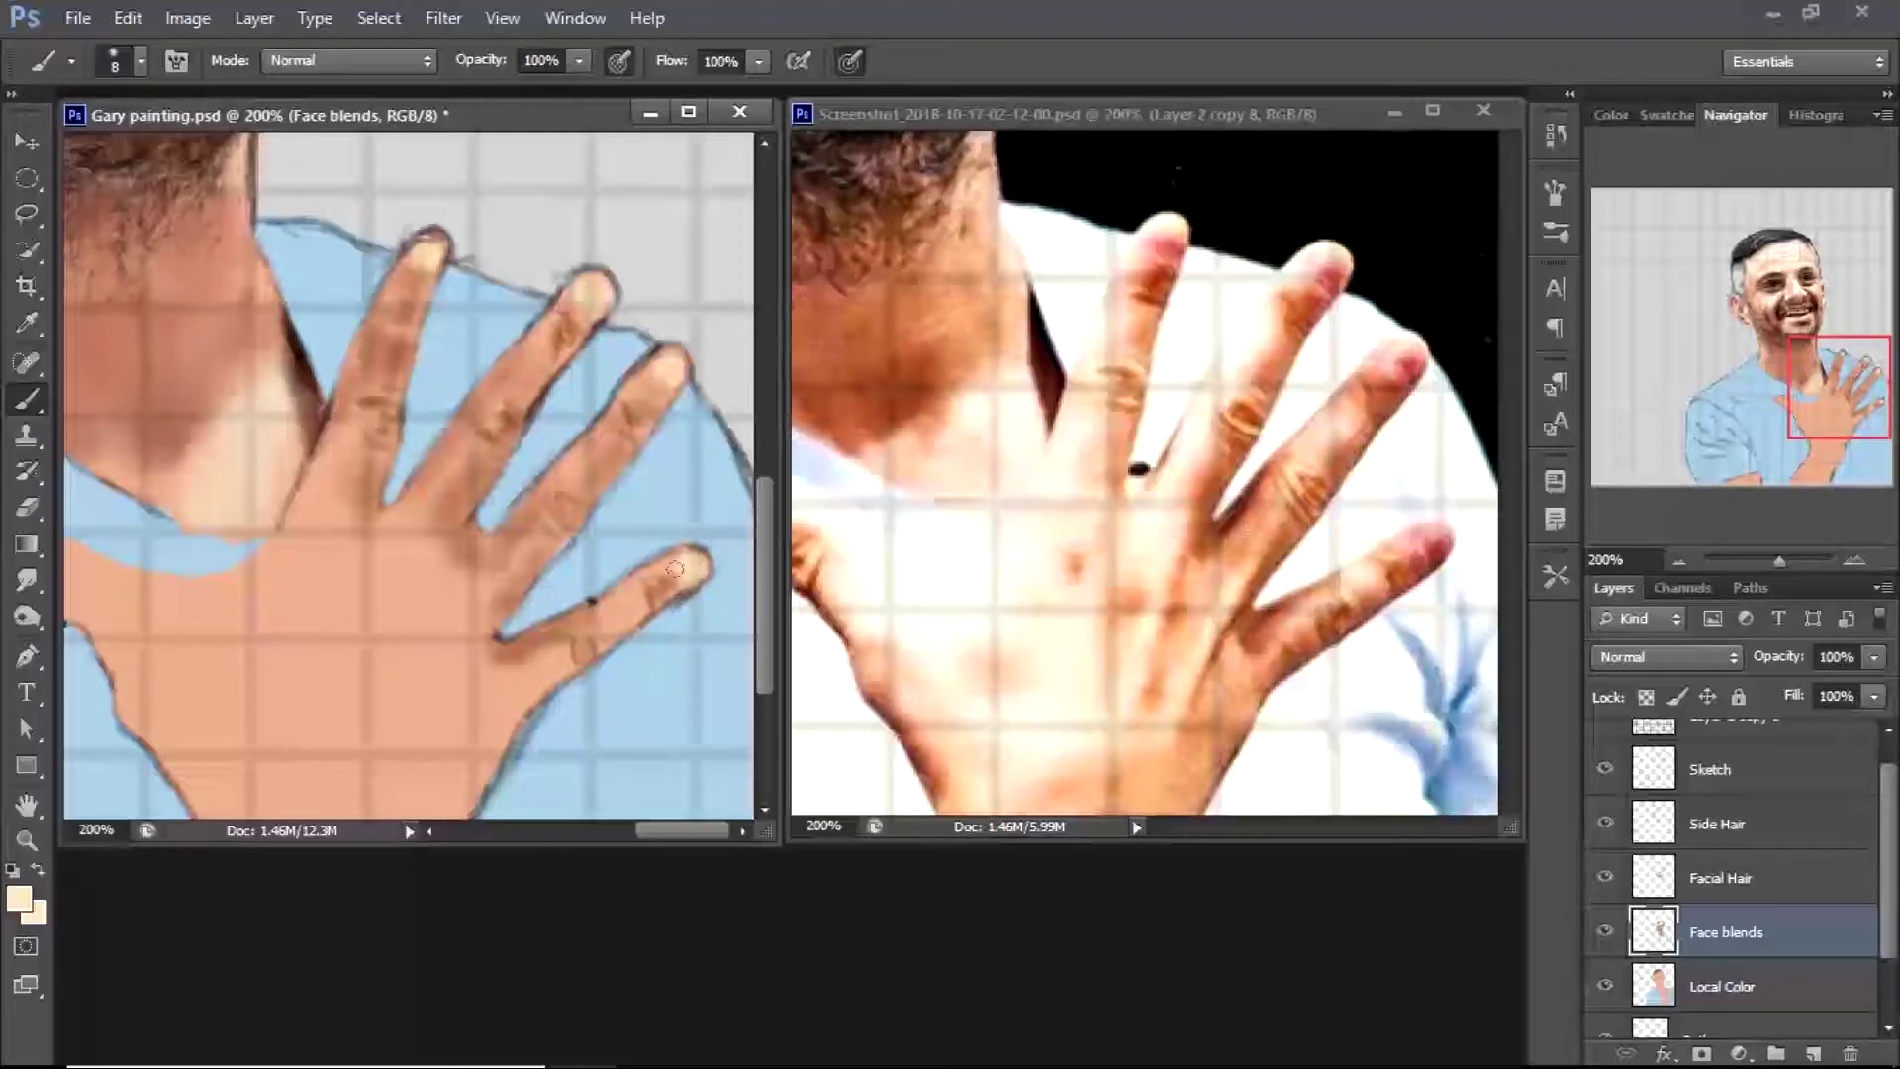
Add pale cream highlights along the fingers, tendons and back of the hand with size 6 to 8 brushes
key("bracketleft")
key("bracketleft")
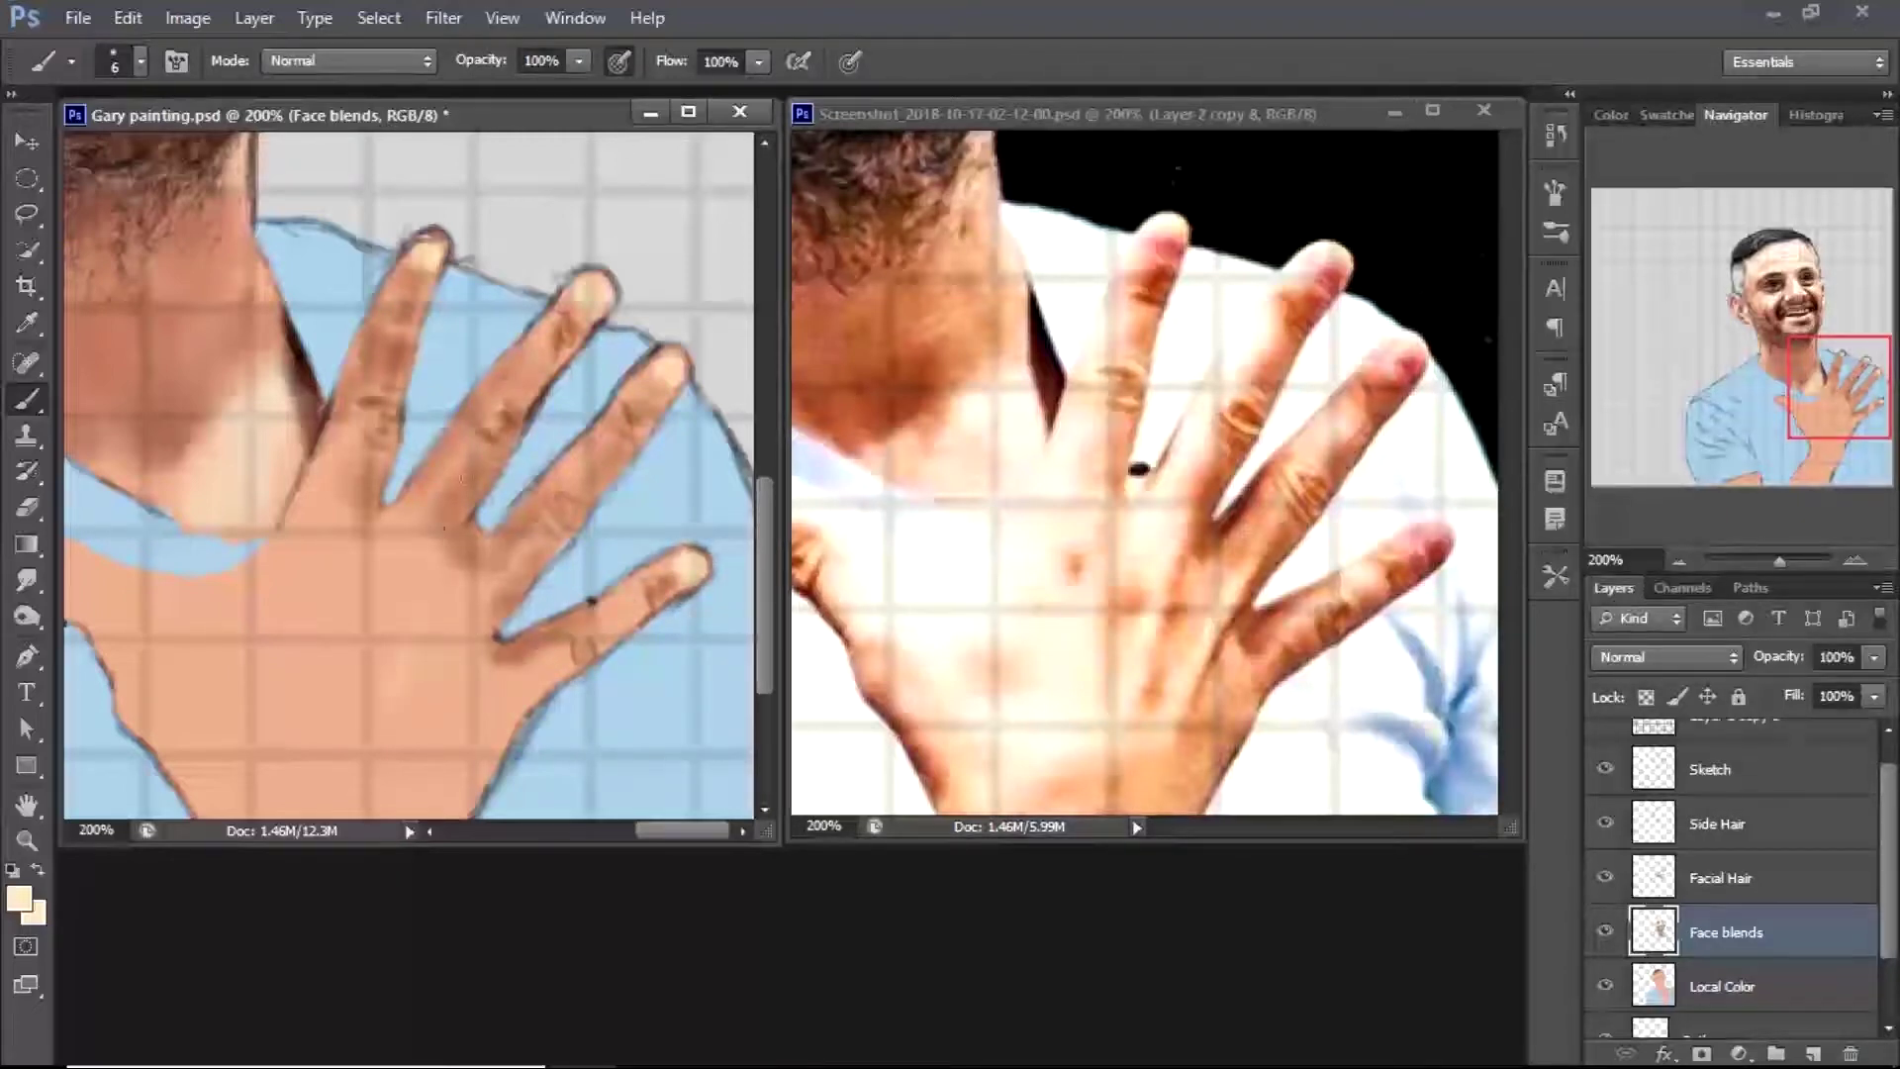
key("bracketright")
key("bracketright")
mouse_move(494, 396)
left_mouse_down()
mouse_move(426, 514)
mouse_move(391, 337)
left_mouse_up()
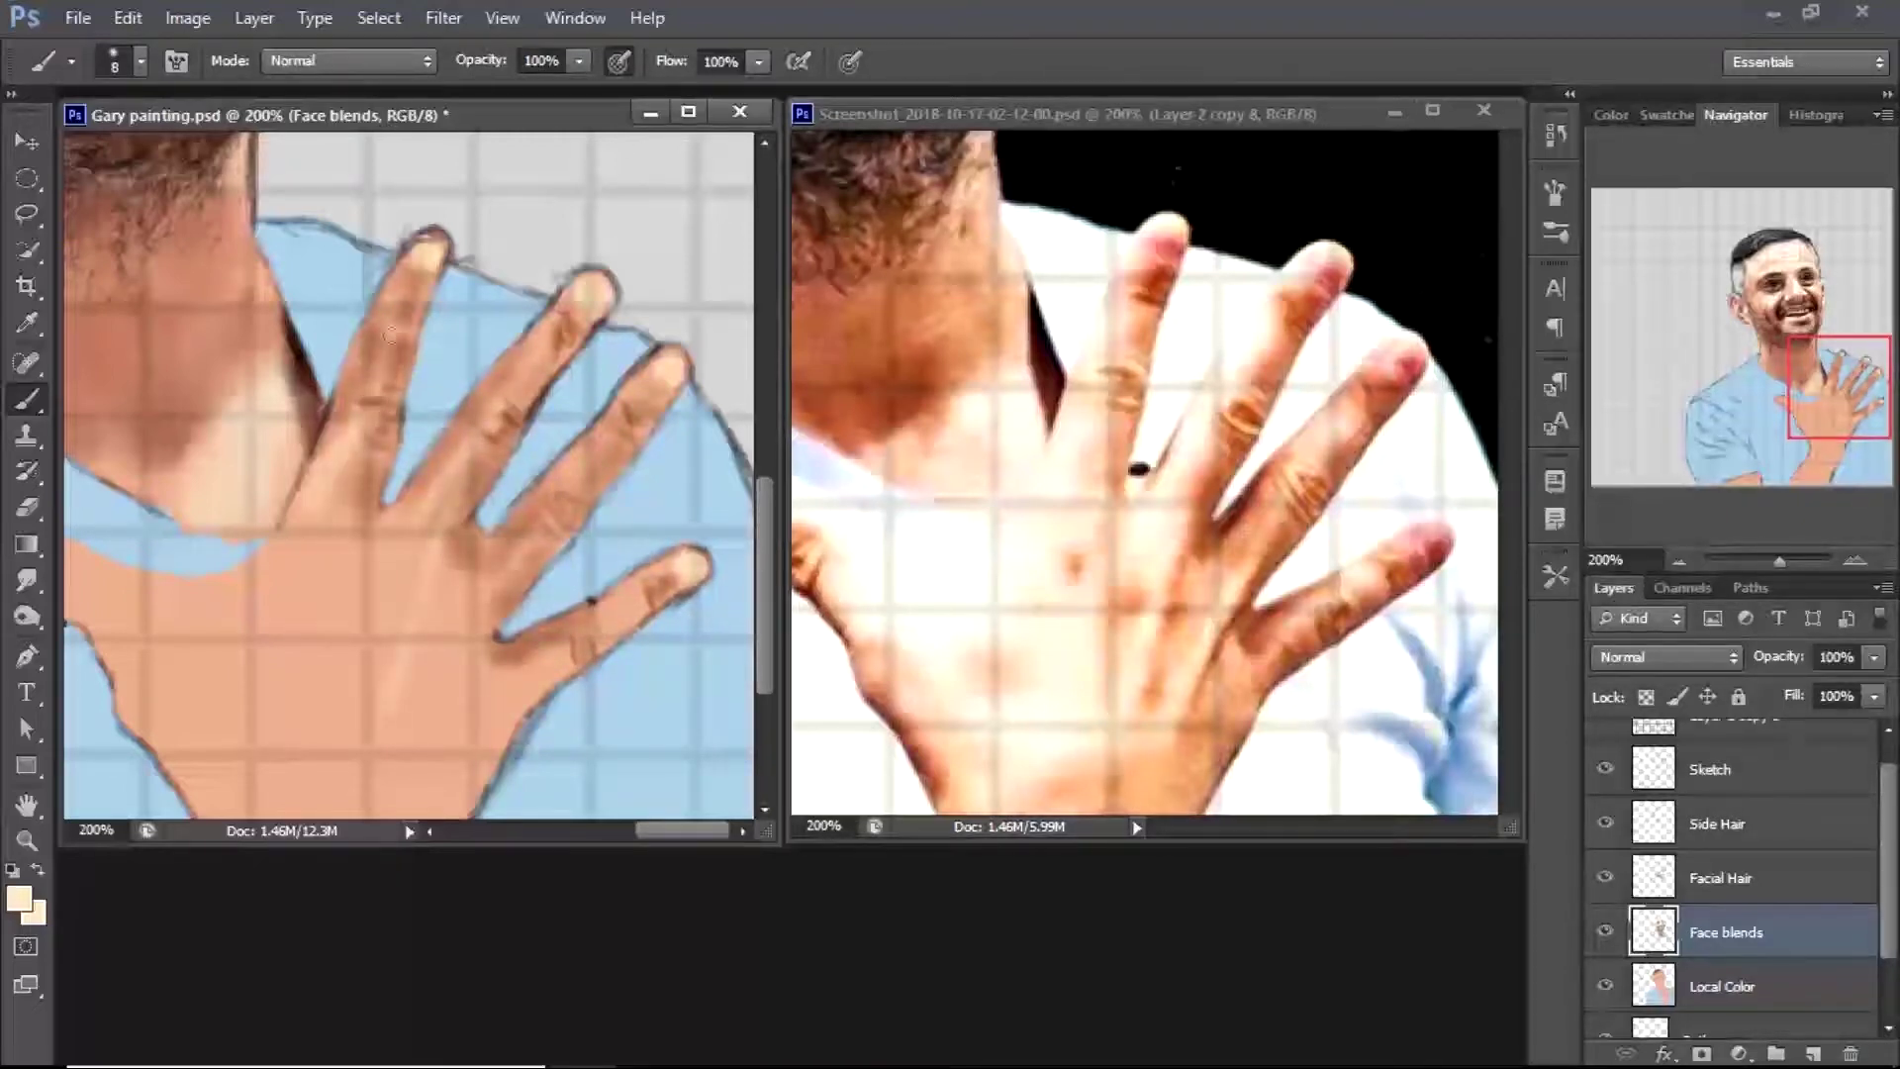
mouse_move(408, 734)
left_mouse_down()
mouse_move(425, 633)
mouse_move(421, 728)
left_mouse_up()
left_click_drag(473, 665, 534, 539)
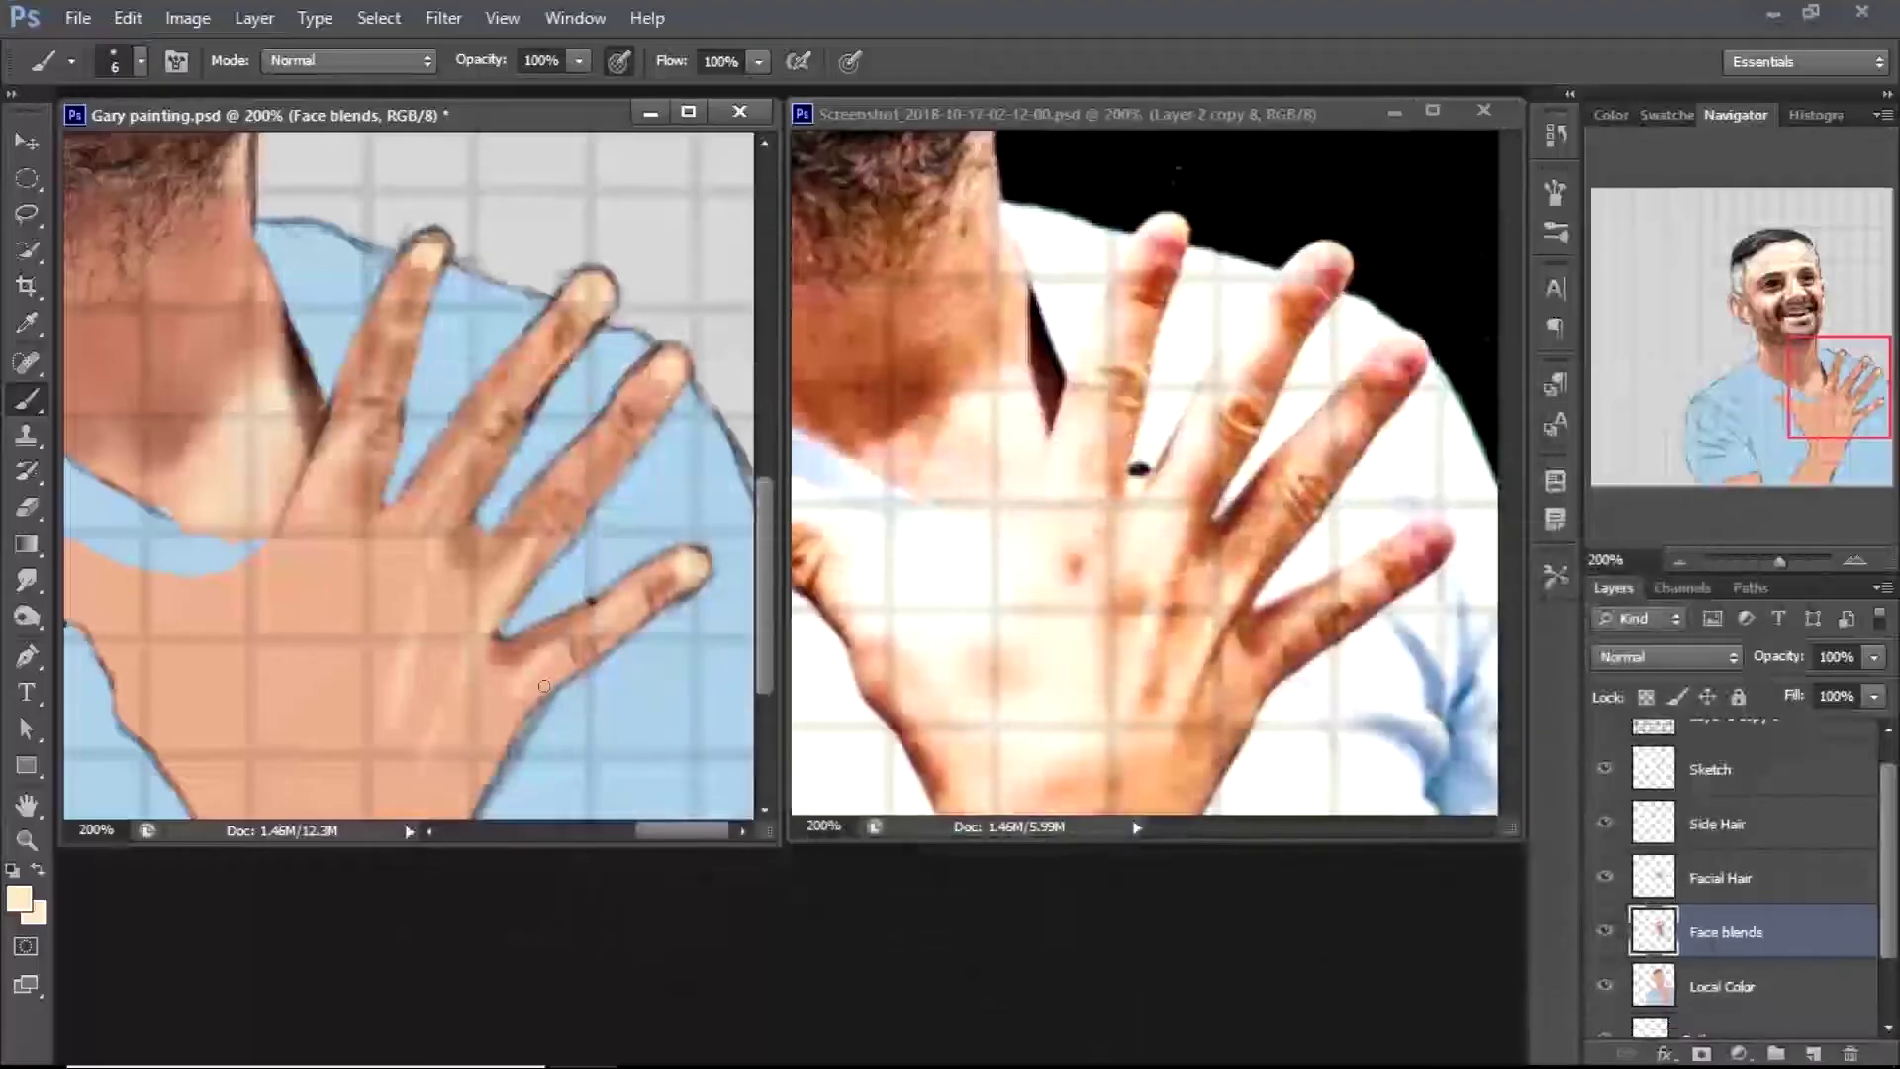
left_click_drag(586, 647, 643, 605)
mouse_move(419, 555)
left_mouse_down()
mouse_move(463, 487)
mouse_move(287, 564)
mouse_move(326, 614)
mouse_move(297, 721)
mouse_move(191, 699)
mouse_move(205, 661)
mouse_move(247, 712)
left_mouse_up()
Lighten the back of the hand with broader pale cream strokes using an enlarged brush
key("bracketright")
key("bracketright")
key("bracketright")
key("bracketright")
key("bracketright")
mouse_move(386, 772)
left_mouse_down()
mouse_move(336, 792)
mouse_move(376, 682)
left_mouse_up()
Shade between the tendons and add the darker spots on the back of the hand in a sampled skin tone, down to brush size 4
left_click(526, 538, "alt")
key("bracketleft")
key("bracketleft")
key("bracketleft")
left_click_drag(449, 549, 411, 708)
key("bracketleft")
key("bracketleft")
left_click_drag(525, 564, 435, 758)
left_click(335, 596)
left_click_drag(376, 643, 362, 656)
left_click_drag(417, 713, 397, 758)
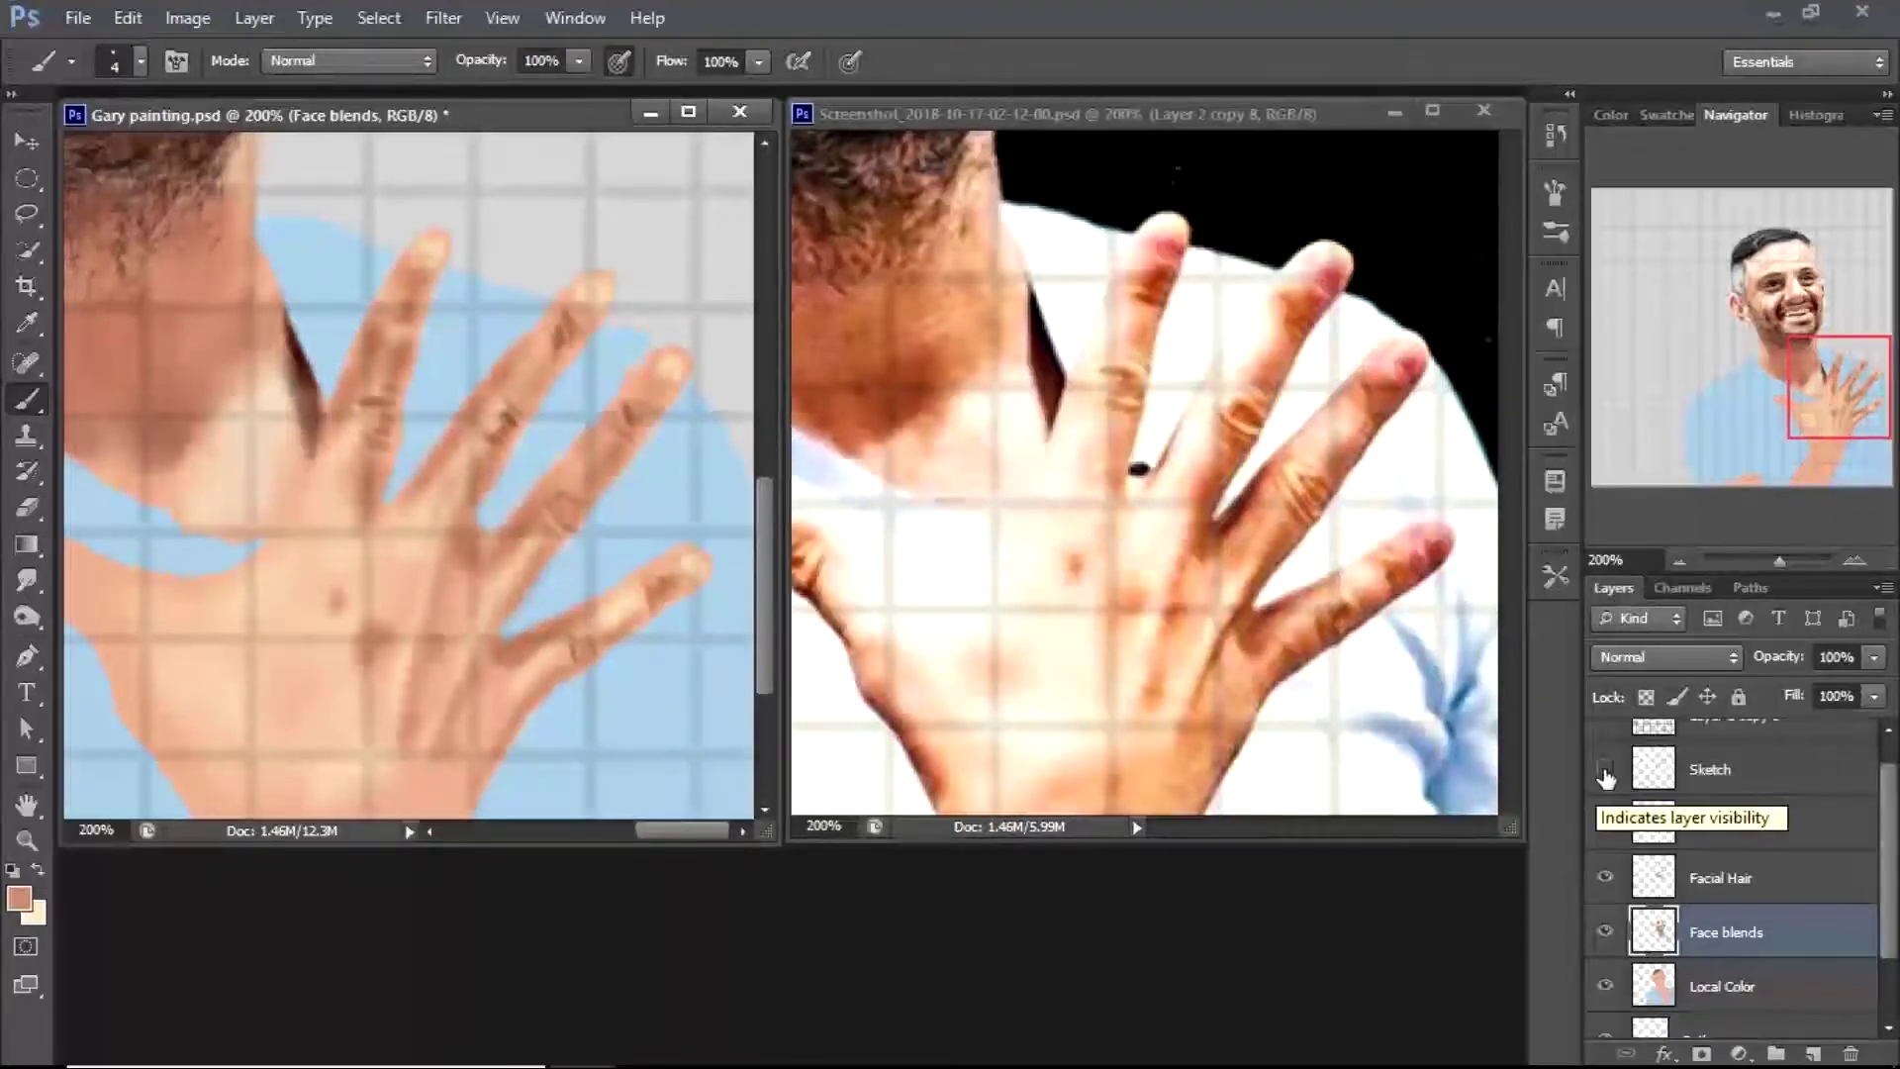
Define the finger edges and creases with a size 4 brush in skin tone, and hide the Sketch layer
mouse_move(415, 329)
left_mouse_down()
mouse_move(396, 495)
mouse_move(584, 282)
mouse_move(574, 376)
mouse_move(596, 423)
mouse_move(645, 446)
mouse_move(554, 564)
mouse_move(682, 551)
left_mouse_up()
left_click_drag(383, 352, 297, 516)
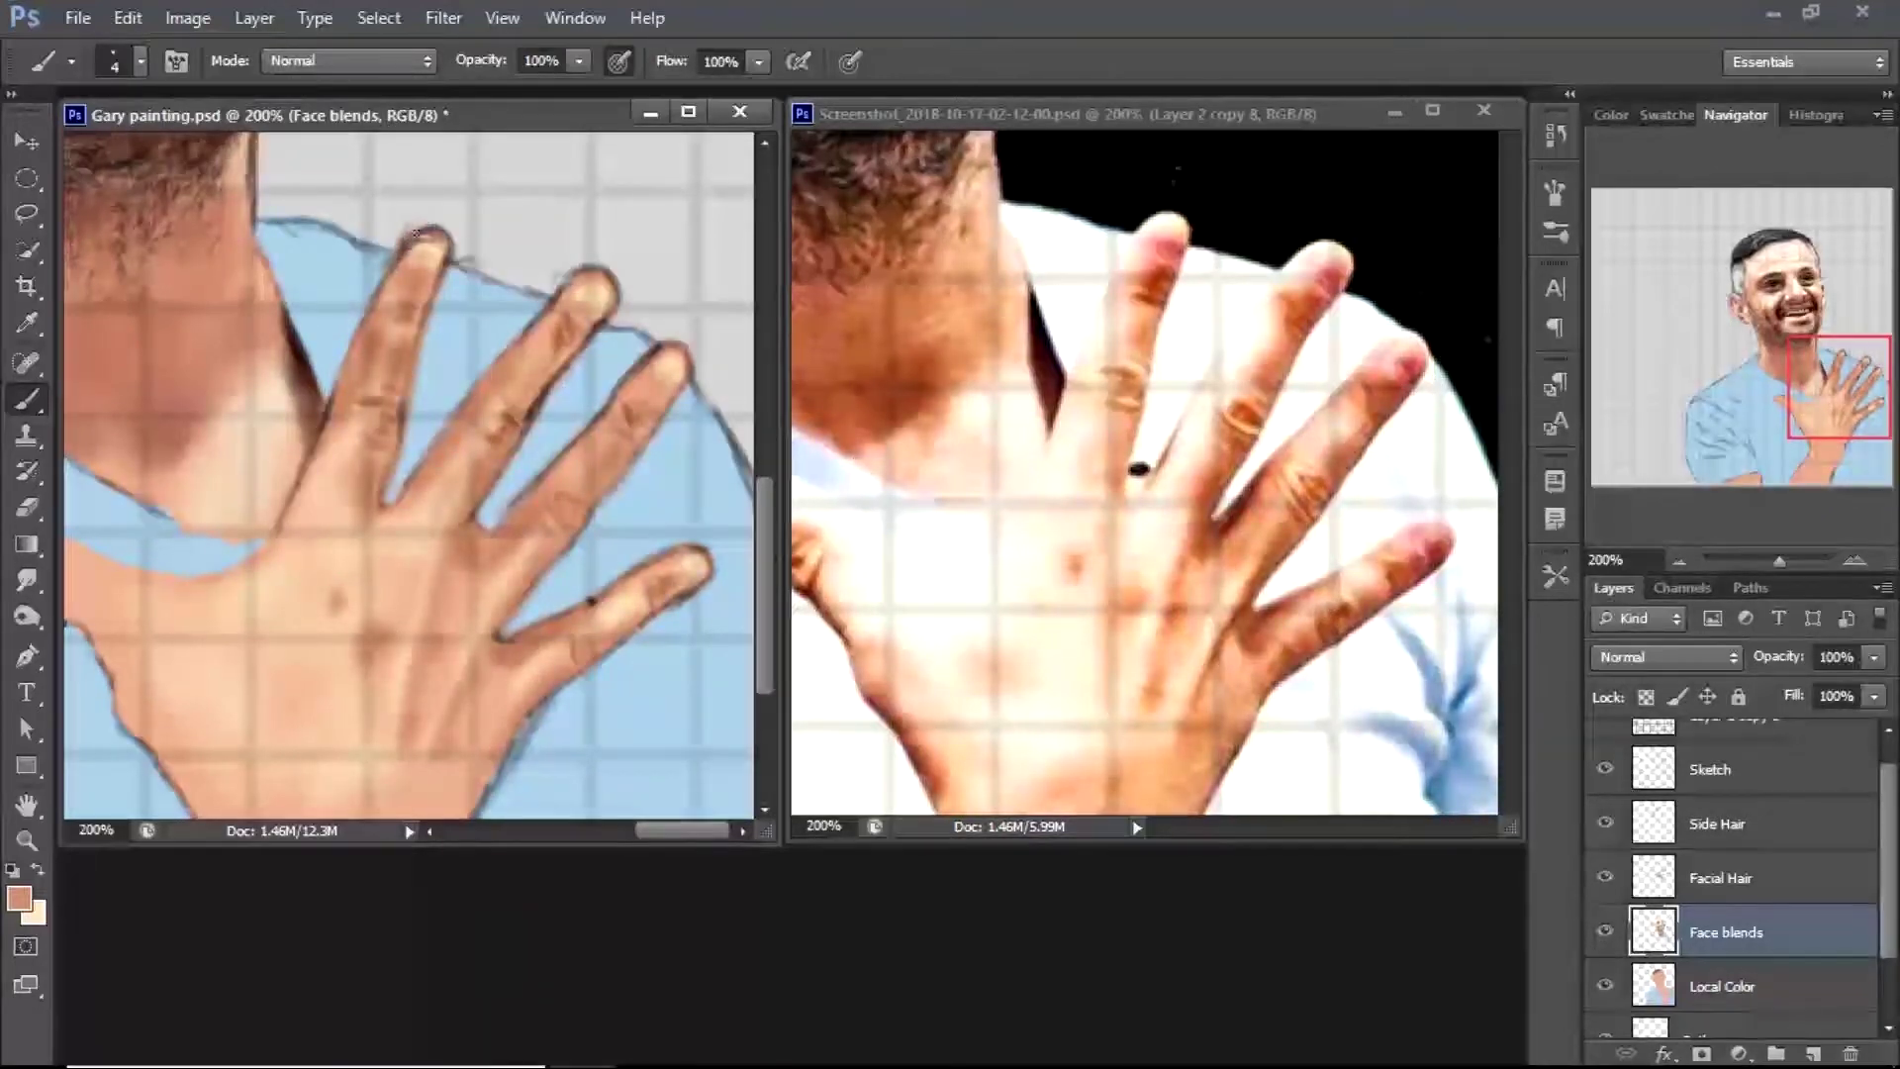
left_click(1606, 768)
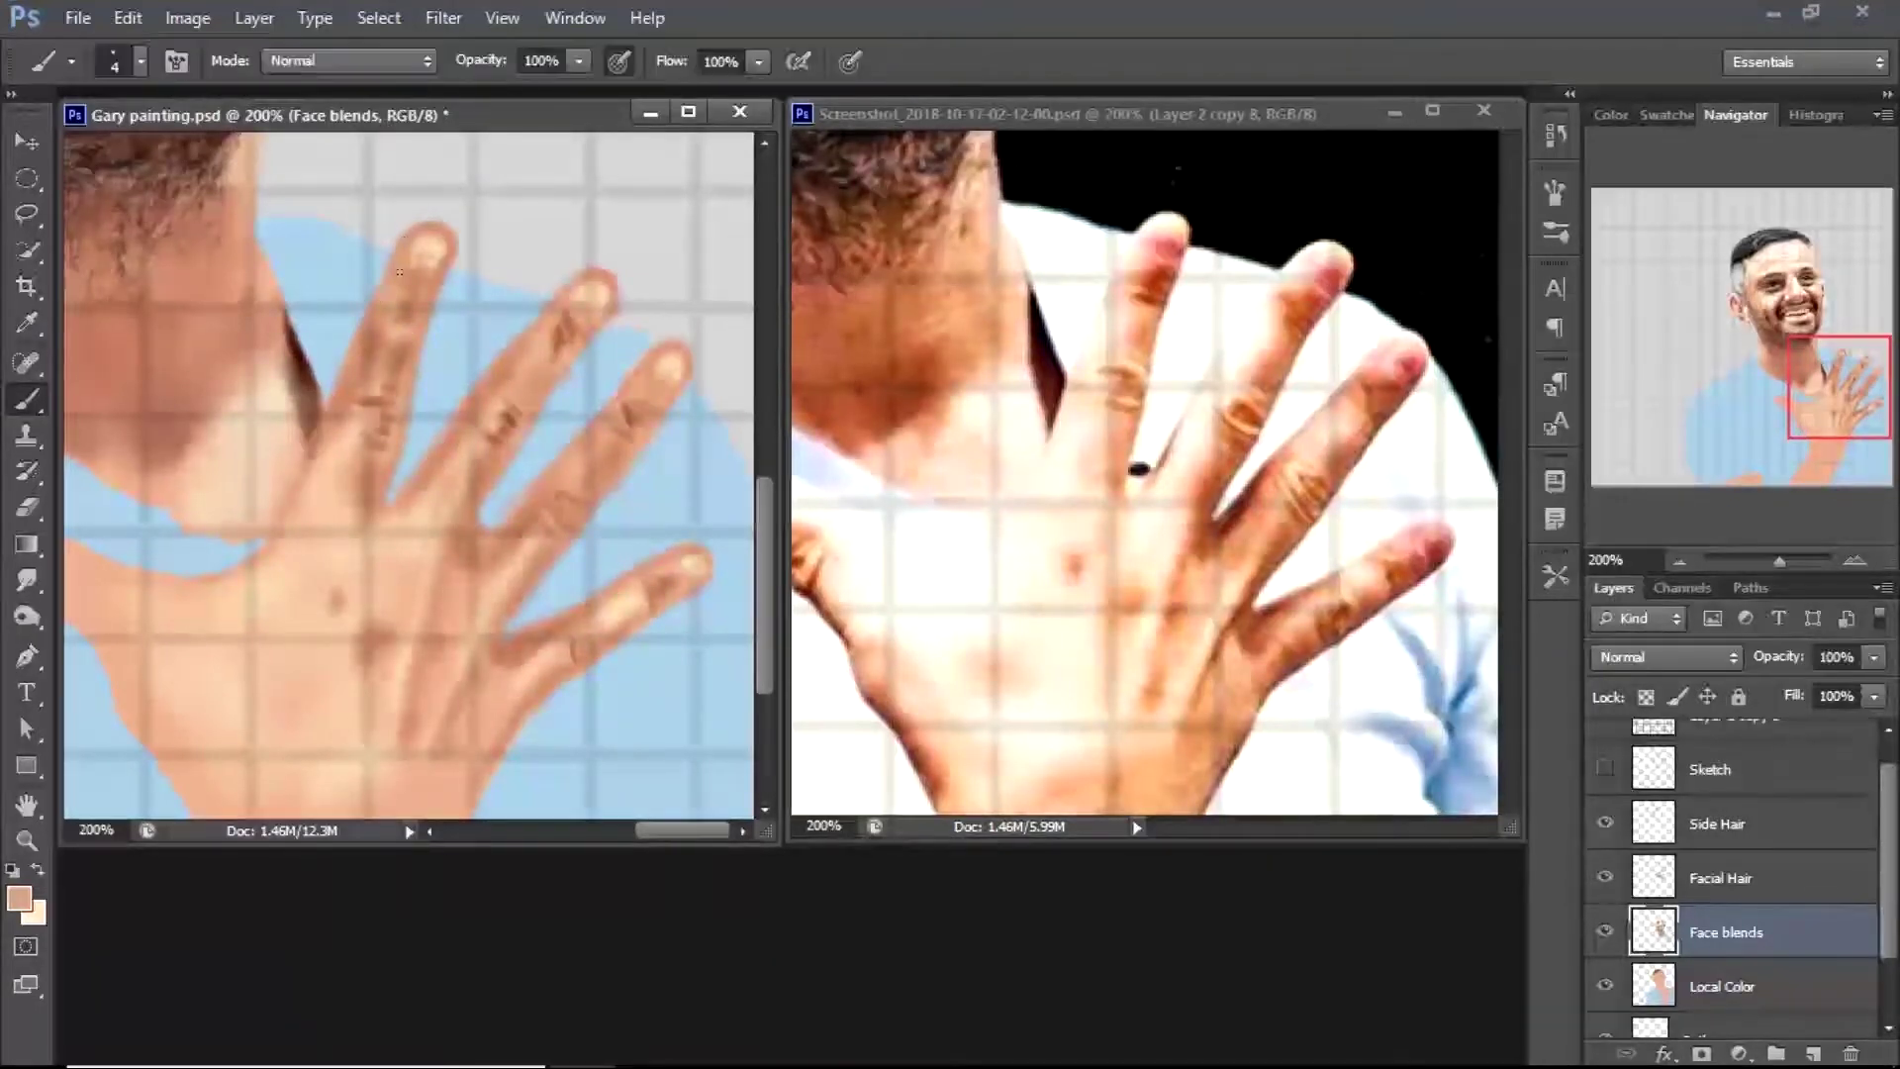
Paint white highlights on the fingernails with a size 4 brush, and soften their edges with a sampled skin tone
left_click(428, 248)
key("Return")
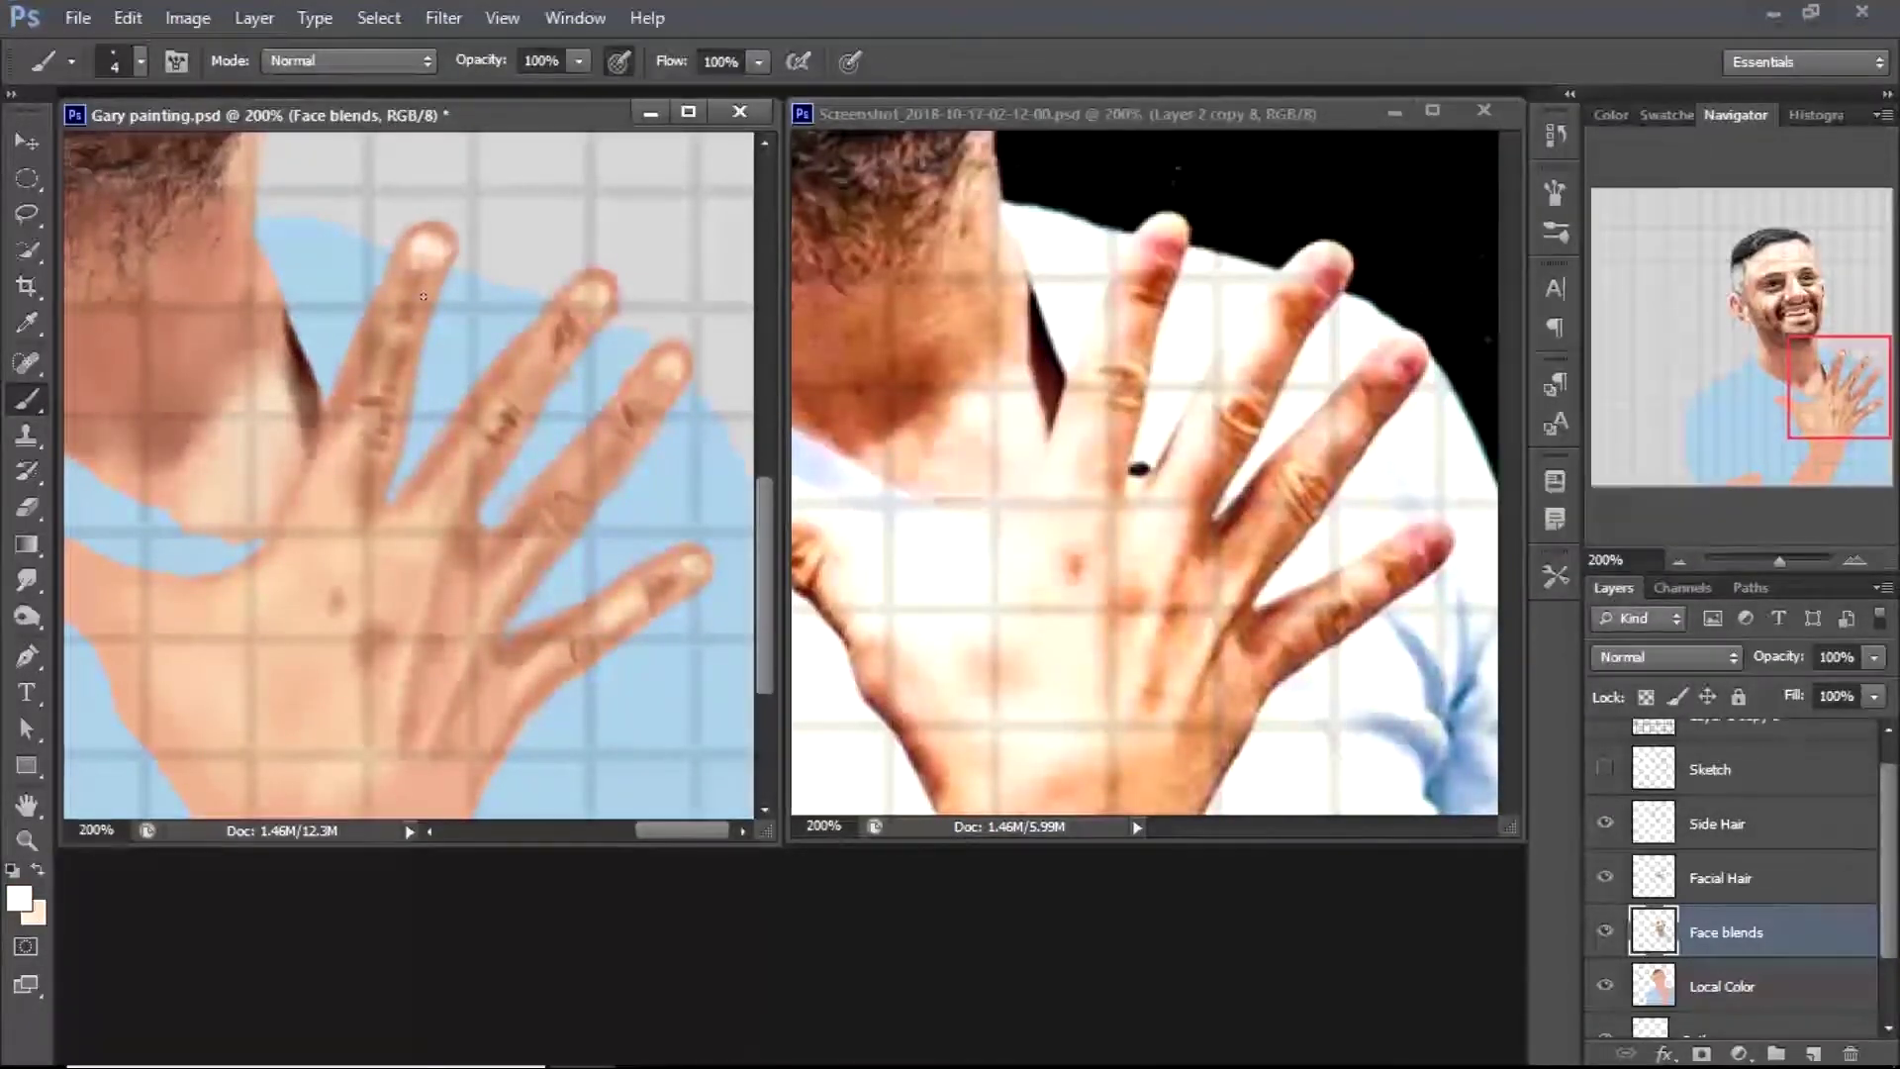
scroll(411, 288, "down", 1)
left_click_drag(610, 252, 592, 261)
left_click_drag(673, 319, 676, 365)
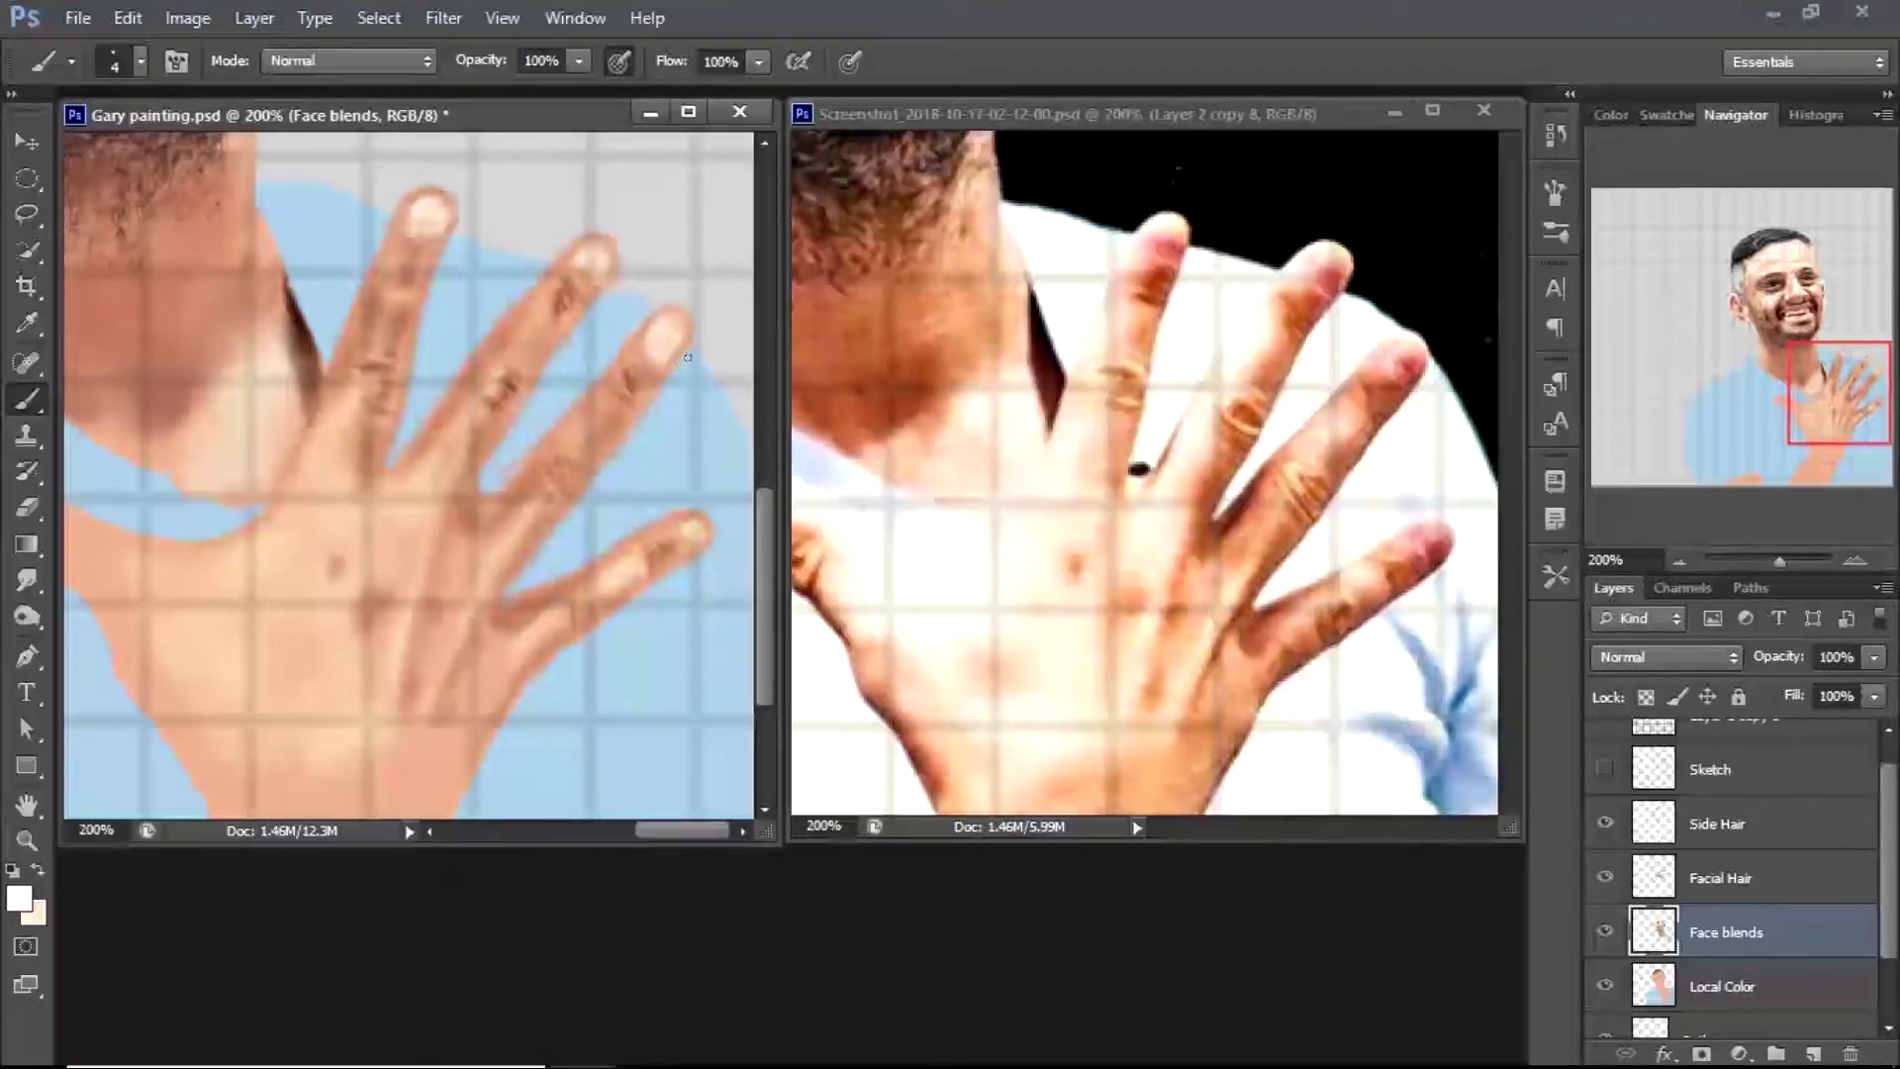
mouse_move(414, 232)
left_mouse_down()
mouse_move(433, 242)
mouse_move(419, 250)
left_mouse_up()
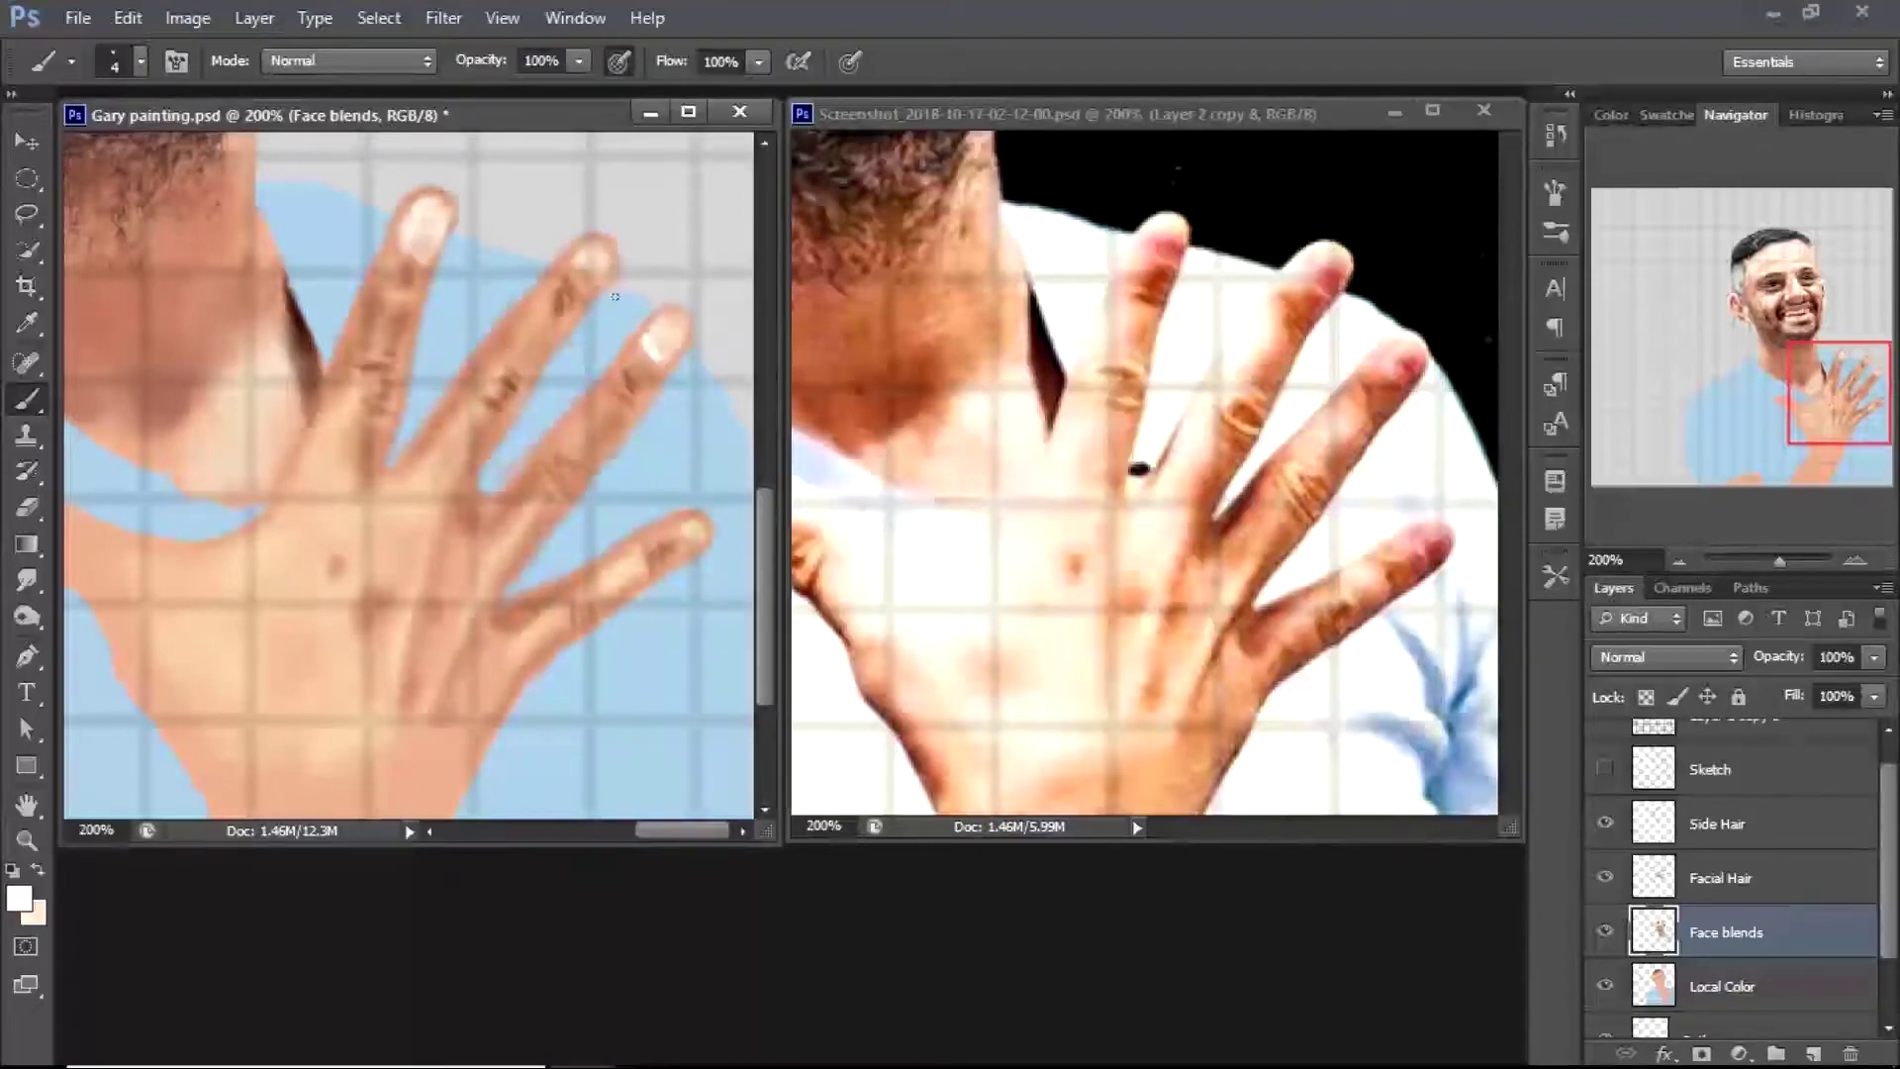
left_click_drag(687, 542, 682, 524)
left_click(681, 357, "alt")
left_click_drag(416, 225, 413, 260)
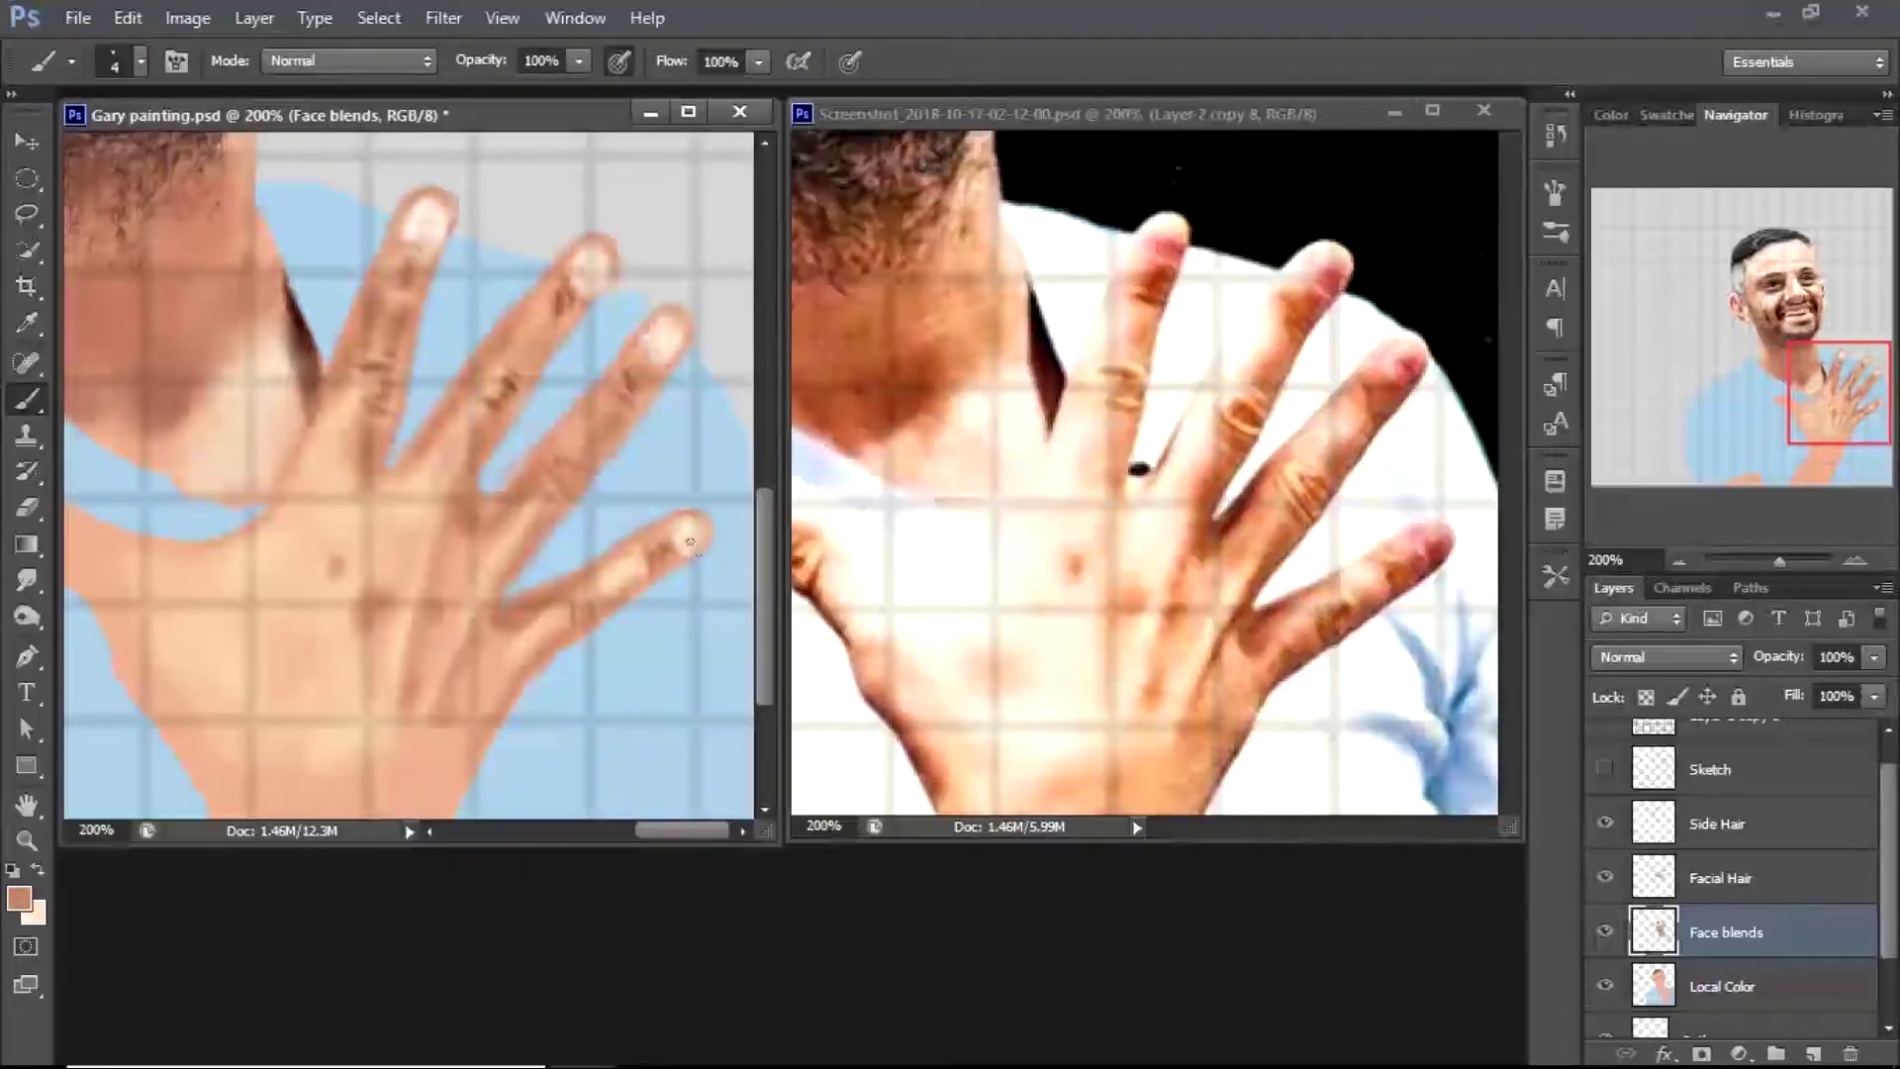
Smudge the fingers and back of the hand at brush size 9, and darken the gaps between the fingers with the Brush
key("r")
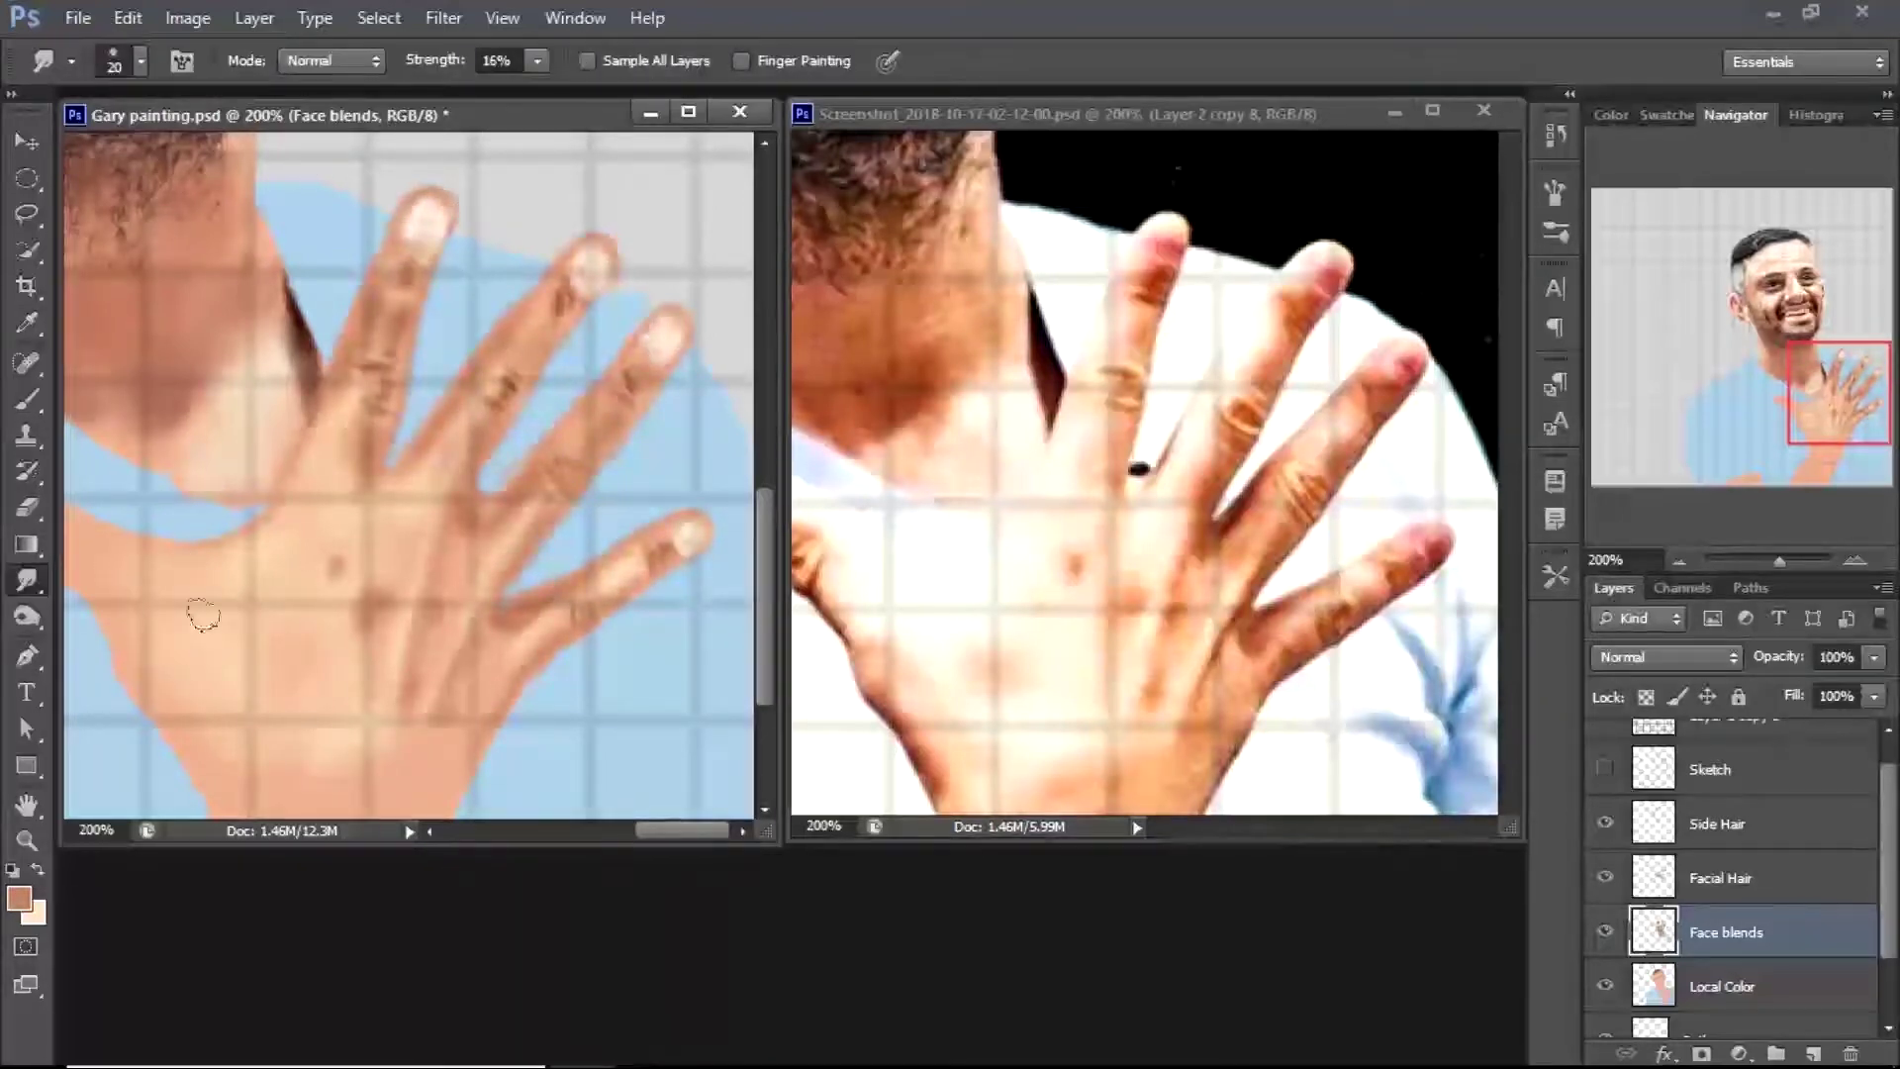
key("bracketleft")
key("bracketleft")
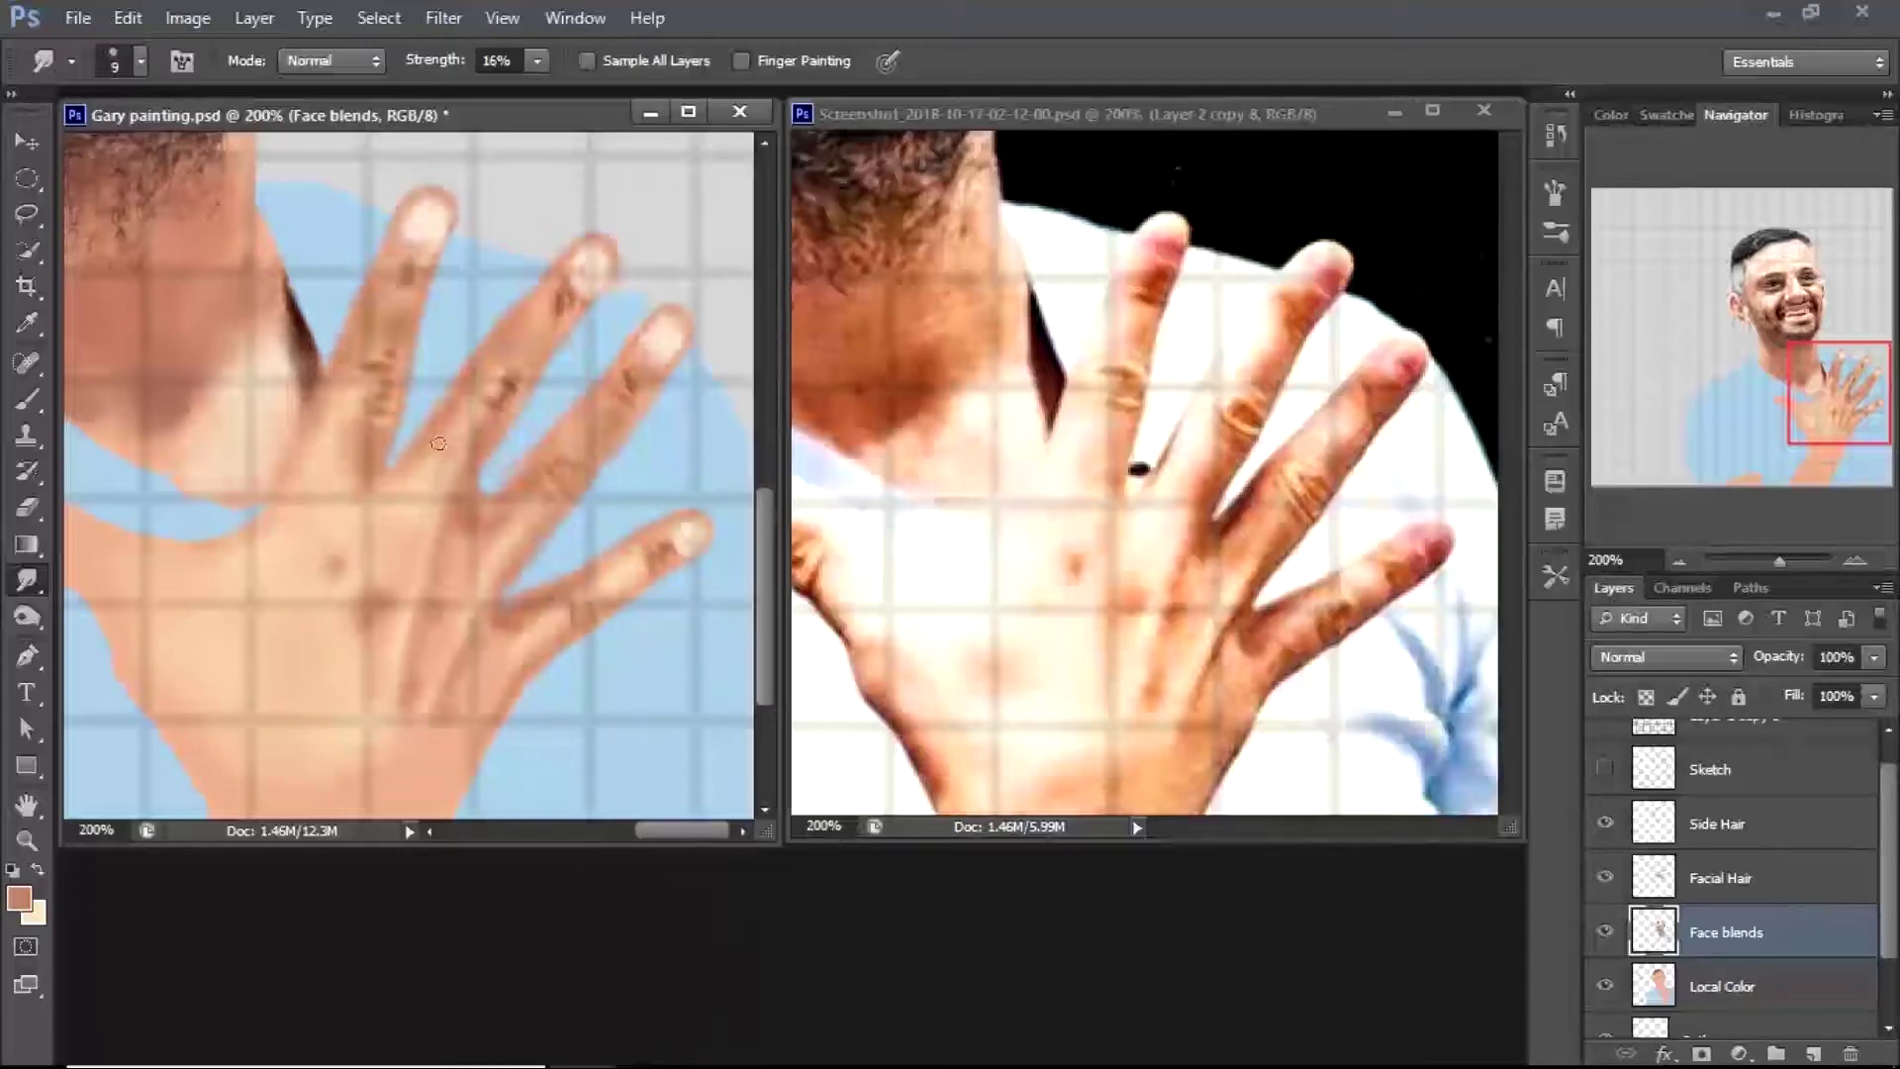
key("b")
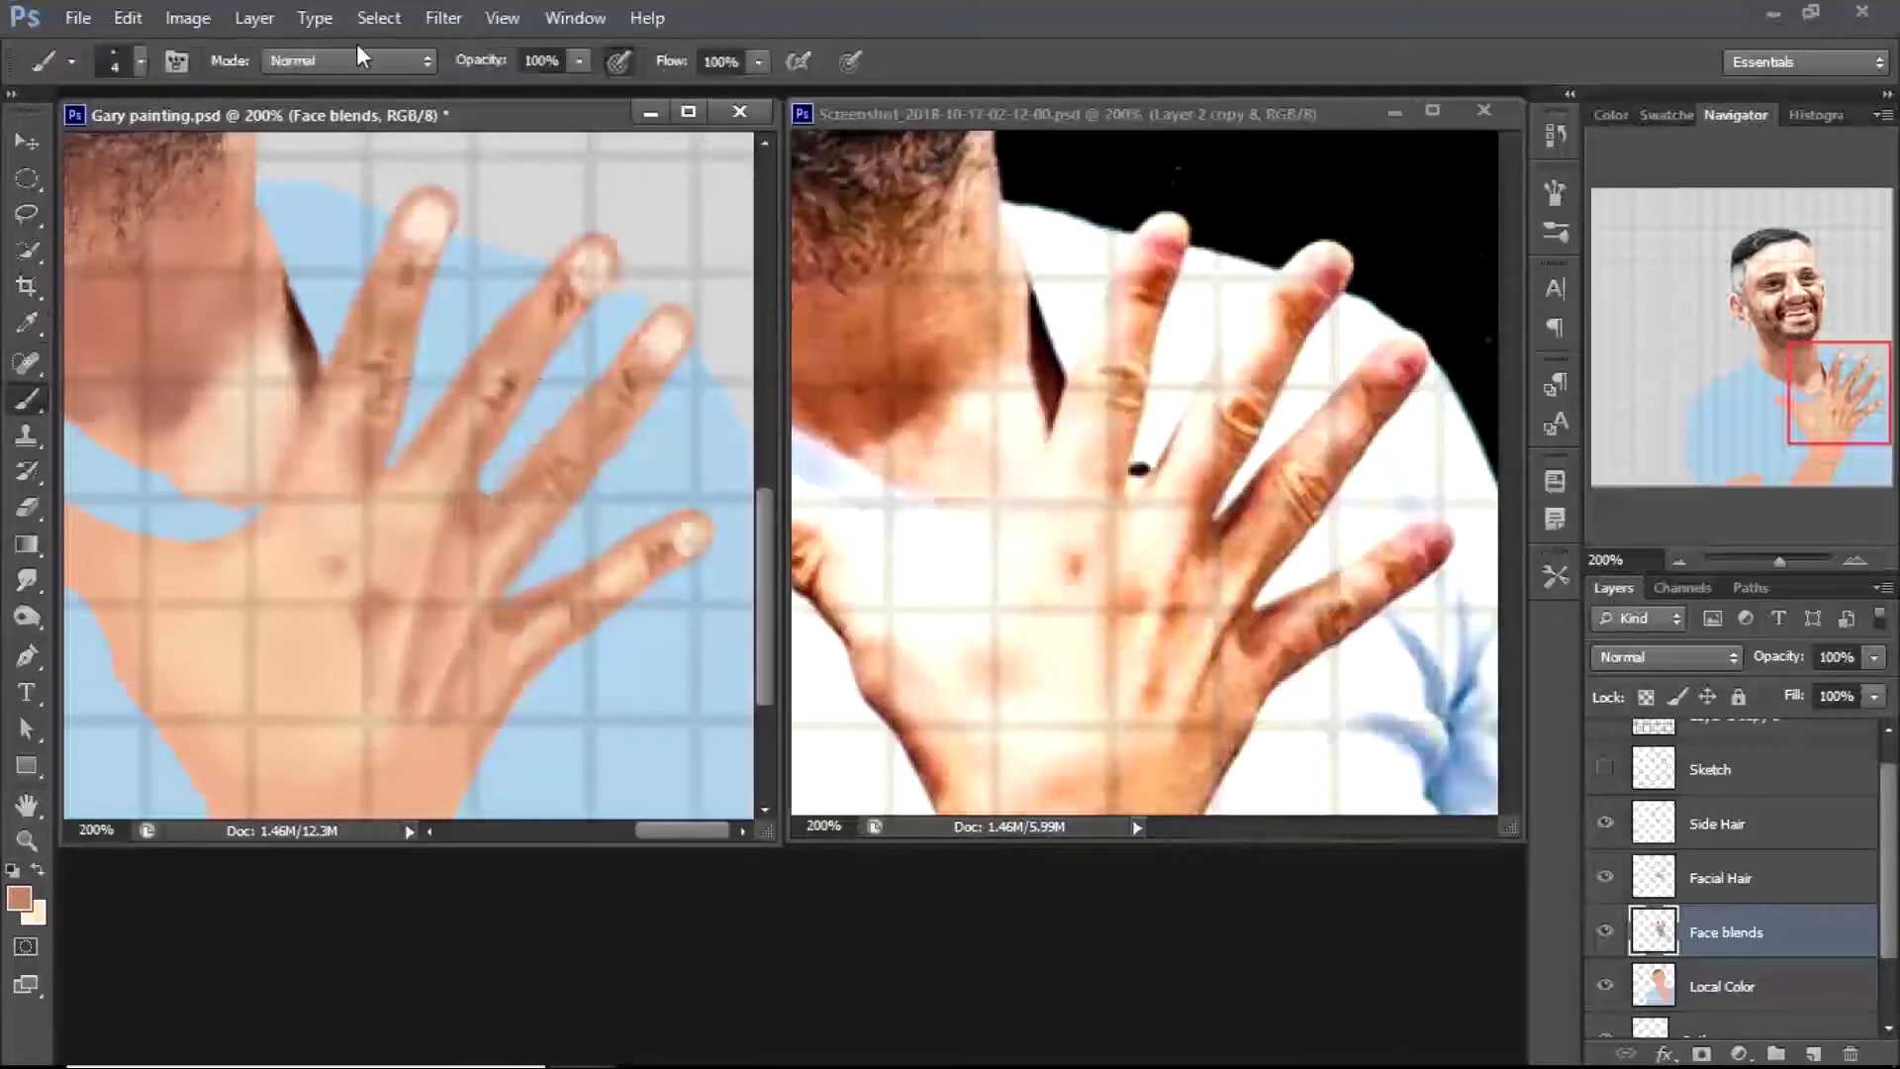
mouse_move(531, 468)
left_mouse_down()
mouse_move(502, 512)
mouse_move(485, 499)
left_mouse_up()
left_click_drag(503, 626, 560, 584)
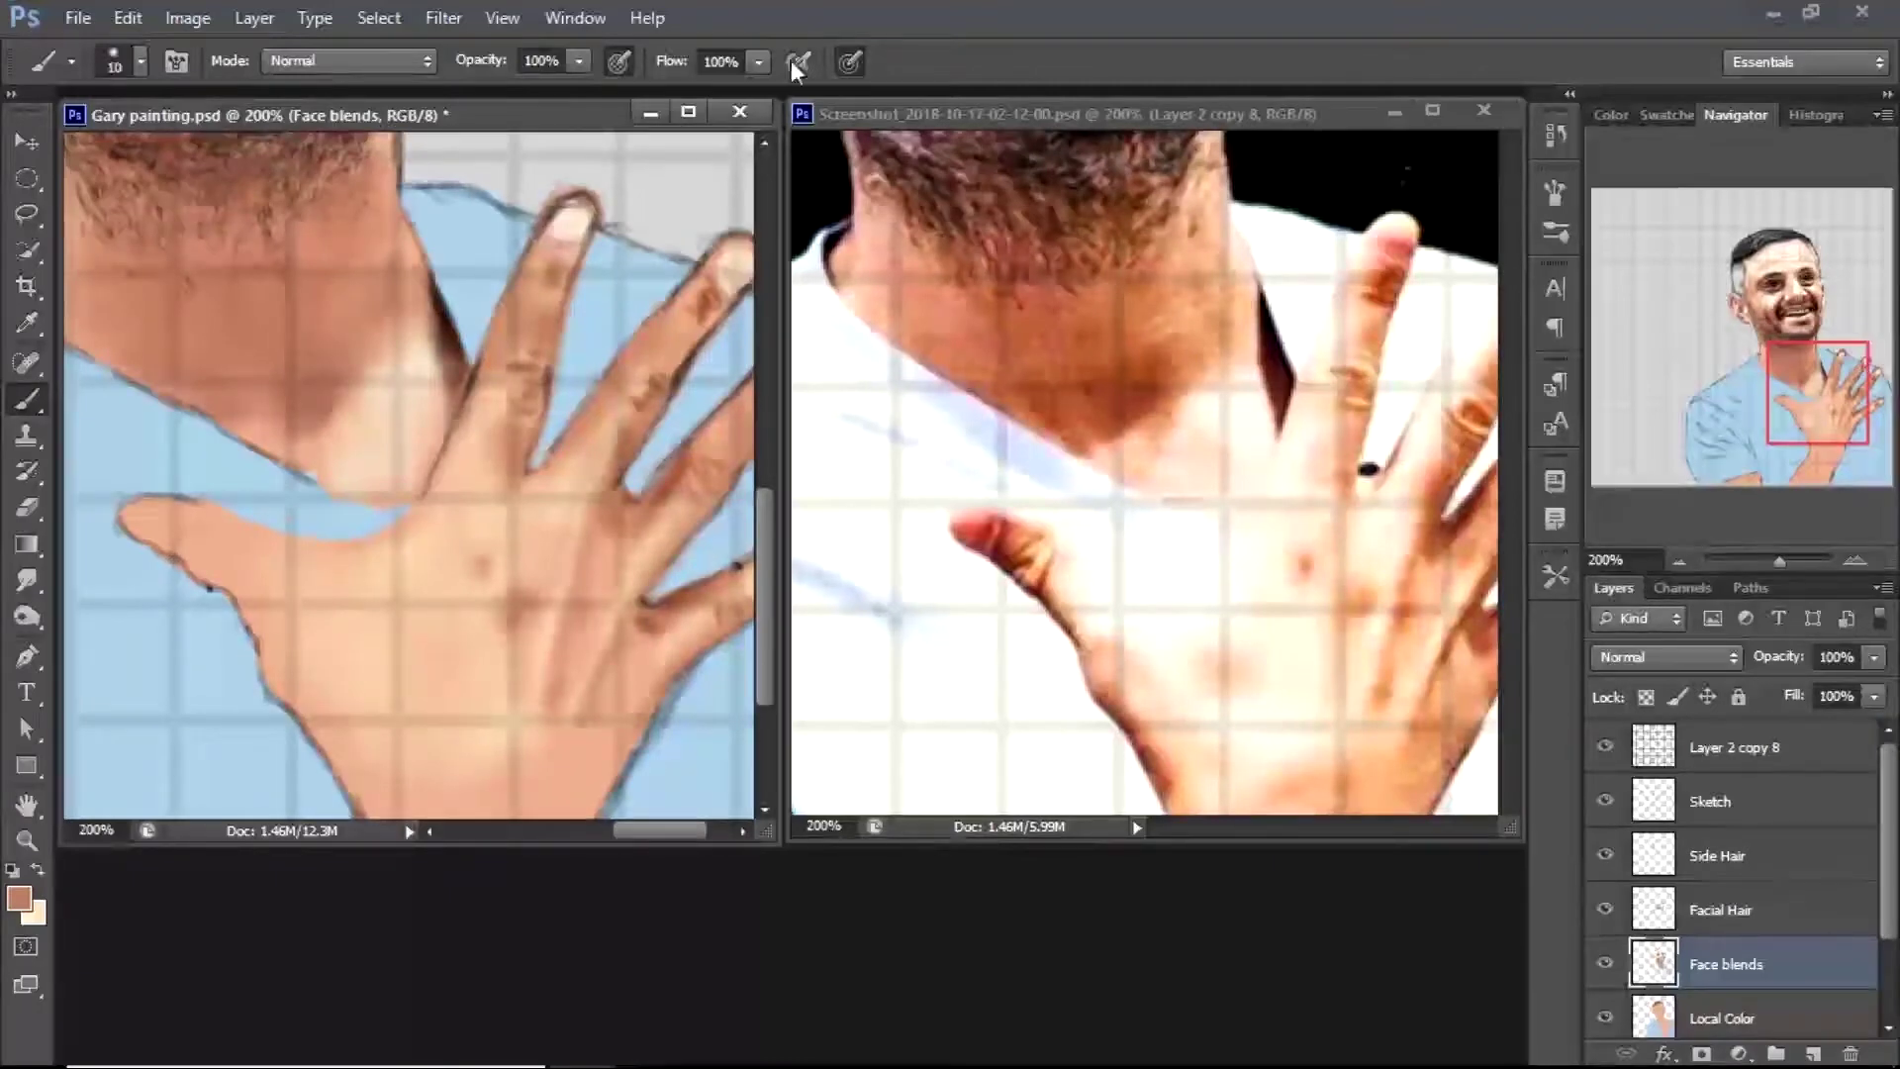
Darken the outer edges of the hand and wrist with a size 10 brush in Multiply mode
scroll(341, 625, "down", 3)
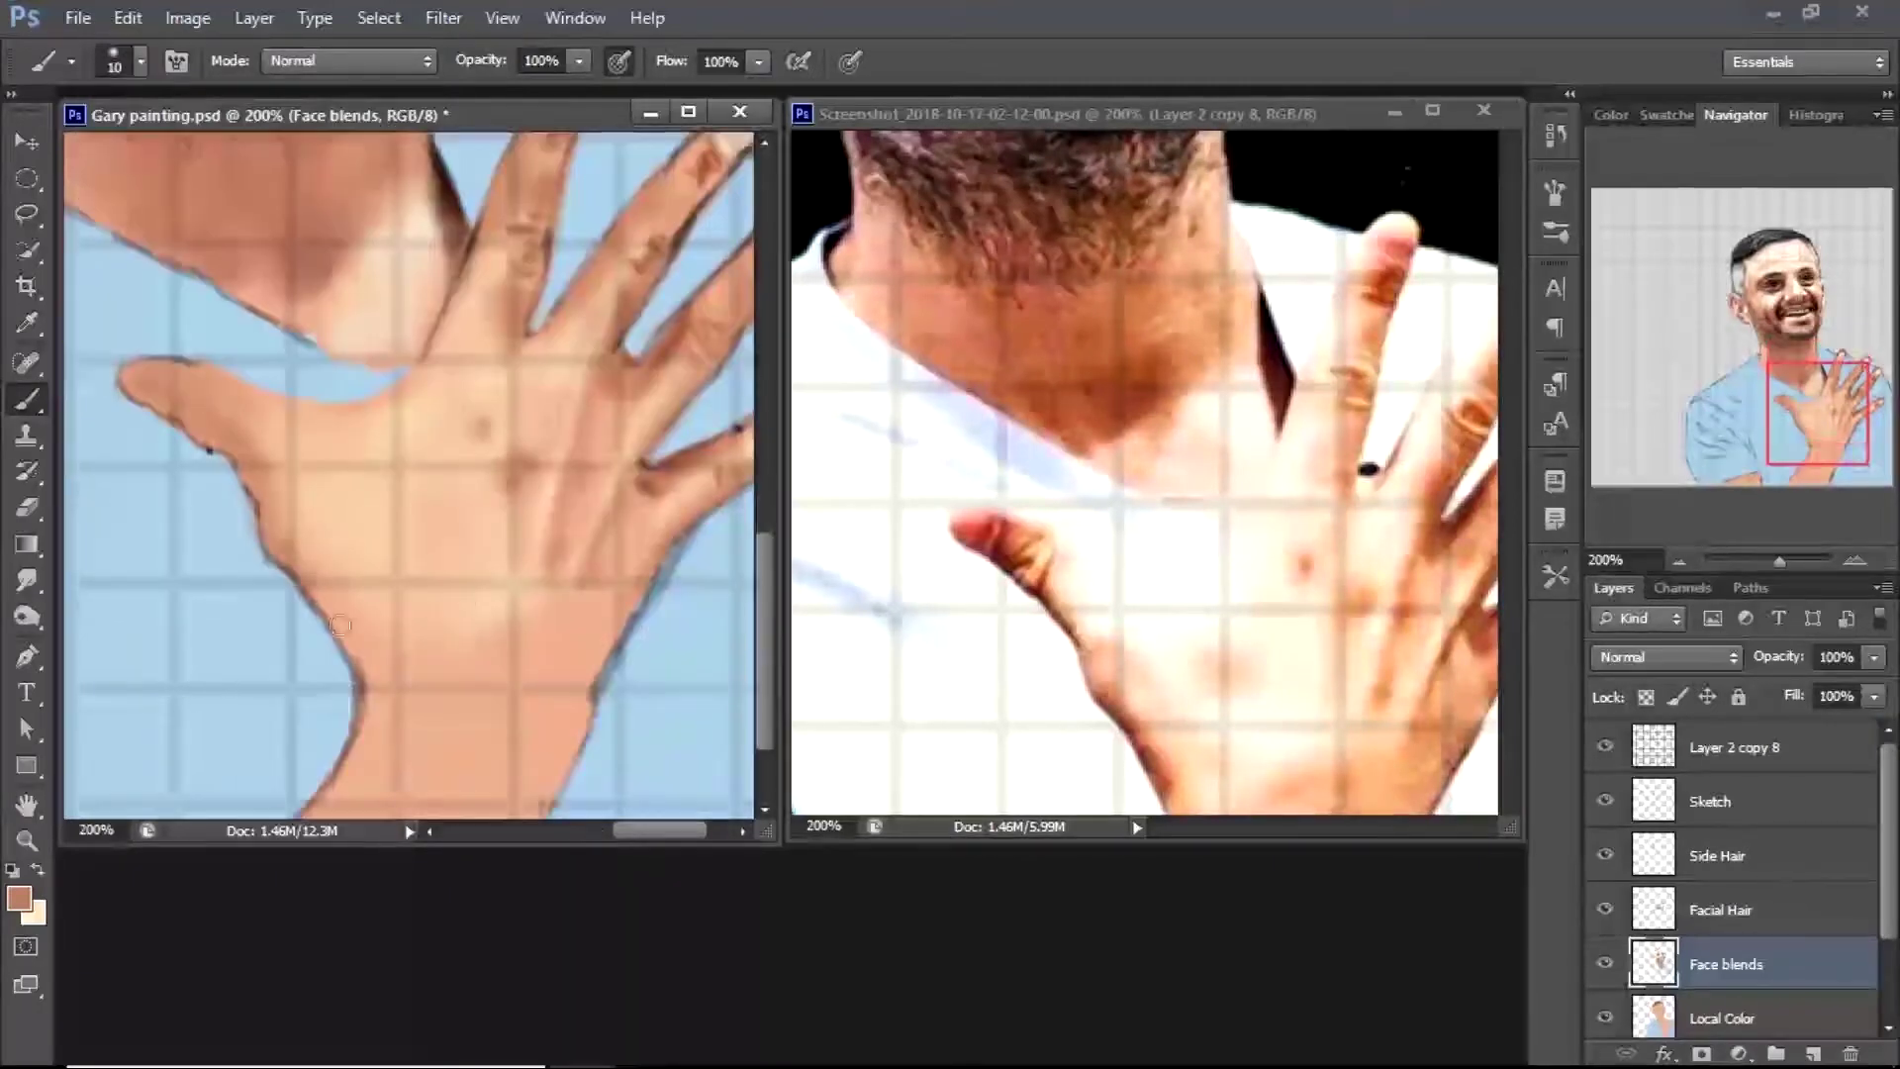
left_click_drag(1138, 594, 1138, 337)
left_click_drag(587, 712, 470, 713)
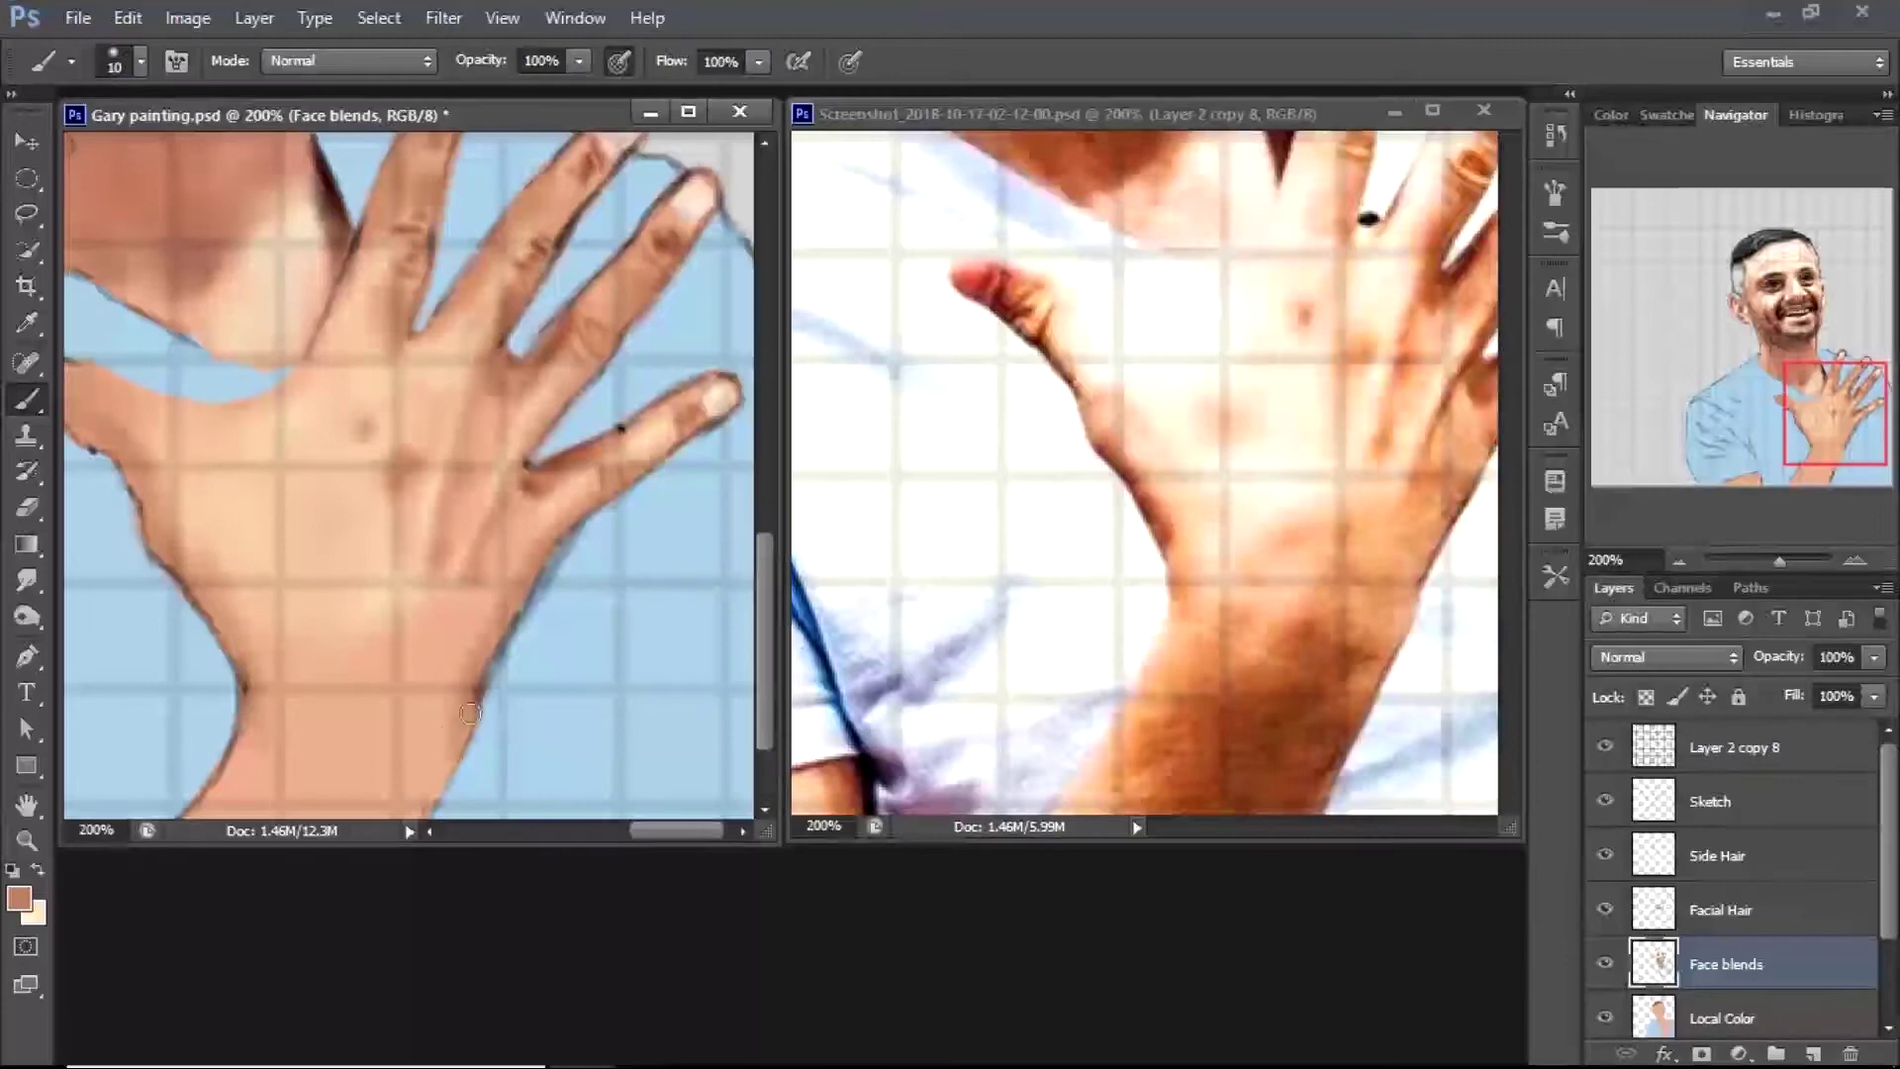
left_click(346, 61)
left_click(297, 99)
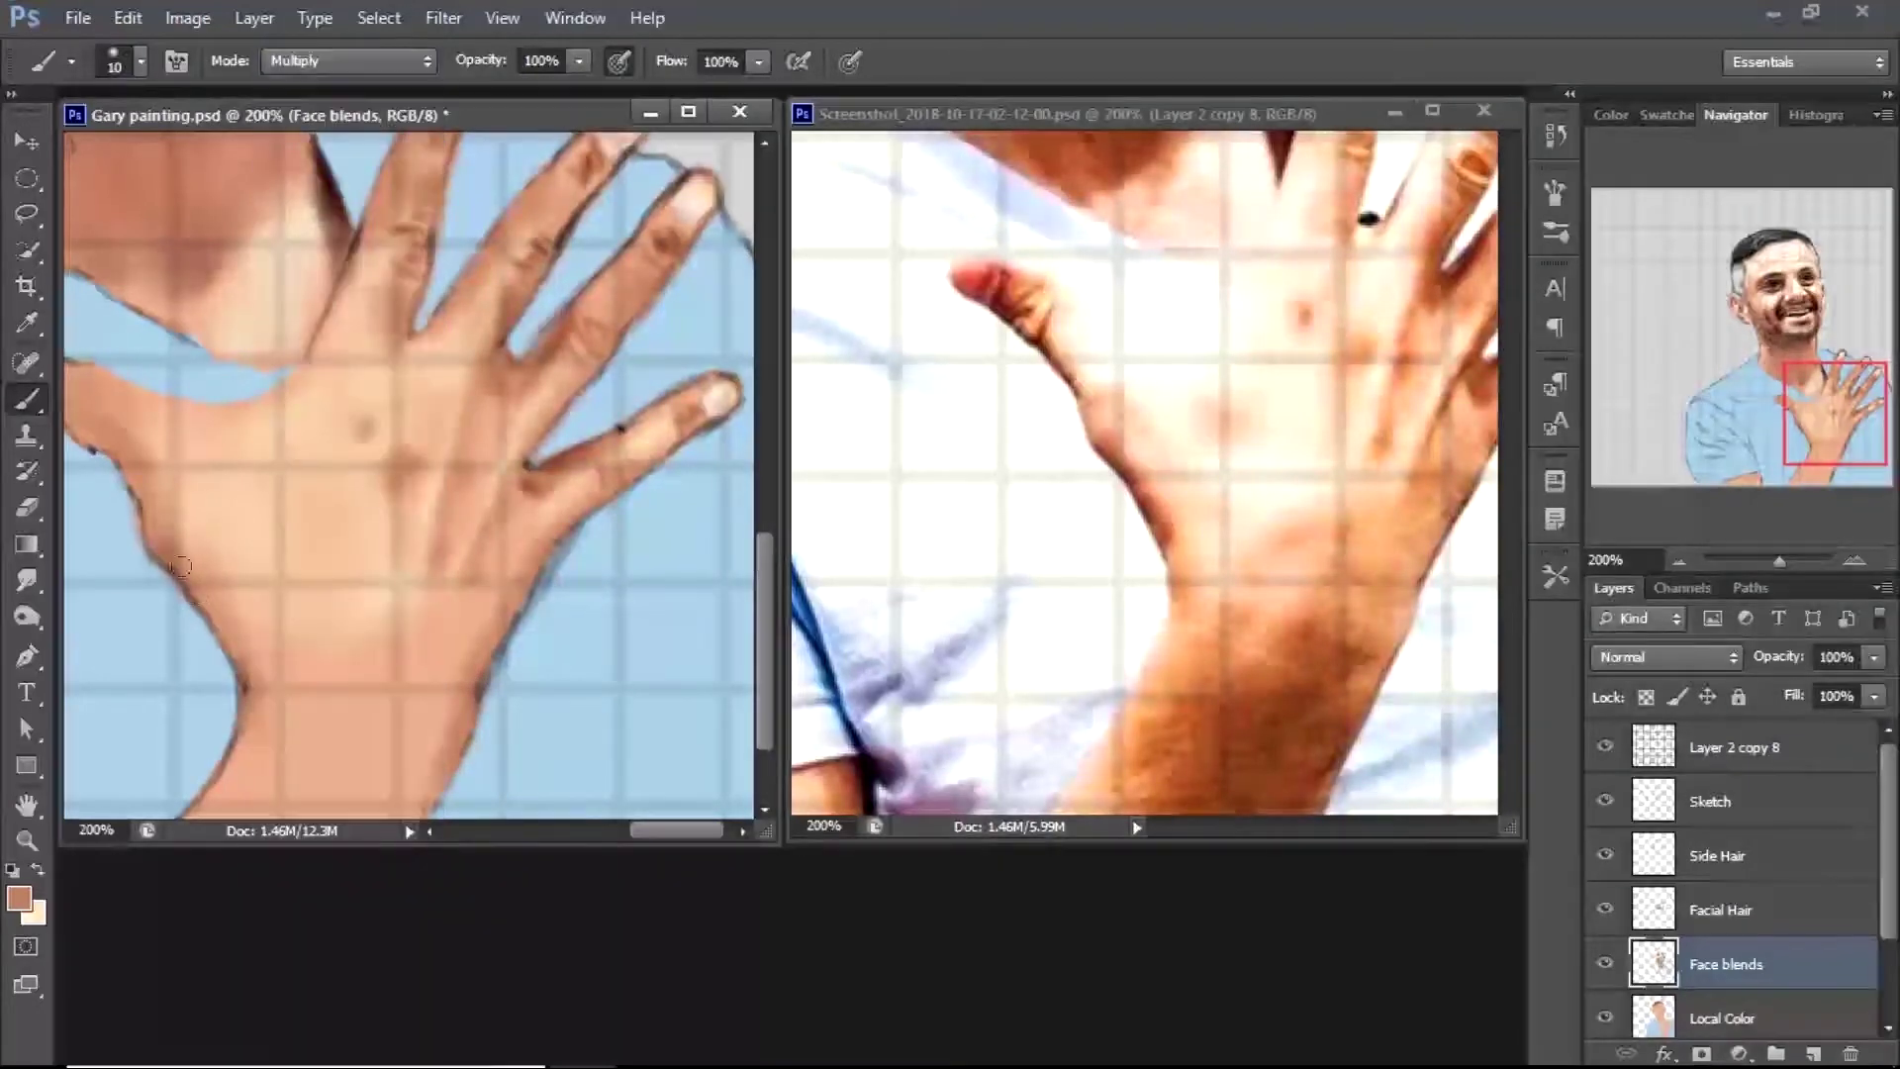
left_click_drag(130, 477, 270, 477)
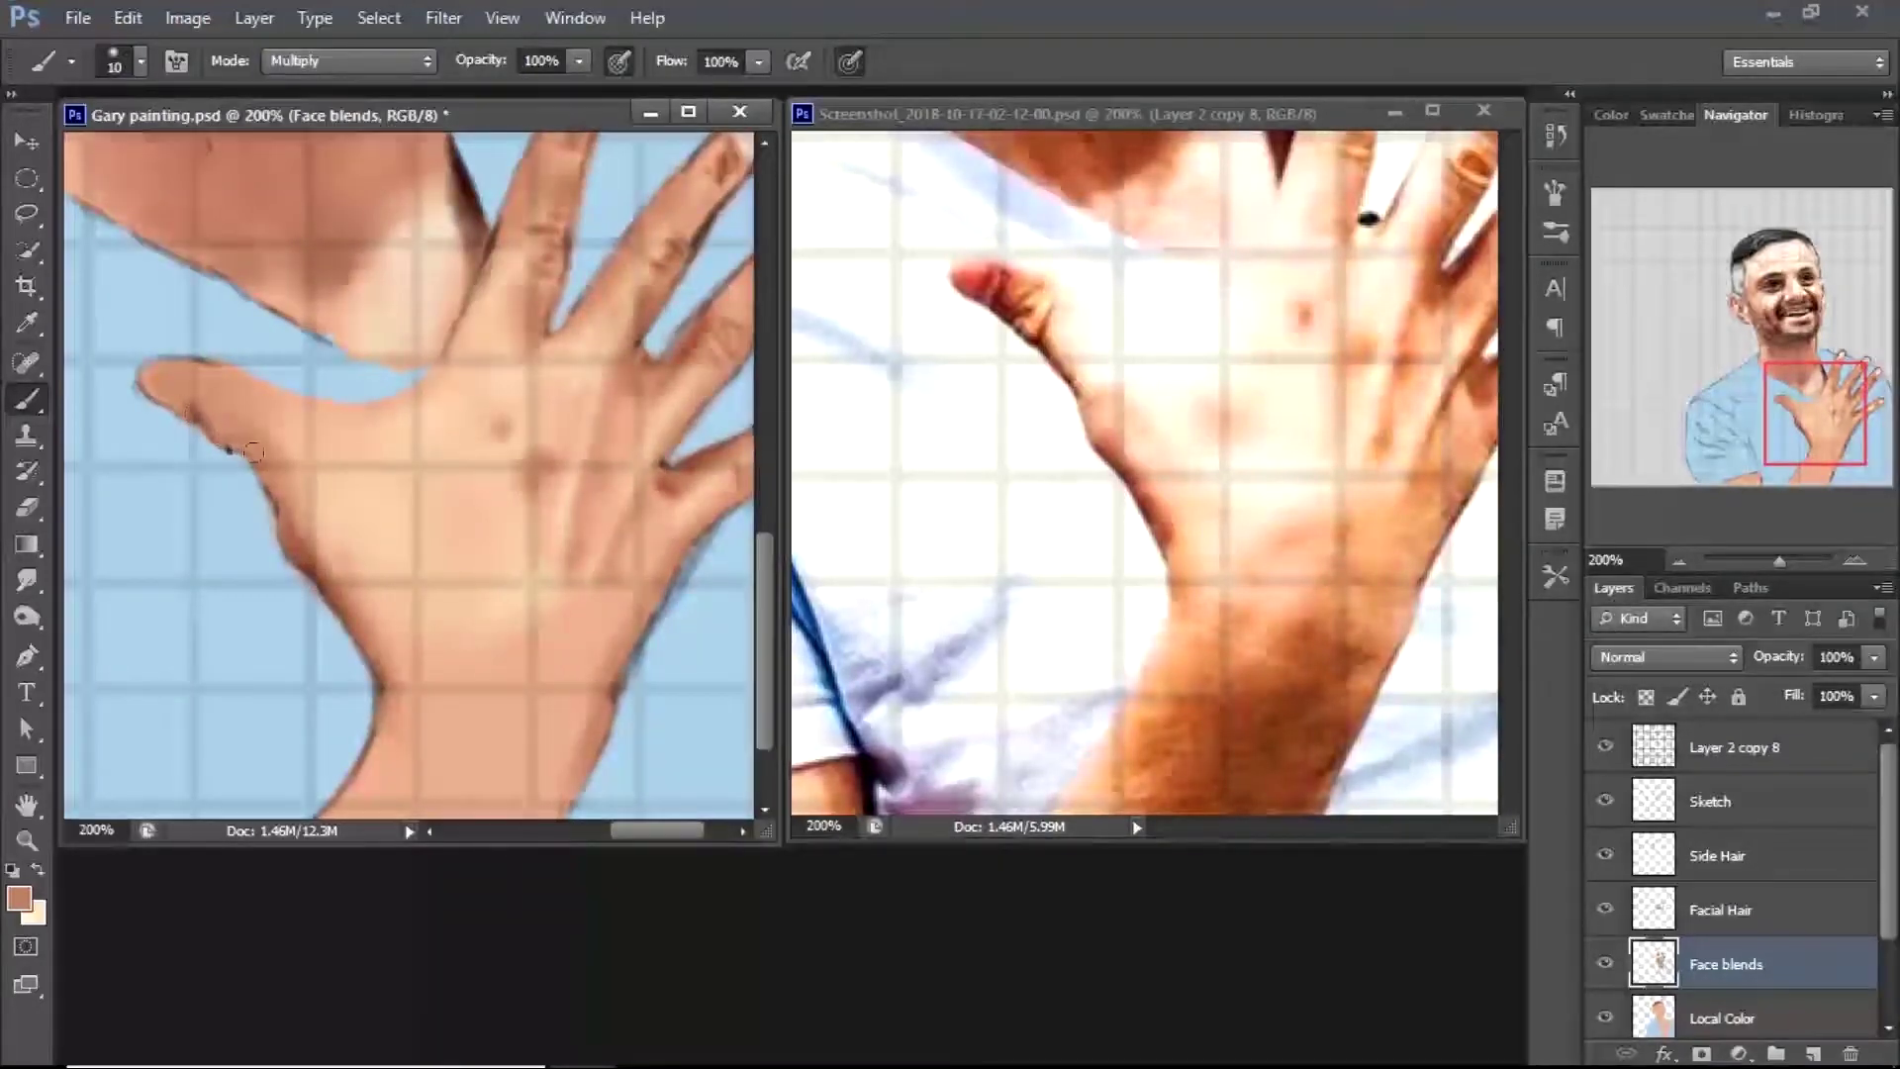
Paint a pale highlight on the thumbnail in Normal mode, and shade the thumb's creases with a size 9 brush in Multiply mode
left_click(188, 384, "alt")
key("shift+alt+n")
left_click_drag(182, 411, 155, 385)
left_click(183, 396, "alt")
key("shift+alt+m")
key("bracketleft")
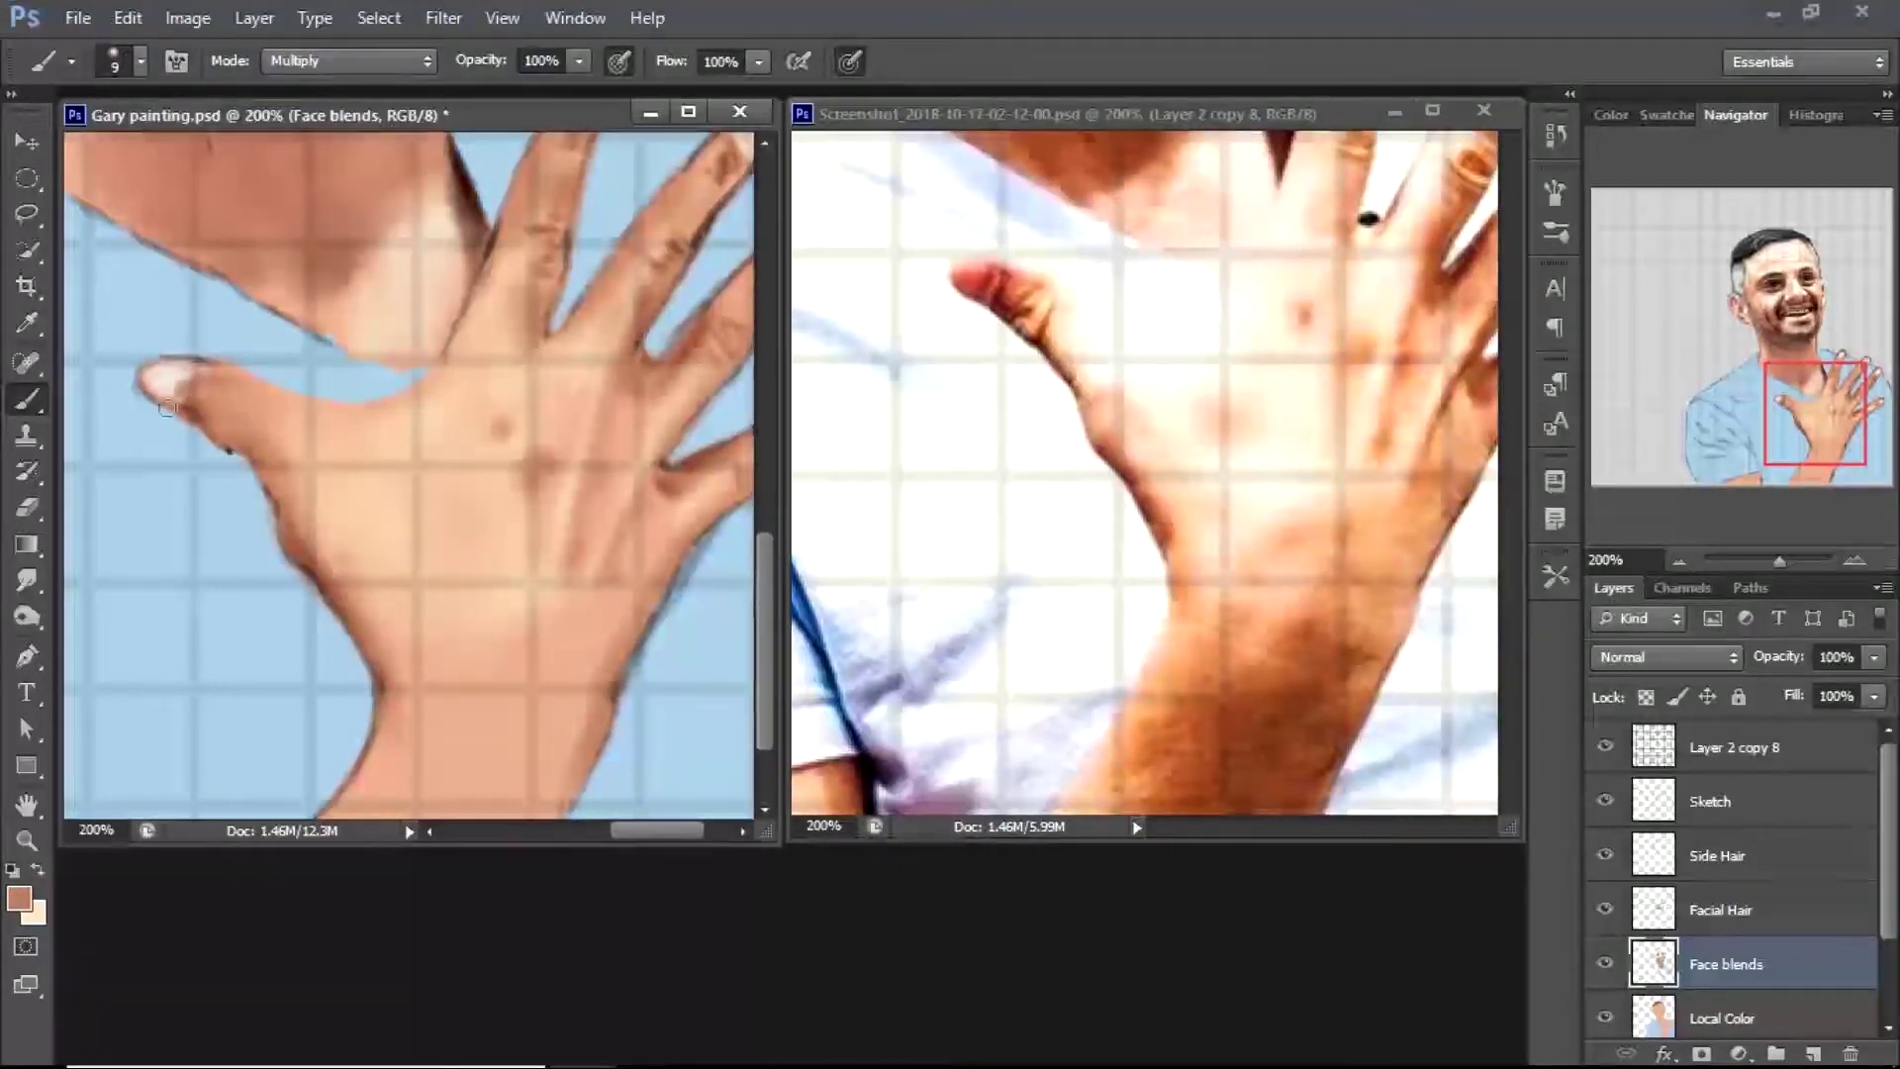
left_click_drag(224, 424, 250, 432)
Lighten the back of the hand near the thumb with a near-white colour in Normal mode at brush size 9
left_click(479, 412, "alt")
key("shift+alt+n")
left_click(18, 898)
left_click(967, 169)
left_click(1553, 119)
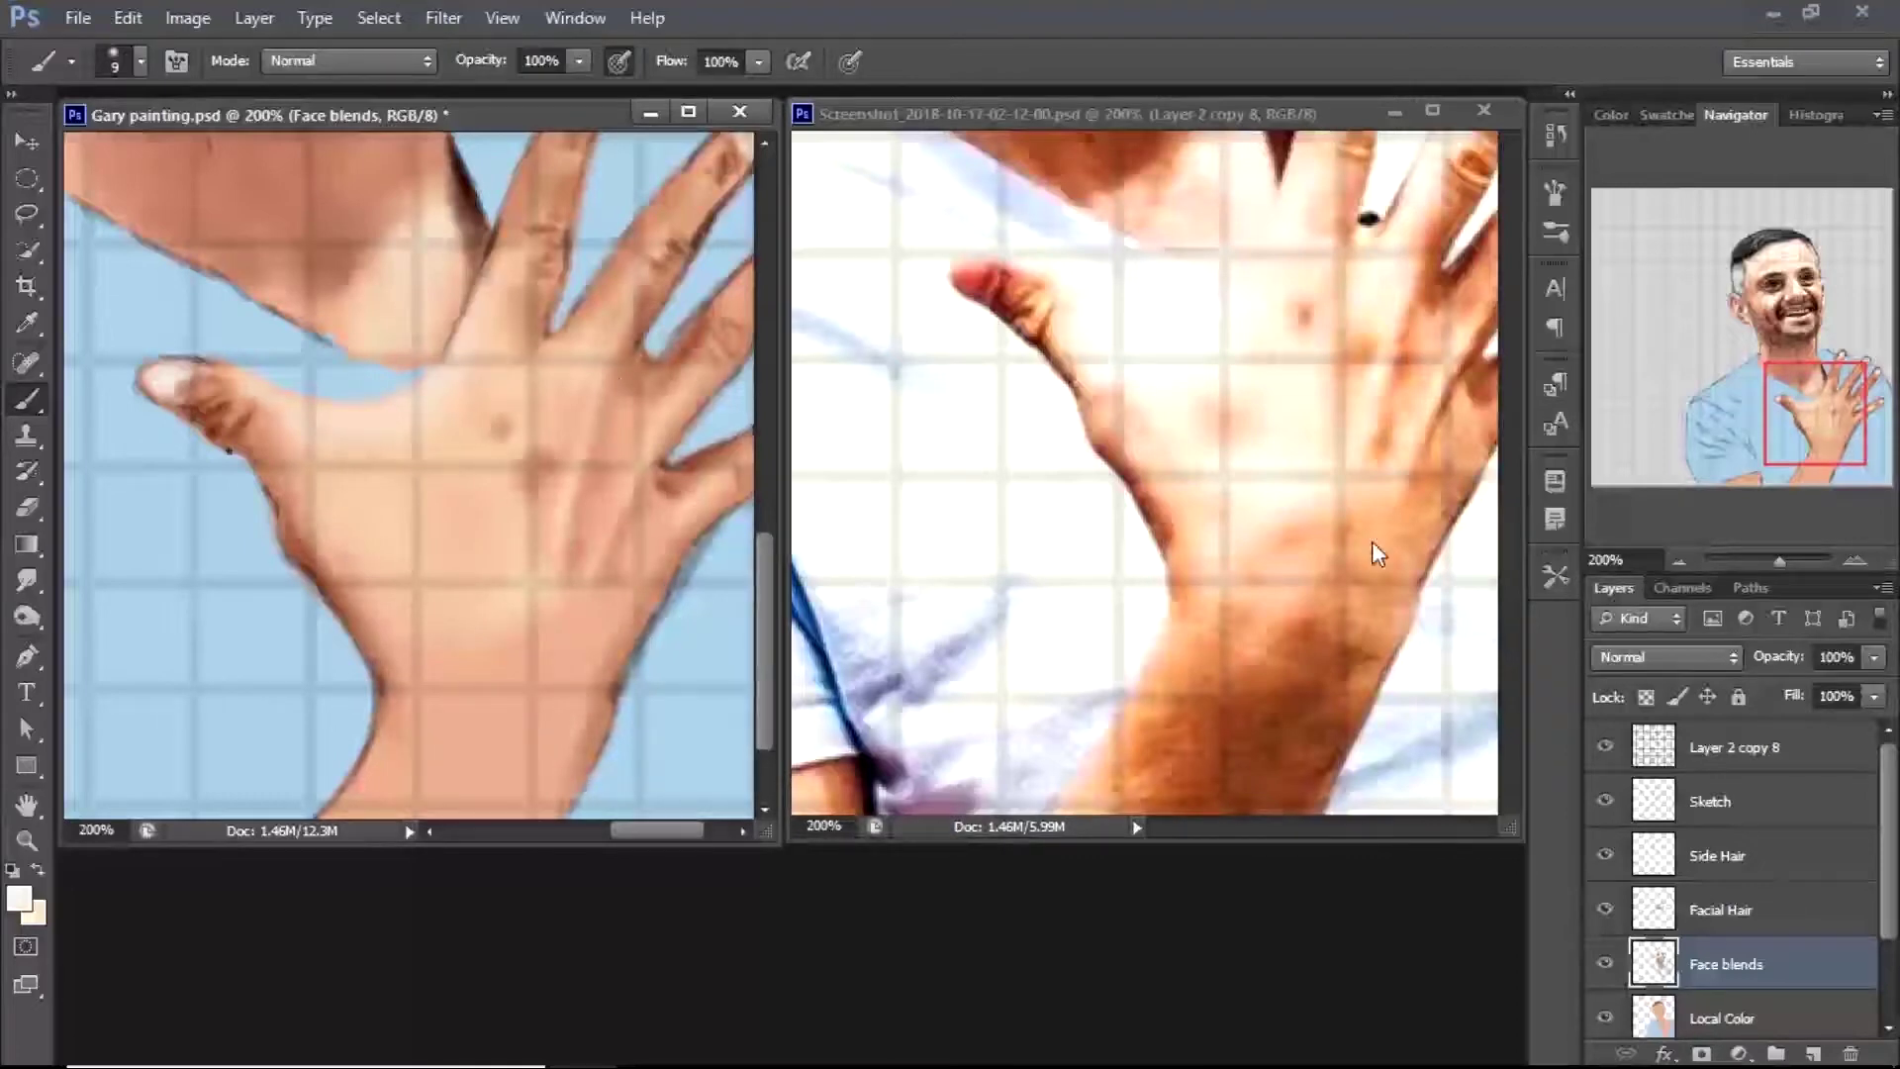
scroll(1103, 487, "up", 3)
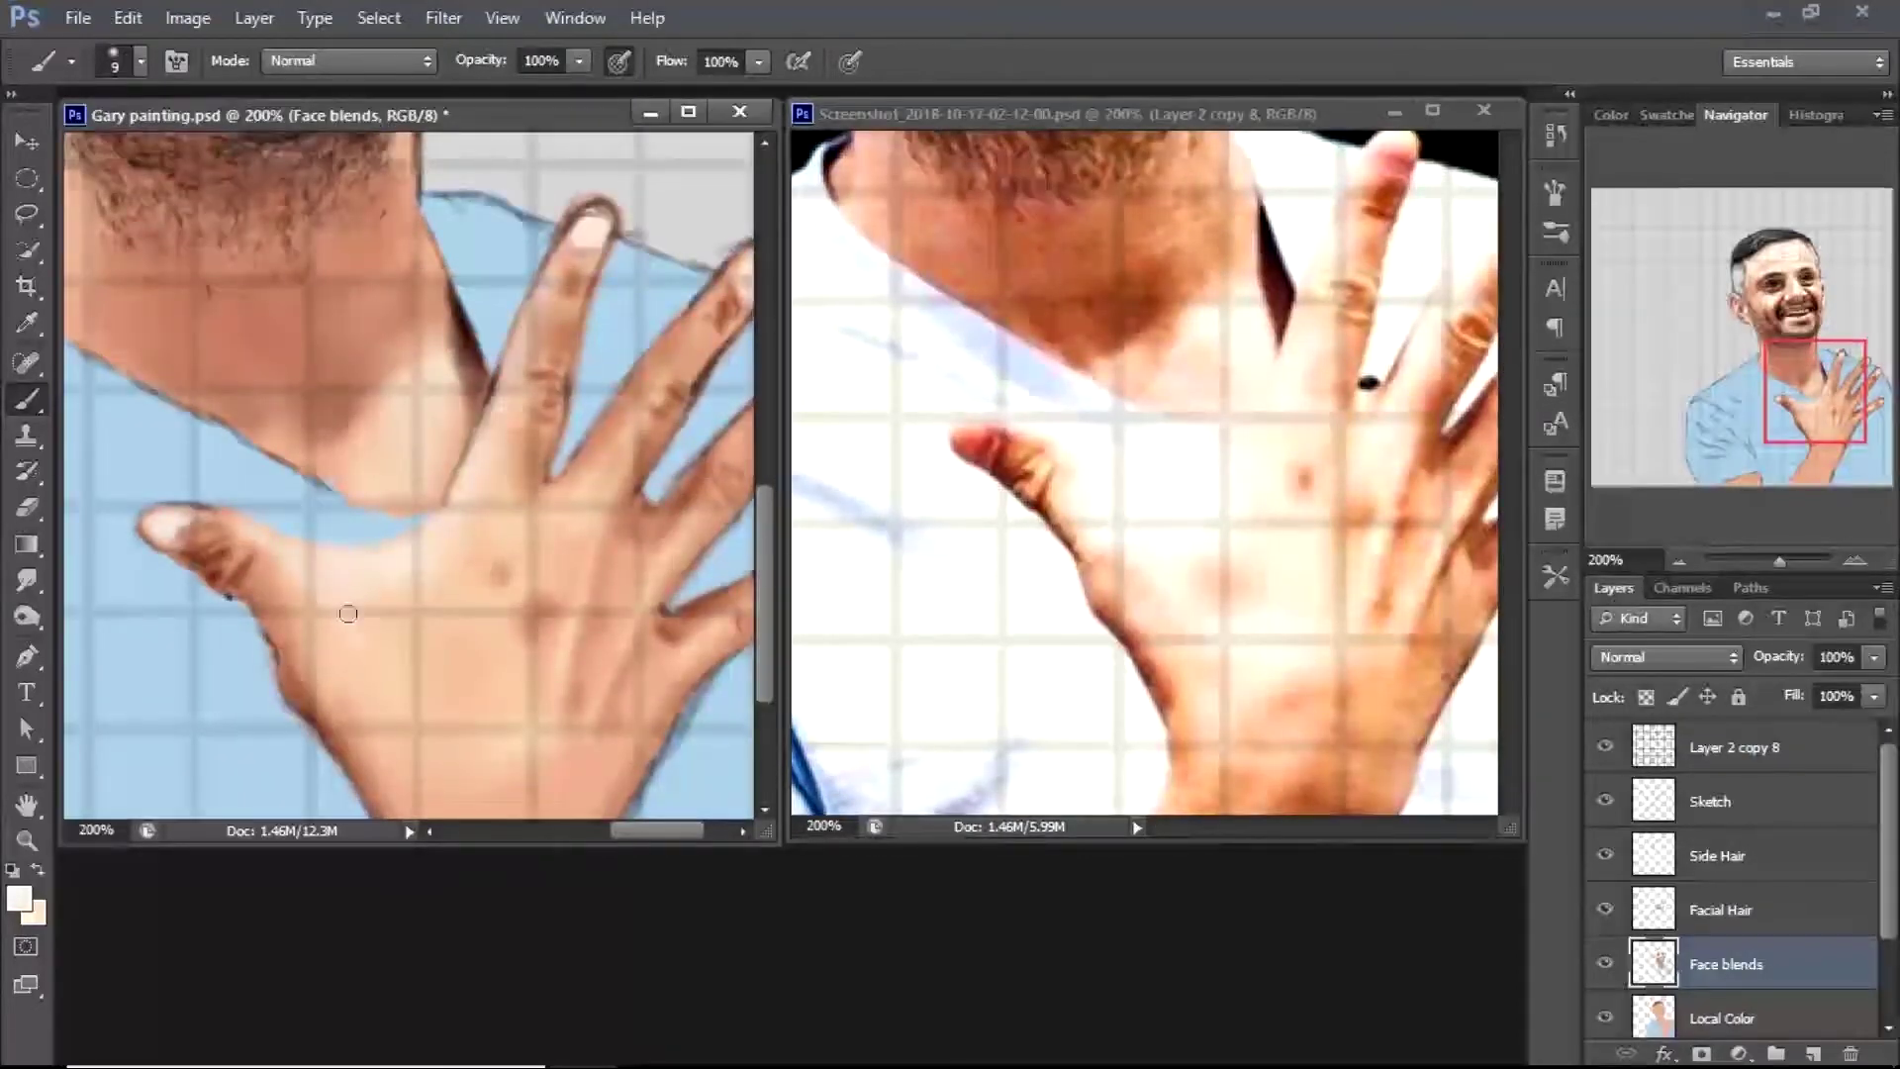
Hide the Sketch layer and smudge the thumb, its outer edge and the back of the hand, enlarging the brush to 20
left_click(1604, 800)
key("u")
key("r")
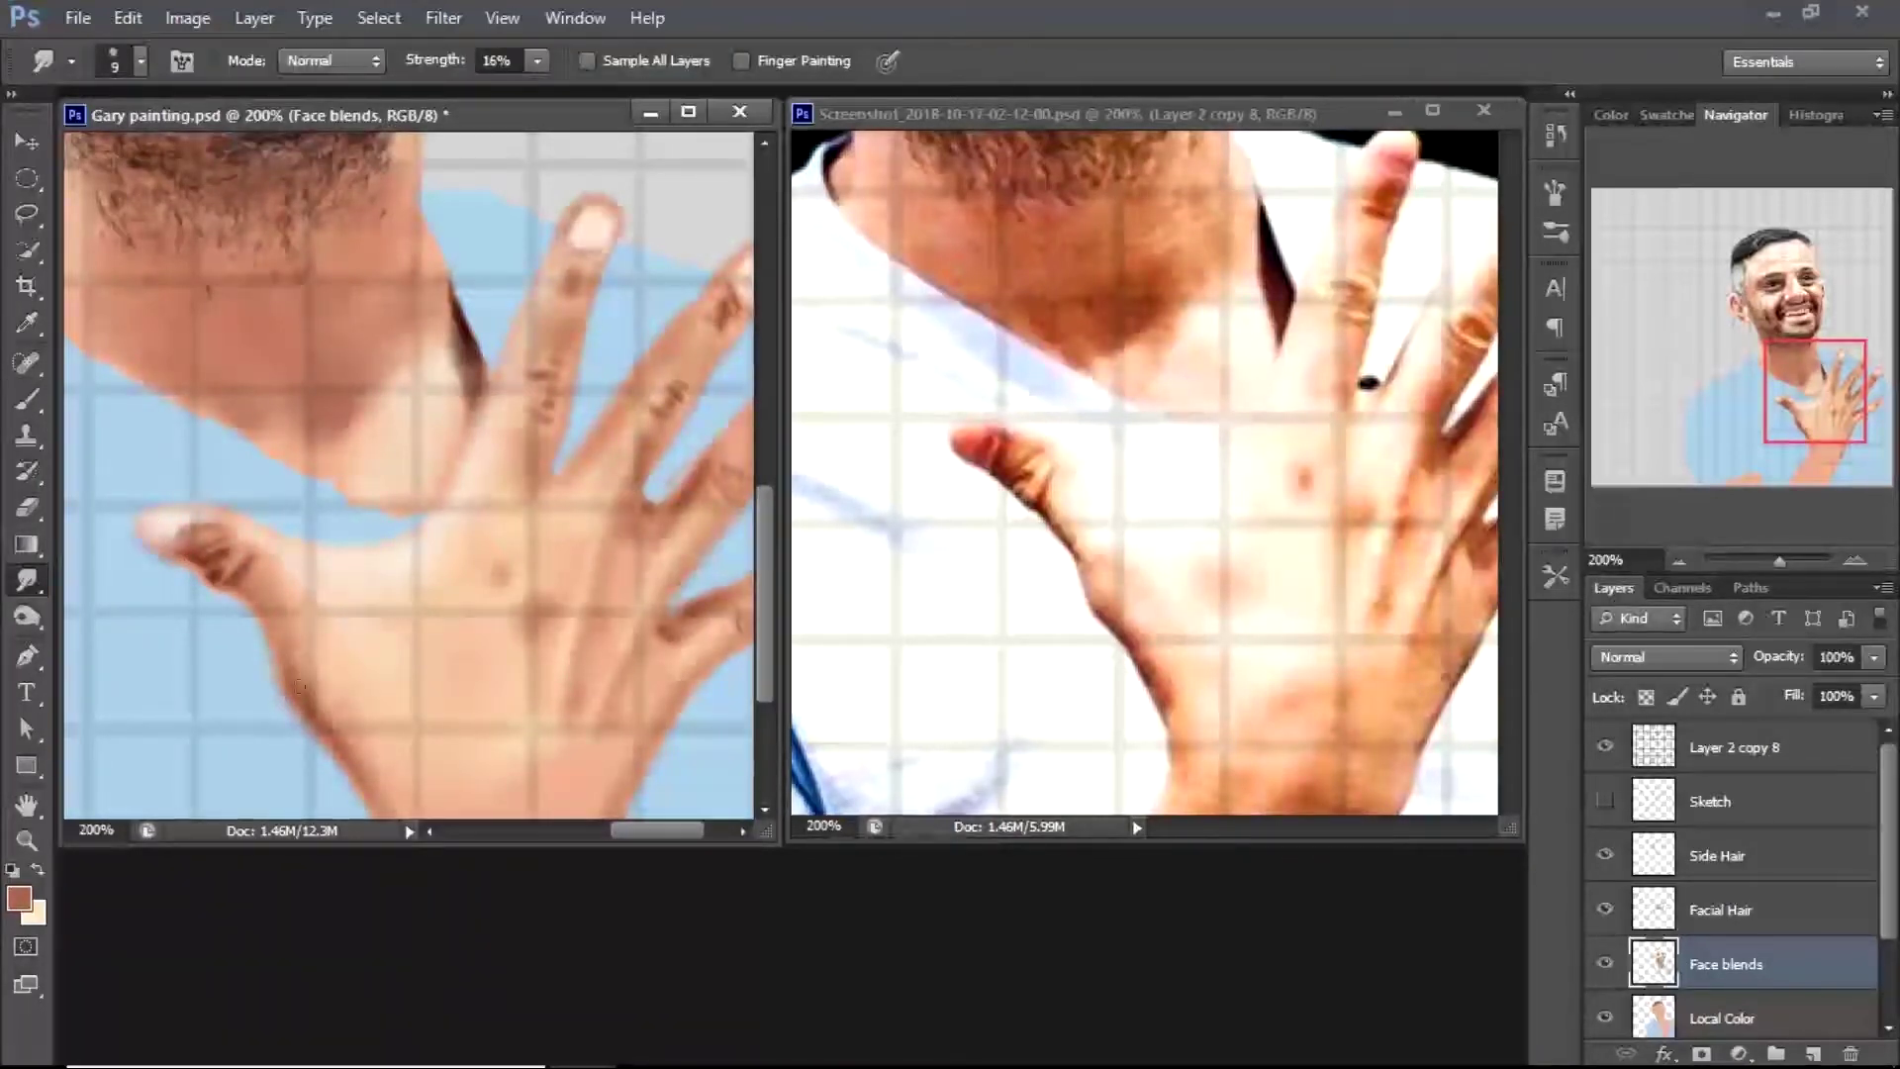
scroll(320, 670, "down", 3)
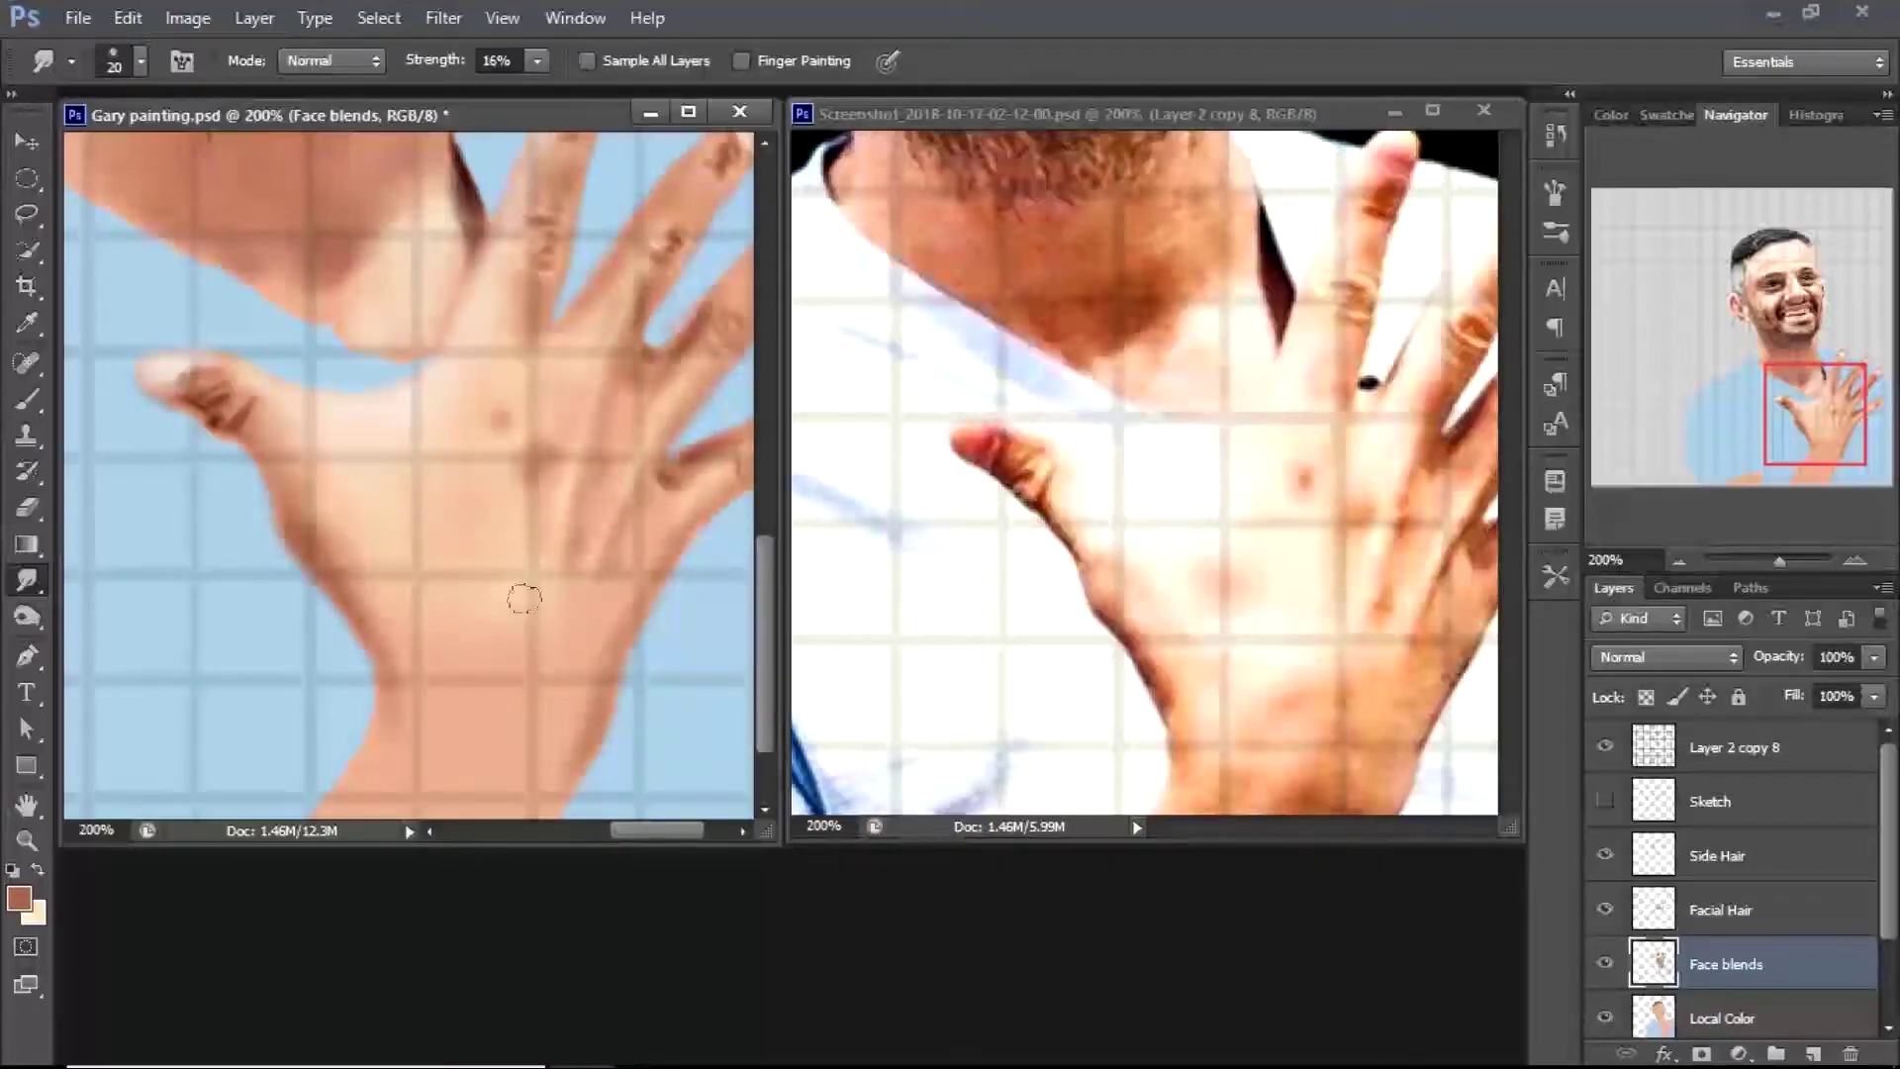
Define the thumb tip and nail edge in dark reddish brown with a size 9 brush, and smudge them at size 7
scroll(722, 709, "down", 3)
scroll(522, 569, "left", 3)
key("b")
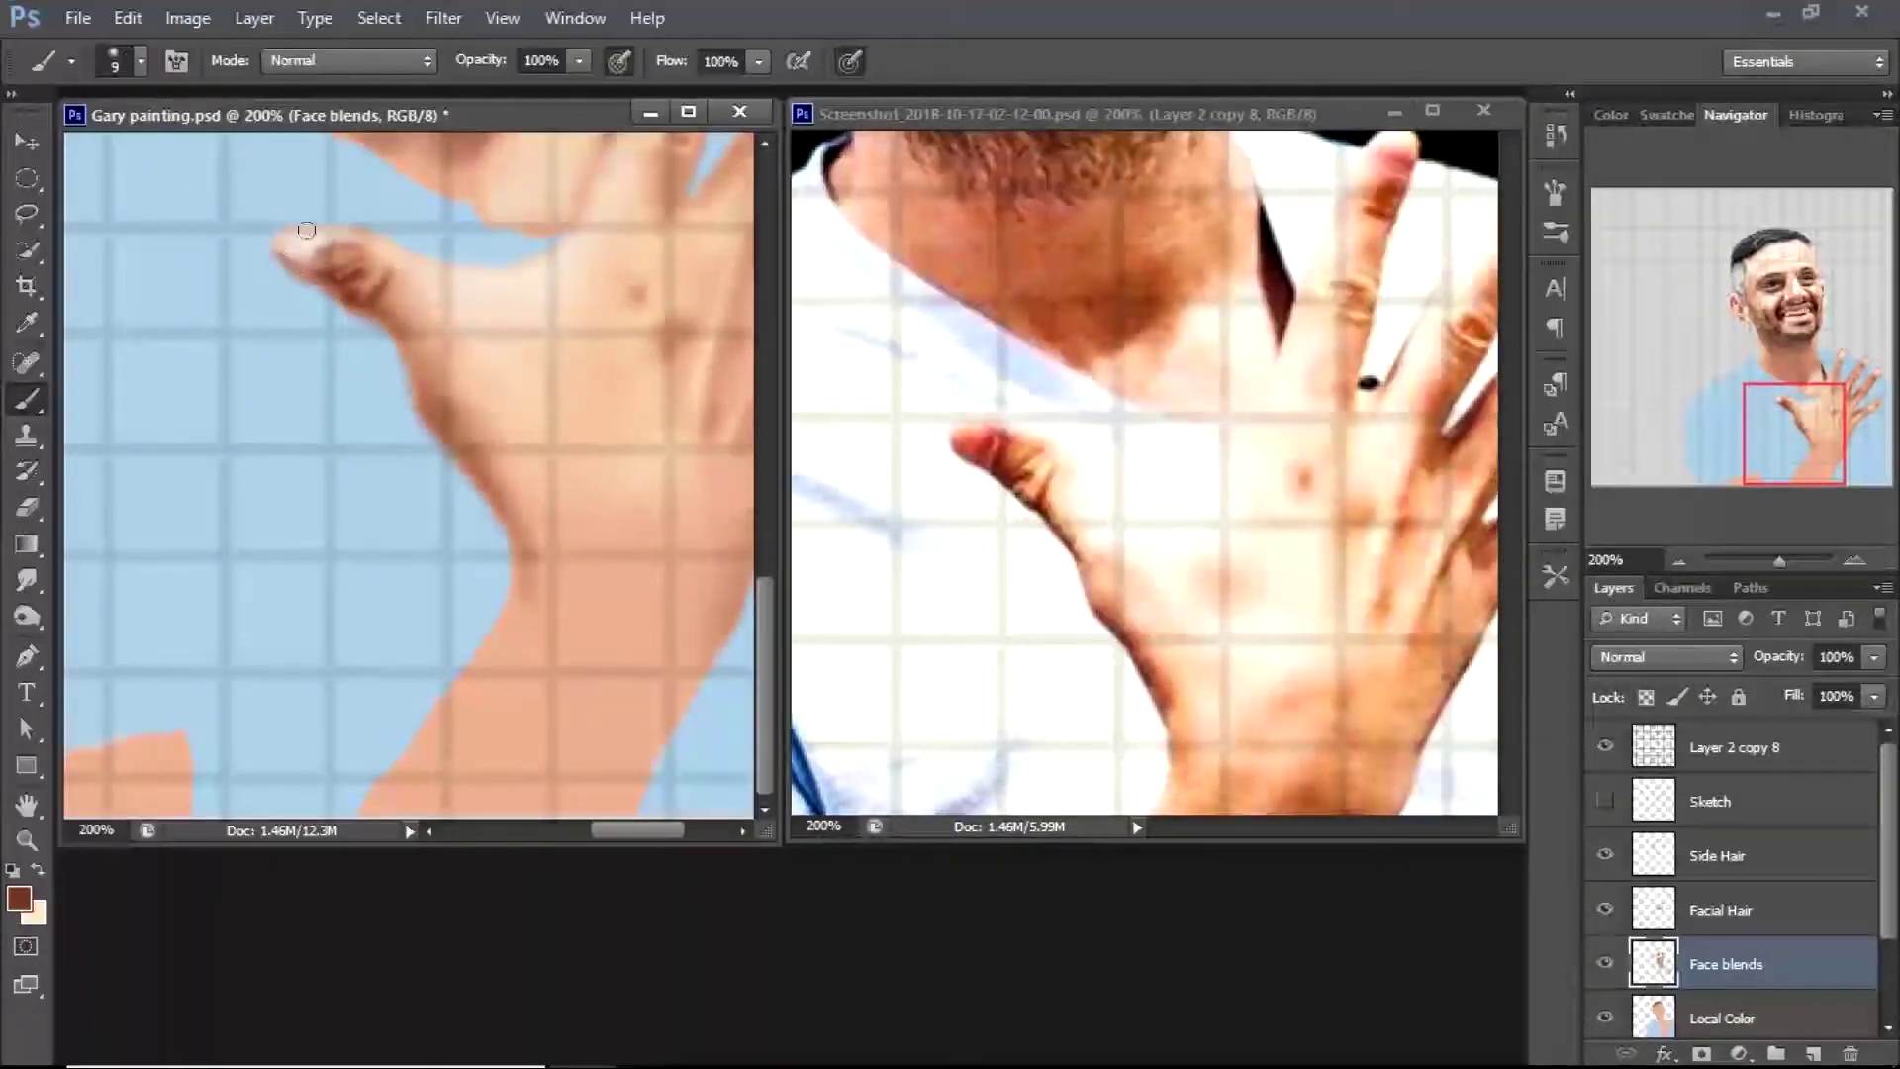
key("r")
key("b")
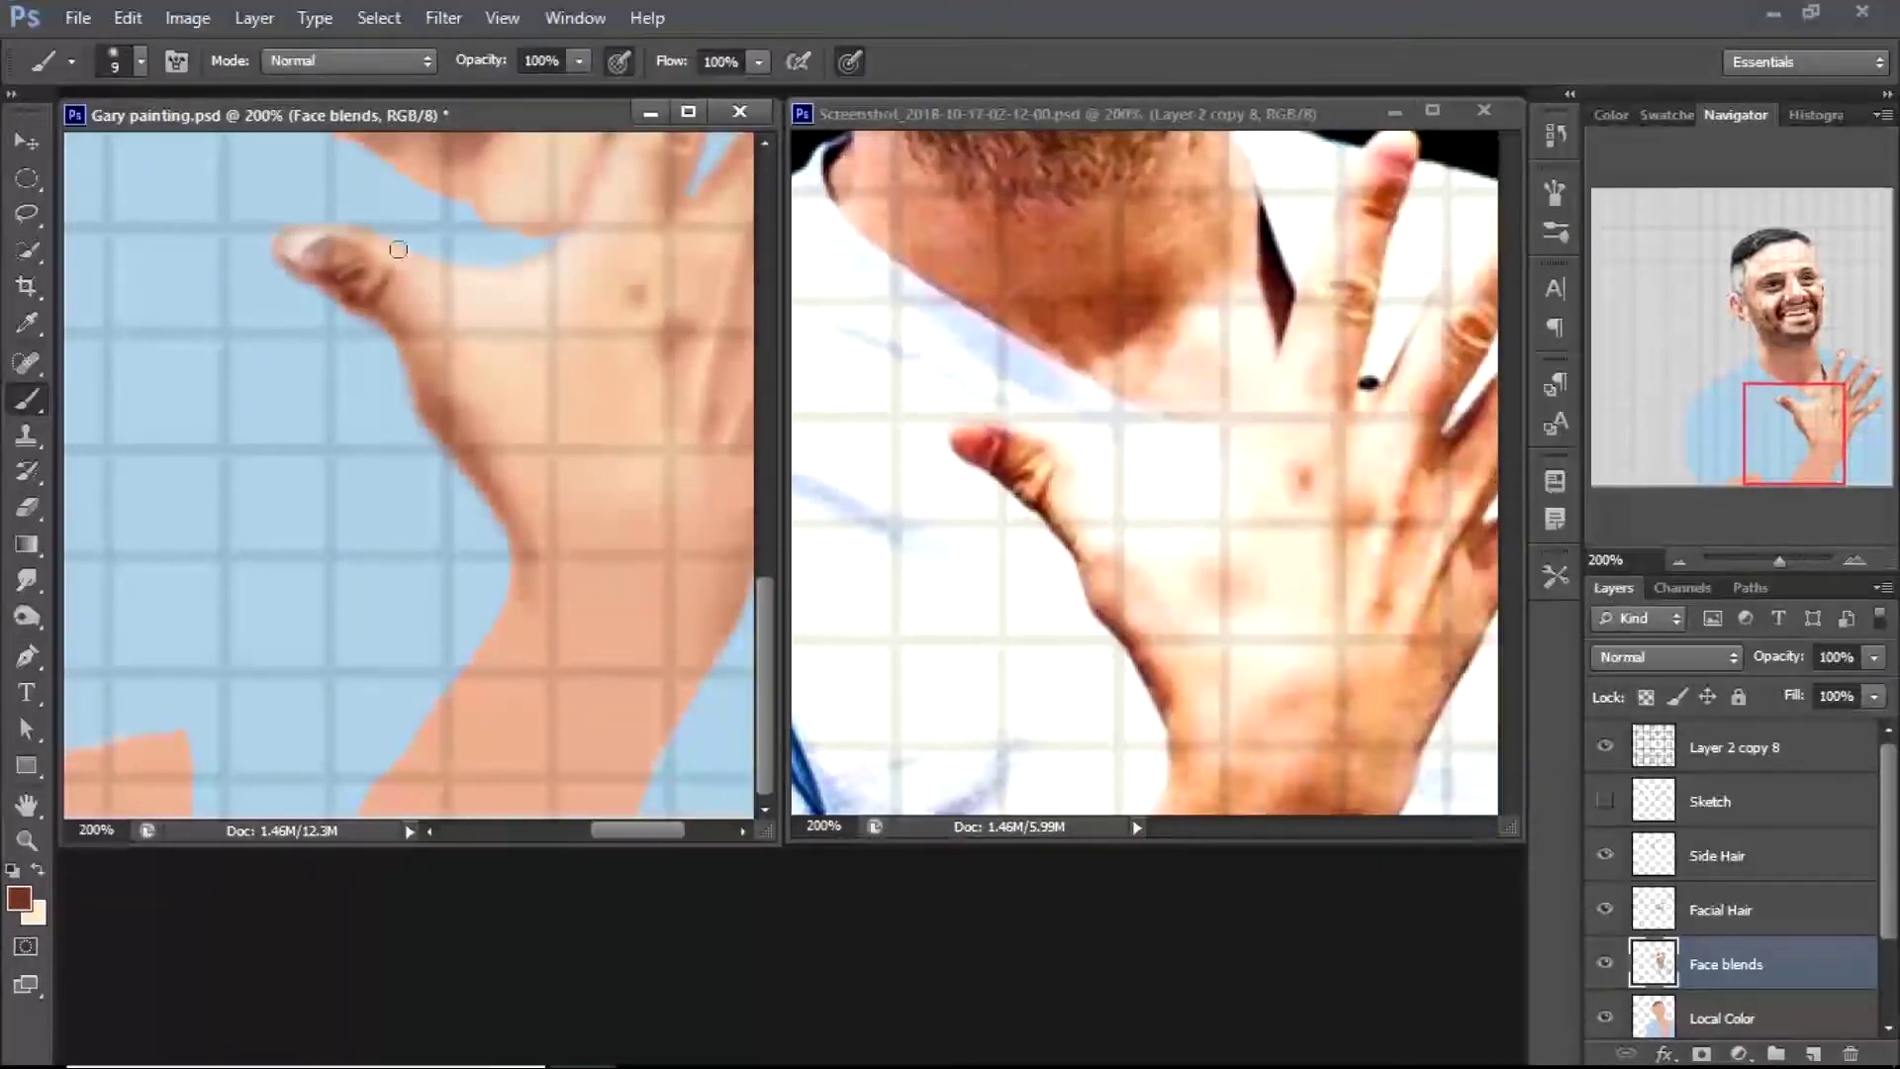
key("r")
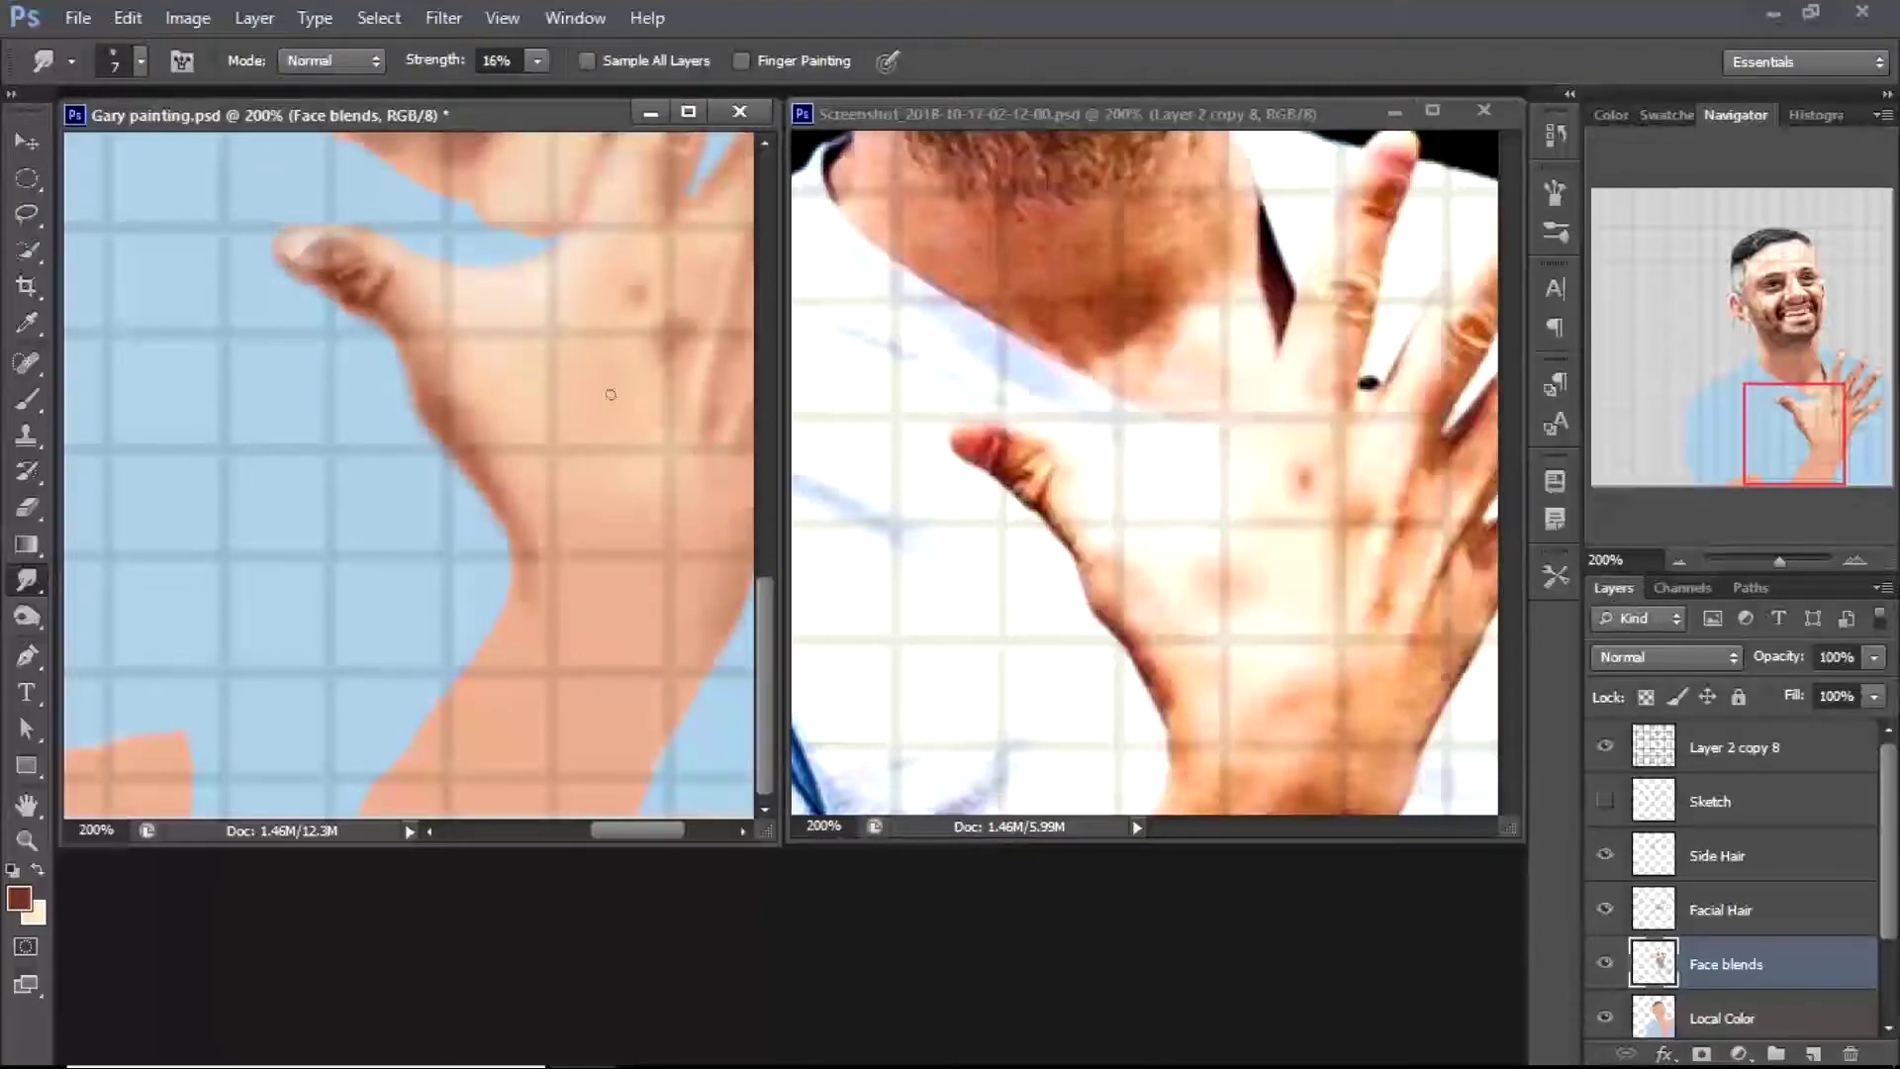
Choose a dark red, deepen the shadow along the thumb-side edge of the hand, and smudge it at brush size 10
left_click(19, 897)
left_click(1243, 369)
left_click(1603, 119)
key("b")
left_click(346, 60)
left_click(285, 223)
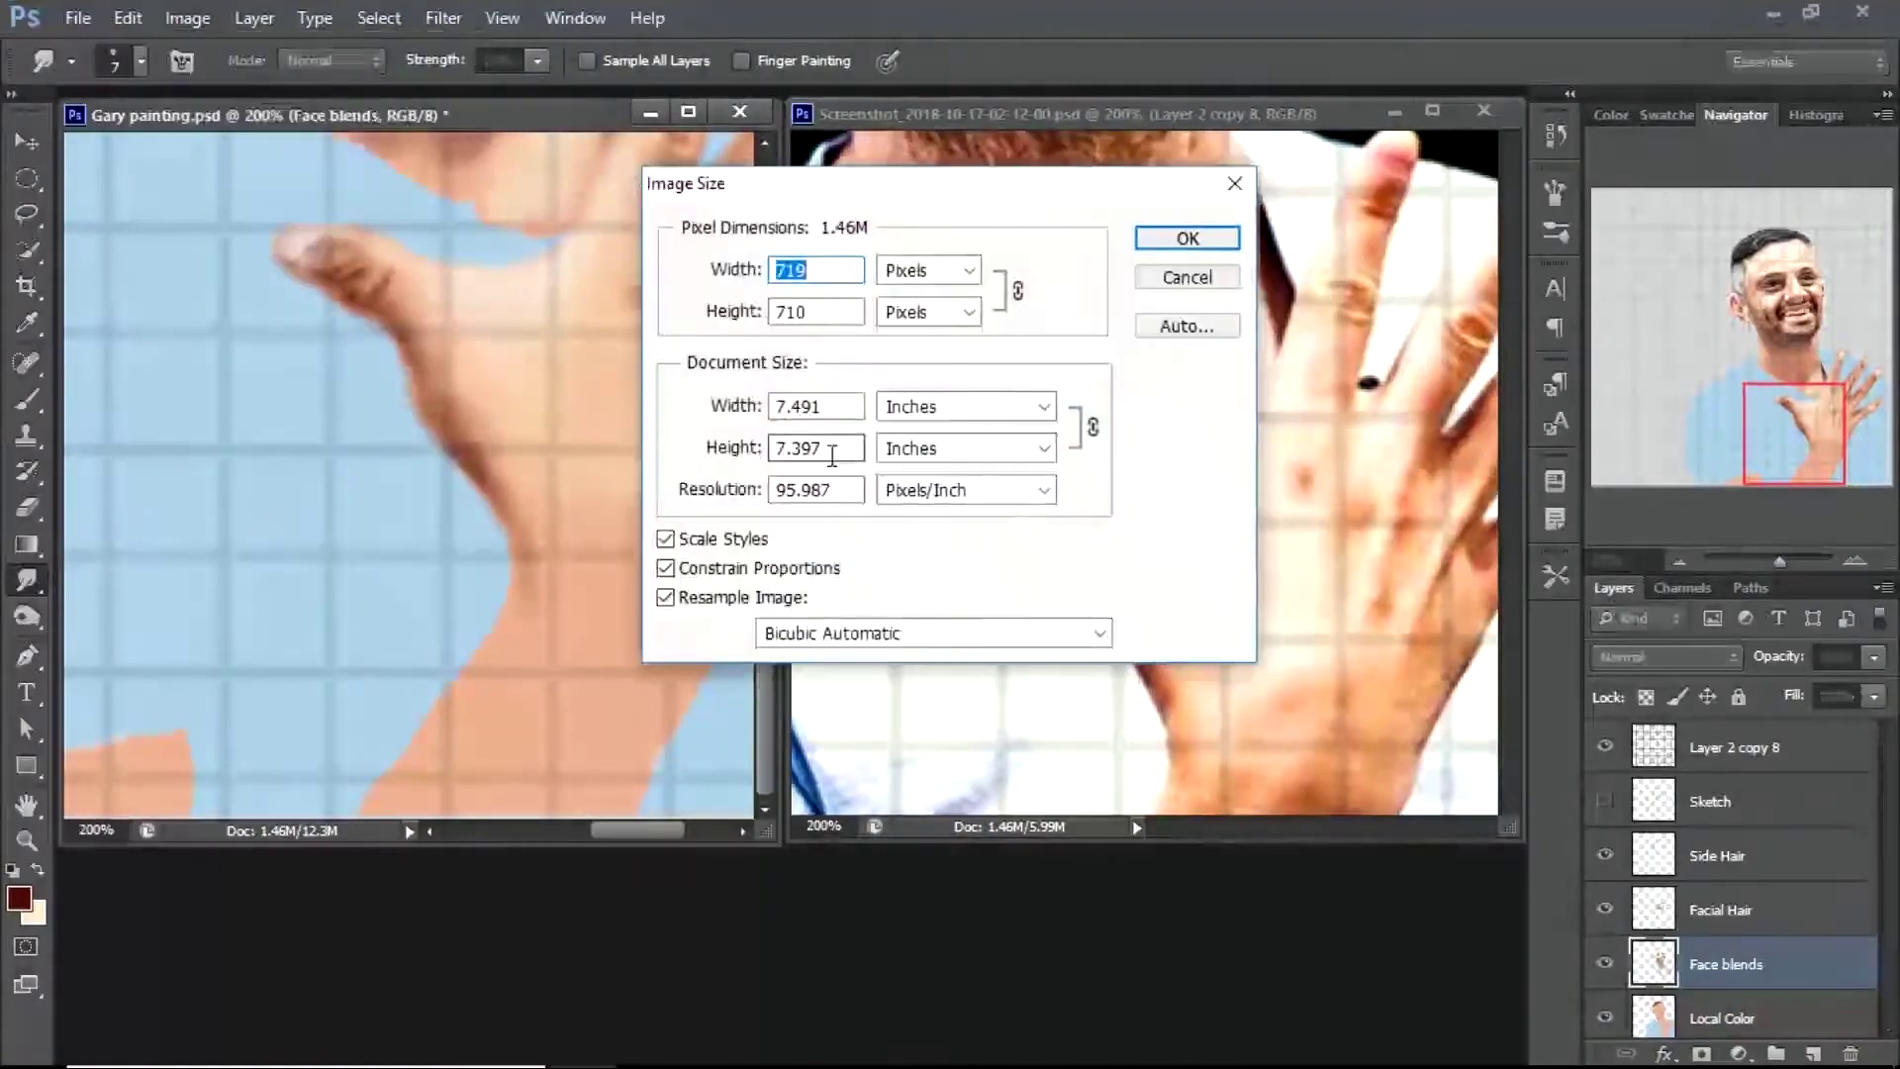
type("300")
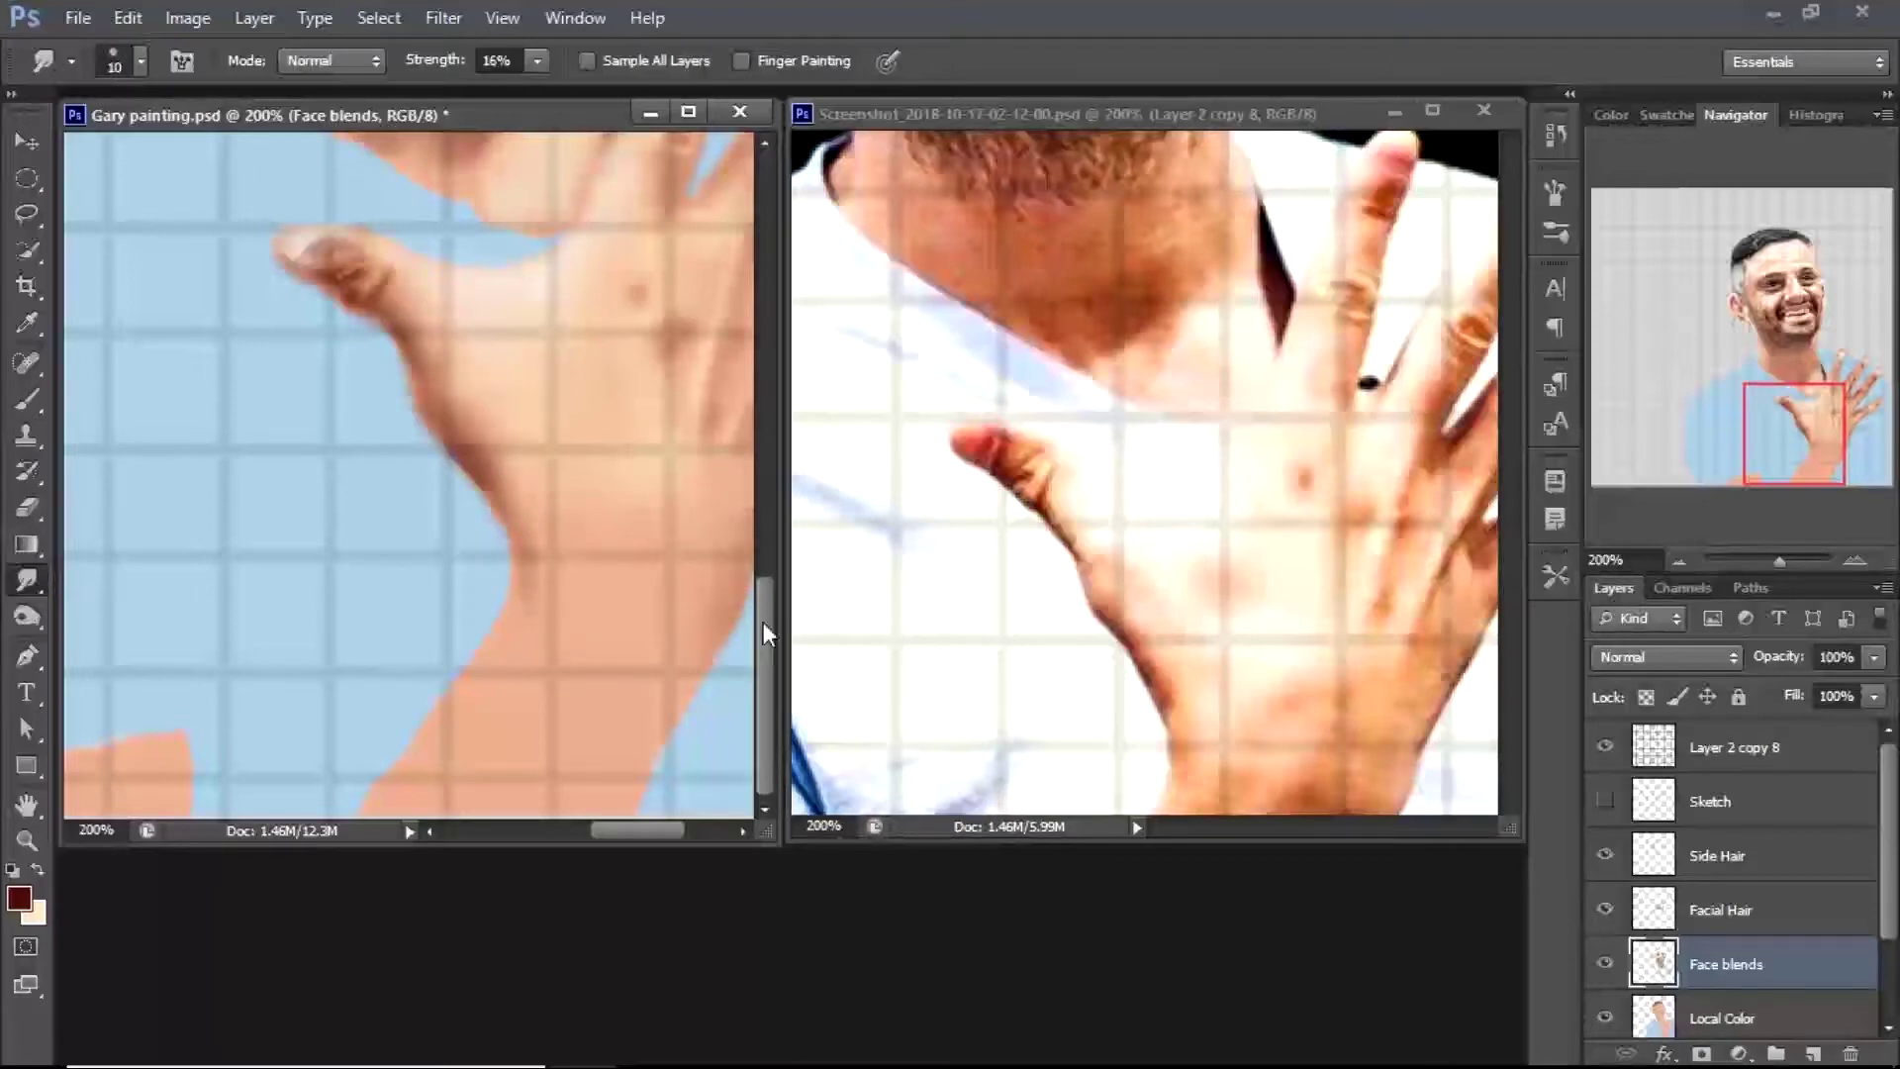
Choose a reddish brown and shade the wrist and forearm with broad strokes of an enlarged brush
scroll(763, 622, "right", 3)
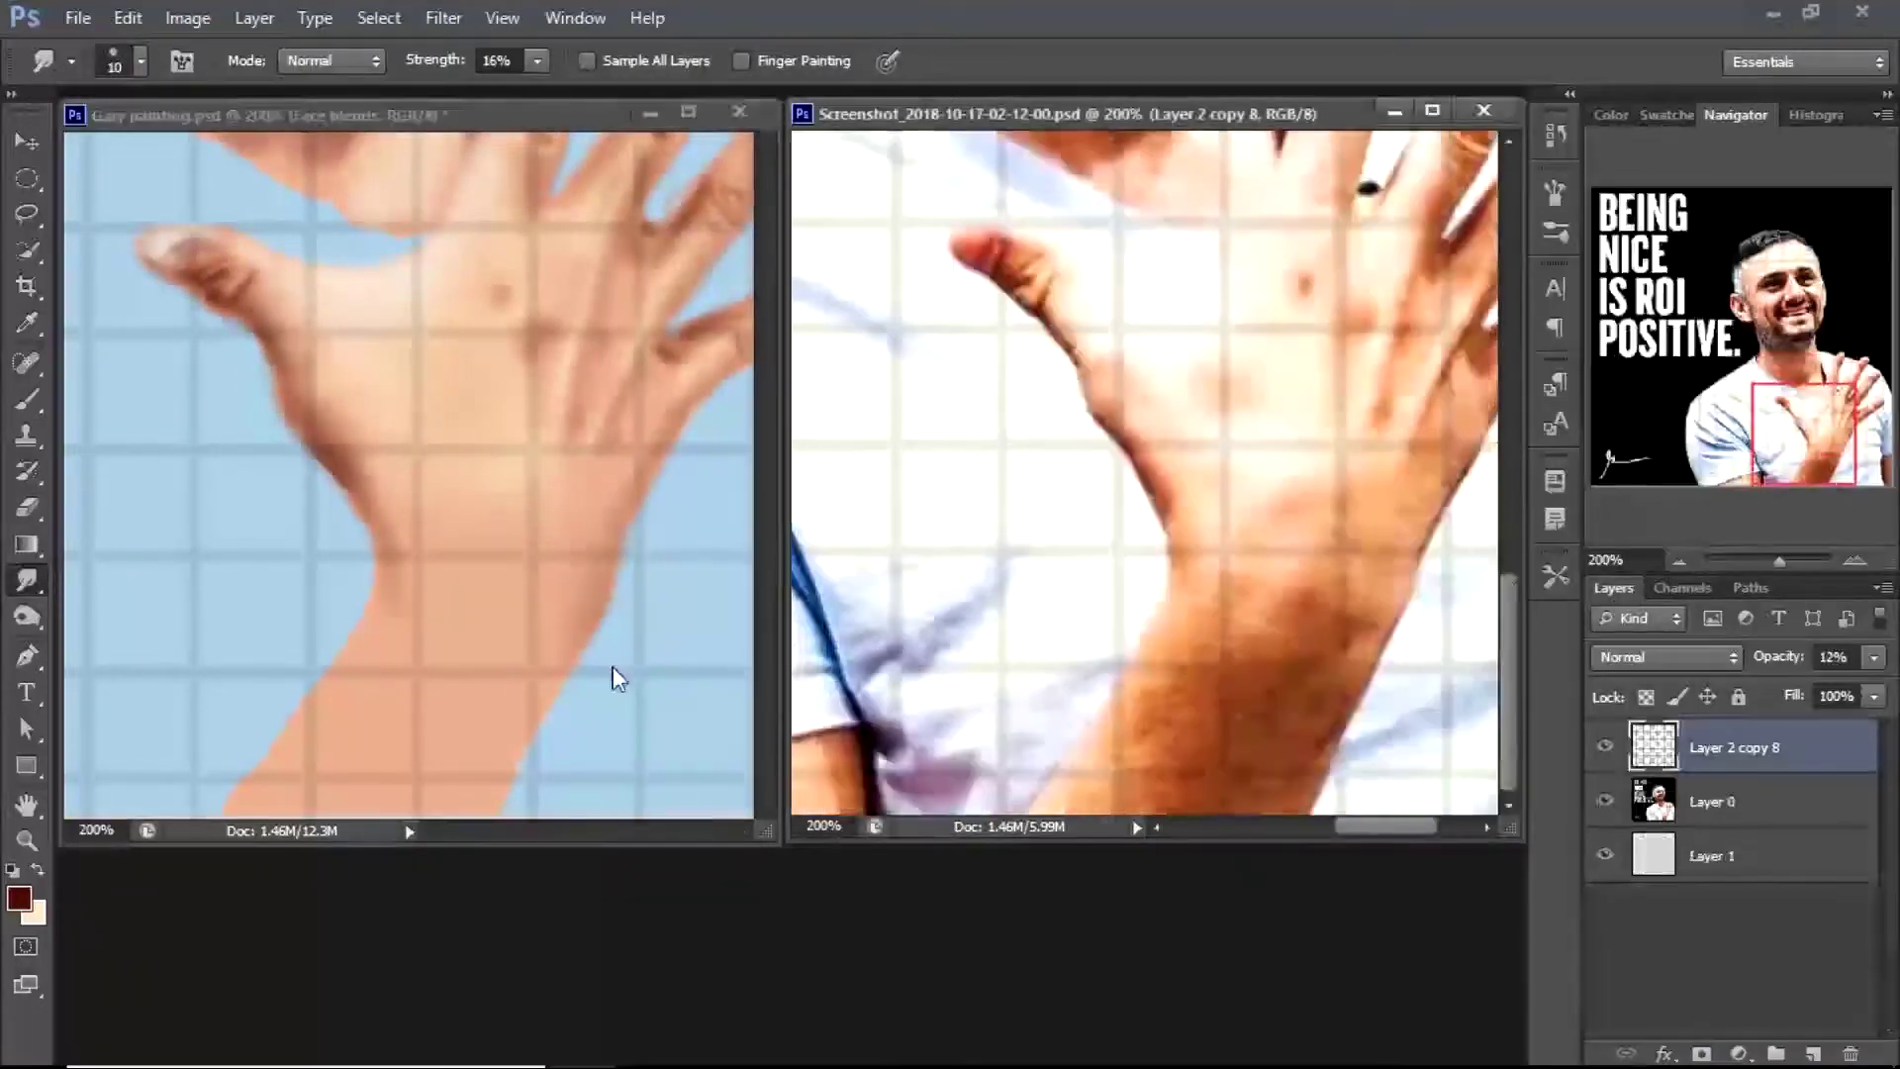
left_click(614, 667)
key("b")
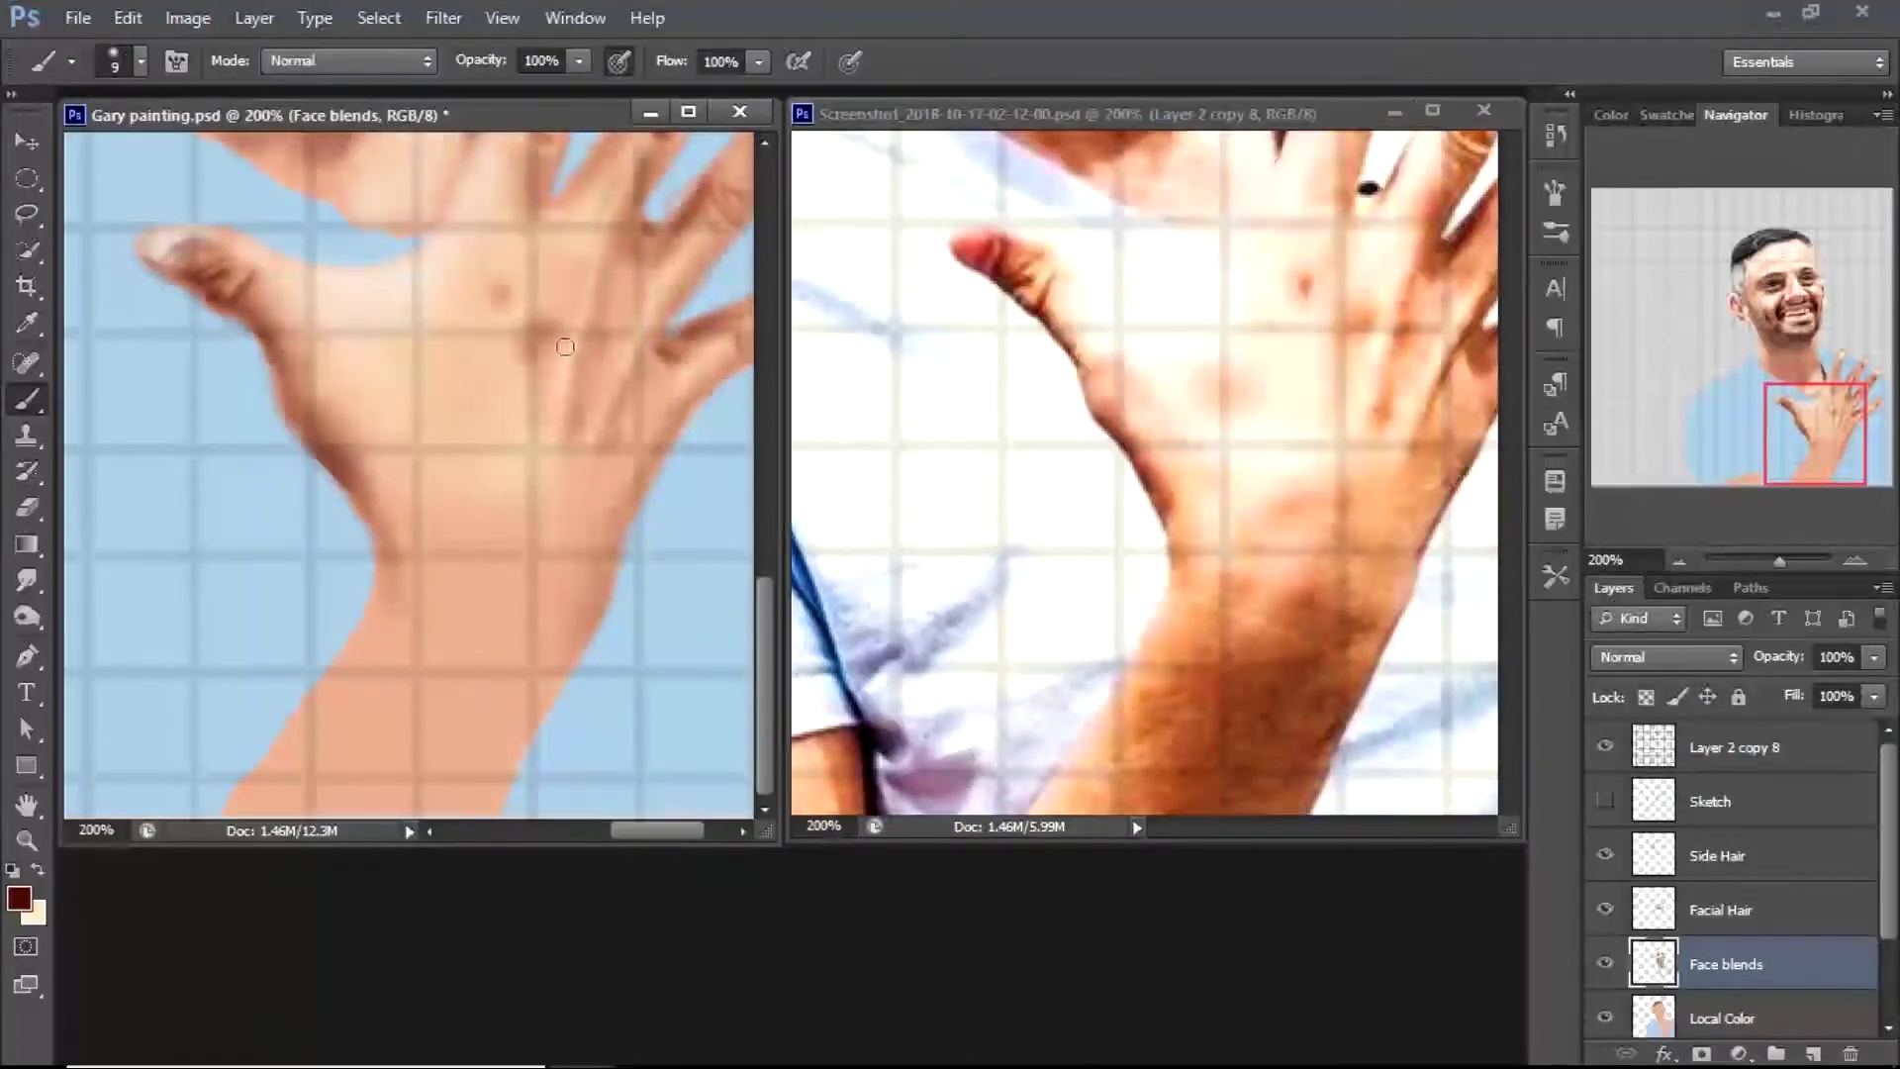
left_click(1116, 208)
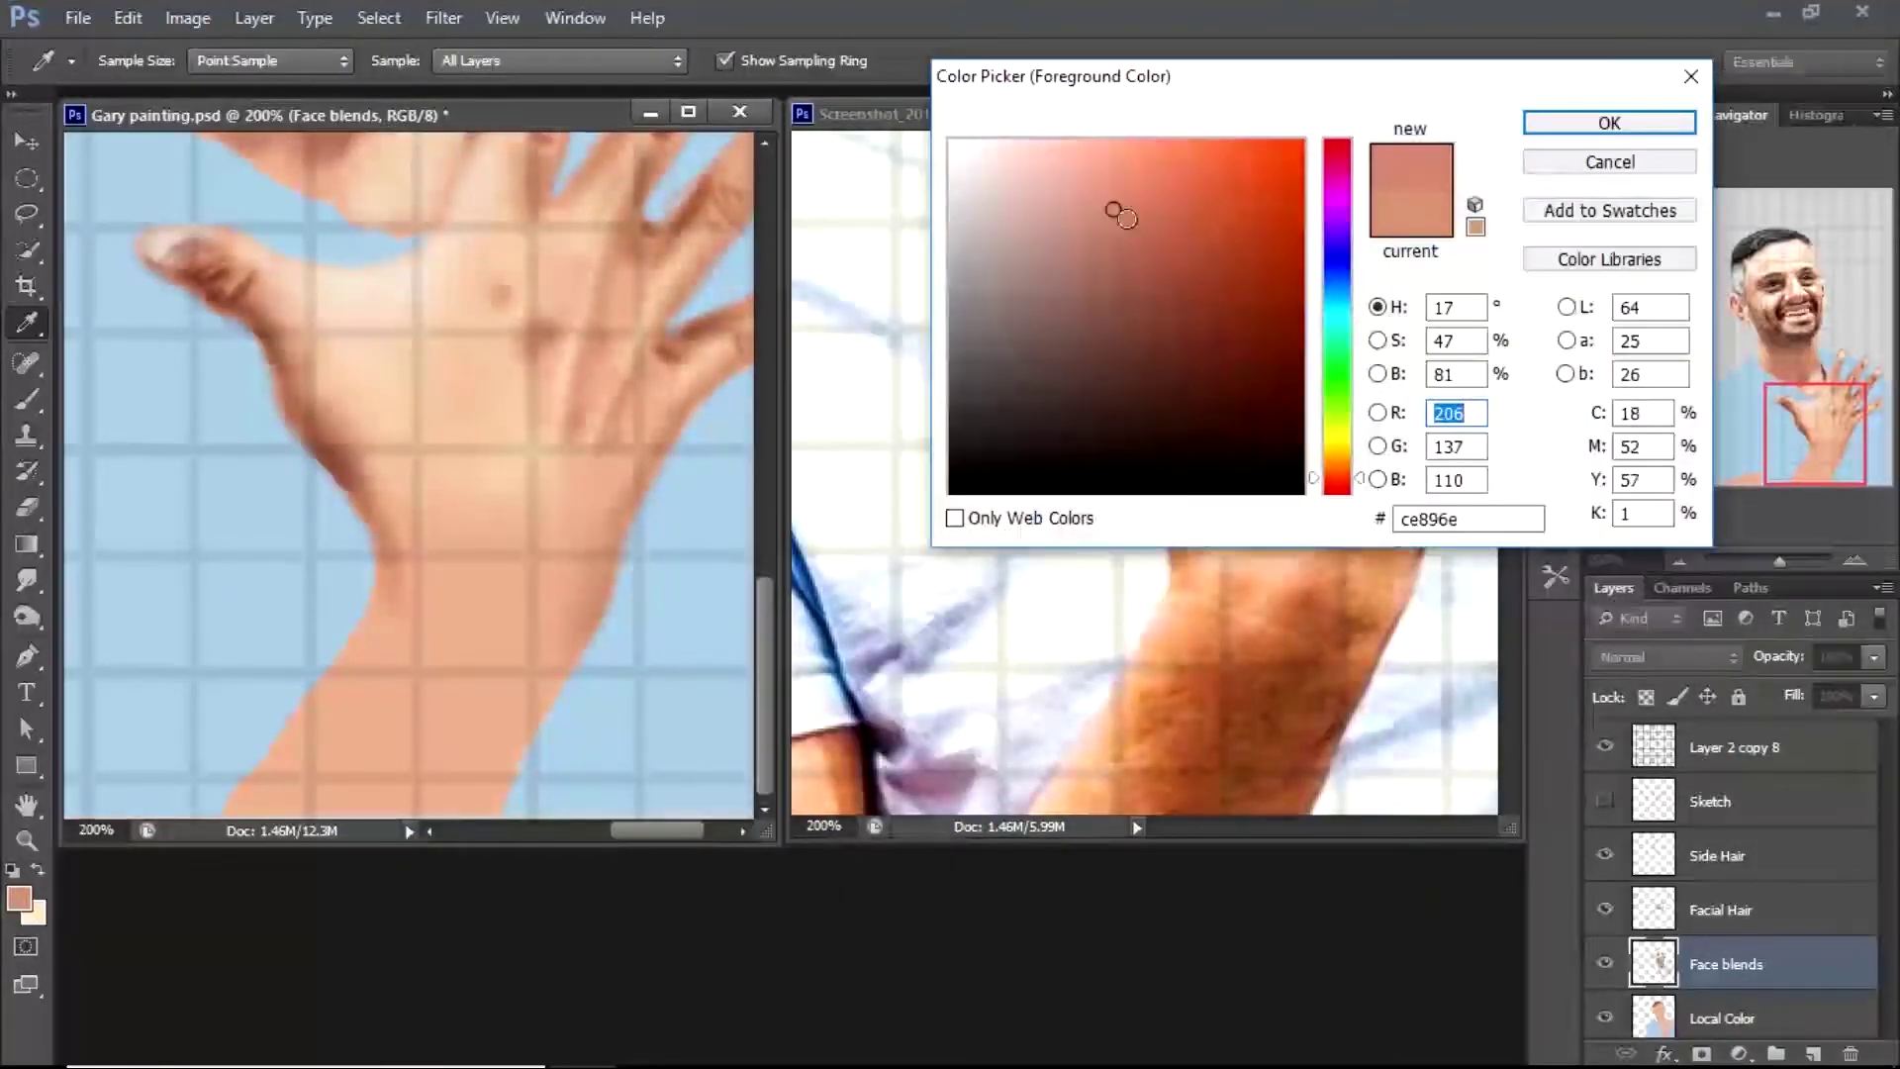
key("Return")
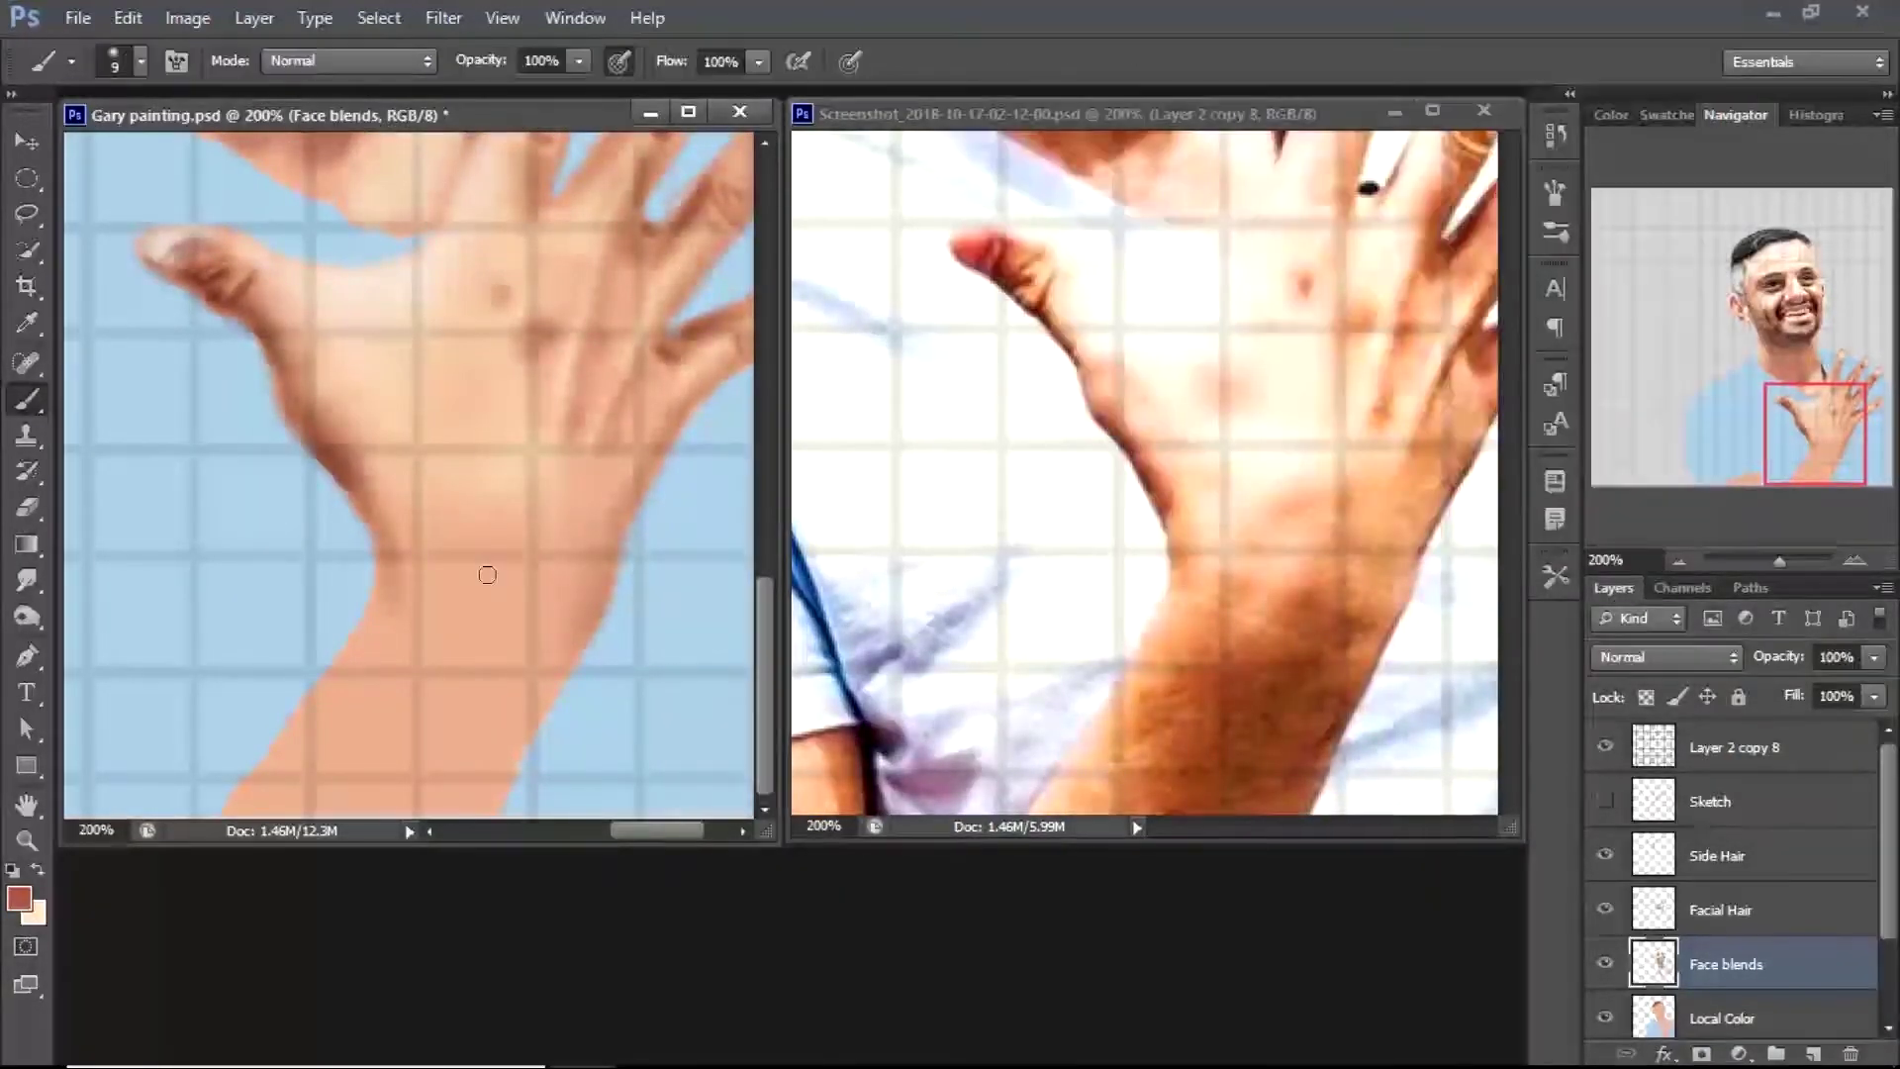
key("bracketright")
key("bracketright")
key("bracketright")
key("bracketright")
mouse_move(470, 706)
left_mouse_down()
mouse_move(415, 643)
mouse_move(525, 683)
mouse_move(377, 786)
left_mouse_up()
Smudge the wrist shading with the brush reduced to 25, and blend in a lighter sampled skin tone
left_click(27, 579)
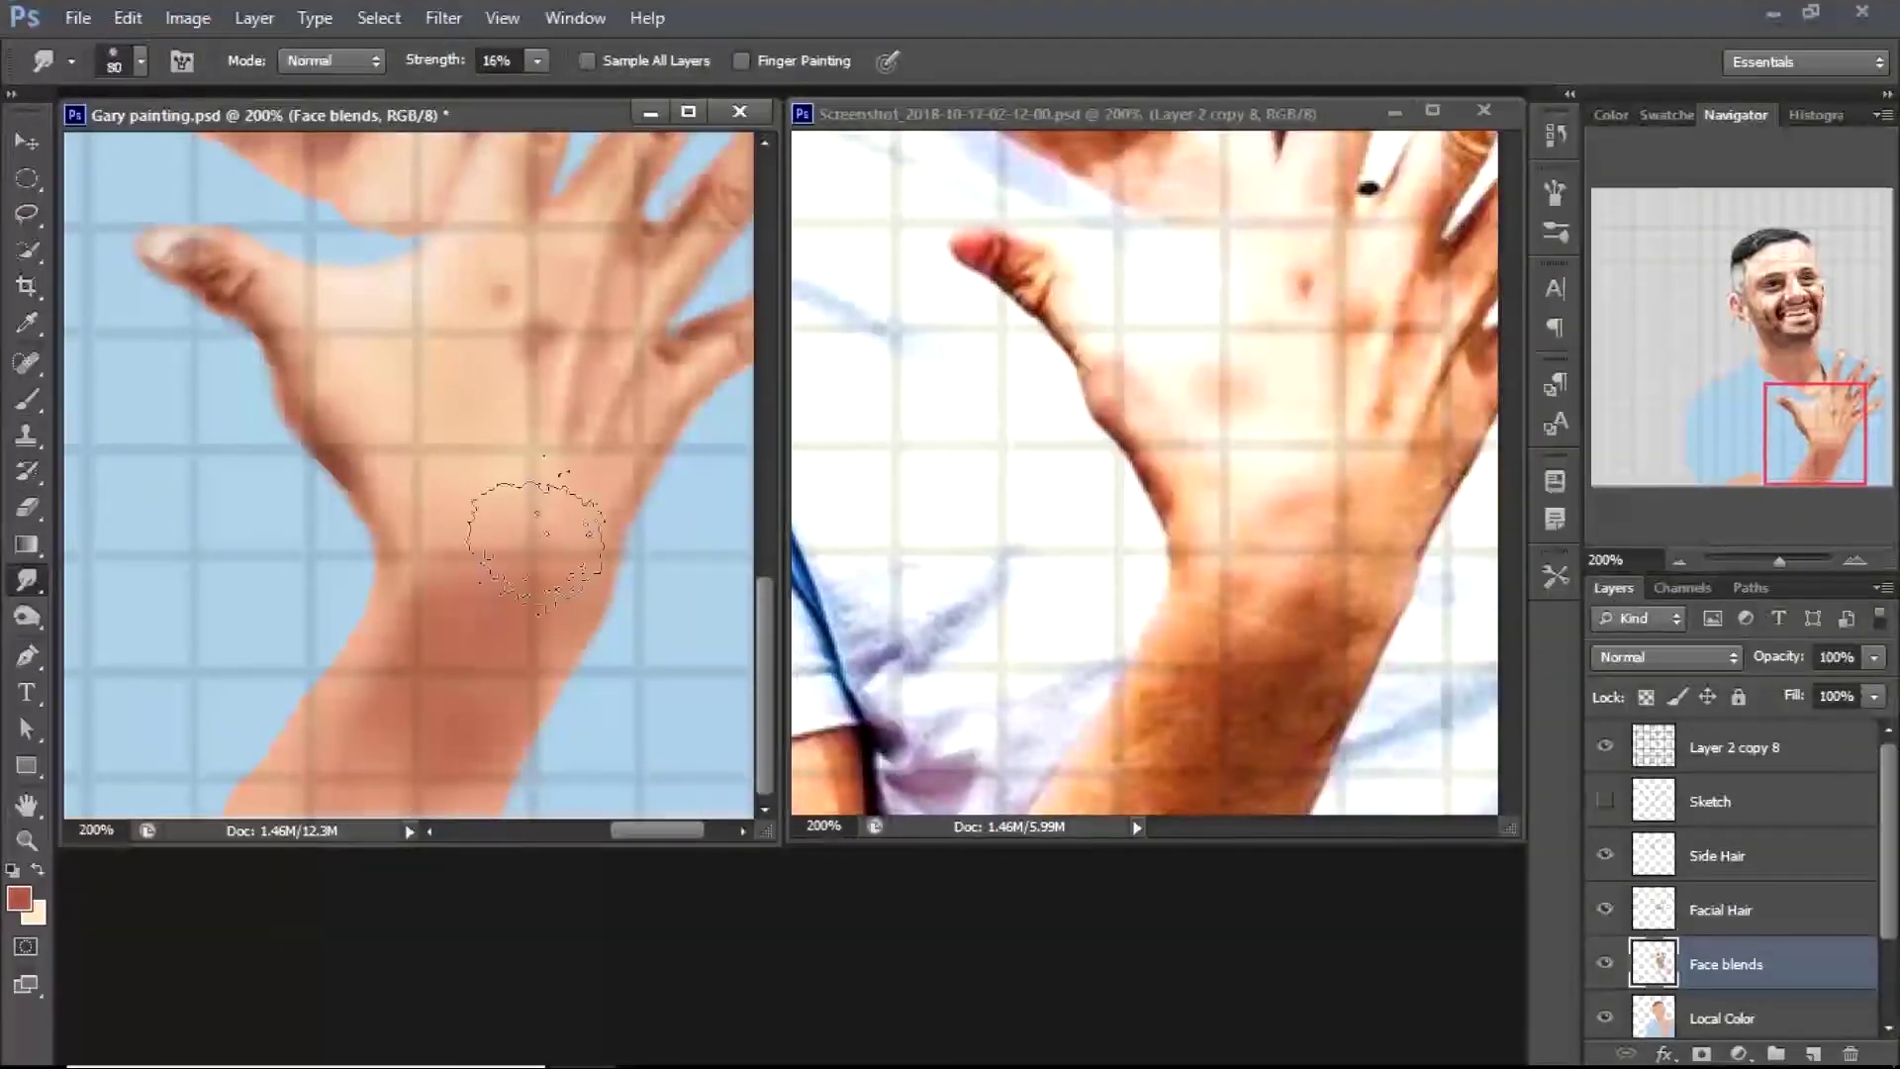
key("bracketleft")
key("bracketleft")
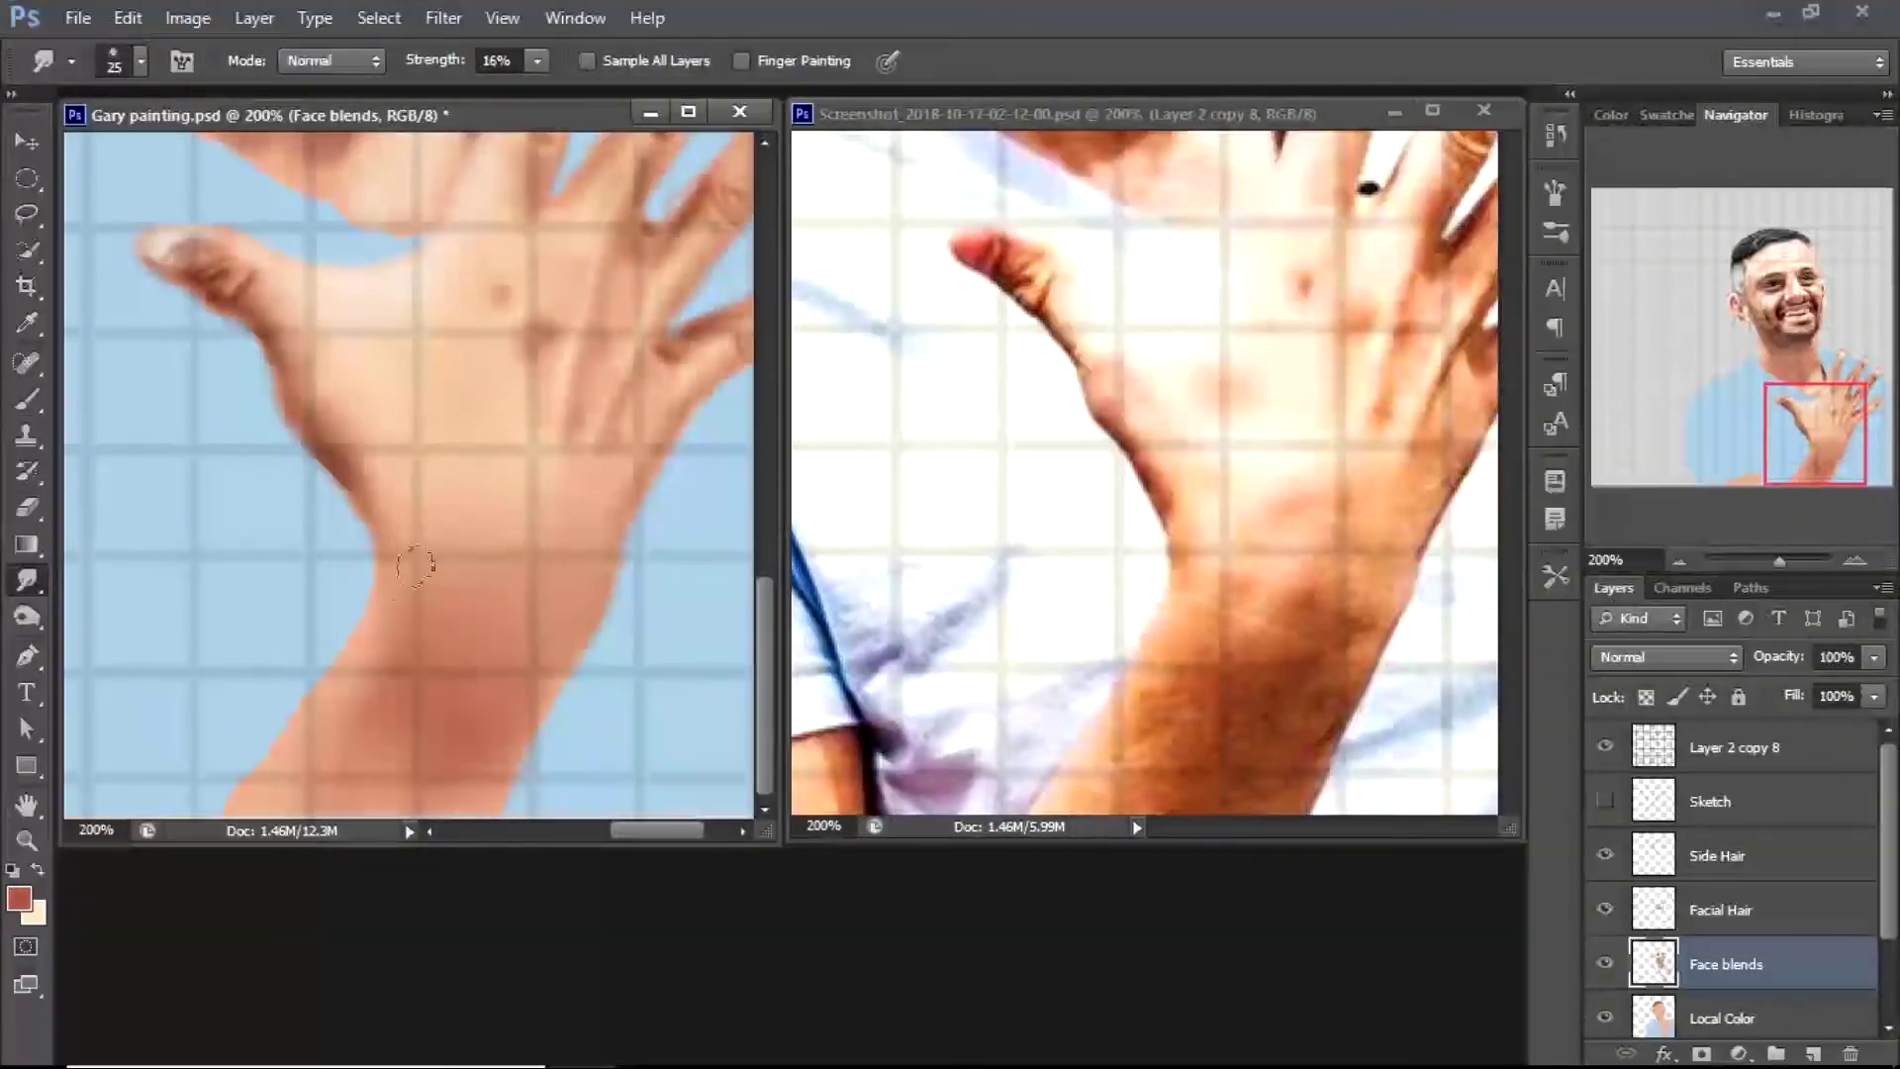
key("b")
left_click(564, 461, "alt")
key("r")
Compare the whole painting with the reference, and darken the forearm with a size 25 brush in Multiply mode
key("z")
left_click(529, 648, "alt")
left_click(530, 649, "alt")
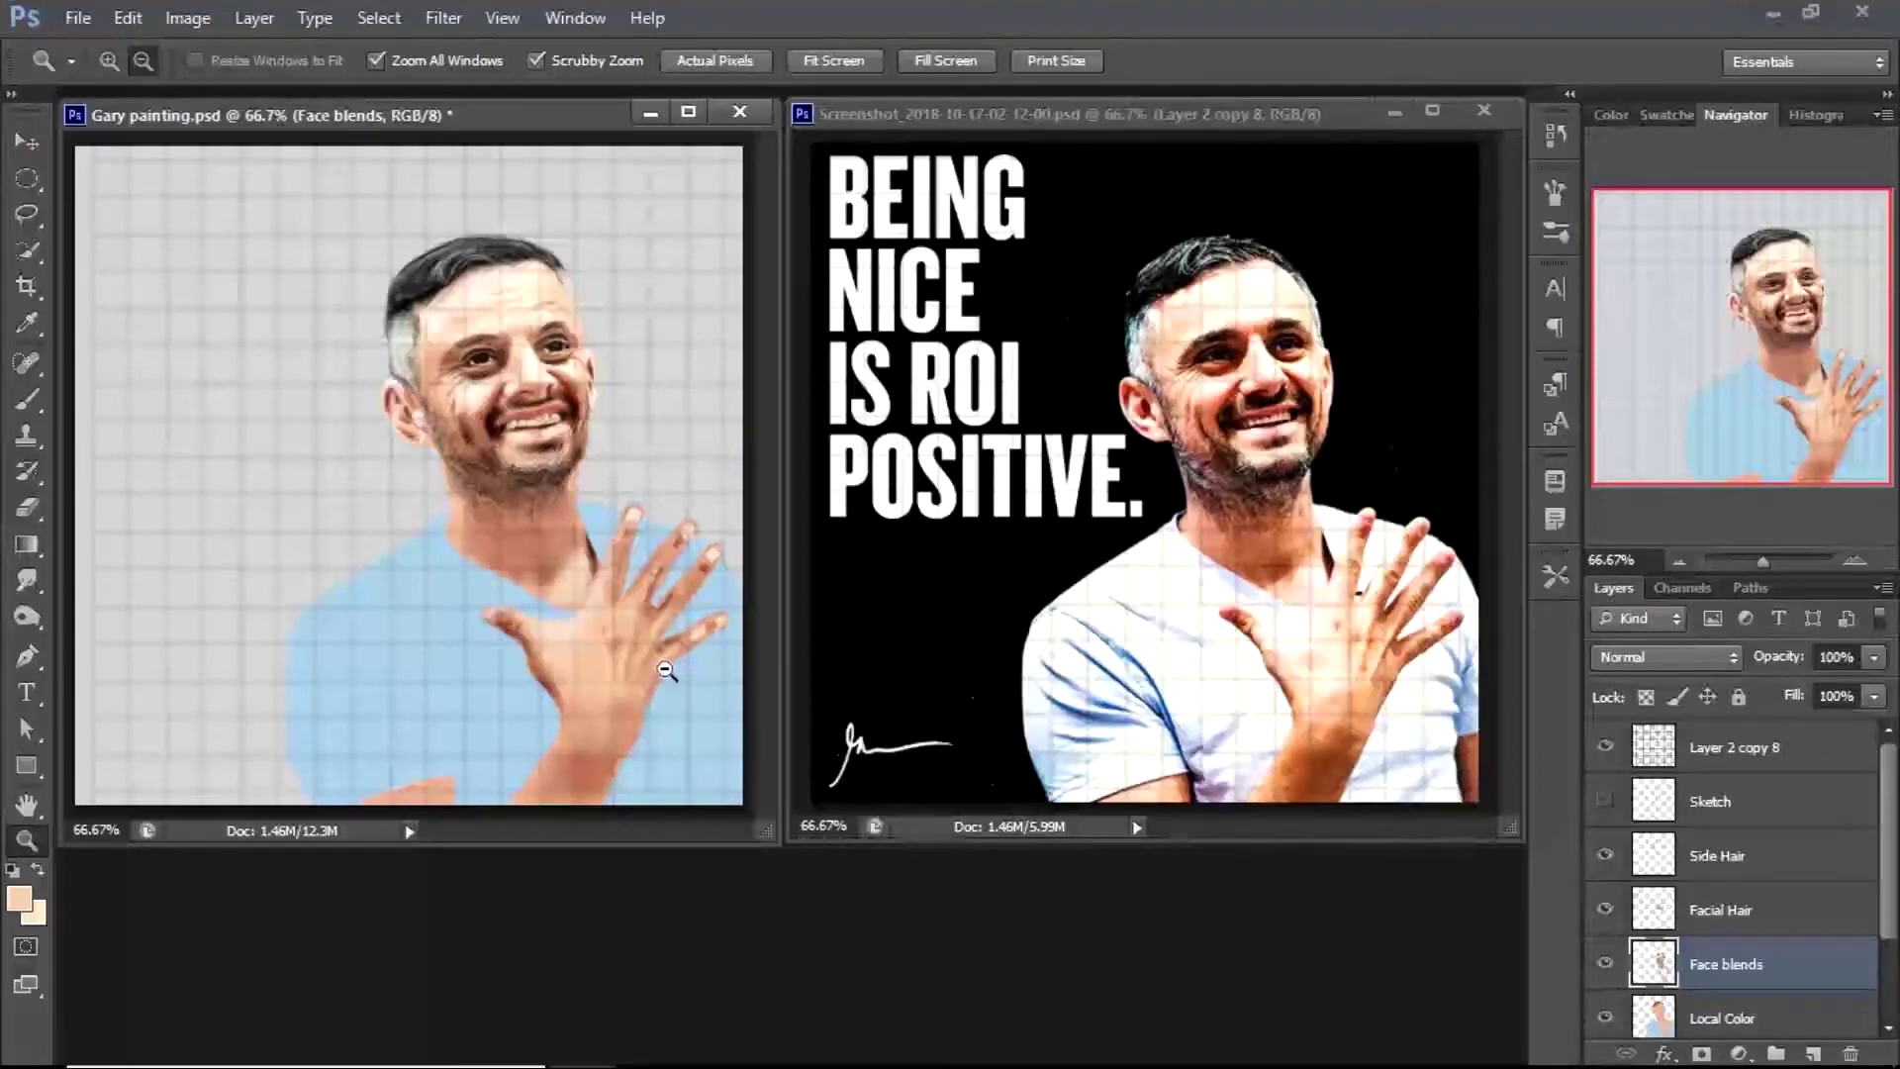
left_click(658, 671)
left_click(658, 671)
key("b")
left_click(346, 61)
left_click(317, 158)
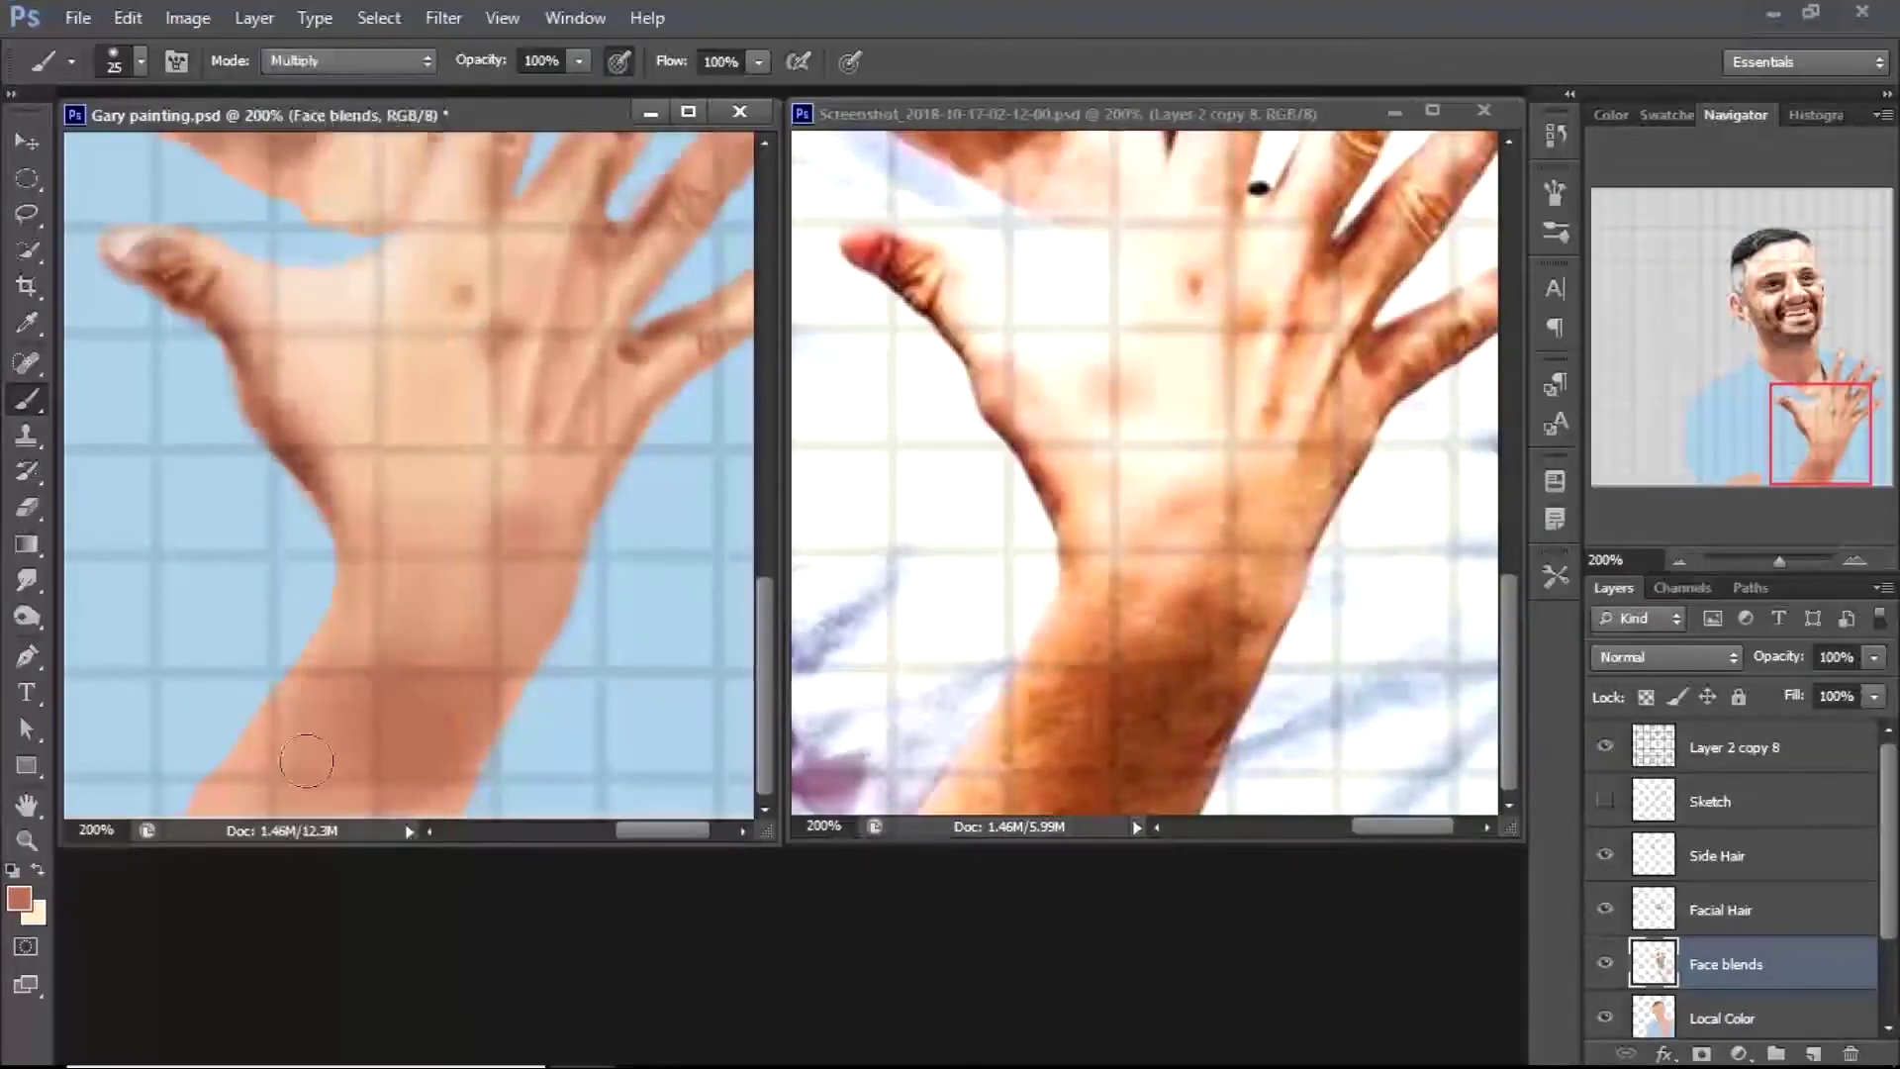
left_click_drag(455, 737, 391, 737)
Lighten the outer edge of the forearm with a sampled skin tone in Normal mode, and smudge it in
left_click(538, 390, "alt")
left_click(346, 61)
left_click(297, 87)
mouse_move(332, 801)
left_mouse_down()
mouse_move(287, 764)
mouse_move(341, 777)
mouse_move(285, 738)
mouse_move(460, 807)
mouse_move(297, 768)
mouse_move(435, 782)
mouse_move(246, 785)
left_mouse_up()
key("r")
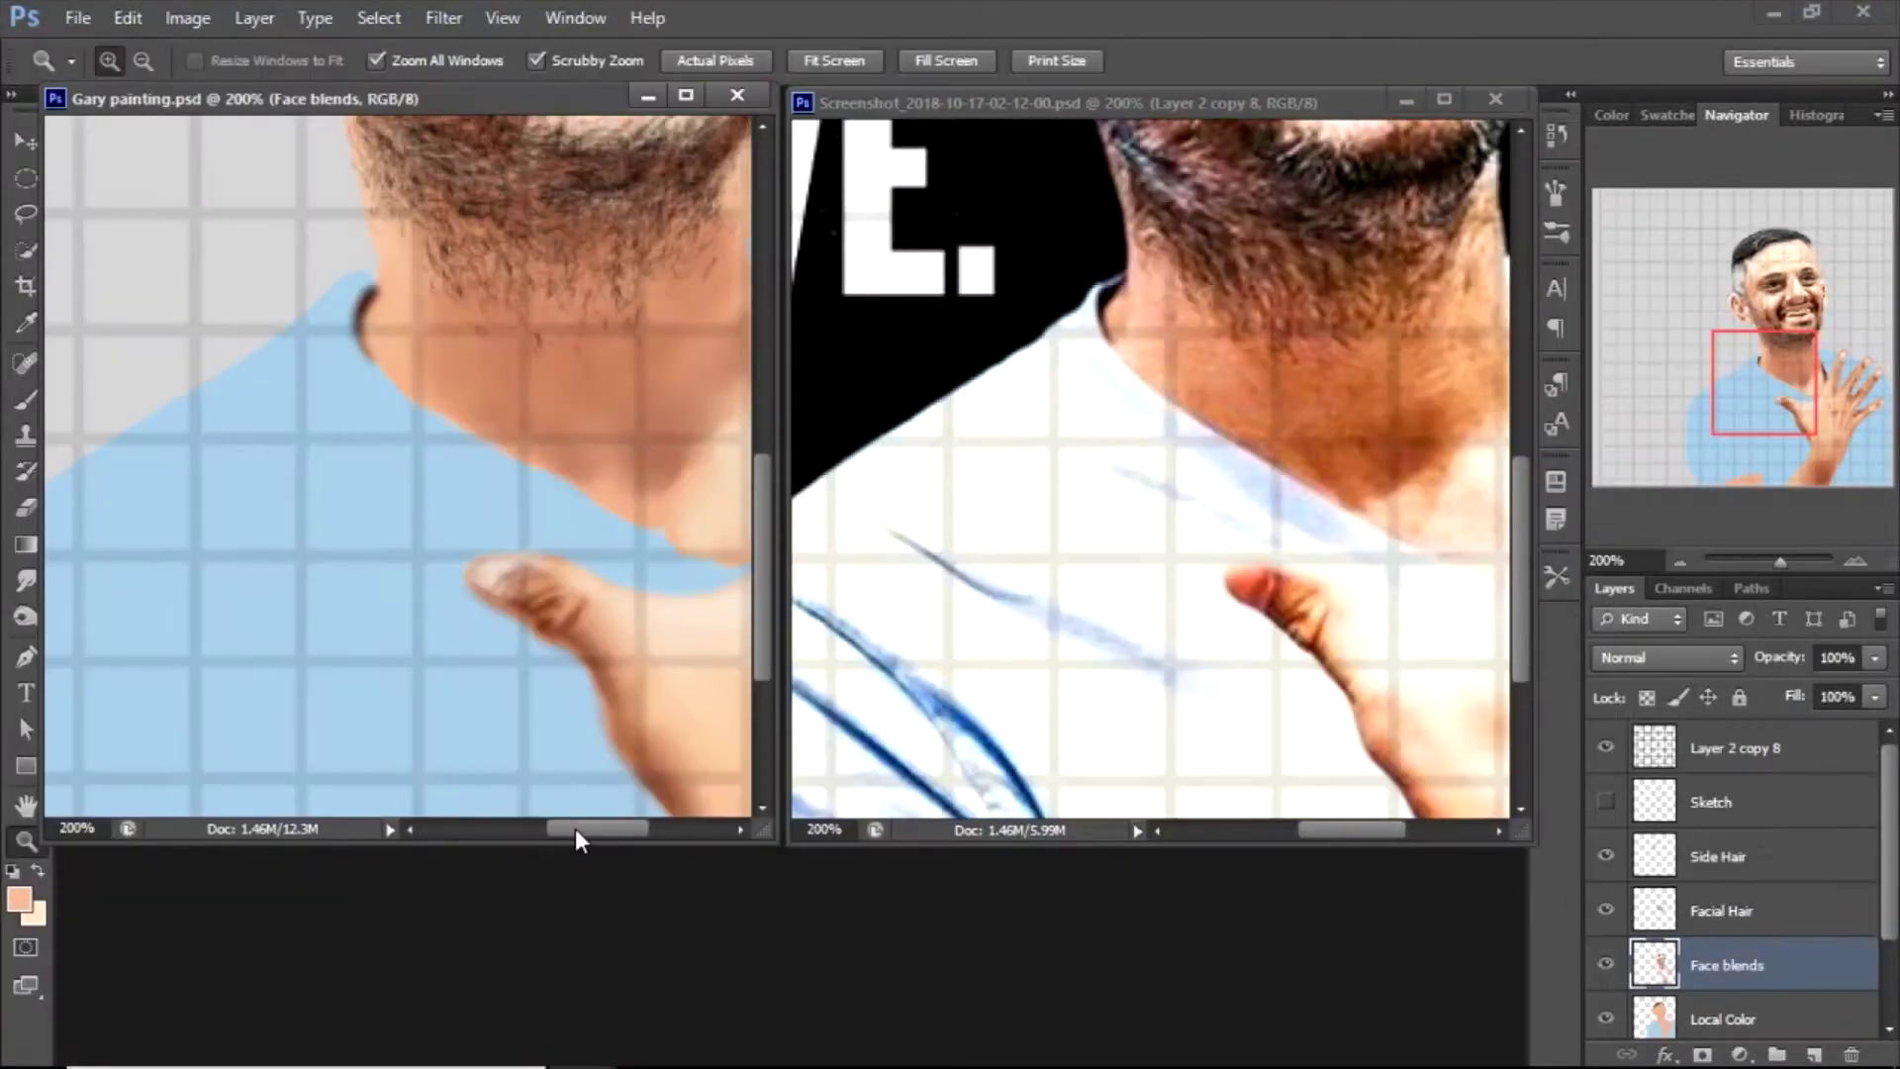
Show the Sketch layer and paint a shirt fold below the collar in a darker blue based on the shirt colour, at brush size 6
left_click(1605, 802)
key("i")
left_click(173, 564)
left_click(19, 898)
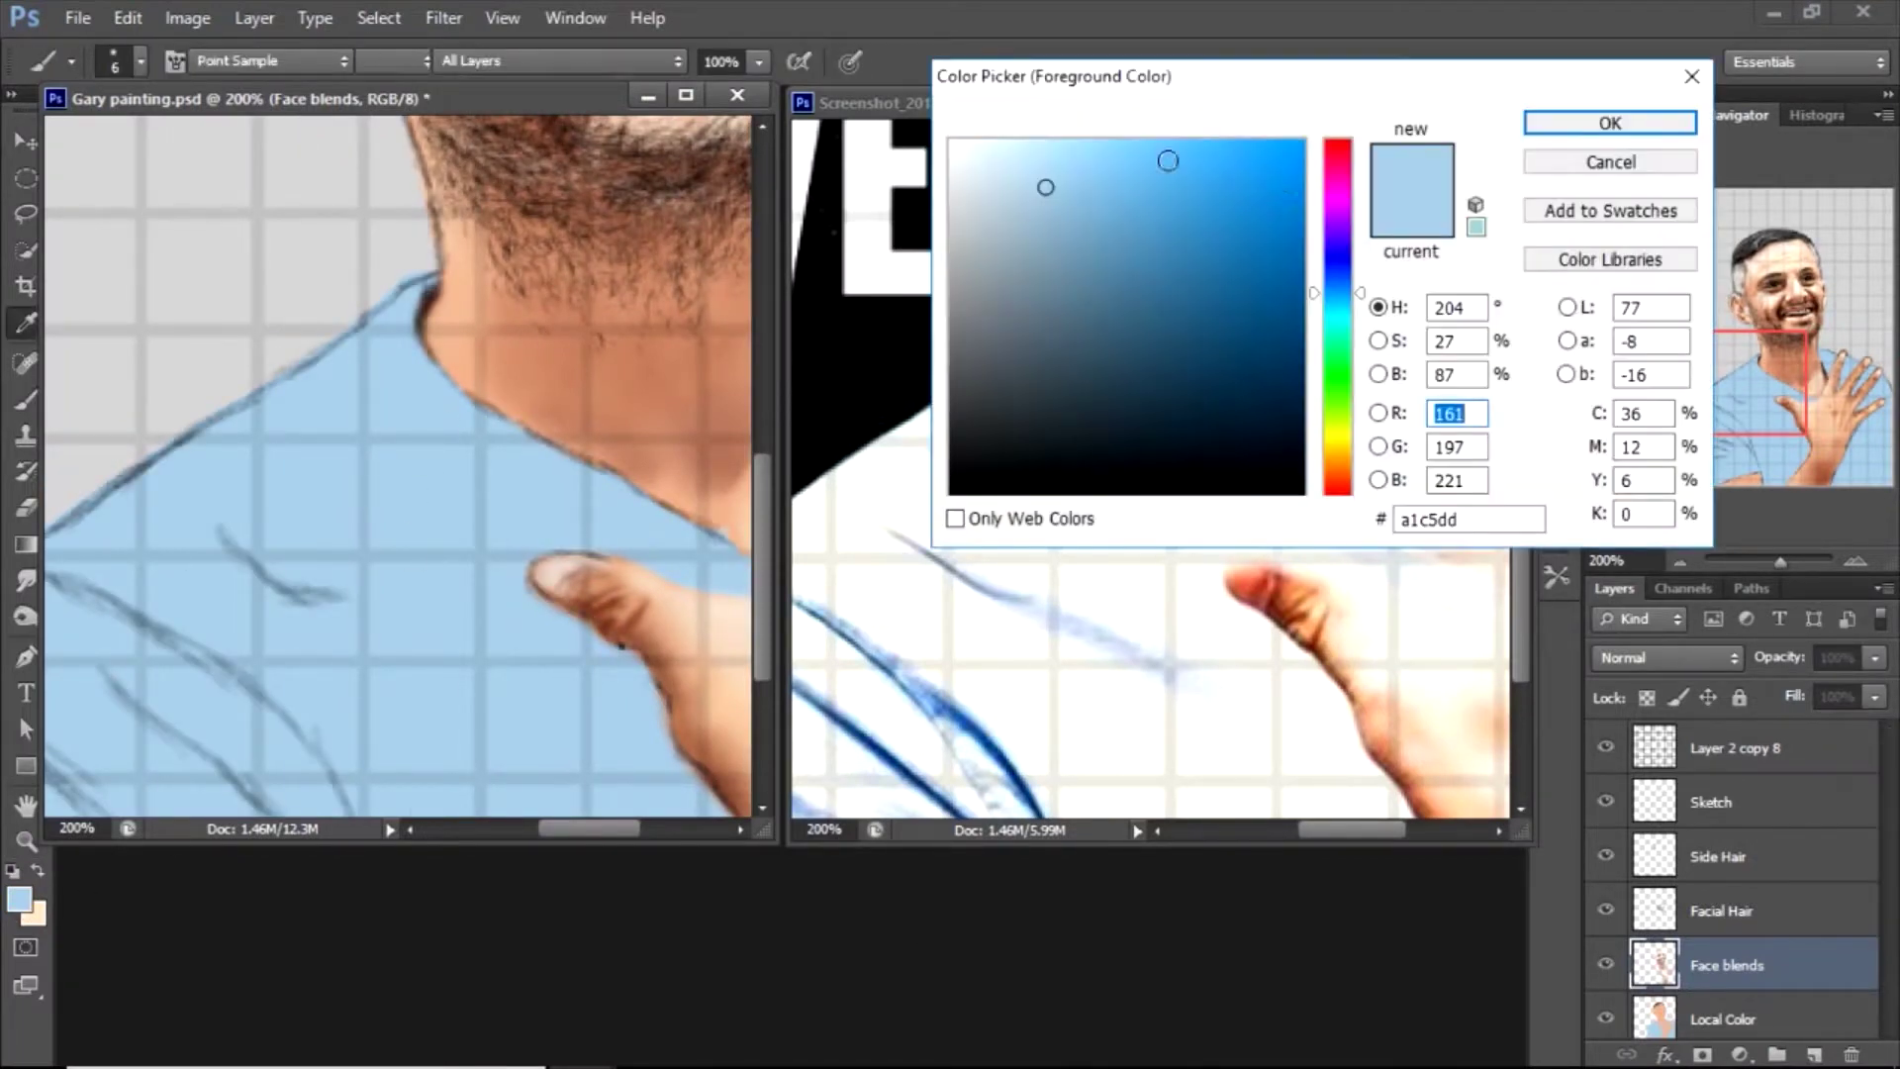
left_click_drag(1361, 287, 1361, 273)
key("Return")
key("b")
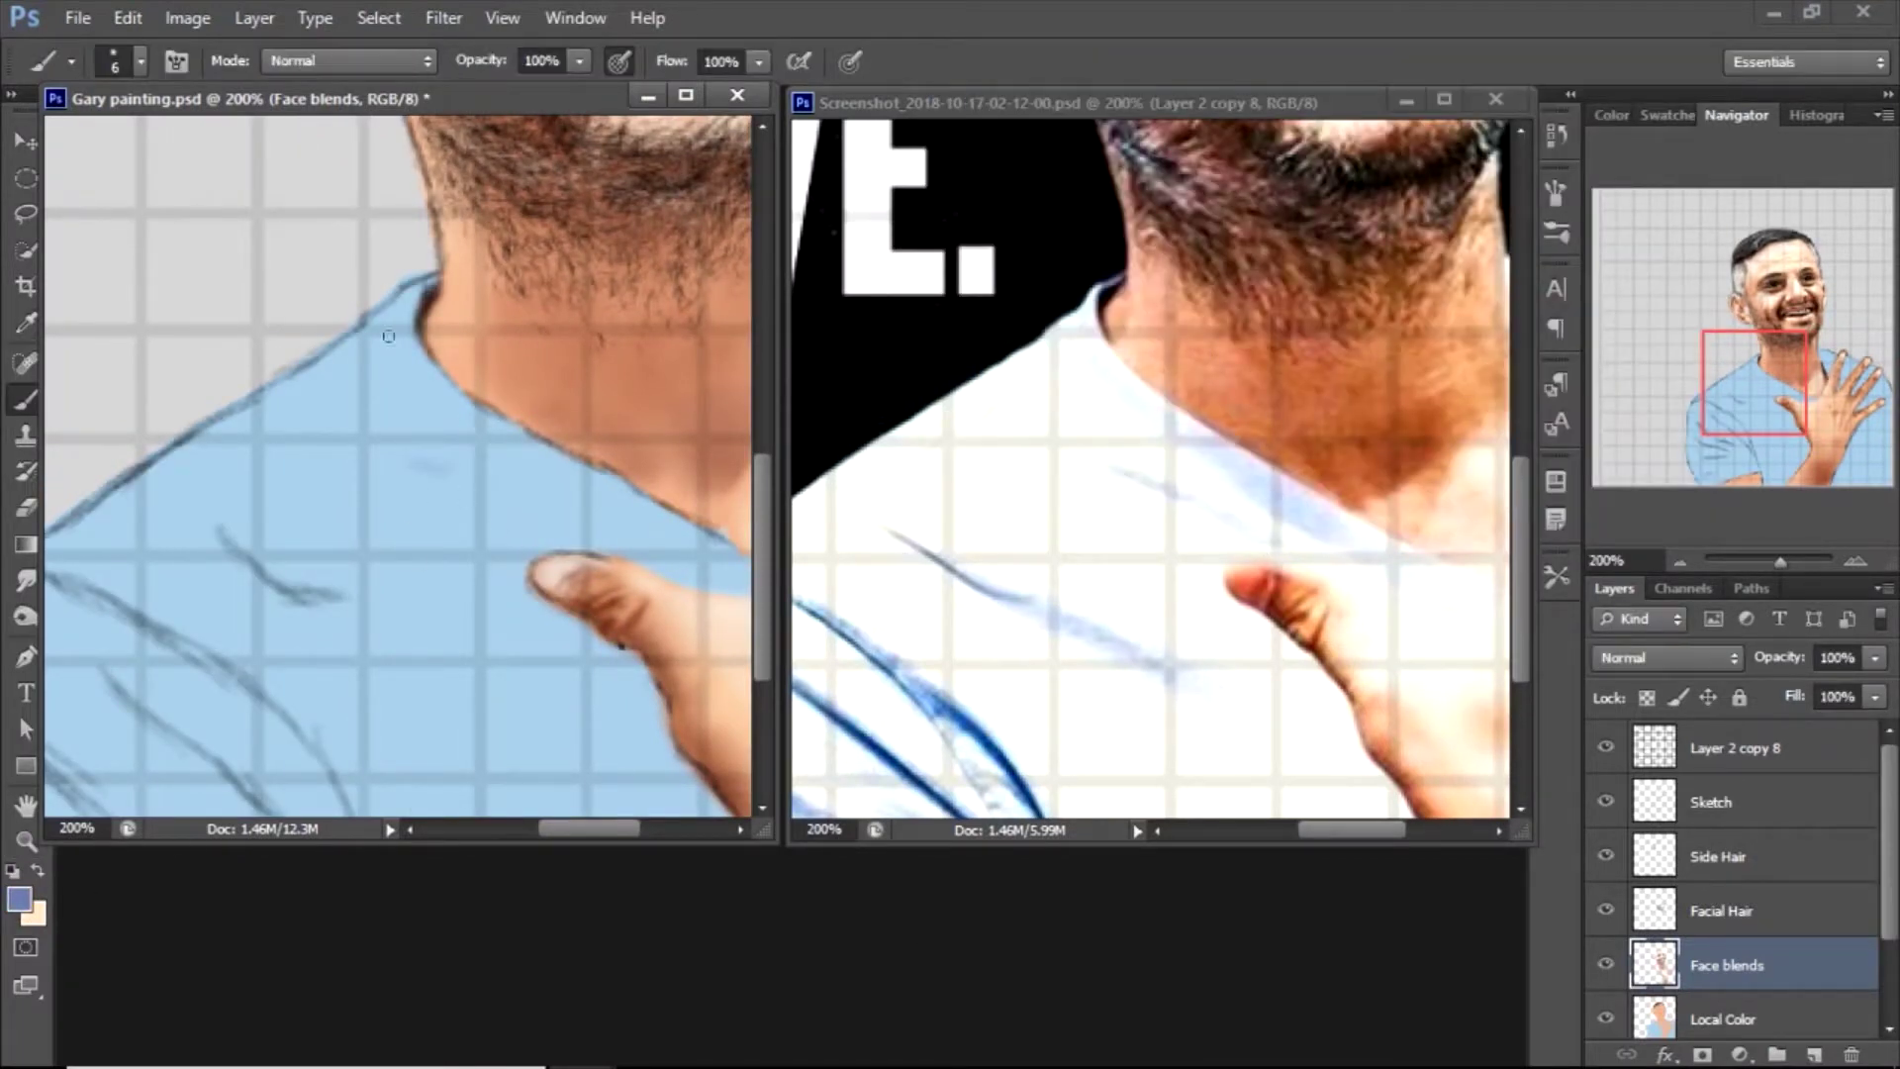
mouse_move(448, 480)
left_mouse_down()
mouse_move(589, 543)
mouse_move(478, 491)
left_mouse_up()
Refine the fold below the collar with sampled shirt blues at brush size 4, and smudge it at size 8
left_click(571, 469, "alt")
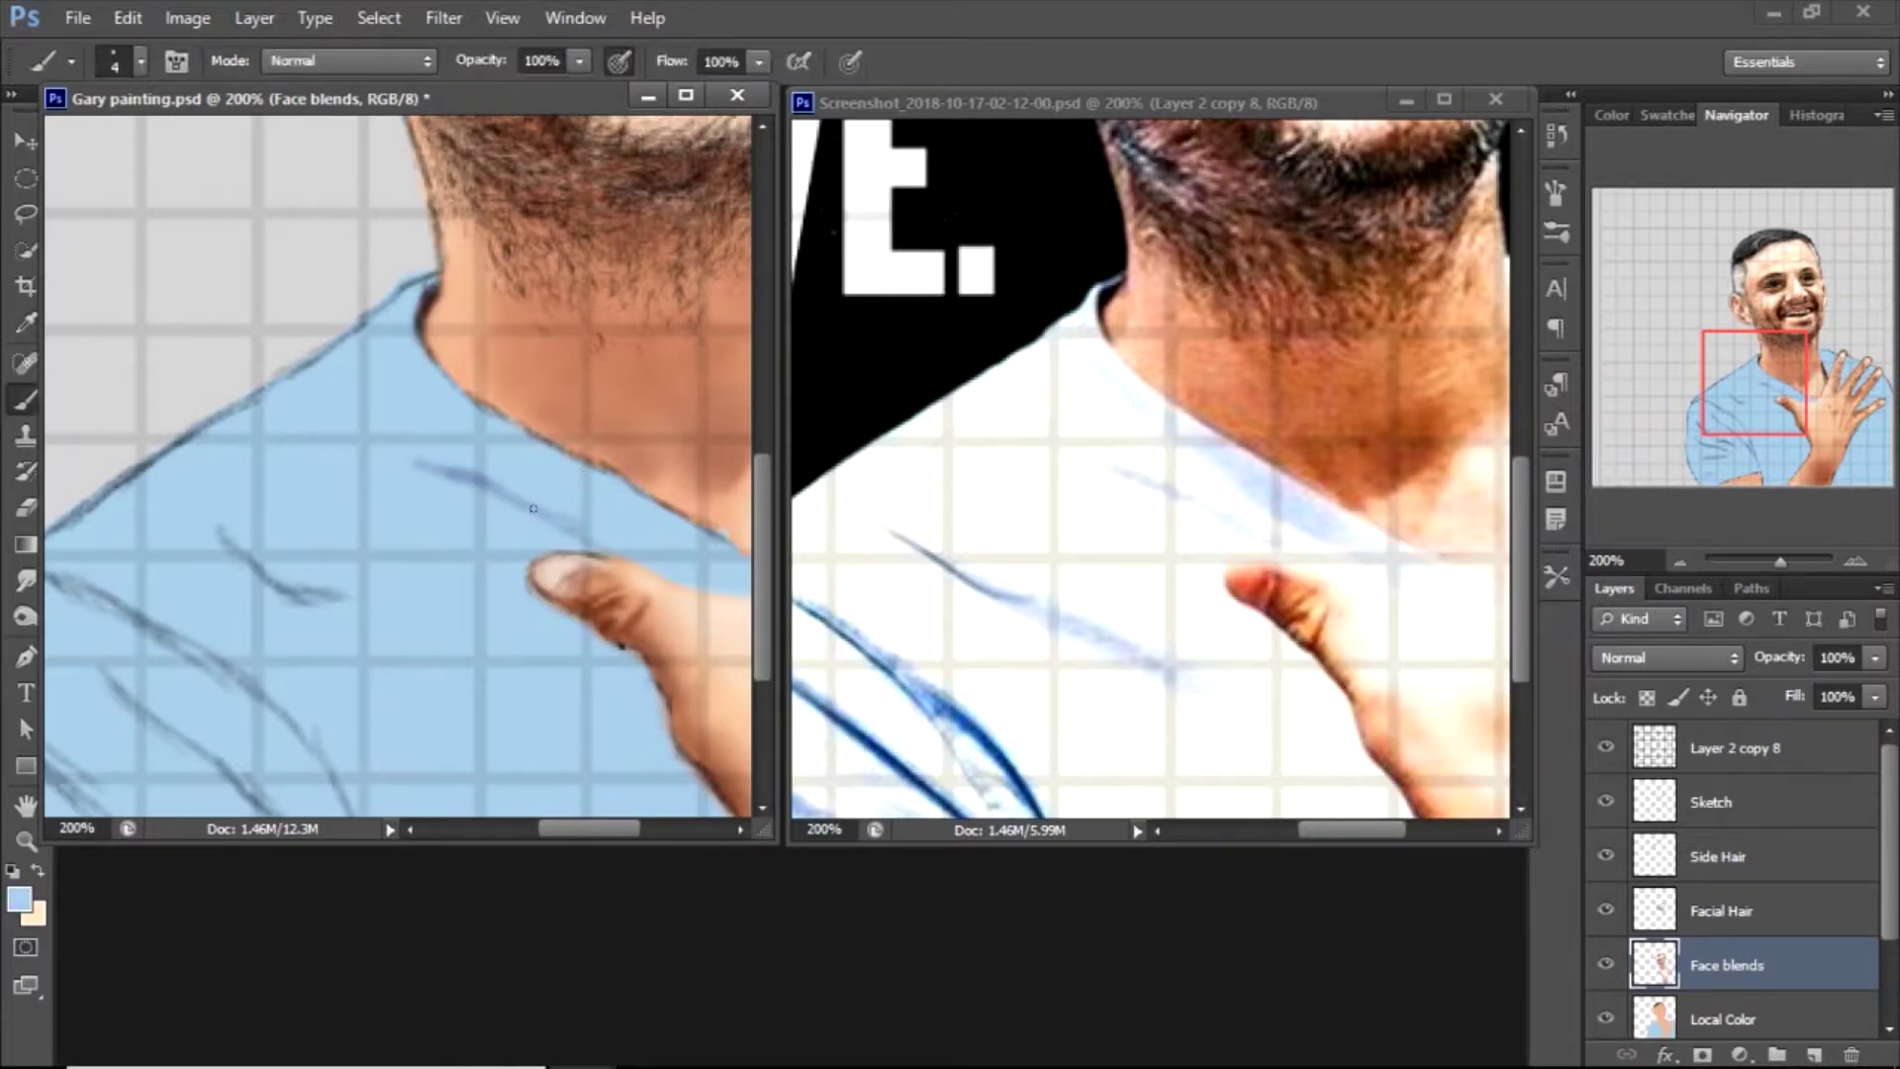
left_click(437, 475, "alt")
left_click_drag(1365, 102, 1398, 97)
left_click_drag(544, 97, 574, 98)
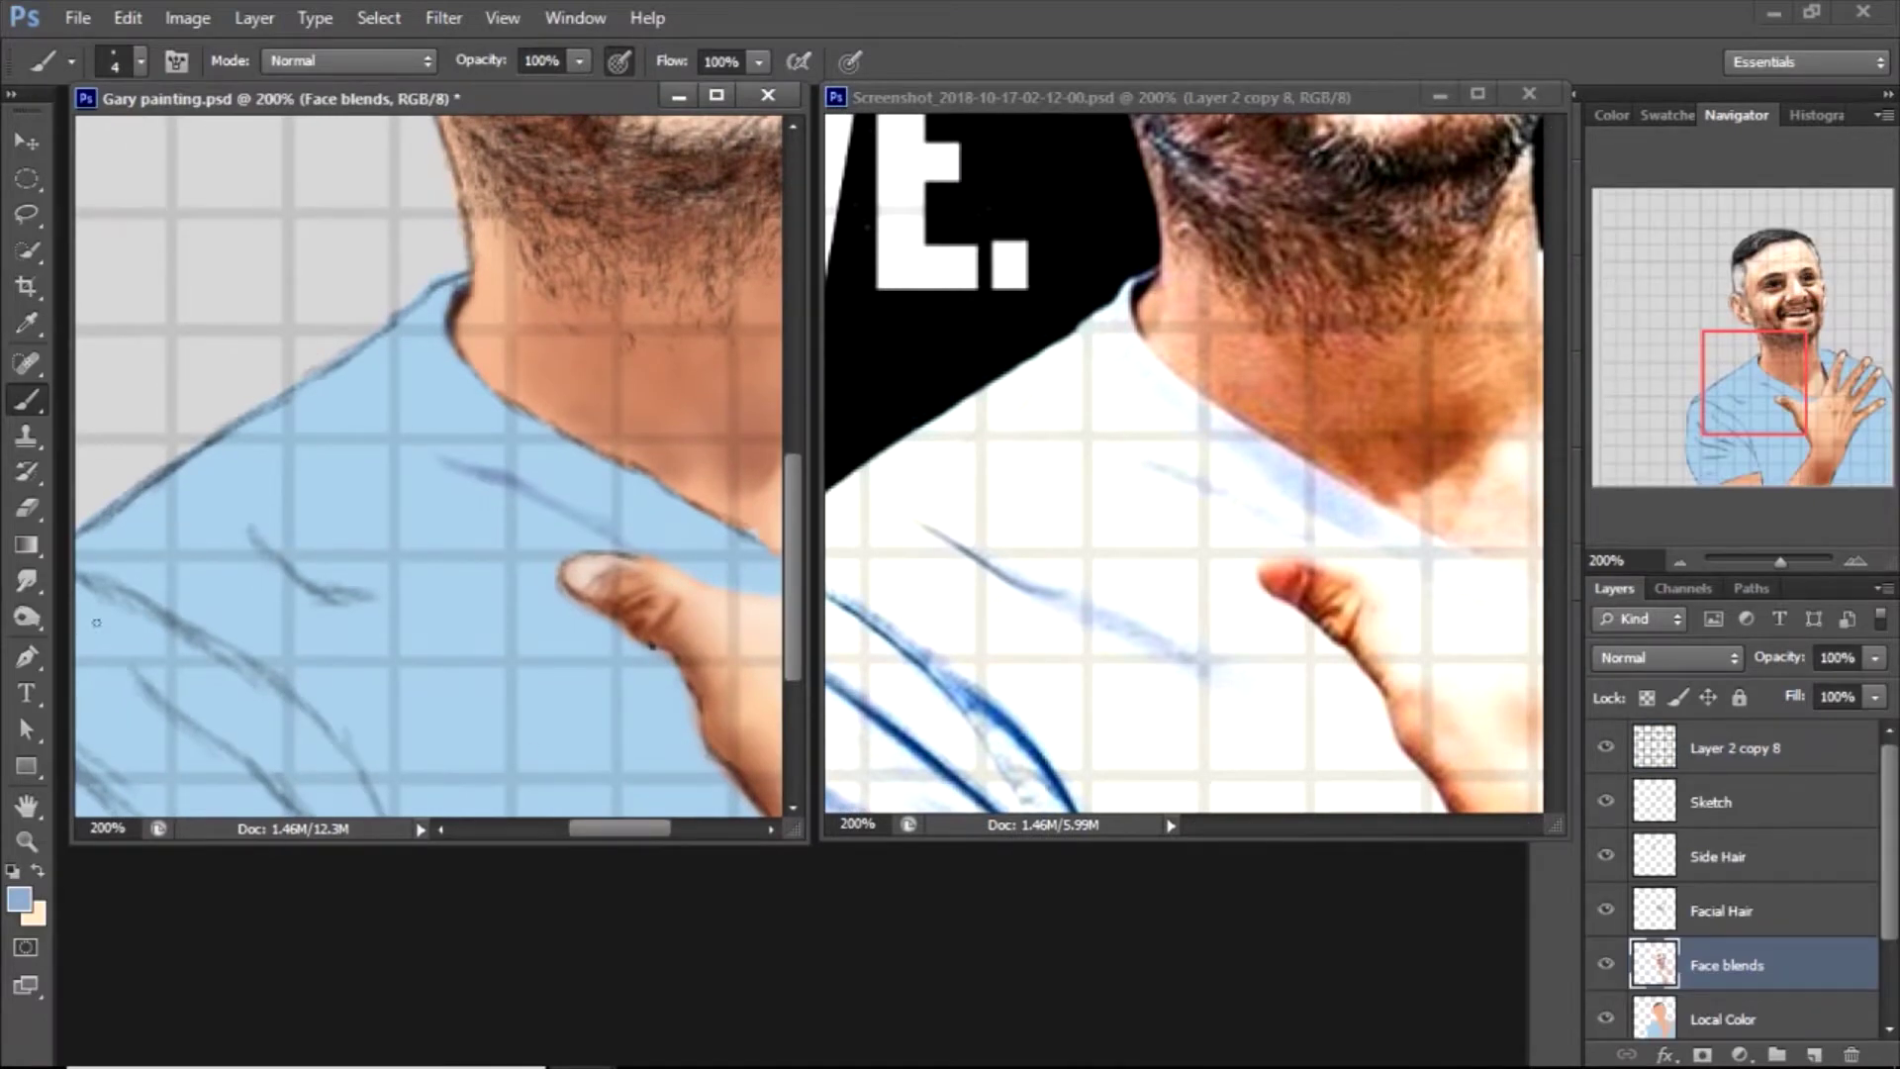
left_click(27, 581)
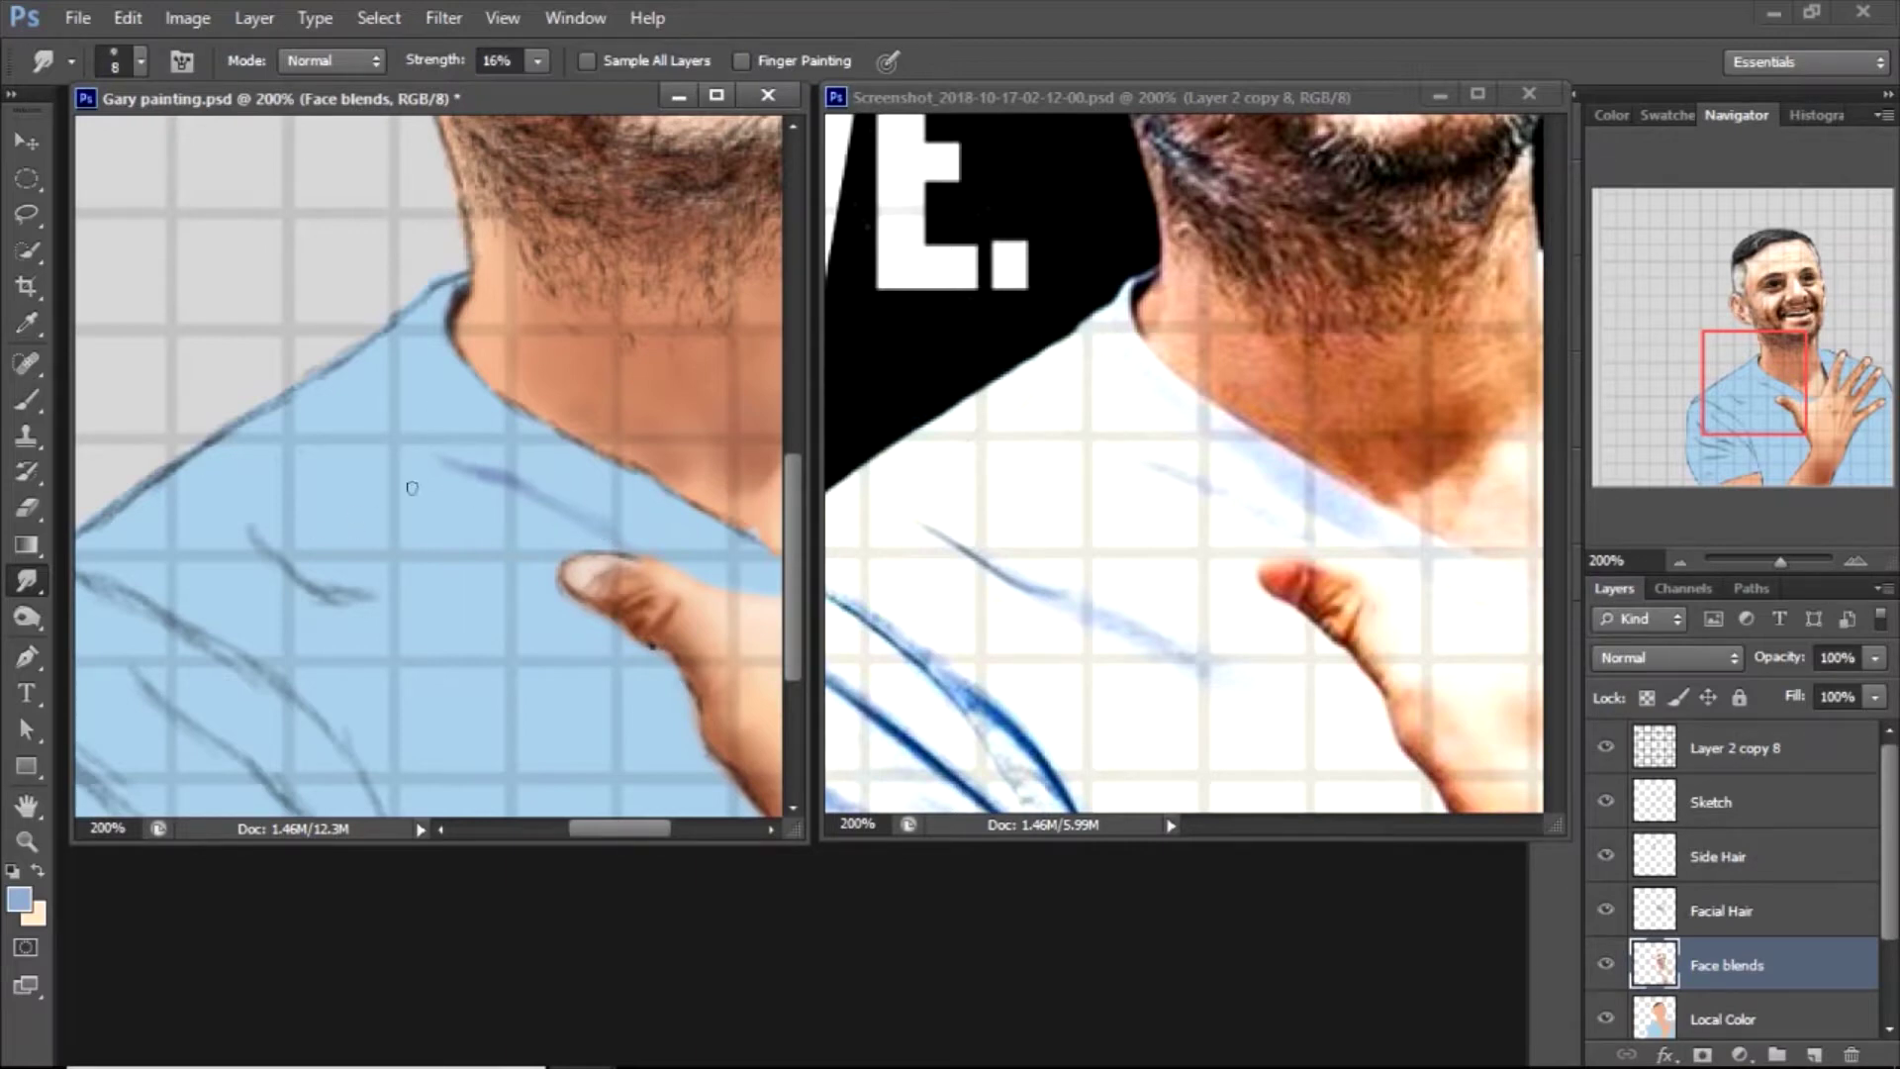
Choose a darker muted blue and shade the shirt along the neckline with a size 10 brush
key("b")
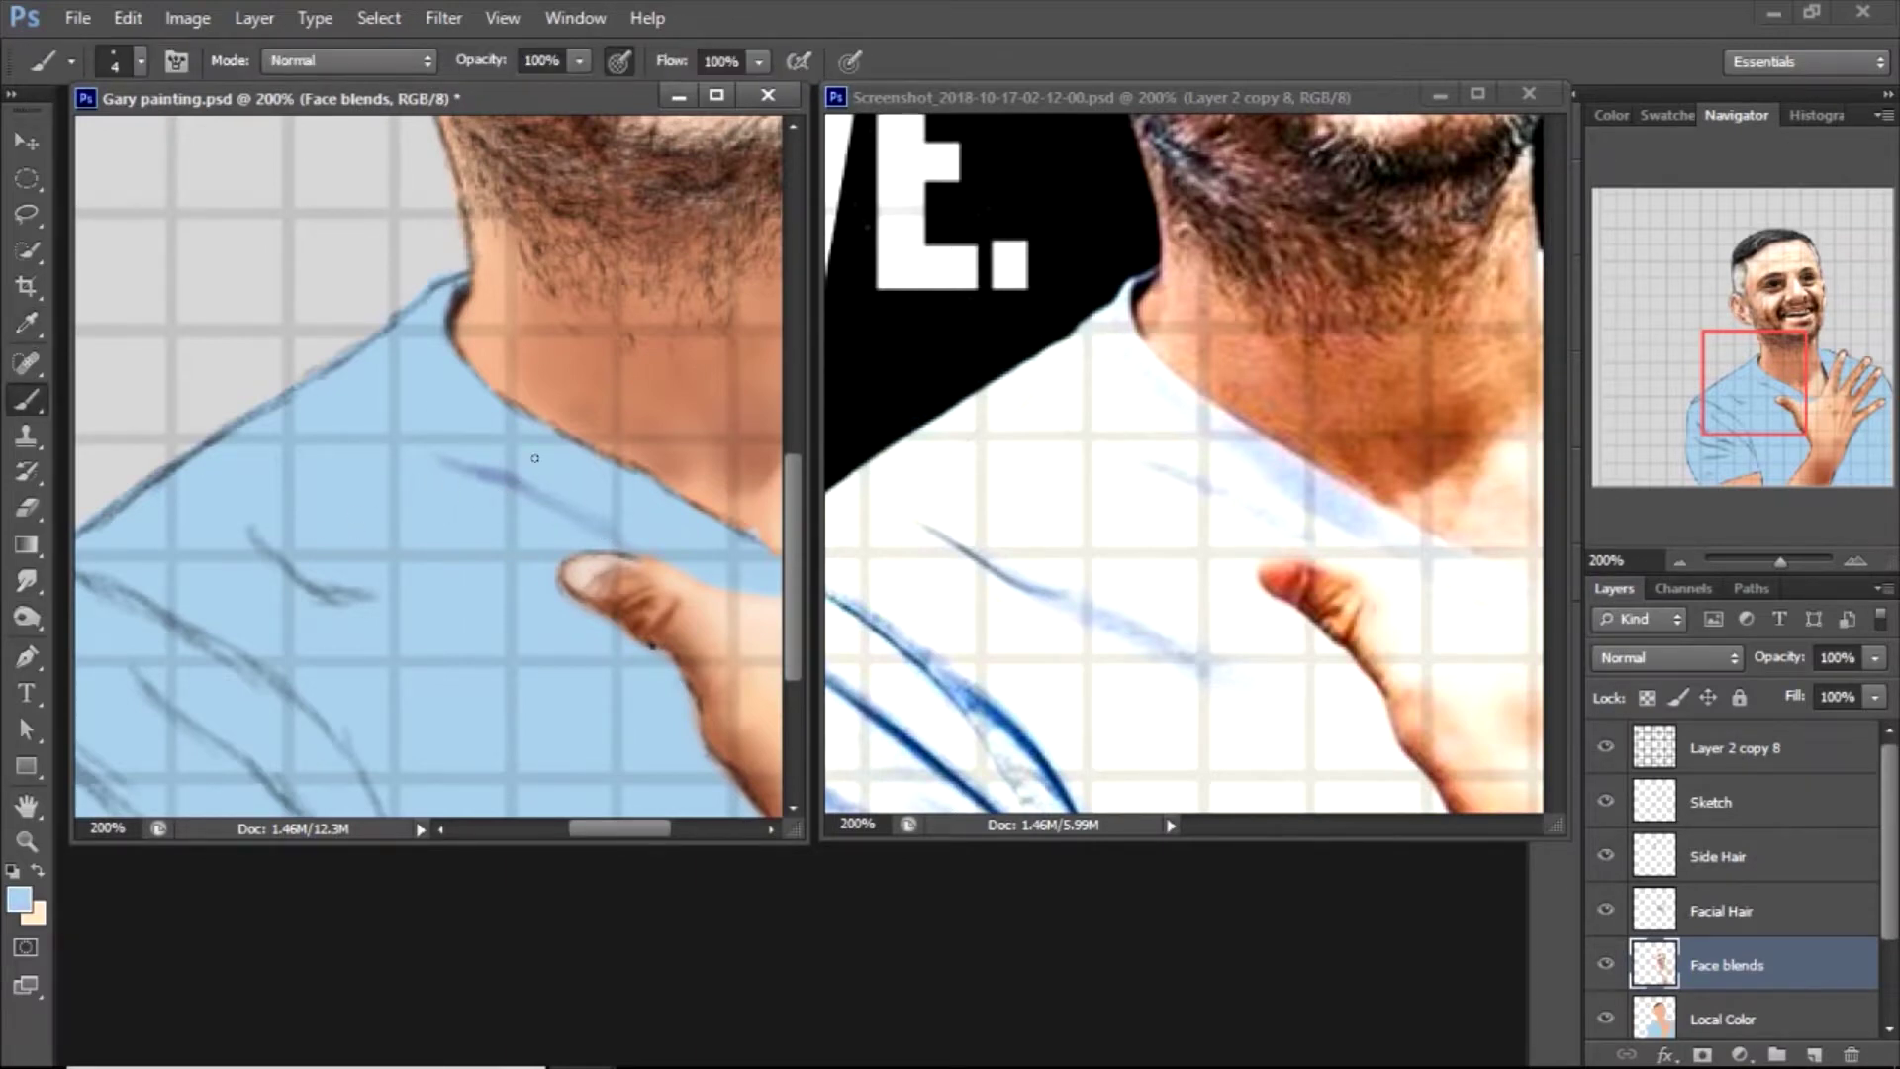
left_click(20, 902)
left_click(1065, 242)
key("Return")
mouse_move(521, 419)
left_mouse_down()
mouse_move(682, 526)
mouse_move(610, 494)
mouse_move(682, 506)
left_mouse_up()
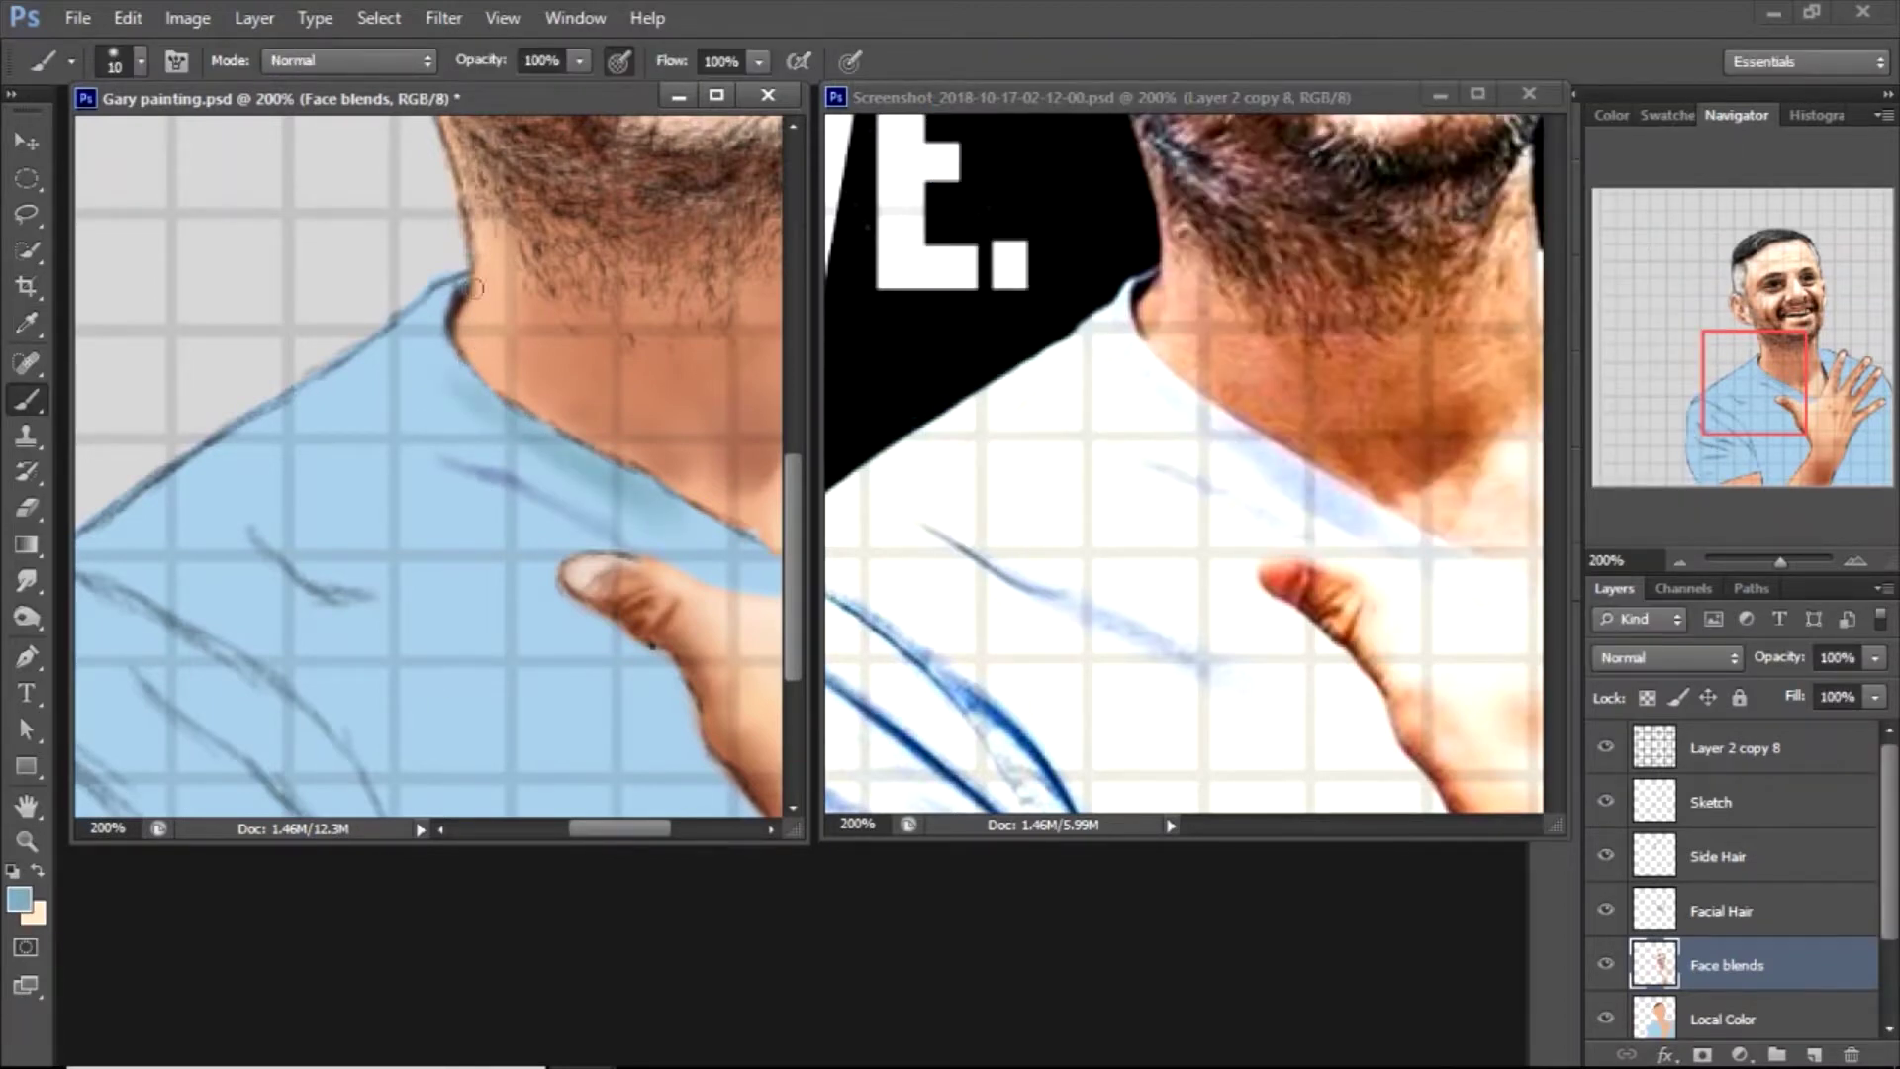
Draw the chest fold below the shoulder in a muted darker blue at brush size 3, and hide the Sketch layer
left_click(318, 531, "alt")
left_click(20, 903)
left_click(1077, 255)
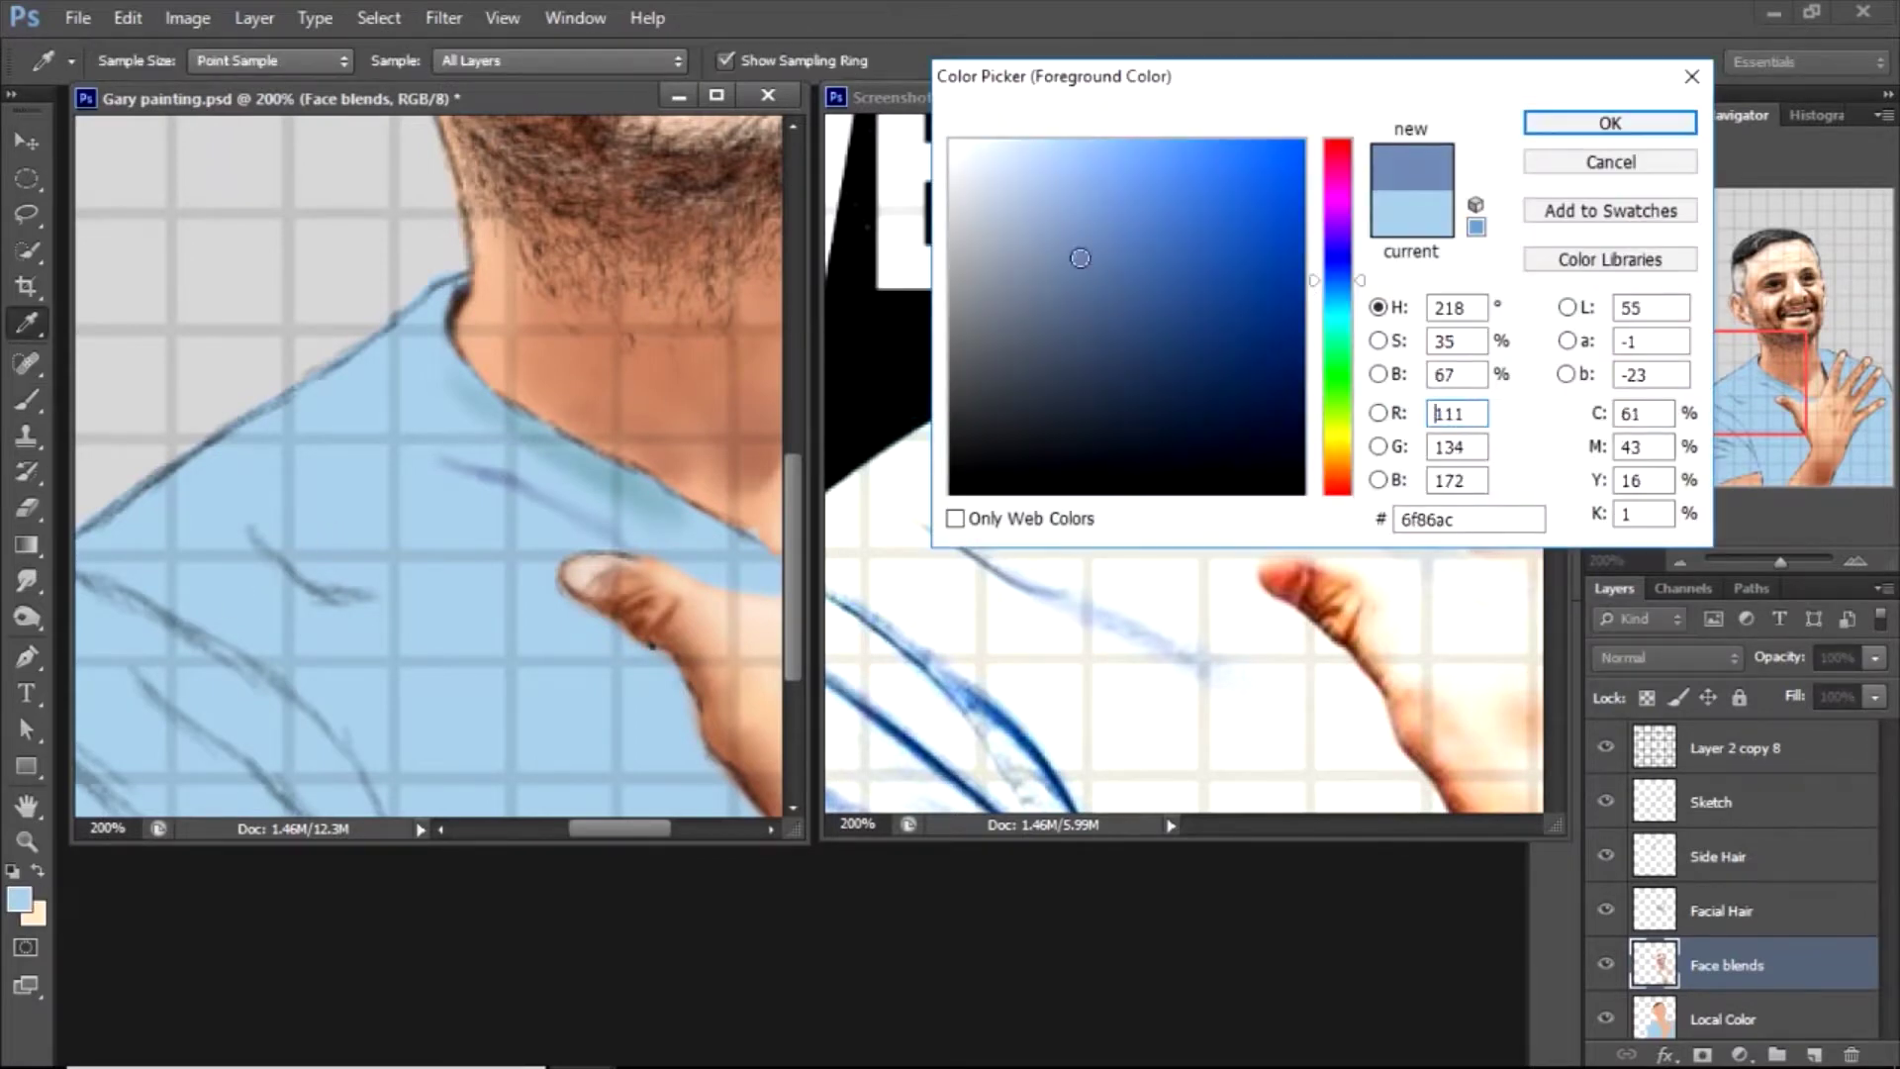
key("Return")
key("bracketleft")
left_click_drag(94, 519, 209, 455)
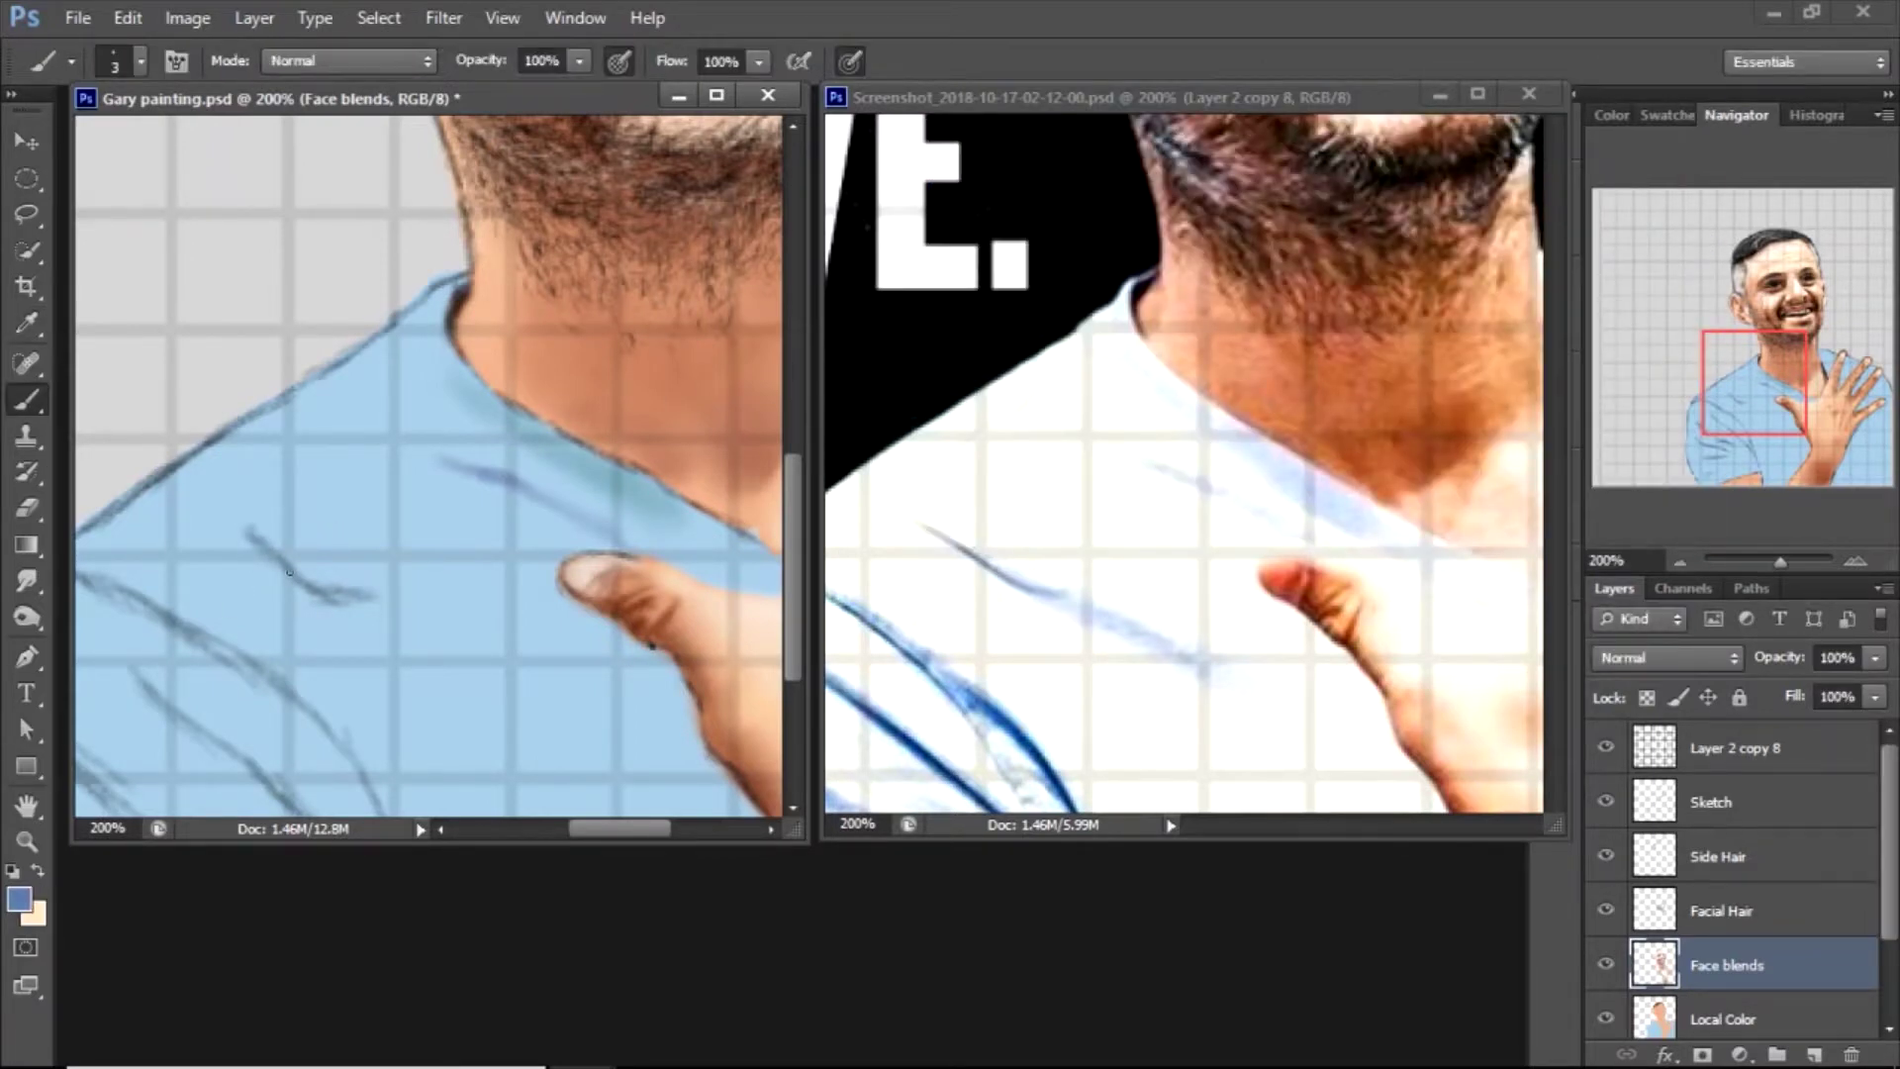
left_click(1605, 803)
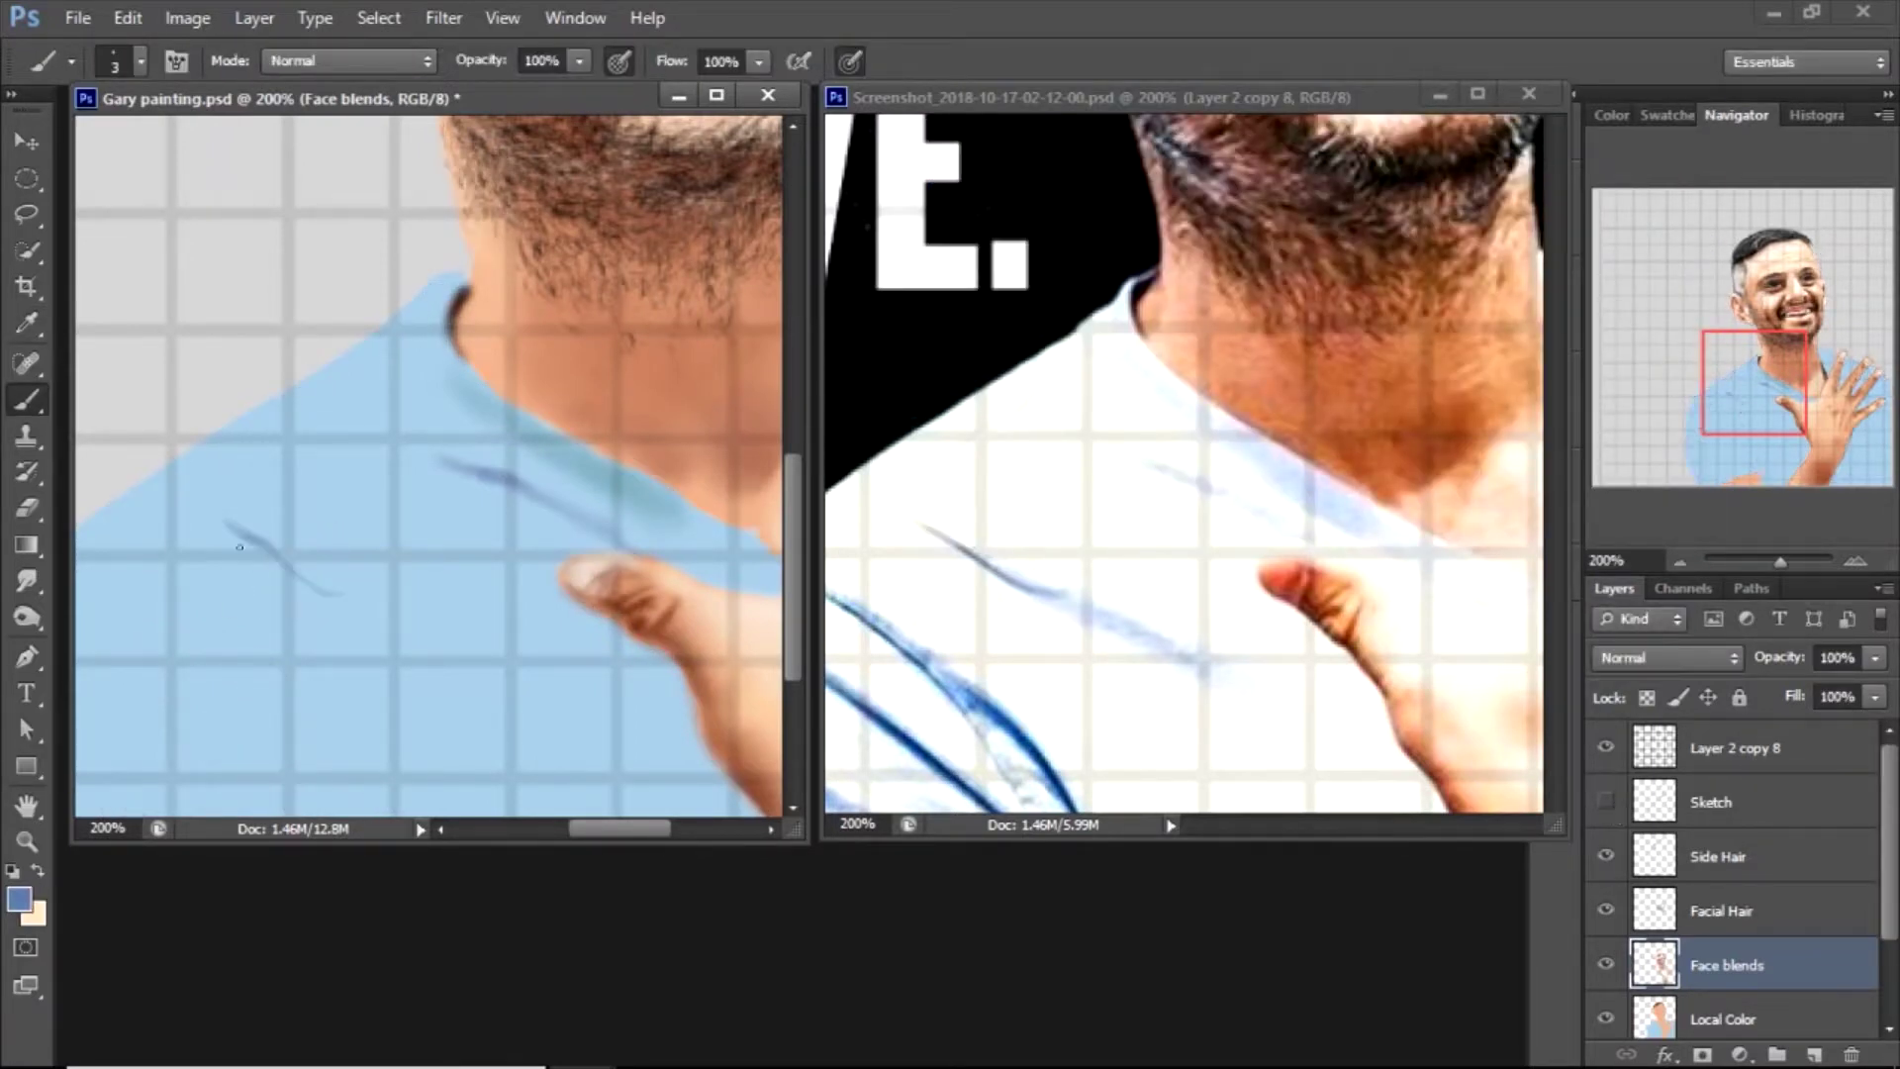
Extend the chest fold toward the thumb with a softer stroke at brush size 8 and 41% opacity
key("bracketright")
key("bracketright")
left_click_drag(580, 65, 514, 91)
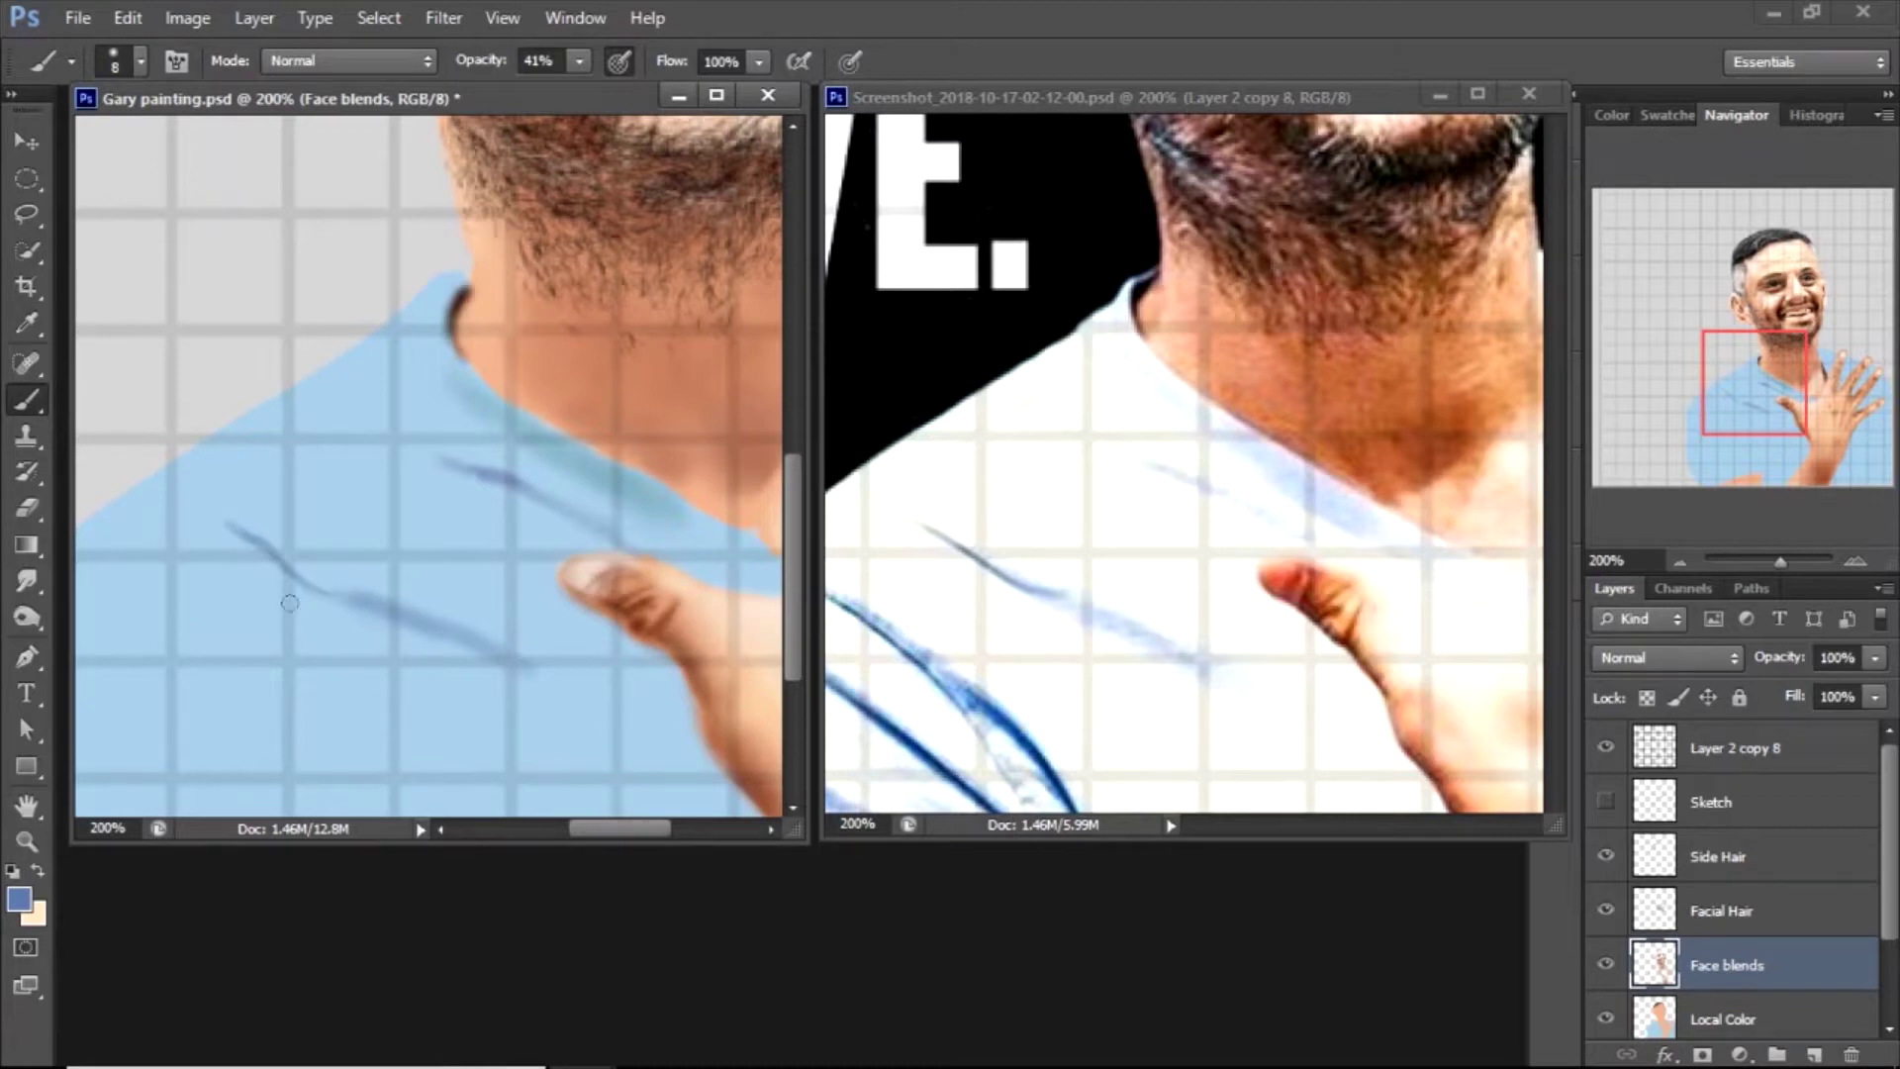
Paint the sleeve's fold lines in dark blue with a size 2 brush at 100% opacity
scroll(714, 735, "down", 5)
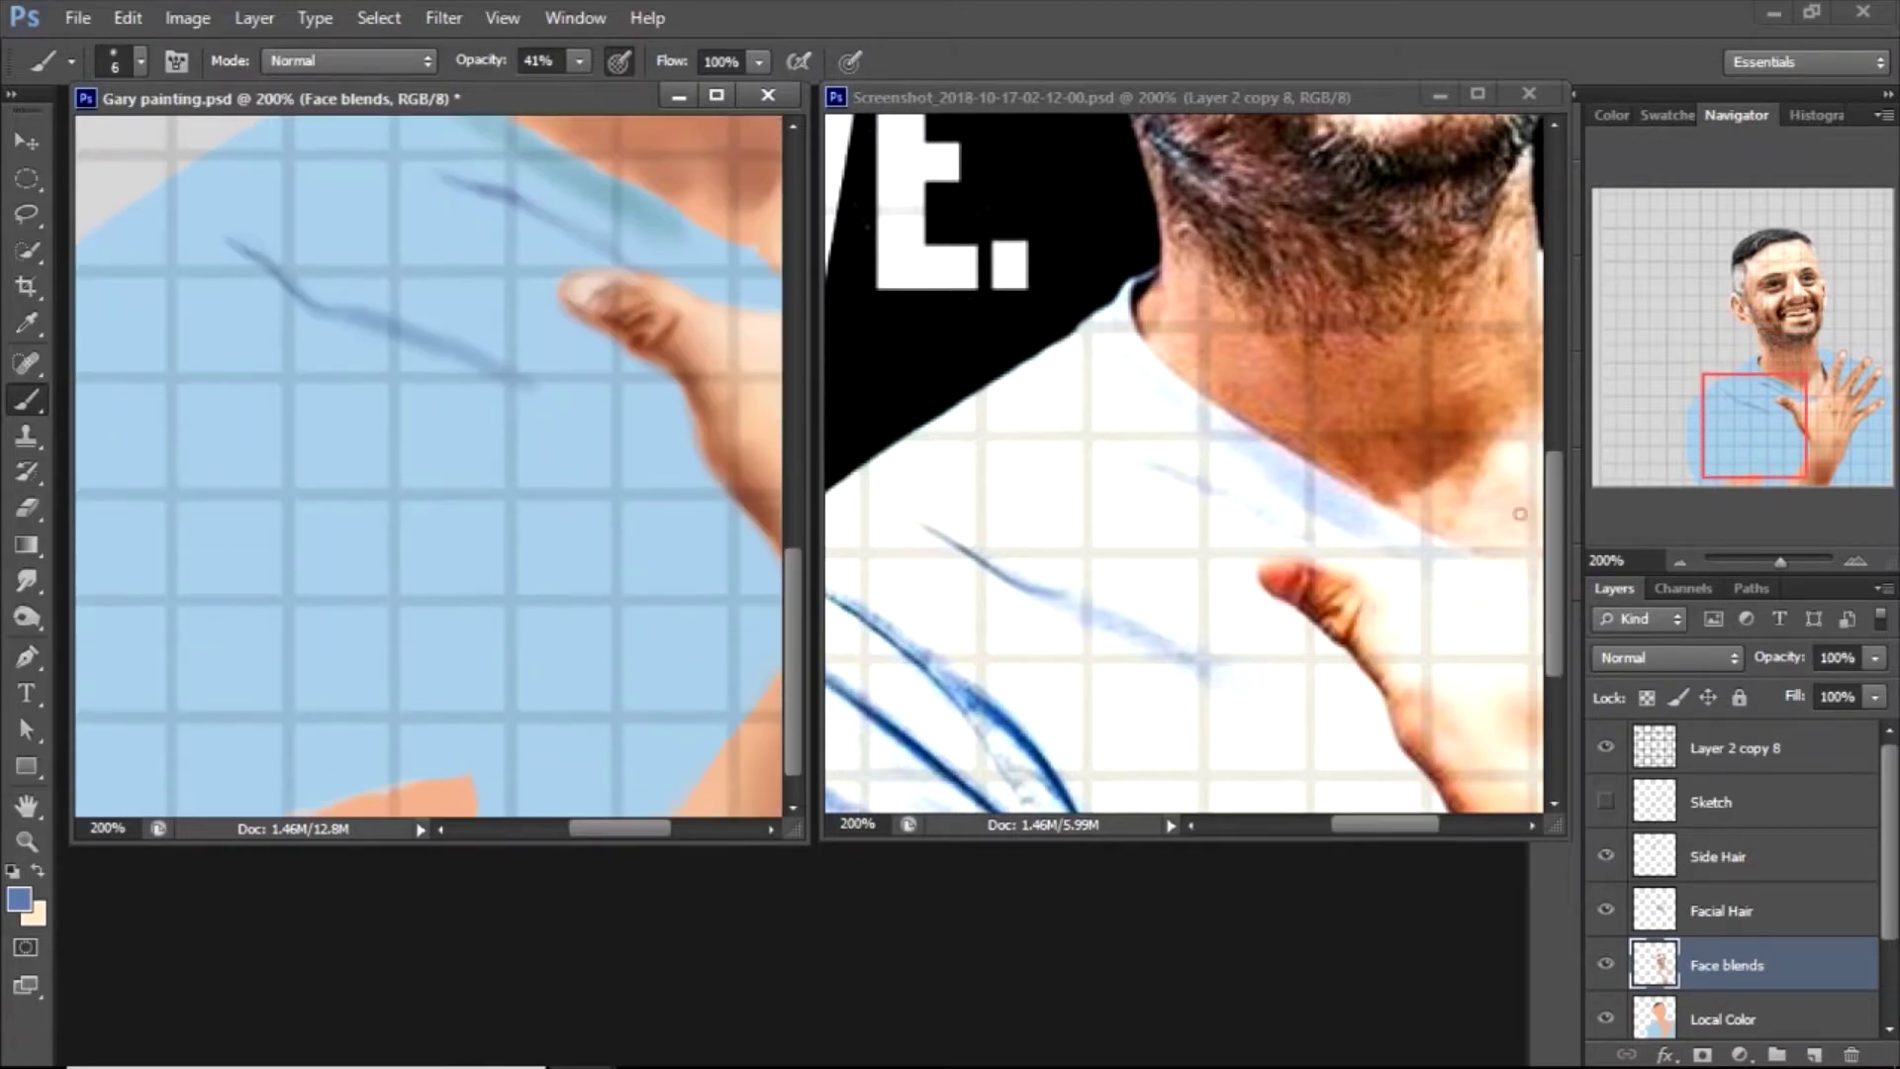
scroll(1463, 564, "down", 5)
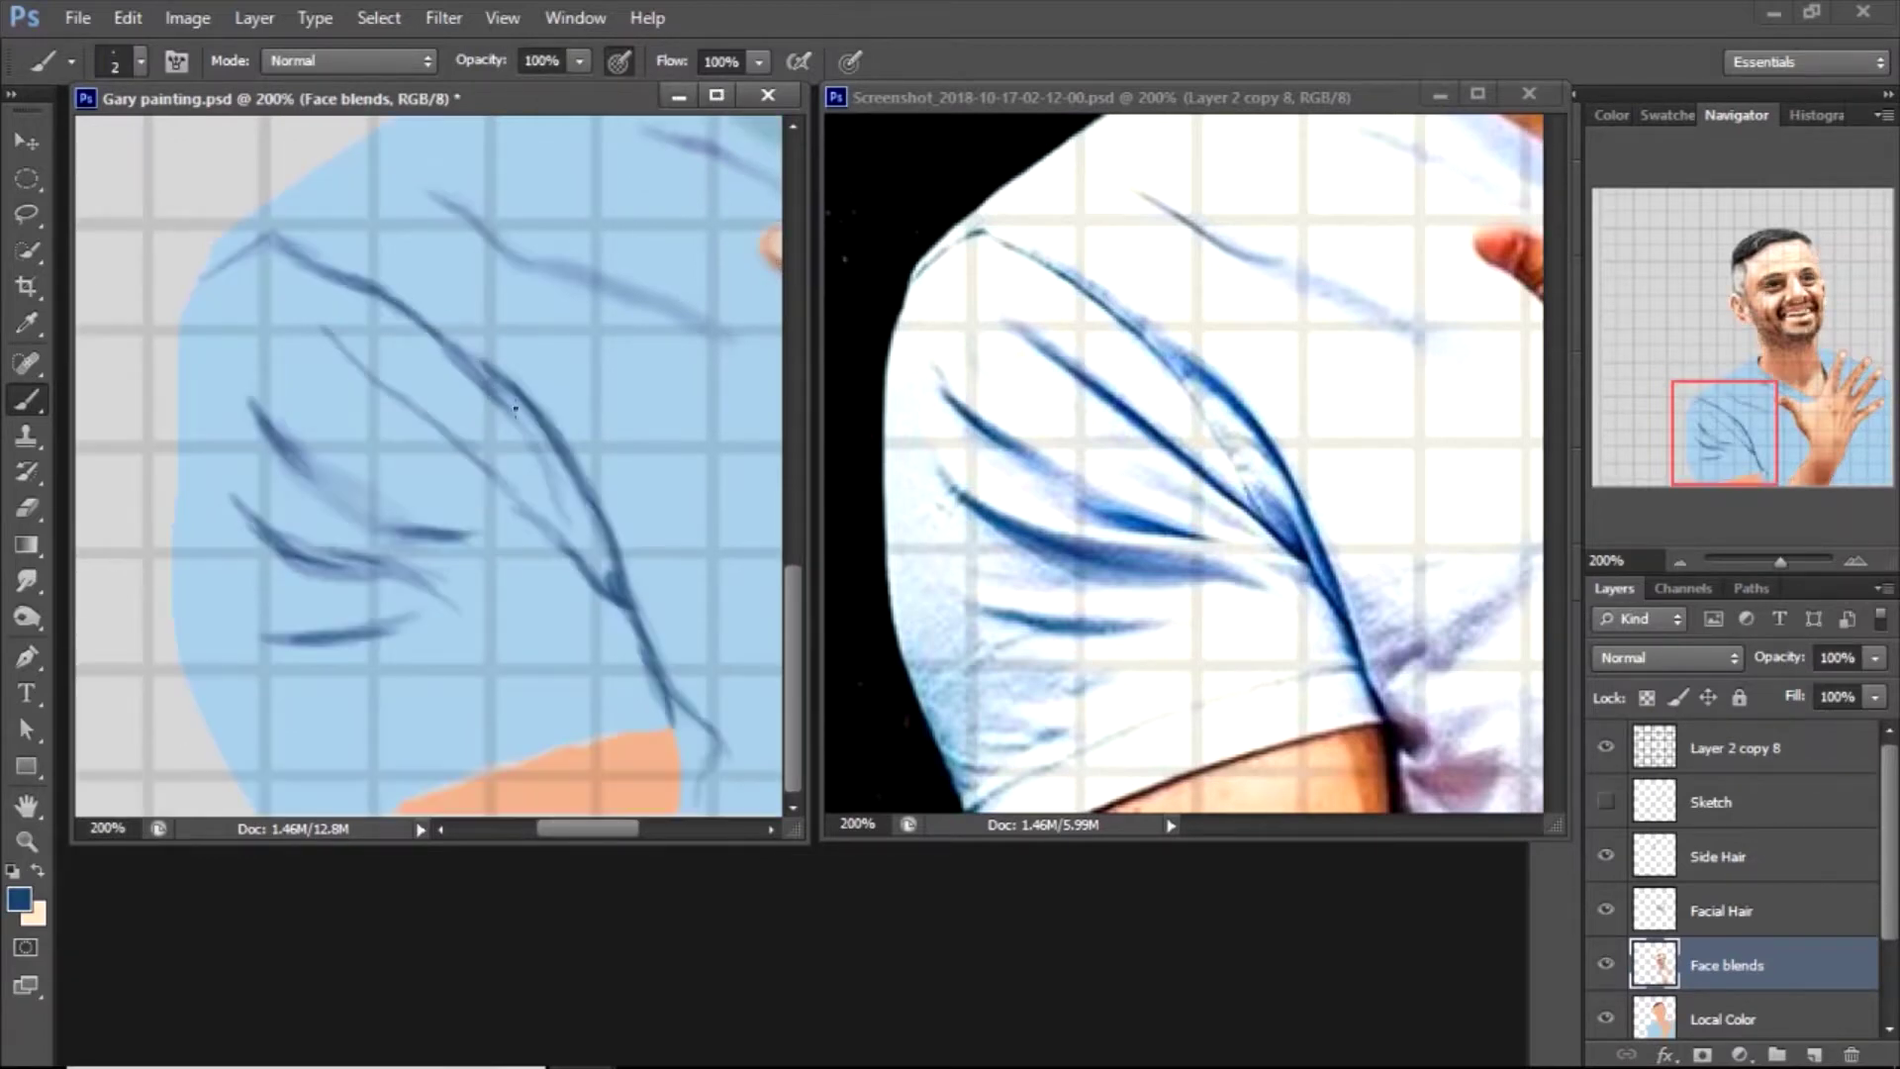
left_click_drag(516, 418, 571, 518)
left_click_drag(377, 386, 446, 428)
Deepen the long sleeve folds and the armpit crease in Multiply mode, using a near-black blue at brush size 7
left_click(346, 61)
left_click(396, 217)
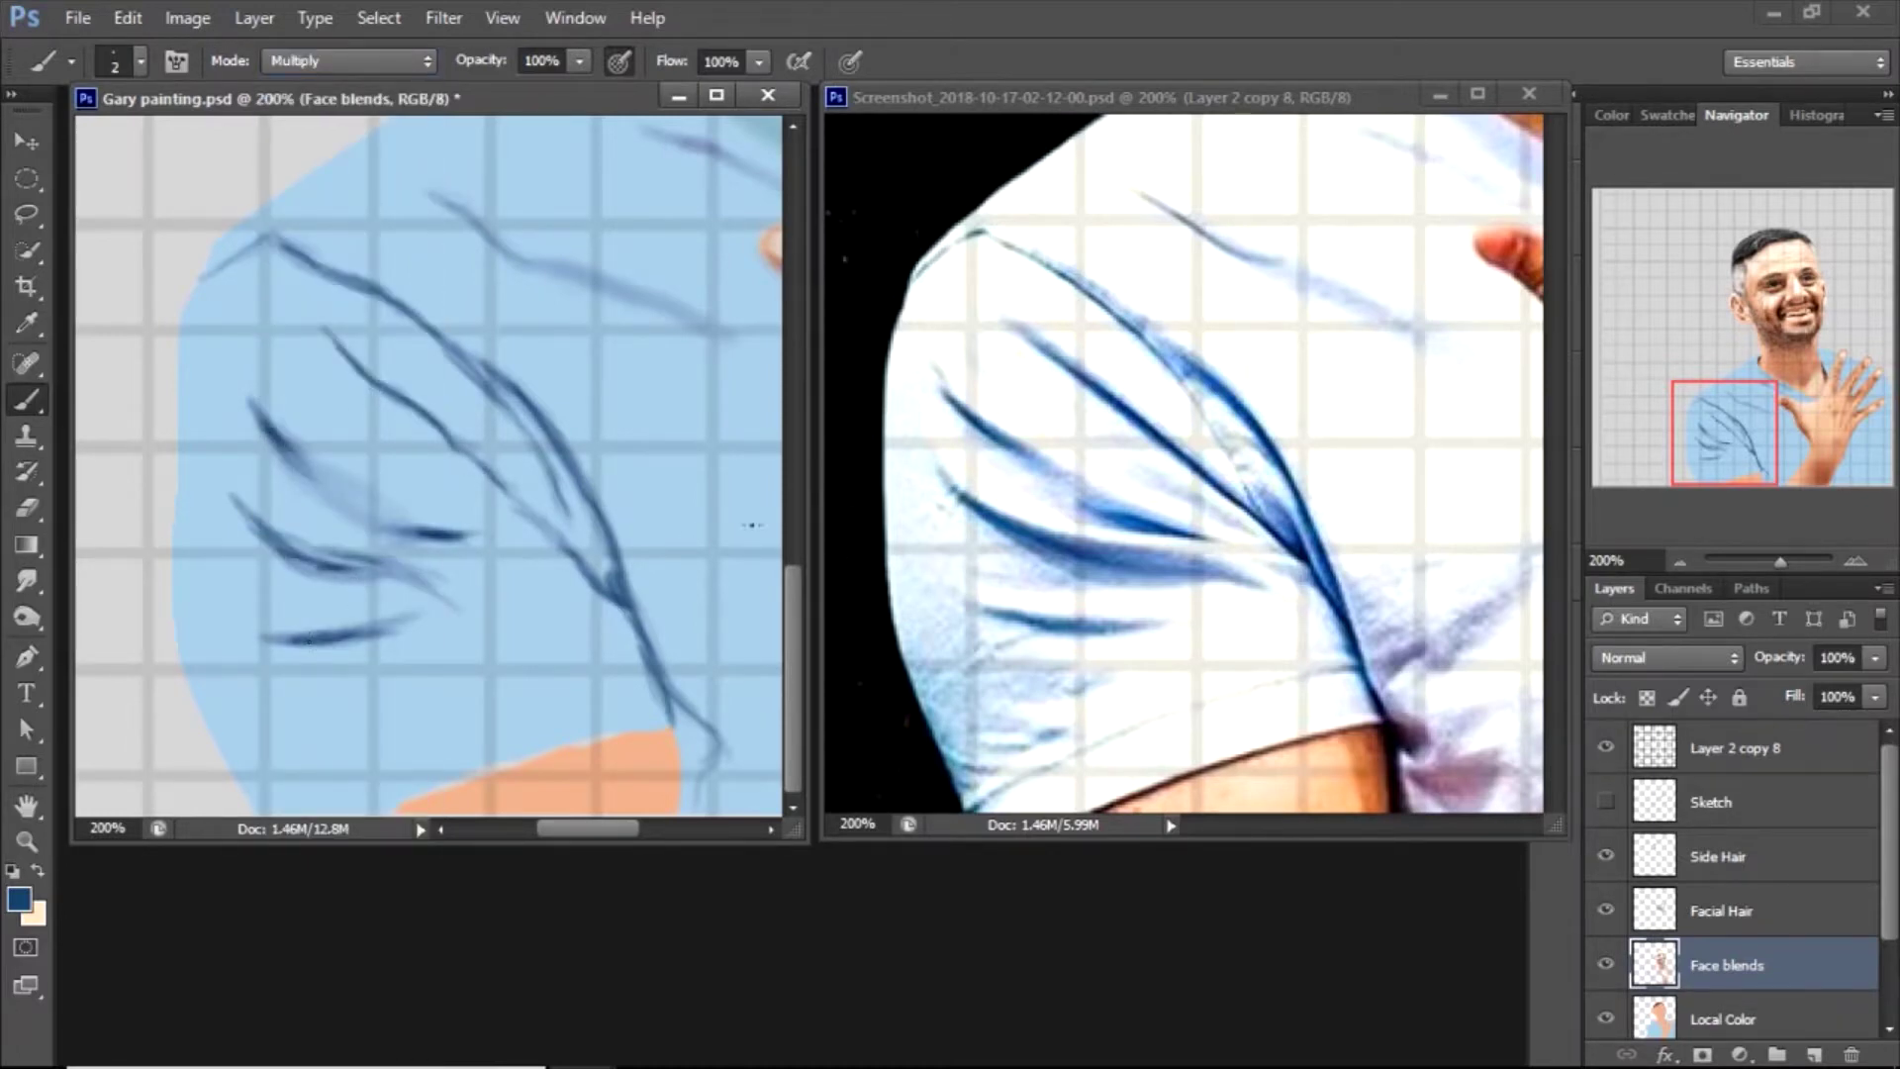
scroll(526, 797, "right", 3)
mouse_move(508, 712)
left_mouse_down()
mouse_move(530, 806)
mouse_move(500, 703)
mouse_move(515, 822)
mouse_move(551, 754)
left_mouse_up()
left_click(19, 898)
left_click(1273, 432)
left_click(1611, 123)
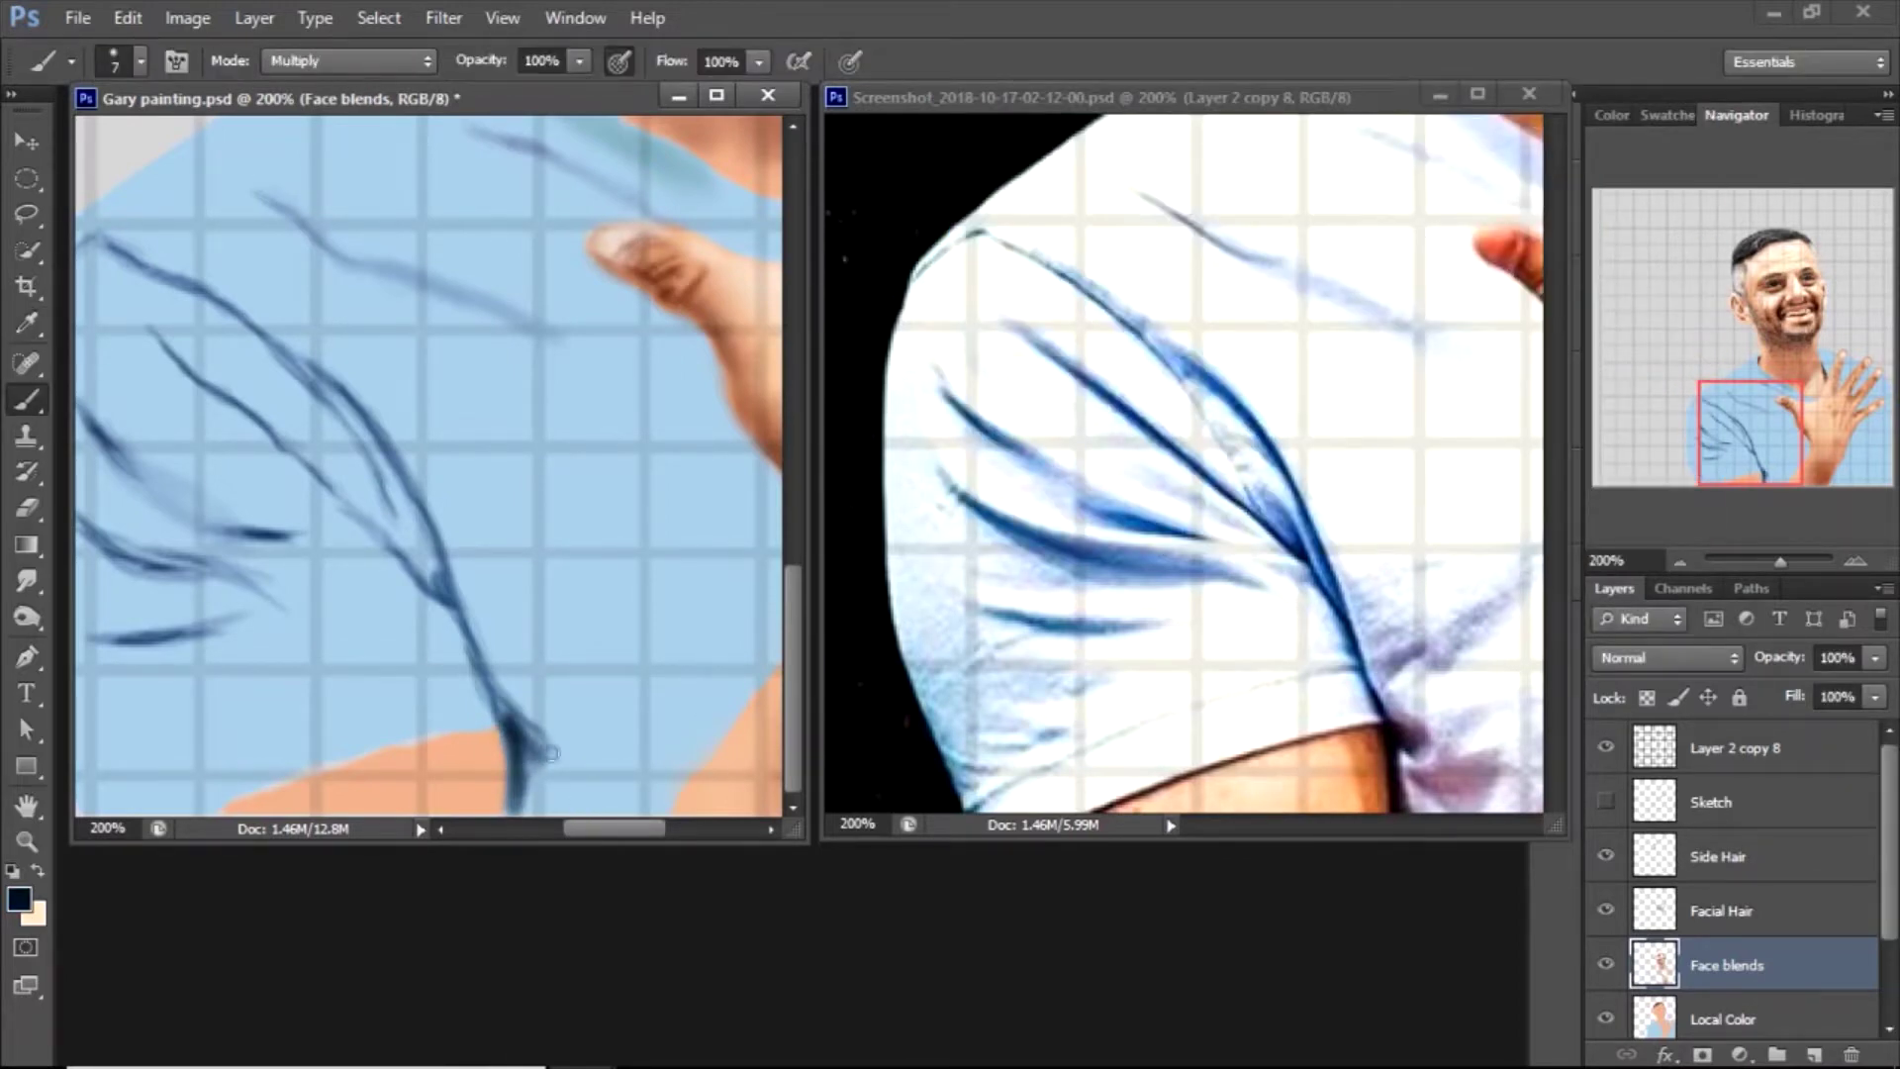
left_click_drag(451, 601, 424, 551)
Load the Path layer as a selection and shade the sleeve's lower outer edge in medium blue, in Normal mode at brush size 20
left_click_drag(634, 830, 591, 829)
key("bracketright")
key("bracketright")
key("bracketright")
key("bracketright")
key("bracketright")
key("bracketright")
key("bracketright")
key("shift+alt+n")
left_click(19, 898)
left_click(1115, 254)
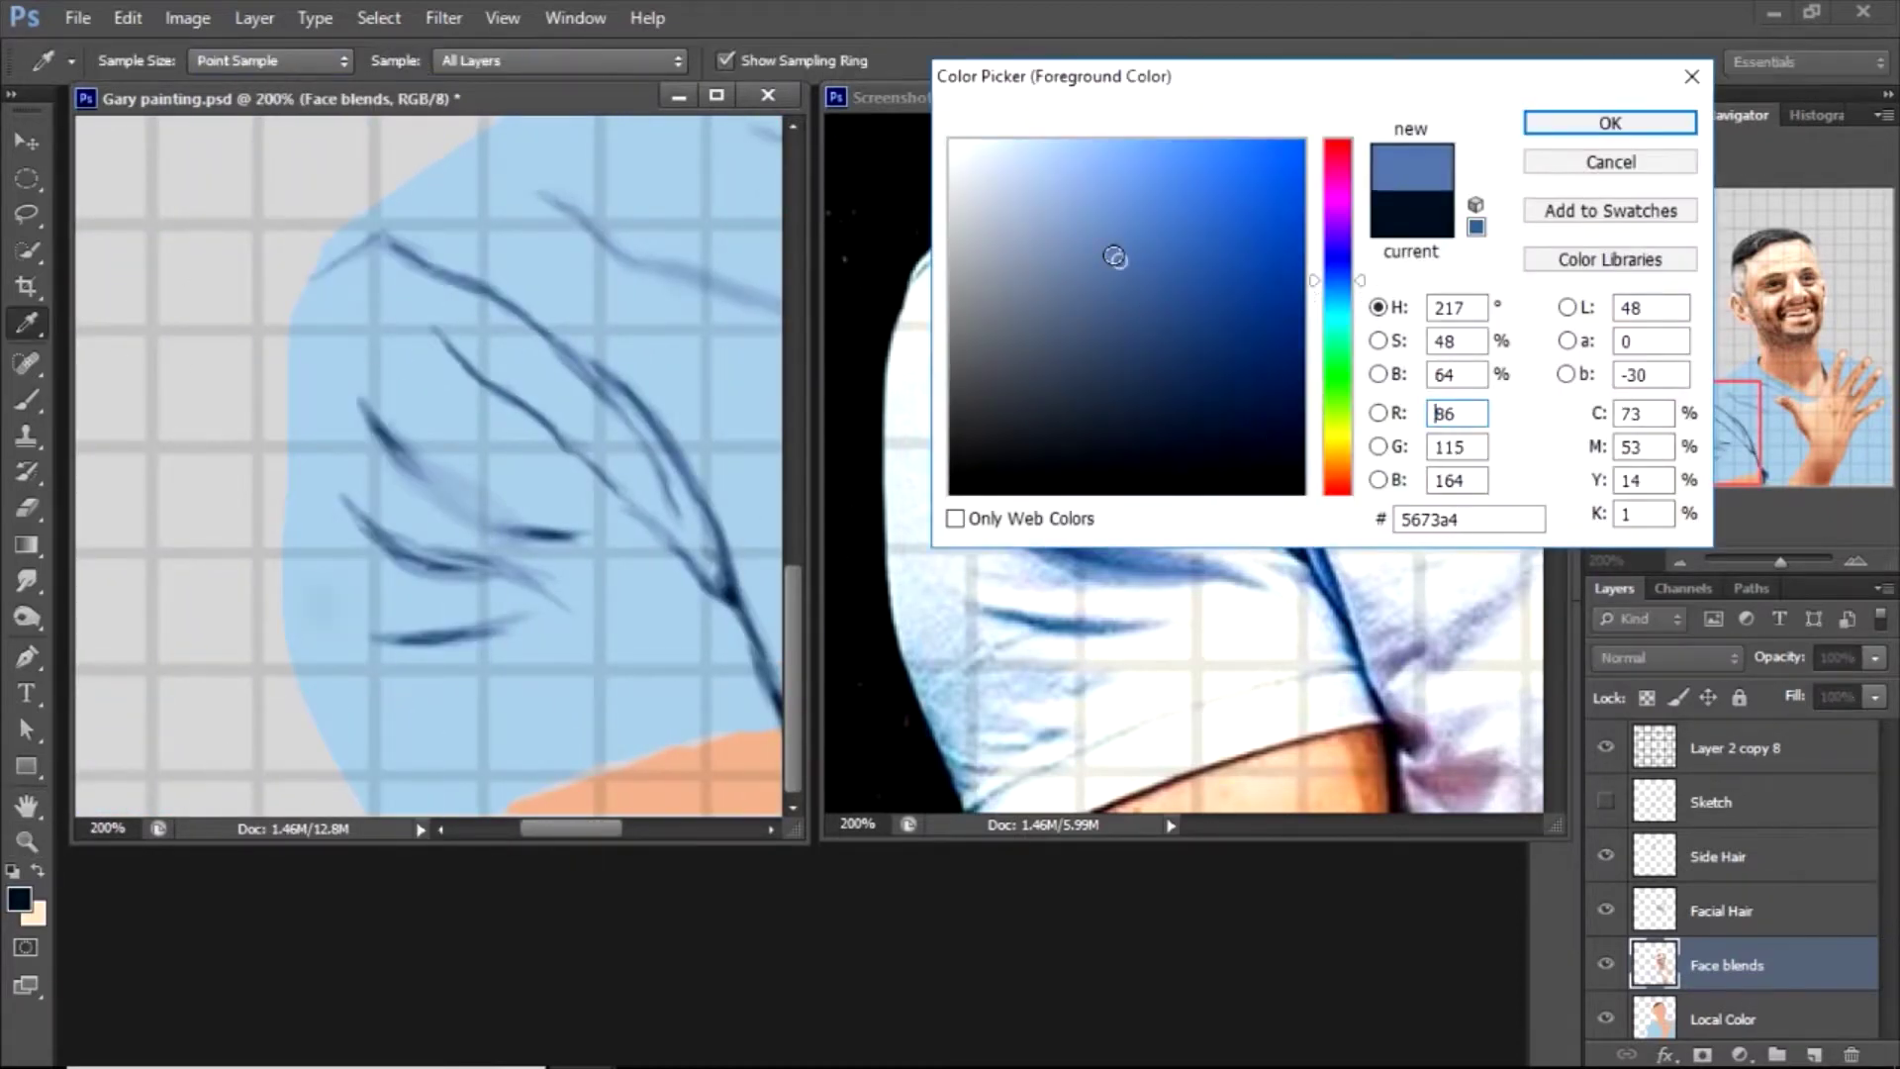
left_click(1610, 121)
scroll(1707, 965, "down", 2)
left_click(1651, 956, "ctrl")
mouse_move(242, 746)
left_mouse_down()
mouse_move(310, 733)
mouse_move(317, 679)
mouse_move(371, 770)
left_mouse_up()
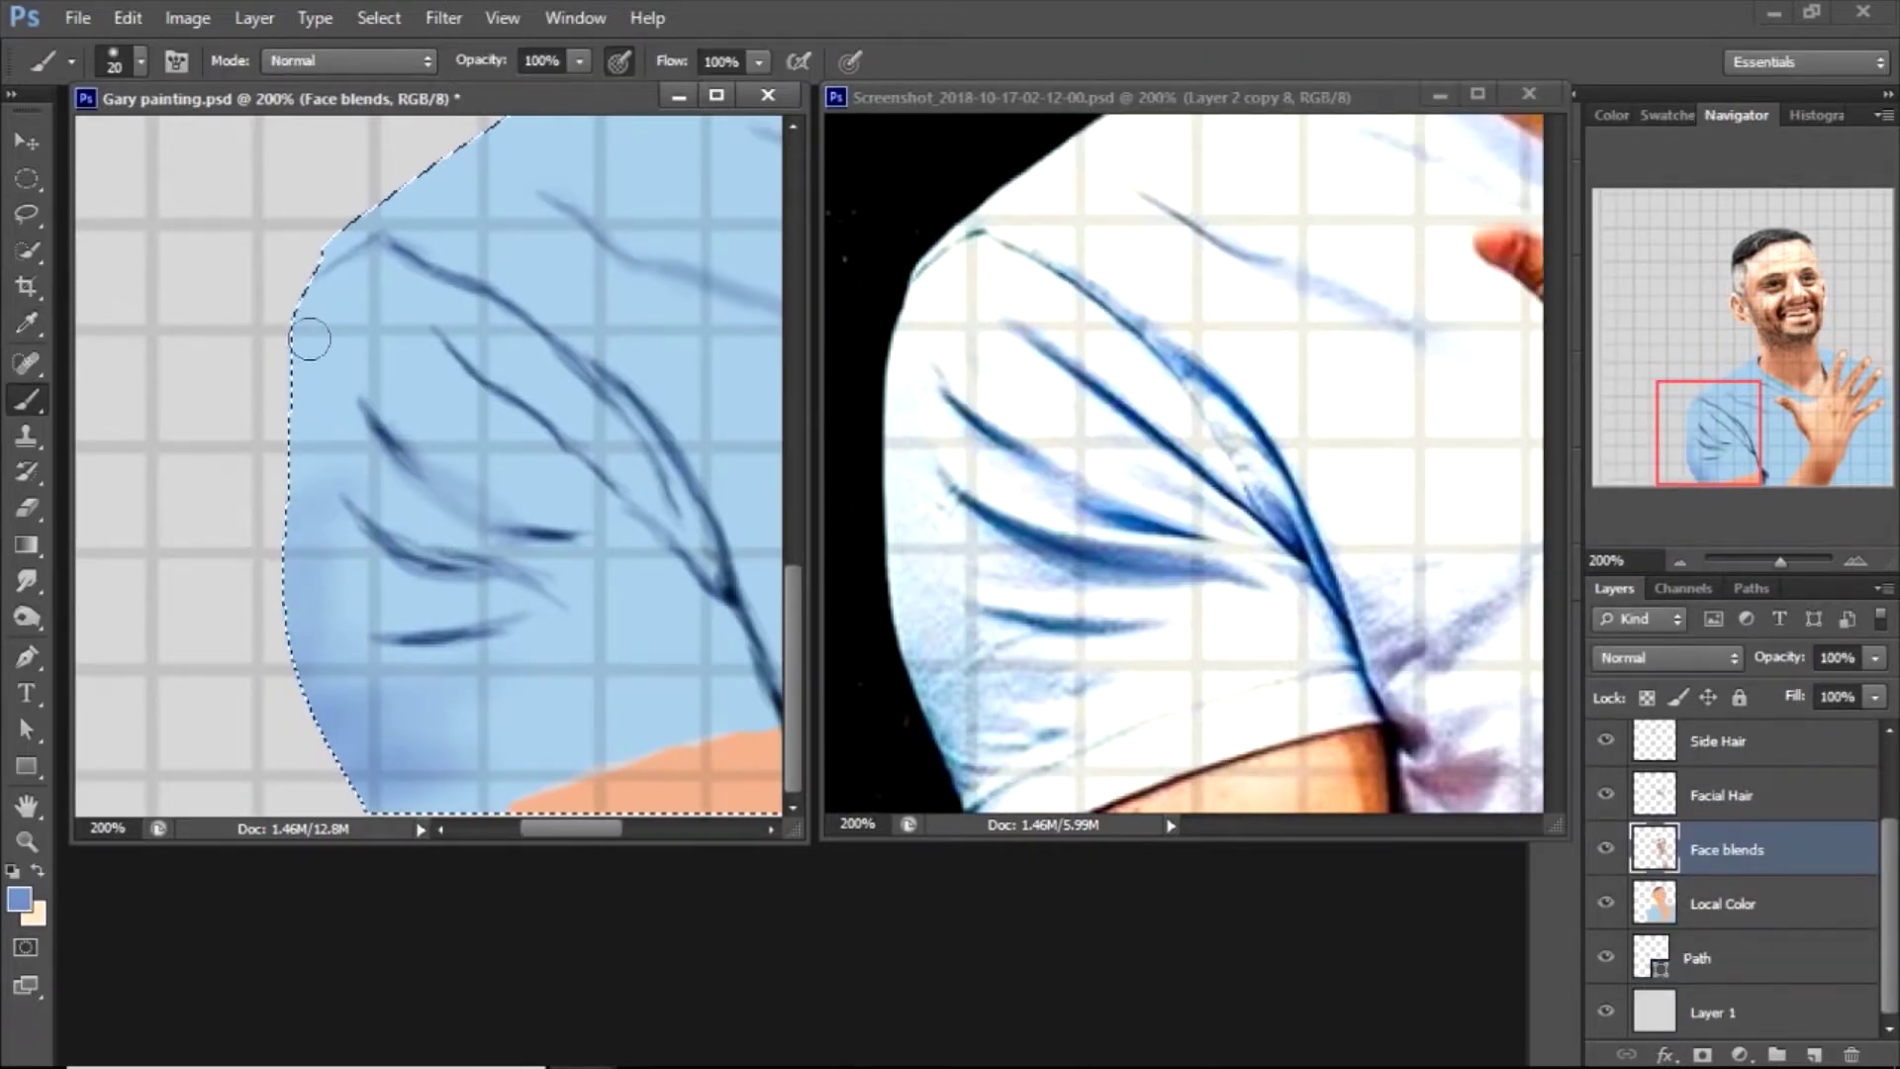
Brighten the shirt along the shoulder edge with a pale lavender in Lighten mode at brush size 20
left_click_drag(802, 658, 801, 591)
left_click_drag(1552, 554, 1552, 435)
left_click(395, 98)
left_click(425, 60)
left_click(465, 323)
left_click(666, 310, "alt")
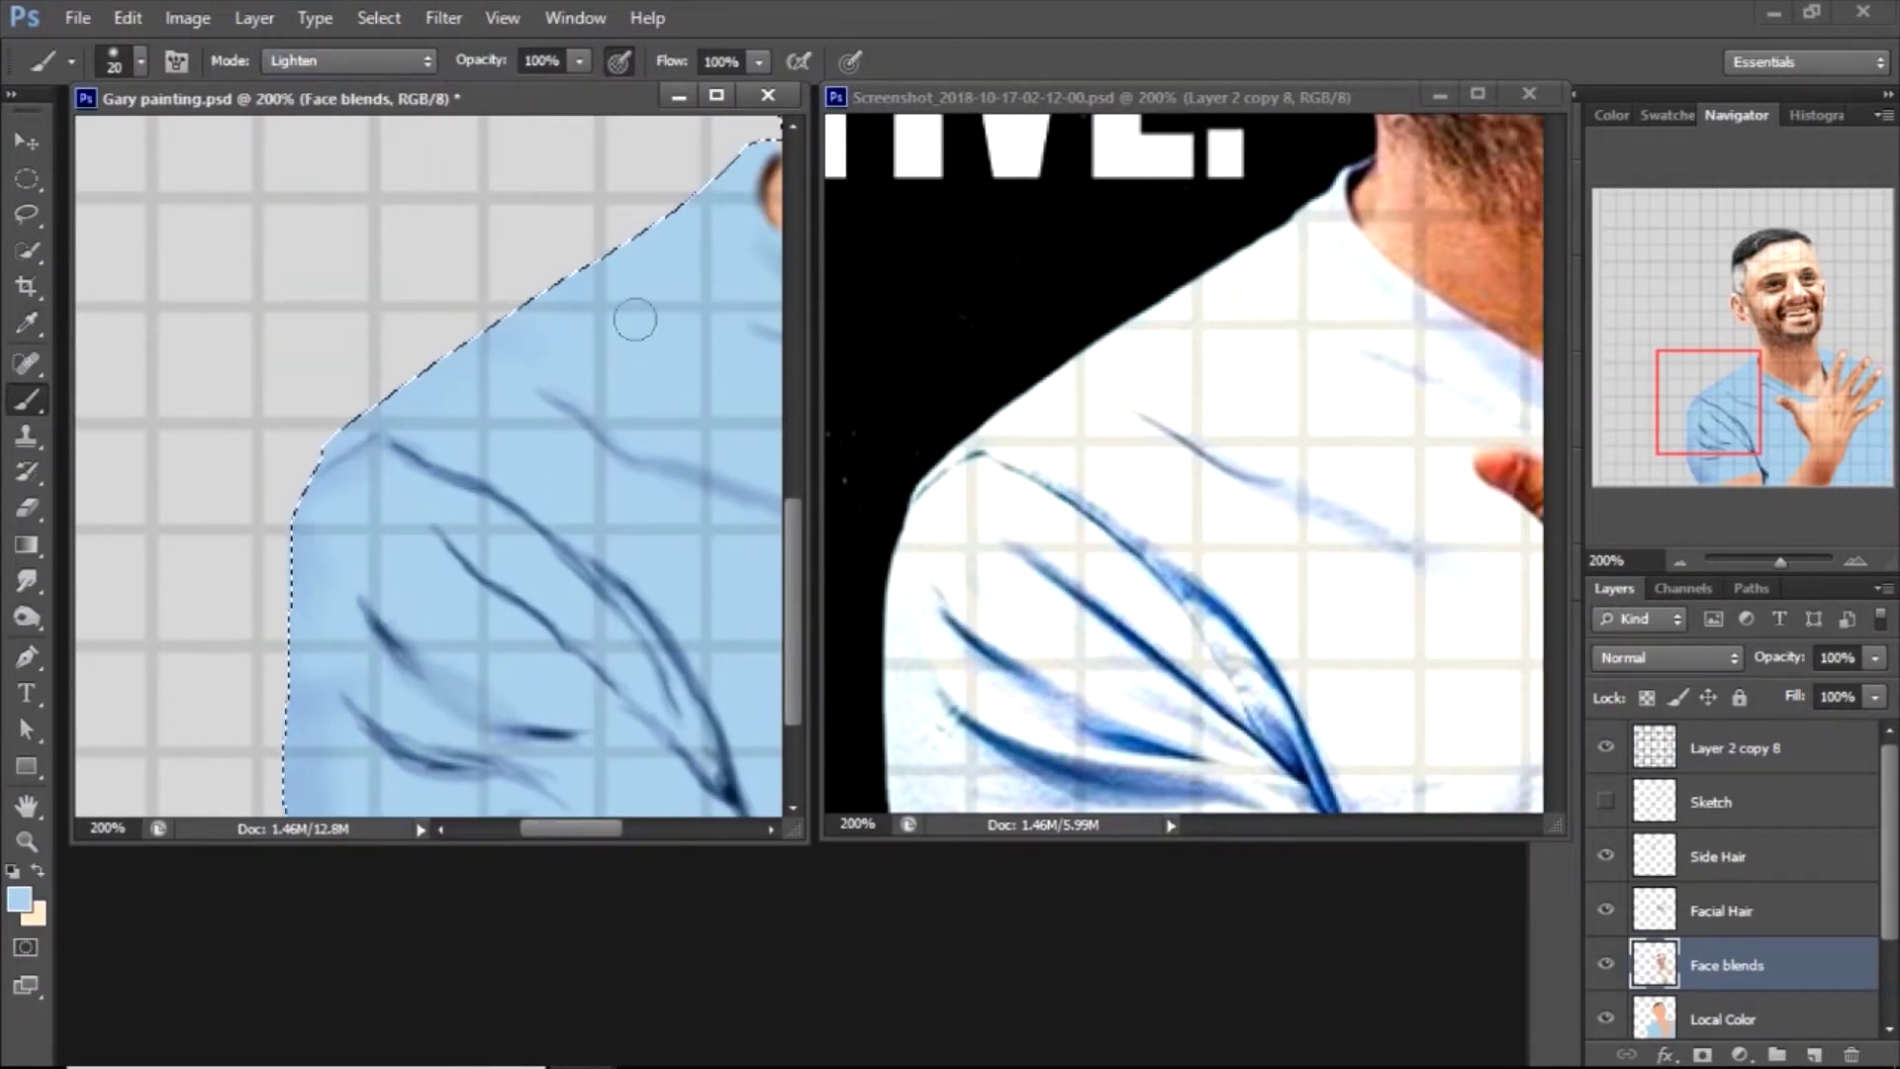
left_click(18, 899)
mouse_move(1328, 317)
left_mouse_down()
mouse_move(1328, 334)
mouse_move(1328, 284)
left_mouse_up()
left_click(1604, 119)
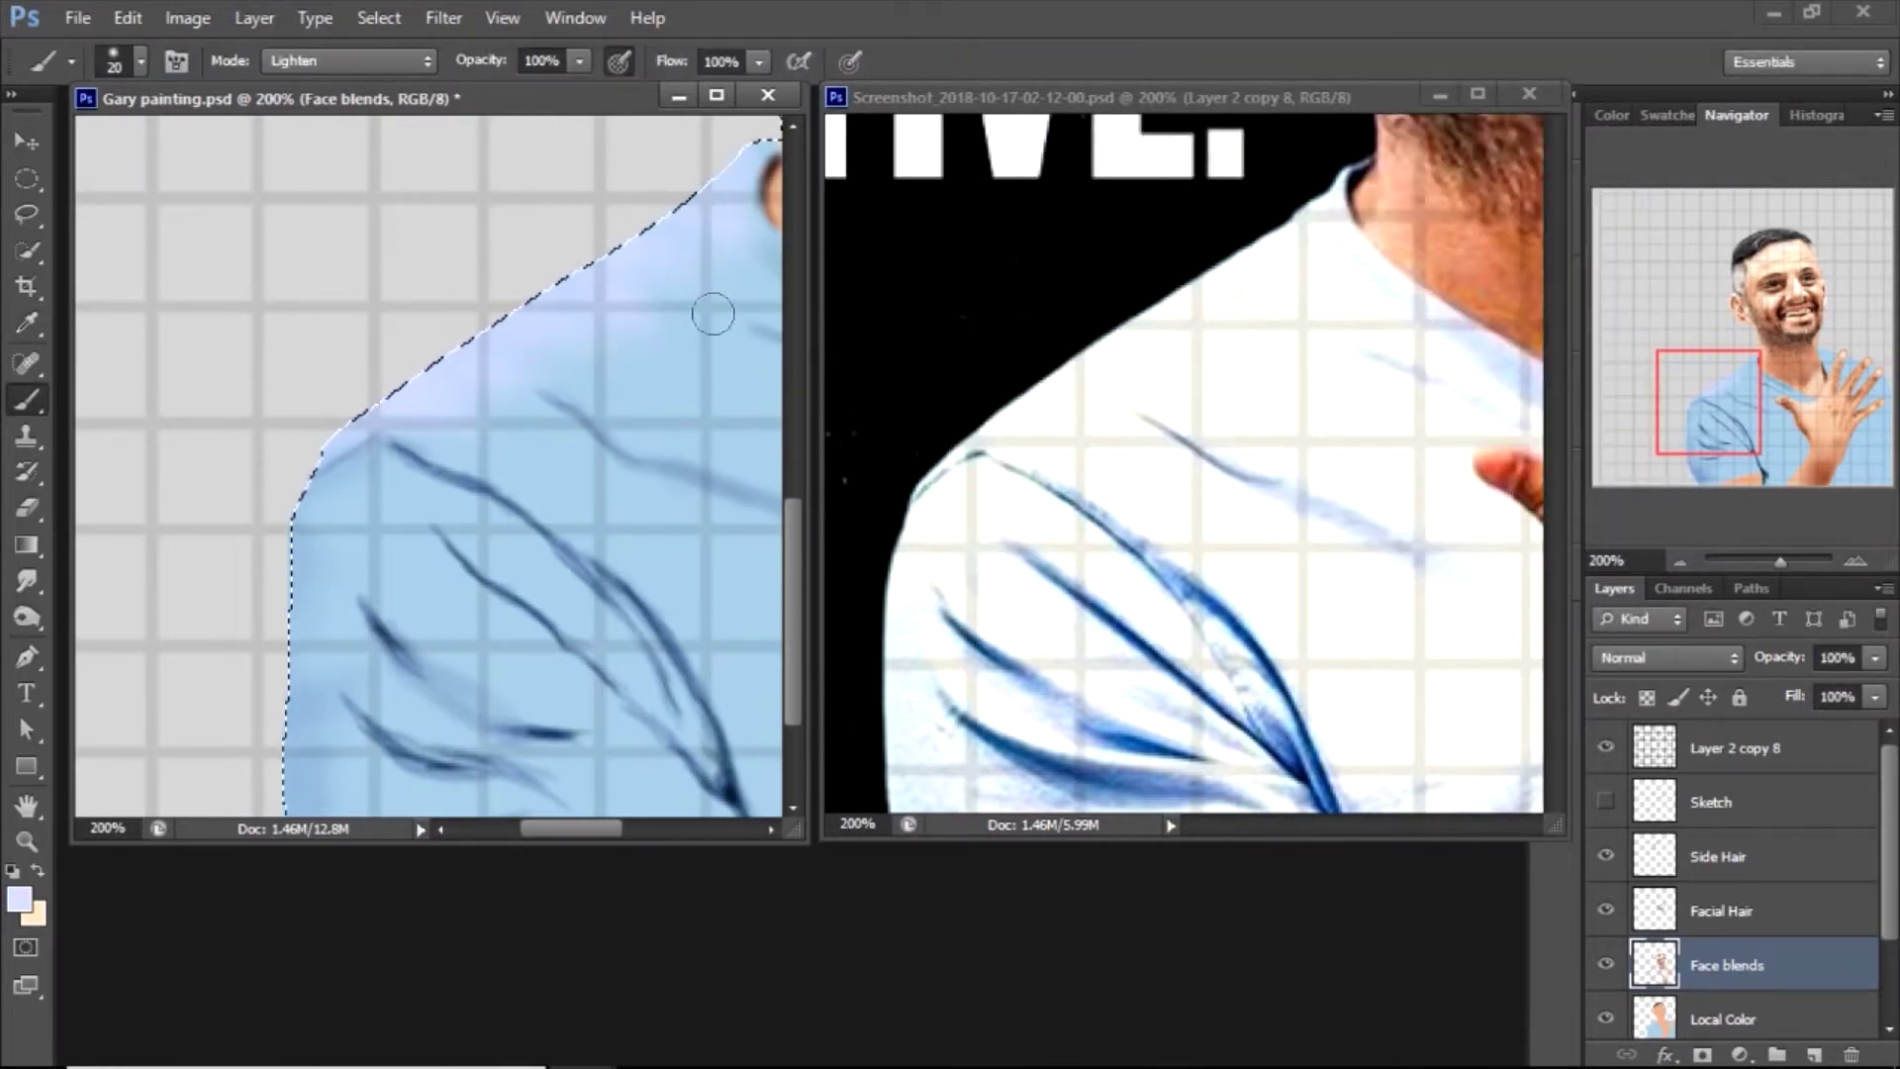
Highlight the sleeve between the folds and at the shoulder corner with pale lavender and near-white, reducing the brush to size 6
mouse_move(360, 564)
left_mouse_down()
mouse_move(427, 526)
mouse_move(370, 670)
mouse_move(452, 598)
mouse_move(644, 791)
mouse_move(543, 641)
mouse_move(559, 587)
mouse_move(606, 627)
mouse_move(684, 770)
mouse_move(465, 595)
mouse_move(488, 641)
mouse_move(529, 684)
mouse_move(533, 653)
mouse_move(597, 693)
mouse_move(485, 561)
mouse_move(441, 623)
mouse_move(612, 631)
mouse_move(577, 595)
mouse_move(613, 668)
left_mouse_up()
left_click(1264, 1041)
left_click(1264, 1041)
left_click(19, 898)
left_click(983, 145)
left_click(1612, 119)
key("bracketleft")
key("bracketleft")
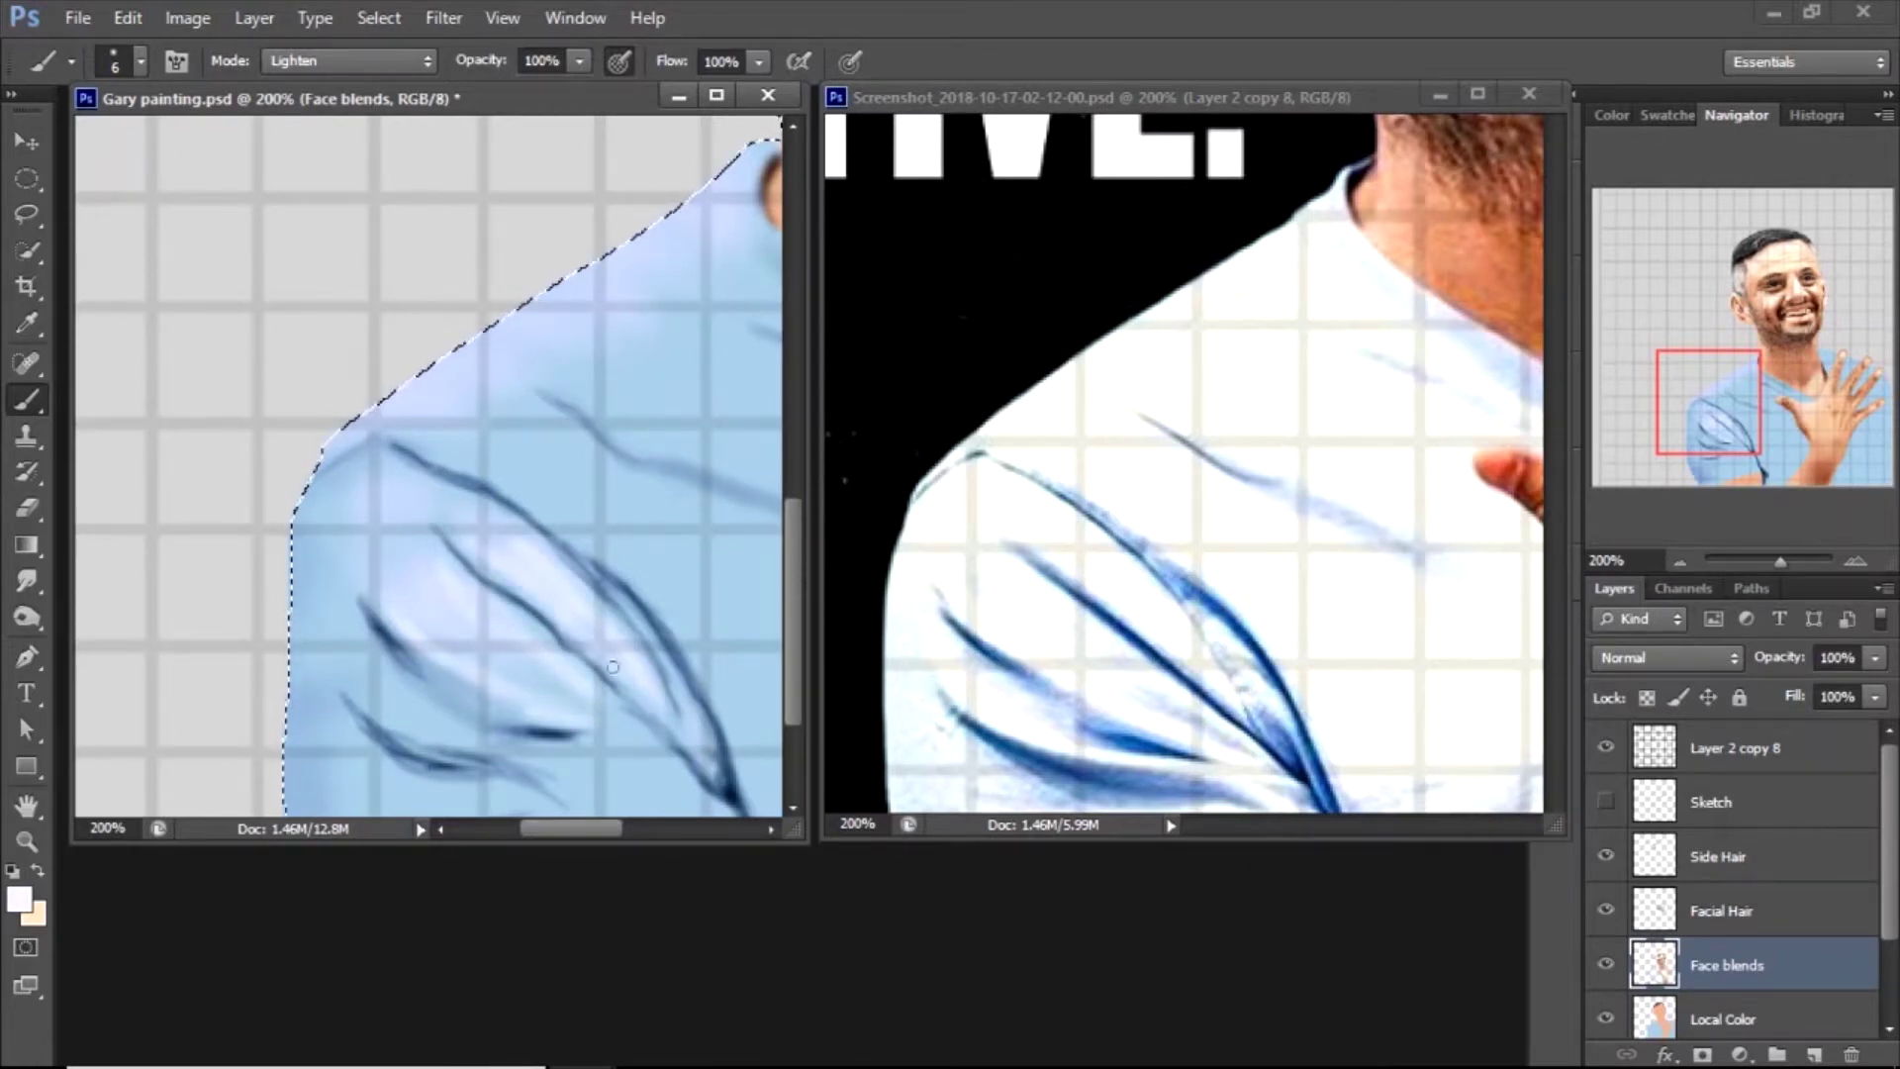
mouse_move(302, 515)
left_mouse_down()
mouse_move(386, 460)
mouse_move(331, 551)
mouse_move(306, 657)
mouse_move(412, 530)
mouse_move(384, 450)
left_mouse_up()
Extend the near-white highlight down the sleeve's outer edge in Normal mode at brush size 9
left_click(416, 61)
left_click(297, 82)
key("bracketright")
key("bracketright")
key("bracketright")
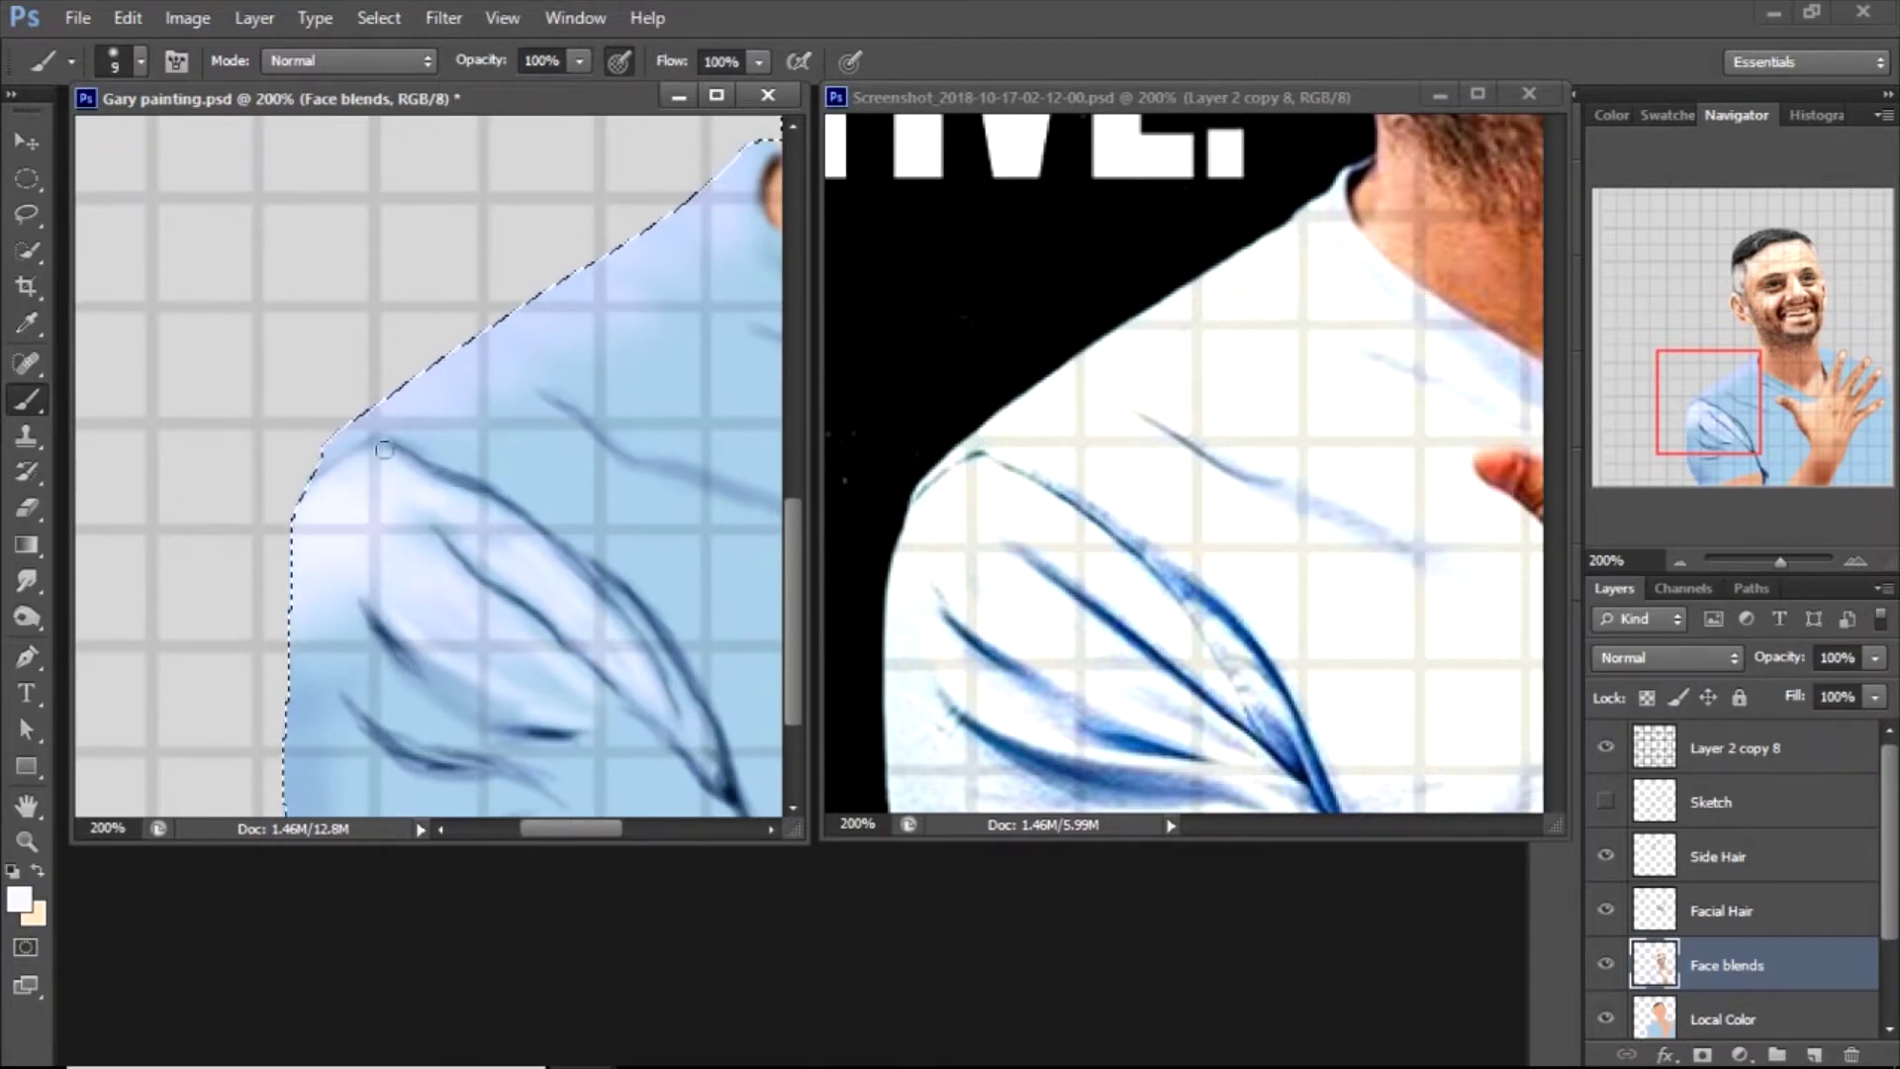
scroll(593, 495, "down", 3)
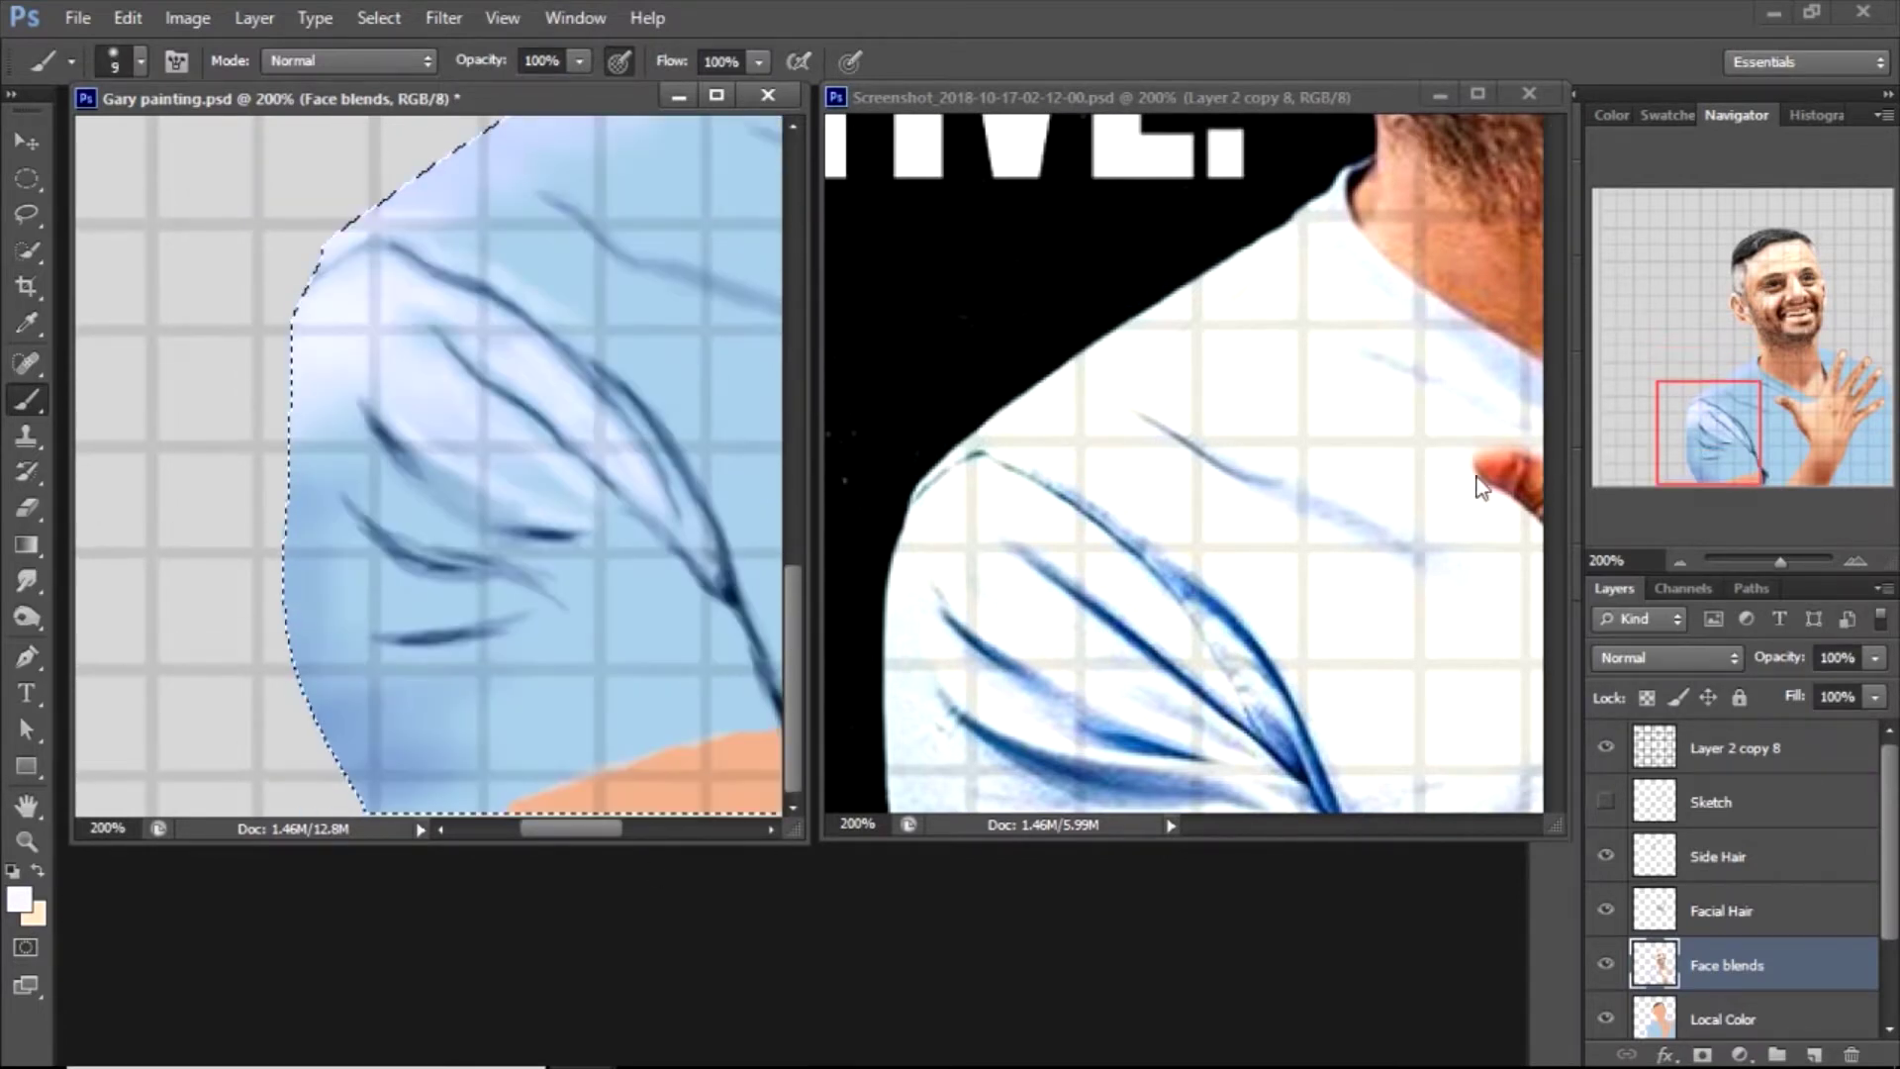
scroll(1482, 487, "down", 3)
left_click(288, 488)
Paint the sleeve cuff above the arm near-white with a size 20 brush
key("bracketright")
key("bracketright")
key("bracketright")
key("bracketleft")
left_click_drag(636, 730, 777, 737)
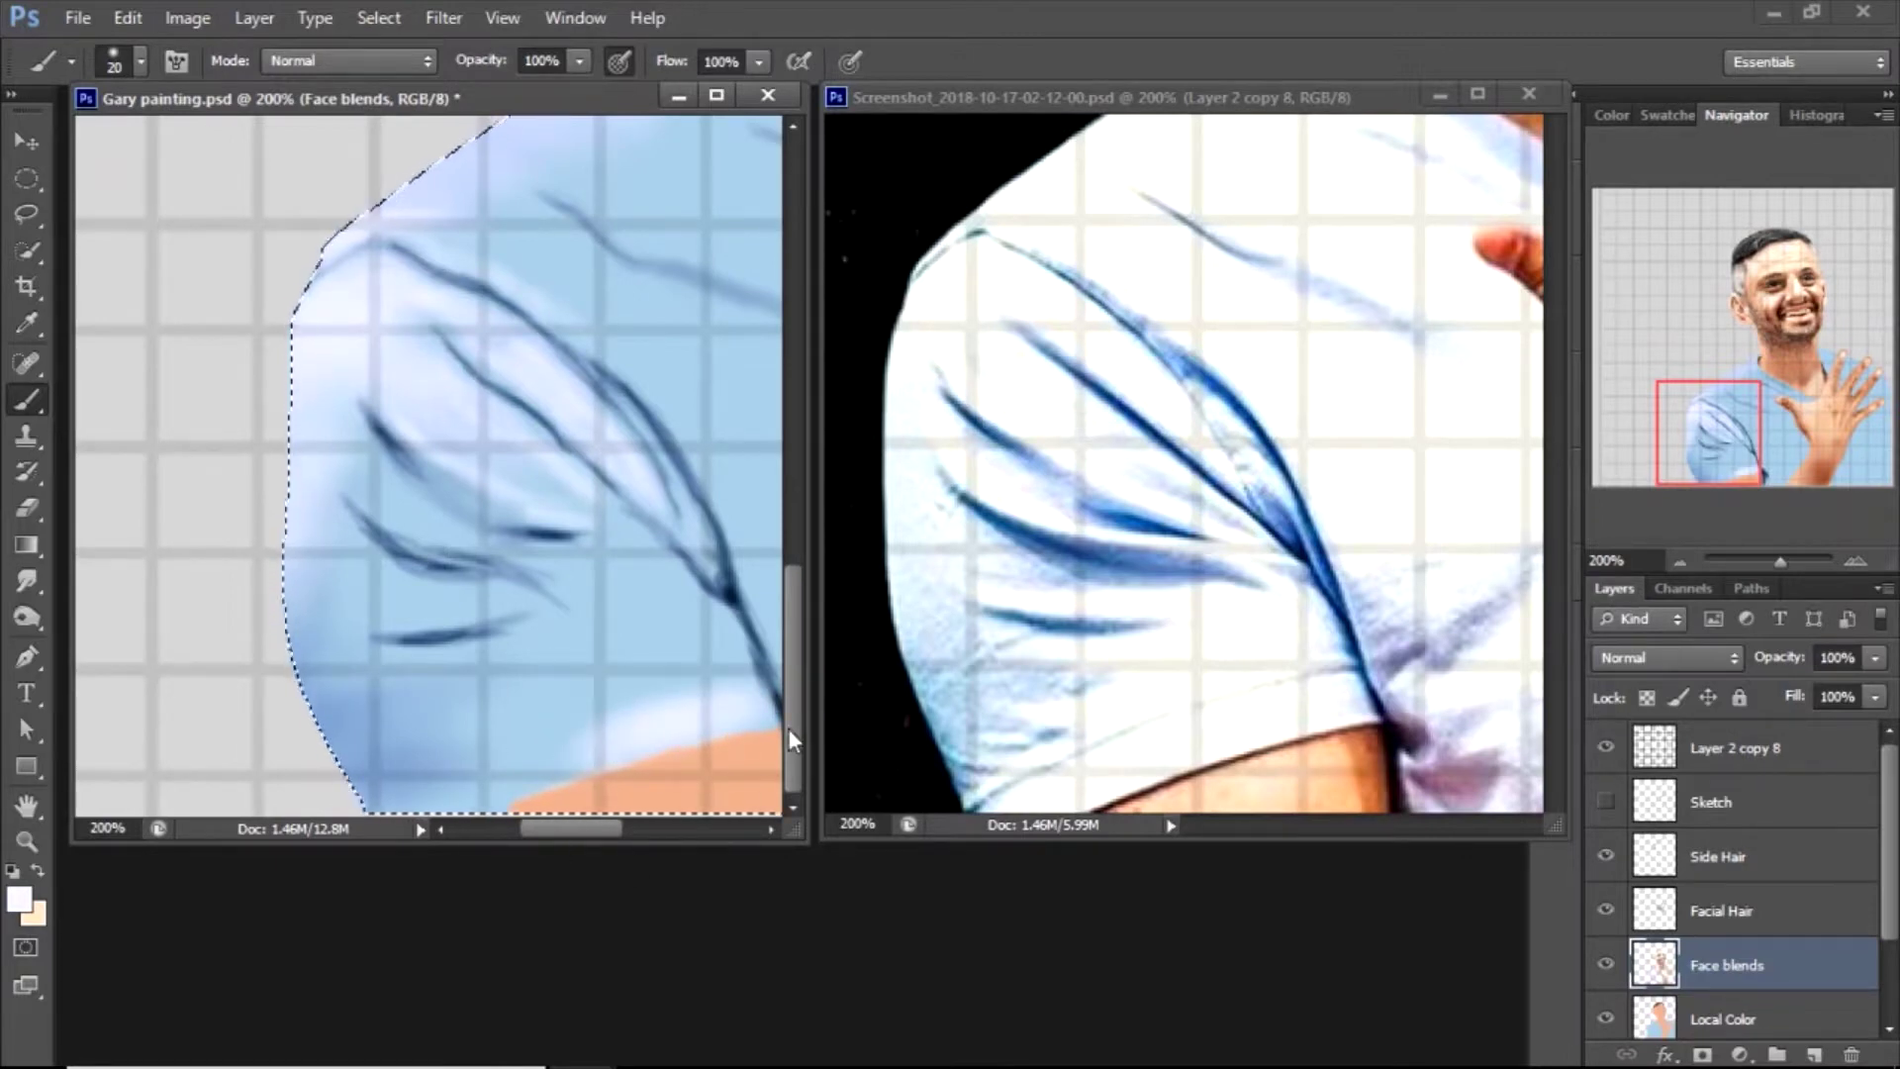
left_click_drag(386, 787, 490, 792)
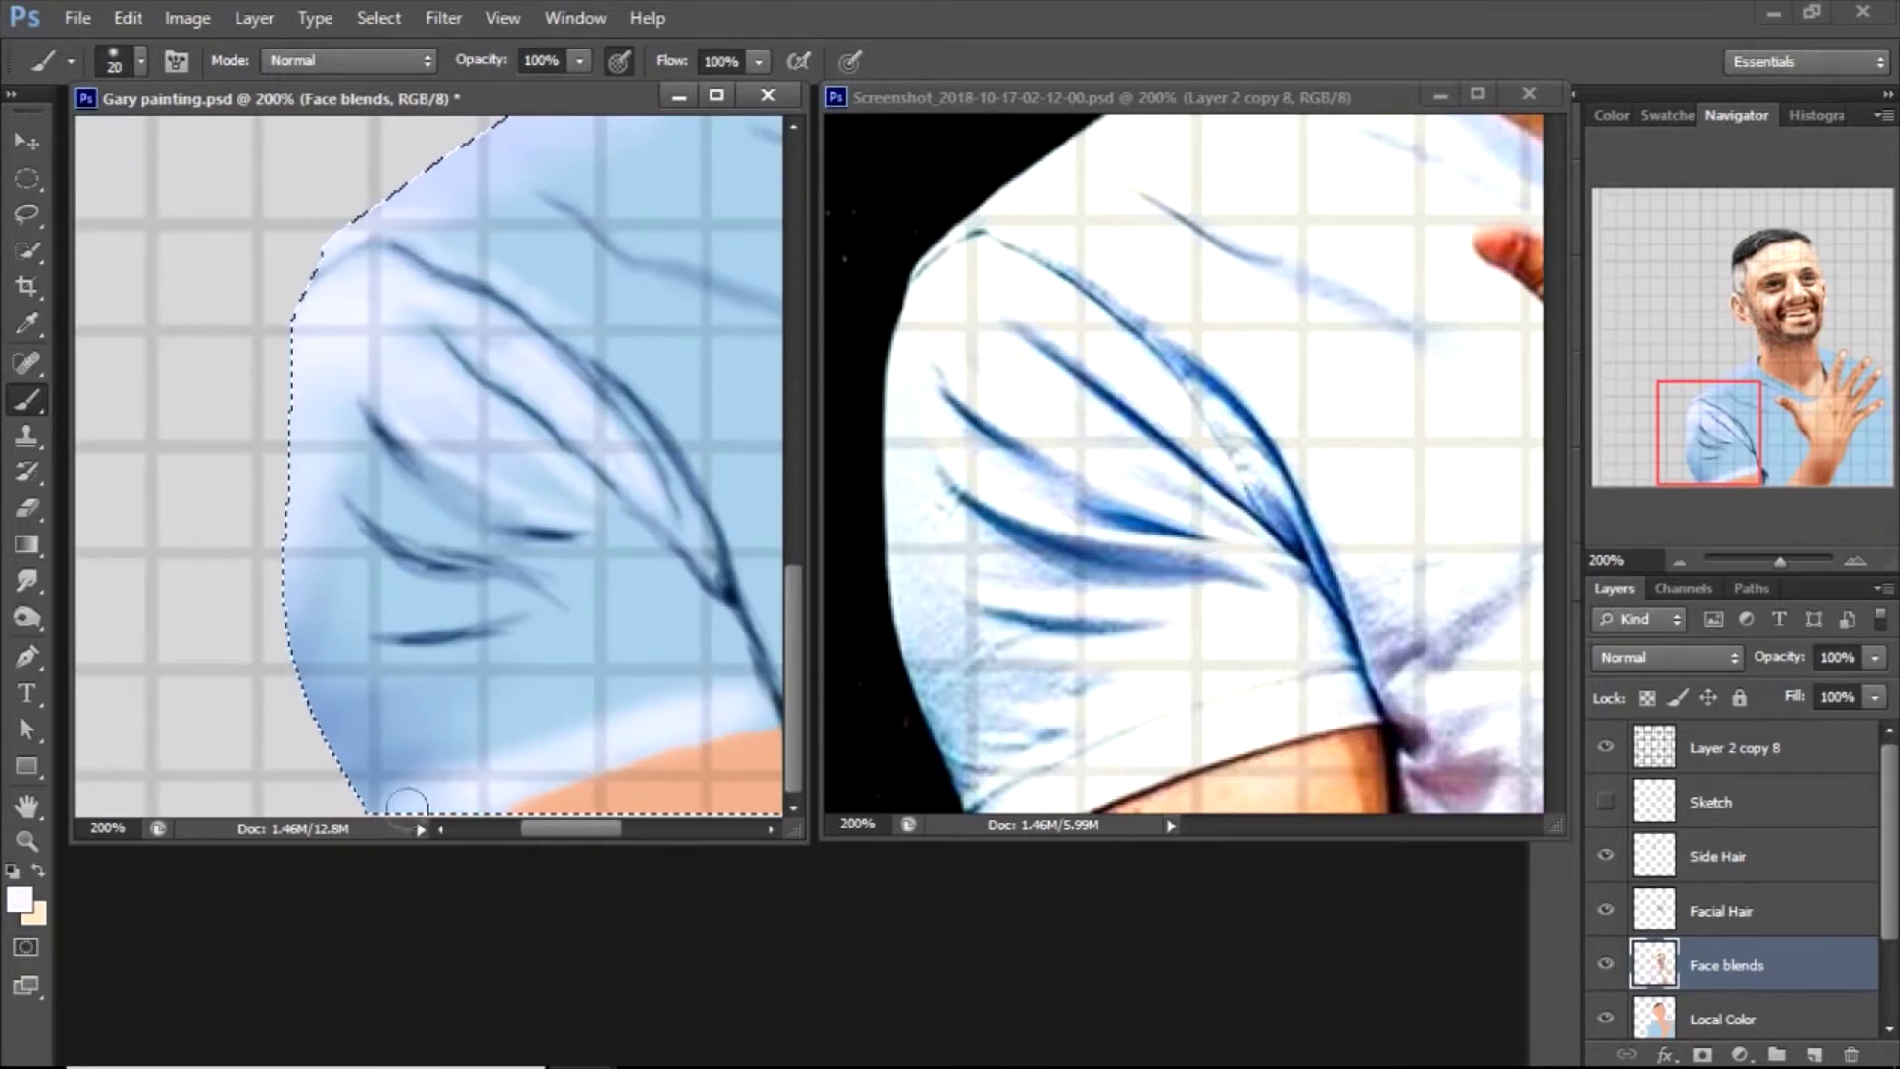
mouse_move(412, 782)
left_mouse_down()
mouse_move(509, 755)
mouse_move(376, 792)
mouse_move(682, 715)
left_mouse_up()
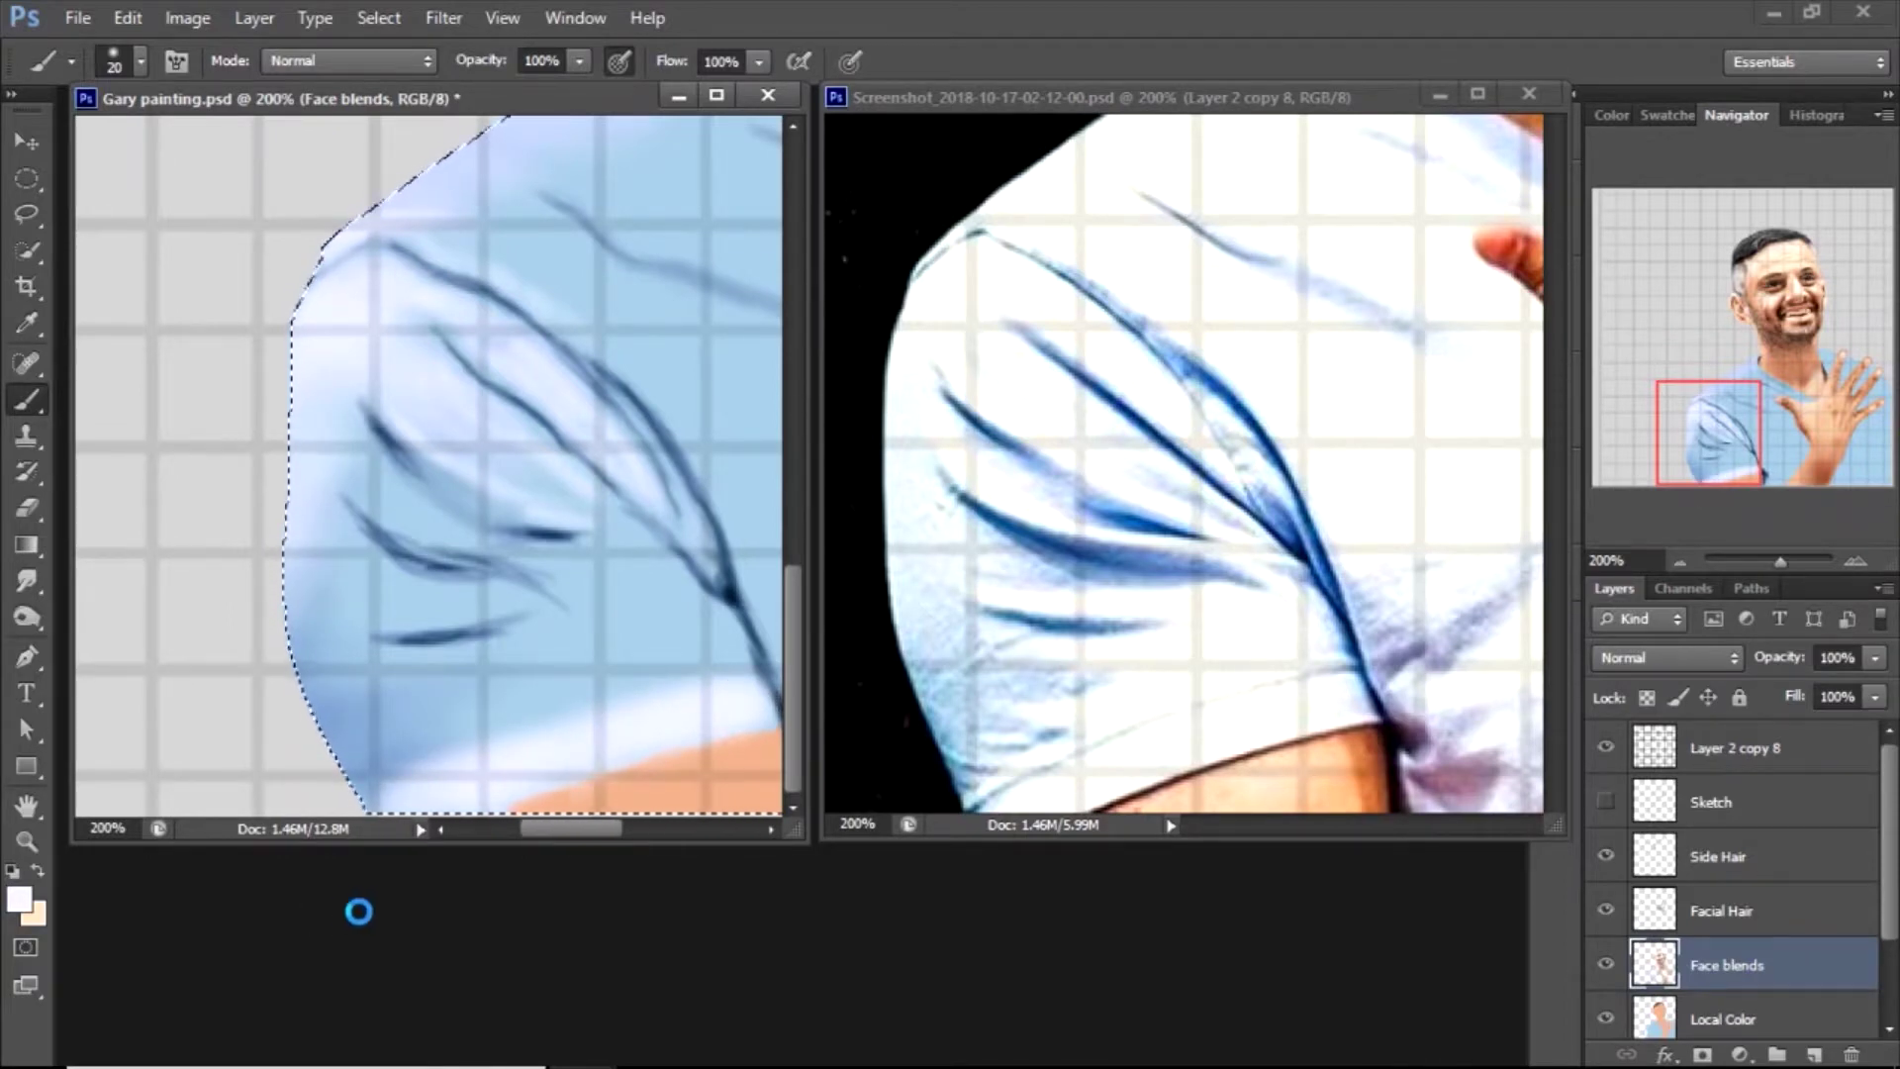
Draw the cuff's upper seam with a sampled sleeve blue in Darken mode at brush size 3
left_click(361, 717, "alt")
key("shift+alt+k")
mouse_move(479, 742)
left_mouse_down()
mouse_move(357, 792)
mouse_move(416, 777)
left_mouse_up()
key("bracketleft")
key("bracketleft")
key("bracketleft")
key("bracketleft")
key("bracketleft")
key("bracketleft")
key("bracketleft")
key("bracketleft")
key("bracketleft")
left_click_drag(587, 710, 640, 700)
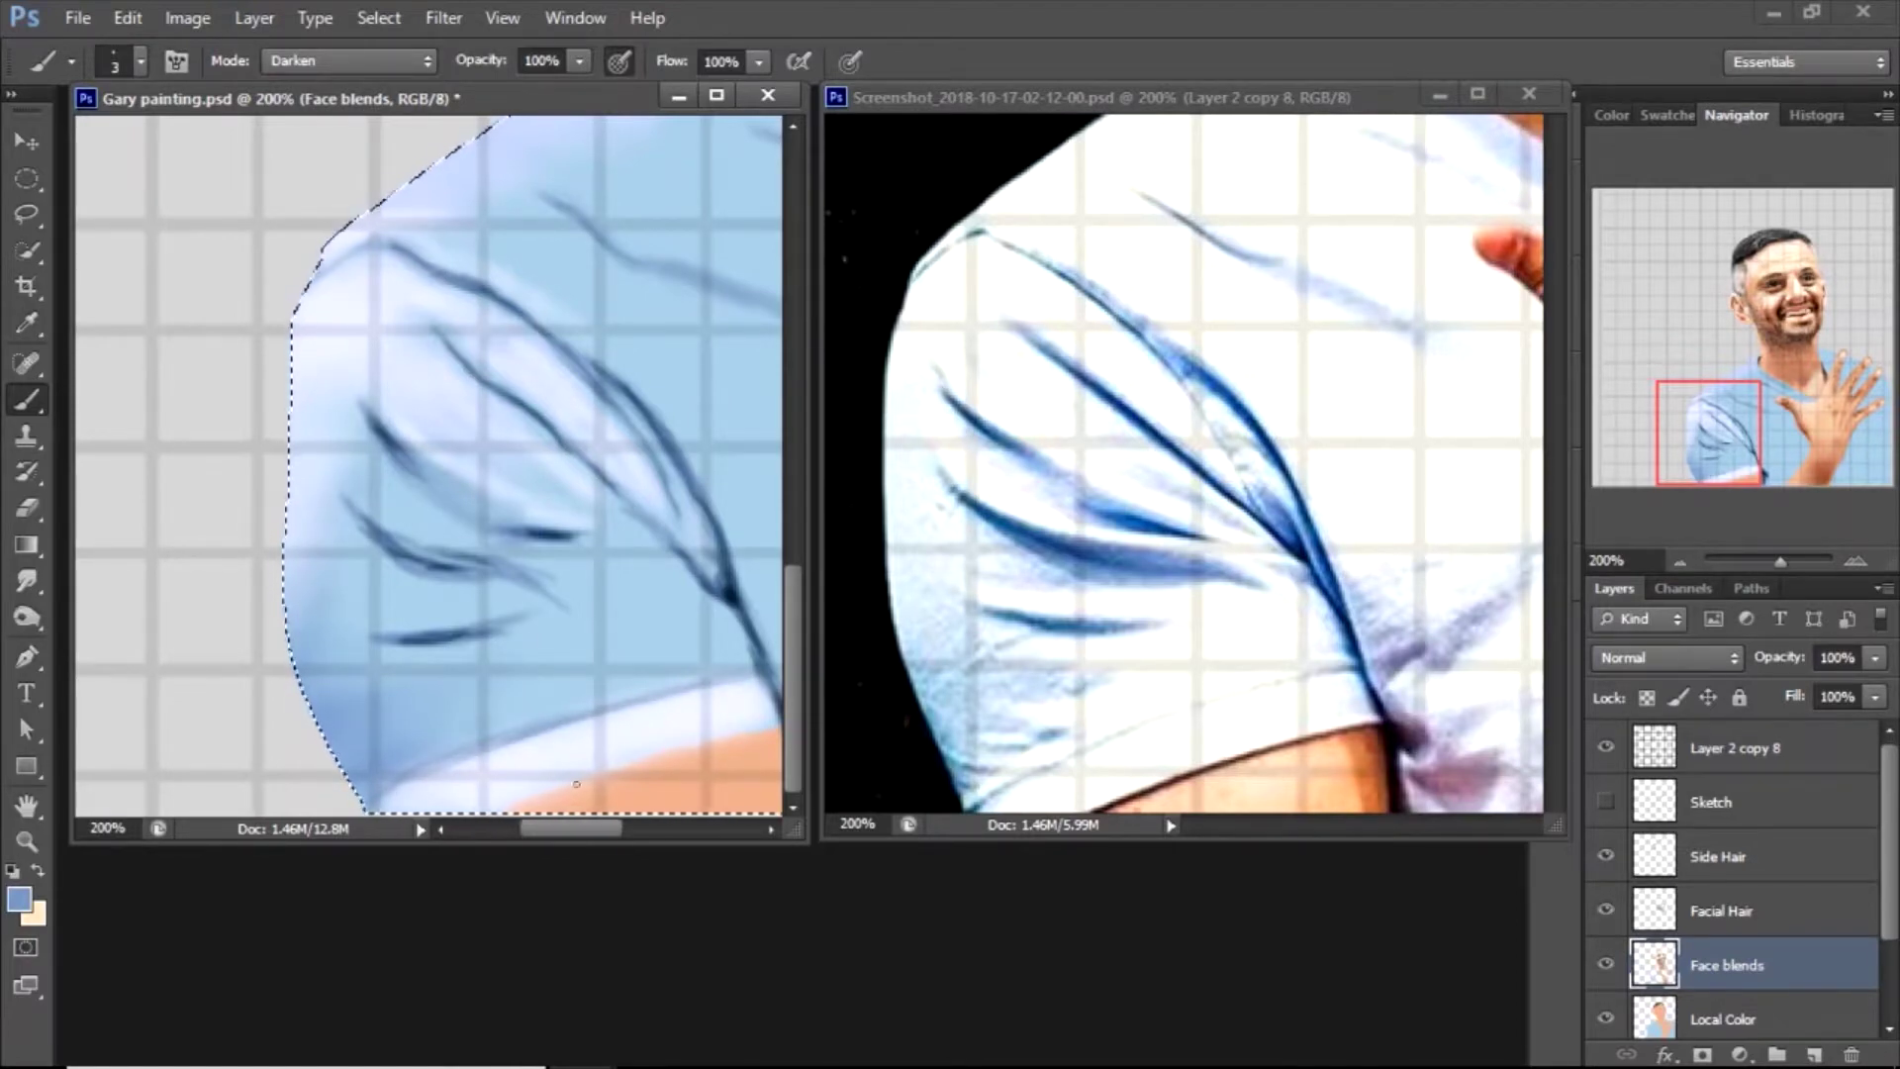
Outline the cuff's lower hem against the arm in very dark brown and black, at brush sizes 3 and 1
left_click(648, 777, "alt")
left_click(17, 898)
left_click_drag(1114, 227, 1158, 455)
key("Return")
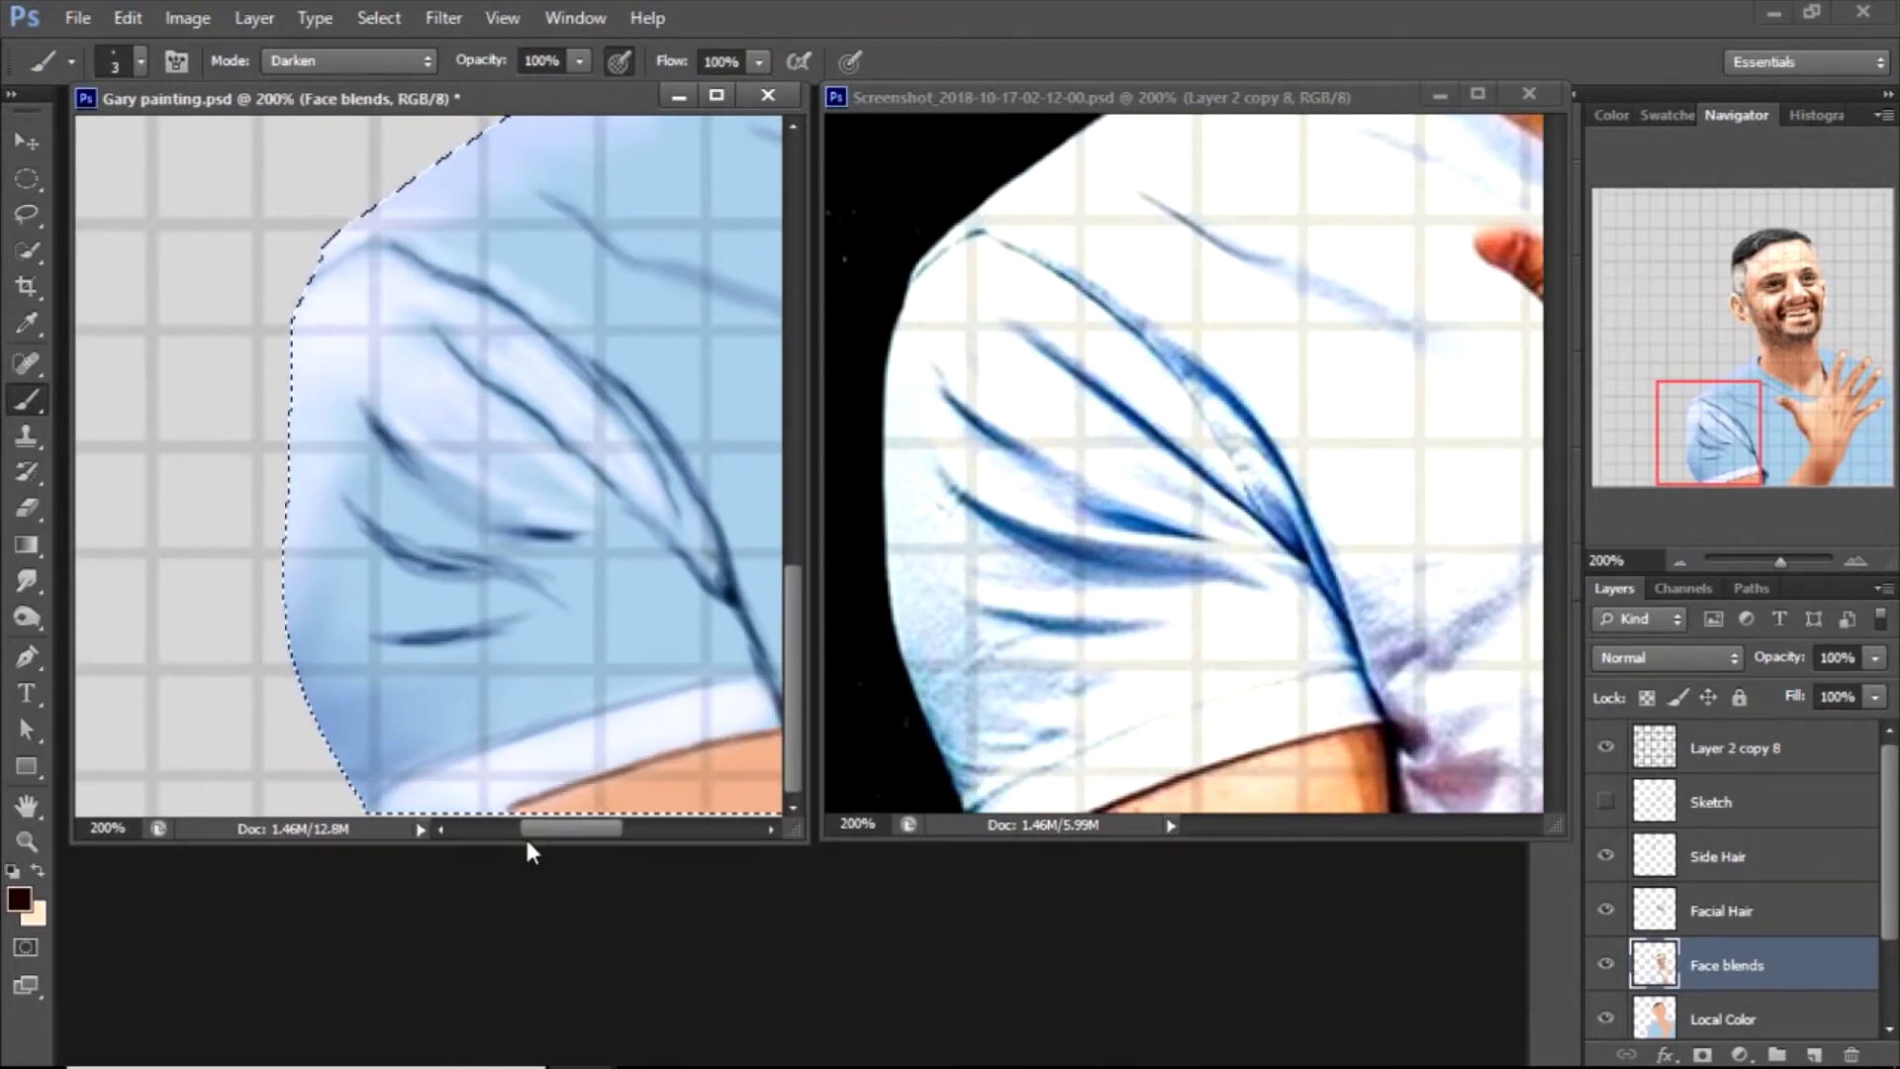
scroll(495, 495, "right", 2)
left_click(18, 898)
left_click_drag(1312, 465, 1297, 493)
key("Return")
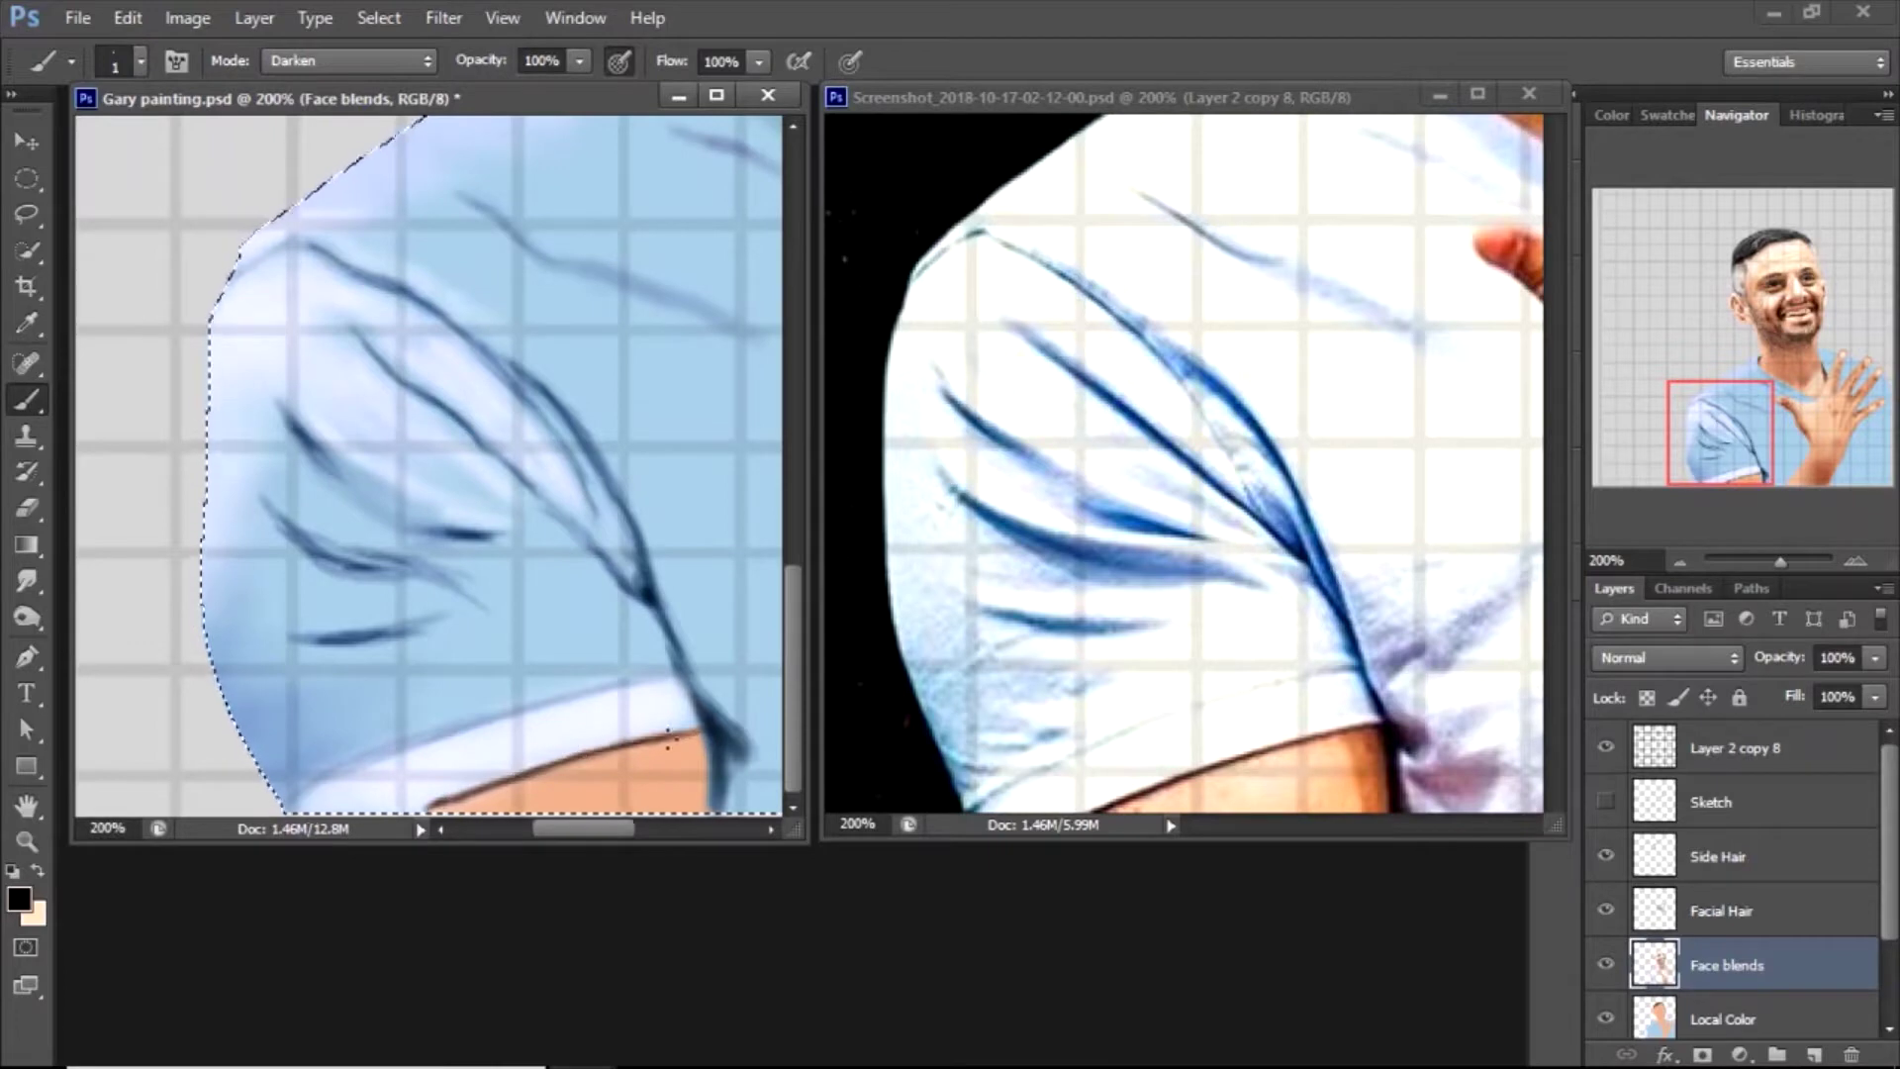
Lighten the sleeve around the lower folds with the near-white sampled from the cuff
key("i")
left_click(730, 745)
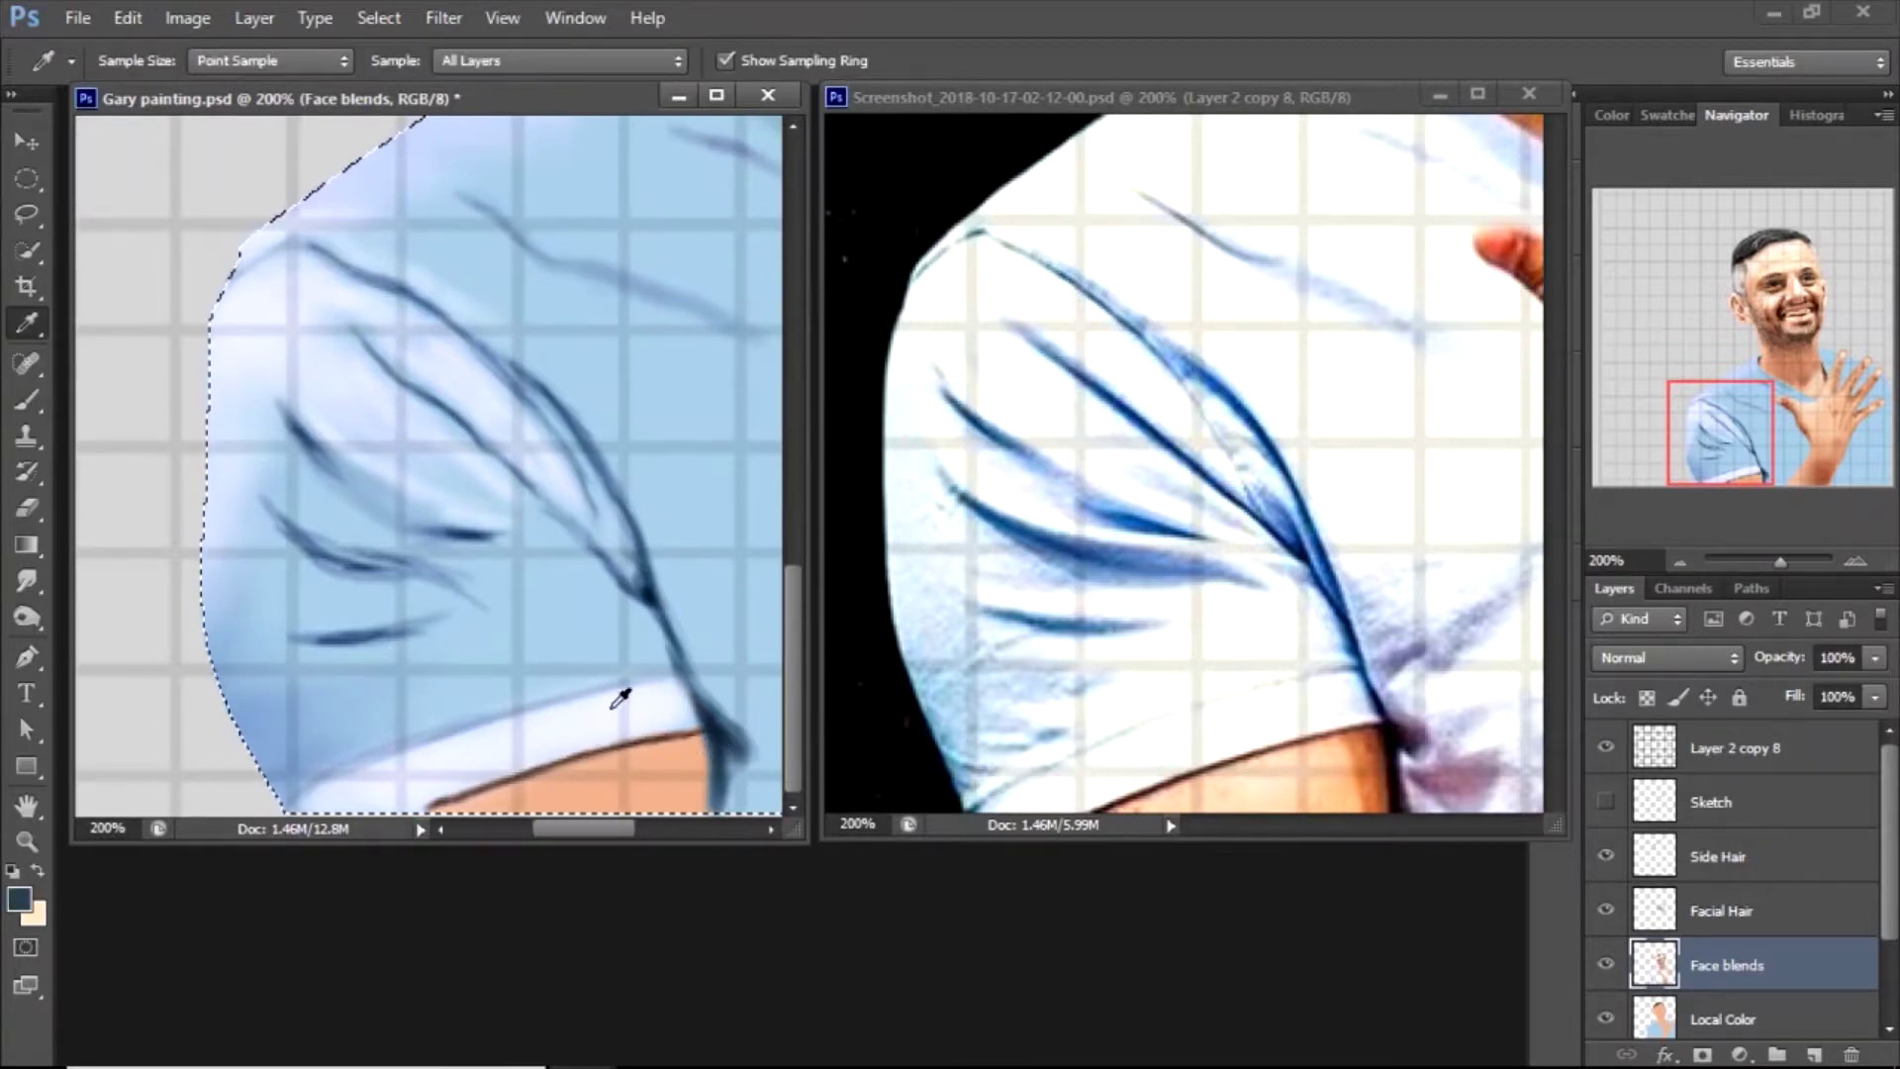
left_click(604, 688)
key("b")
left_click_drag(317, 616, 534, 613)
key("bracketleft")
key("bracketleft")
mouse_move(319, 524)
left_mouse_down()
mouse_move(501, 564)
mouse_move(535, 594)
left_mouse_up()
Brighten the sleeve just above the cuff with near-white in Normal mode, reducing the brush to size 5 for the finer areas
key("bracketright")
key("bracketright")
key("bracketright")
key("bracketright")
mouse_move(421, 706)
left_mouse_down()
mouse_move(568, 680)
mouse_move(404, 667)
mouse_move(496, 692)
left_mouse_up()
key("bracketleft")
key("bracketleft")
key("bracketleft")
key("bracketleft")
key("bracketleft")
key("bracketleft")
key("bracketleft")
key("bracketleft")
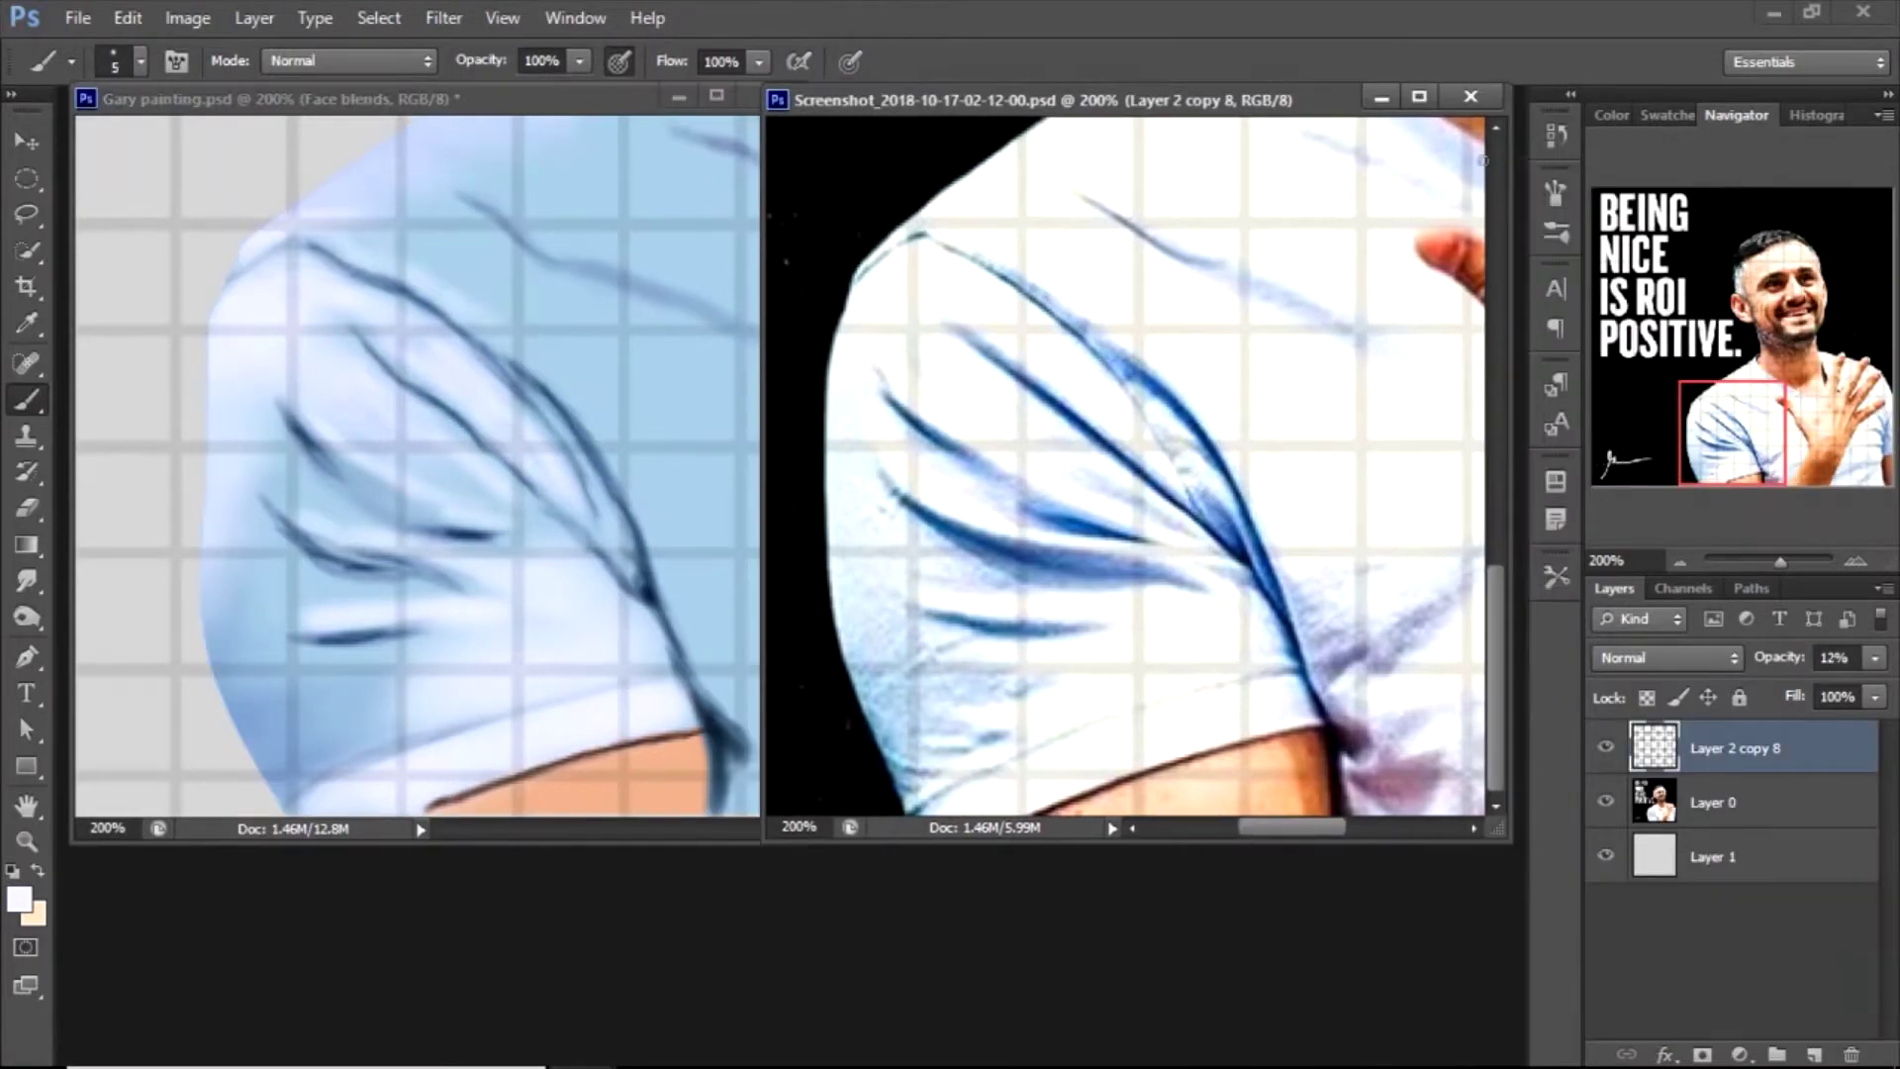
key("F5")
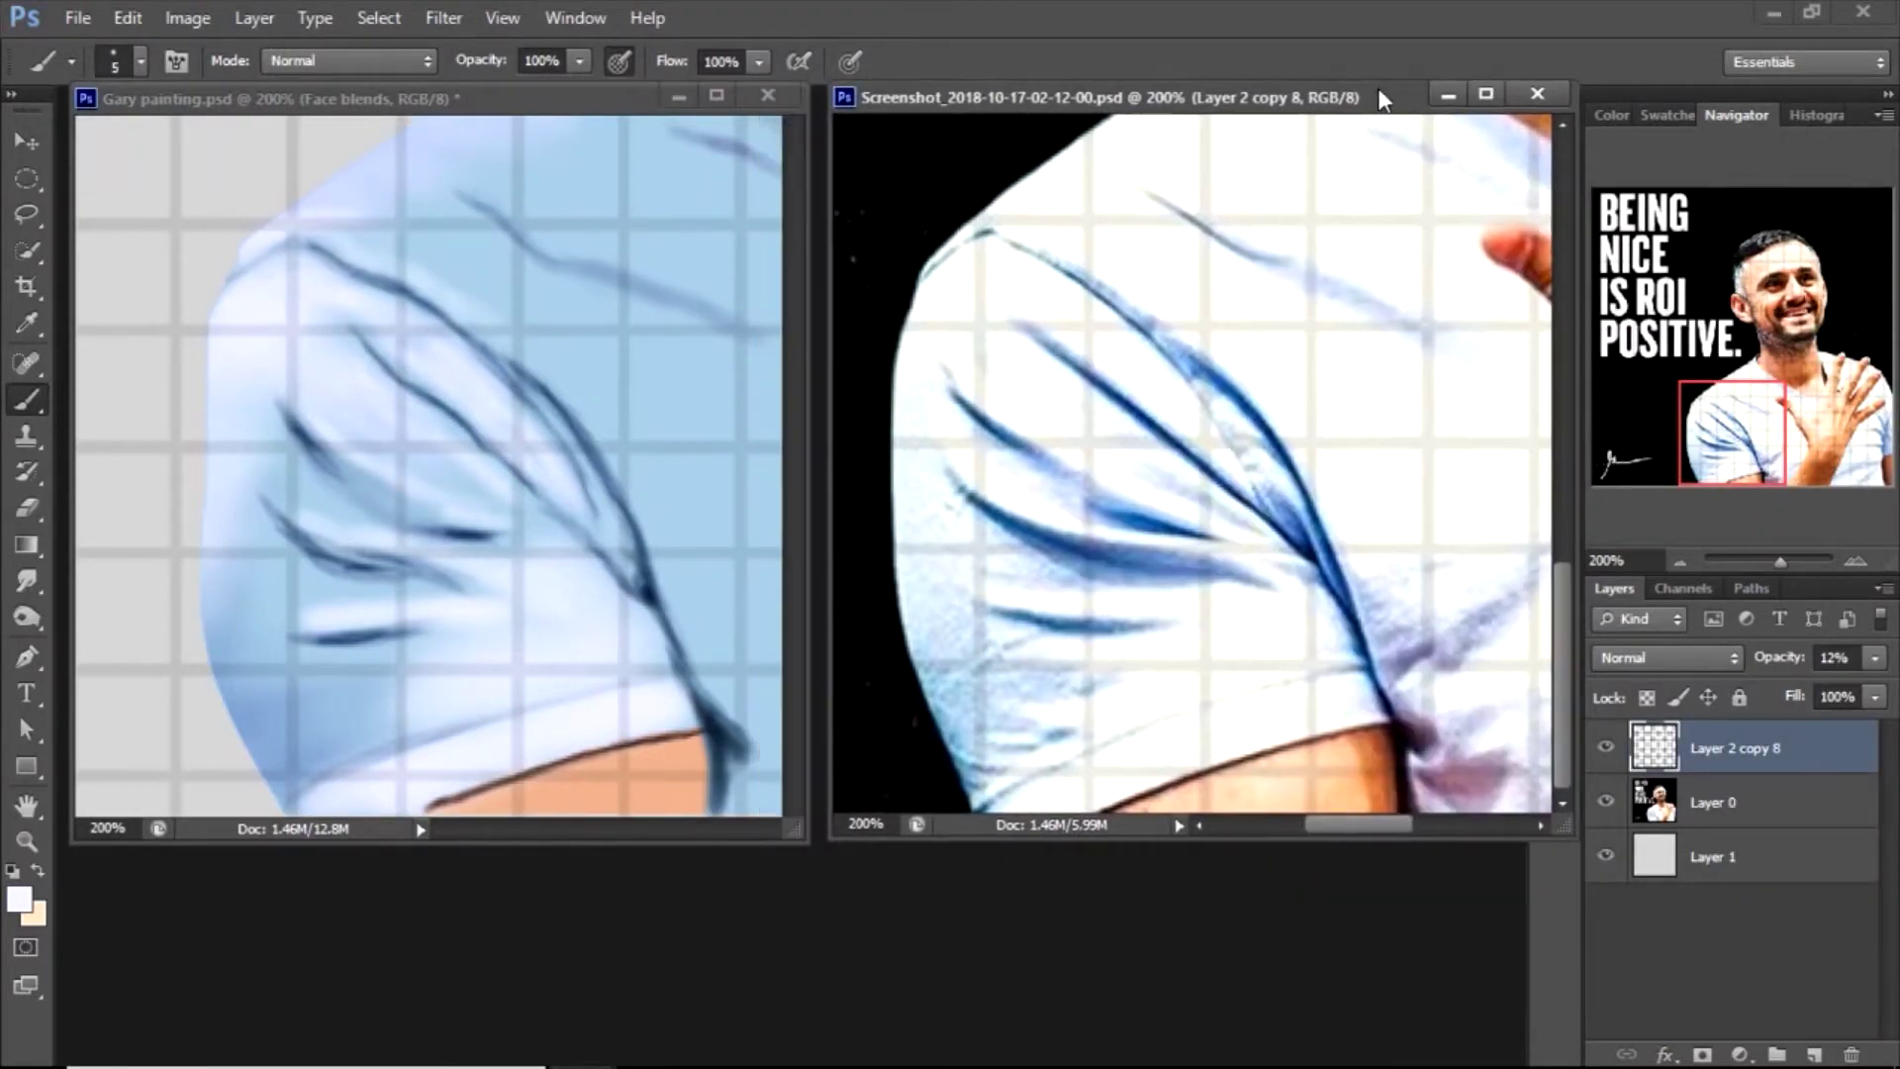
Soften the sleeve's lower outer corner with near-white at brush size 15 and 45% opacity
key("bracketright")
key("bracketright")
key("bracketright")
key("bracketright")
key("bracketright")
key("bracketright")
key("4")
key("5")
mouse_move(326, 744)
left_mouse_down()
mouse_move(306, 602)
mouse_move(357, 683)
mouse_move(416, 692)
mouse_move(301, 799)
left_mouse_up()
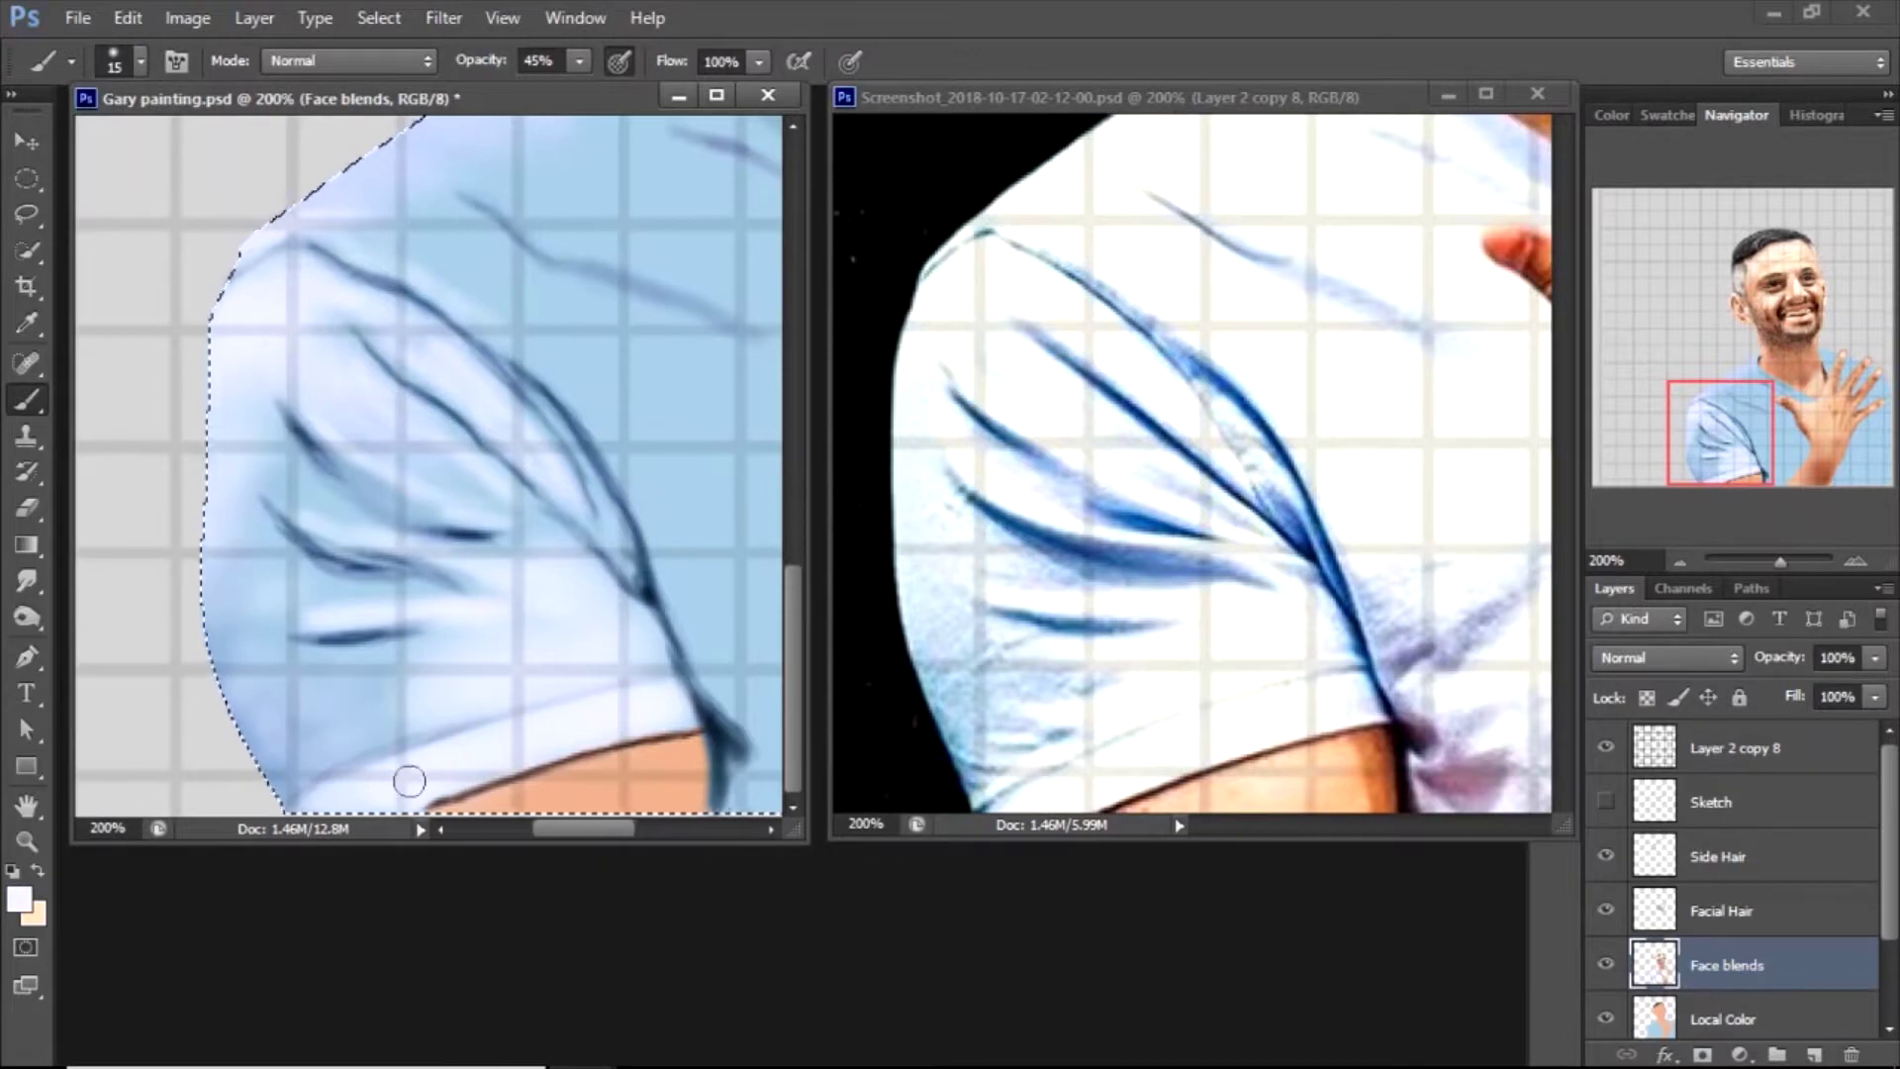
Add small creases above the cuff in a sampled fold blue at size 3, and highlight them with a sampled pale blue at 100% opacity
left_click(381, 631, "alt")
key("bracketleft")
key("bracketleft")
key("bracketleft")
key("bracketleft")
key("bracketleft")
key("bracketleft")
key("bracketleft")
key("bracketleft")
left_click_drag(334, 773, 362, 739)
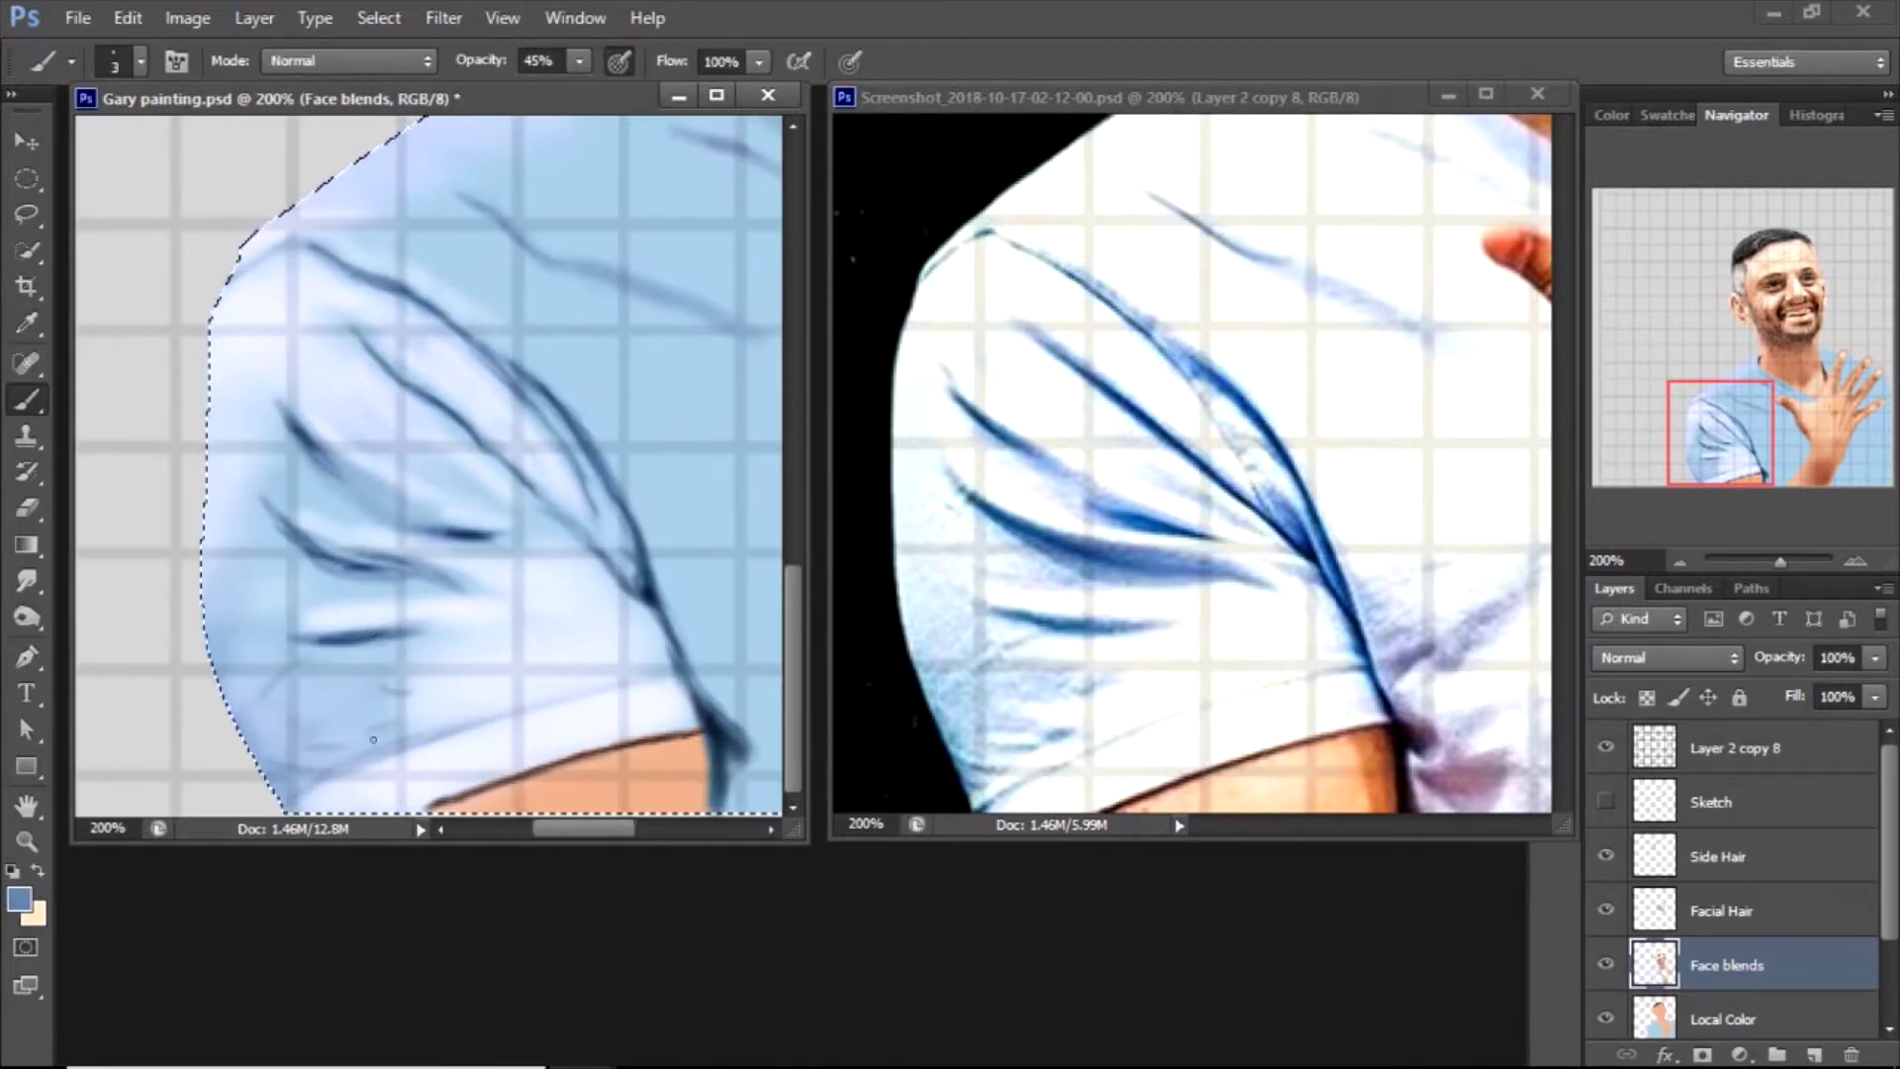
left_click(357, 612, "alt")
left_click_drag(579, 61, 913, 60)
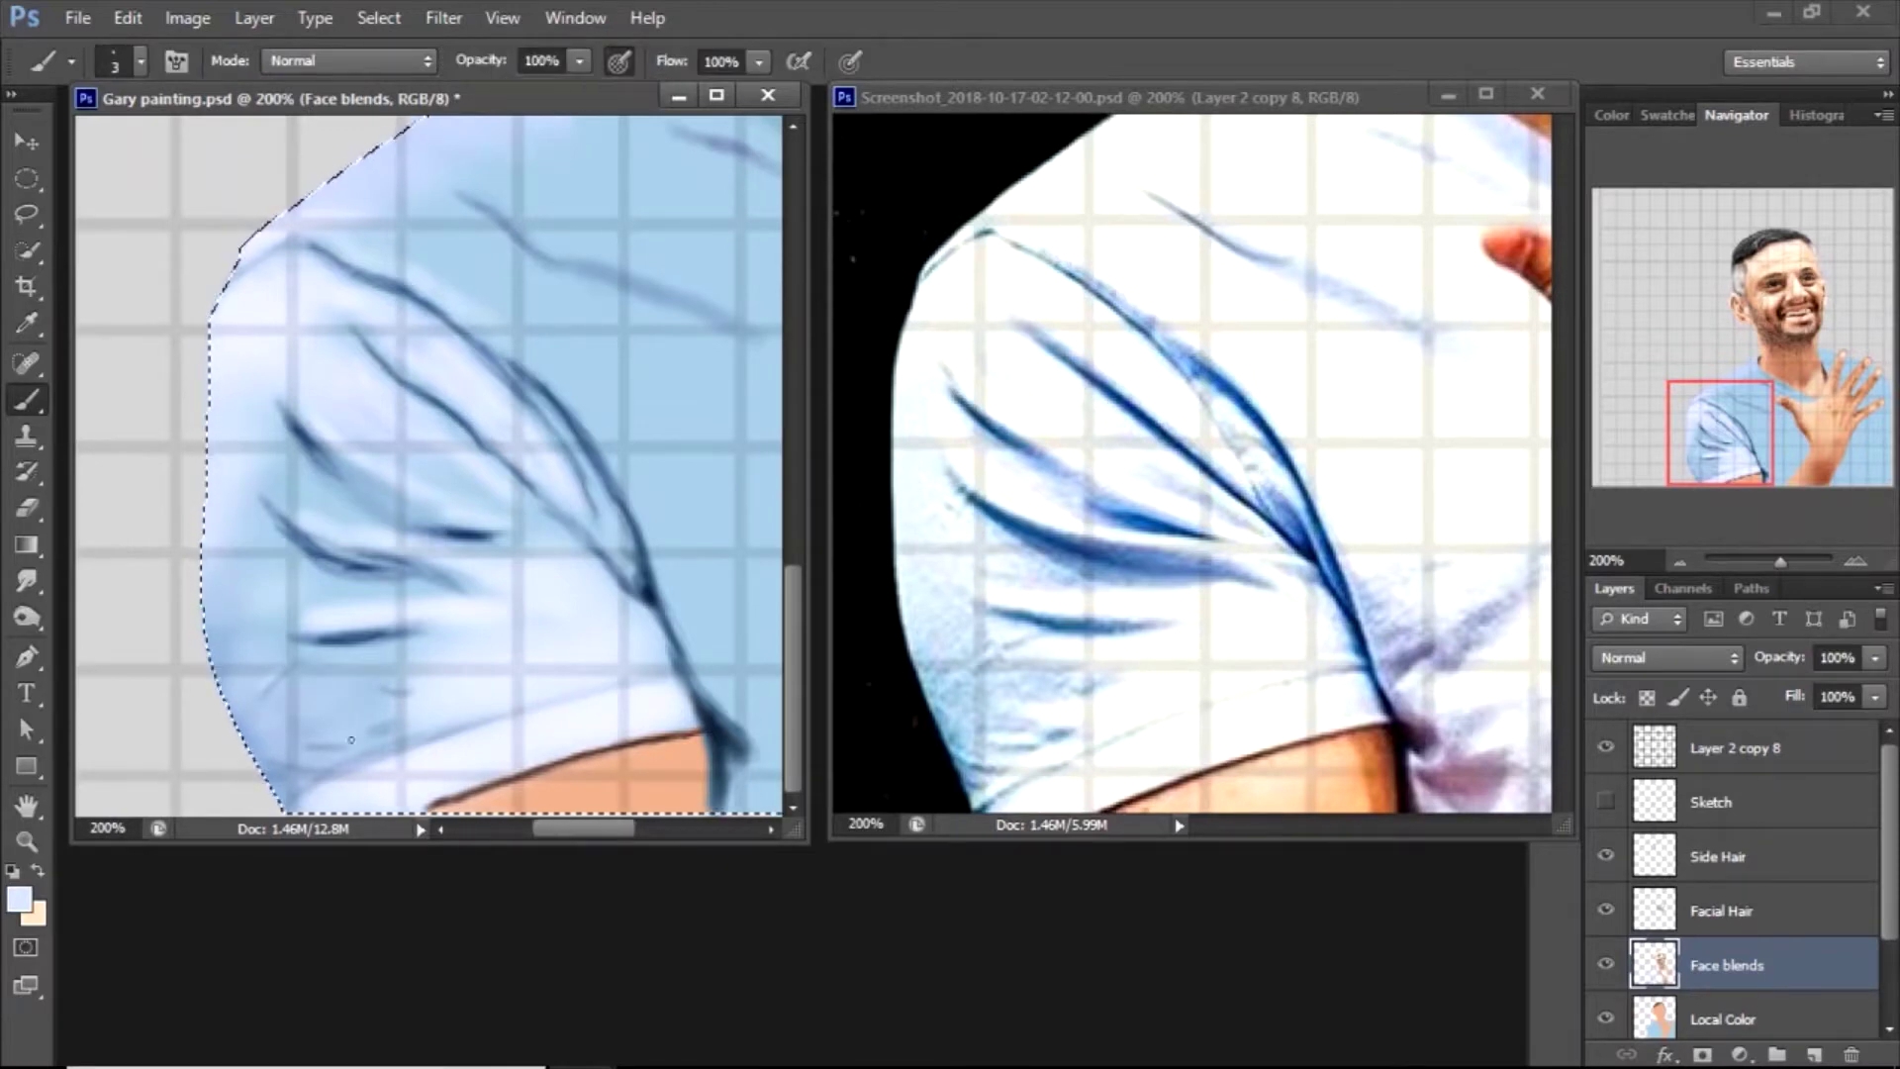
Smudge the sleeve folds at 16% strength, with the brush at size 15 and size 7
key("o")
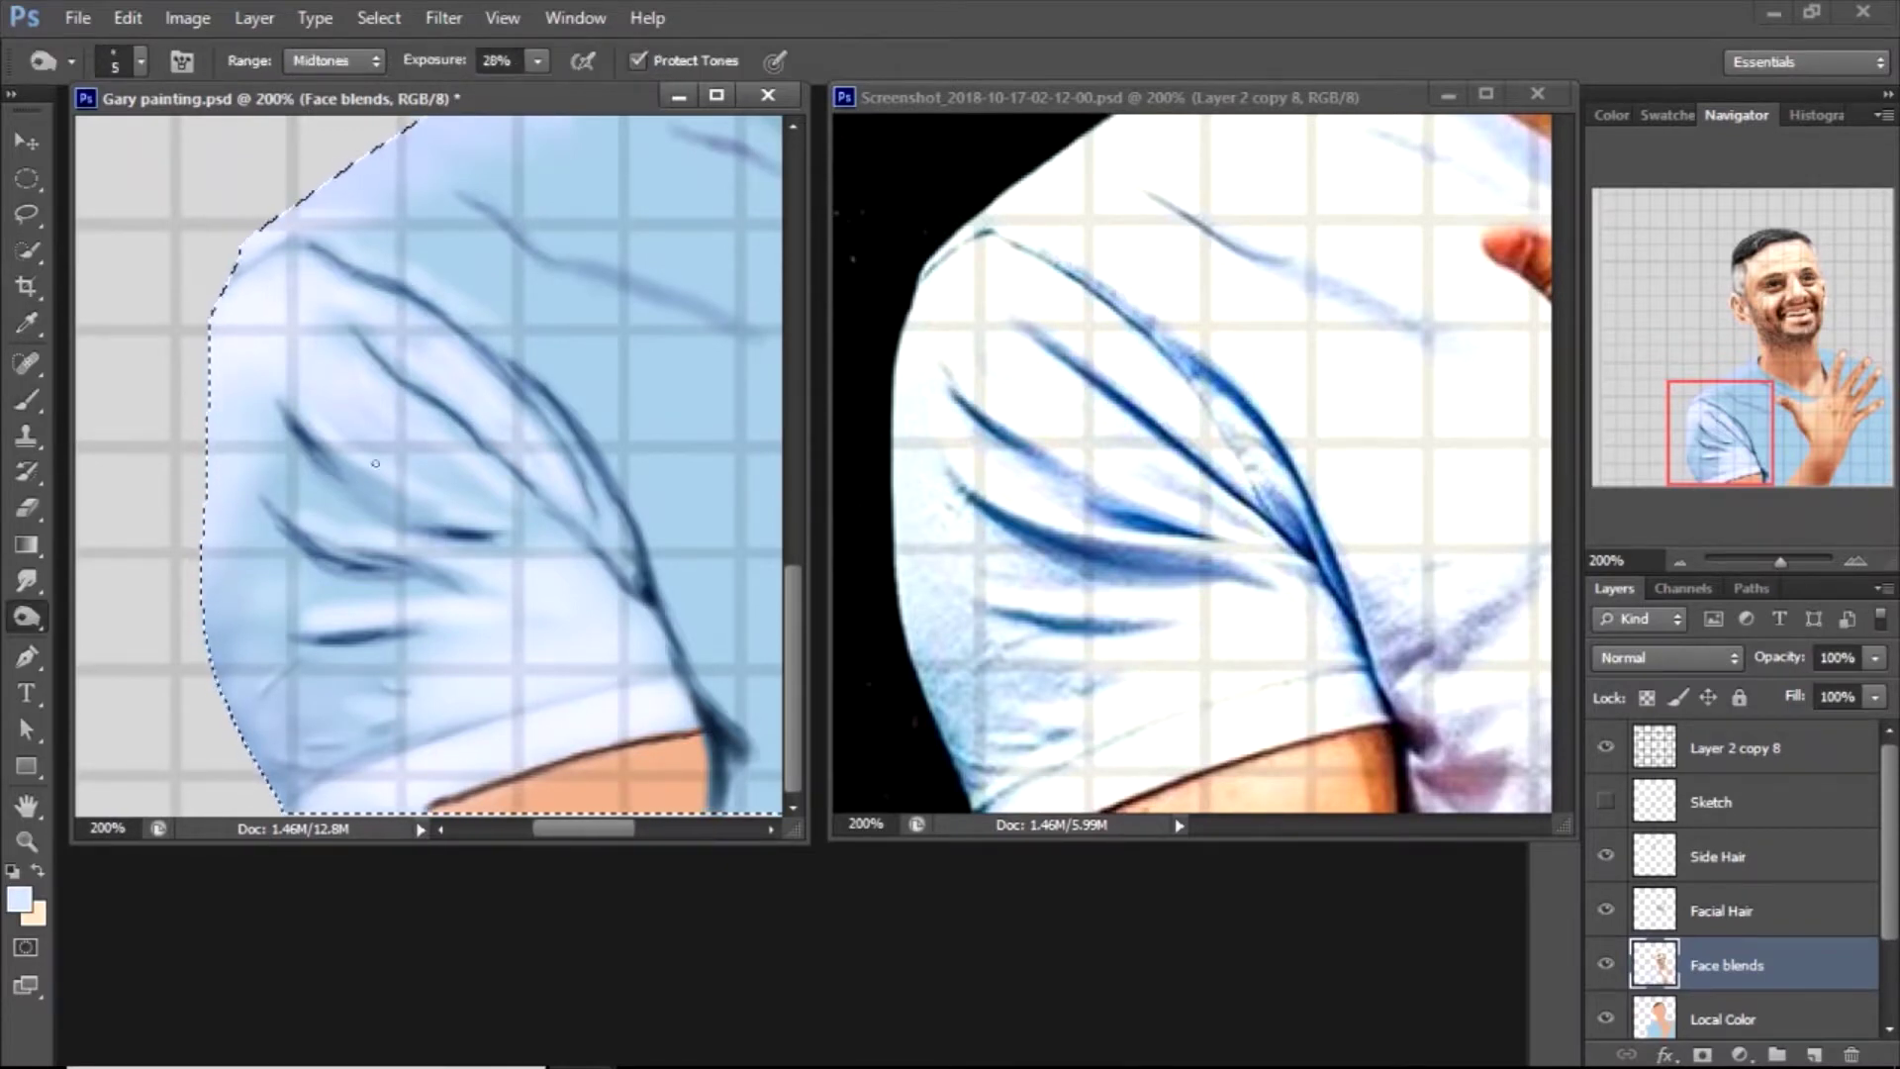
left_click(27, 581)
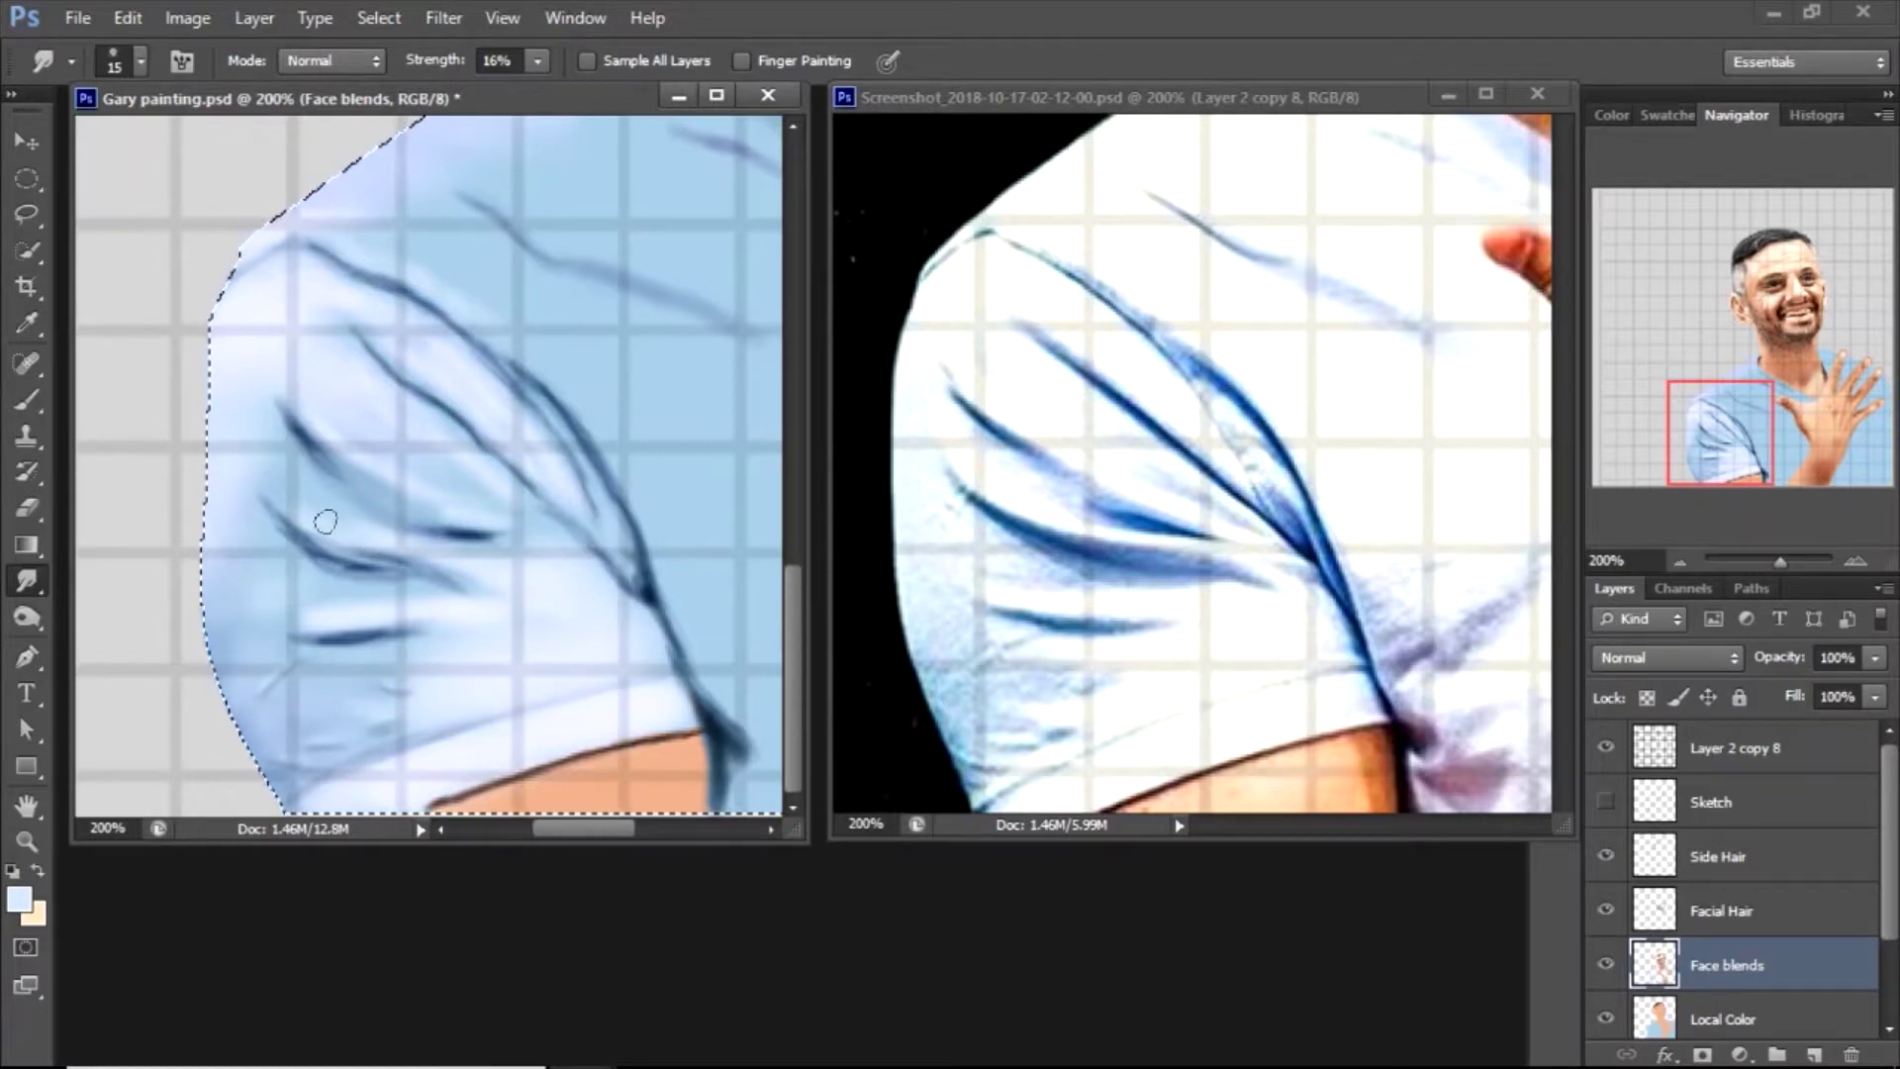
key("bracketleft")
key("bracketleft")
key("bracketleft")
key("bracketleft")
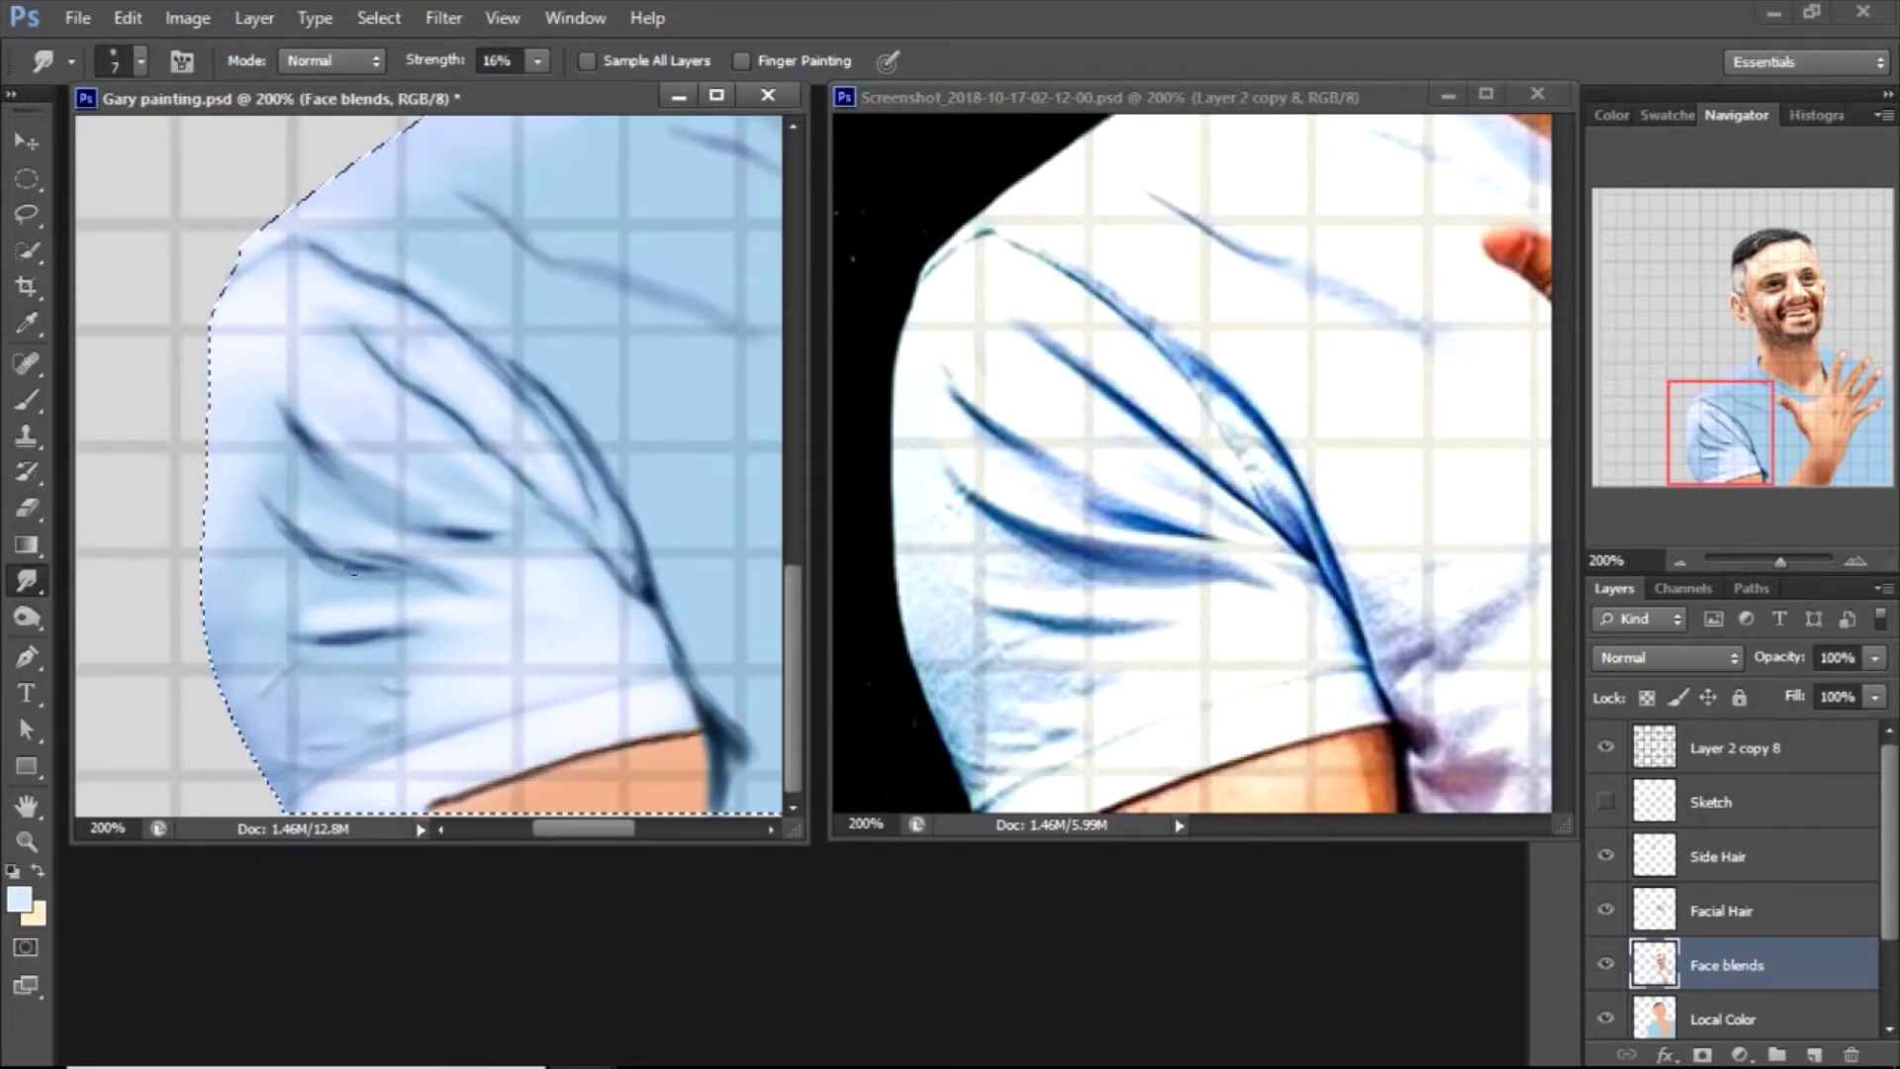
Touch up the end of the lower sleeve fold with its sampled blue at size 6, and smudge the sleeve at size 20
key("b")
left_click(416, 584, "alt")
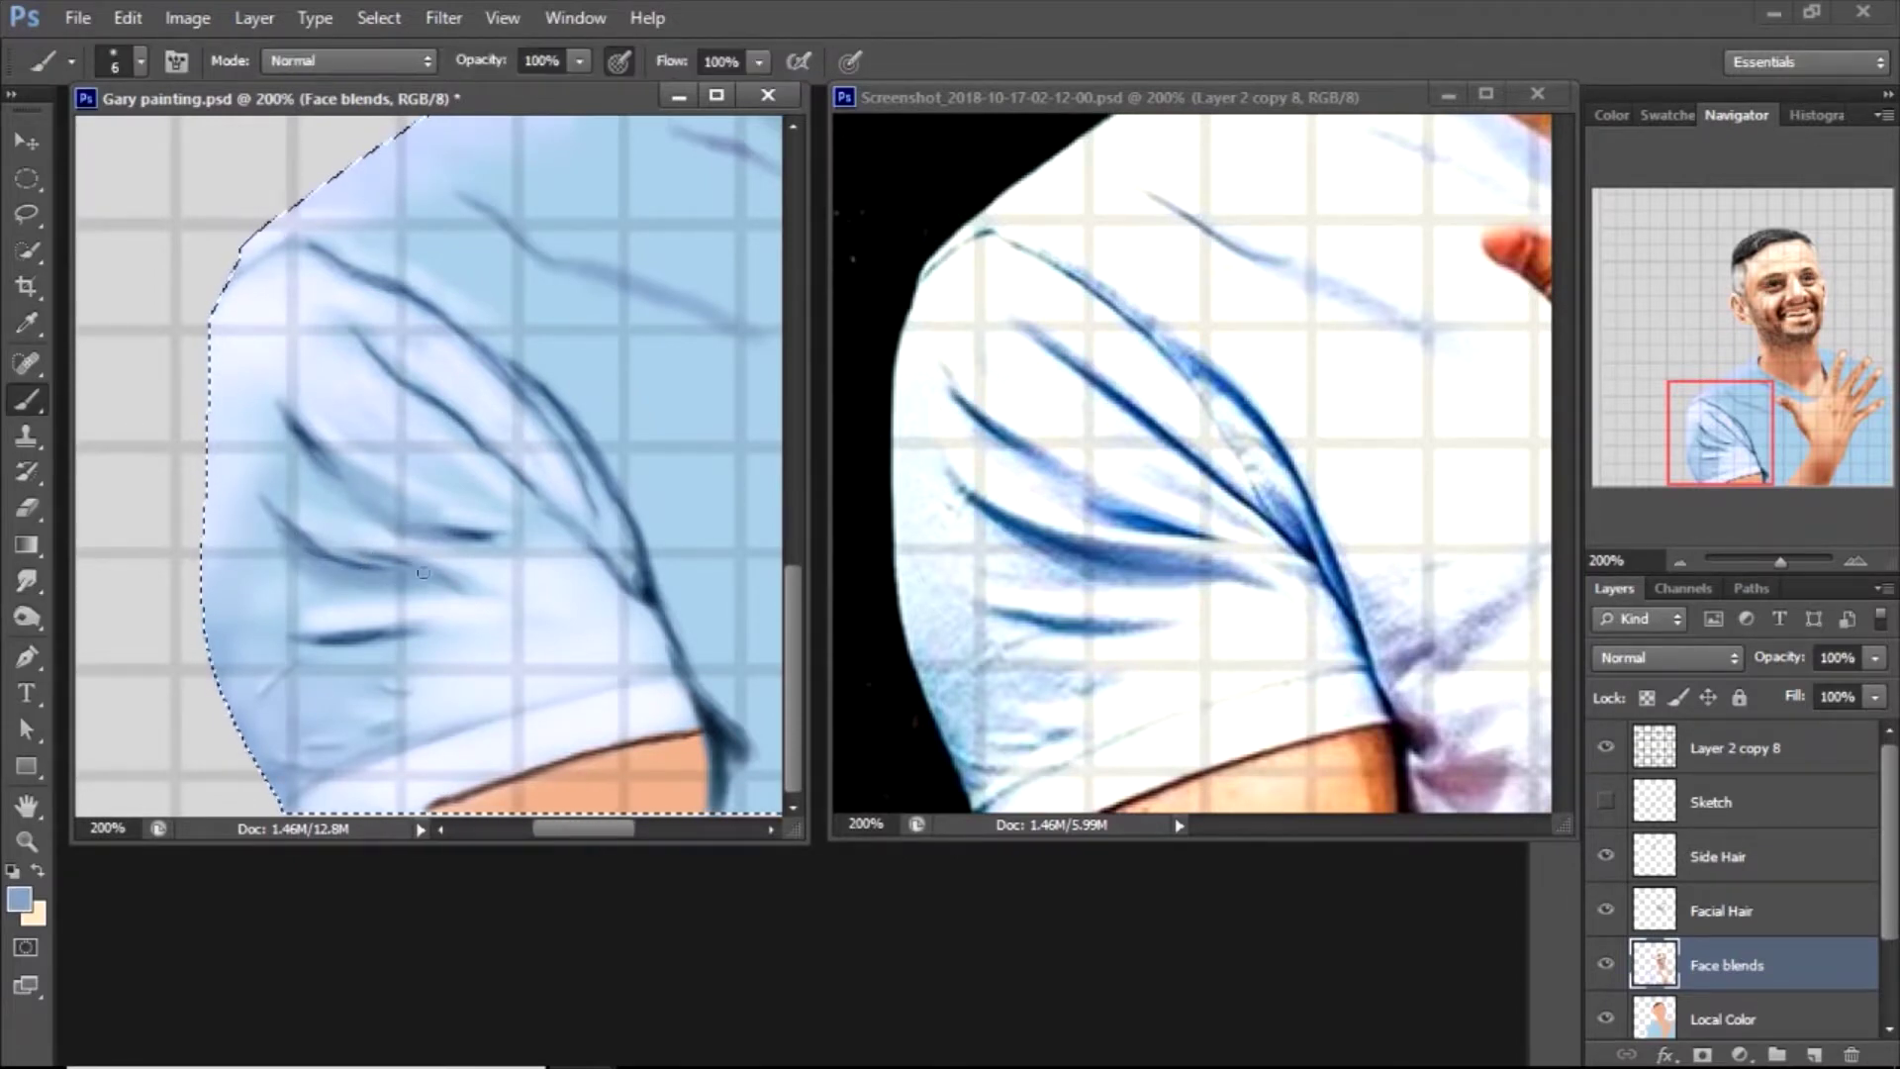
key("r")
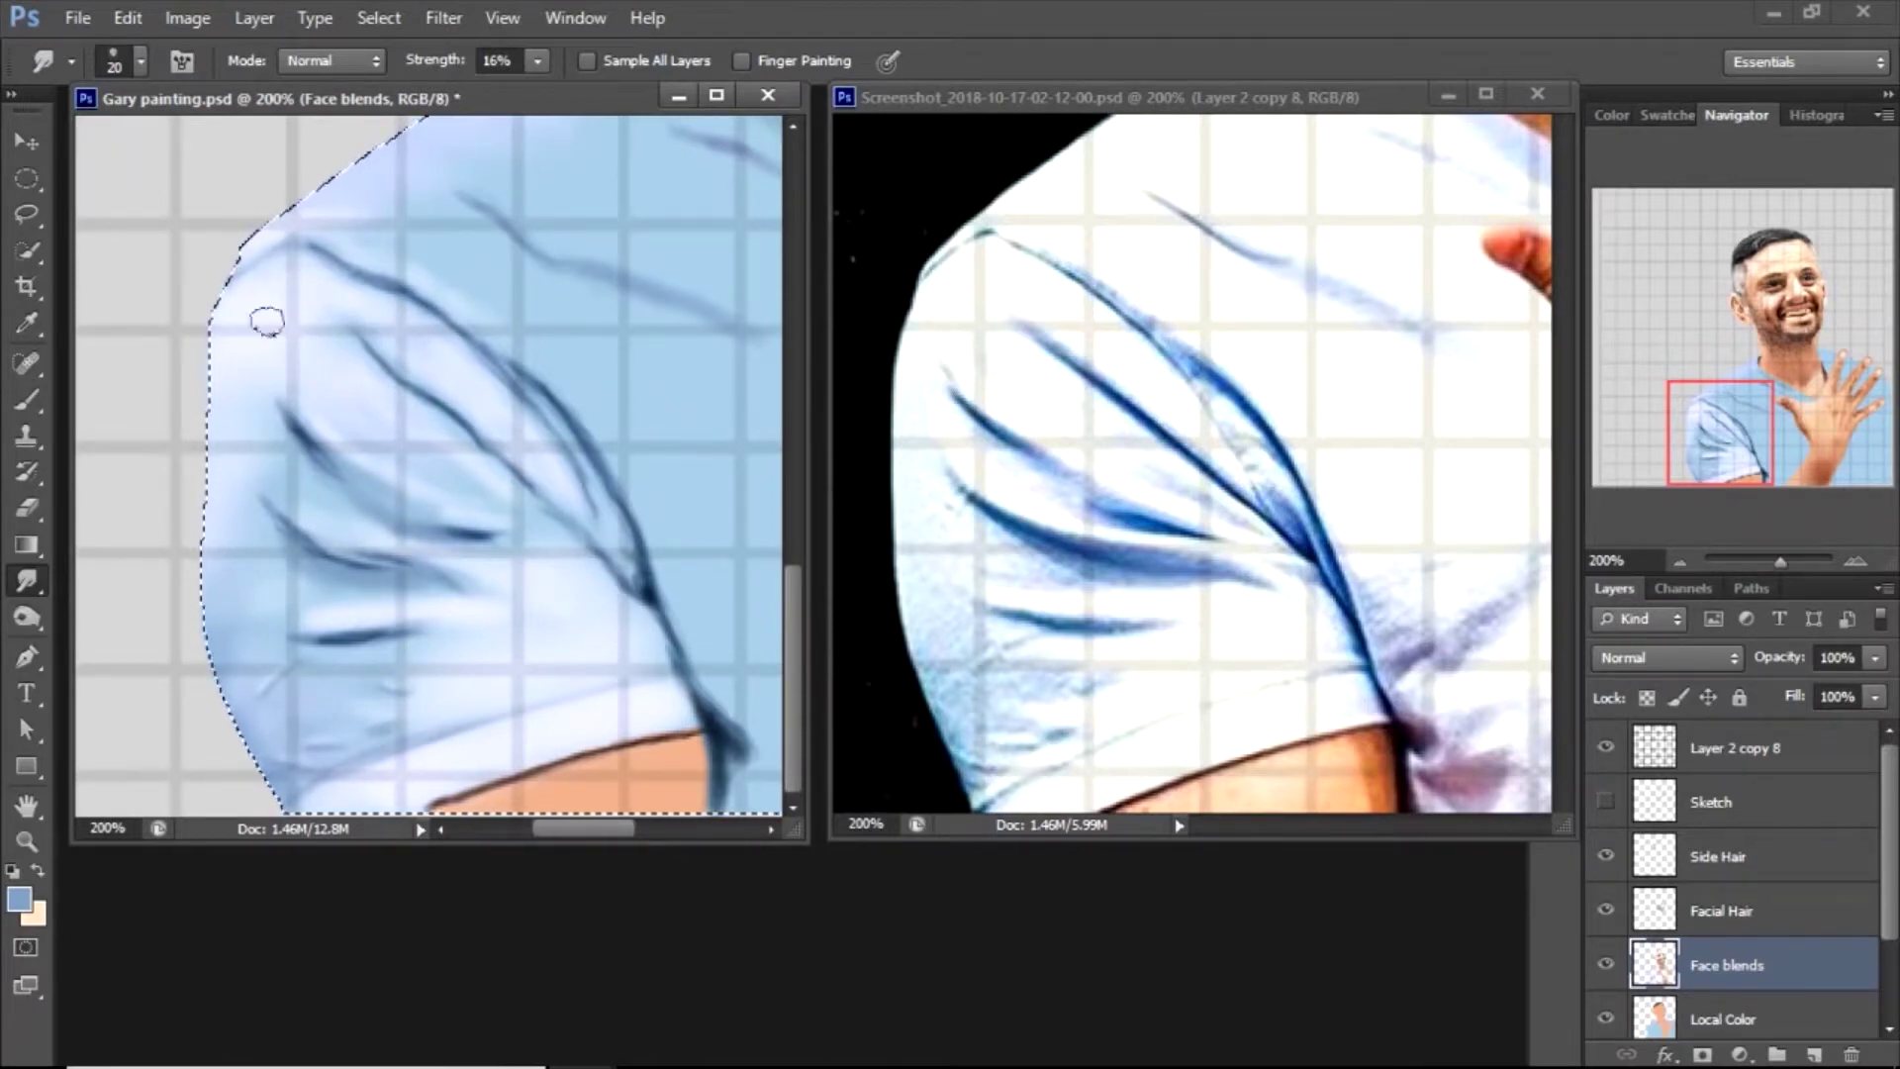
Return to the painting's window in Photoshop and blend the sleeve with the Smudge tool at size 30
left_click(730, 1047)
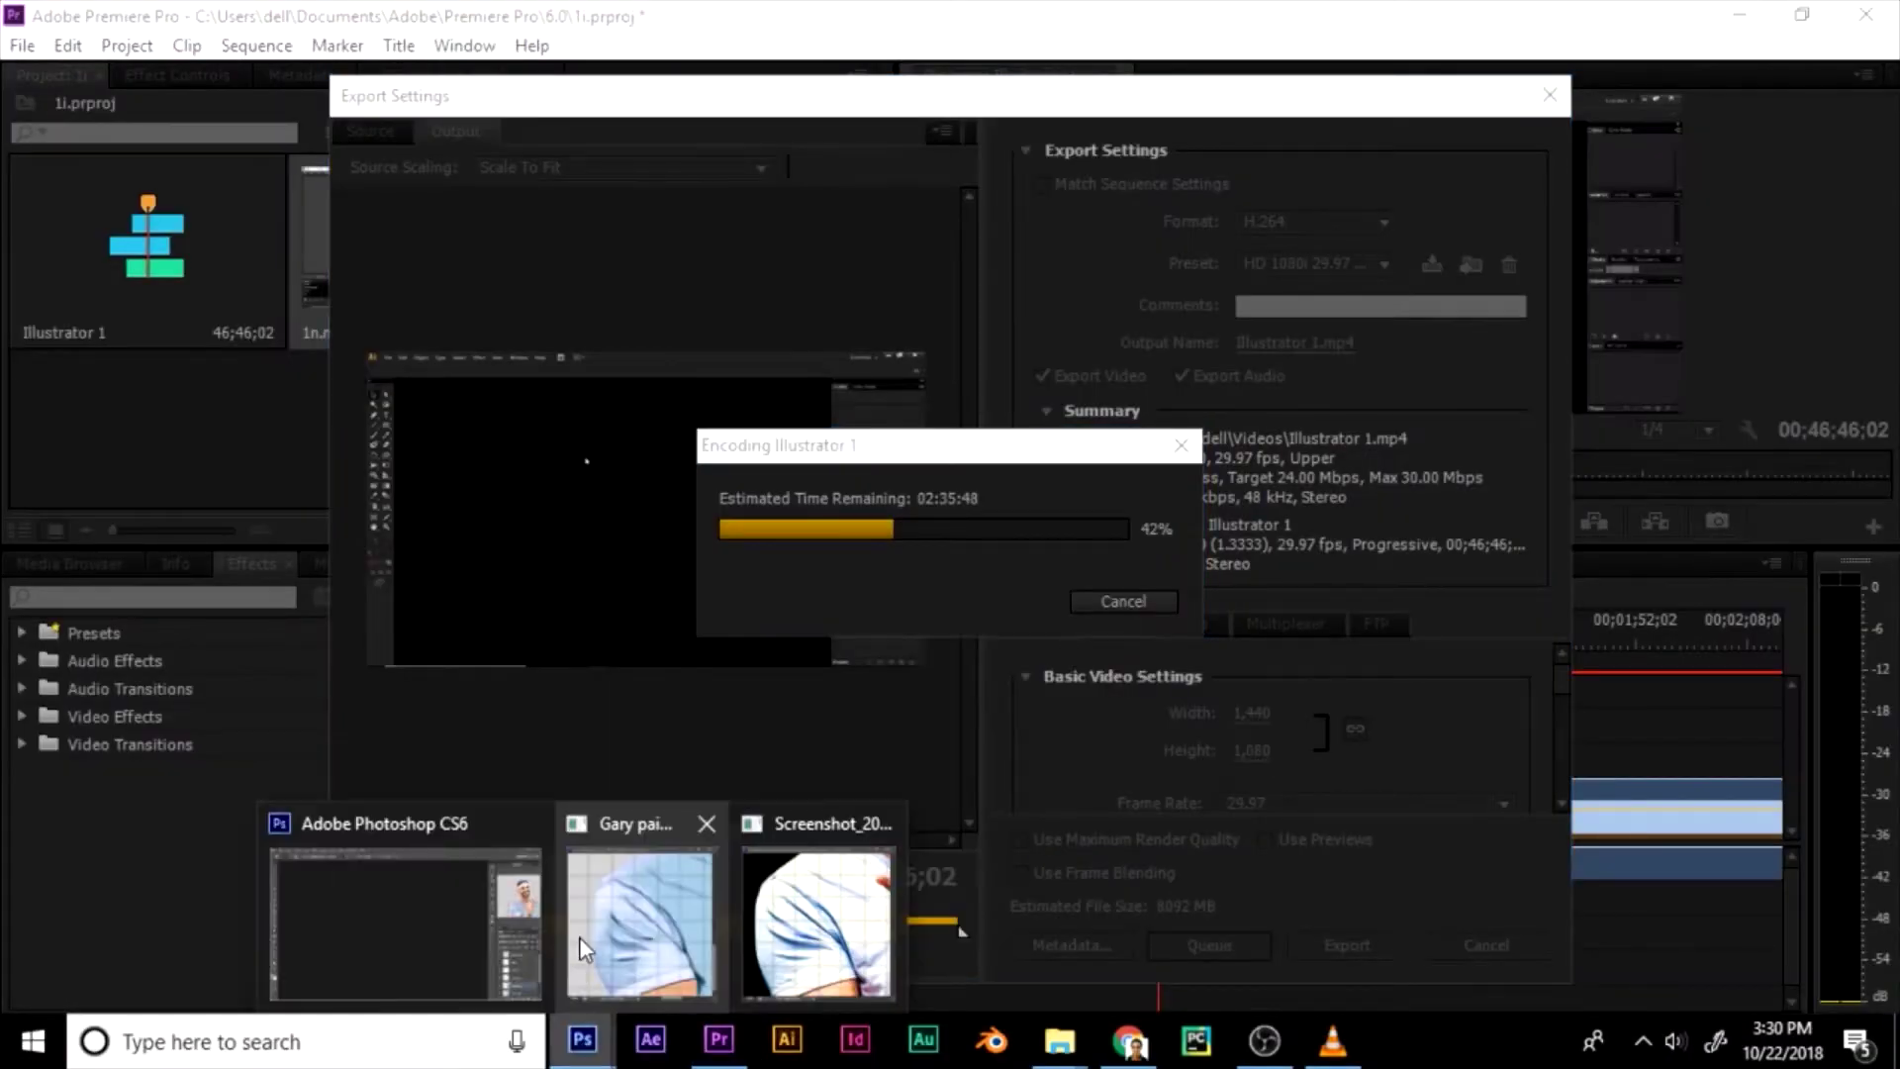
left_click(624, 952)
key("bracketright")
key("bracketright")
key("bracketright")
key("bracketright")
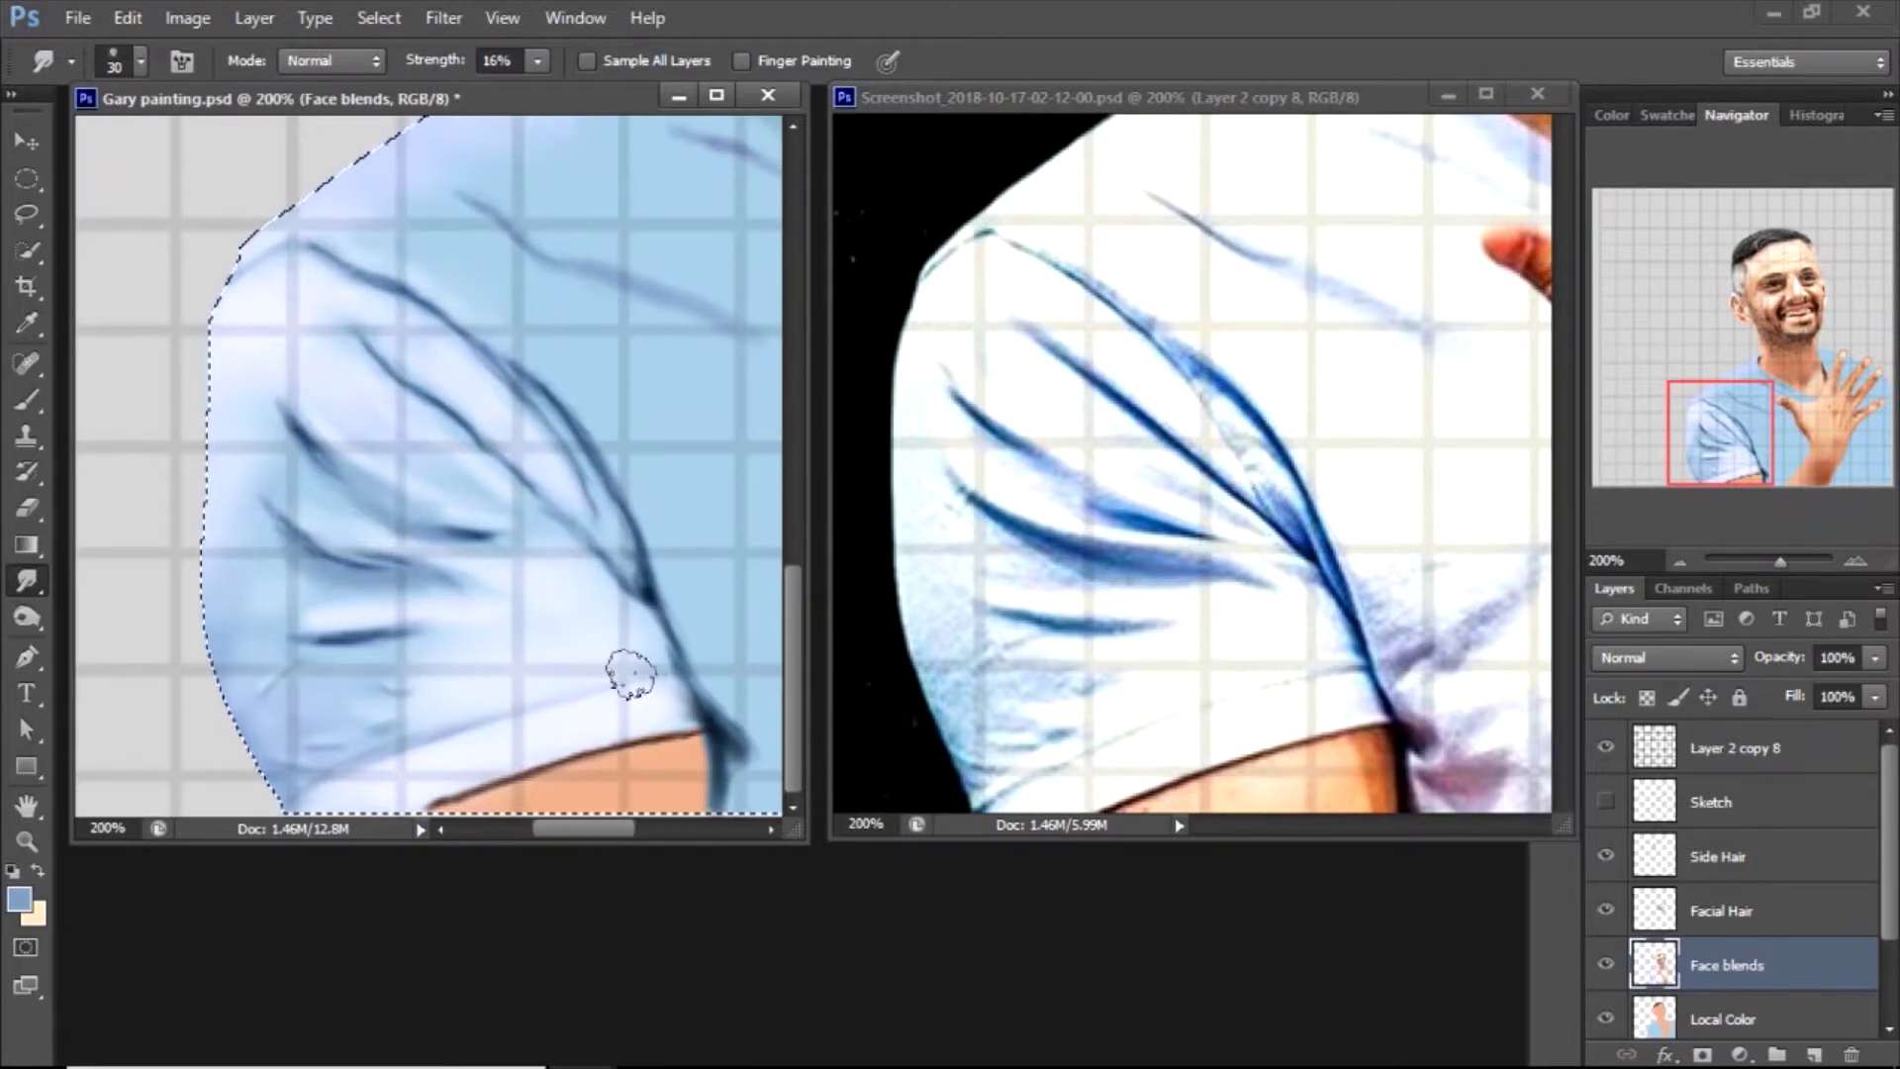
Refine the junction of the sleeve folds with sampled blues at size 6 and a sampled pale tint at size 3
key("b")
left_click(650, 592, "alt")
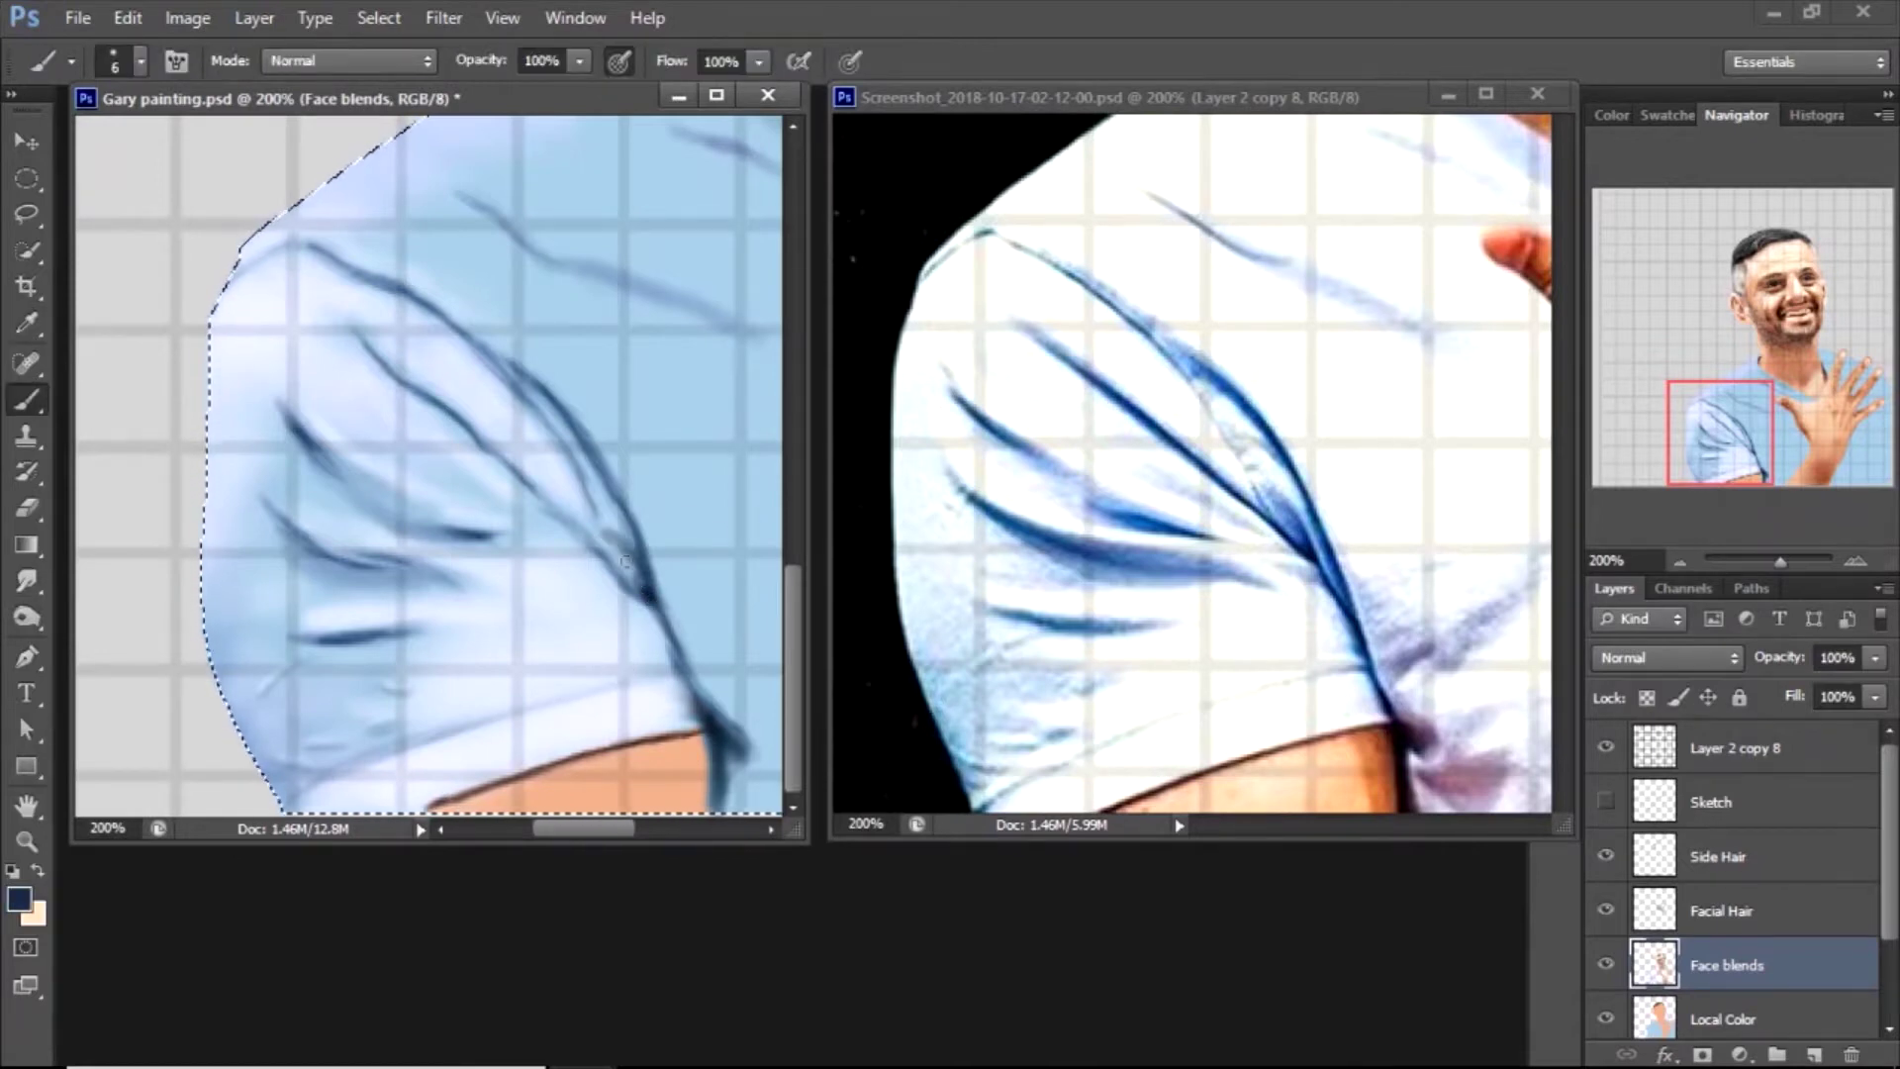
left_click(631, 606, "alt")
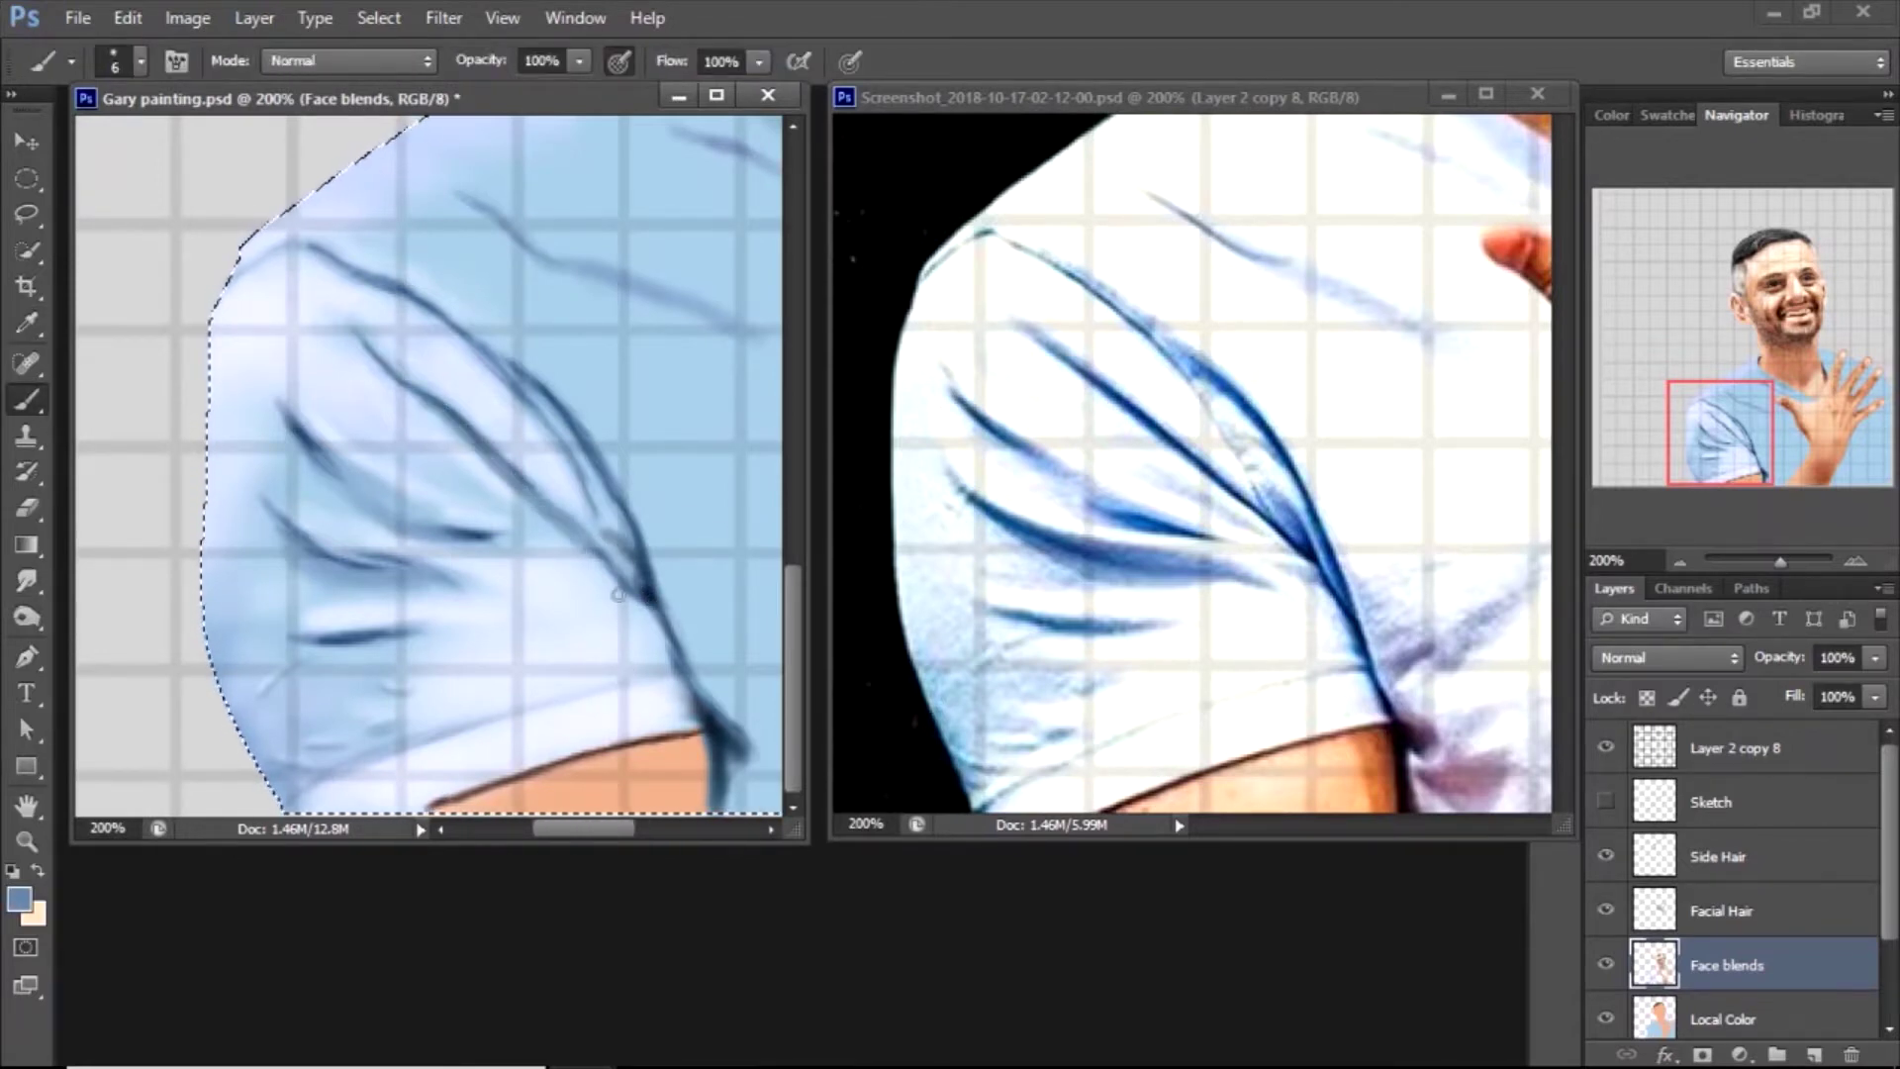
left_click(555, 687, "alt")
key("bracketleft")
key("bracketleft")
key("bracketleft")
left_click_drag(658, 629, 626, 542)
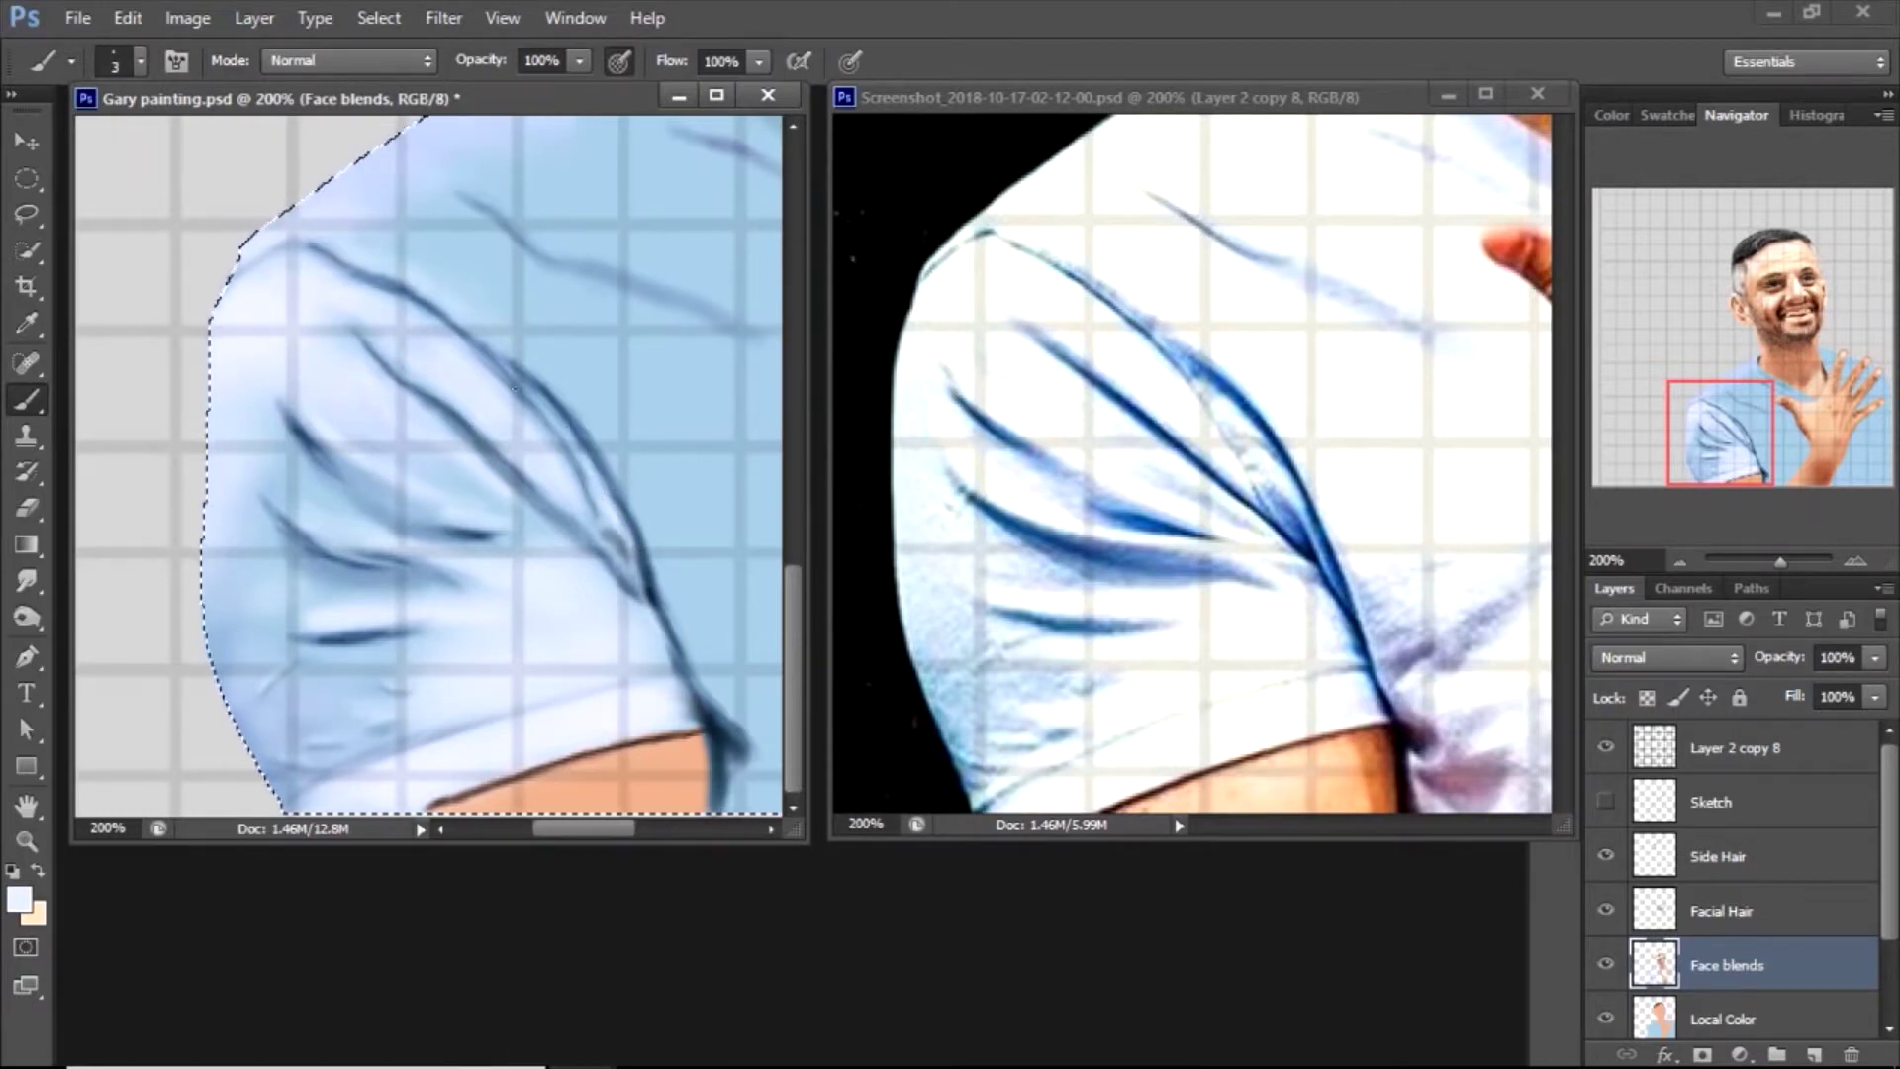
Draw fine lines between the two outer sleeve folds in a sampled fold blue at size 3, and clean them with a sampled pale tint
left_click(501, 368, "alt")
left_click_drag(552, 465, 548, 433)
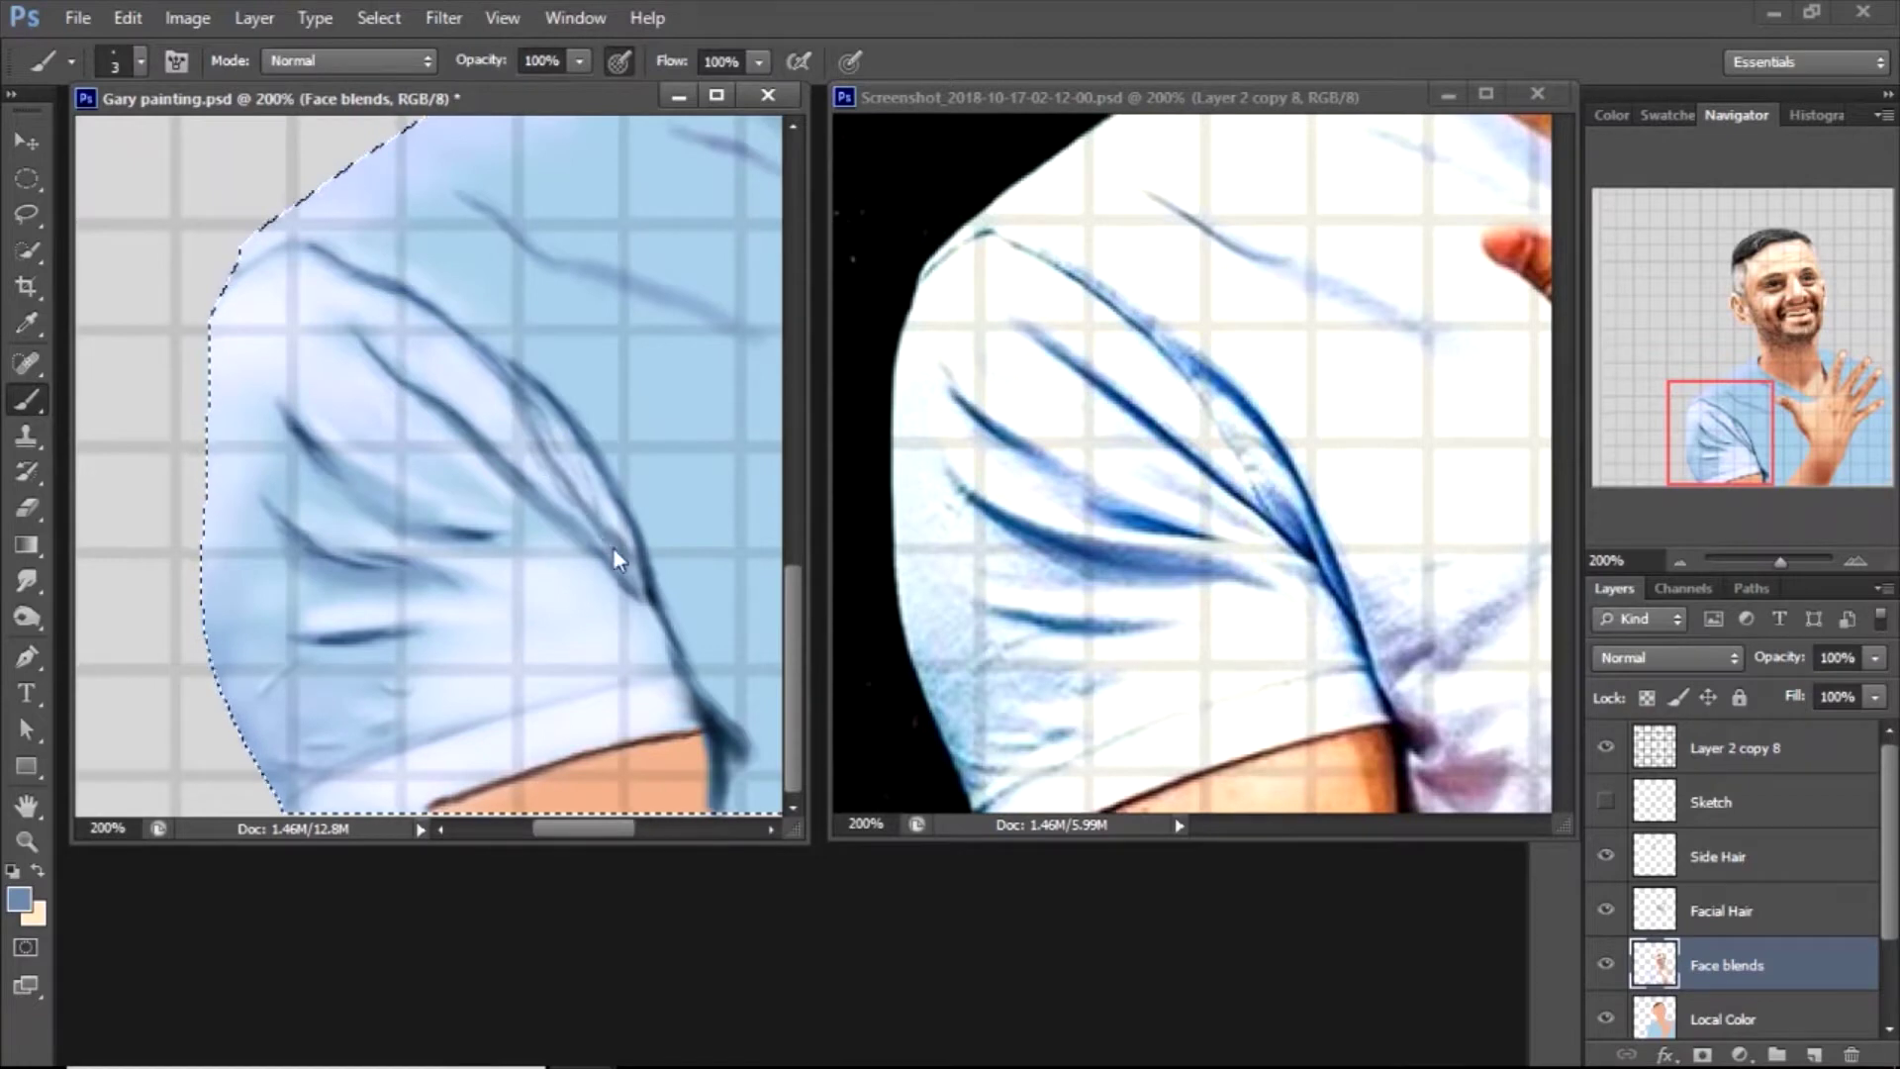
left_click(581, 551, "alt")
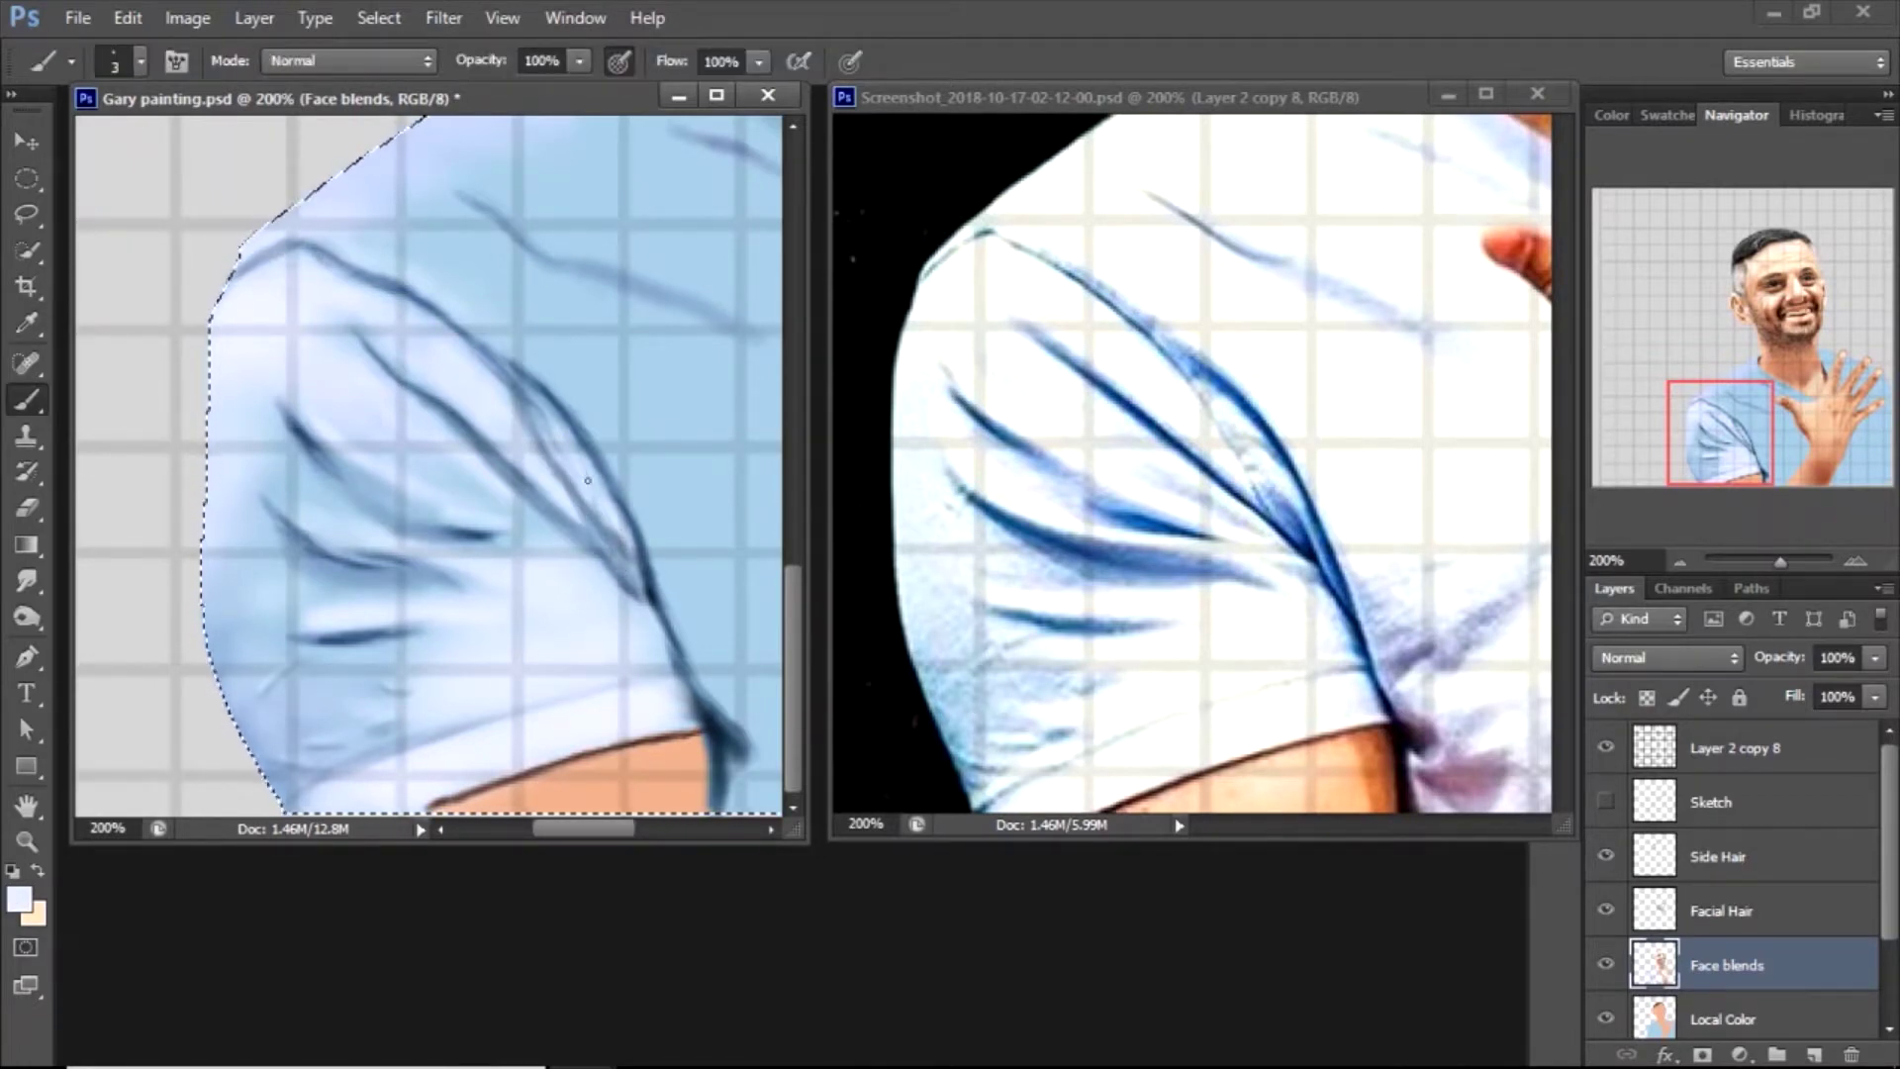
Smudge the upper end of the outer sleeve fold at size 6 and the sleeve at size 20, both at 16% strength
key("r")
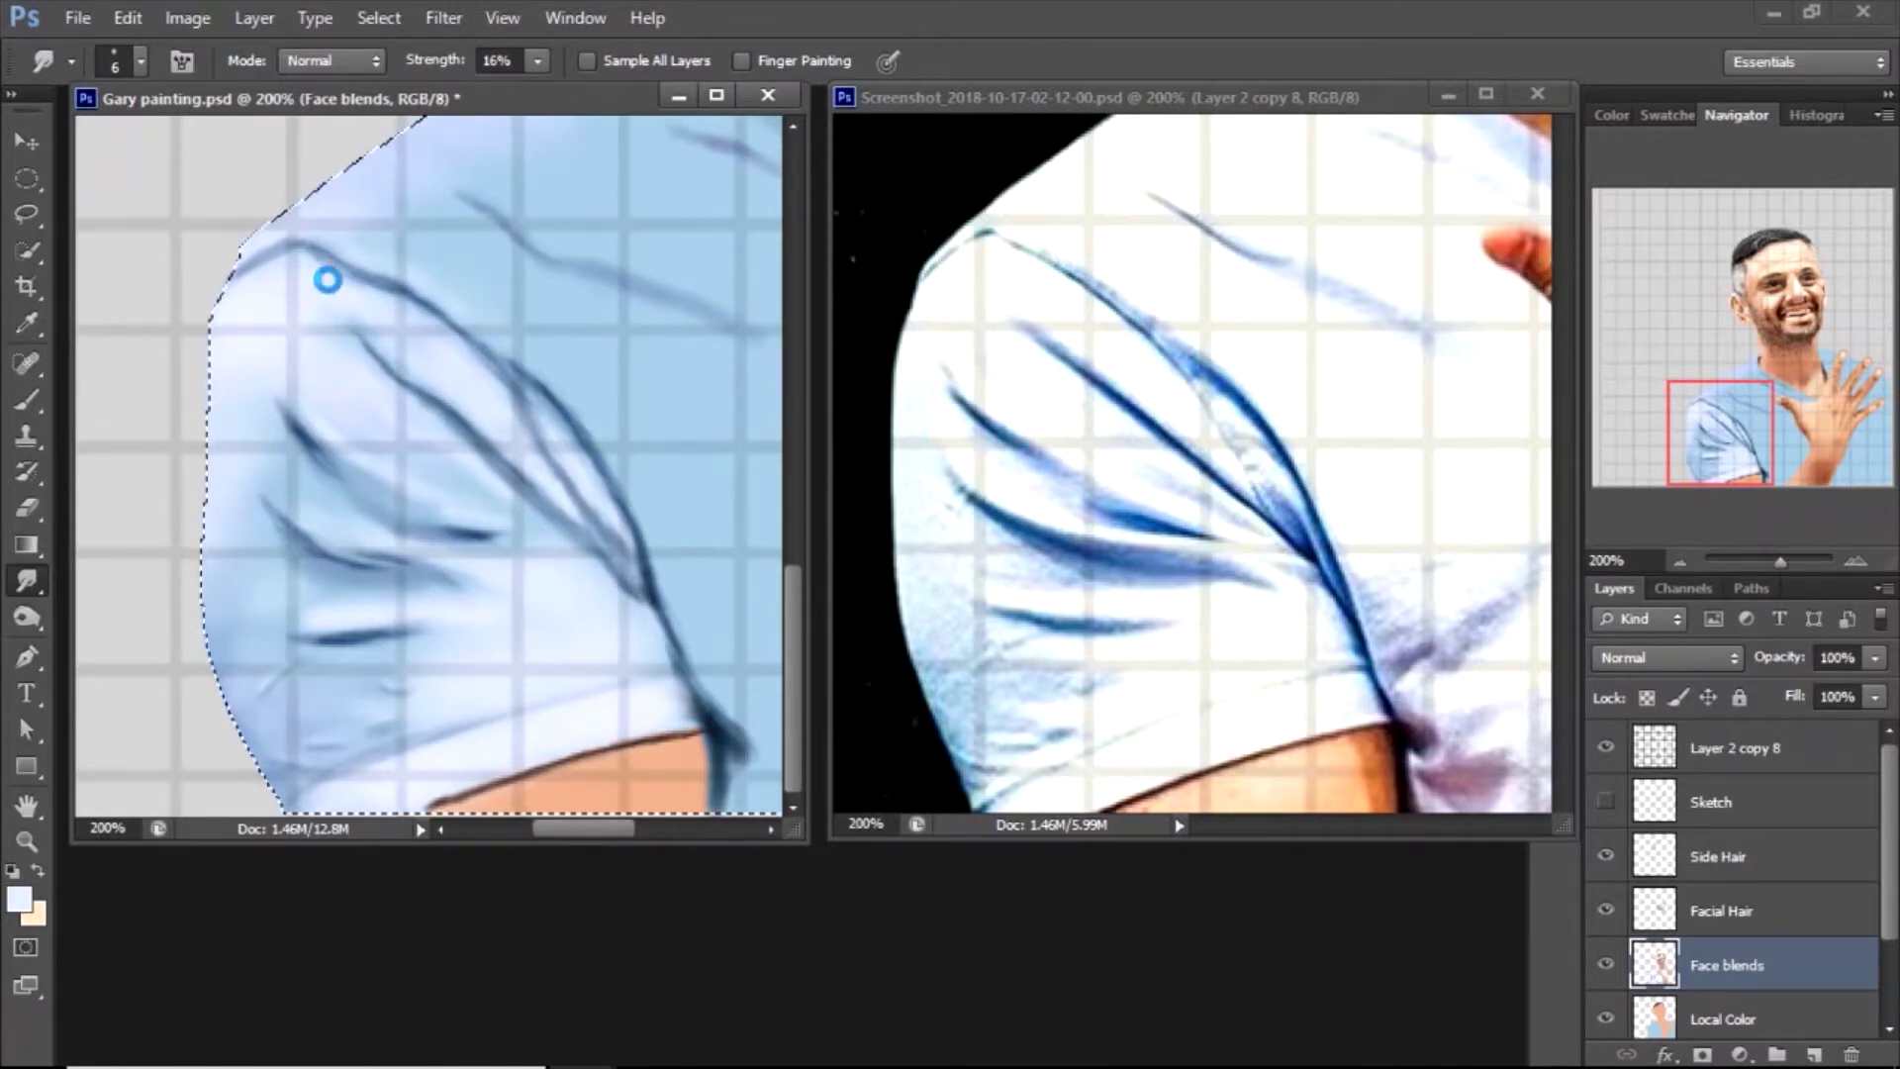
left_click(318, 288)
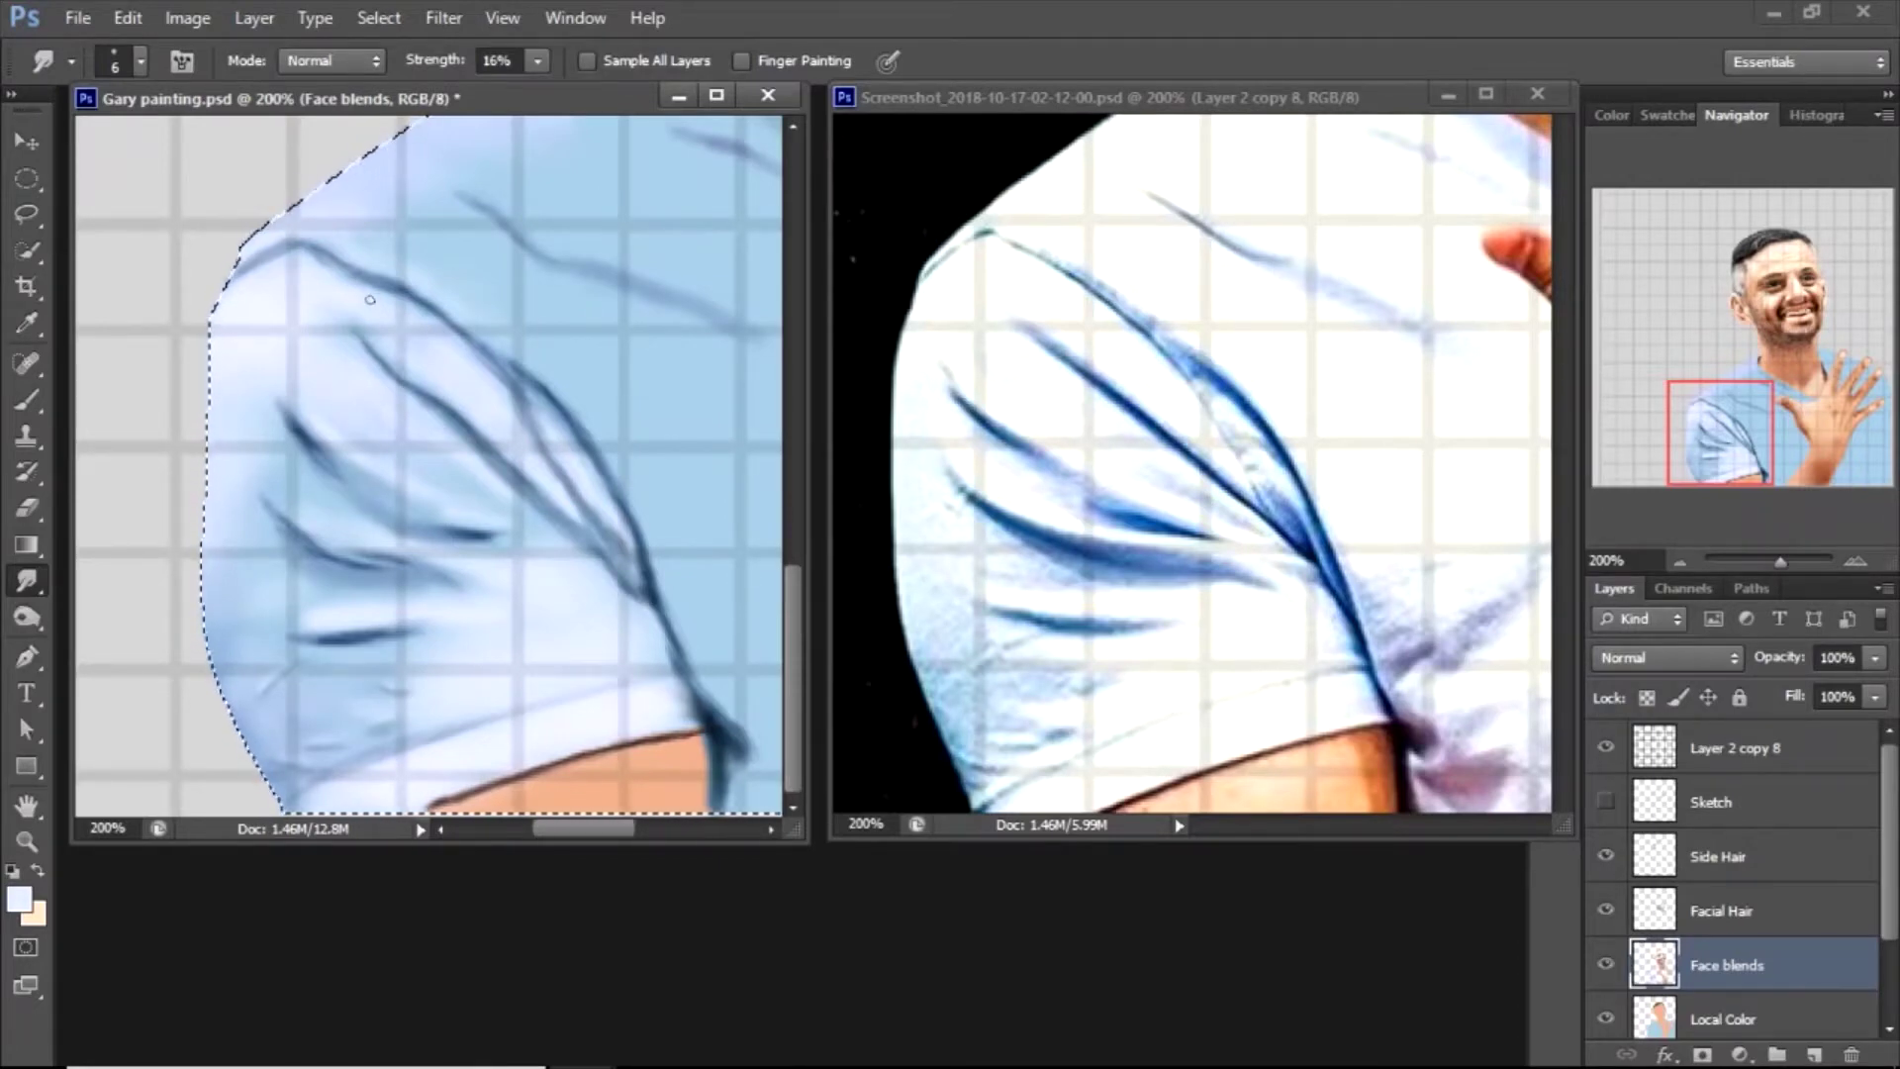
key("bracketright")
key("bracketright")
key("bracketright")
key("bracketright")
key("bracketright")
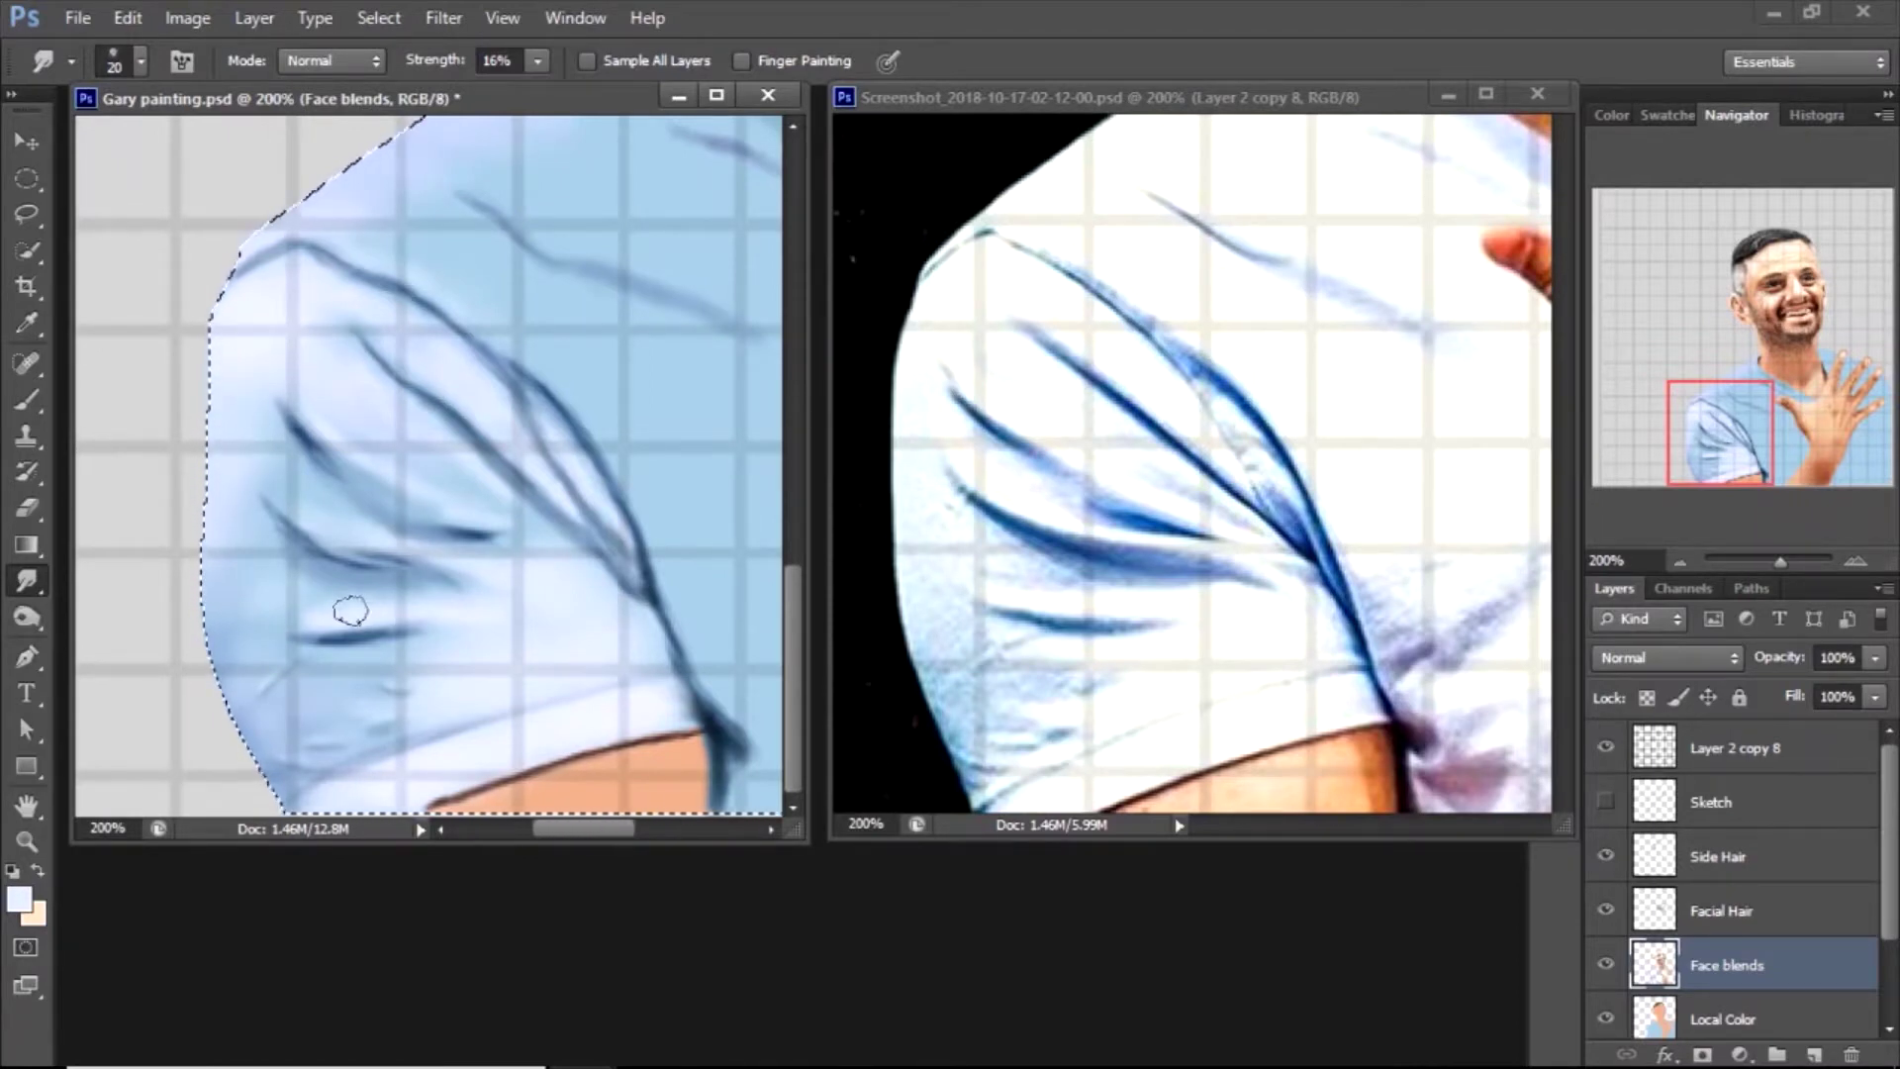
Smudge the ends of the middle sleeve folds with the Smudge tool at size 5
key("bracketleft")
key("bracketleft")
key("bracketleft")
key("bracketleft")
key("bracketleft")
key("bracketleft")
left_click(470, 536)
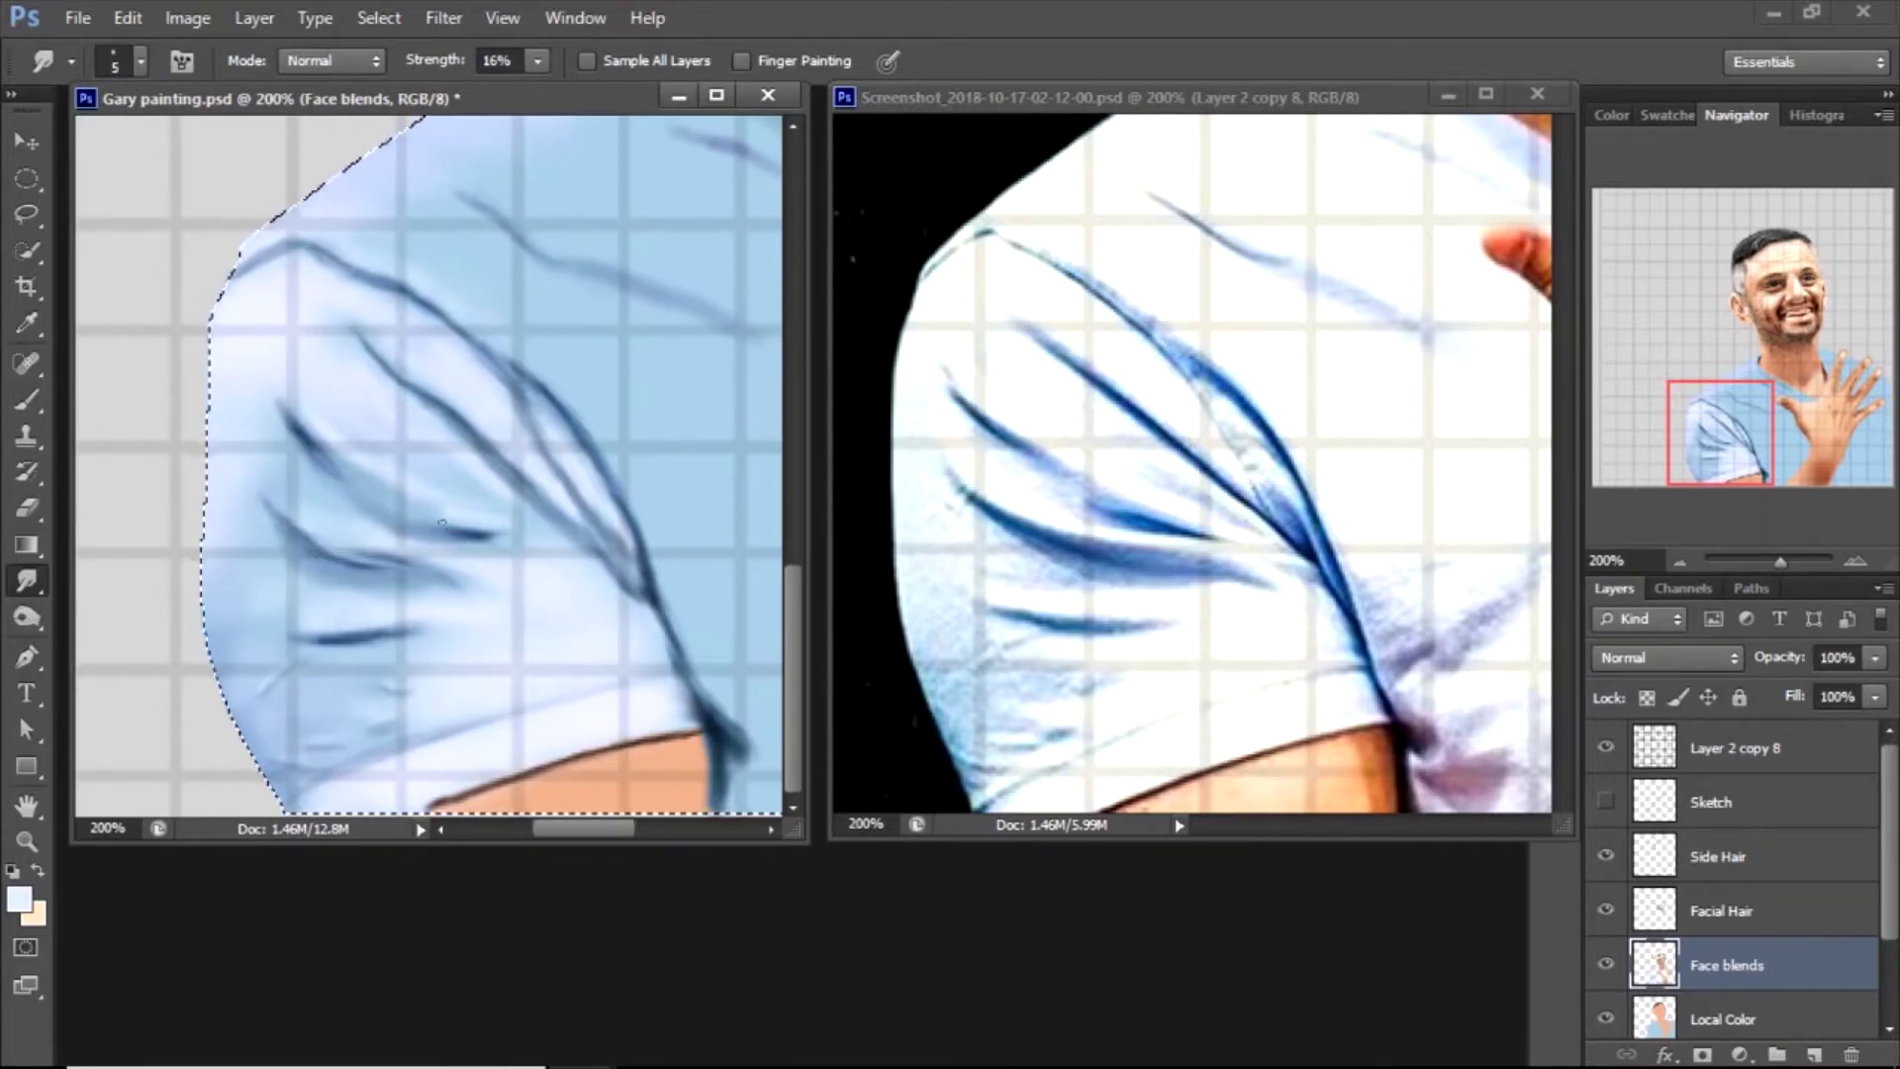
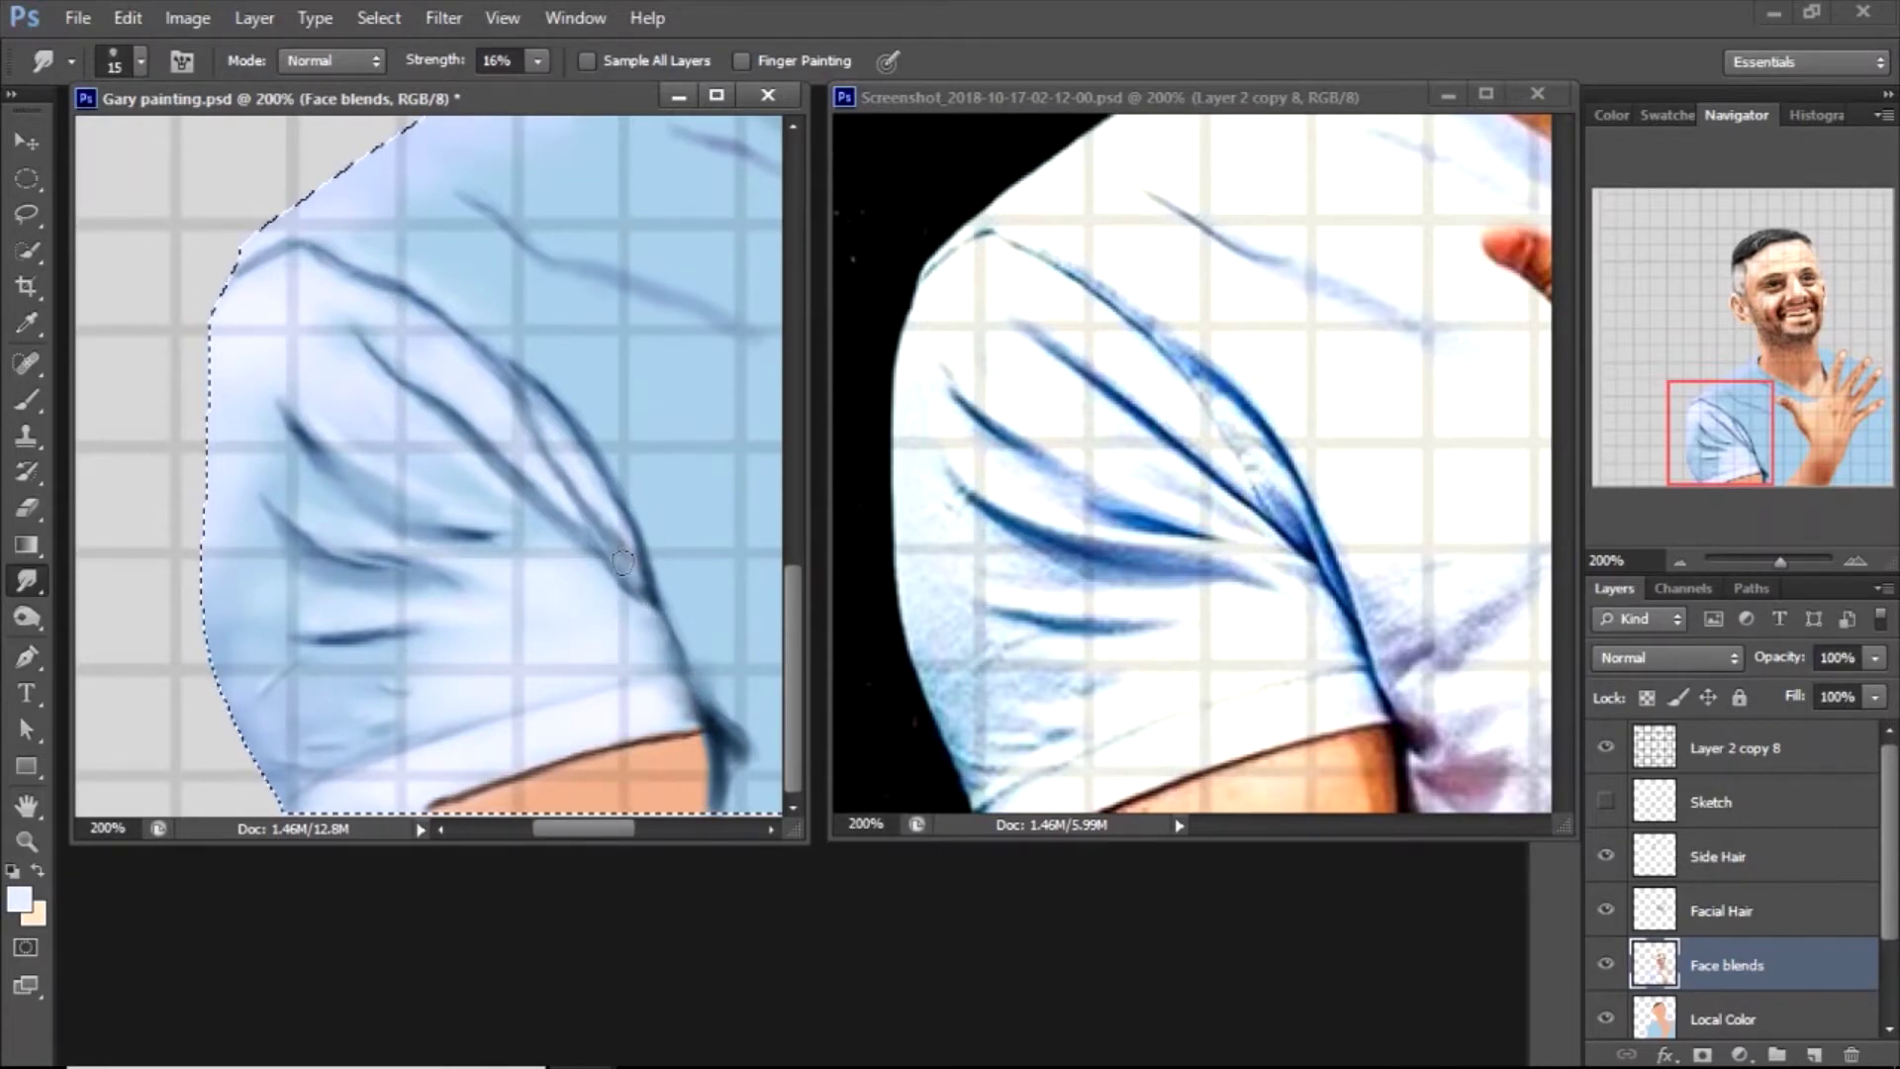
Paint pale blue on the shirt beside the outer sleeve fold, up toward the shoulder, with the brush at size 20
key("b")
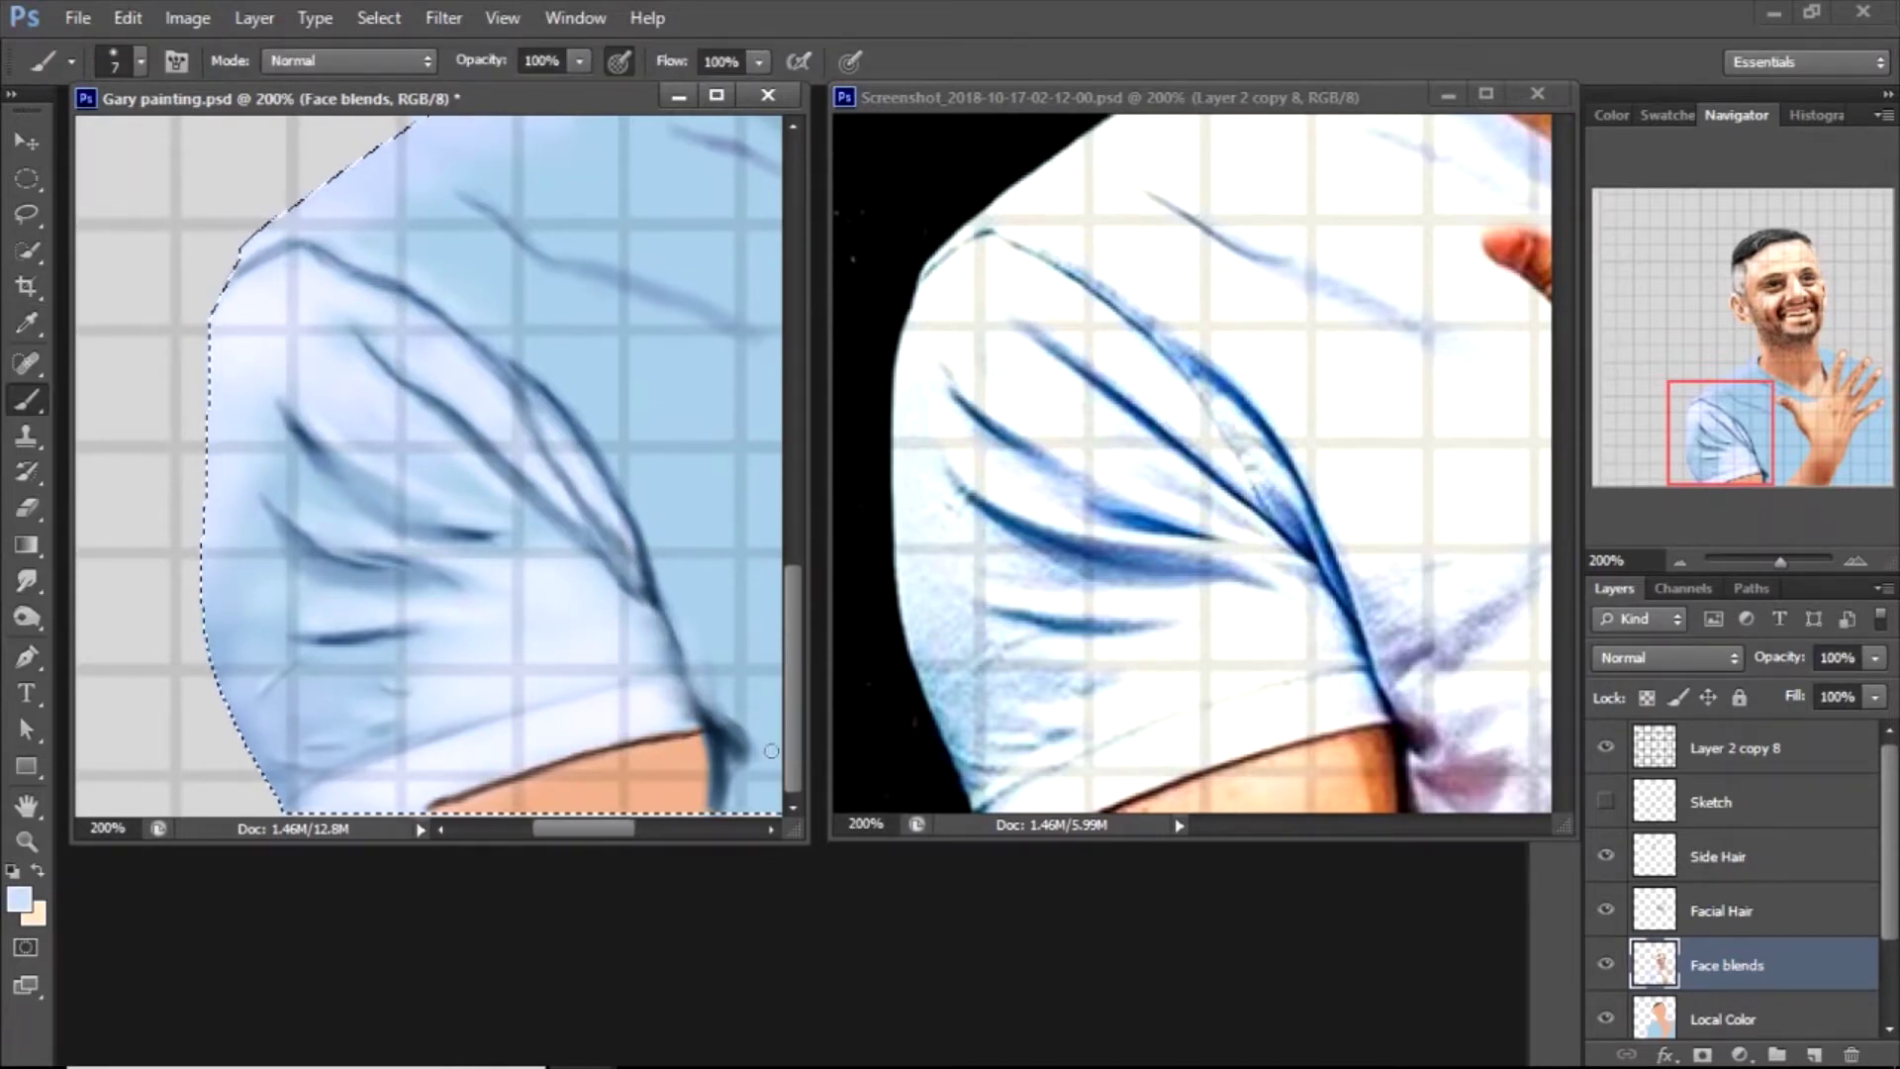
key("bracketright")
key("bracketright")
key("bracketright")
key("bracketright")
mouse_move(651, 497)
left_mouse_down()
mouse_move(592, 377)
mouse_move(619, 389)
mouse_move(487, 289)
left_mouse_up()
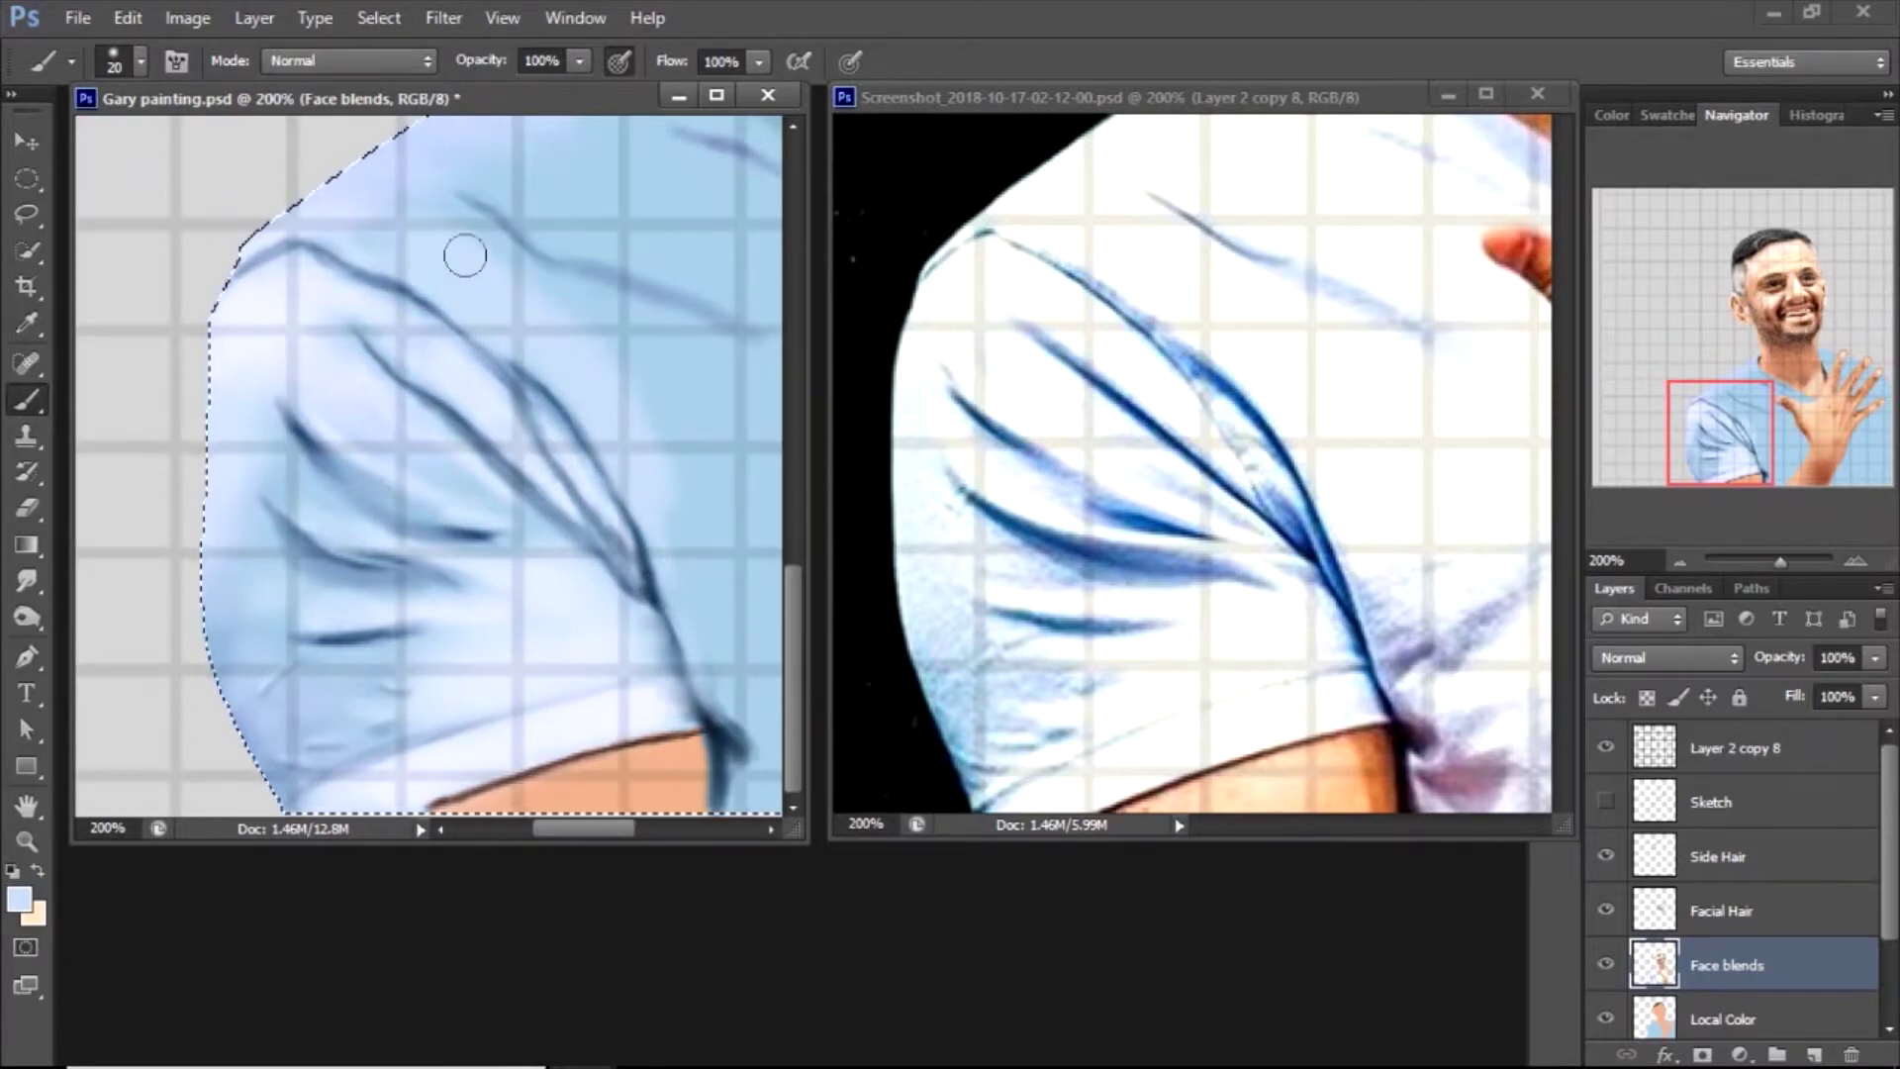
Lighten the shoulder and upper chest with a near-white sampled from the cuff, at size 20
left_click(475, 730, "alt")
mouse_move(466, 263)
left_mouse_down()
mouse_move(490, 278)
mouse_move(351, 174)
left_mouse_up()
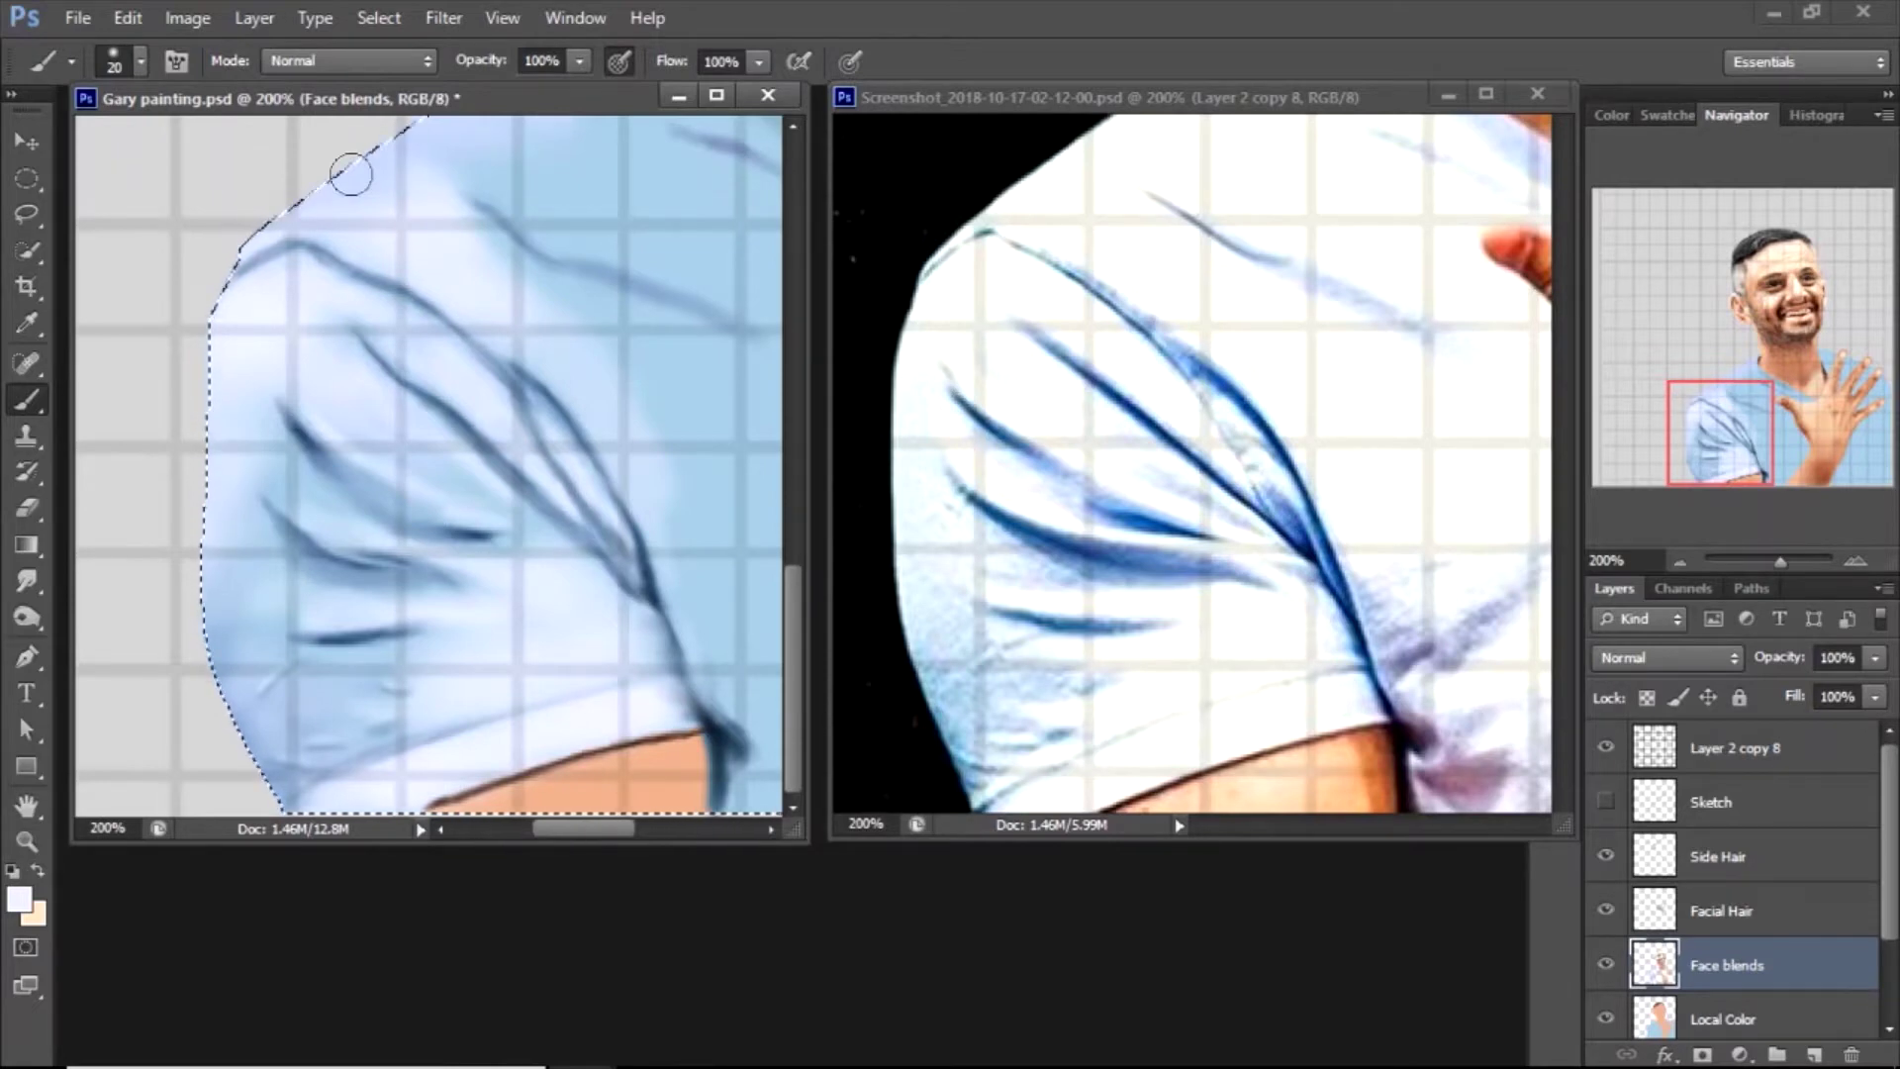
mouse_move(351, 175)
left_mouse_down()
mouse_move(655, 337)
mouse_move(704, 467)
left_mouse_up()
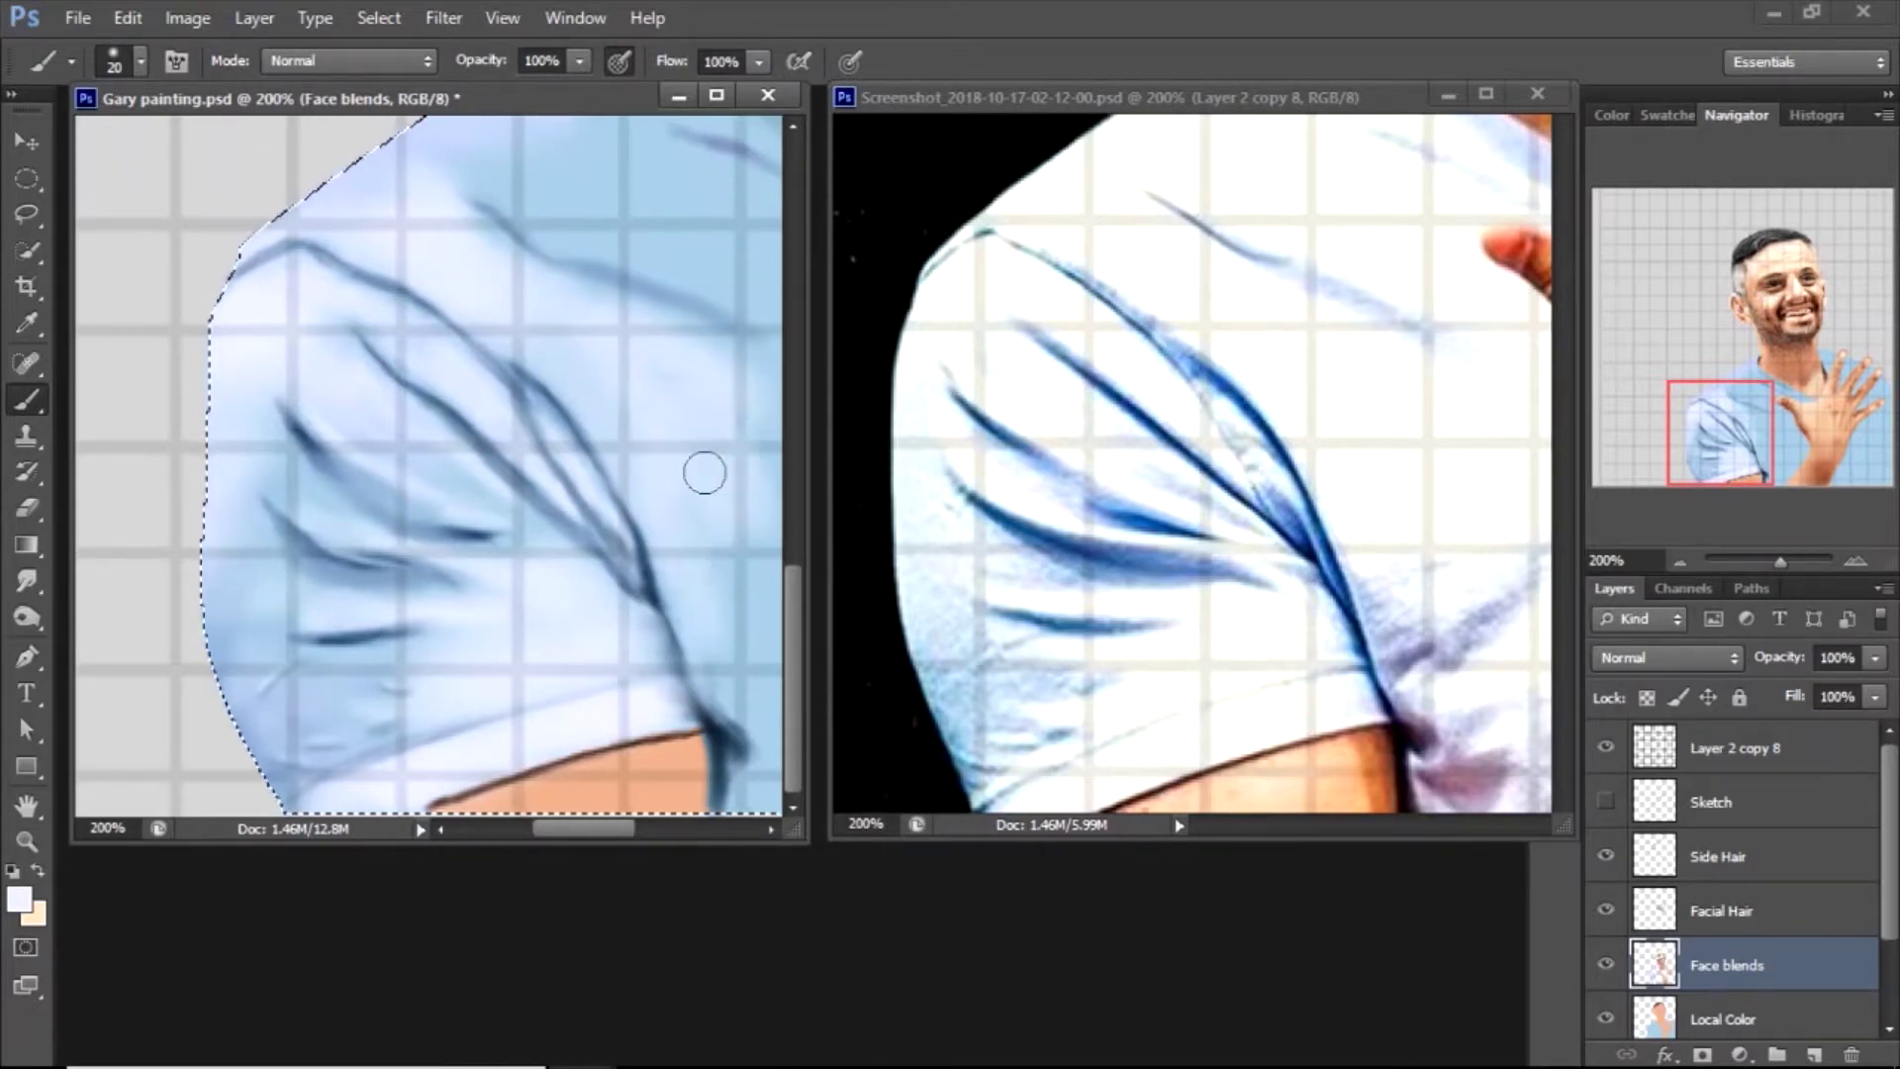
scroll(703, 467, "right", 5)
mouse_move(585, 657)
left_mouse_down()
mouse_move(496, 411)
mouse_move(539, 535)
left_mouse_up()
scroll(540, 534, "up", 3)
mouse_move(242, 306)
left_mouse_down()
mouse_move(187, 267)
mouse_move(522, 389)
mouse_move(387, 147)
left_mouse_up()
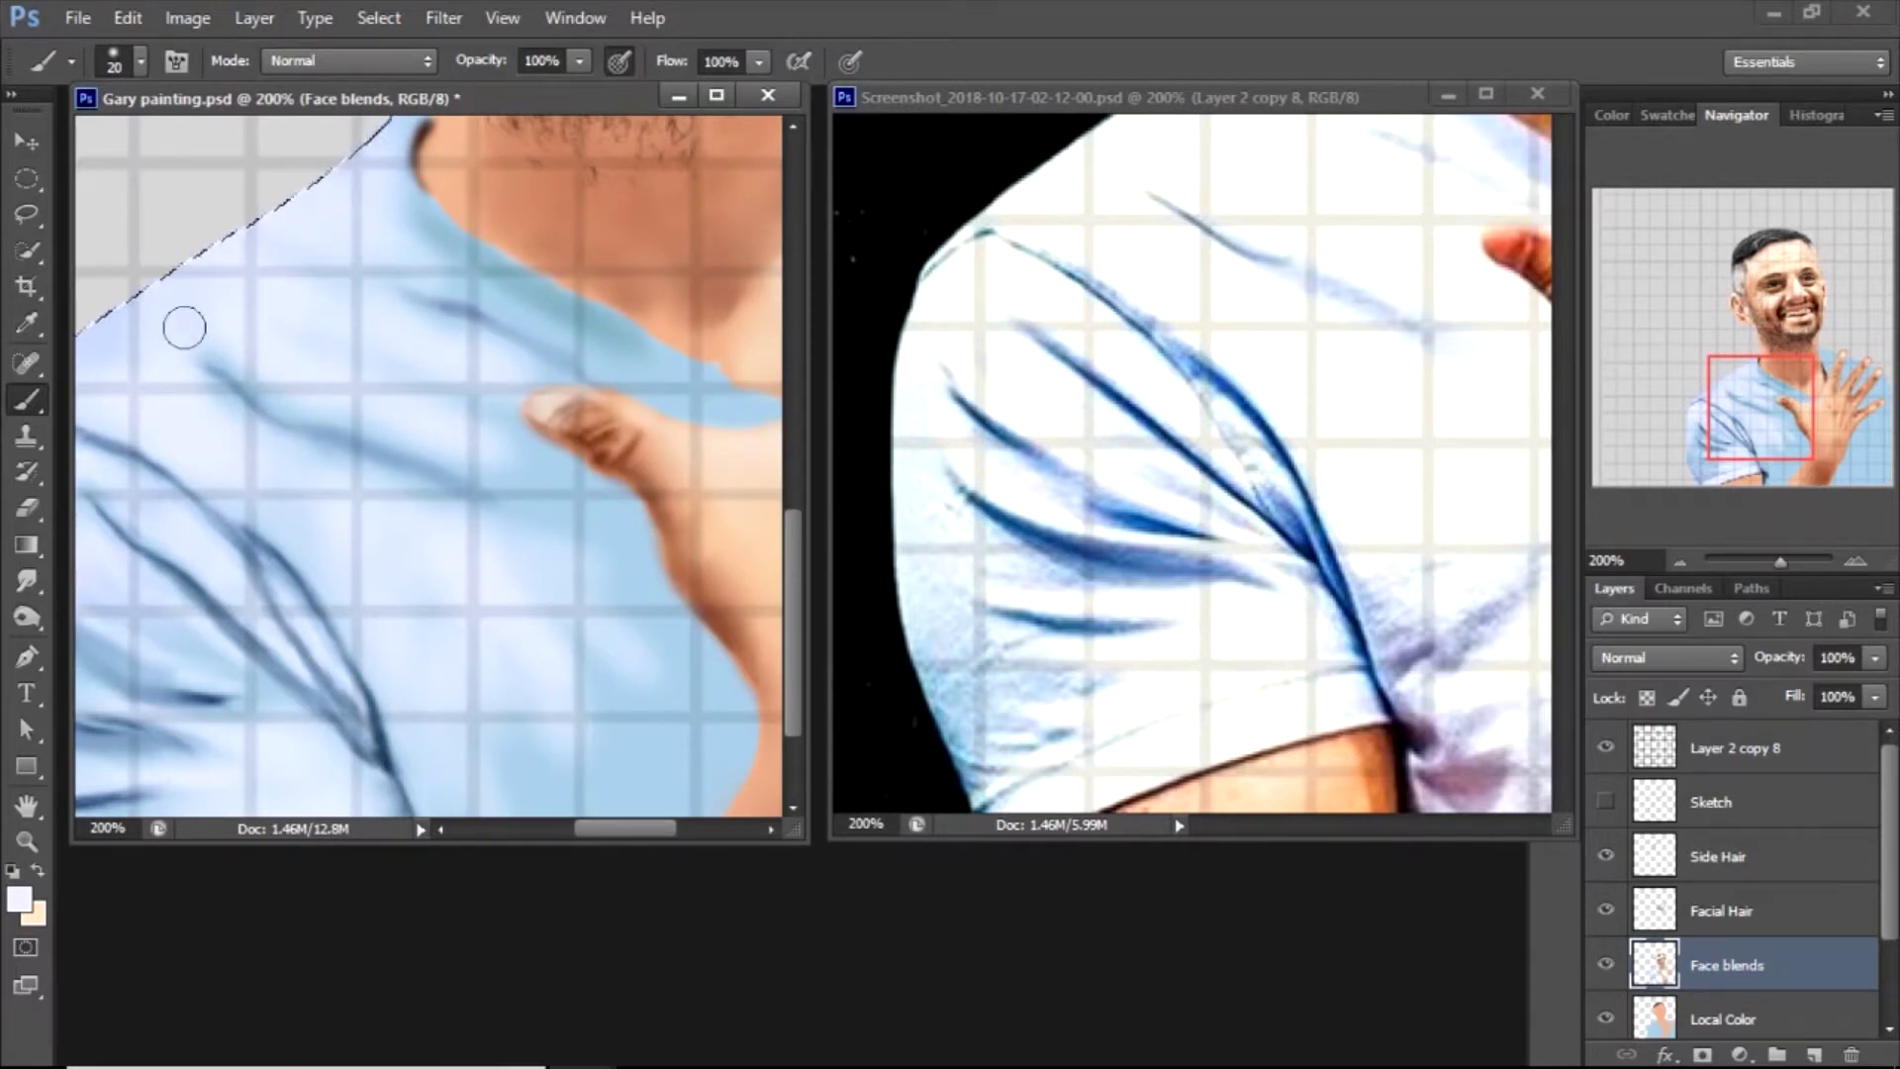
Lighten the chest between the sleeve folds and the hand, and bring the same area of the reference photo into view
mouse_move(172, 337)
left_mouse_down()
mouse_move(510, 497)
mouse_move(630, 758)
left_mouse_up()
left_click_drag(1089, 396, 1197, 614)
left_click(493, 448)
mouse_move(493, 447)
left_mouse_down()
mouse_move(573, 496)
mouse_move(669, 701)
left_mouse_up()
Draw a thin near-white edge along the collar against the neck with the brush at size 2
key("bracketleft")
key("bracketleft")
mouse_move(431, 269)
left_mouse_down()
mouse_move(616, 388)
mouse_move(735, 425)
left_mouse_up()
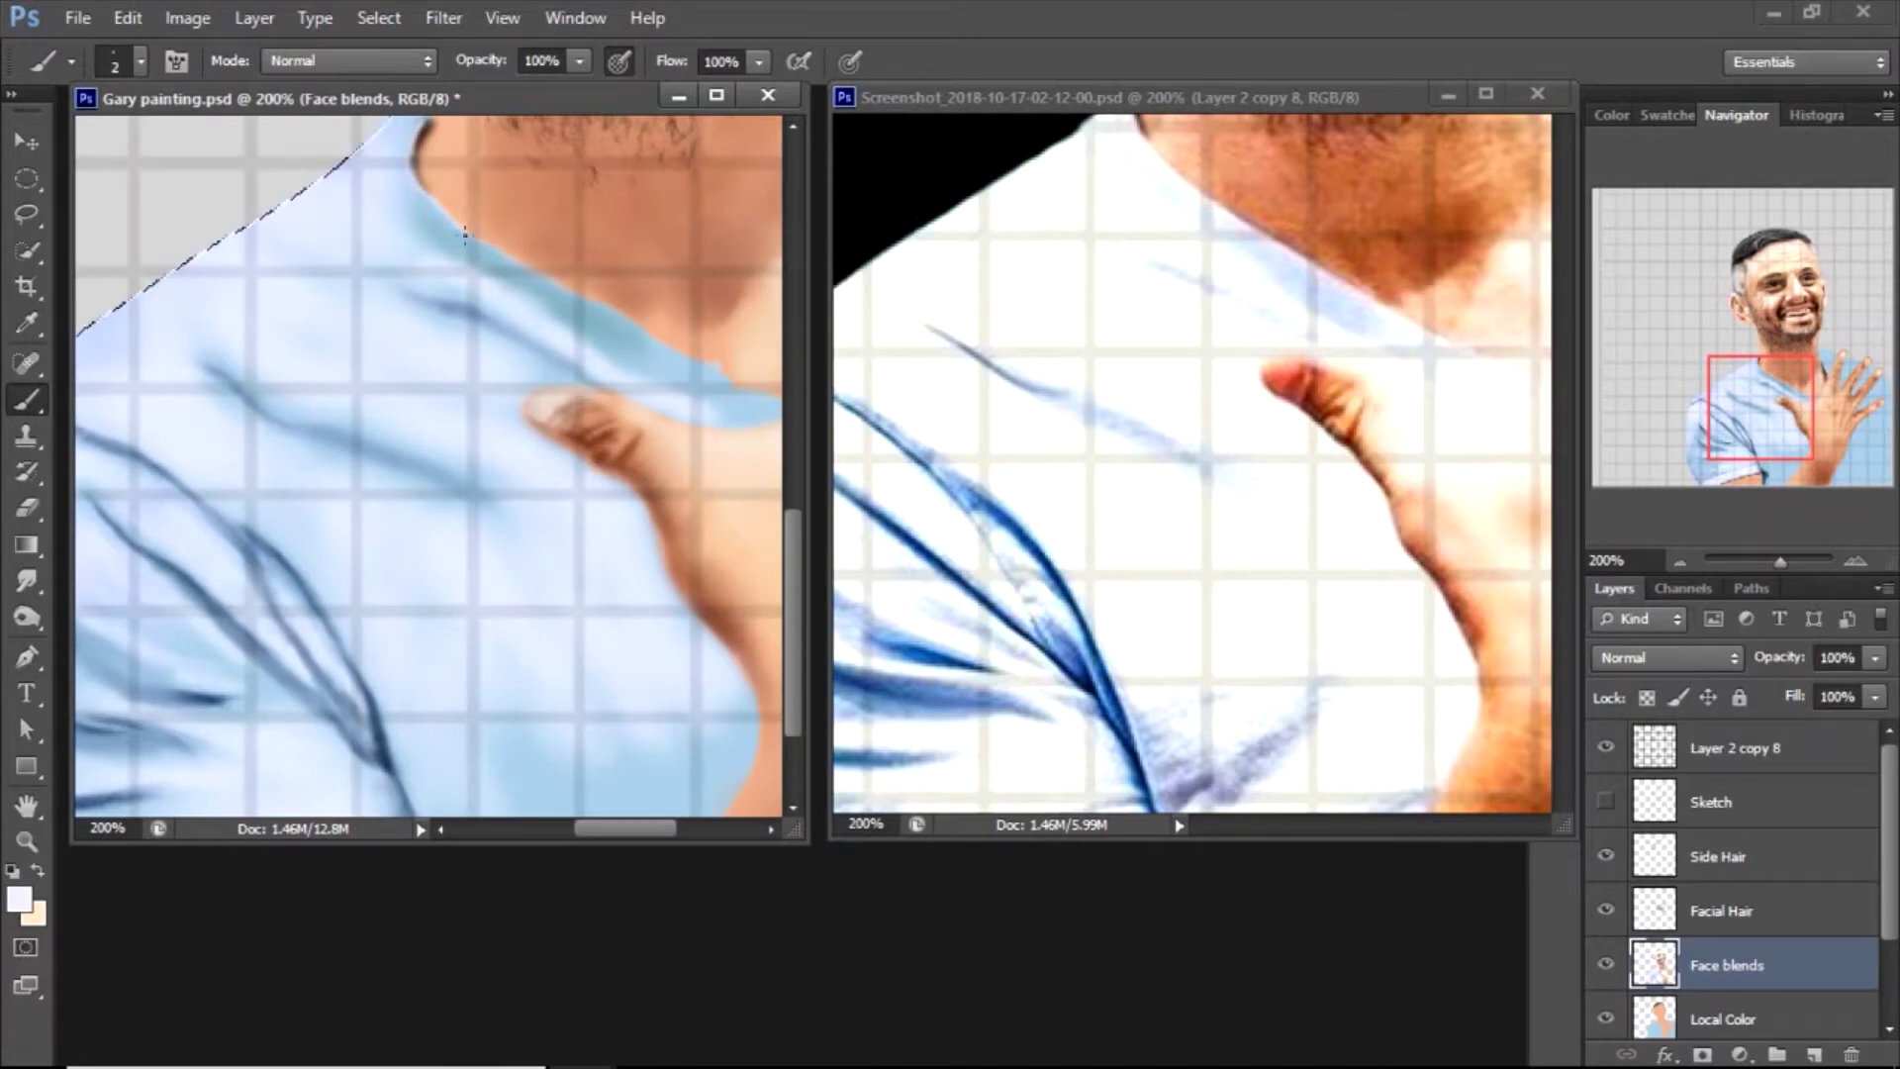
left_click(528, 265)
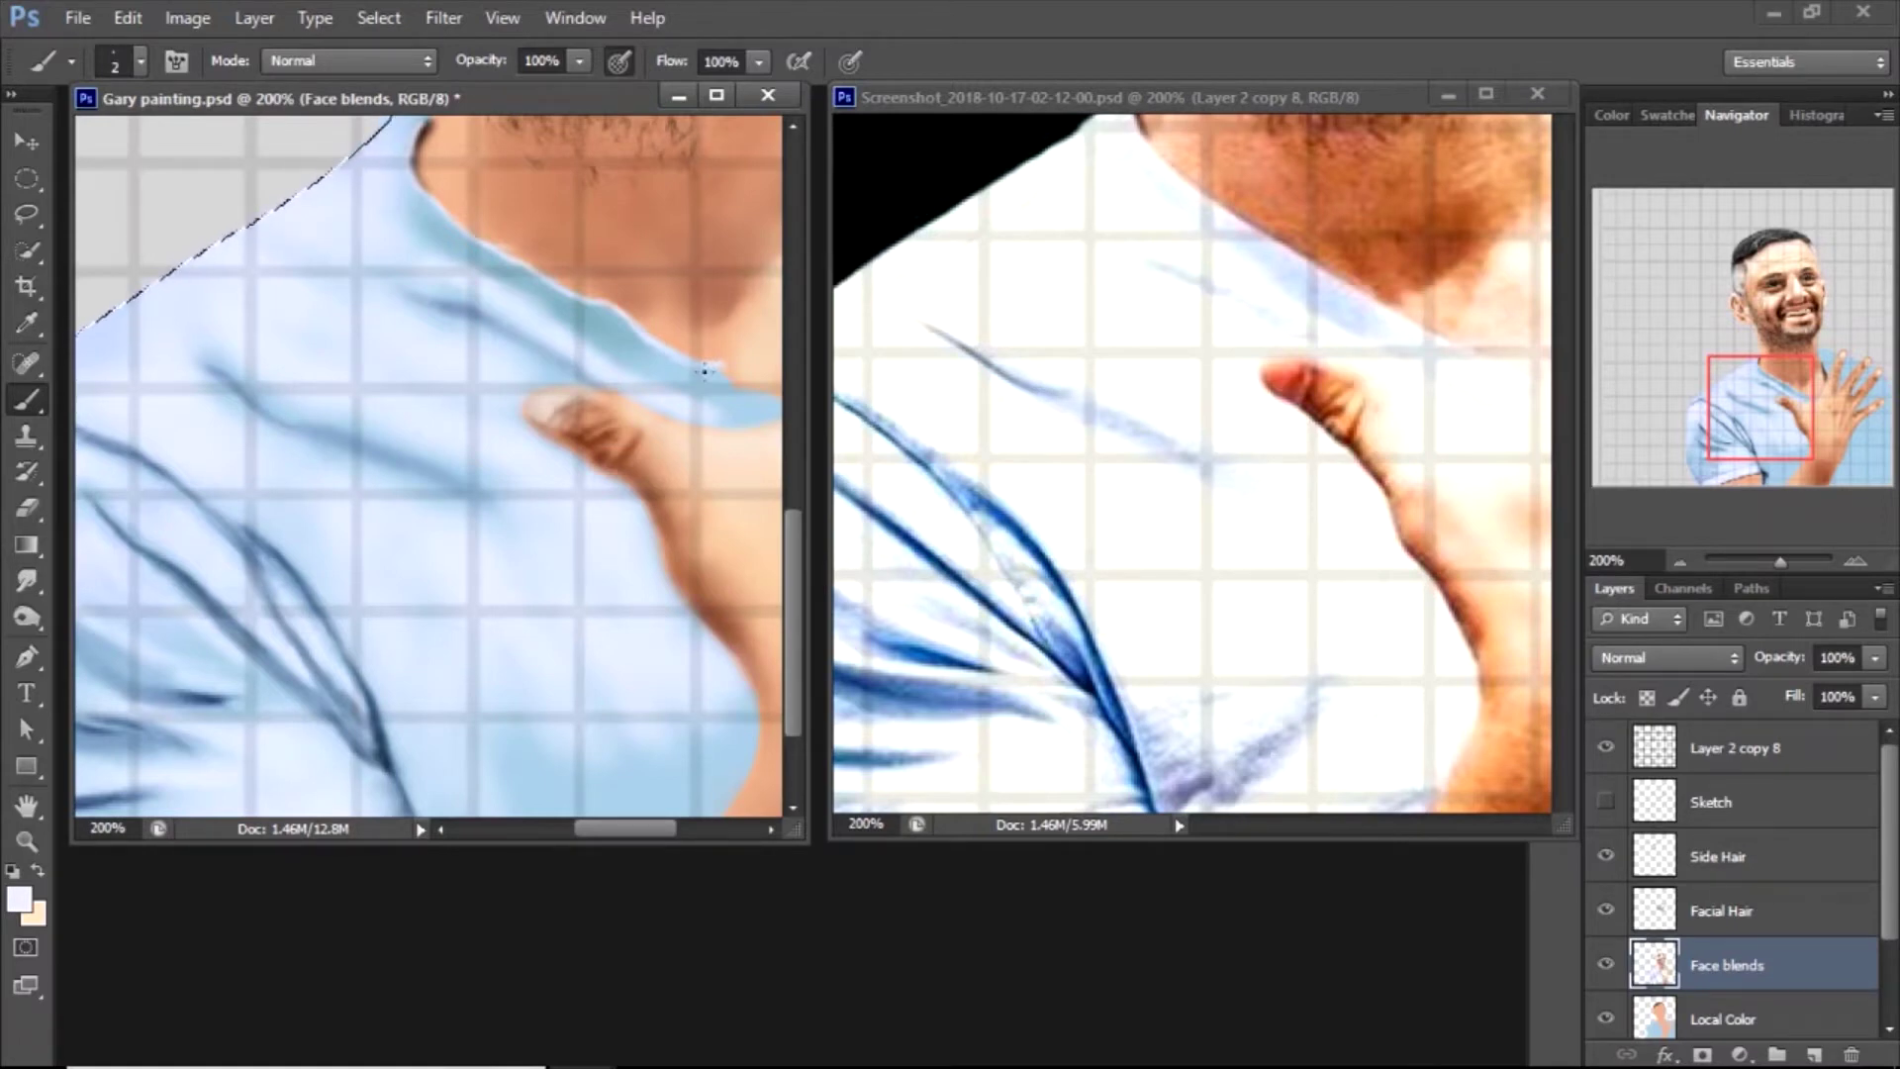
Smudge the collar's light edge and the shirt just below it at 16% strength, using sizes 5 and 8
key("r")
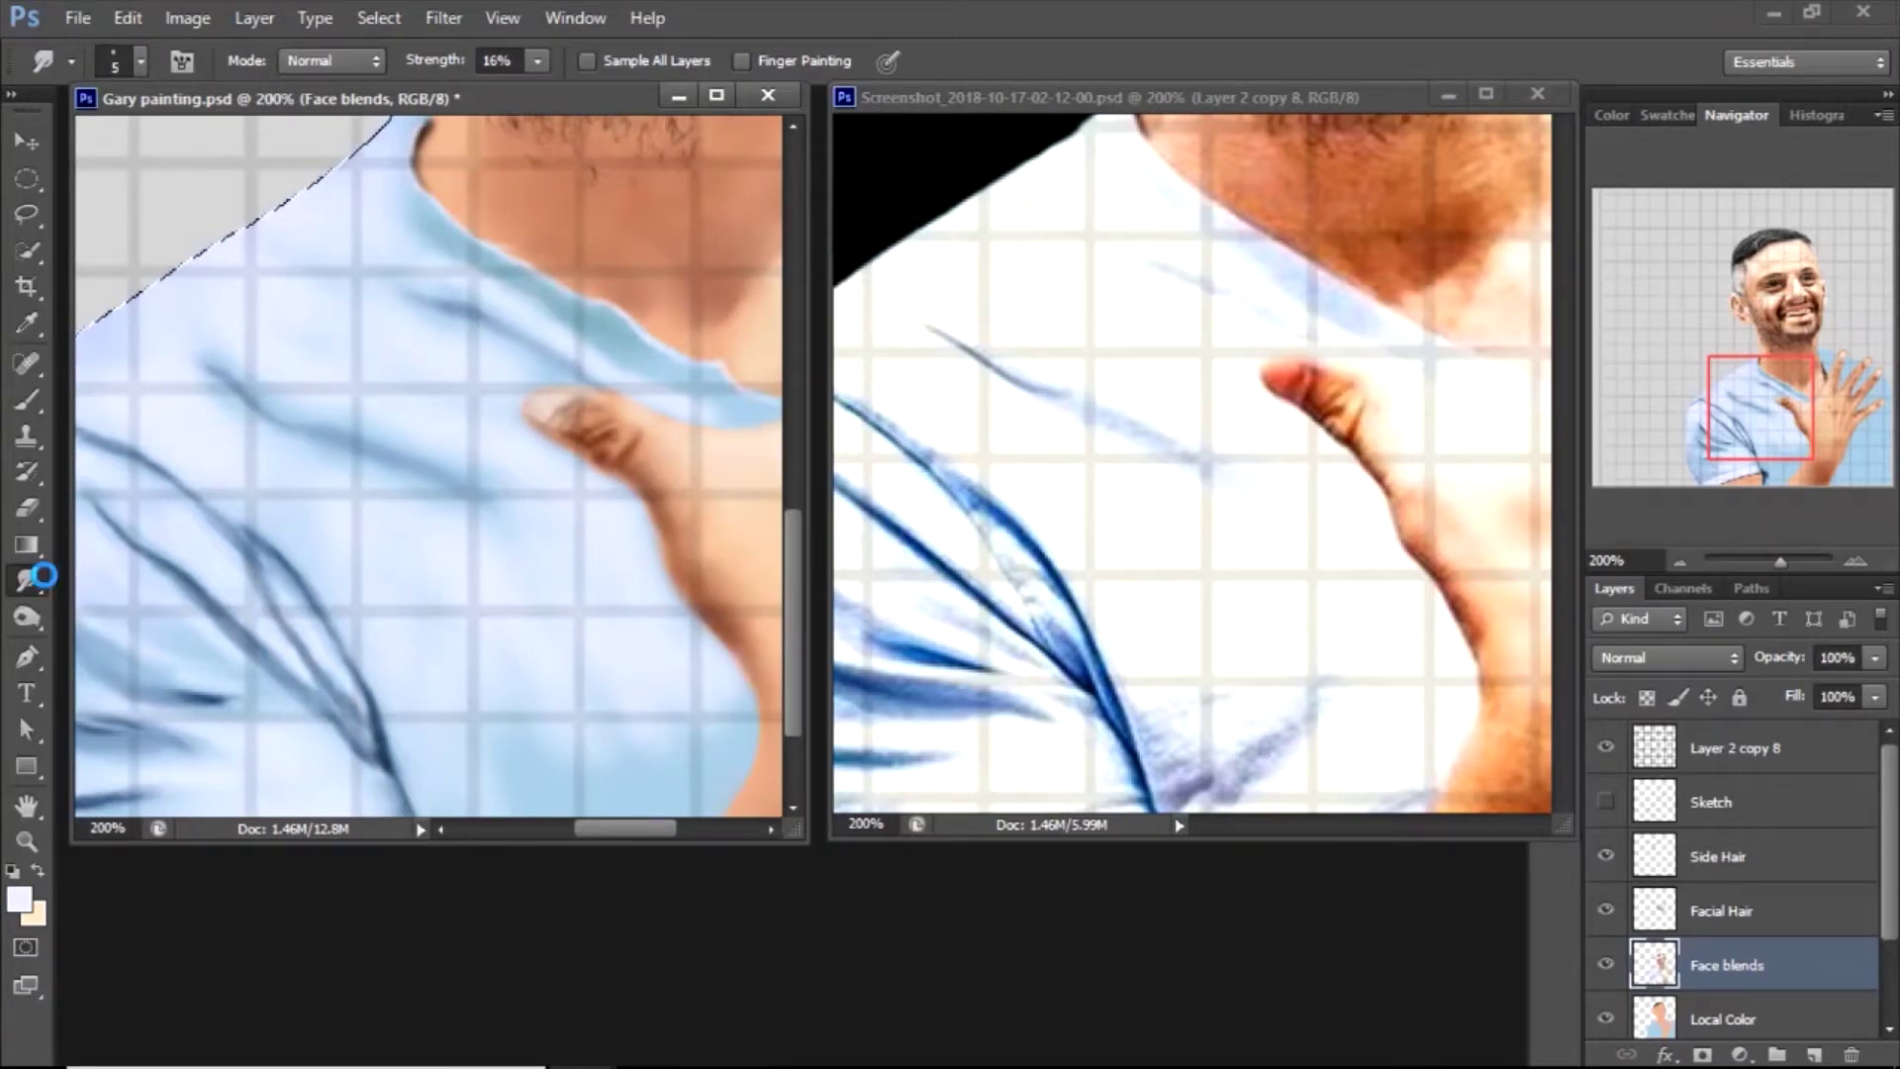
left_click(532, 331)
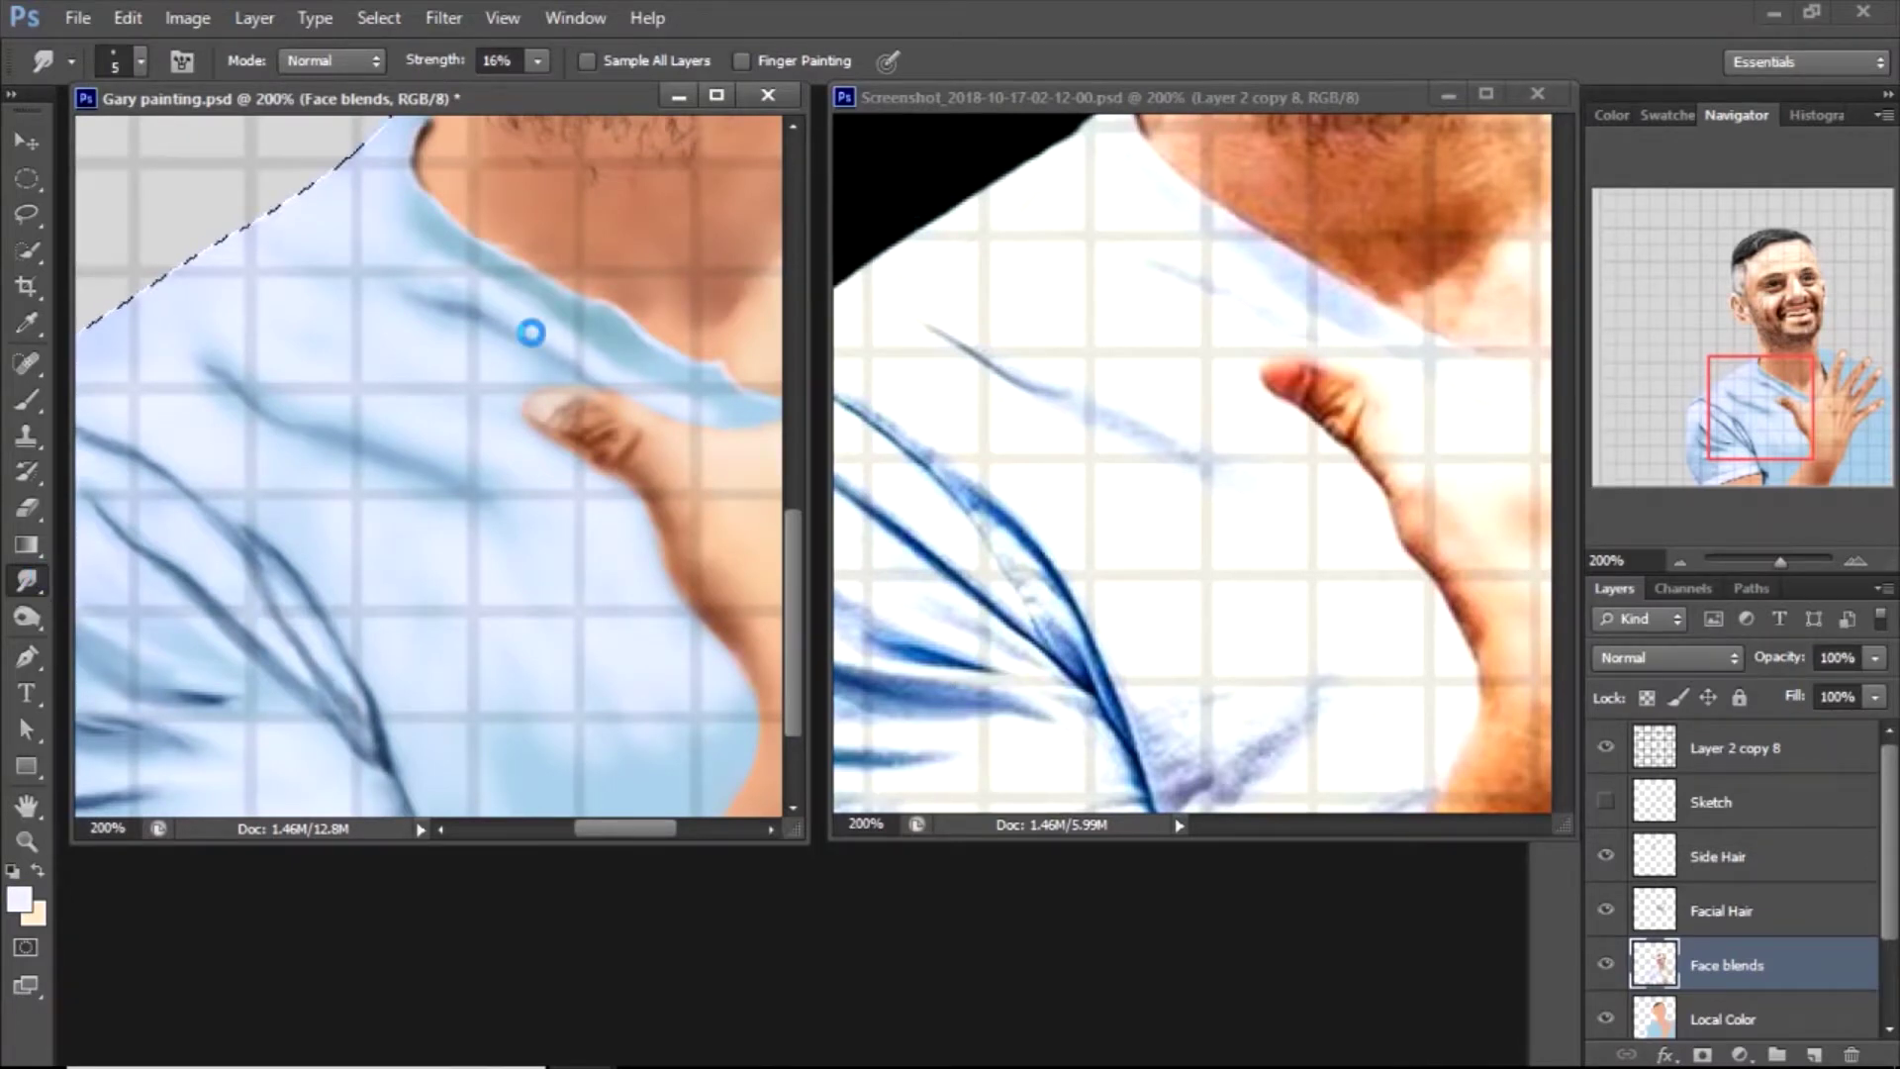
key("b")
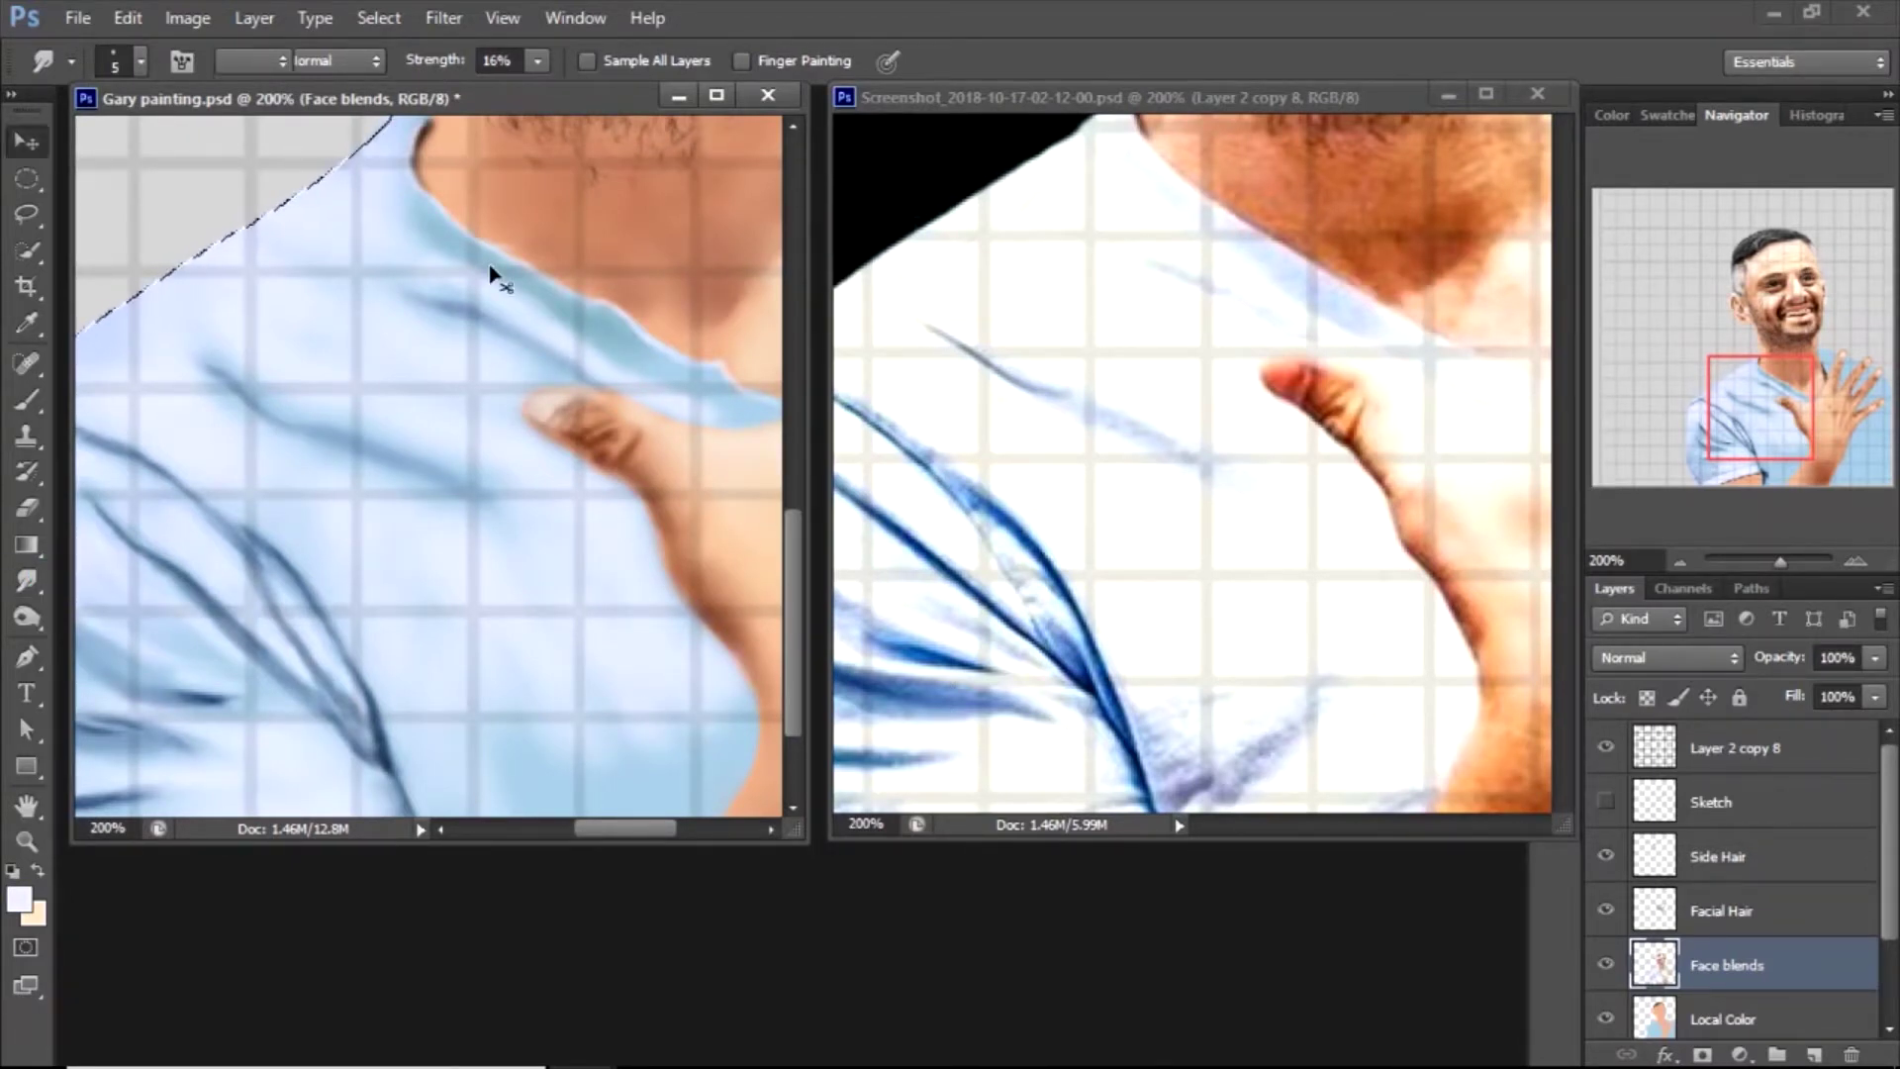
key("r")
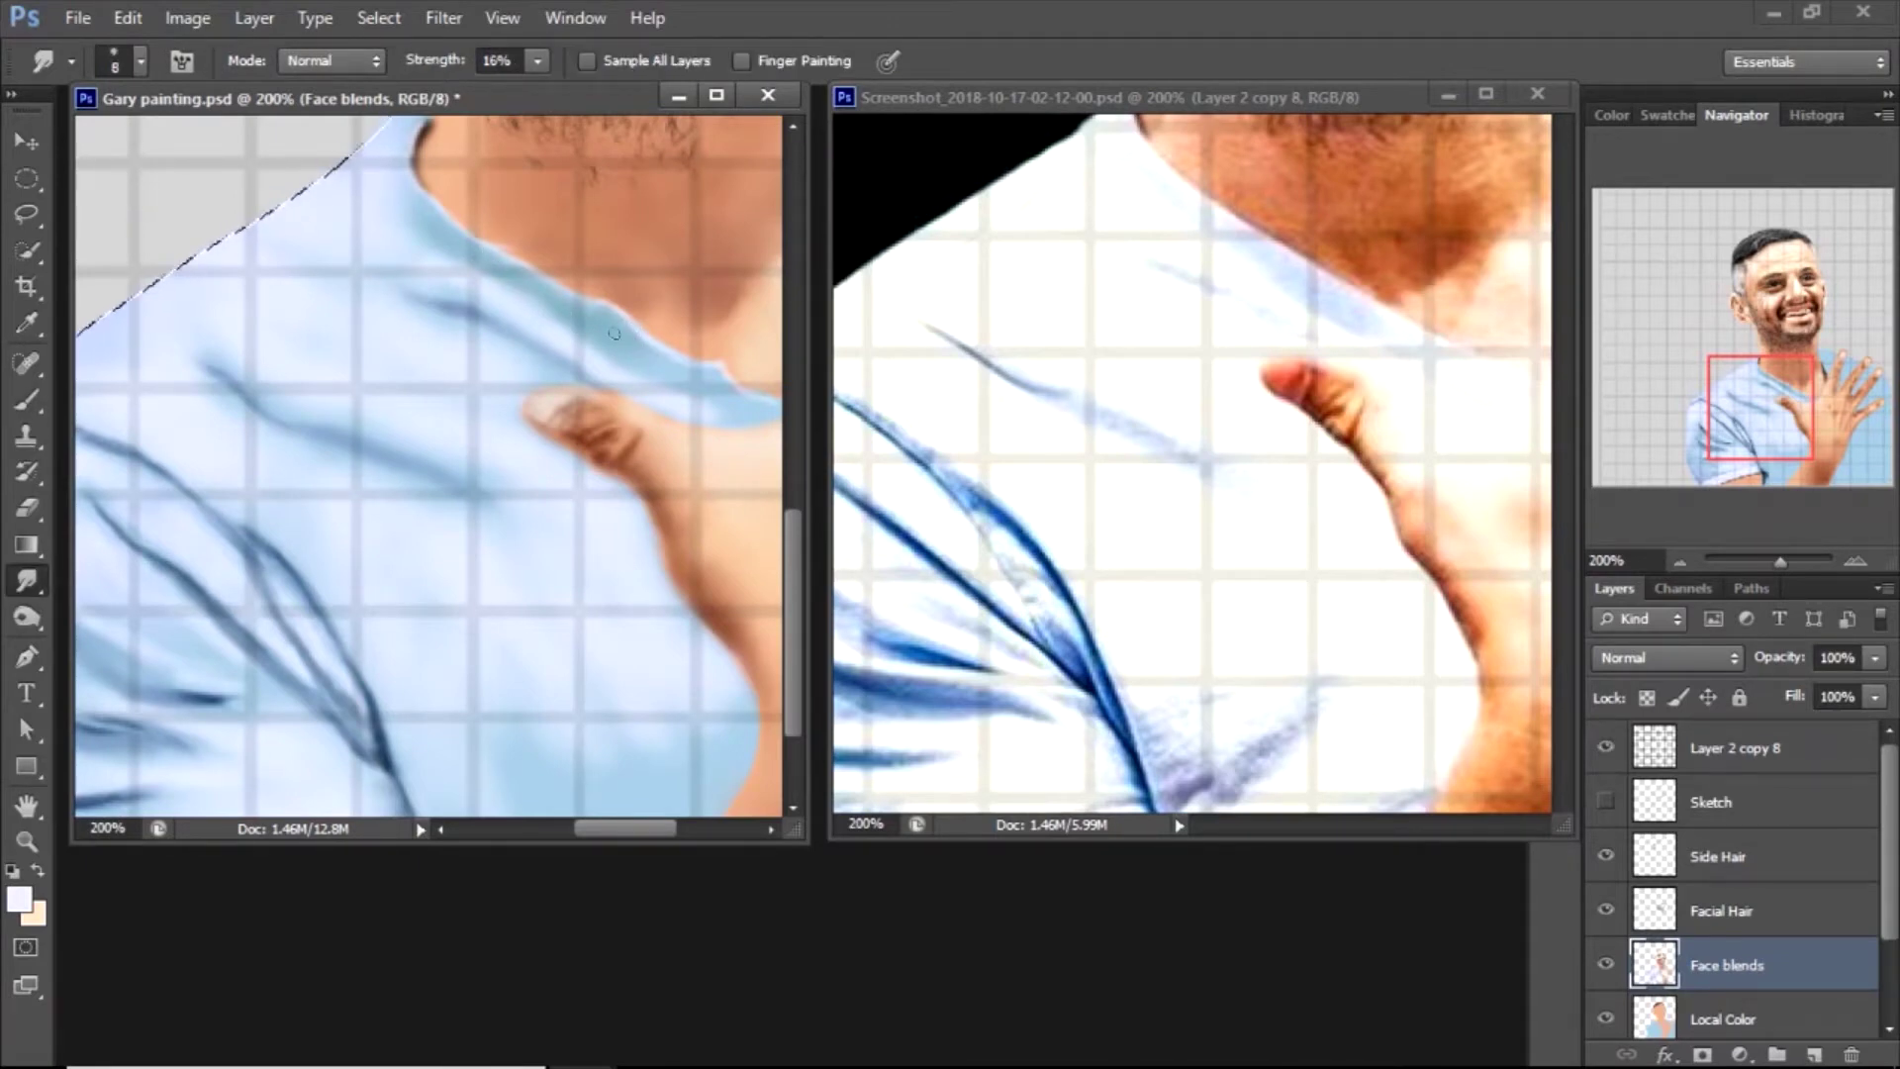
left_click(492, 360)
mouse_move(492, 361)
left_mouse_down()
mouse_move(559, 335)
mouse_move(459, 196)
left_mouse_up()
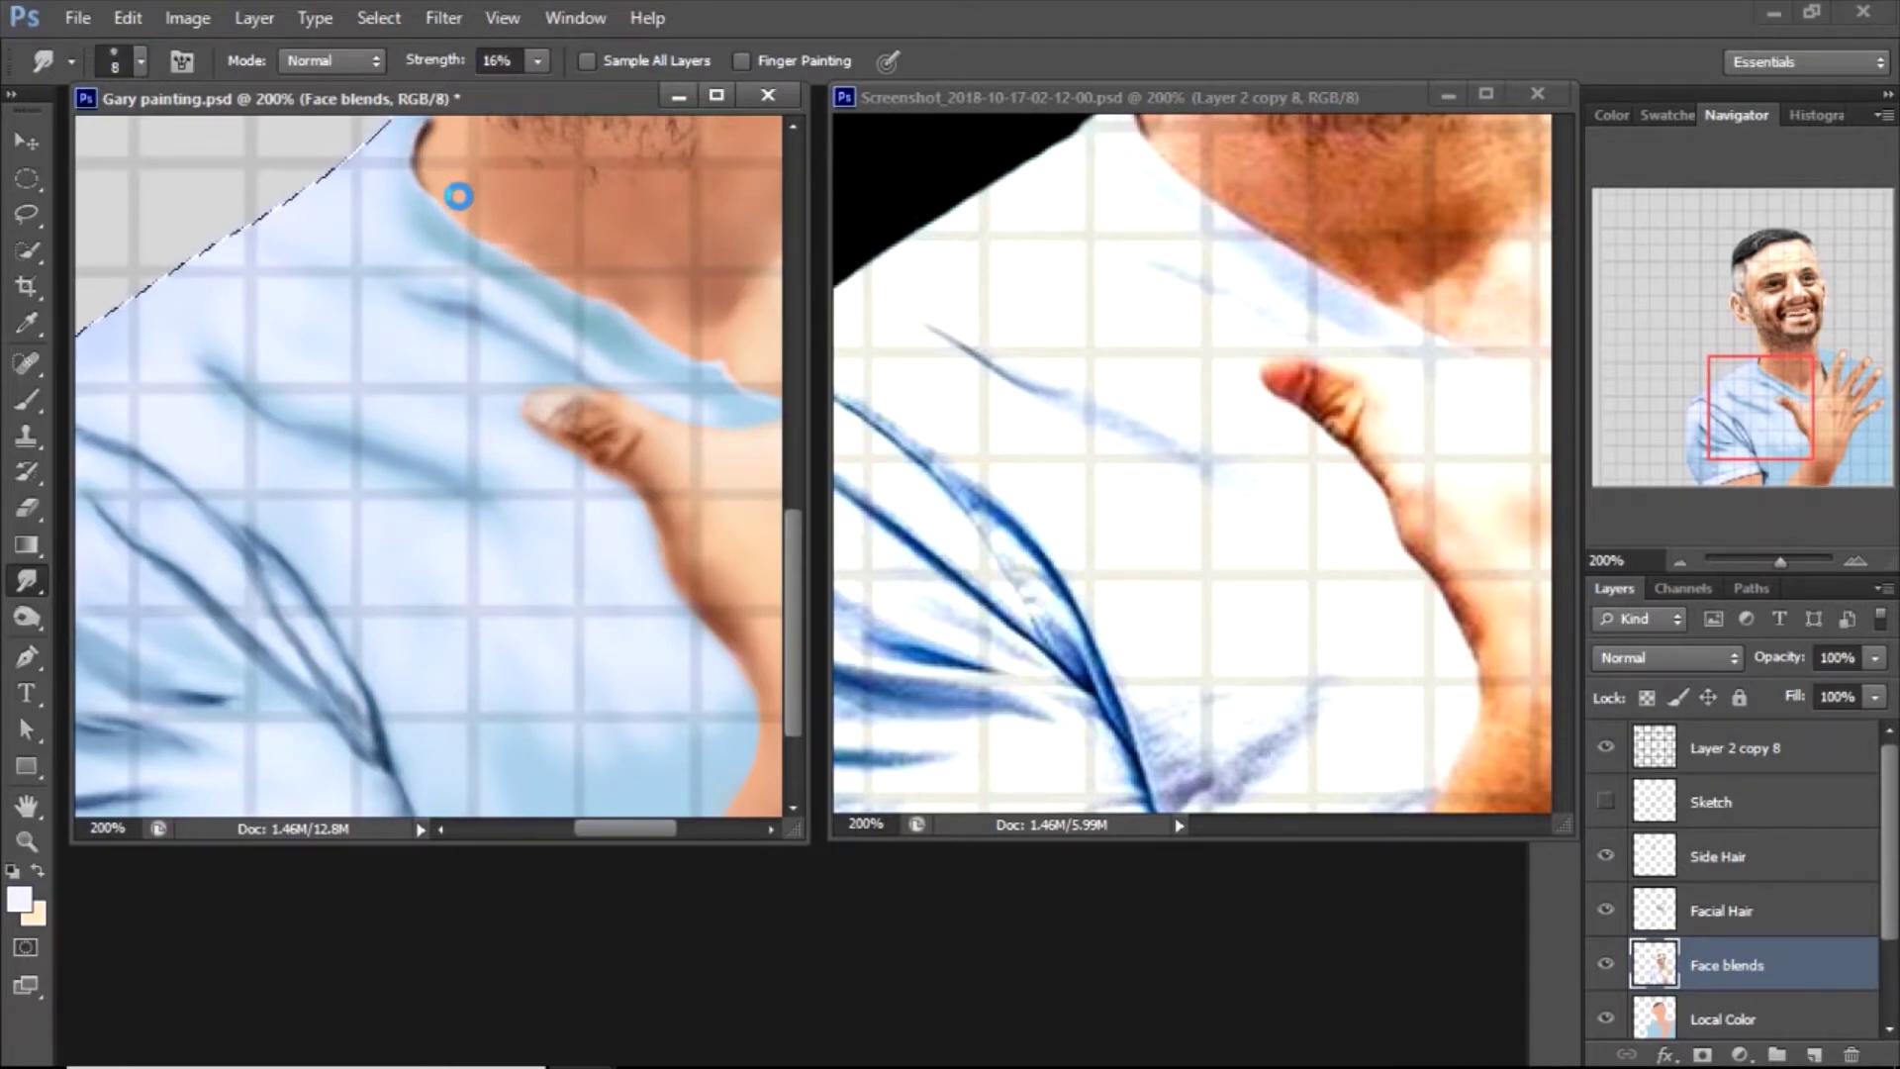
left_click(460, 196)
left_click(458, 196)
Touch up the neck along the collar with its sampled skin brown at size 3, and smudge at size 8
key("i")
left_click(438, 170)
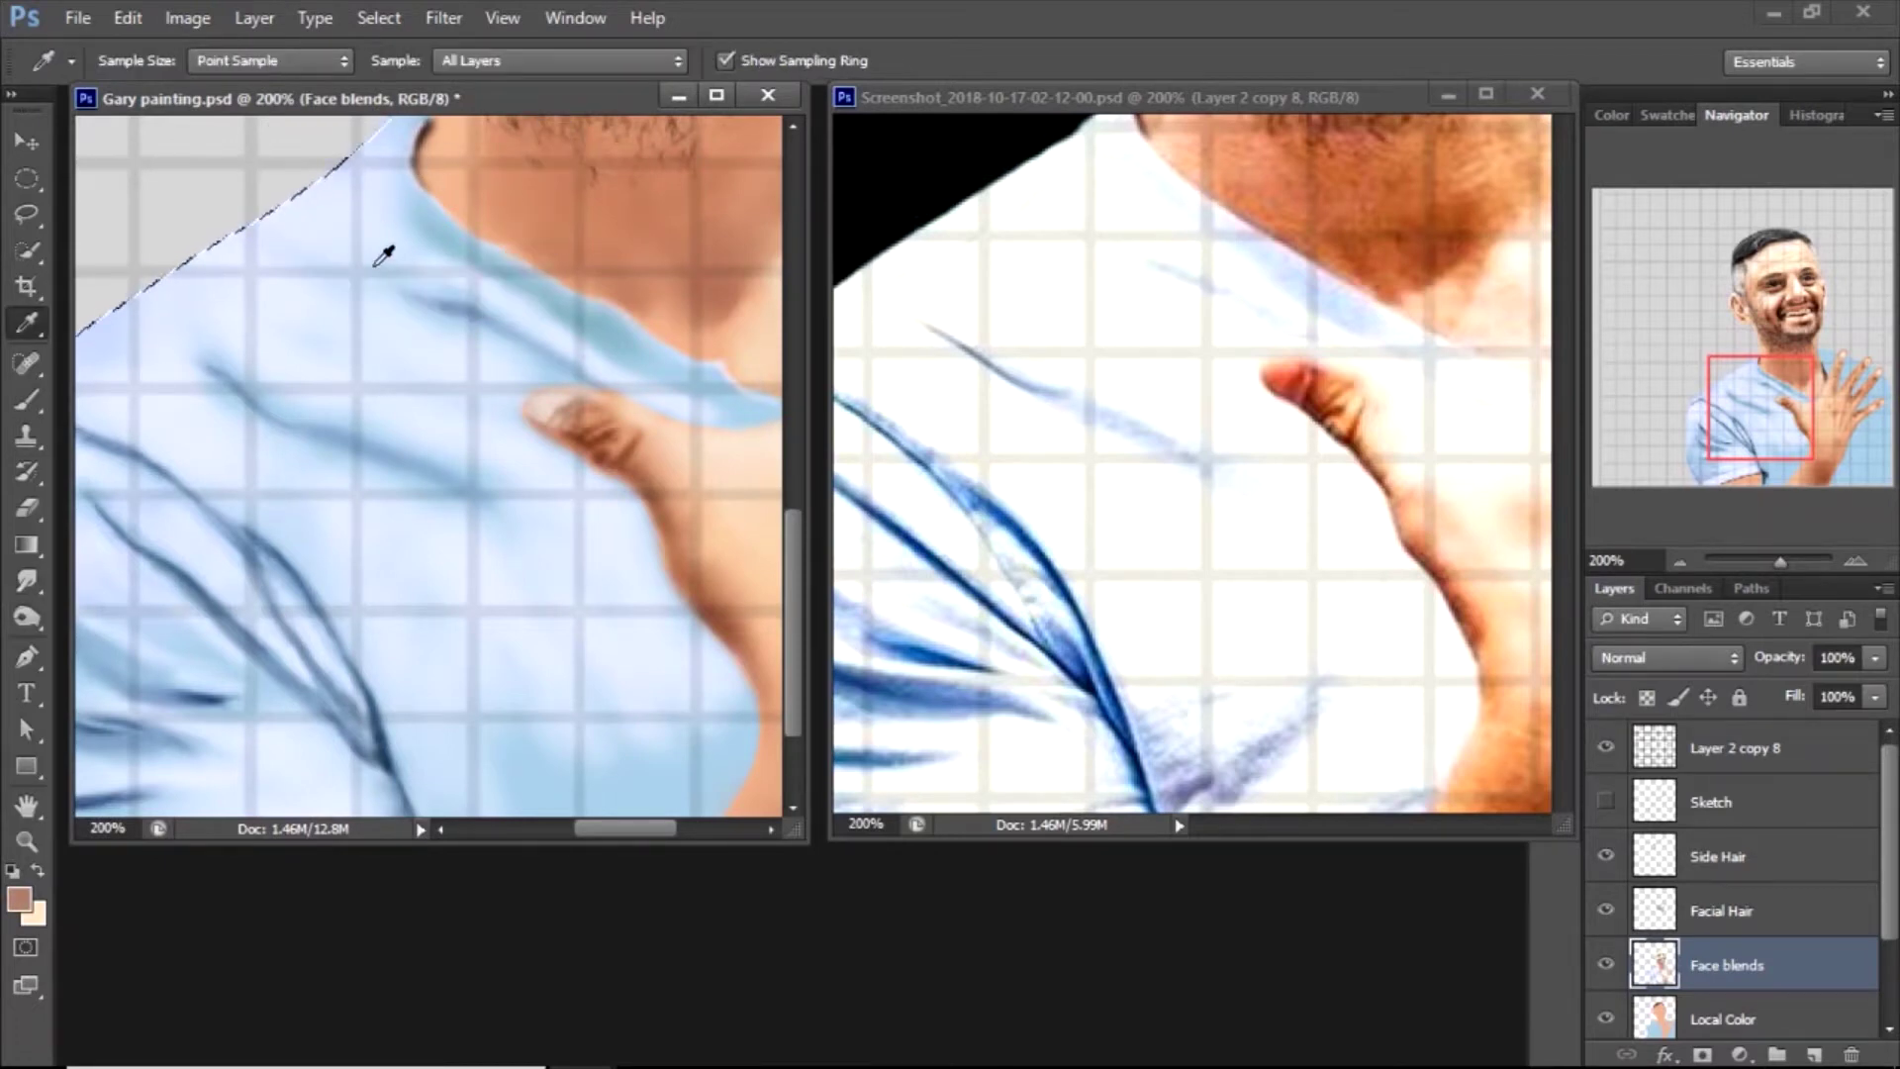
key("b")
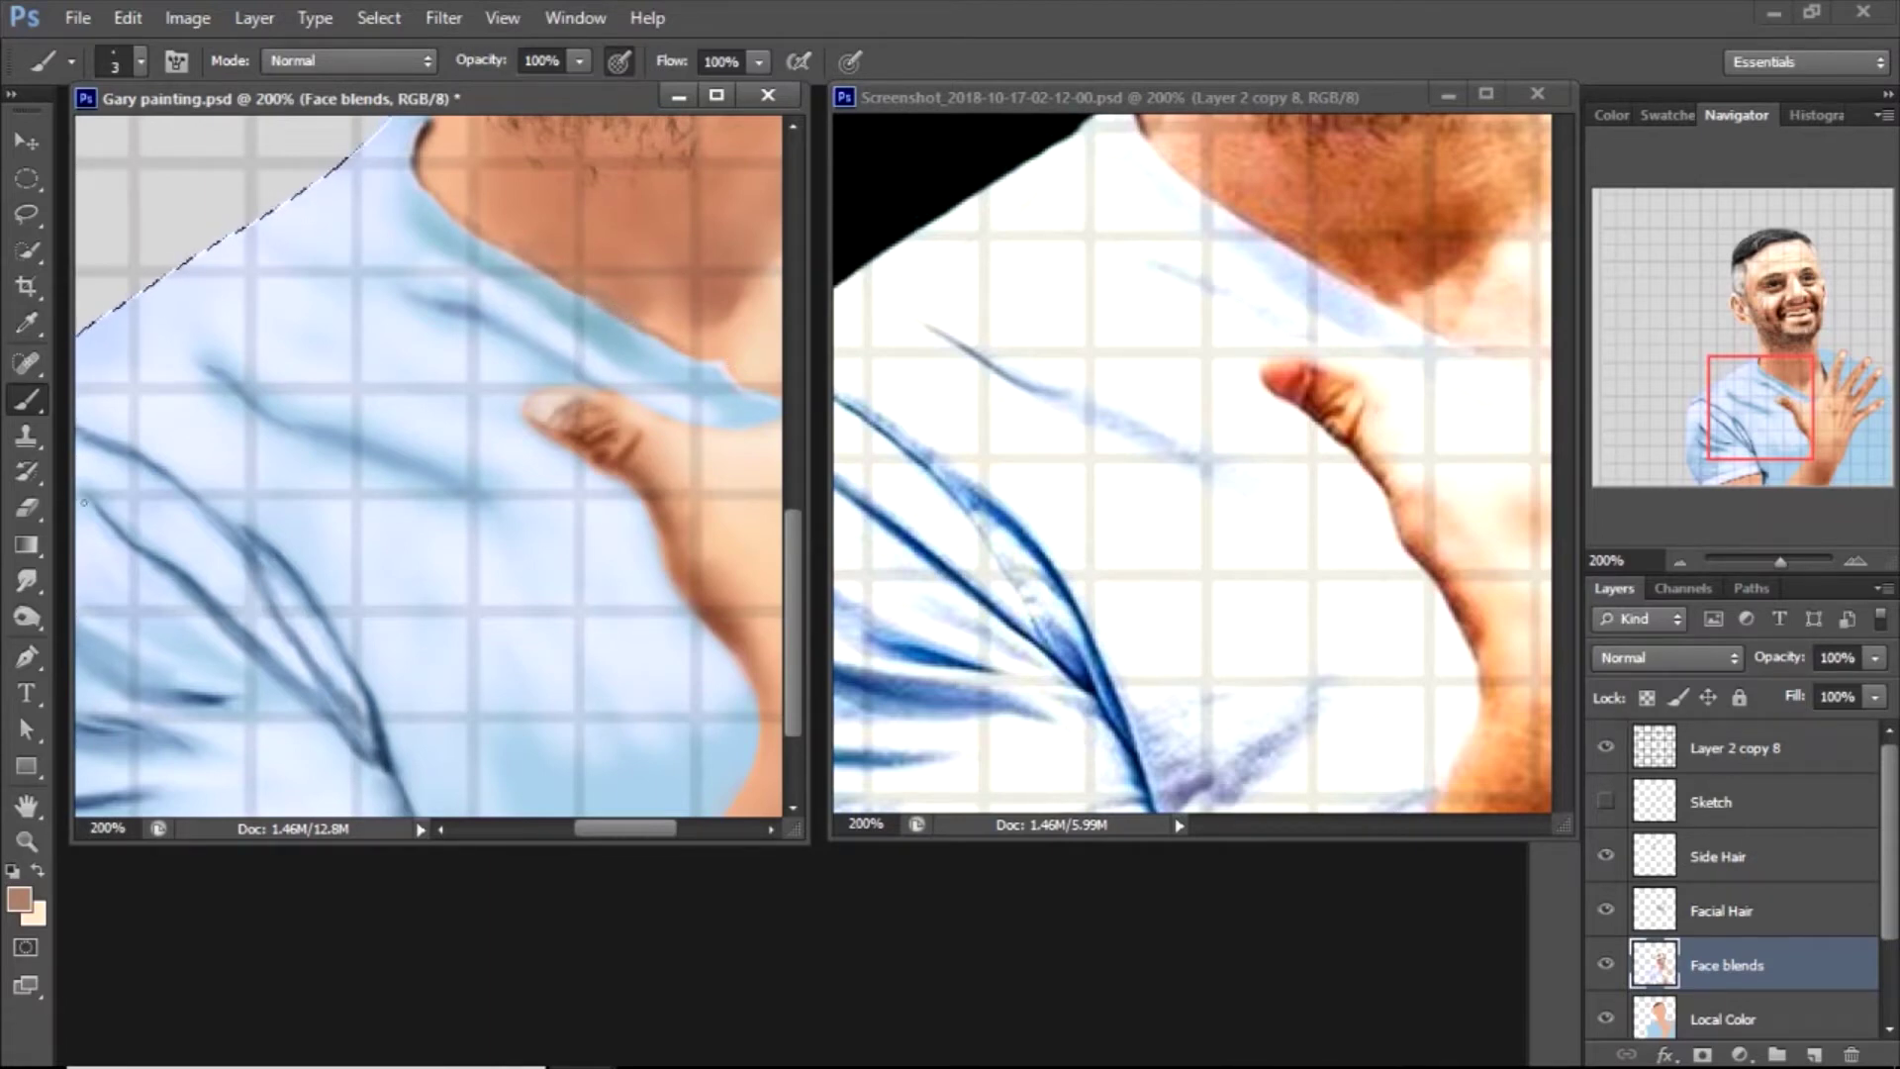
key("r")
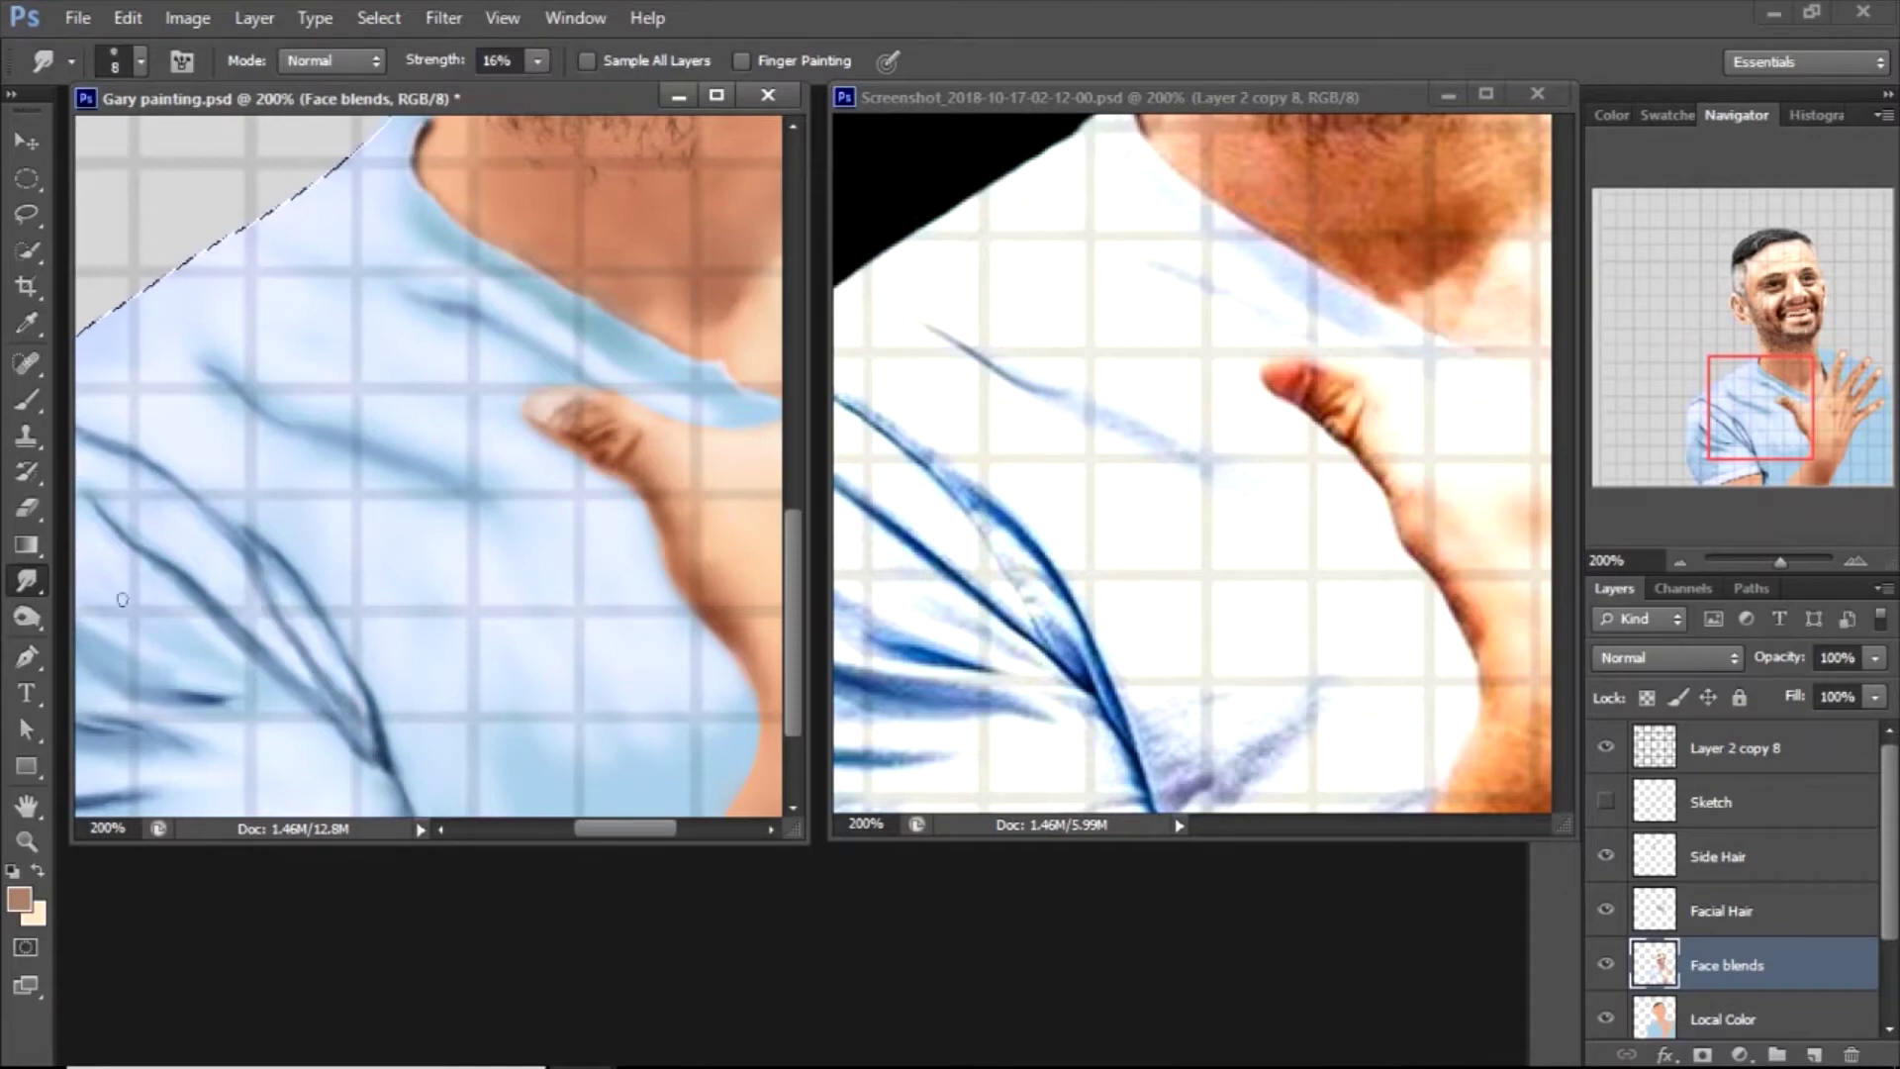
Clear the selection and review the whole painting, toggling the visibility of the other layers around Face blends and of the grid layer
key("z")
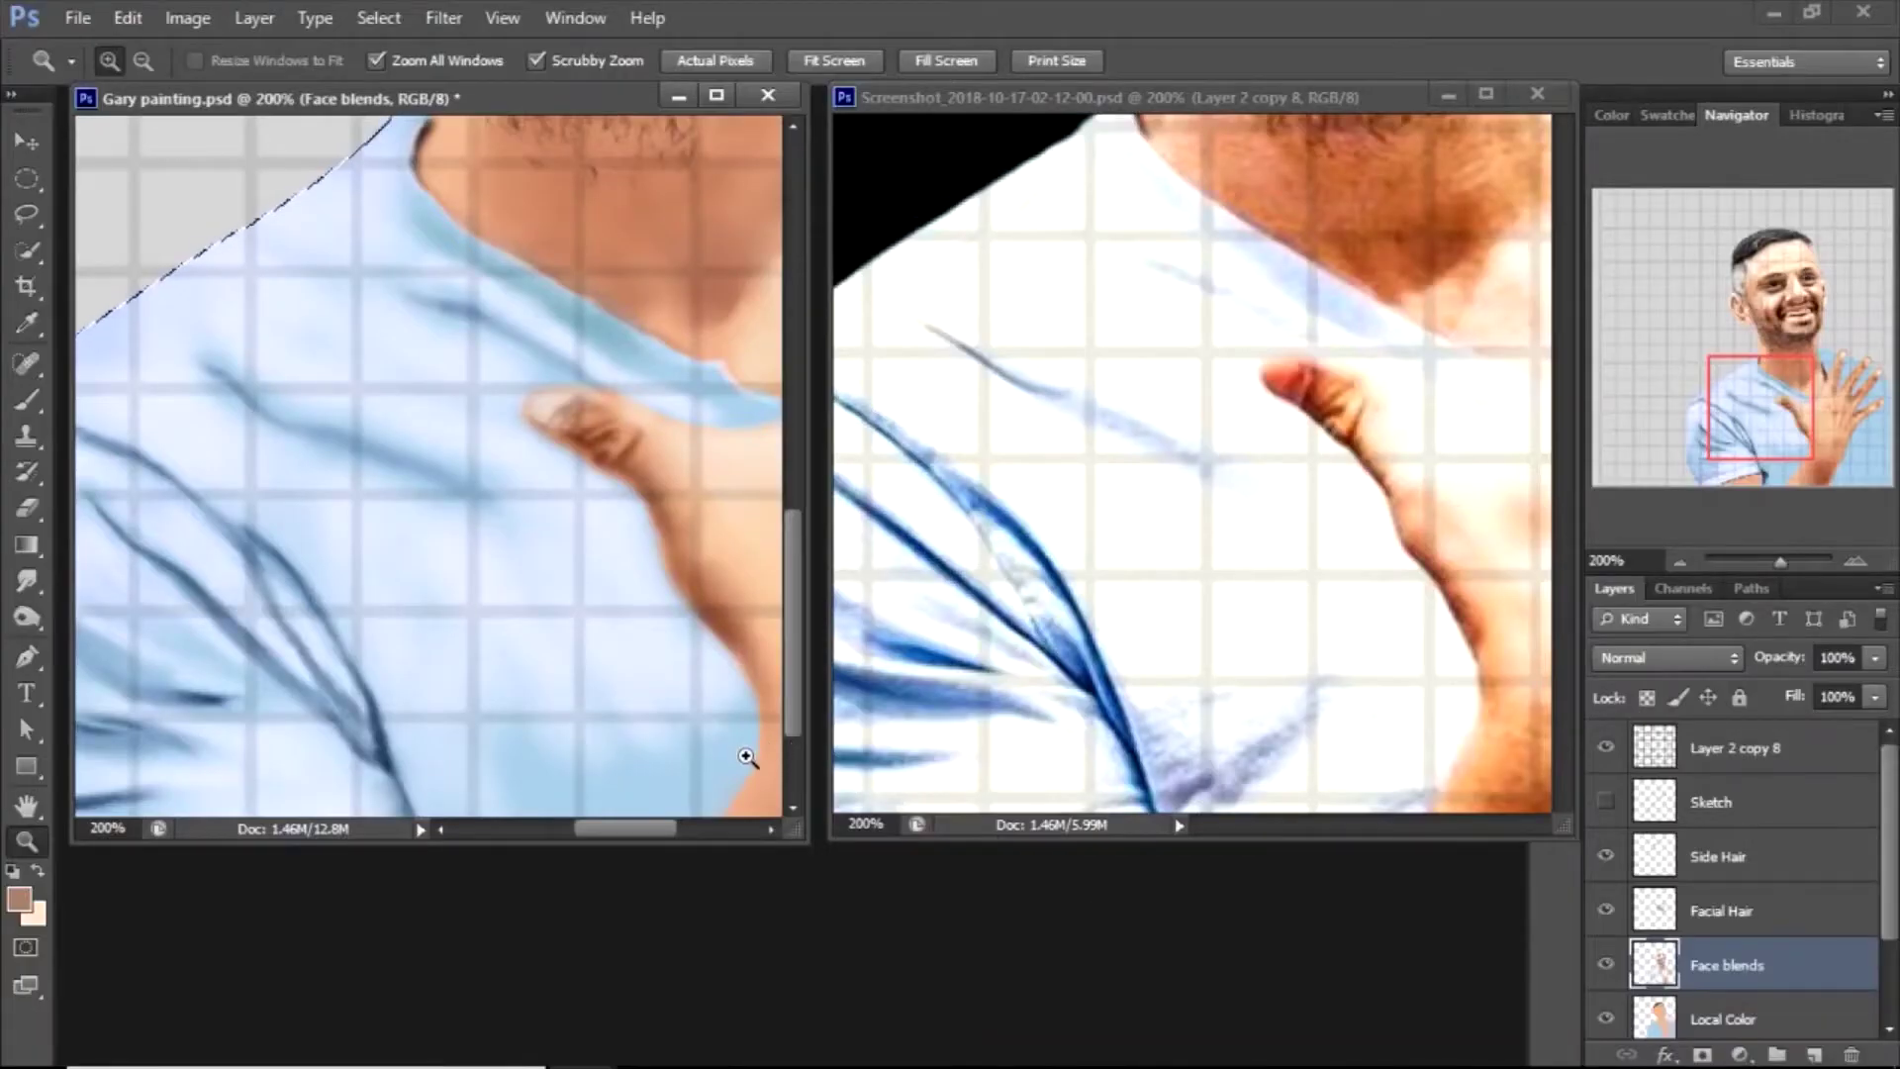
left_click(738, 703, "alt")
left_click(738, 703, "alt")
left_click(1676, 821)
key("ctrl+d")
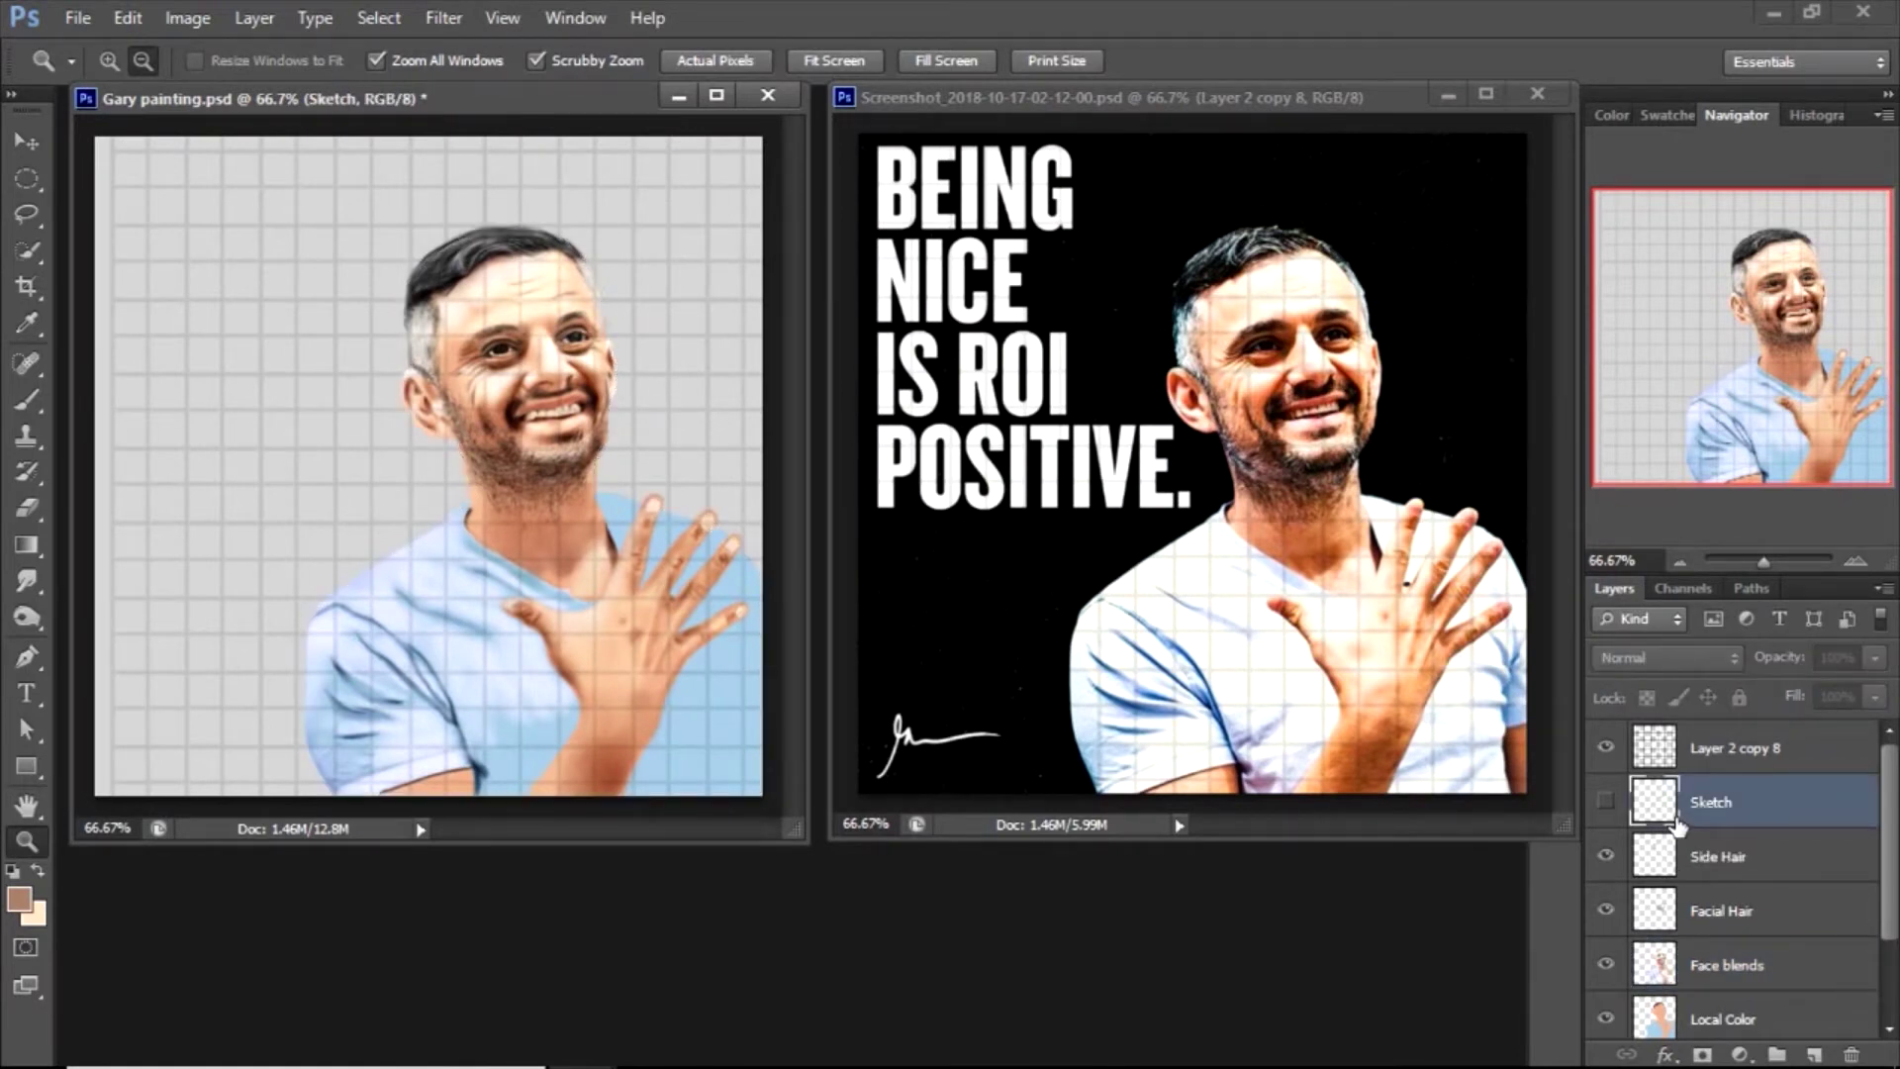
left_click(1606, 965, "alt")
left_click(1606, 965, "alt")
left_click(1606, 747)
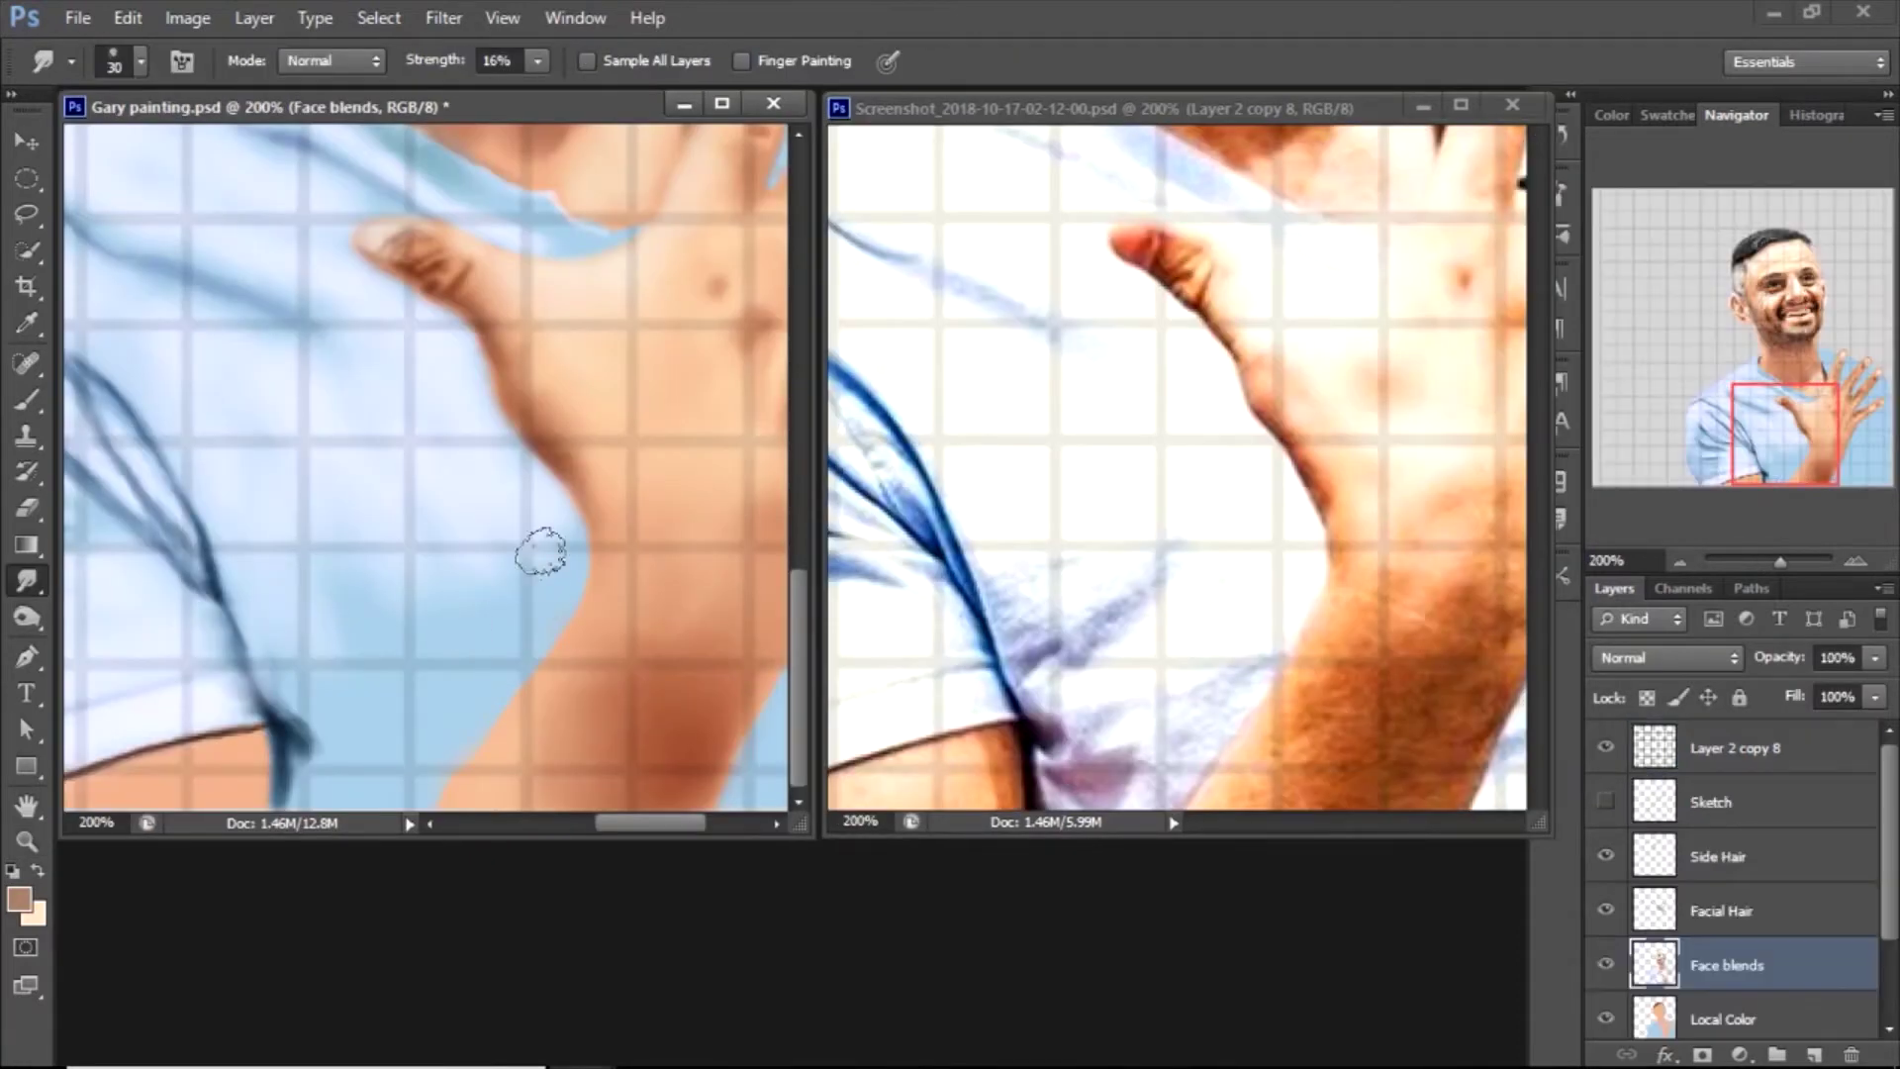
Lighten the lower chest between the sleeve and the forearm with a near-white brush at size 30
key("bracketright")
key("bracketright")
key("bracketright")
key("bracketright")
key("bracketright")
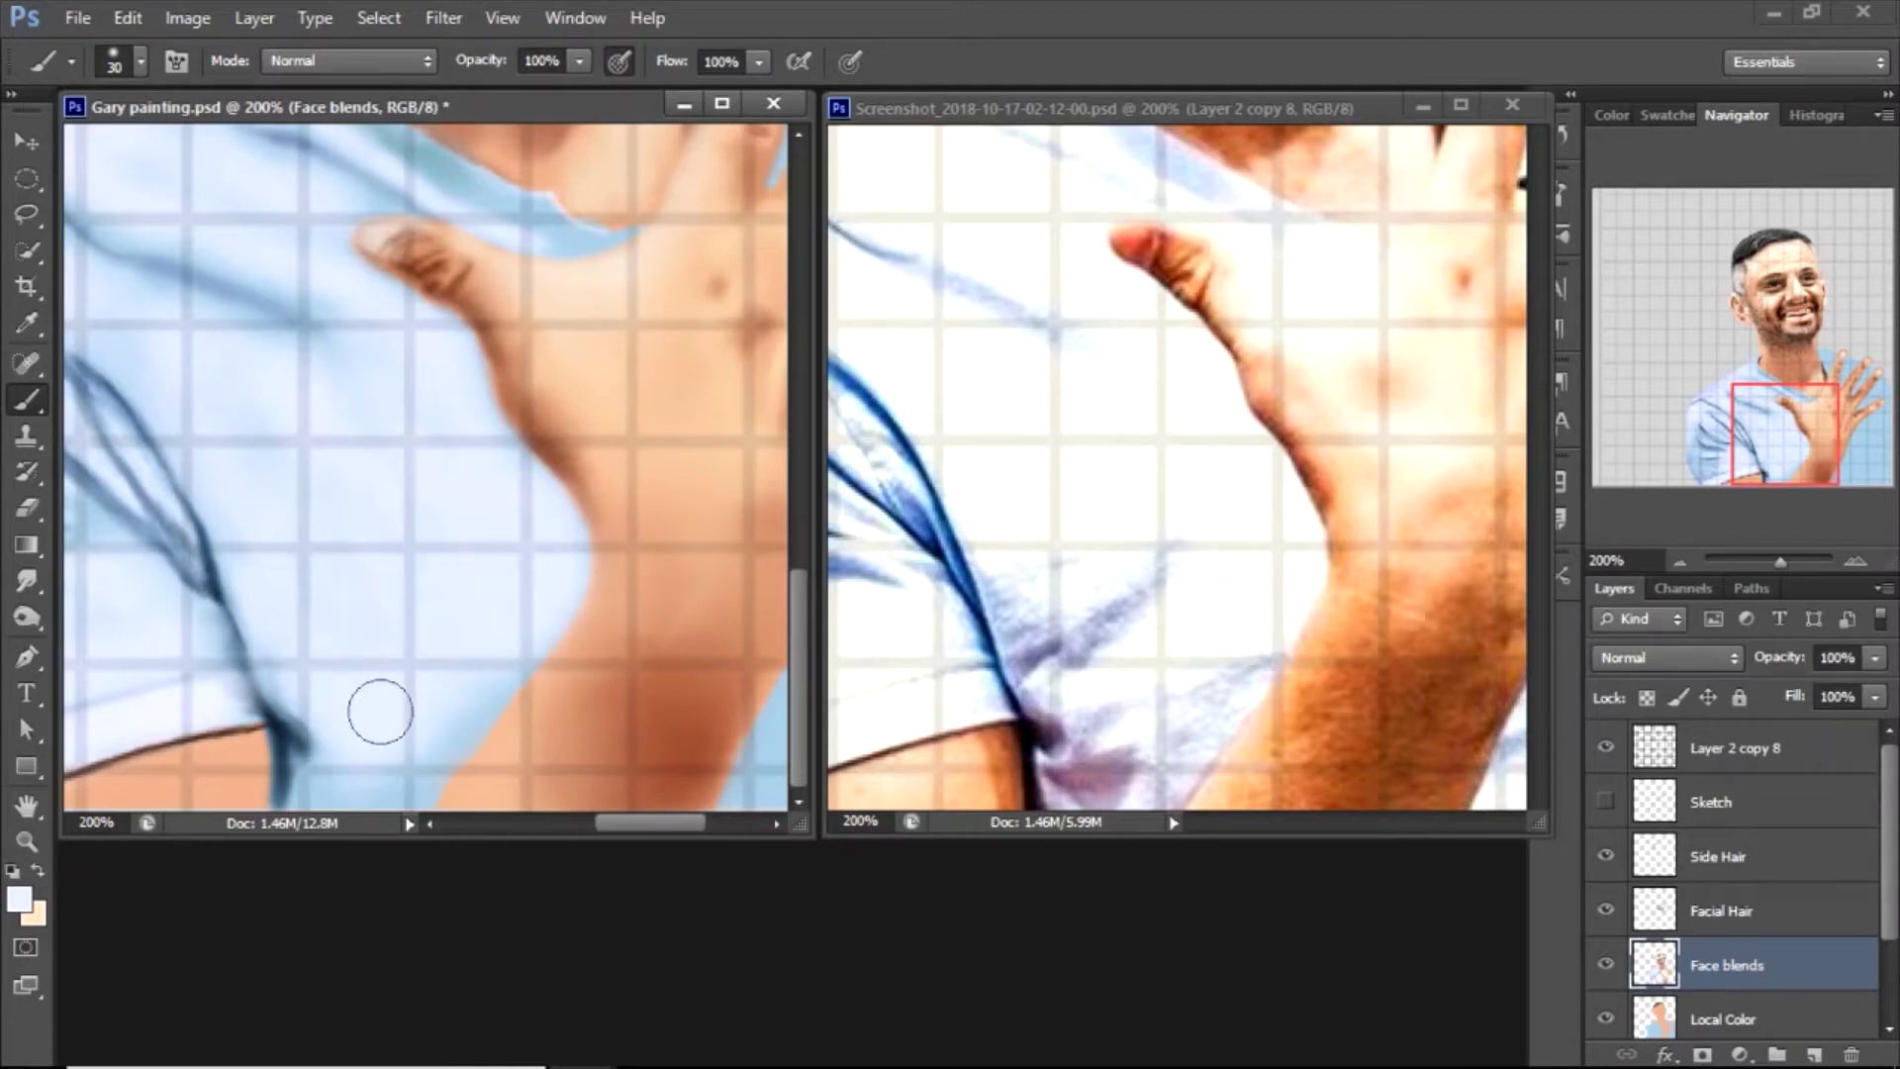
Paint the shadow folds on the shirt beside the armpit in dark purple, with the brush at up to size 15
key("i")
left_click(1116, 284)
left_click(1116, 339)
left_click(1557, 119)
key("b")
key("bracketleft")
key("bracketleft")
key("bracketleft")
left_click_drag(302, 781, 396, 792)
mouse_move(292, 727)
left_mouse_down()
mouse_move(333, 788)
mouse_move(375, 737)
mouse_move(411, 762)
left_mouse_up()
key("bracketright")
key("bracketright")
mouse_move(266, 684)
left_mouse_down()
mouse_move(403, 611)
mouse_move(305, 644)
mouse_move(306, 594)
mouse_move(363, 686)
left_mouse_up()
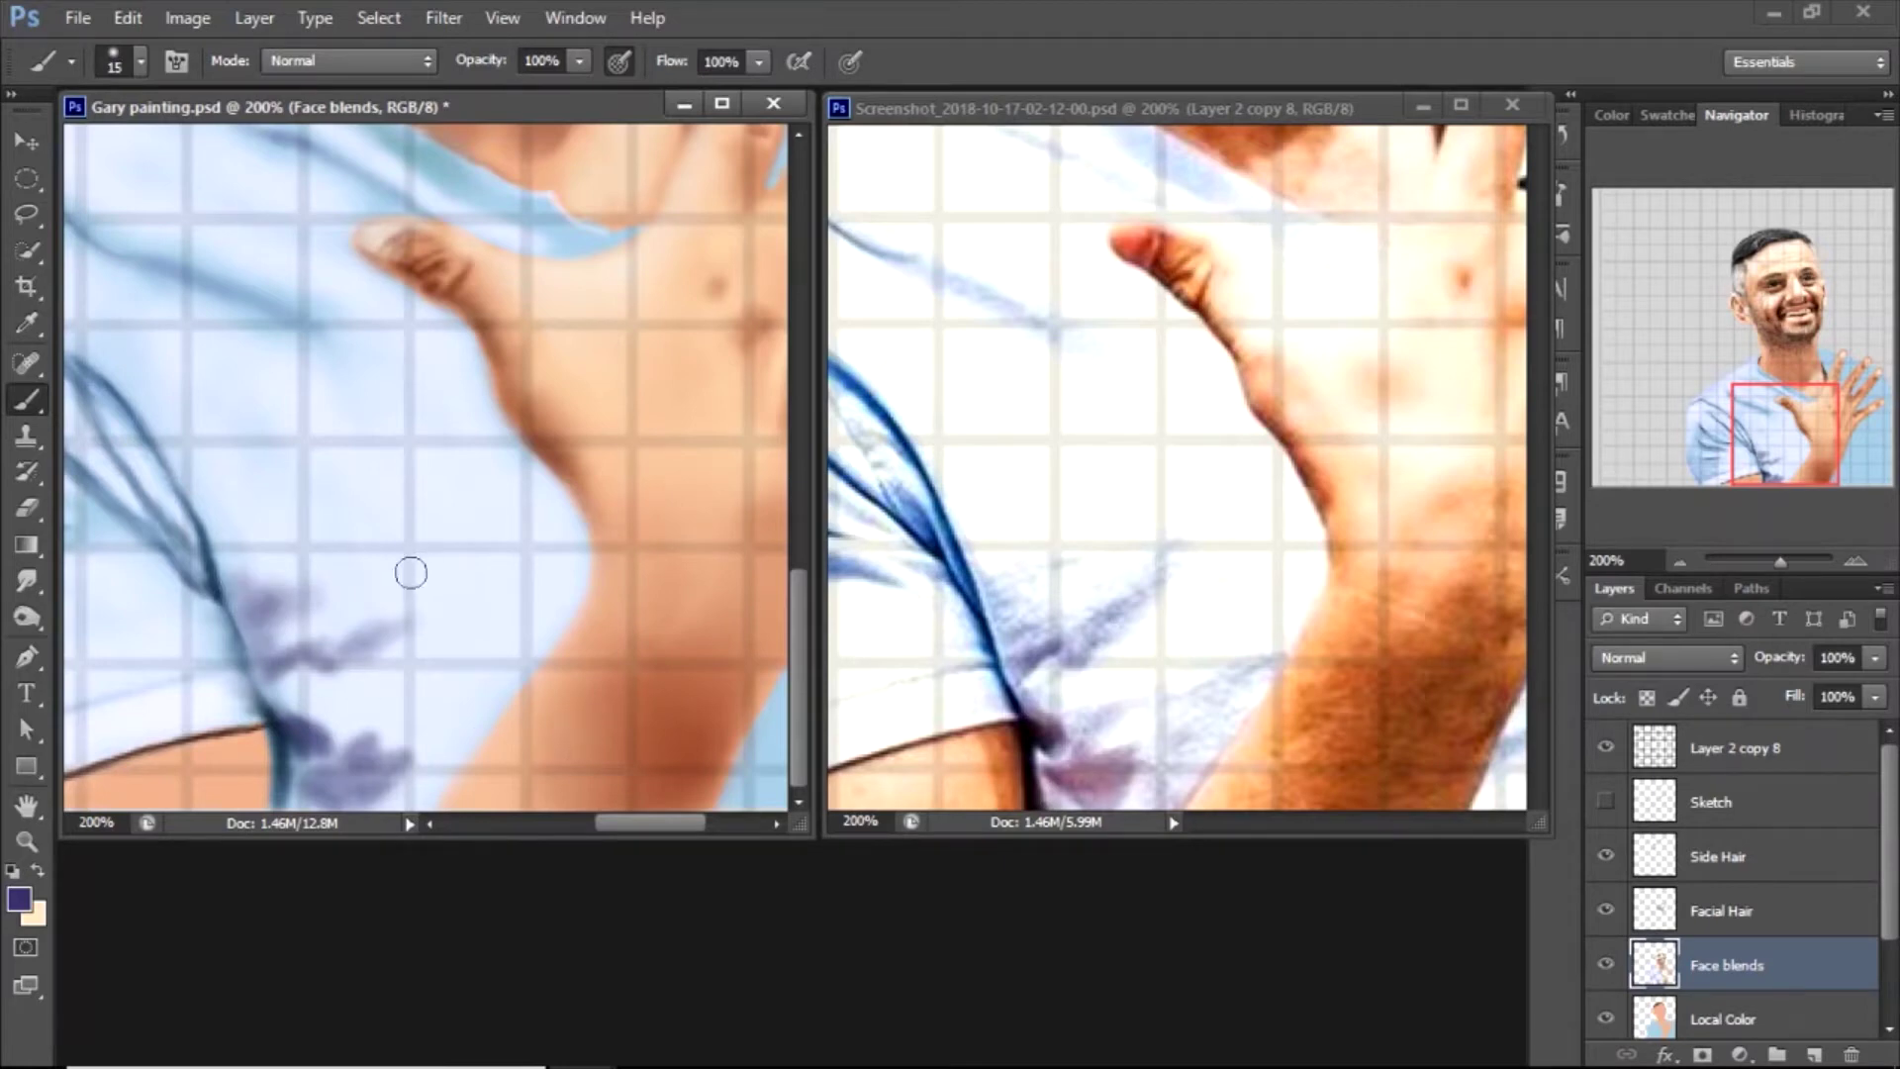
Deepen the armpit shadow in dark blue, with the brush at size 5 and its blend mode set to Multiply
left_click(18, 898)
left_click(340, 743)
key("Return")
key("bracketleft")
key("bracketleft")
key("bracketleft")
key("bracketleft")
key("bracketleft")
key("bracketleft")
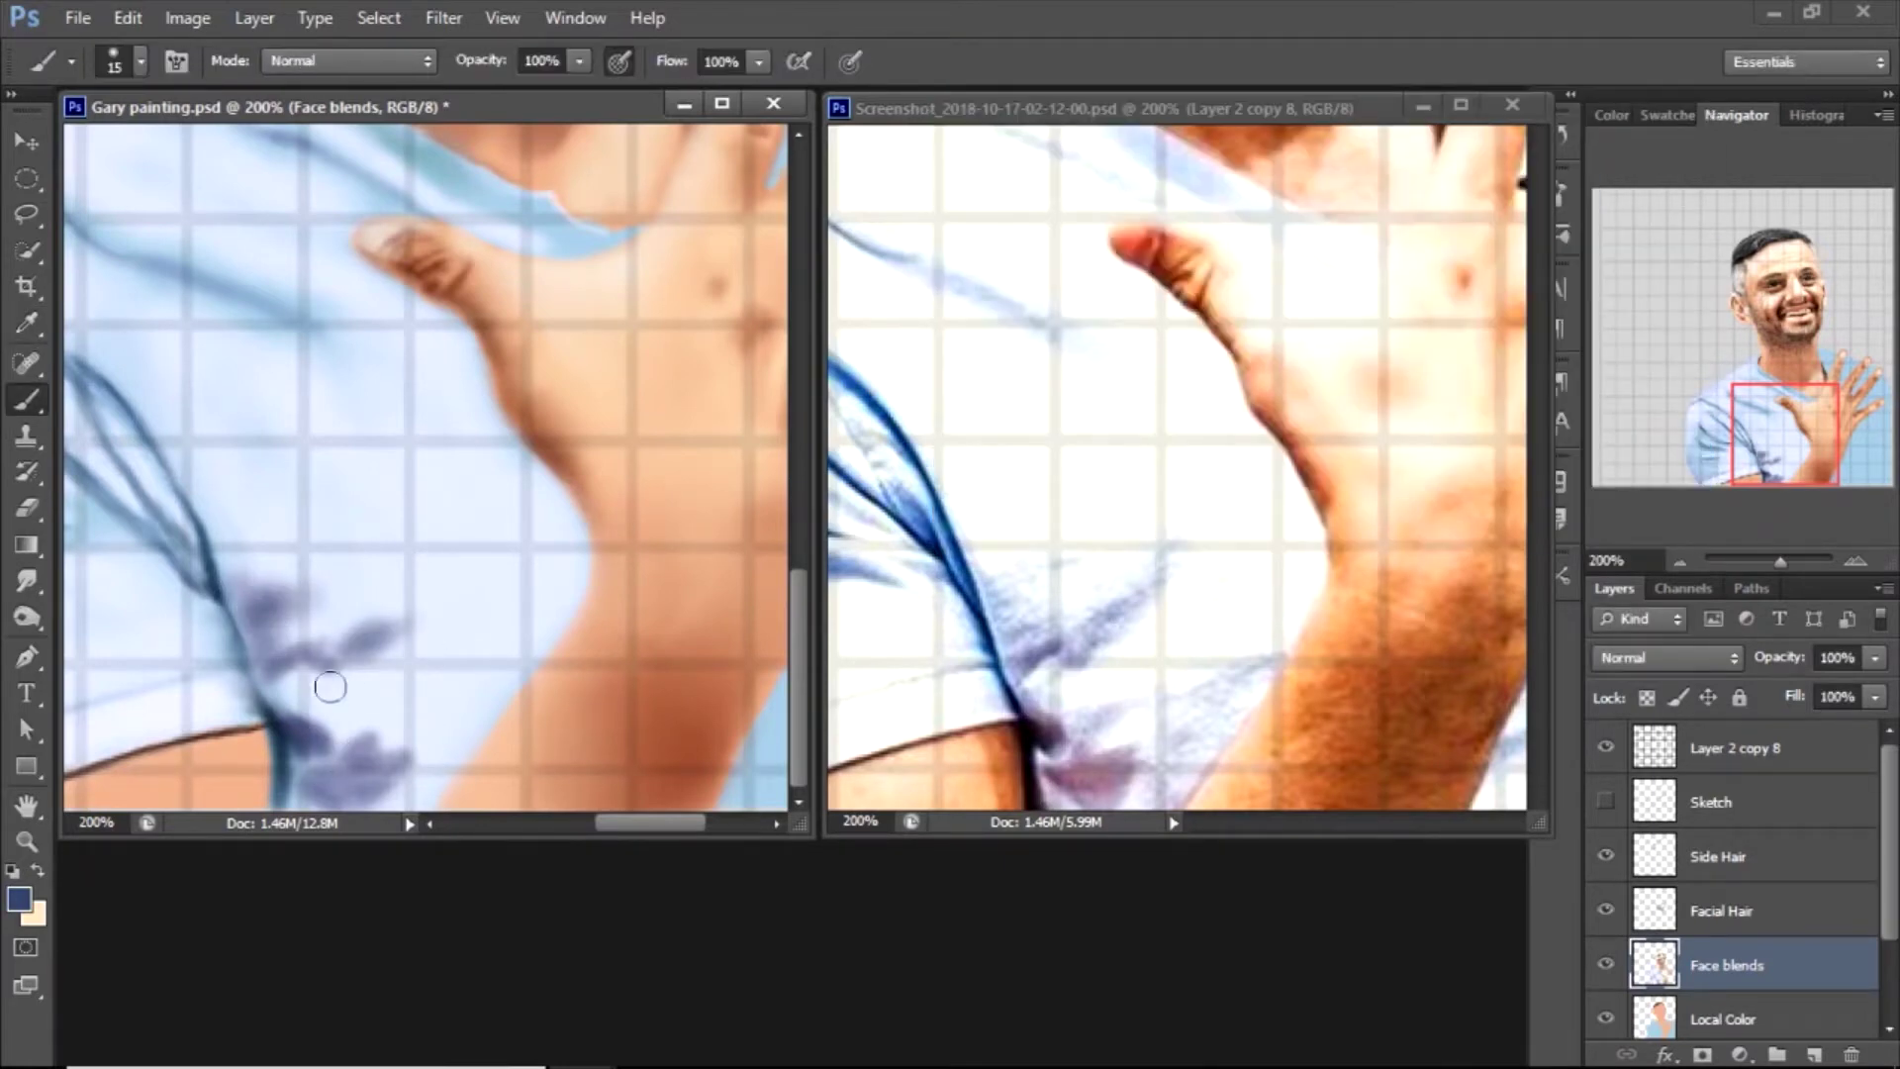
left_click(346, 60)
left_click(327, 162)
Highlight the edge of the sleeve seam above the armpit in a sampled near-white at size 5, in Normal mode
left_click(340, 739, "alt")
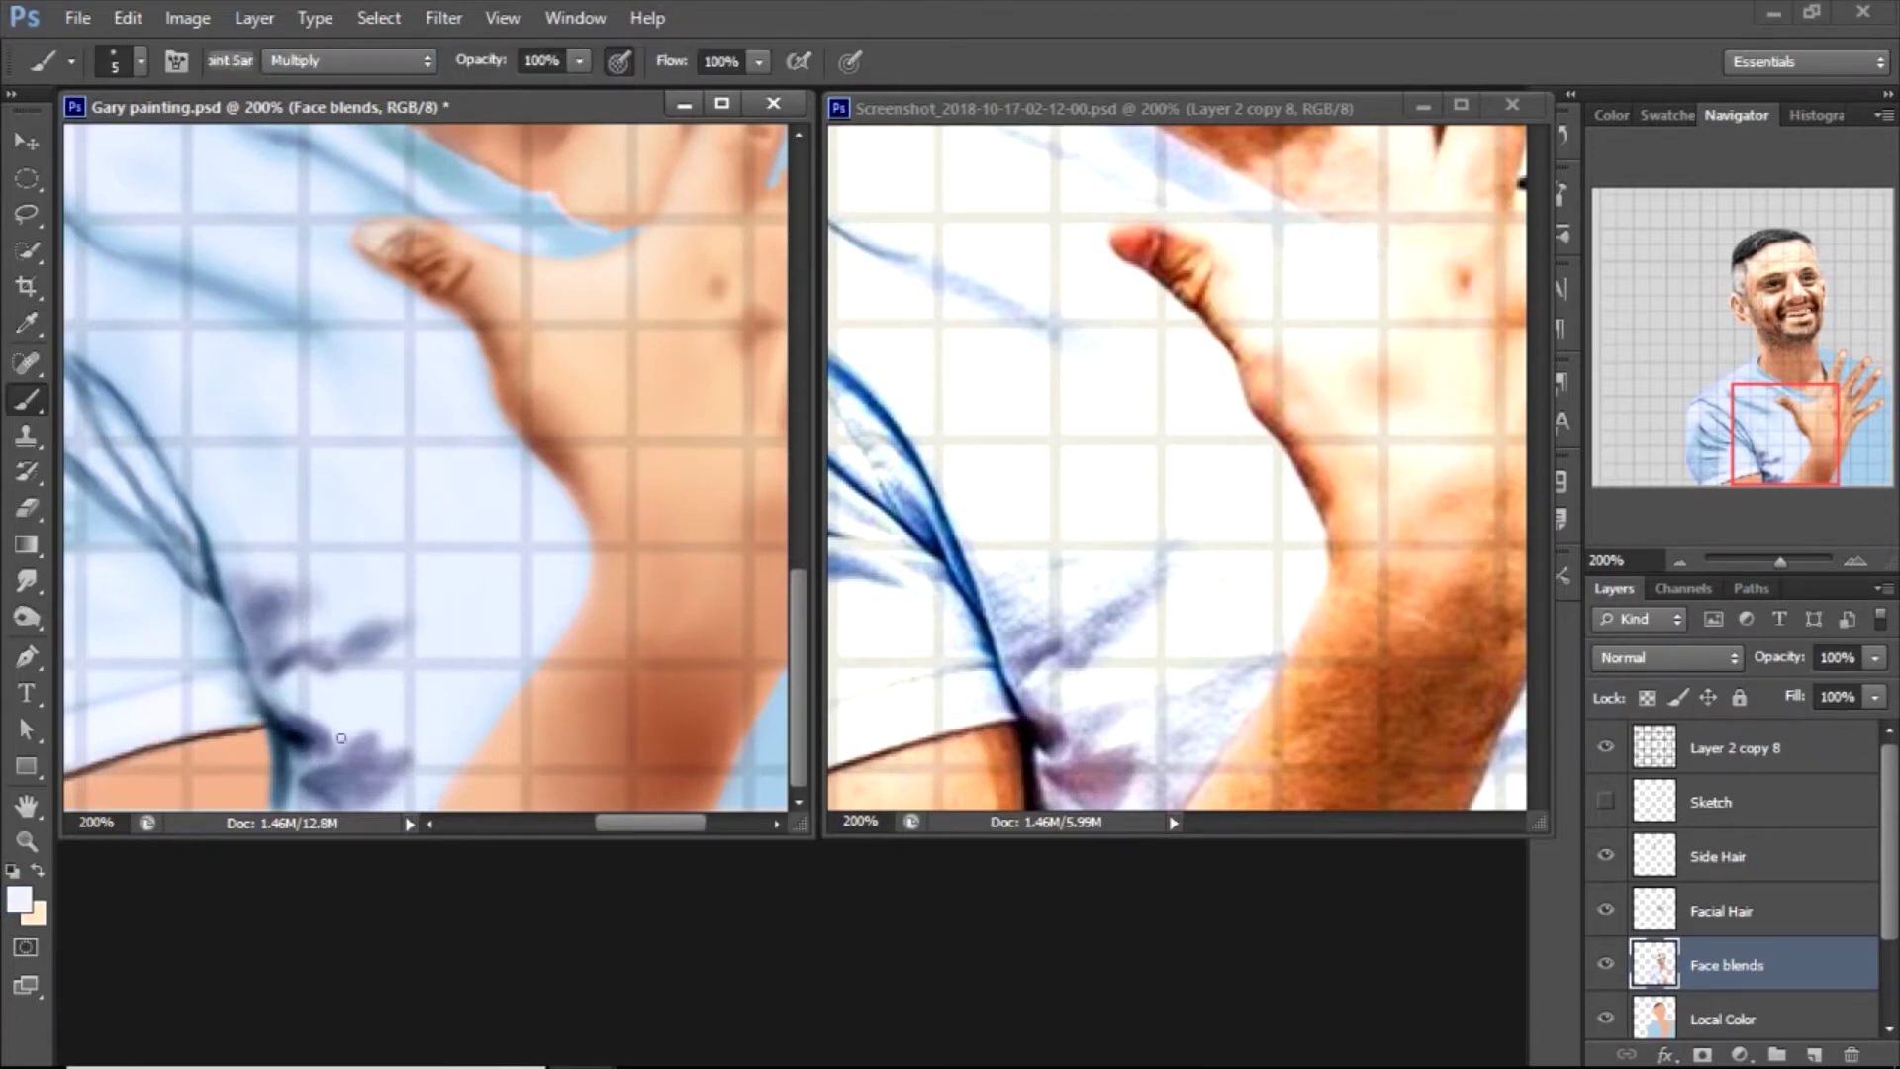
key("shift+alt+n")
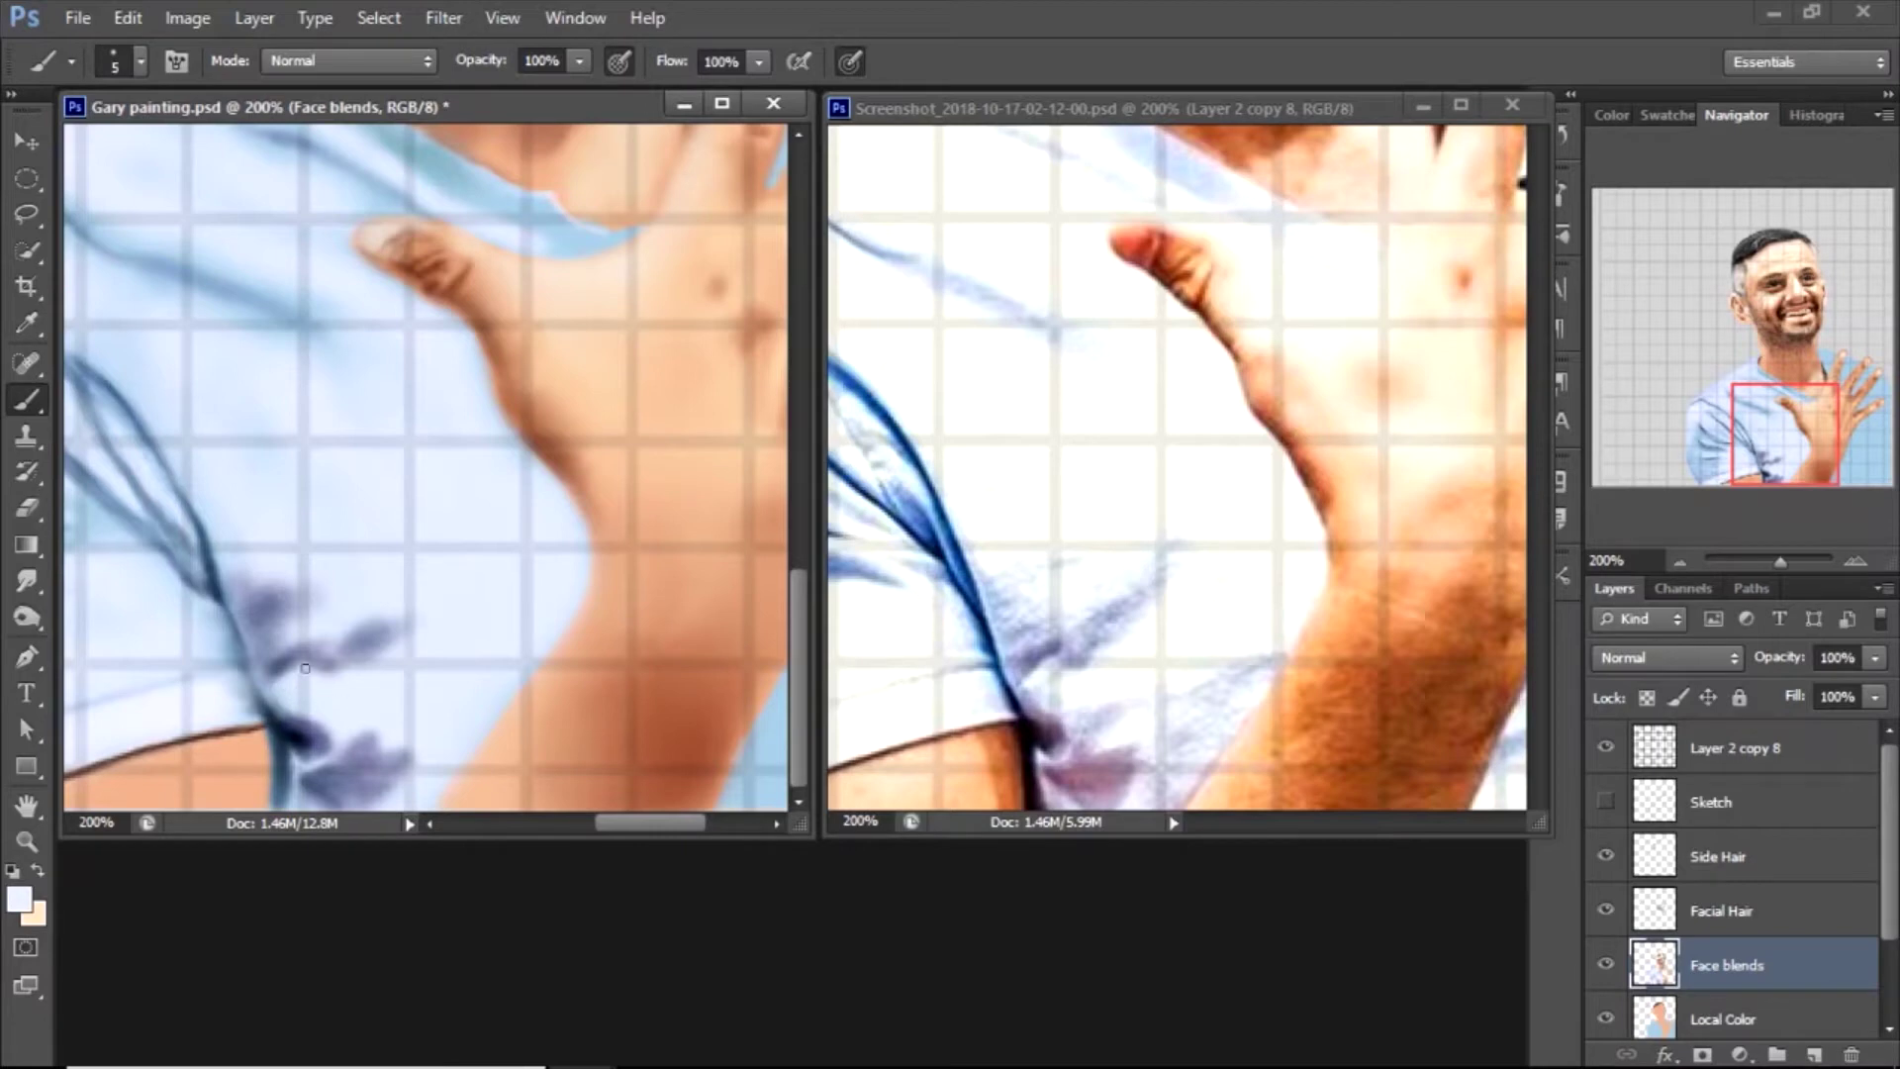
left_click_drag(218, 589, 254, 669)
key("ctrl+z")
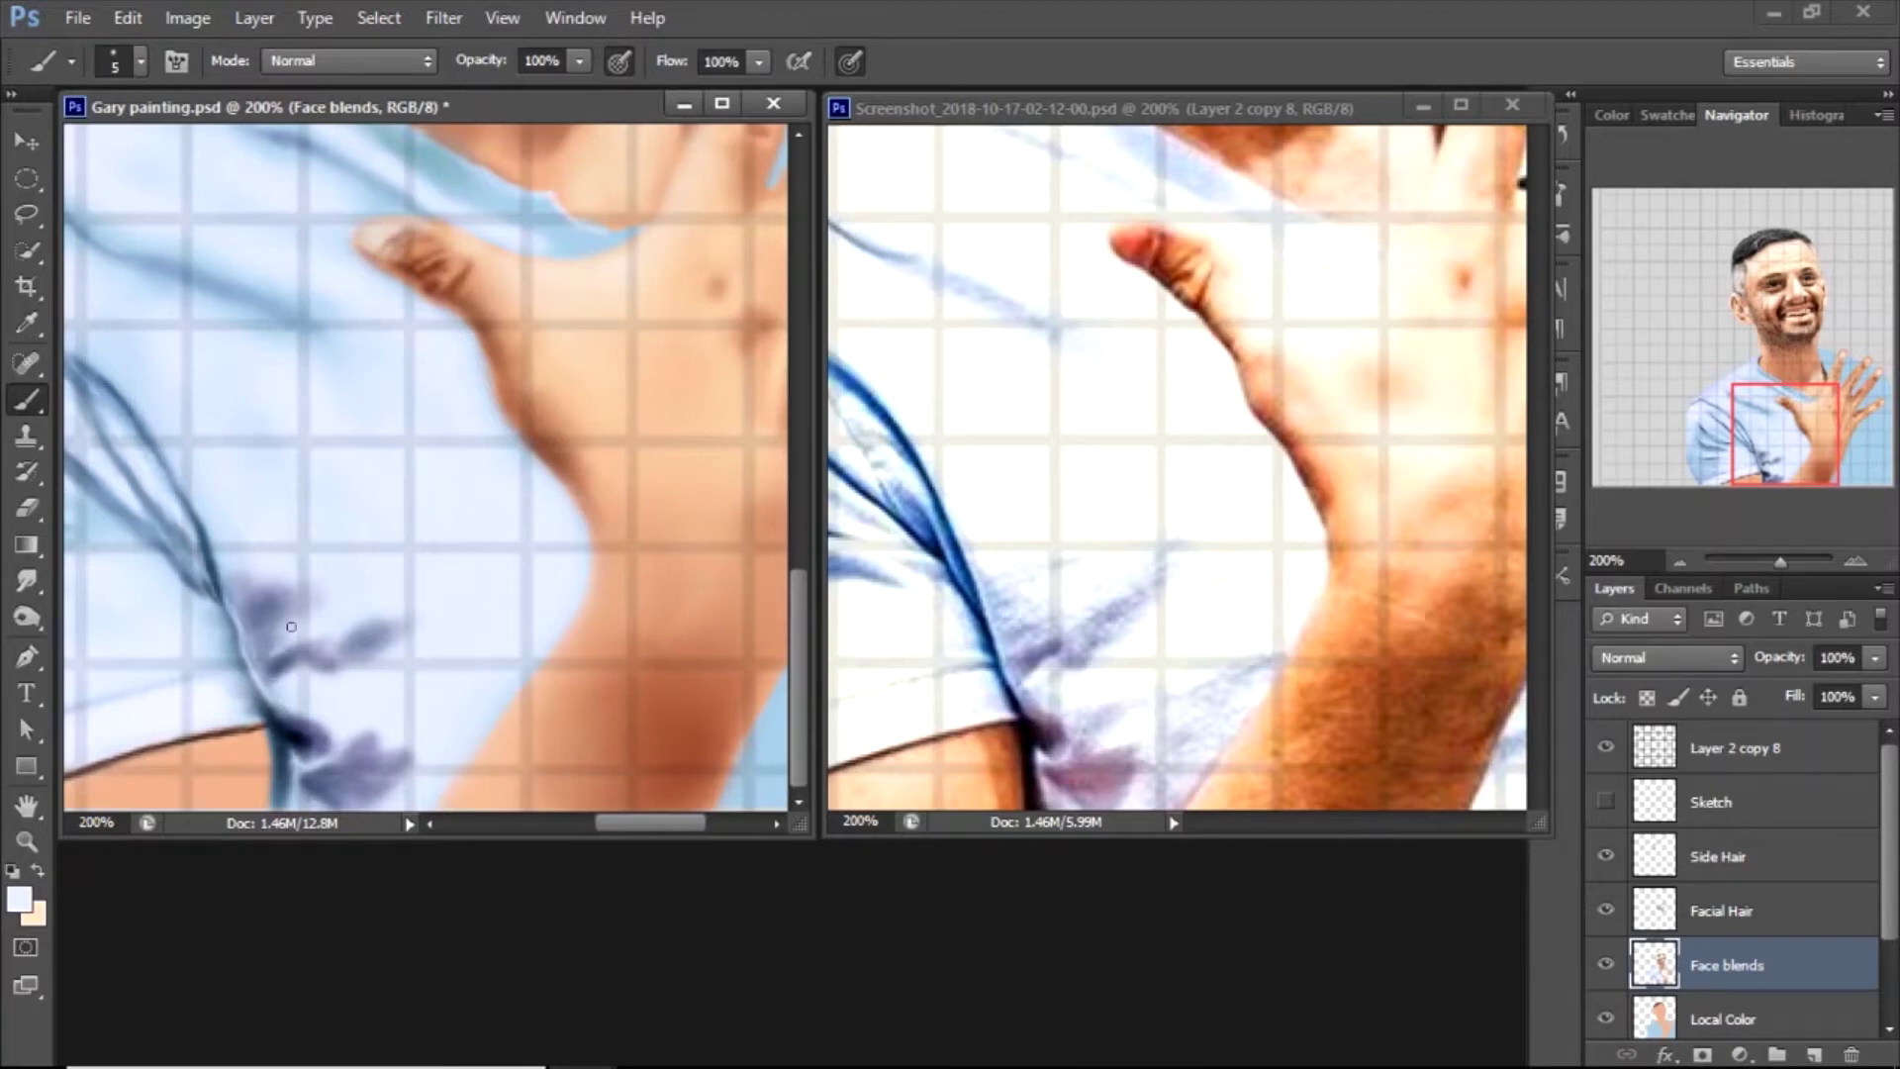
scroll(134, 455, "up", 3)
scroll(247, 446, "left", 2)
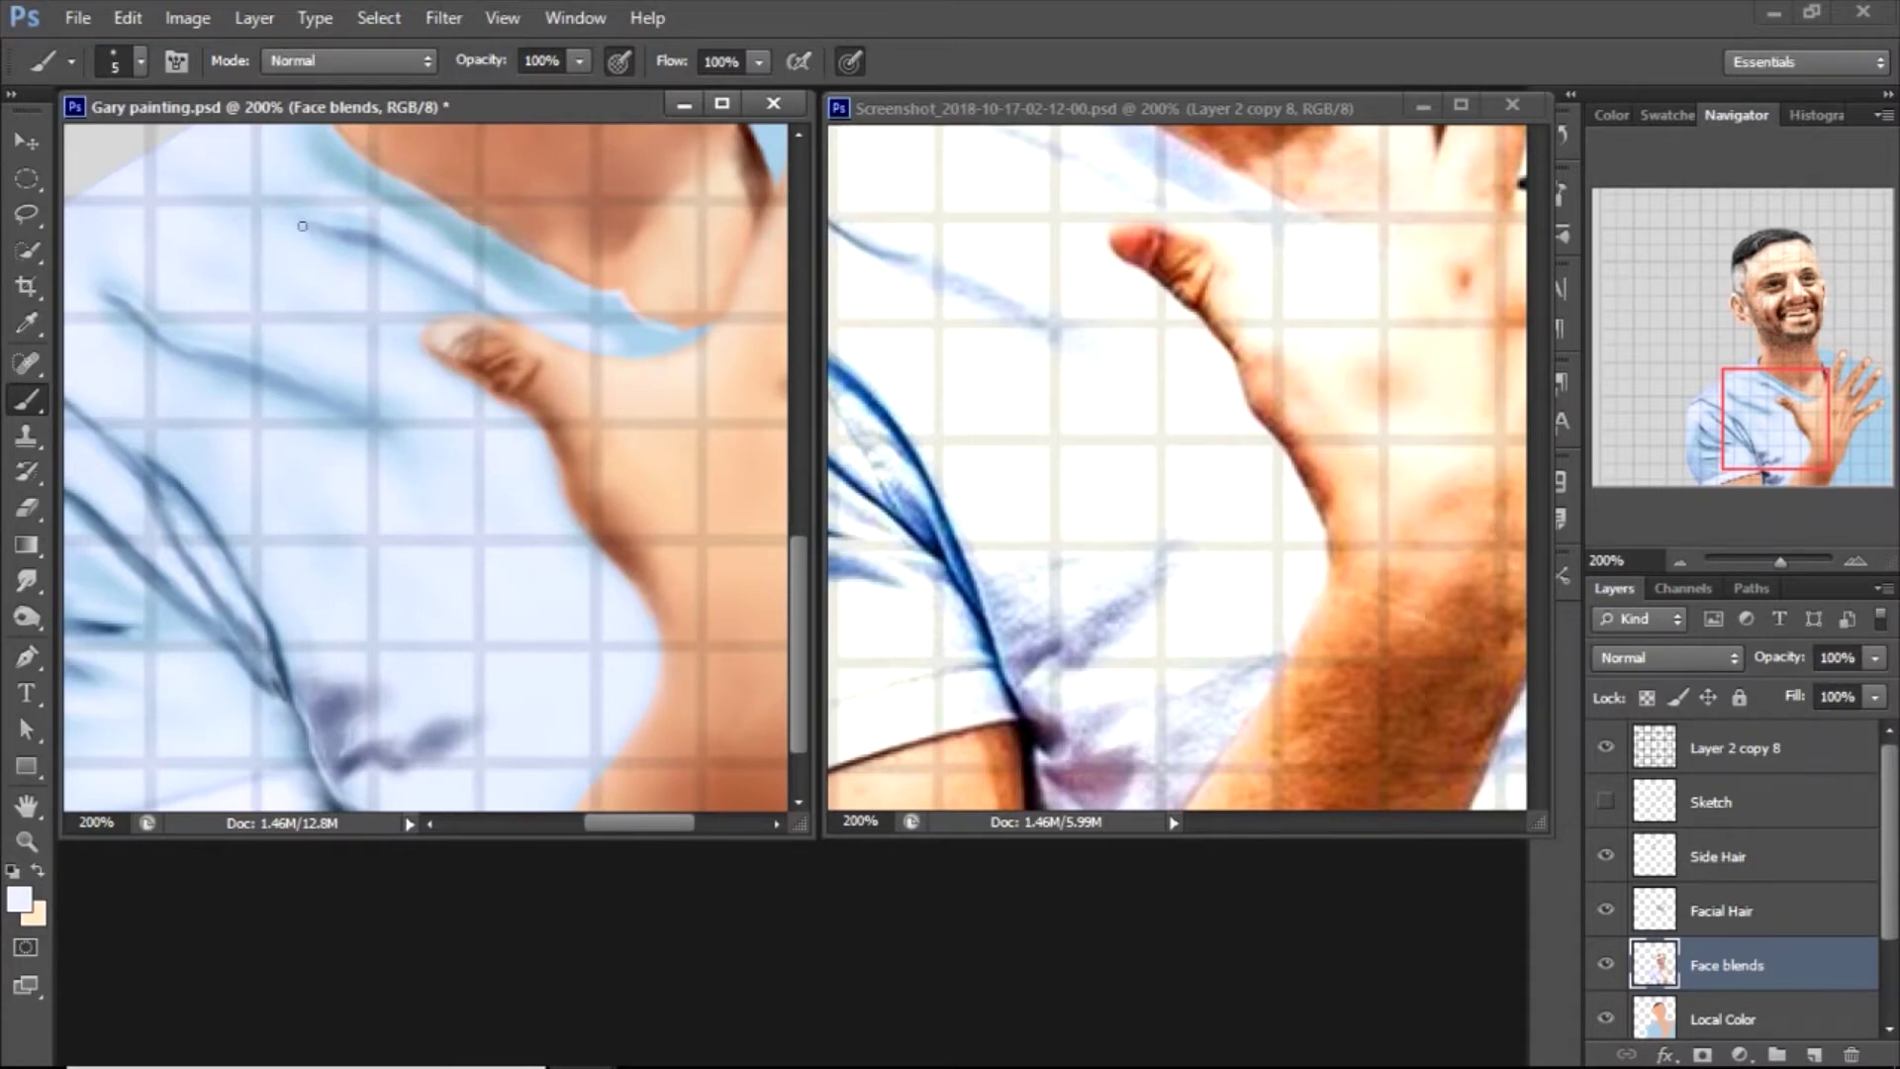
Paint the shirt folds beside the armpit in a sampled light purple at size 10, deepening them in Multiply mode
left_click(374, 669, "alt")
key("bracketright")
key("bracketright")
key("bracketright")
key("bracketright")
key("bracketright")
mouse_move(327, 693)
left_mouse_down()
mouse_move(366, 663)
mouse_move(316, 683)
left_mouse_up()
mouse_move(445, 749)
left_mouse_down()
mouse_move(438, 810)
mouse_move(445, 766)
mouse_move(405, 791)
mouse_move(424, 782)
mouse_move(366, 776)
mouse_move(414, 802)
mouse_move(444, 772)
mouse_move(388, 766)
mouse_move(457, 742)
mouse_move(351, 801)
mouse_move(456, 789)
left_mouse_up()
key("shift+alt+m")
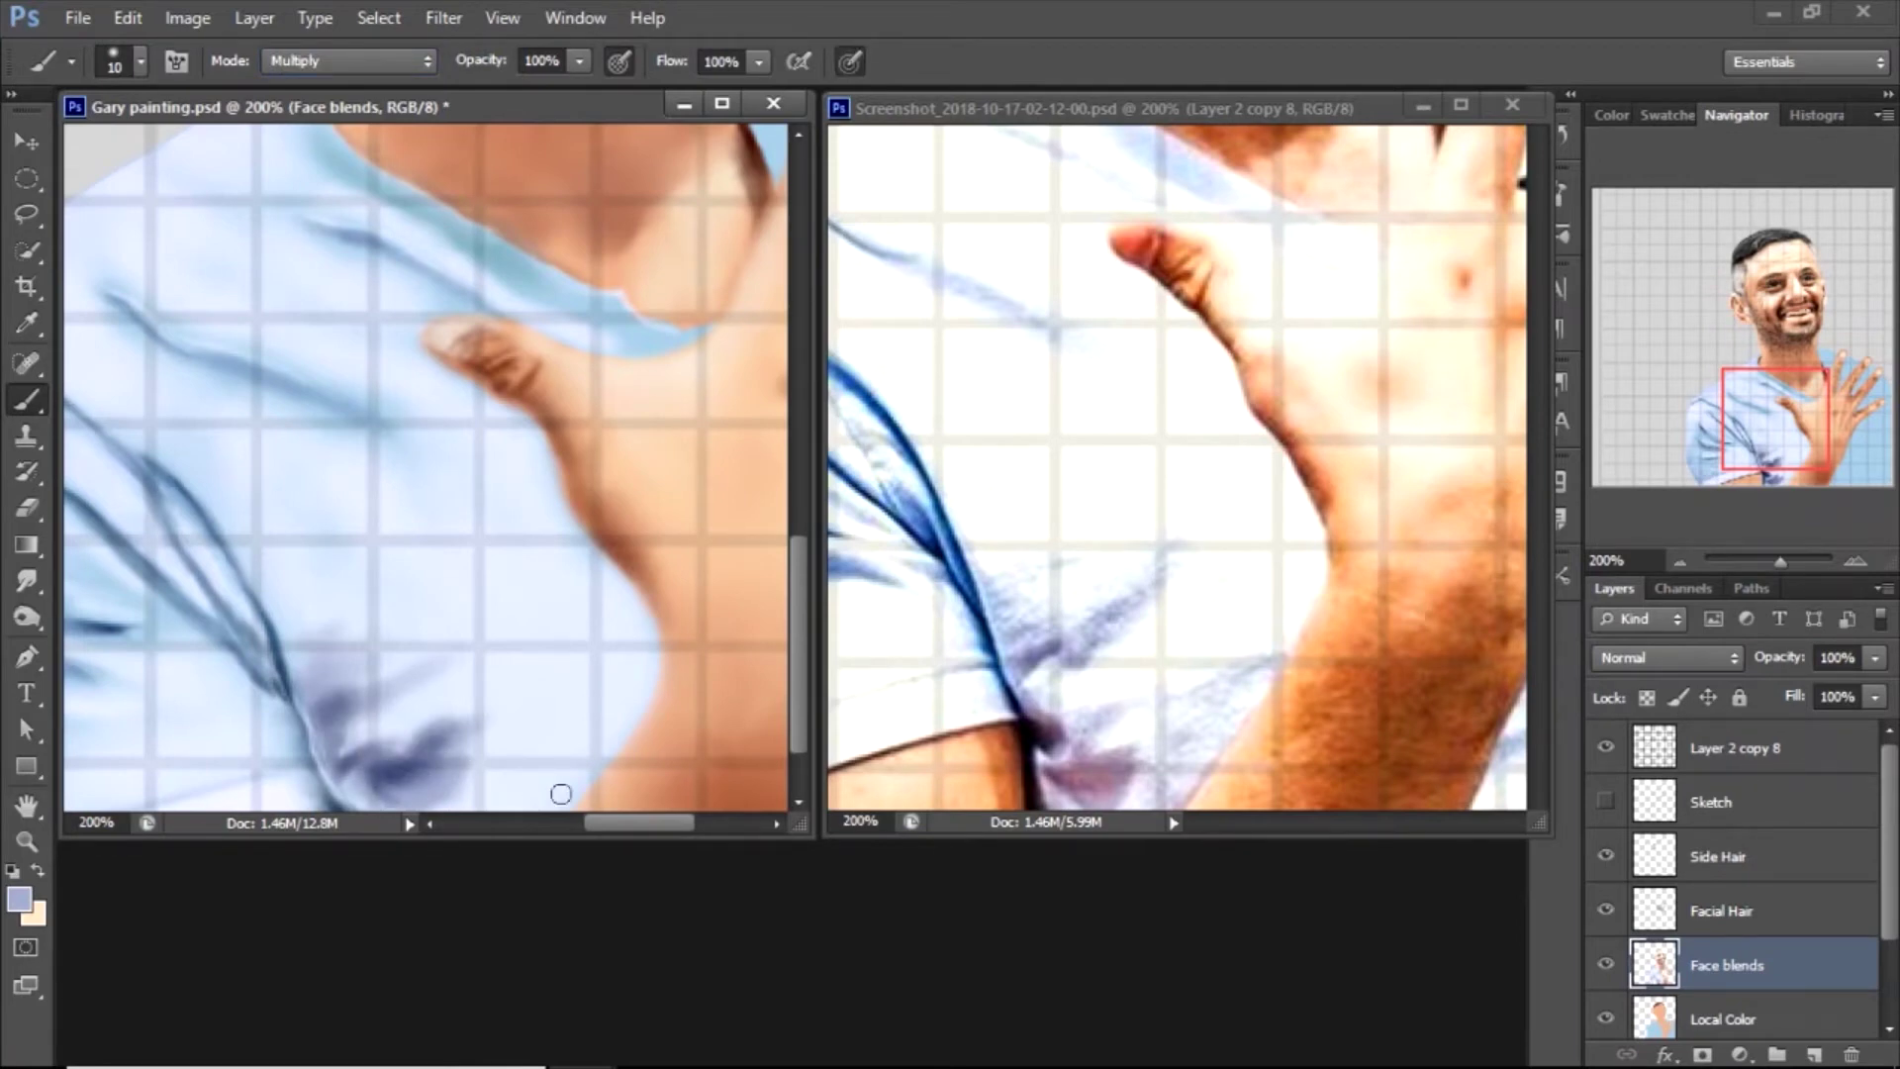
Add white highlights between the purple folds near the armpit at about size 9, with the brush in Normal mode
left_click(17, 899)
left_click(968, 139)
left_click(1673, 118)
key("shift+alt+n")
scroll(665, 749, "down", 2)
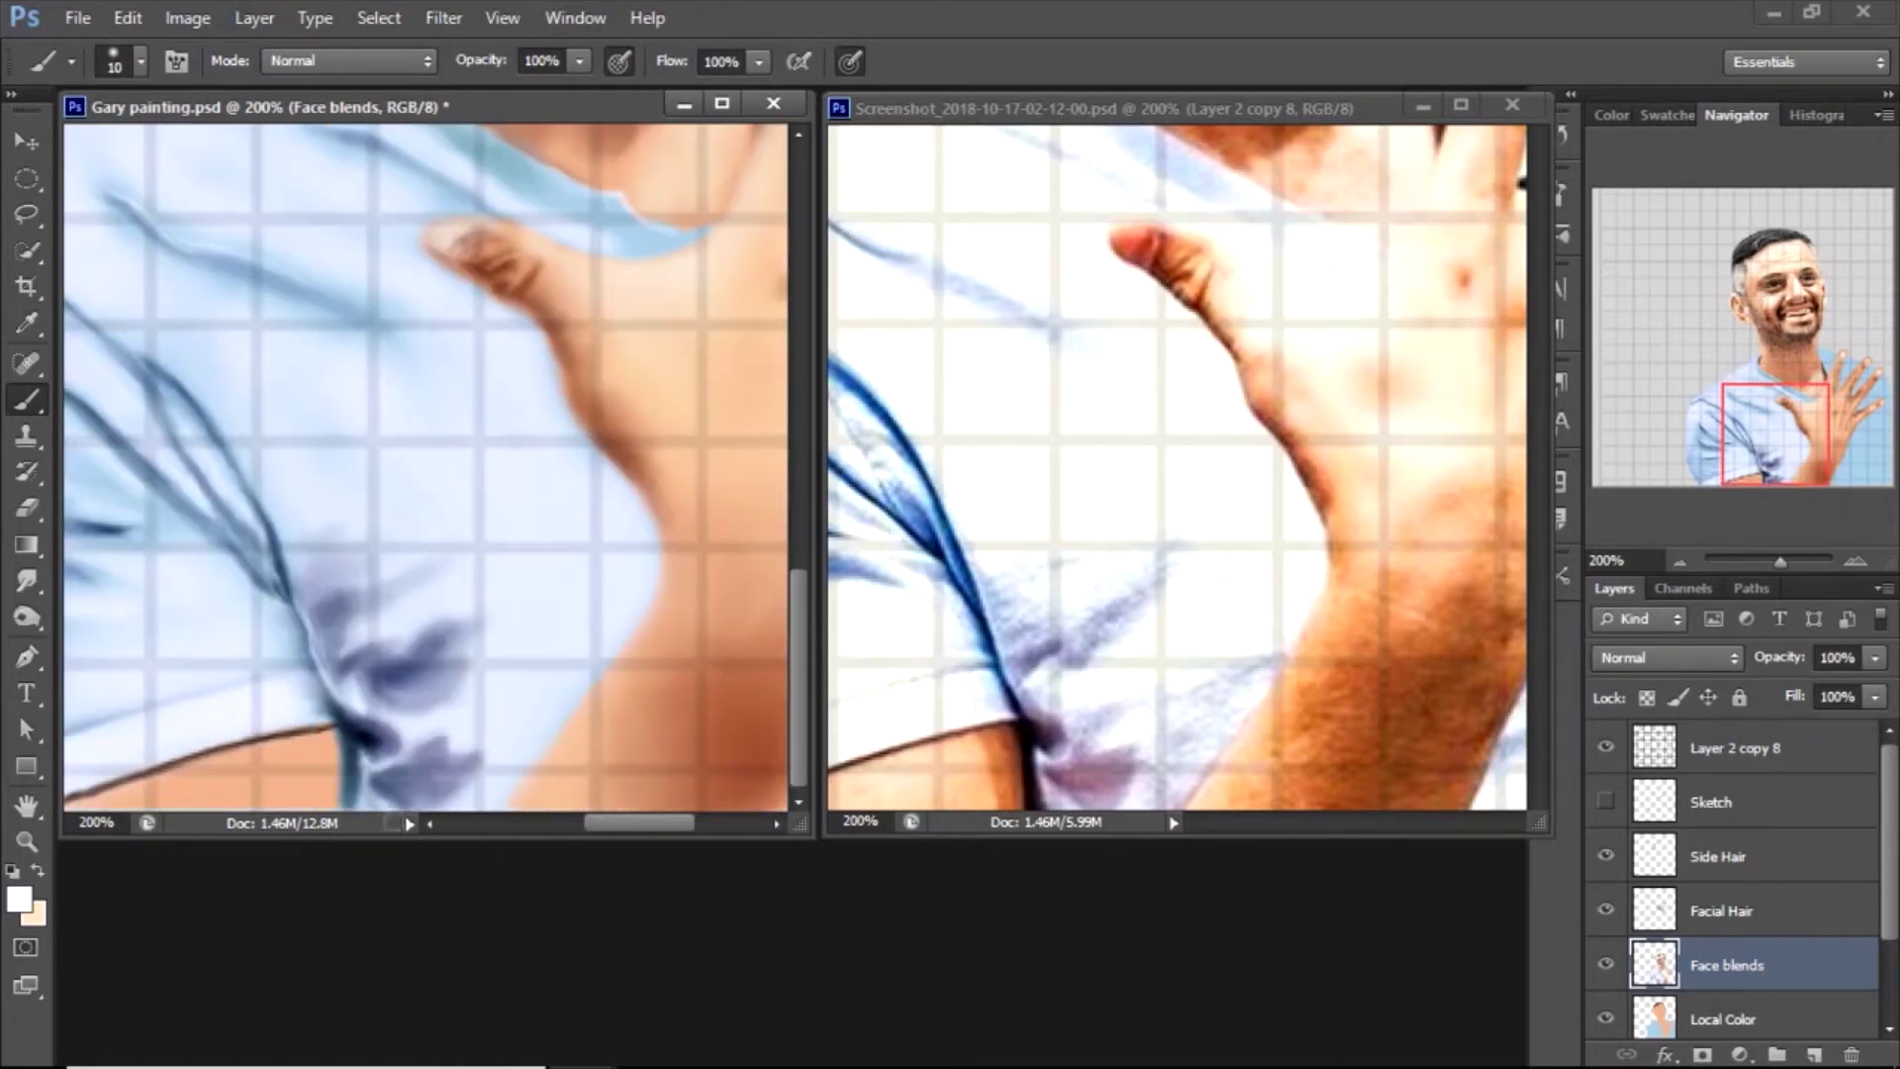
key("bracketright")
key("bracketright")
key("bracketleft")
key("bracketleft")
key("bracketleft")
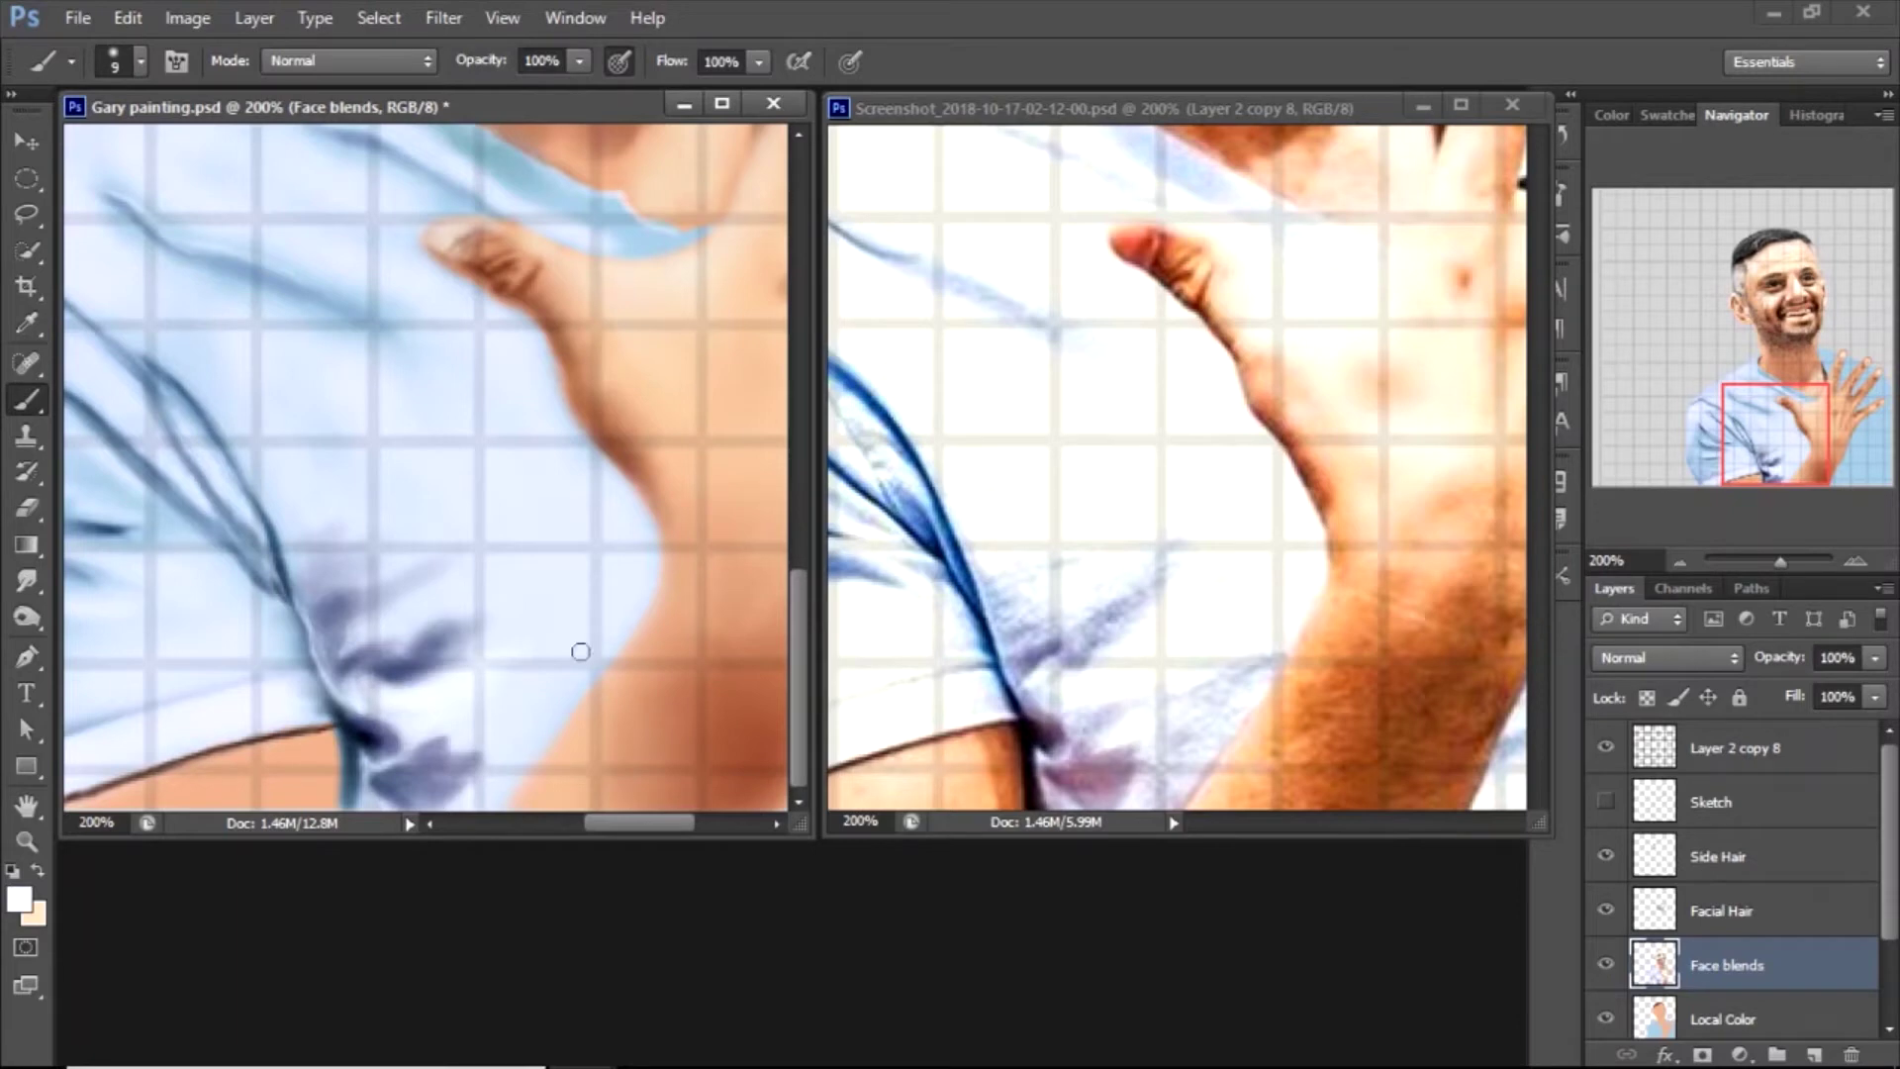
Smudge the armpit folds into the surrounding shirt at size 10 and 16% strength
key("r")
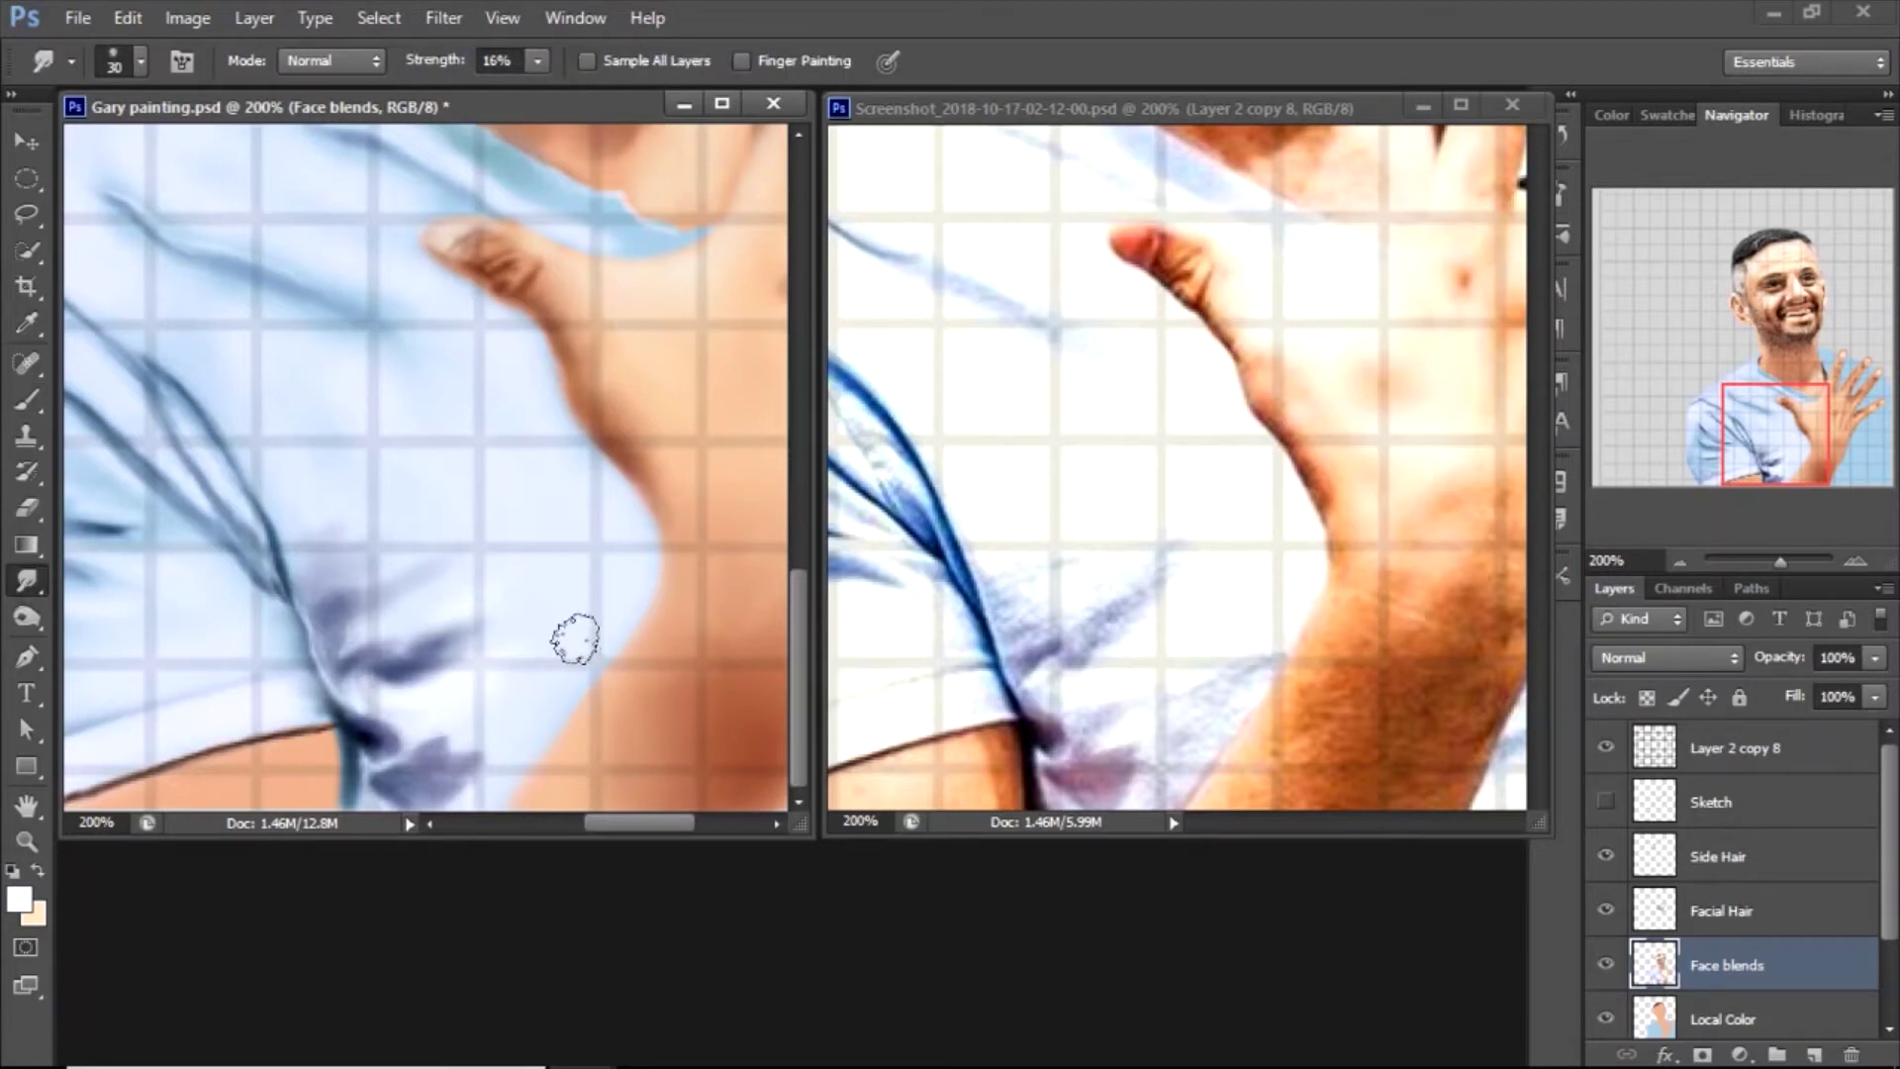
key("bracketleft")
key("bracketleft")
left_click_drag(454, 725, 468, 751)
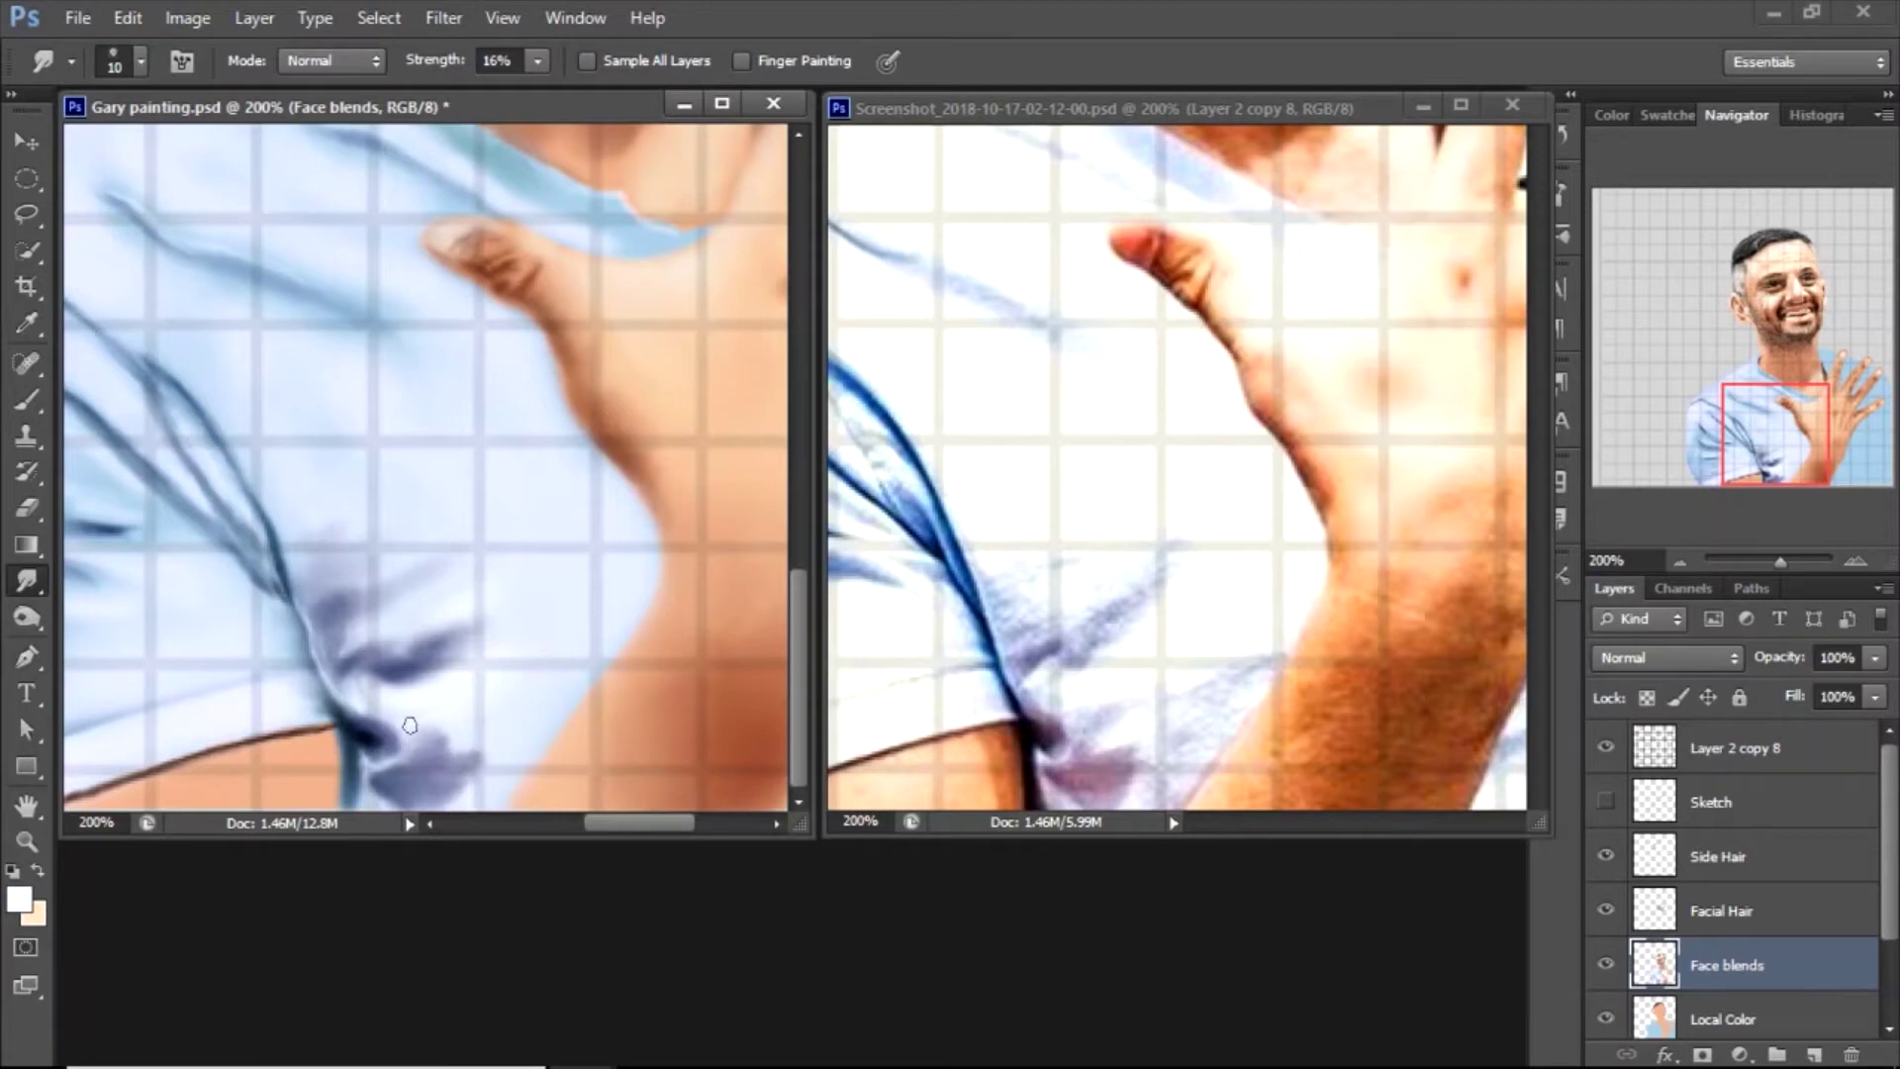
Darken the line between the arm and the shirt below the armpit in black at size 6
key("b")
left_click(18, 898)
left_click(1465, 122)
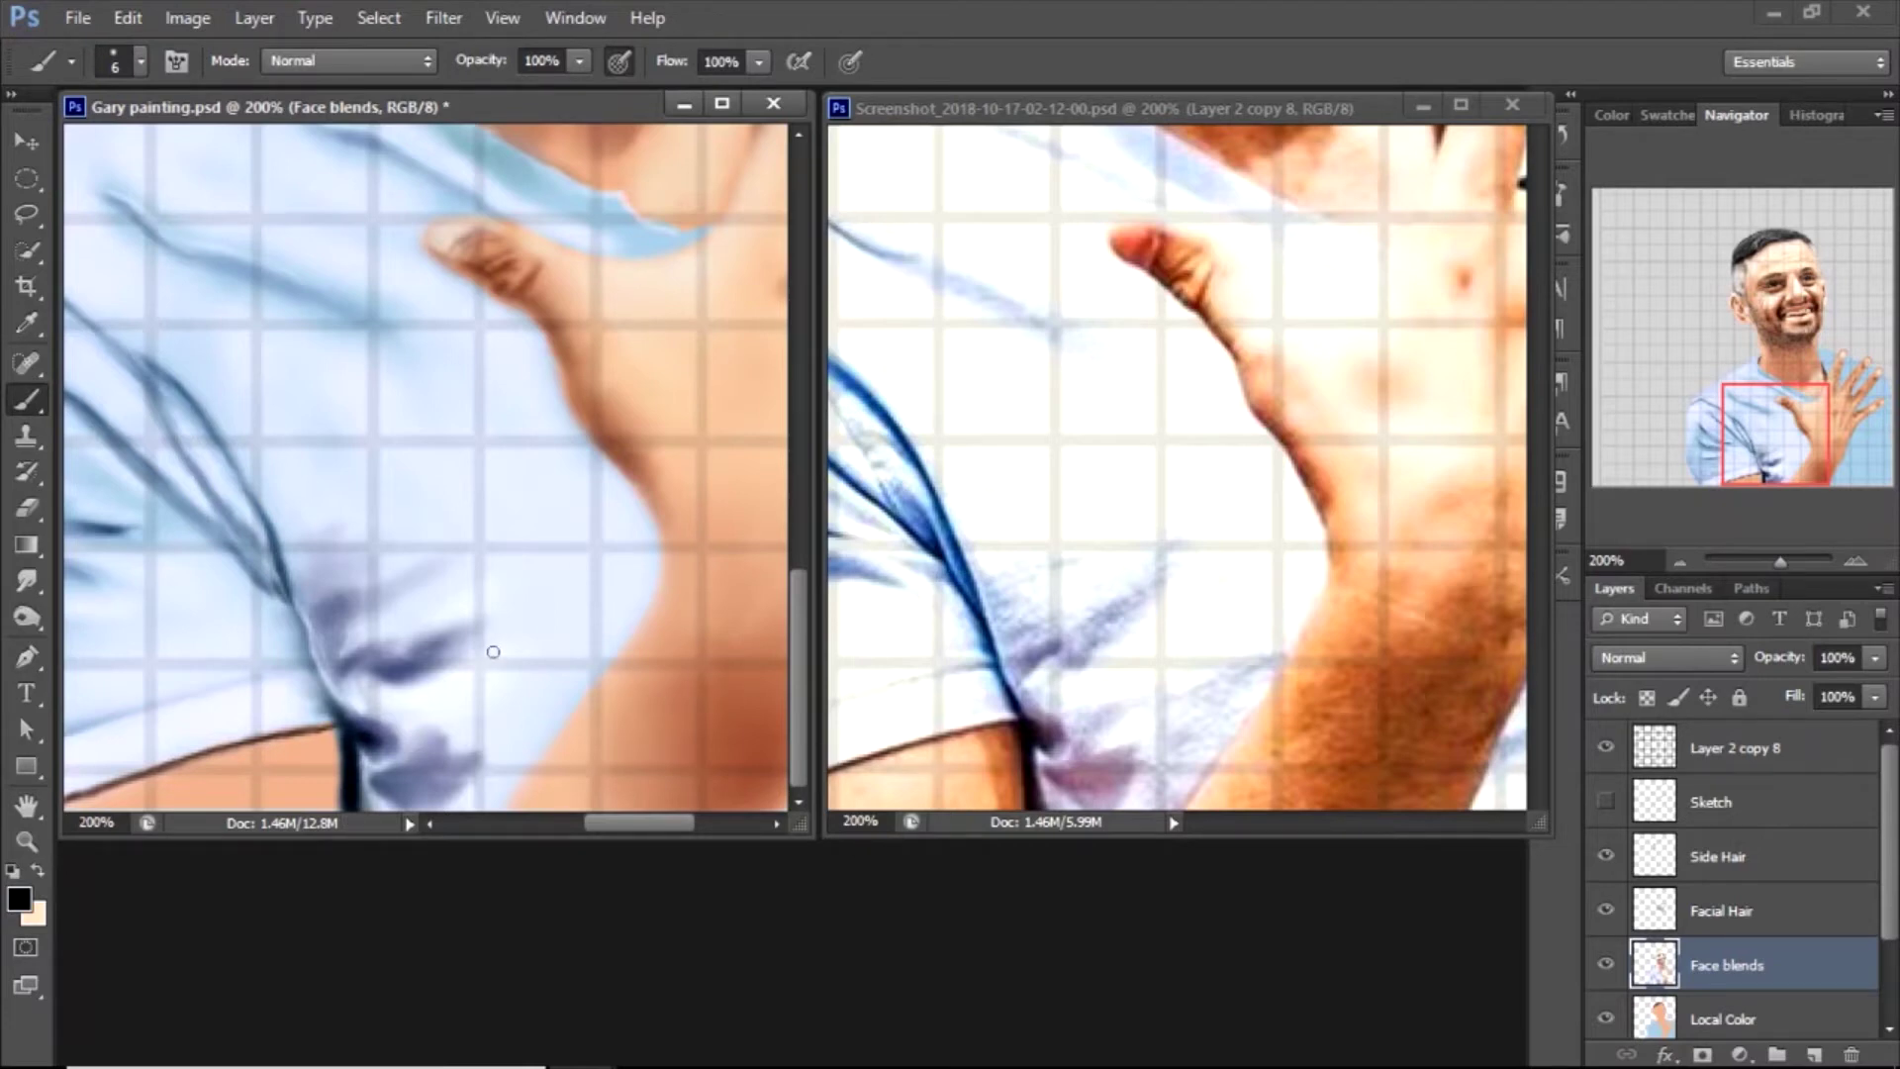
Try to lighten the lowest armpit fold with a pale blue brush at size 9
left_click(373, 544, "alt")
key("F5")
left_click(1083, 331)
left_click(1284, 259)
key("F5")
key("i")
left_click(18, 899)
key("Return")
key("b")
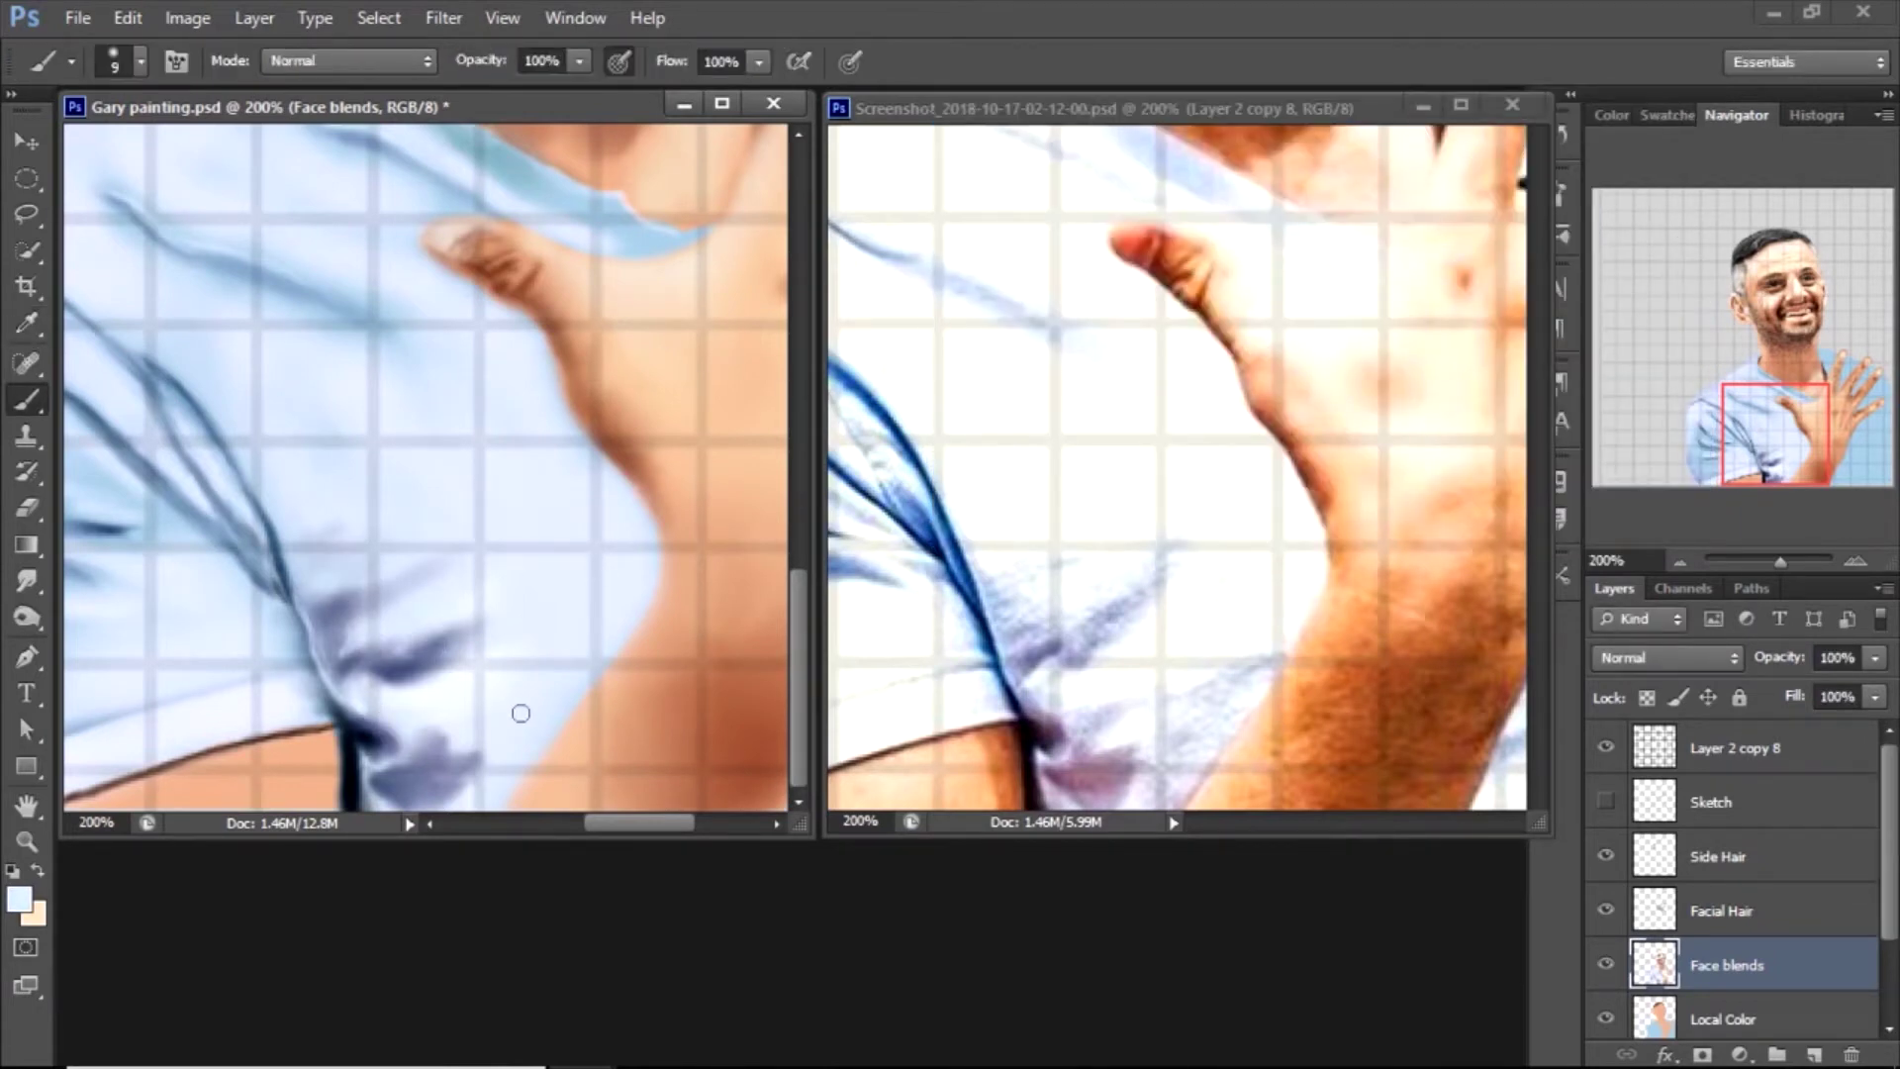
key("F5")
key("F5")
left_click_drag(391, 785, 459, 776)
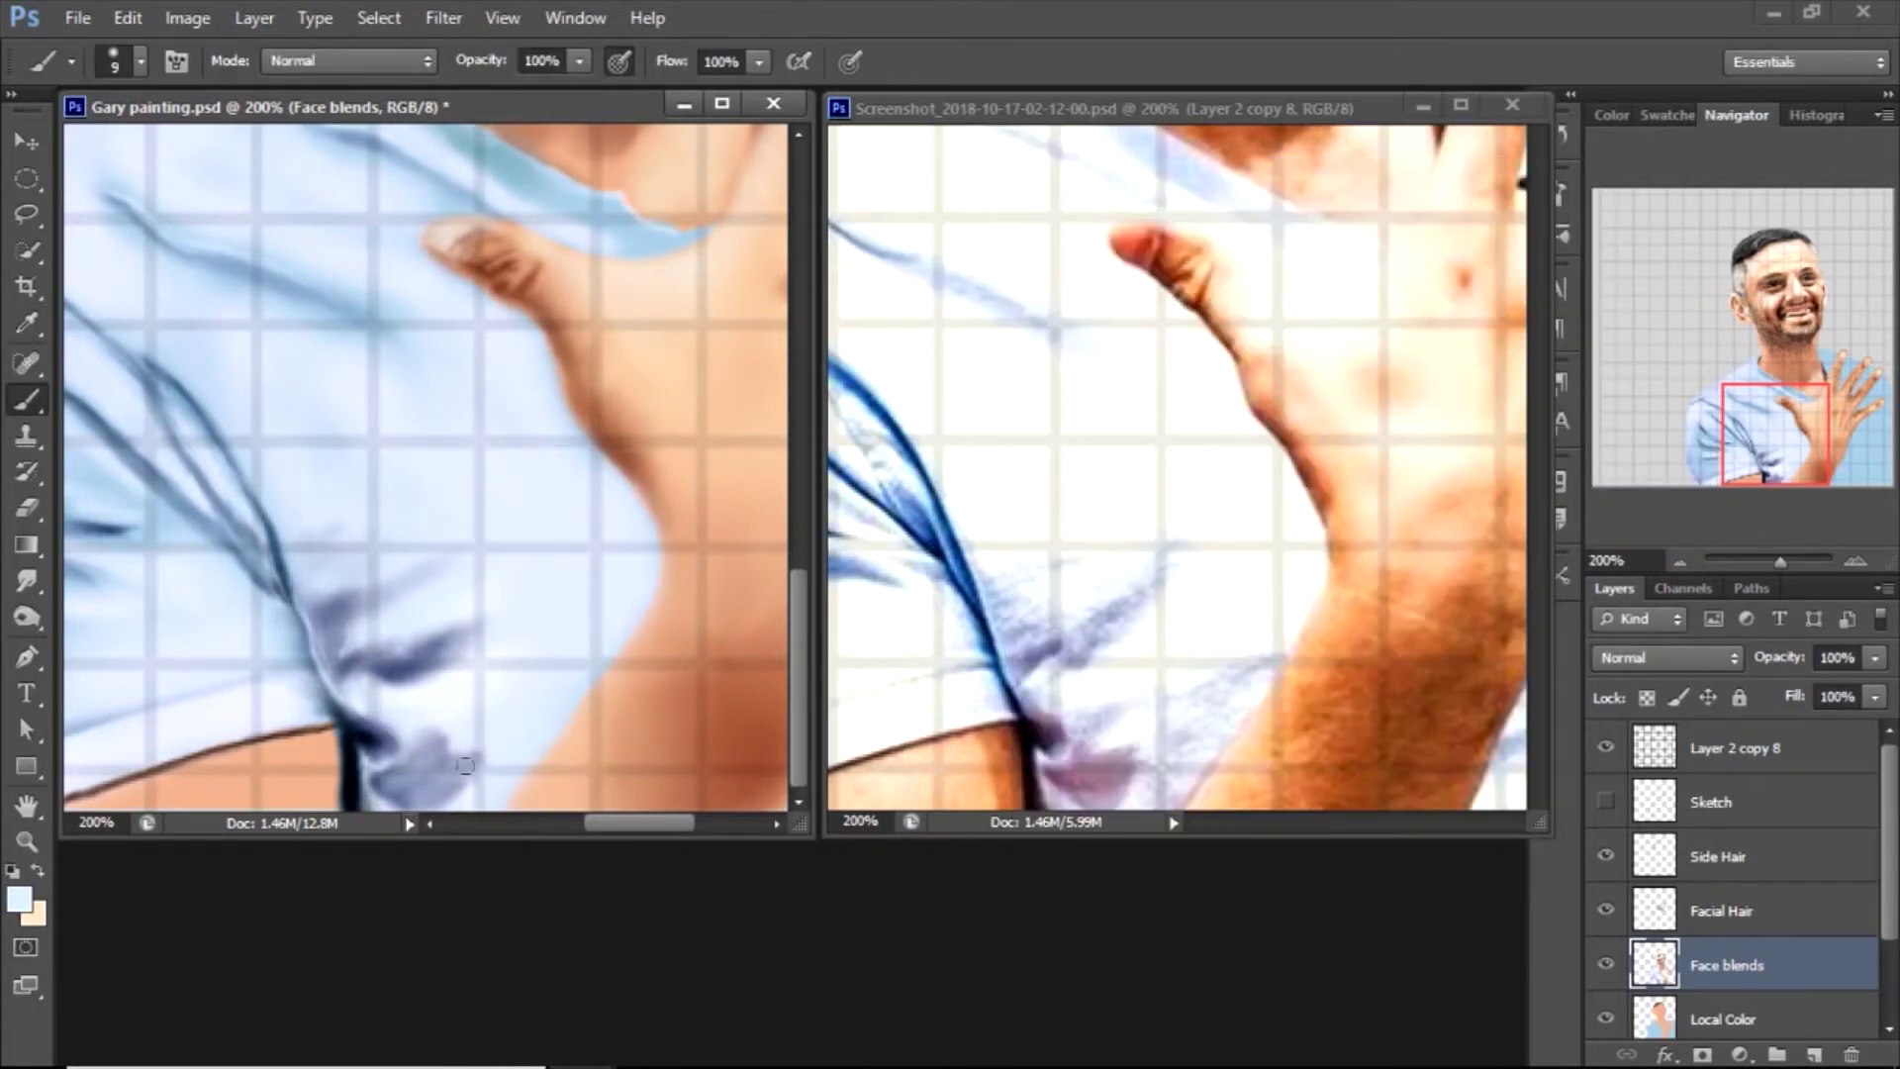
key("ctrl+z")
Paint over the lower armpit fold in a sampled shirt color with a different brush blend mode
key("h")
mouse_move(663, 650)
left_mouse_down()
mouse_move(554, 727)
mouse_move(569, 737)
left_mouse_up()
key("i")
left_click(462, 687)
key("b")
left_click(347, 61)
left_click(326, 297)
mouse_move(451, 782)
left_mouse_down()
mouse_move(386, 762)
mouse_move(396, 807)
mouse_move(374, 785)
mouse_move(396, 732)
mouse_move(382, 657)
mouse_move(487, 662)
left_mouse_up()
Reshape the armpit folds with sampled pale and purple tones at size 9, using Normal mode
left_click(406, 573, "alt")
left_click(426, 60)
left_click(296, 102)
mouse_move(440, 785)
left_mouse_down()
mouse_move(395, 789)
mouse_move(425, 712)
mouse_move(471, 692)
mouse_move(390, 674)
mouse_move(489, 526)
left_mouse_up()
left_click(340, 628, "alt")
mouse_move(382, 775)
left_mouse_down()
mouse_move(429, 797)
mouse_move(451, 705)
mouse_move(538, 702)
mouse_move(438, 588)
mouse_move(391, 614)
left_mouse_up()
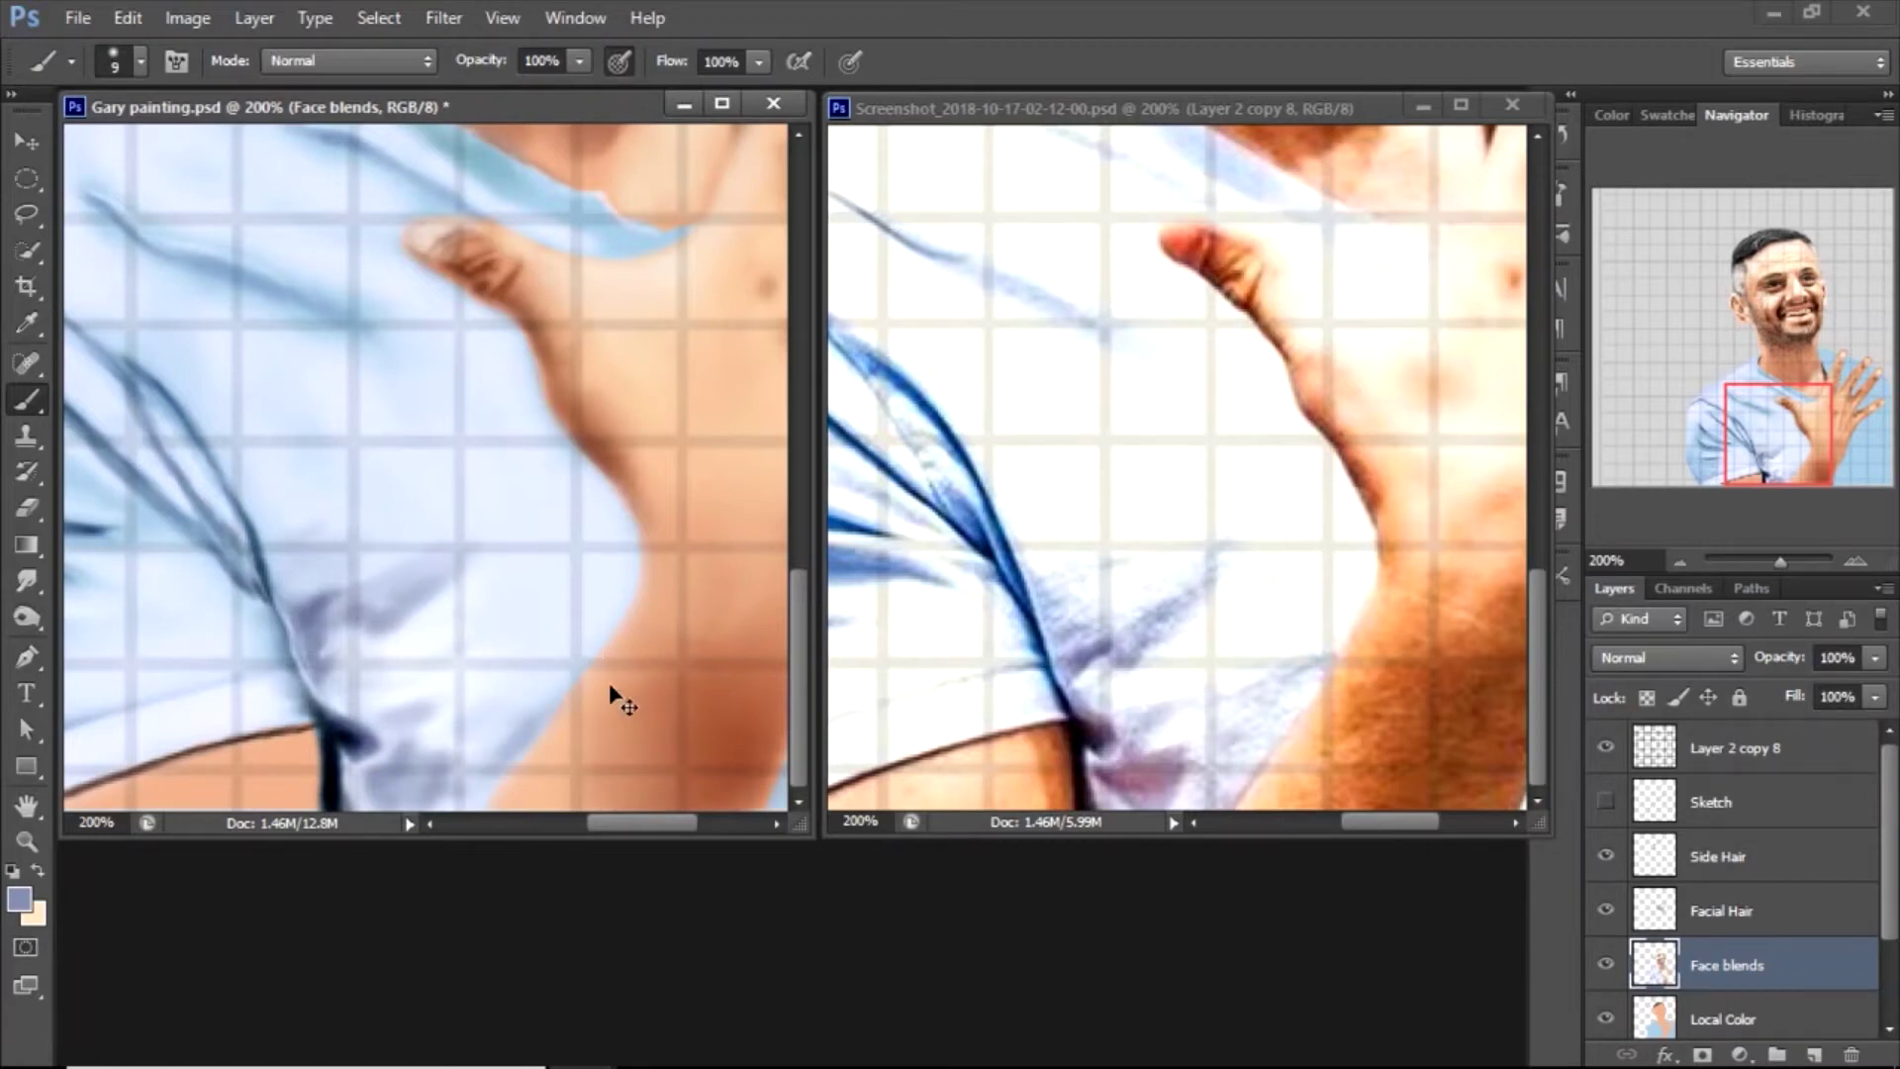
Deepen the lowest shirt fold beside the armpit in dark blue at size 9 and 67% opacity
left_click(21, 900)
left_click(1099, 344)
left_click(1612, 122)
key("6")
key("7")
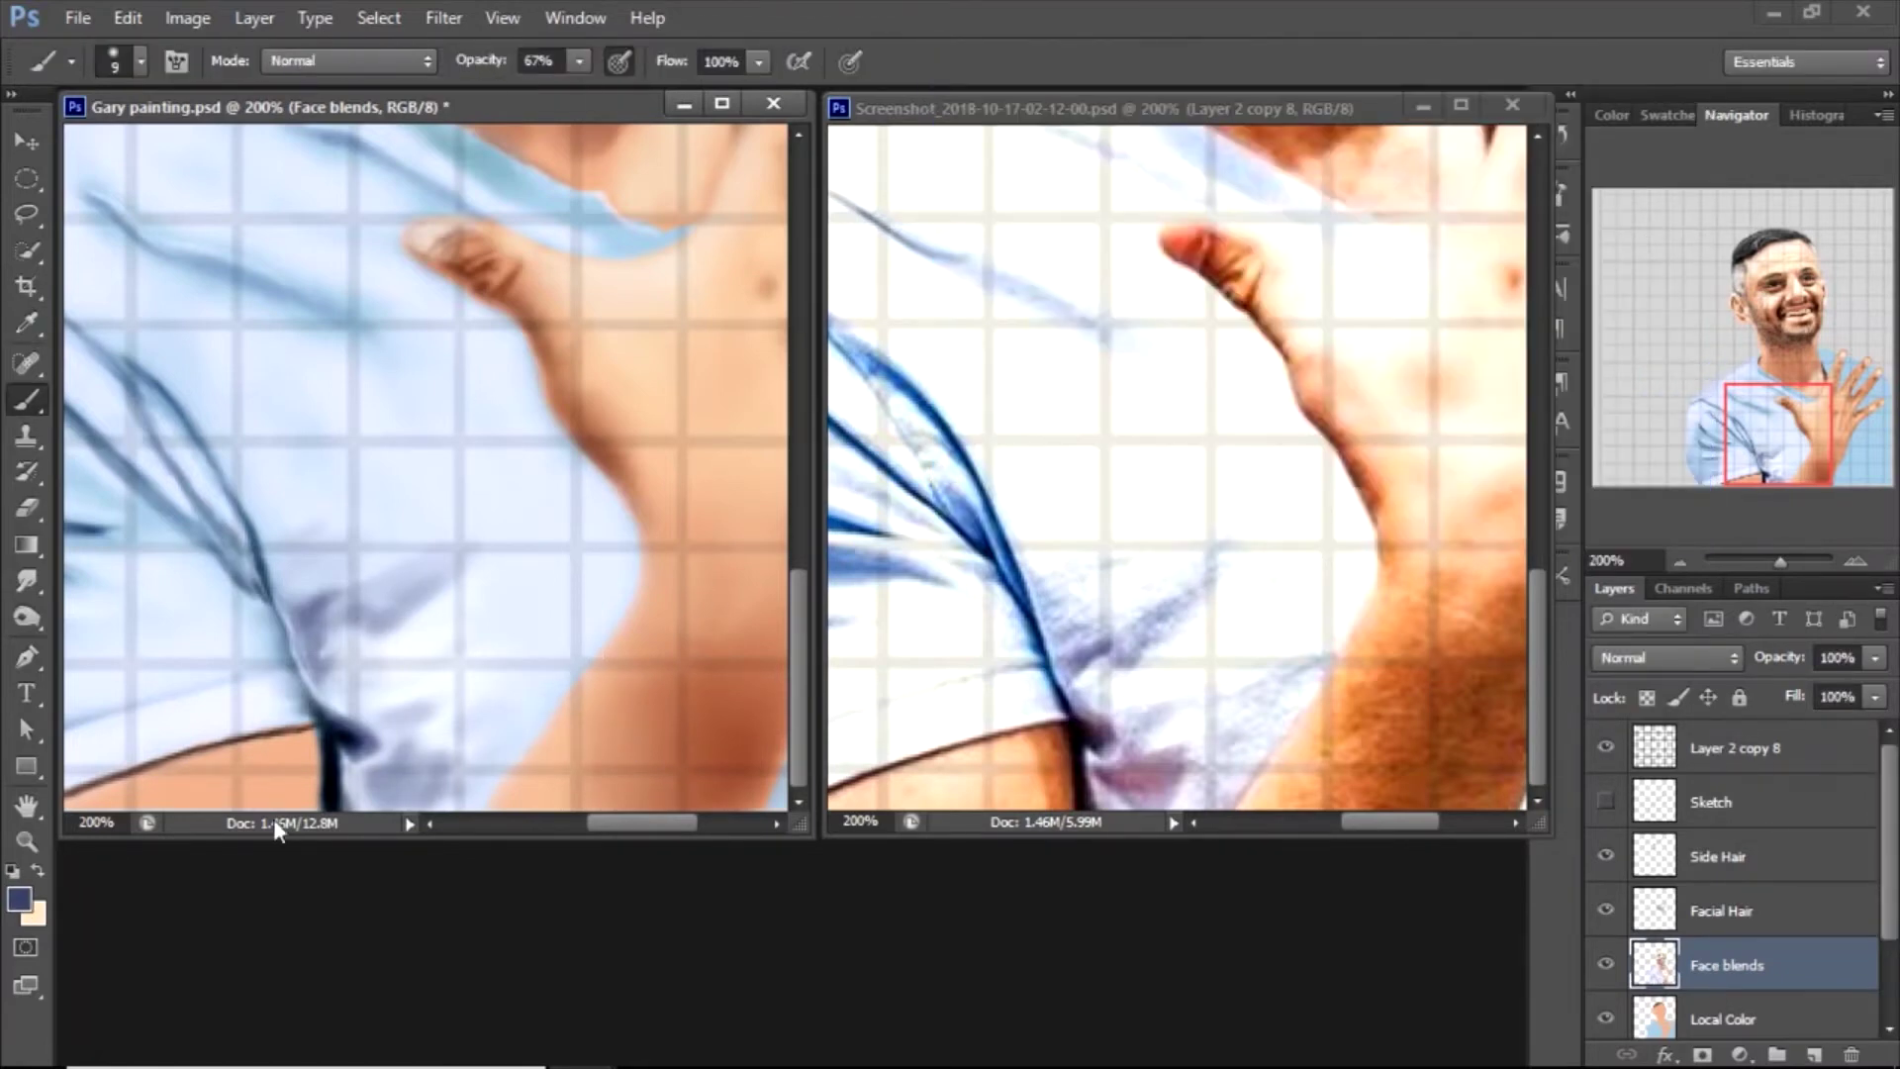
left_click_drag(383, 782, 431, 764)
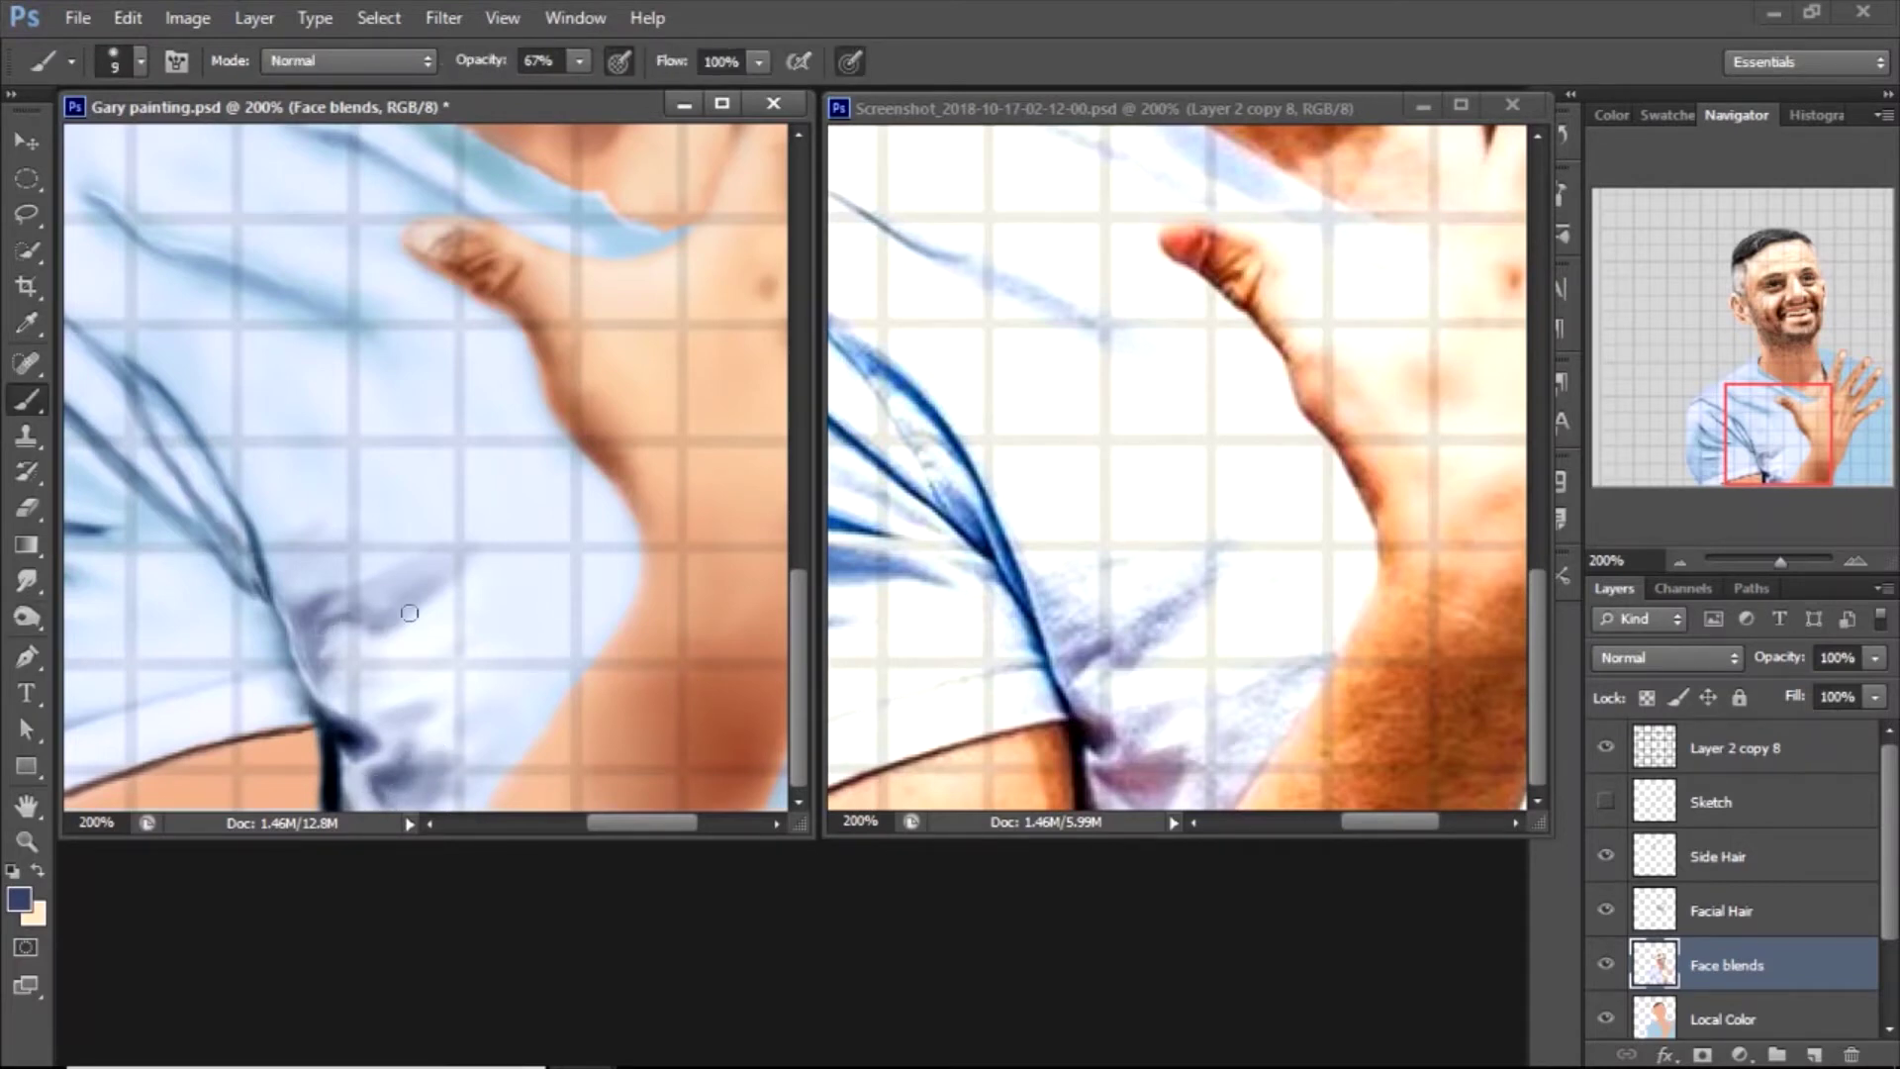
Texture the shirt with a speckled dark blue brush at size 15, Multiply mode and 100% opacity, and smudge the sleeve at size 10
right_click(178, 146)
key("Escape")
key("0")
left_click(347, 60)
left_click(297, 231)
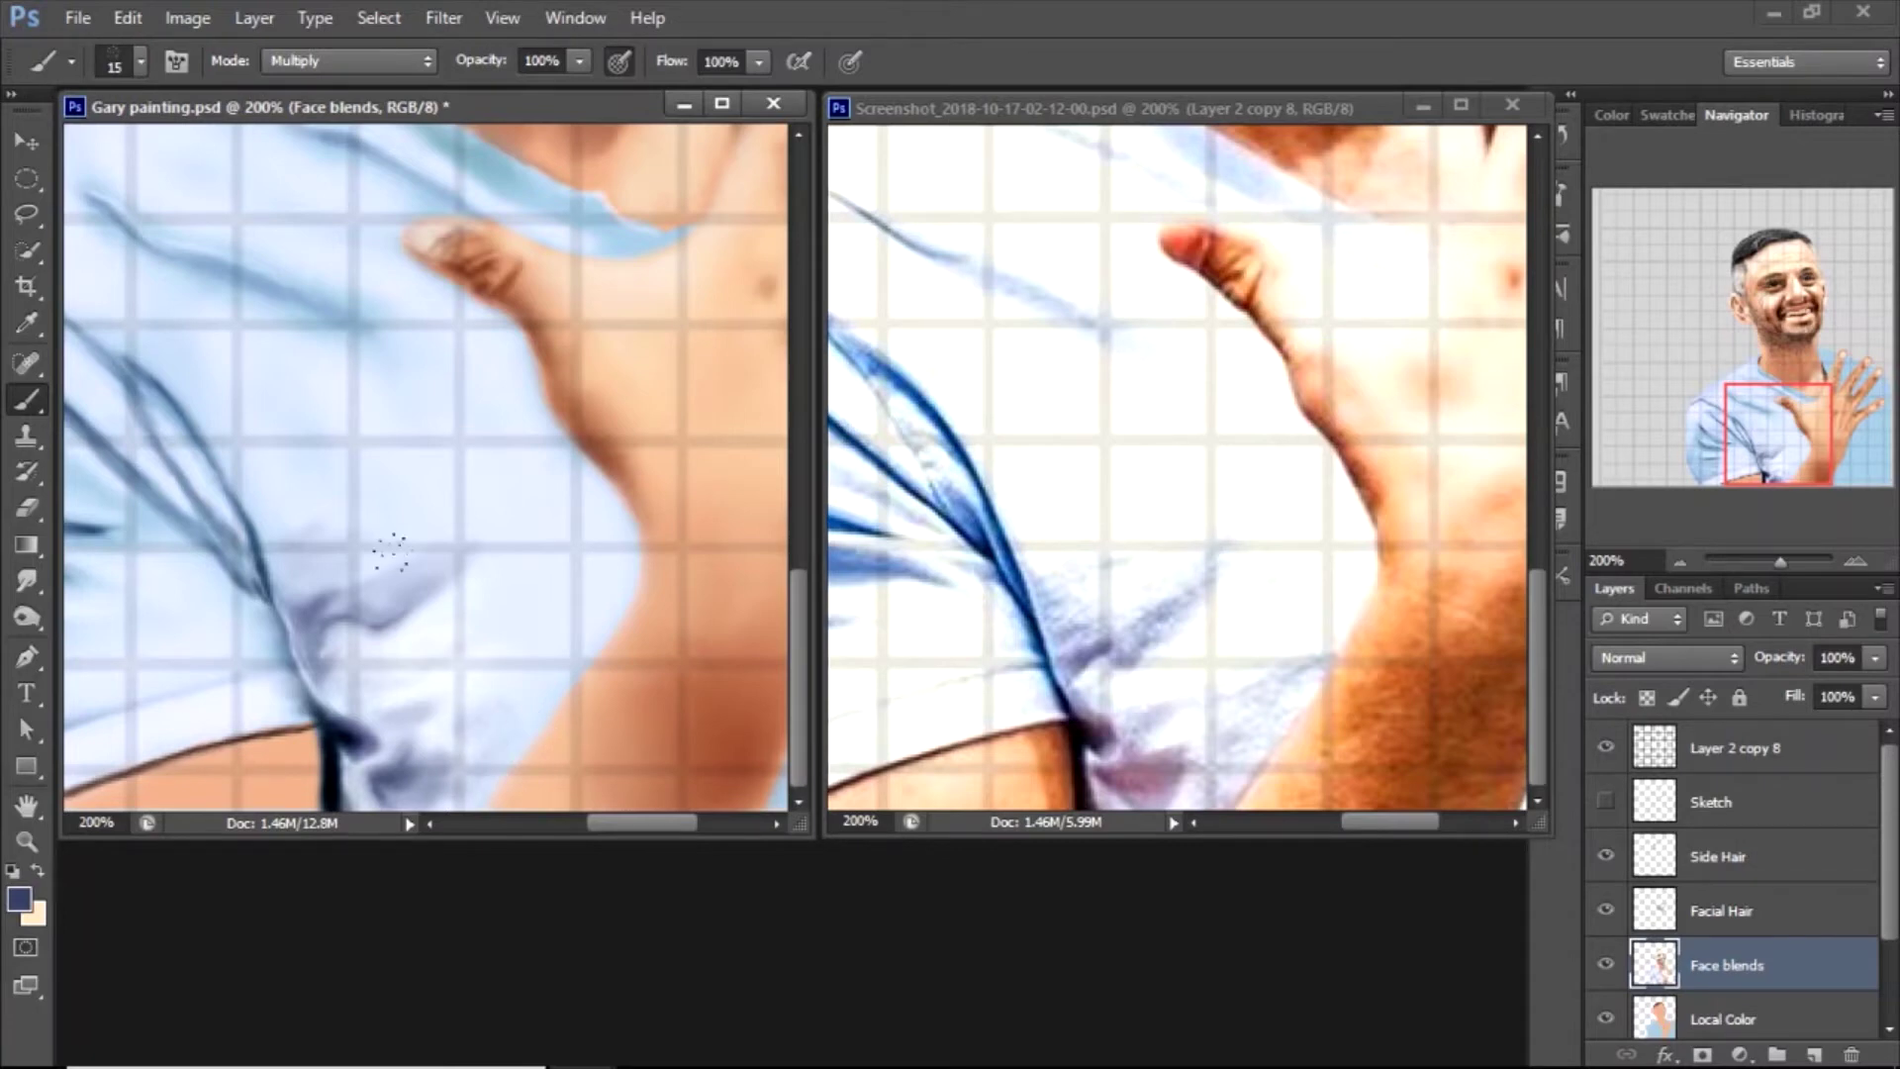
left_click_drag(600, 823, 563, 823)
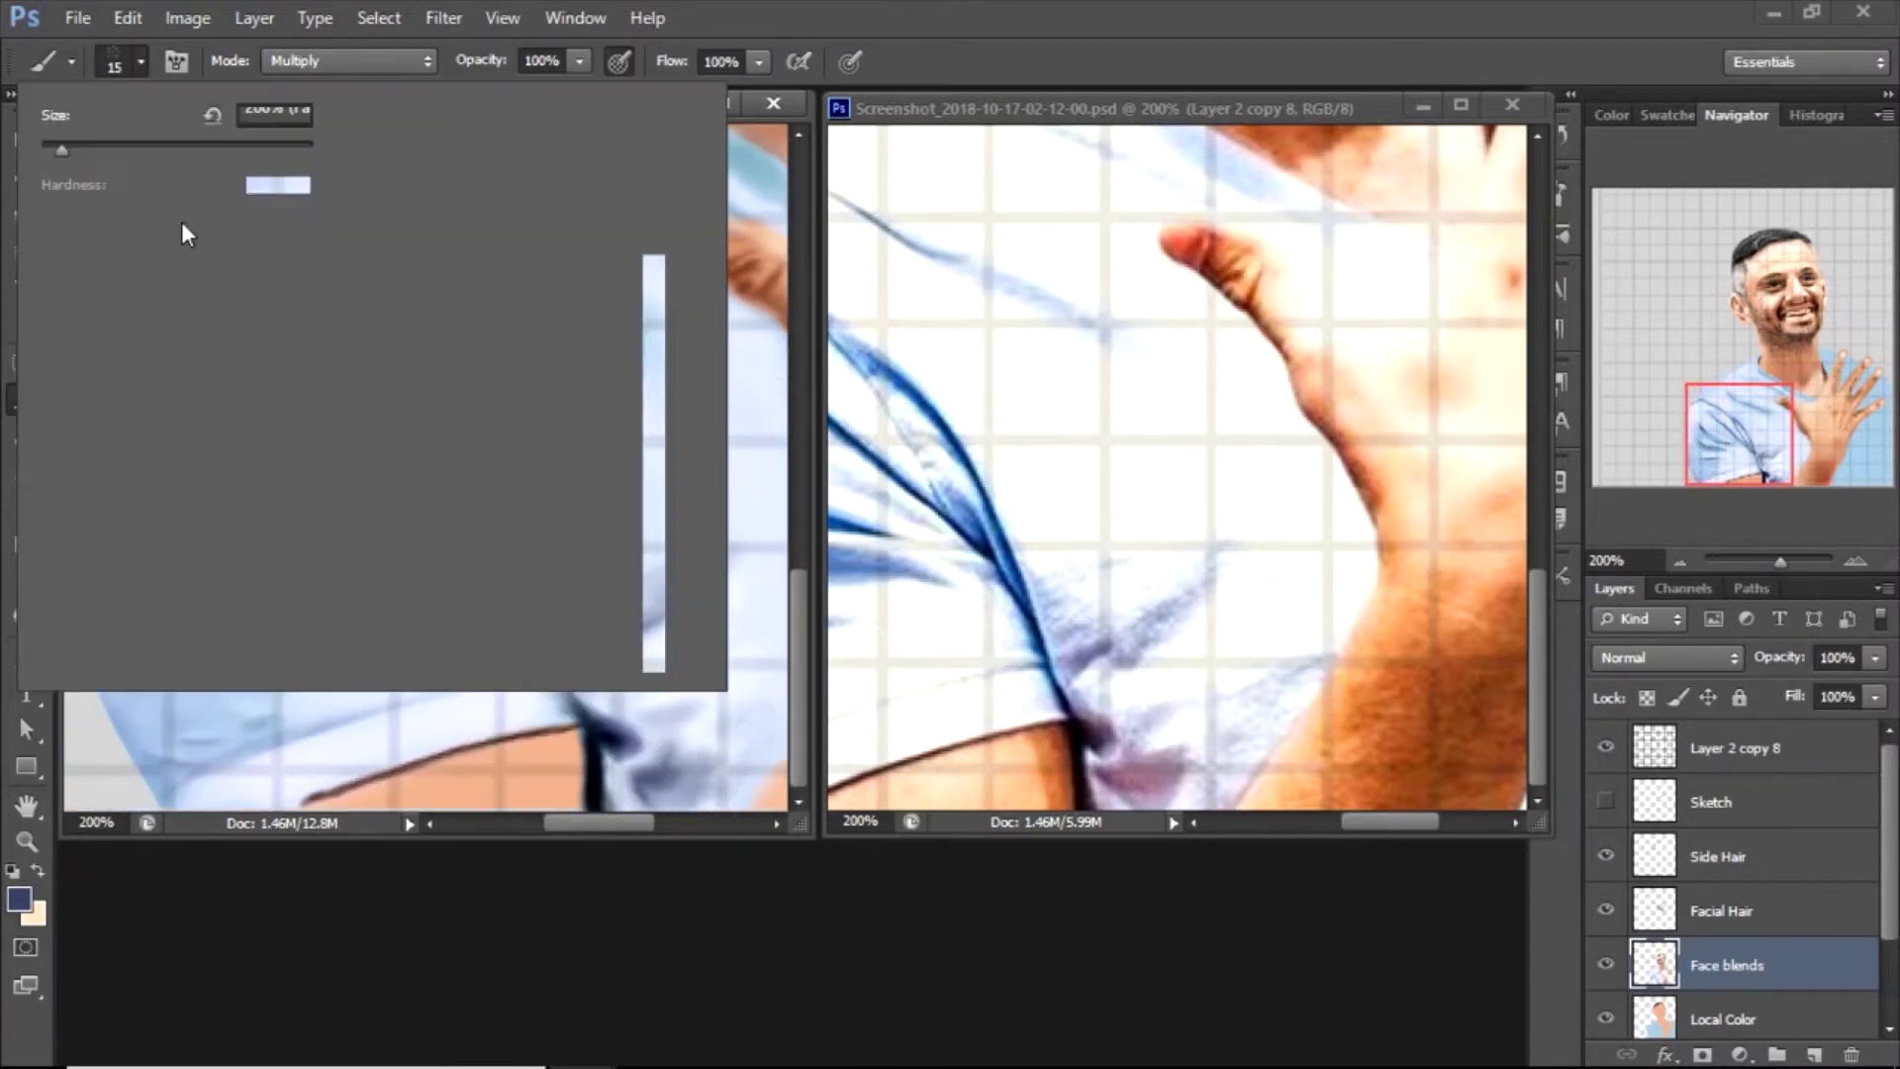
left_click_drag(1366, 821, 1329, 821)
left_click(26, 581)
left_click(112, 595)
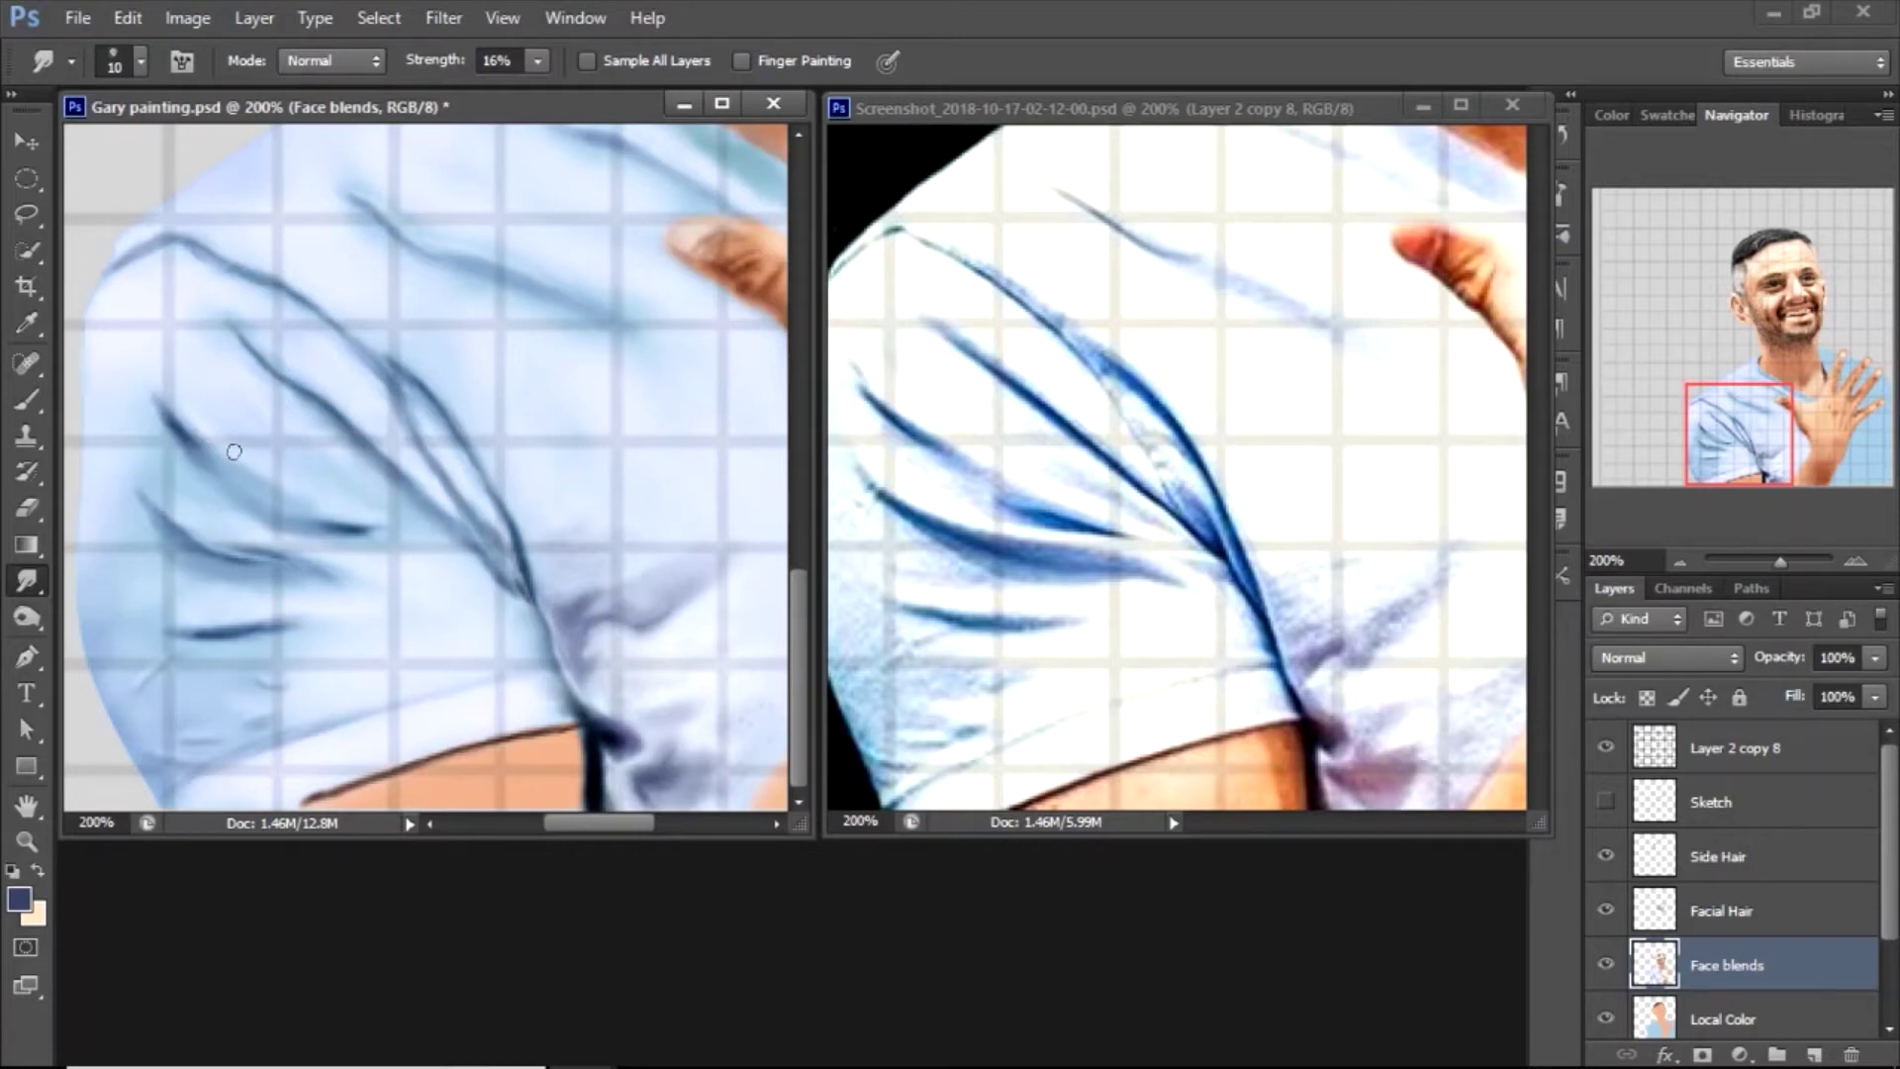
Paint small puckers along the upper sleeve seam in a sampled blue, in Multiply mode, starting at size 3
key("i")
key("b")
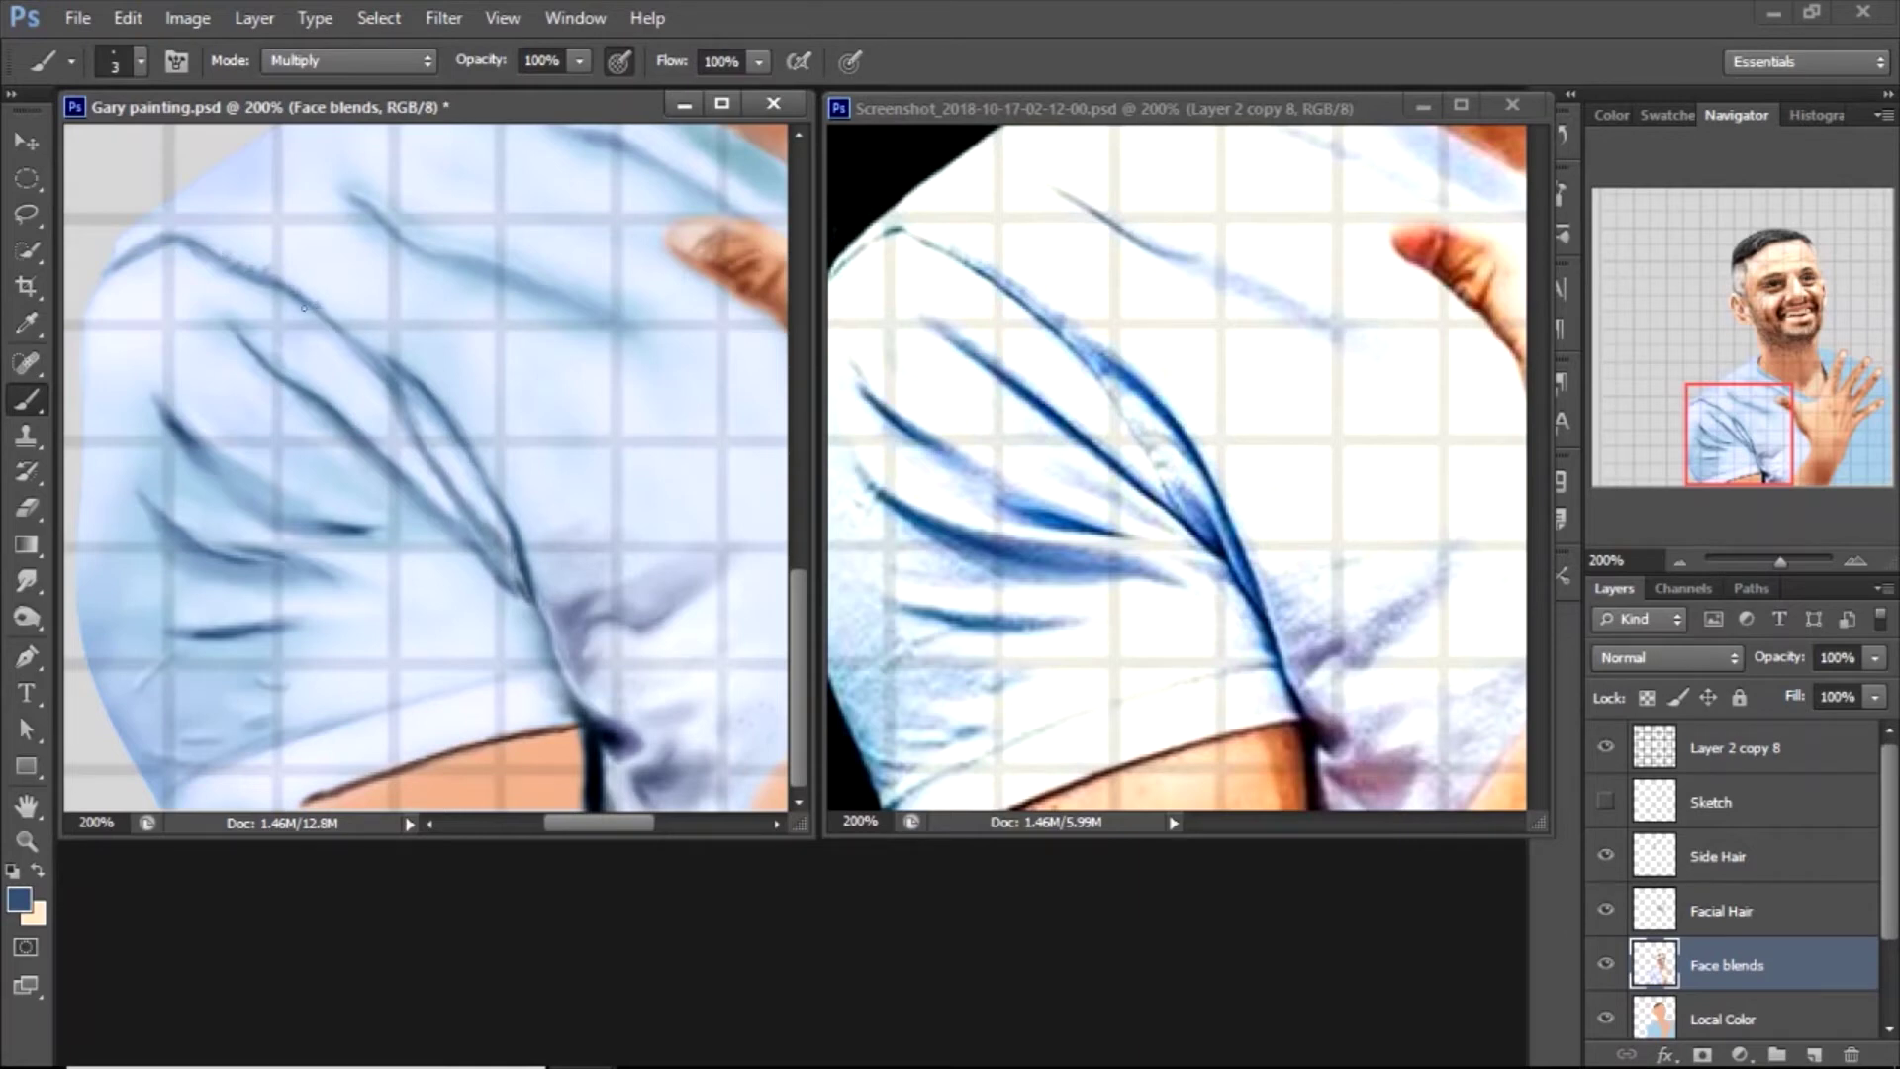
key("bracketright")
key("bracketright")
Add white highlights between the two sleeve seam lines at size 5 in Normal mode
left_click(466, 489, "alt")
left_click(19, 898)
key("Return")
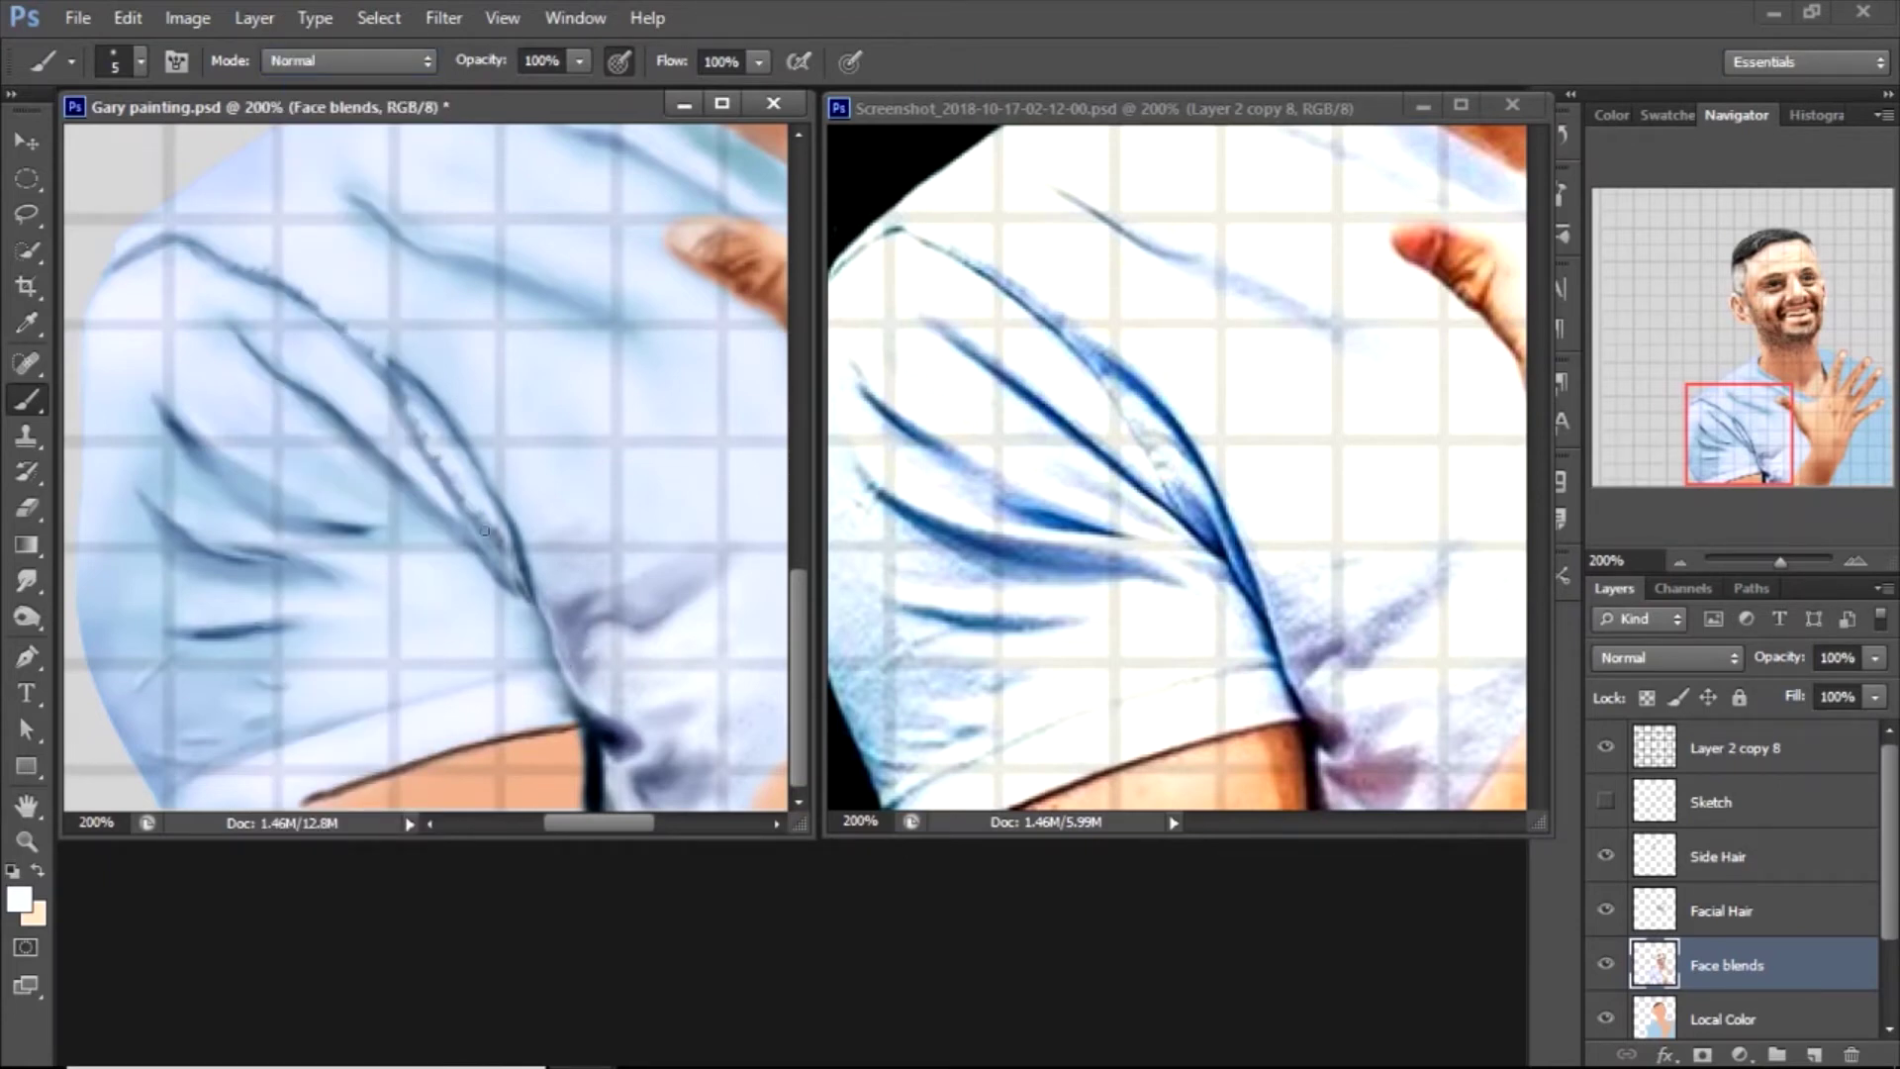
Darken the converging seam folds above the armpit in sampled dark blues at size 5 and smudge them at size 10
left_click(306, 552, "alt")
left_click(212, 626, "alt")
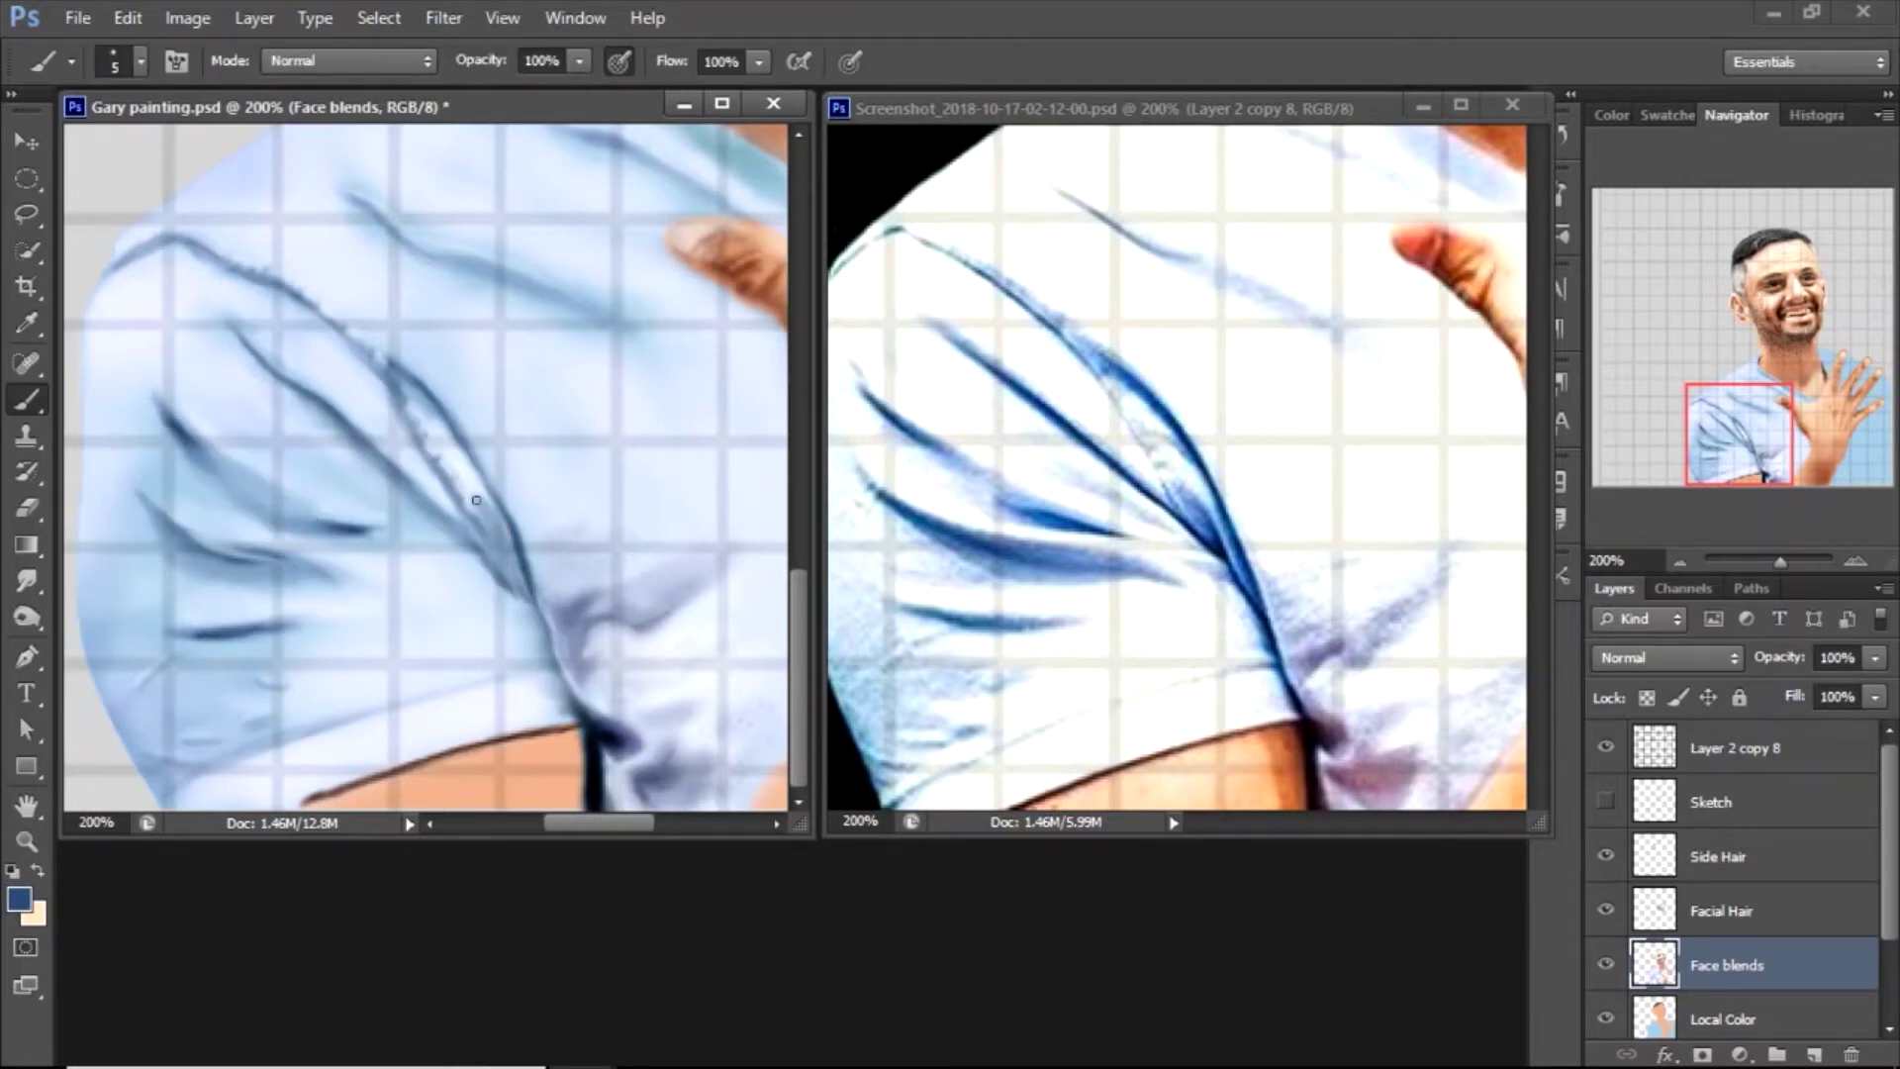
left_click(560, 642, "alt")
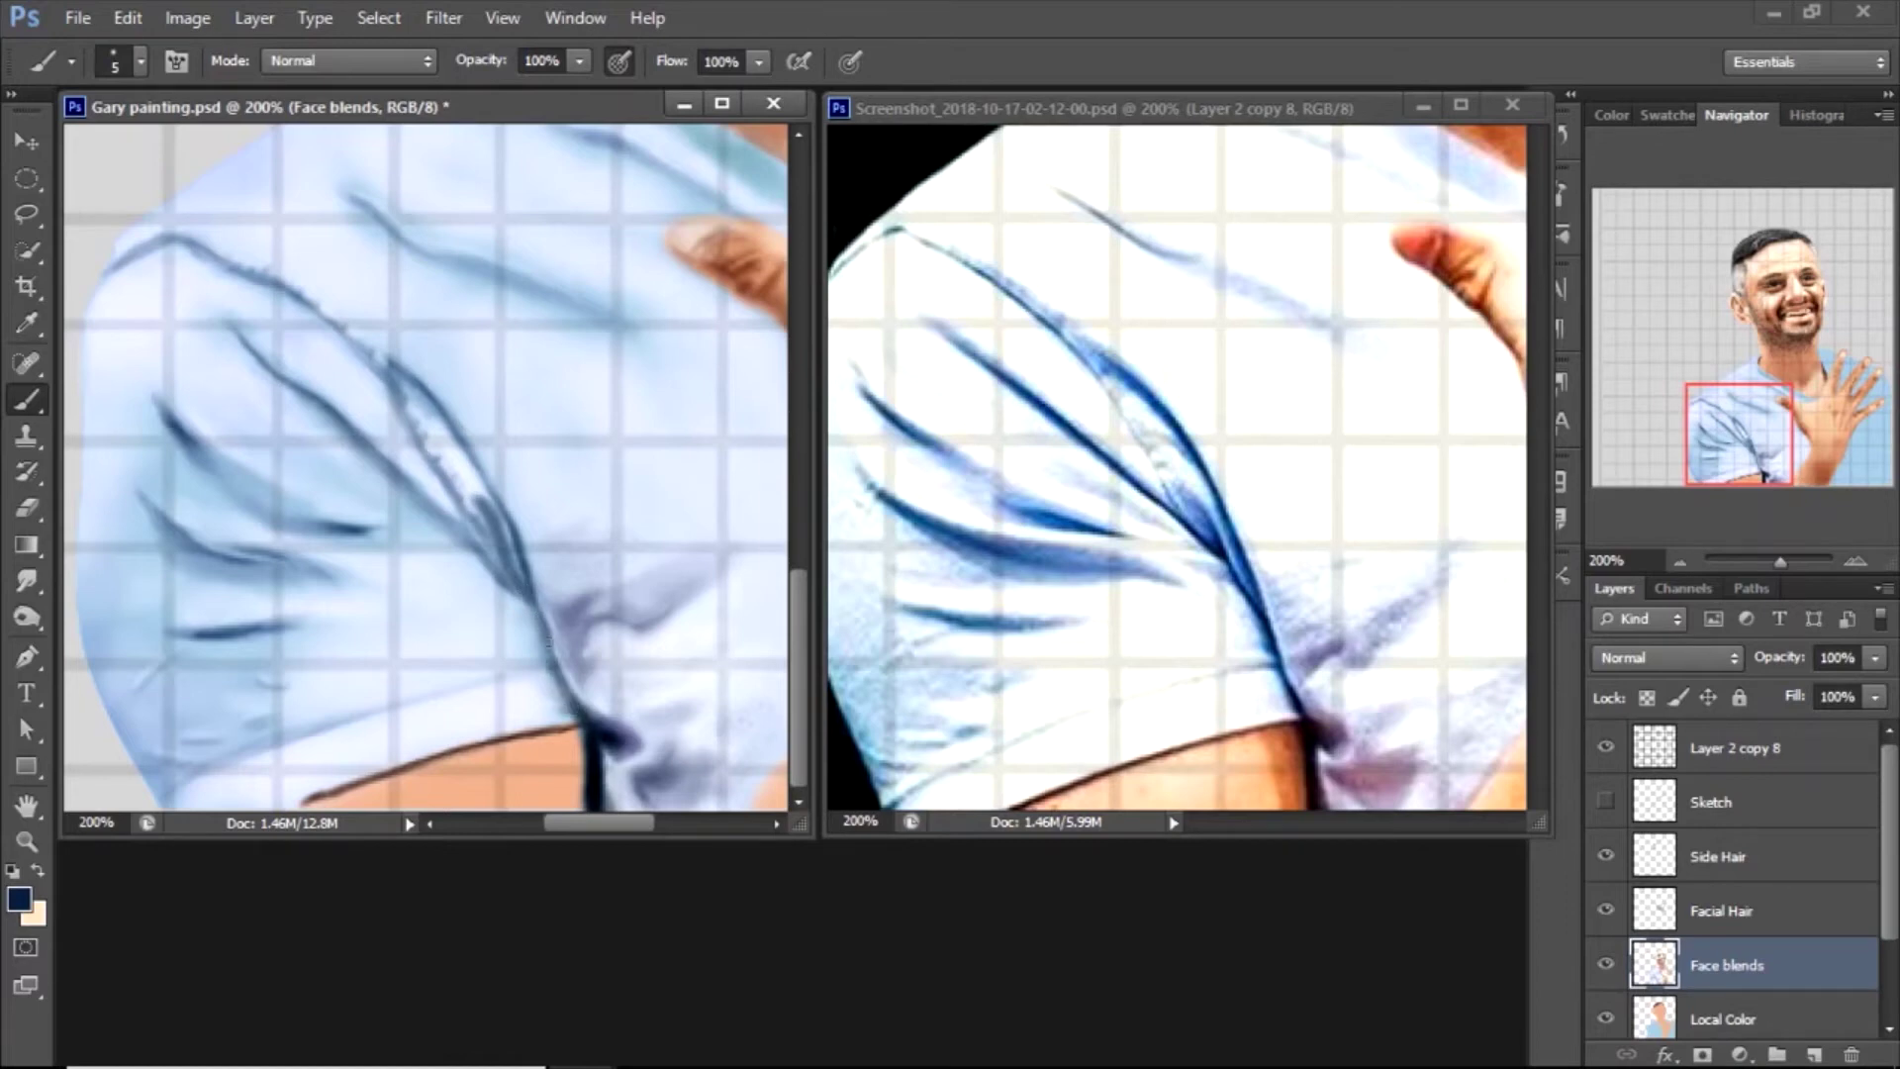
key("r")
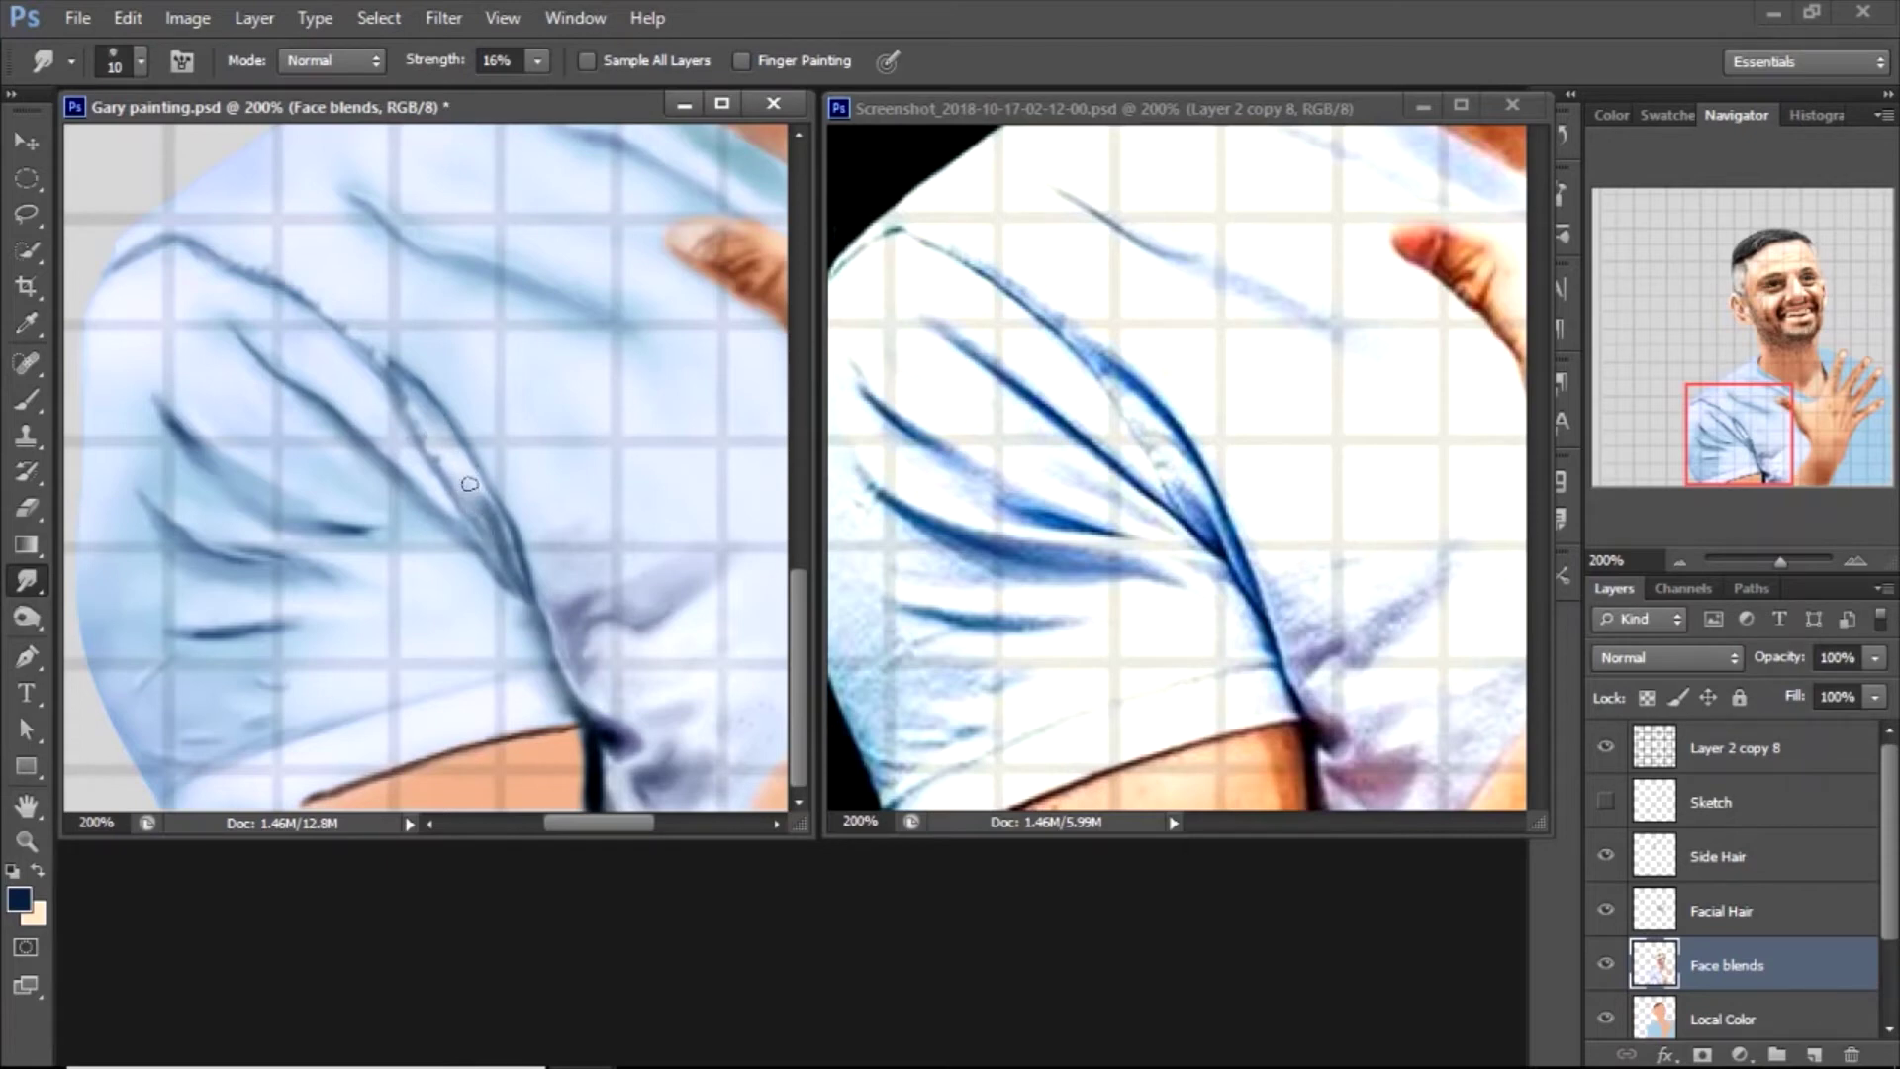
Darken the diagonal chest fold in navy, shorten its lower end with a sampled pale blue and smudge it at size 15
key("b")
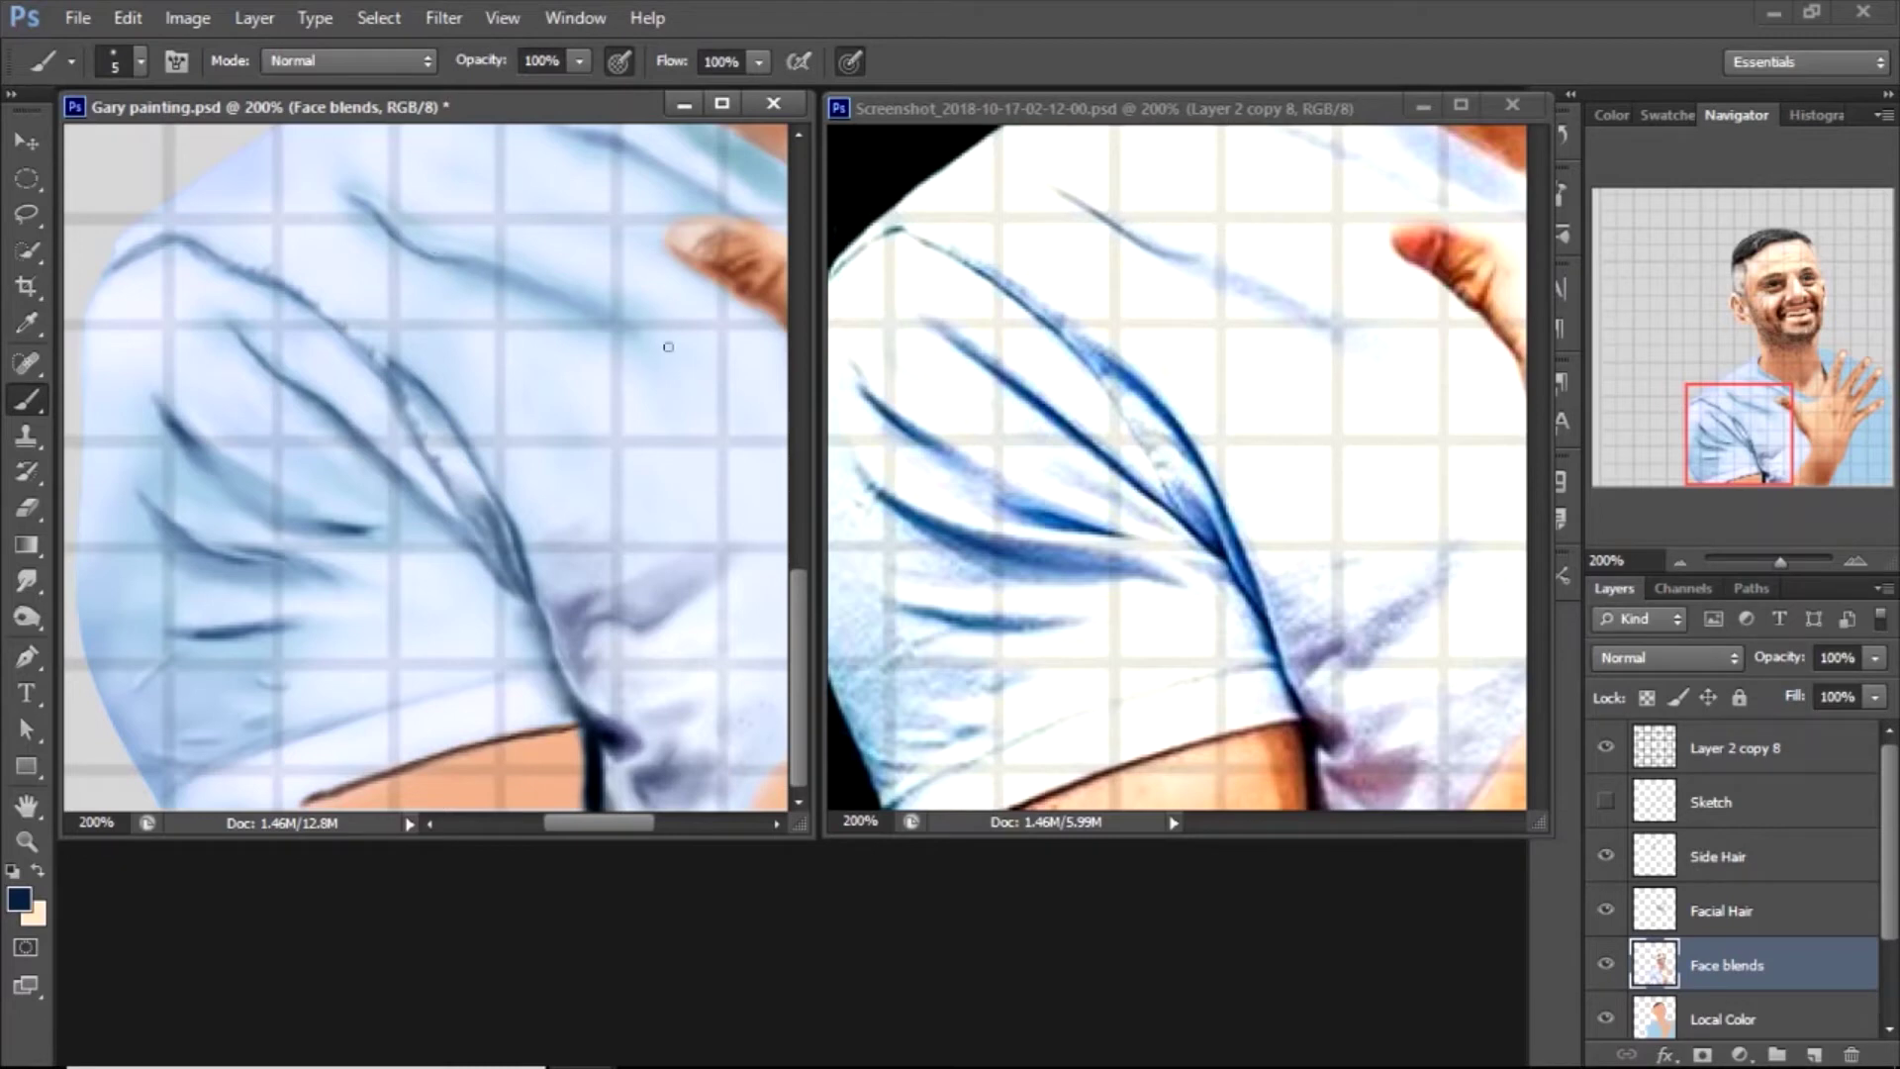
left_click(24, 584)
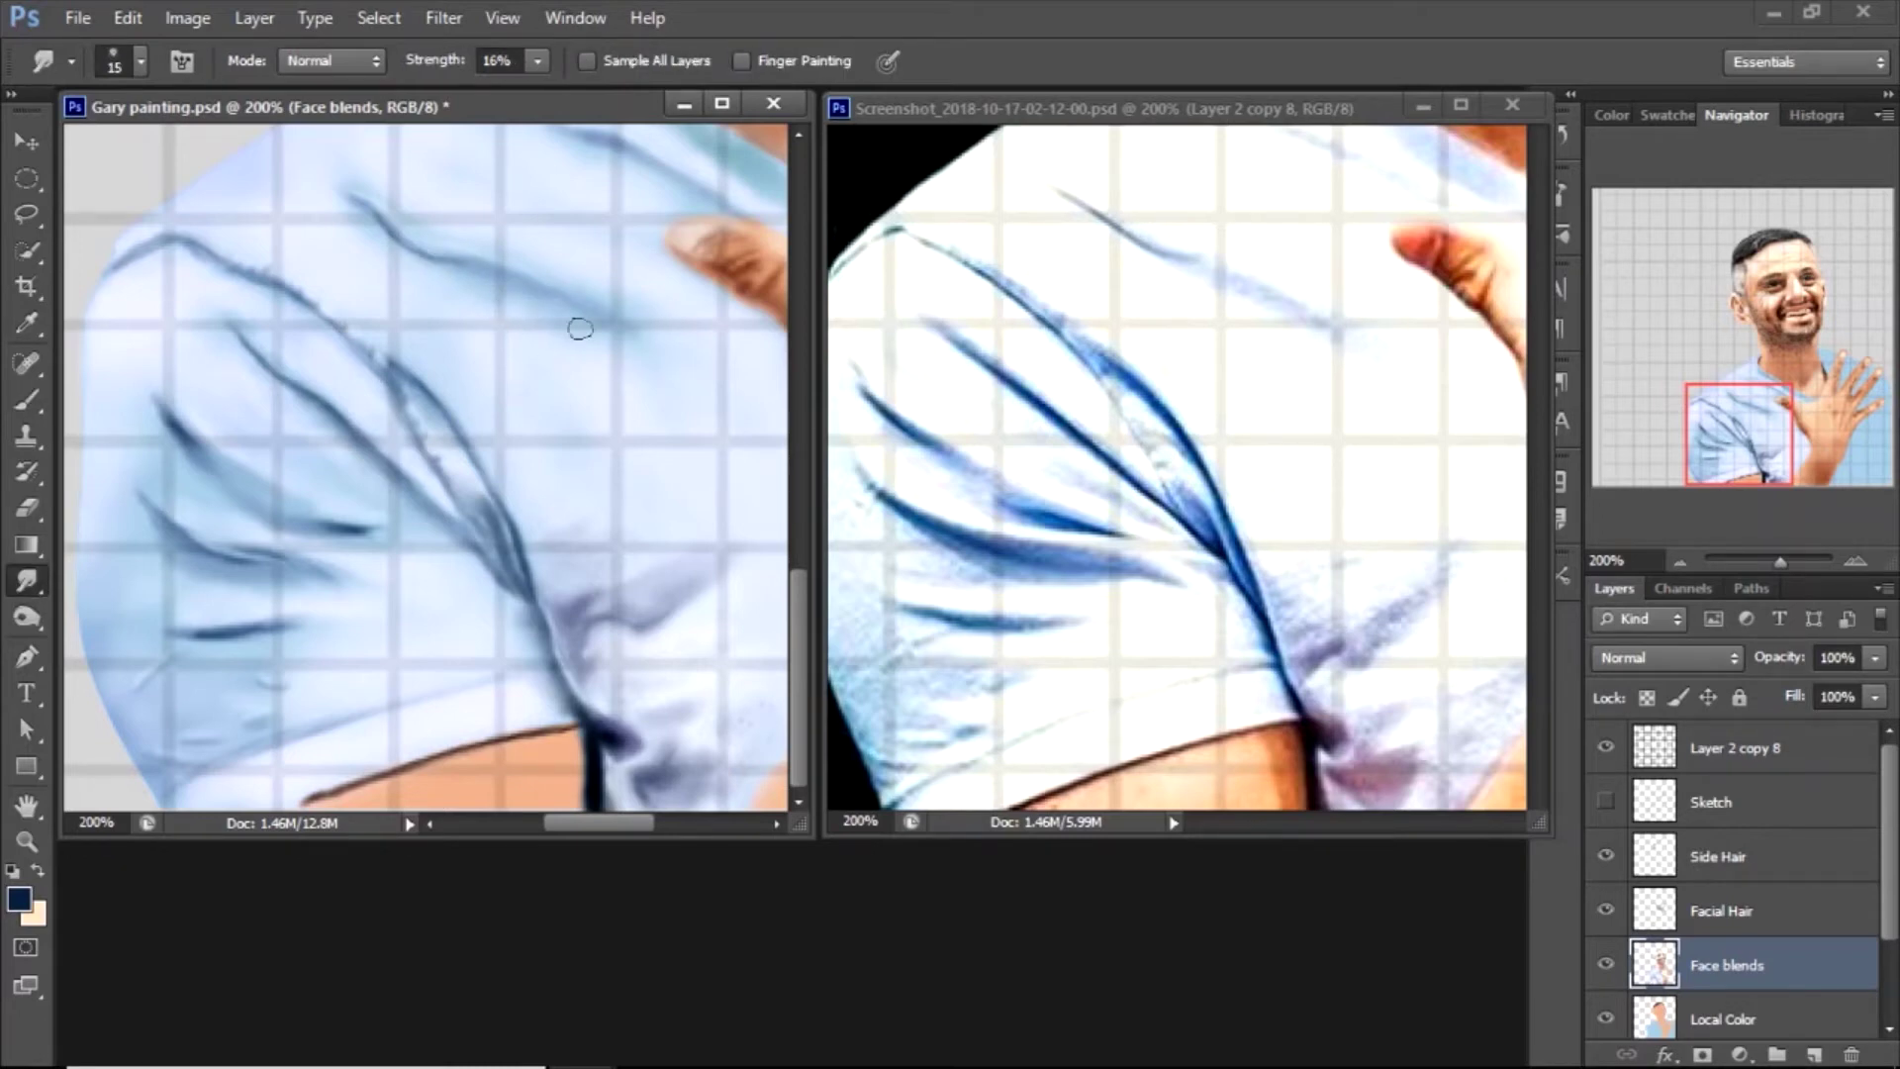
key("b")
left_click(604, 356, "alt")
mouse_move(555, 297)
left_mouse_down()
mouse_move(633, 326)
mouse_move(604, 317)
left_mouse_up()
key("r")
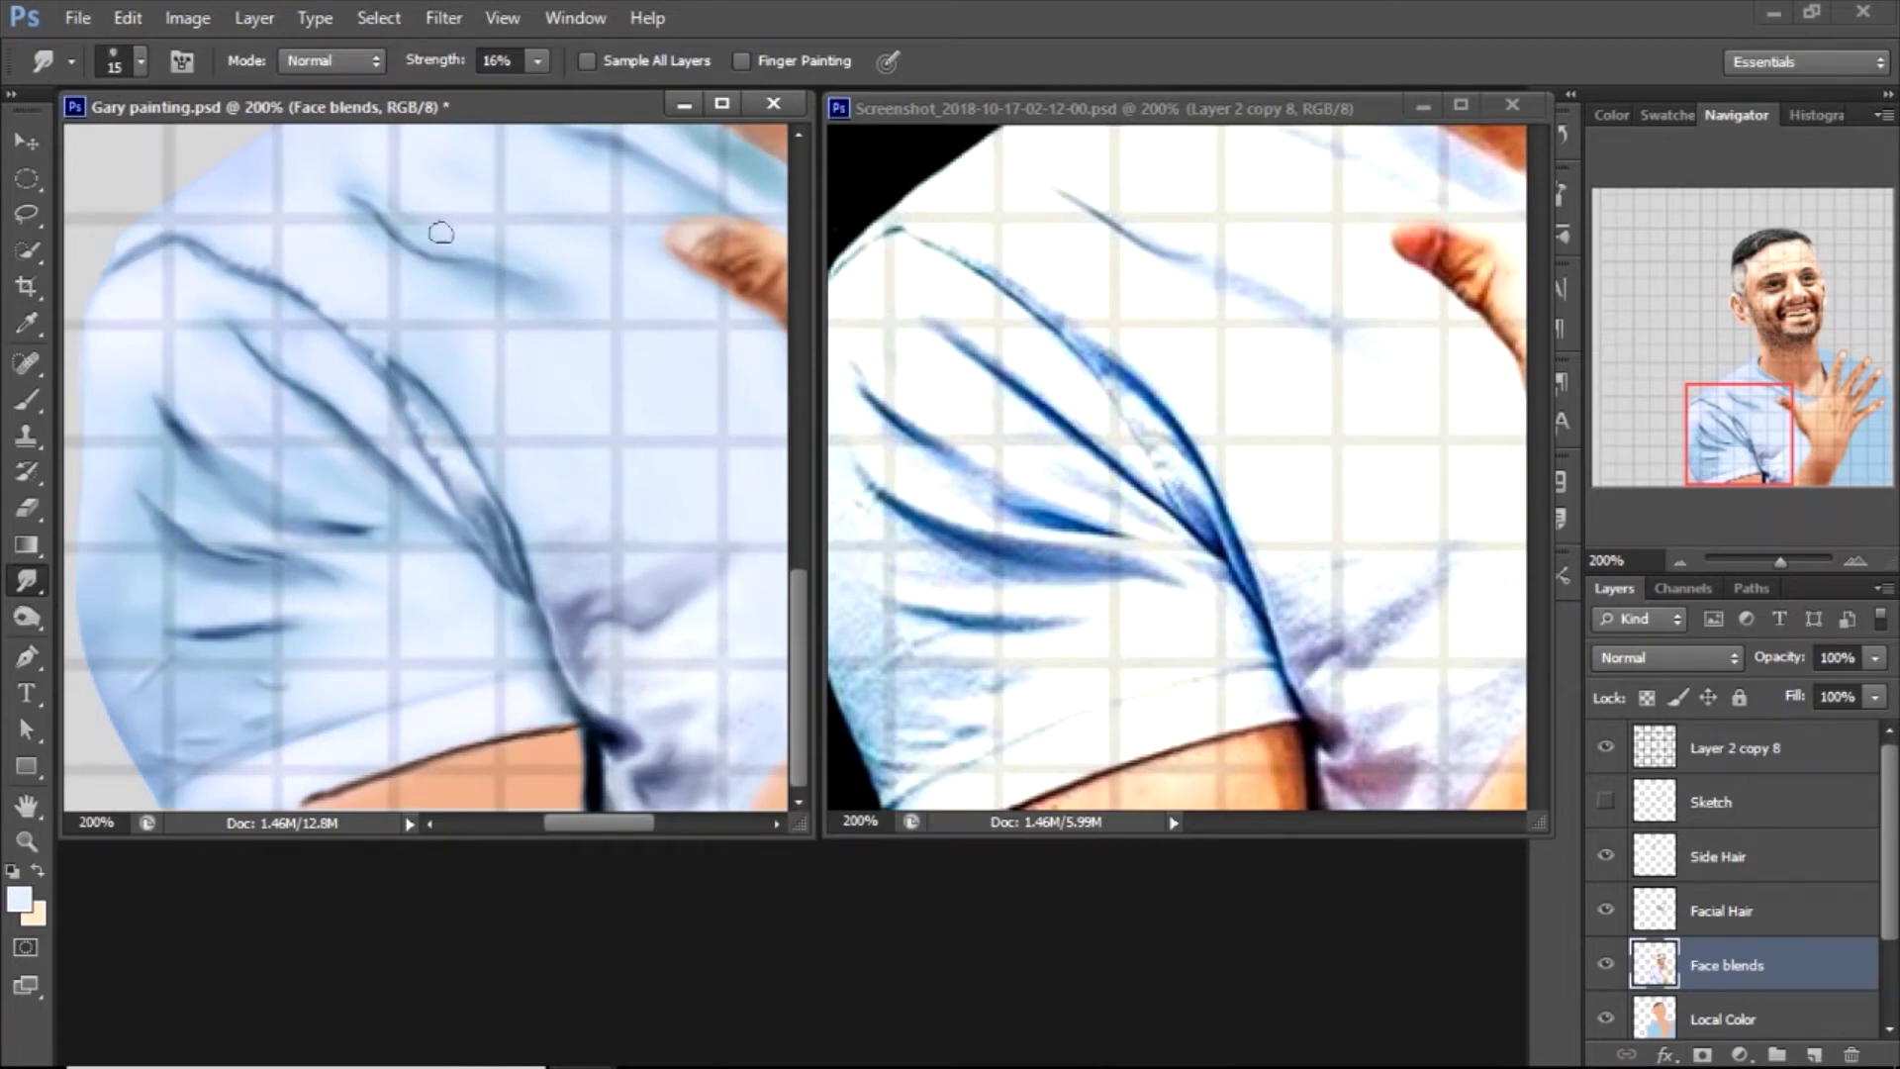
Lighten the shoulder area and the lower shirt on the far side of the forearm in pale lavender at size 30
left_click_drag(802, 737, 801, 662)
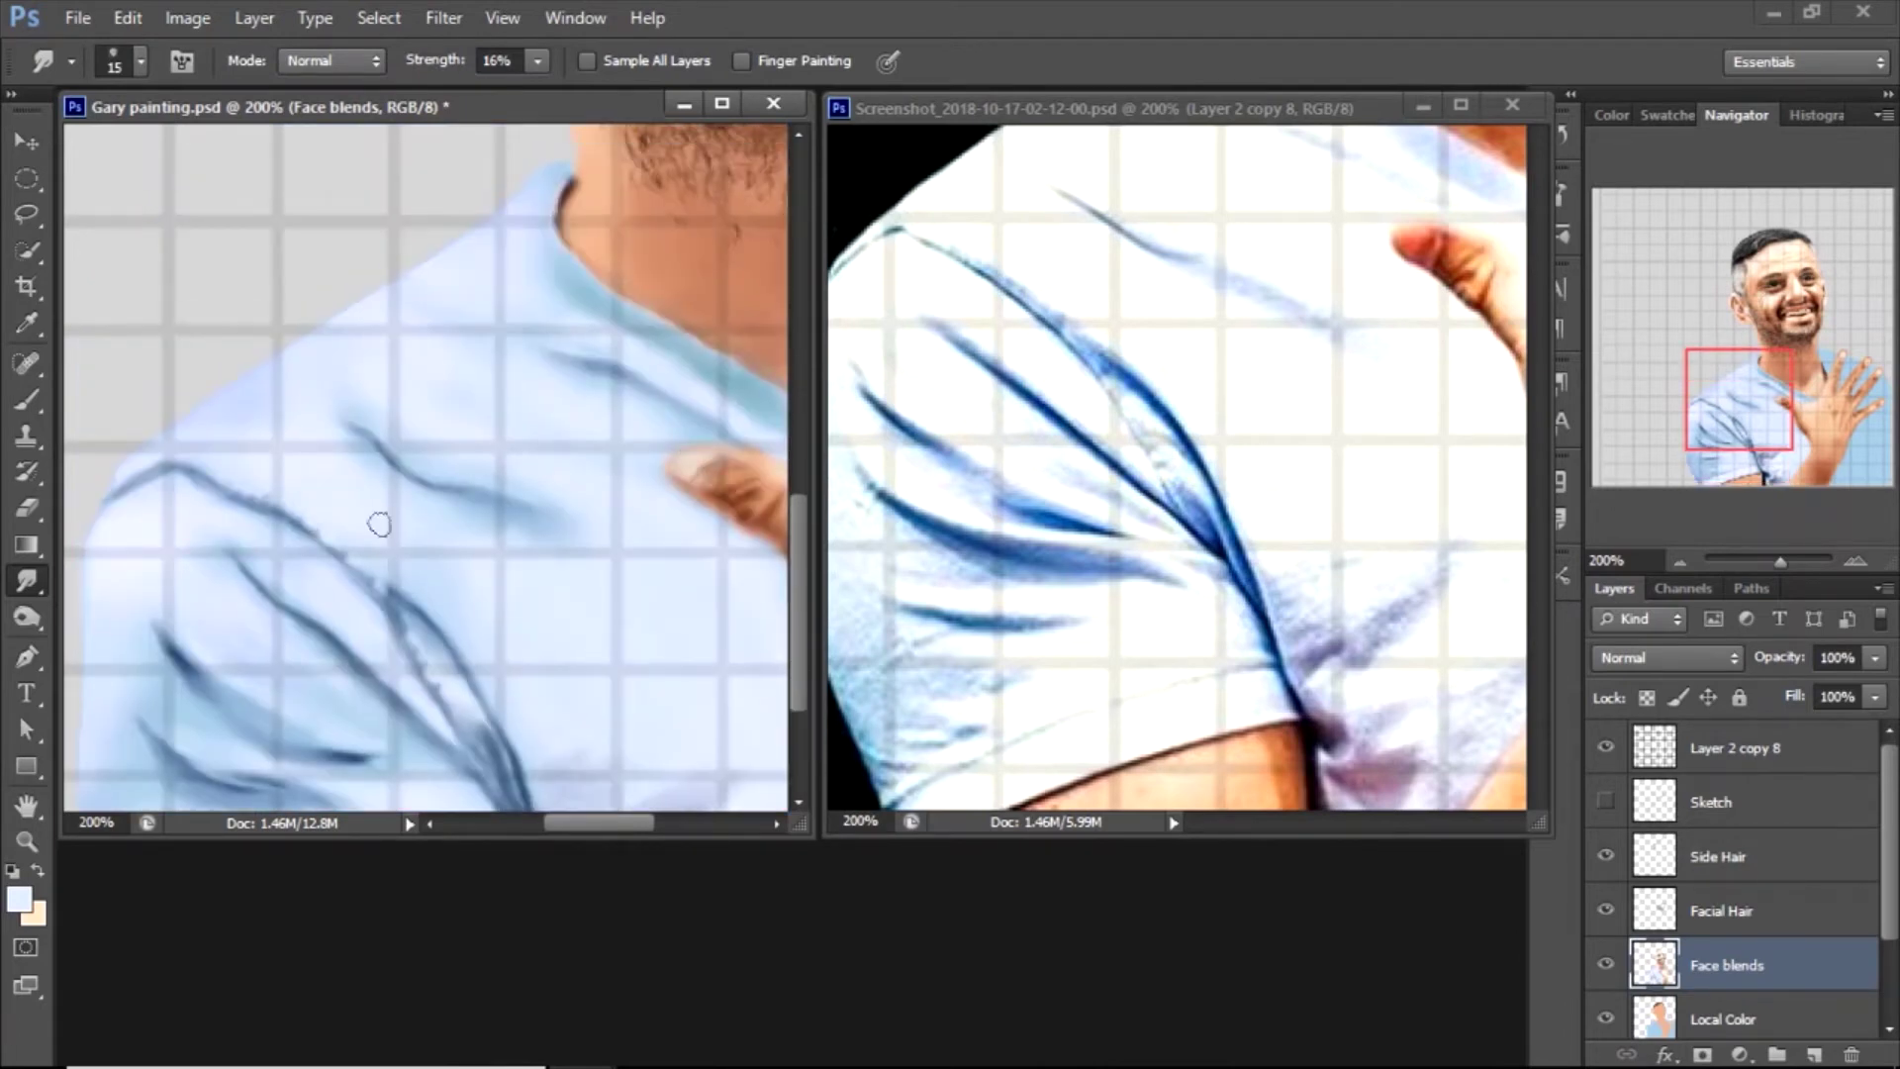
key("b")
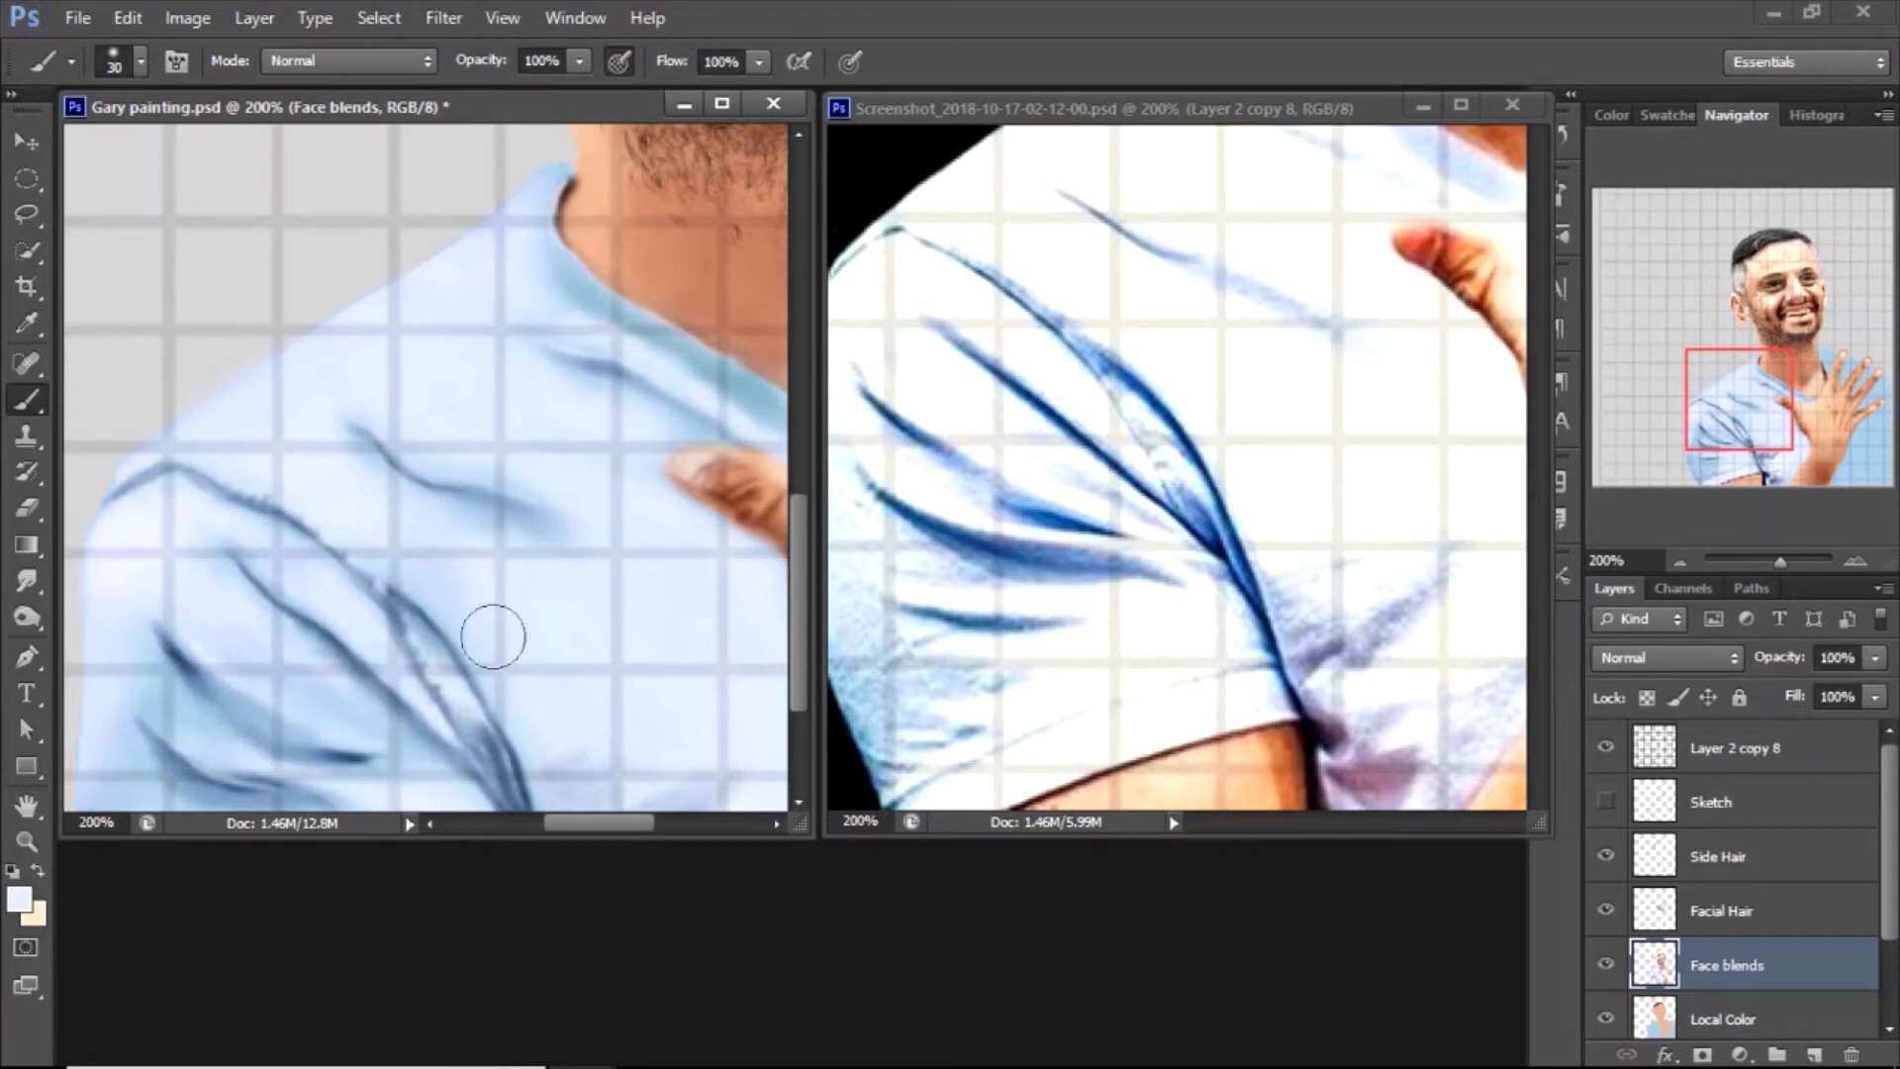
left_click_drag(599, 823, 712, 828)
left_click_drag(1316, 823, 1419, 822)
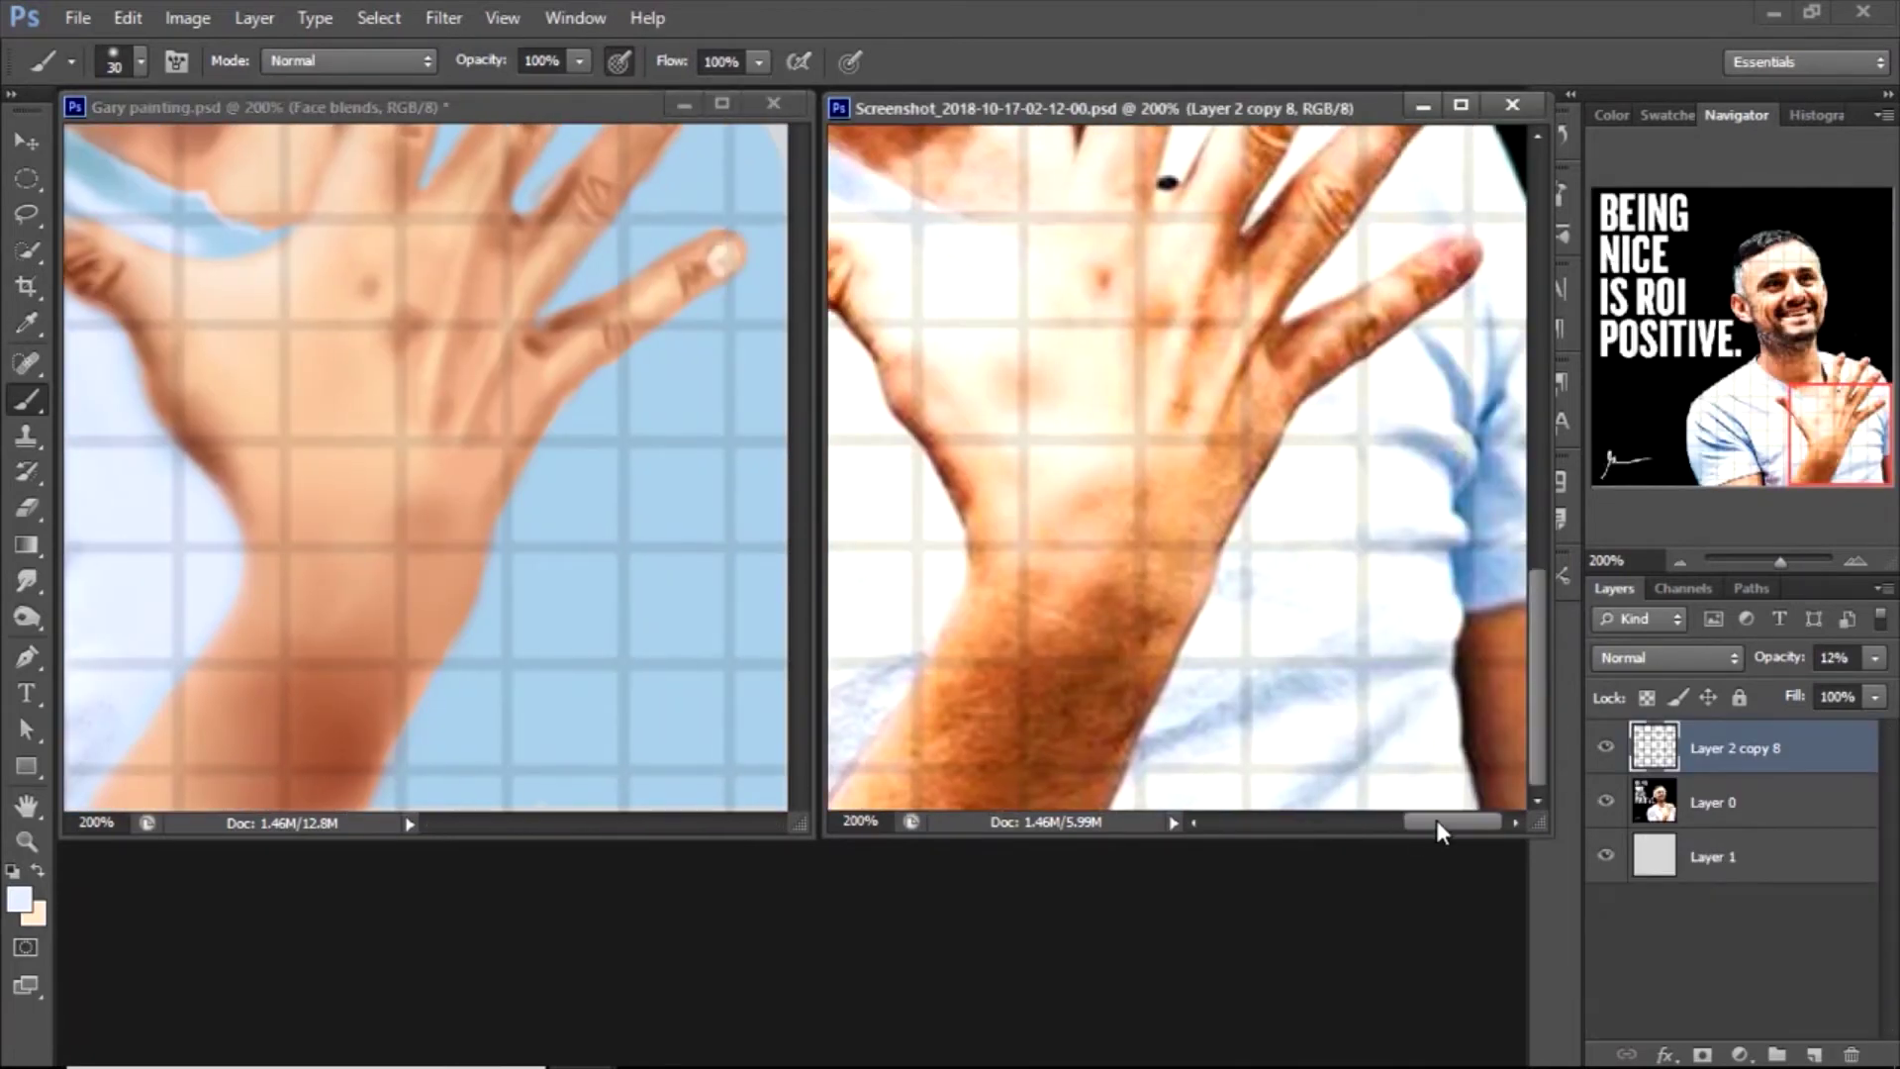
left_click(488, 763)
mouse_move(488, 763)
left_mouse_down()
mouse_move(772, 755)
mouse_move(445, 751)
mouse_move(682, 694)
left_mouse_up()
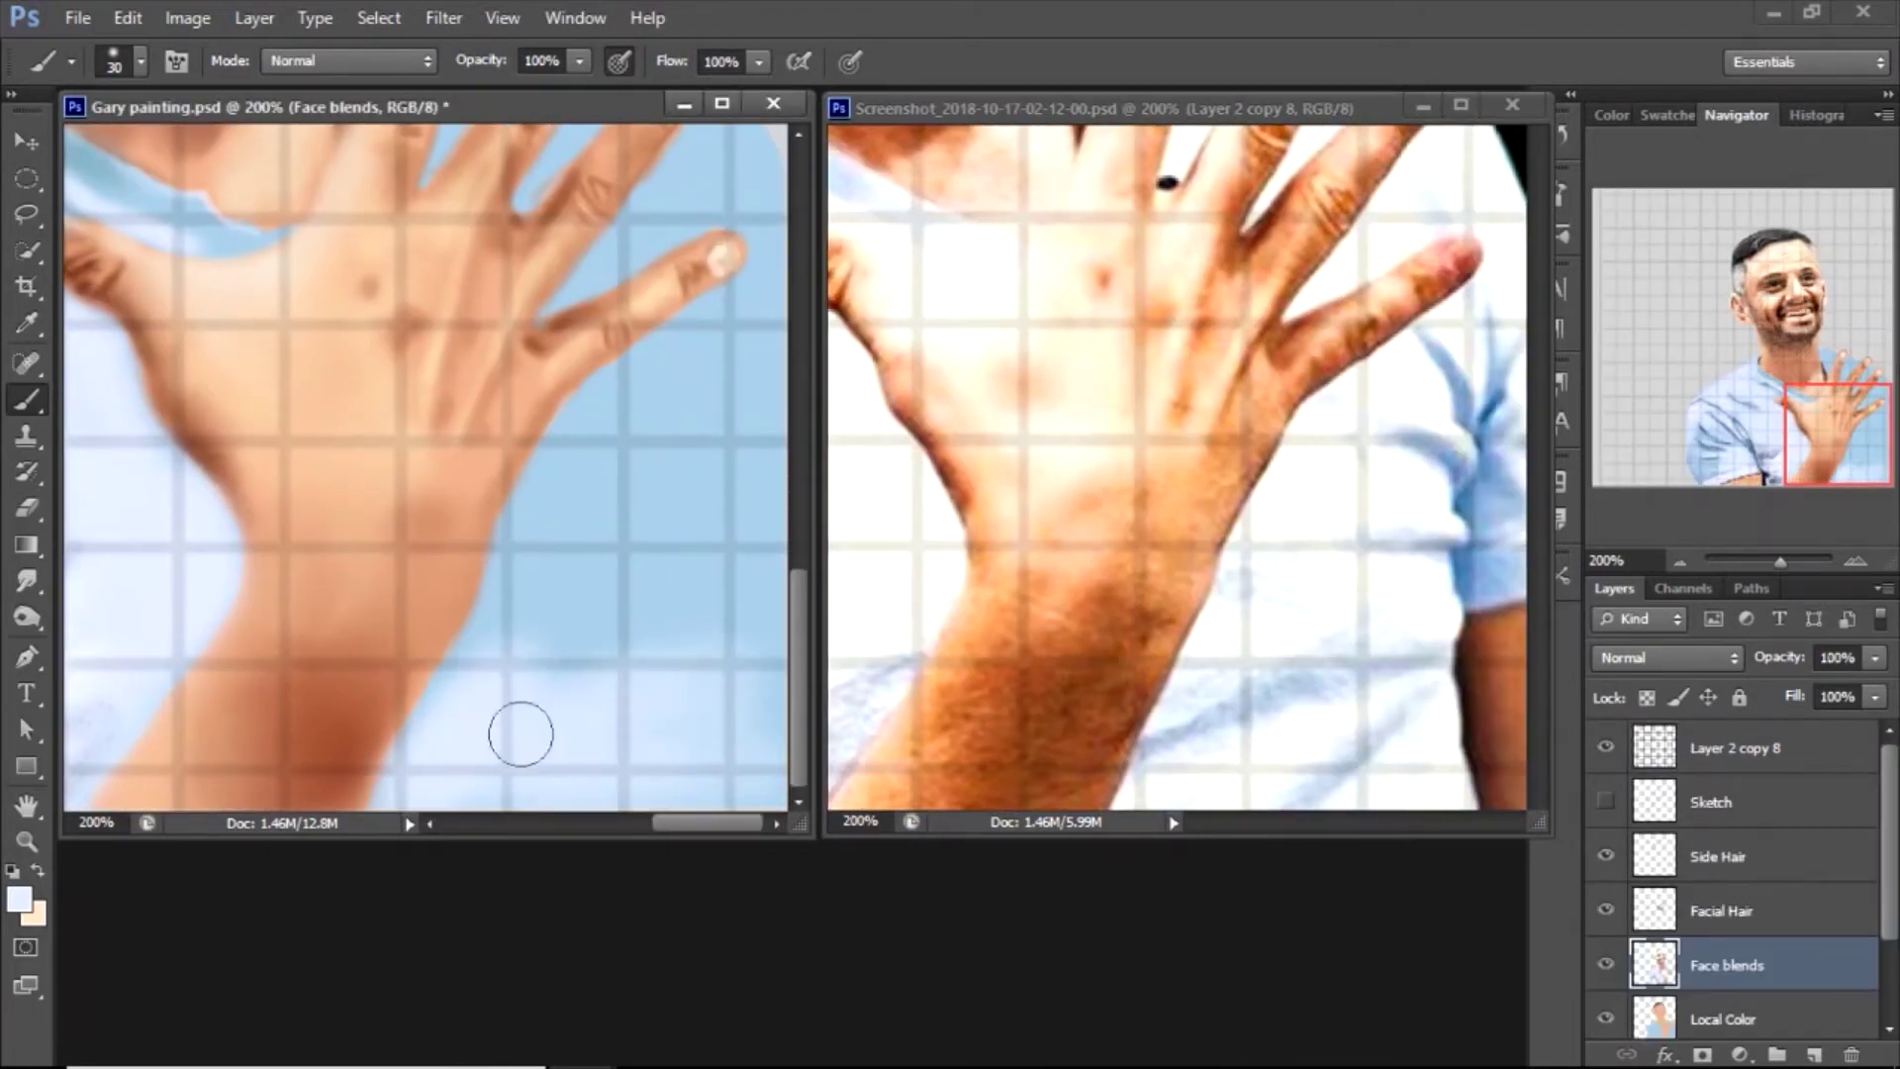
Show the Sketch layer and make it the active layer
key("z")
left_click(220, 221, "alt")
left_click(652, 677, "alt")
left_click(1605, 801)
left_click(1712, 802)
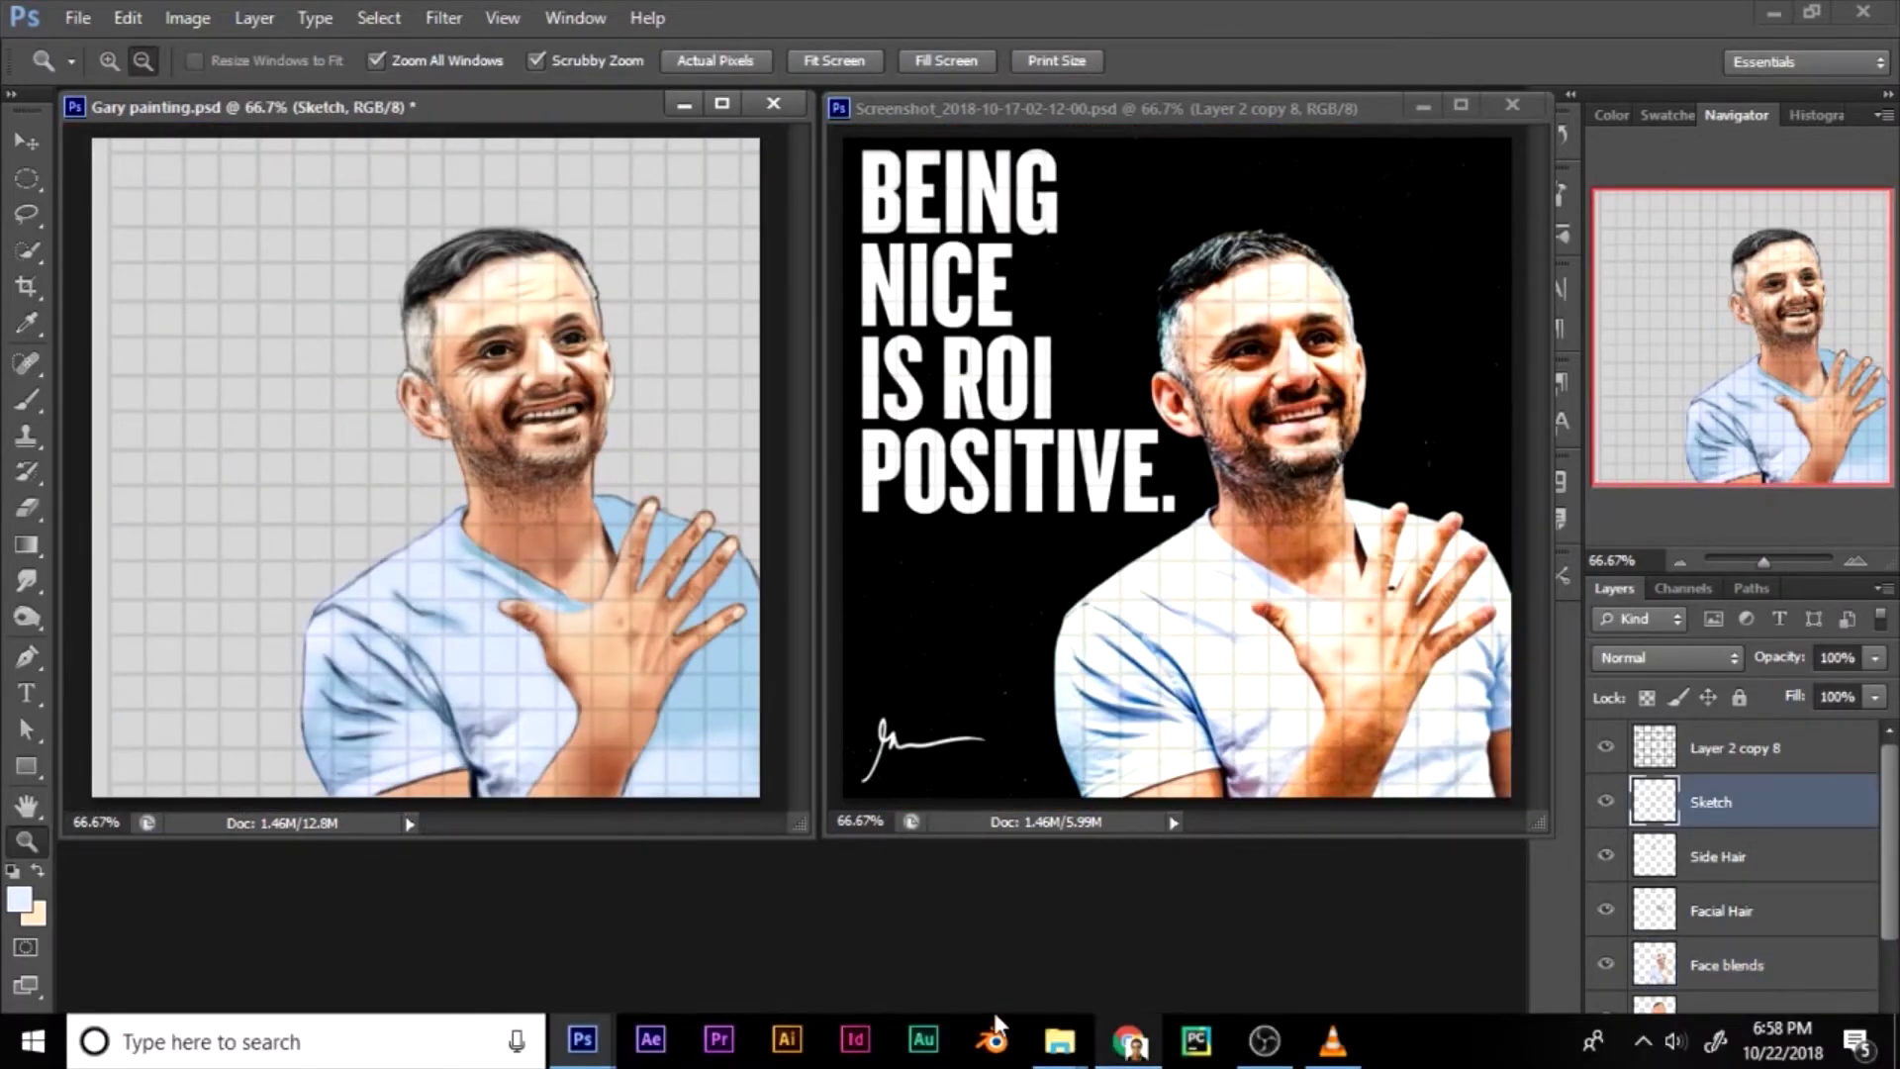
Set the brush color to near-black and choose the 25 px brush preset
key("b")
left_click(20, 899)
left_click(958, 453)
left_click(1549, 126)
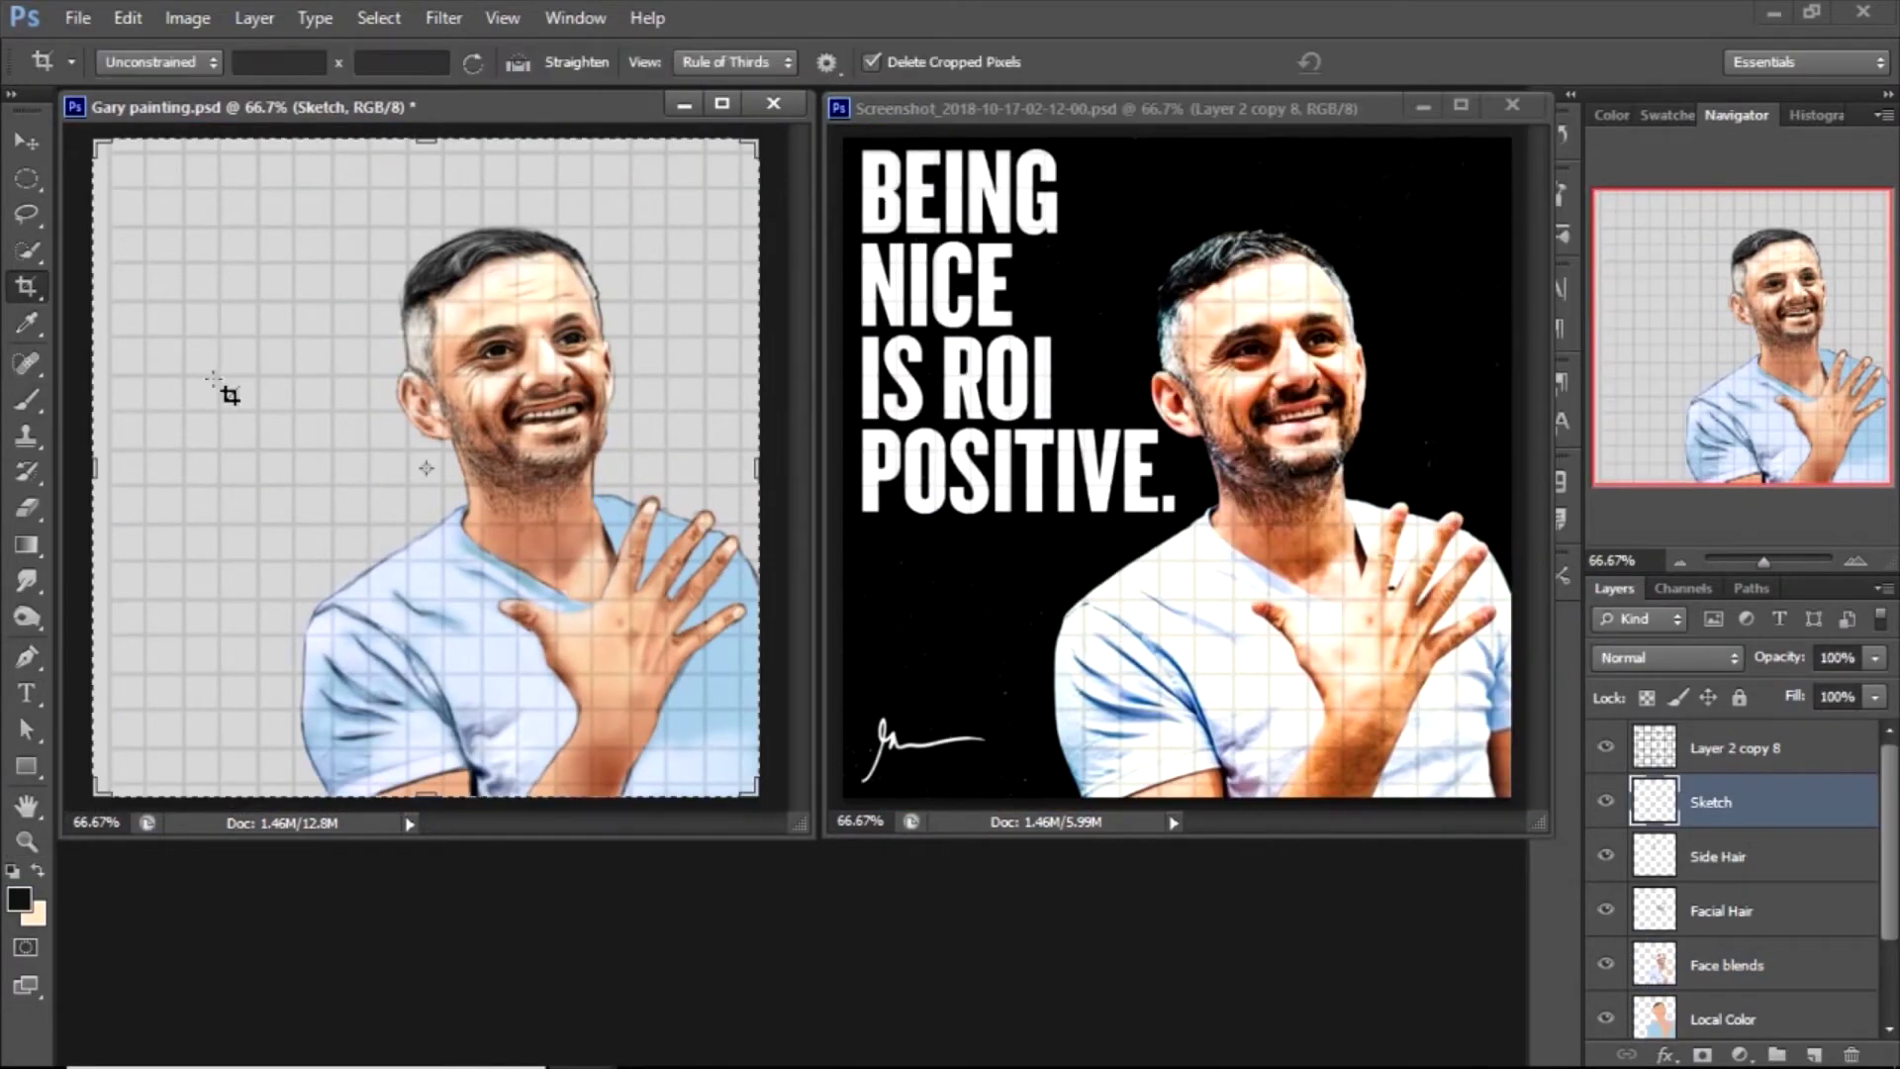
left_click(141, 61)
left_click(412, 310)
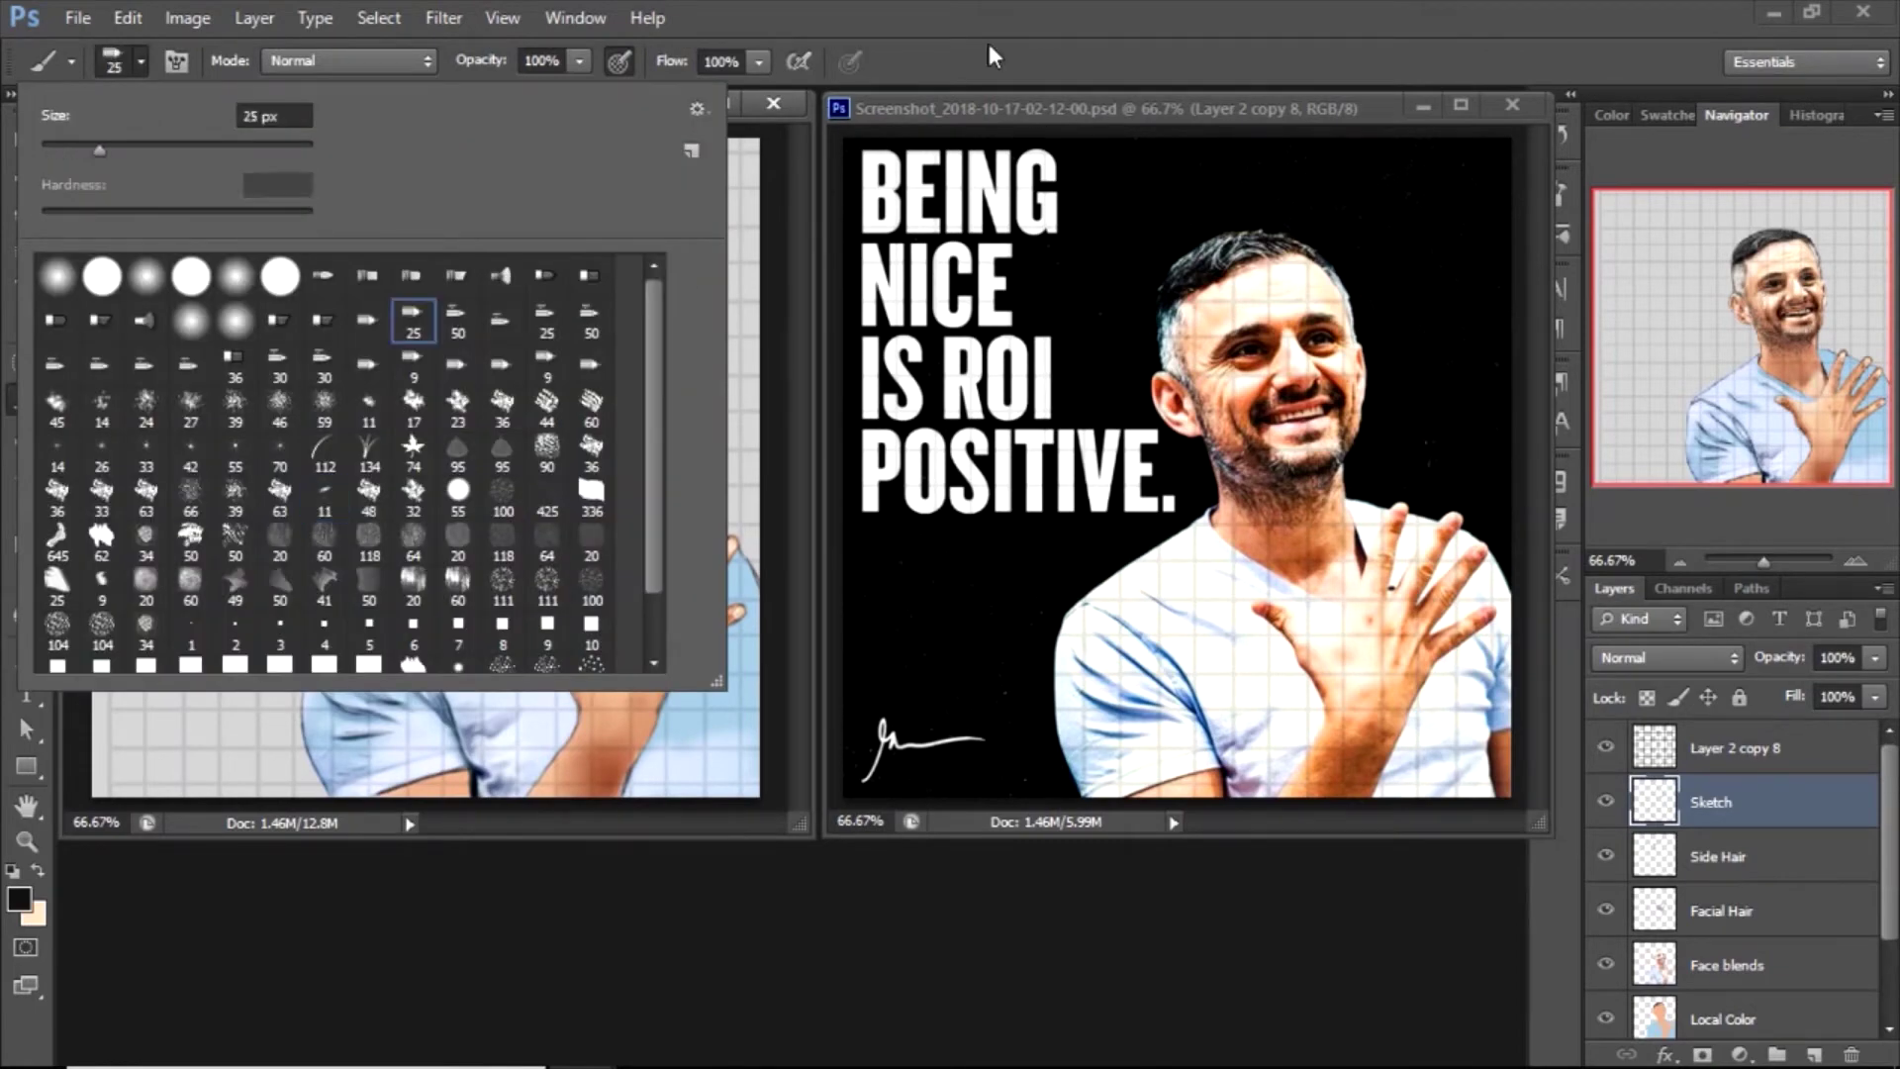
Start sketching the shirt's side edge beyond the forearm with a thin near-black brush, trying the 9 px preset
left_click(765, 569)
key("z")
left_click(658, 663)
left_click(757, 693)
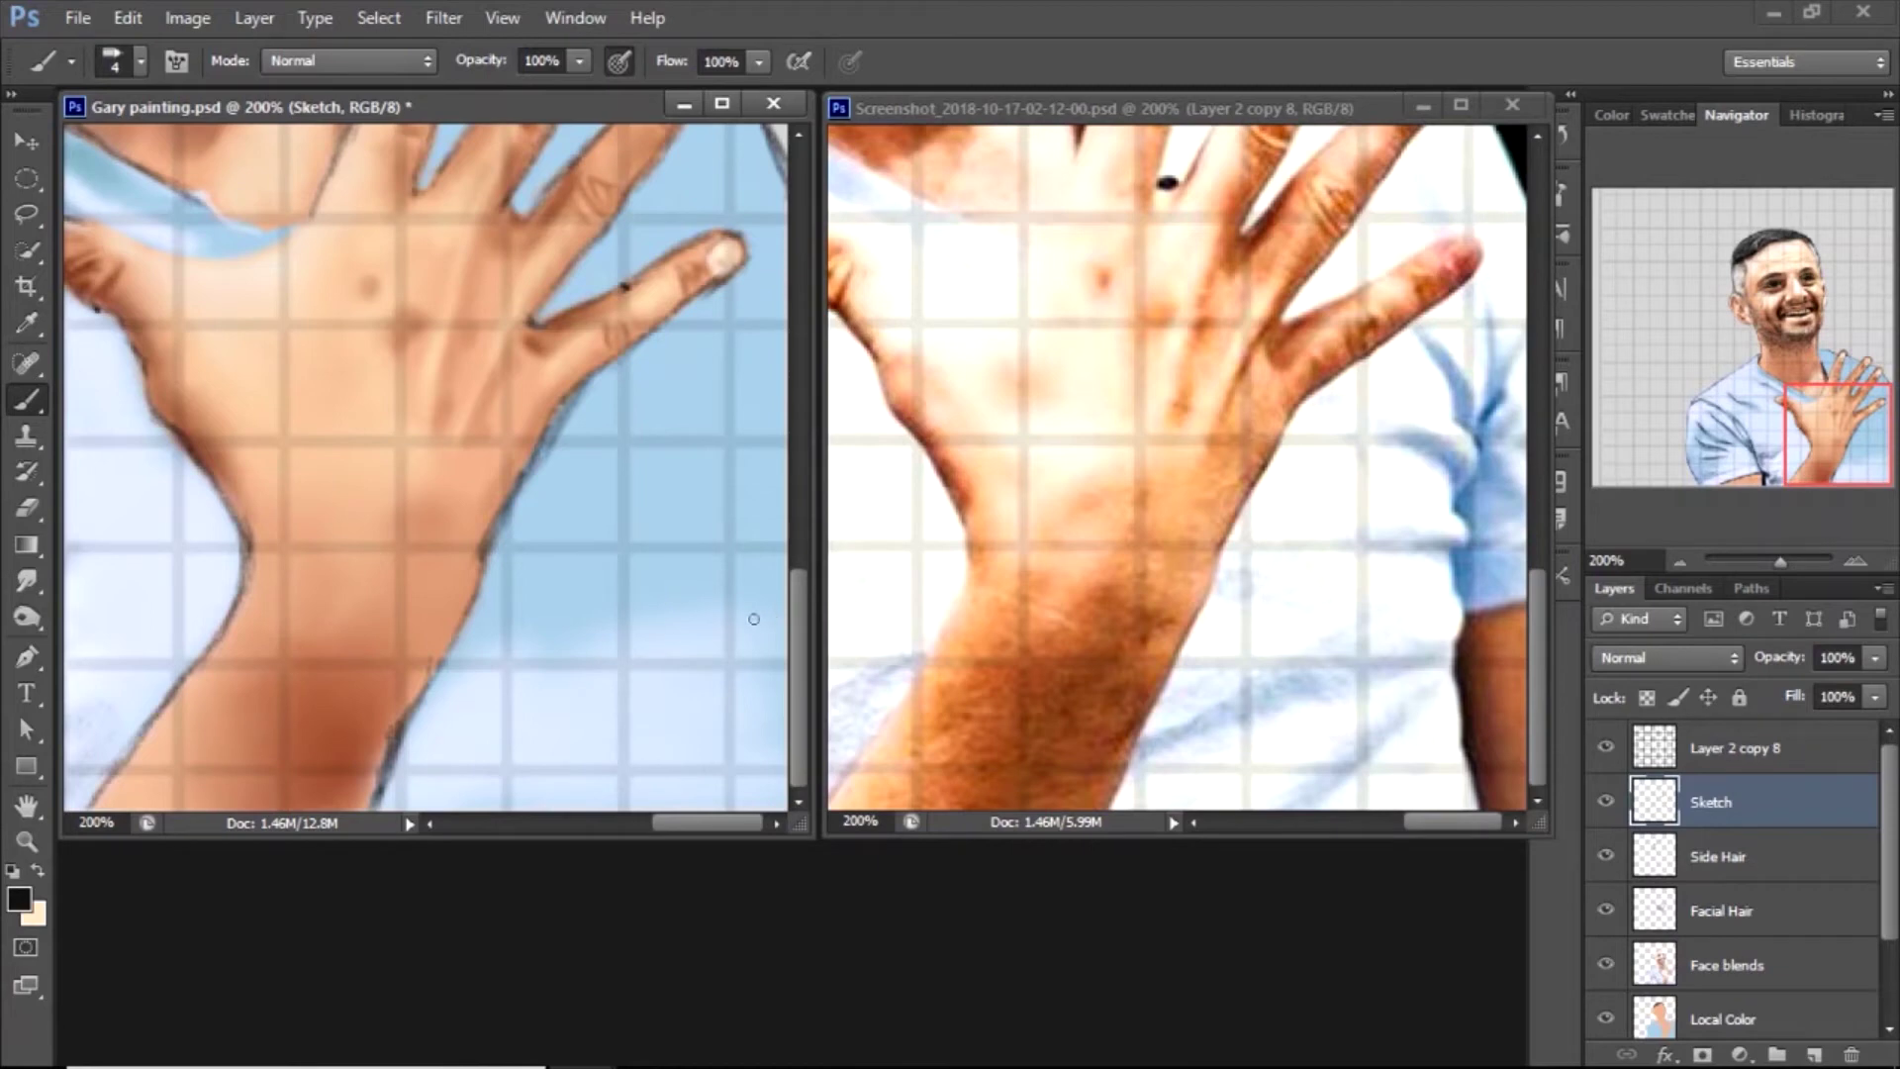
left_click(141, 62)
double_click(547, 380)
left_click(142, 61)
key("Return")
Sketch the sleeve edge and creases beyond the forearm with another brush preset at size 4, cleaning up with the eraser at 33% opacity
left_click(142, 62)
left_click_drag(658, 452, 656, 509)
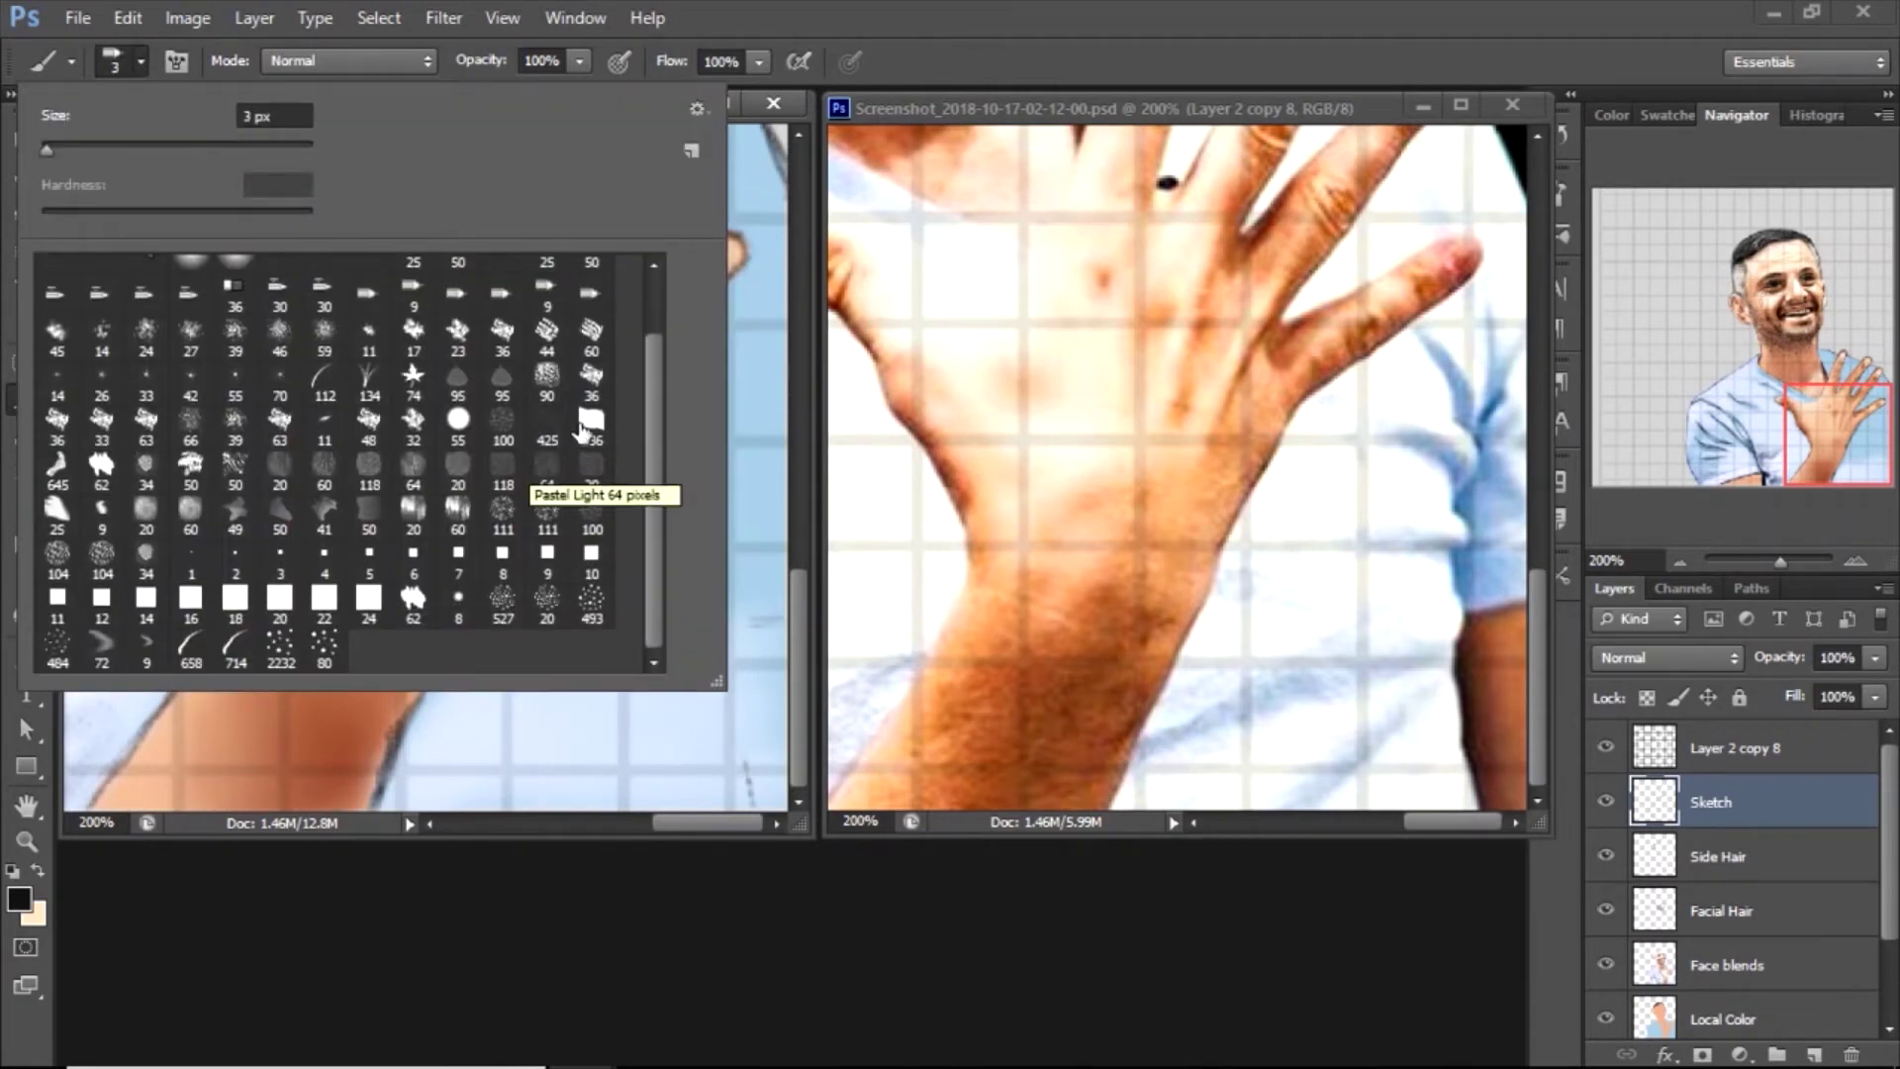
scroll(651, 334, "up", 1)
left_click(368, 384)
left_click(751, 635)
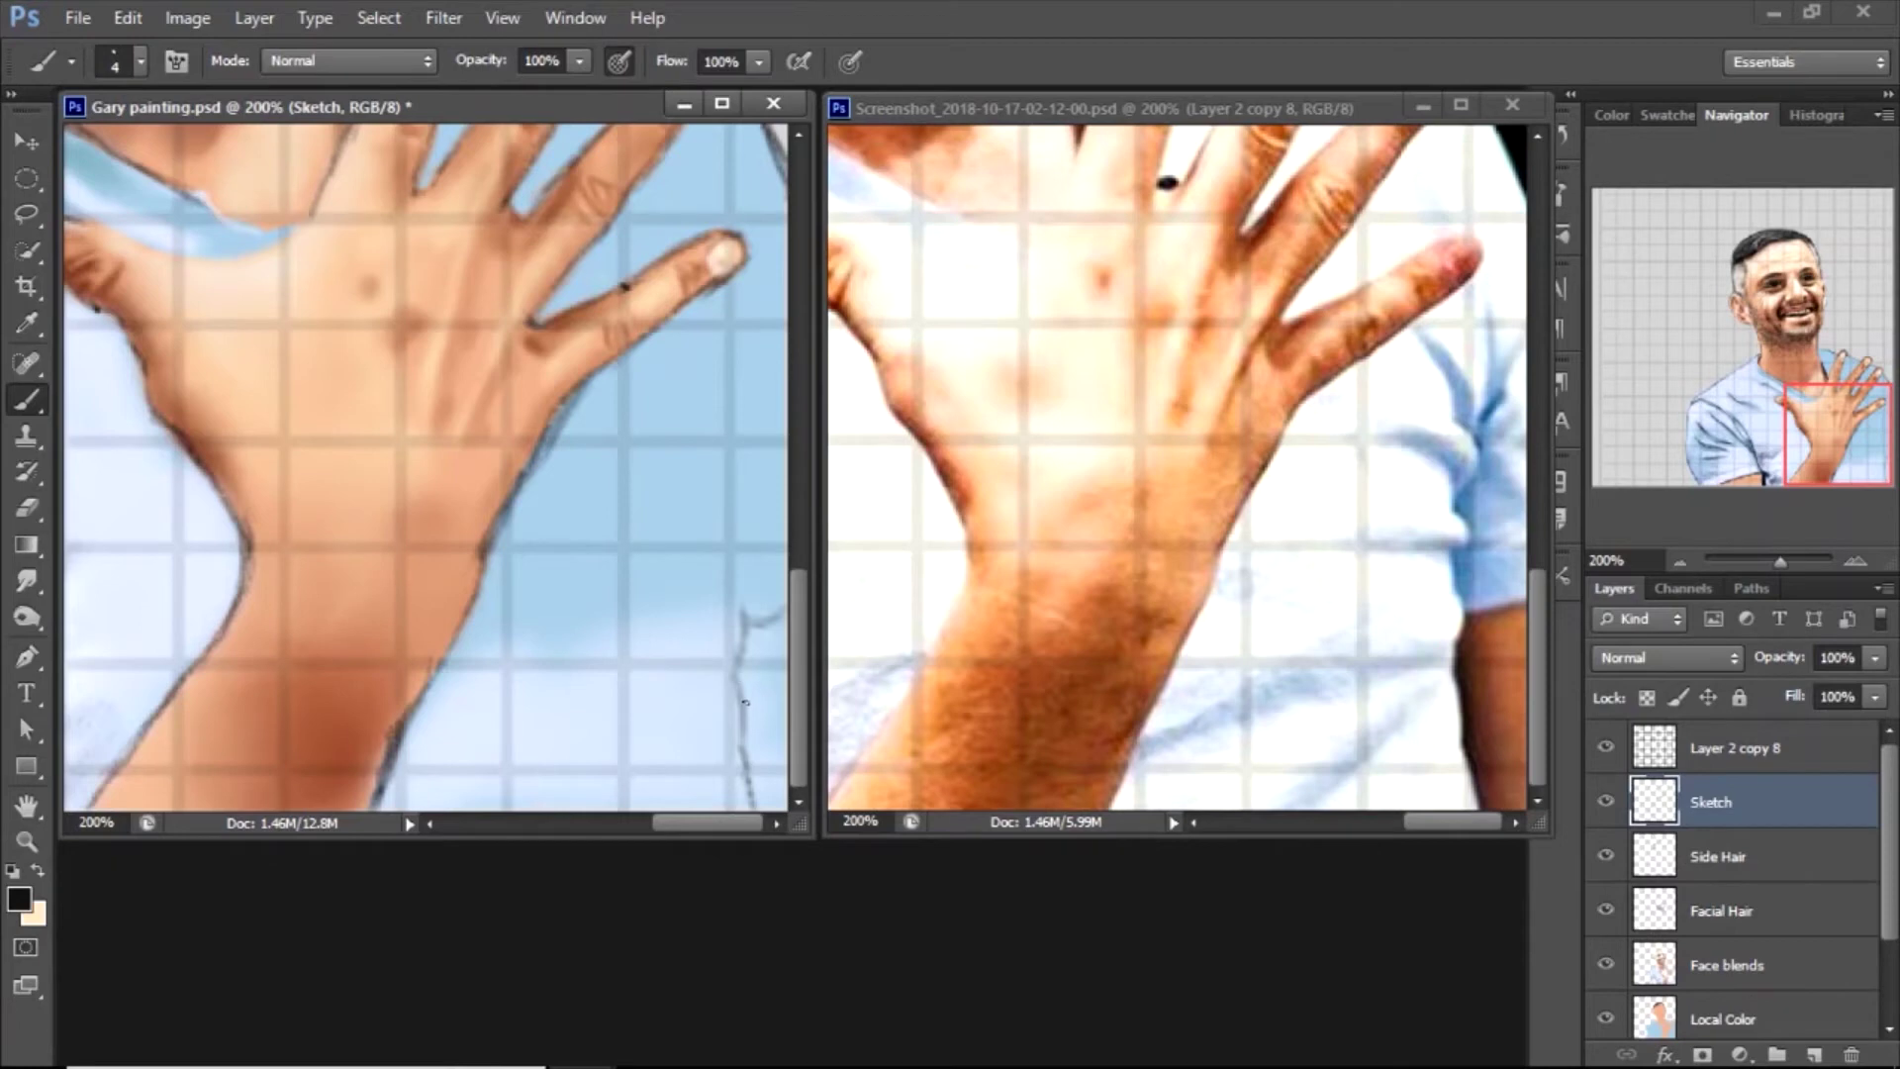
key("e")
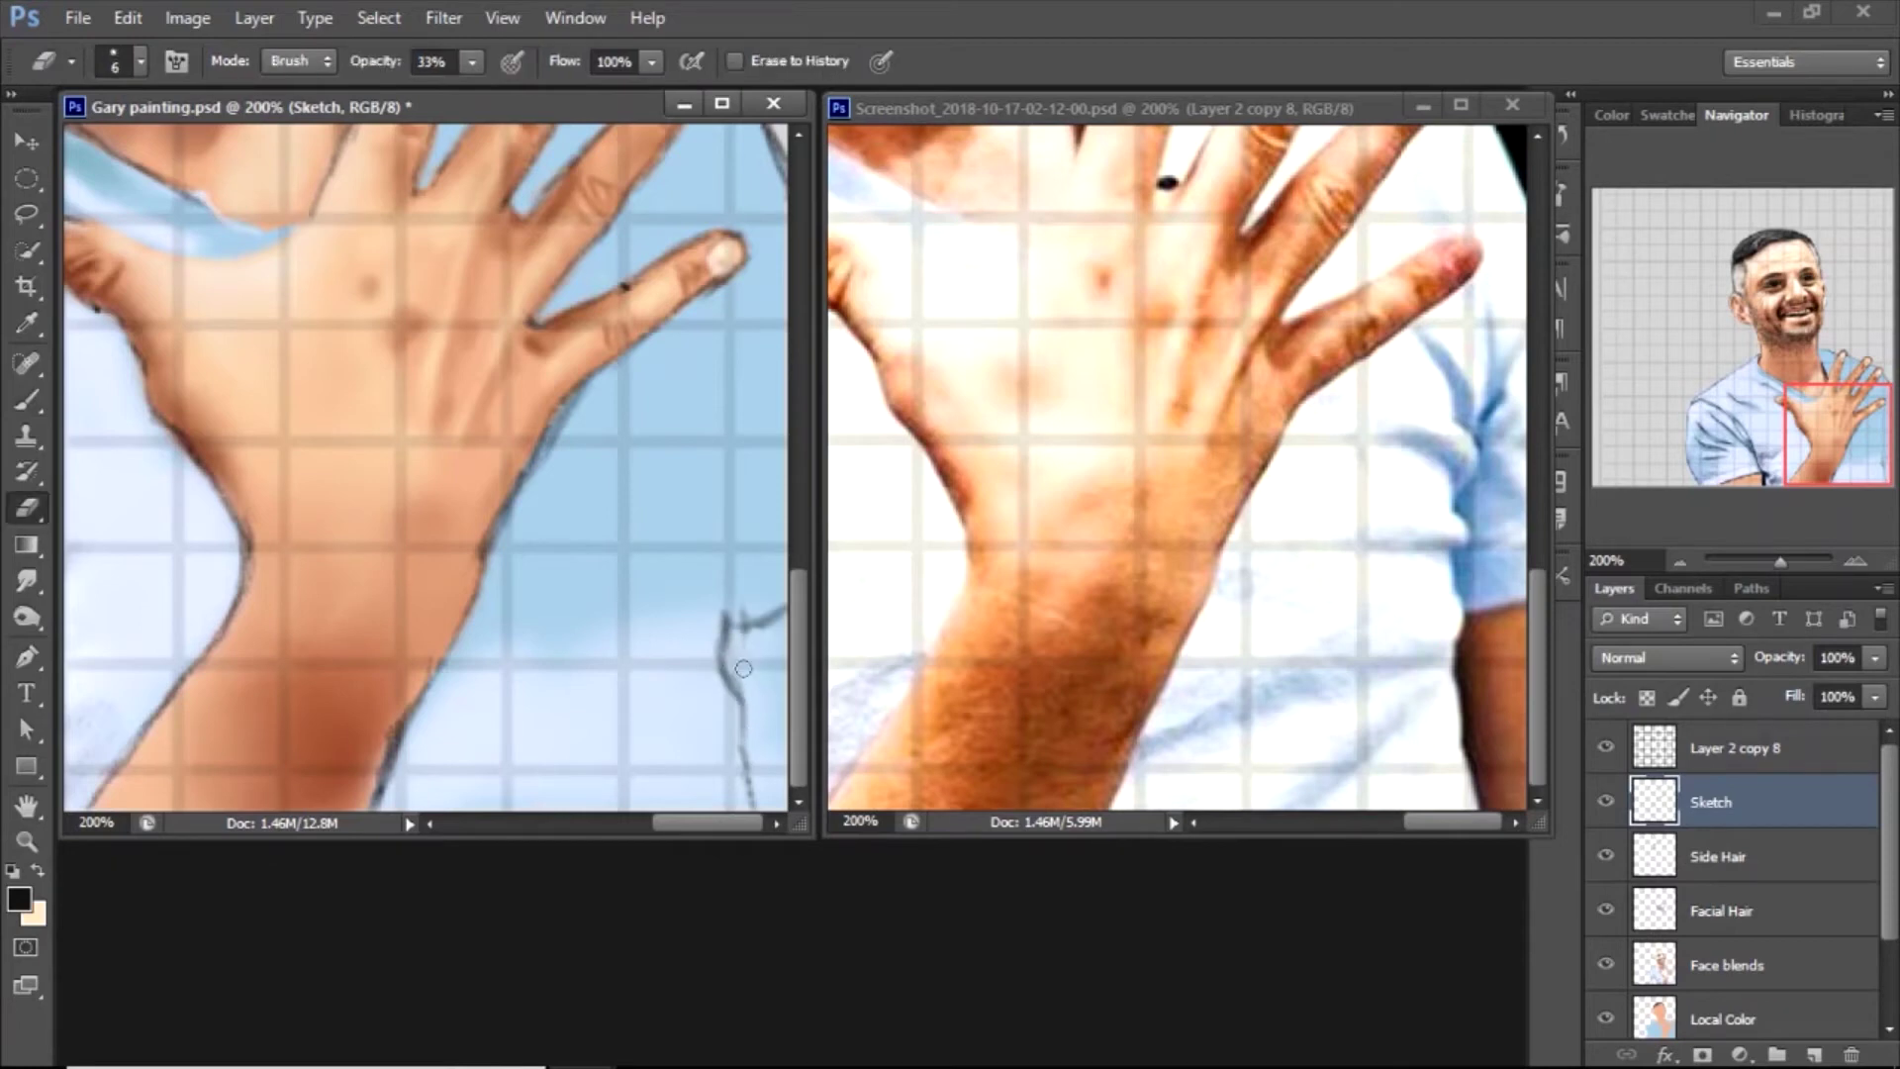
key("b")
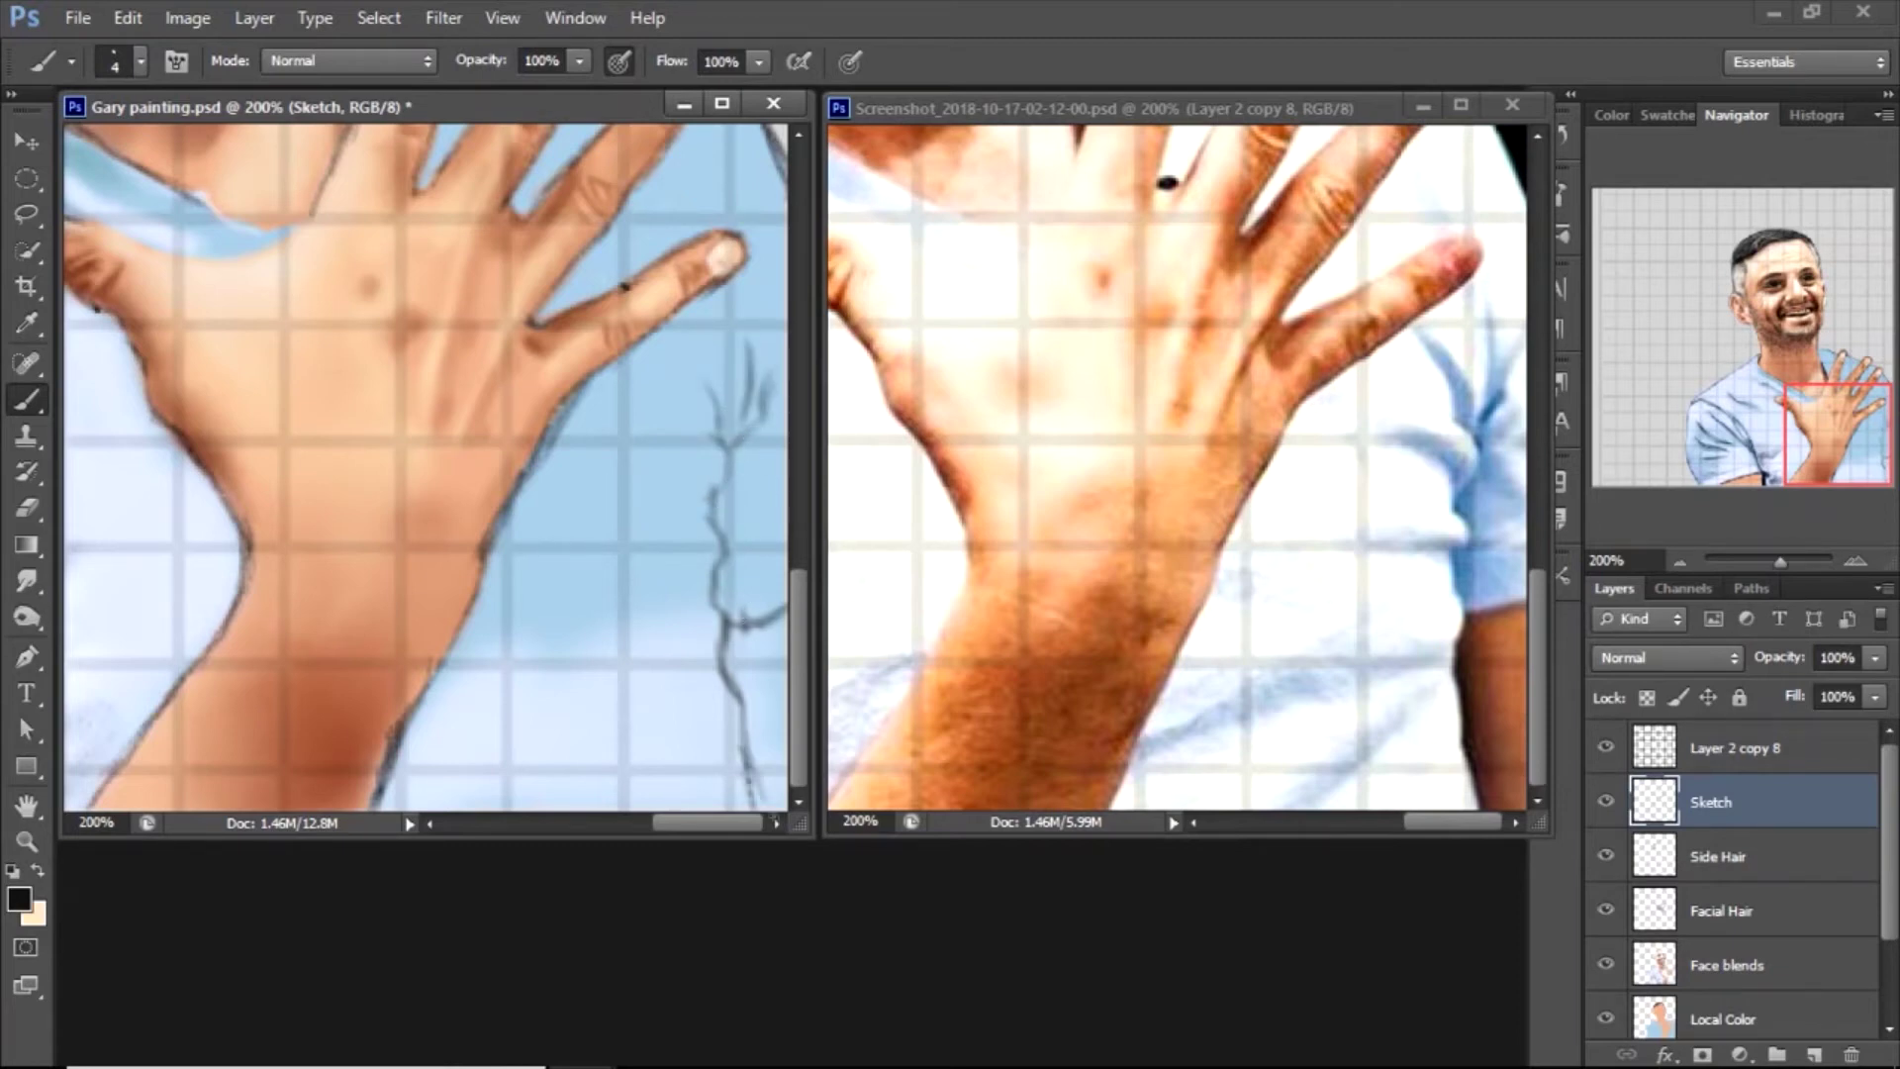
Activate the Local Color layer, select its painted area, and fill the far arm below the sleeve with skin tone using a size 8 brush
scroll(1742, 891, "down", 2)
left_click(1732, 904)
key("ctrl+a")
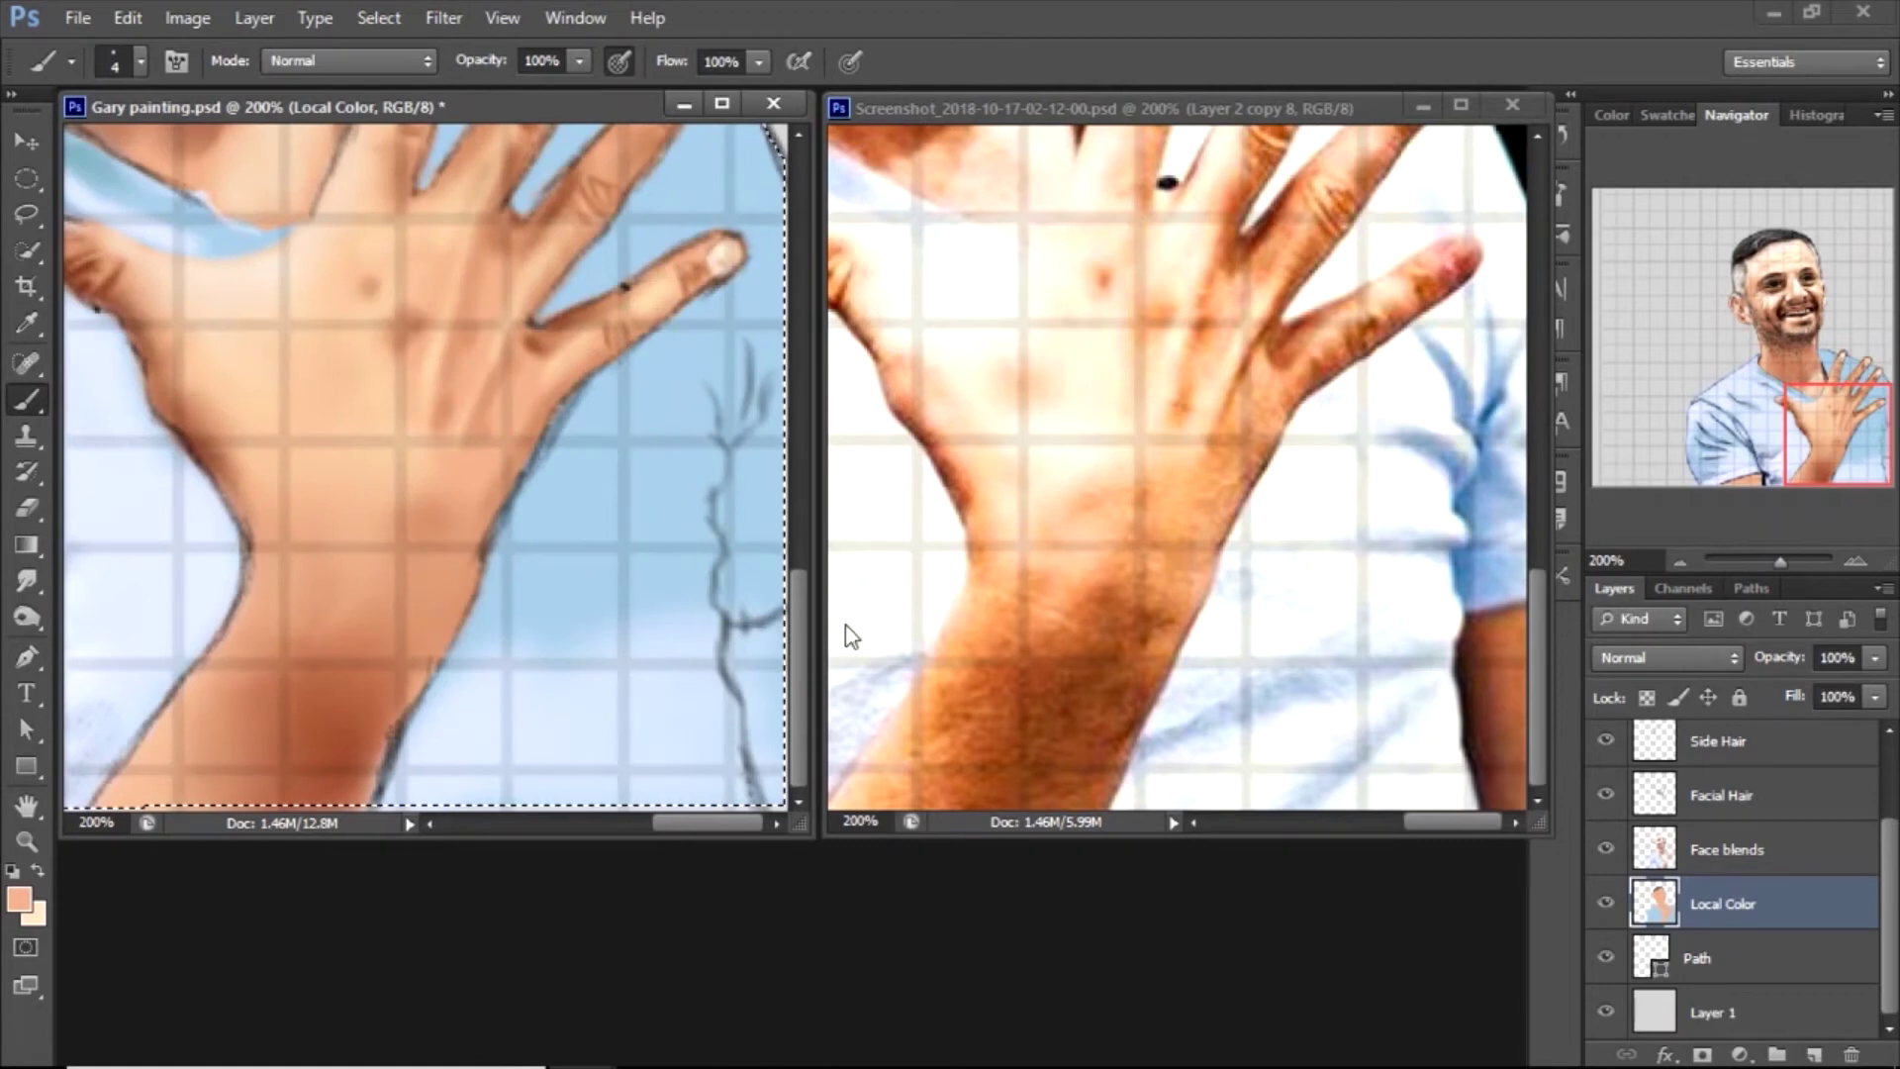
key("bracketright")
key("bracketright")
key("bracketright")
key("bracketright")
left_click_drag(758, 646, 764, 657)
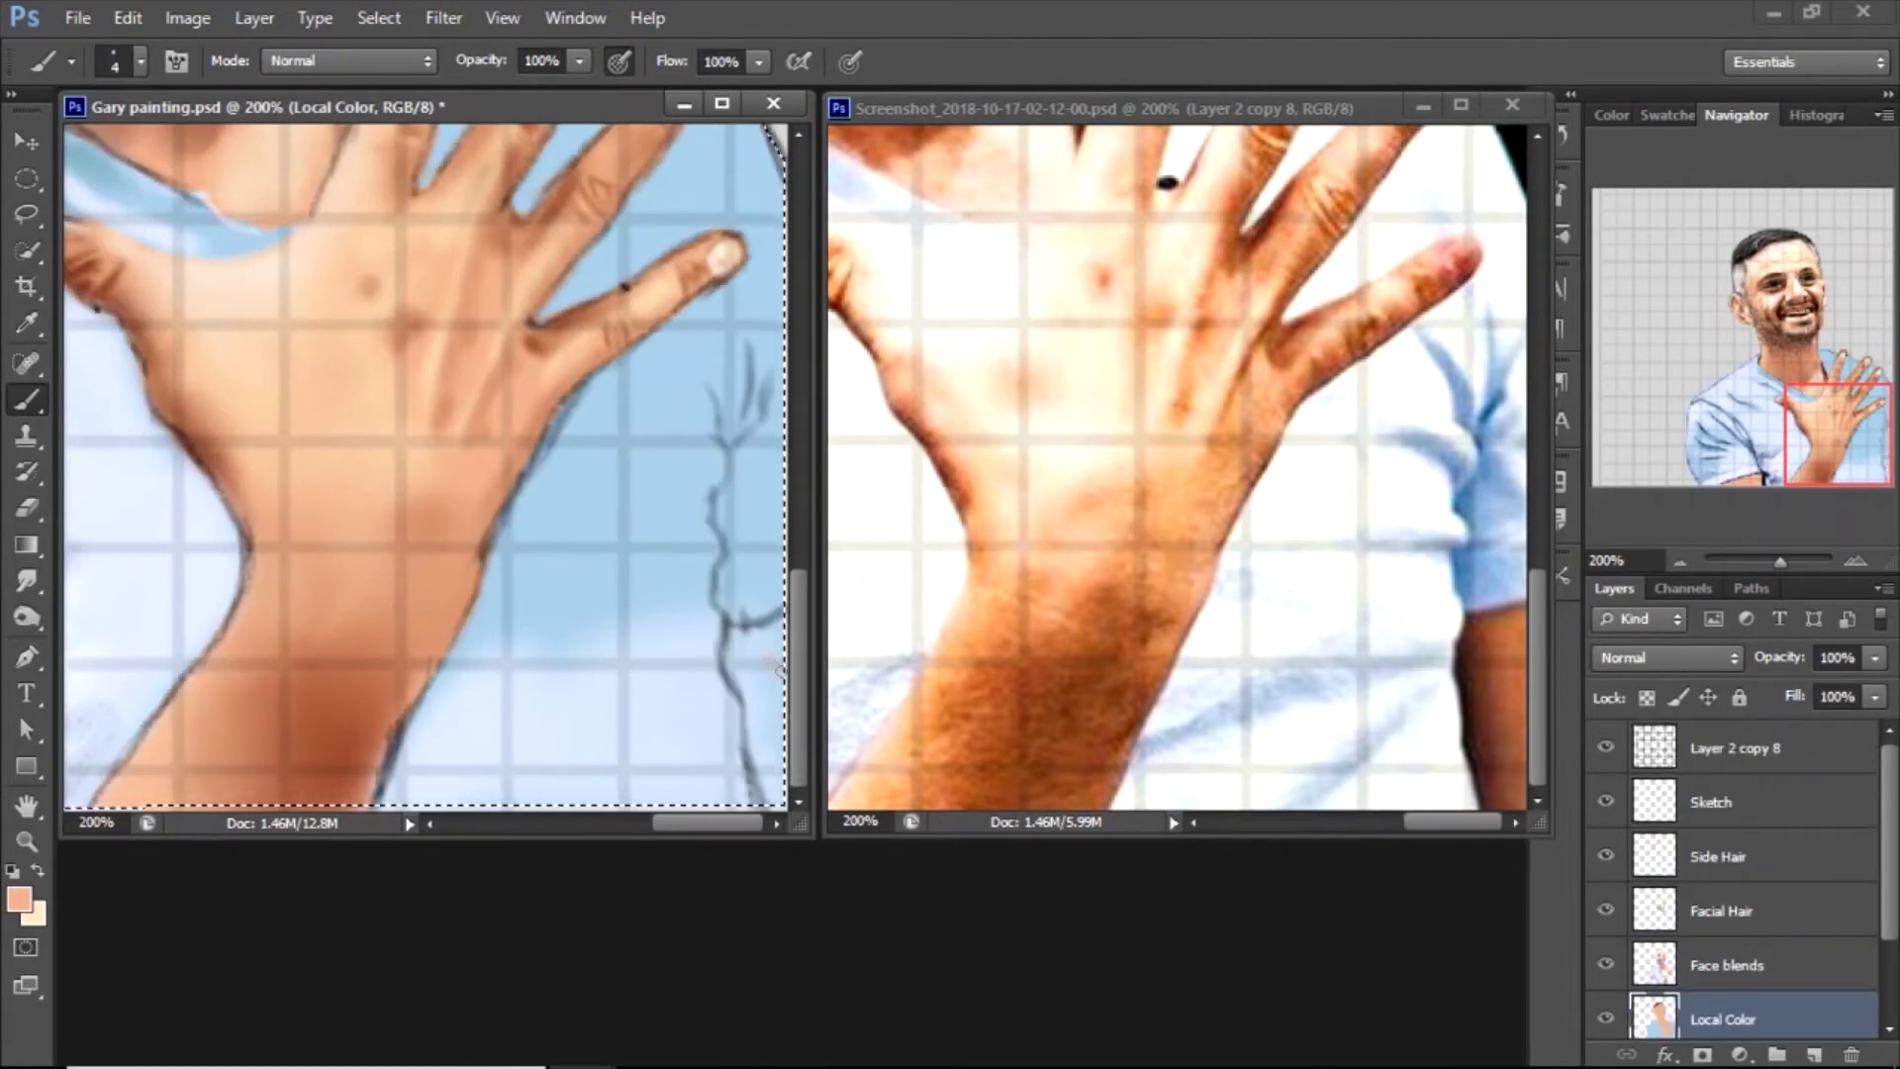
mouse_move(775, 721)
left_mouse_down()
mouse_move(752, 648)
mouse_move(737, 668)
mouse_move(770, 789)
mouse_move(748, 669)
mouse_move(774, 717)
mouse_move(782, 789)
left_mouse_up()
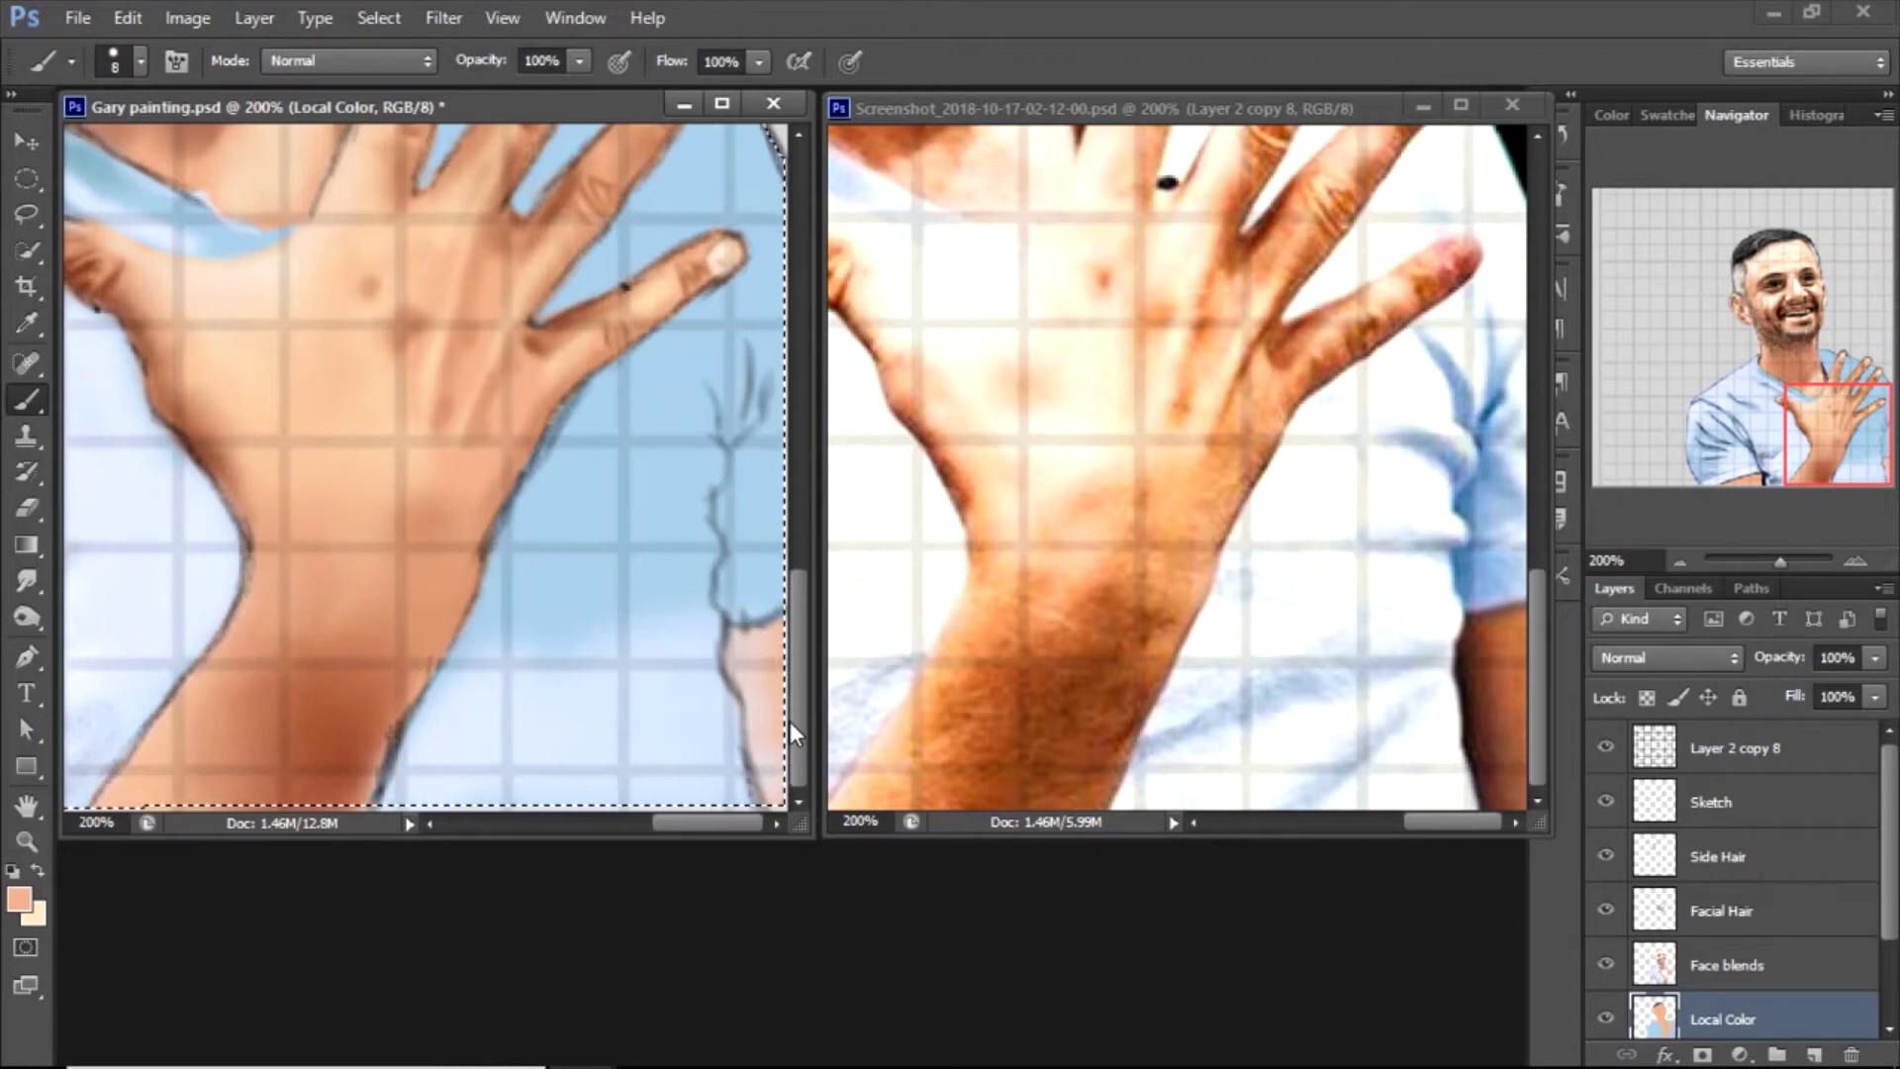
On the Face blends layer, paint soft blue fold shadows across the lower shirt beyond the forearm, reducing the brush to size 6
key("alt+]")
key("i")
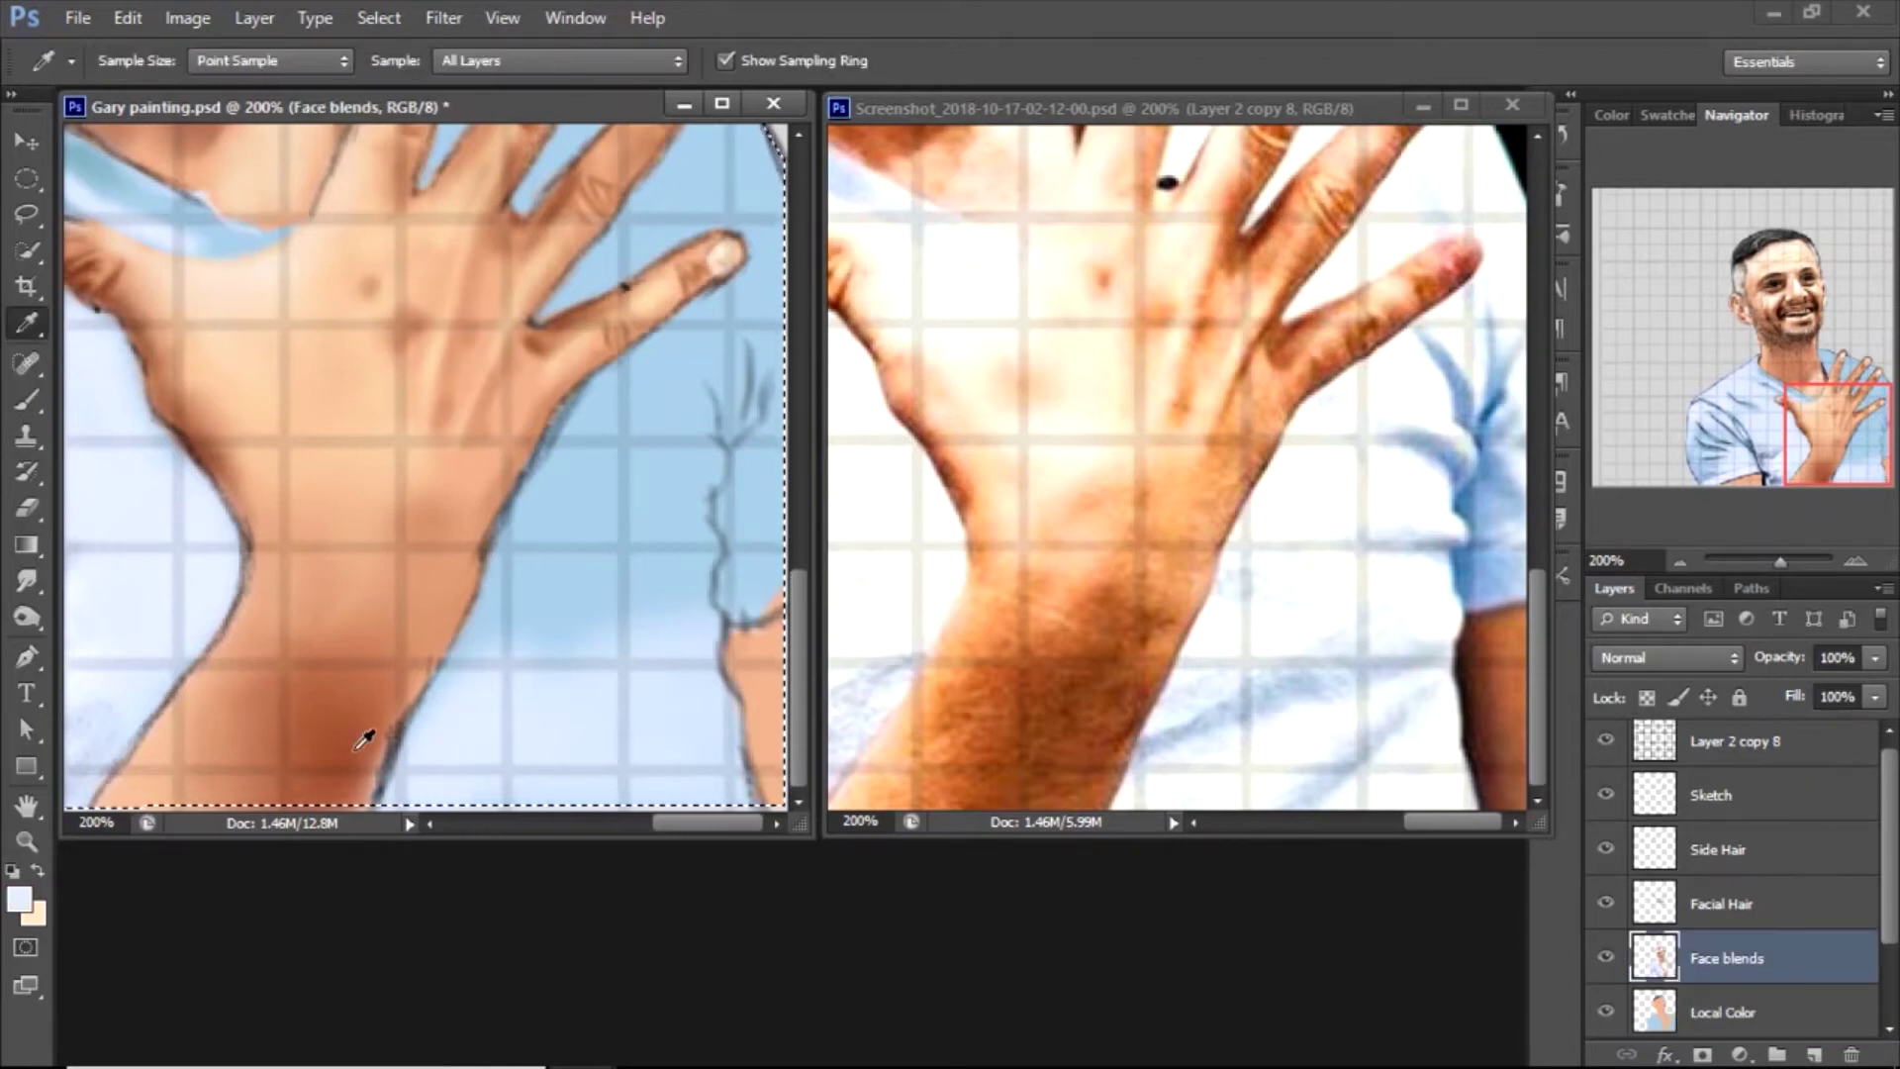
left_click_drag(670, 822, 616, 841)
scroll(684, 665, "right", 5)
key("b")
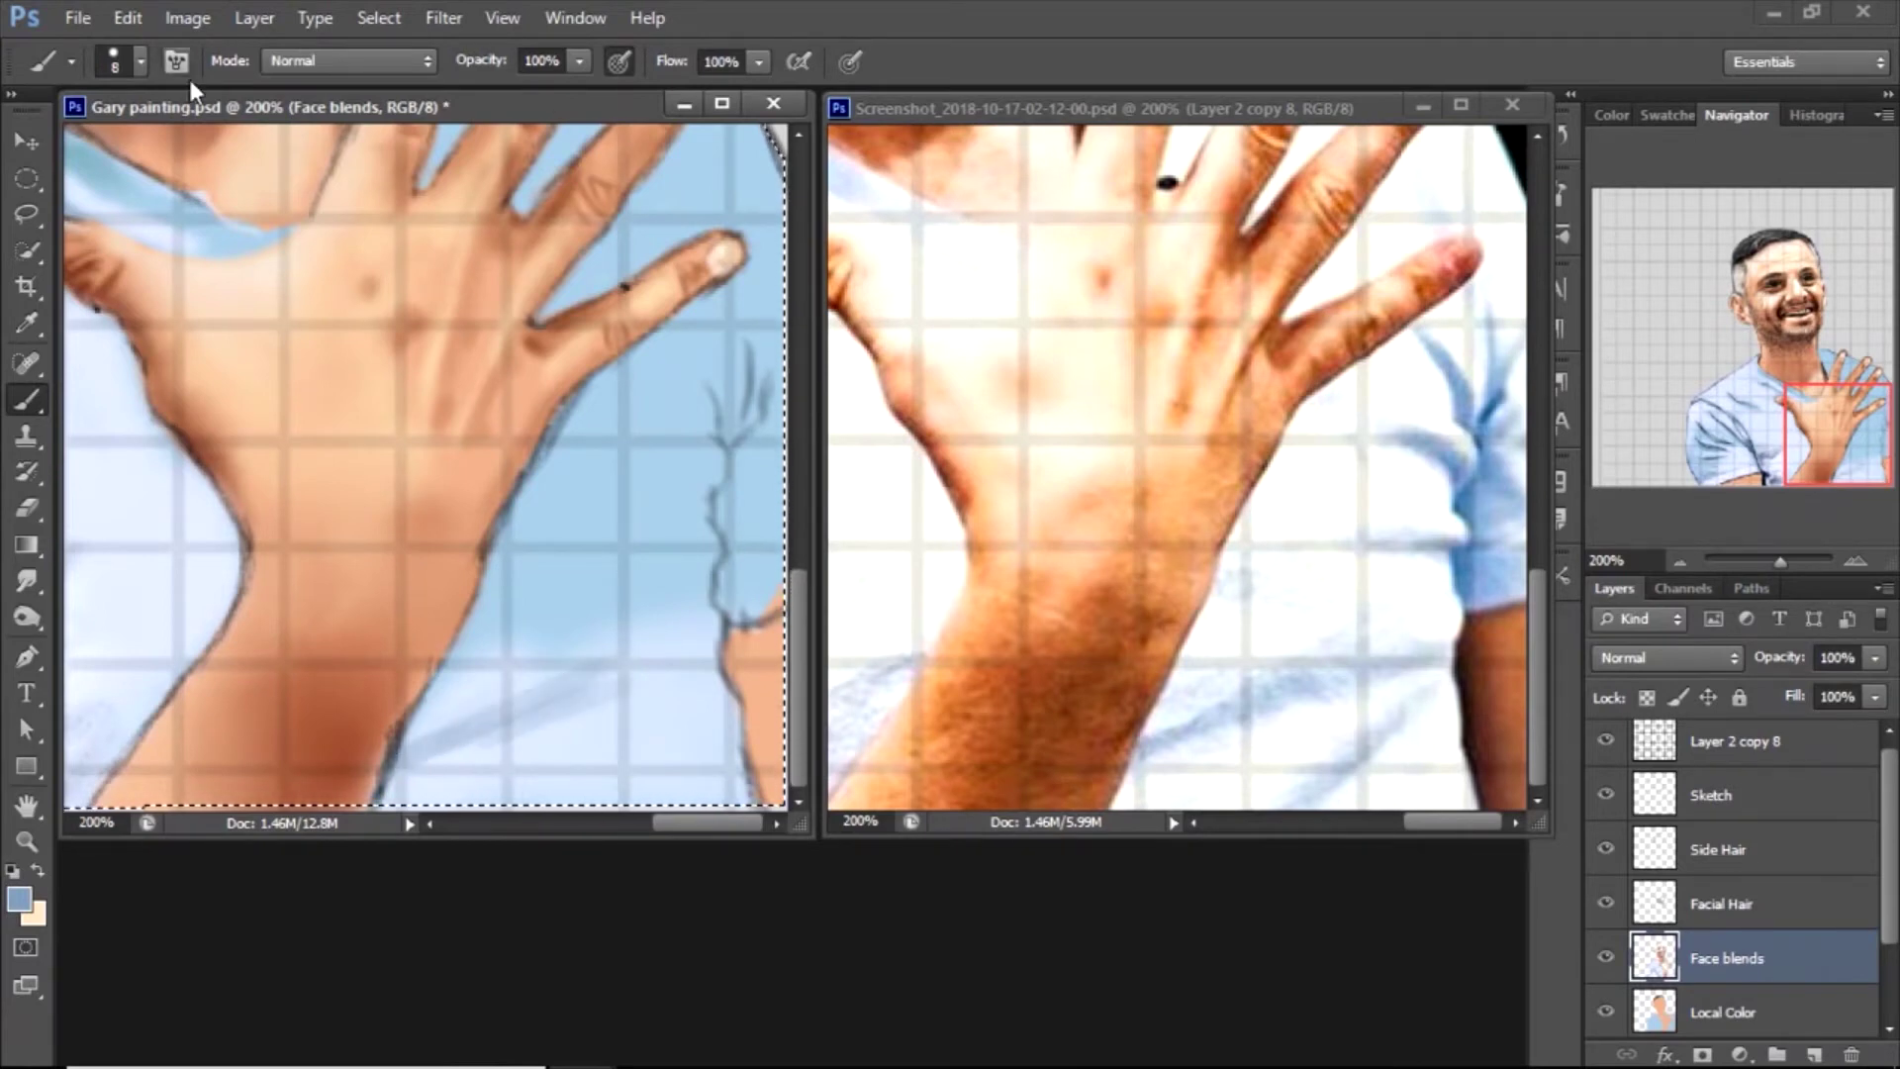
right_click(59, 295)
double_click(59, 295)
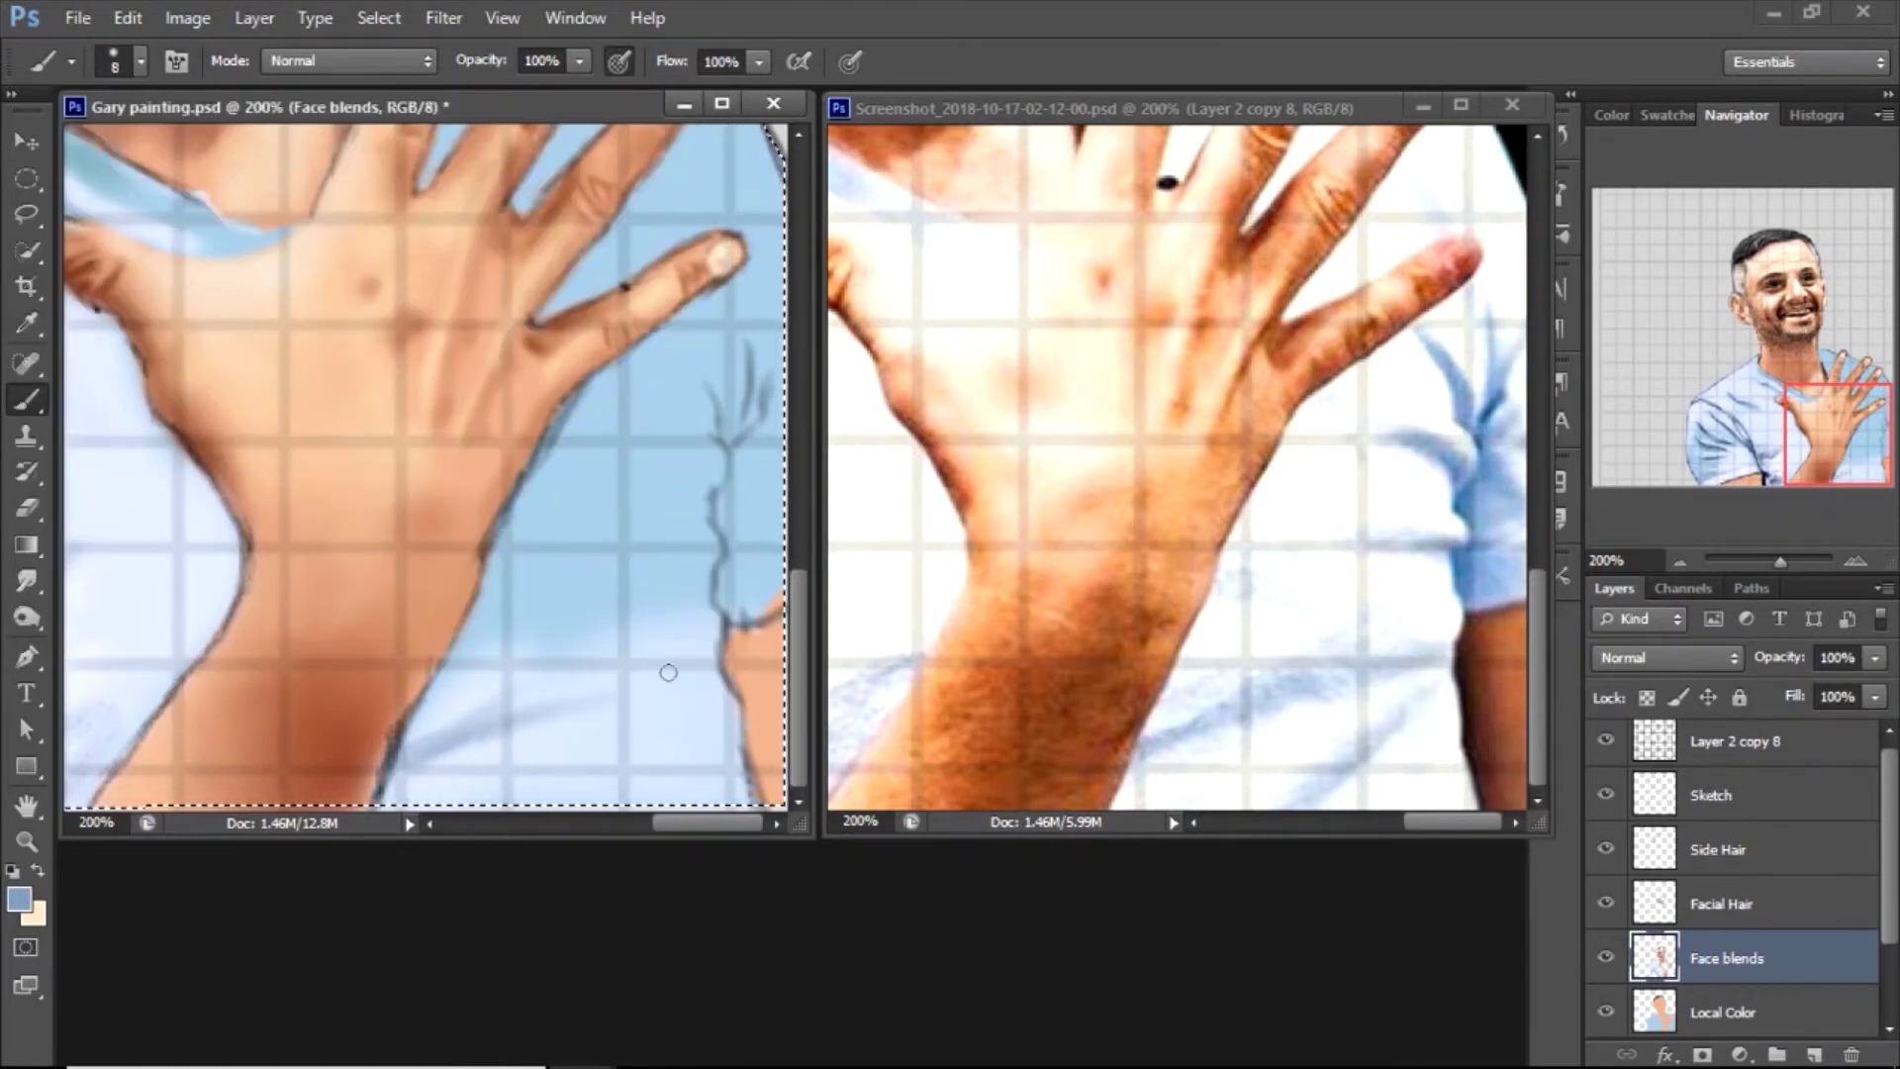
left_click_drag(593, 704, 708, 648)
key("bracketleft")
key("bracketleft")
key("bracketleft")
mouse_move(554, 792)
left_mouse_down()
mouse_move(666, 739)
mouse_move(616, 783)
left_mouse_up()
key("bracketleft")
key("bracketleft")
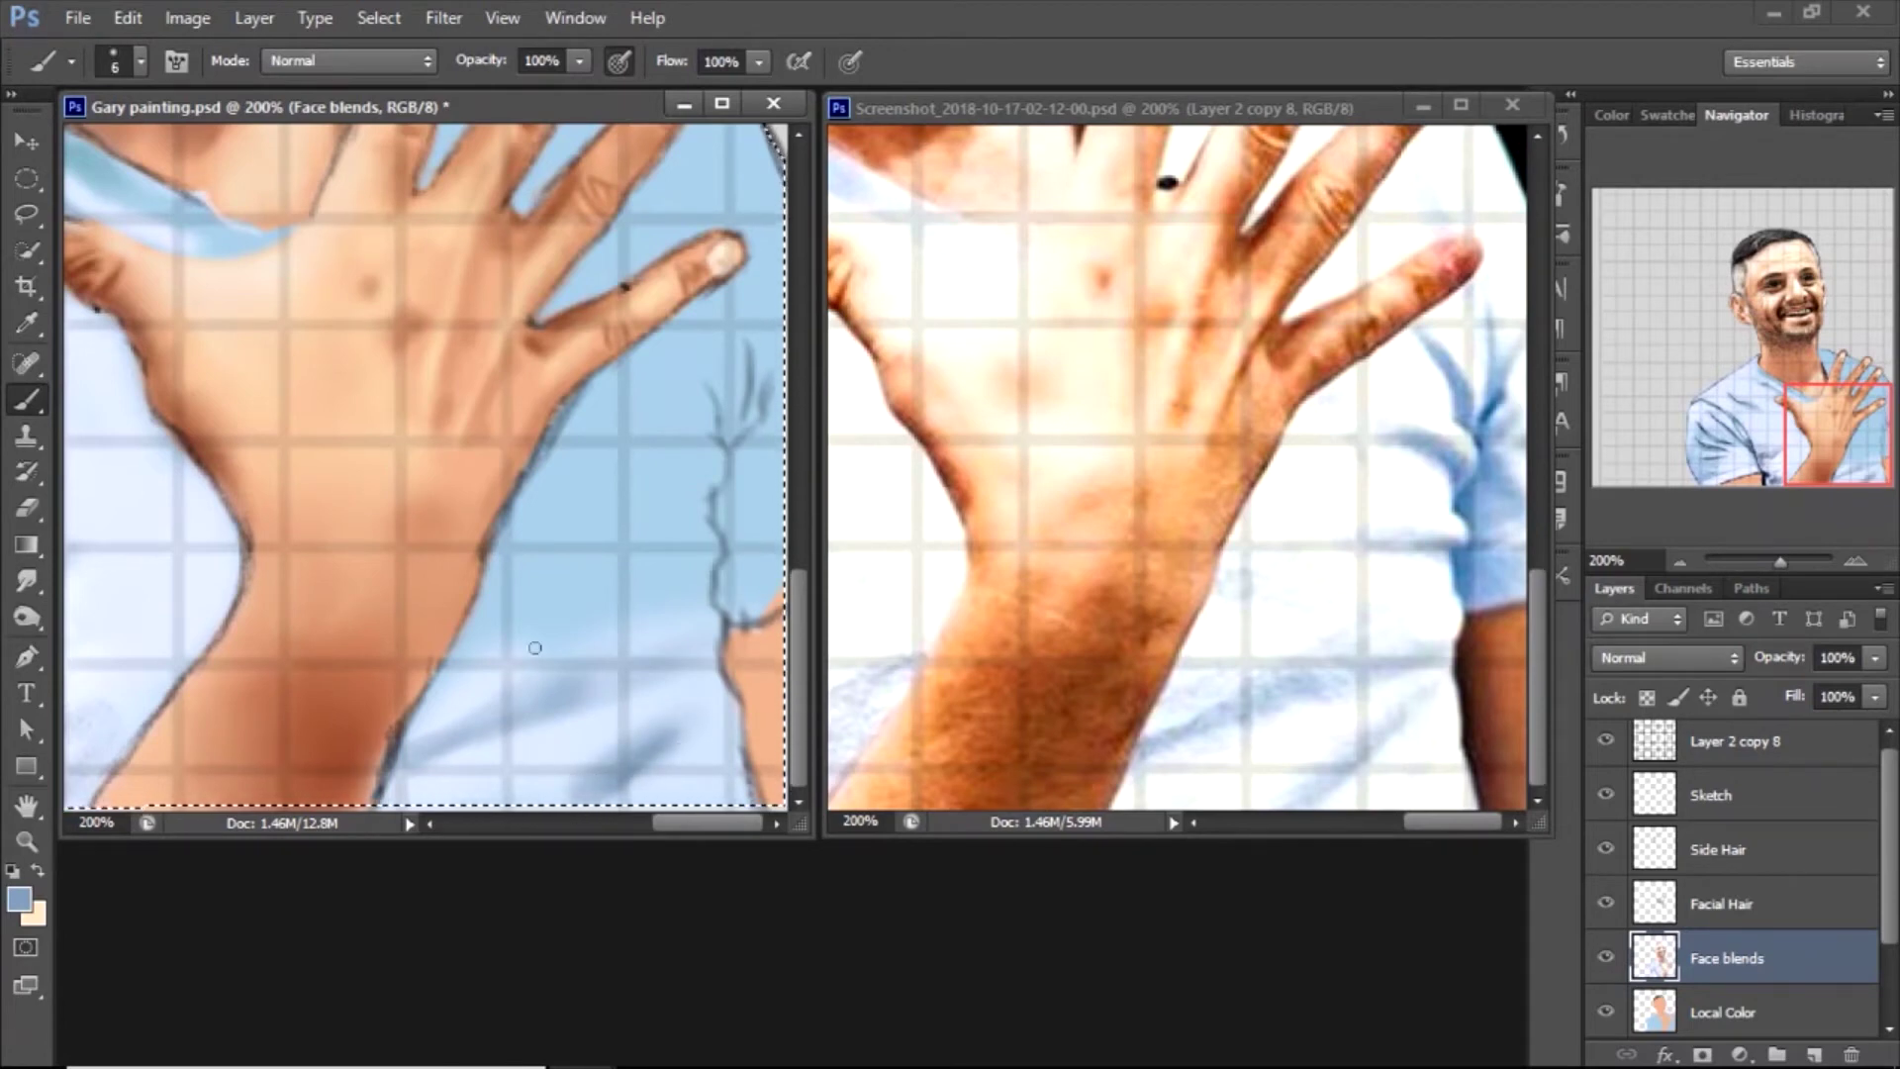
Sample a pale shirt color and lighten the blue shirt area between the forearm and the far sleeve with a larger brush
left_click(634, 584, "alt")
key("bracketright")
key("bracketright")
key("bracketright")
key("bracketright")
key("bracketright")
key("bracketright")
mouse_move(702, 552)
left_mouse_down()
mouse_move(611, 491)
mouse_move(654, 463)
mouse_move(682, 459)
mouse_move(679, 513)
mouse_move(560, 575)
mouse_move(543, 560)
mouse_move(660, 582)
mouse_move(519, 597)
mouse_move(634, 615)
mouse_move(632, 447)
mouse_move(621, 408)
mouse_move(577, 422)
mouse_move(691, 422)
mouse_move(687, 457)
mouse_move(696, 419)
mouse_move(642, 414)
mouse_move(722, 389)
mouse_move(738, 414)
mouse_move(737, 371)
mouse_move(699, 389)
mouse_move(629, 532)
left_mouse_up()
Sample the fold blue and paint the creases running in from the far sleeve's edge and armpit, varying the brush size
left_click(657, 742, "alt")
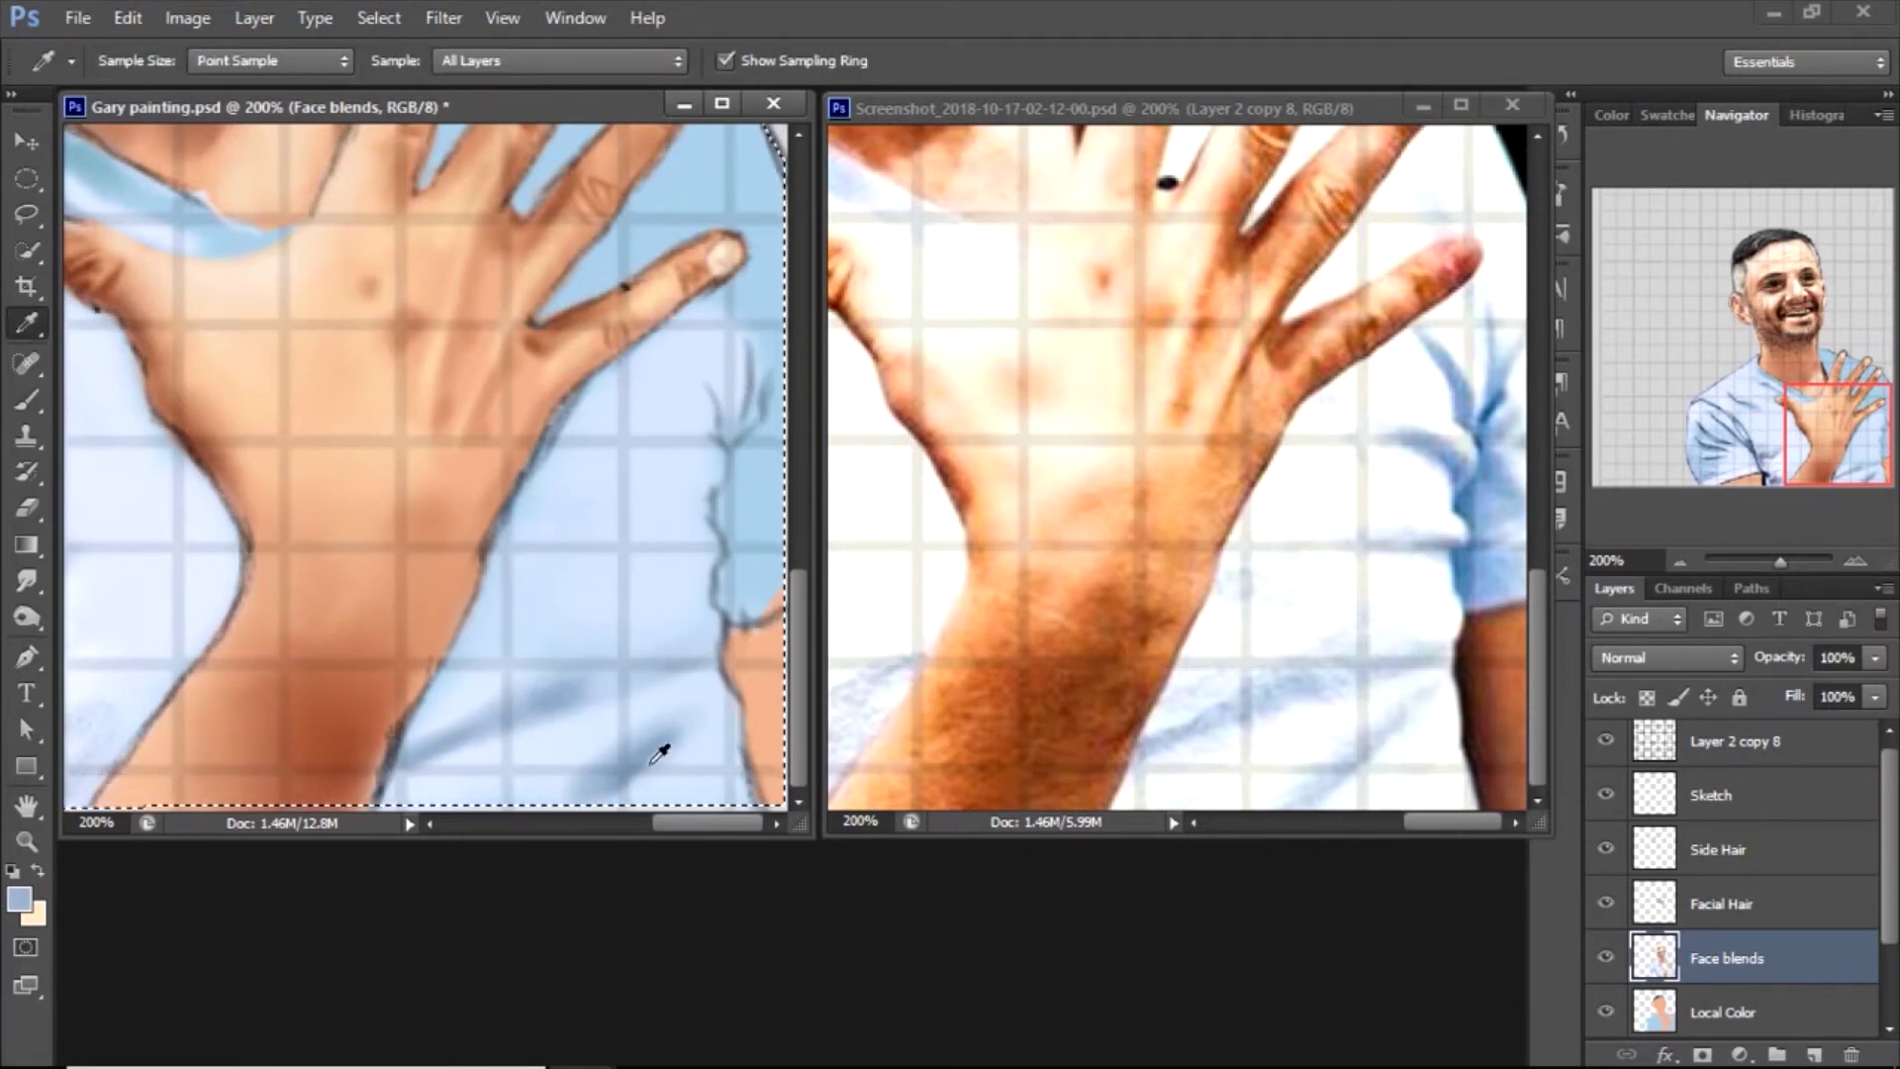
key("bracketleft")
key("bracketleft")
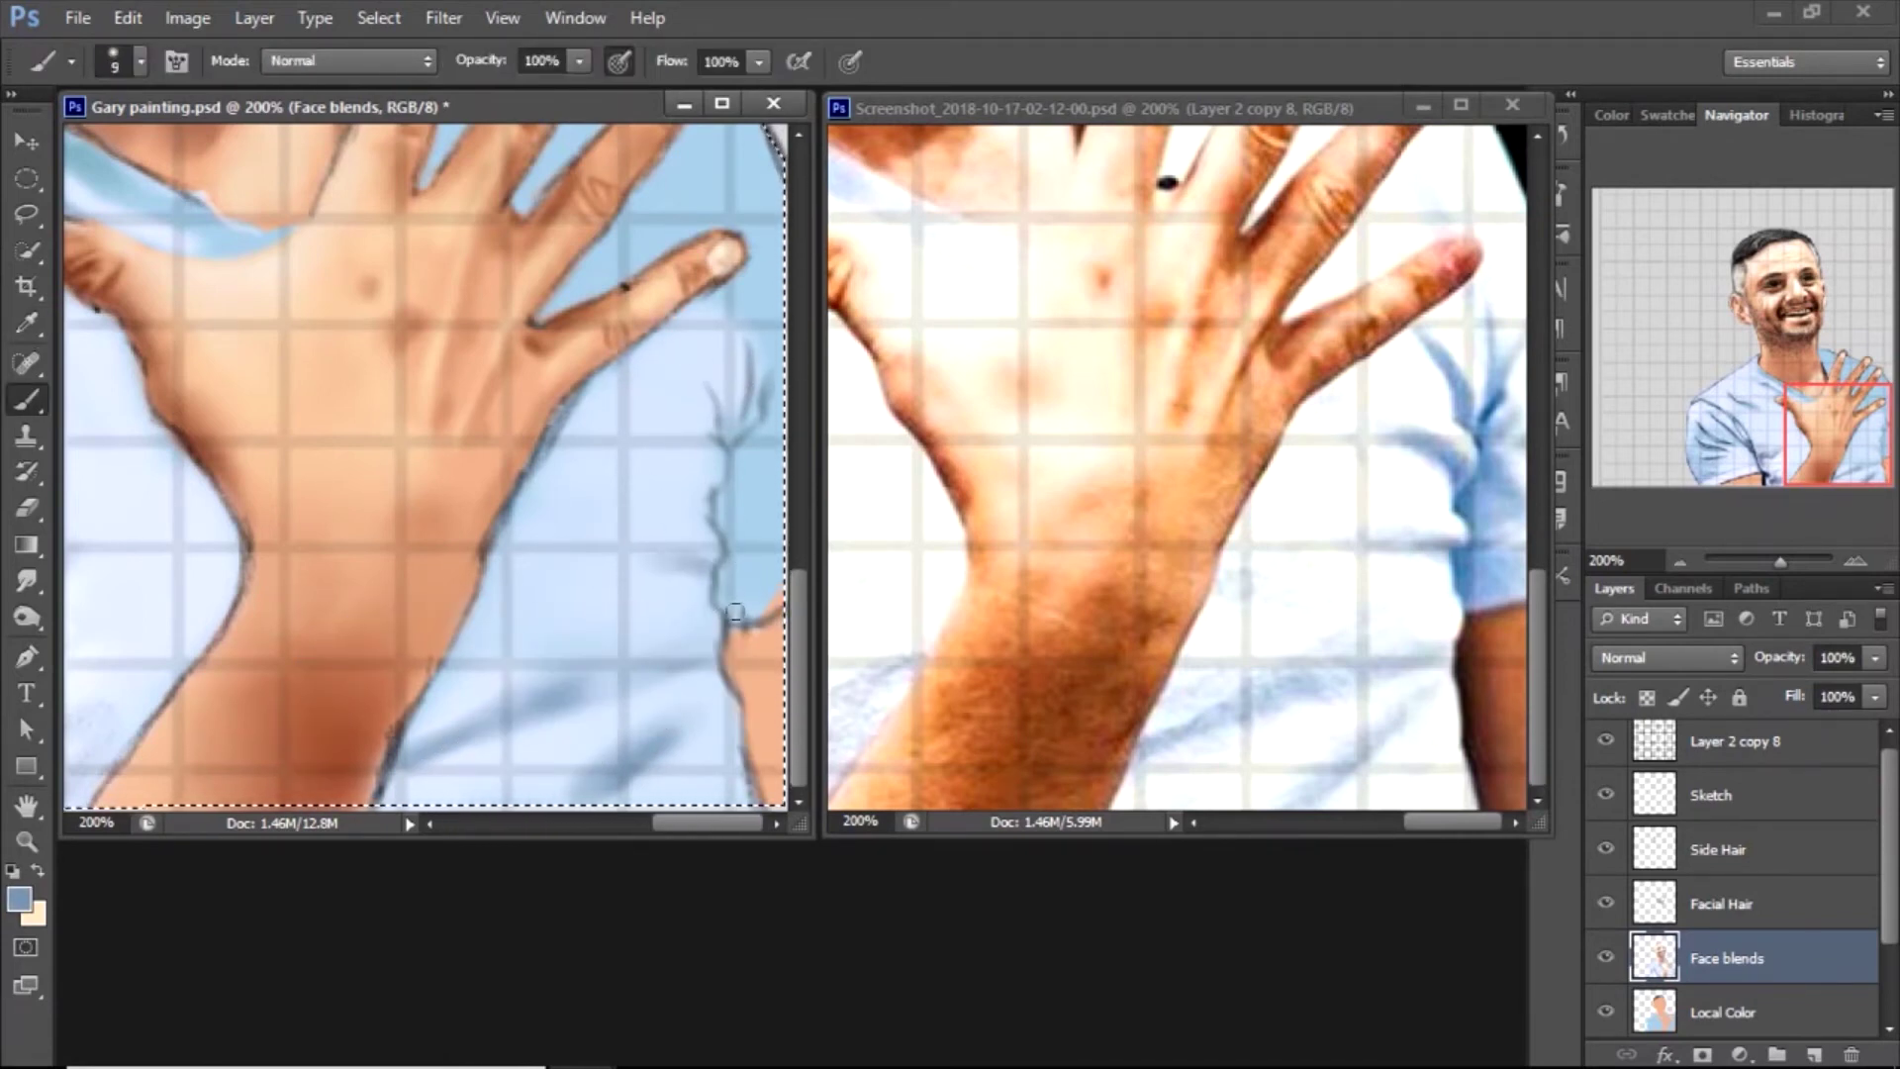
key("bracketleft")
key("bracketleft")
mouse_move(716, 473)
left_mouse_down()
mouse_move(673, 500)
mouse_move(653, 487)
mouse_move(683, 485)
mouse_move(604, 467)
mouse_move(619, 467)
left_mouse_up()
key("bracketright")
key("bracketright")
key("bracketright")
key("bracketright")
key("bracketright")
key("bracketright")
mouse_move(720, 432)
left_mouse_down()
mouse_move(674, 386)
mouse_move(721, 425)
mouse_move(685, 341)
left_mouse_up()
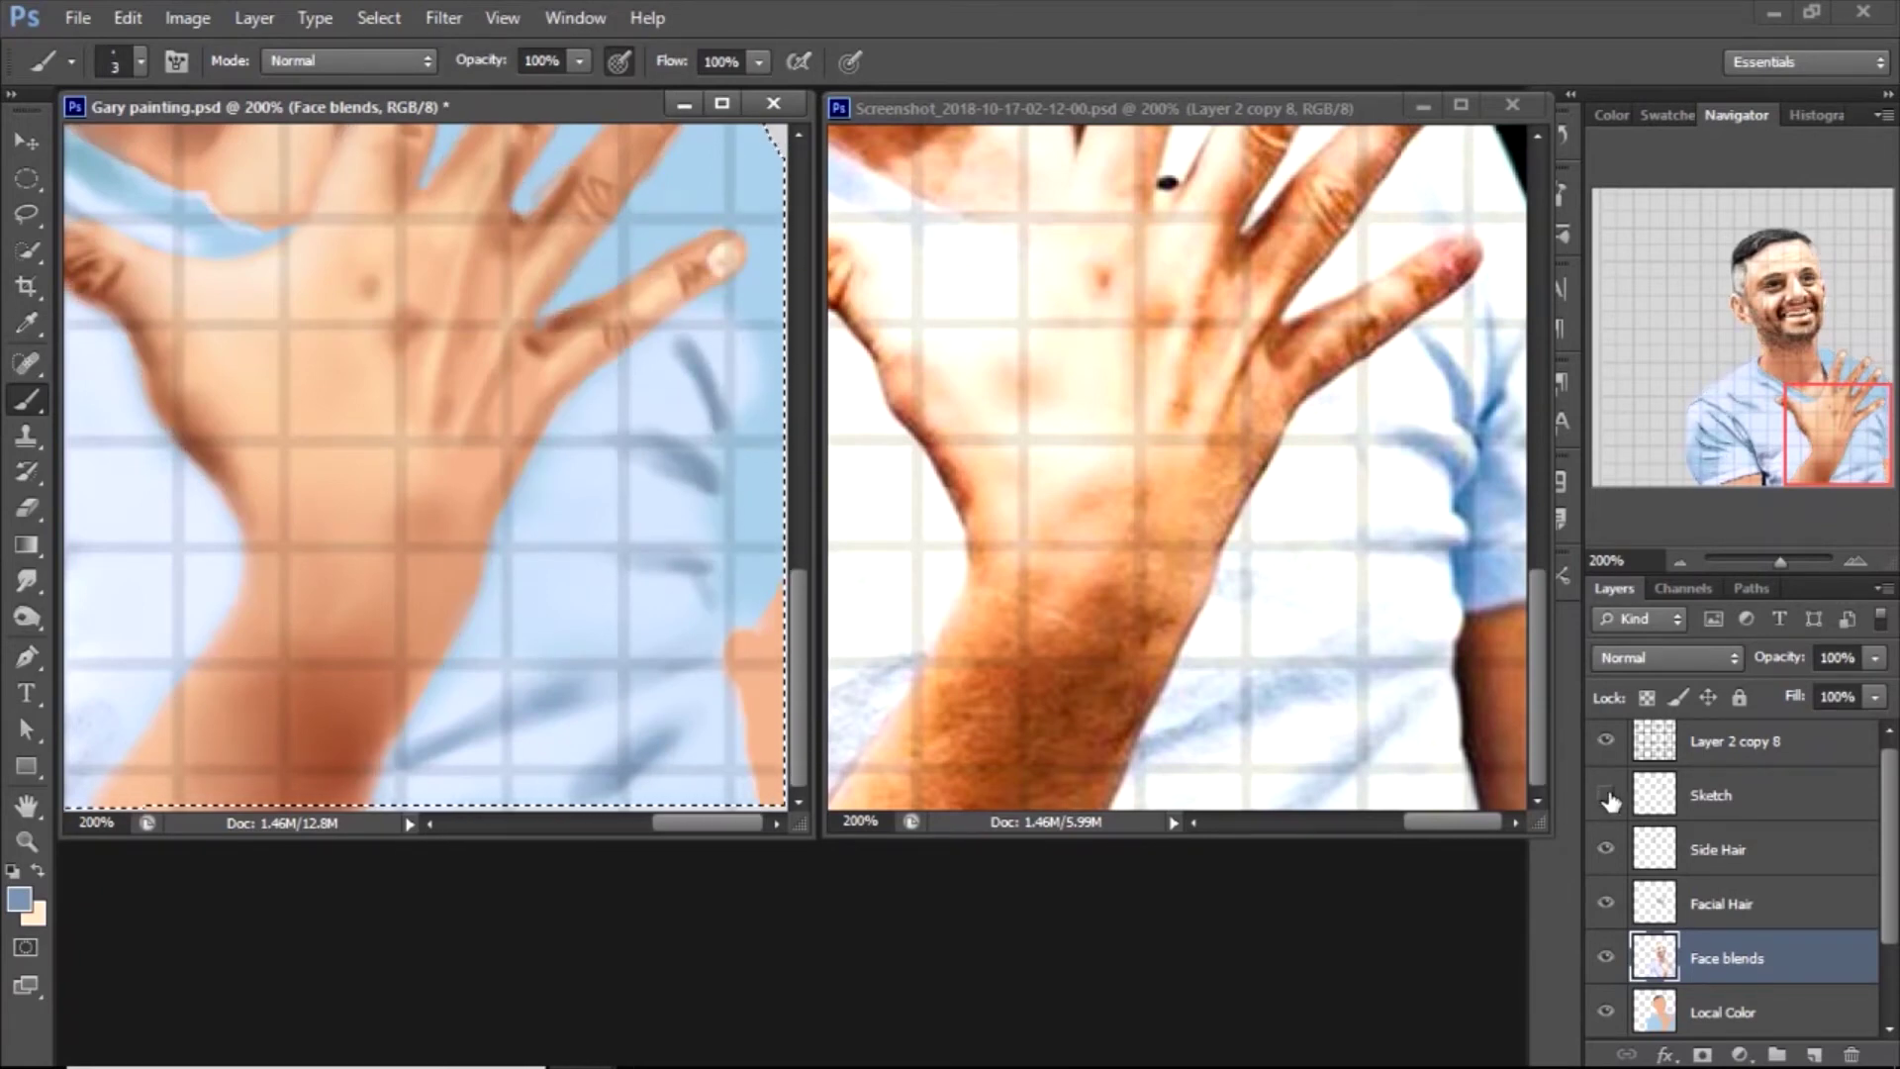
Sample a pale shirt color and lighten the far sleeve beside the creases with a size 15 brush
left_click(727, 584, "alt")
key("bracketright")
key("bracketright")
key("bracketright")
key("bracketright")
key("bracketright")
key("bracketright")
key("bracketright")
key("bracketright")
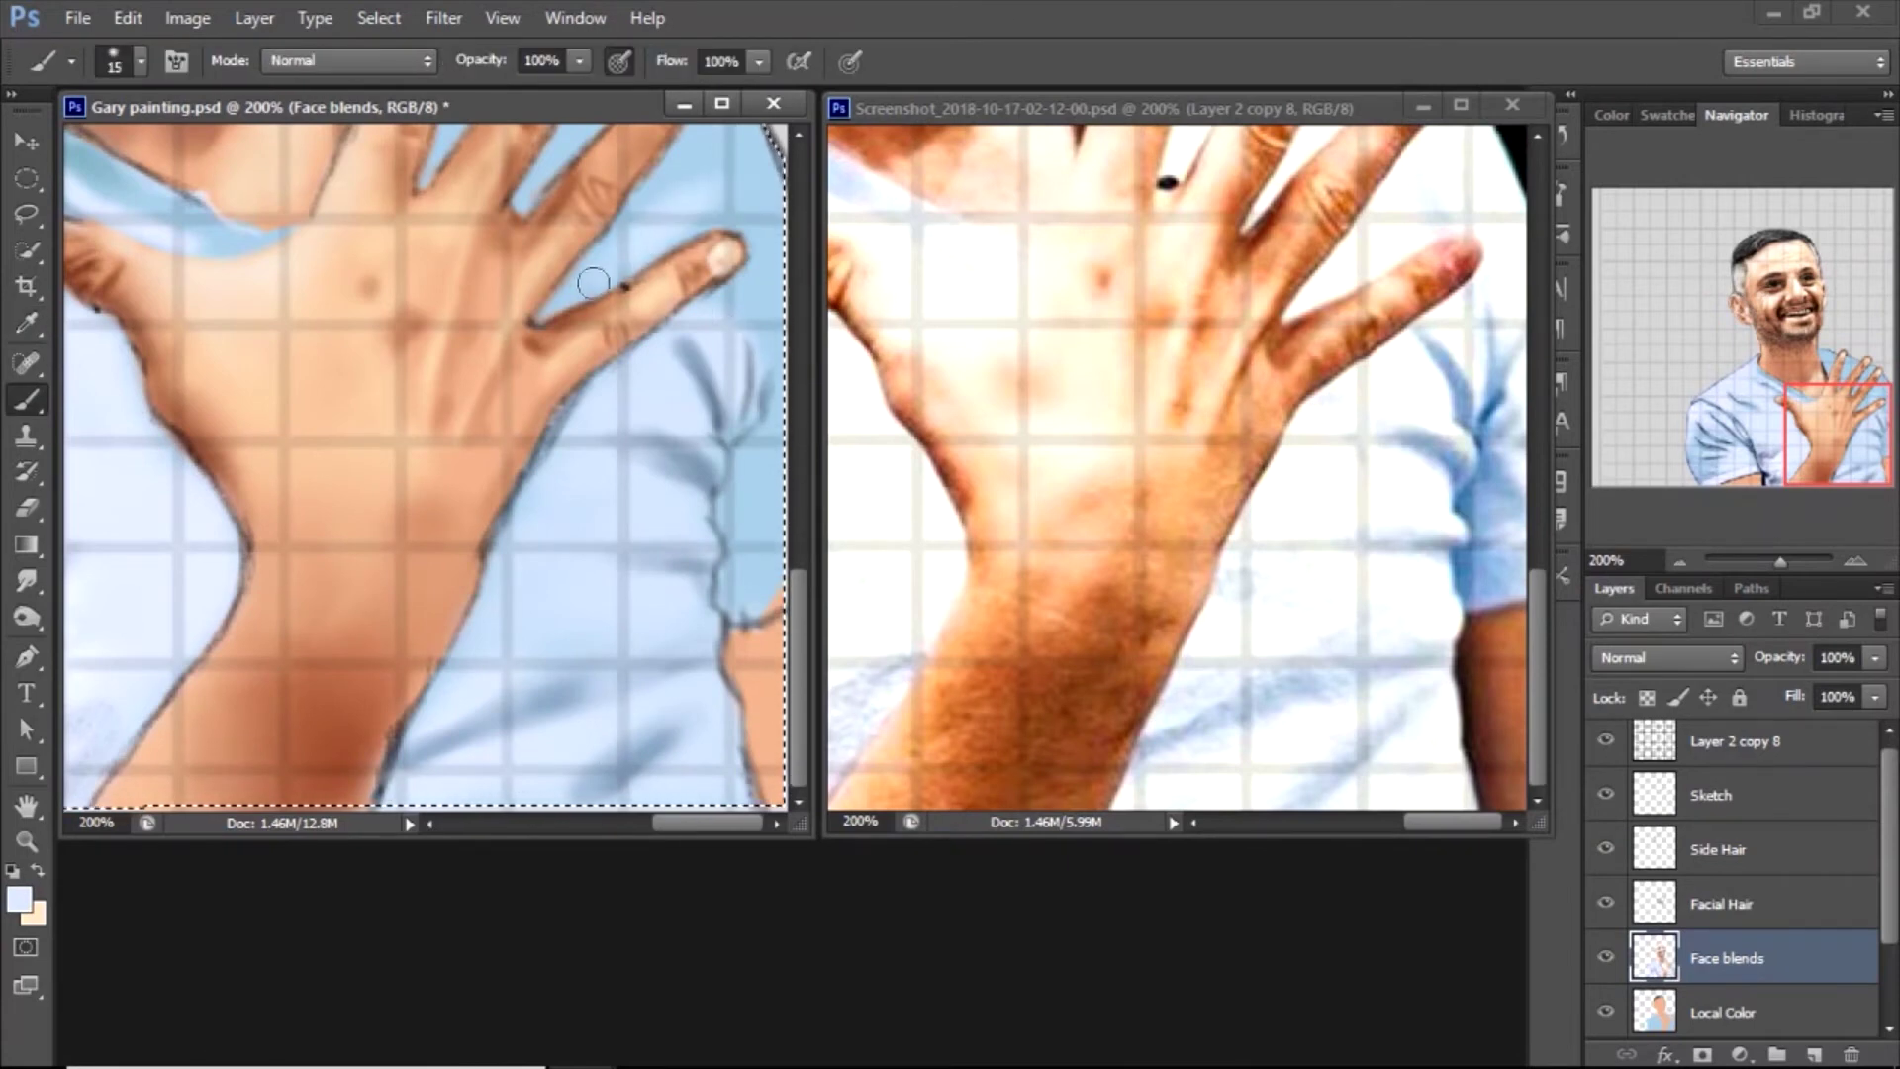
mouse_move(781, 399)
left_mouse_down()
mouse_move(762, 495)
mouse_move(729, 517)
mouse_move(763, 526)
mouse_move(769, 600)
mouse_move(799, 515)
left_mouse_up()
Compare with the reference's shoulder and lighten the painting's far shoulder and the shirt gaps between the fingers with progressively smaller brushes
left_click_drag(1537, 673, 1537, 554)
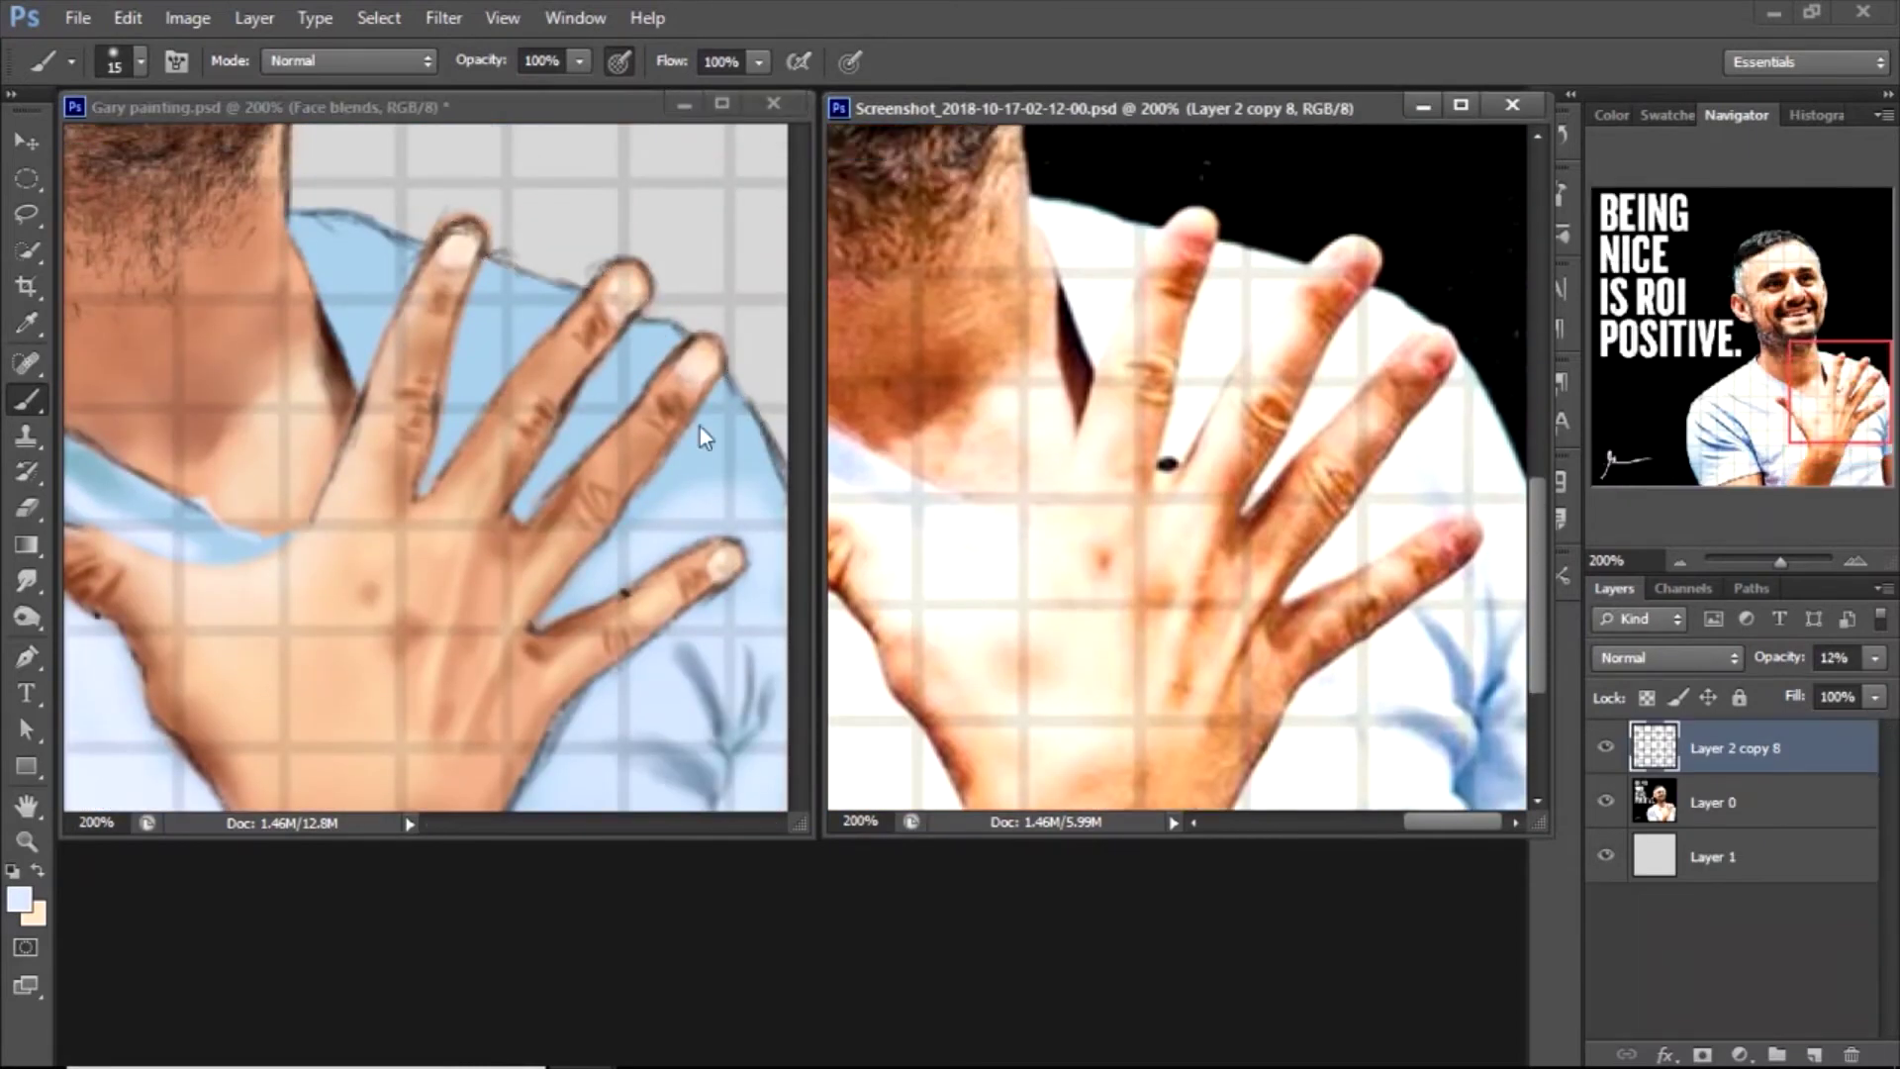
left_click(341, 107)
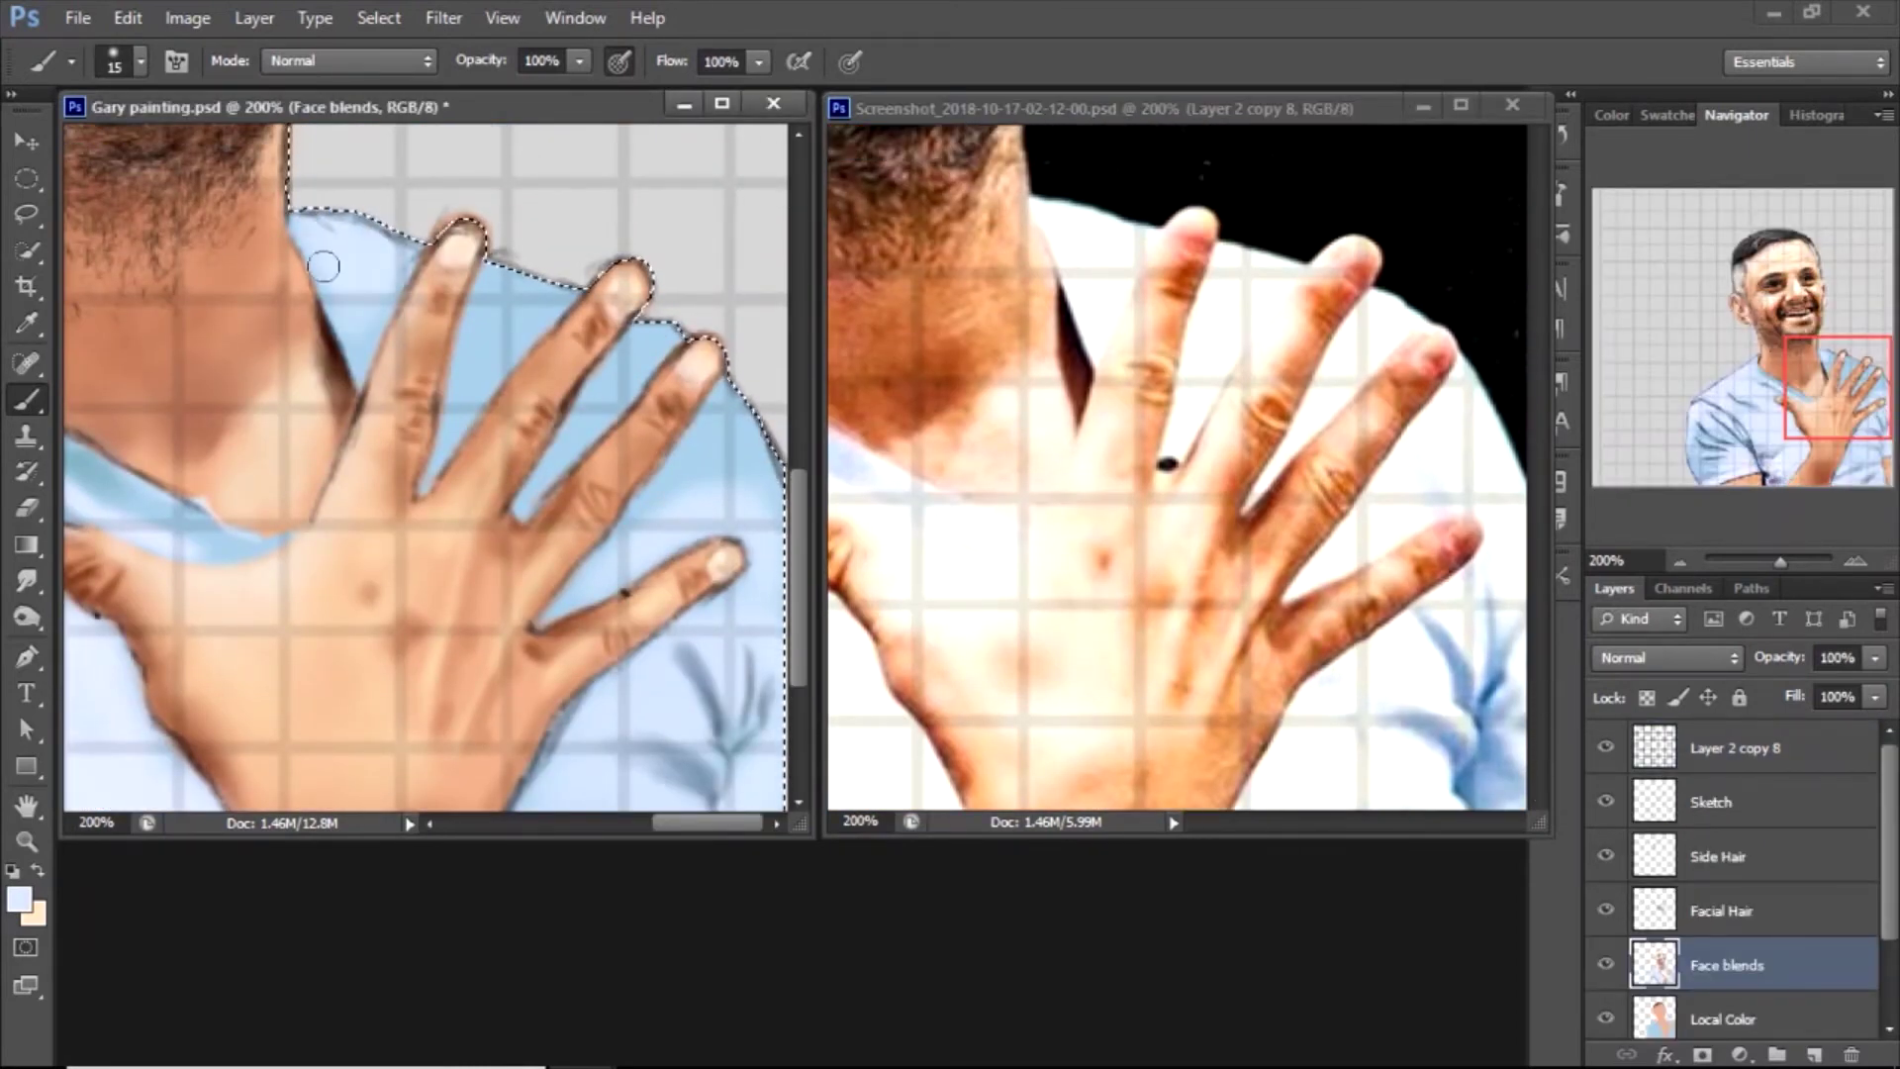
key("bracketleft")
key("bracketleft")
key("bracketleft")
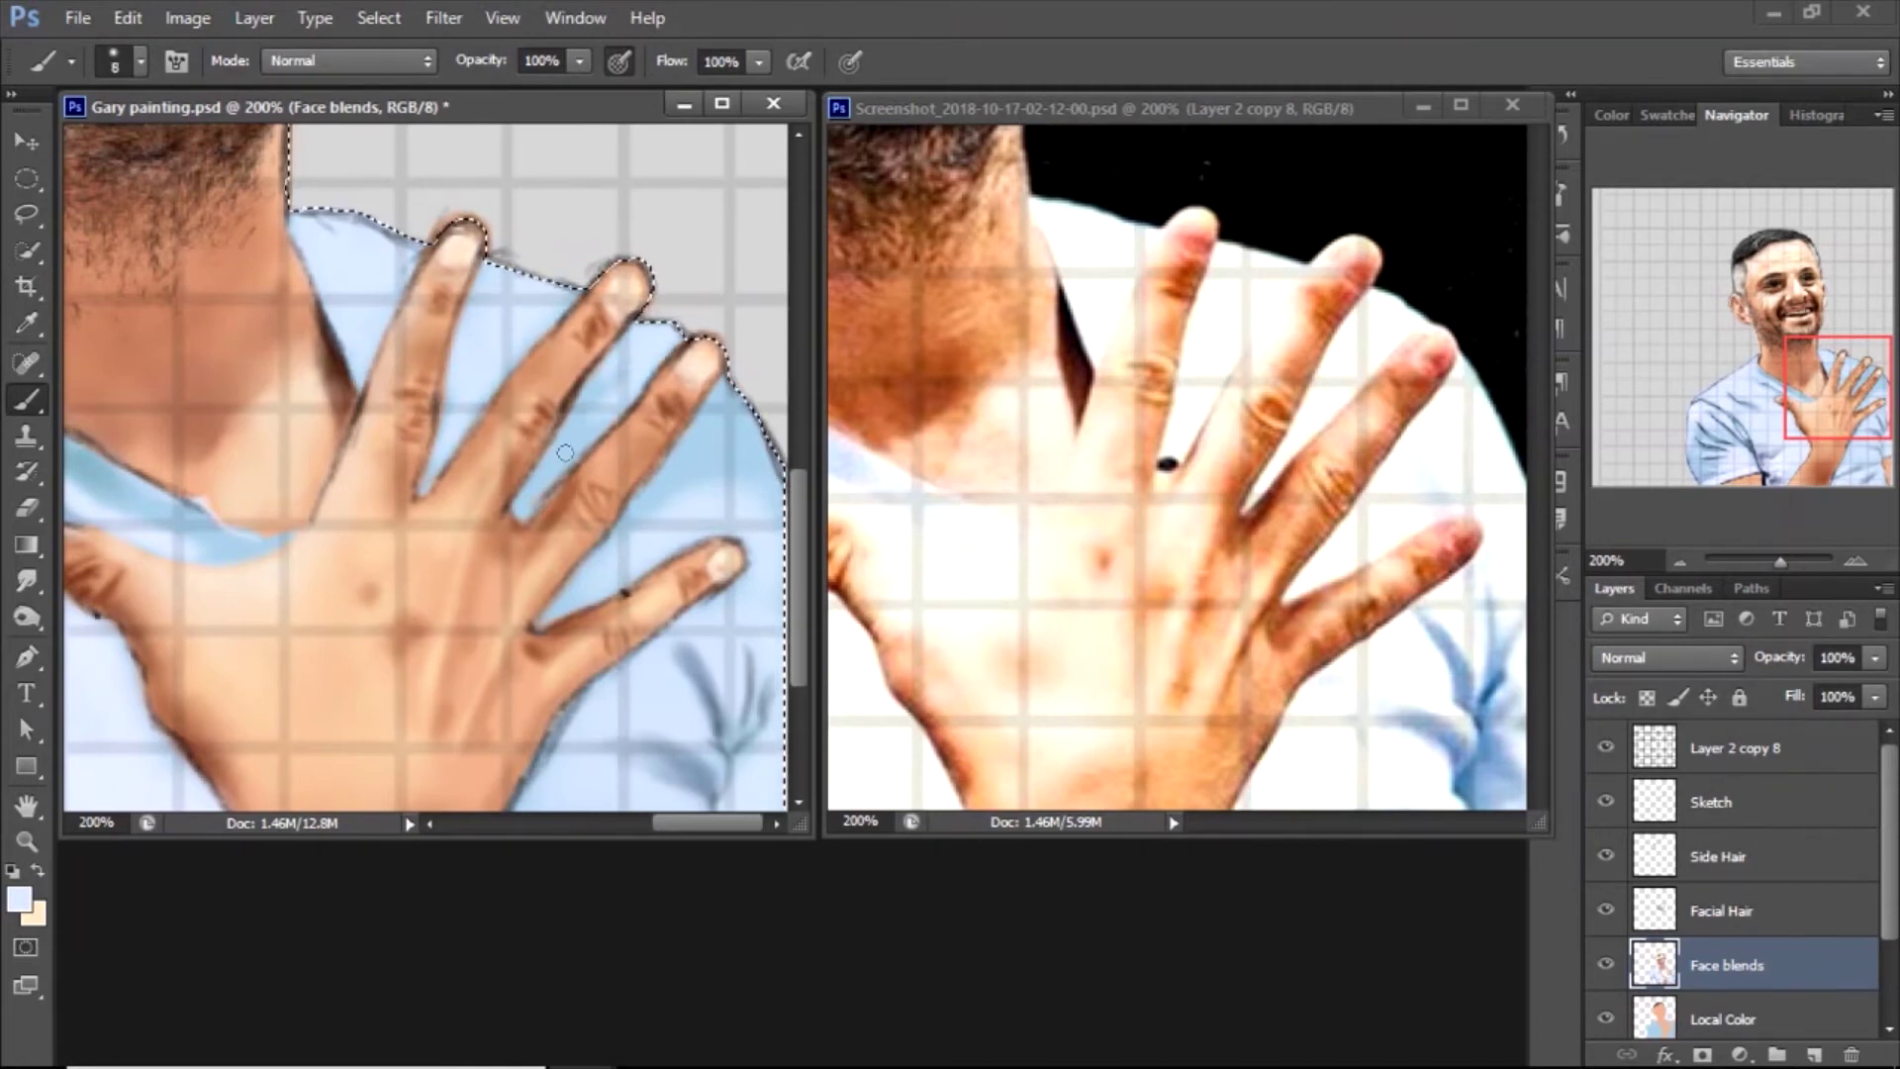
key("bracketleft")
key("bracketleft")
key("bracketleft")
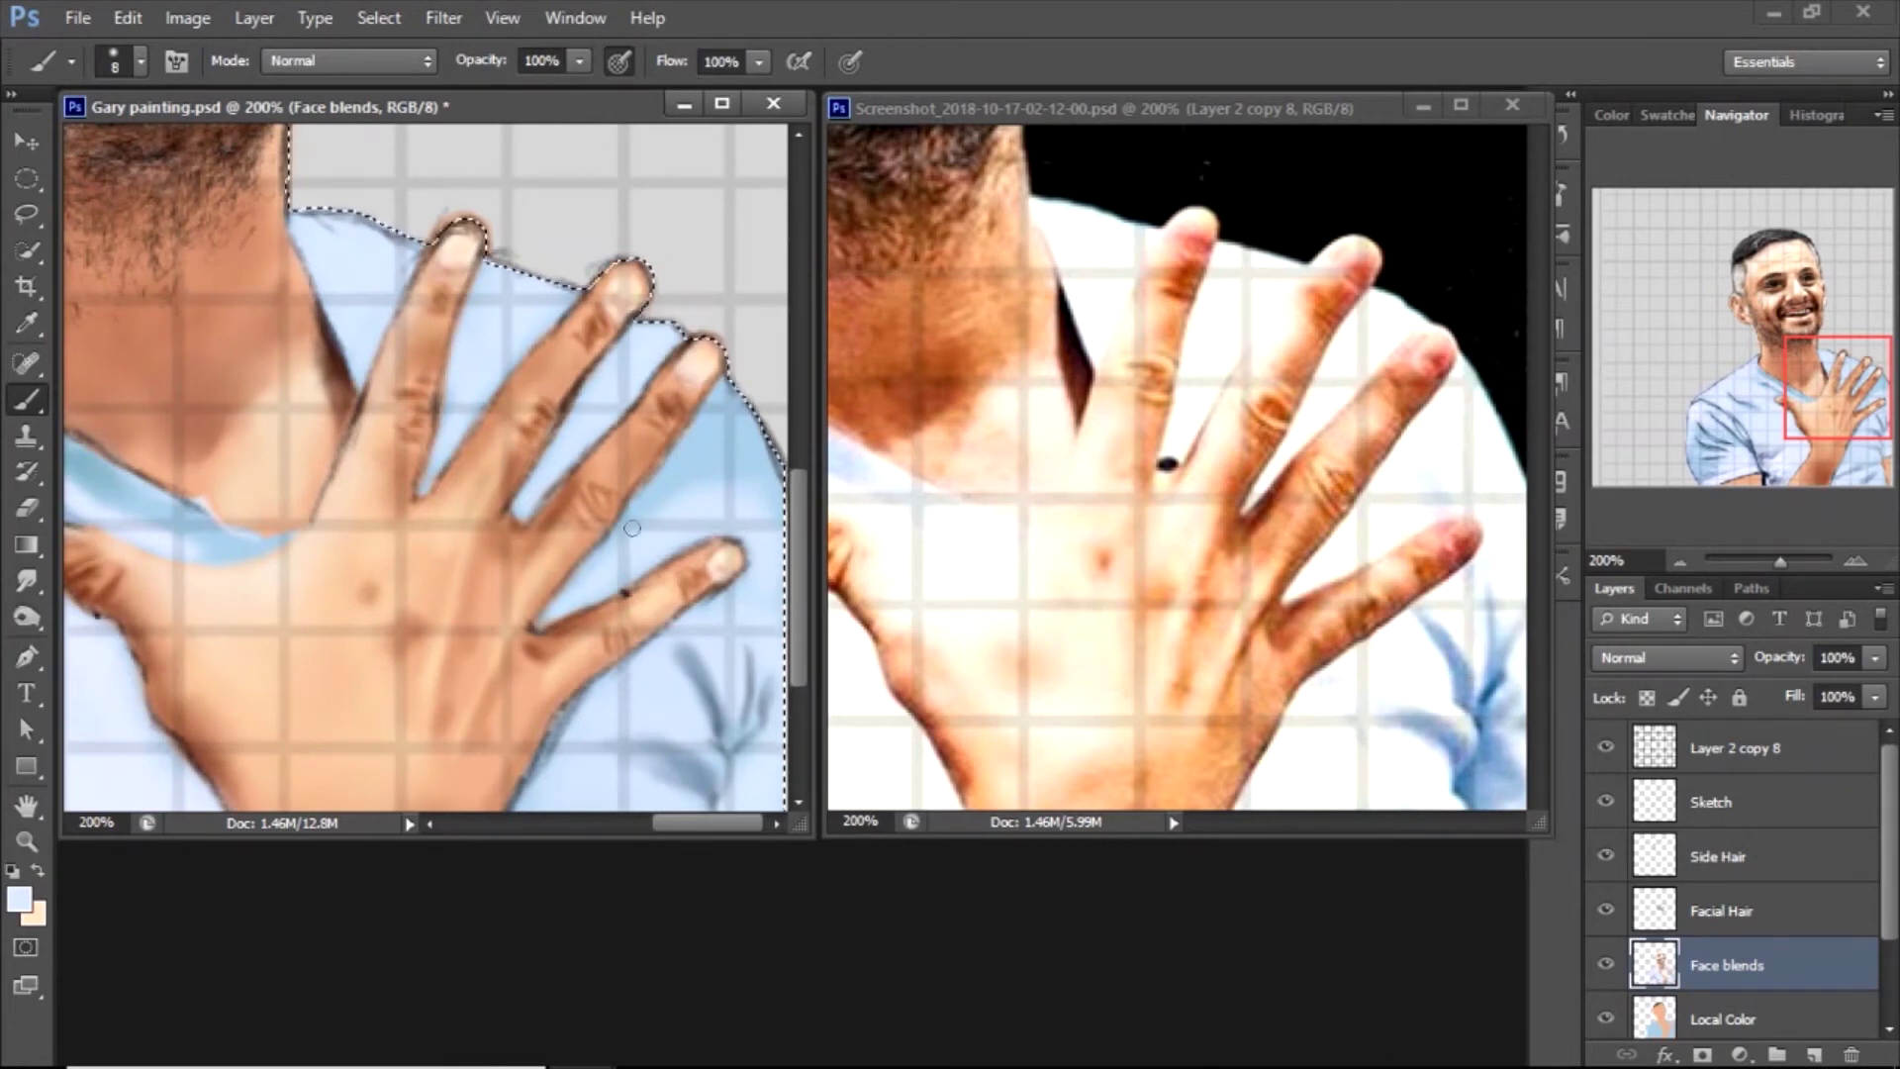
Darken the sleeve creases, and set the brush color to white to paint highlights between the shirt folds at sizes 6 and 10
scroll(719, 611, "down", 3)
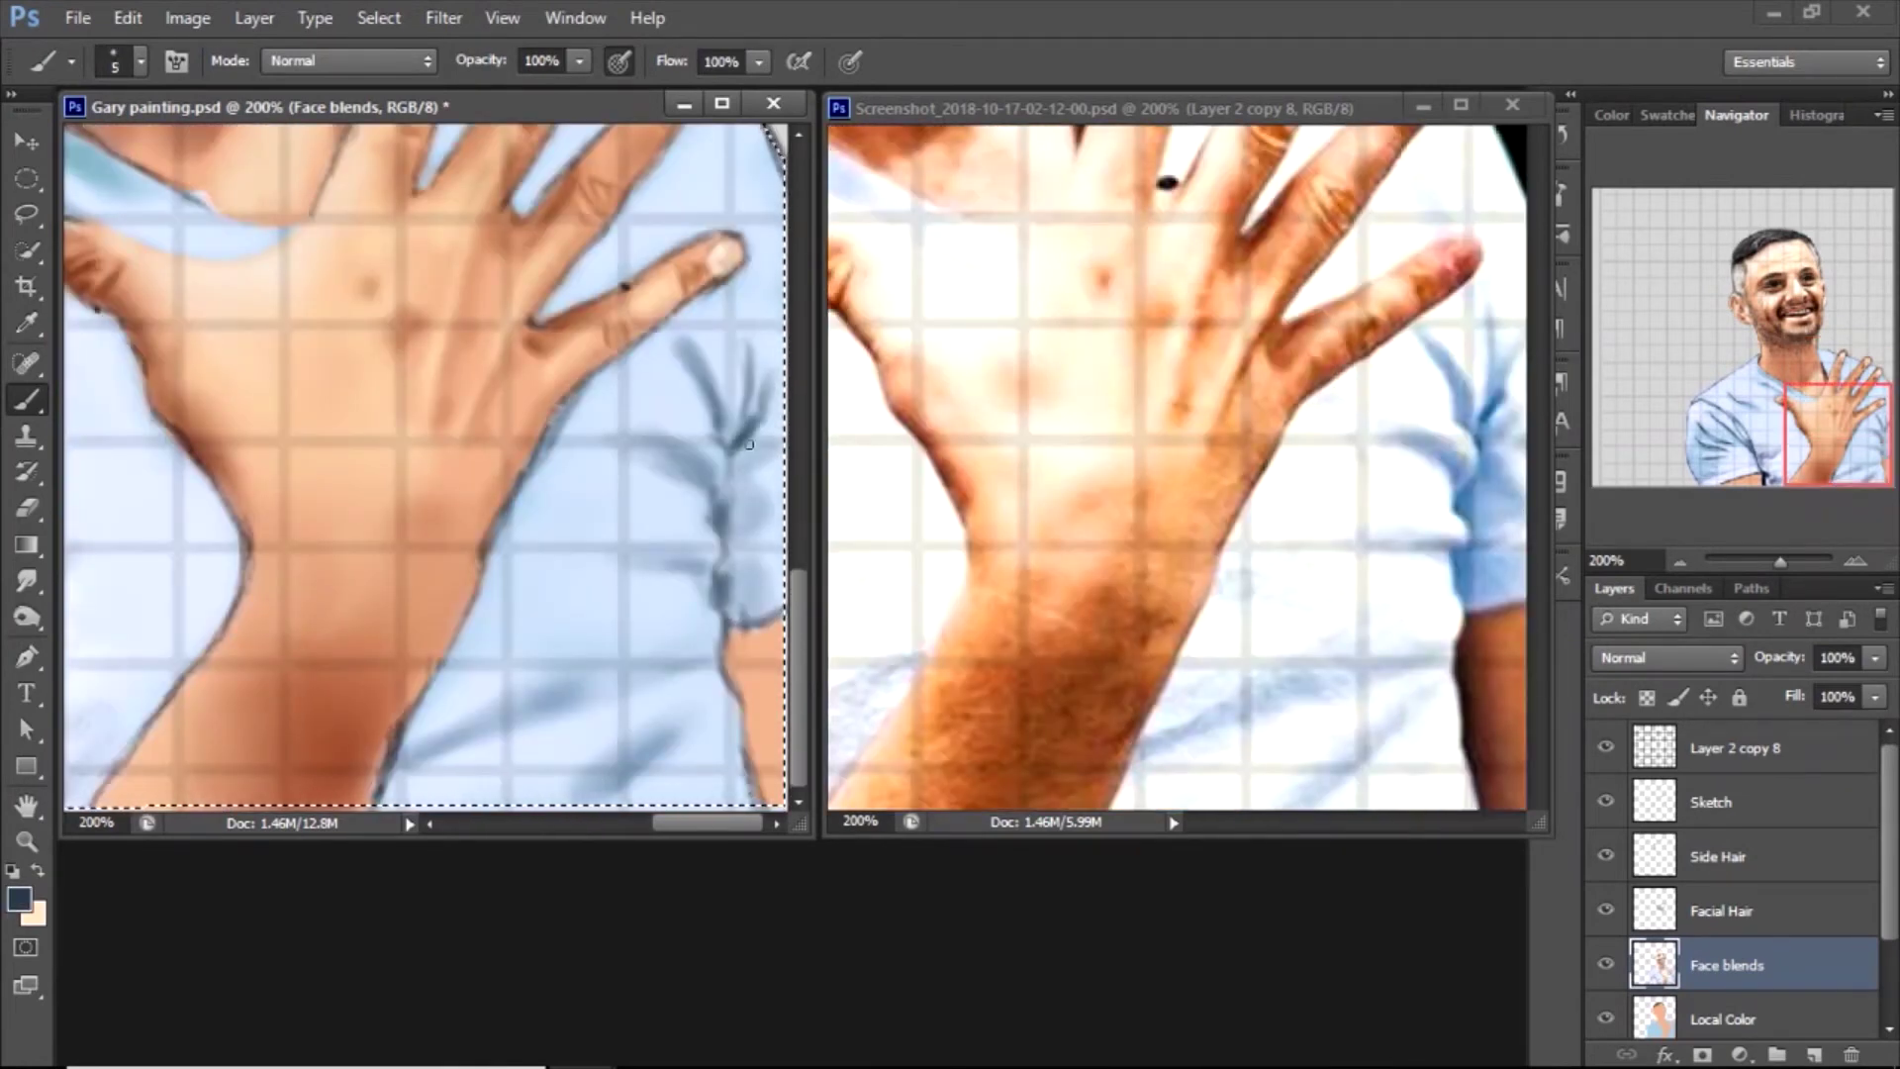
left_click(663, 535, "alt")
left_click(17, 898)
left_click(1603, 119)
key("bracketright")
key("bracketright")
key("bracketright")
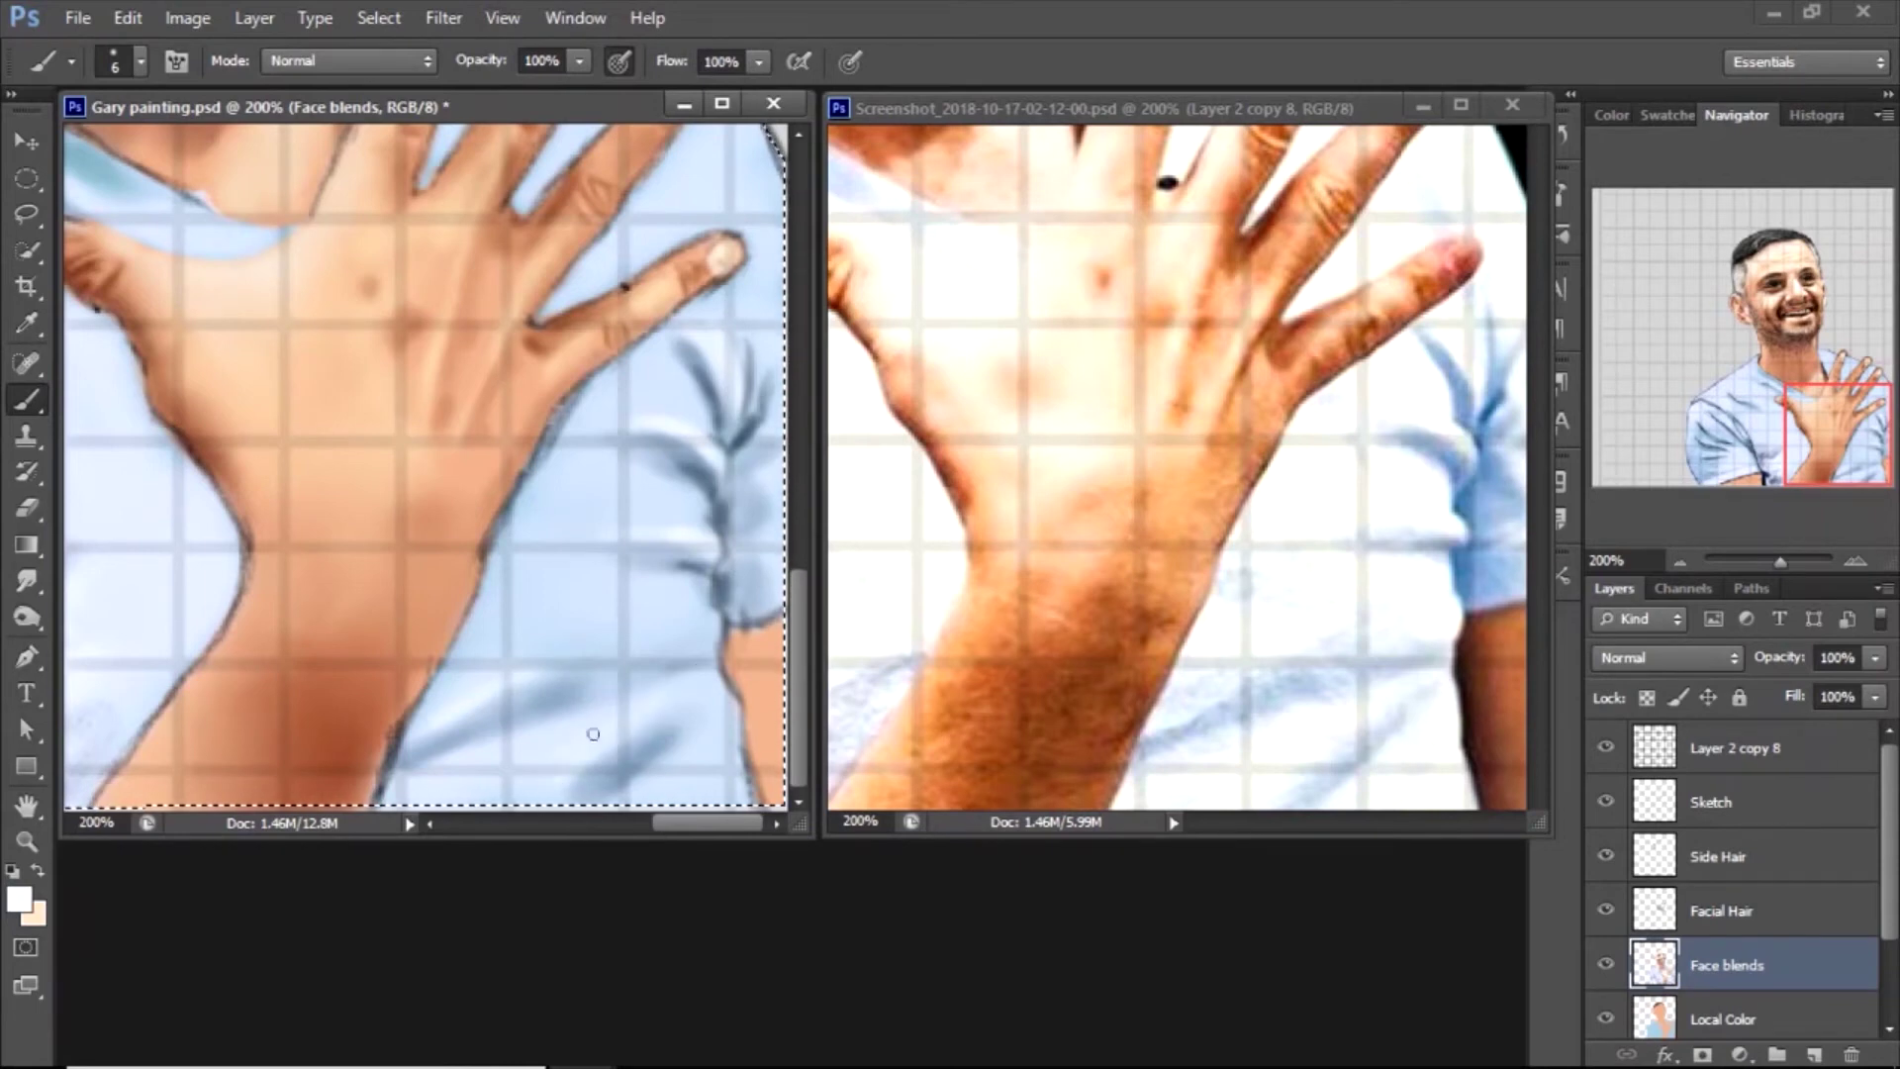
key("bracketright")
key("bracketright")
key("bracketright")
key("bracketright")
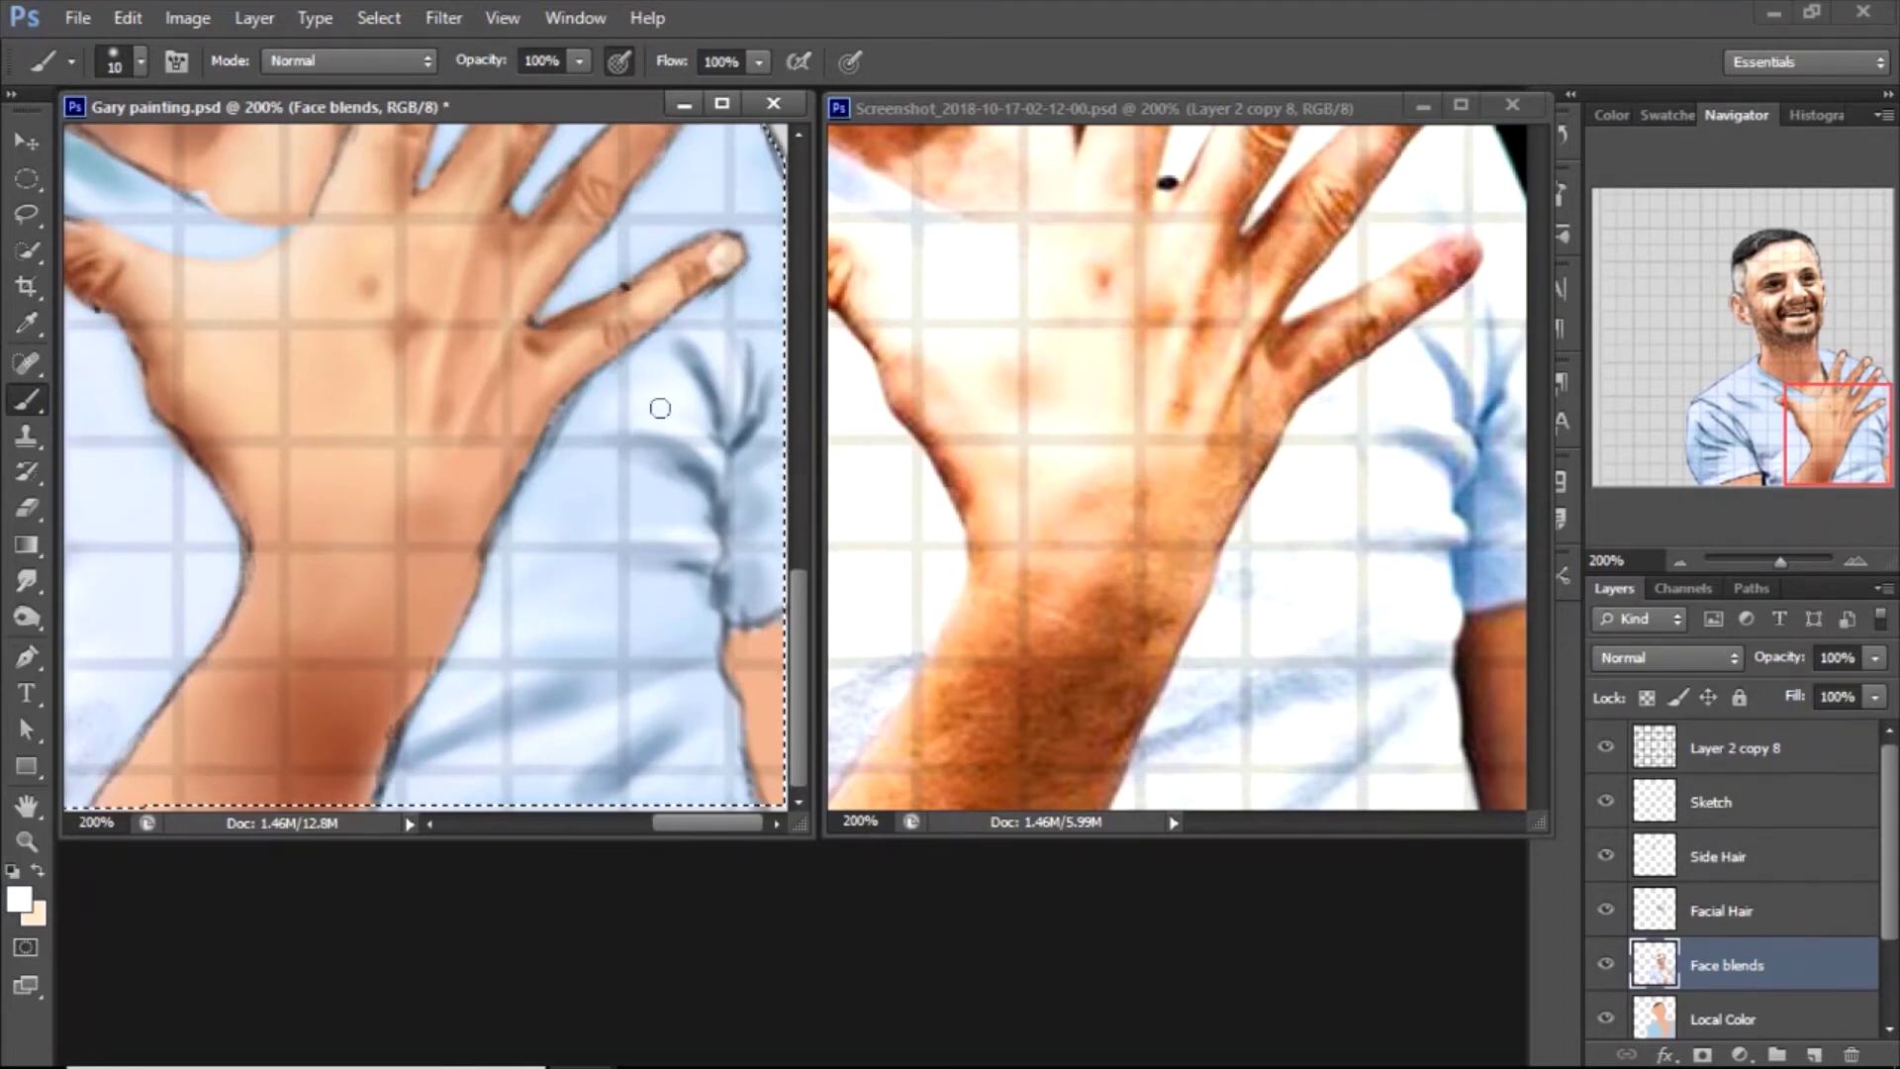
Add white highlights to the far sleeve's hem with a smaller brush and brighten the shoulder behind the fingers at size 15
key("bracketleft")
key("bracketleft")
key("bracketleft")
left_click_drag(748, 599, 779, 587)
key("bracketright")
key("bracketright")
key("bracketright")
key("bracketright")
scroll(699, 424, "up", 3)
scroll(700, 424, "up", 5)
mouse_move(708, 821)
left_mouse_down()
mouse_move(579, 822)
mouse_move(723, 821)
left_mouse_up()
mouse_move(798, 386)
left_mouse_down()
mouse_move(794, 591)
mouse_move(796, 559)
left_mouse_up()
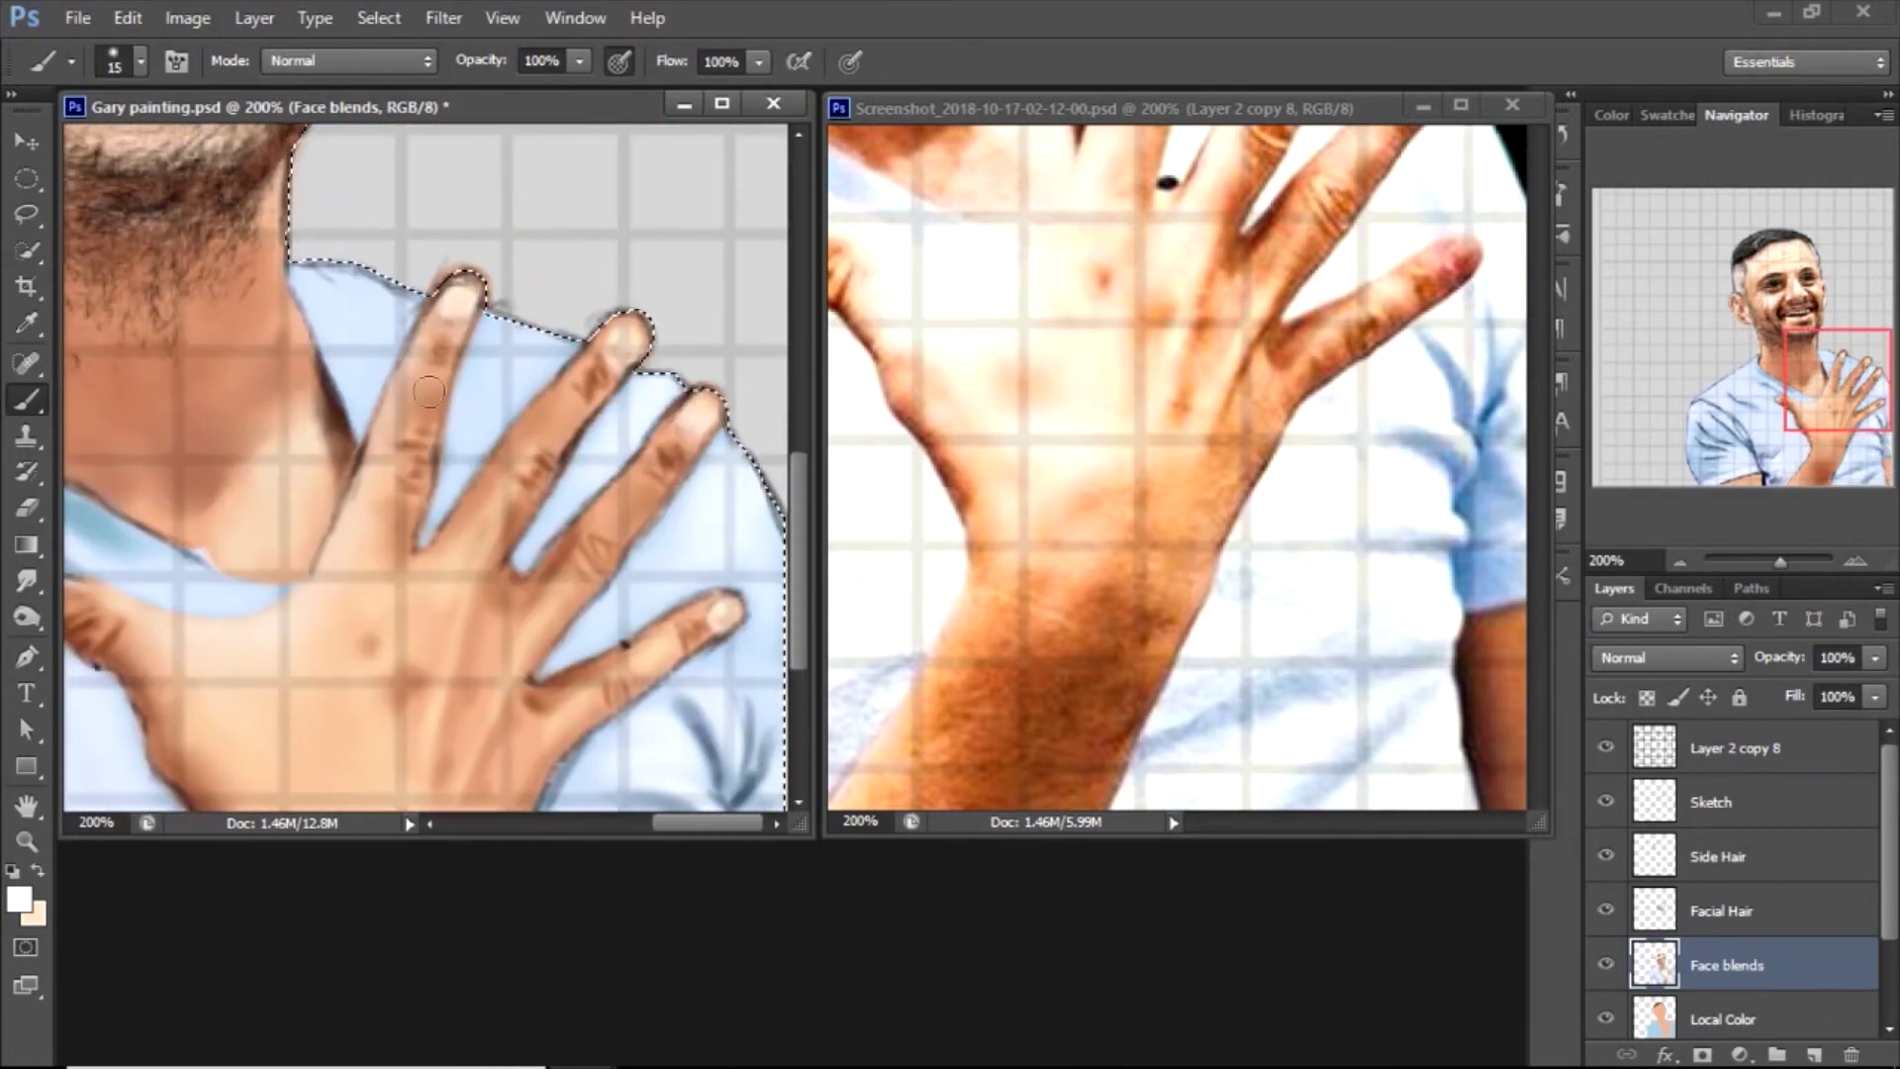
Hide the Sketch layer and deepen the armpit creases of the far sleeve with a sampled gray-blue at brush size 6
left_click(1605, 801)
left_click_drag(798, 594, 793, 728)
left_click(723, 548, "alt")
key("bracketleft")
key("bracketleft")
key("bracketleft")
key("bracketleft")
key("bracketleft")
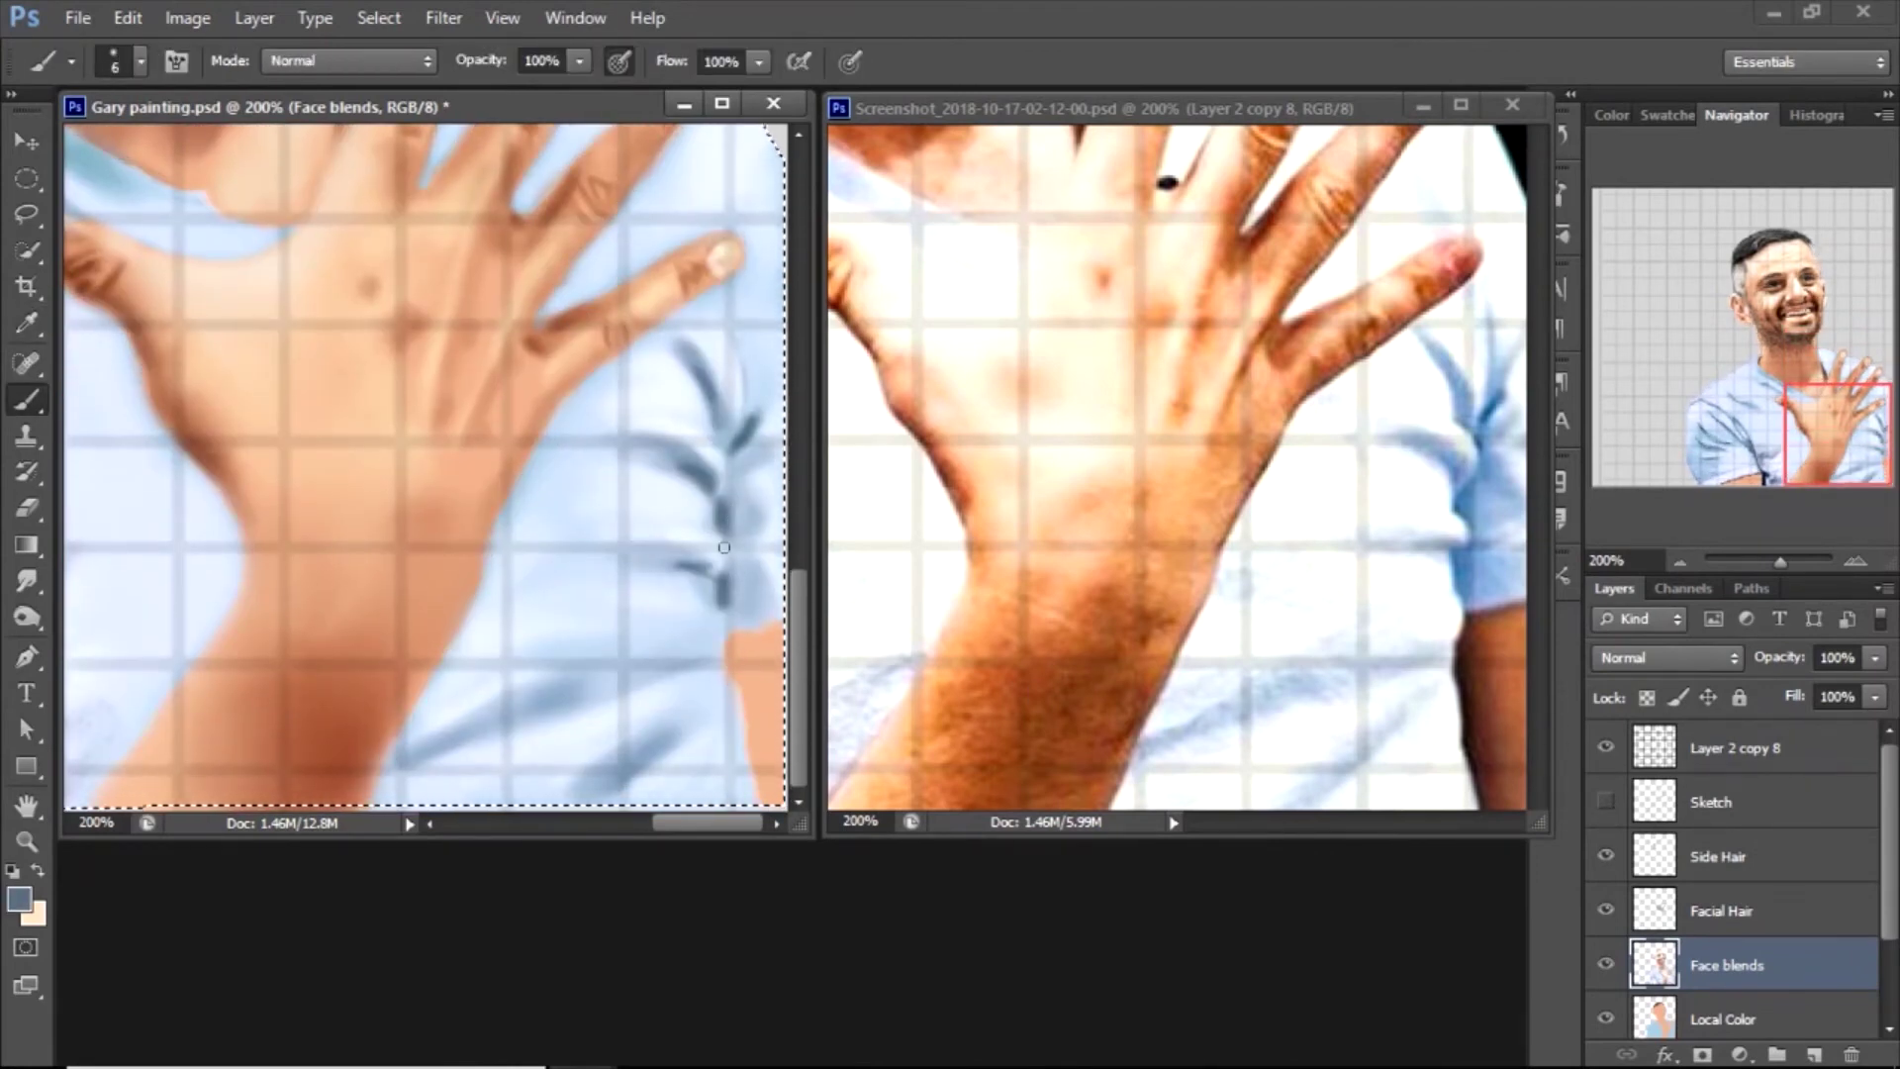
Shade the far sleeve with a sampled mid-blue at size 5 and blend the folds with the Smudge tool at 16% strength
left_click(743, 391, "alt")
key("bracketleft")
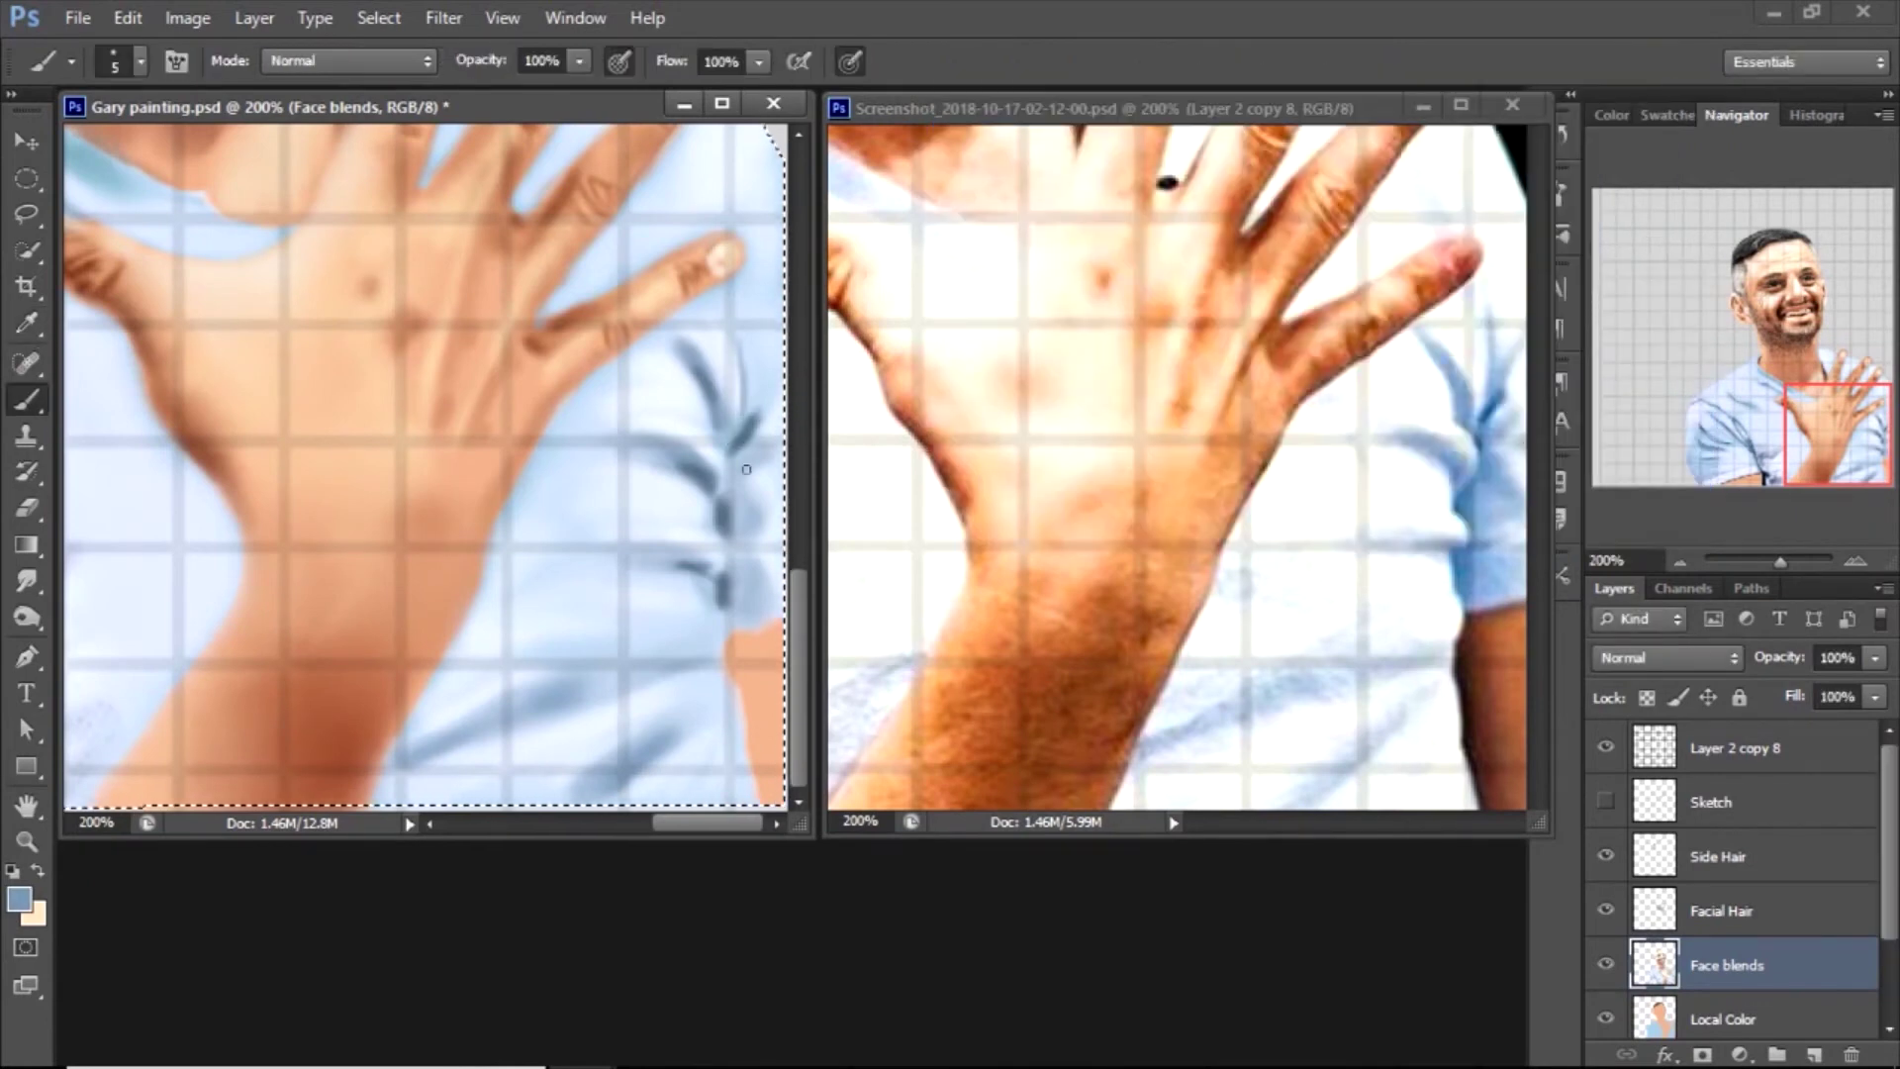
left_click_drag(728, 459, 729, 498)
left_click_drag(755, 569, 768, 574)
key("r")
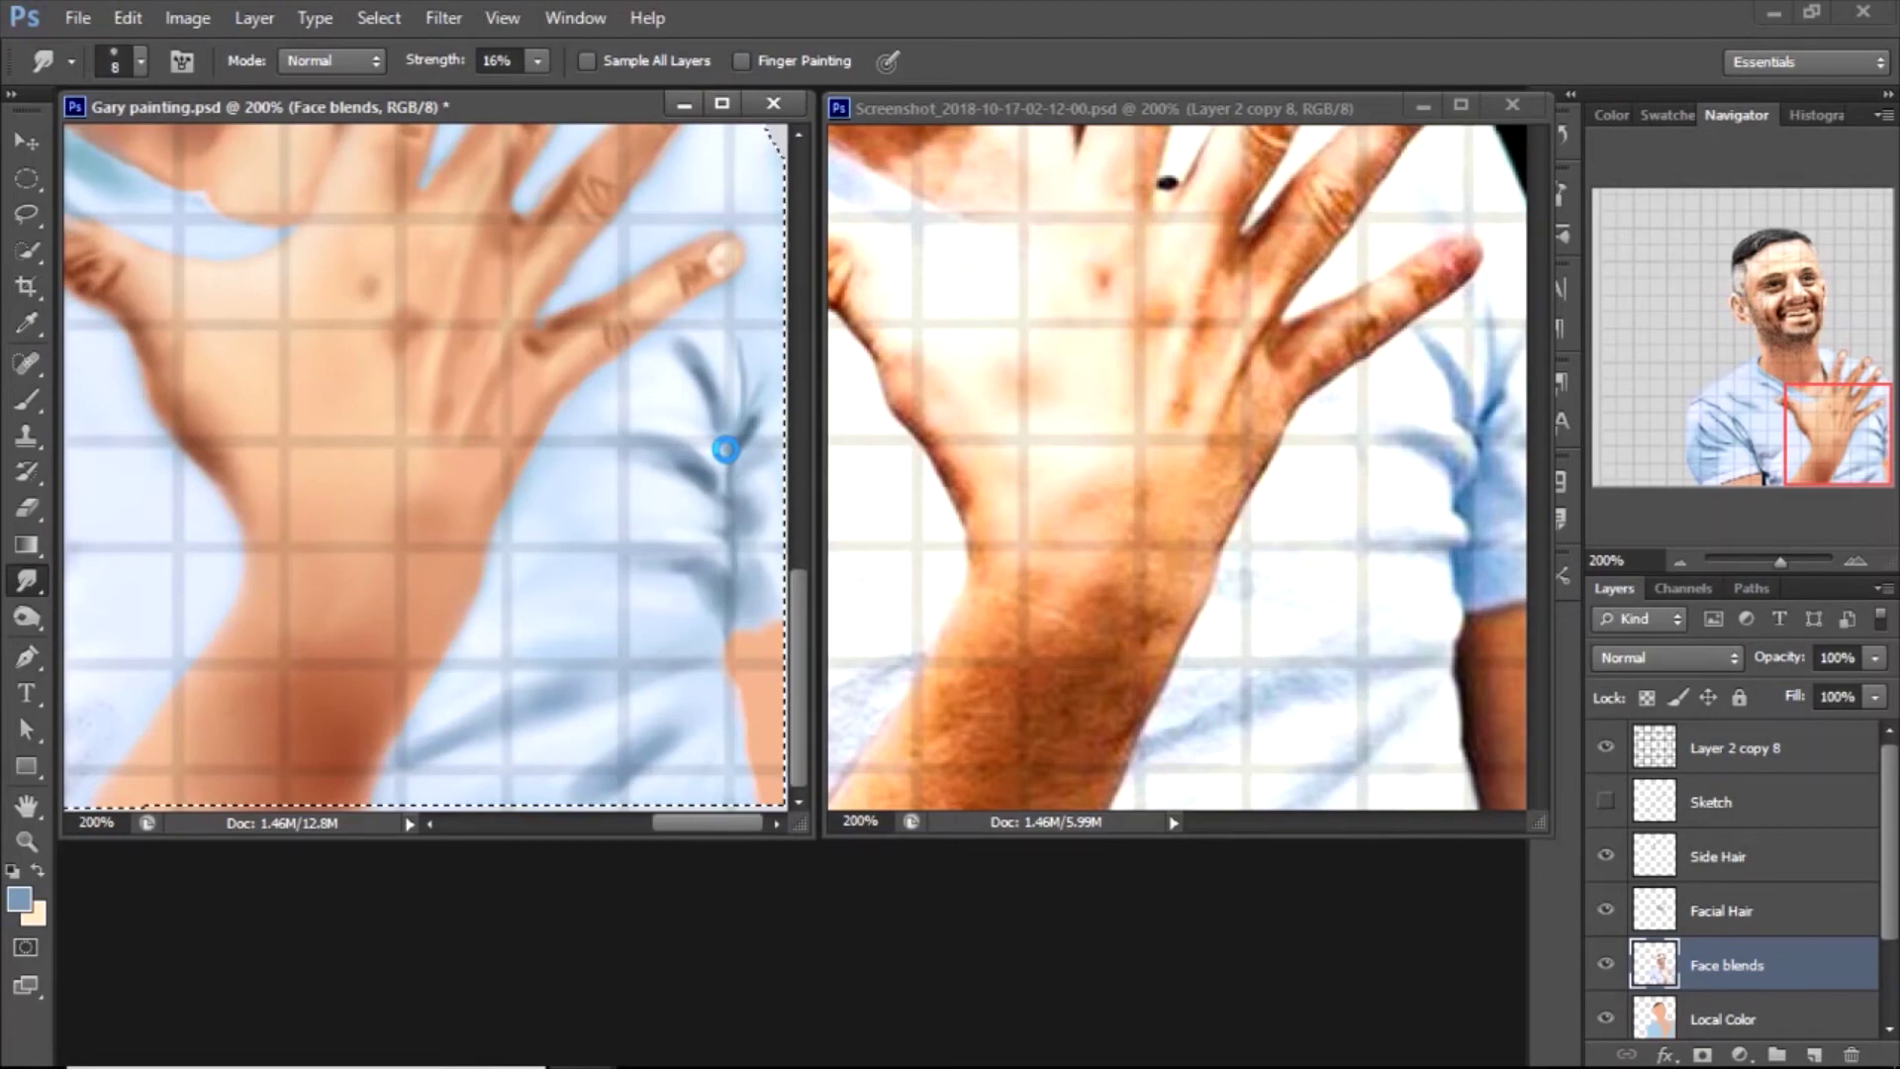
key("alt+Tab")
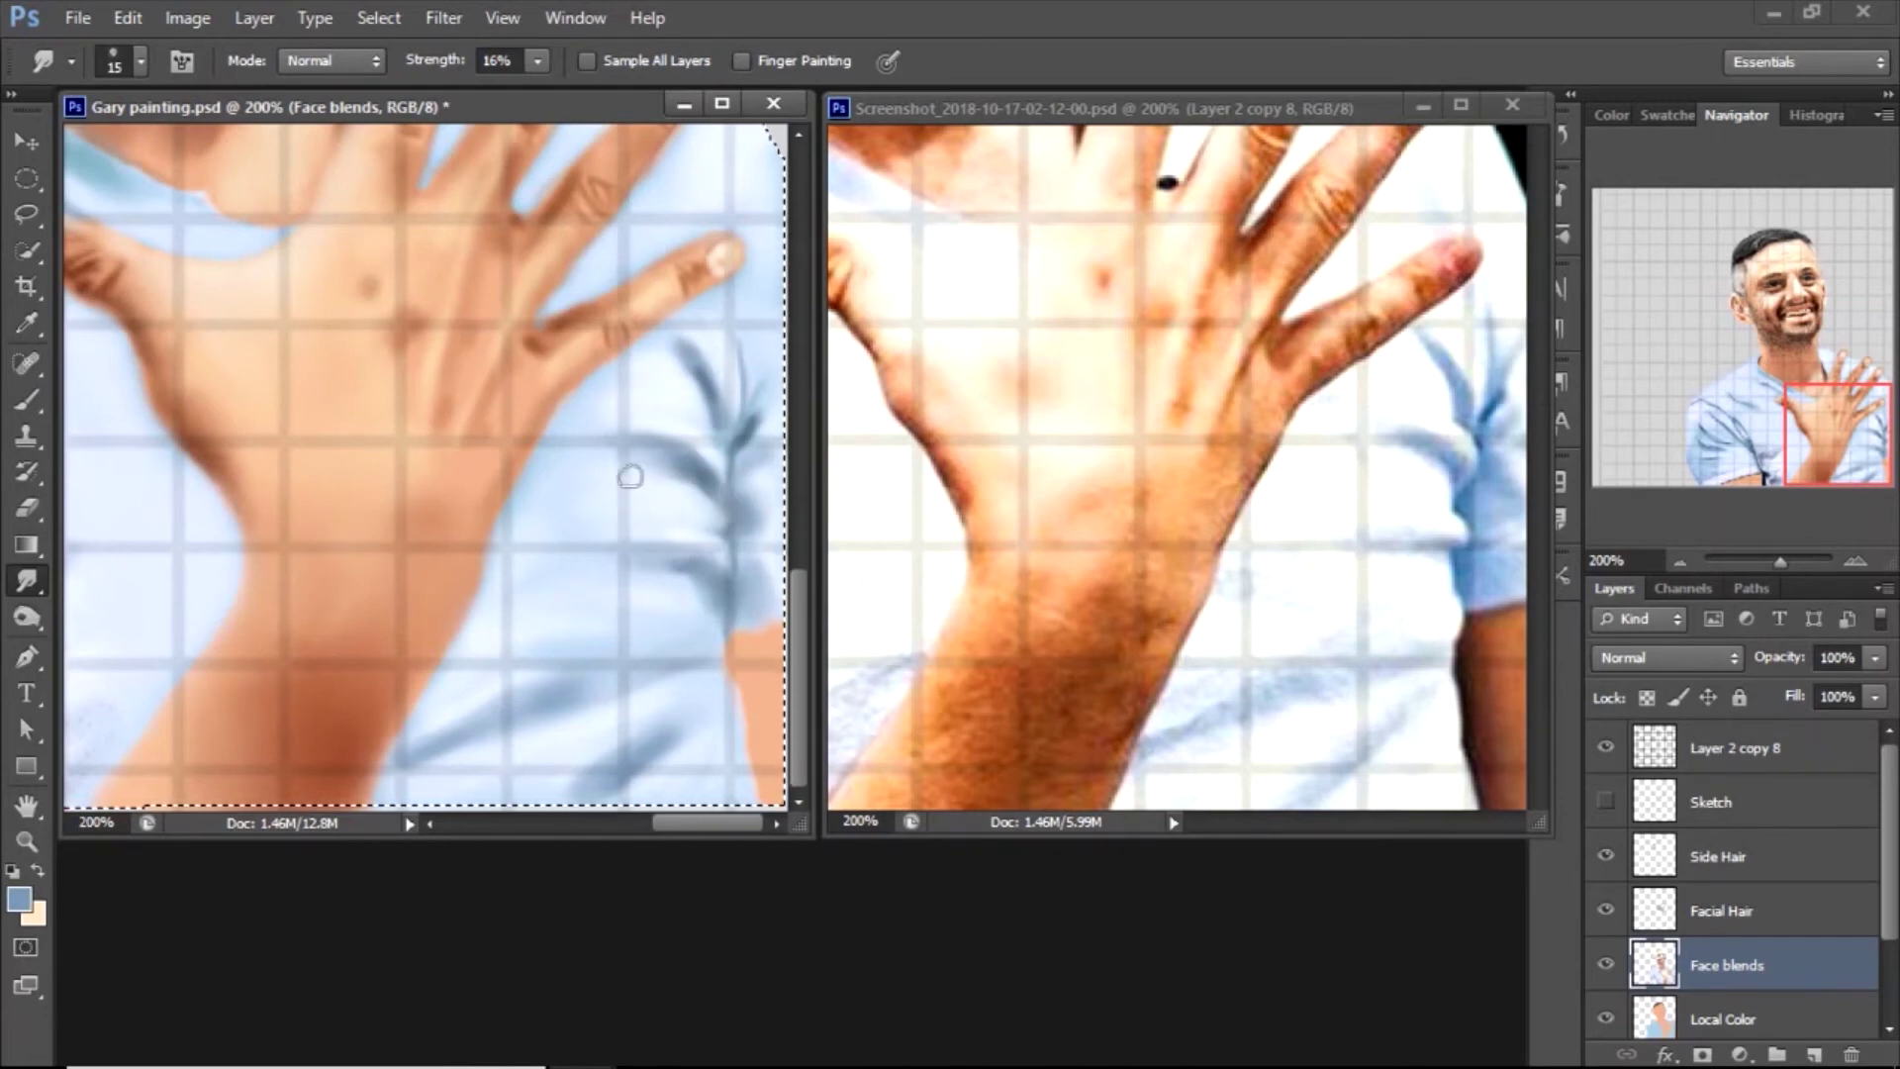
Paint a dark brown shadow along the far arm's inner edge, smudge it into the skin, and hide the grid layer
key("b")
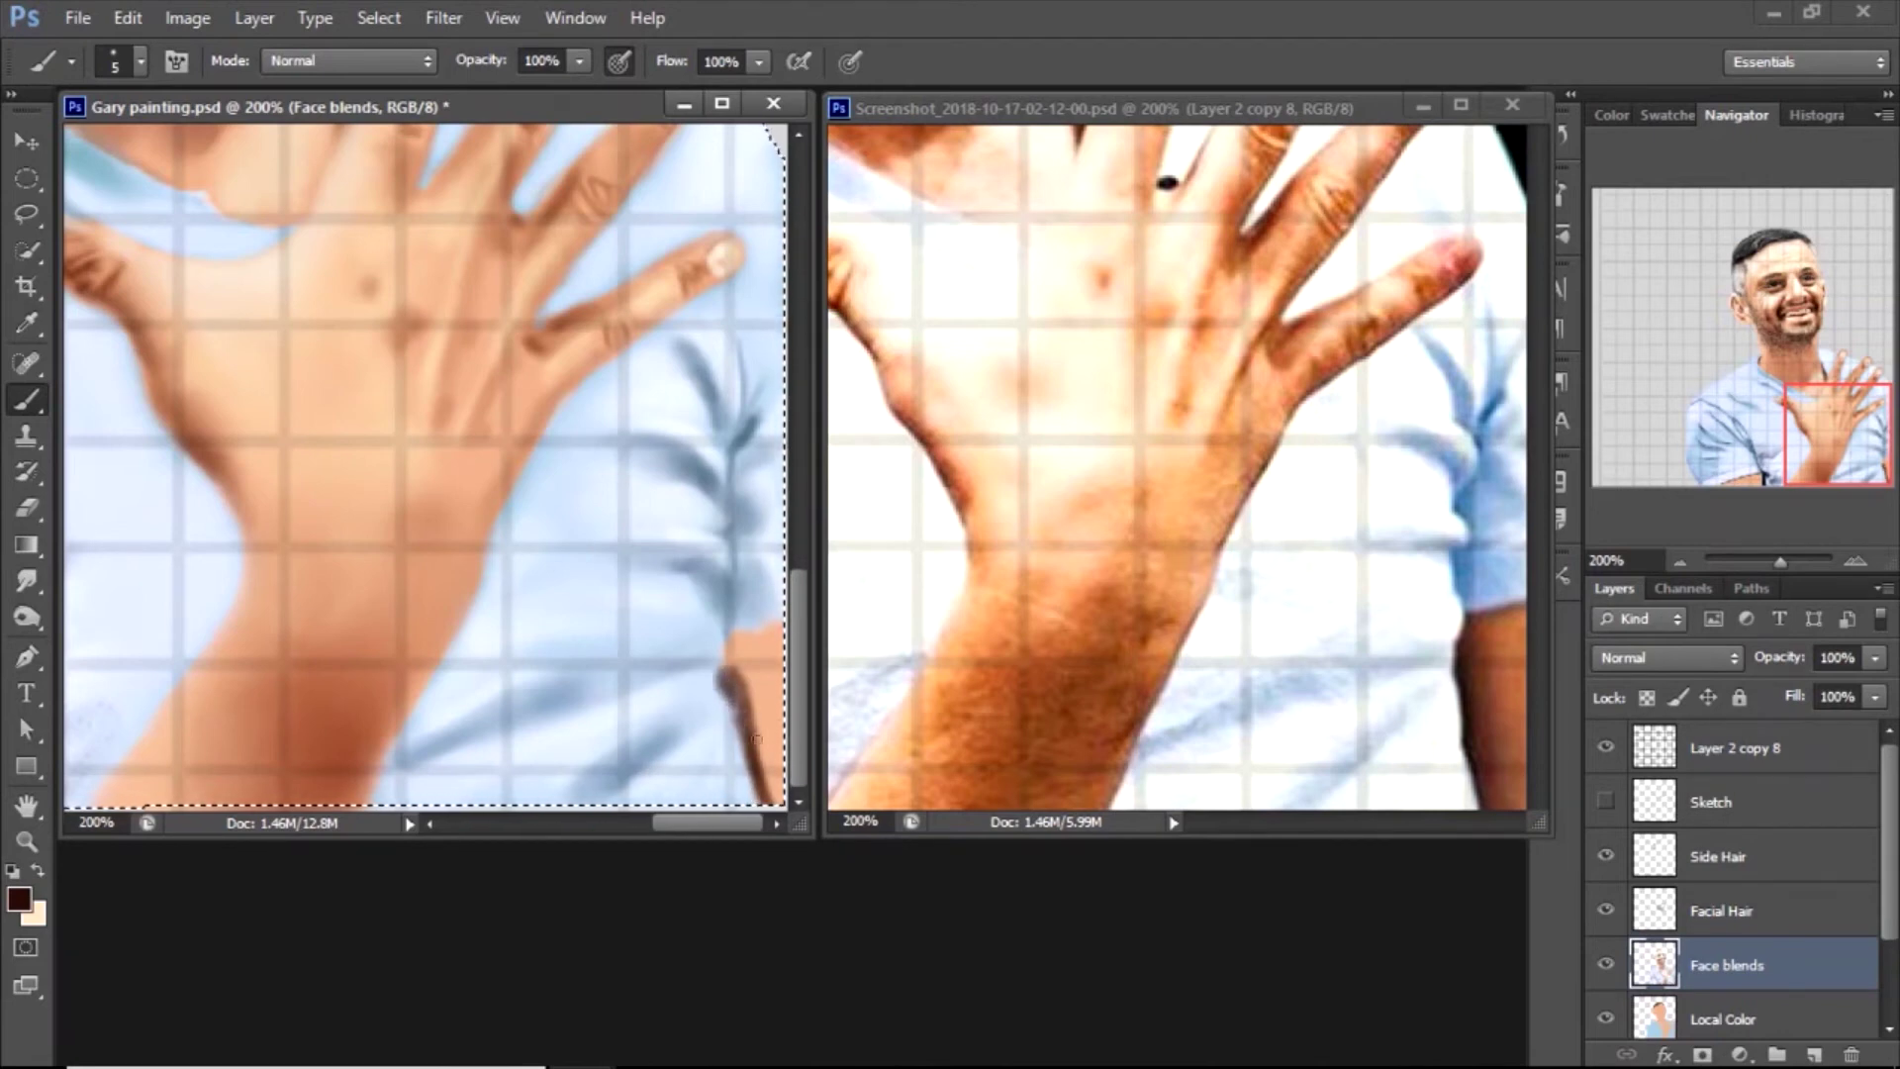
key("r")
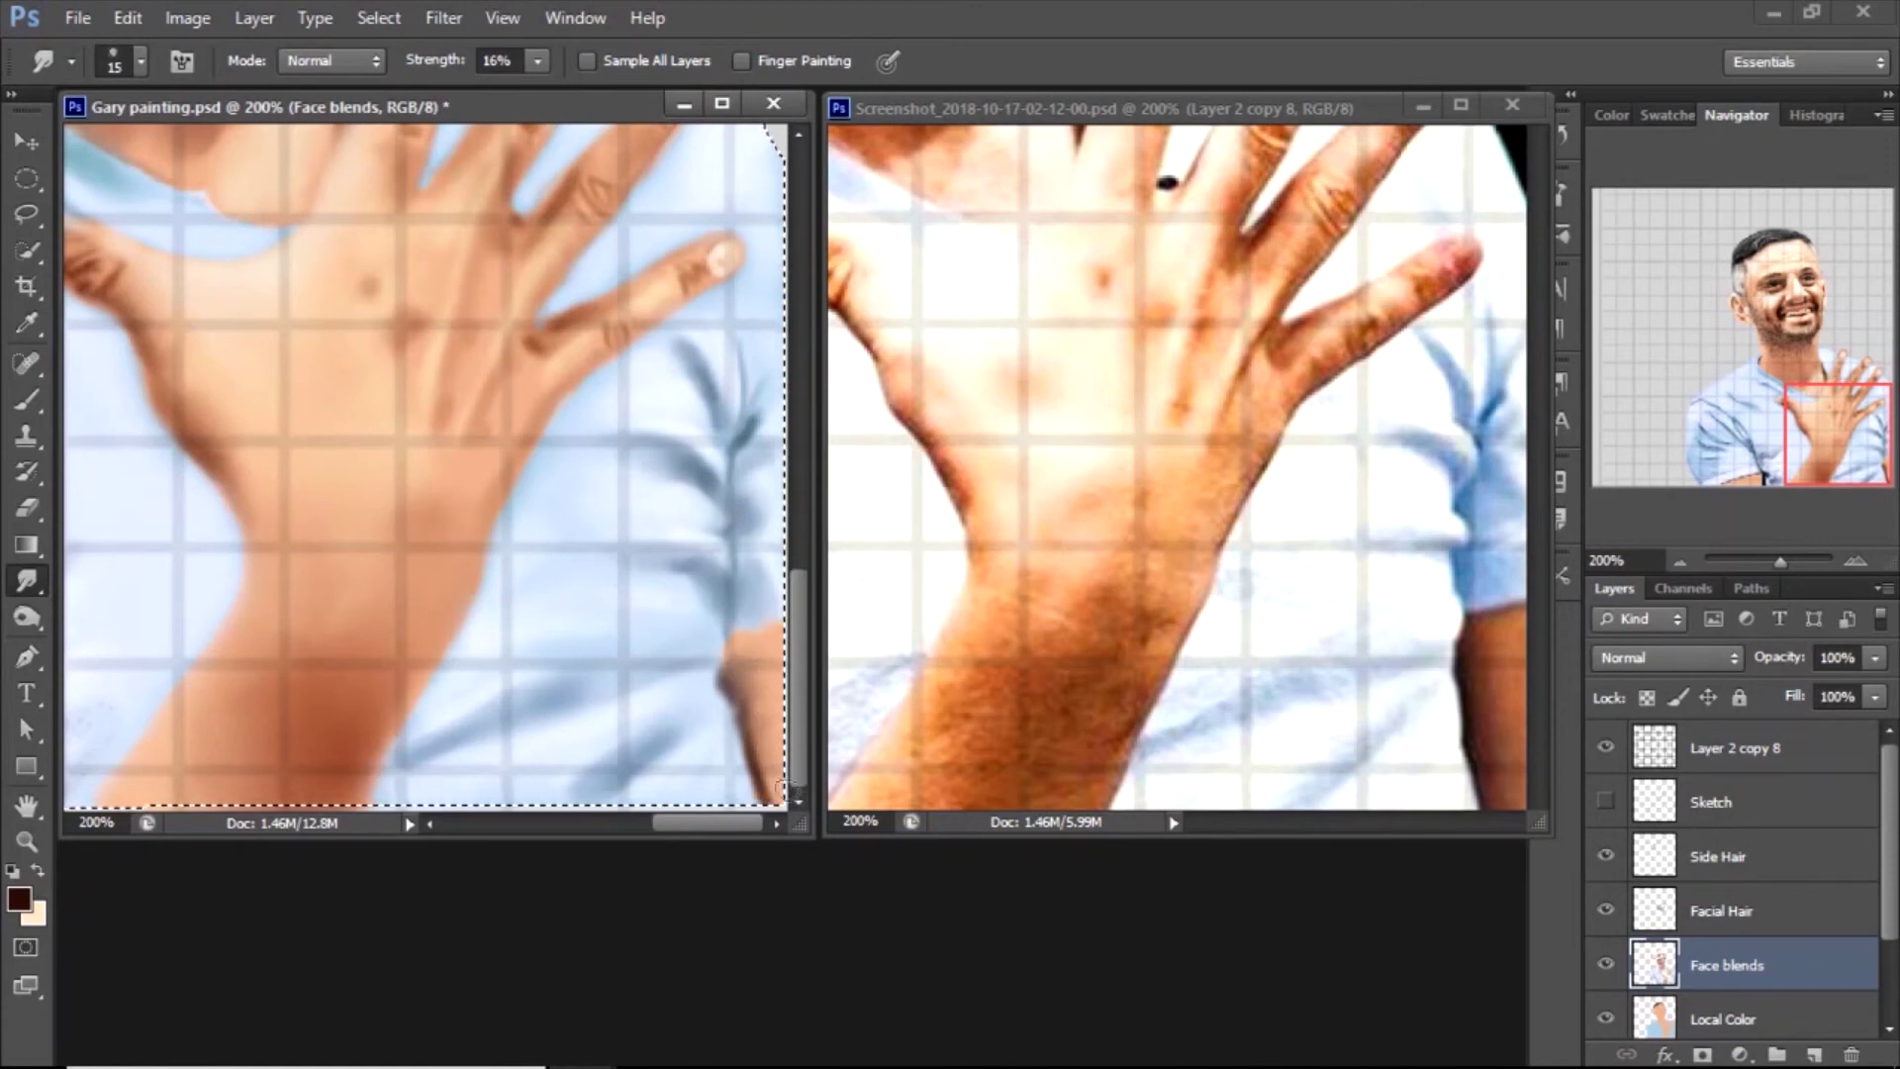
left_click(1605, 758)
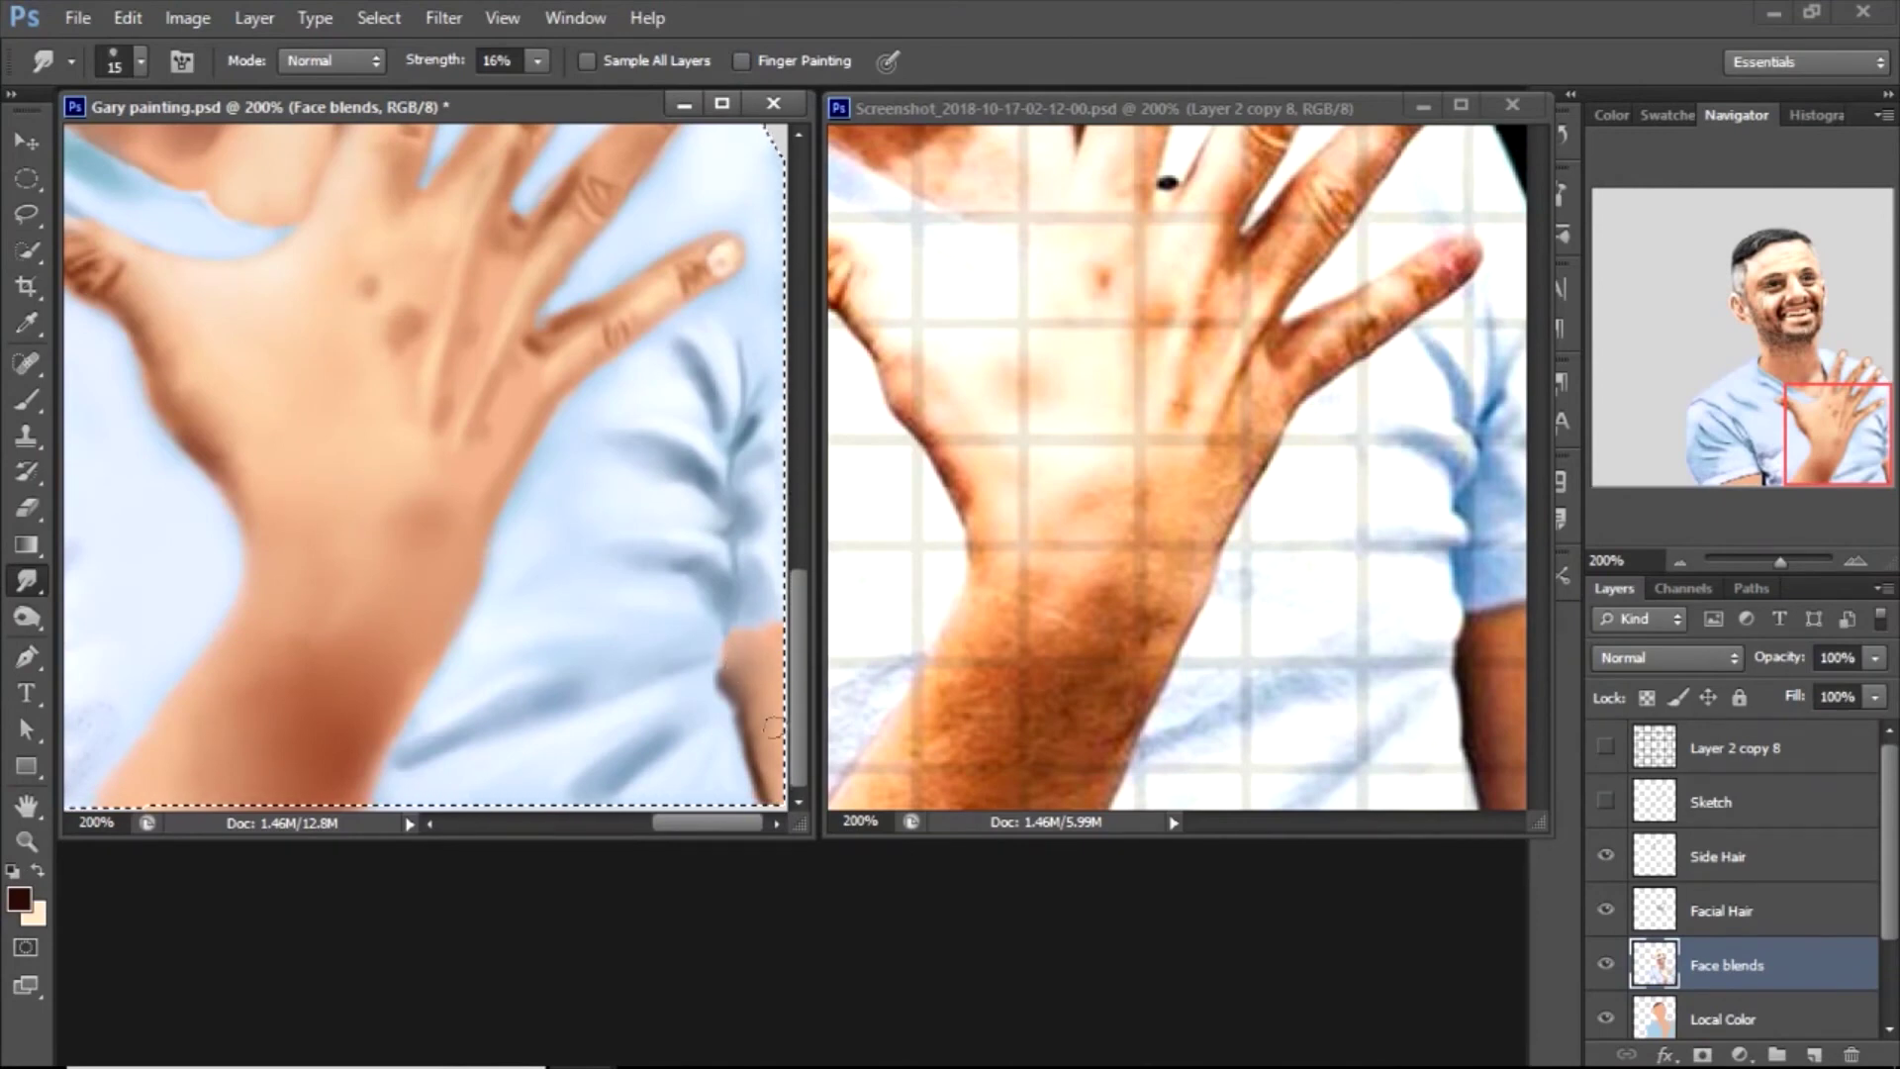
Set the brush color to black, paint the shadow on the far arm under the sleeve hem, and smudge it smooth
key("i")
left_click(18, 898)
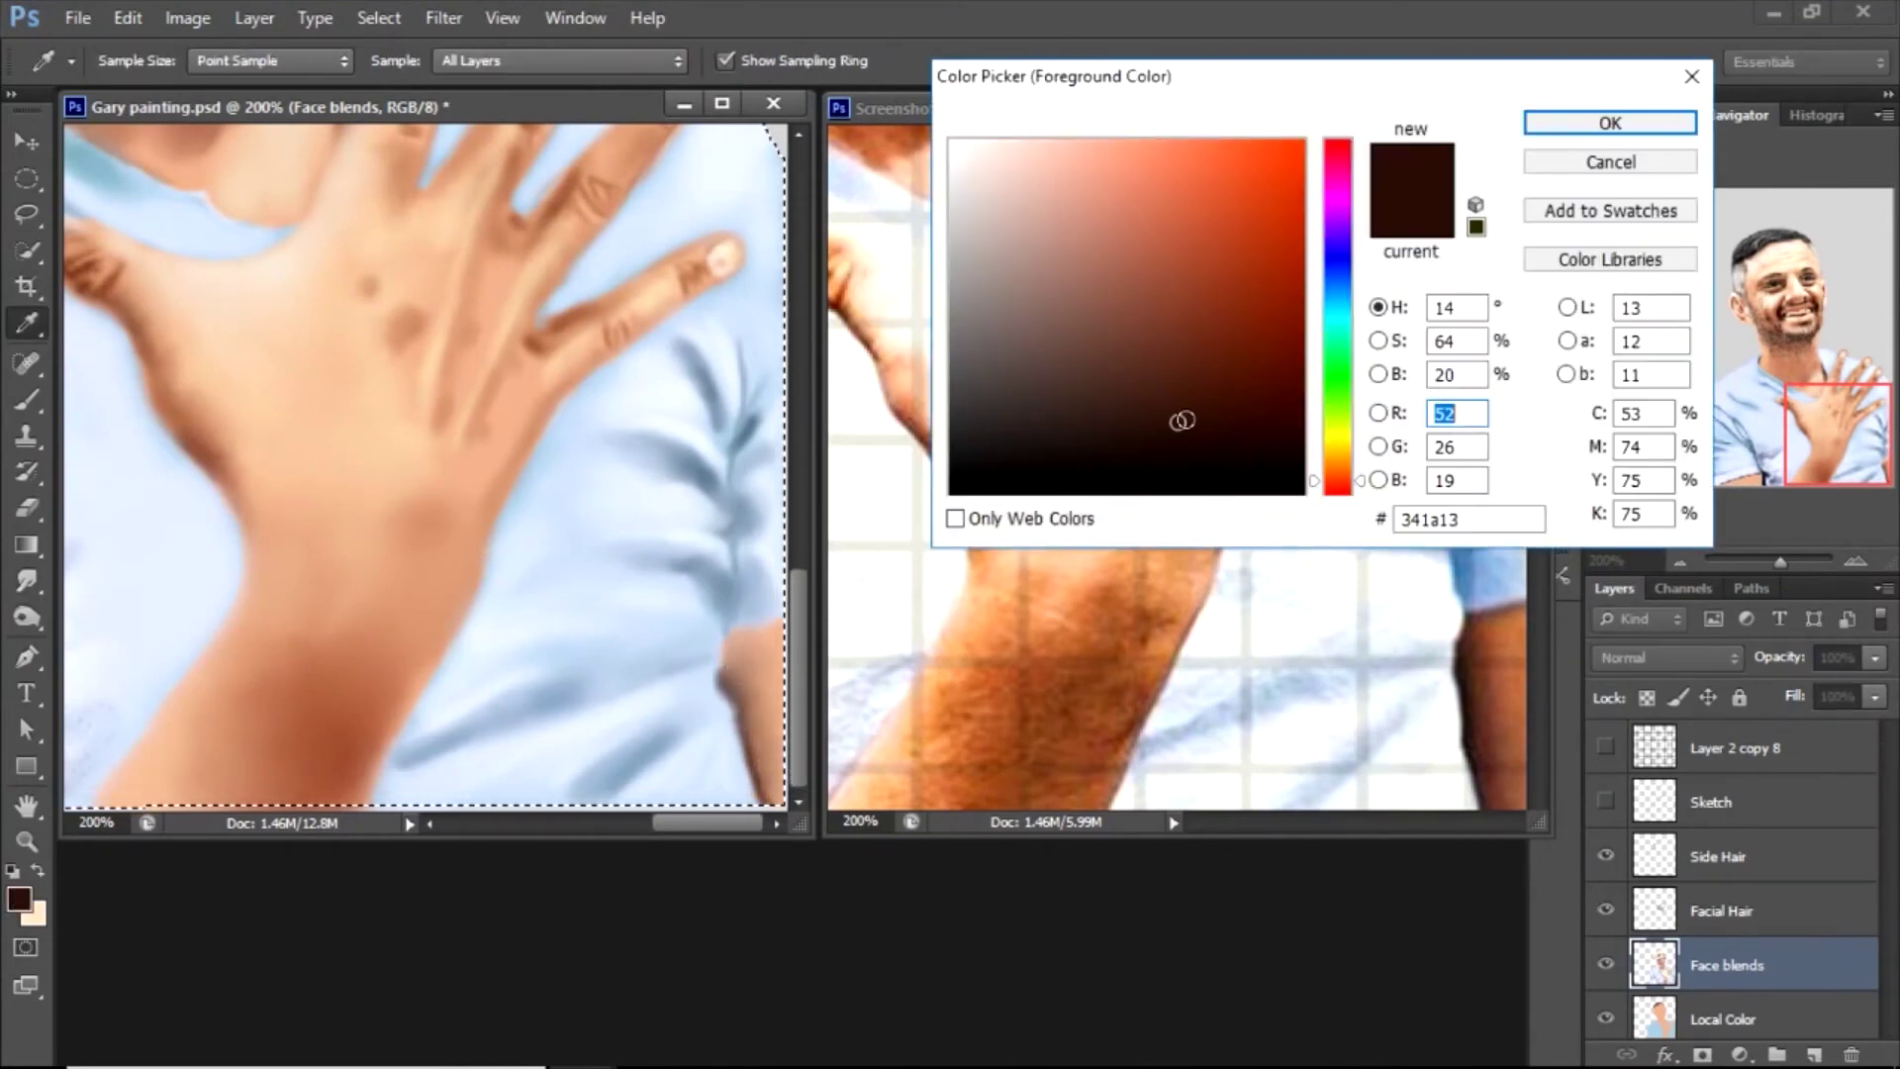
left_click(1610, 127)
key("b")
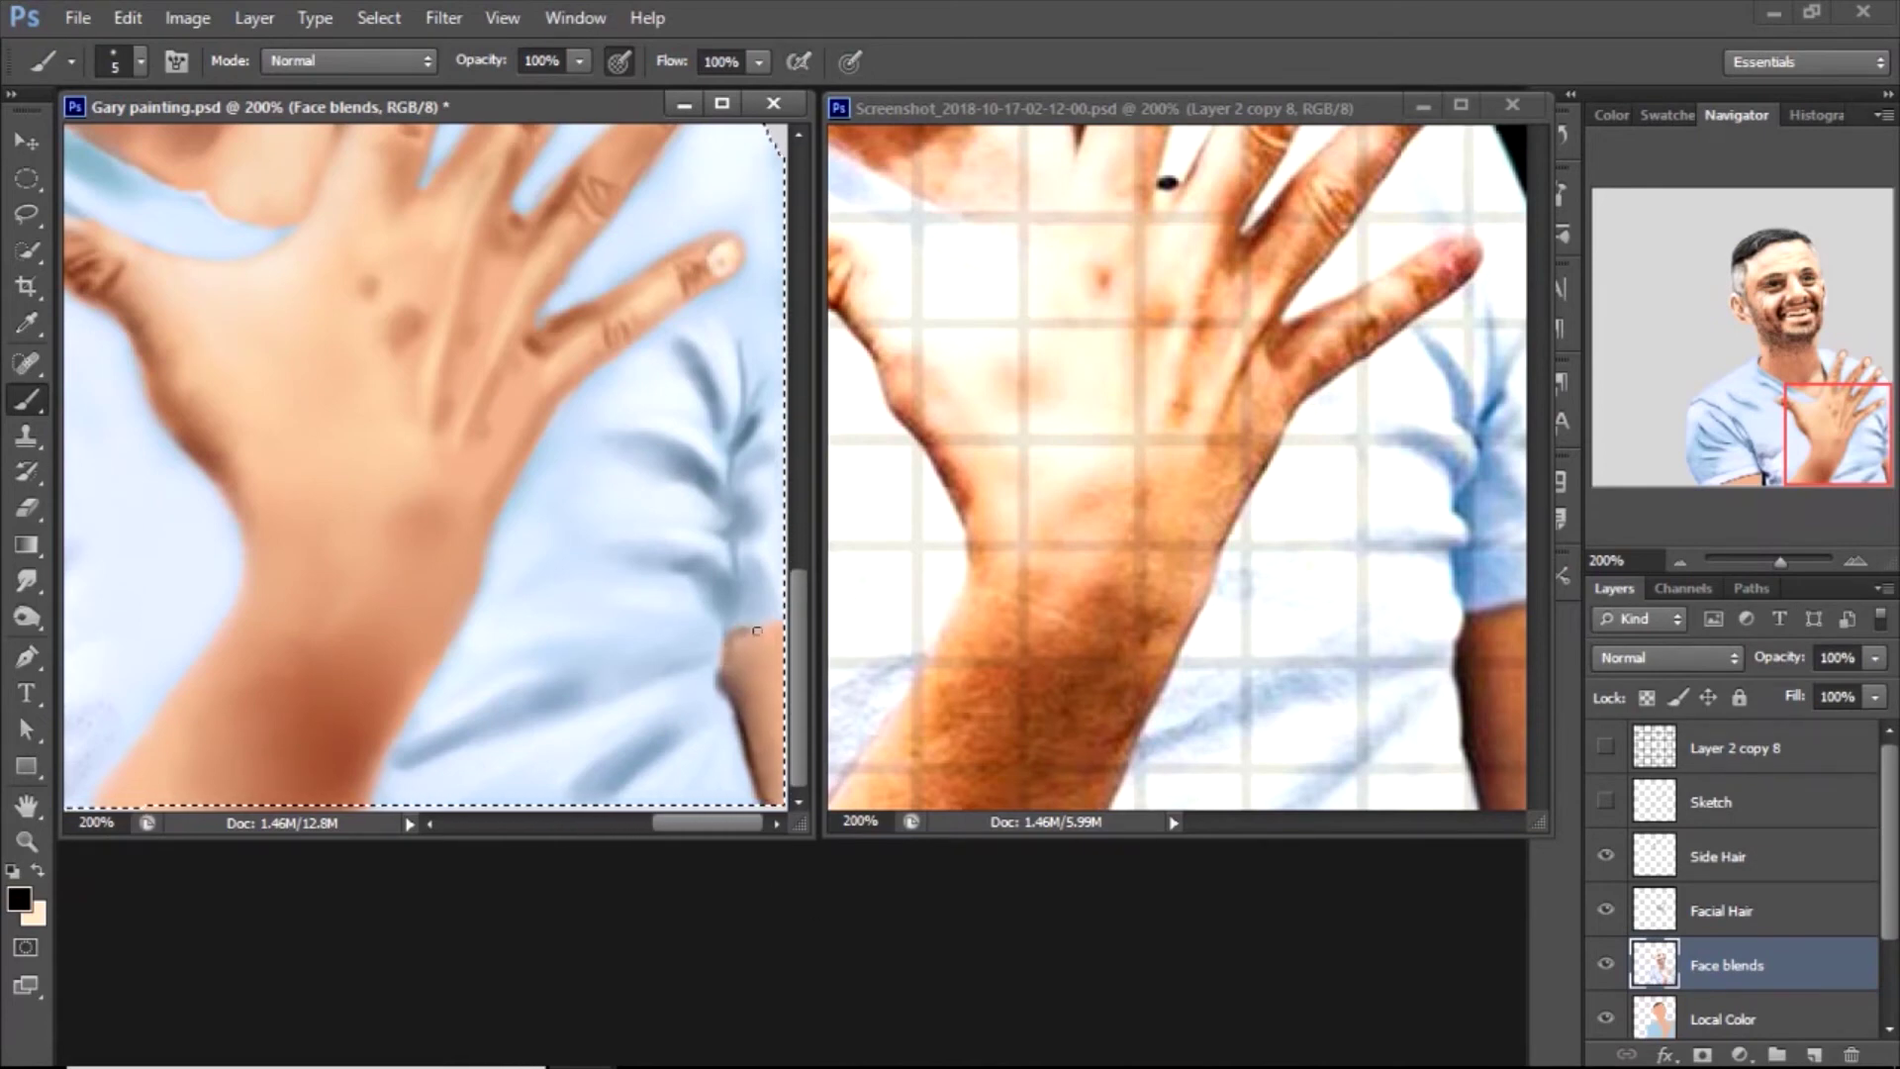
key("r")
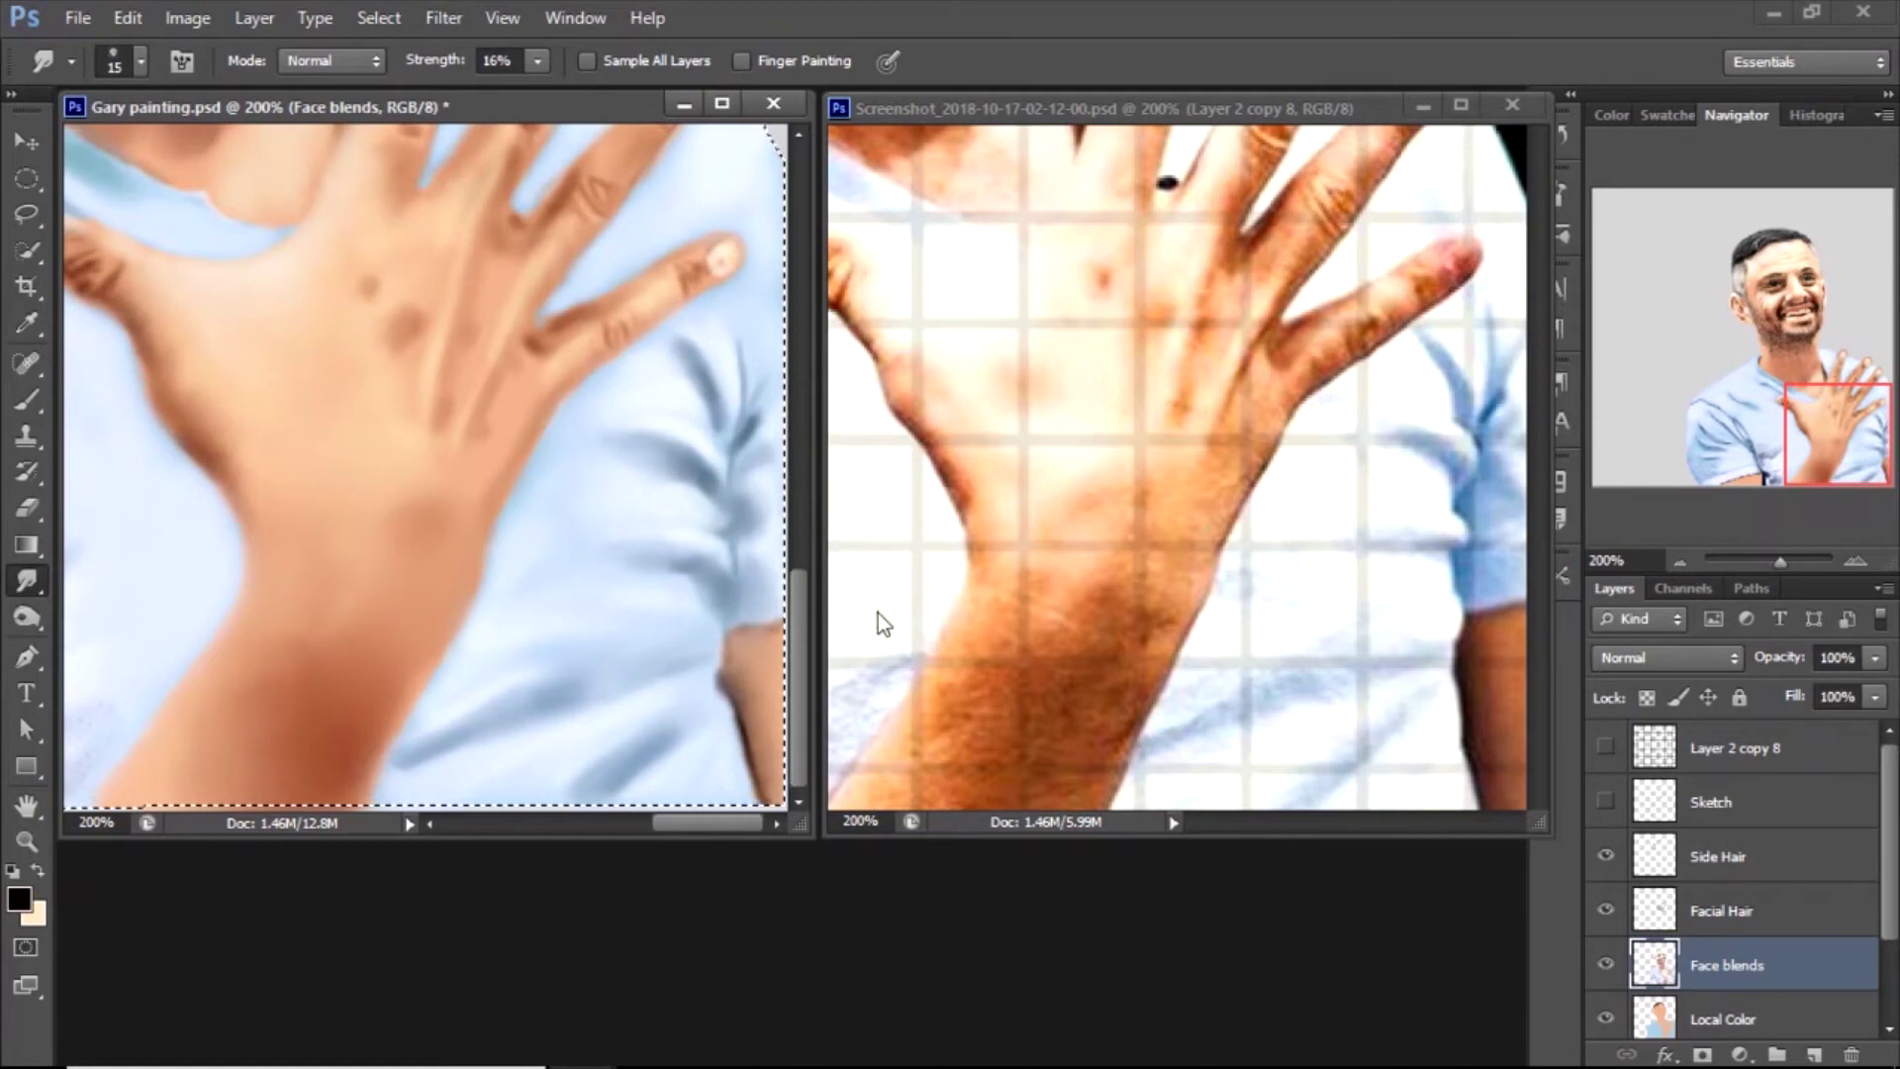
Choose a muted teal-blue and shade the far sleeve's hem with the size 5 brush
key("b")
left_click(18, 897)
left_click(735, 615)
key("Return")
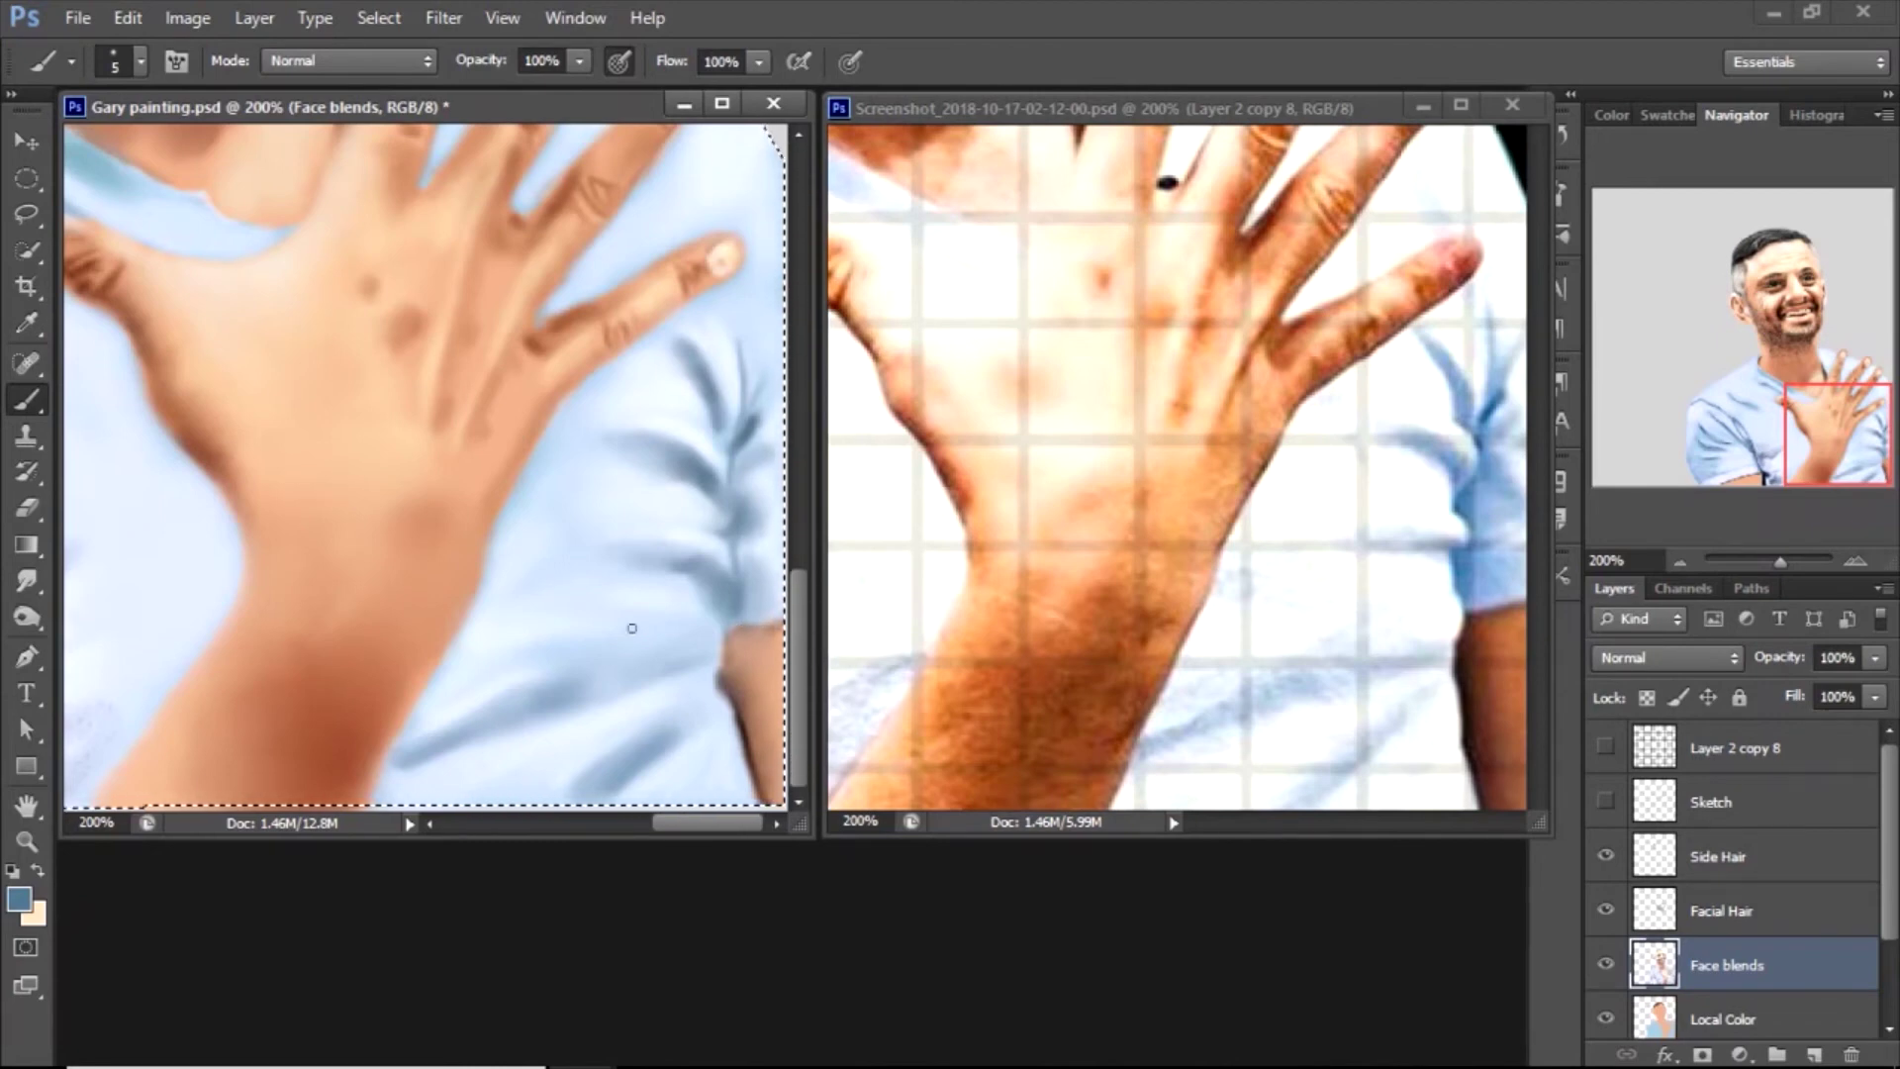
Reduce the brush to size 3, set its color to white, and highlight the far sleeve's hem edge
key("bracketleft")
key("bracketleft")
left_click(18, 898)
left_click(737, 626)
key("Return")
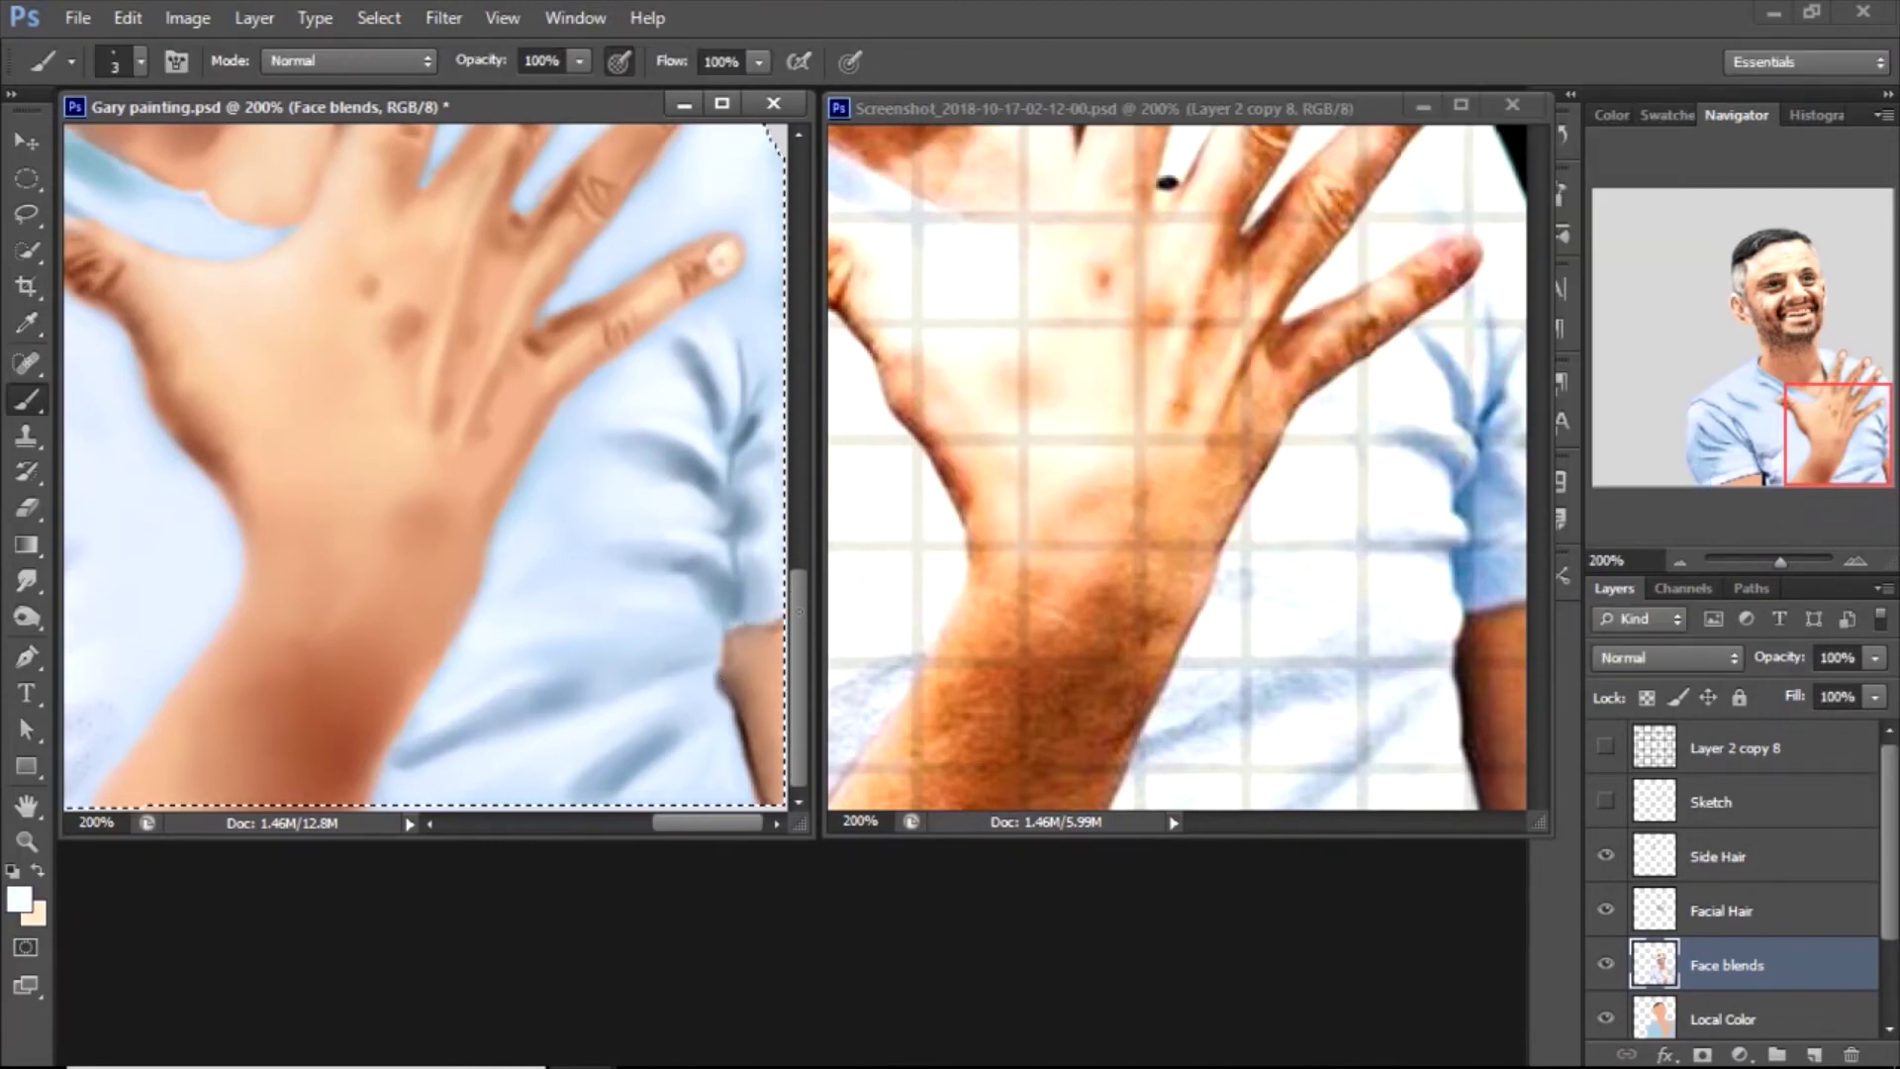
Add fine dark brown touches to the far arm at size 3 and blend them with the Smudge tool, reducing it to size 9
left_click(17, 898)
left_click(723, 676)
key("Return")
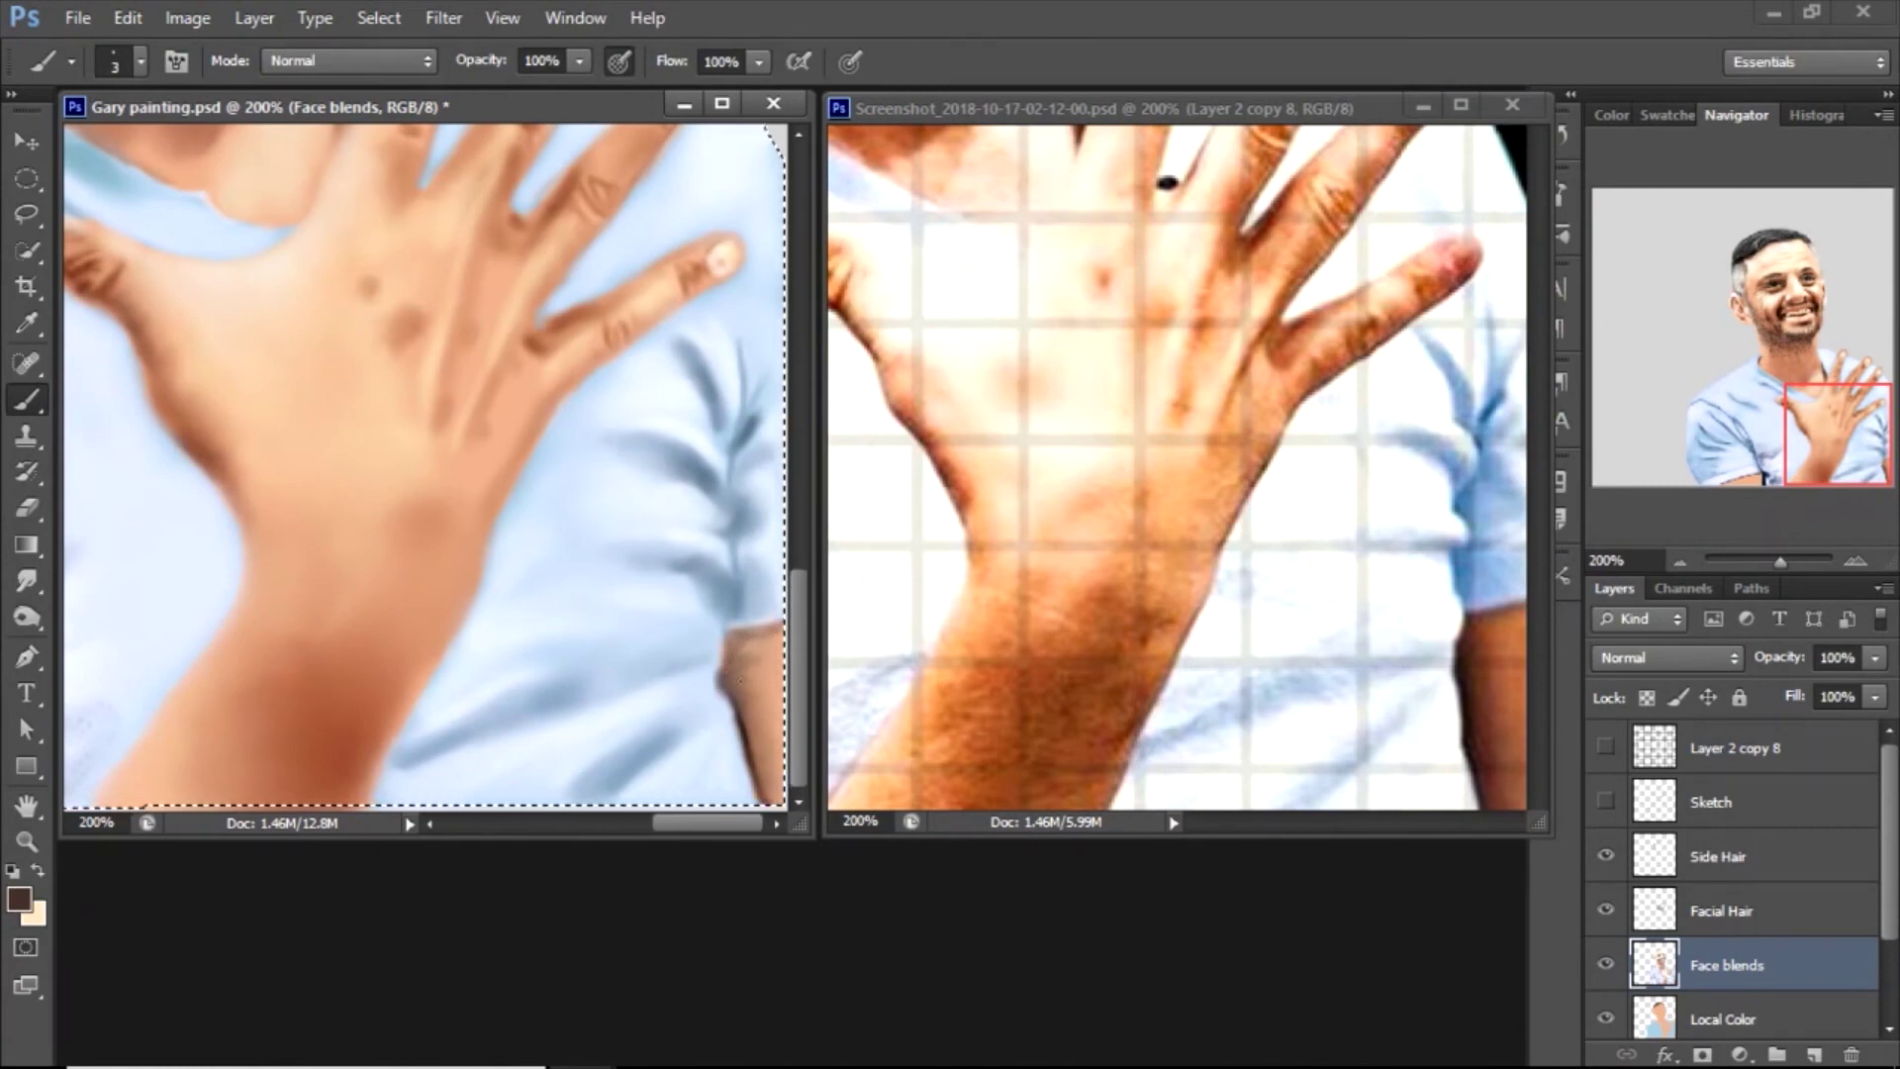
left_click(26, 581)
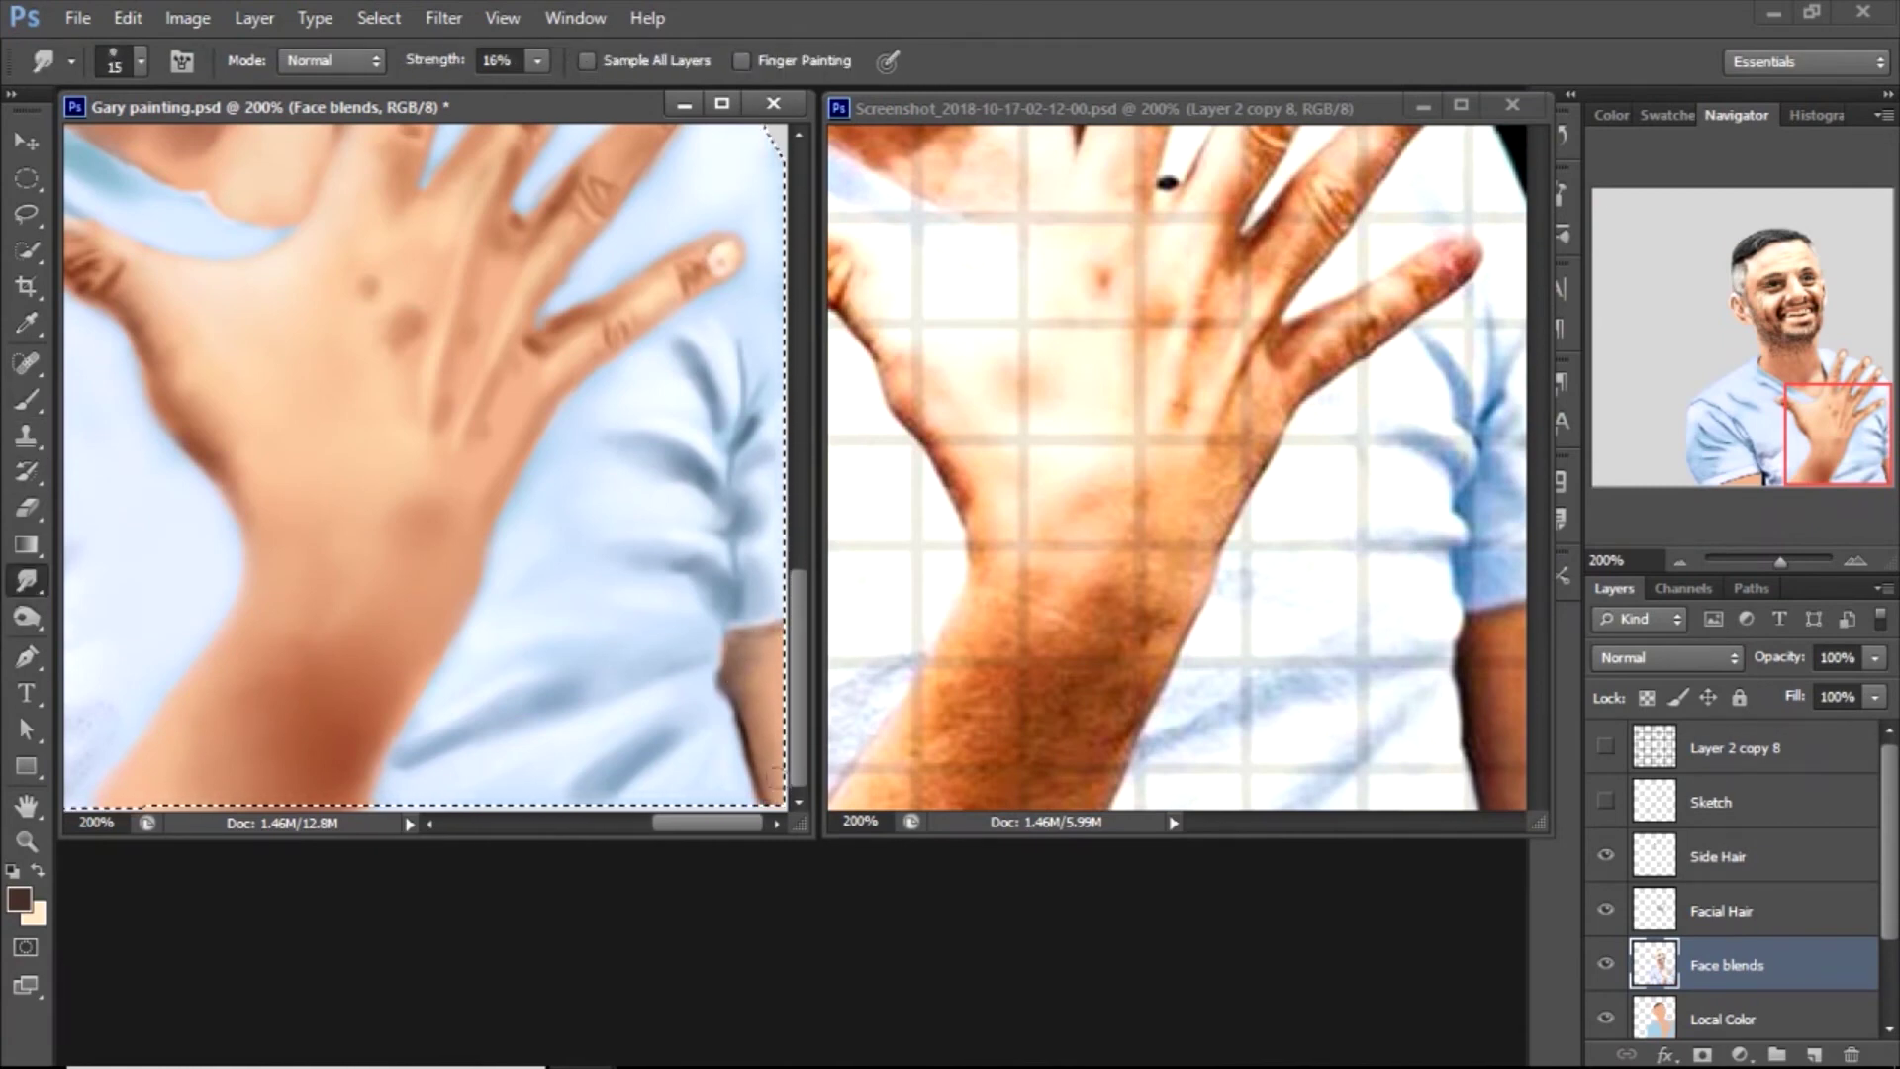
key("bracketleft")
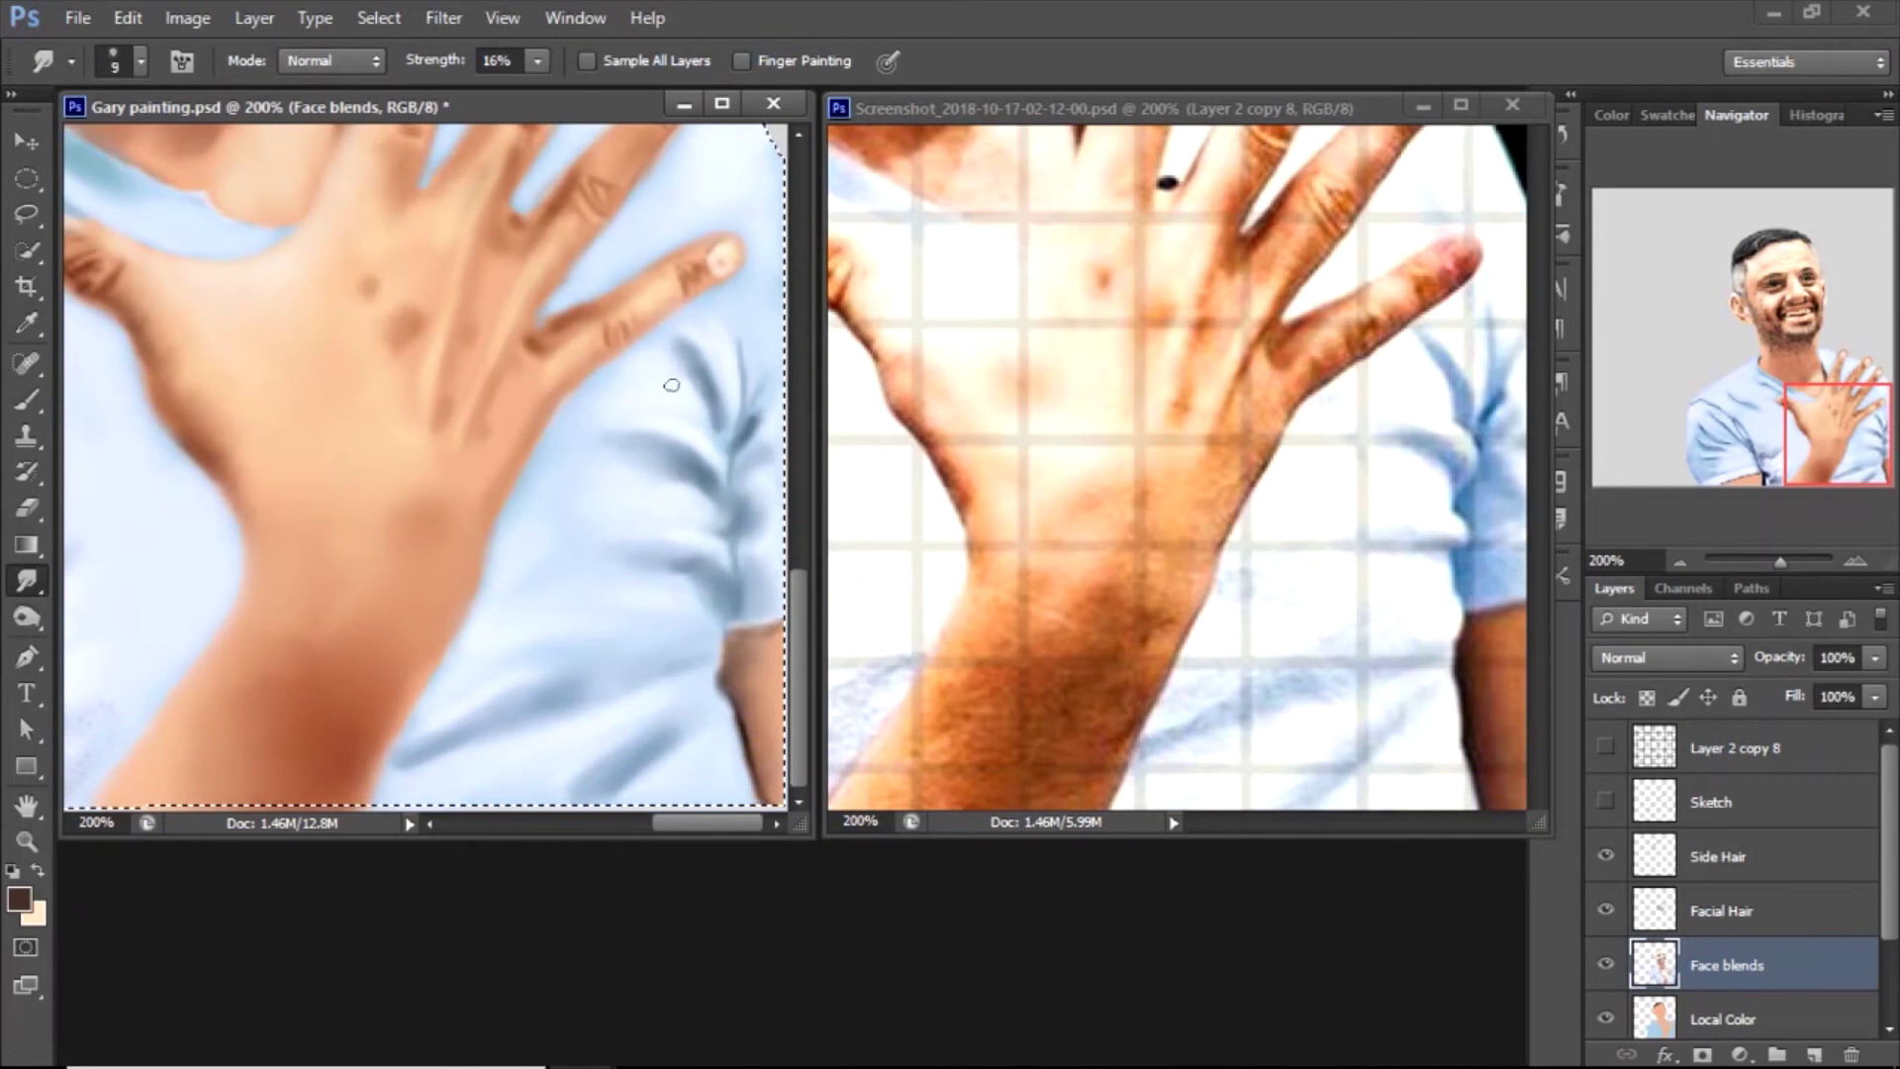
key("z")
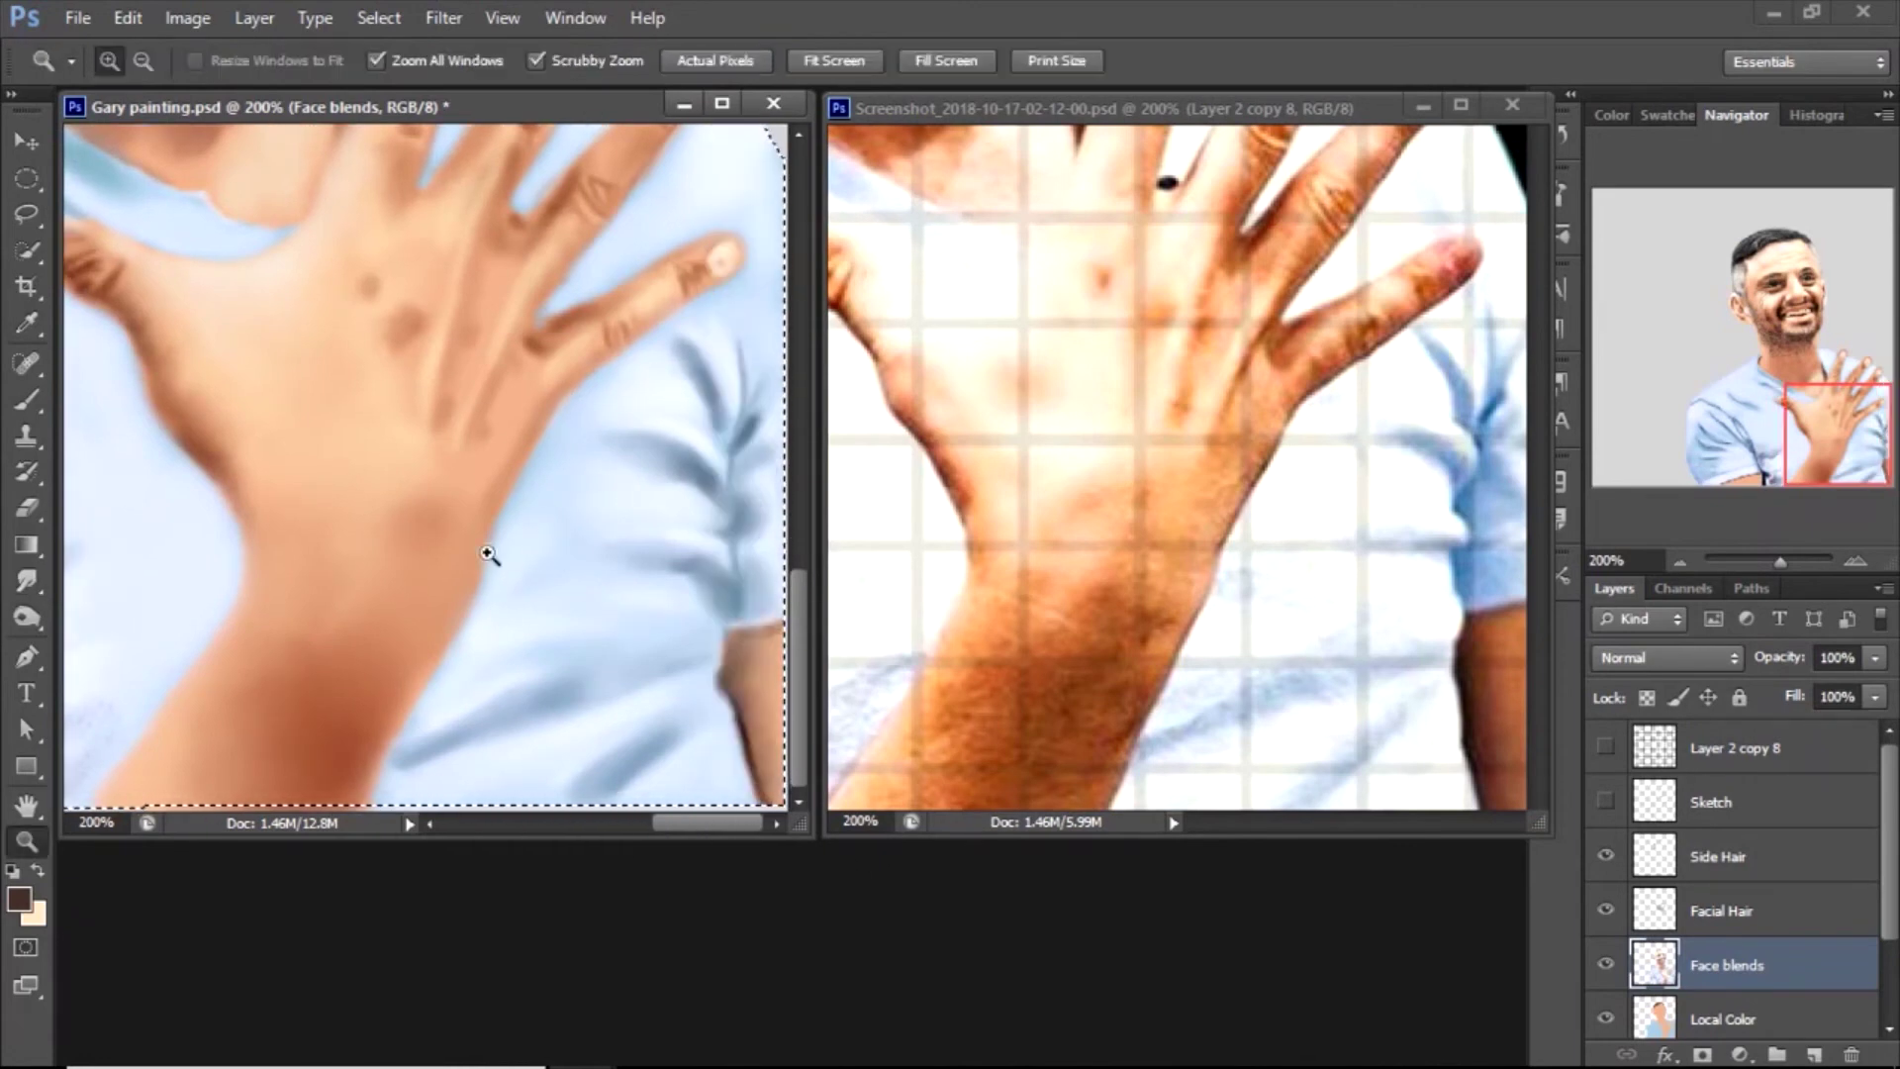
Enlarge the Smudge tool to size 20 and blend the folds on the near sleeve
left_click(624, 796, "alt")
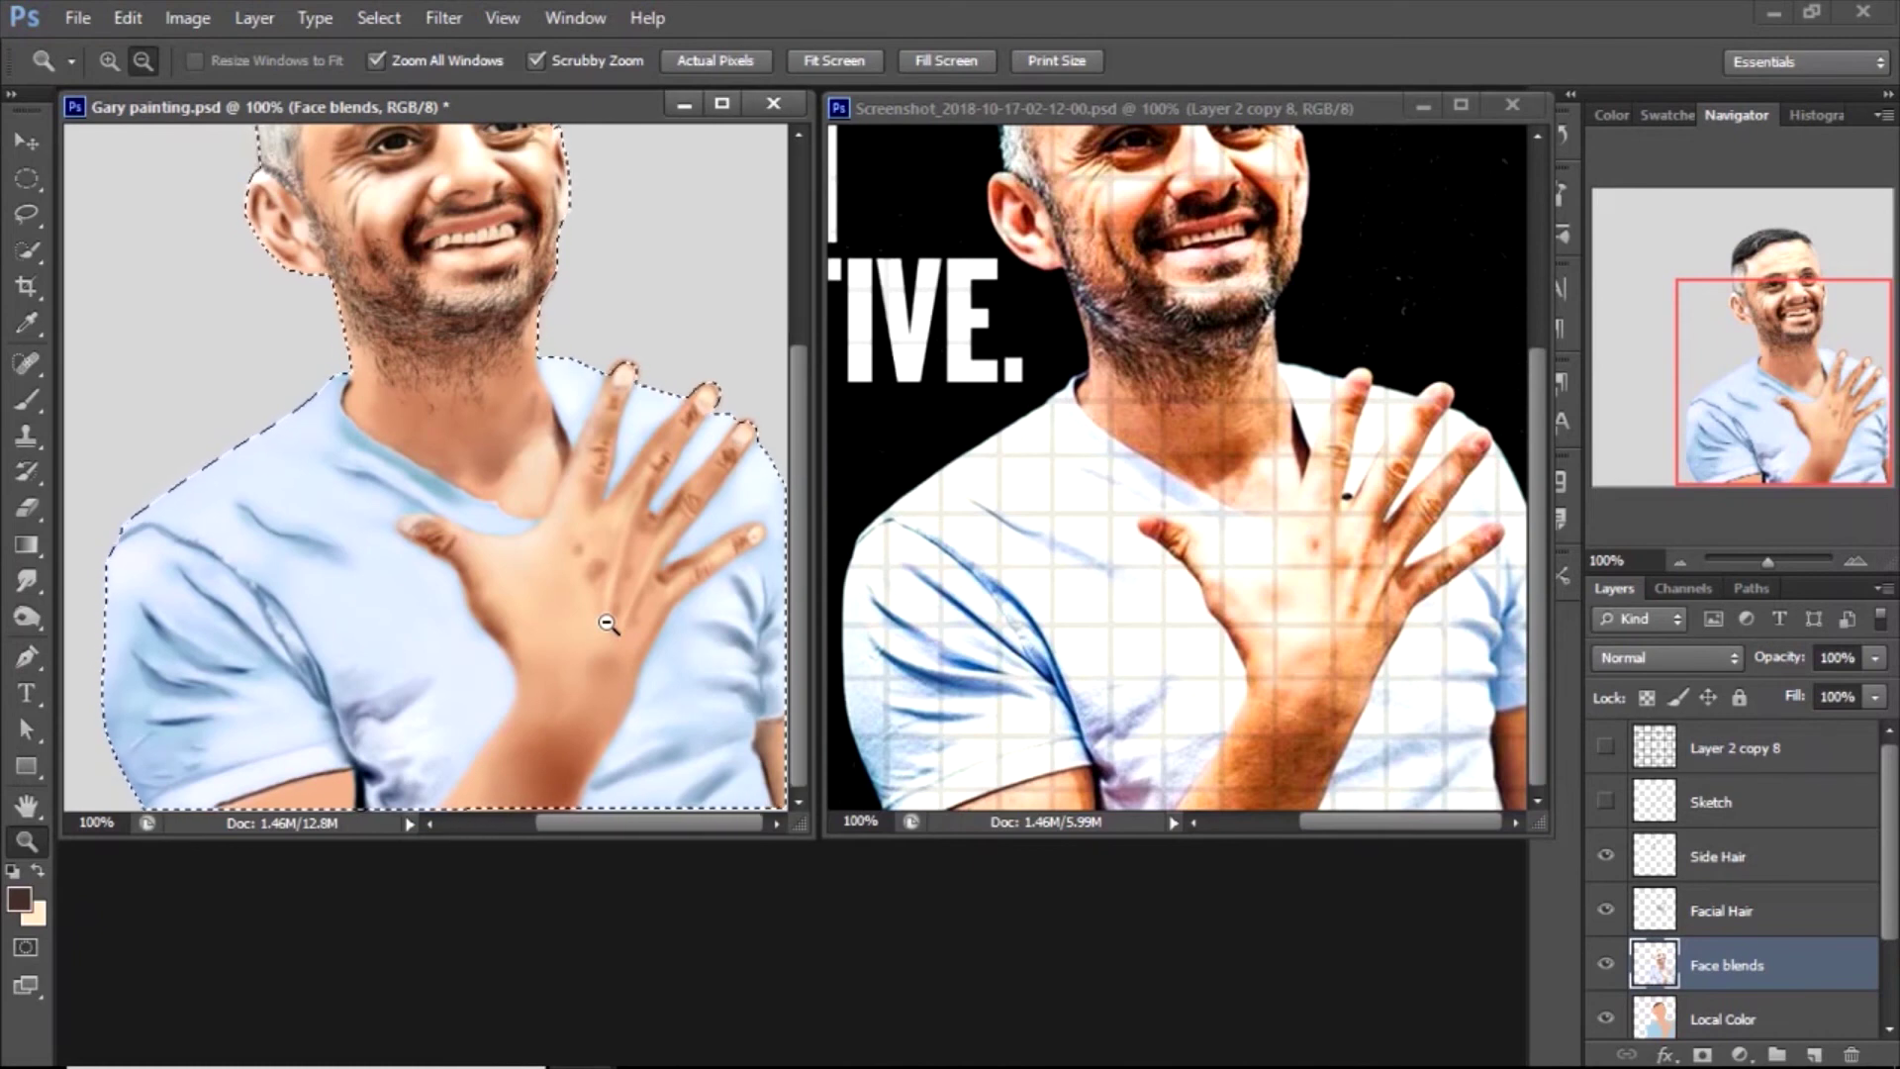
left_click(661, 699, "alt")
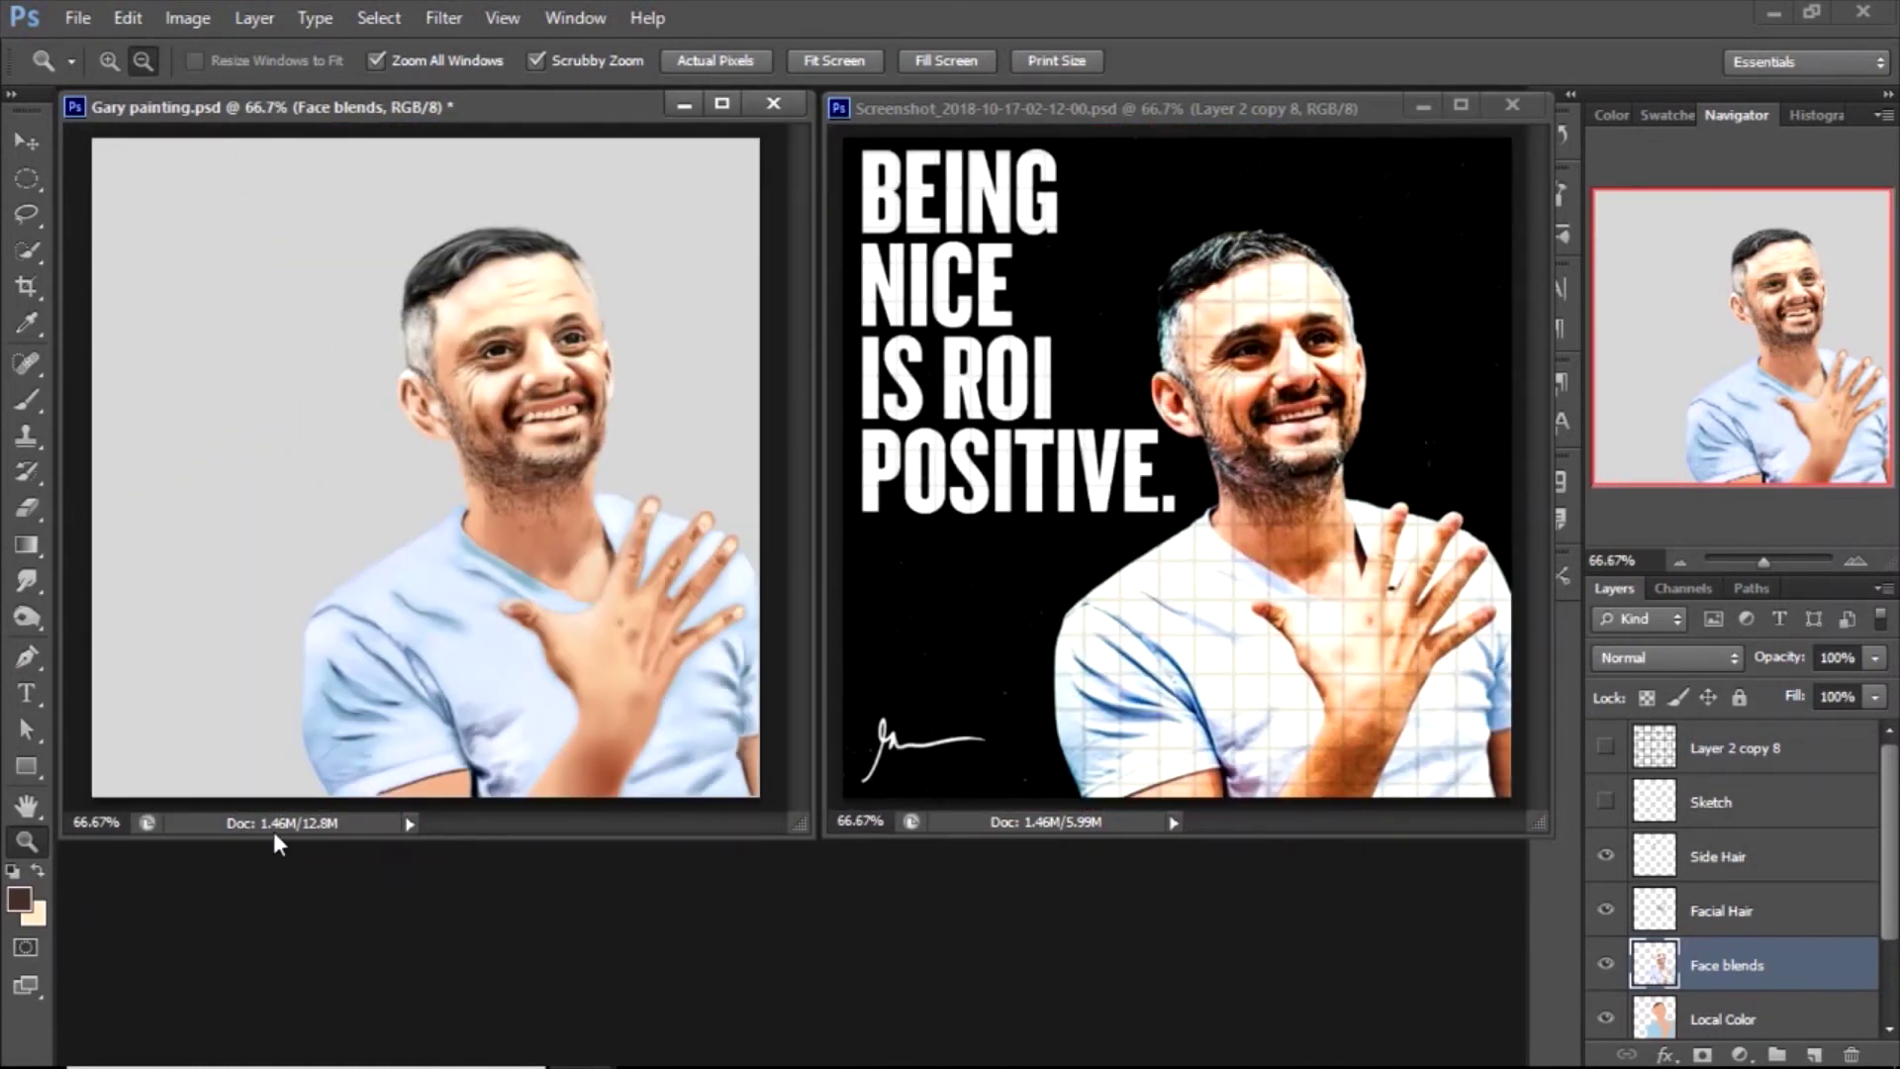
left_click(421, 681)
key("r")
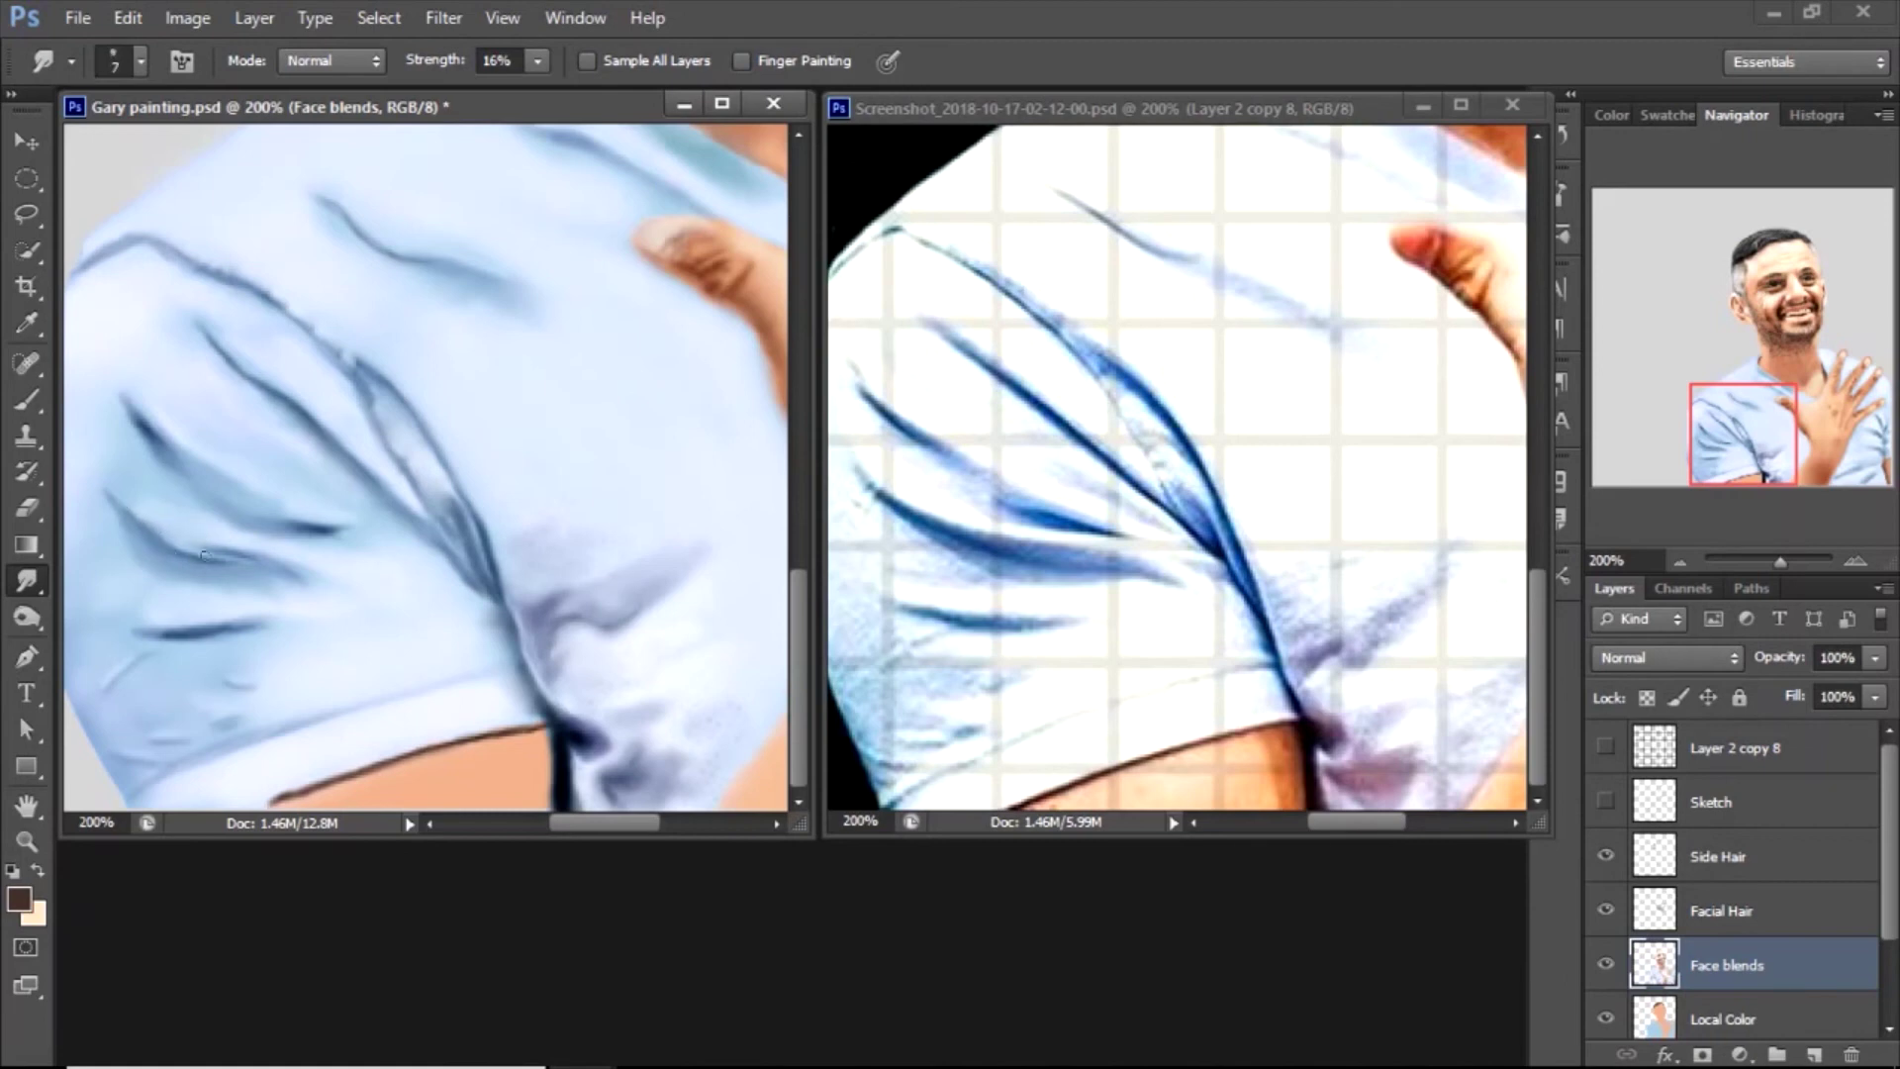
key("bracketright")
key("bracketright")
key("bracketright")
key("bracketright")
Choose a dark reddish-brown, shade the near arm beneath the sleeve hem with the size 8 brush, and smudge the shading smooth
key("z")
left_click(330, 347, "alt")
left_click_drag(712, 824, 618, 836)
key("i")
left_click(643, 782)
left_click(19, 899)
left_click(1603, 119)
key("z")
left_click(487, 797)
key("b")
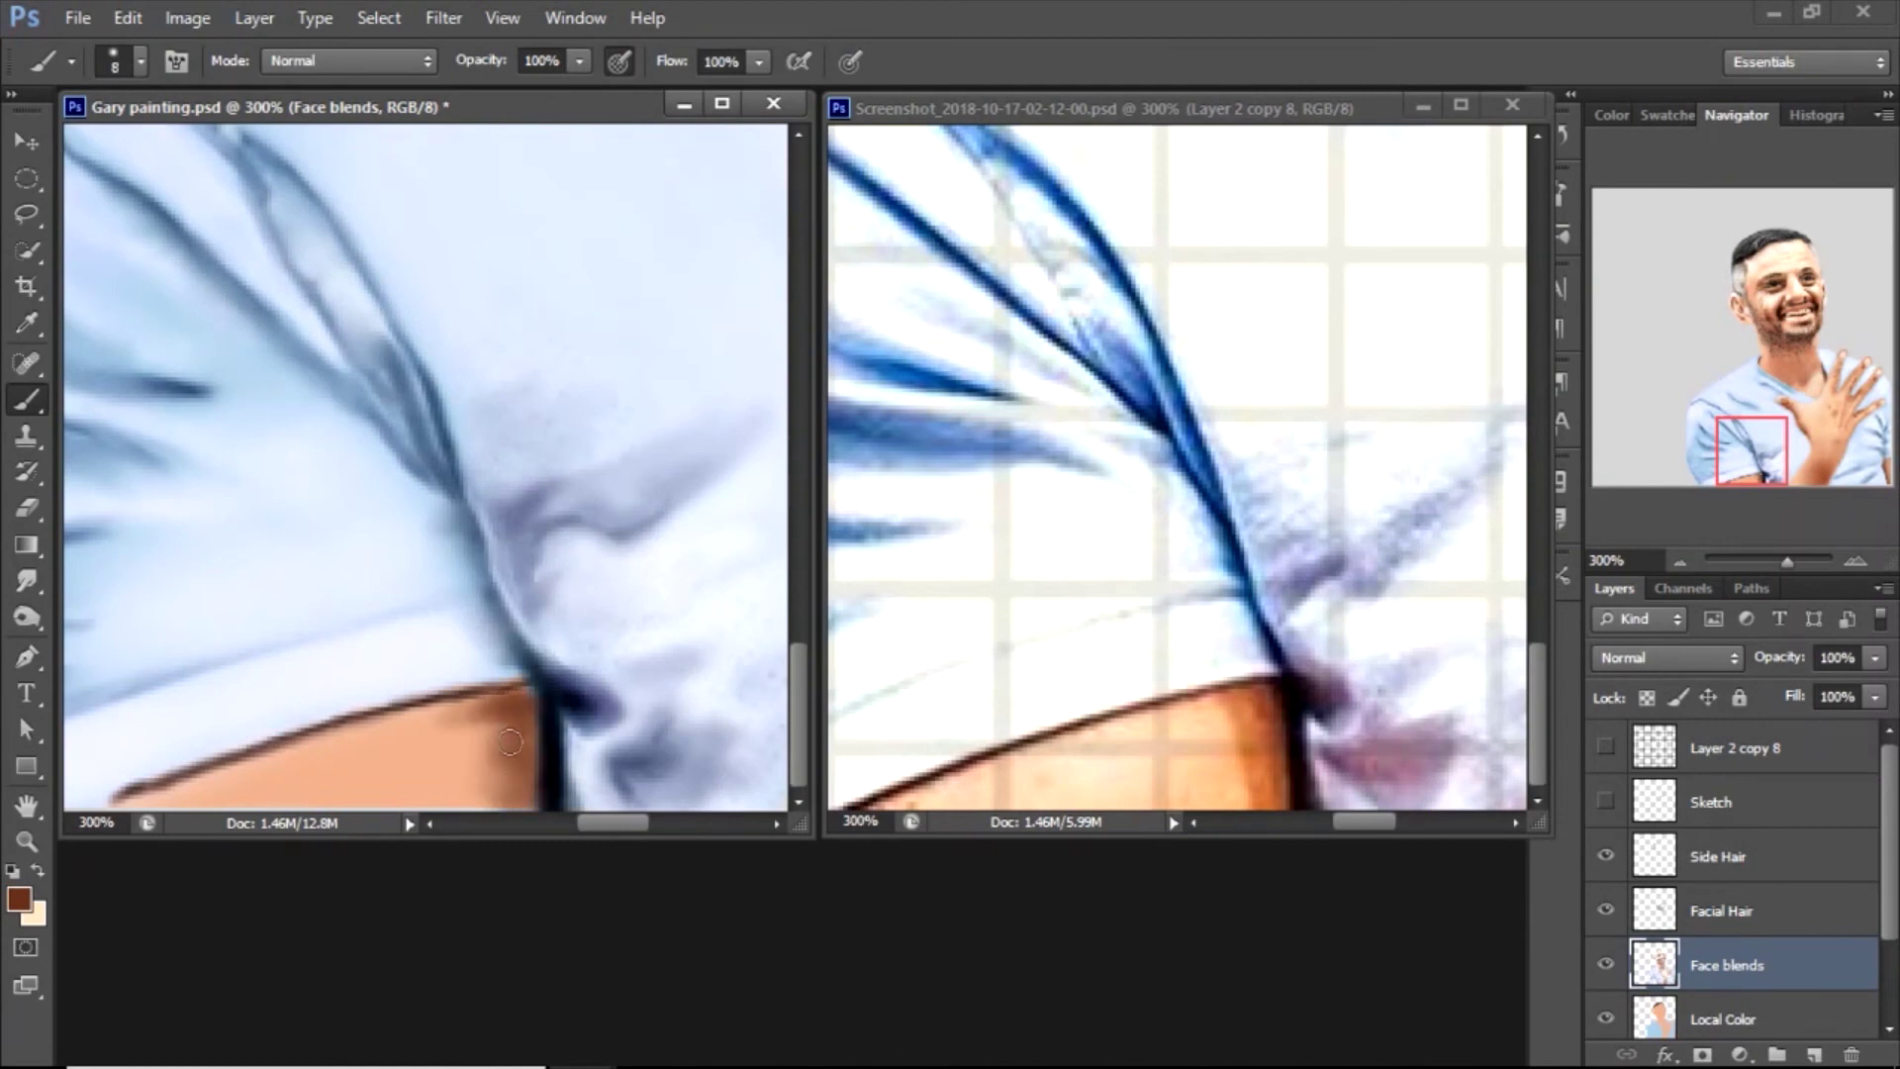
key("r")
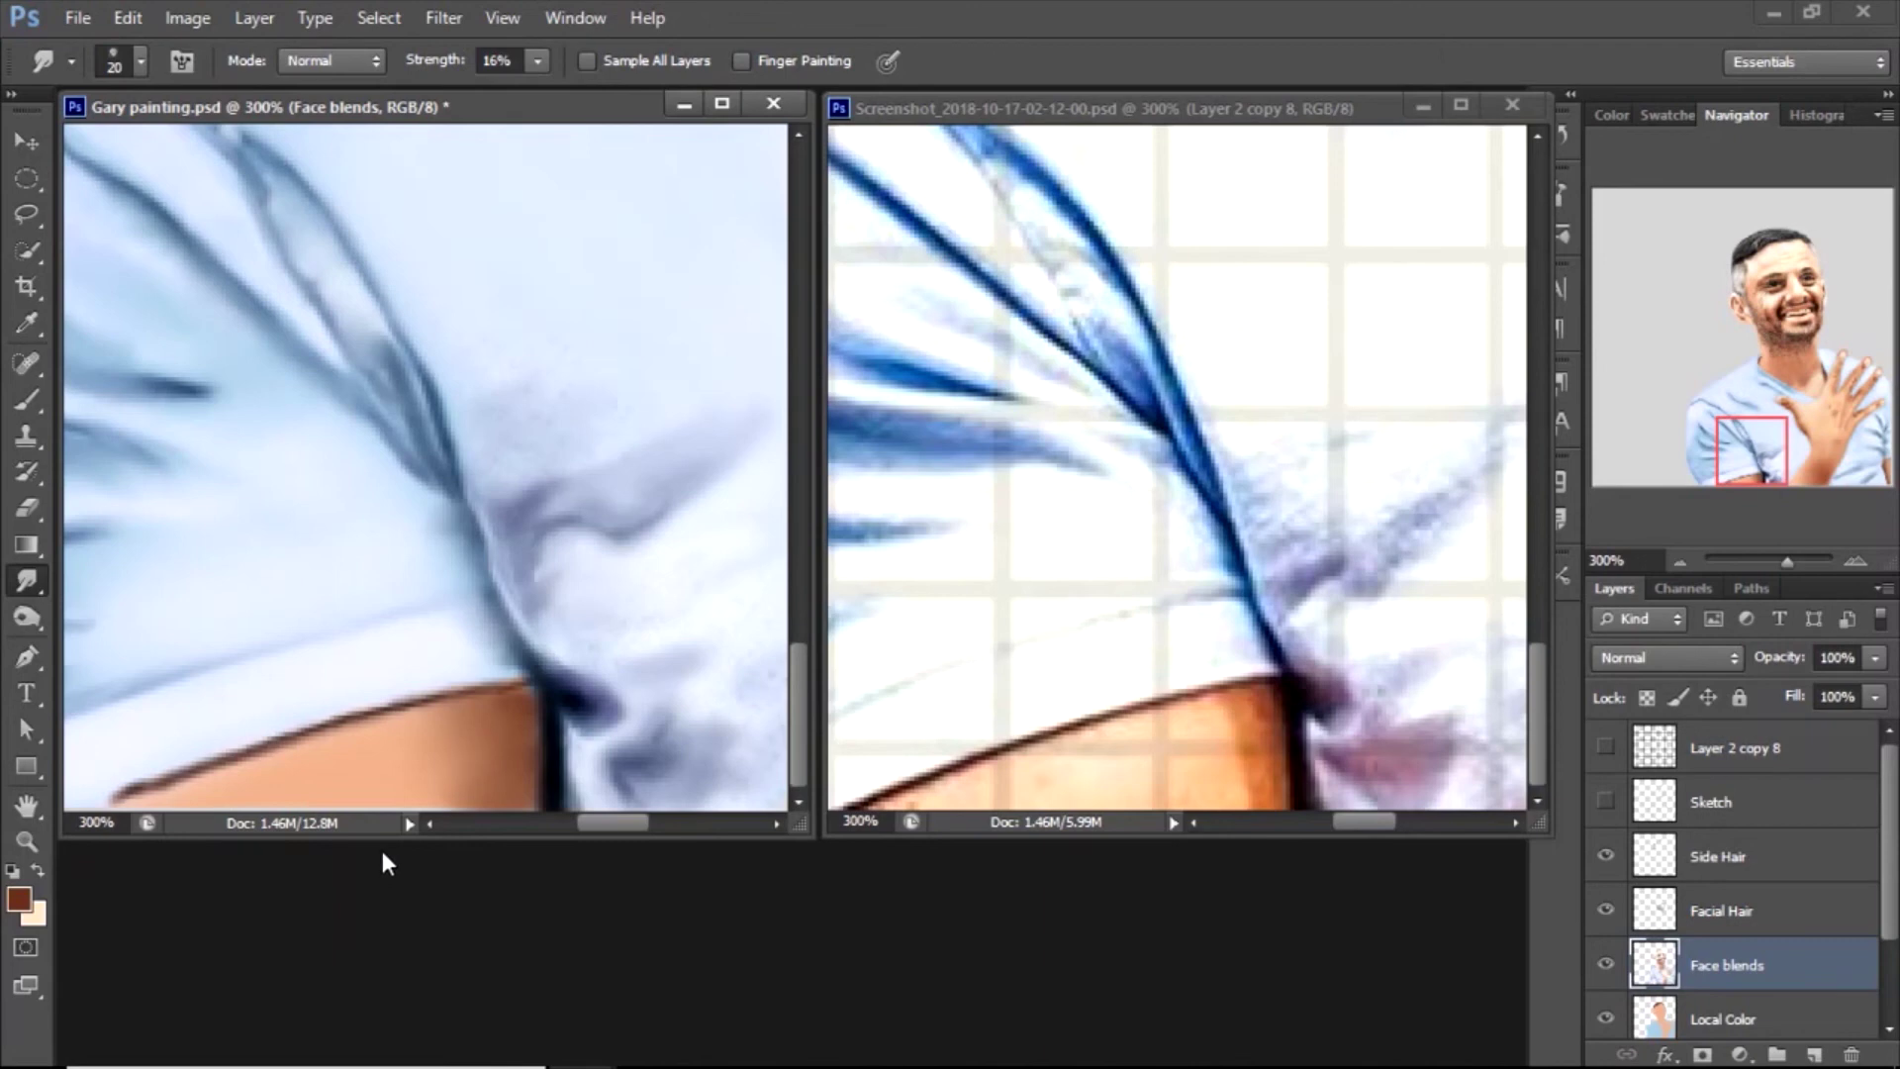
Set the brush color to light cream, highlight the near arm below the sleeve hem, and smudge the highlight smooth
left_click_drag(627, 821, 613, 819)
key("i")
left_click(19, 899)
key("Return")
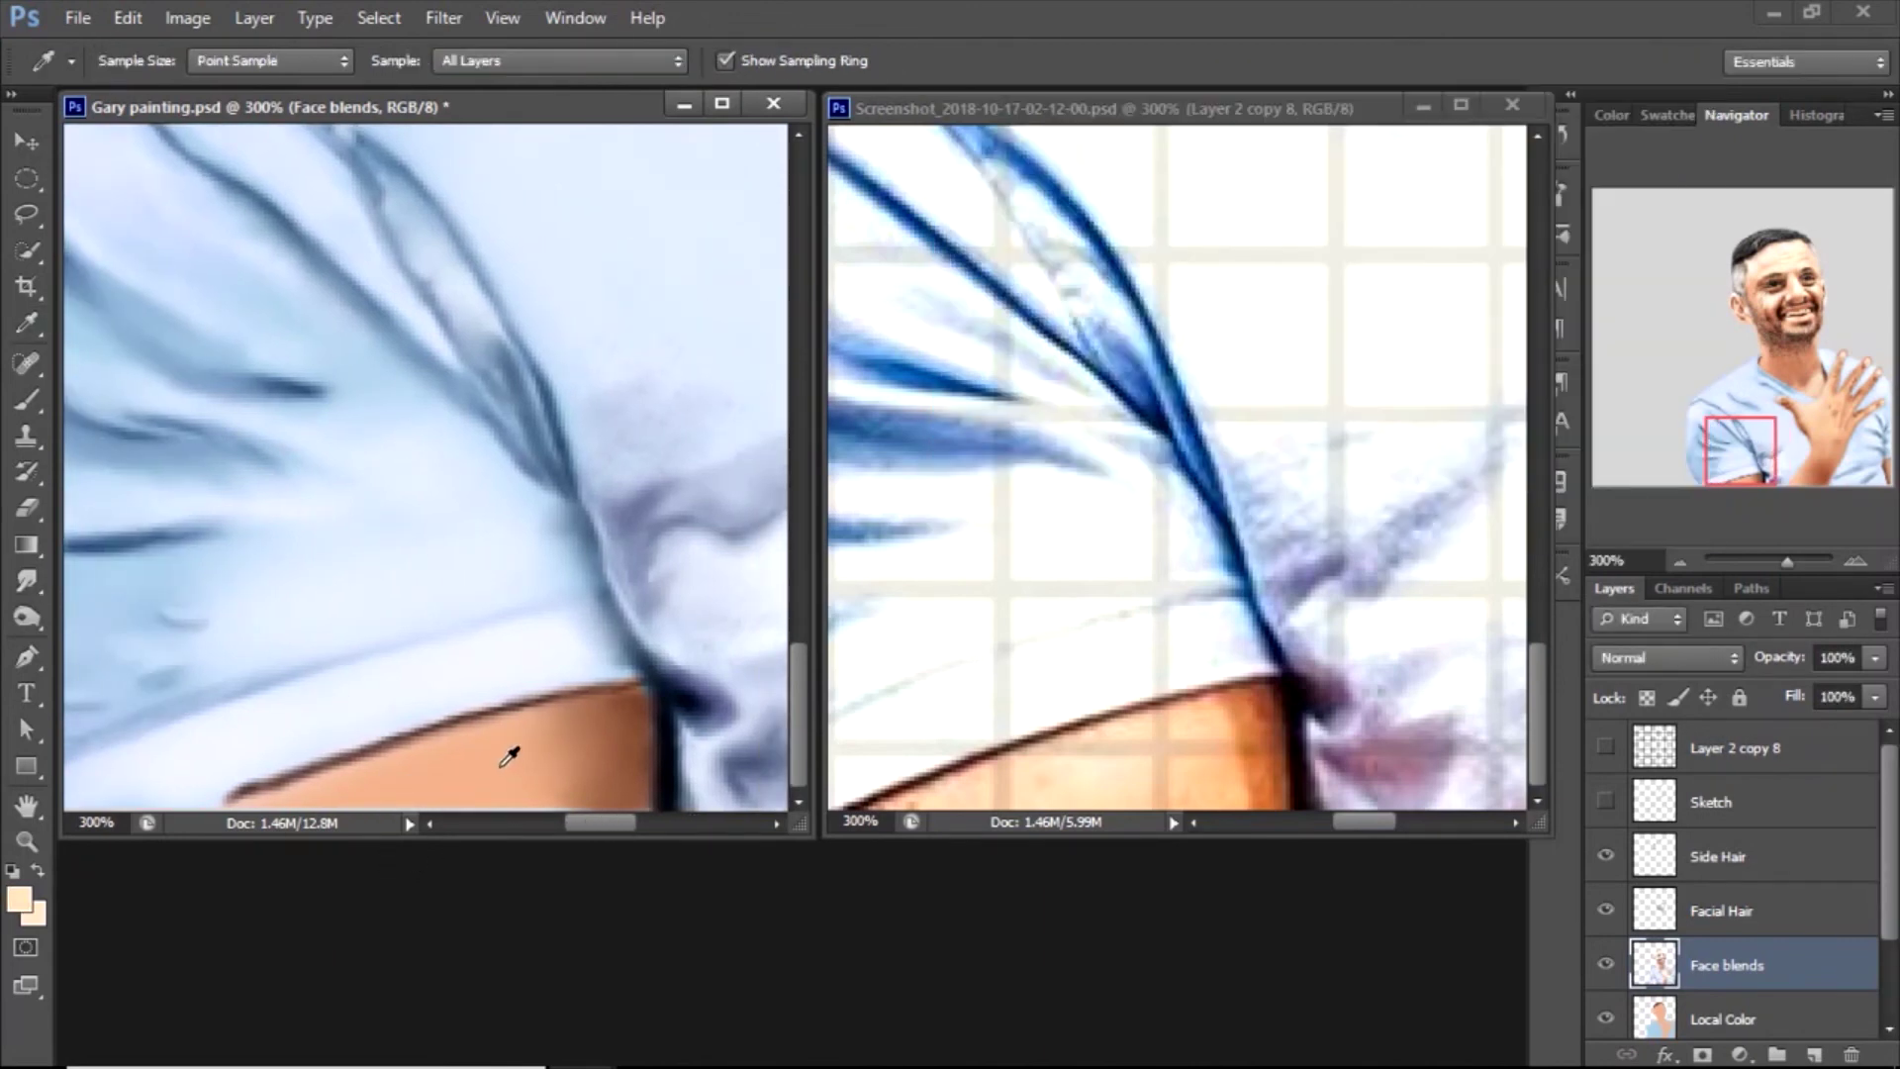
key("b")
key("r")
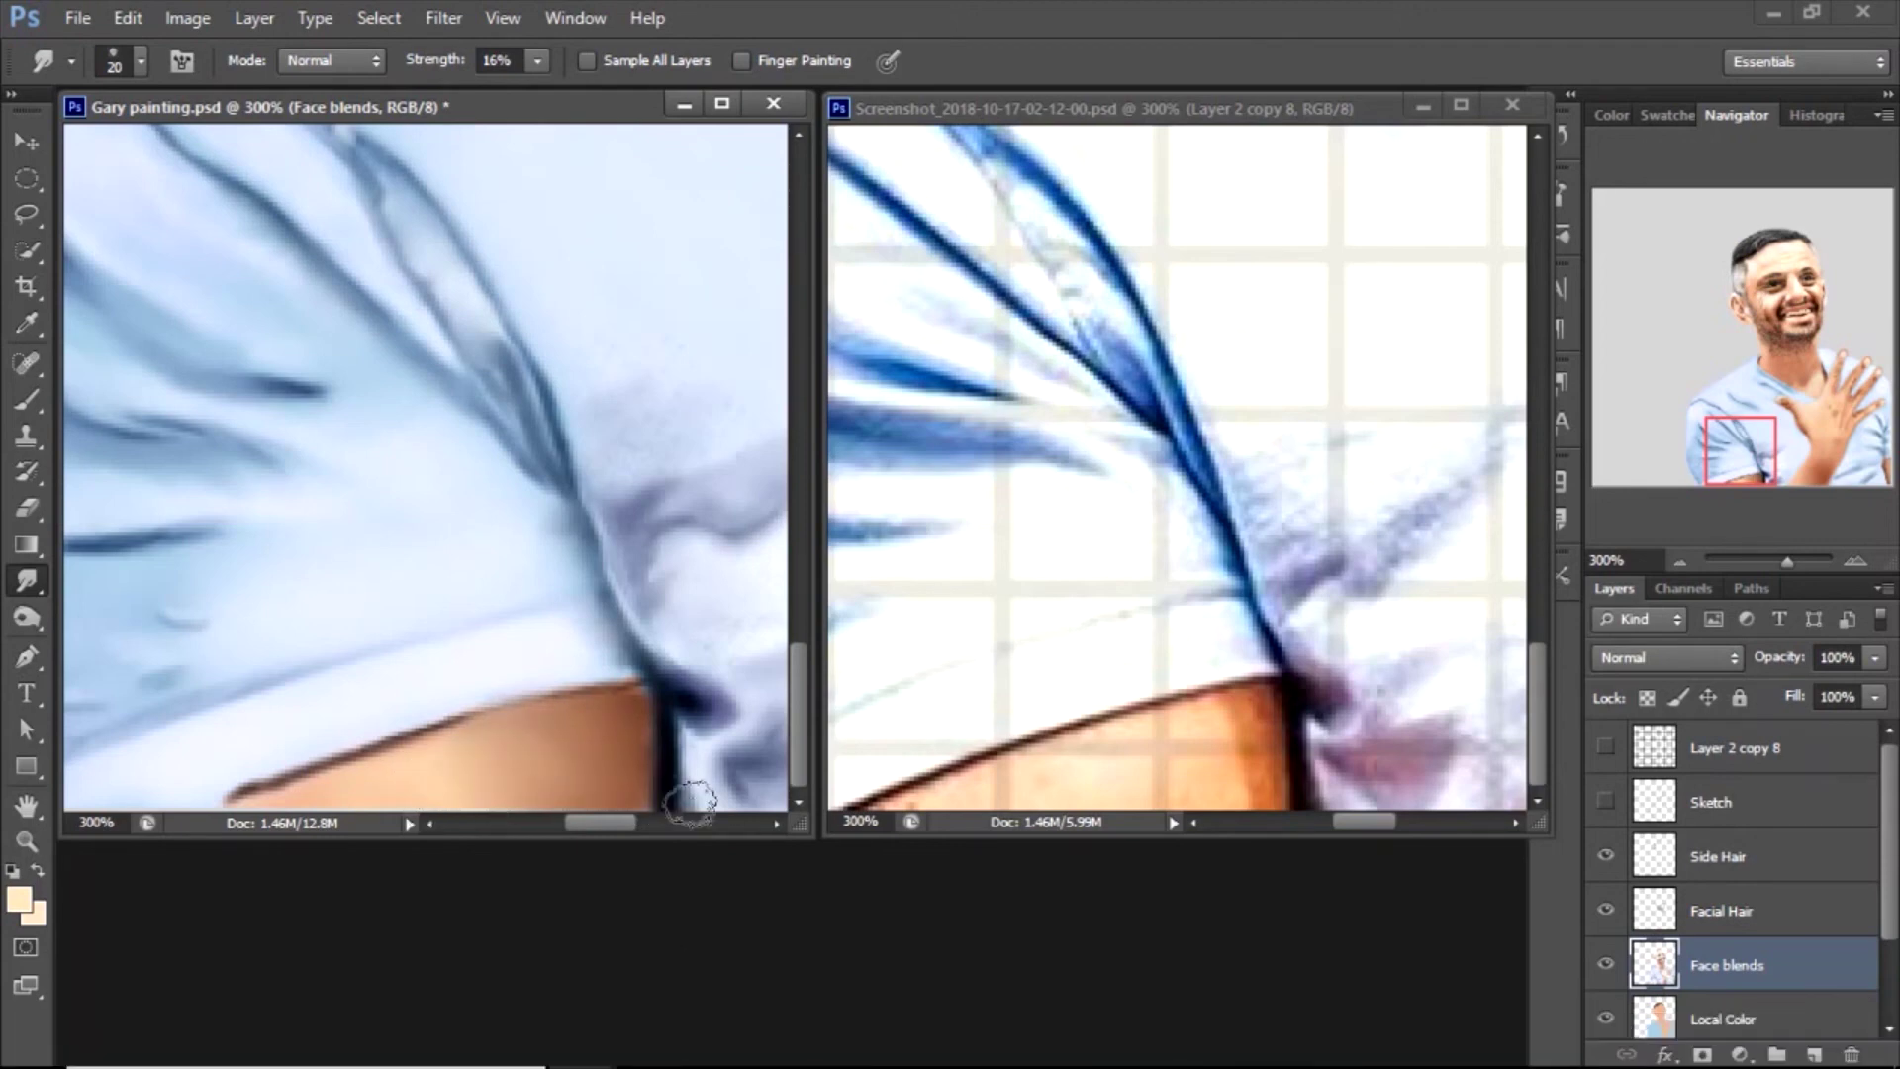
Choose an orange-brown and tint the near arm's shaded side with the size 6 brush in Overlay mode
key("i")
left_click(465, 793)
key("b")
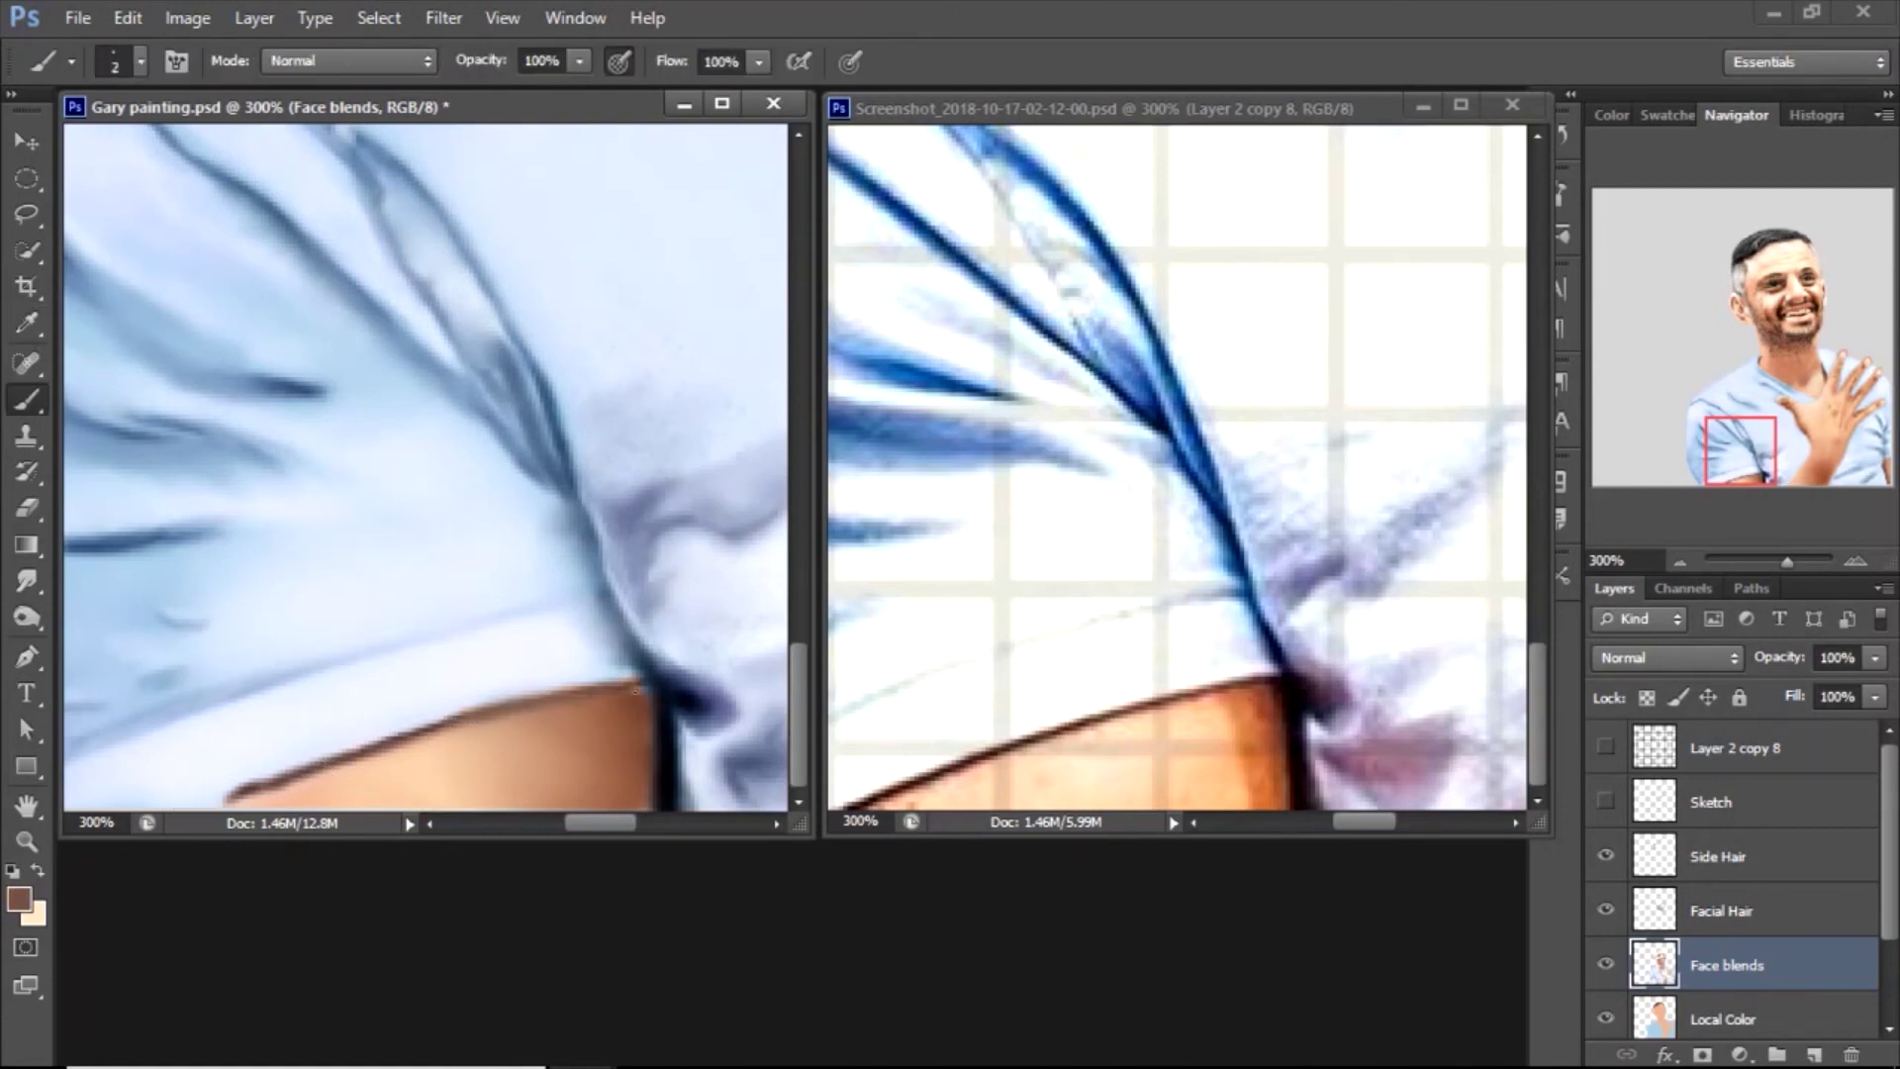
left_click(18, 898)
left_click(1192, 242)
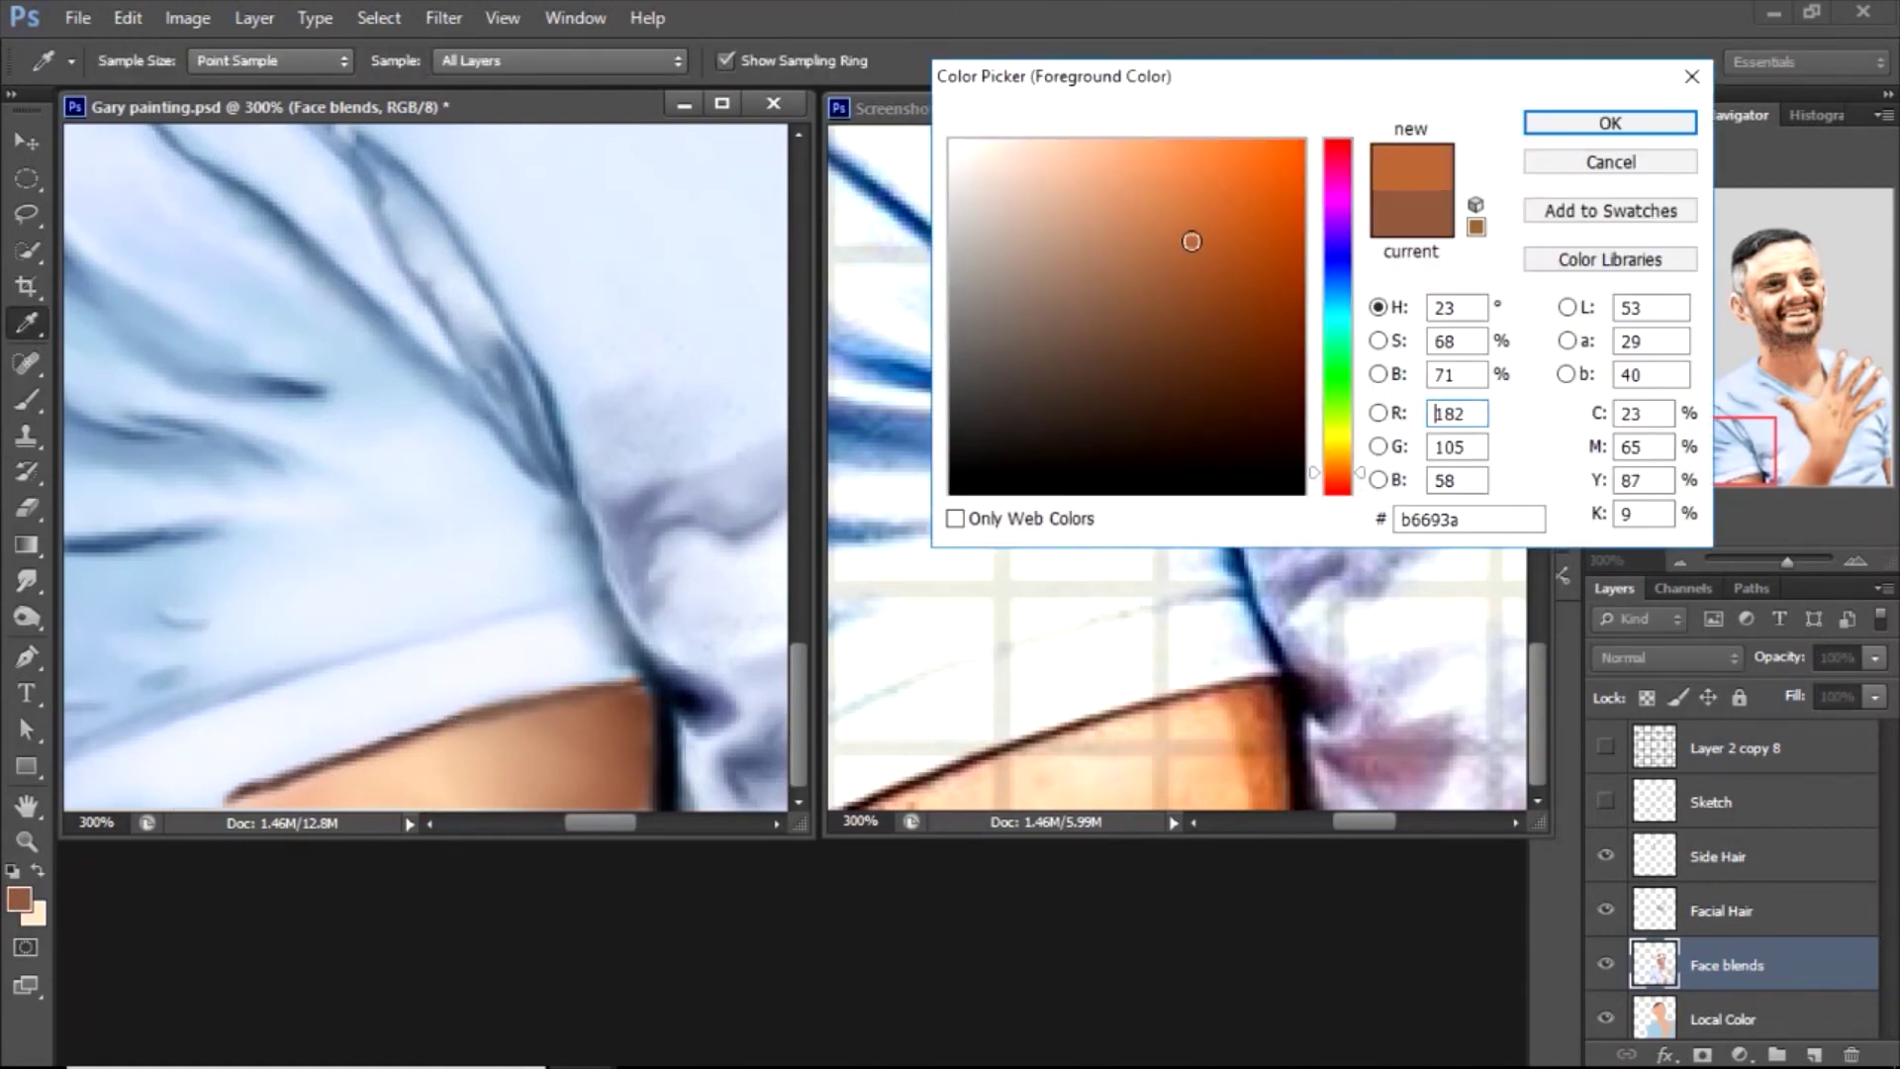
left_click(1617, 119)
key("bracketright")
key("bracketright")
key("bracketright")
key("bracketright")
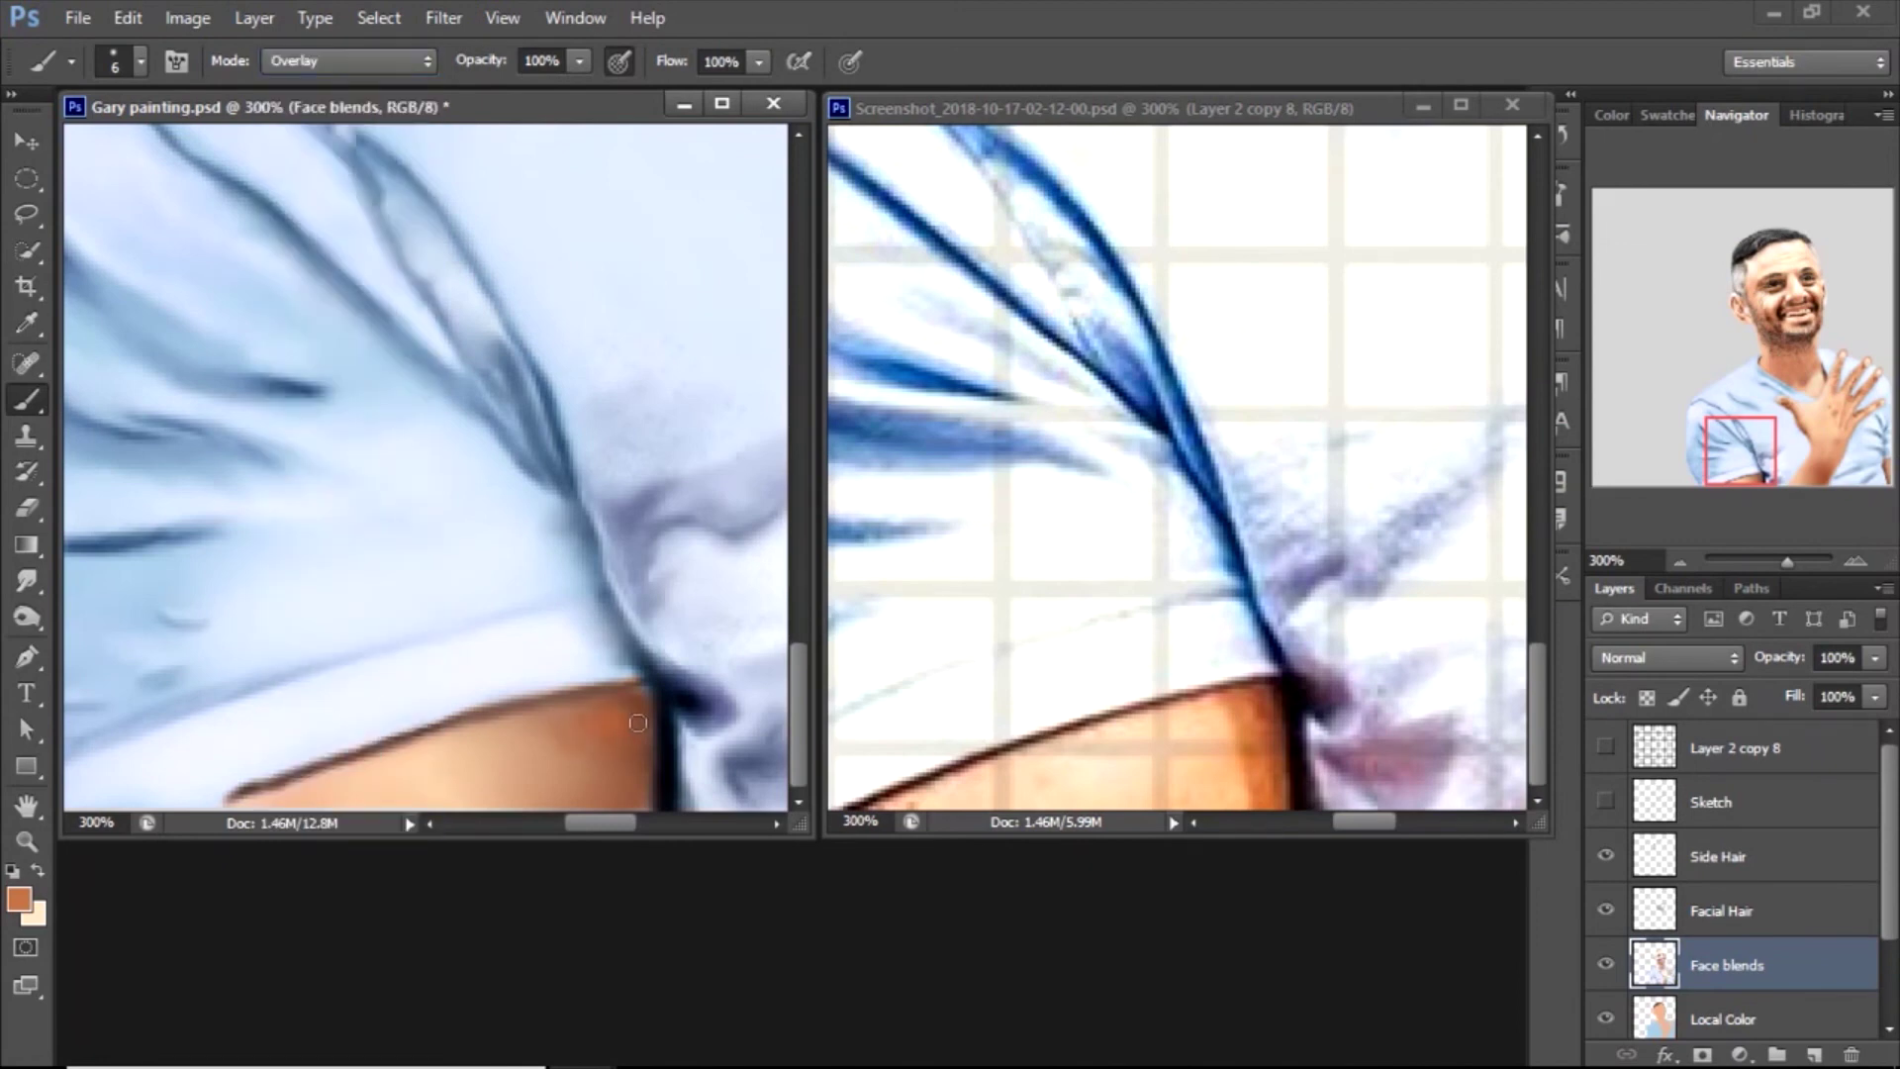
Blend the orange-brown tint and the near arm's dark edge with the Smudge tool, reducing it to size 8
key("r")
key("bracketleft")
key("bracketleft")
key("bracketleft")
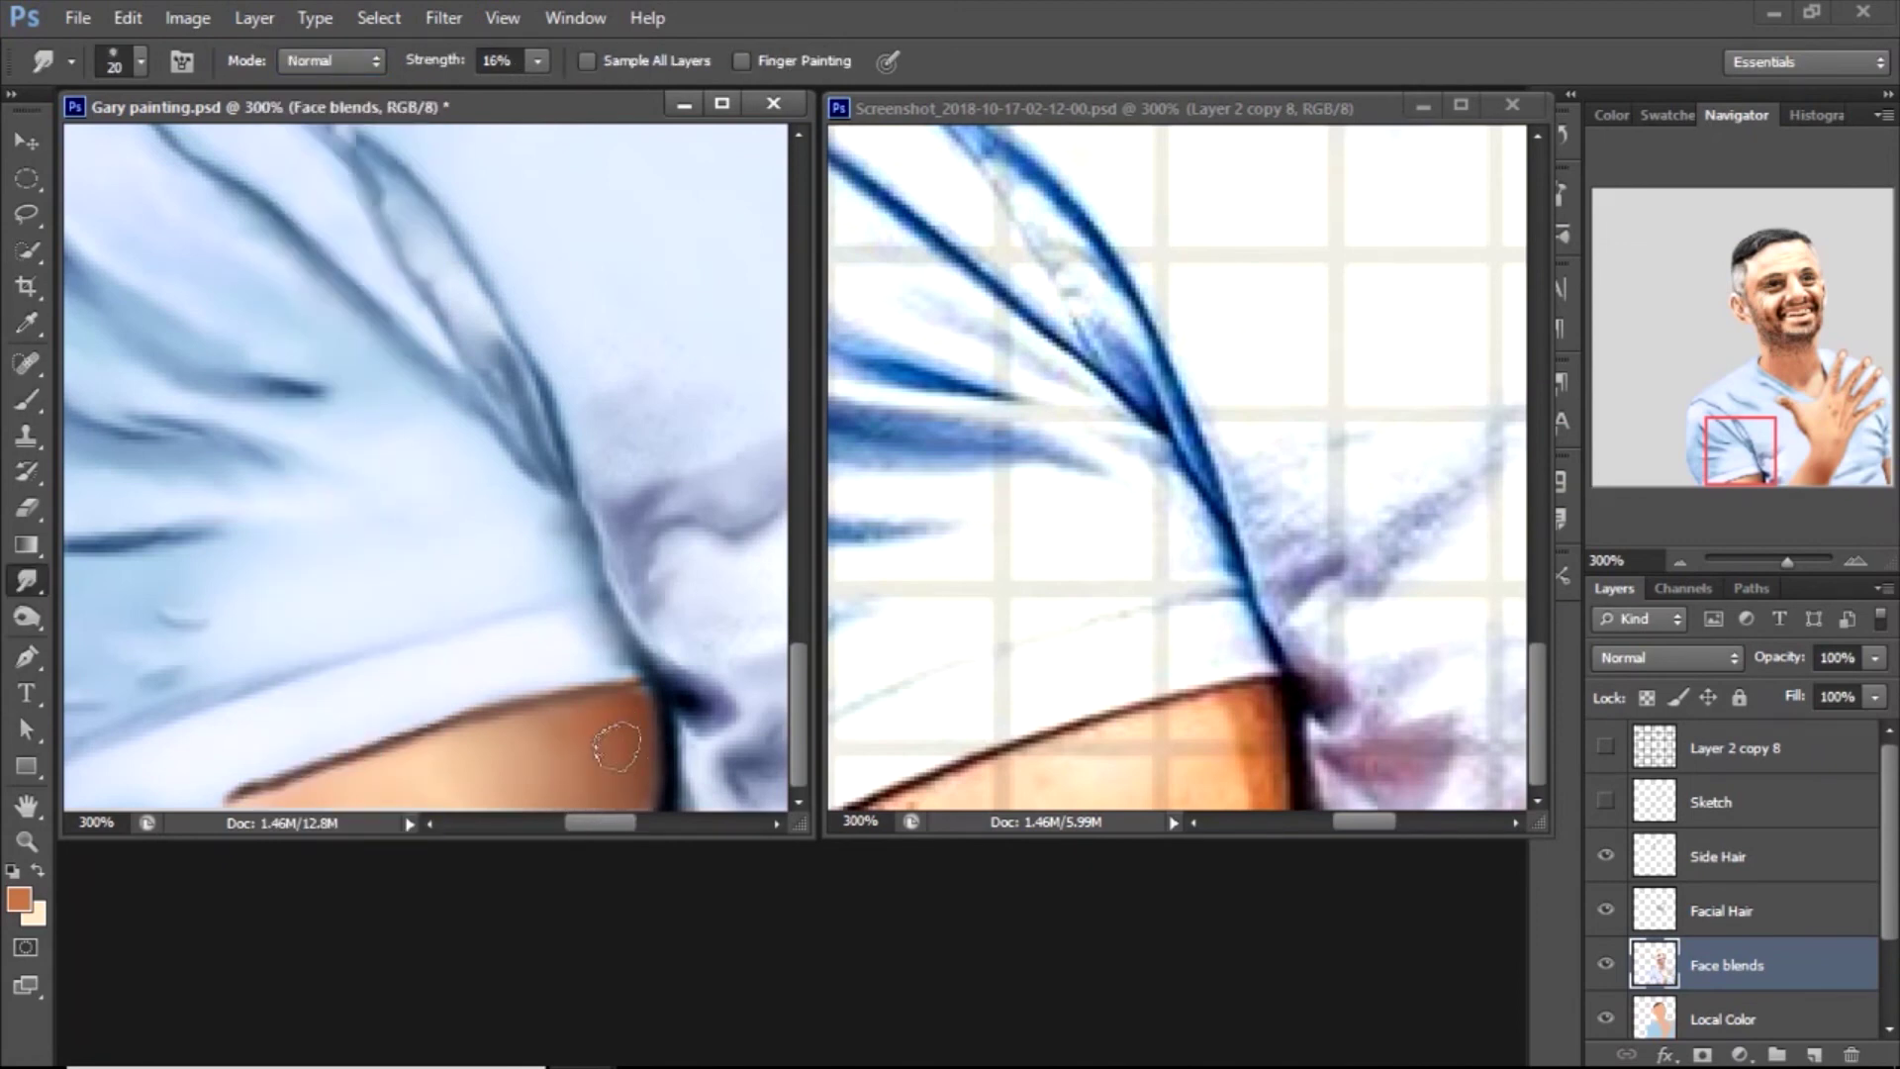
left_click_drag(665, 769, 658, 743)
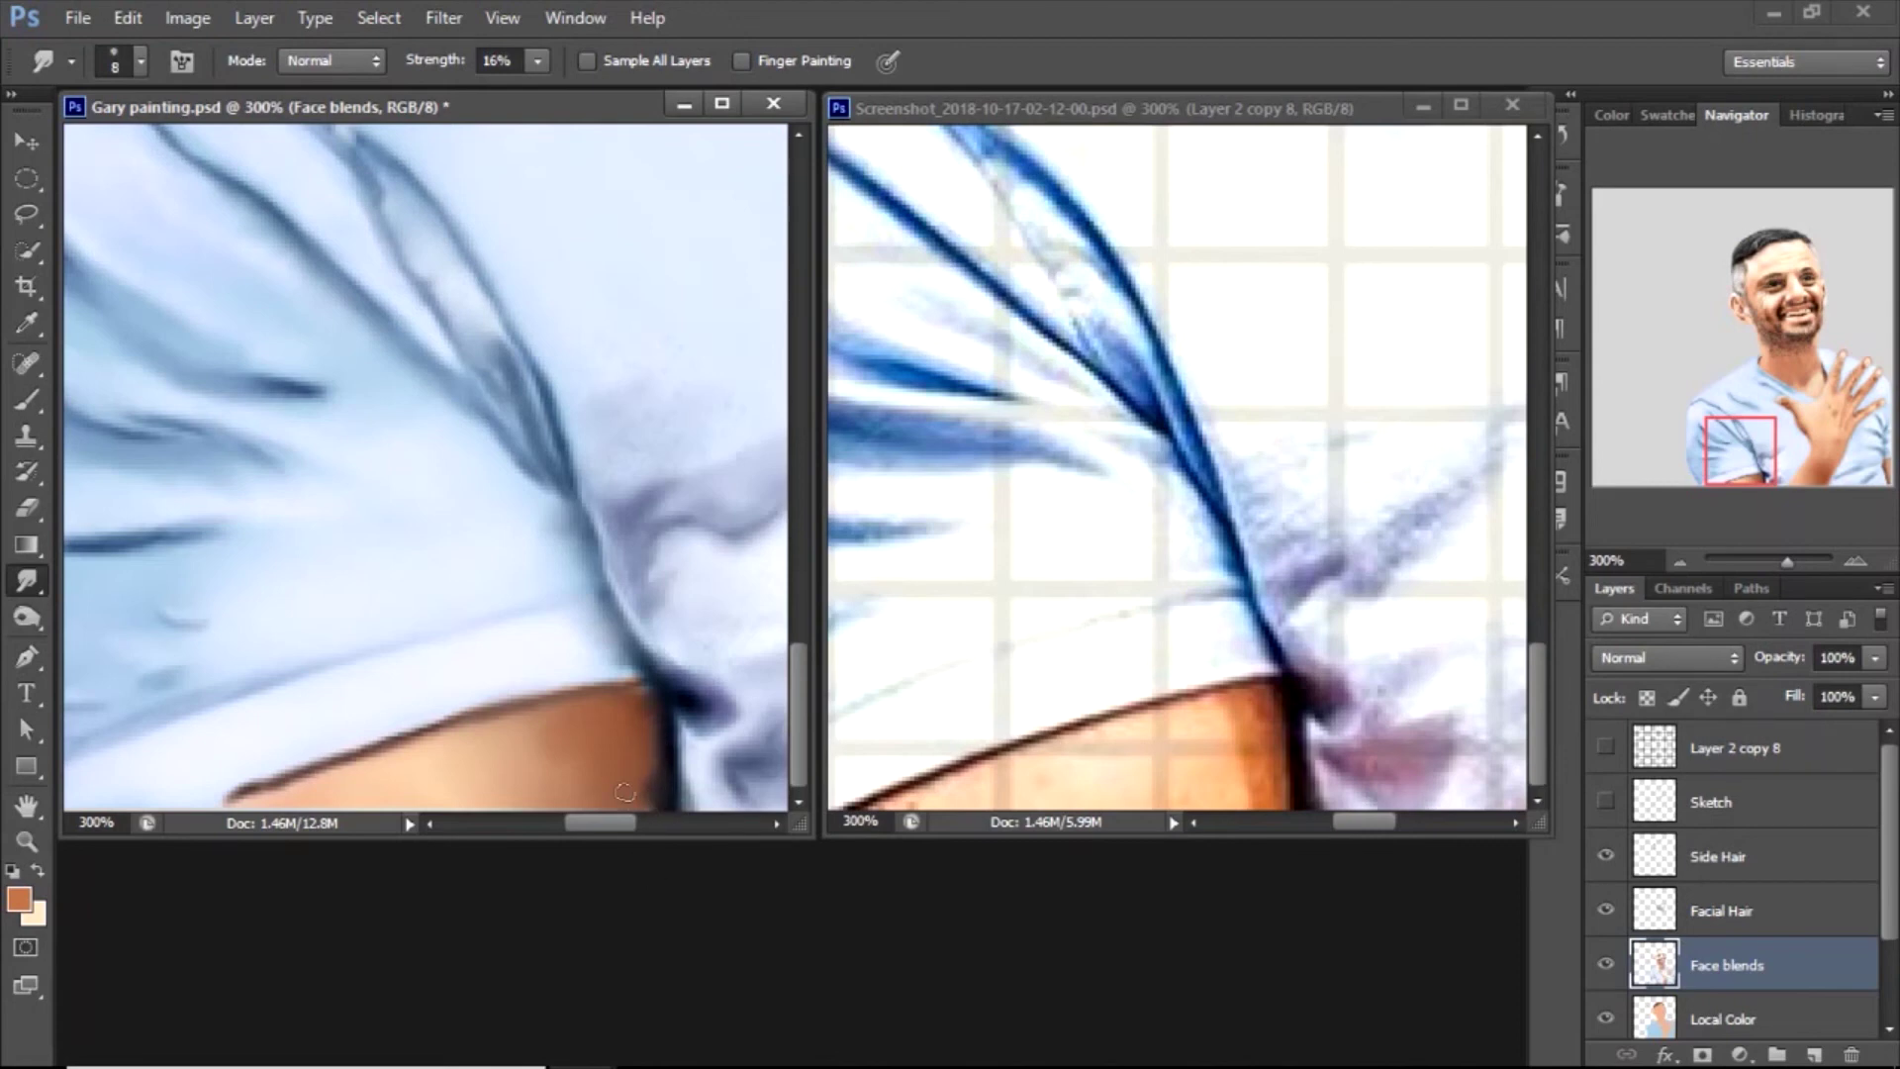
Sample the near-black shadow beside the near arm and touch up the arm's edge with the brush
key("i")
left_click(661, 765)
key("b")
Try stippling the raised forearm with a sampled reddish-brown, using the 80 px speckle tip at size 15 and another blend mode
key("z")
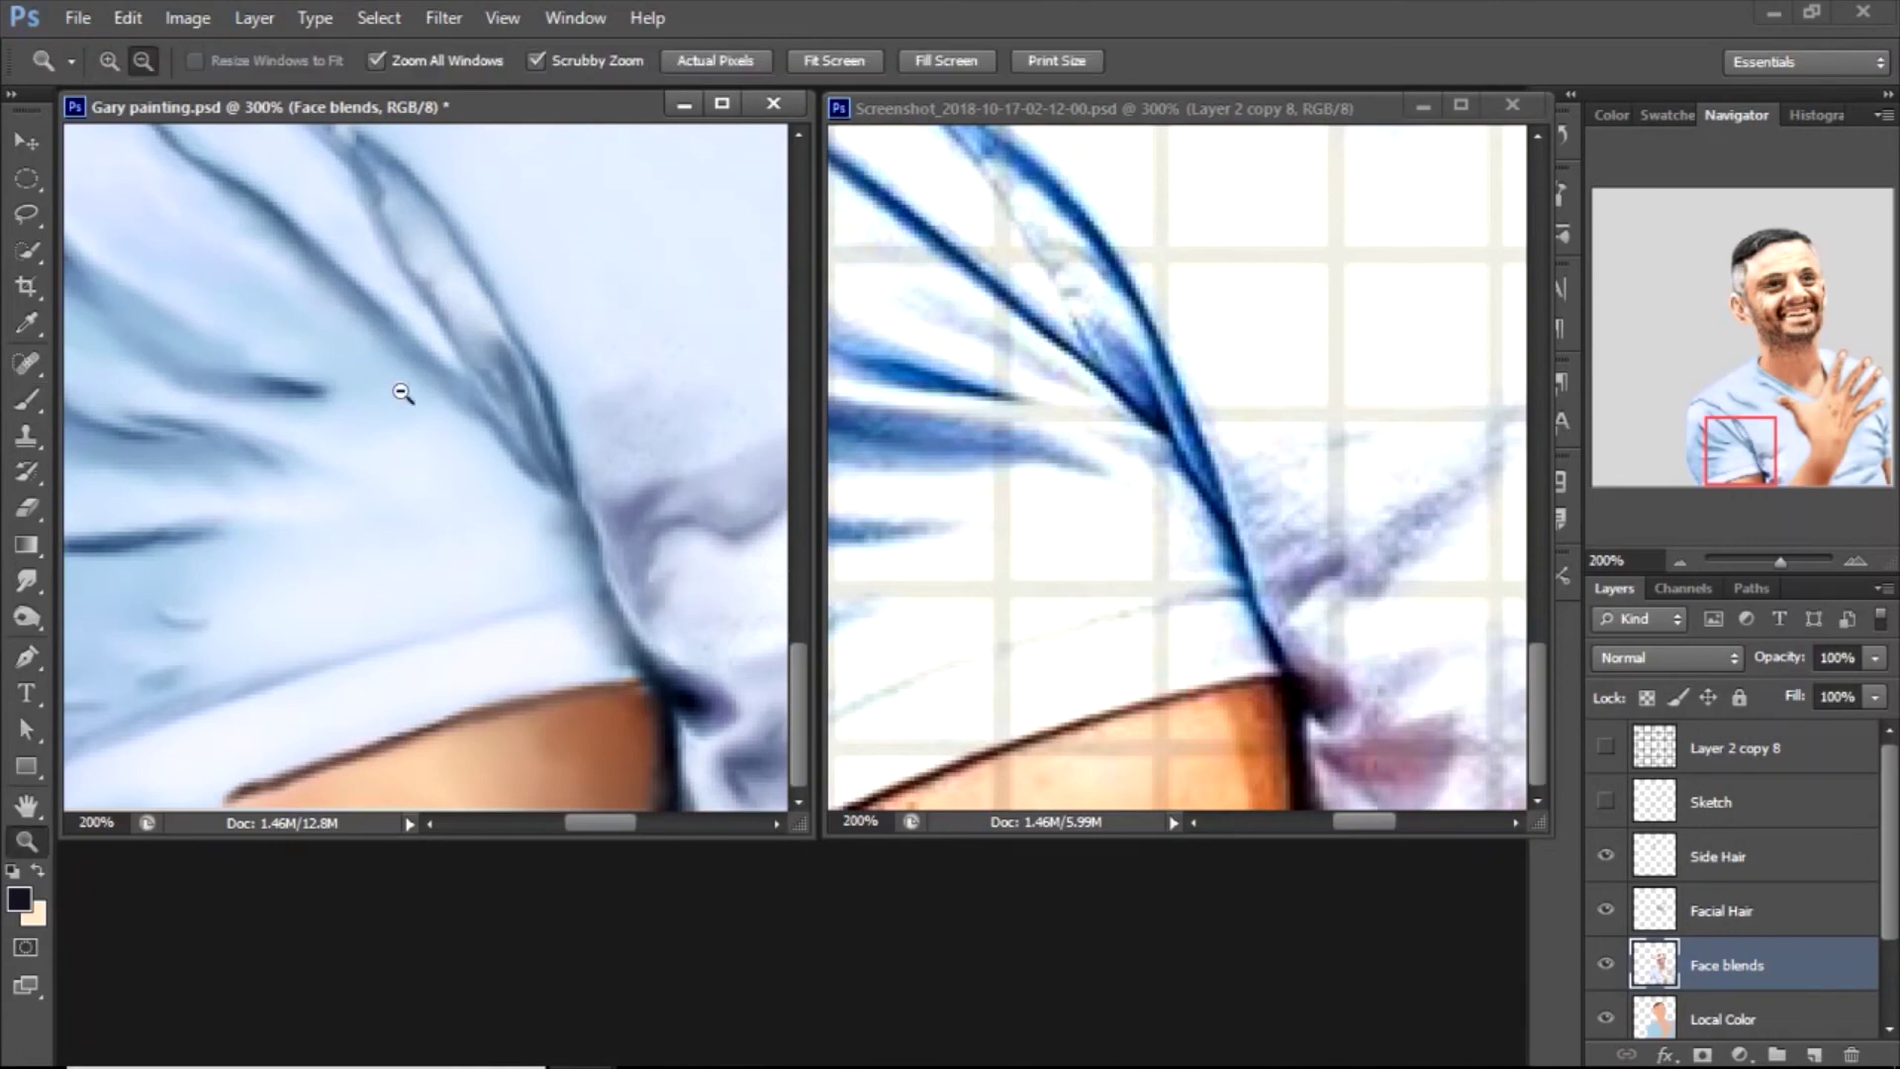
left_click(382, 373, "alt")
left_click(721, 467)
left_click(412, 700)
key("i")
left_click(511, 690)
key("b")
left_click(140, 61)
scroll(300, 634, "down", 1)
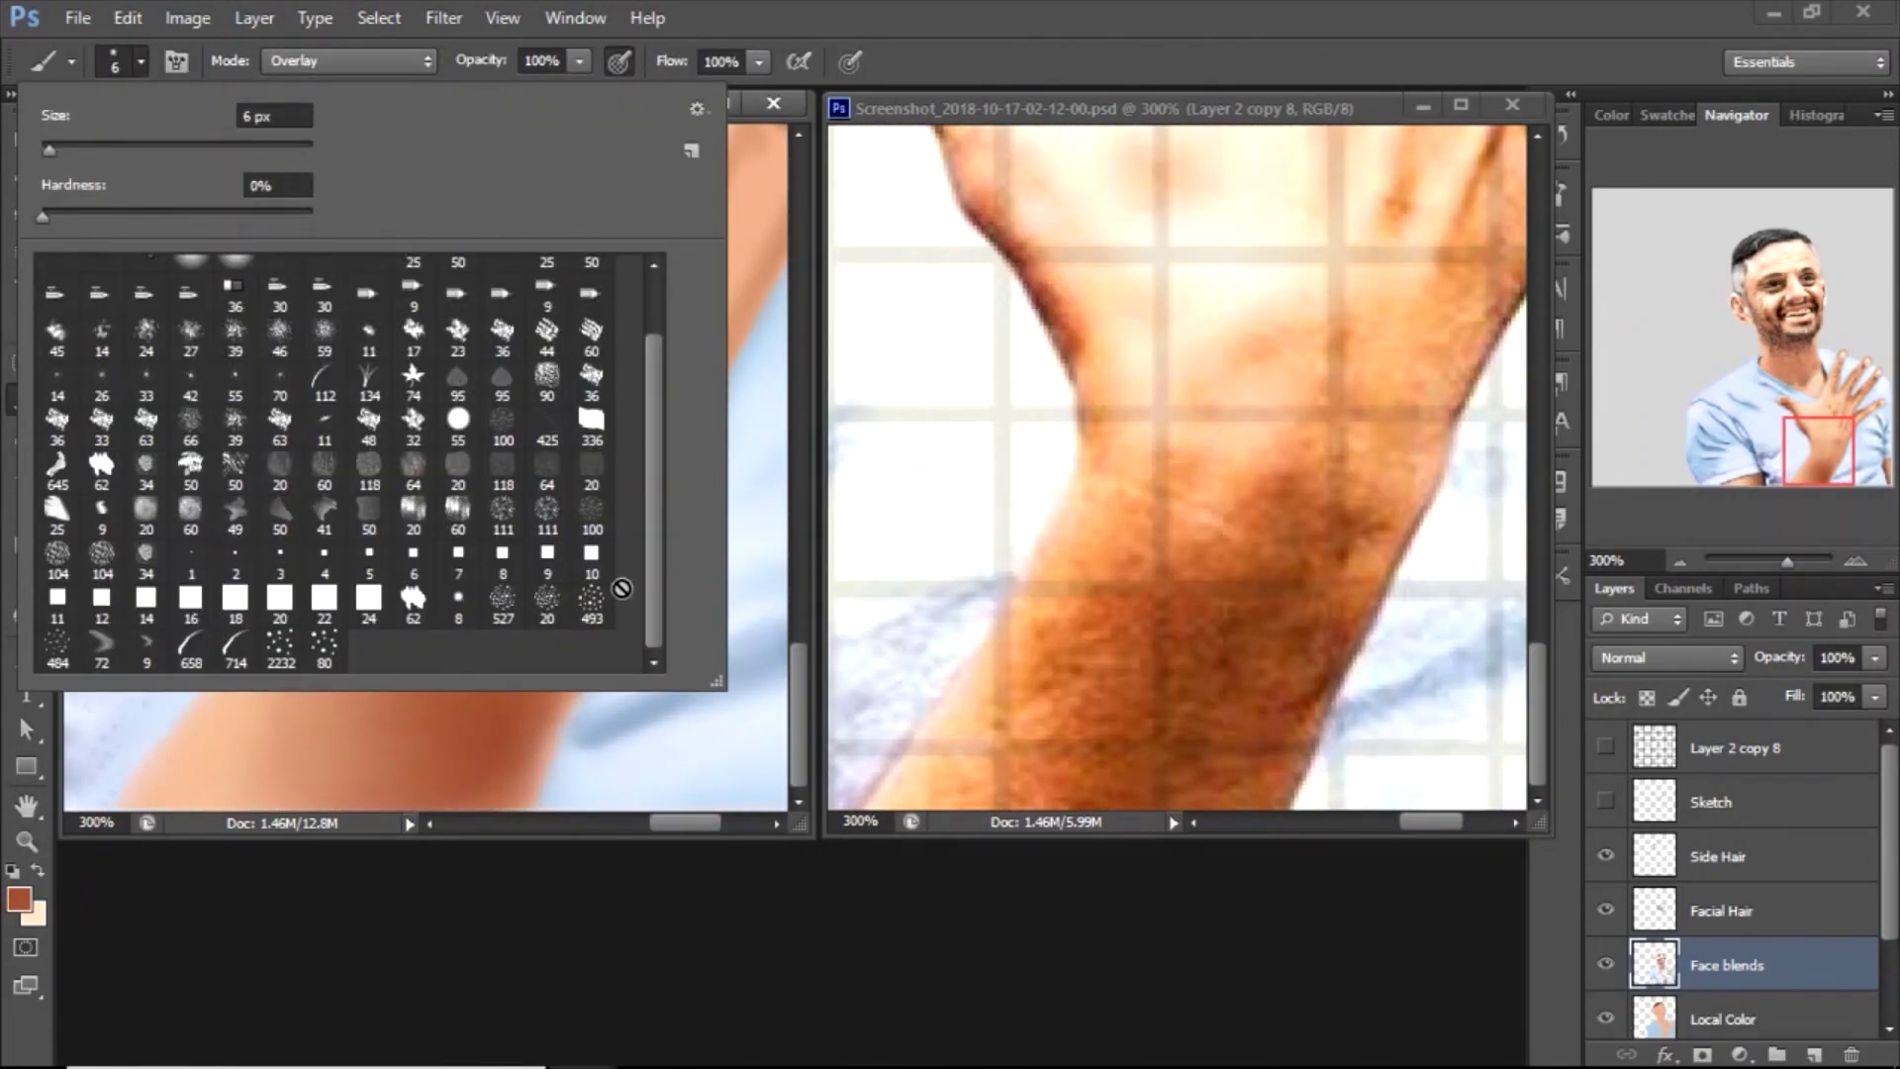
double_click(325, 650)
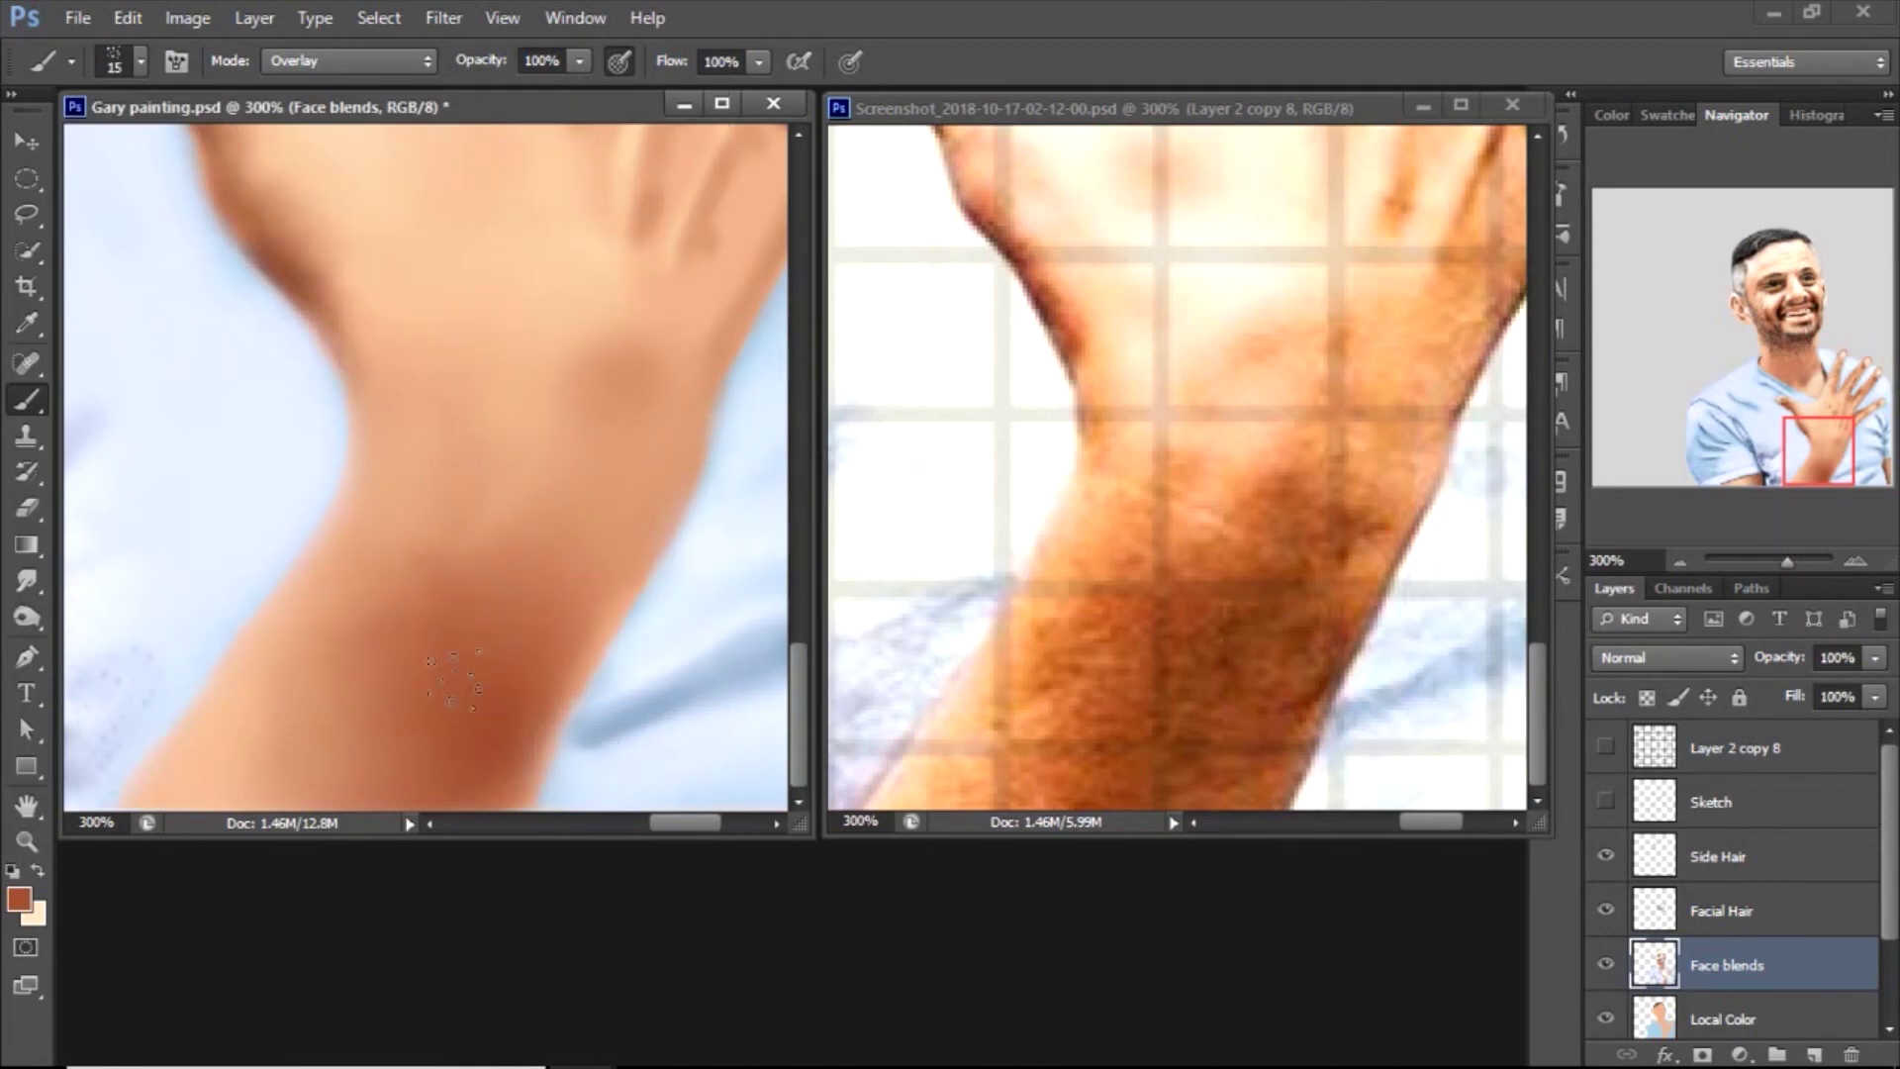
left_click(347, 61)
left_click(347, 188)
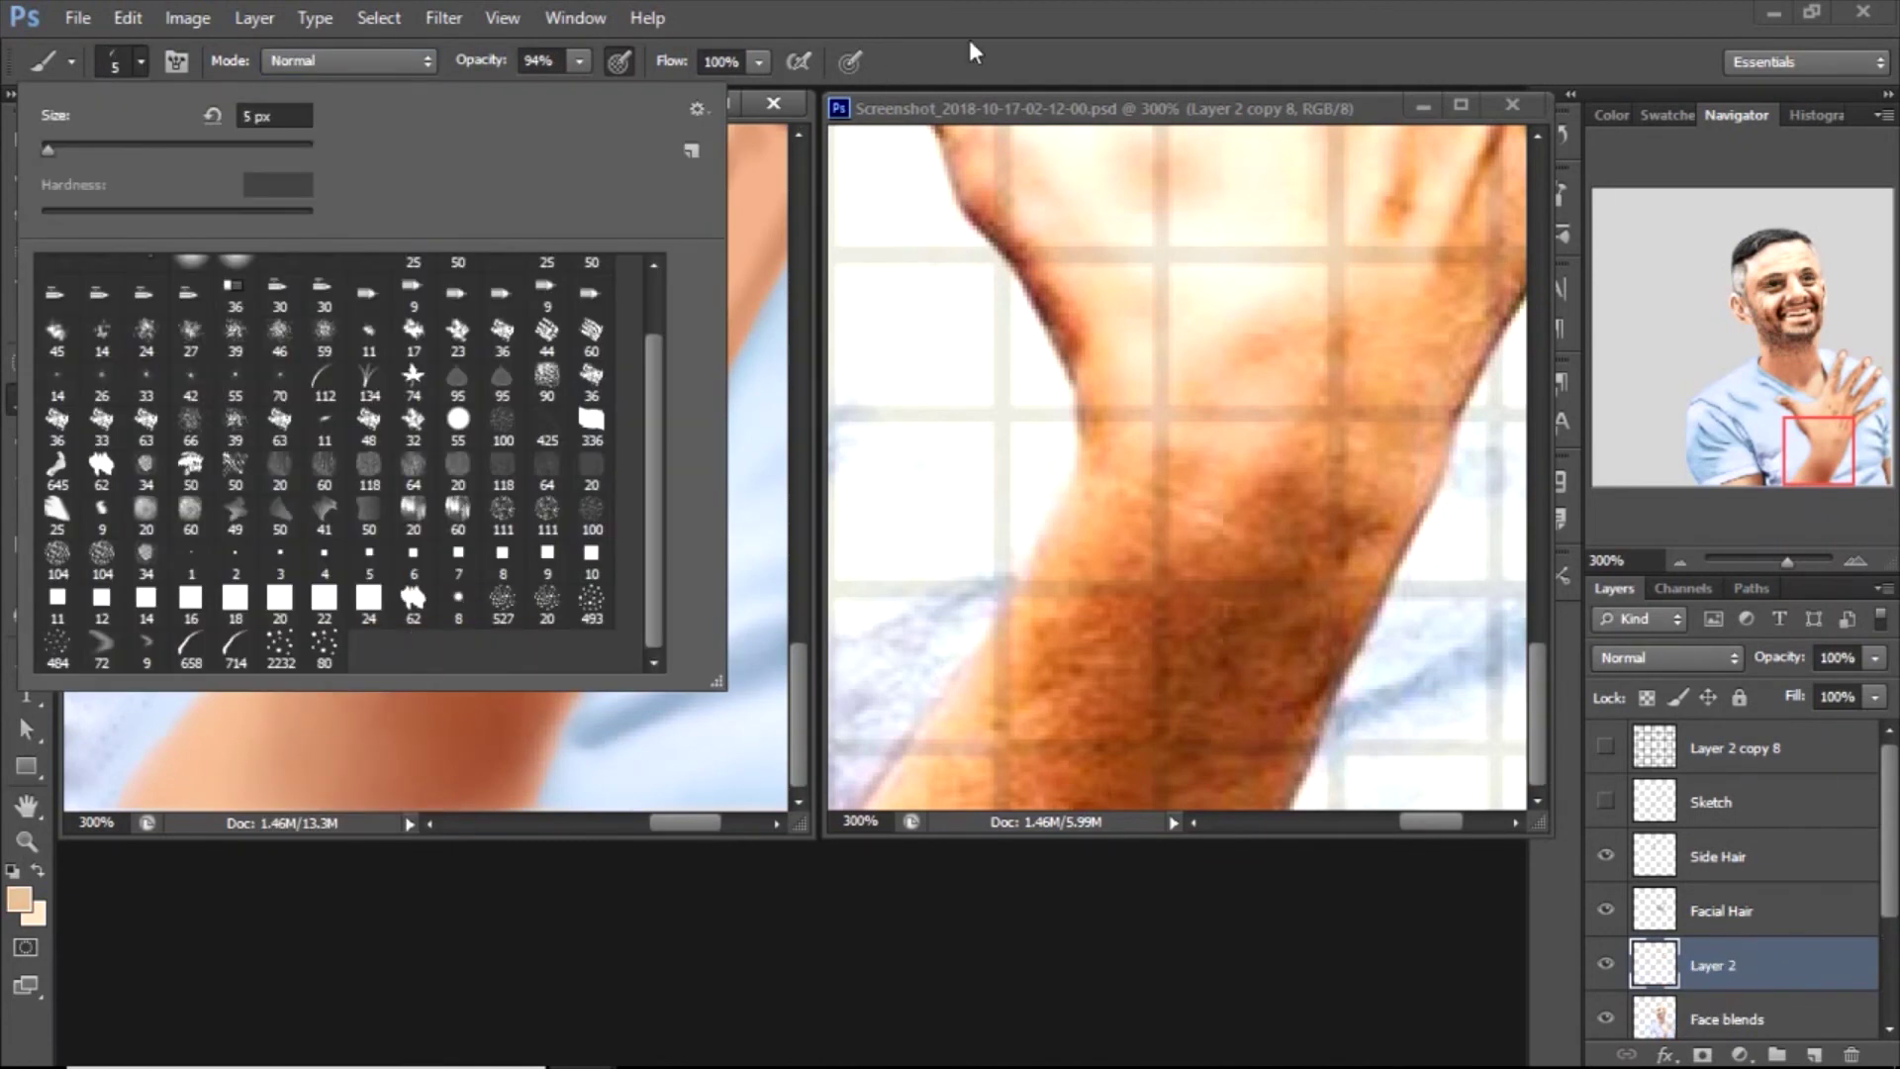
Enable Shape Dynamics for the size 5 curved hair tip and adjust its dynamics controls
key("F5")
scroll(1365, 297, "down", 2)
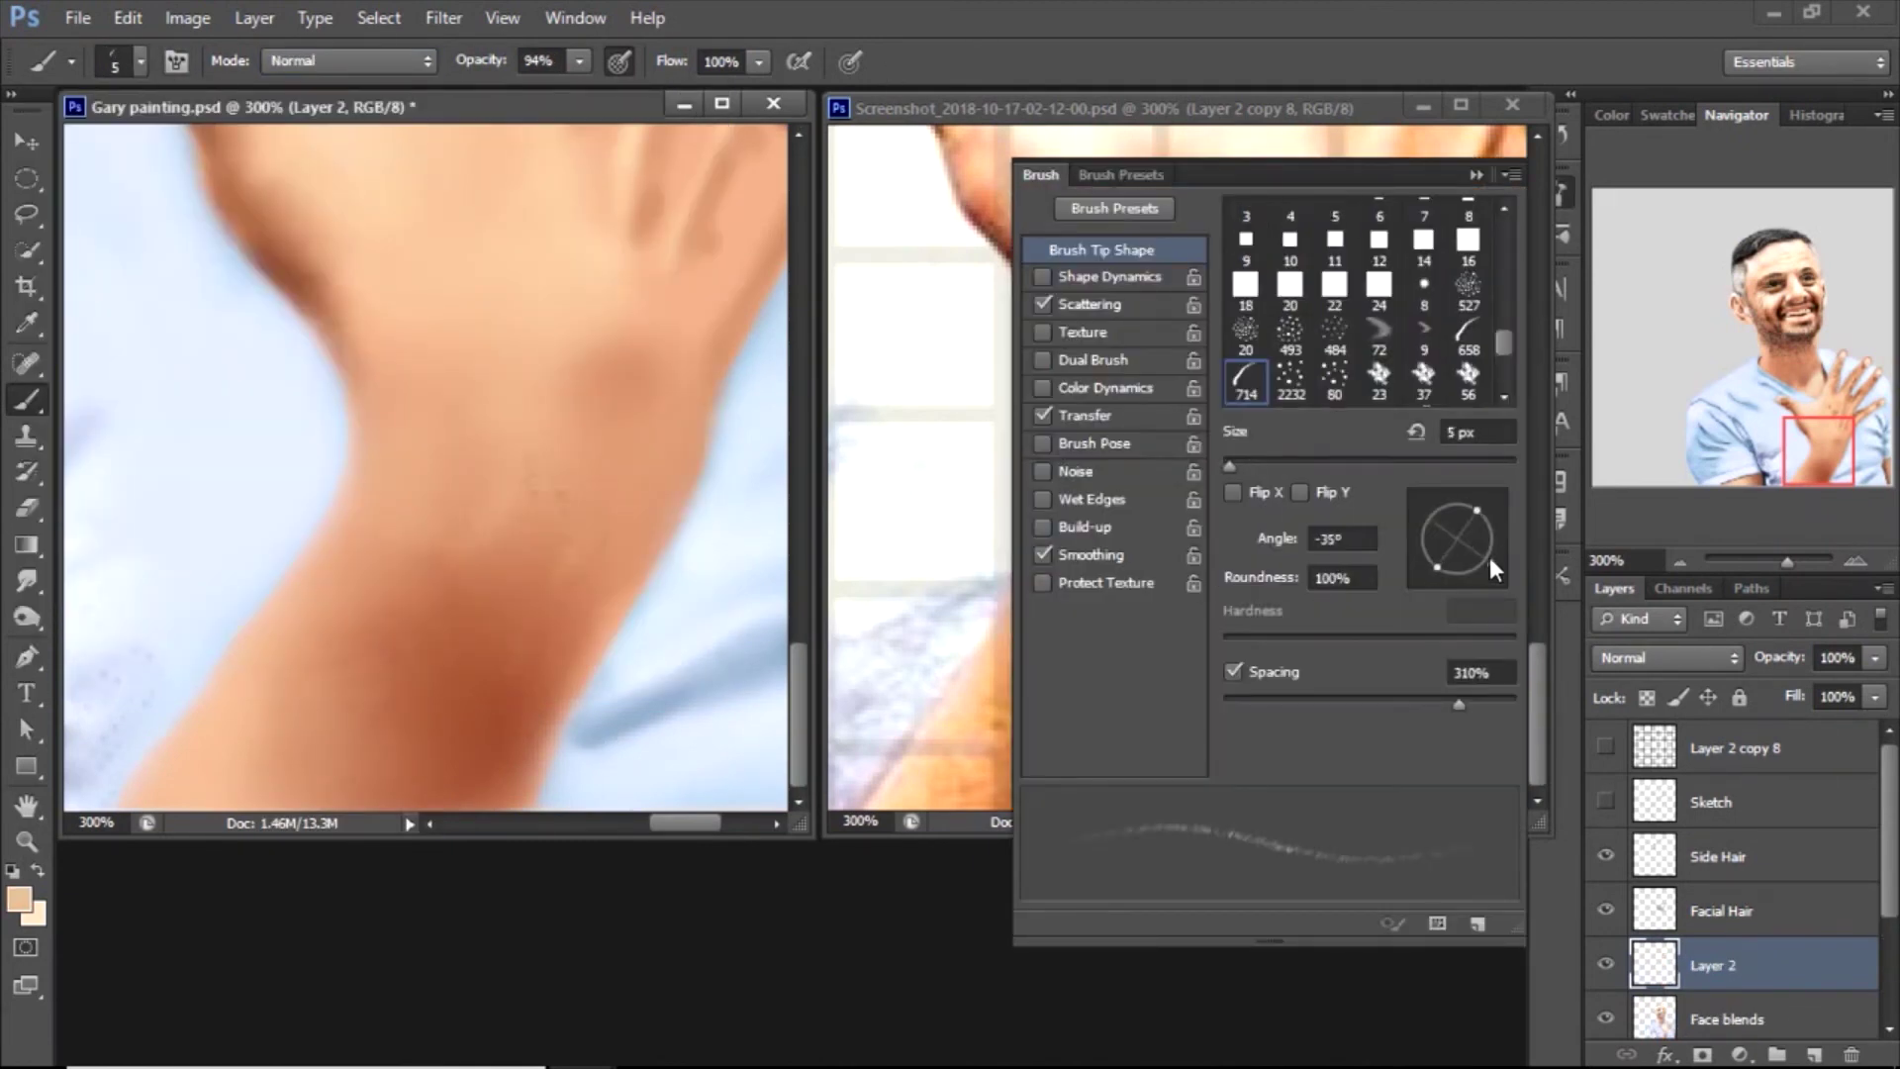
left_click(1099, 277)
left_click(1346, 480)
left_click(1356, 663)
Try the brush tip at a -22° angle and 13% spacing, with Shape Dynamics, Scattering and Transfer enabled
left_click(1089, 304)
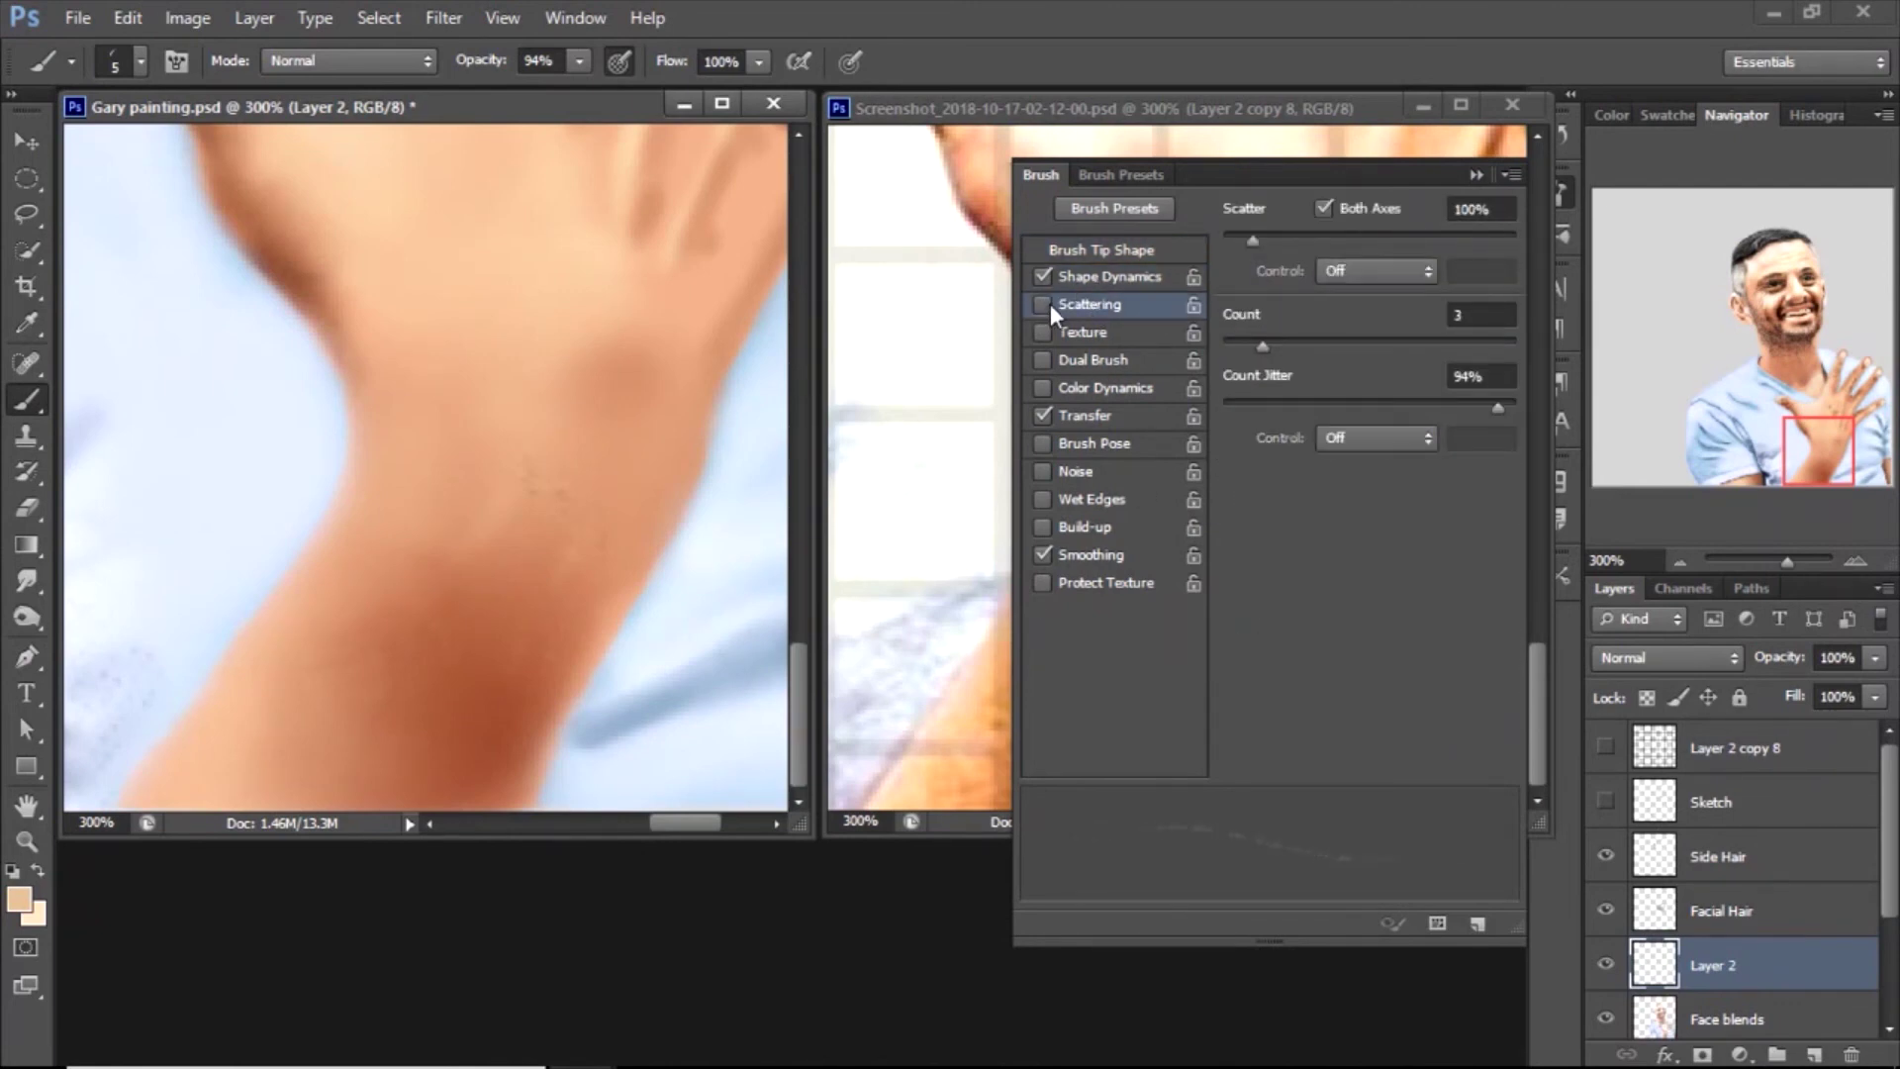
left_click(1101, 253)
left_click(1085, 415)
left_click(1089, 304)
left_click(1108, 276)
left_click(1088, 304)
left_click(1107, 252)
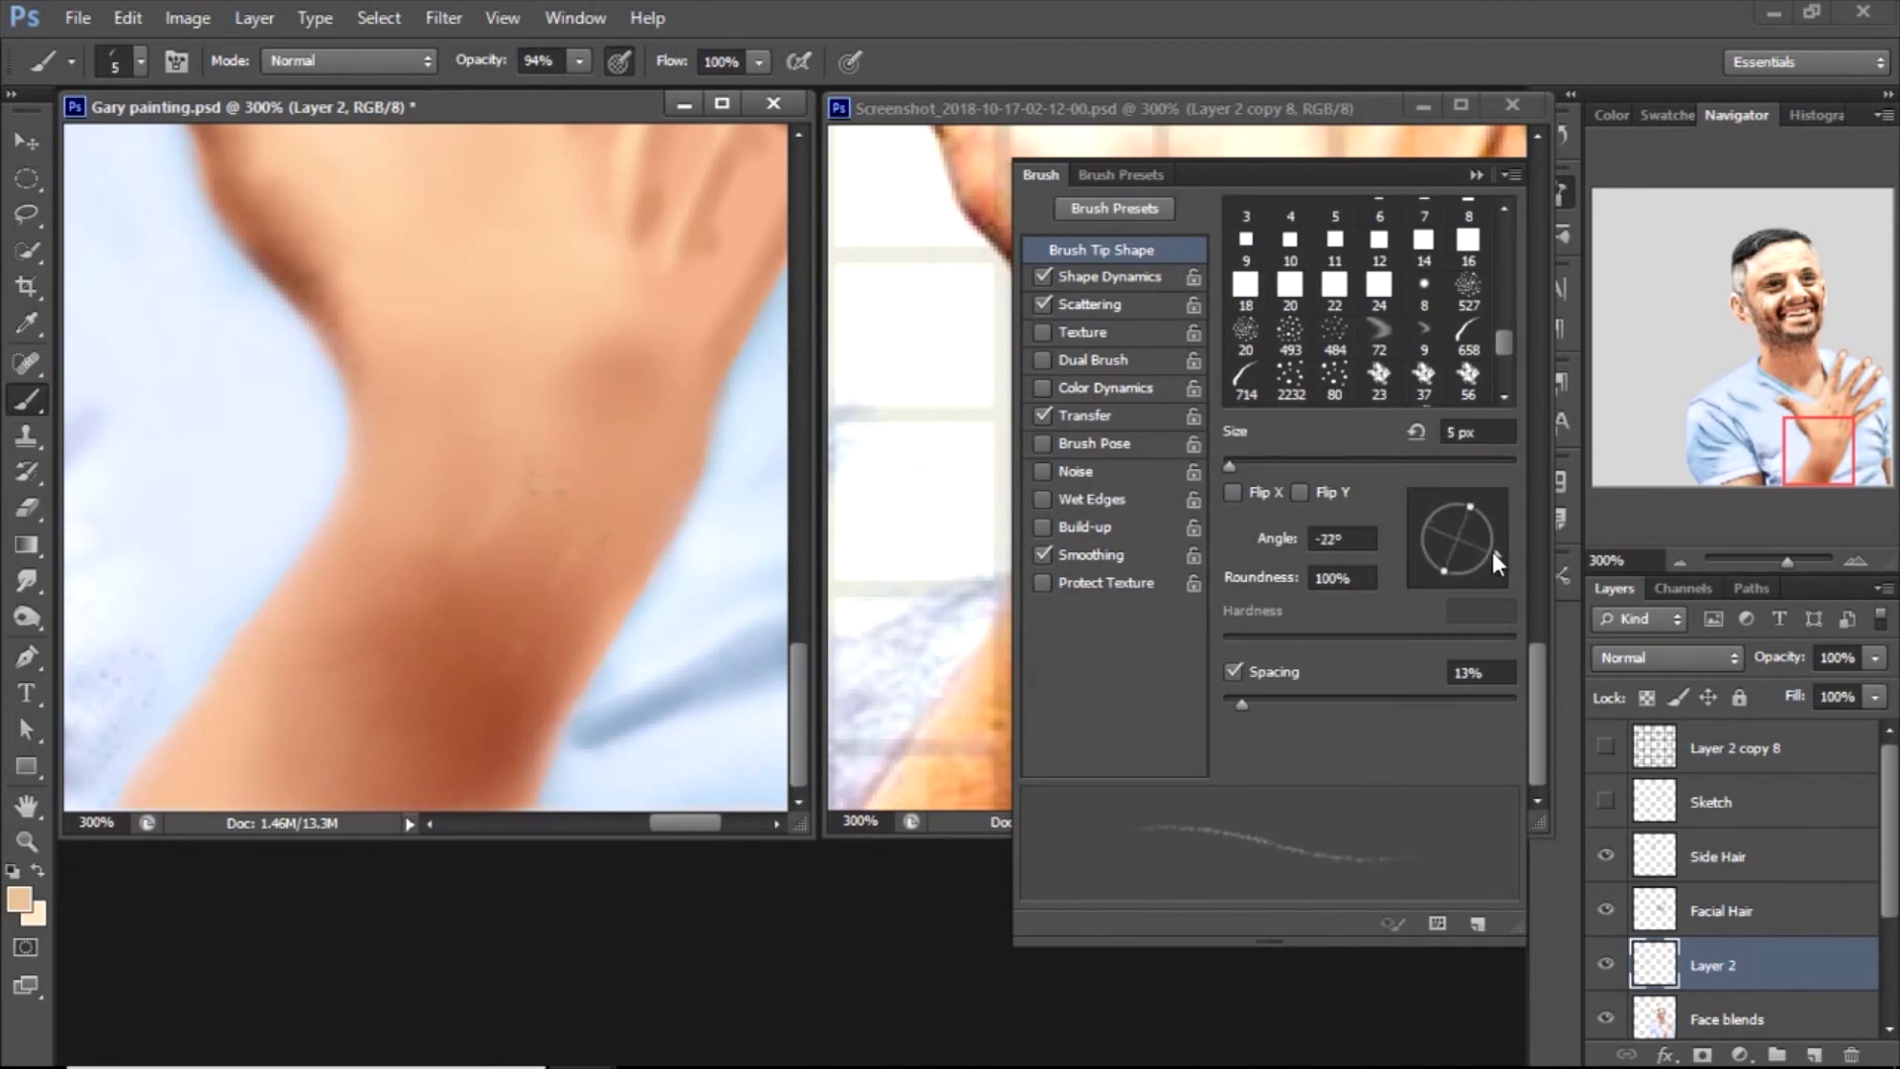
left_click(1043, 416)
key("F5")
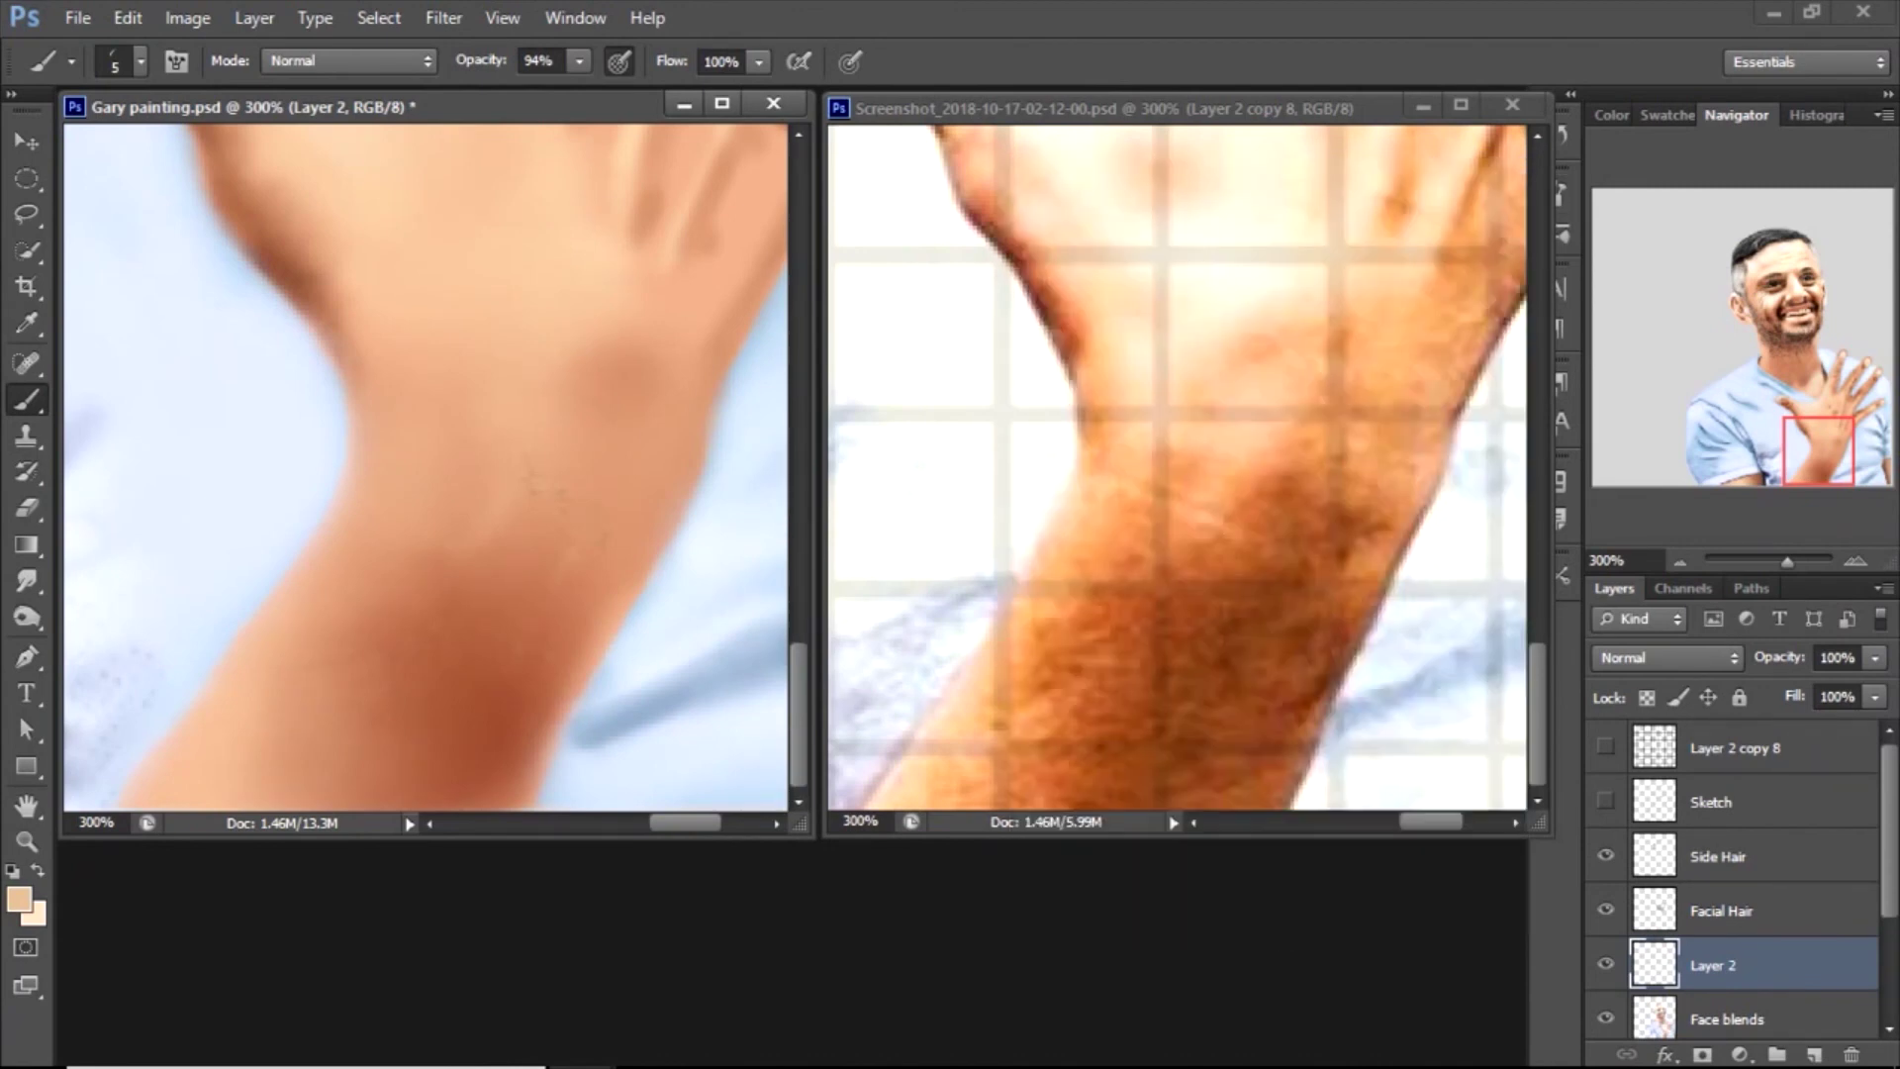
Try painting fine peach hair strokes over the forearm's dark area on Layer 2, reducing the brush size, and undo them
key("F5")
mouse_move(395, 670)
left_mouse_down()
mouse_move(465, 713)
mouse_move(366, 813)
left_mouse_up()
key("bracketleft")
key("bracketleft")
key("bracketleft")
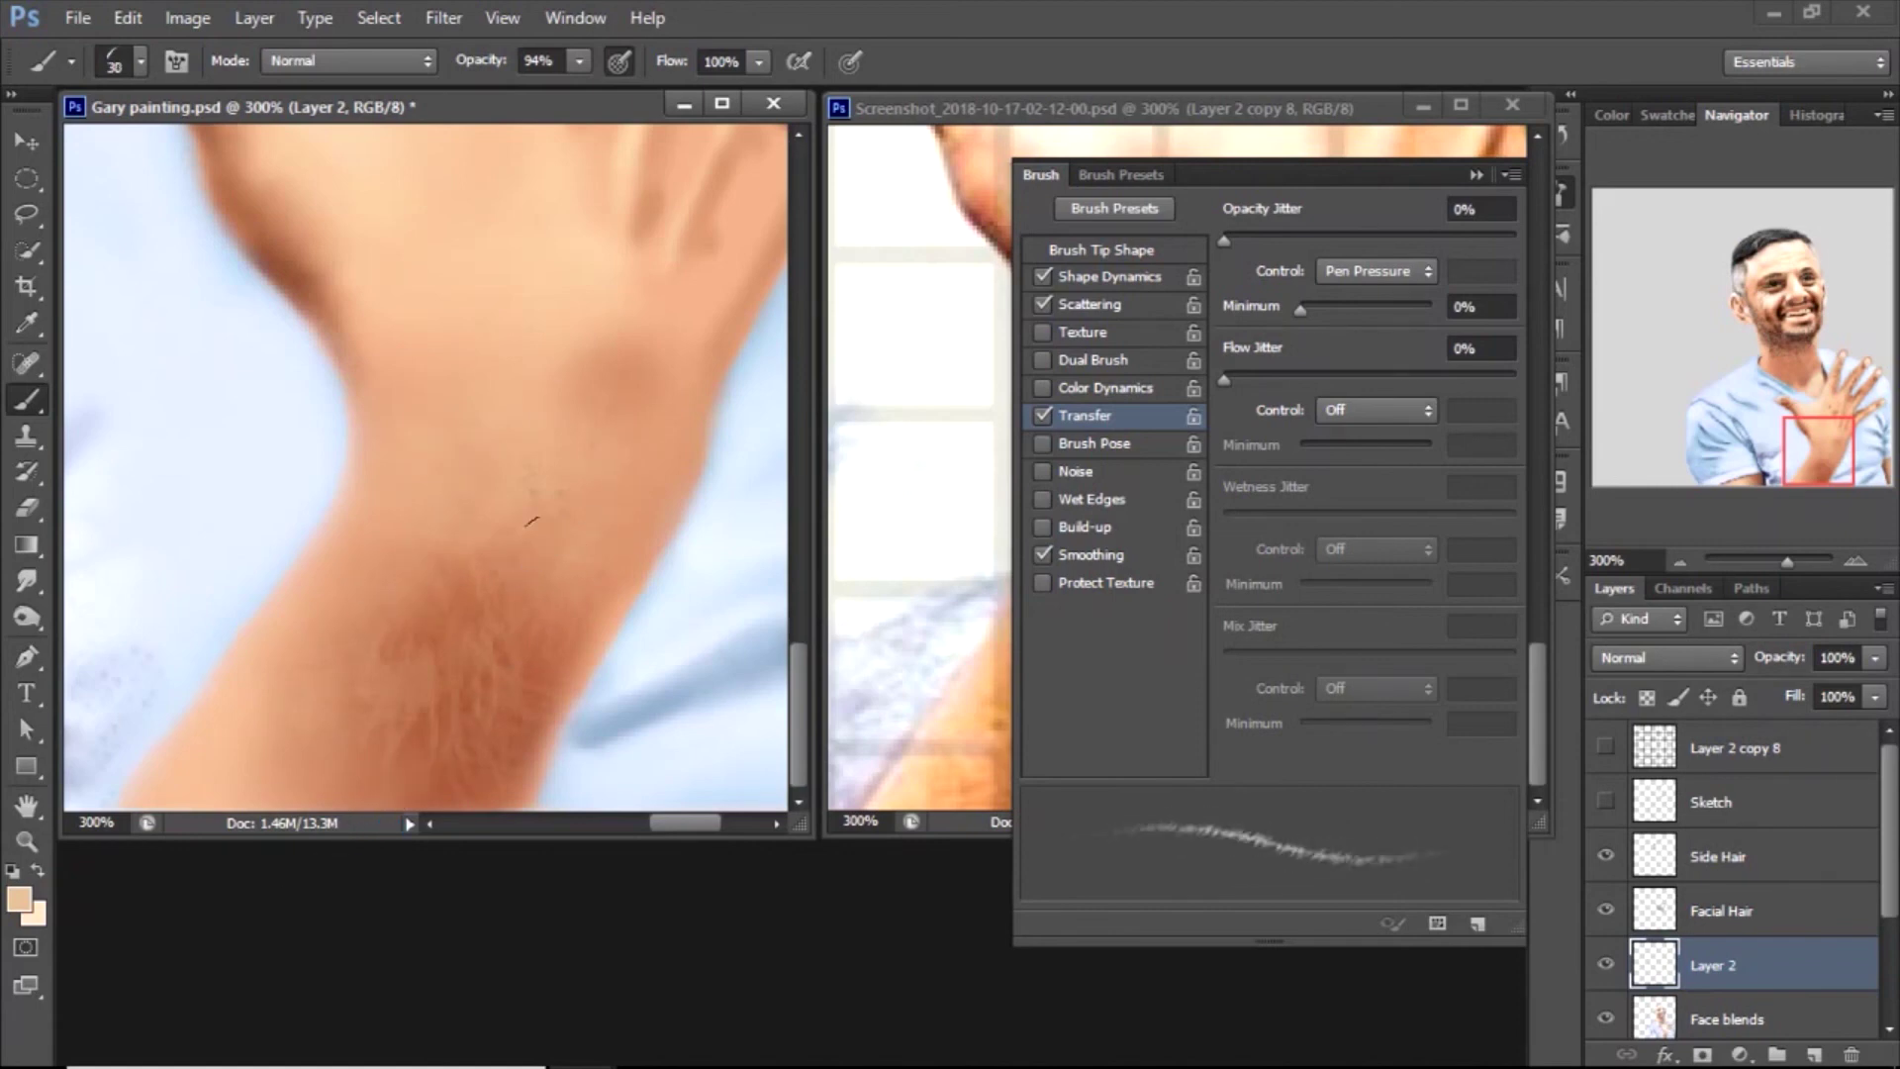
key("bracketleft")
key("bracketleft")
key("bracketleft")
key("bracketleft")
key("bracketleft")
key("ctrl+z")
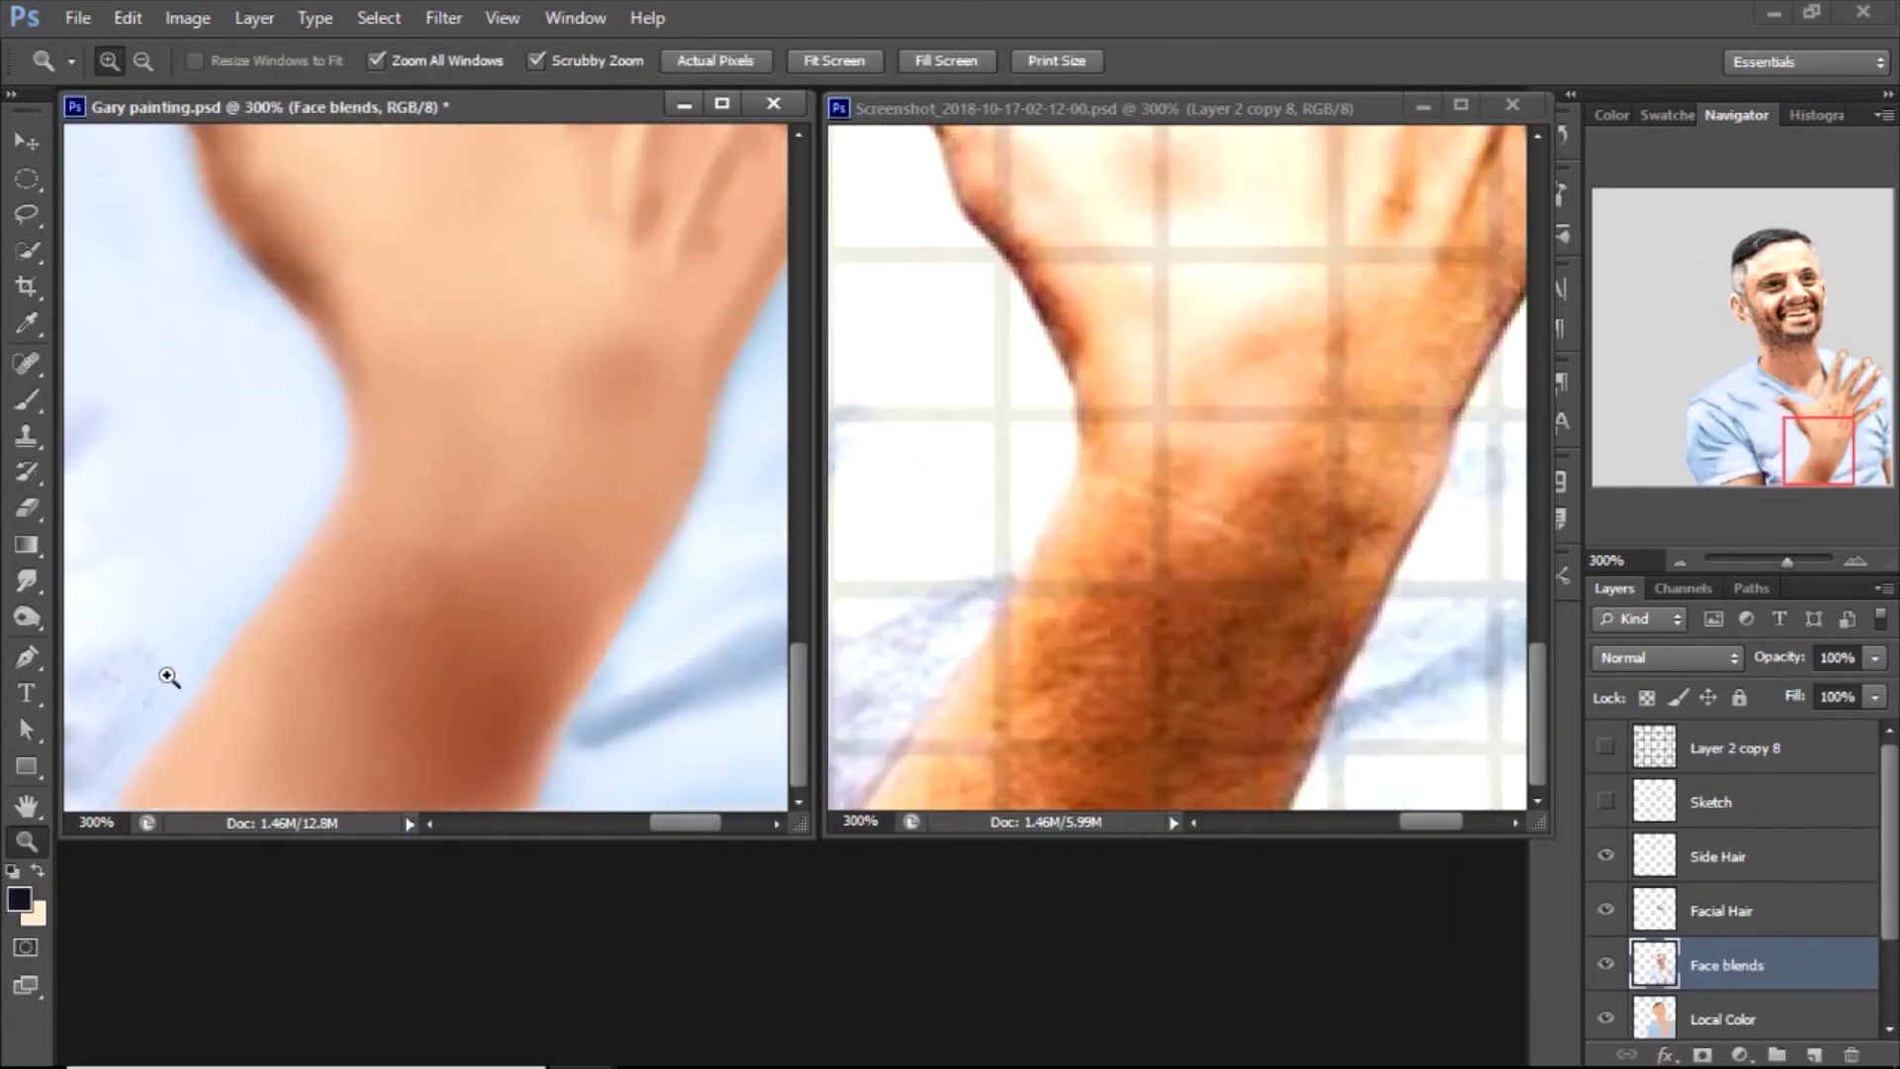
Try stippling the forearm with a sampled reddish-brown, using the 80 px speckle tip at size 15 in Multiply mode
key("i")
left_click(488, 683)
key("b")
left_click(141, 60)
scroll(318, 666, "down", 2)
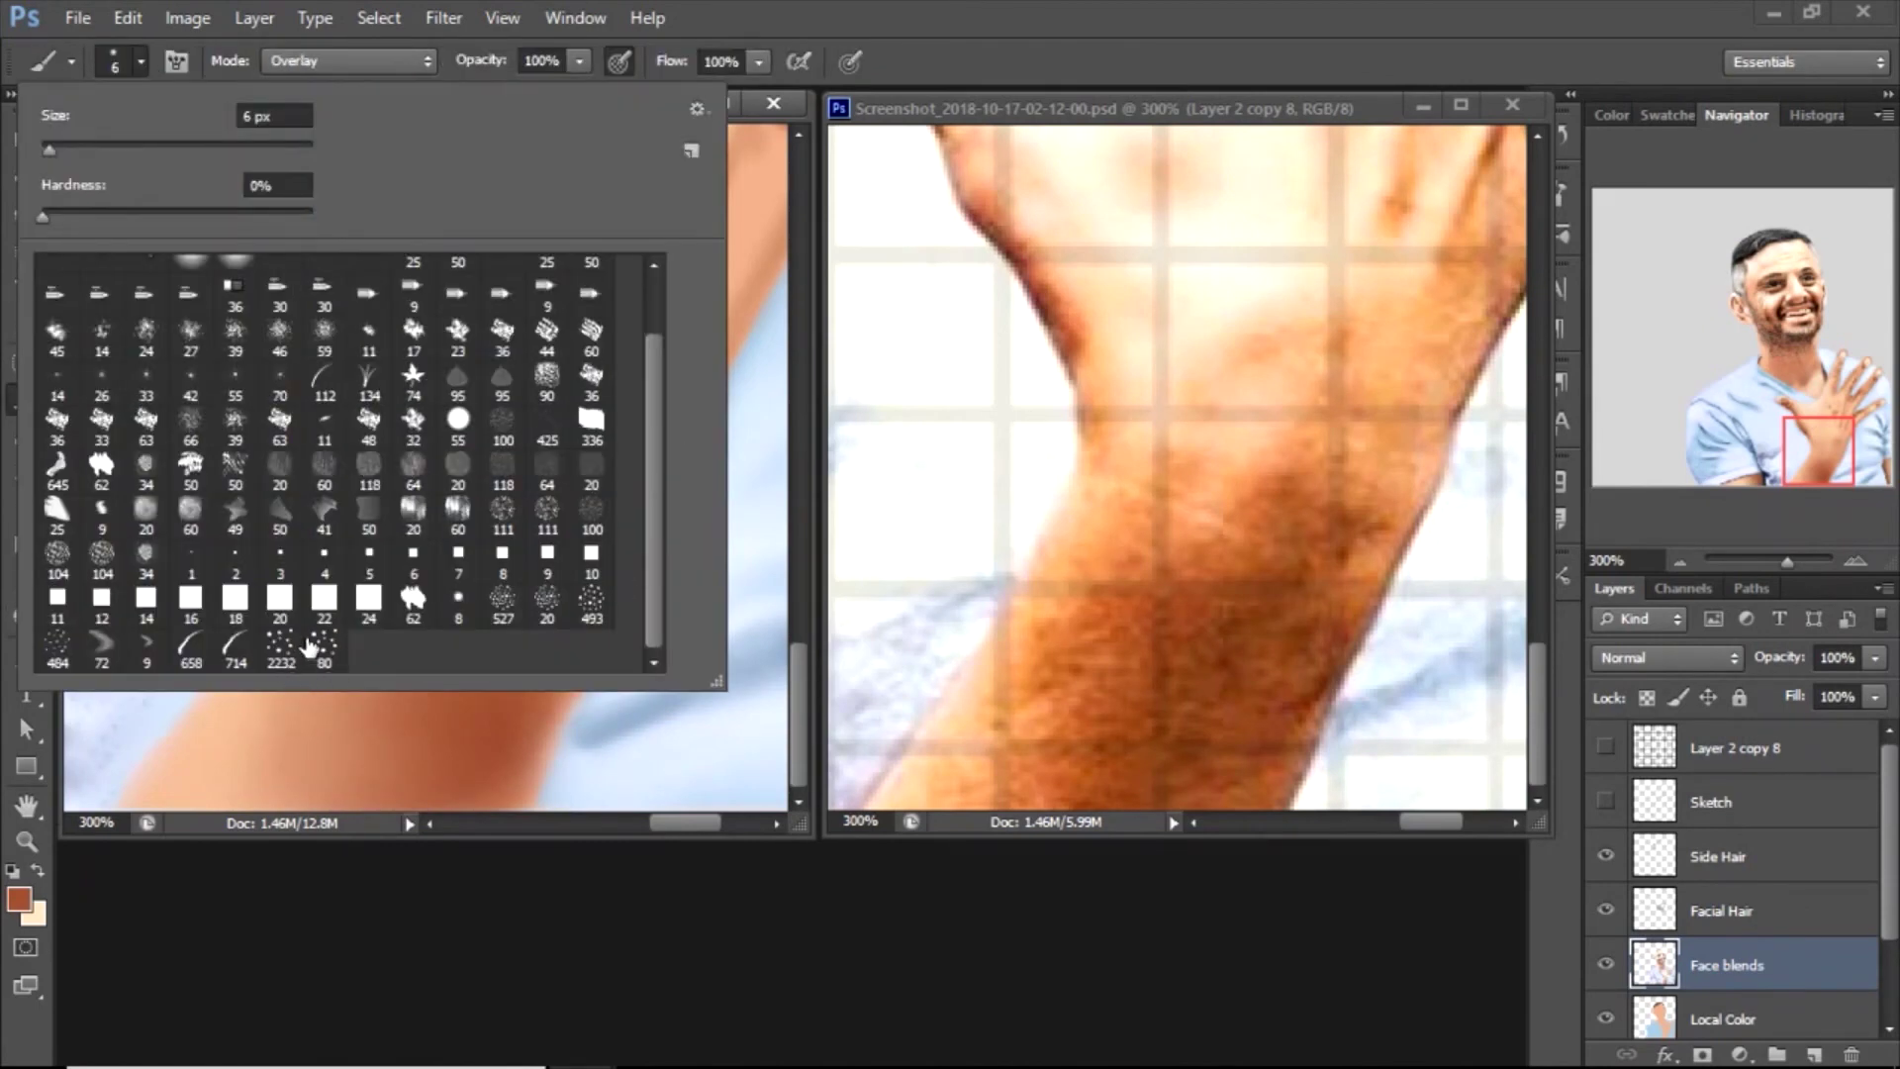
double_click(327, 653)
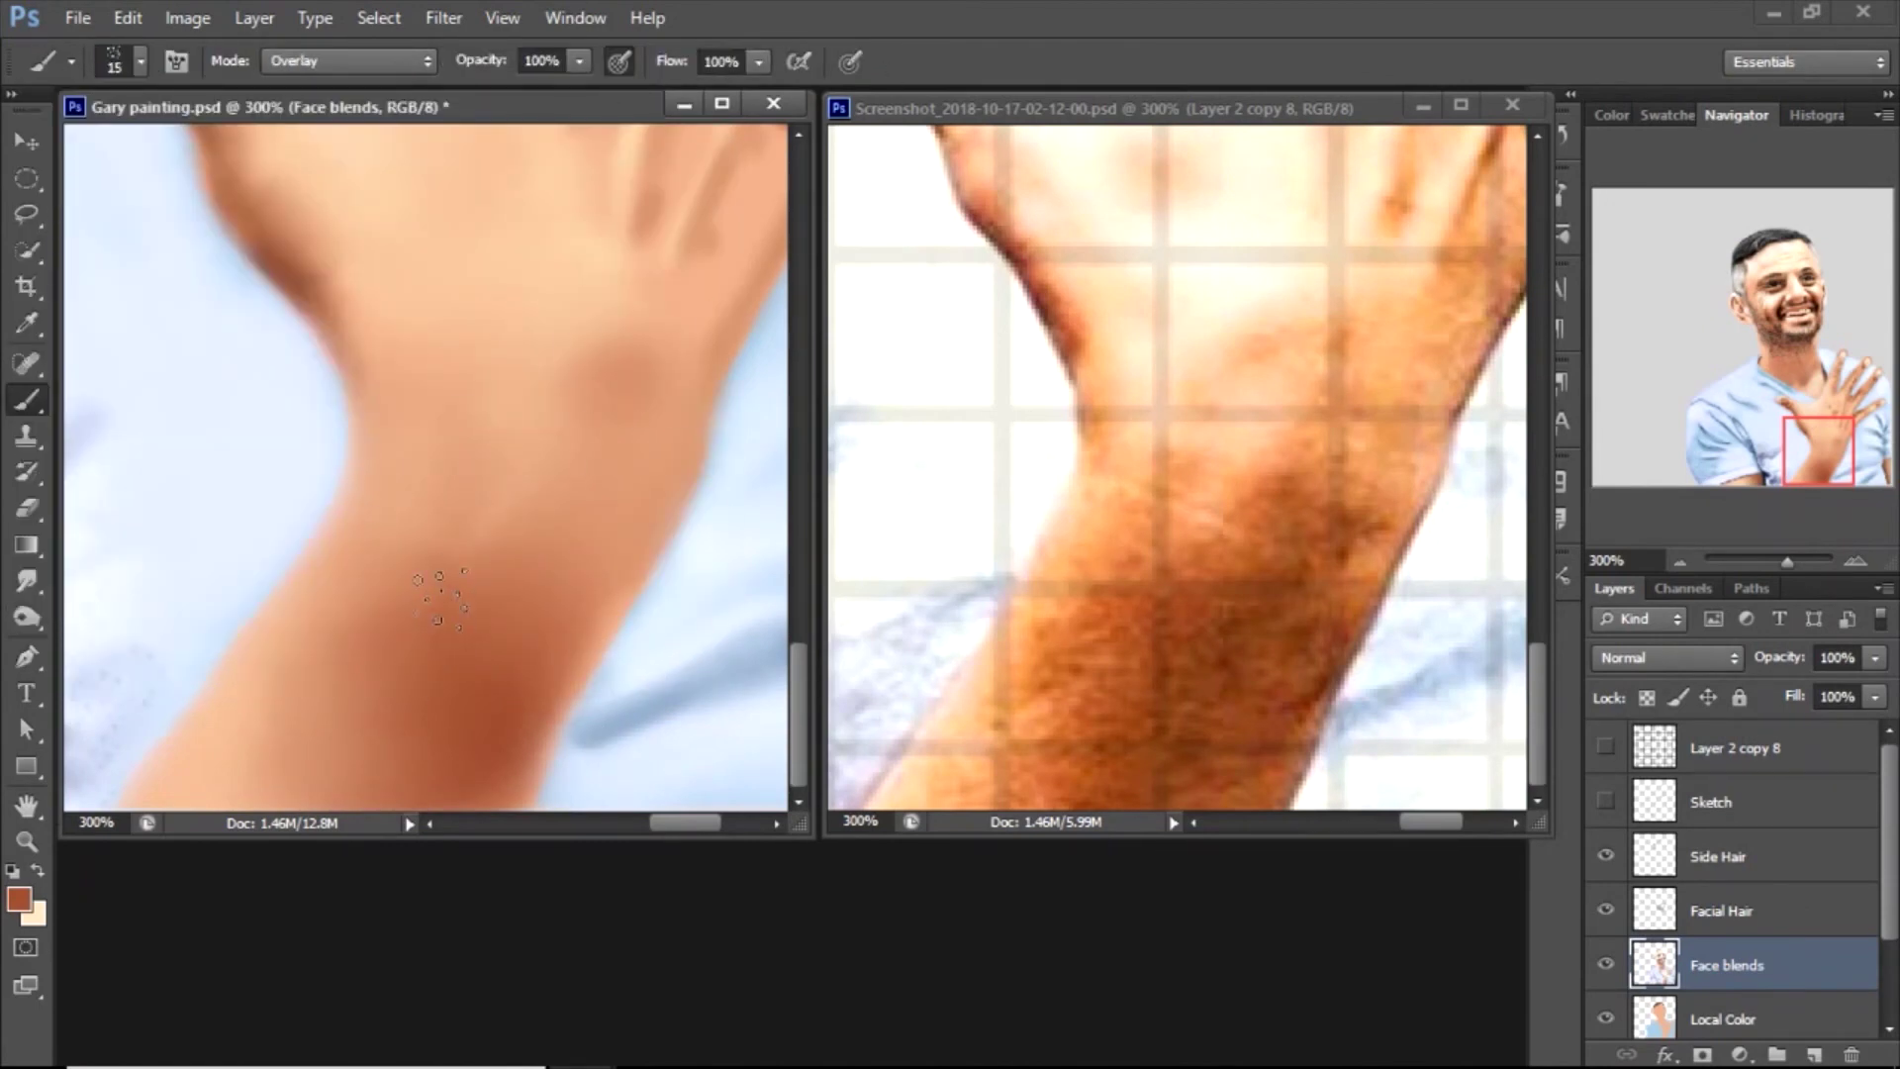
left_click(347, 60)
left_click(297, 196)
key("F5")
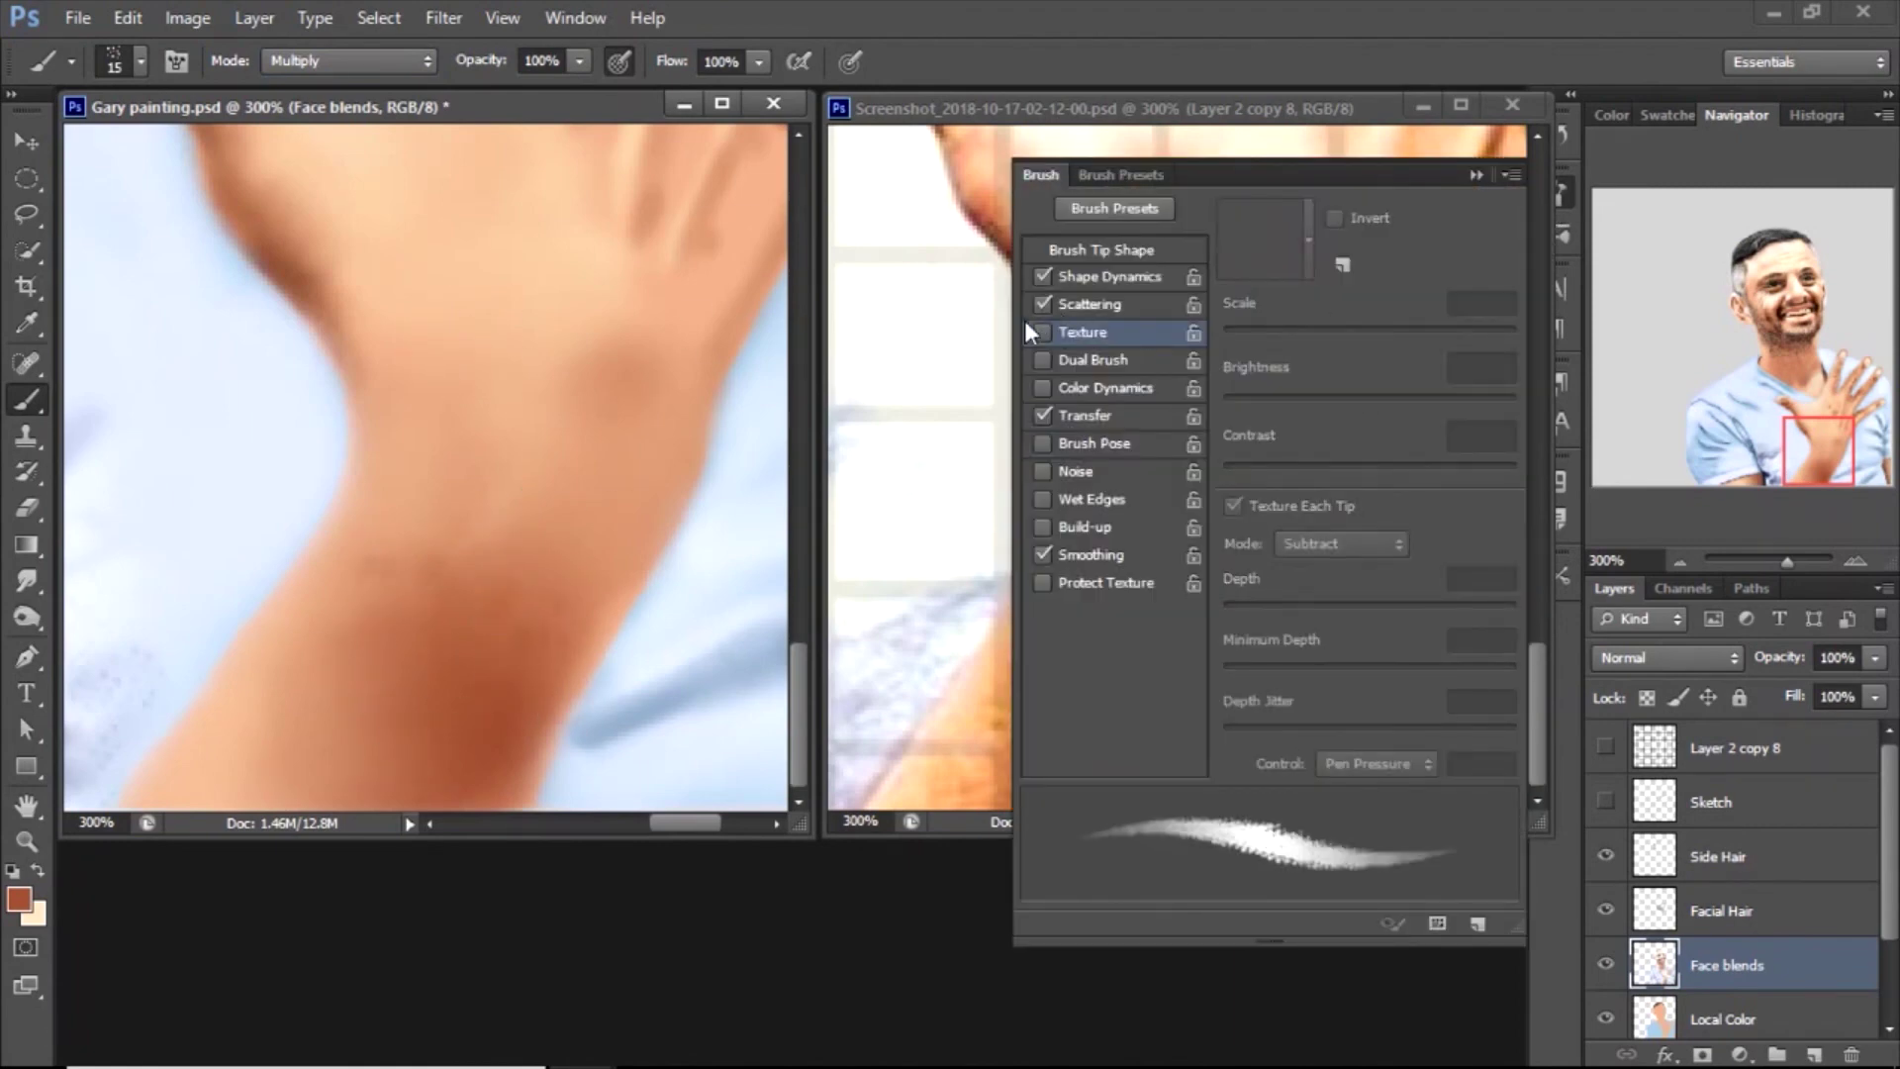
key("F5")
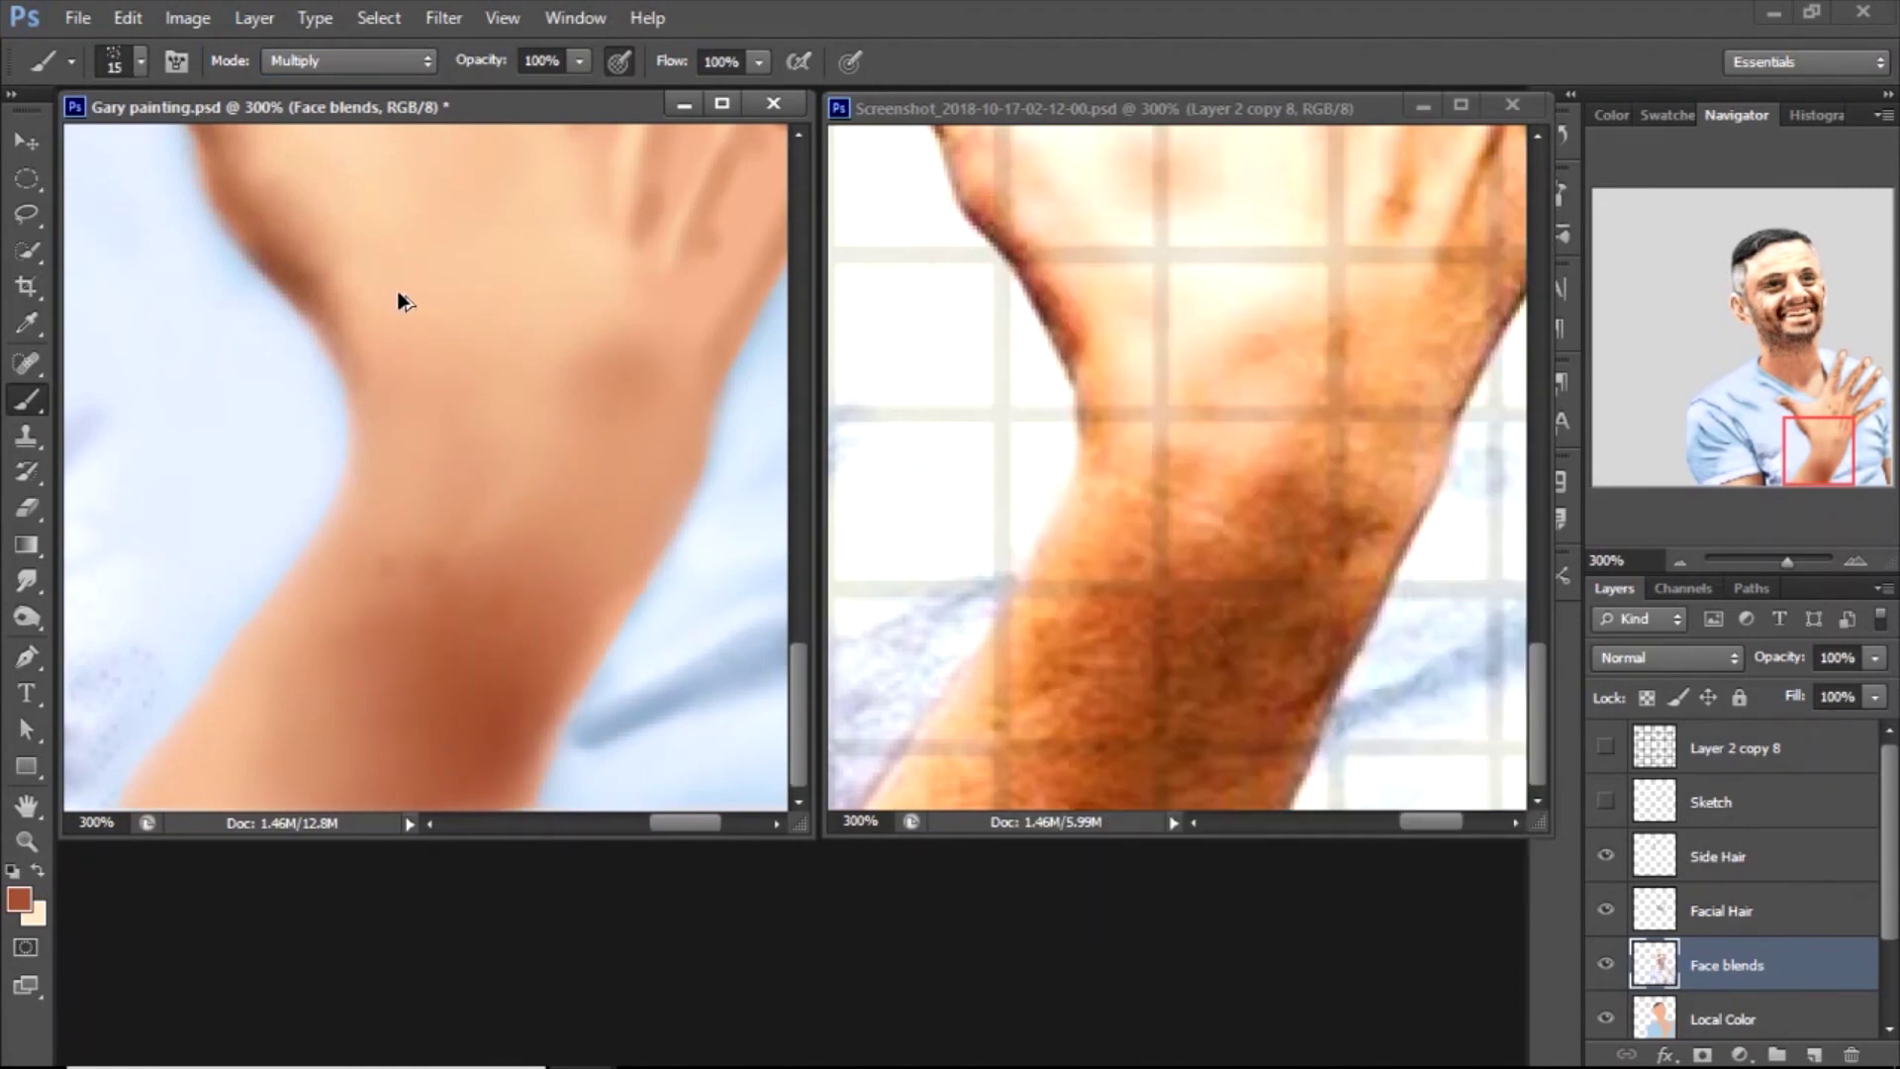
Choose the 714 px curved hair brush tip and reduce it to size 70
left_click(141, 61)
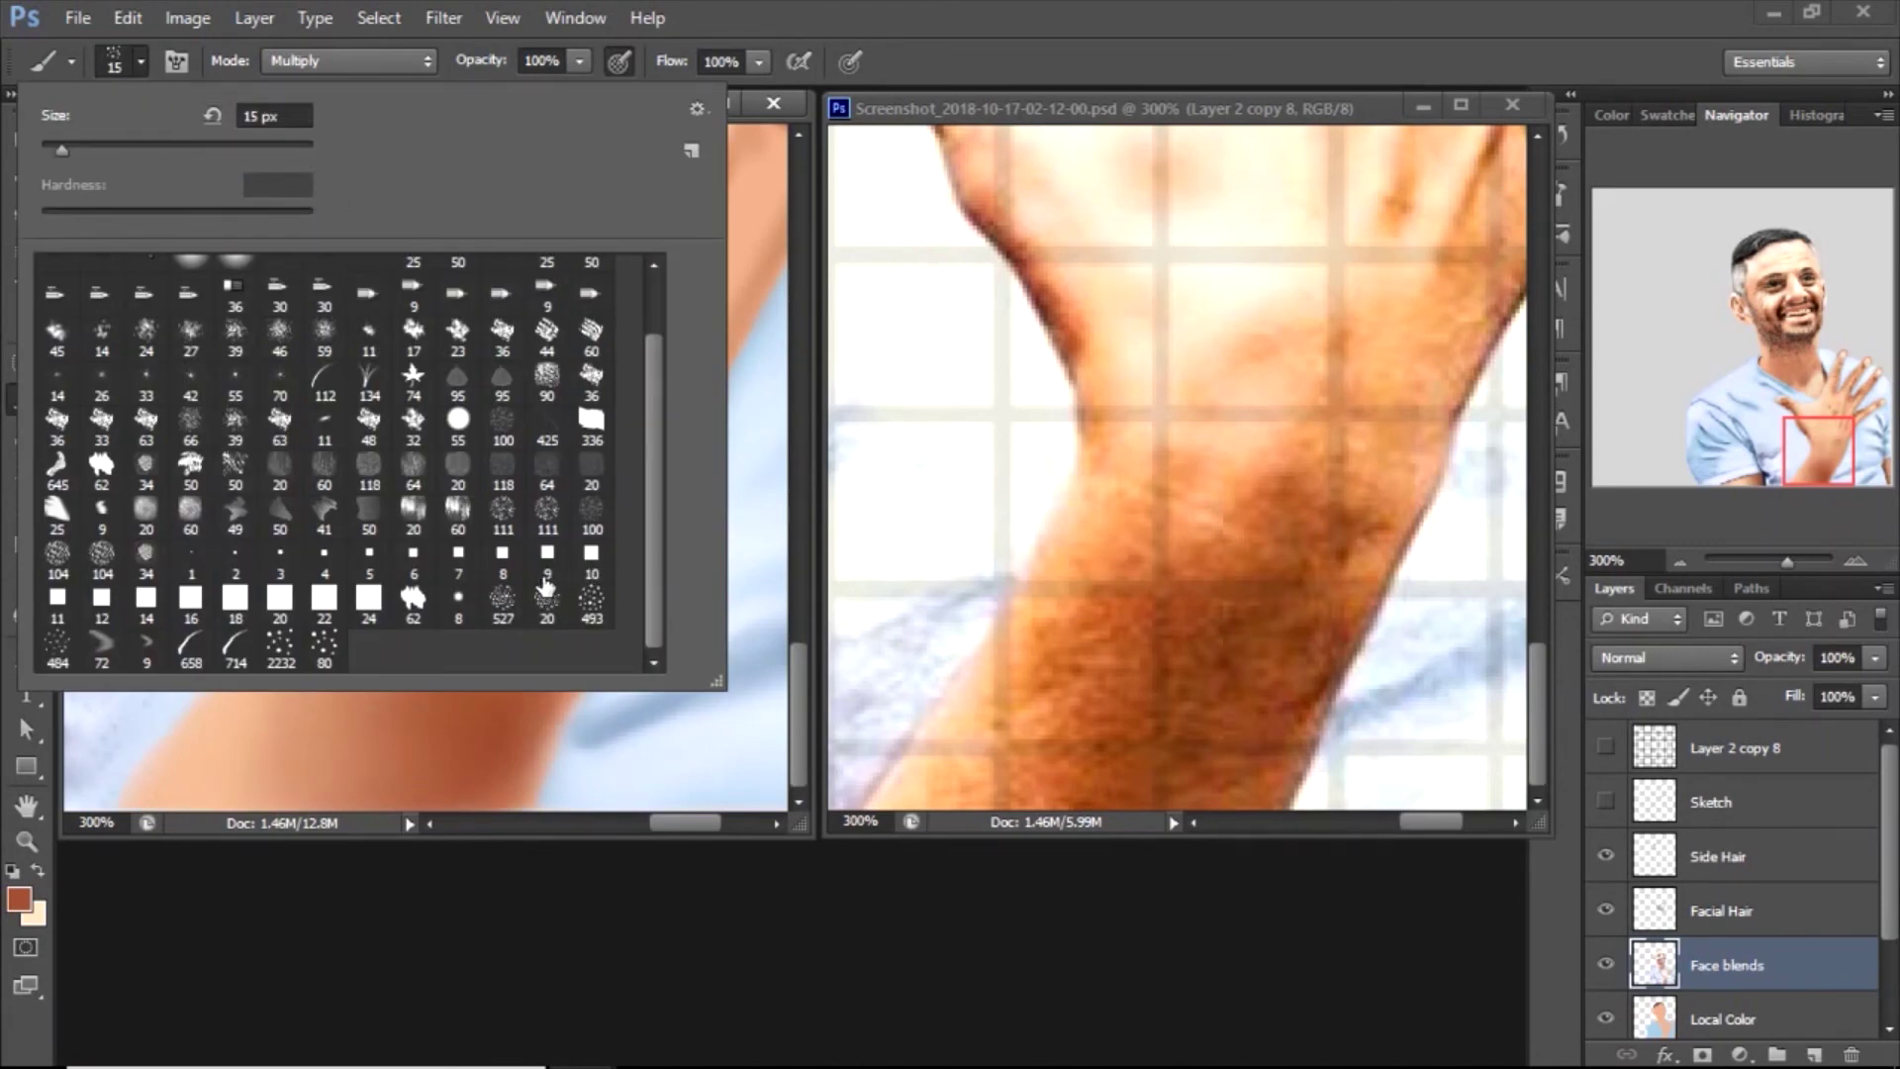
left_click(235, 645)
key("Return")
key("bracketright")
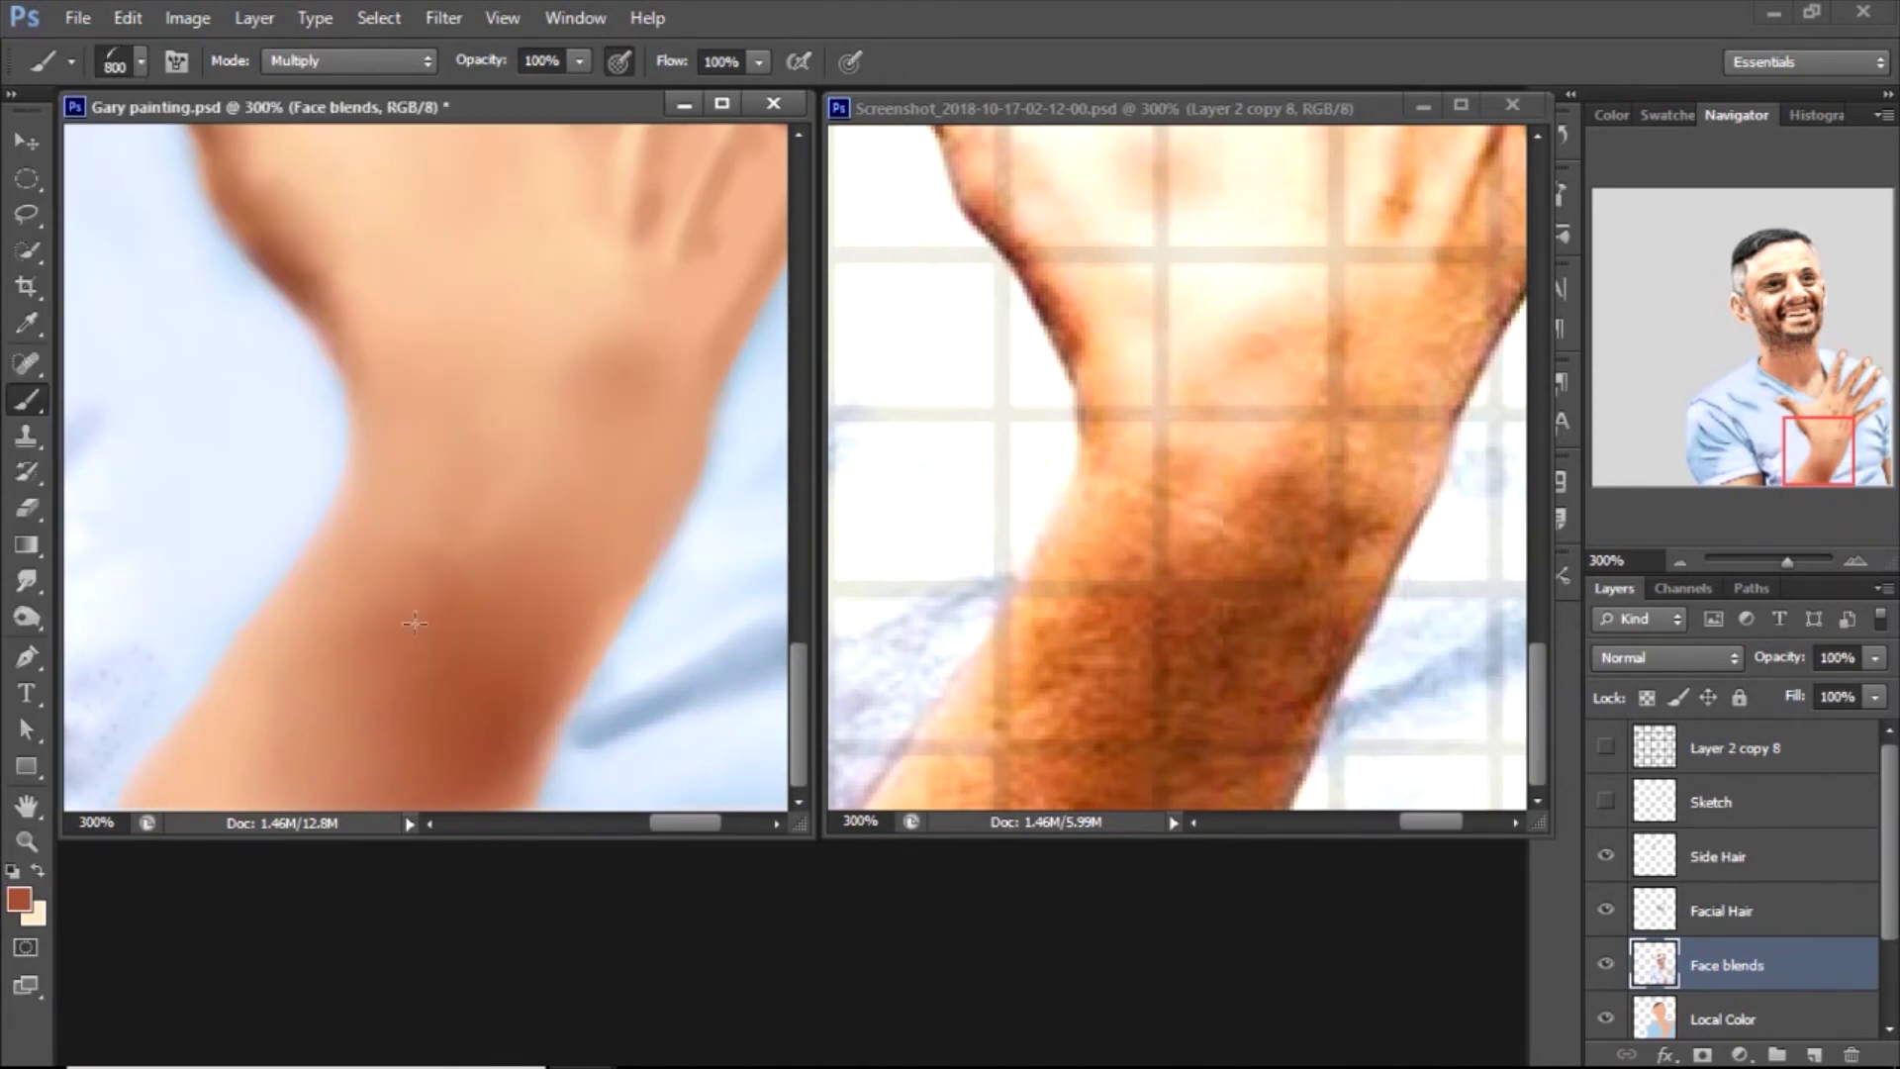
key("bracketleft")
key("bracketleft")
key("bracketleft")
key("bracketleft")
key("bracketleft")
key("bracketleft")
key("bracketleft")
key("bracketleft")
key("bracketleft")
key("bracketleft")
Enable Shape Dynamics for the curved hair brush and set its opacity to 39%
key("F5")
left_click(1044, 276)
key("F5")
key("3")
key("9")
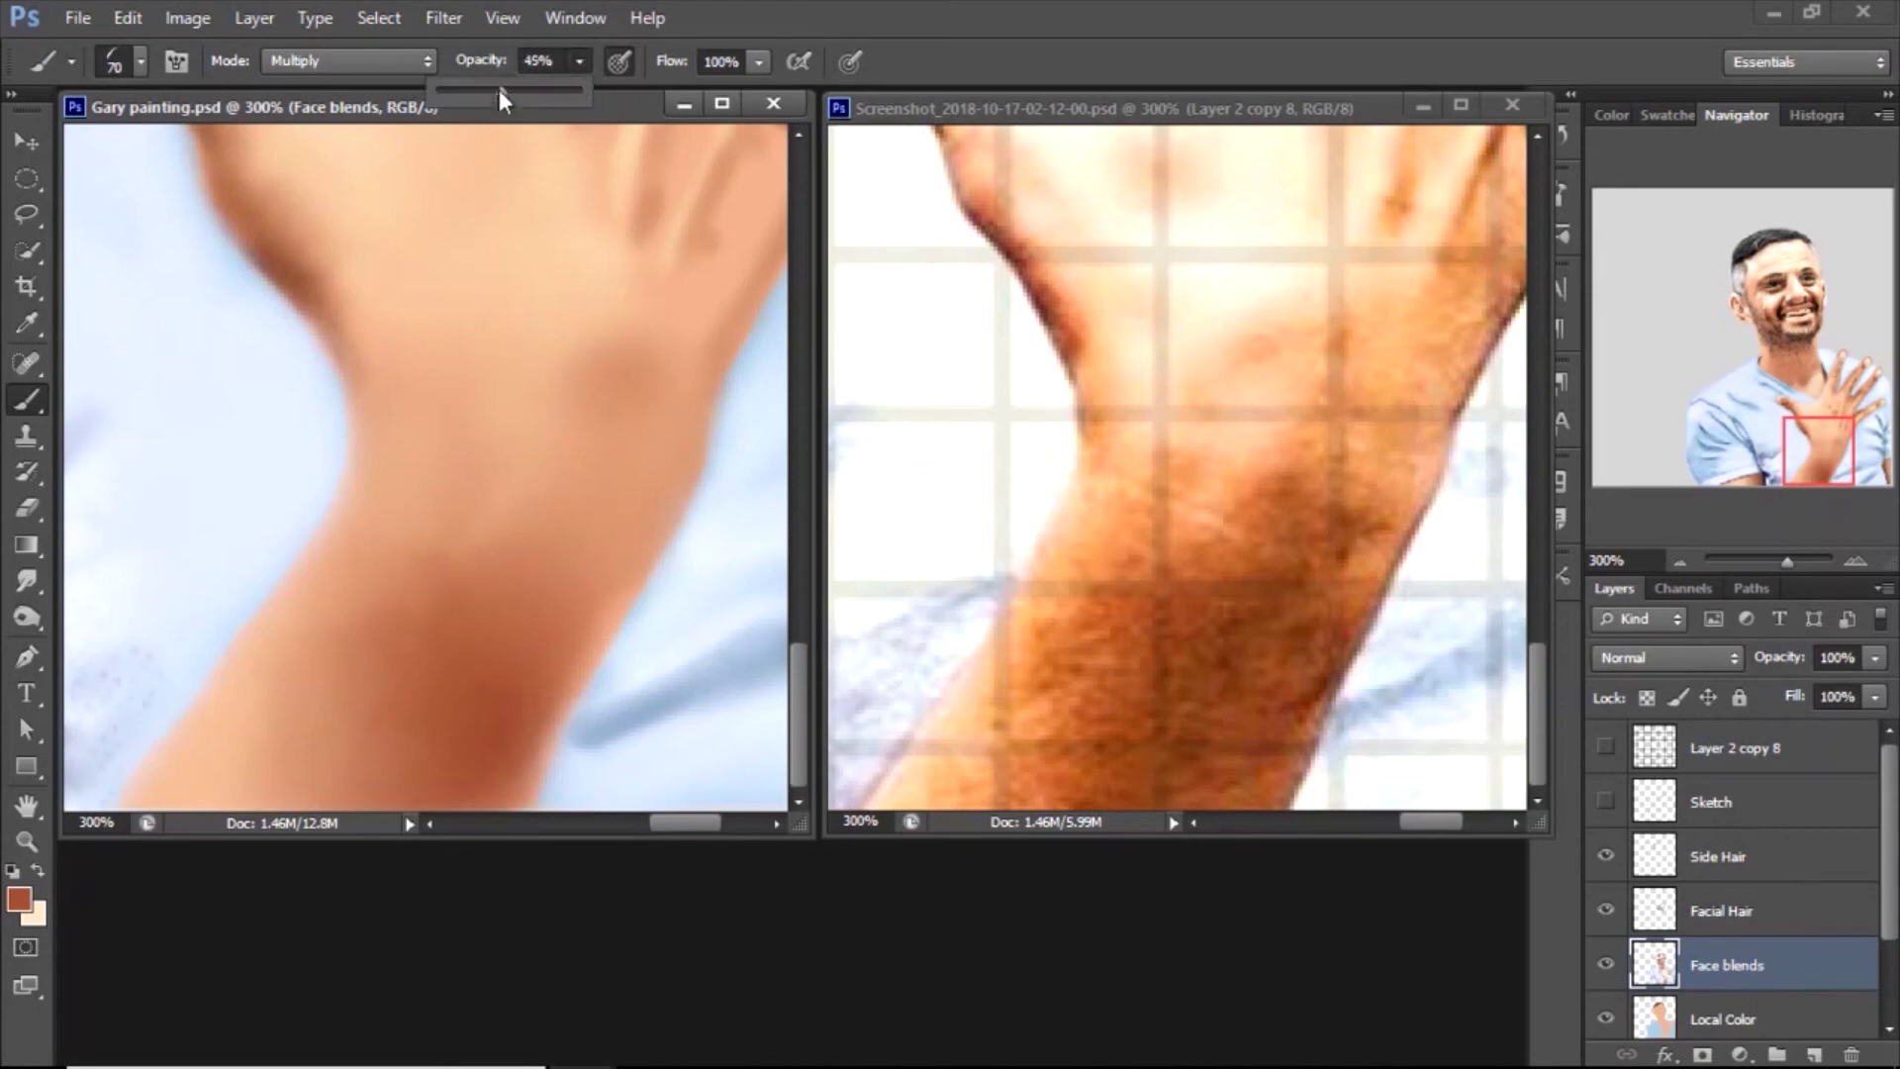
Create a new layer above Face blends and set the hair brush to Normal mode, a medium brown color and size 15
left_click(1814, 1054)
key("shift+alt+n")
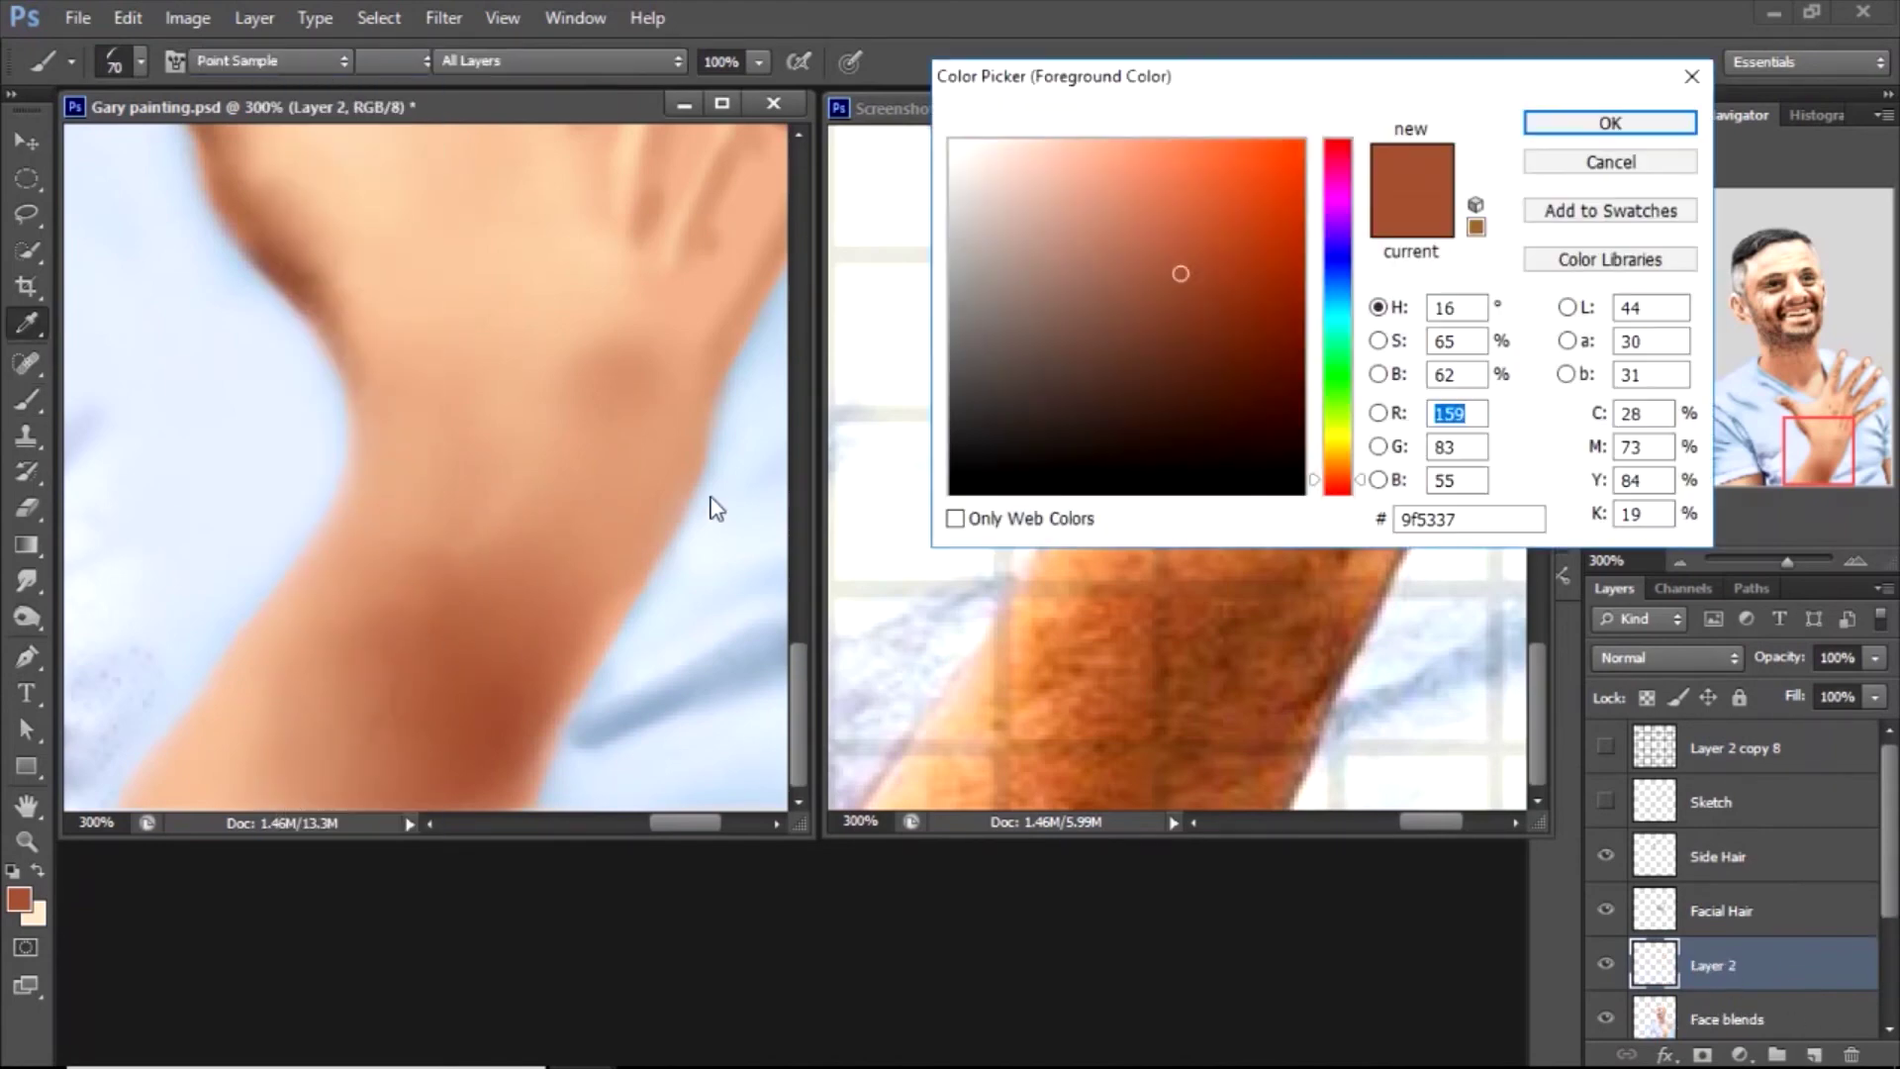
left_click(900, 412)
key("Return")
key("bracketleft")
key("bracketleft")
key("bracketleft")
key("bracketleft")
key("bracketleft")
key("bracketleft")
key("bracketleft")
key("bracketleft")
key("bracketleft")
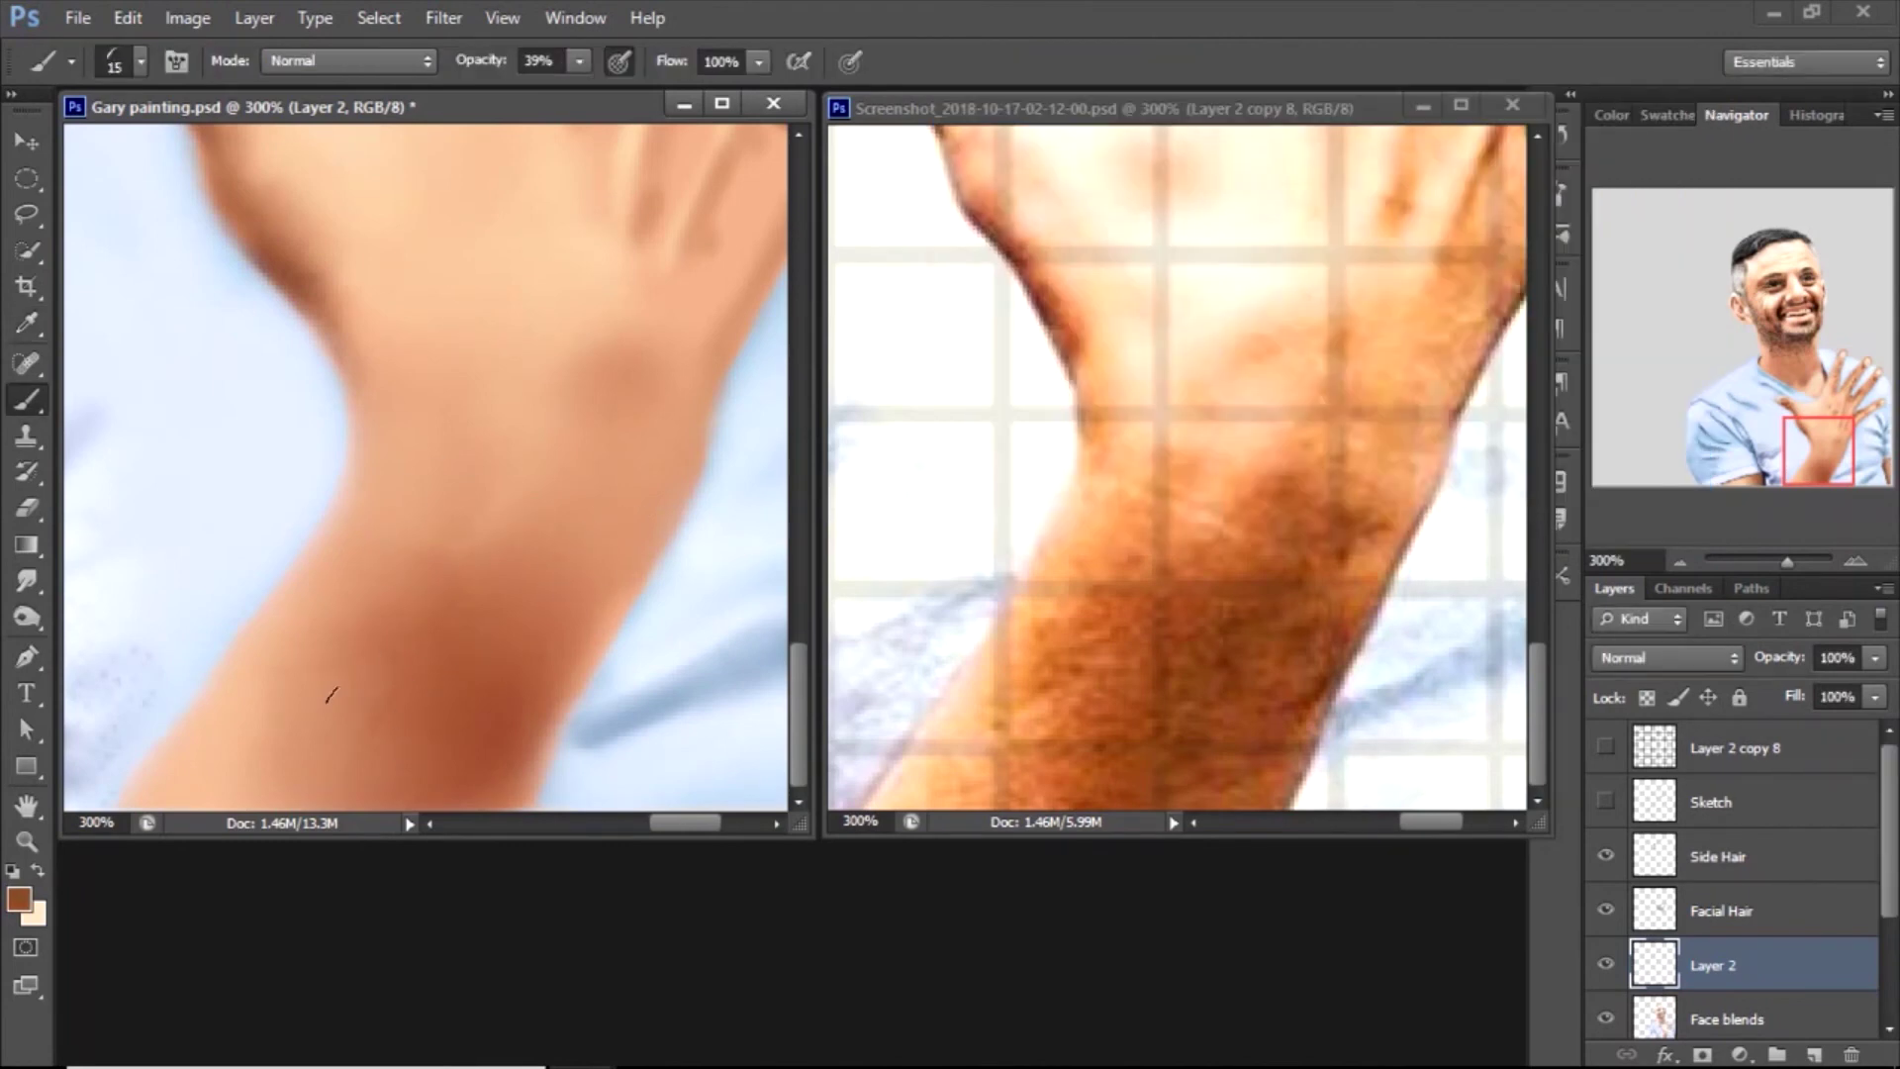